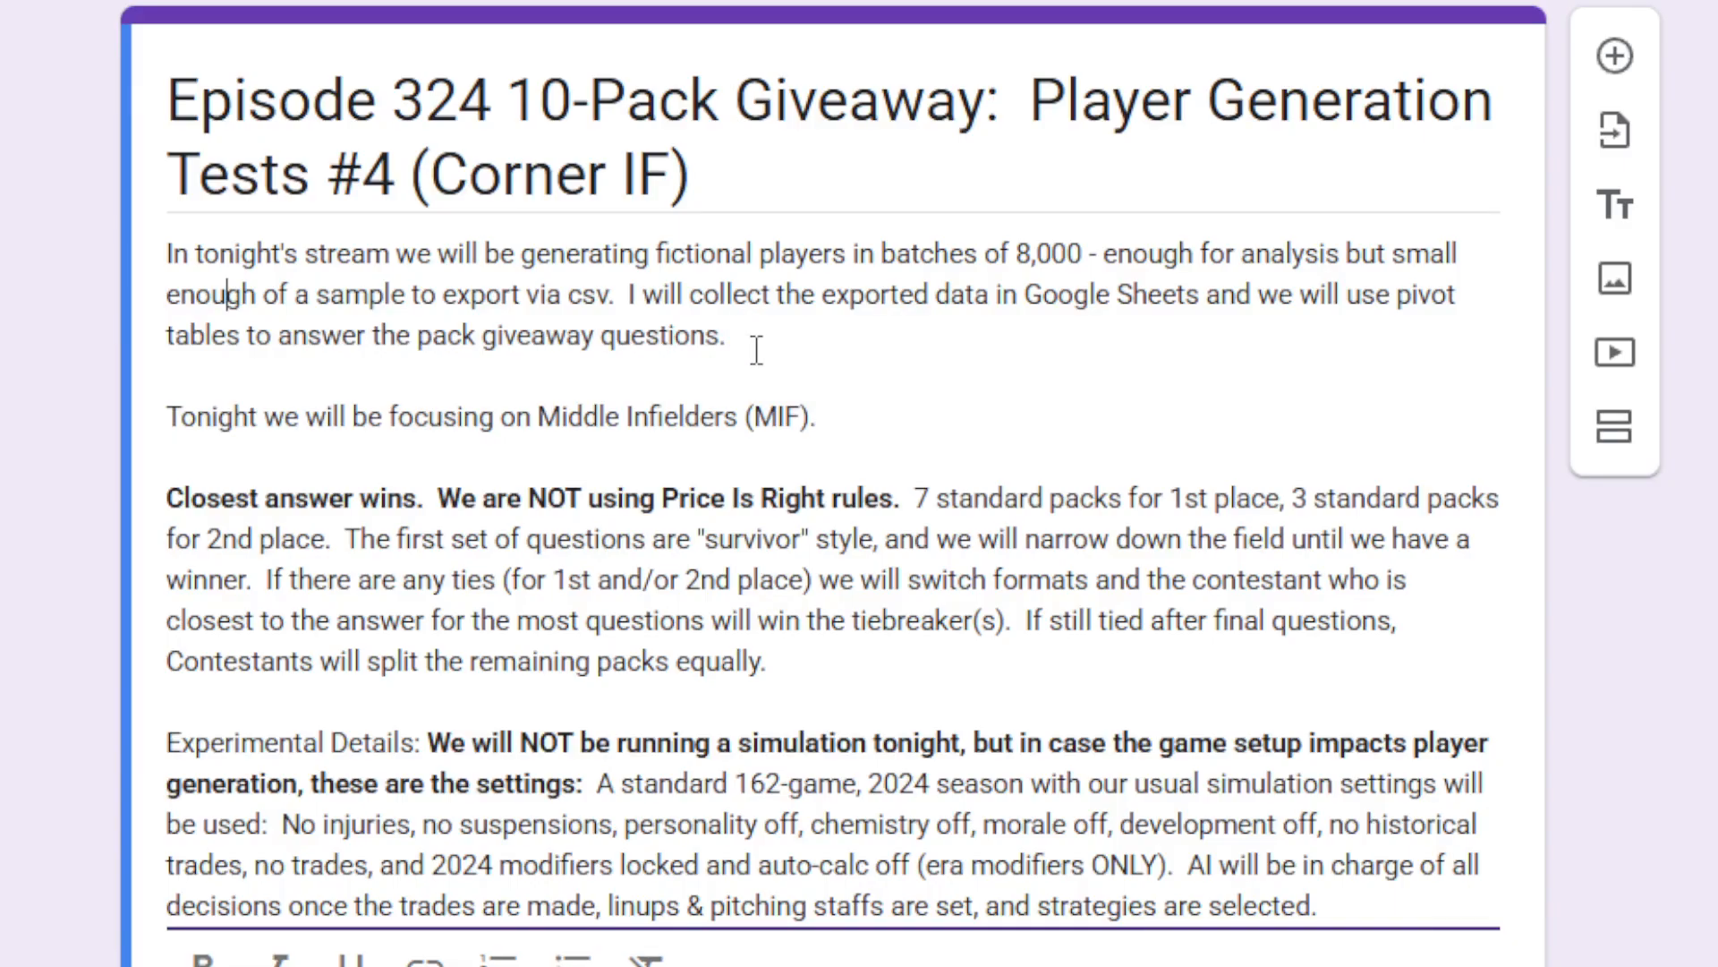
Change the focus line in the form description to read "Corner Infielders (CIF)".
double_click(573, 416)
type("Corner")
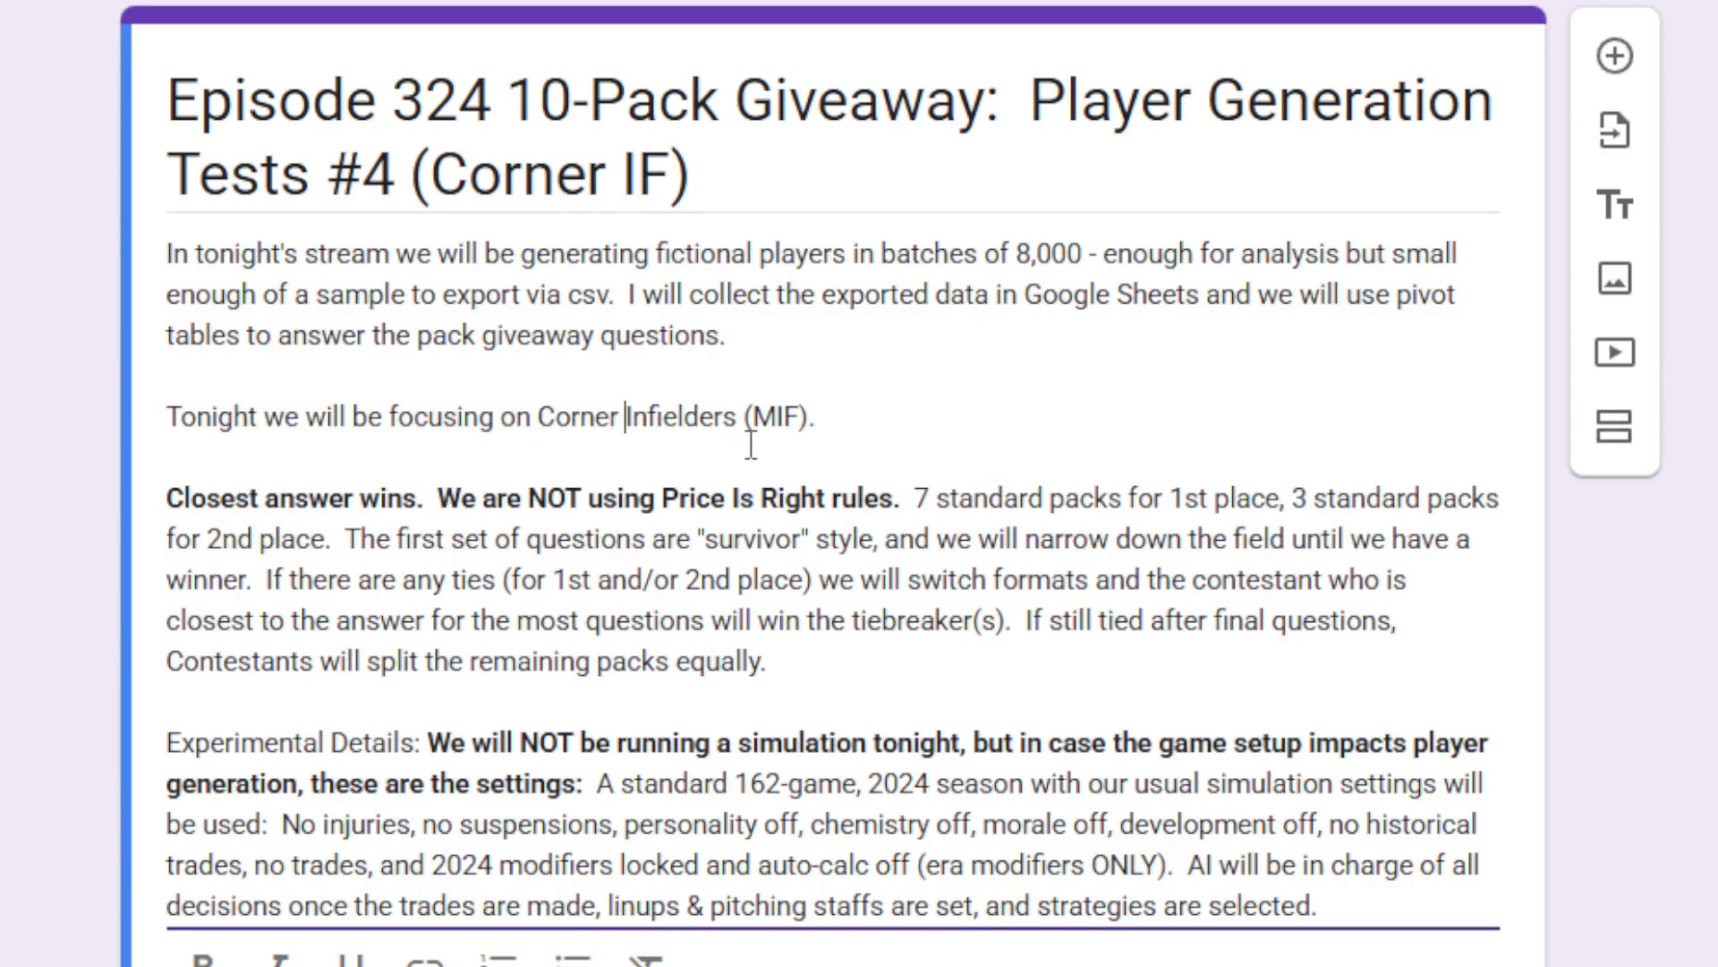
key("Delete")
type("C")
Replace the ties condition in the rules paragraph with "Second place, or any unbroken ties for first place, will be determined using our new tie-breaking method:".
left_click(669, 578)
left_click_drag(267, 587, 813, 580)
type("Second plac")
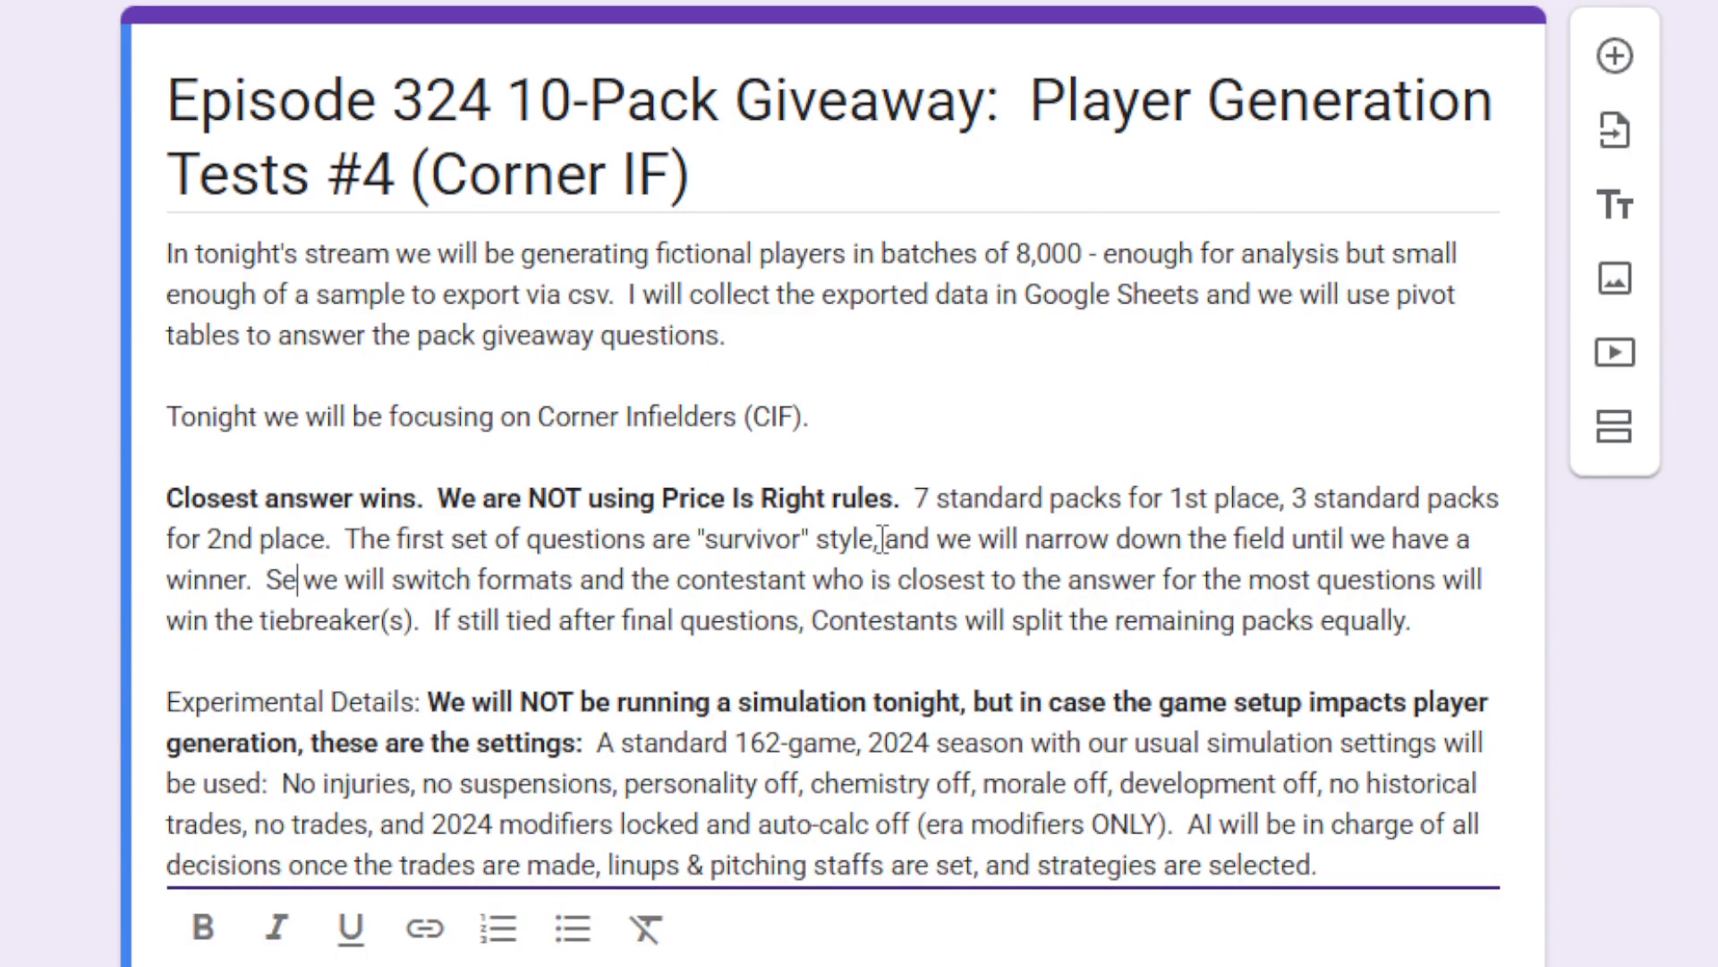
type("e, or an")
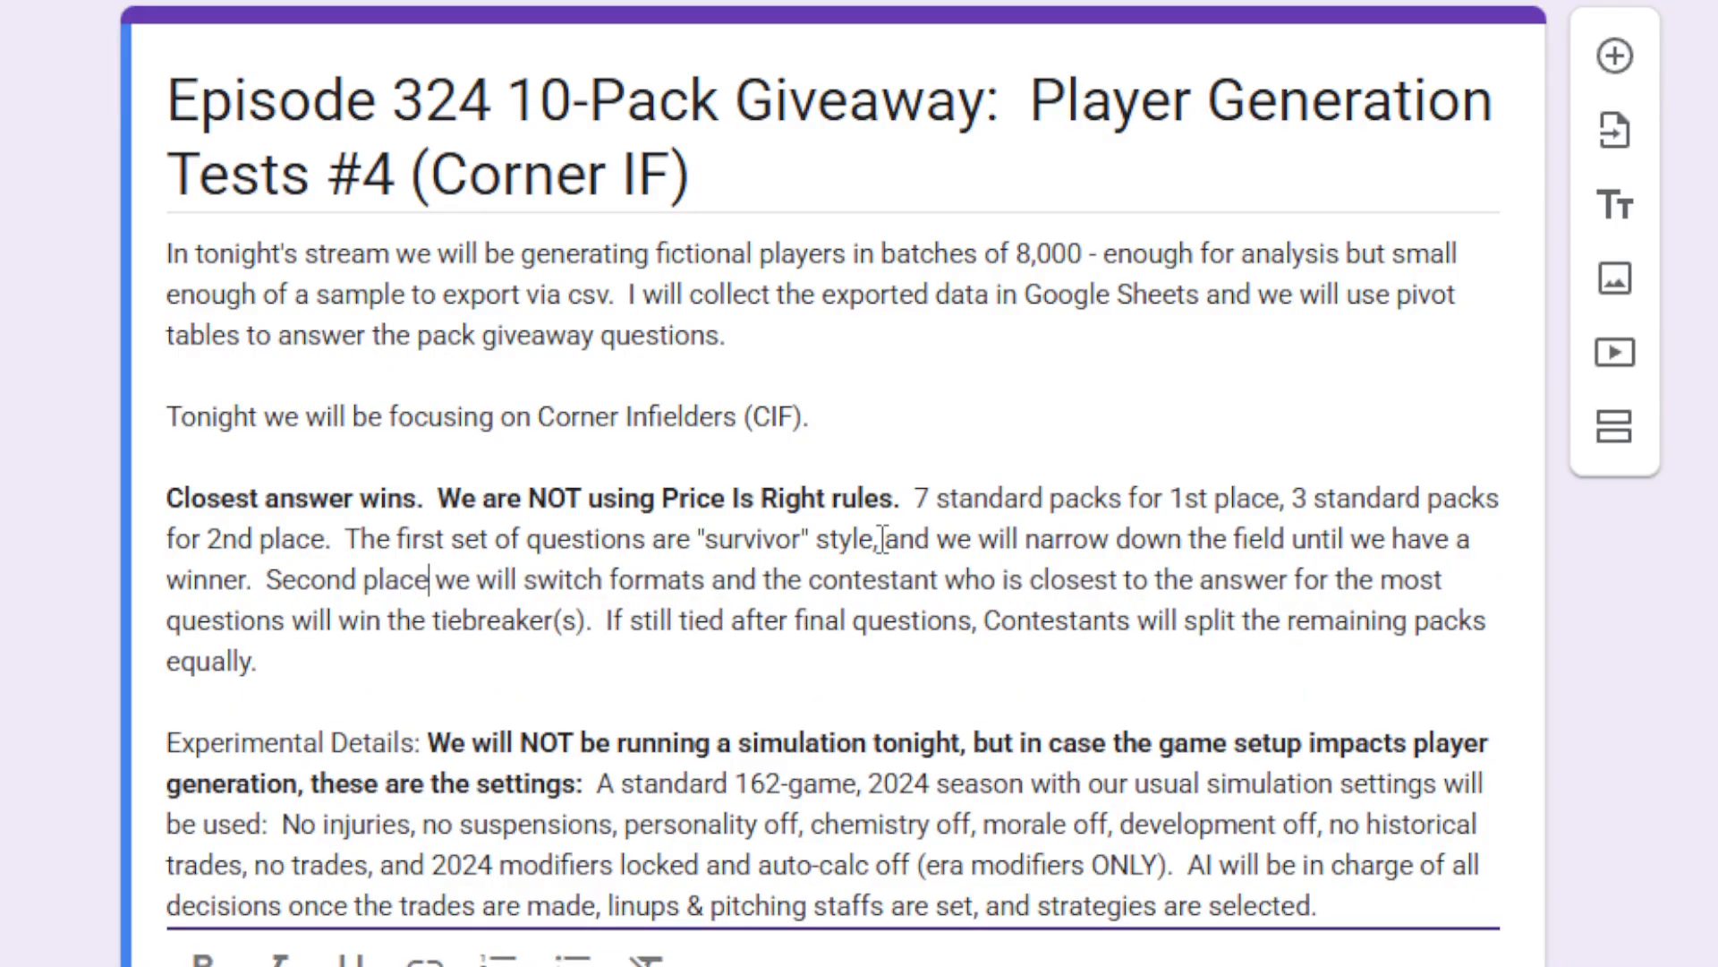
type("y unbro")
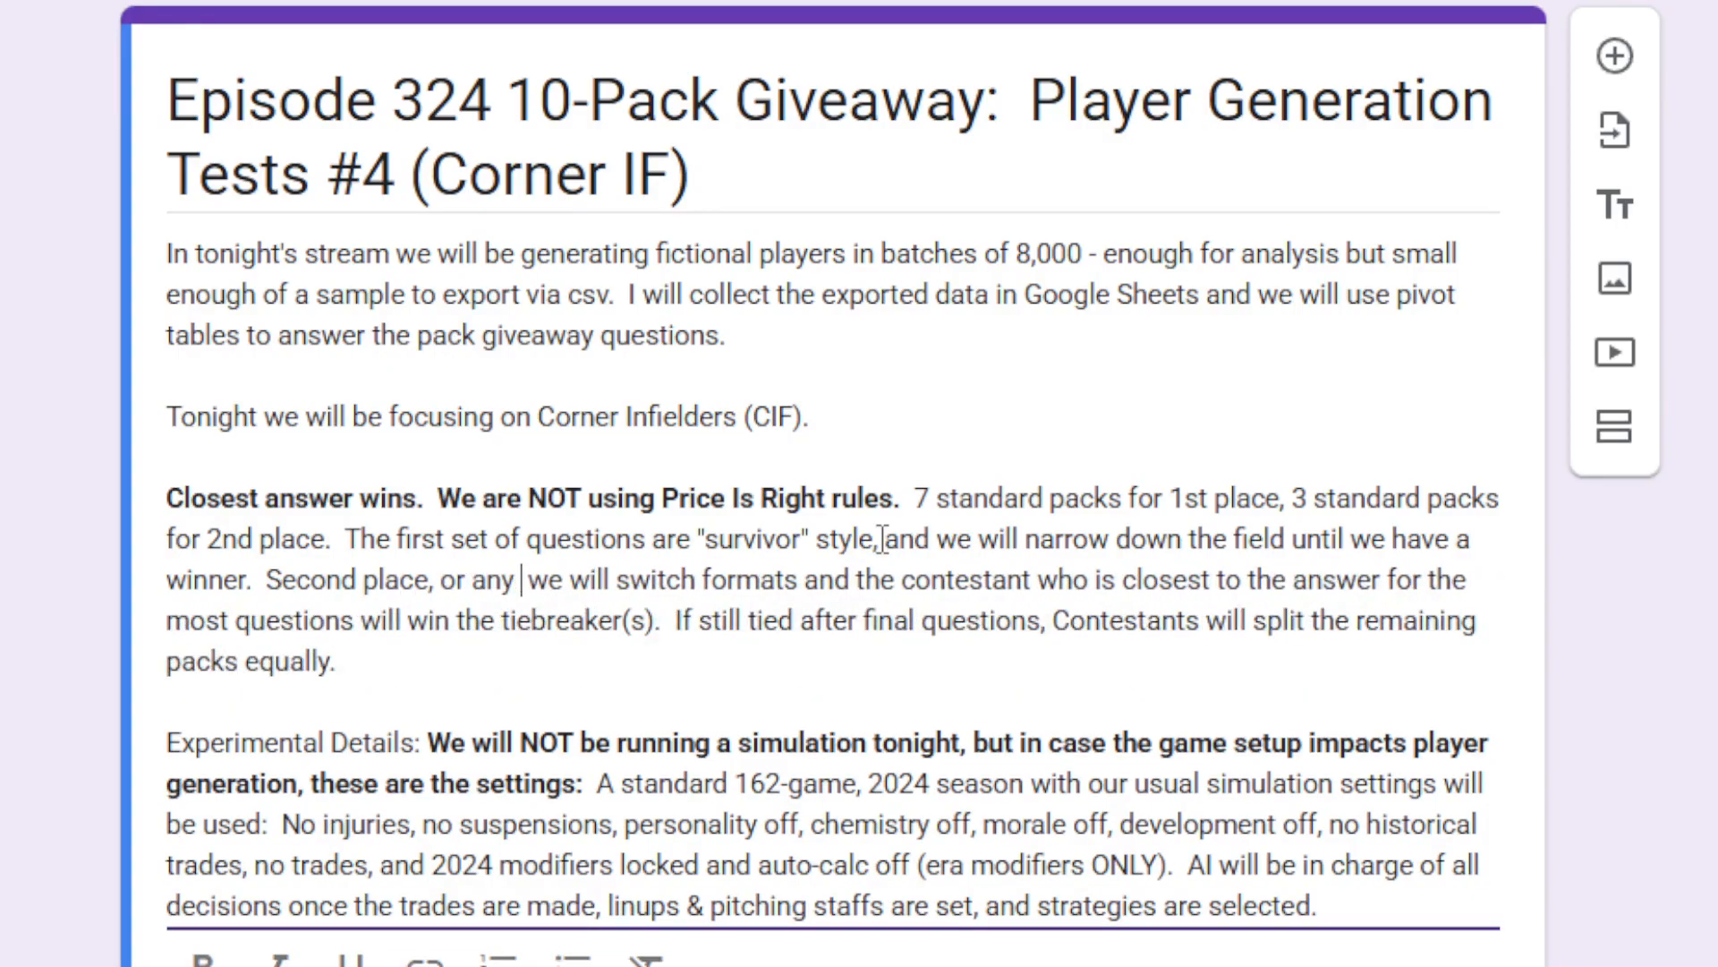
type("ken ties for f")
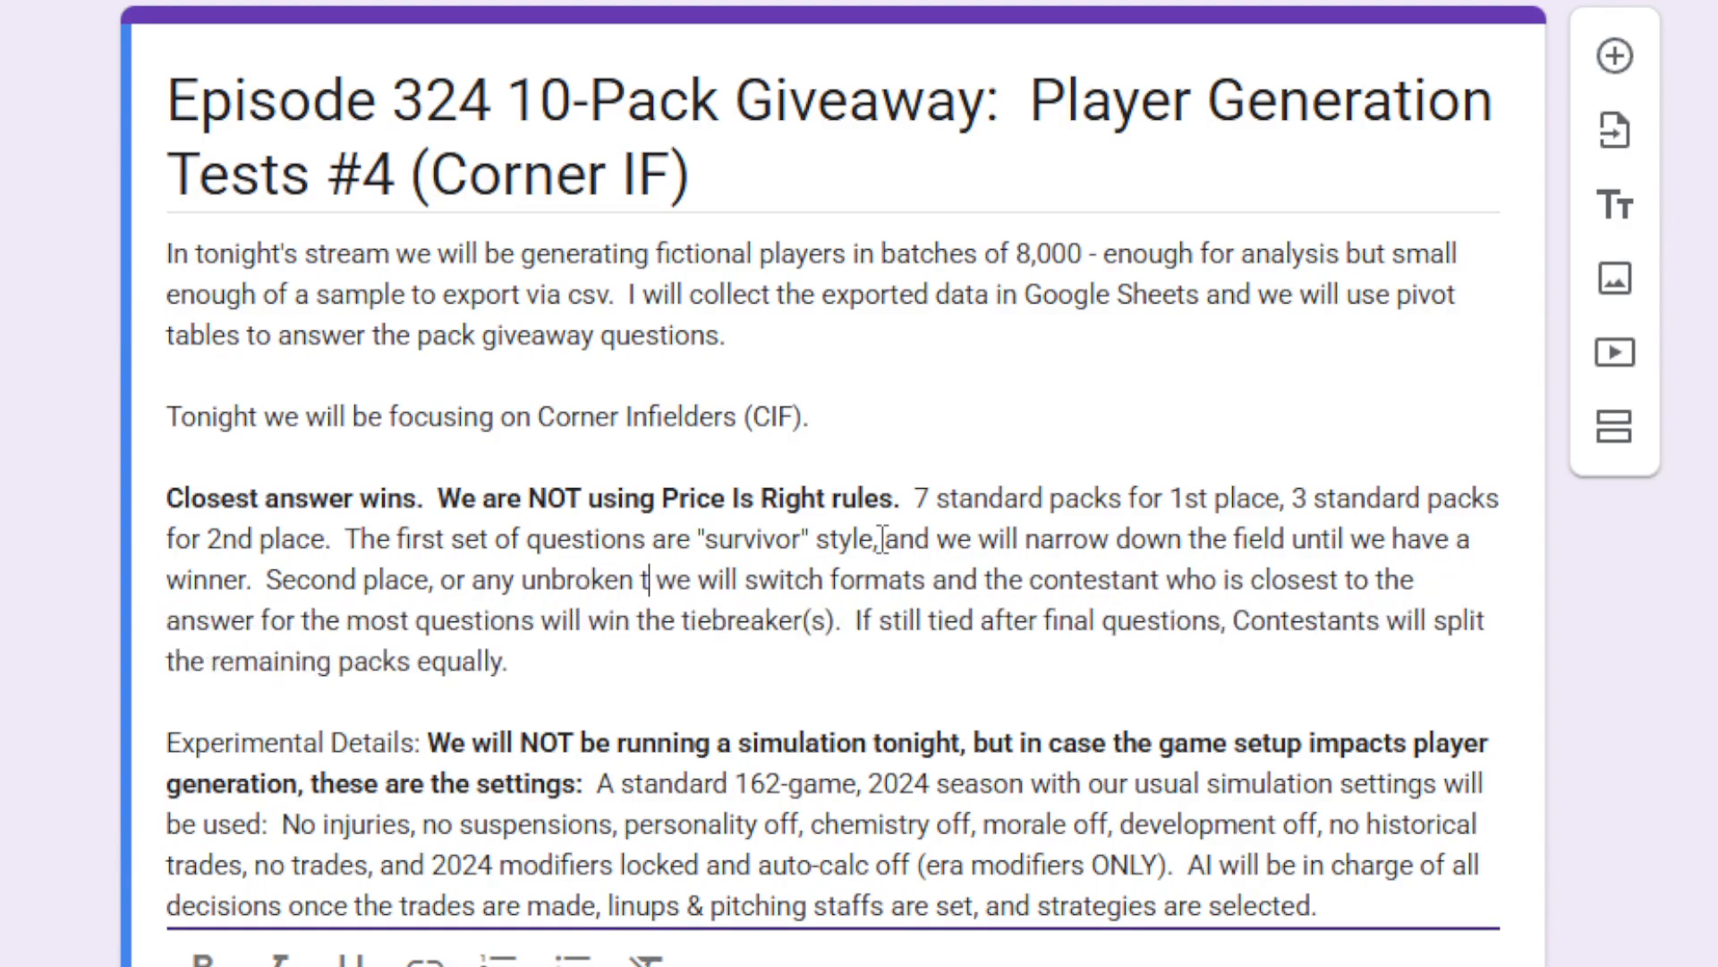
type("irst pla")
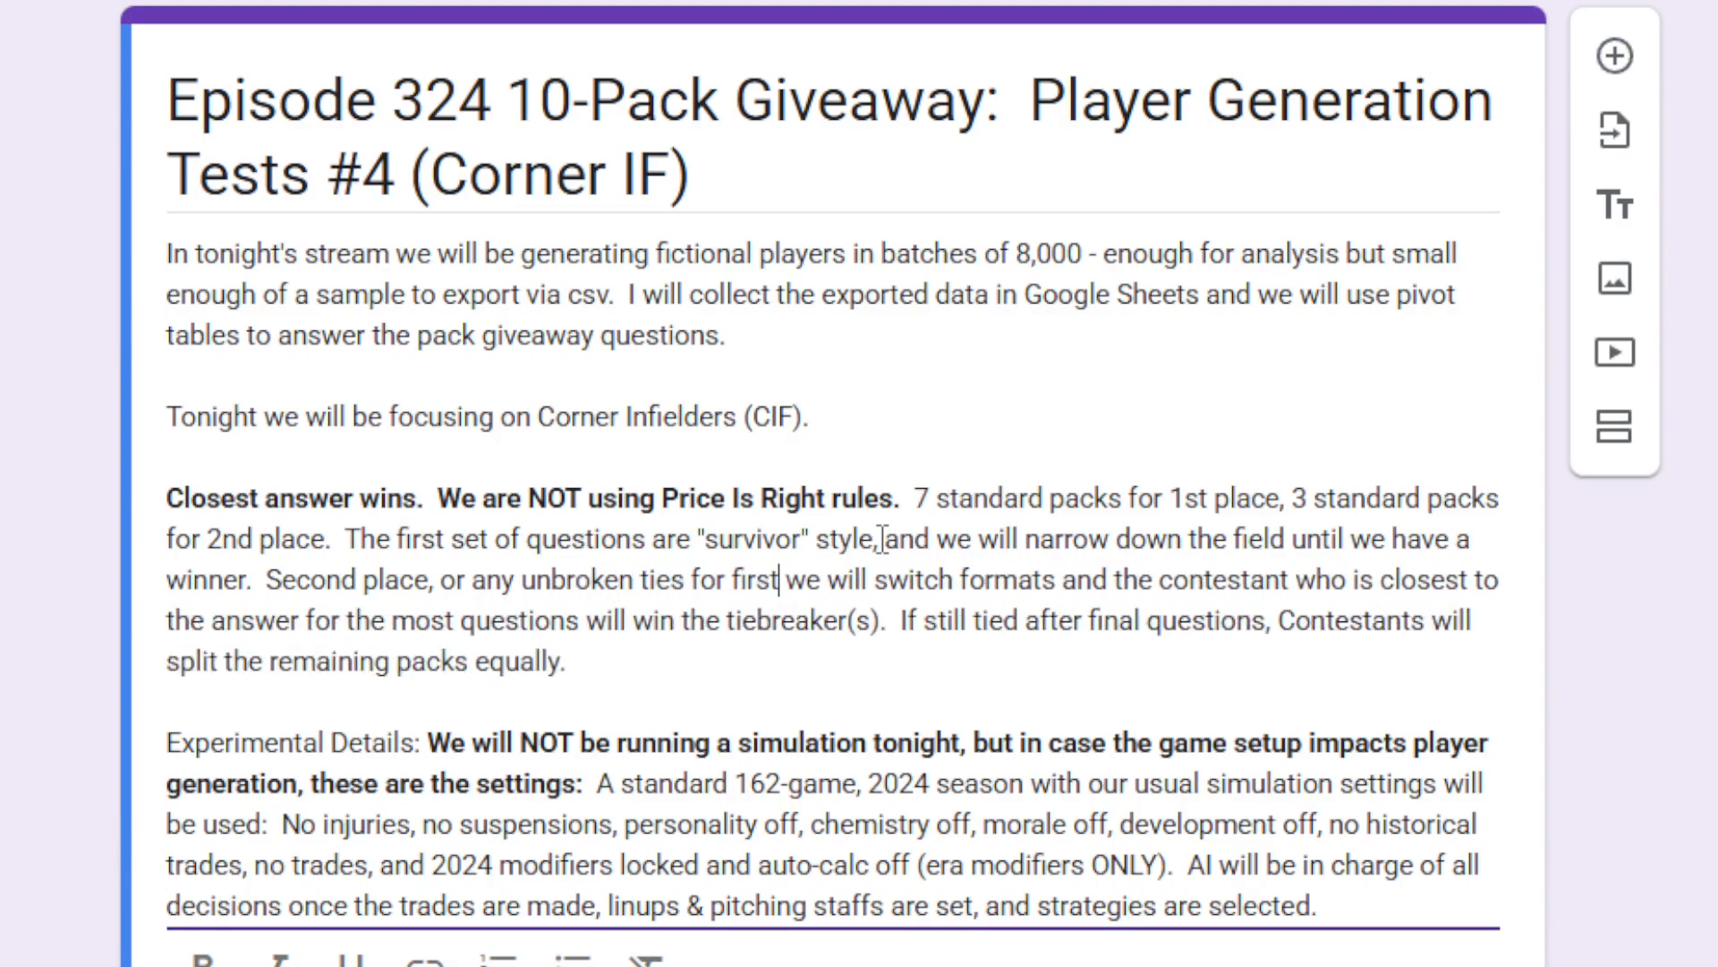
type("ce, will b")
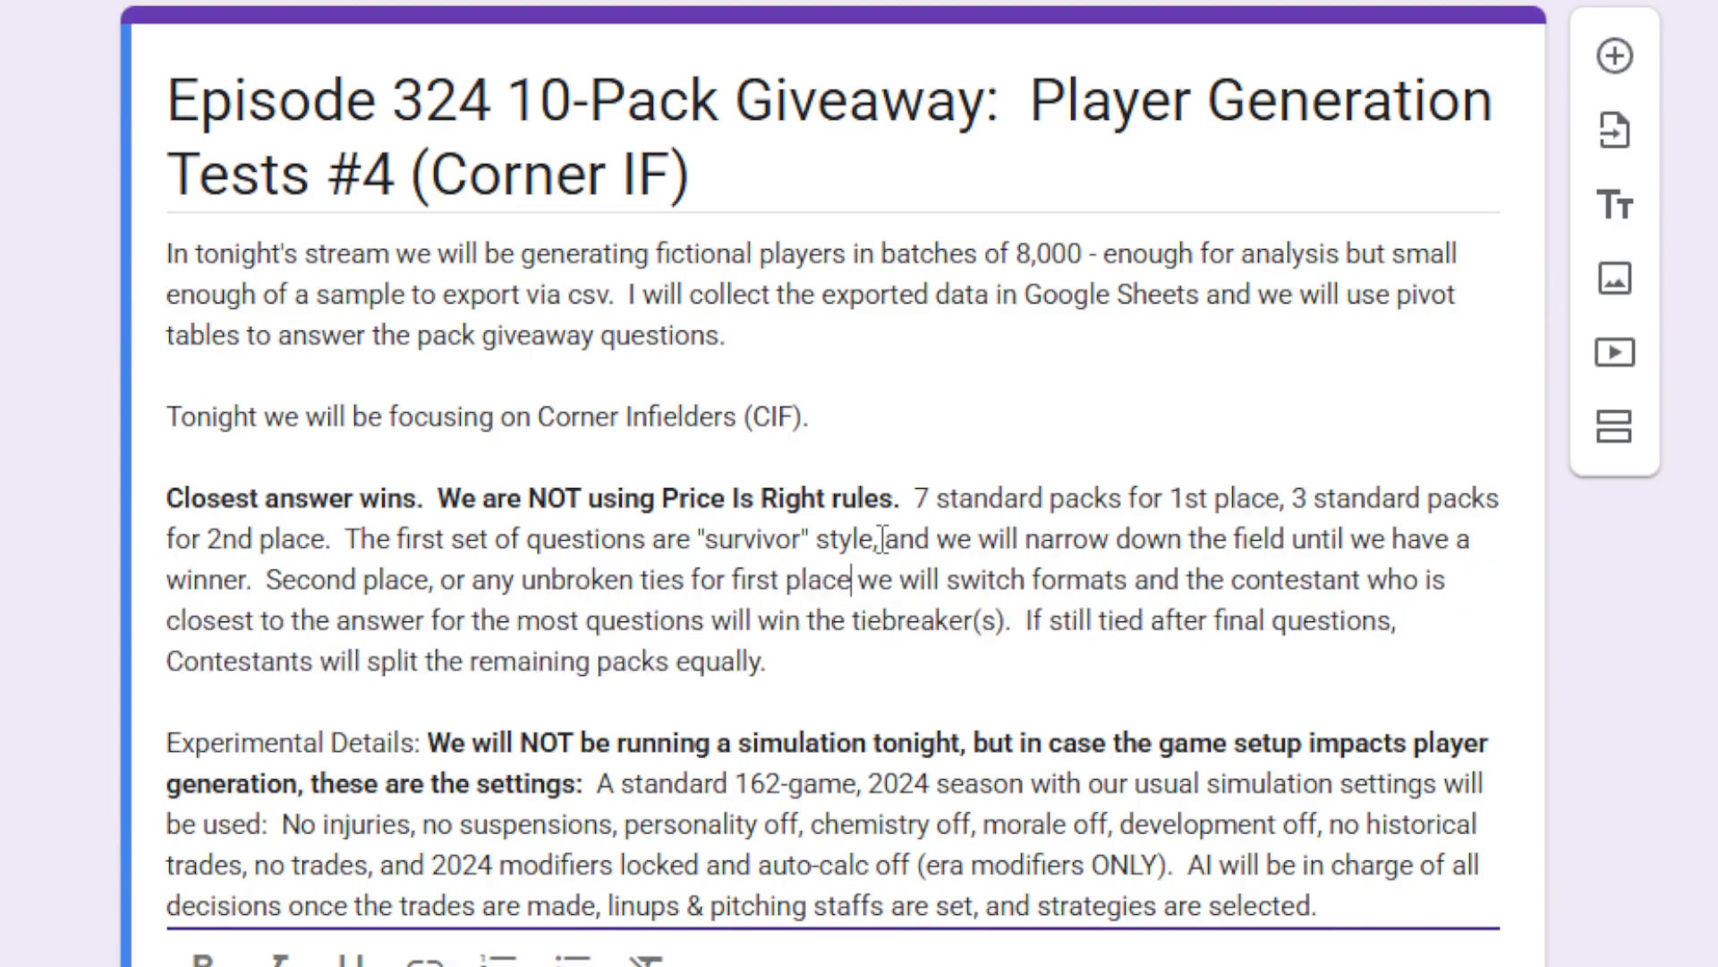
type("e ")
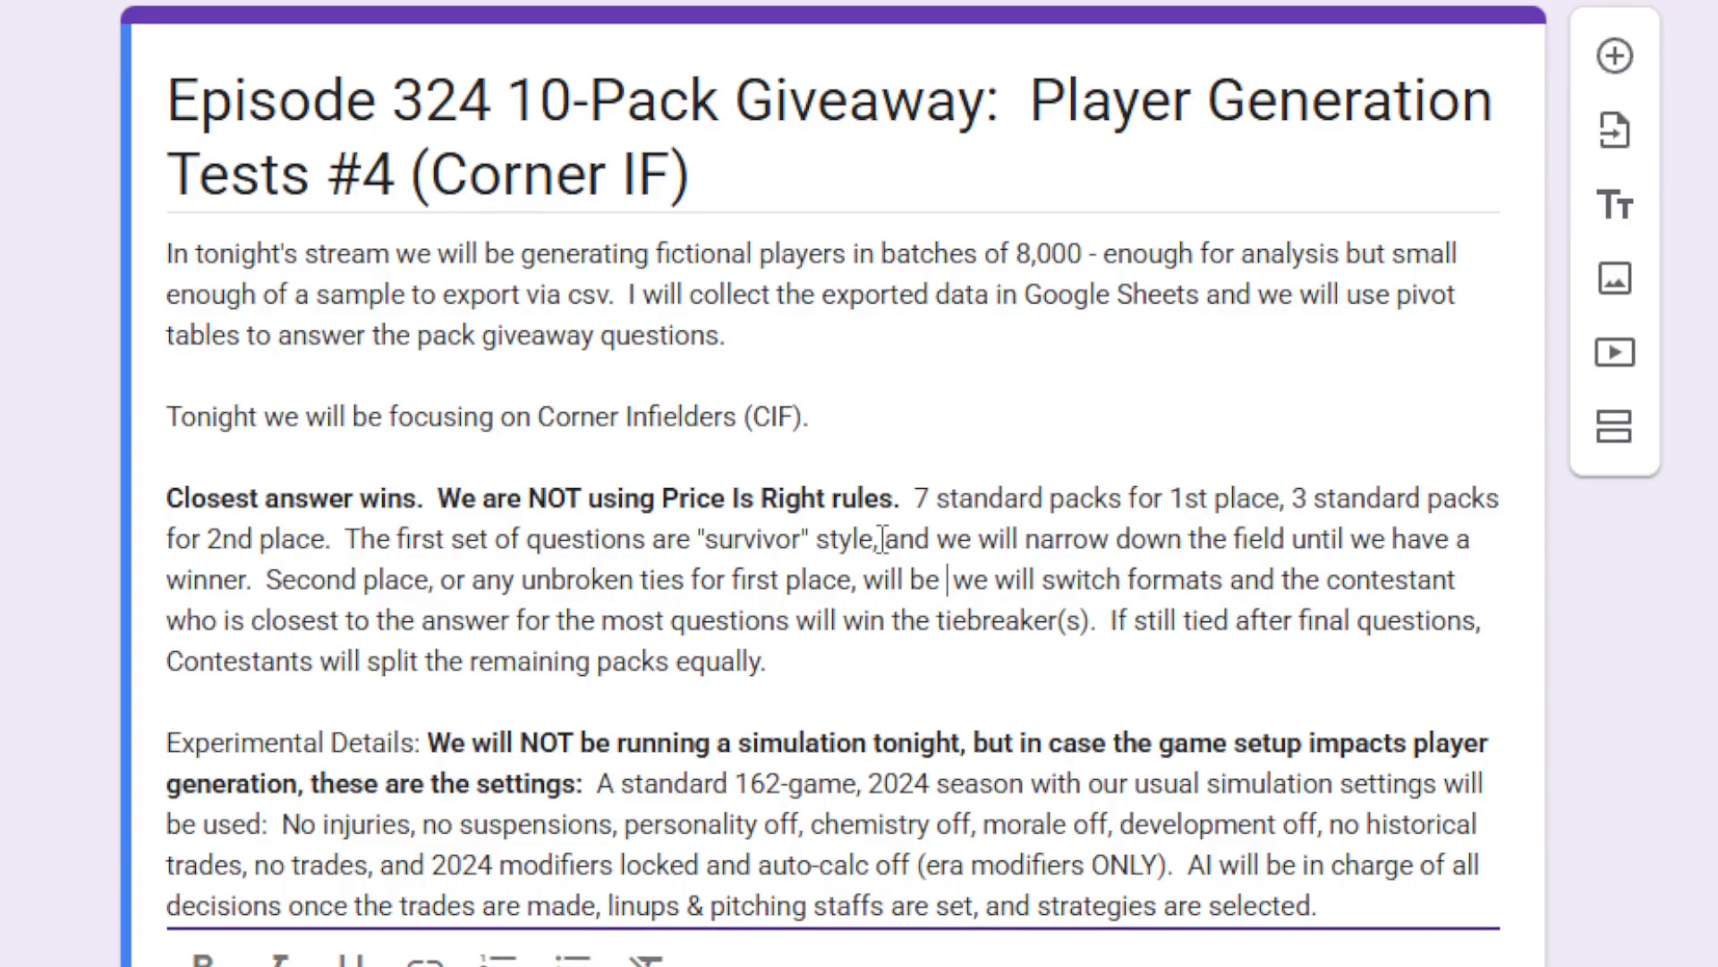
type("determined u ")
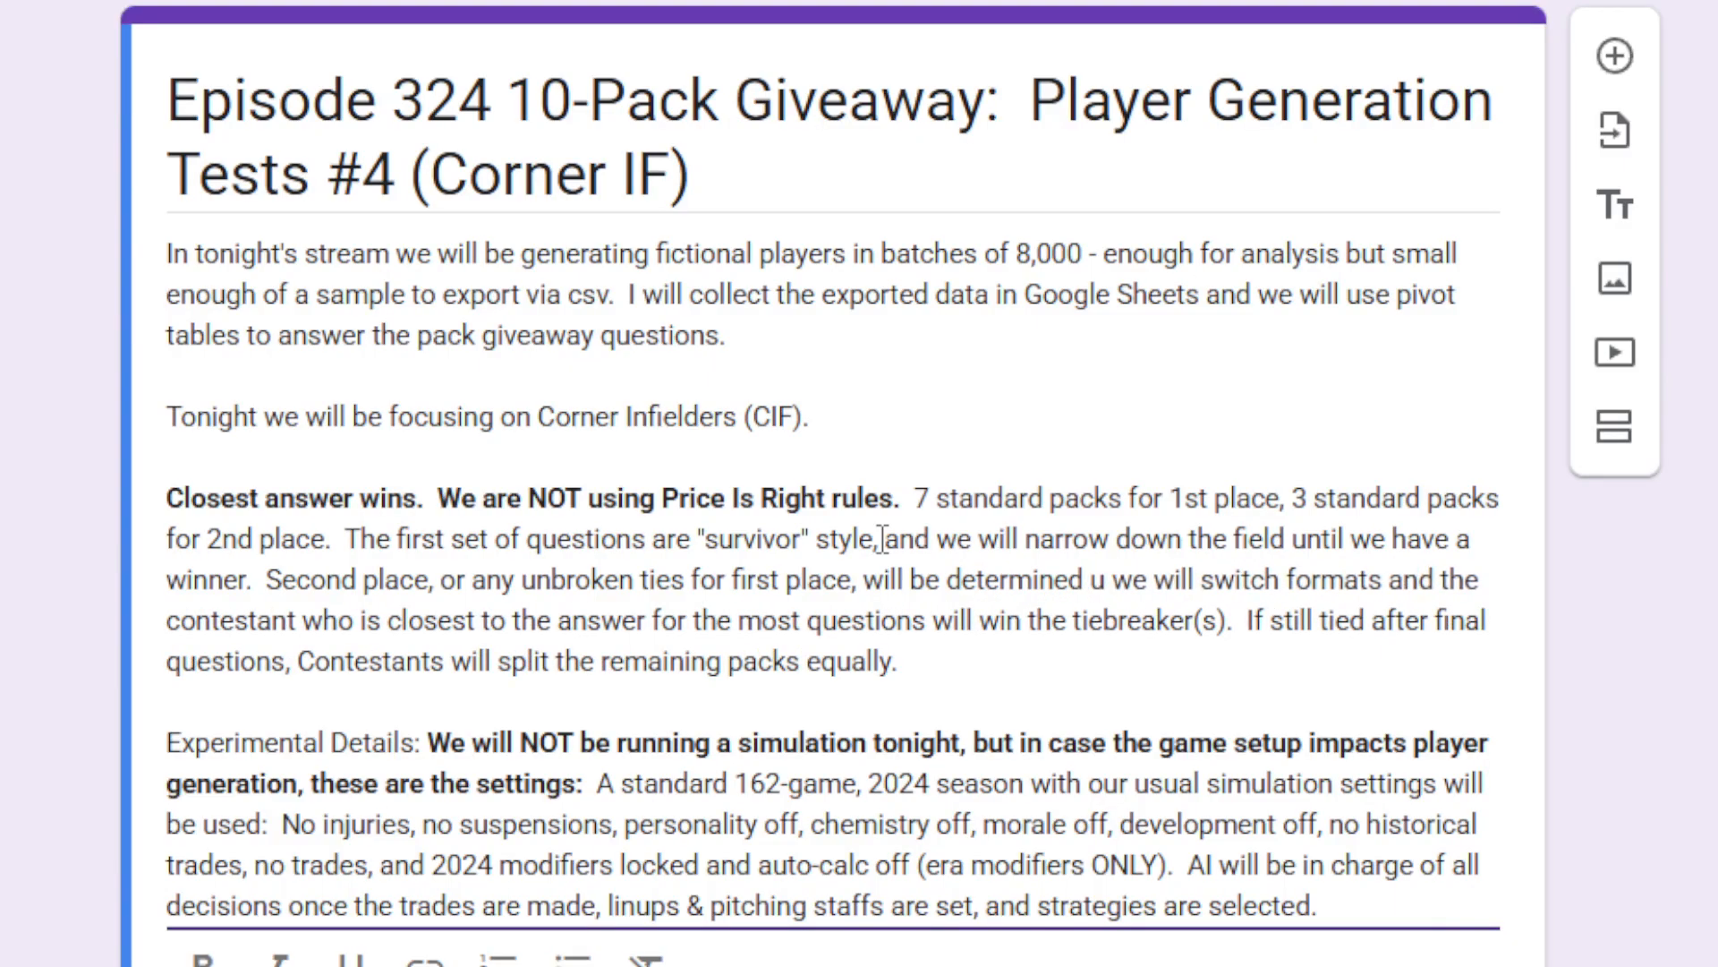
type("sing our new t")
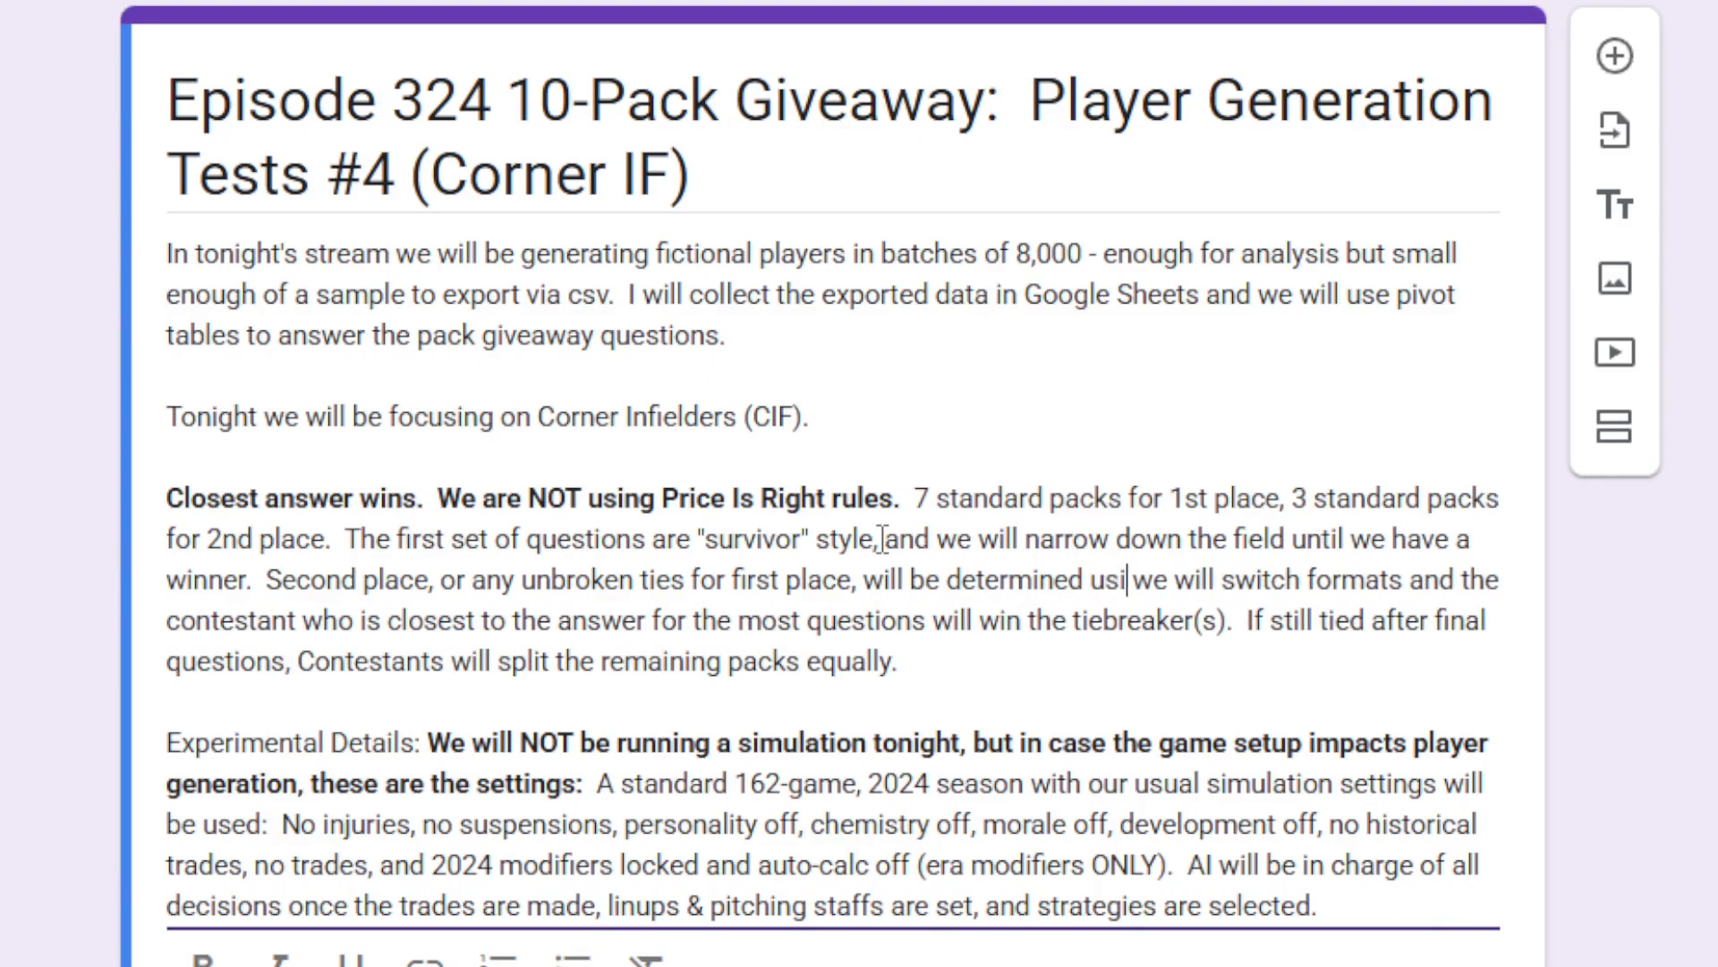
type("ie-breaking me")
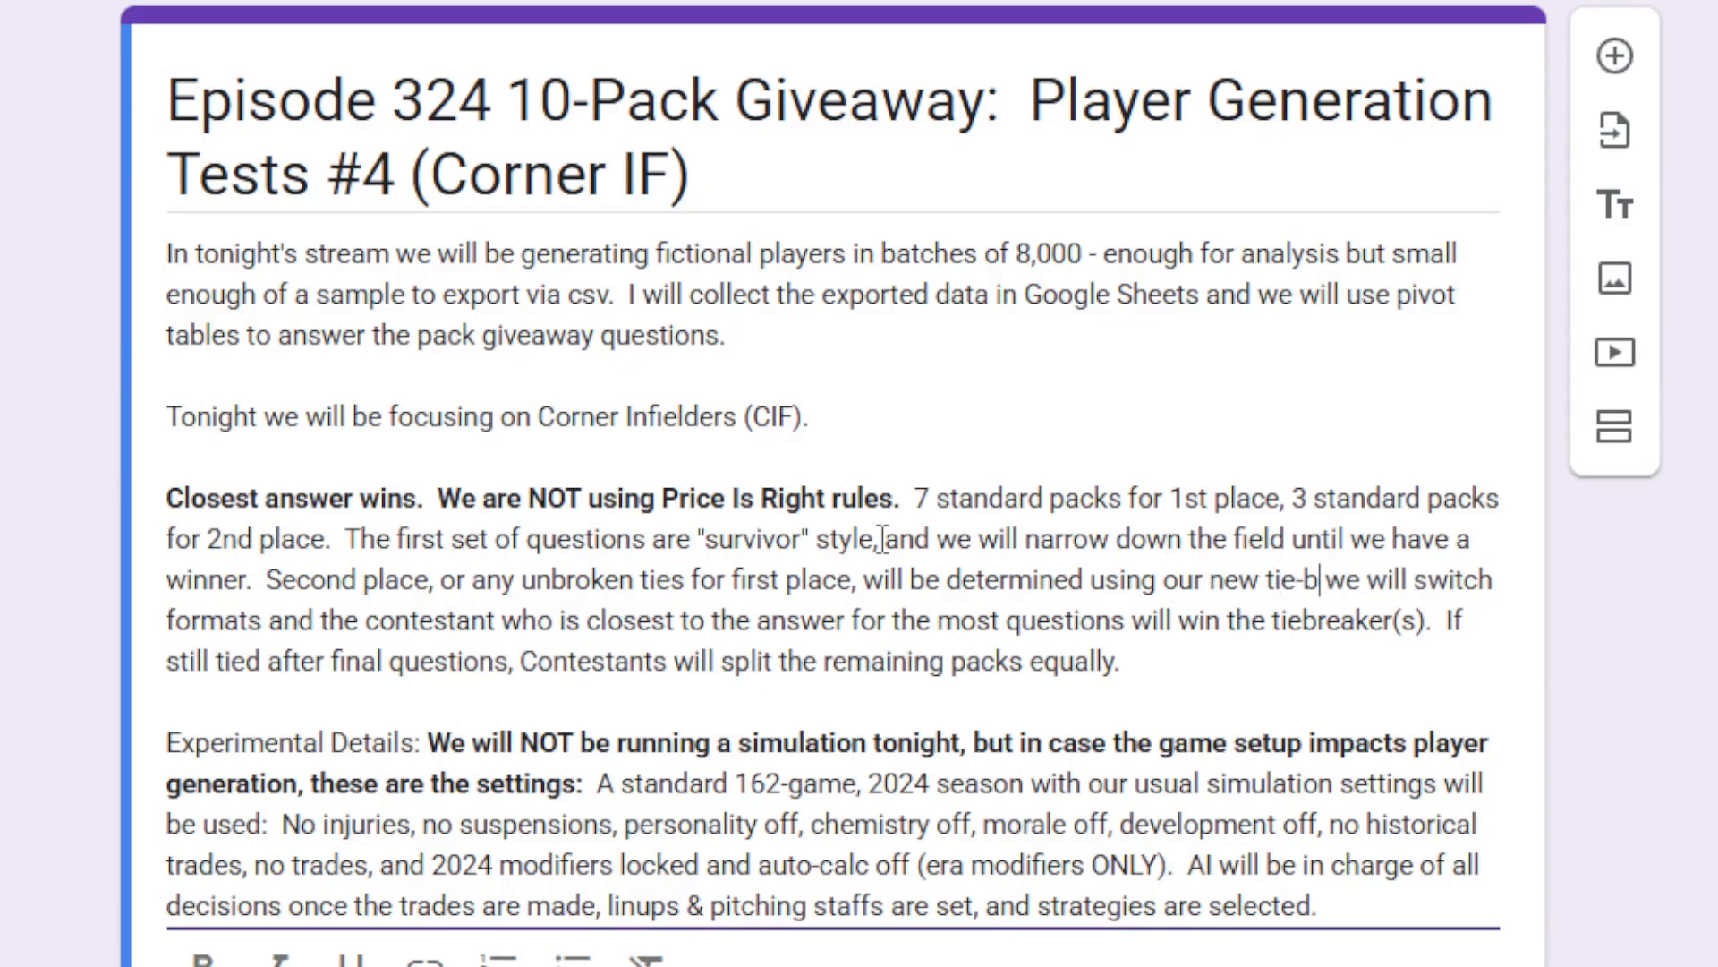
type("thod")
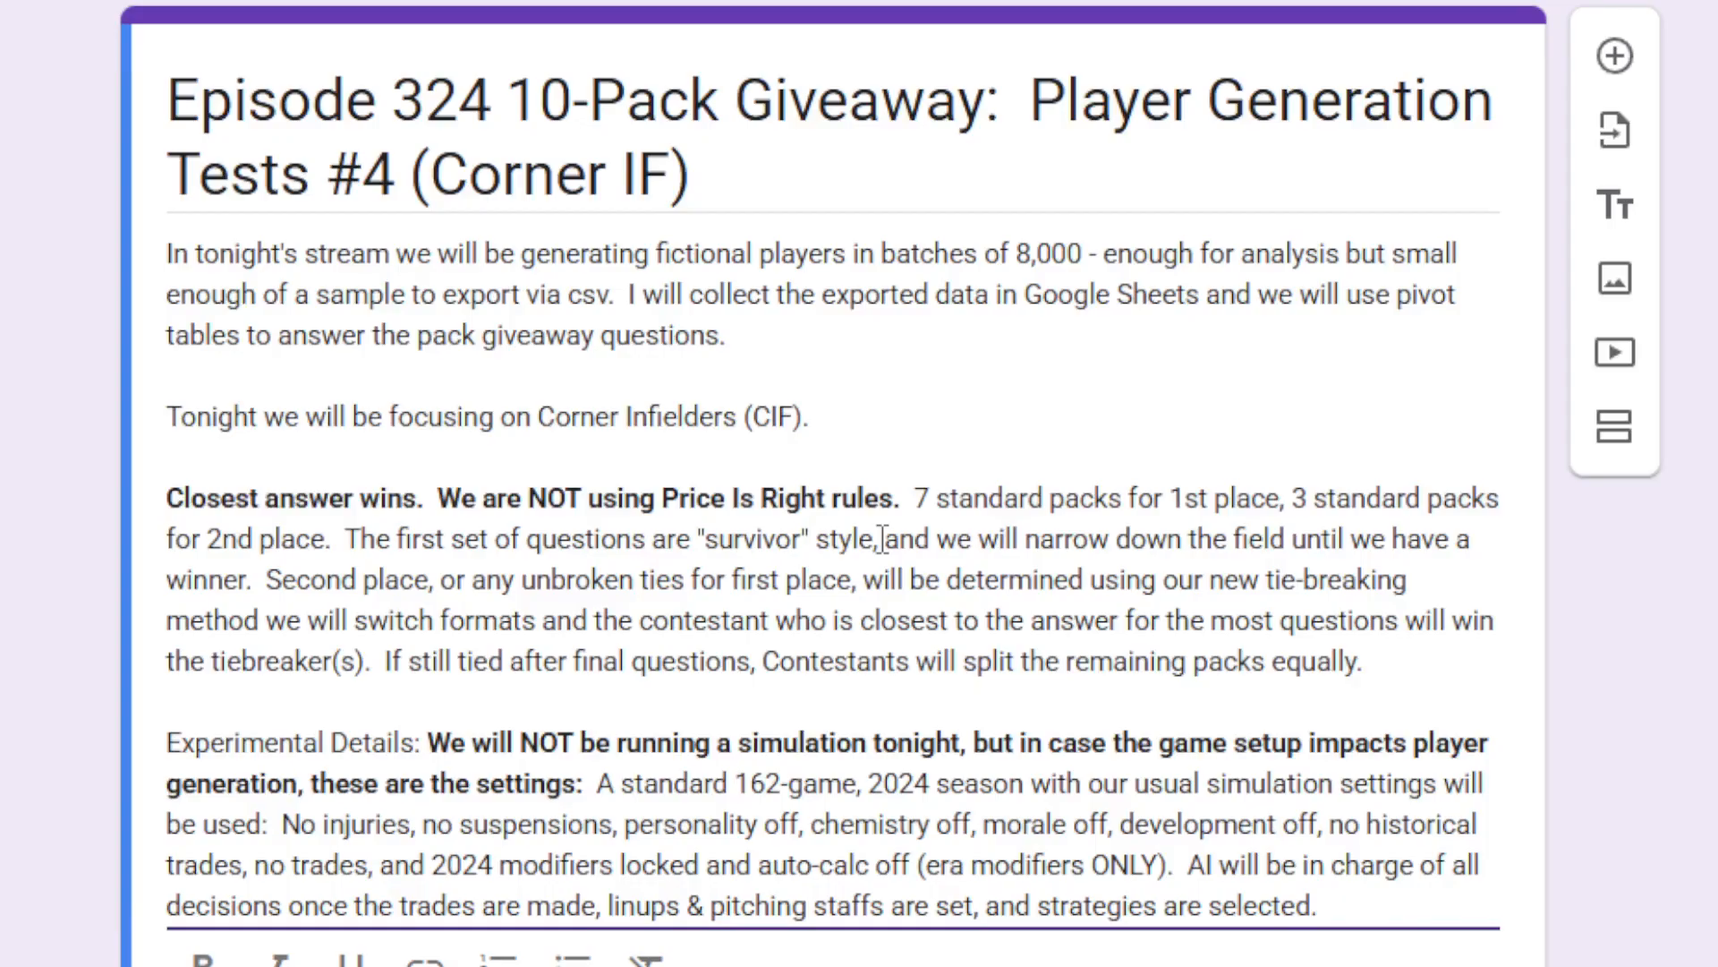
type(":")
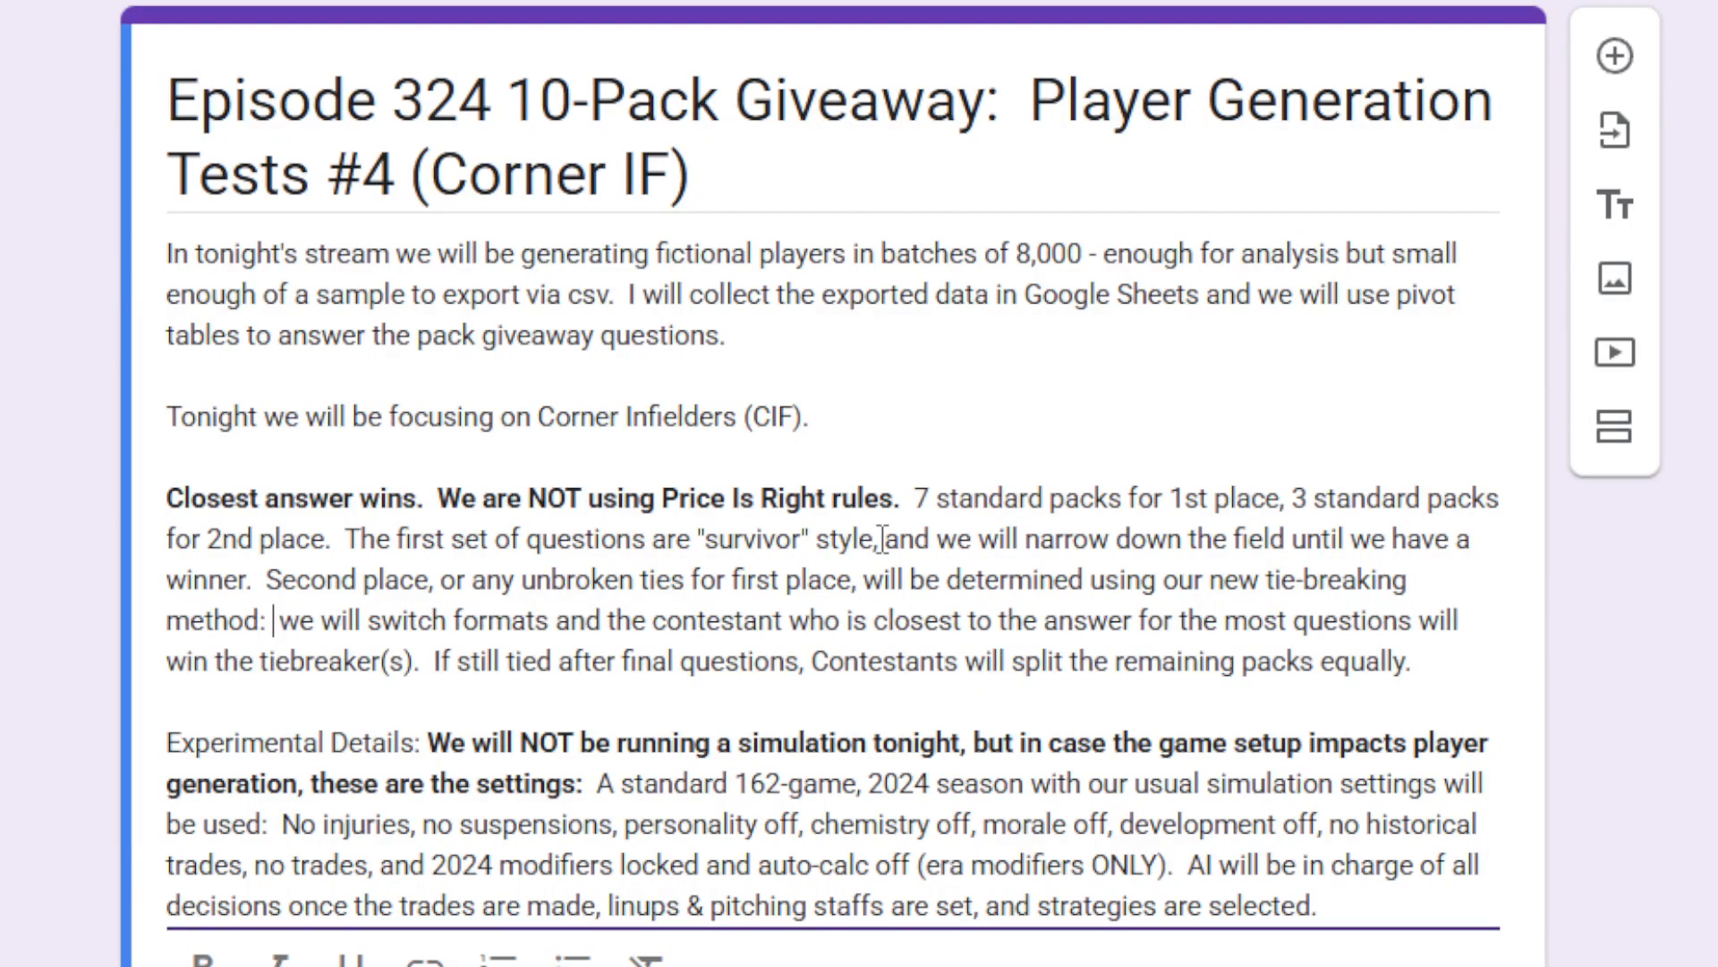
Delete the words "we will switch formats and the" after "method:" in the tie-breaking sentence.
key("Delete")
key("Delete")
key("Delete")
key("Delete")
key("Delete")
key("Delete")
key("Delete")
key("Delete")
key("Delete")
key("Delete")
key("Delete")
key("Delete")
key("Delete")
key("Delete")
key("Delete")
key("Delete")
key("Delete")
key("Delete")
key("Delete")
key("Delete")
key("Delete")
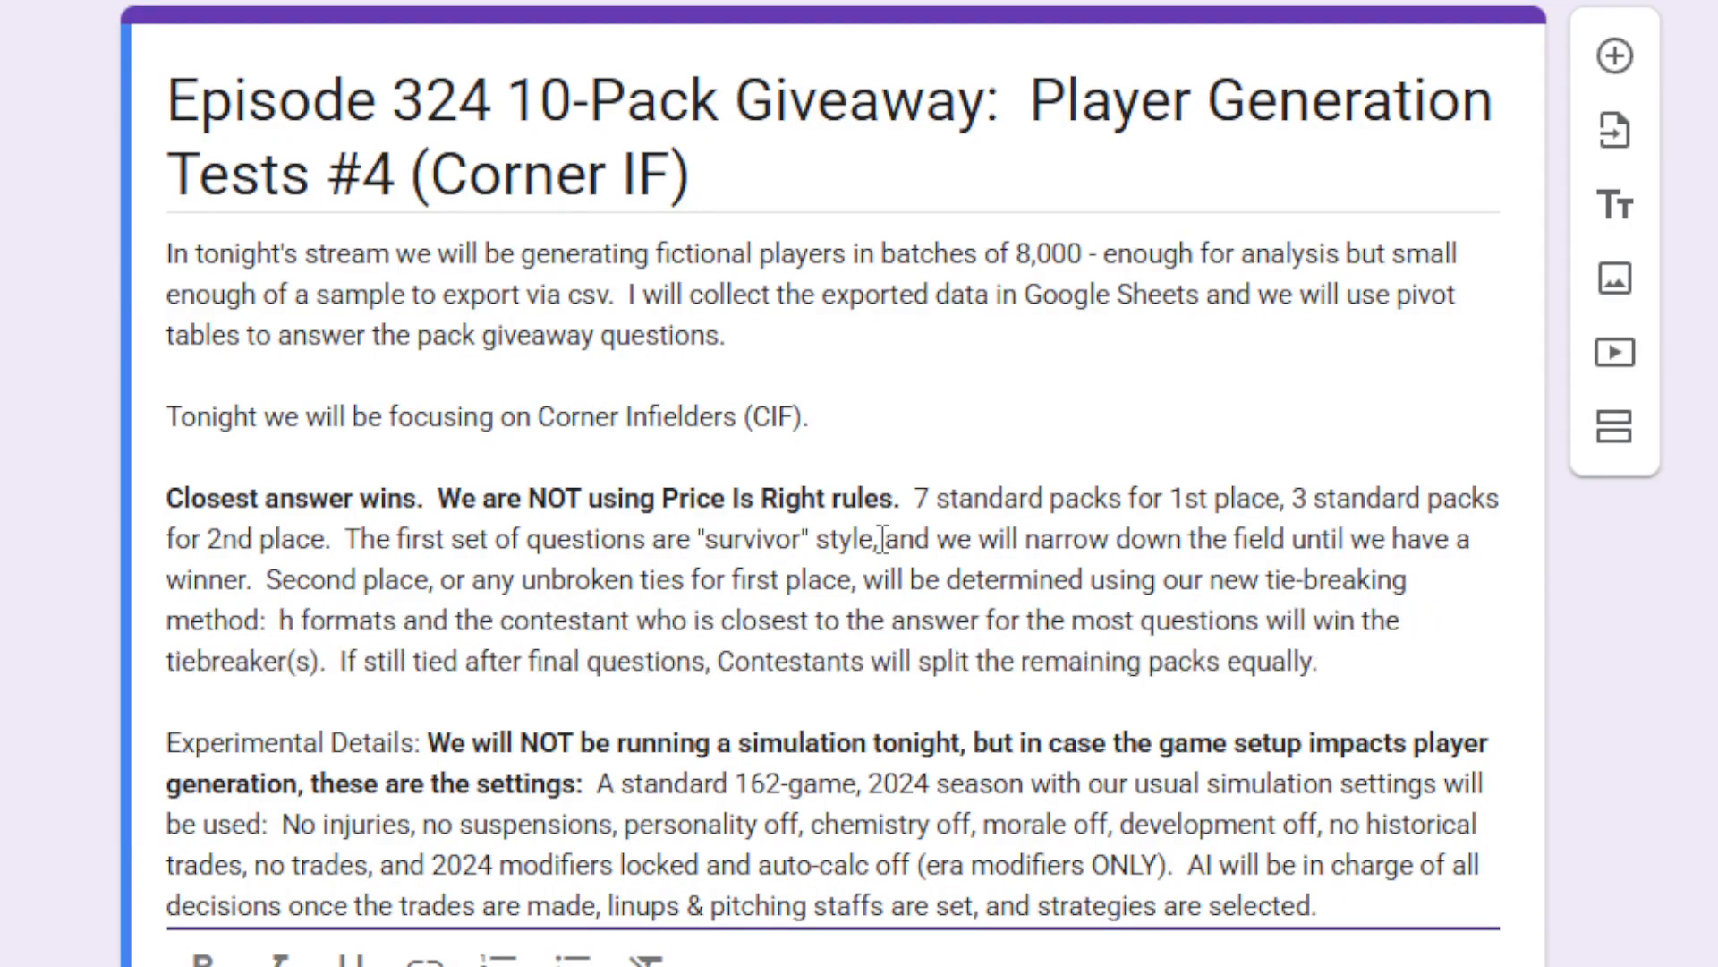
key("Delete")
key("Delete")
key("Delete")
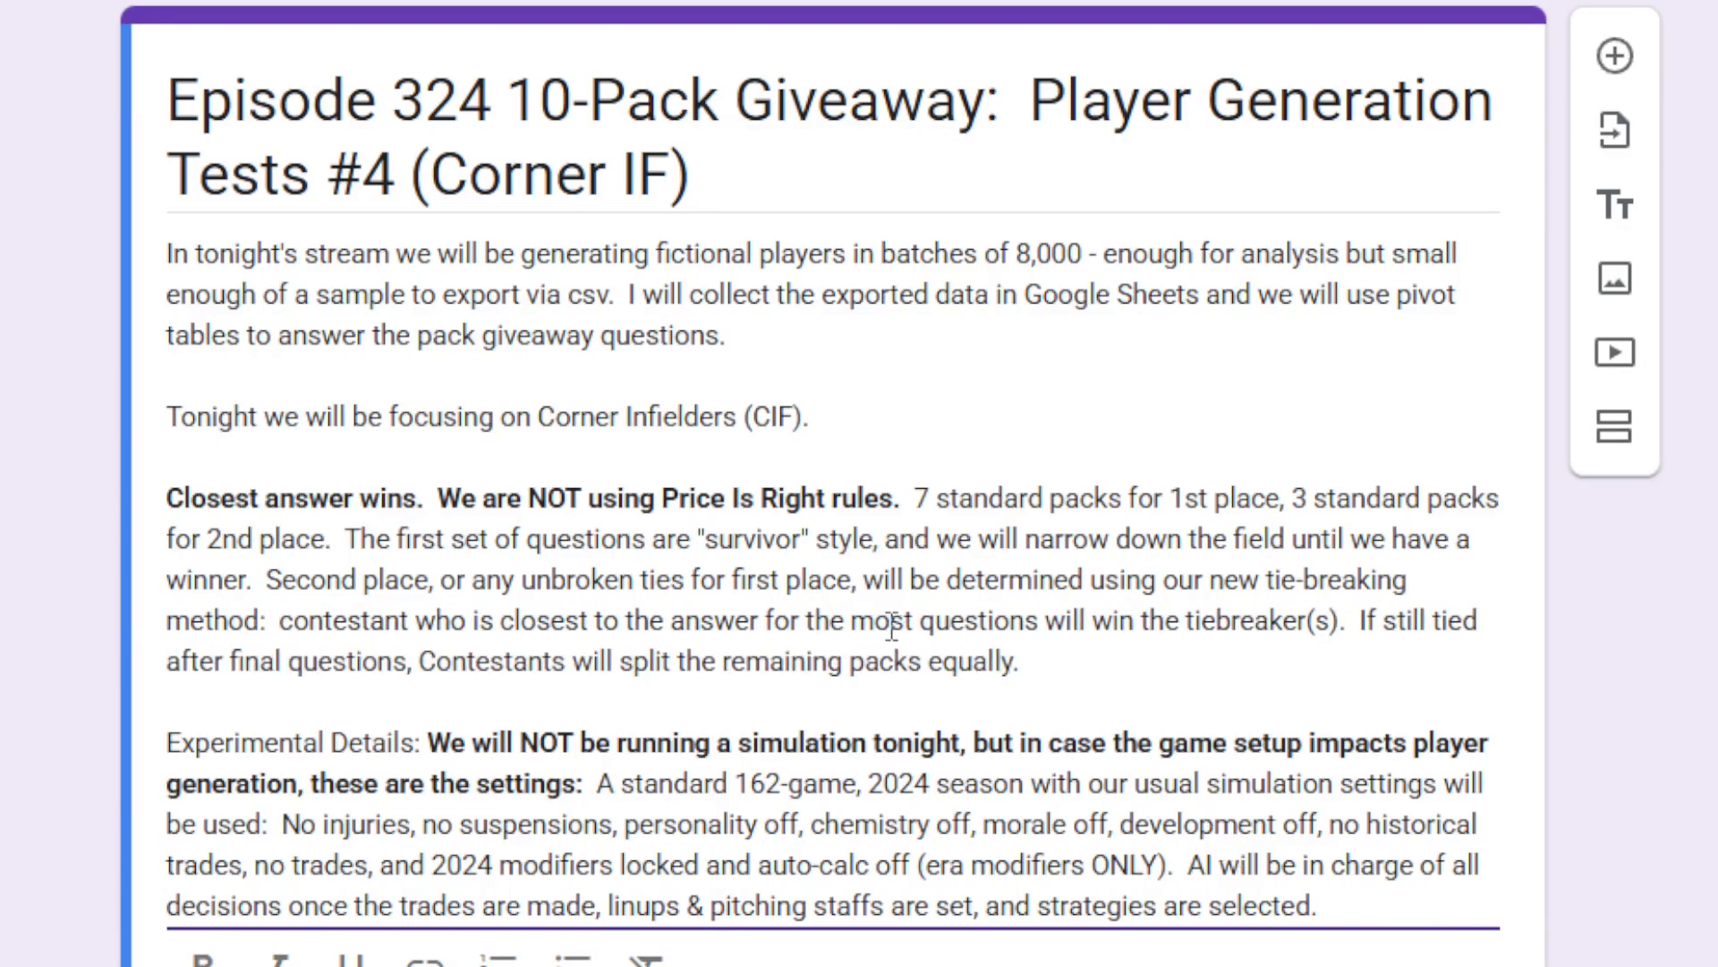
Insert the word "remaining" before "questions will win the tiebreaker(s)" in the tie-breaking sentence.
left_click(924, 630)
type("remain ")
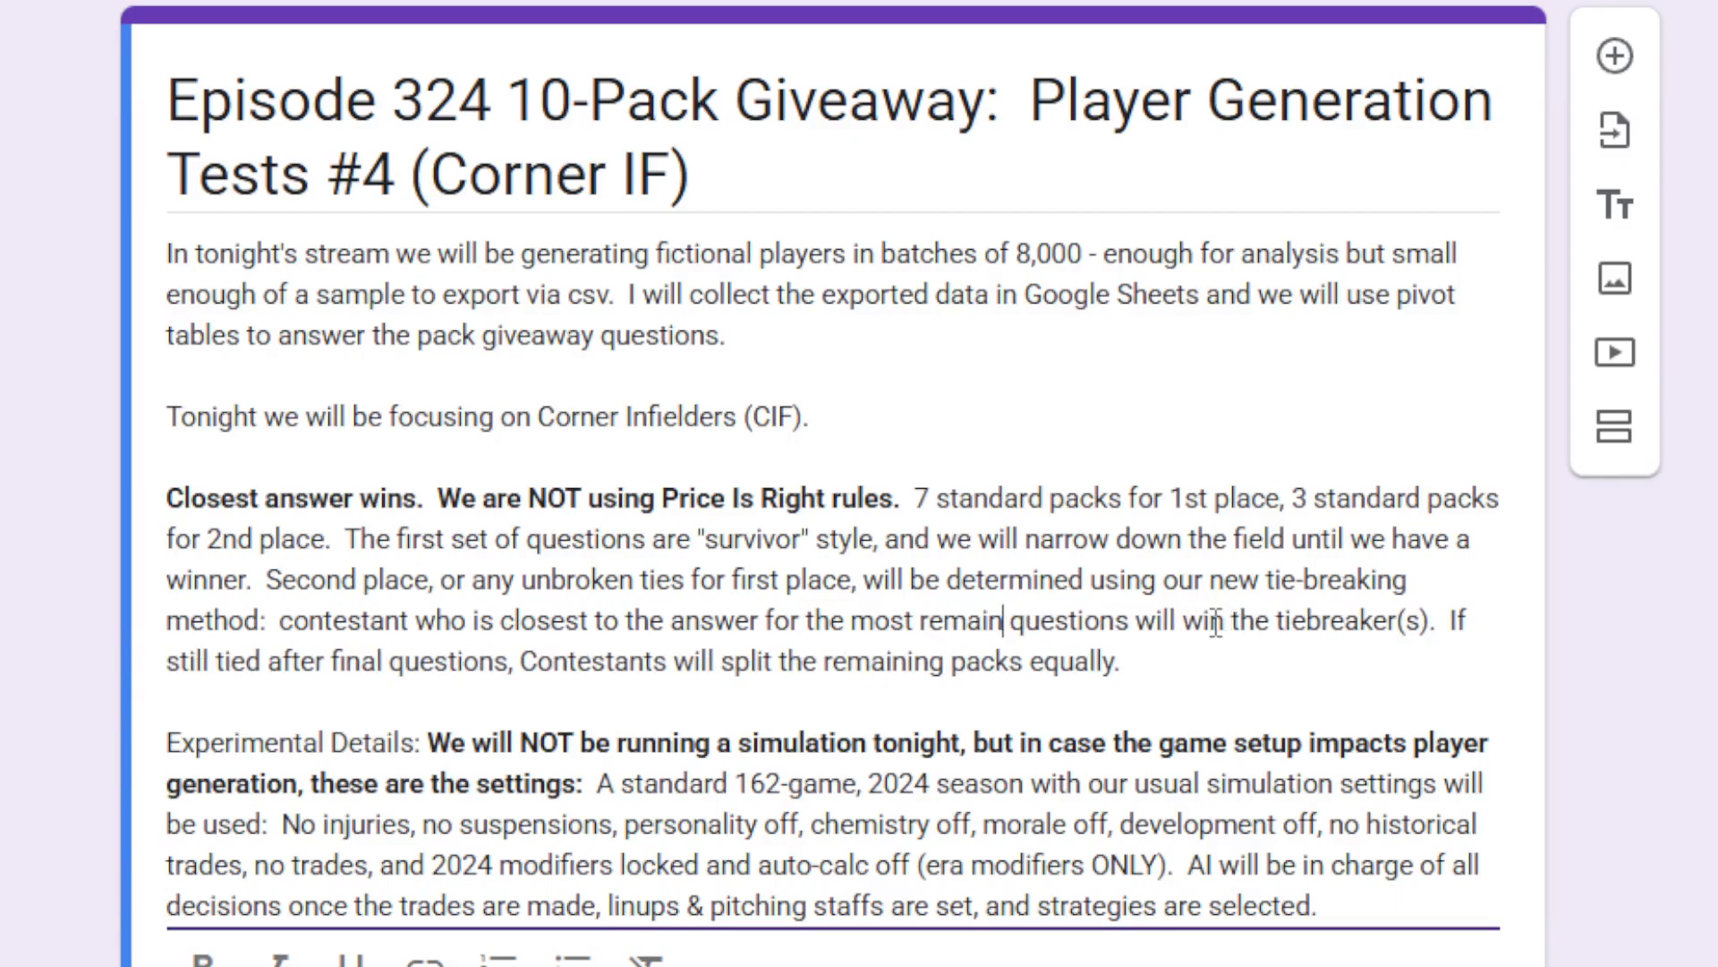
type("ing")
key("BackSpace")
key("BackSpace")
key("BackSpace")
type("ing")
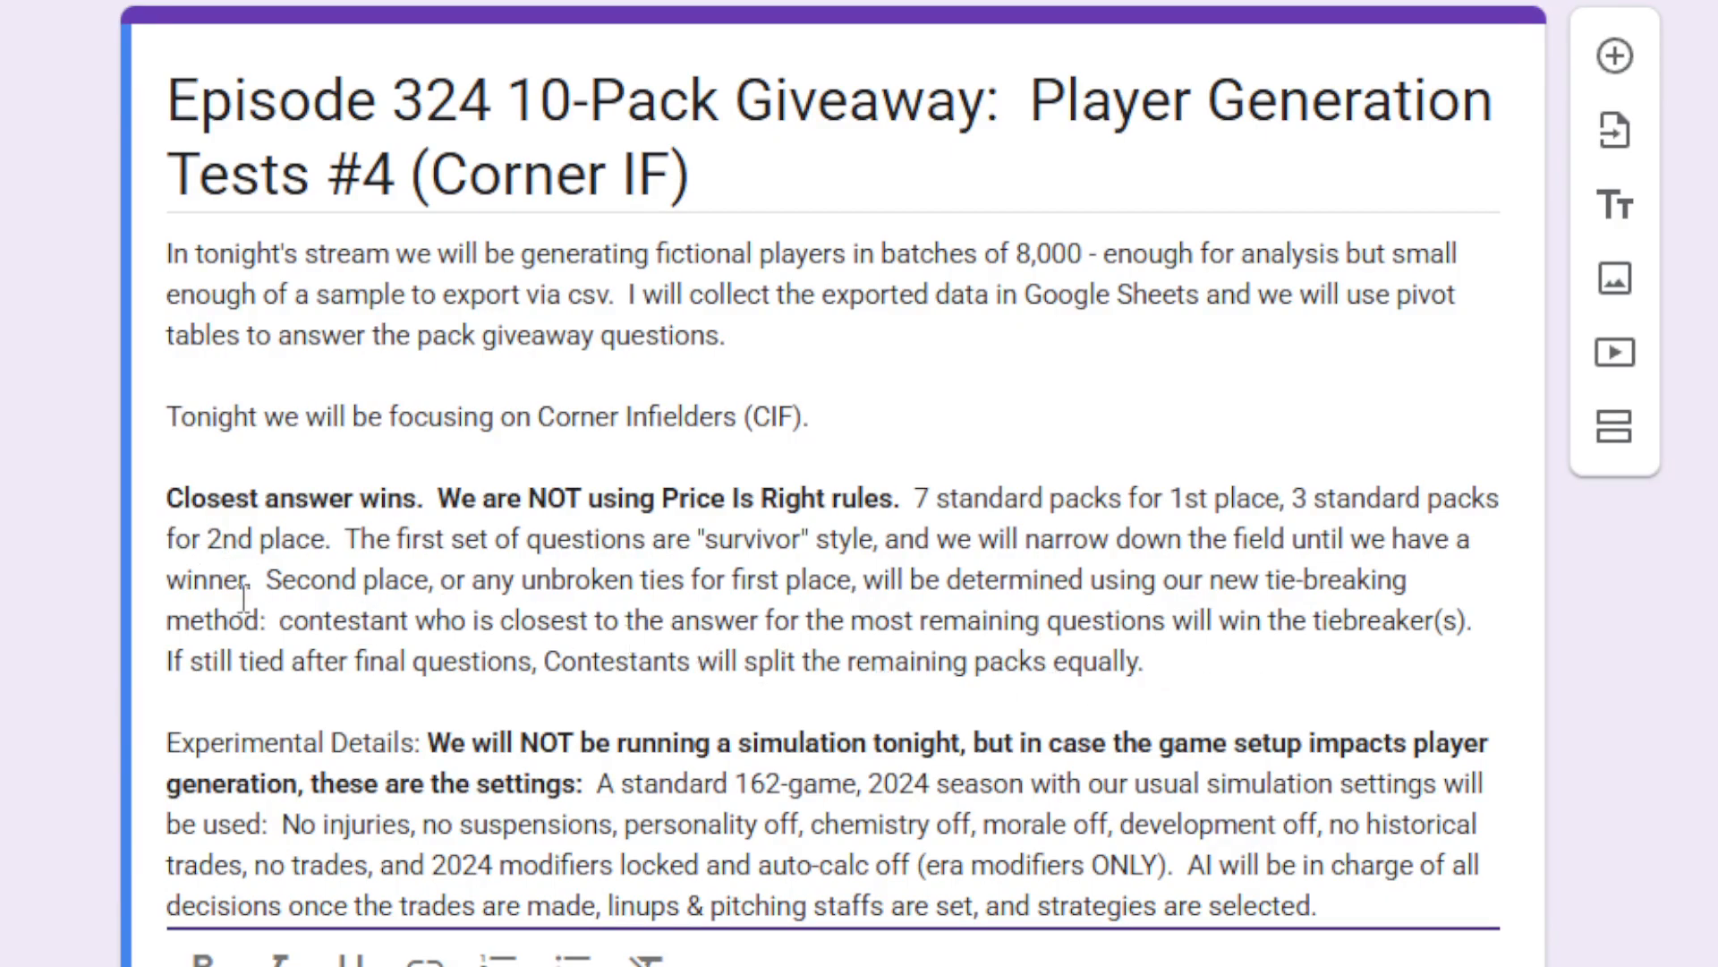
Change MIF to CIF in the question about contact (CON) rating 80 or greater.
scroll(7, 576, "down", 10)
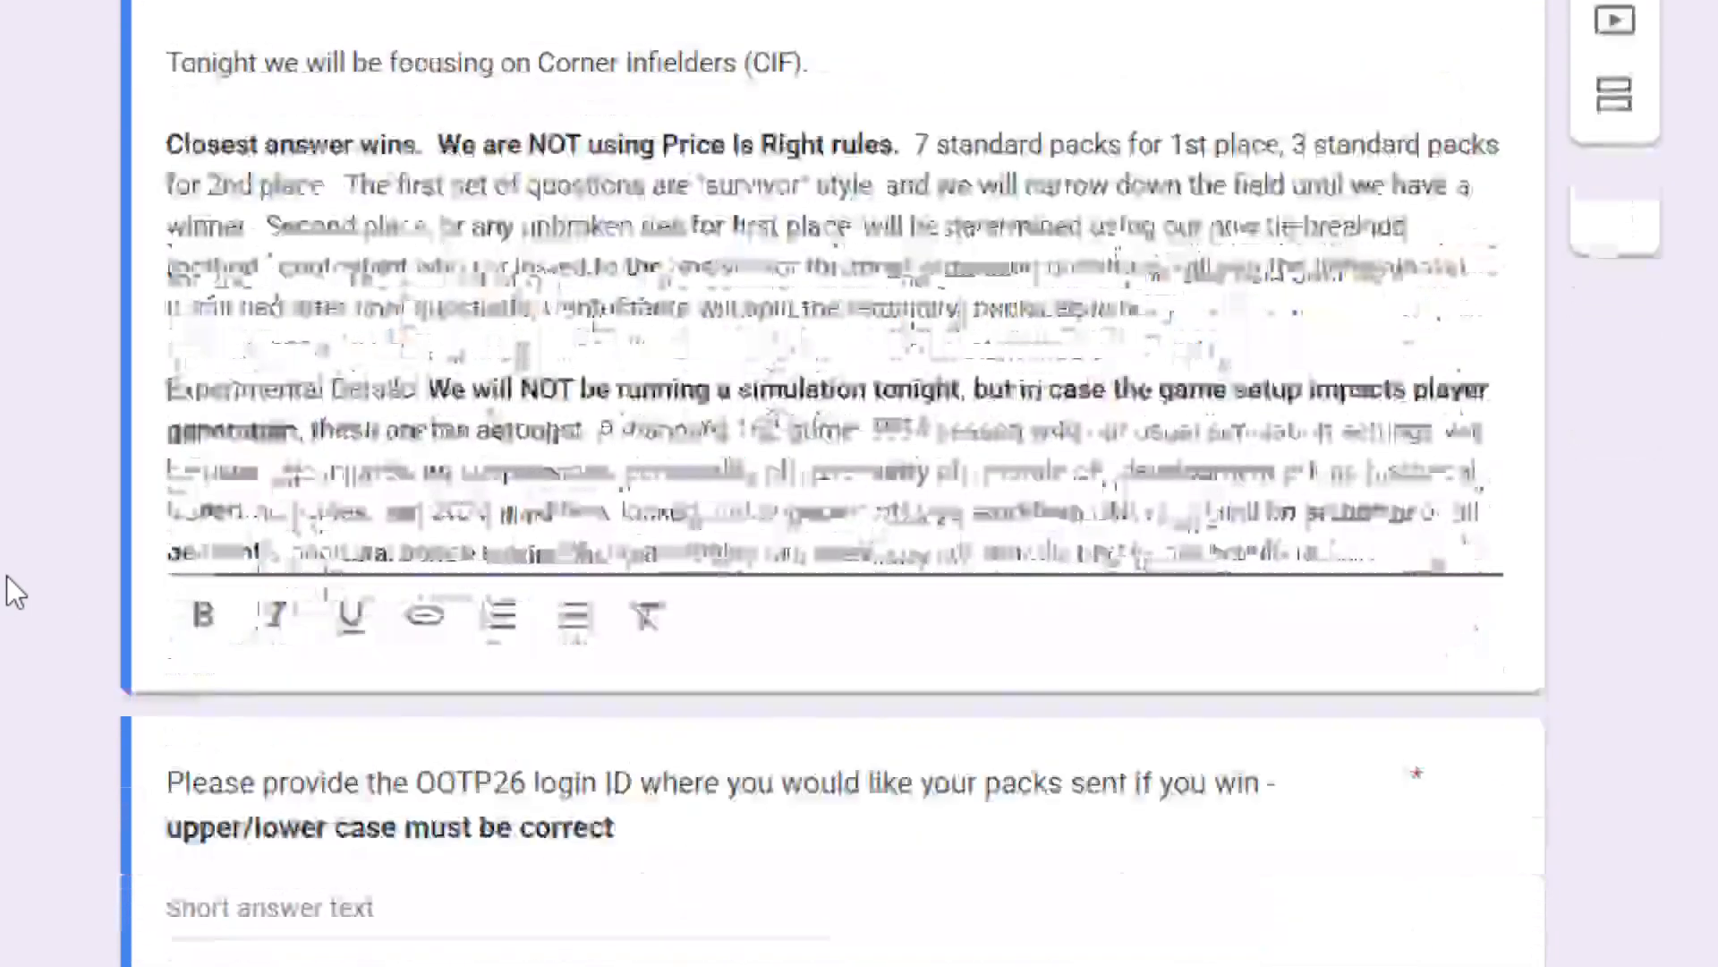
scroll(7, 577, "down", 6)
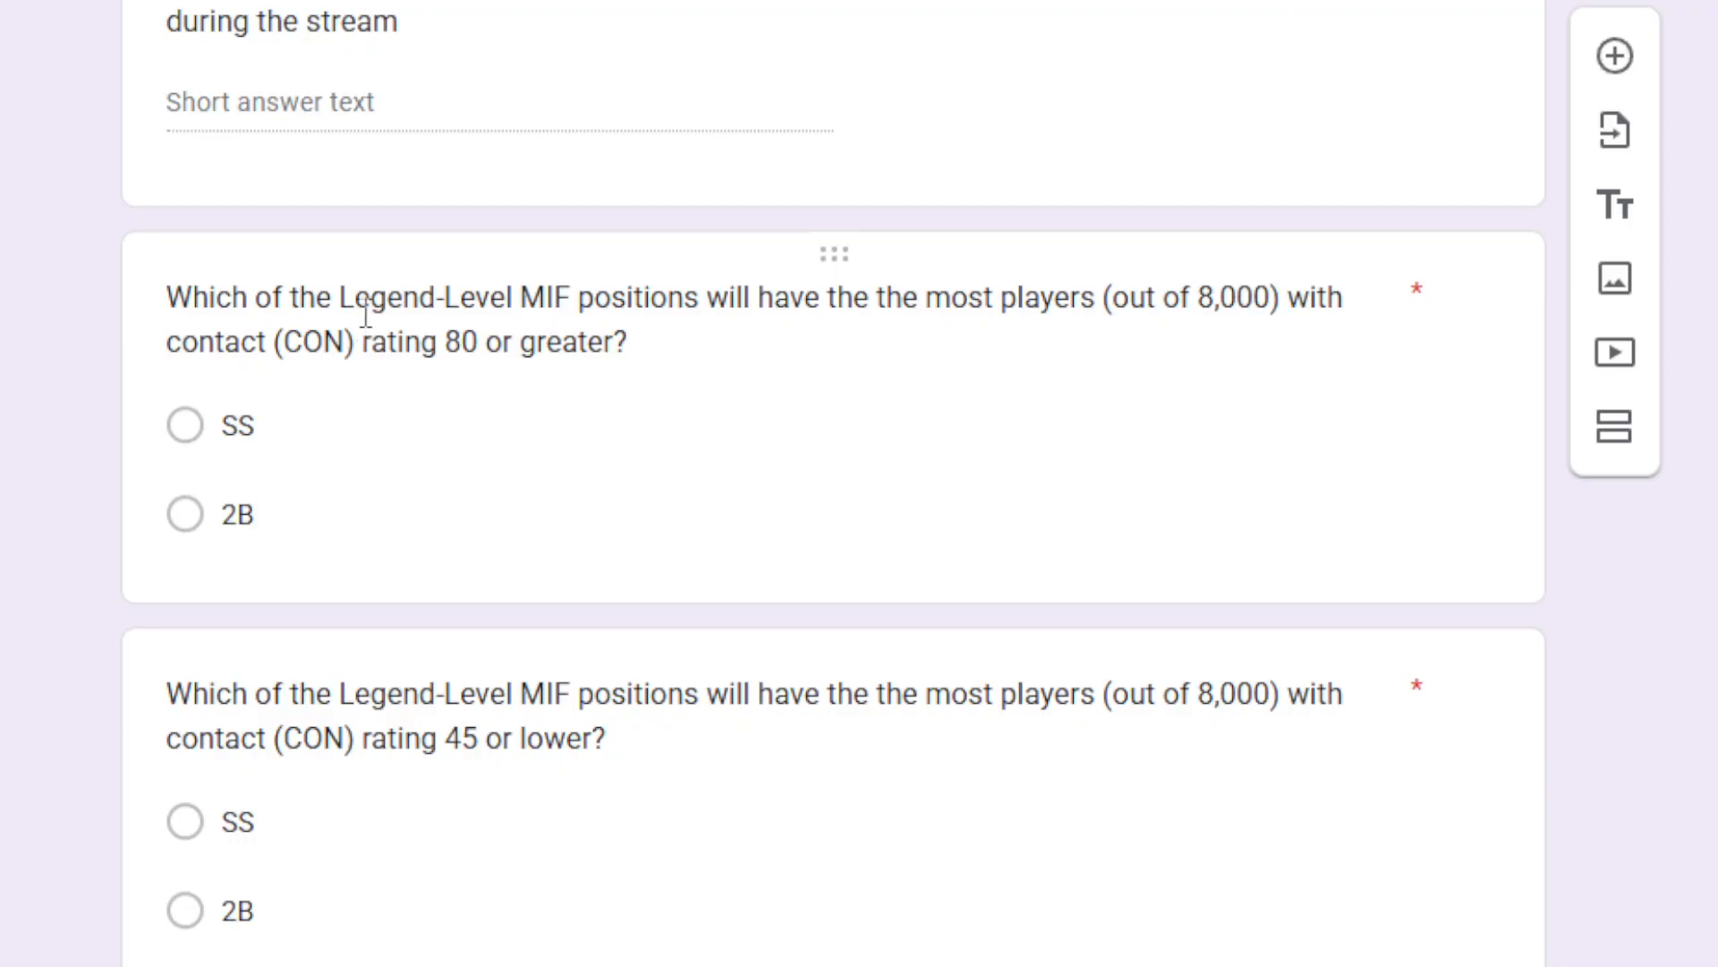
left_click(522, 304)
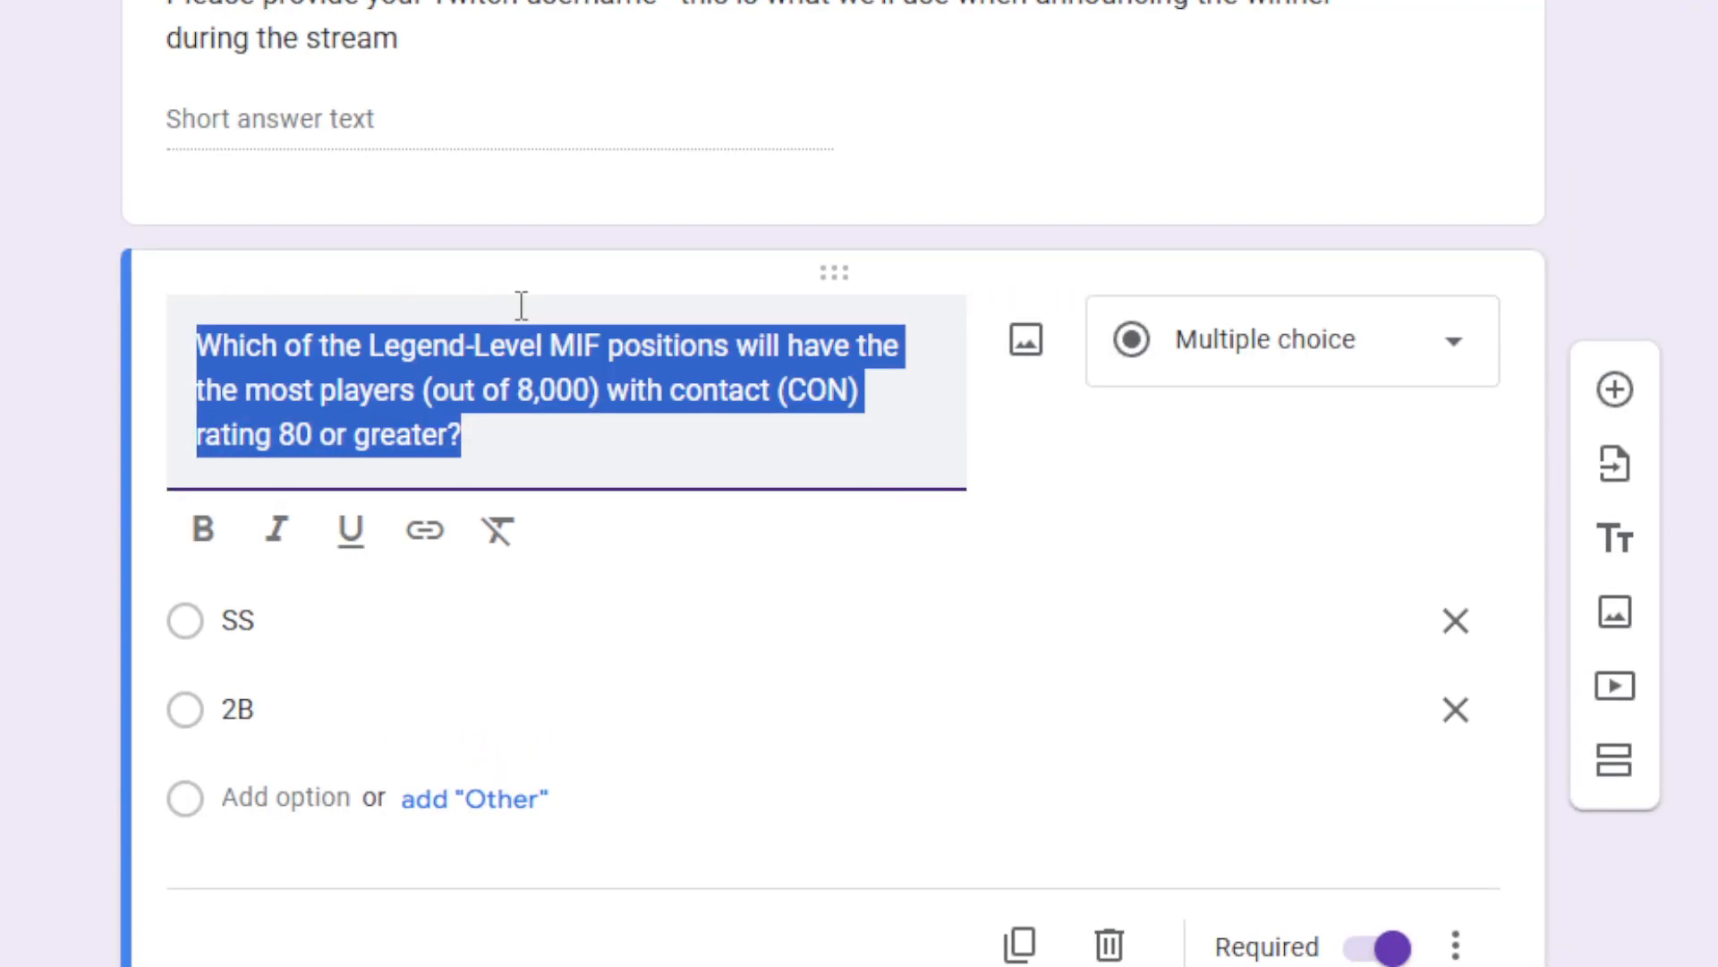
left_click(549, 345)
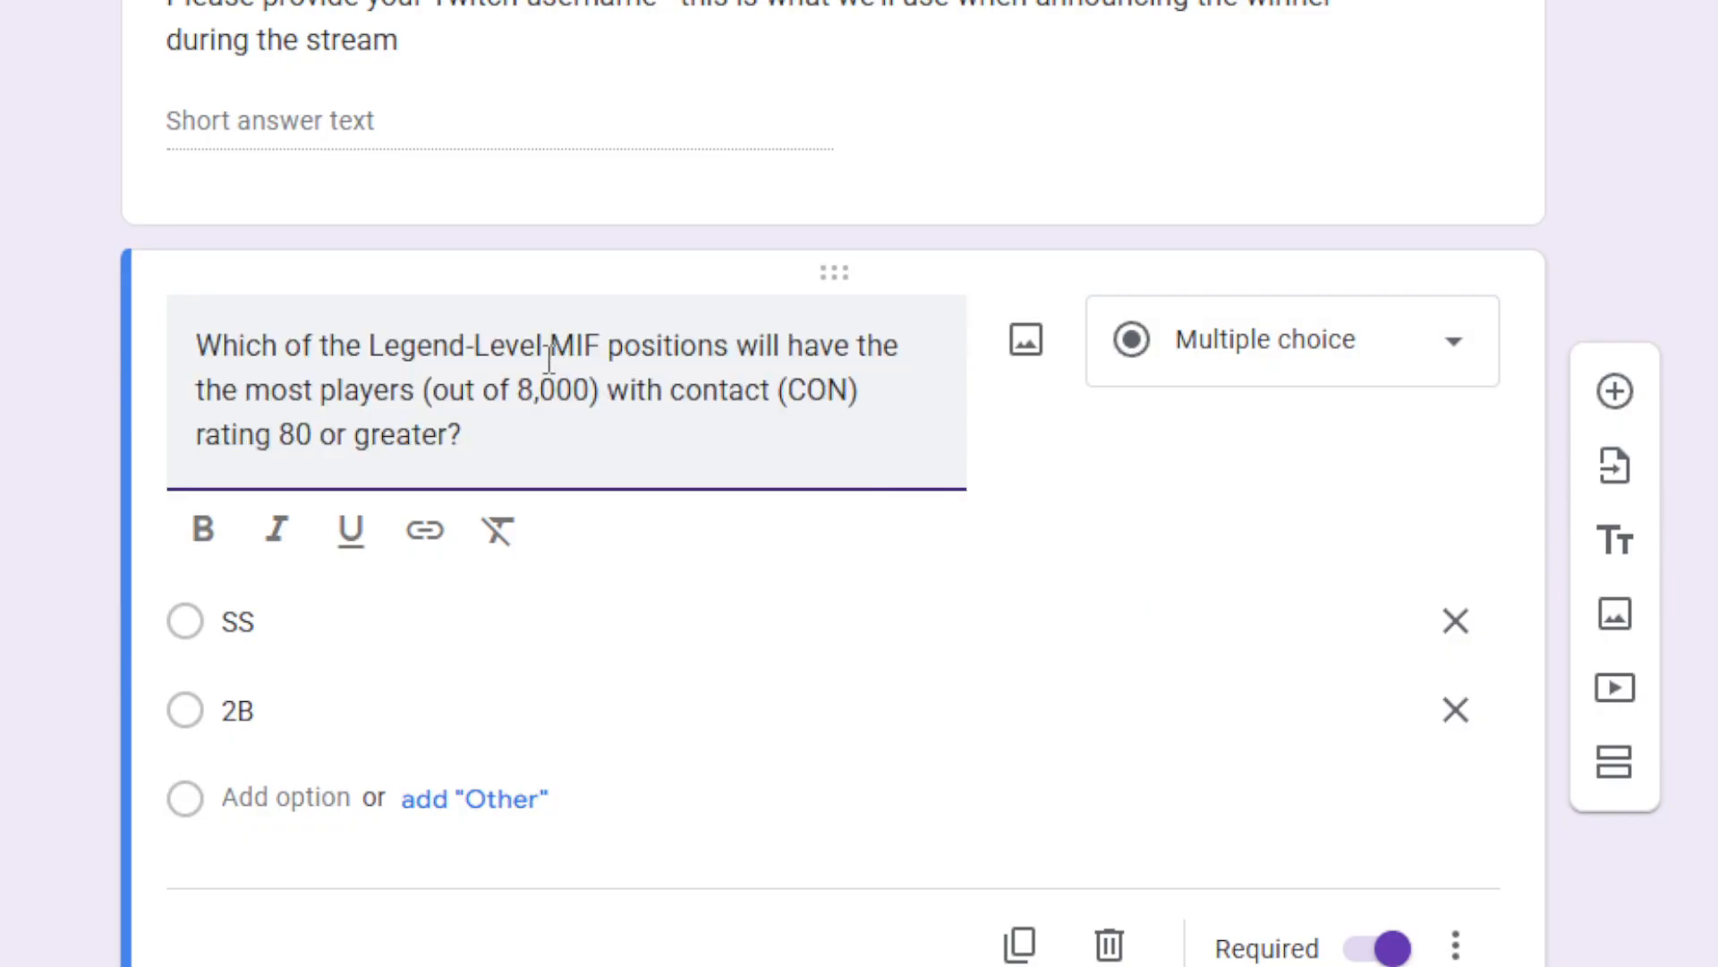
key("Delete")
type("C")
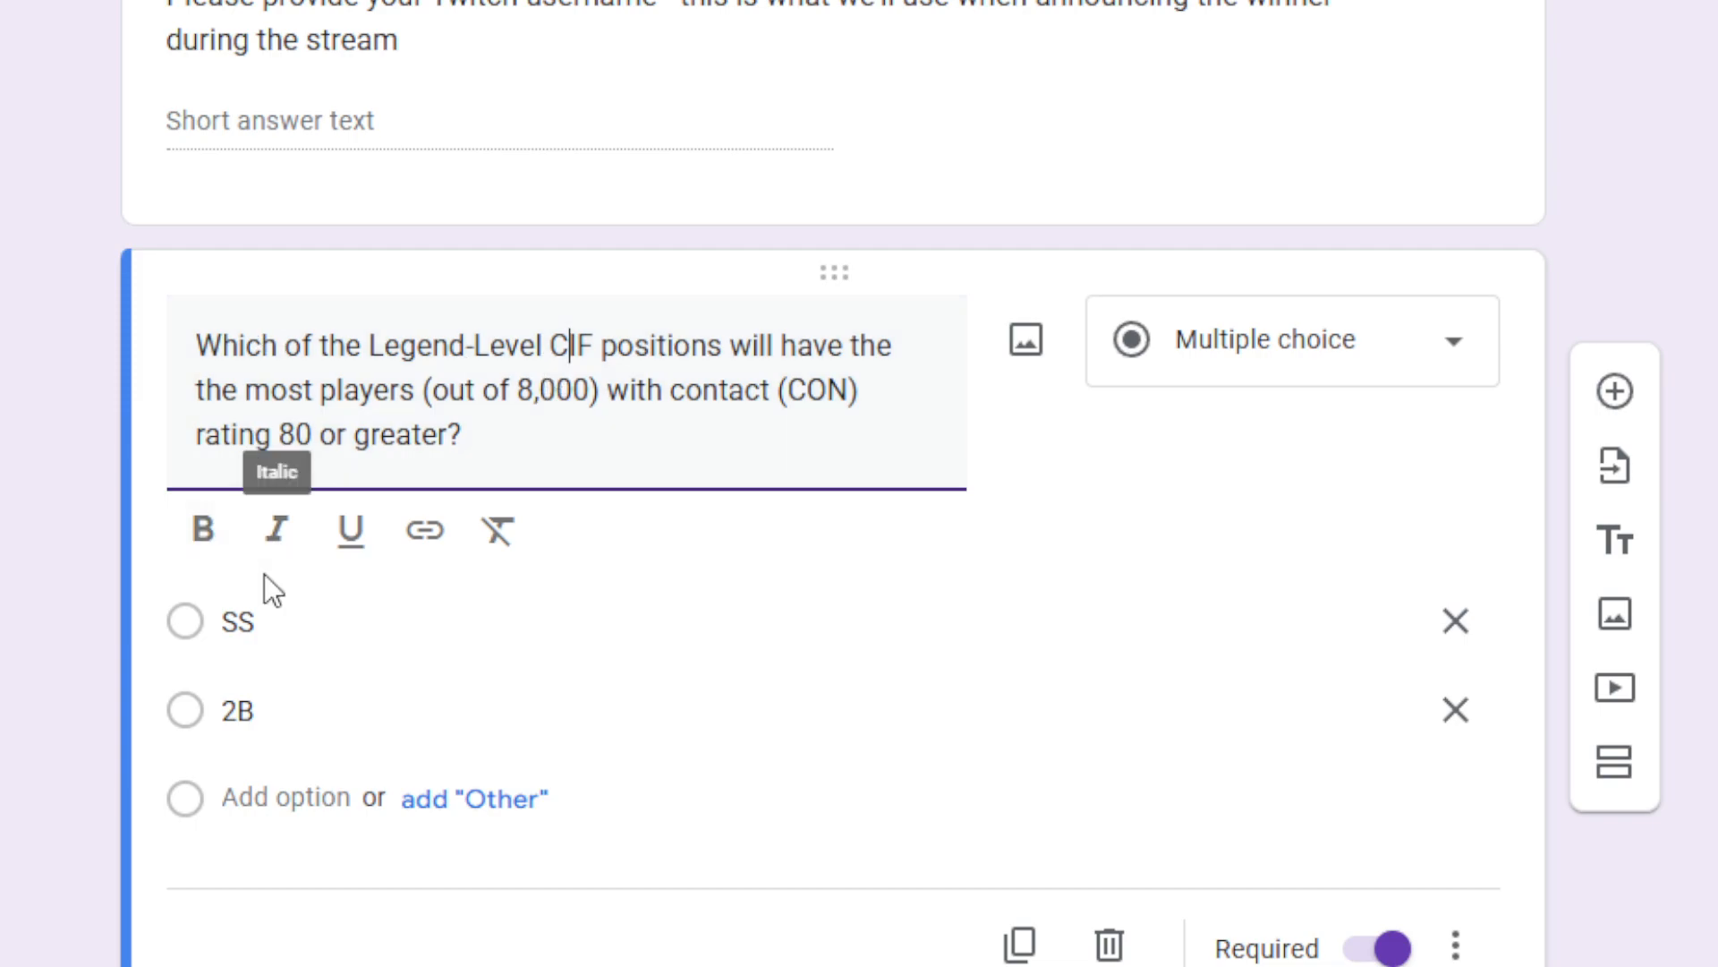
Set the two answer options of the contact rating 80 or greater question to 1B and 3B.
left_click(249, 625)
type("1")
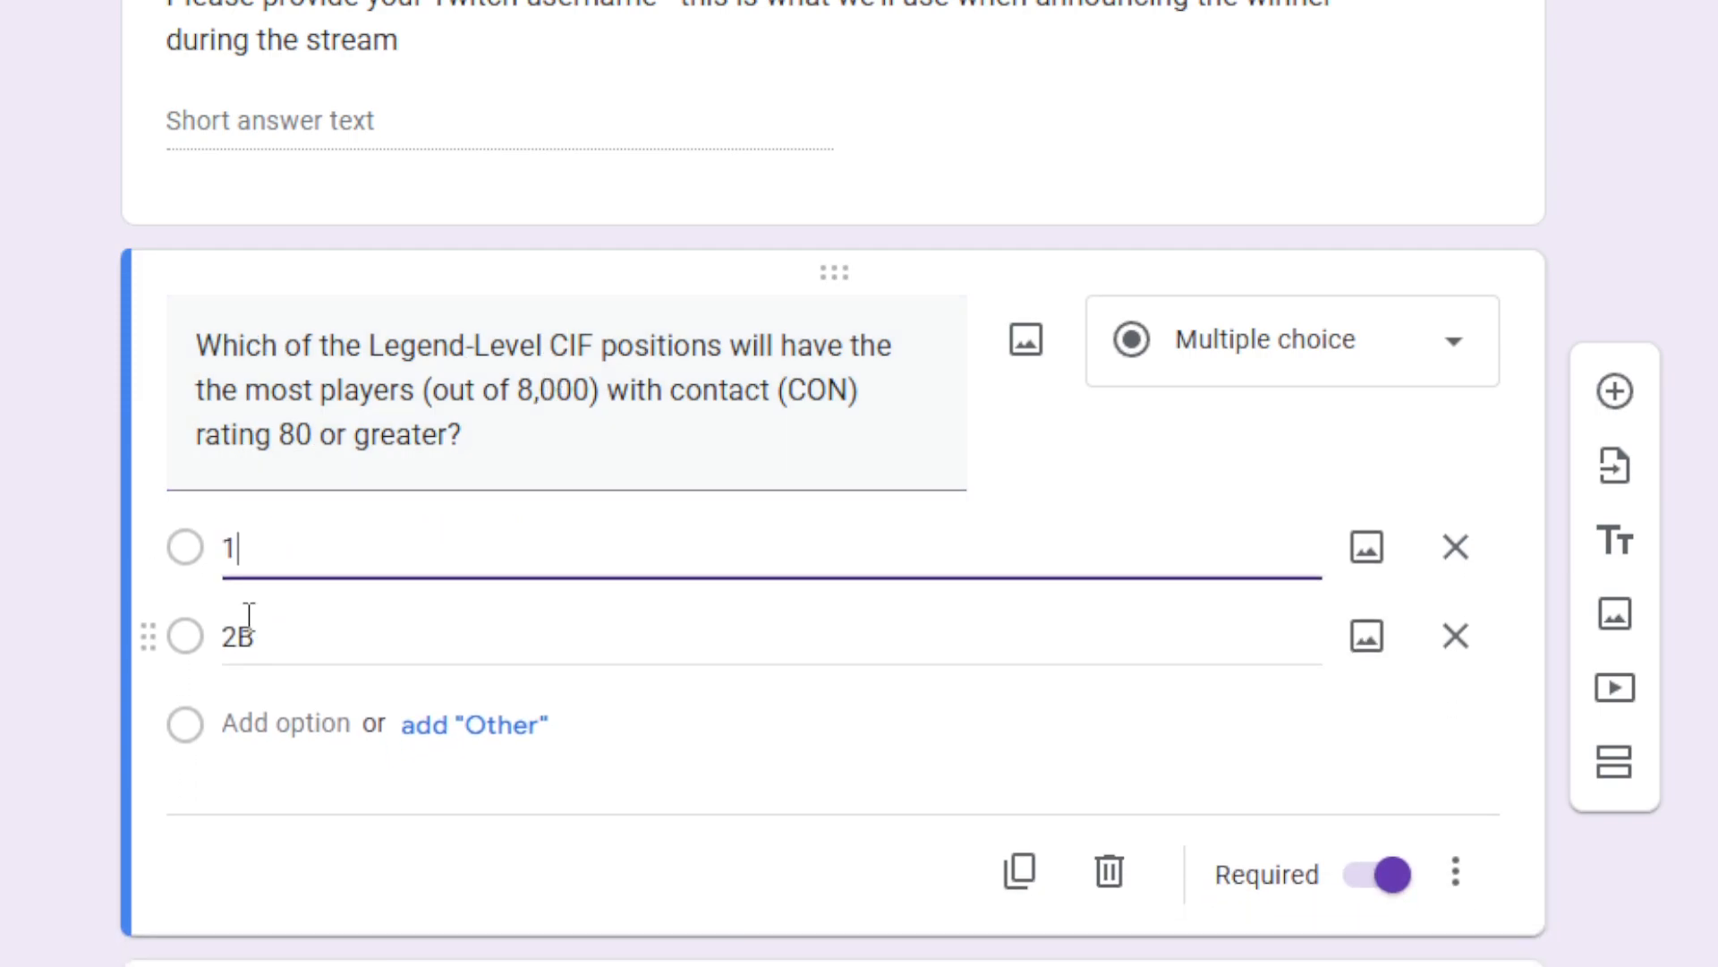
type("B")
key("Tab")
key("Tab")
key("Tab")
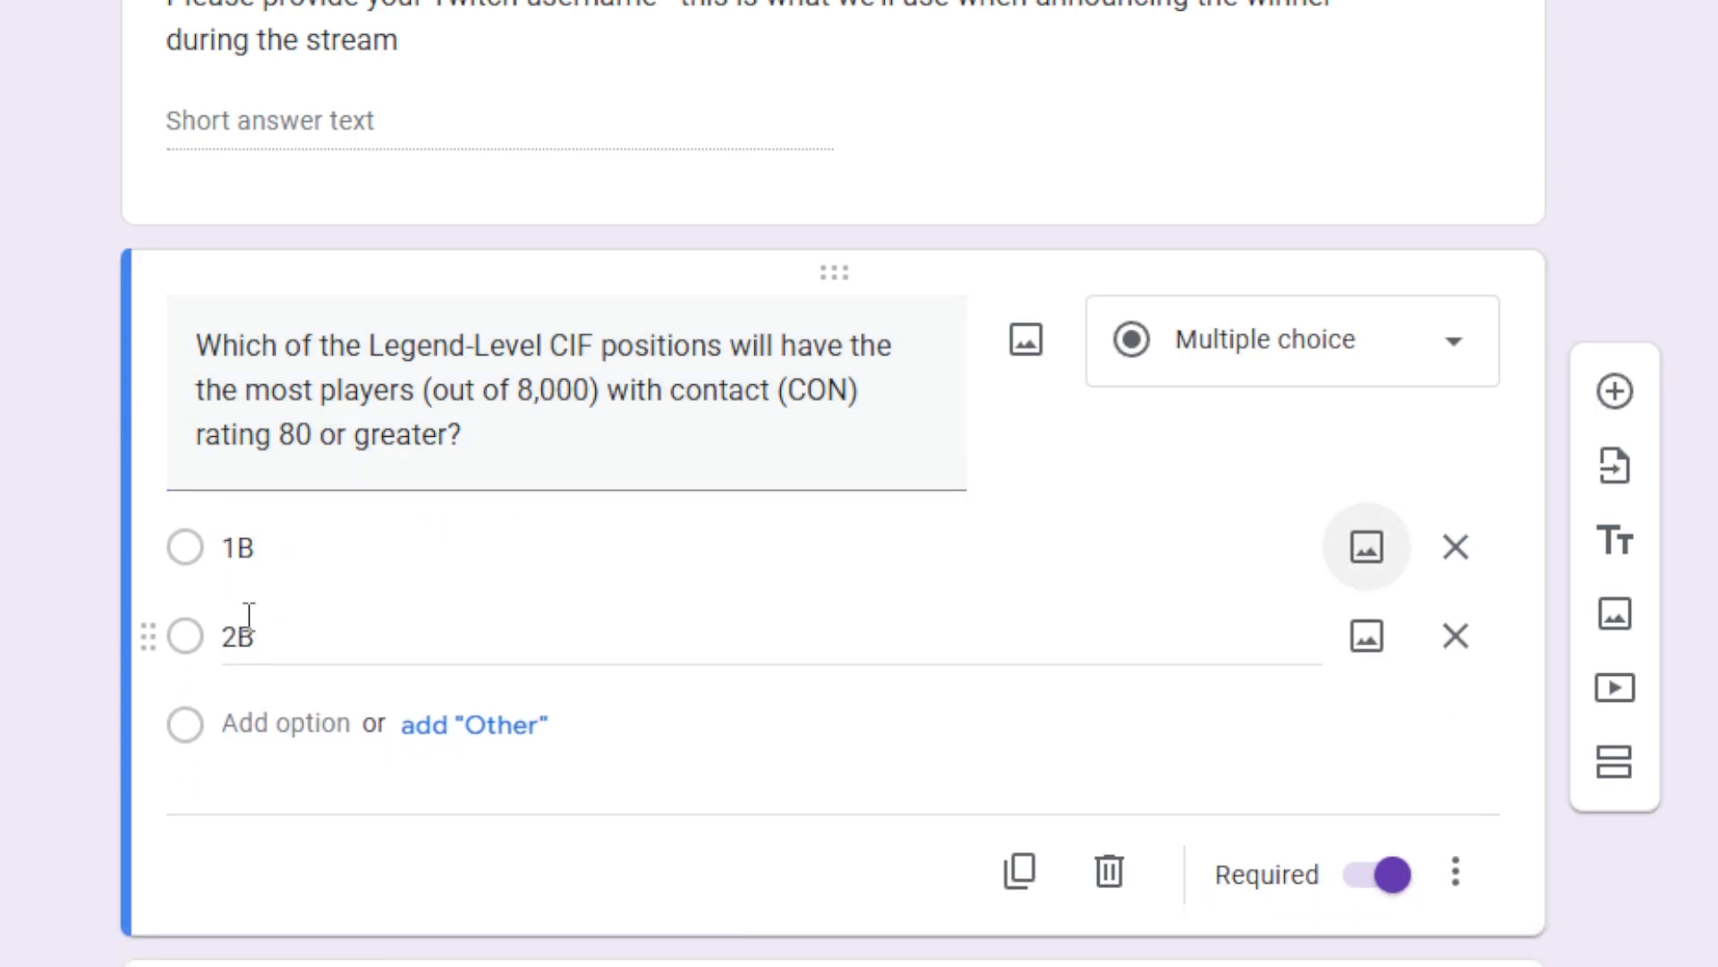
type("3B")
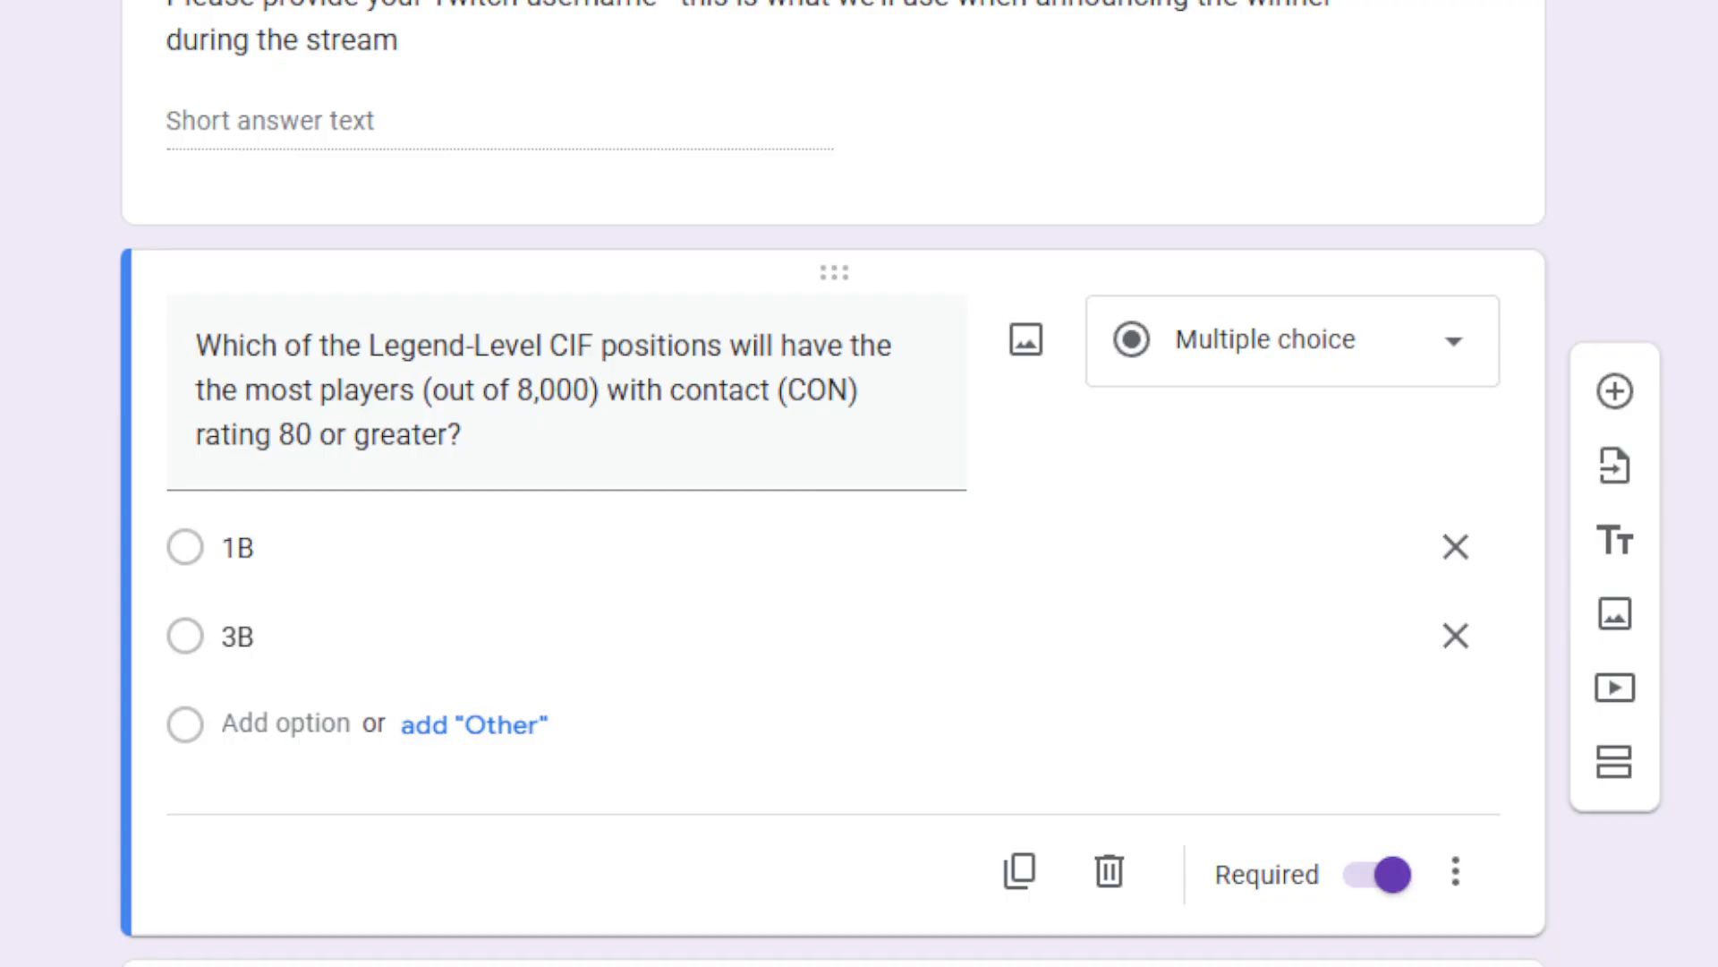
Delete the question about contact (CON) rating 45 or lower.
scroll(859, 483, "down", 2)
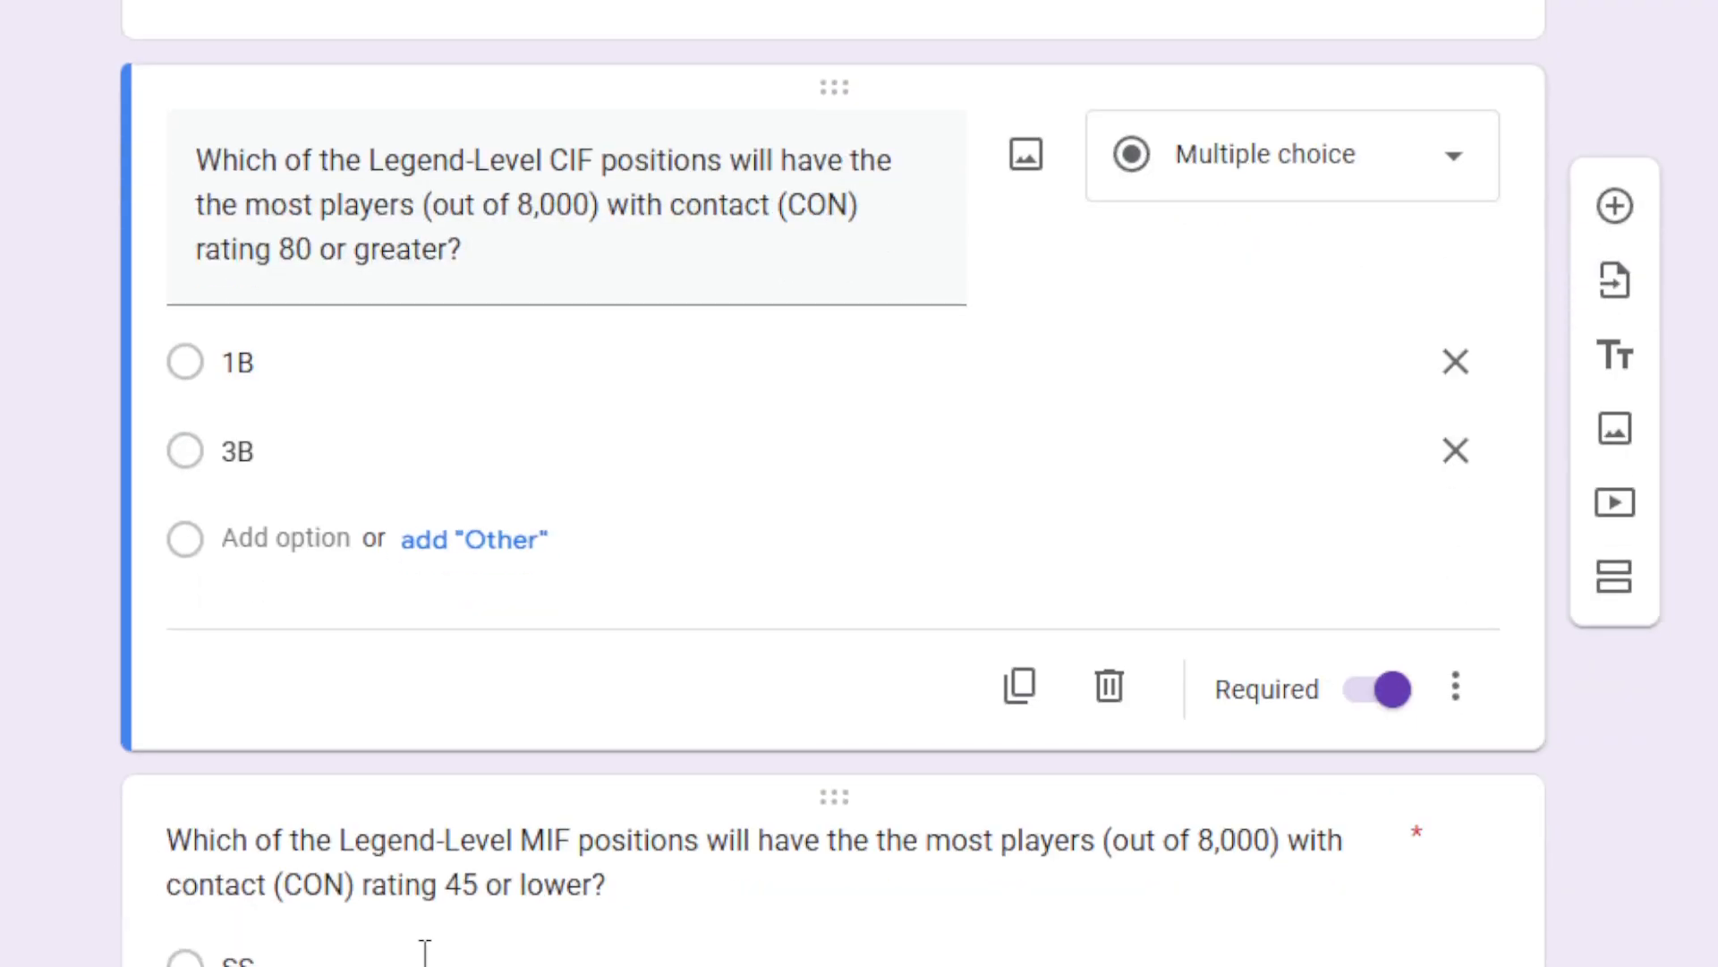
left_click(720, 889)
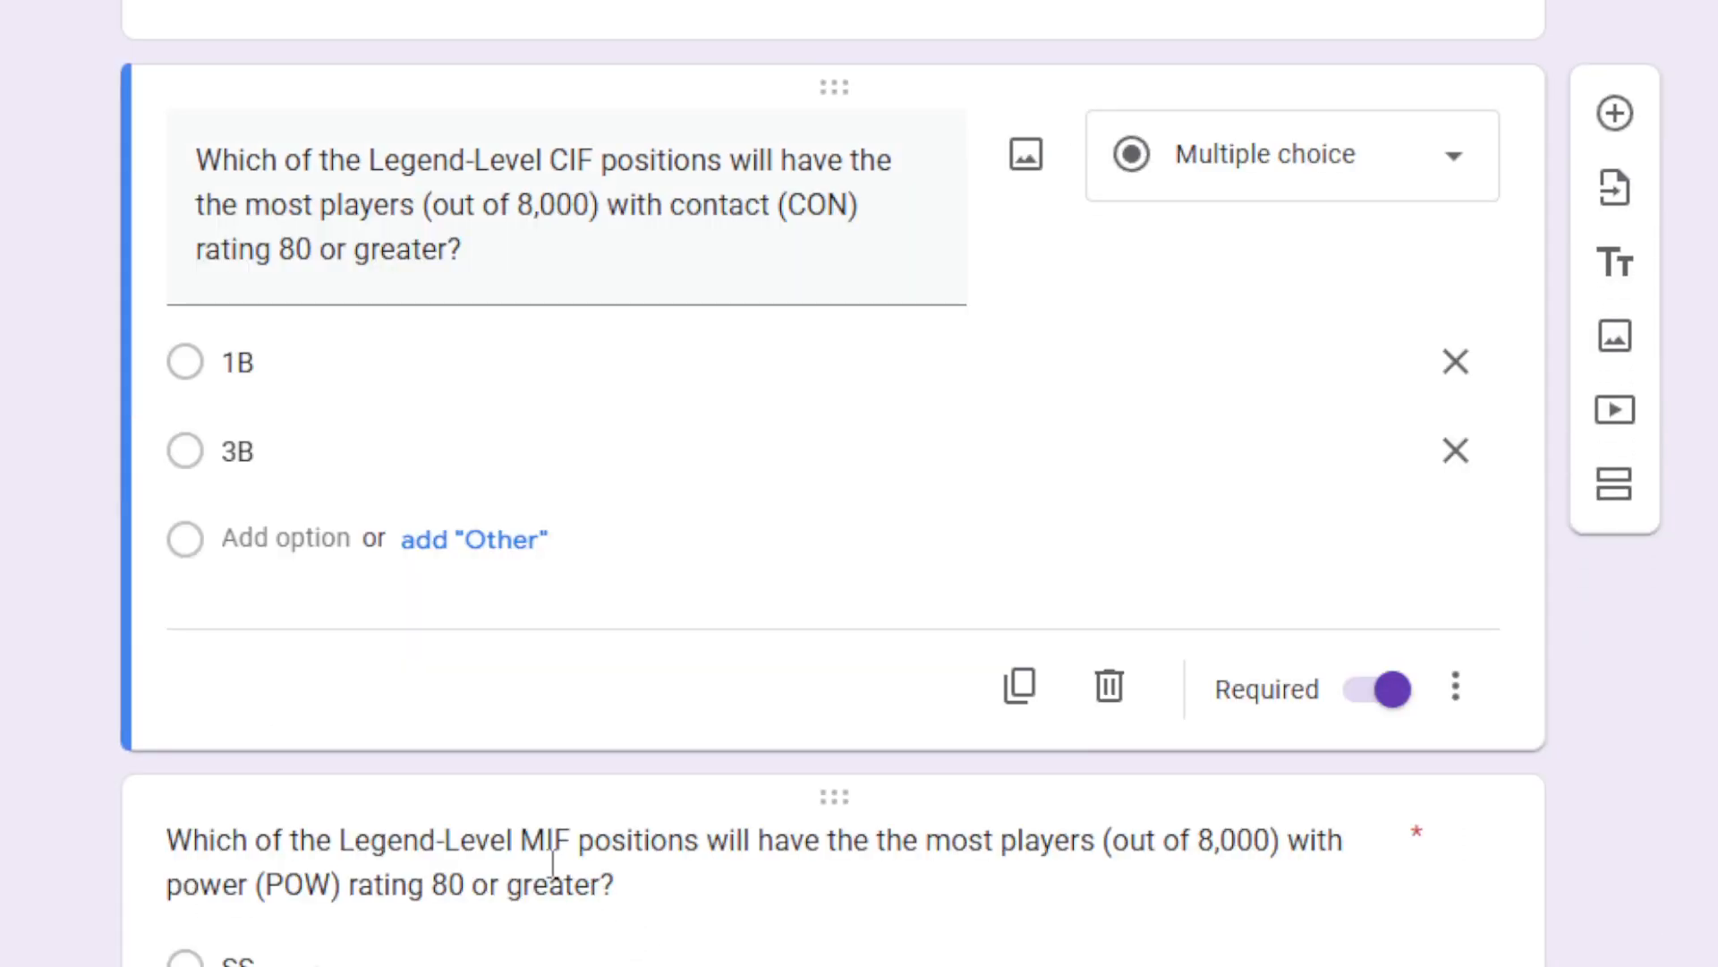
Change MIF to CIF in the question about power (POW) rating 80 or greater.
left_click(549, 842)
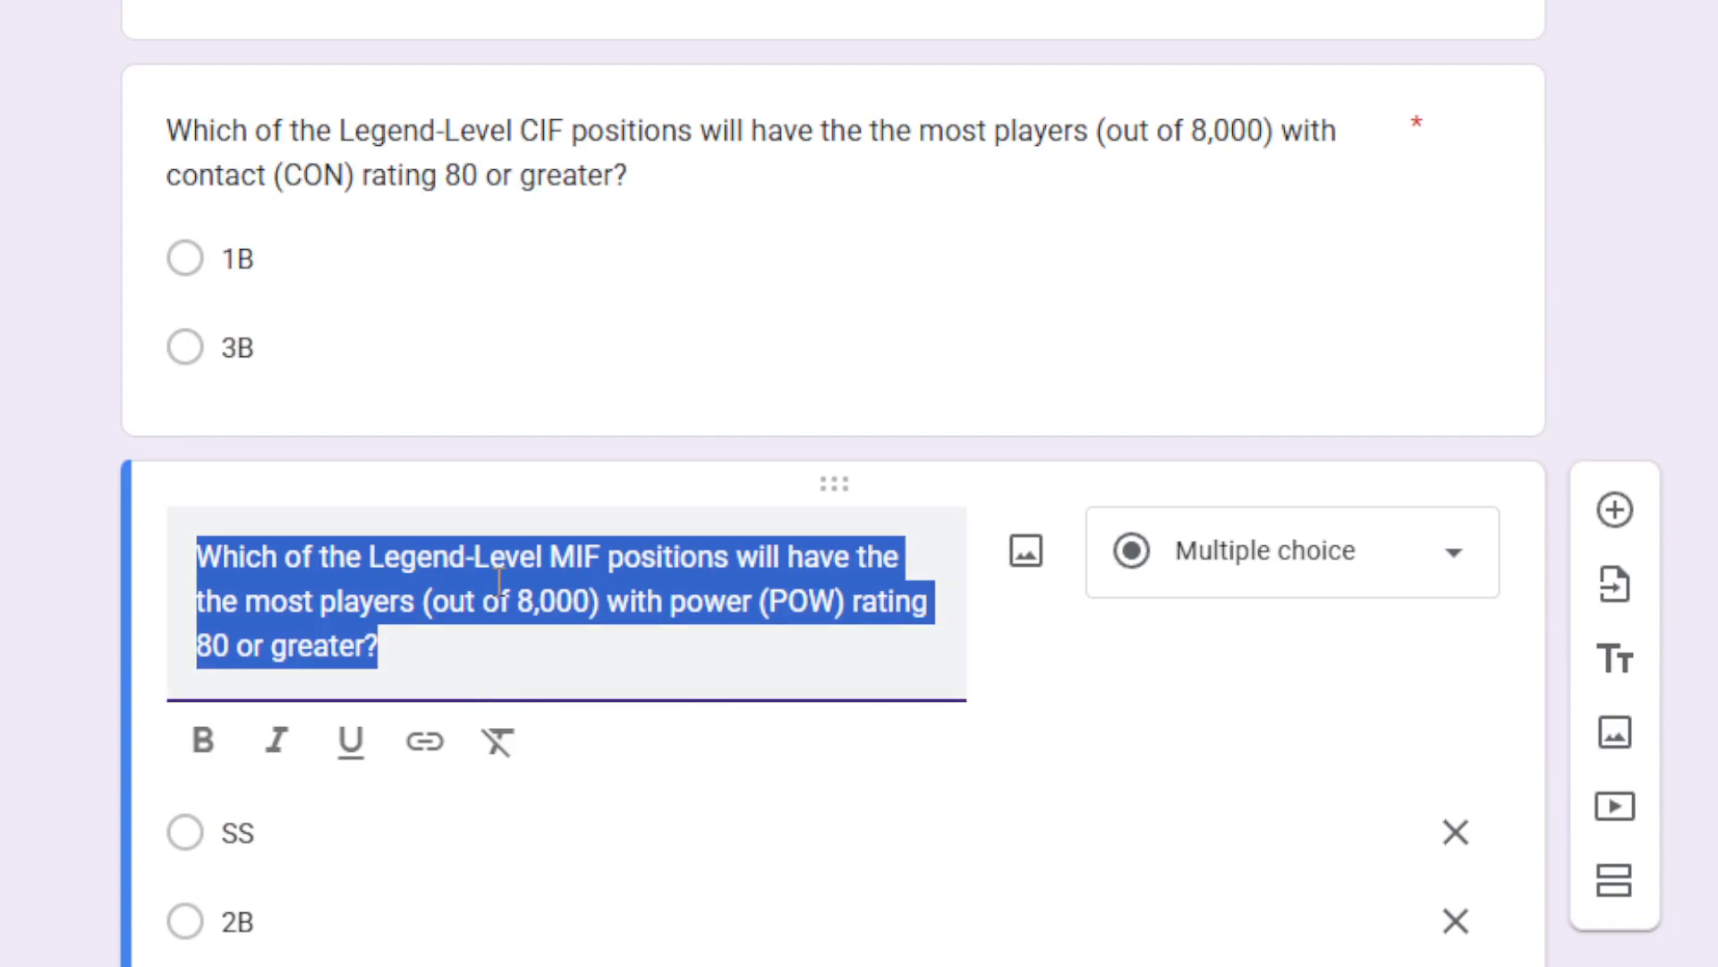
left_click(552, 557)
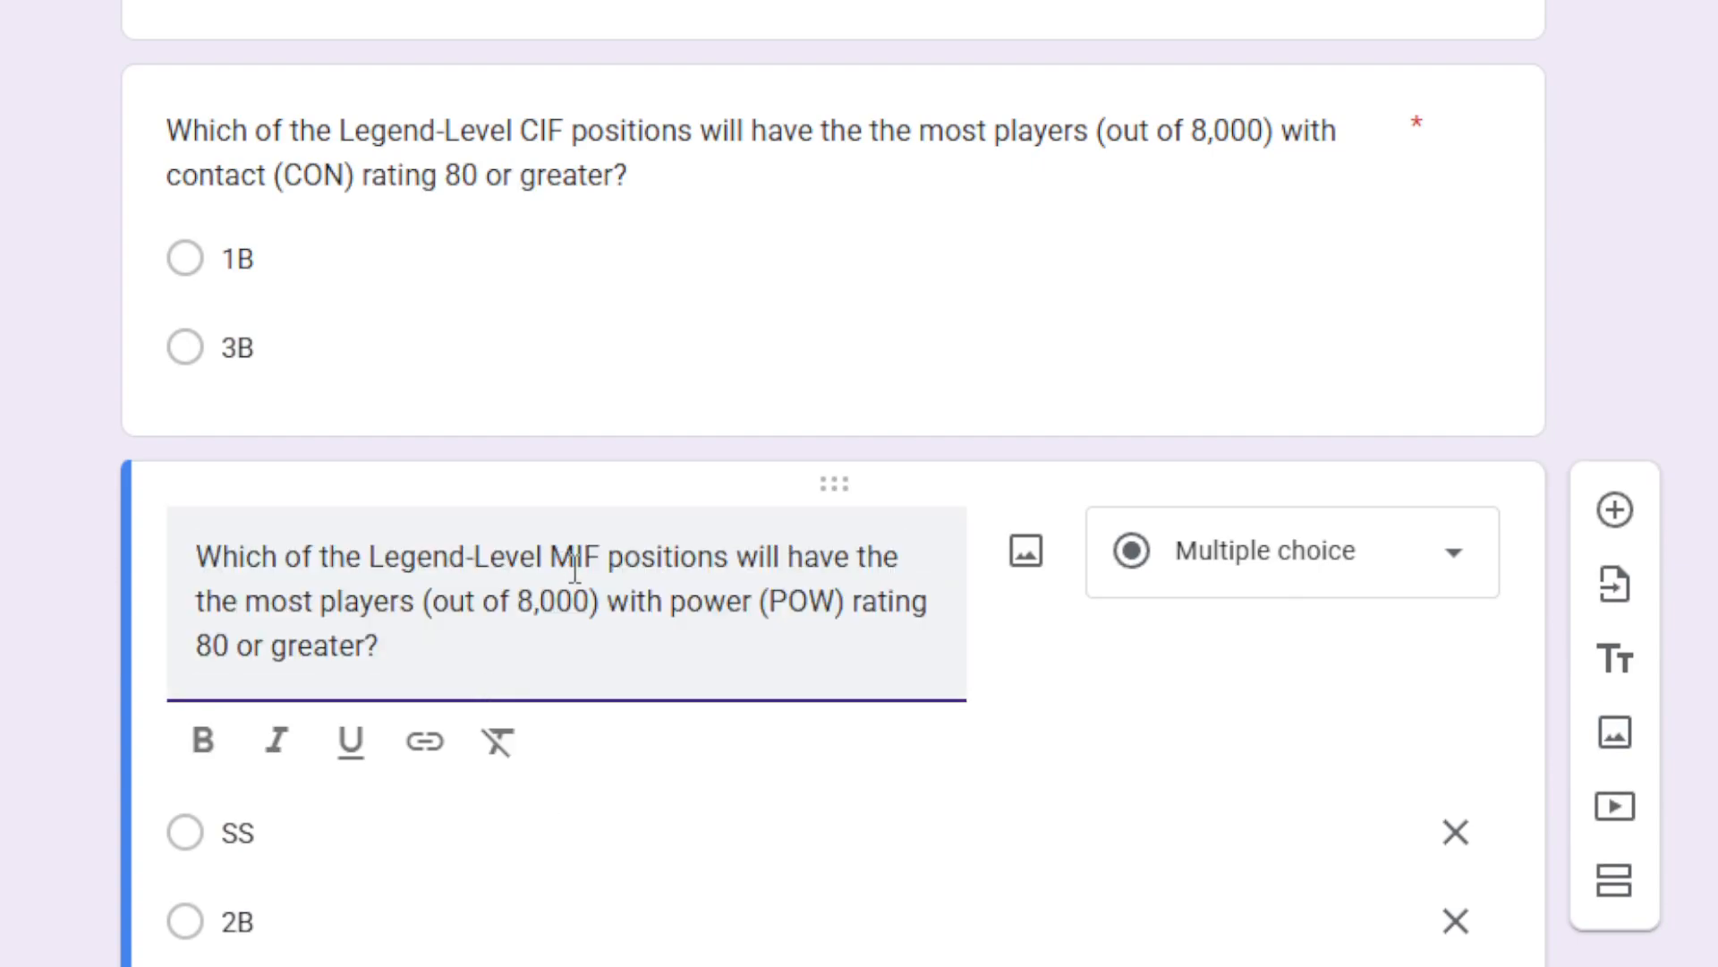
left_click(574, 557)
key("BackSpace")
type("C")
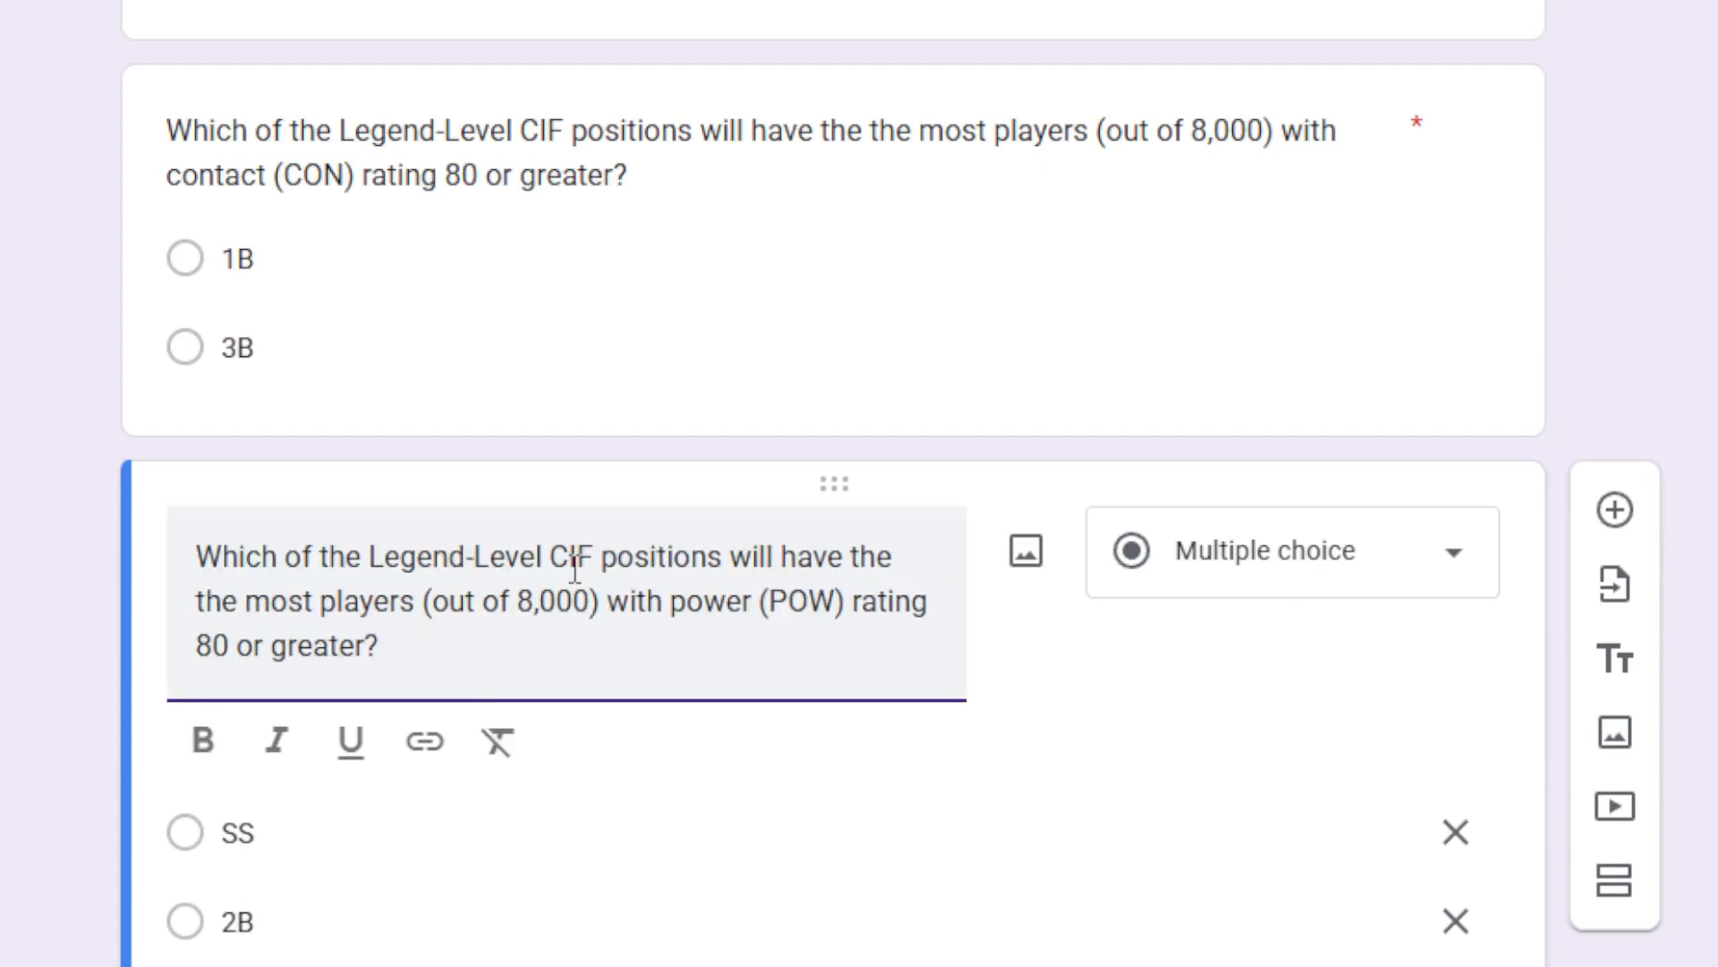
left_click(45, 721)
Delete the question about power (POW) rating 45 or lower.
scroll(44, 721, "down", 8)
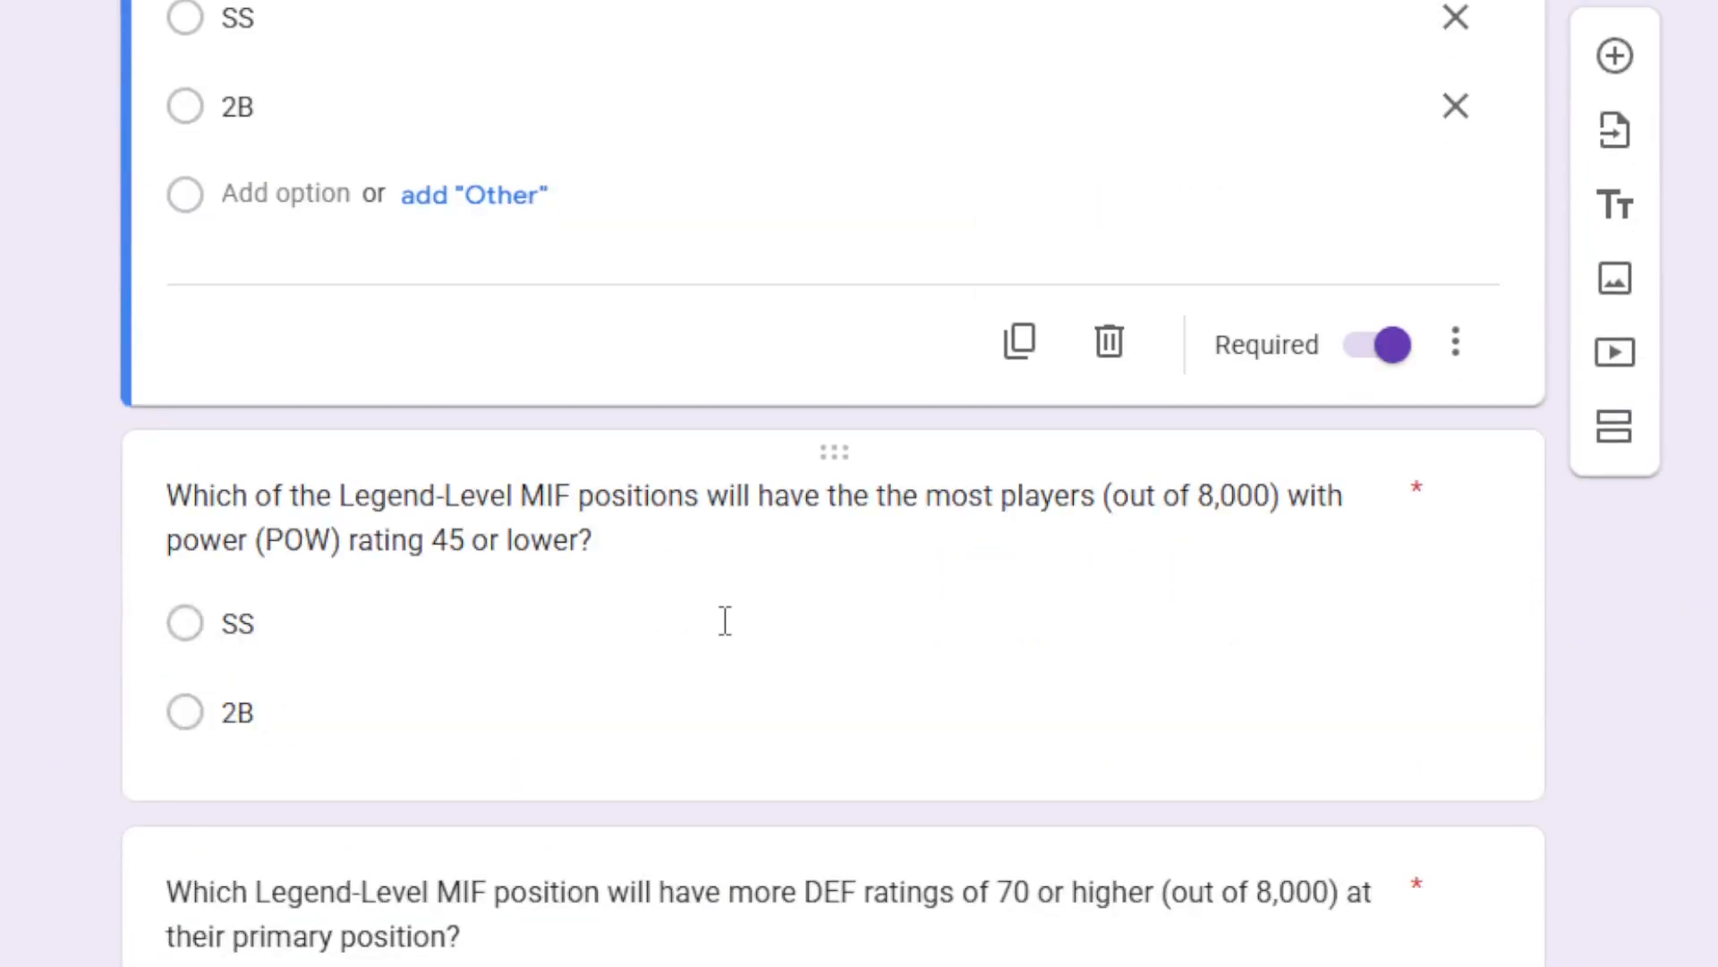
left_click(724, 619)
left_click(1110, 743)
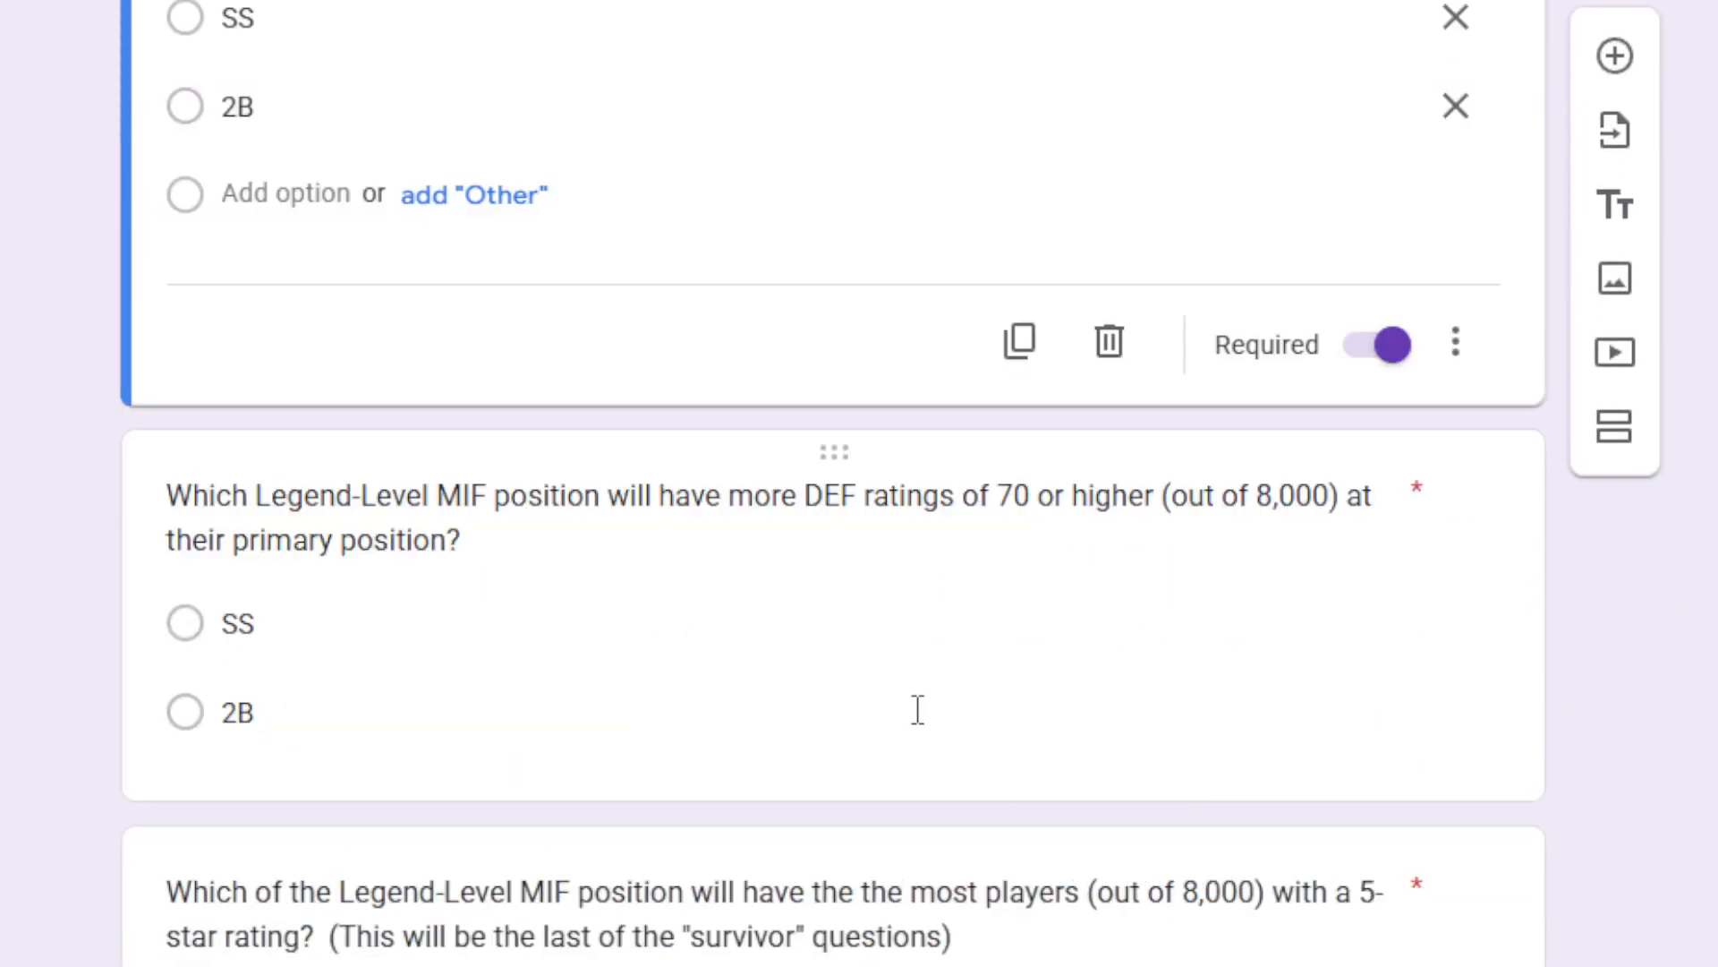
Set the two answer options of the power (POW) rating 80 or greater question to 1B and 3B.
scroll(832, 483, "down", 2)
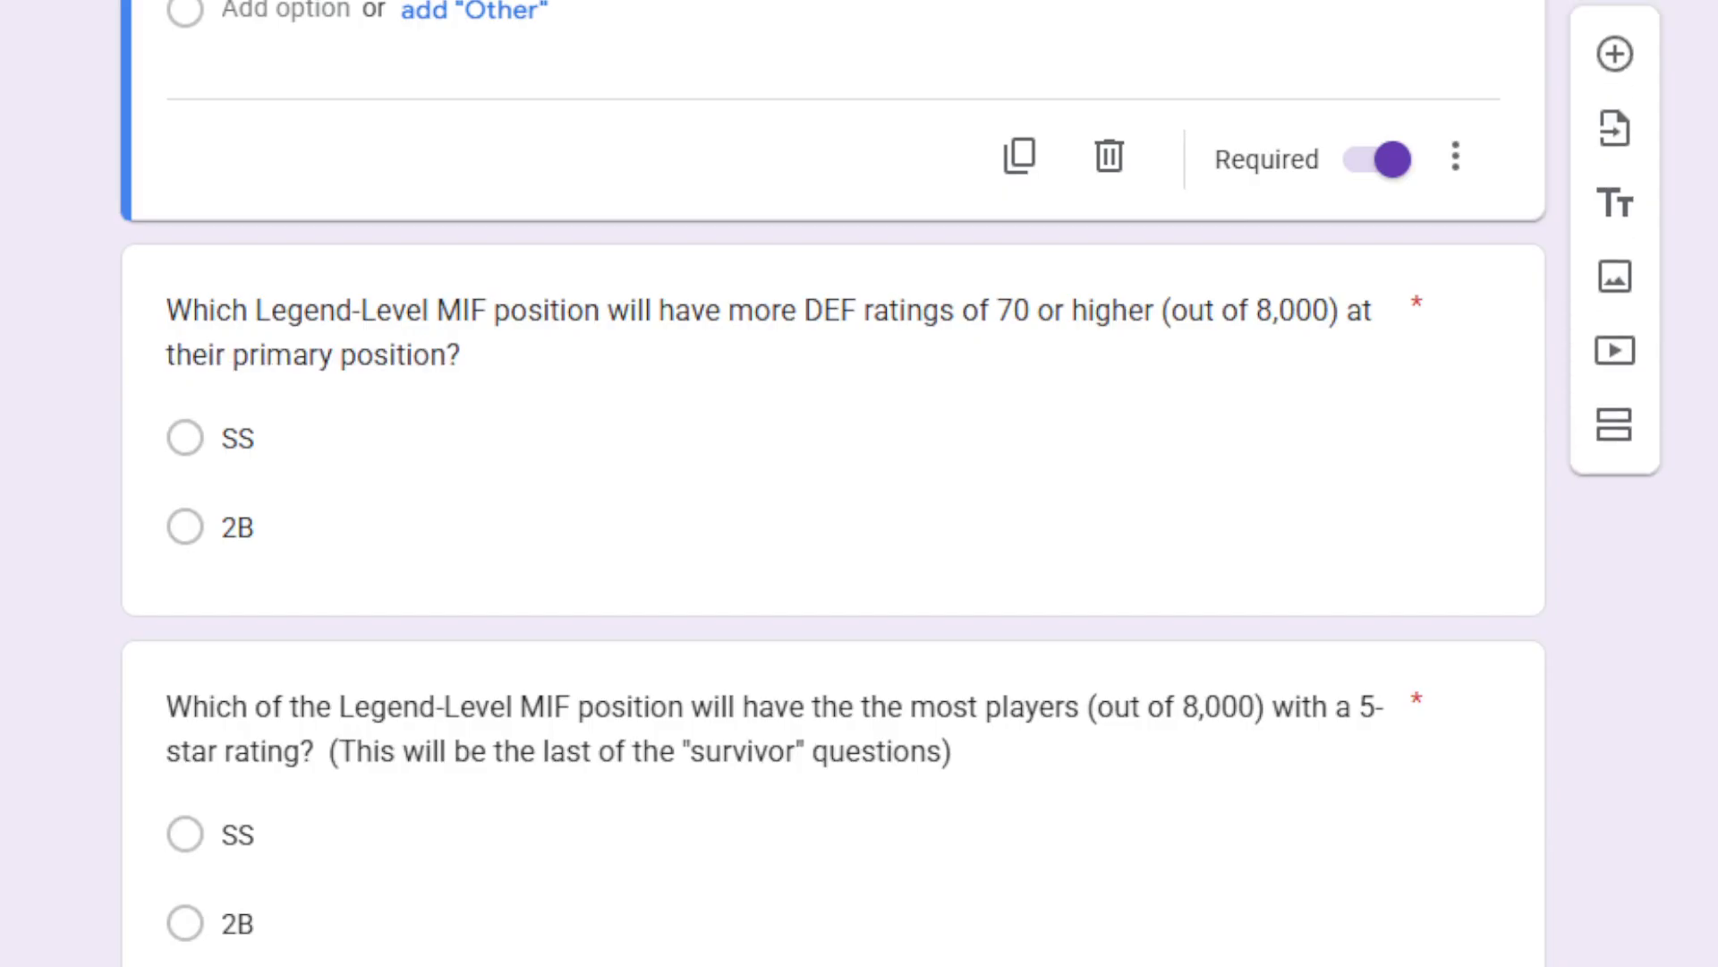
scroll(832, 483, "up", 5)
scroll(8, 685, "up", 4)
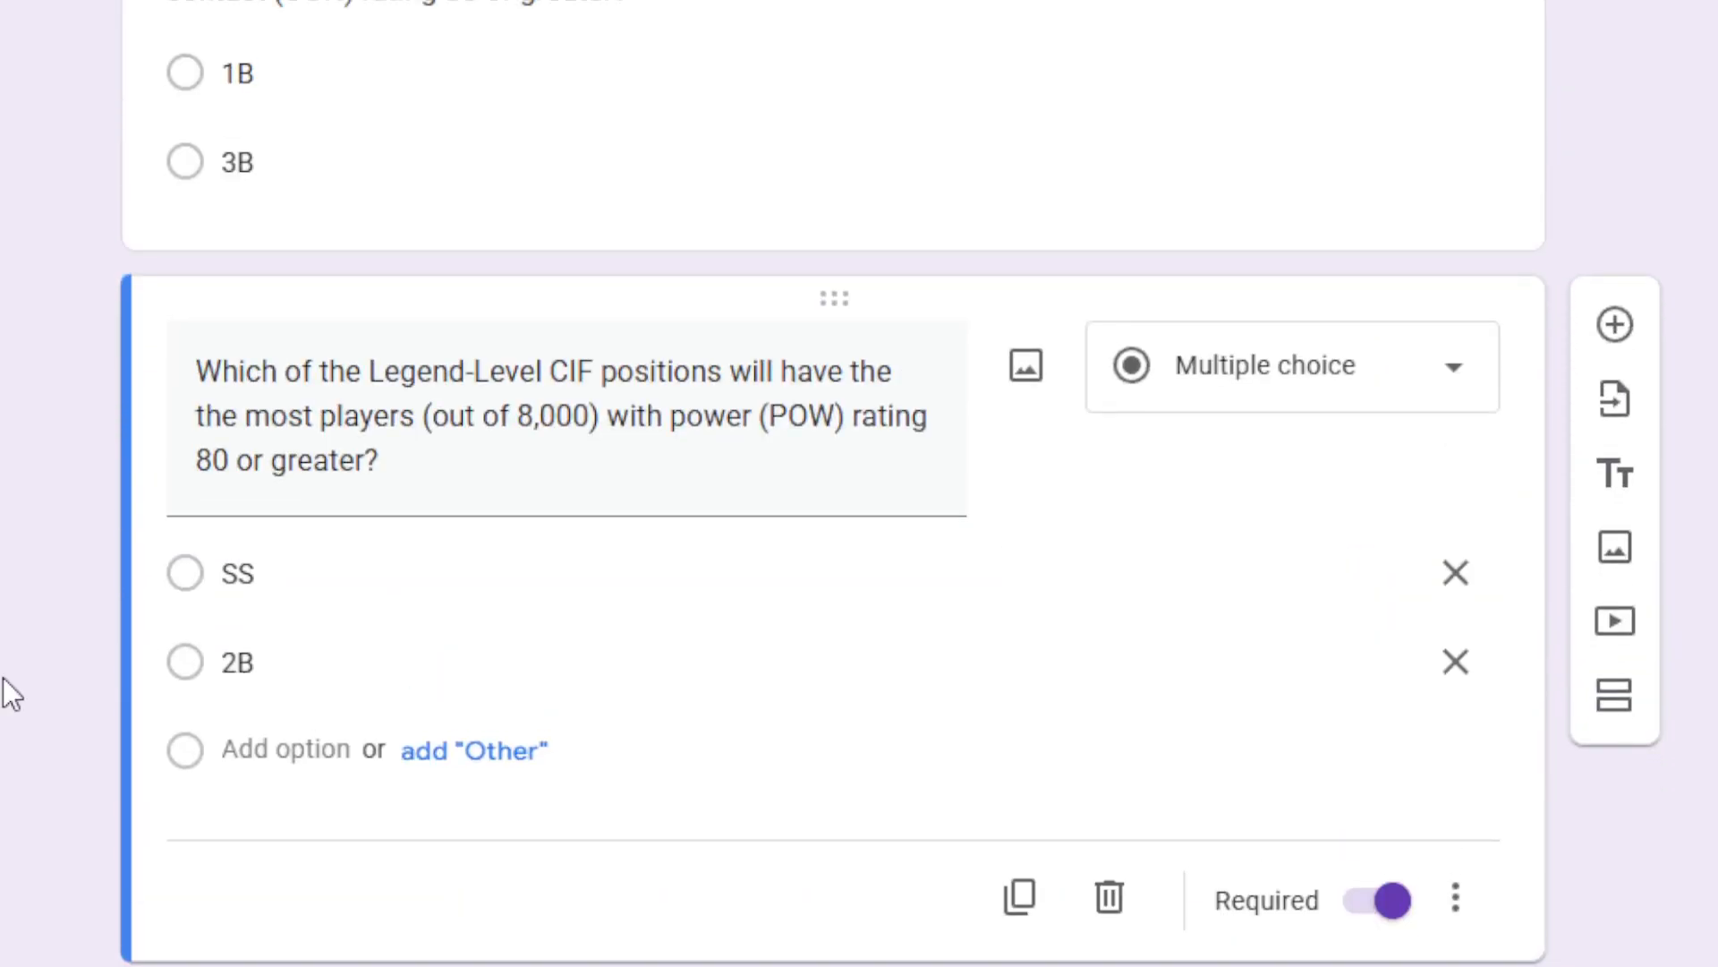
left_click(412, 576)
type("1B")
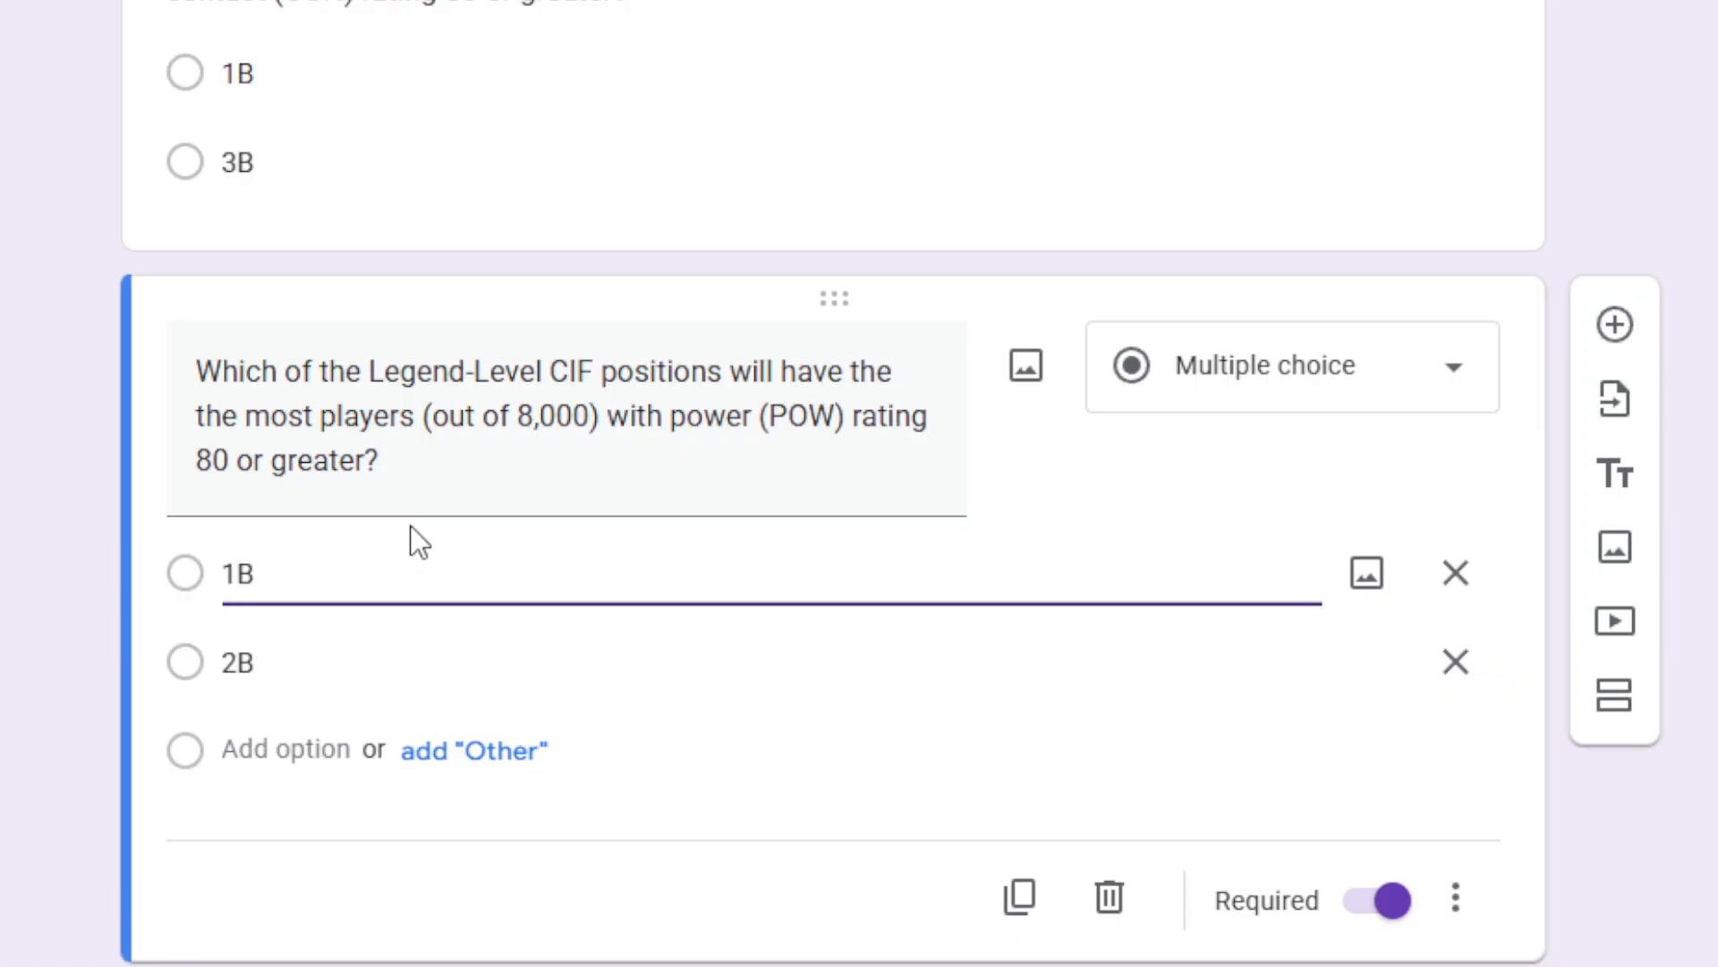
key("Tab")
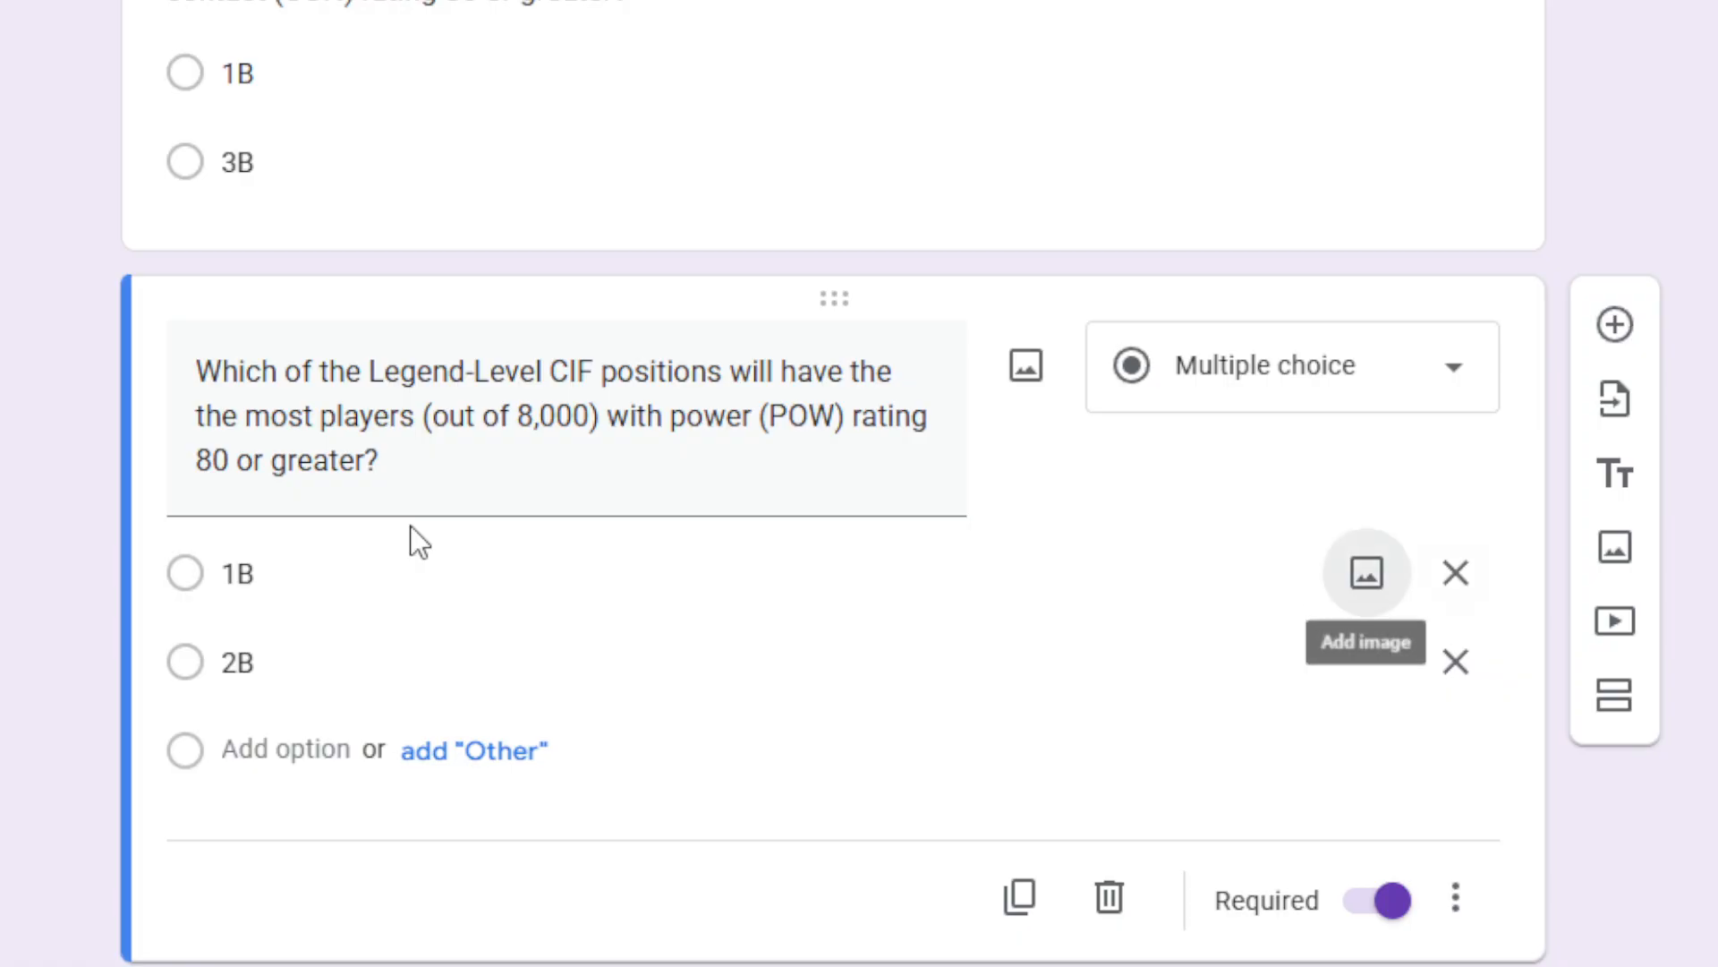
key("Tab")
key("Tab")
type("3B")
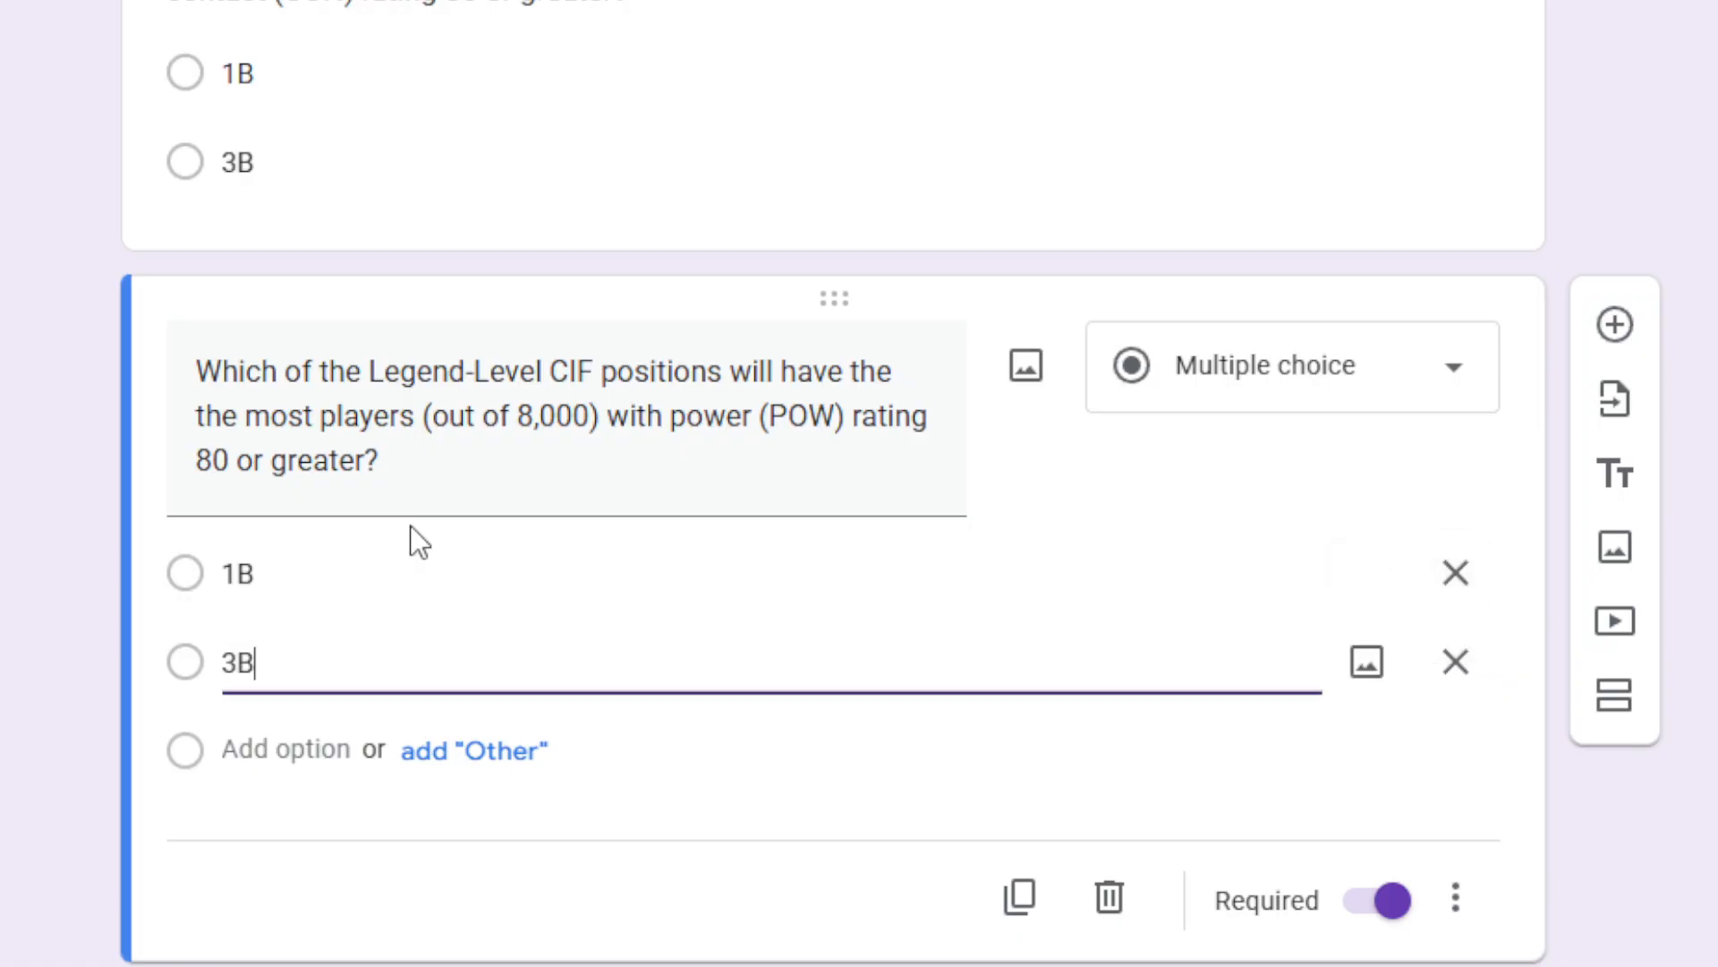
left_click(199, 642)
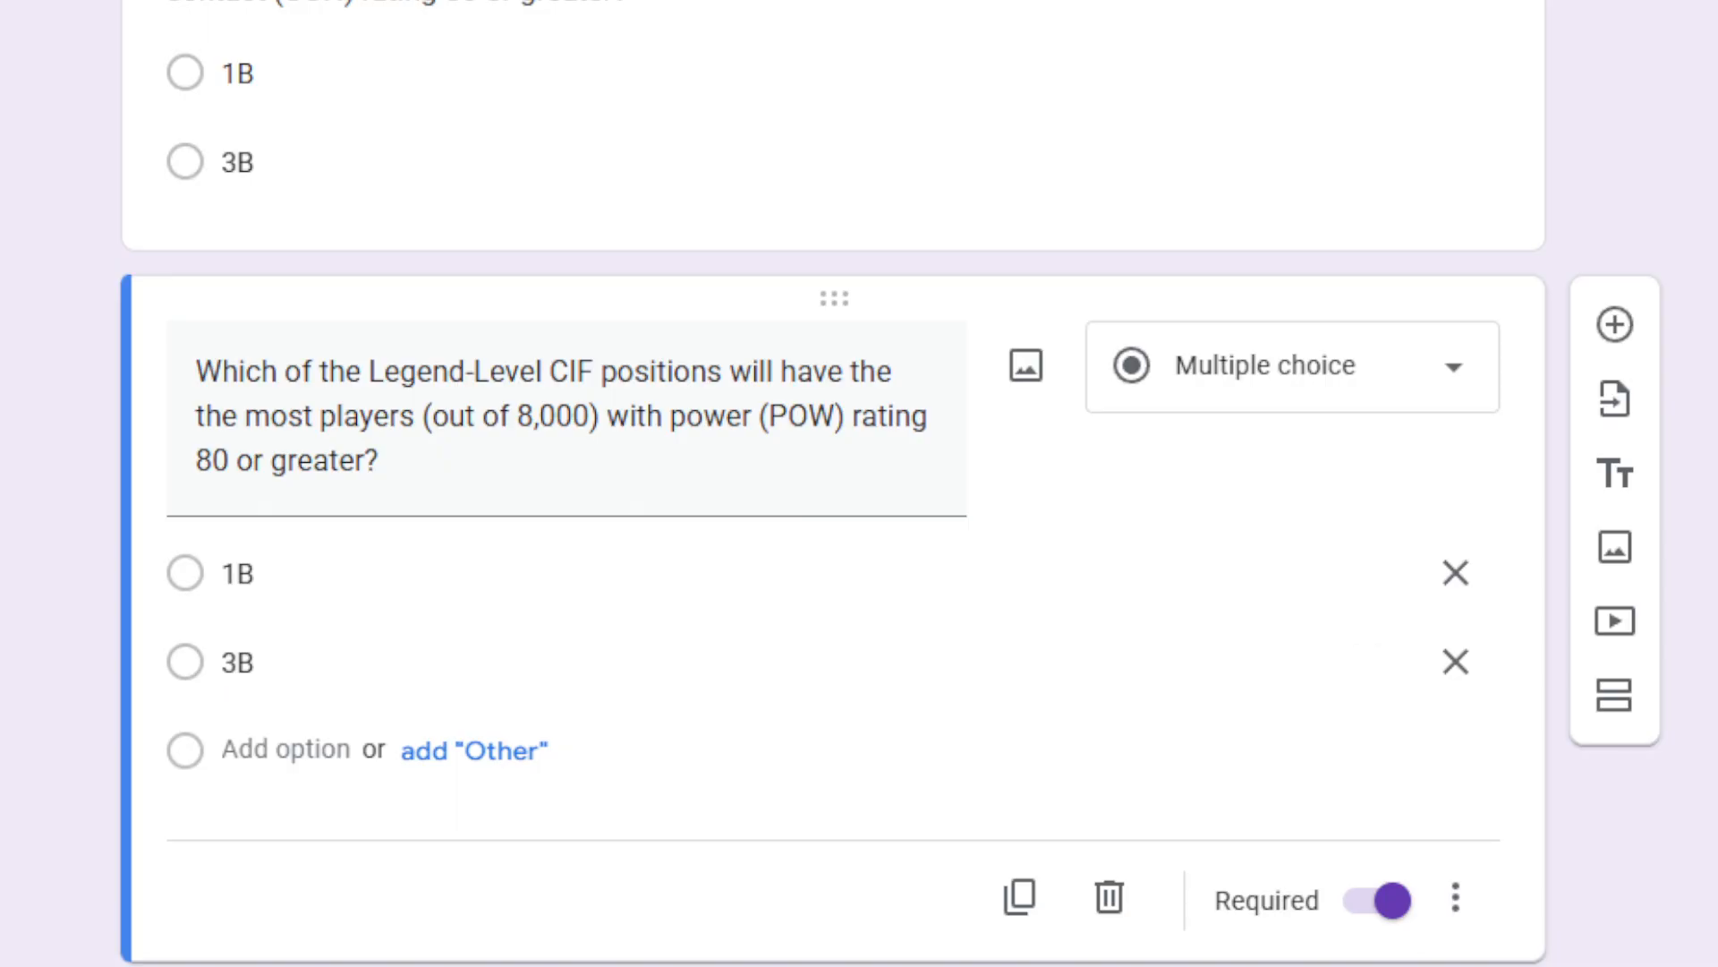
Set the two answer options of the DEF ratings of 70 or higher question to 1B and 3B.
scroll(376, 698, "down", 4)
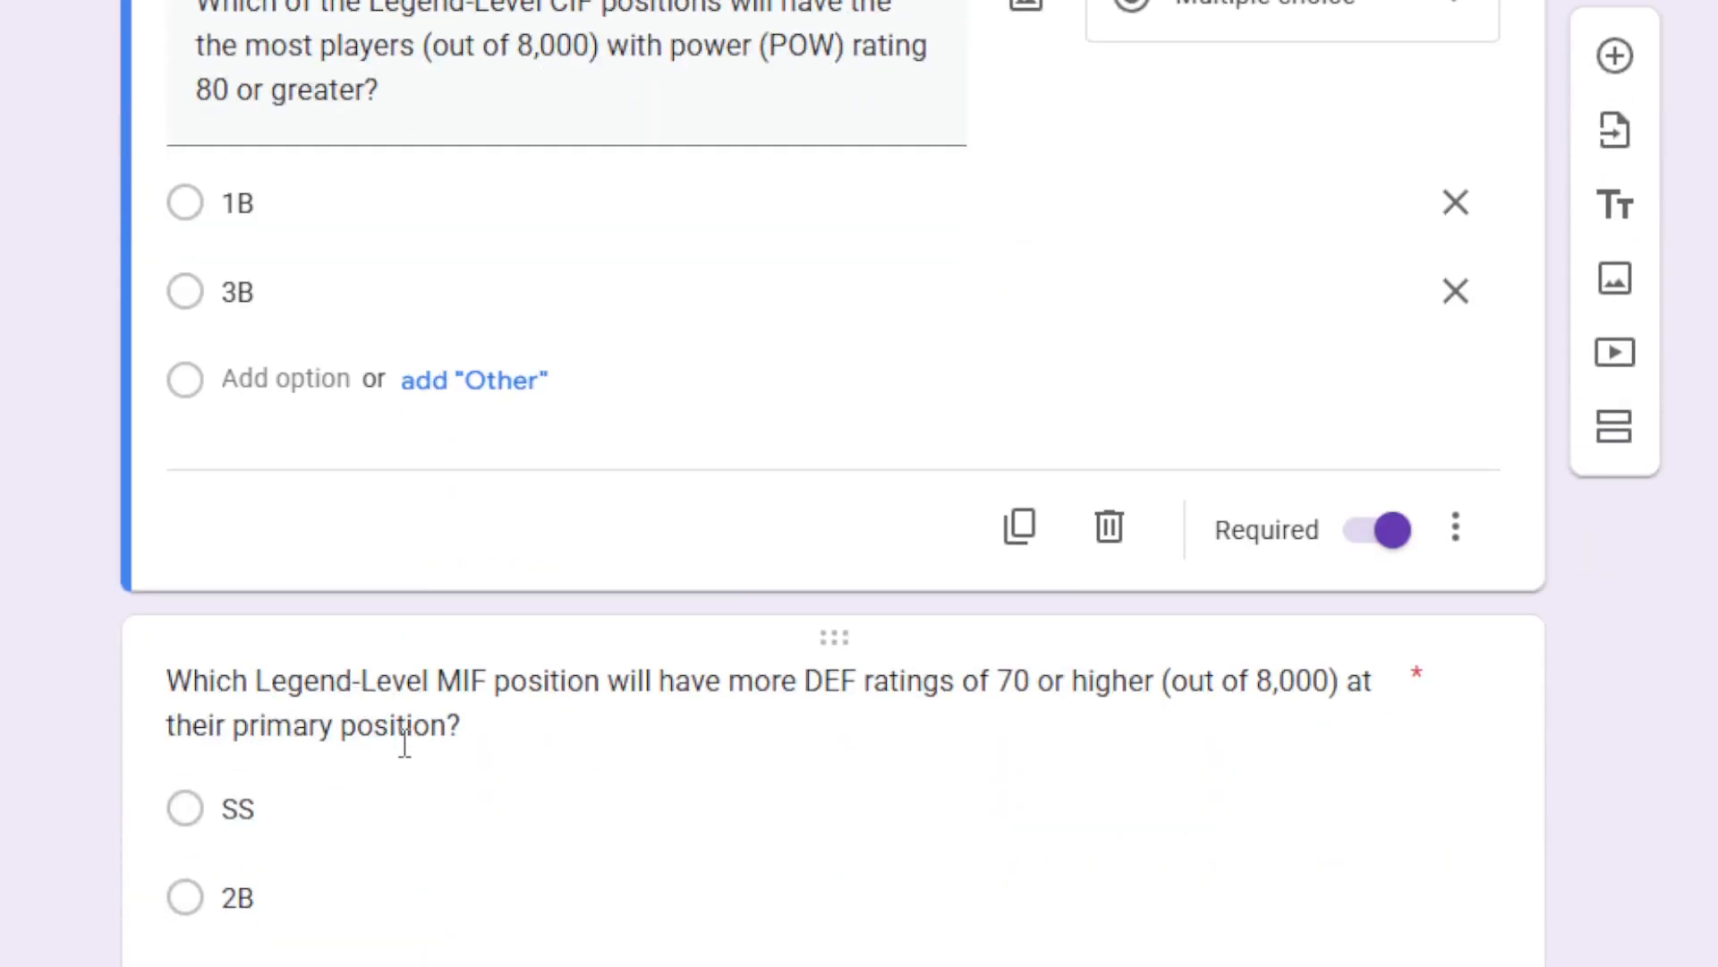
left_click(354, 818)
type("1B")
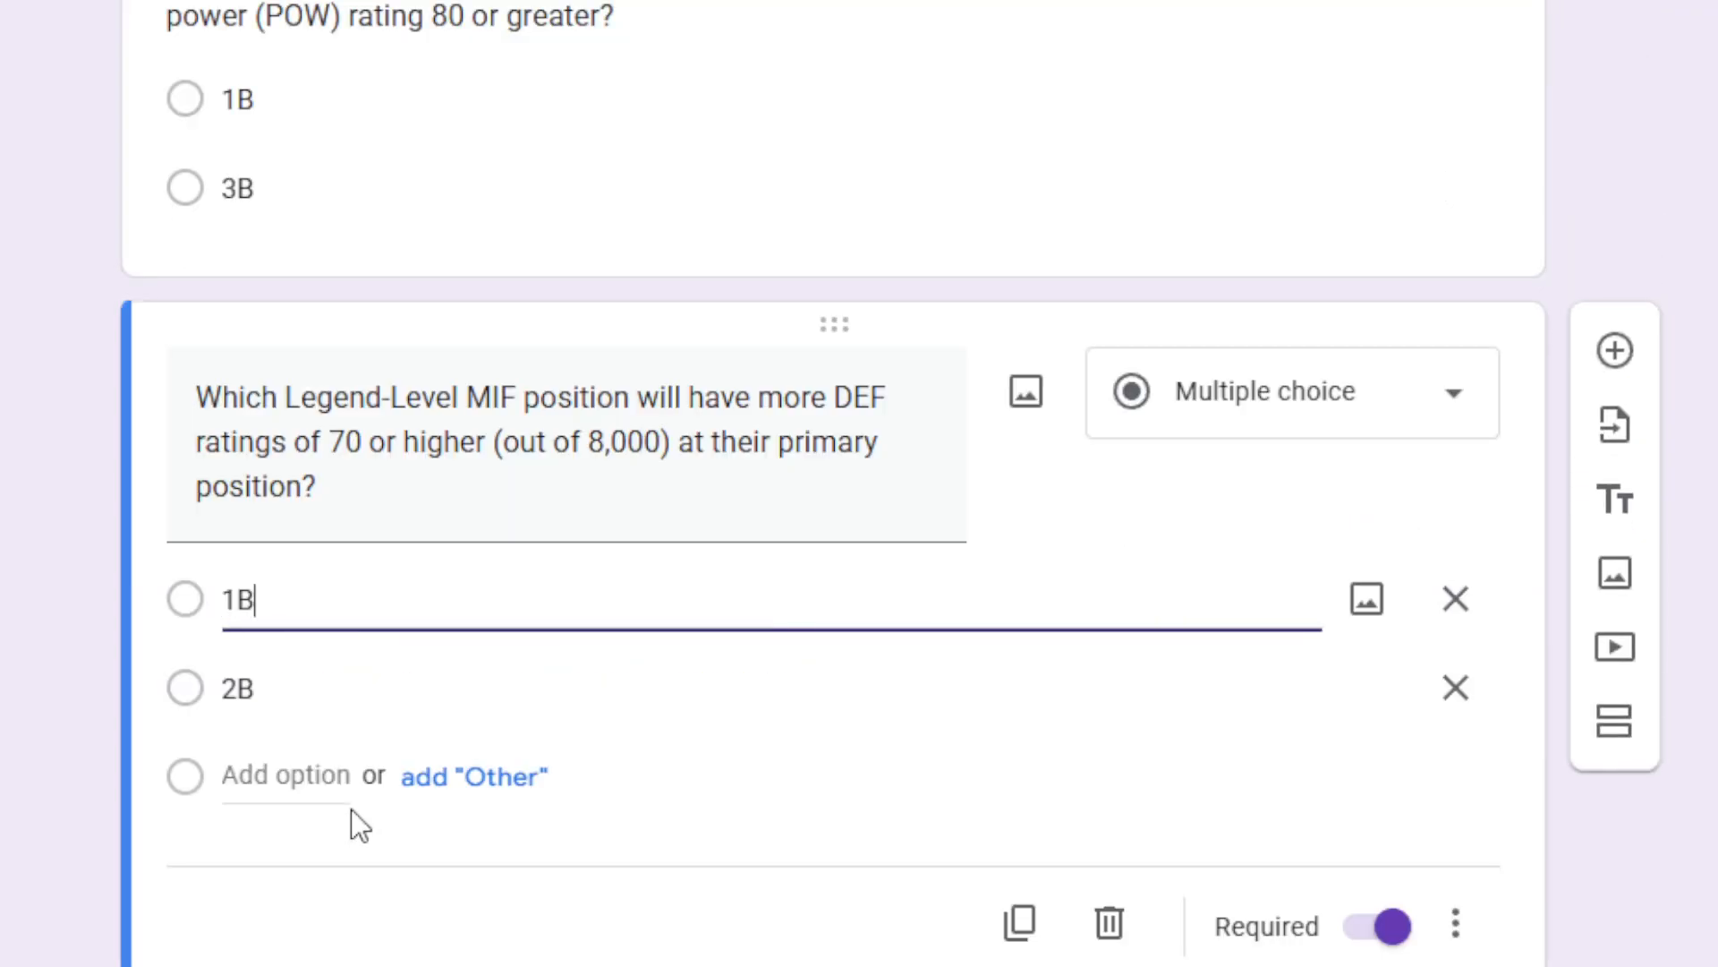
key("Tab")
key("Tab")
key("Tab")
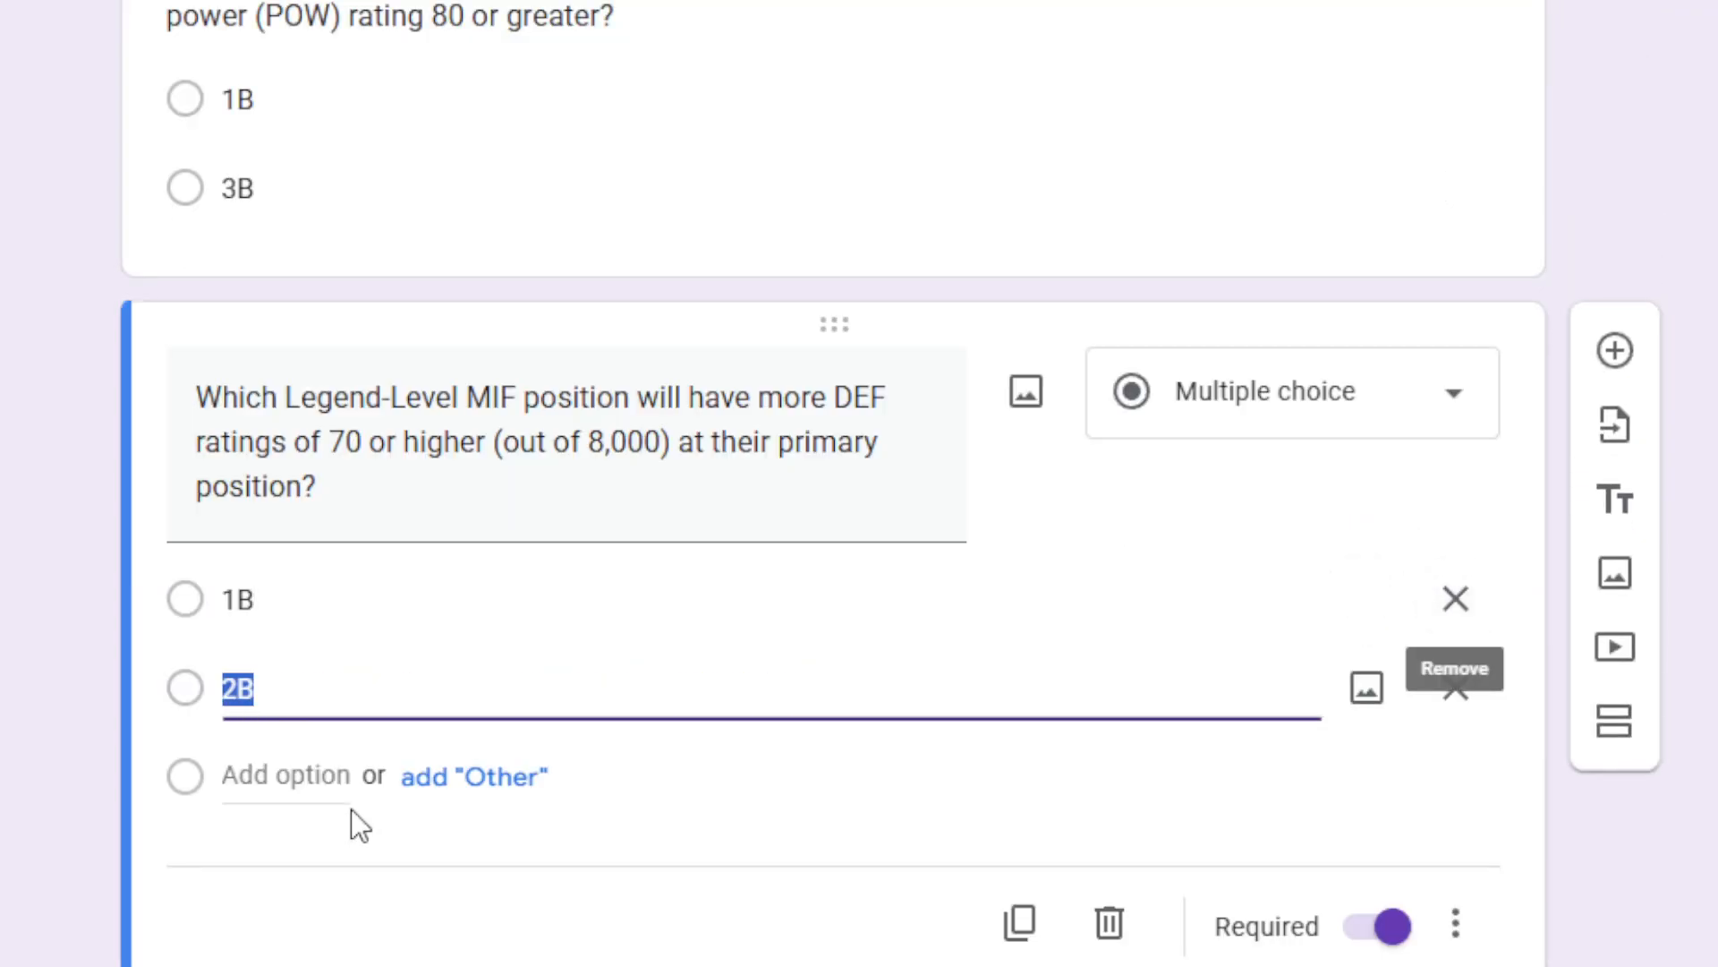
type("3B")
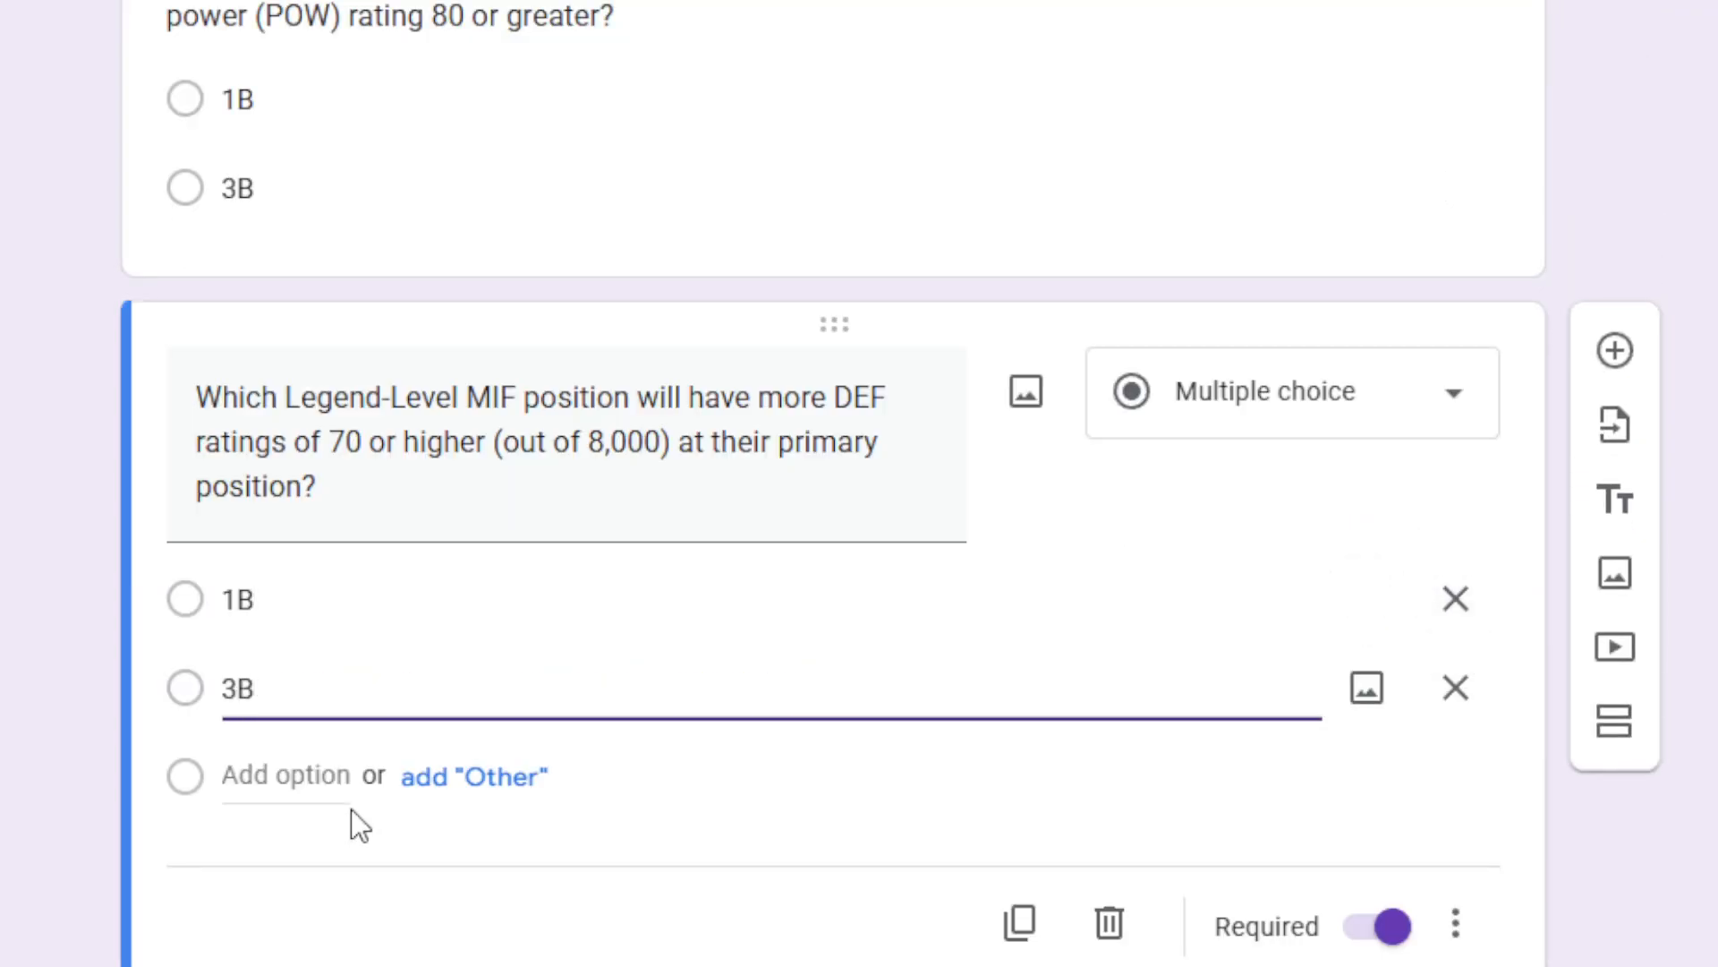
left_click(7, 822)
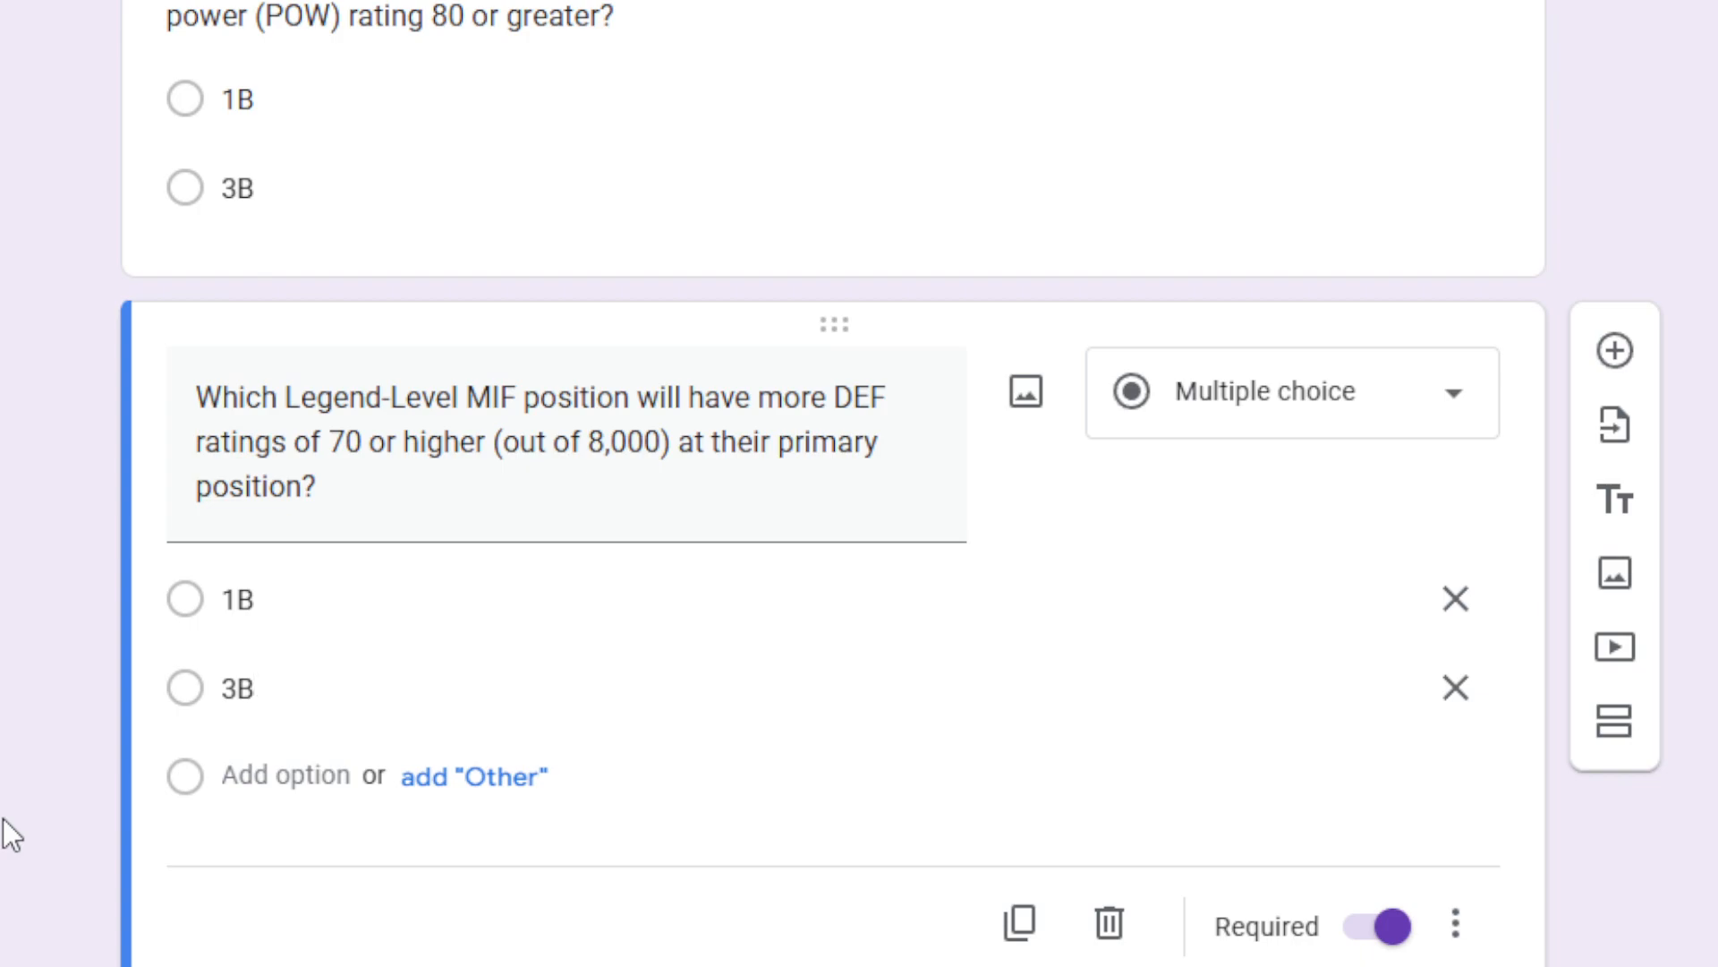
Change MIF to CIF in the question about DEF ratings of 70 or higher.
triple_click(469, 410)
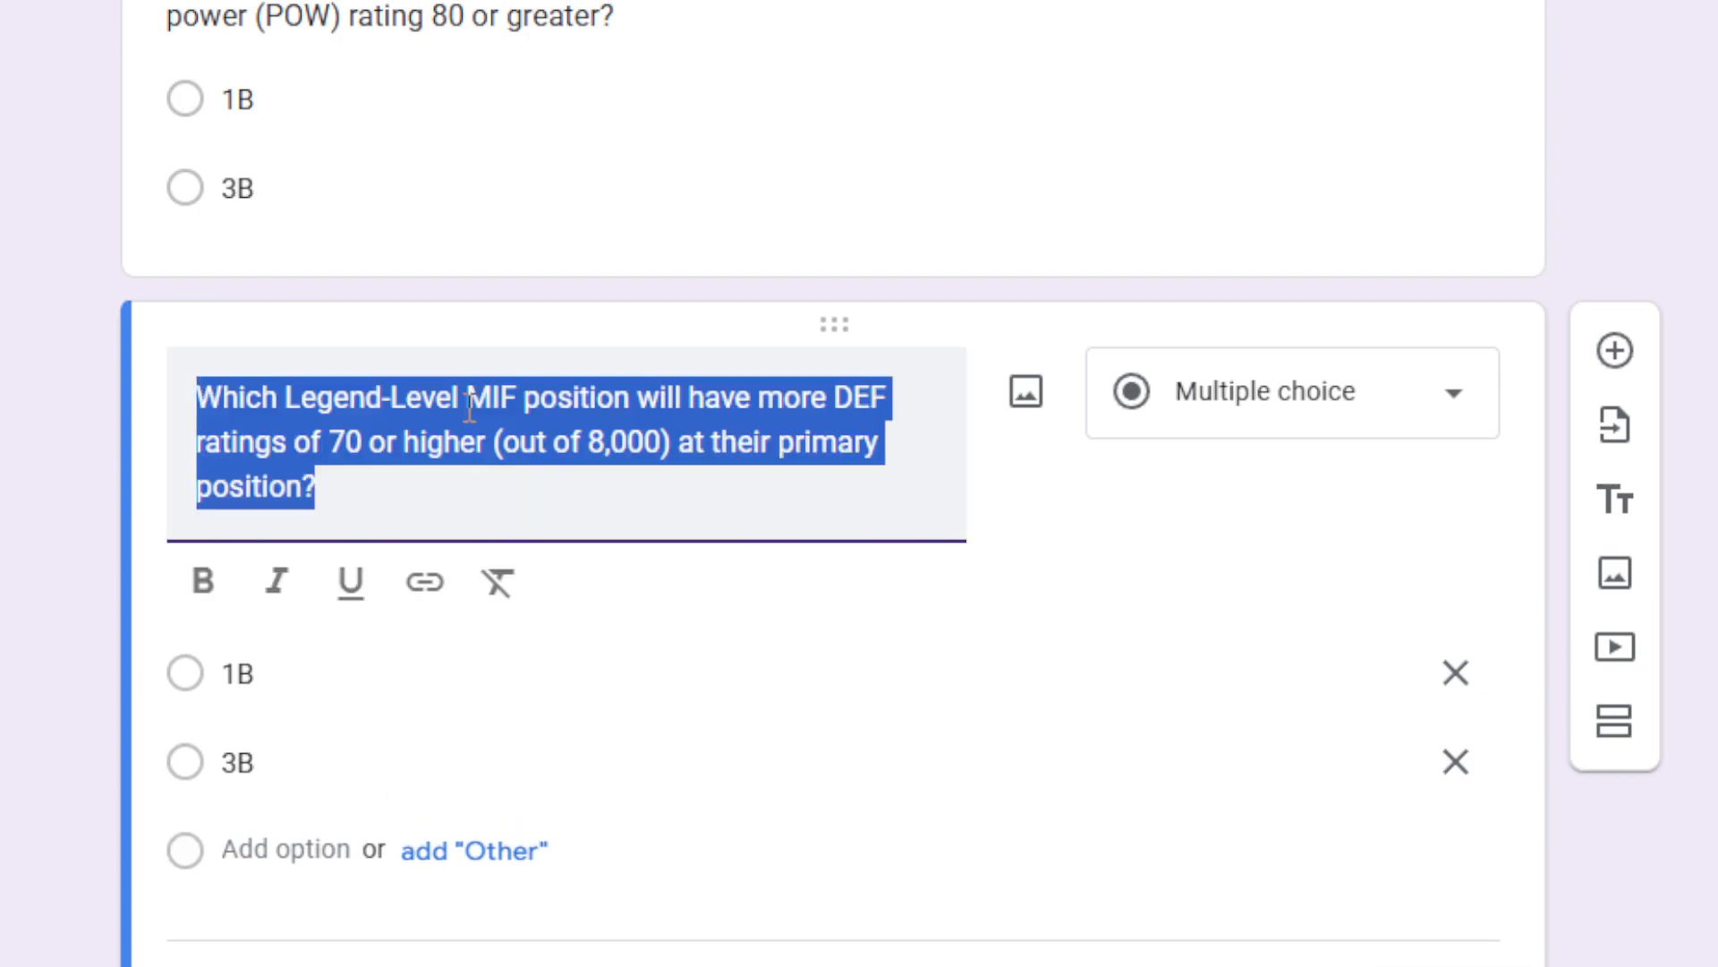
left_click(469, 410, "shift")
left_click(469, 410)
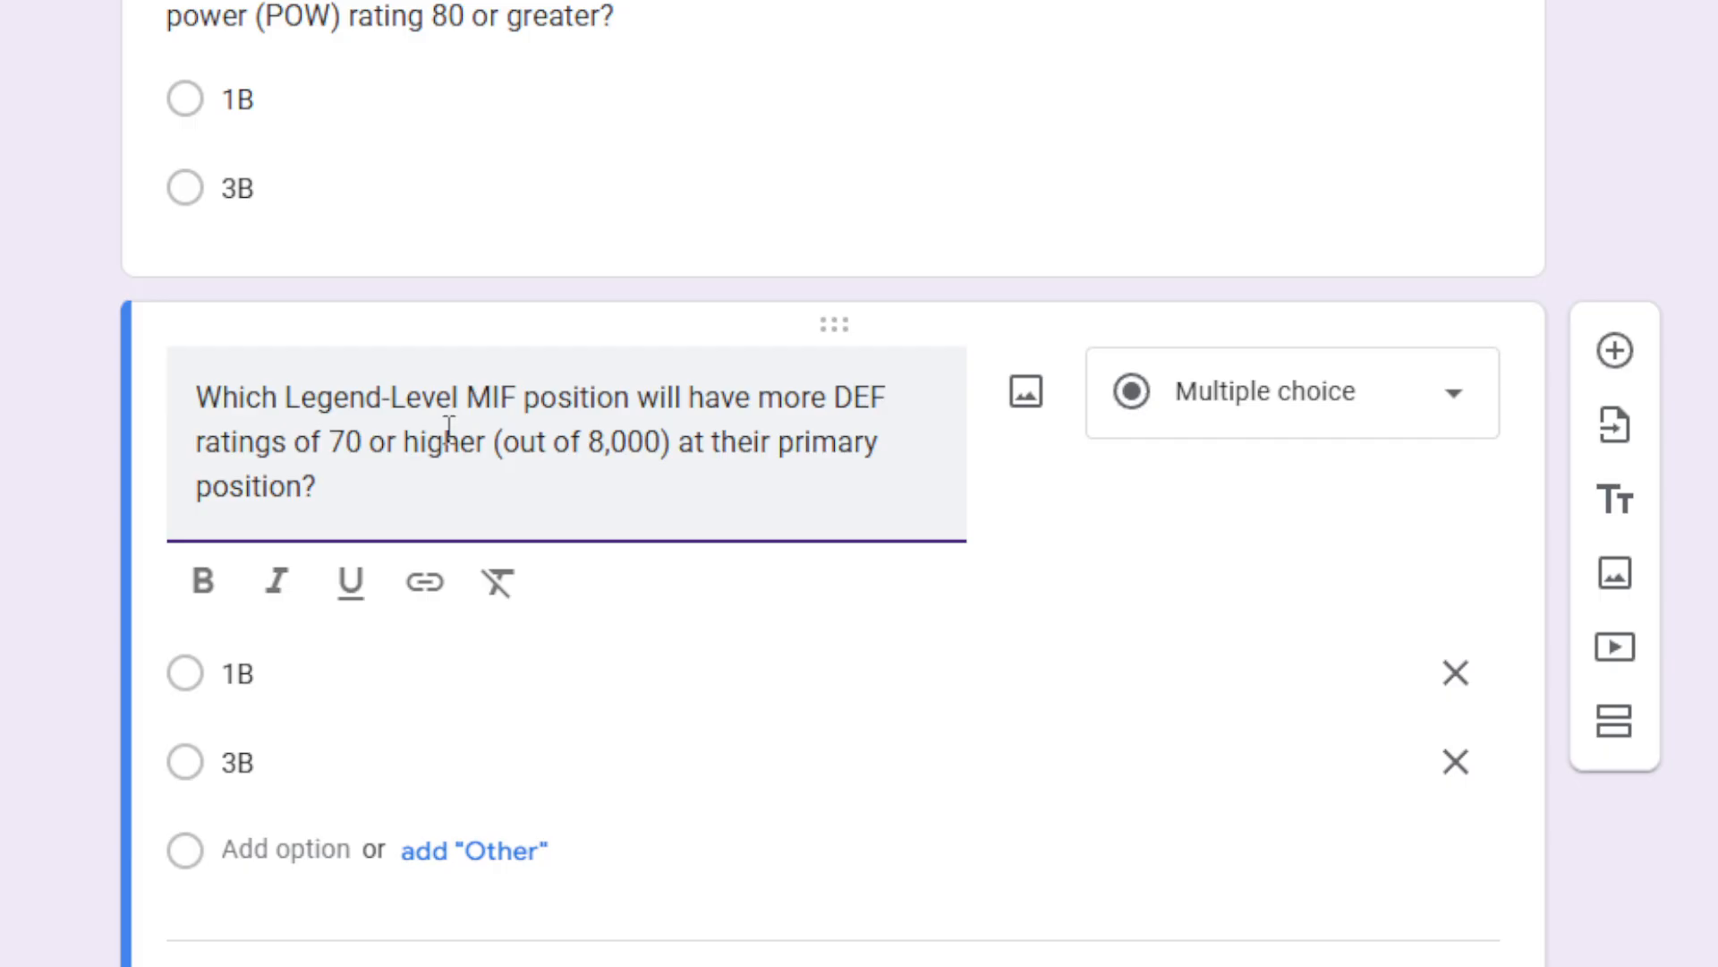
key("Delete")
type("C")
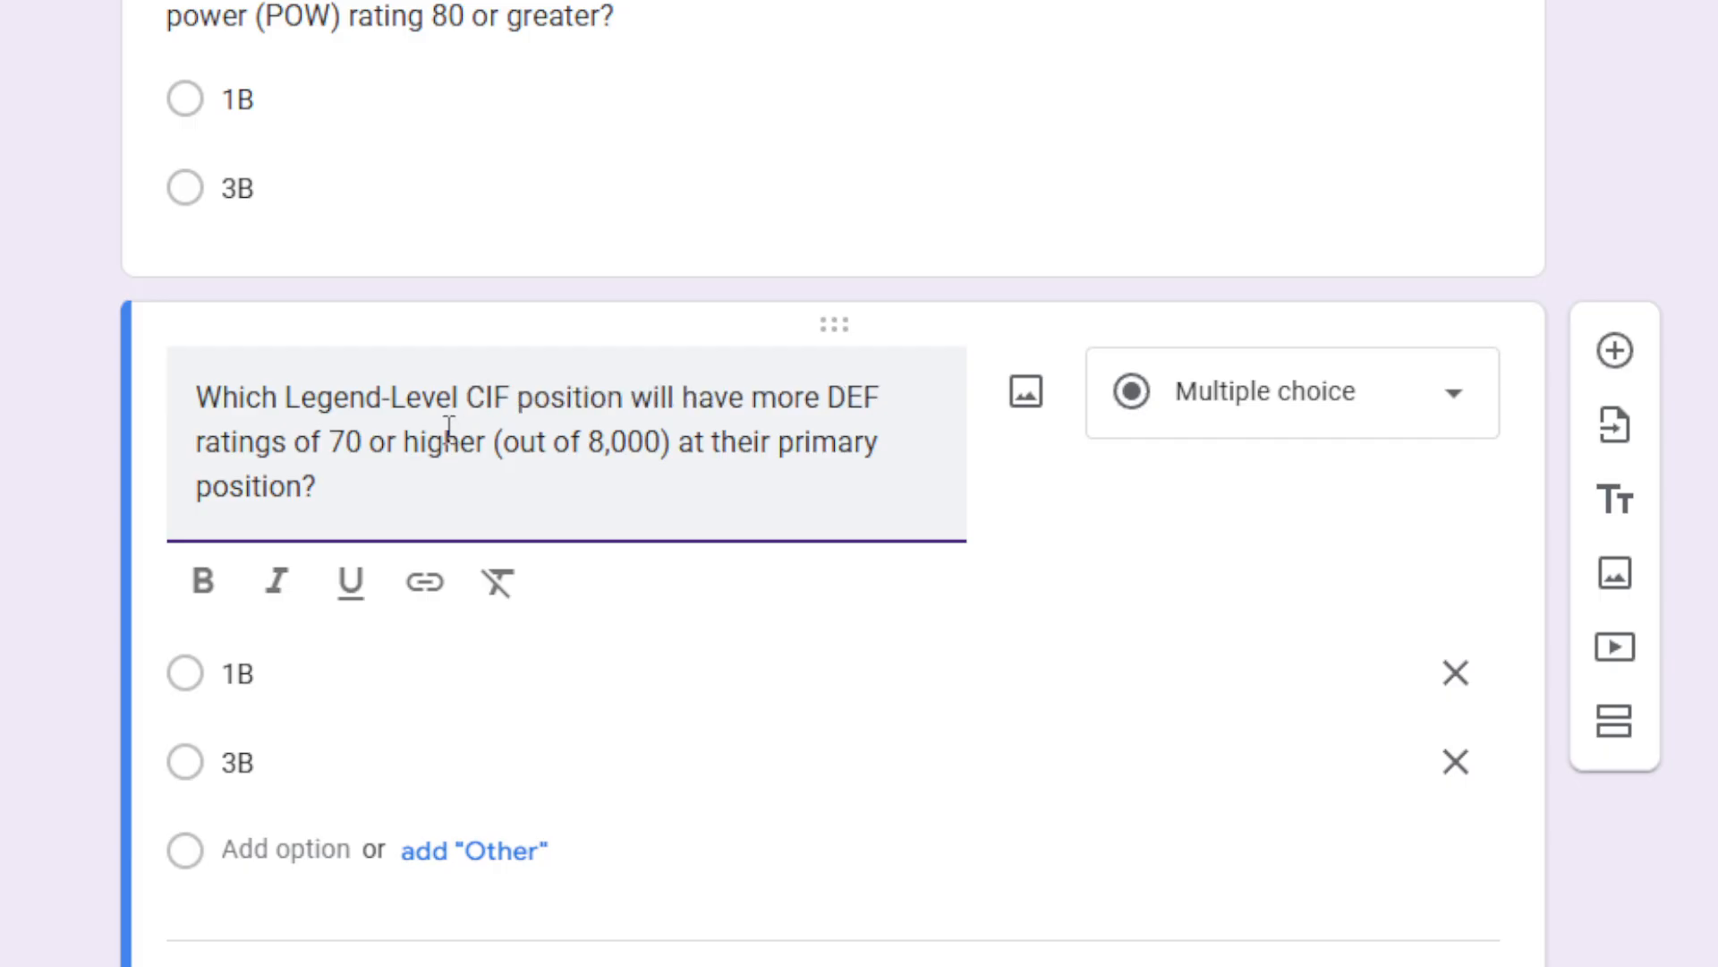
left_click(85, 478)
scroll(72, 473, "up", 4)
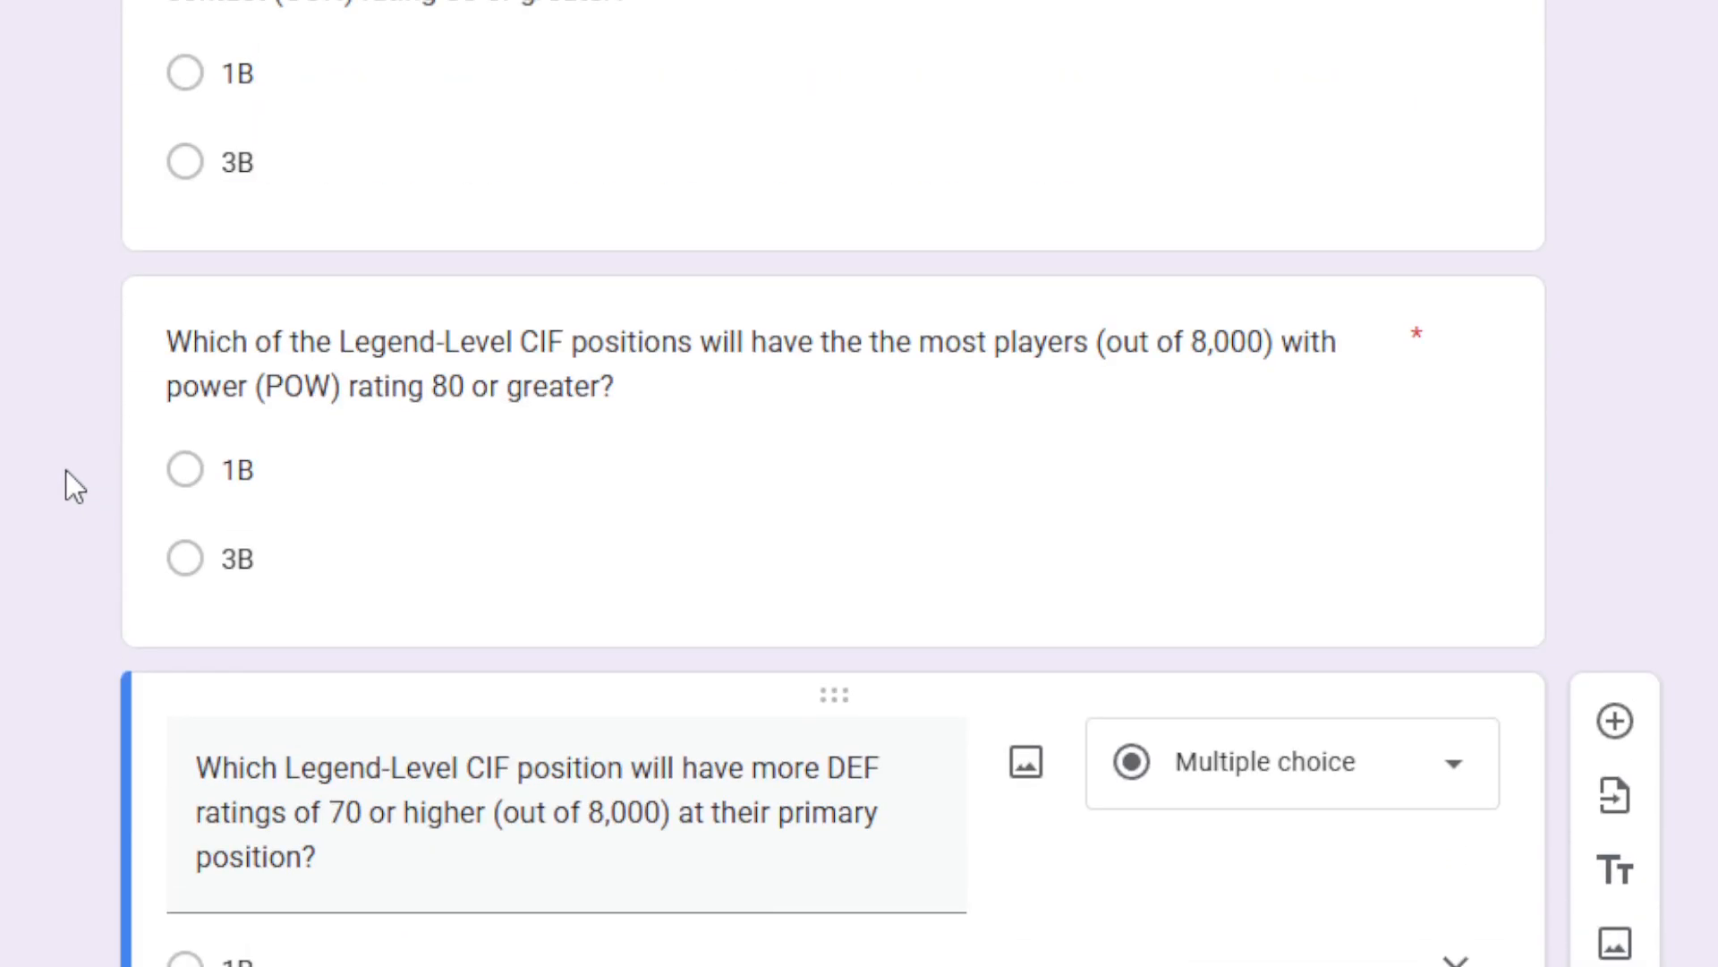
Change MIF to CIF in the question about the most players with a 5-star rating.
scroll(66, 470, "down", 8)
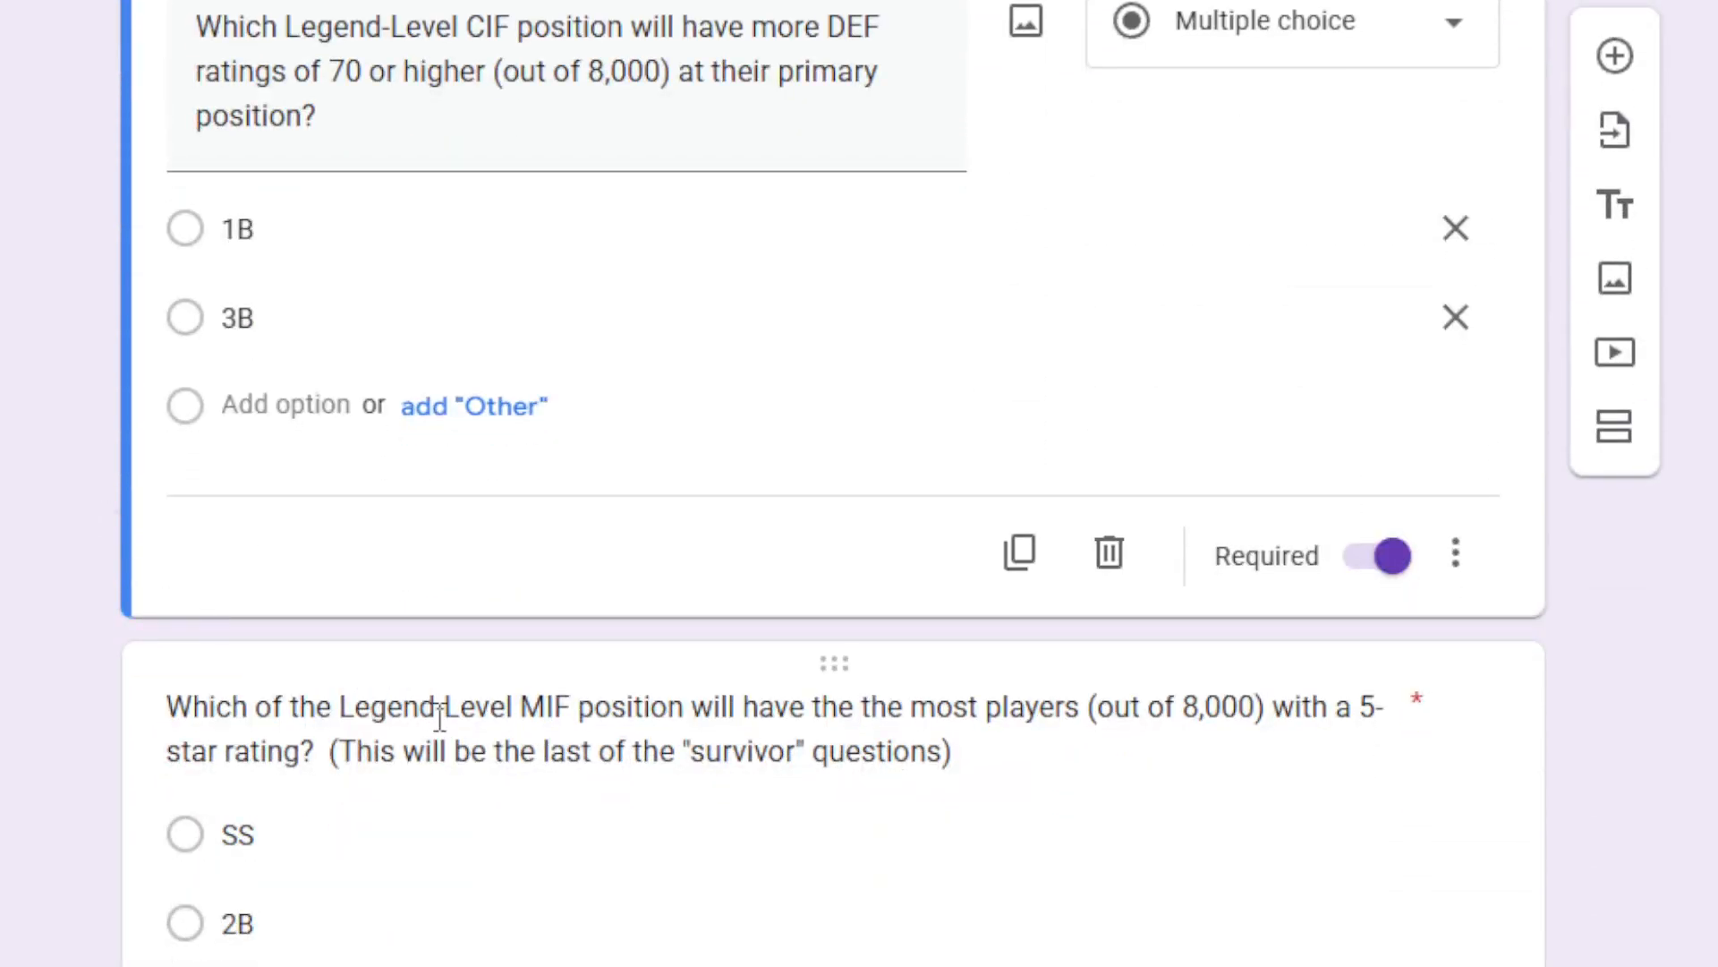
left_click(445, 716)
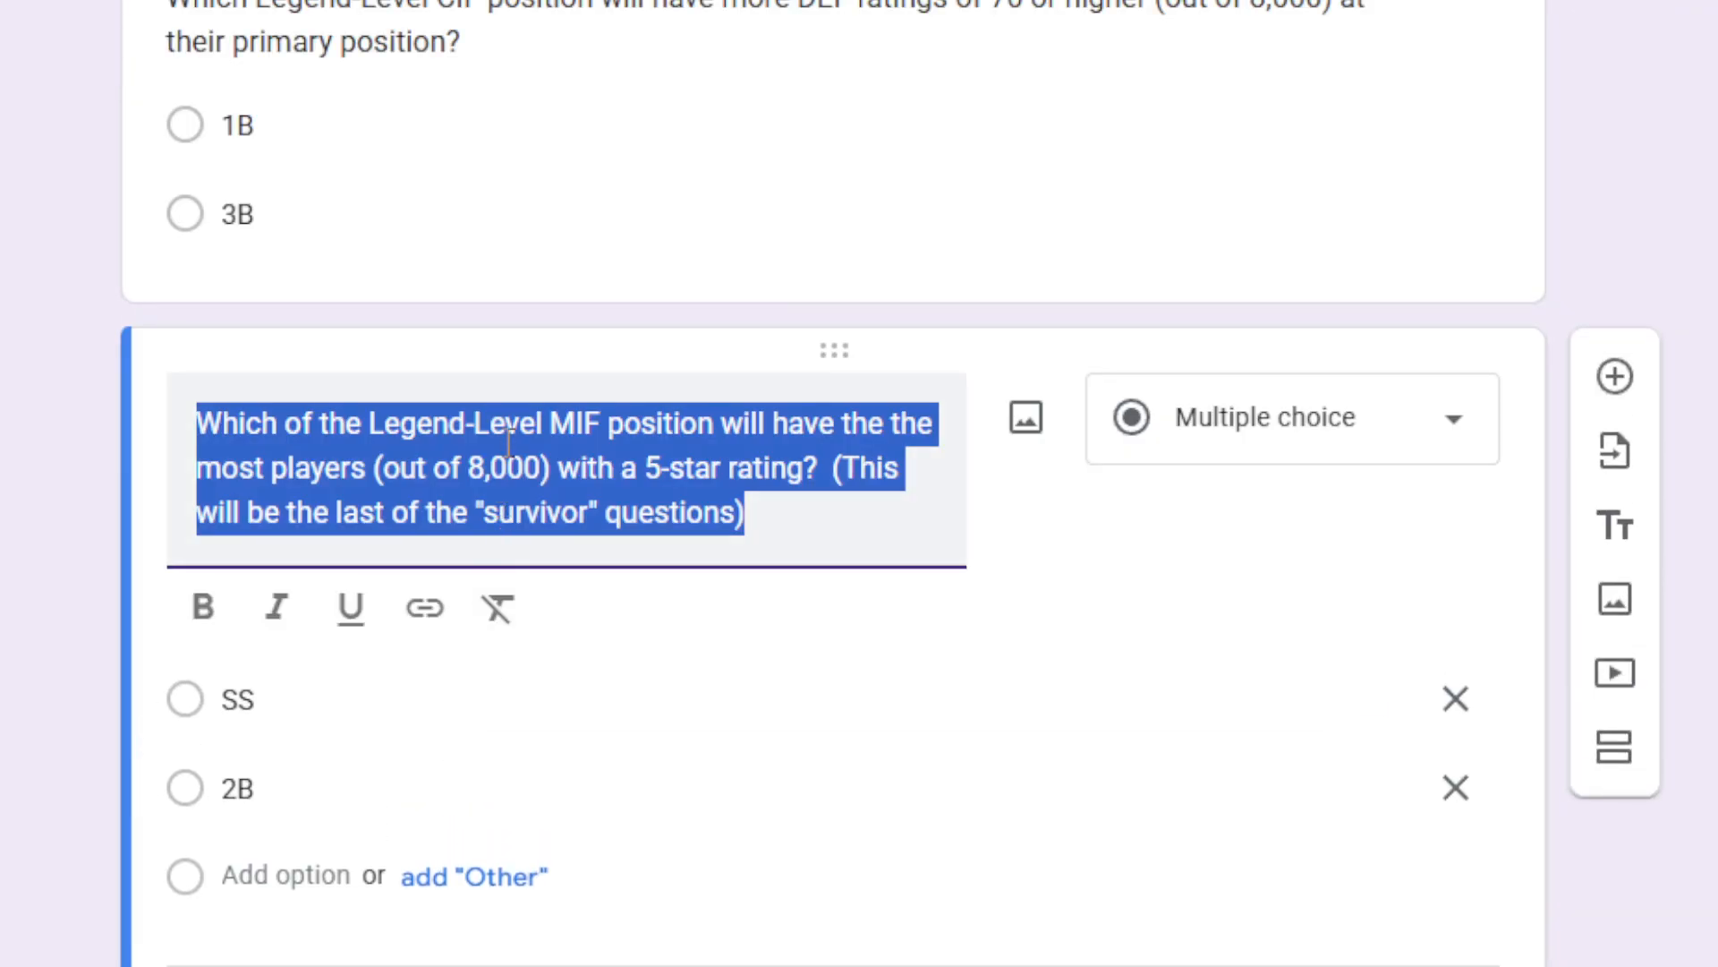
left_click(510, 426)
left_click(549, 426)
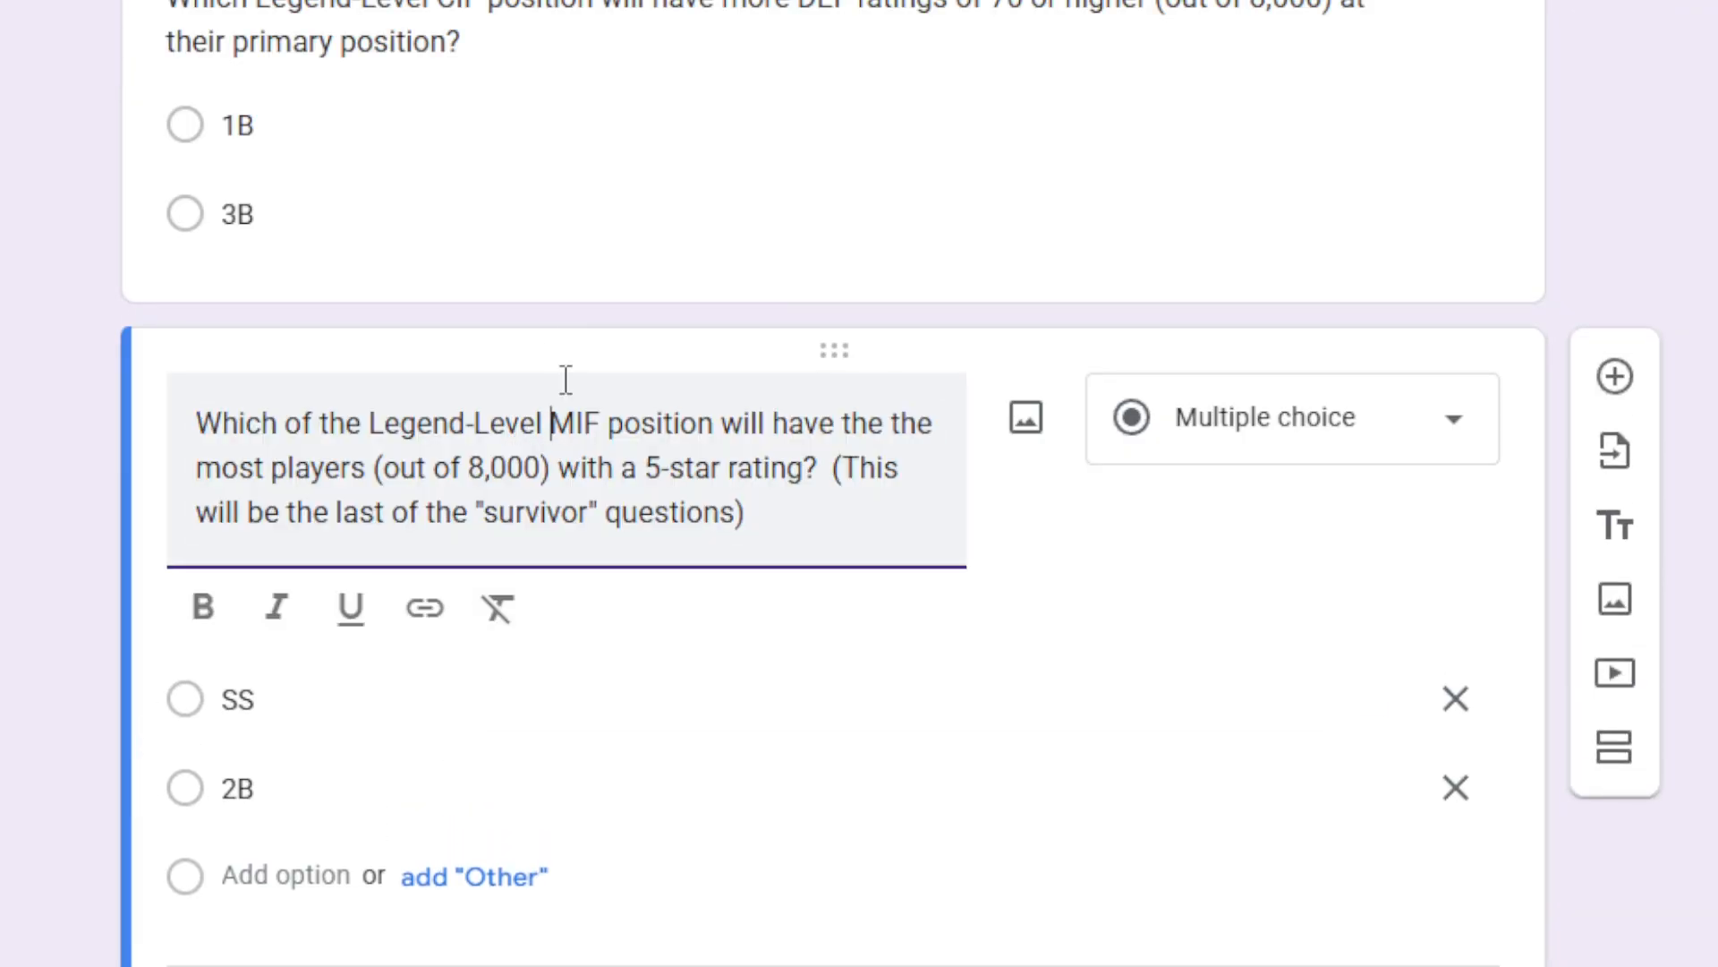
key("Delete")
type("C")
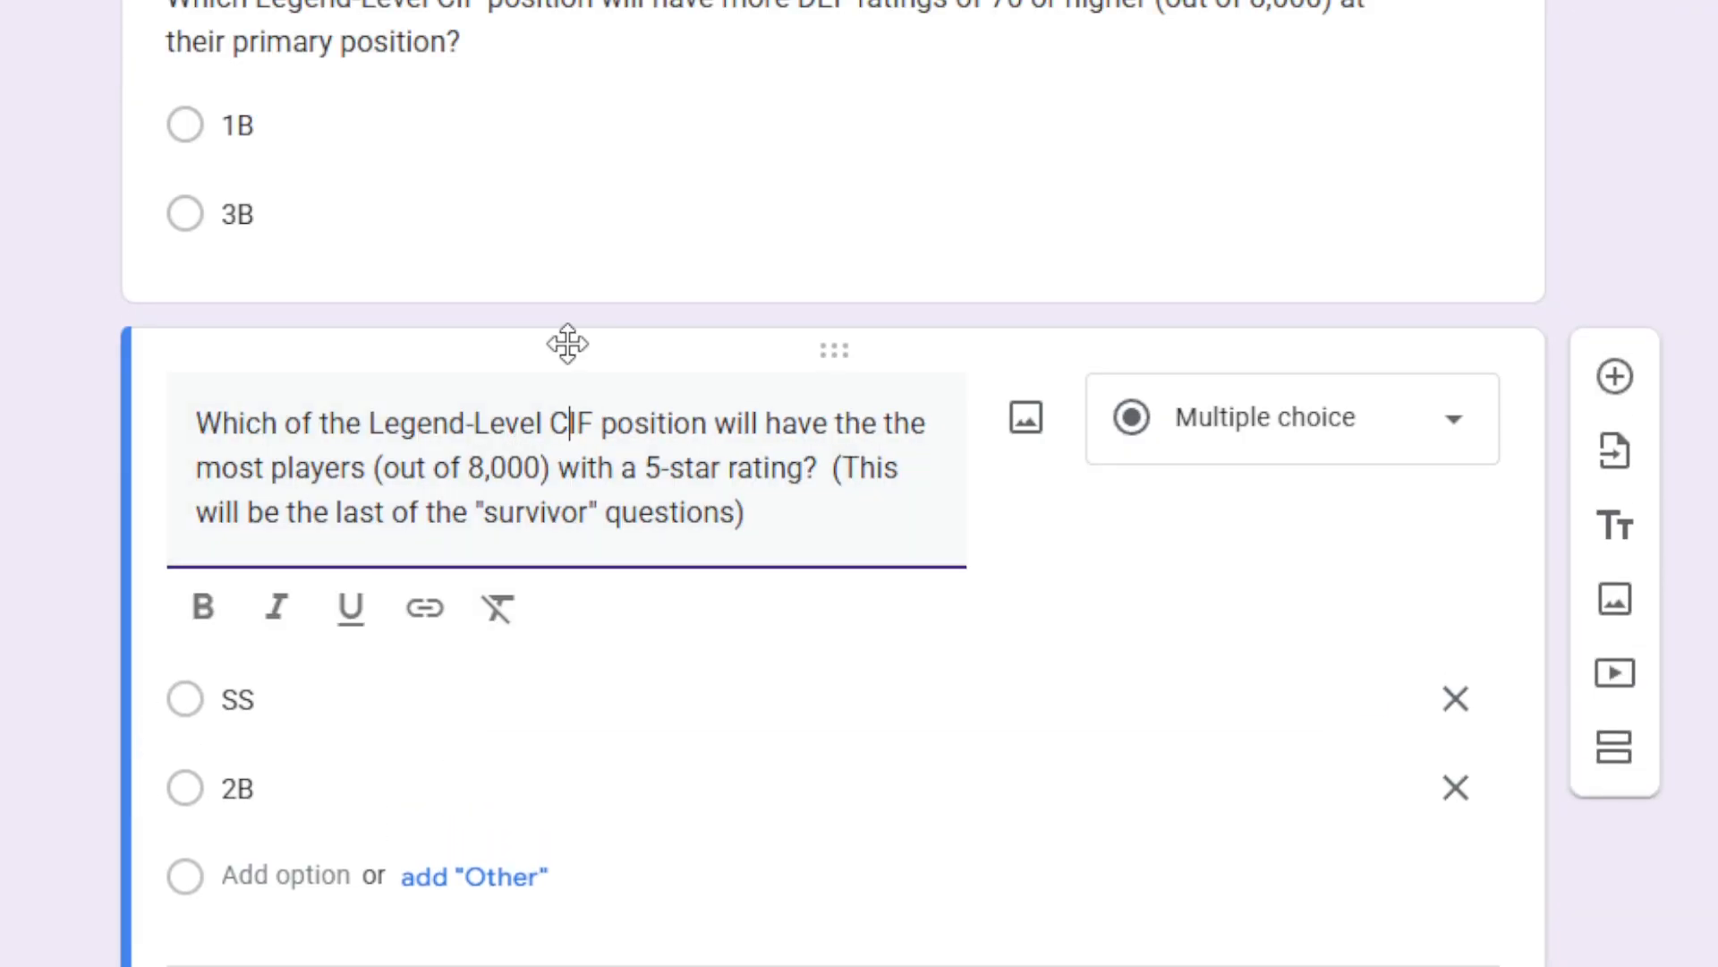
left_click(56, 476)
Replace SS with 1B after "Legend-level" in the question about the highest SS DEF rating.
scroll(56, 493, "down", 6)
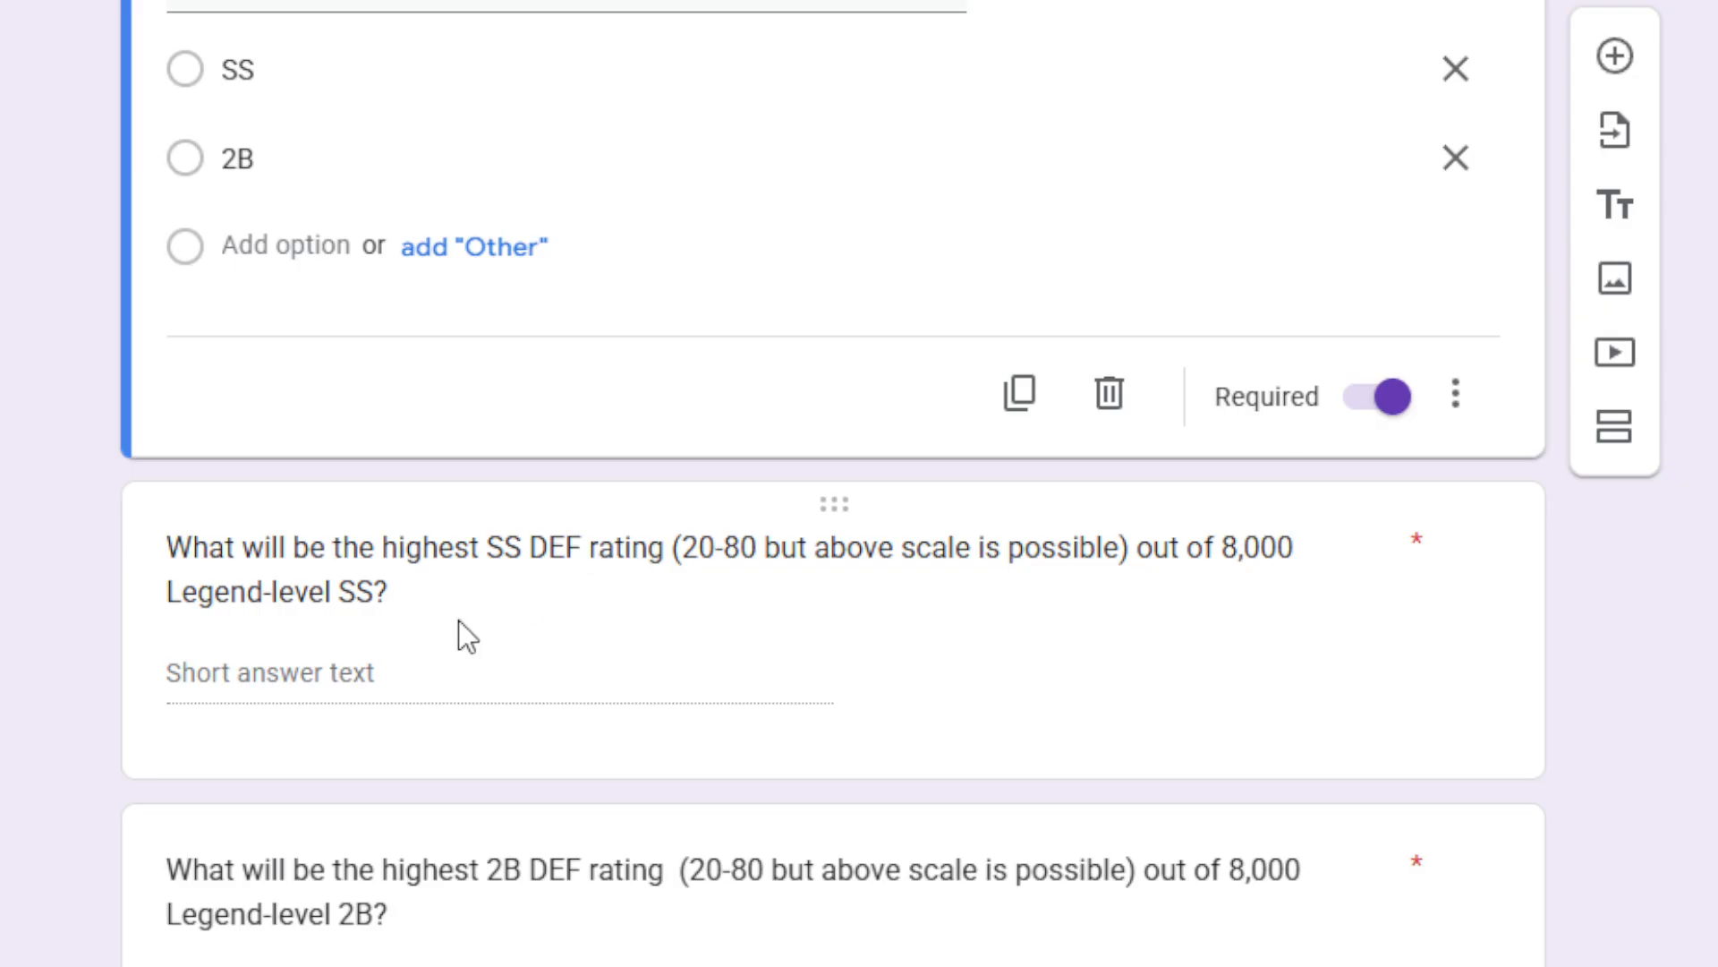
triple_click(356, 609)
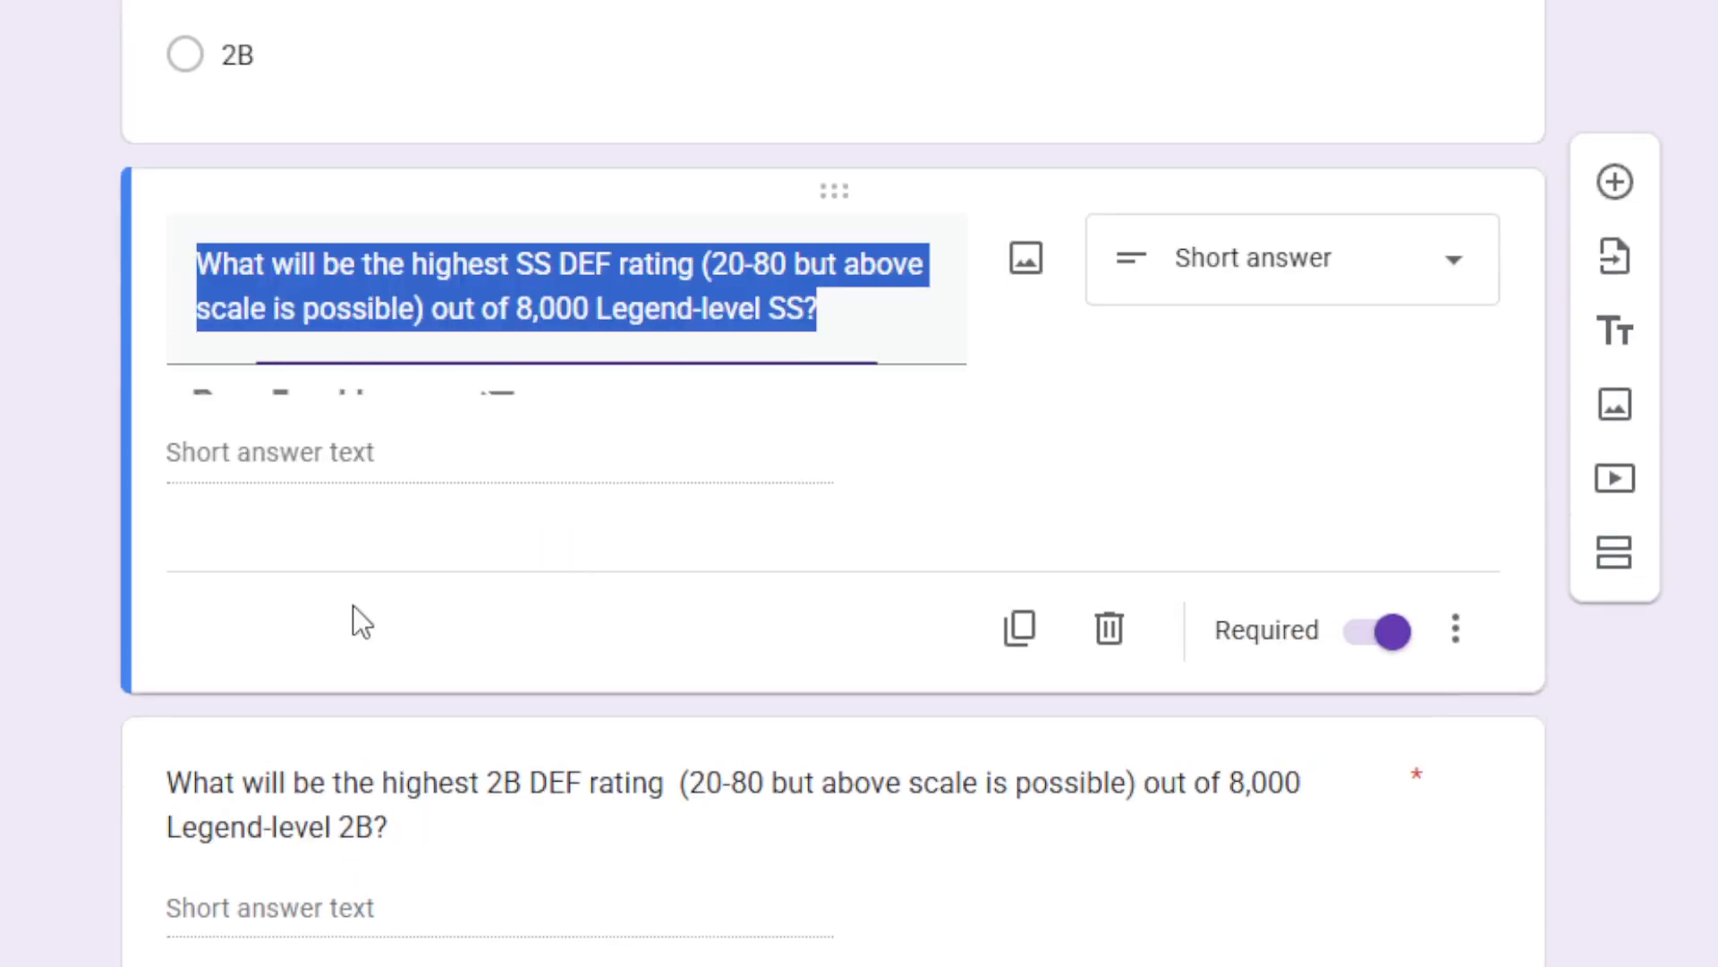
left_click(789, 313)
double_click(789, 313)
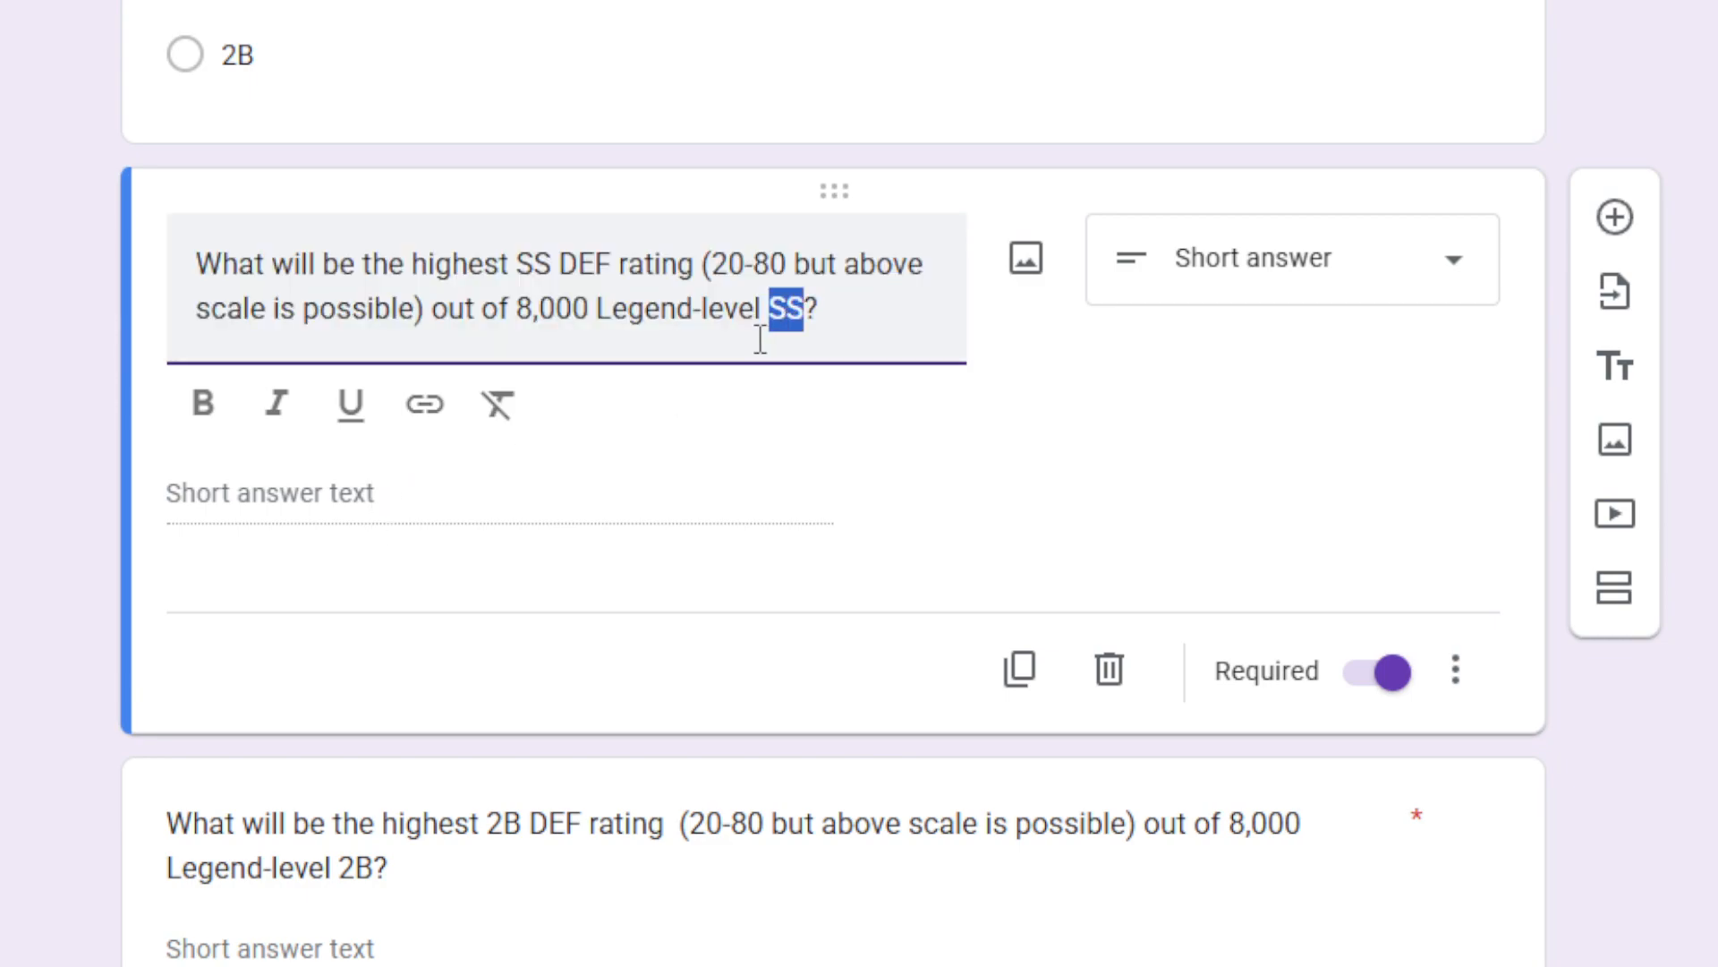
type("1B")
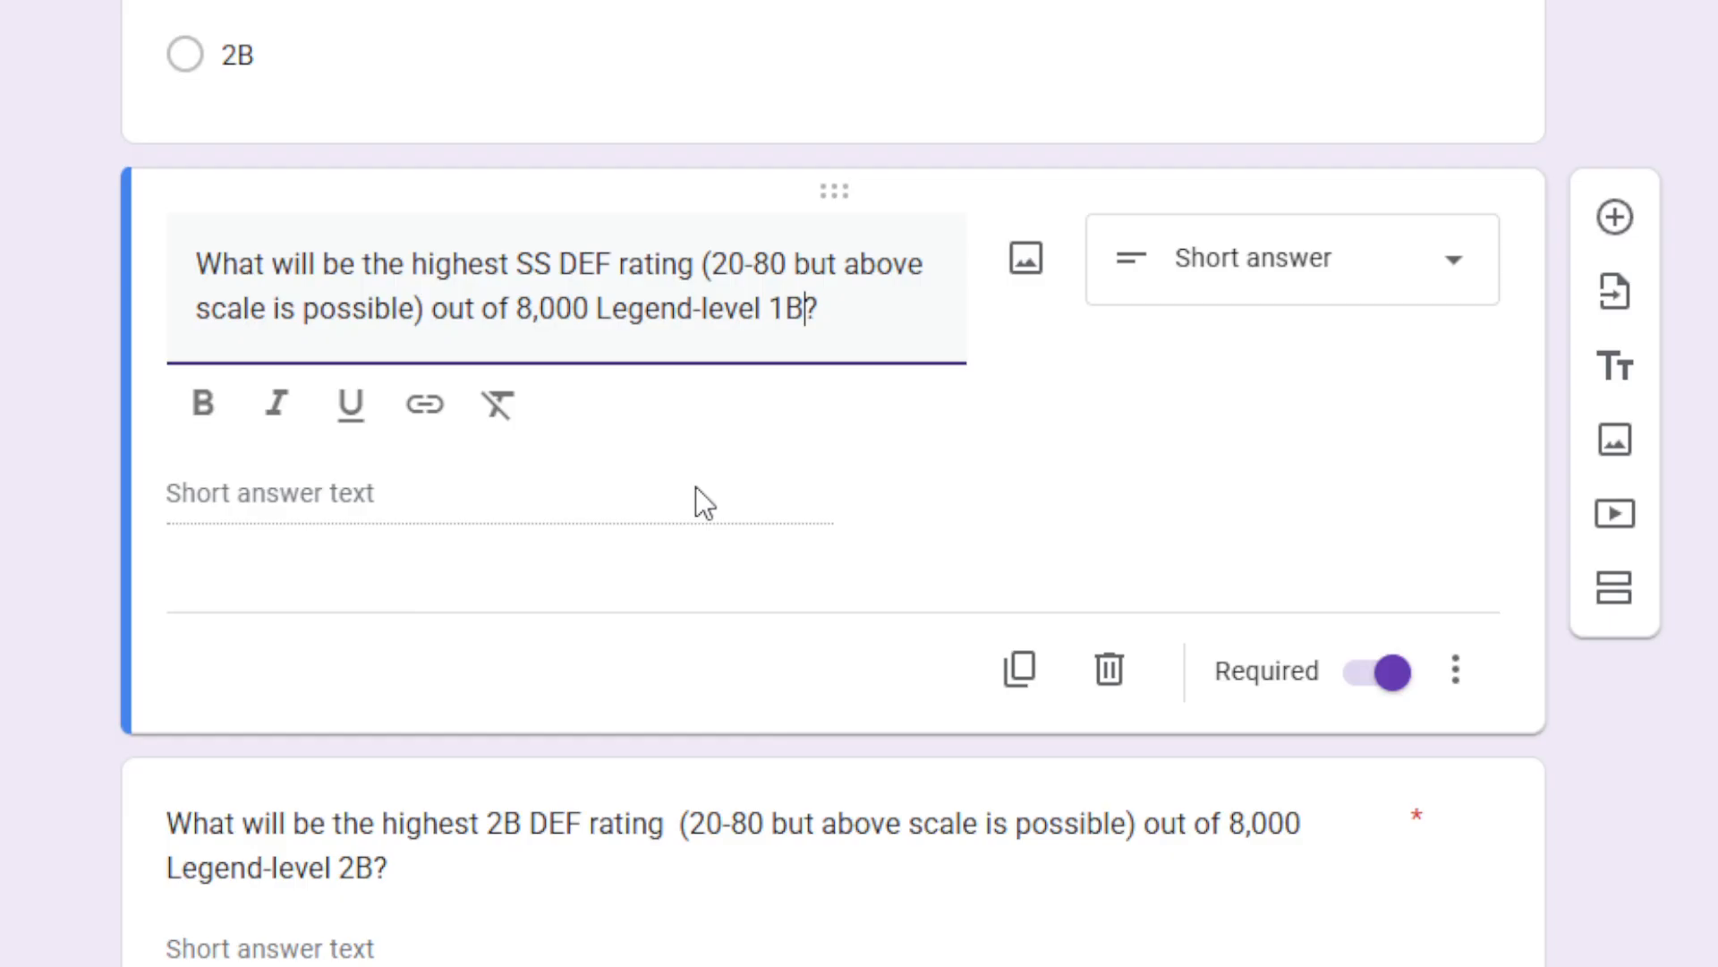
Replace 2B with 3B after "Legend-level" in the question about the highest 2B DEF rating.
triple_click(788, 820)
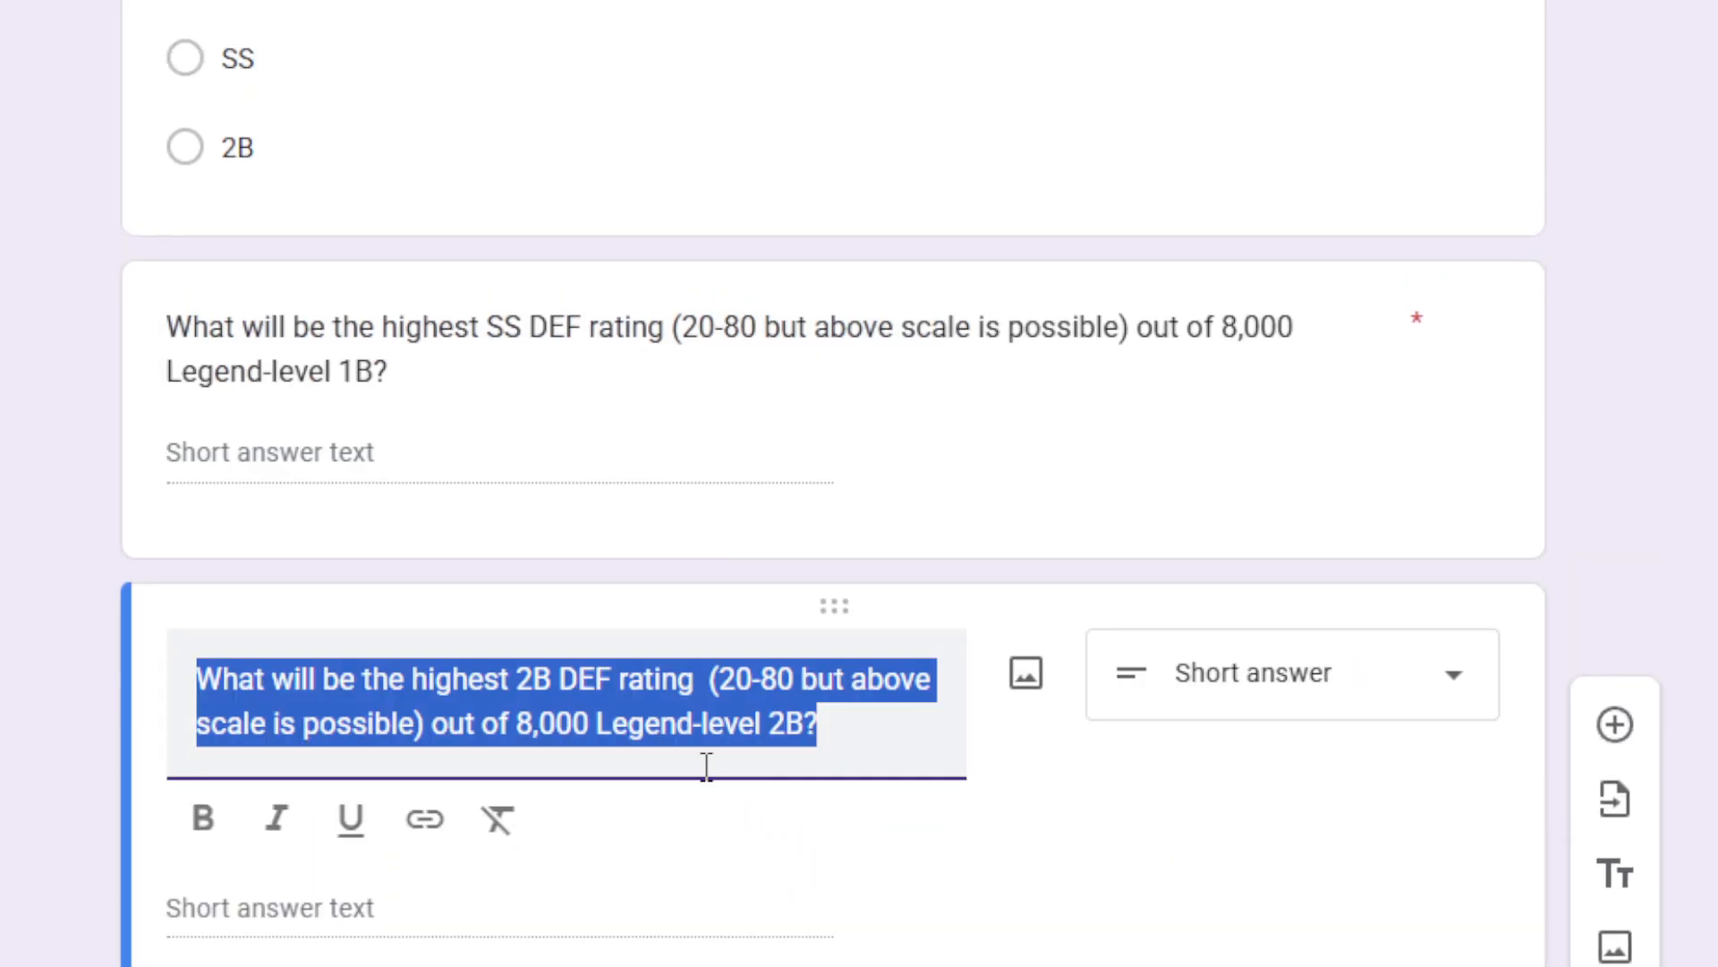
left_click(767, 723)
double_click(785, 725)
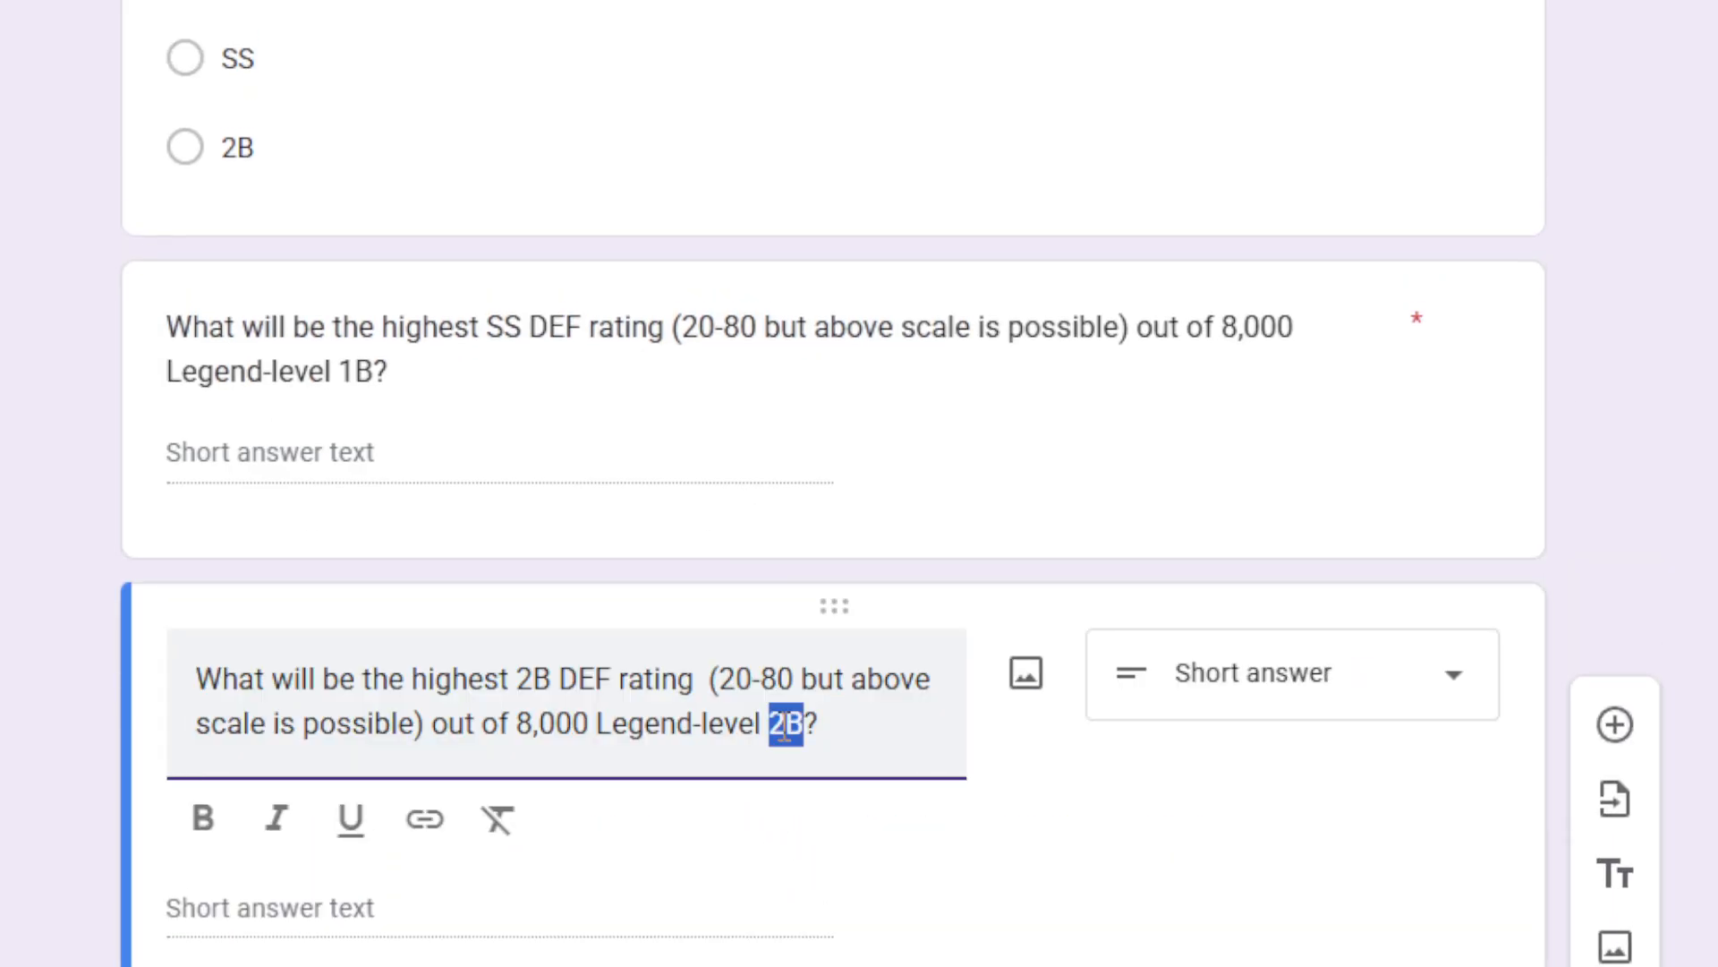
type("3B")
left_click(8, 825)
Replace both mentions of SS with 1B in the question about the lowest SS DEF rating.
scroll(8, 825, "down", 2)
scroll(8, 825, "down", 4)
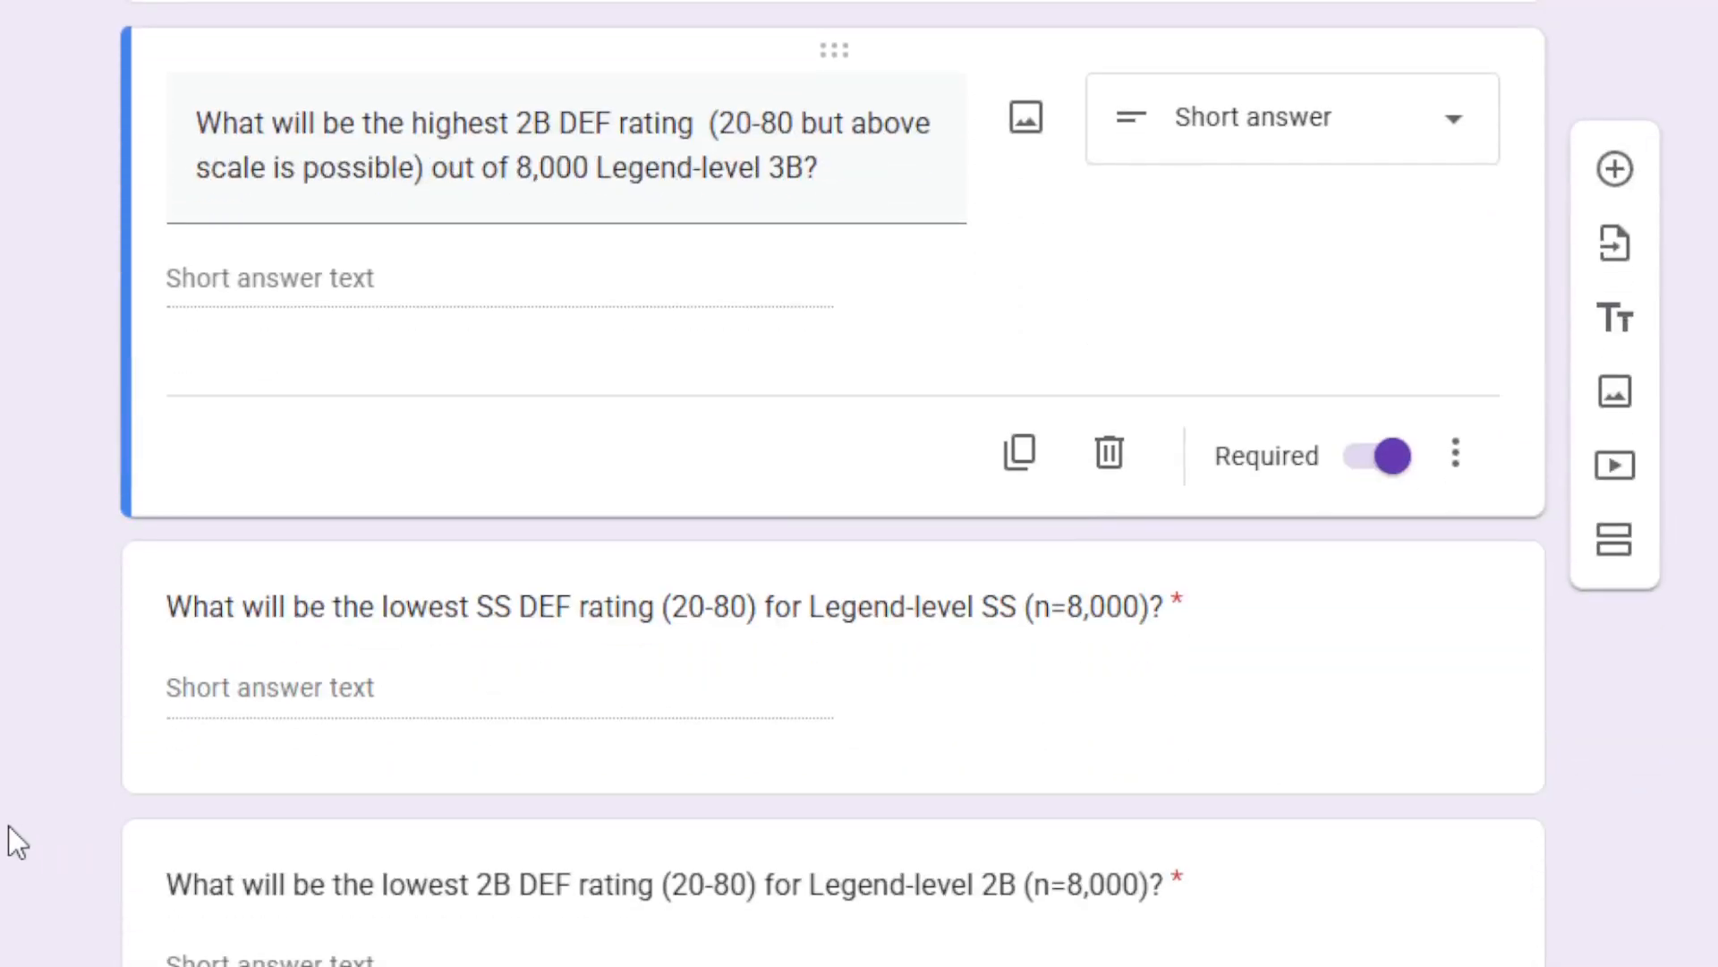
triple_click(477, 623)
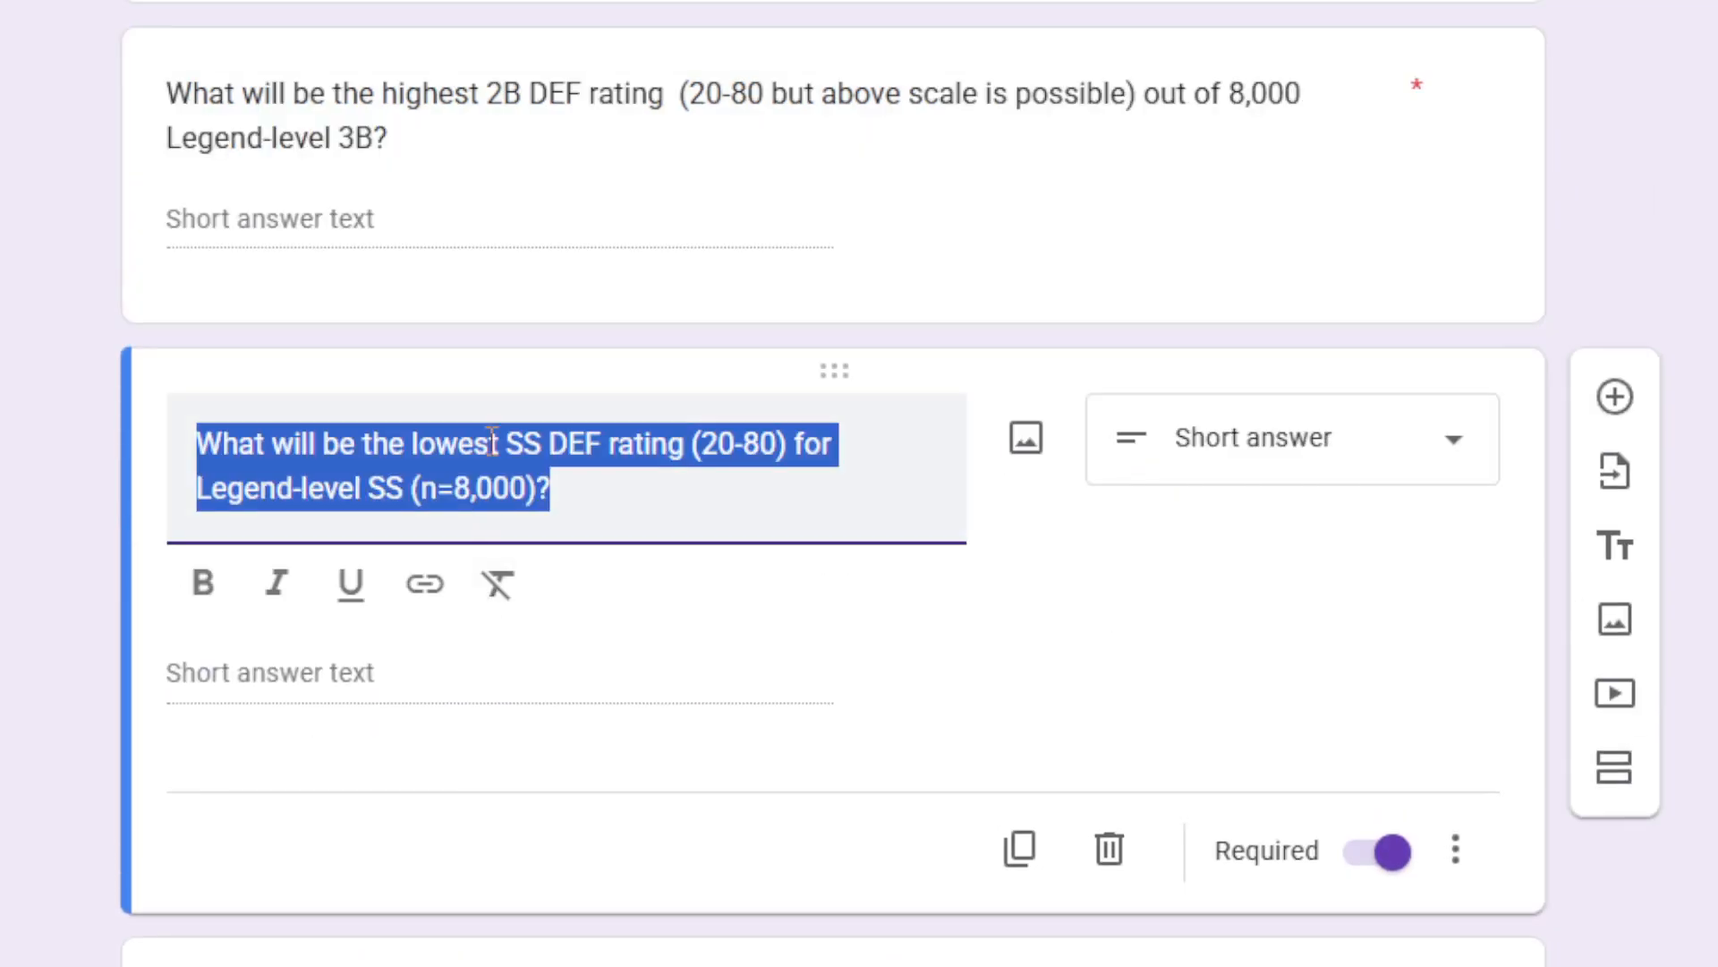
left_click(514, 447)
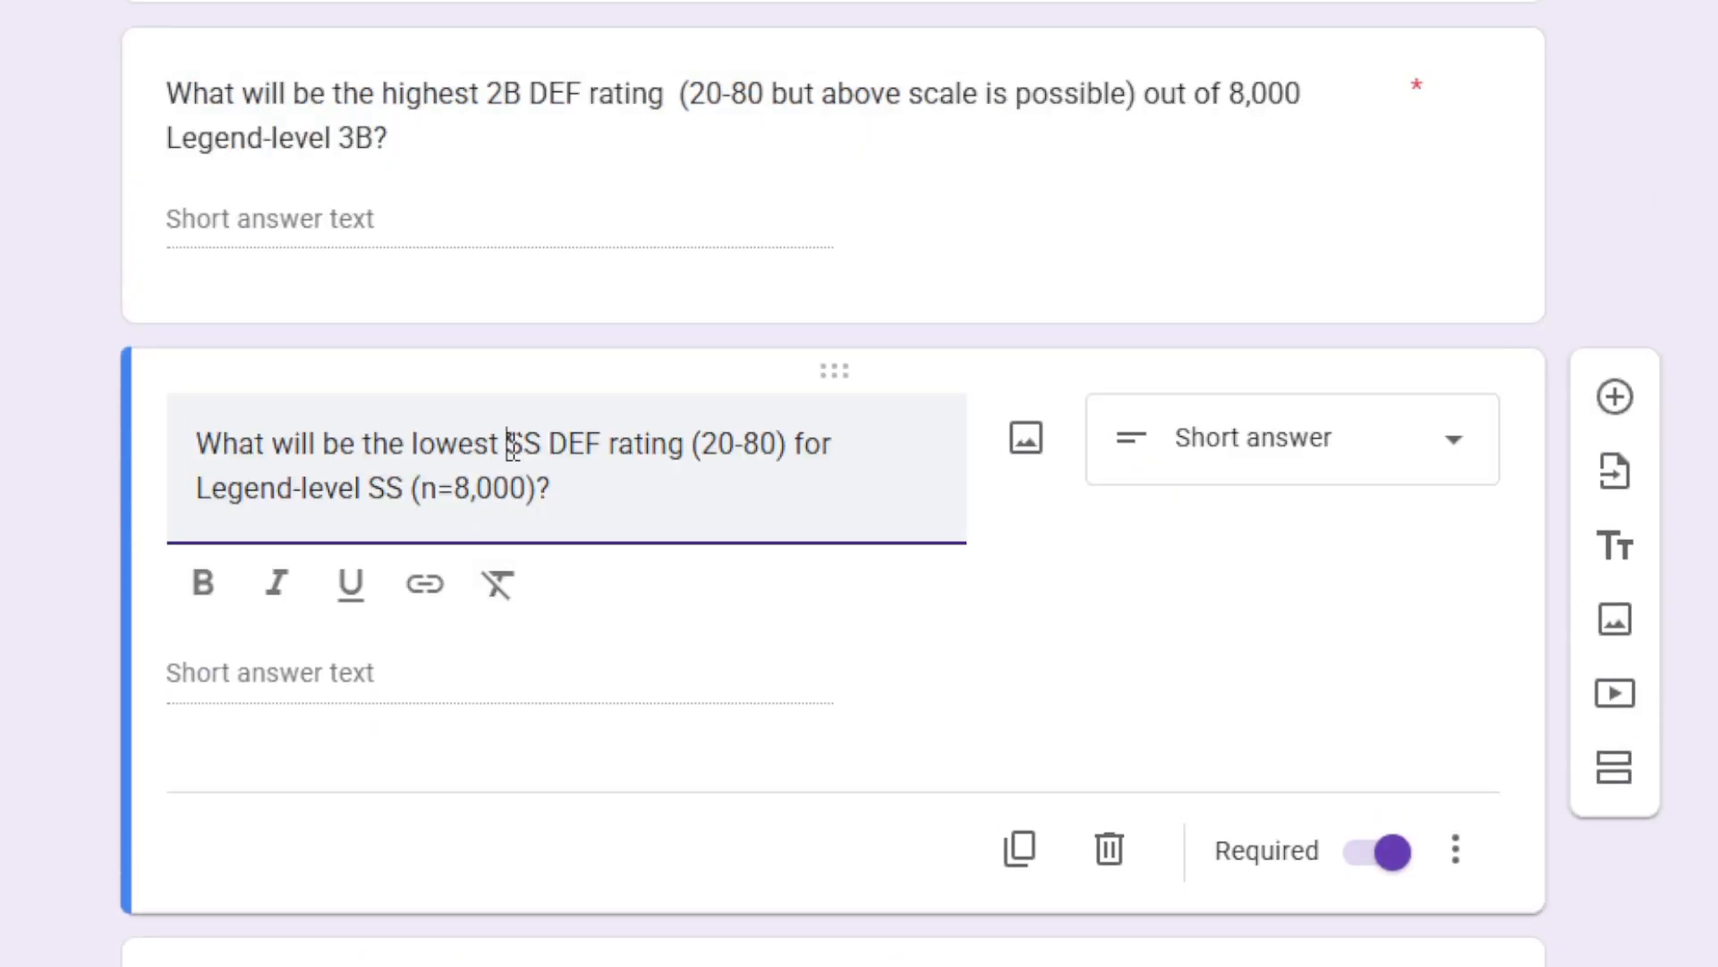
key("Delete")
key("Delete")
type("3B")
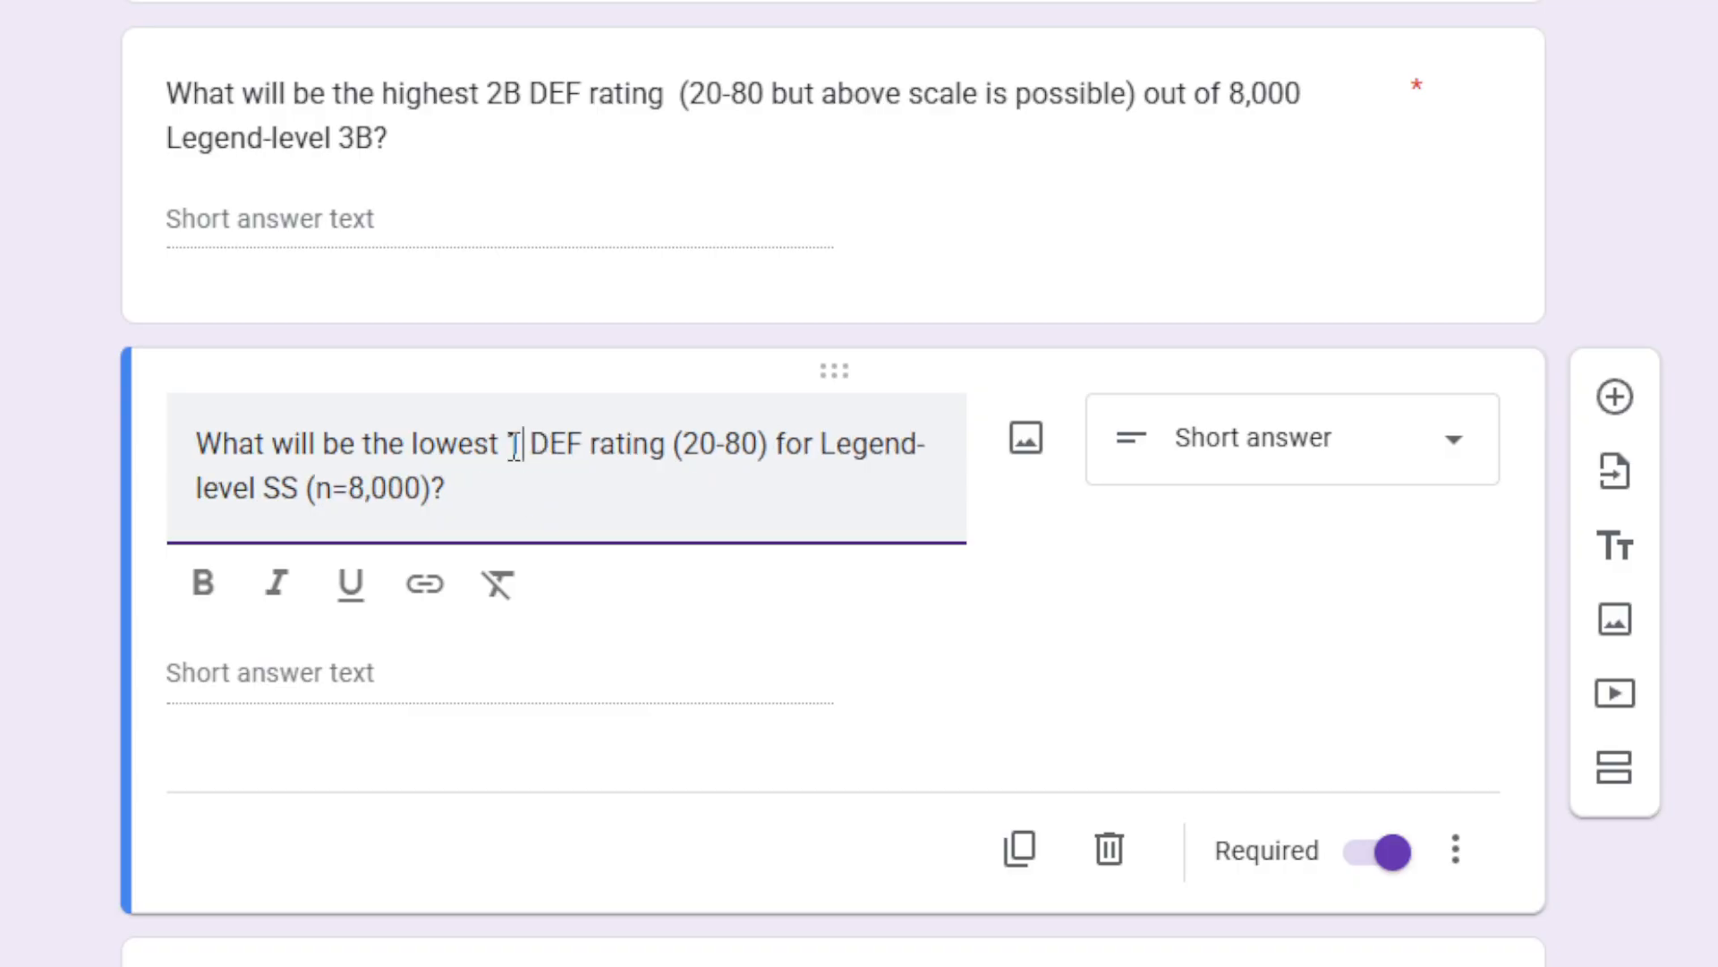
left_click(388, 495)
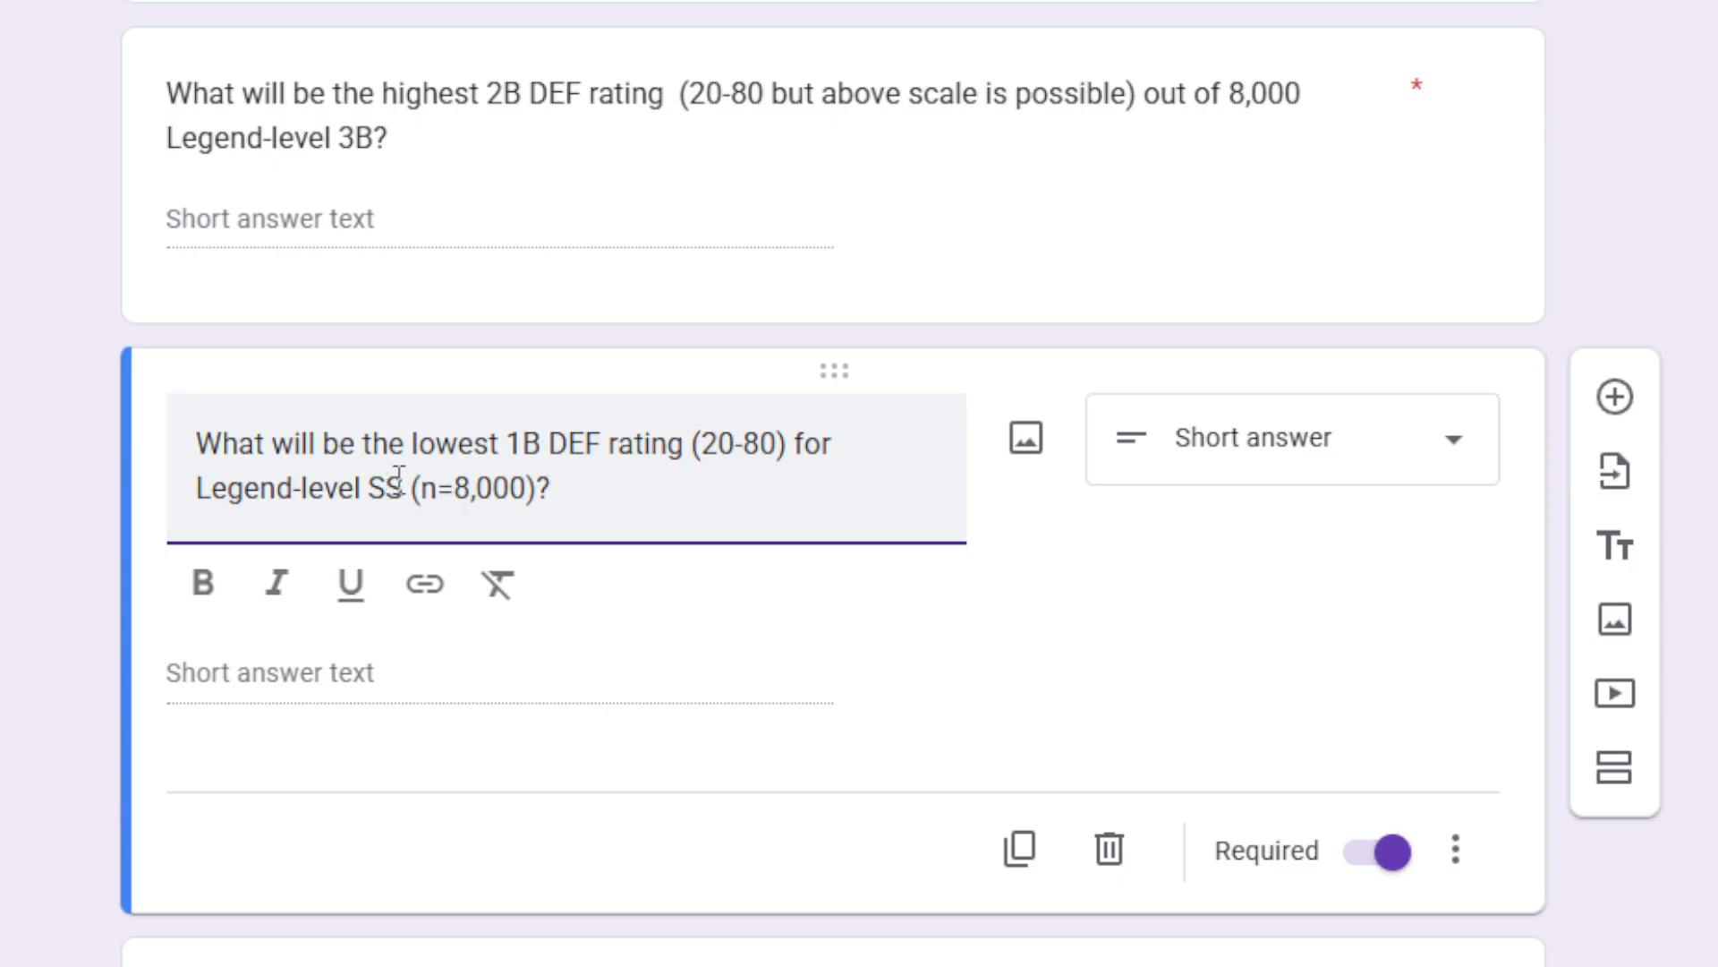
key("BackSpace")
key("Delete")
type("1")
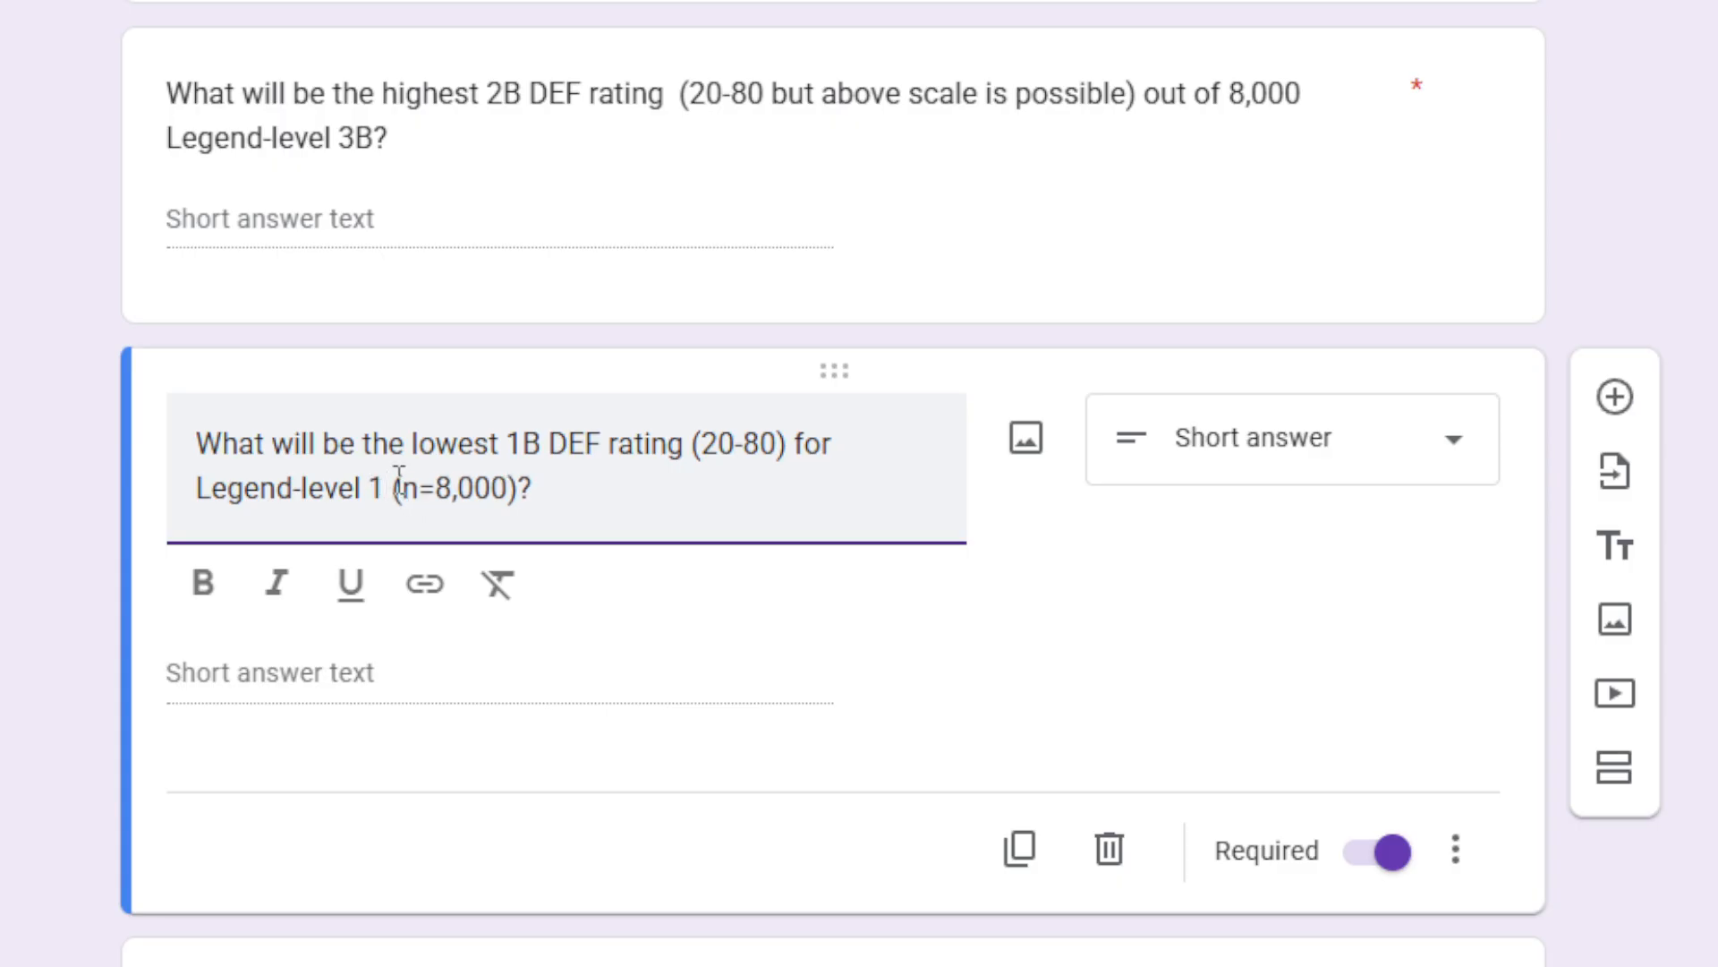
type("B")
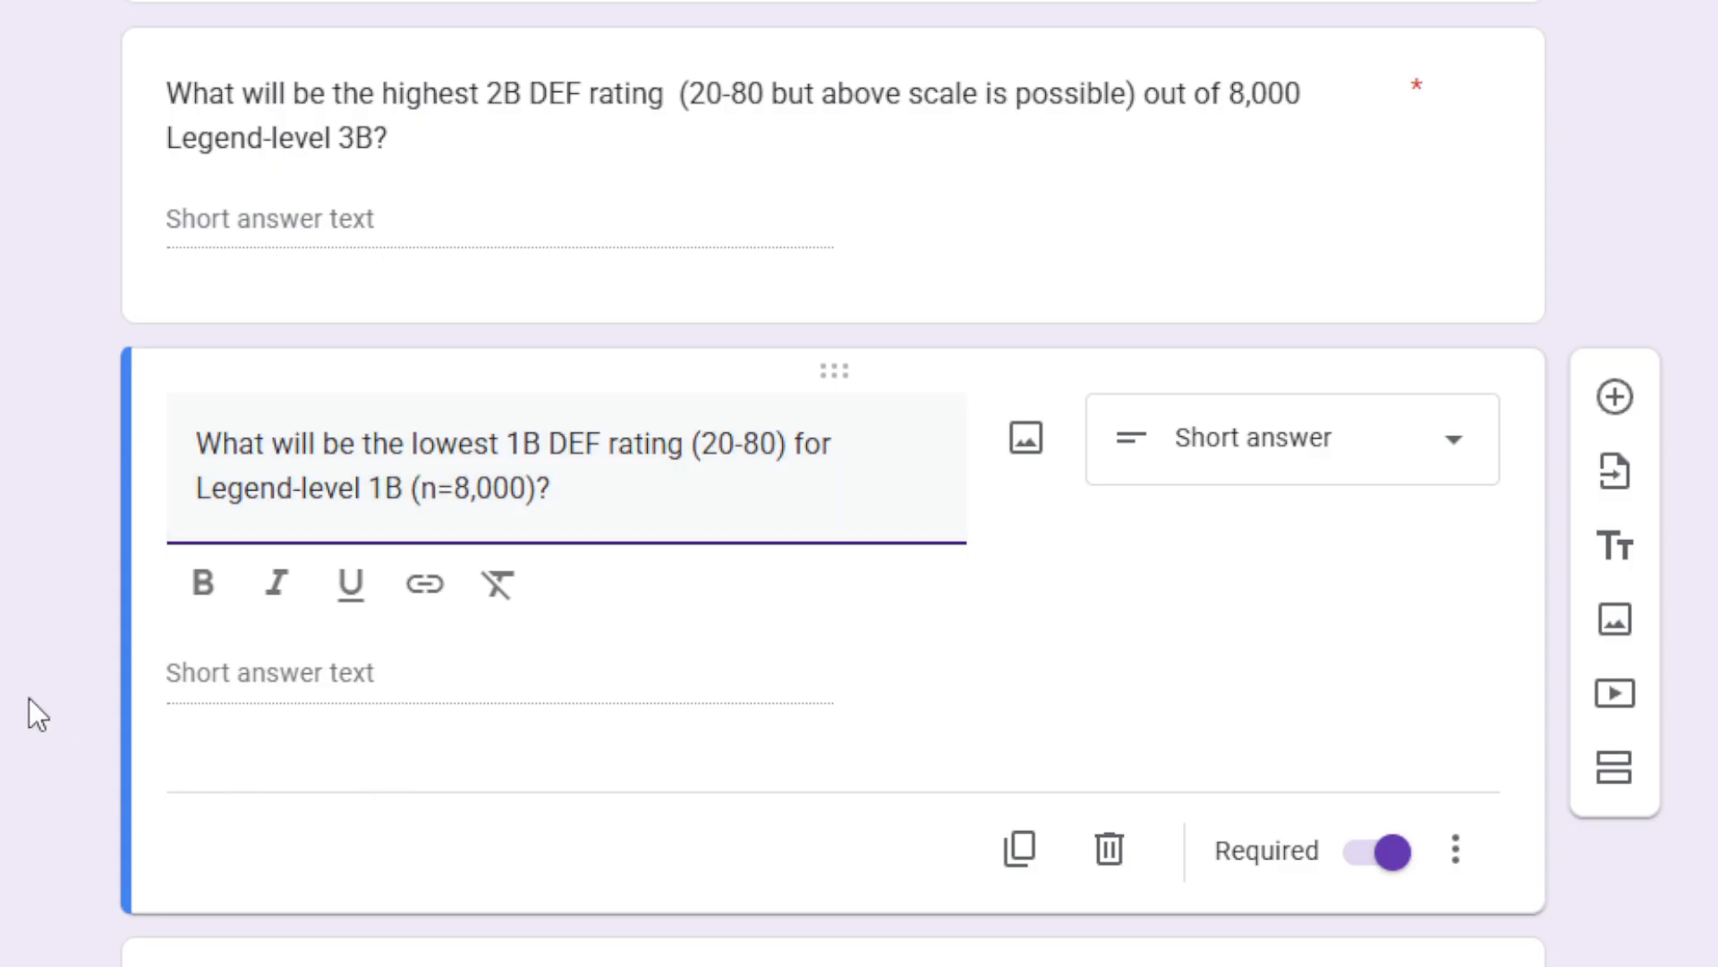
Replace 2B with 3B before "DEF rating" in the question about the lowest 2B DEF rating.
scroll(31, 710, "down", 4)
left_click(354, 627)
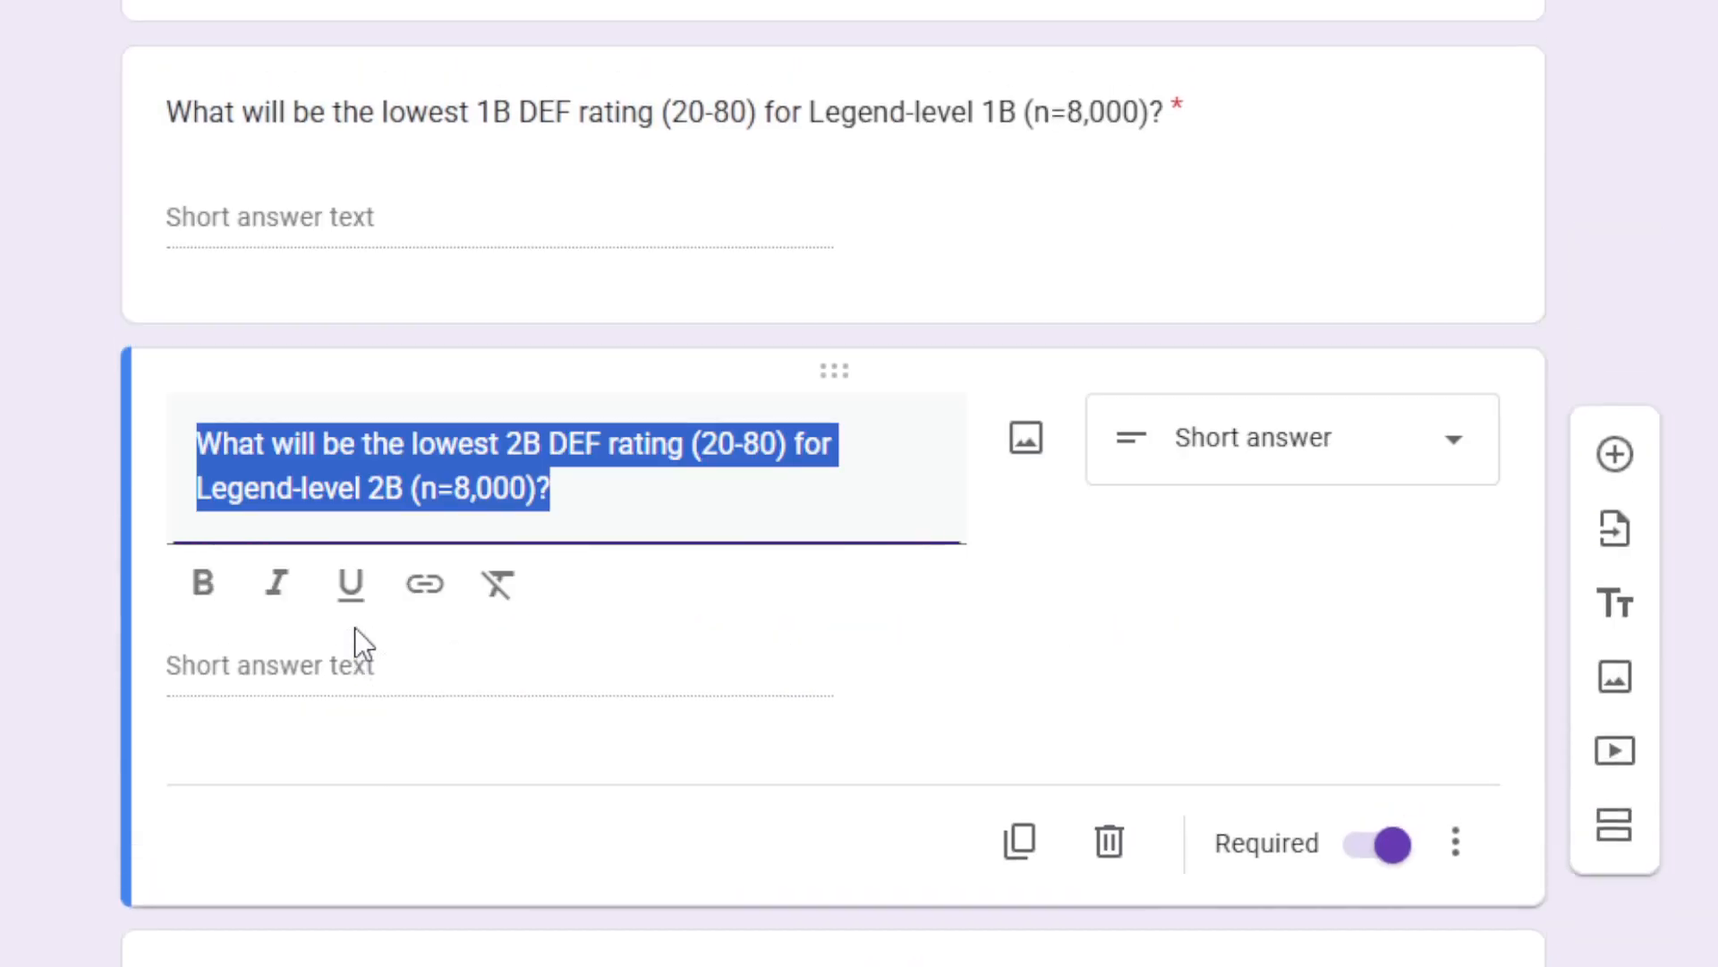
left_click(504, 445)
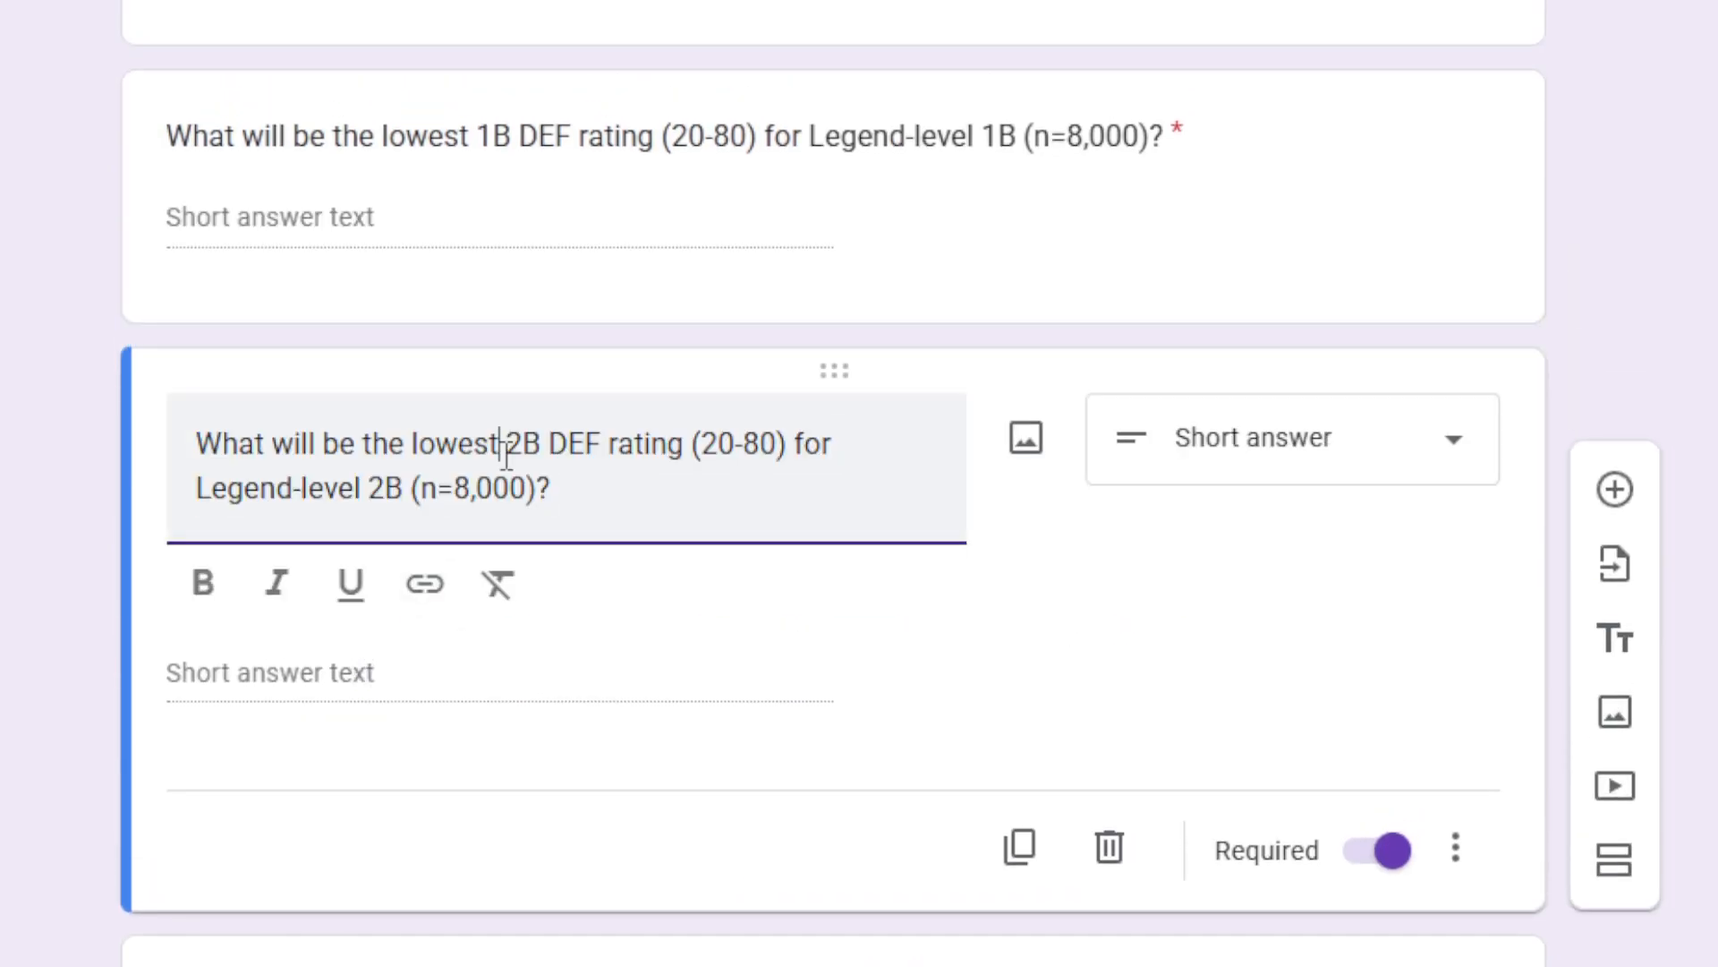
left_click(522, 444)
key("BackSpace")
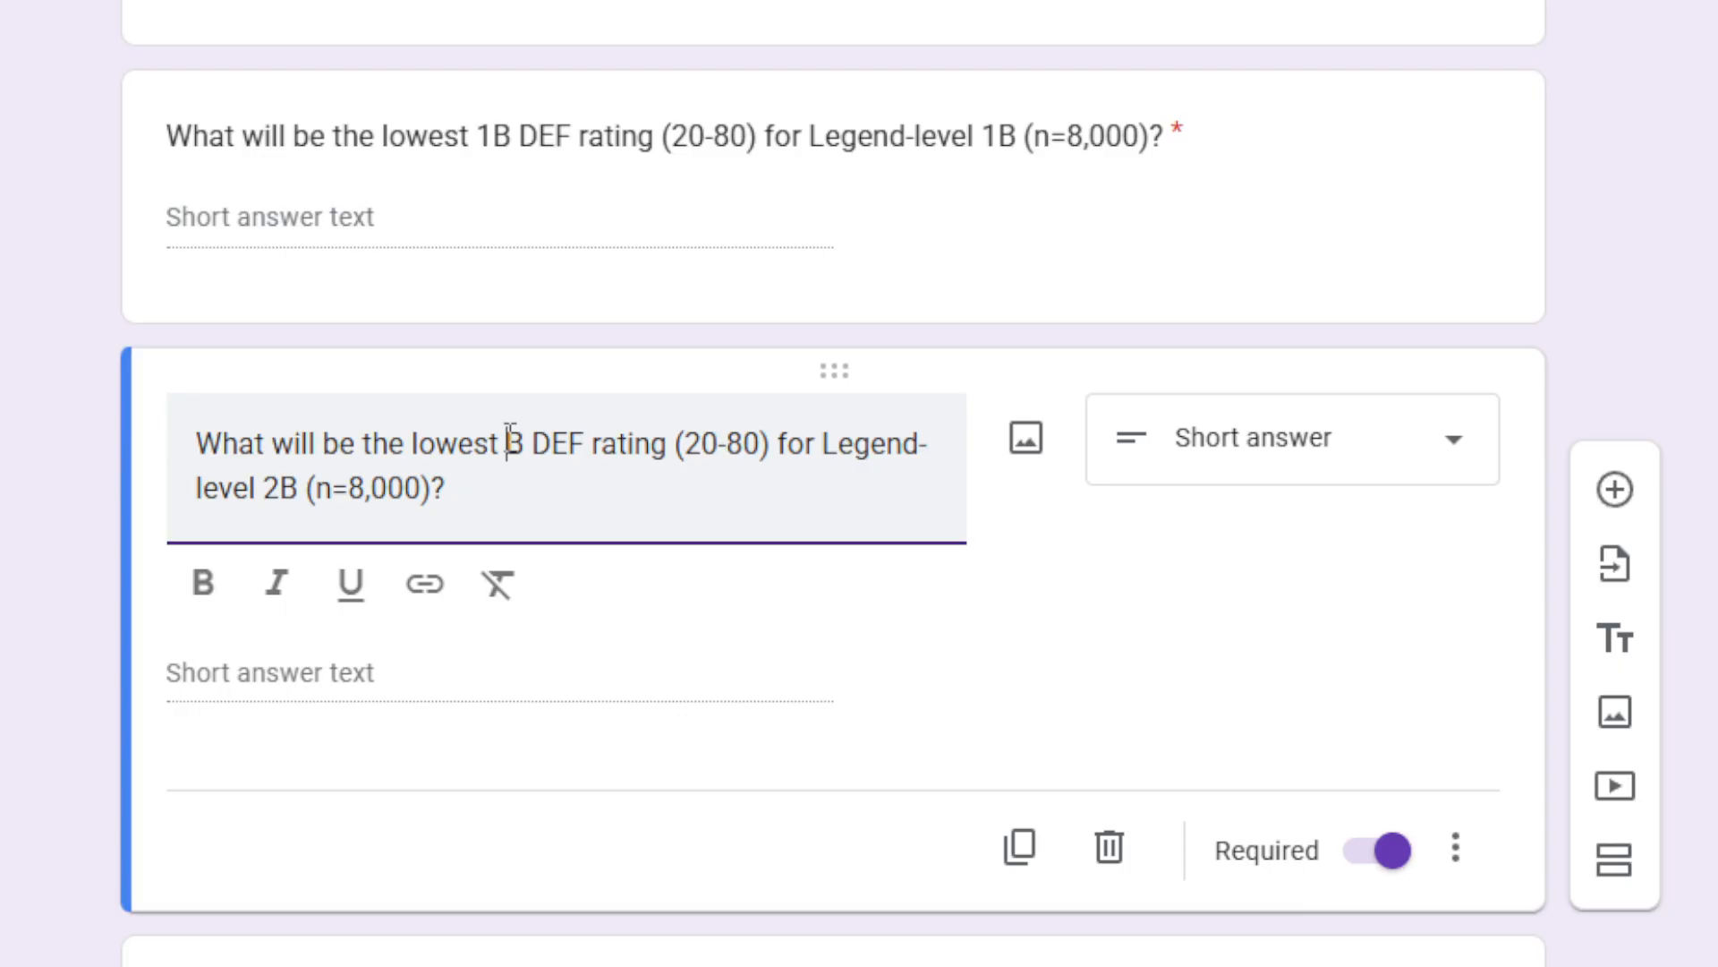
type("3")
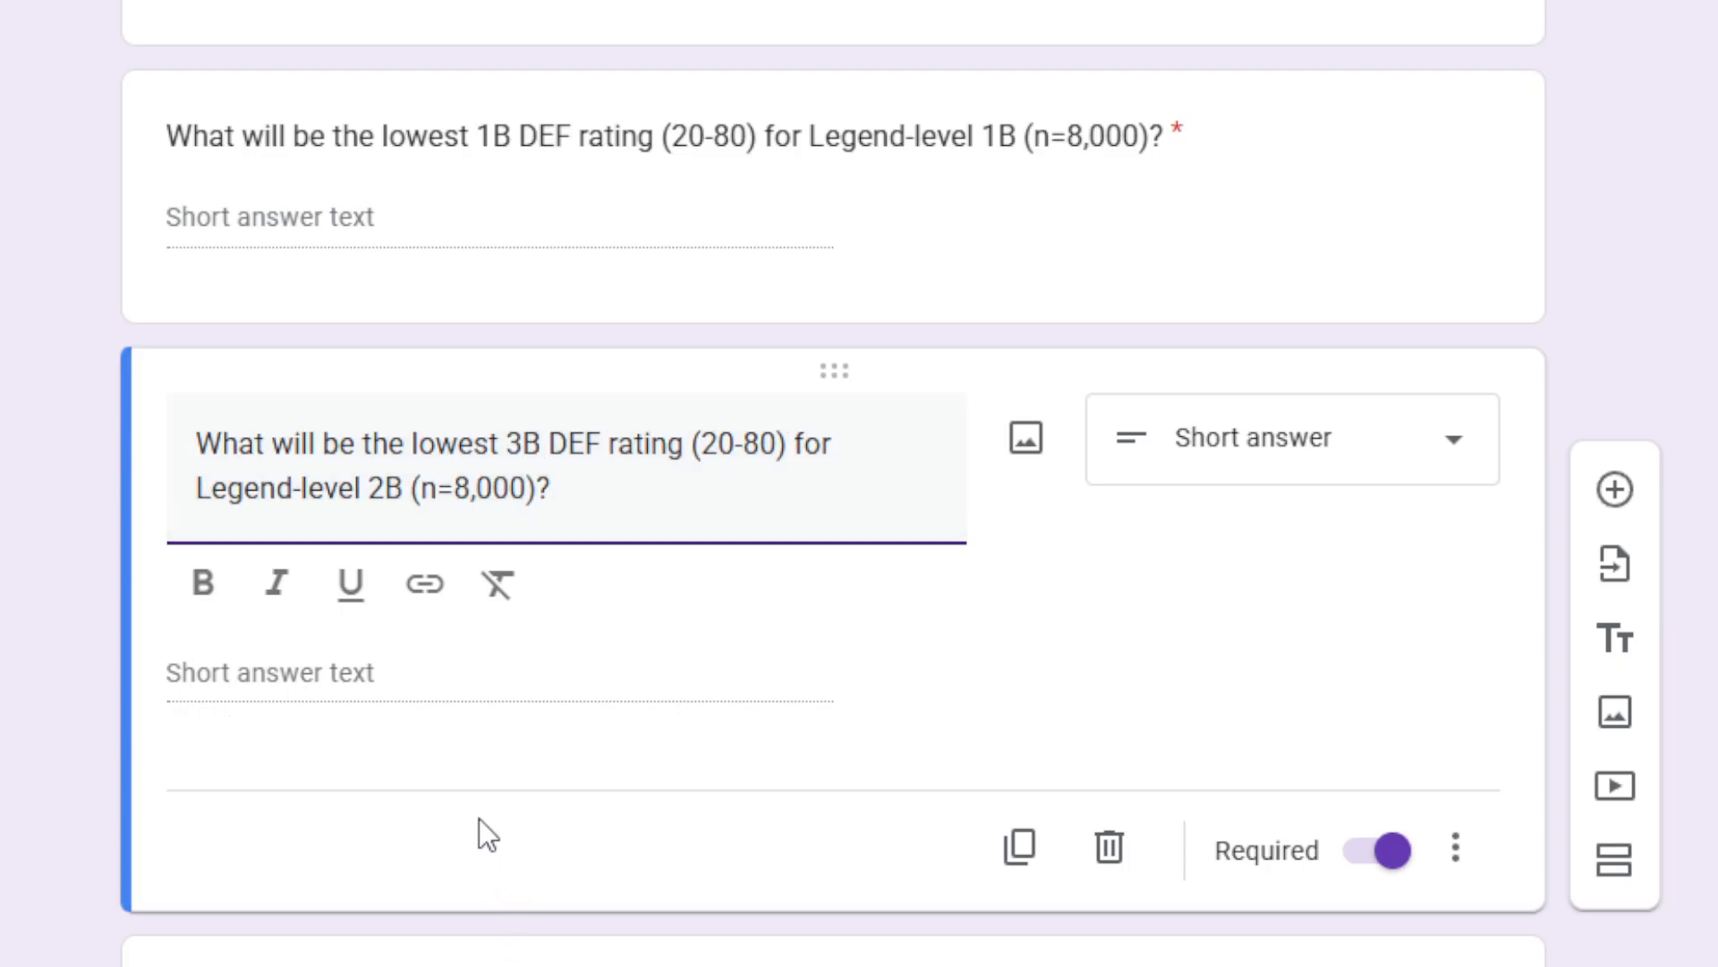
Change the question about Legend-level SS with a 2B DEF rating to ask about Legend-level 1B with a DEF rating for 3B.
scroll(478, 815, "down", 4)
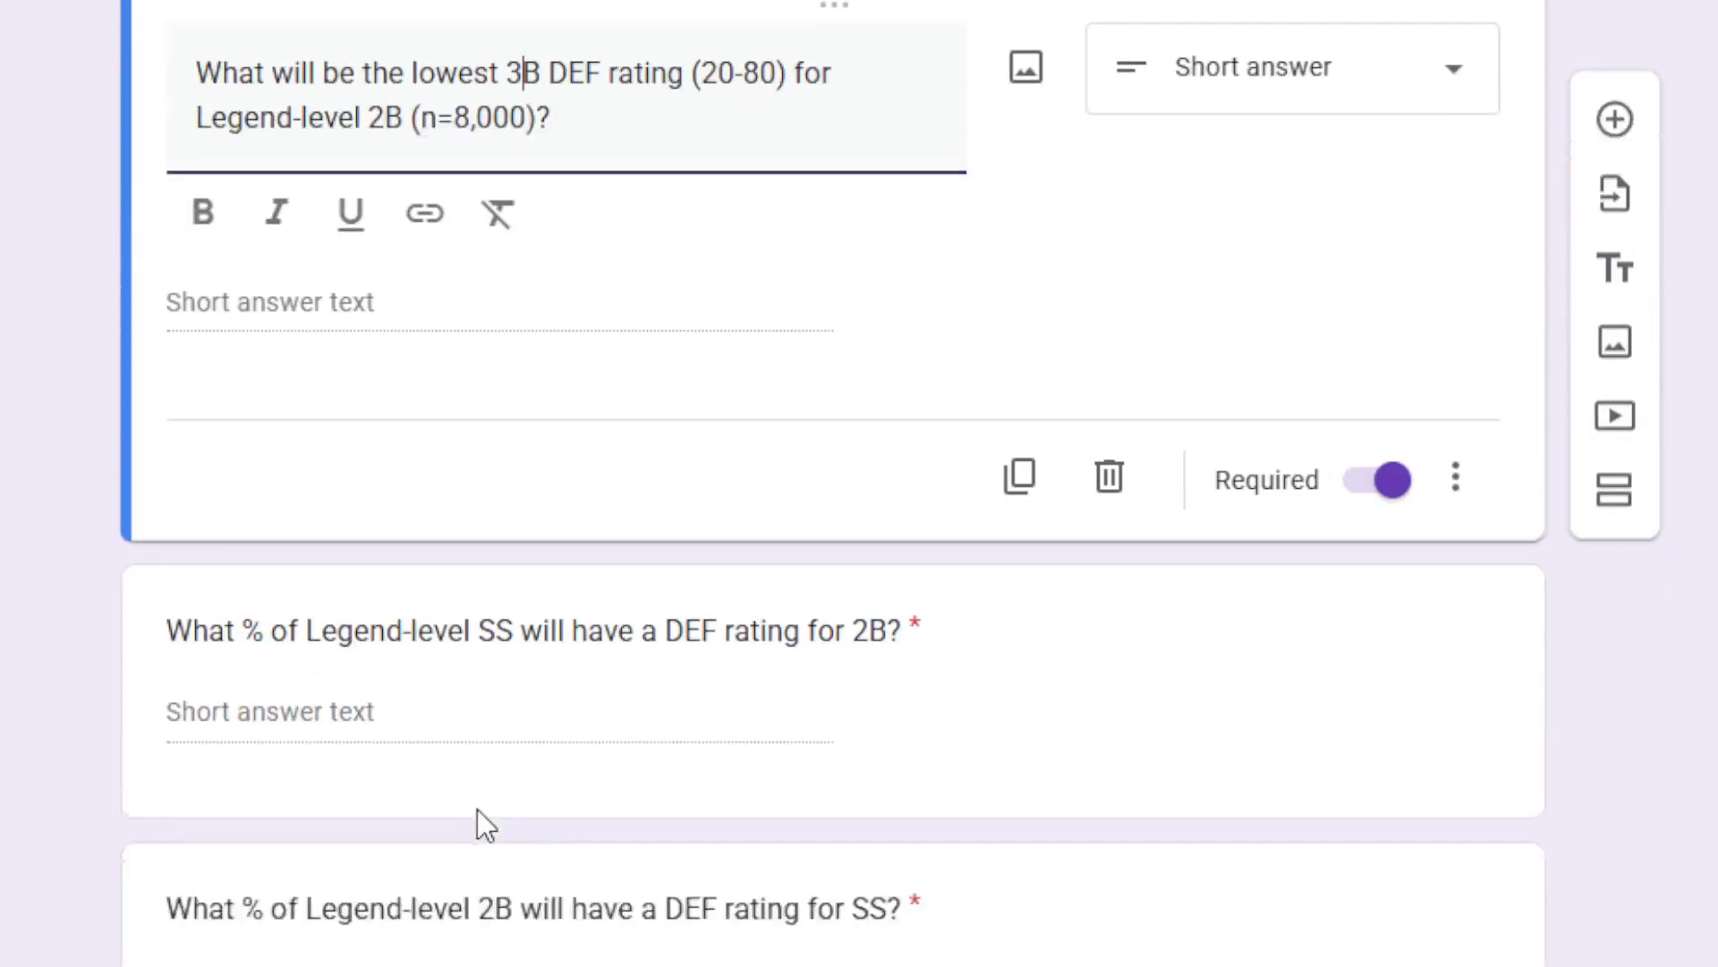
left_click(495, 638)
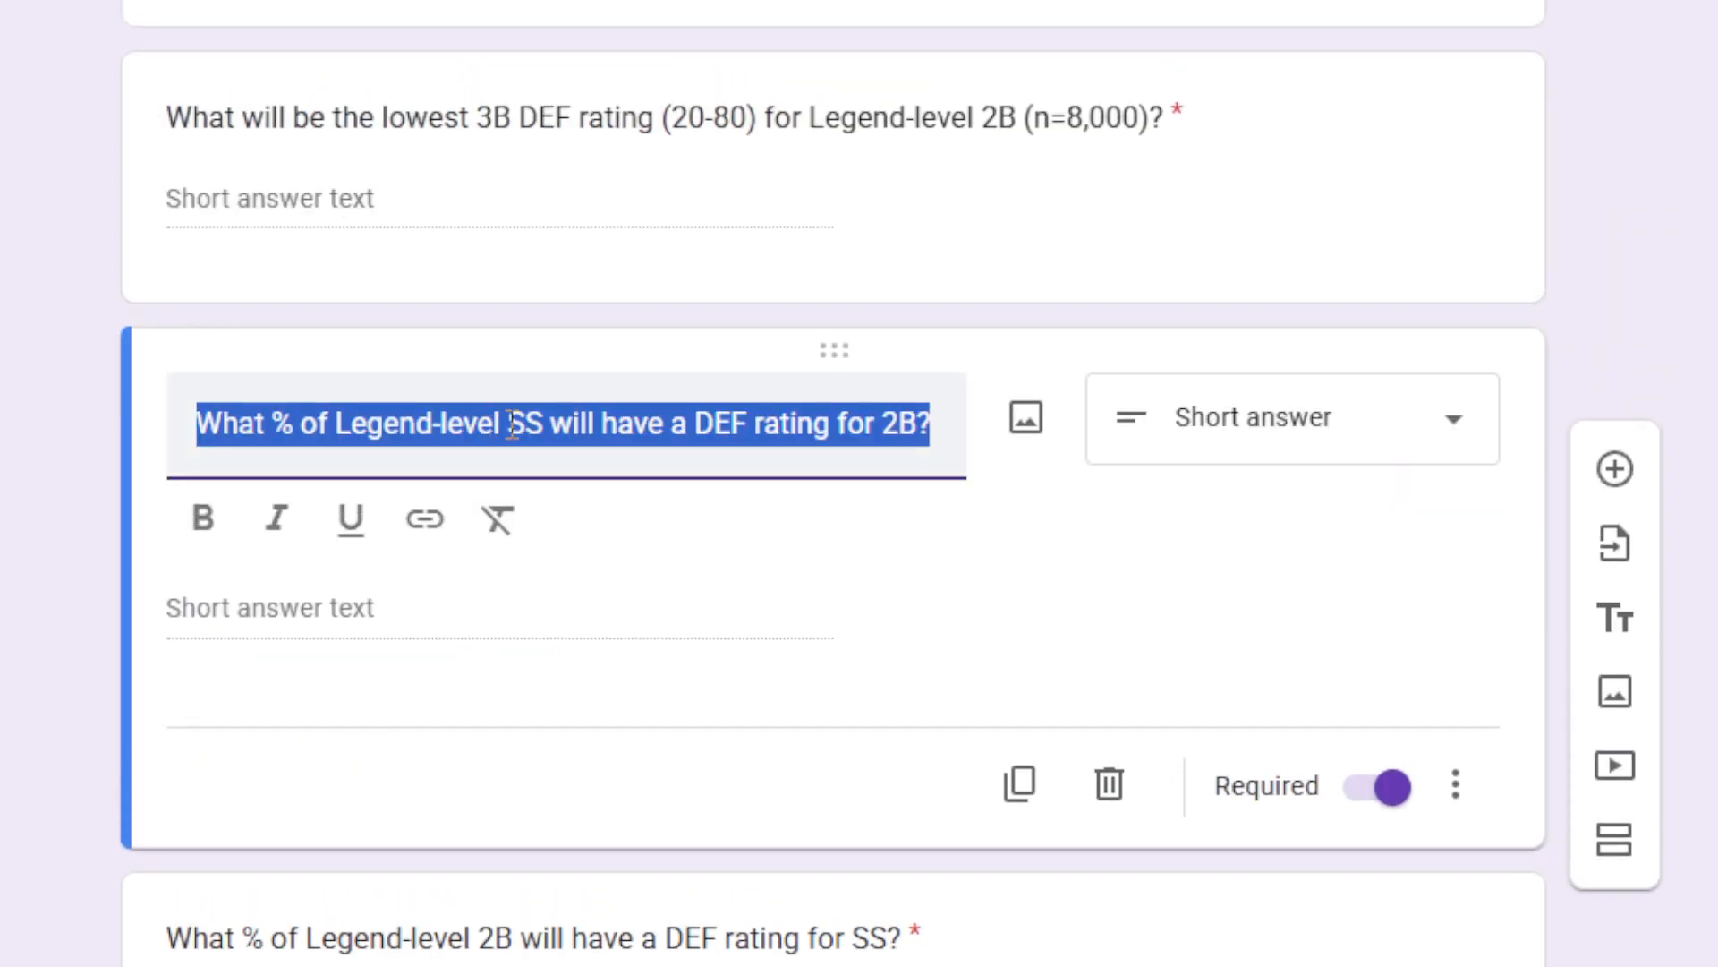
left_click(506, 424)
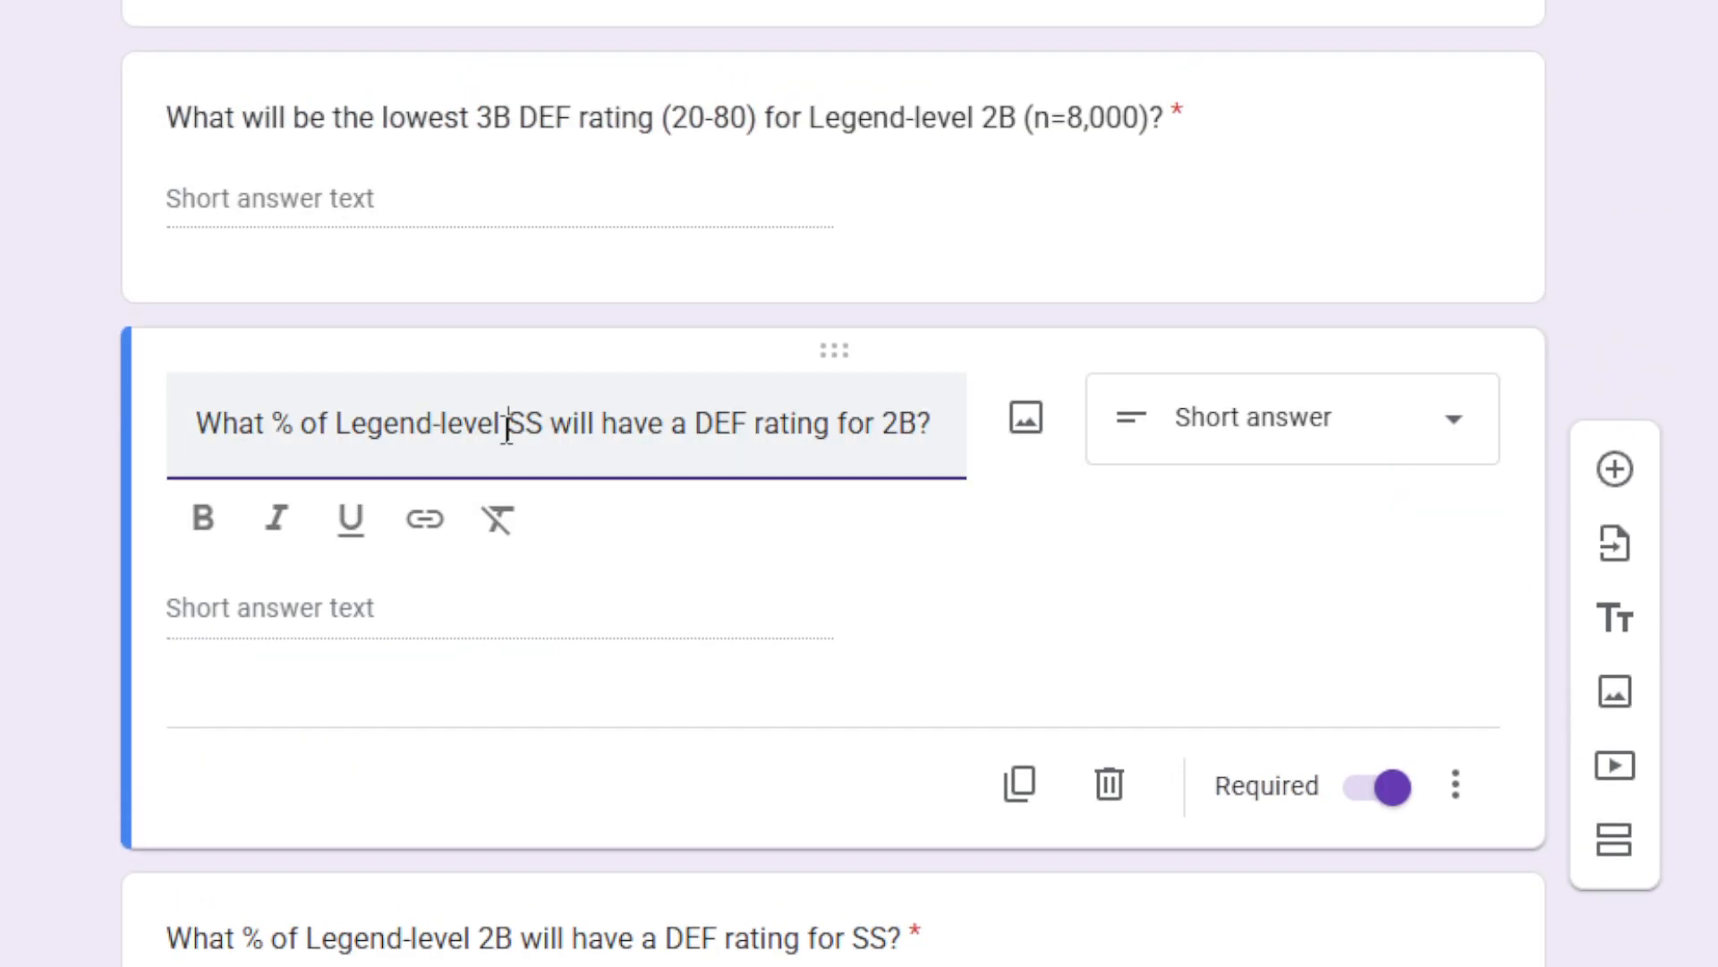
key("Delete")
key("Delete")
type("1B")
left_click(901, 428)
key("BackSpace")
type("3")
Change the question about Legend-level 2B with an SS DEF rating to ask about Legend-level 3B with a DEF rating for 1B.
left_click(563, 936)
left_click(528, 799)
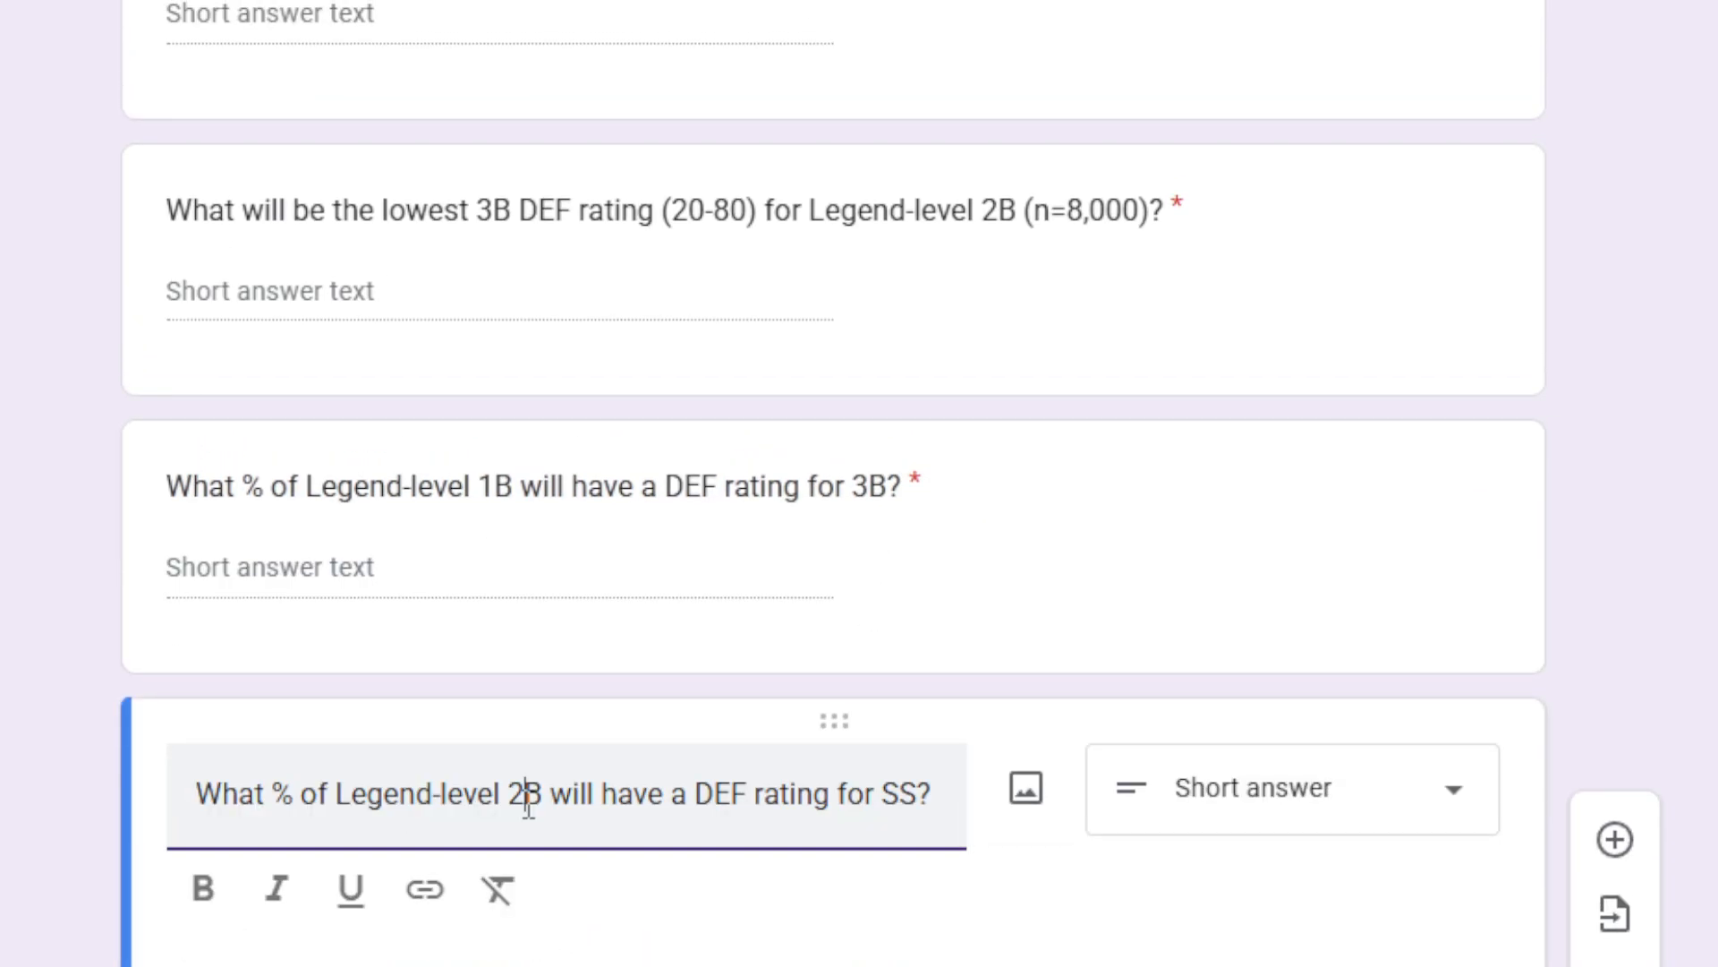
key("BackSpace")
type("3")
double_click(902, 779)
type("1B")
left_click(30, 787)
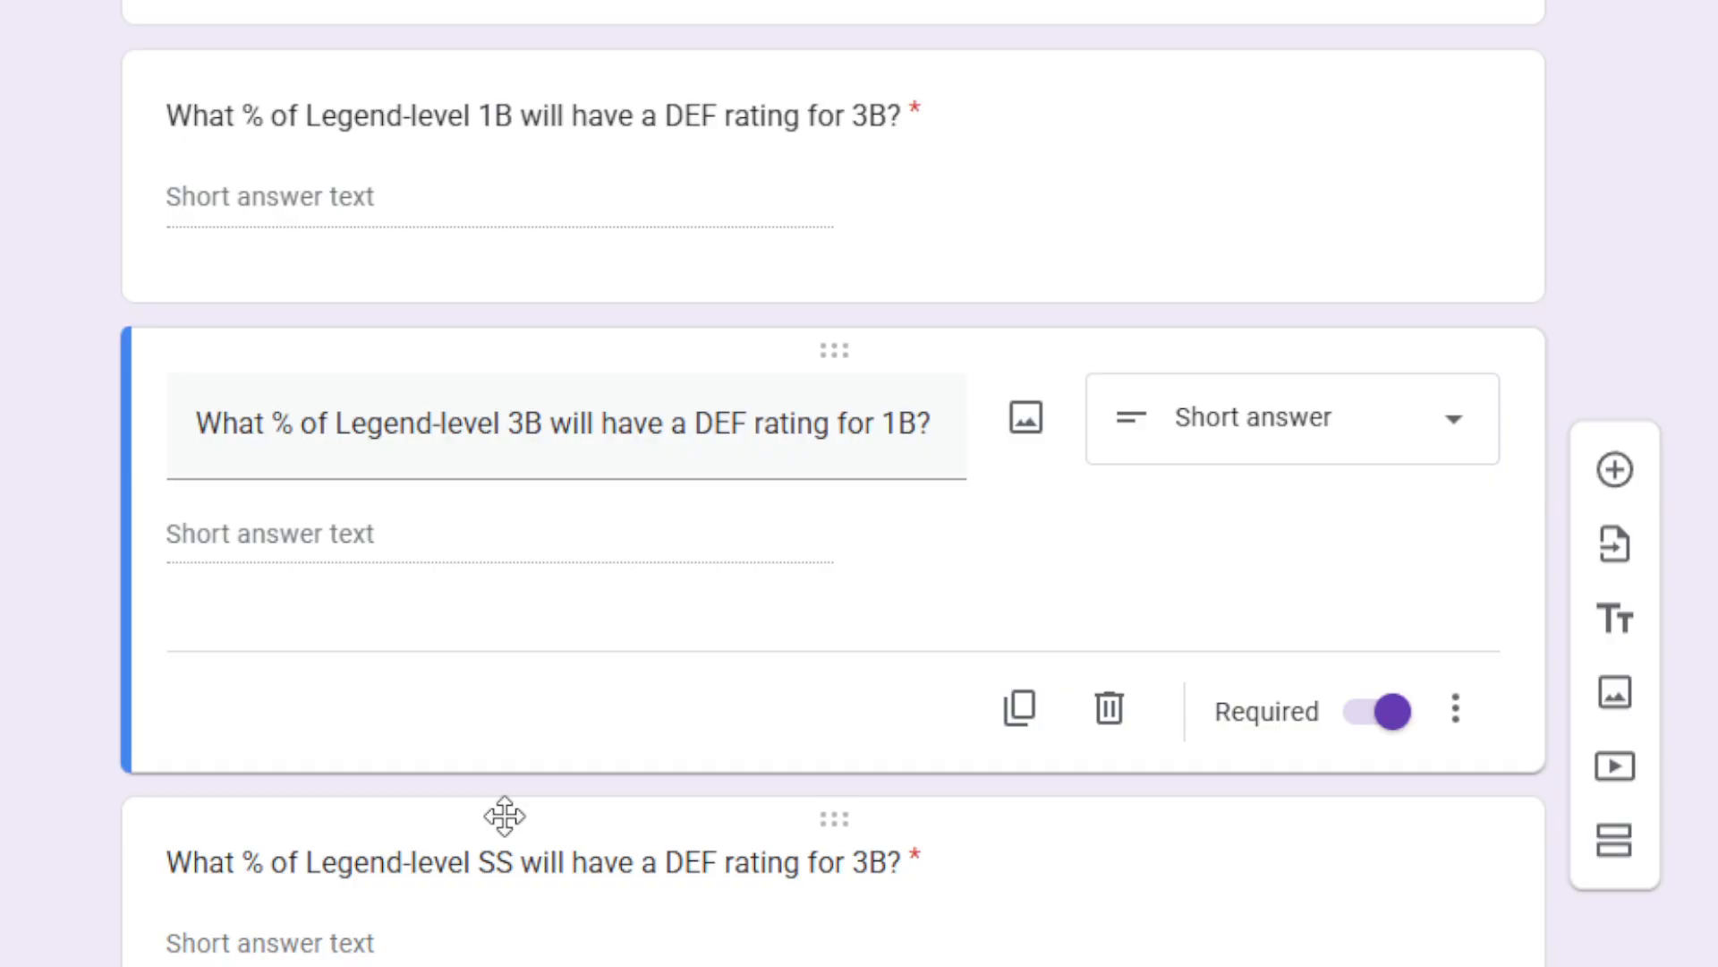
Change the question about Legend-level SS with a 3B DEF rating to ask about Legend-level 1B with a DEF rating for SS.
left_click(496, 866)
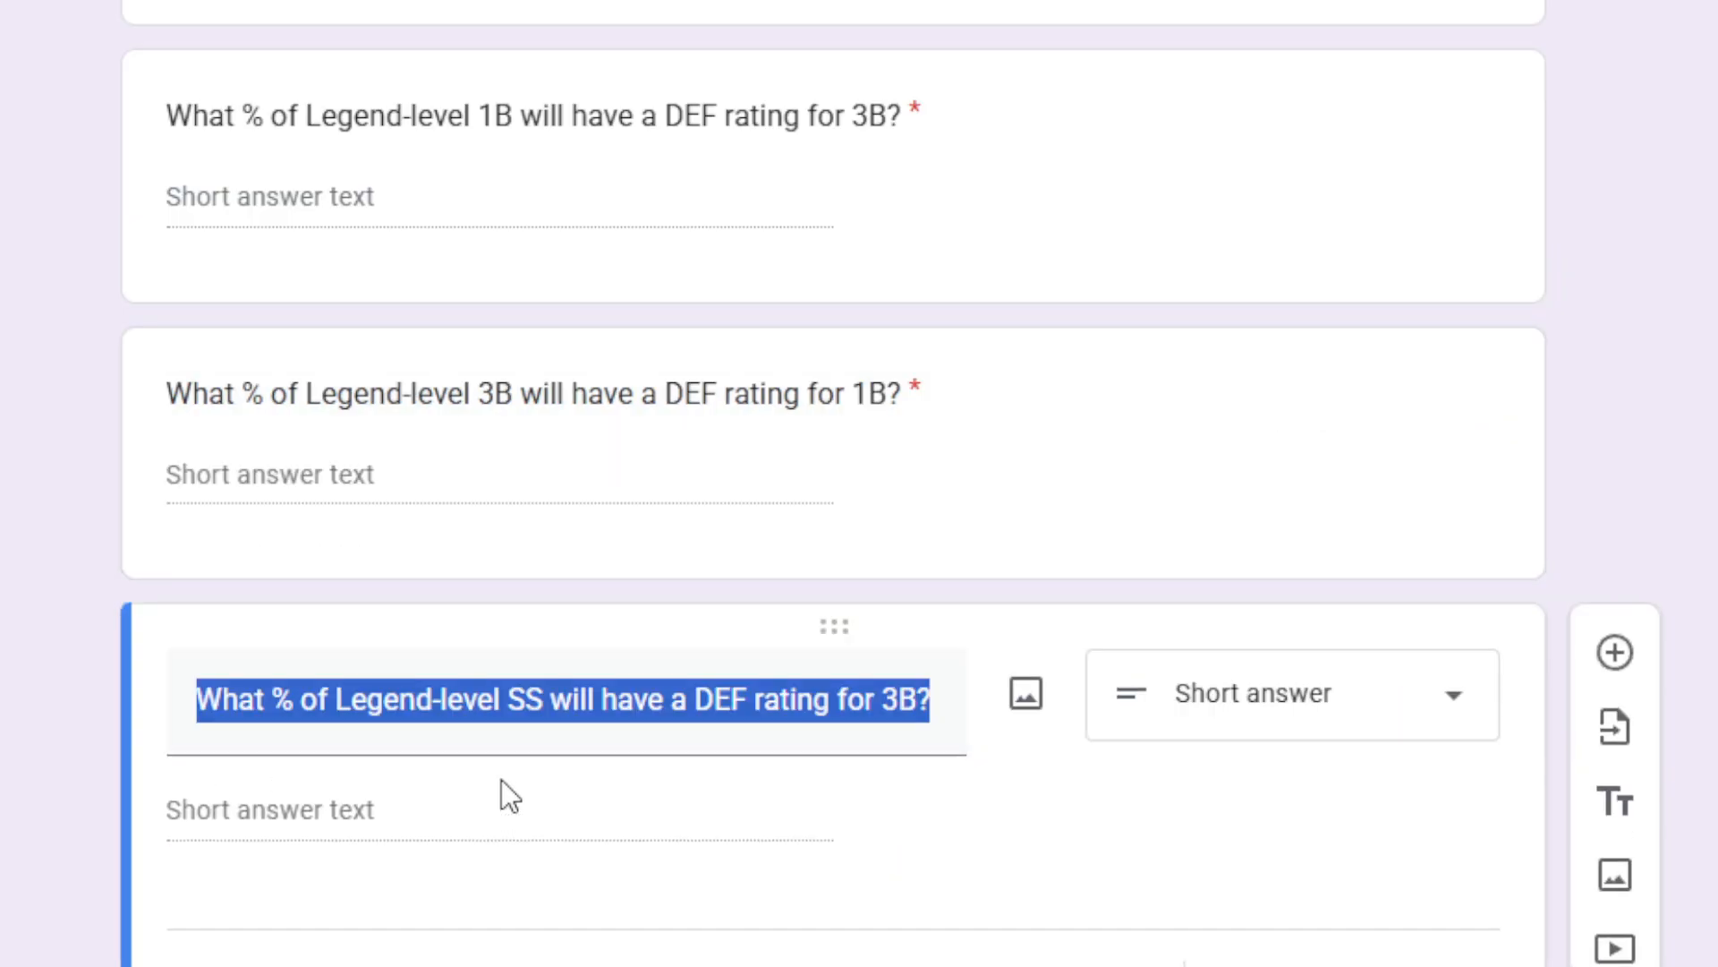
left_click(519, 700)
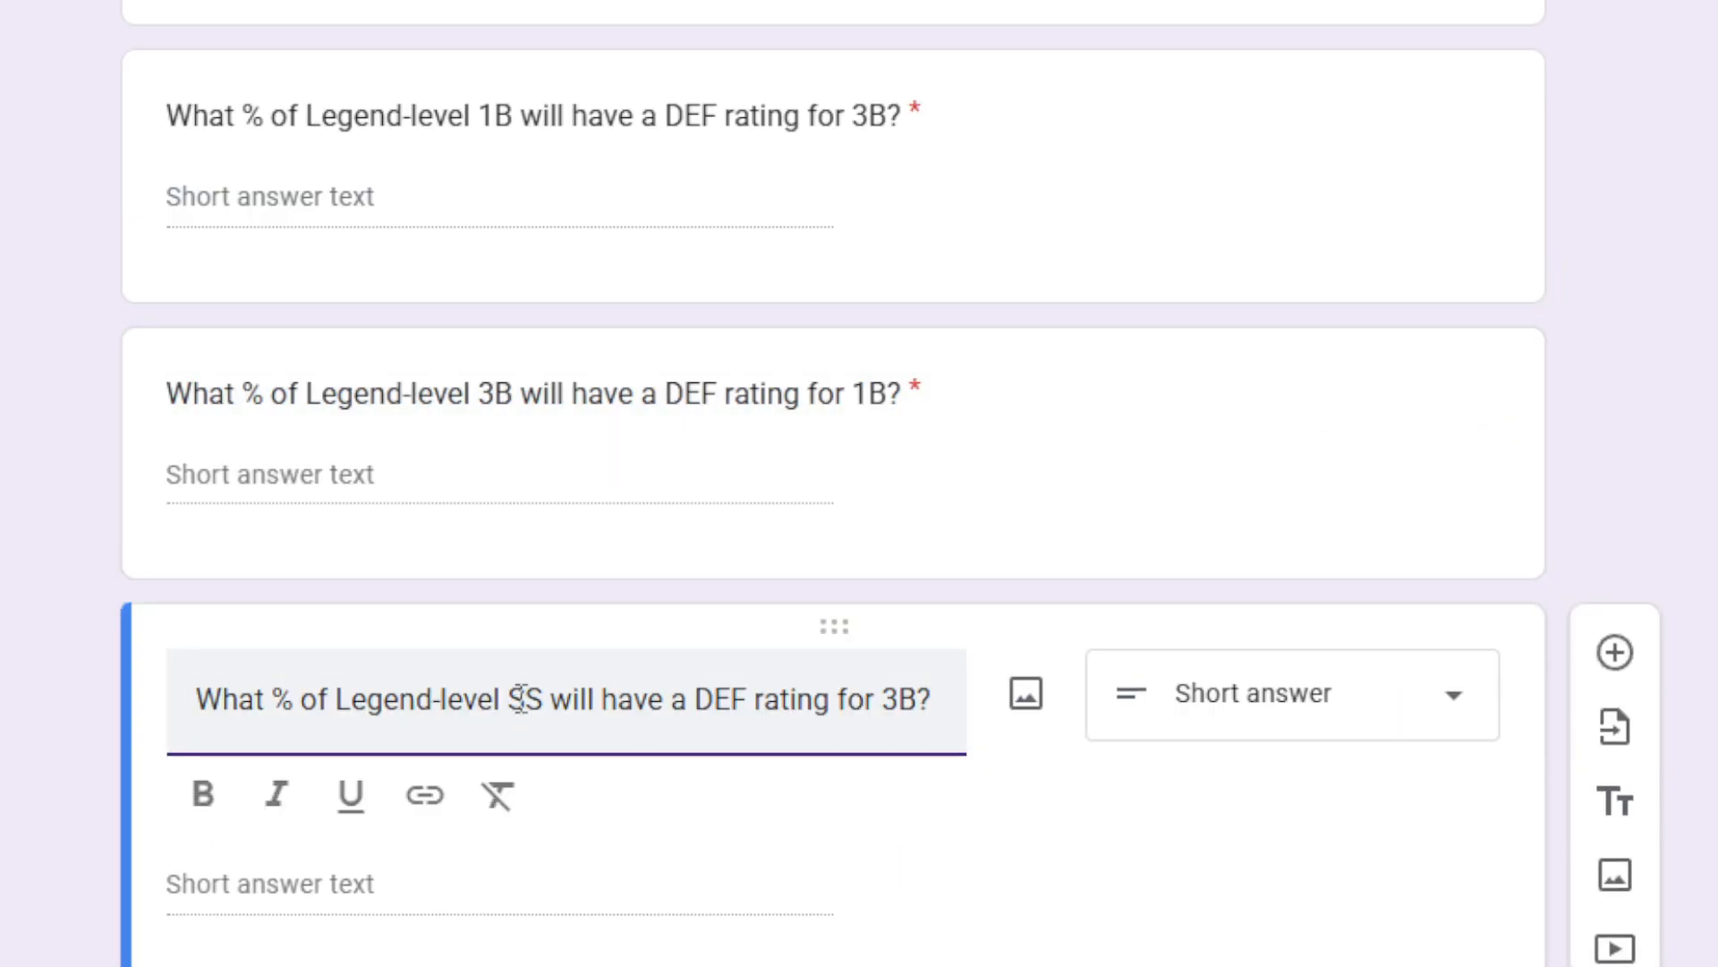
key("Delete")
key("Delete")
type("1B")
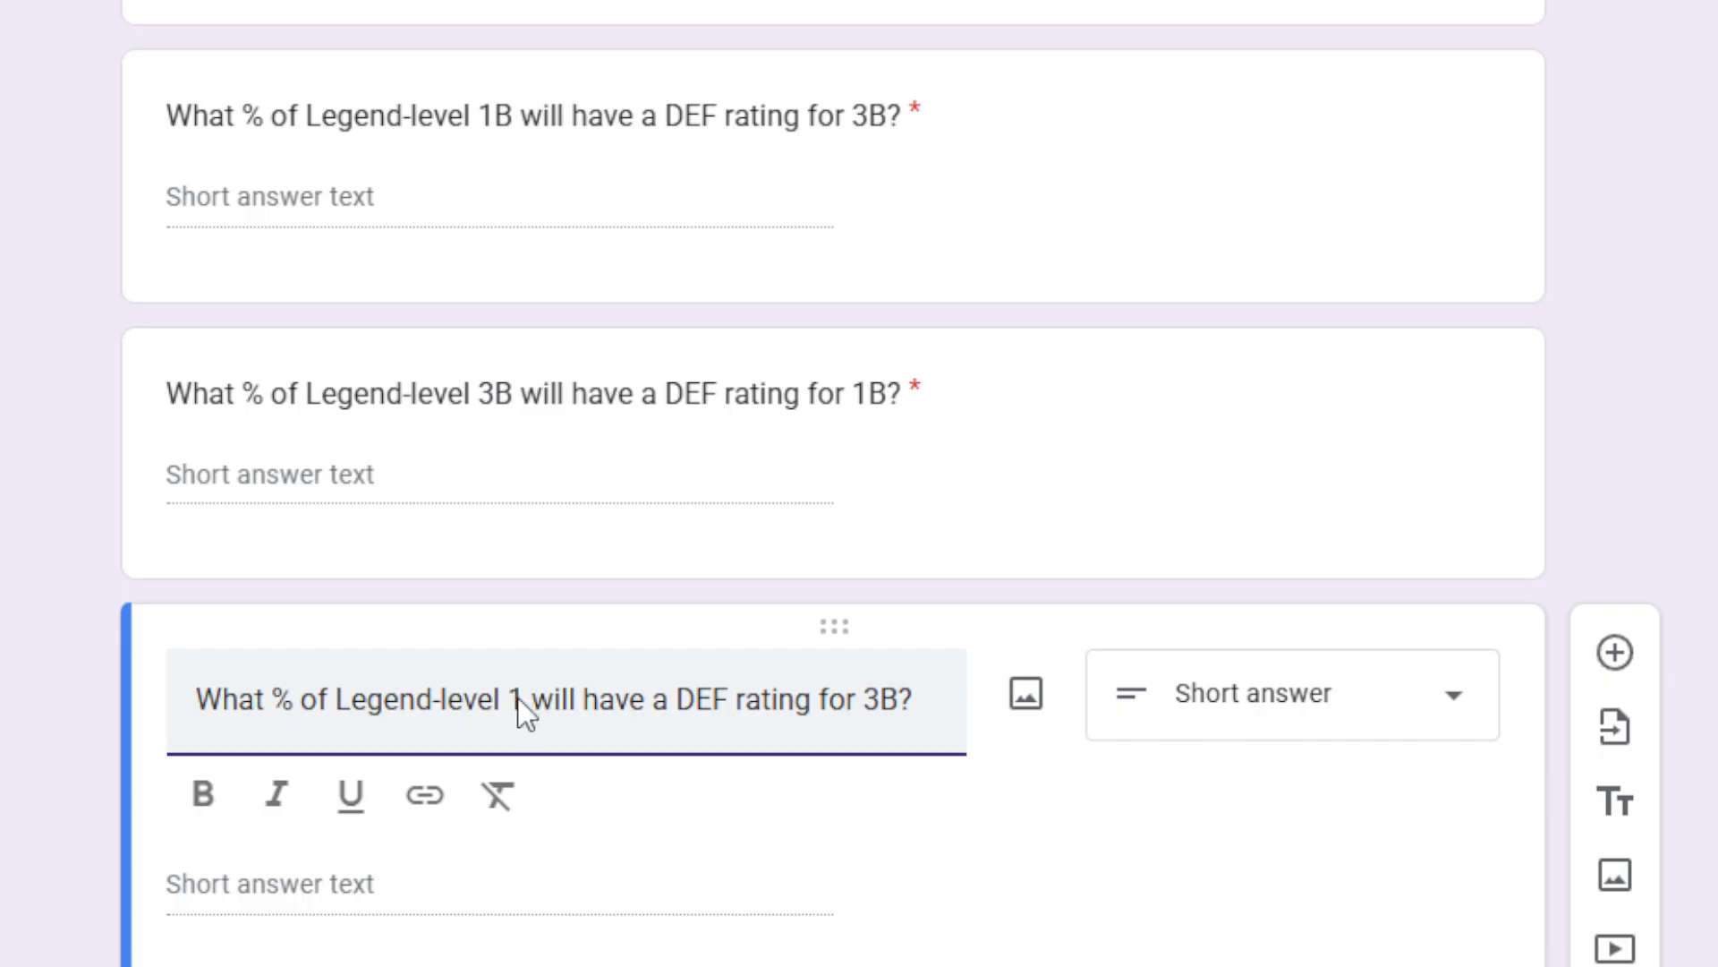
left_click_drag(882, 700, 894, 707)
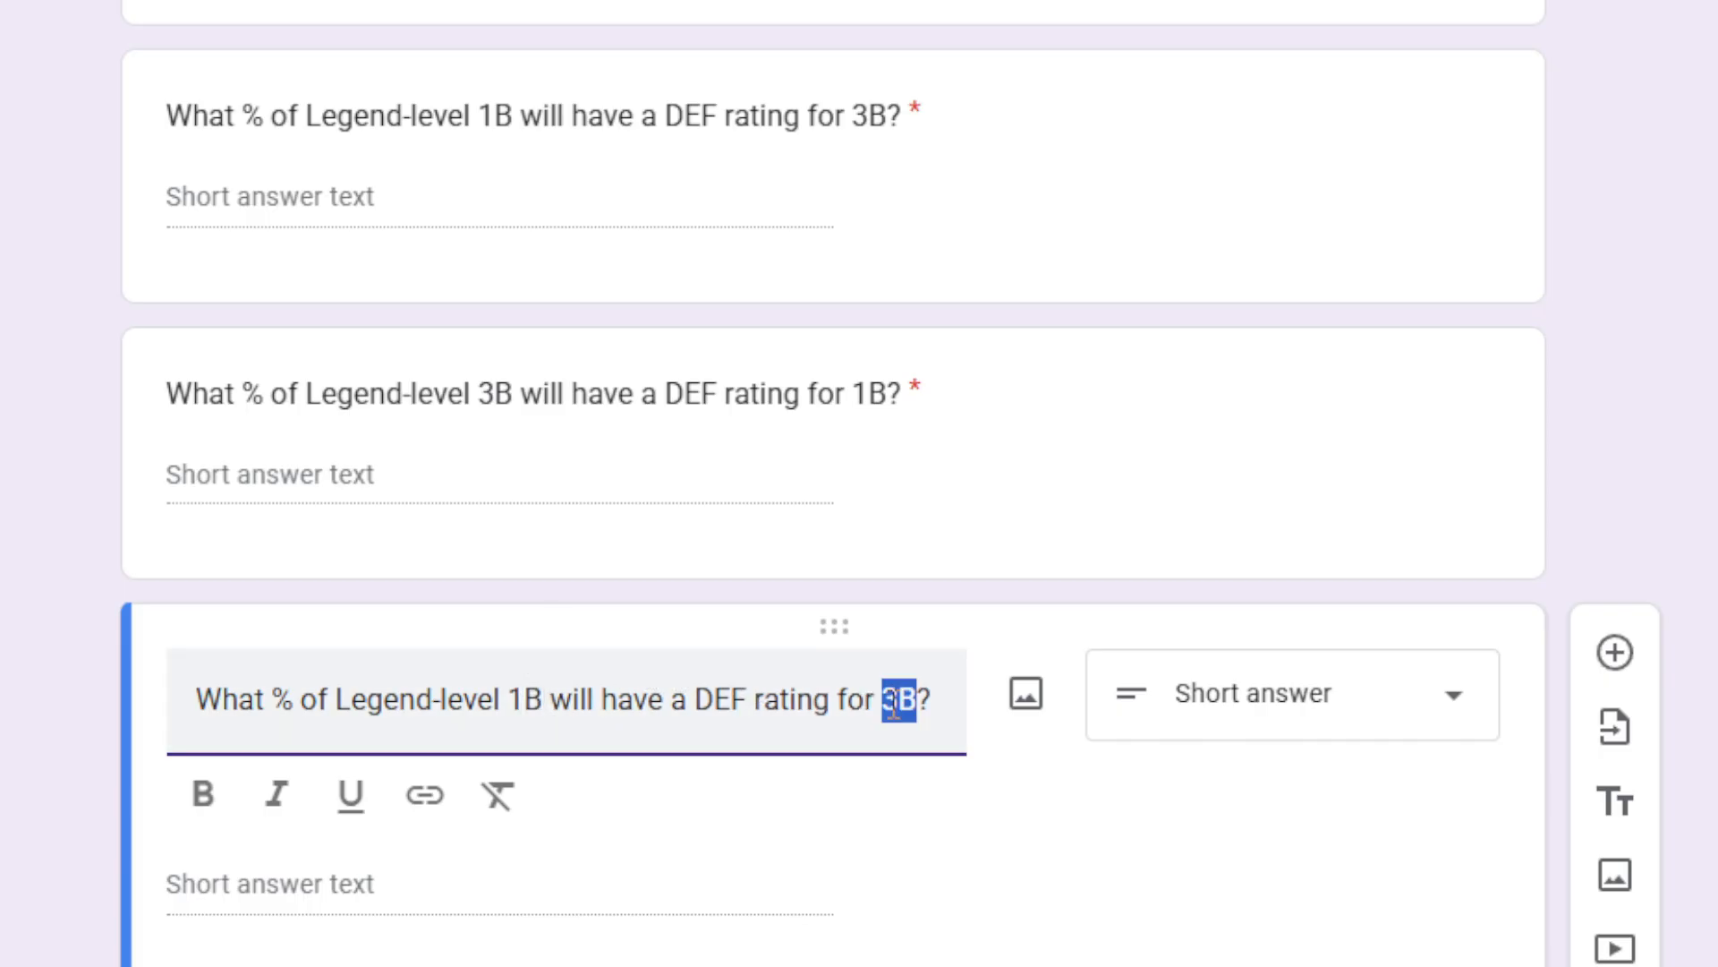
type("SS")
Change the question about Legend-level 2B with a 3B DEF rating to ask about Legend-level 3B with a DEF rating for SS.
scroll(591, 948, "down", 3)
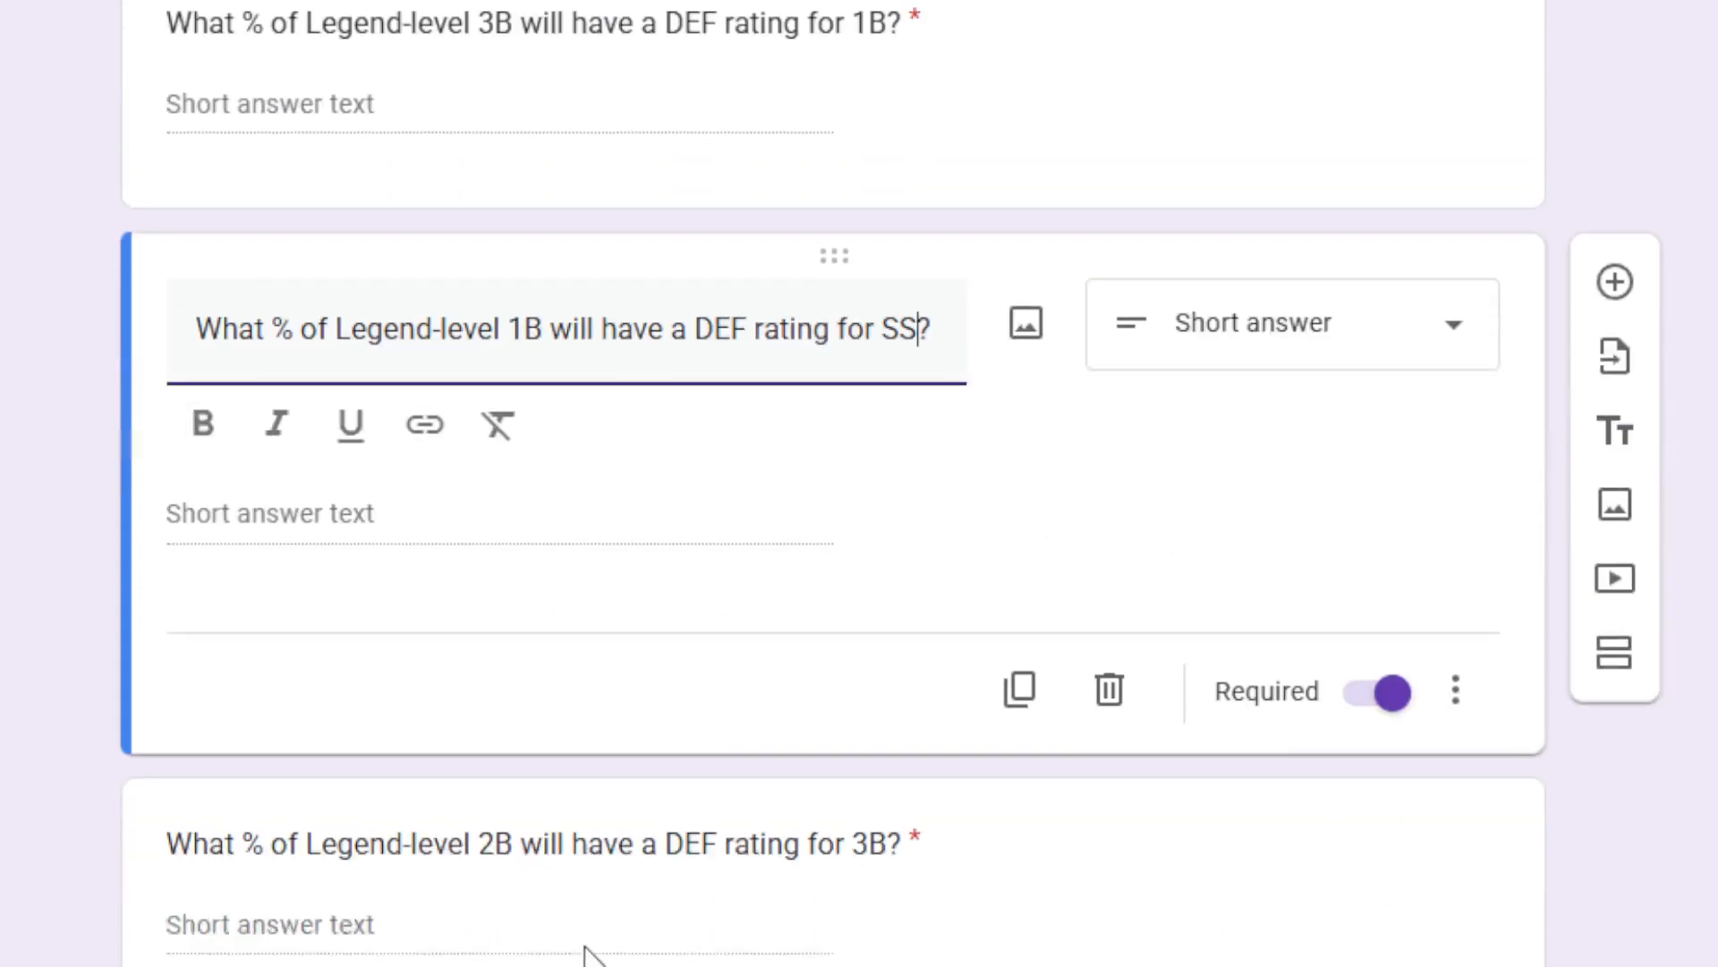
left_click(474, 851)
left_click(515, 687)
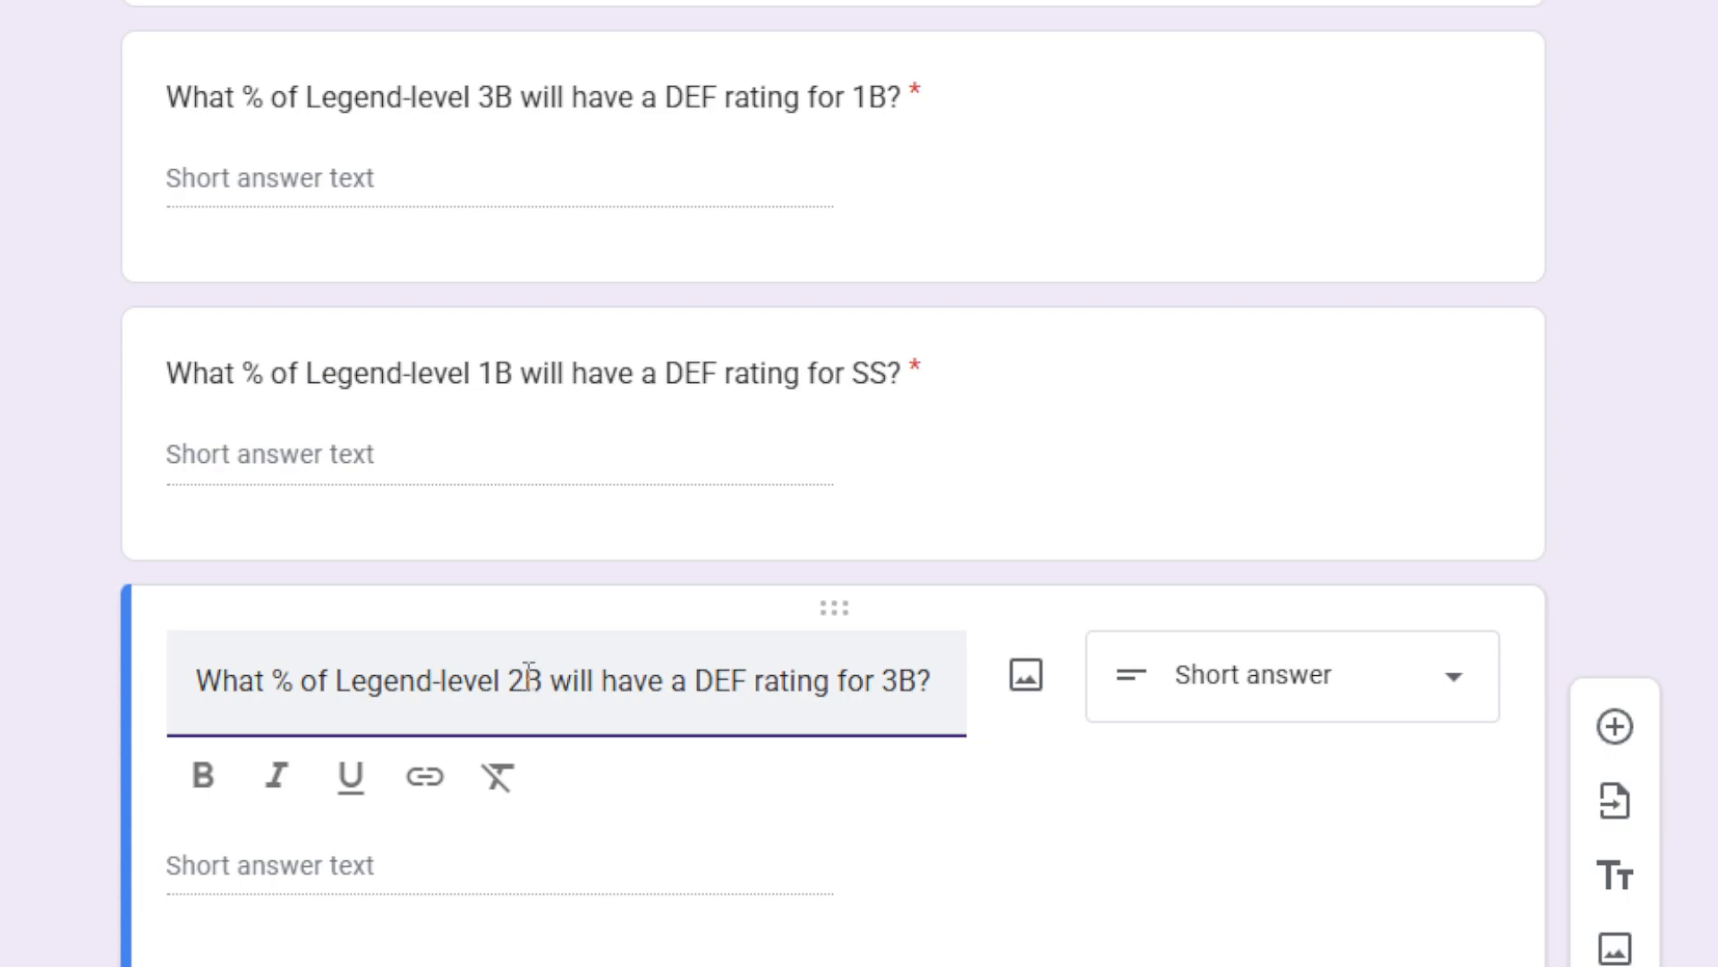
key("Delete")
type("3")
left_click(899, 698)
double_click(900, 698)
type("SS")
left_click(77, 806)
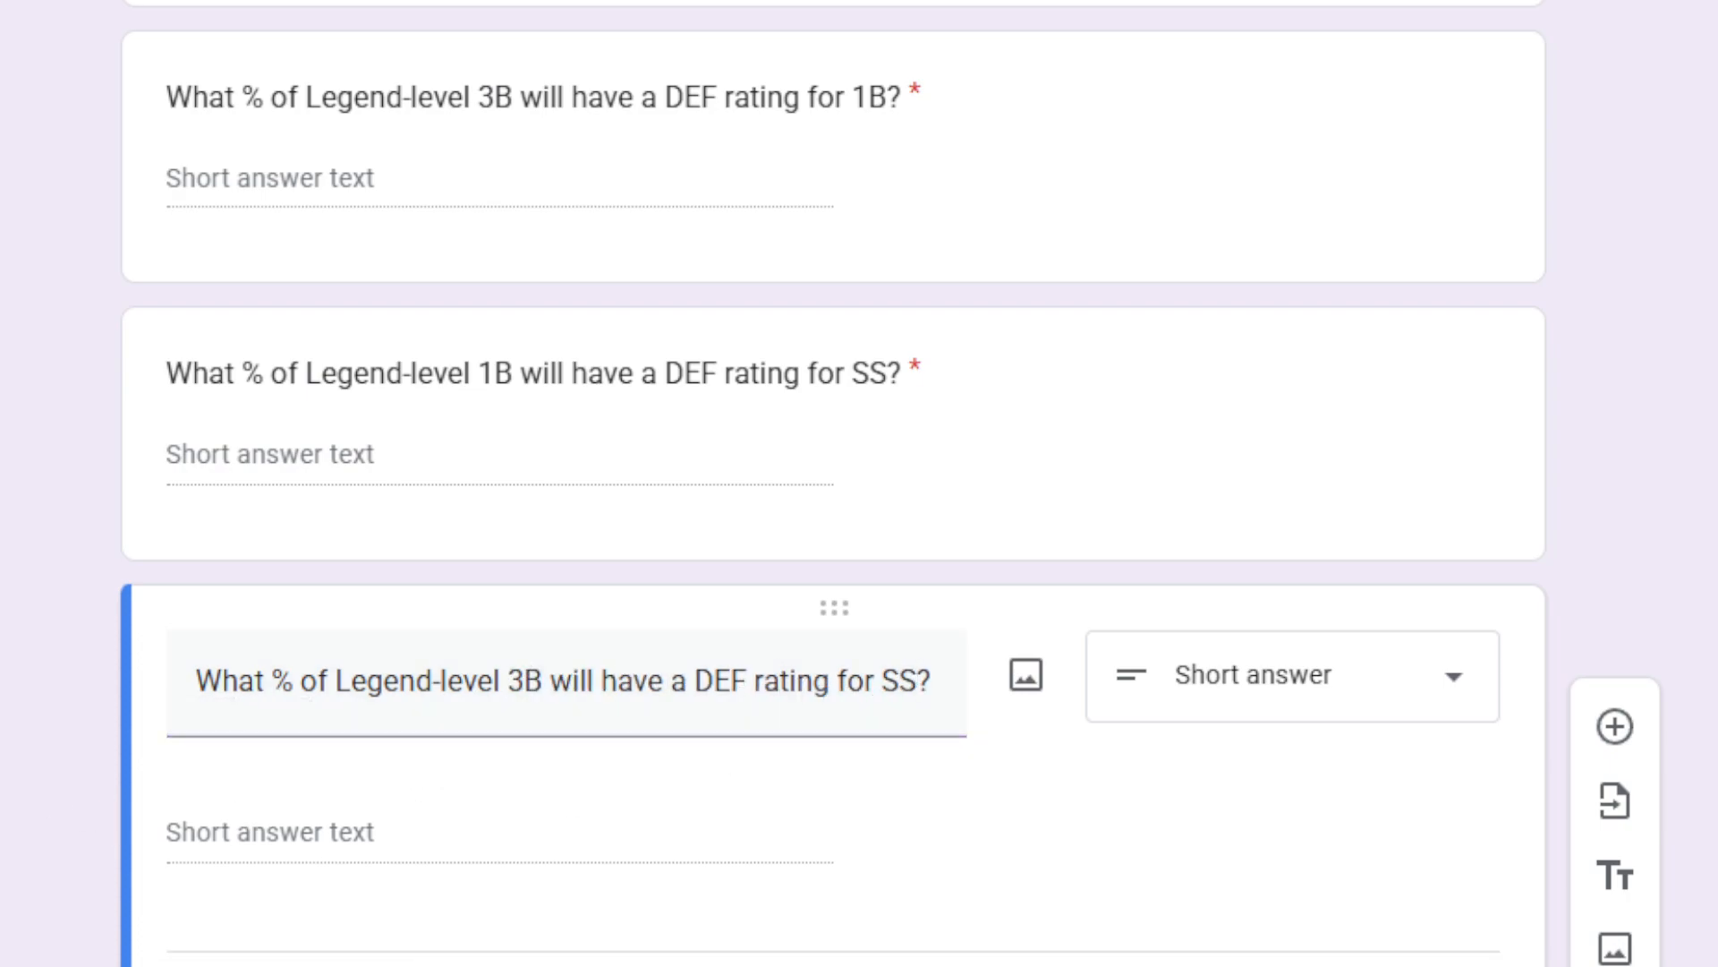
Replace SS with 1B before "DEF rating" in the question about the highest rating among Legend-level 1B.
scroll(292, 821, "down", 4)
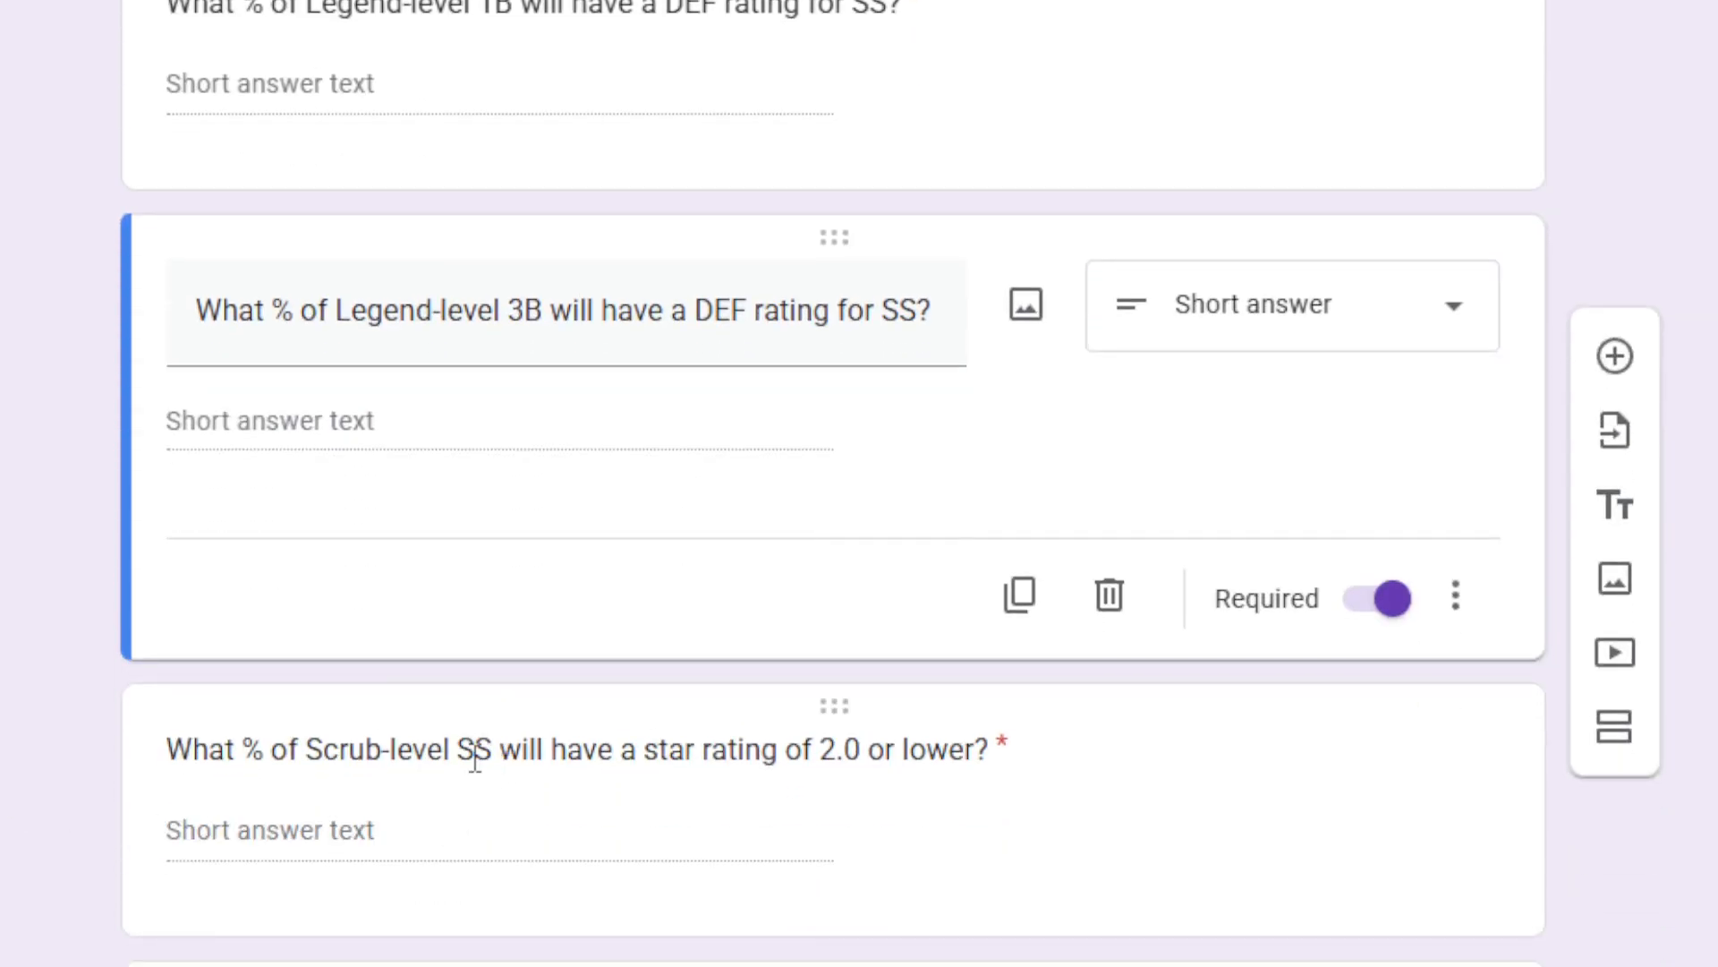
scroll(358, 804, "down", 1)
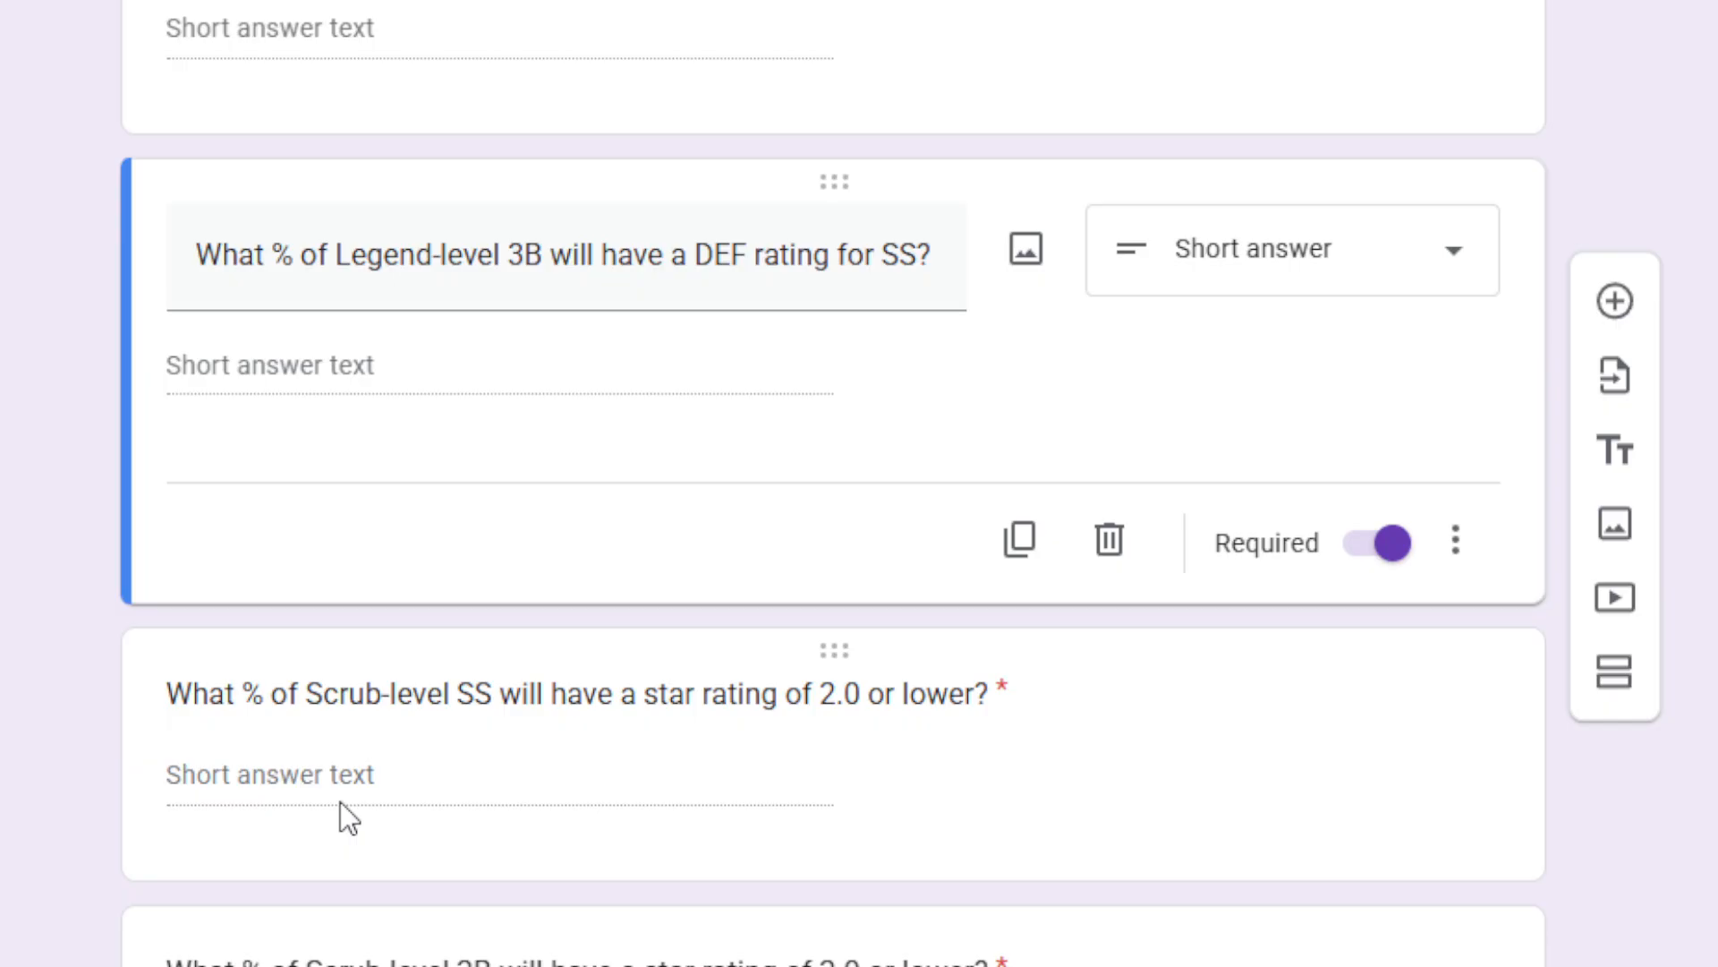
scroll(340, 802, "up", 15)
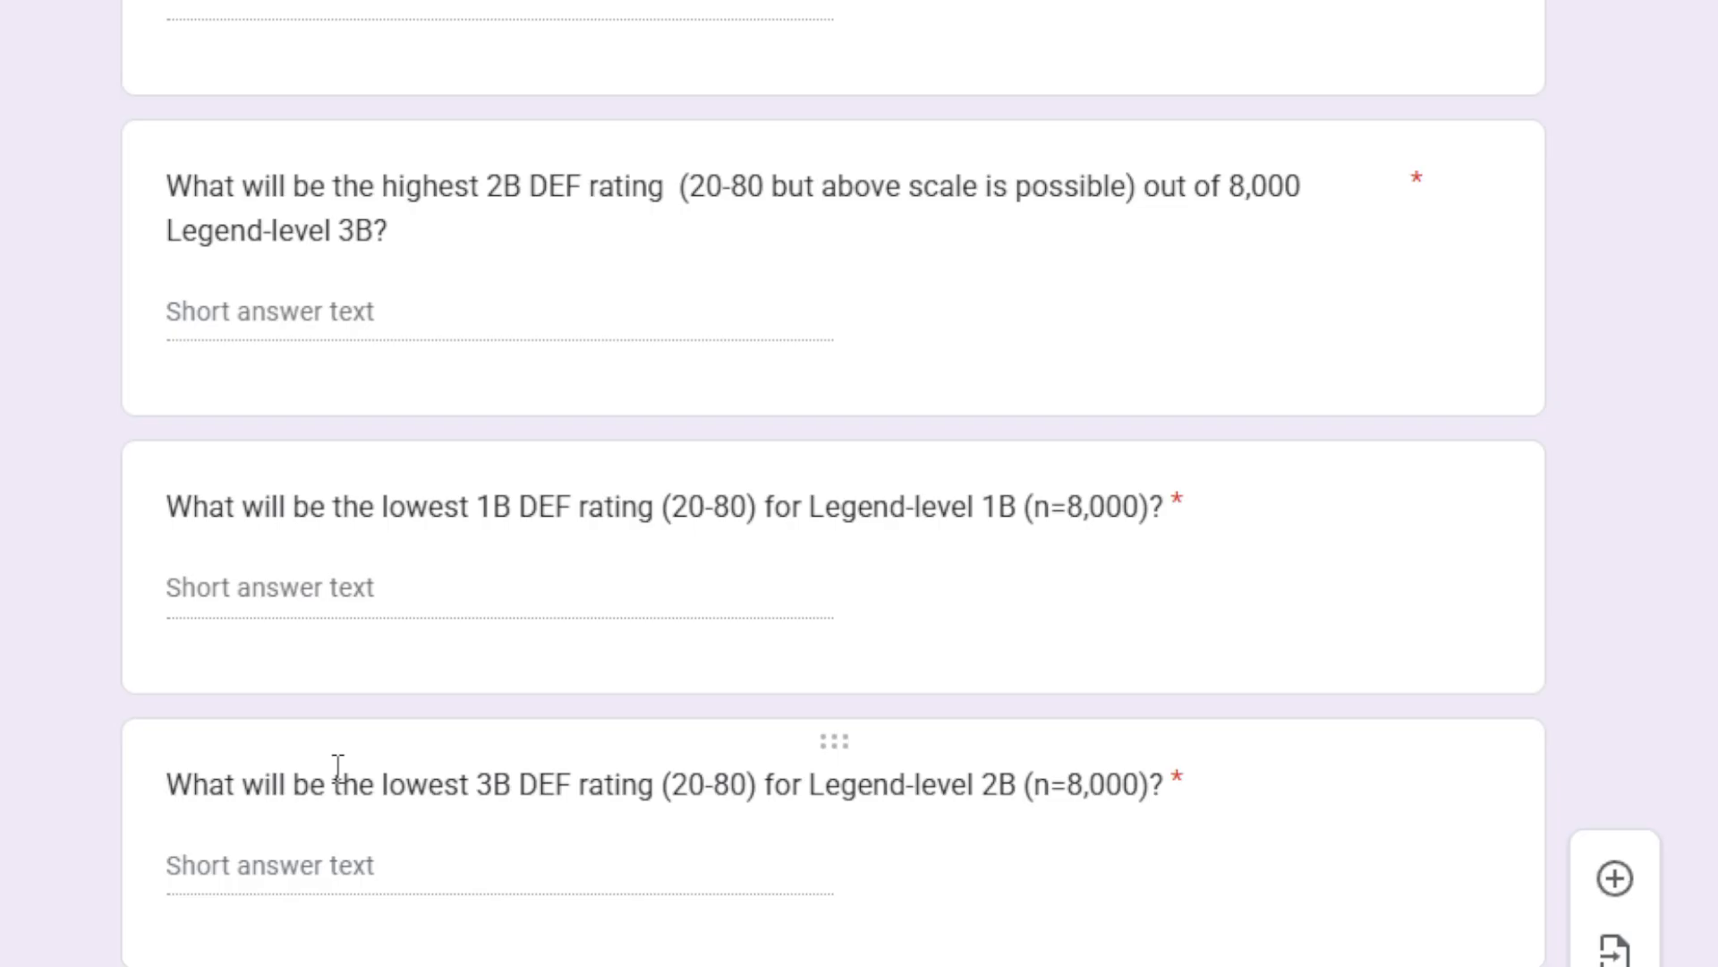
scroll(322, 748, "up", 5)
scroll(300, 720, "up", 2)
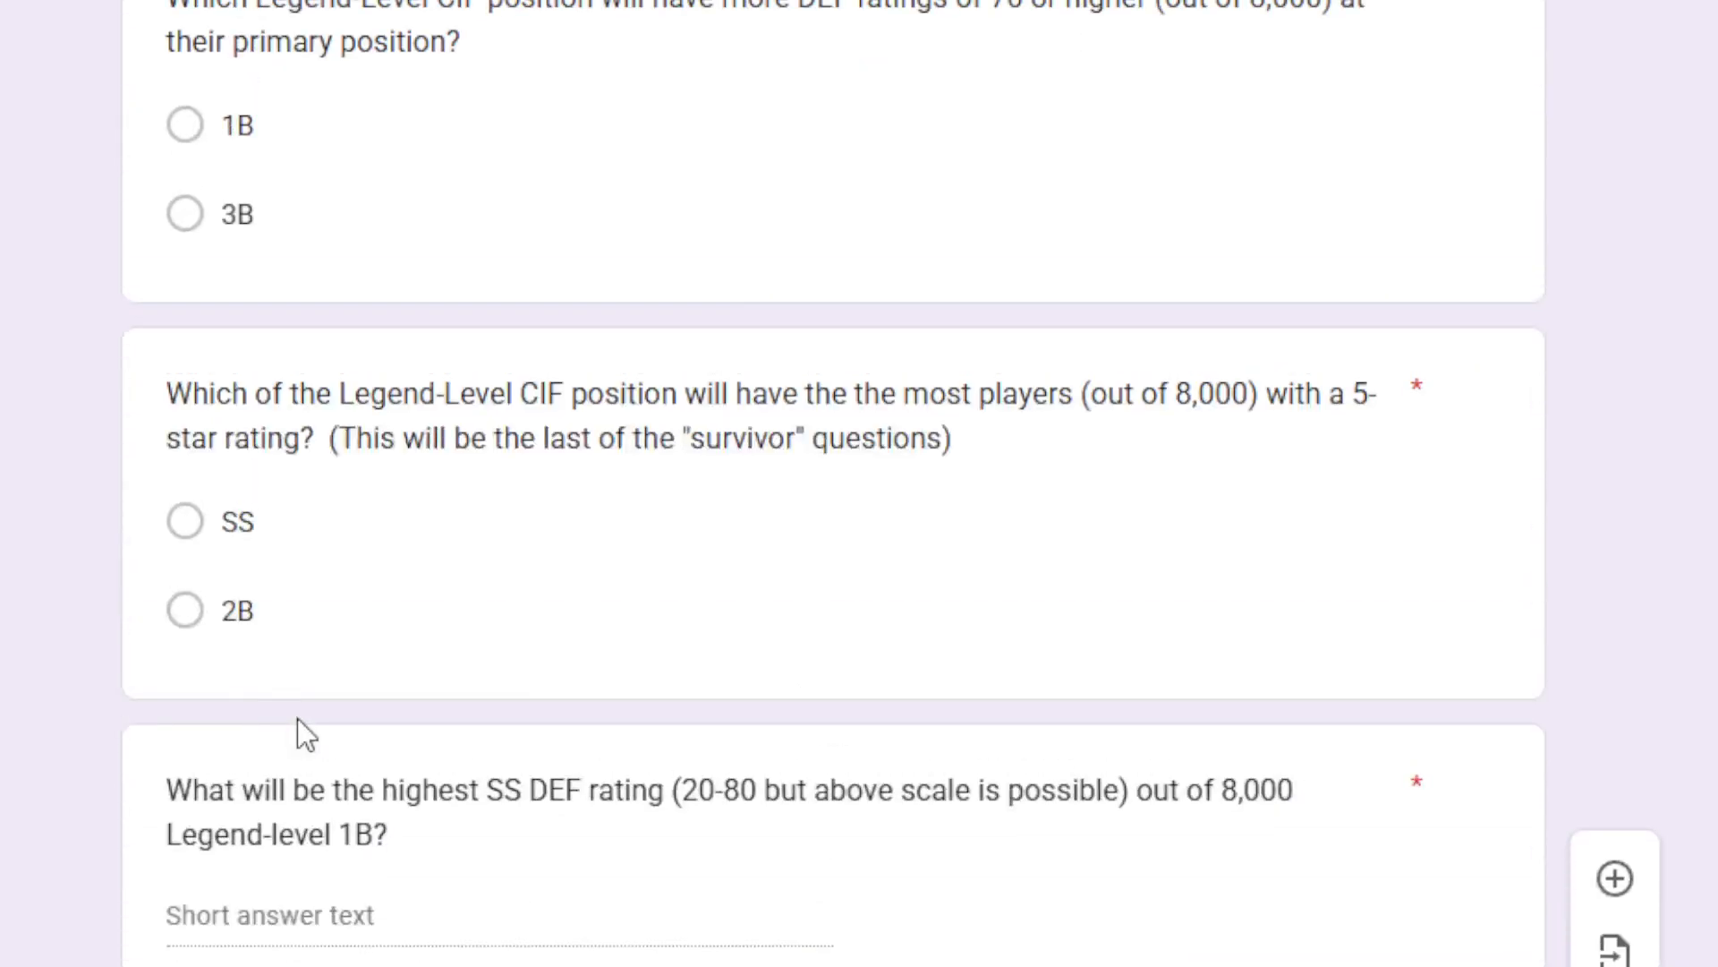
scroll(297, 719, "down", 6)
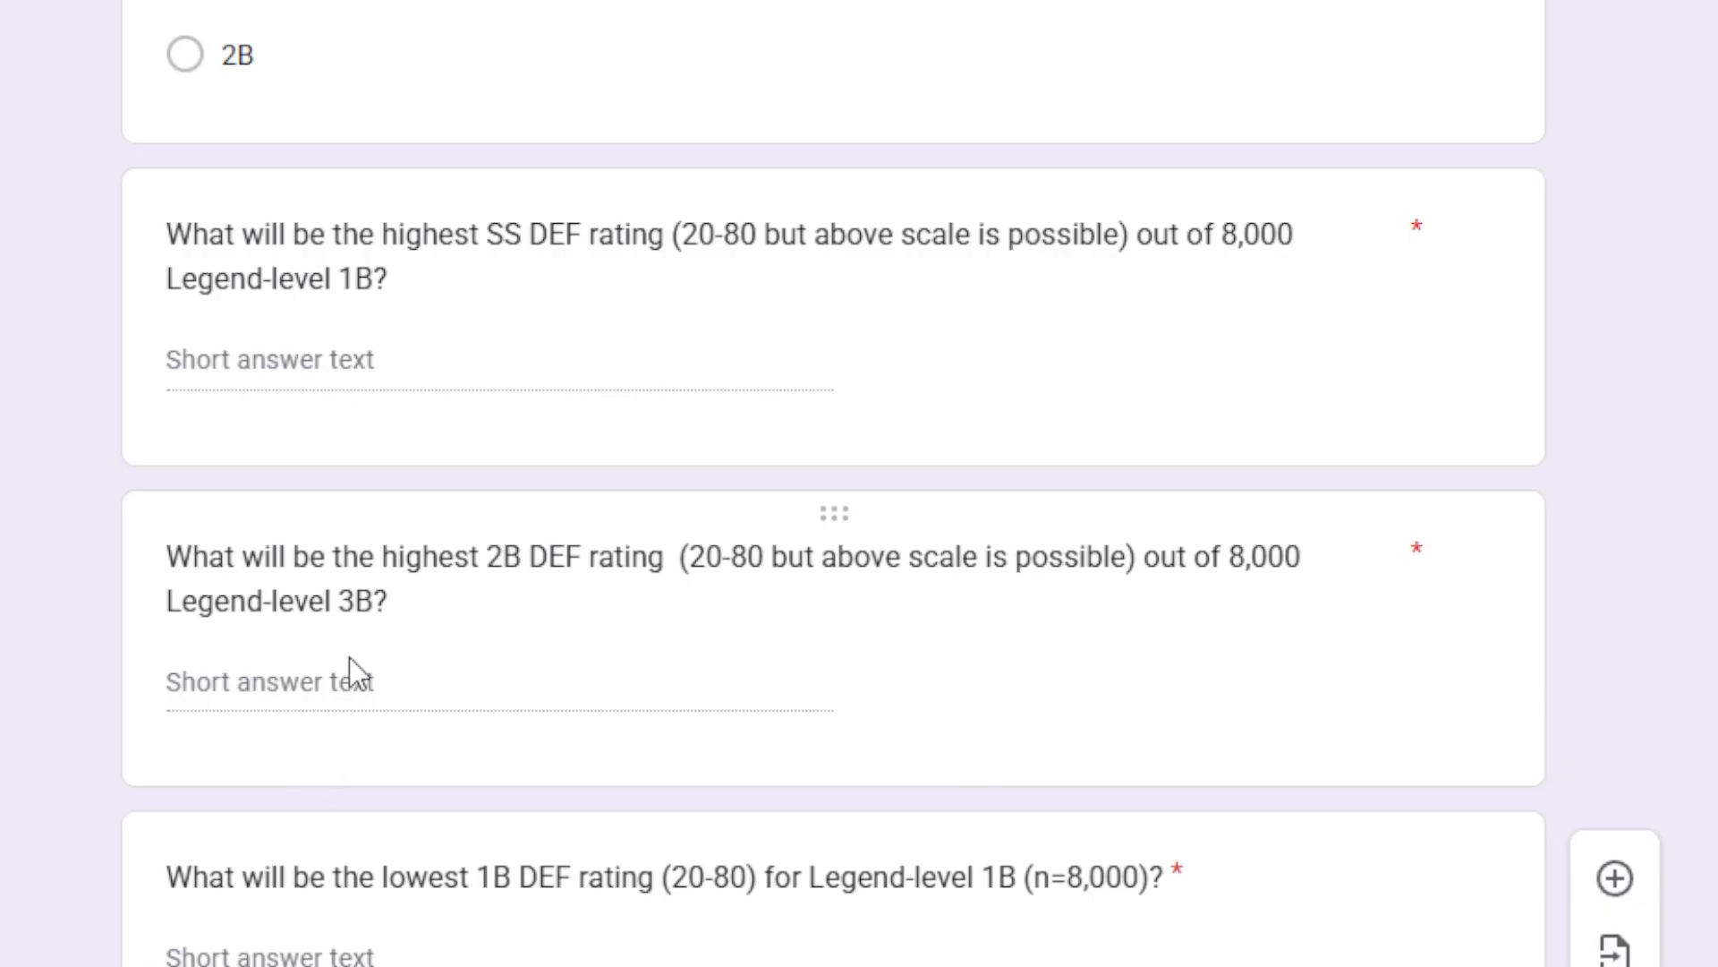
left_click(508, 231)
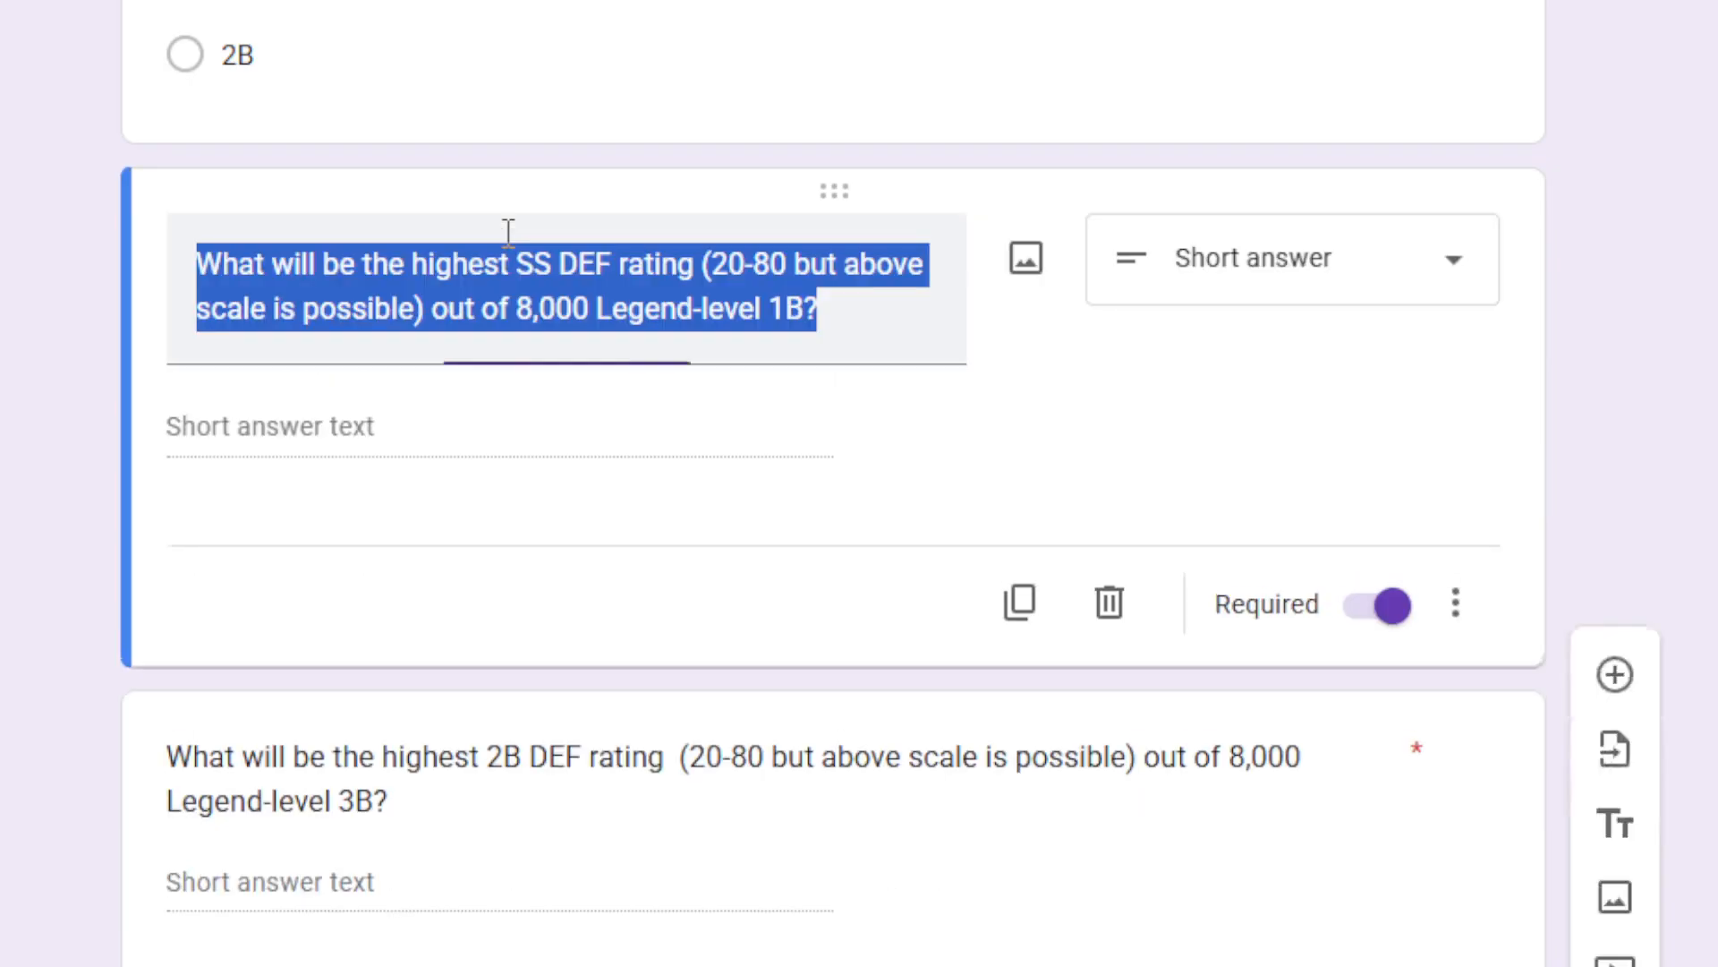
left_click(519, 241)
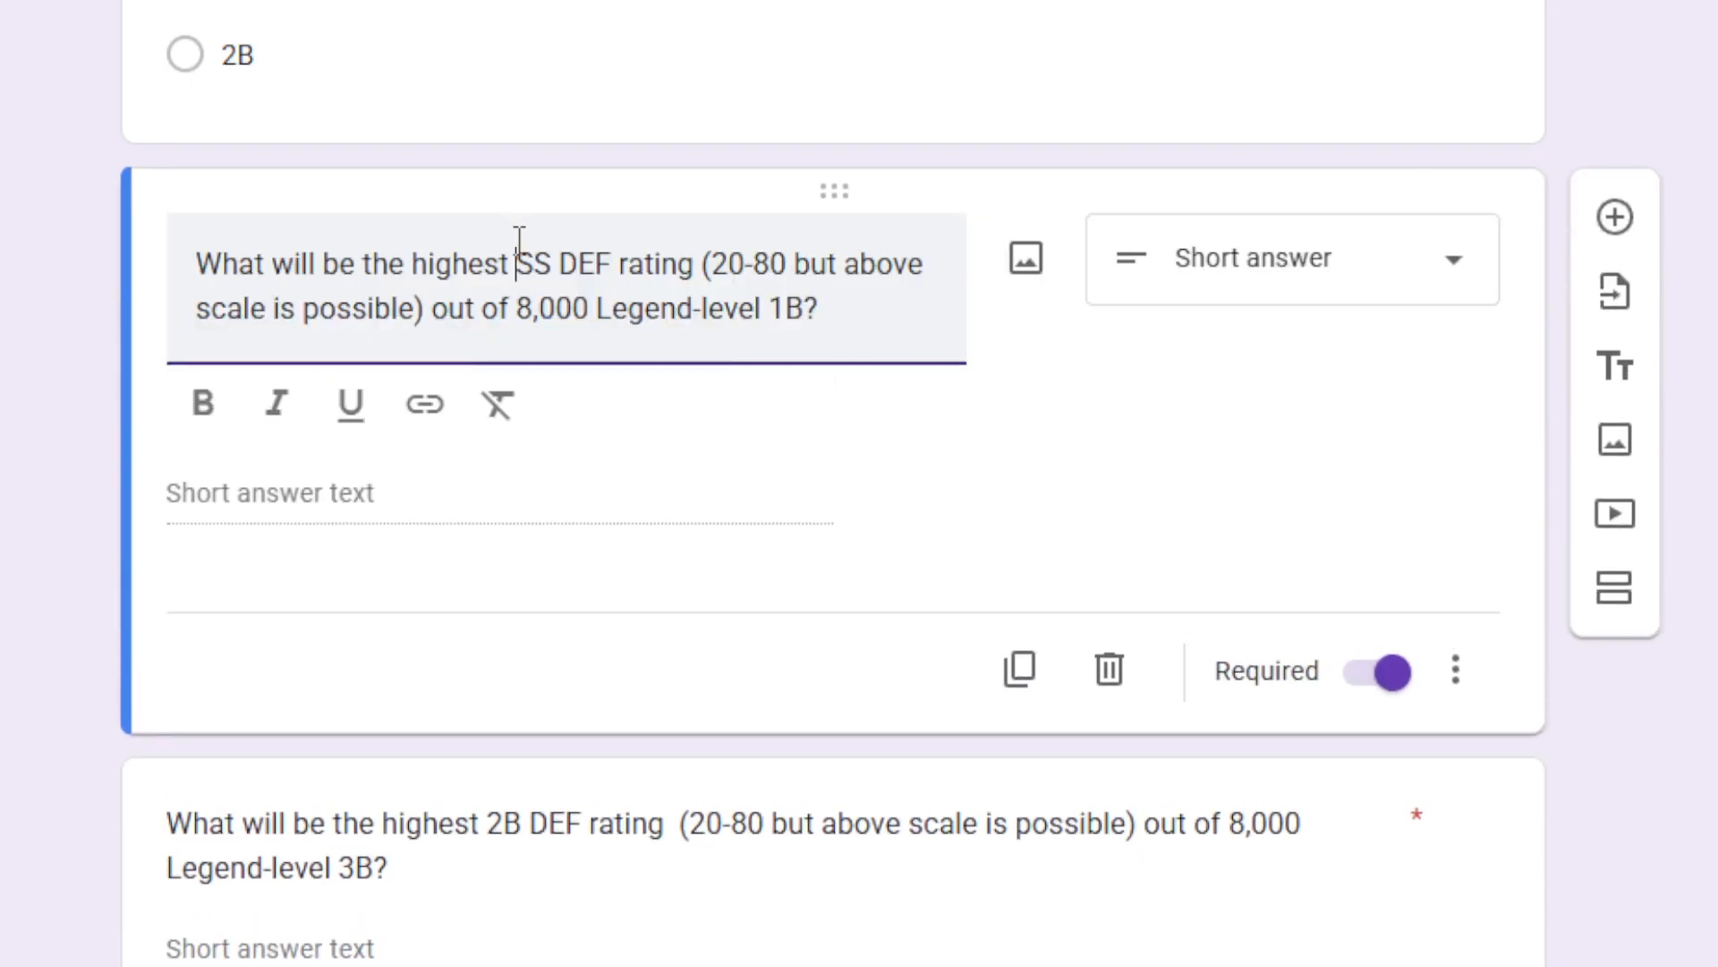
key("Delete")
key("Delete")
type("1B")
Replace 2B with 3B before "DEF rating" in the question about the highest rating among Legend-level 3B.
left_click(497, 829)
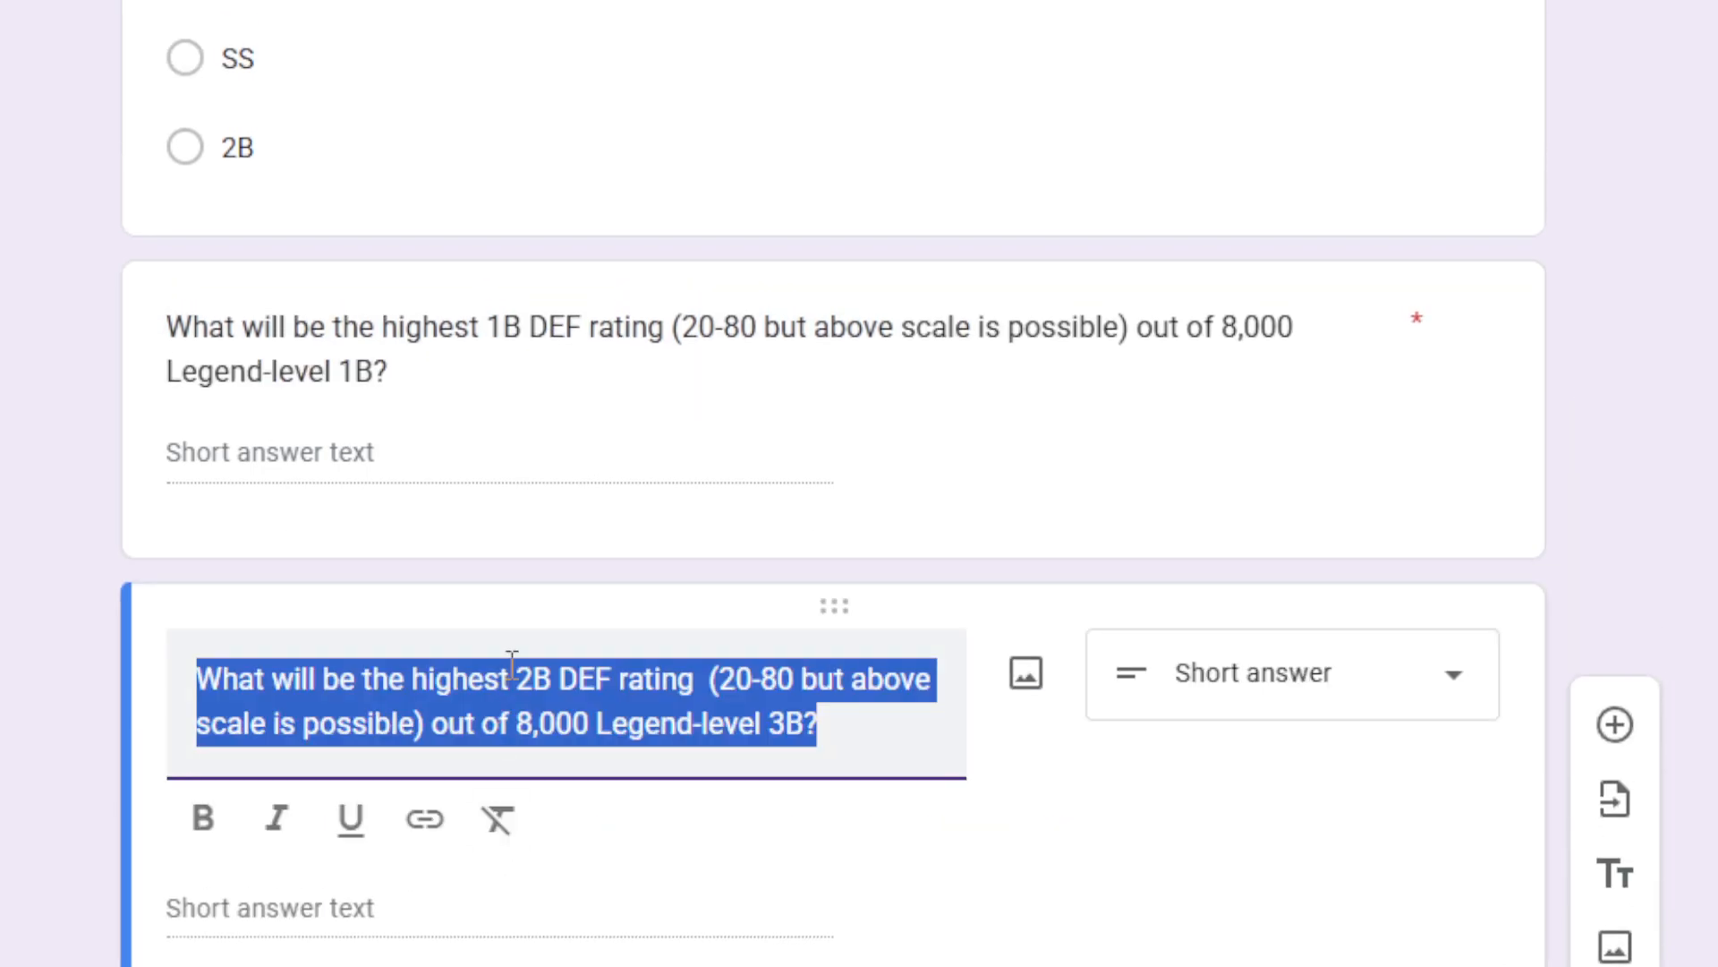
left_click(514, 667)
key("Delete")
type("3")
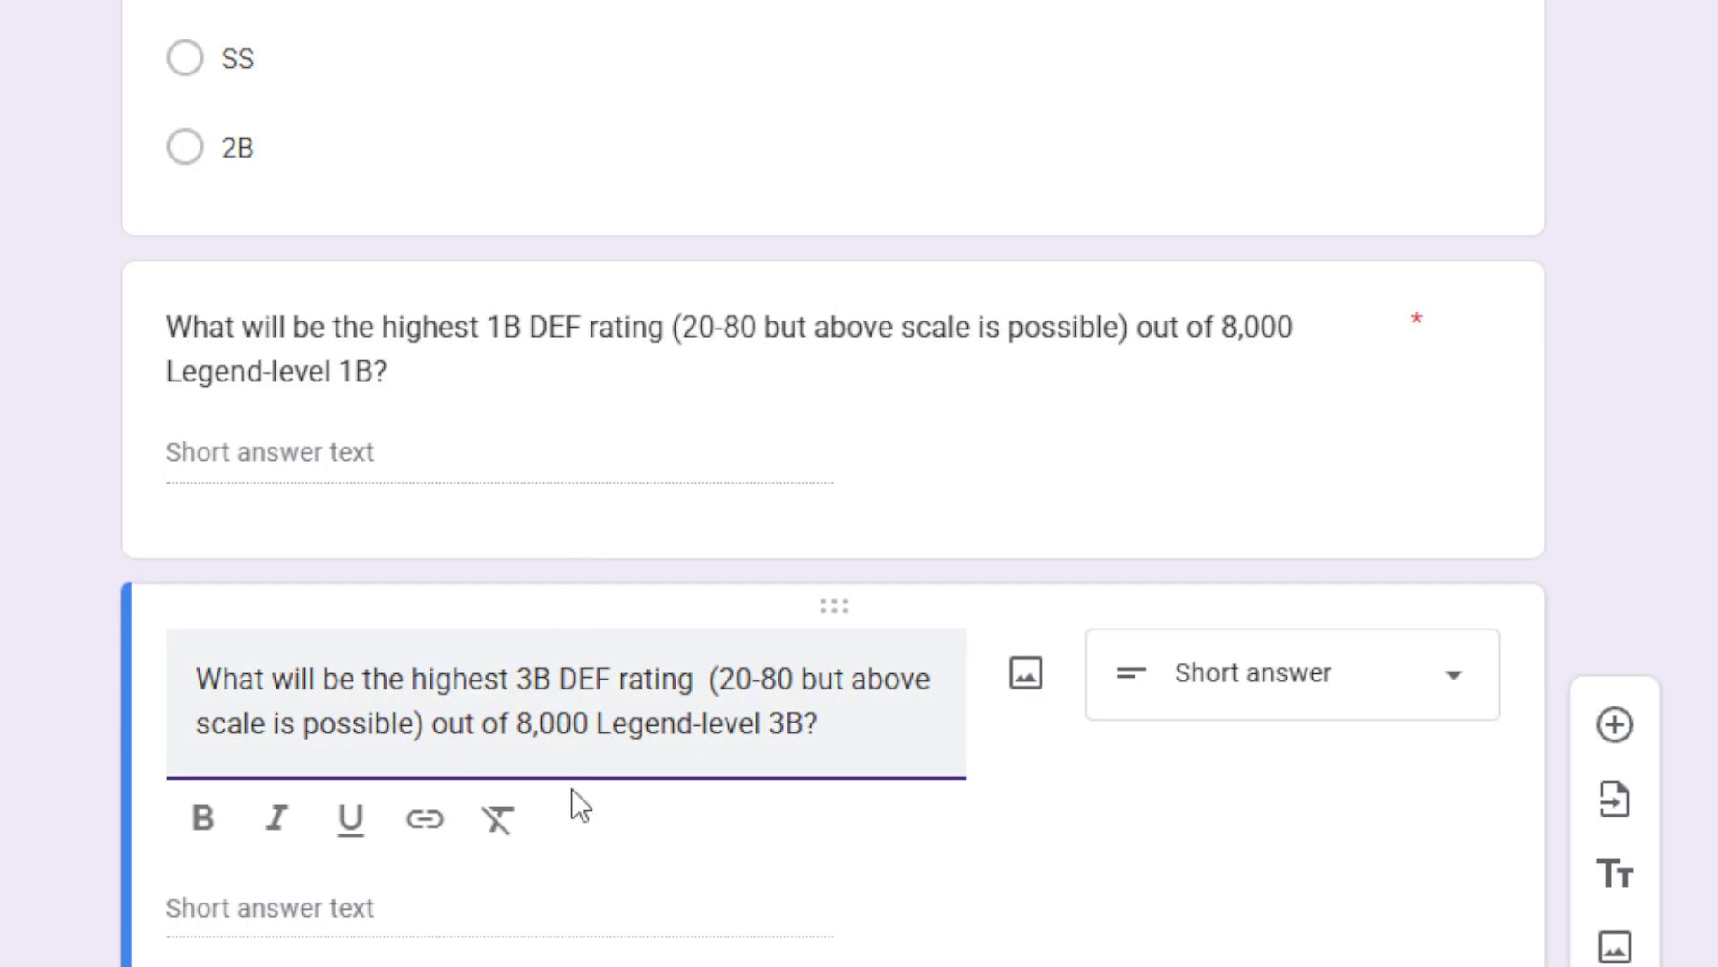
Change "Scrub-level SS" to "Legend-level 1B" in the question about star ratings of 2.0 or lower.
scroll(590, 789, "down", 15)
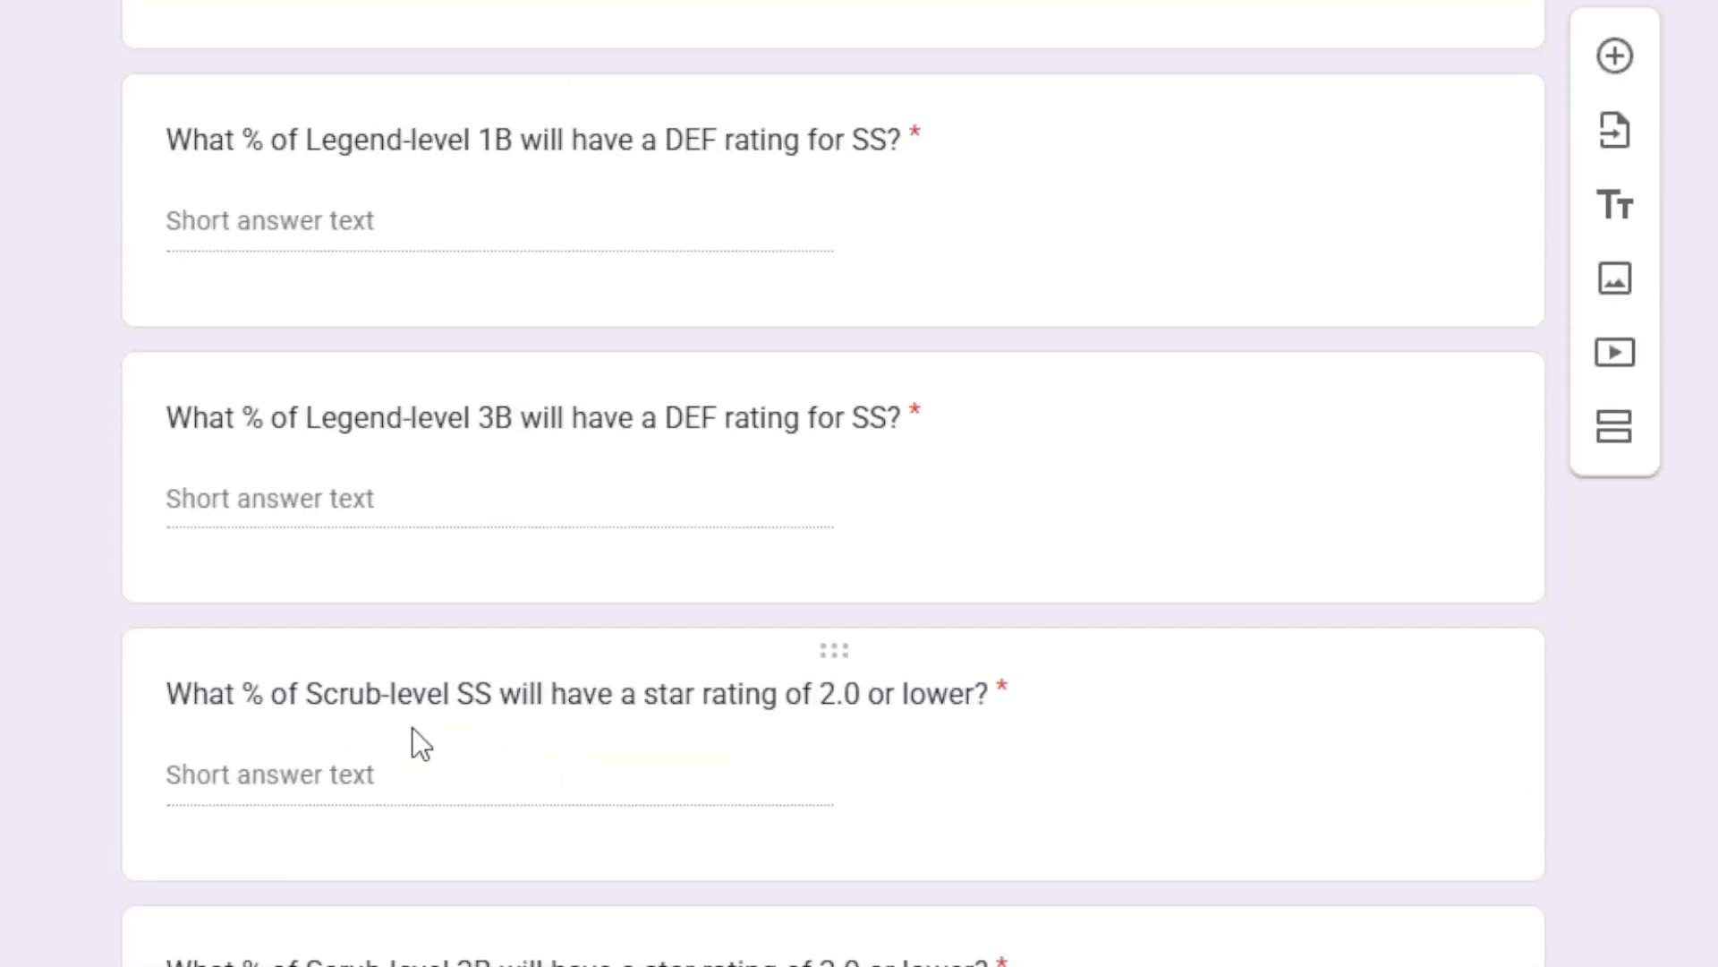
left_click(328, 708)
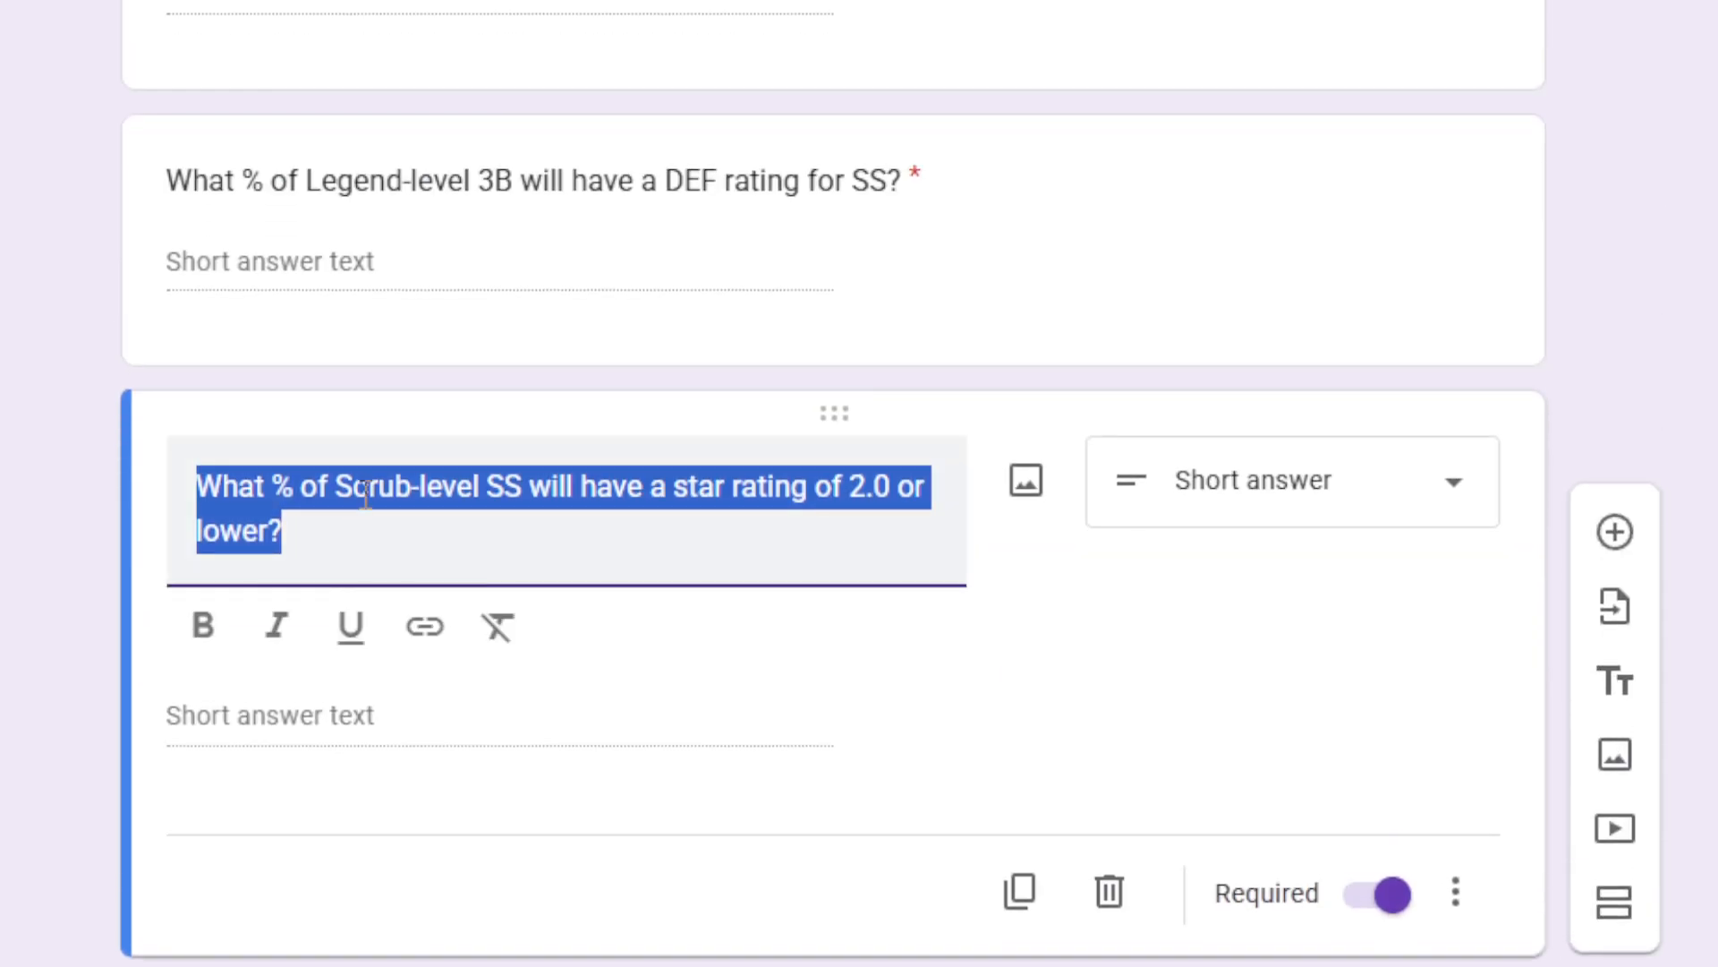
double_click(366, 491)
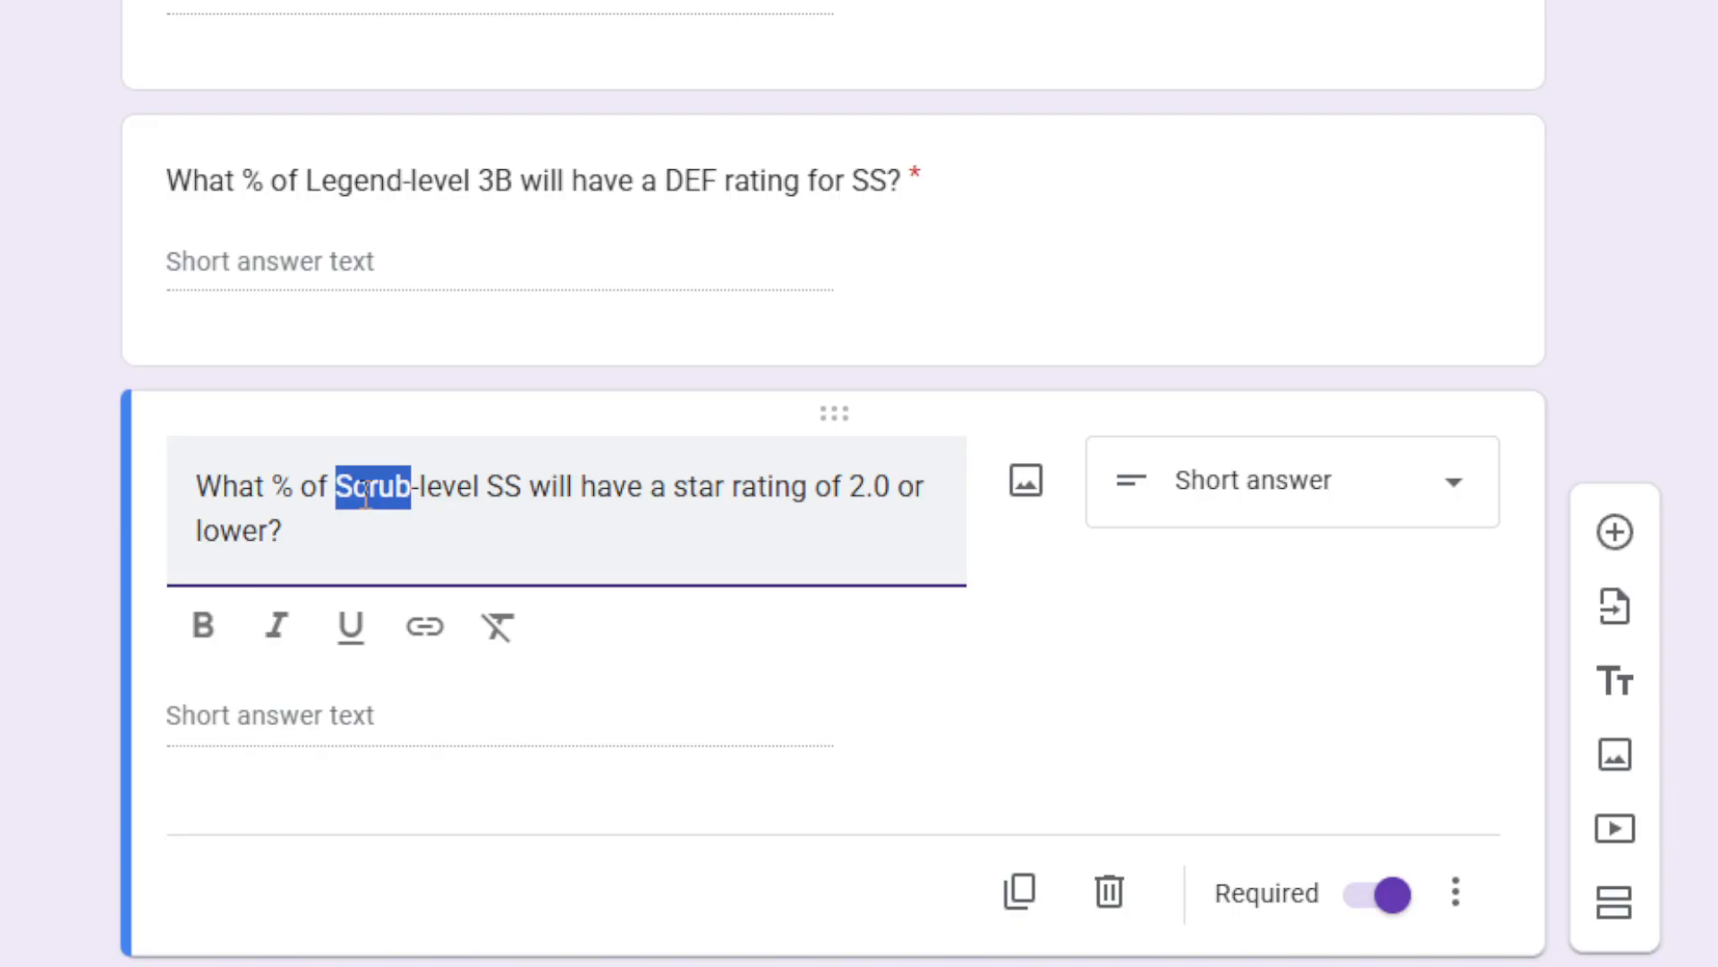
type("Legend")
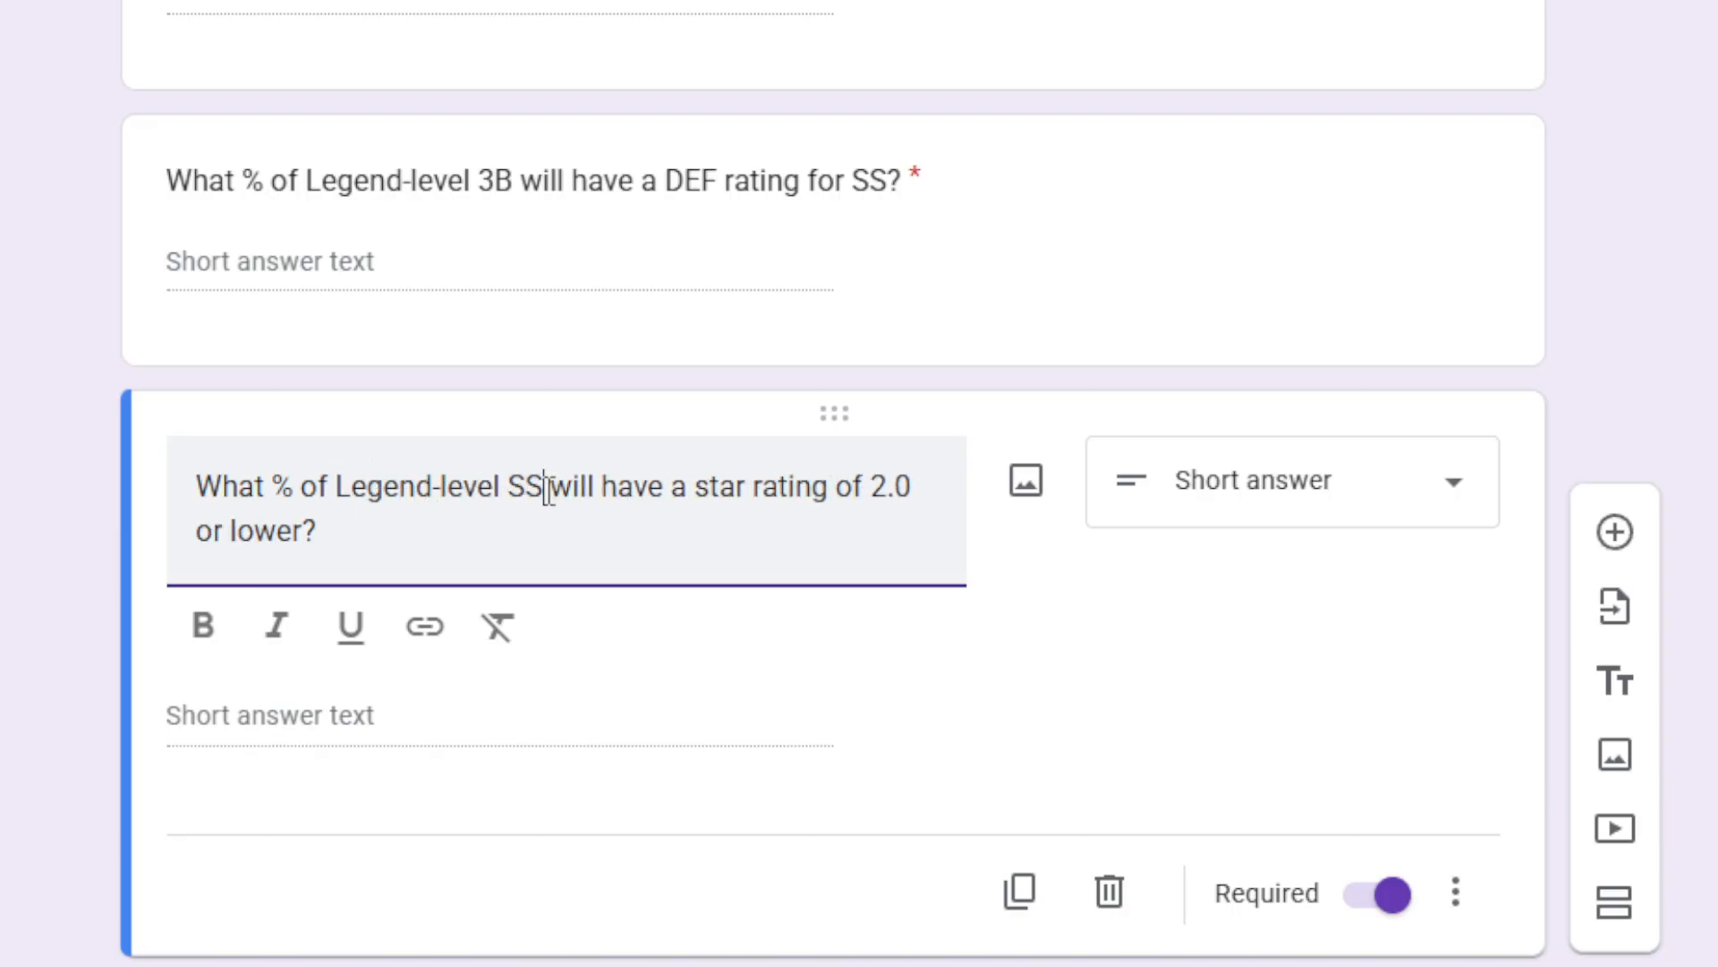
key("BackSpace")
key("BackSpace")
type("1B")
Reword the end of the Legend-level 1B star rating question to "Stealing Ability (STE) rating of 80?".
double_click(708, 478)
type("Staea")
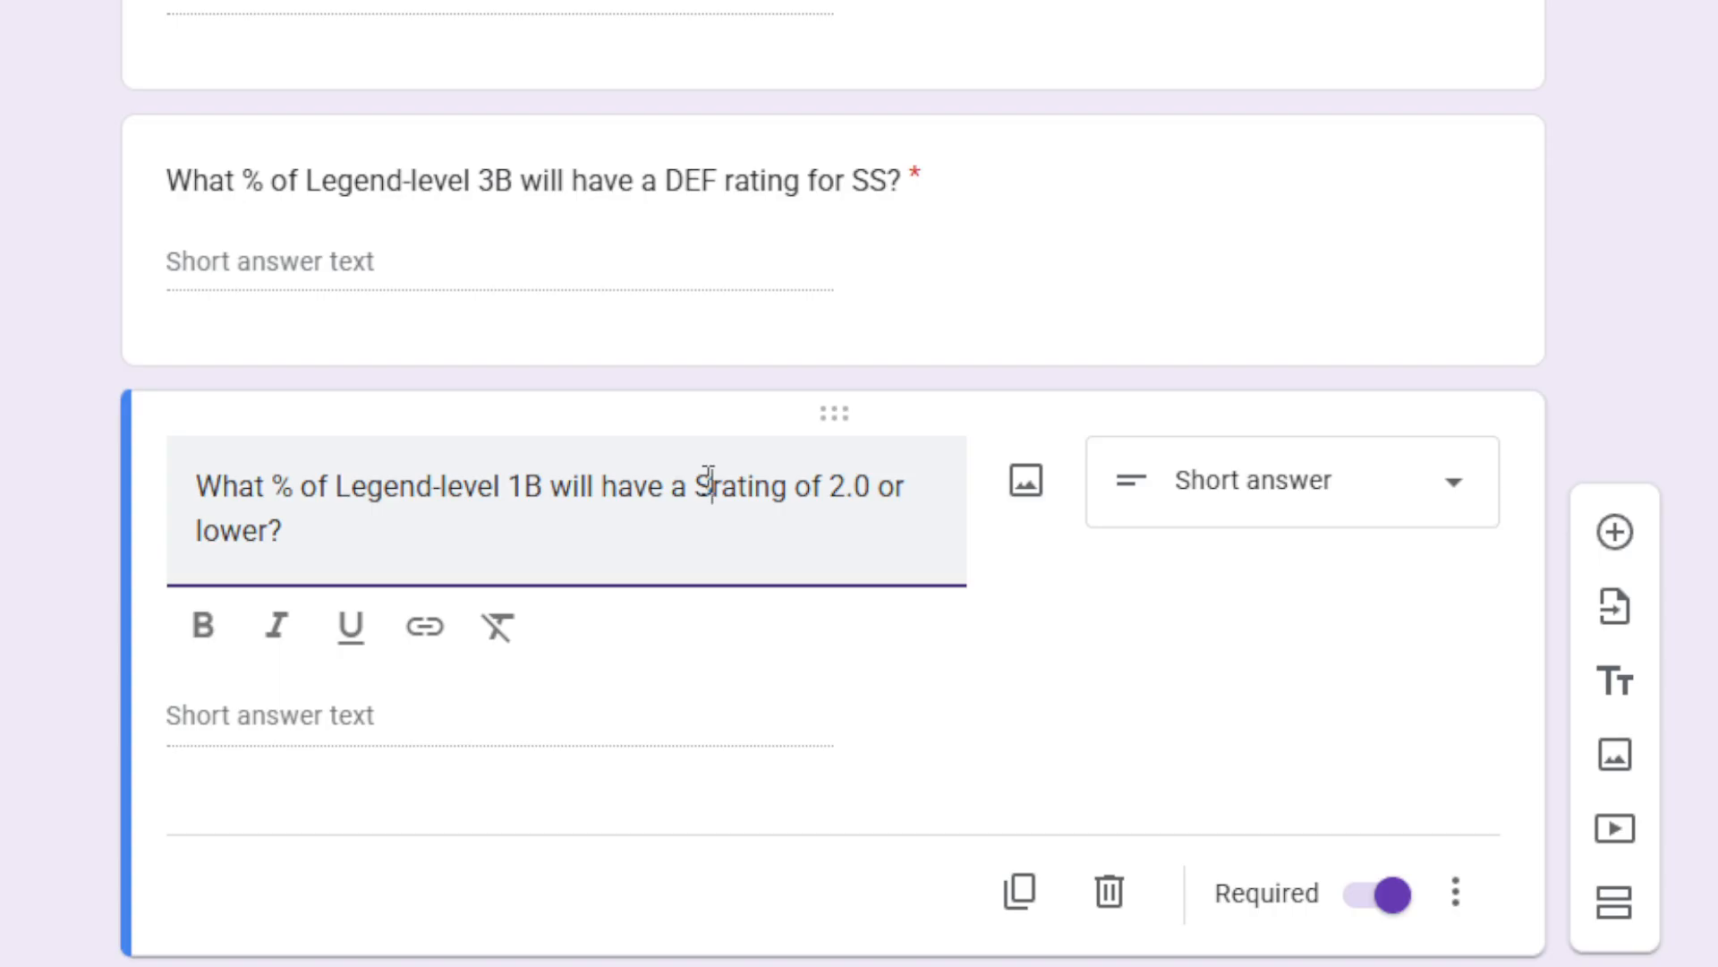
type("lrating")
key("BackSpace")
key("BackSpace")
key("BackSpace")
key("BackSpace")
key("BackSpace")
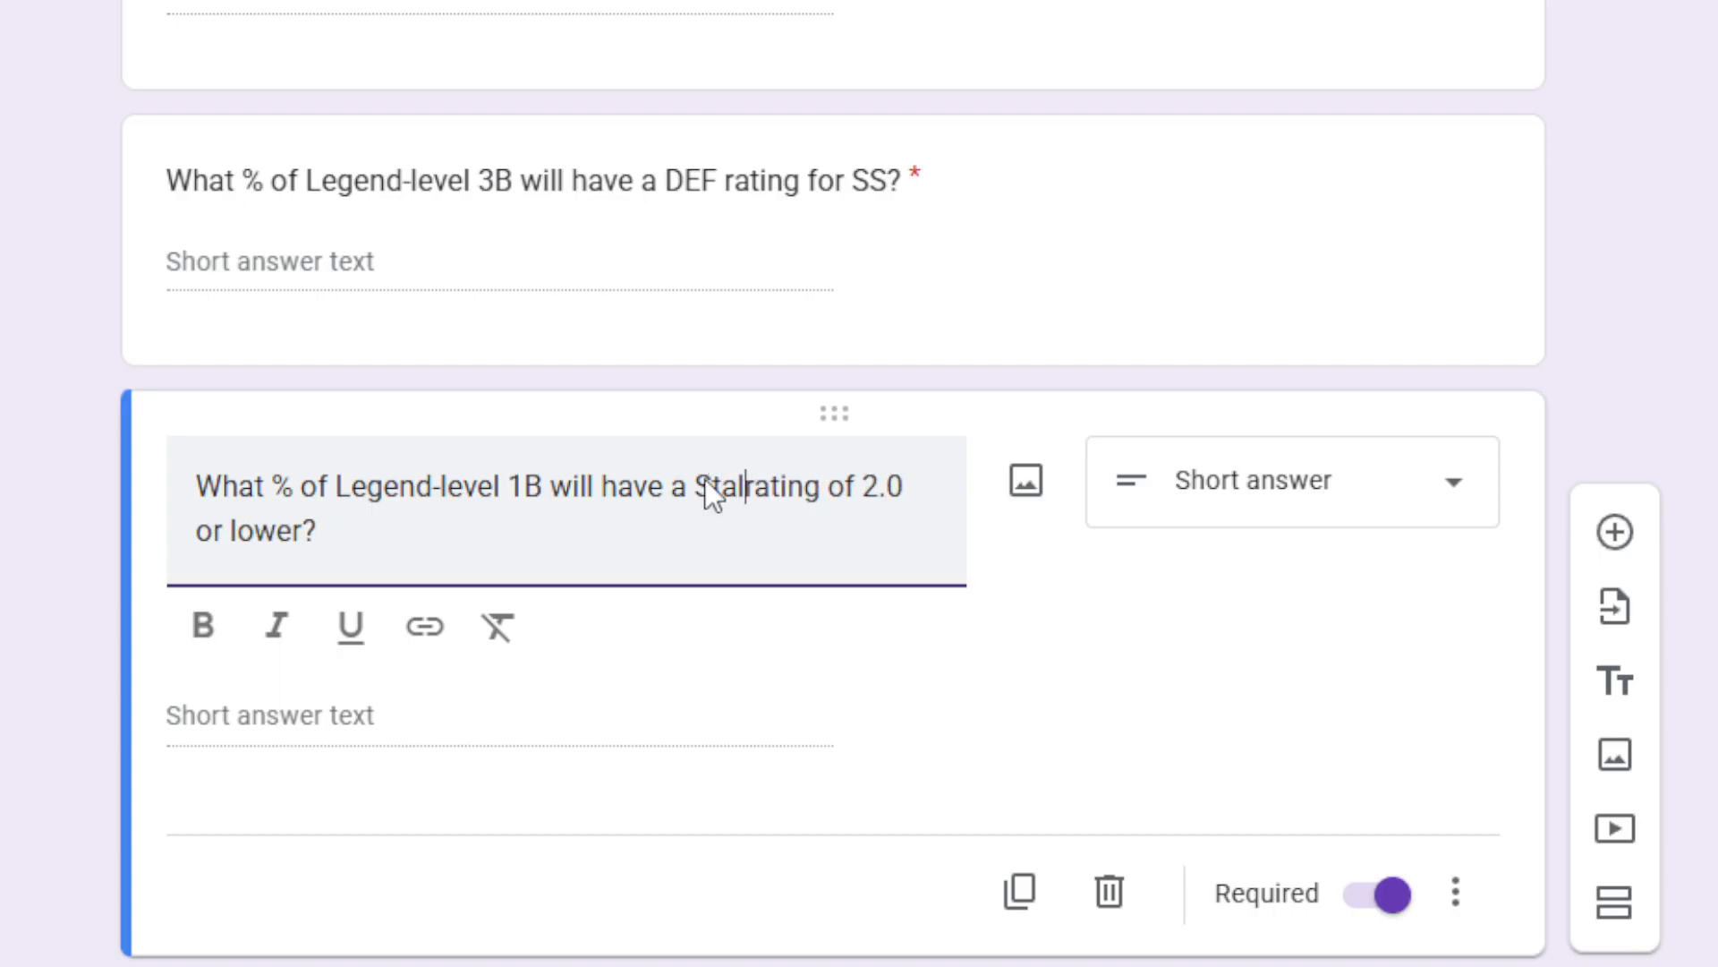
type("eal")
key("BackSpace")
key("BackSpace")
key("BackSpace")
key("BackSpace")
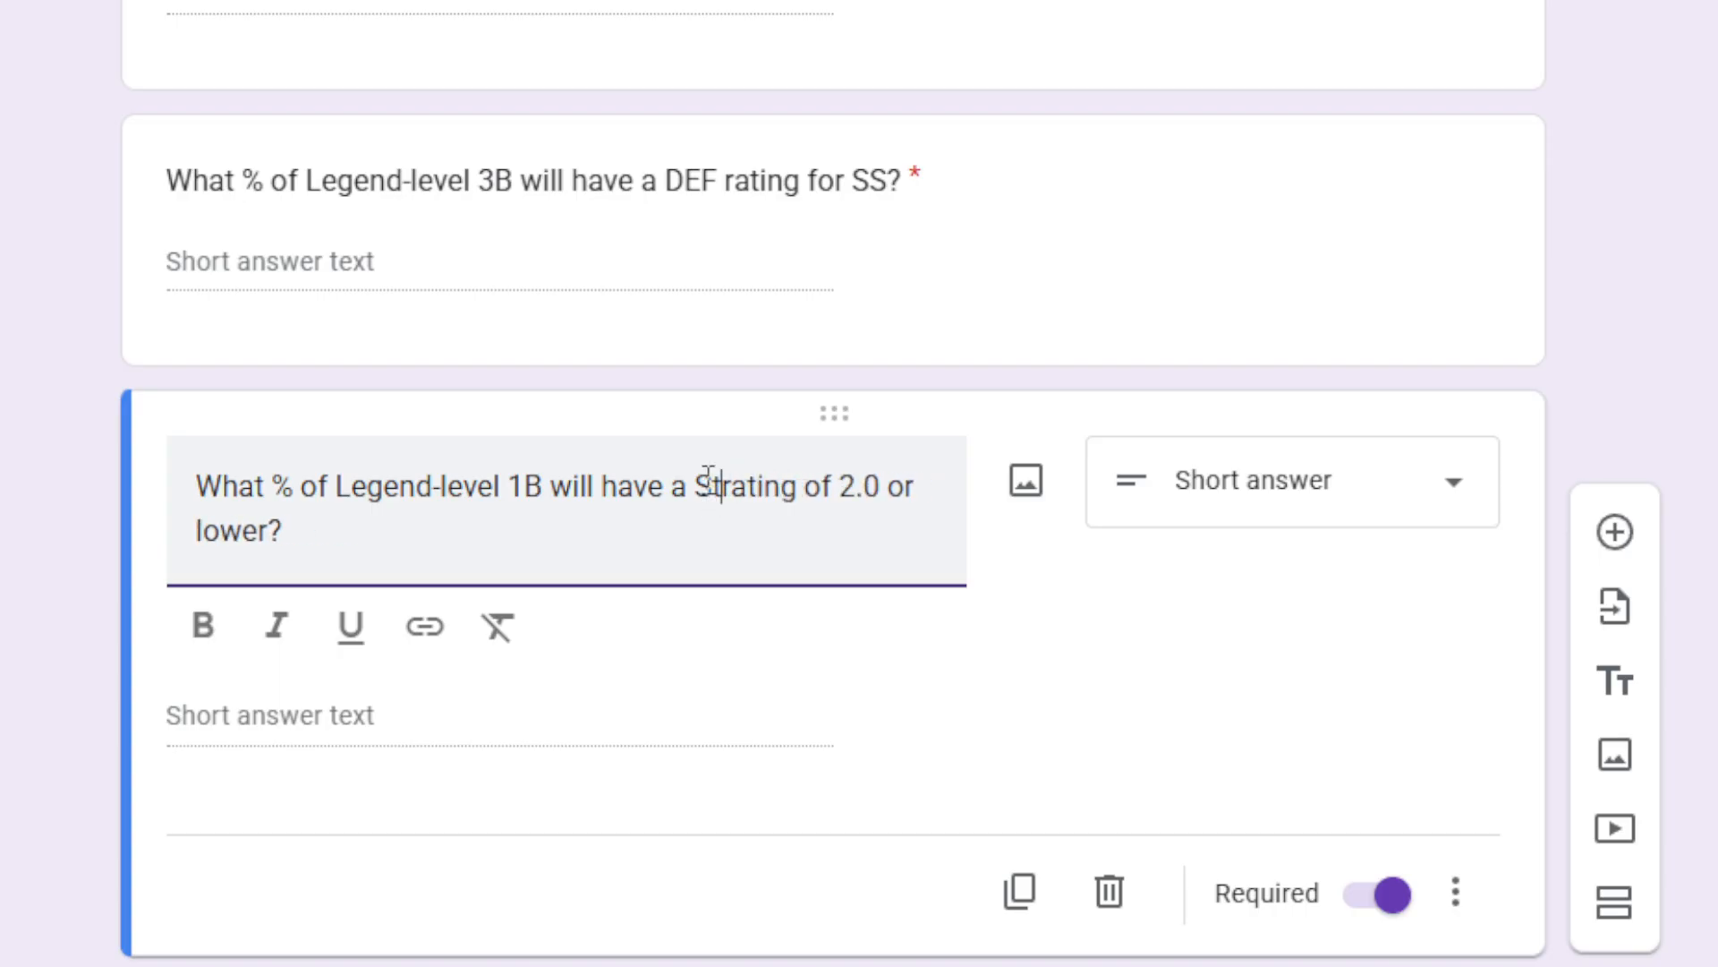
type("ealing Ability (ST")
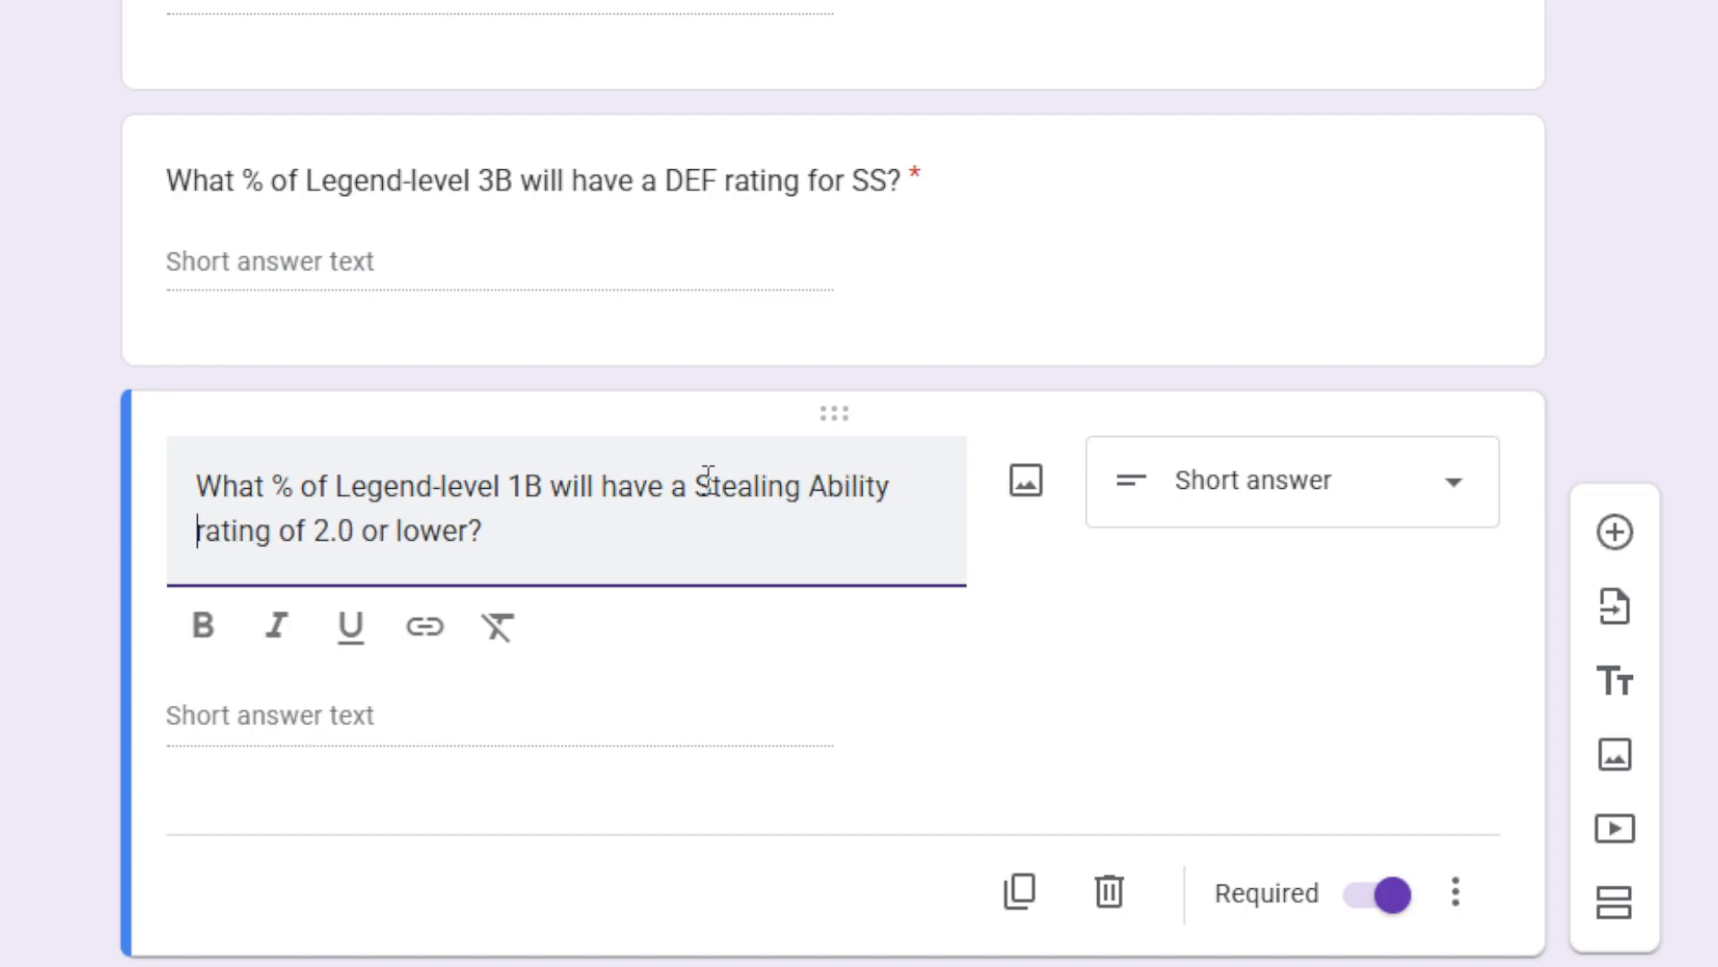
type("E)")
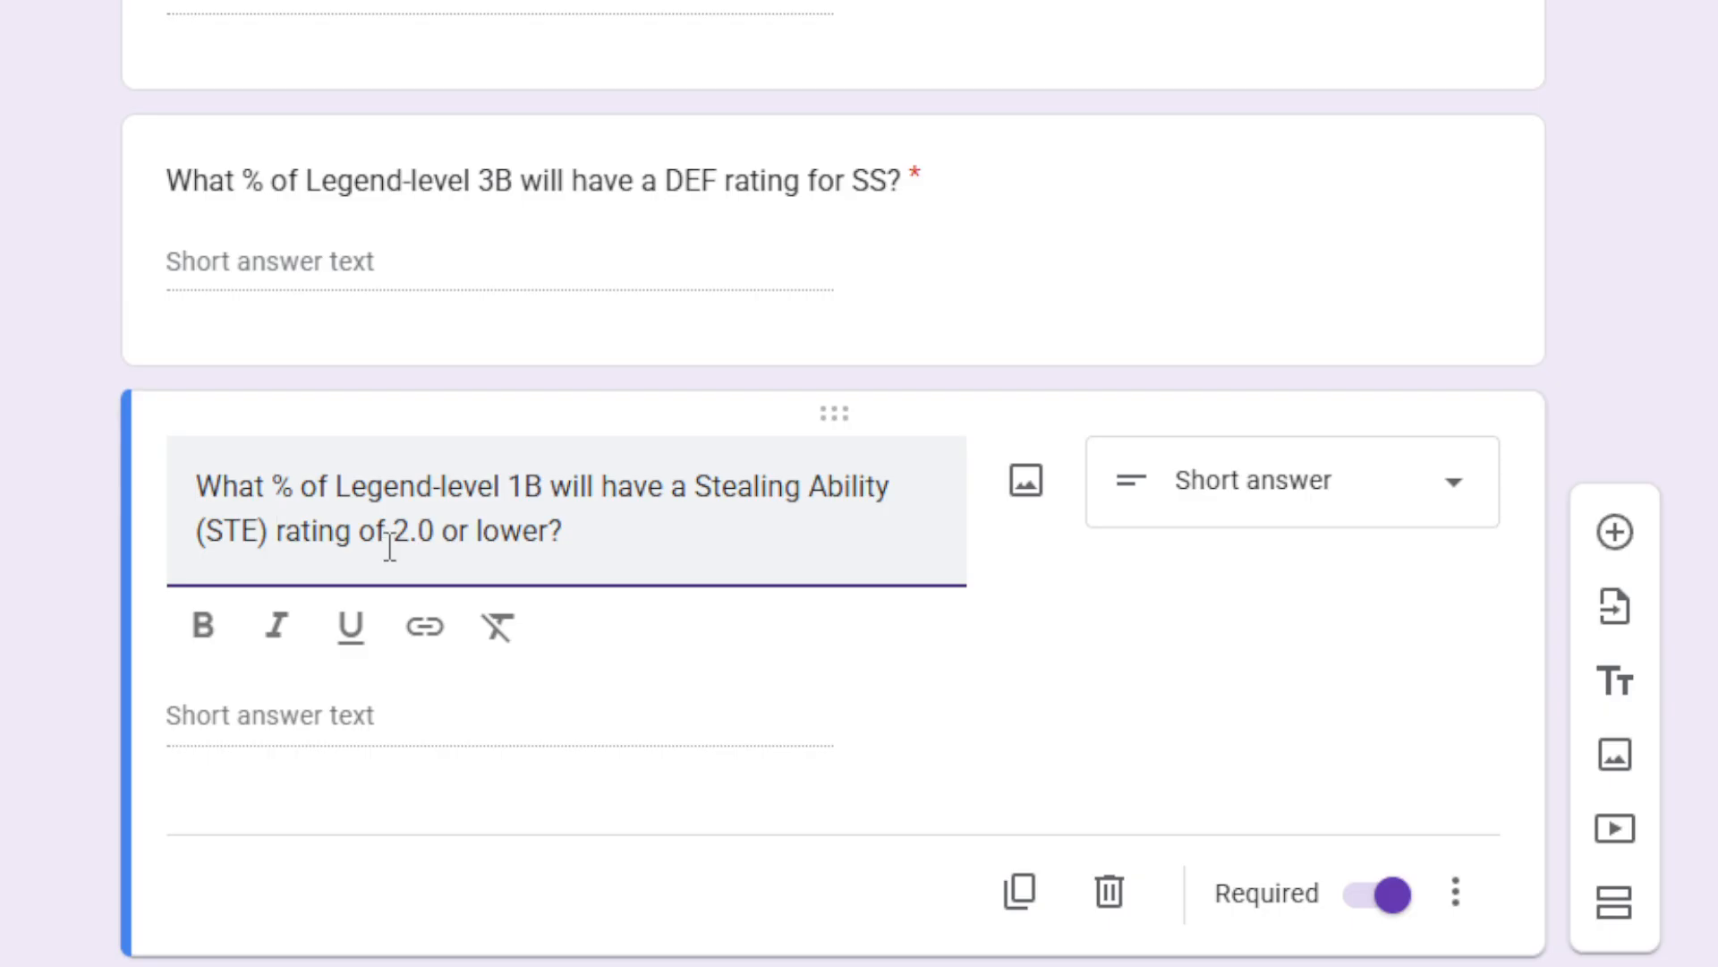
left_click_drag(400, 530, 552, 548)
type("80")
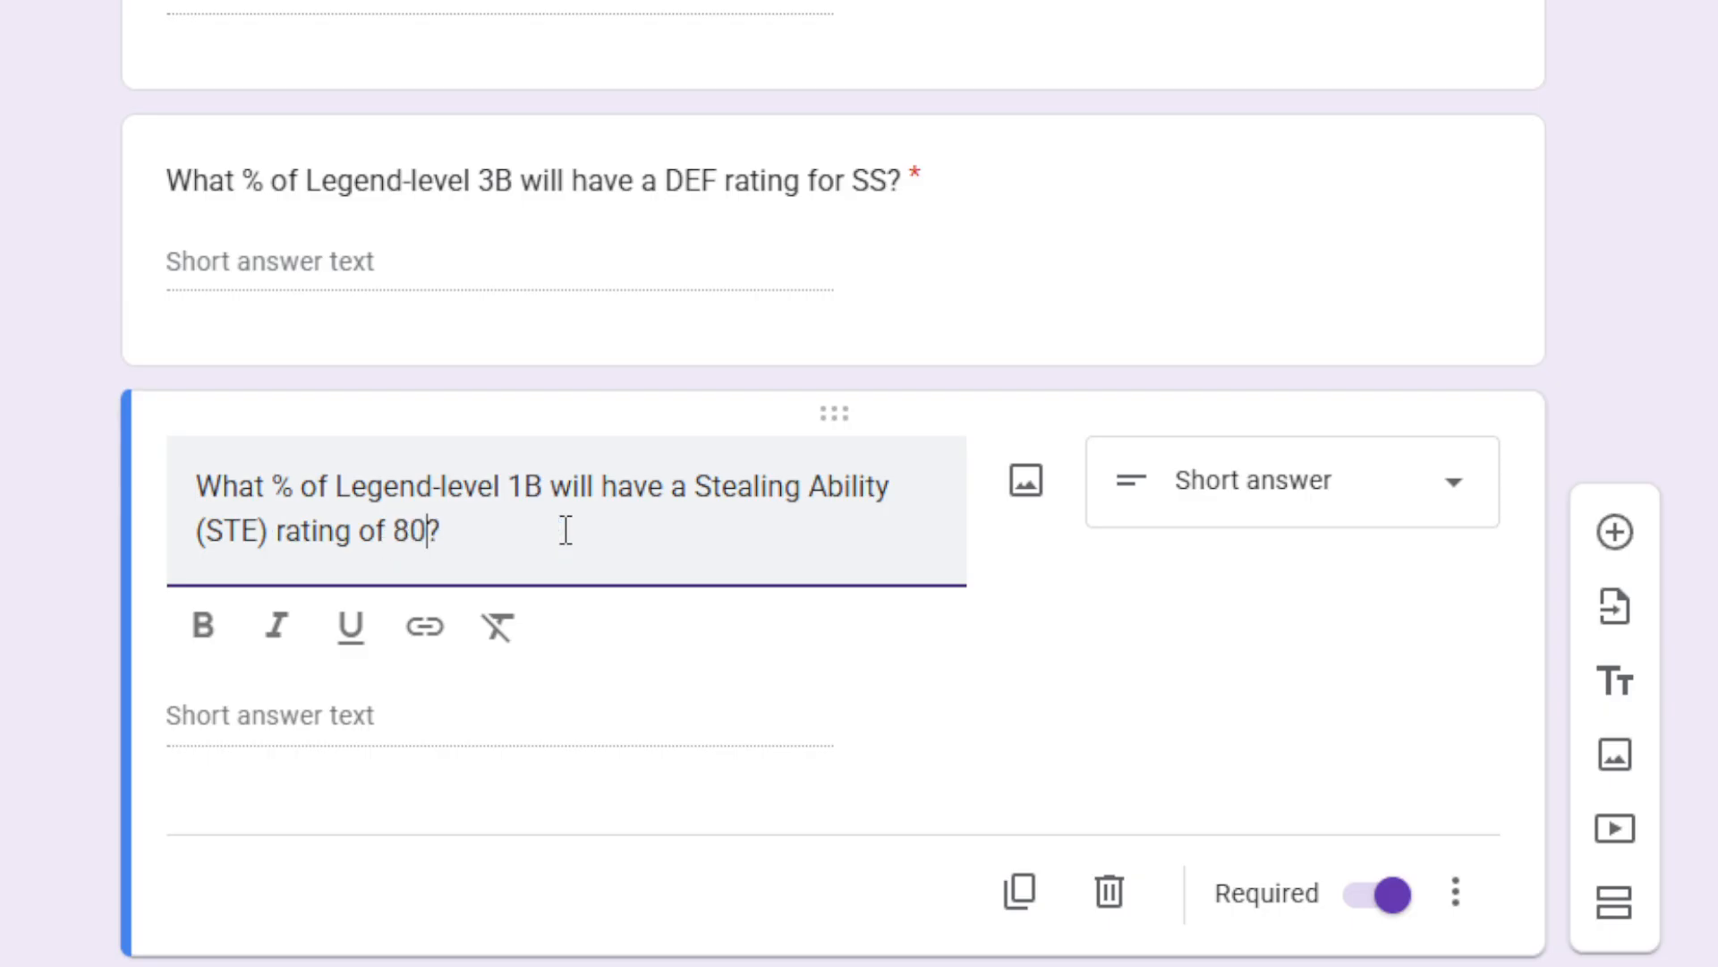
Extend the end of the Legend-level 1B Stealing Ability question with "or higher?" after the rating of 80.
type(" or higher")
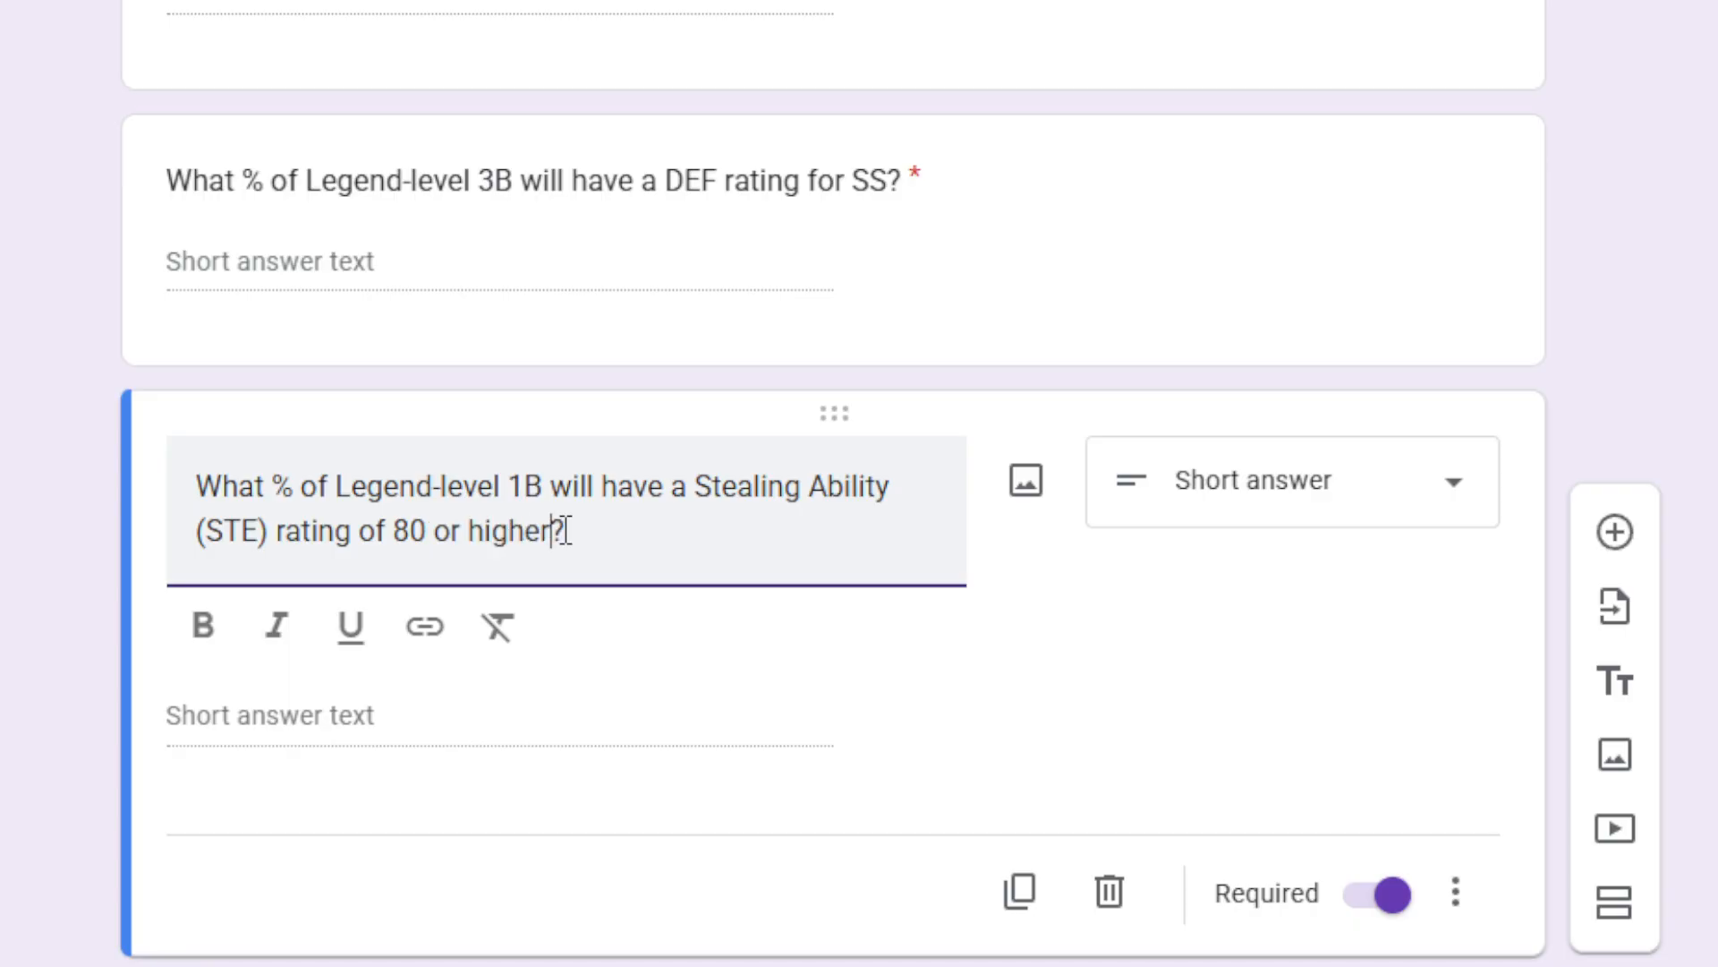
type("?")
Duplicate the Legend-level 1B Stealing Ability question and change 1B to 3B in the copy.
left_click(1026, 892)
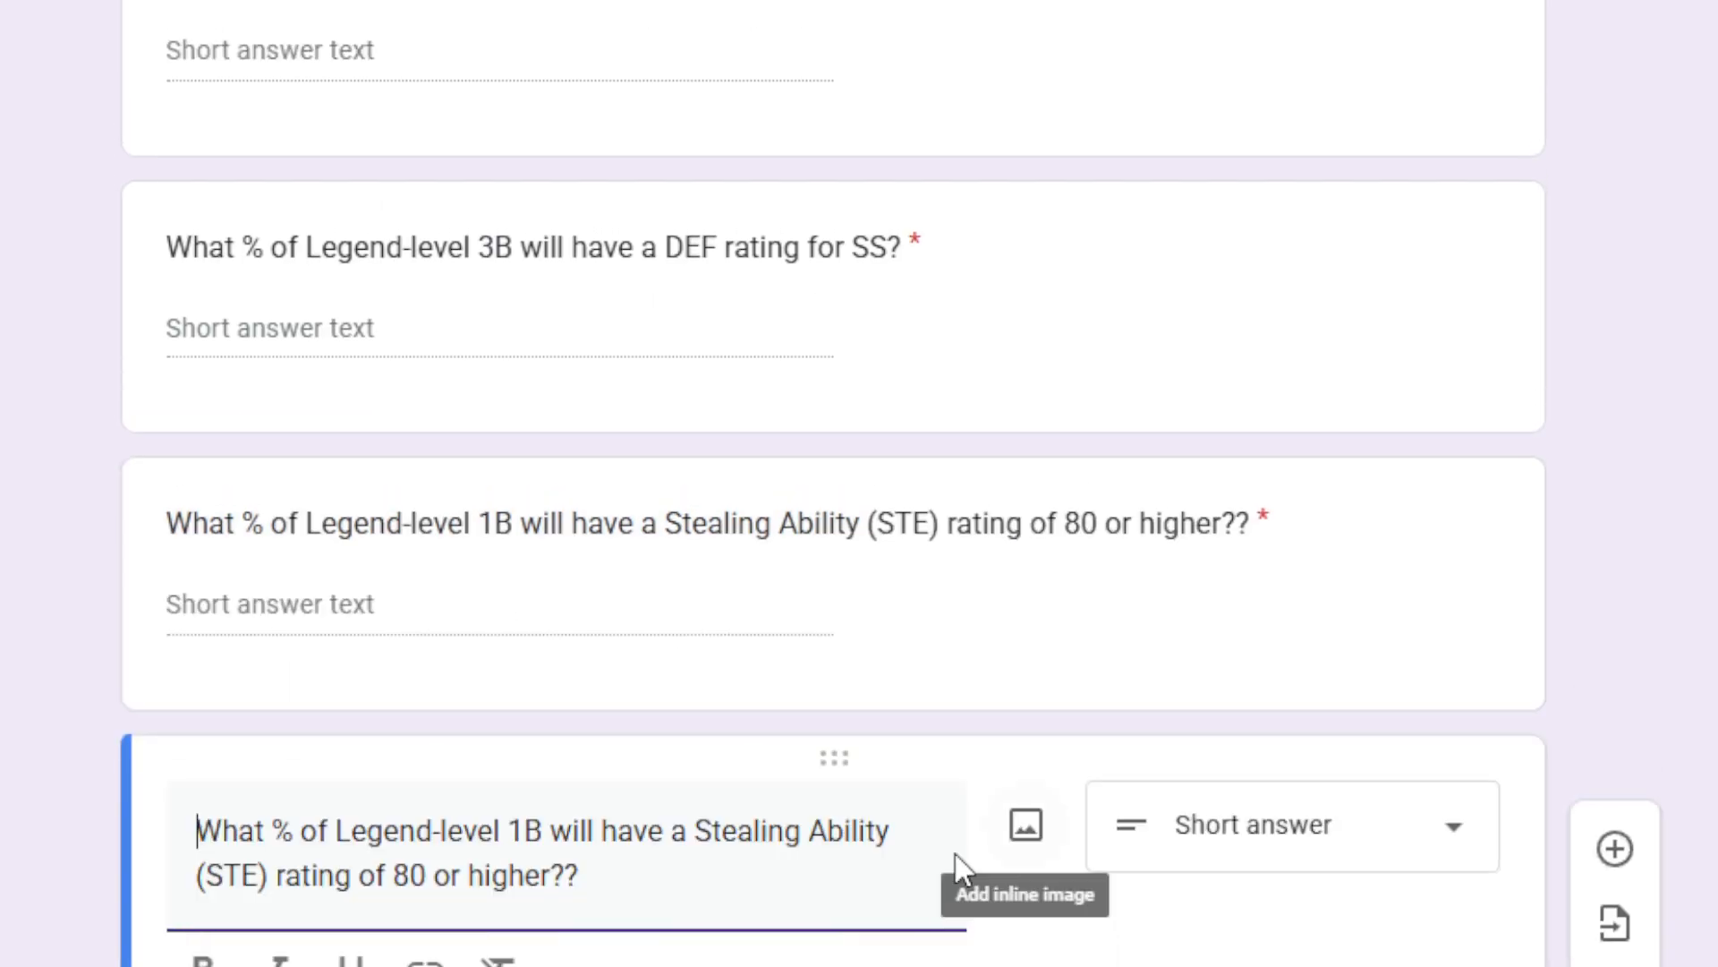
left_click(534, 841)
key("BackSpace")
type("3")
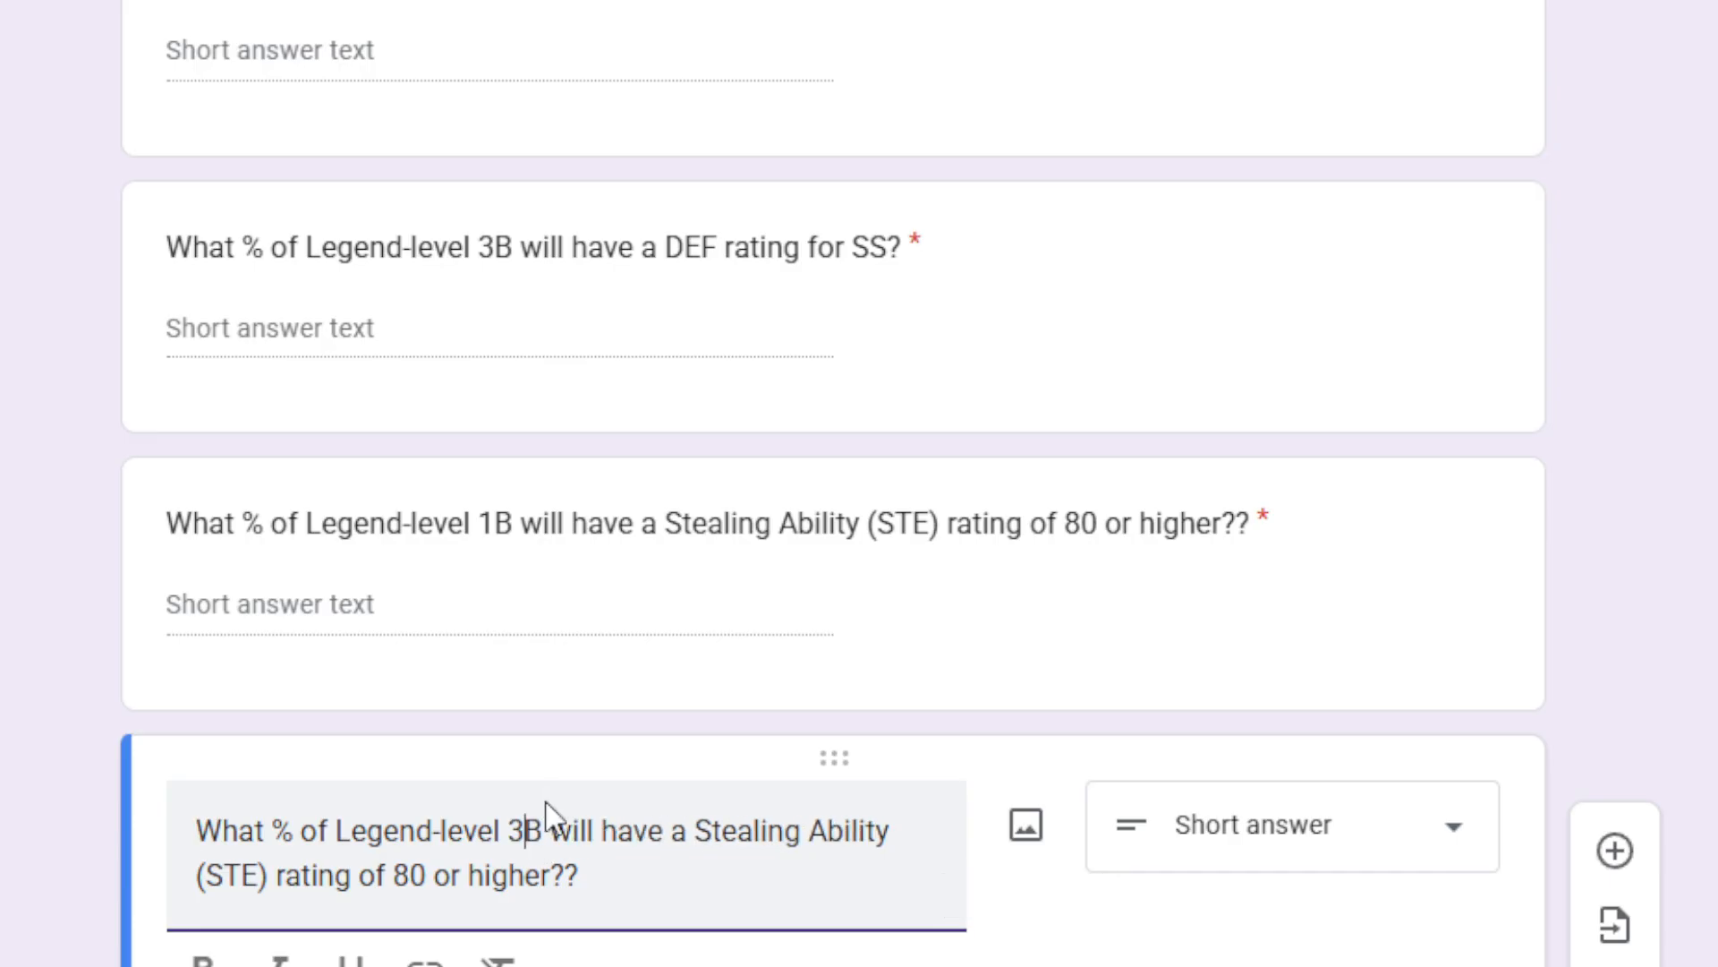
left_click(106, 905)
Review the 1B and 3B questions on highest, lowest and cross-position DEF ratings and on Stealing Ability for leftover wording.
scroll(35, 949, "down", 4)
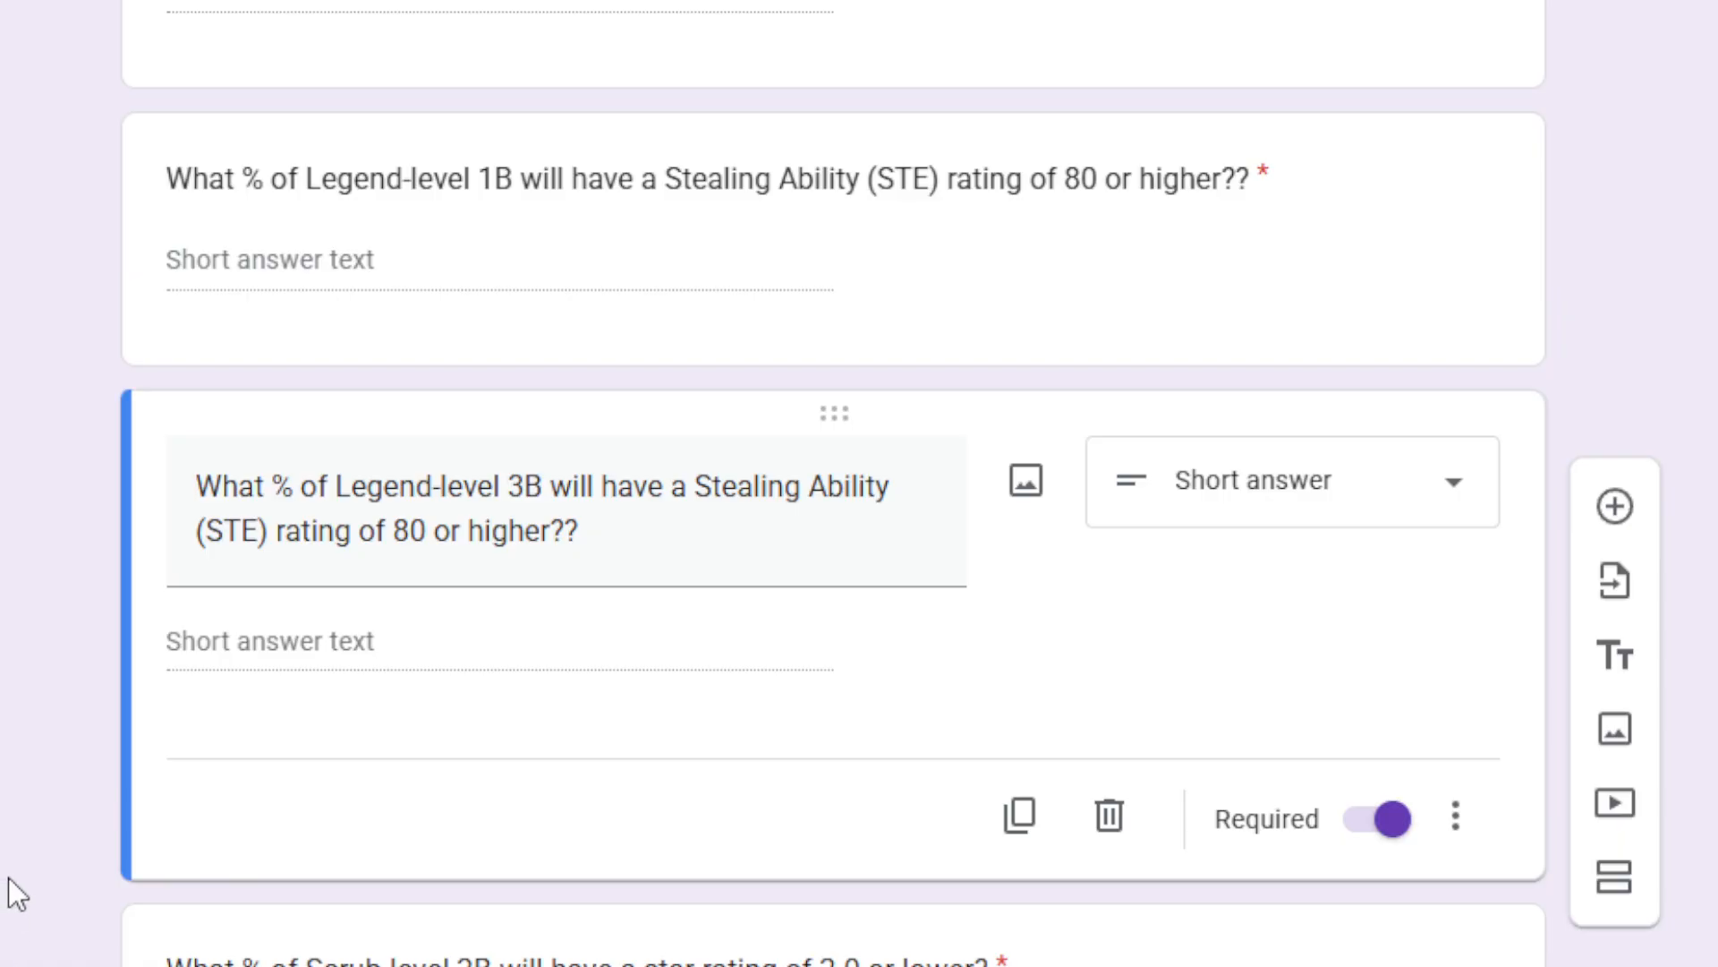
scroll(8, 877, "up", 5)
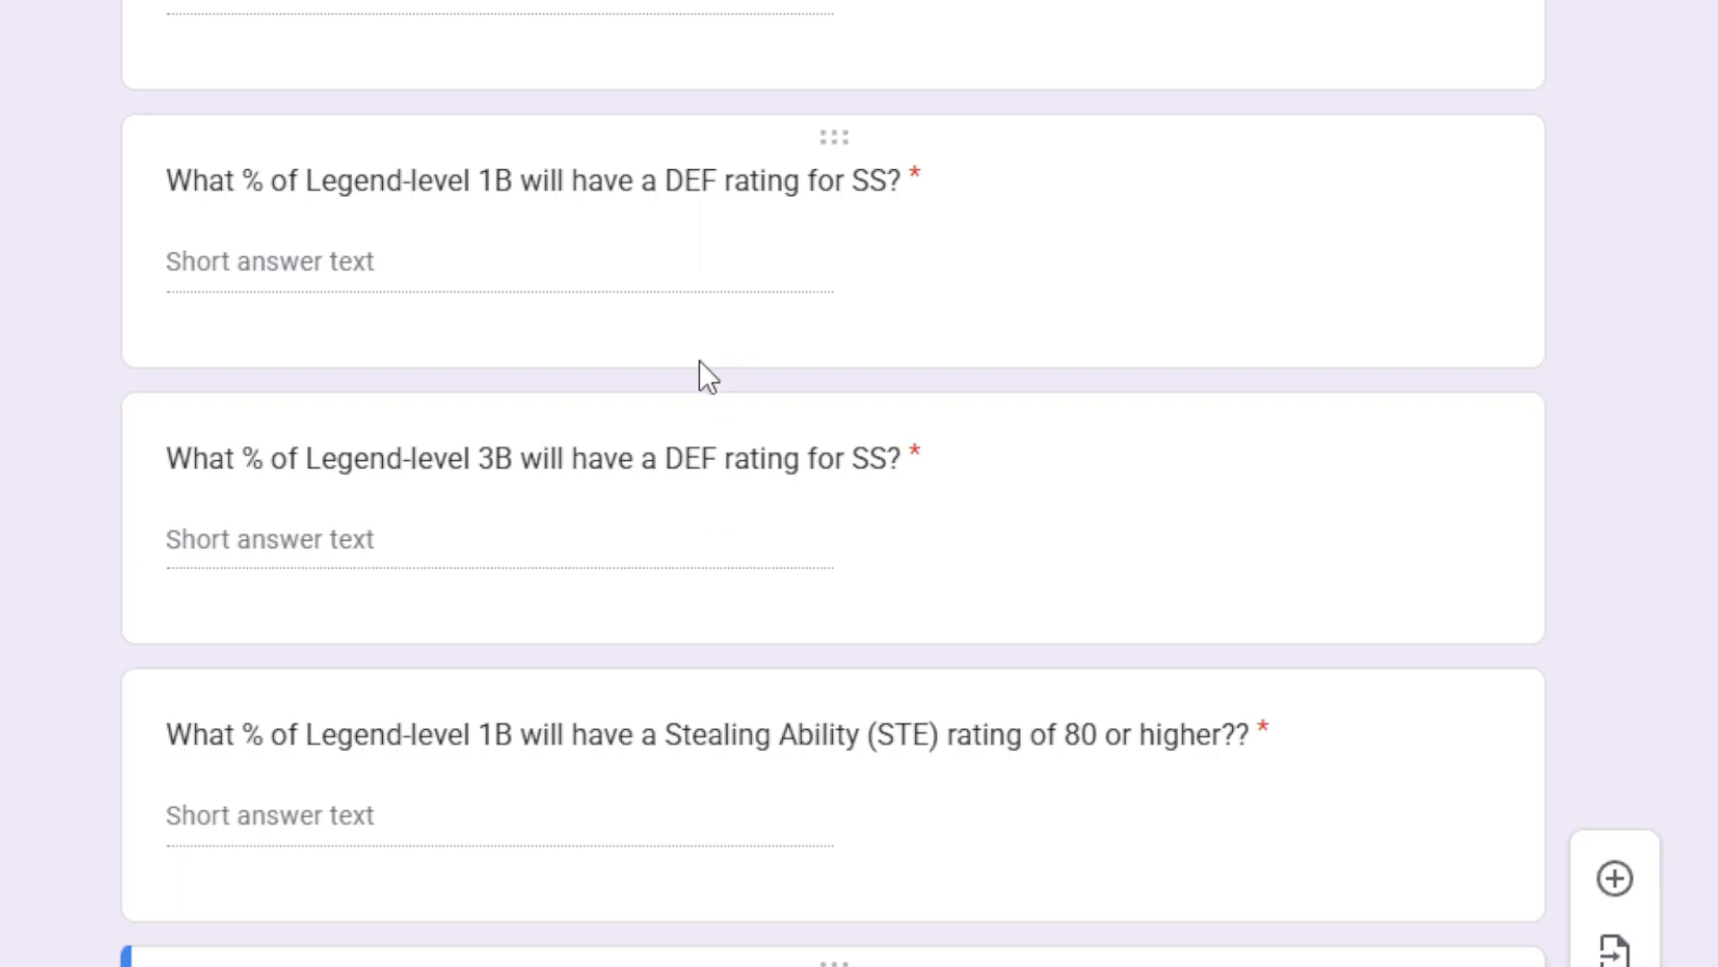
scroll(700, 369, "down", 1)
scroll(700, 376, "up", 3)
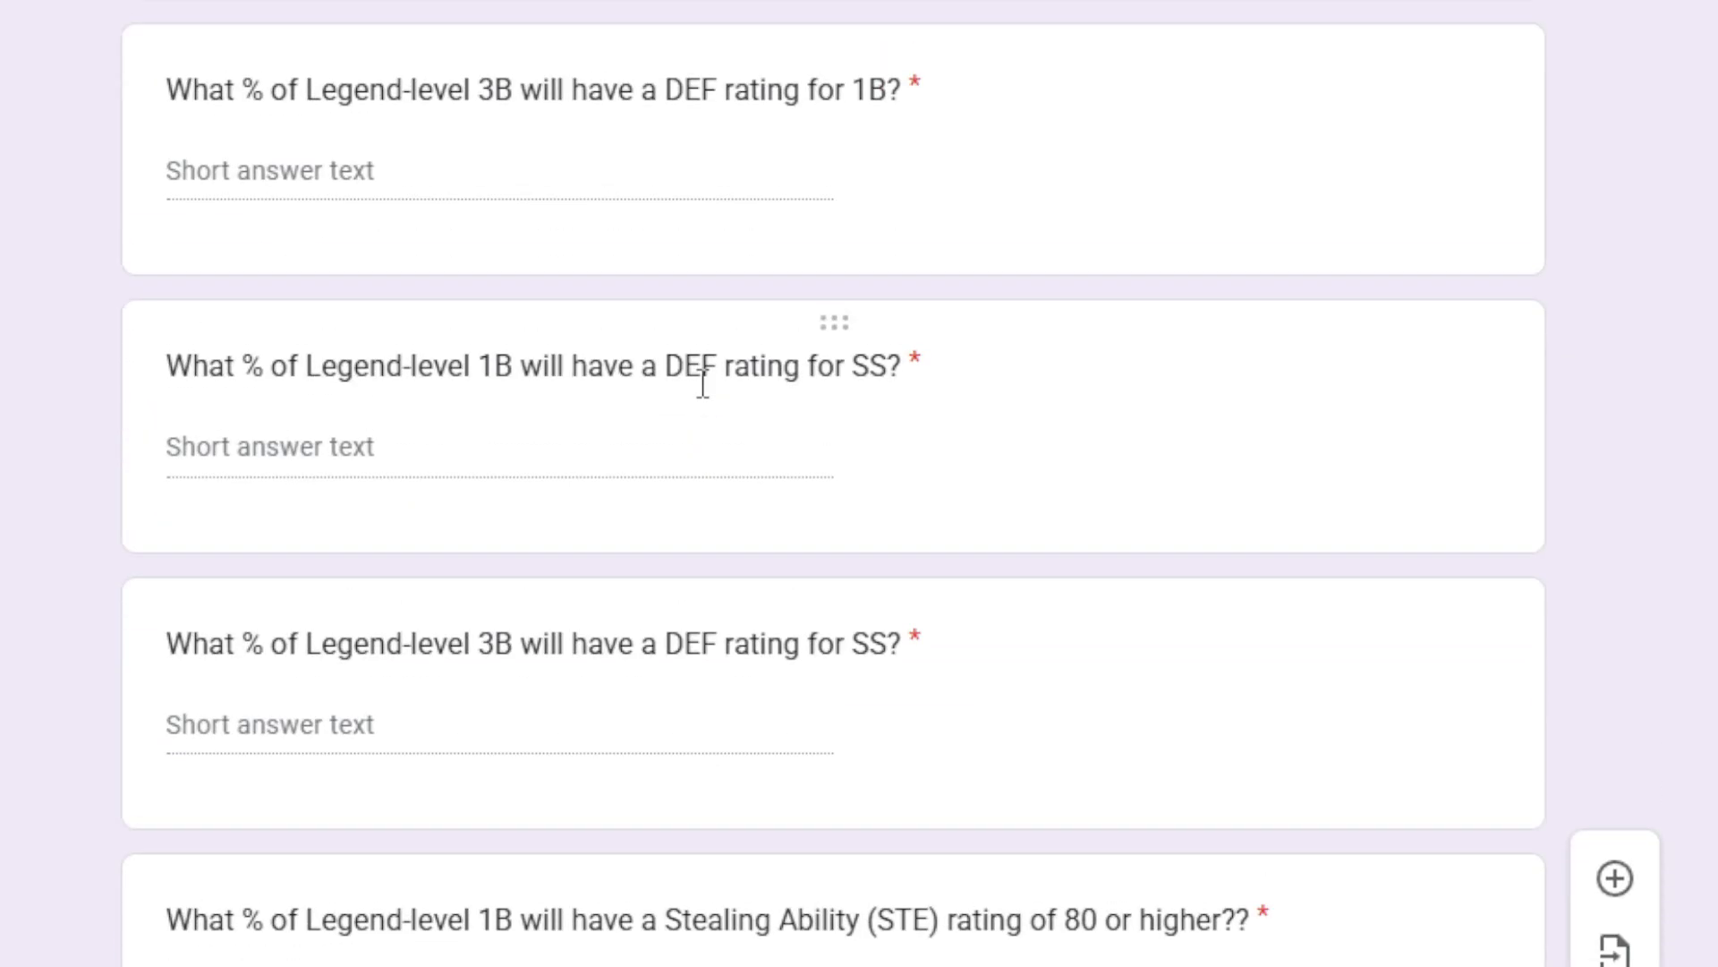
scroll(701, 384, "up", 4)
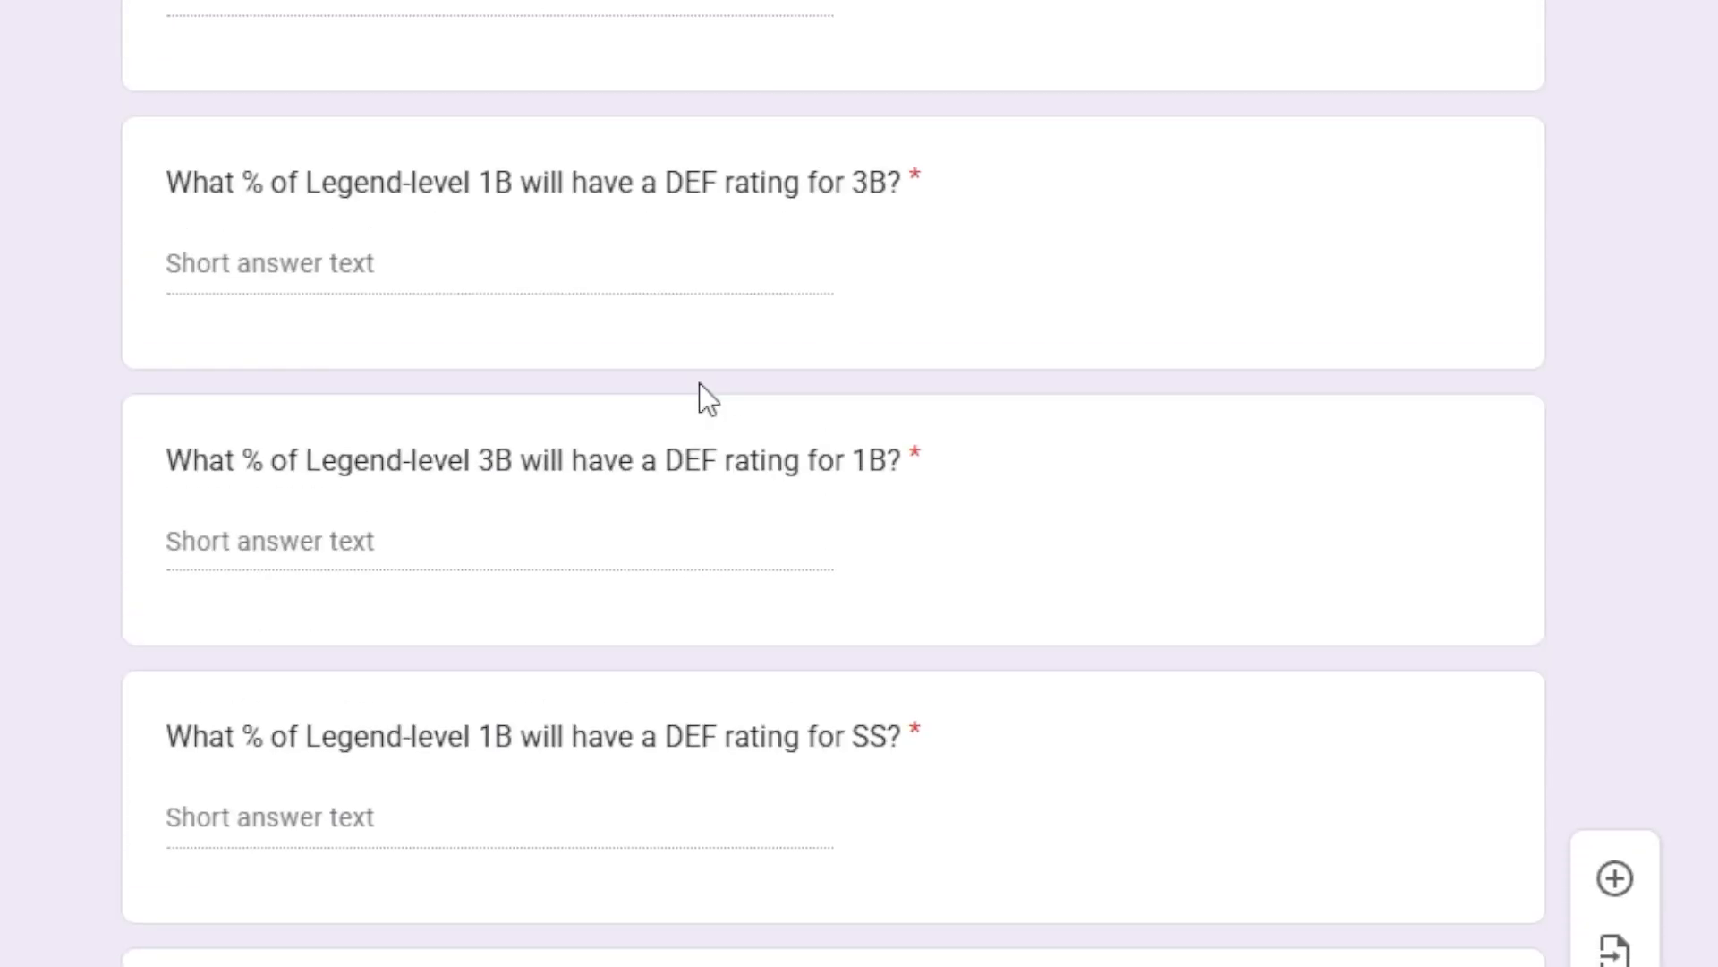
scroll(700, 383, "up", 2)
scroll(700, 383, "up", 2)
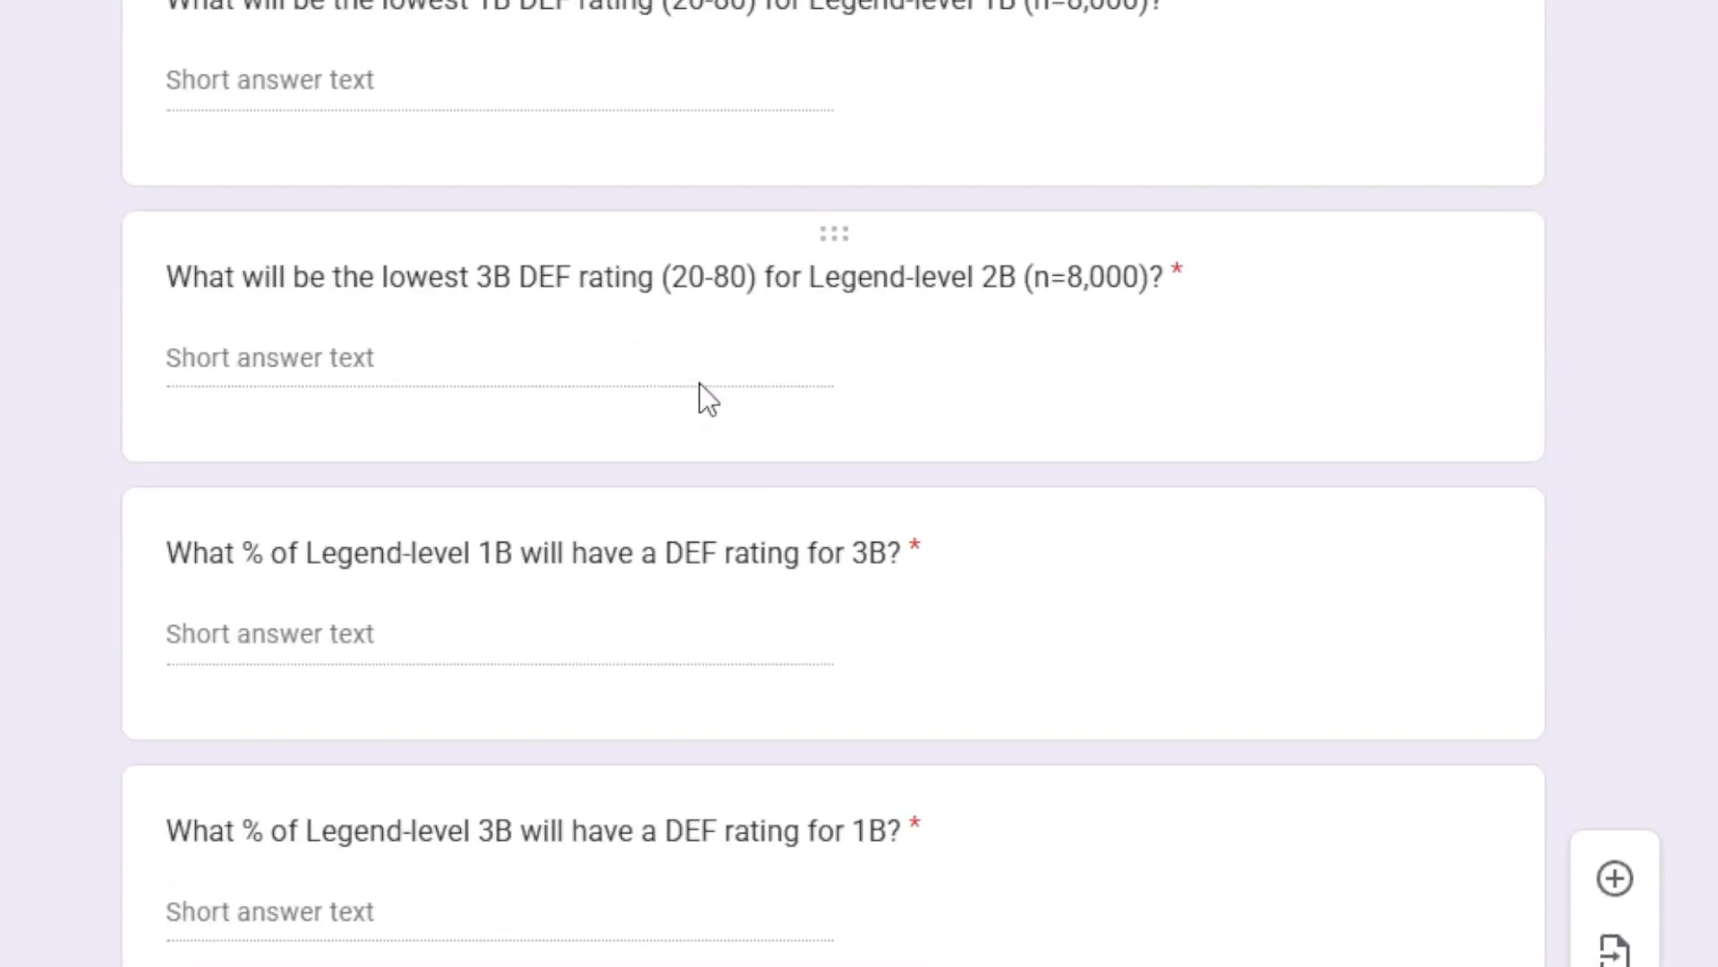
scroll(700, 384, "down", 6)
scroll(700, 384, "up", 8)
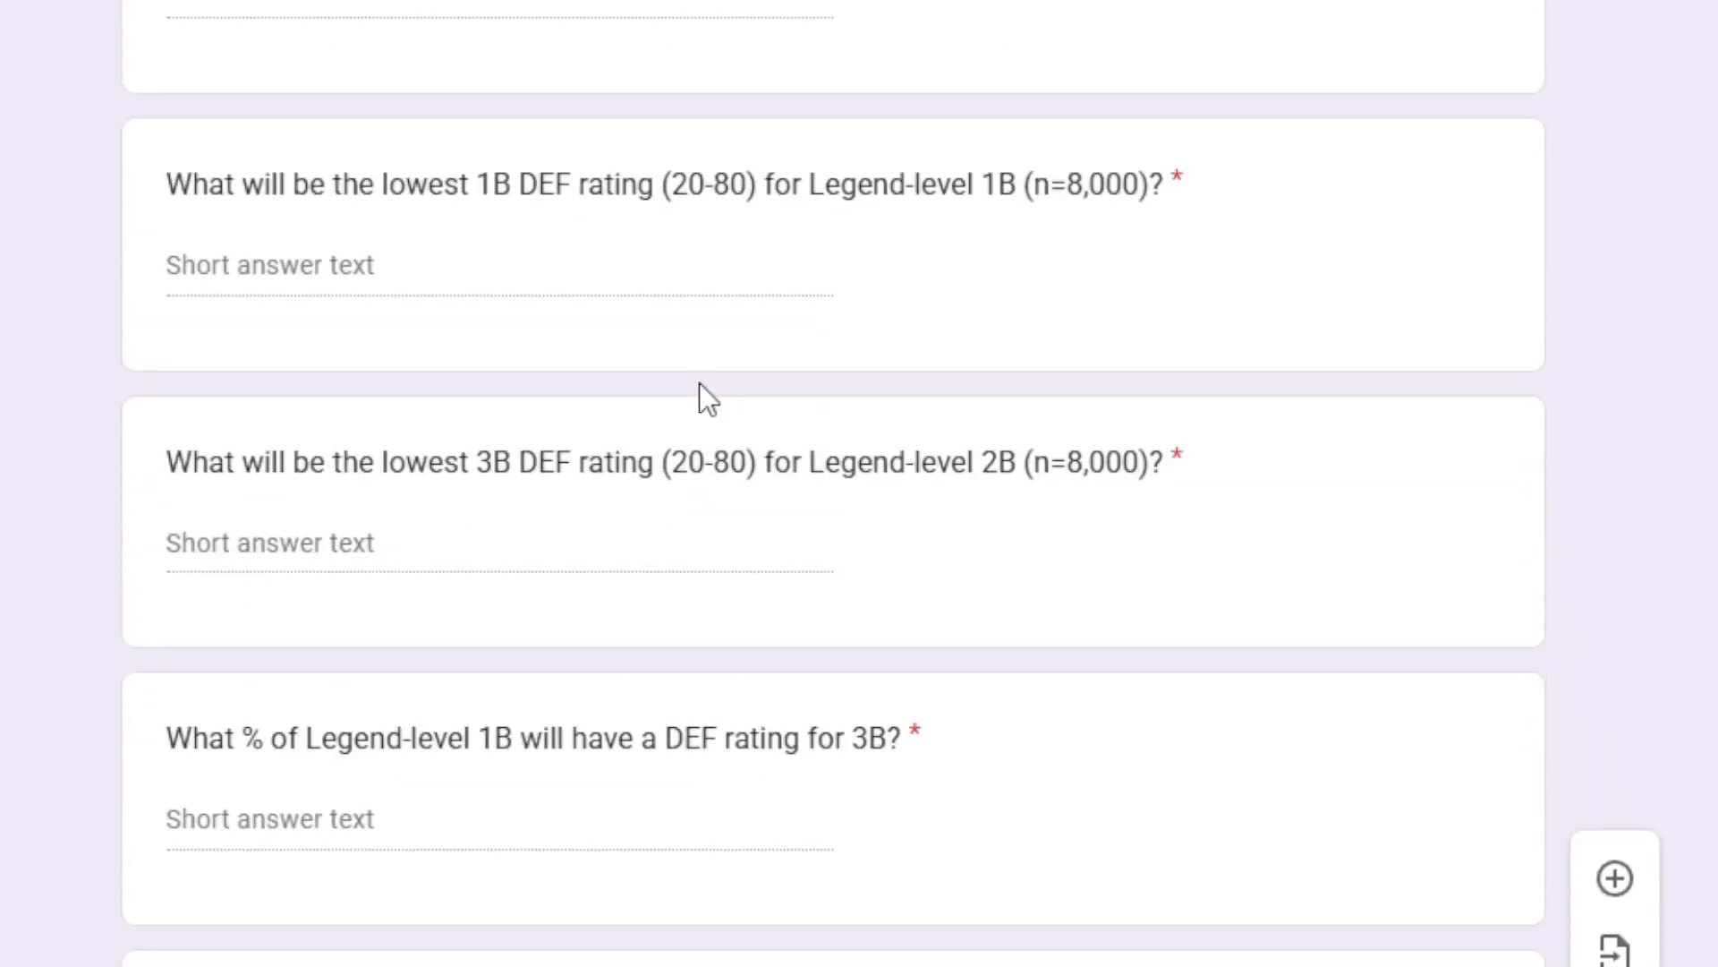
scroll(700, 385, "up", 4)
scroll(700, 384, "down", 14)
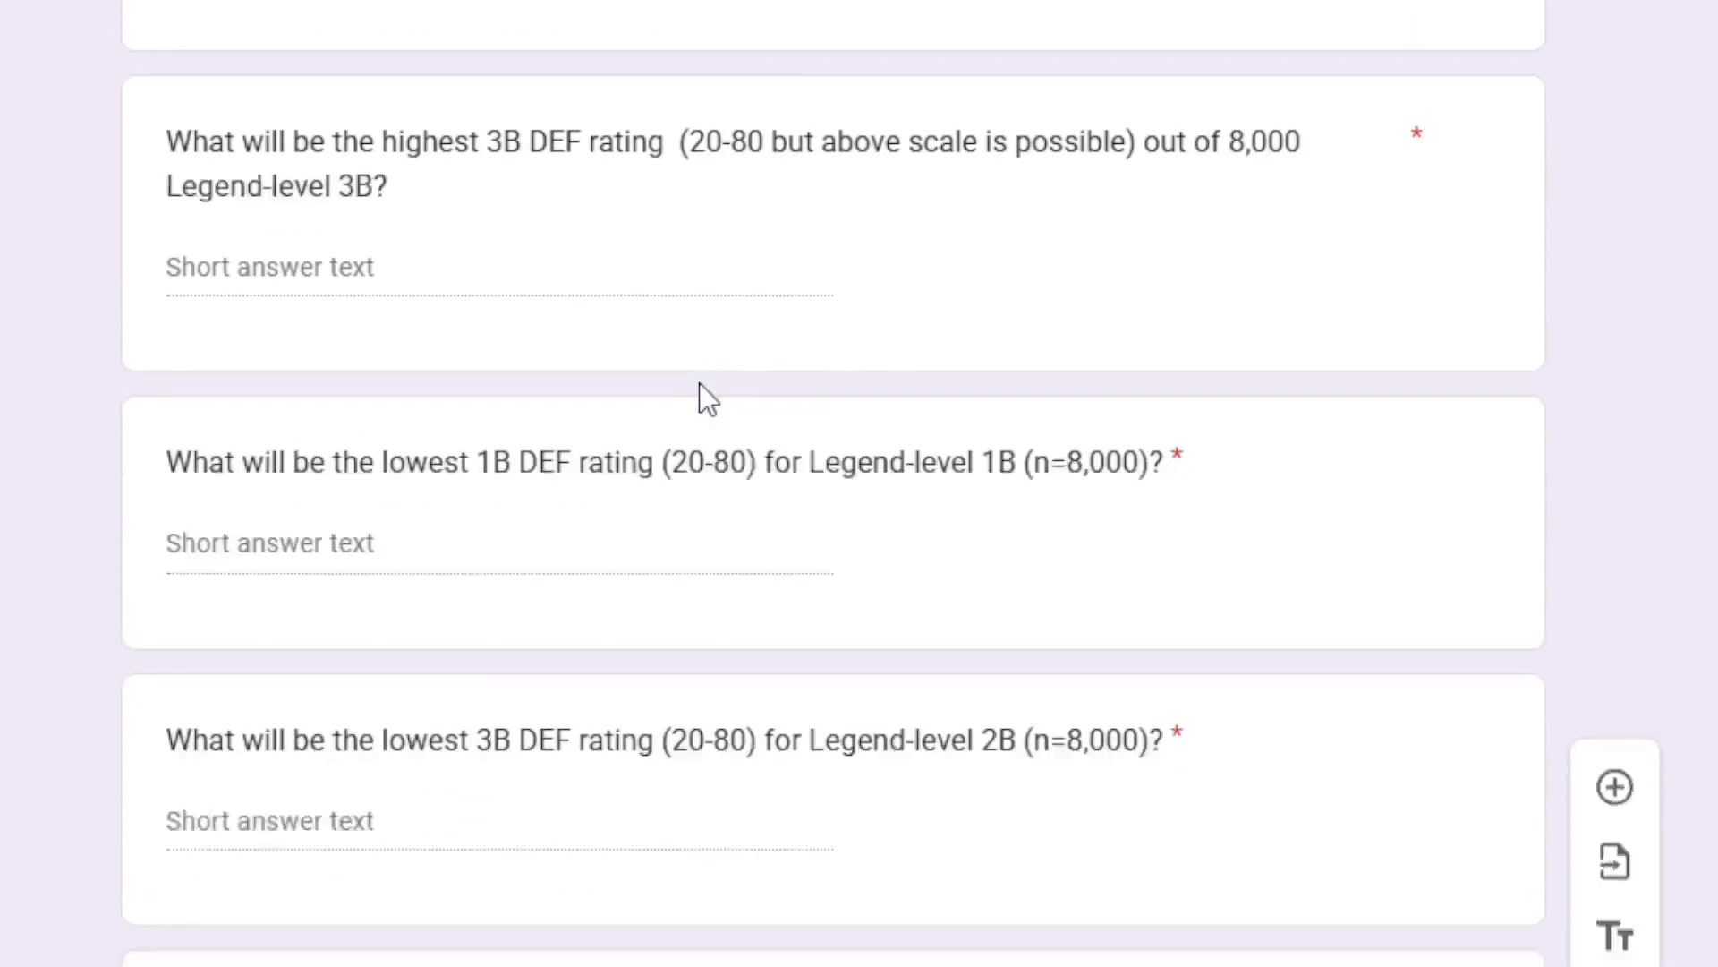
scroll(705, 383, "down", 6)
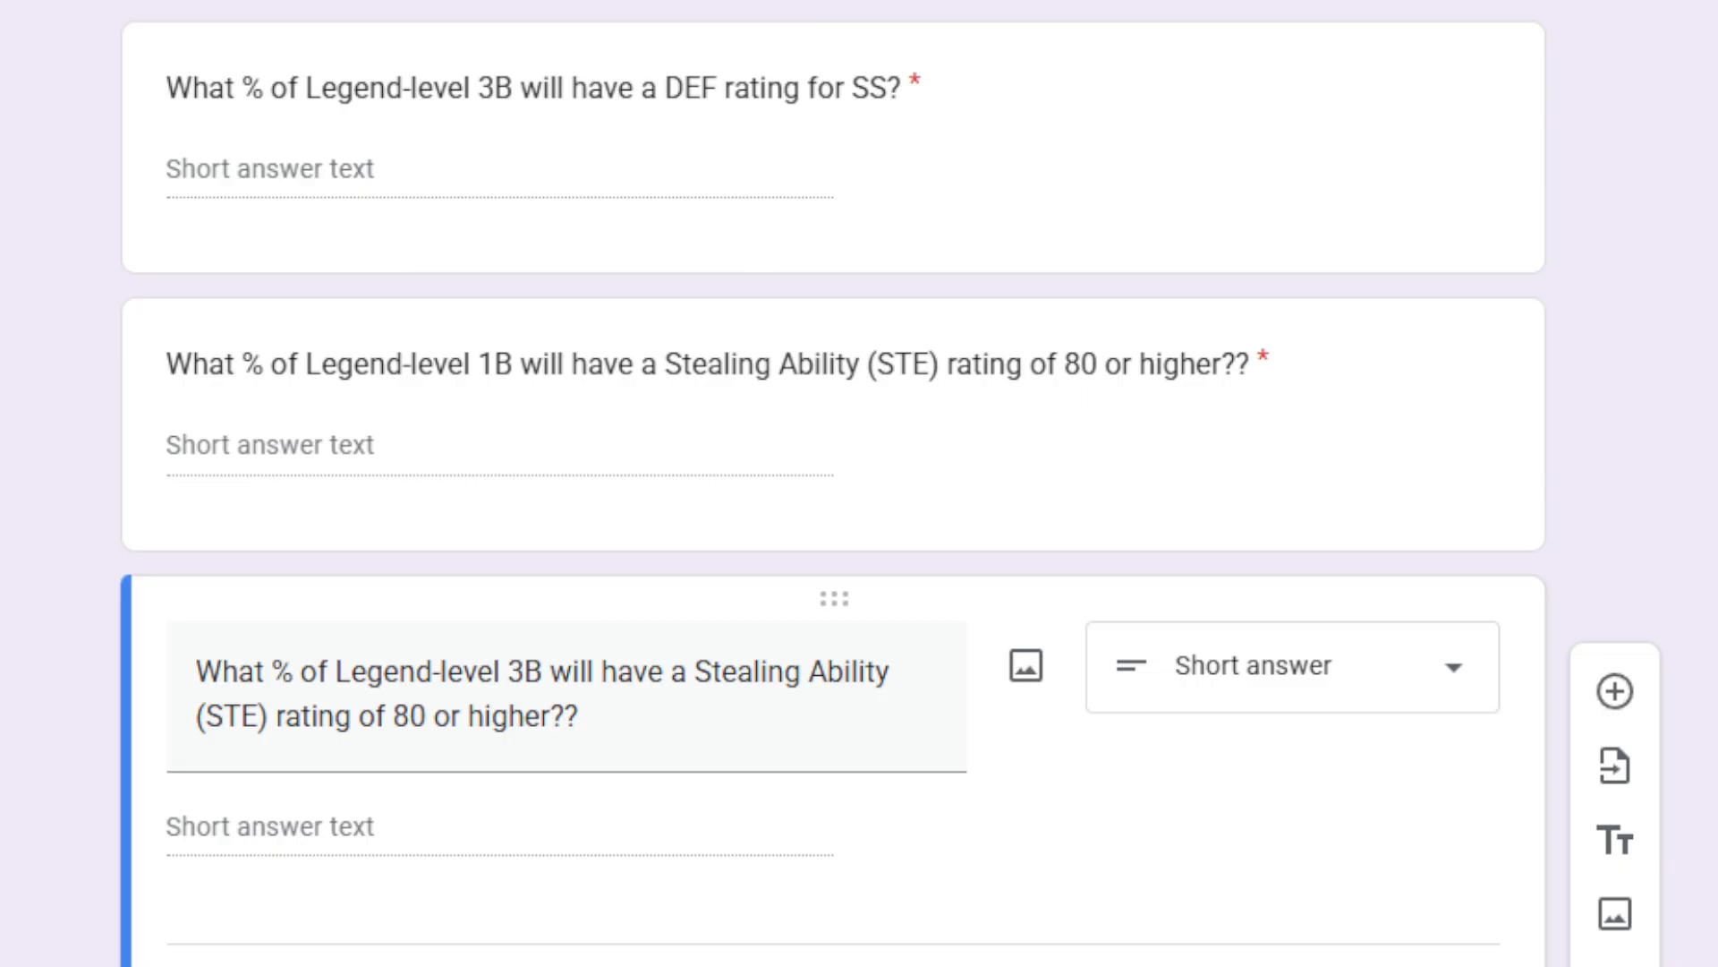
scroll(833, 483, "up", 14)
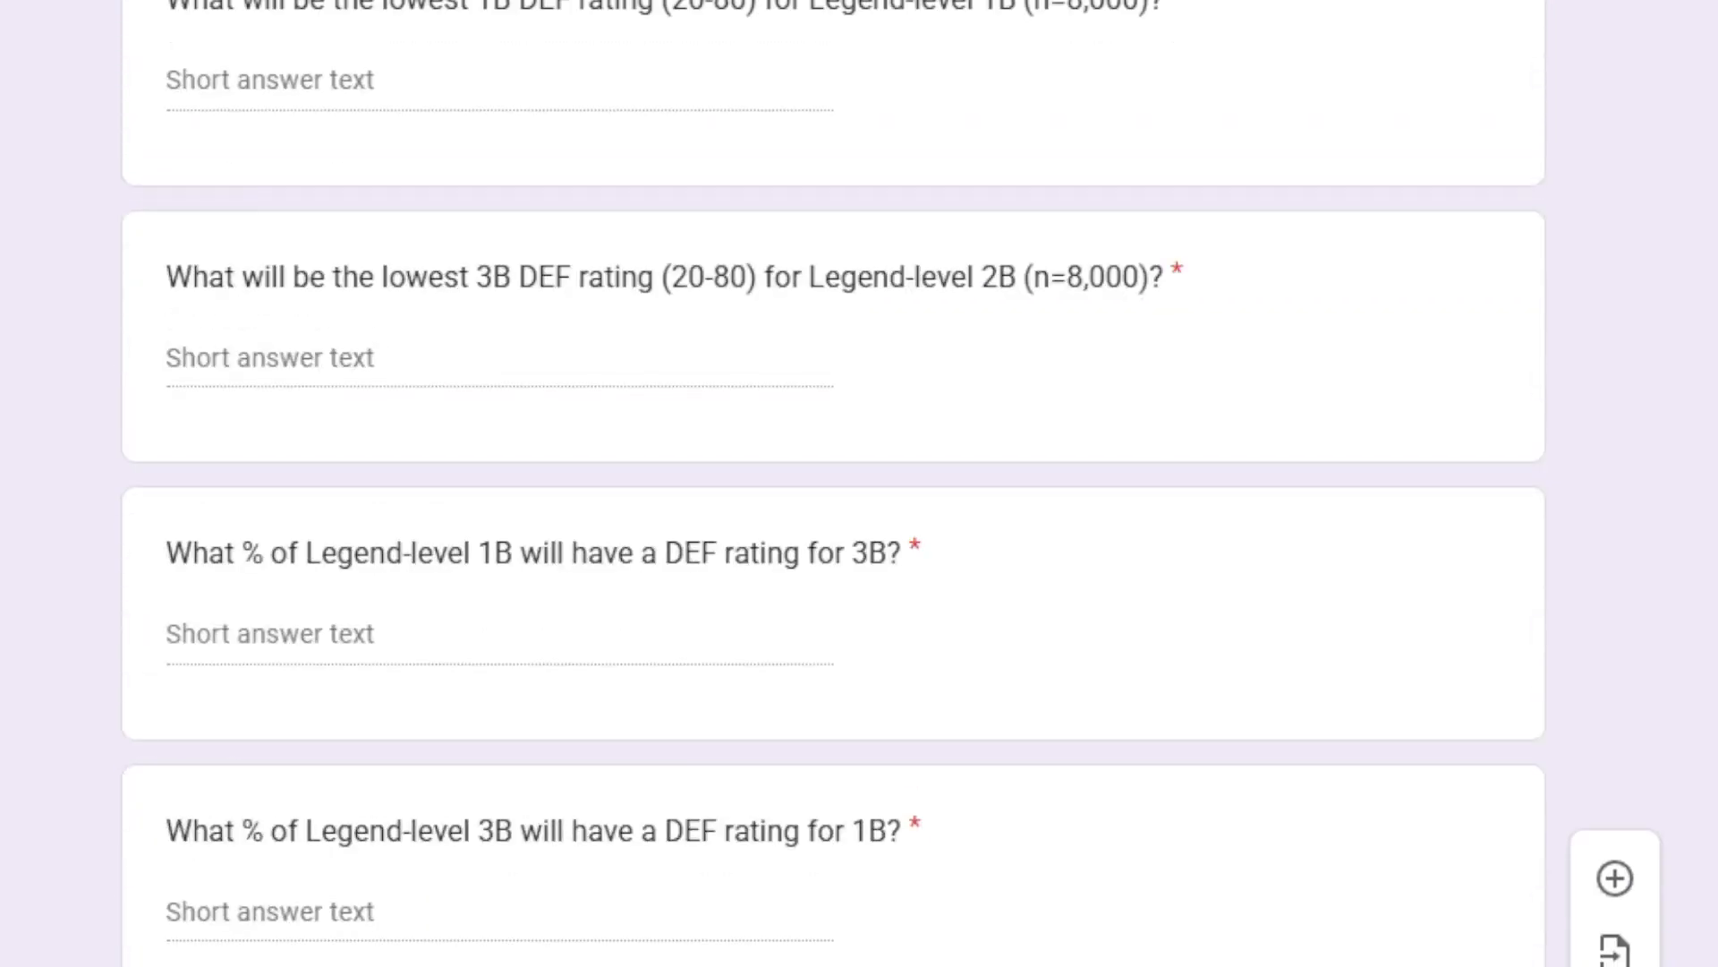
scroll(833, 483, "up", 10)
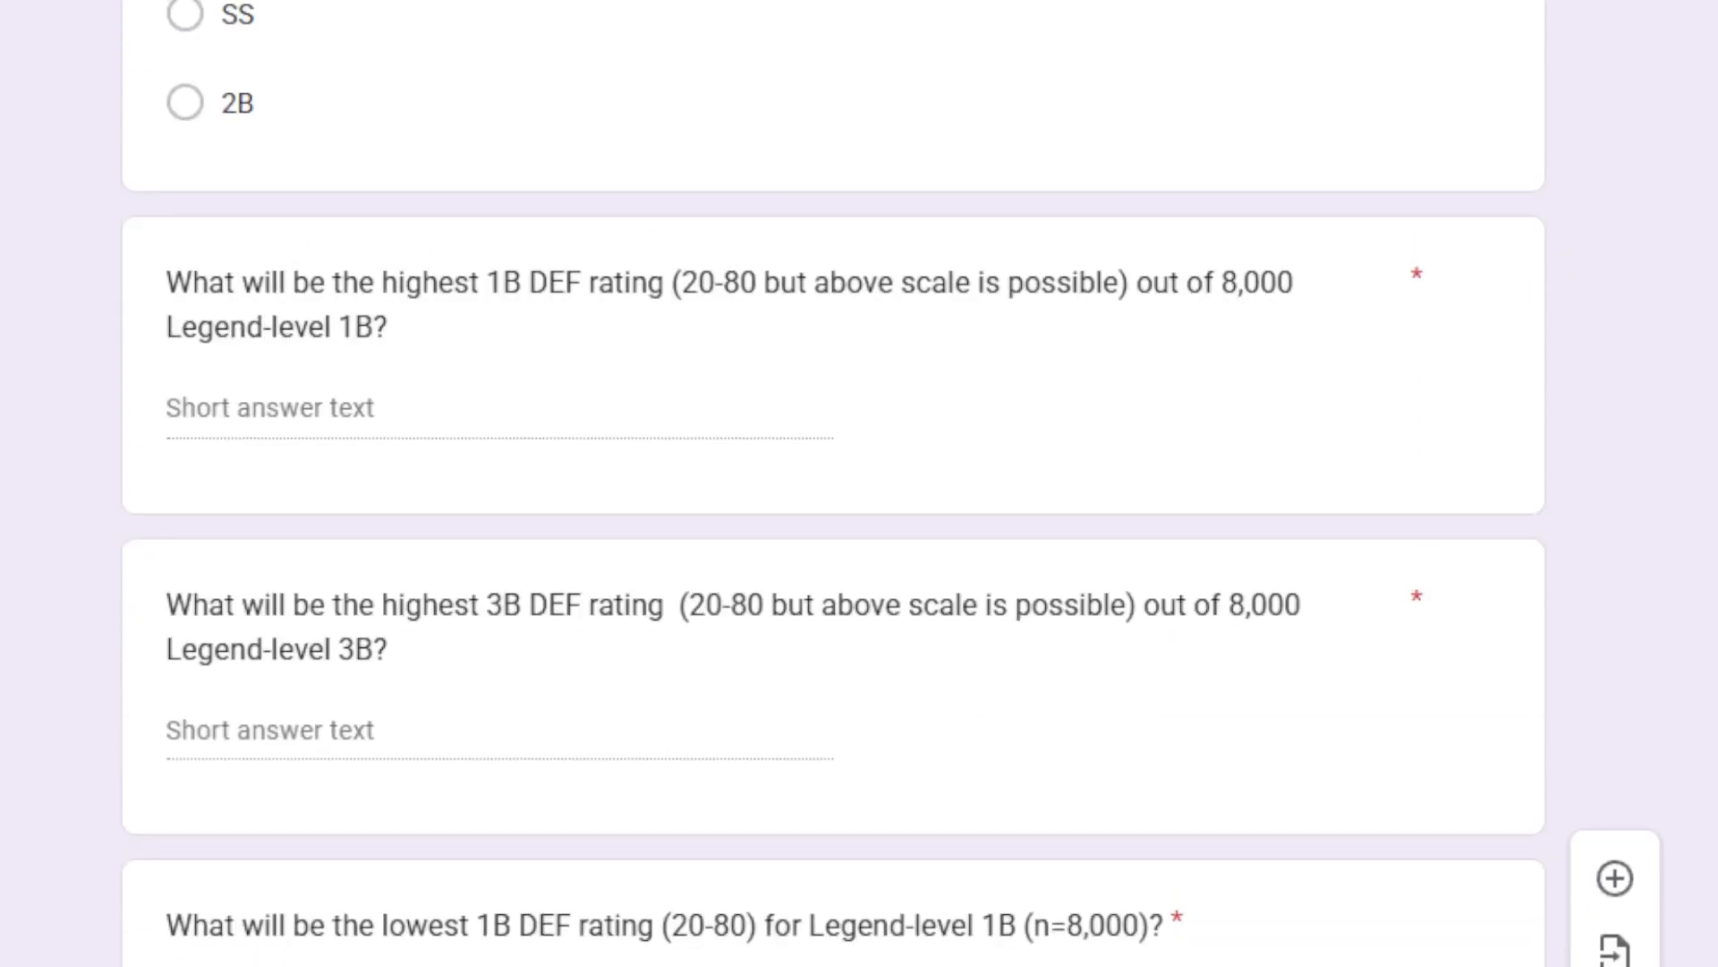
scroll(832, 483, "down", 4)
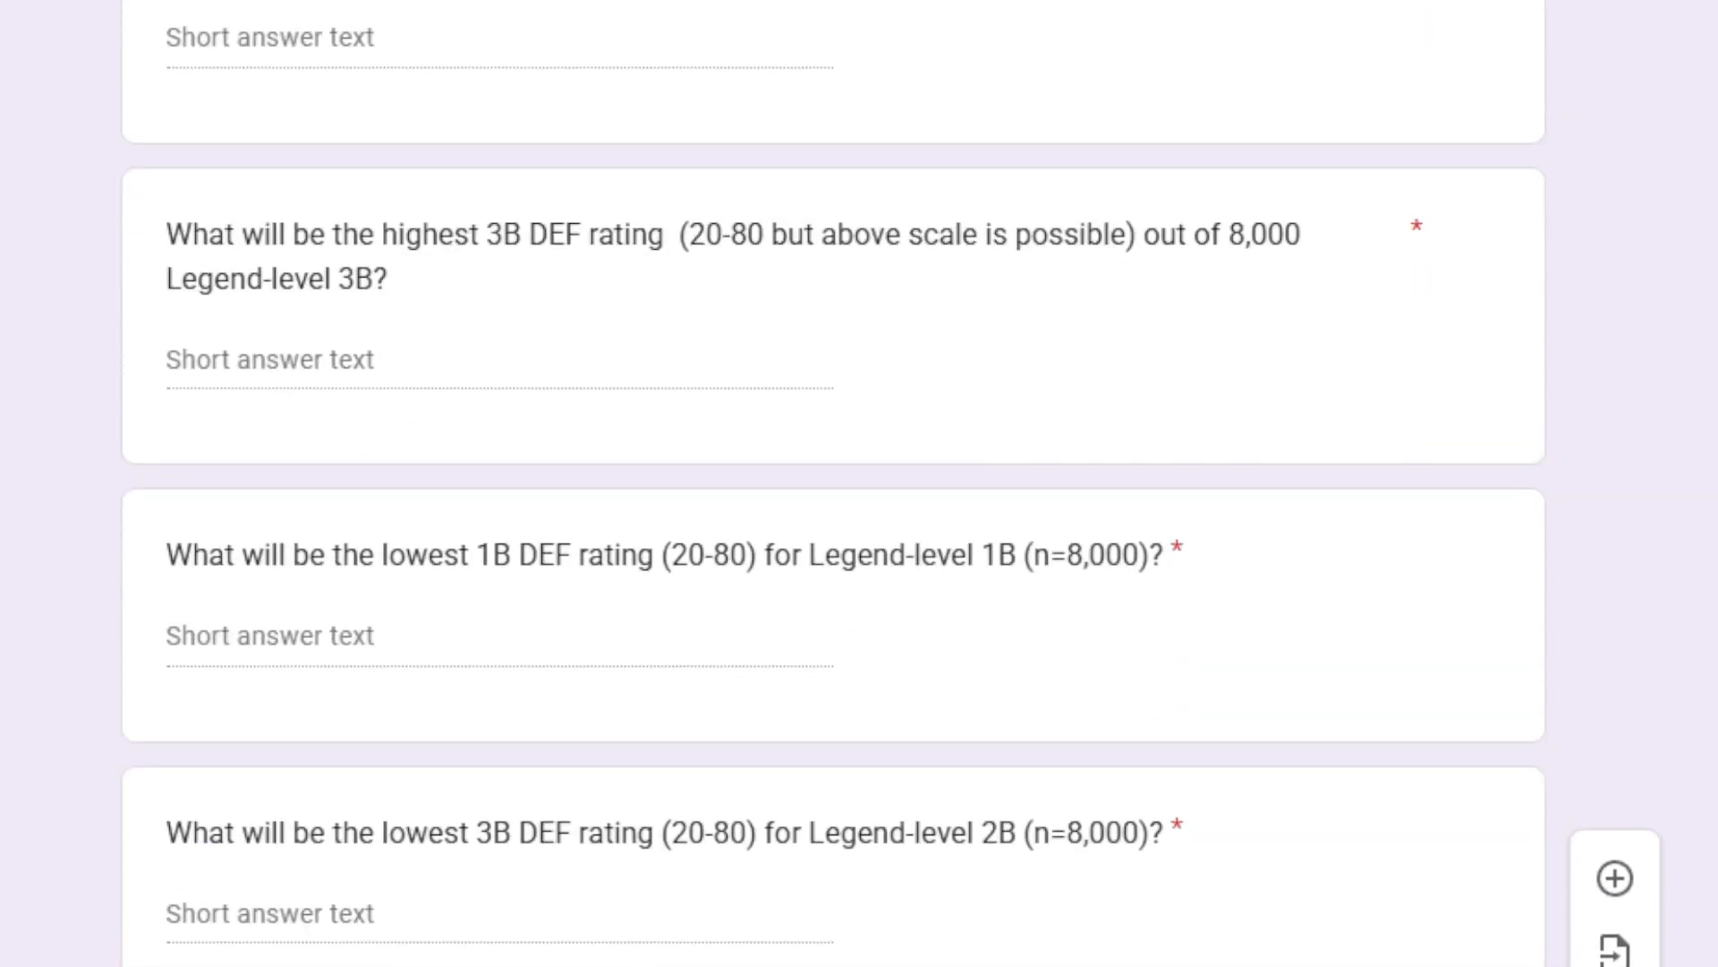
scroll(832, 483, "down", 2)
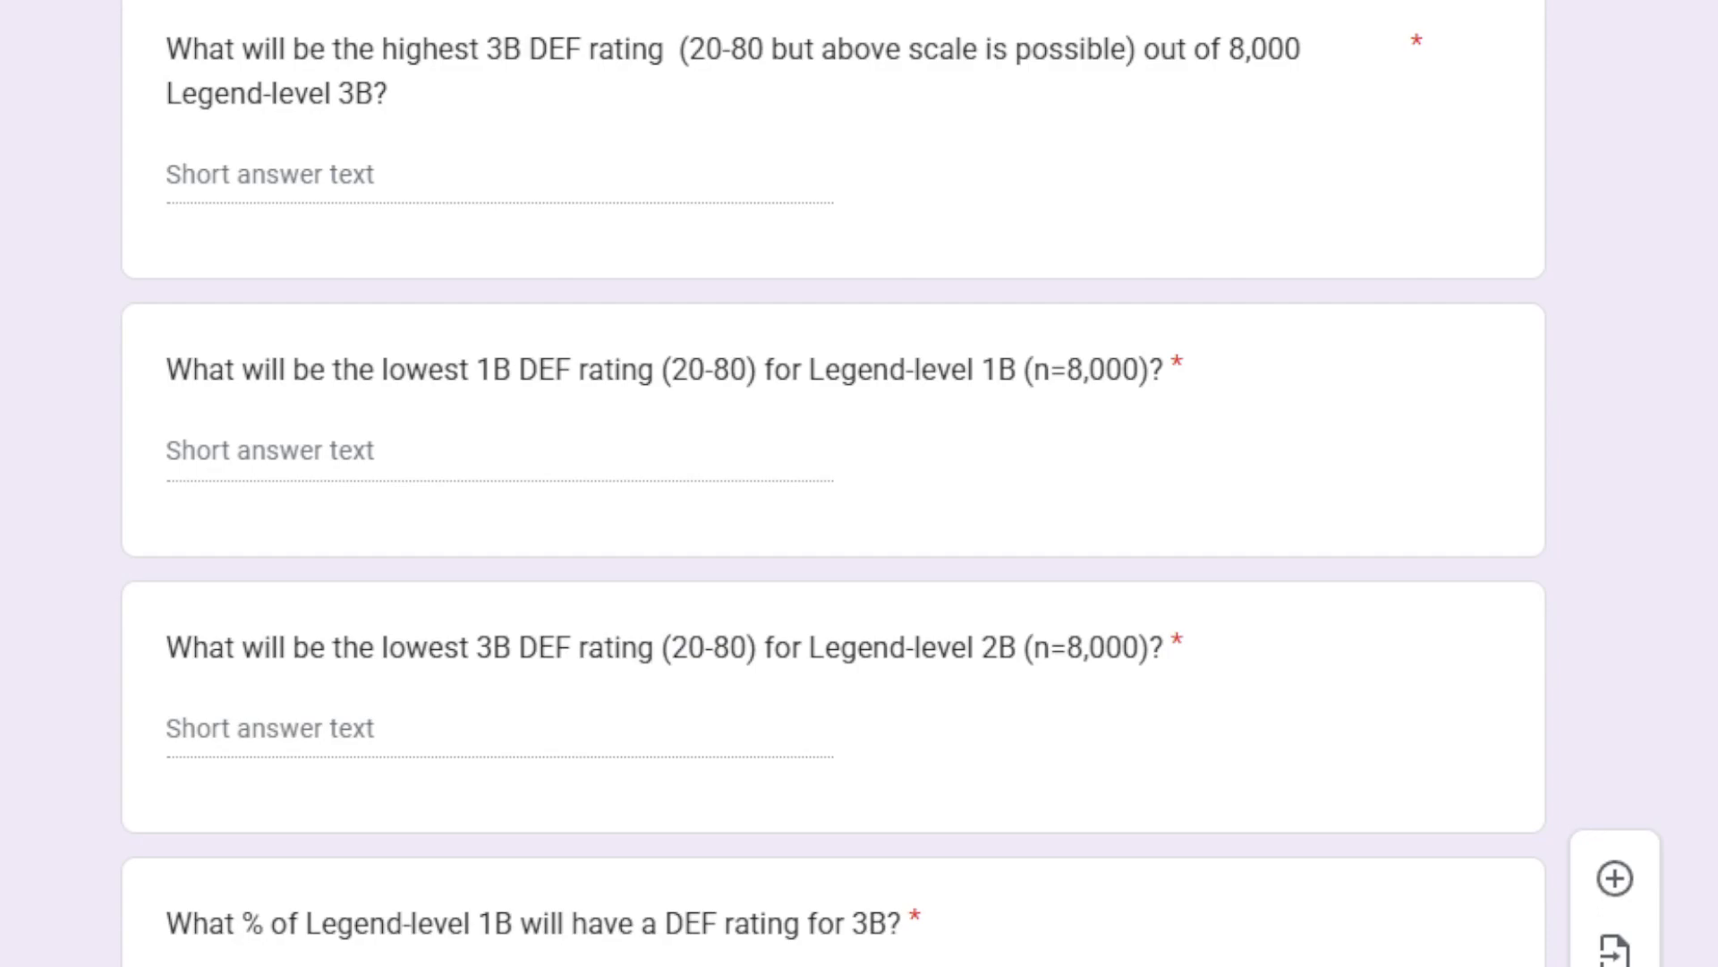
scroll(832, 483, "down", 2)
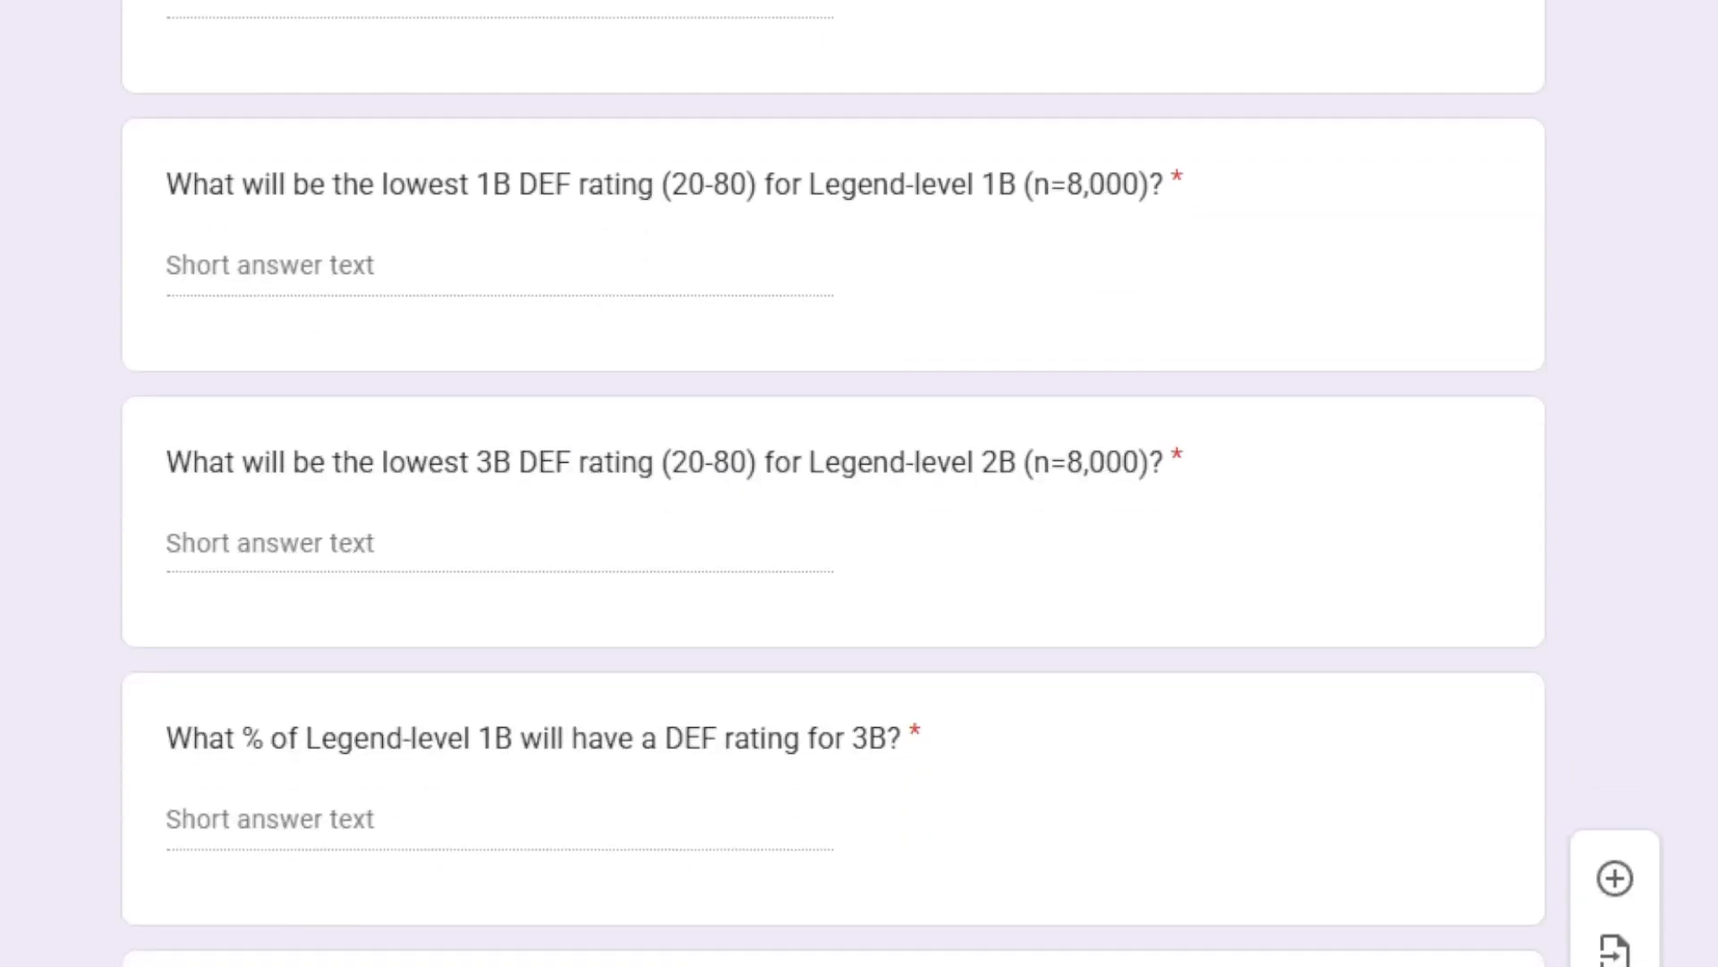
scroll(832, 483, "down", 2)
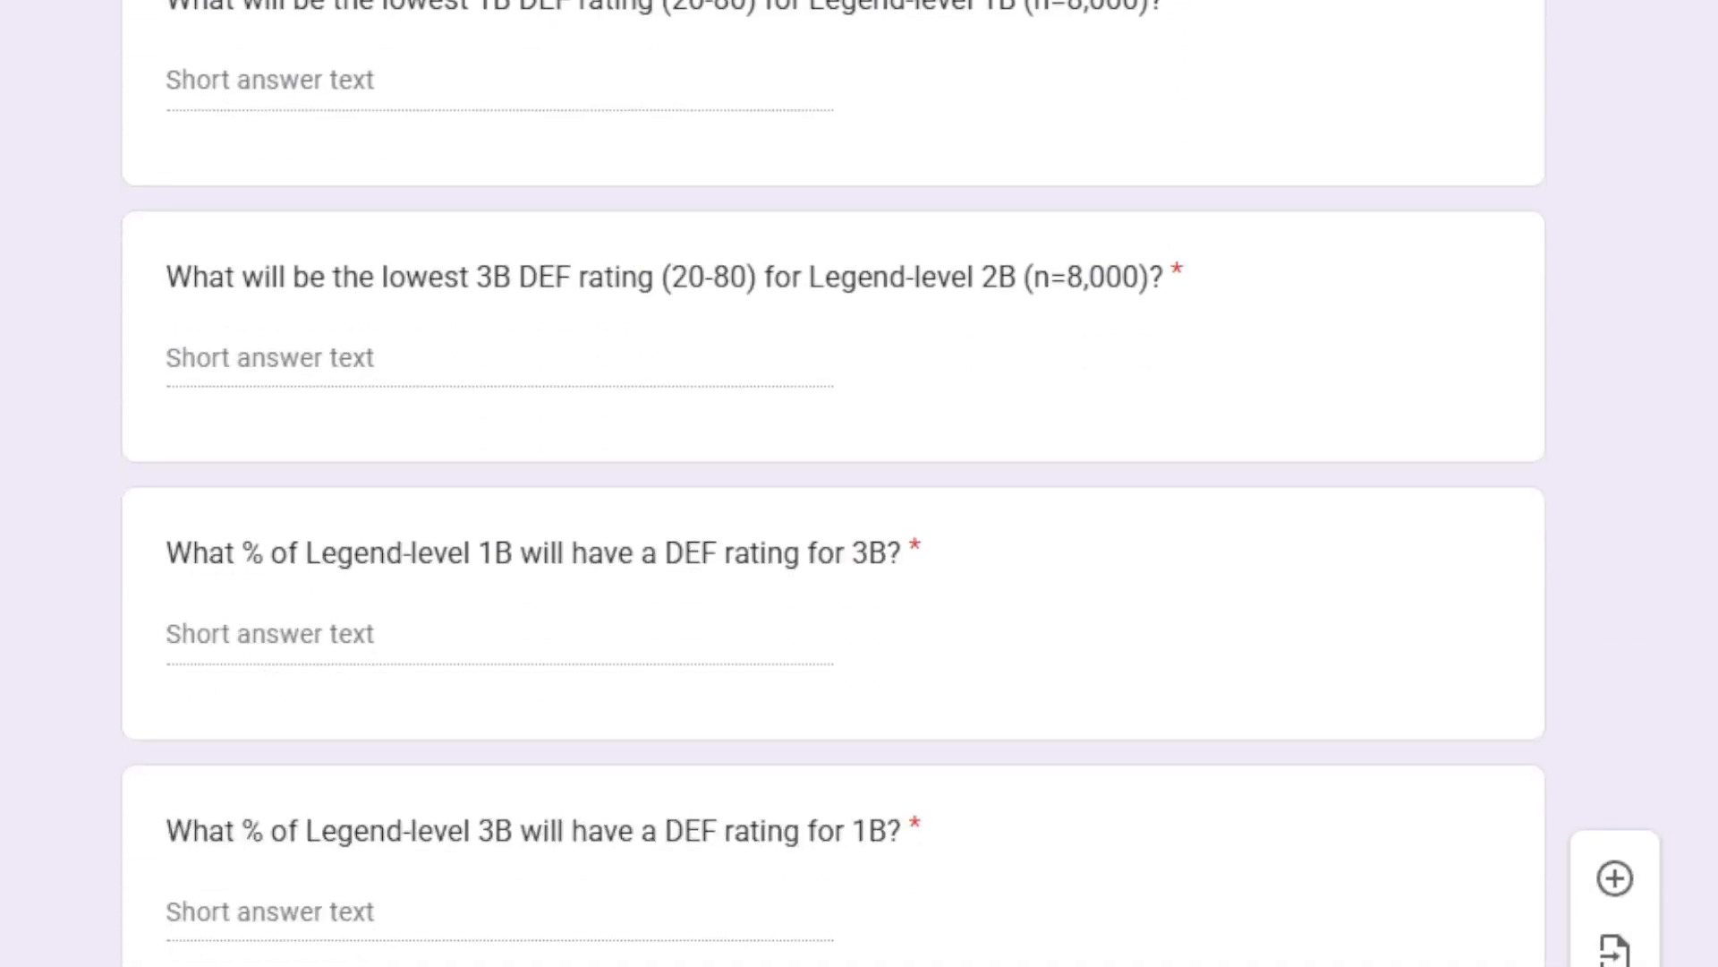
scroll(833, 483, "down", 2)
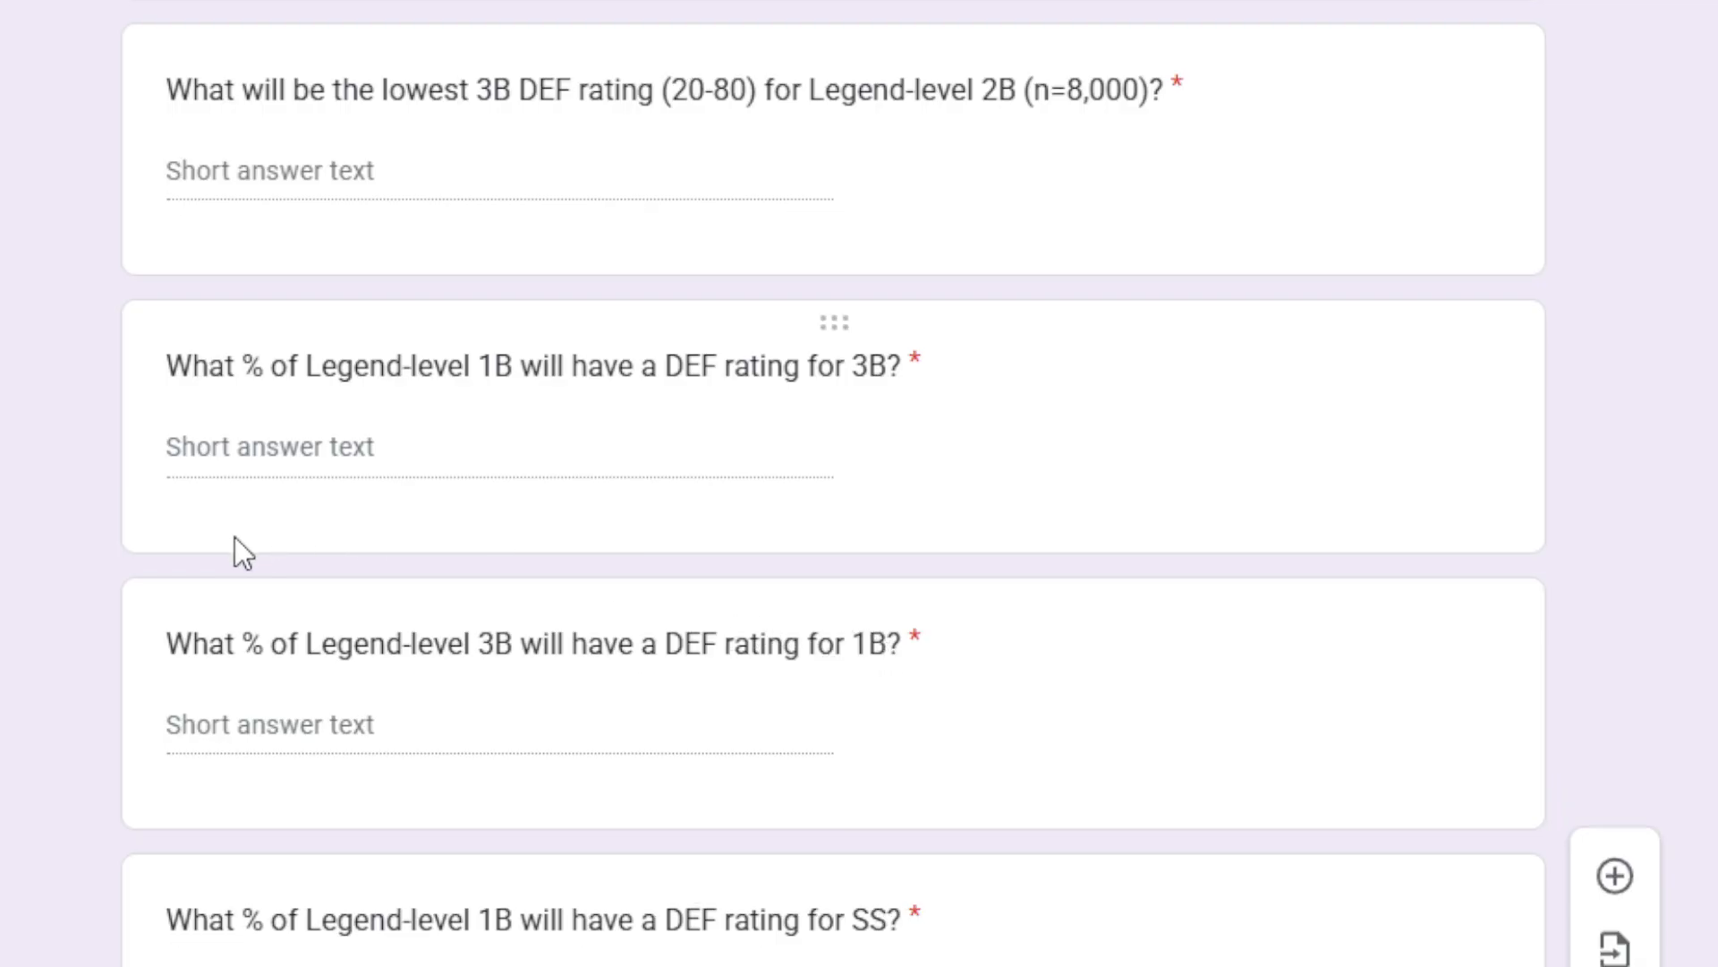
scroll(236, 537, "down", 6)
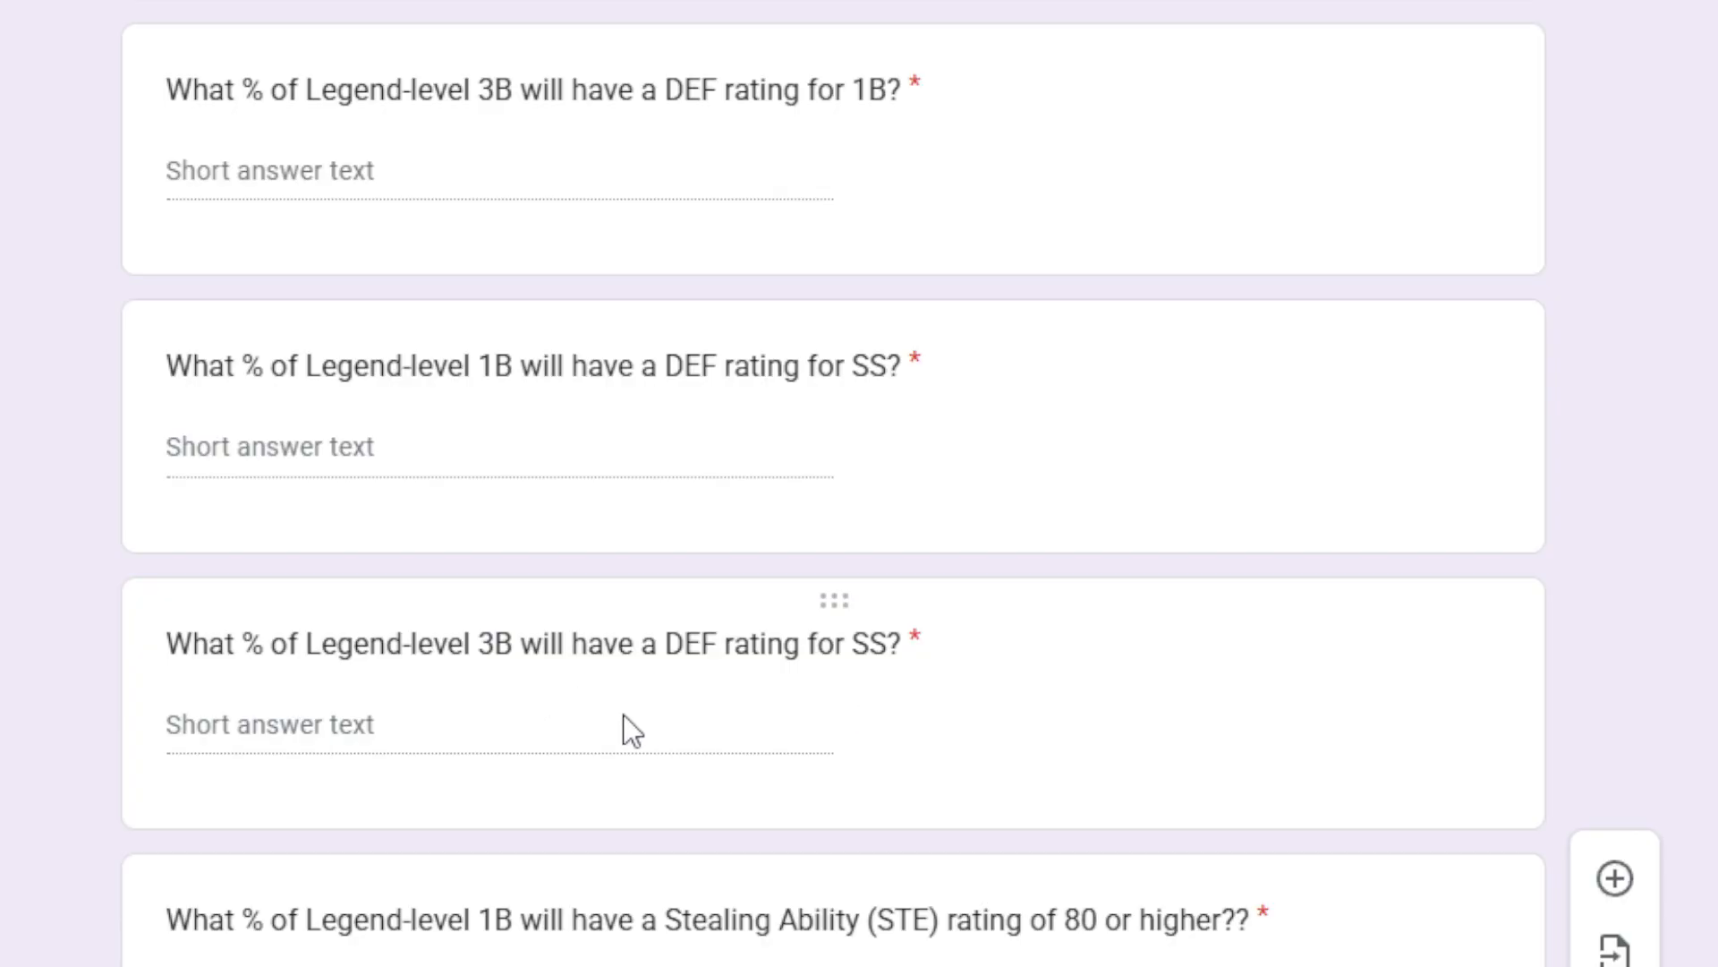
scroll(442, 717, "down", 4)
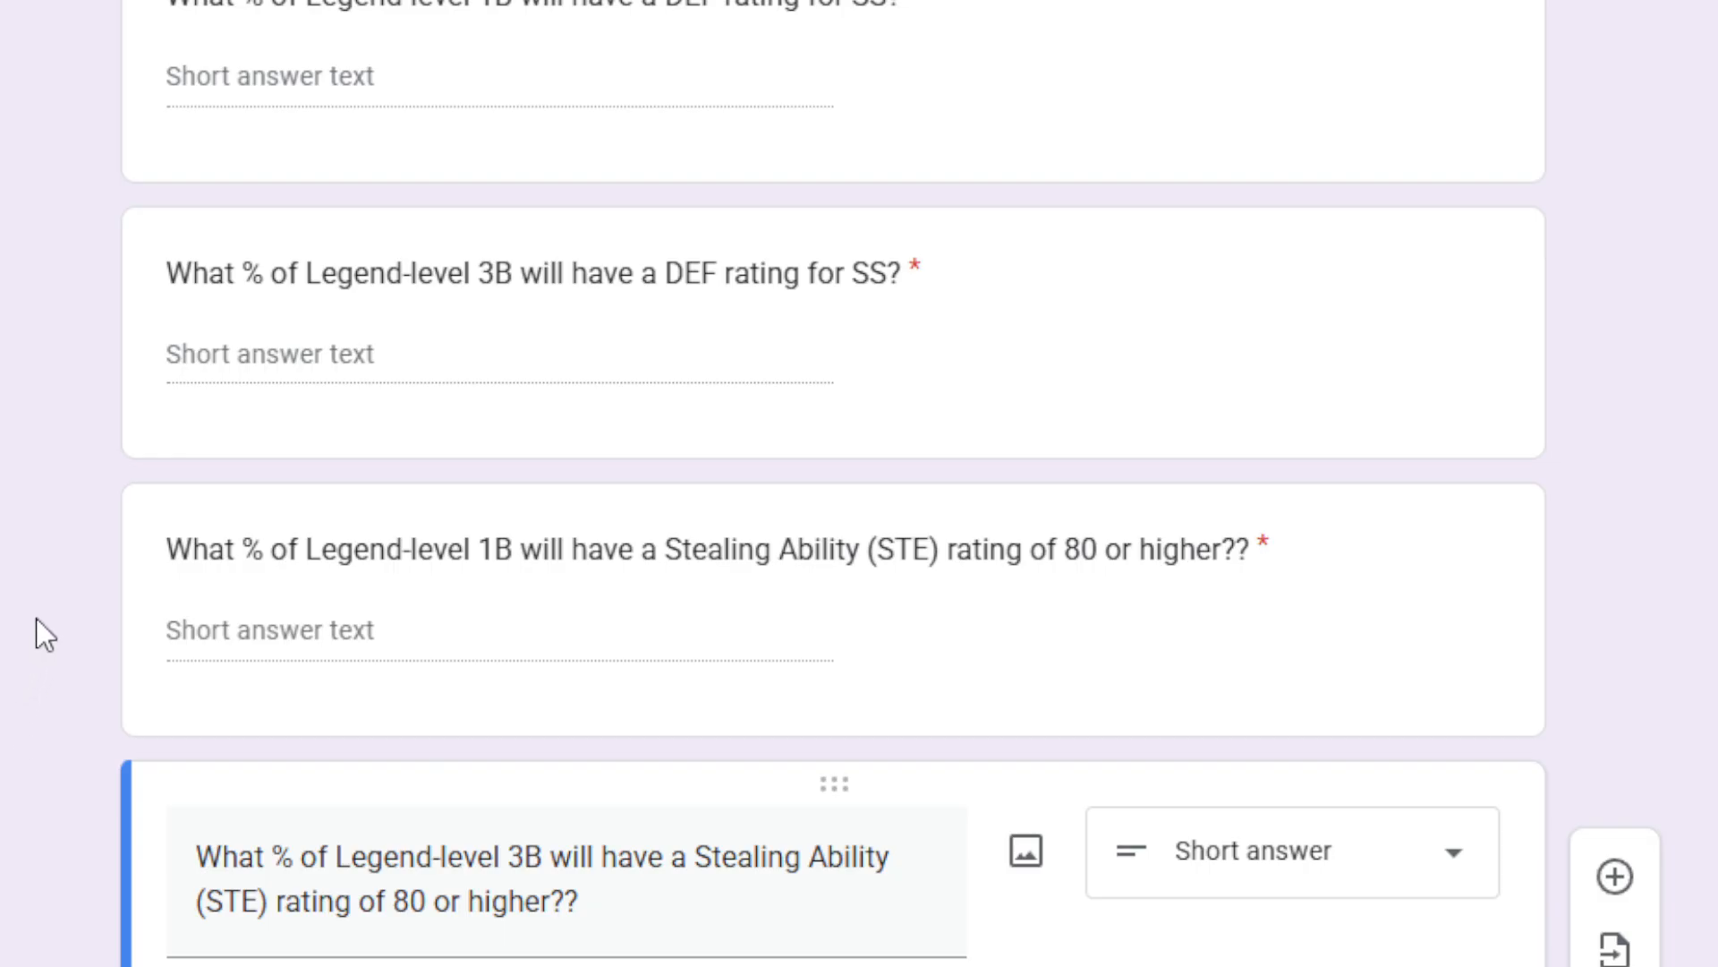
left_click(260, 599)
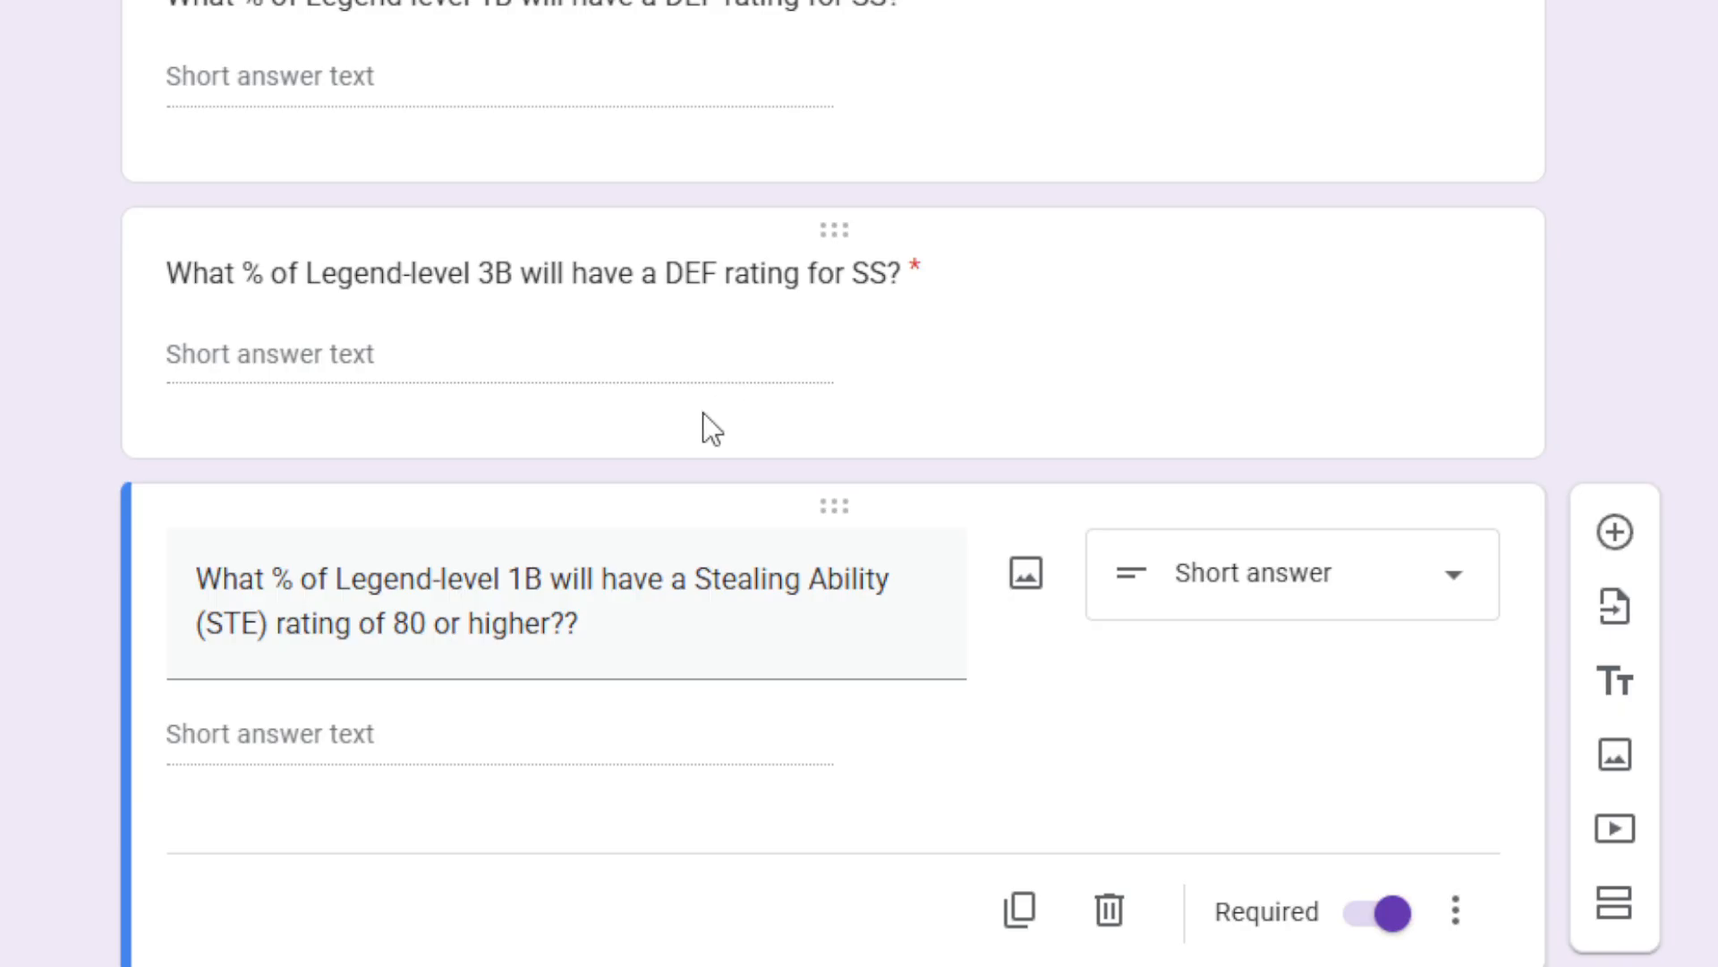
scroll(98, 566, "down", 4)
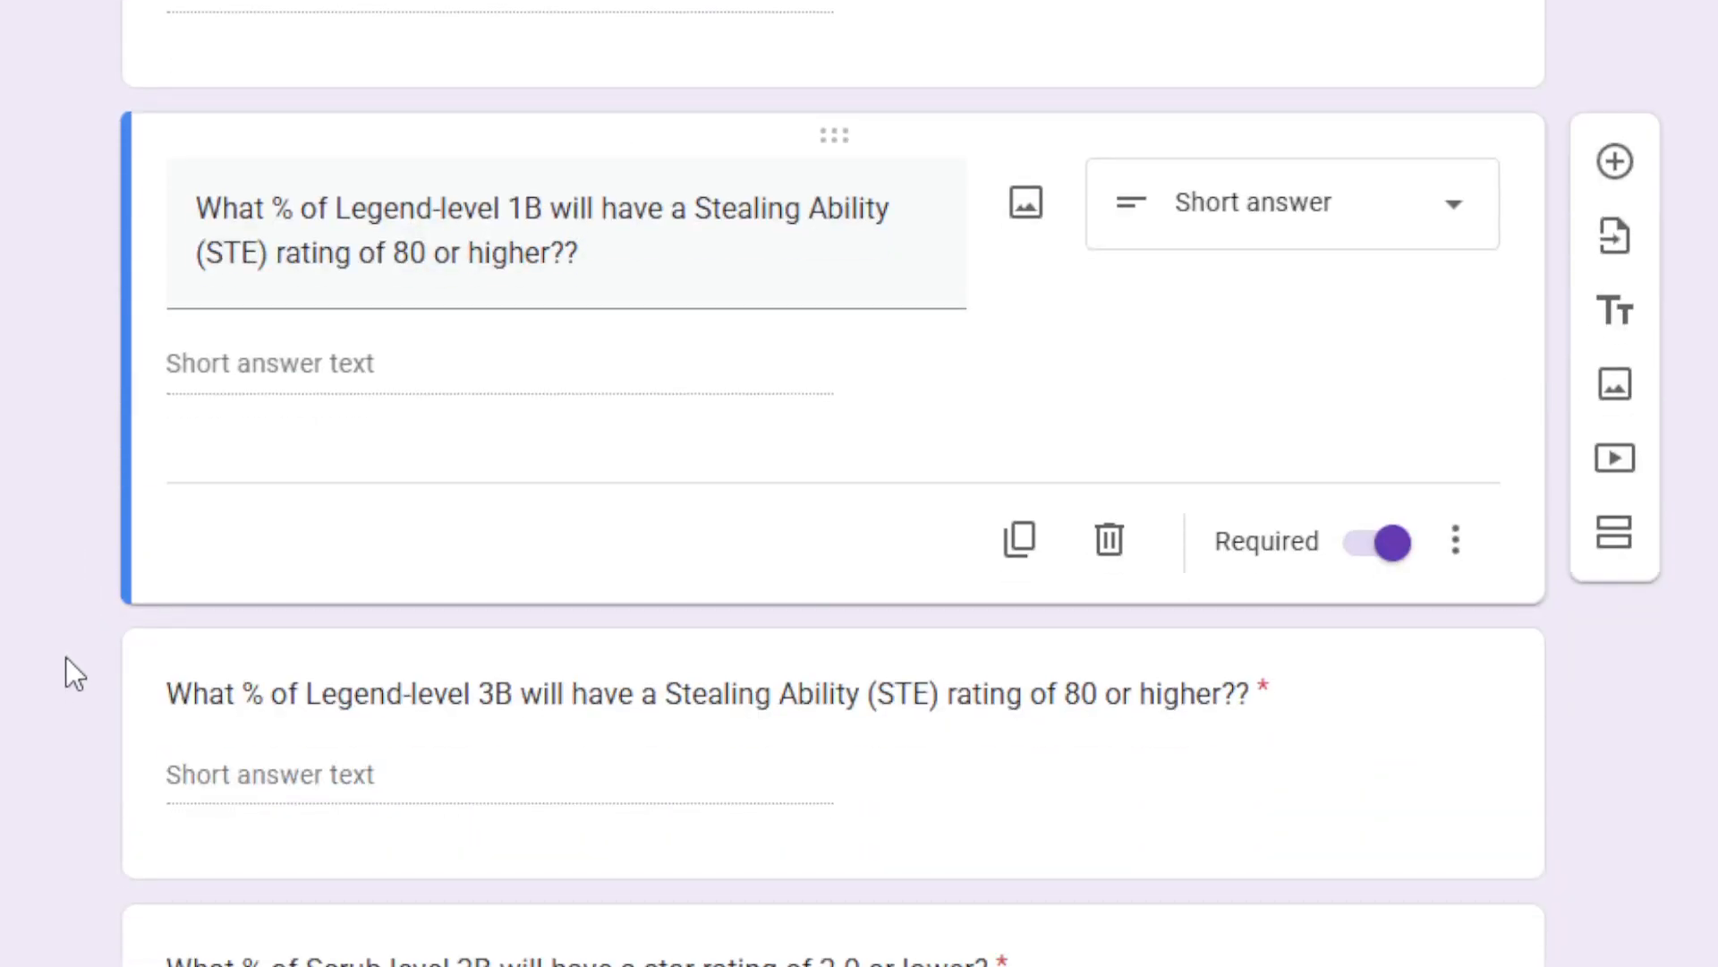
left_click(474, 948)
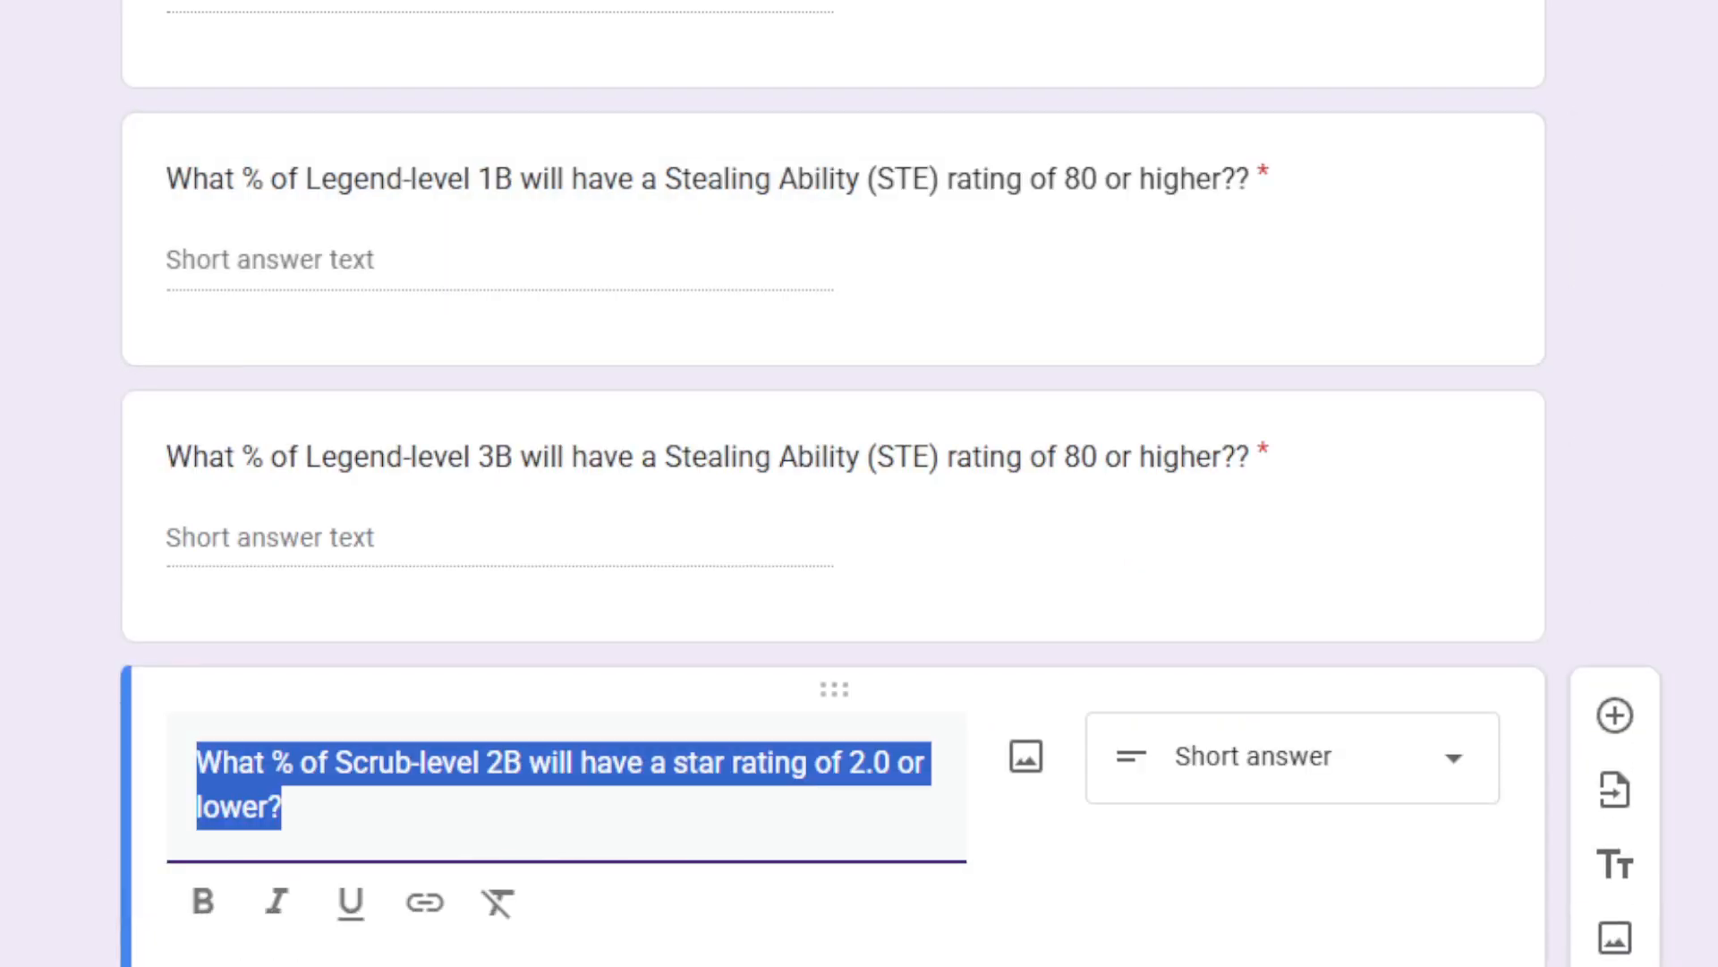
key("ctrl+z")
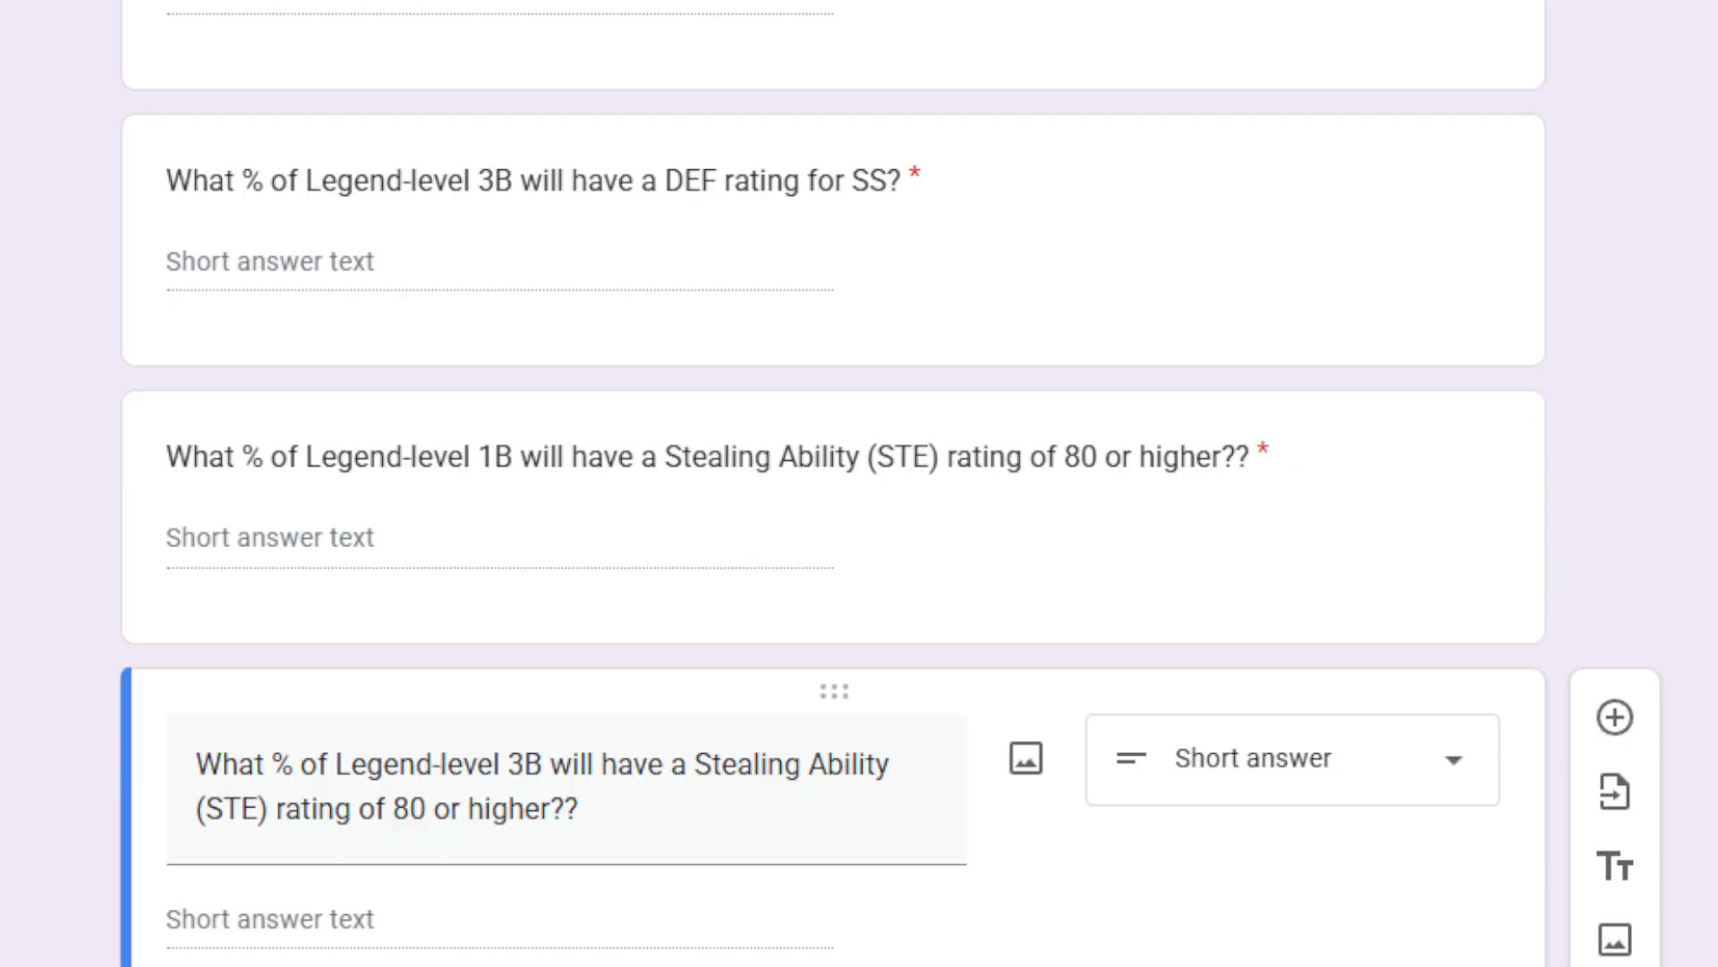
Change the answer options to 1B and 3B in the question about which Legend-Level CIF position has the most 5-star players.
scroll(833, 484, "up", 10)
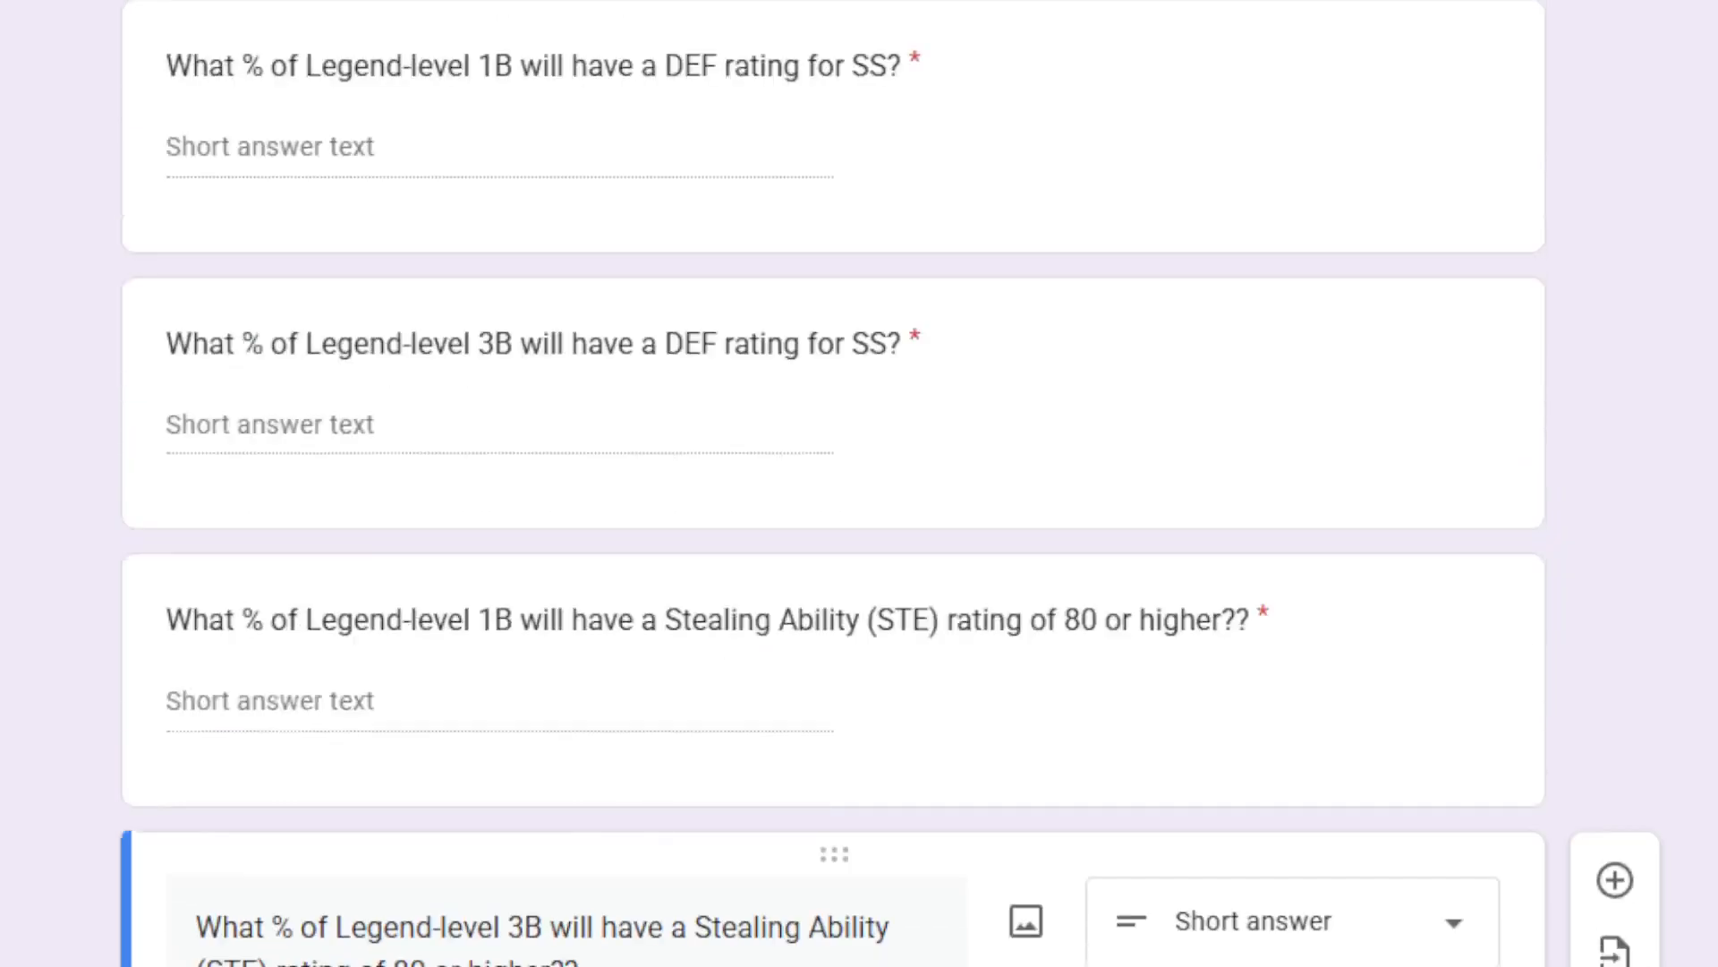
scroll(832, 483, "up", 18)
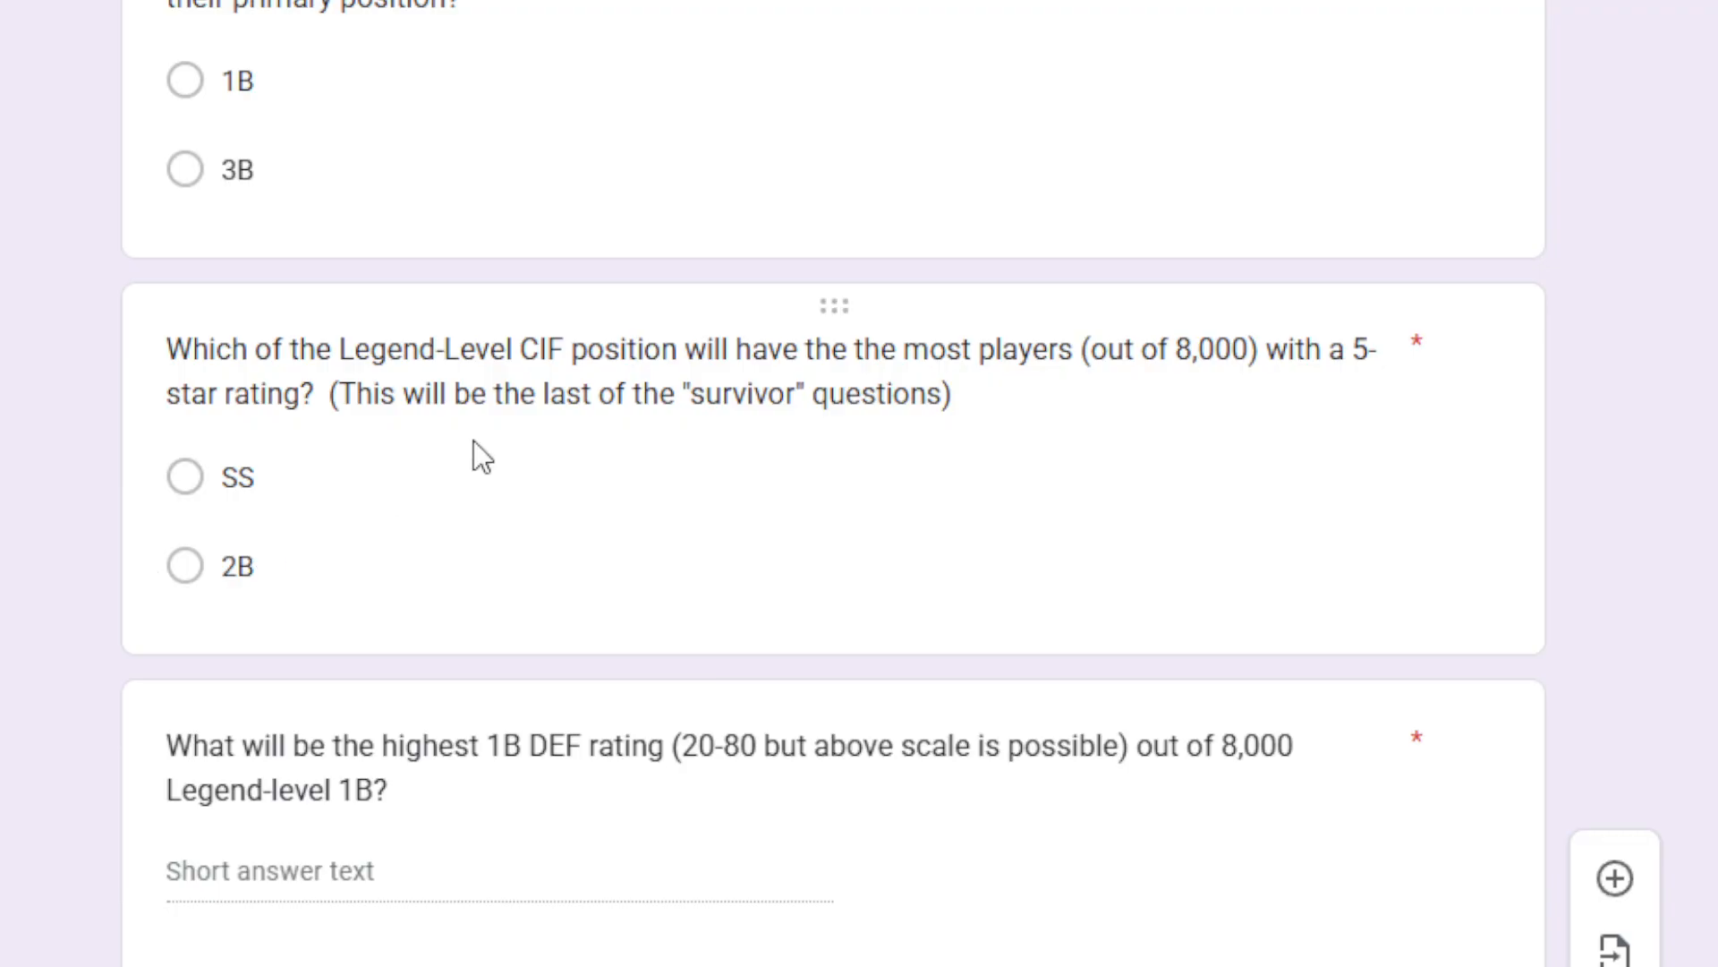
left_click(476, 465)
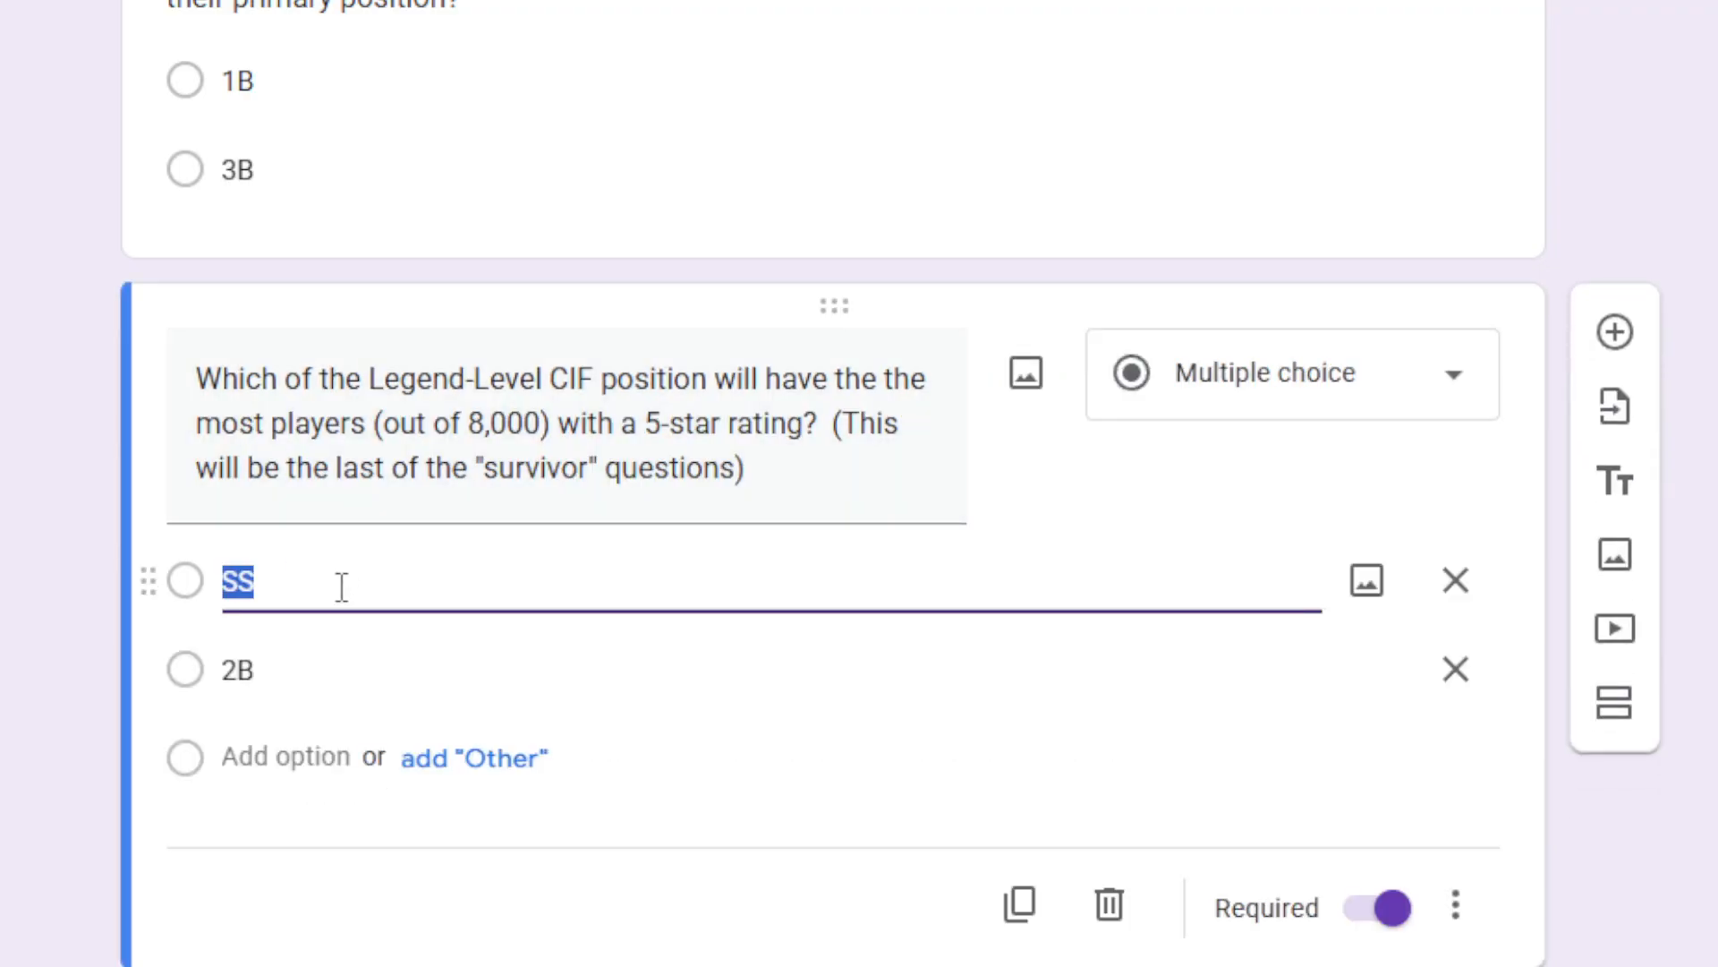
type("1B")
key("Tab")
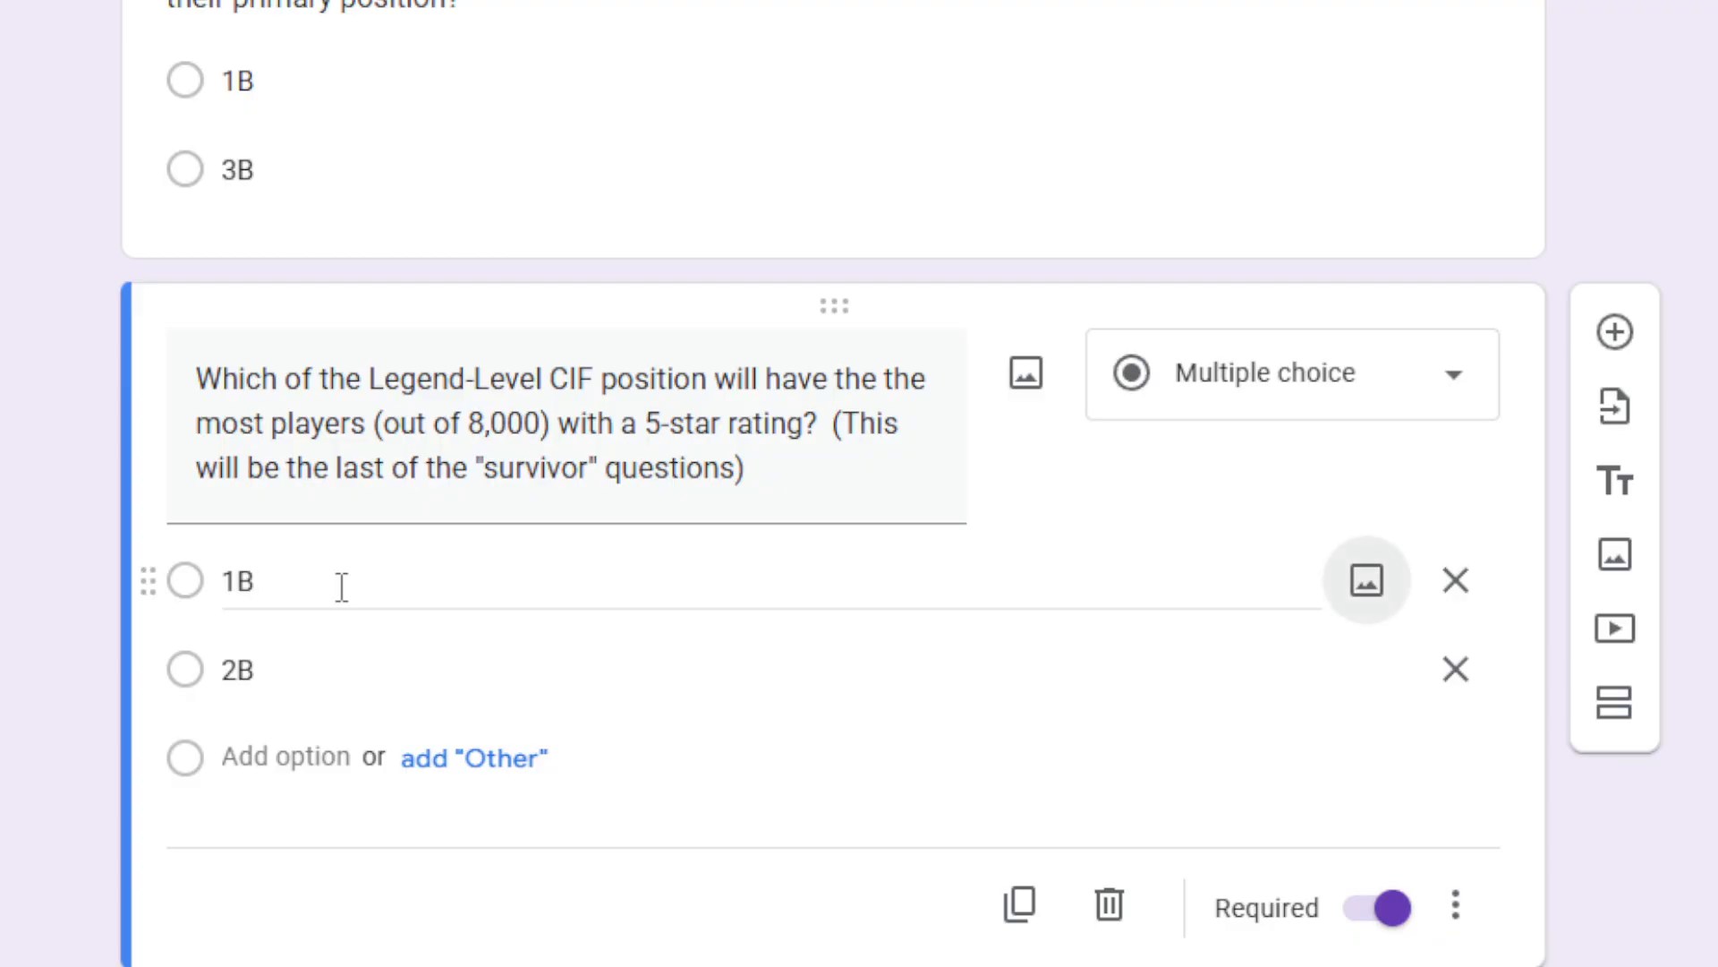
key("Tab")
key("Tab")
type("3V")
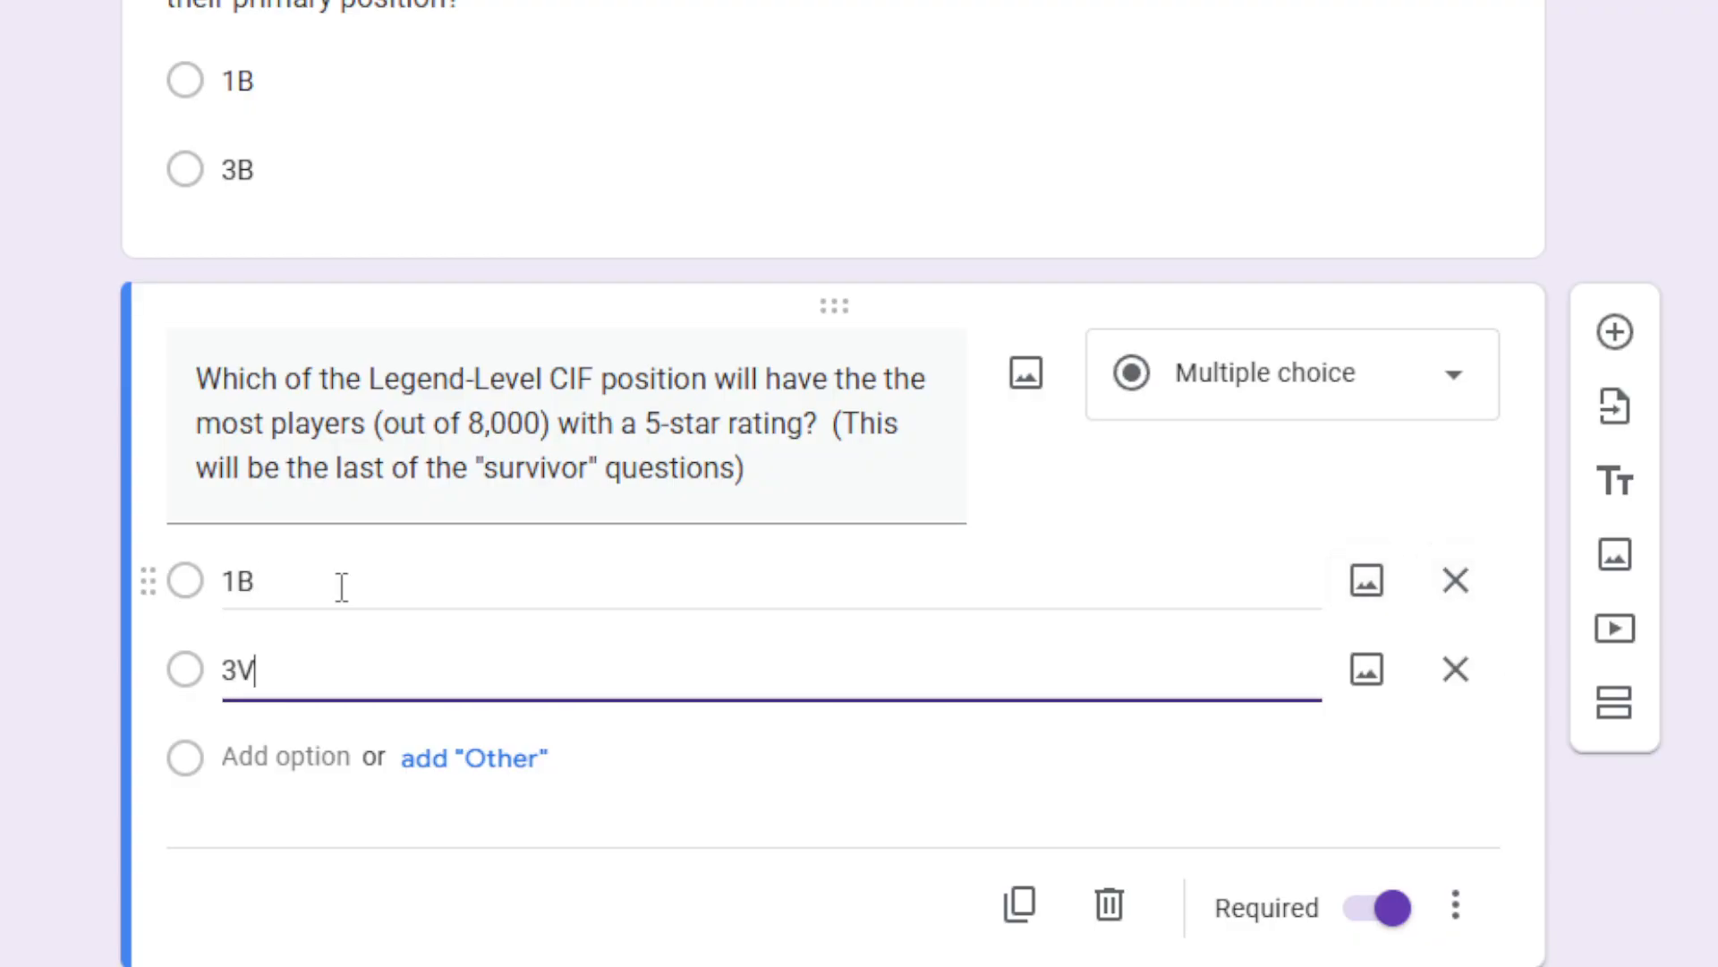
key("BackSpace")
type("B")
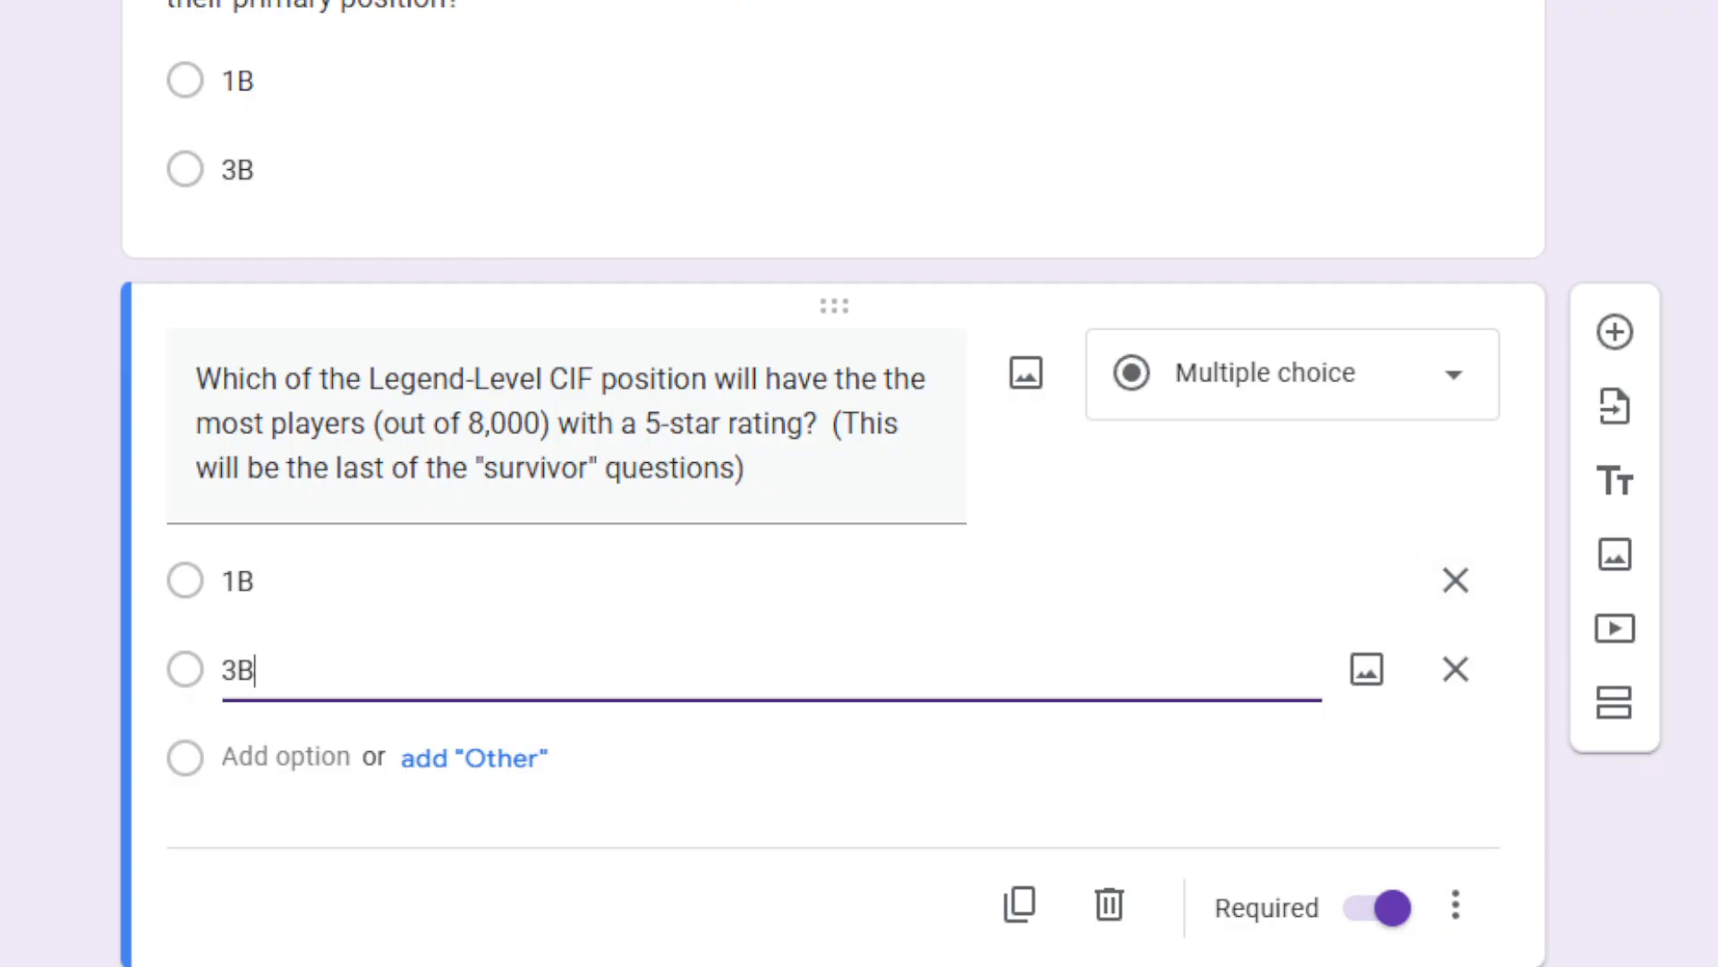
key("Tab")
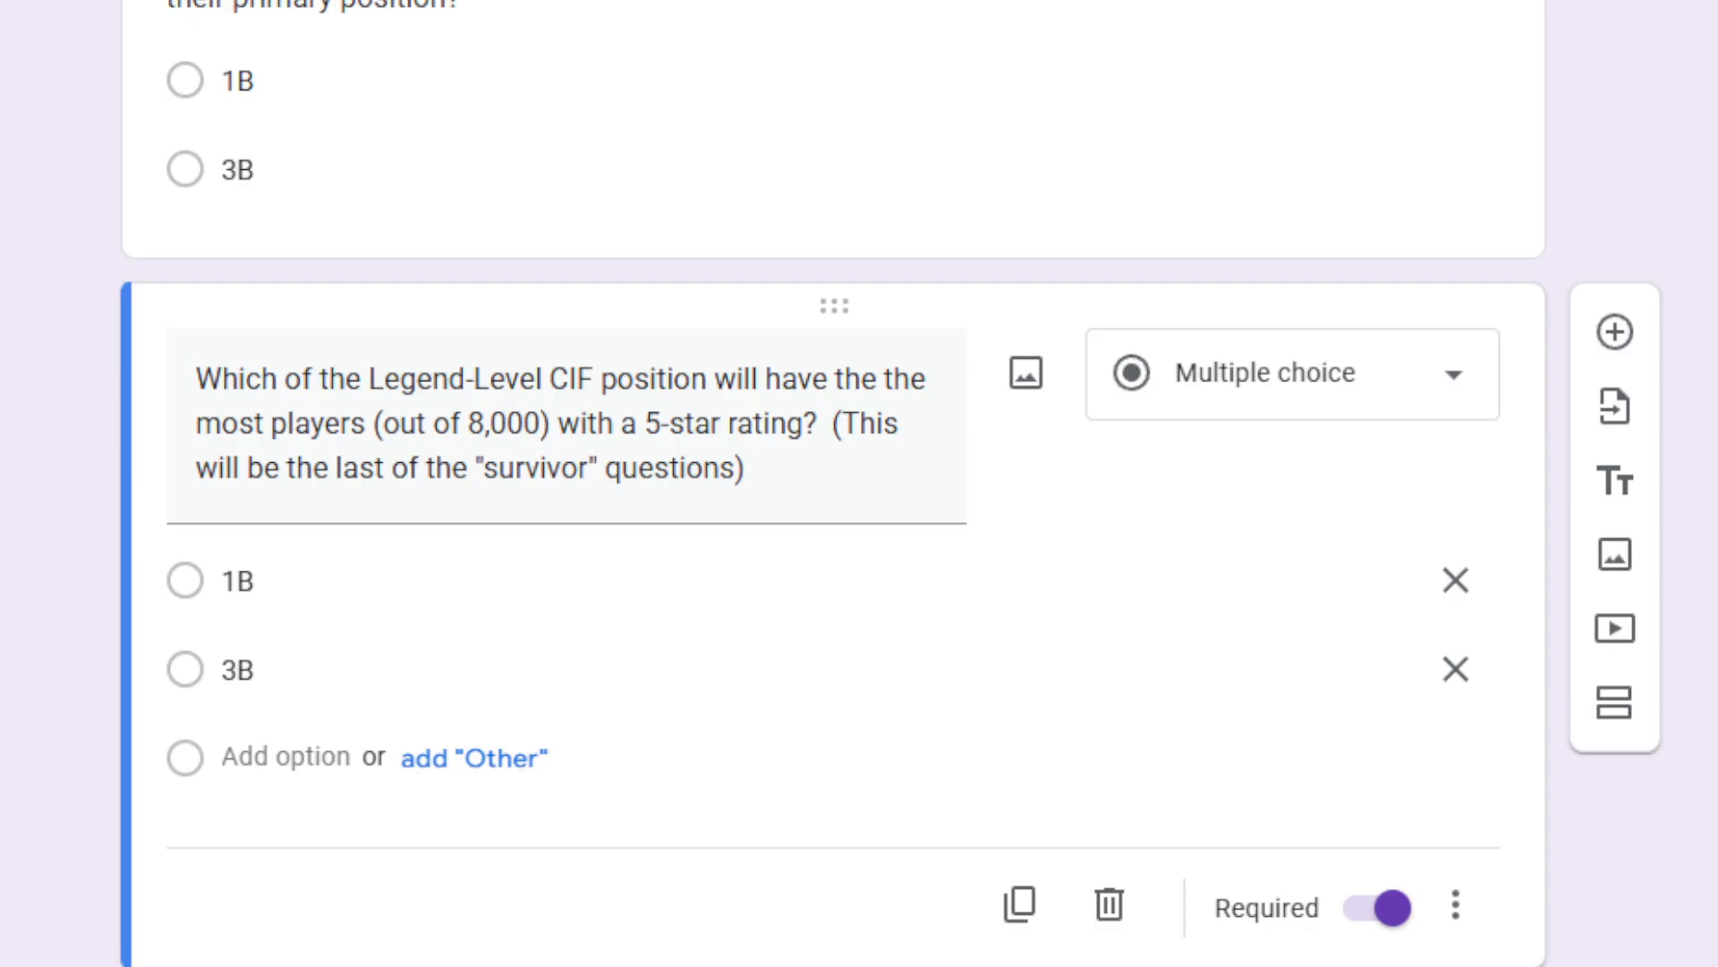
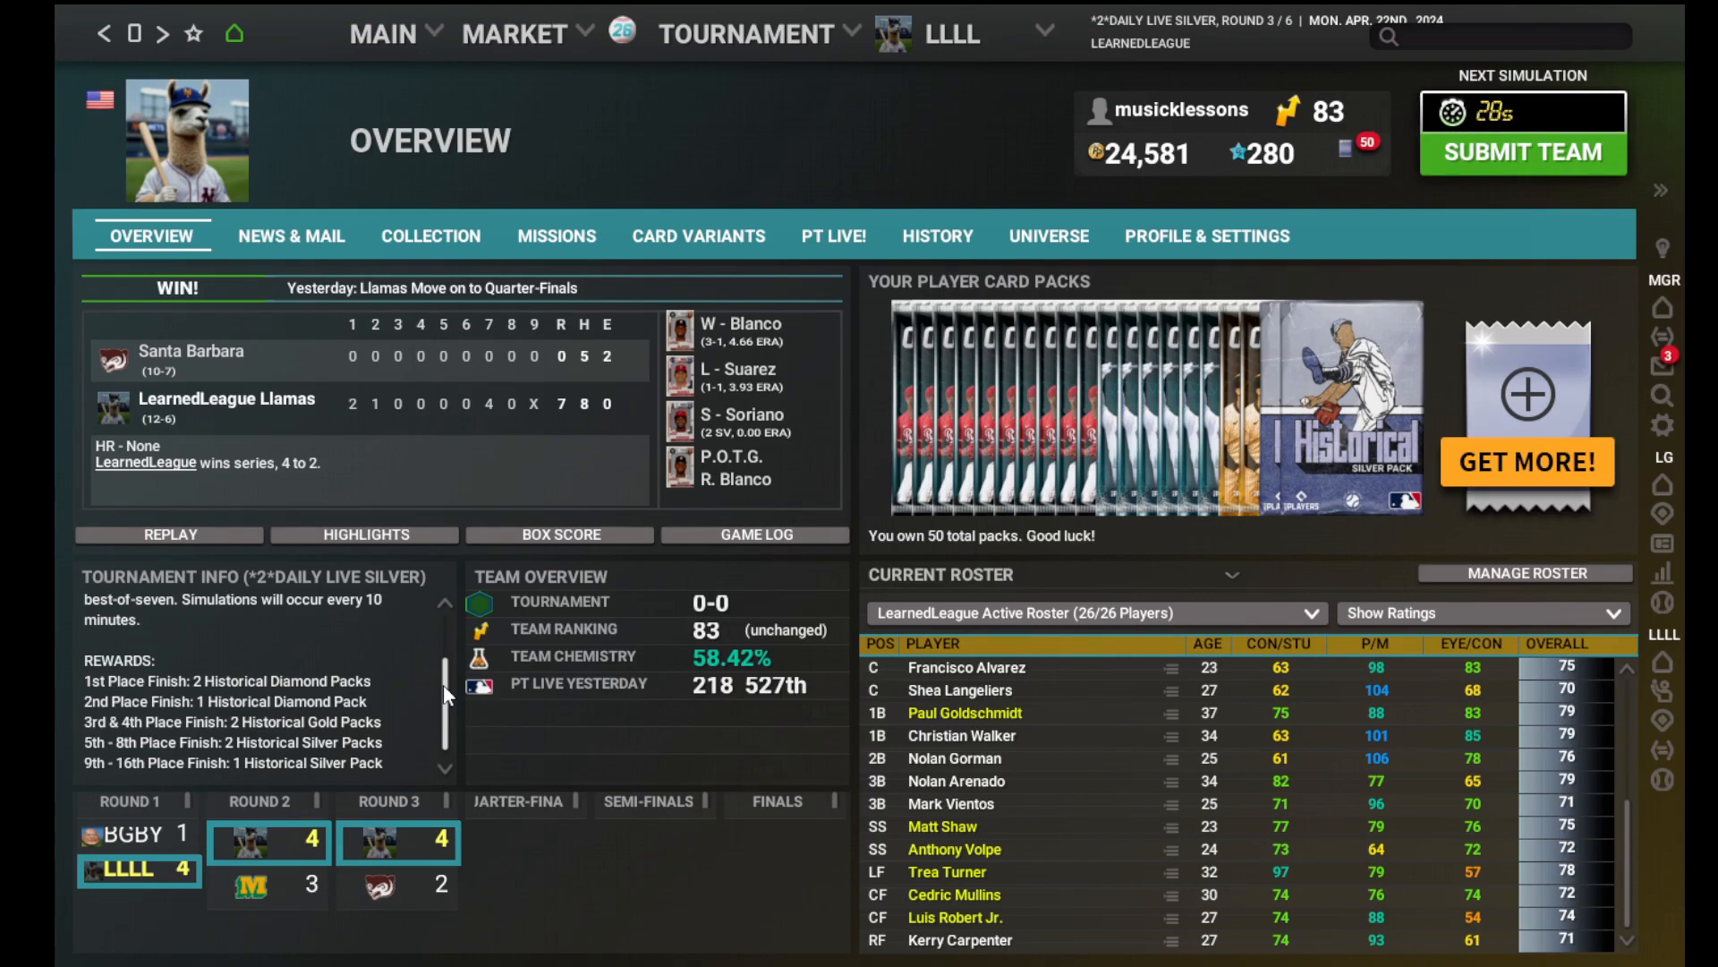
Switch to the baseball game, read the Daily Live Silver tournament's rewards and view its tournament tree.
left_click_drag(445, 689, 446, 722)
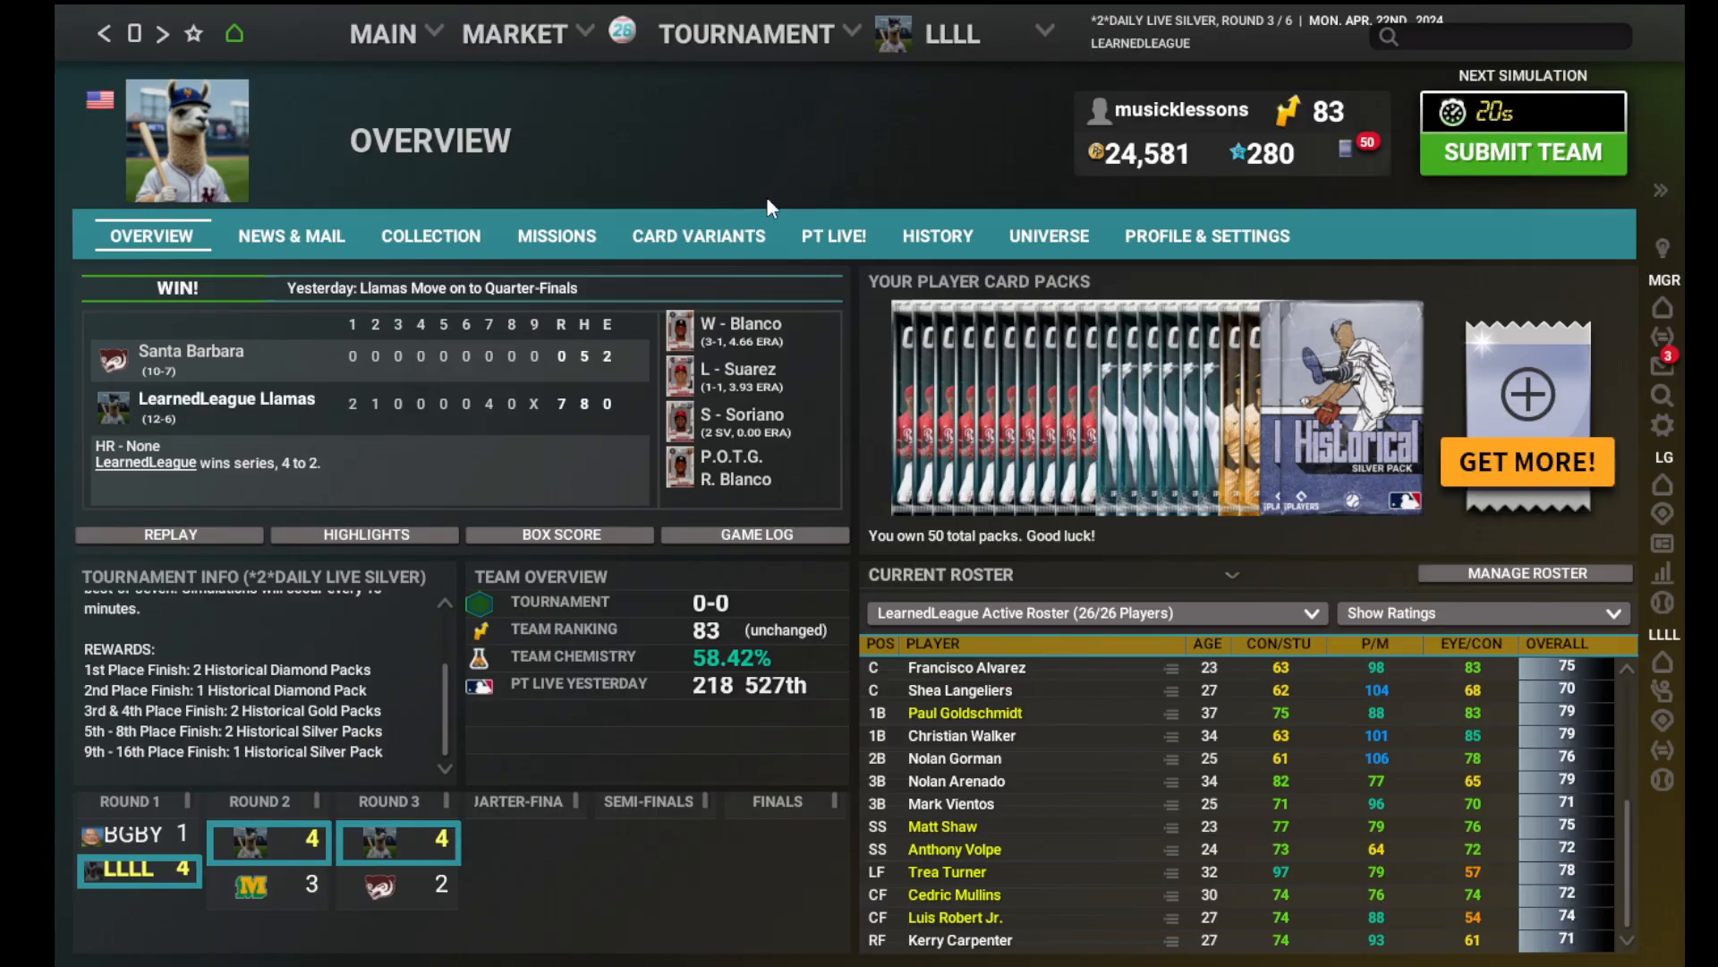
mouse_move(788, 43)
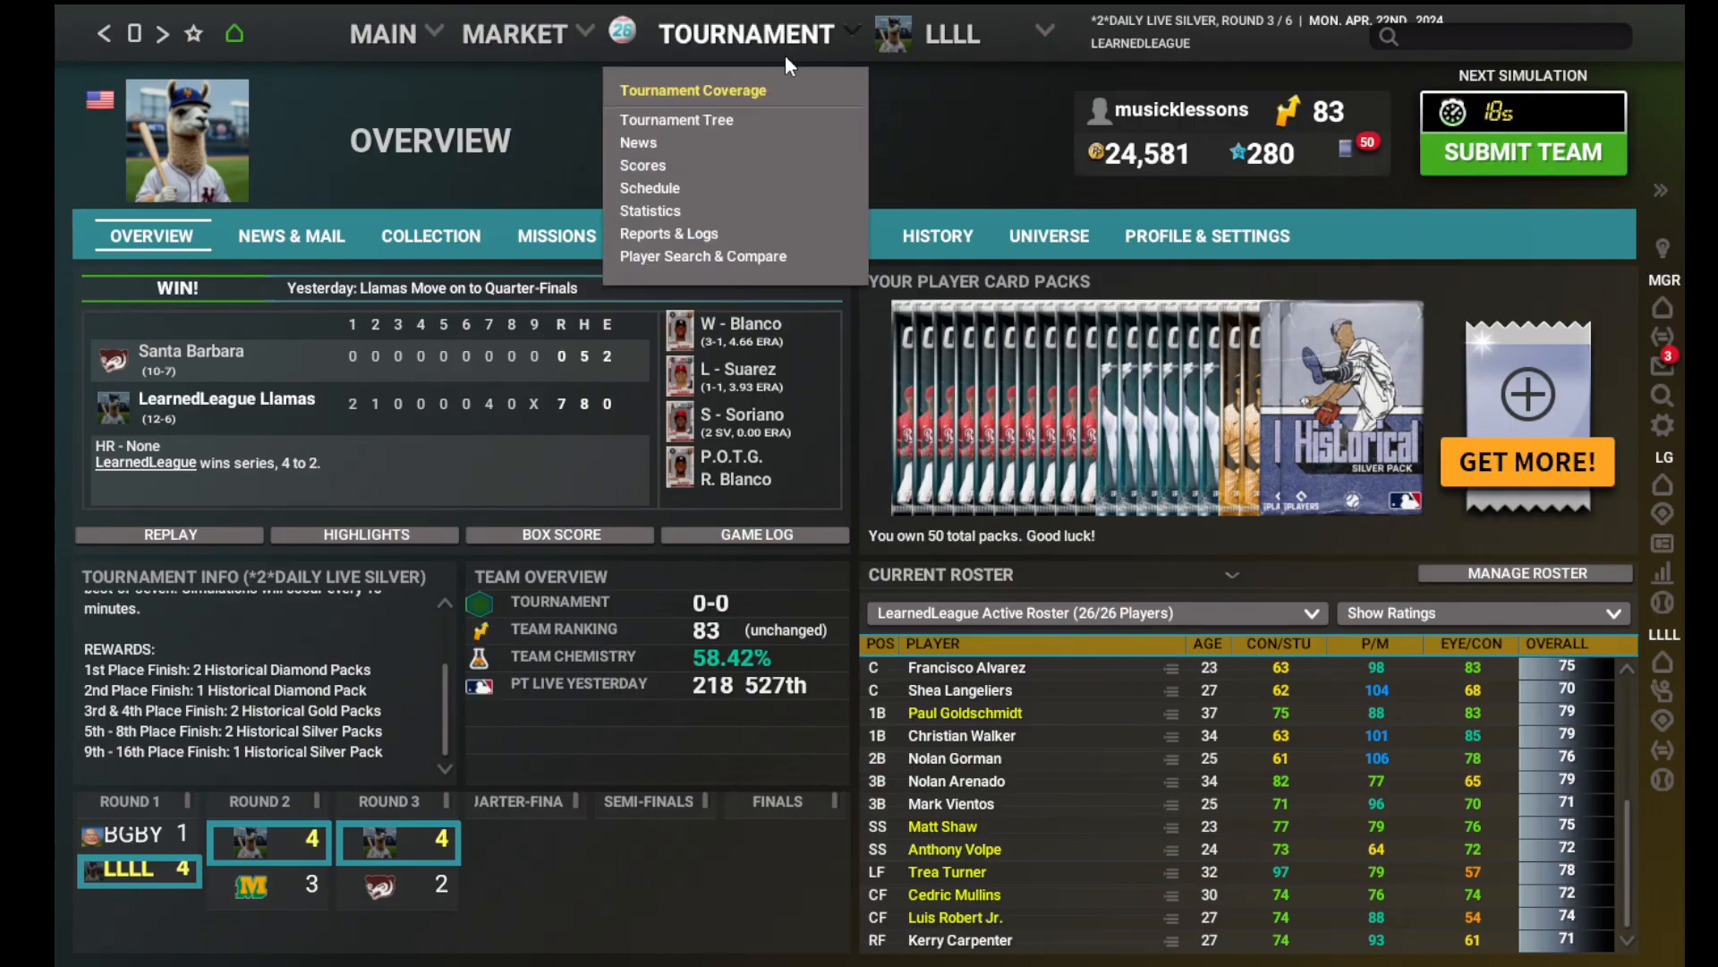
left_click(767, 124)
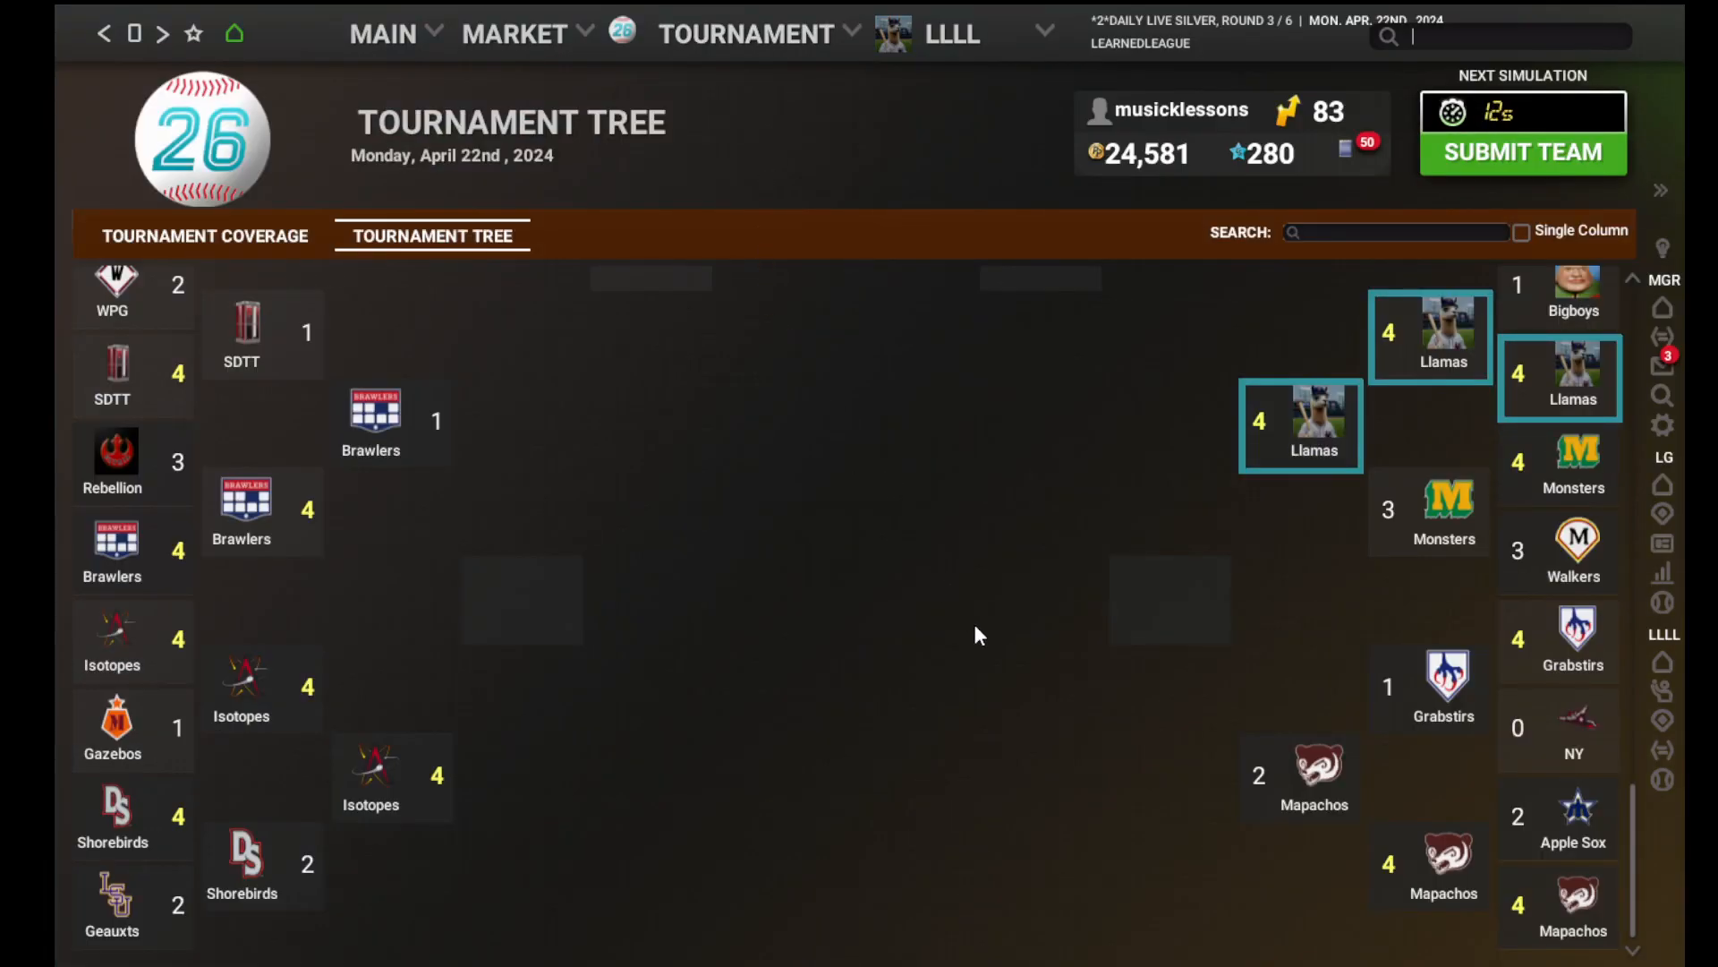
Check the Santa Barbara Mapachos' team page, then examine the neighbouring round 3 matchups in the tournament tree.
scroll(969, 614, "up", 2)
scroll(969, 614, "down", 3)
left_click(1300, 788)
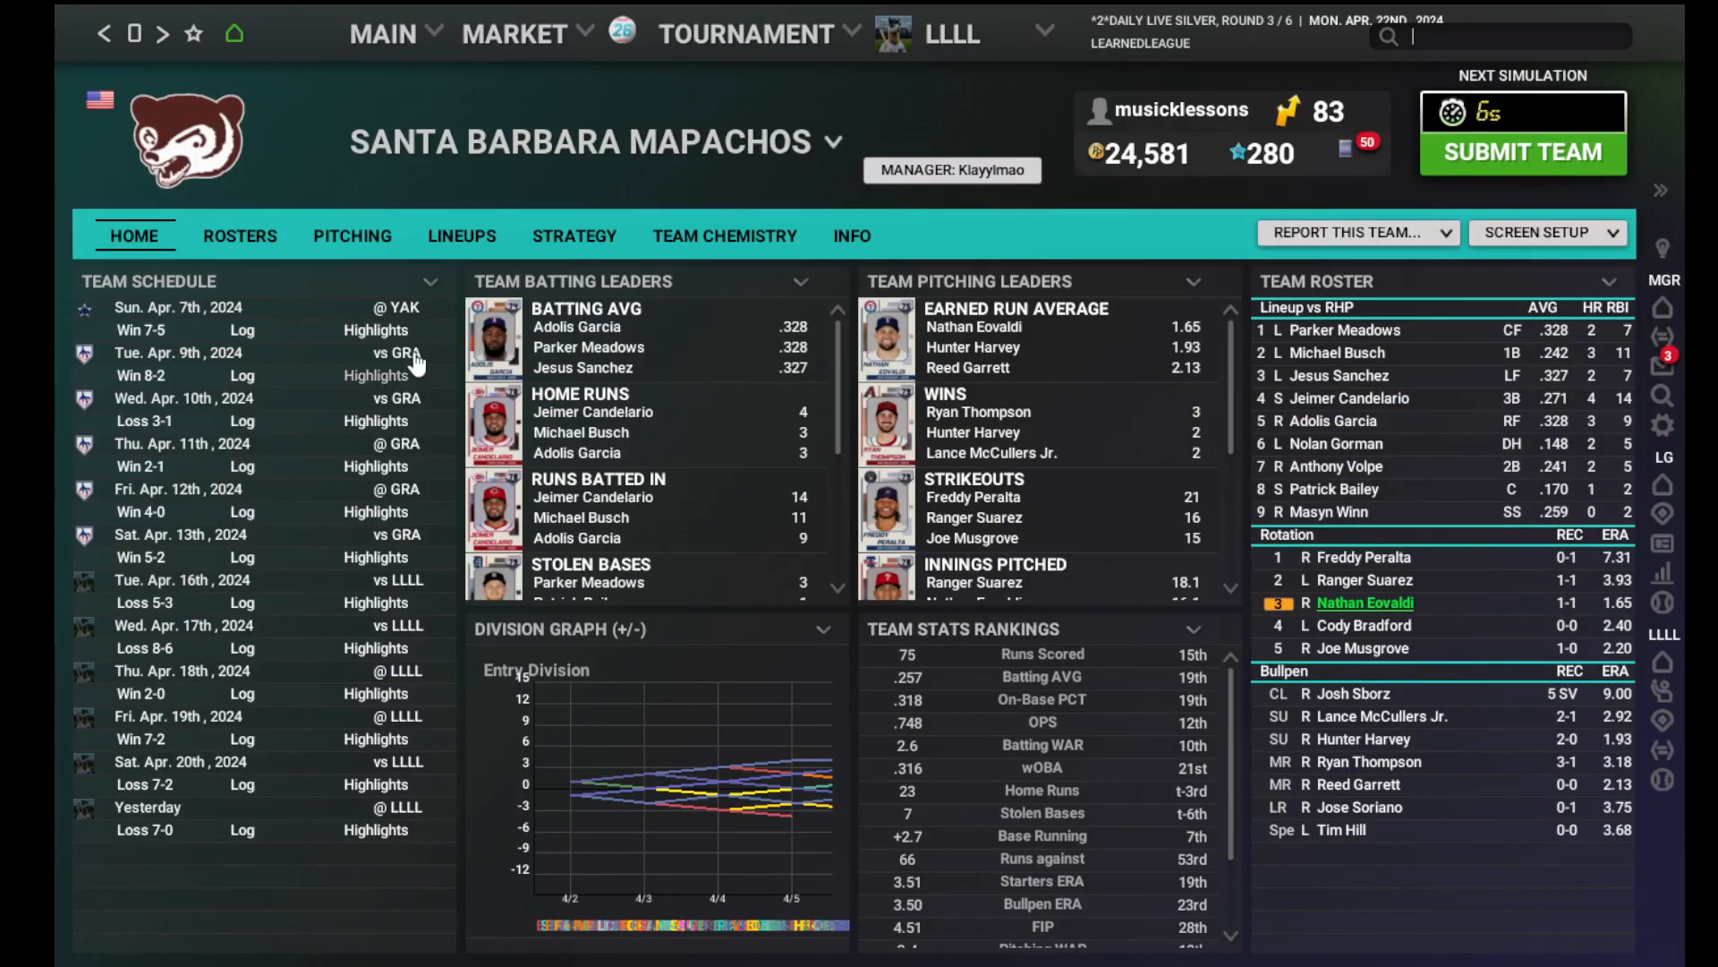
left_click(102, 41)
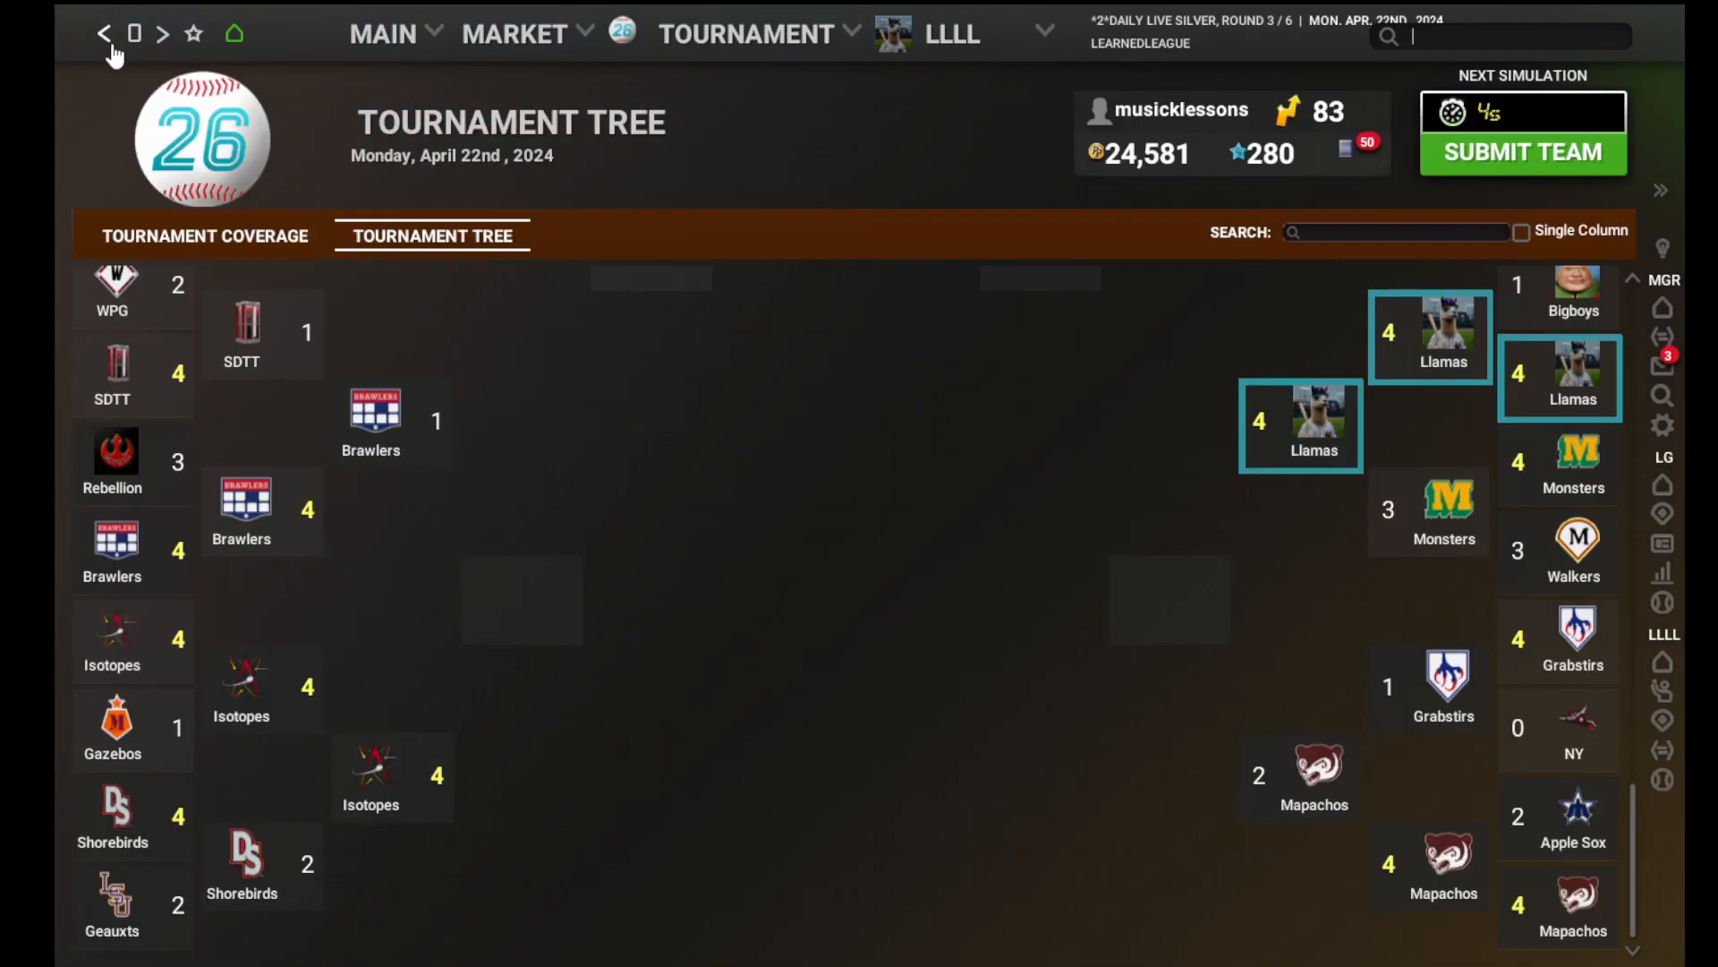
scroll(984, 600, "up", 2)
scroll(984, 595, "up", 2)
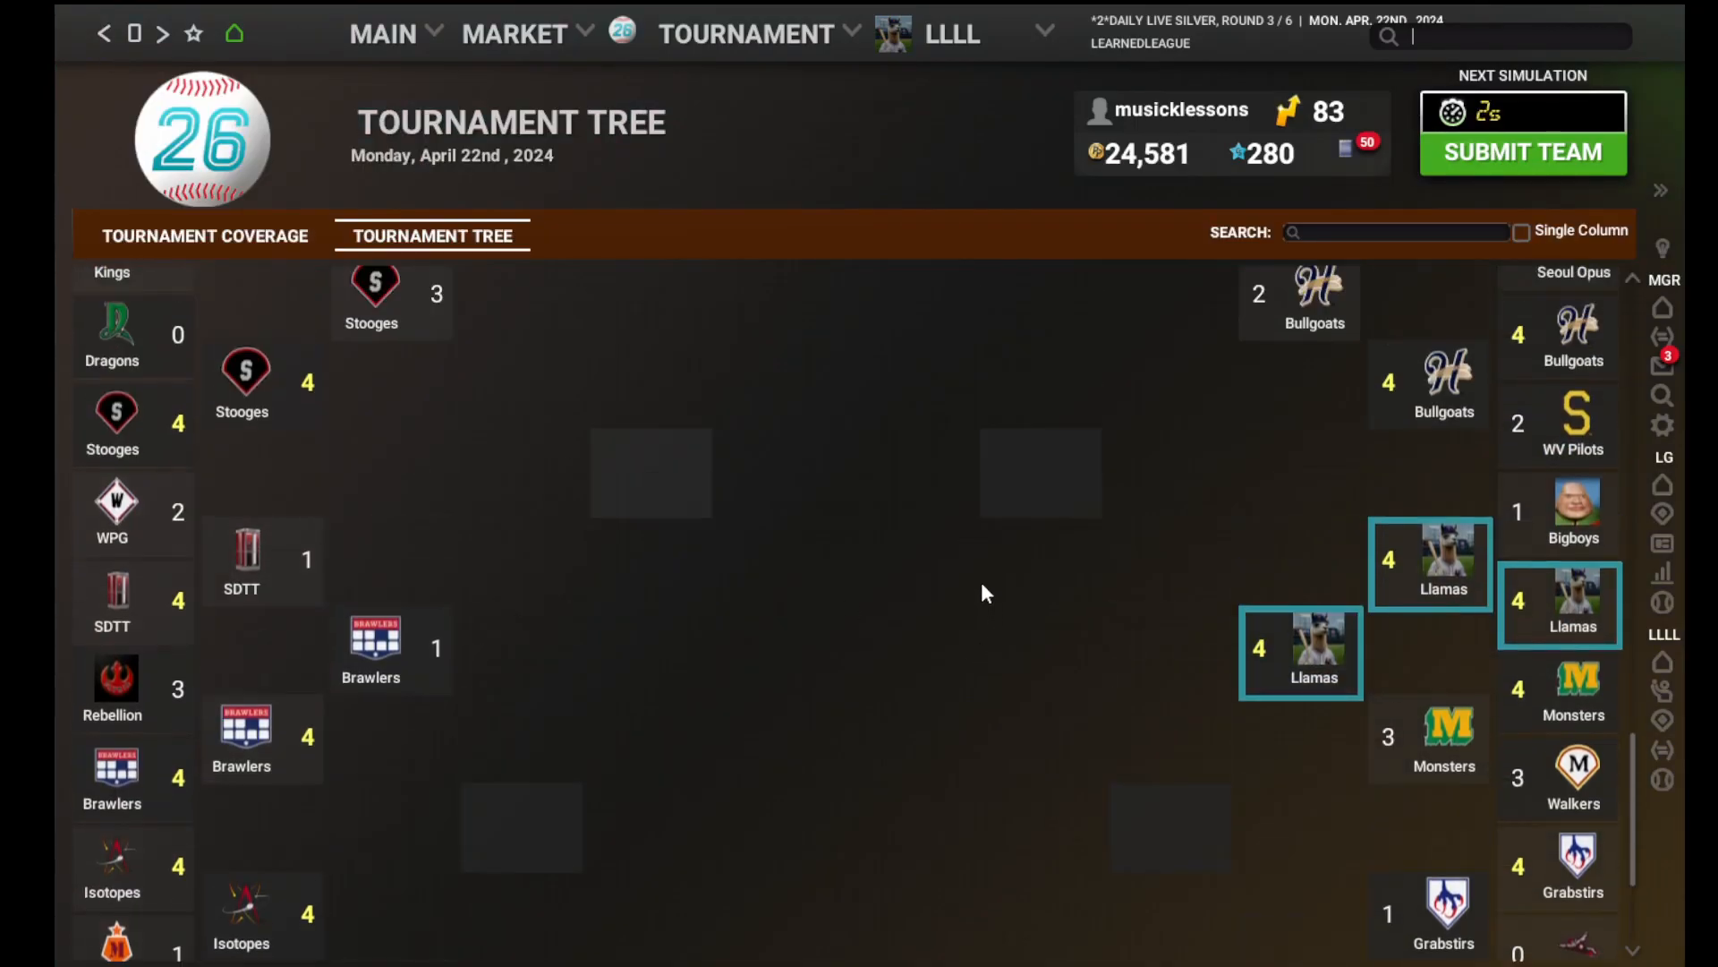
scroll(985, 593, "up", 2)
scroll(981, 581, "up", 2)
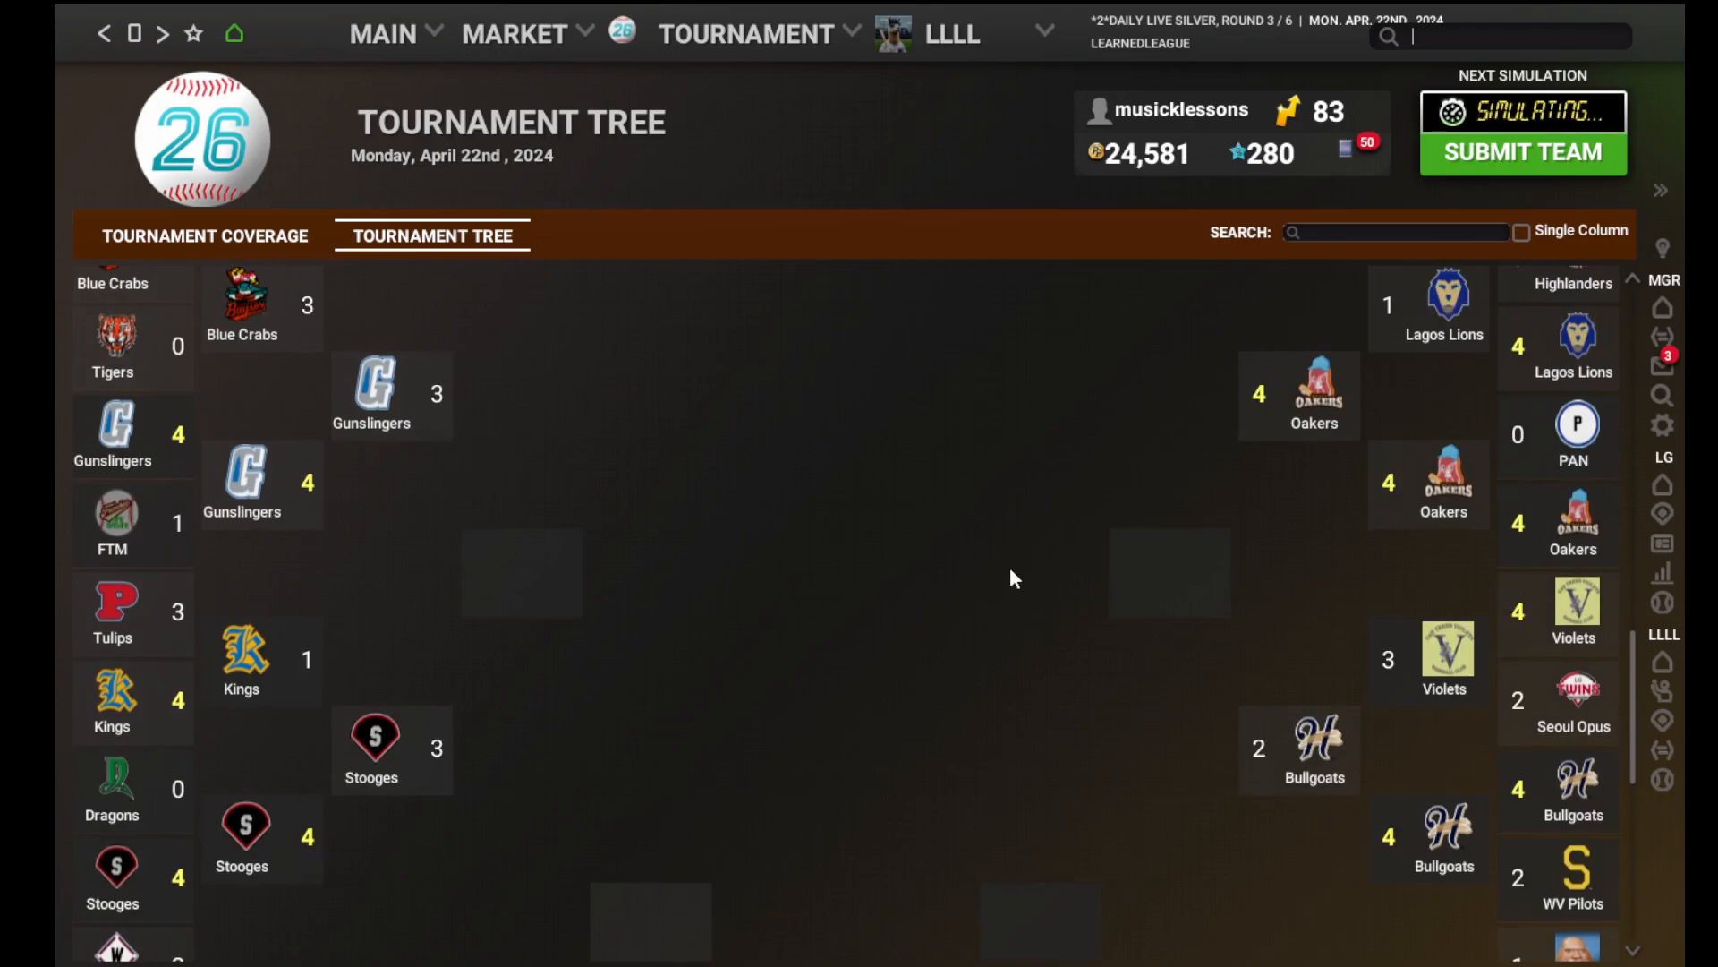
Open the Meaty Oakers' team page and review their batters' ratings and condition in the lineup overview.
left_click(1294, 439)
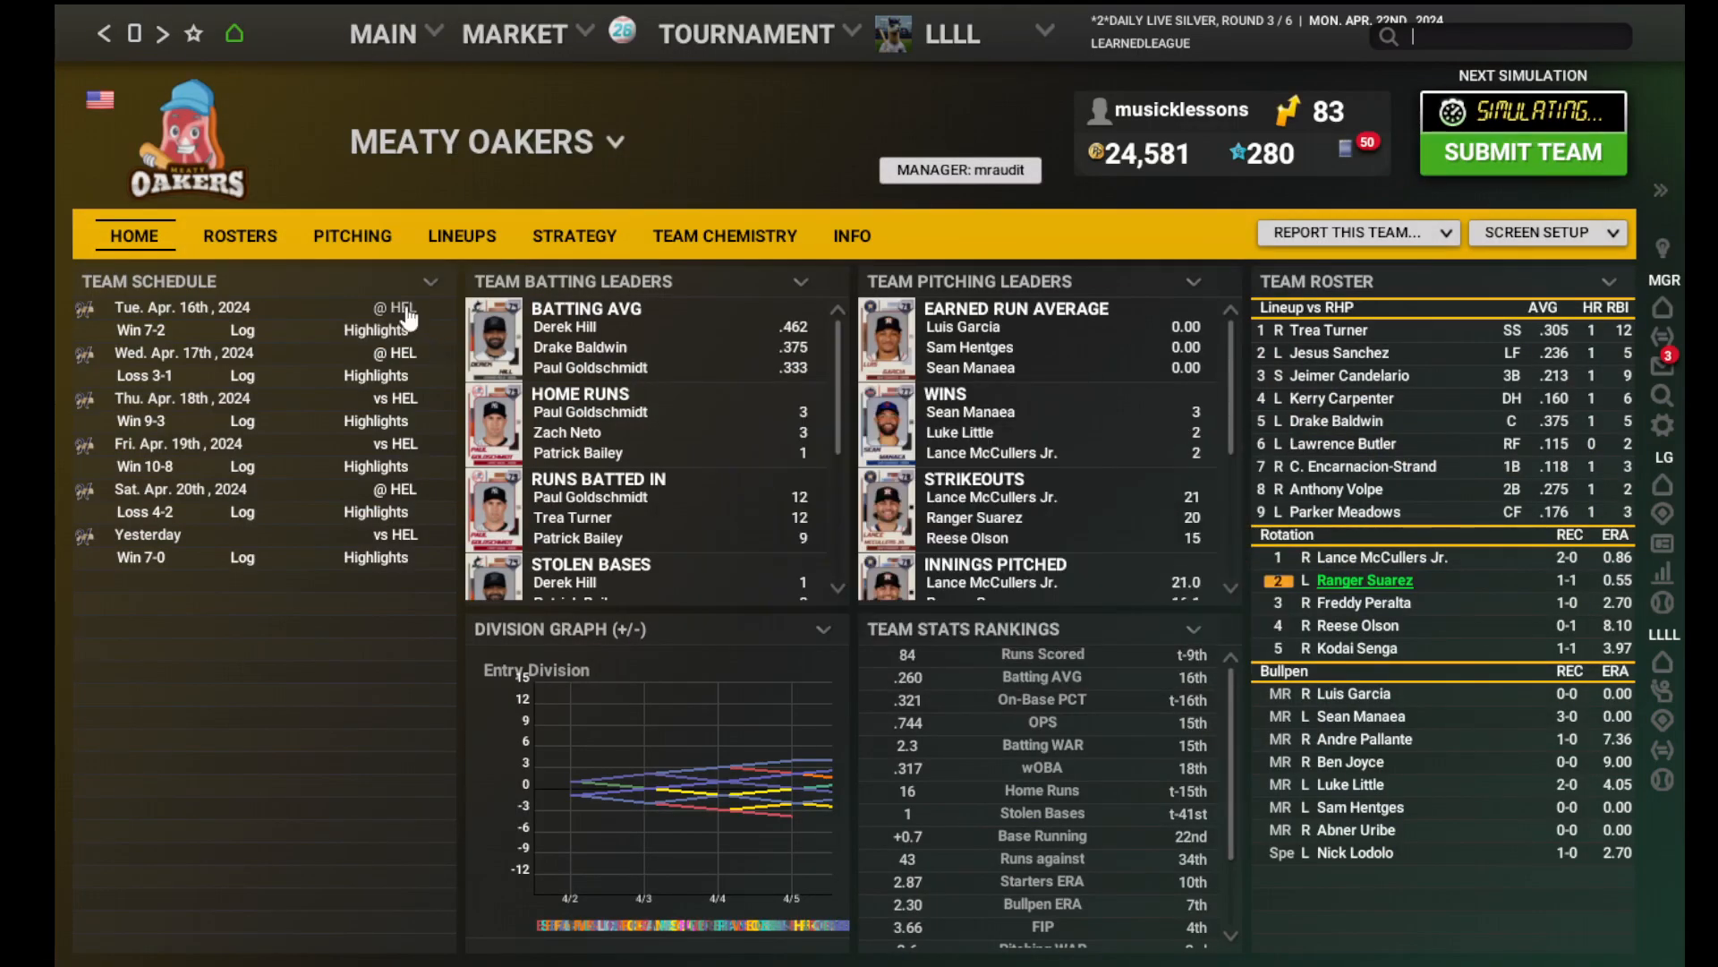
left_click(438, 250)
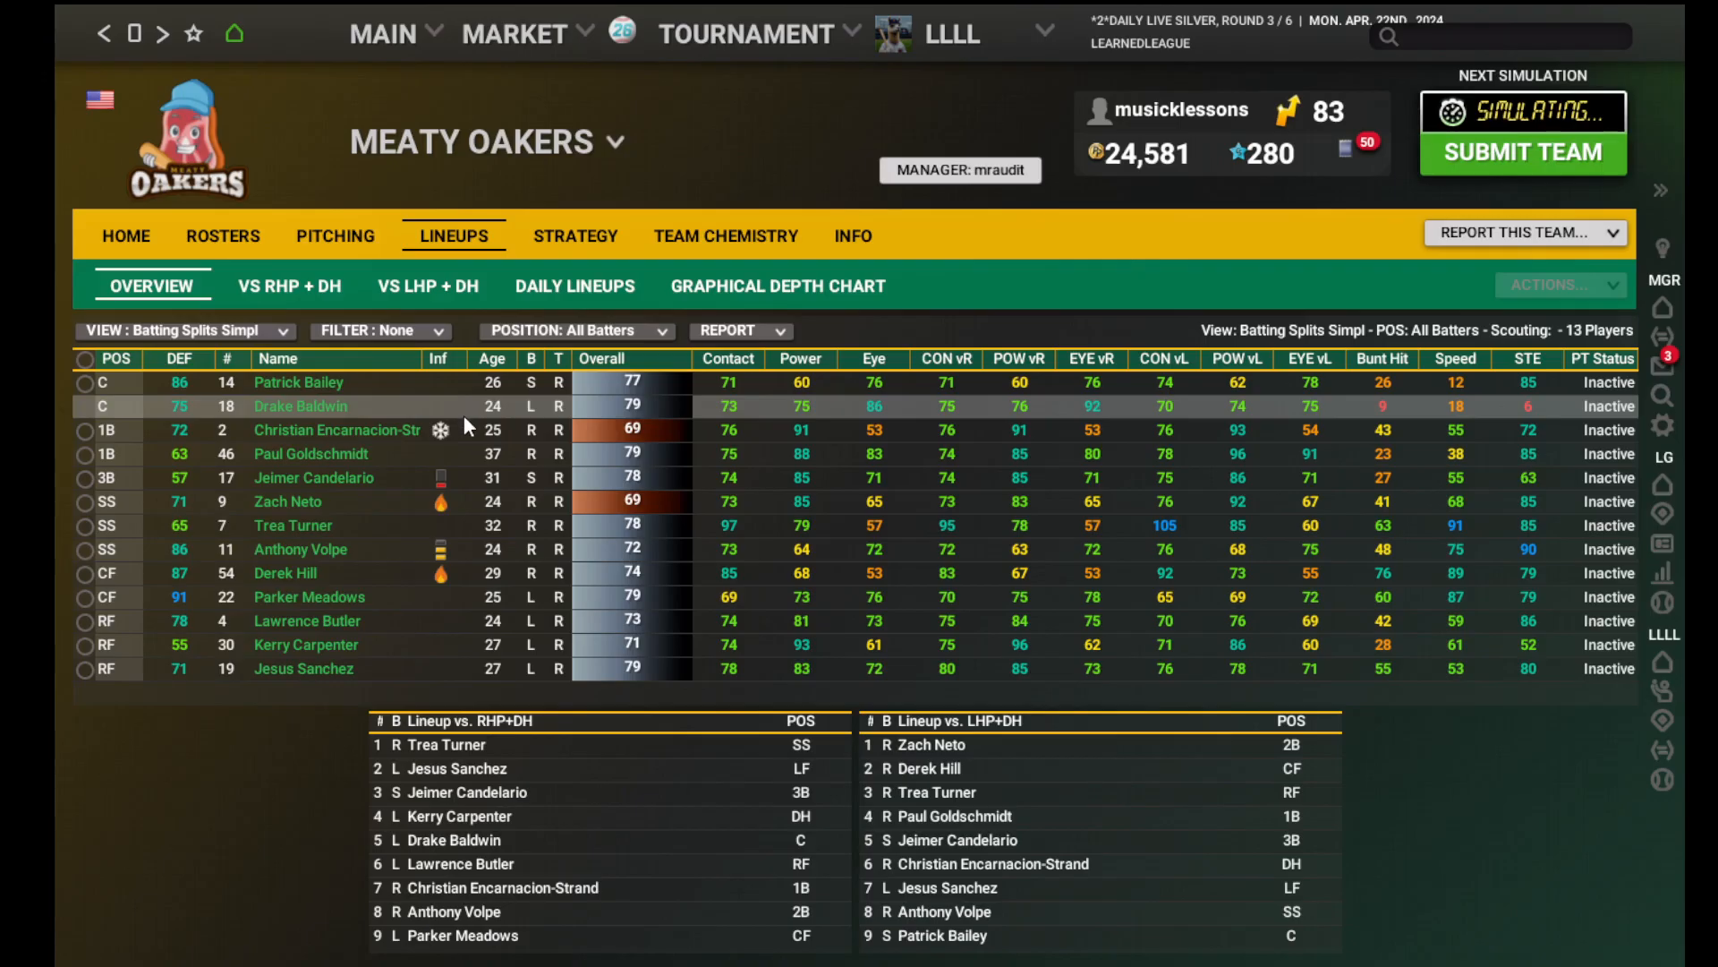
mouse_move(430, 443)
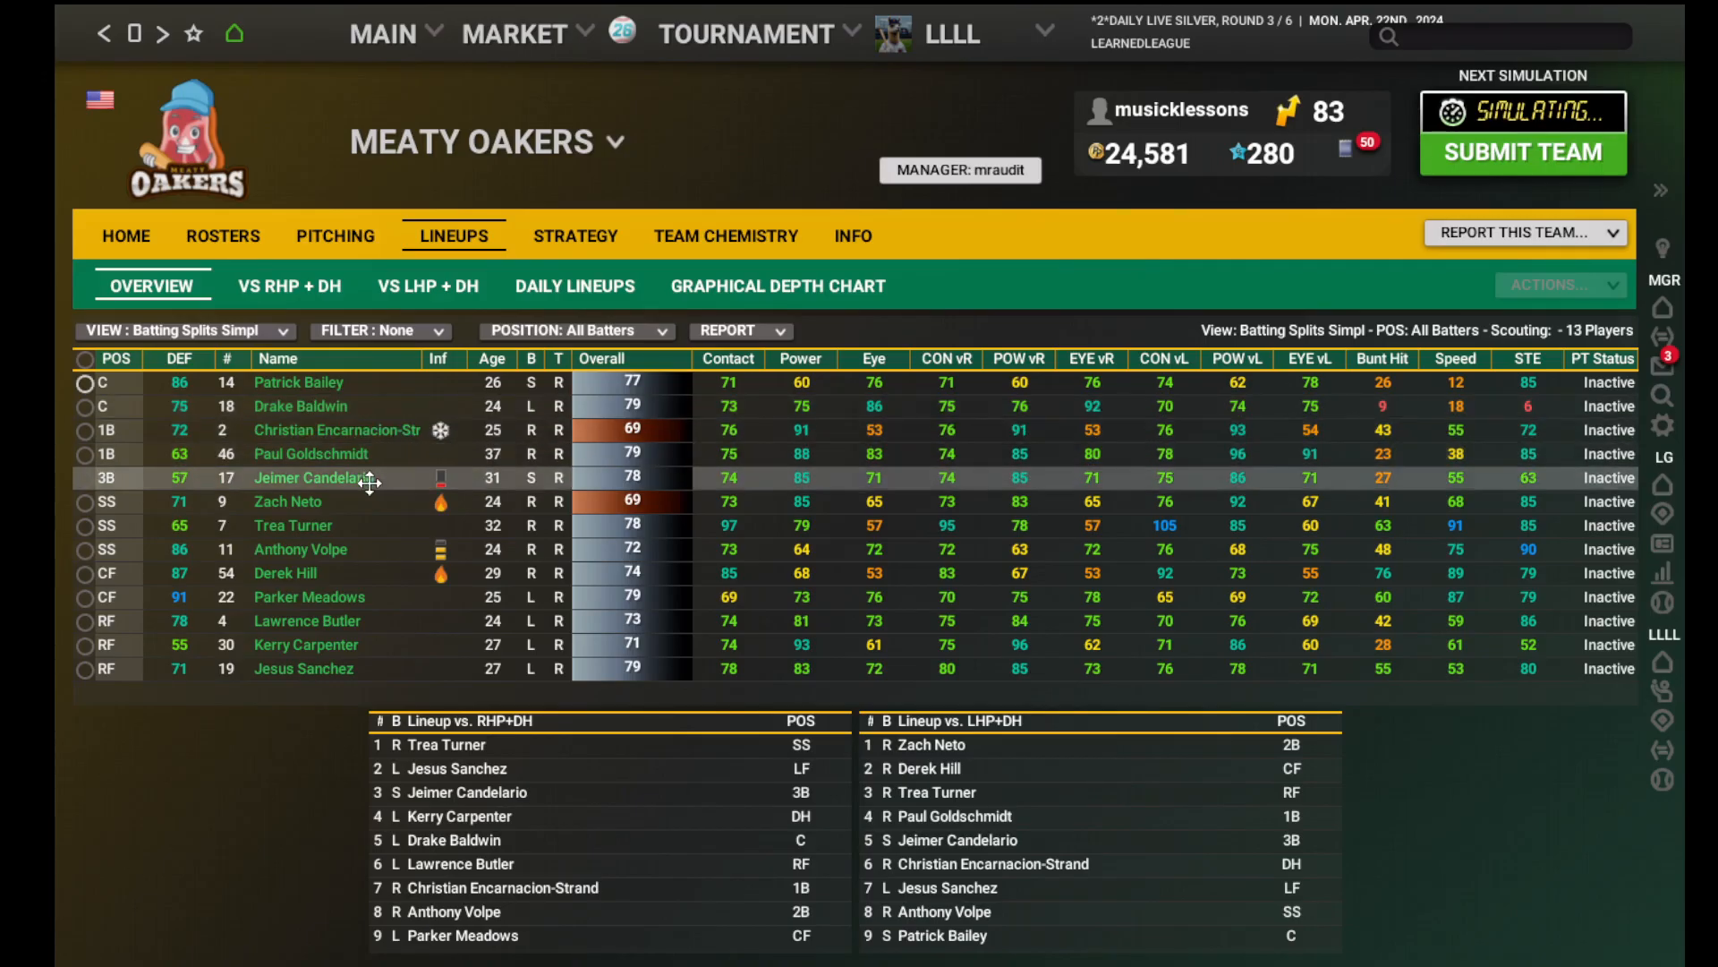
mouse_move(356, 592)
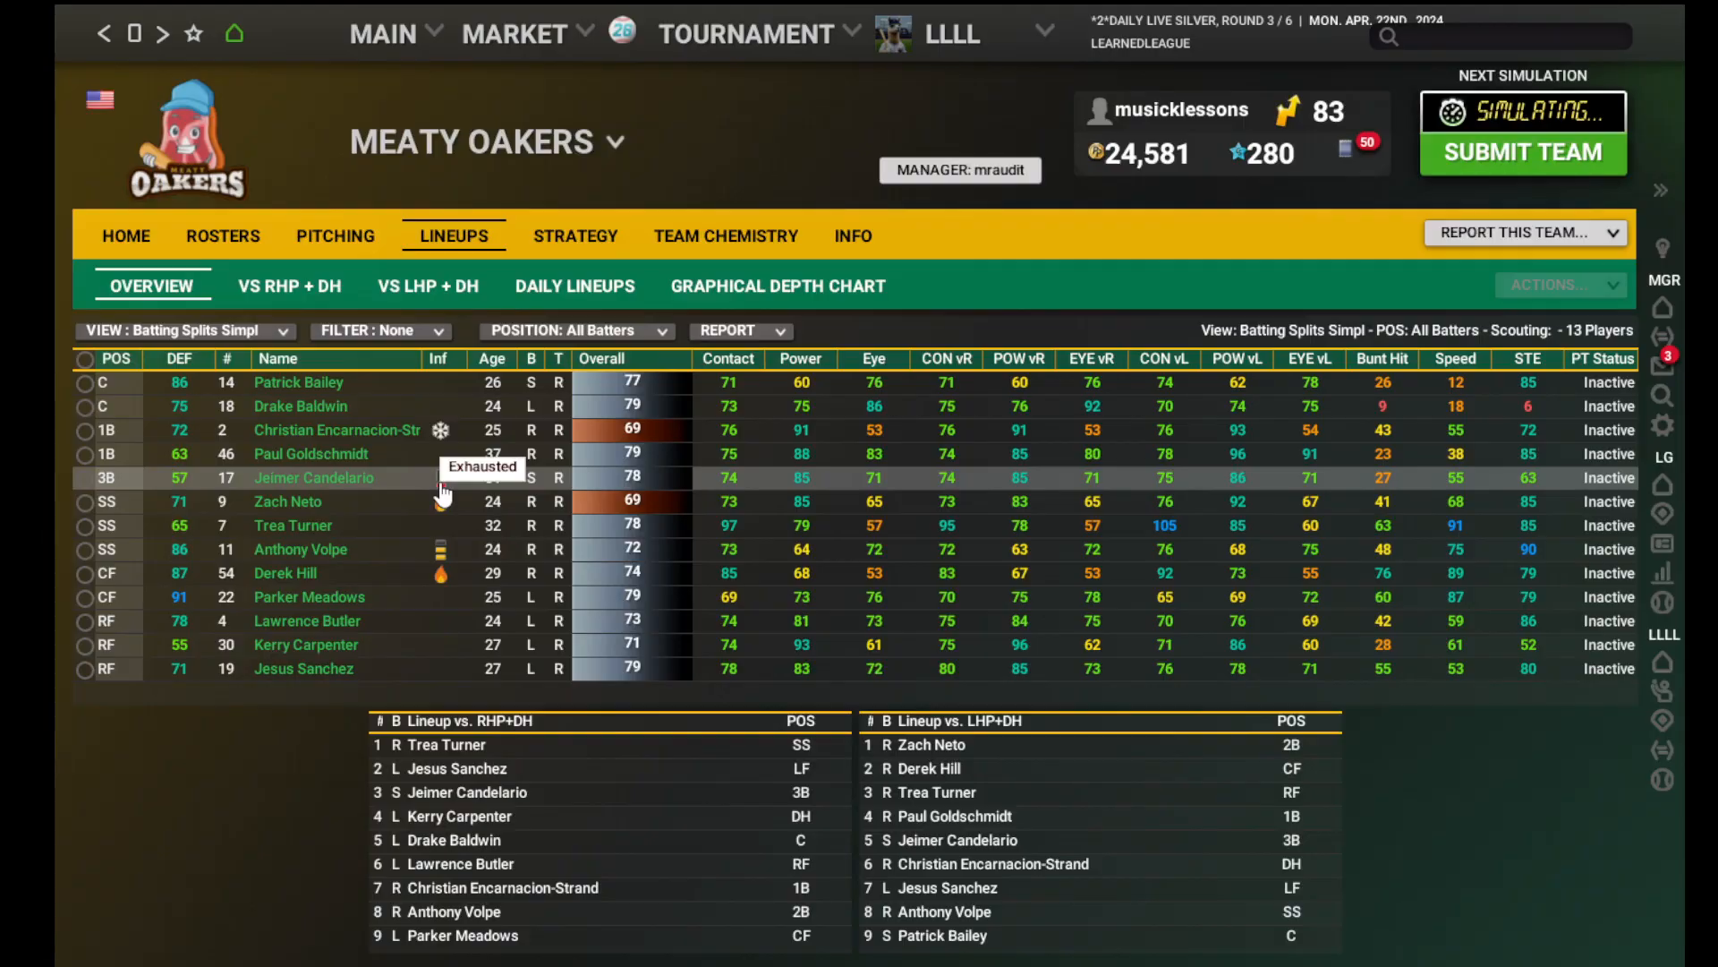
mouse_move(343, 476)
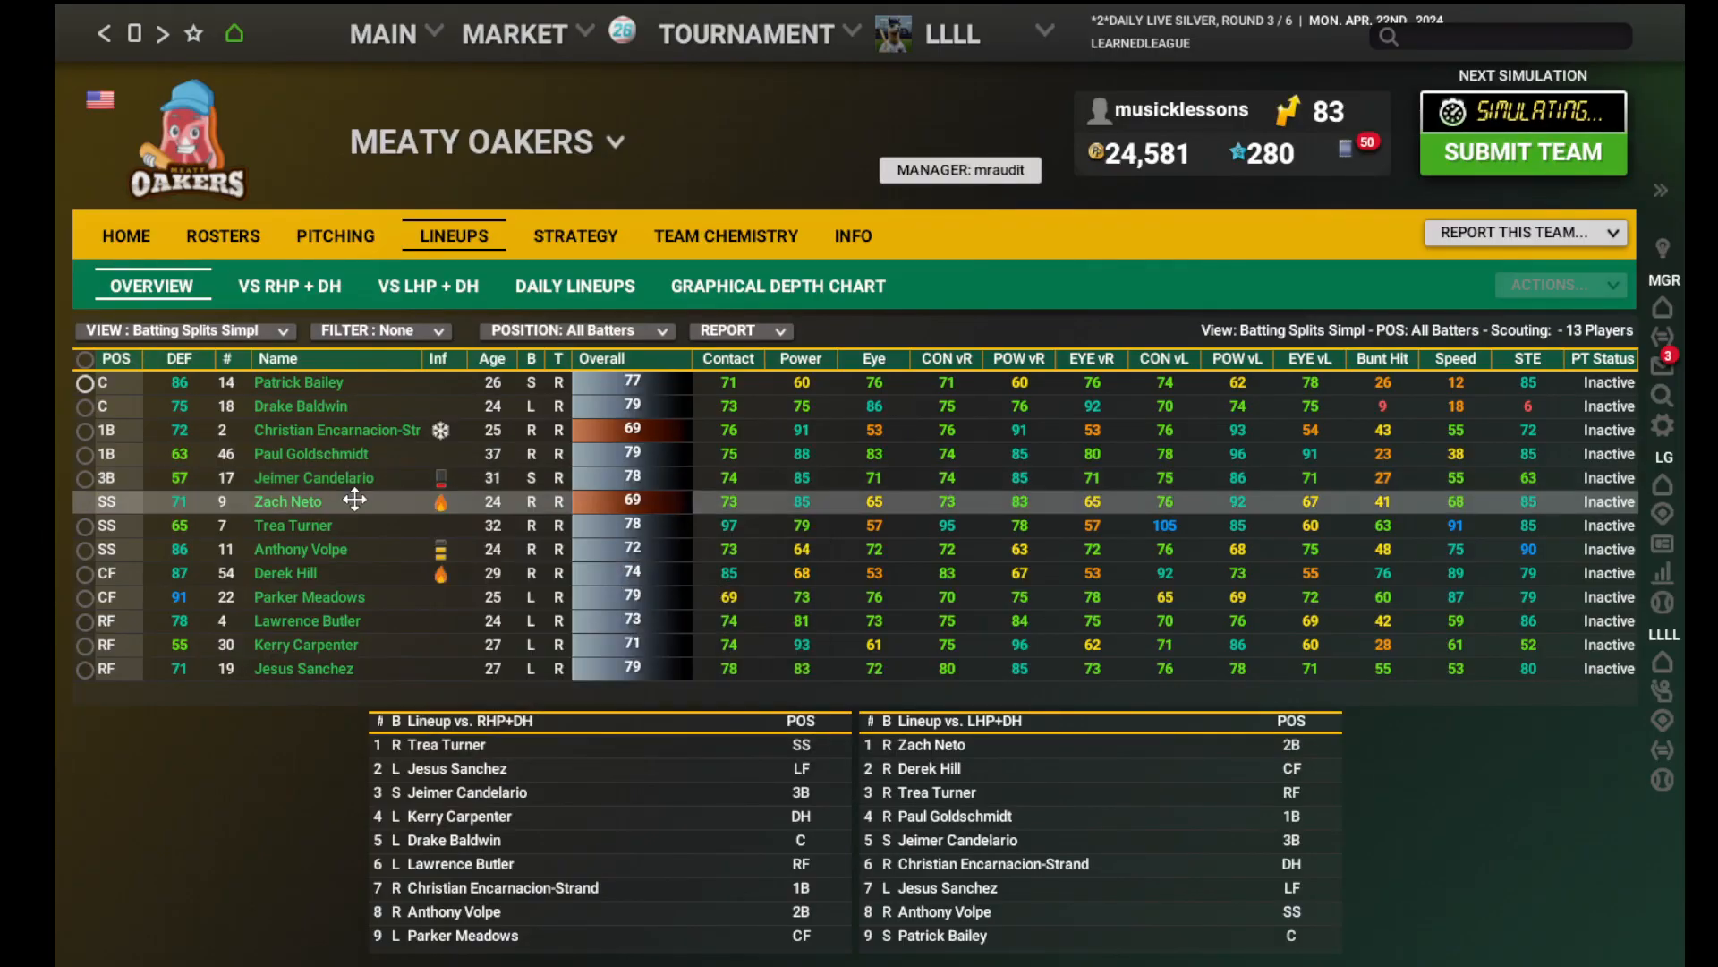
mouse_move(362, 549)
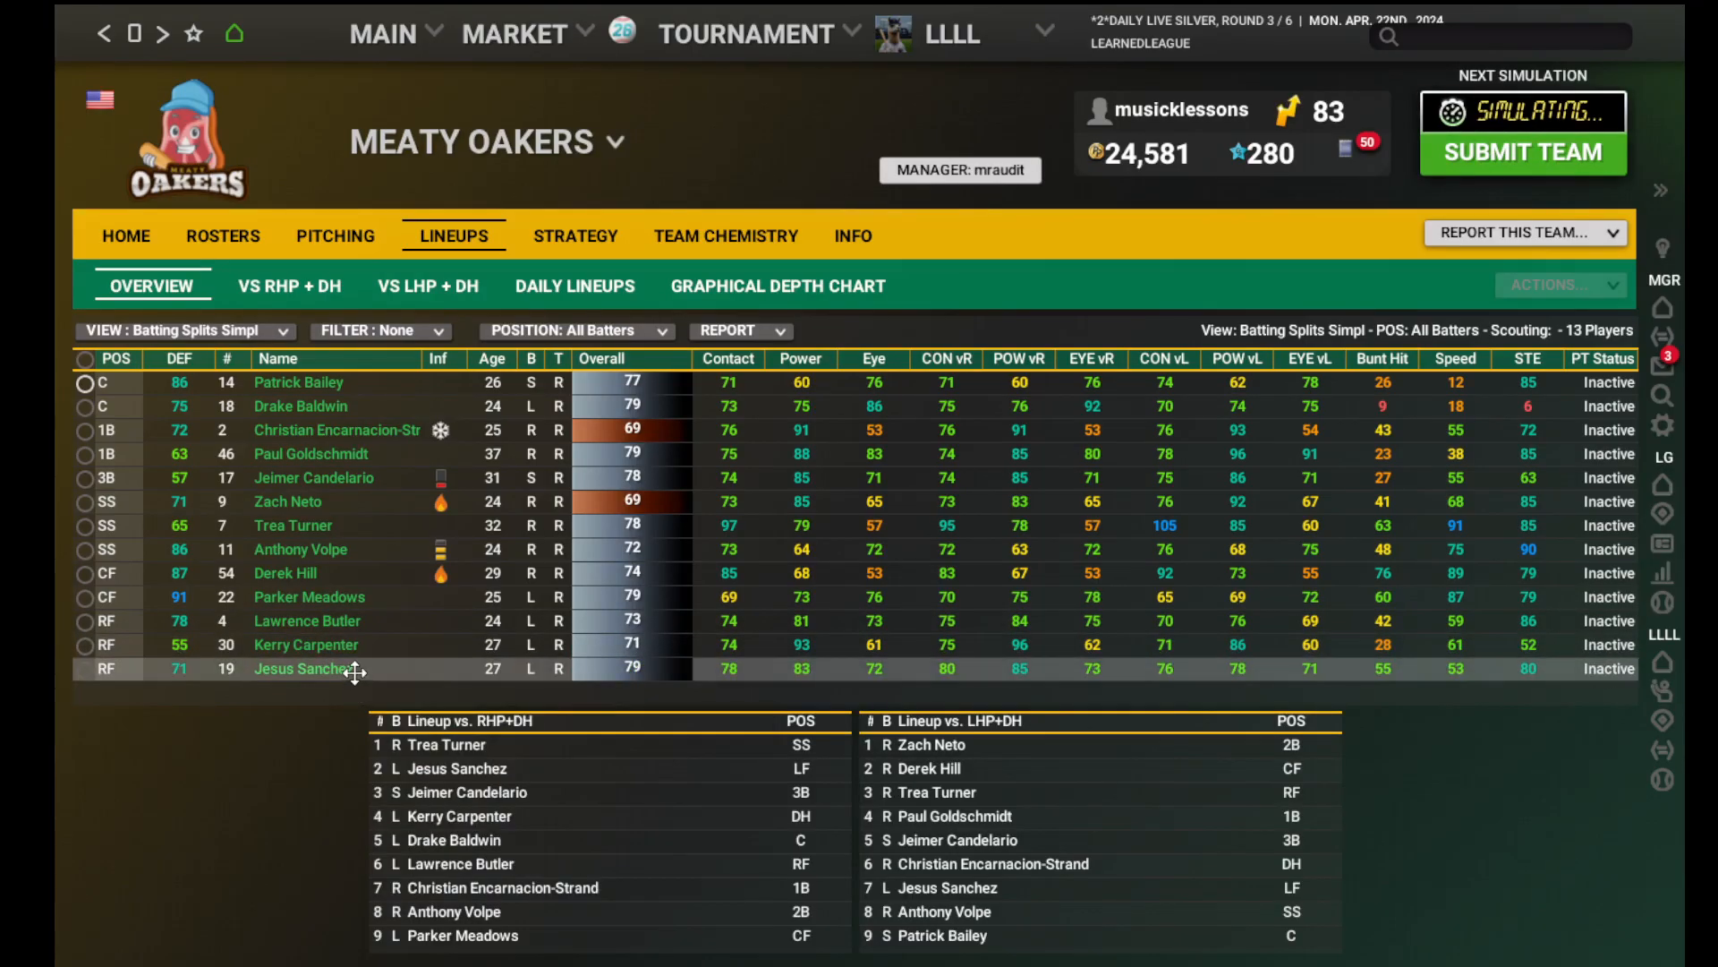
mouse_move(355, 673)
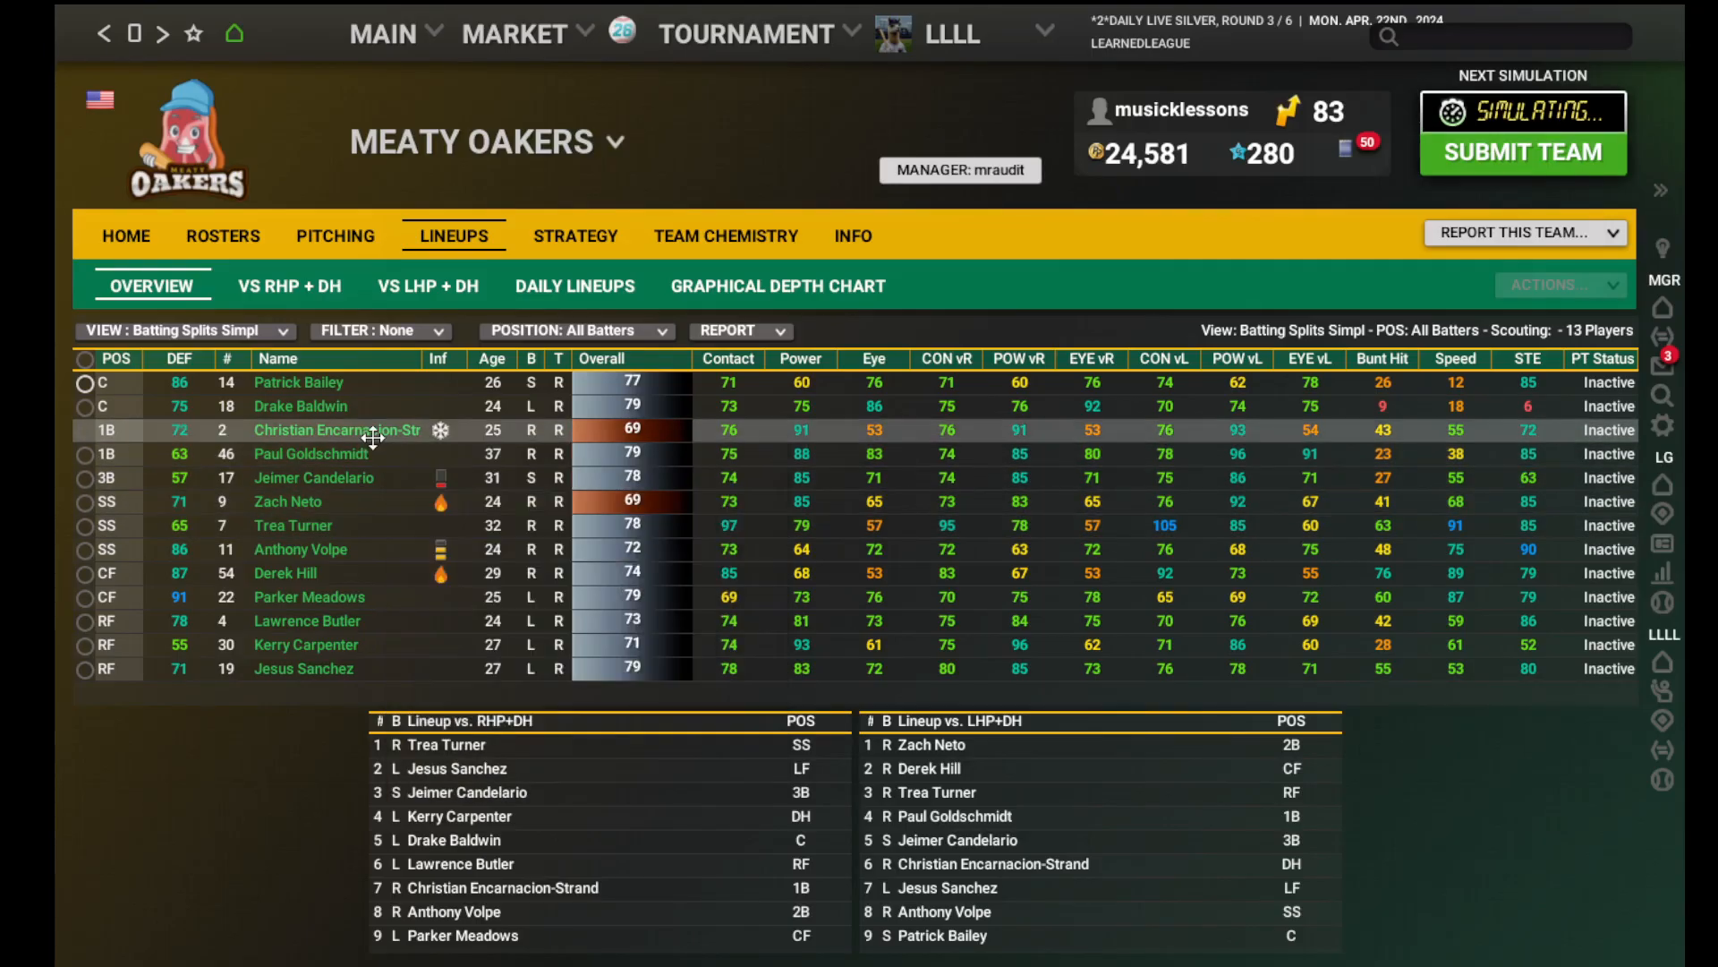
mouse_move(374, 432)
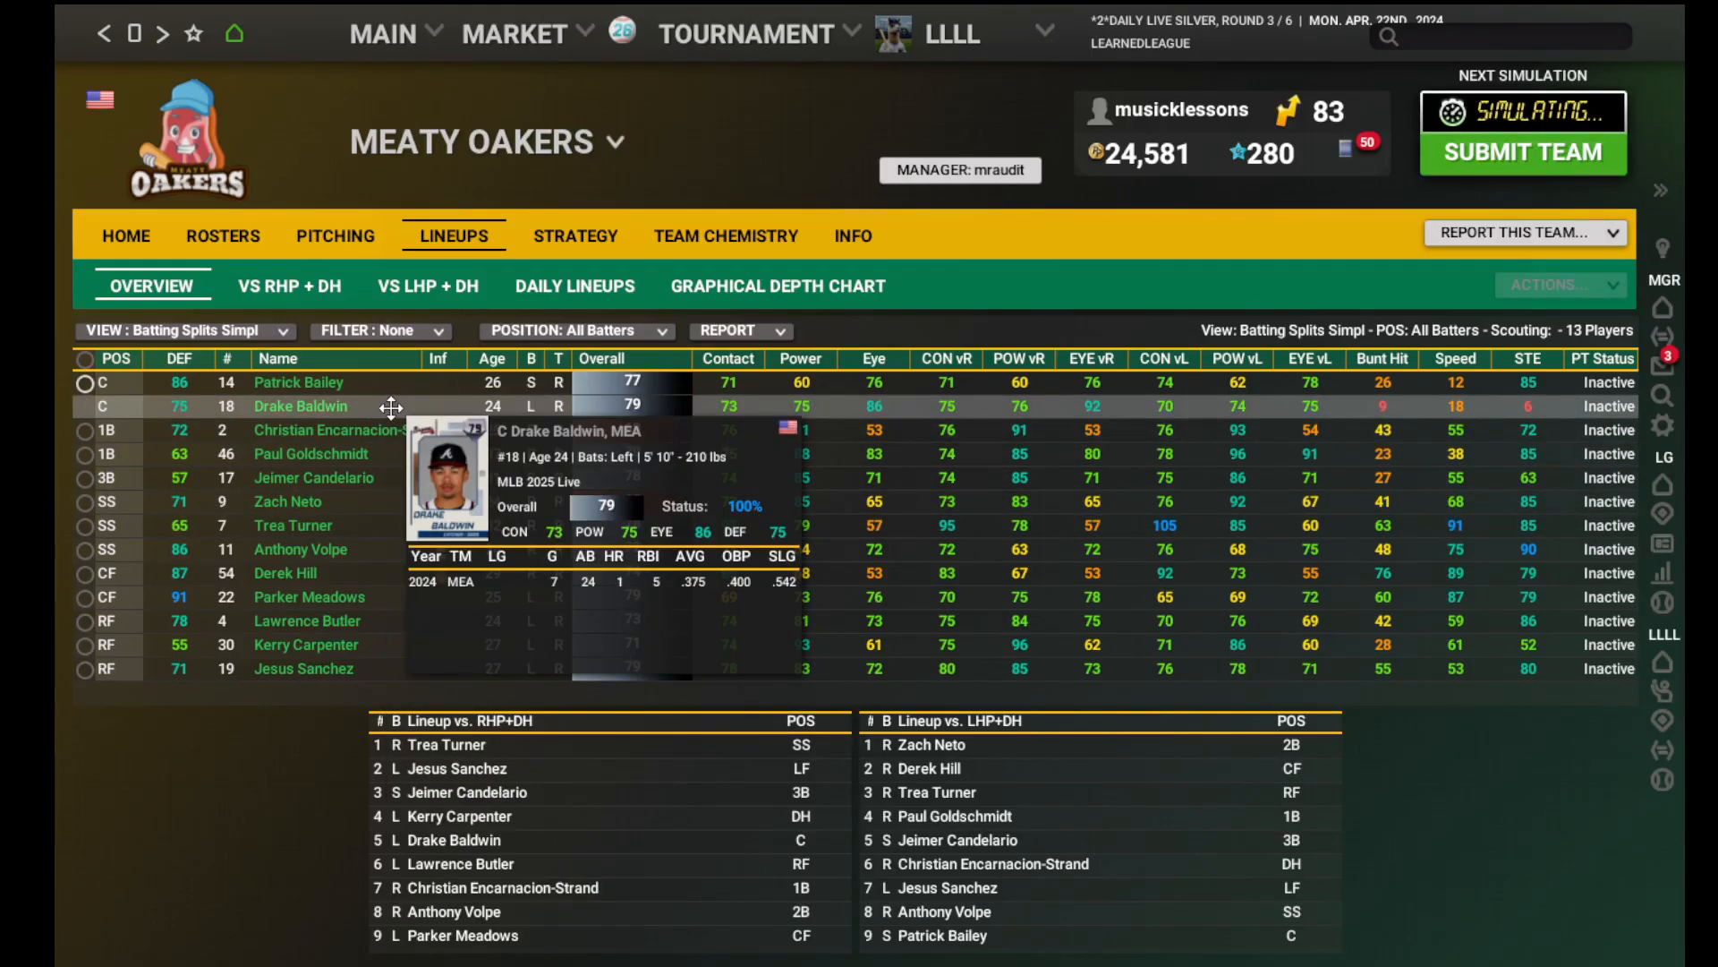
mouse_move(391, 394)
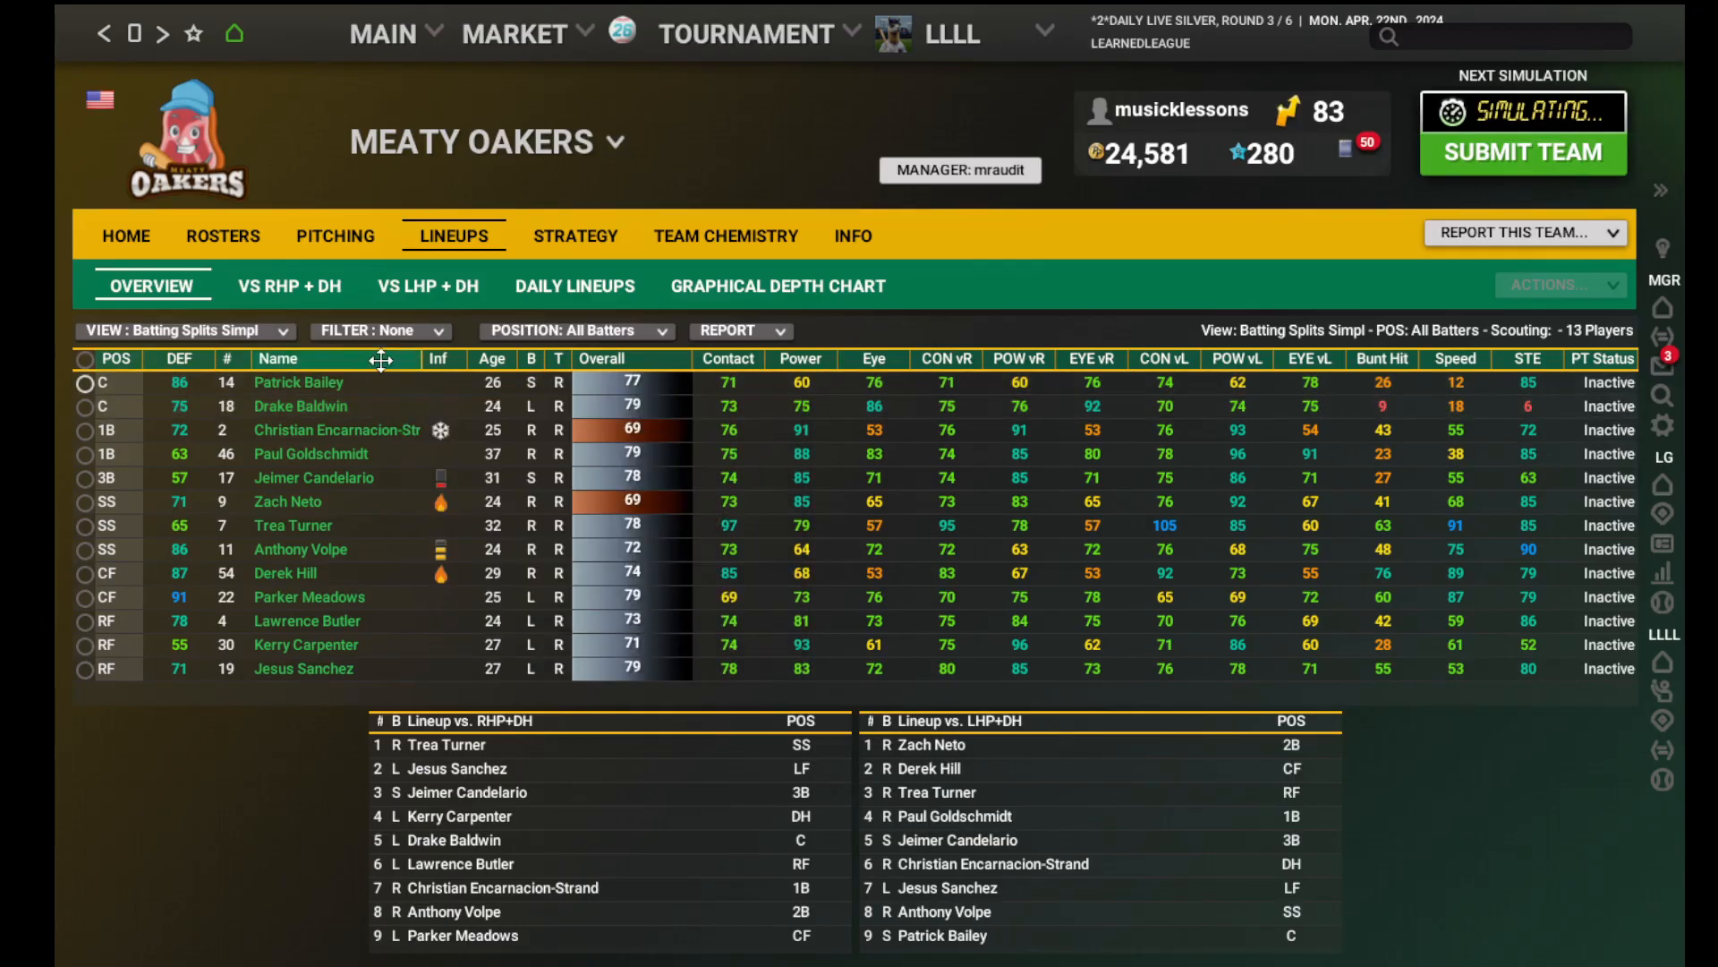
Review the Meaty Oakers' pitching ratings, pitcher fatigue and starting rotation.
left_click(360, 233)
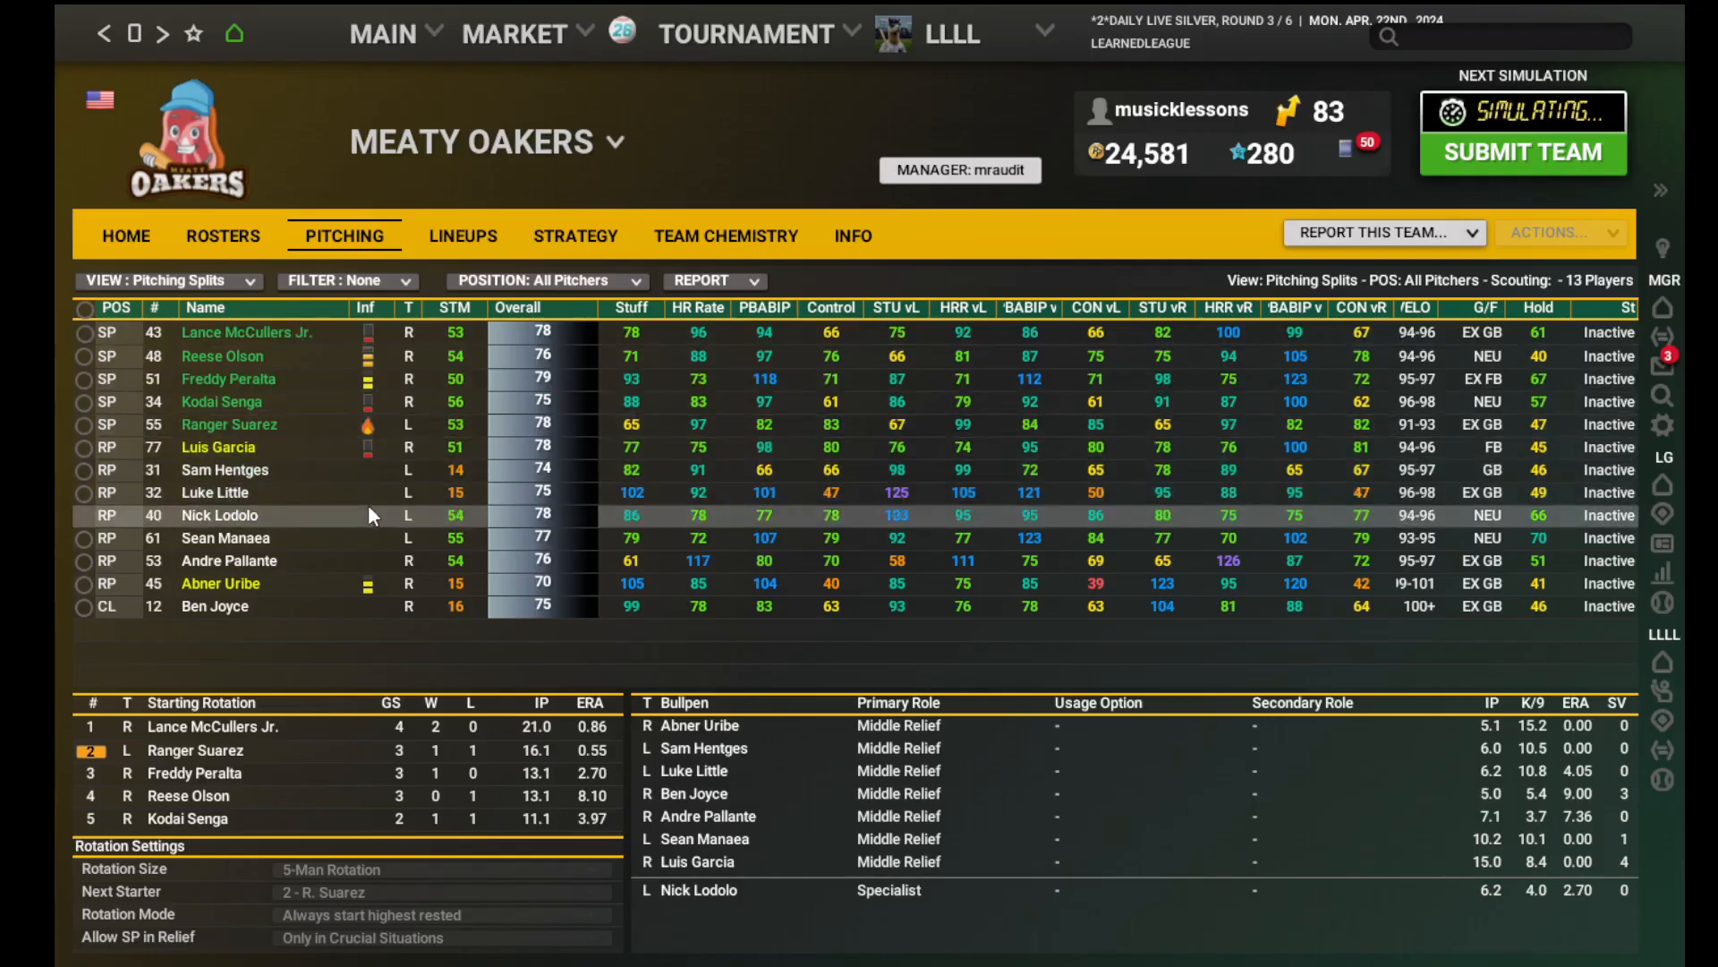
mouse_move(278, 434)
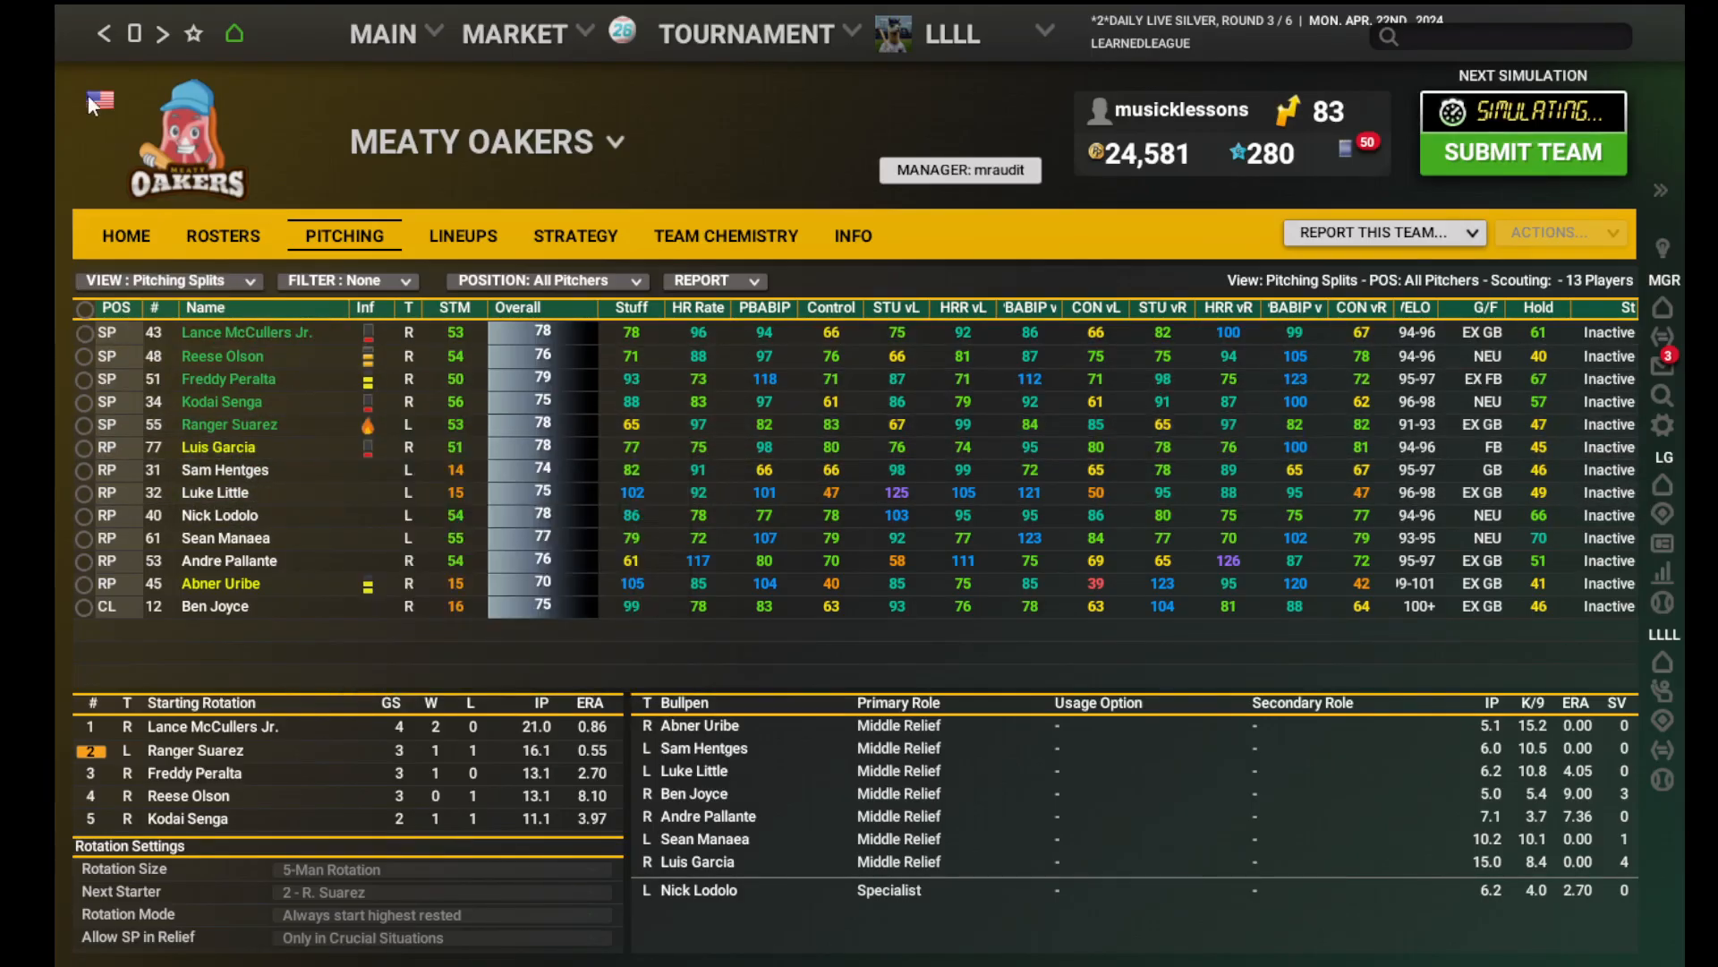
left_click(103, 38)
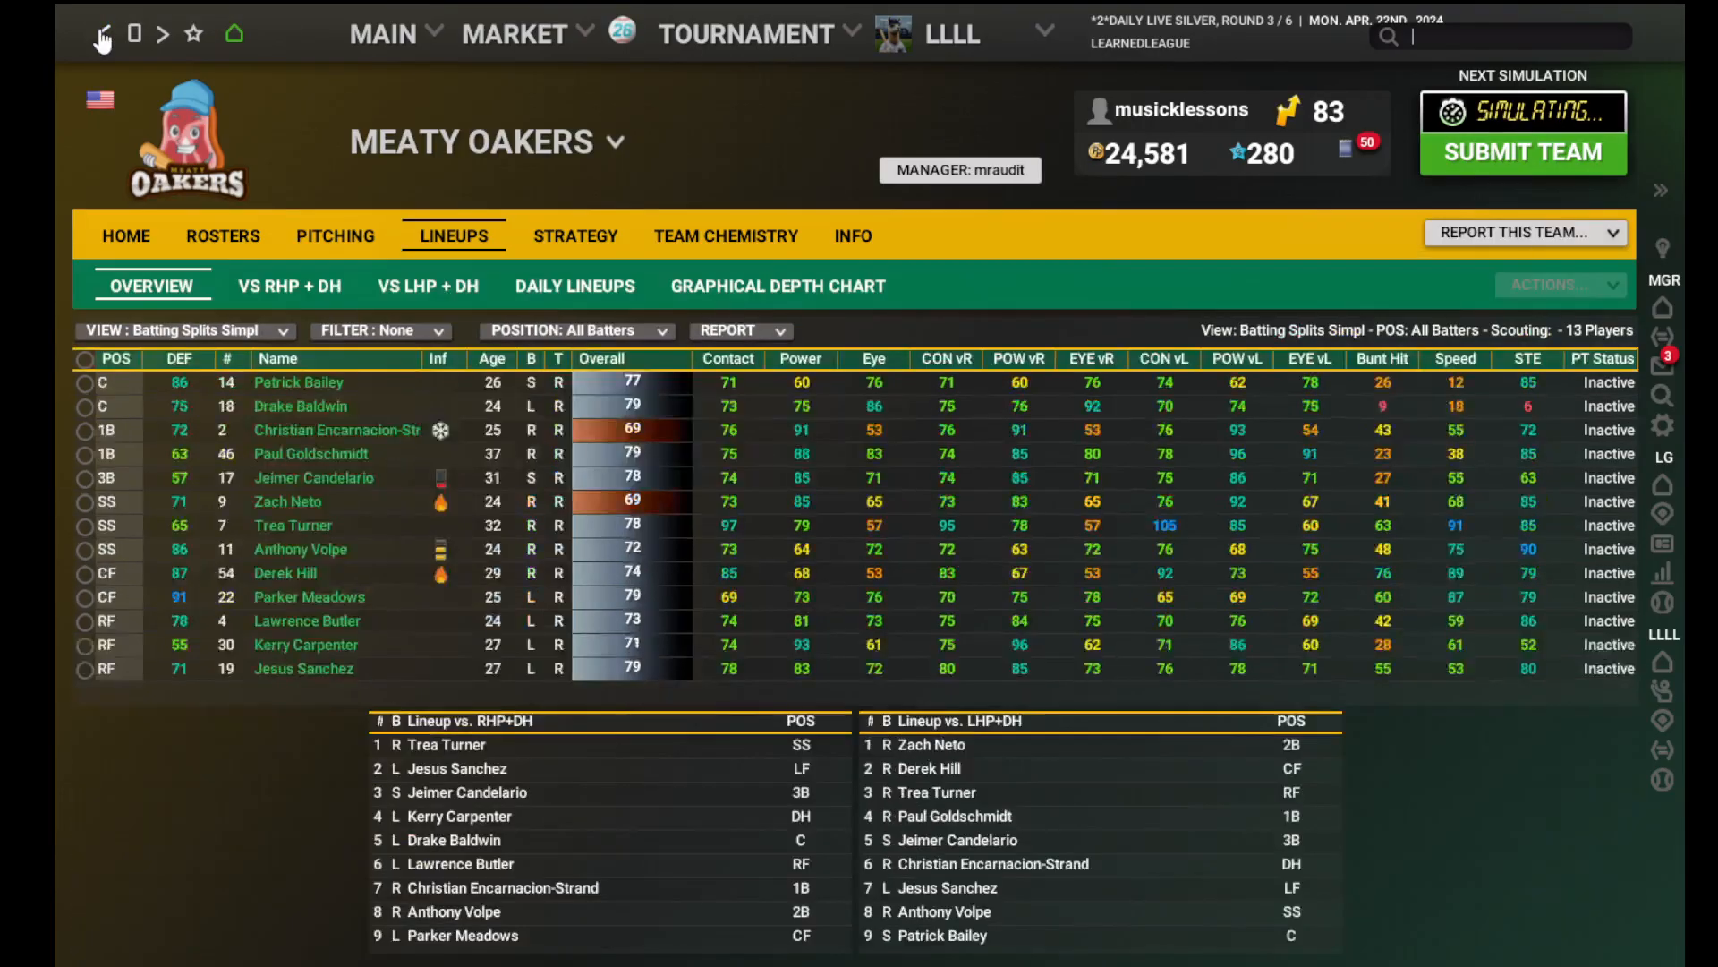
left_click(162, 38)
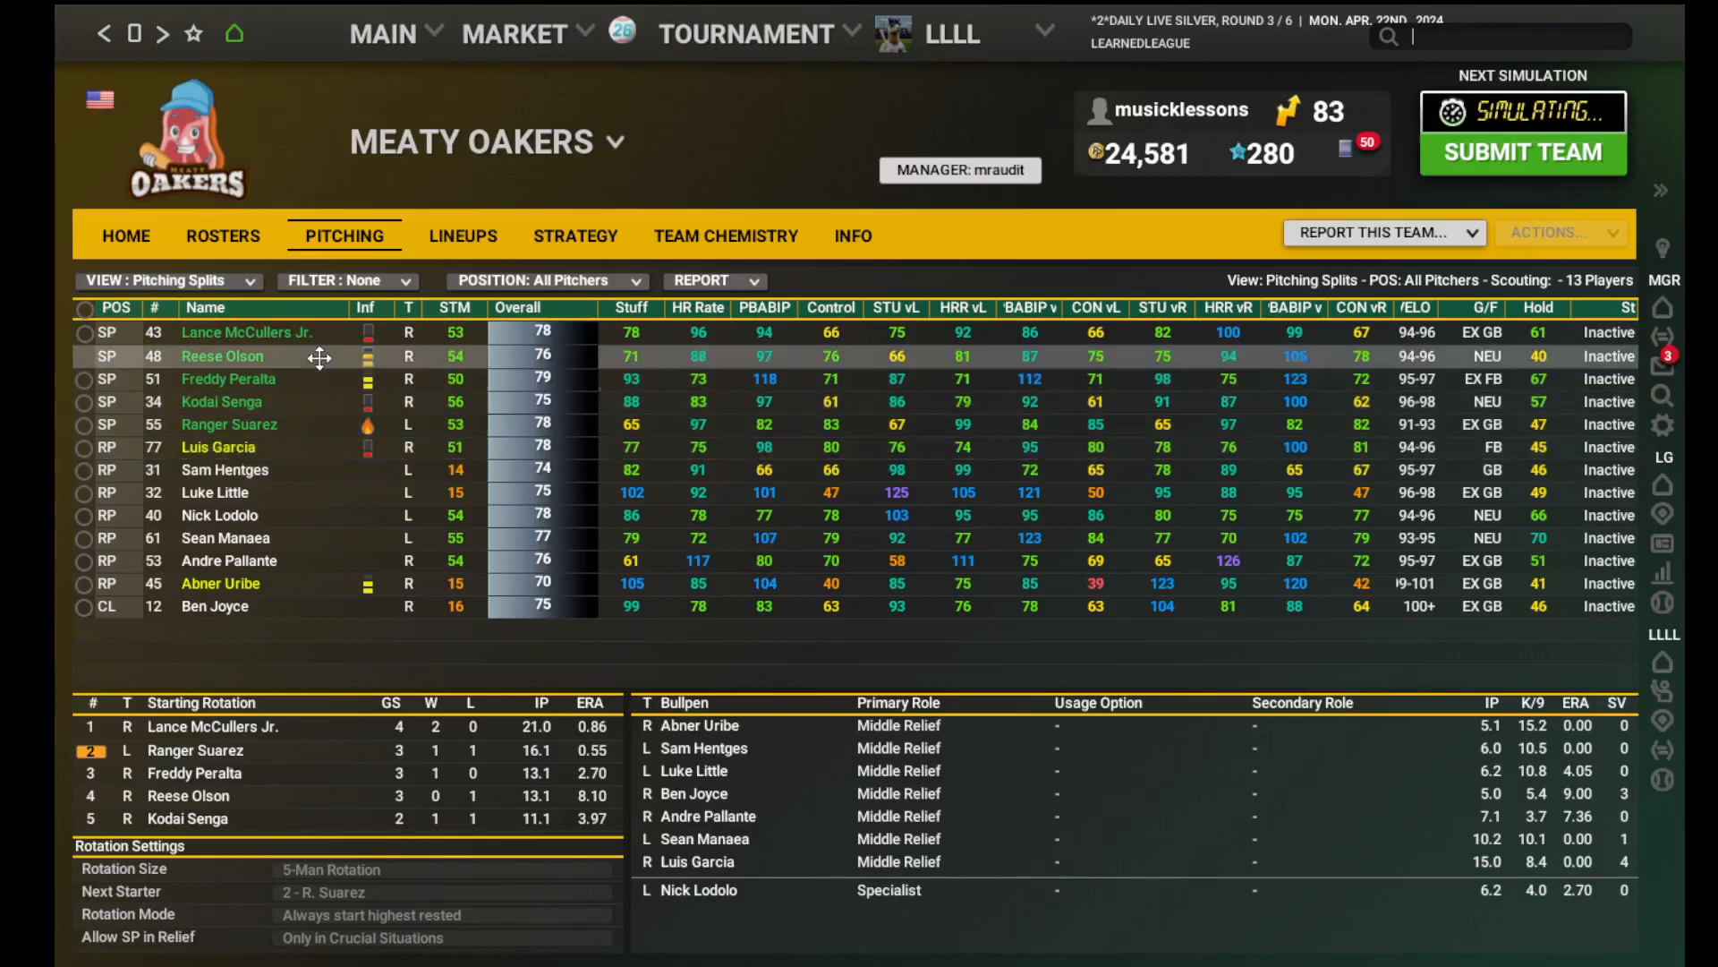
mouse_move(309, 427)
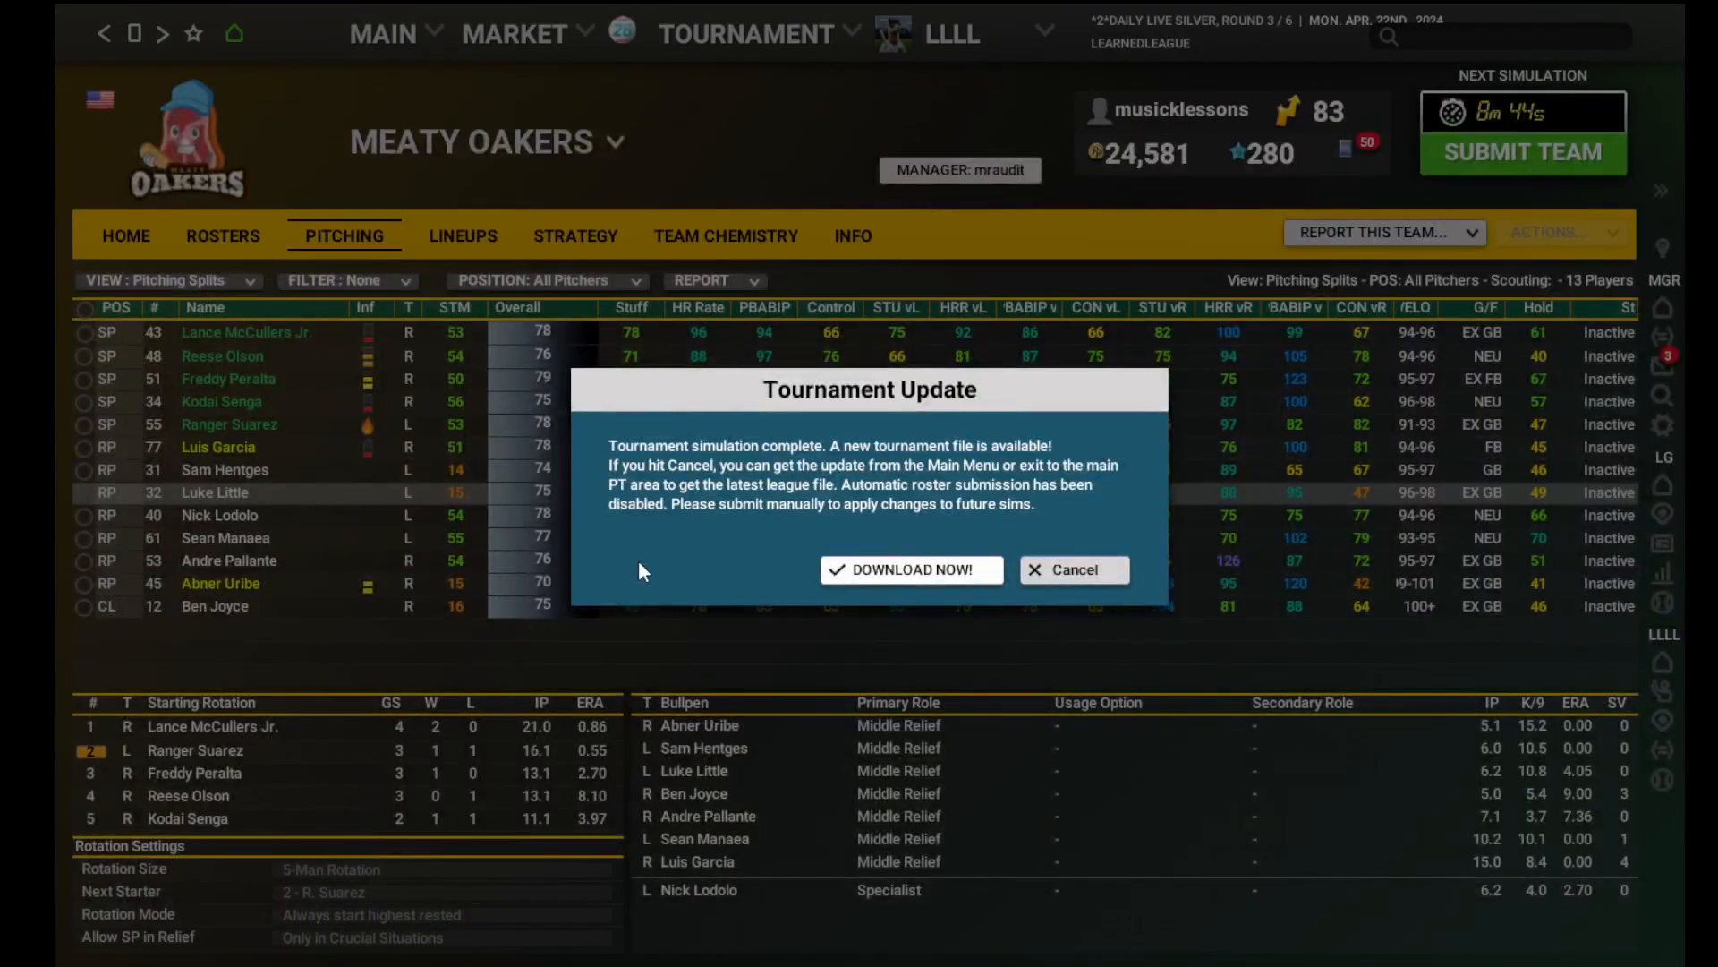
Download the new tournament file and bring up the quarter-final matchups in the updated tournament tree.
left_click(900, 573)
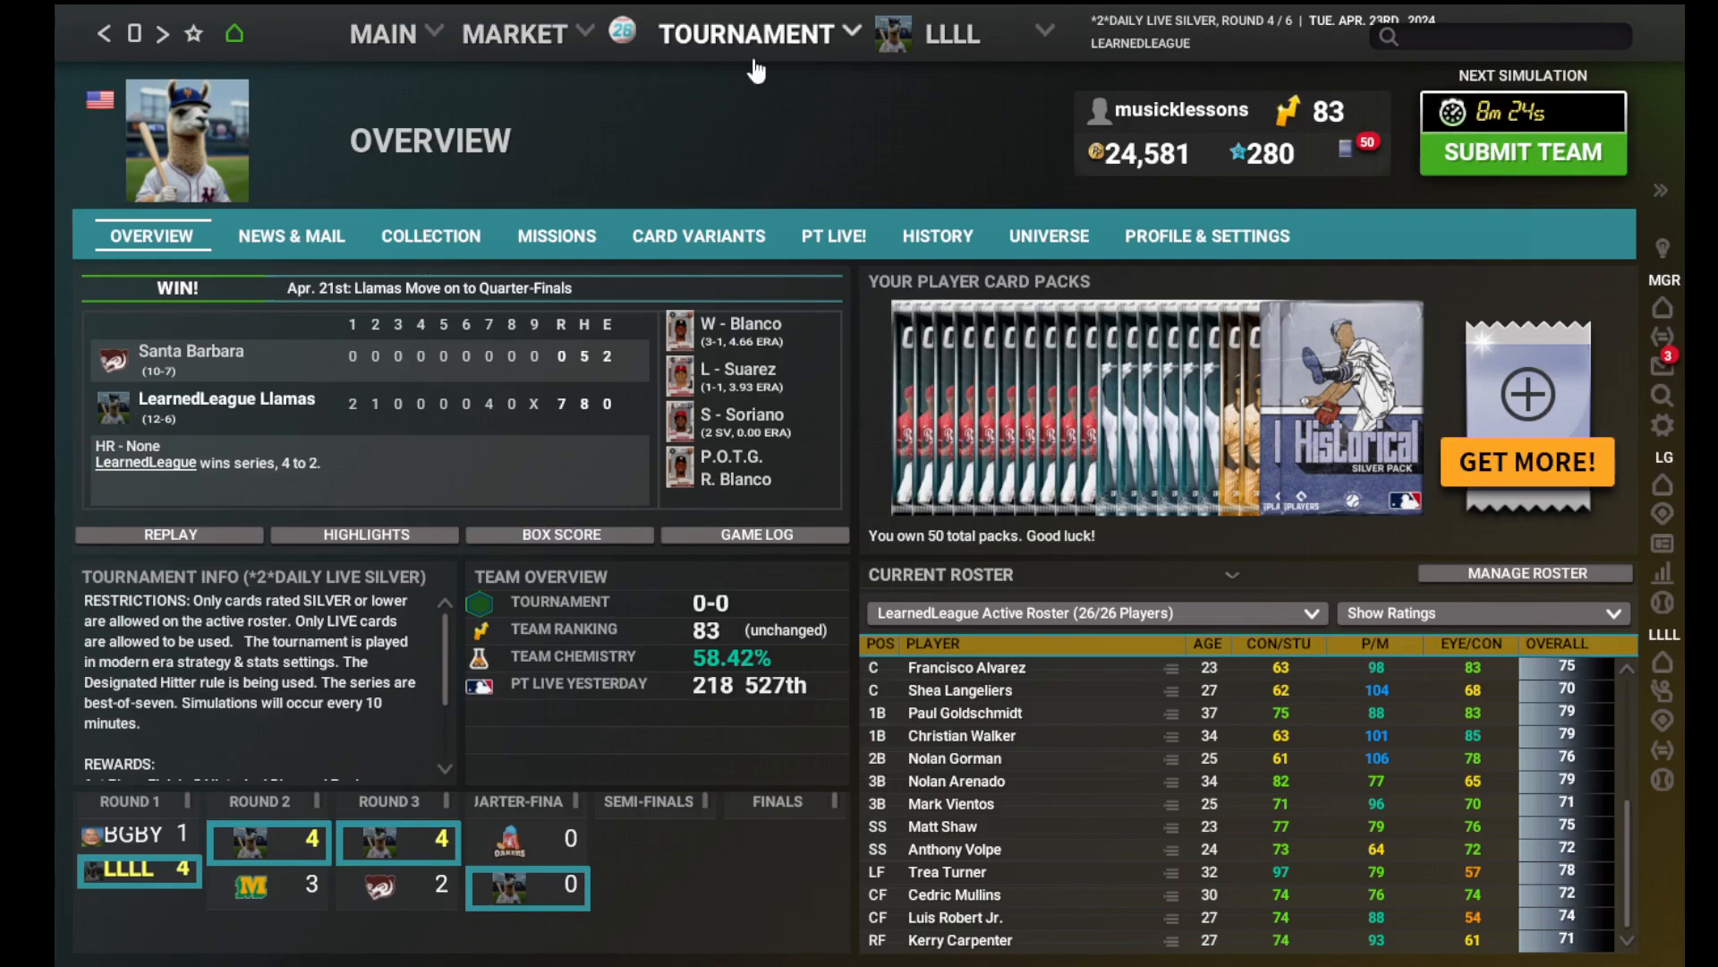
mouse_move(779, 41)
left_click(768, 115)
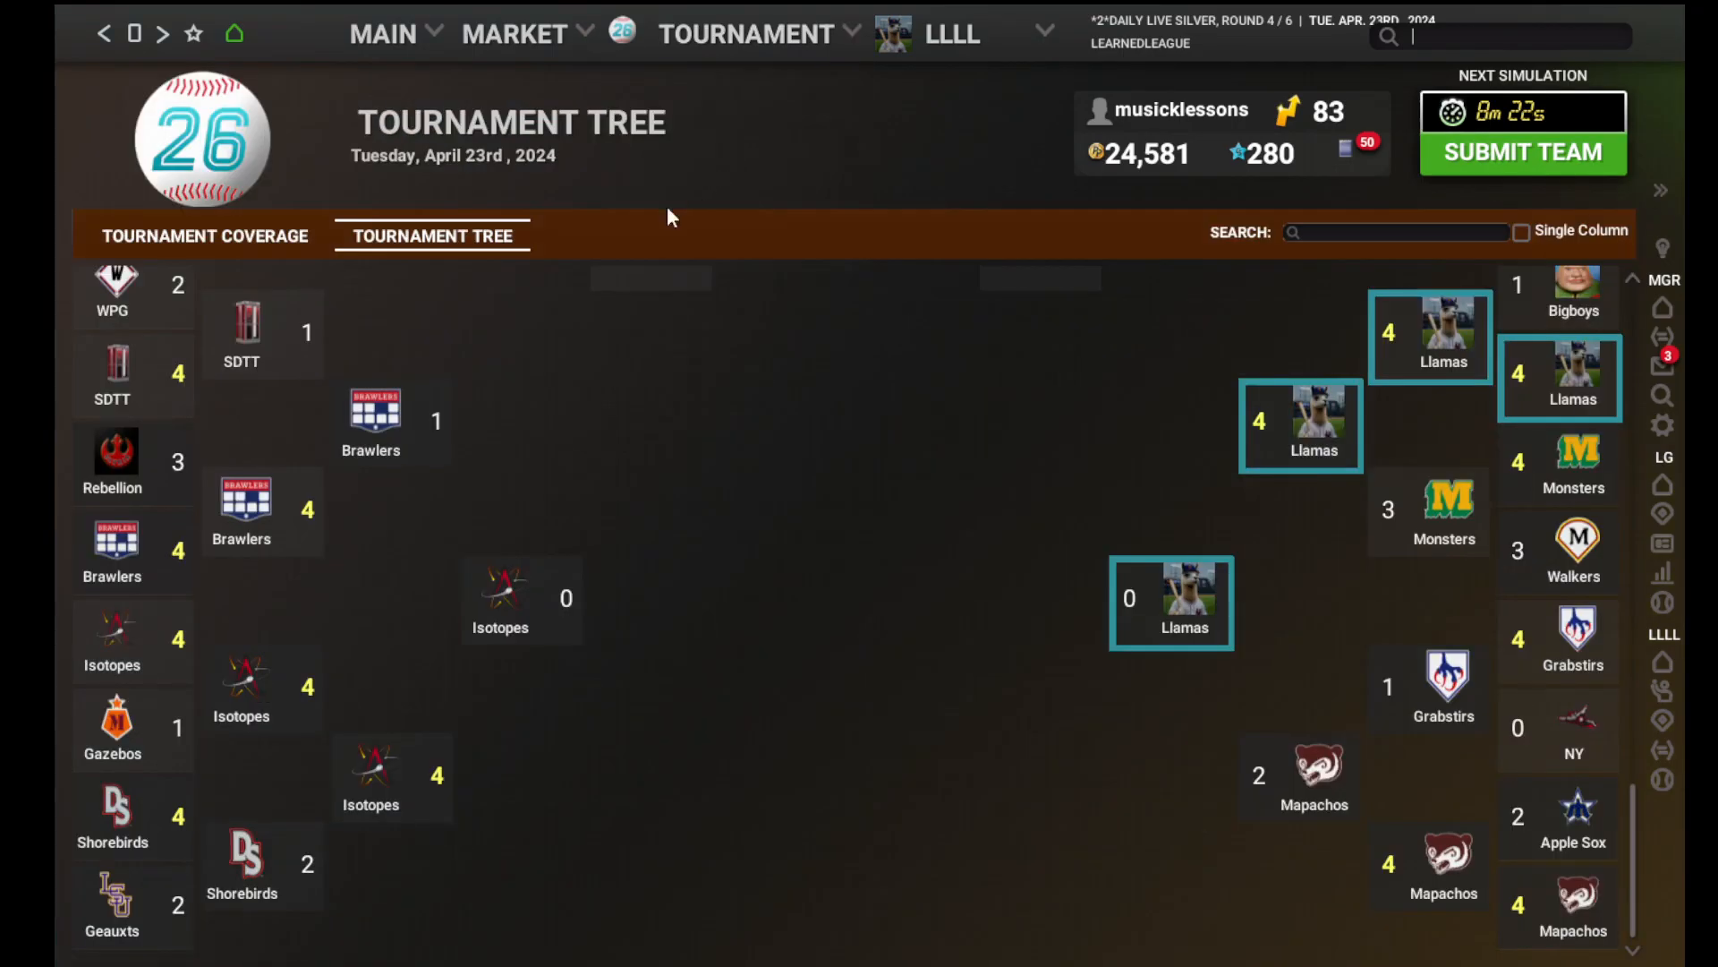
scroll(709, 423, "up", 4)
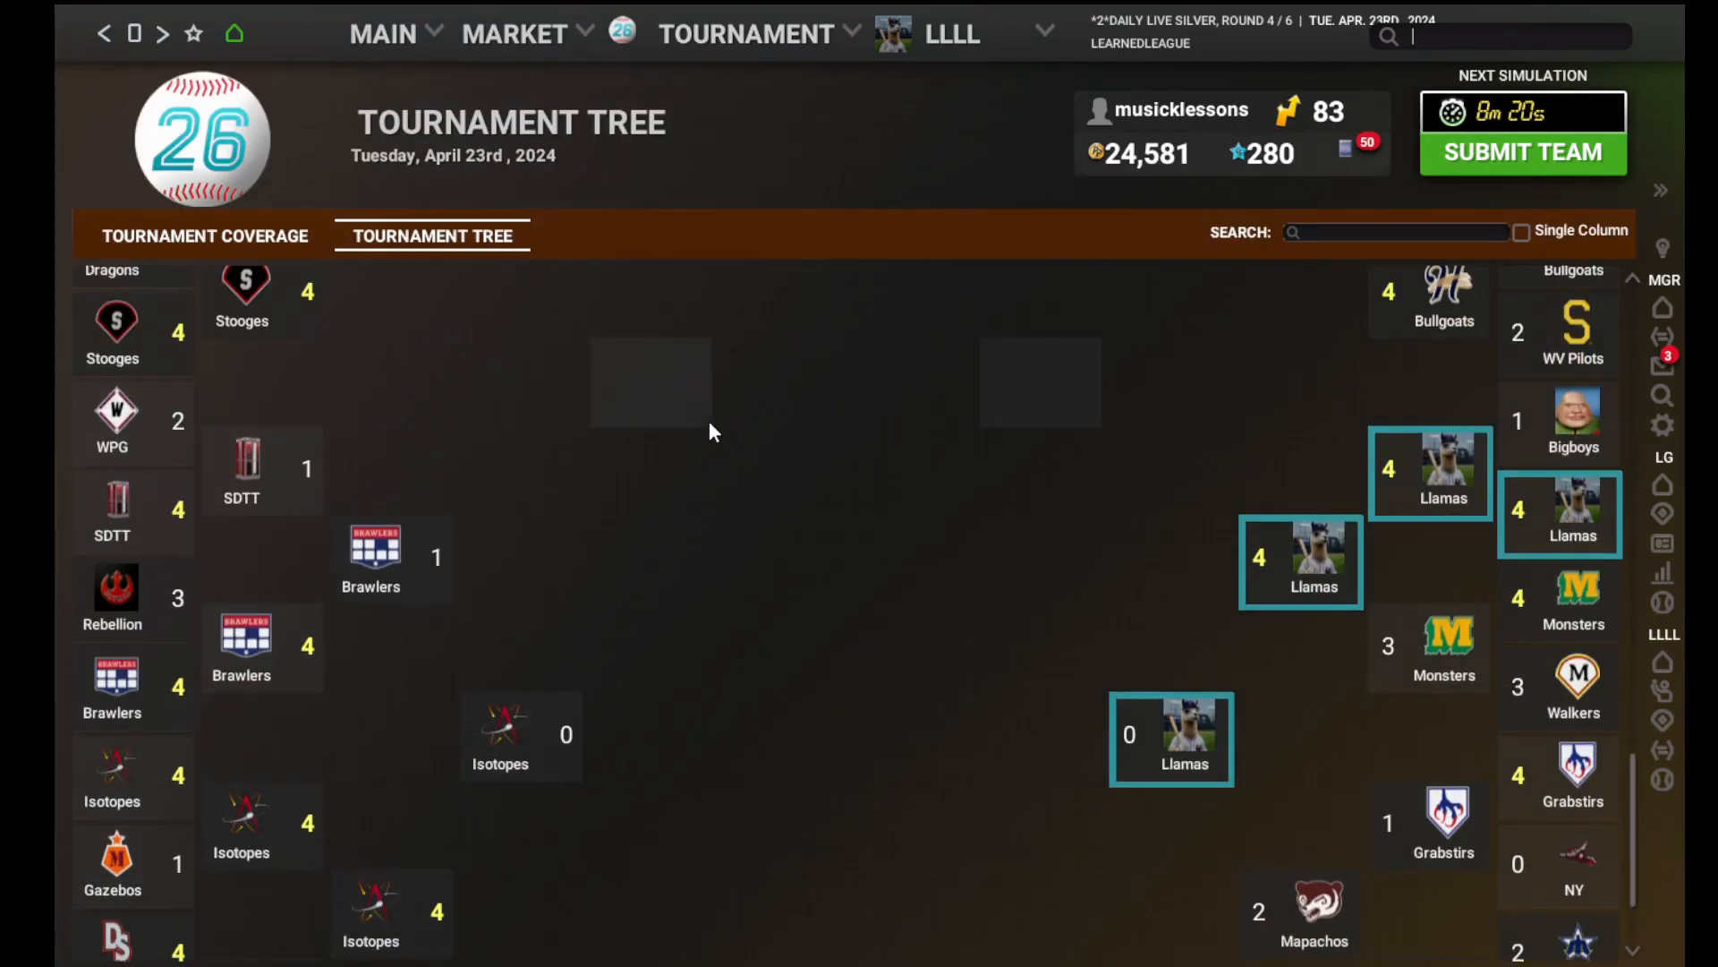
scroll(710, 430, "up", 3)
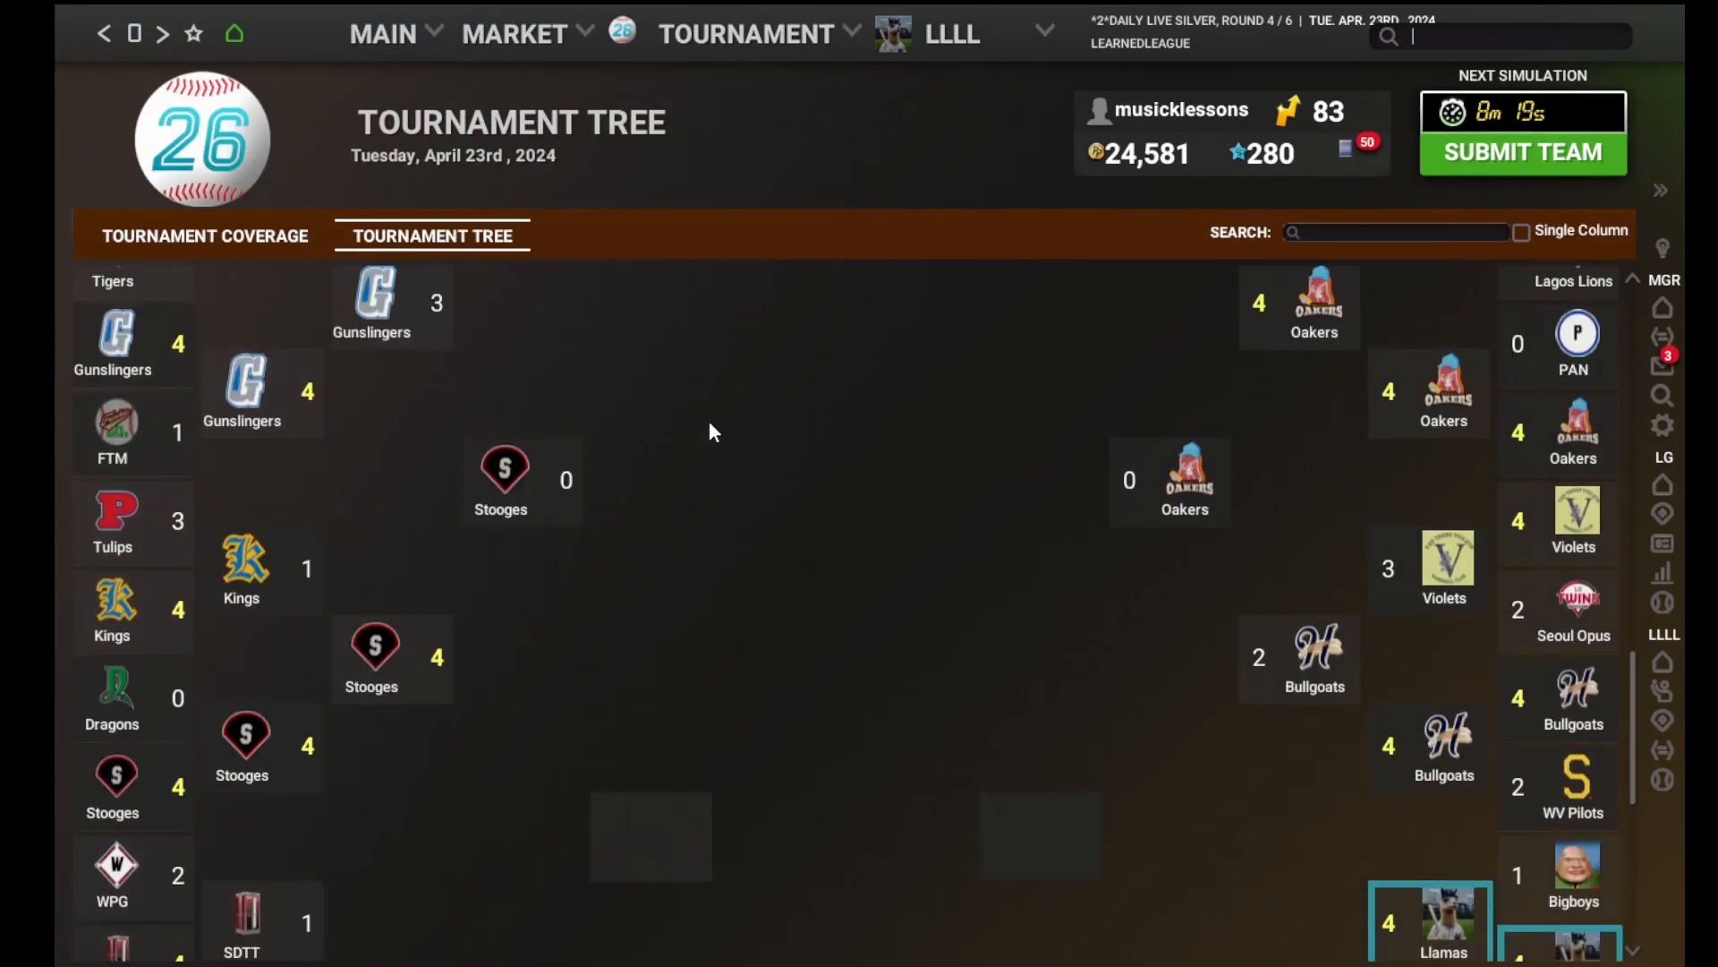
Check the team pages of quarter-finalists Stooges and Assateague Axolotyl, returning to the tournament tree after each.
left_click(564, 506)
left_click(105, 34)
scroll(572, 394, "up", 7)
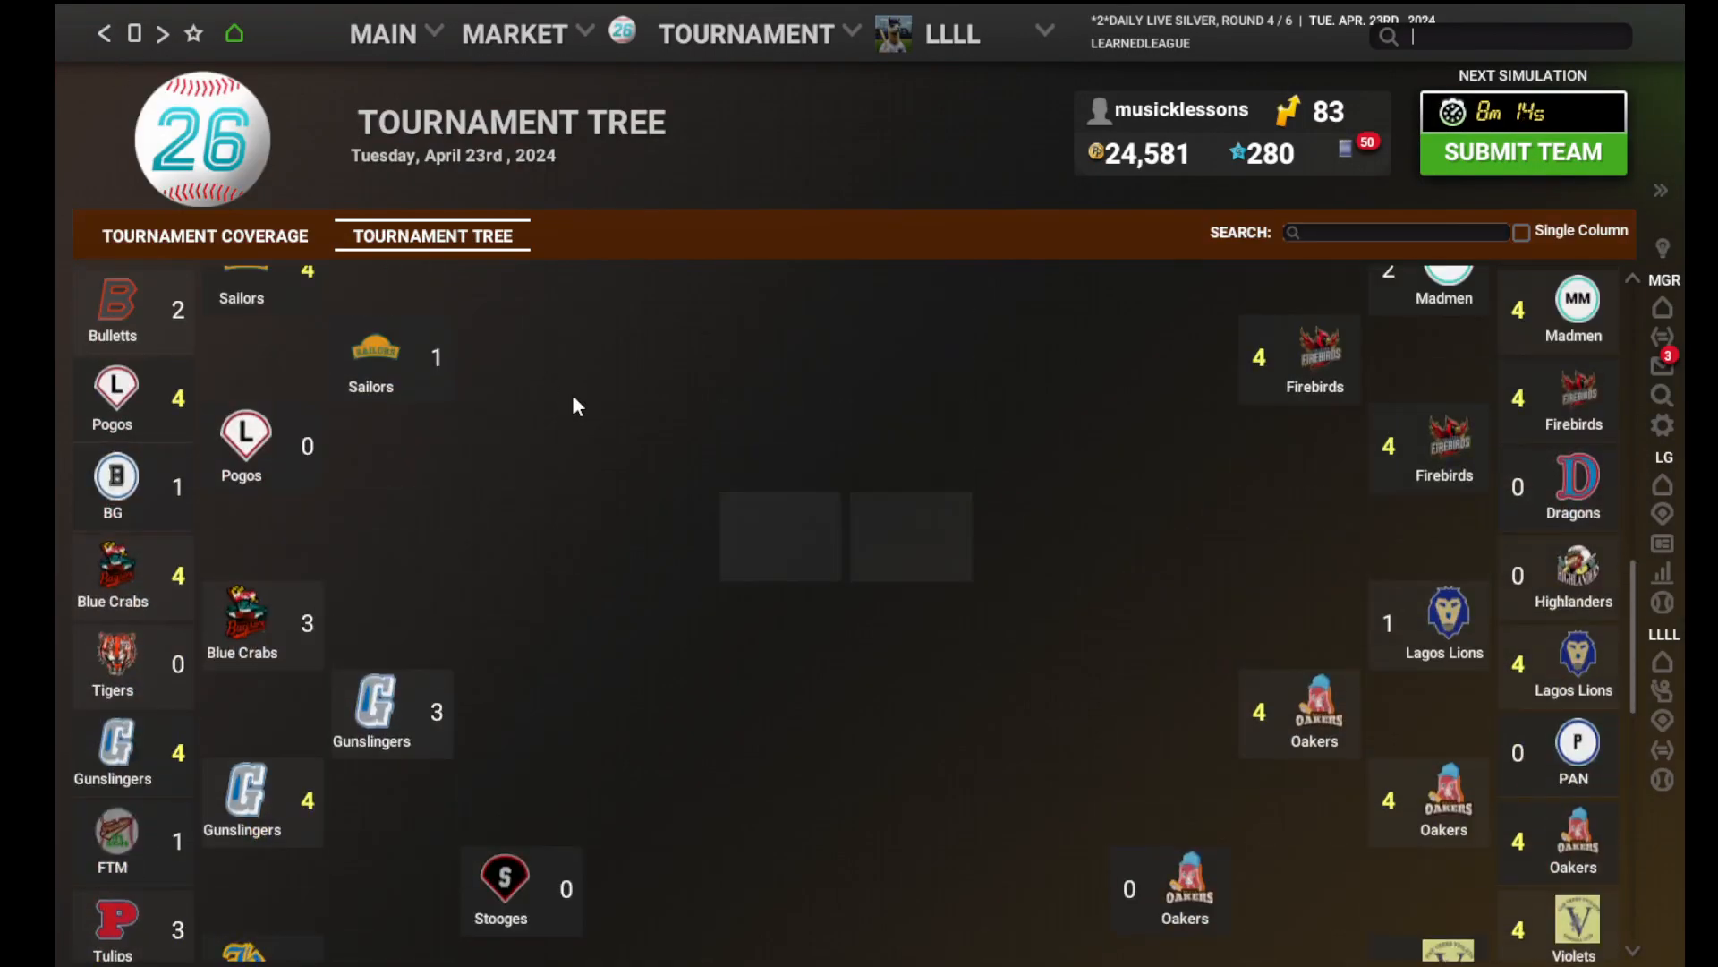
left_click(556, 614)
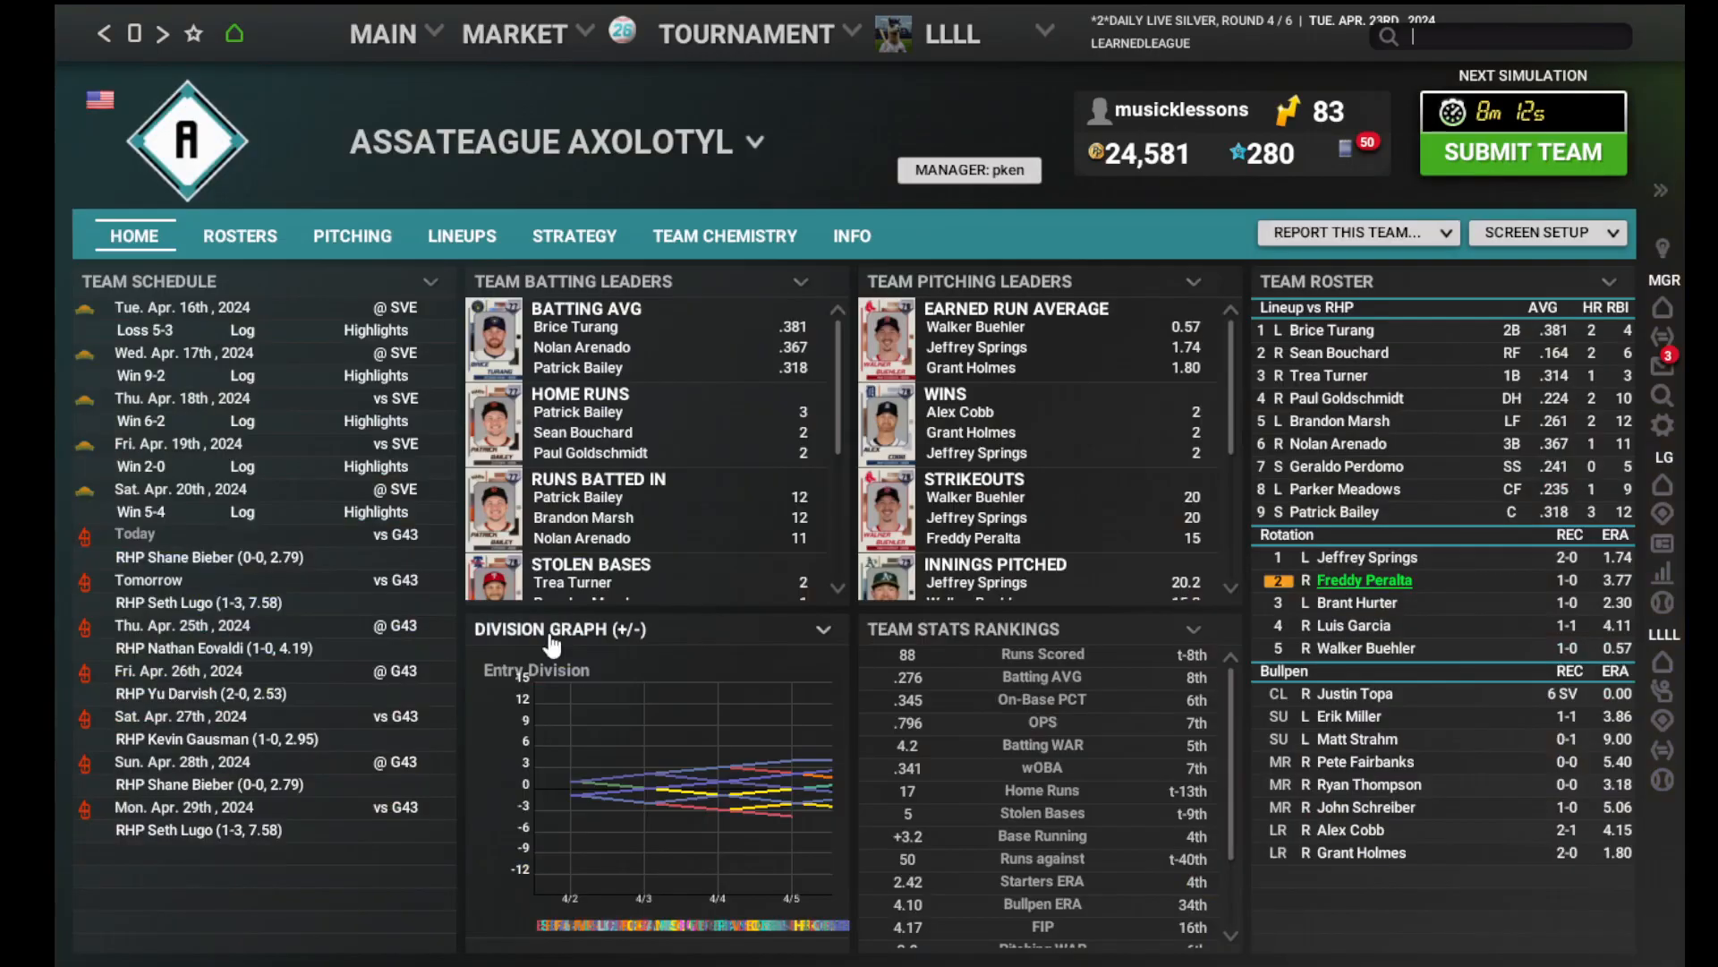
left_click(105, 34)
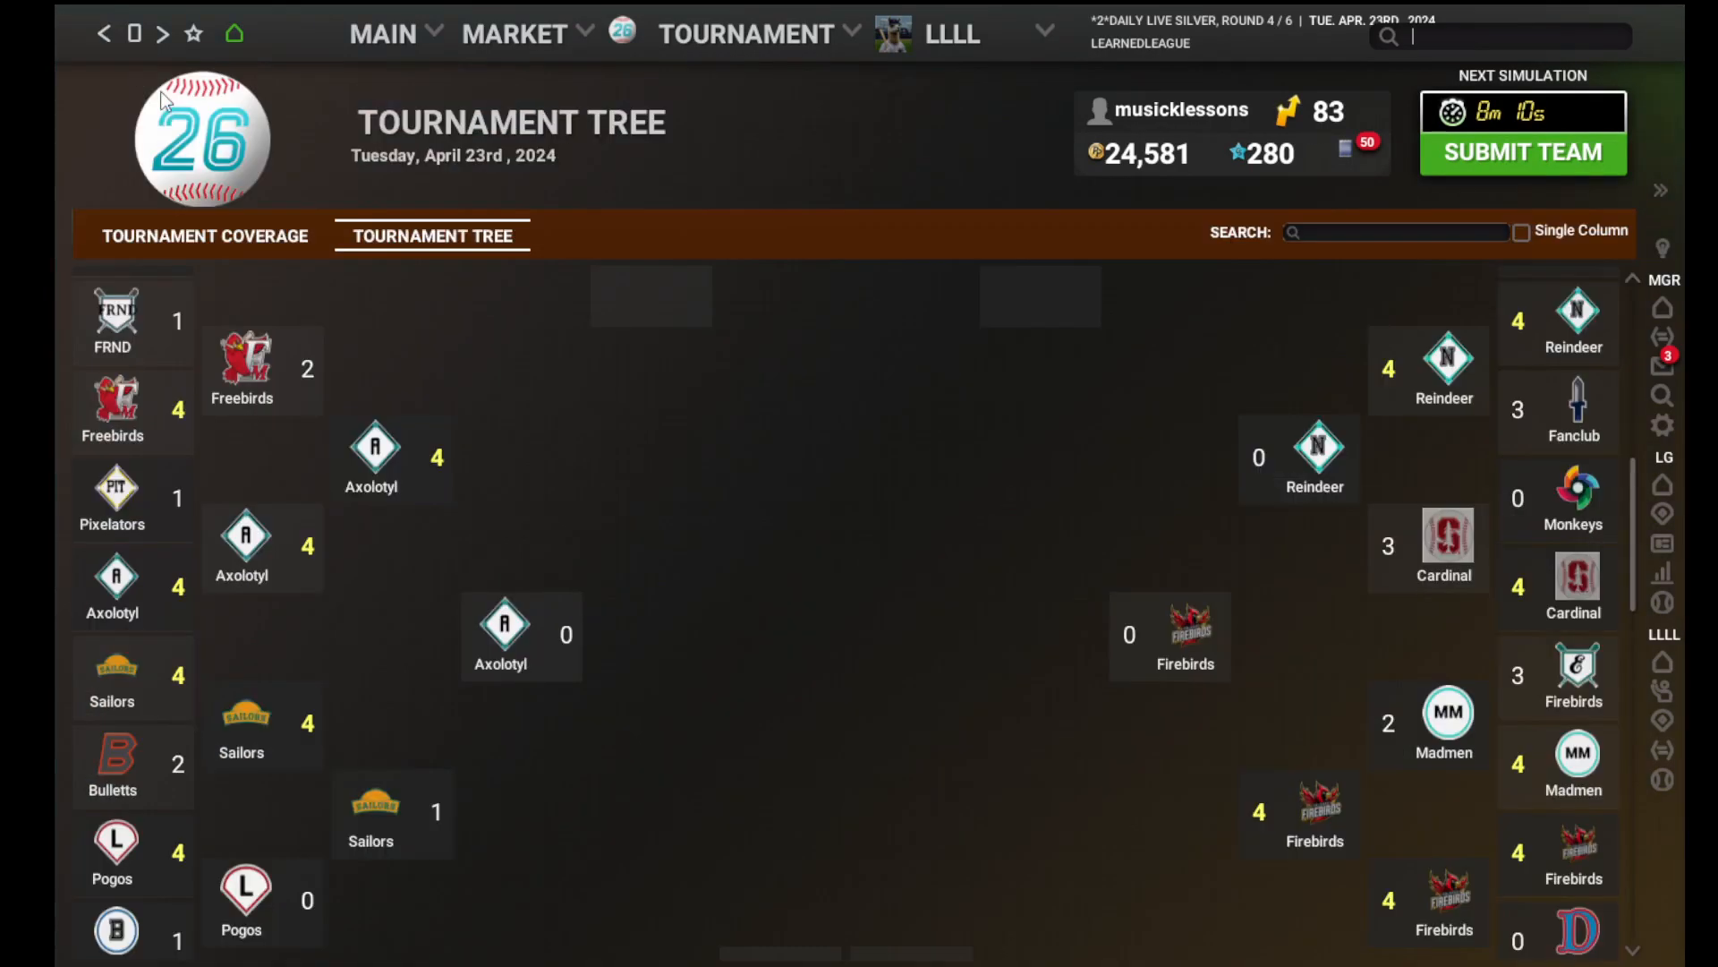
Check the team pages of quarter-finalists Giant 43s (TTC) and Finneytown Flames from the tournament tree.
scroll(711, 476, "up", 6)
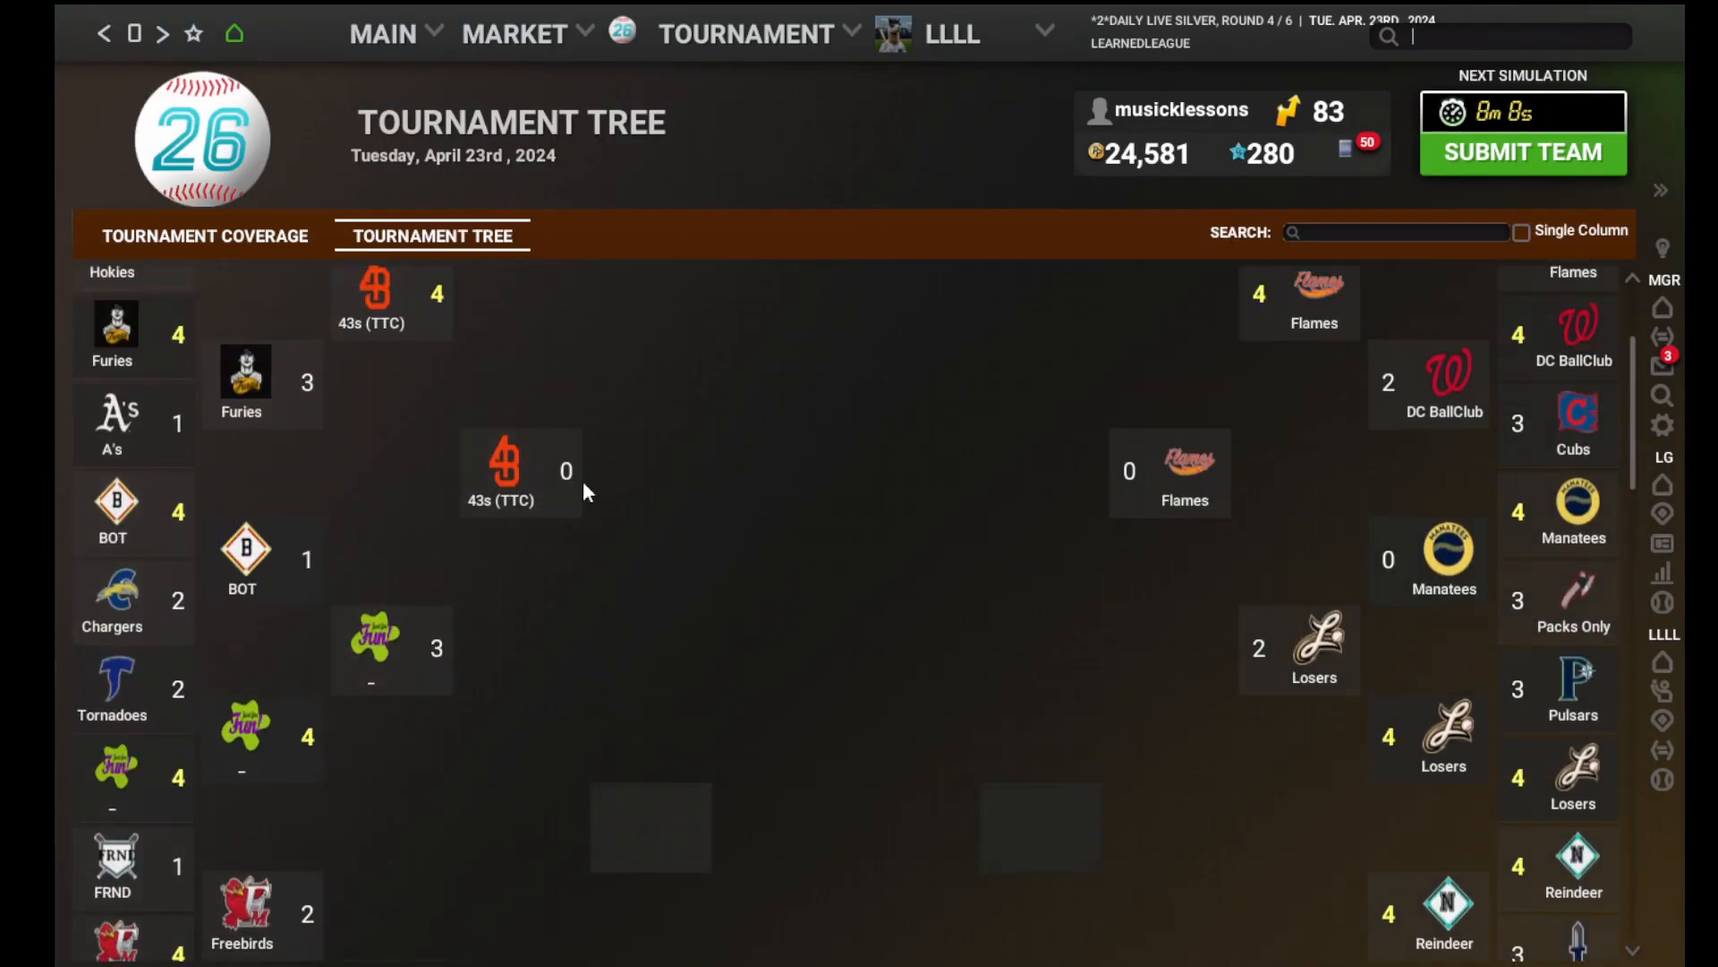
left_click(497, 495)
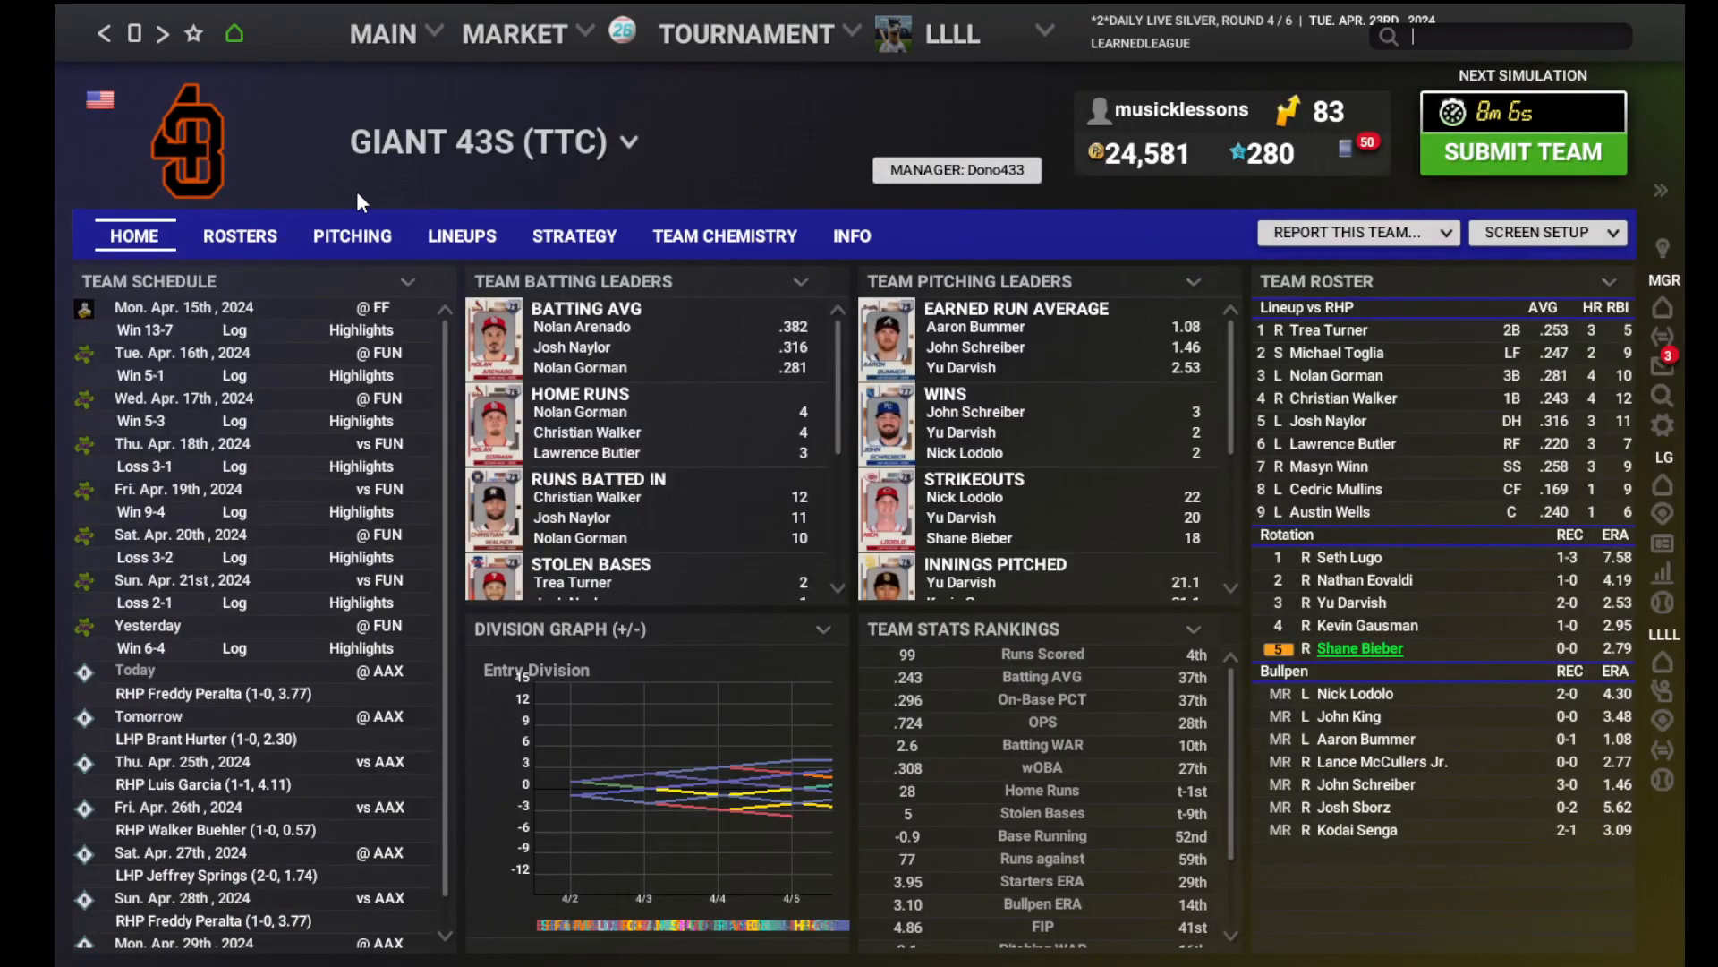
left_click(105, 33)
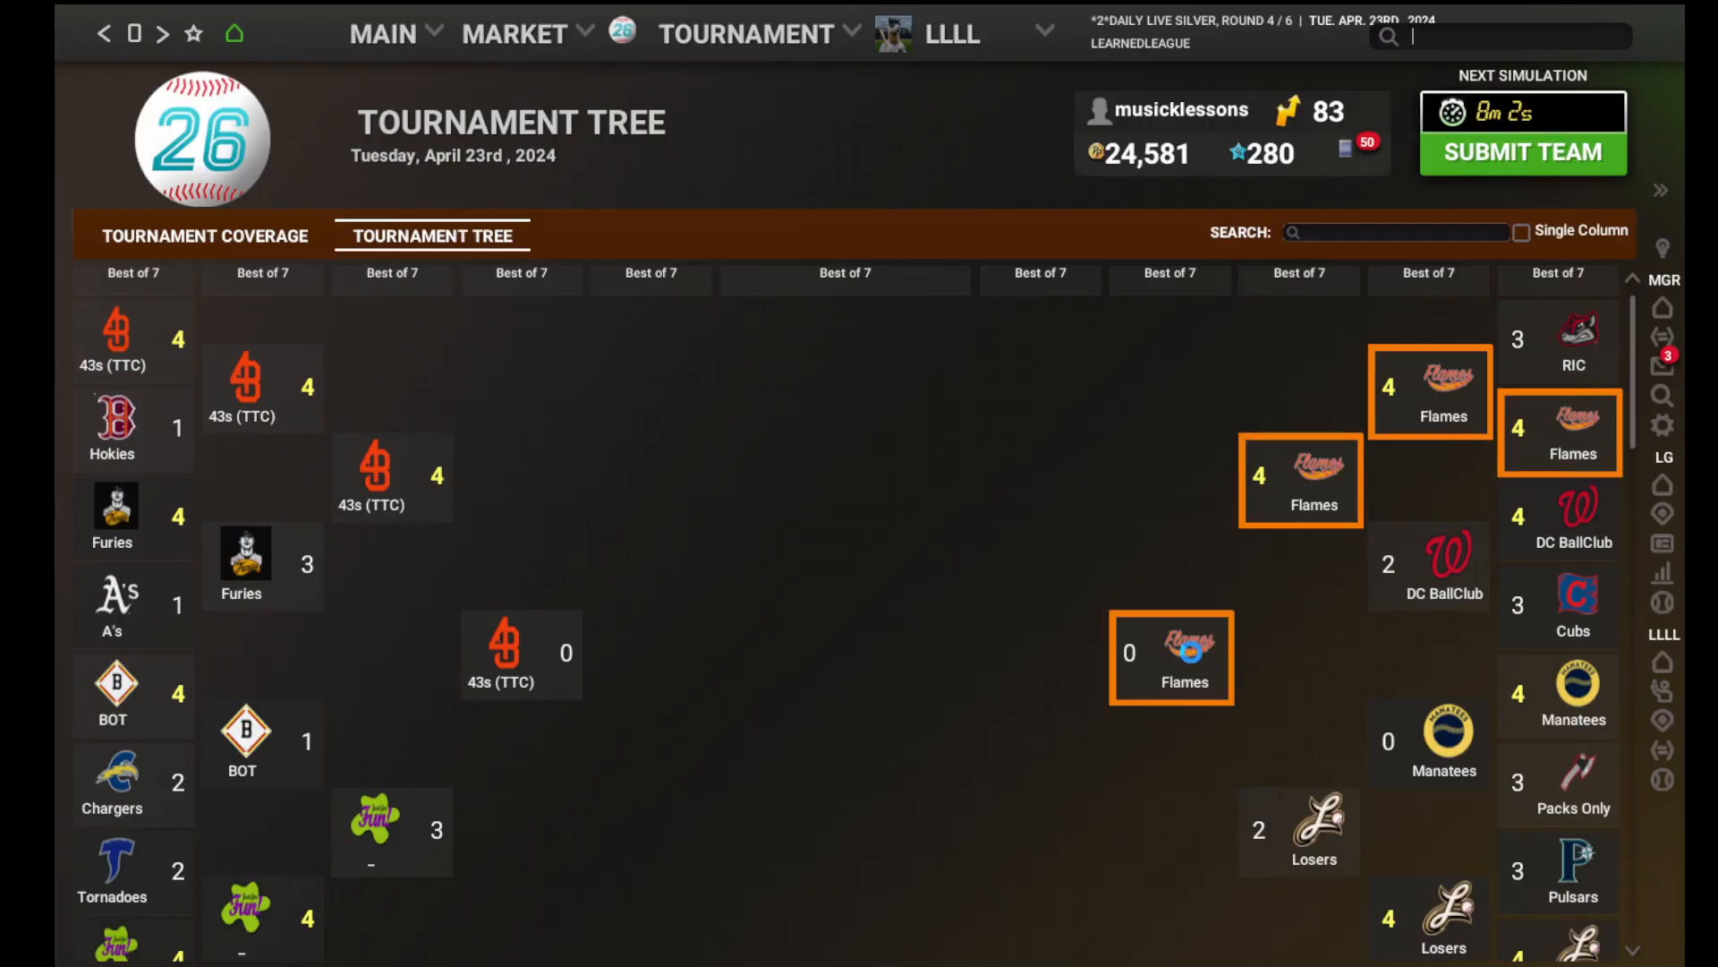
left_click(1190, 652)
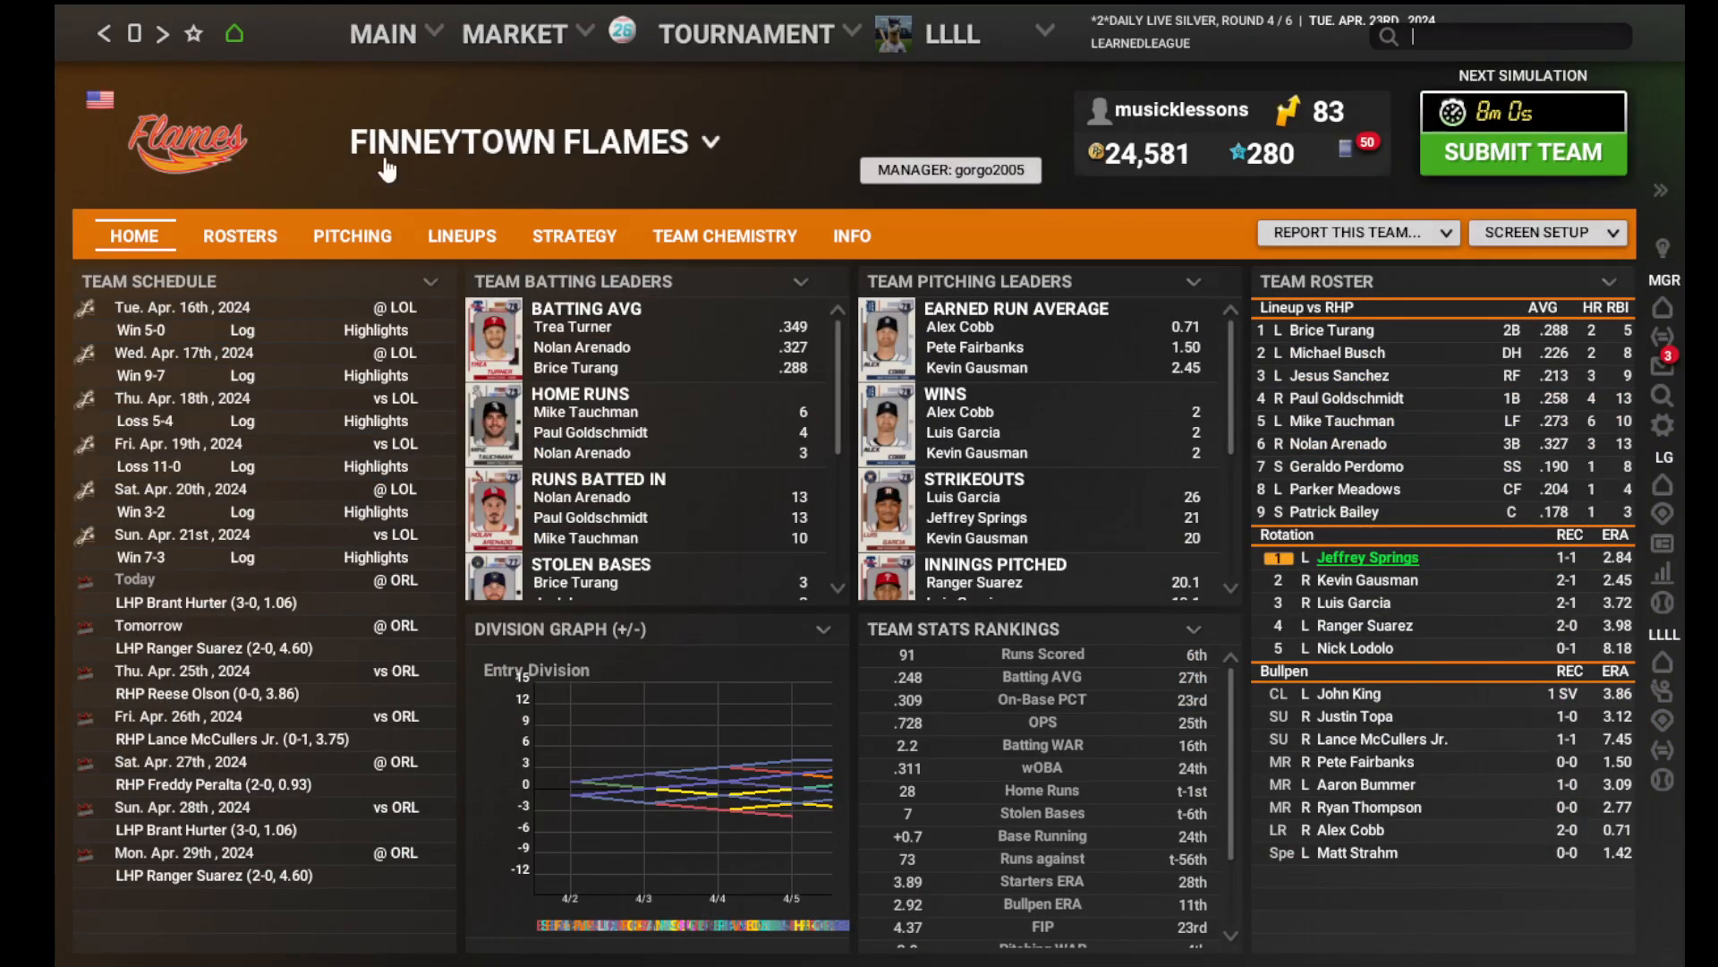
left_click(105, 36)
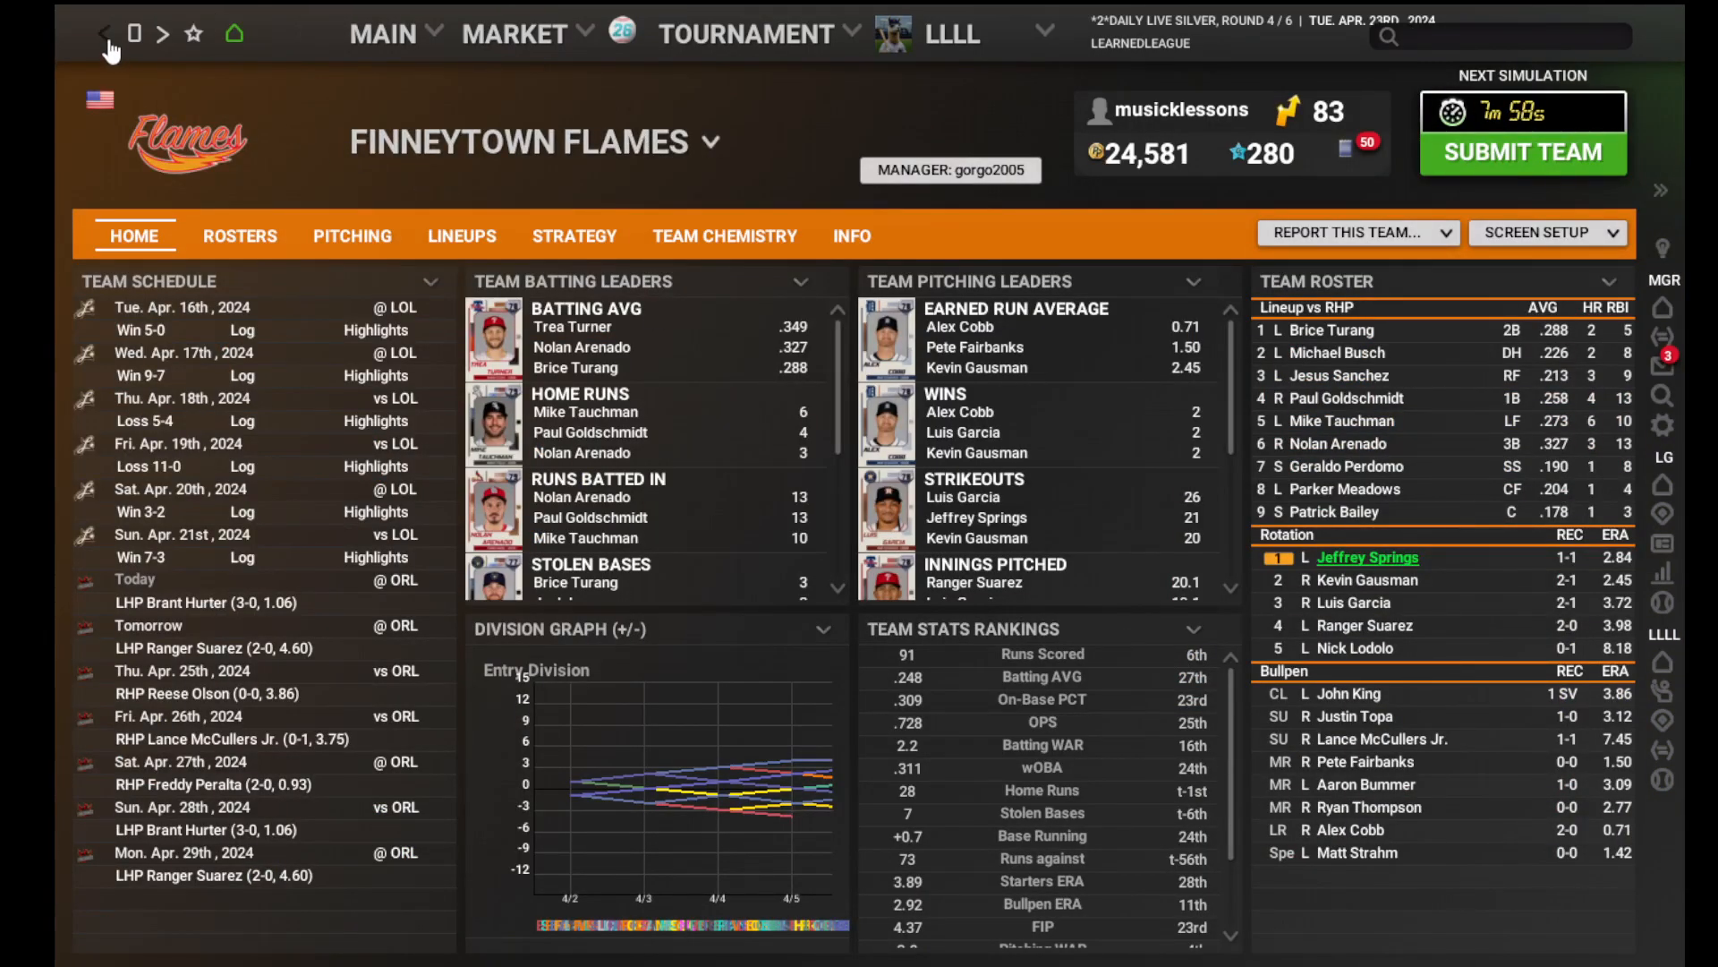
Check the Orleans Firebirds' team page, then return to the Oakers and Llamas section of the tournament tree.
scroll(1227, 541, "down", 5)
scroll(1228, 563, "down", 2)
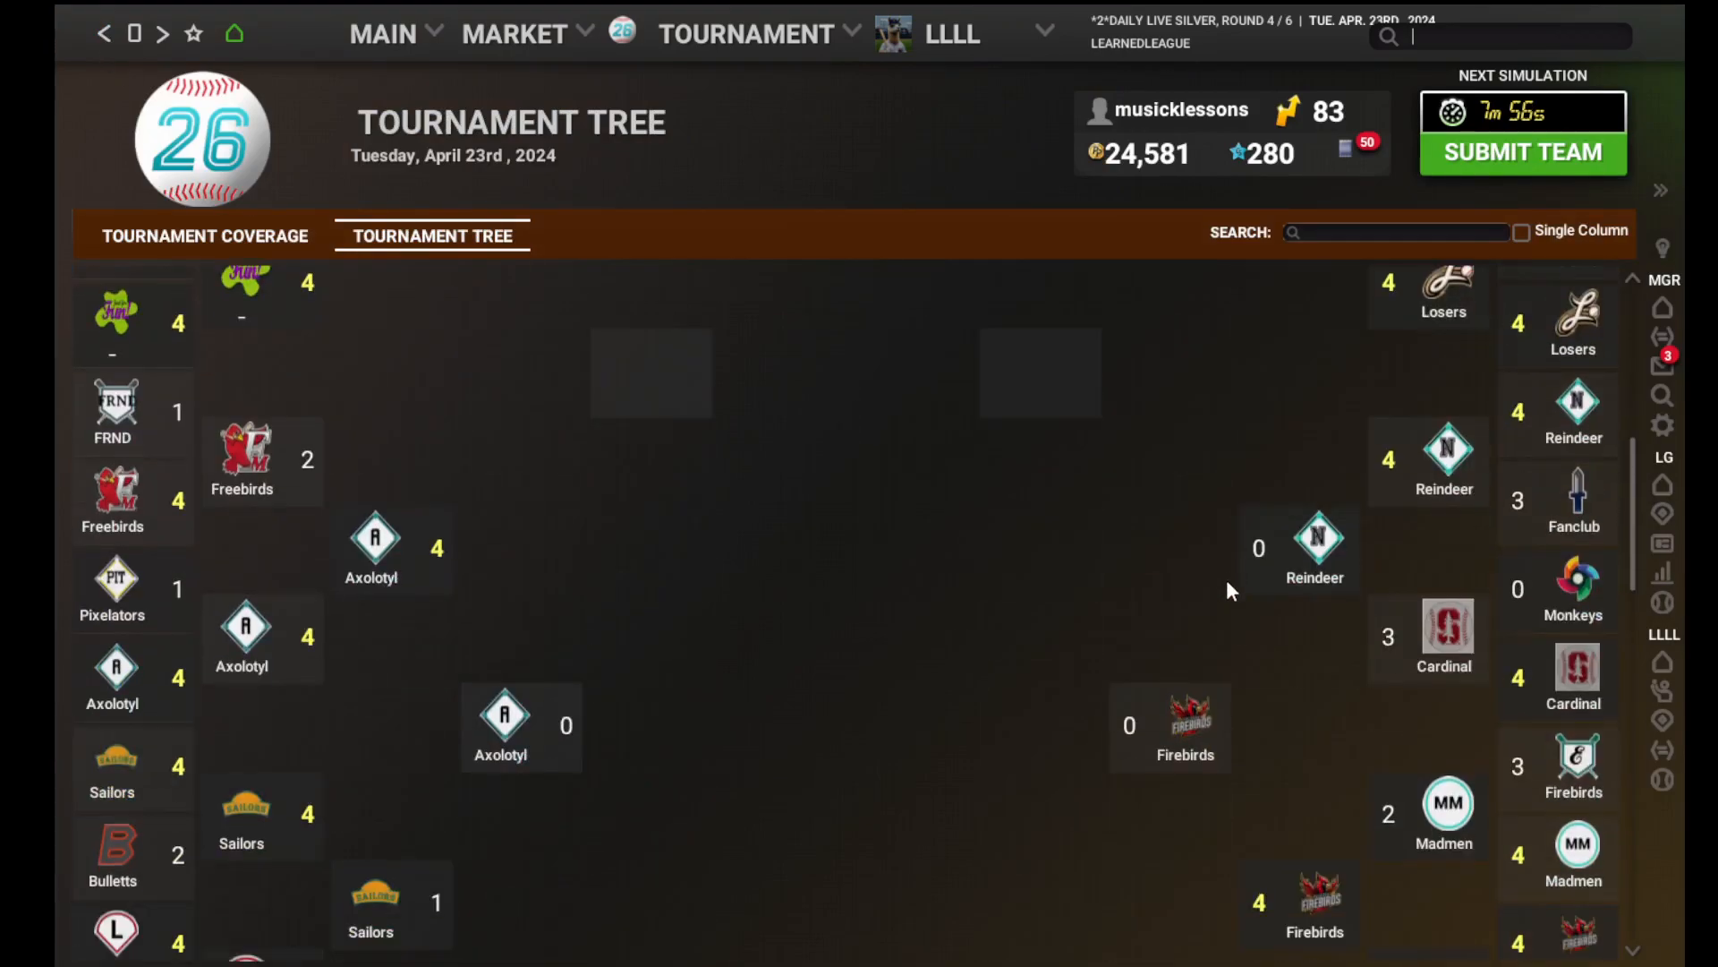
left_click(1196, 729)
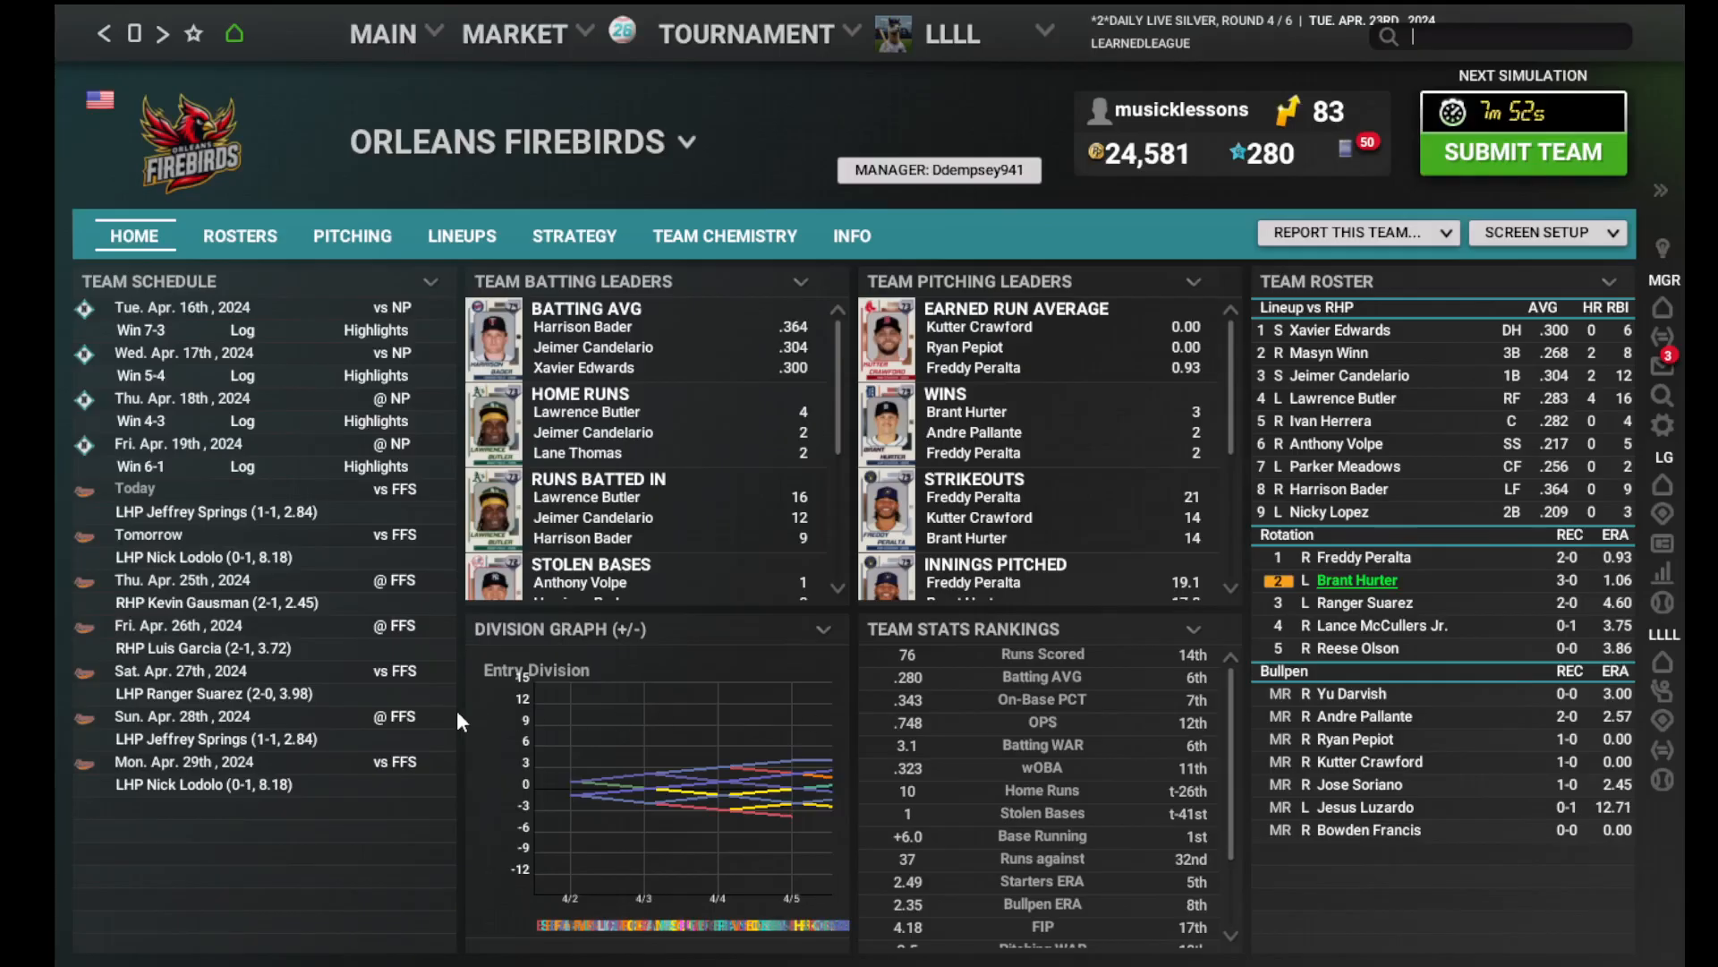
left_click(104, 36)
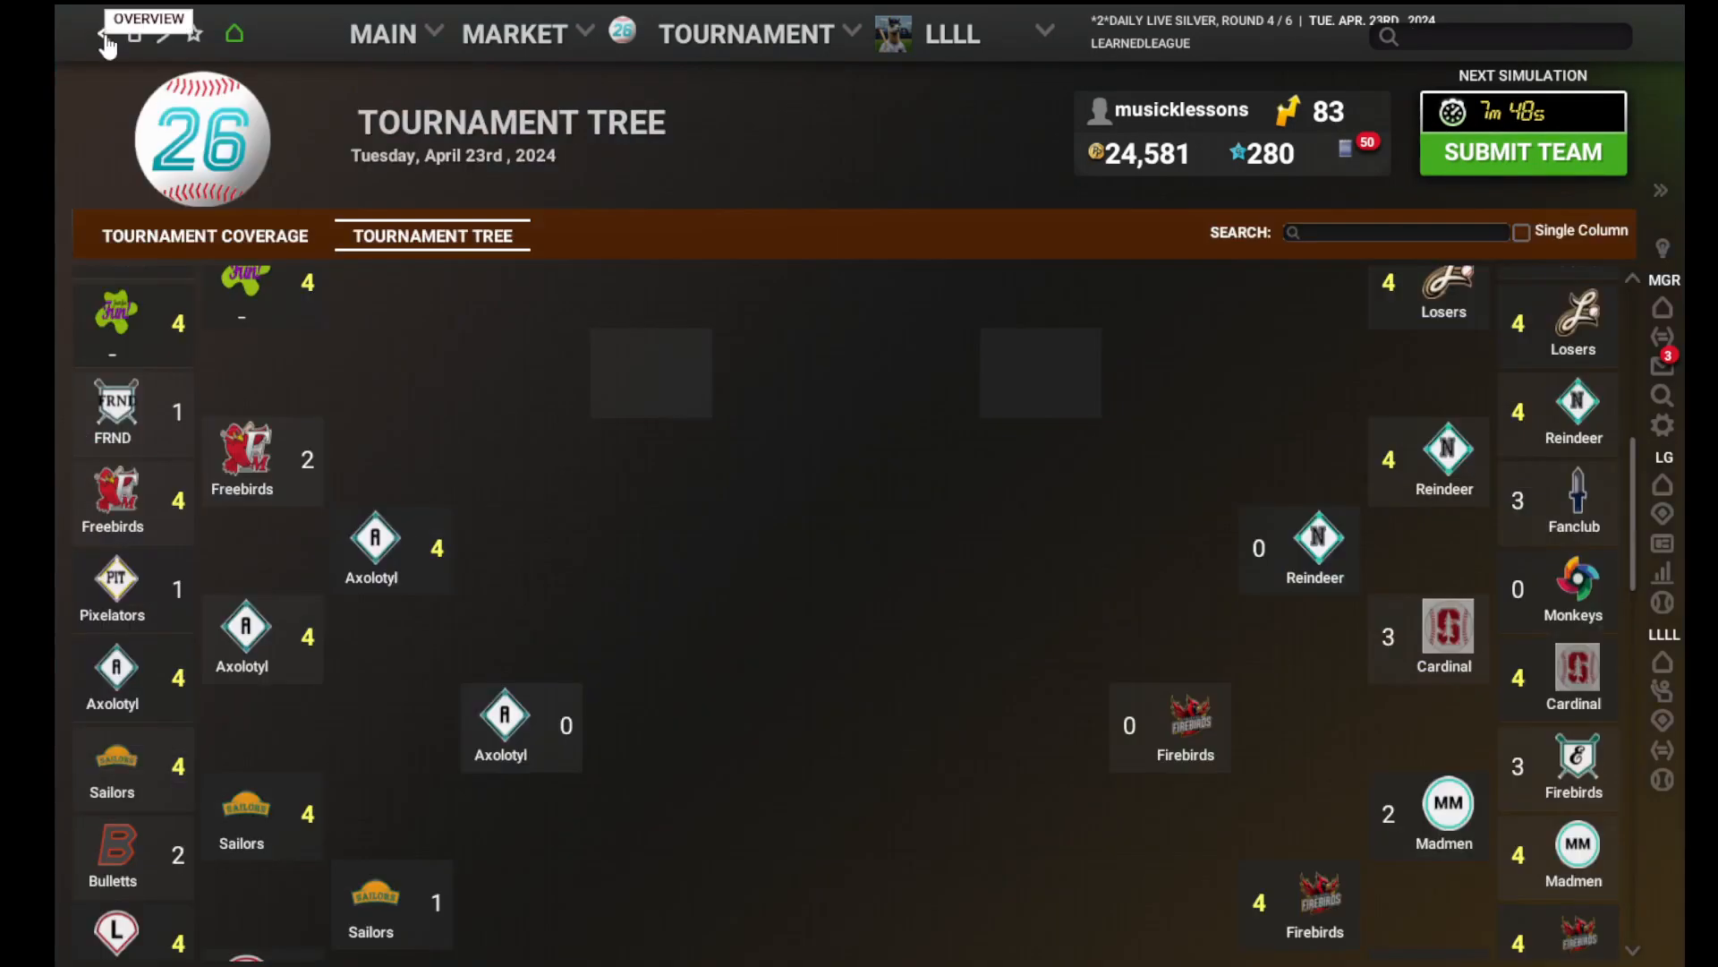
scroll(1070, 816, "down", 6)
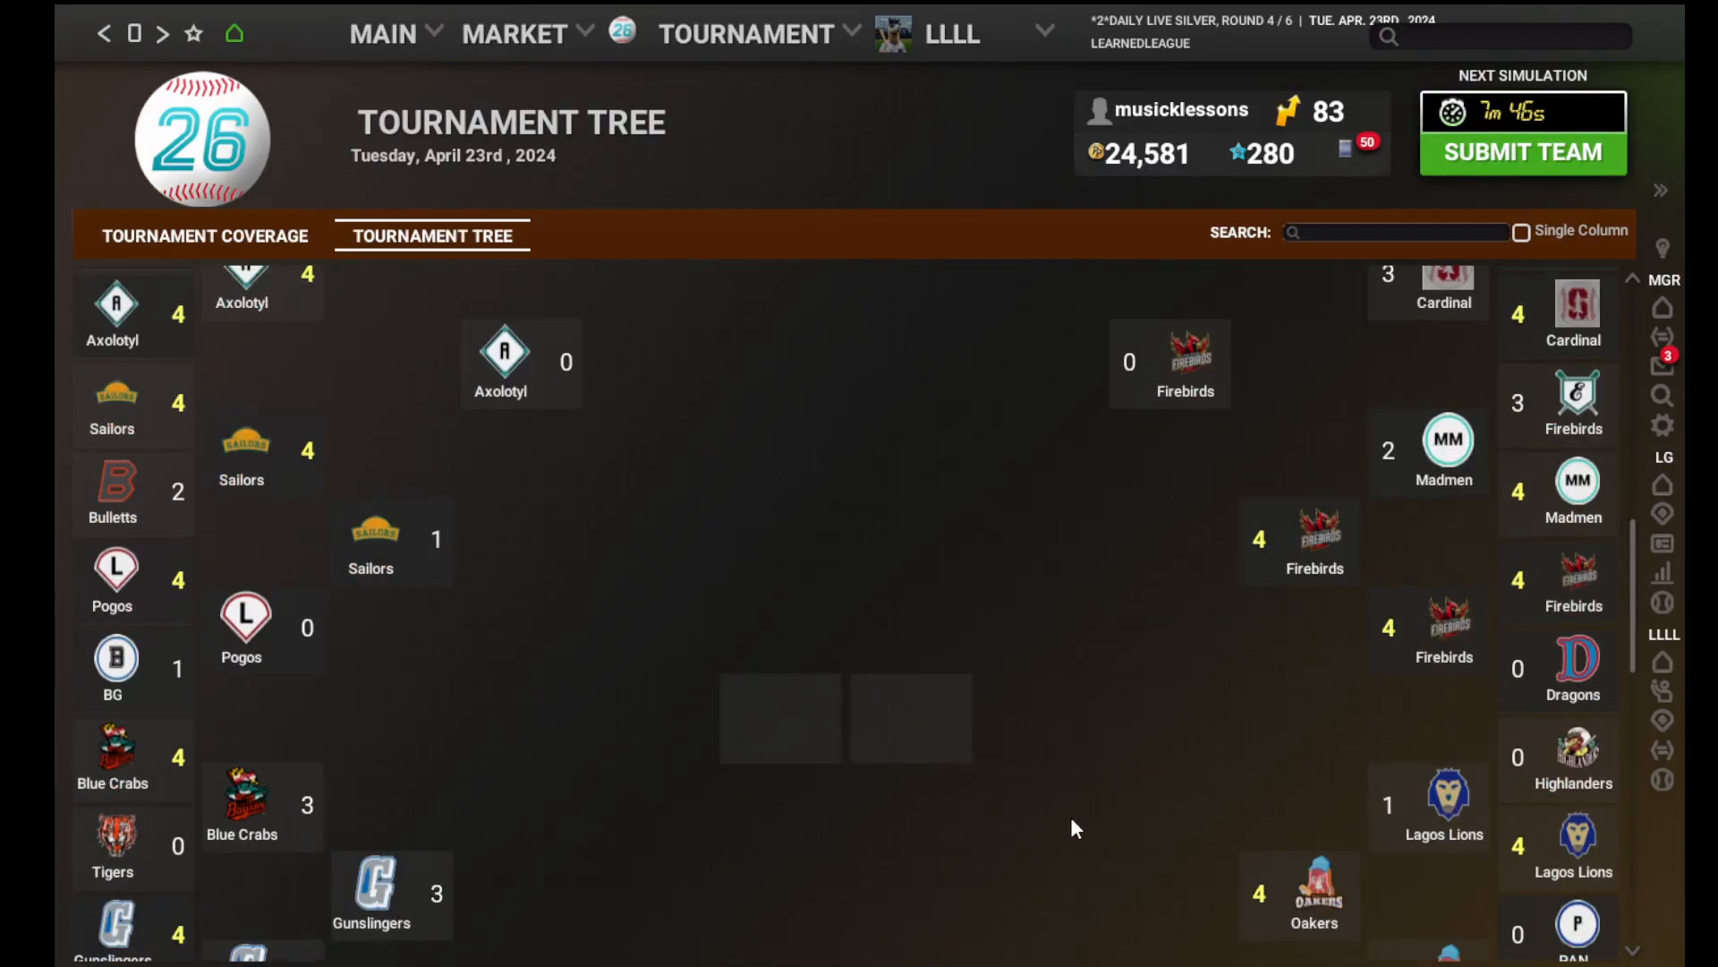
scroll(1070, 816, "down", 5)
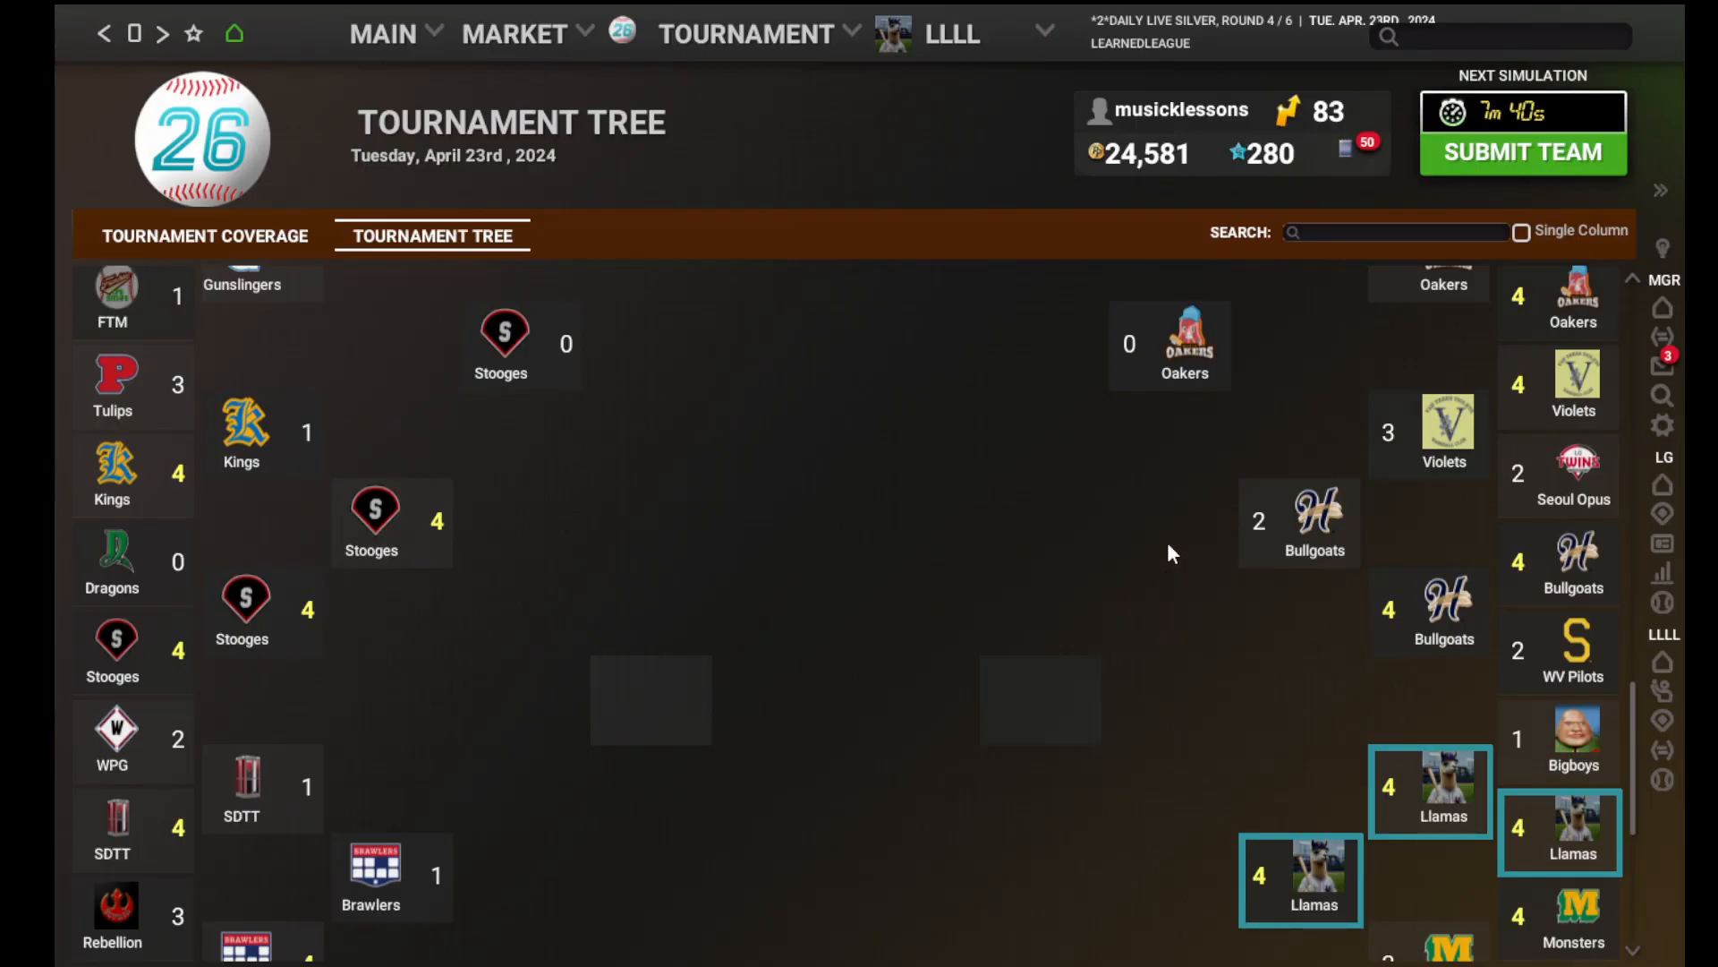
Check the Llamas' side of the tournament tree, then leave the tournament for the OOTP start screen.
scroll(1206, 658, "up", 1)
scroll(1207, 658, "down", 3)
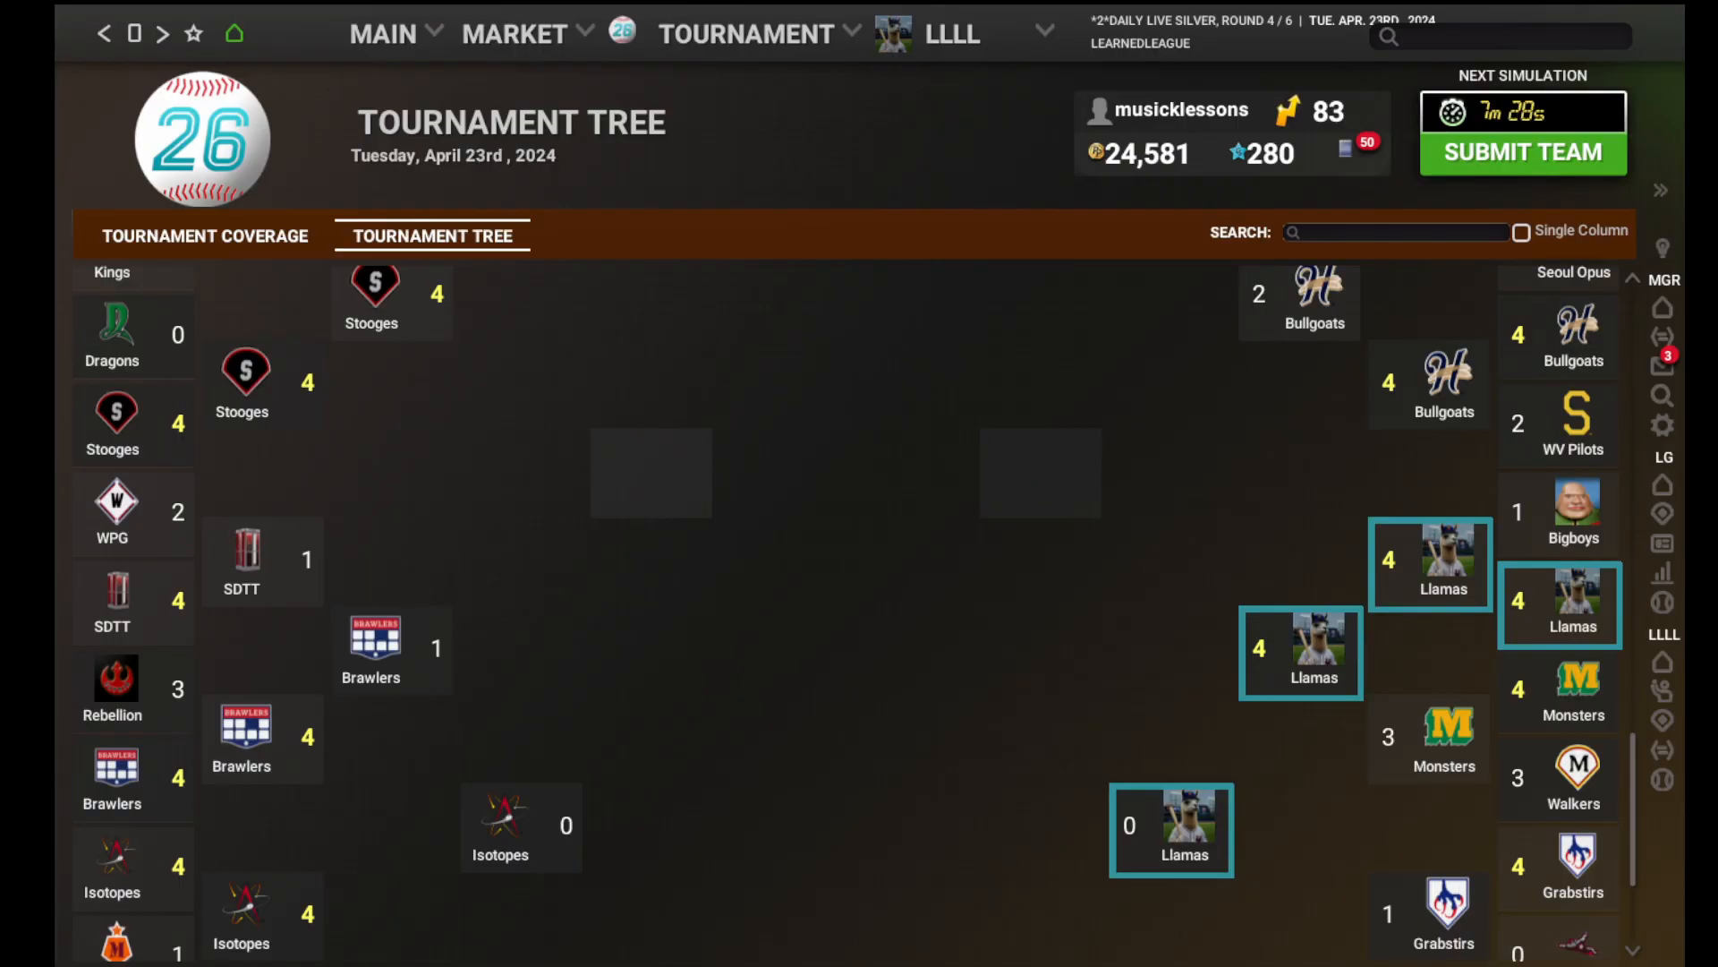
mouse_move(382, 45)
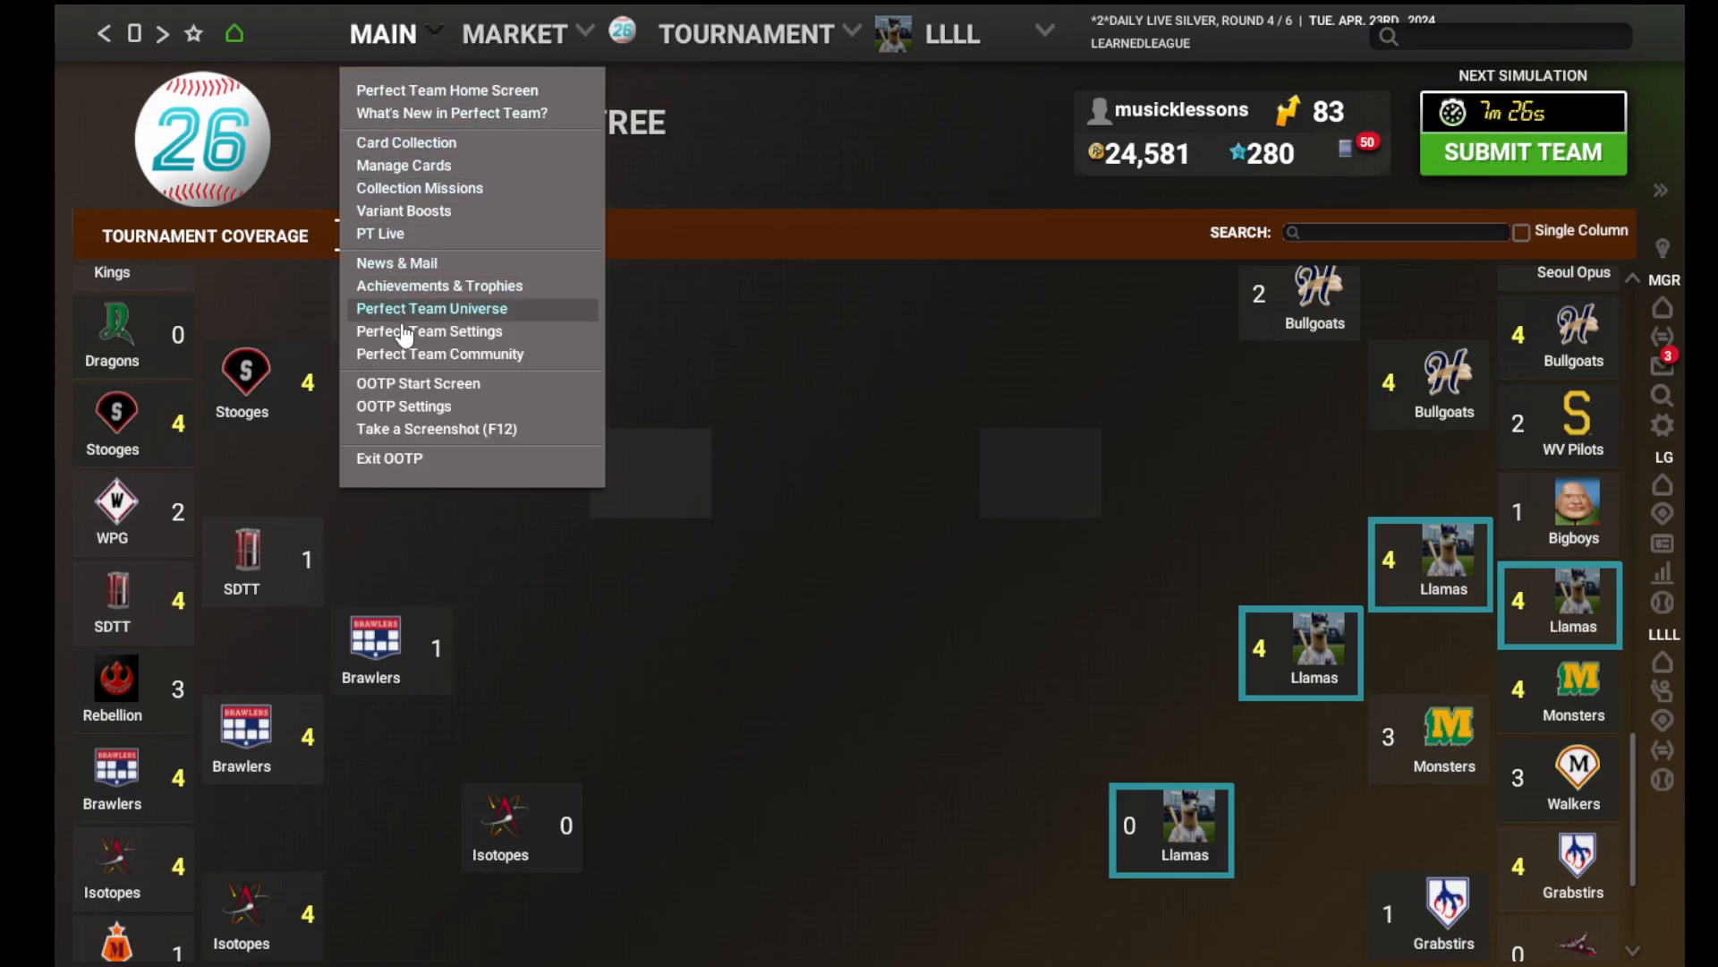
left_click(413, 383)
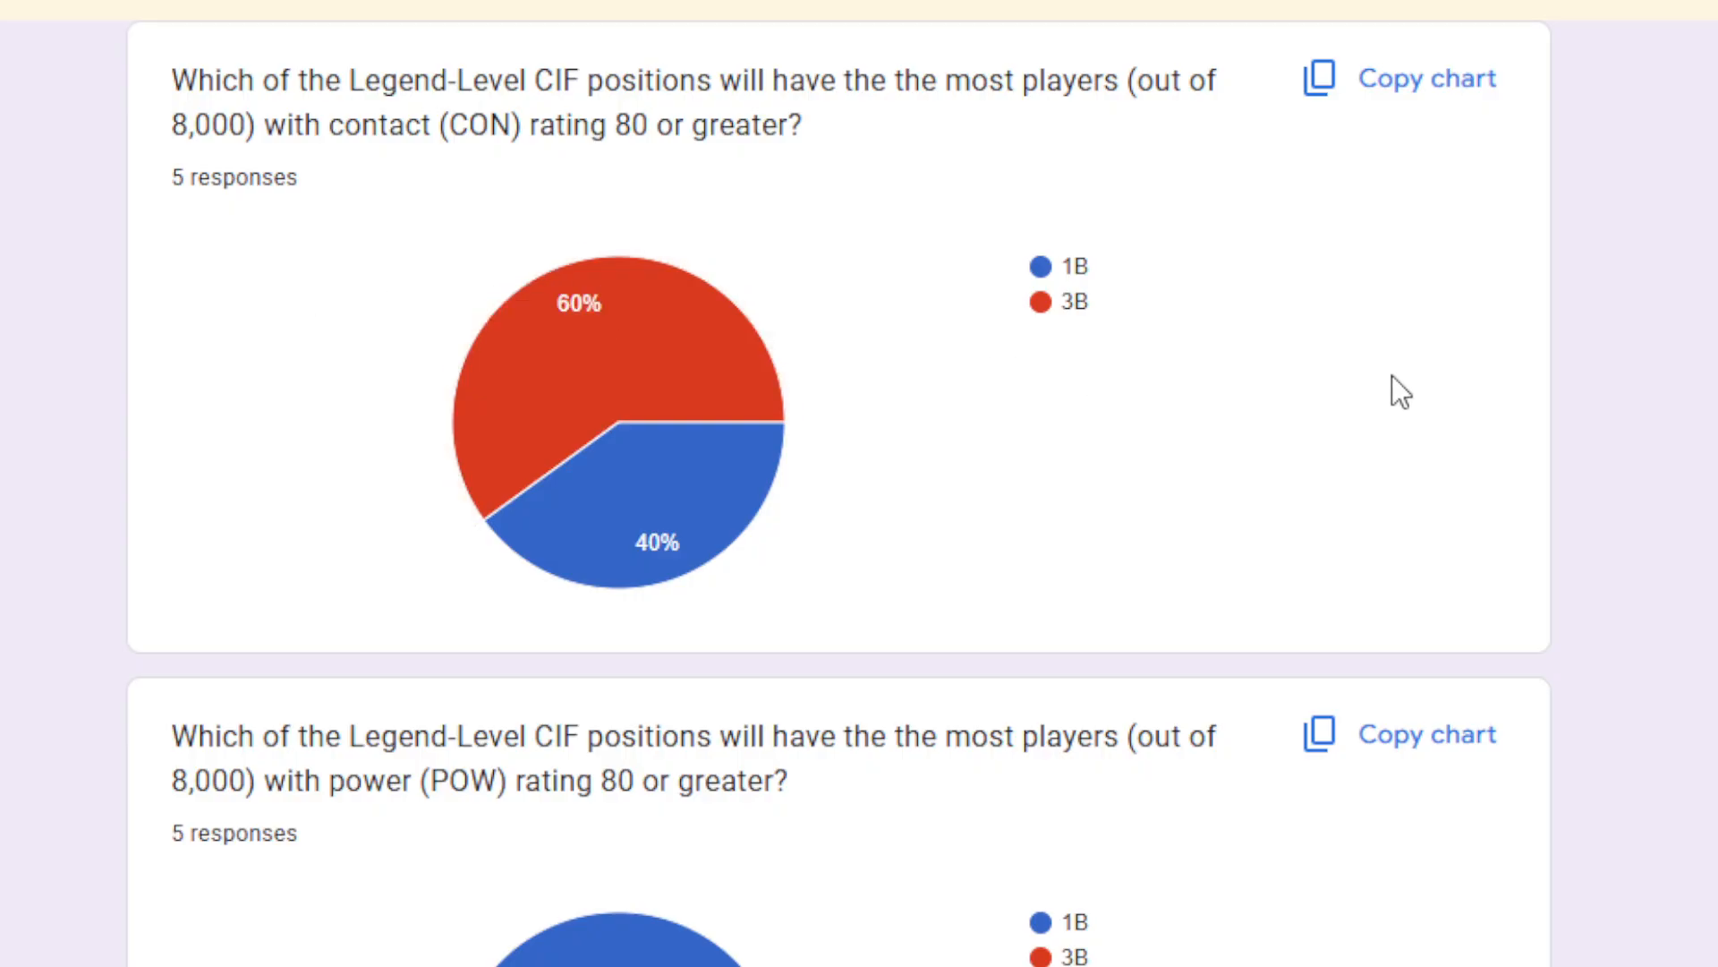
Review the giveaway form's response charts for the Legend-level CIF contact, power and defense questions, continuing toward the 5-star question.
scroll(1392, 376, "down", 1)
scroll(1393, 374, "down", 6)
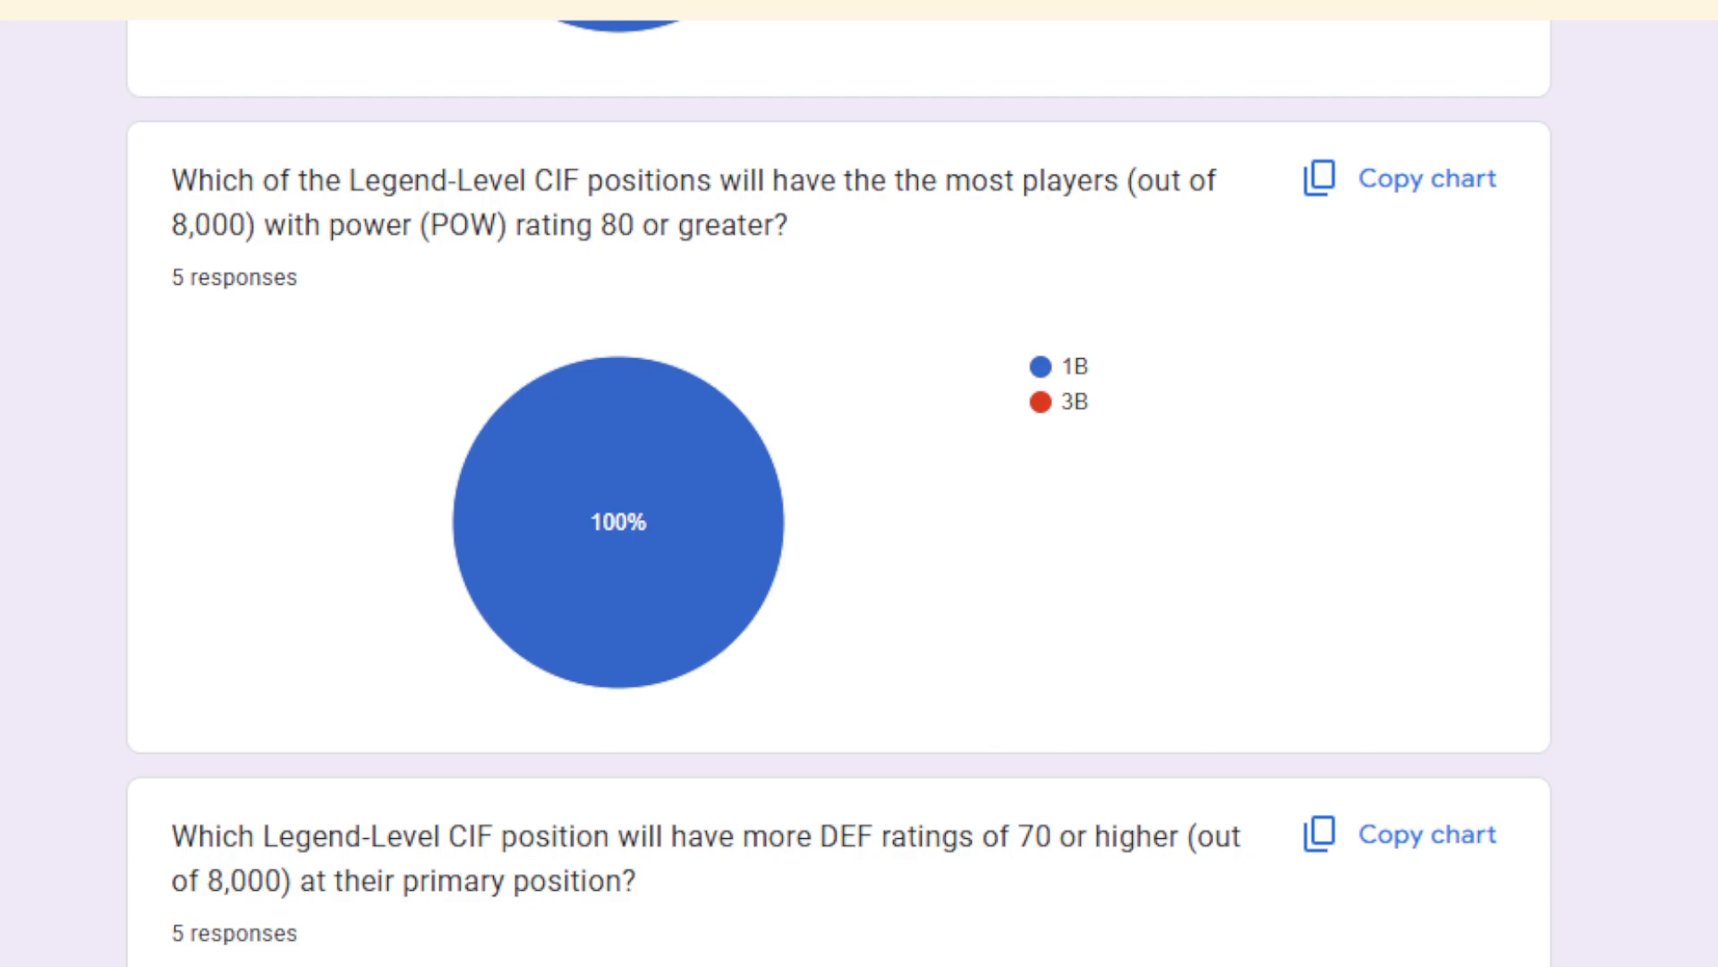
scroll(838, 492, "down", 3)
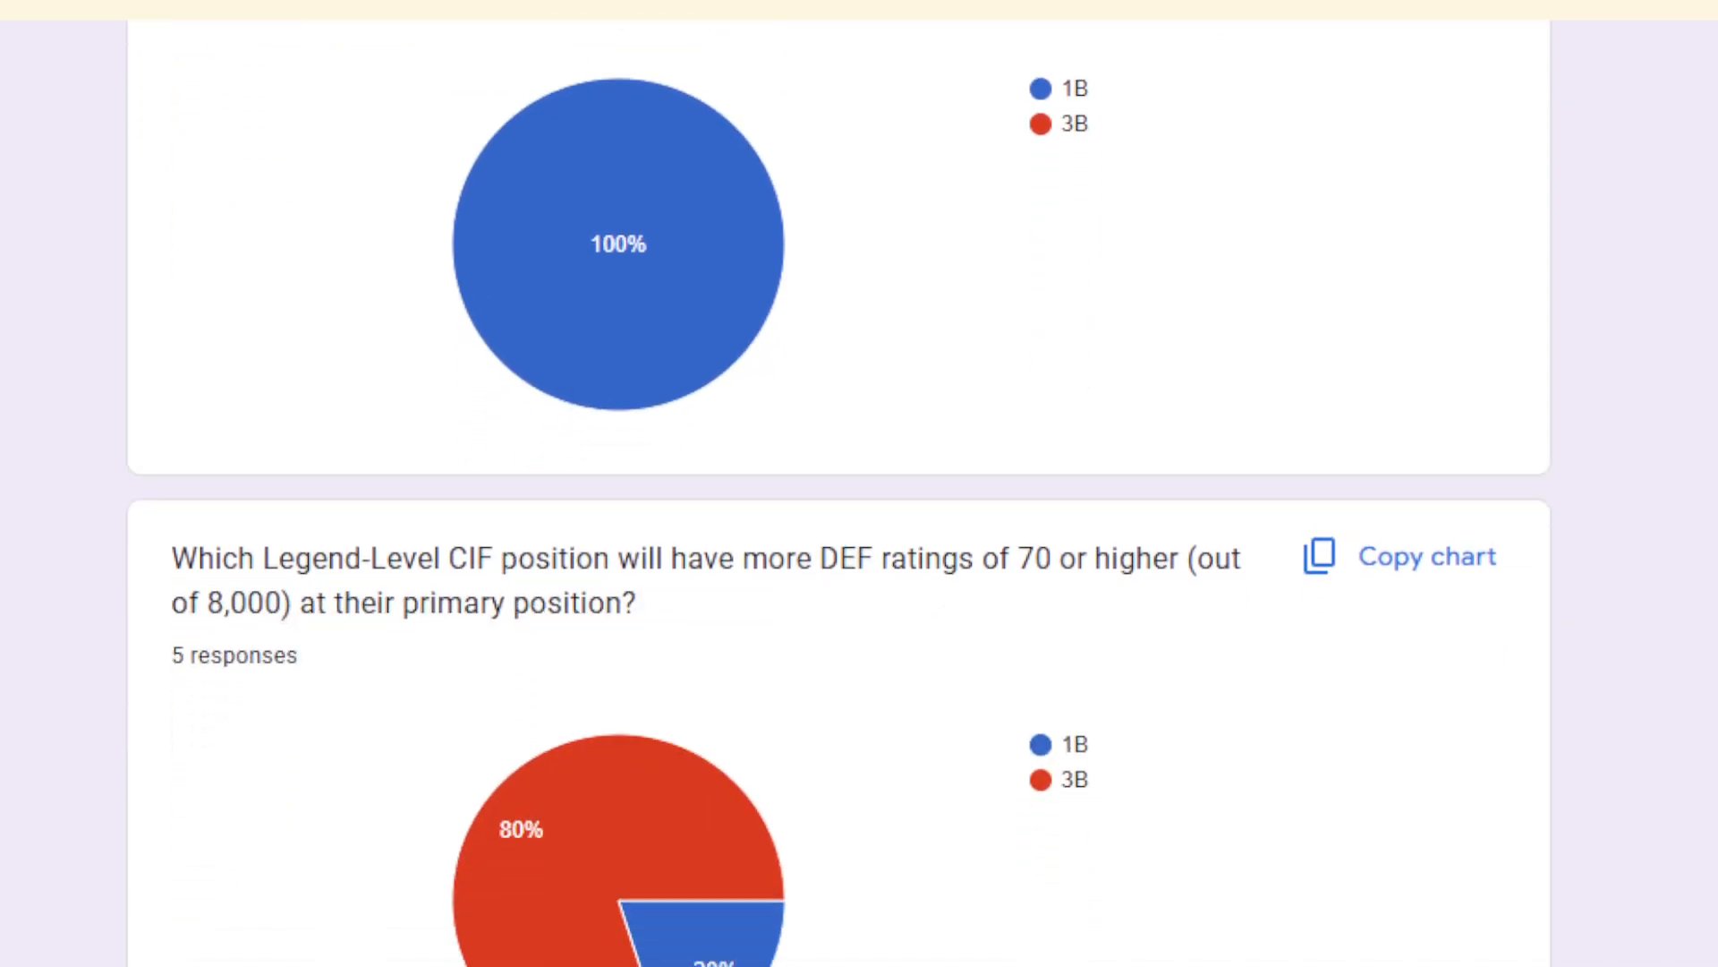
scroll(839, 492, "down", 3)
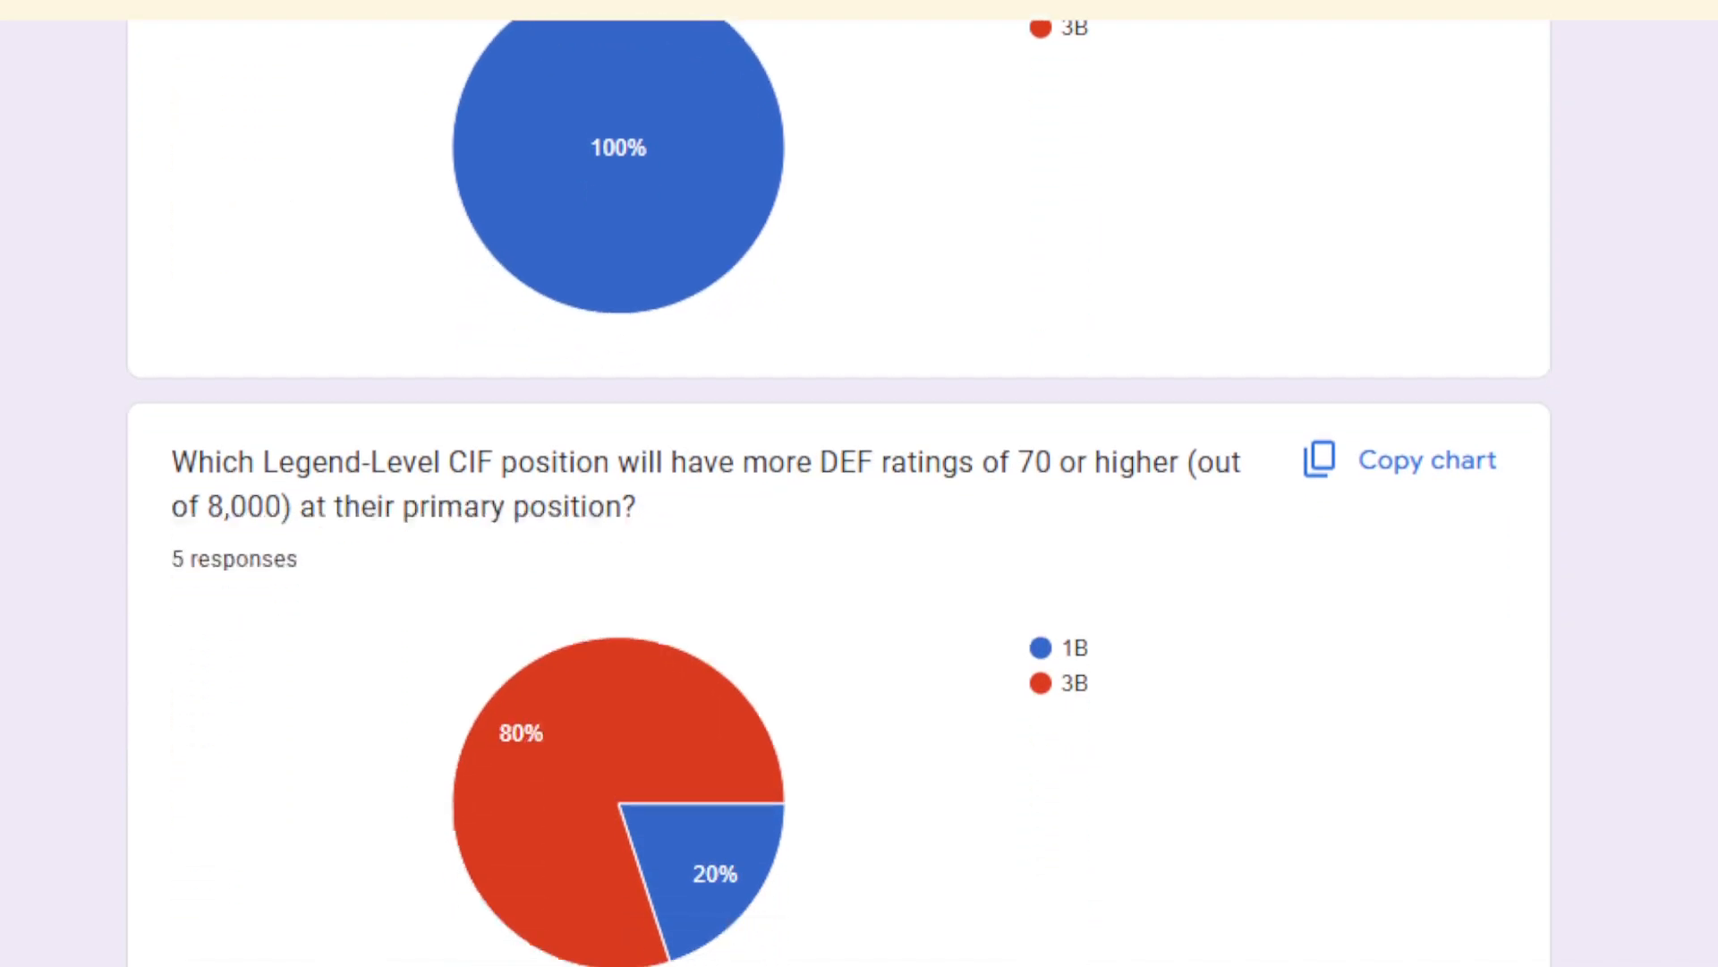
scroll(838, 492, "down", 1)
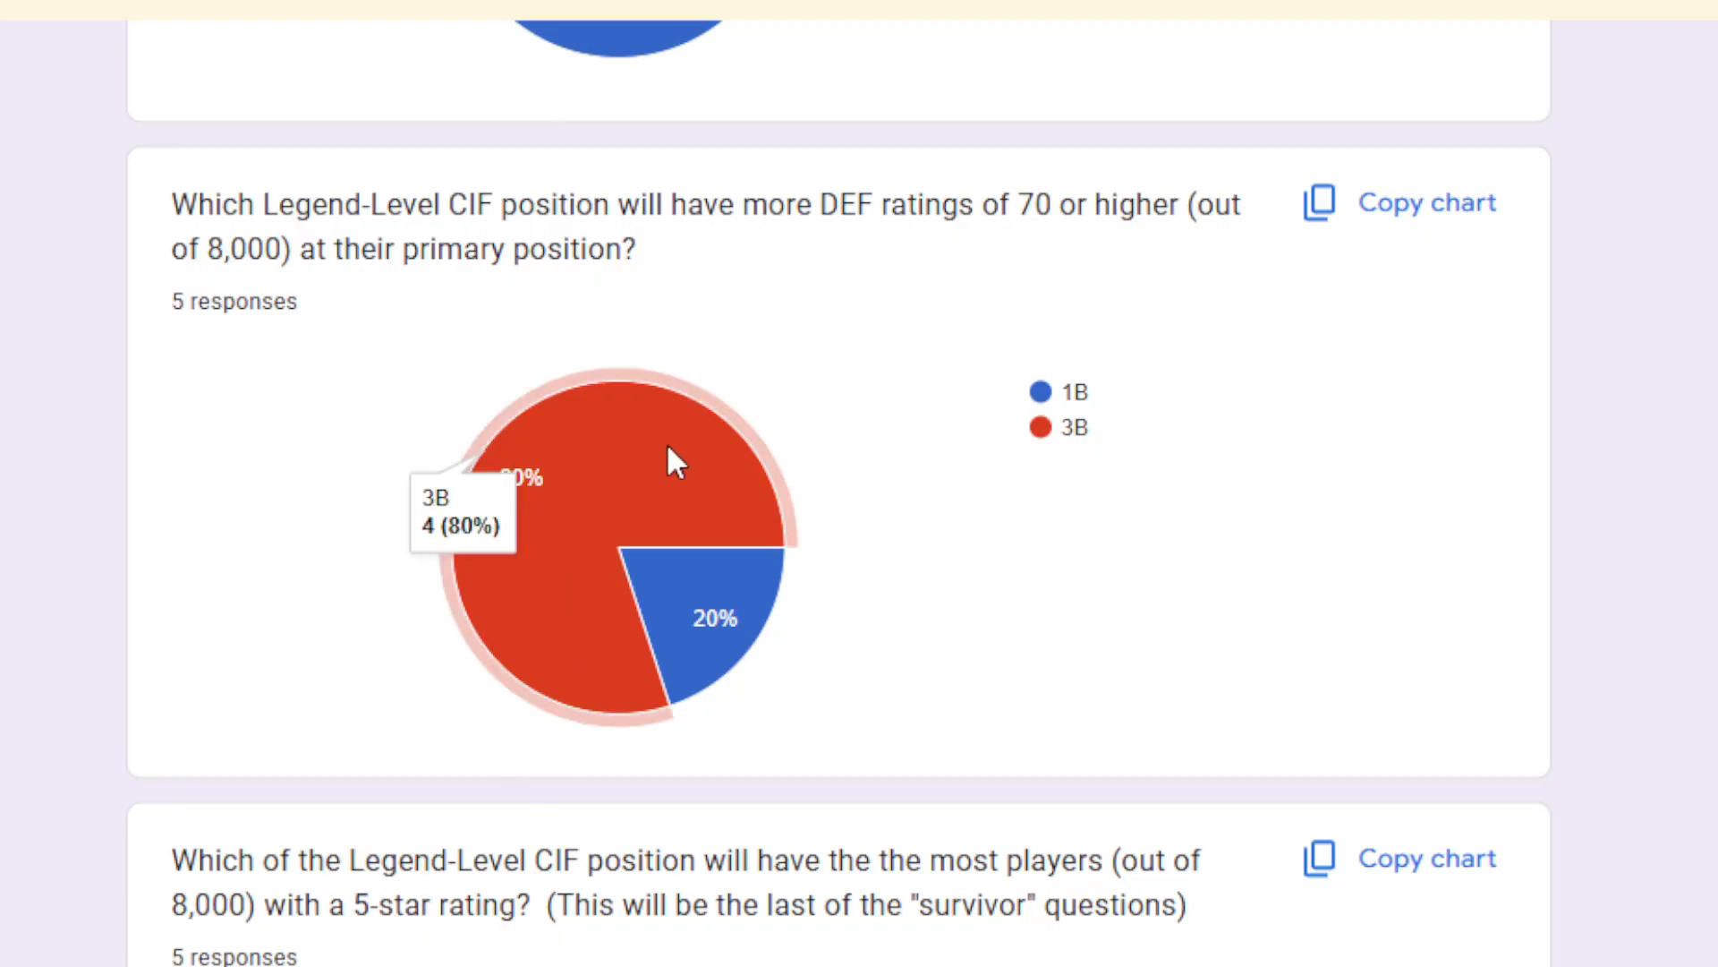
mouse_move(498, 530)
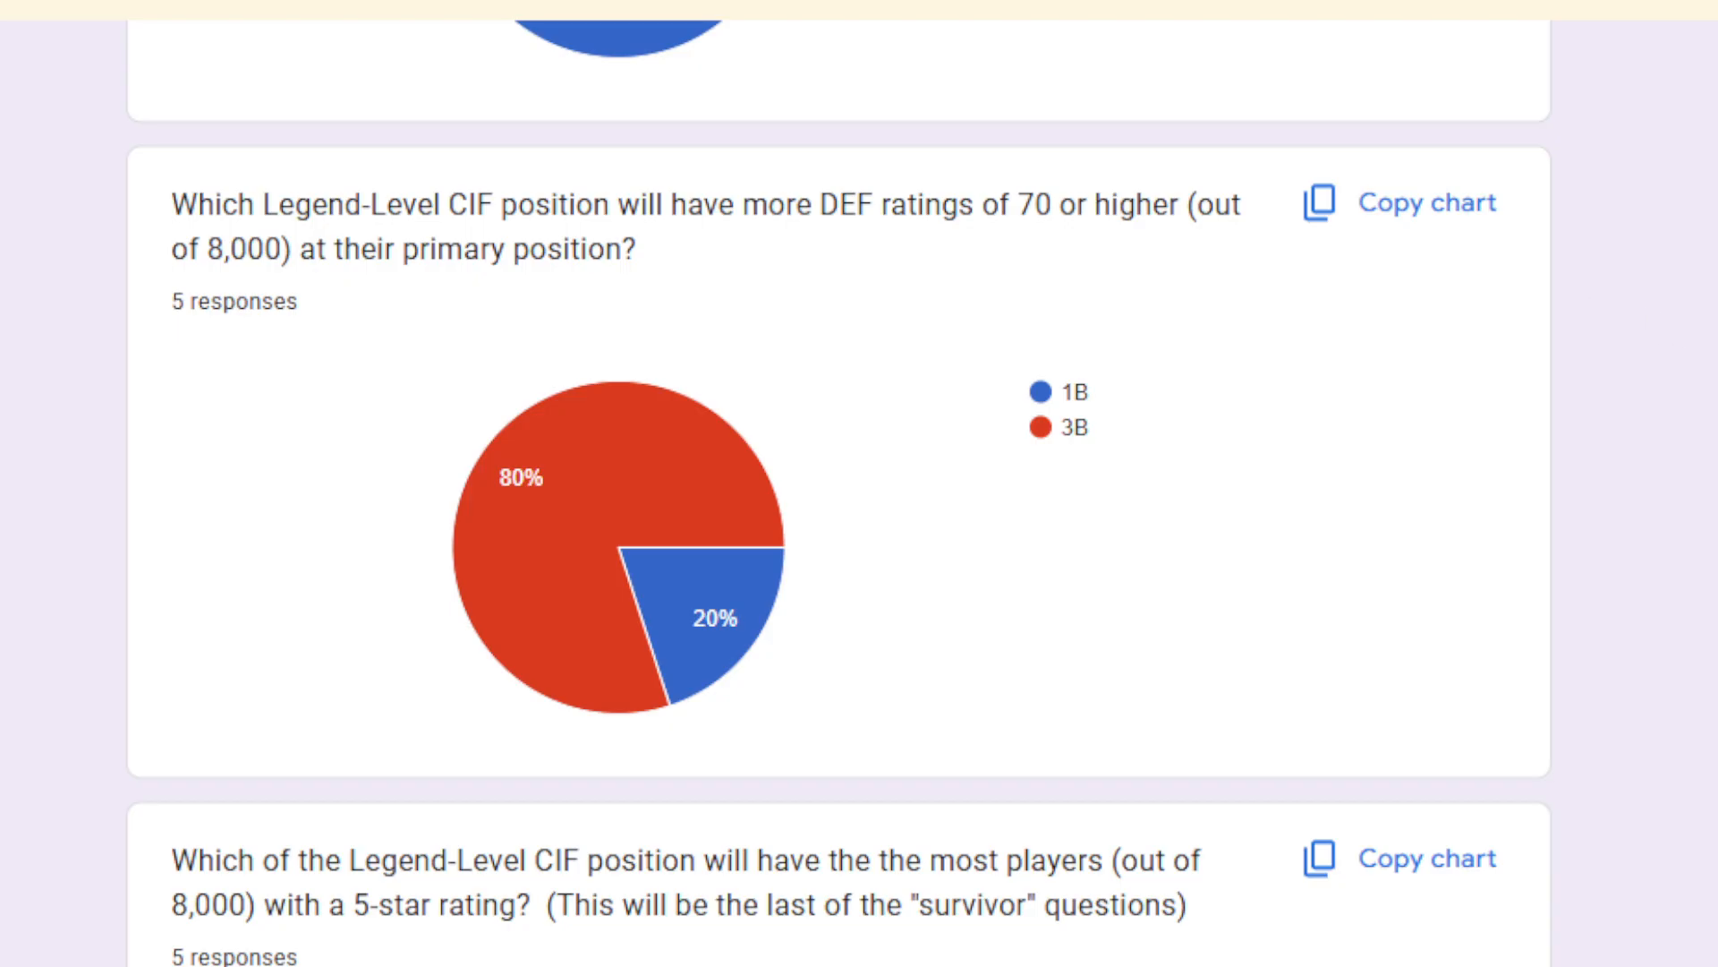
scroll(838, 493, "down", 6)
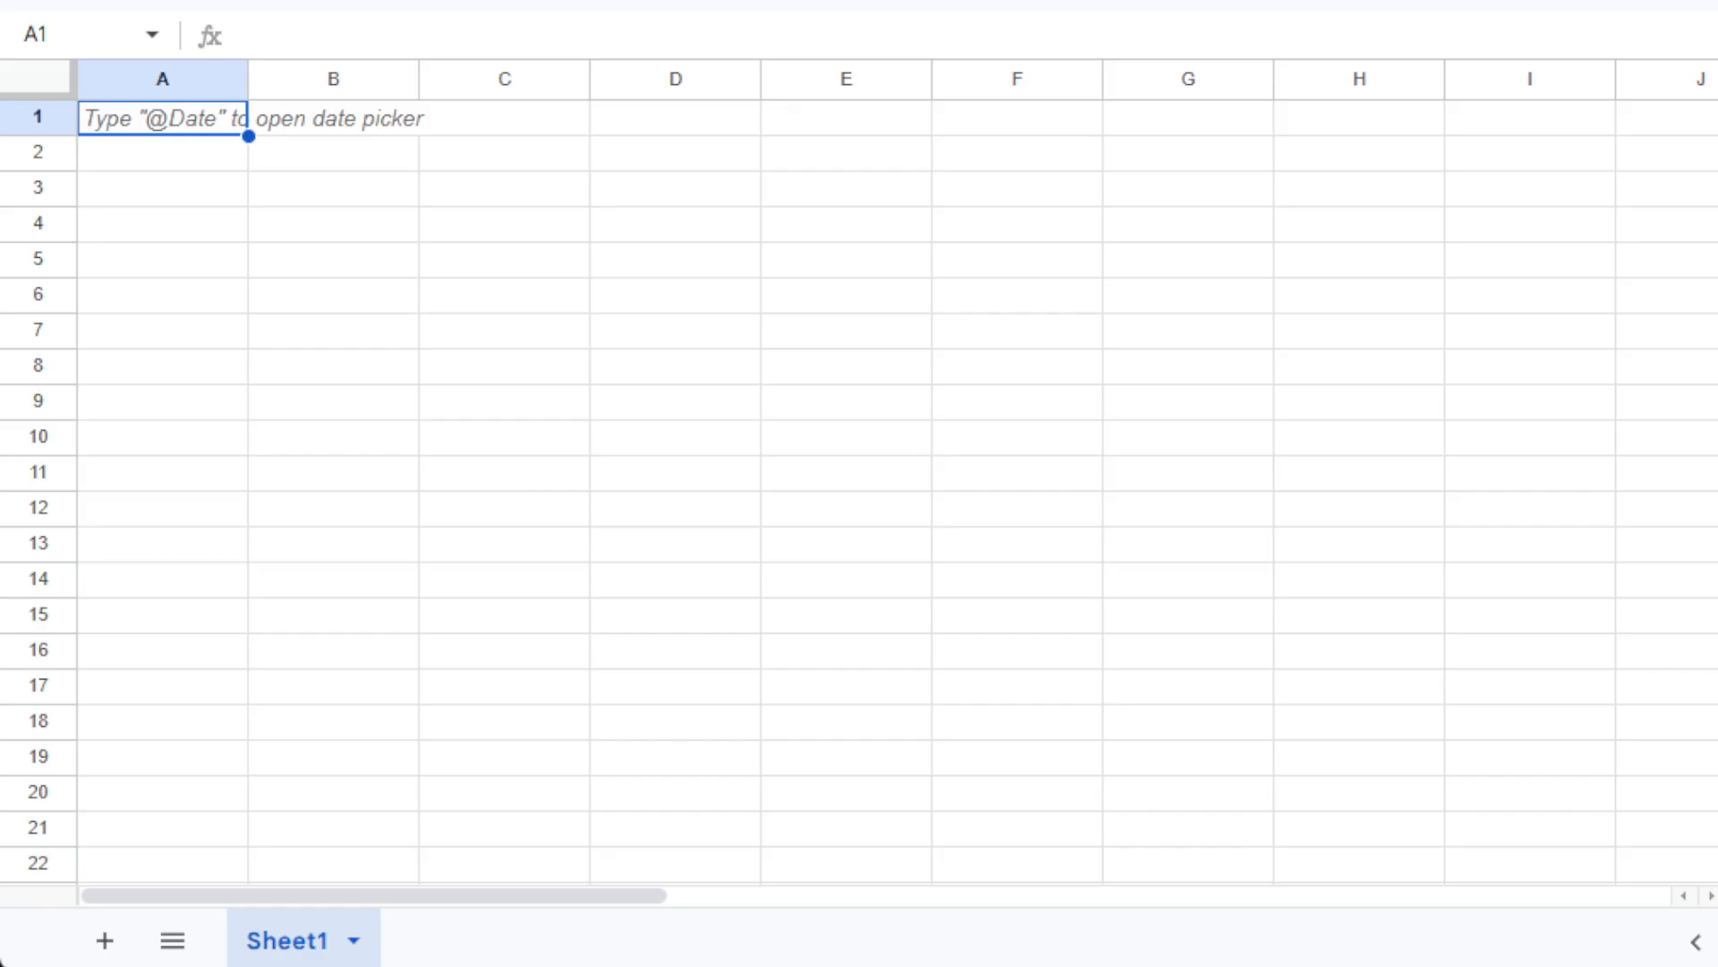
Rename the first sheet of the blank spreadsheet as 1B LEGEND.
double_click(294, 941)
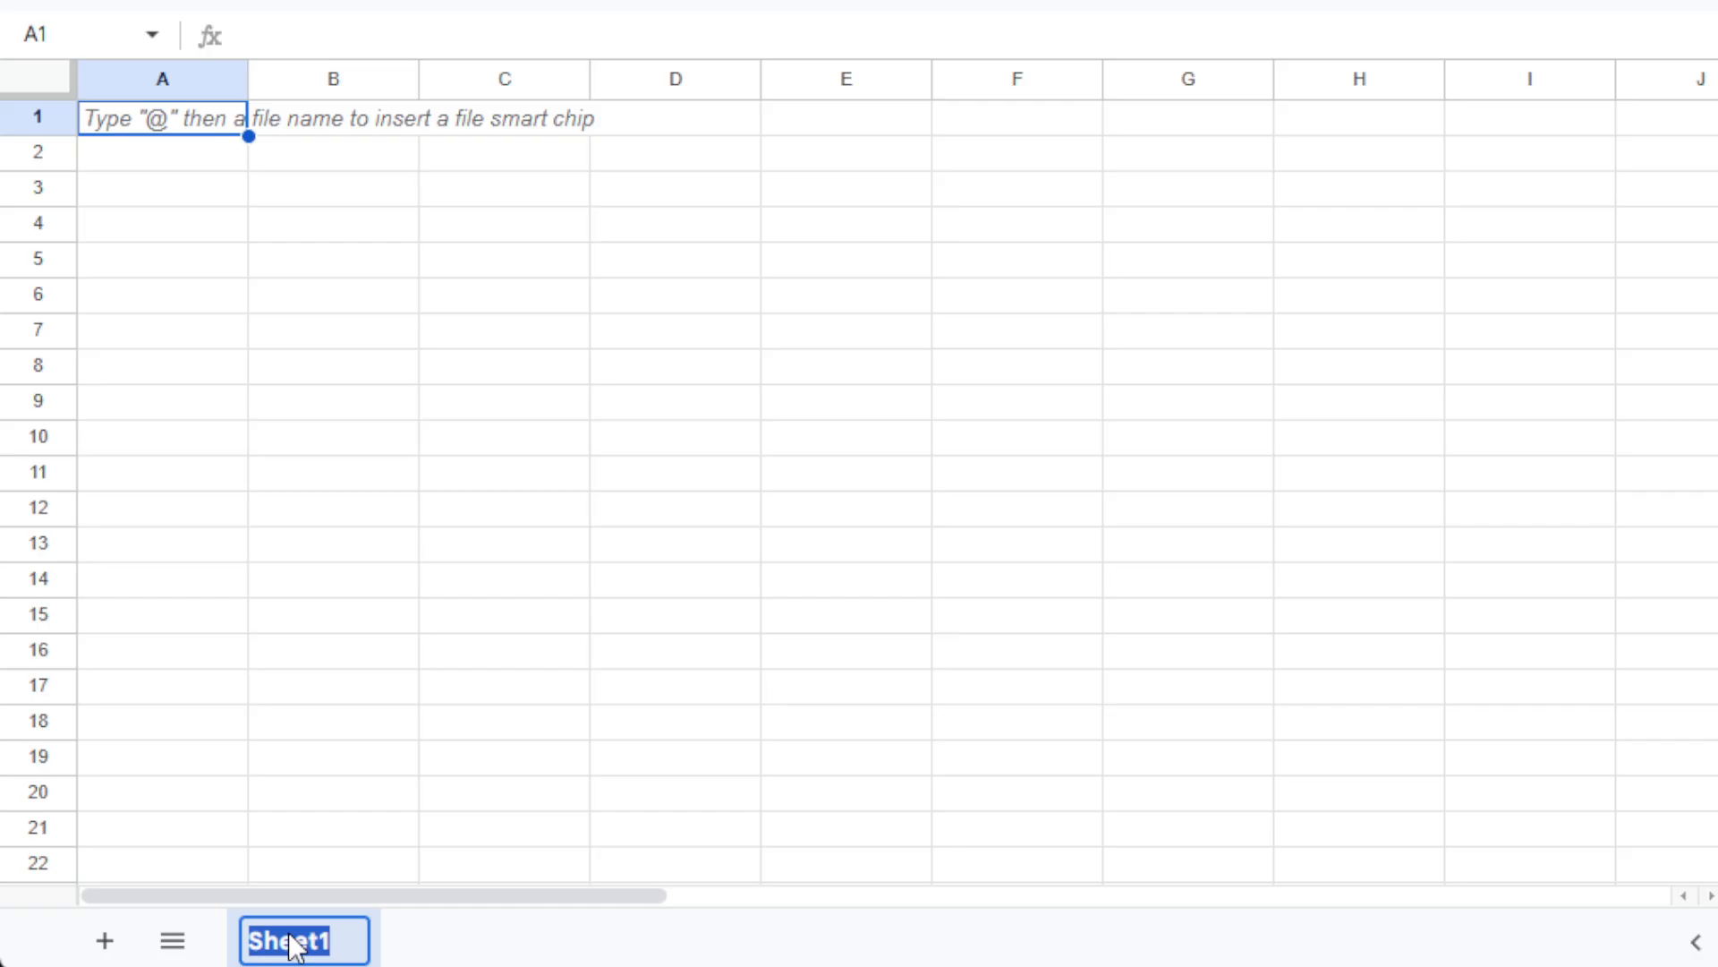
type("1B")
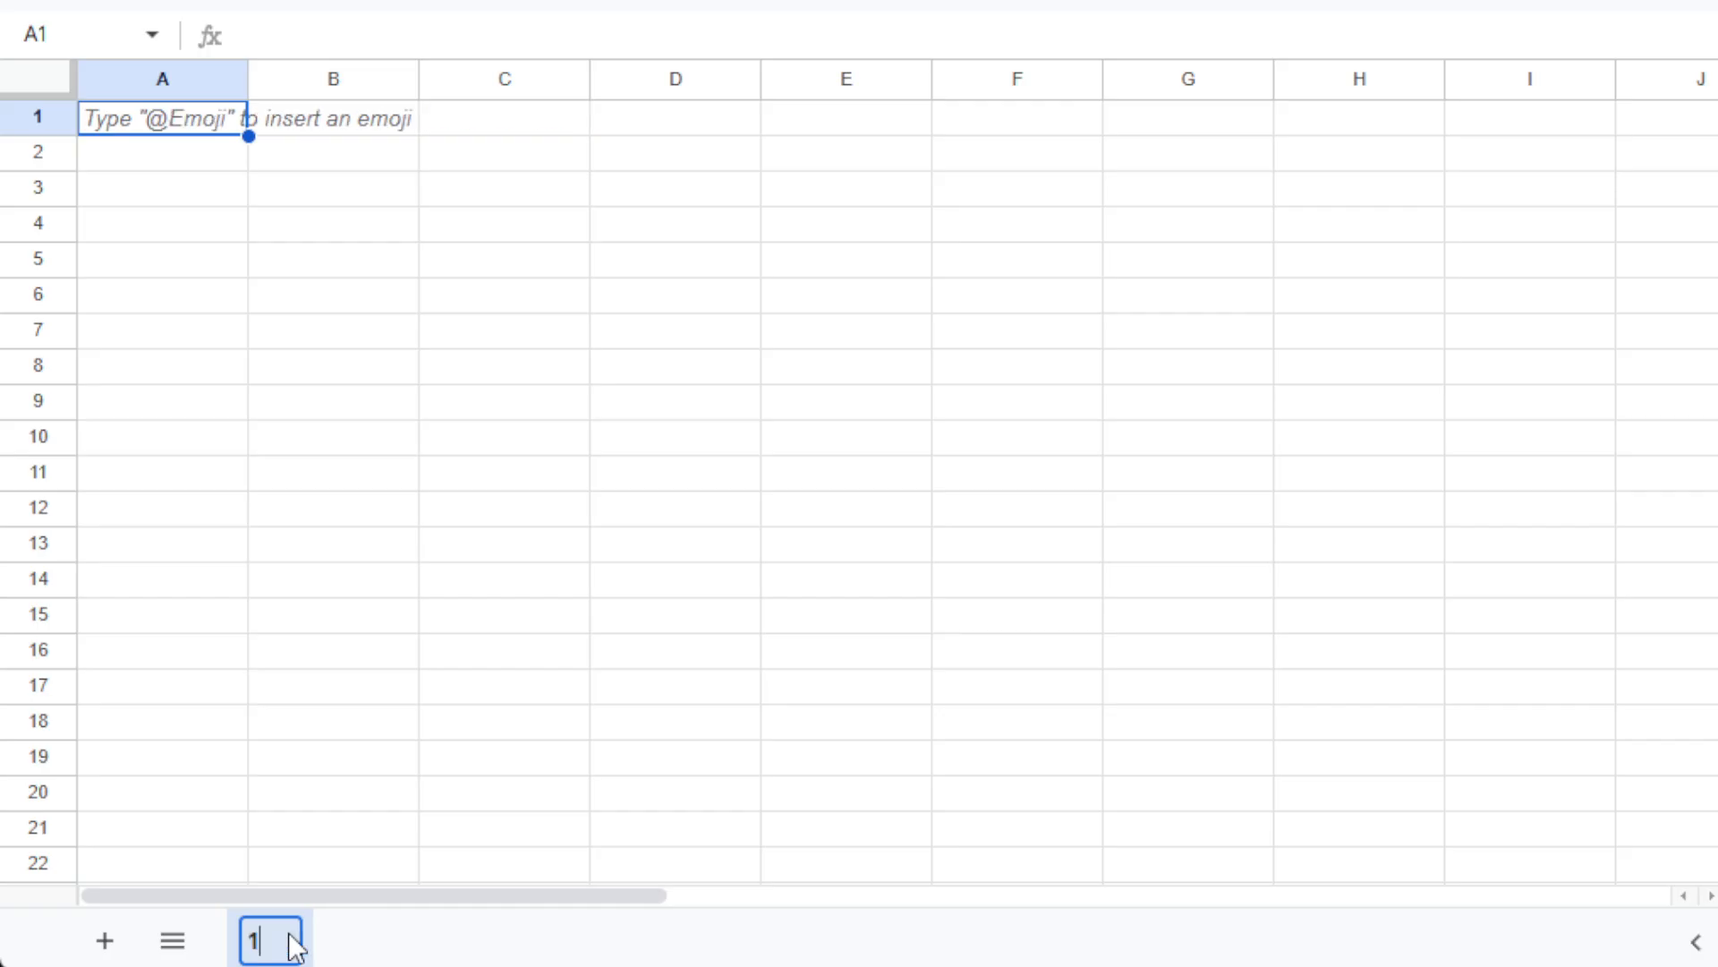
type(" NEG")
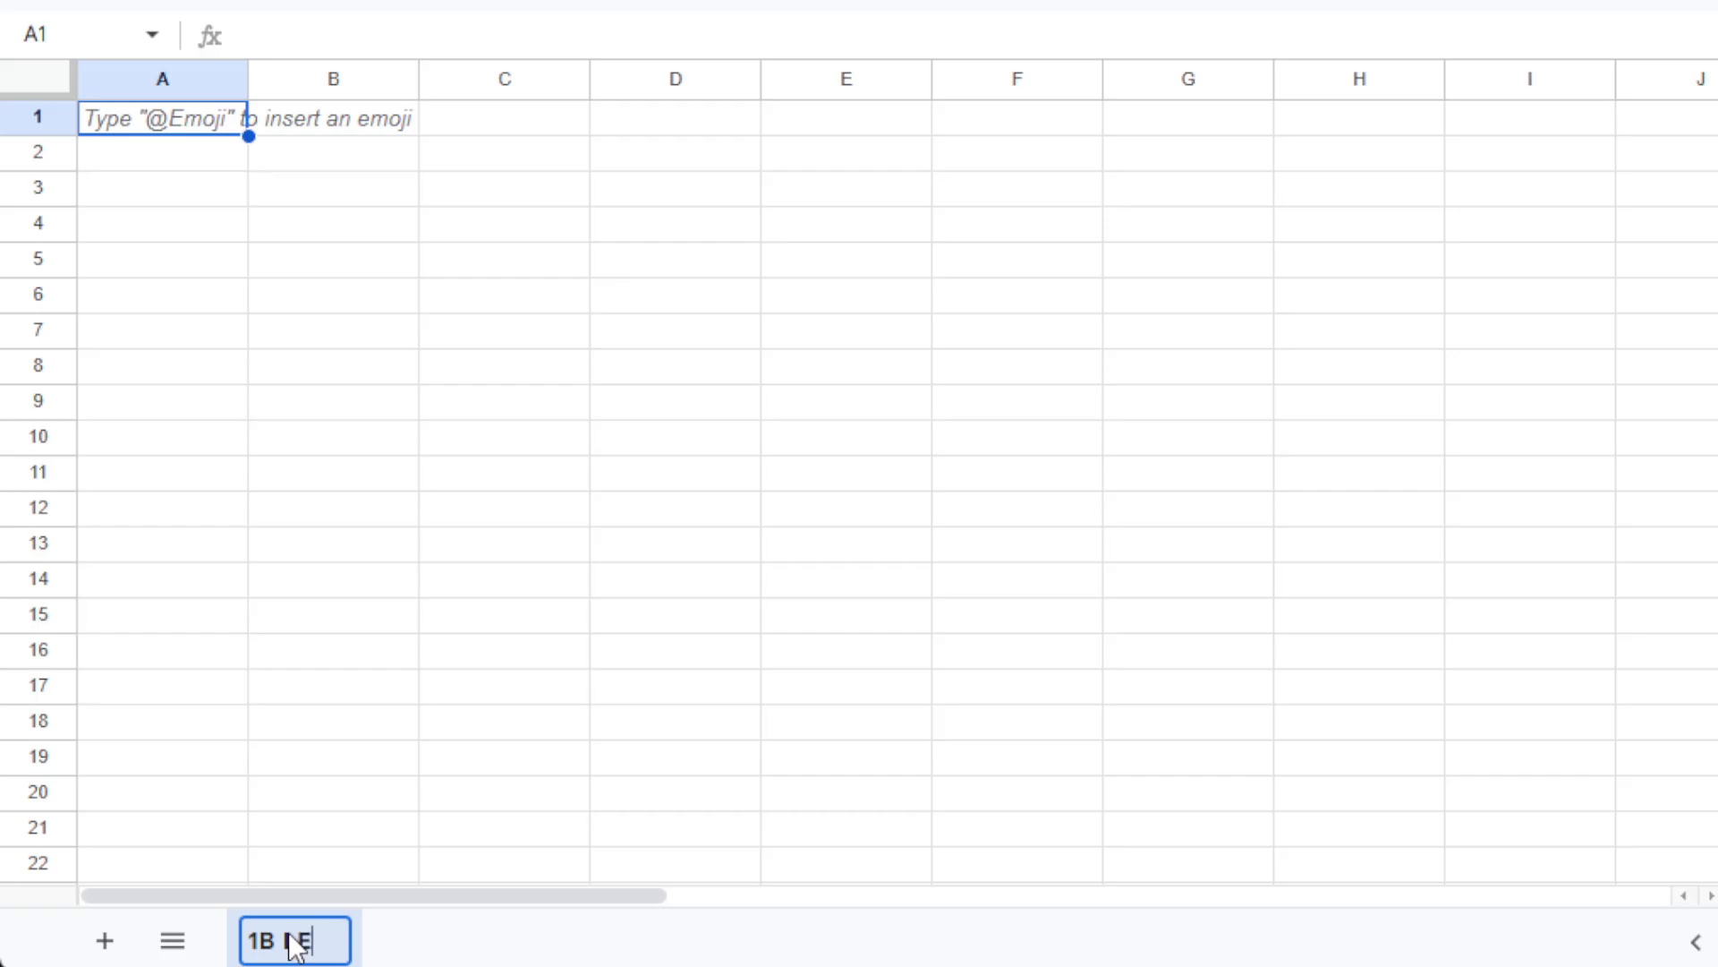
type("END")
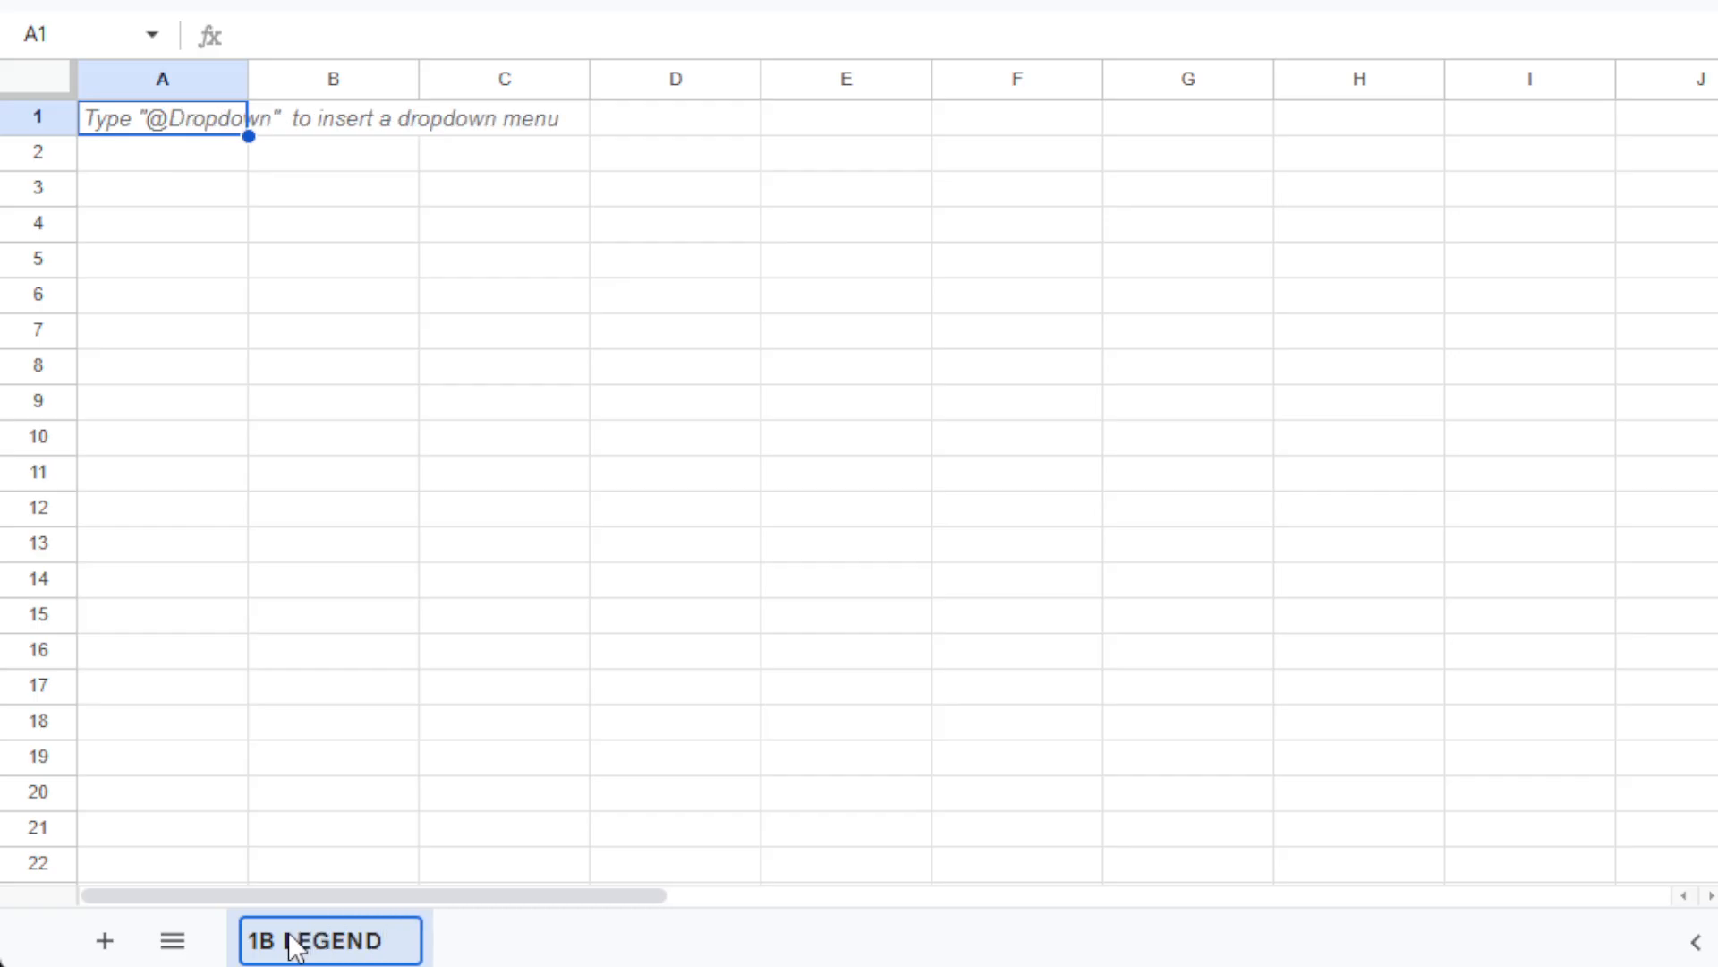
Add a second sheet to the spreadsheet and name it 1B STAR.
left_click(102, 945)
type("1")
key("BackSpace")
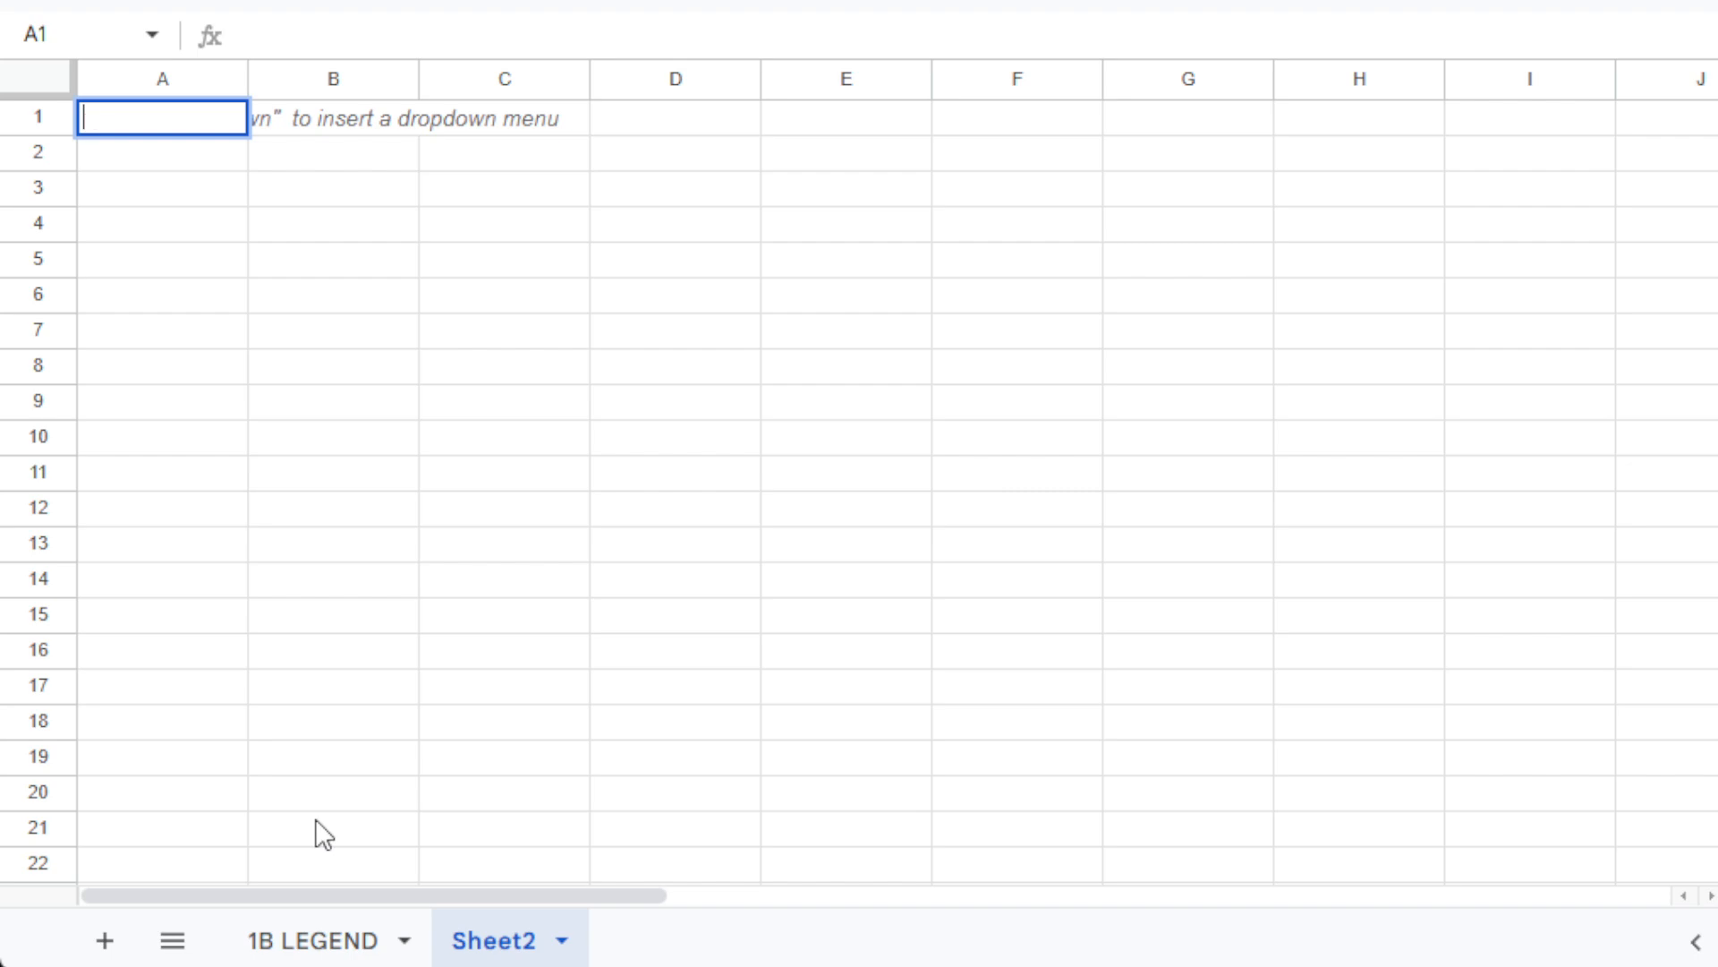
double_click(492, 942)
type("1")
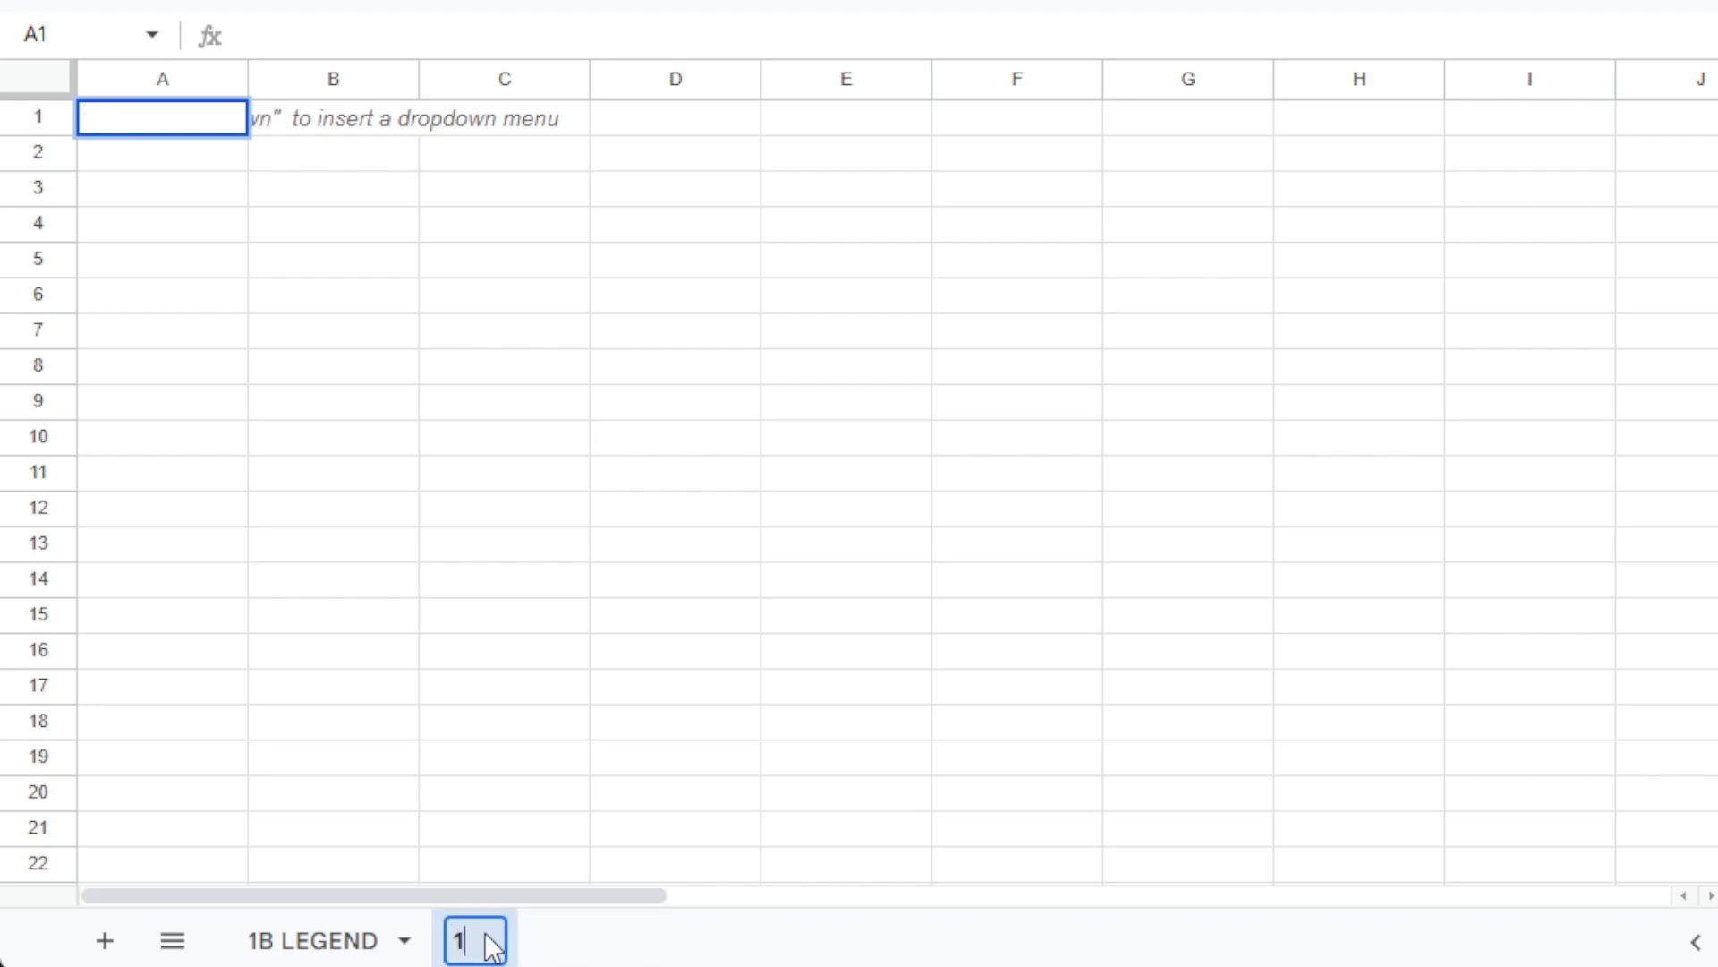
type("B STAR")
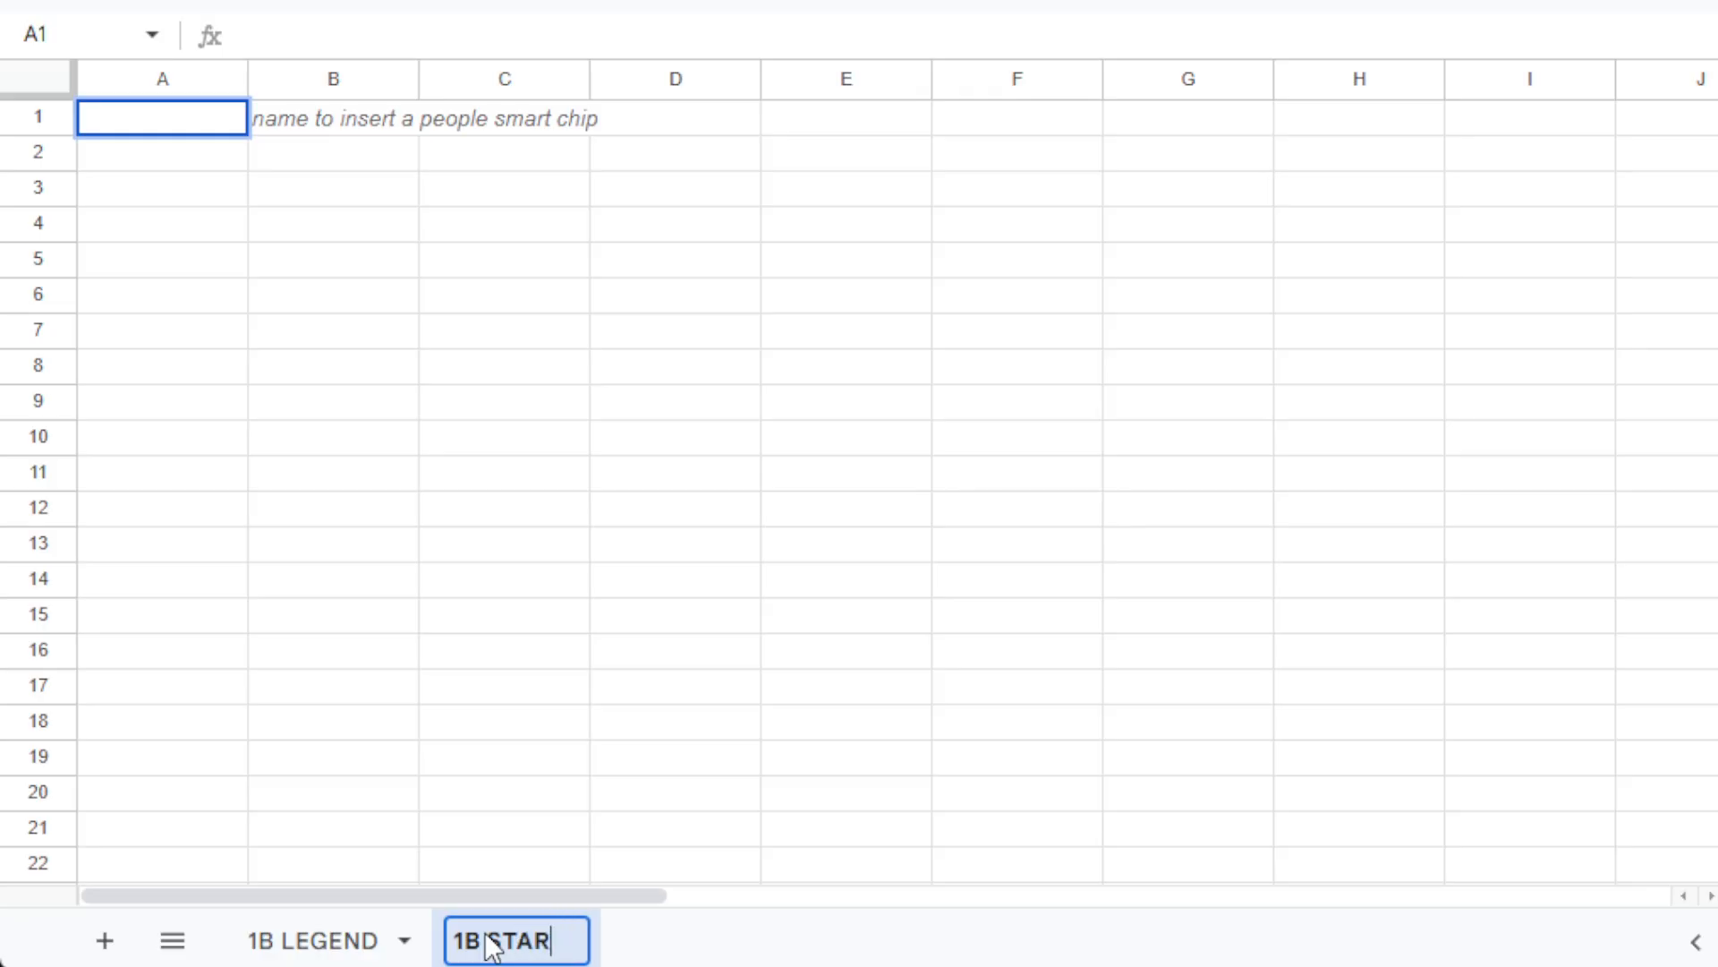
key("Return")
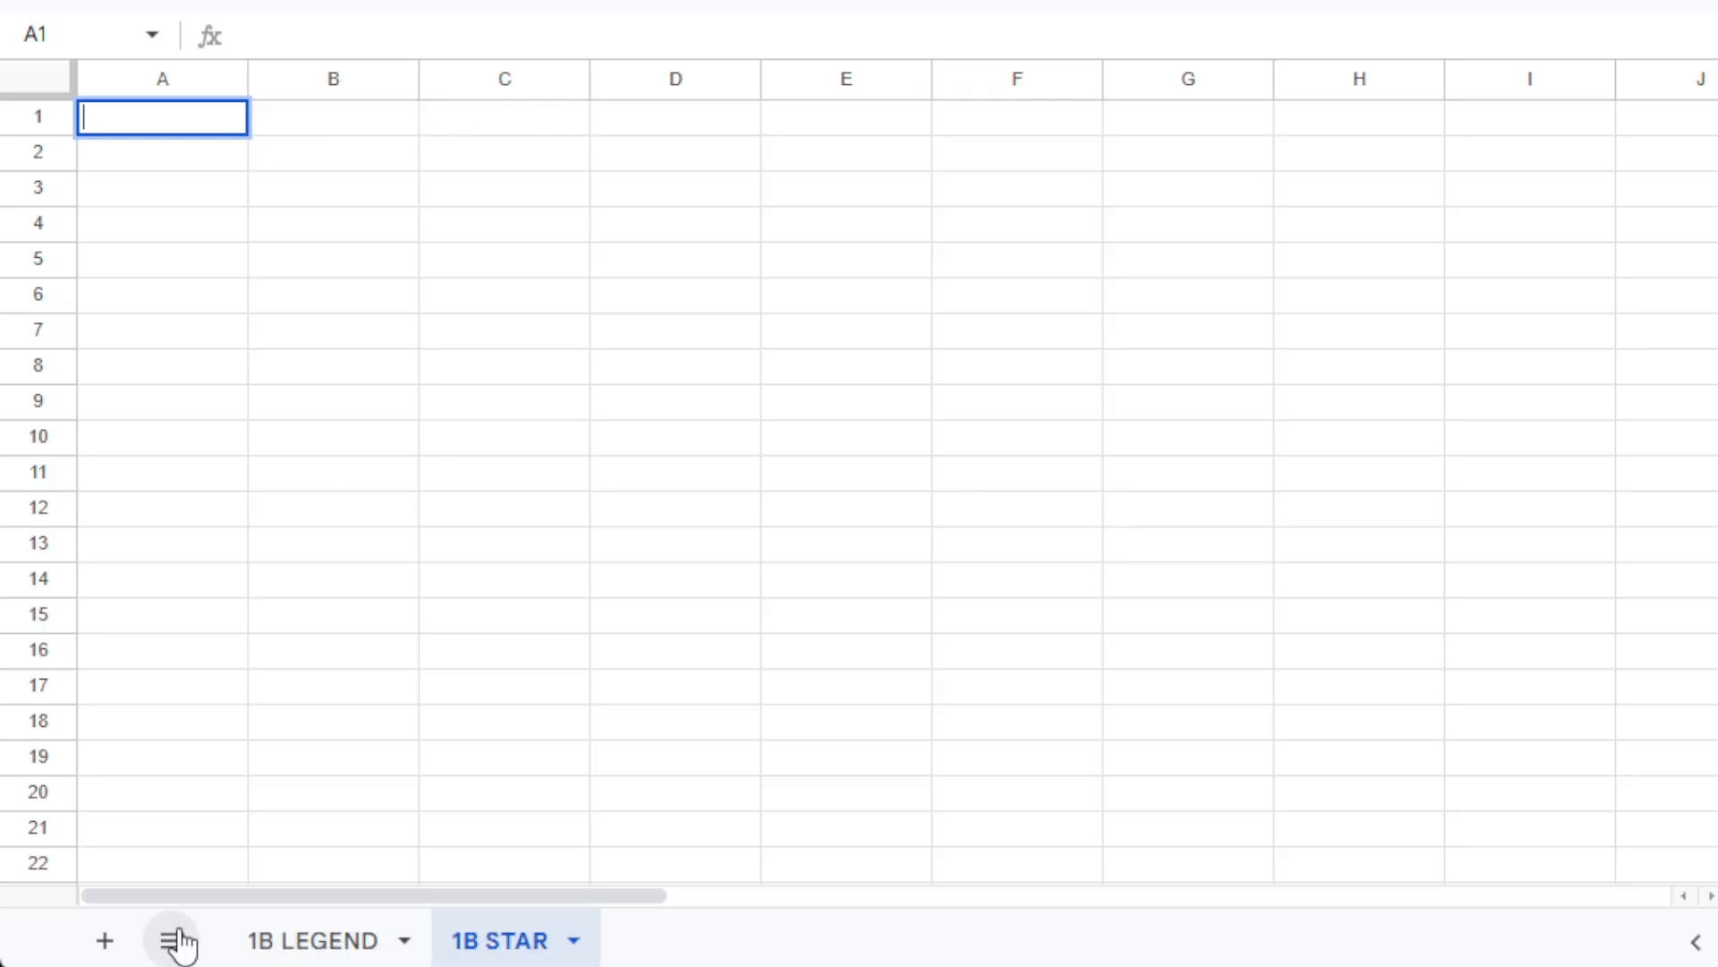
Add a third sheet and name it 1B GOOD.
left_click(107, 945)
double_click(641, 954)
type("1B GOOD")
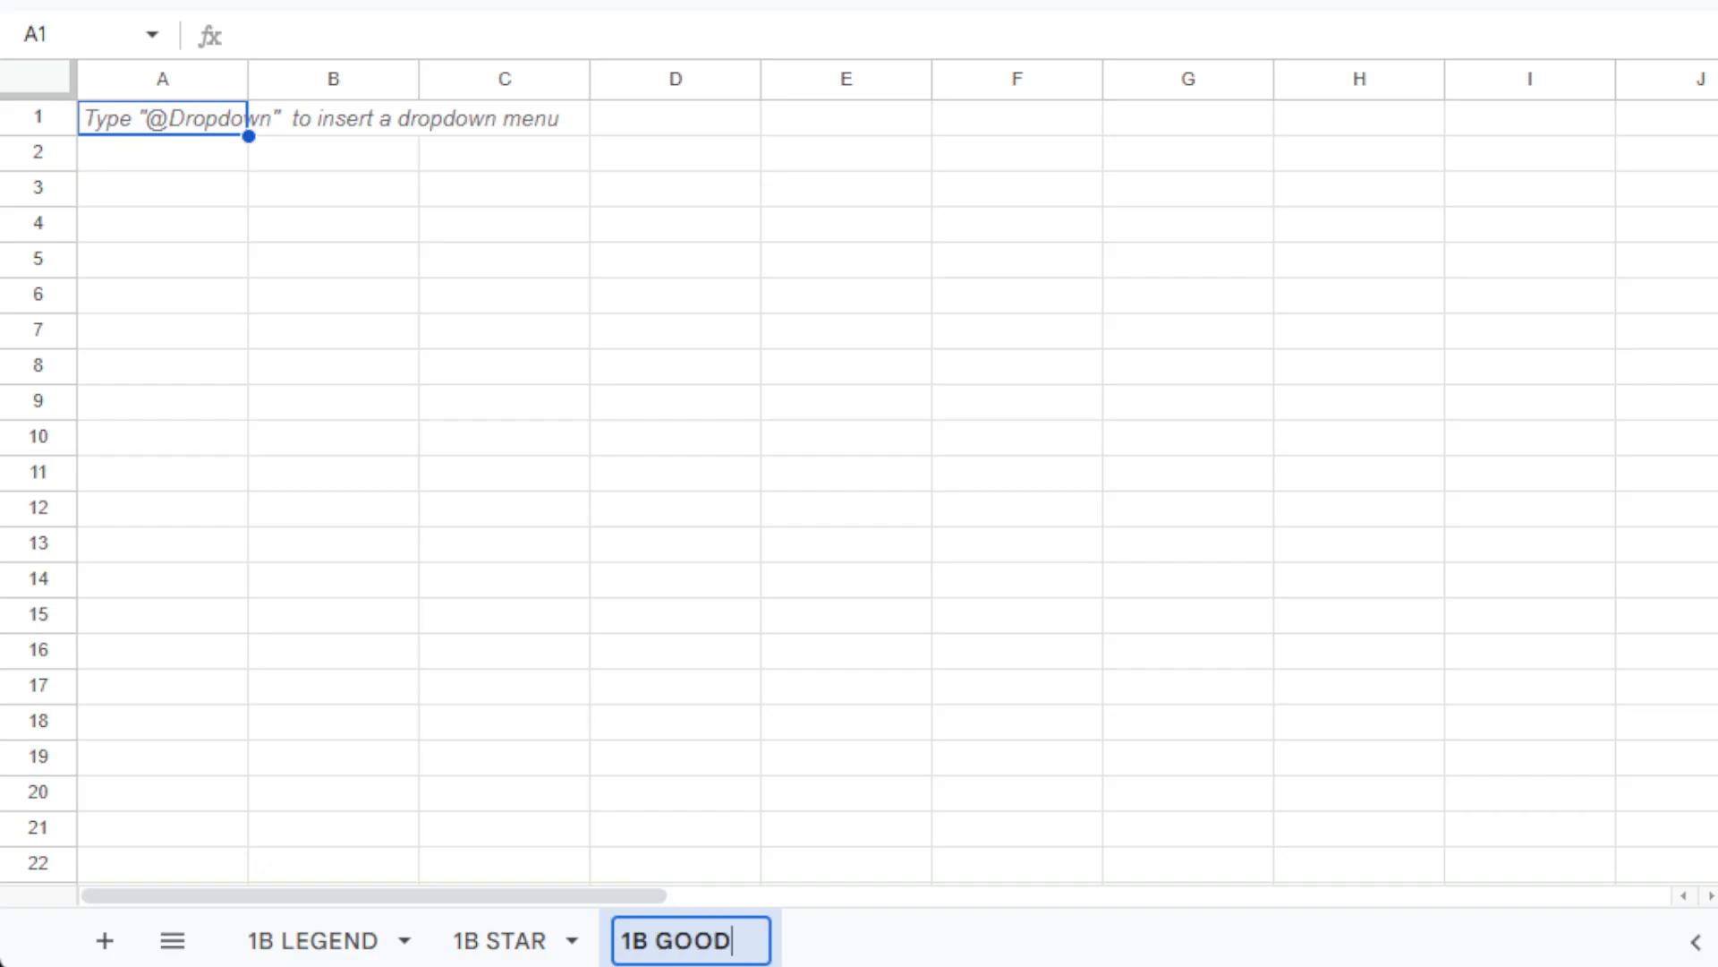
key("Return")
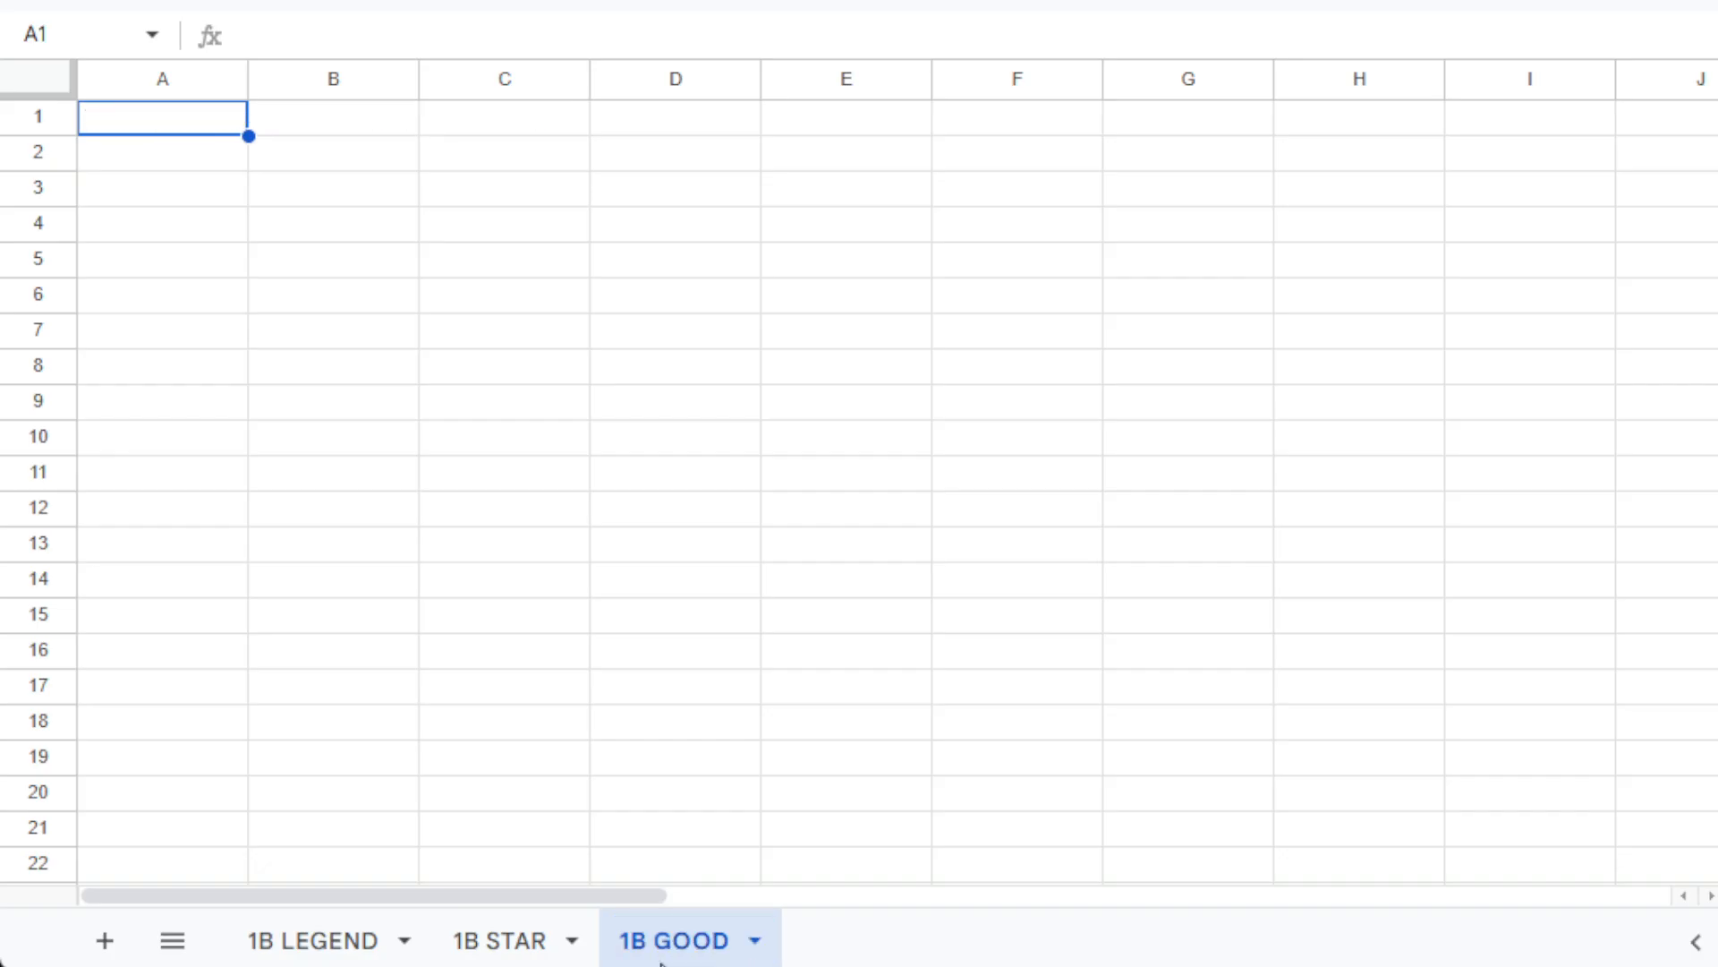
Add a fourth sheet and name it 1B AVG.
left_click(105, 940)
double_click(846, 945)
type("1B AVERAGE")
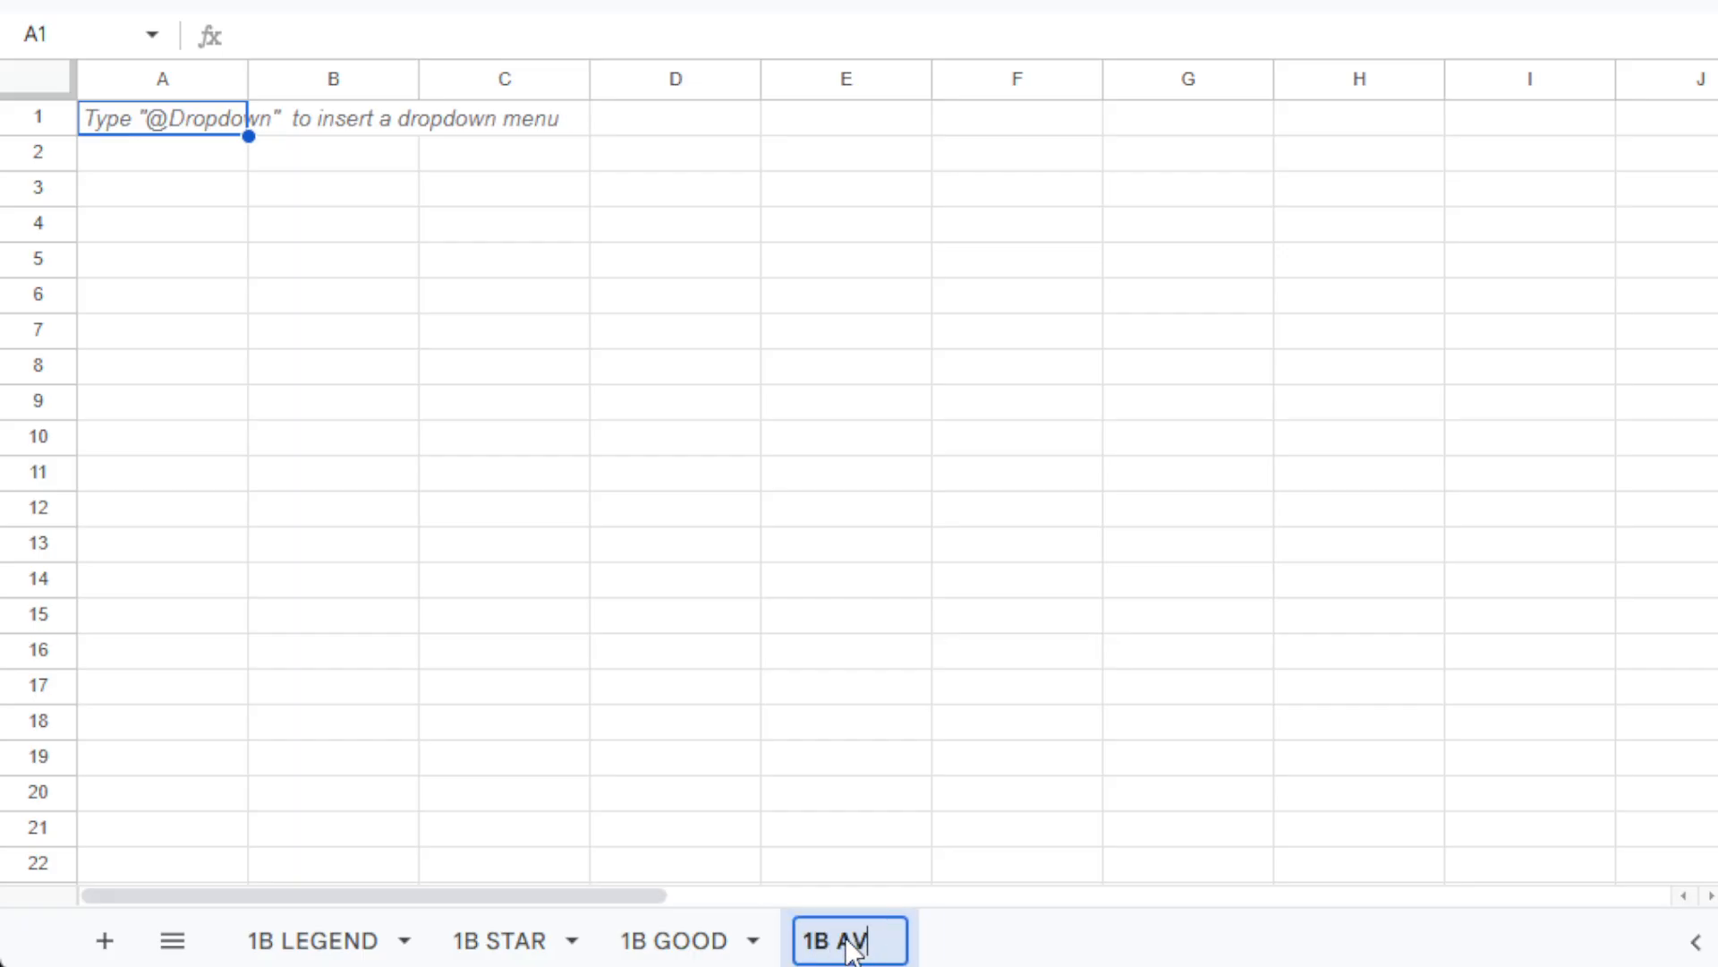
key("BackSpace")
key("BackSpace")
key("BackSpace")
key("BackSpace")
key("BackSpace")
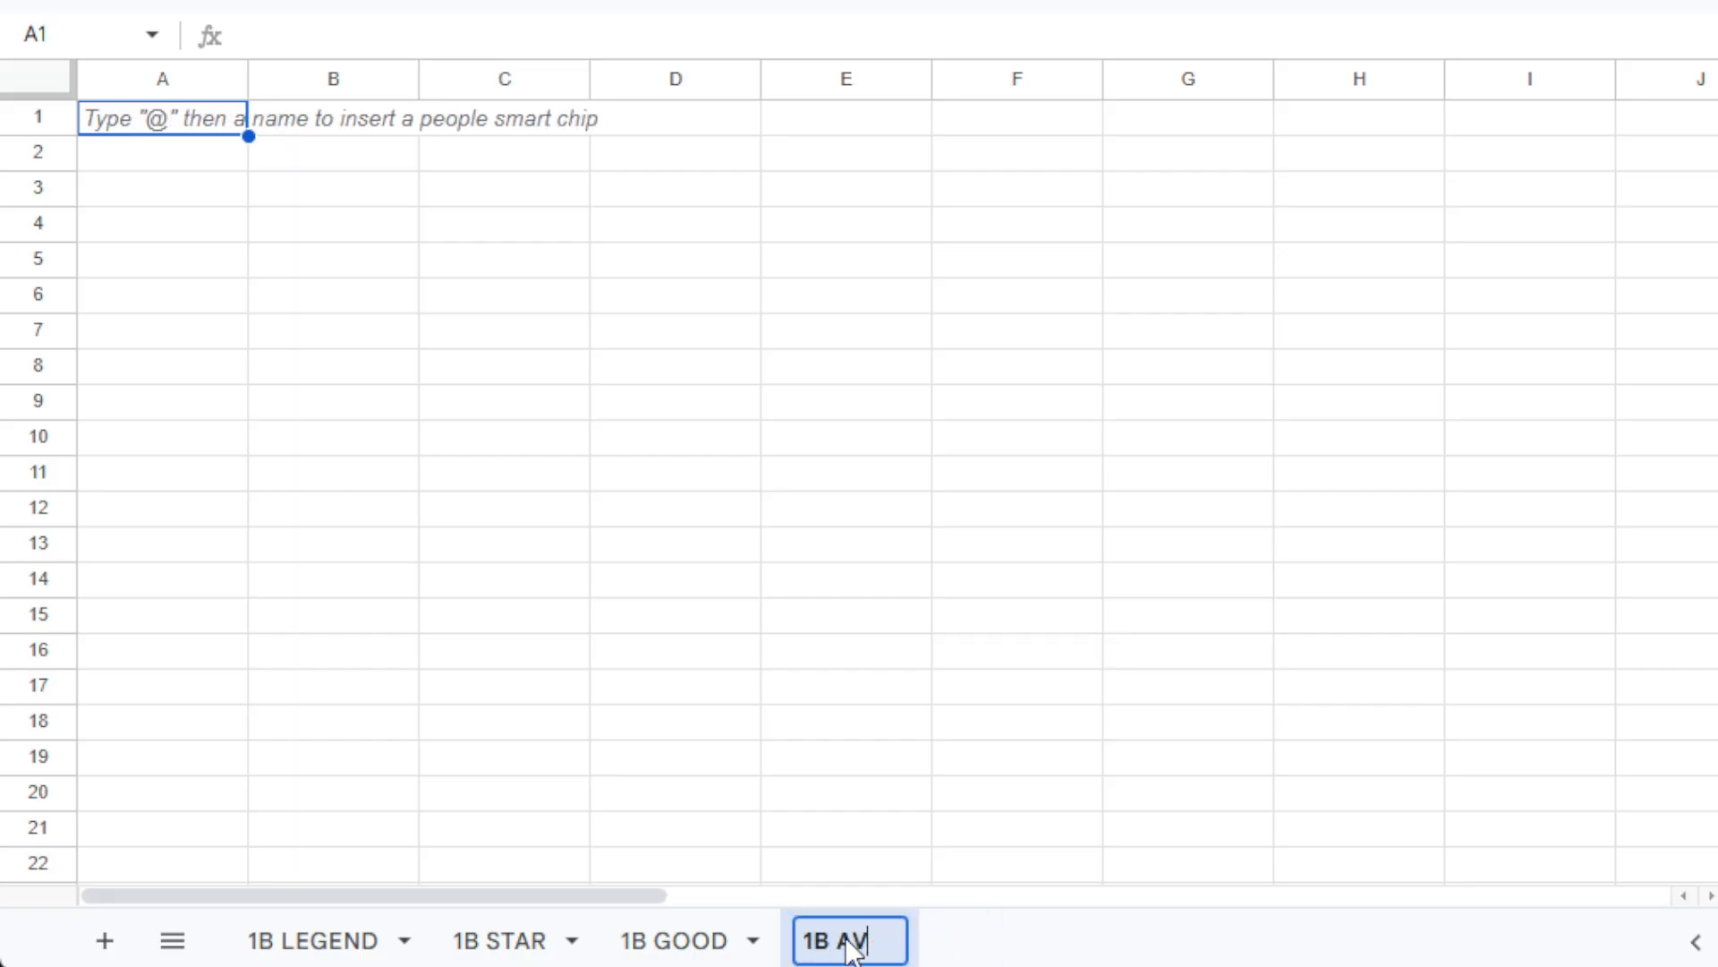
type("G")
key("Return")
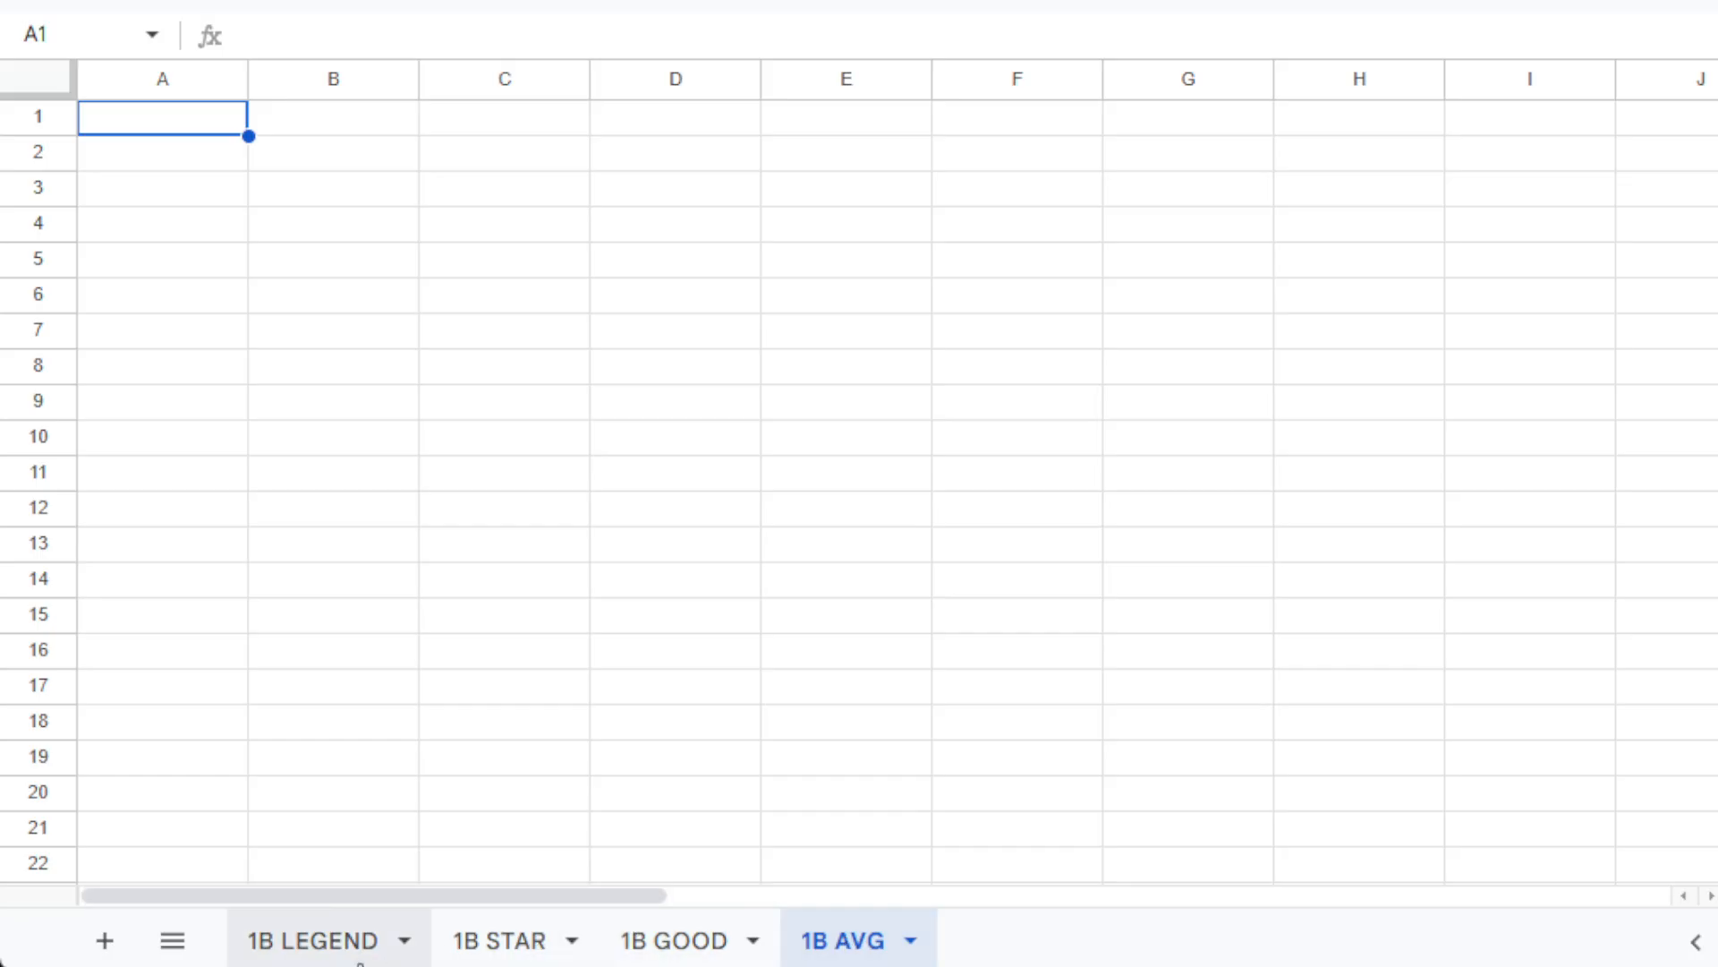
Add a fifth sheet and name it 1B BENCH.
left_click(98, 947)
double_click(1000, 949)
type("1B")
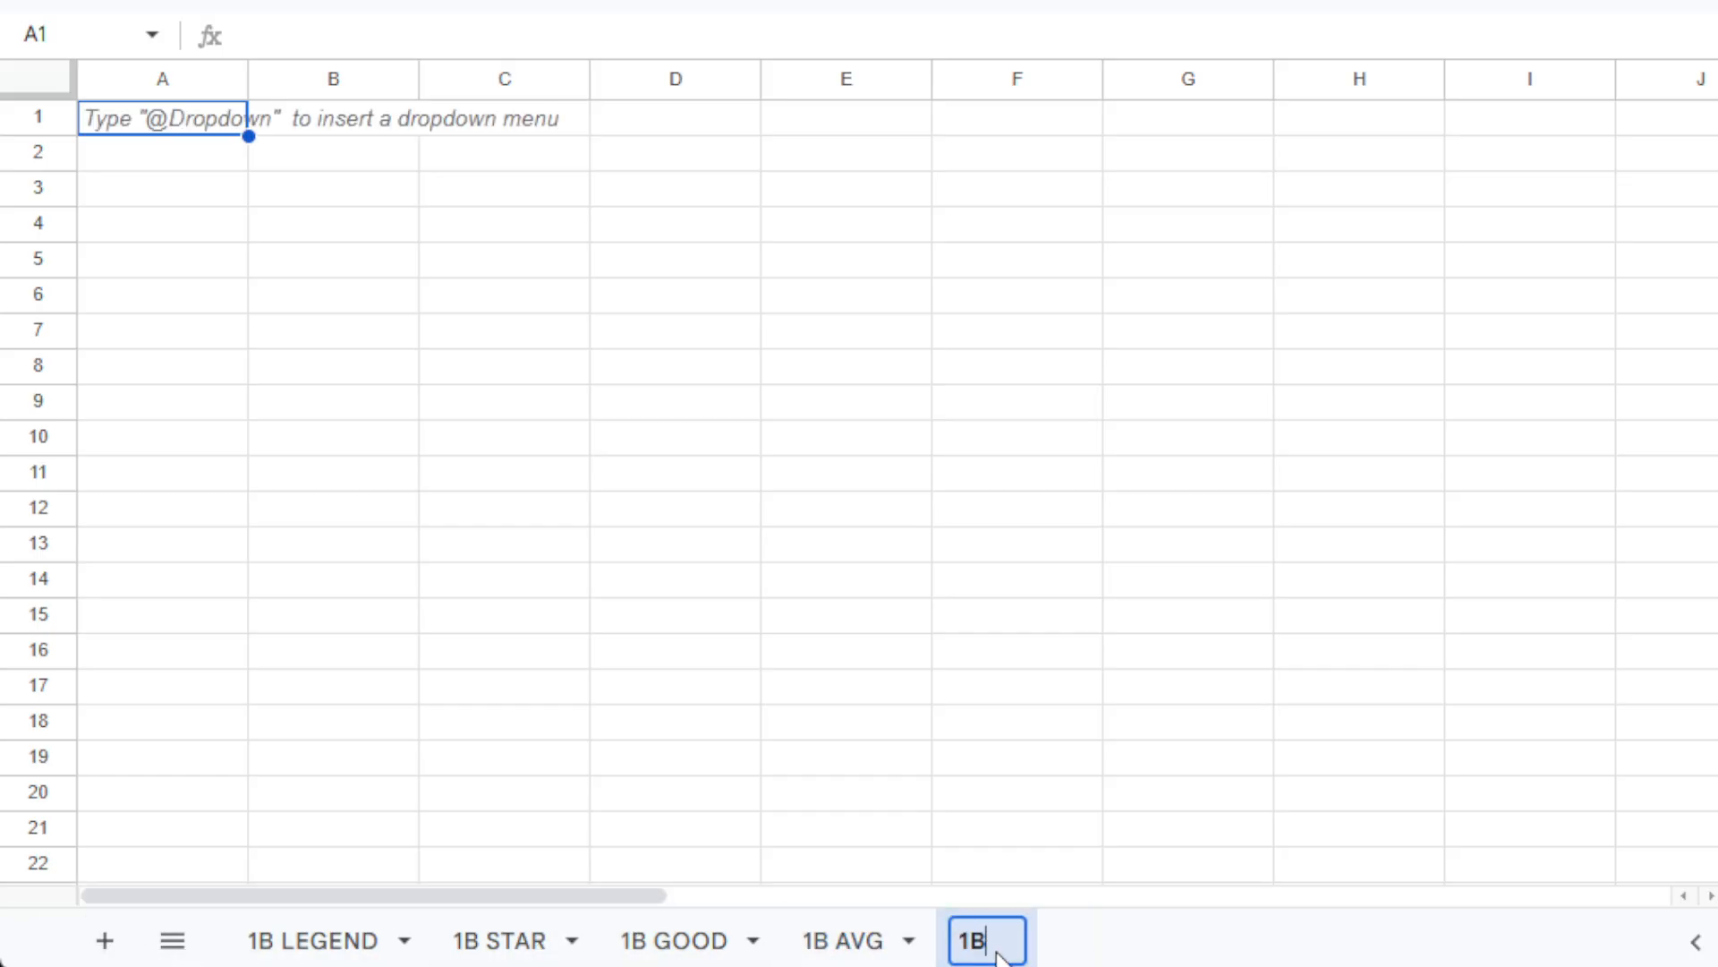
type(" BENCH")
key("Return")
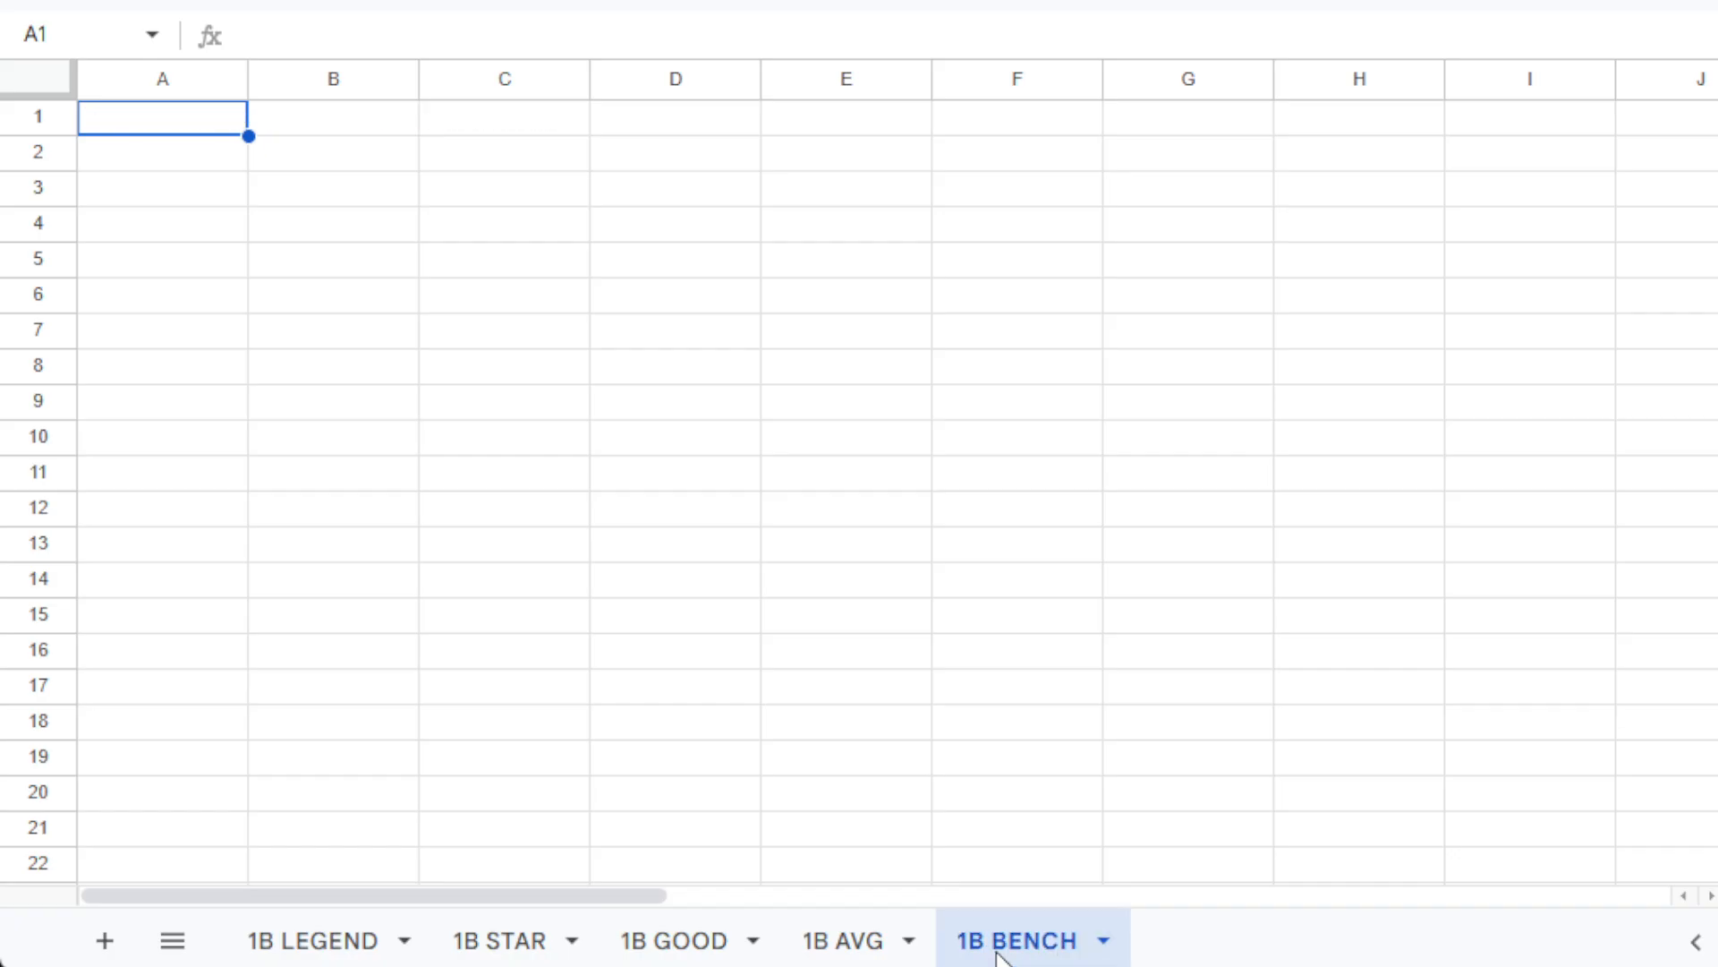
Add a sixth sheet and name it 1B SCRUB.
left_click(105, 941)
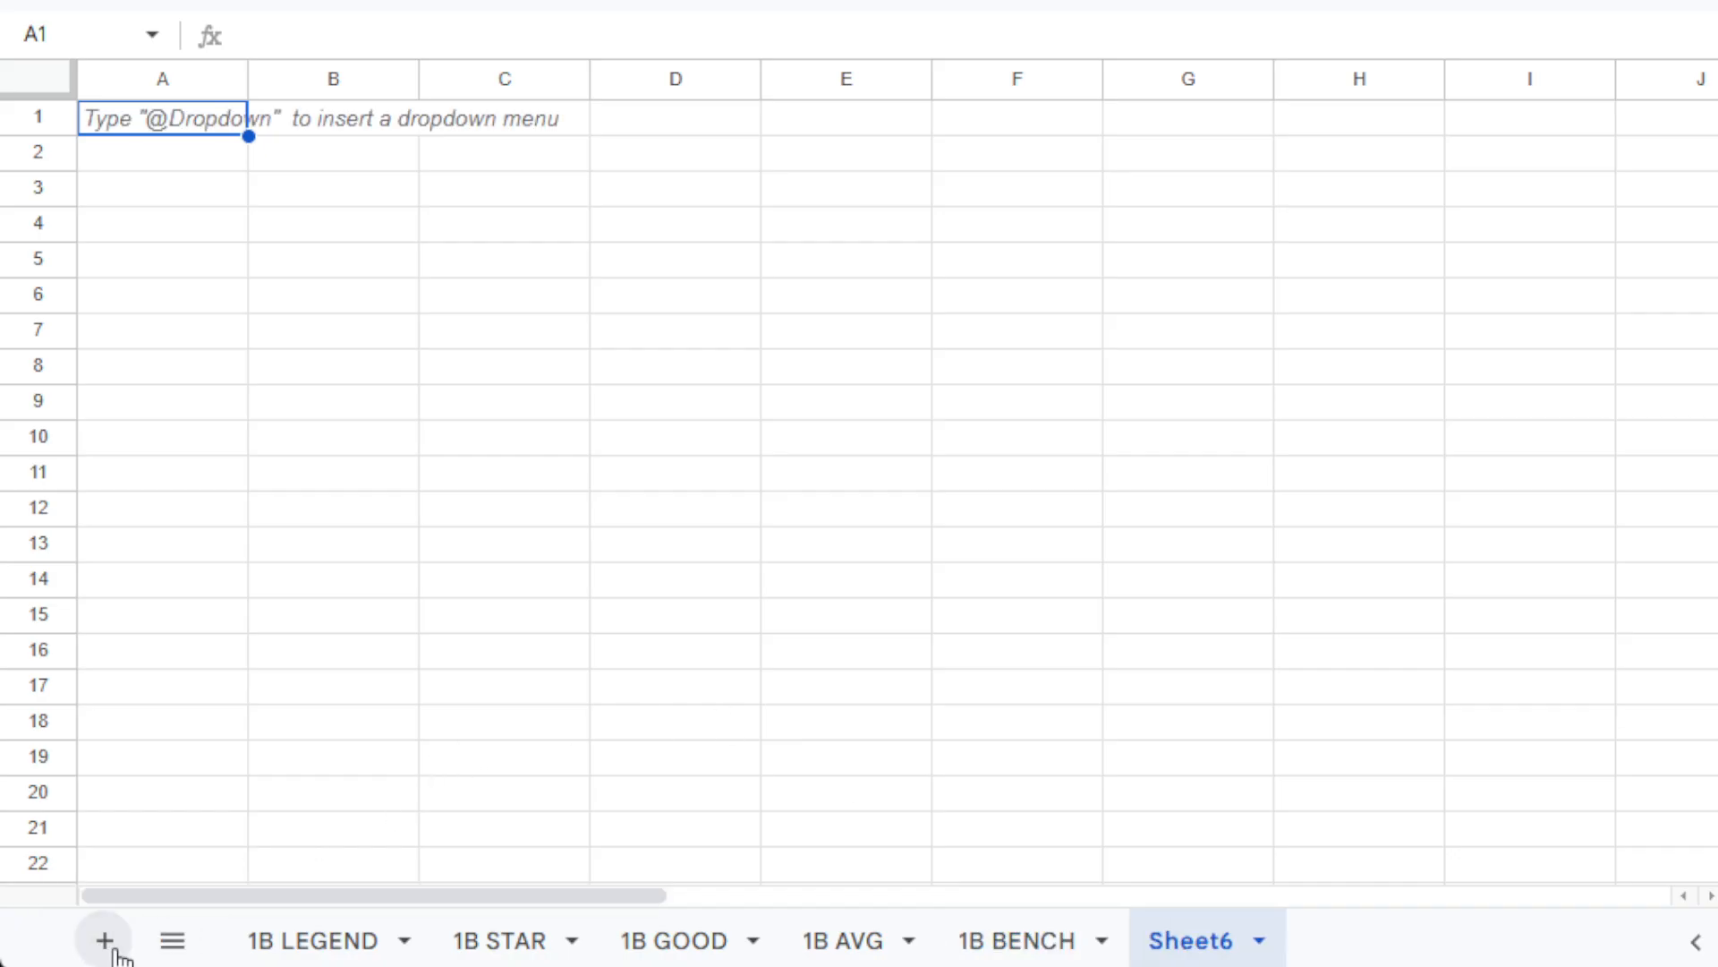
double_click(1180, 954)
type("1B S")
type("CRUB")
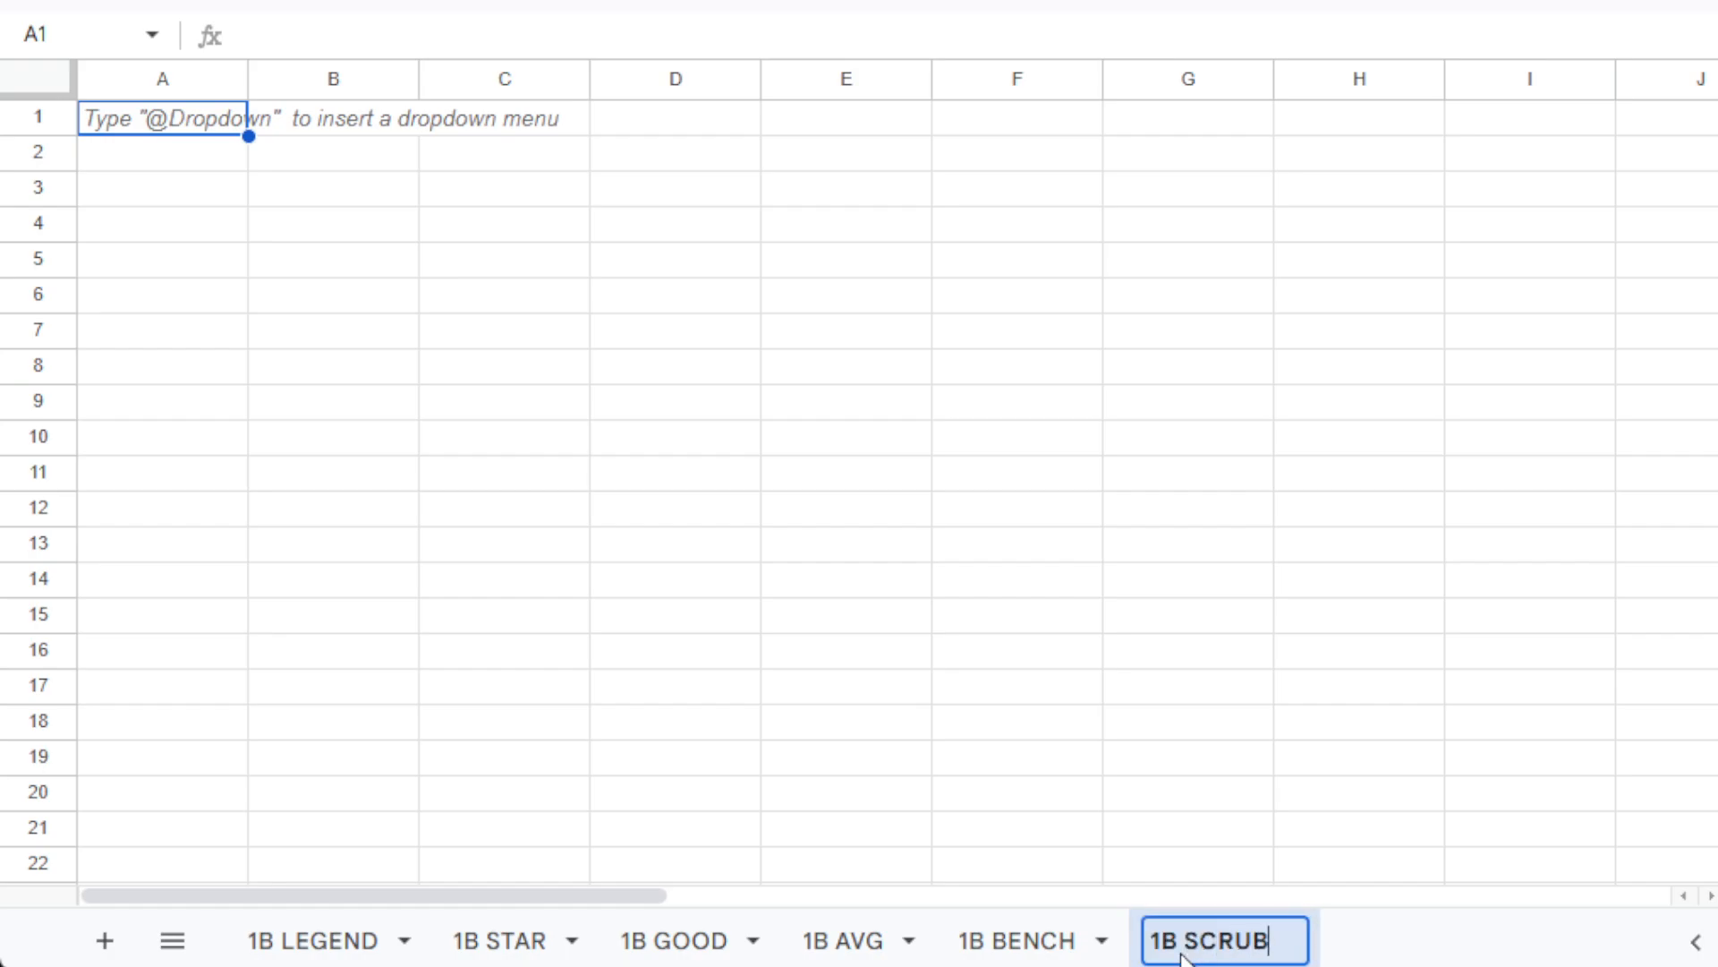
key("Return")
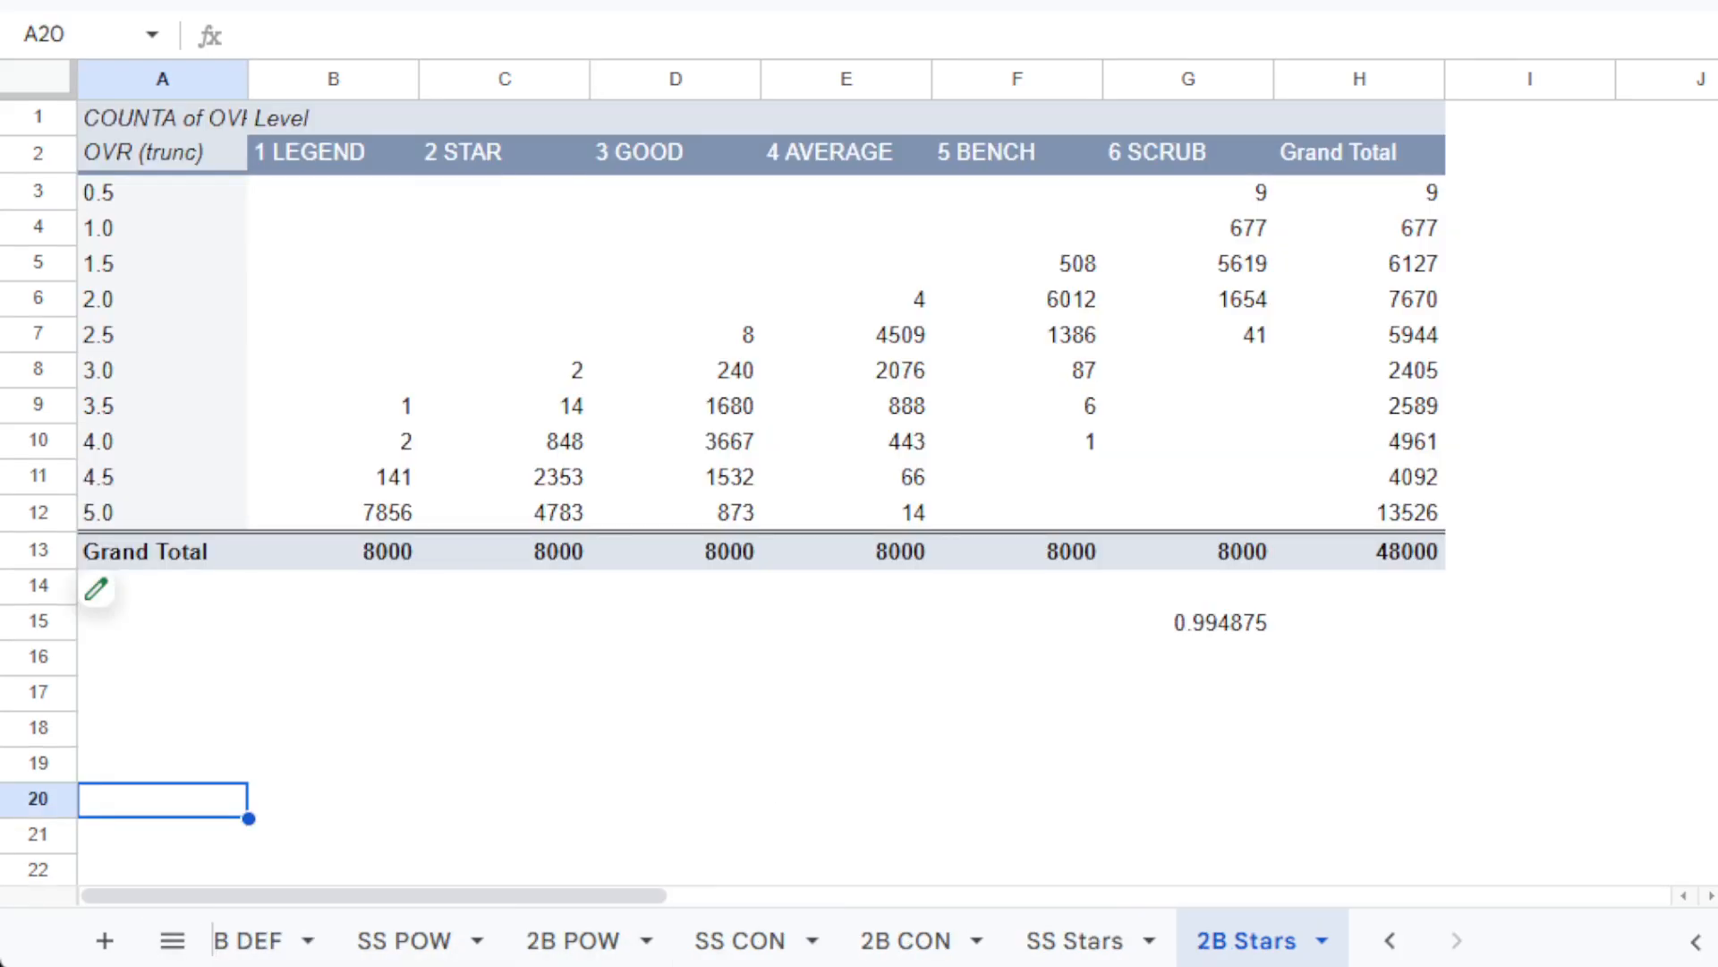
Start copying the MIF Data sheet to an existing spreadsheet.
left_click(1393, 945)
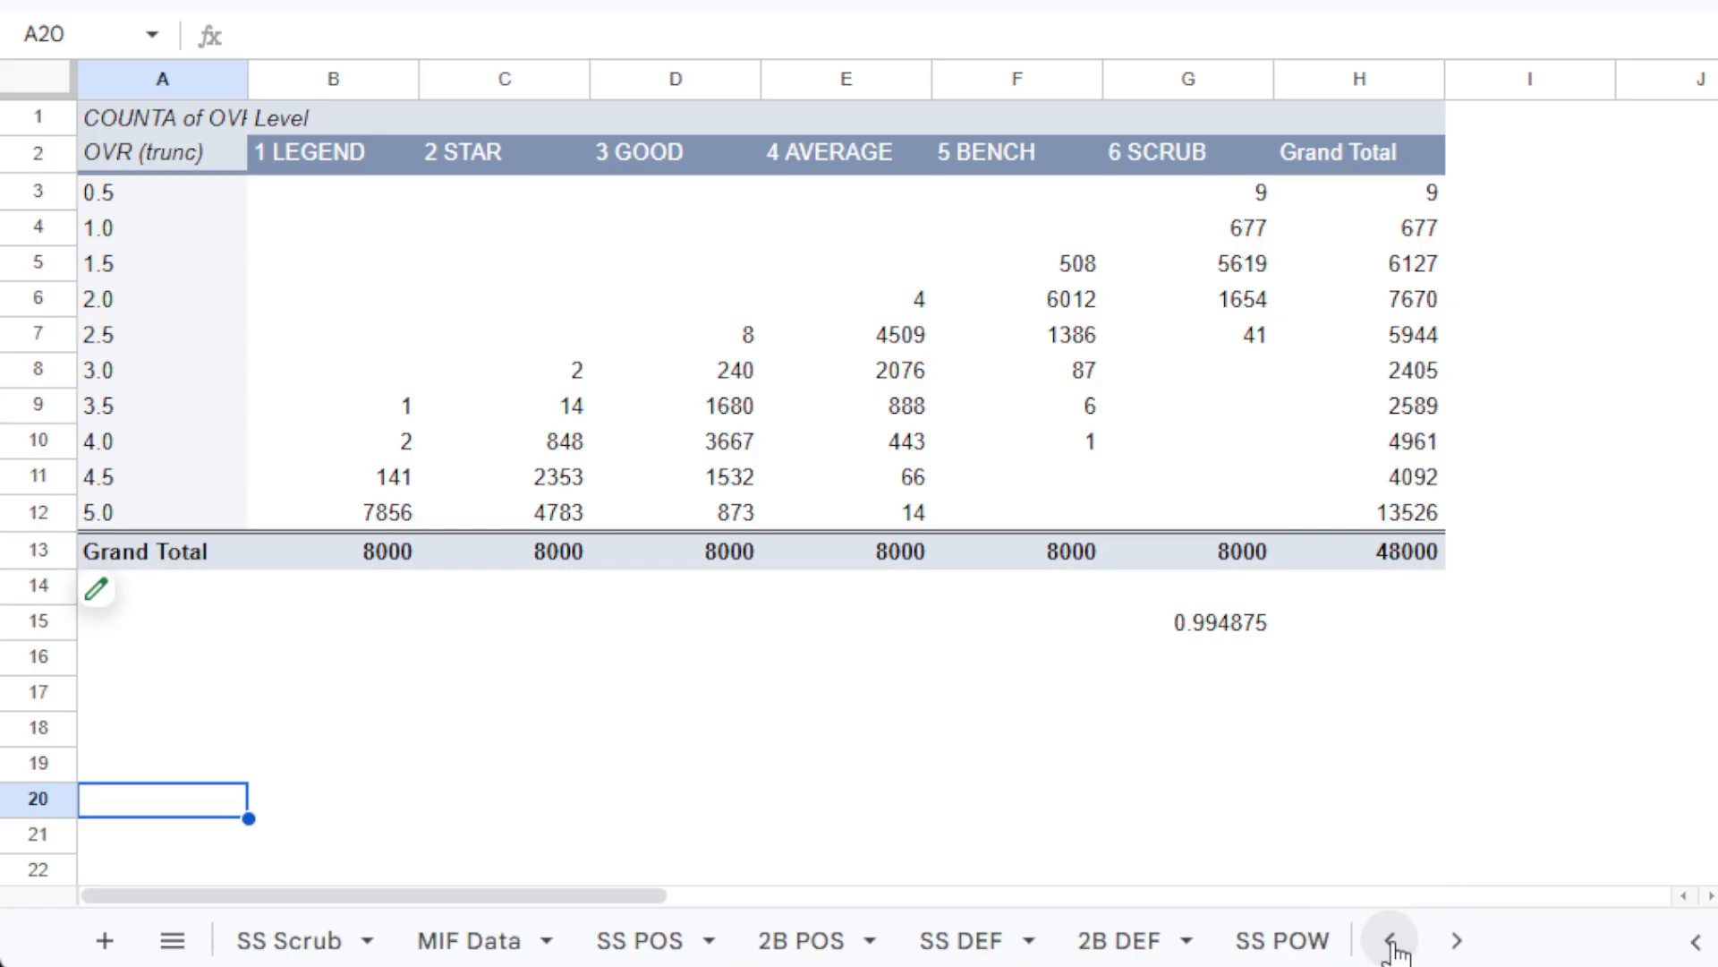
left_click(436, 948)
right_click(461, 945)
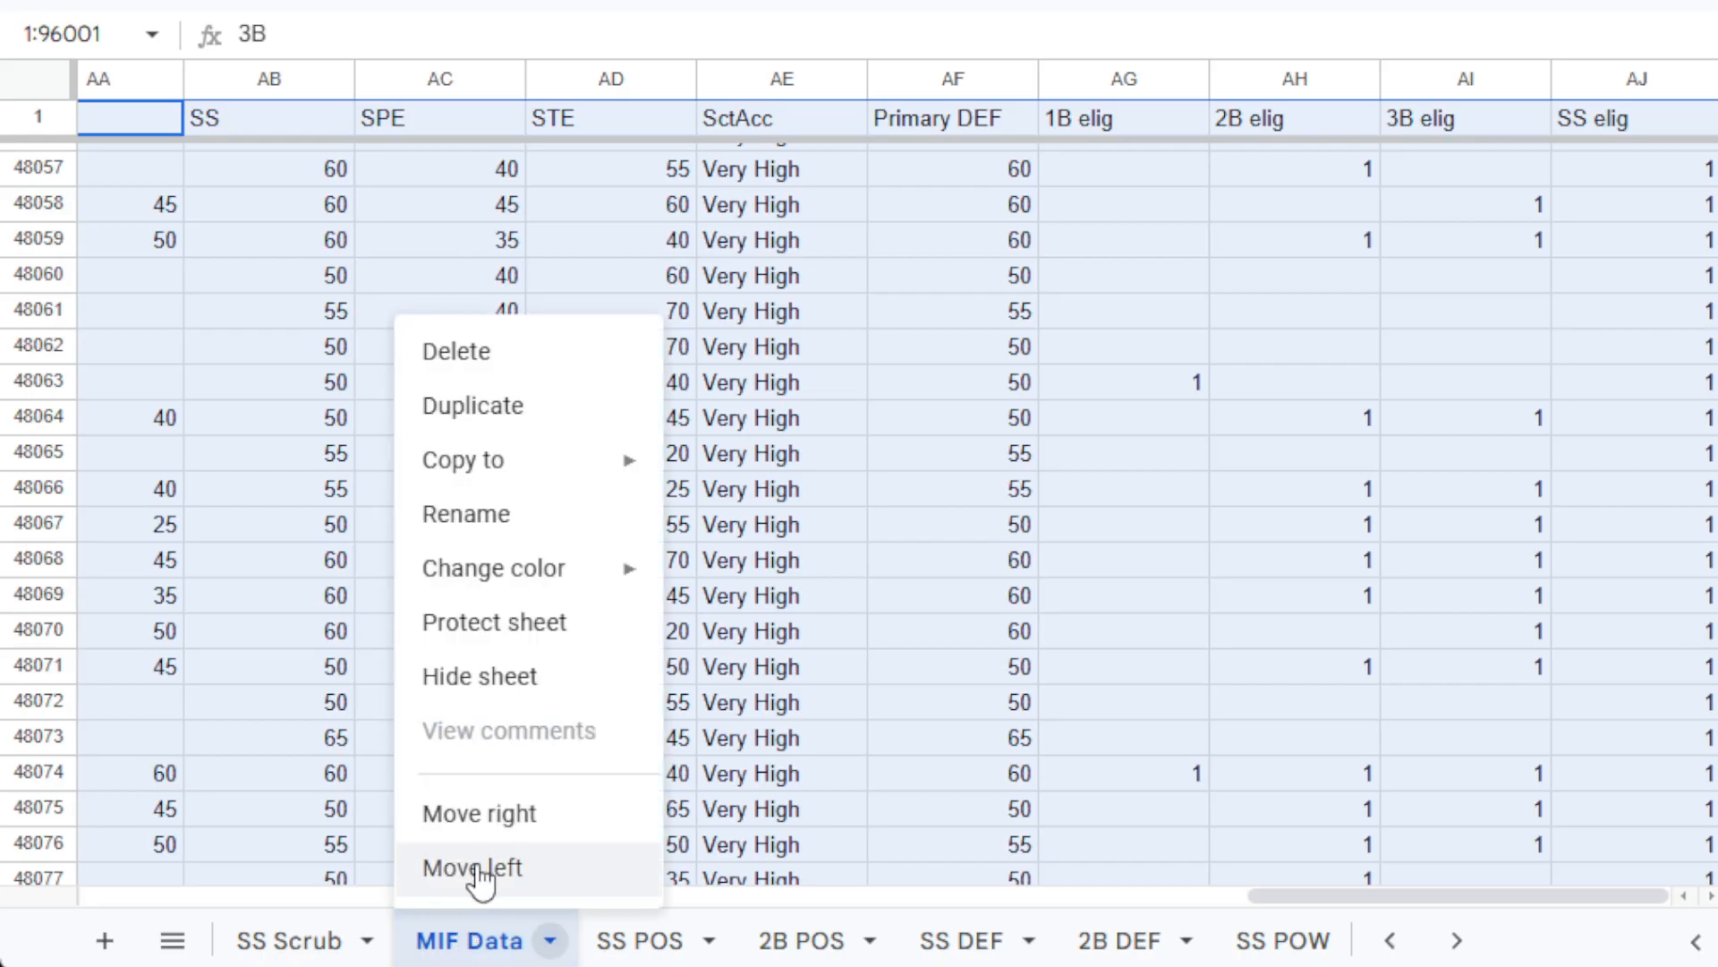
mouse_move(534, 488)
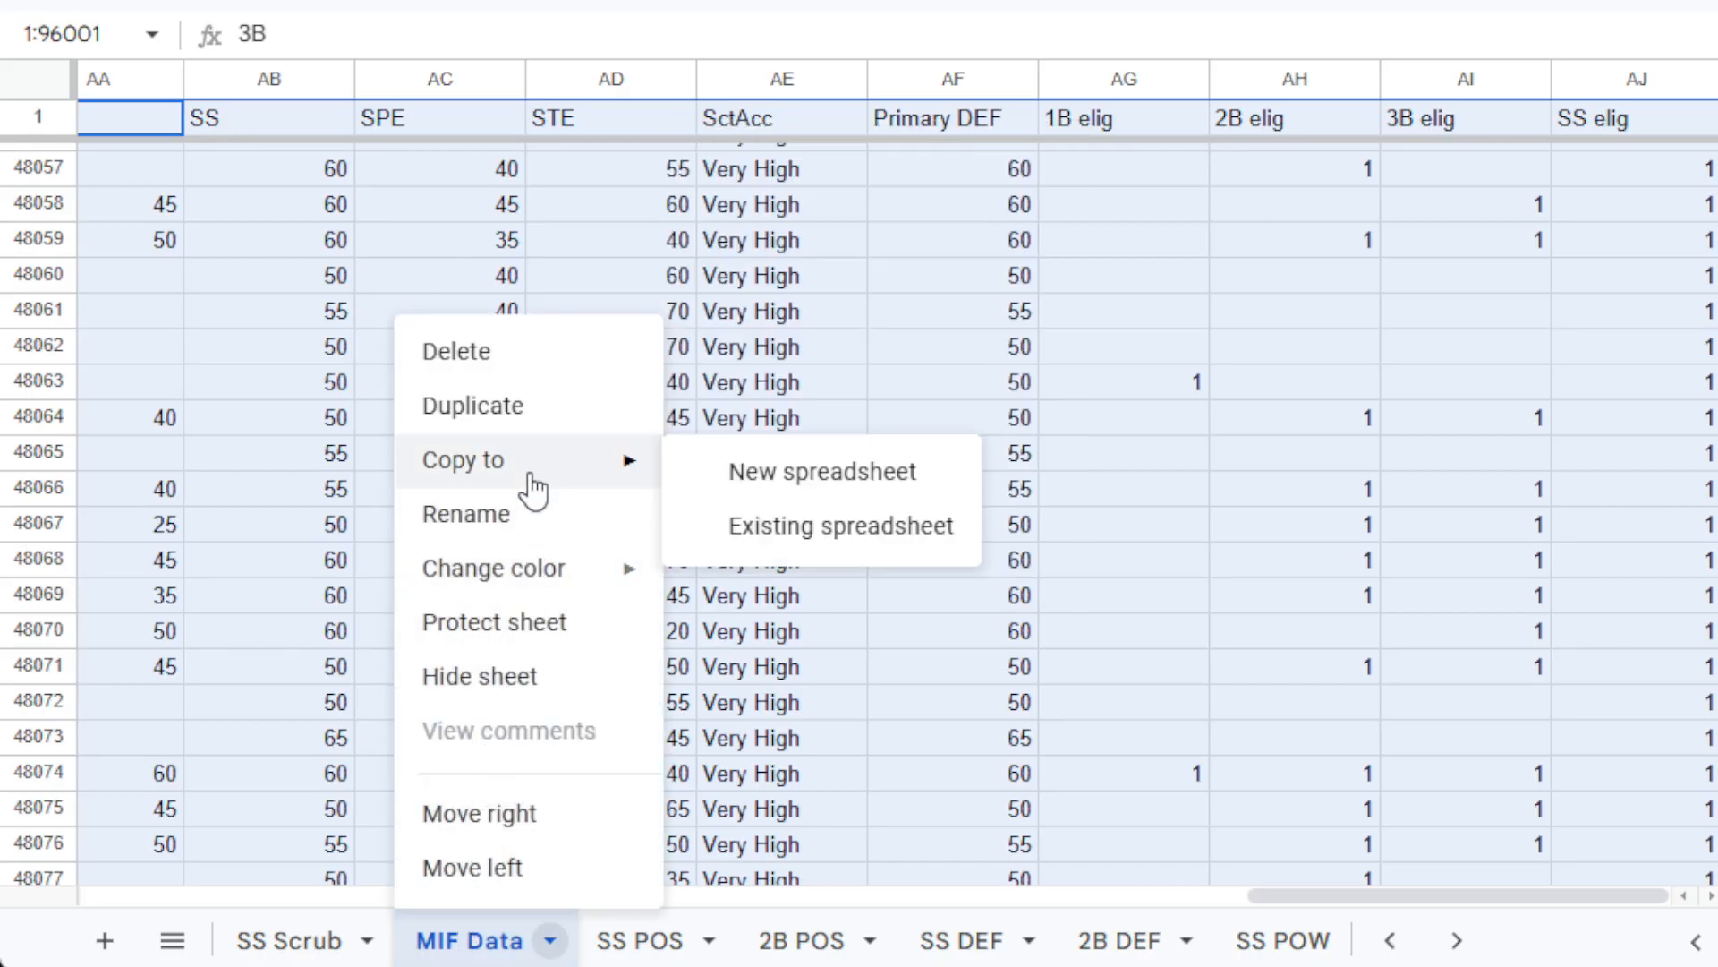
left_click(795, 528)
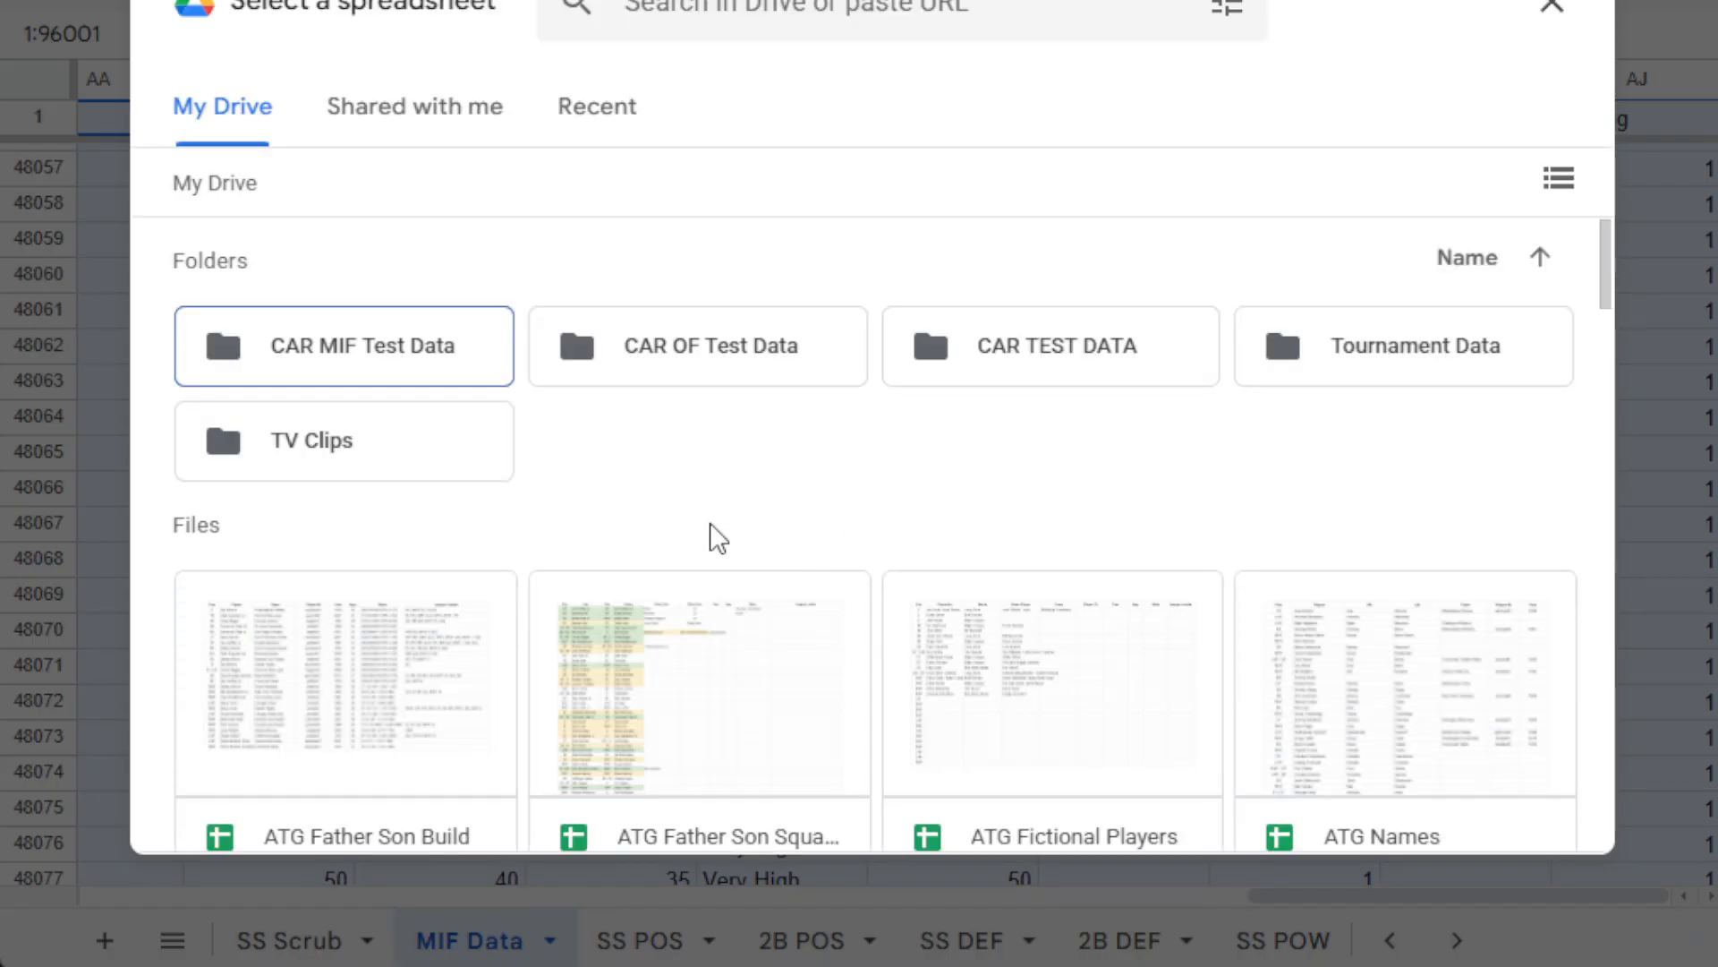
Choose Ep 324 CAR Prep CIF in My Drive as the destination and insert the sheet copy there.
scroll(685, 507, "down", 5)
scroll(691, 507, "down", 7)
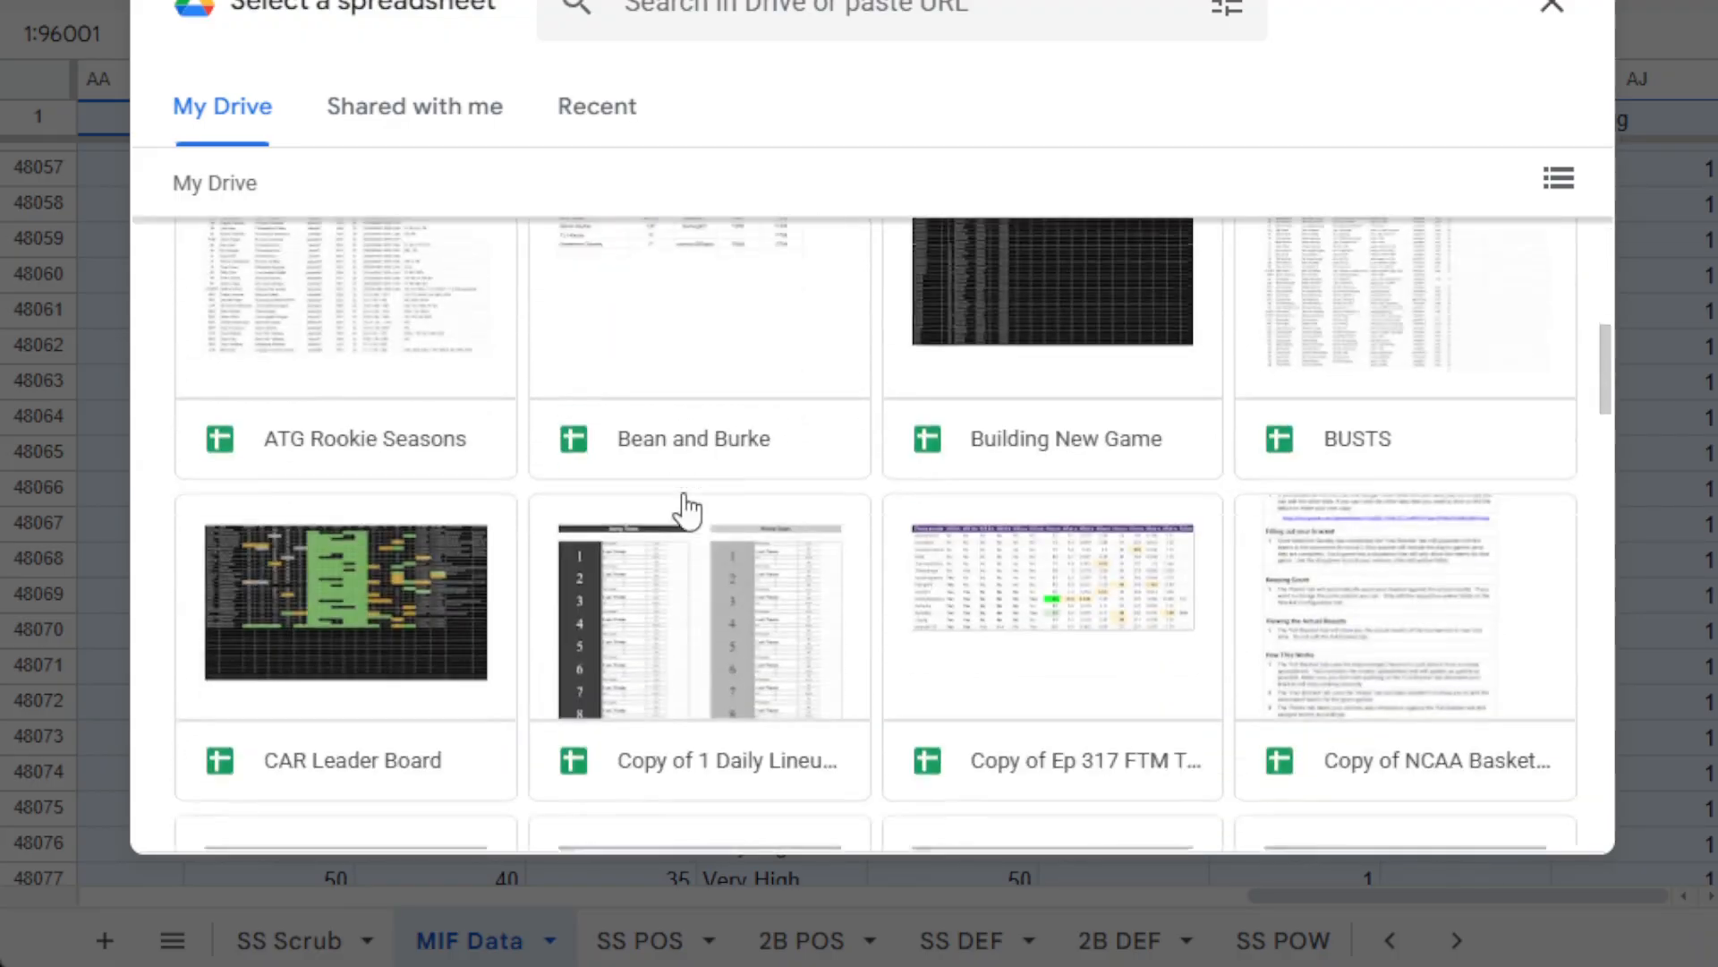
scroll(687, 510, "down", 7)
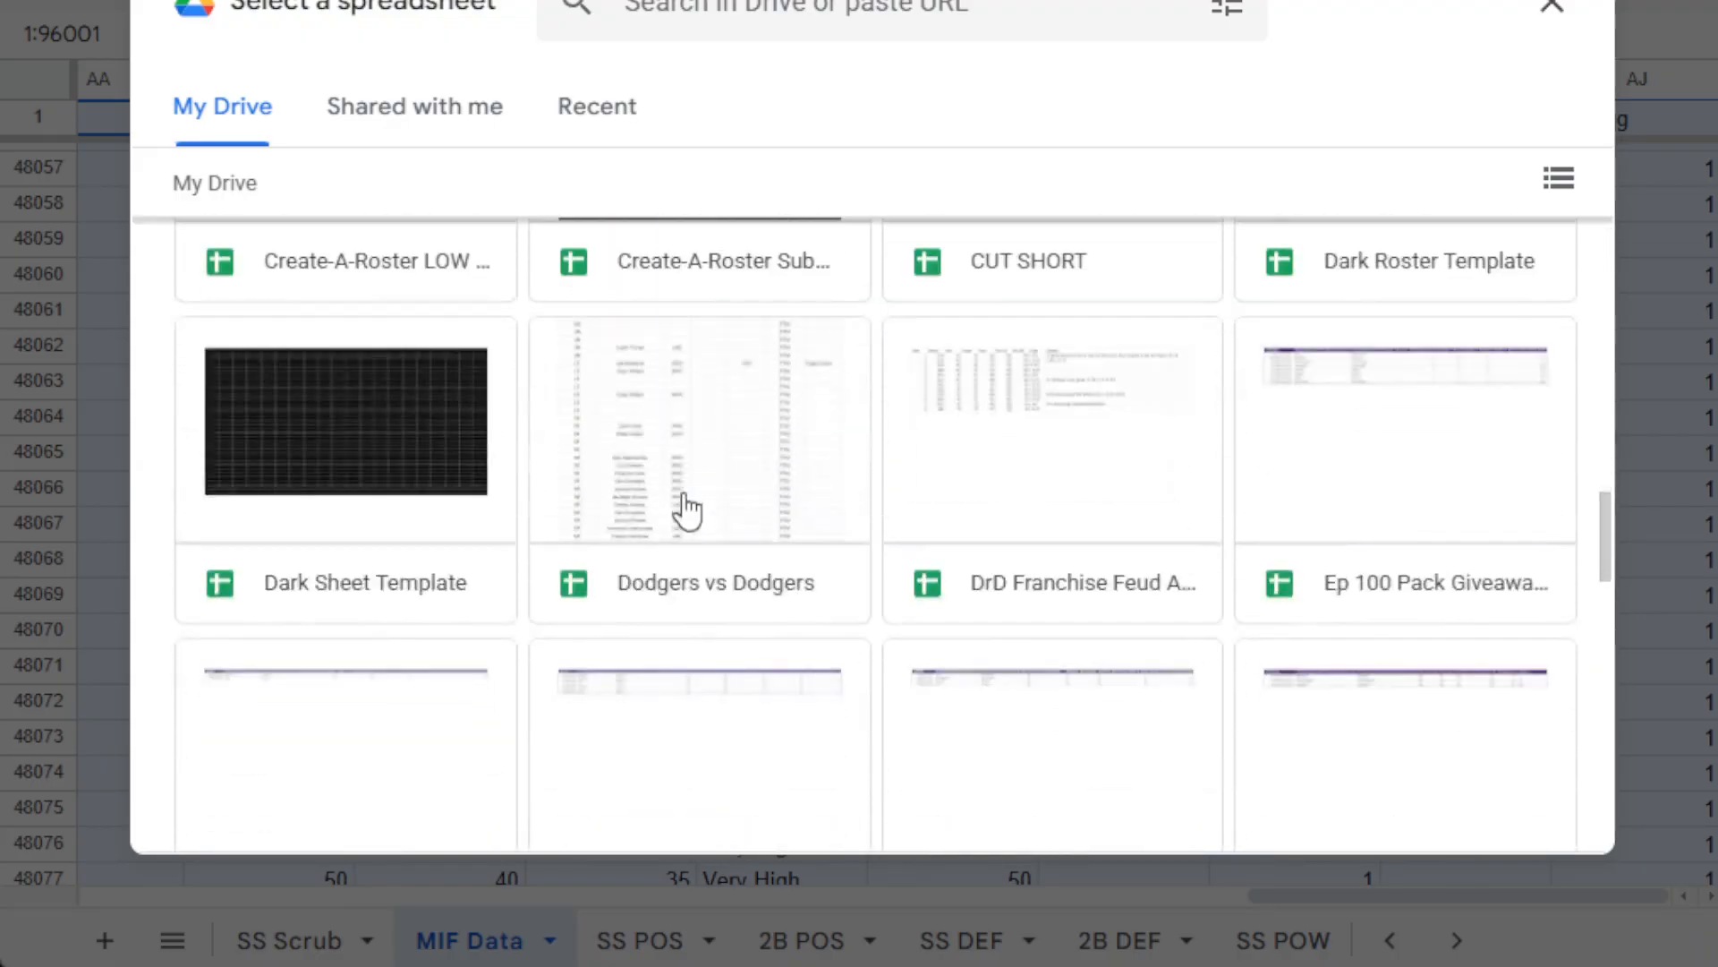
scroll(687, 507, "down", 10)
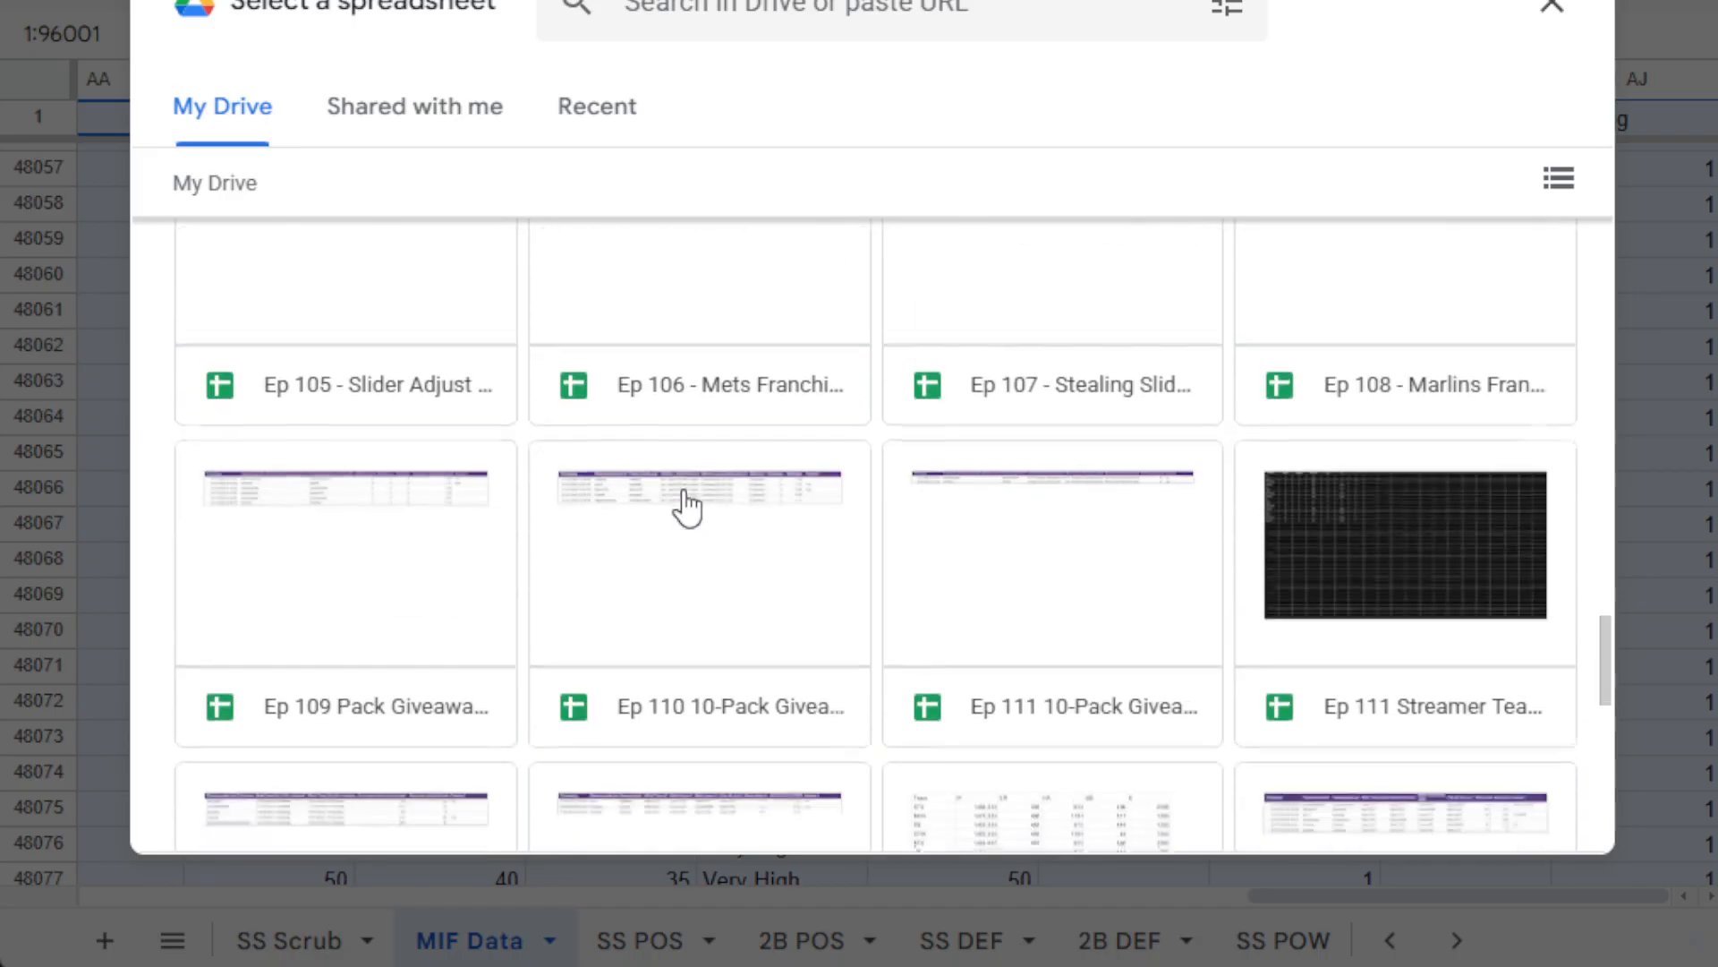
scroll(688, 507, "down", 10)
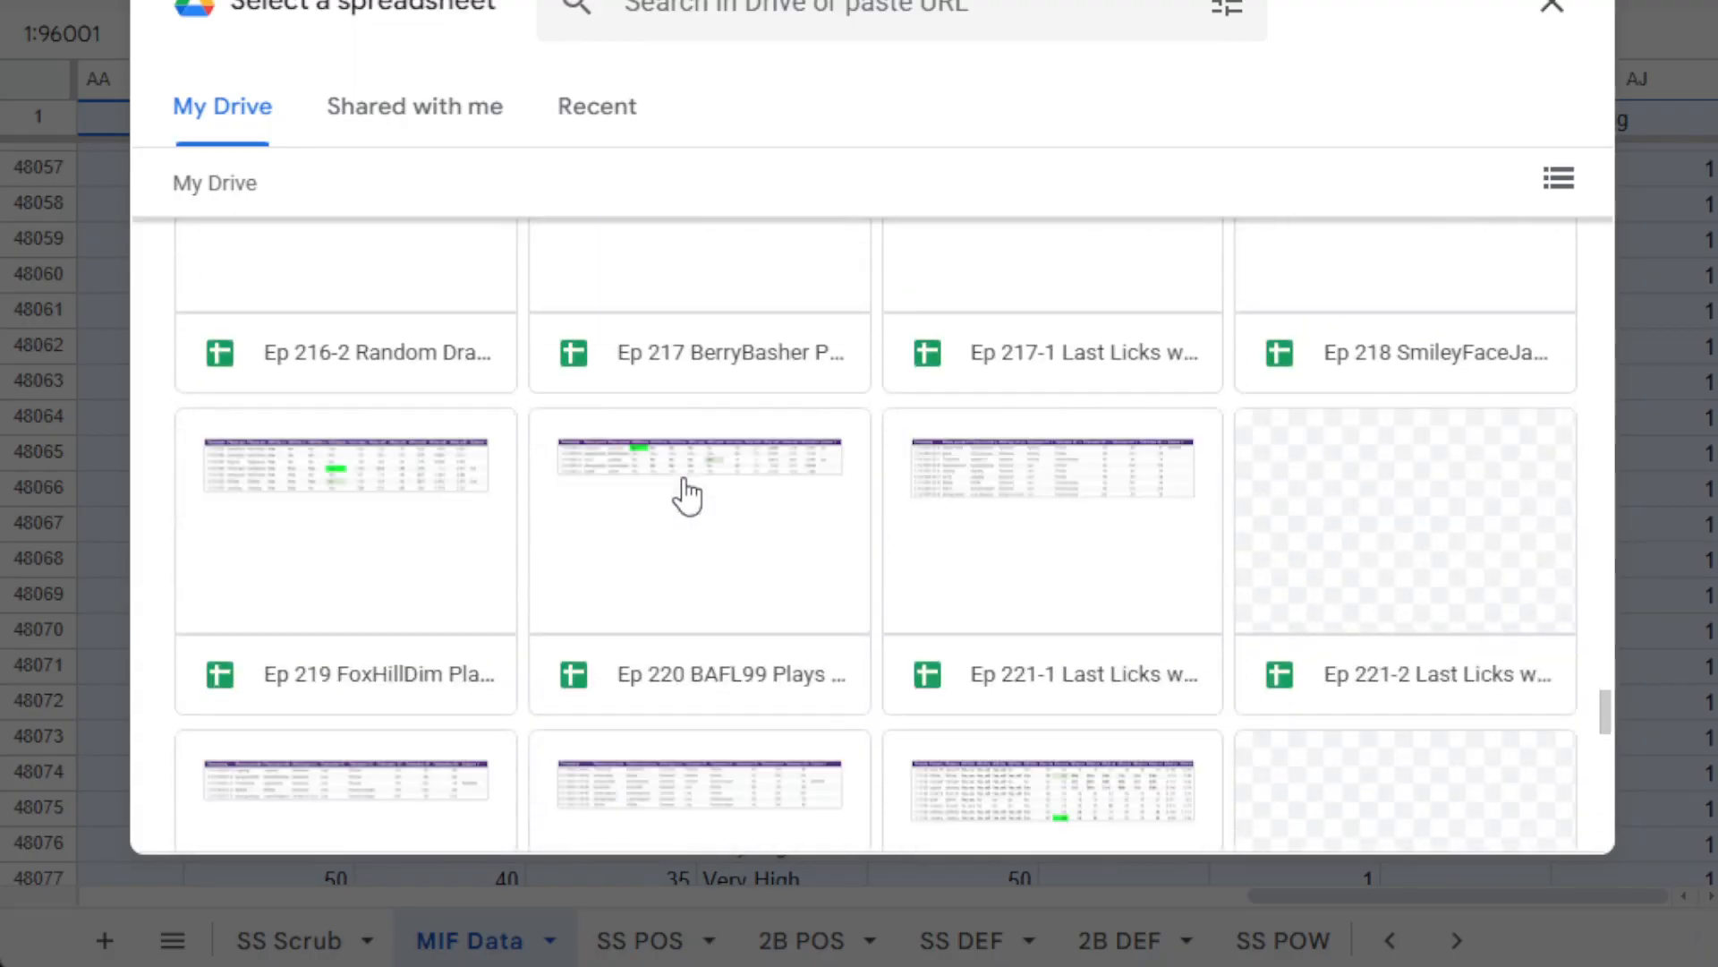
scroll(688, 495, "down", 5)
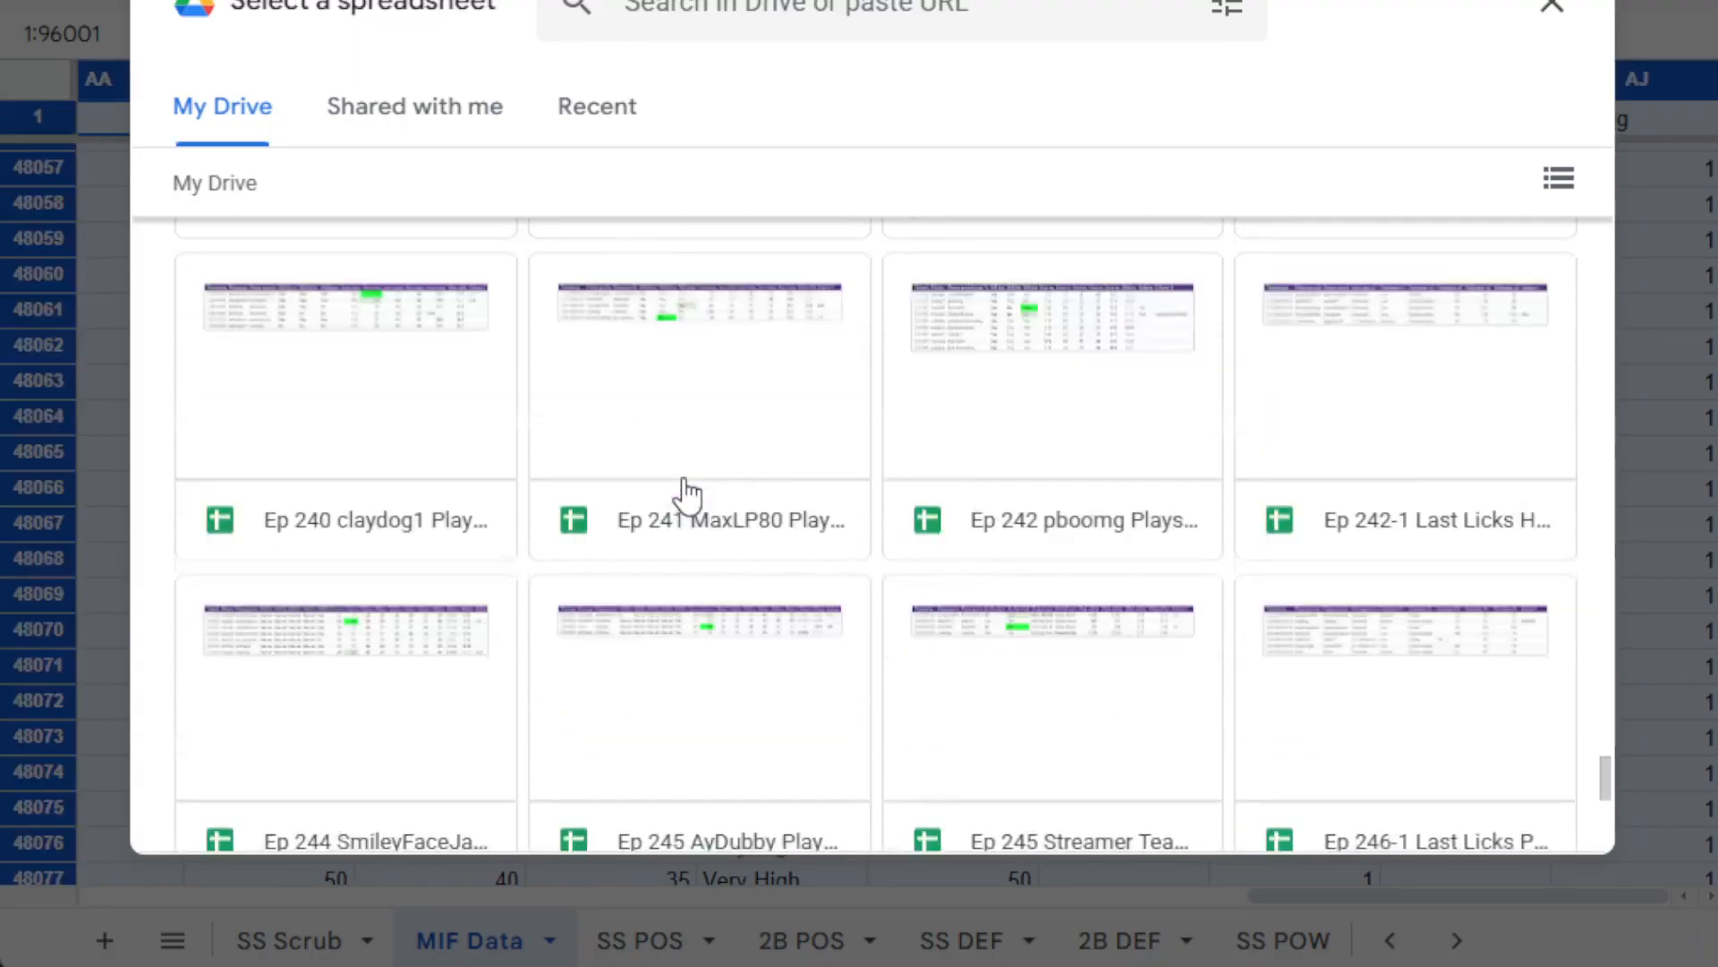
scroll(688, 495, "down", 3)
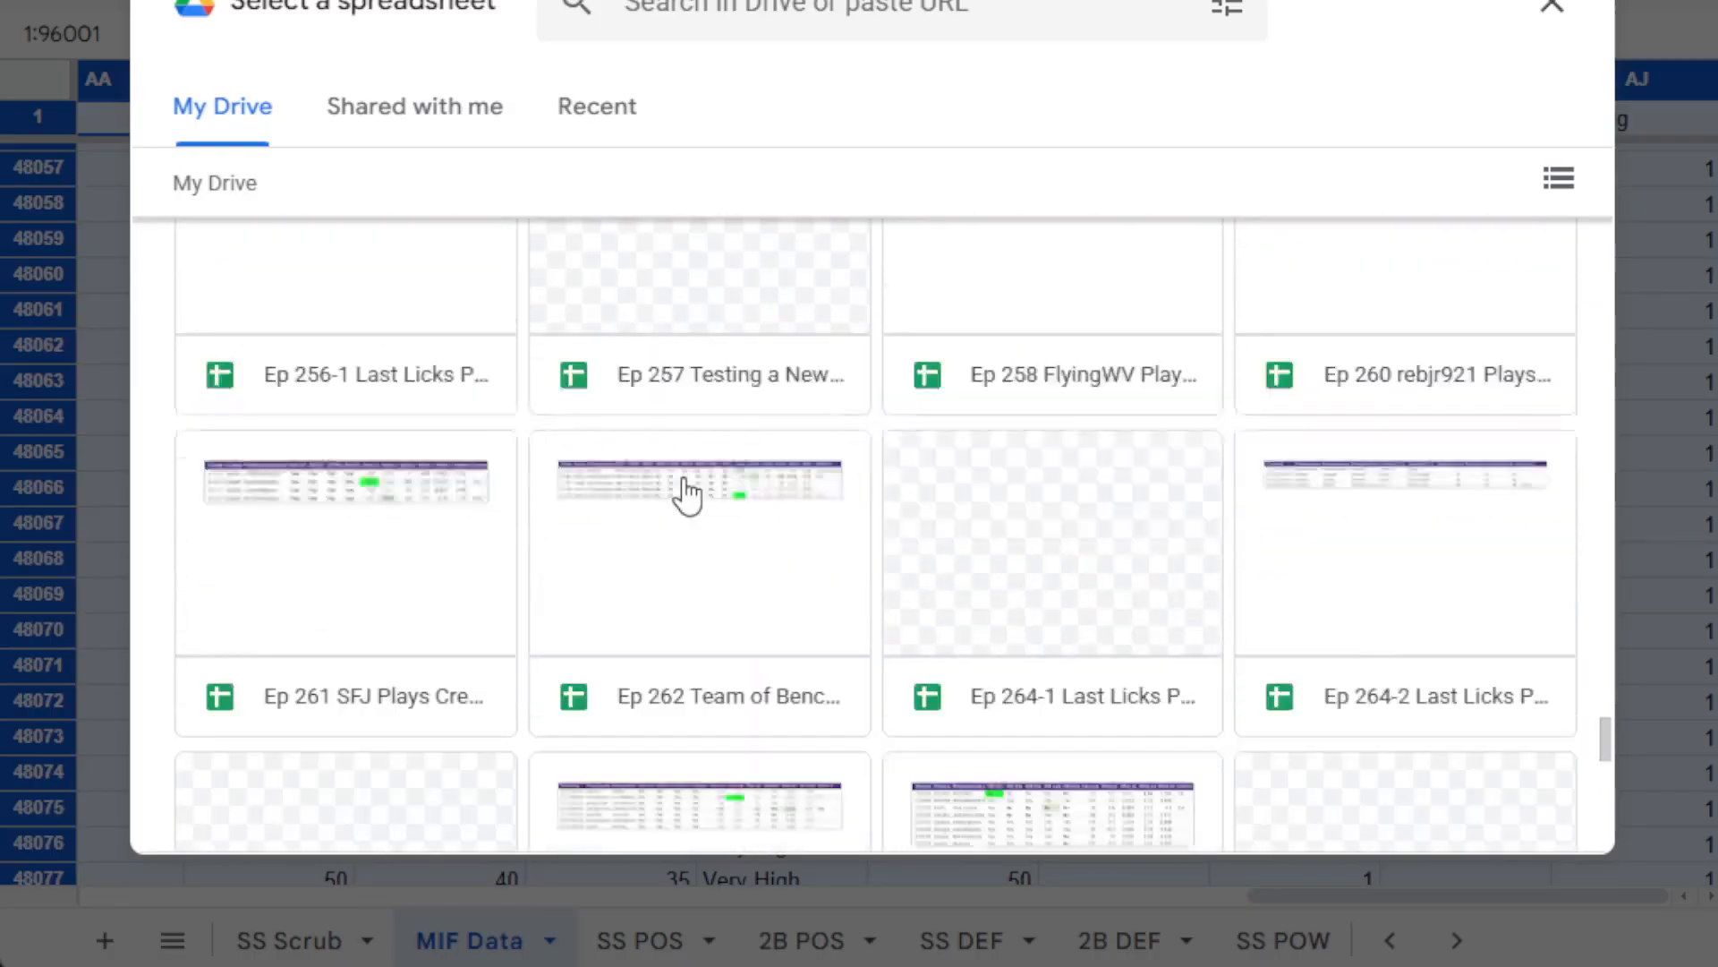
scroll(687, 495, "down", 15)
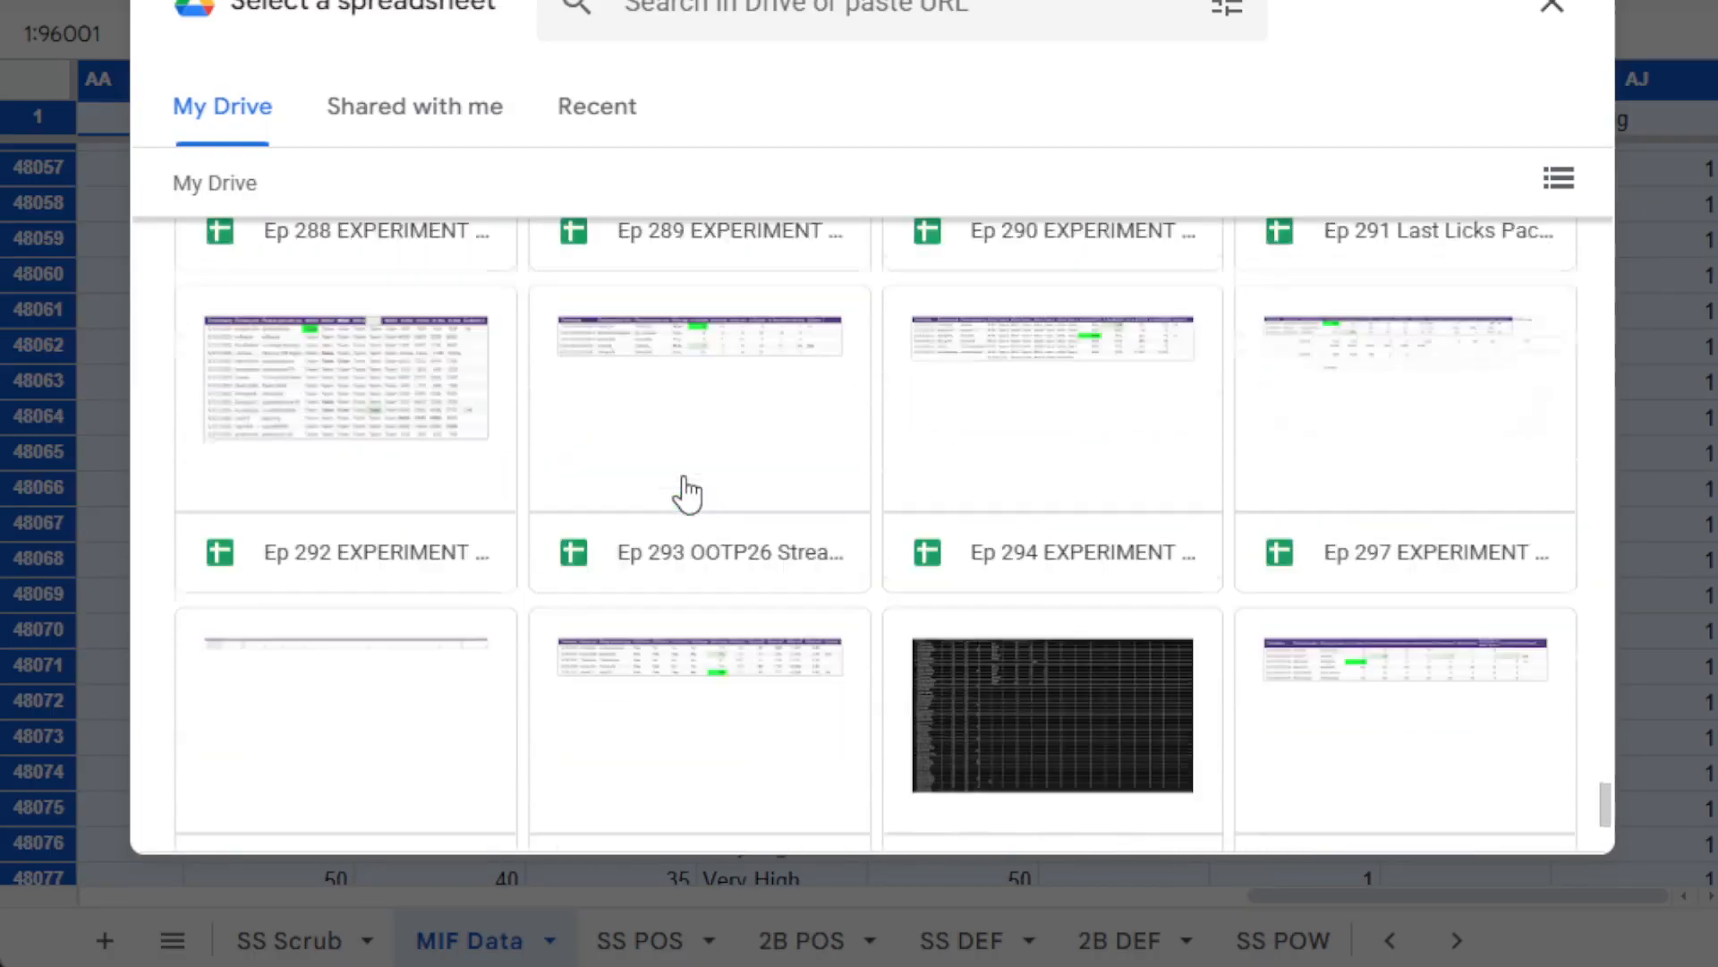
scroll(687, 495, "down", 15)
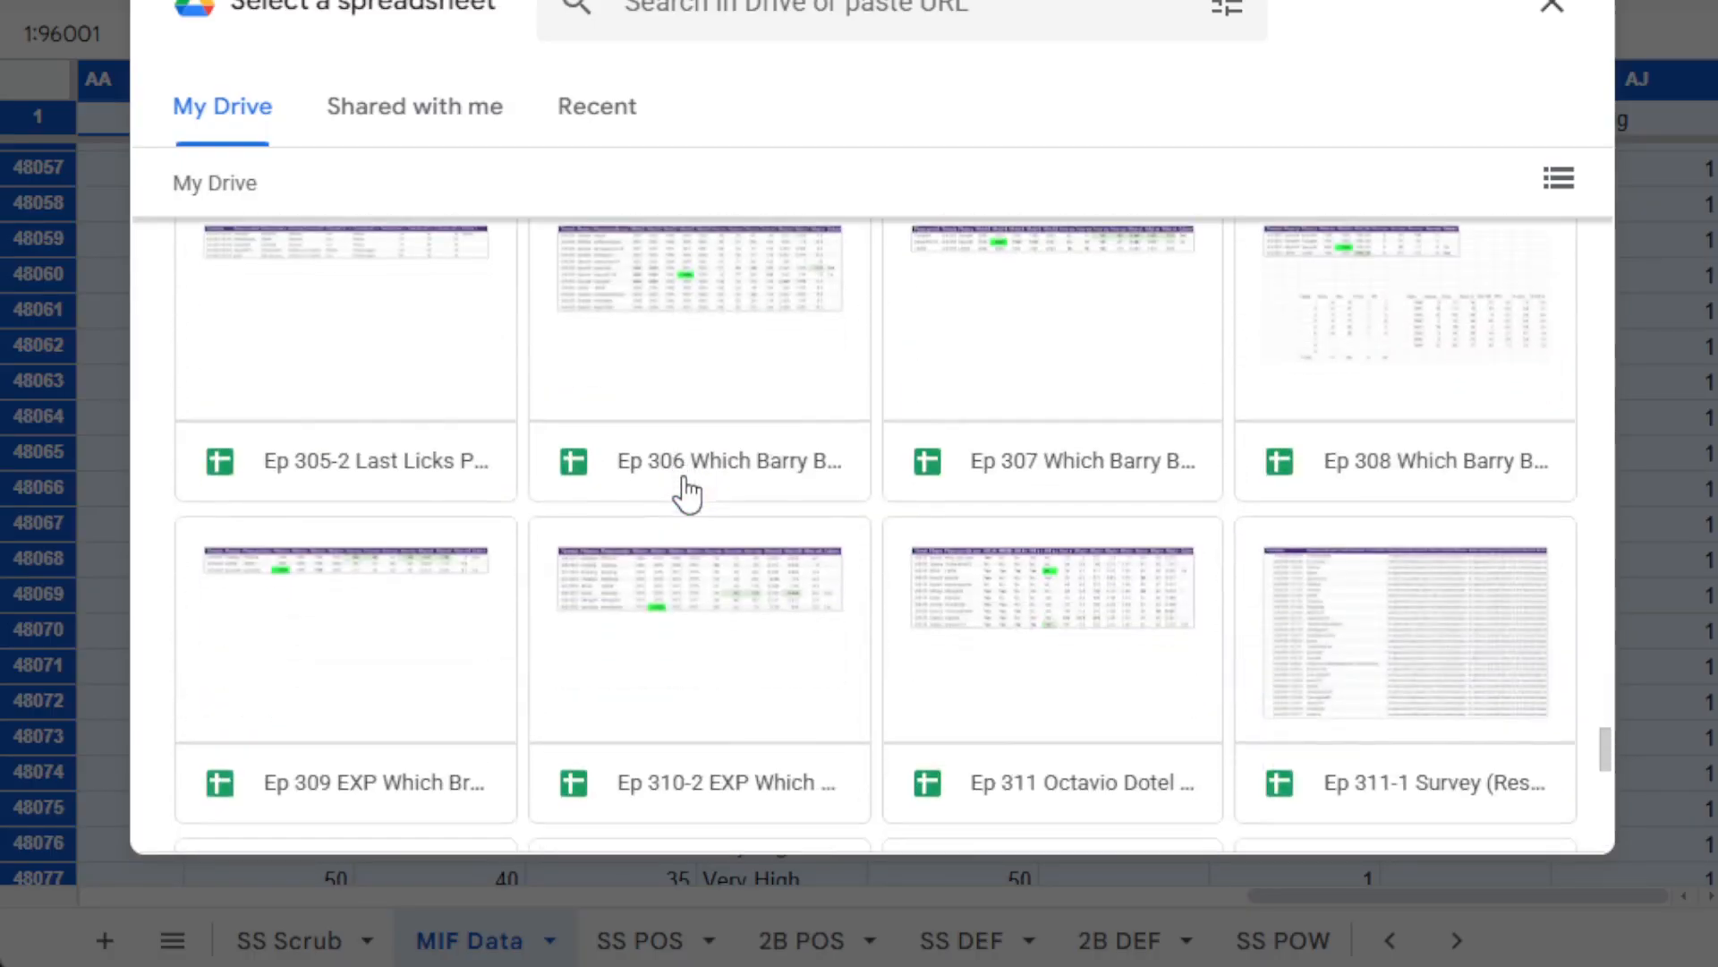
scroll(688, 495, "down", 1)
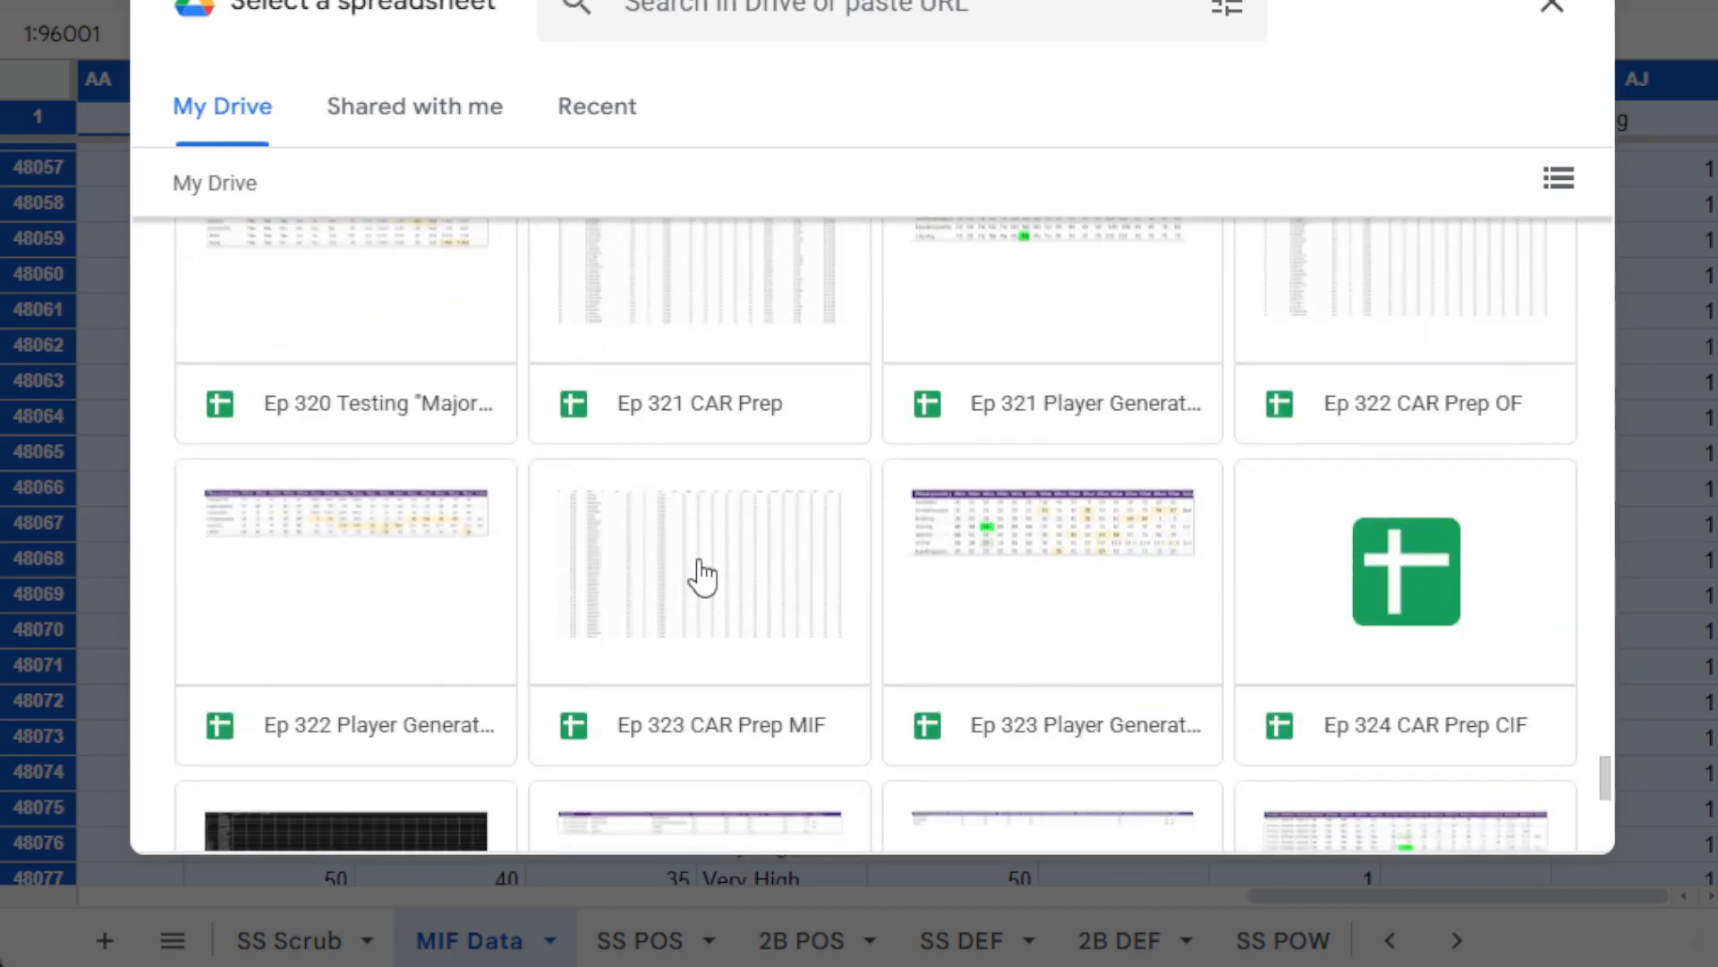
left_click(711, 667)
scroll(713, 617, "down", 3)
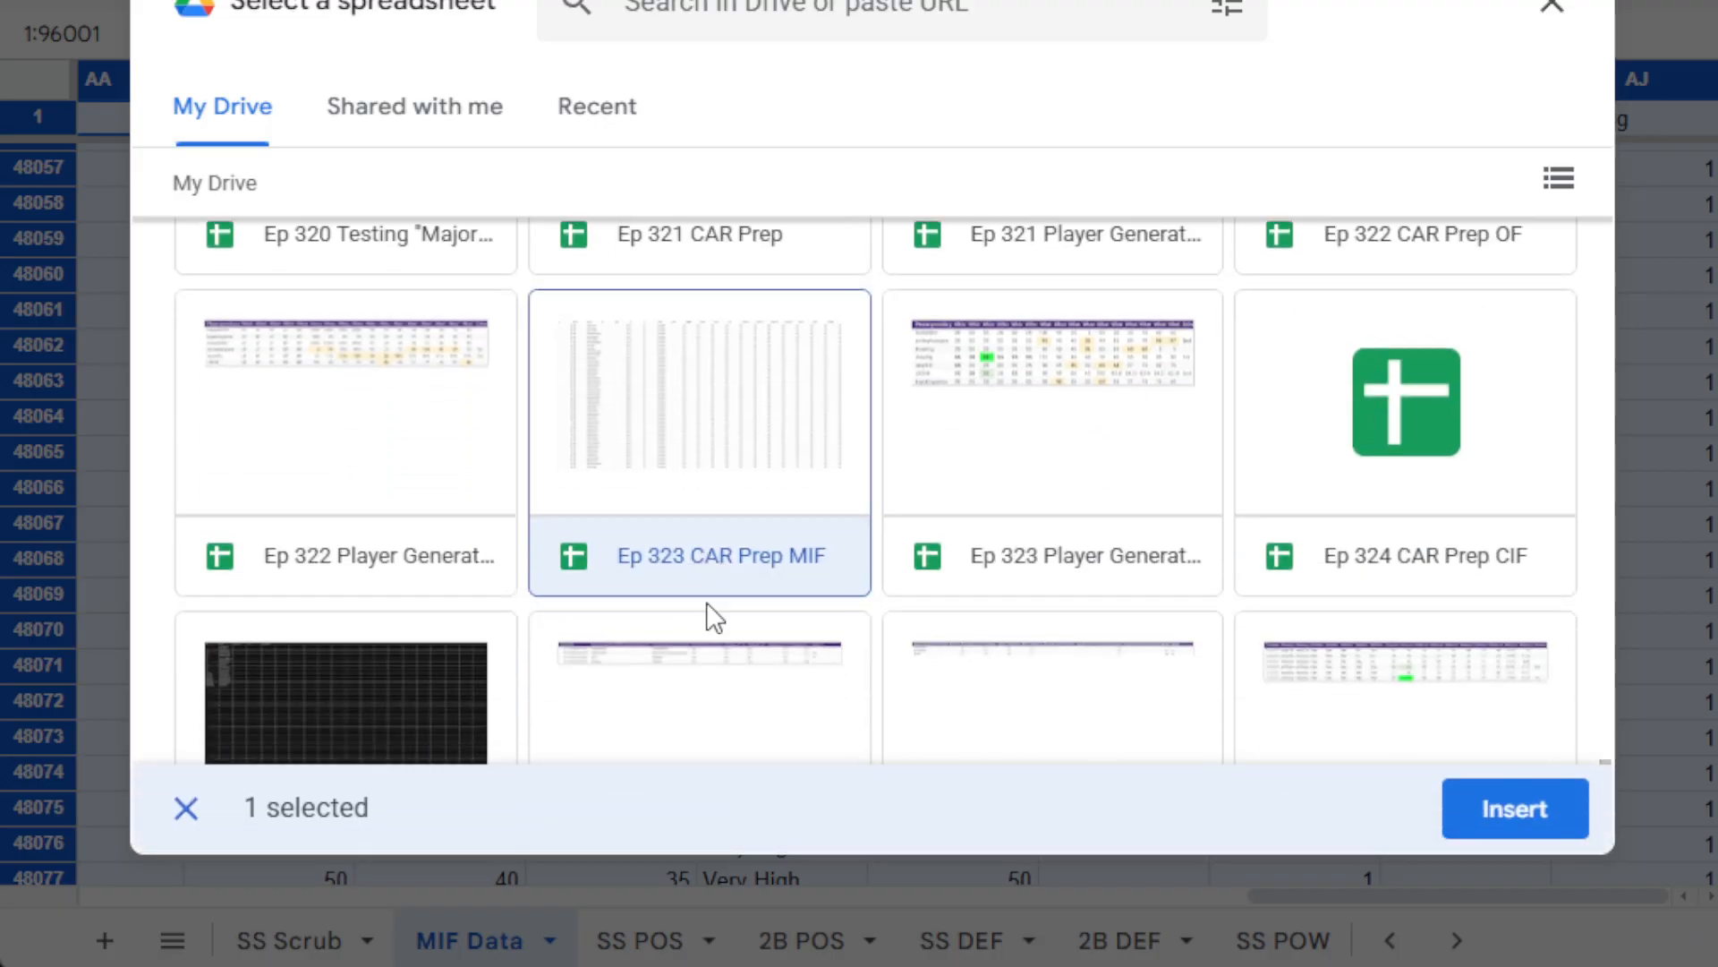
scroll(713, 617, "down", 2)
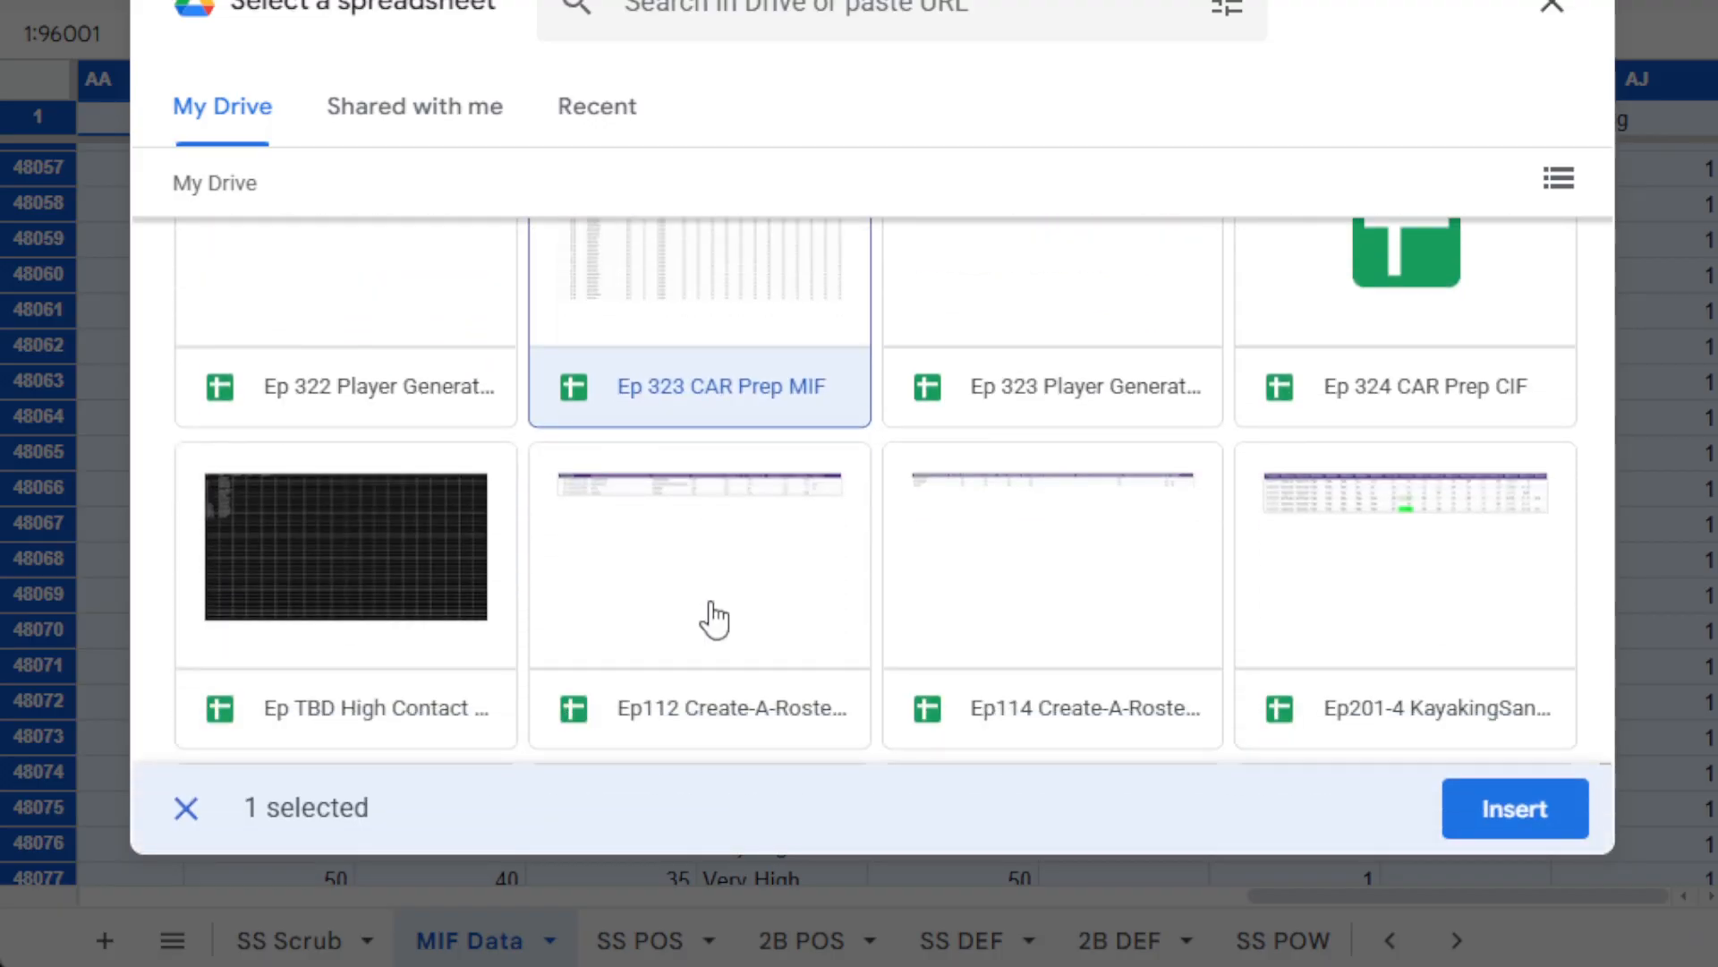
left_click(1404, 353)
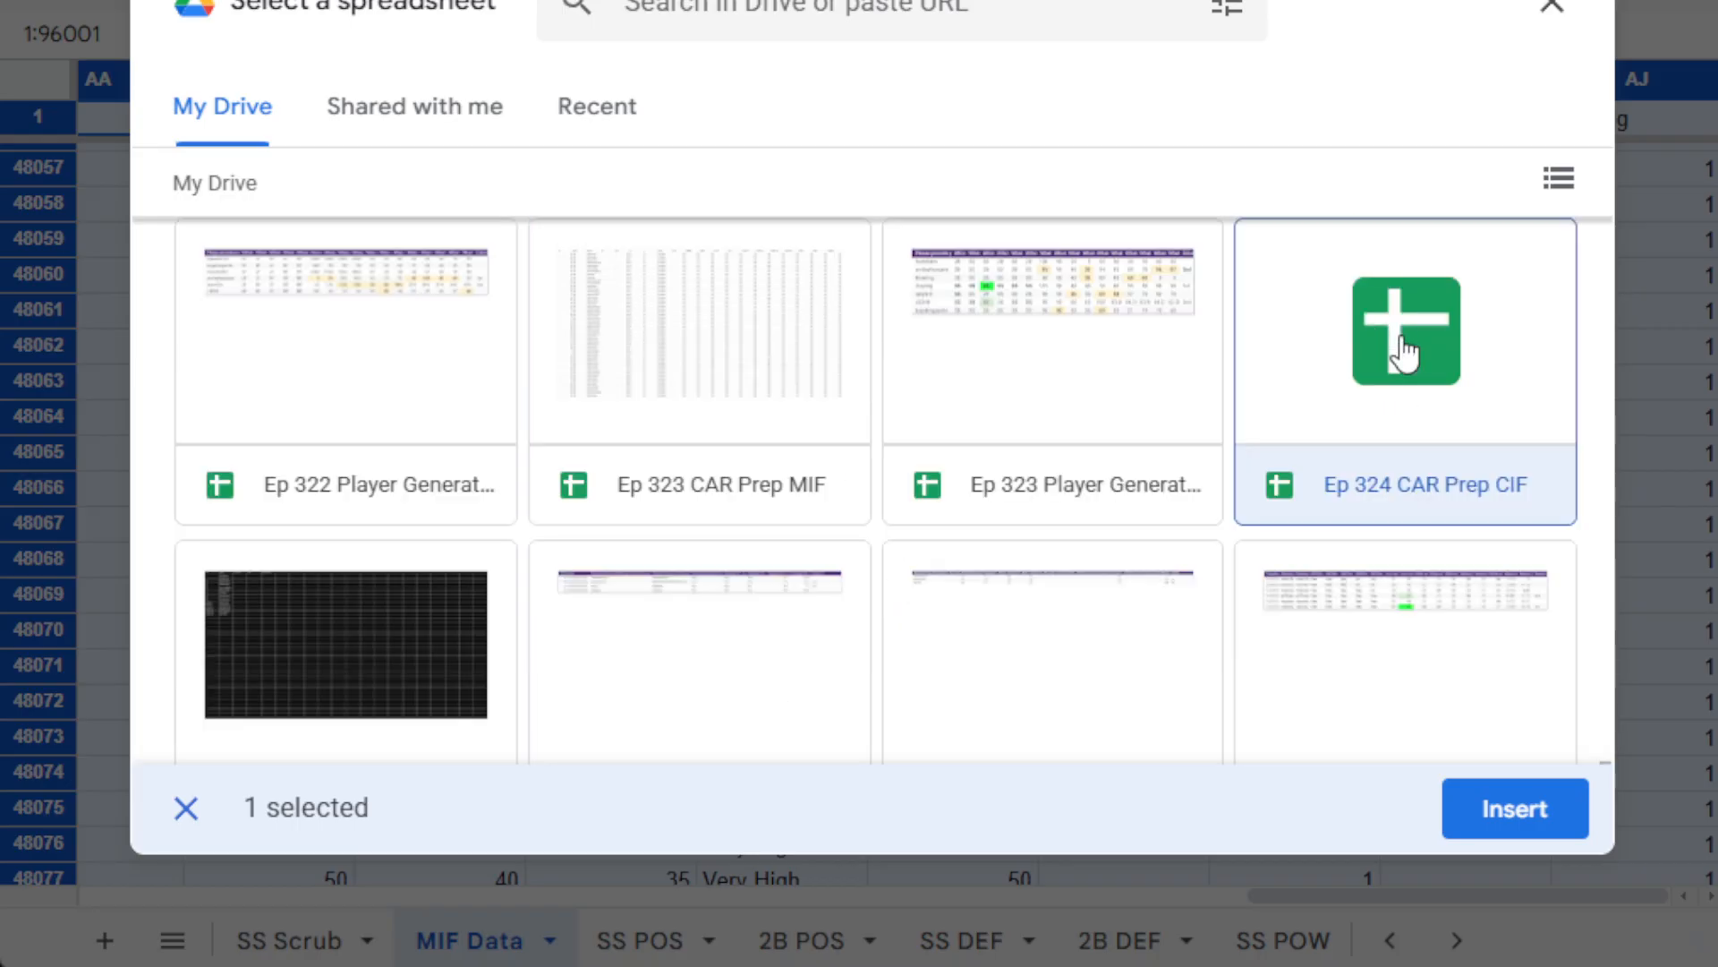
left_click(1516, 810)
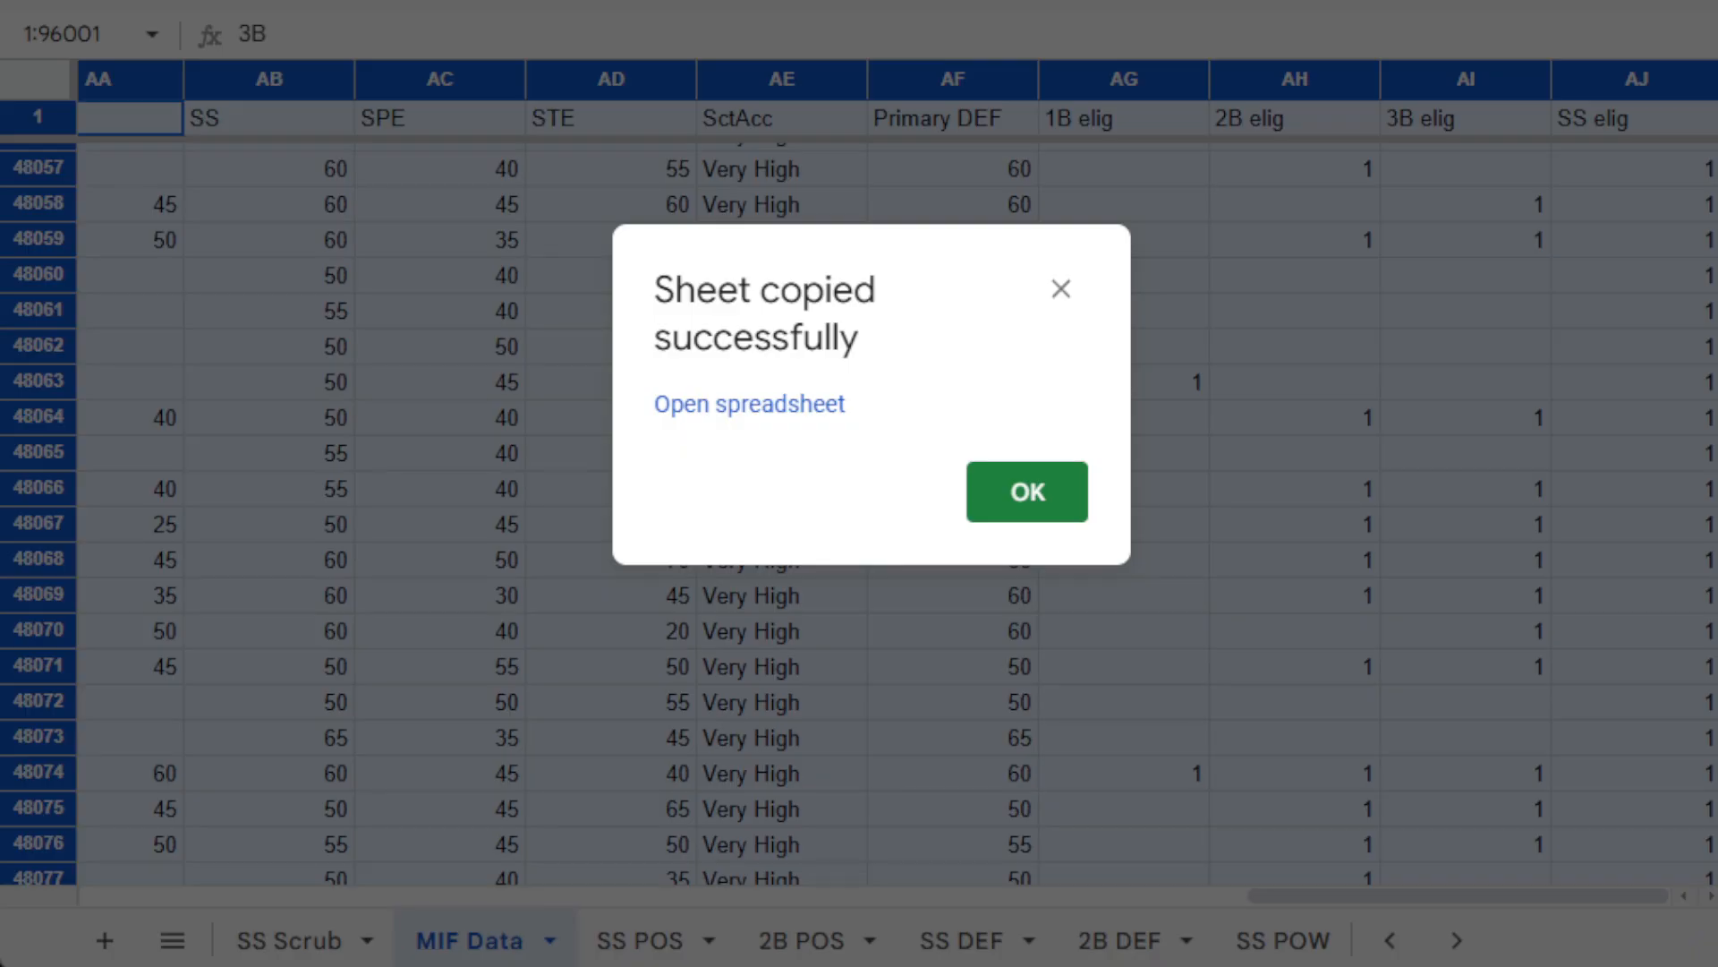
left_click(1029, 514)
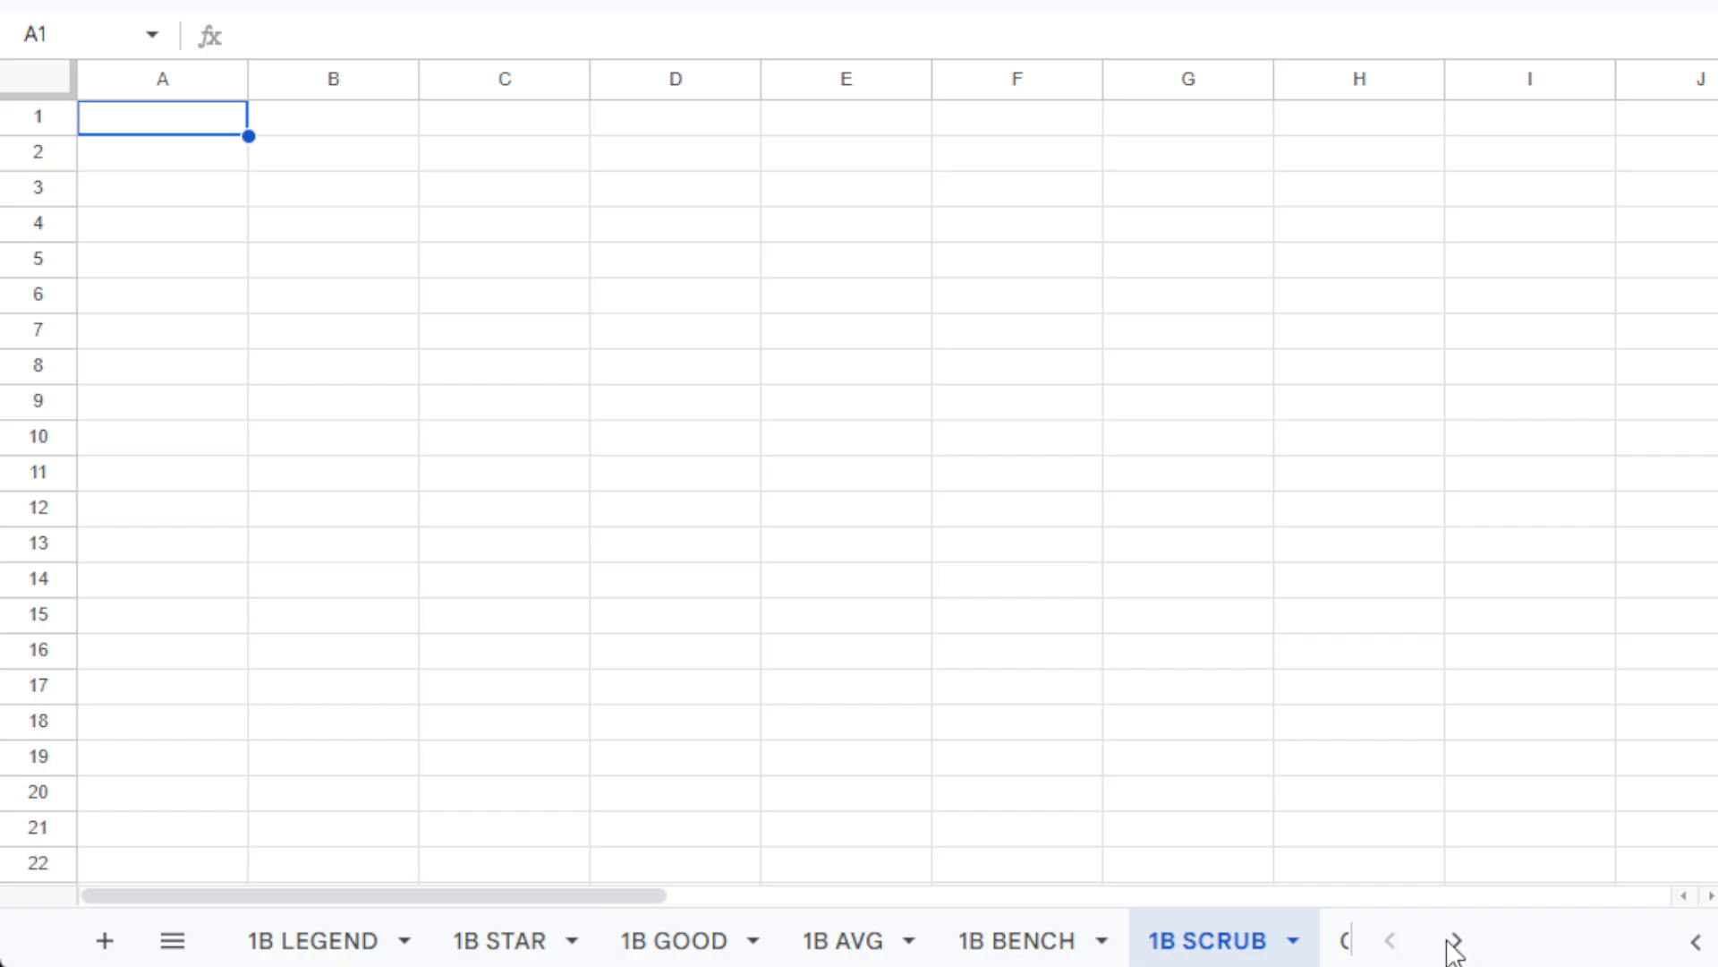
In the Ep 324 CAR Prep CIF spreadsheet, rename the copied MIF Data sheet as IF Data.
left_click(1344, 954)
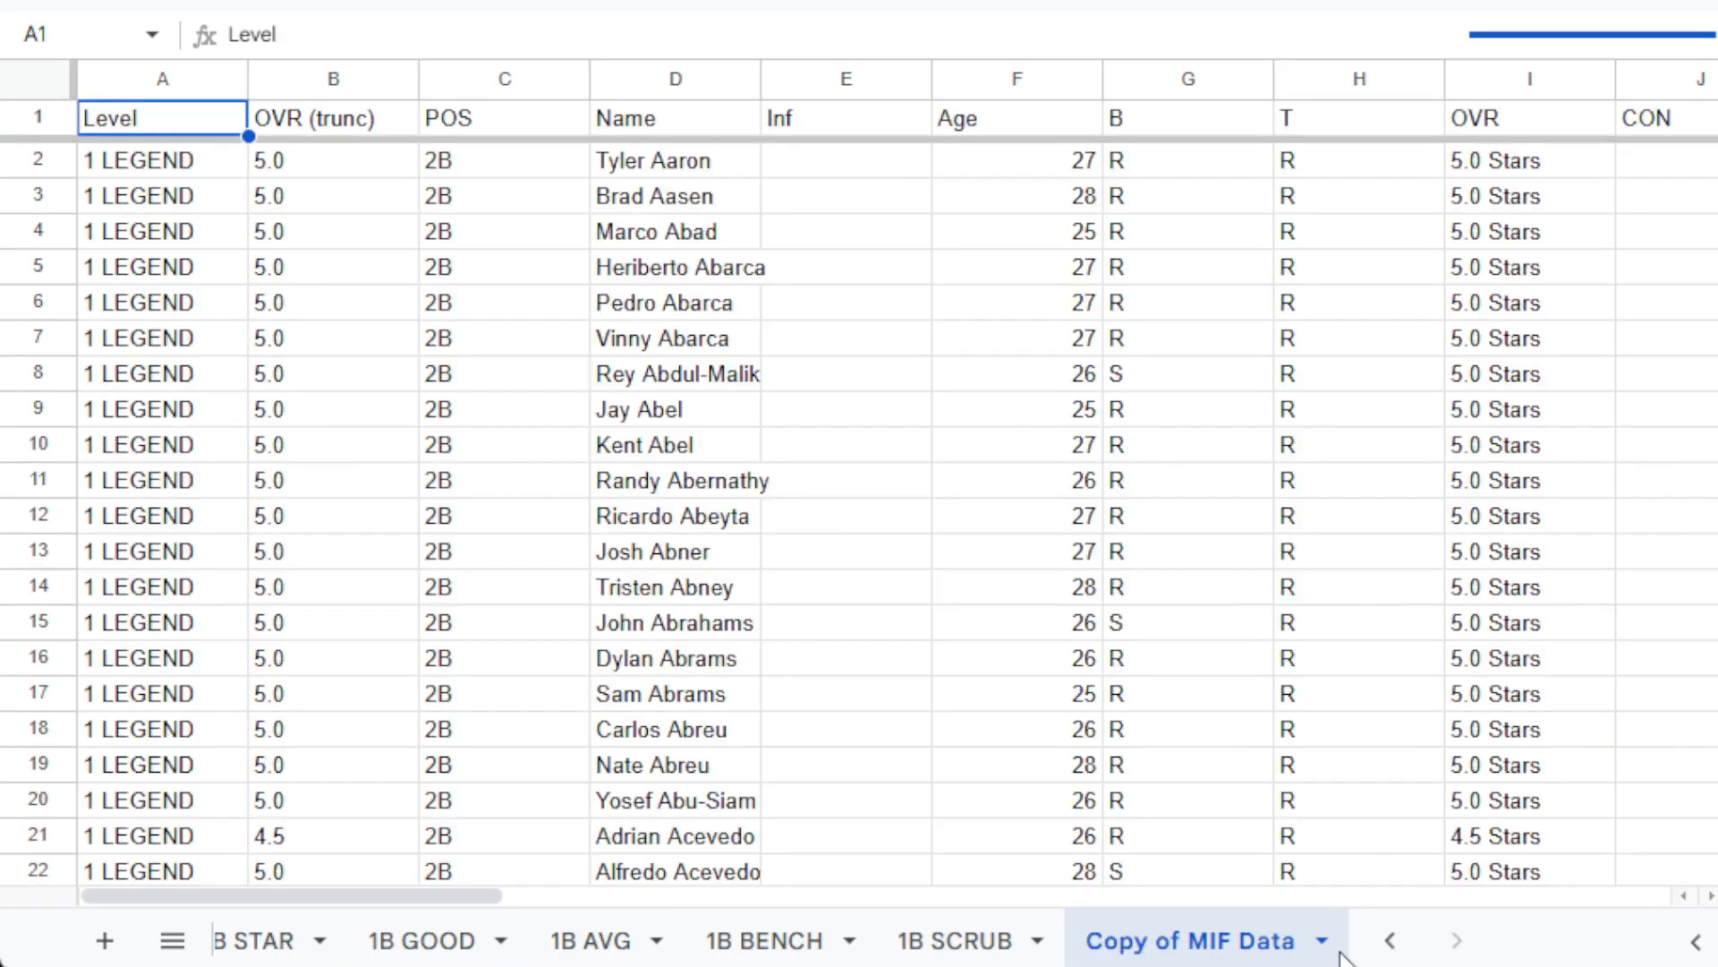
double_click(1133, 951)
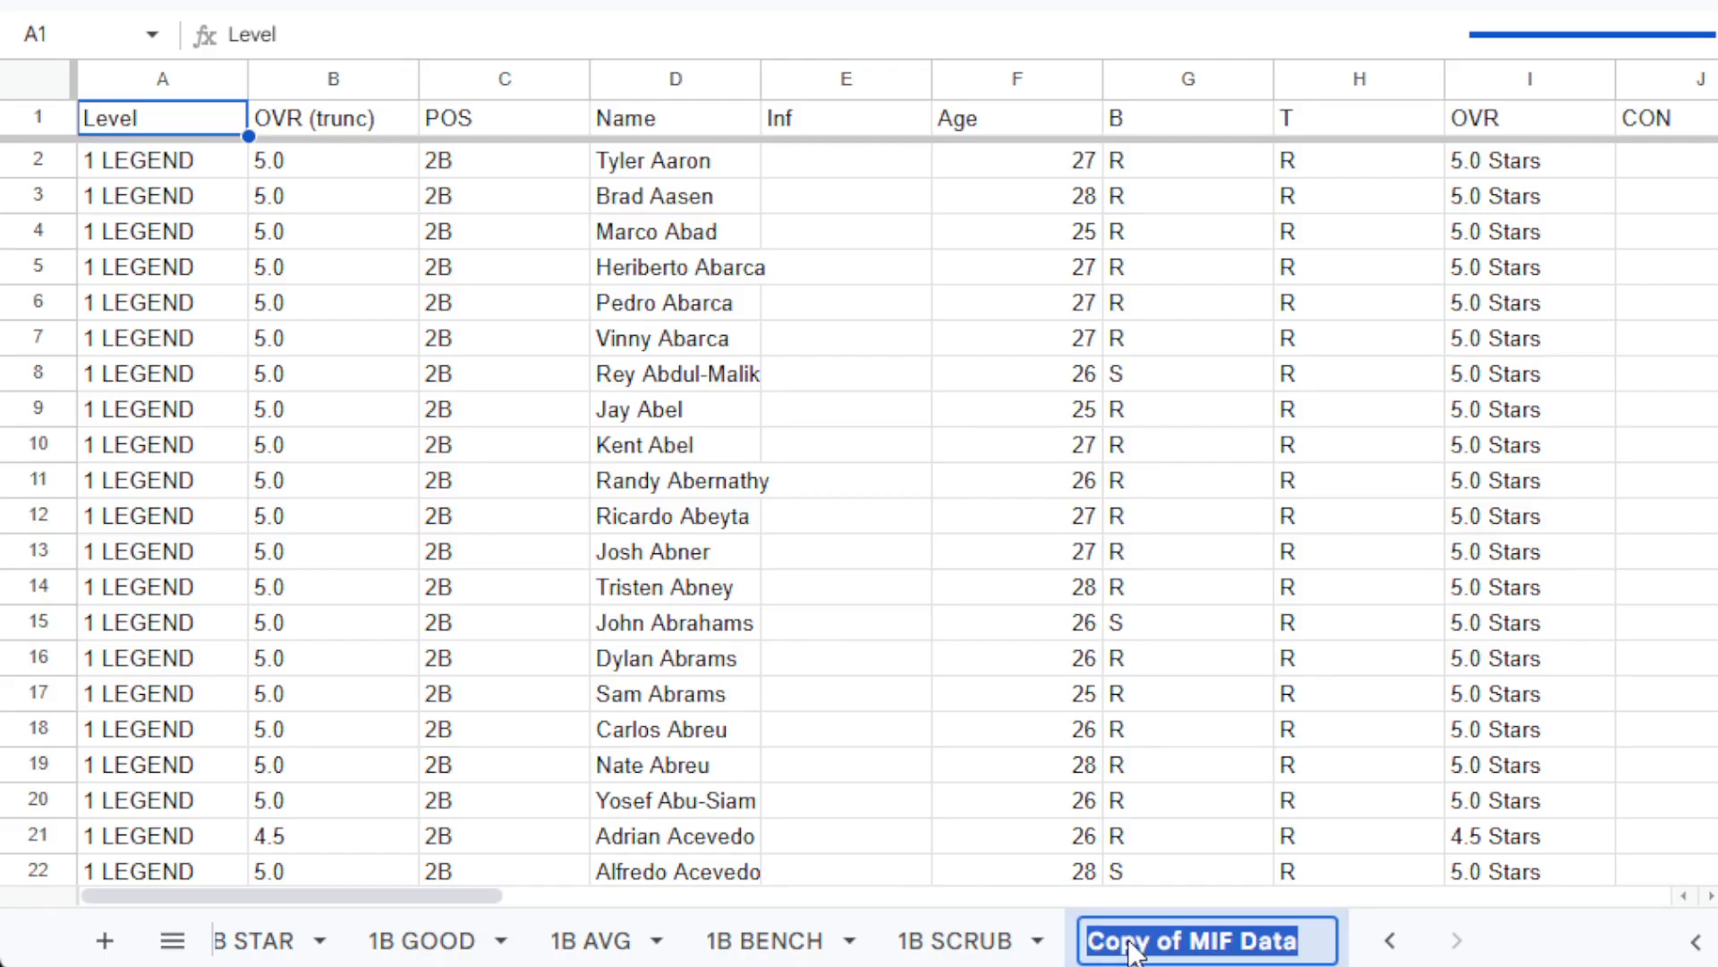
left_click(1191, 946)
left_click_drag(1214, 949, 990, 947)
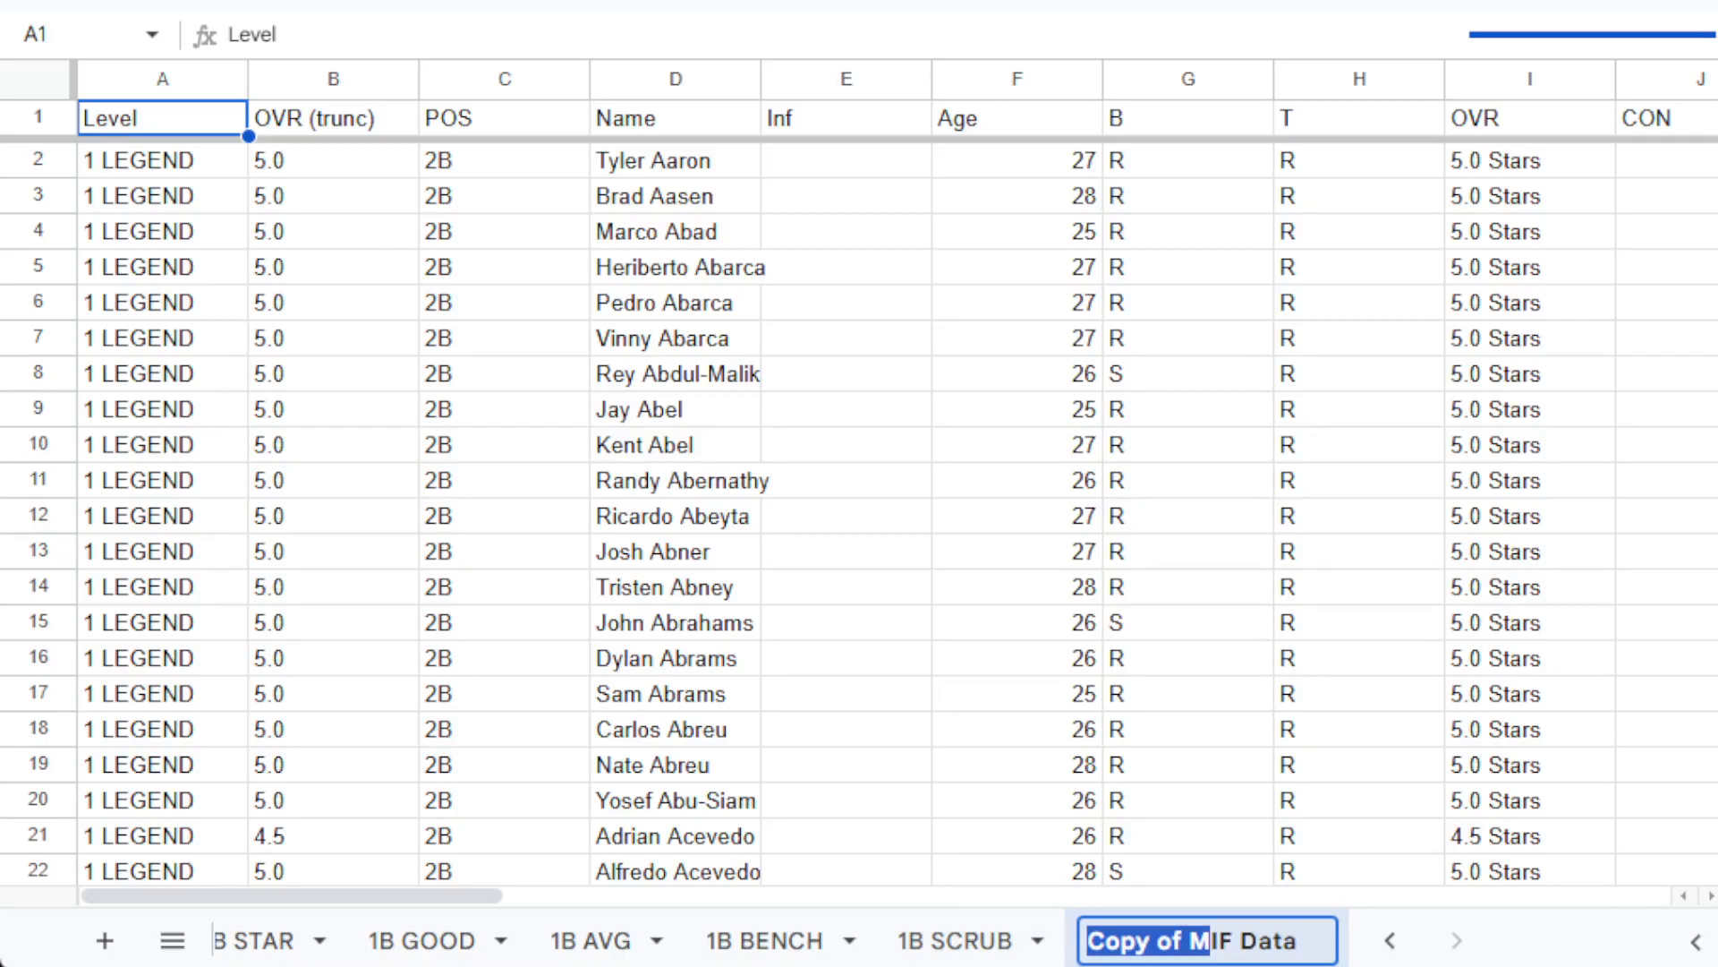
key("BackSpace")
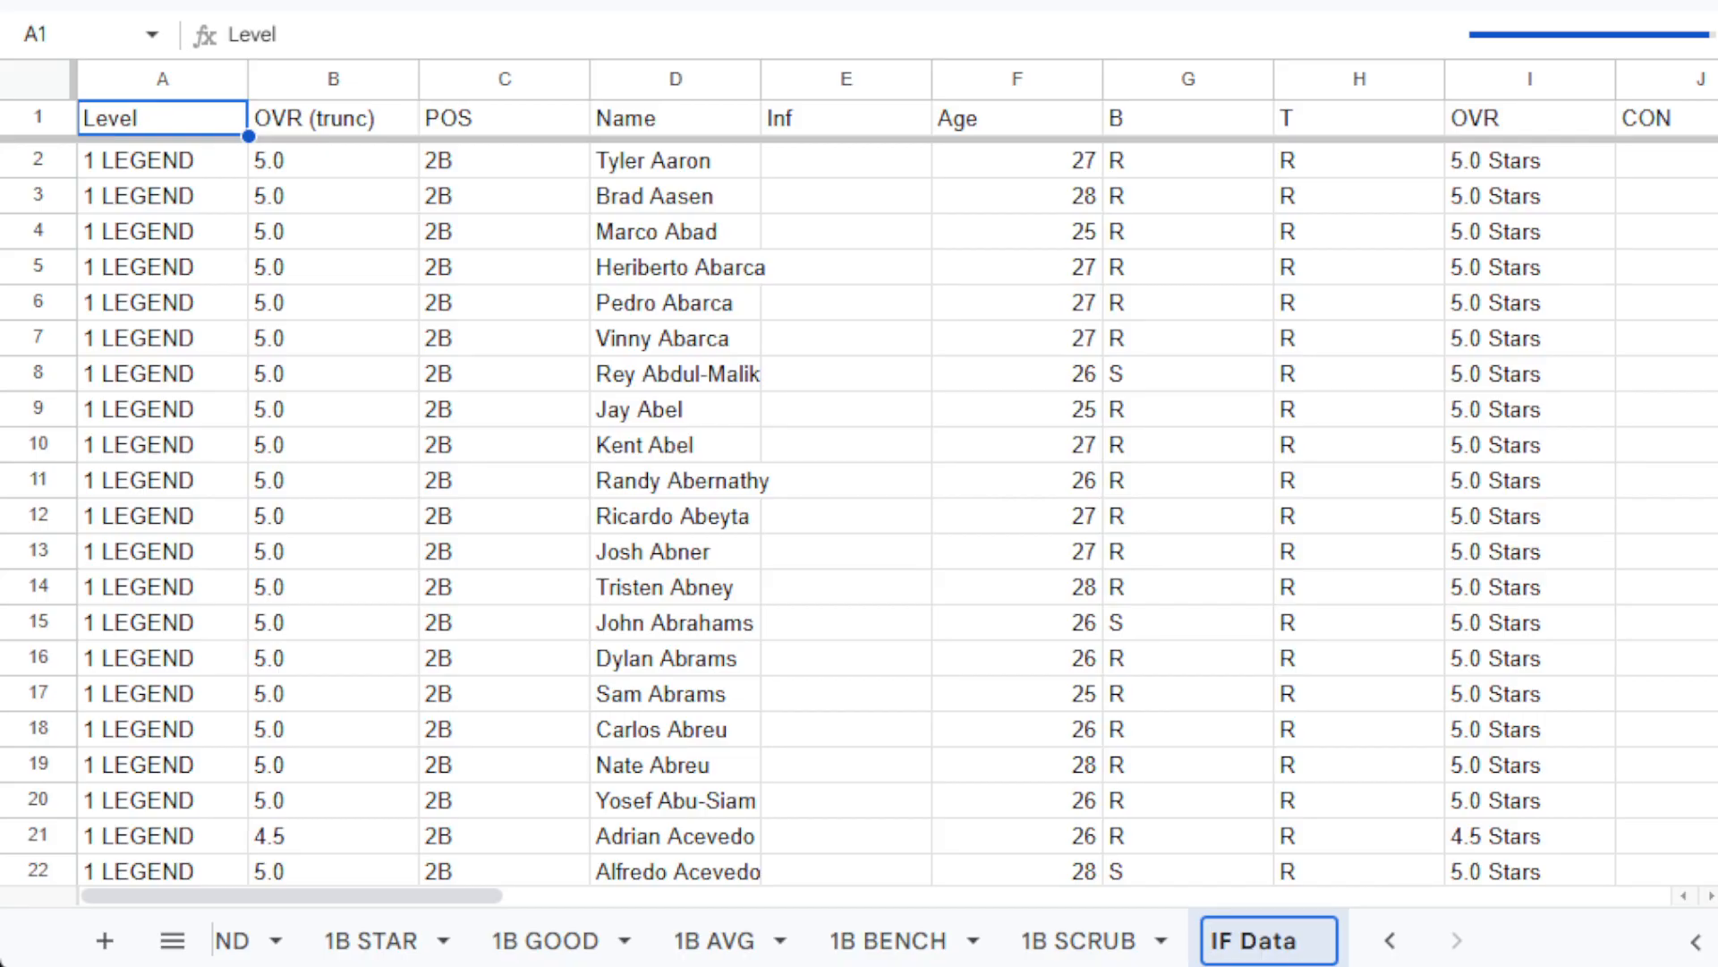
key("Return")
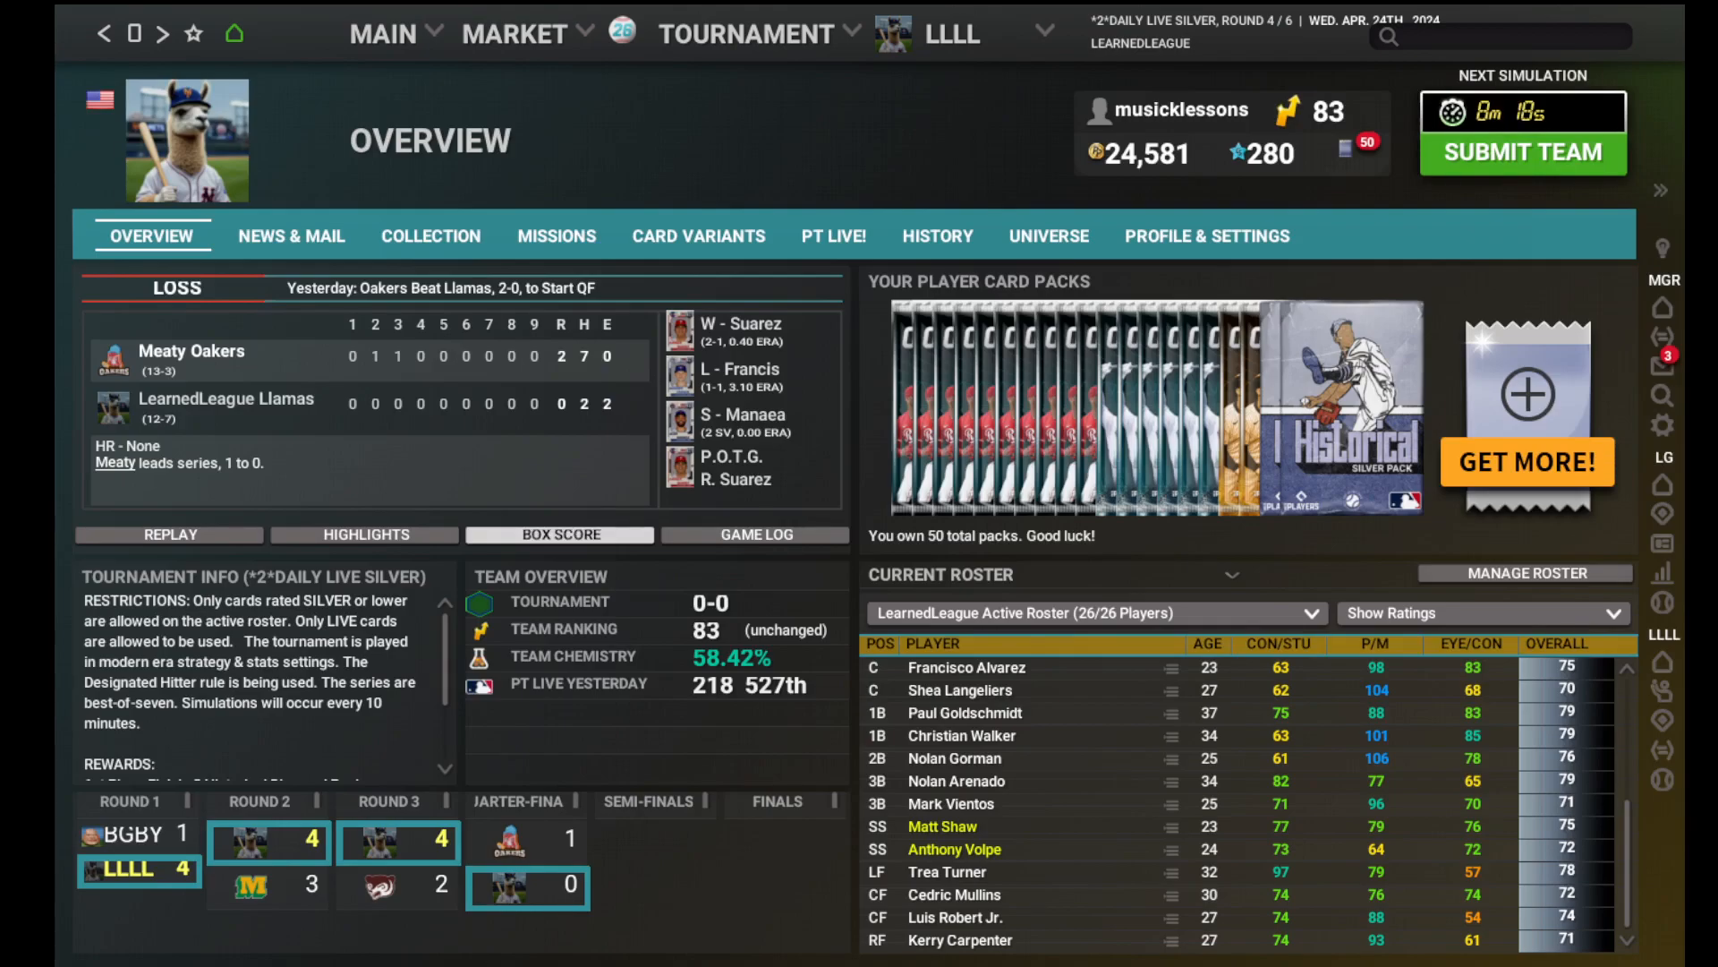
Switch to OOTP 26 and examine the box score of yesterday's Meaty Oakers game, including the batting and pitching lines.
left_click(564, 535)
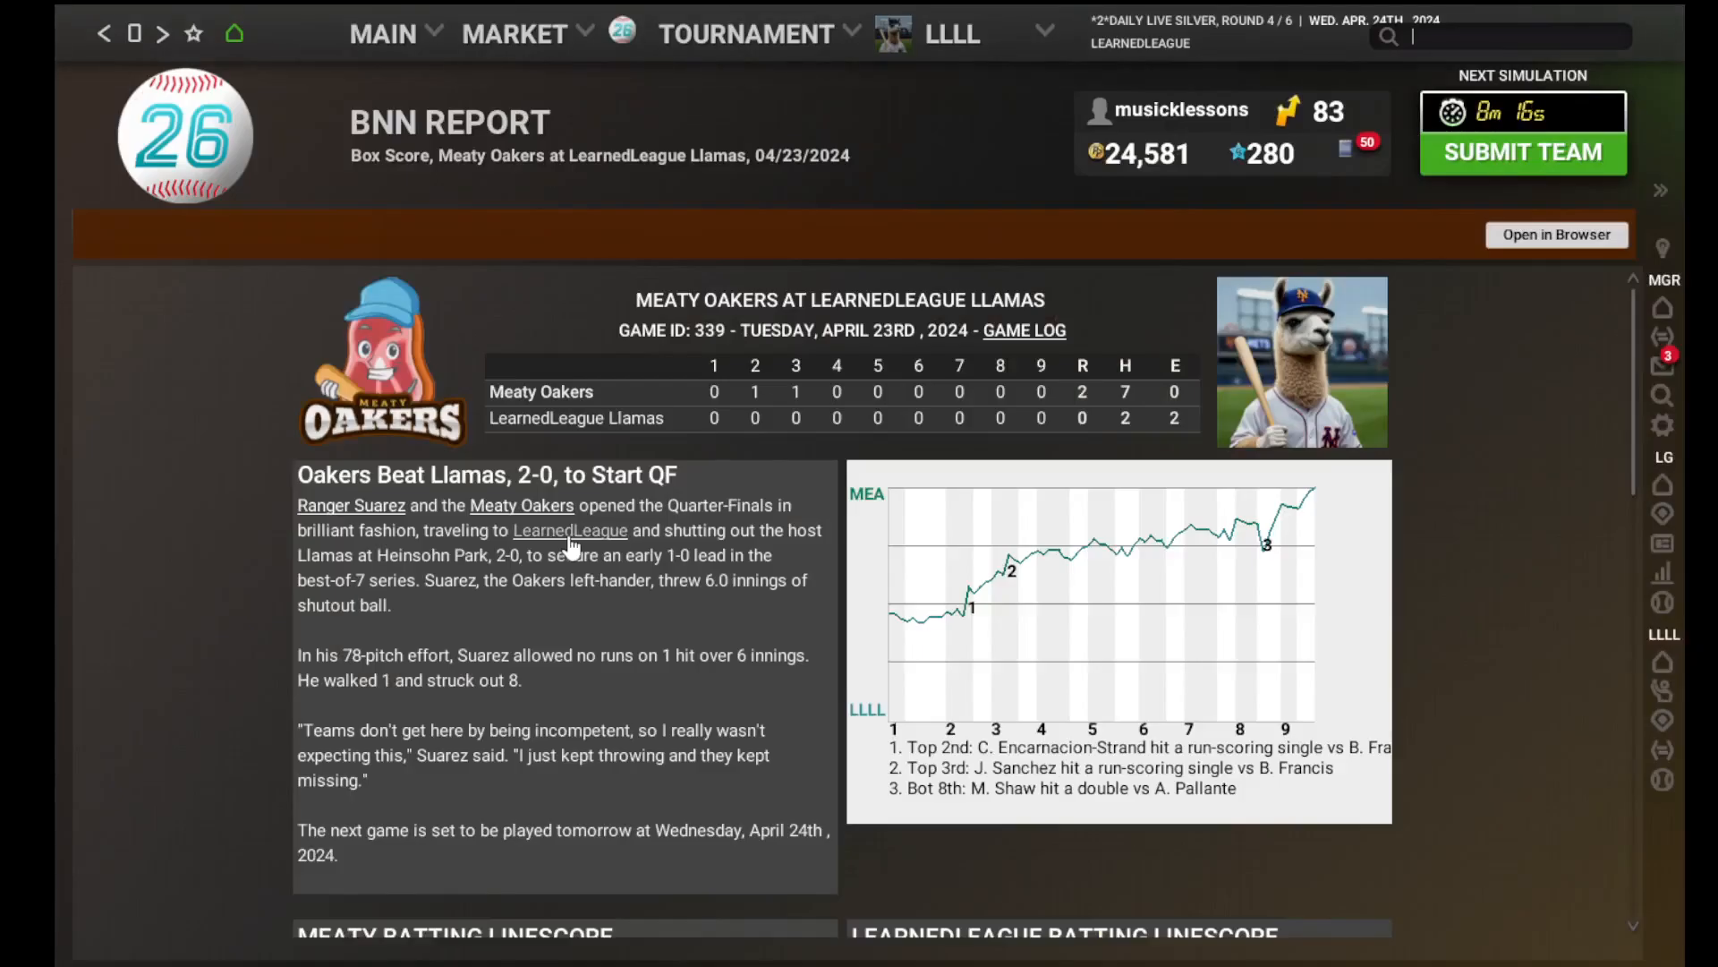
scroll(783, 559, "down", 10)
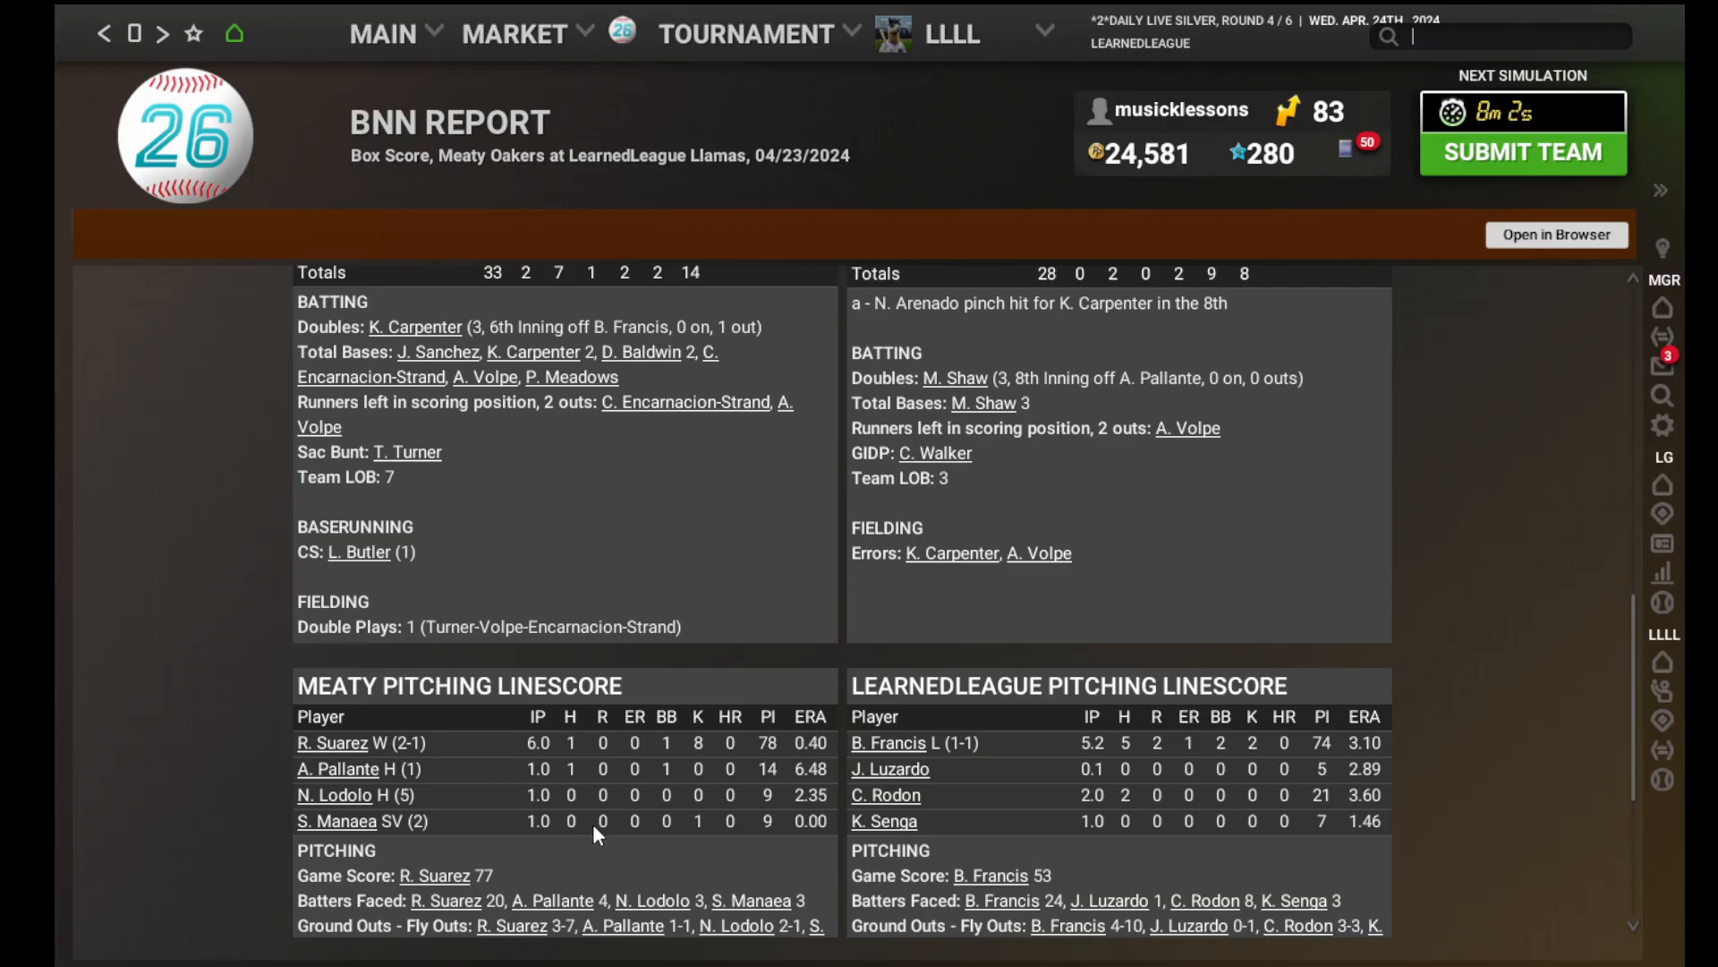
mouse_move(351, 831)
scroll(1236, 509, "up", 3)
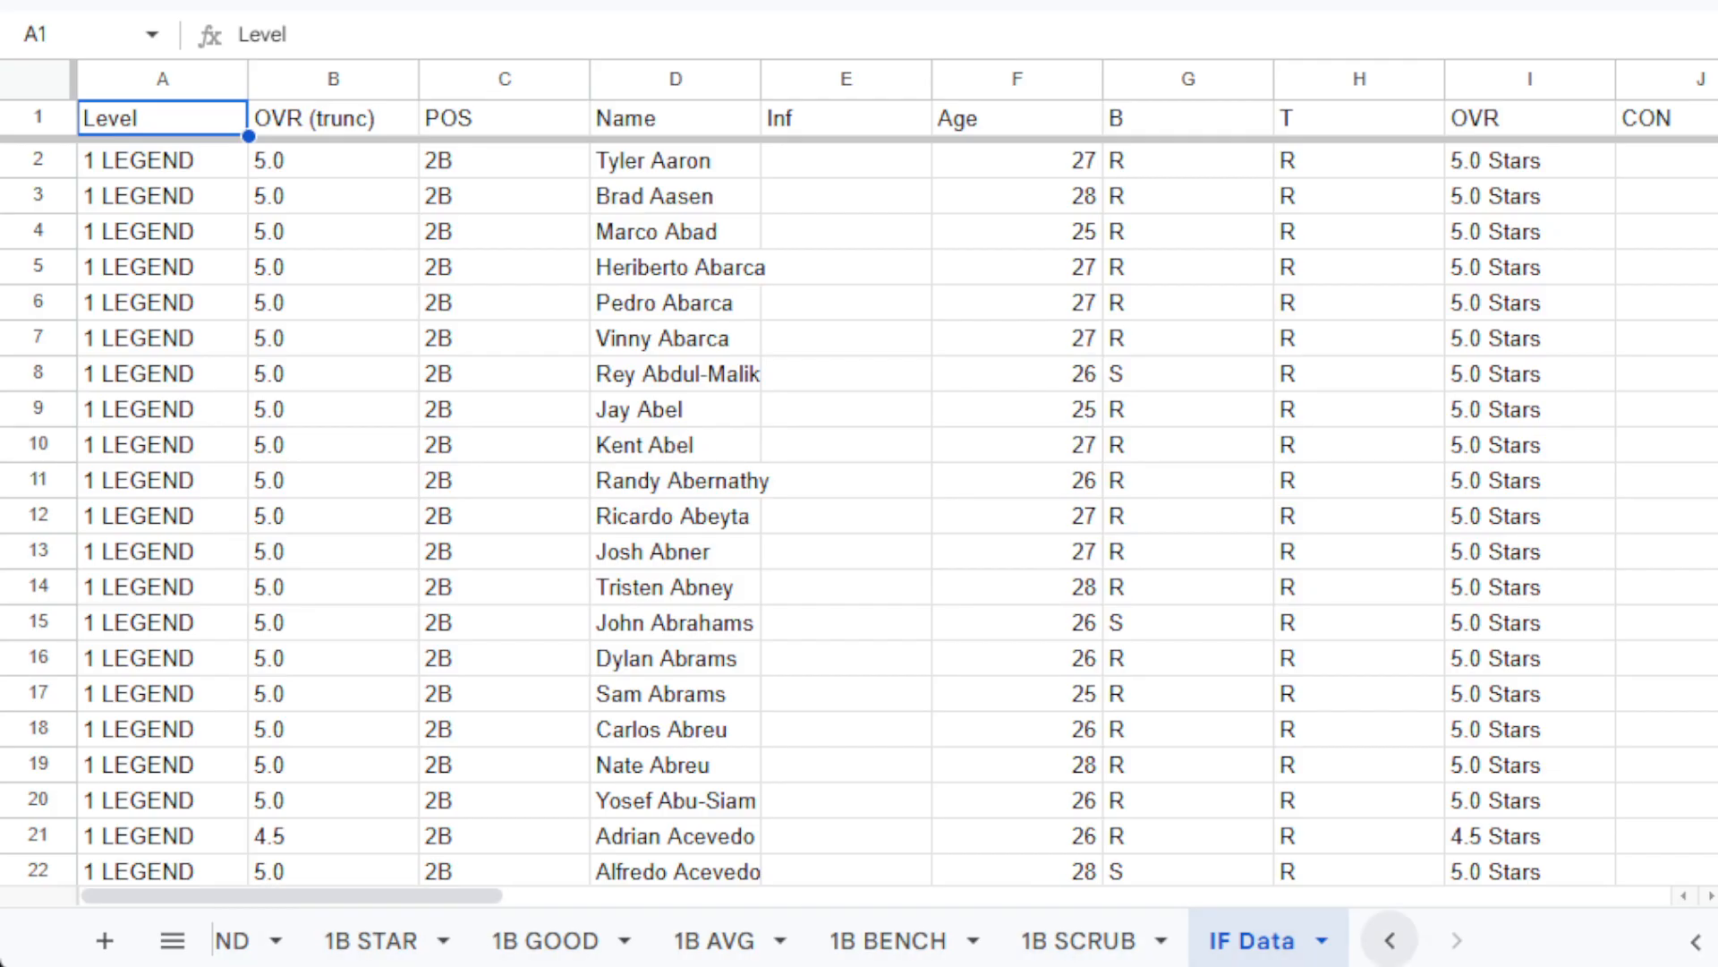
left_click(1405, 940)
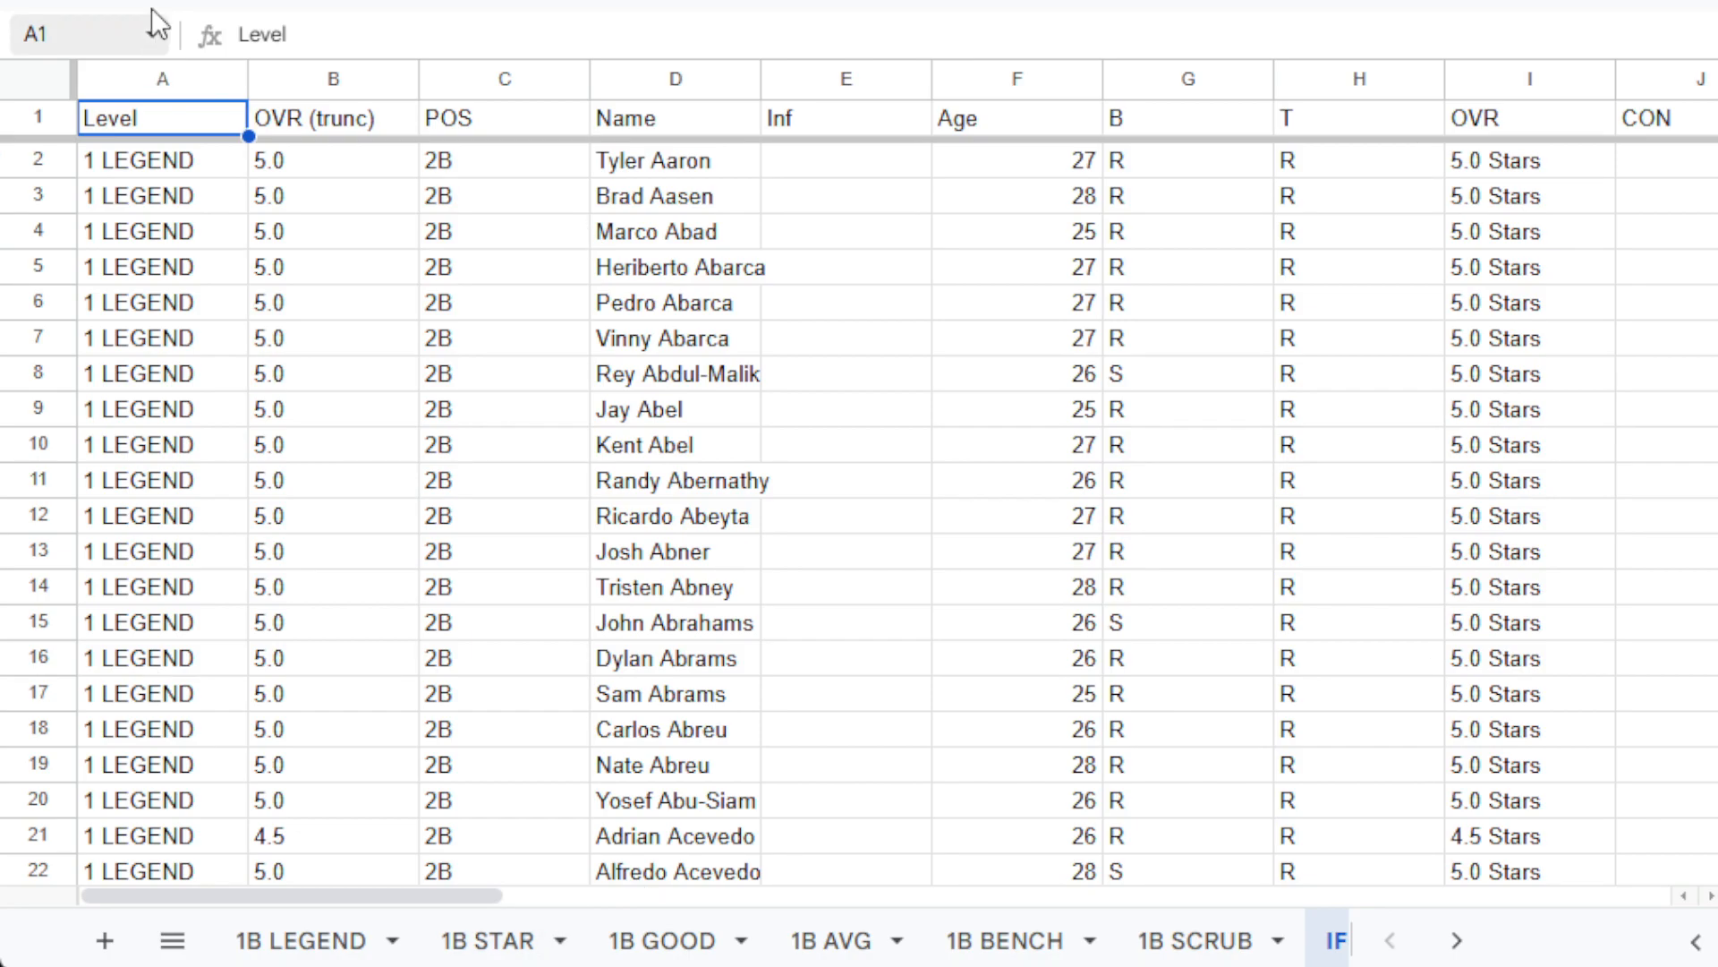
key("alt+f")
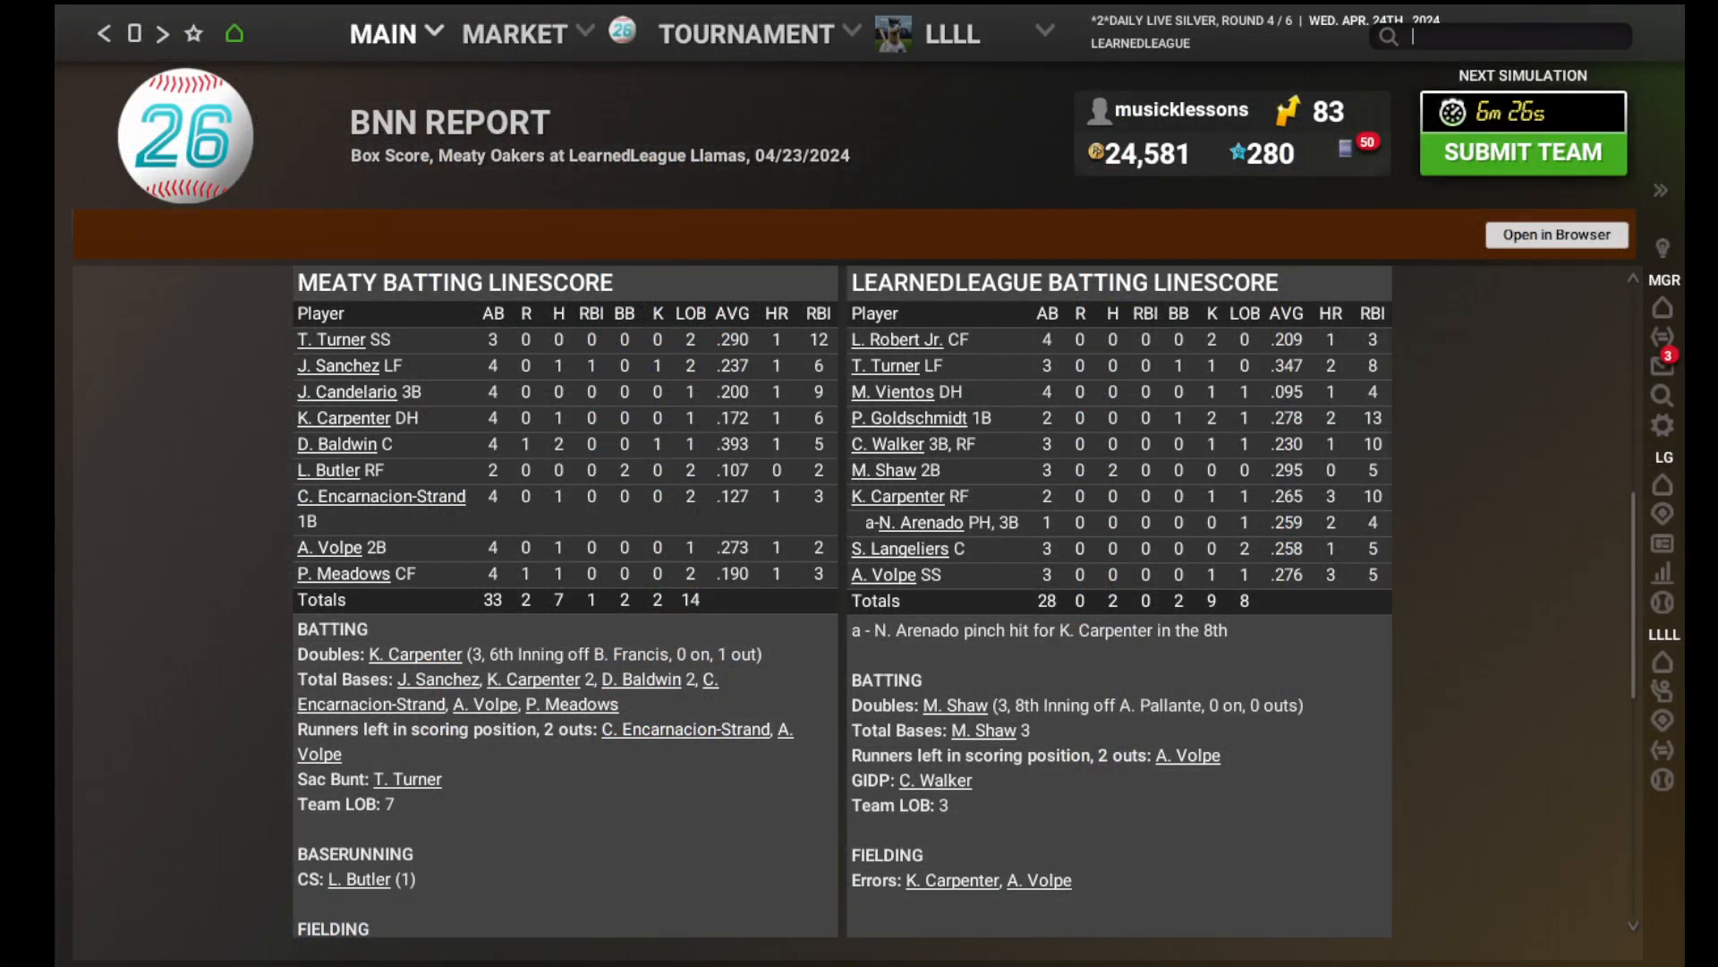
Switch to OOTP 26, leave Perfect Team for the start screen and load the saved game CAR Gen Test v01.
left_click(384, 34)
left_click(414, 388)
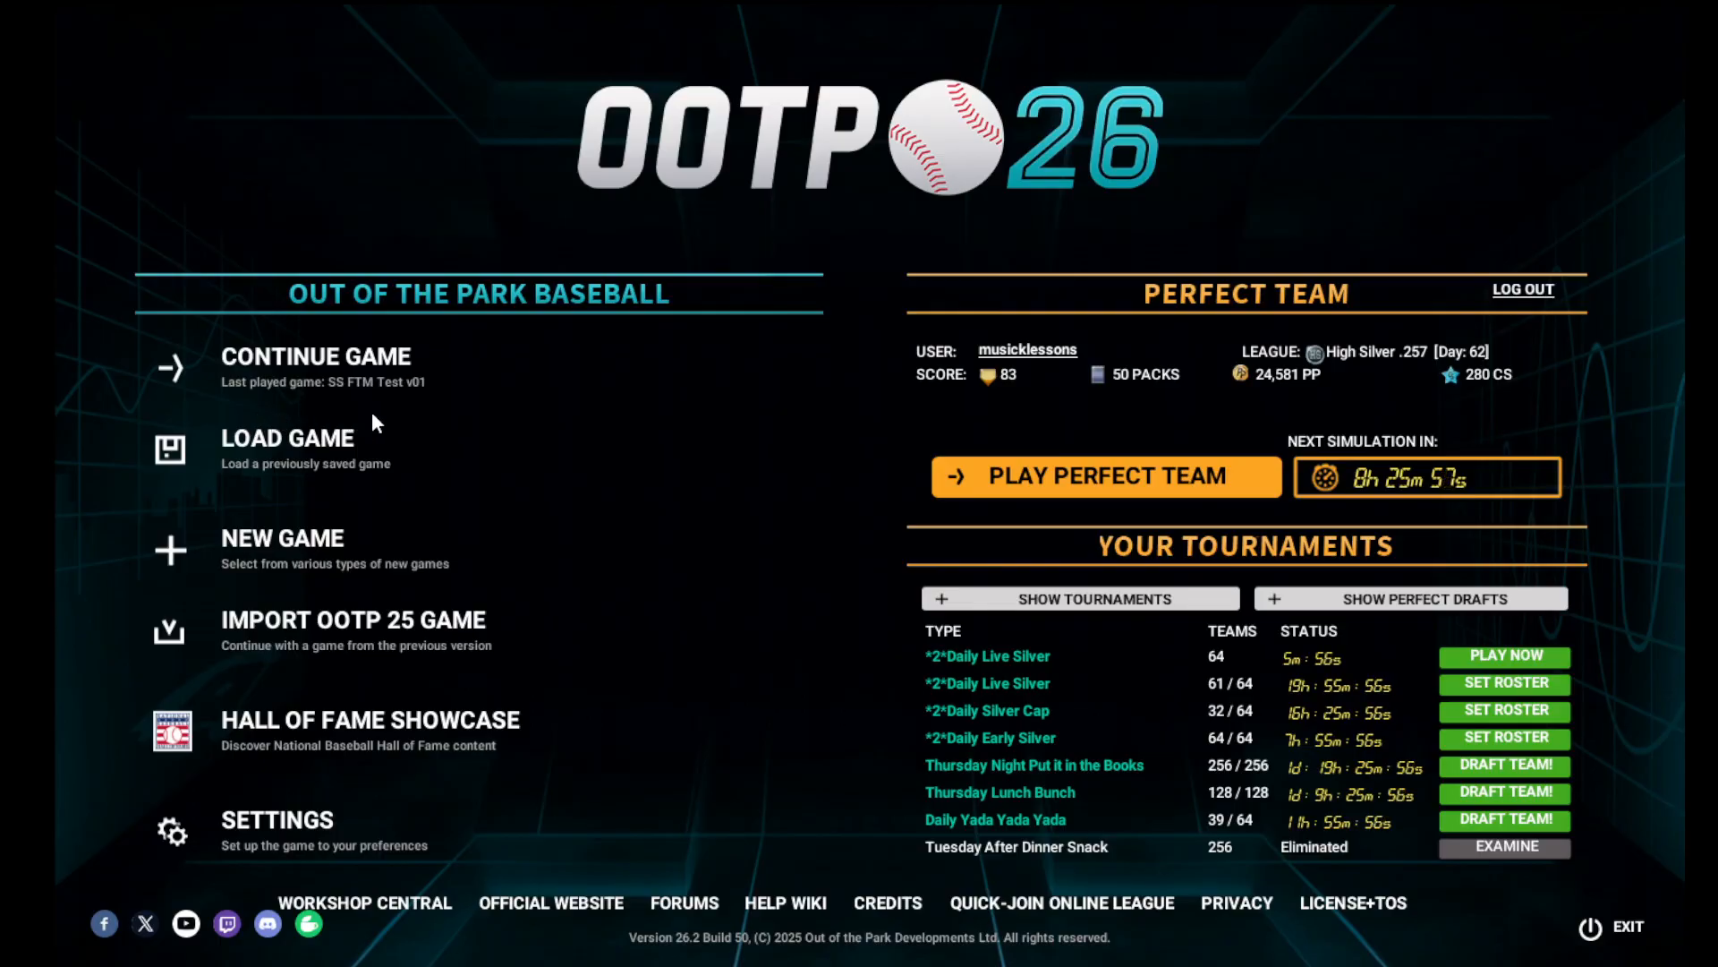
left_click(331, 455)
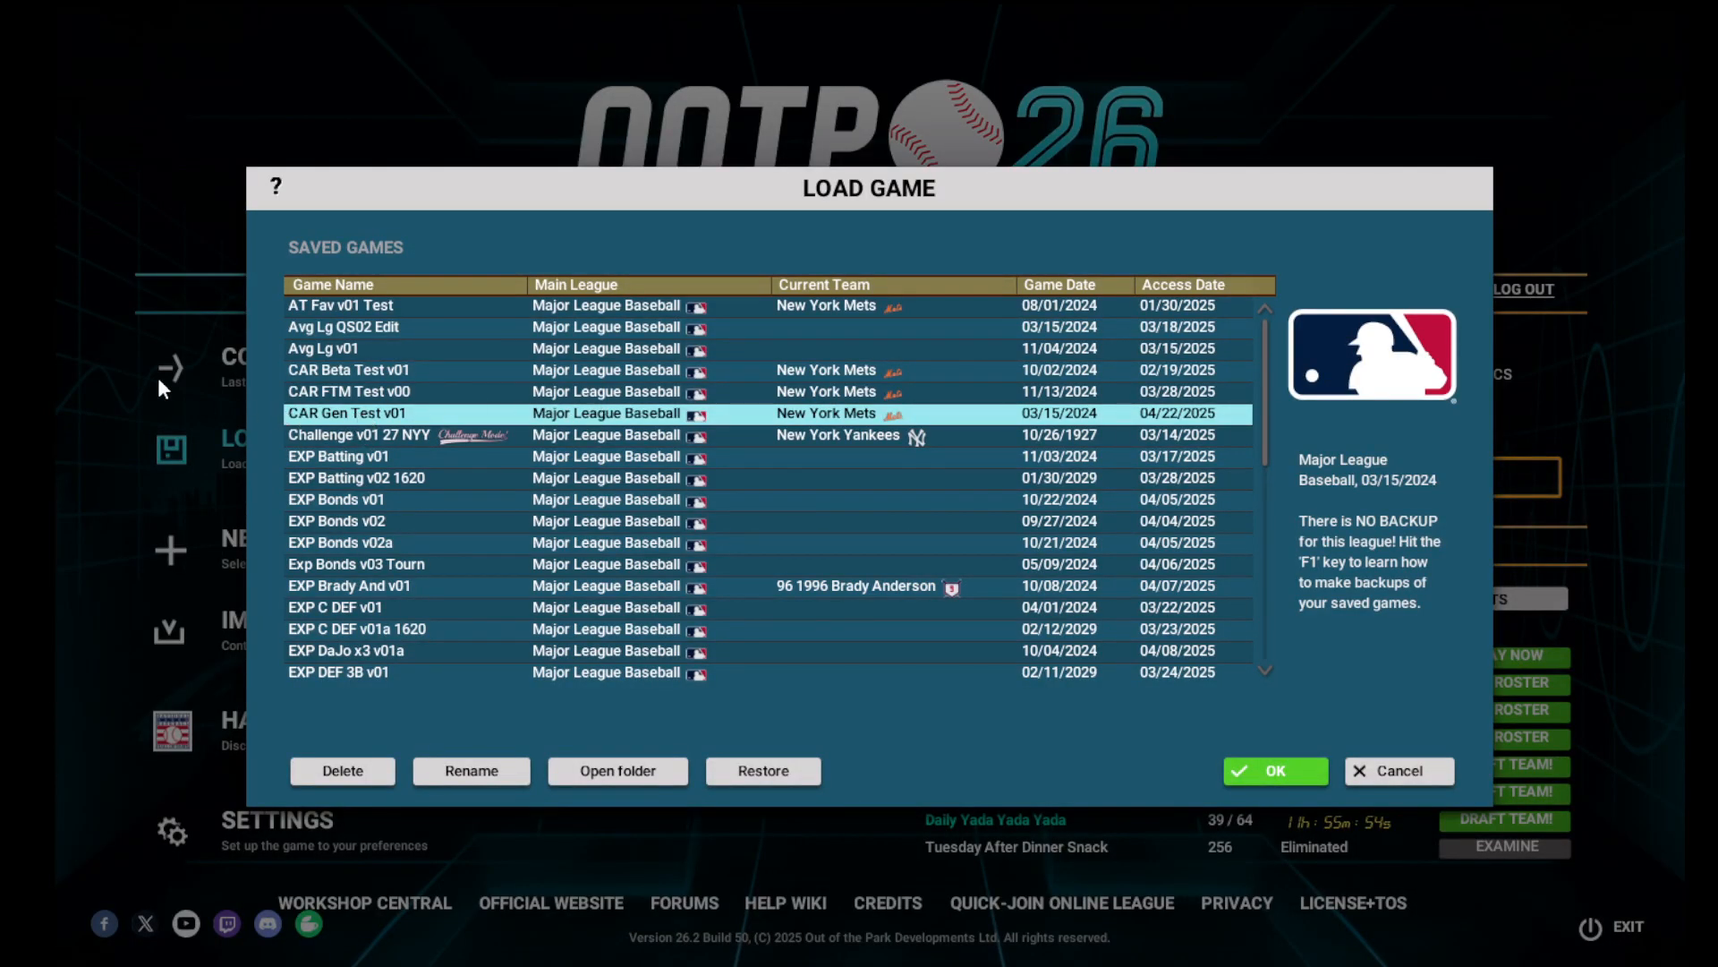
left_click(1272, 772)
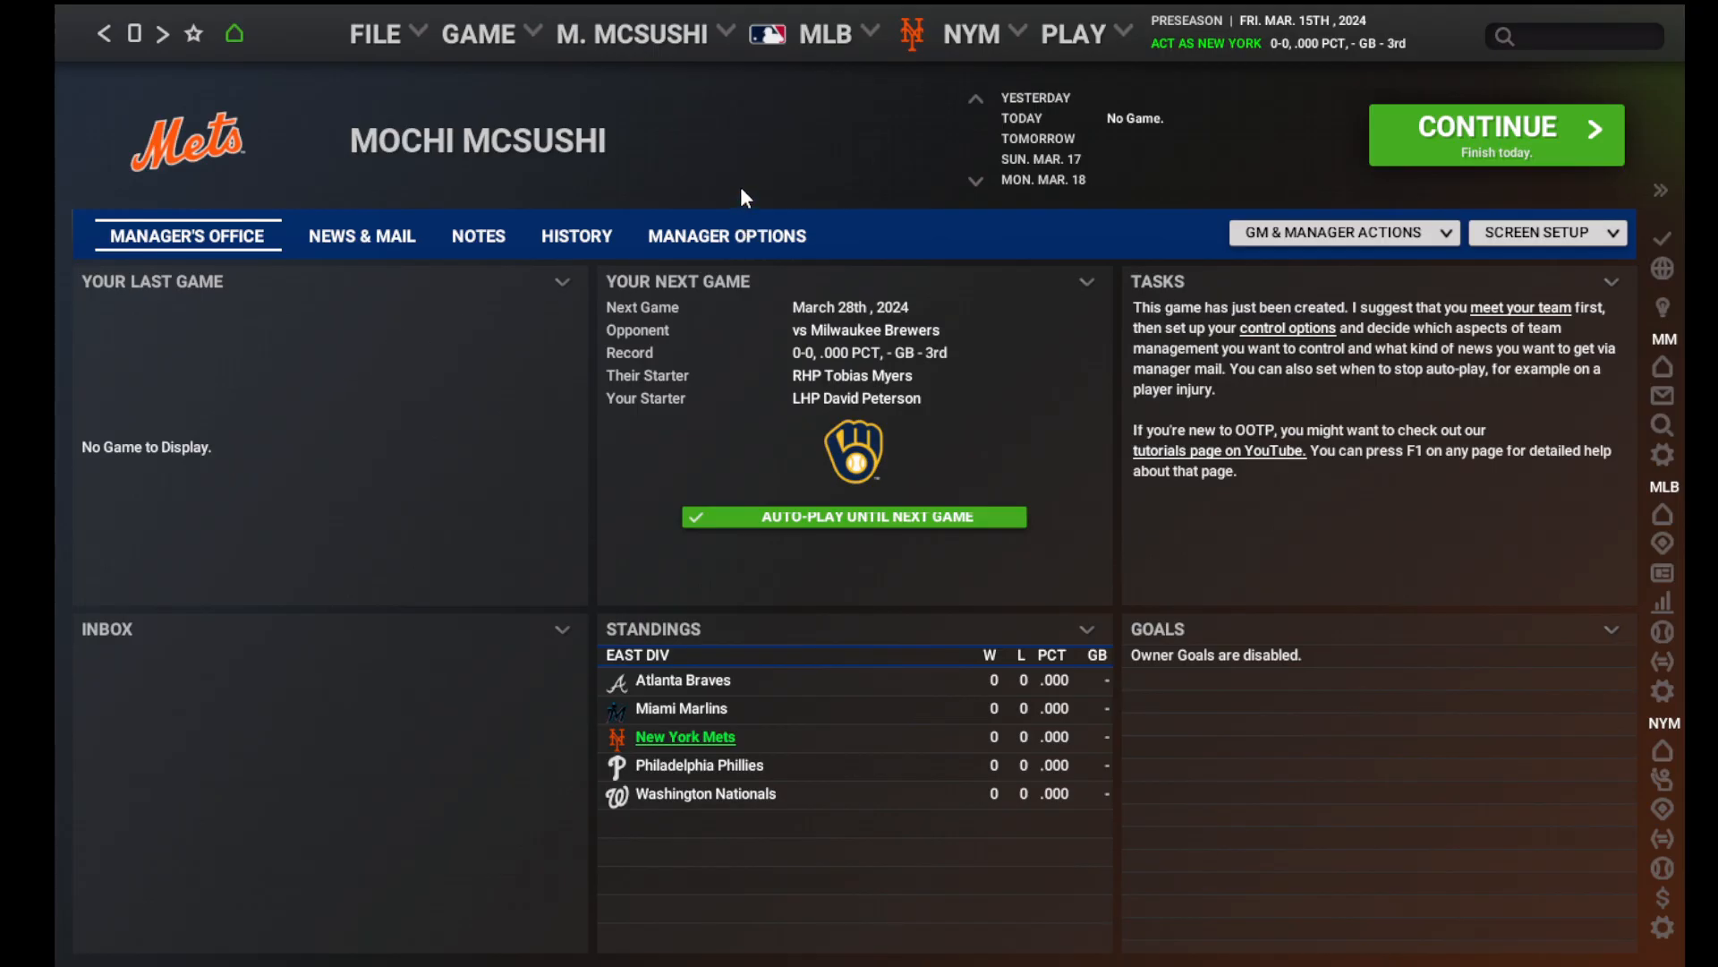
Open the list of free agents available to sign and set its position filter to All Players.
left_click(641, 36)
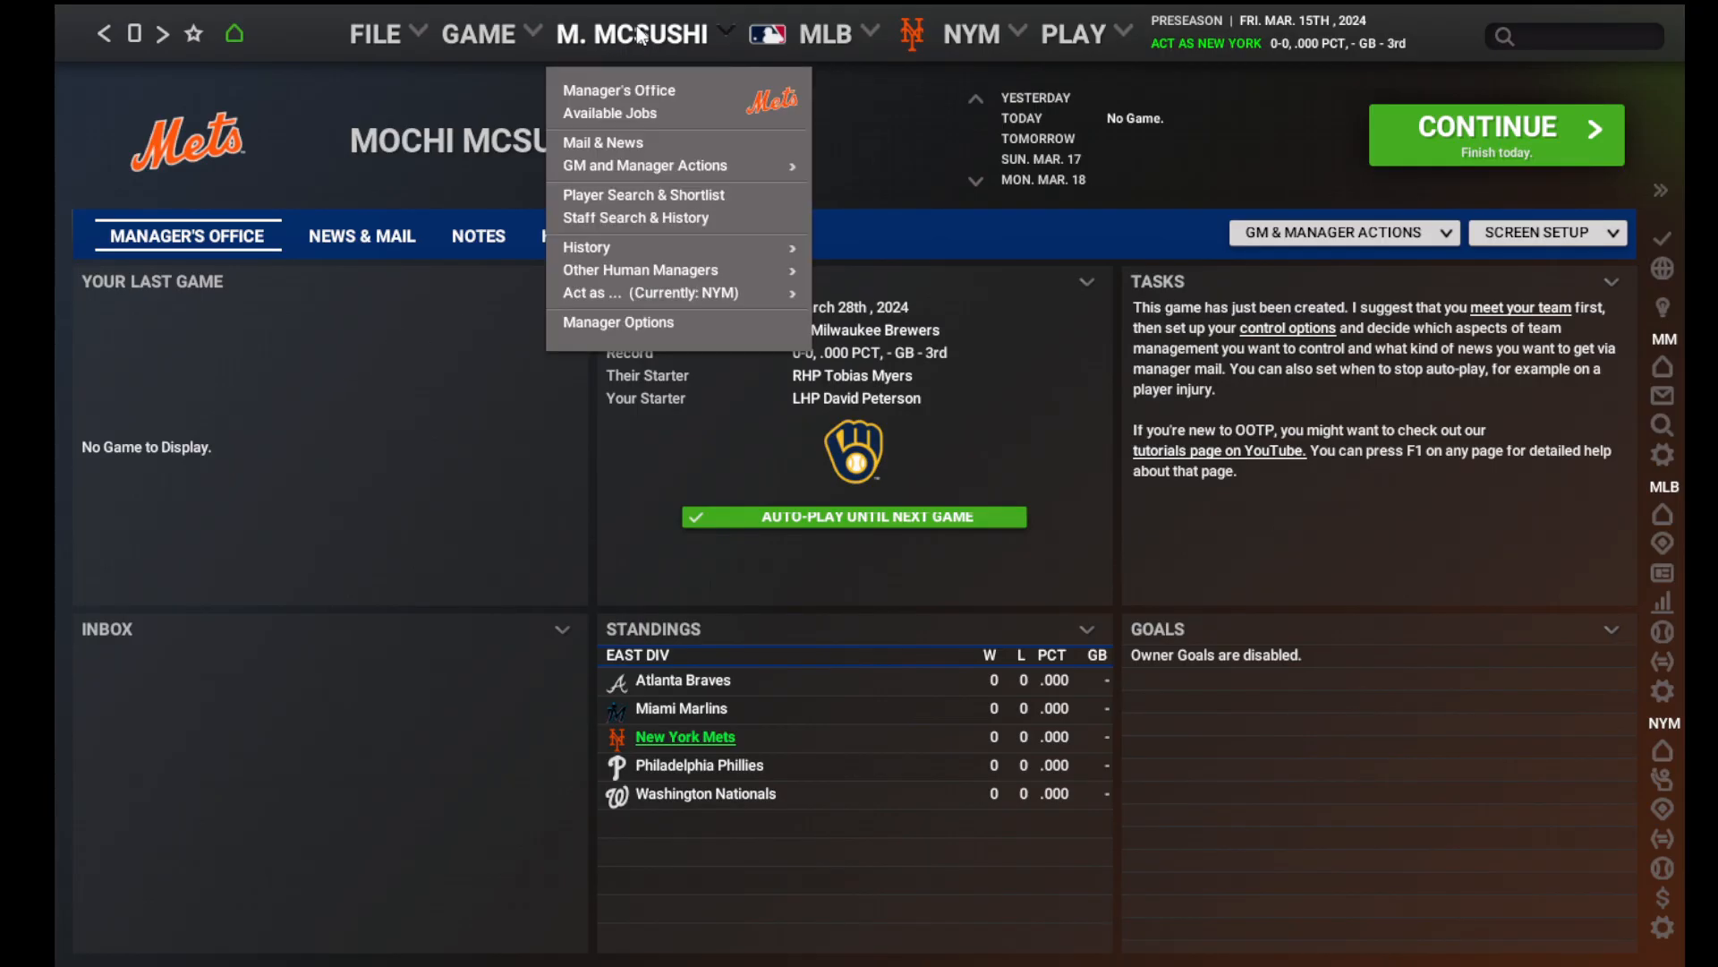
mouse_move(648, 168)
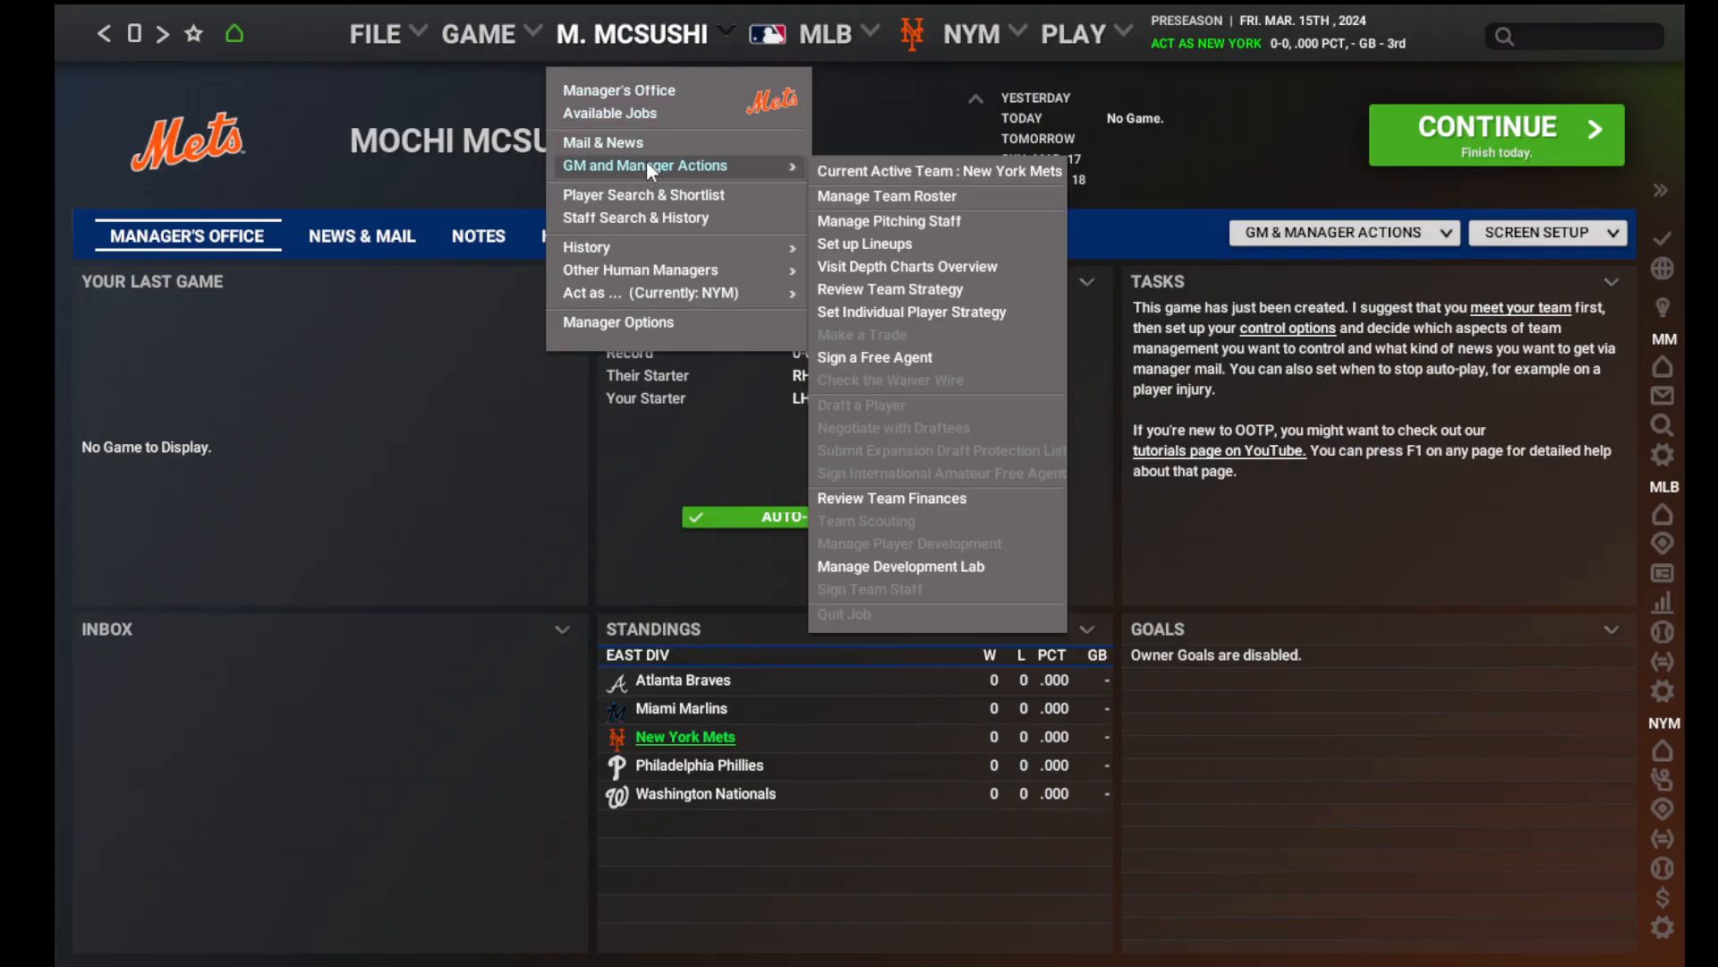
left_click(964, 358)
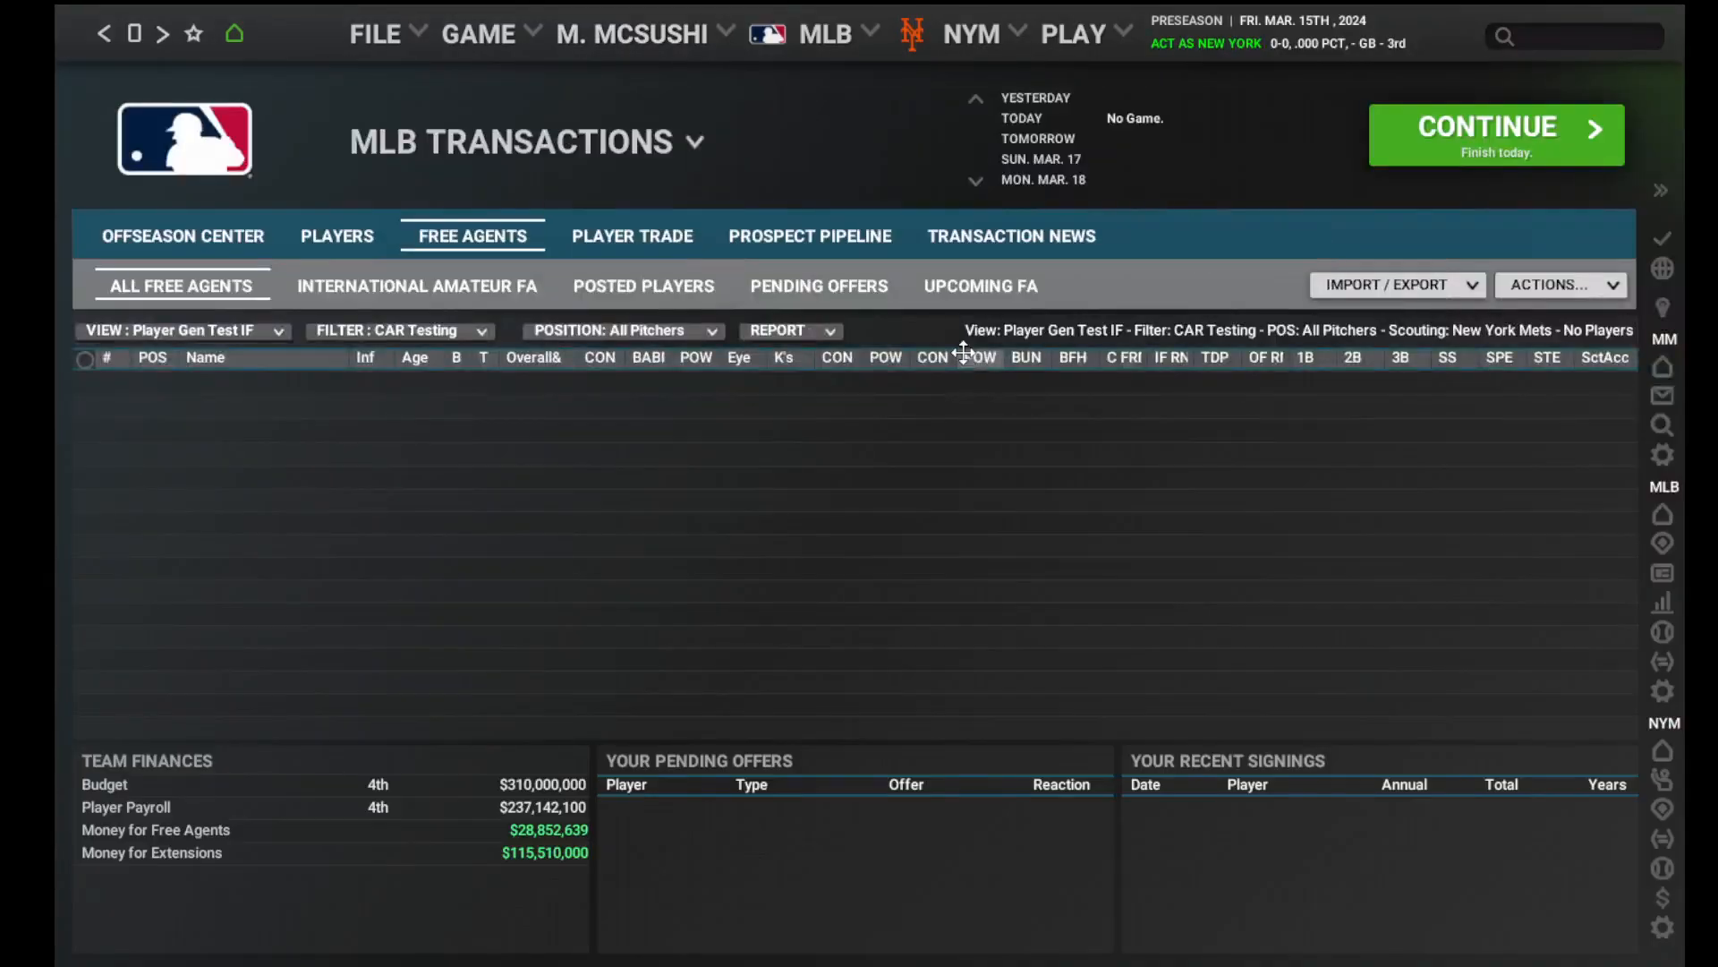
left_click(605, 335)
left_click(601, 365)
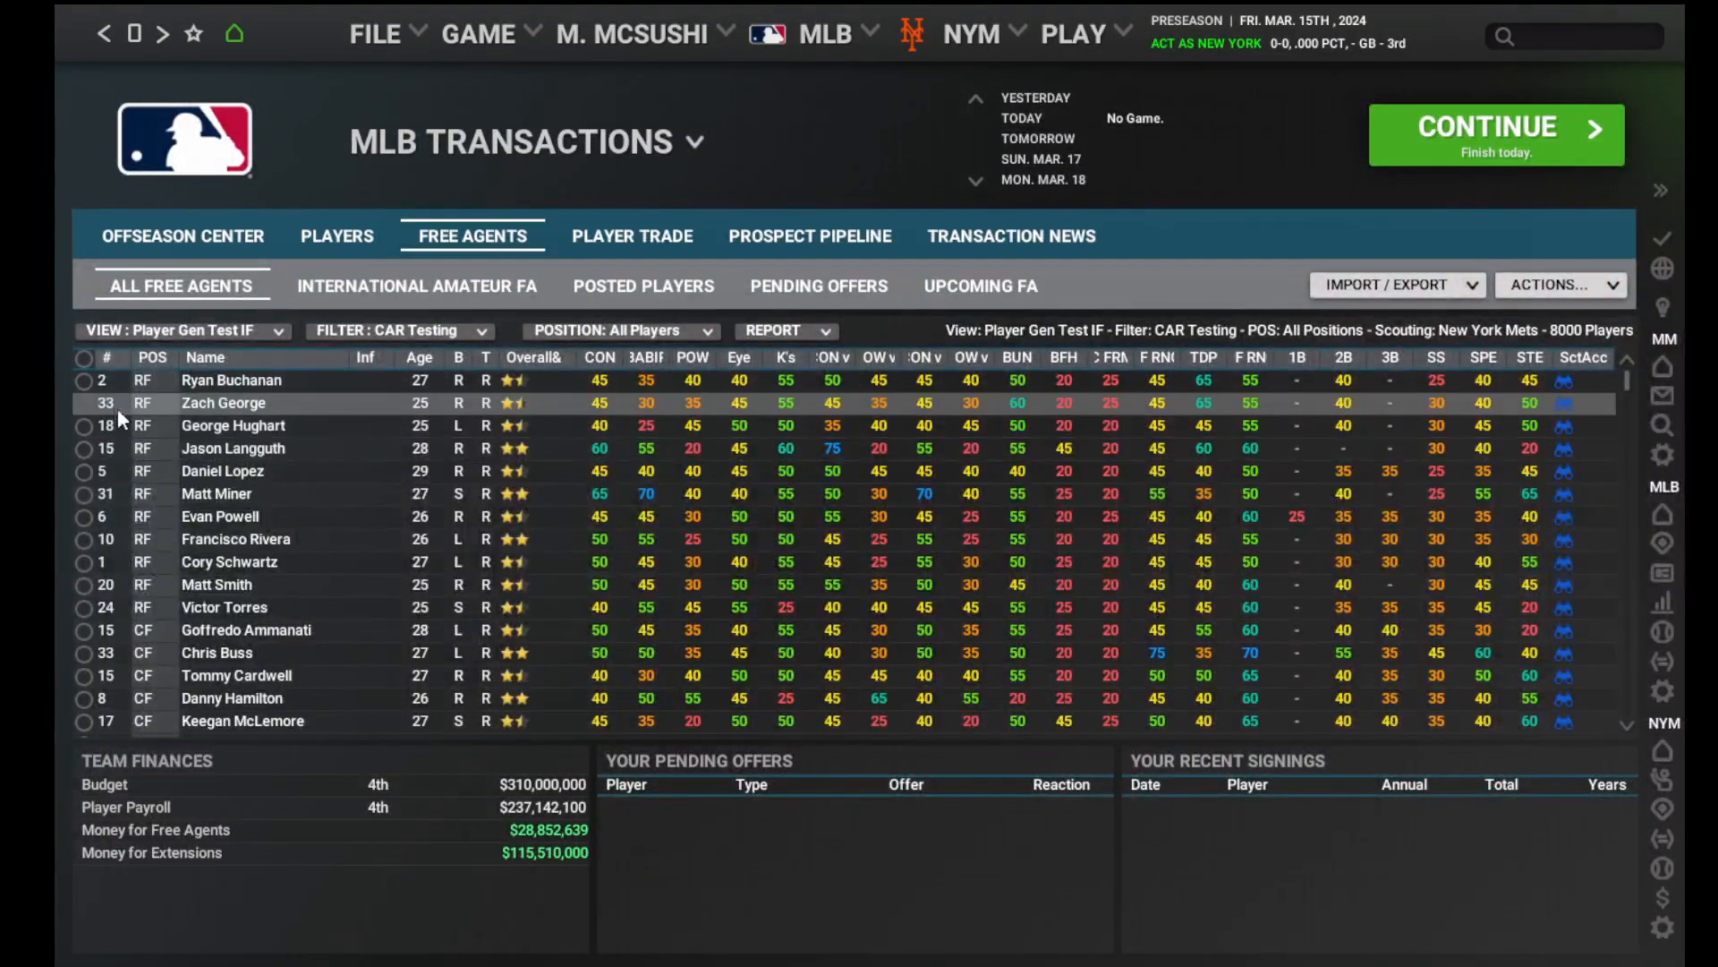
Select all players in the free-agent list and delete them.
left_click(83, 358)
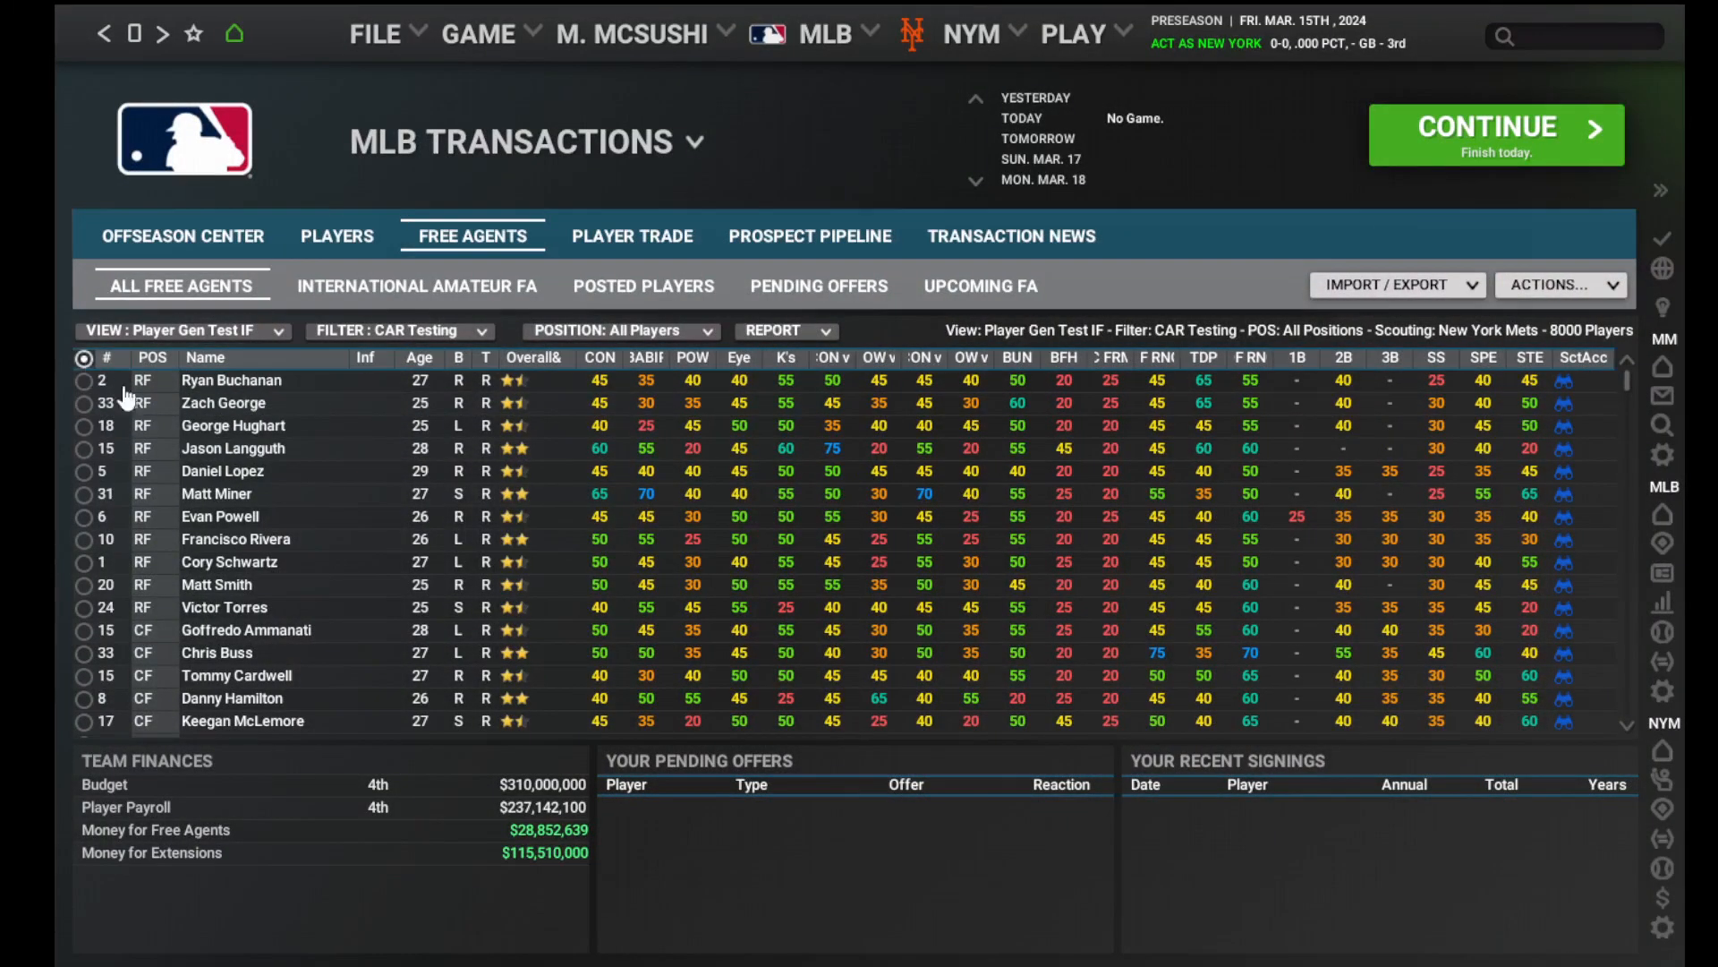
right_click(234, 480)
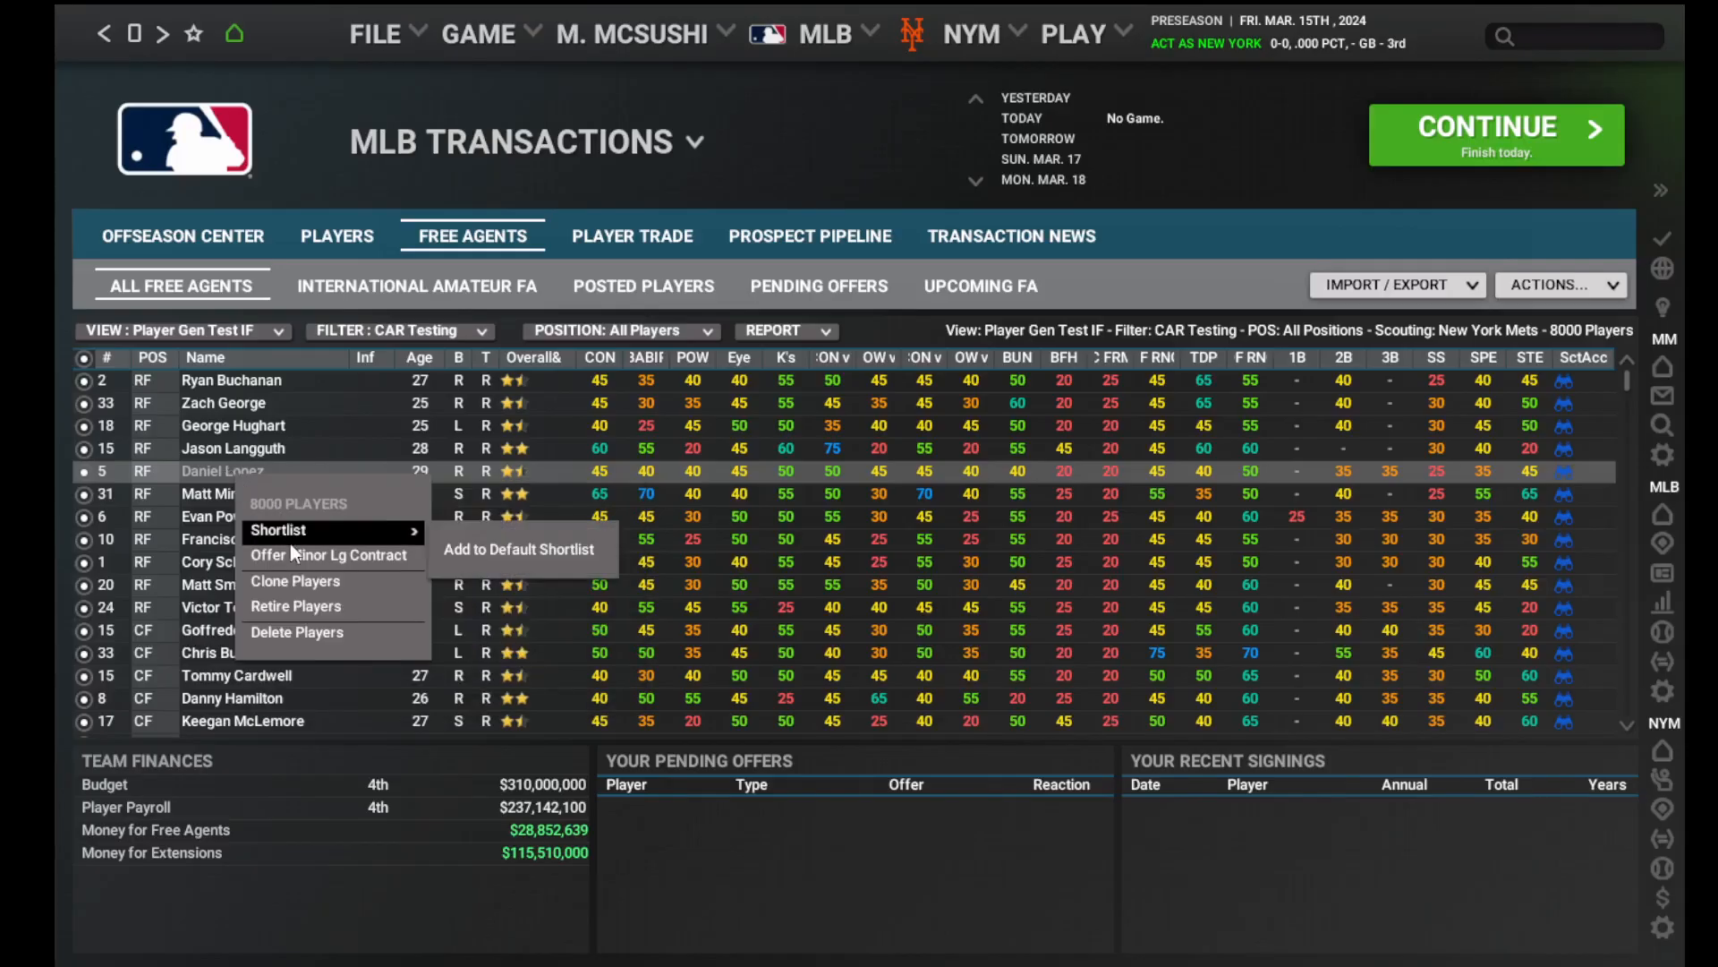
left_click(299, 633)
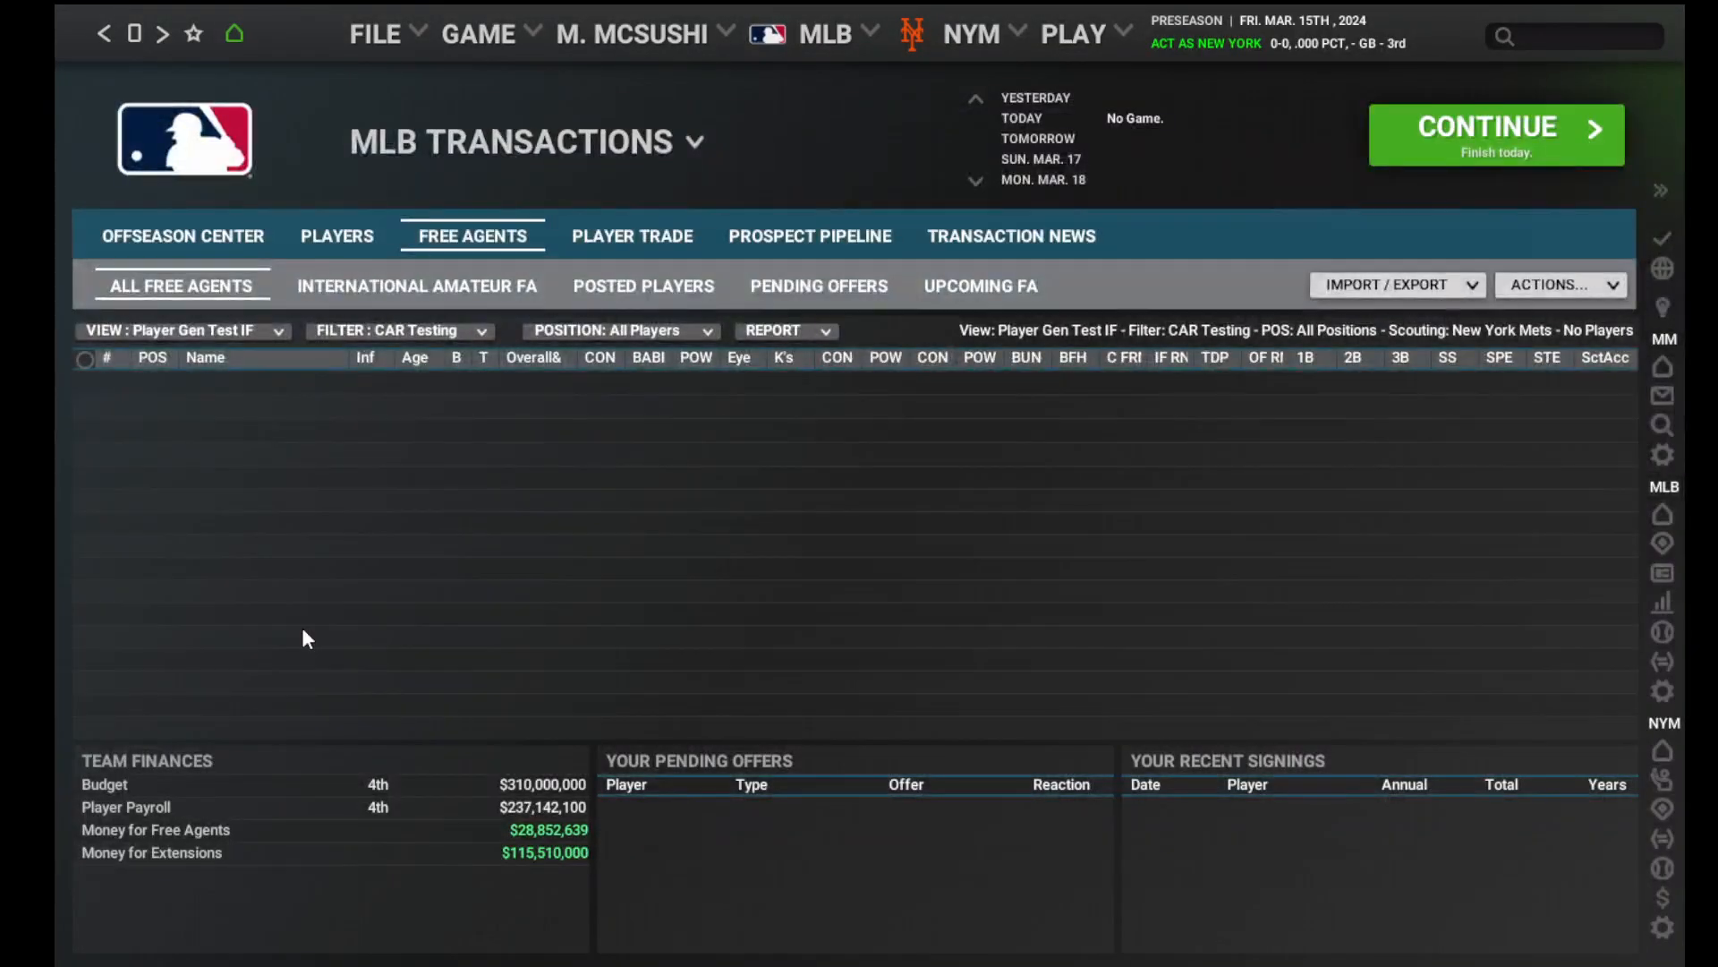
Create 8000 fictional First Base players with age Average (26-29) and quality Legend.
left_click(1568, 285)
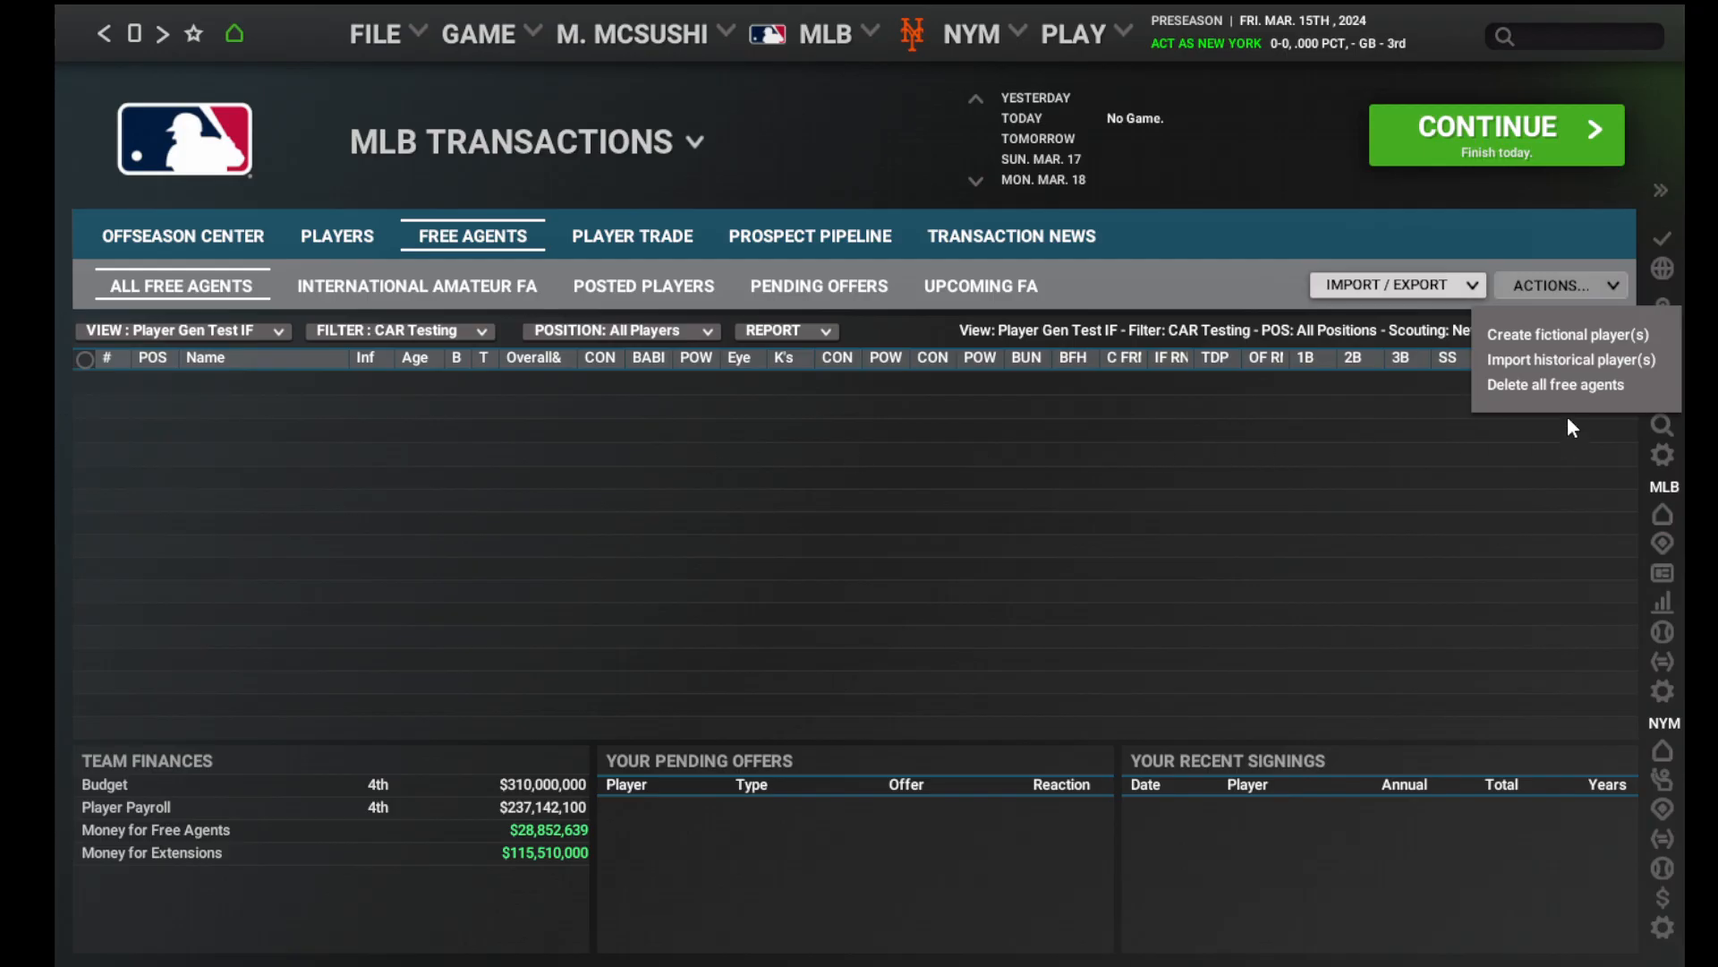
left_click(1549, 338)
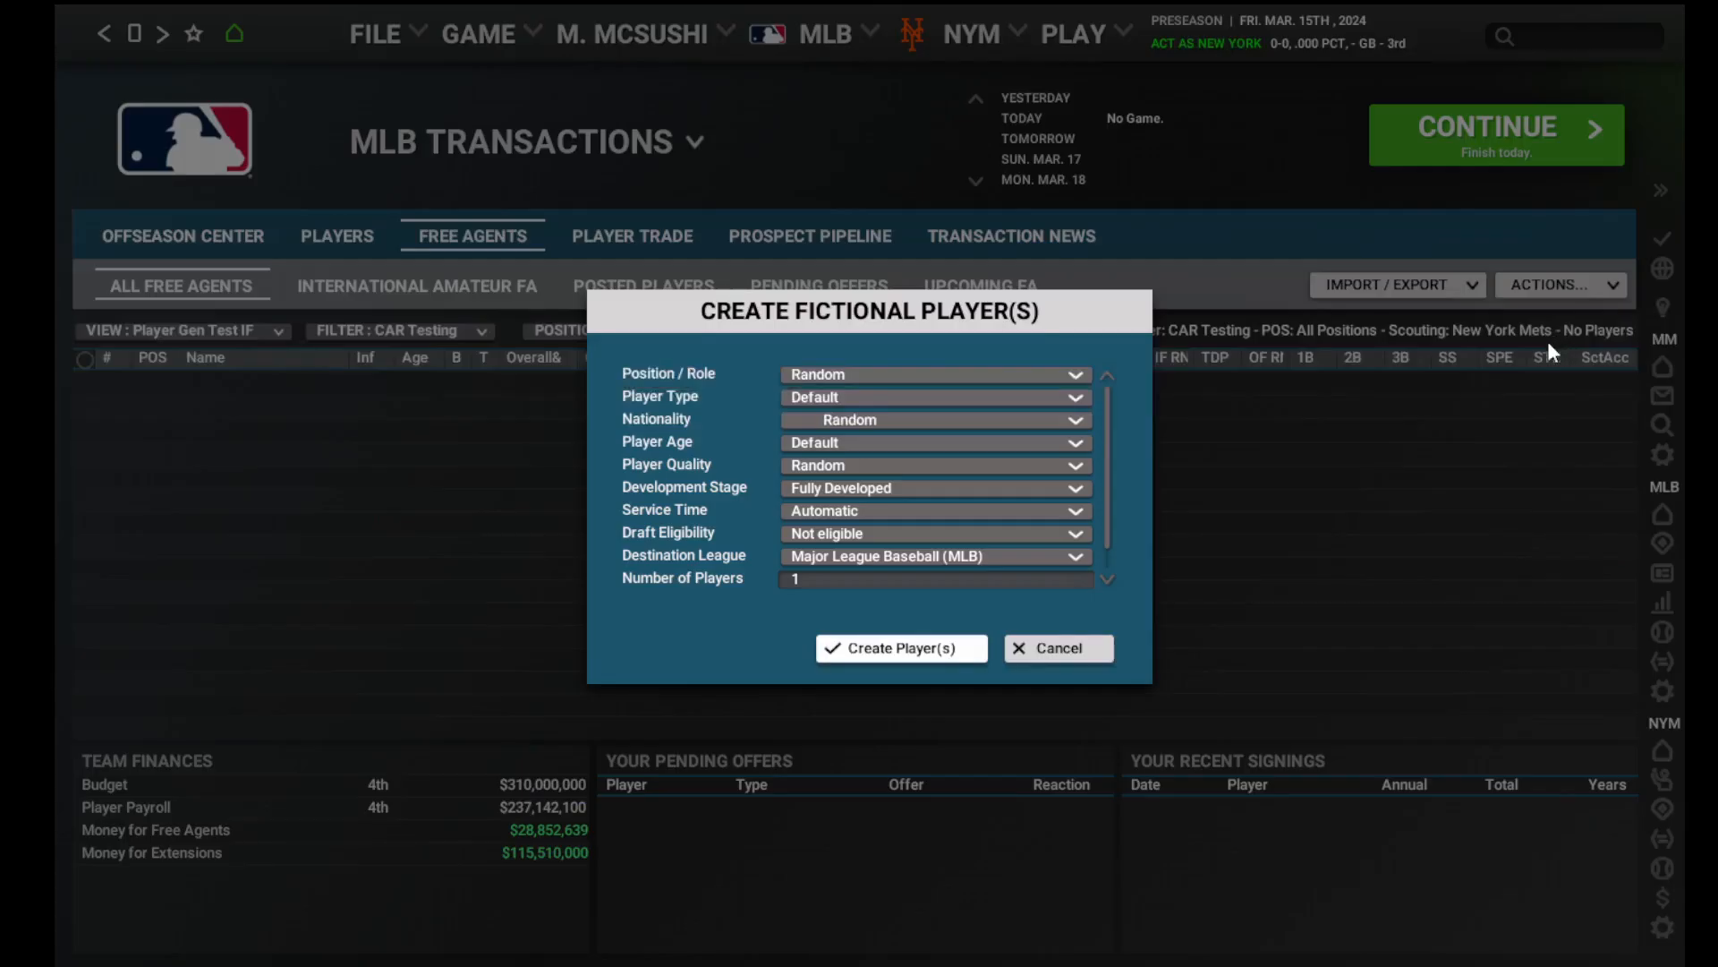
left_click(1087, 391)
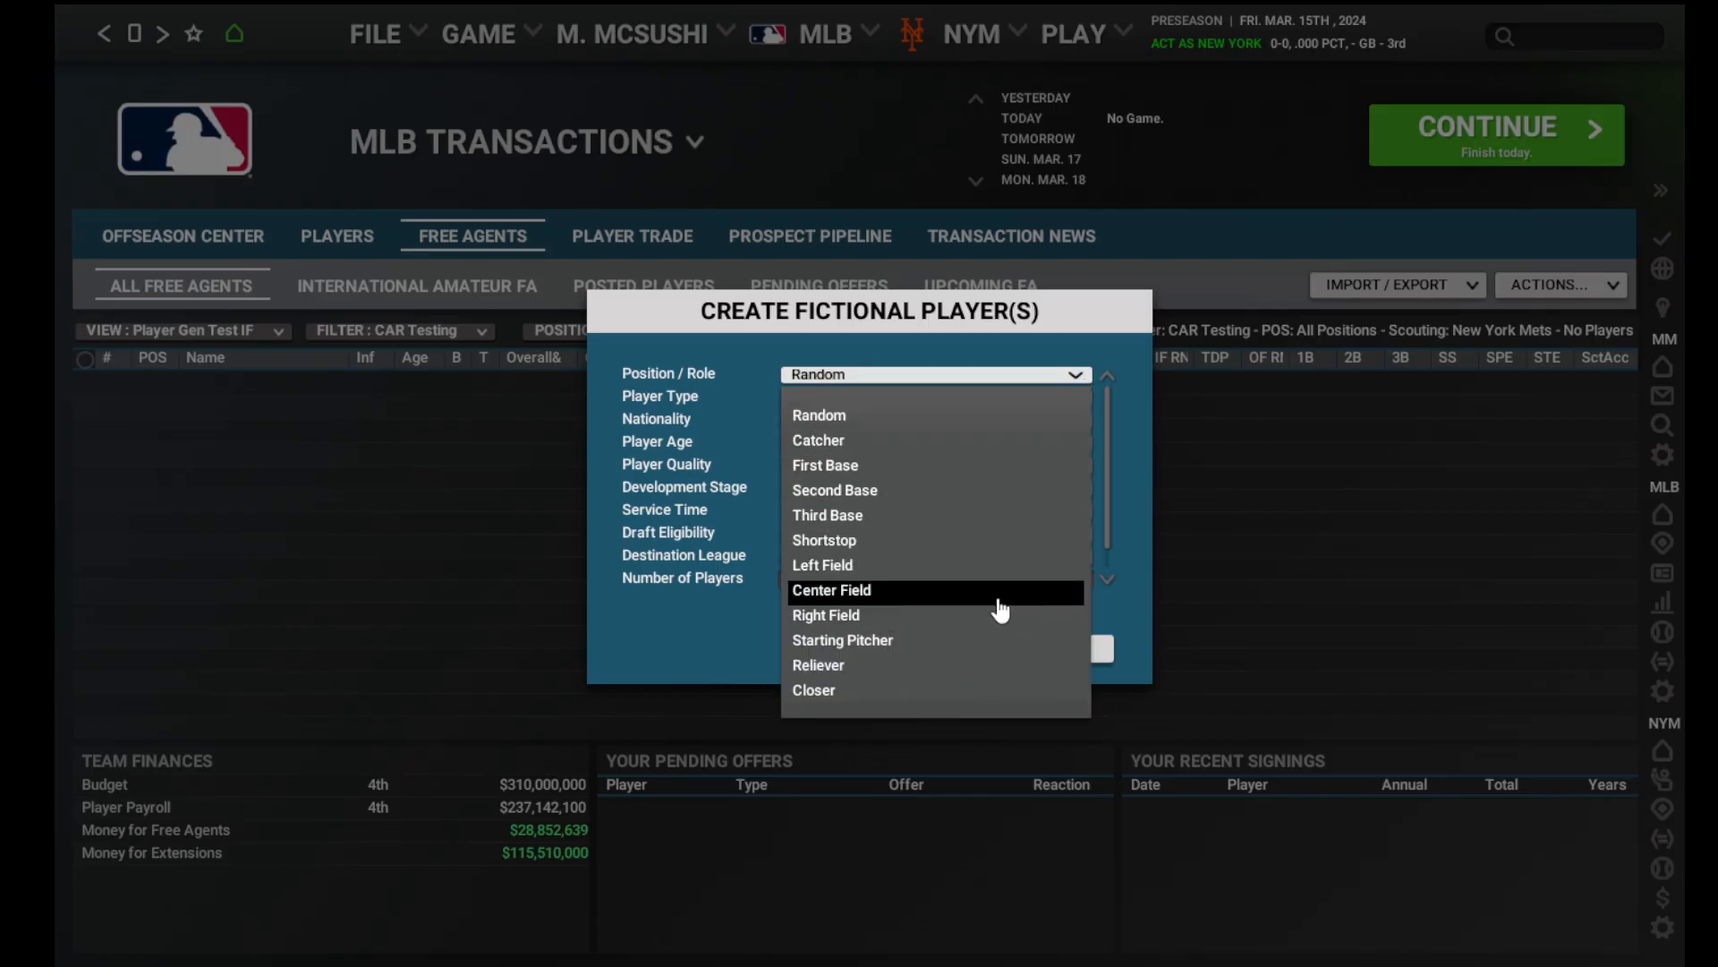
left_click(992, 479)
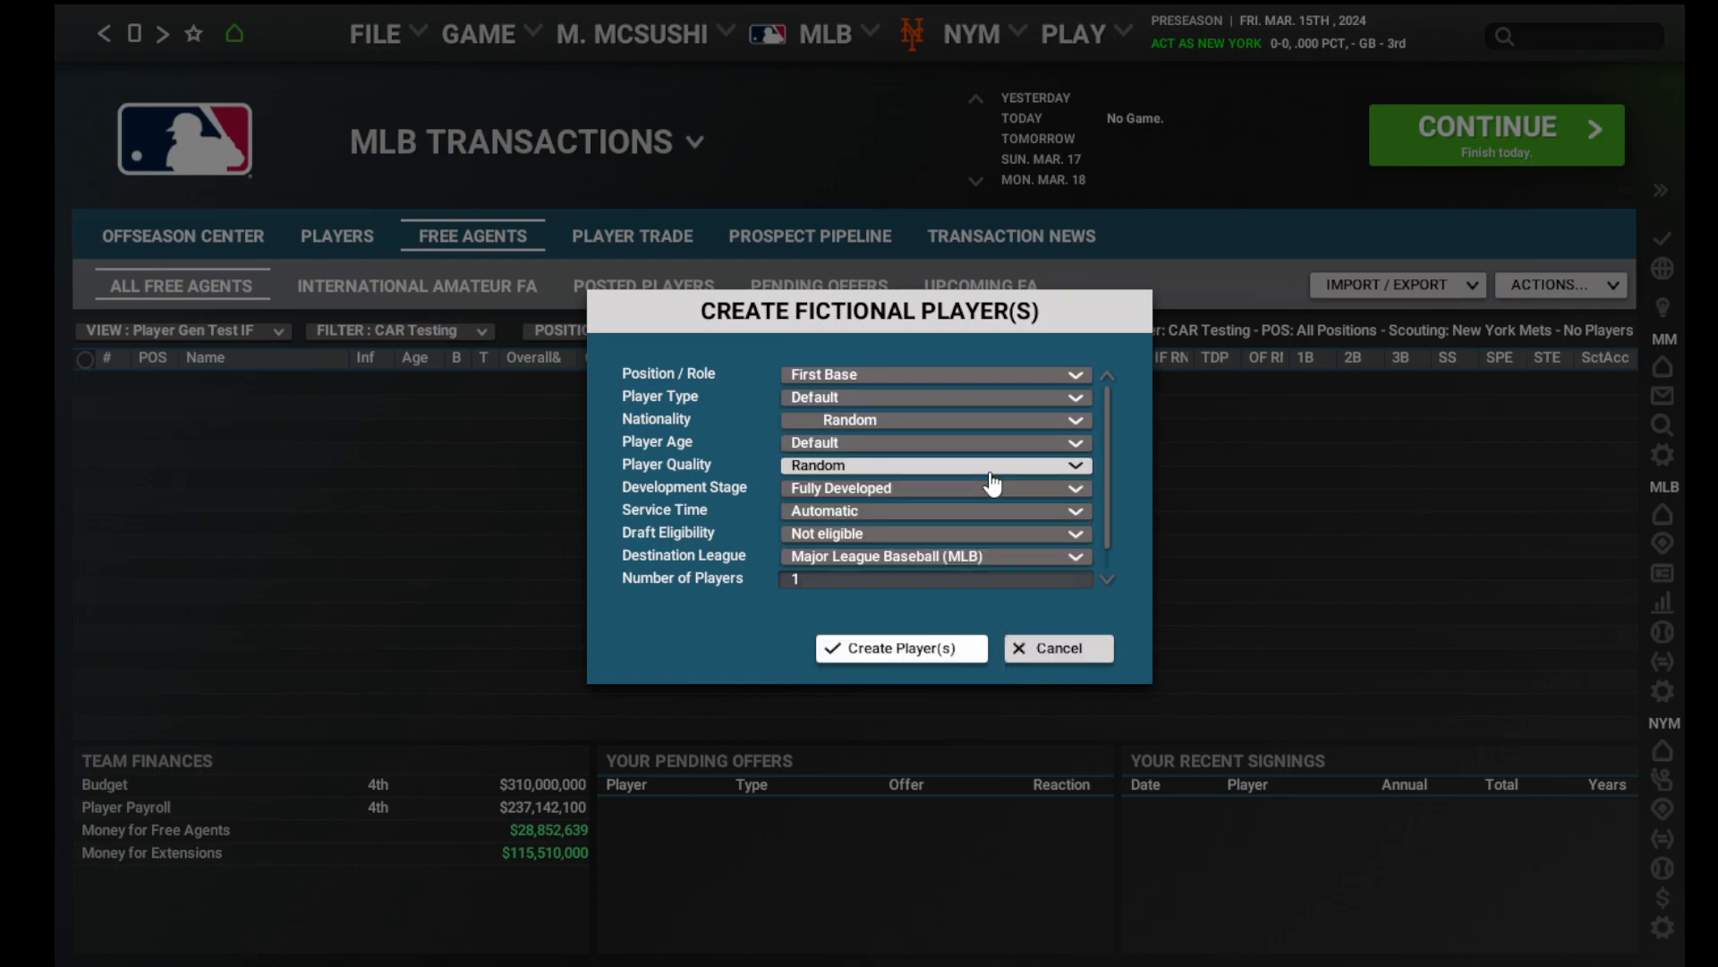
left_click(907, 444)
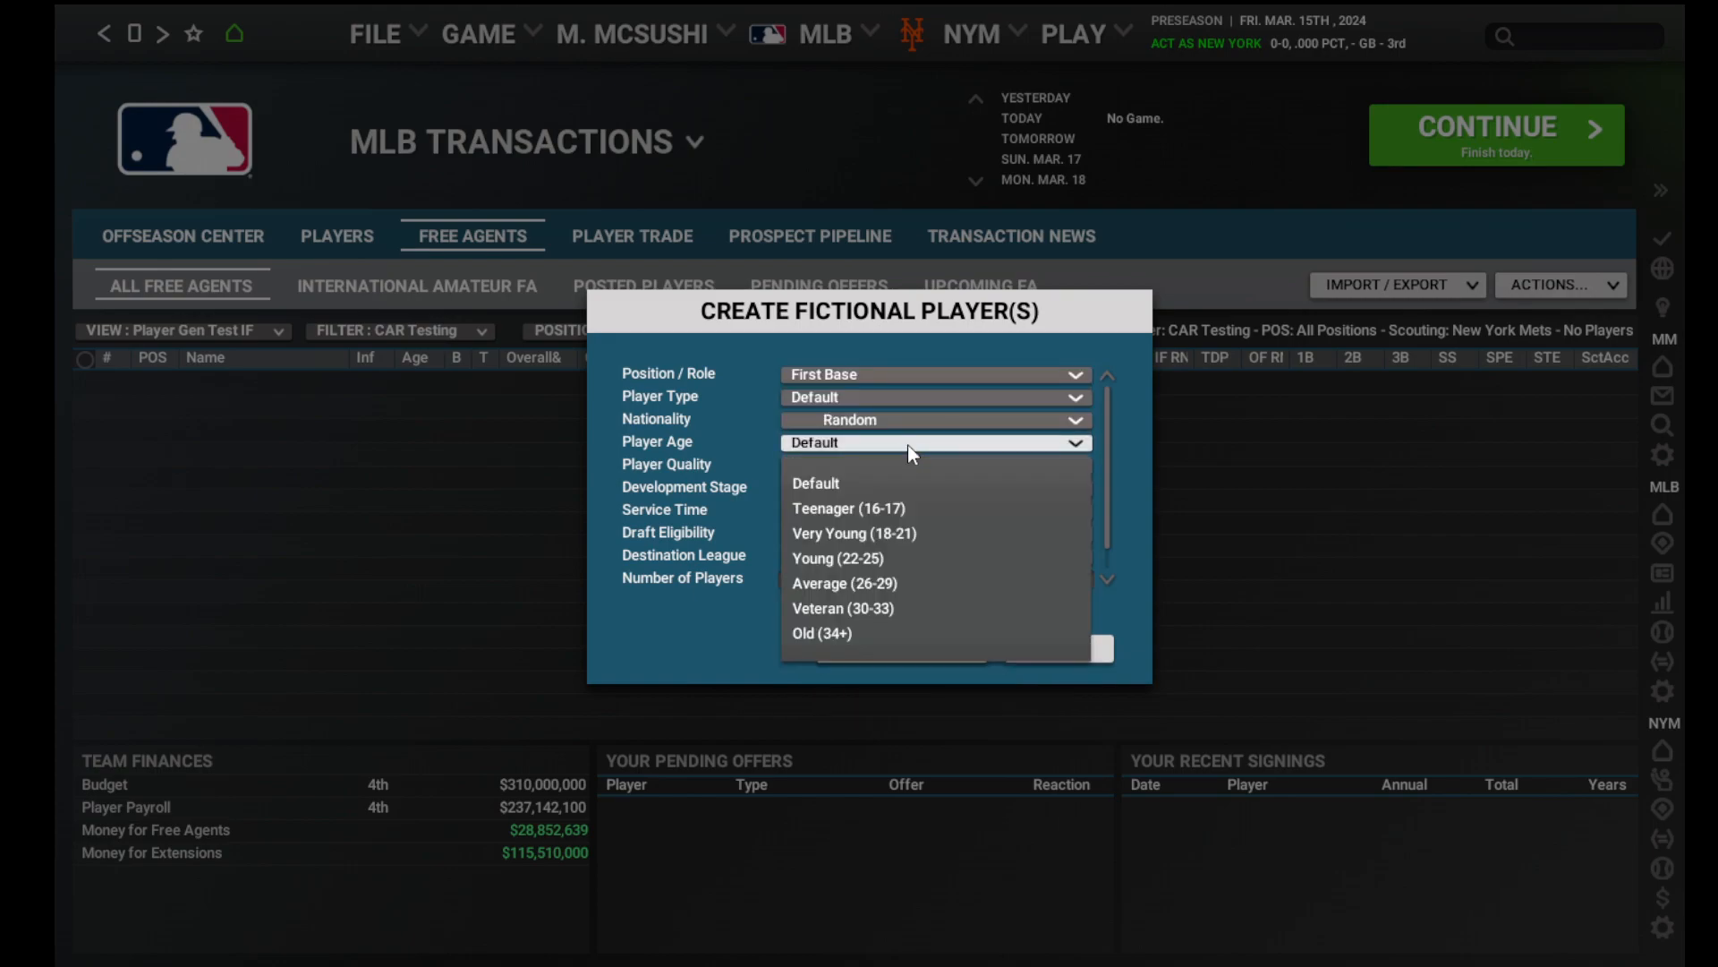
left_click(848, 583)
left_click(853, 467)
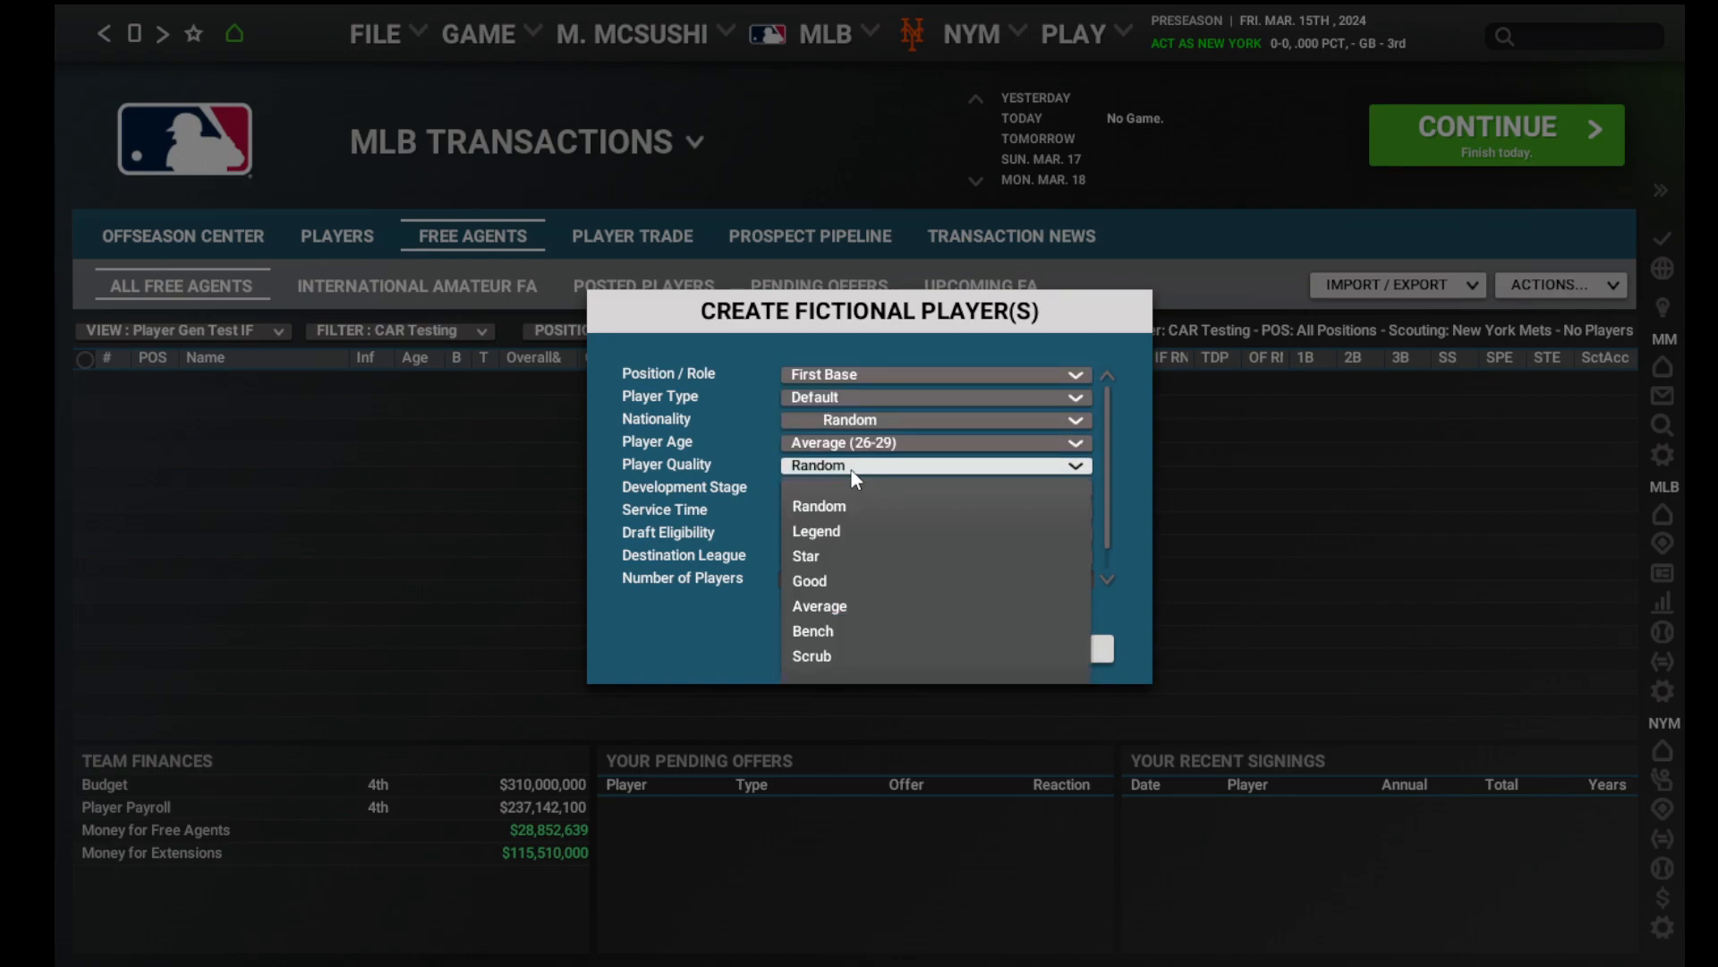
left_click(820, 532)
left_click(827, 578)
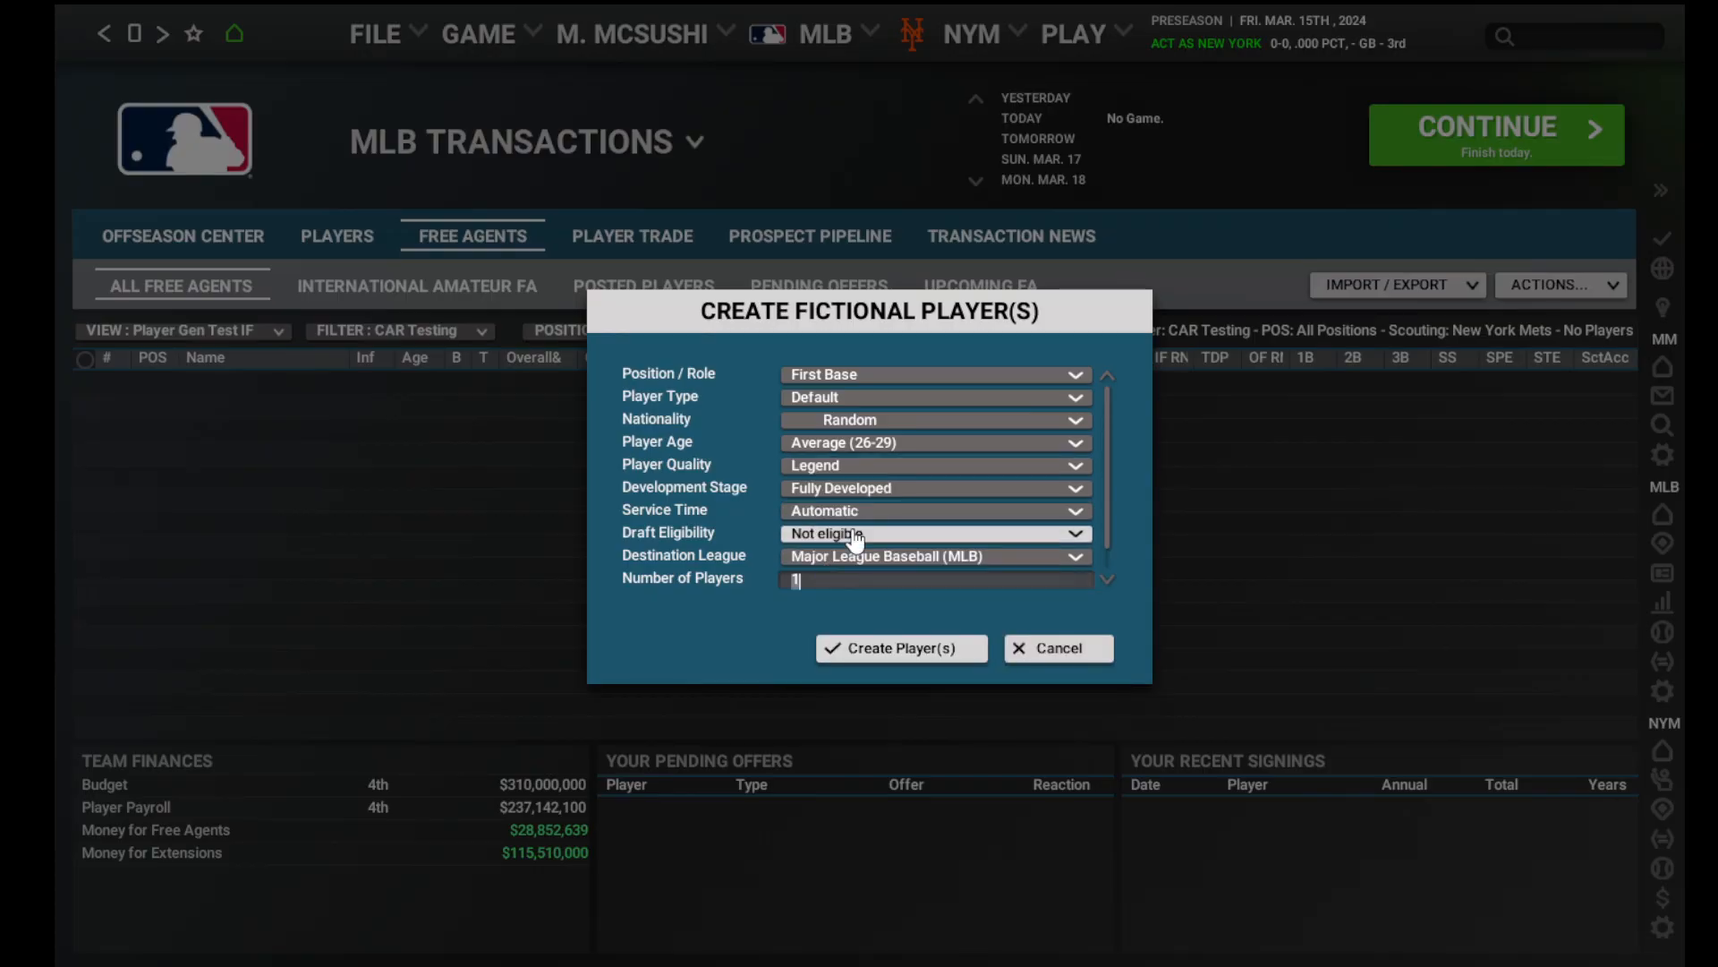
type("8000")
left_click(859, 650)
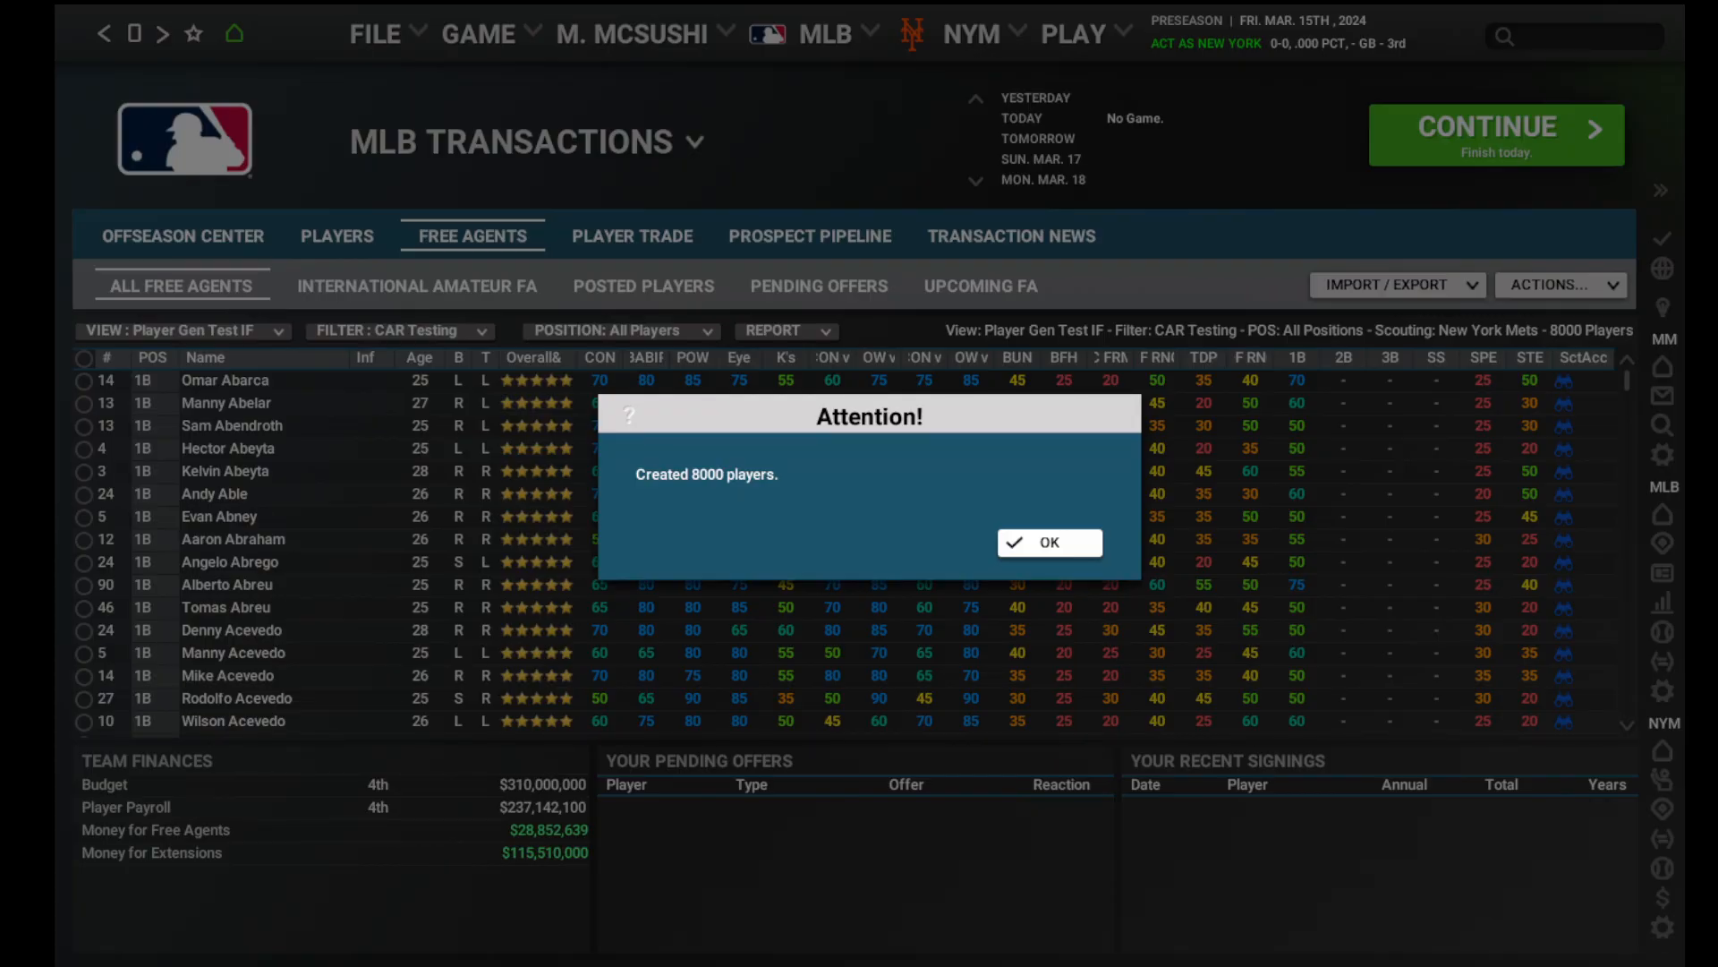
left_click(1040, 537)
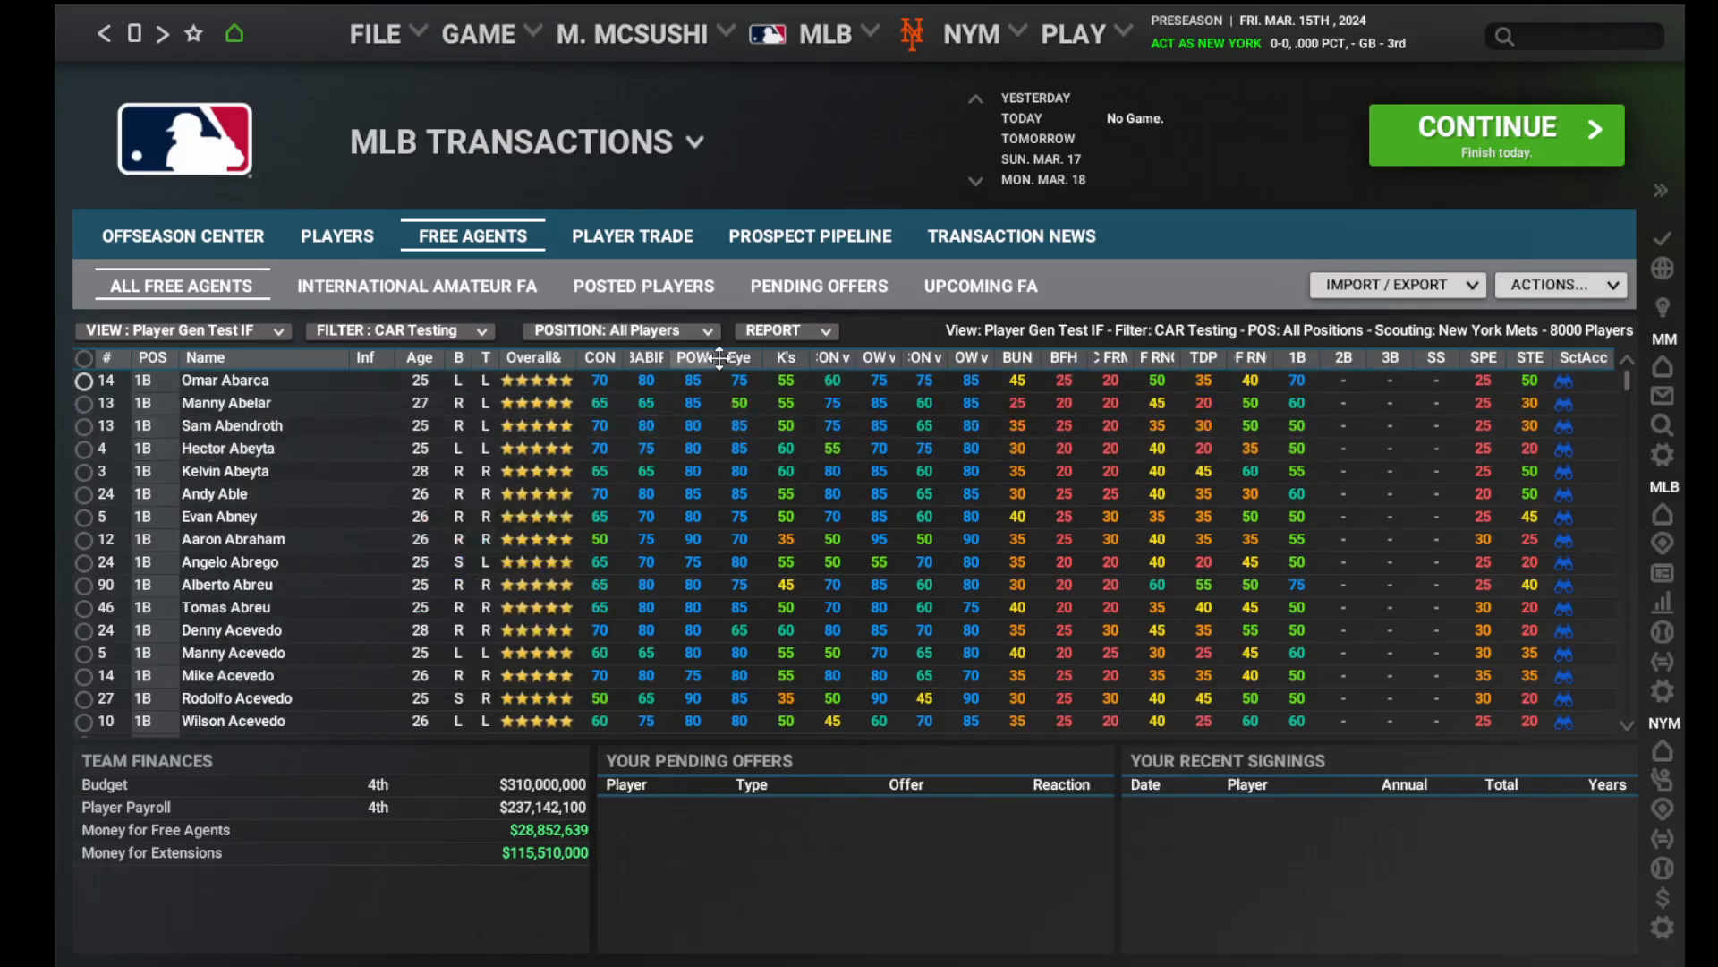
Write the report of the Legend first basemen to disk and to CSV.
left_click(829, 335)
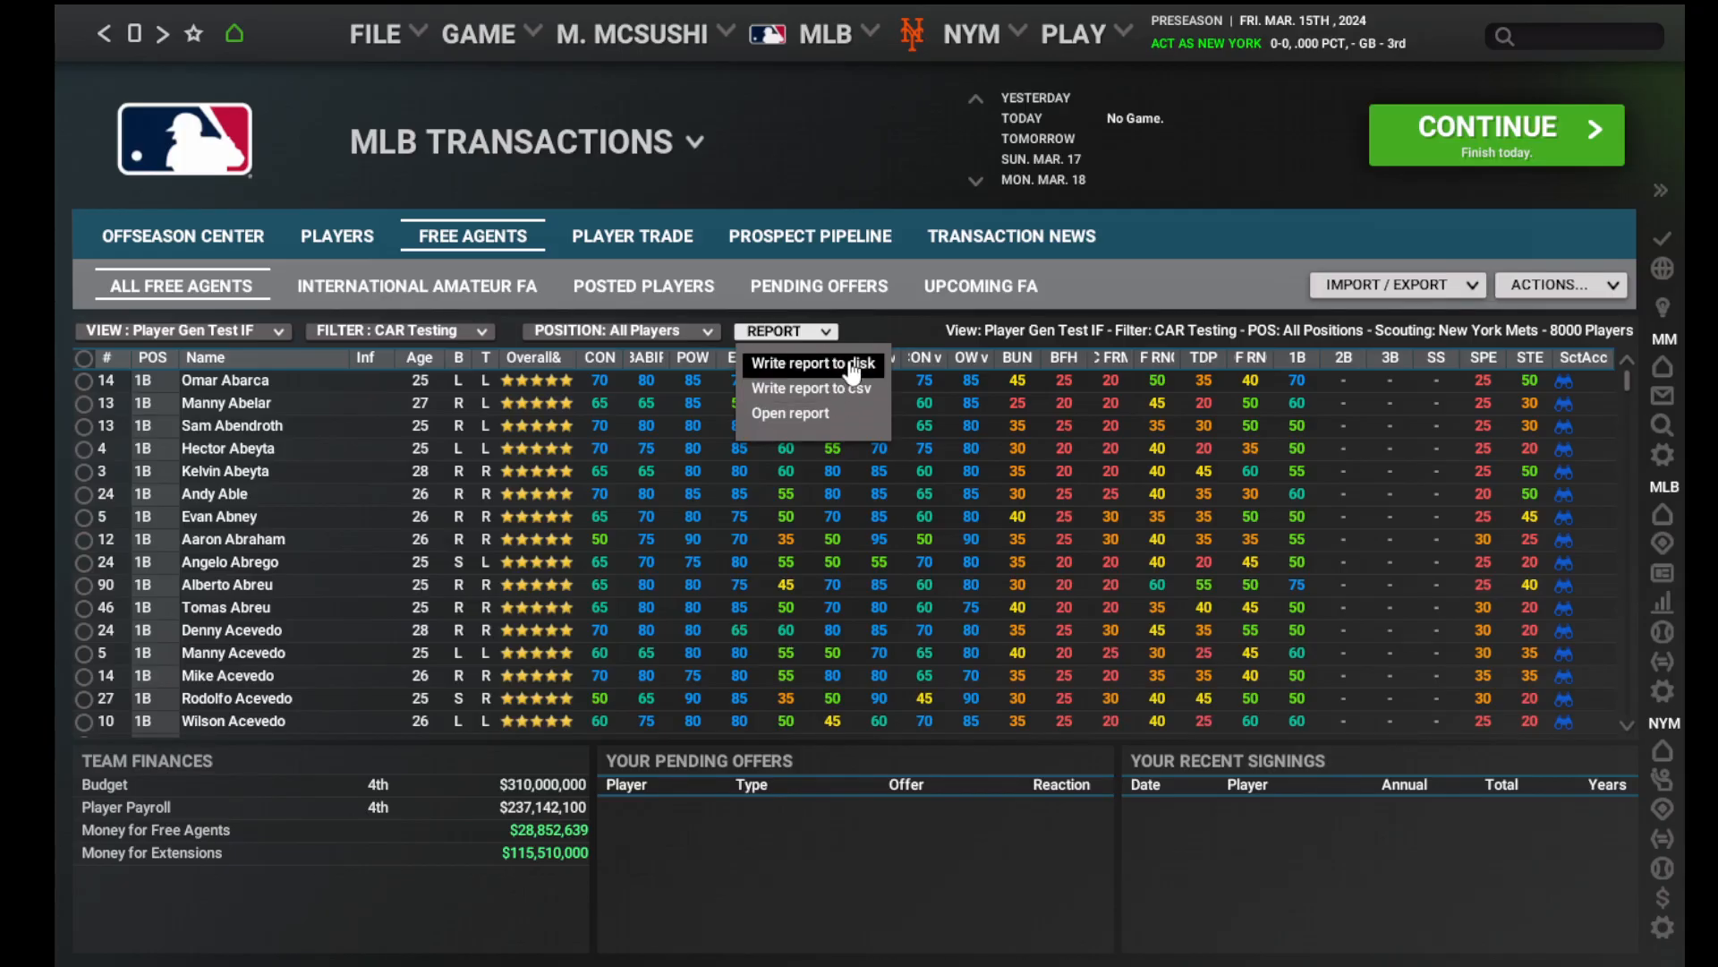
left_click(852, 367)
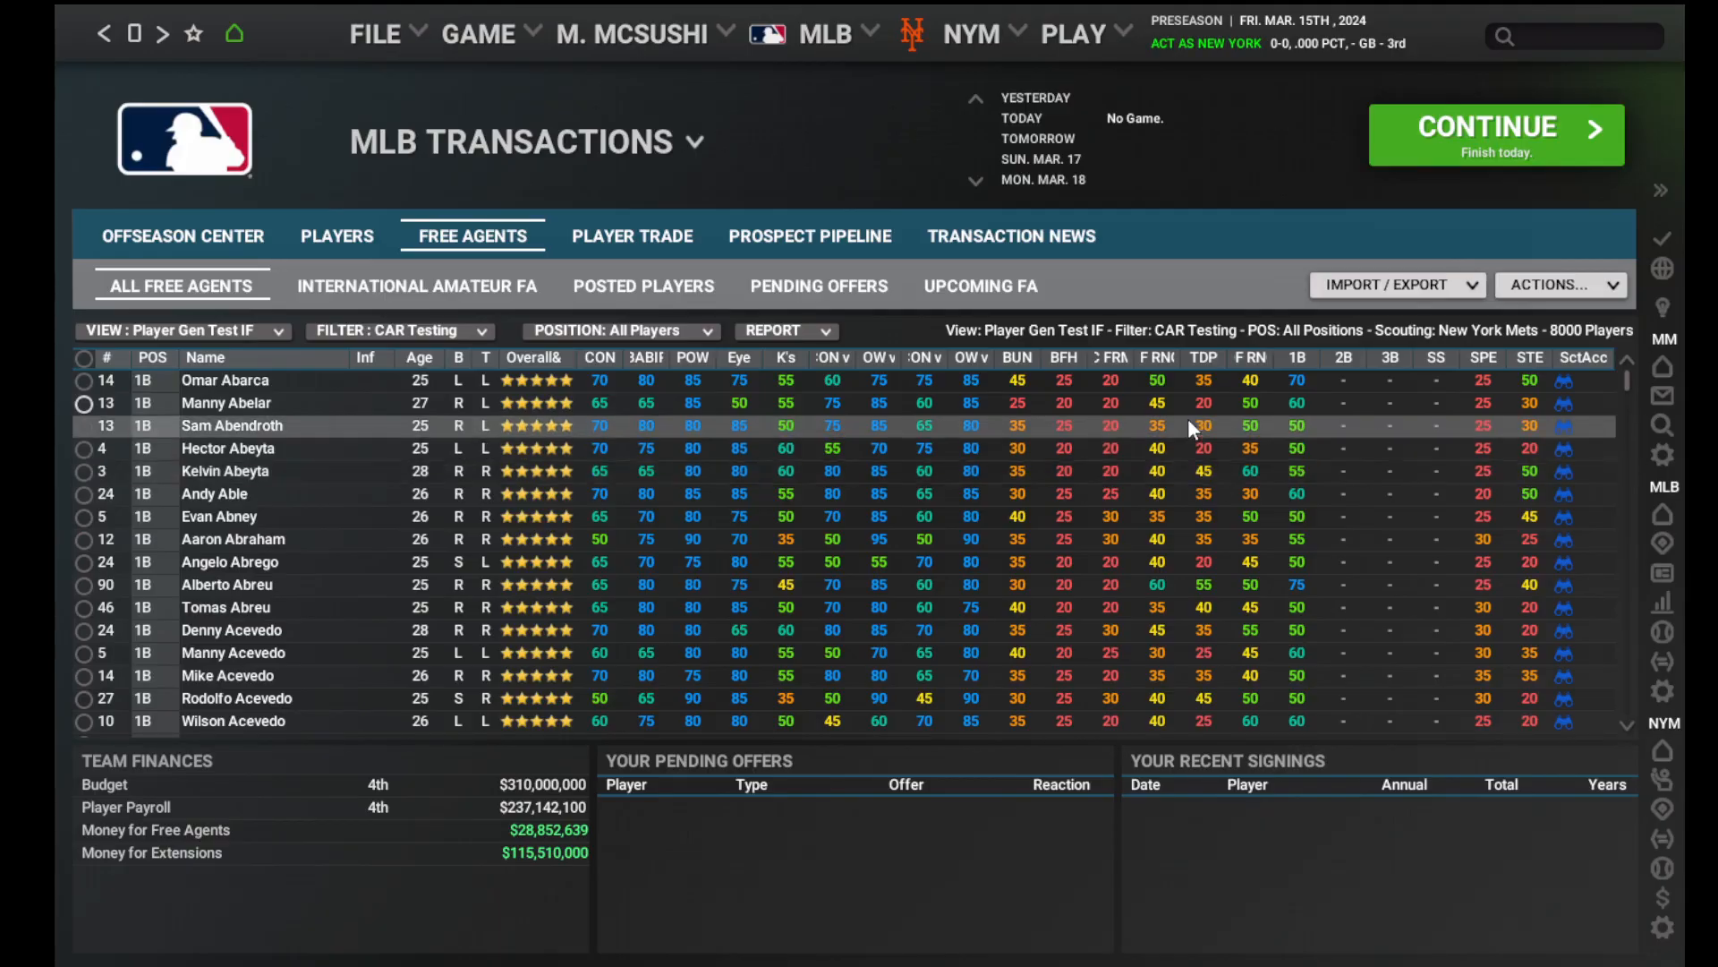
left_click(827, 332)
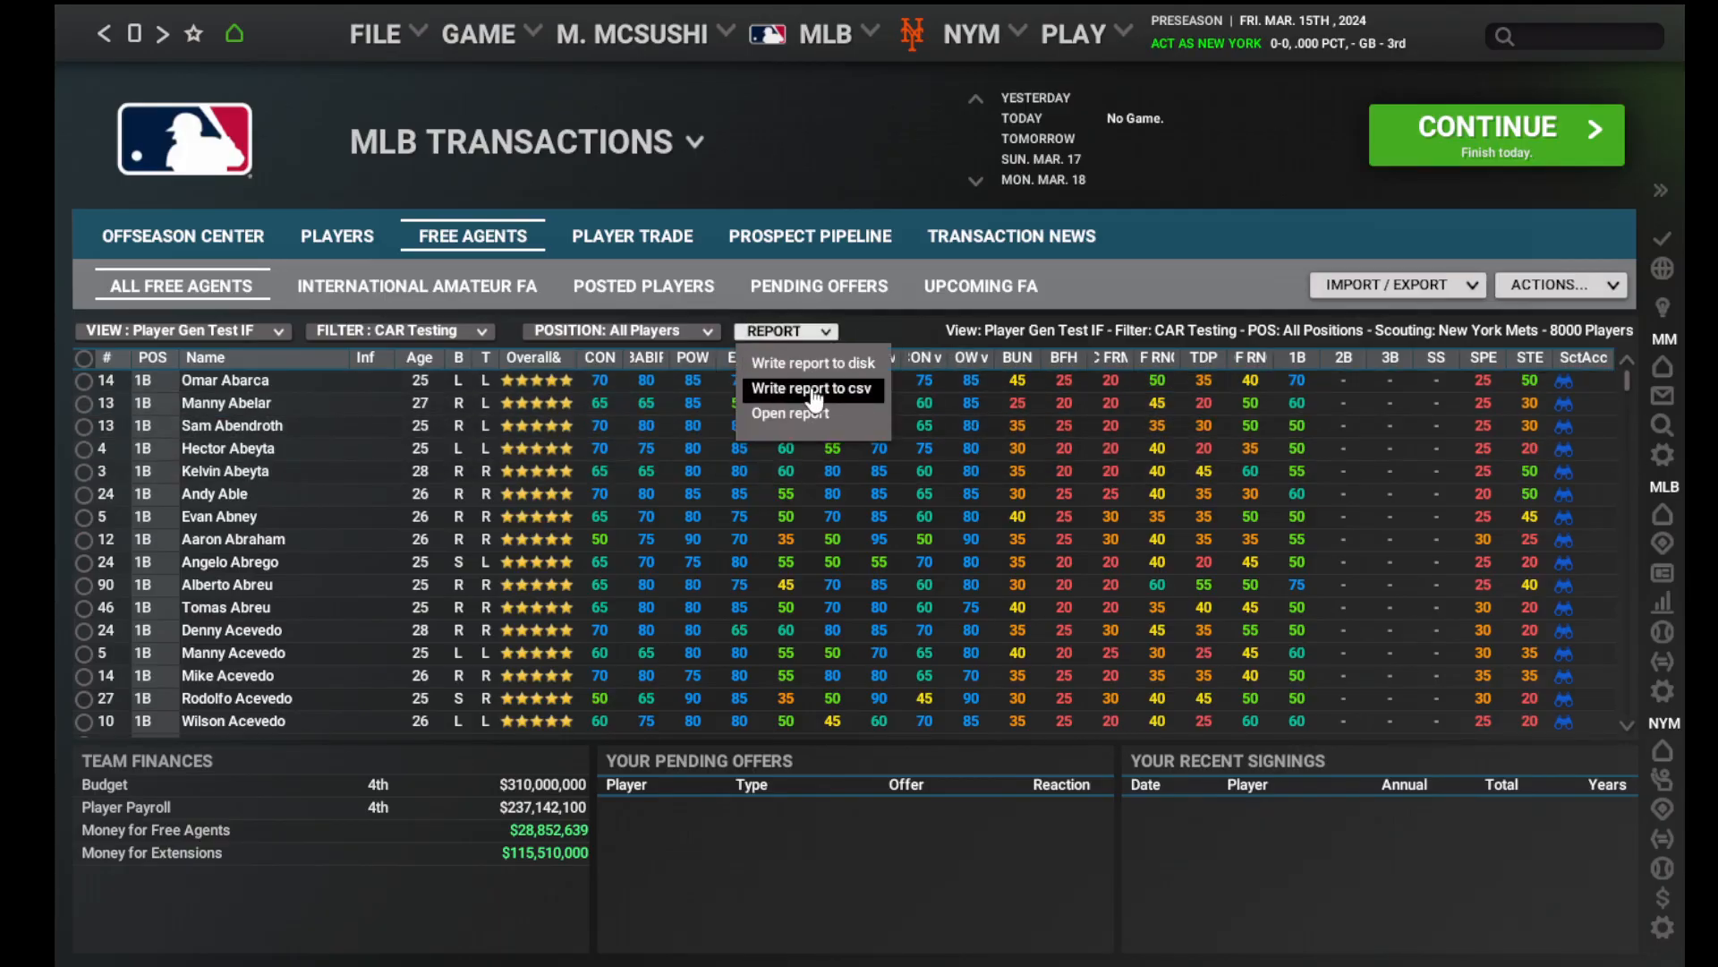
left_click(815, 392)
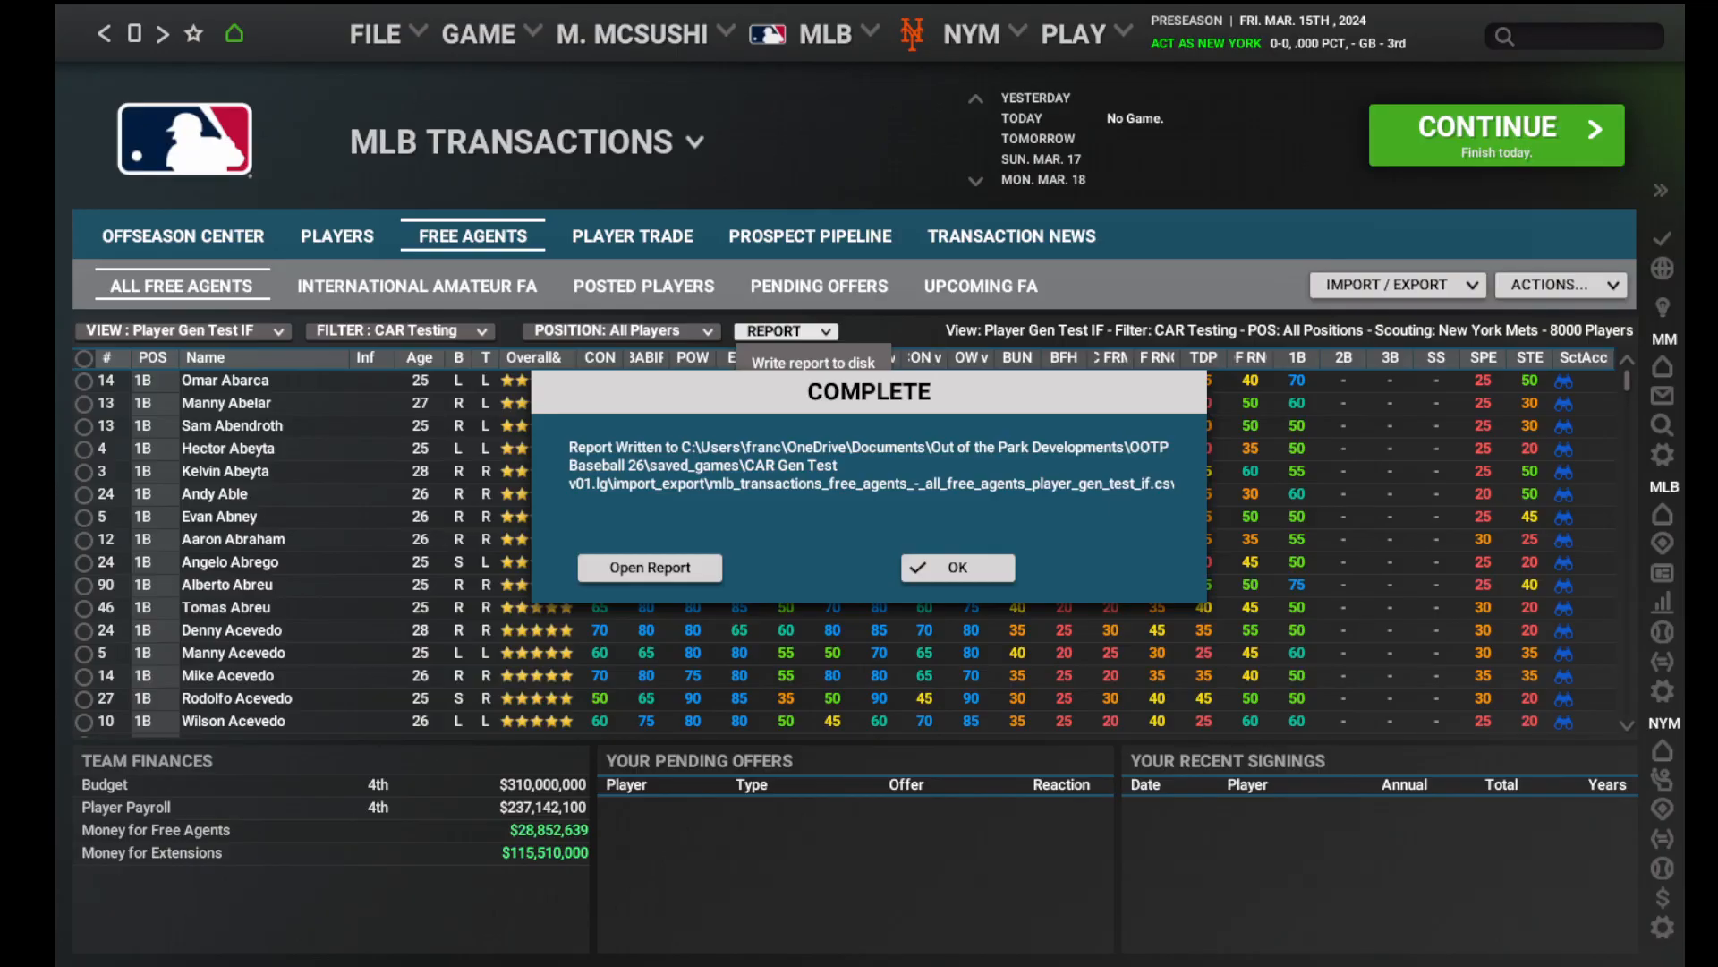
left_click(938, 571)
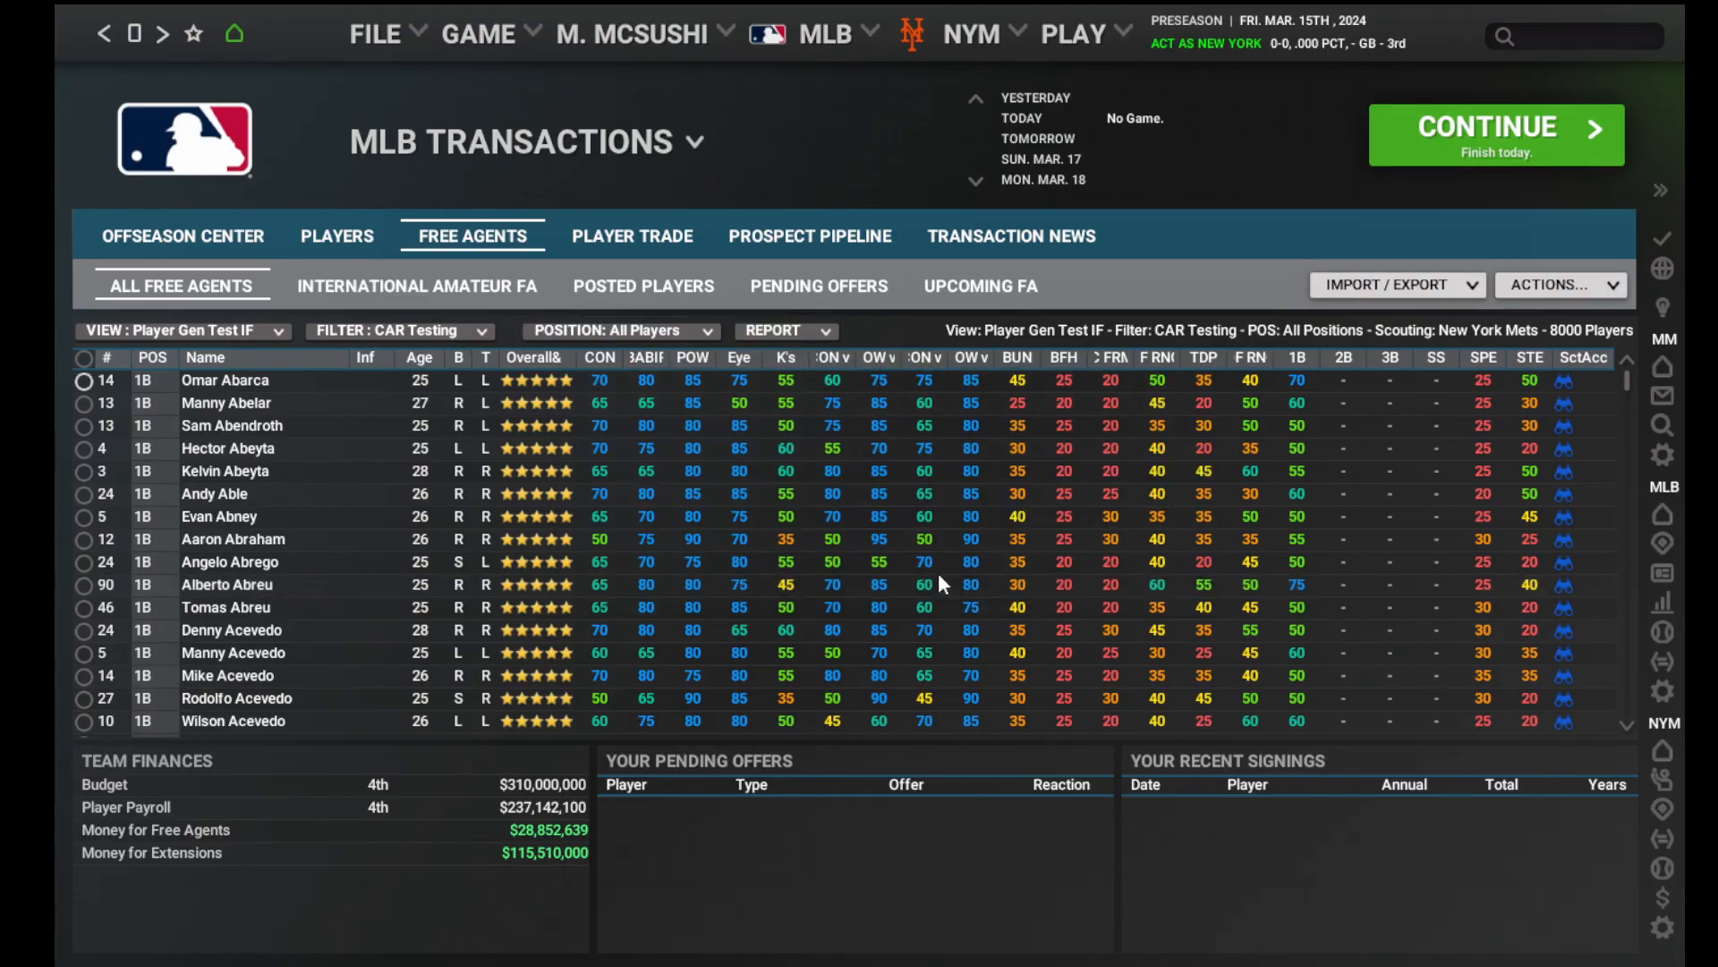
Review the column options of the Player Gen Test IF view without changes and delete all the listed Legend first basemen.
left_click(83, 358)
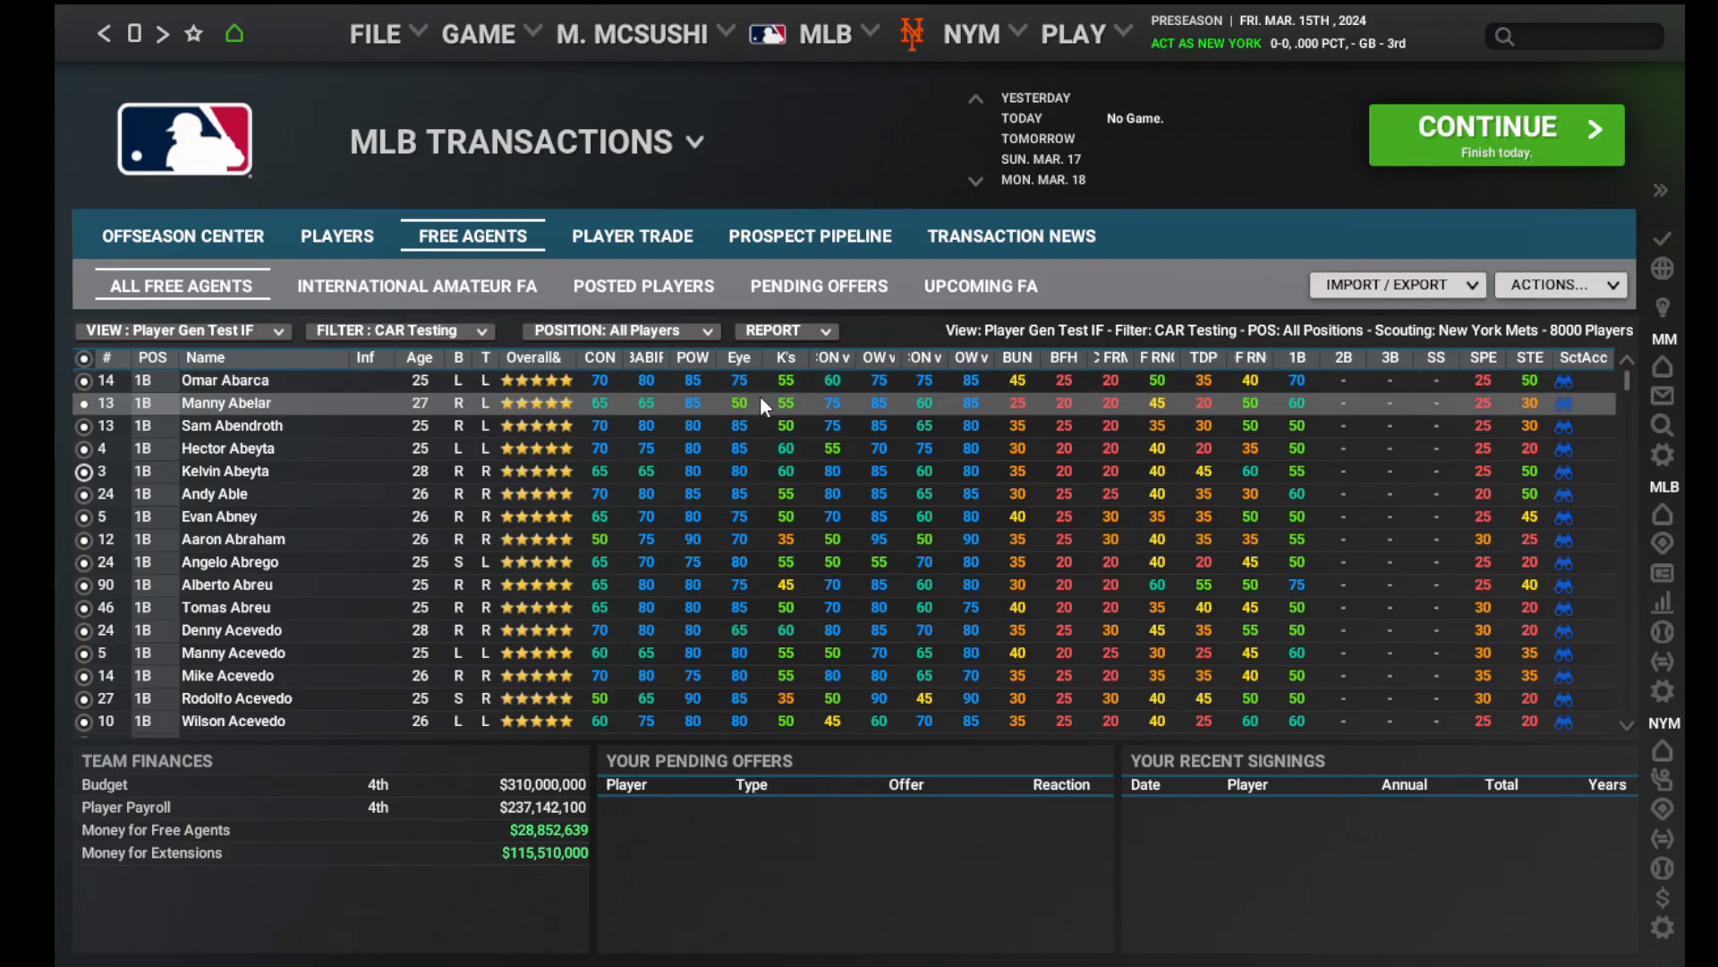
left_click(179, 331)
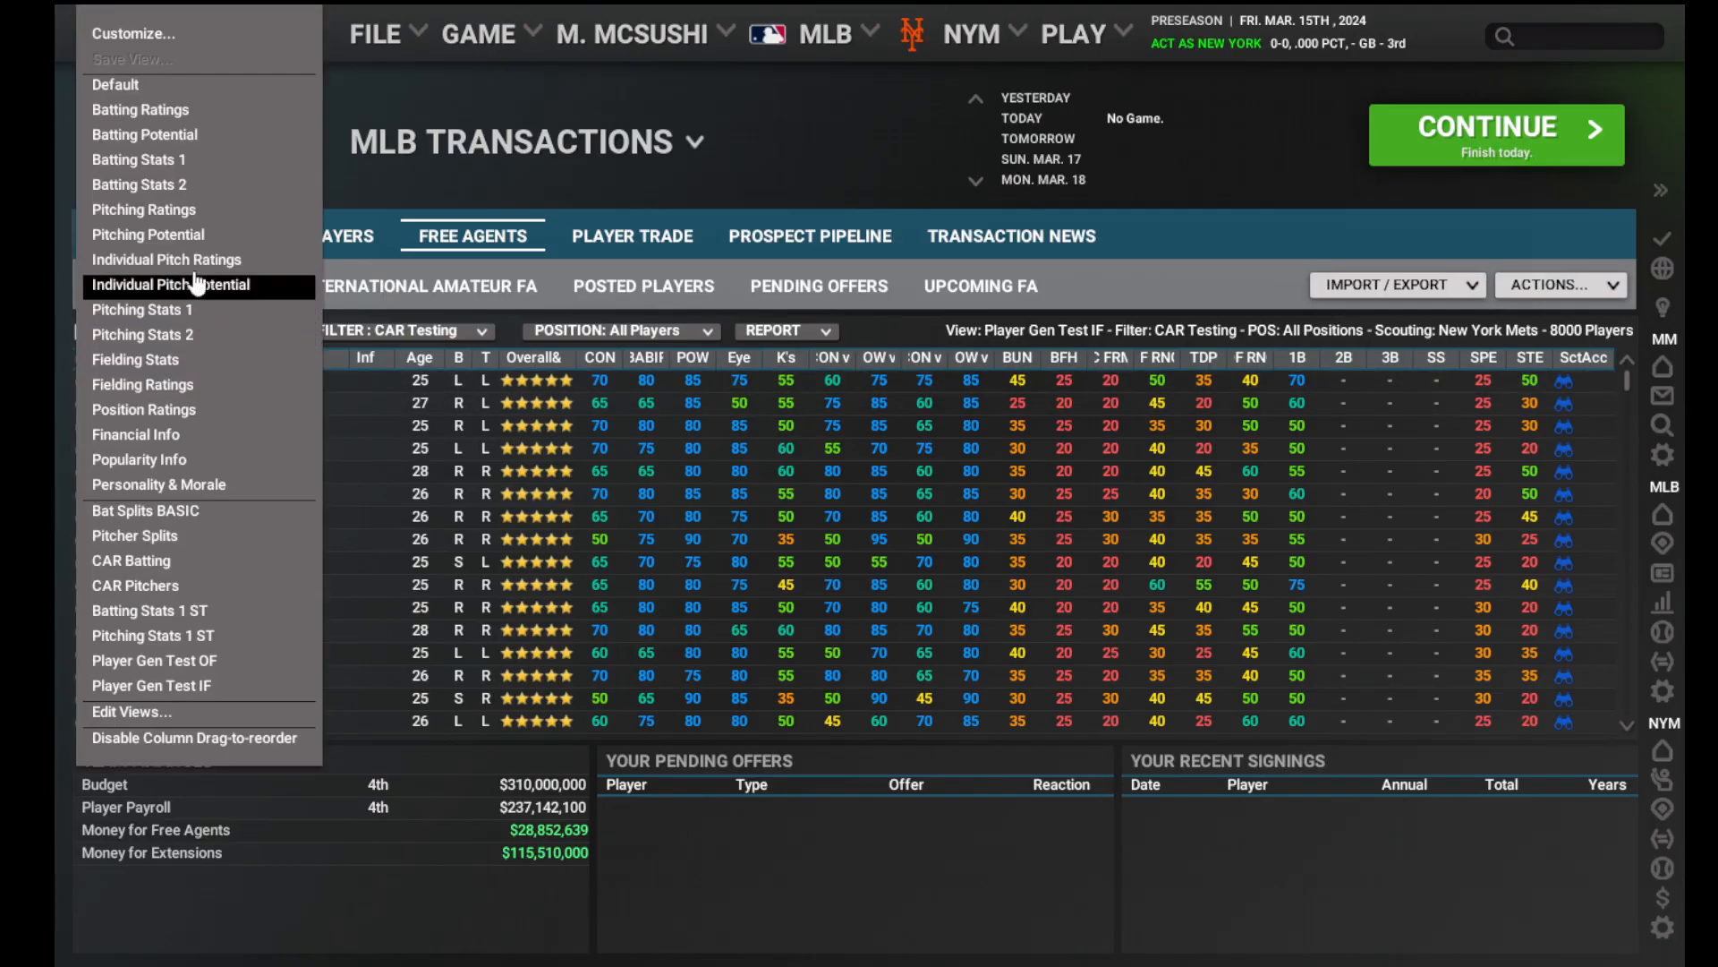
left_click(196, 29)
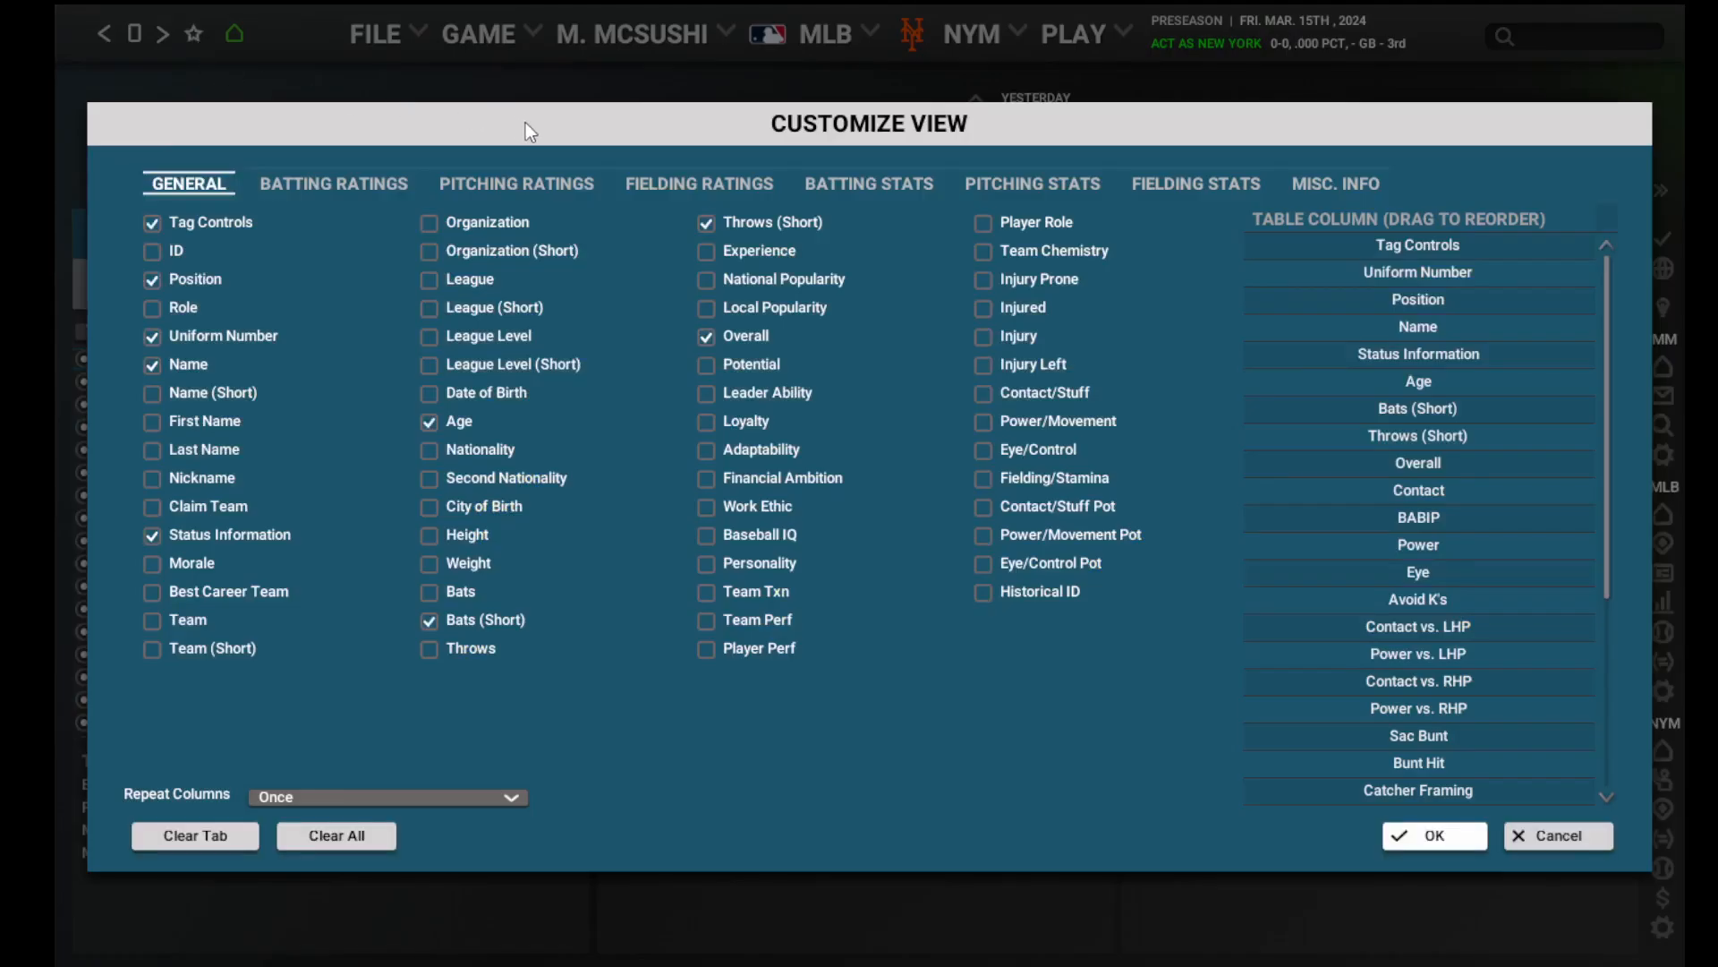
left_click(528, 184)
left_click(660, 192)
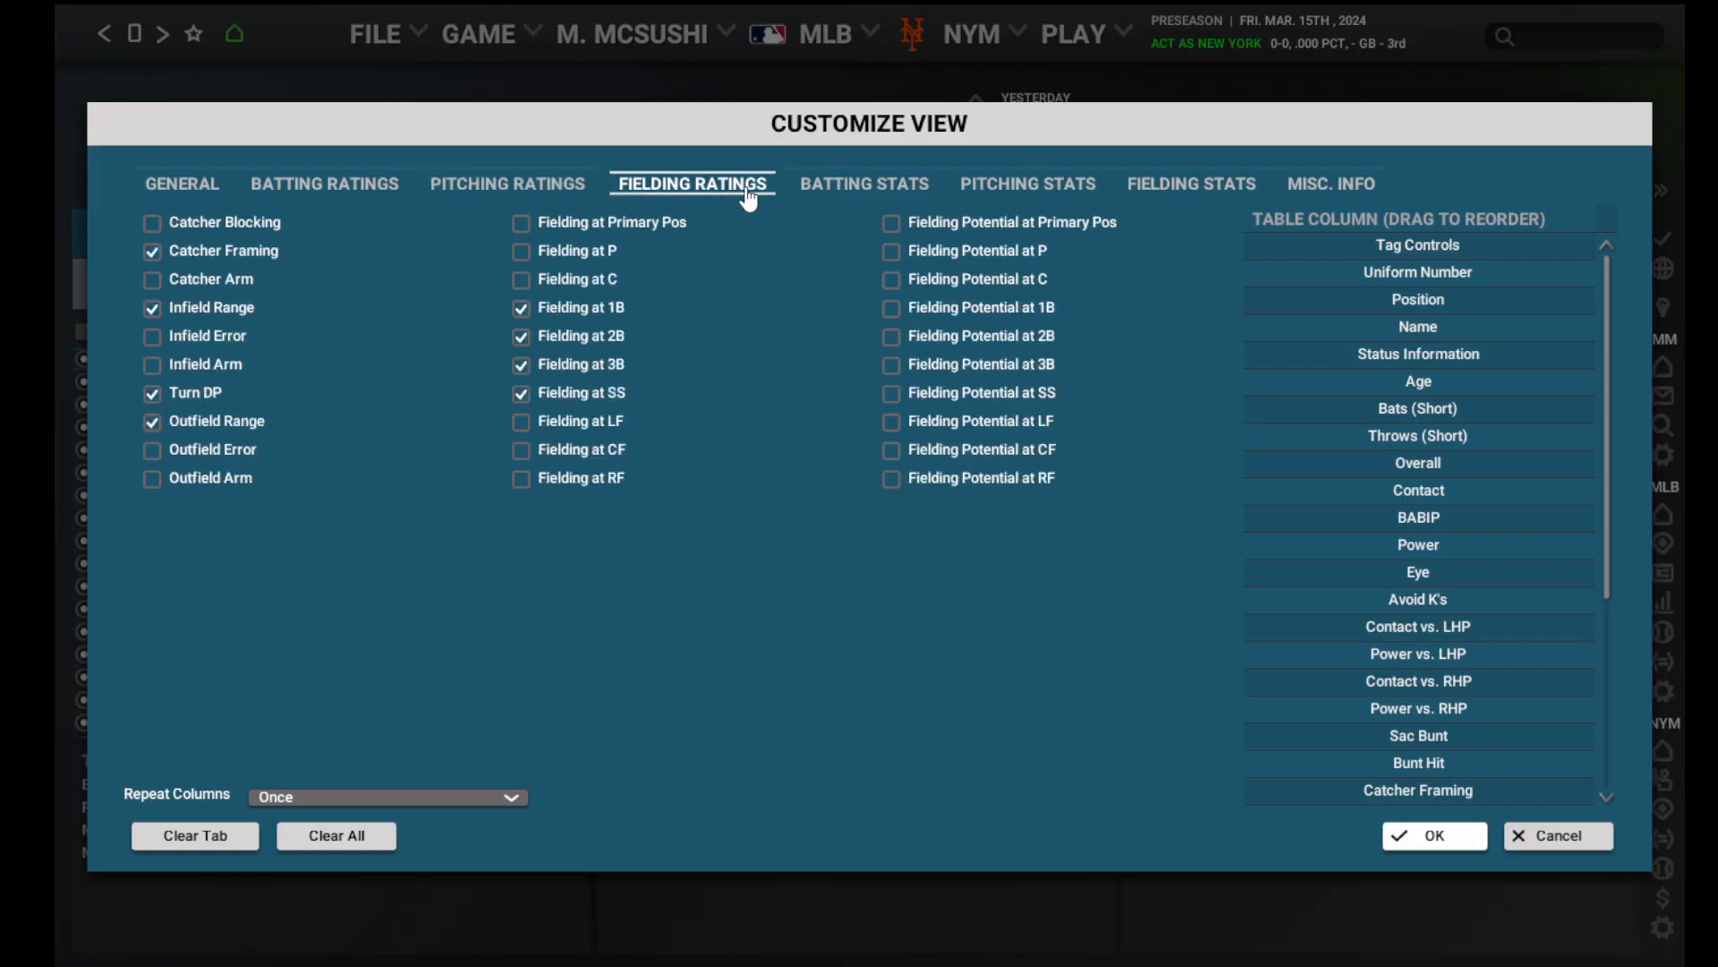
left_click(861, 188)
left_click(1027, 188)
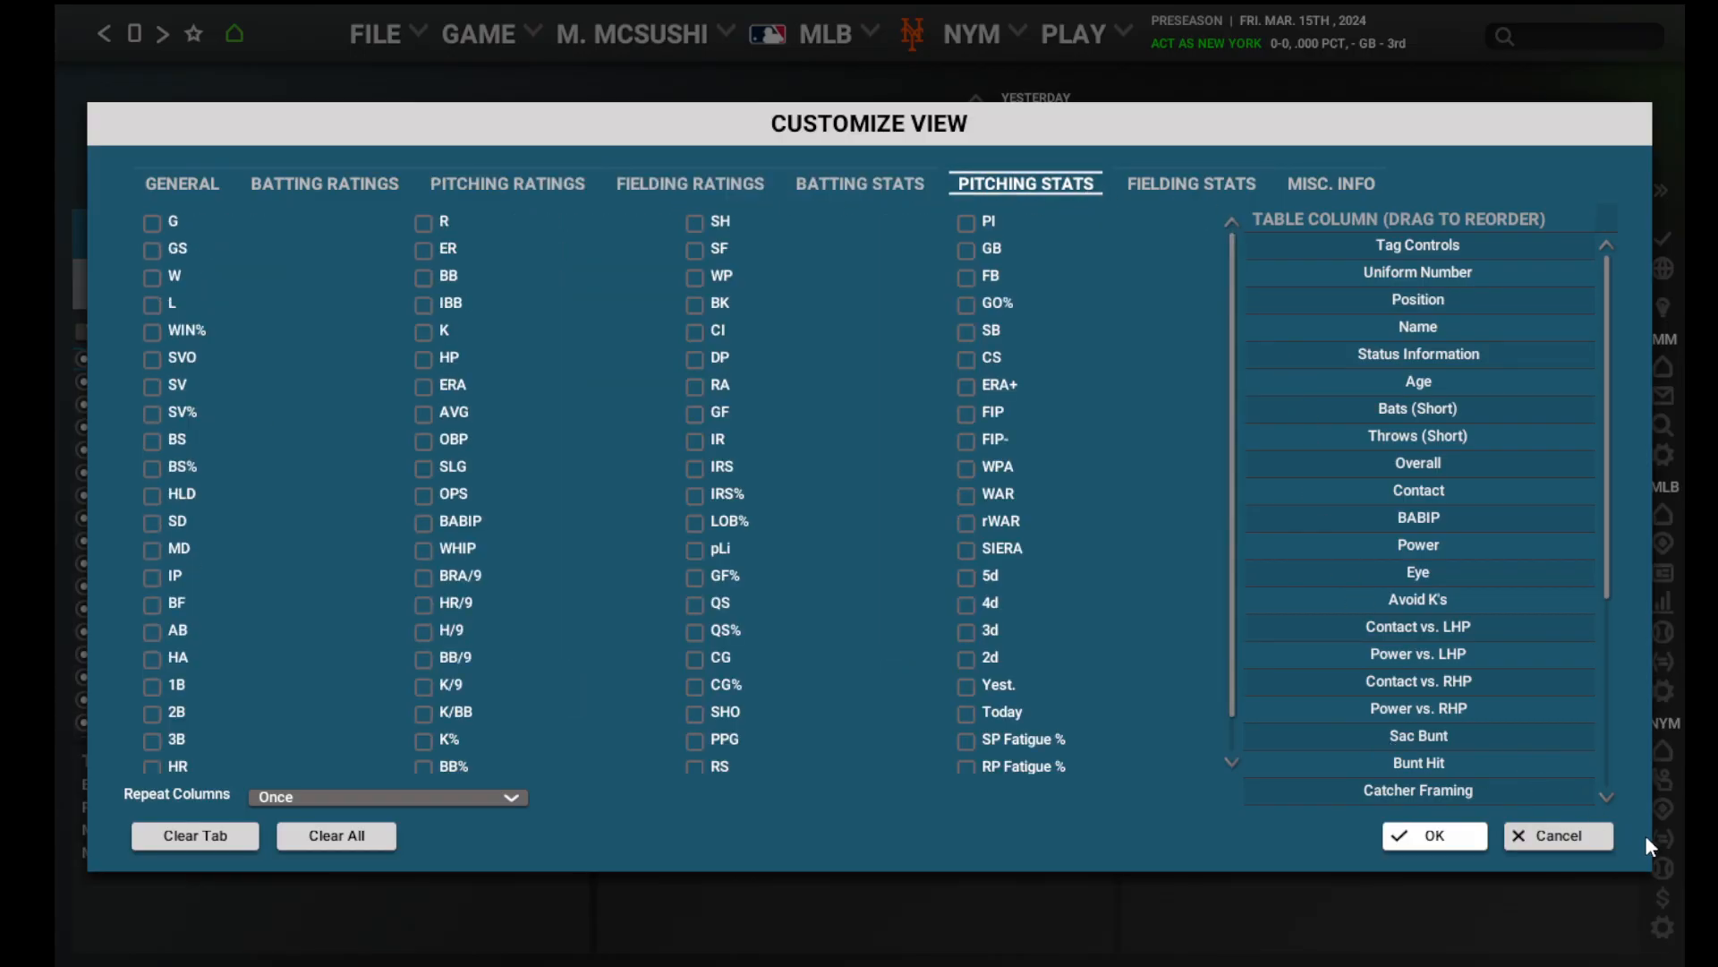
left_click(1586, 837)
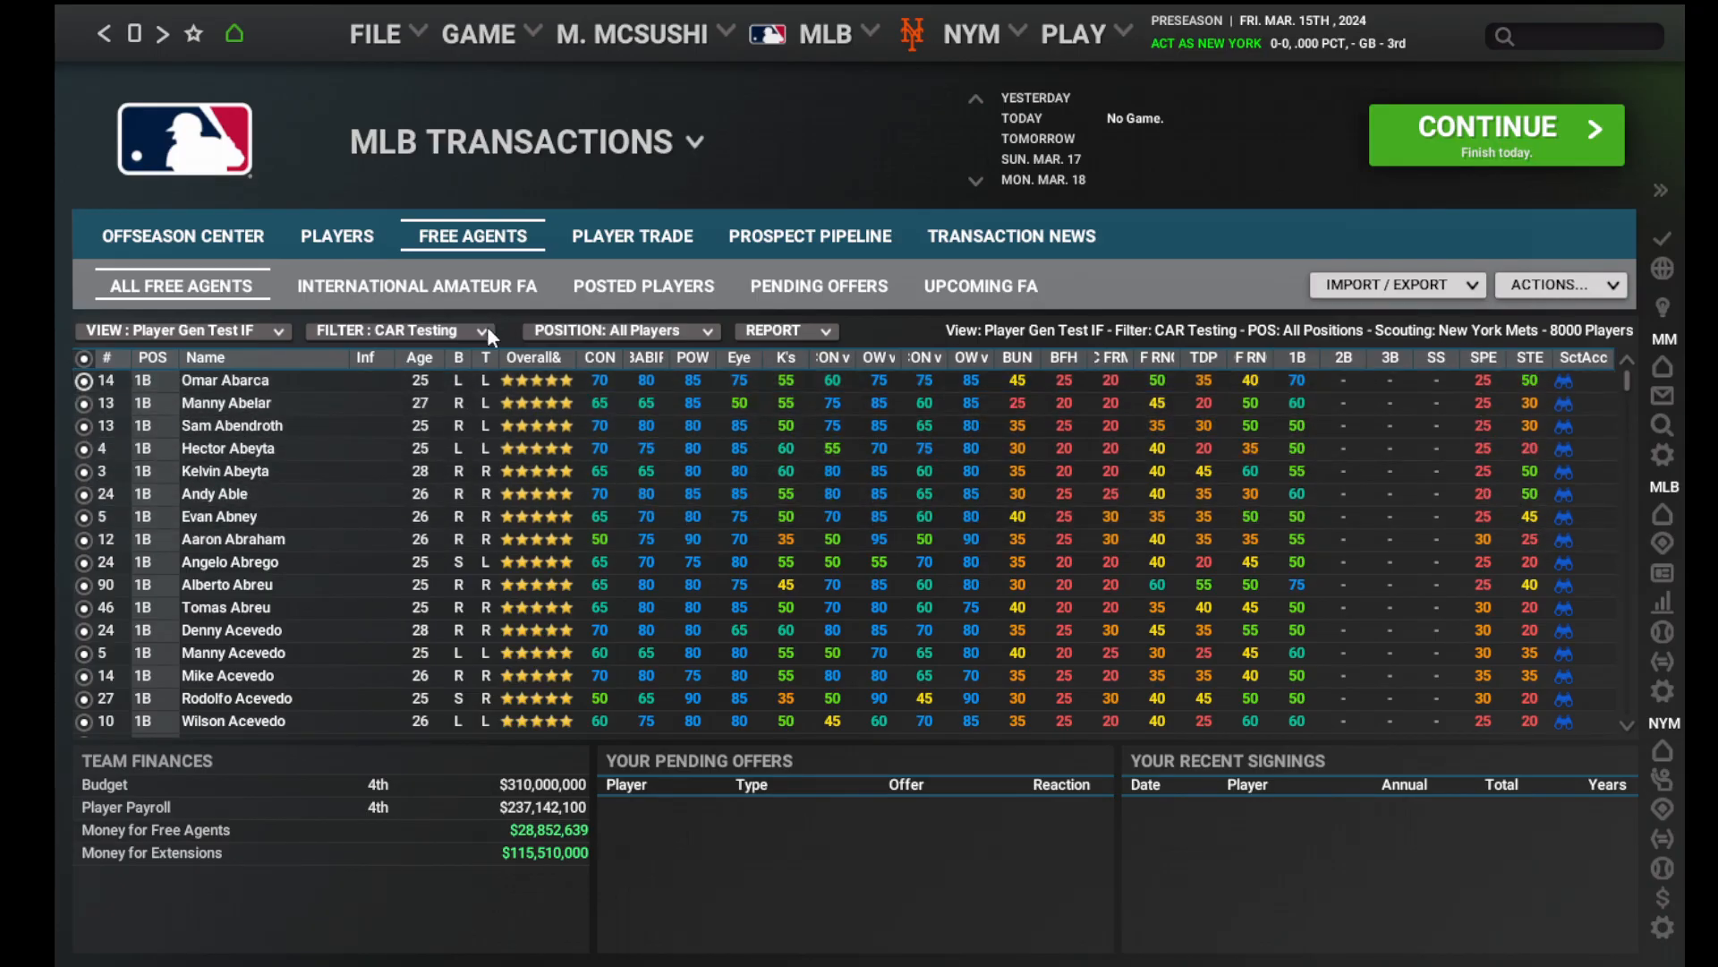
right_click(239, 472)
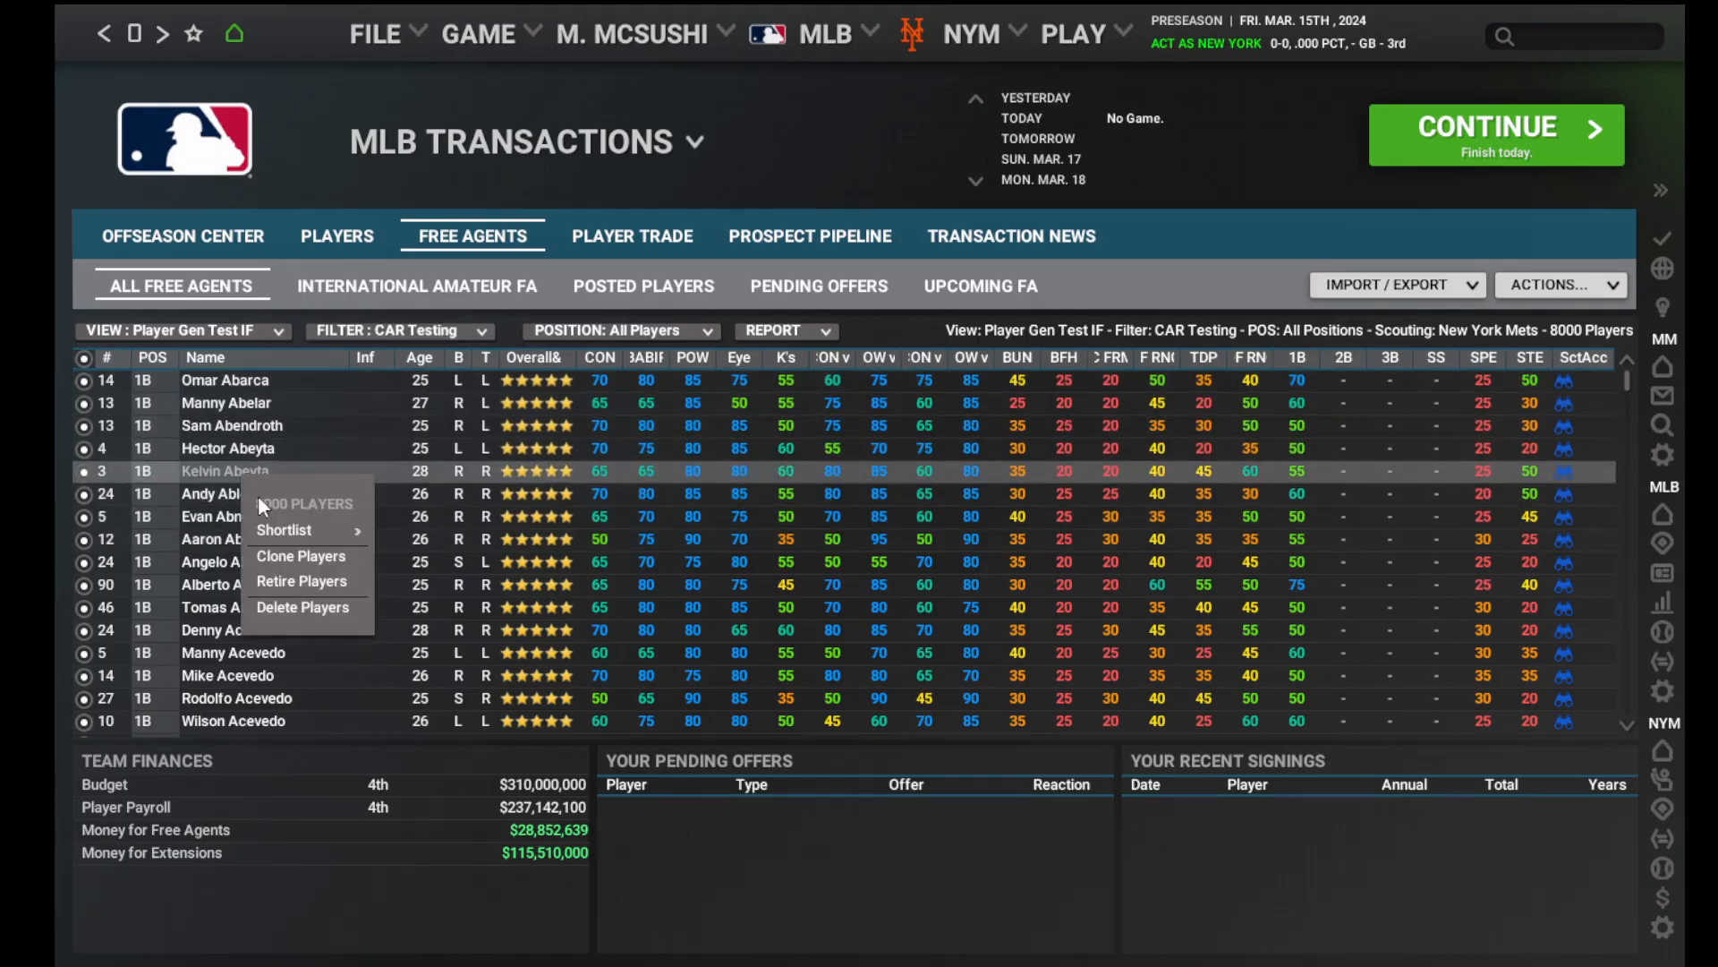
left_click(300, 608)
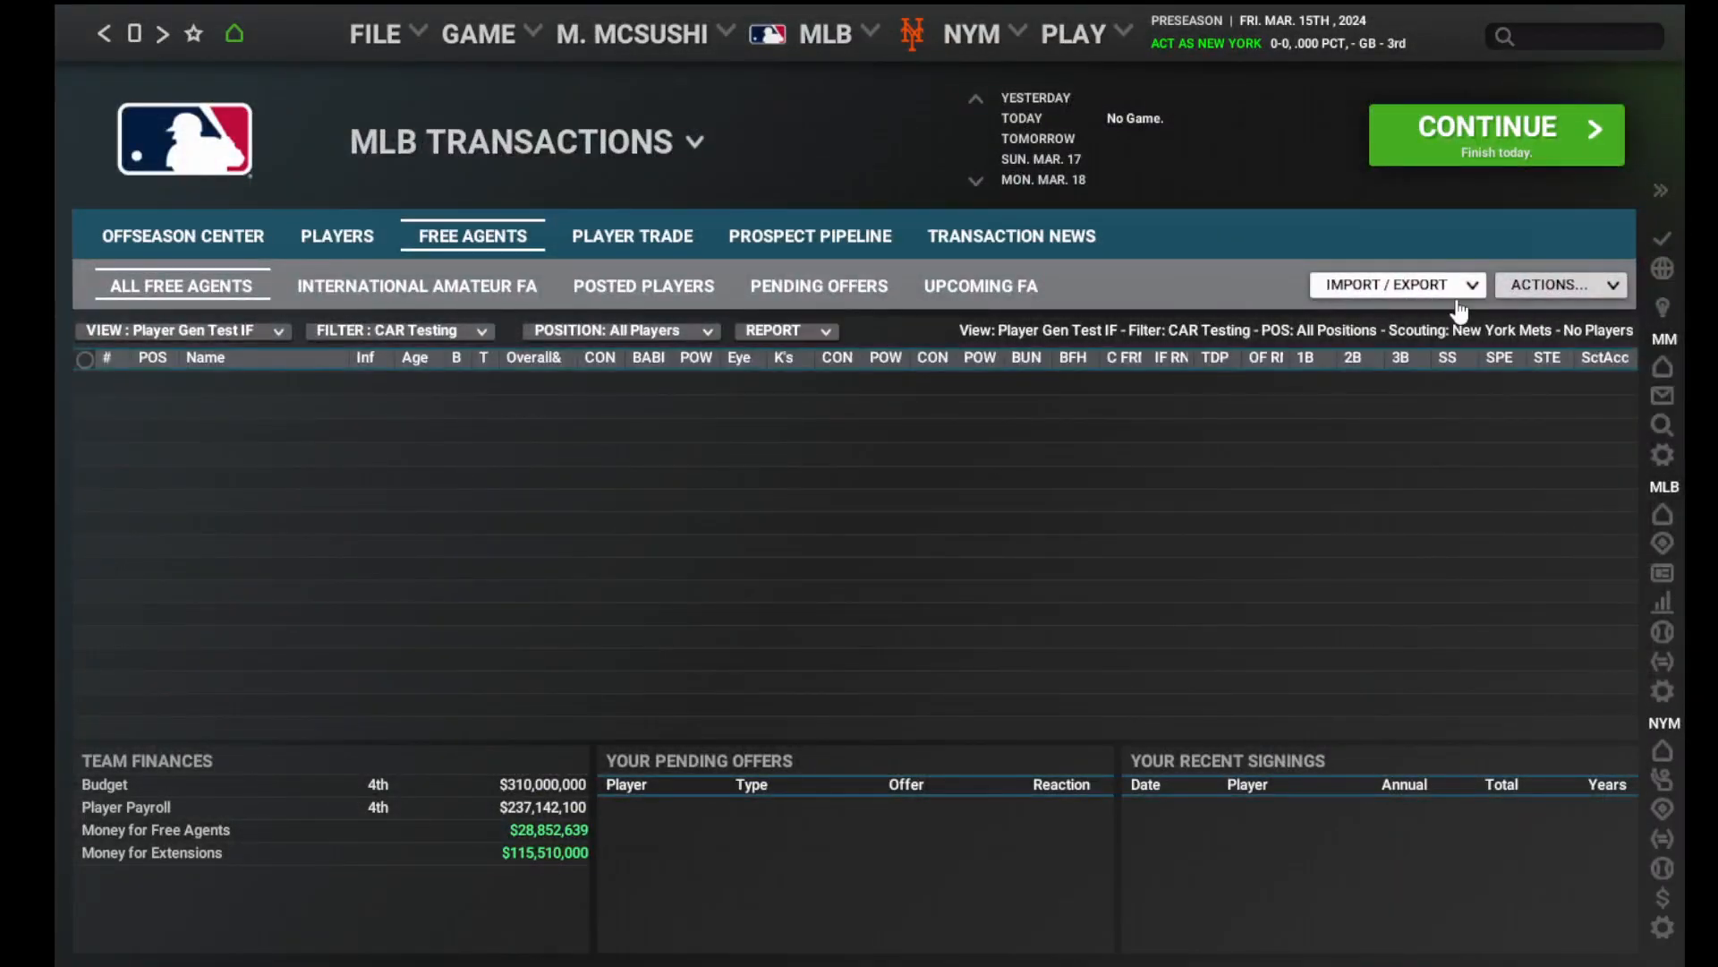
Create 8000 fictional First Base players with age Average (26-29) and quality Star.
left_click(1525, 283)
left_click(1528, 331)
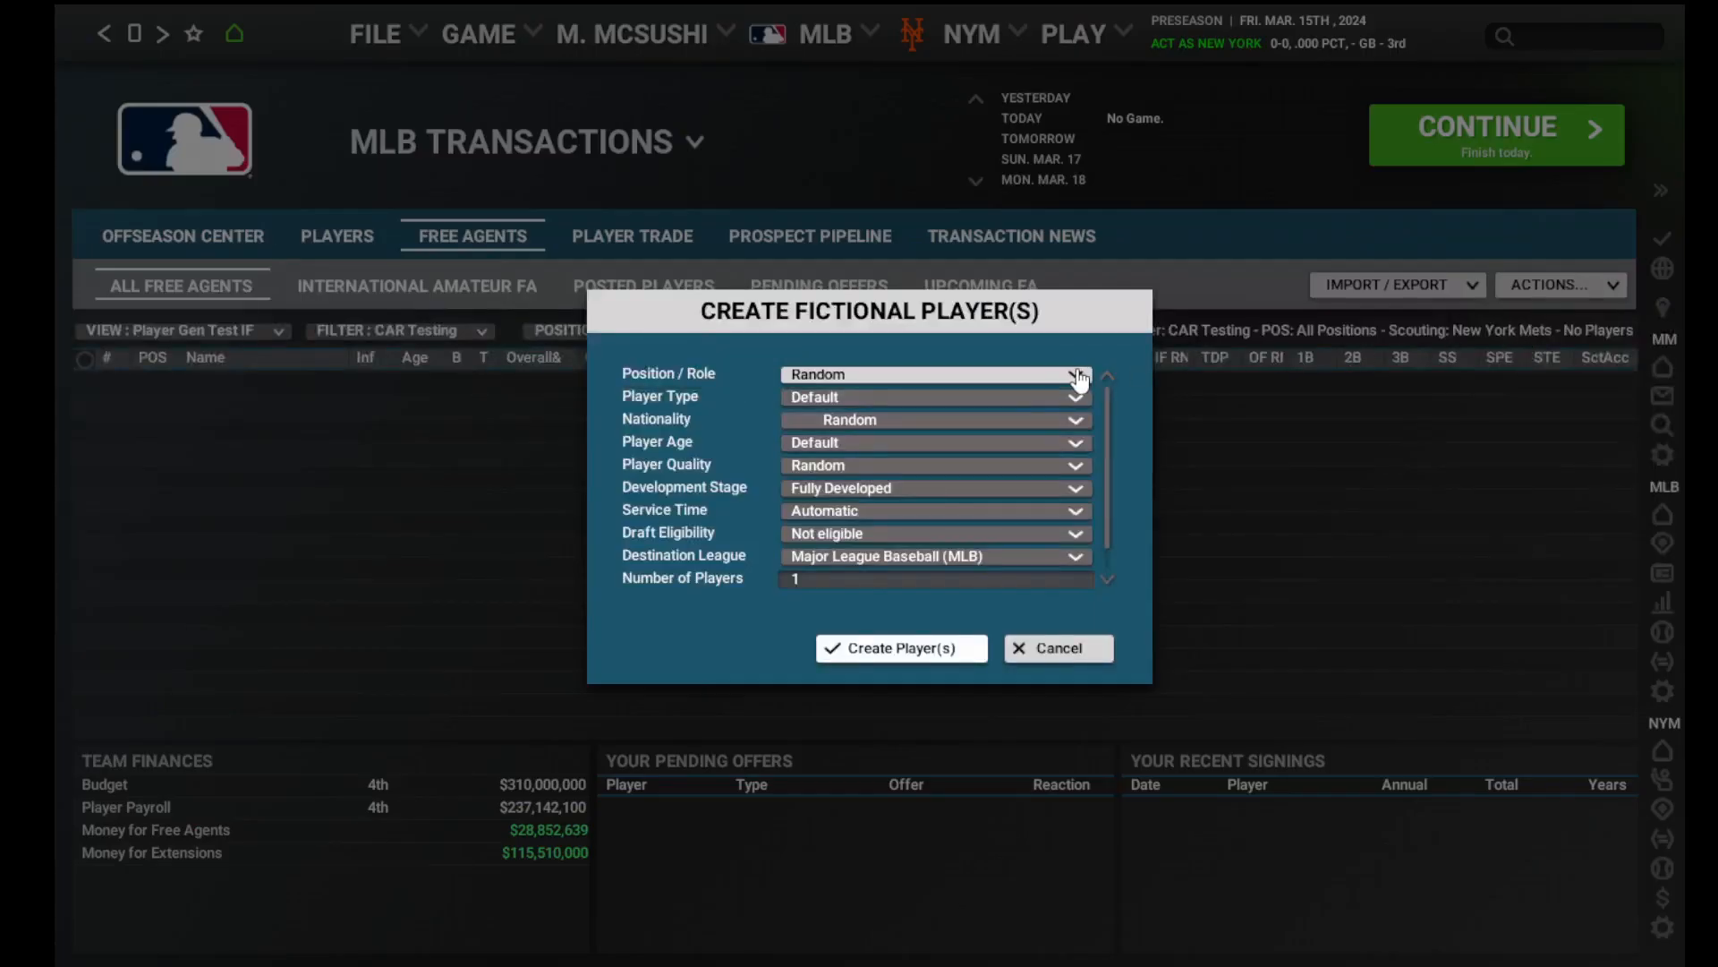
left_click(1030, 376)
left_click(931, 461)
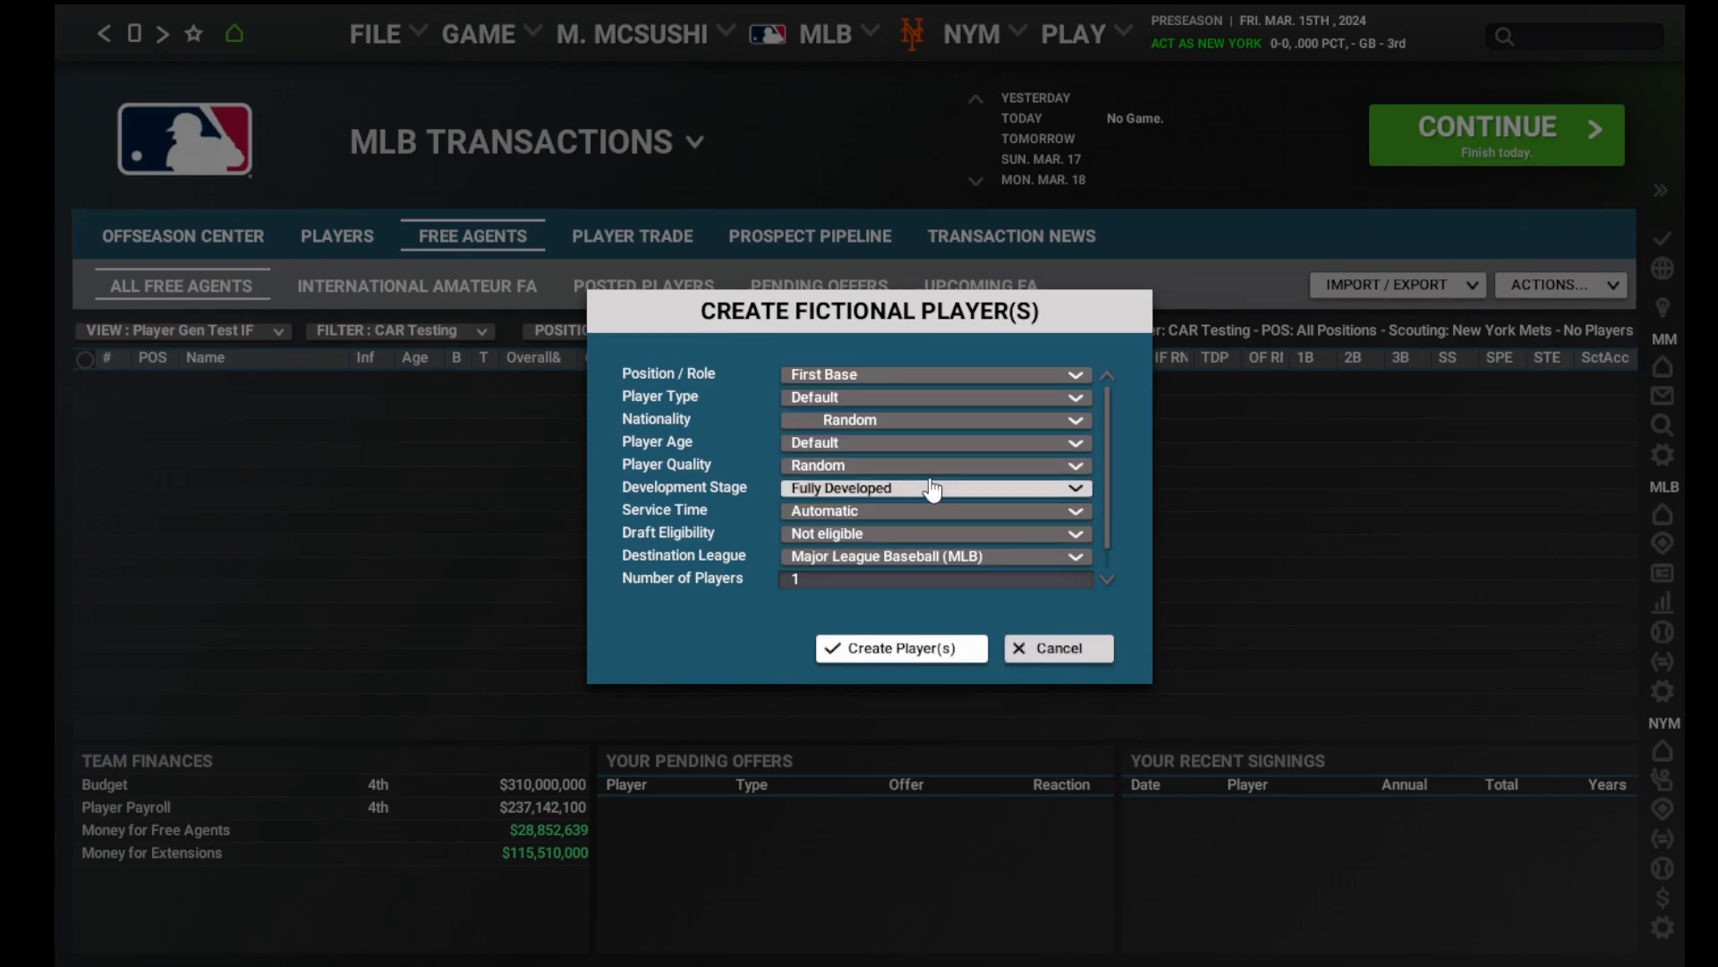
left_click(931, 443)
left_click(928, 583)
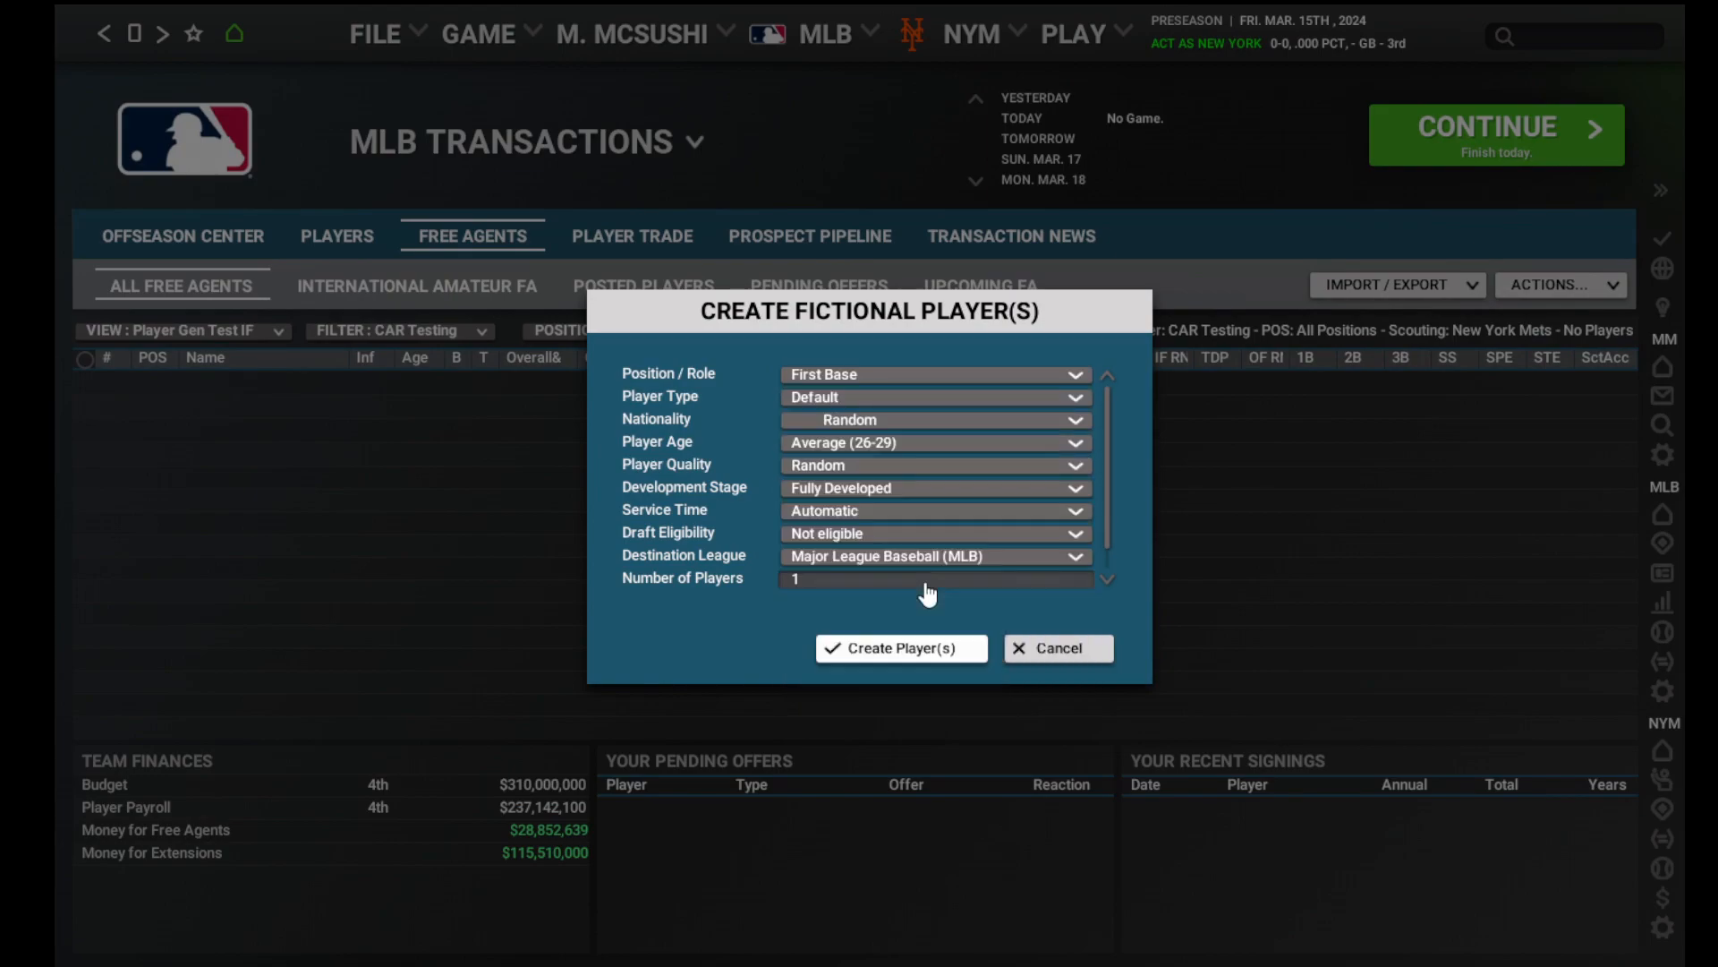
left_click(891, 466)
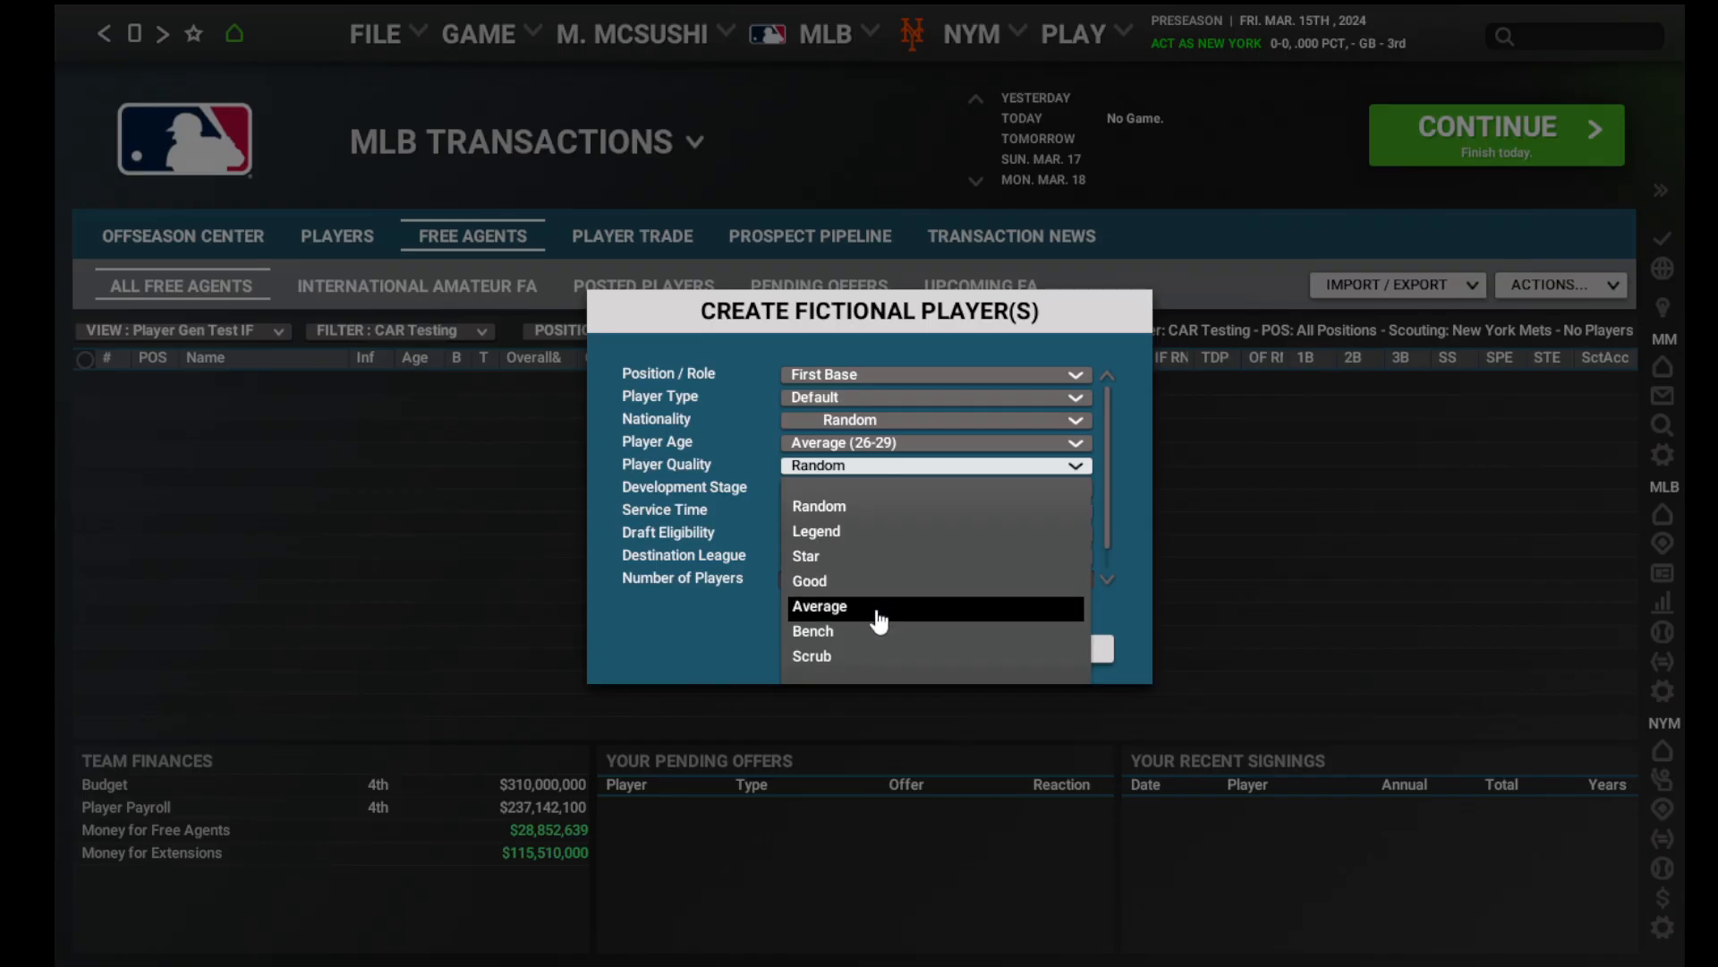
left_click(882, 561)
left_click(872, 579)
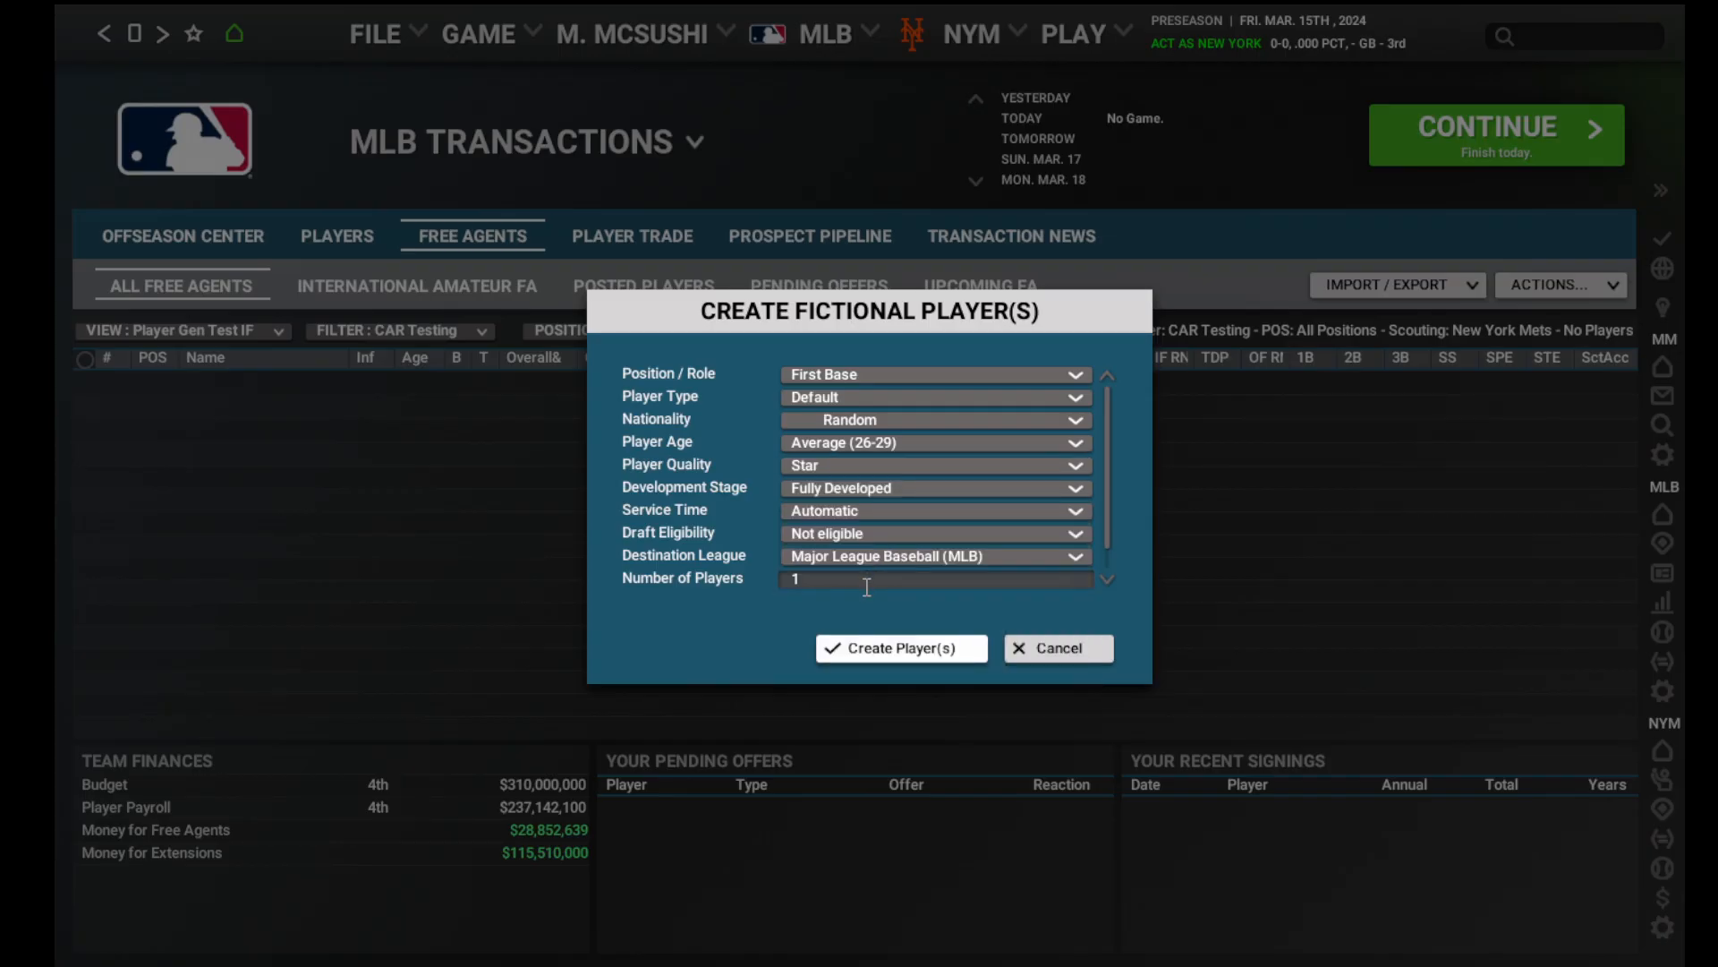
type("8000")
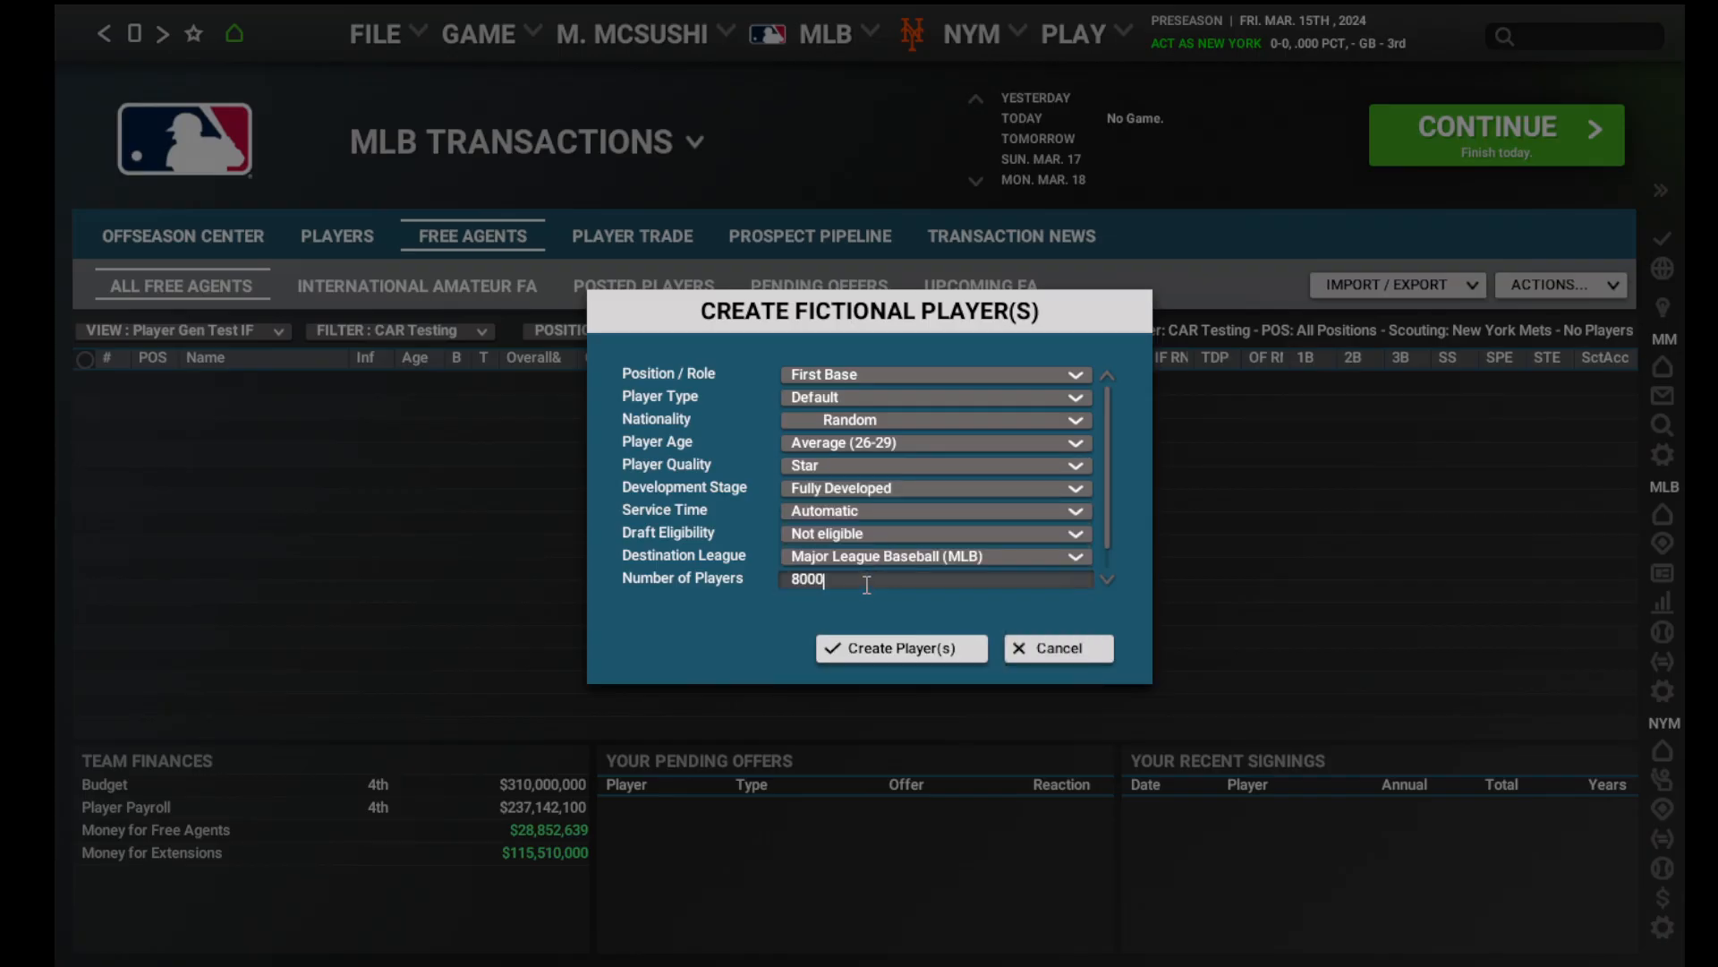
left_click(874, 665)
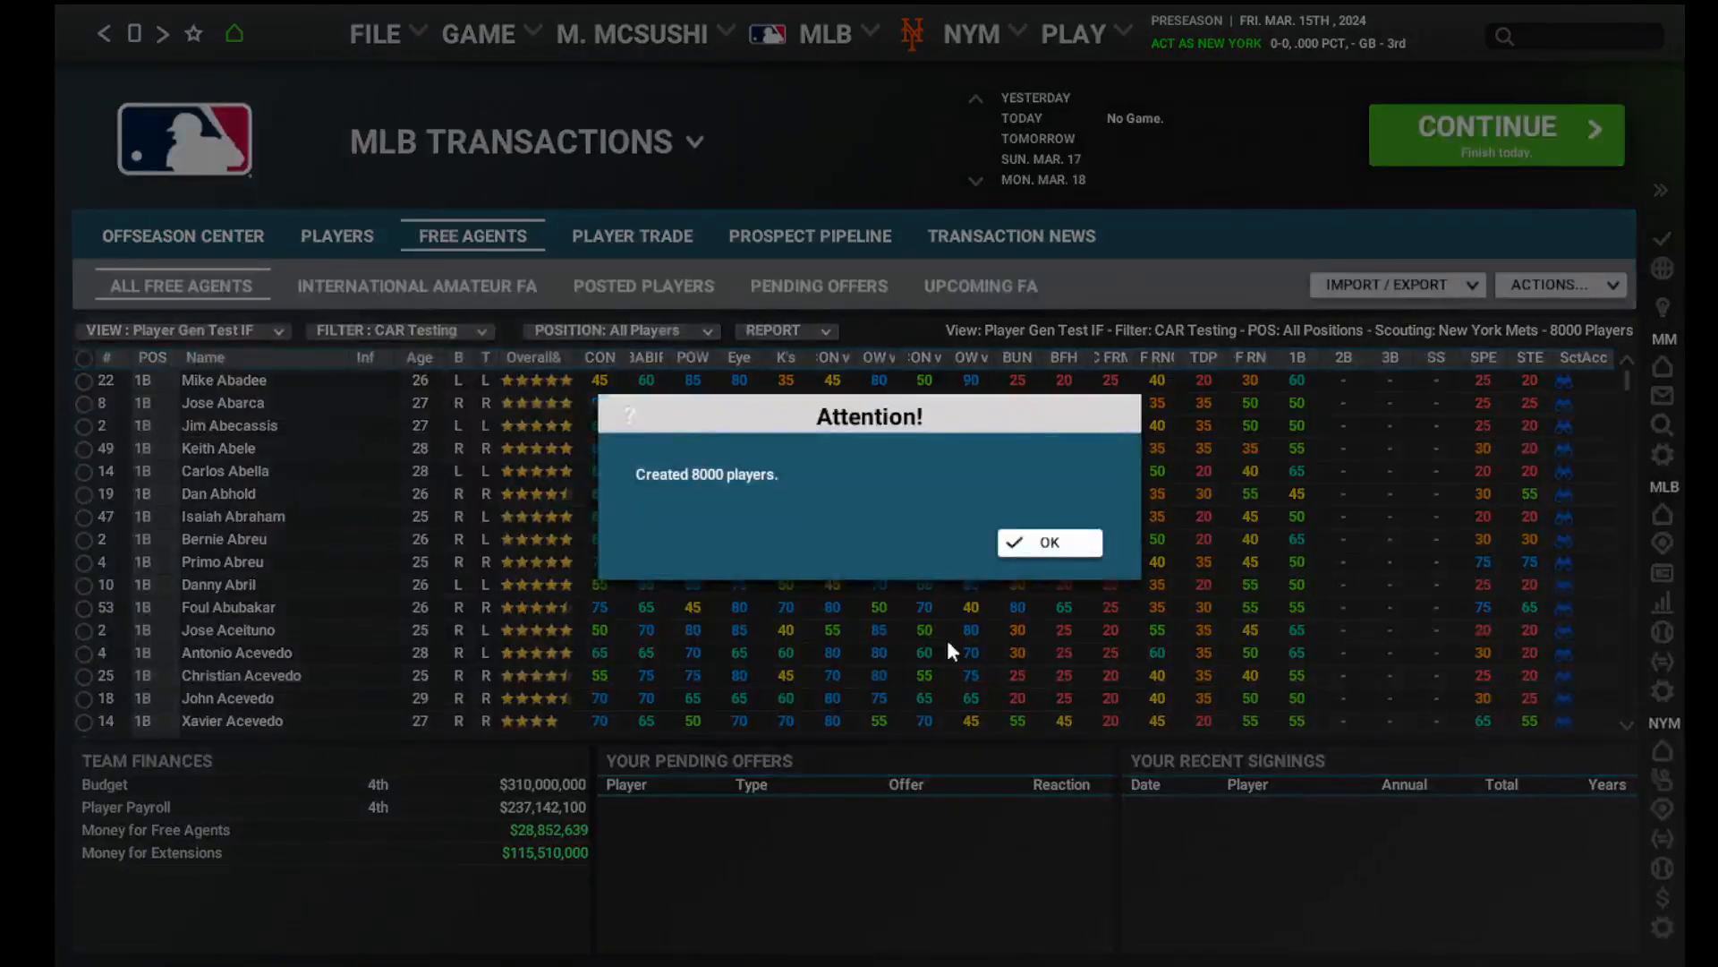
left_click(1041, 546)
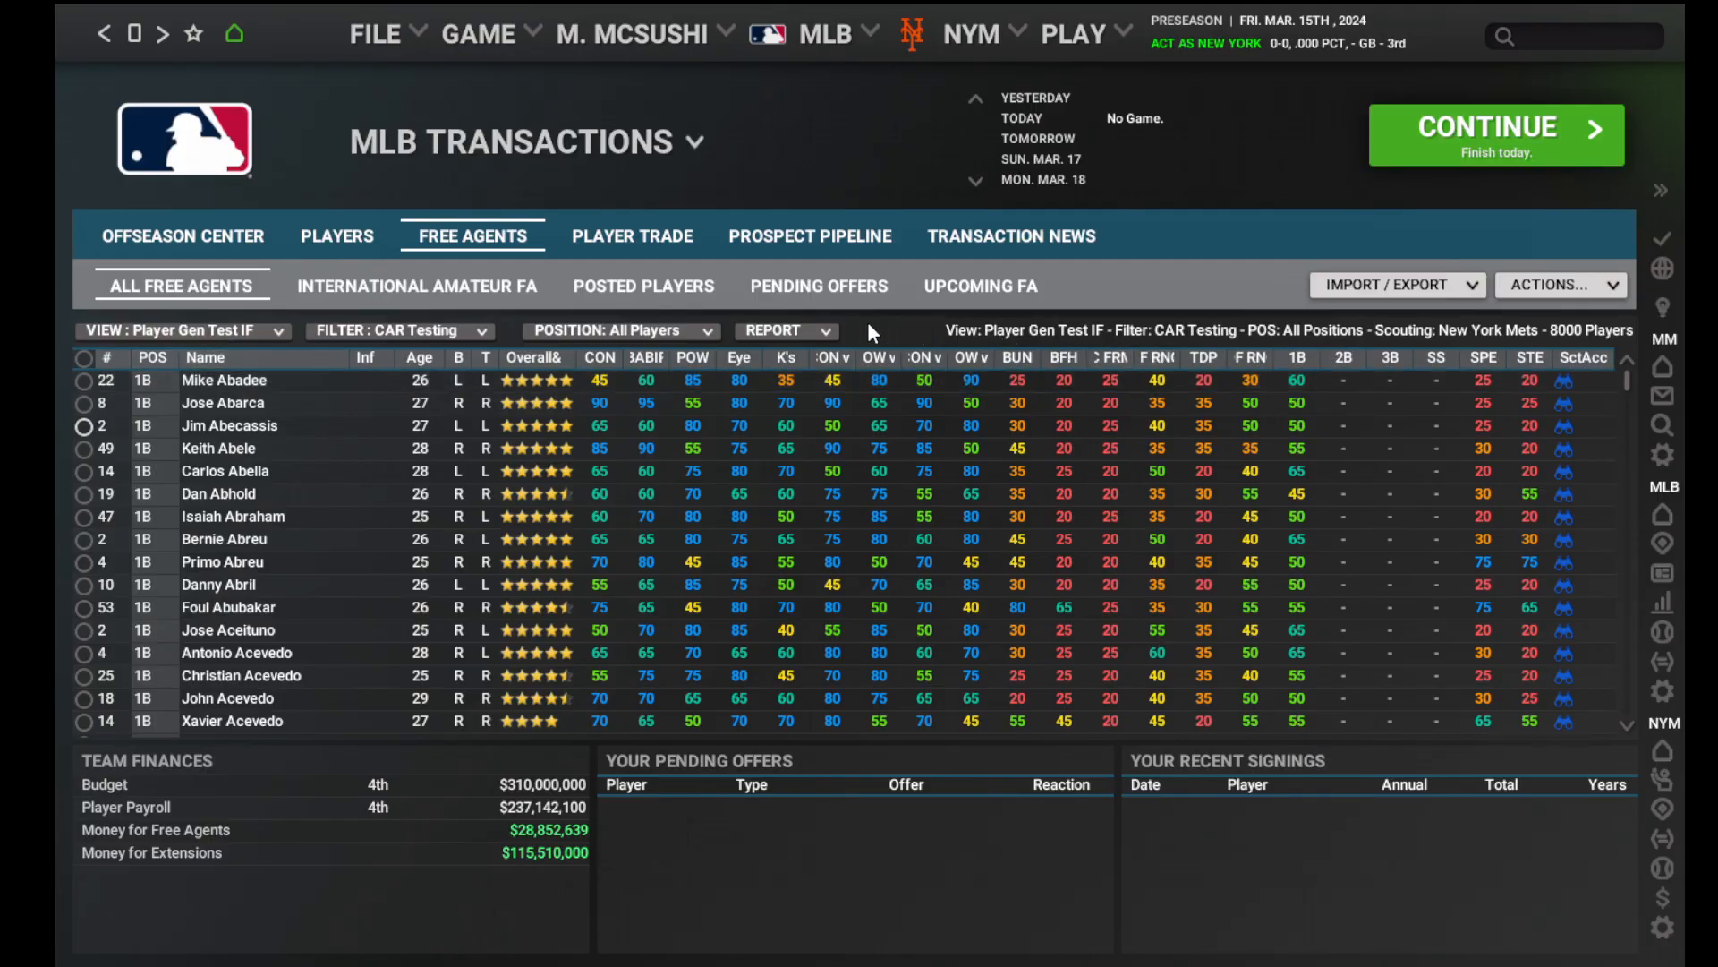
Write the report of the Star first basemen to CSV.
left_click(781, 332)
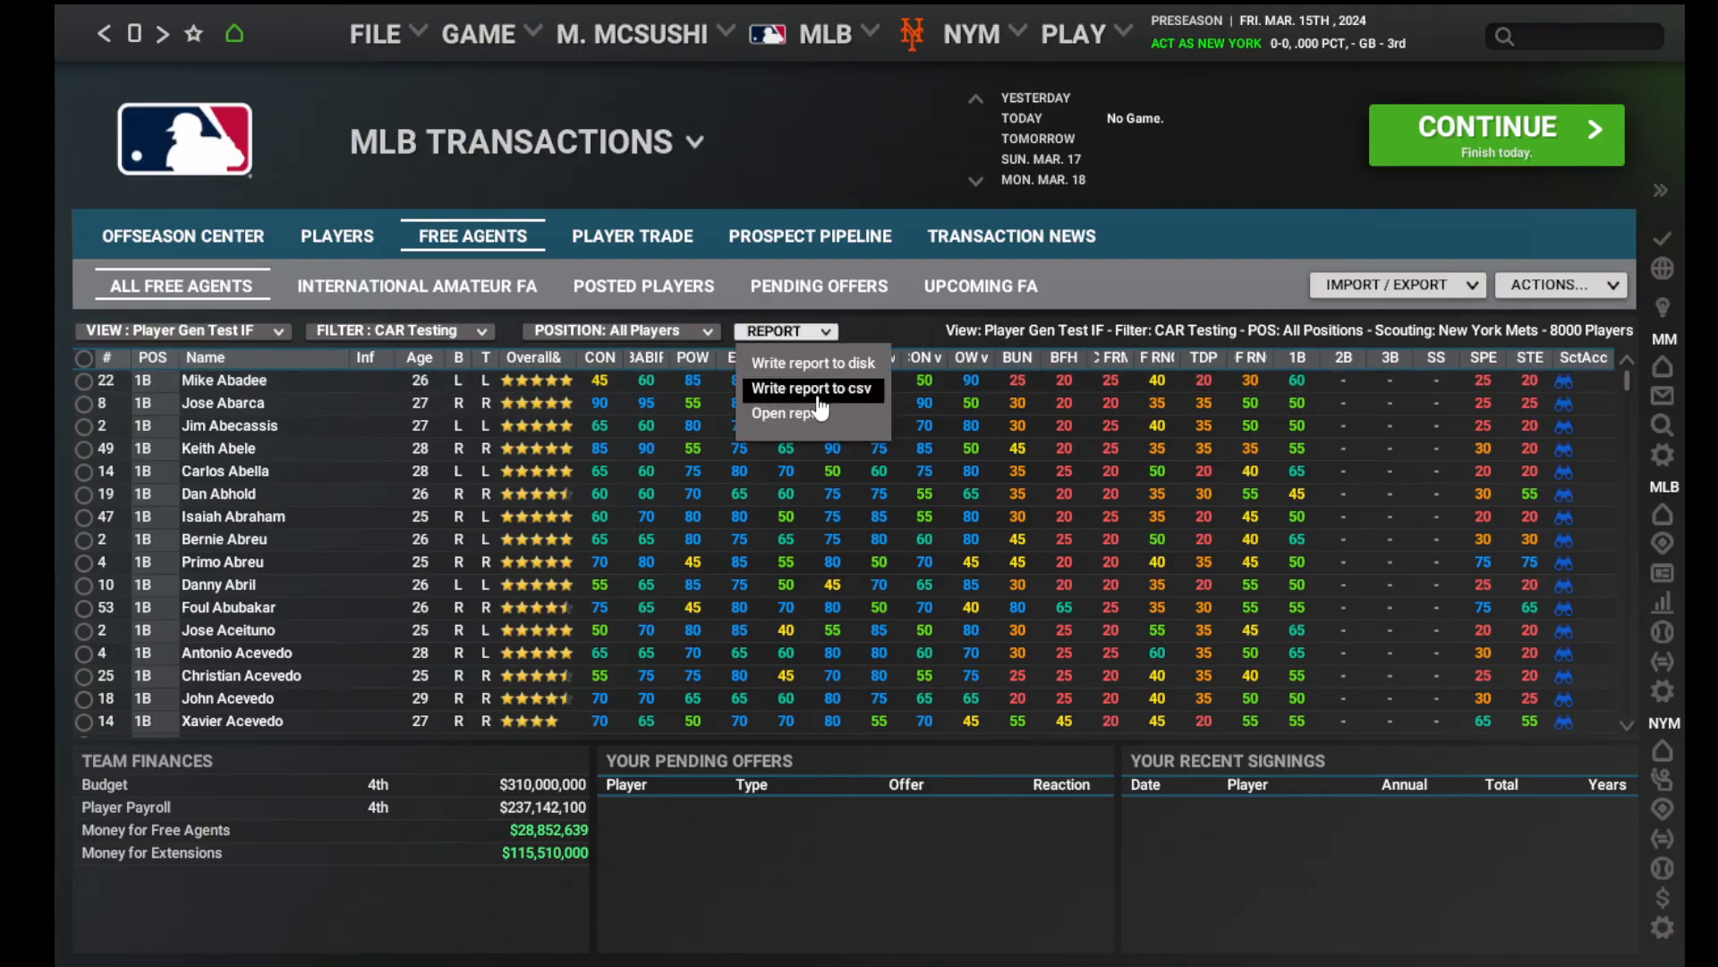
left_click(819, 394)
left_click(1001, 567)
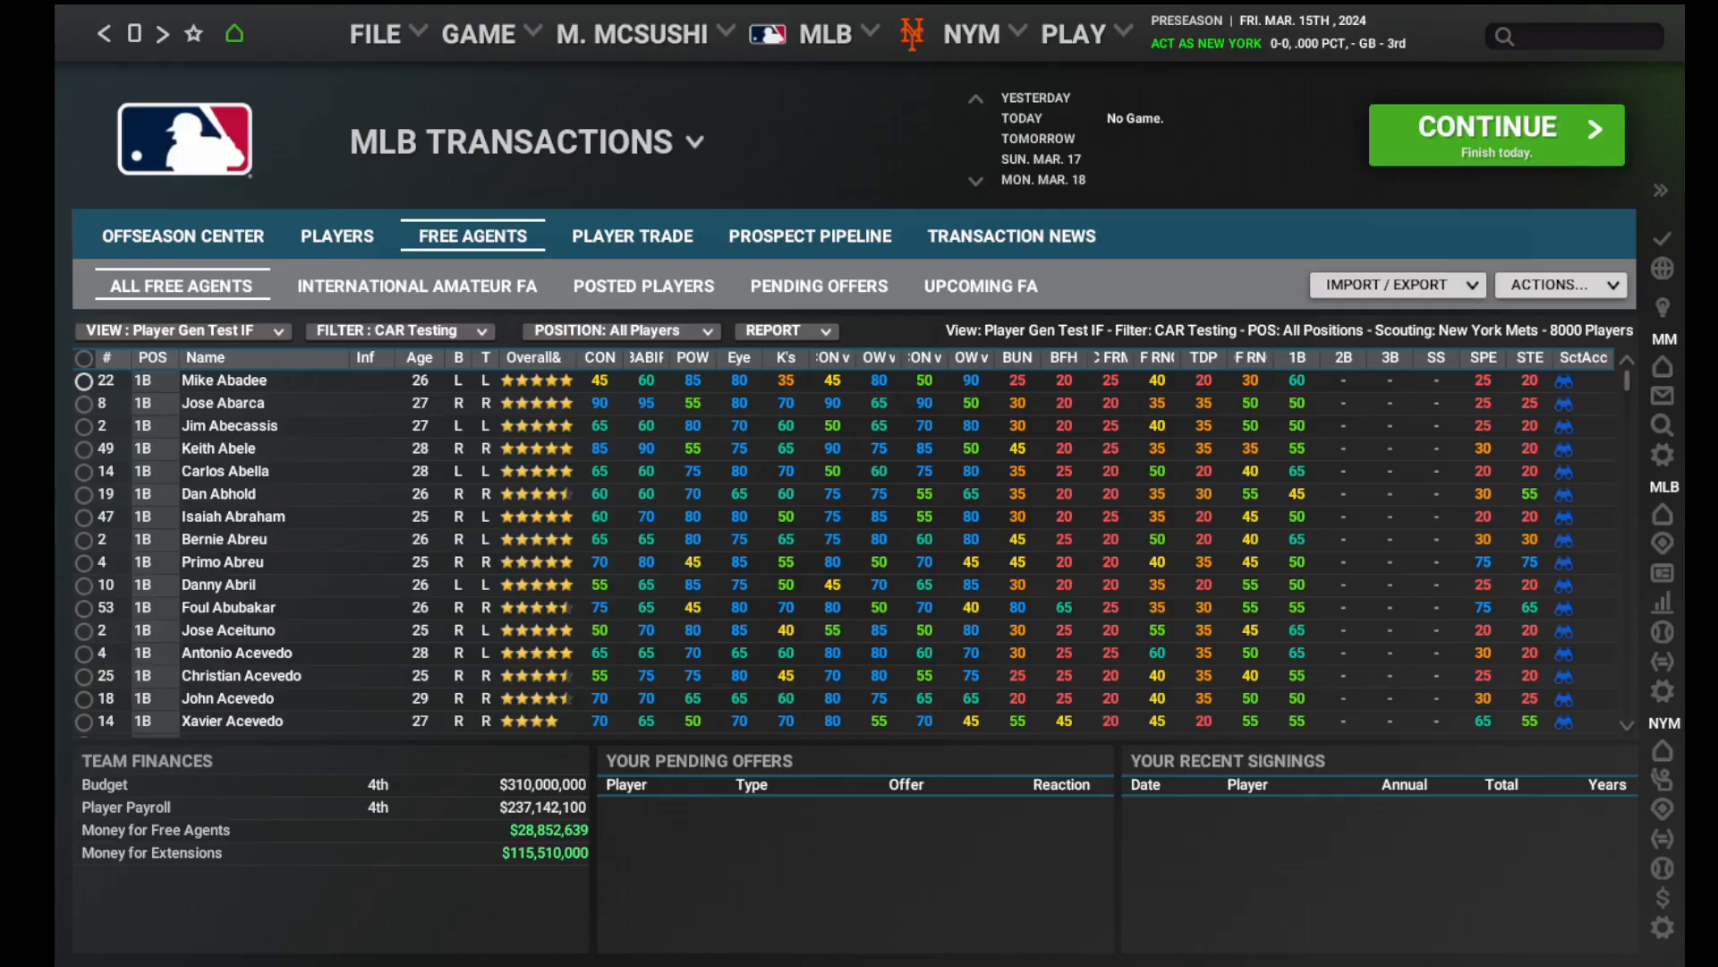
Delete all the listed Star first basemen from the free agents.
left_click(83, 358)
right_click(270, 516)
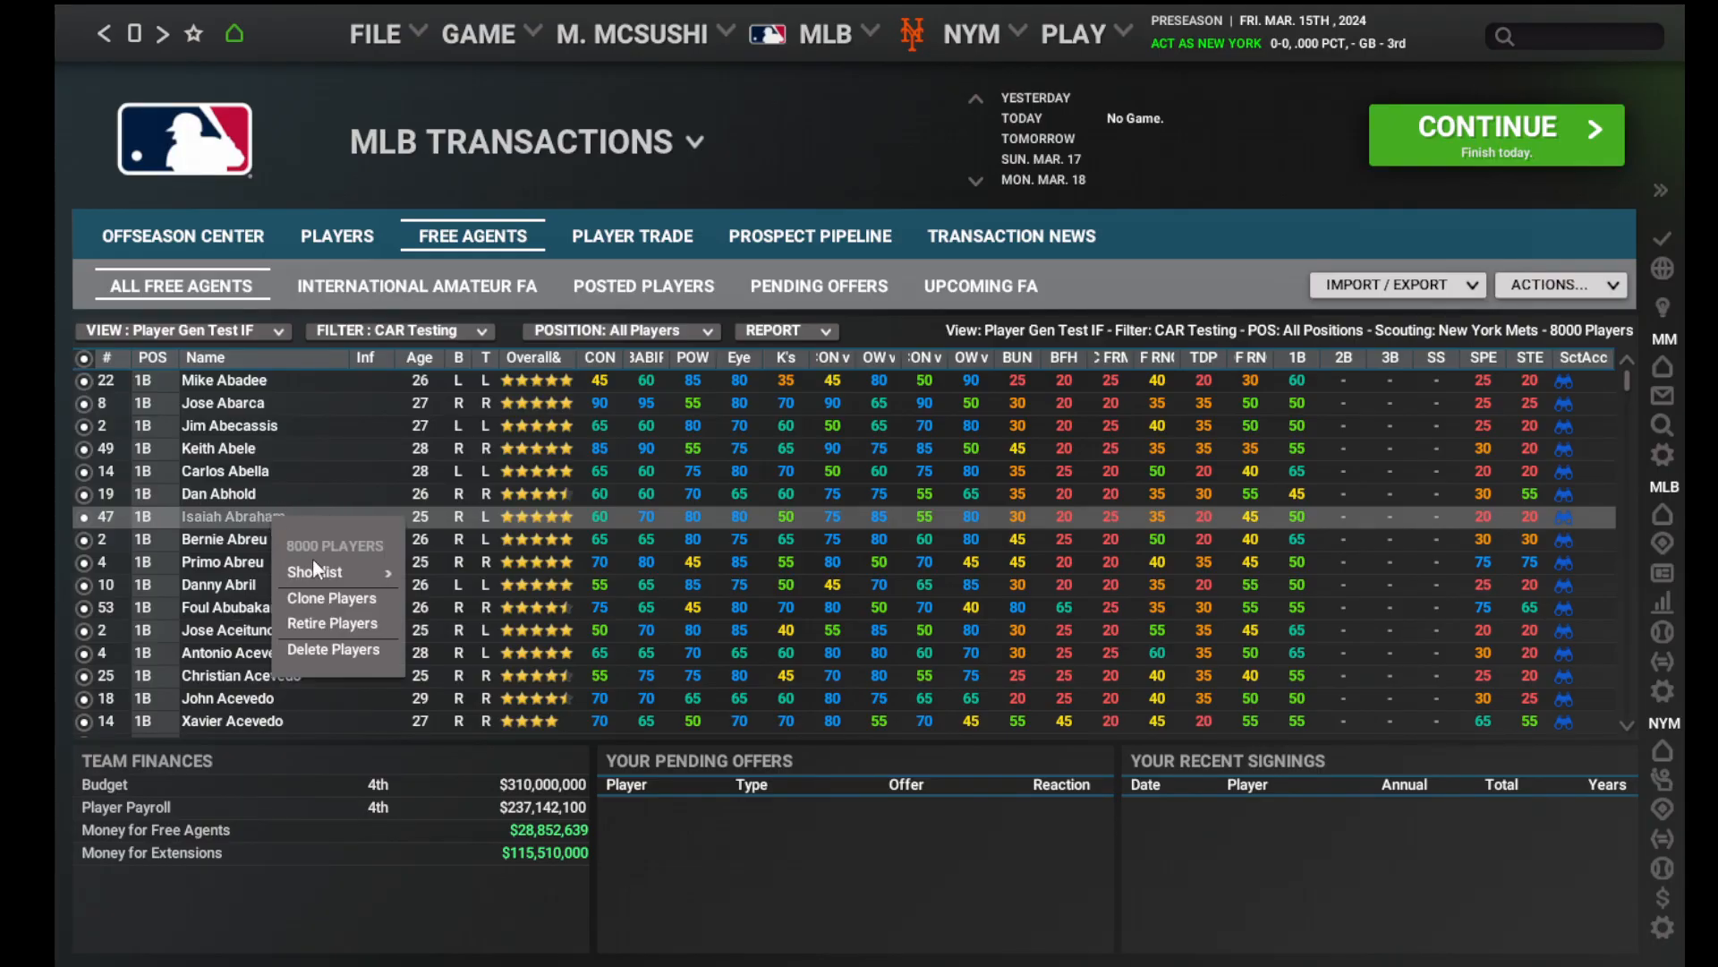
left_click(333, 649)
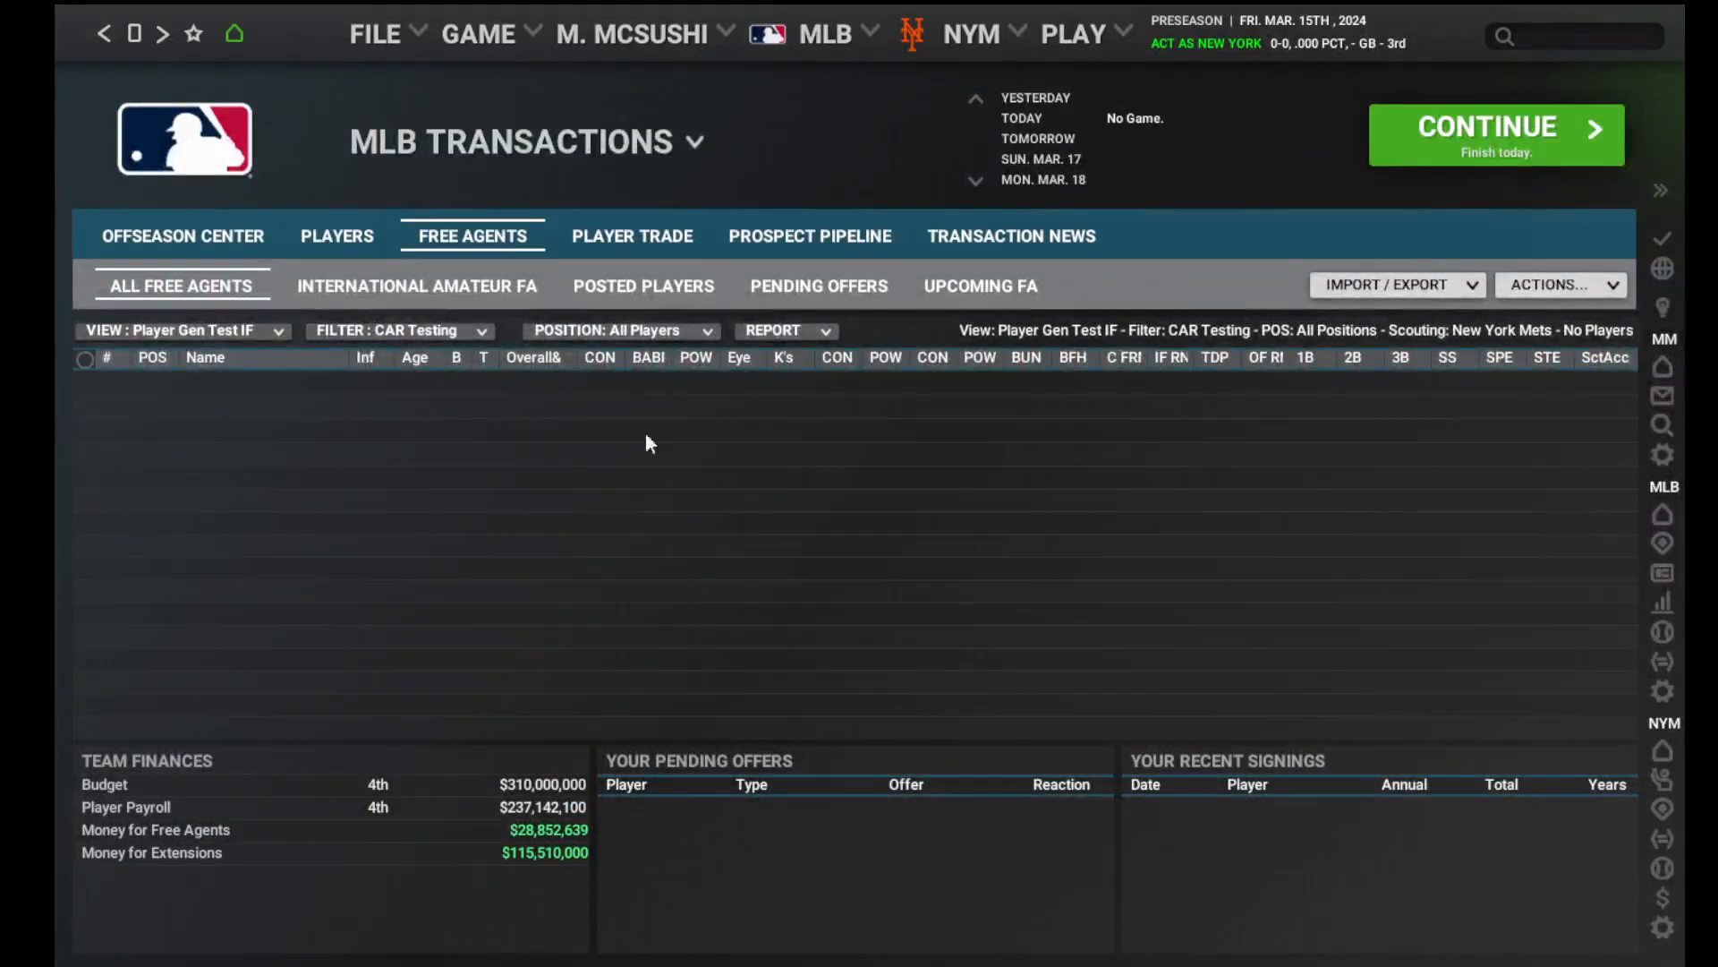
Create 8000 fictional First Base players with age Average (26-29) and quality Good.
left_click(1530, 295)
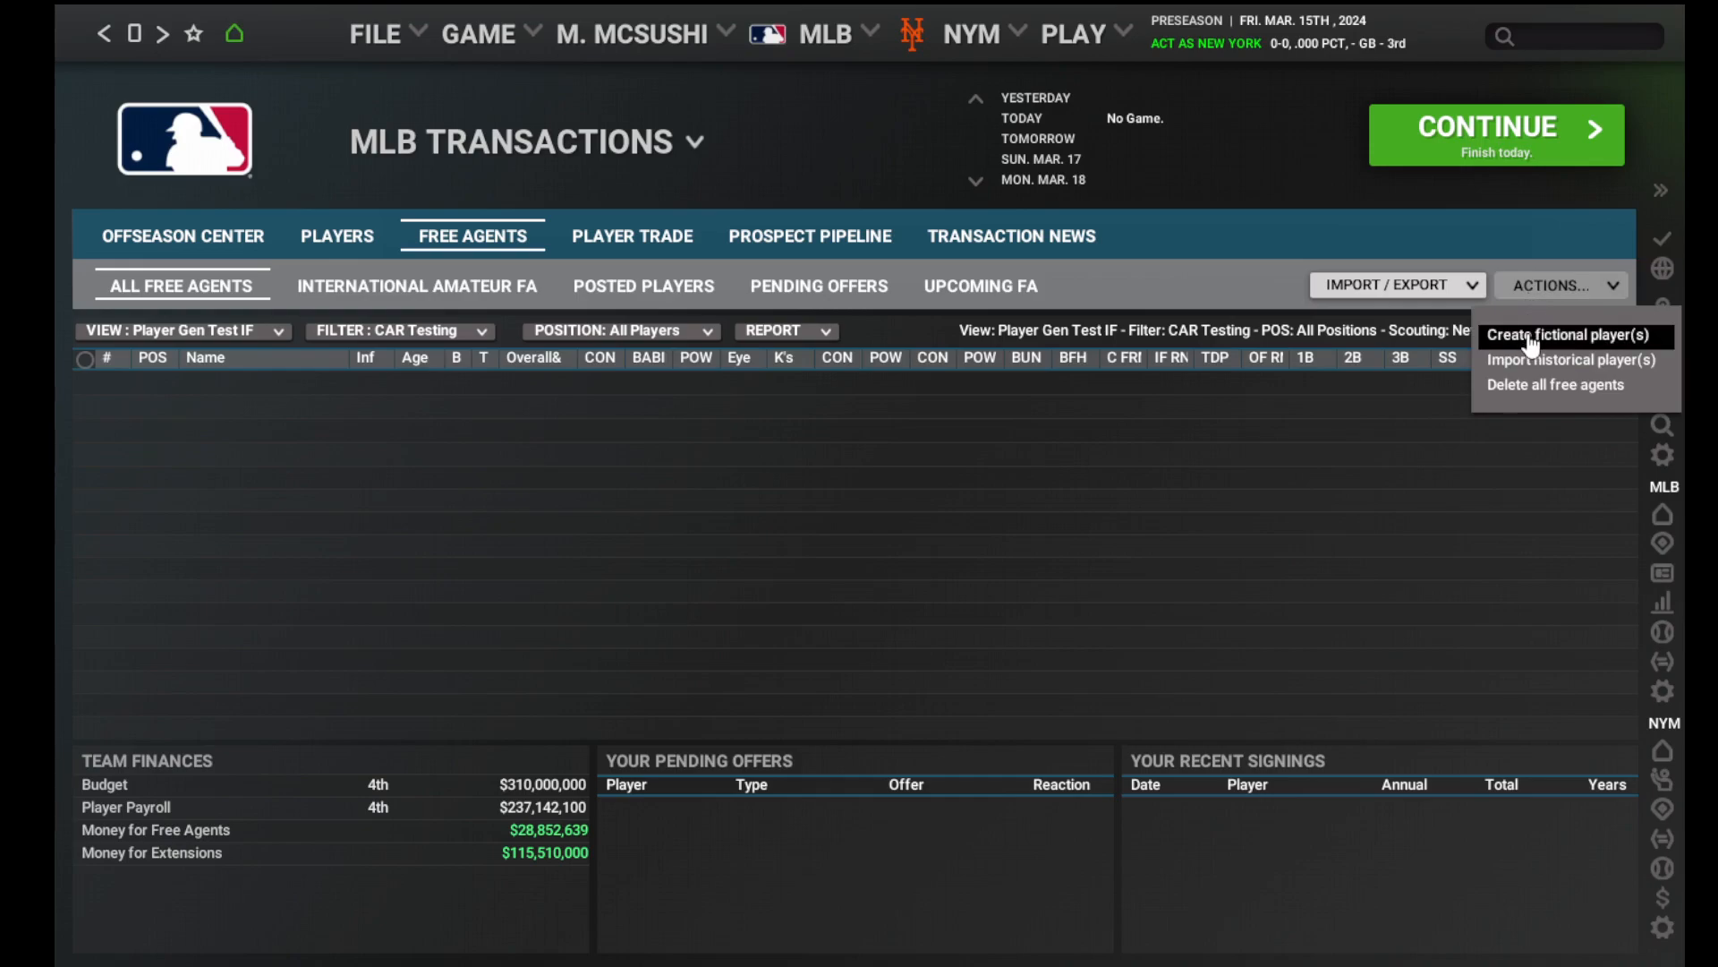
left_click(1532, 338)
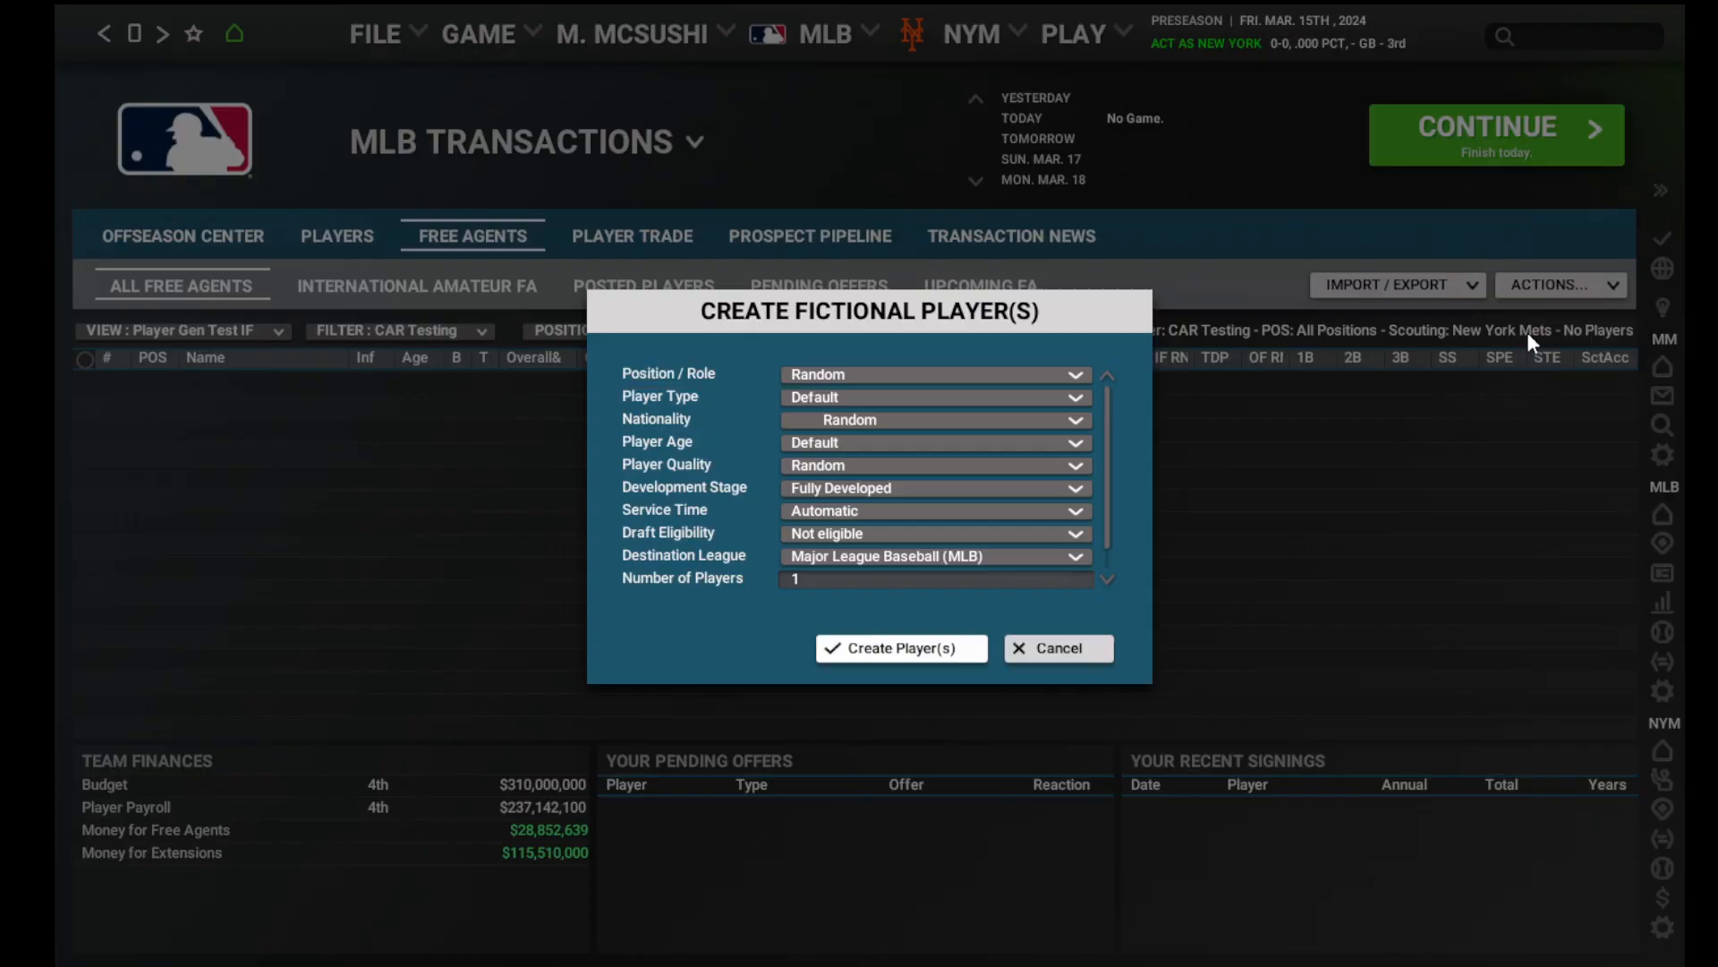
left_click(900, 374)
left_click(881, 467)
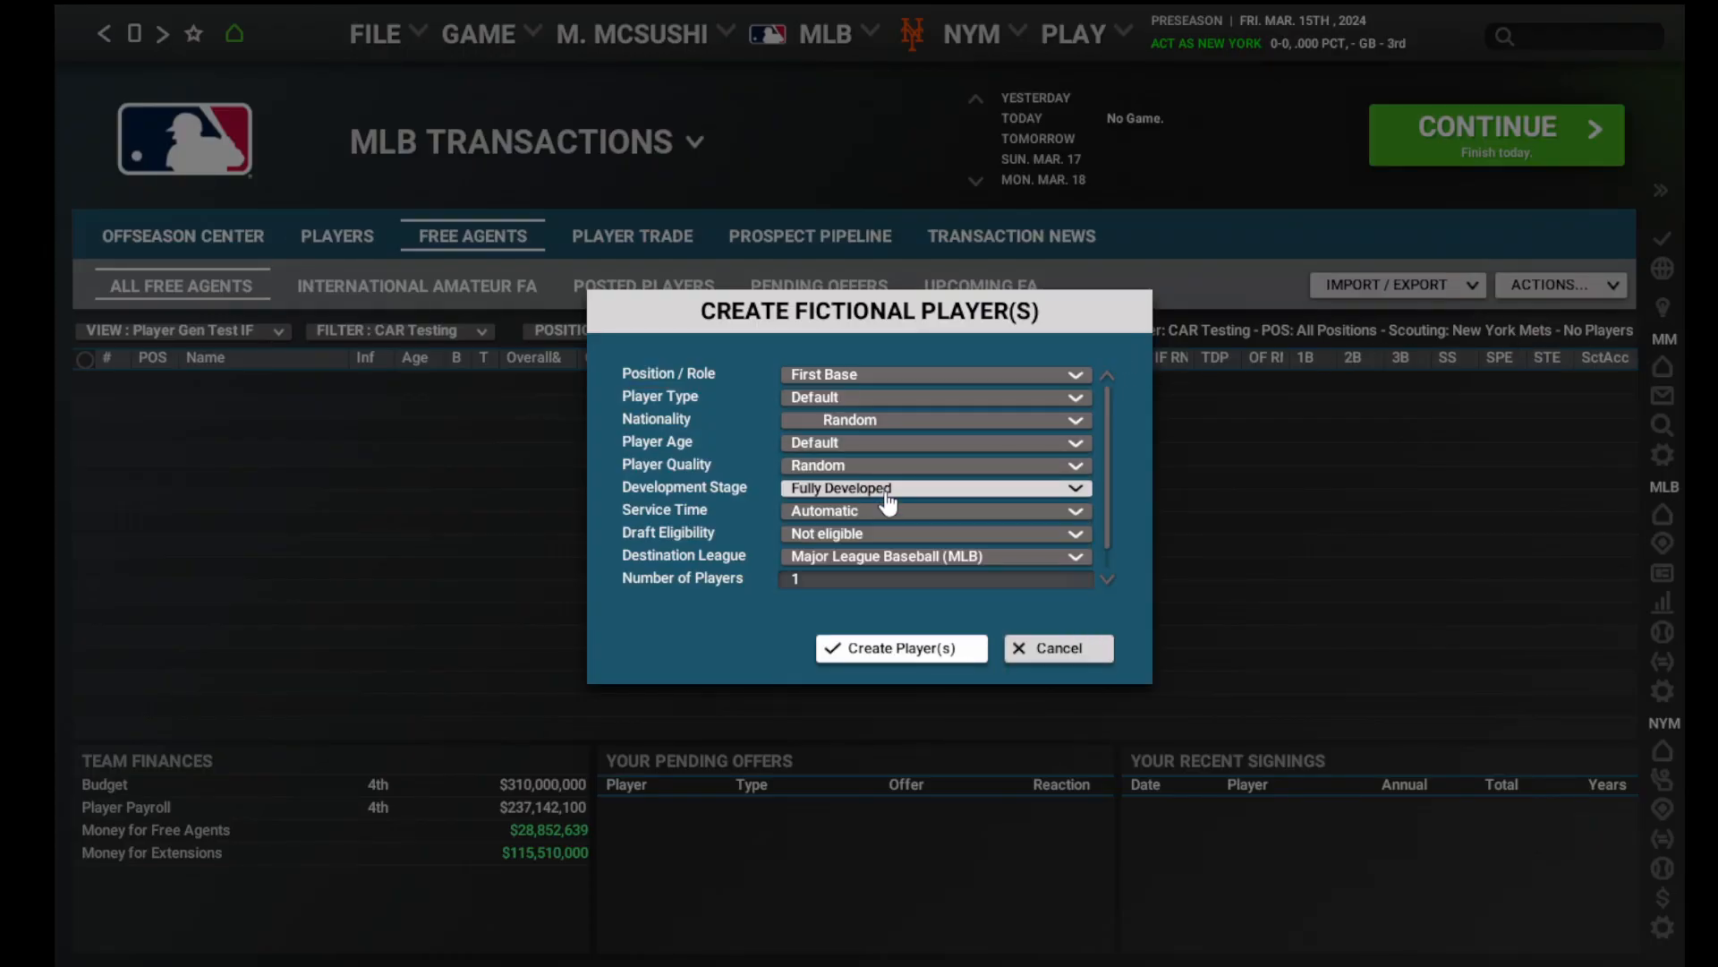
left_click(868, 443)
left_click(873, 582)
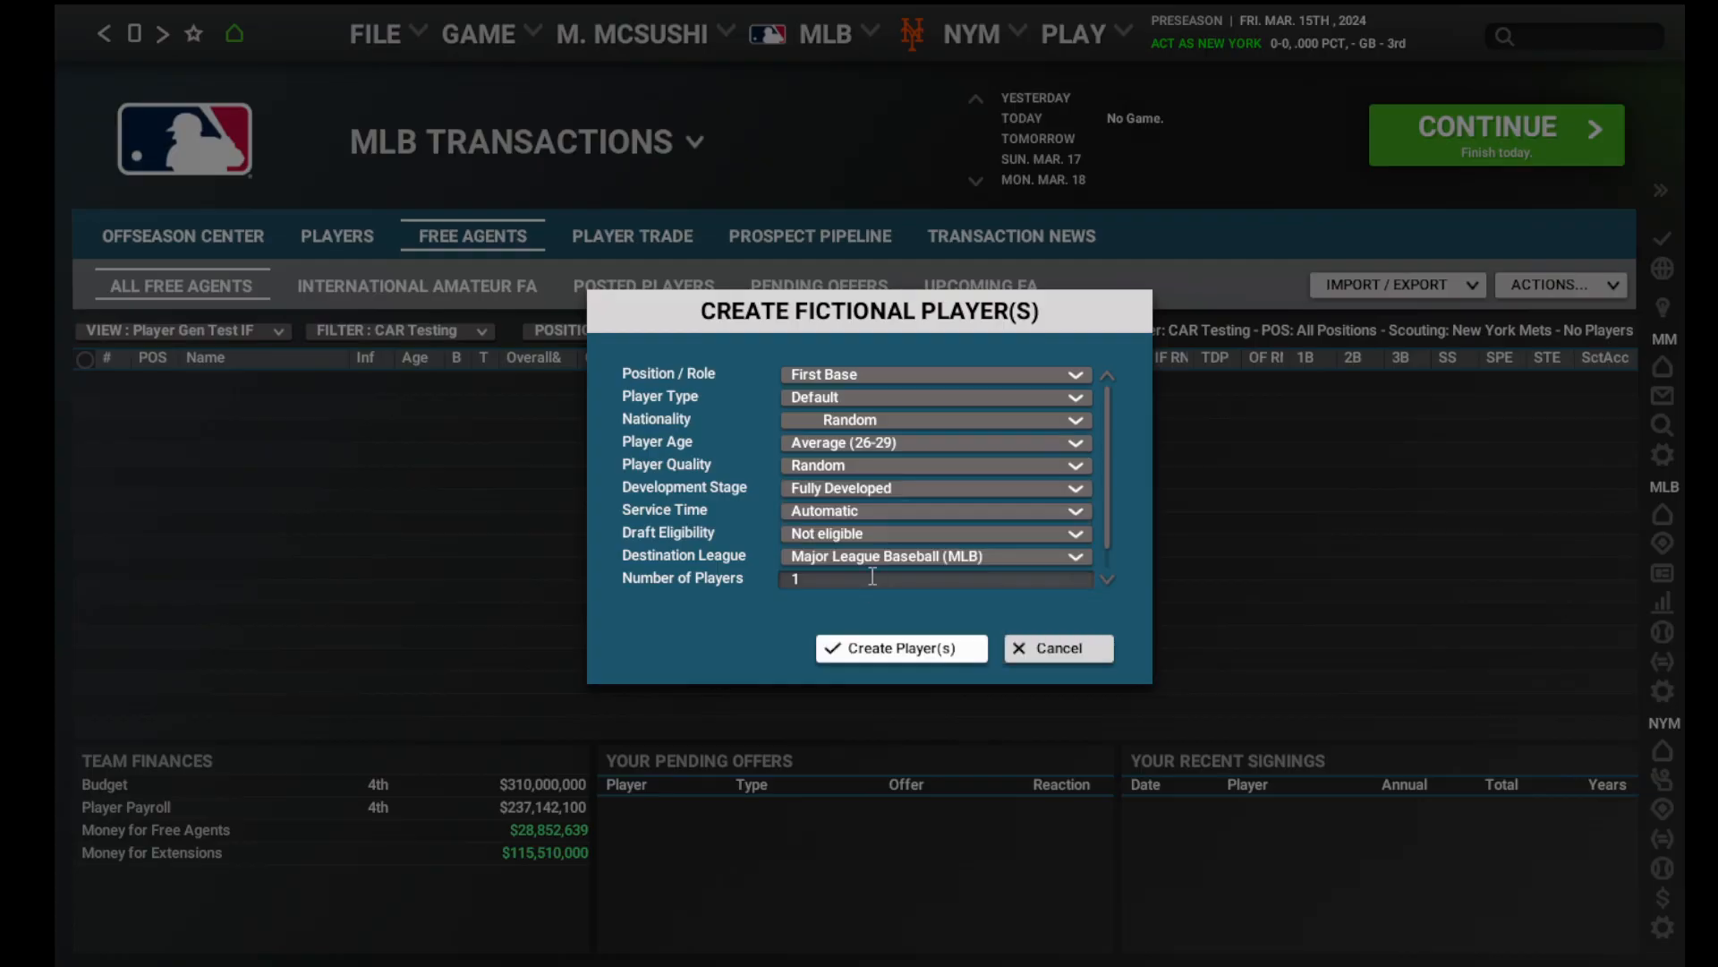
left_click(869, 466)
left_click(868, 580)
left_click(868, 582)
type("8000")
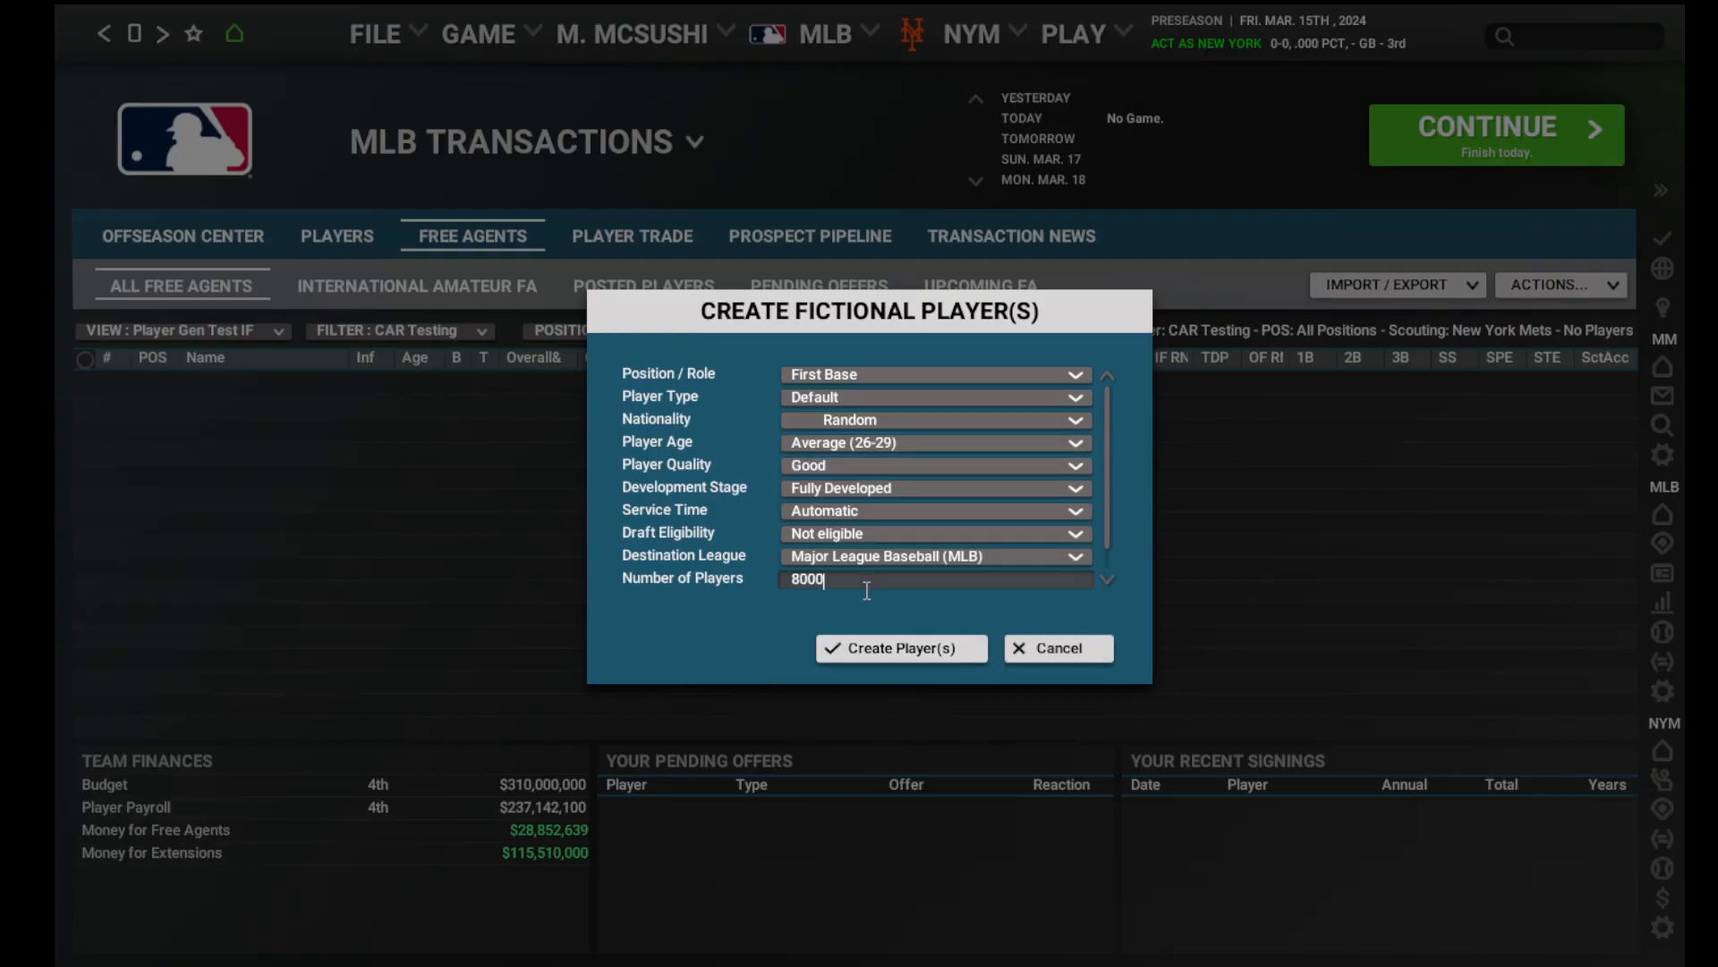
left_click(867, 656)
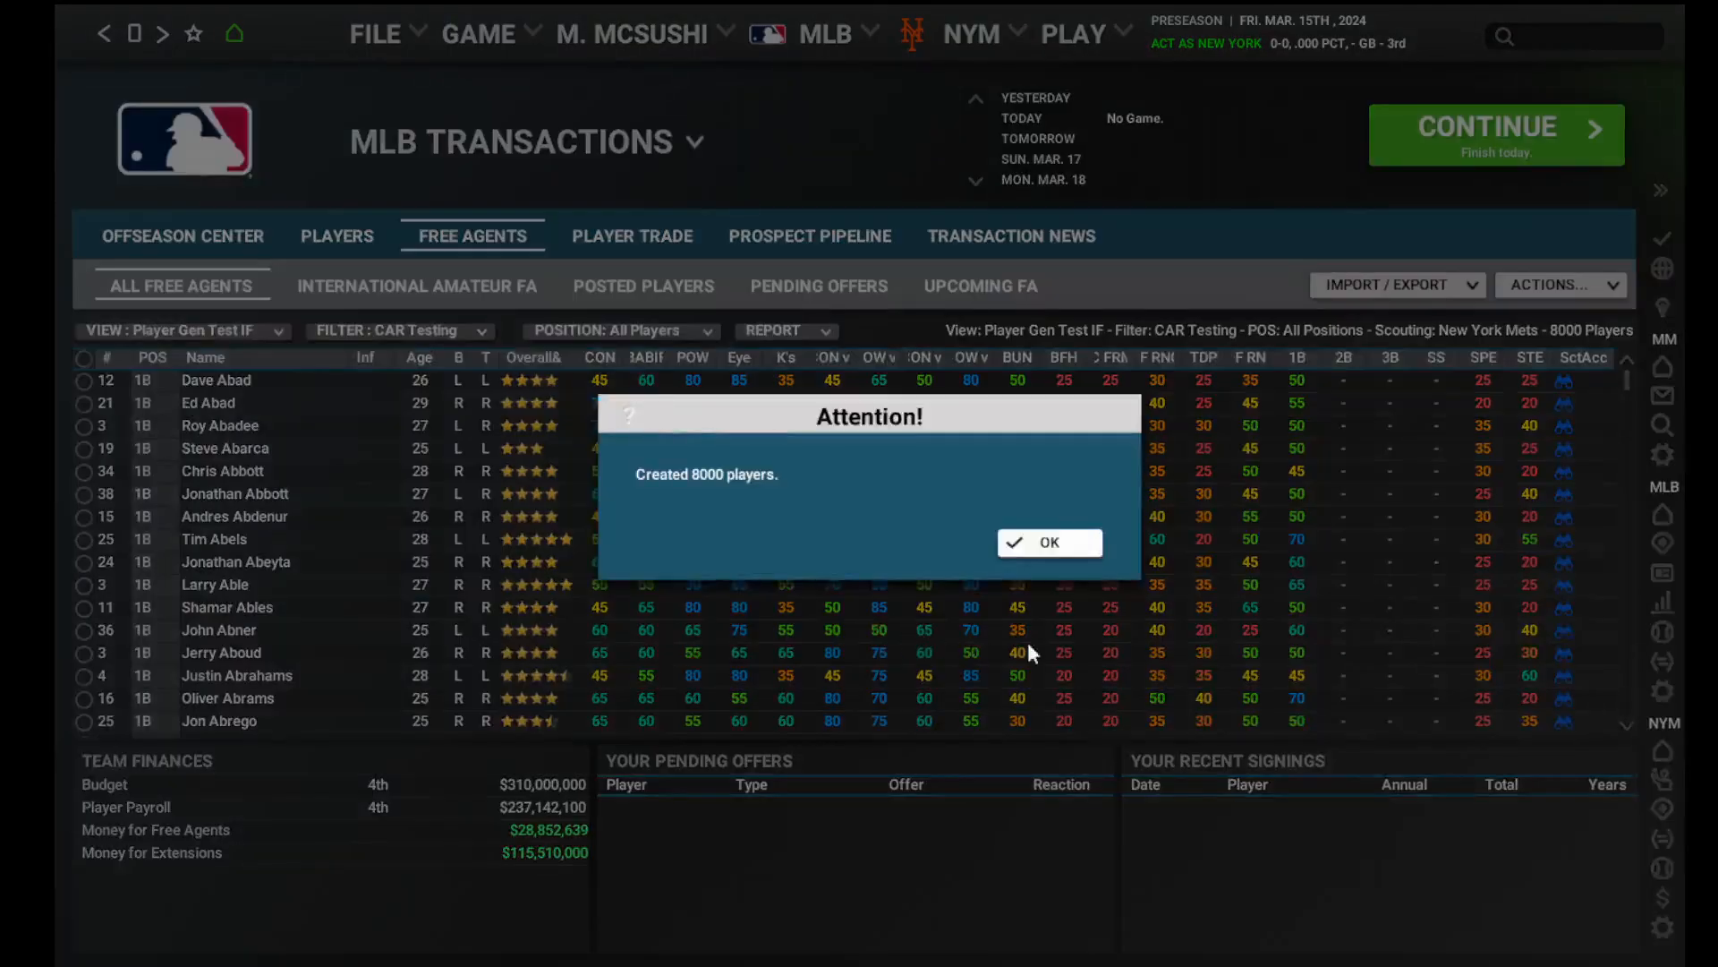
left_click(1052, 541)
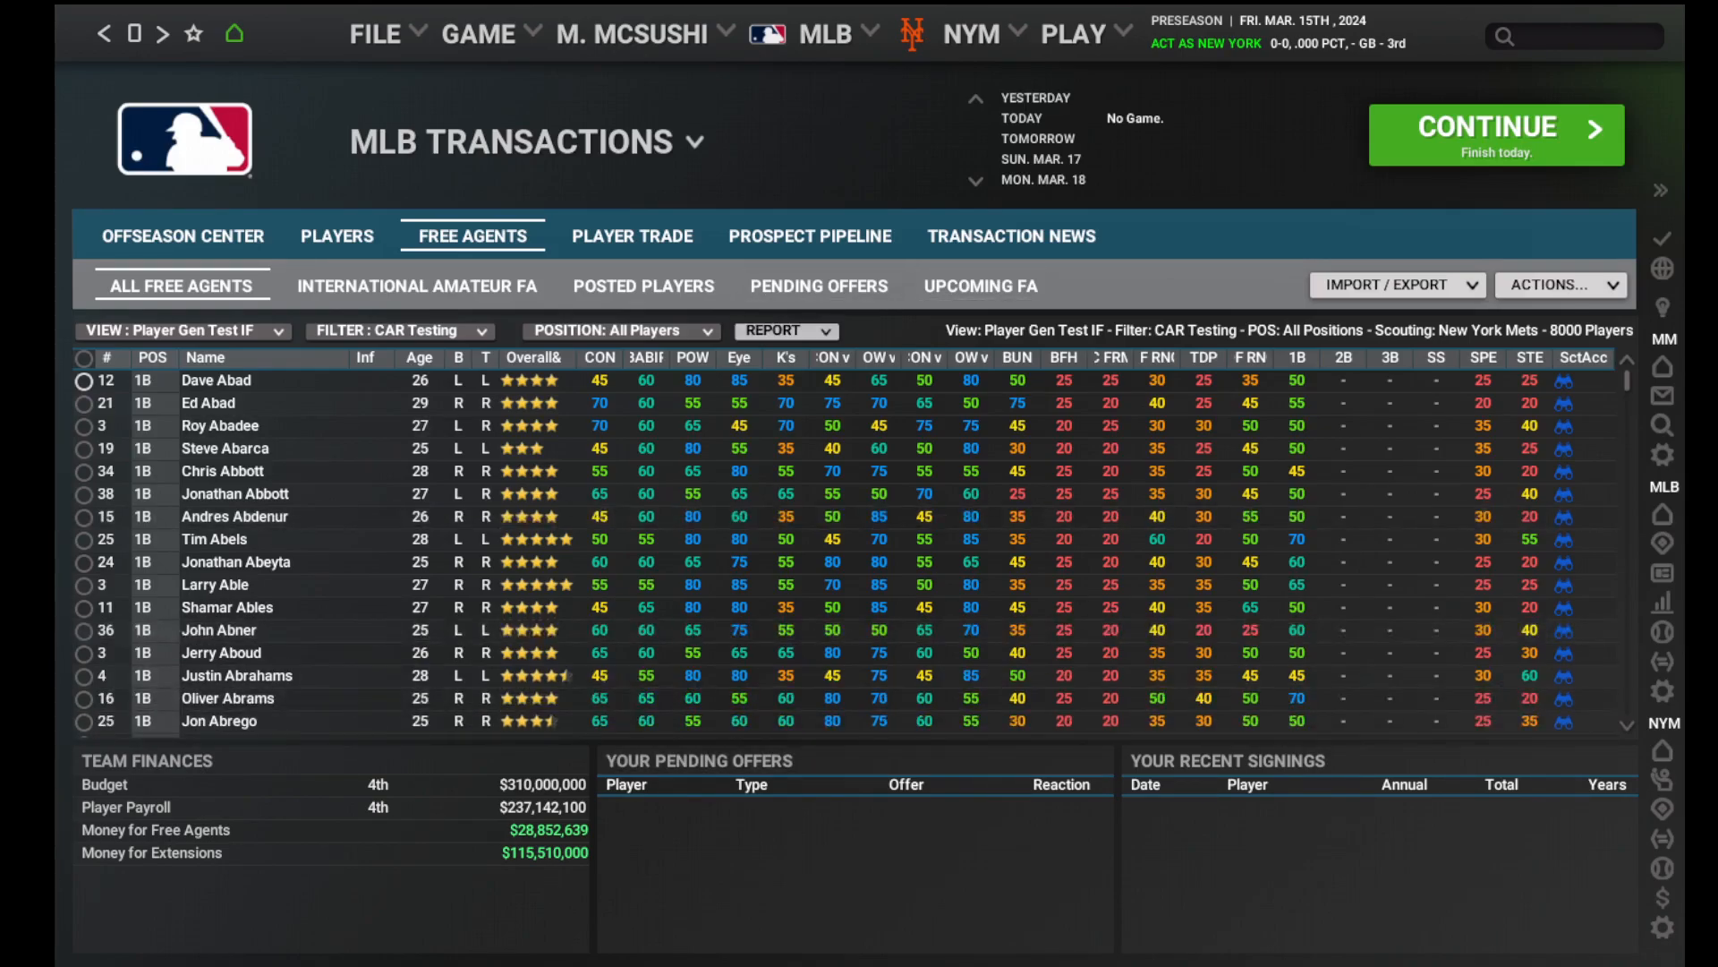
Write the report of the Good first basemen to CSV.
left_click(786, 330)
left_click(811, 387)
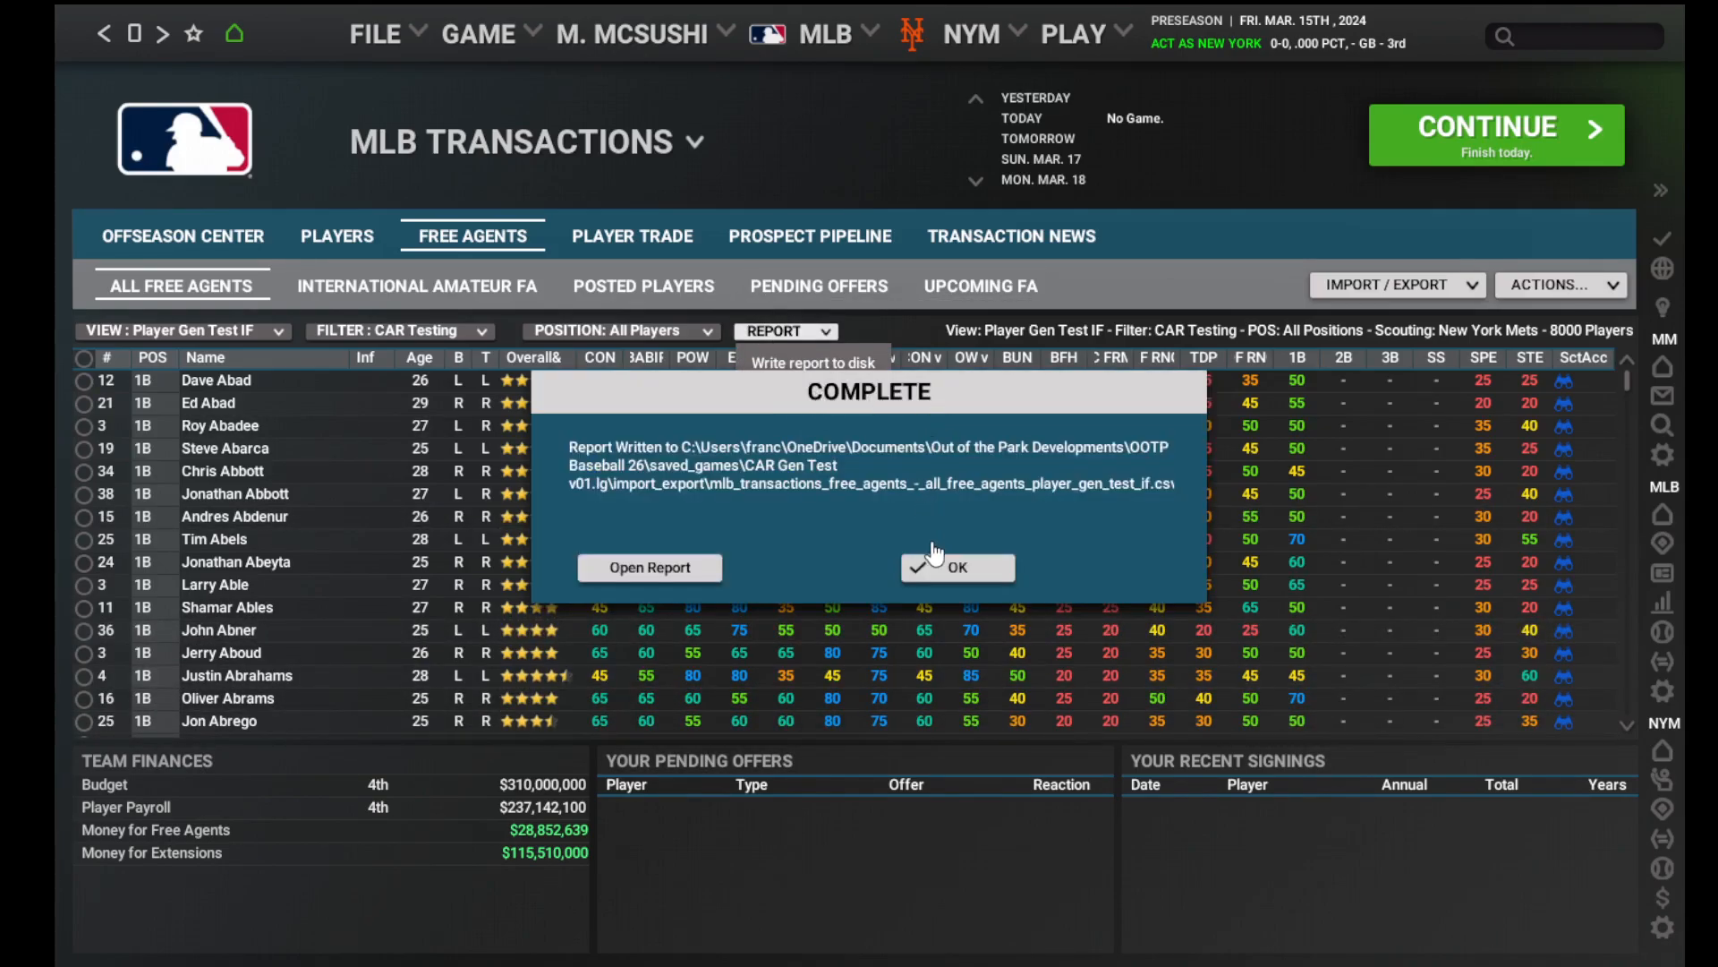
left_click(973, 573)
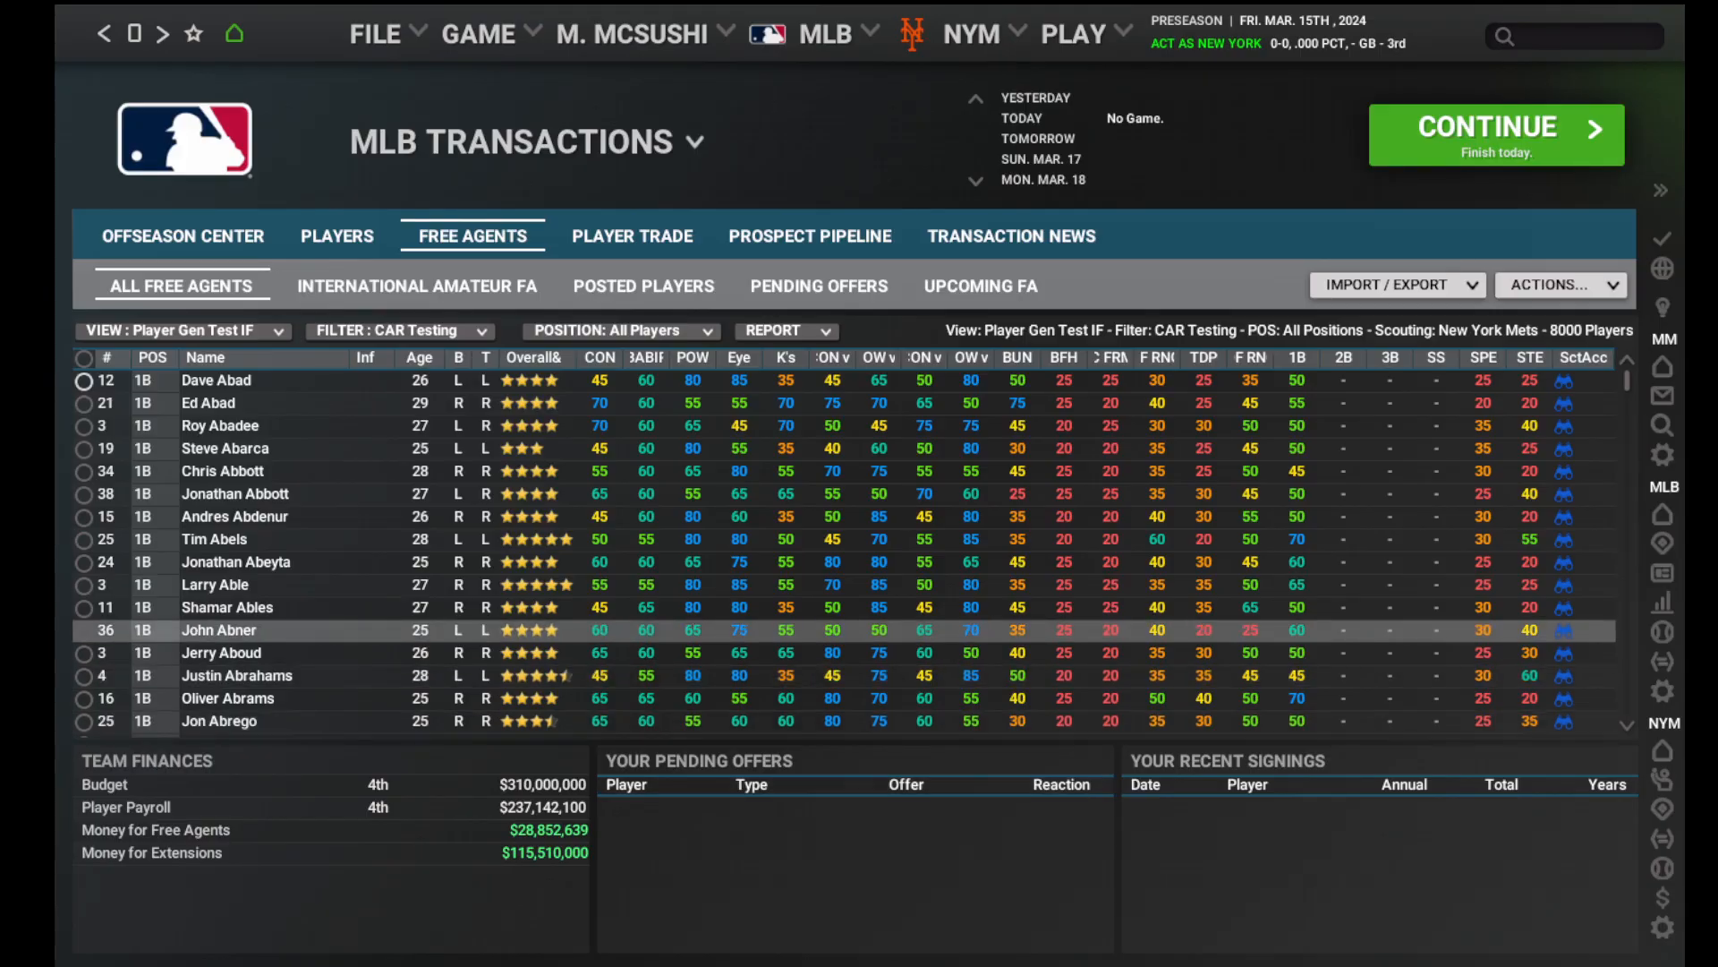
Delete all the listed Good first basemen from the free agents.
left_click(83, 359)
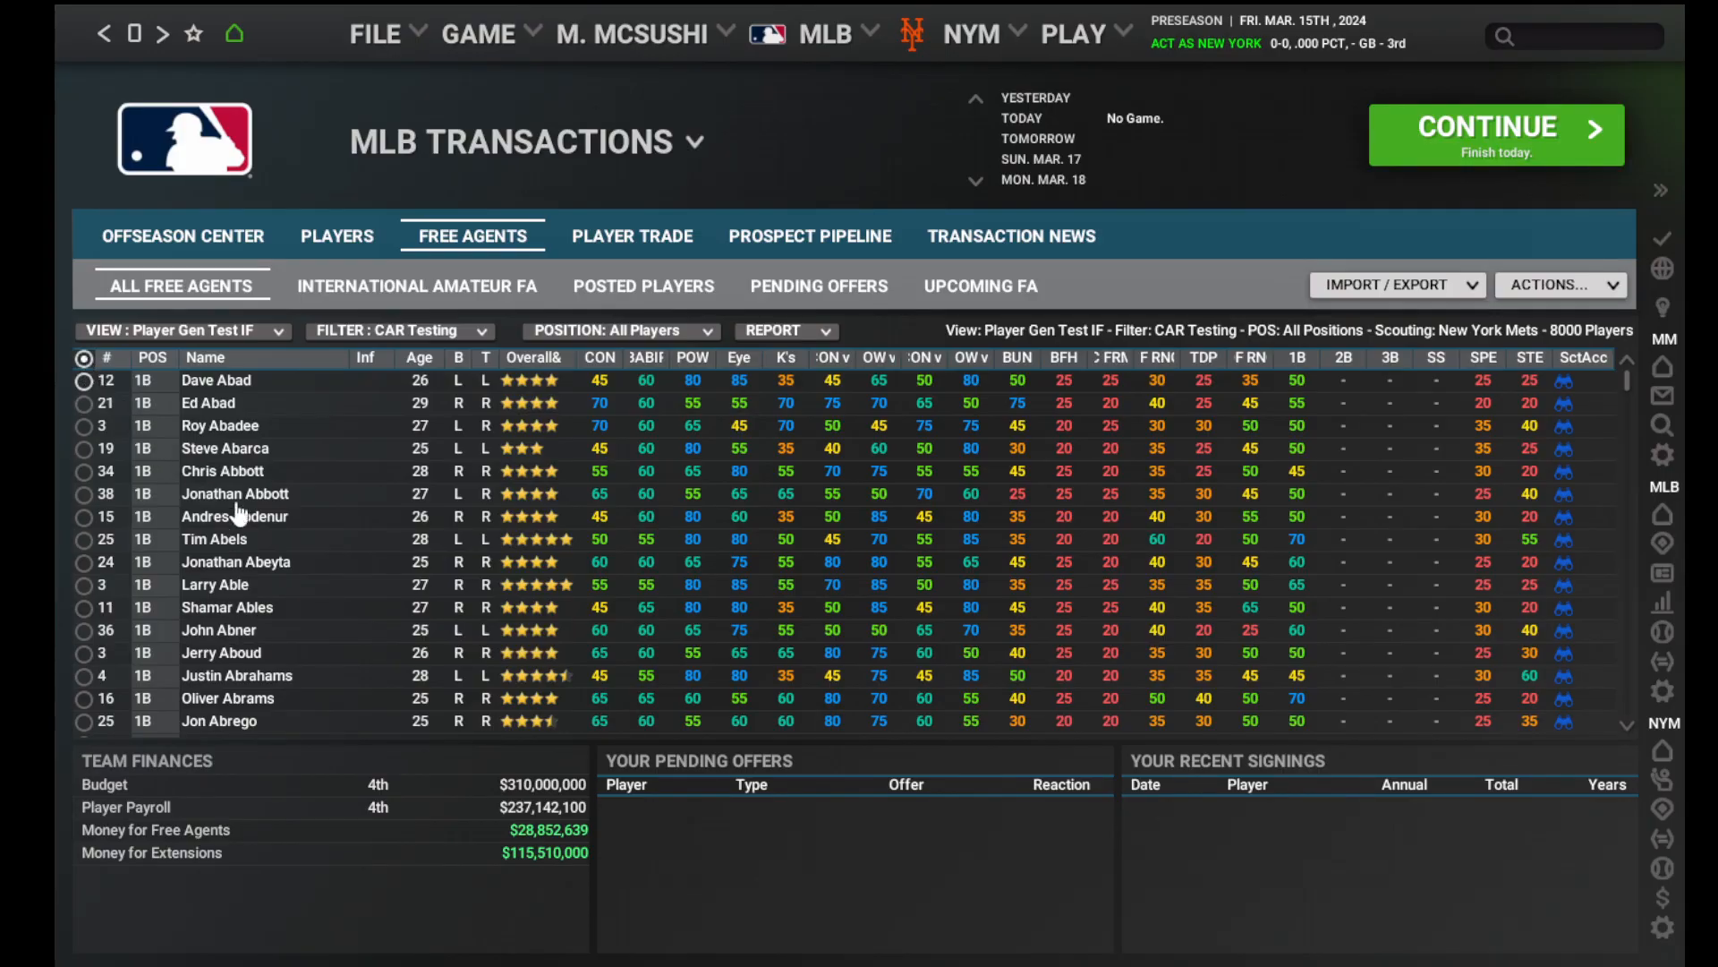
right_click(283, 547)
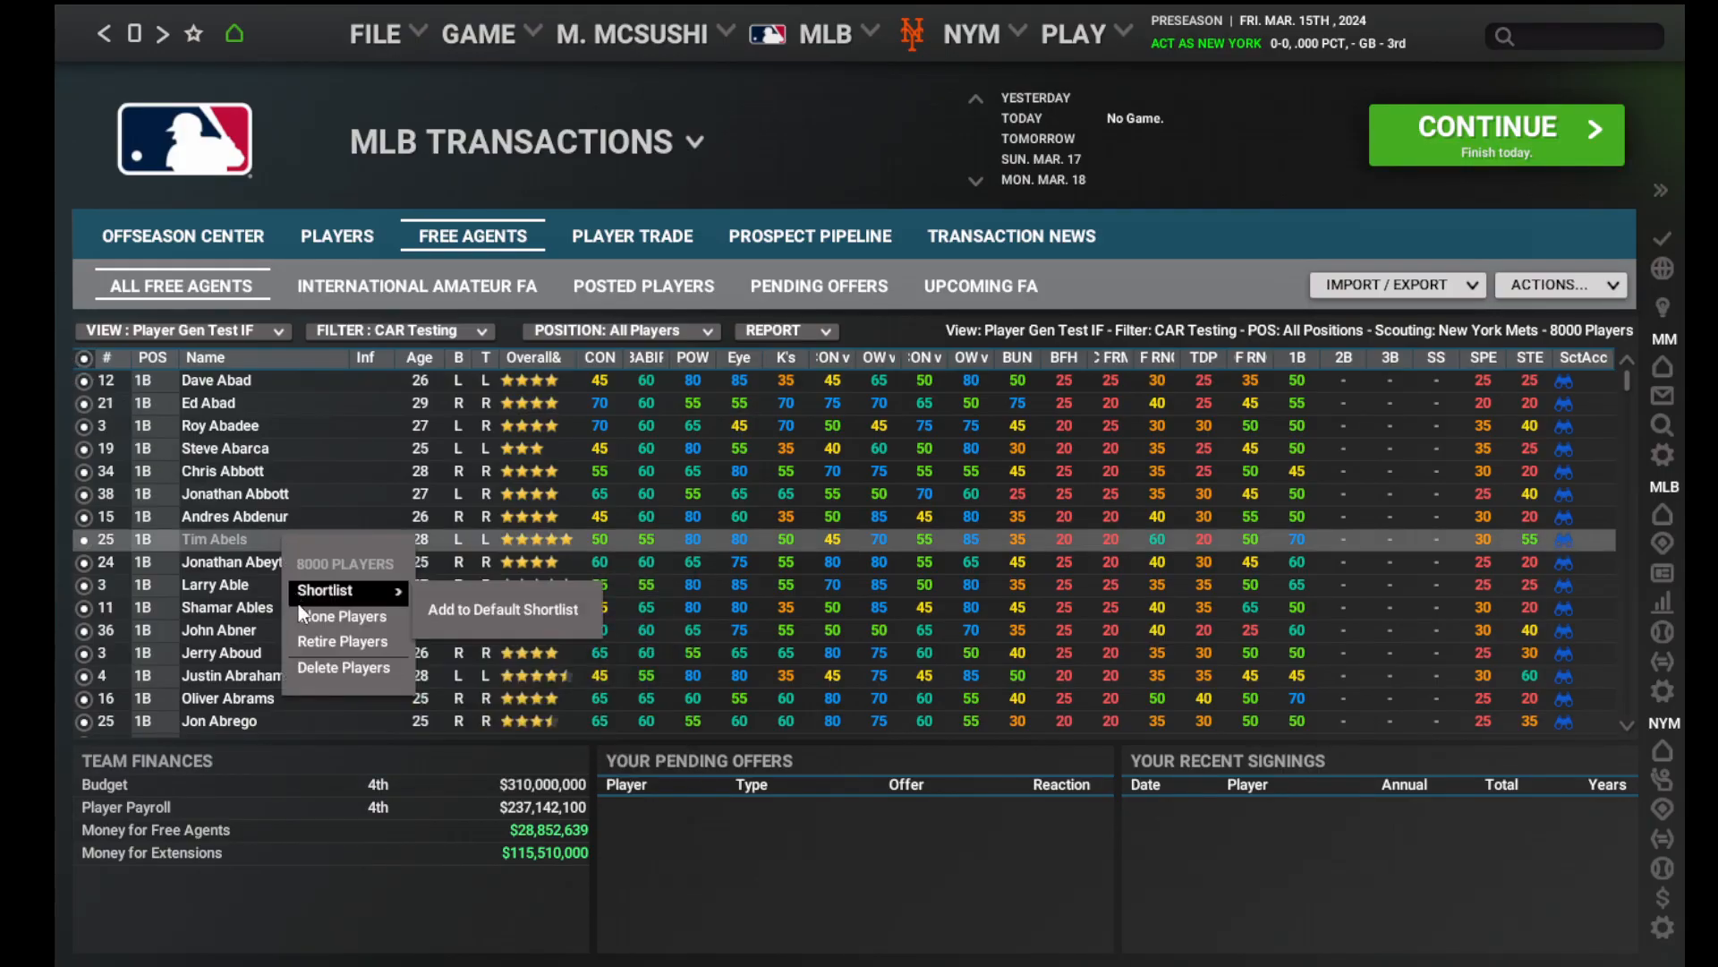
left_click(331, 670)
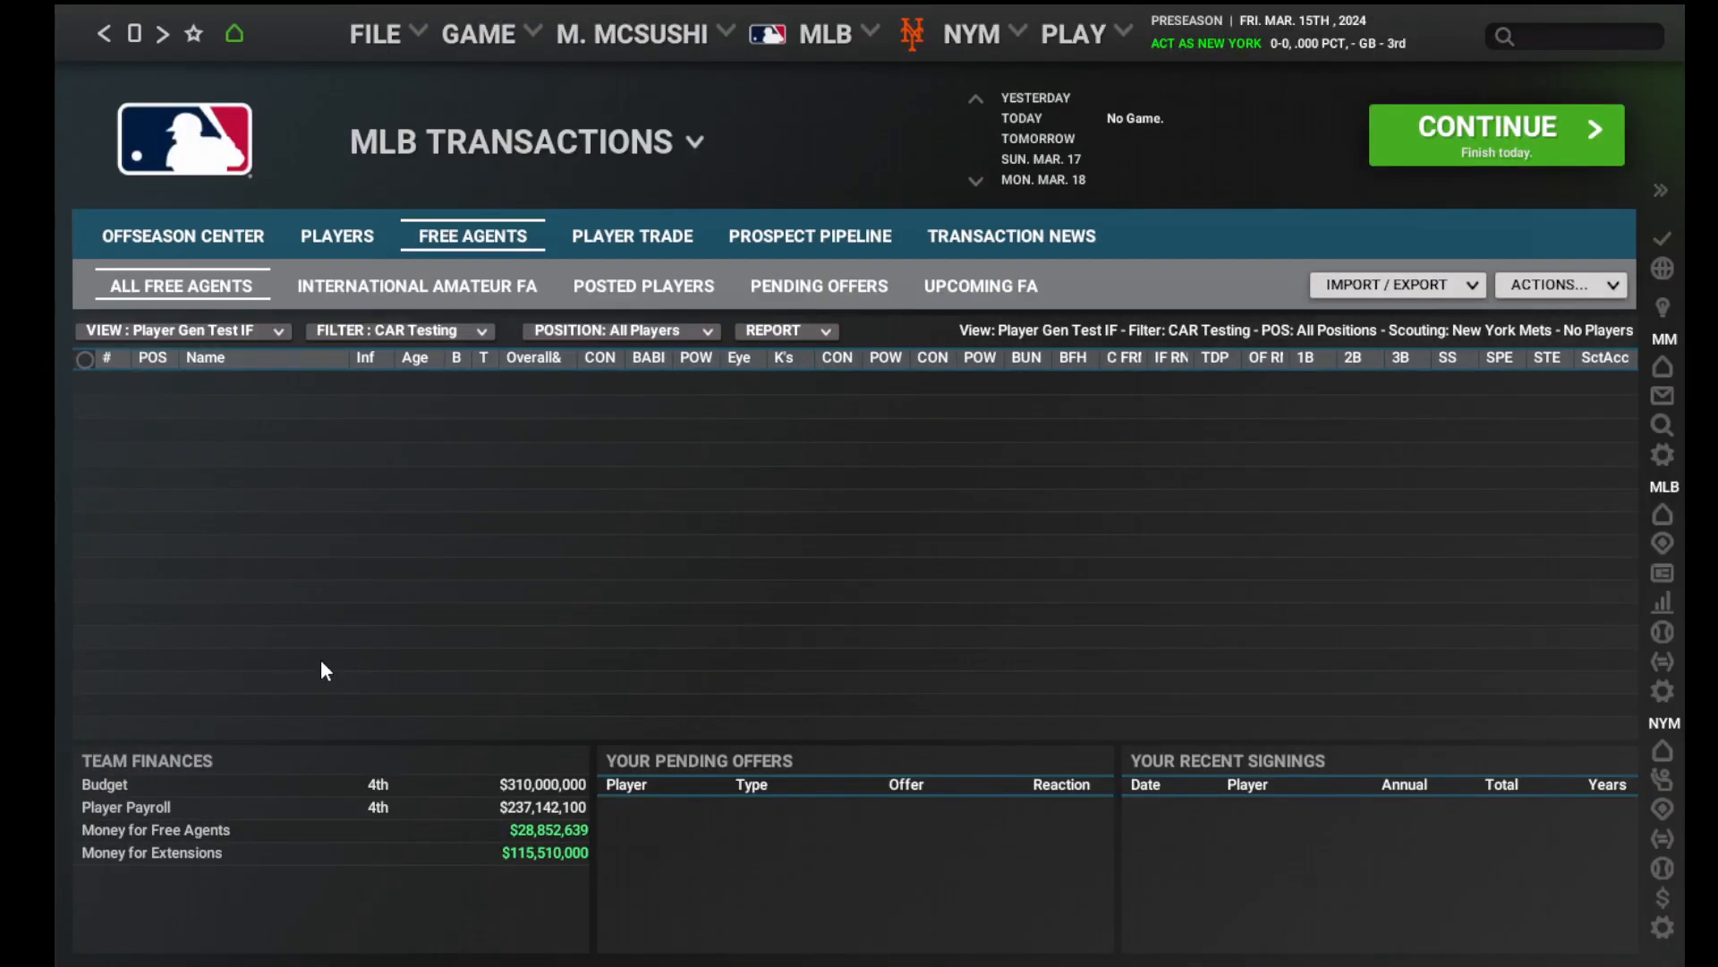
Create 8000 fictional First Base players with age Average (26-29) and quality Average.
left_click(1540, 287)
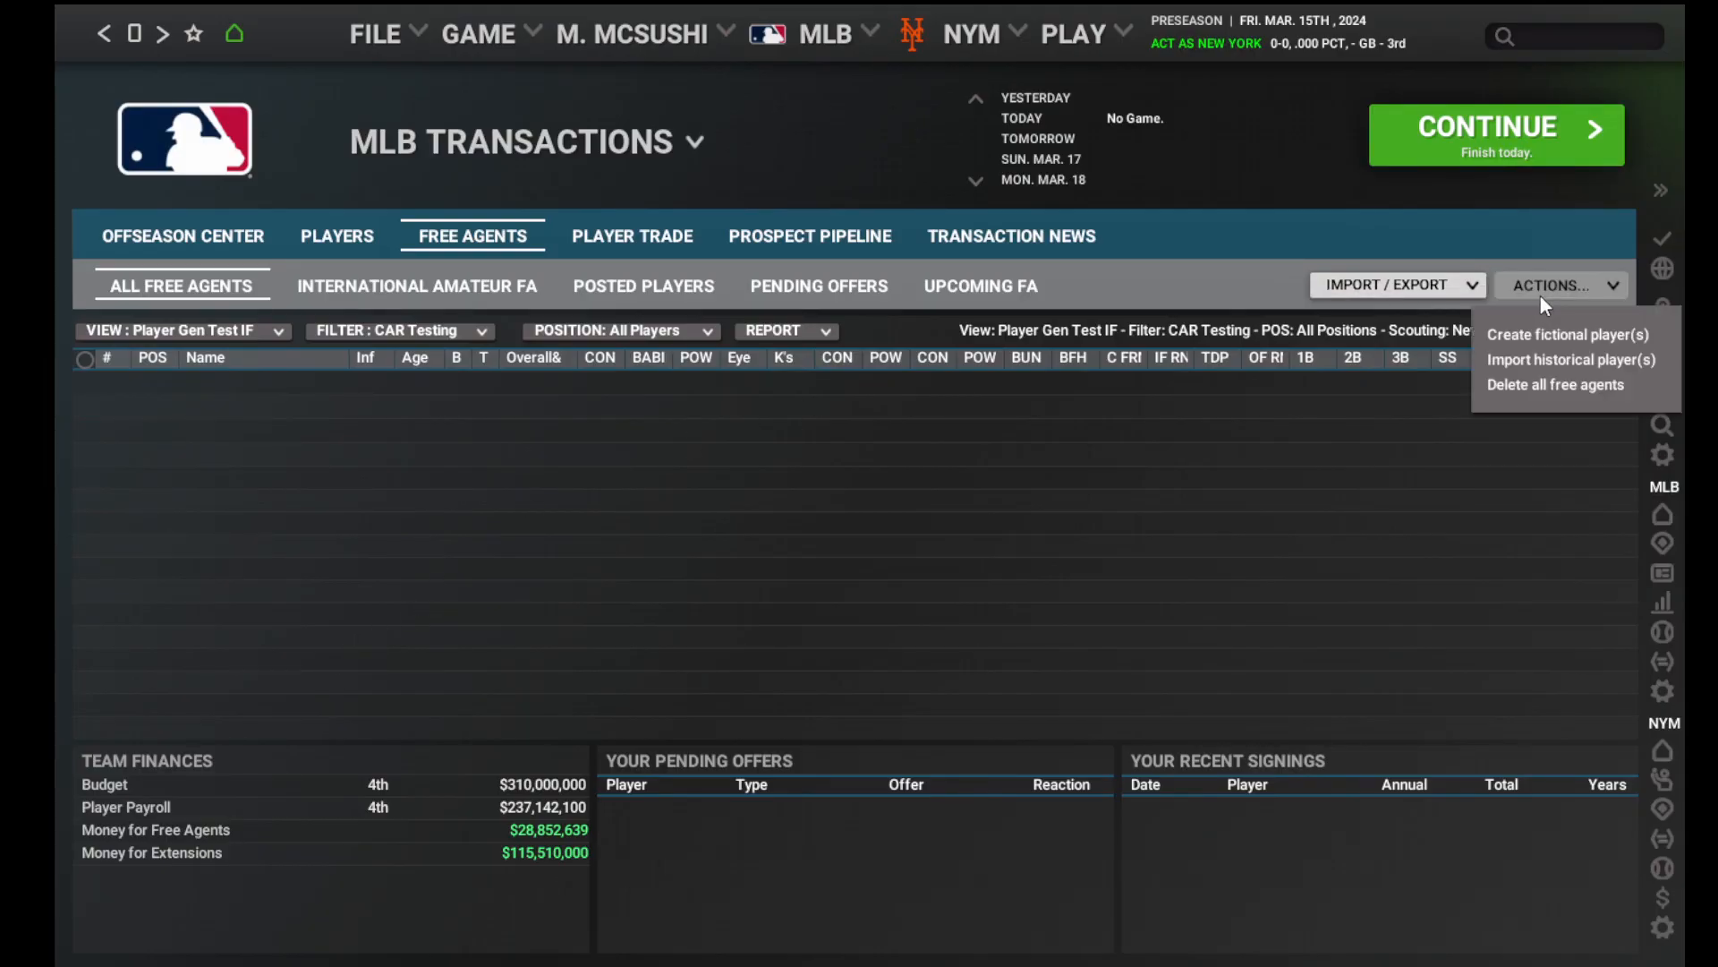
left_click(1541, 337)
left_click(865, 374)
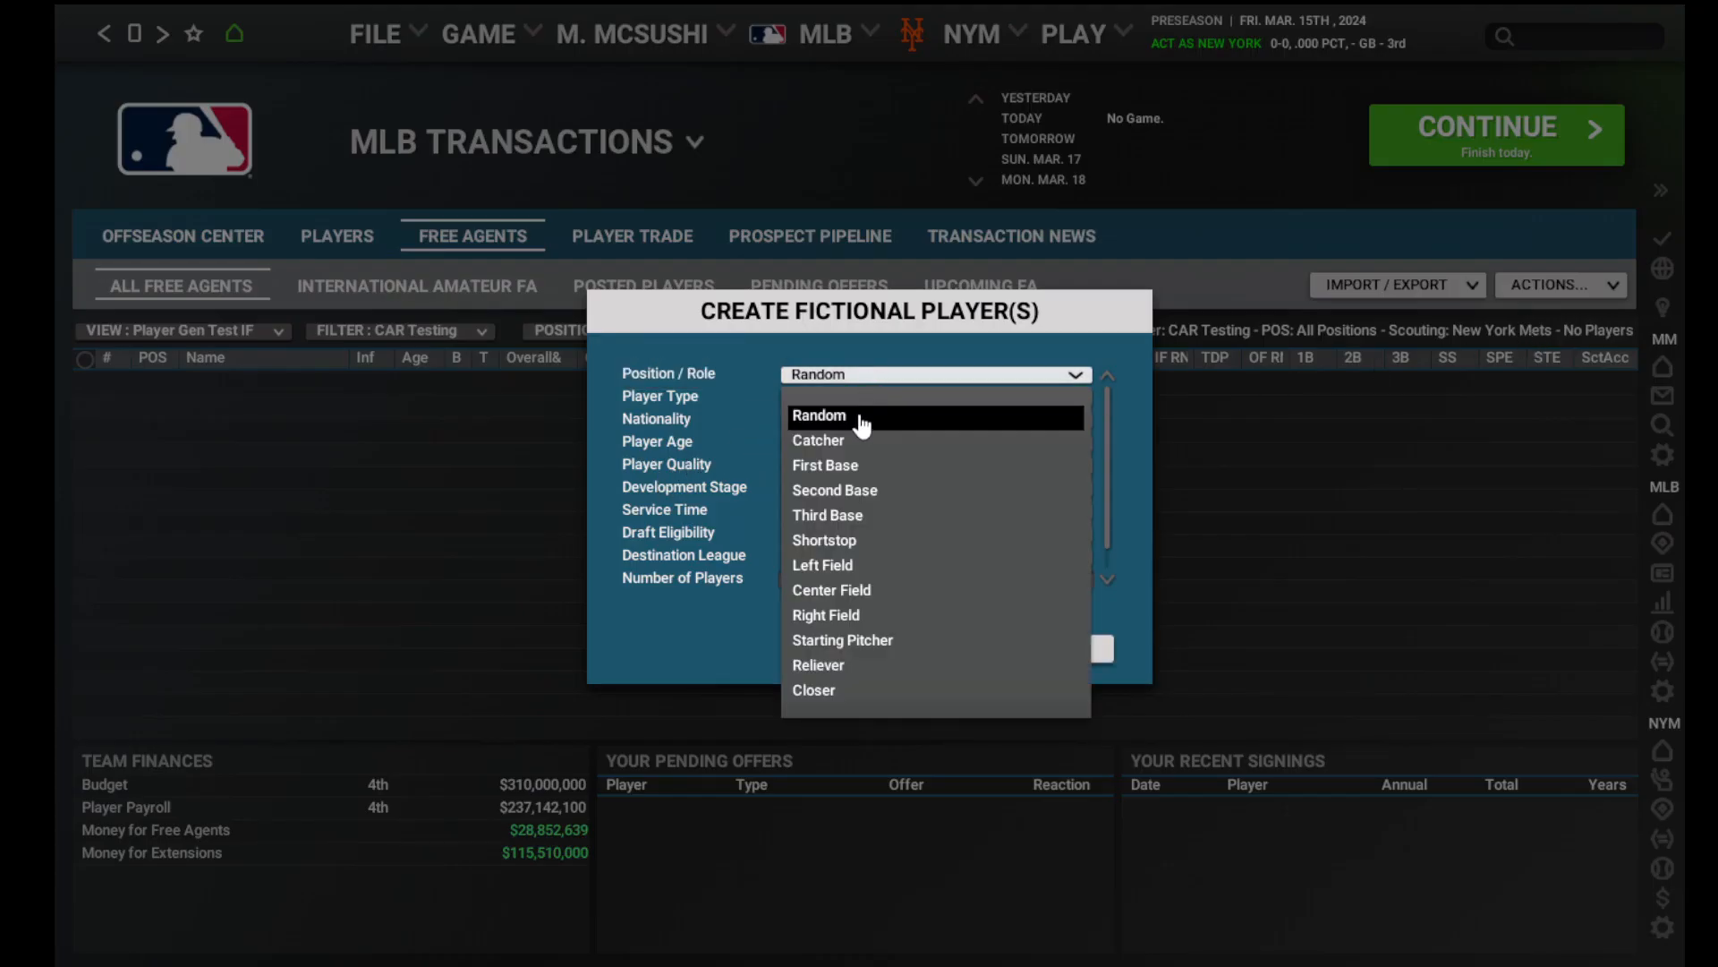
left_click(861, 465)
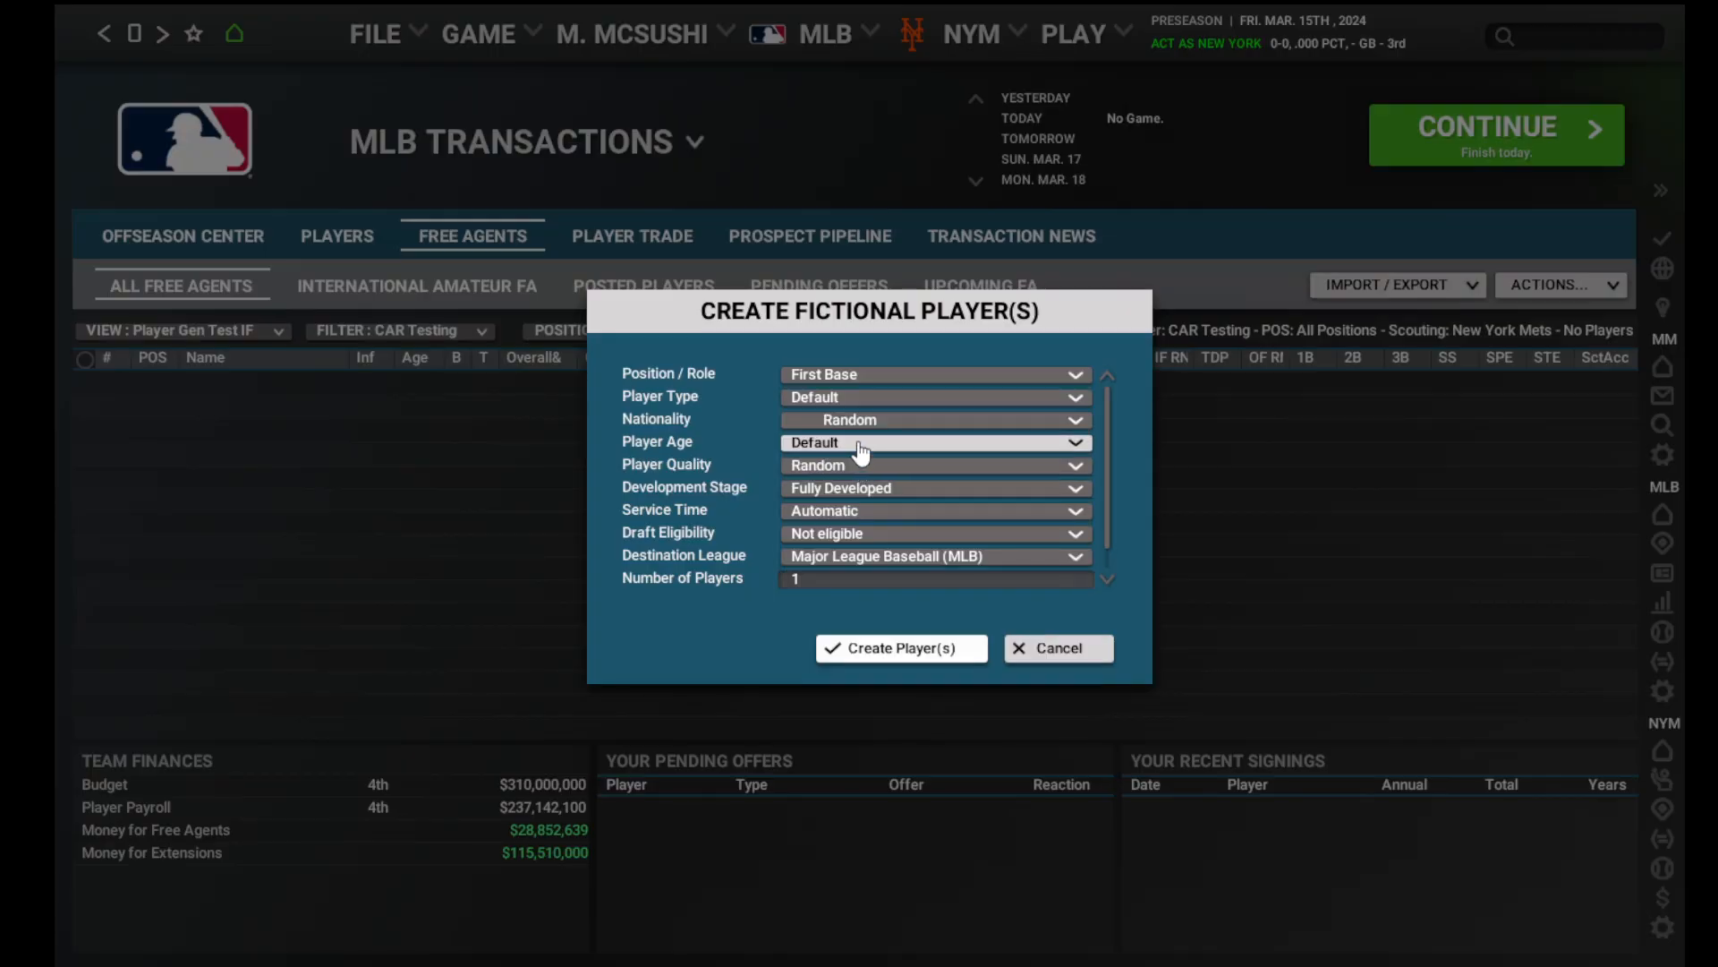
left_click(860, 444)
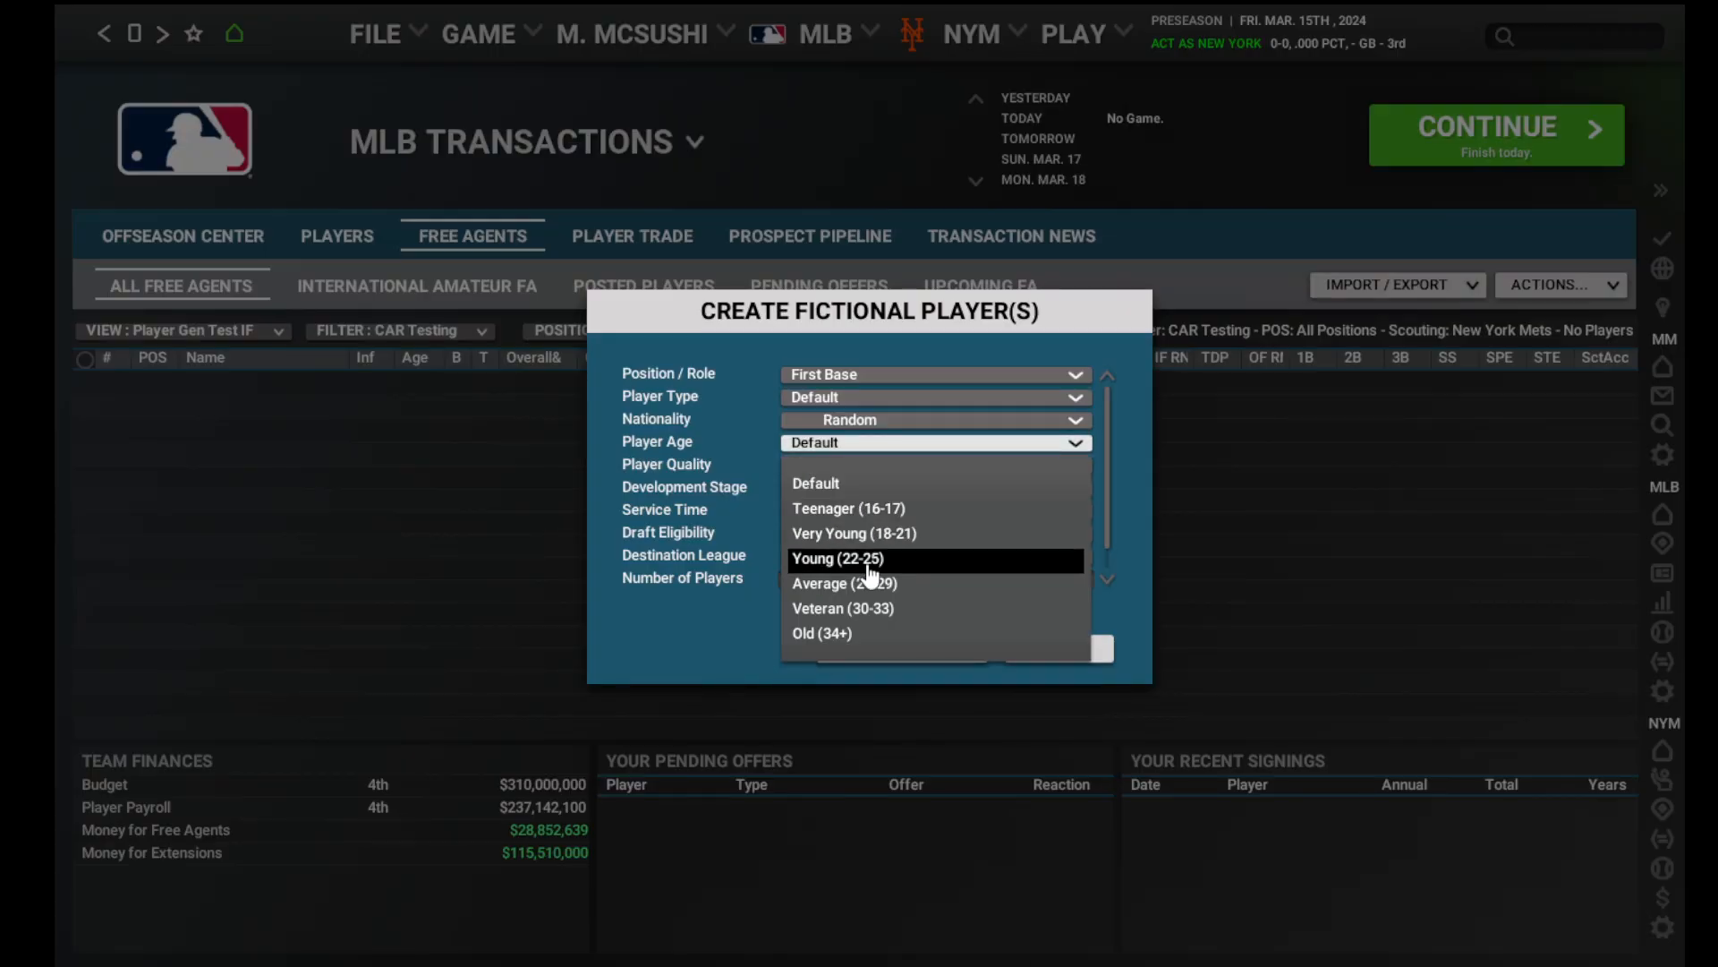
left_click(871, 583)
left_click(875, 467)
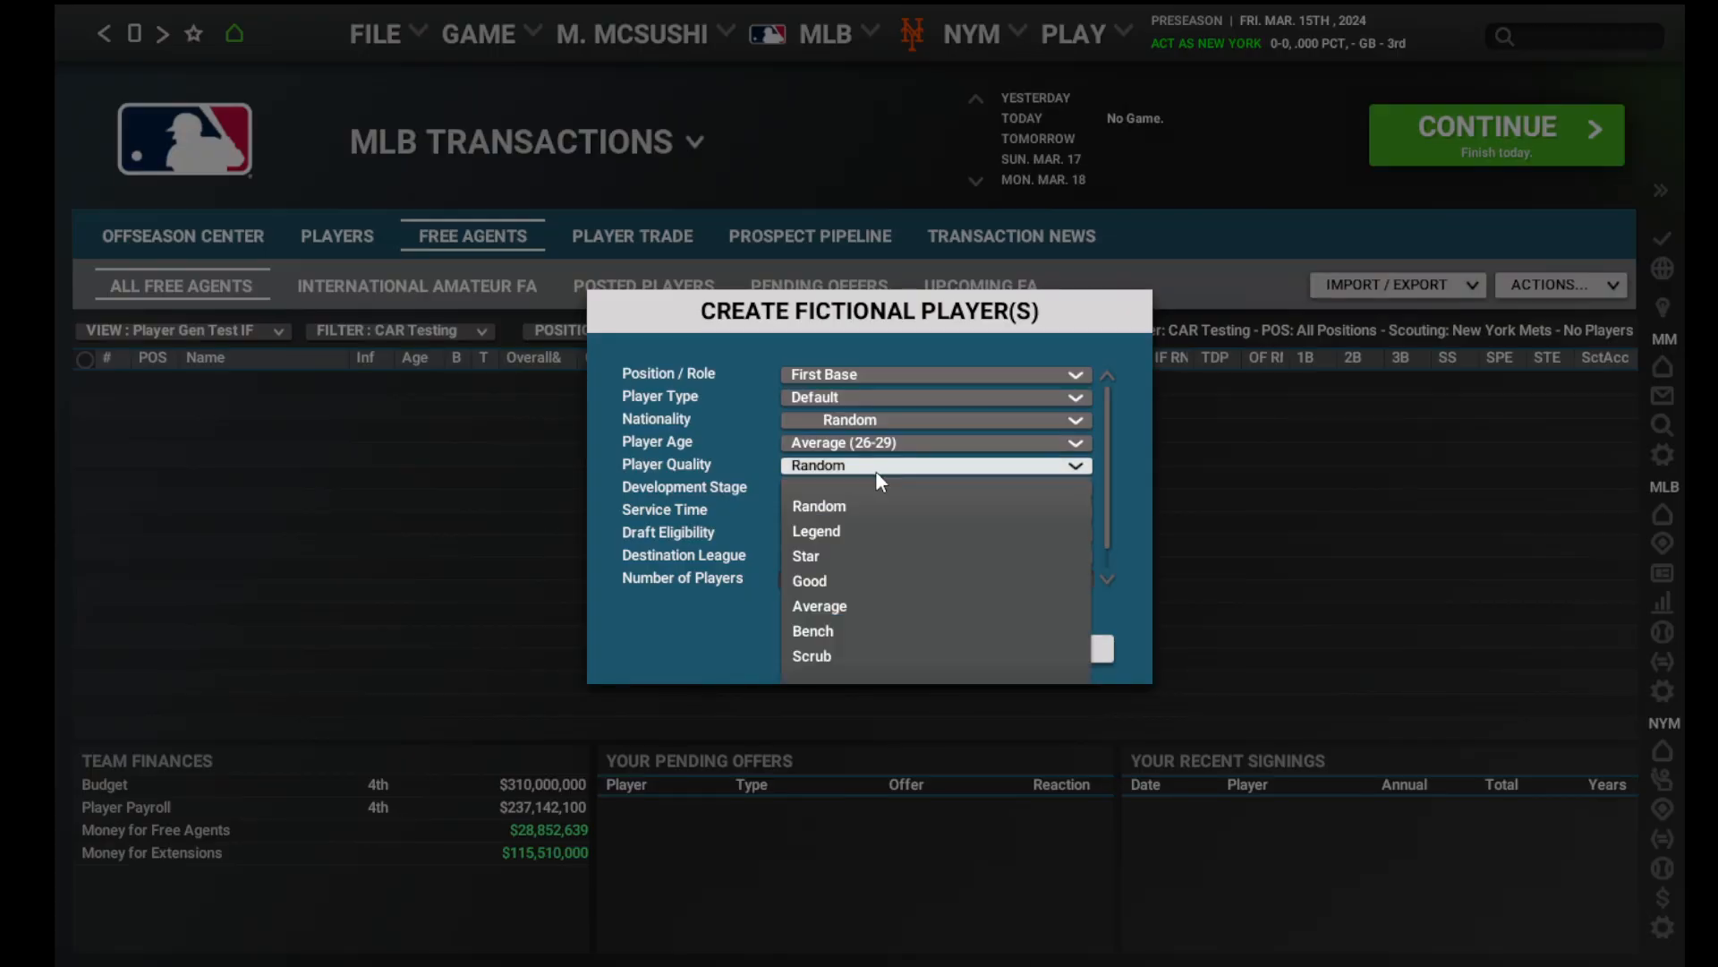
left_click(862, 606)
left_click(876, 577)
type("8000")
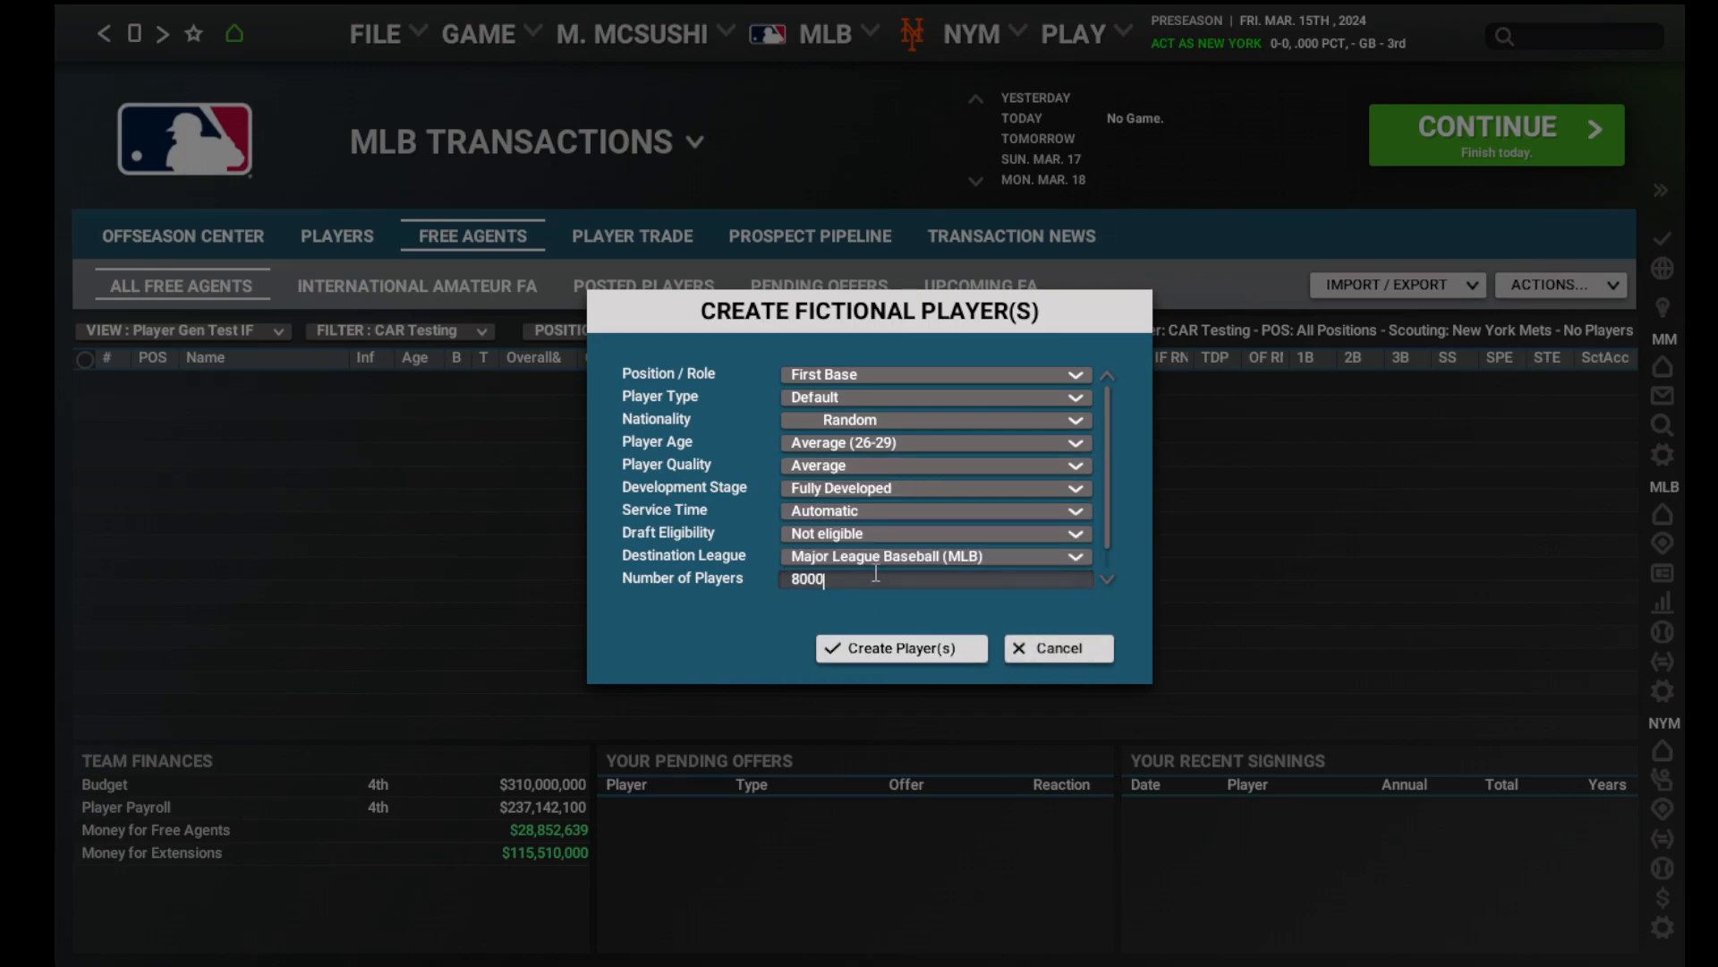
left_click(912, 659)
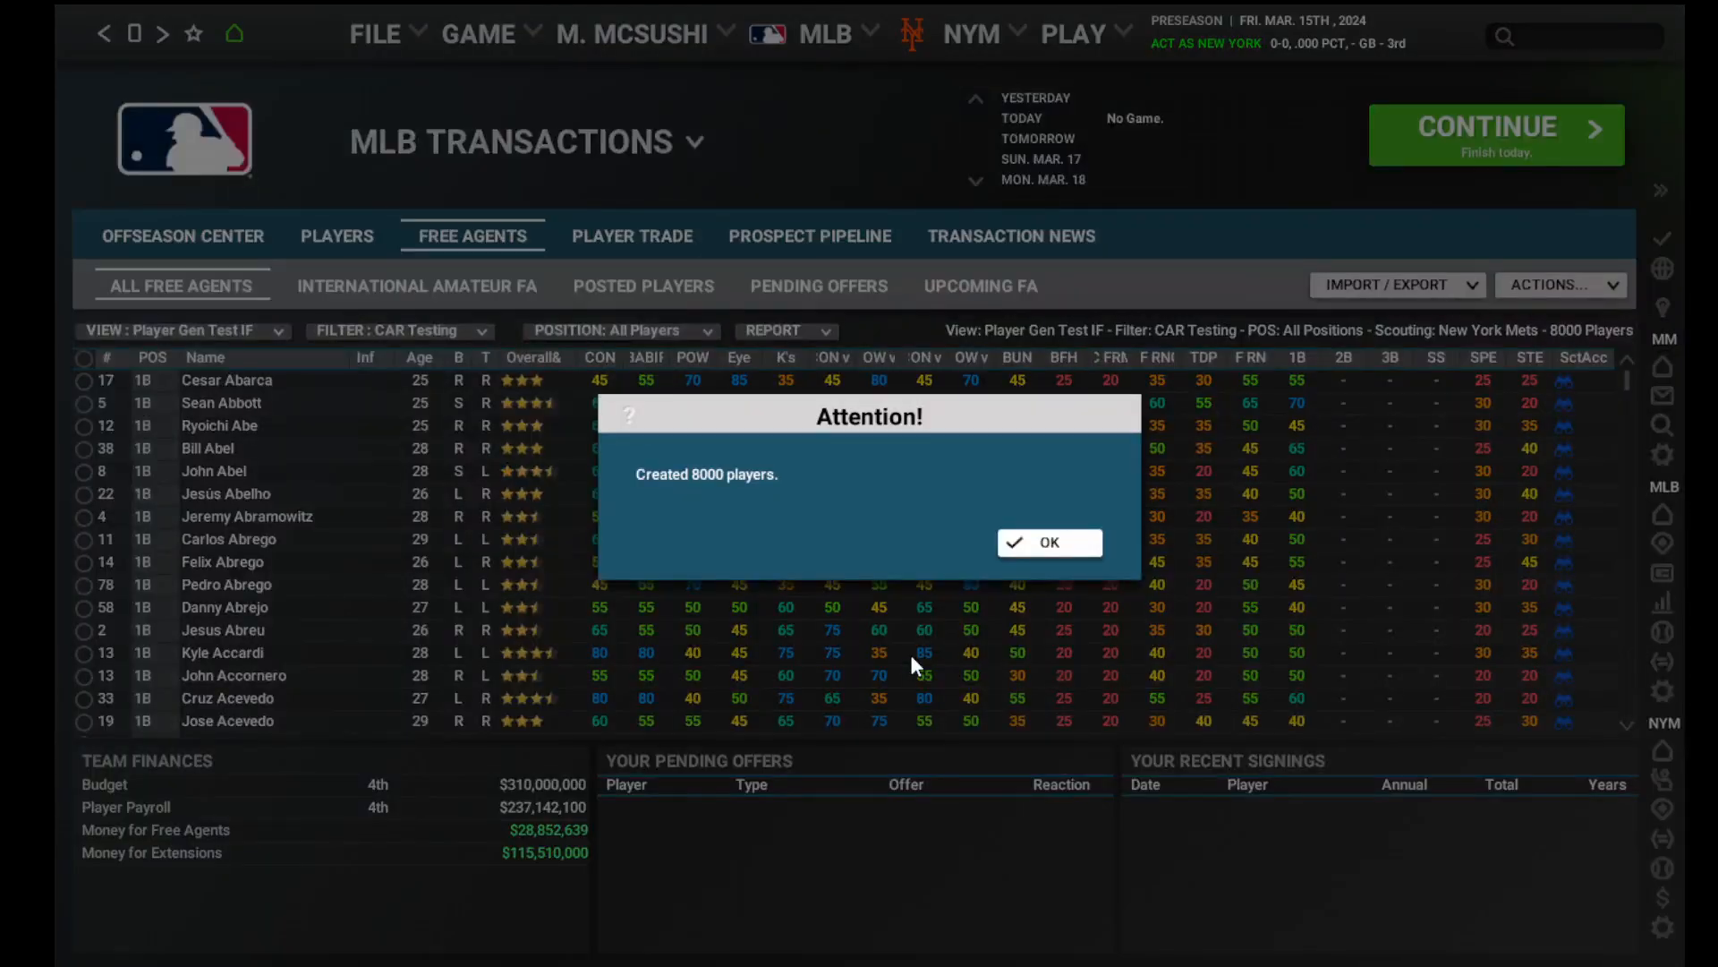
left_click(1038, 544)
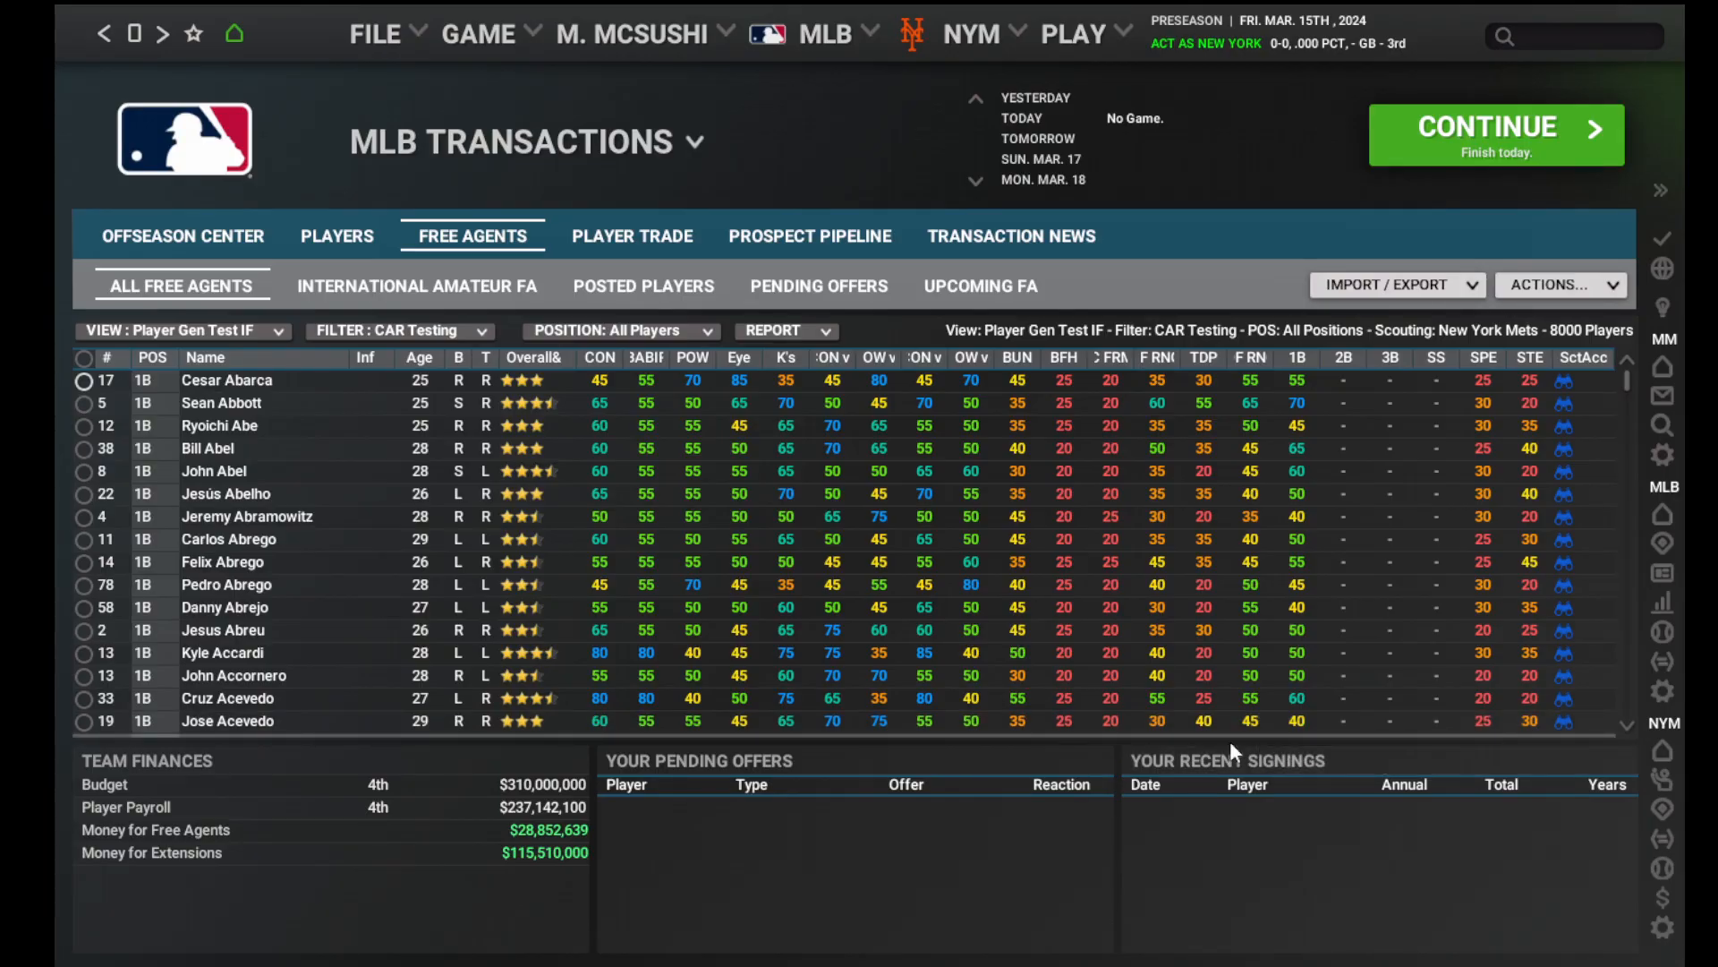
Write the report of the Average-quality first basemen to CSV.
left_click(810, 333)
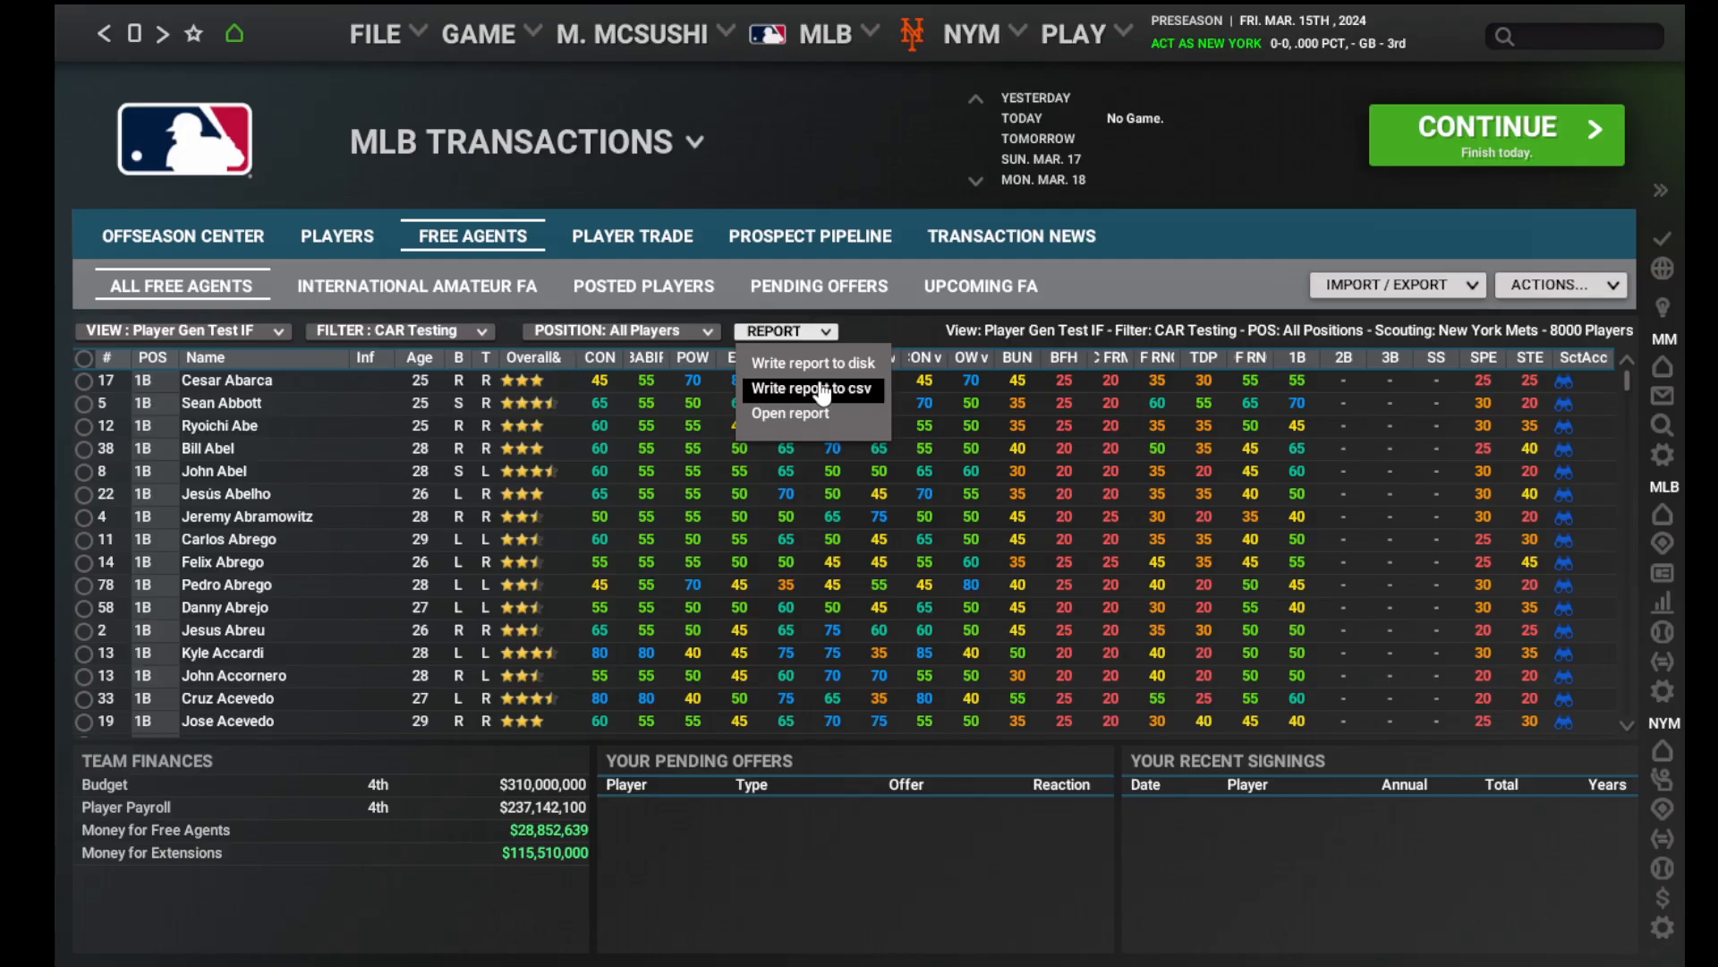
left_click(813, 388)
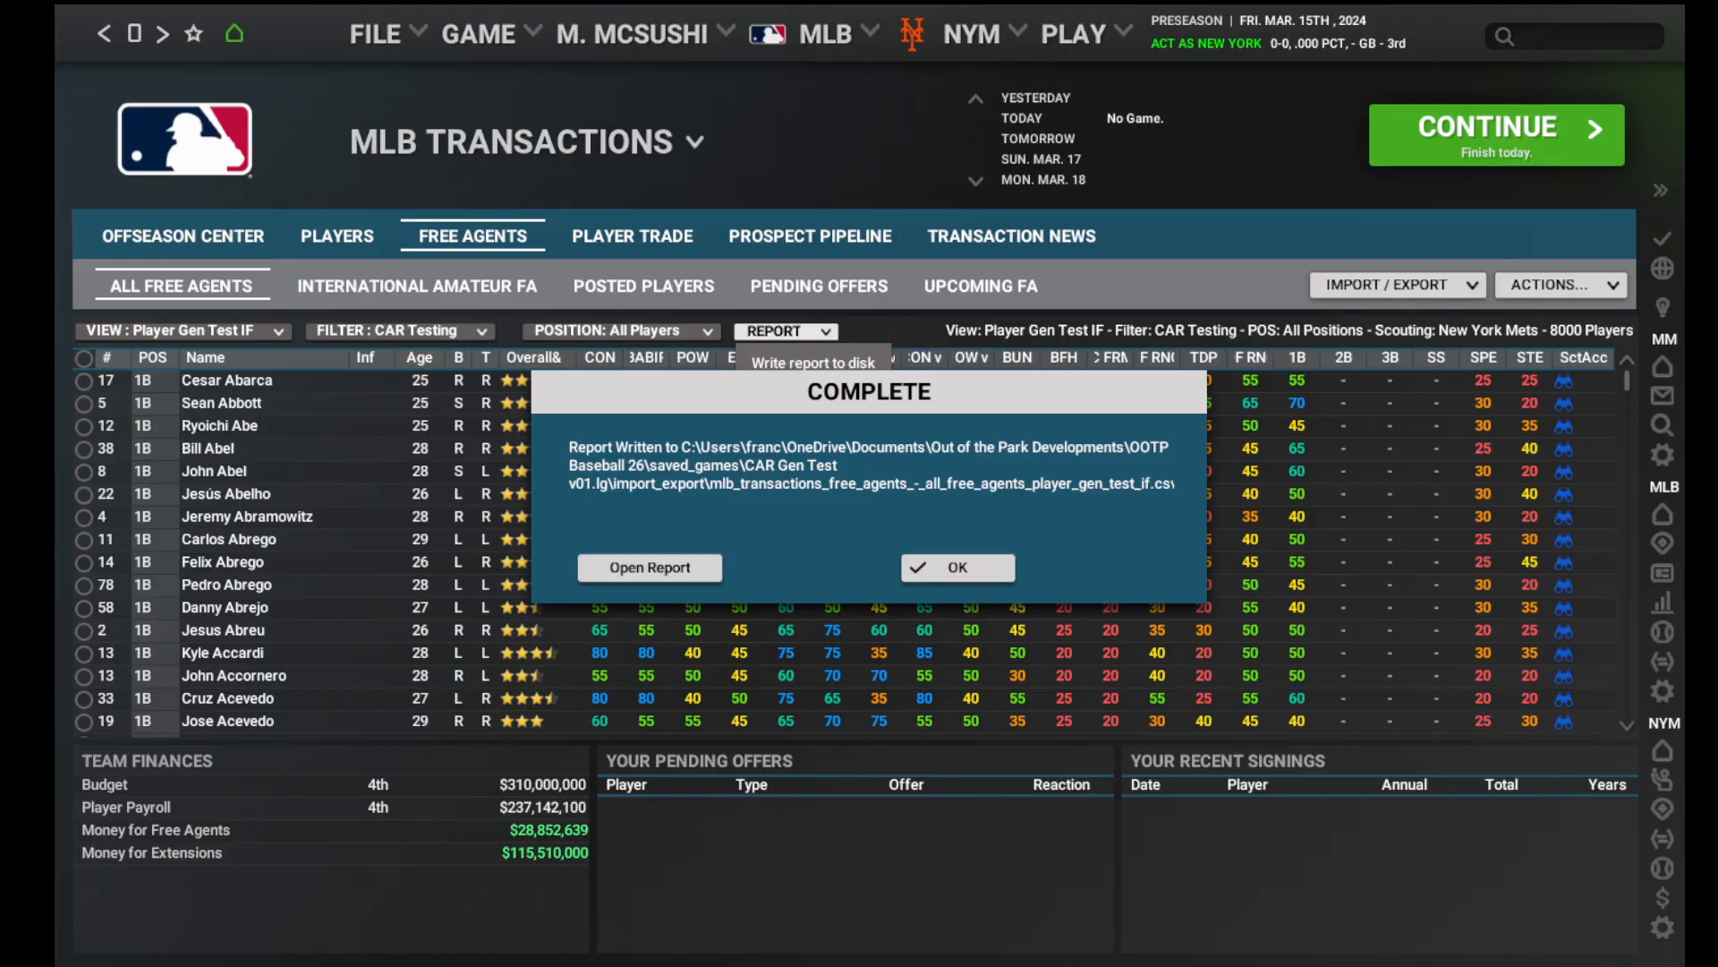
left_click(958, 566)
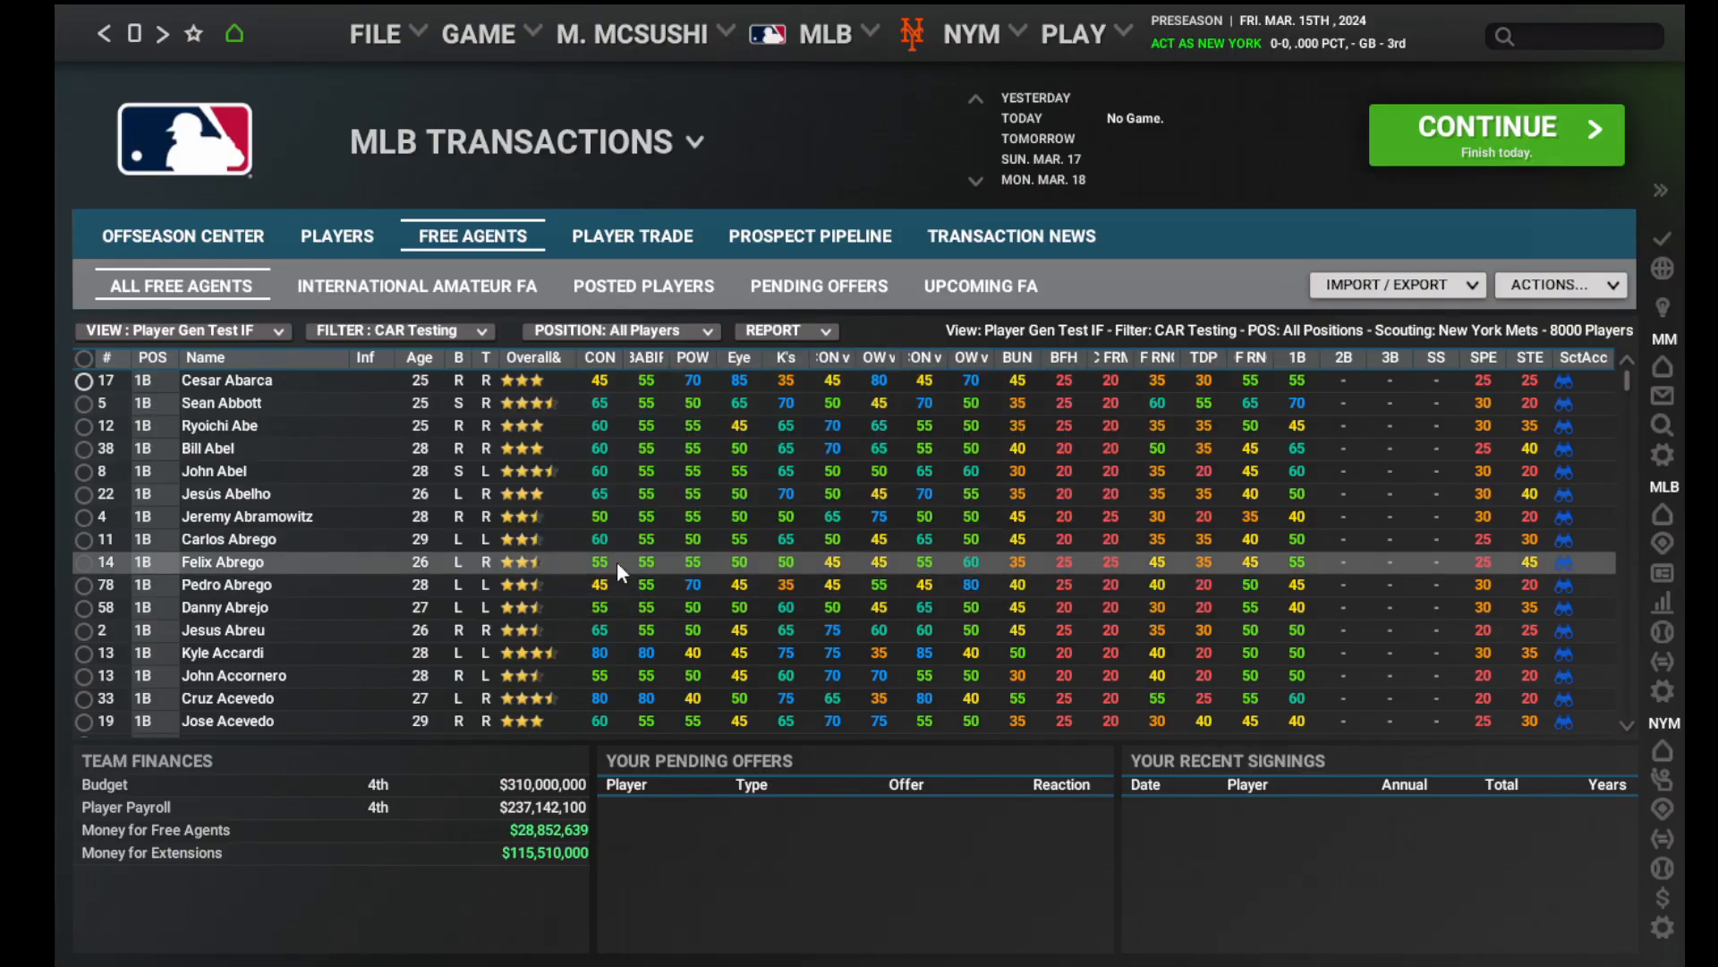
Delete all the listed Average-quality first basemen from the free agents.
left_click(84, 358)
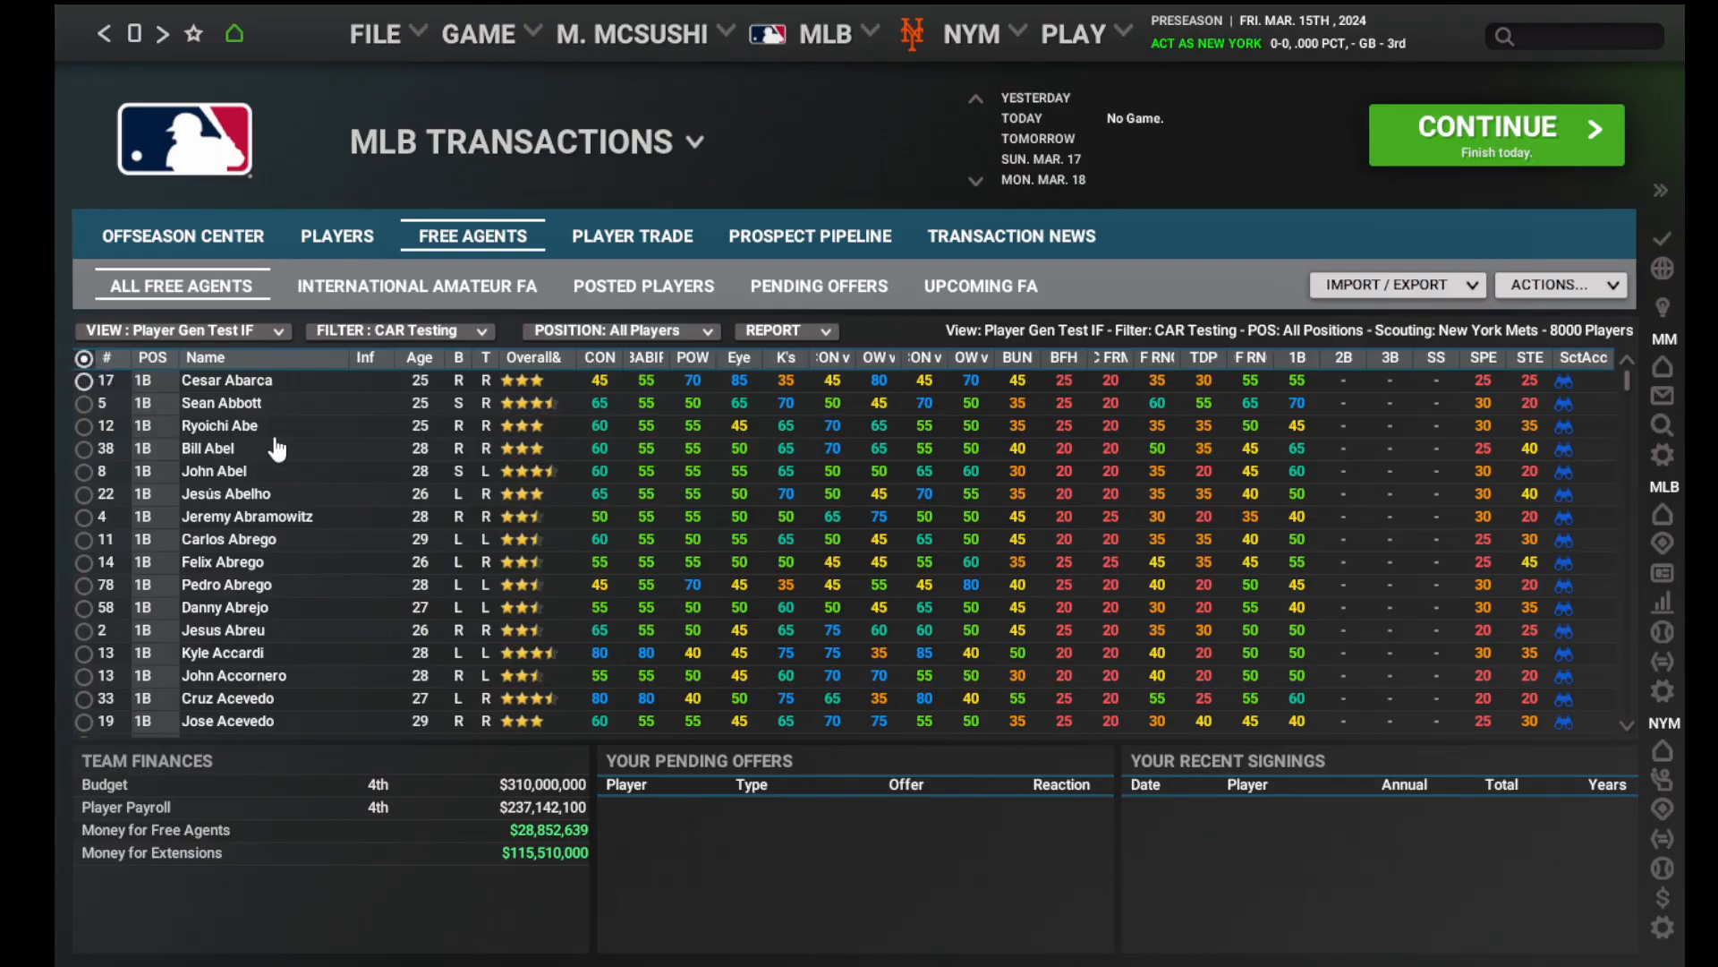
left_click(277, 455)
right_click(277, 452)
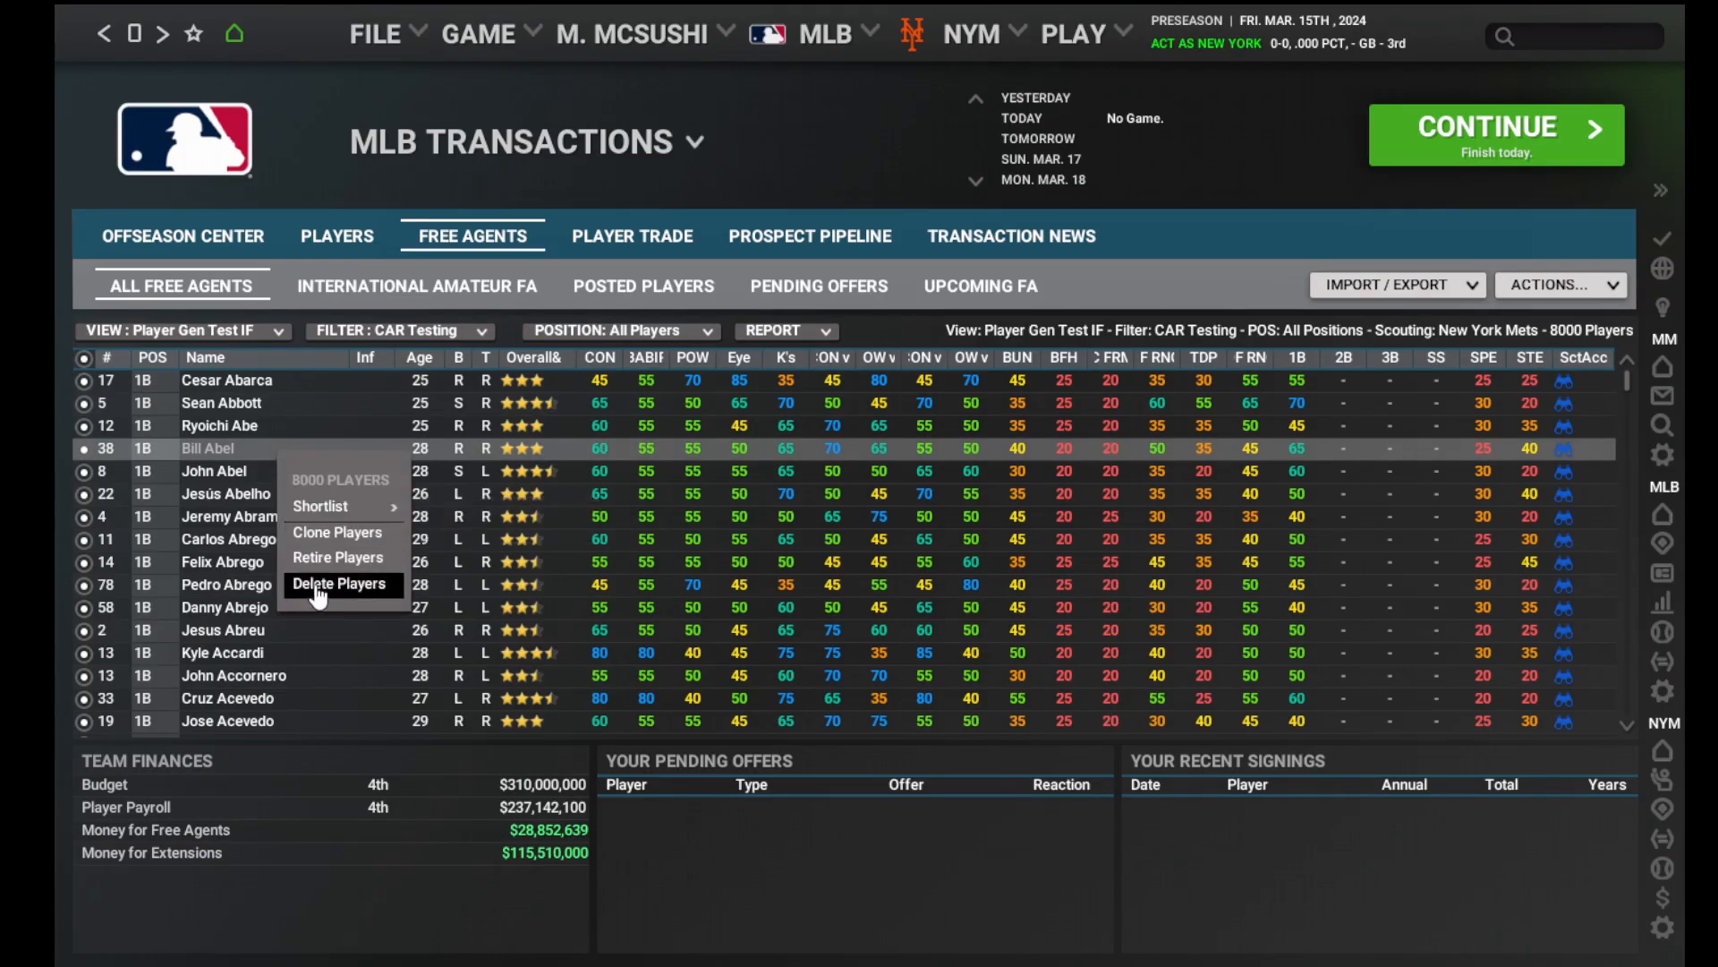
left_click(322, 587)
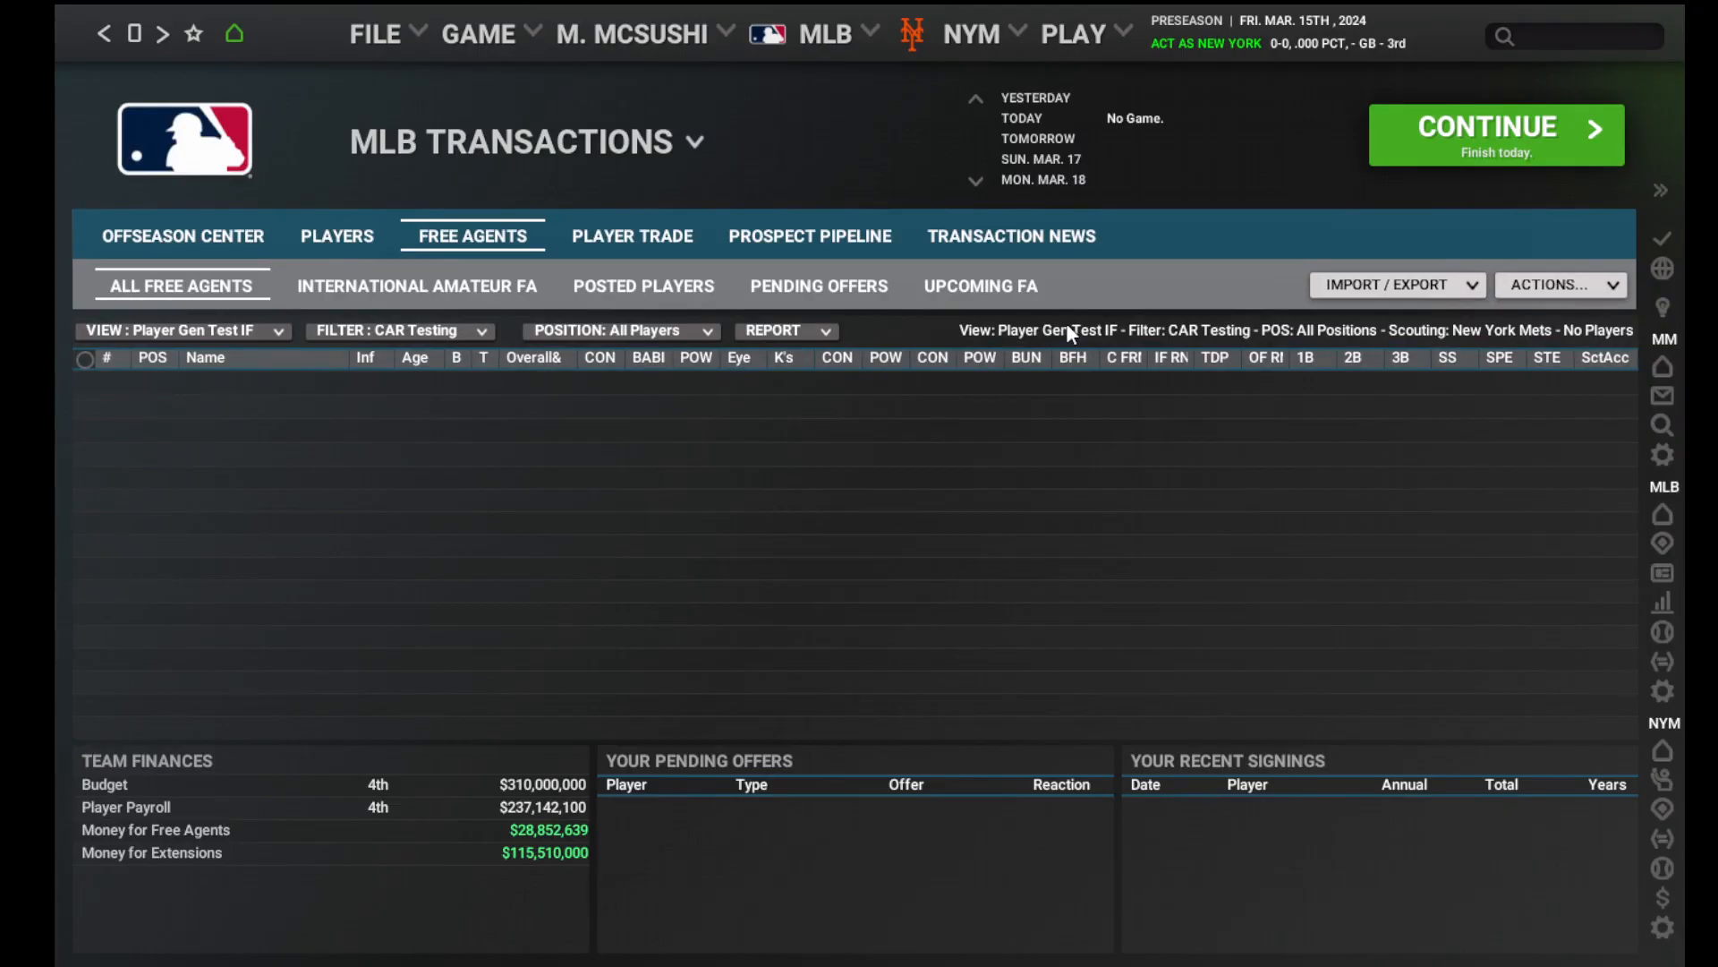
Create 8000 fictional First Base players with age Average (26-29) and quality Bench.
left_click(1592, 287)
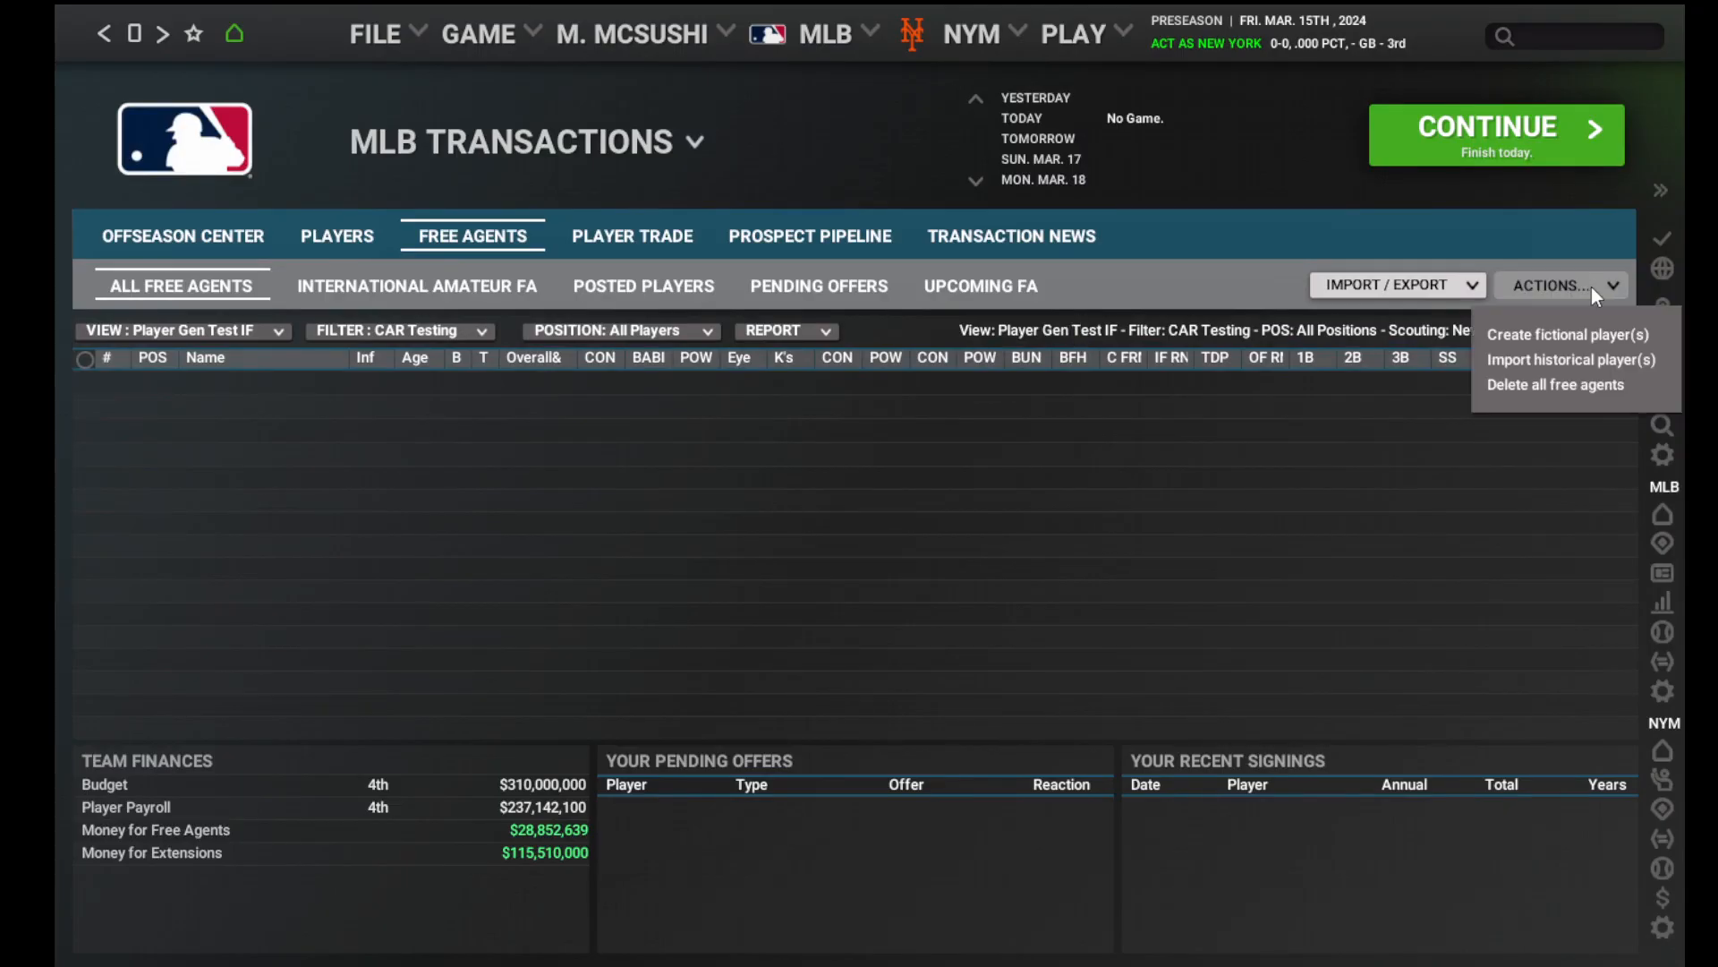
left_click(1584, 334)
left_click(909, 379)
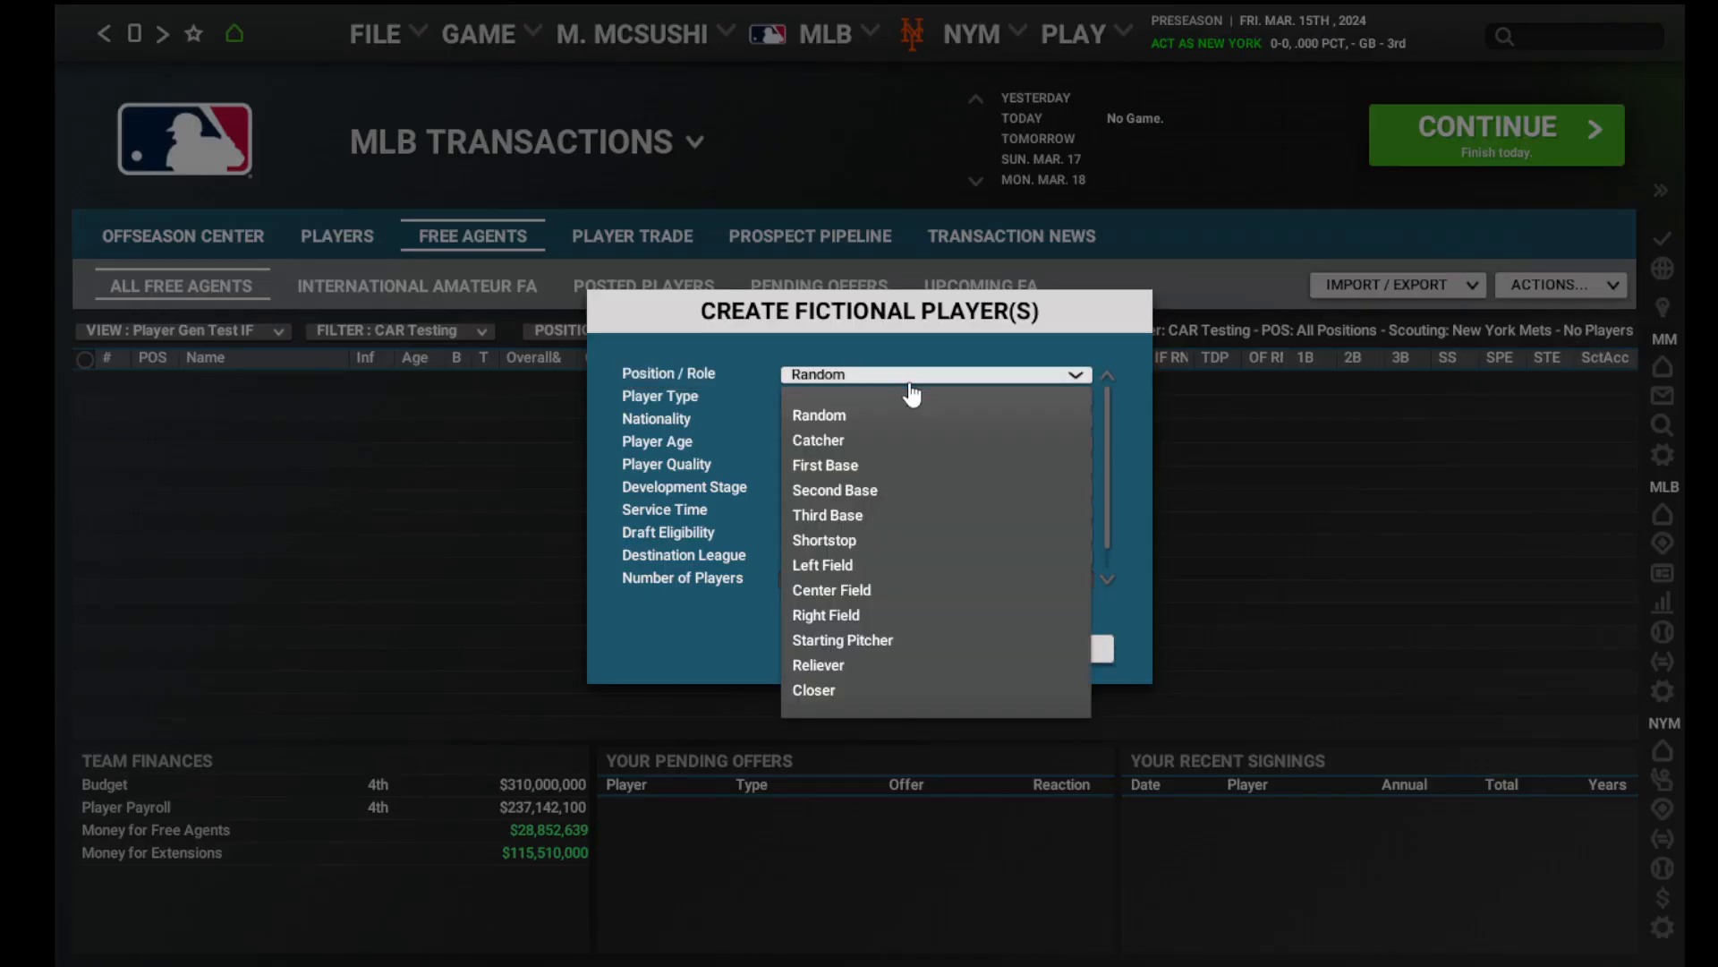
left_click(873, 467)
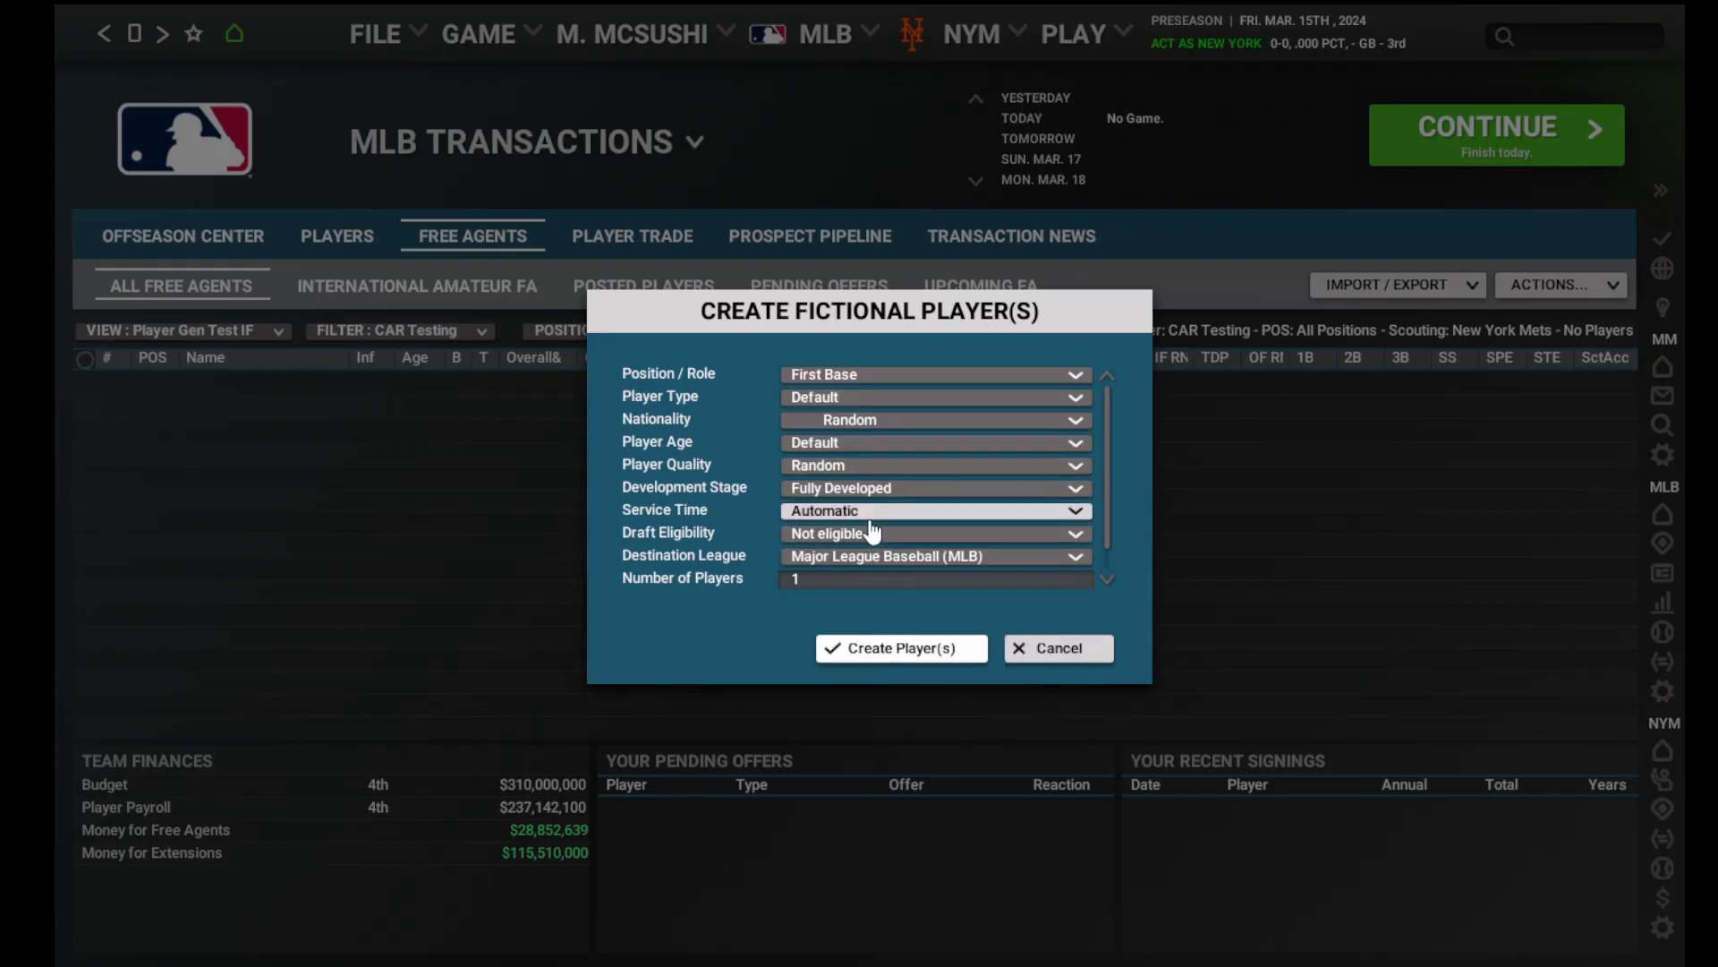
left_click(882, 448)
left_click(855, 586)
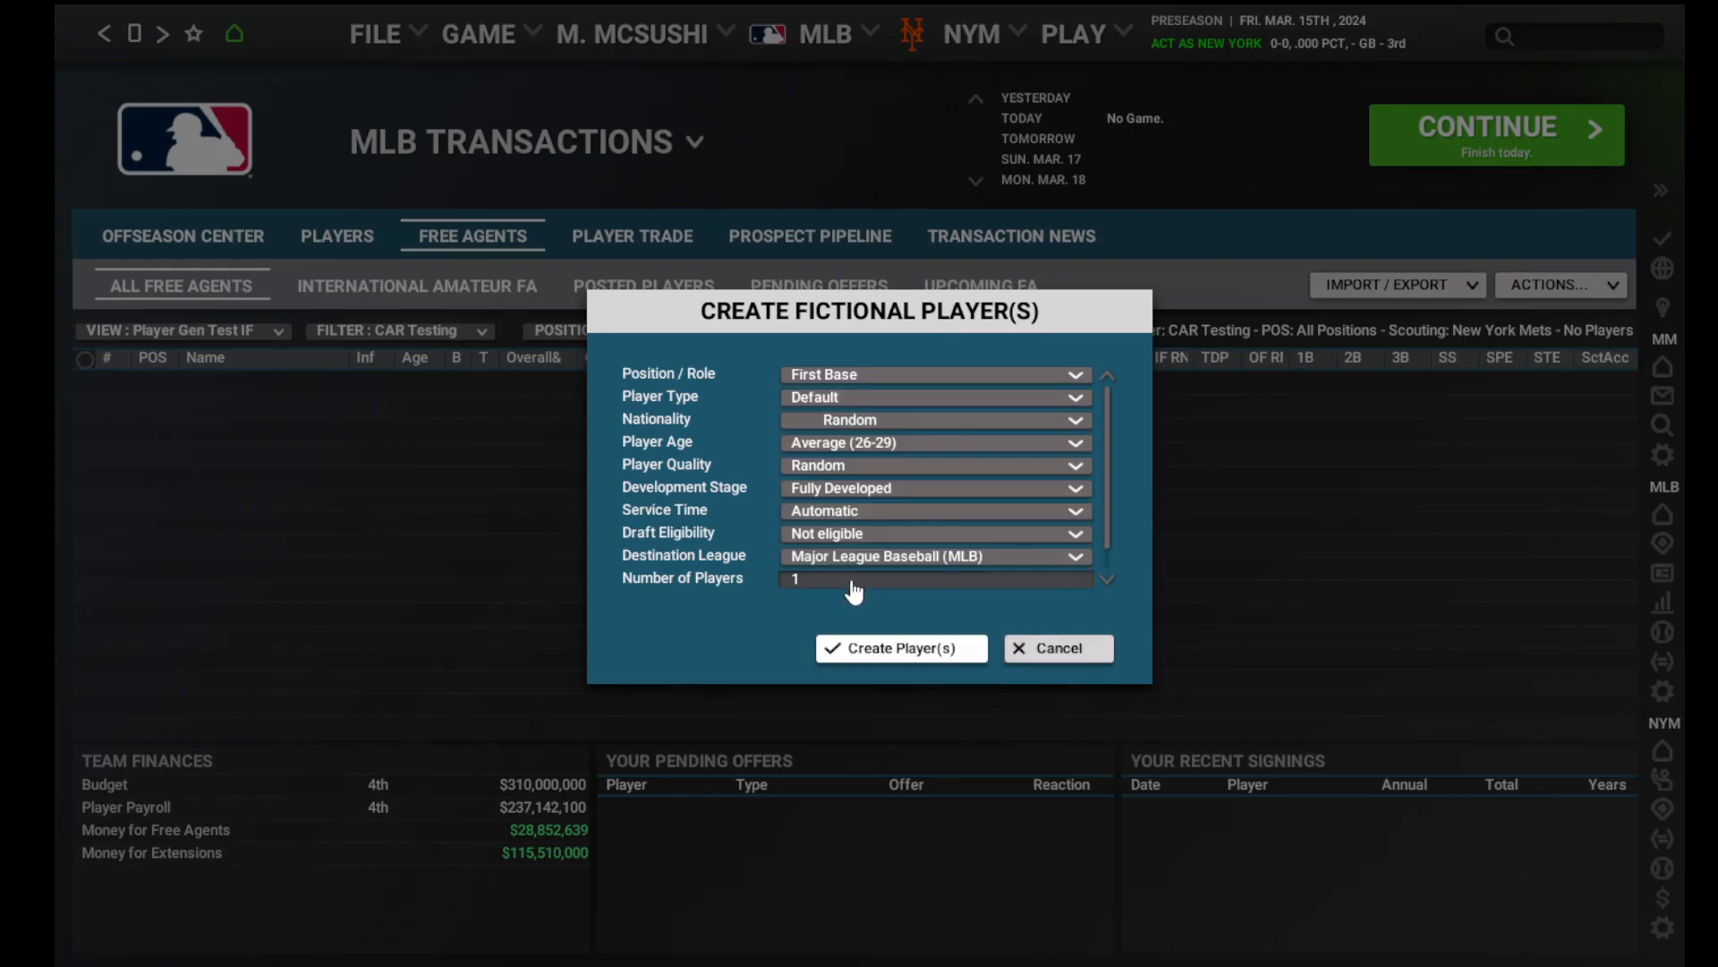
left_click(859, 465)
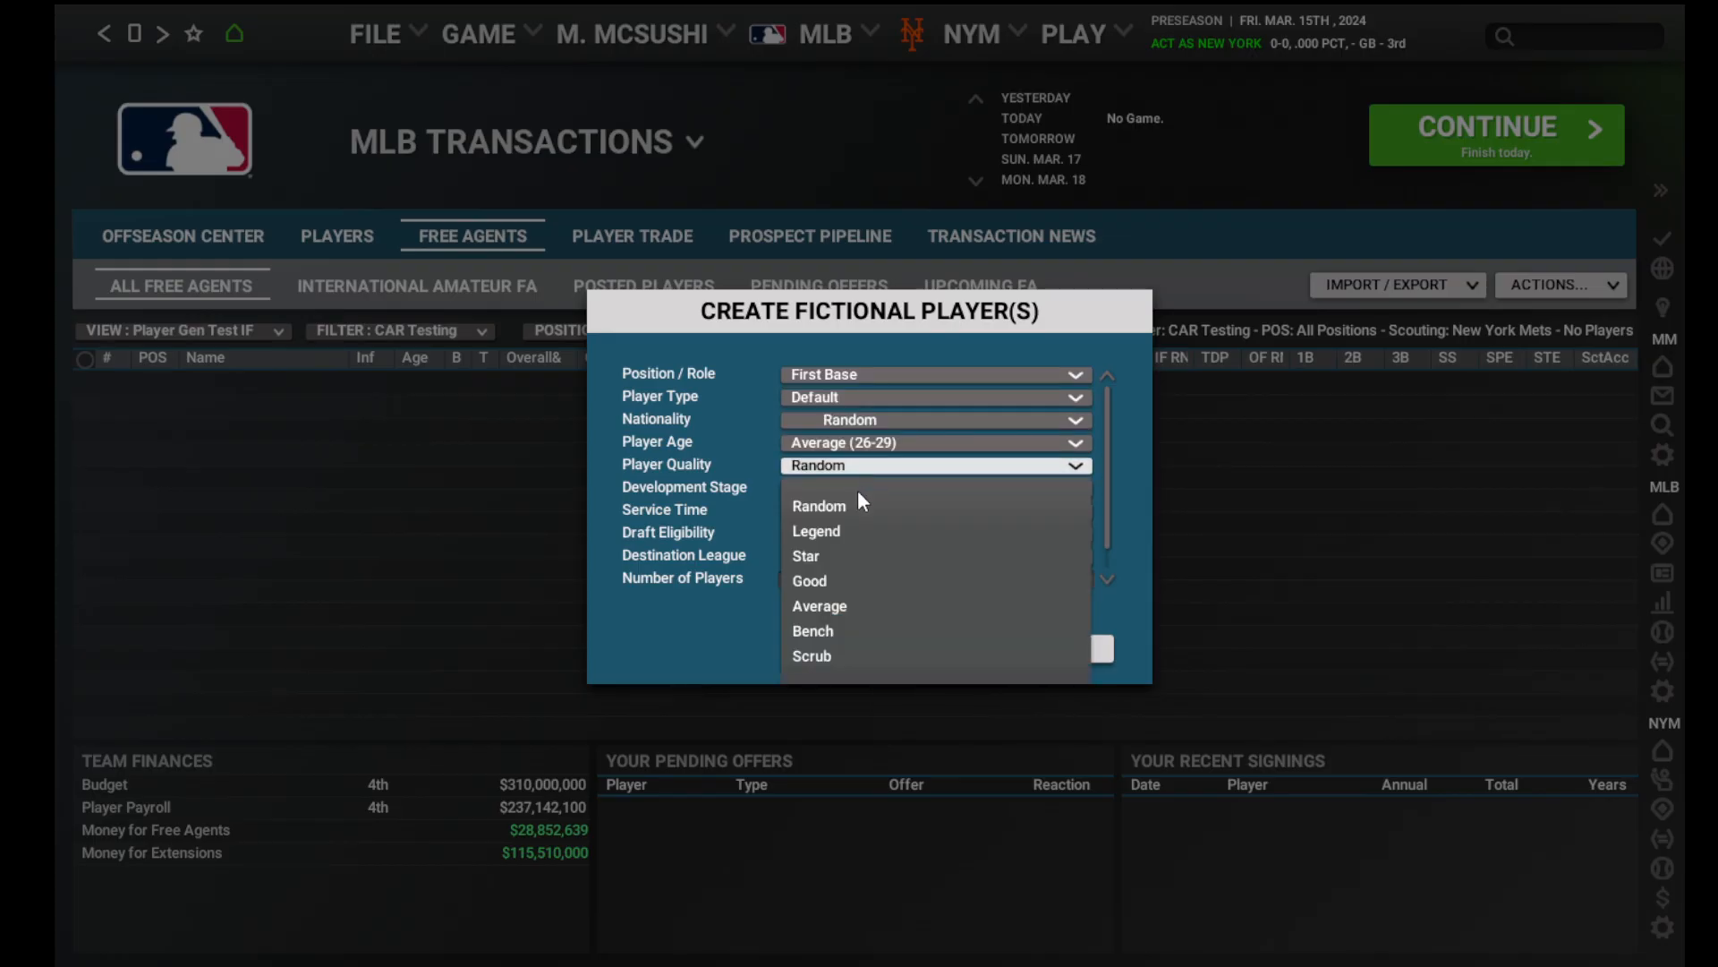
left_click(851, 631)
left_click(853, 574)
type("8000")
left_click(837, 660)
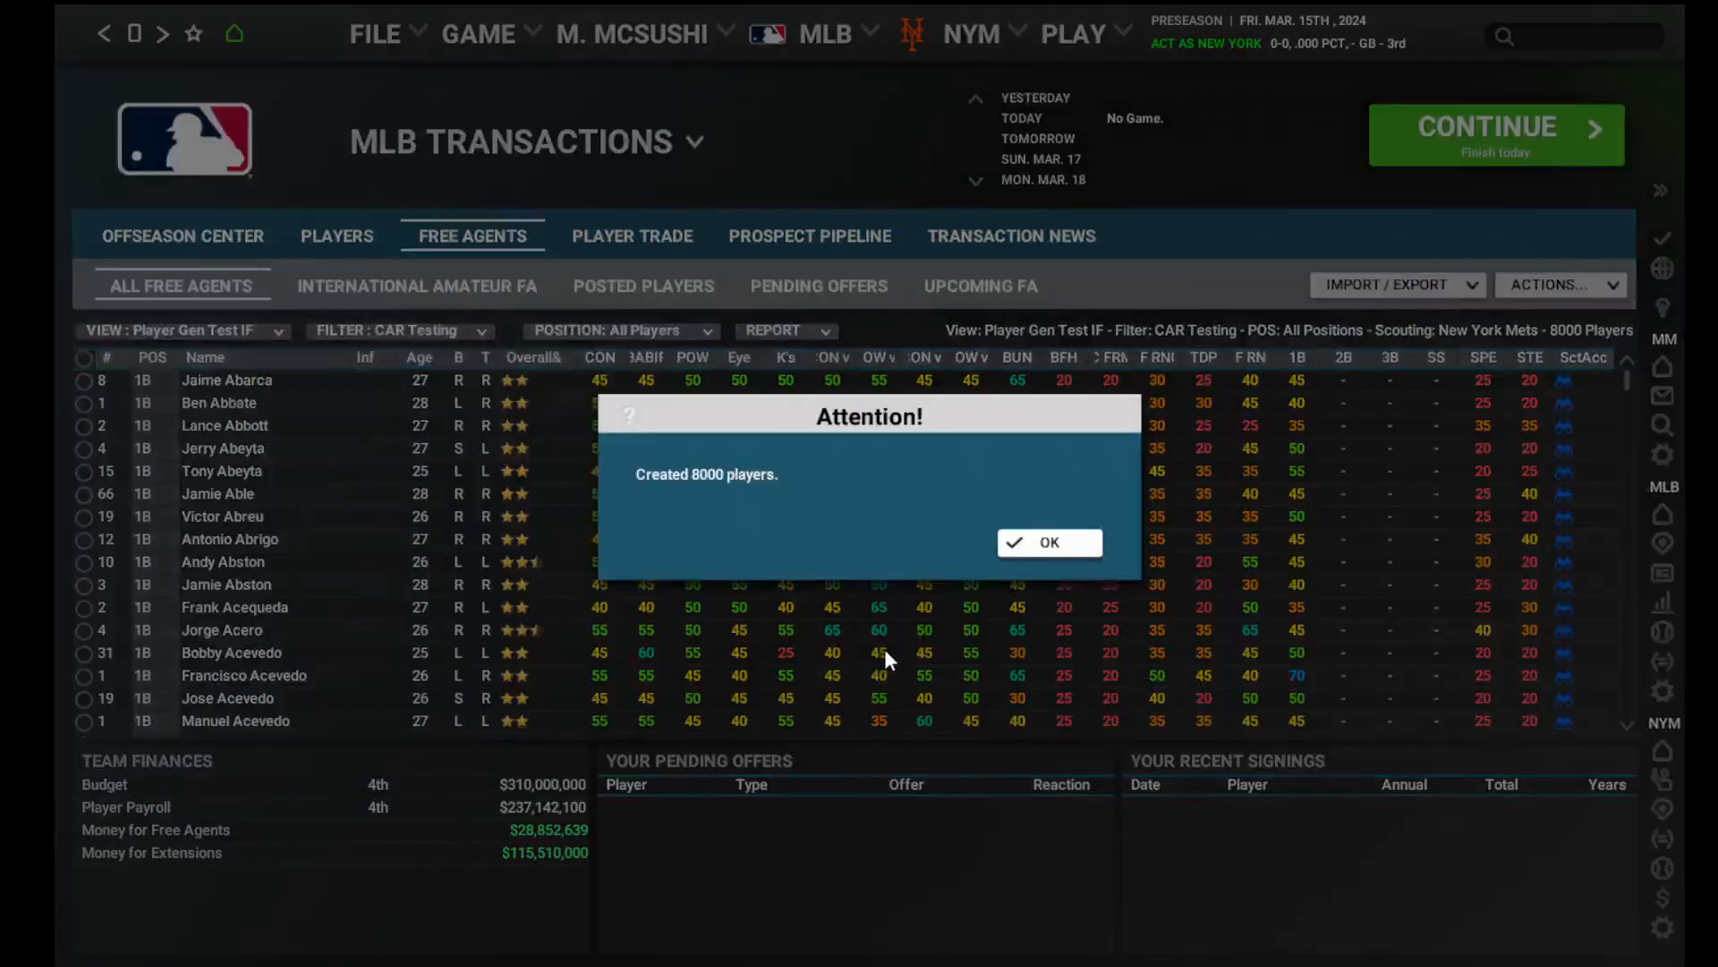
left_click(1042, 542)
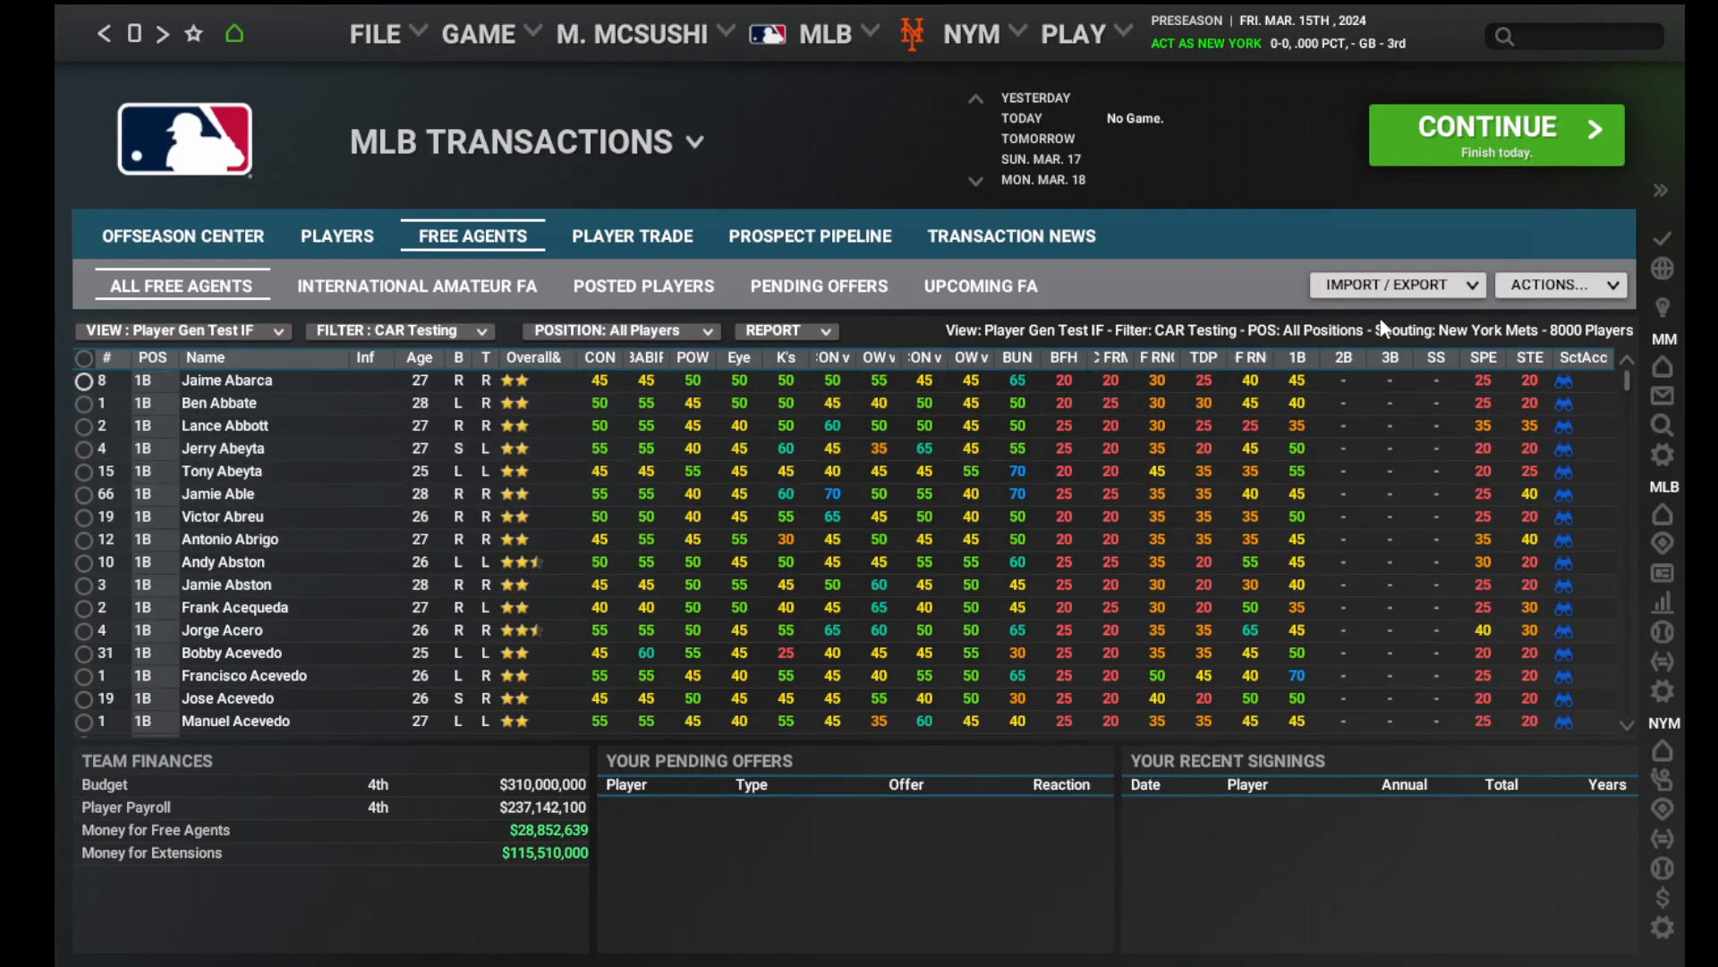
Write the report of the Bench-quality first basemen to CSV.
left_click(799, 335)
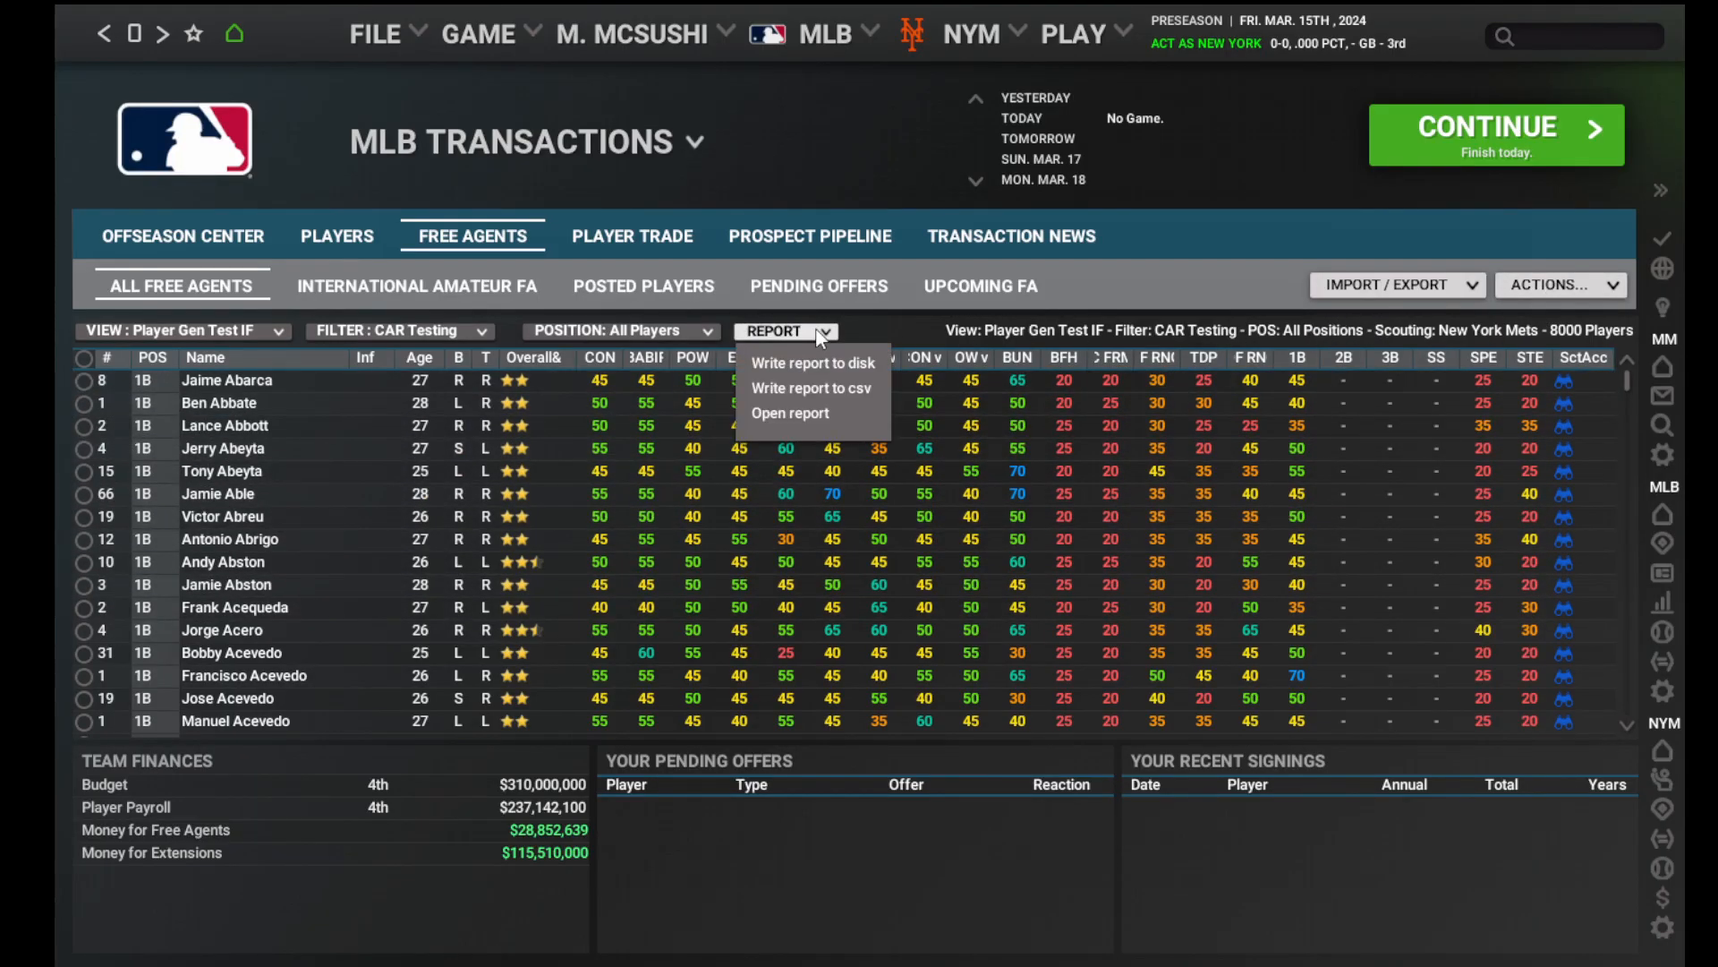
left_click(816, 390)
left_click(940, 567)
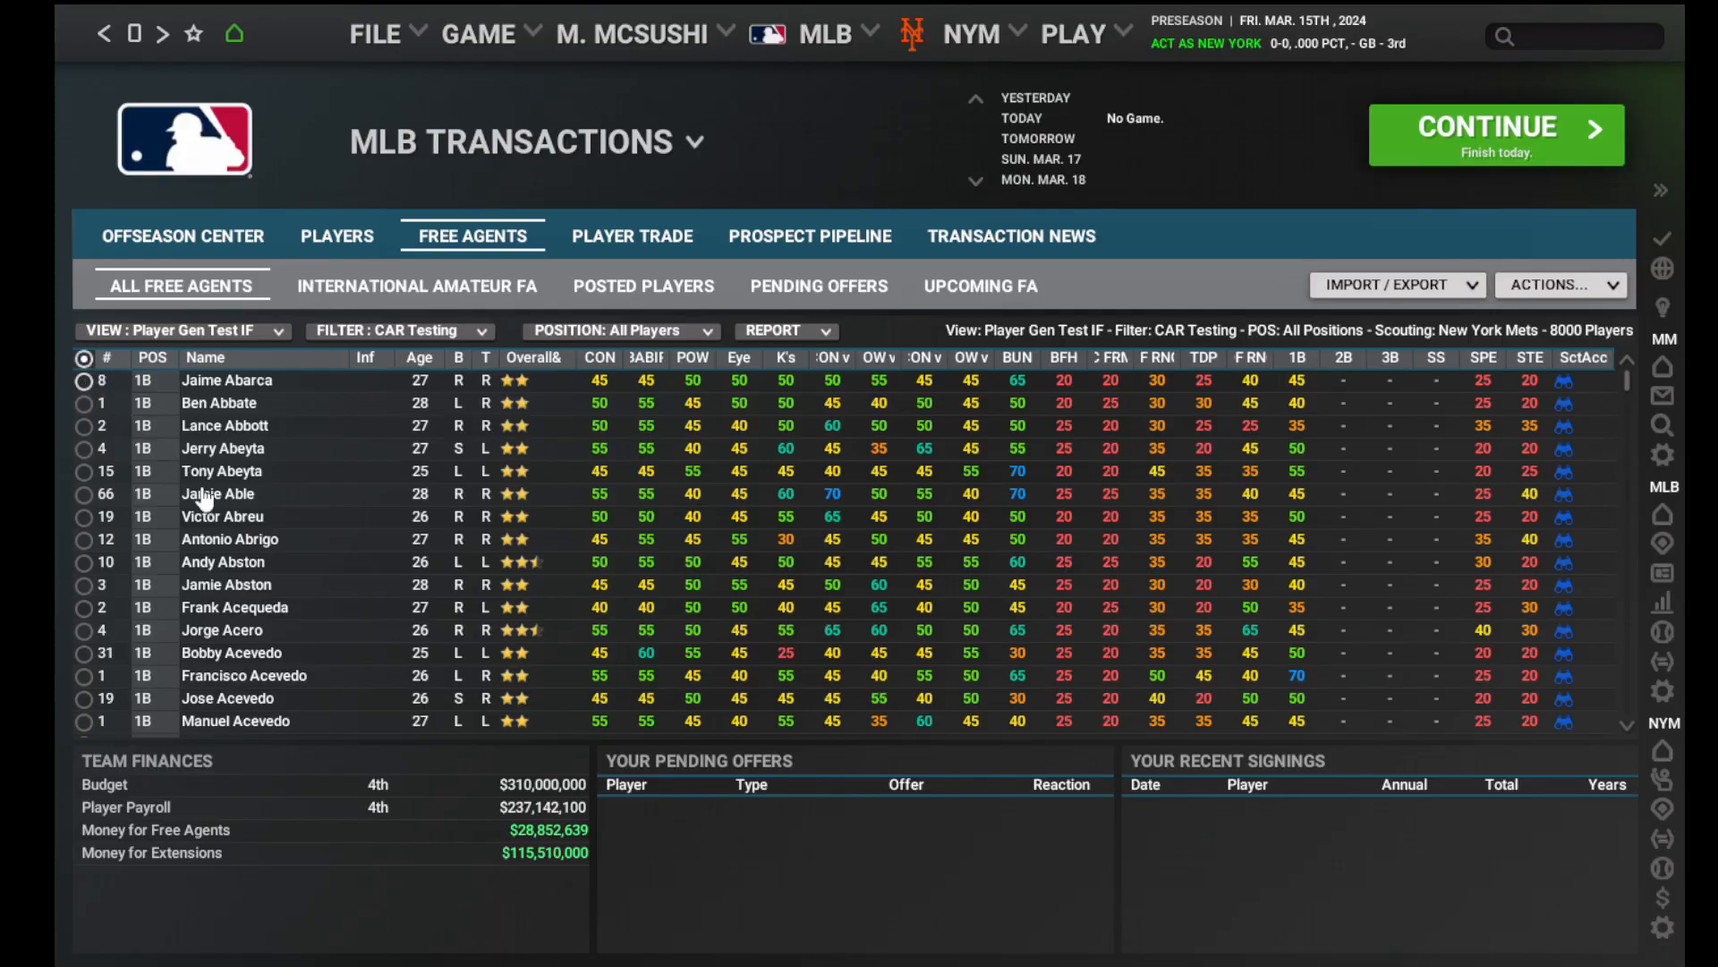
Delete all the listed Bench-quality first basemen from the free agents.
right_click(217, 542)
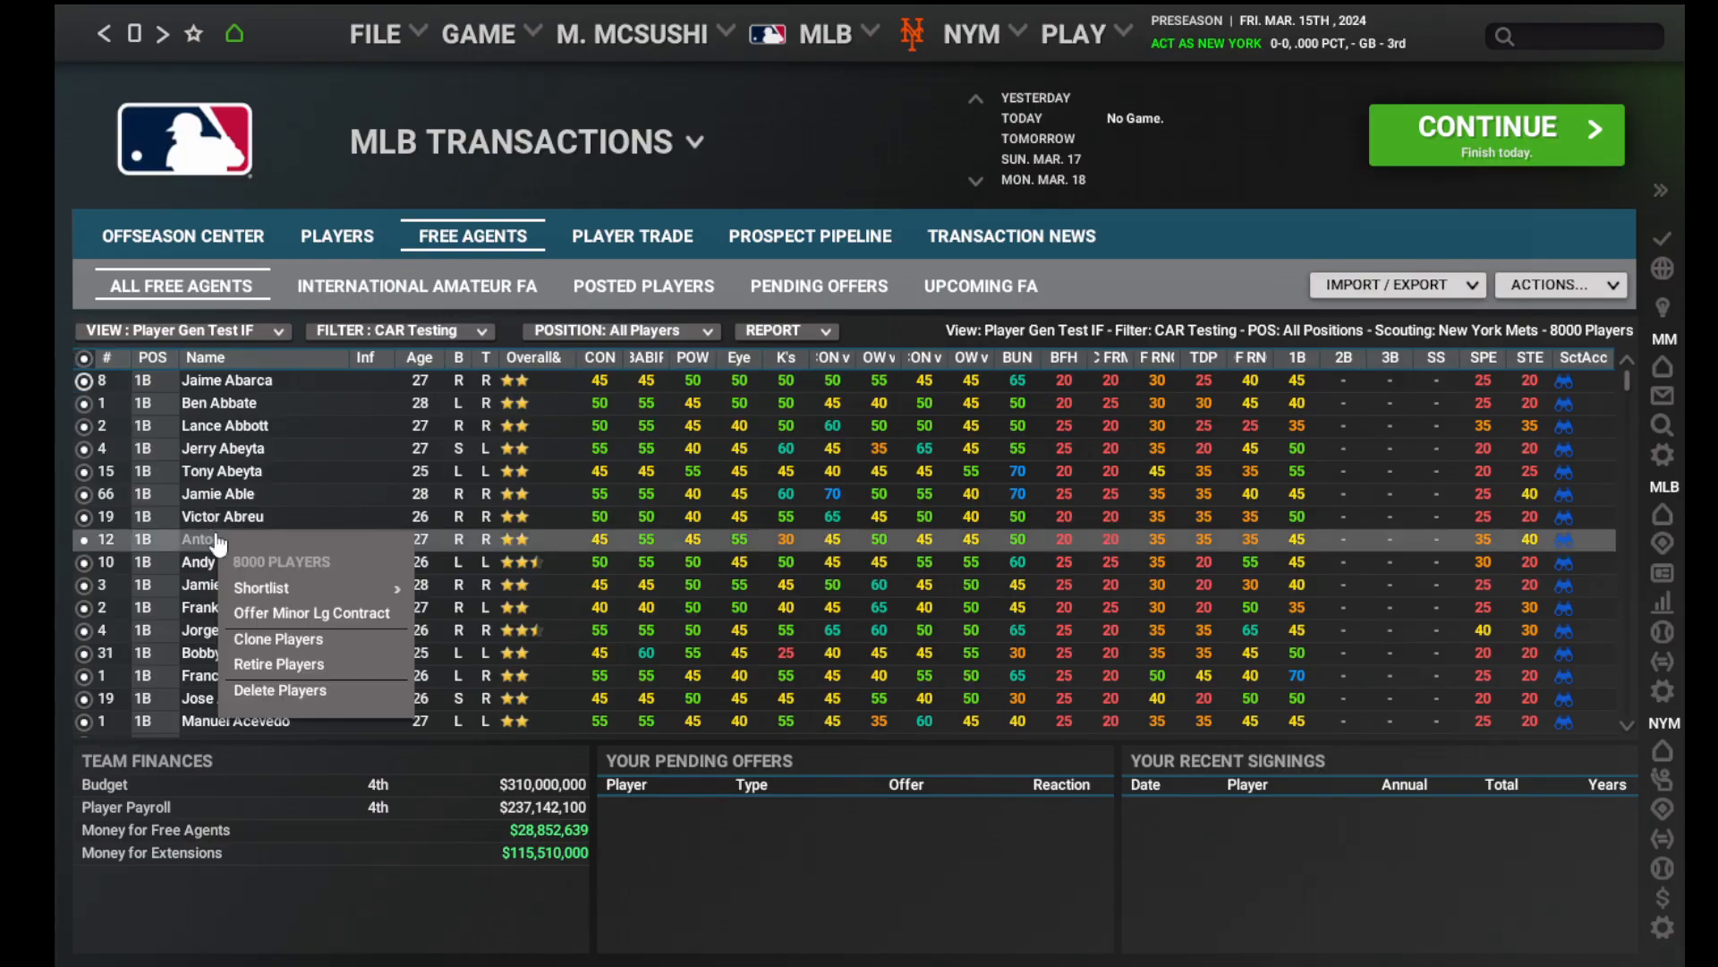
left_click(280, 690)
Create 8000 fictional First Base players with age Average (26-29) and quality Scrub.
left_click(1562, 287)
left_click(1567, 338)
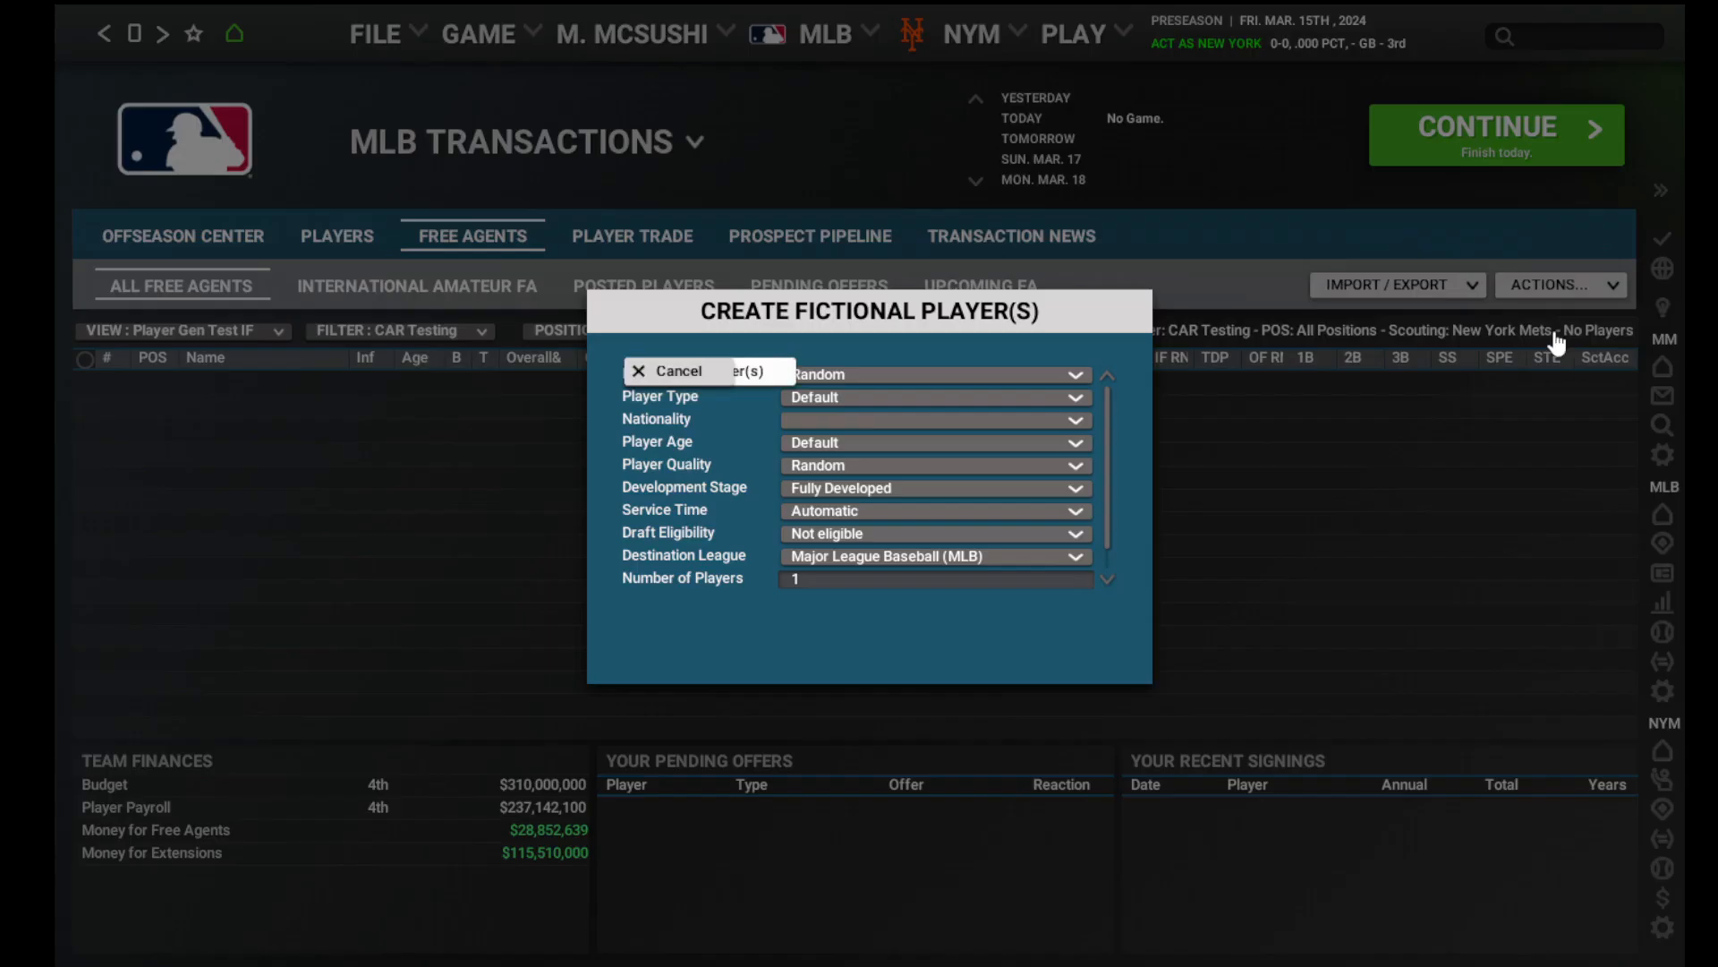
left_click(874, 396)
left_click(874, 380)
left_click(873, 374)
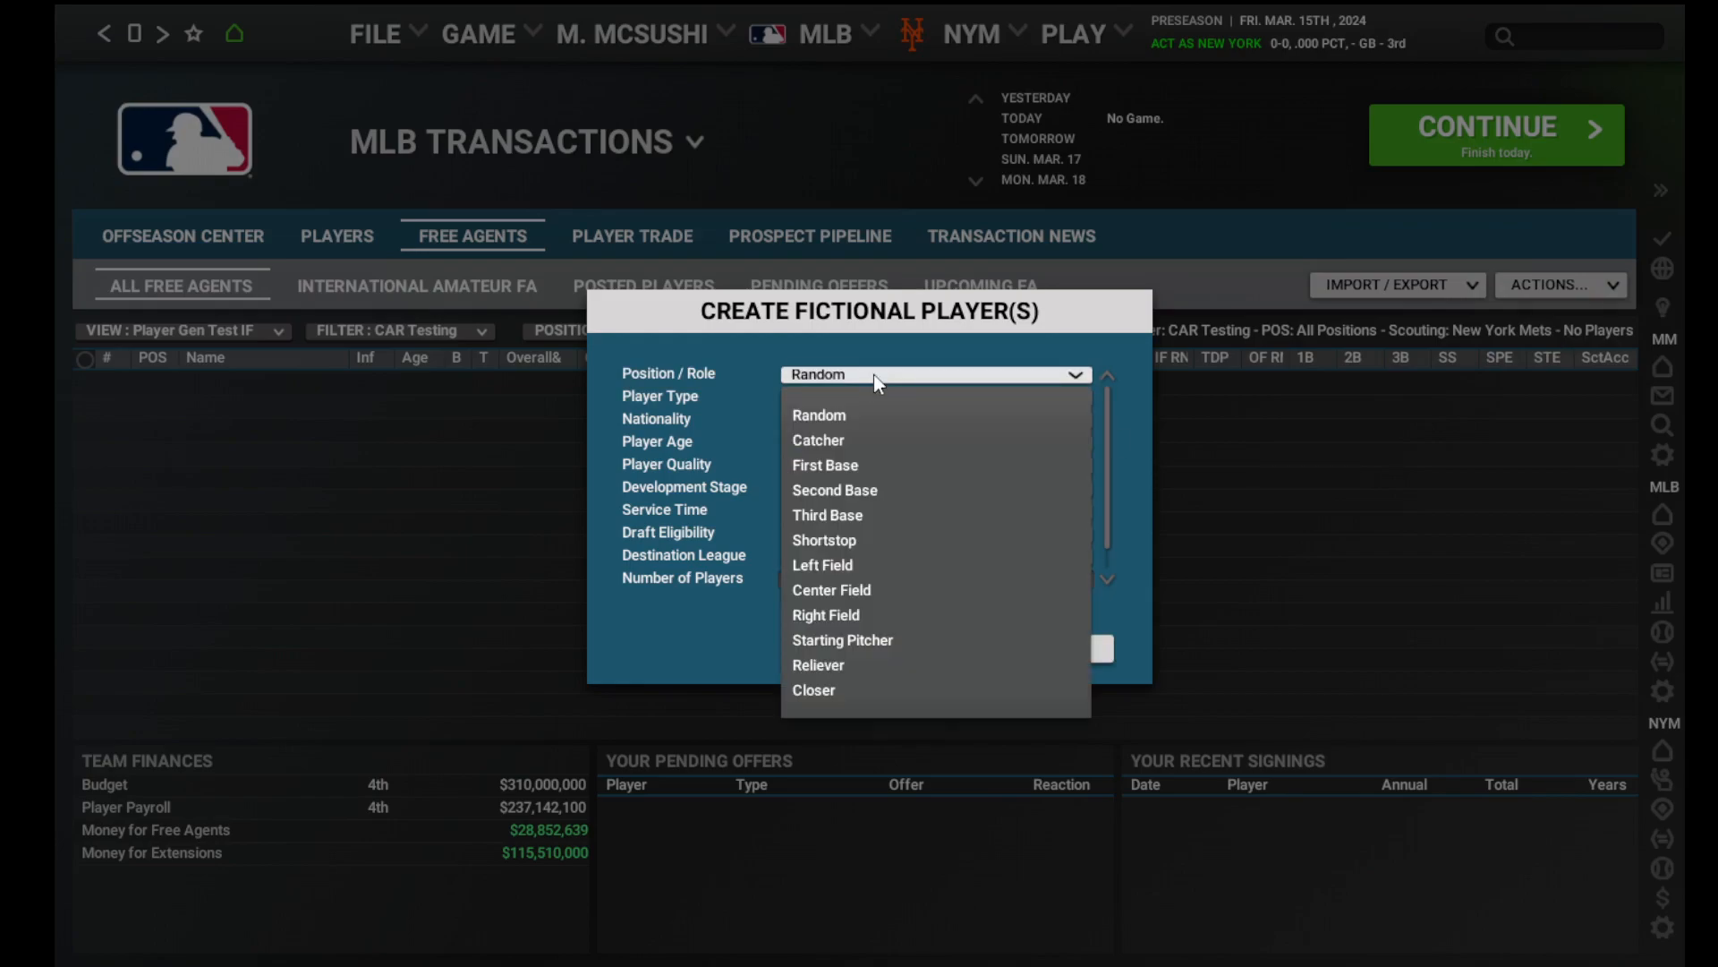
left_click(875, 465)
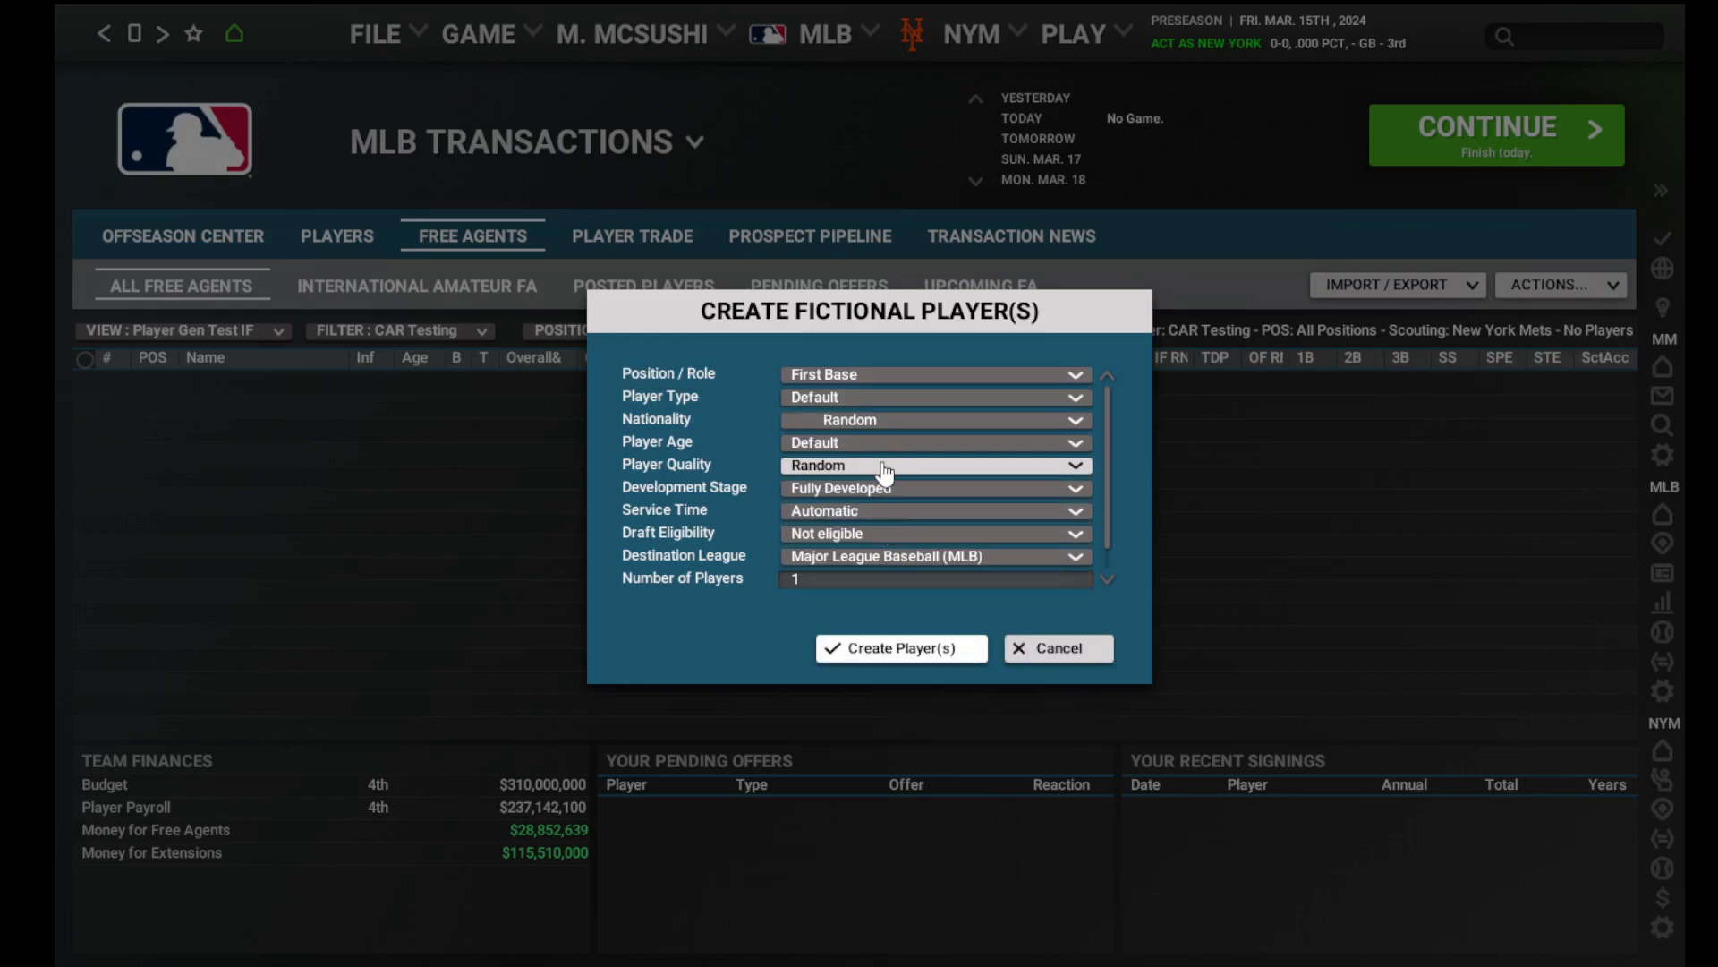
left_click(881, 442)
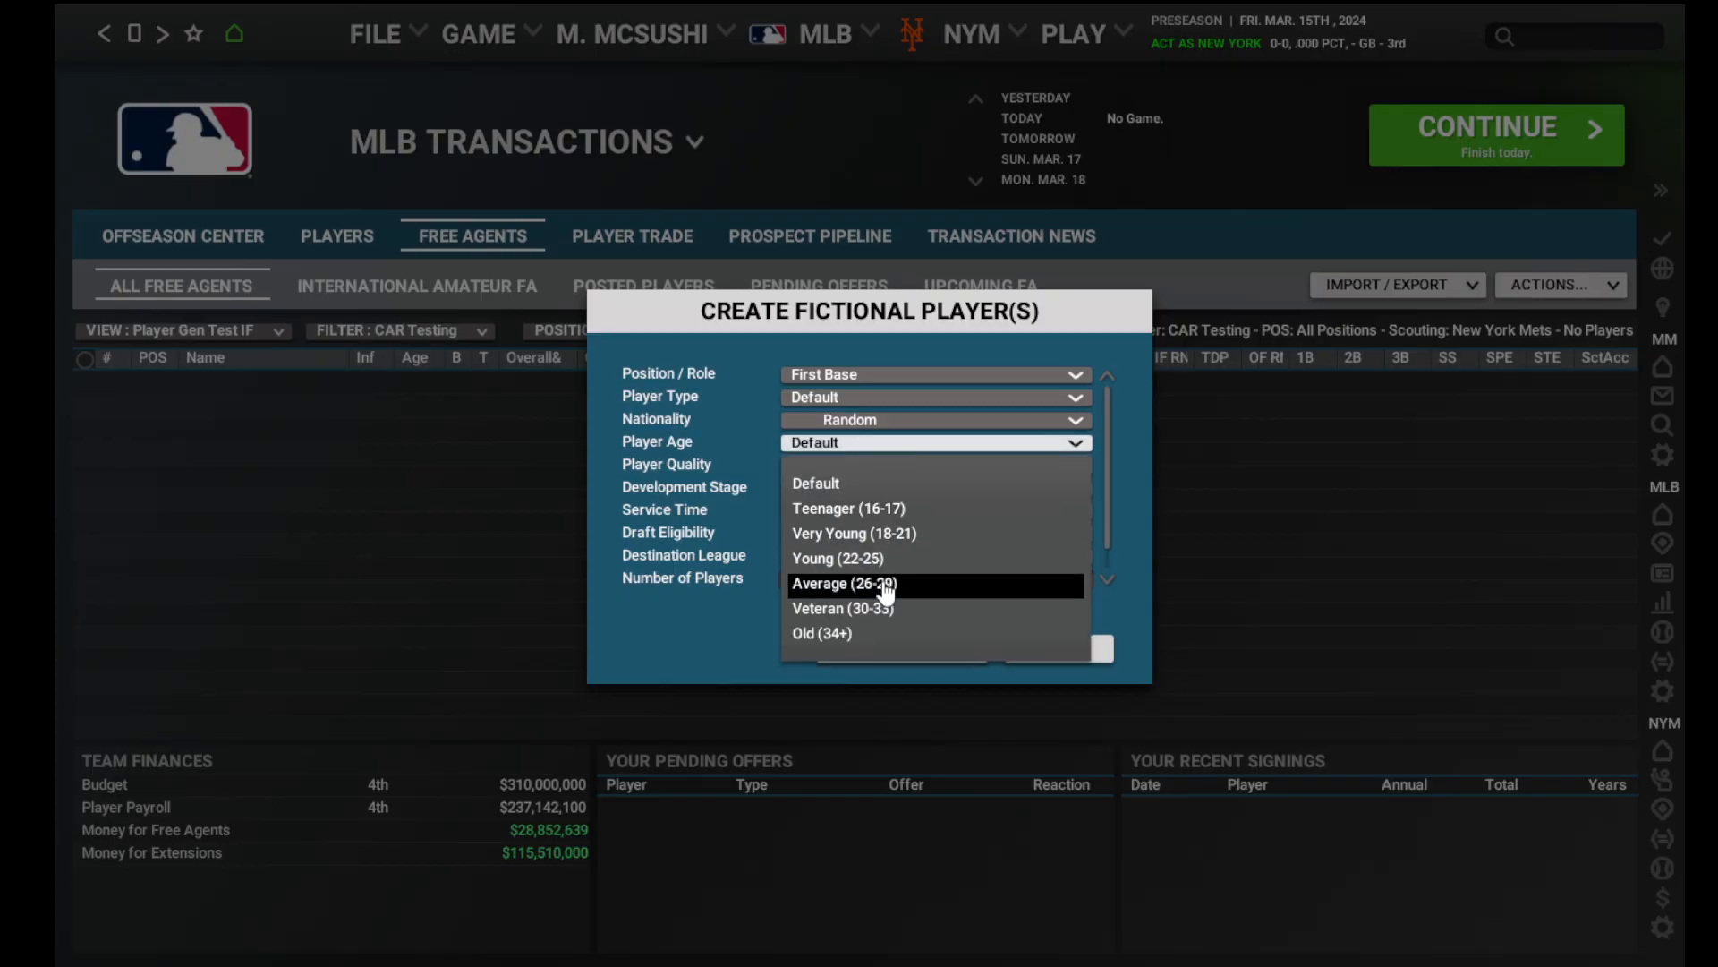
left_click(884, 584)
left_click(879, 471)
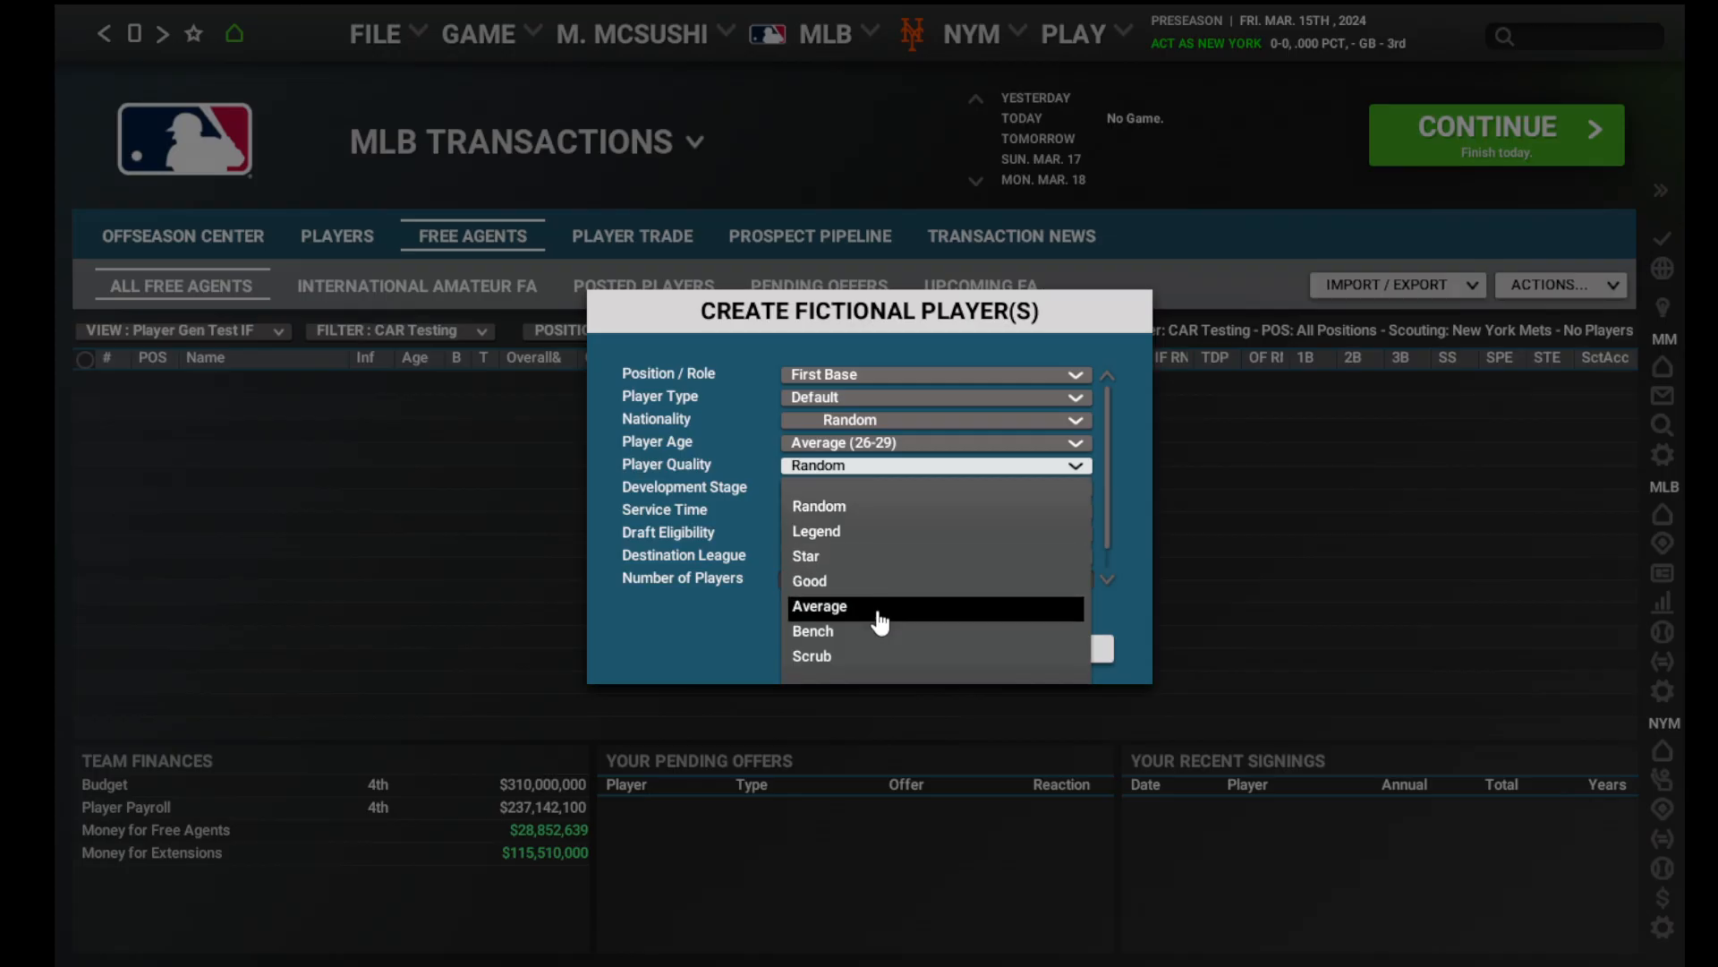
left_click(877, 663)
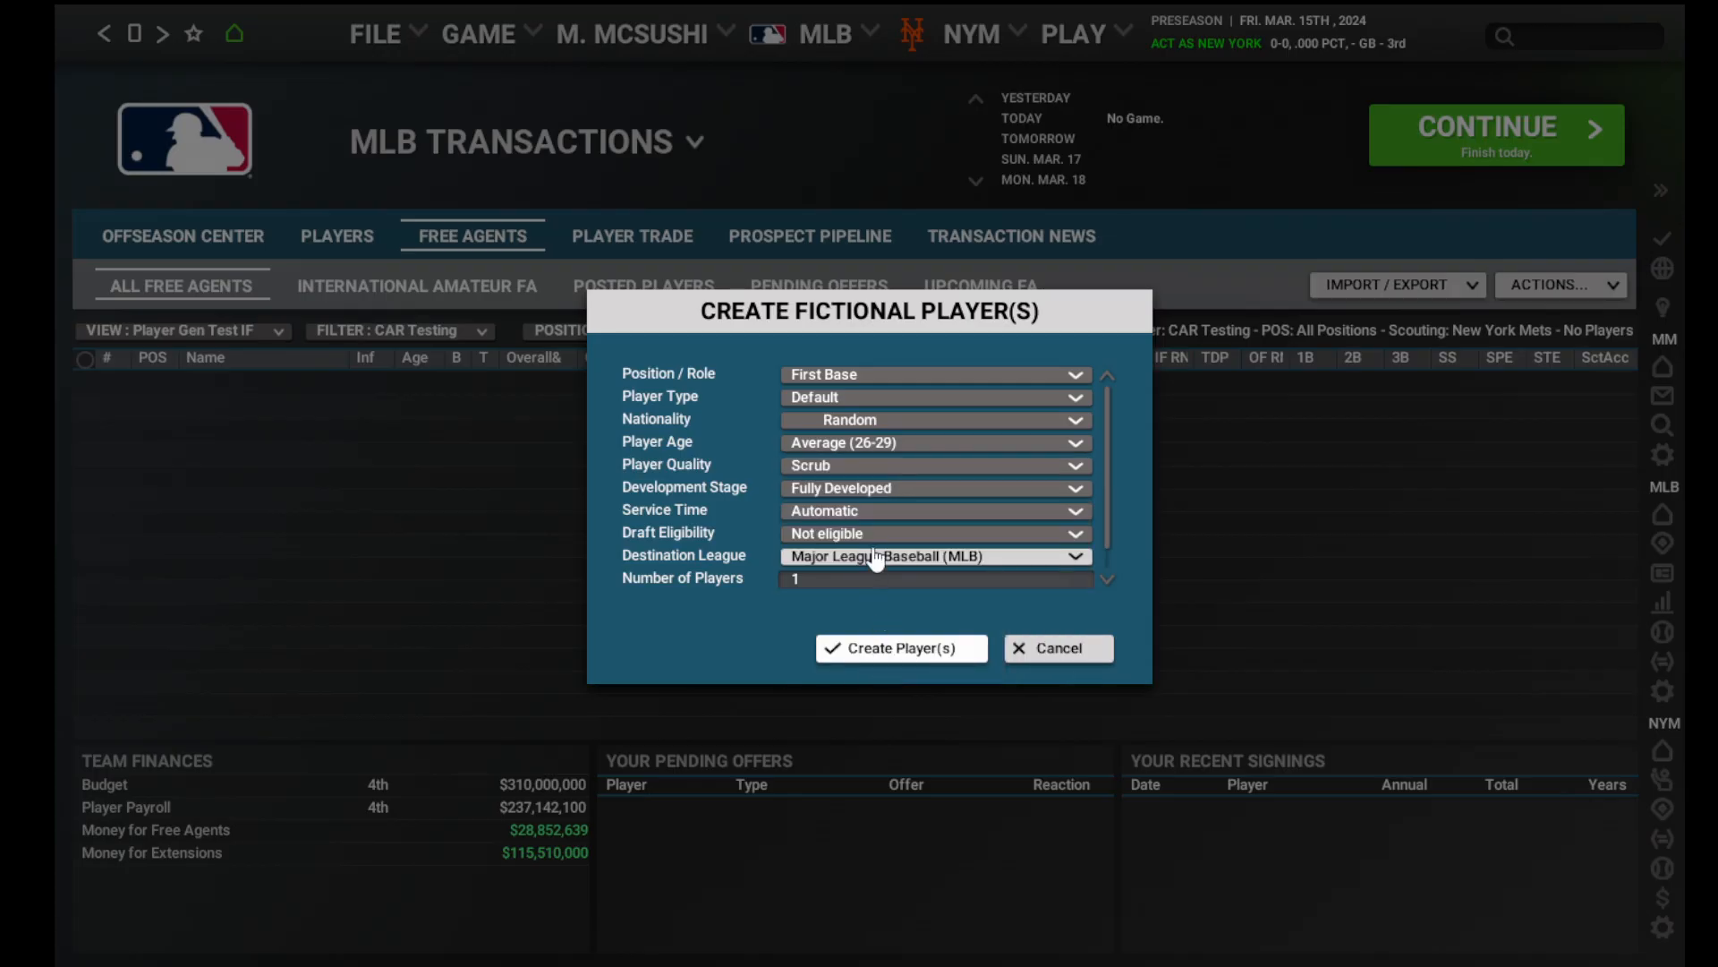
left_click(934, 578)
key("BackSpace")
type("8000")
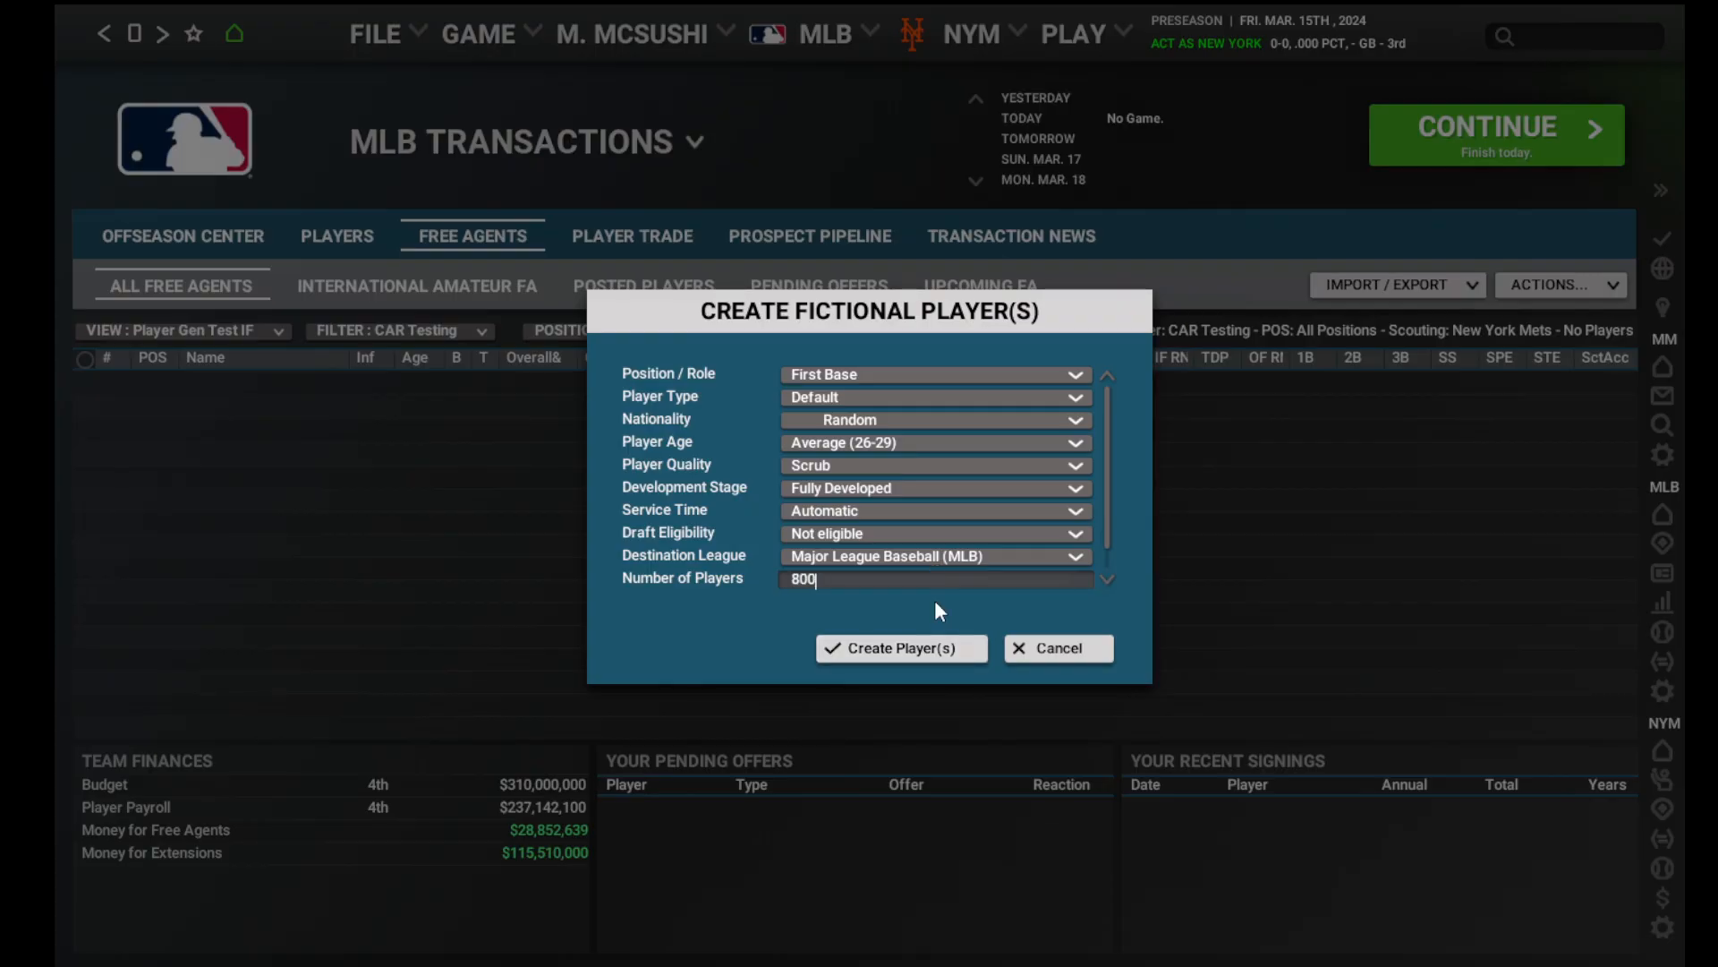
left_click(931, 654)
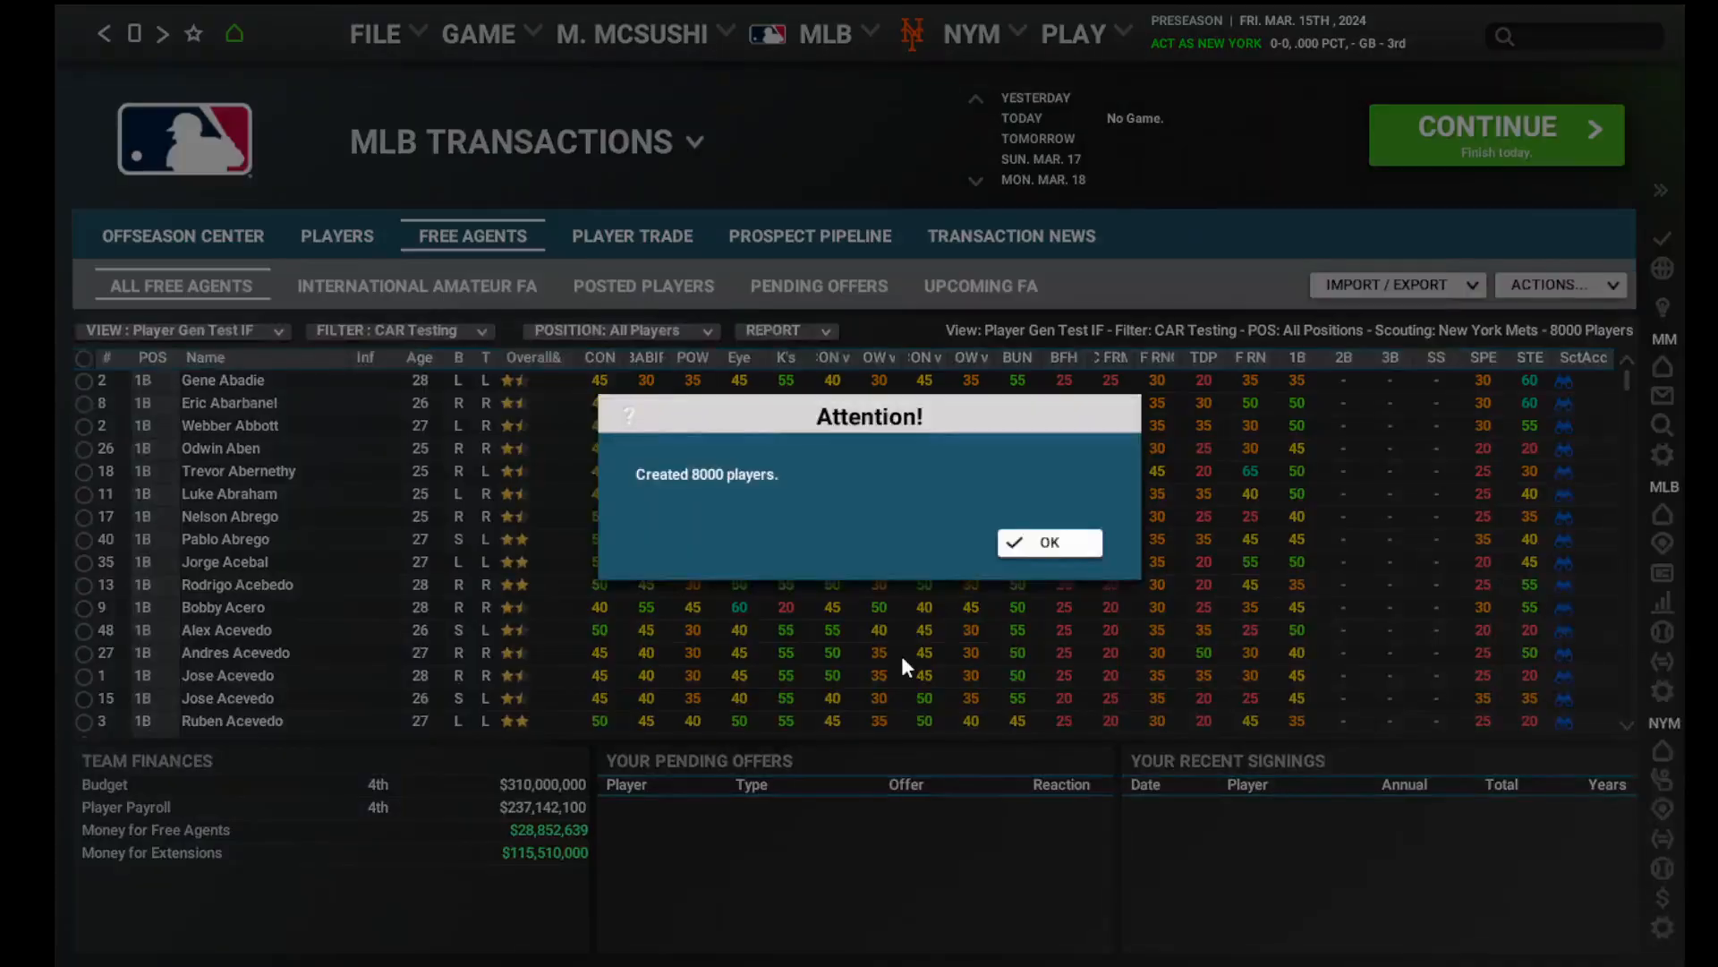
left_click(1039, 541)
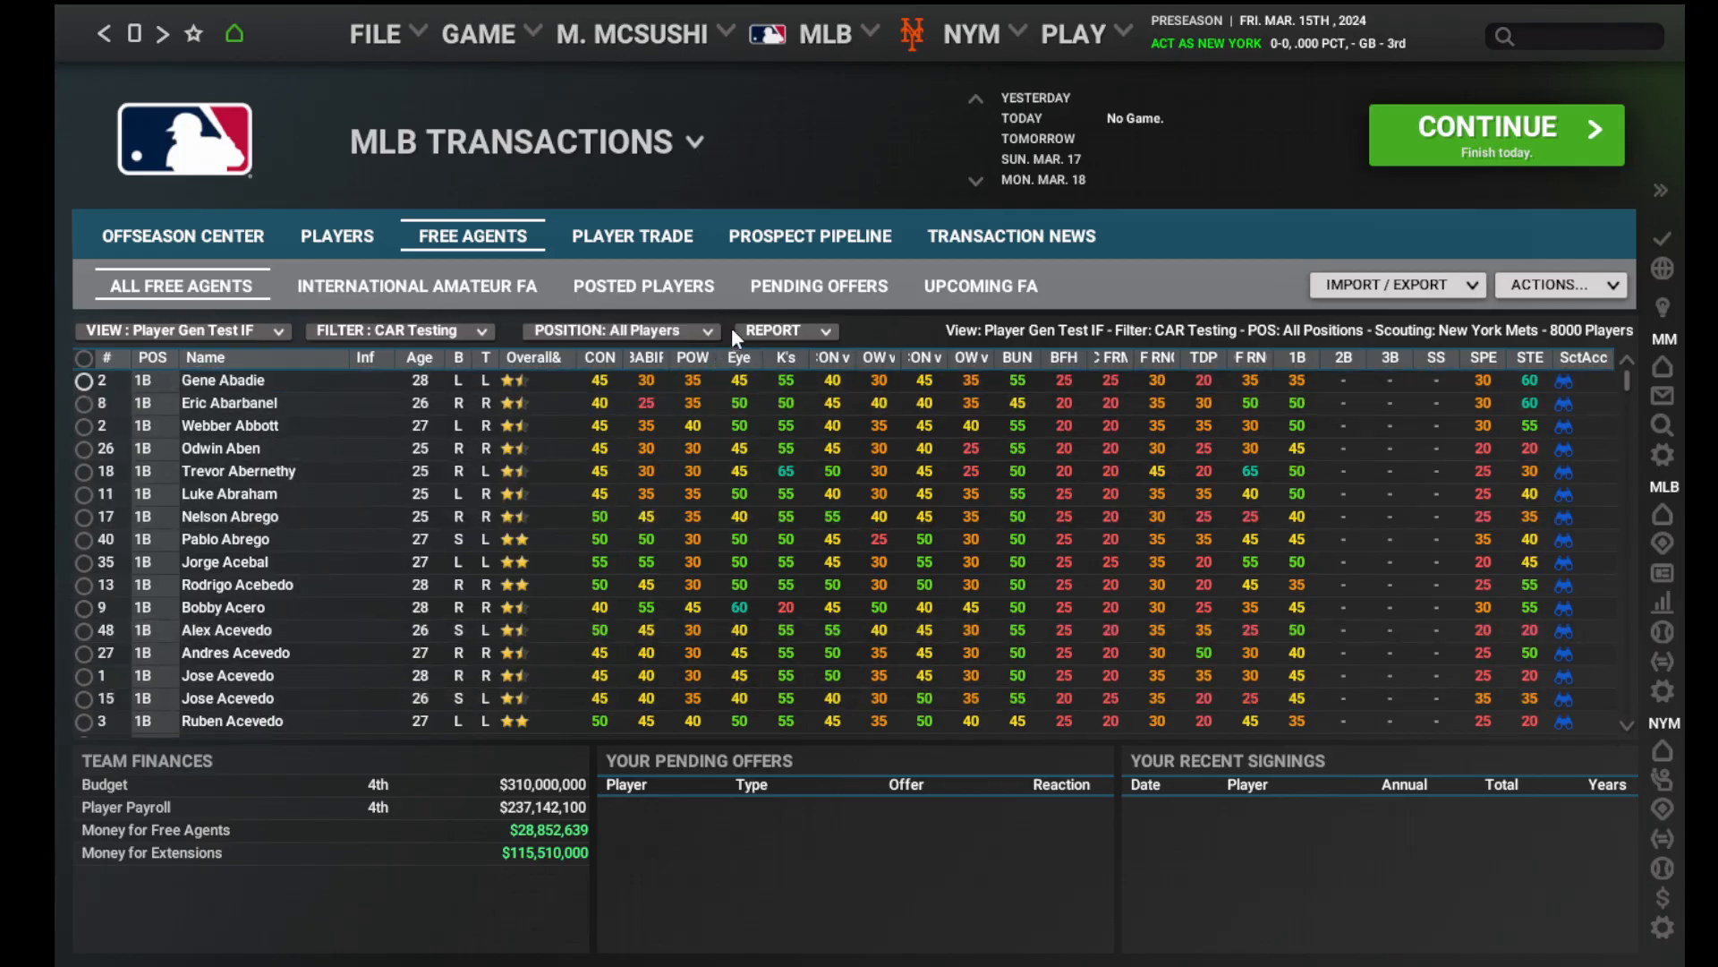
Write the report of the Scrub-quality first basemen to CSV.
left_click(838, 336)
left_click(825, 385)
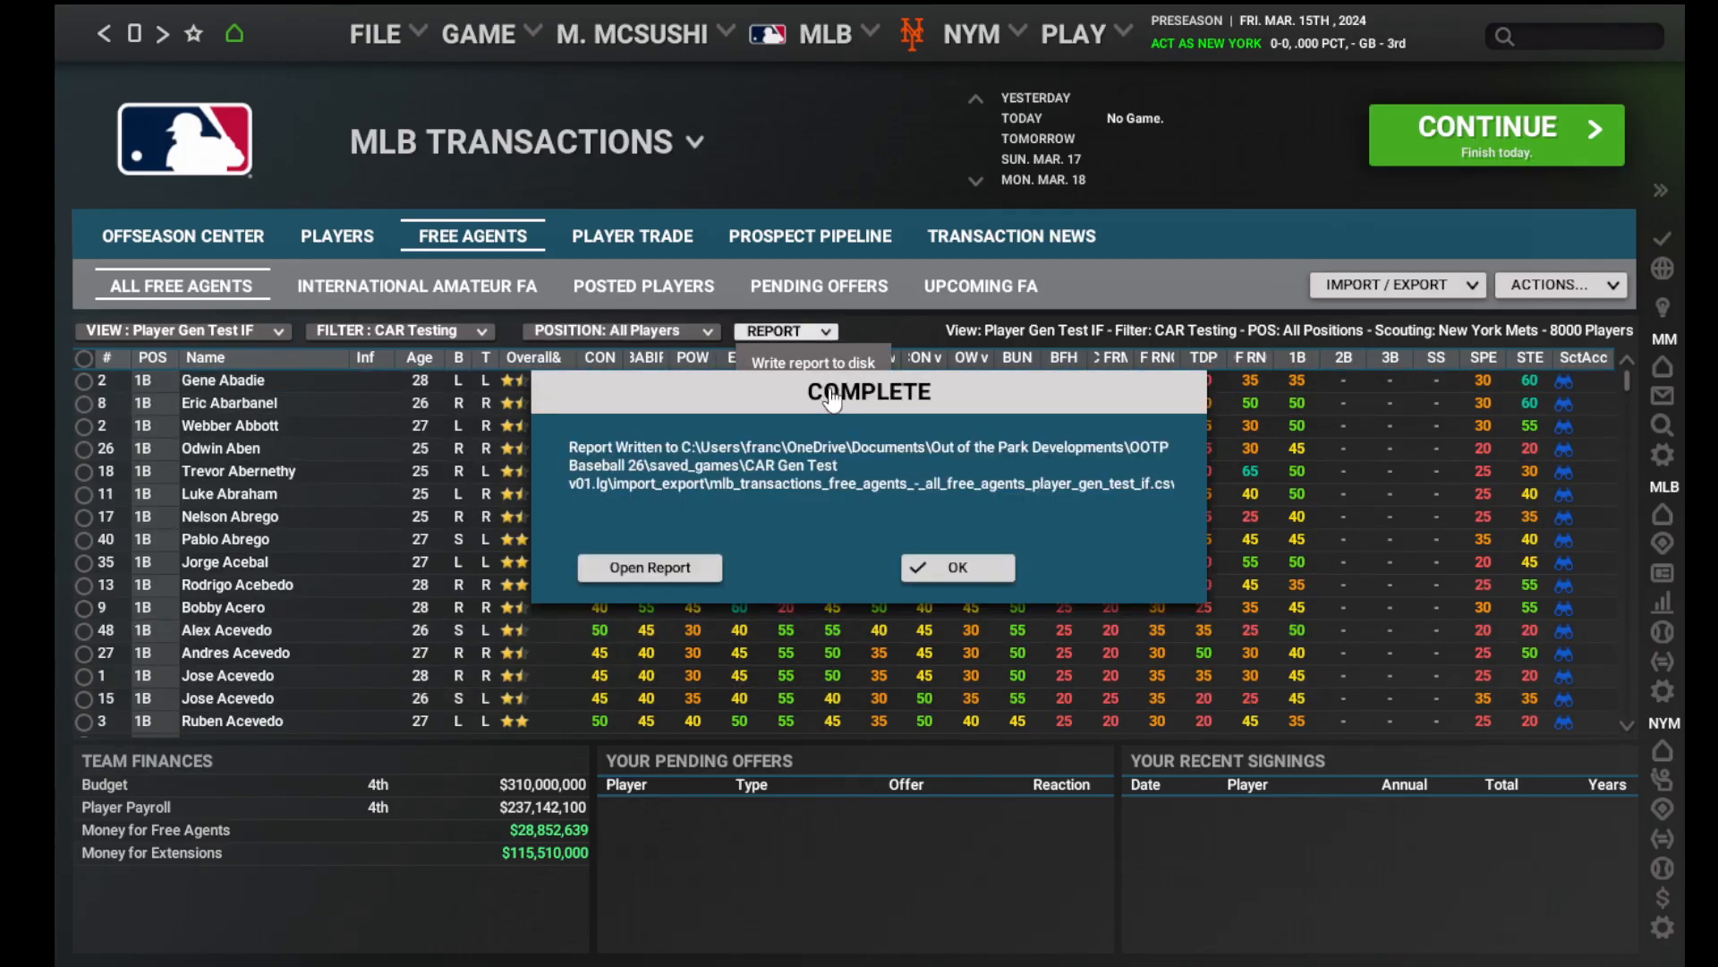
left_click(944, 567)
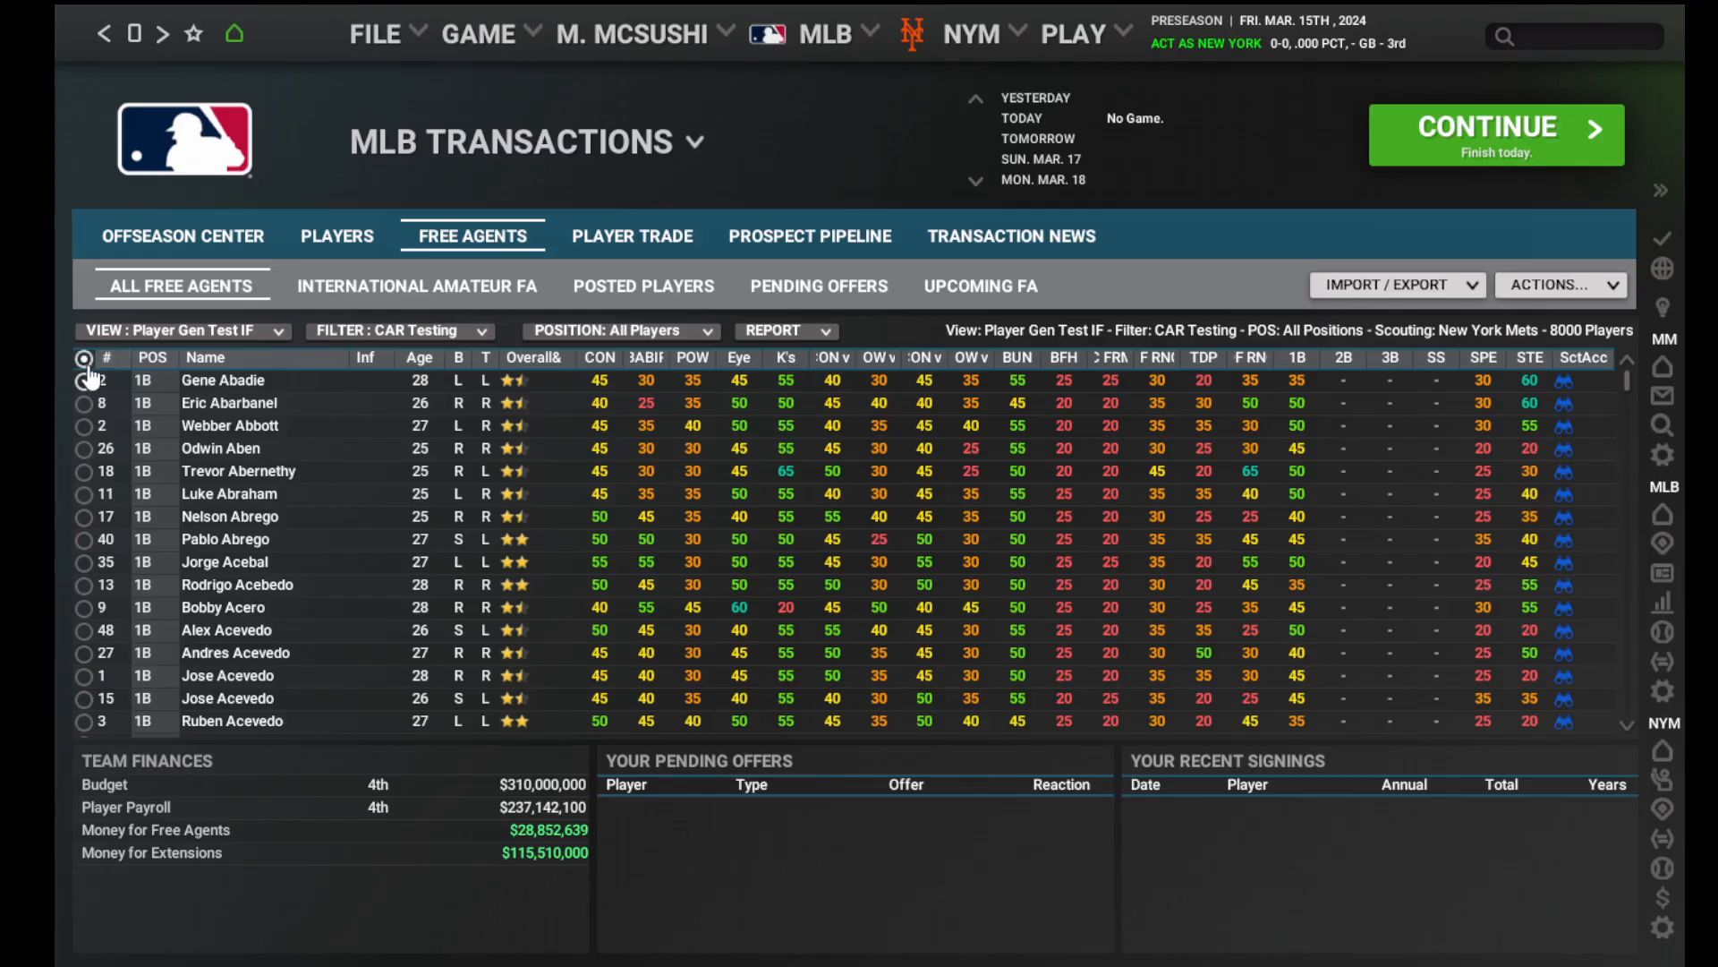
Delete all the listed Scrub-quality first basemen from the free agents.
left_click(272, 461)
right_click(272, 462)
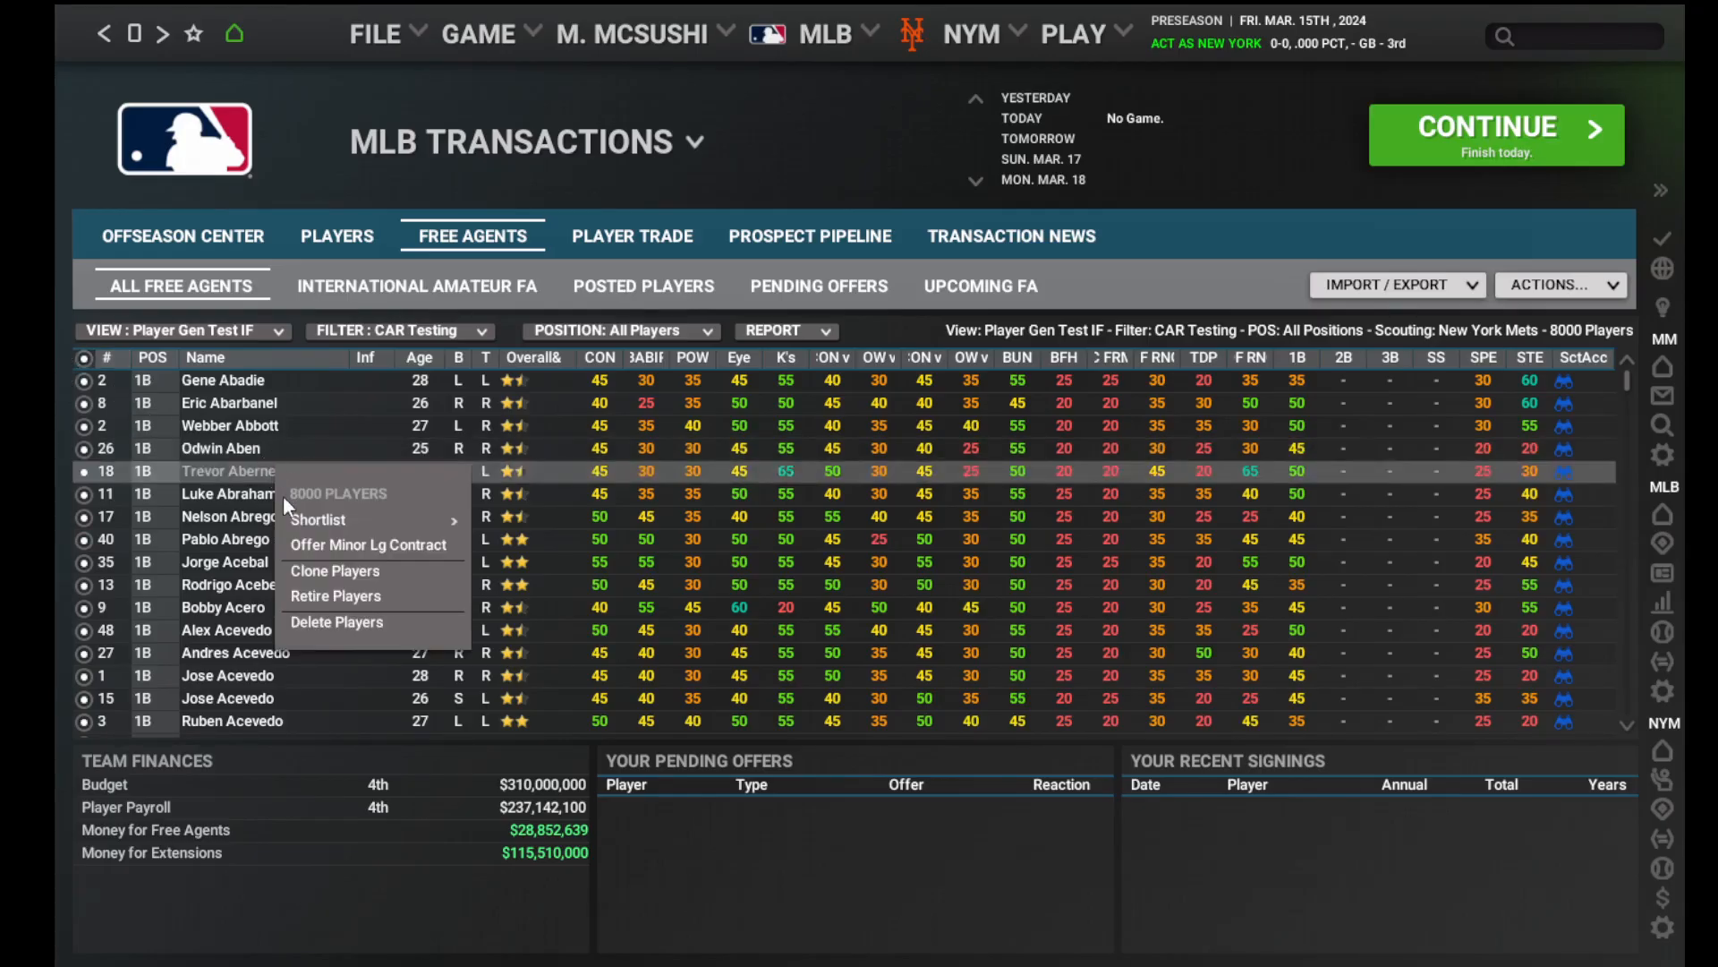
left_click(349, 625)
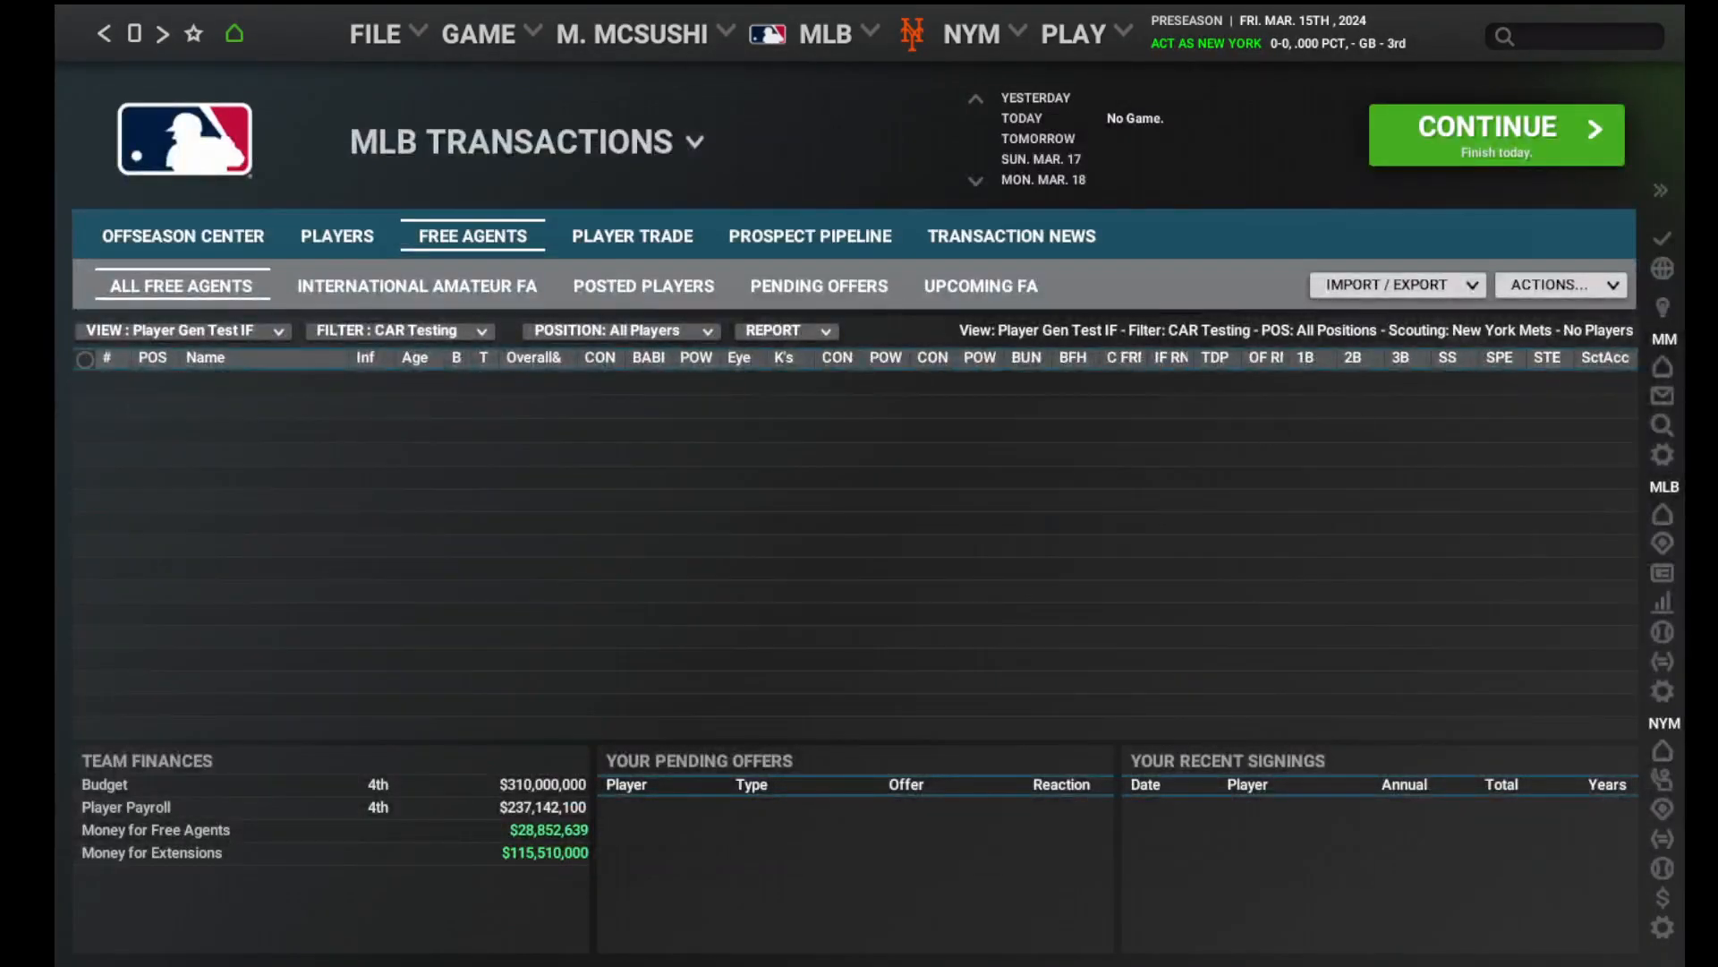
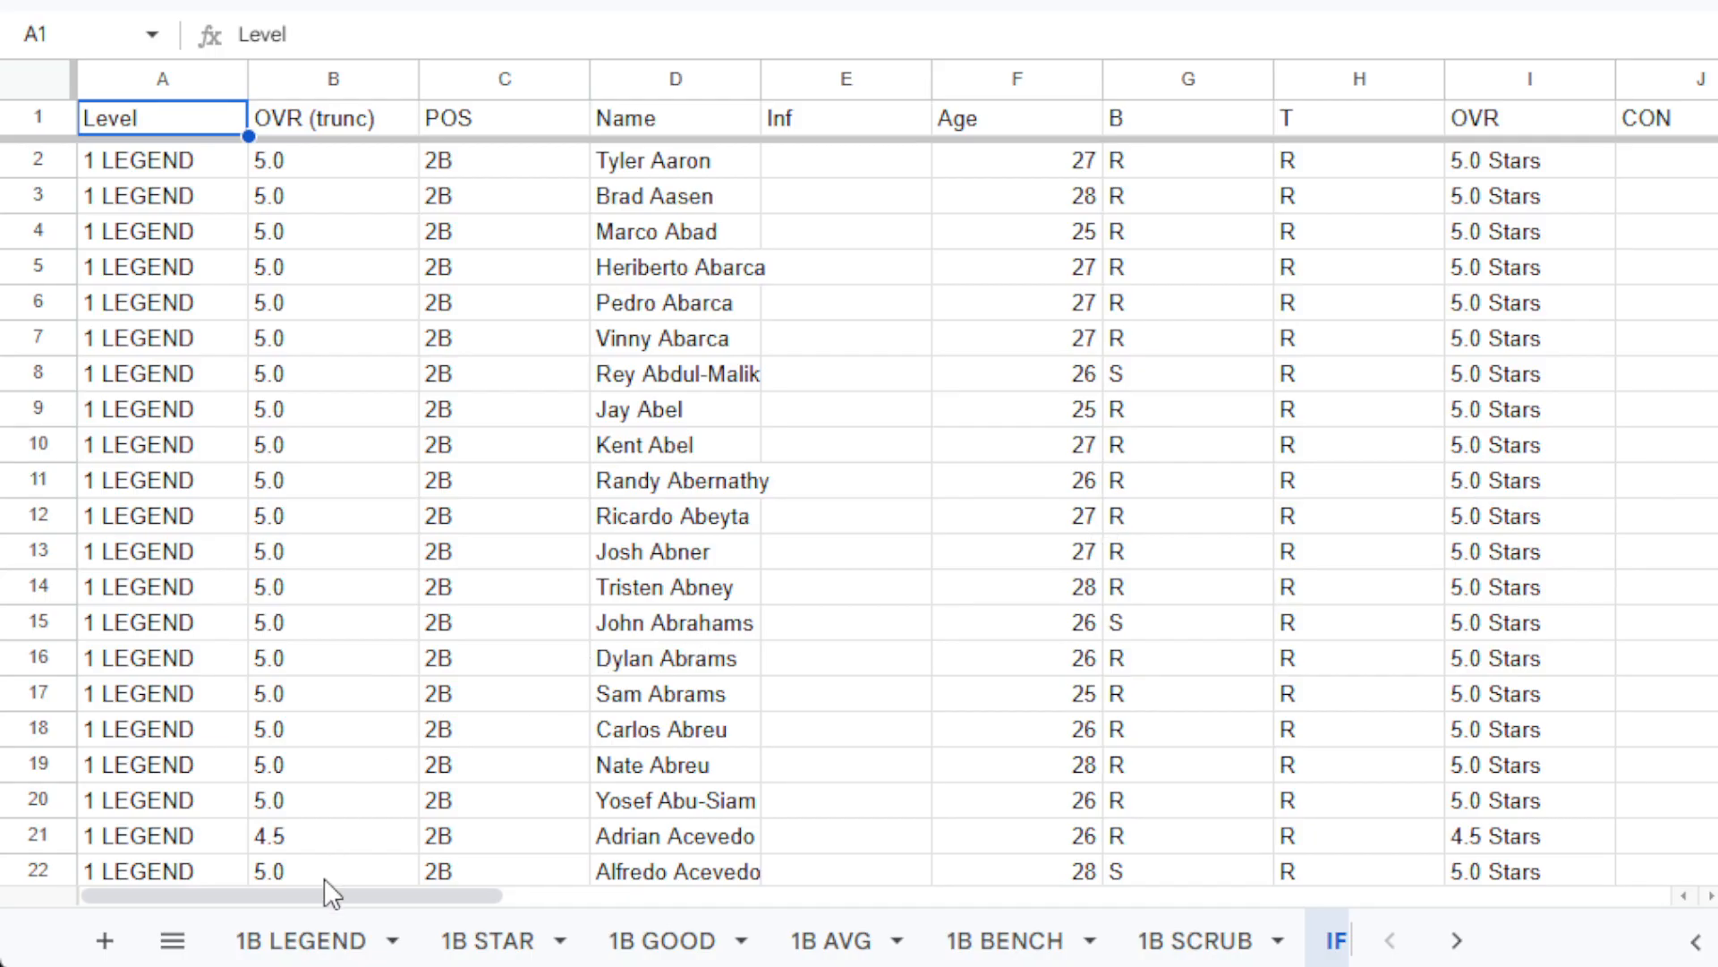
On the 1B LEGEND sheet, start a file import and choose the 1B Legend 8000 file from the CAR CIF Test Data folder in Drive.
left_click(263, 947)
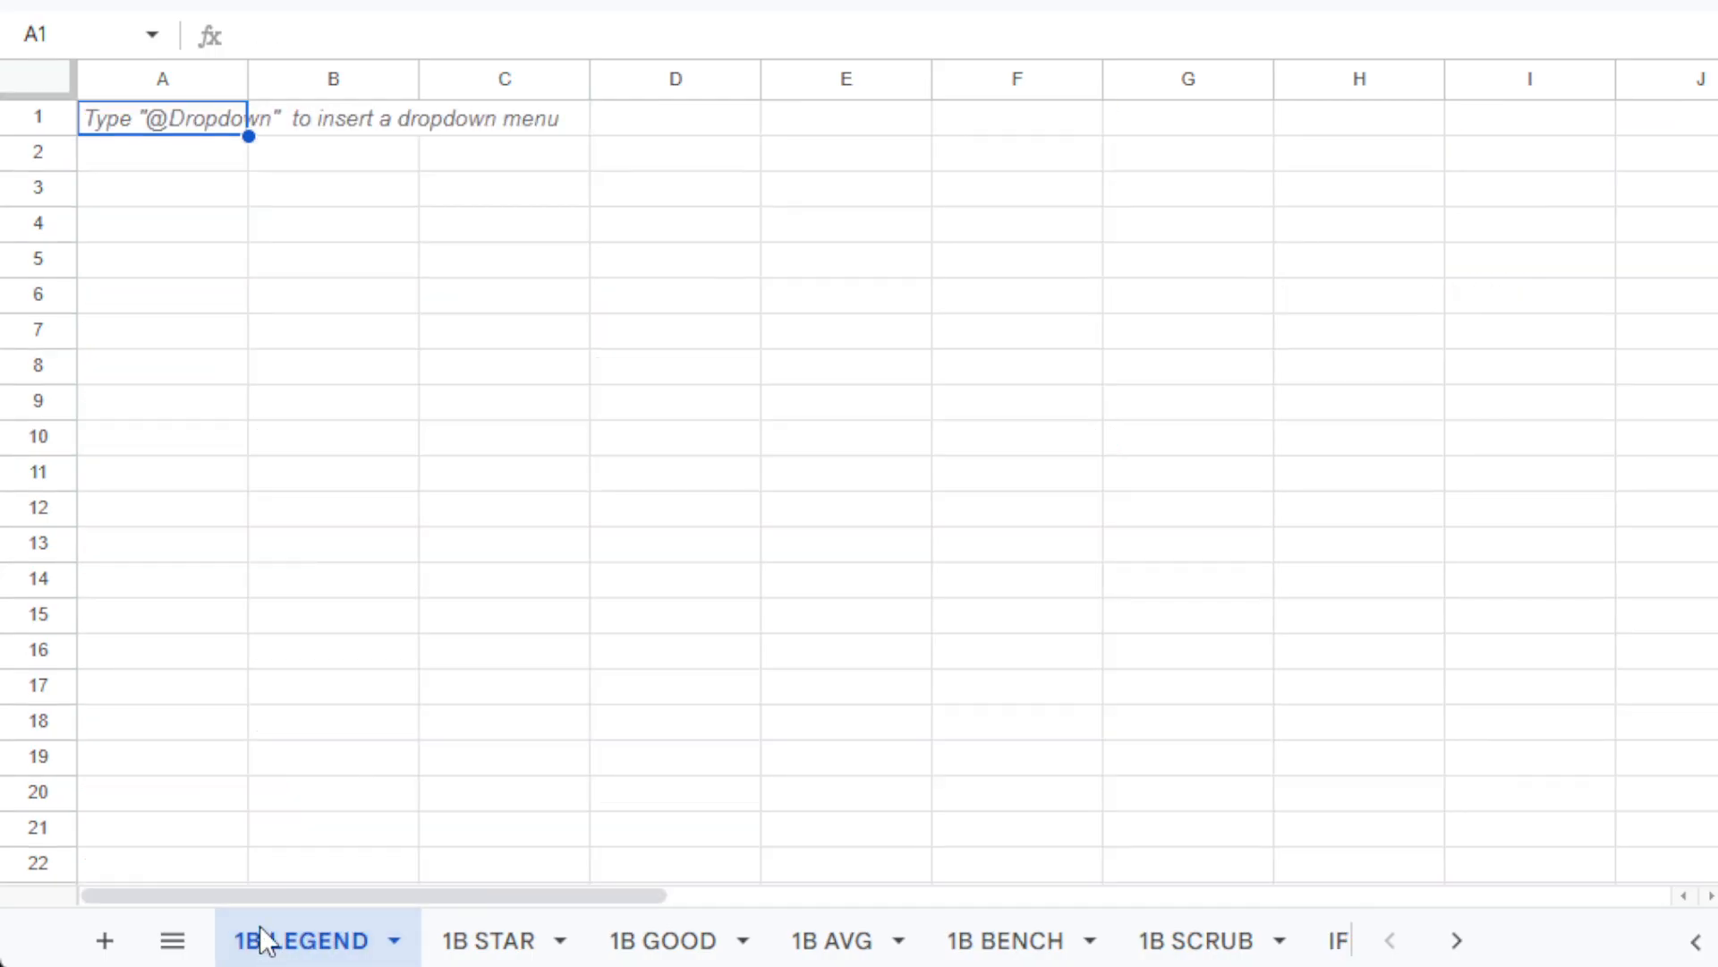
left_click(125, 2)
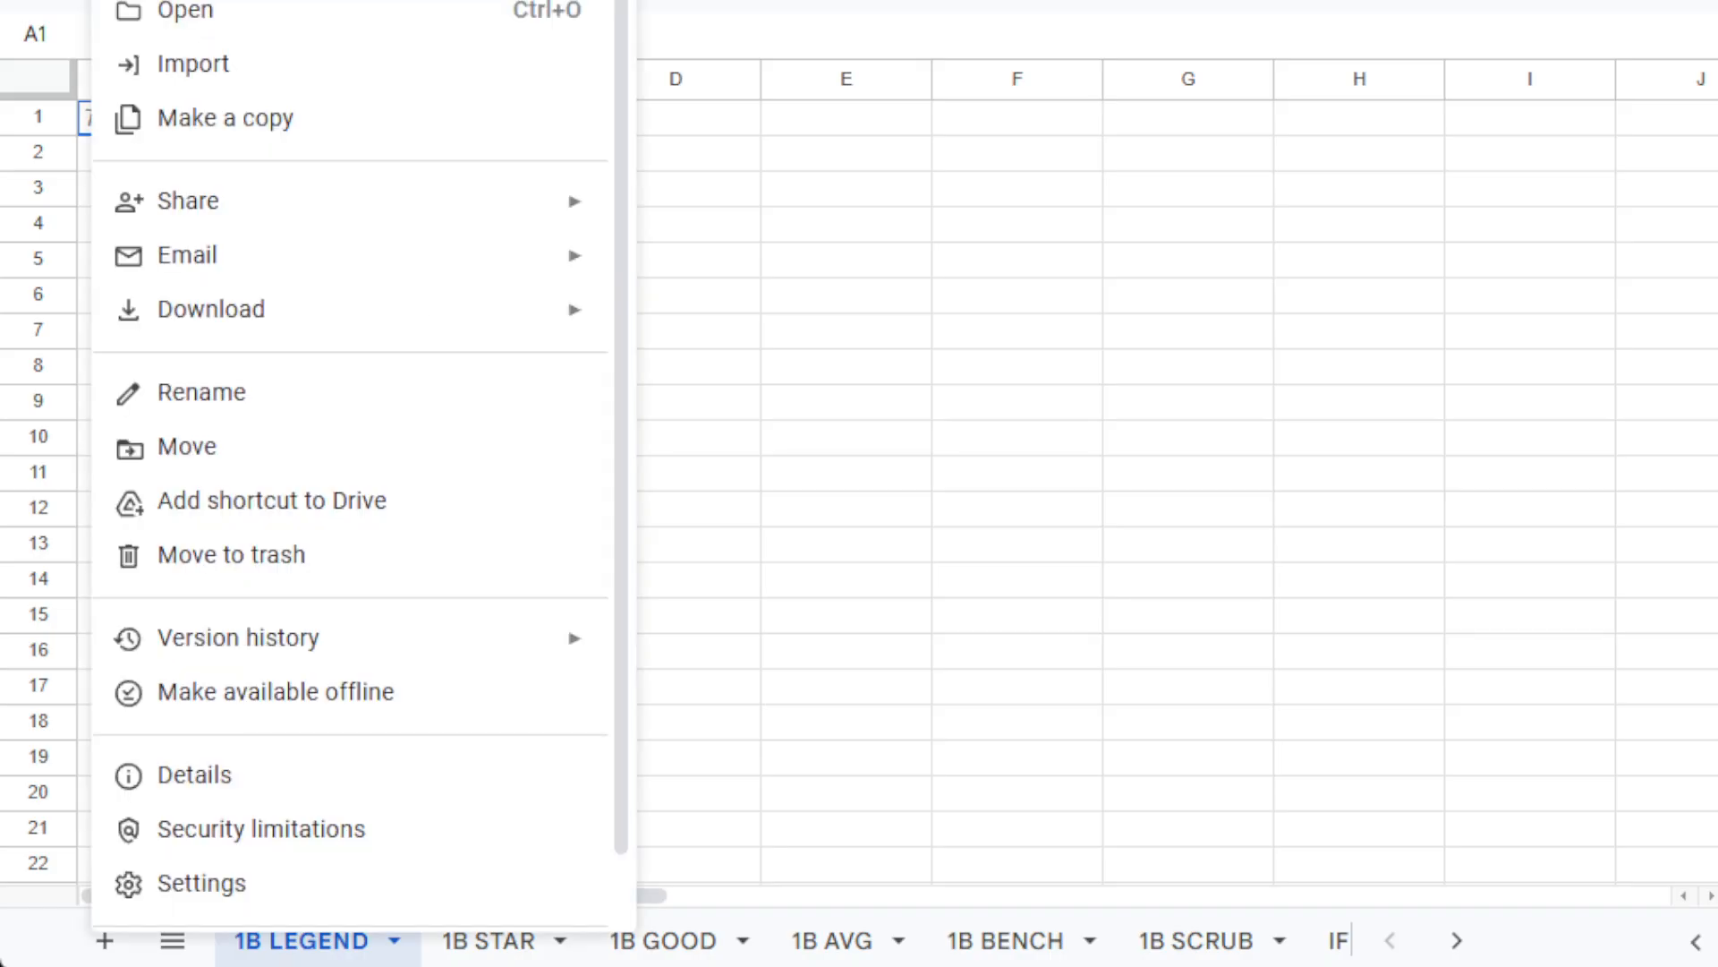
left_click(136, 63)
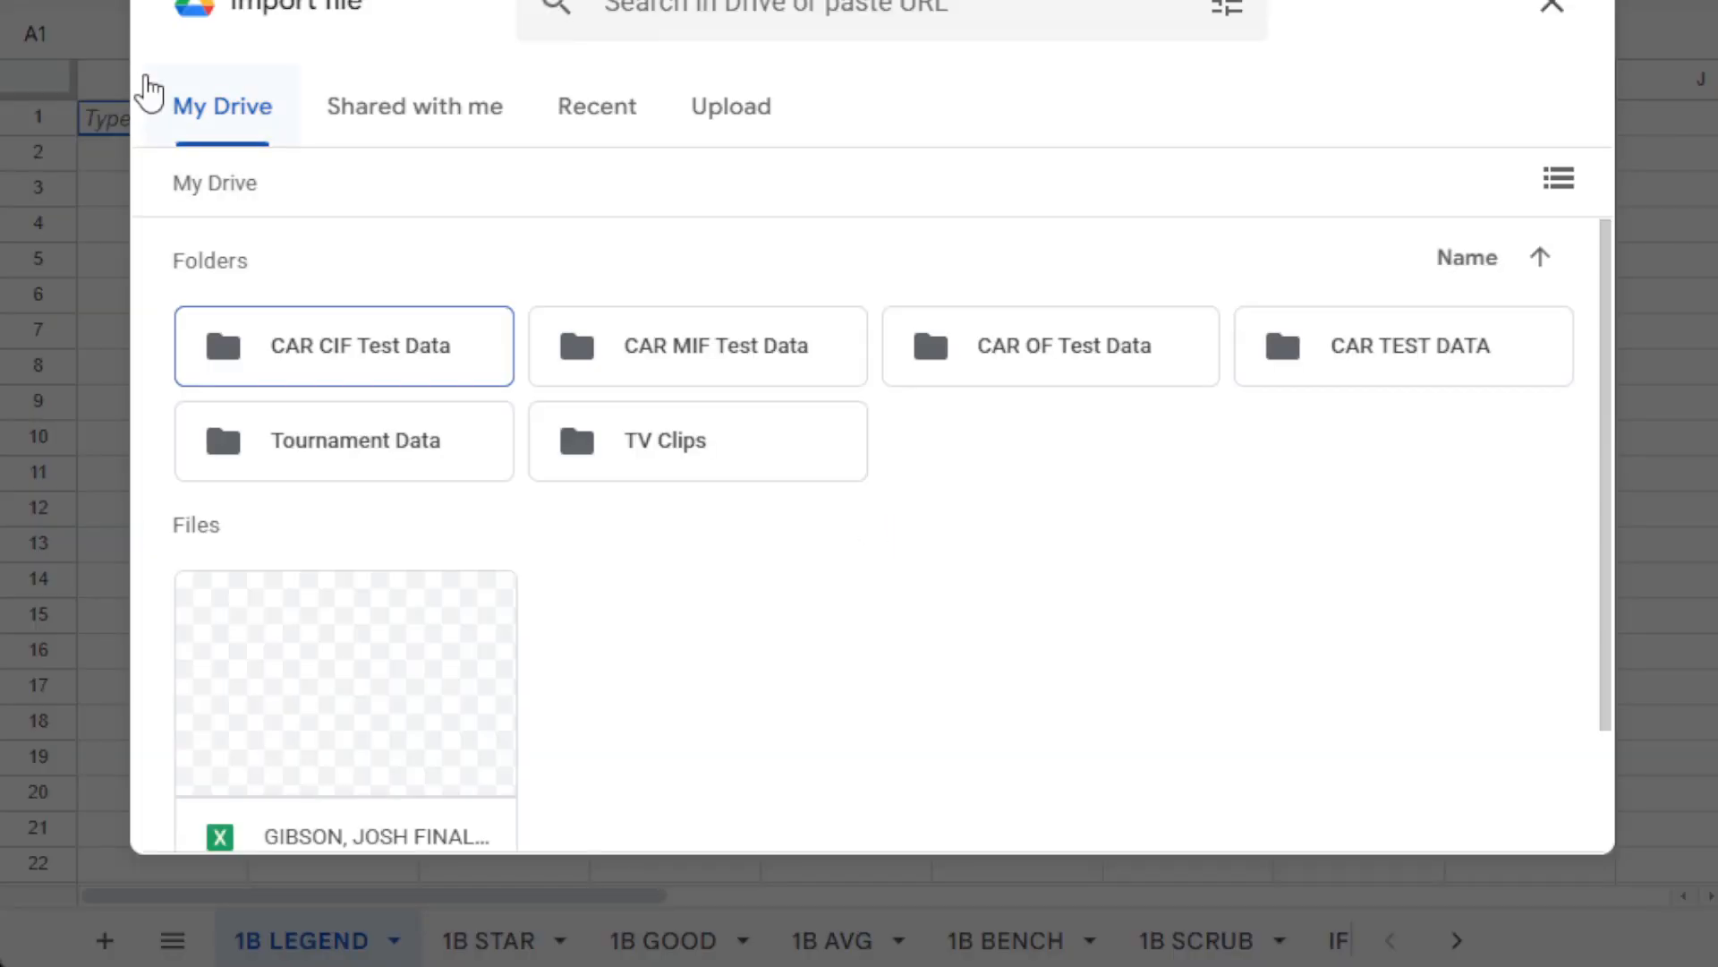
double_click(312, 375)
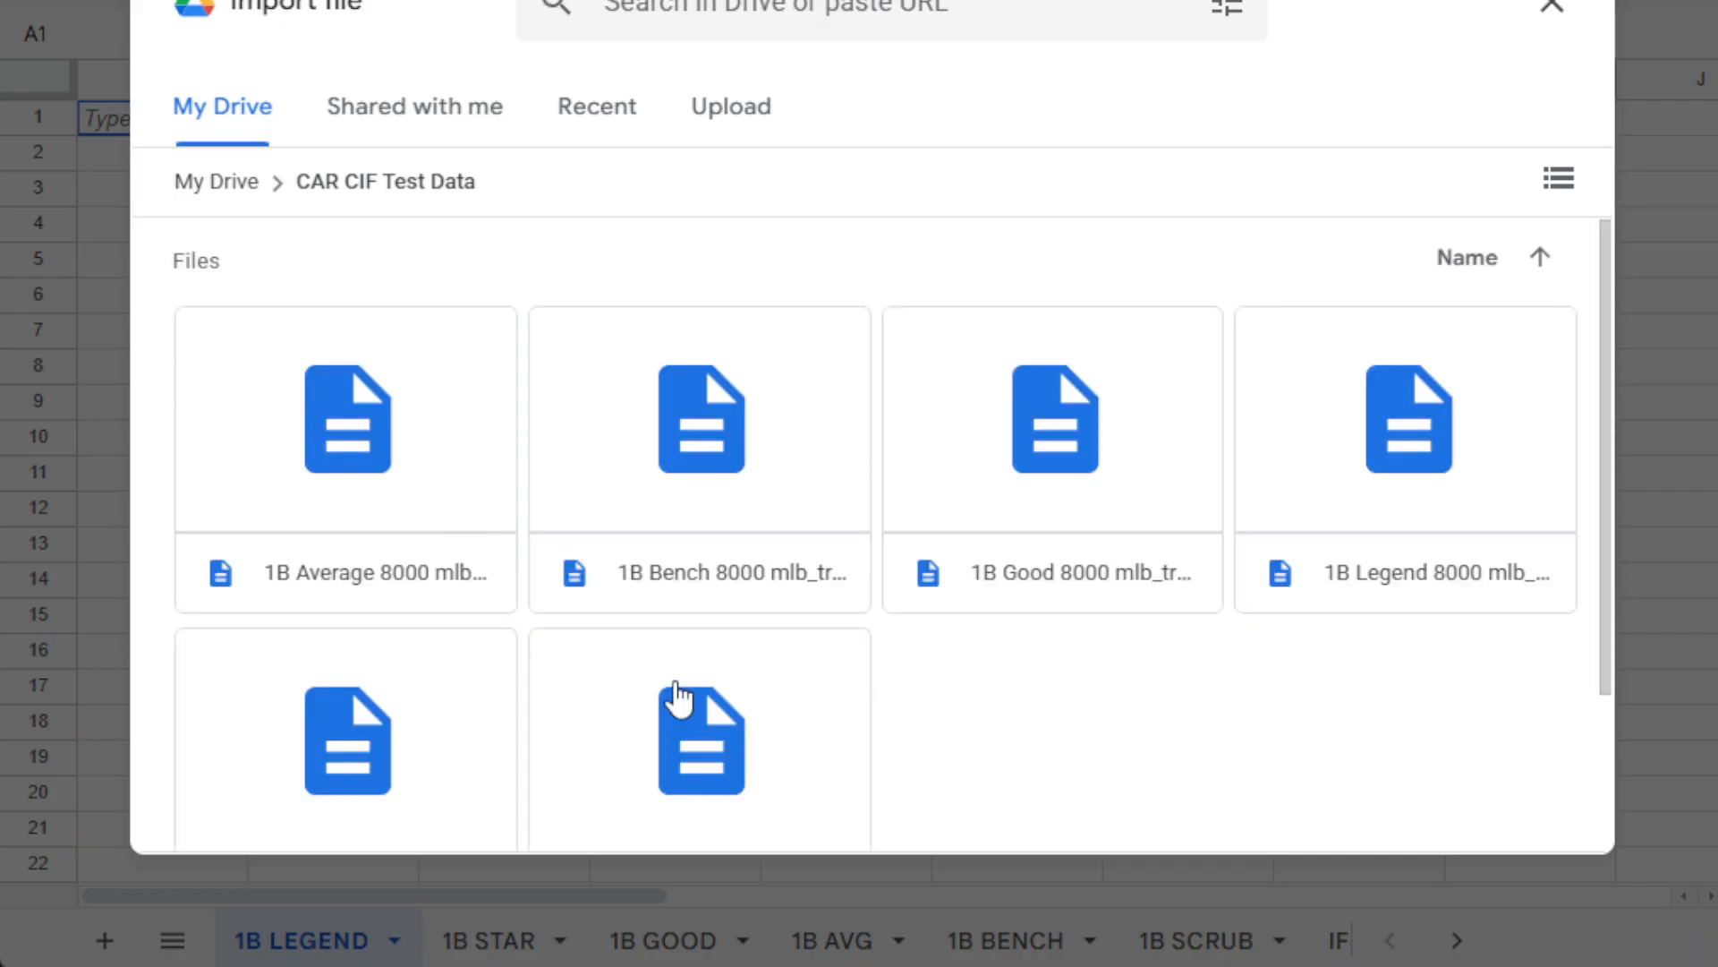
scroll(966, 716, "down", 2)
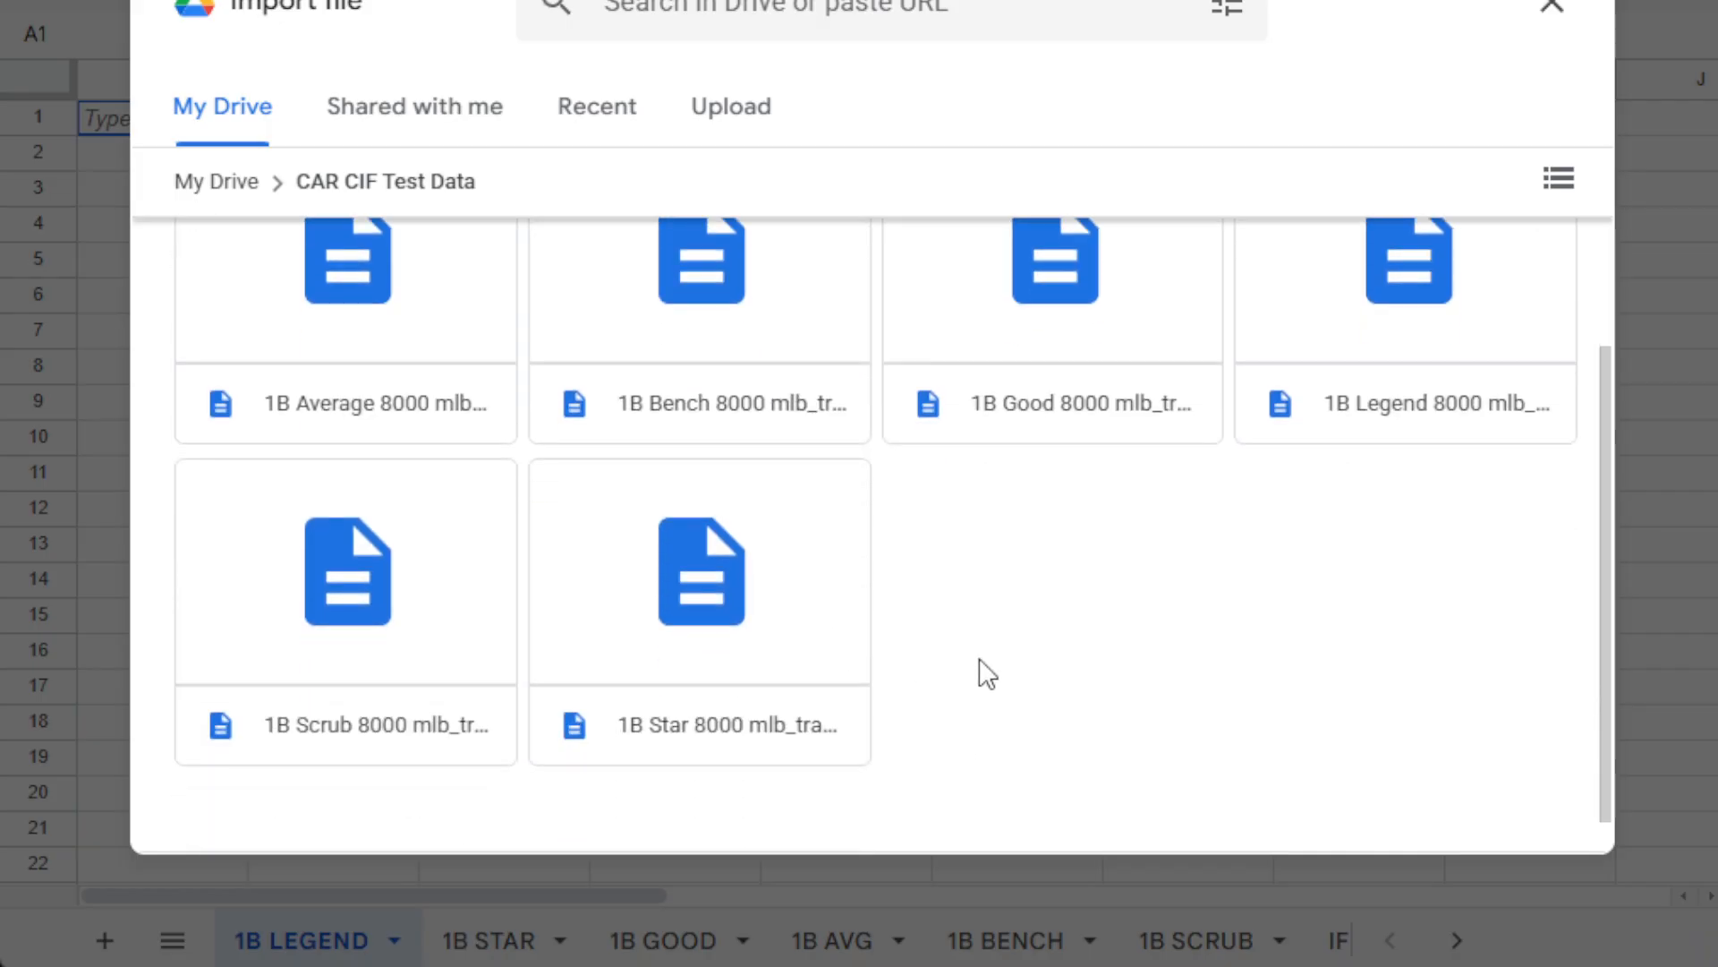
left_click(1410, 353)
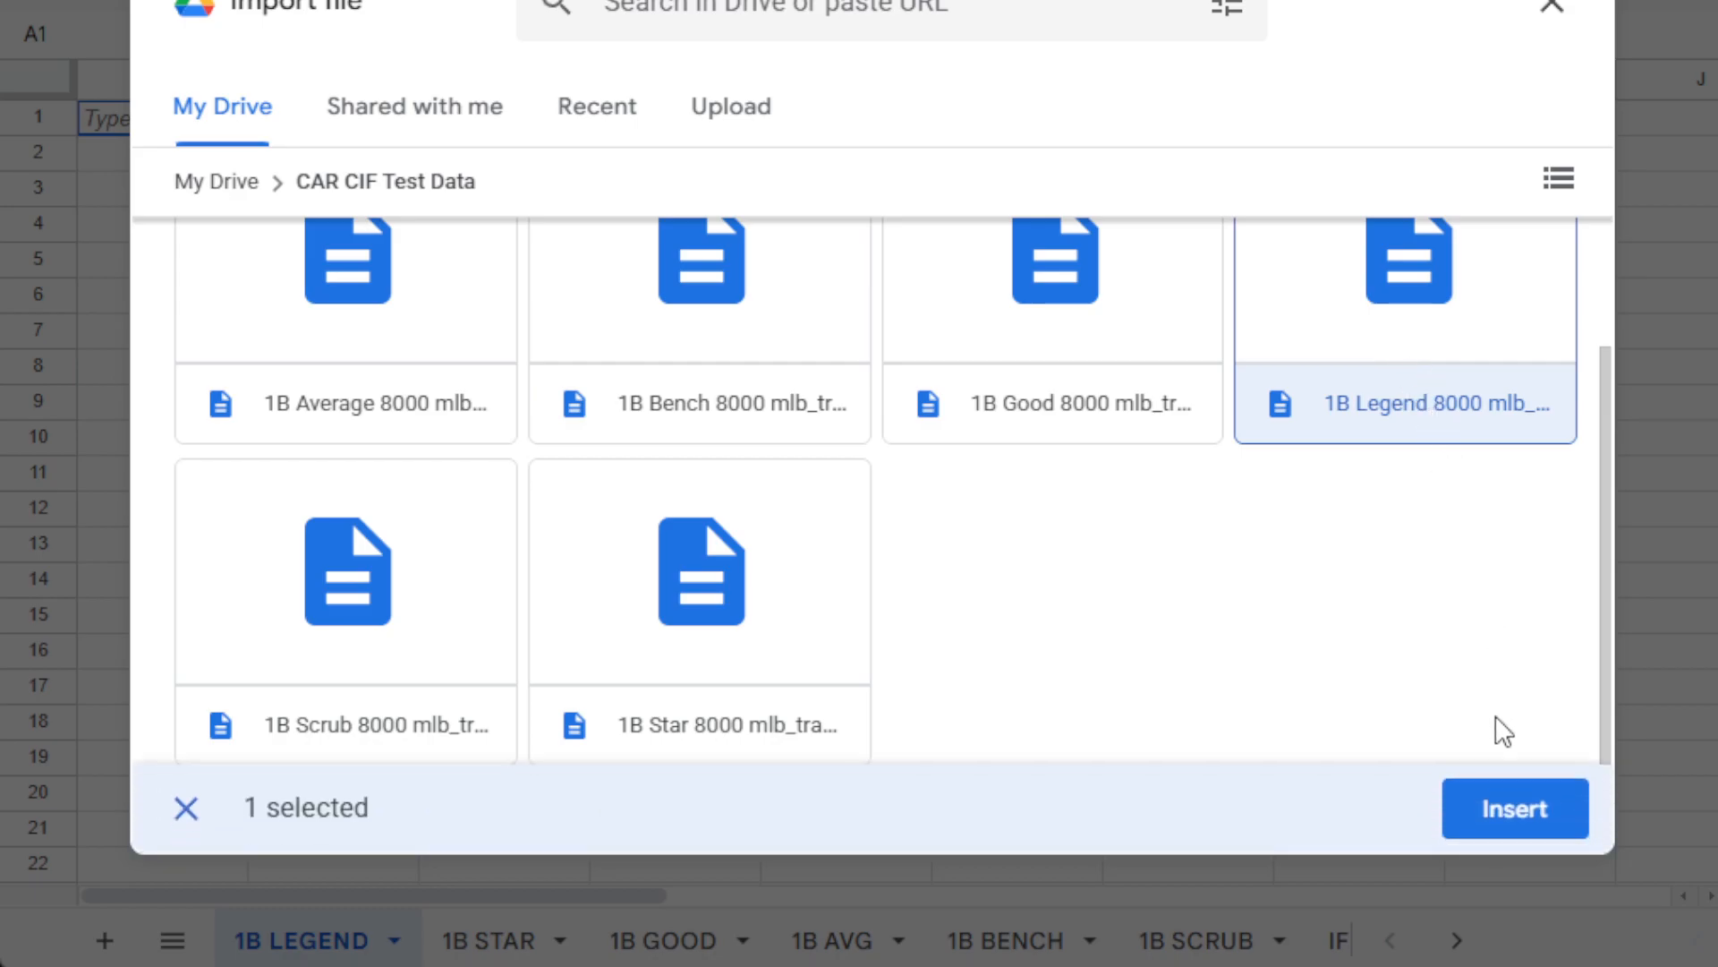
Import the selected 1B Legend 8000 CSV from Drive into the 1B LEGEND sheet, replacing the current sheet.
left_click(1513, 805)
left_click(775, 436)
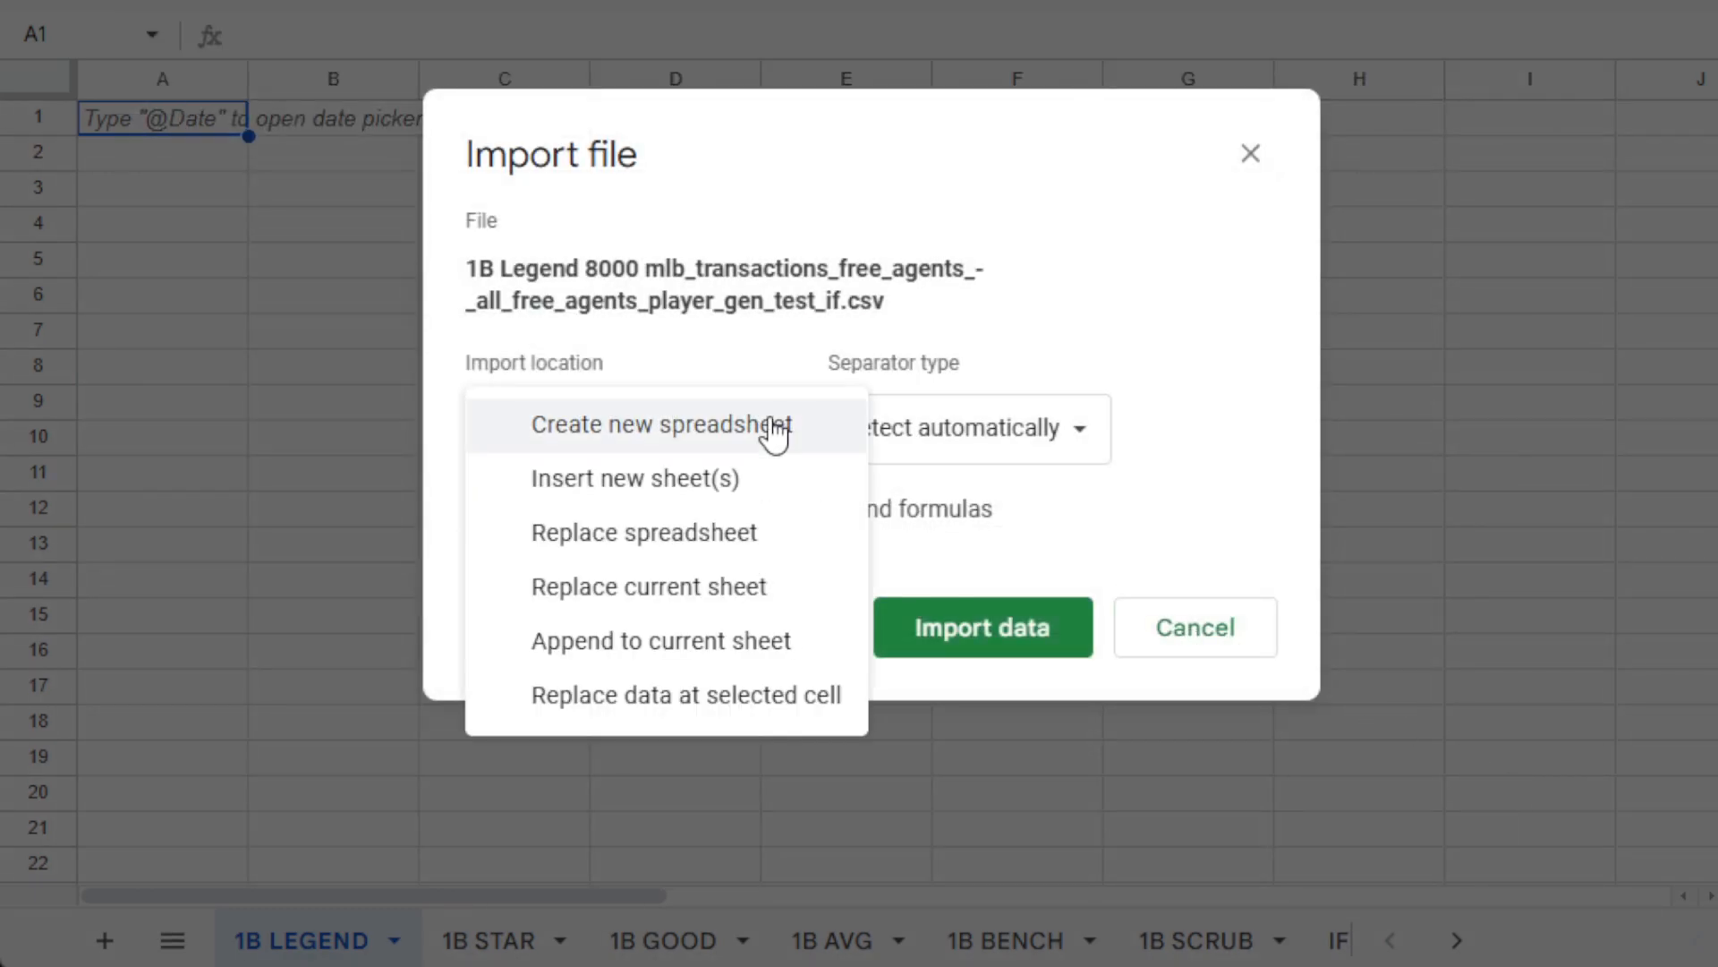
left_click(751, 586)
left_click(936, 627)
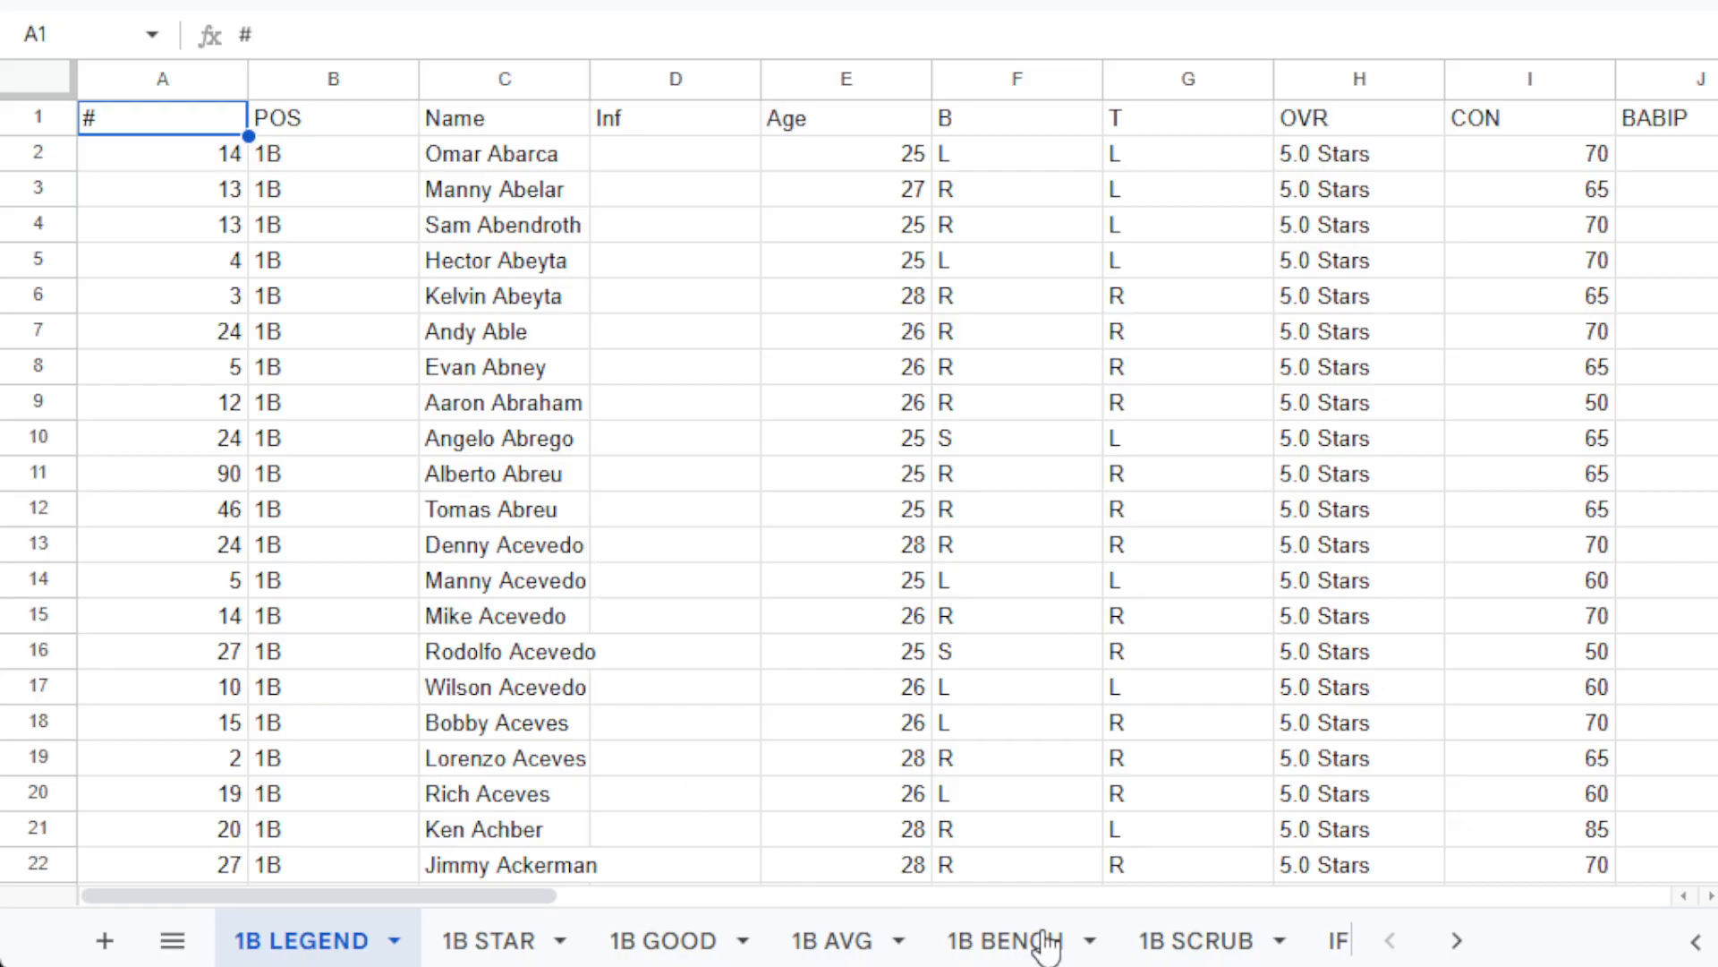
On the IF Data sheet, examine the OVR value in I2 and the truncated OVR formula in B2.
left_click(1336, 942)
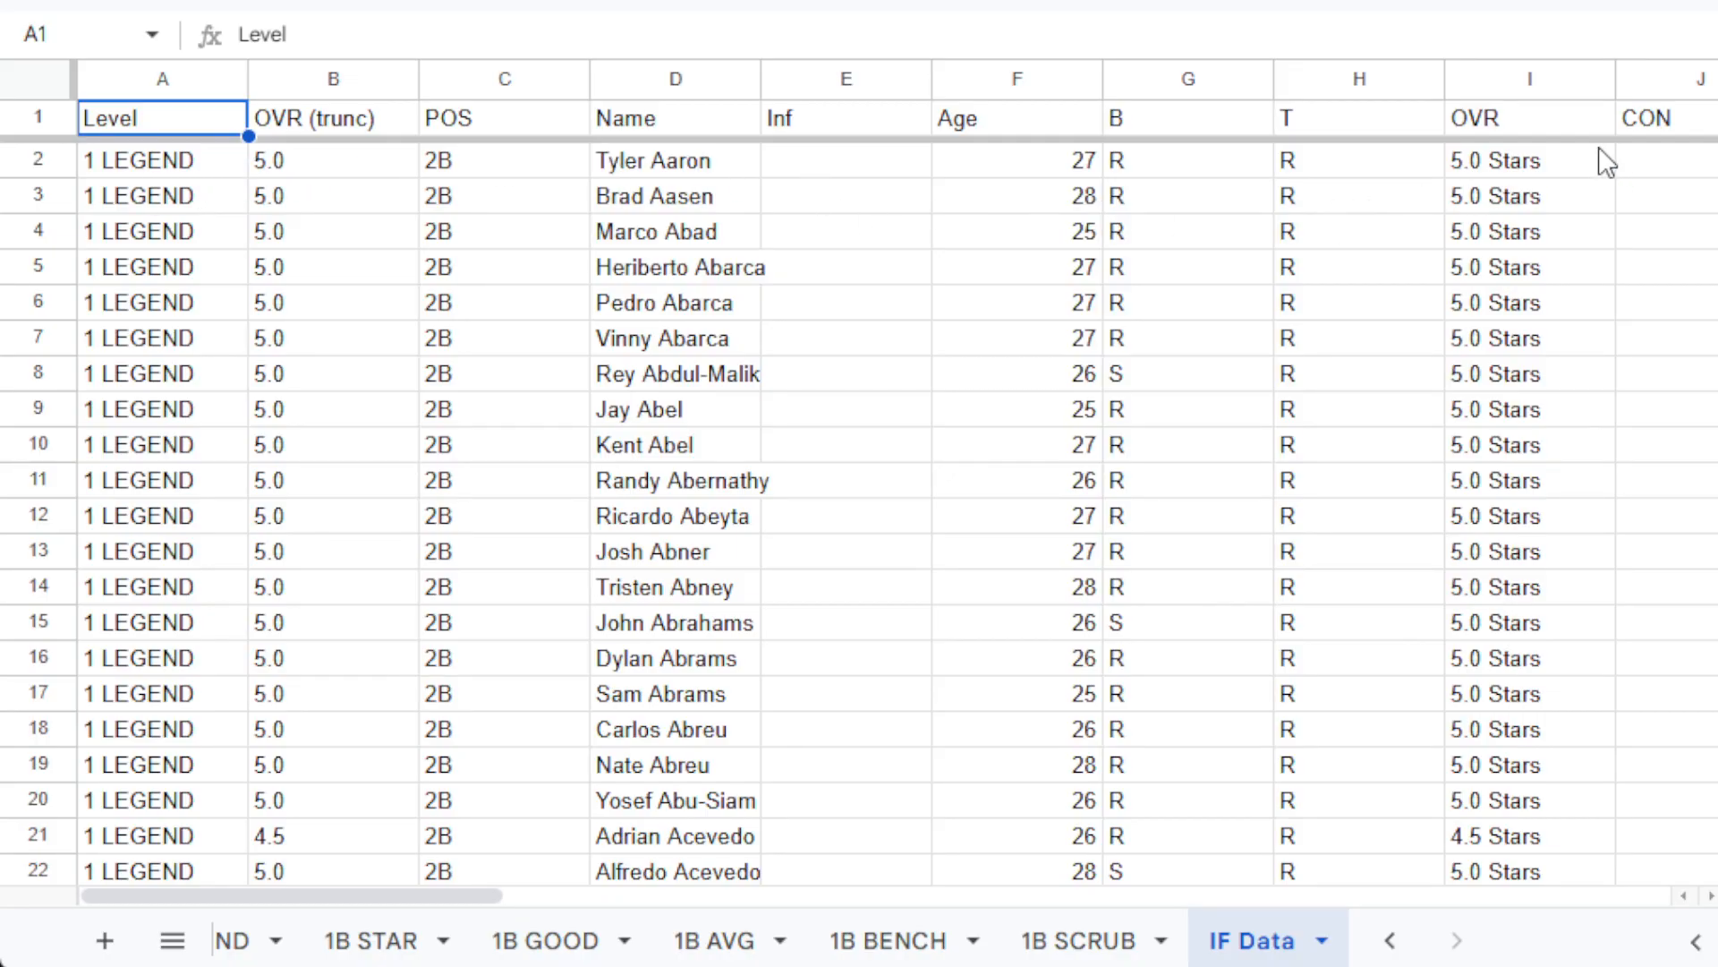
left_click(1591, 177)
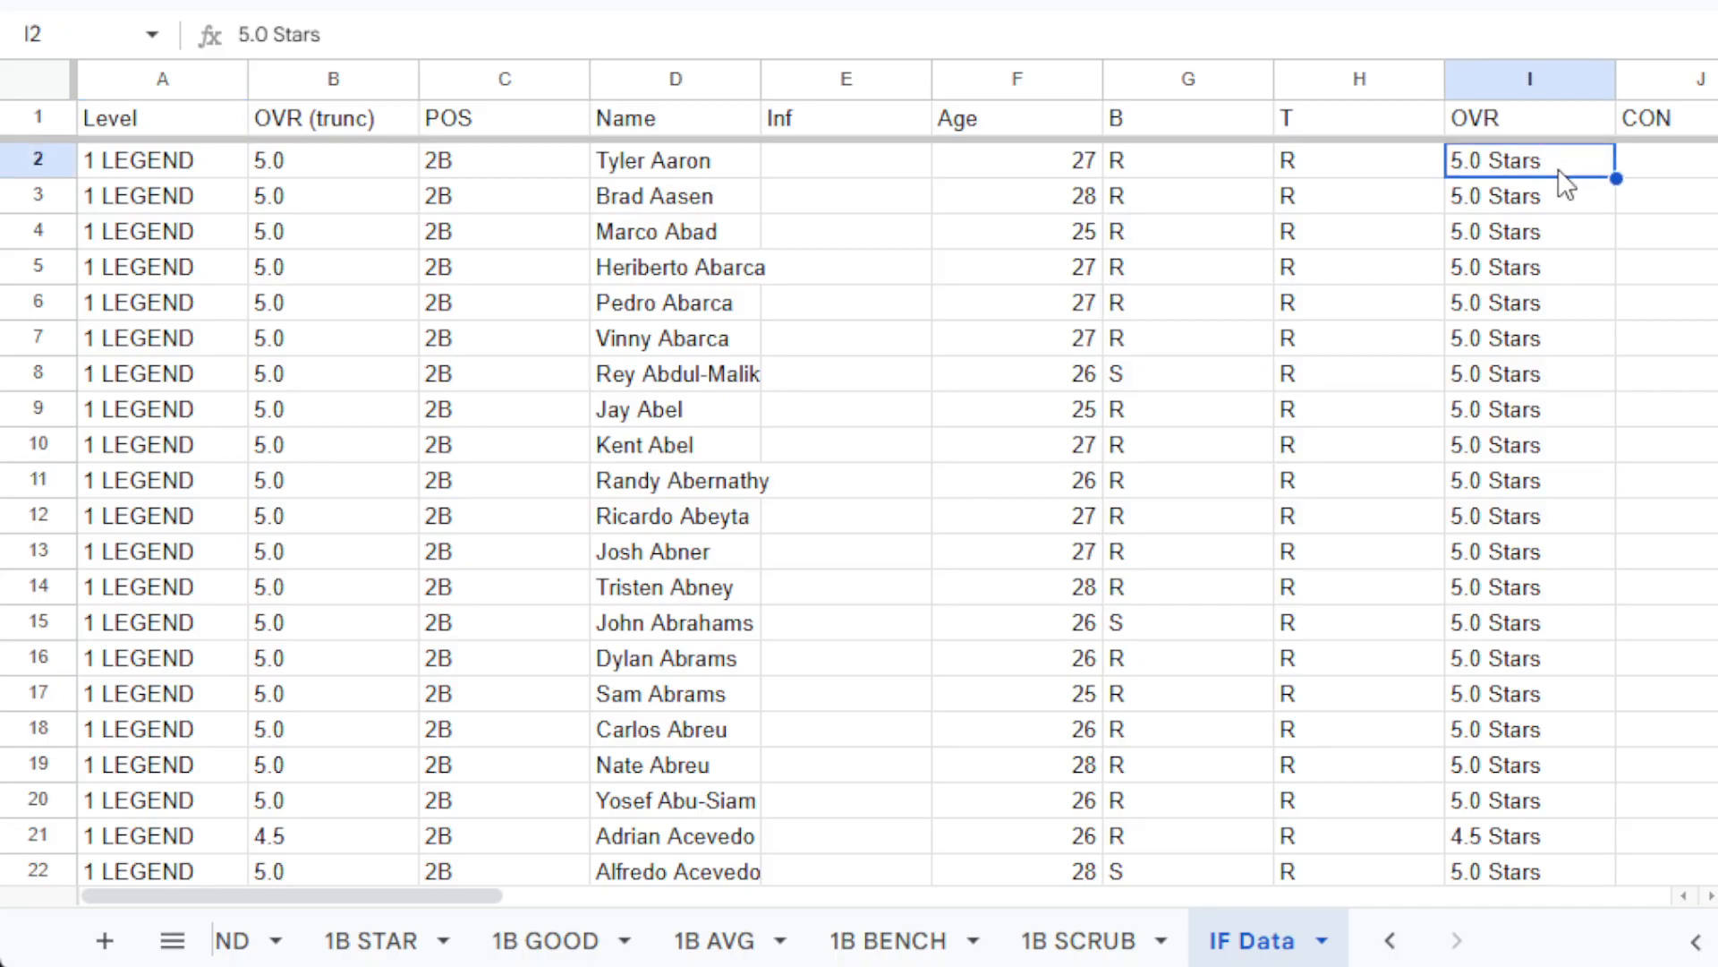
left_click(391, 177)
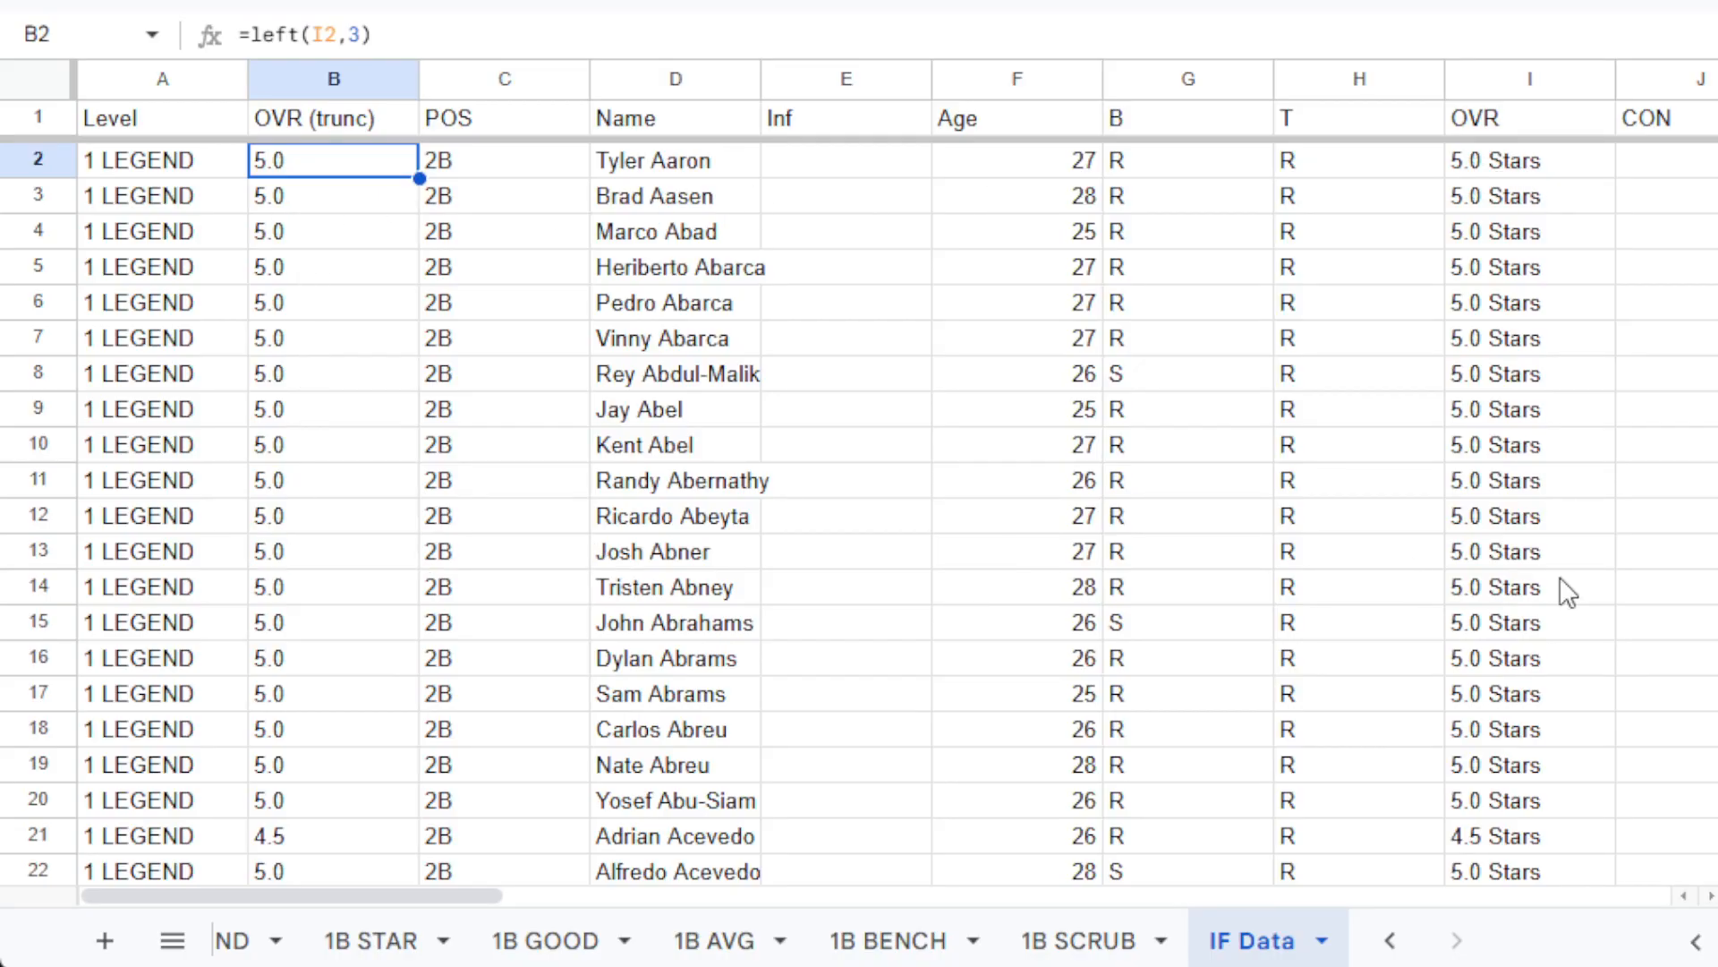
Import the 1B Star 8000 CSV from the CAR CIF Test Data Drive folder into the 1B STAR sheet, replacing the current sheet.
left_click(385, 951)
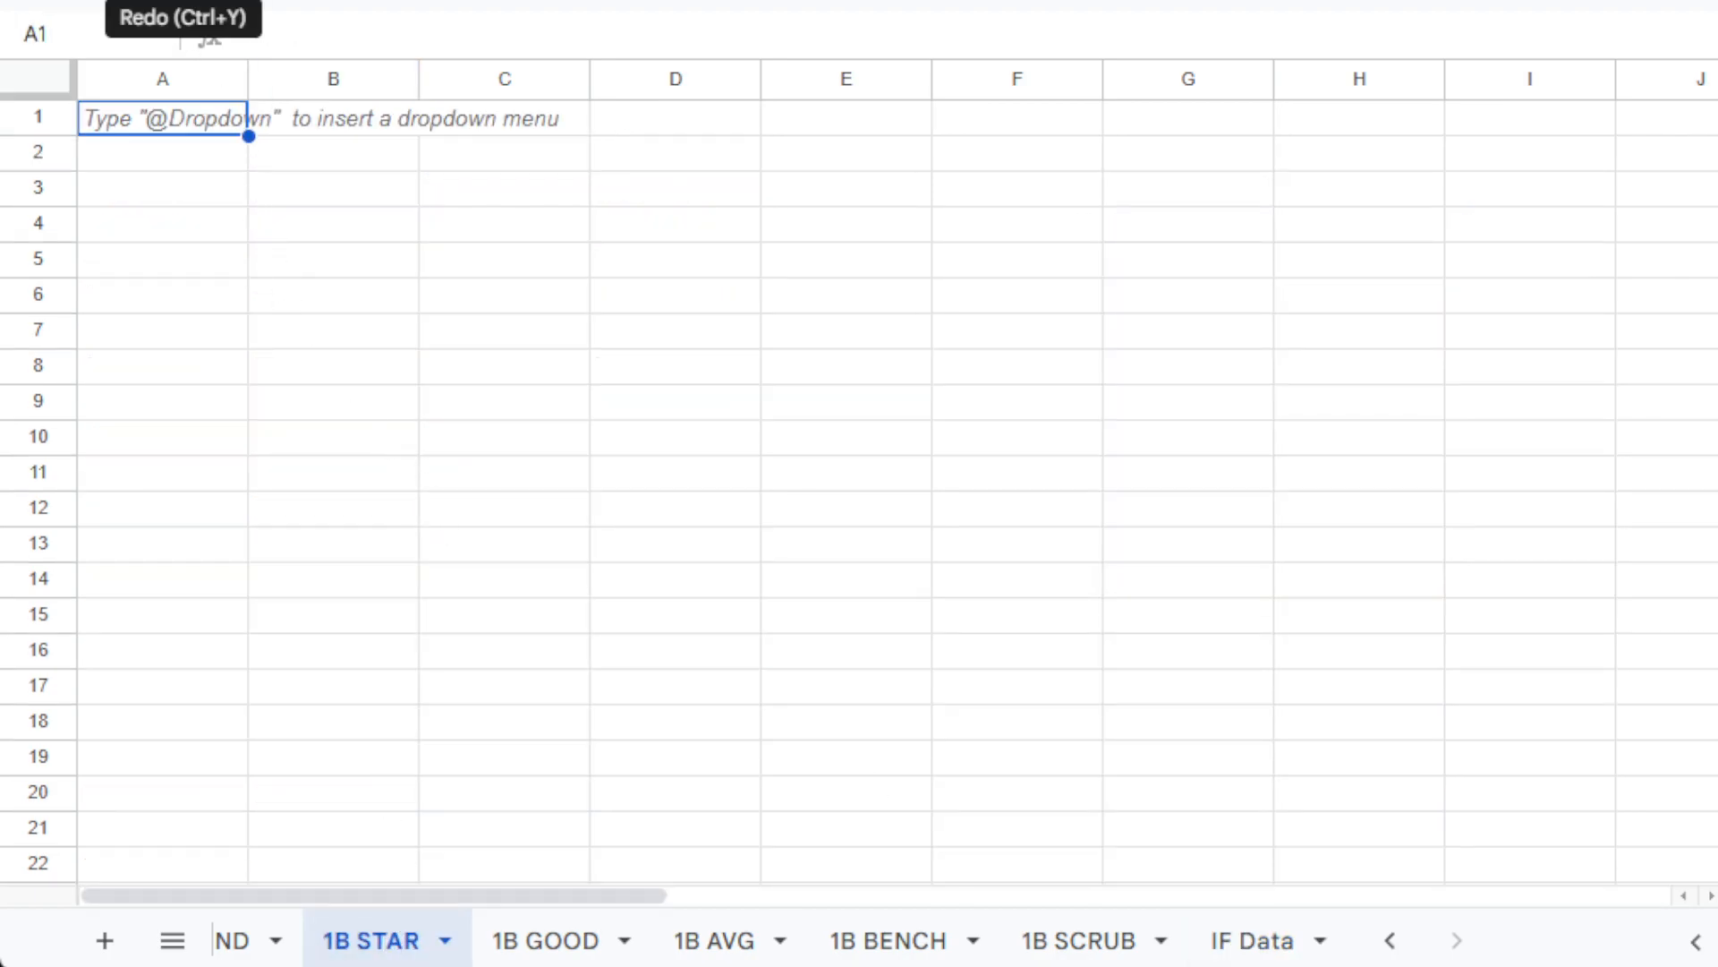
key("alt+f")
left_click(117, 63)
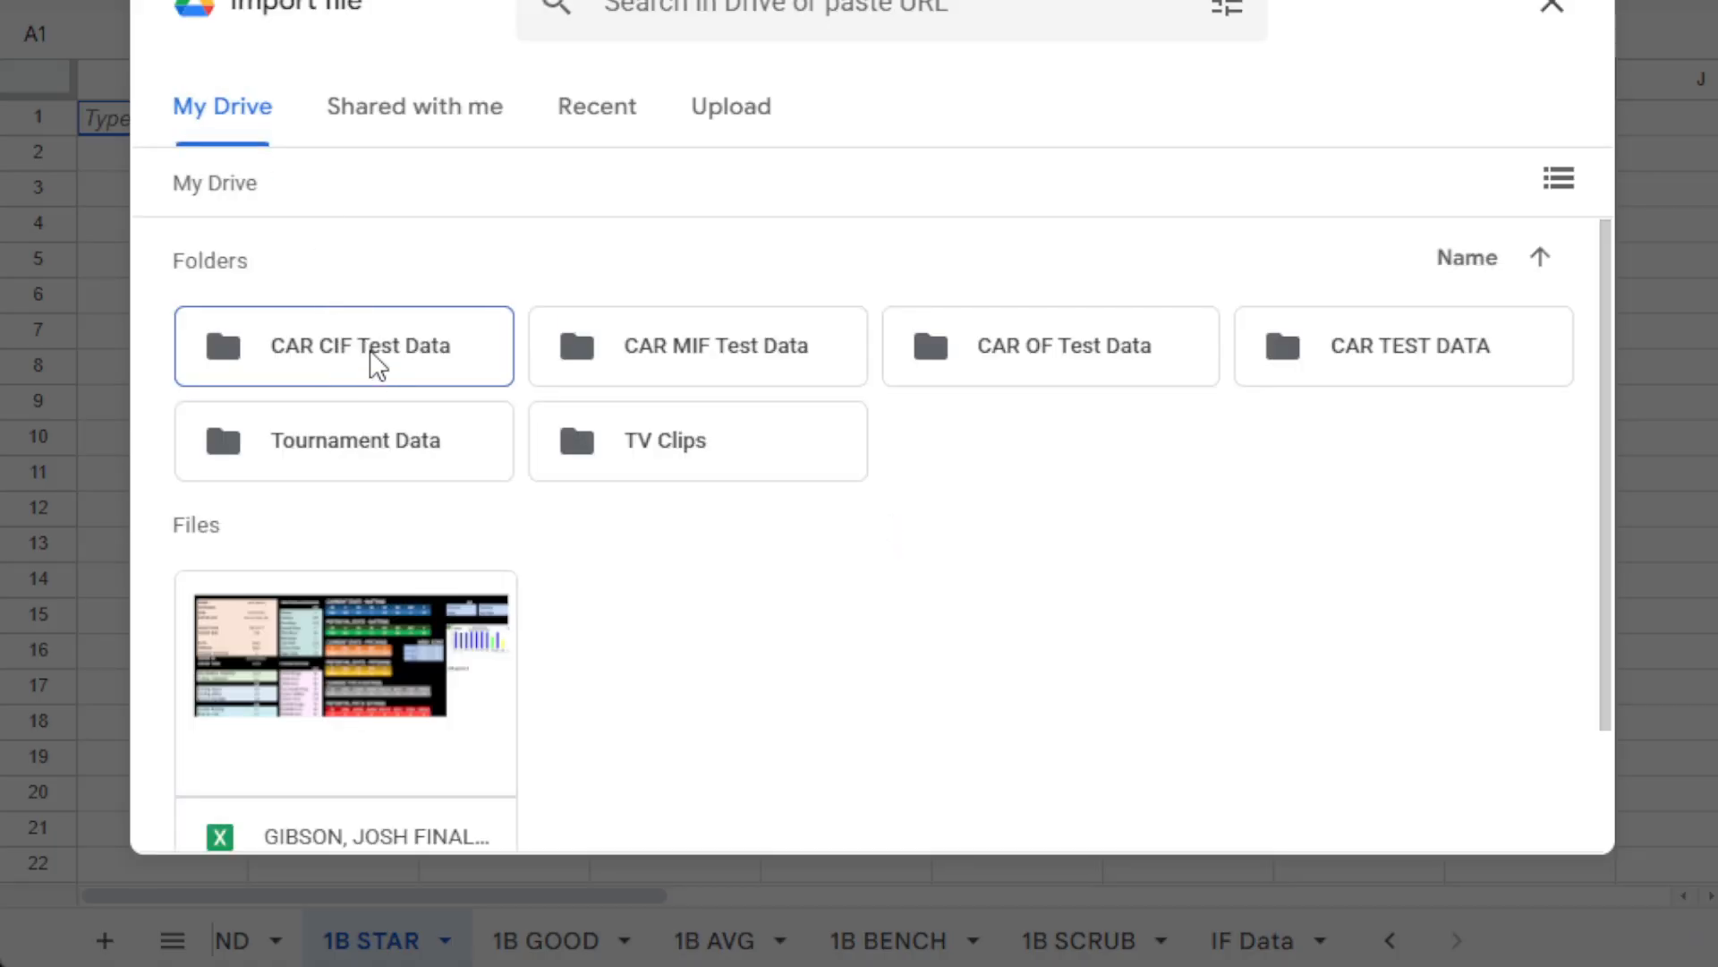
double_click(375, 360)
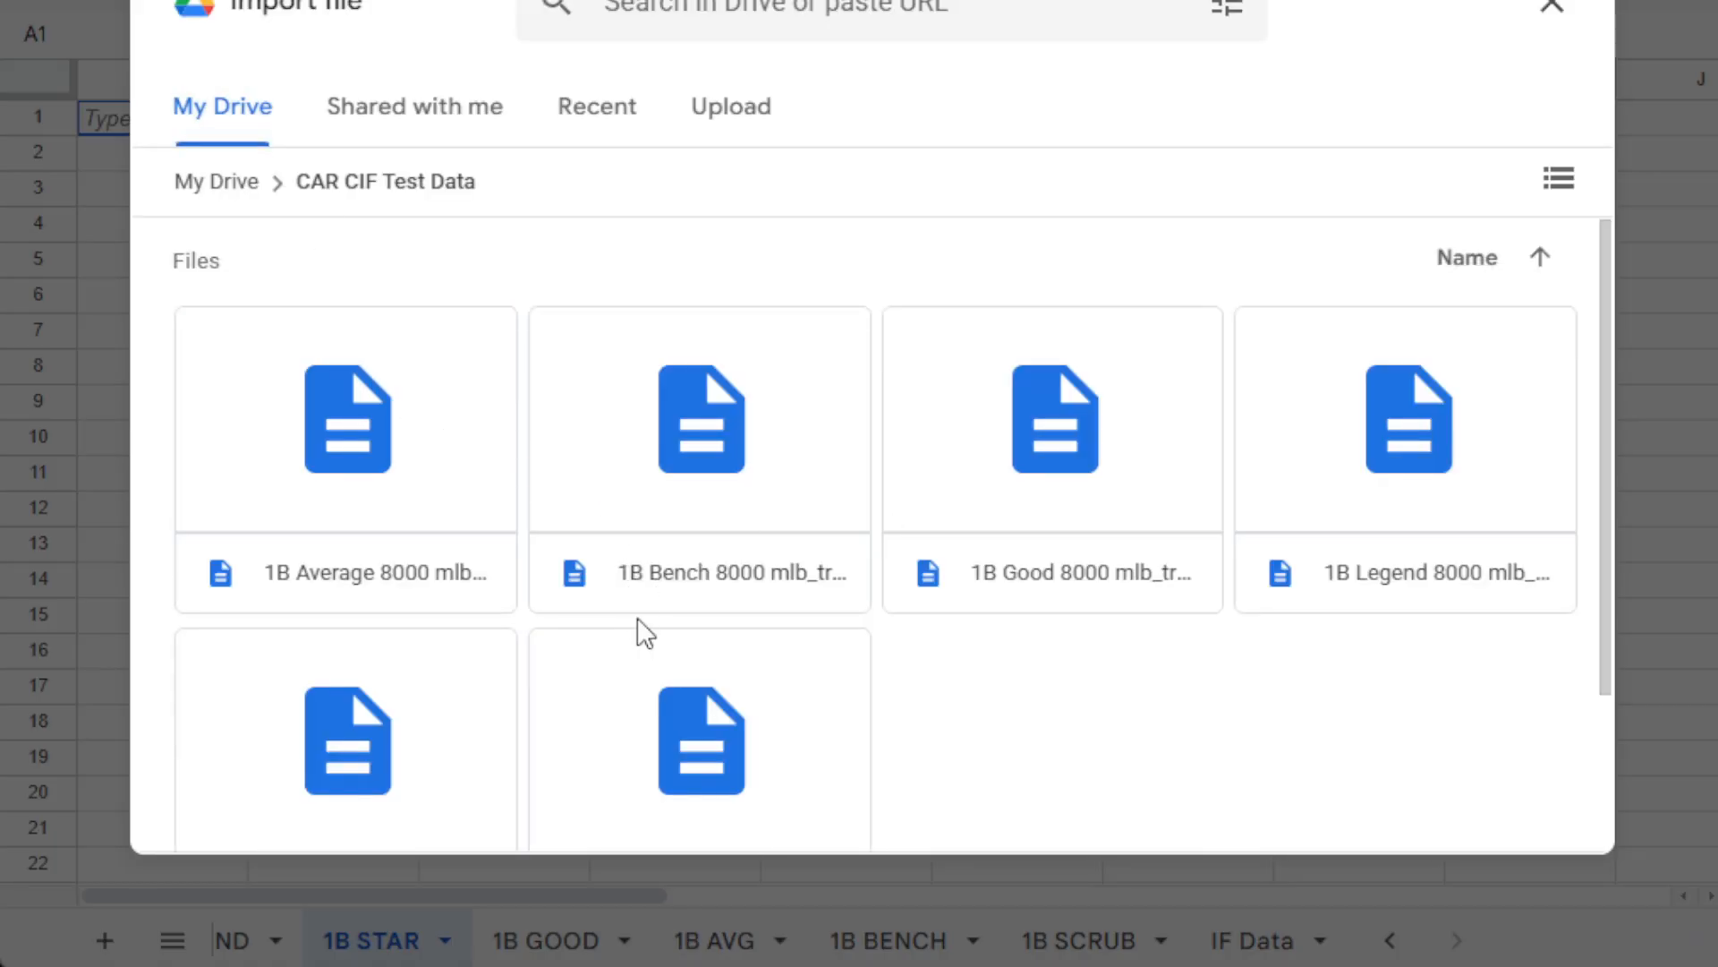
scroll(641, 633, "down", 2)
left_click(687, 583)
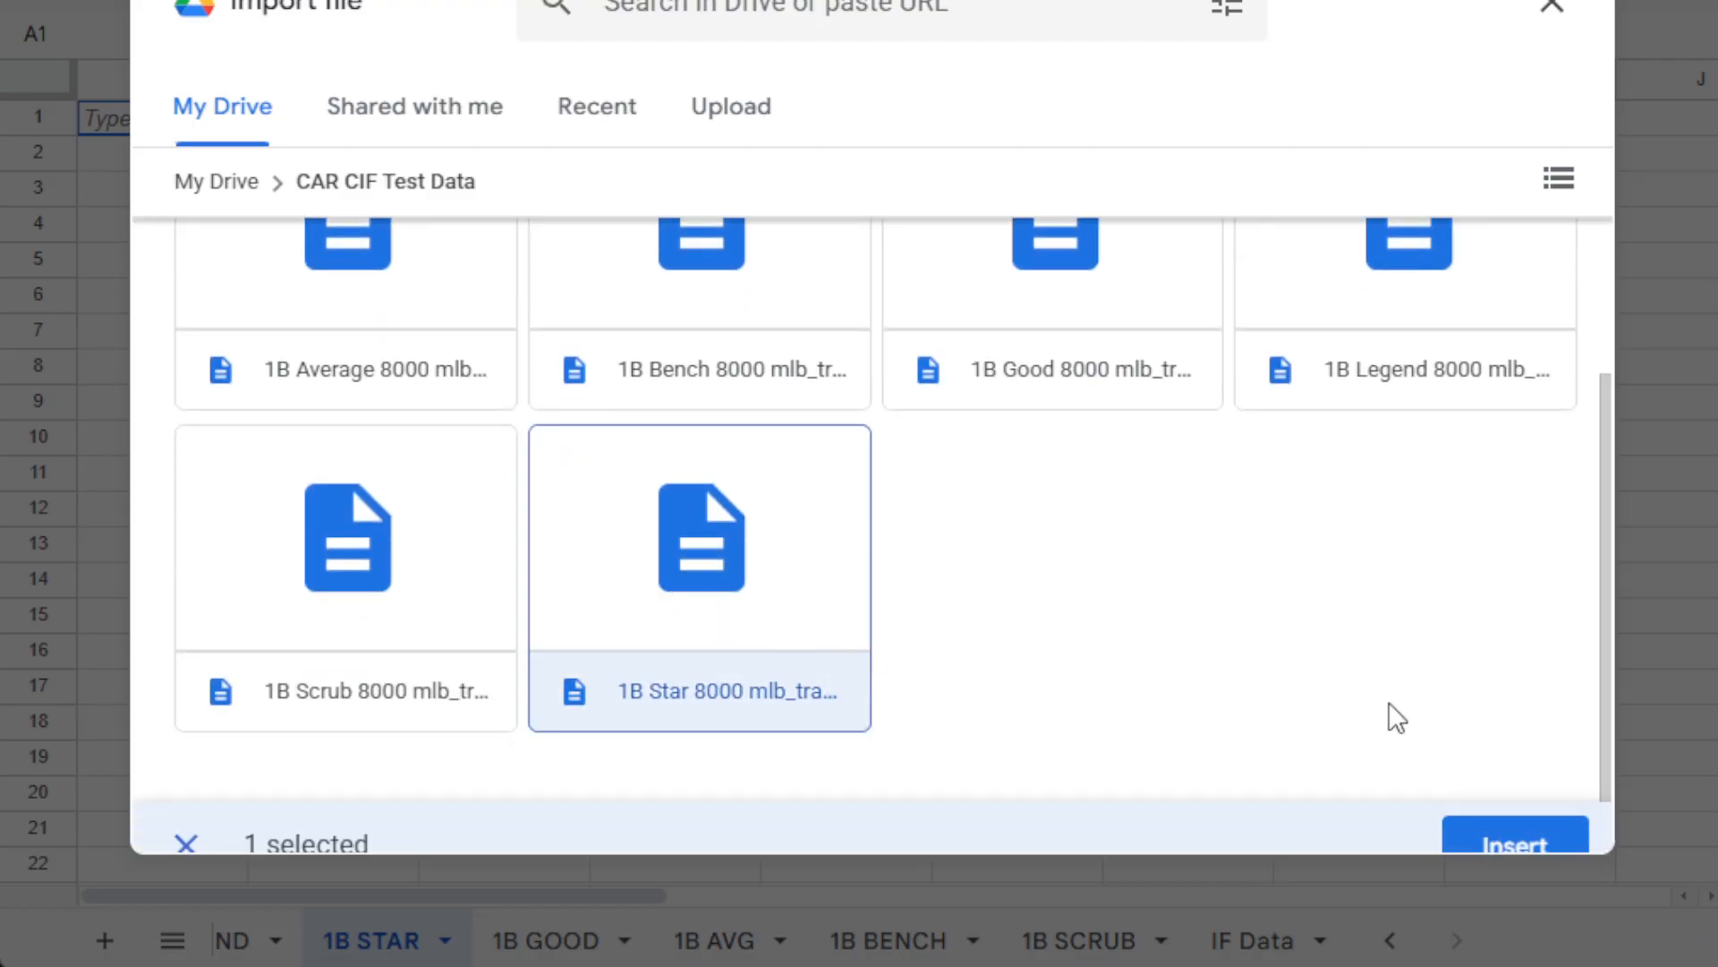
left_click(1522, 814)
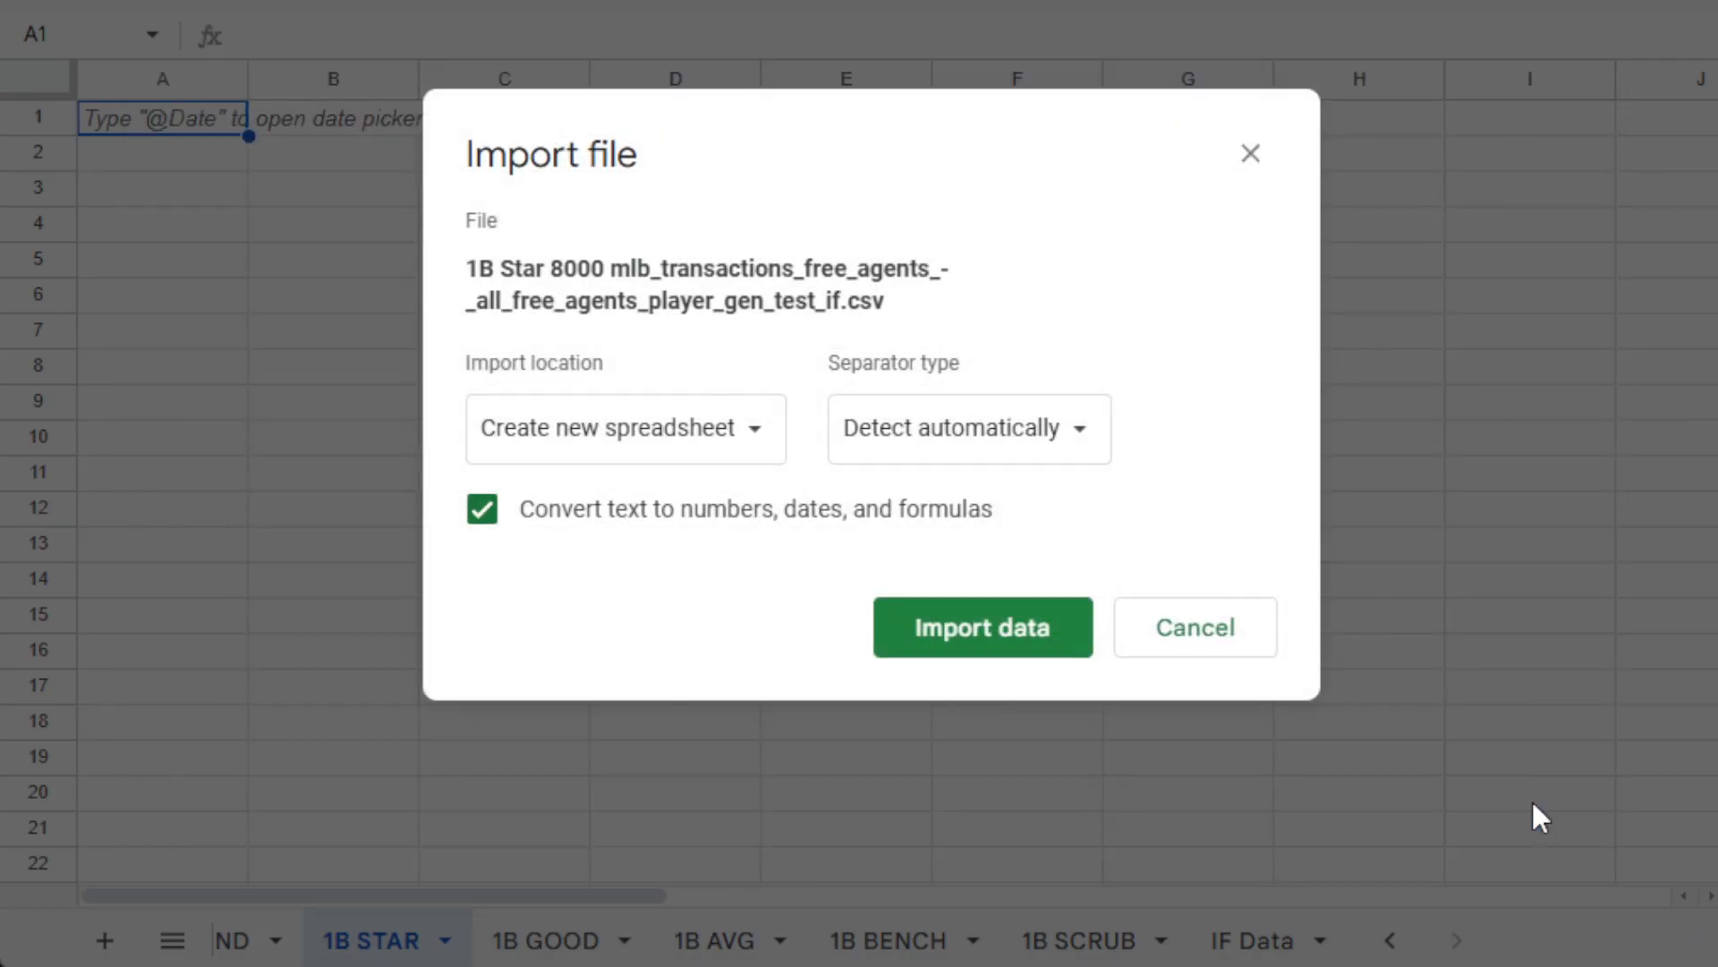
left_click(778, 461)
left_click(770, 599)
left_click(975, 656)
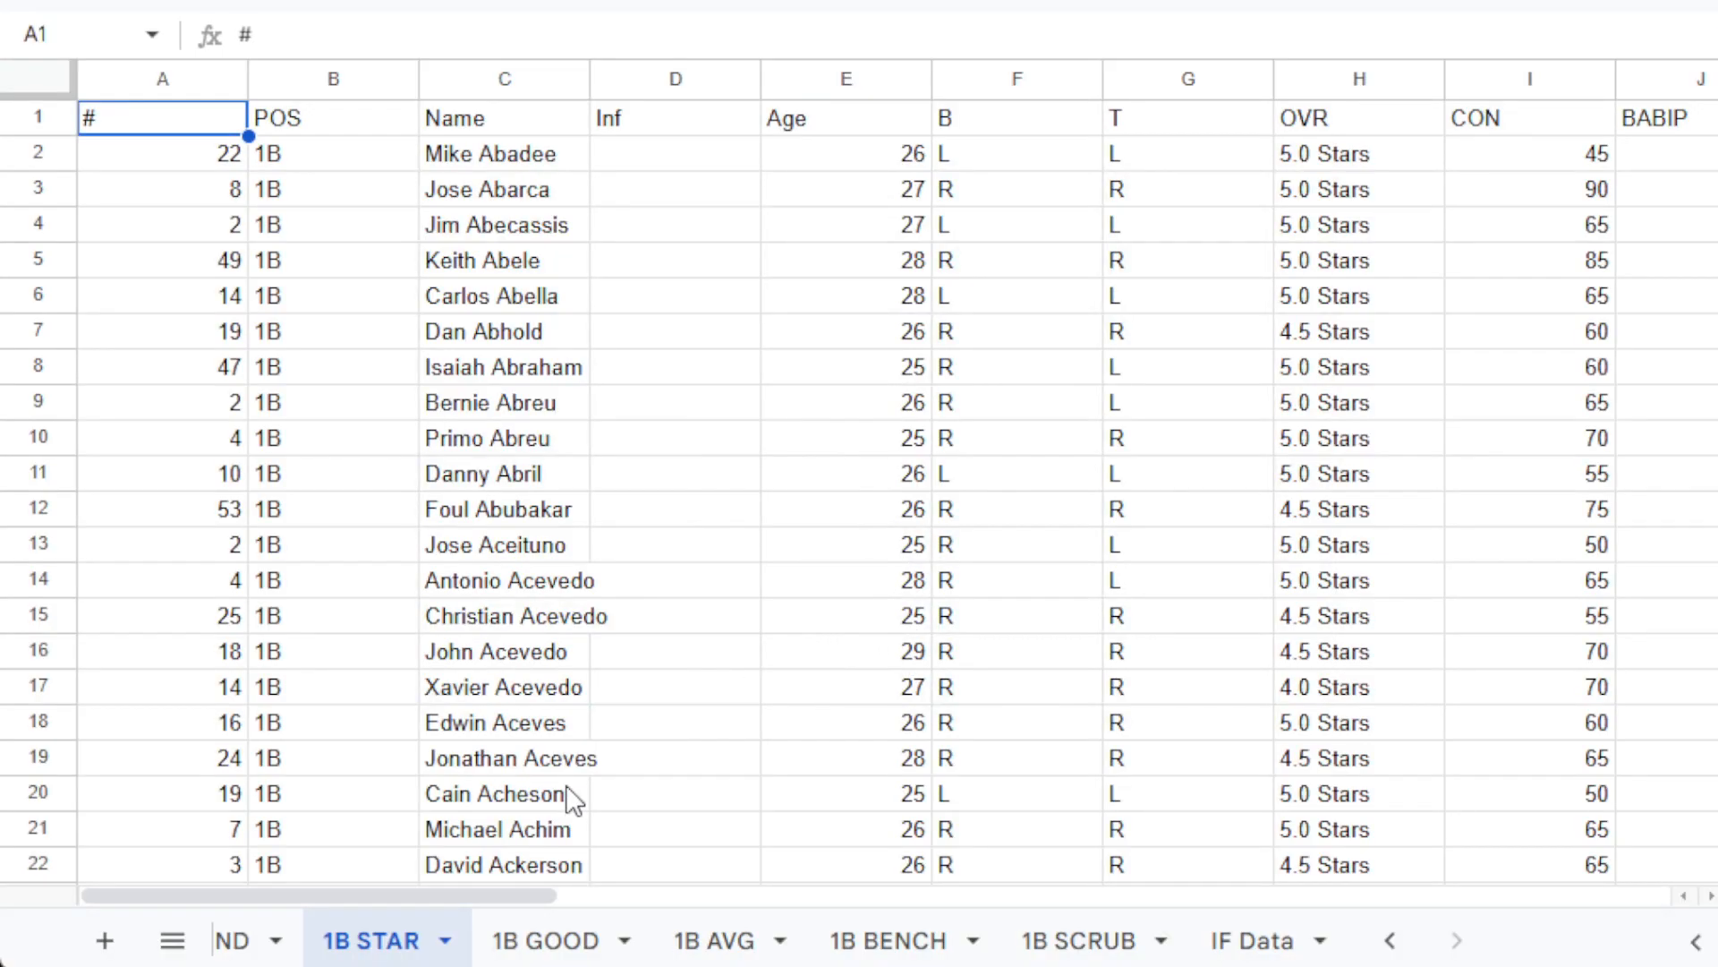
Import the 1B Good 8000 CSV from the CAR CIF Test Data Drive folder into the 1B GOOD sheet, replacing the current sheet.
left_click(526, 947)
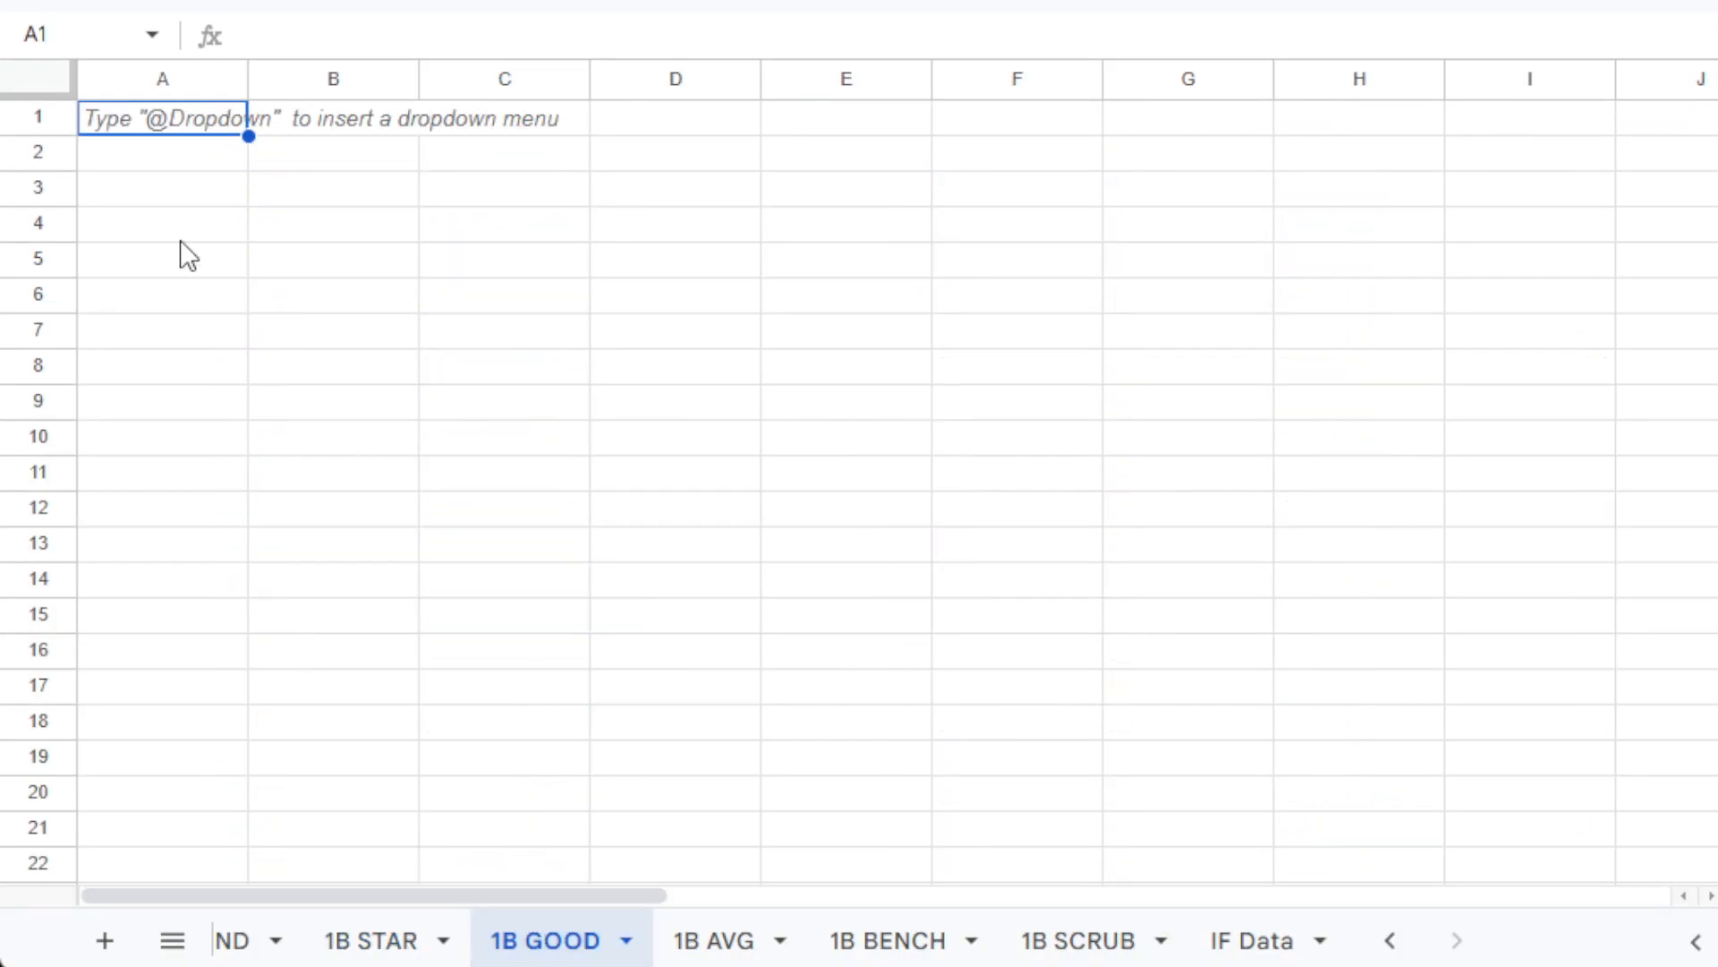
left_click(107, 1)
left_click(143, 66)
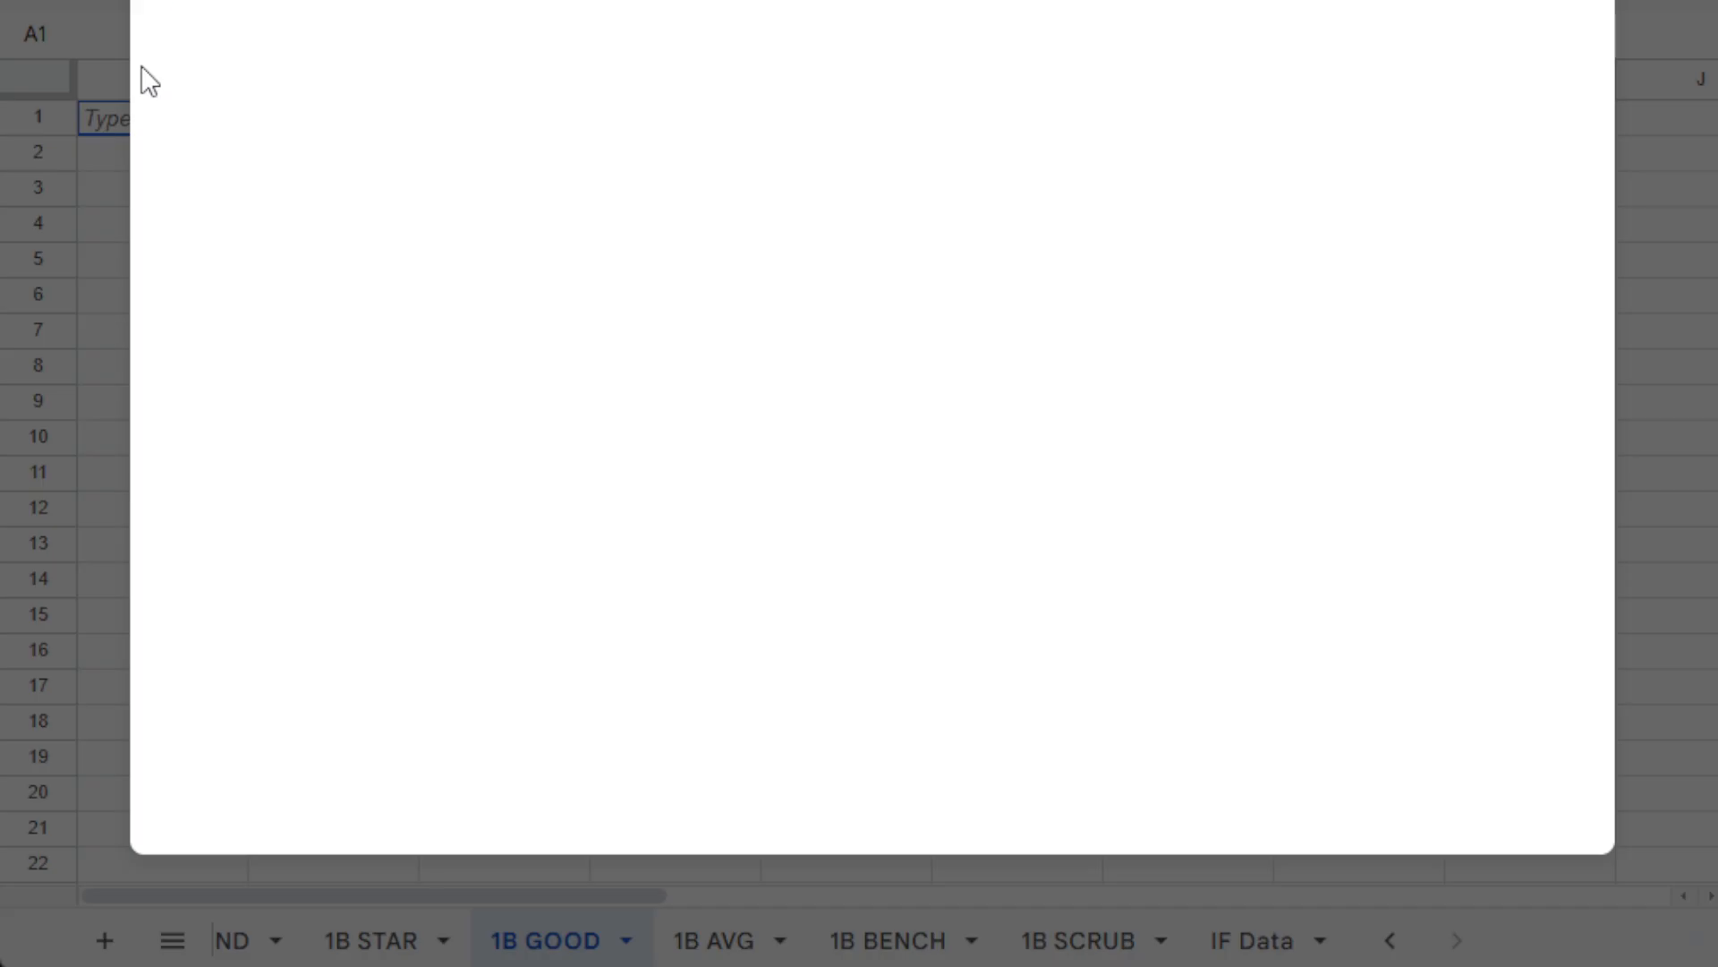
double_click(439, 352)
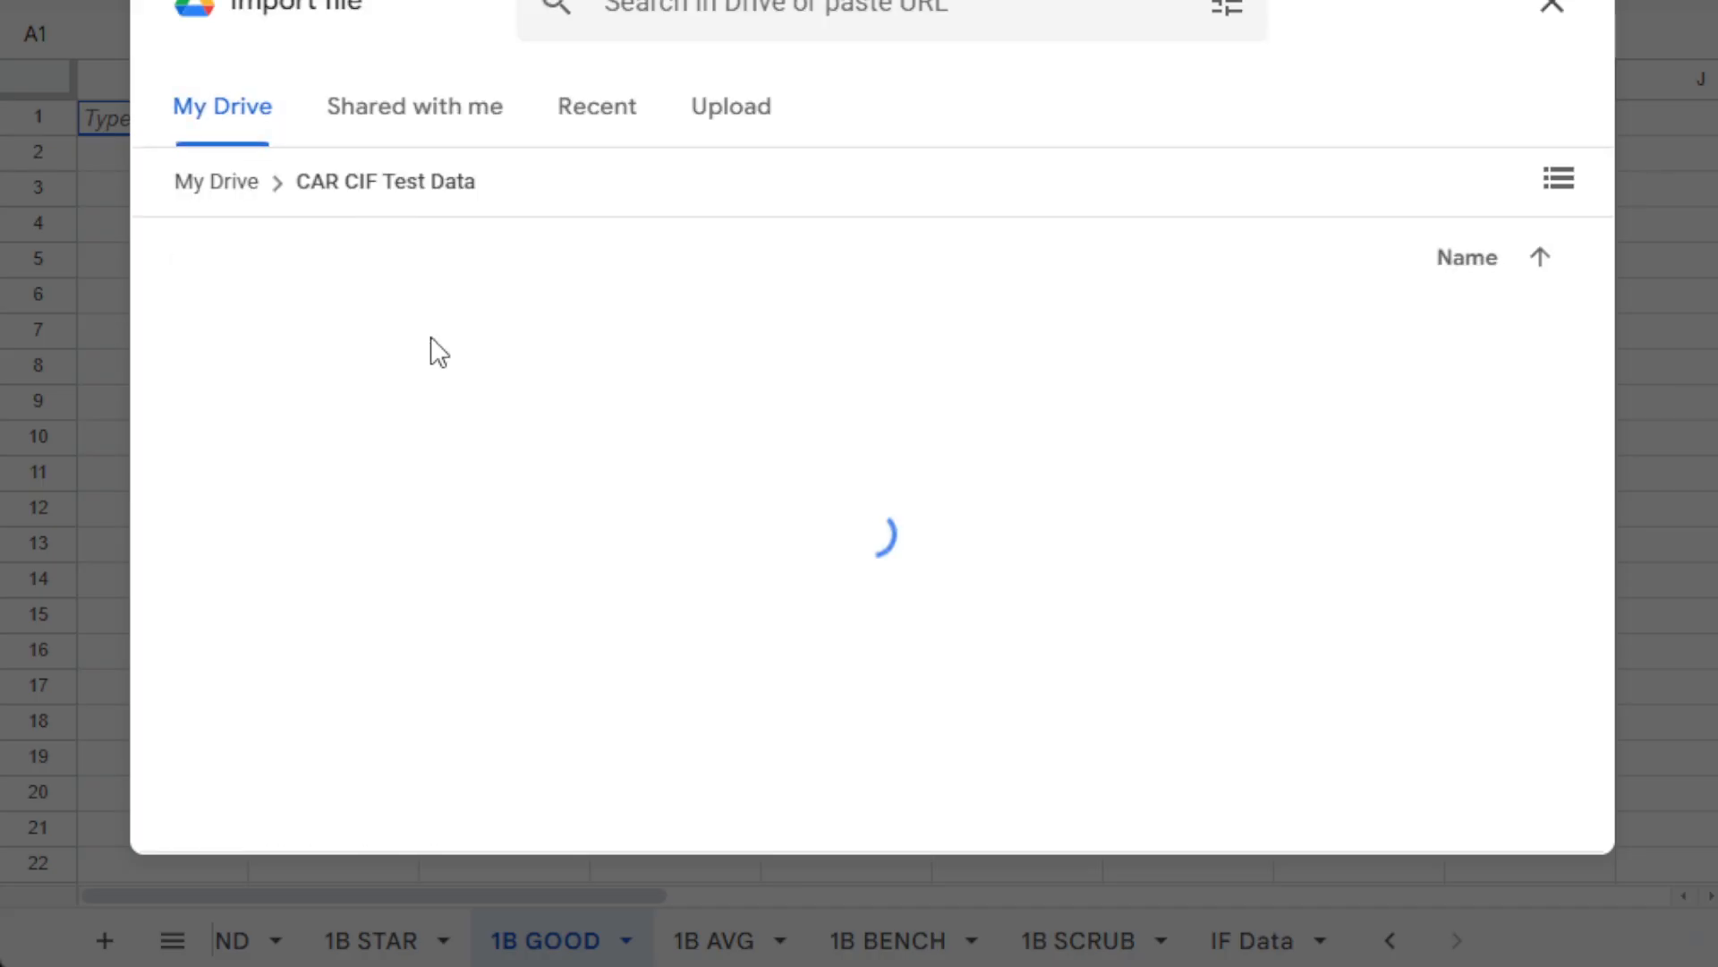
scroll(698, 498, "down", 2)
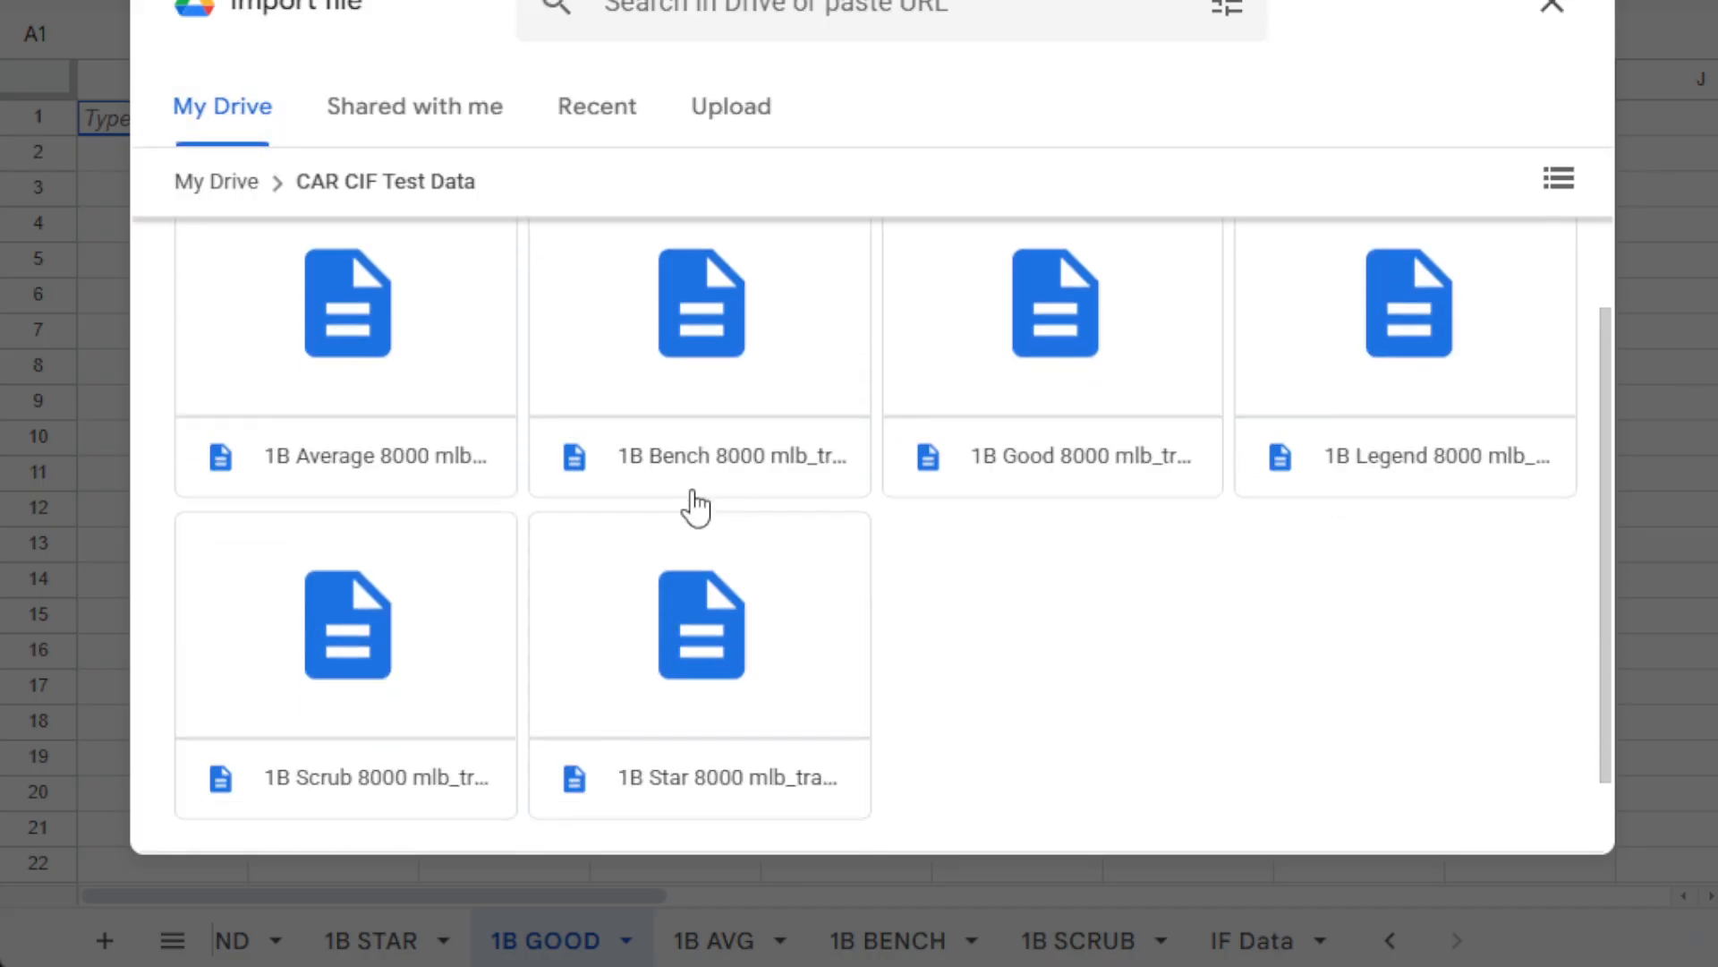
left_click(1038, 389)
left_click(1515, 809)
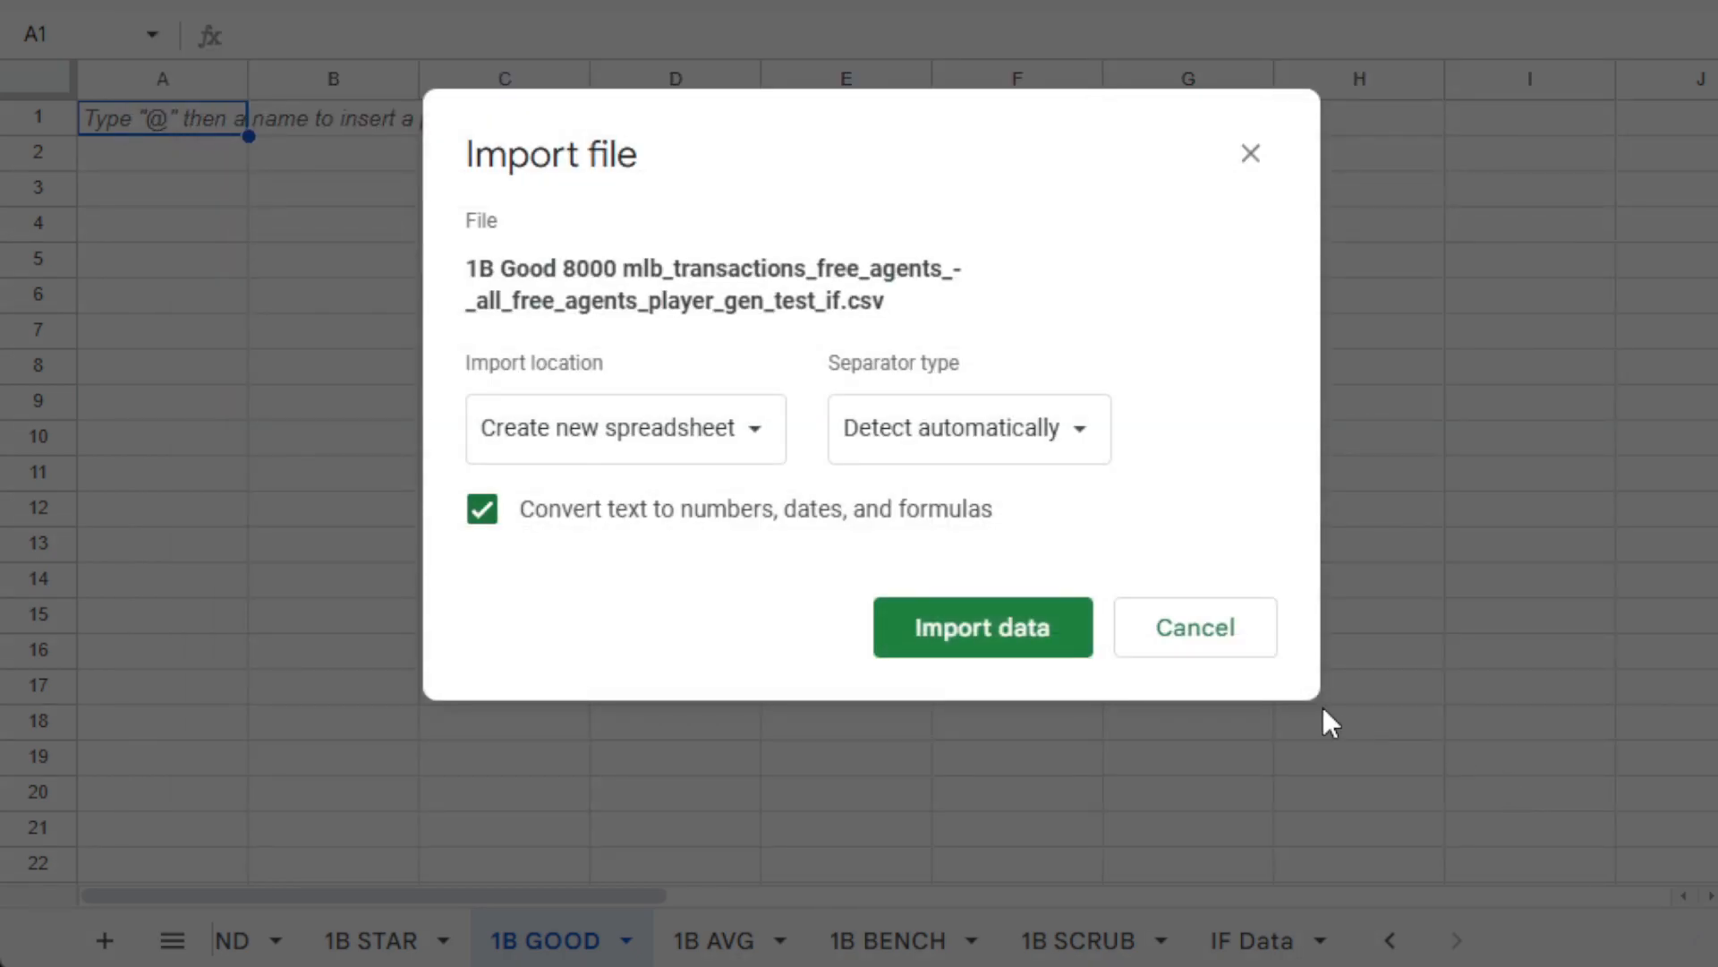
left_click(754, 448)
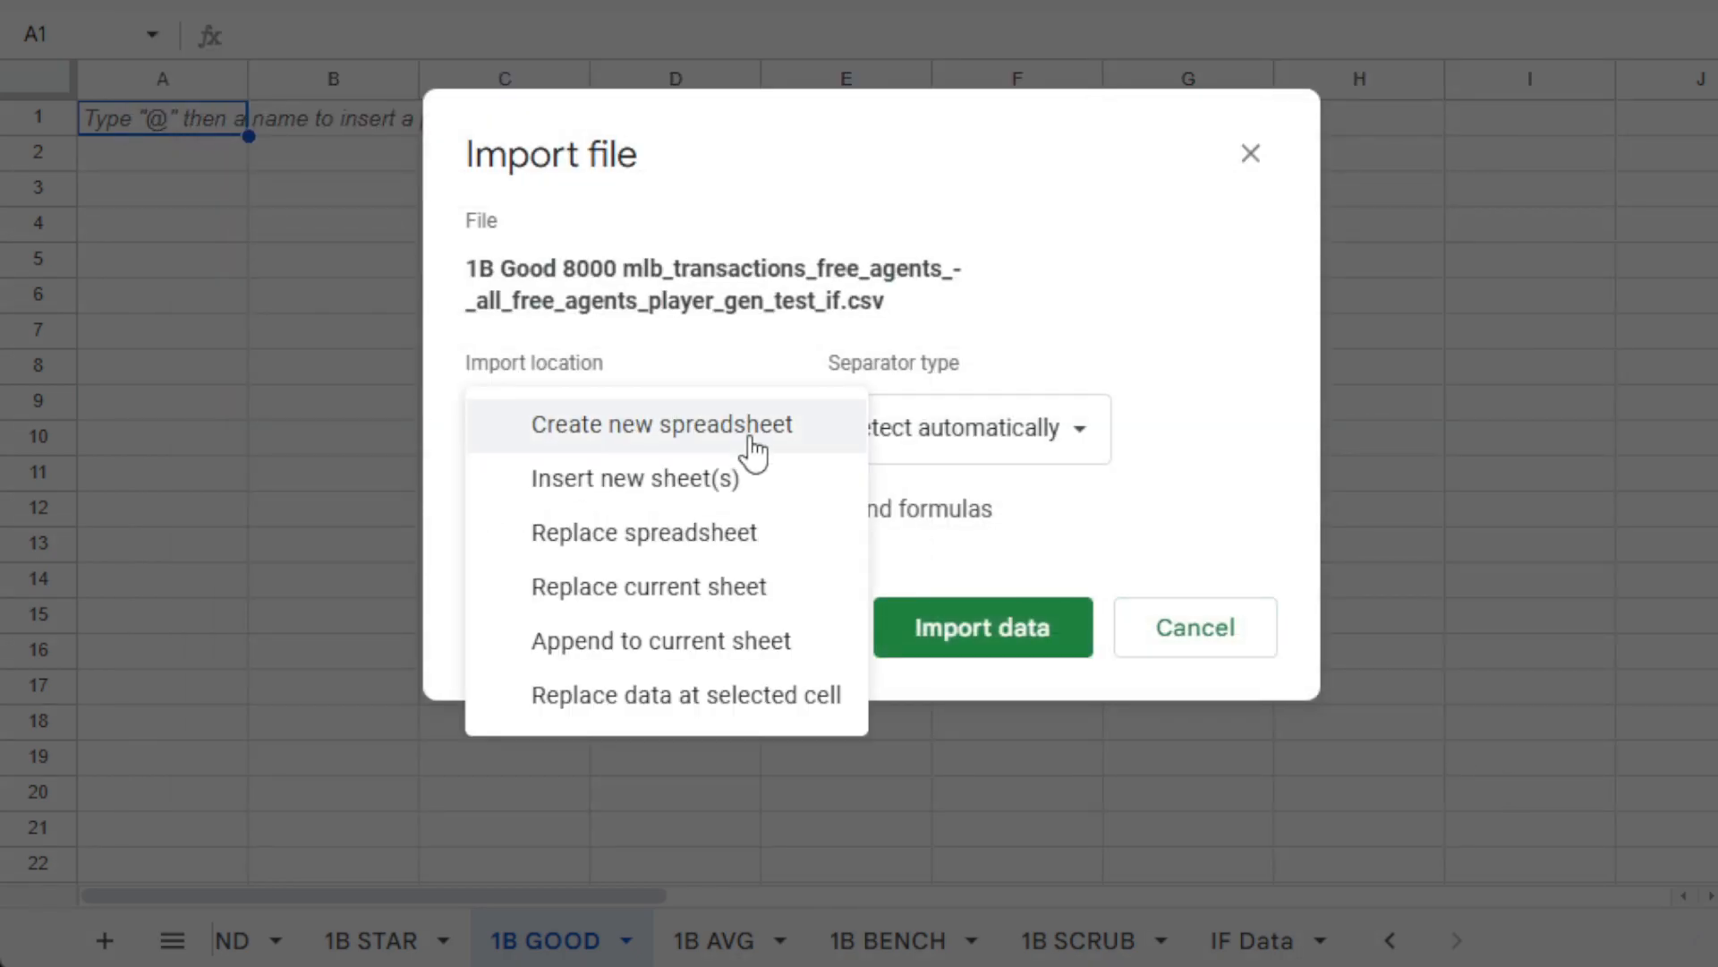
left_click(747, 587)
left_click(920, 629)
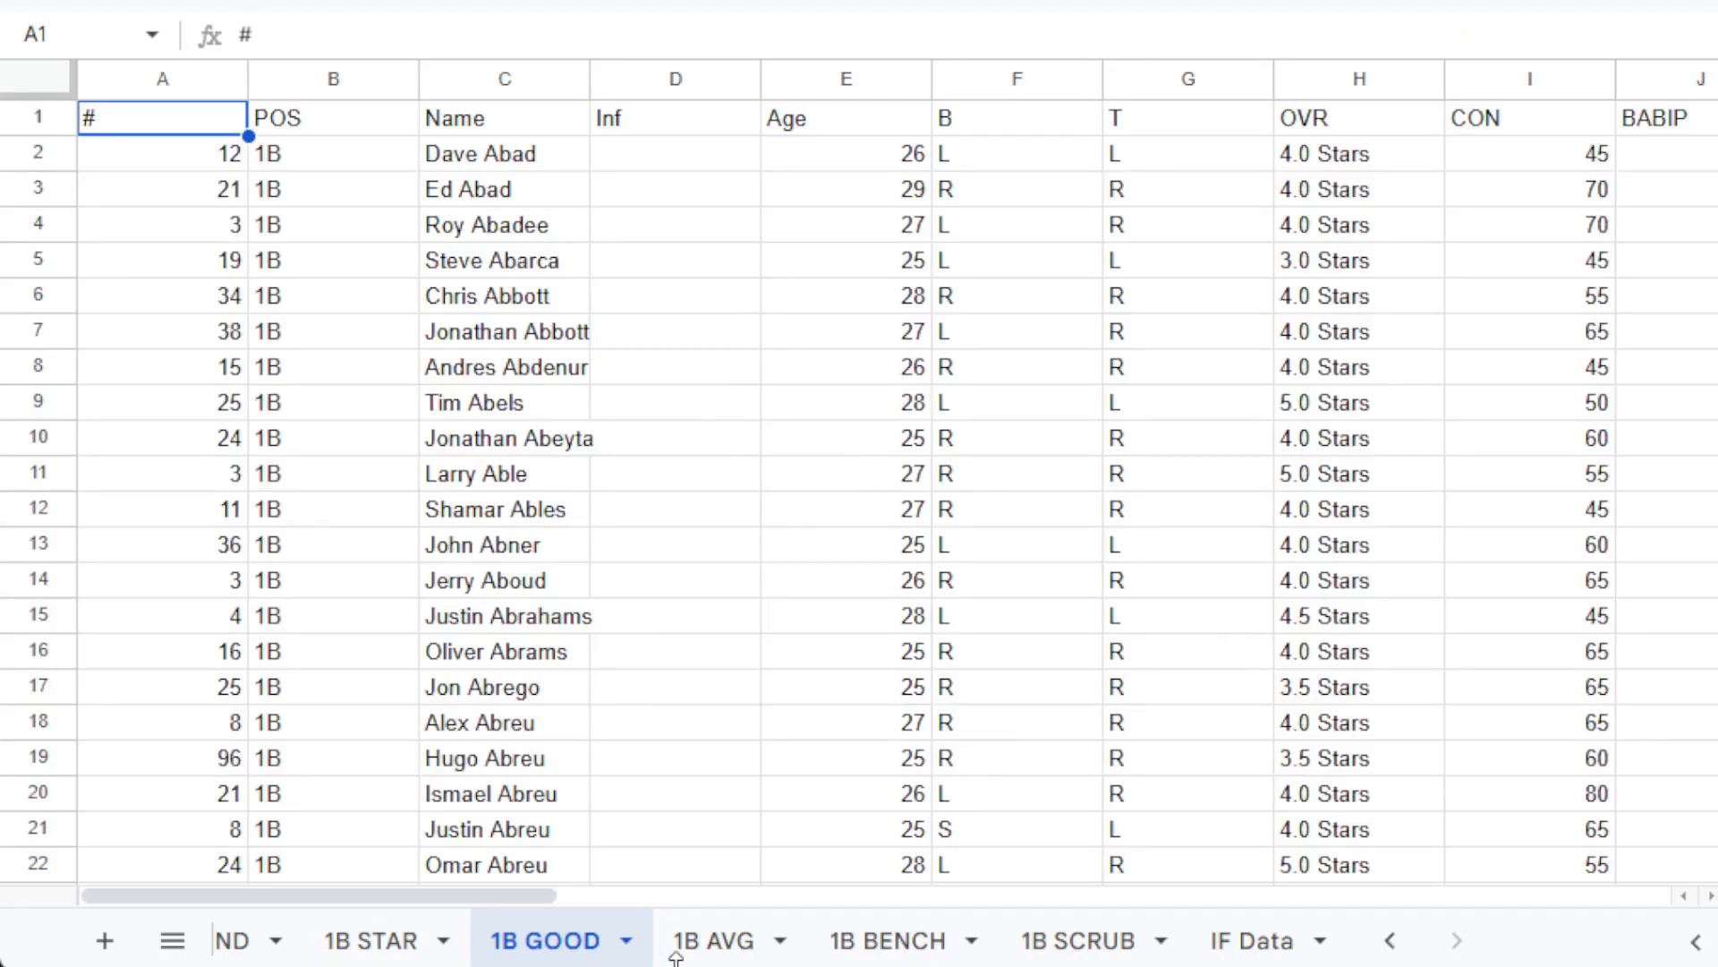
Import the 1B Average 8000 CSV from the CAR CIF Test Data Drive folder into the 1B AVG sheet, replacing the current sheet.
left_click(707, 944)
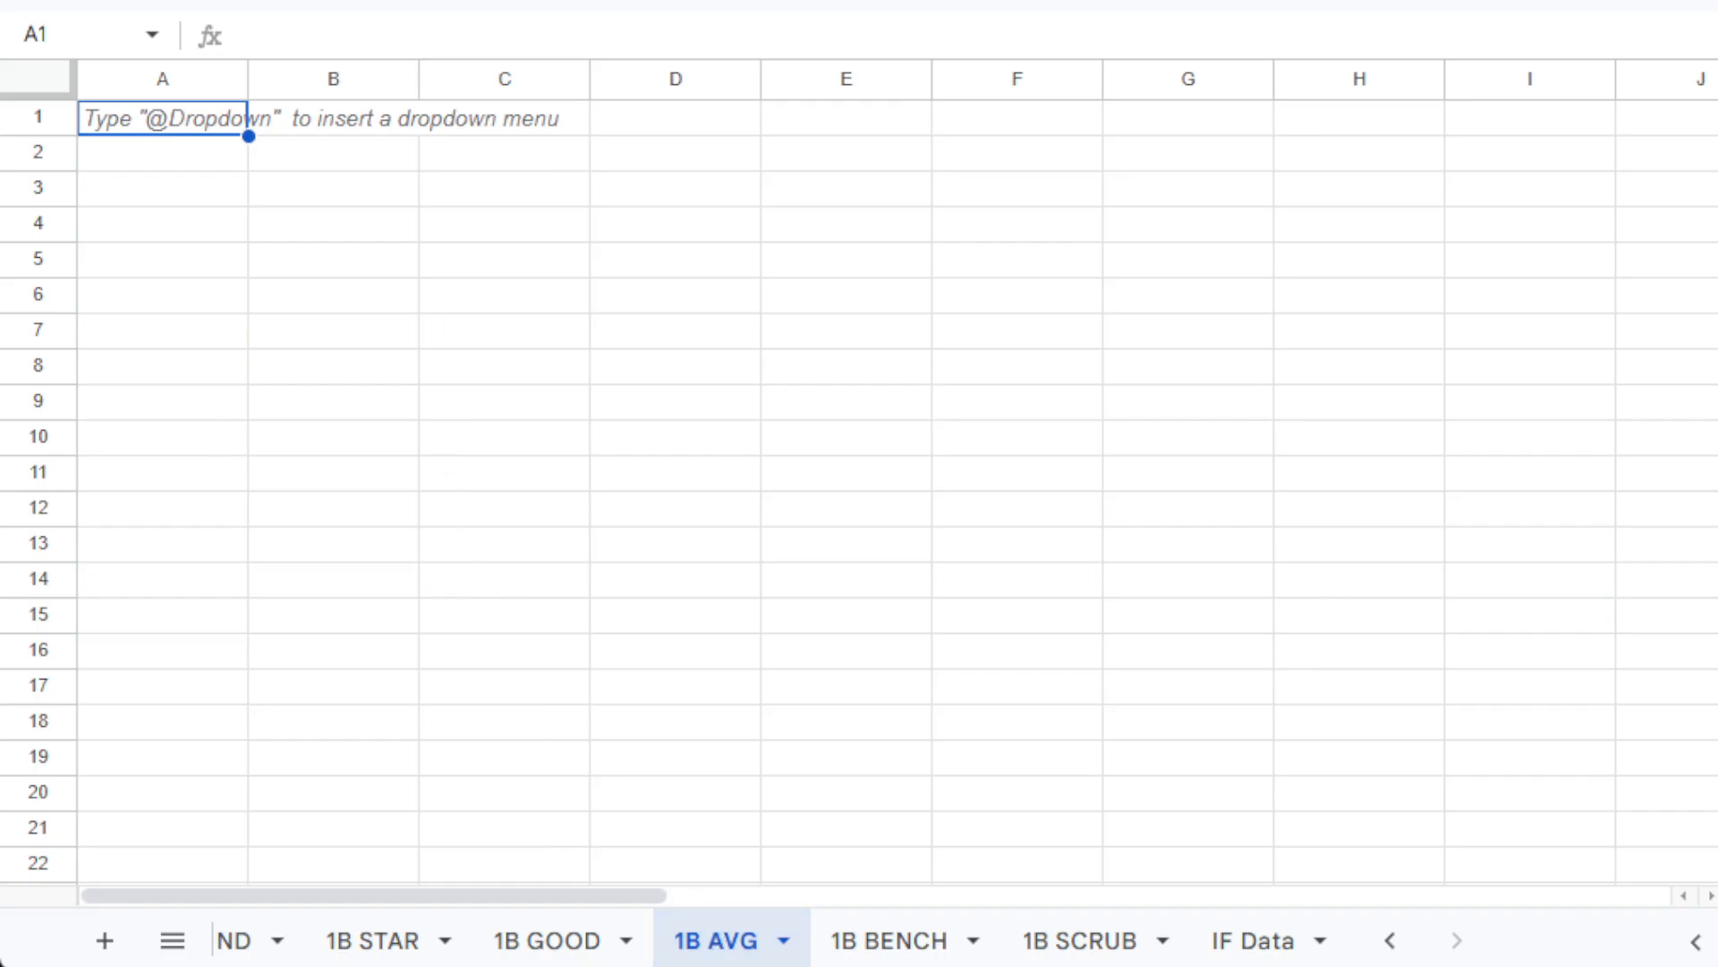
key("alt+f")
left_click(170, 68)
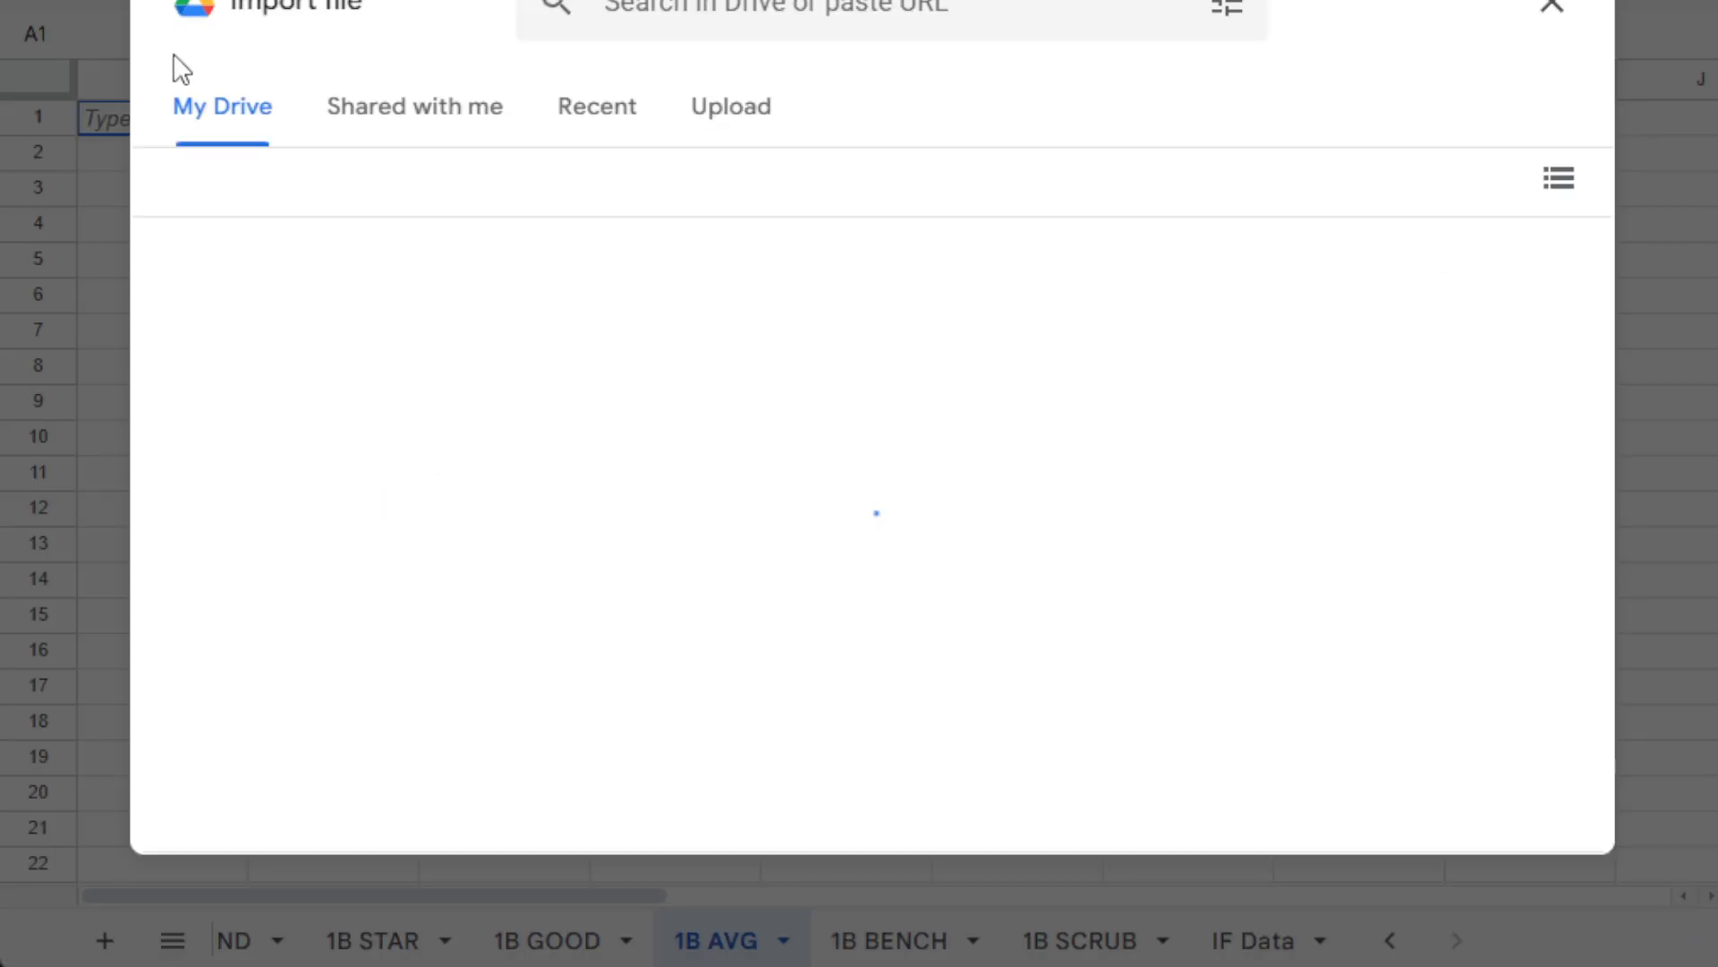
double_click(443, 351)
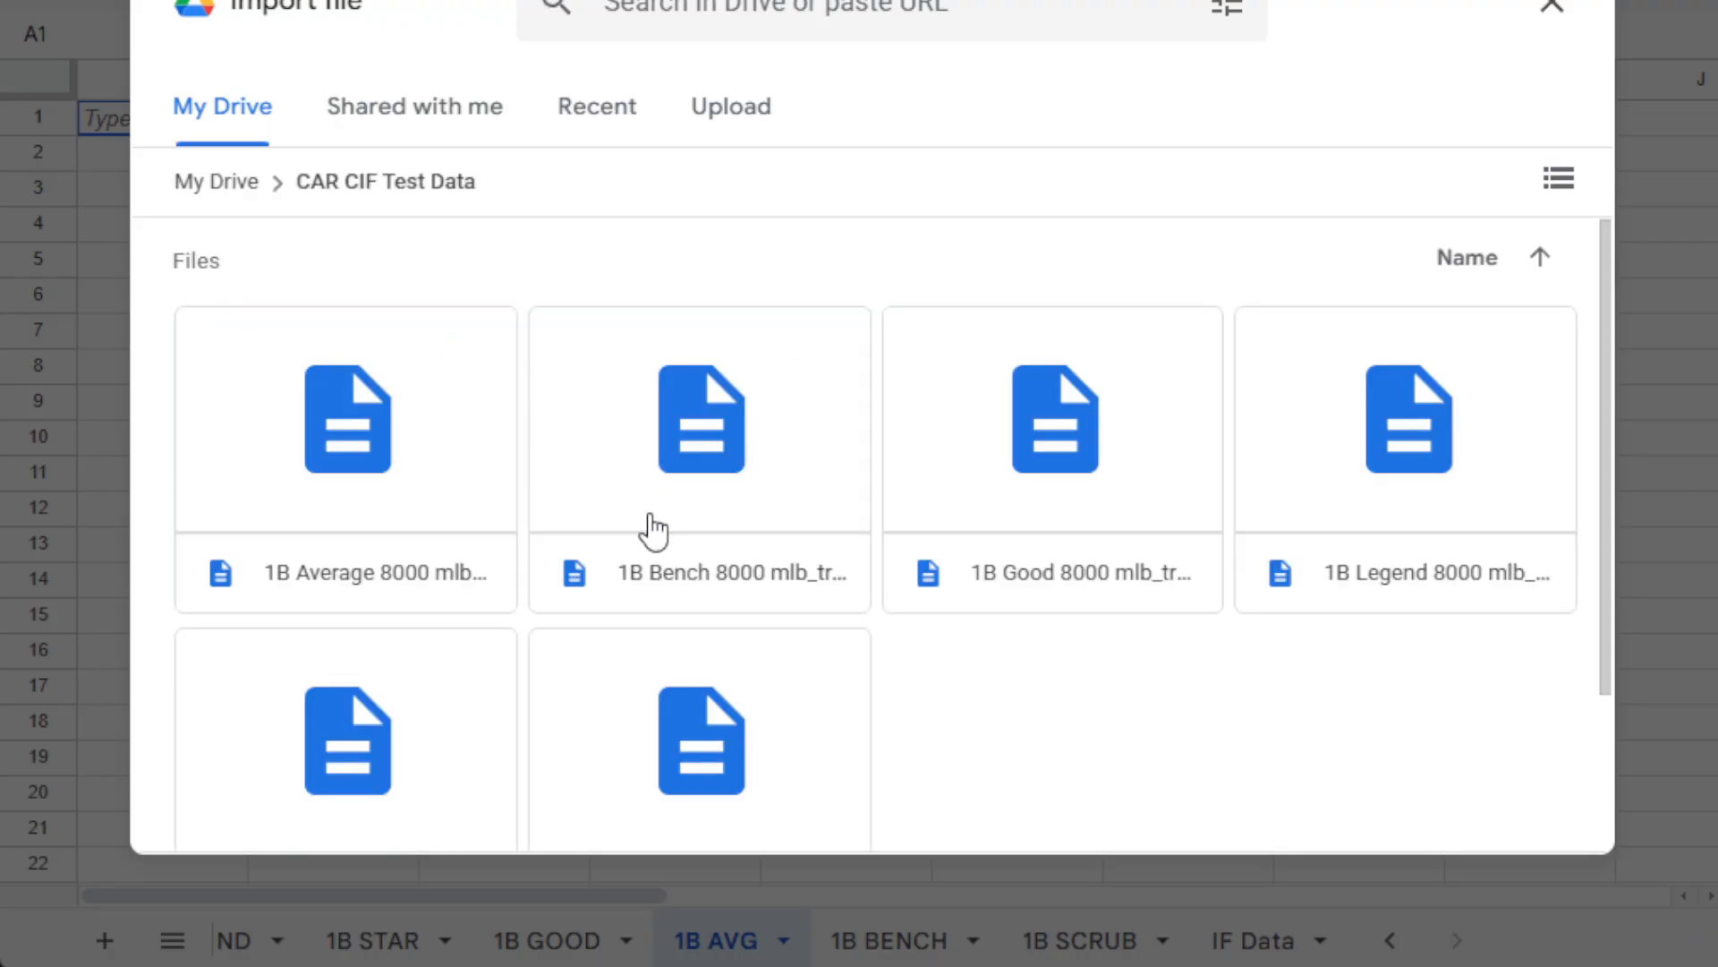
scroll(652, 542, "down", 2)
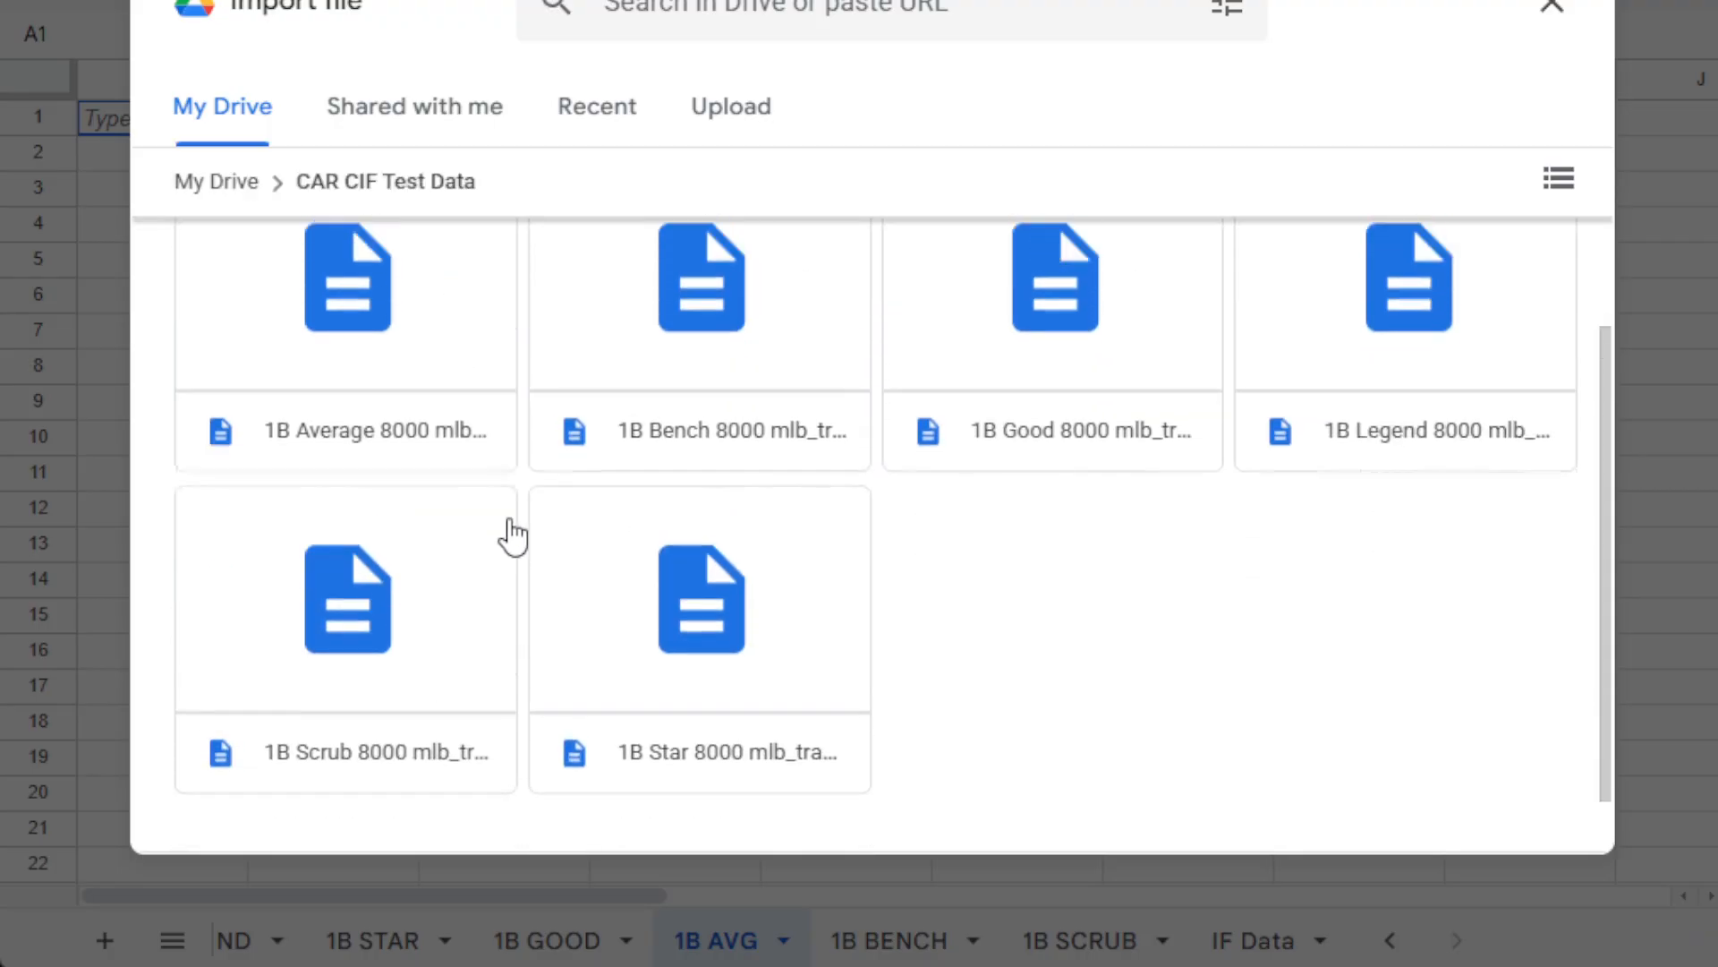
scroll(465, 519, "up", 2)
left_click(456, 501)
left_click(1491, 810)
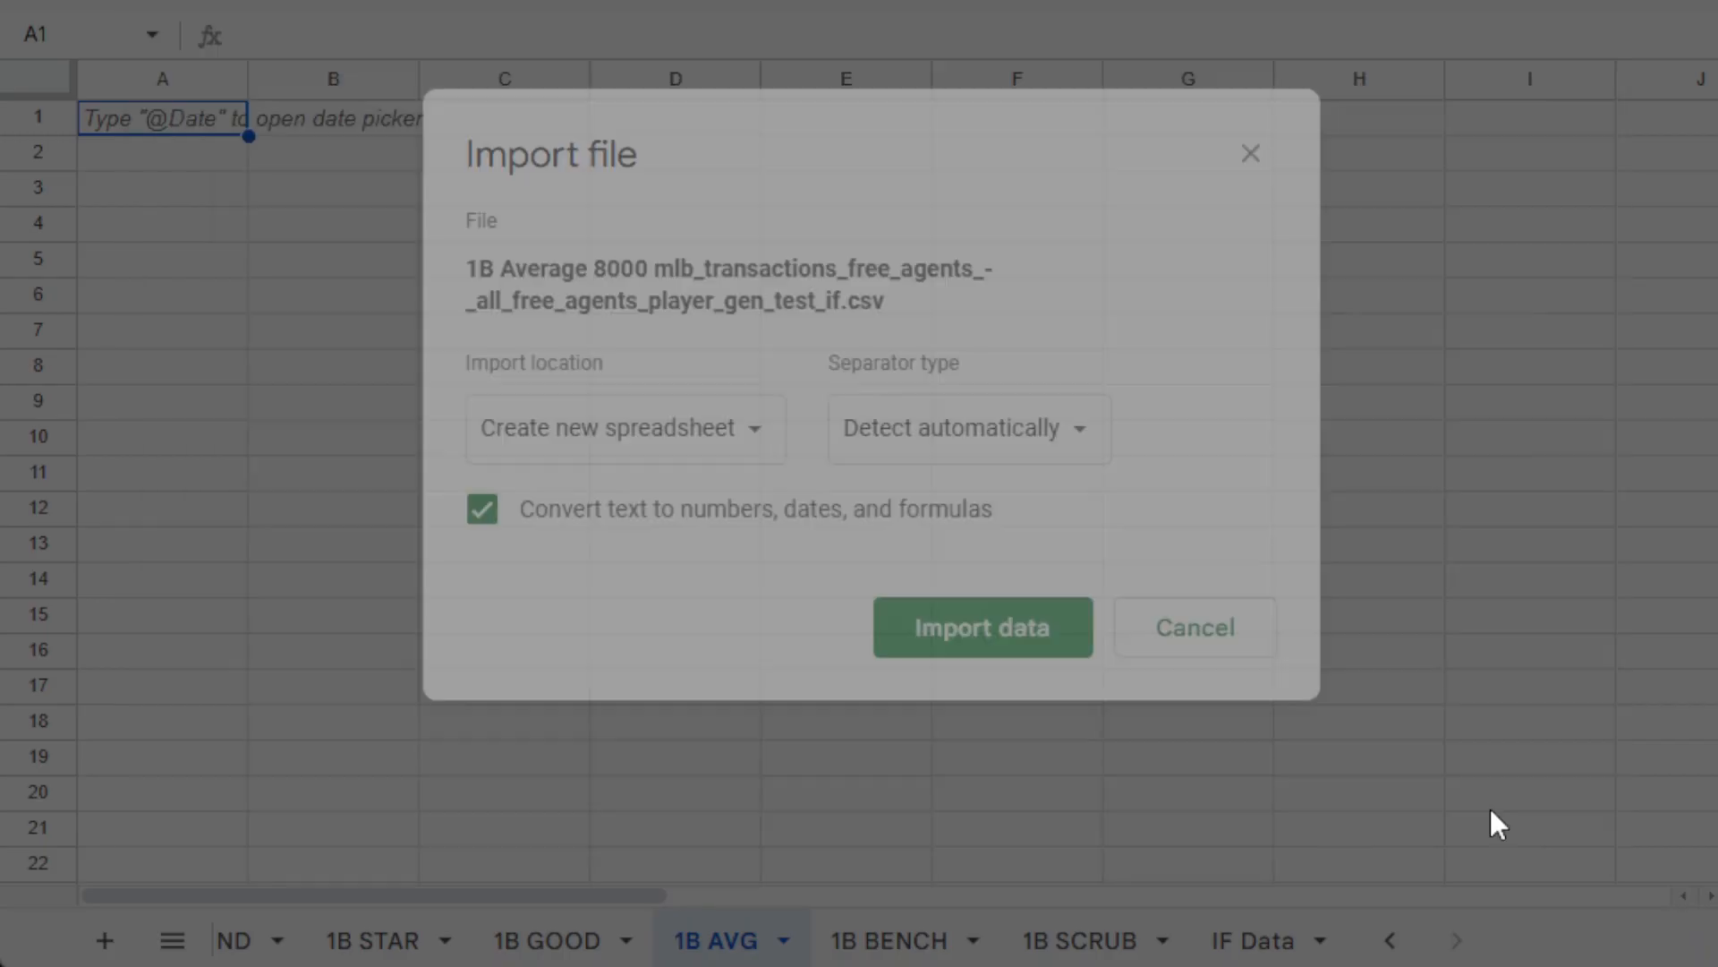
left_click(723, 447)
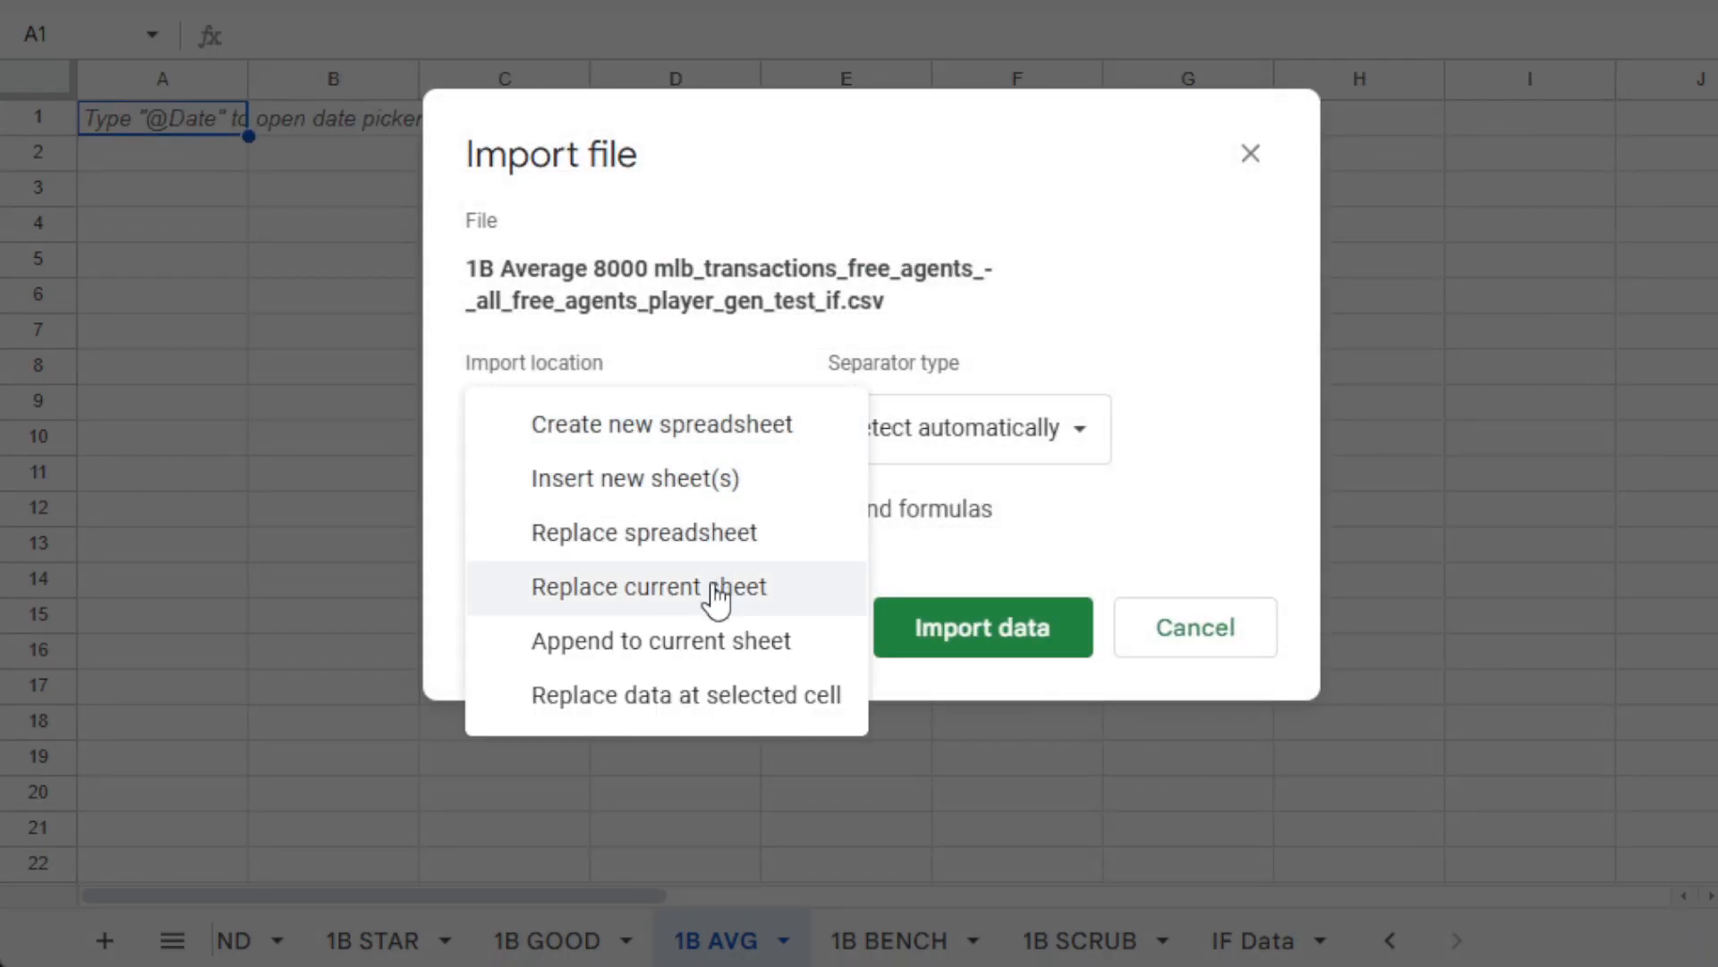
left_click(716, 591)
left_click(975, 627)
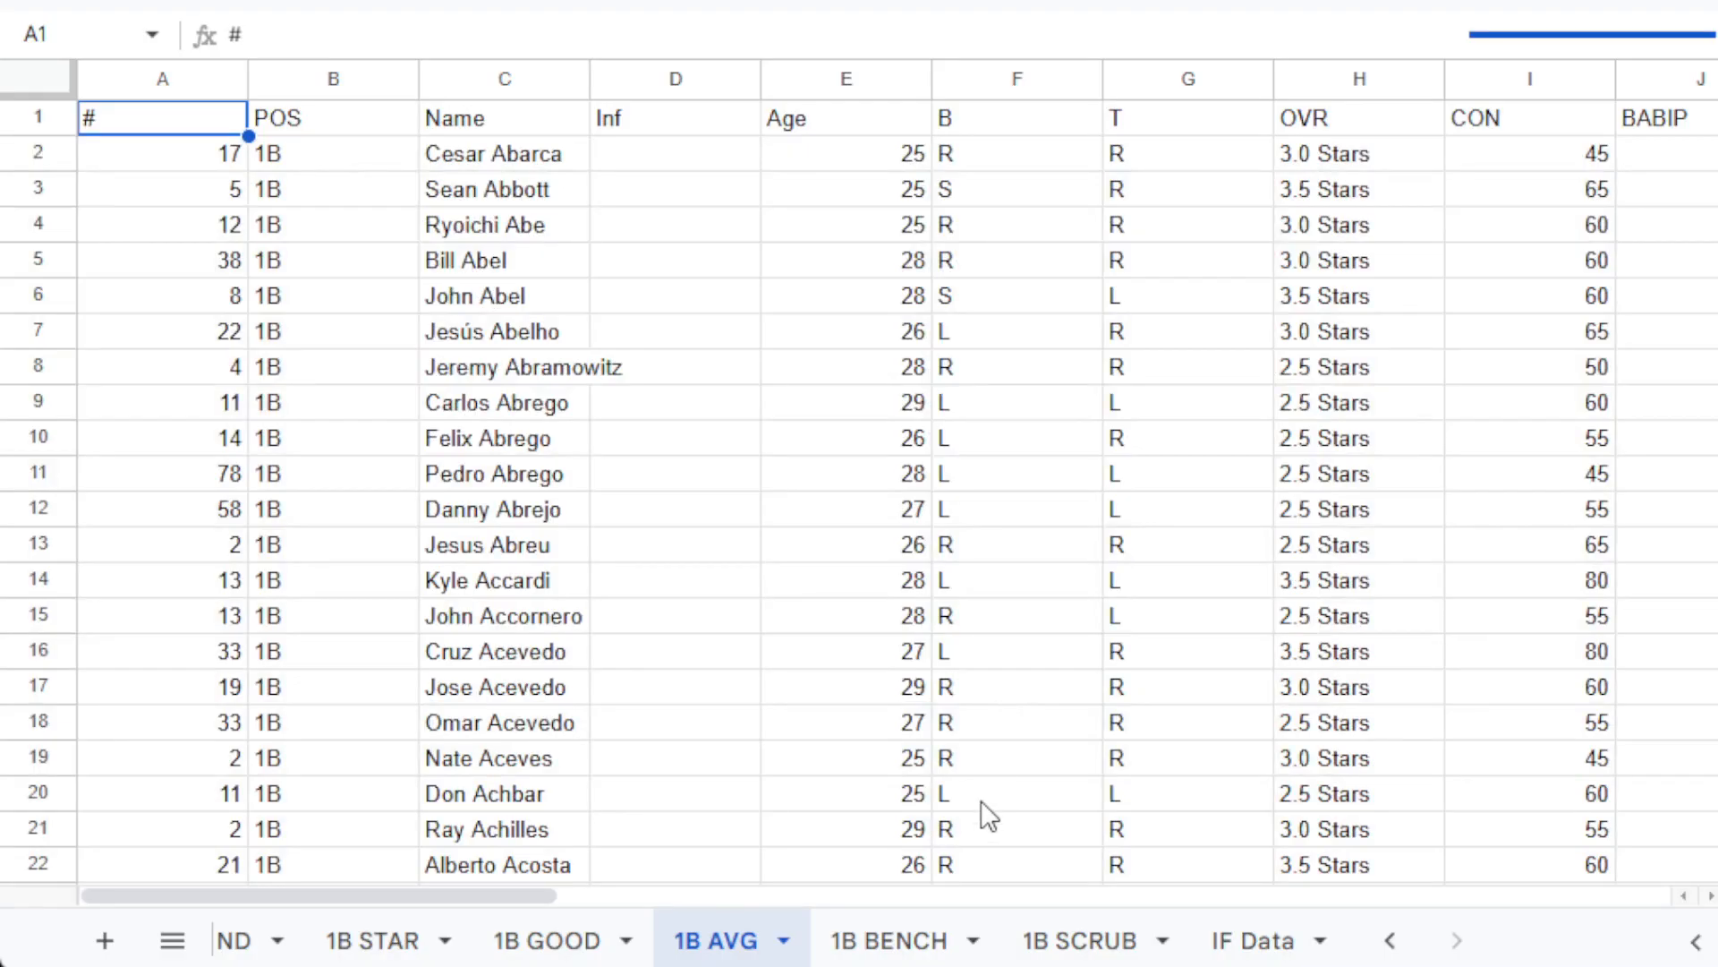
Import the 1B Bench 8000 CSV from the CAR CIF Test Data Drive folder into the 1B BENCH sheet, replacing the current sheet.
left_click(899, 941)
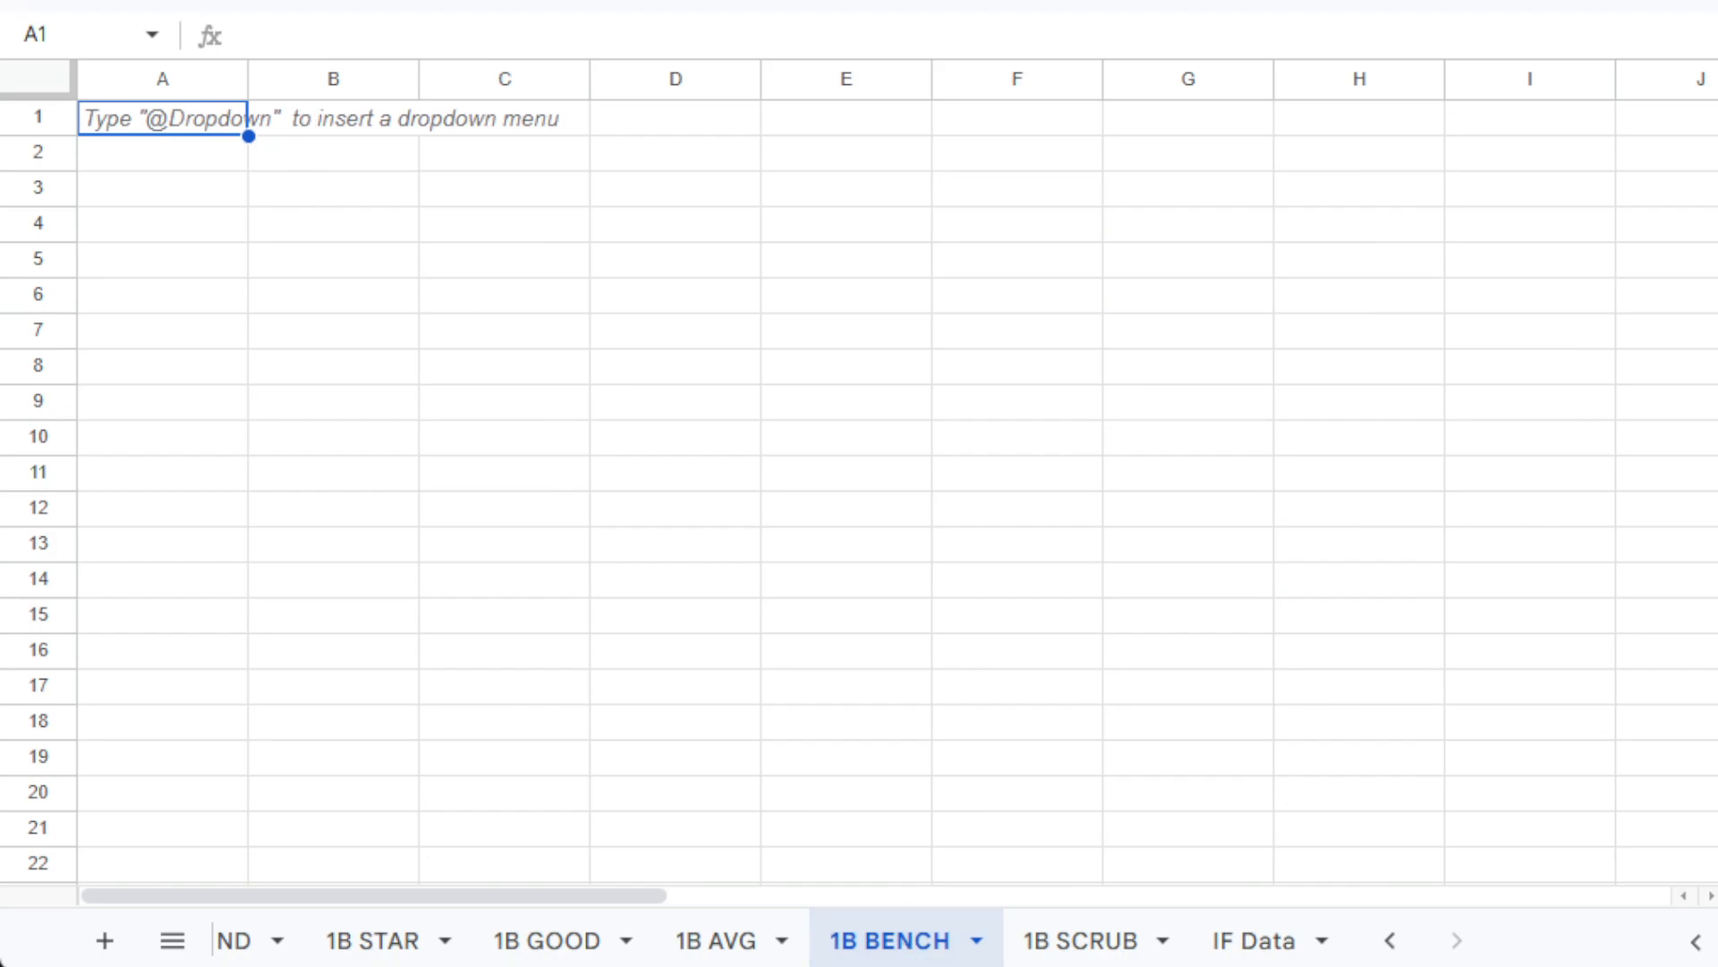
key("alt+f")
left_click(136, 59)
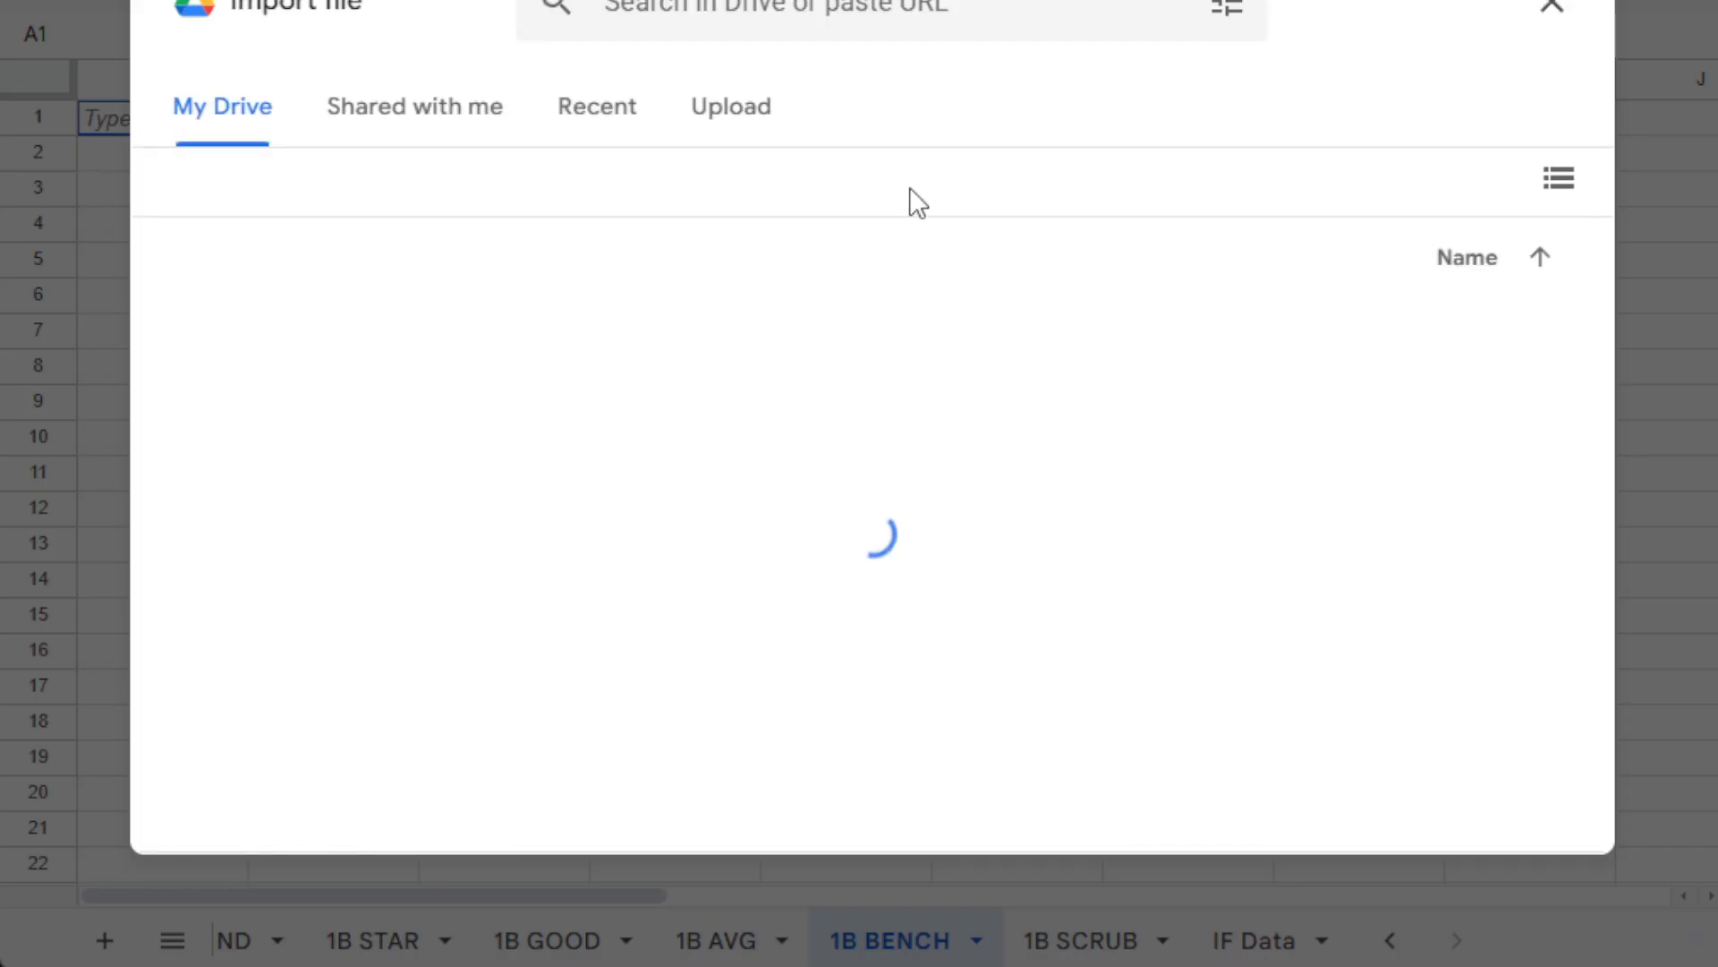
double_click(366, 358)
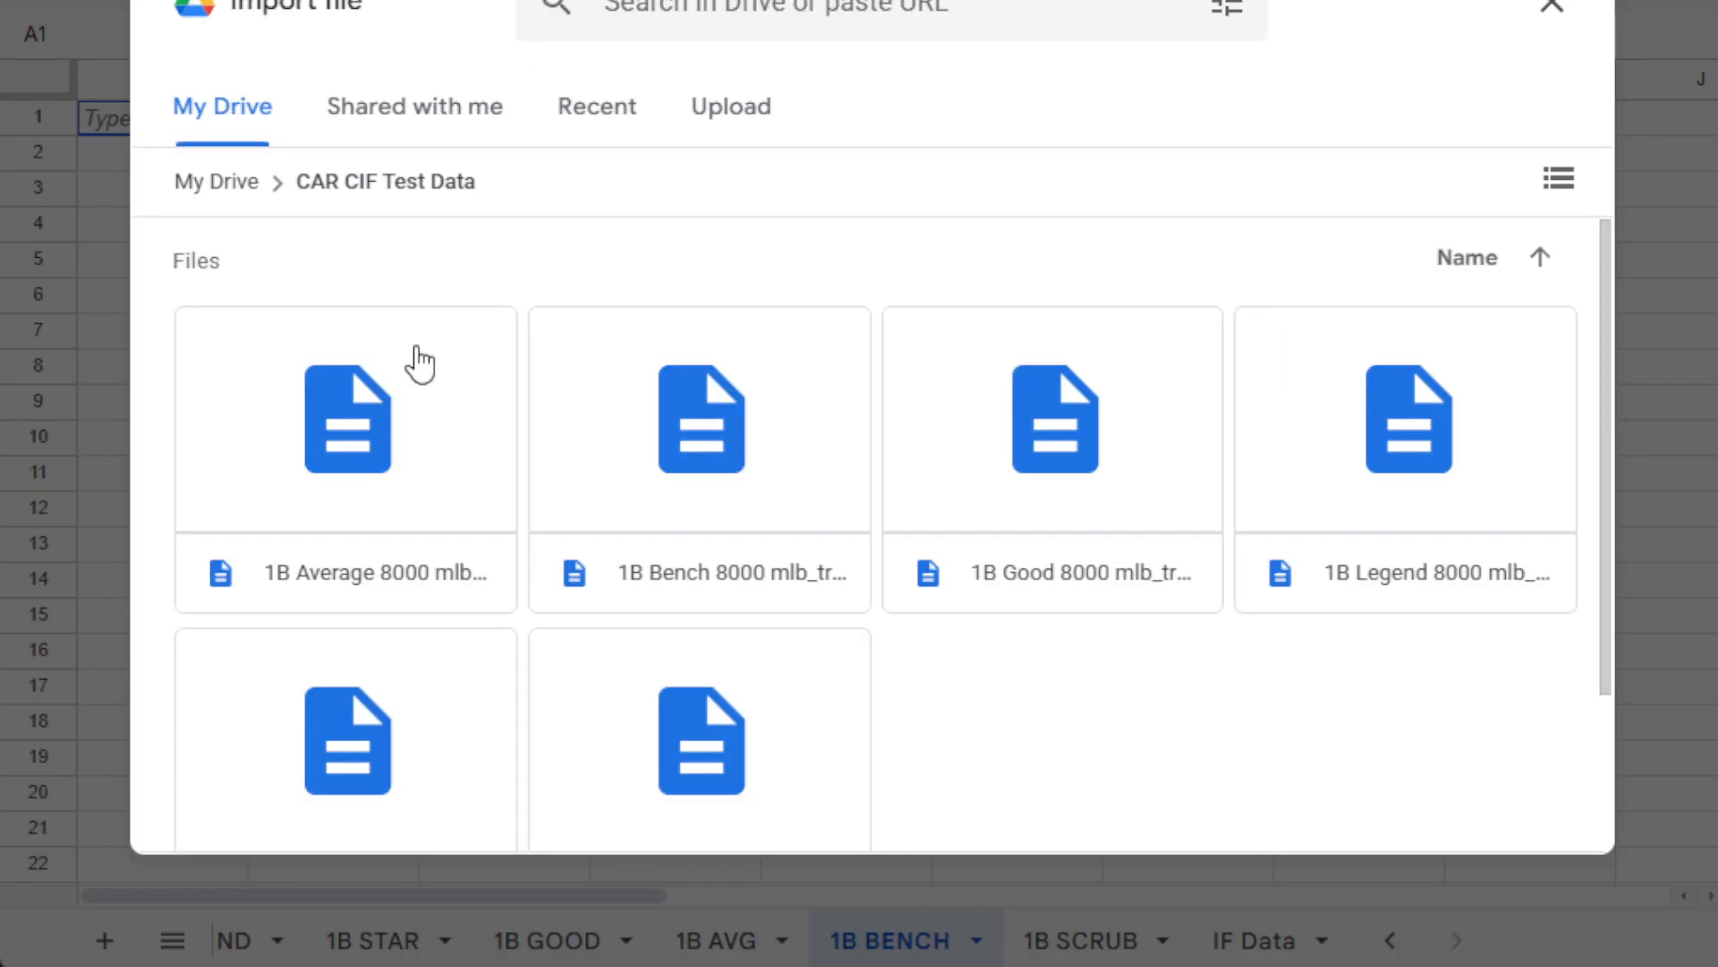
left_click(685, 443)
left_click(1518, 822)
left_click(741, 443)
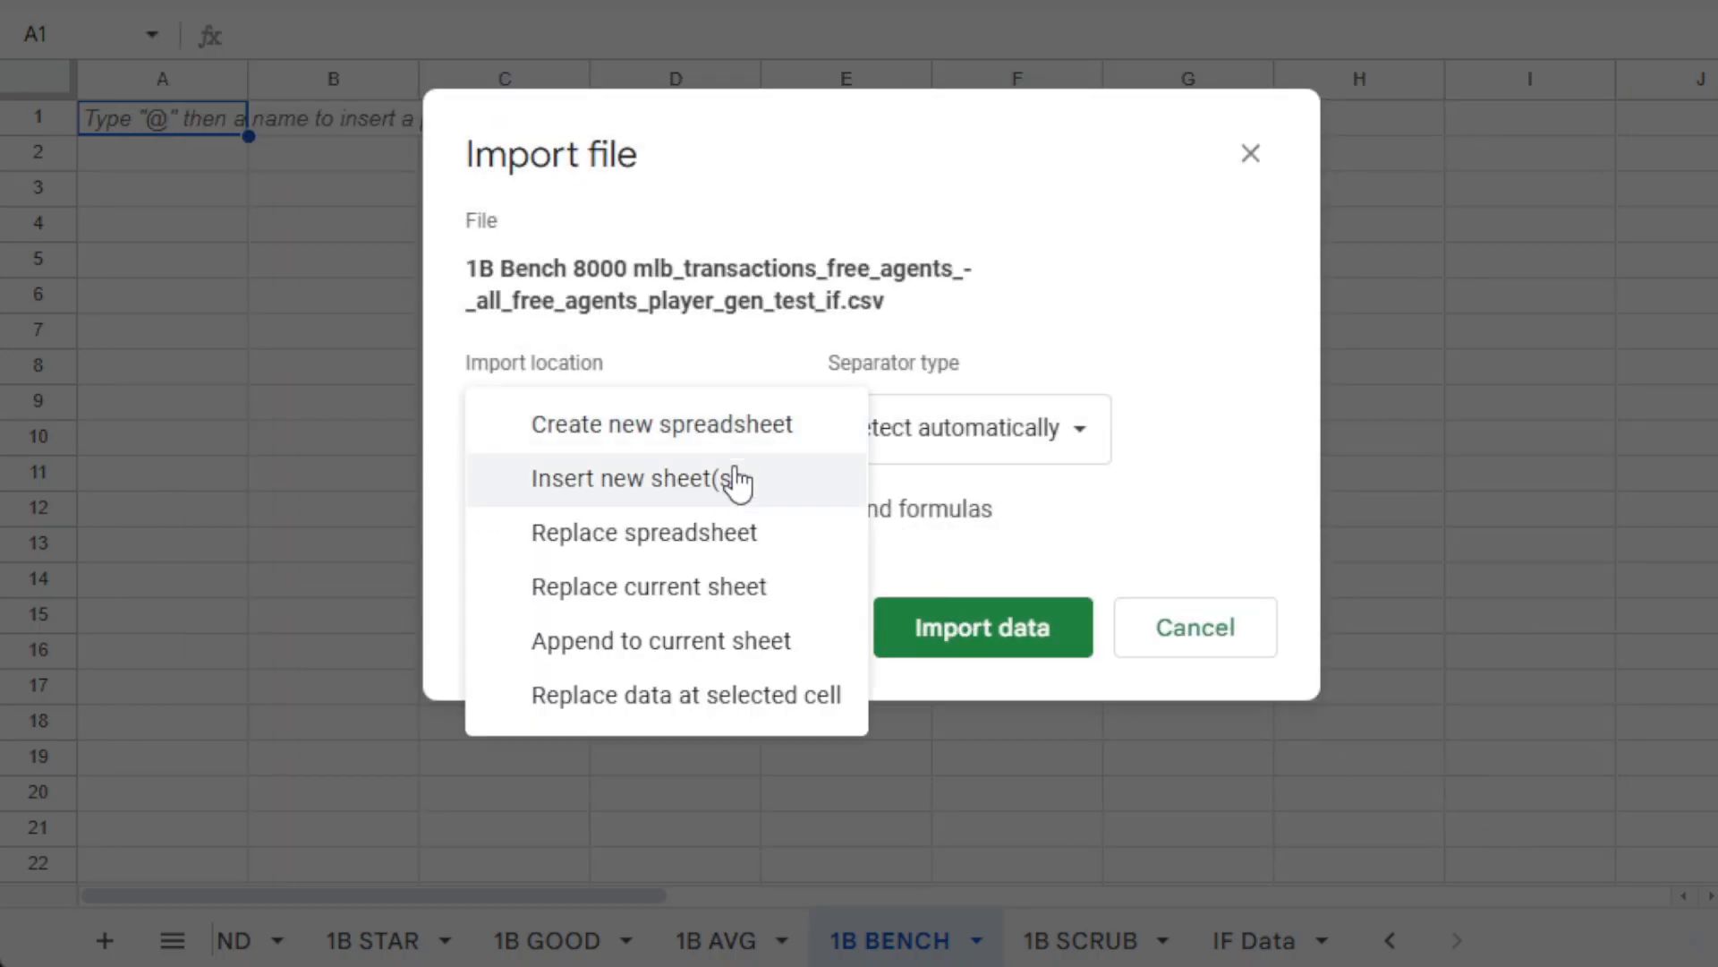
left_click(727, 589)
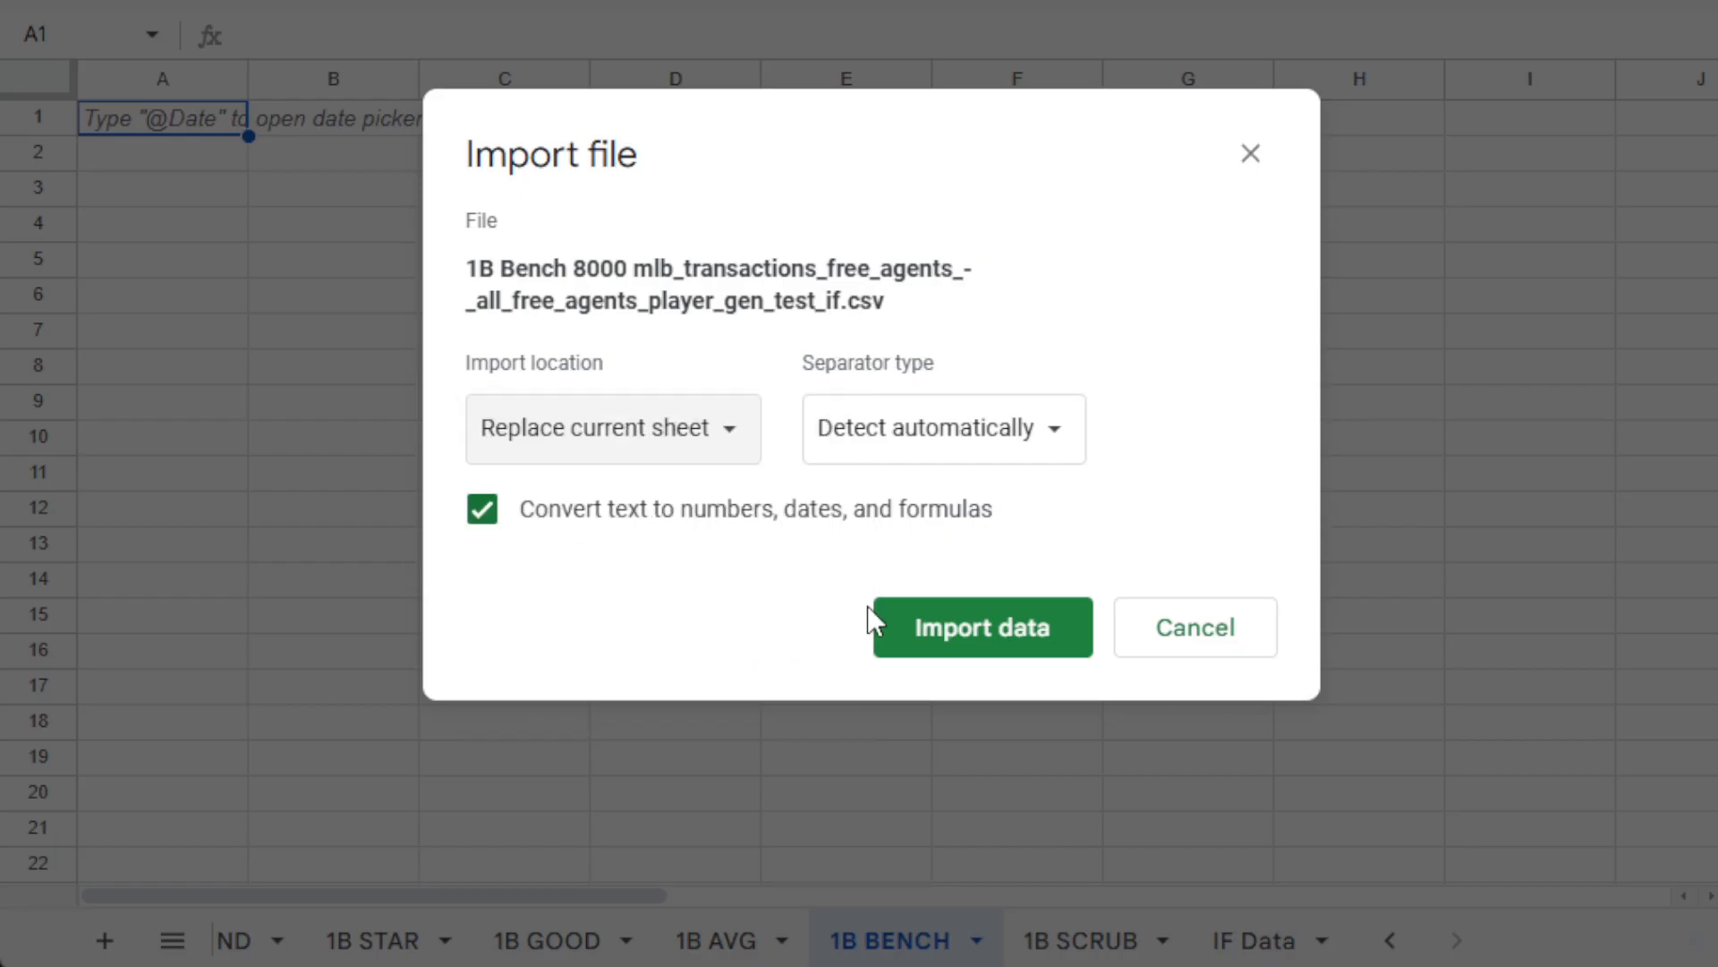
left_click(945, 616)
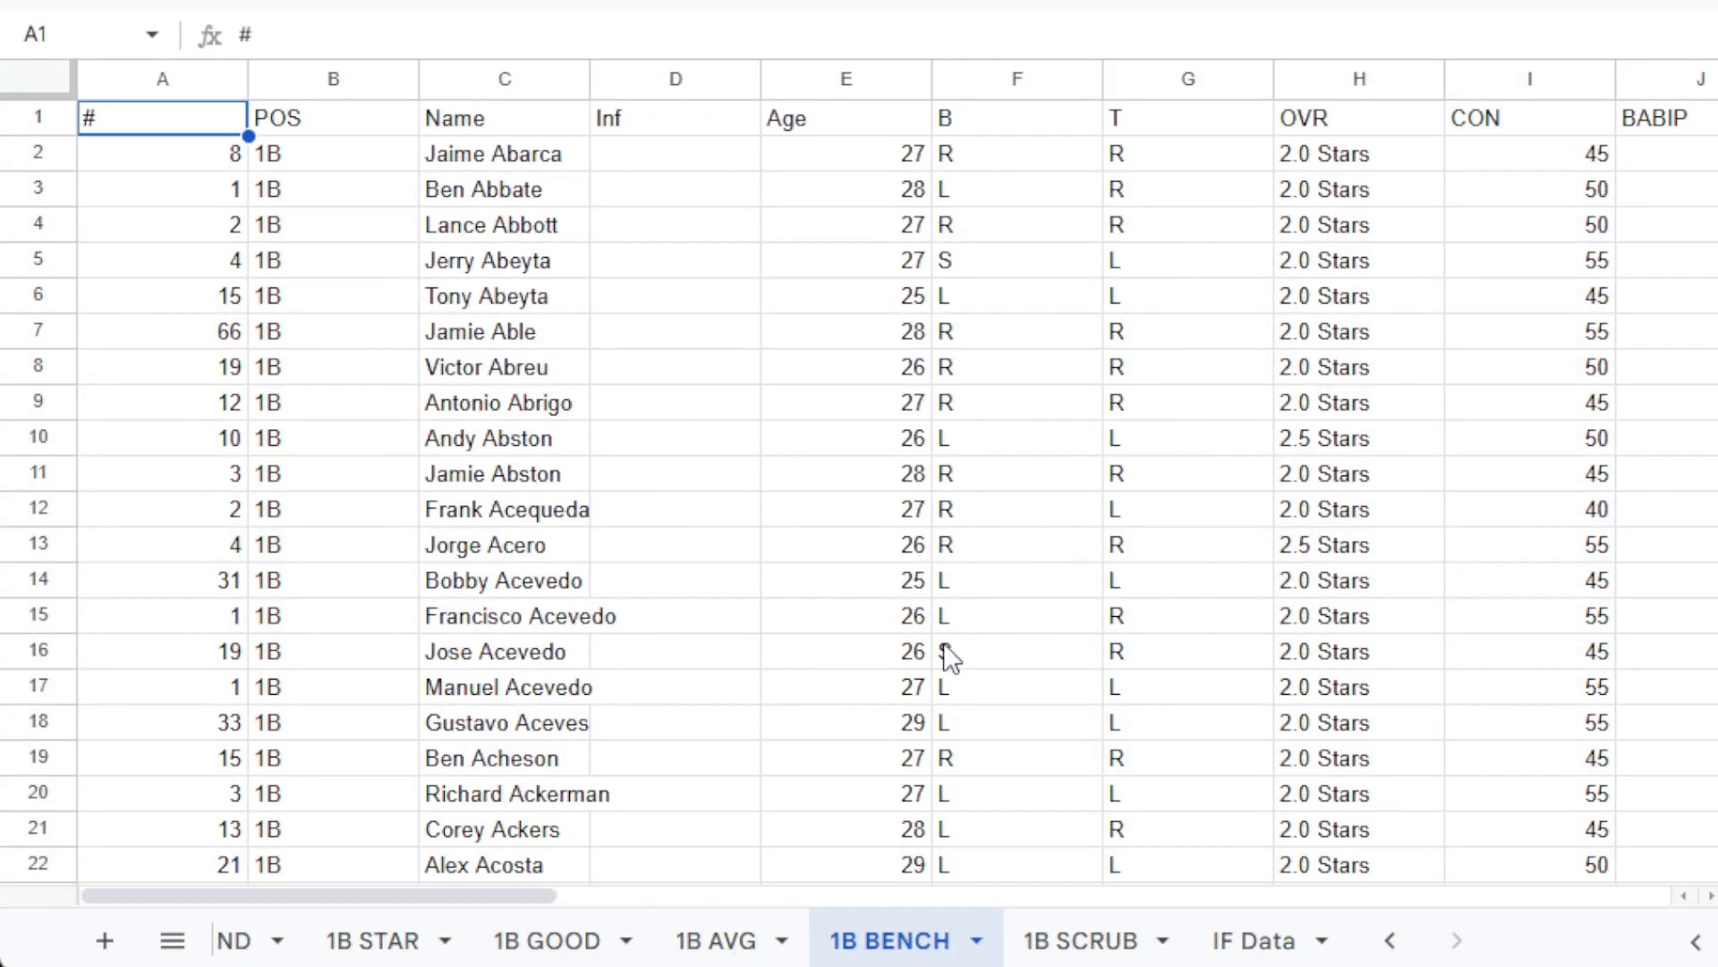
Import the 1B Scrub 8000 CSV from the CAR CIF Test Data Drive folder into the 1B SCRUB sheet, replacing the current sheet.
left_click(1077, 946)
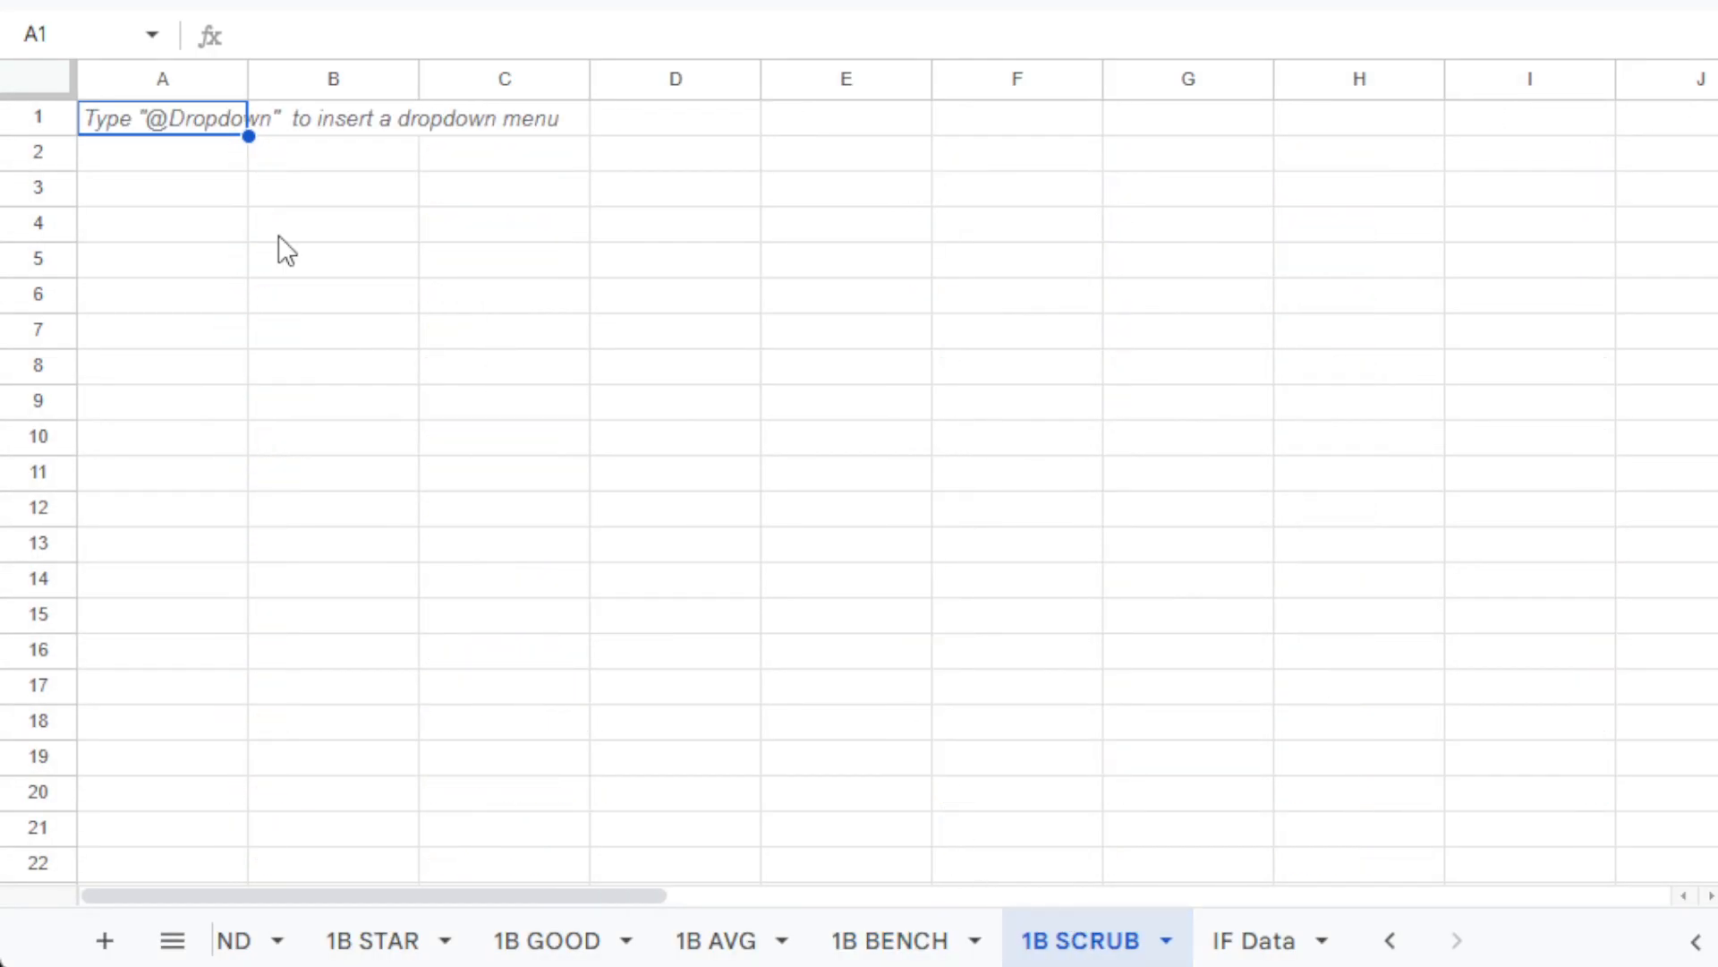
left_click(126, 2)
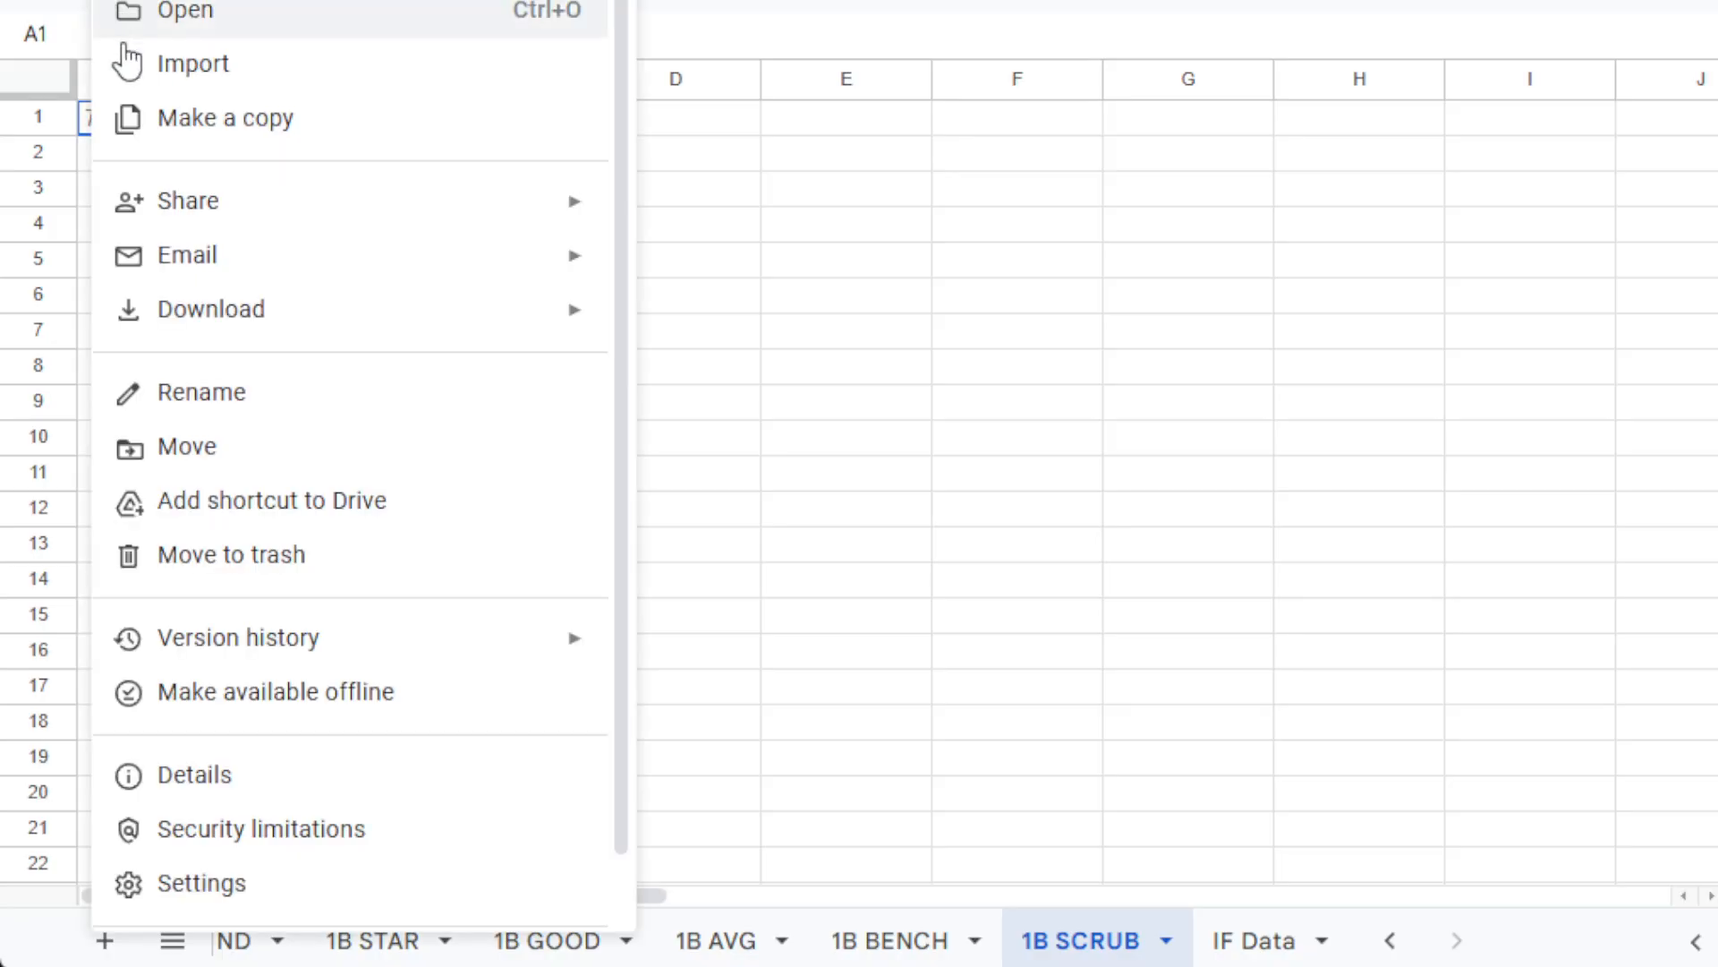
left_click(126, 61)
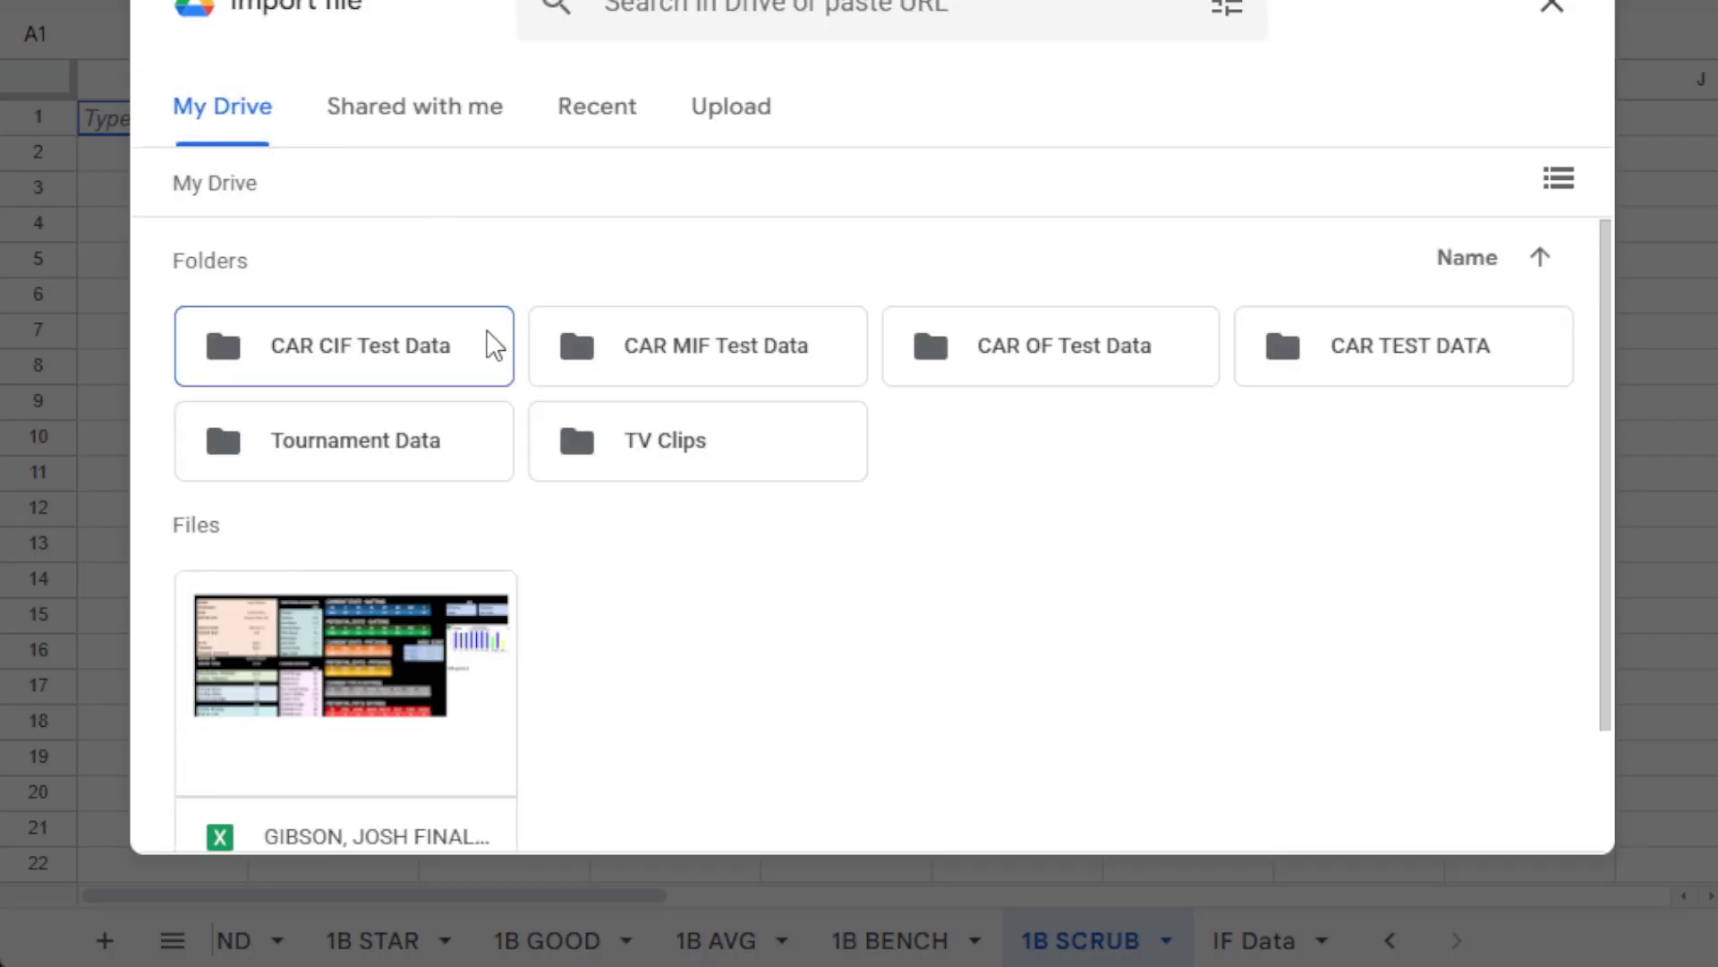
double_click(453, 358)
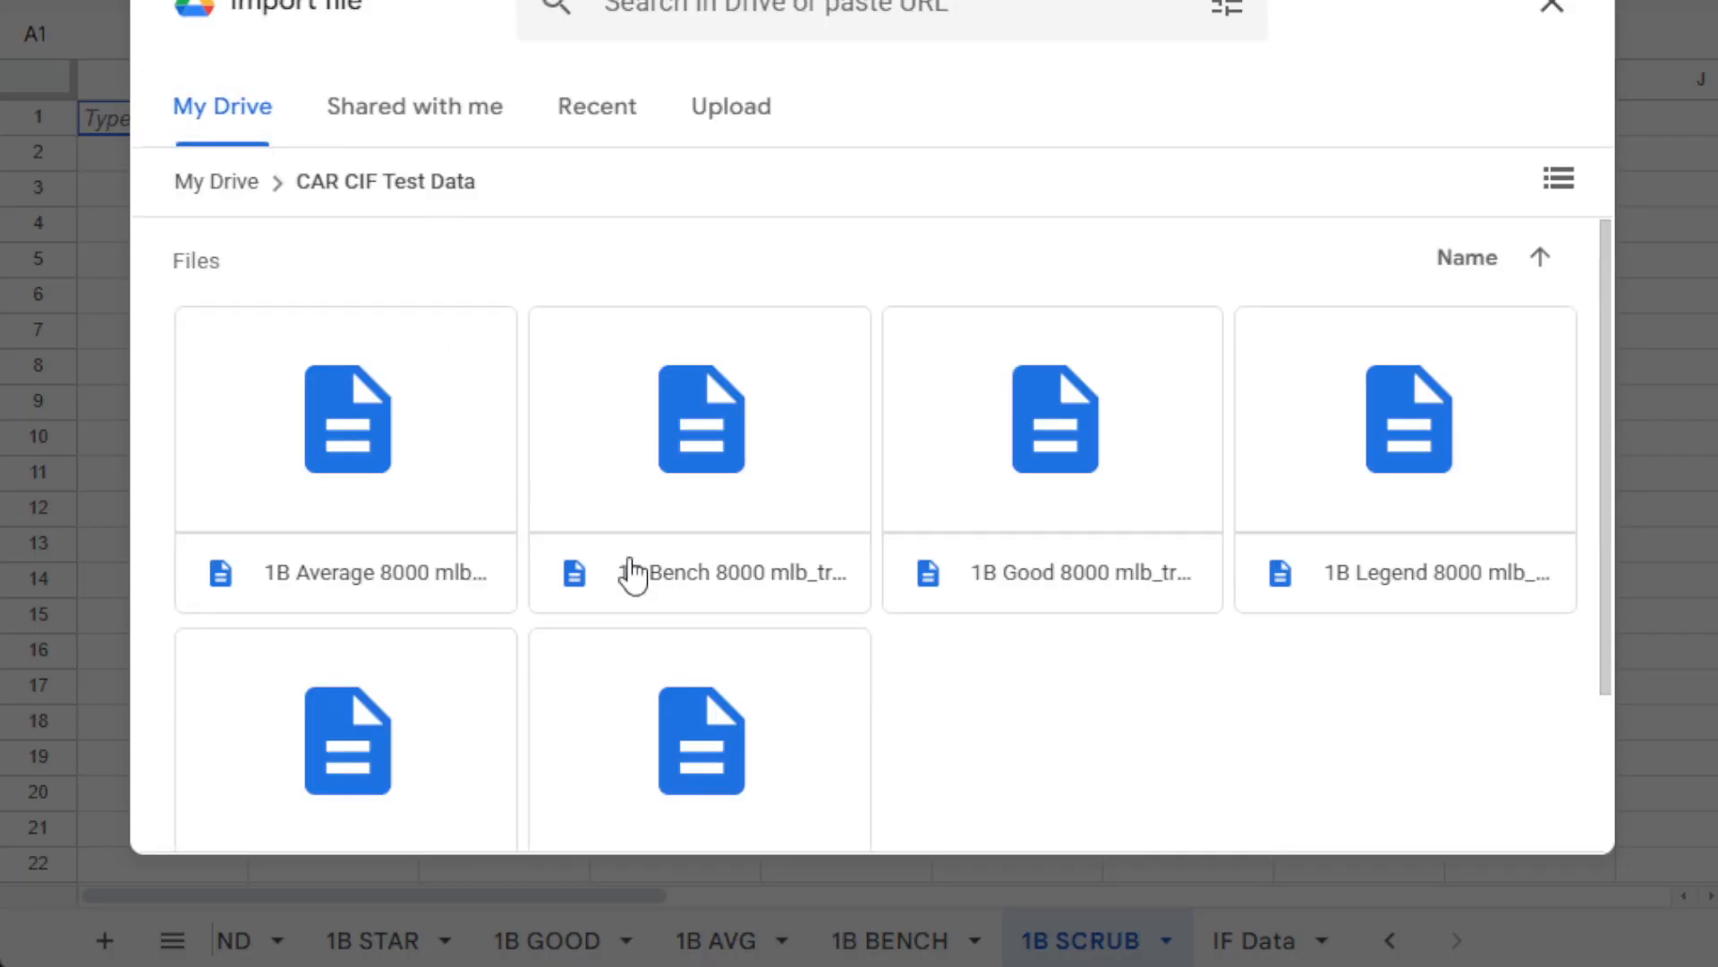
scroll(633, 575, "down", 2)
left_click(481, 569)
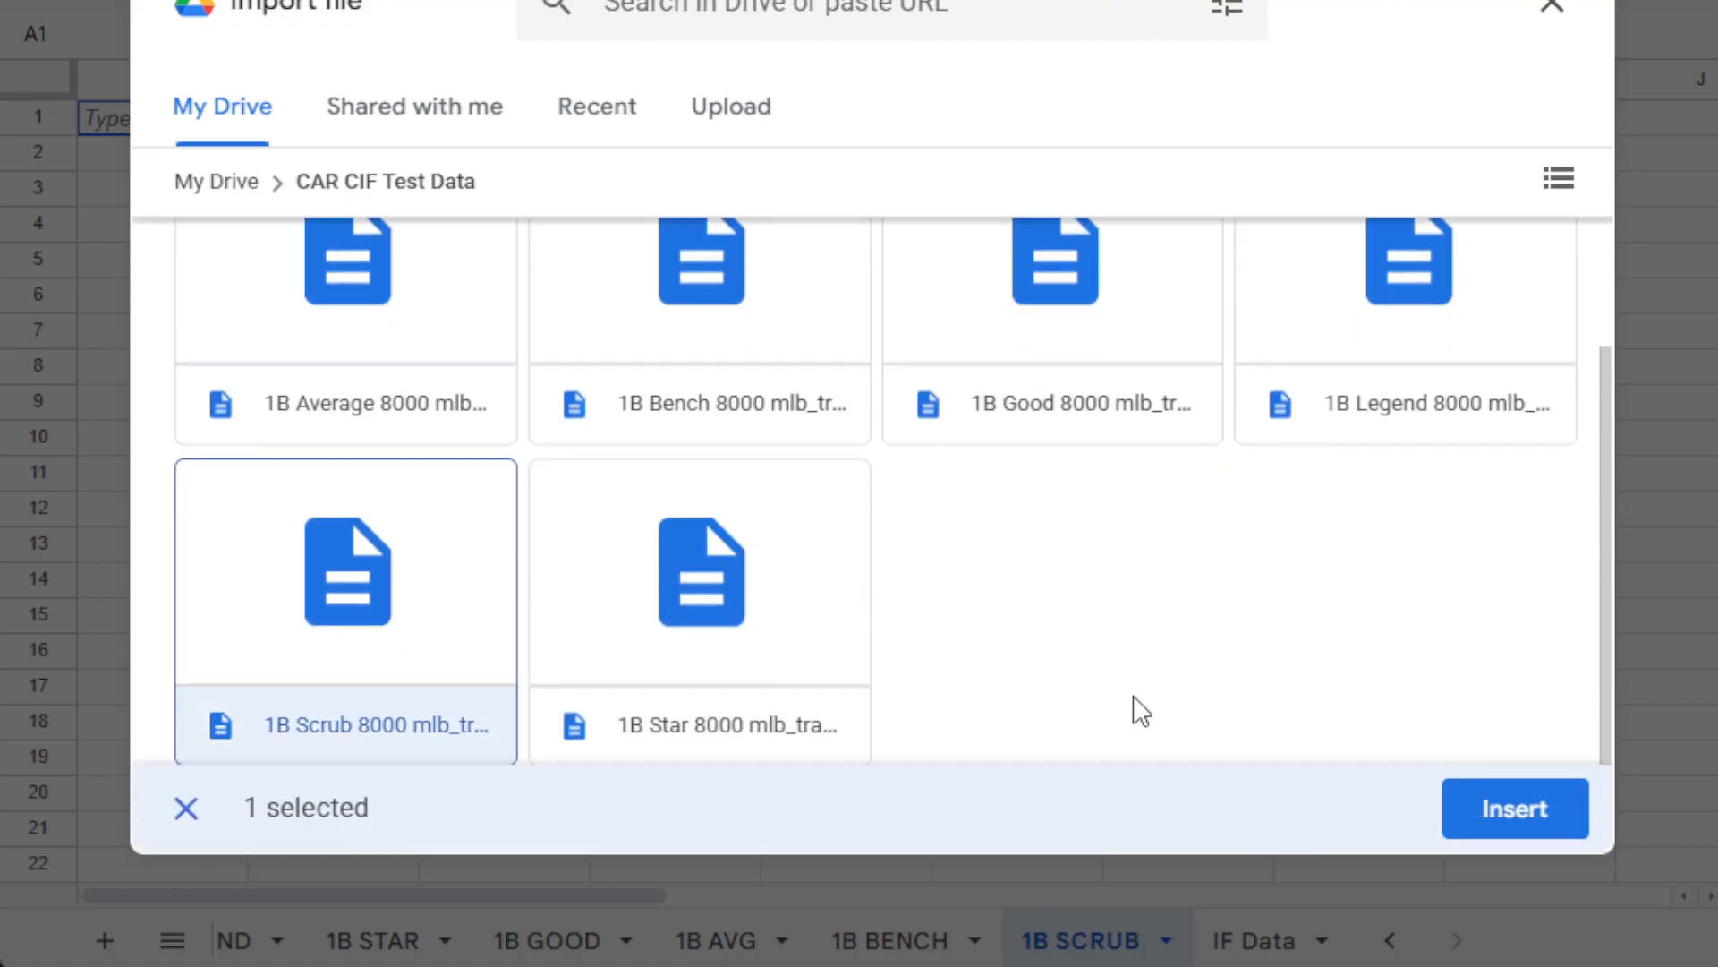
left_click(1480, 809)
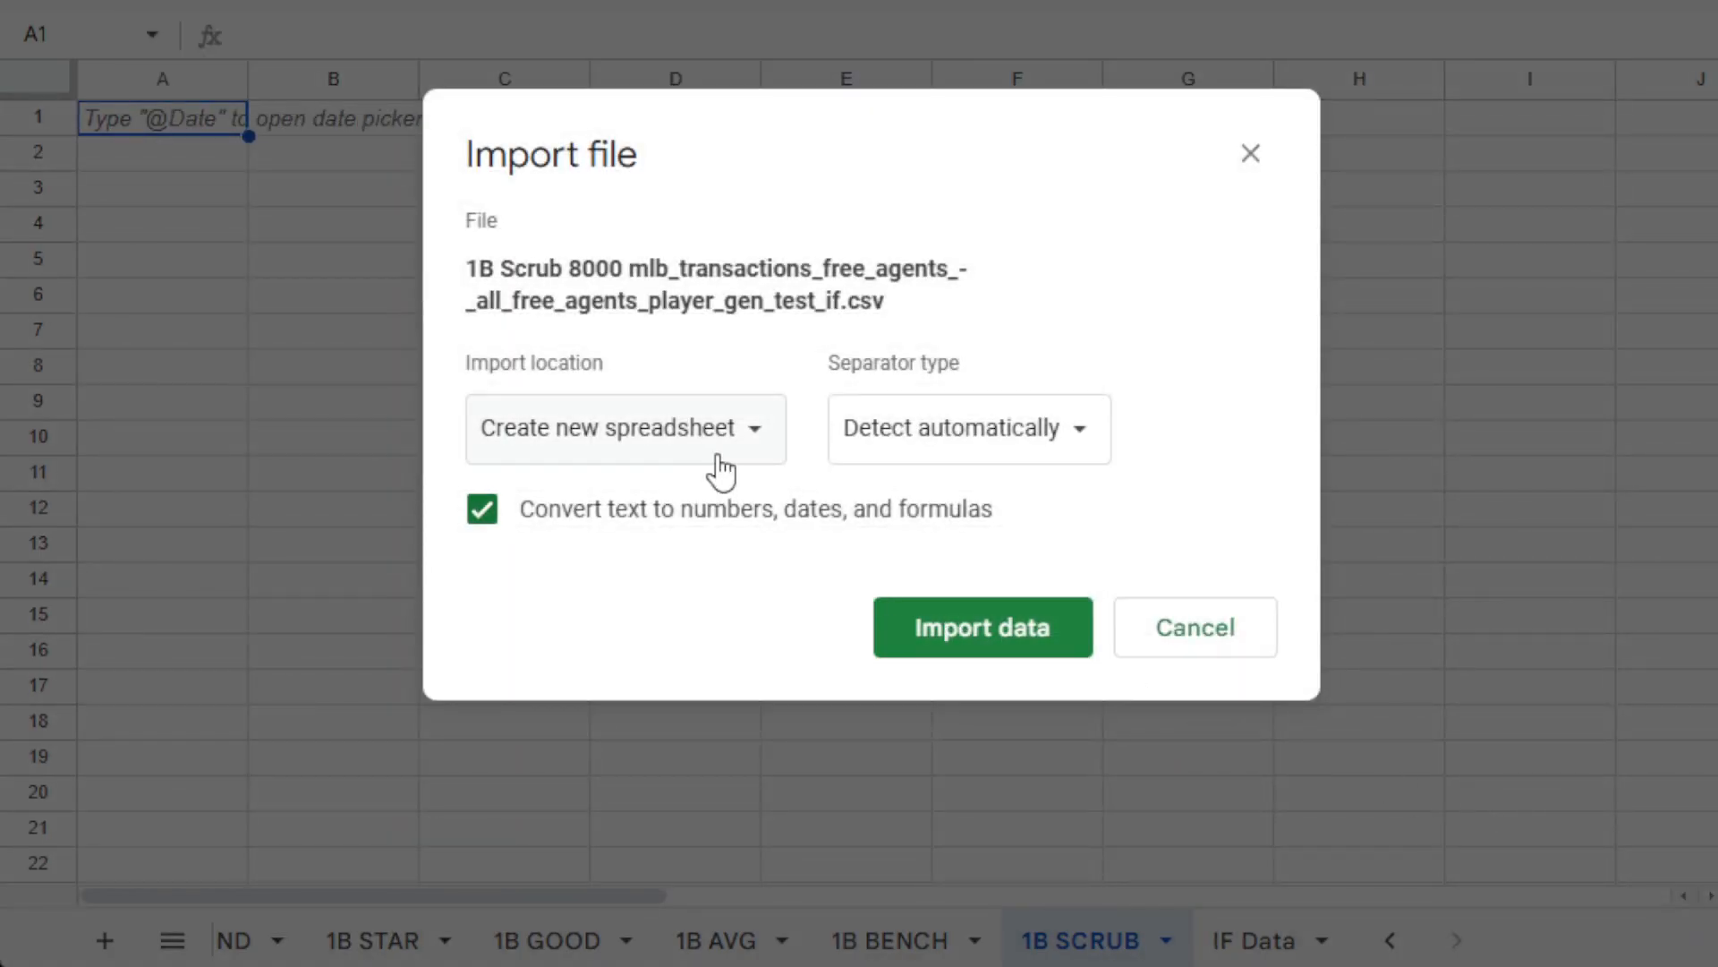
left_click(750, 448)
left_click(686, 590)
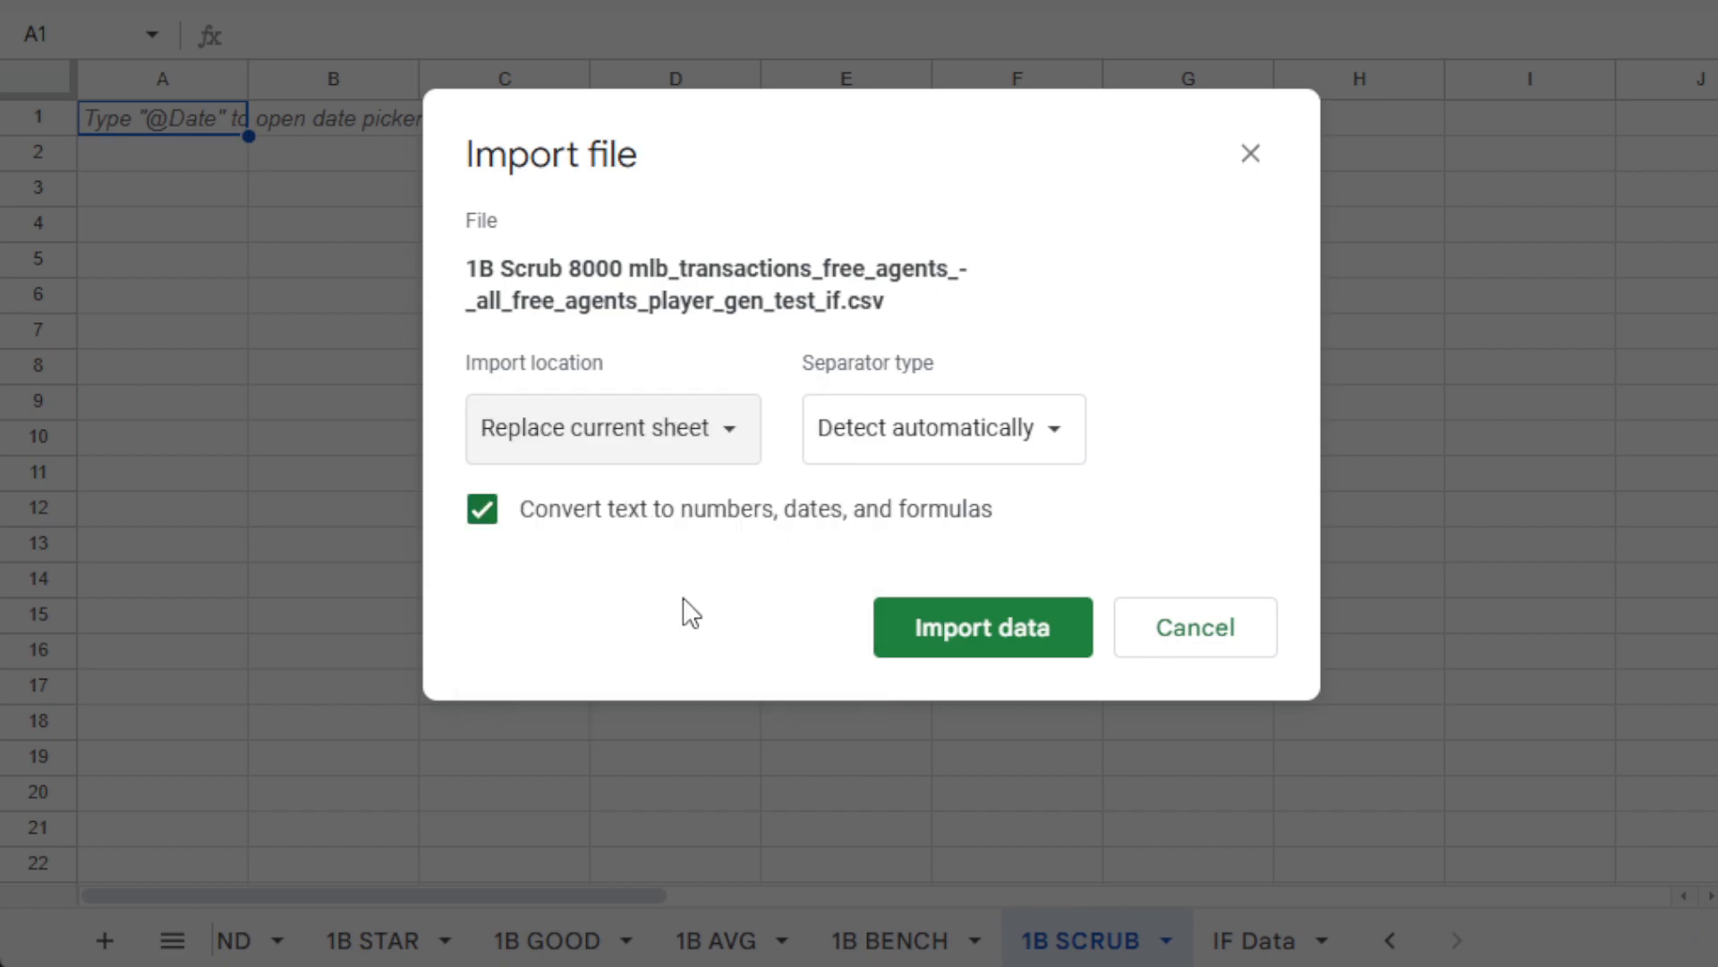
left_click(949, 635)
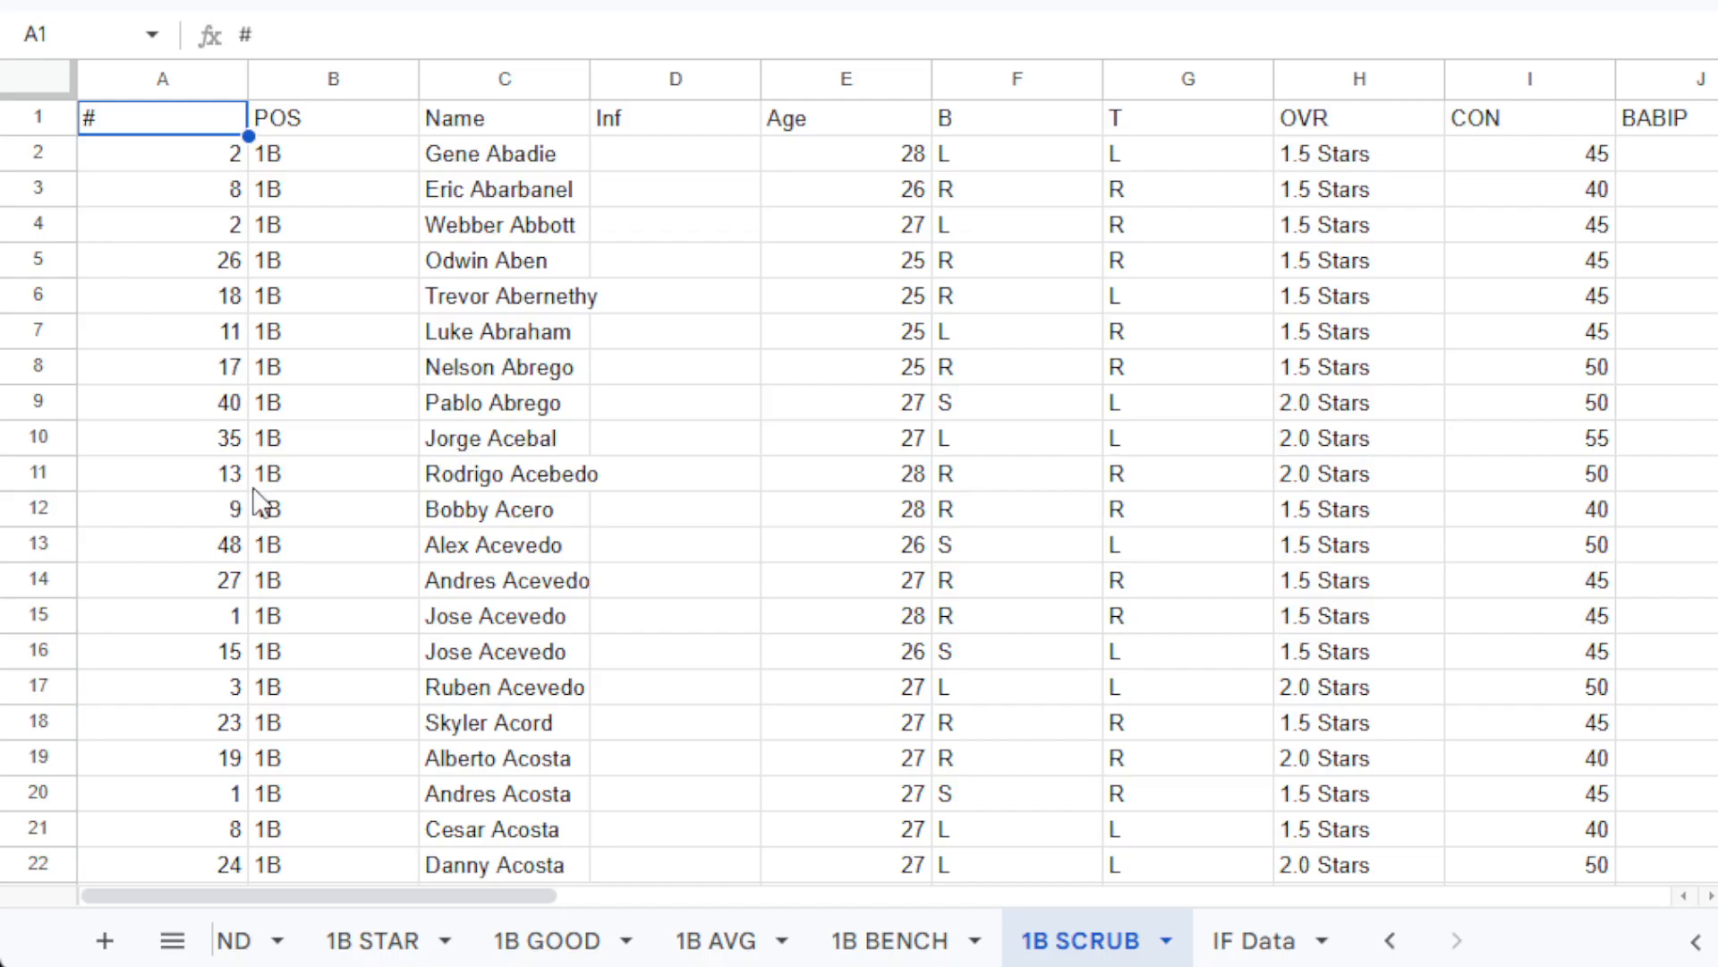
Copy all Level and OVR (trunc) entries in A2:B96001 of the IF Data sheet.
left_click(1229, 941)
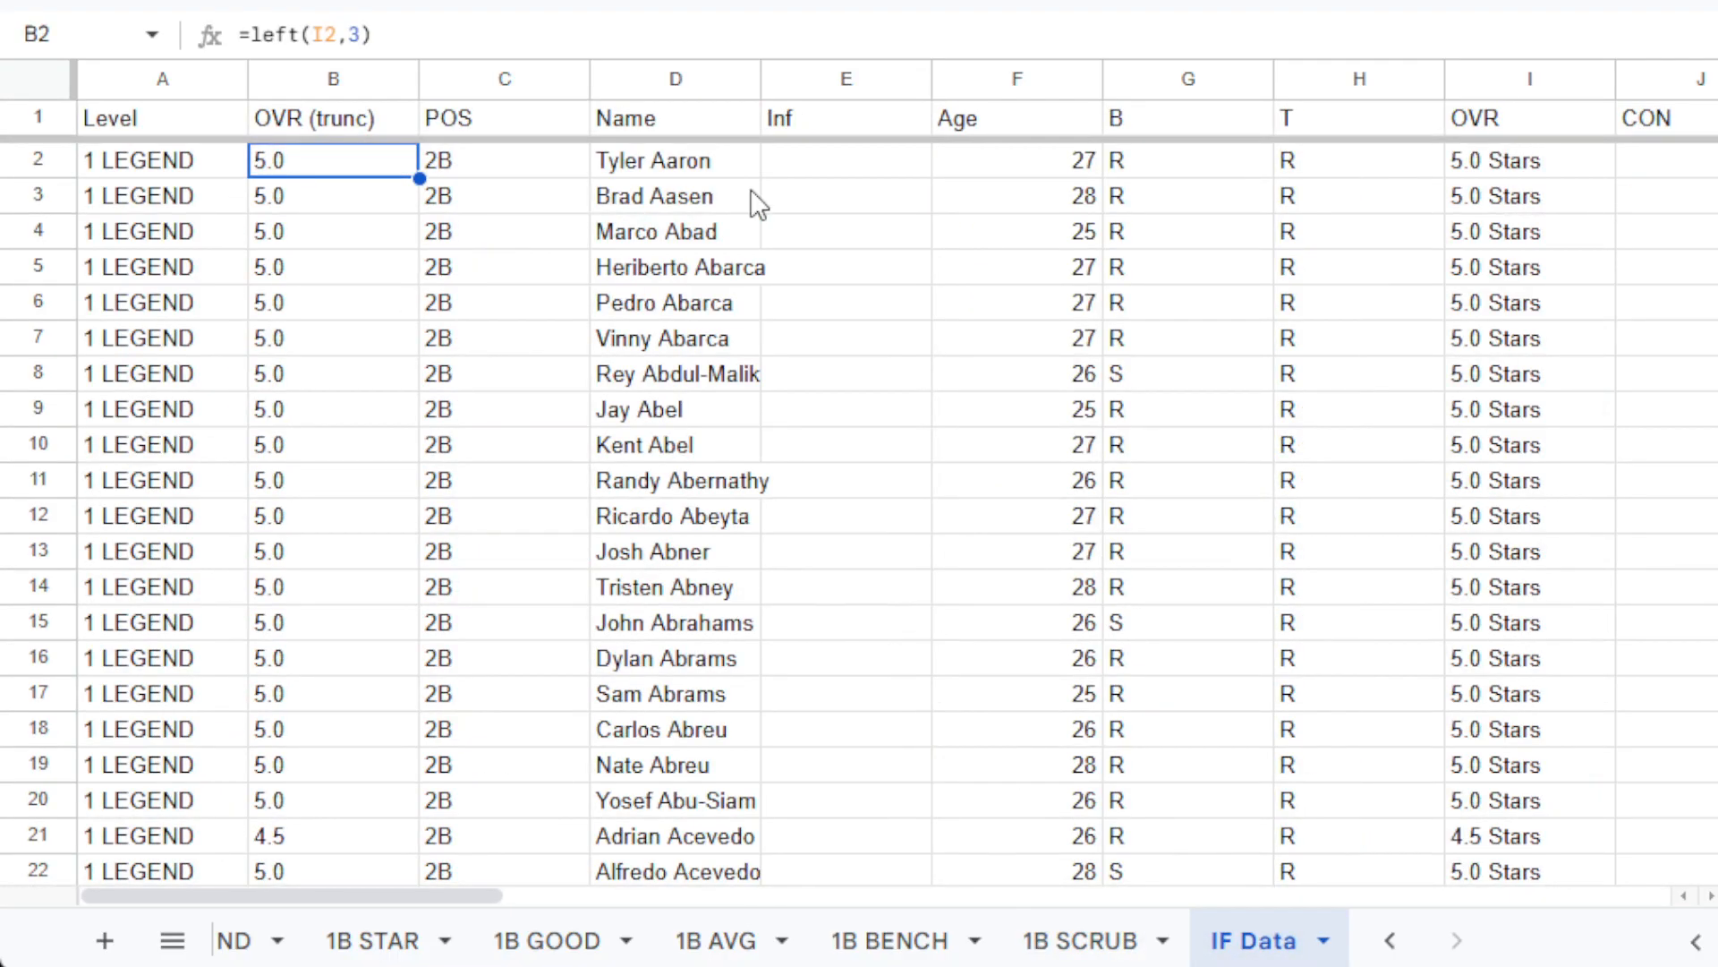
left_click(190, 169)
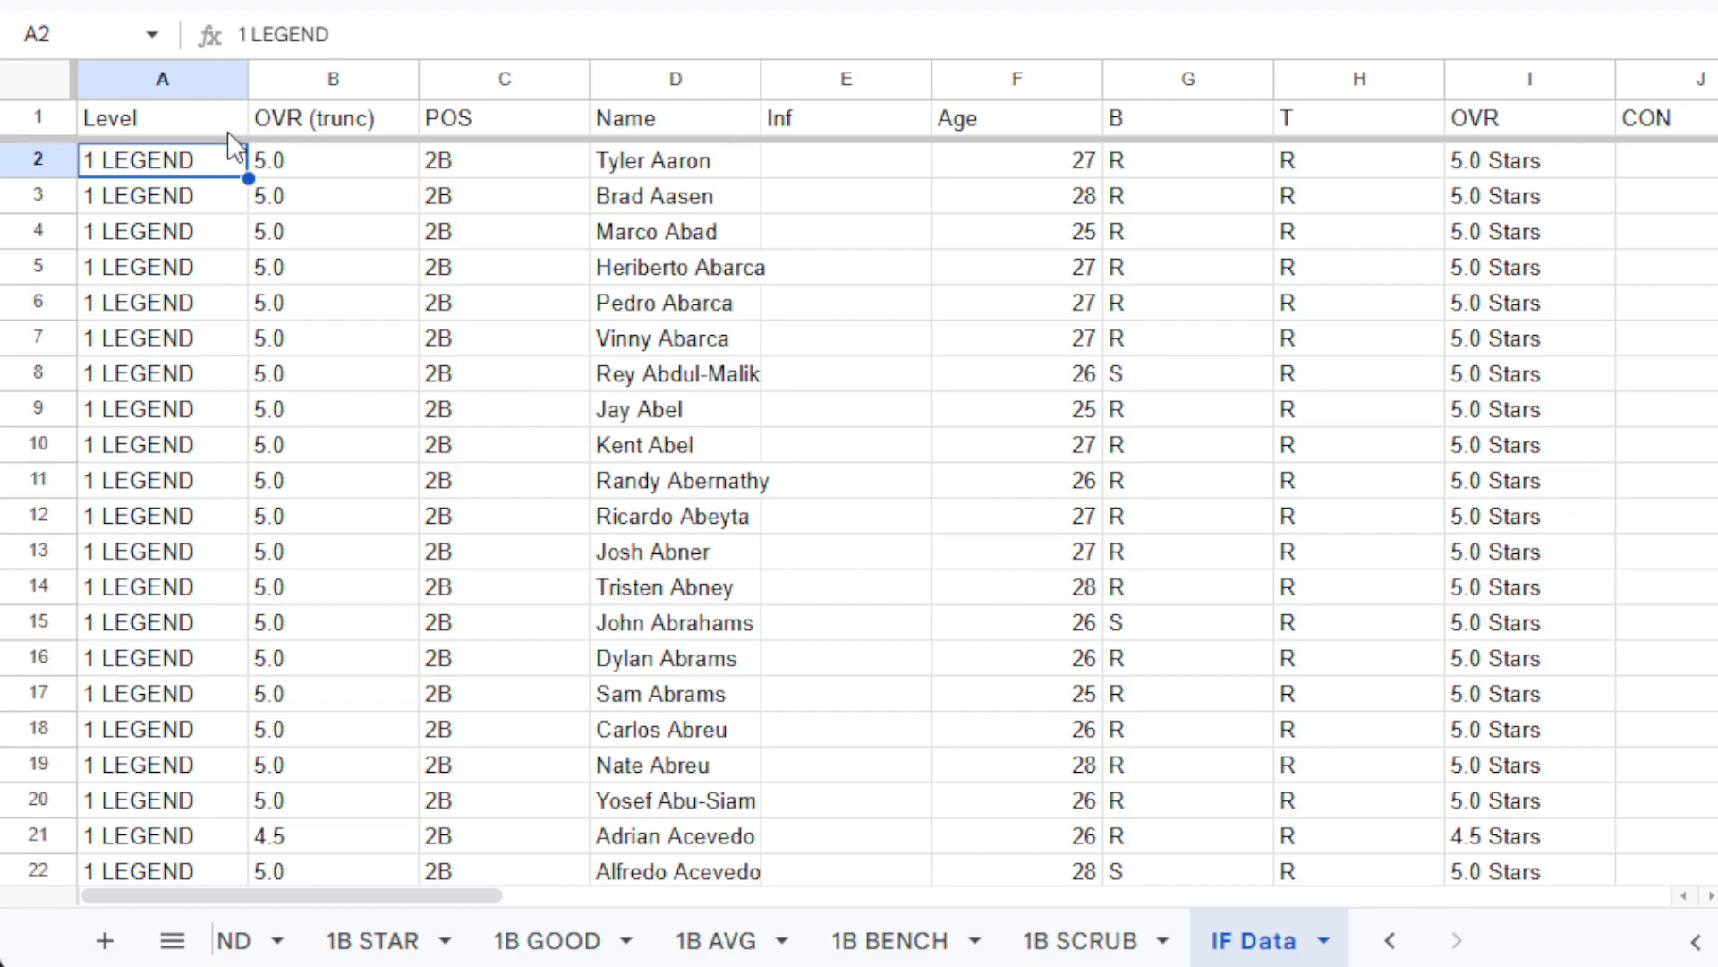
key("shift+Right")
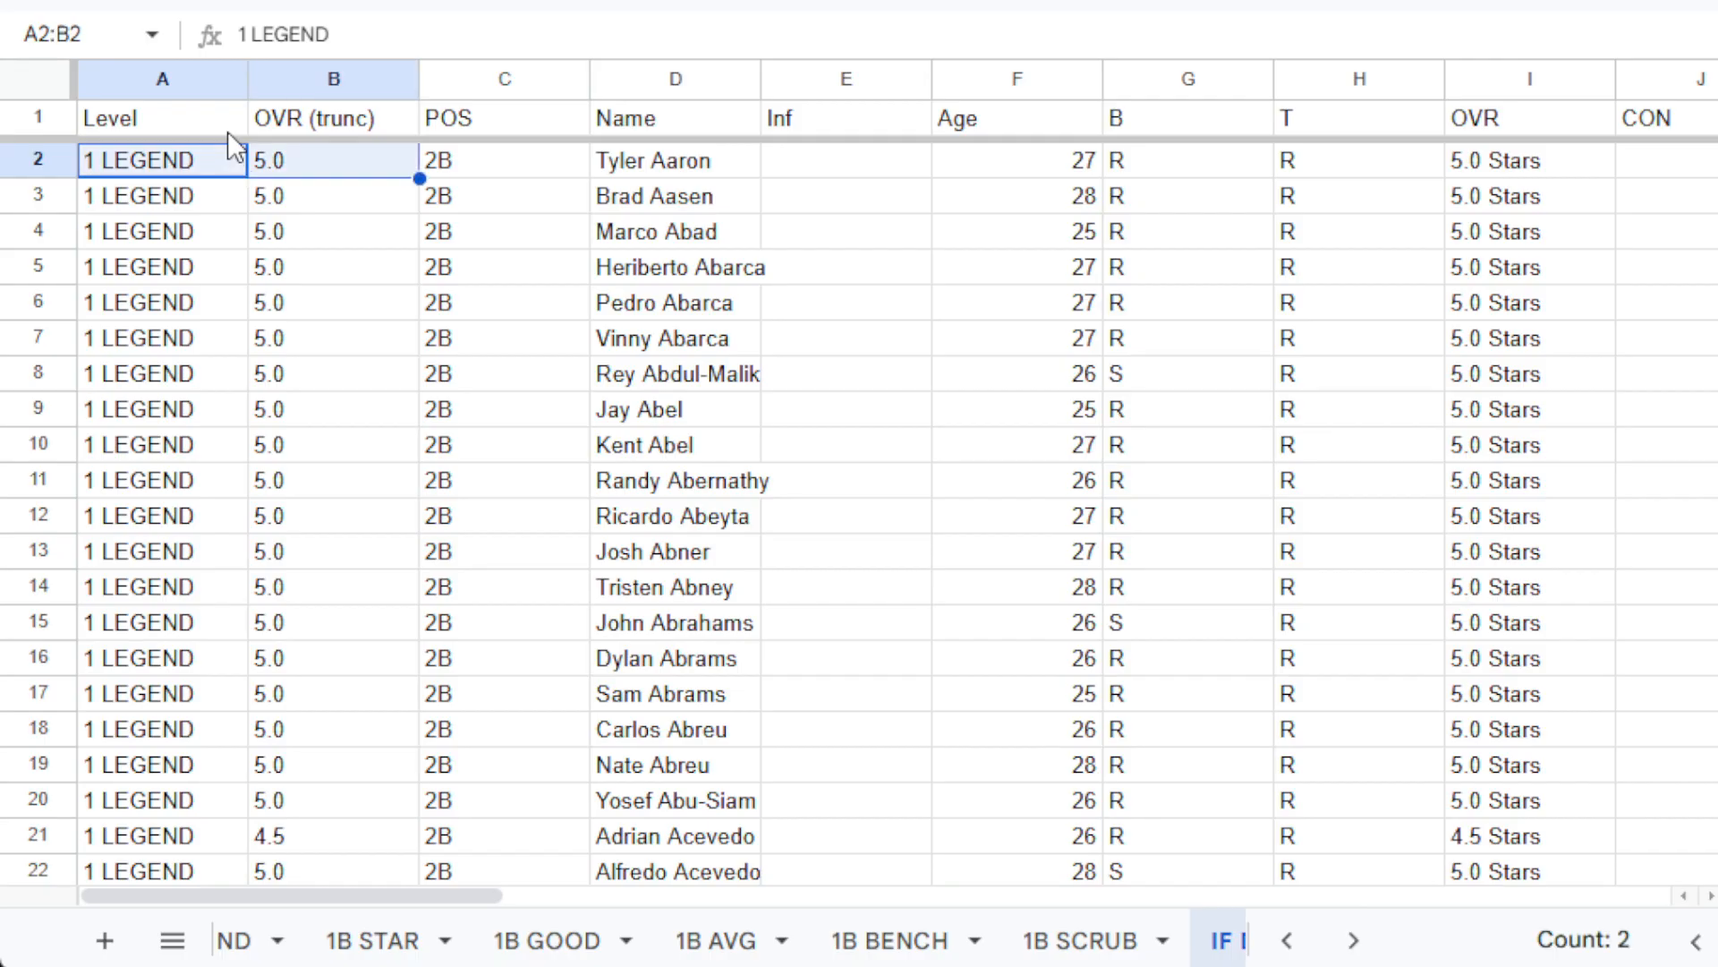
key("ctrl+shift+Down")
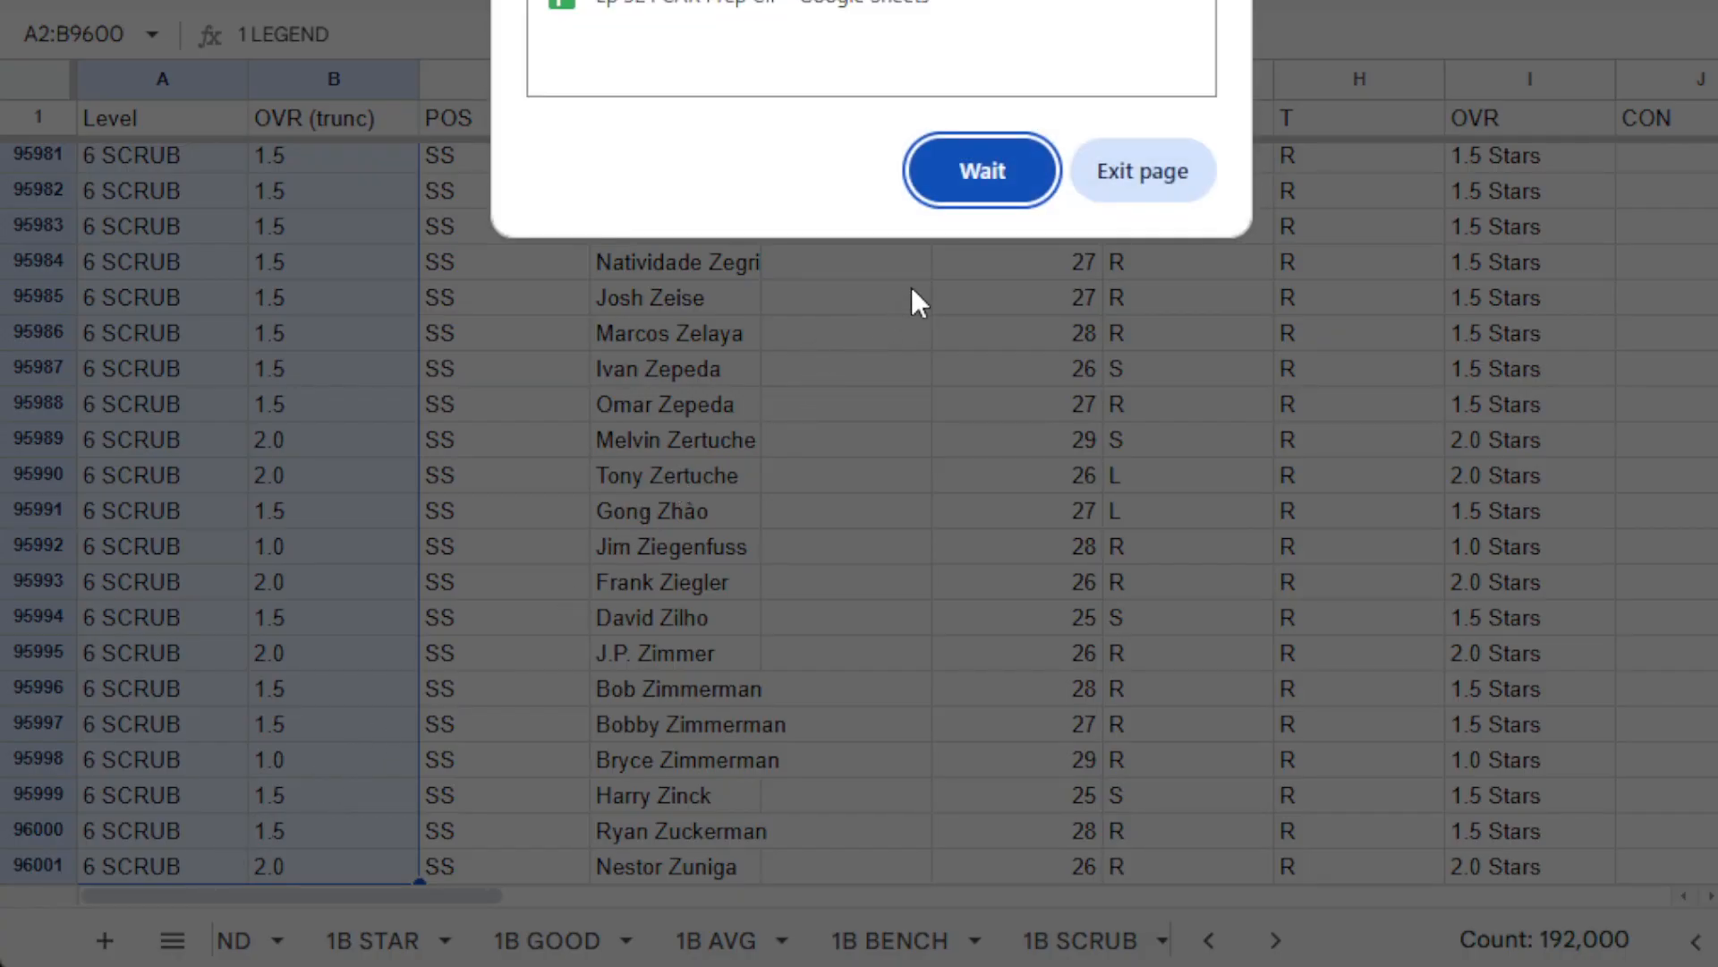
left_click(964, 195)
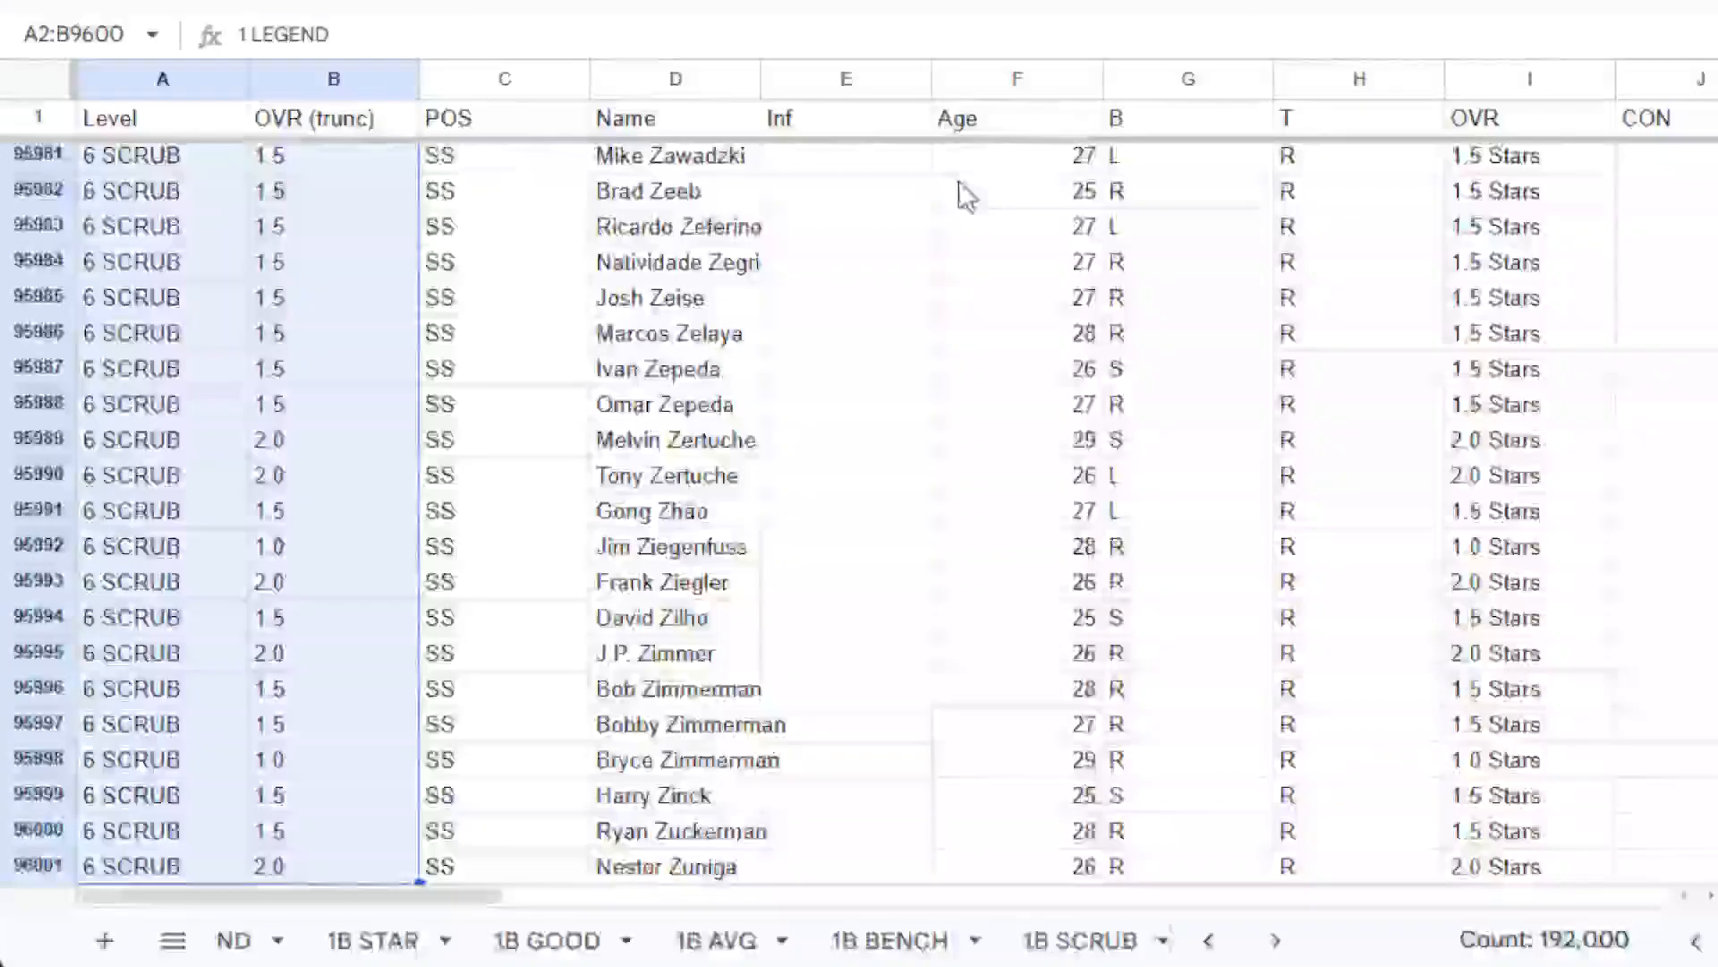
key("ctrl+c")
Add 1000 rows at the end of IF Data and paste the copied Level and OVR (trunc) entries starting at A96002.
left_click(353, 413)
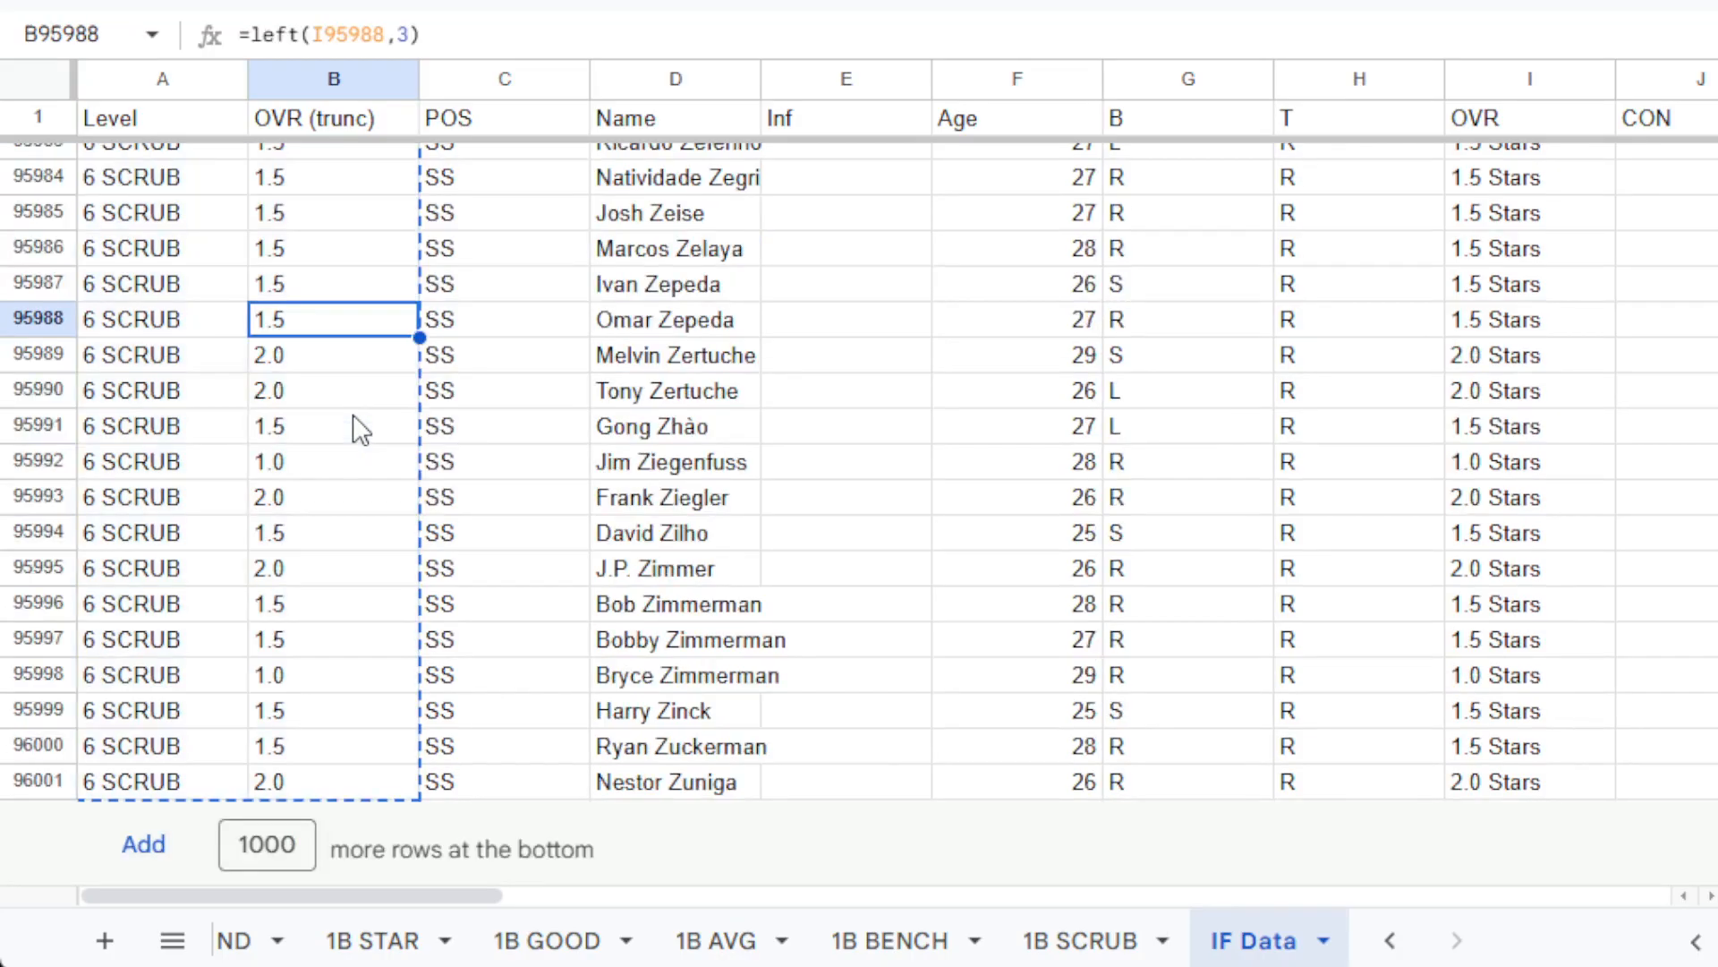
left_click(145, 844)
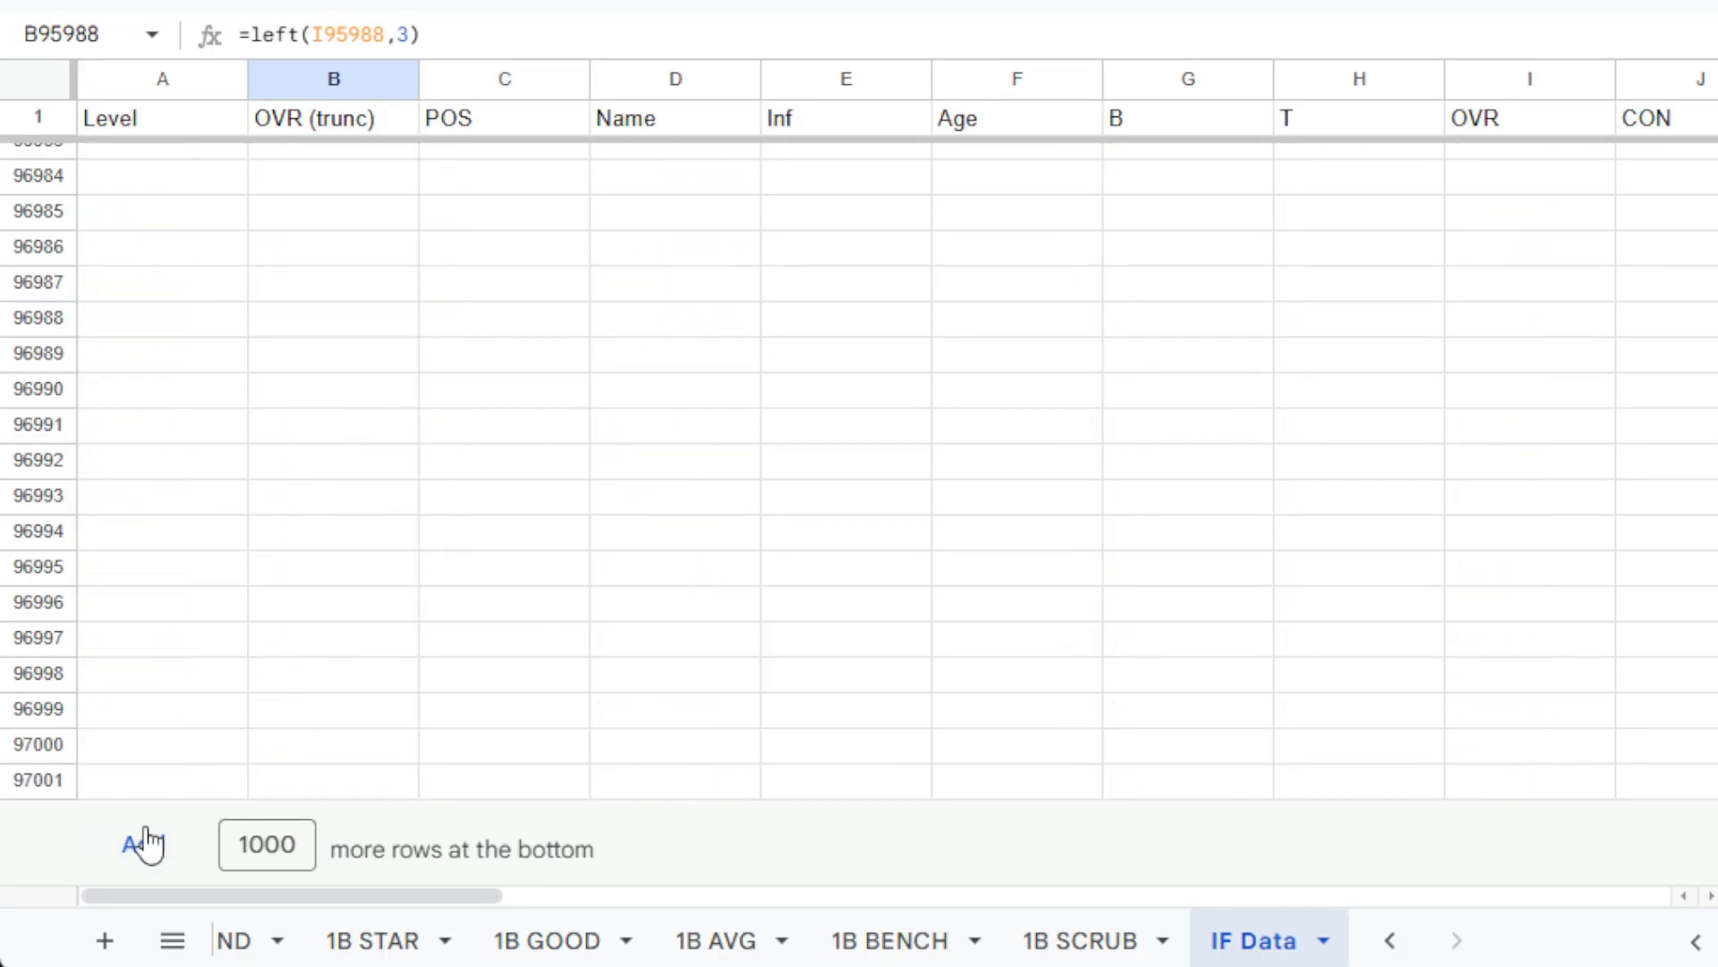
key("Down")
key("Down")
key("Down")
key("Down")
key("Down")
key("Down")
key("Down")
key("Down")
key("Down")
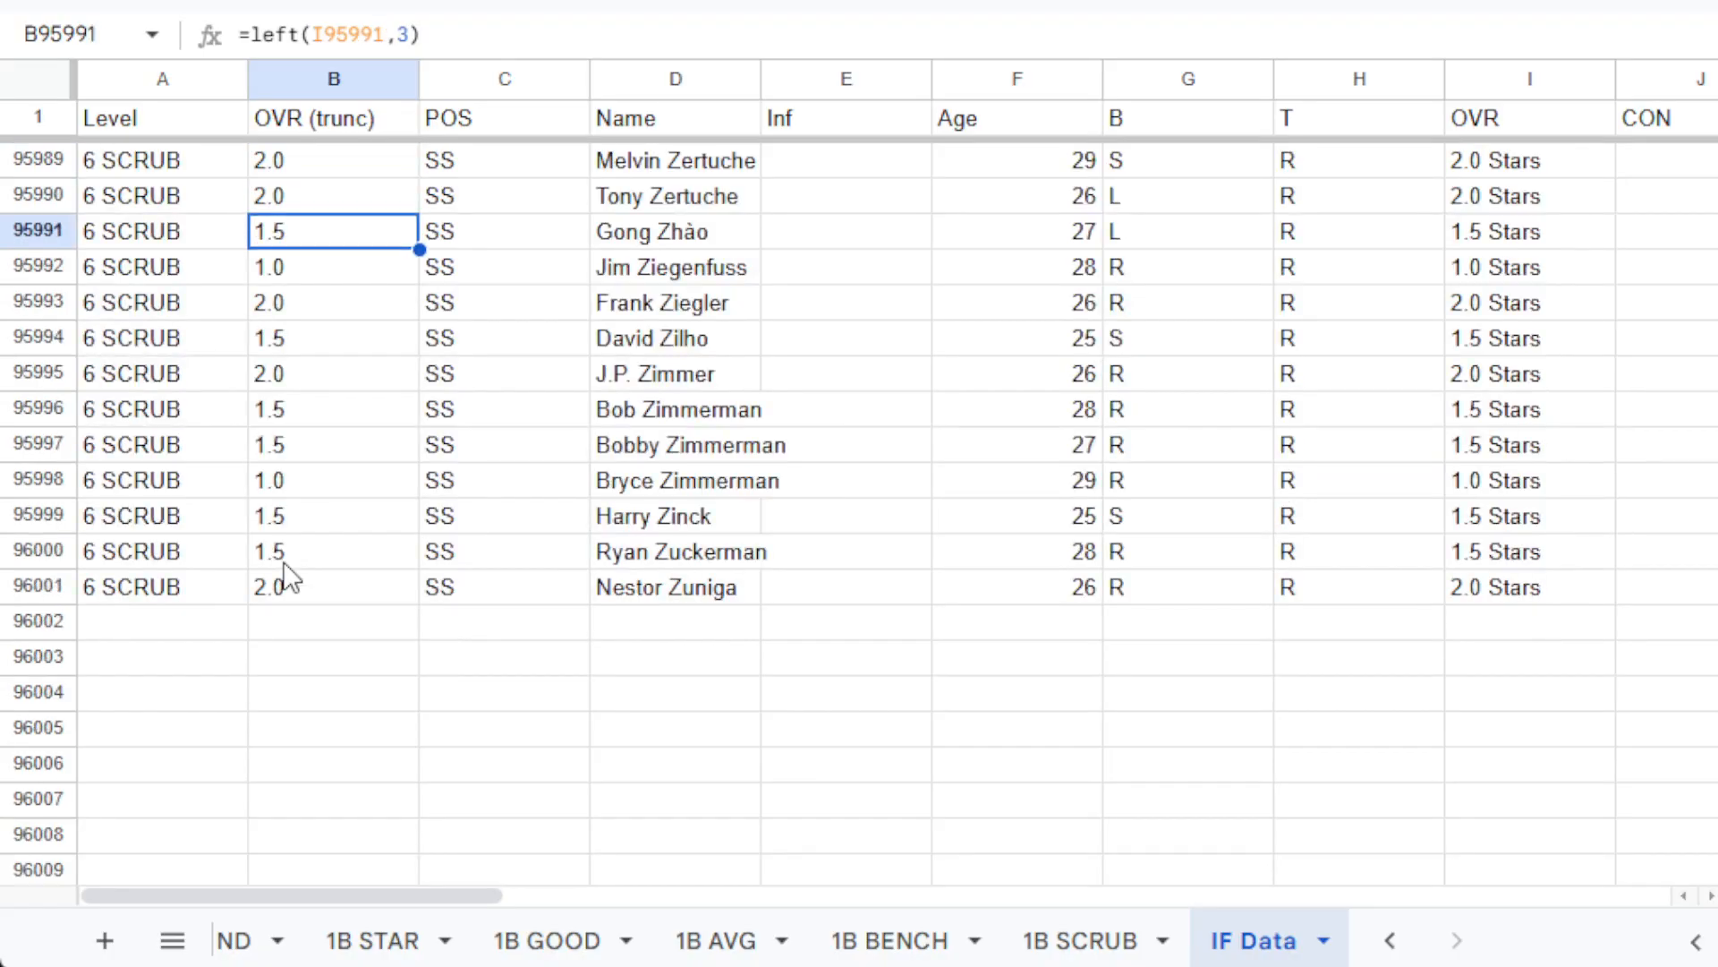
key("Down")
key("Down")
key("Down")
key("Down")
key("Down")
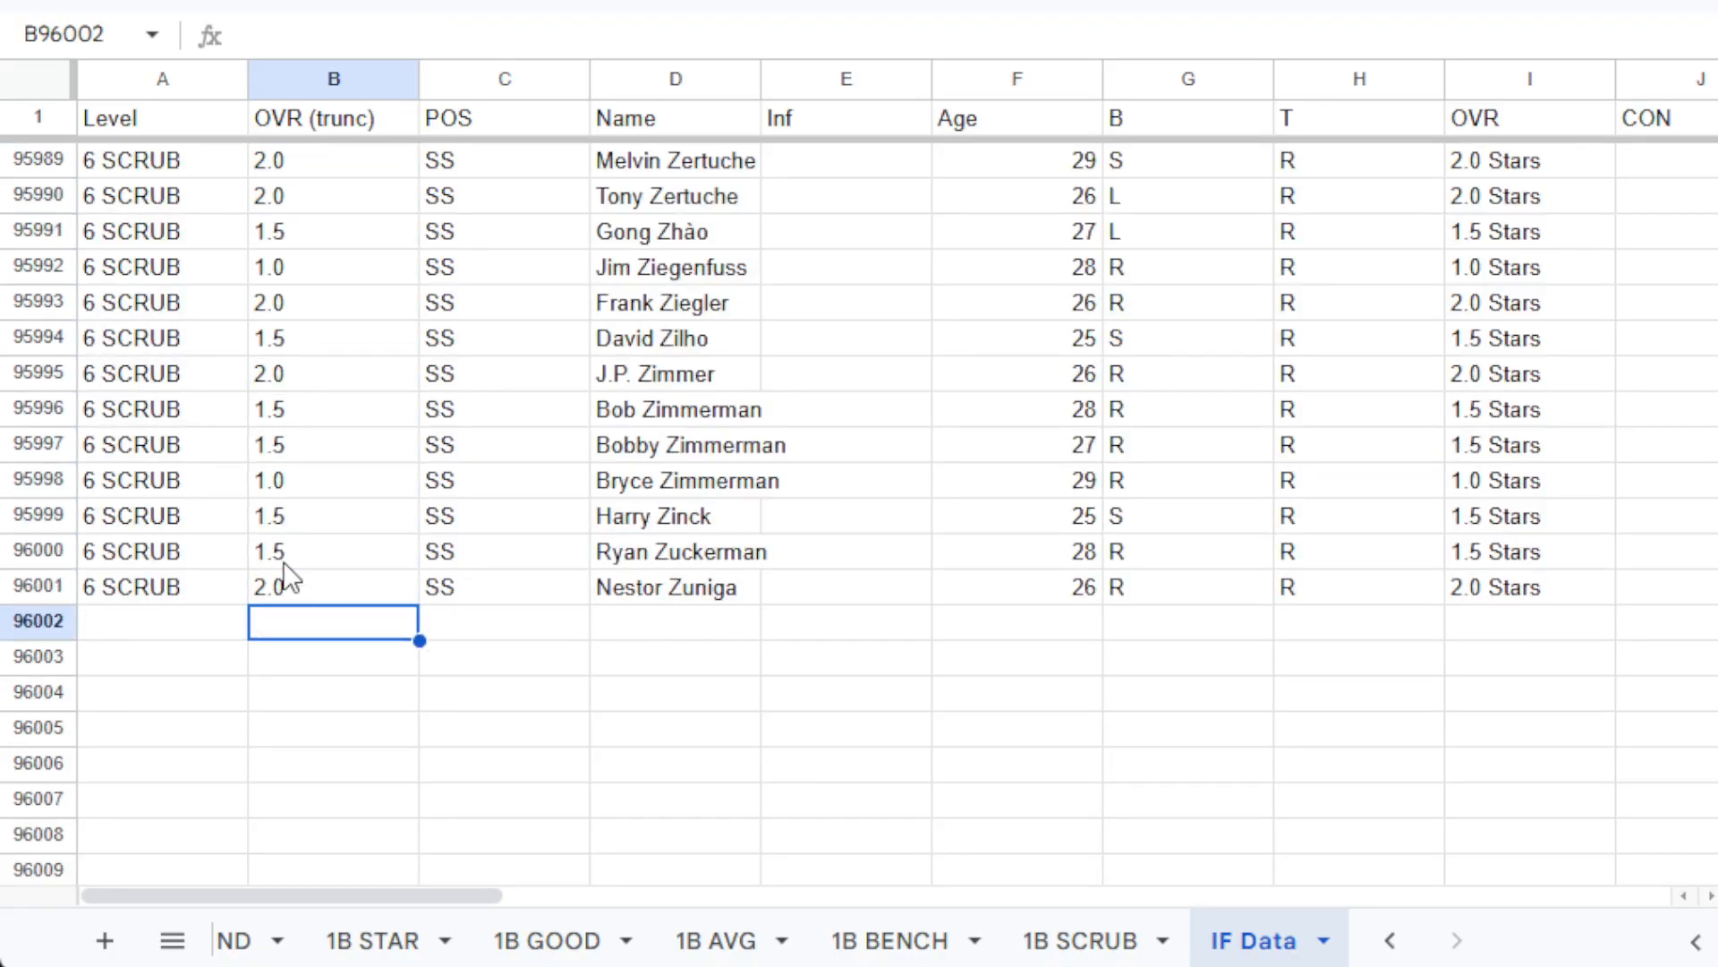
key("Left")
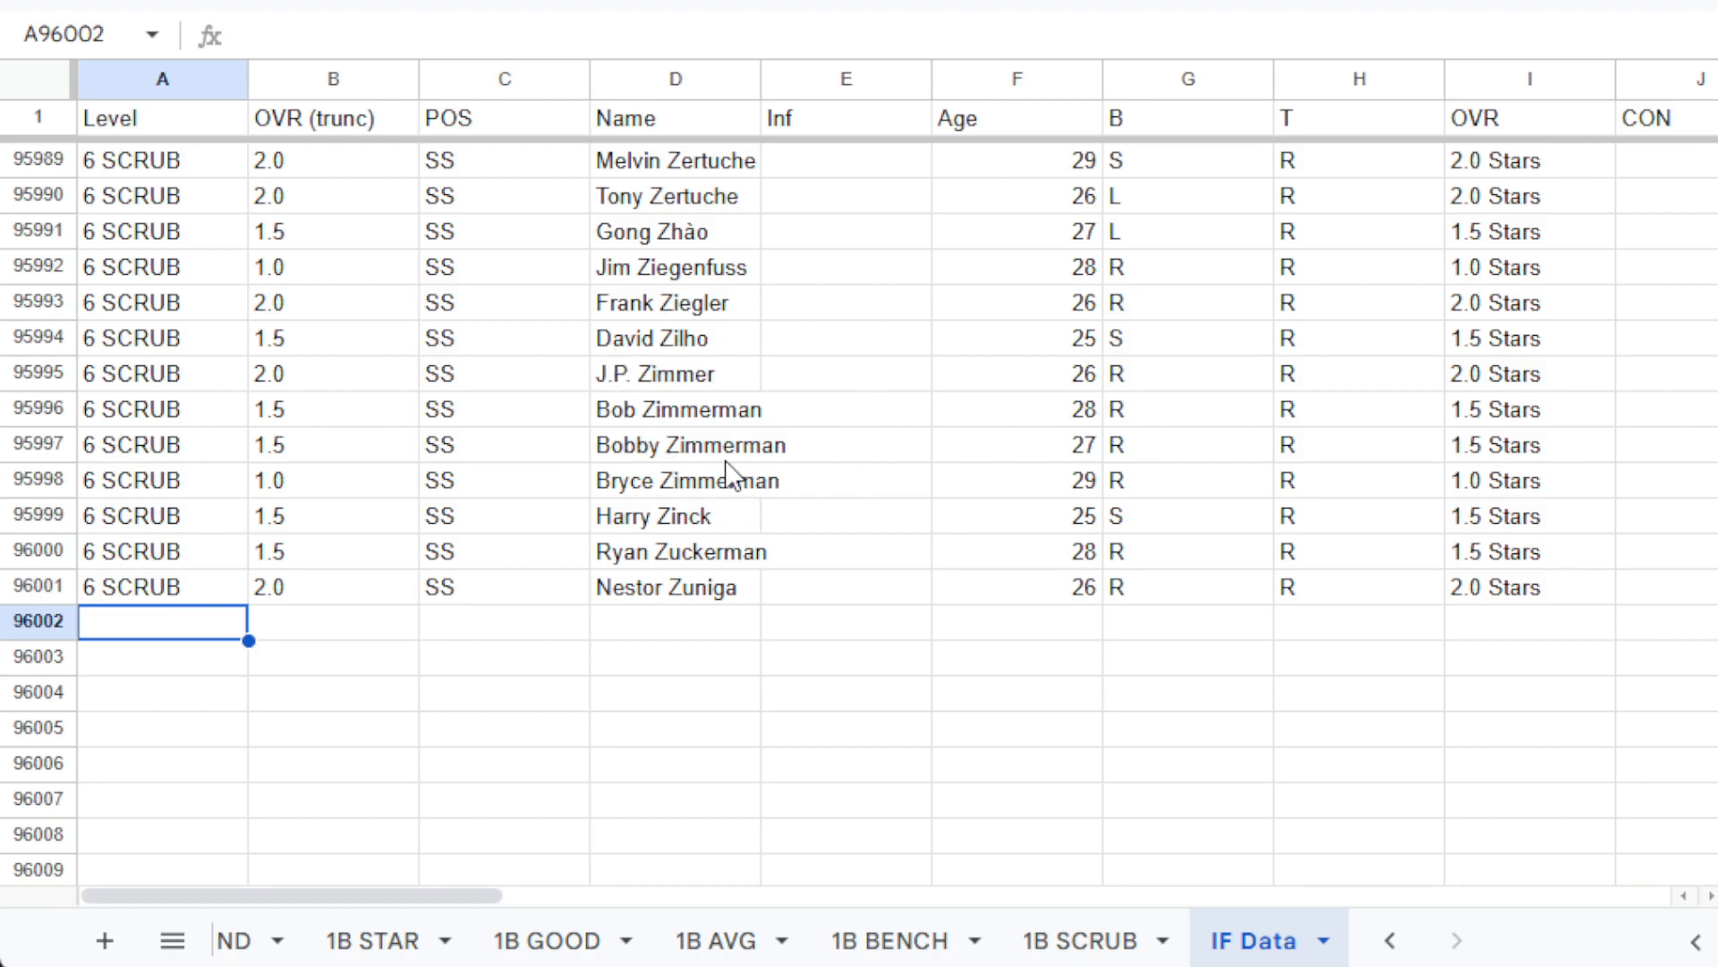
key("ctrl+v")
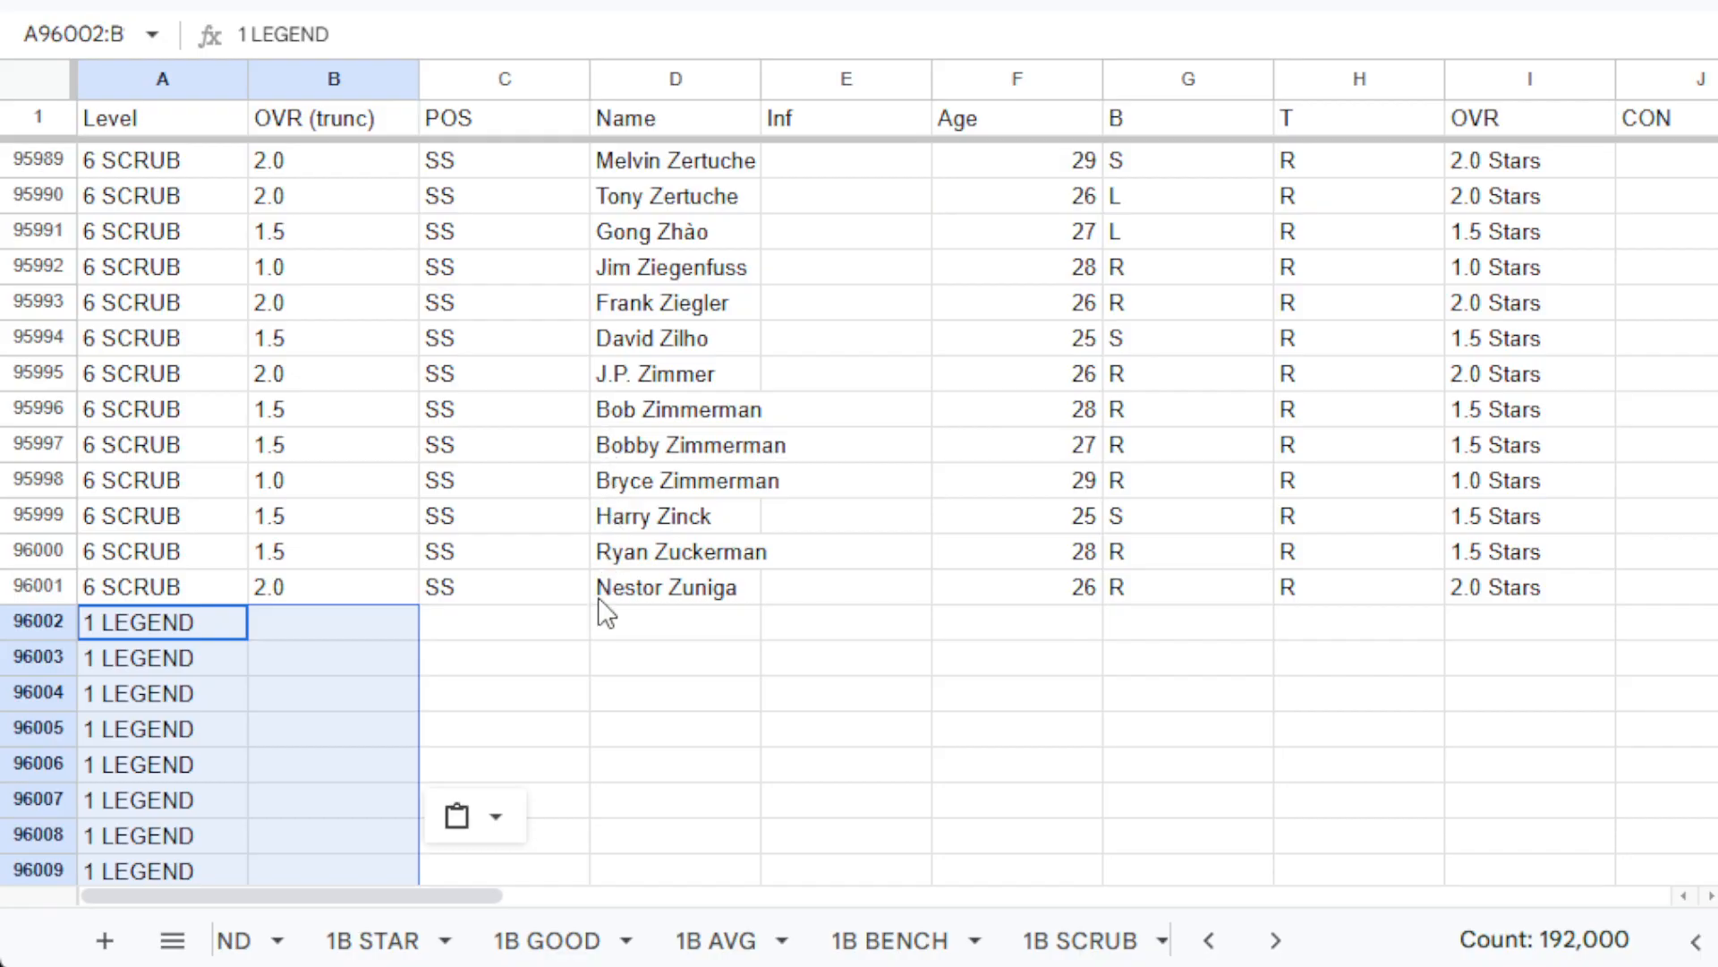
Copy the 1B LEGEND player records from B2:AD8001 and paste them into IF Data starting at C96002.
left_click(234, 940)
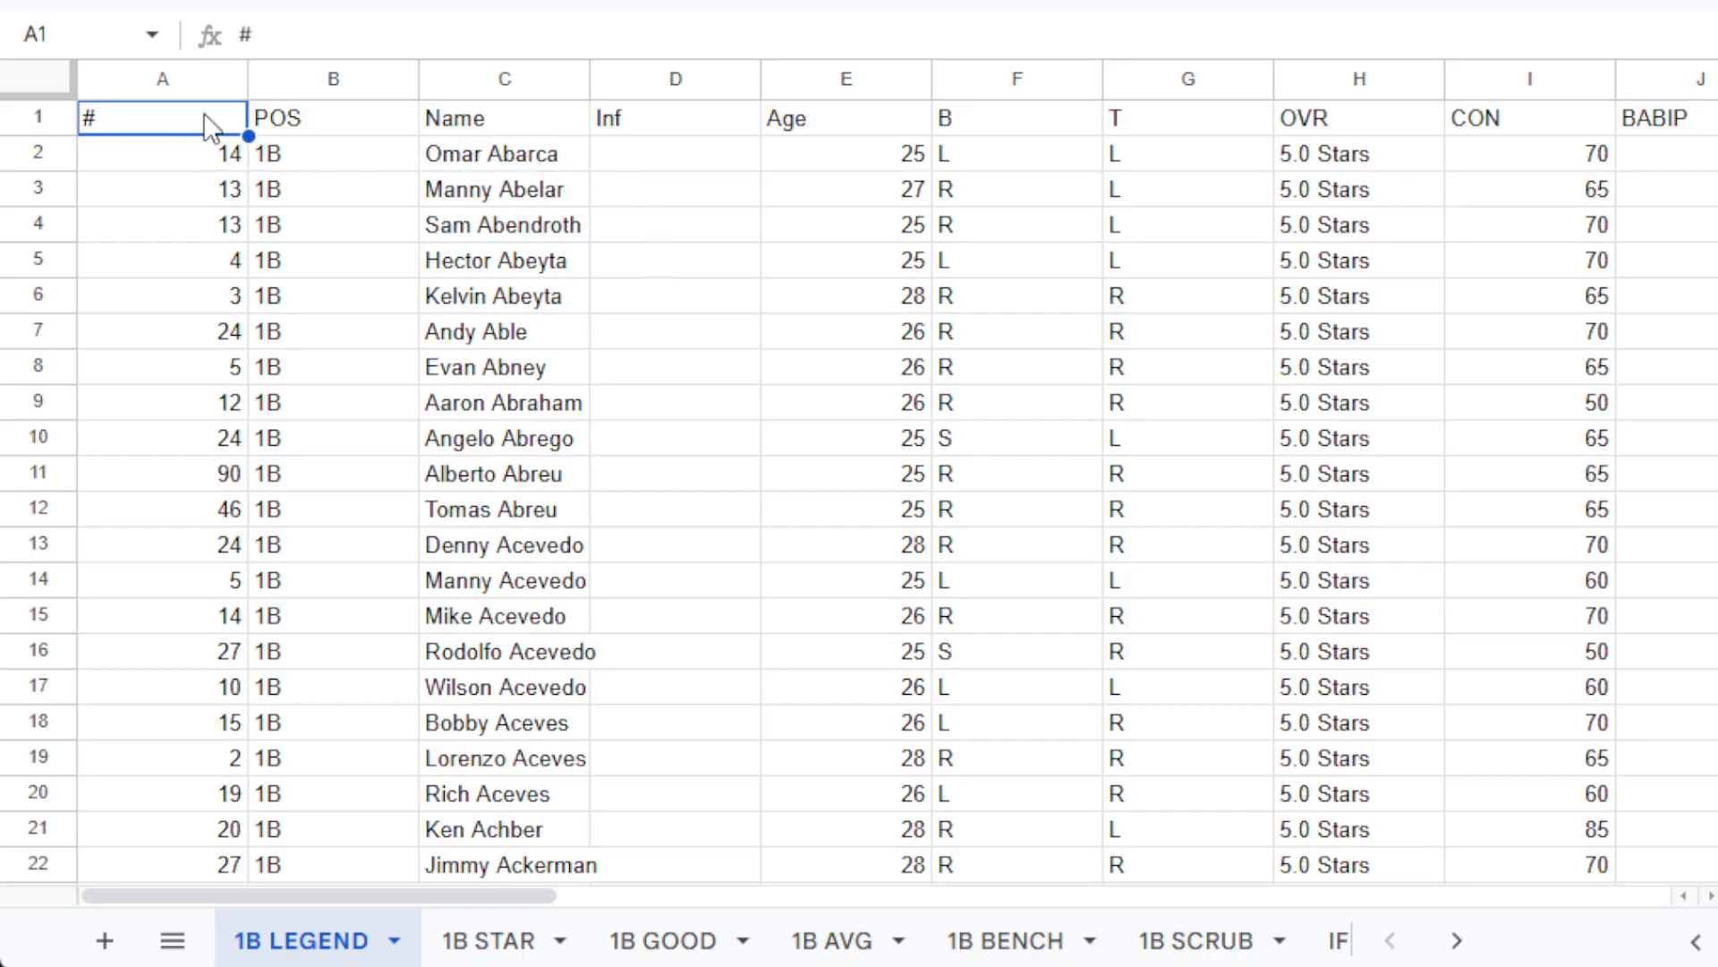
left_click(336, 170)
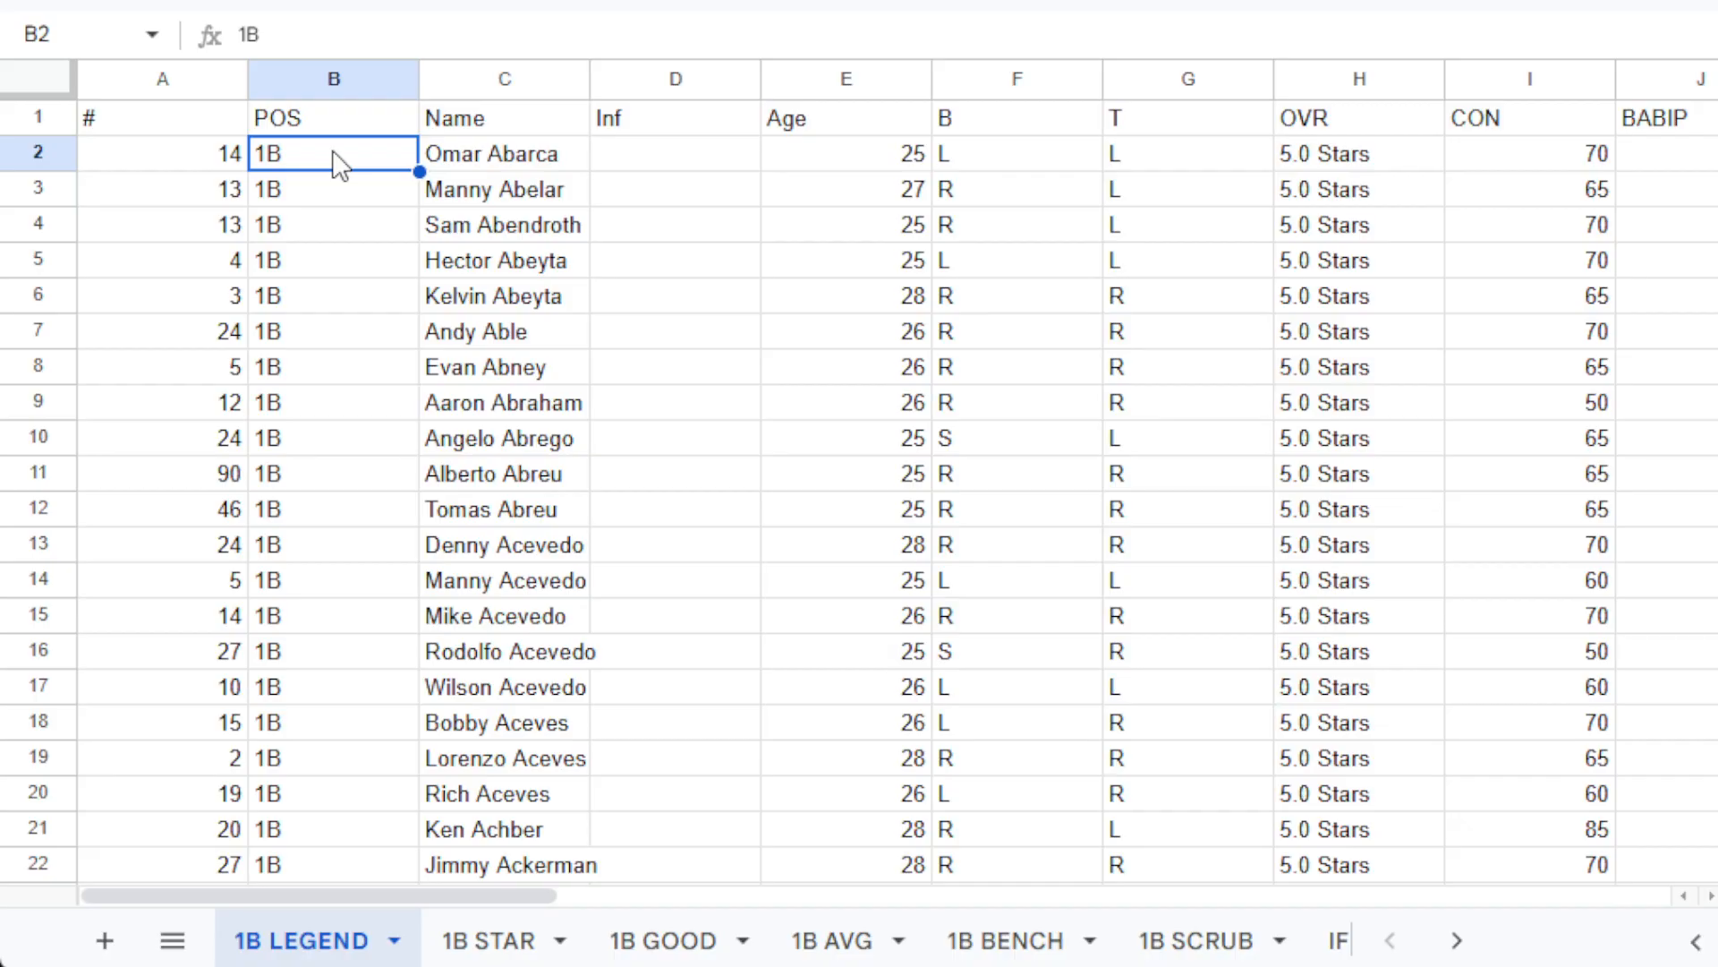
key("shift+Right")
key("shift+Right")
key("shift+Right")
key("ctrl+shift+Right")
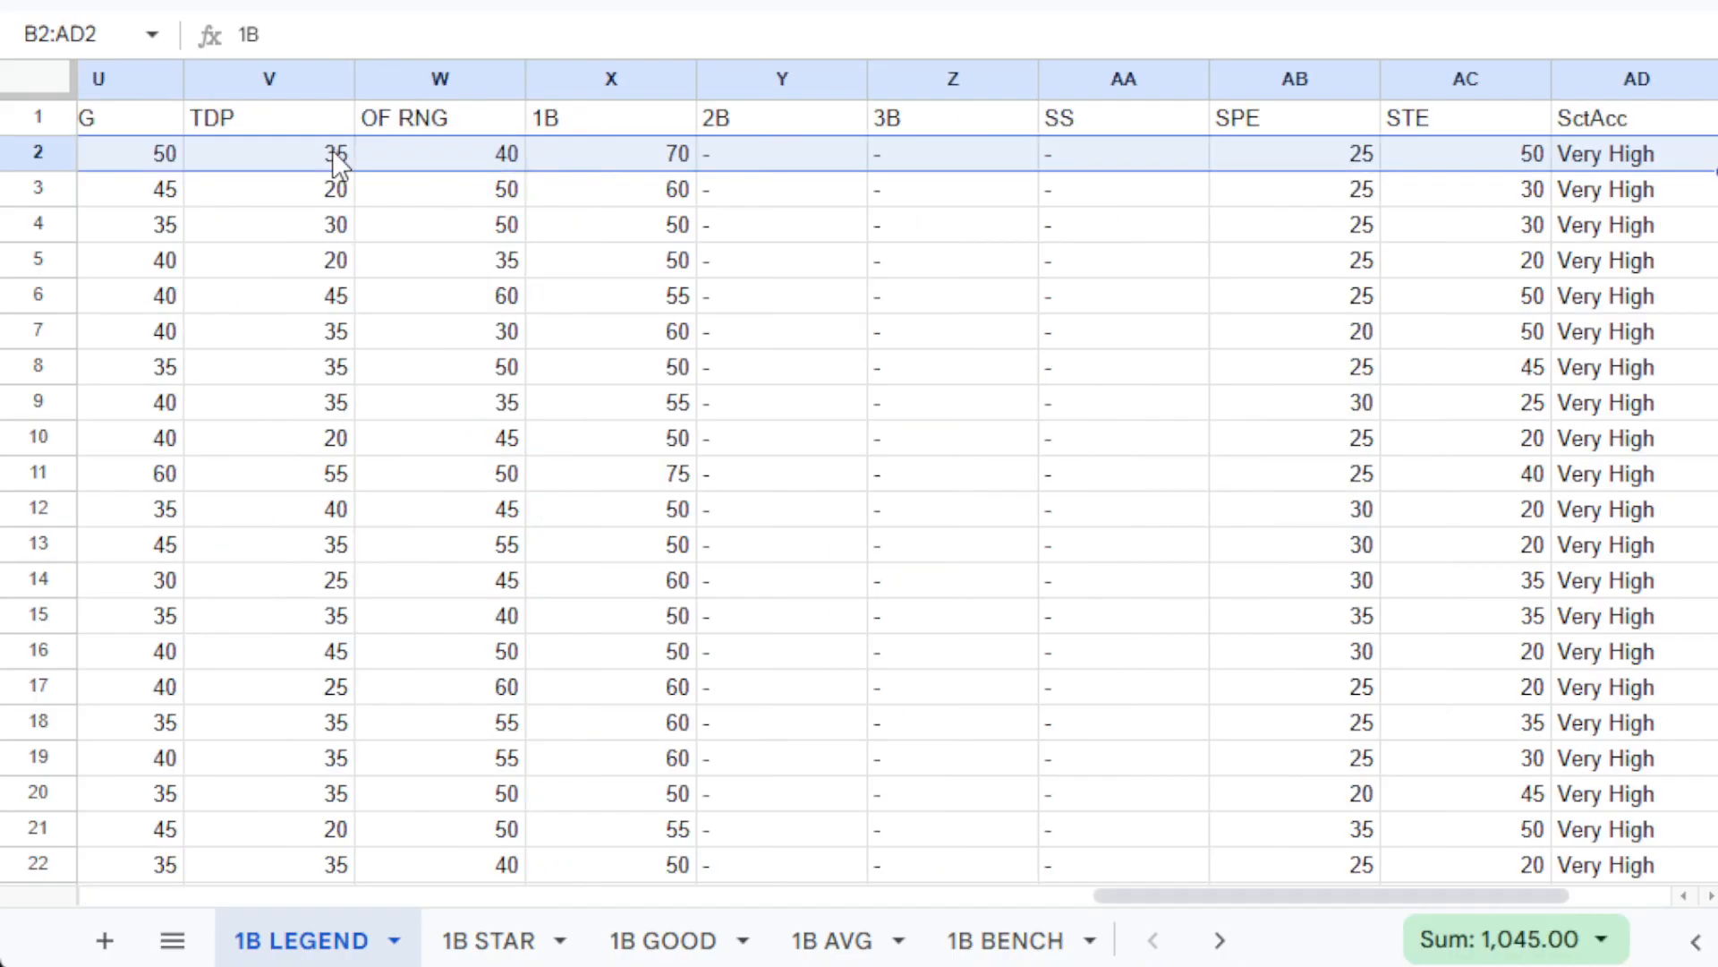
key("ctrl+shift+Down")
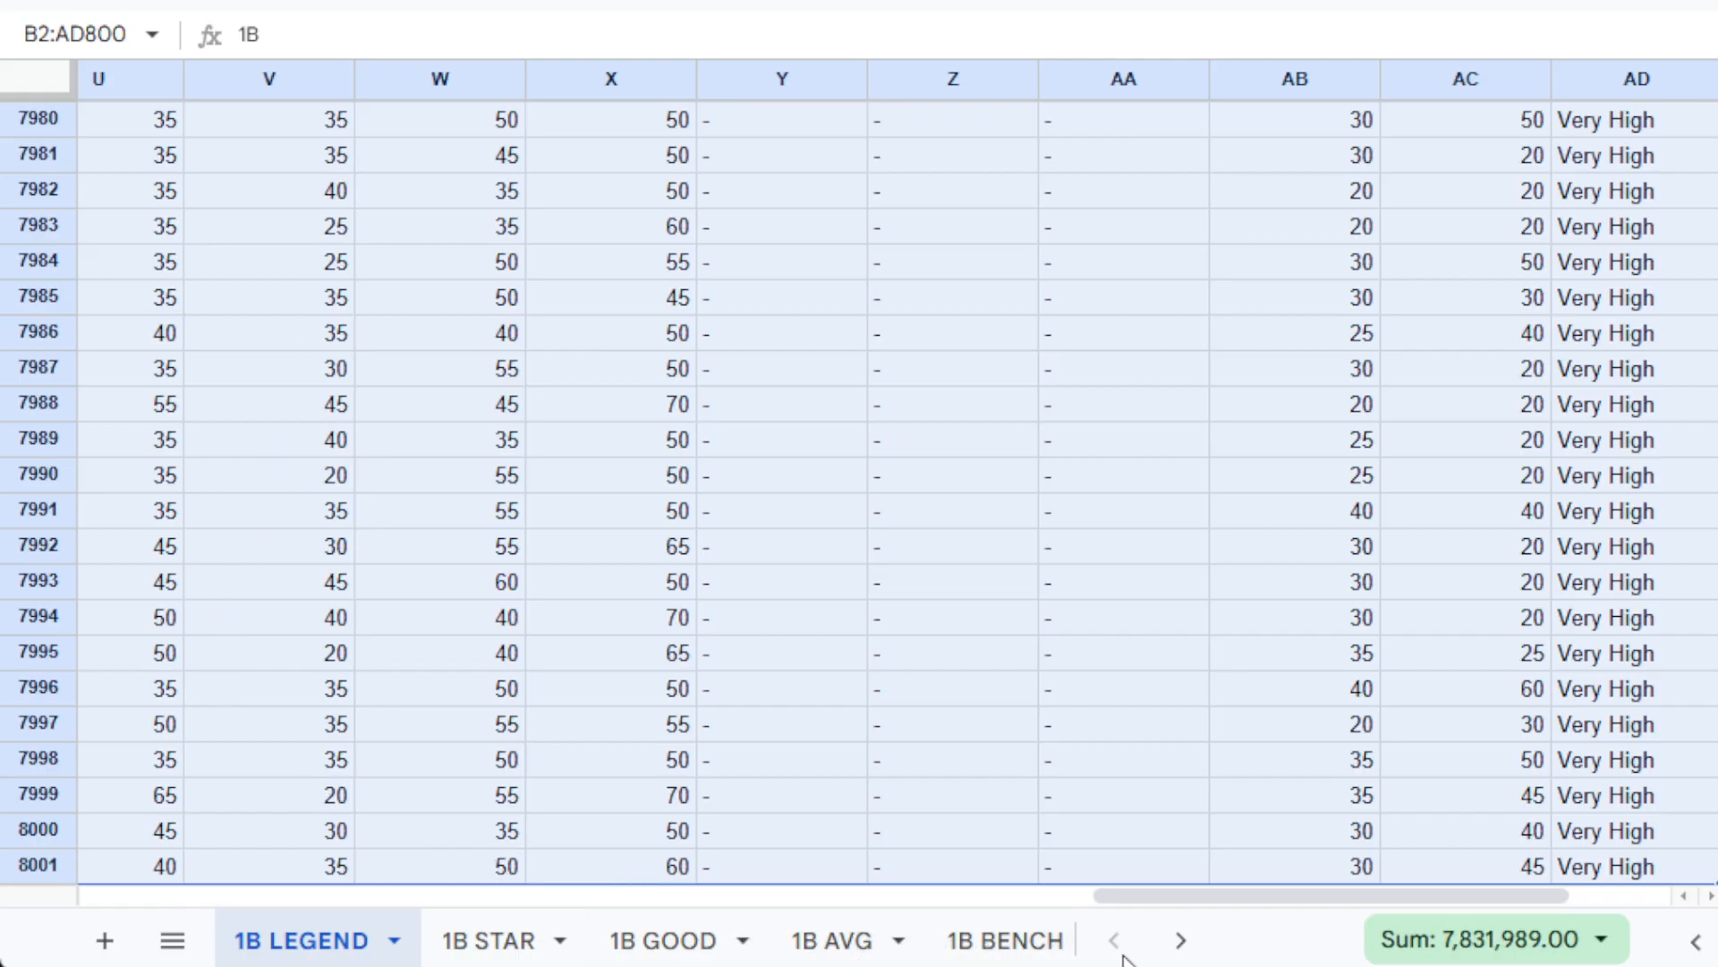
left_click(1180, 940)
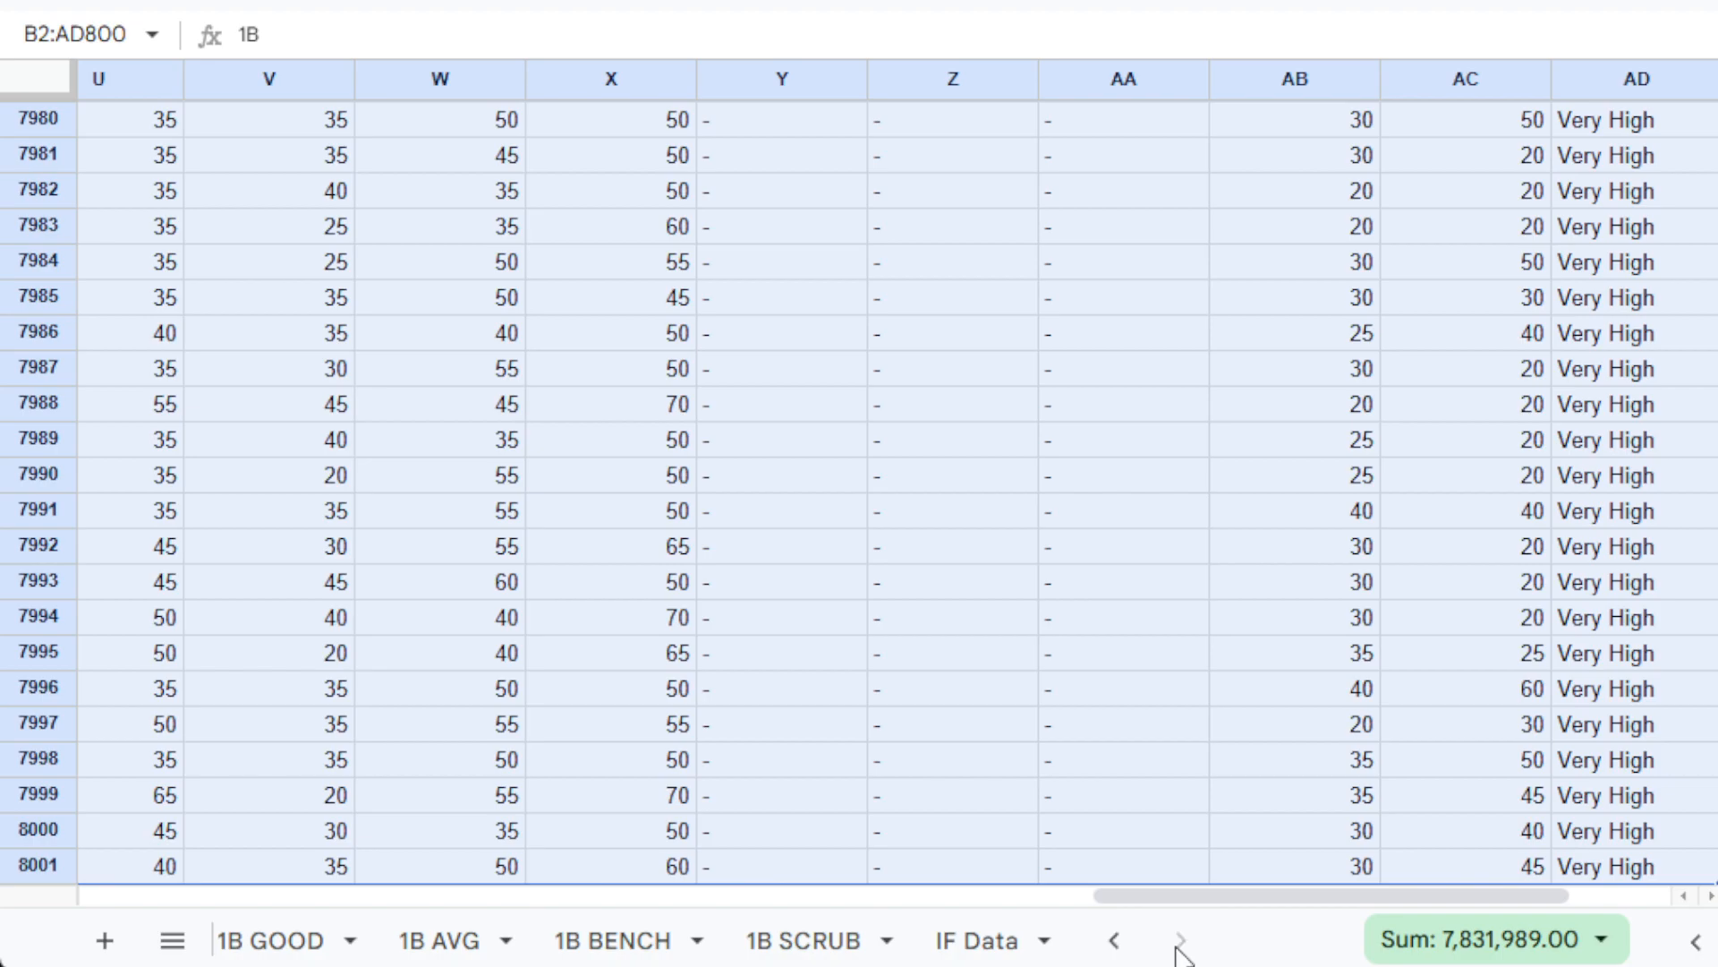
left_click(959, 952)
left_click(476, 642)
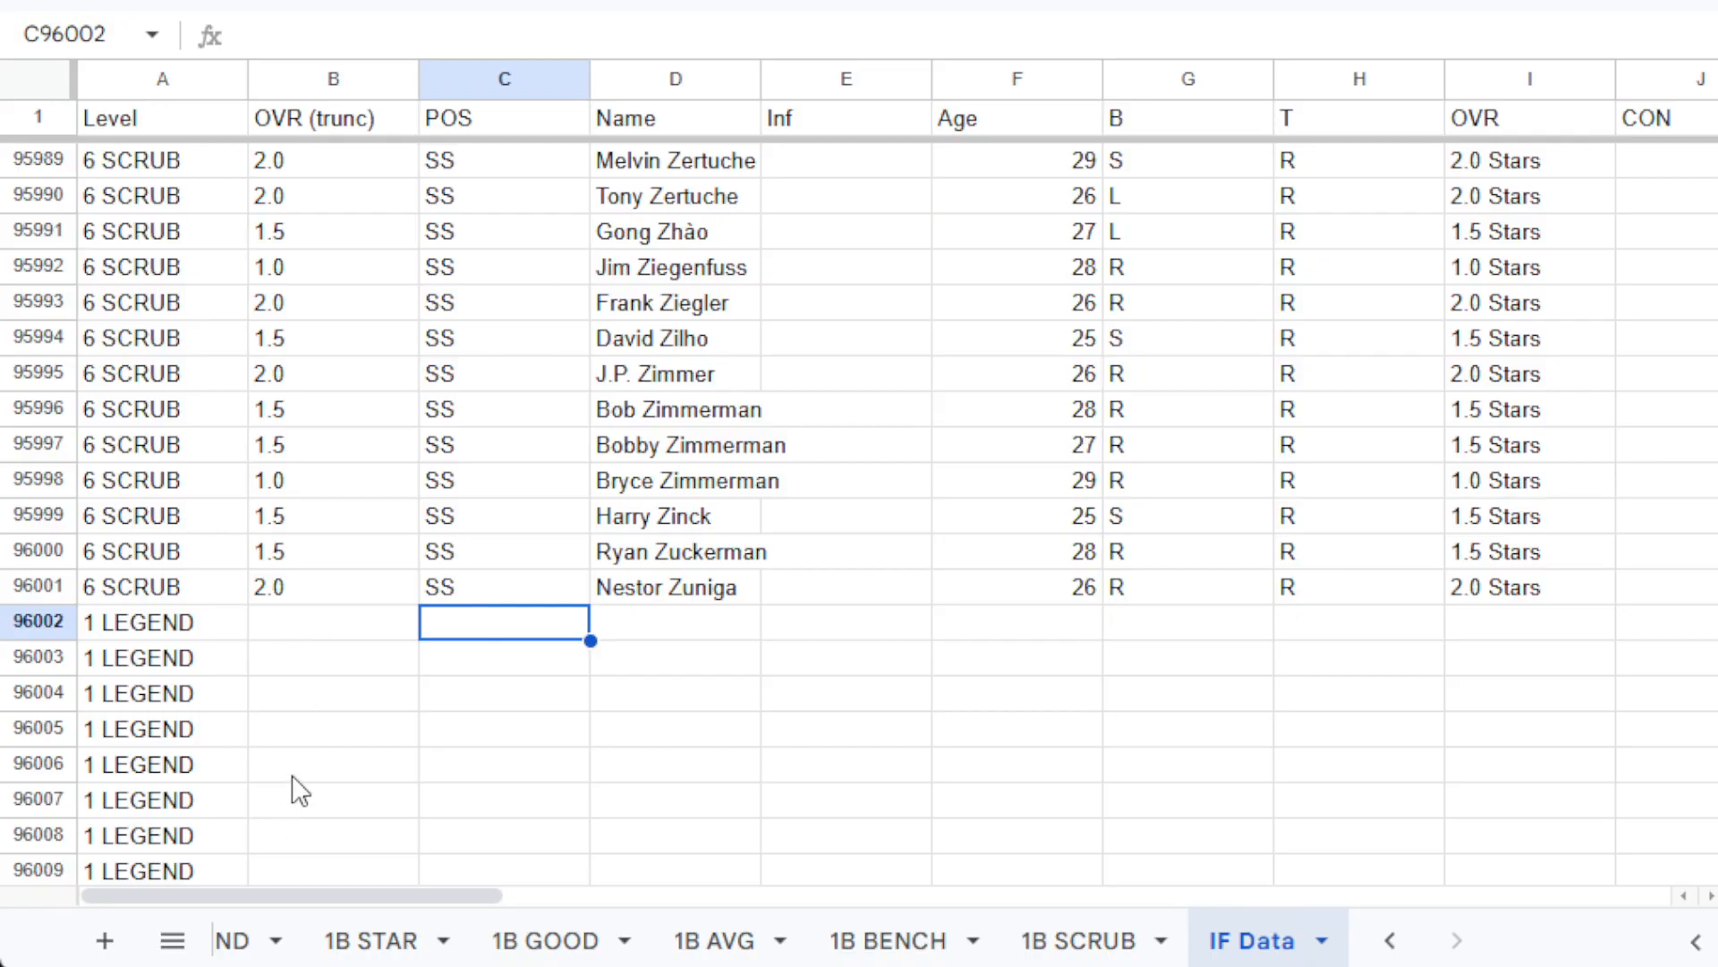
key("ctrl+v")
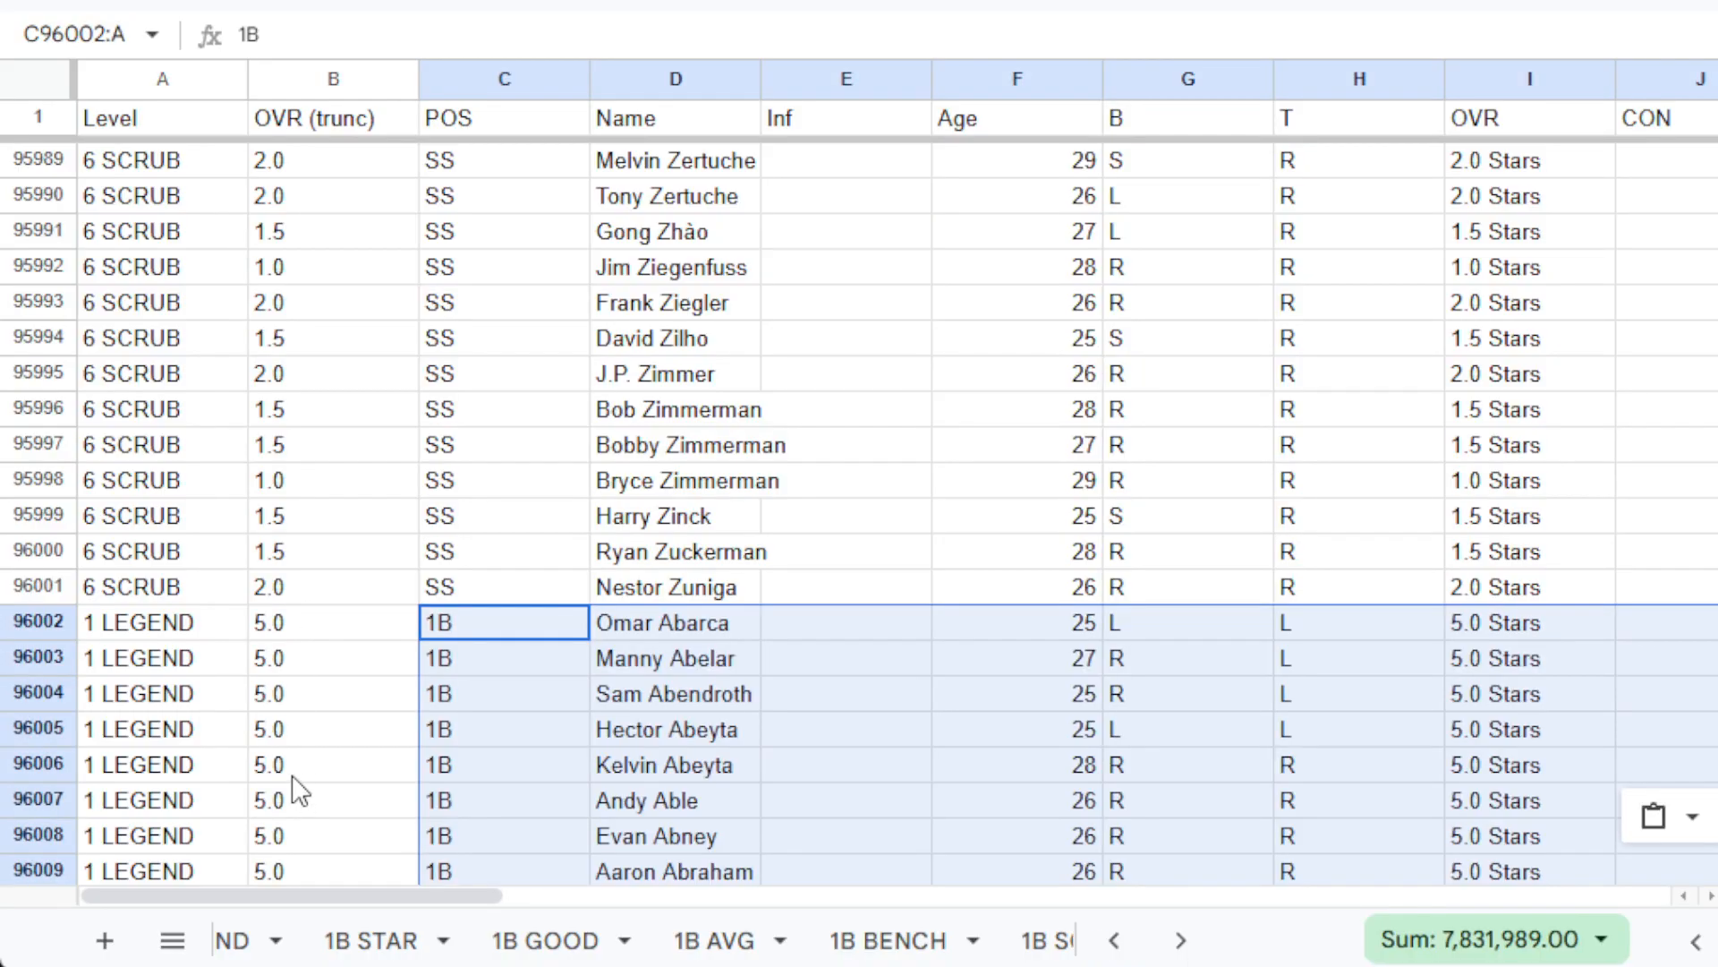
Examine the end of the pasted 1B legend block in IF Data and locate the first 2 STAR row below it.
left_click(446, 759)
key("ctrl+Down")
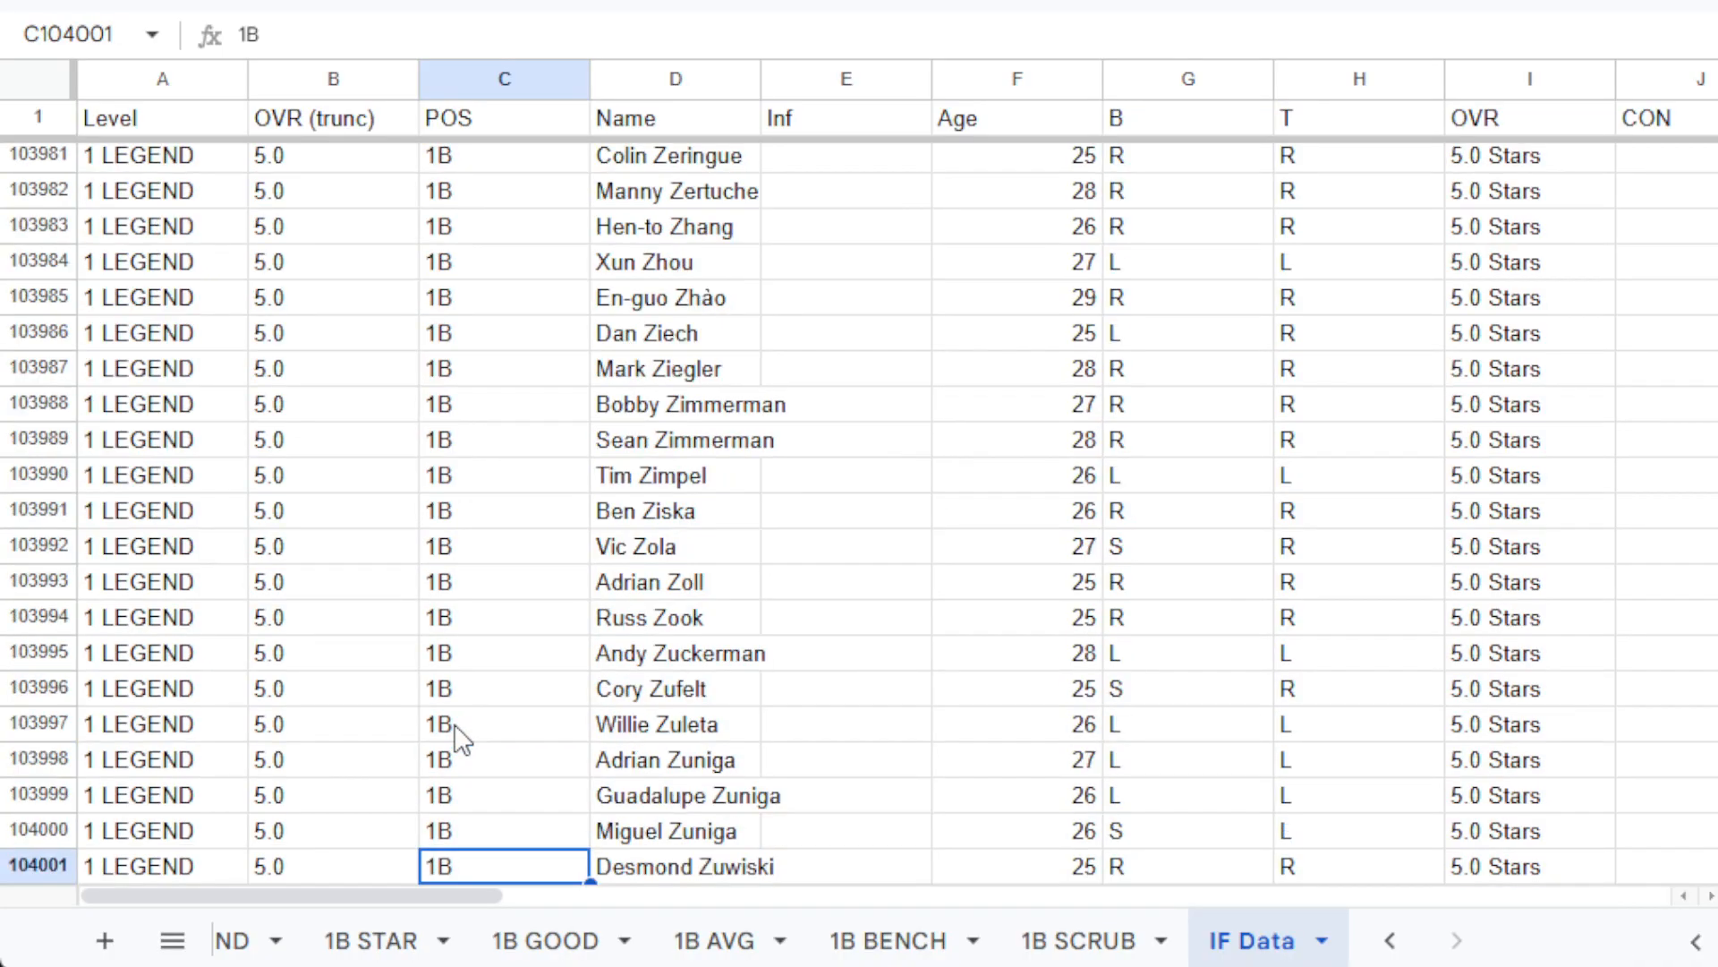
key("Down")
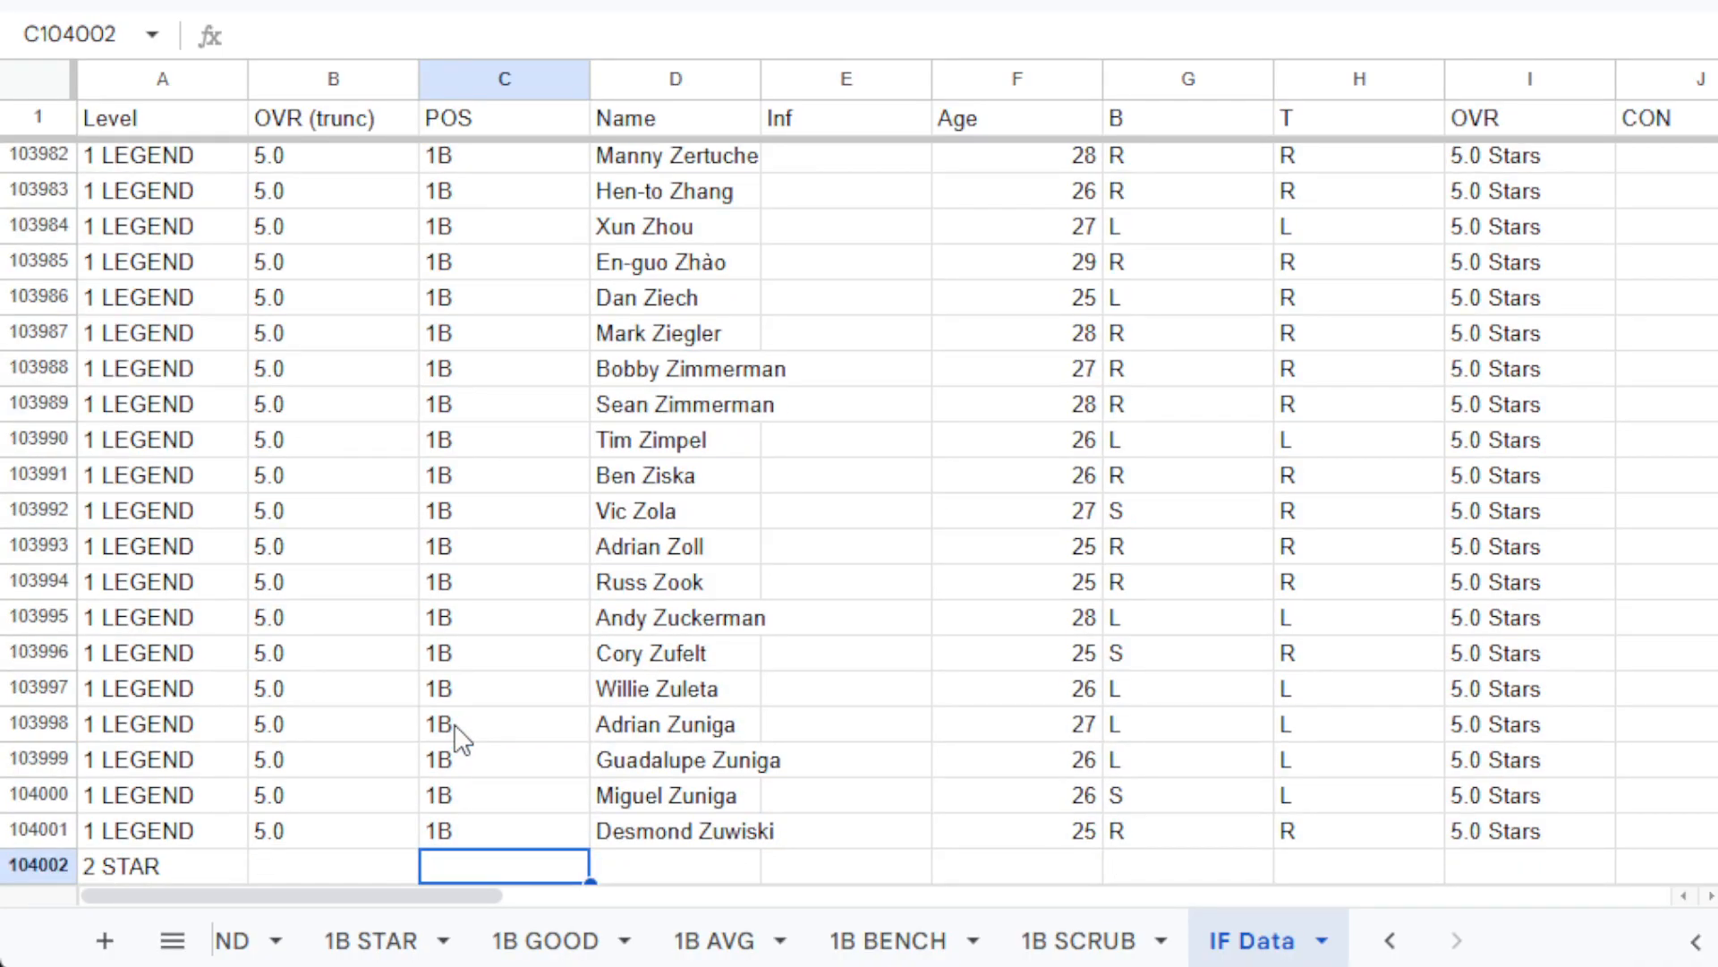
key("Down")
key("Down")
key("Down")
key("Down")
key("Up")
key("Up")
key("Down")
key("Down")
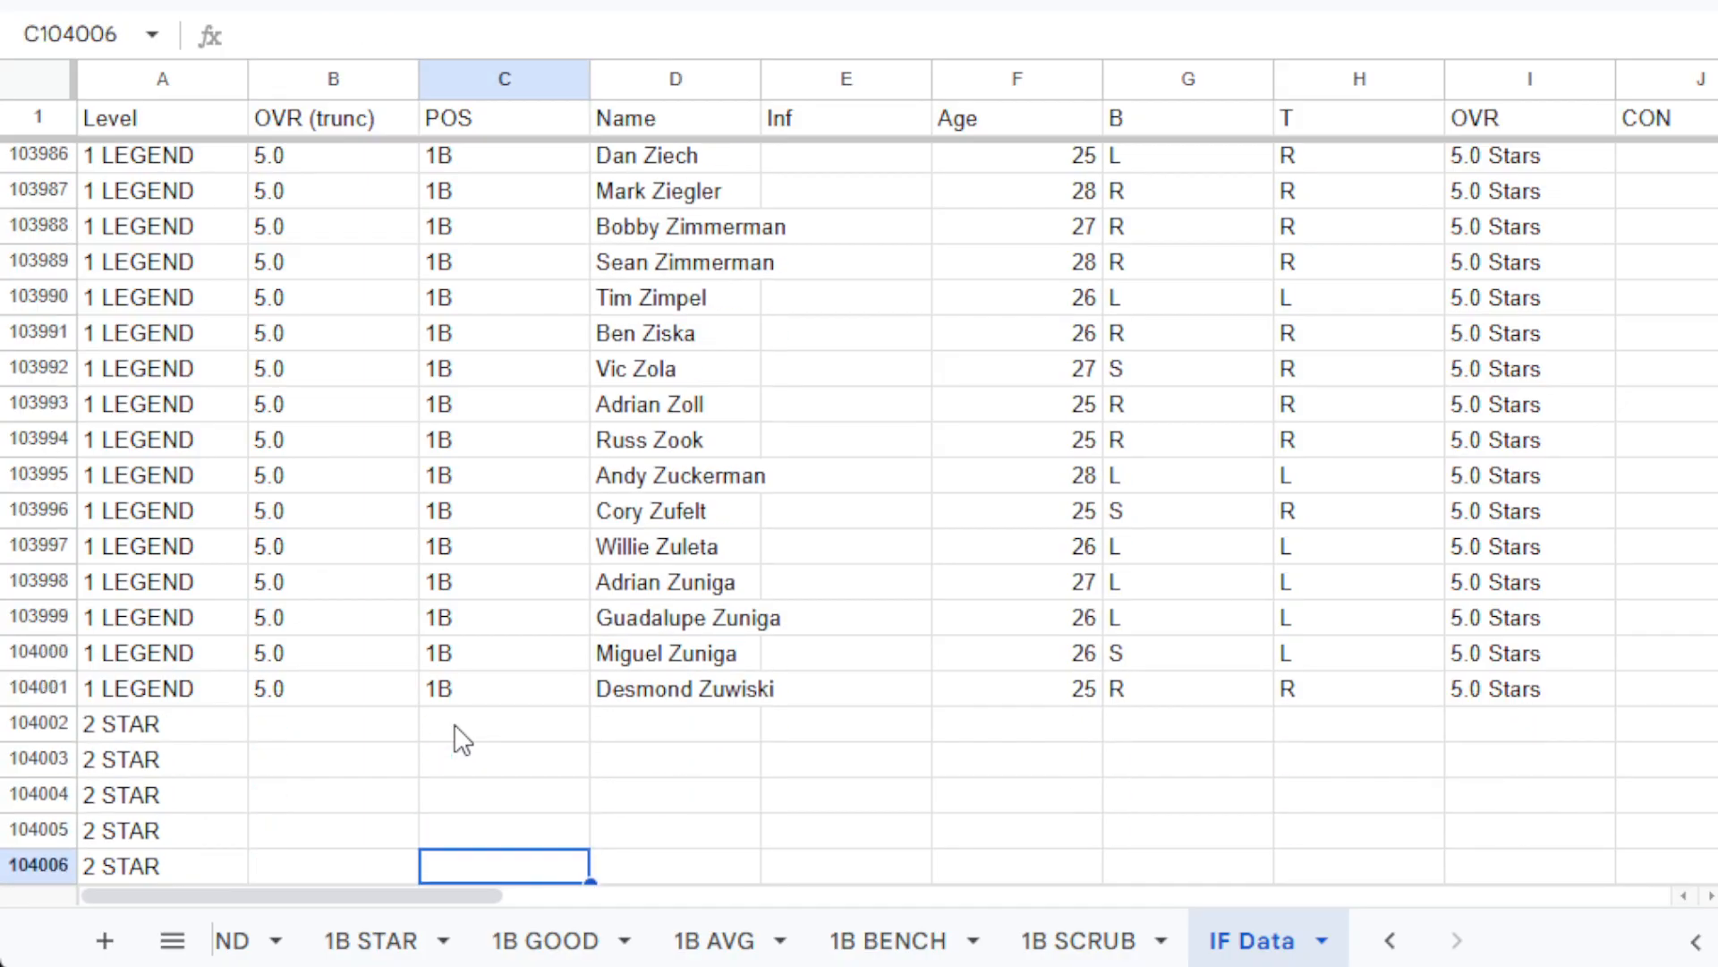
Copy all 1B STAR player records in B2:AD8001 of the 1B STAR sheet.
left_click(383, 951)
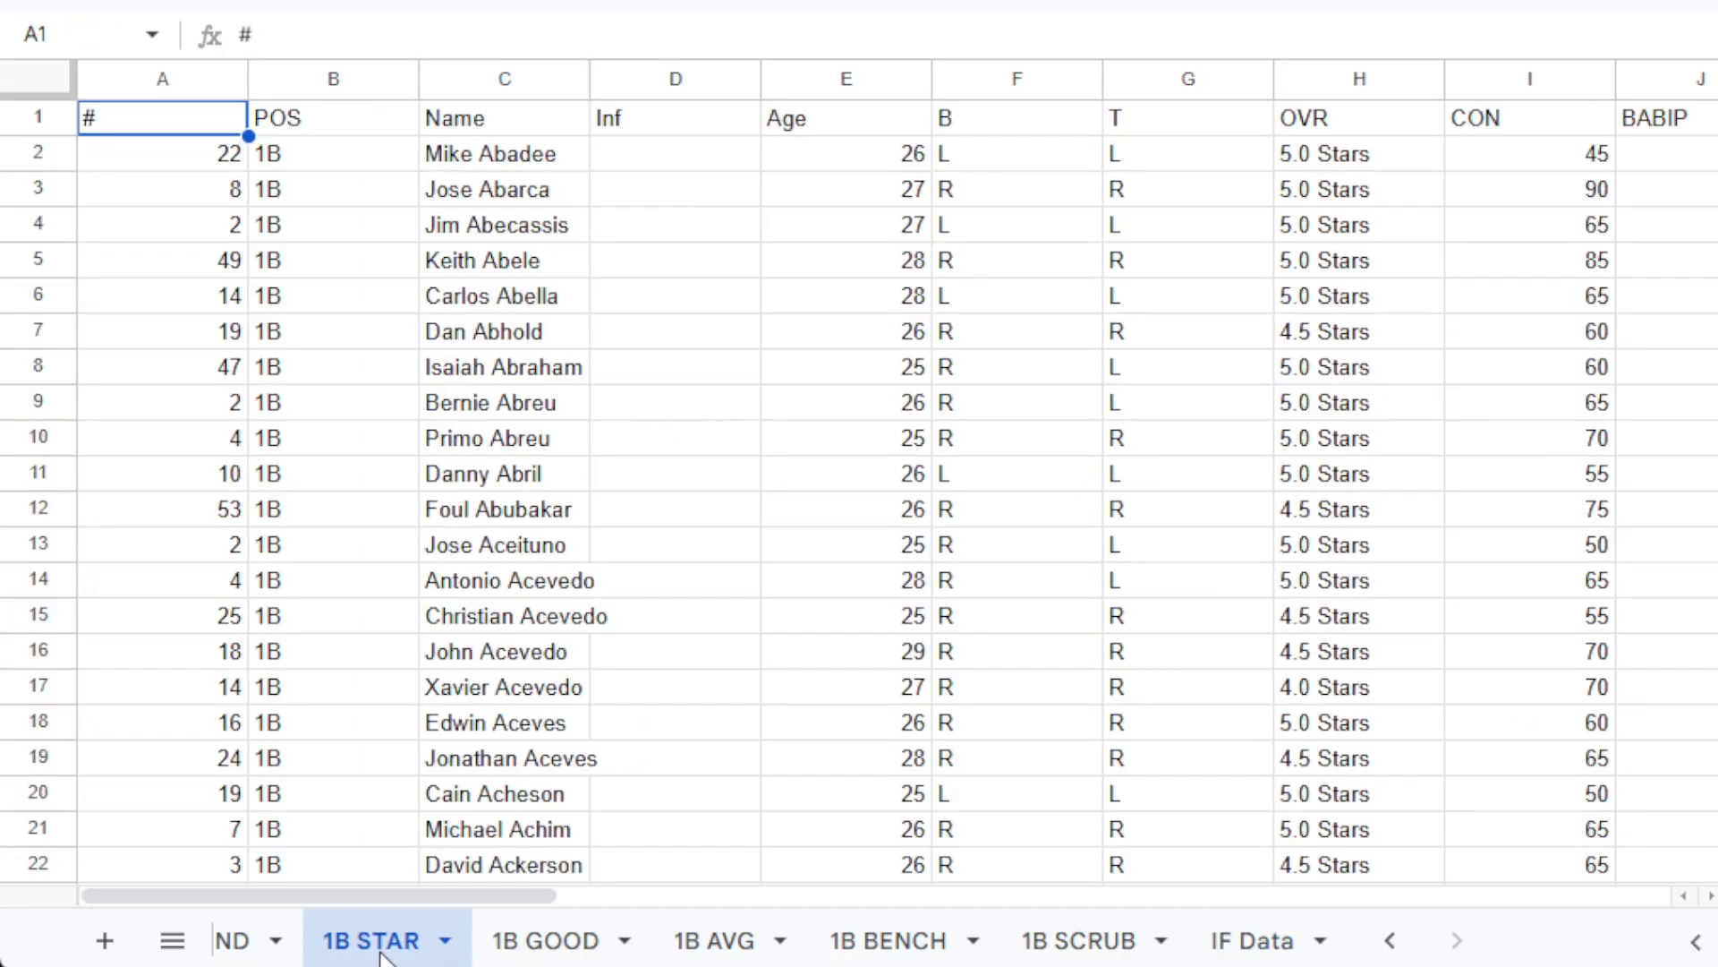
left_click(350, 163)
key("ctrl+shift+Right")
key("ctrl+shift+Right")
key("ctrl+shift+Right")
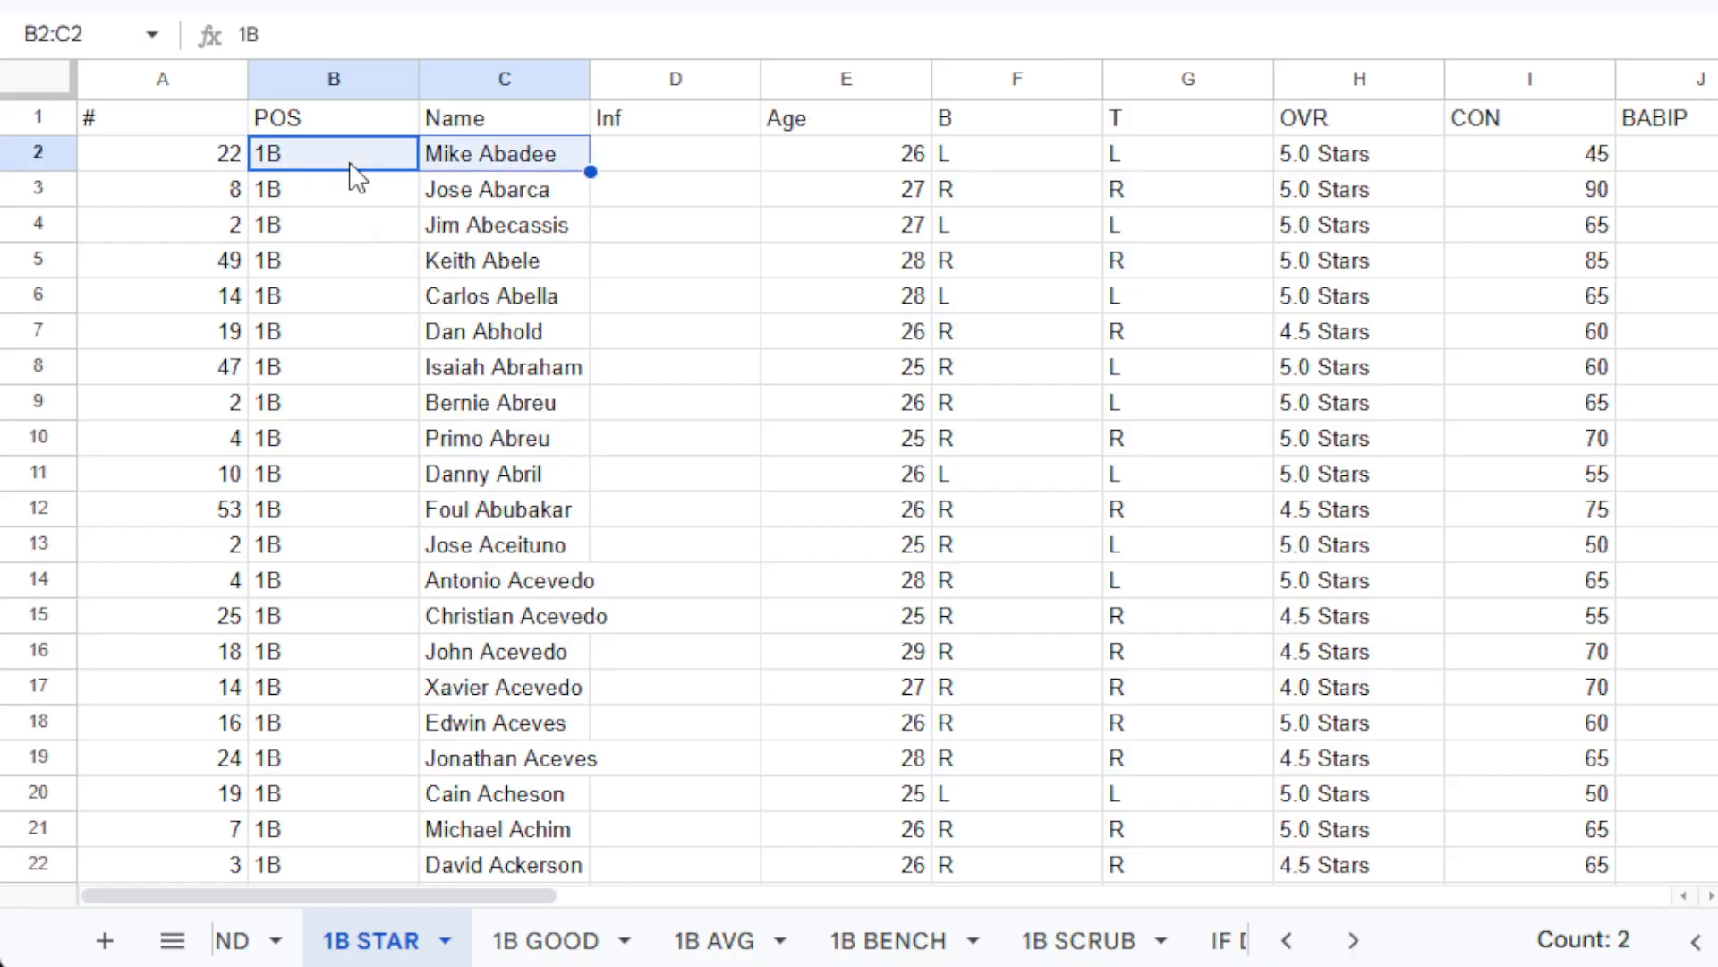
key("ctrl+shift+Down")
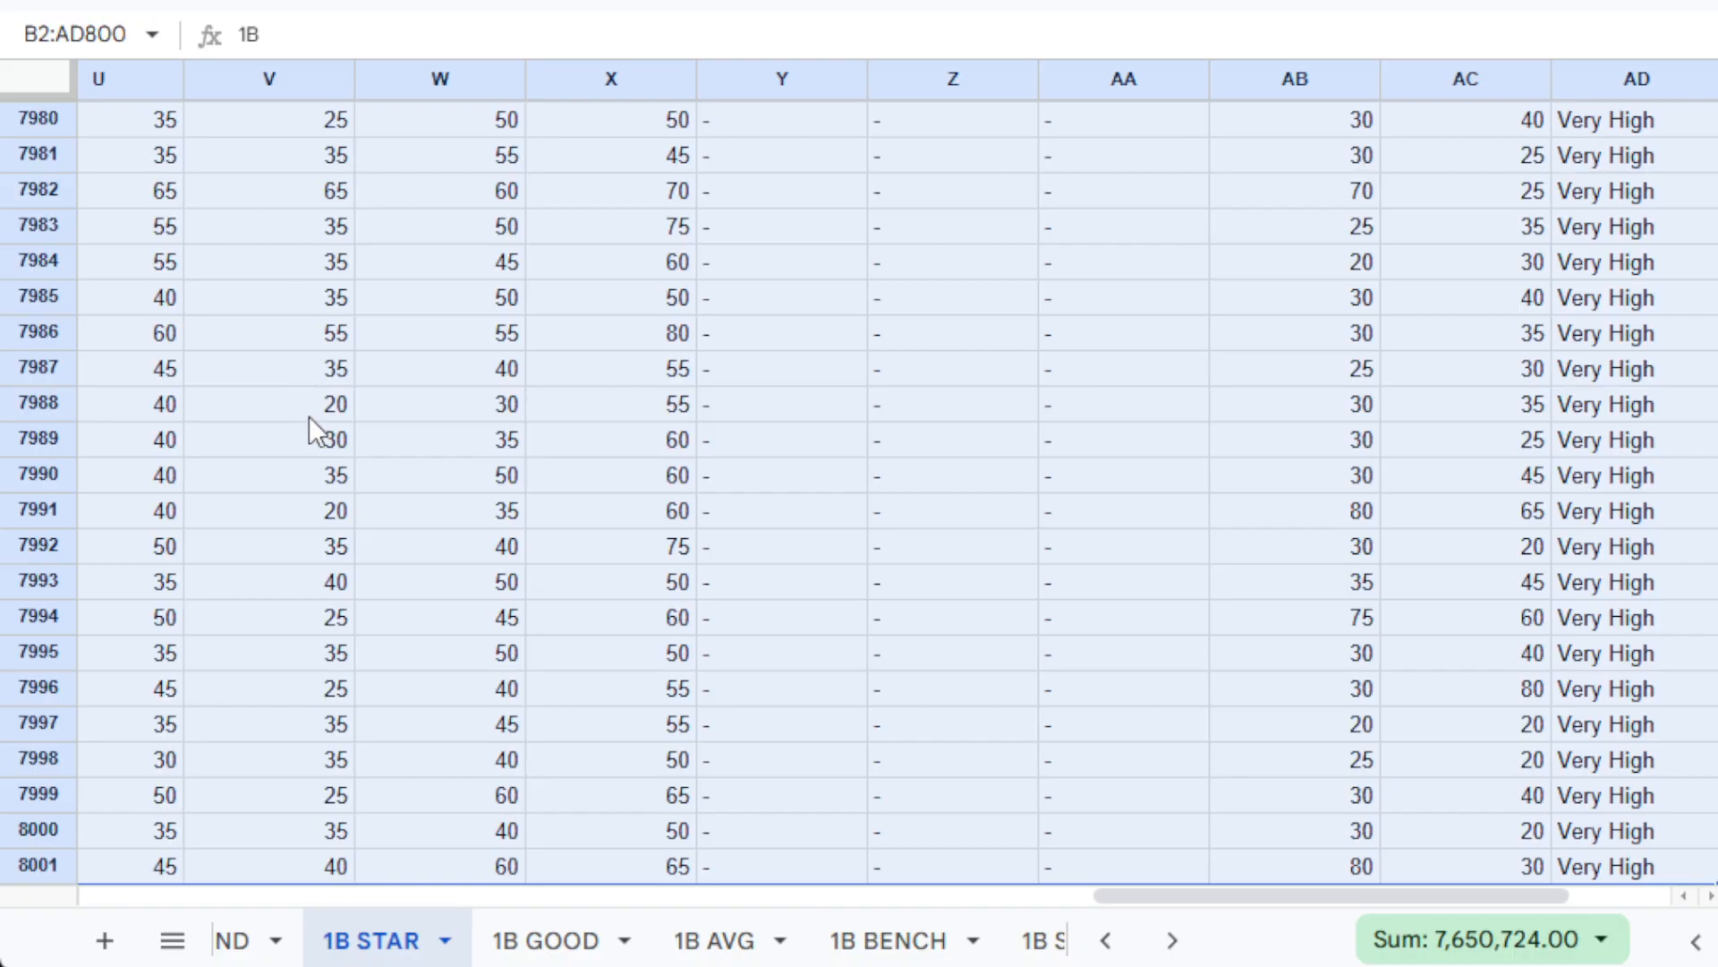
Paste the copied 1B STAR records into IF Data starting at C104002 and go to the first 3 GOOD row below the block.
left_click(1173, 953)
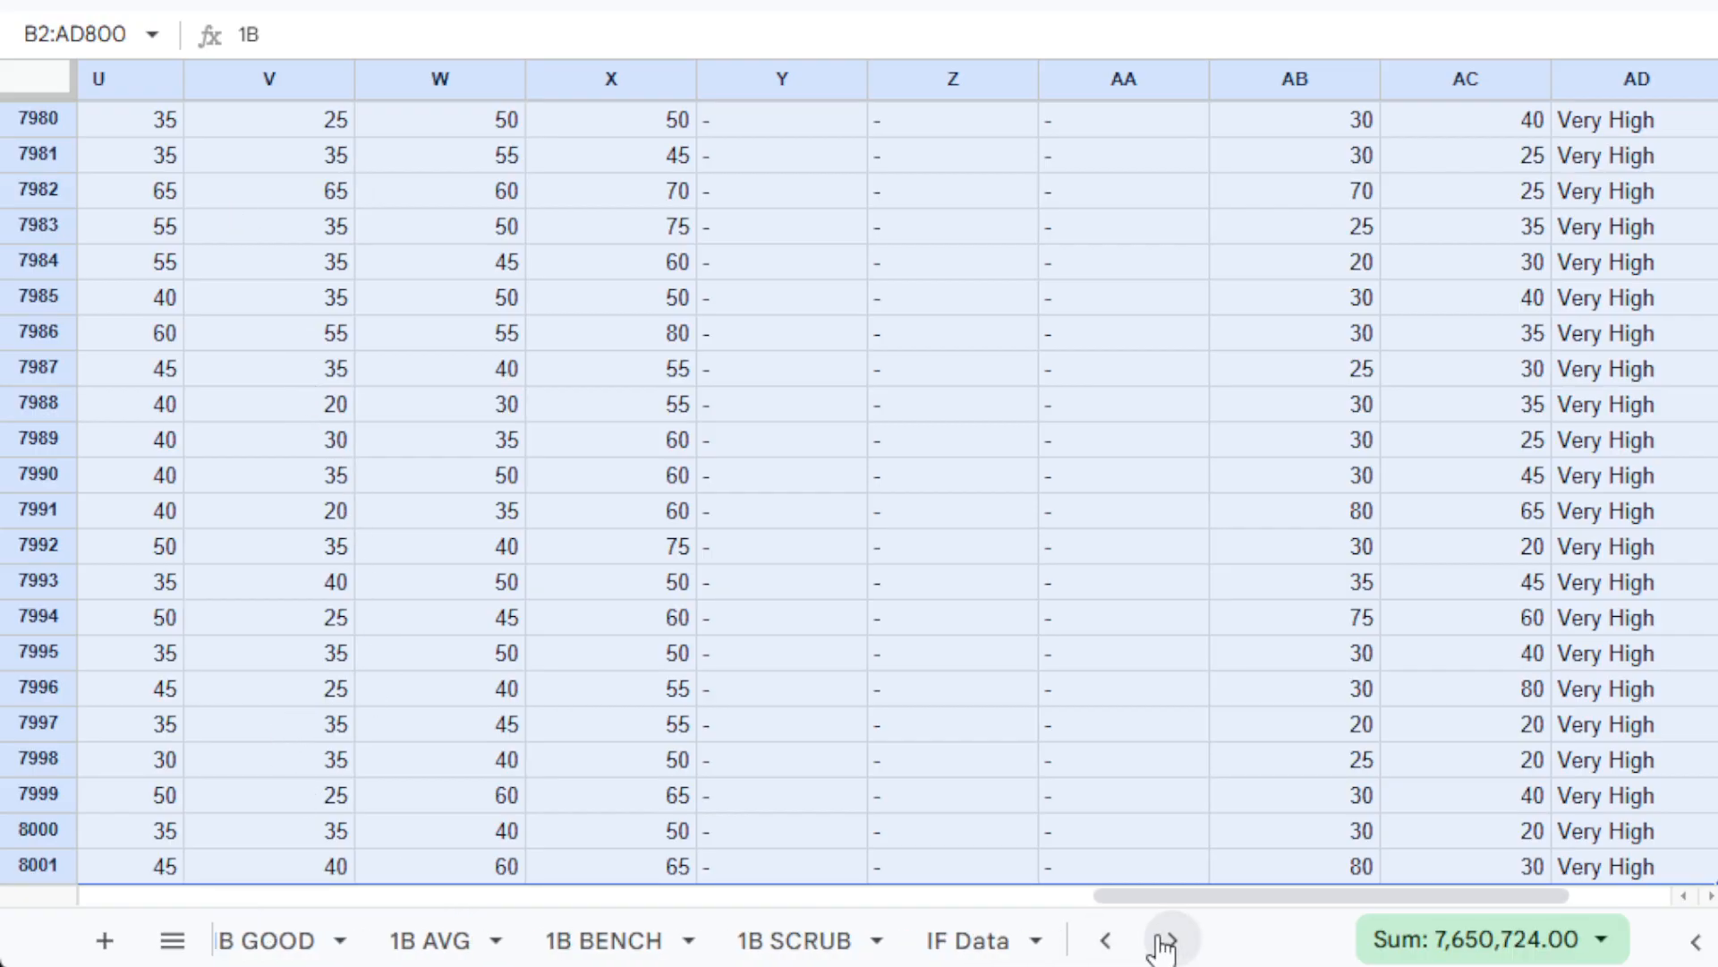
left_click(951, 947)
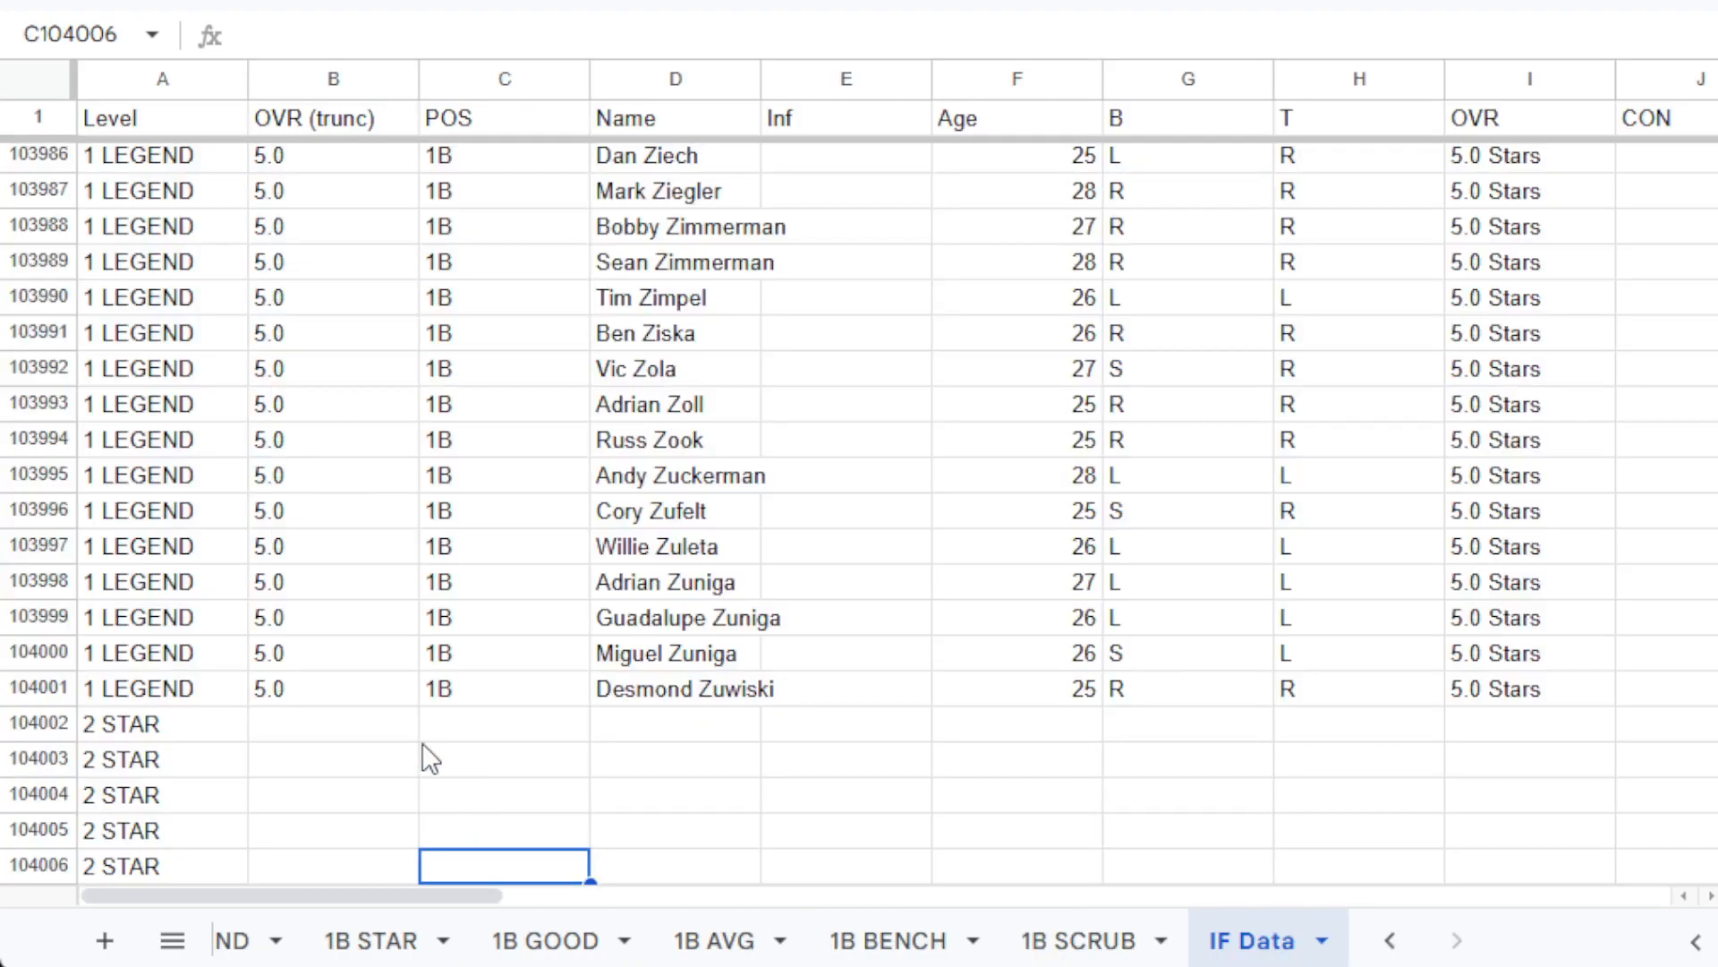
left_click(529, 727)
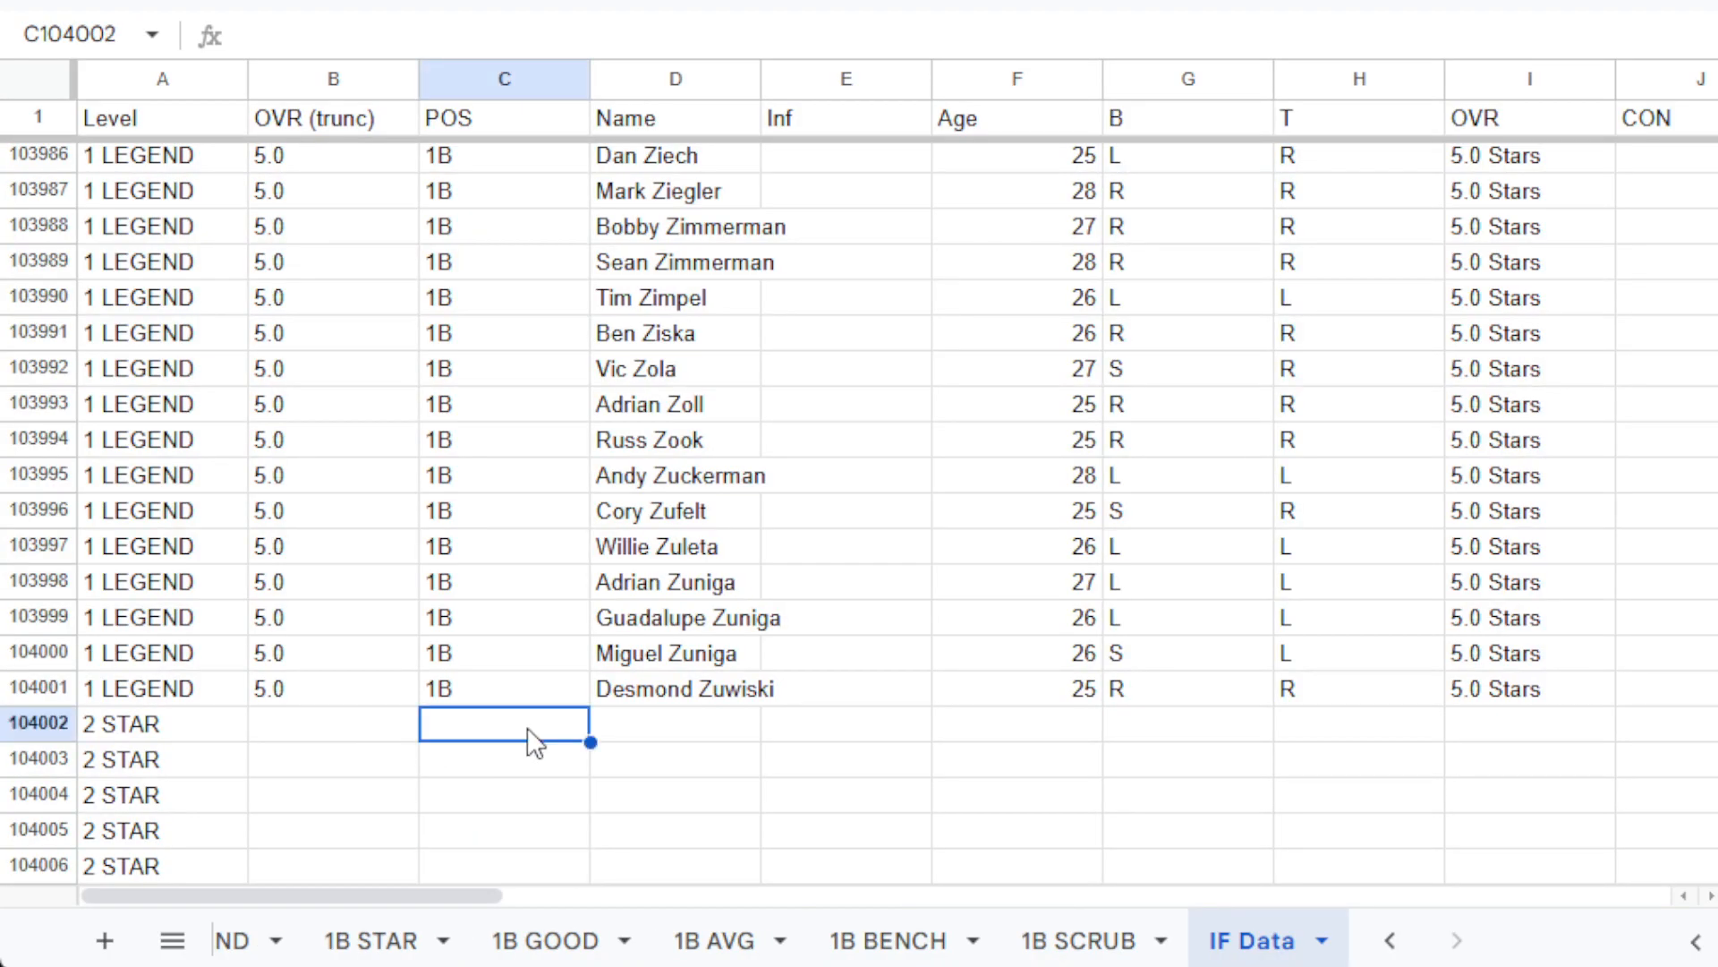
right_click(543, 589)
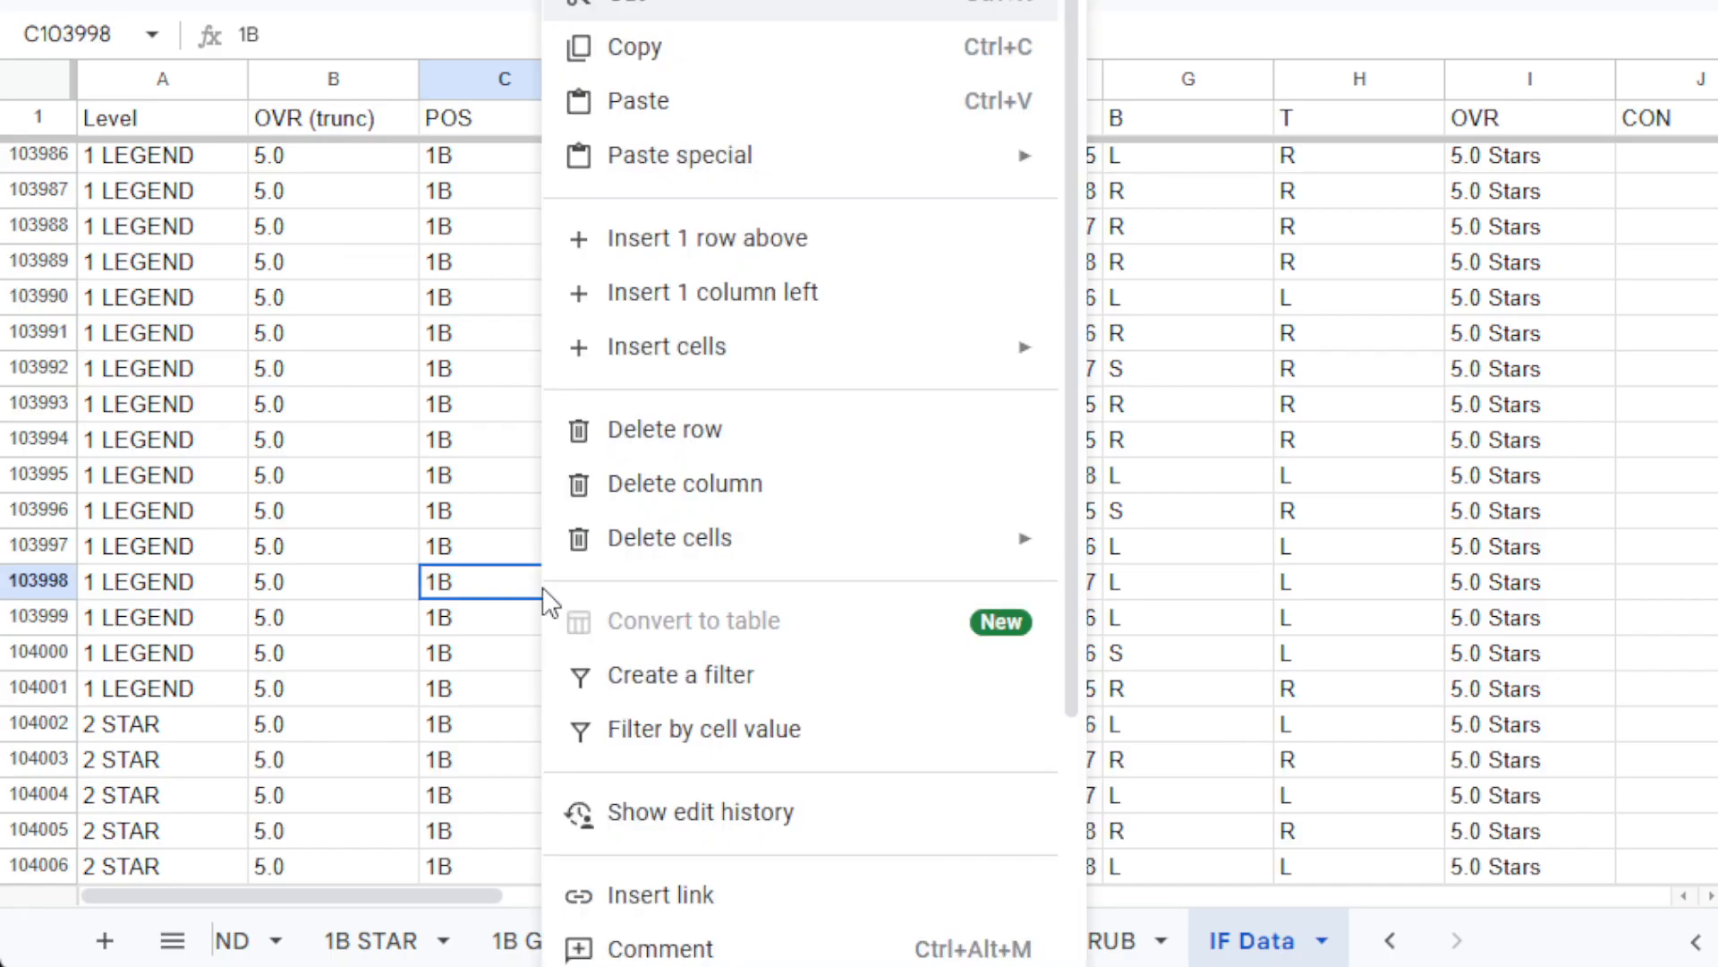
left_click(468, 667)
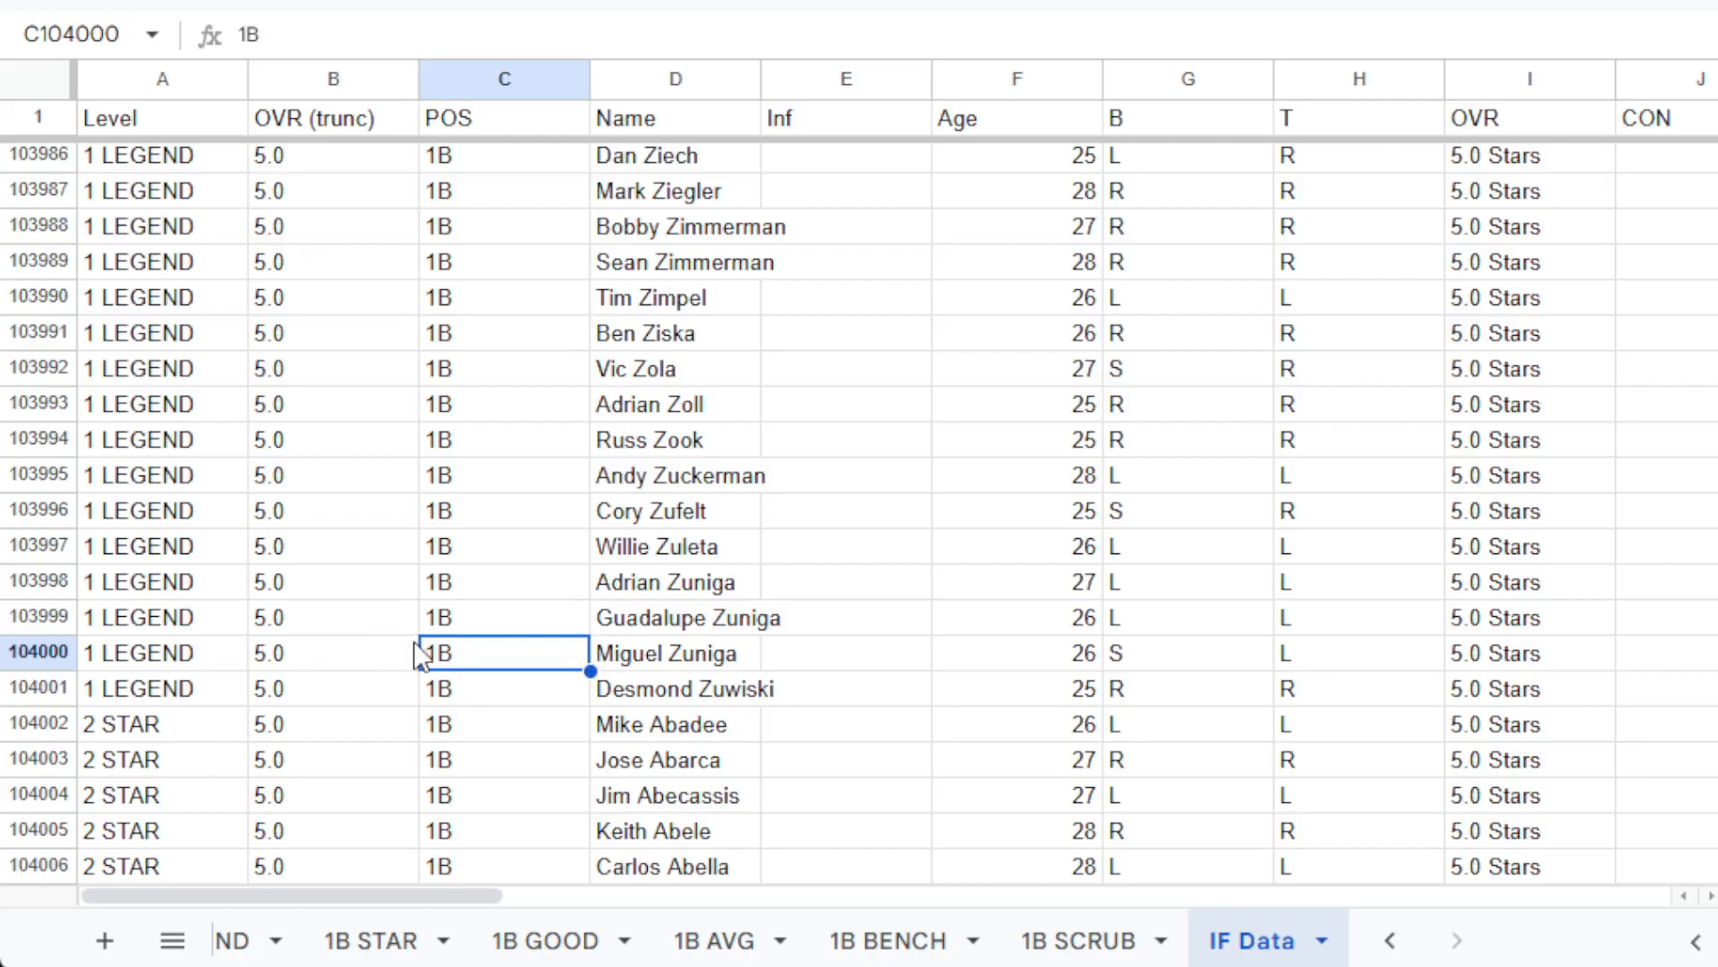
left_click(536, 732)
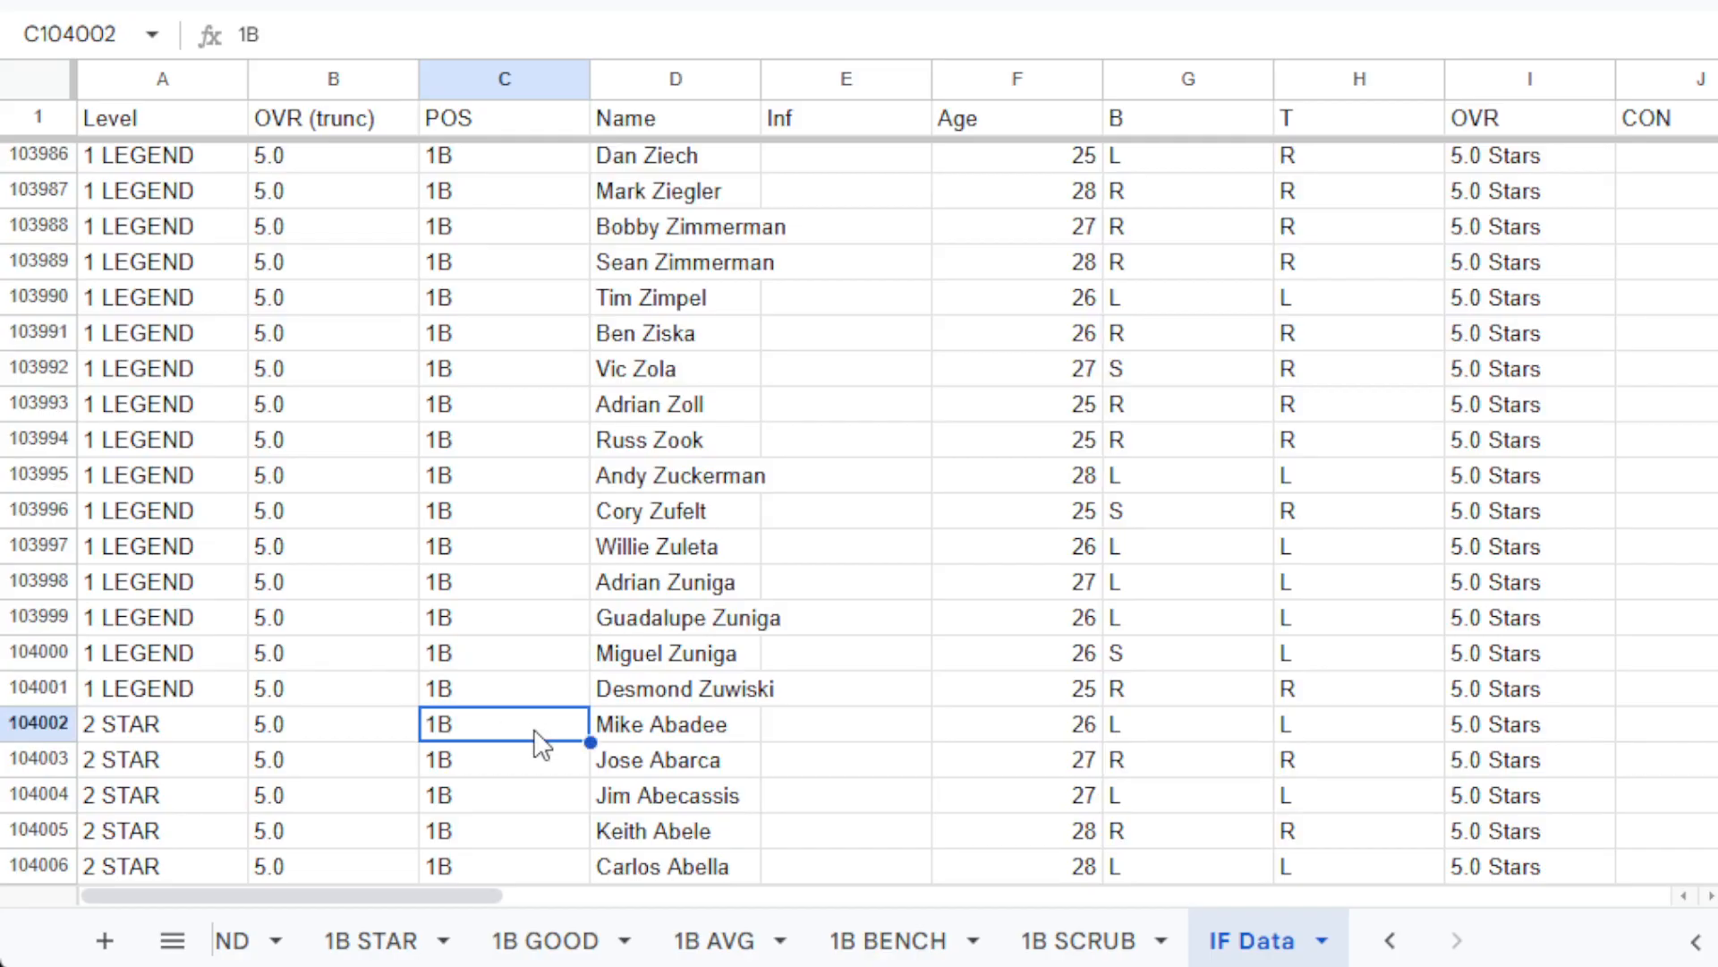
key("ctrl+Down")
key("Down")
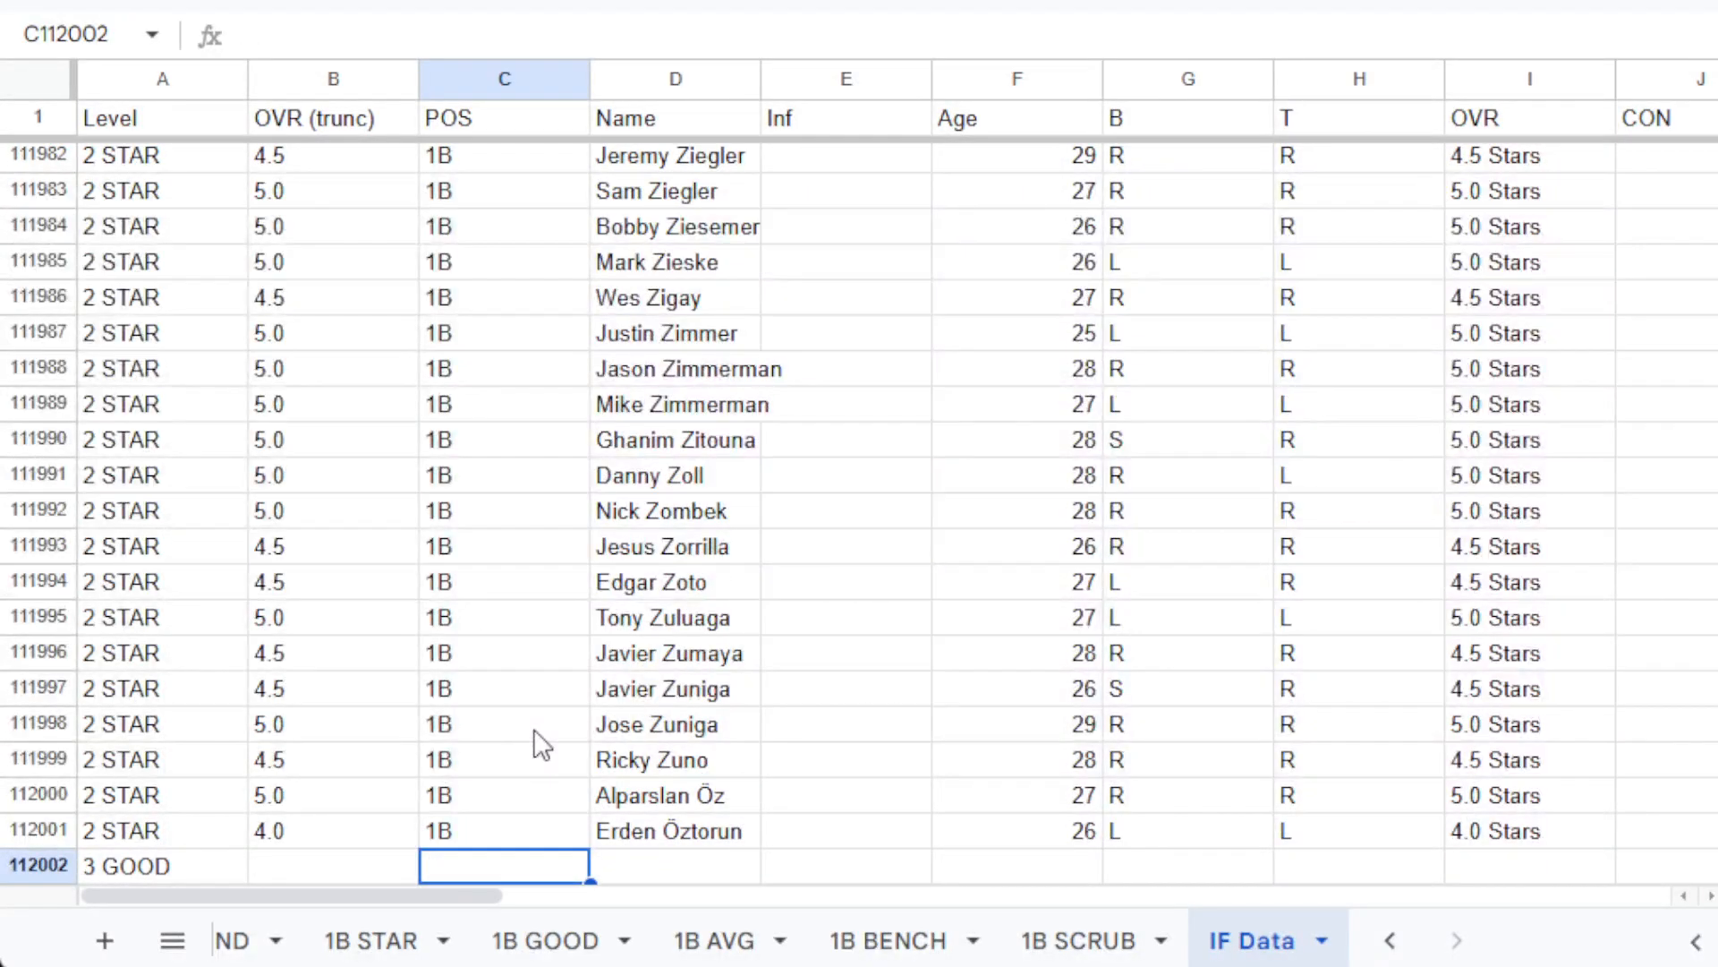
Copy all 1B GOOD player records in B2:AD8001 of the 1B GOOD sheet.
left_click(568, 942)
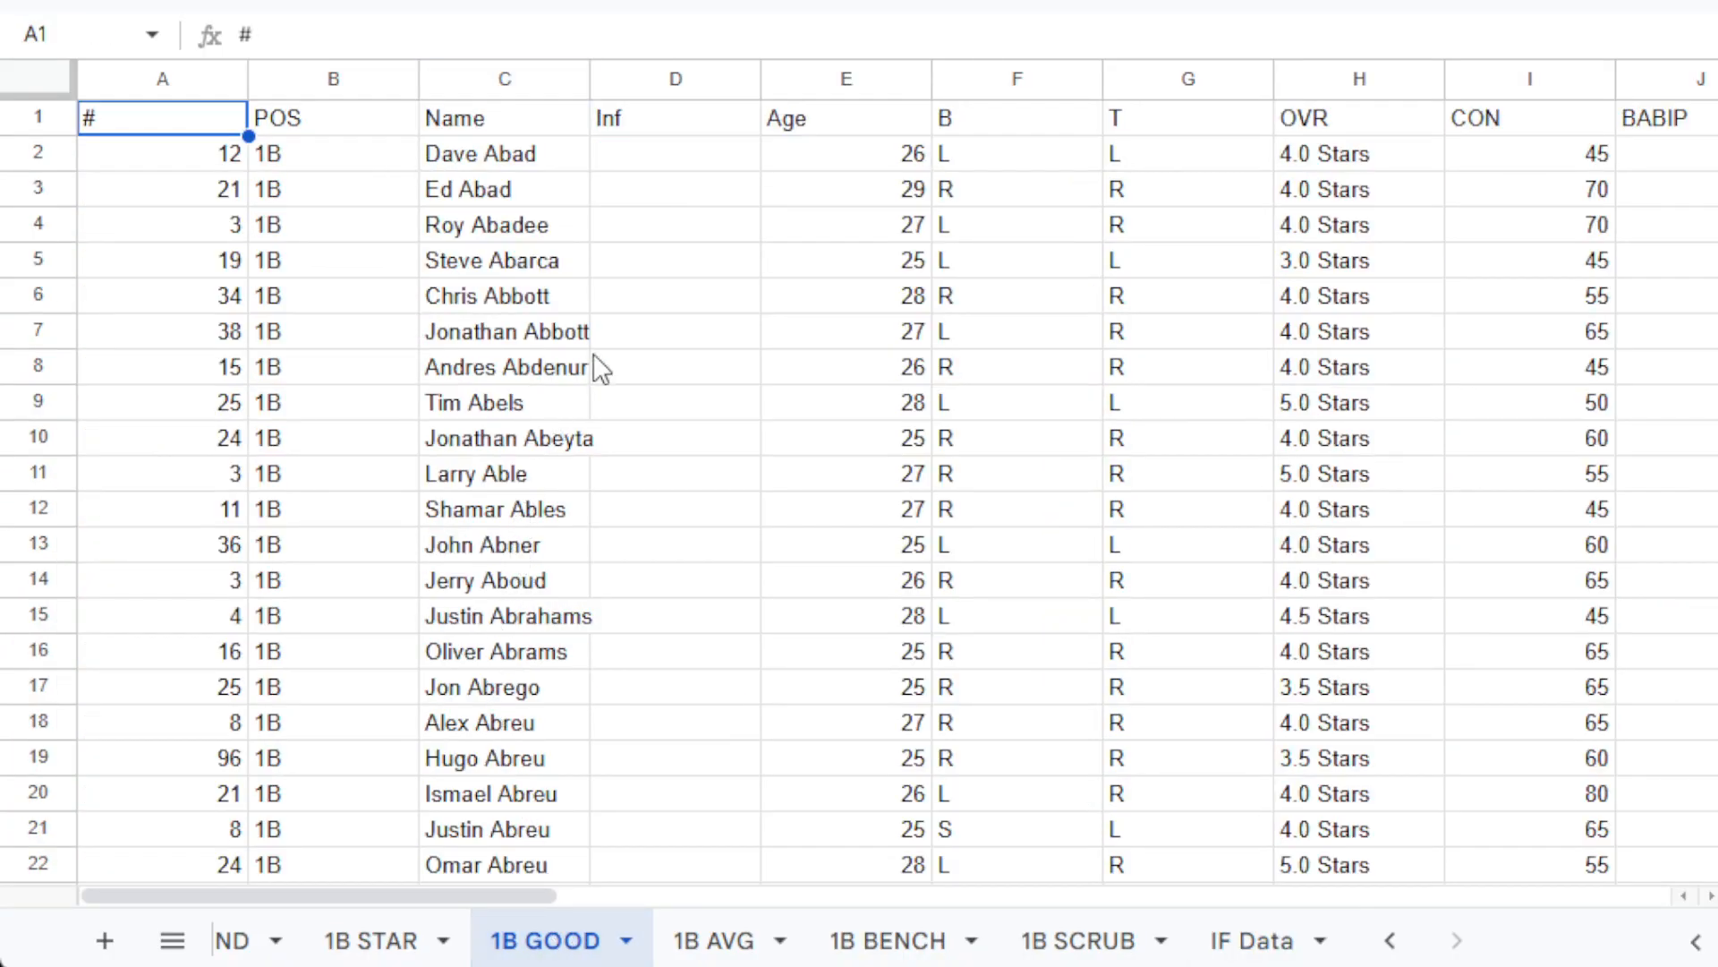
left_click(338, 174)
key("shift+Right")
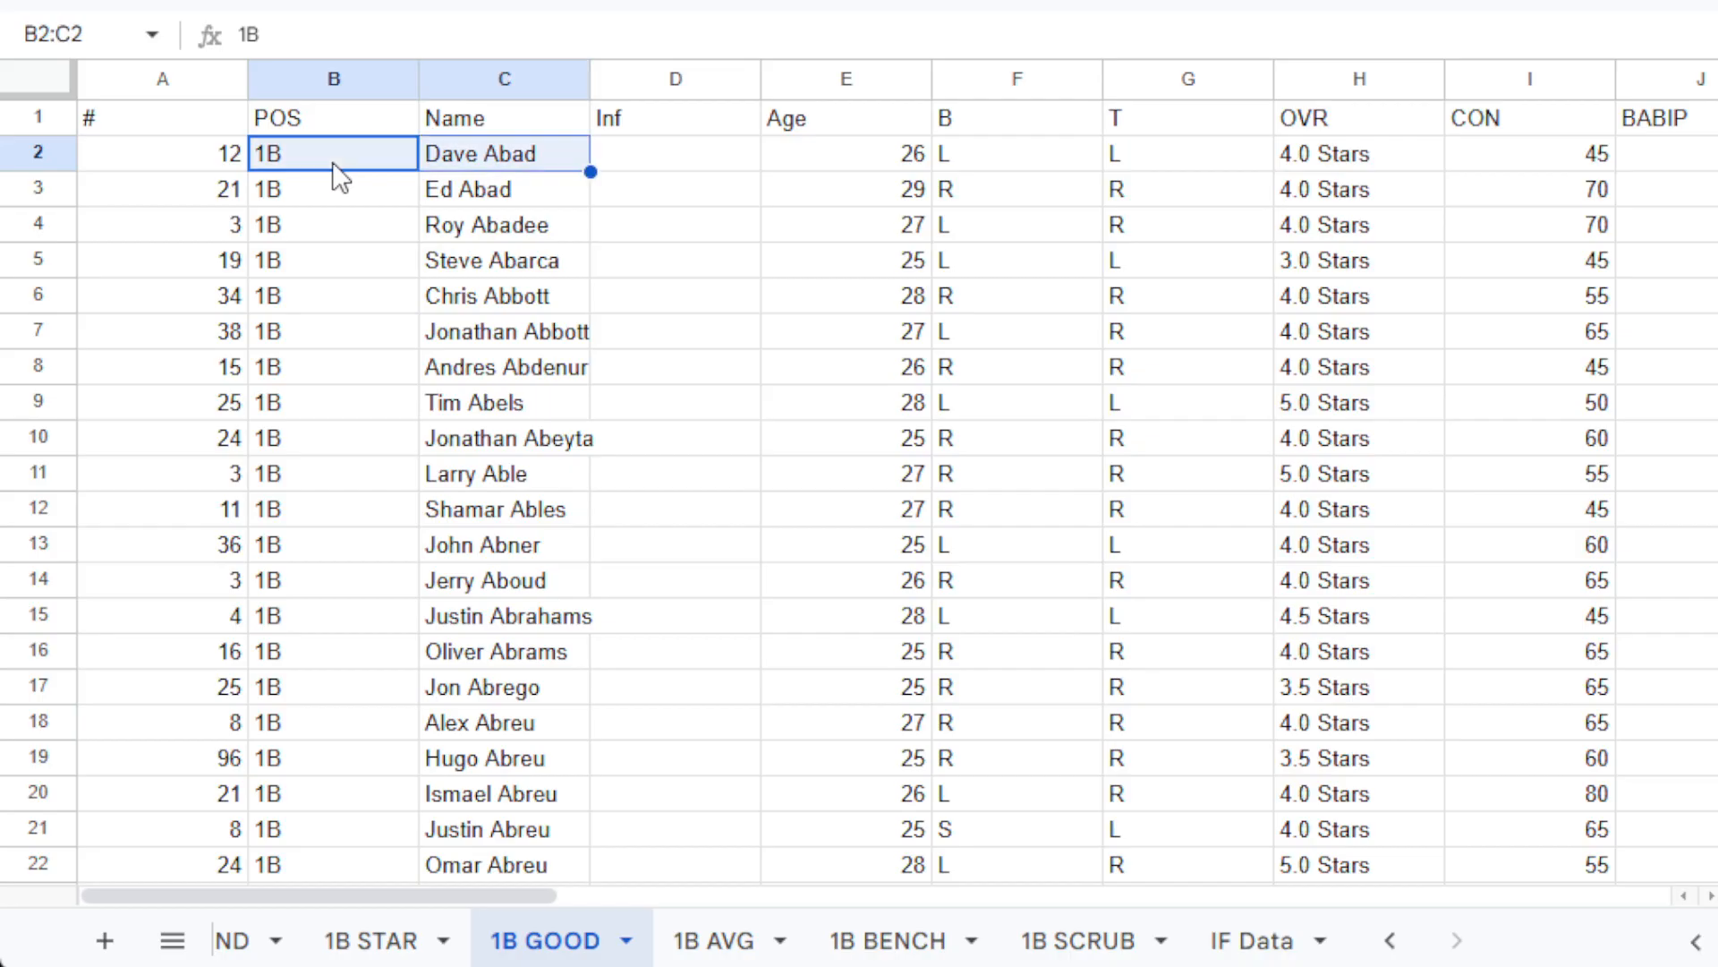
key("shift+Right")
key("shift+Right")
key("ctrl+shift+Right")
key("ctrl+shift+Down")
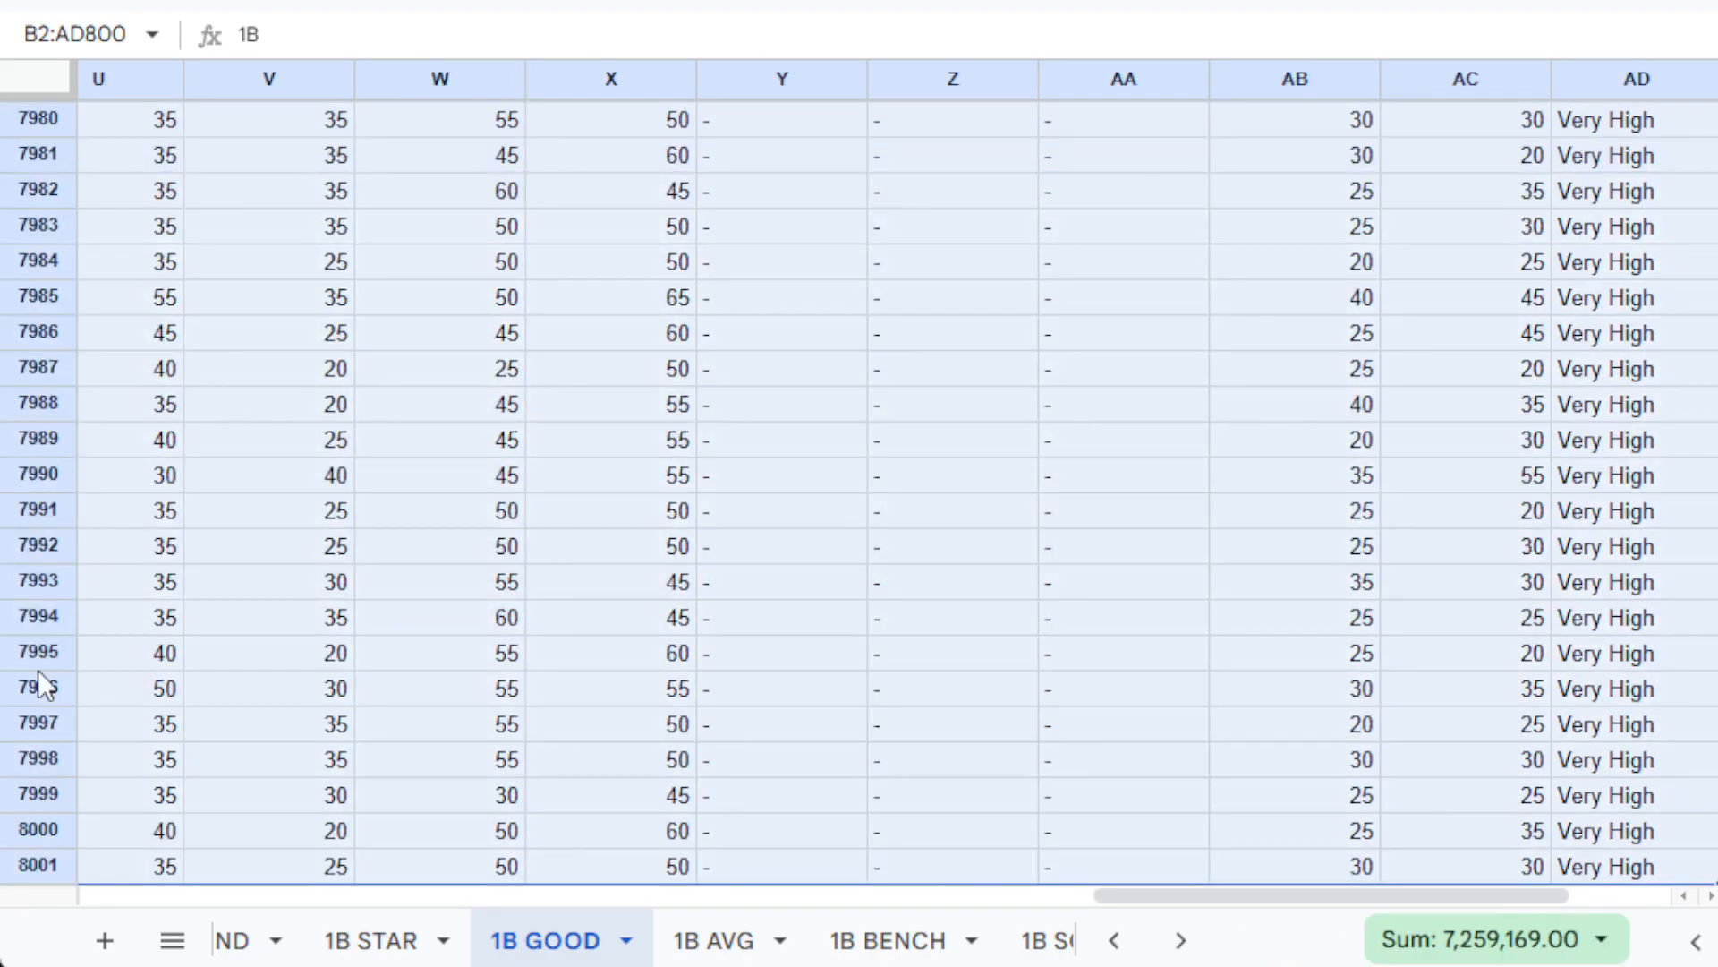
Paste the copied 1B GOOD records into IF Data starting at C112002.
left_click(1181, 942)
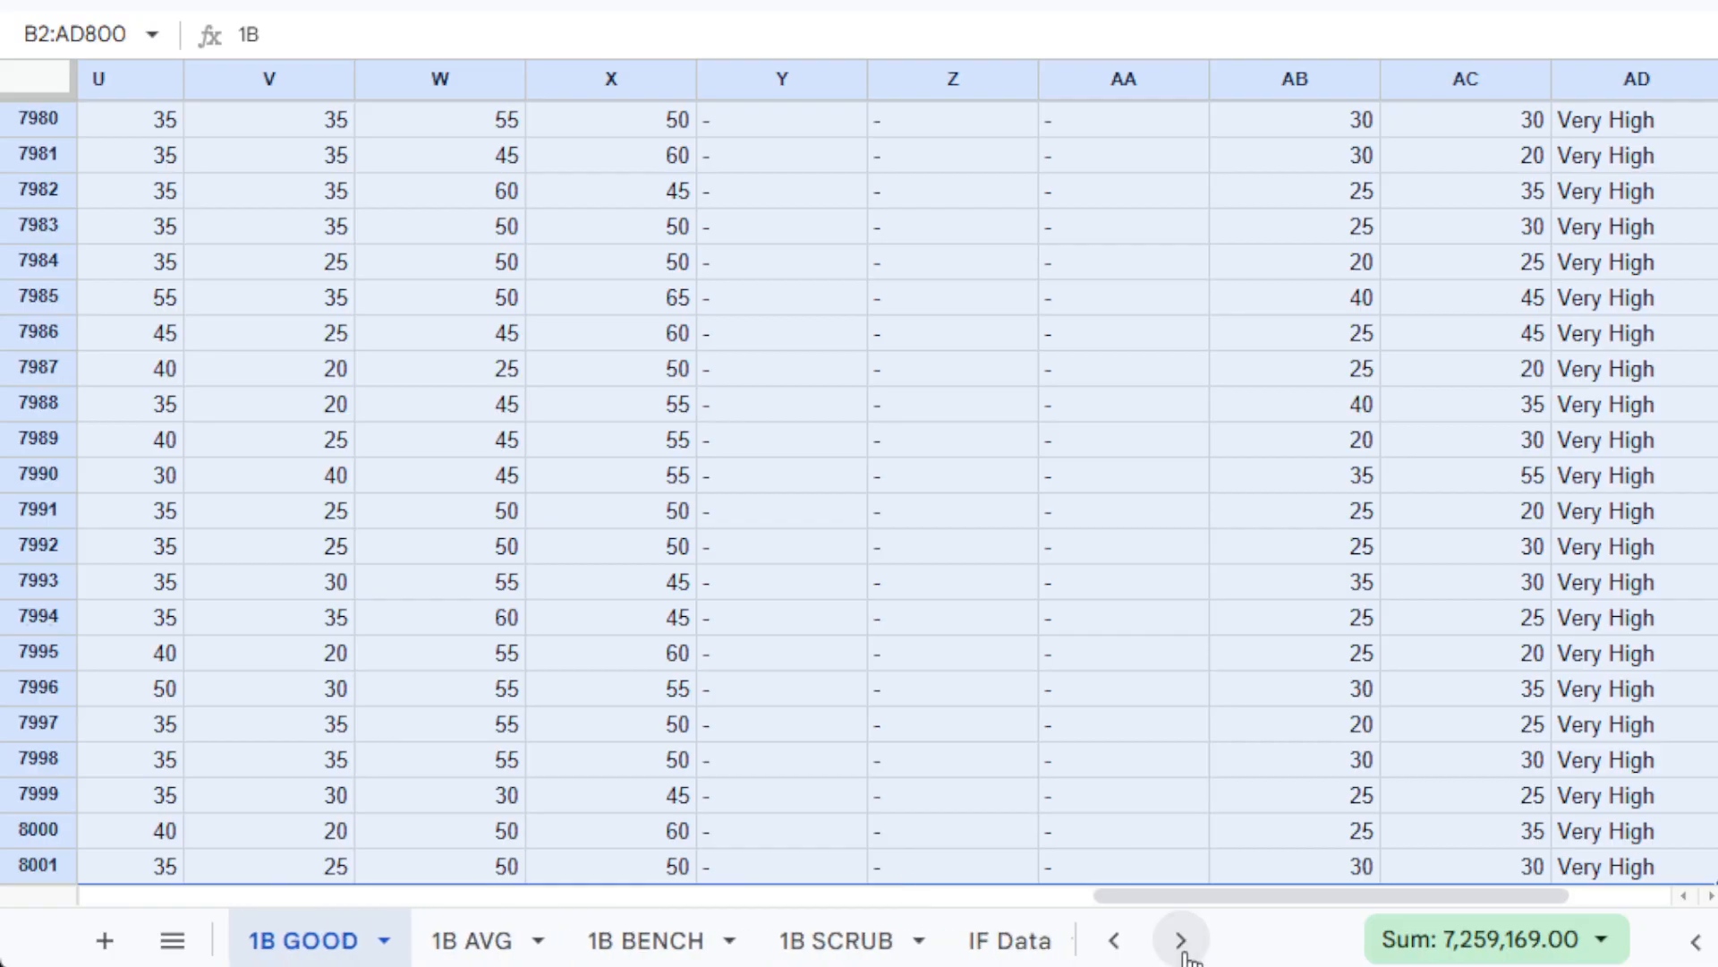
left_click(956, 944)
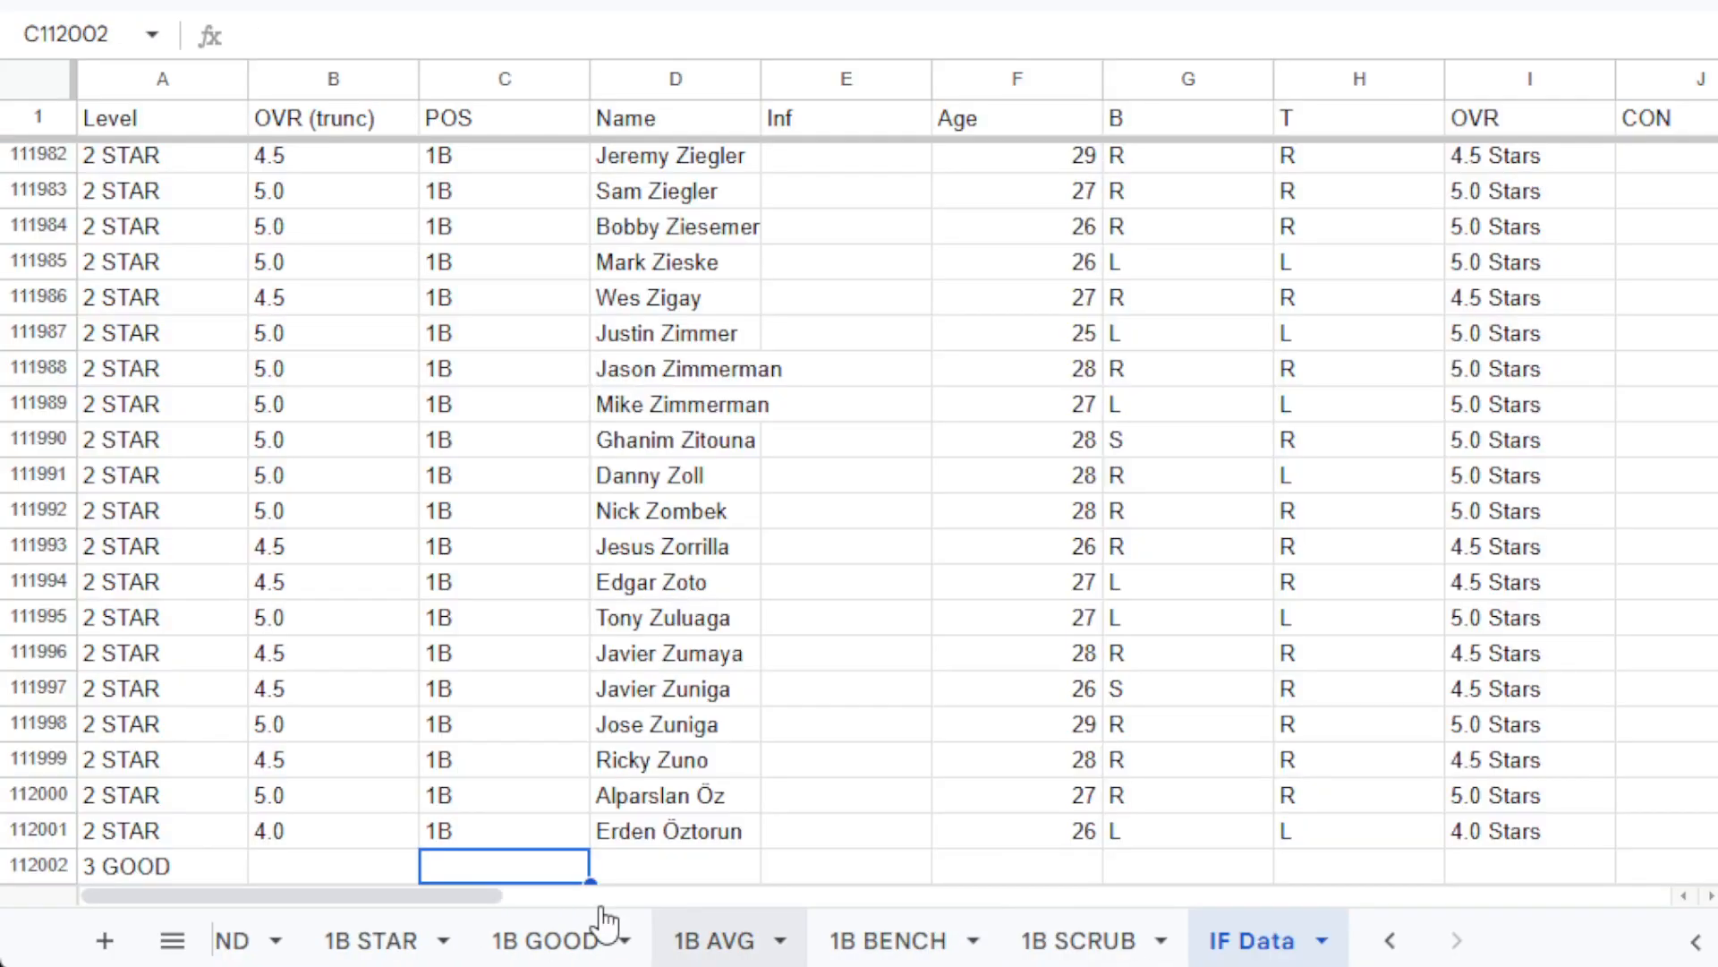
left_click(499, 876)
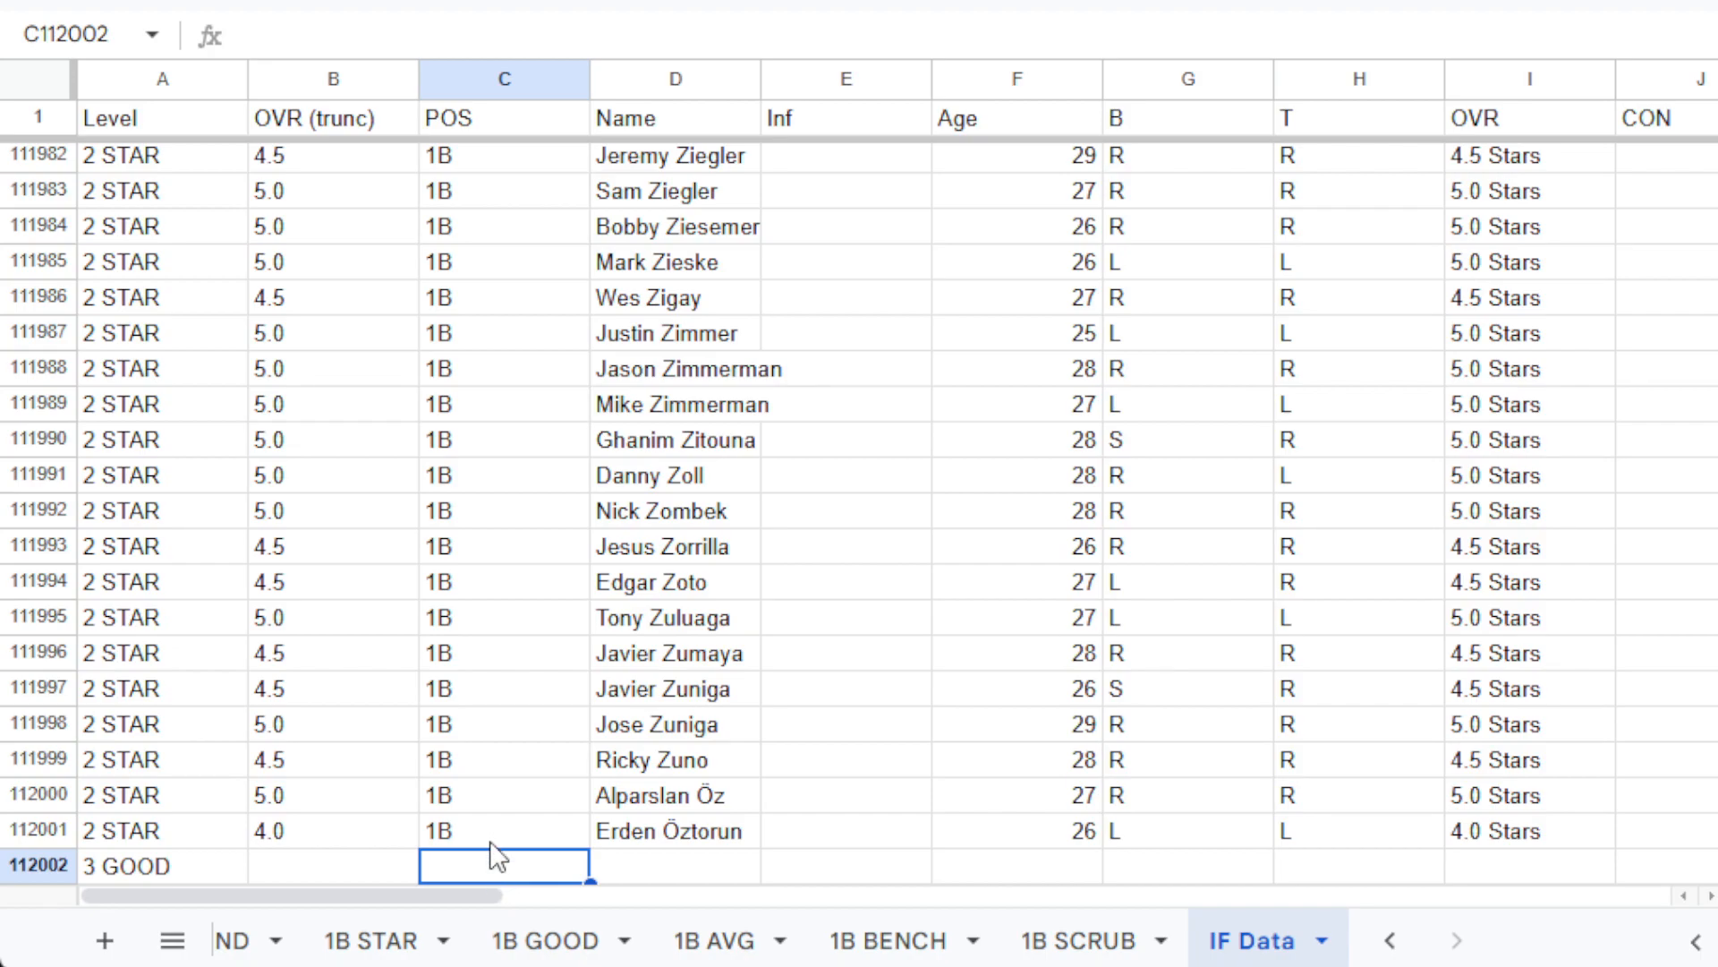
key("ctrl+v")
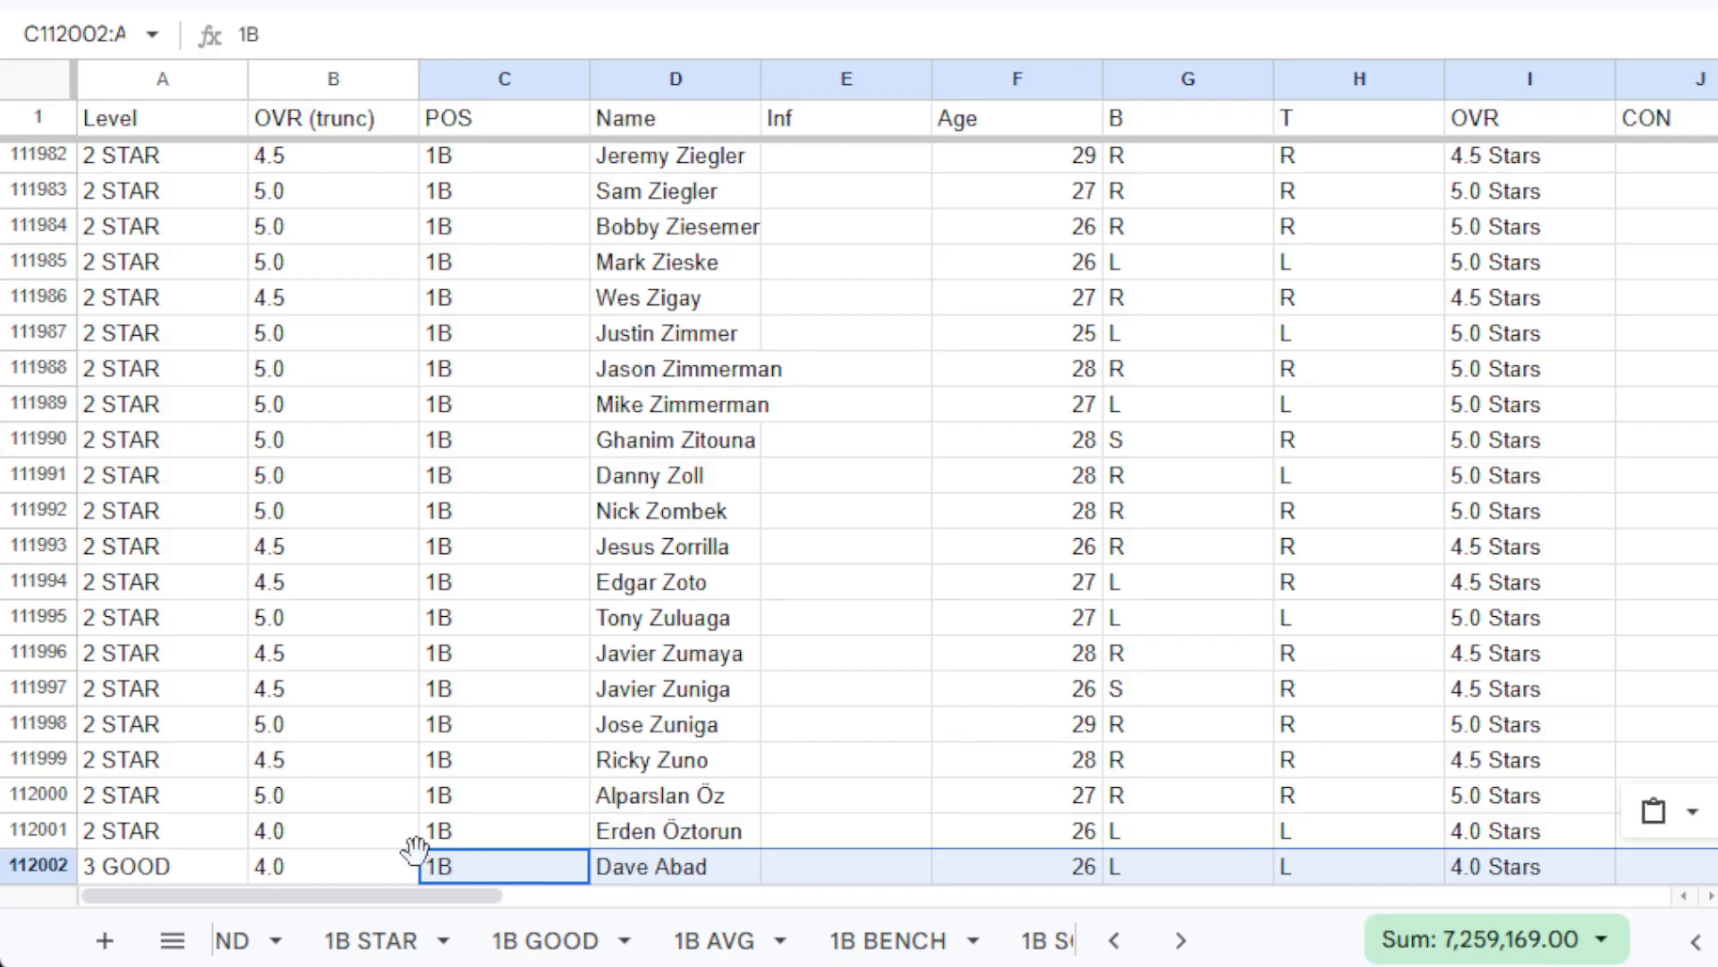
Examine the end of the pasted 1B GOOD block in IF Data and the 4 AVERAGE rows below it.
key("ctrl+Down")
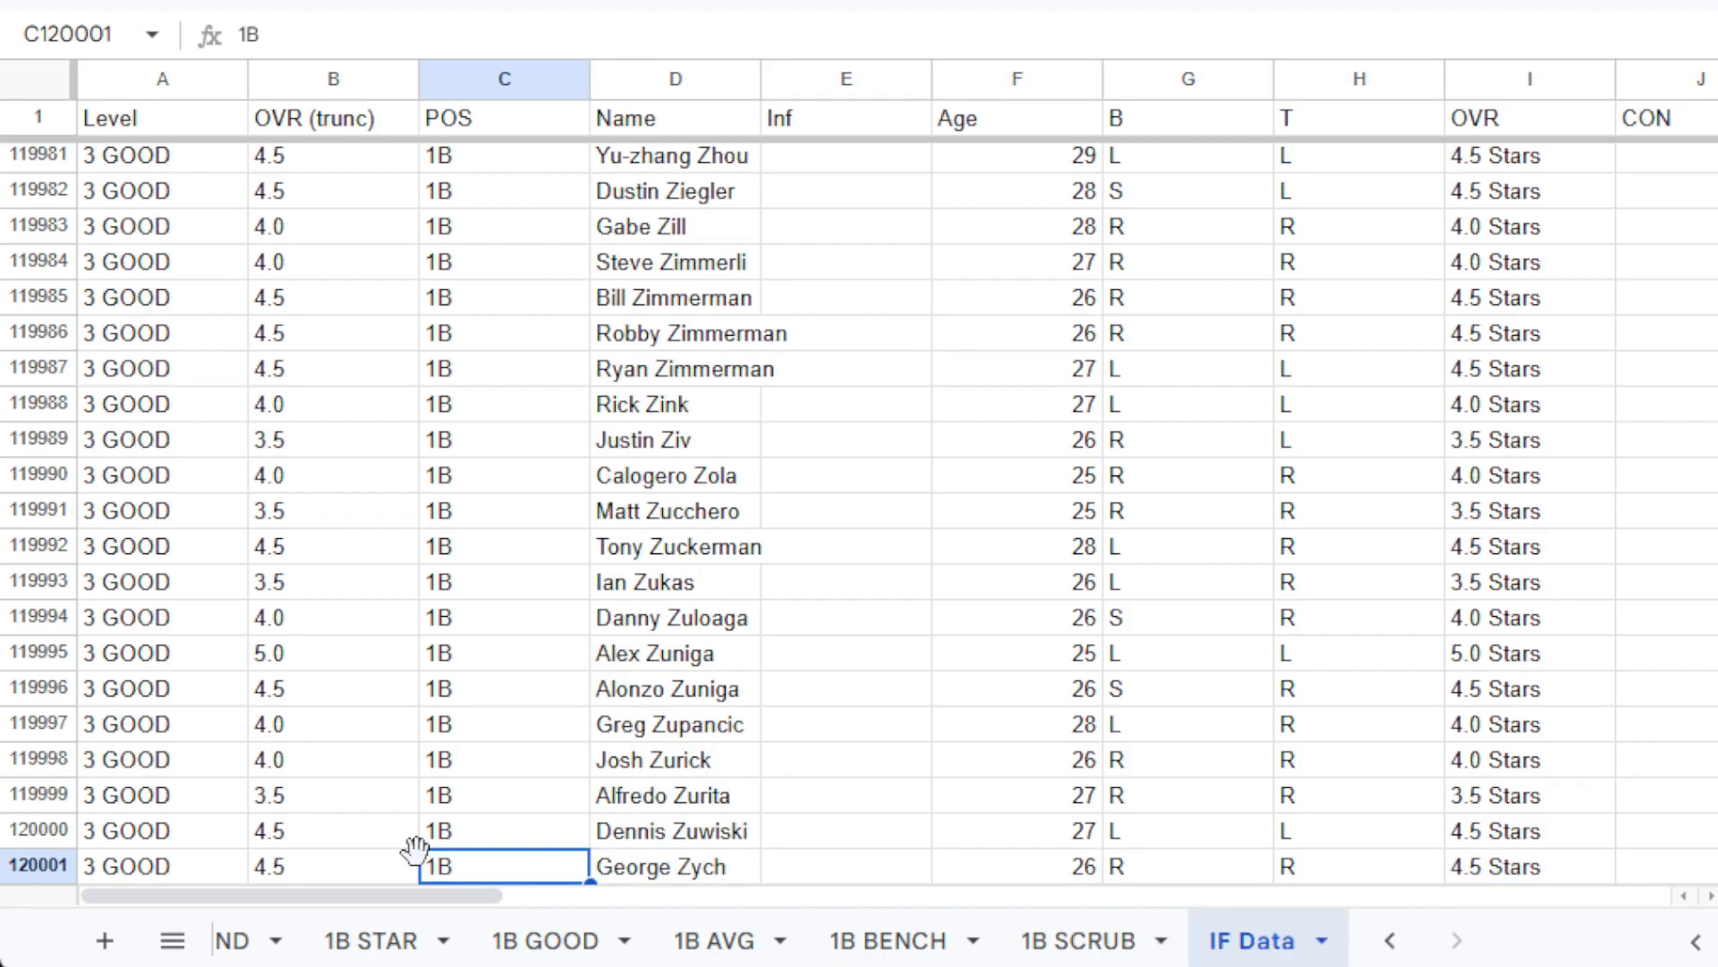
key("Down")
key("Down")
key("Down")
key("Down")
key("Down")
key("Down")
key("Down")
key("Down")
key("Down")
key("Down")
key("Down")
key("Down")
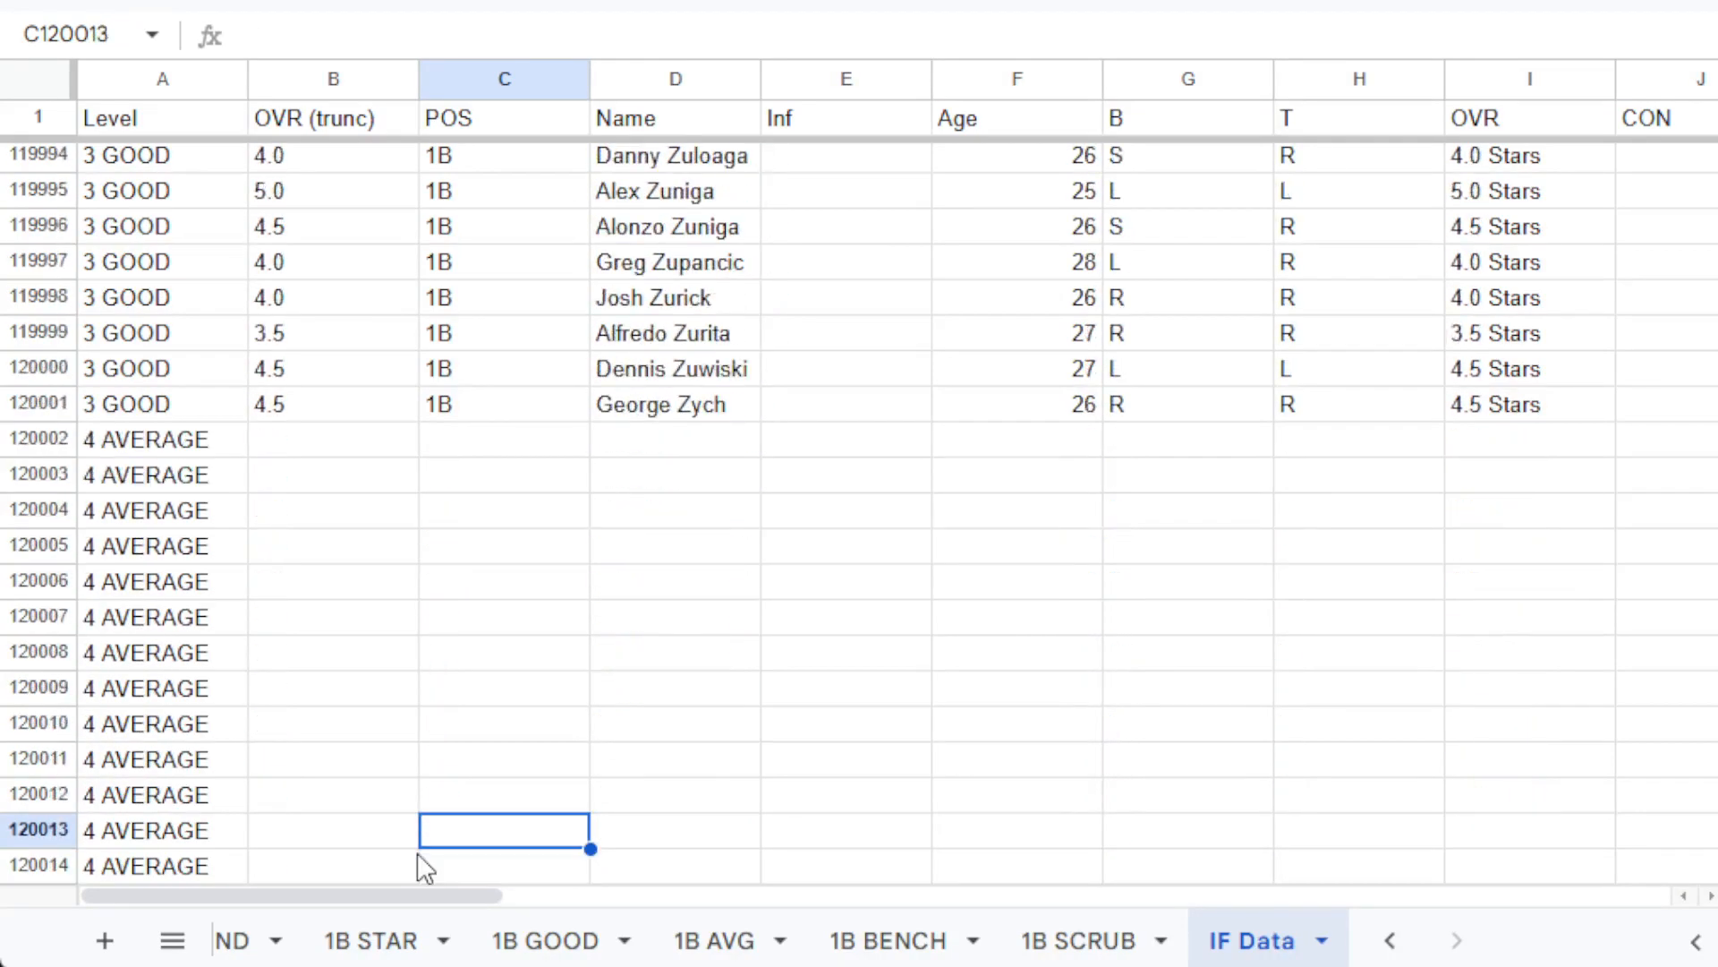
key("Up")
key("Up")
key("Up")
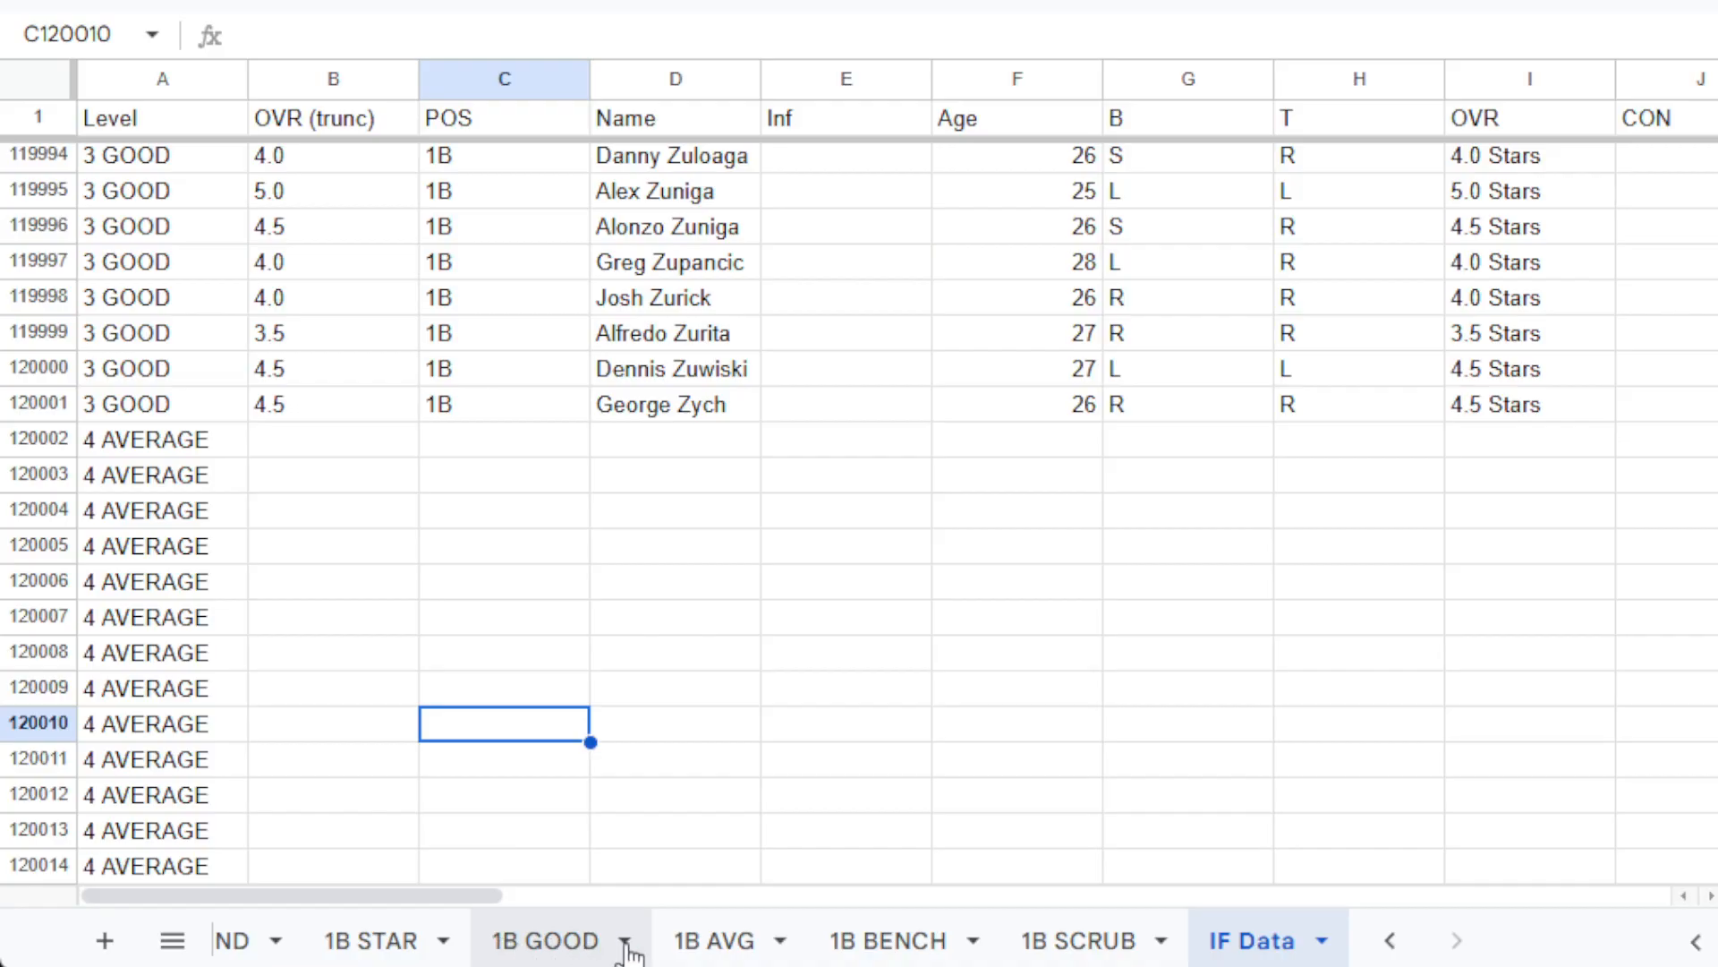
Copy all 1B AVG player records in B2:AD8001 of the 1B AVG sheet.
left_click(727, 947)
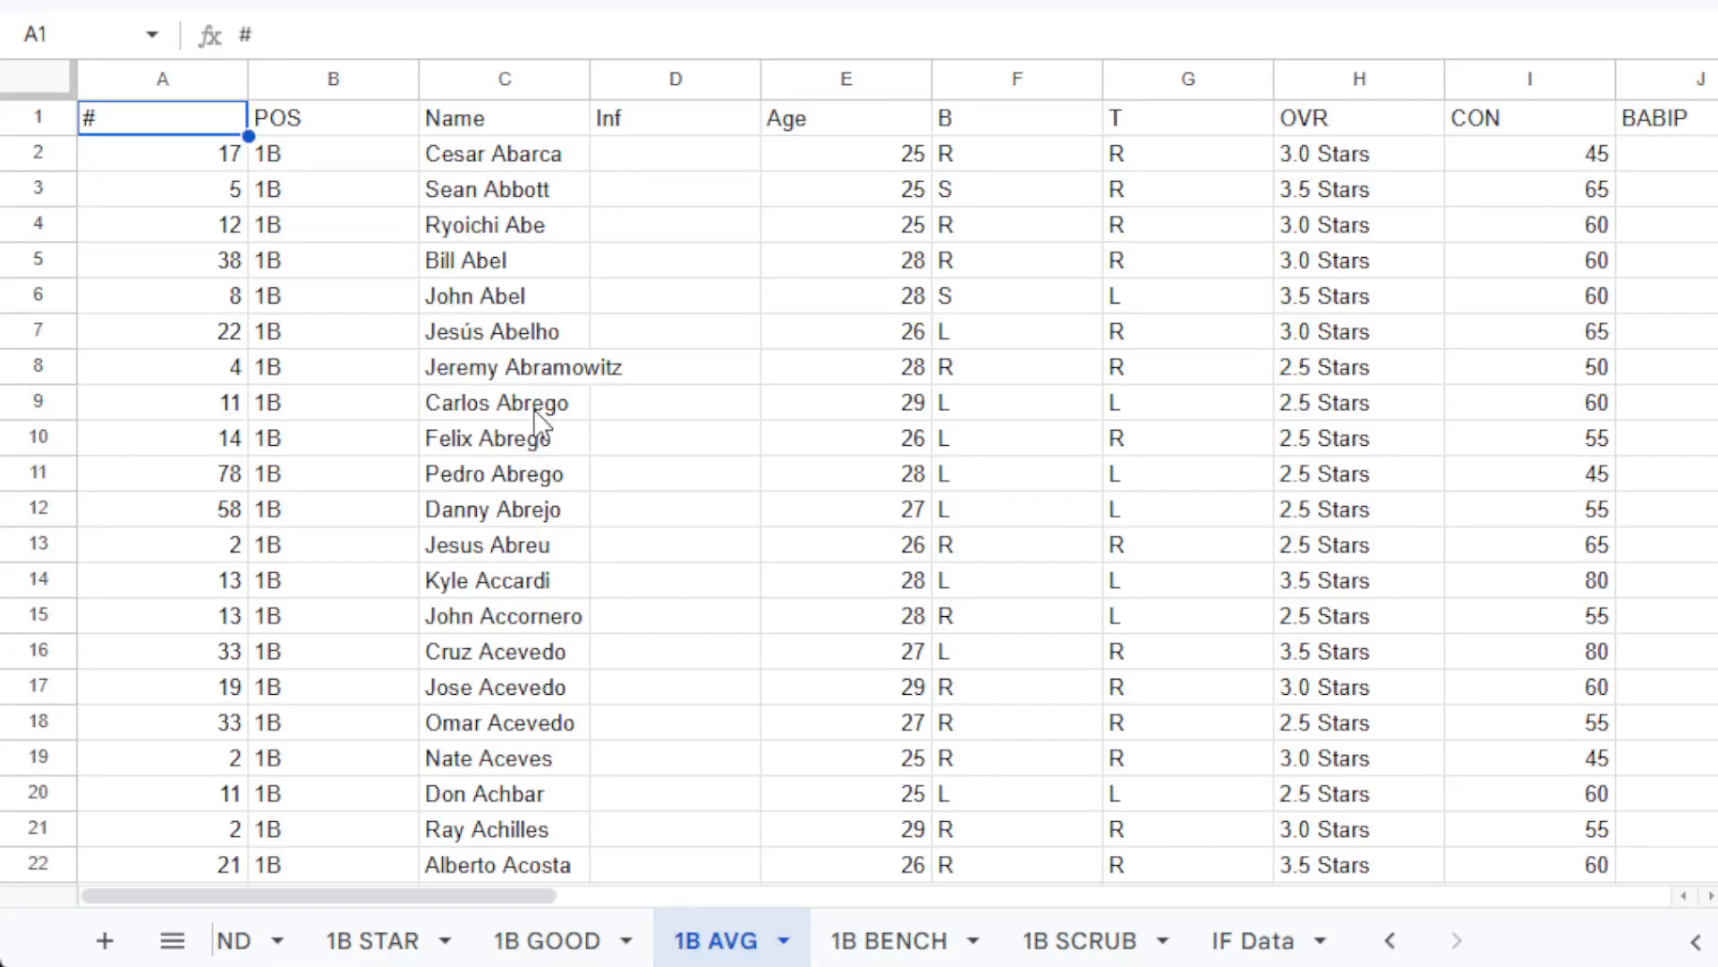
left_click(301, 154)
key("ctrl+shift+Right")
key("ctrl+shift+Right")
key("ctrl+shift+Right")
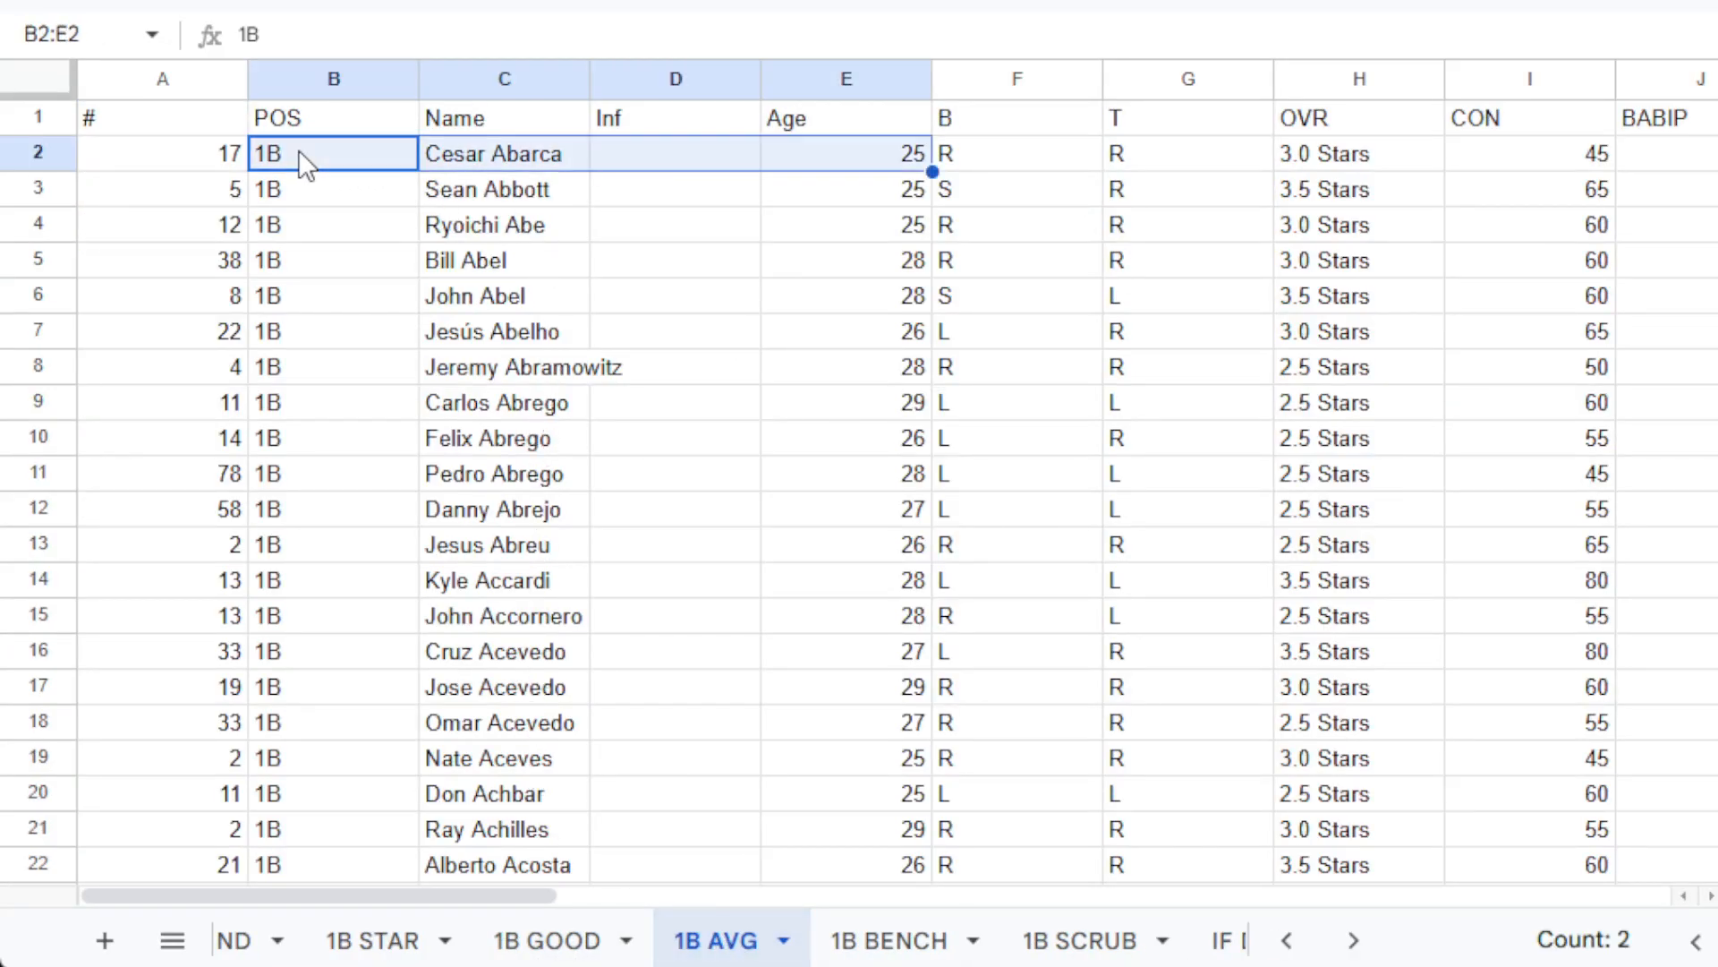
key("ctrl+shift+Down")
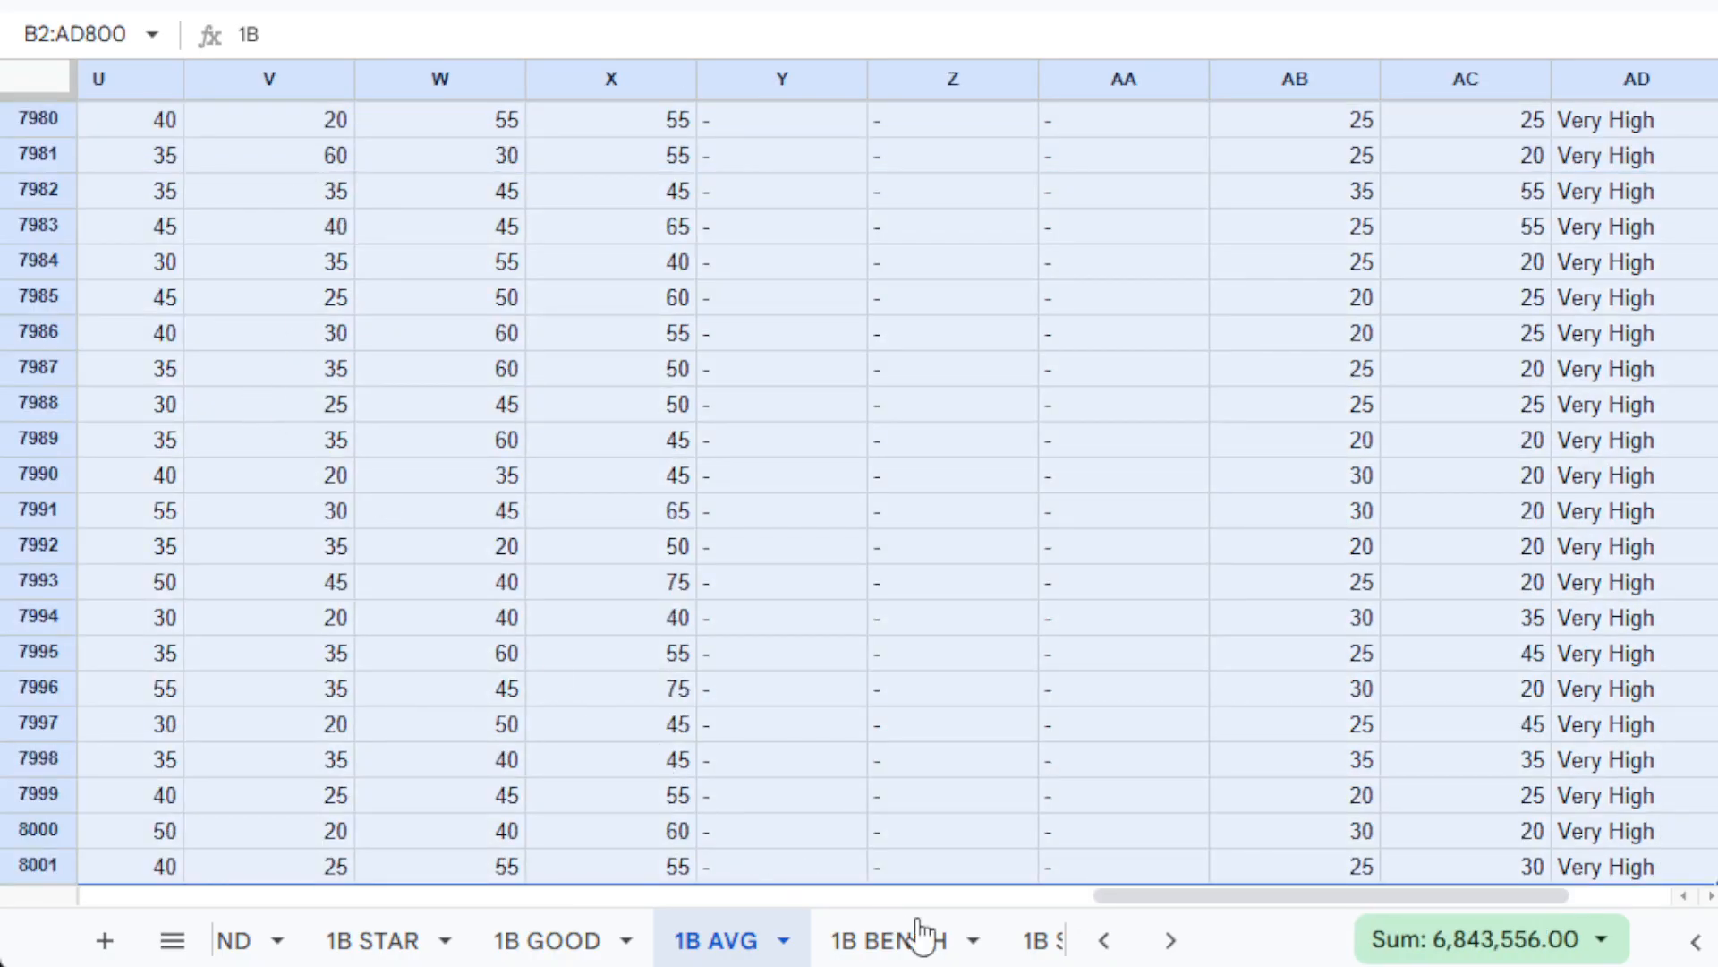
Paste the copied 1B AVG records into IF Data starting at C120002 and go to the 5 BENCH rows below the block.
left_click(1159, 951)
left_click(1159, 951)
left_click(943, 941)
left_click(481, 448)
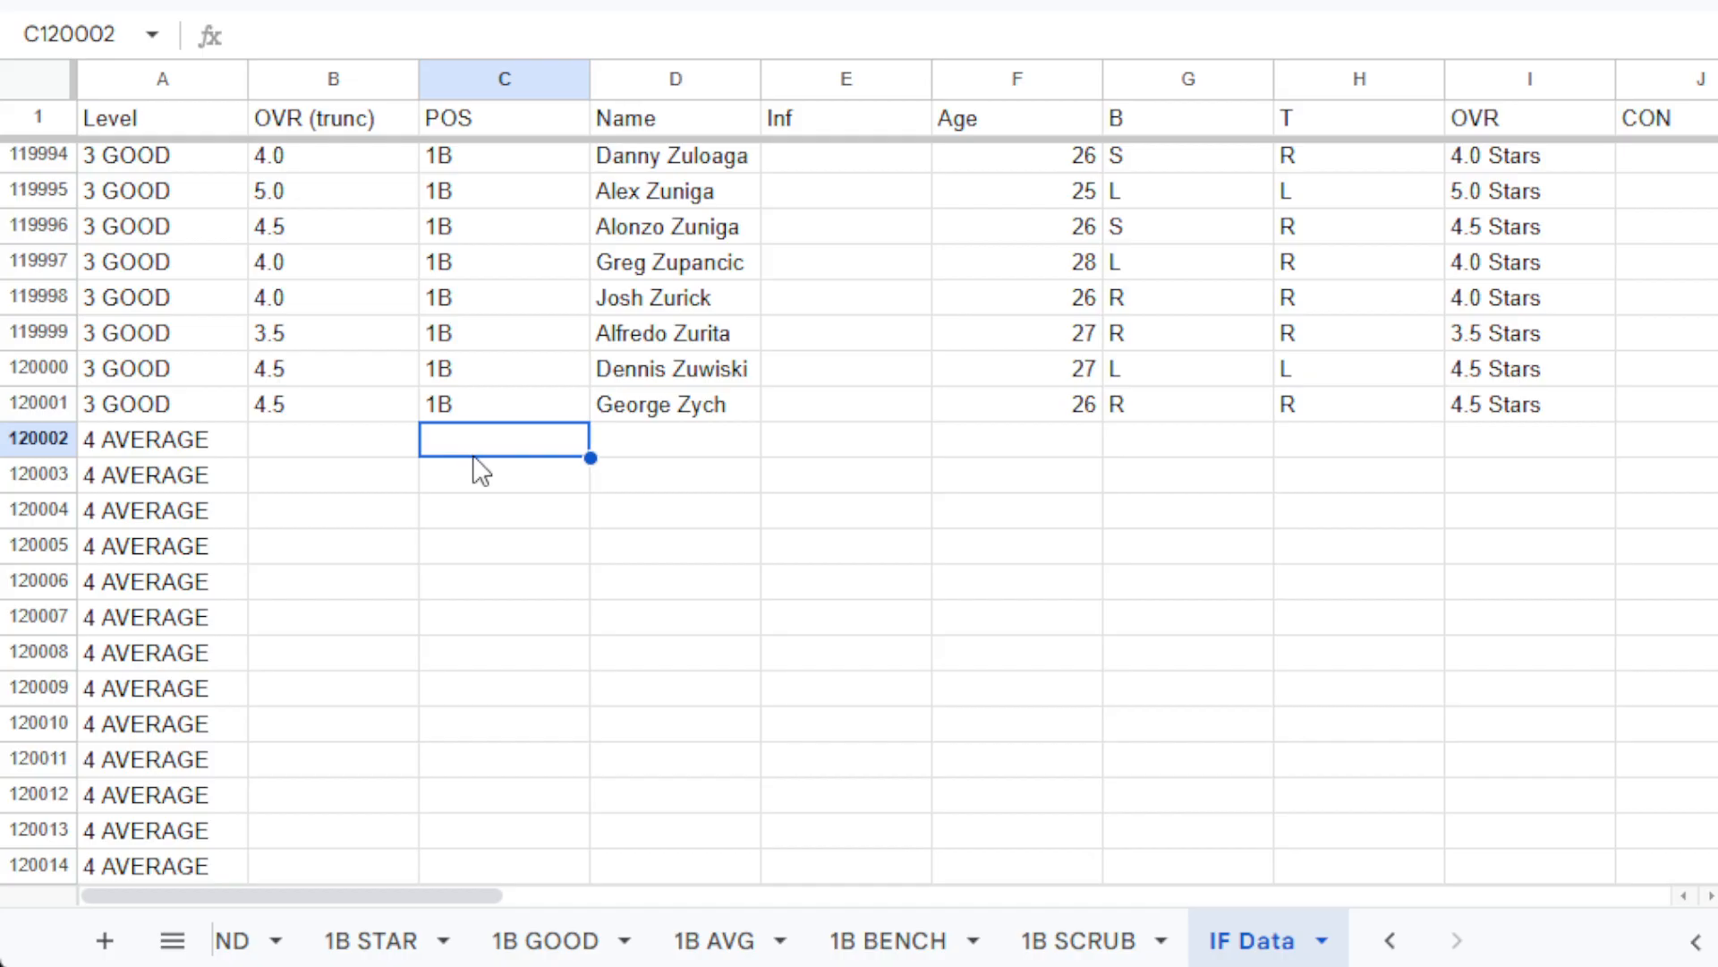
key("ctrl+v")
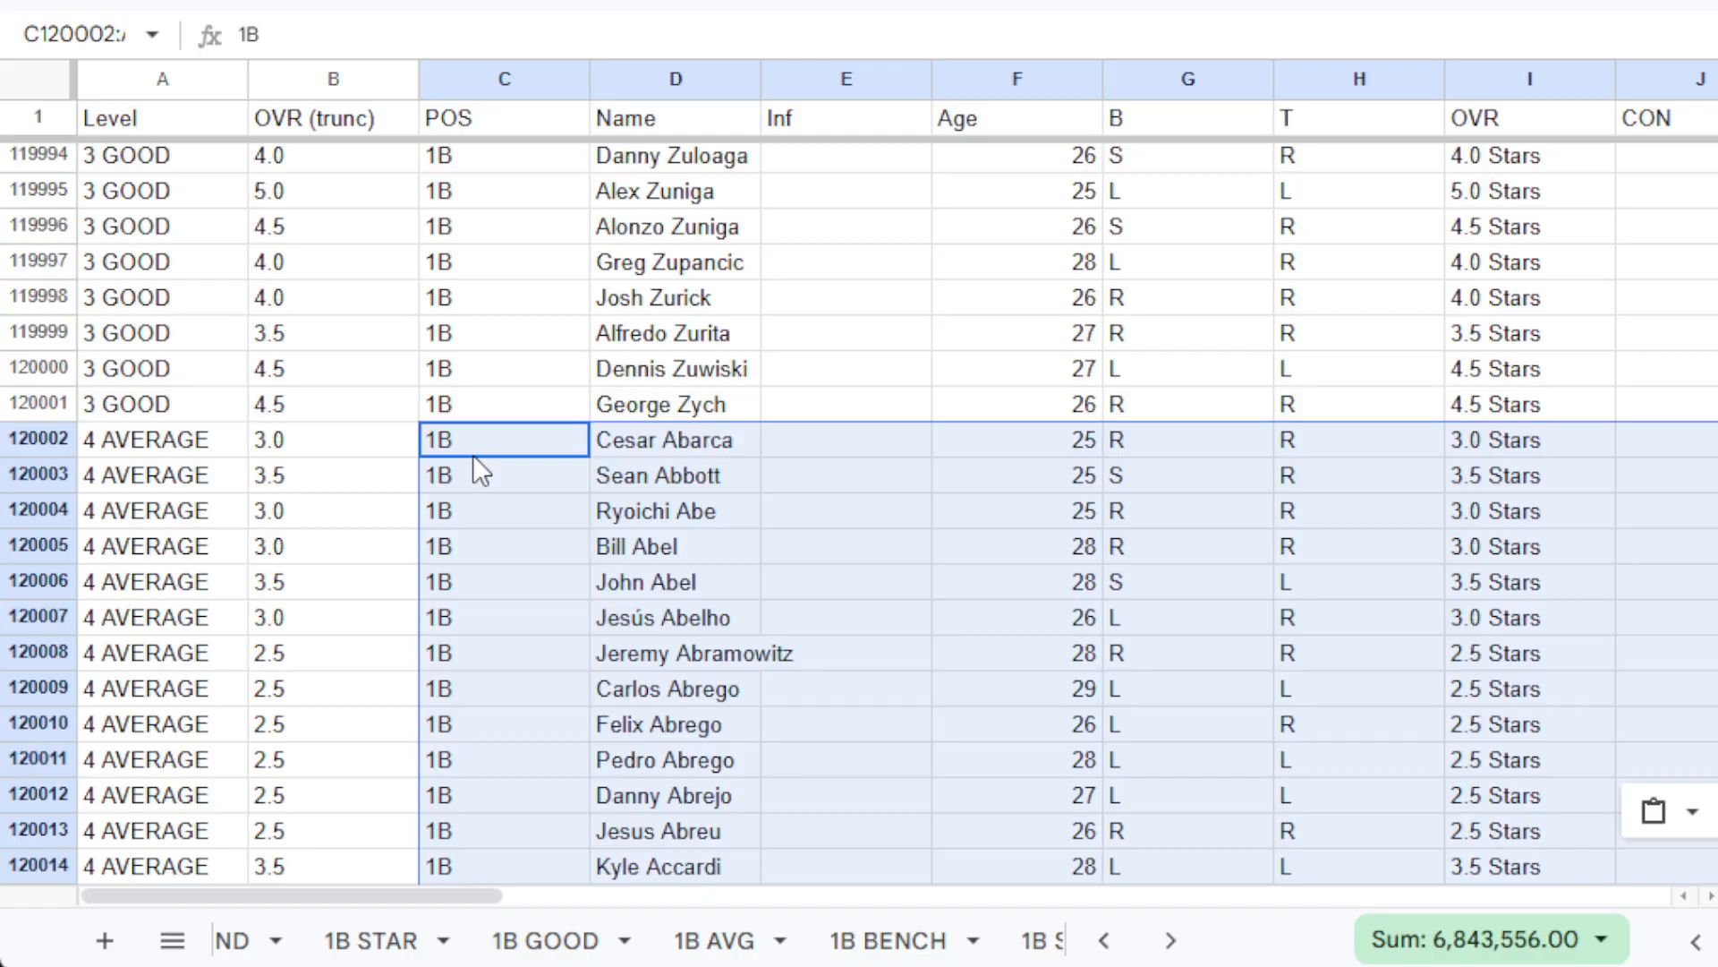
key("ctrl+Down")
key("Down")
key("Down")
key("Down")
key("Down")
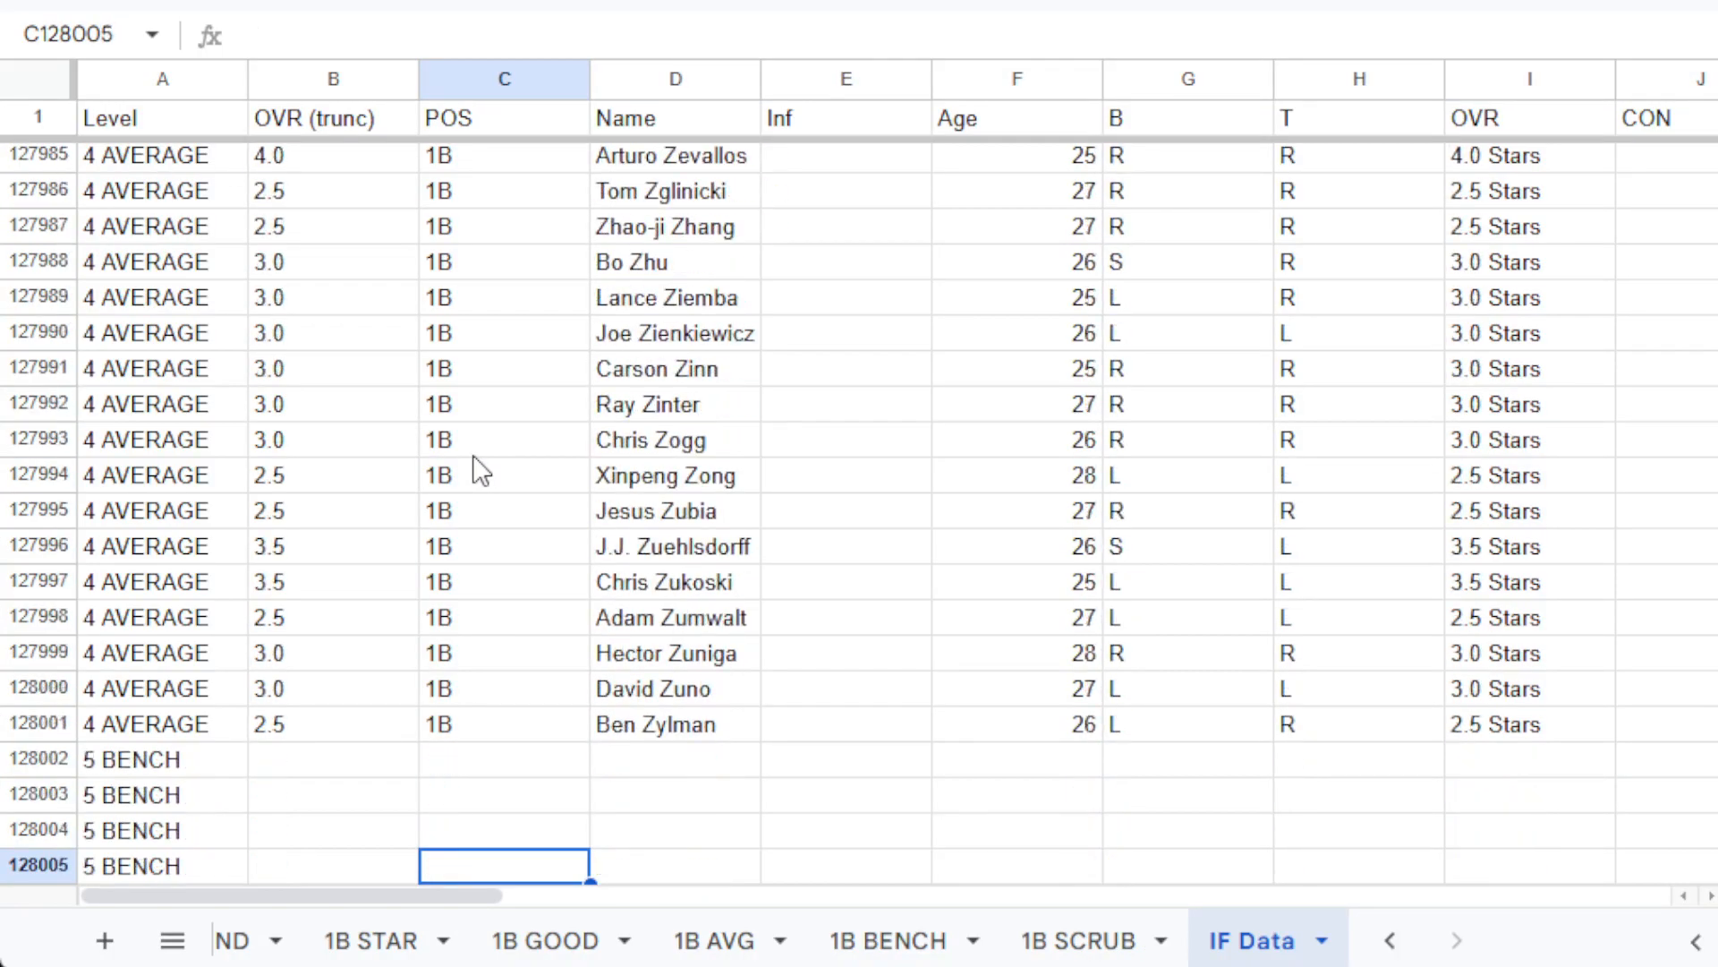
Copy all 1B BENCH player records in B2:AD8001 of the 1B BENCH sheet.
left_click(873, 940)
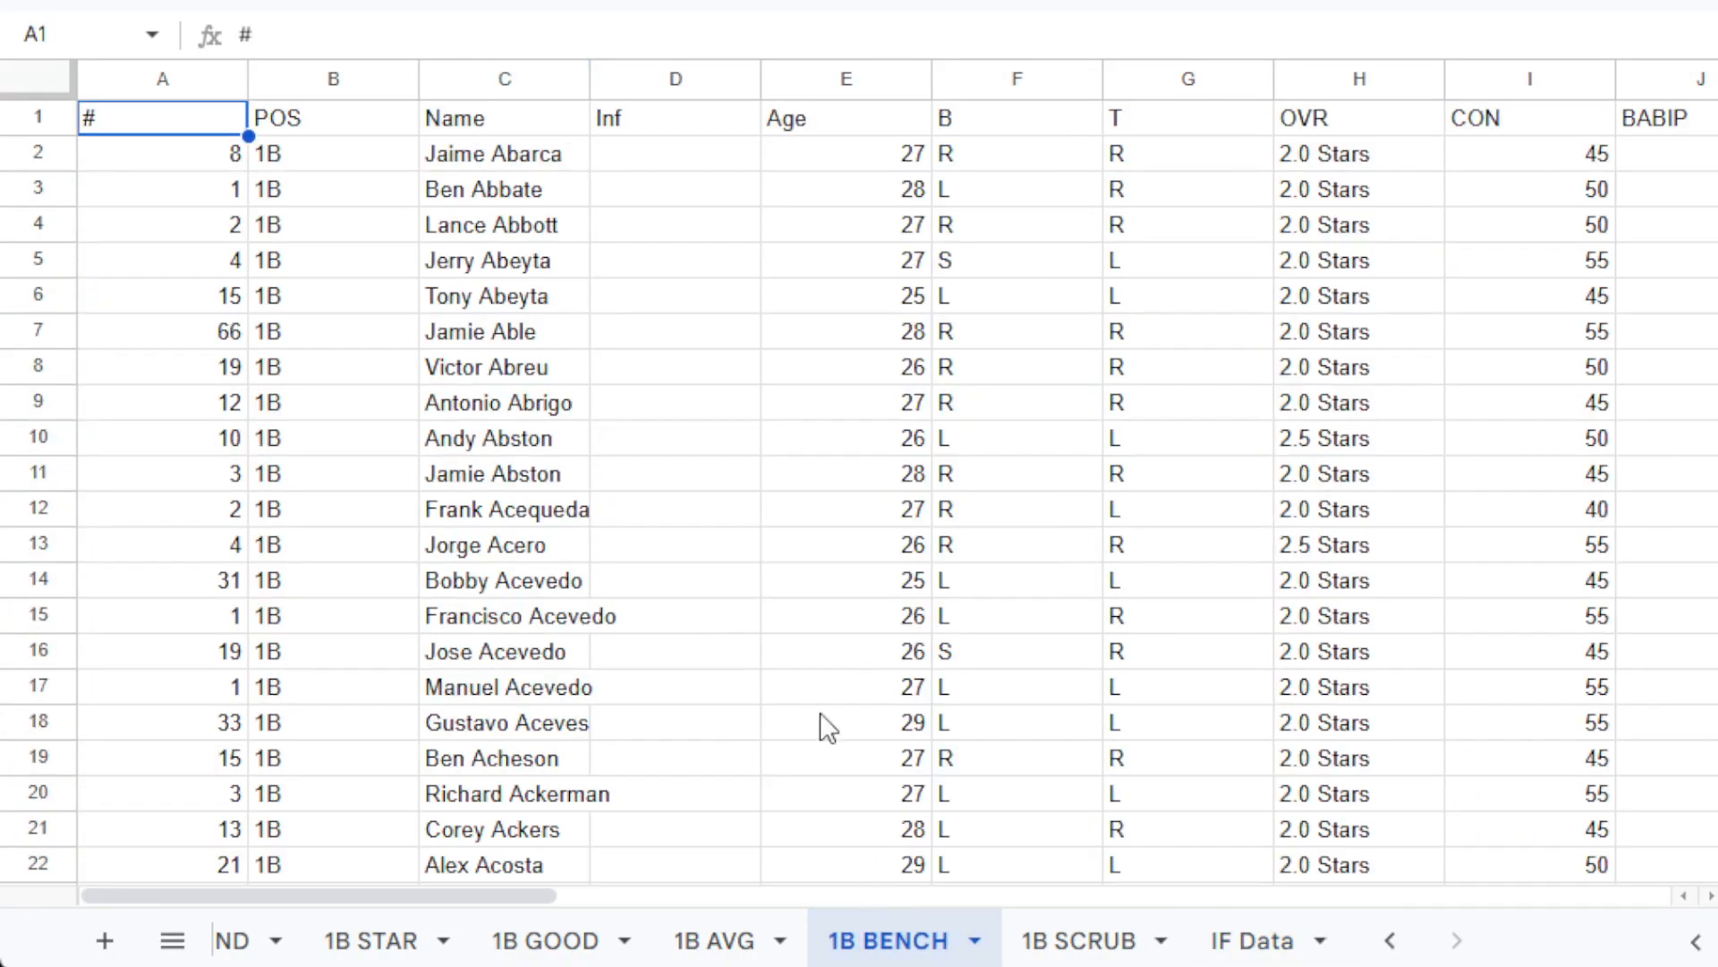
left_click(372, 173)
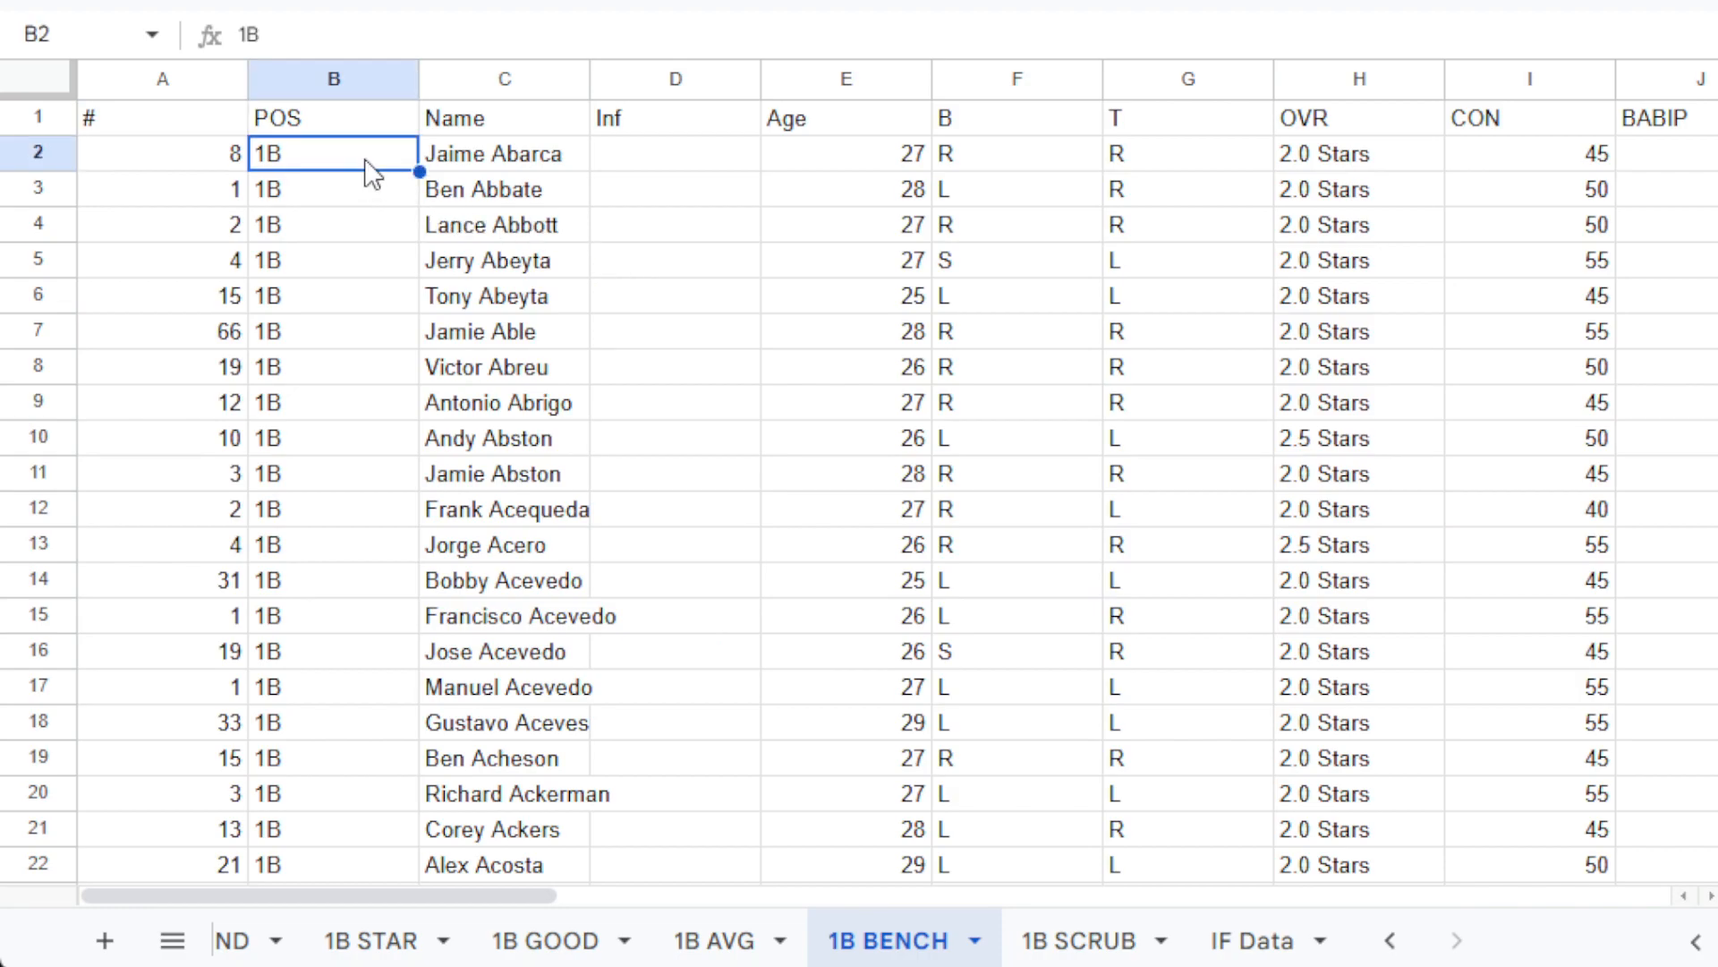
key("ctrl+shift+Right")
key("ctrl+shift+Right")
key("ctrl+shift+Right")
key("ctrl+shift+Right")
key("ctrl+shift+Down")
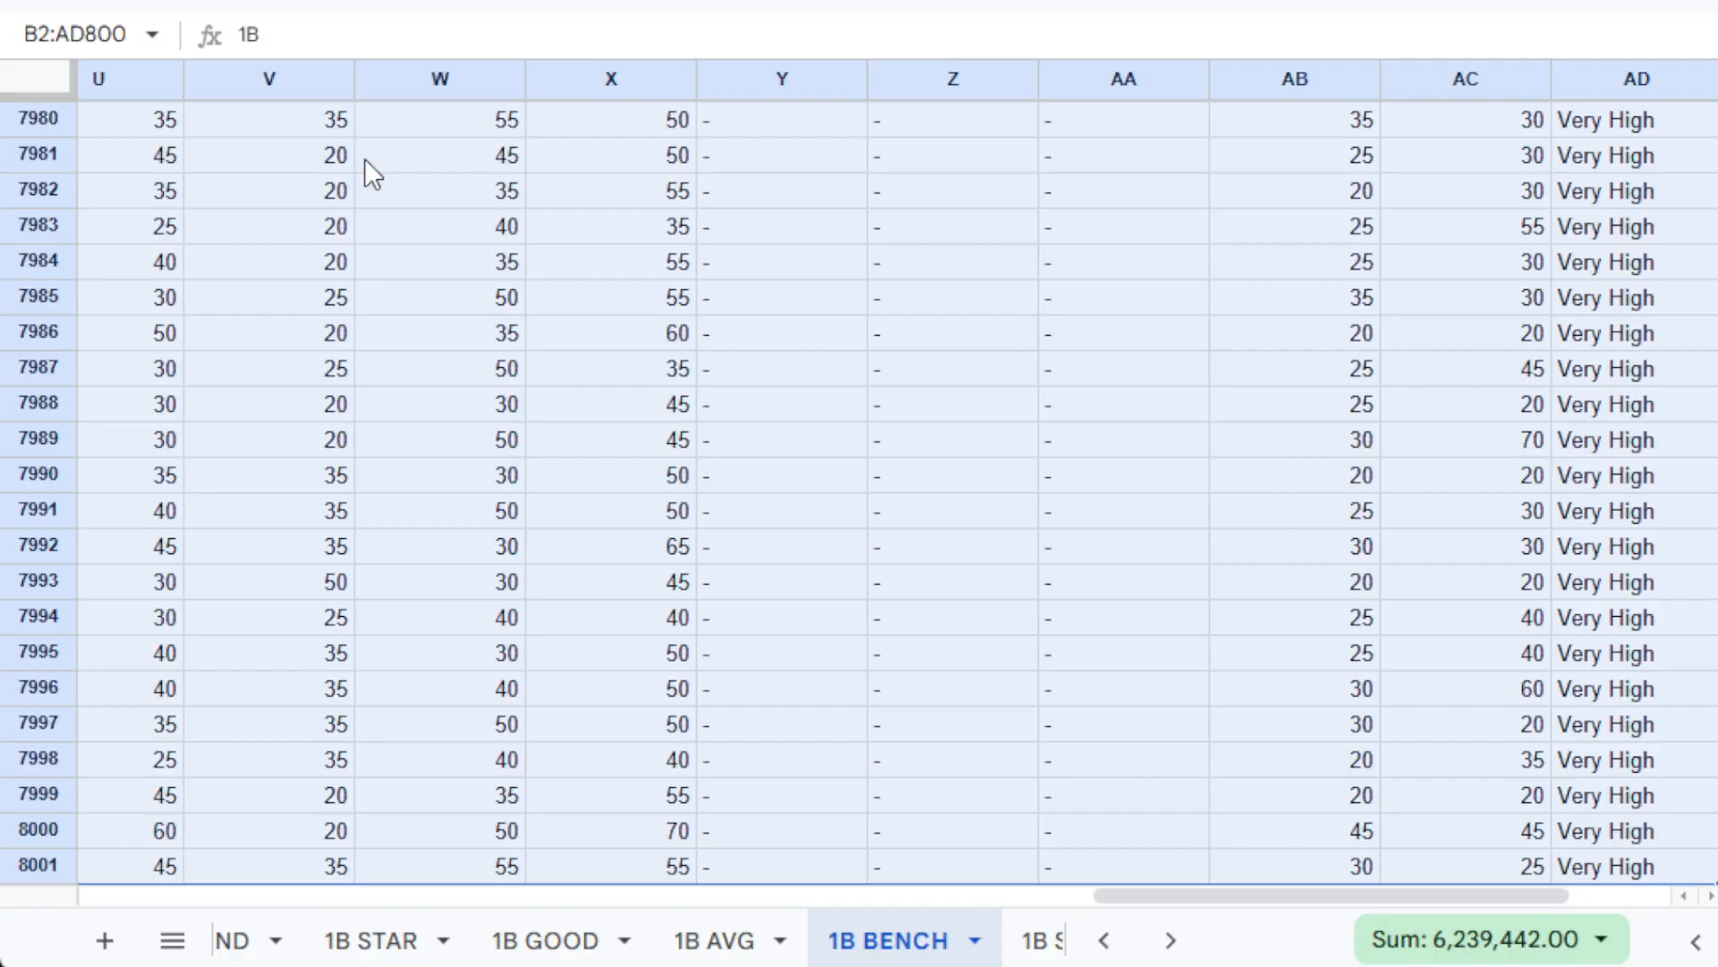
Paste the copied 1B BENCH records into IF Data starting at C128002 and go to the first 6 SCRUB row below the block.
left_click(1168, 940)
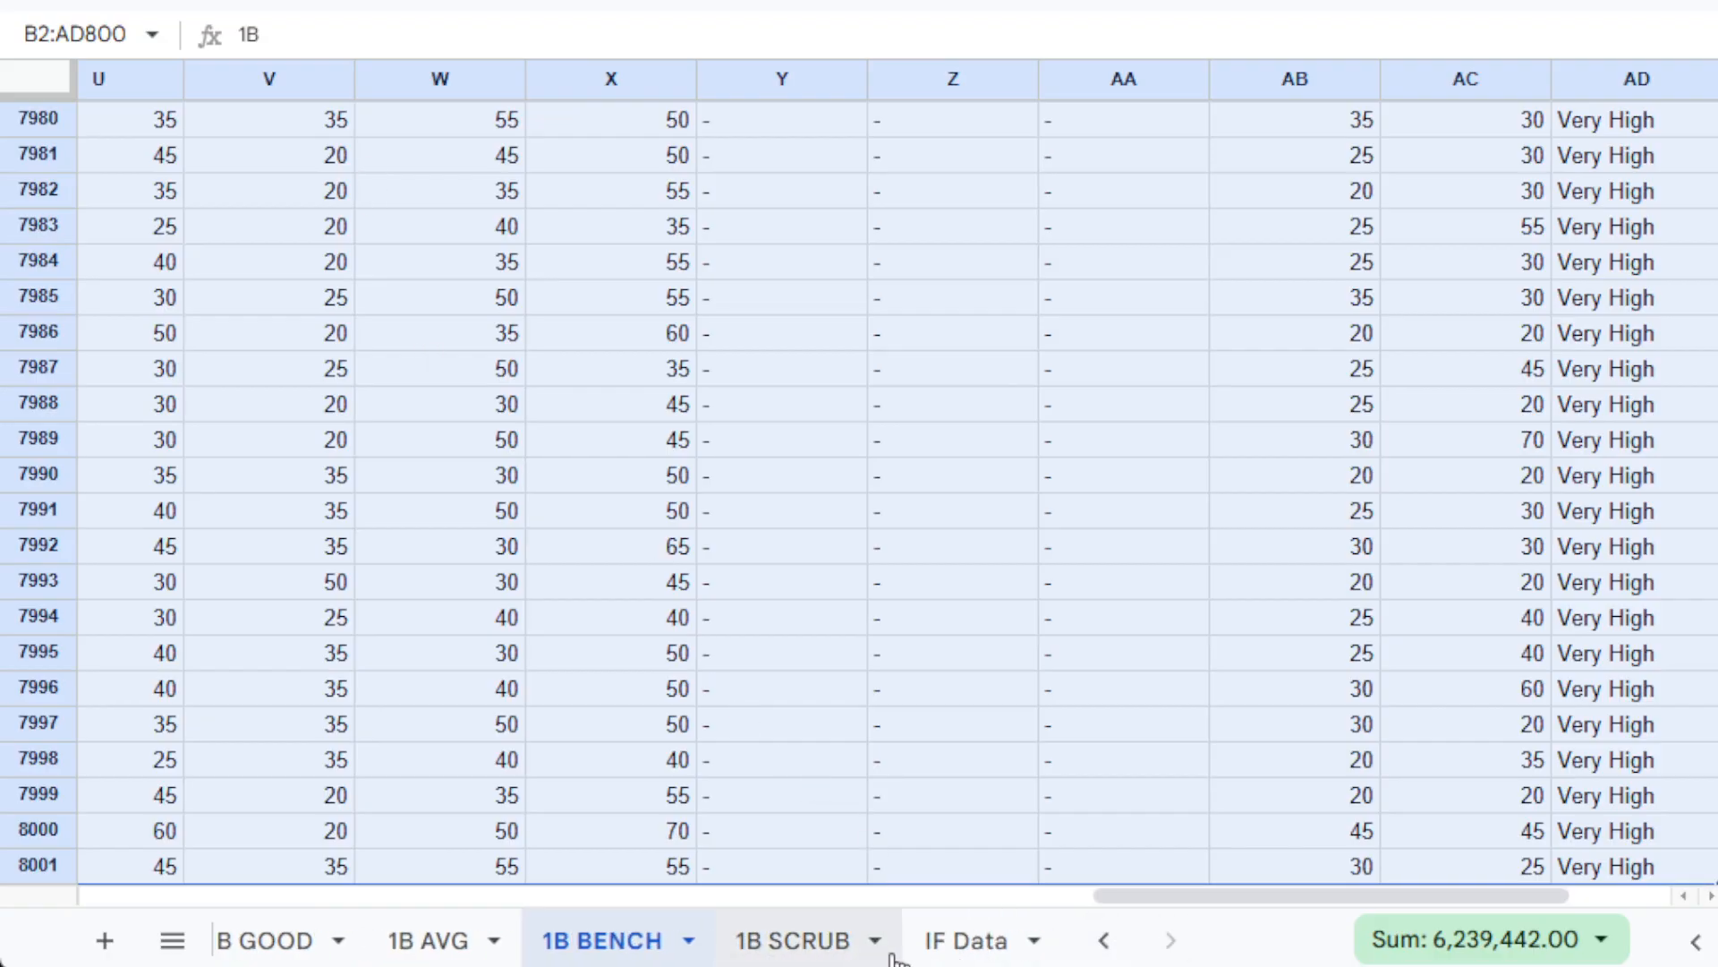
left_click(962, 939)
left_click(474, 762)
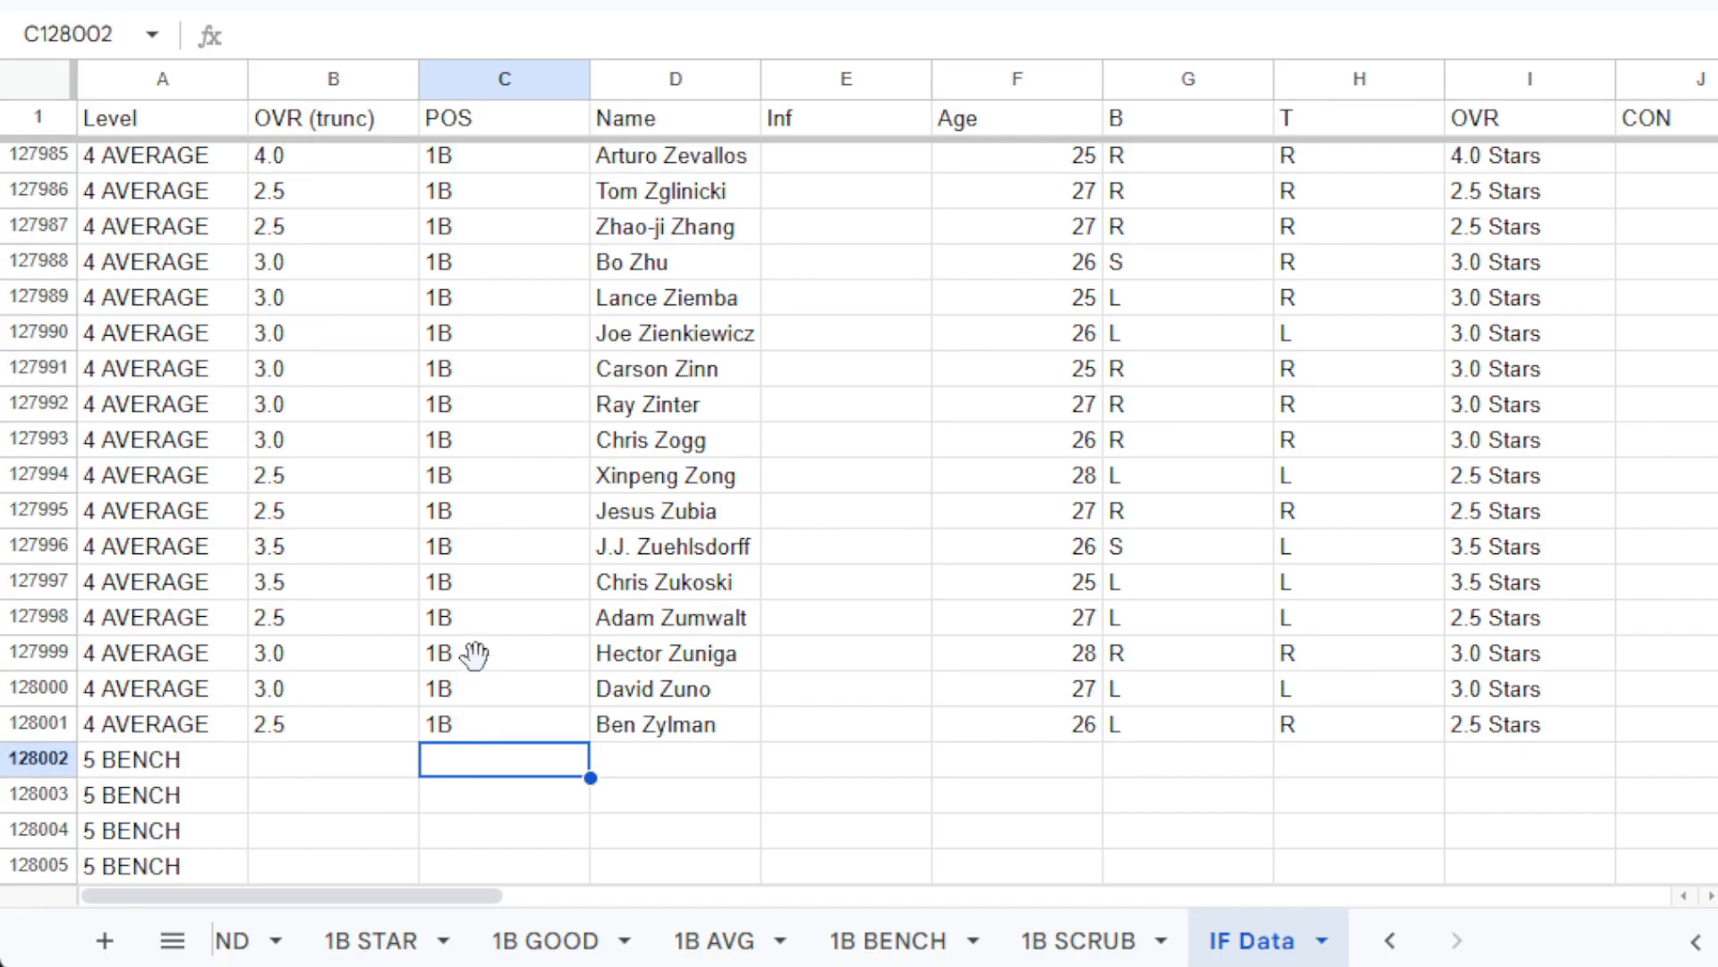
key("ctrl+v")
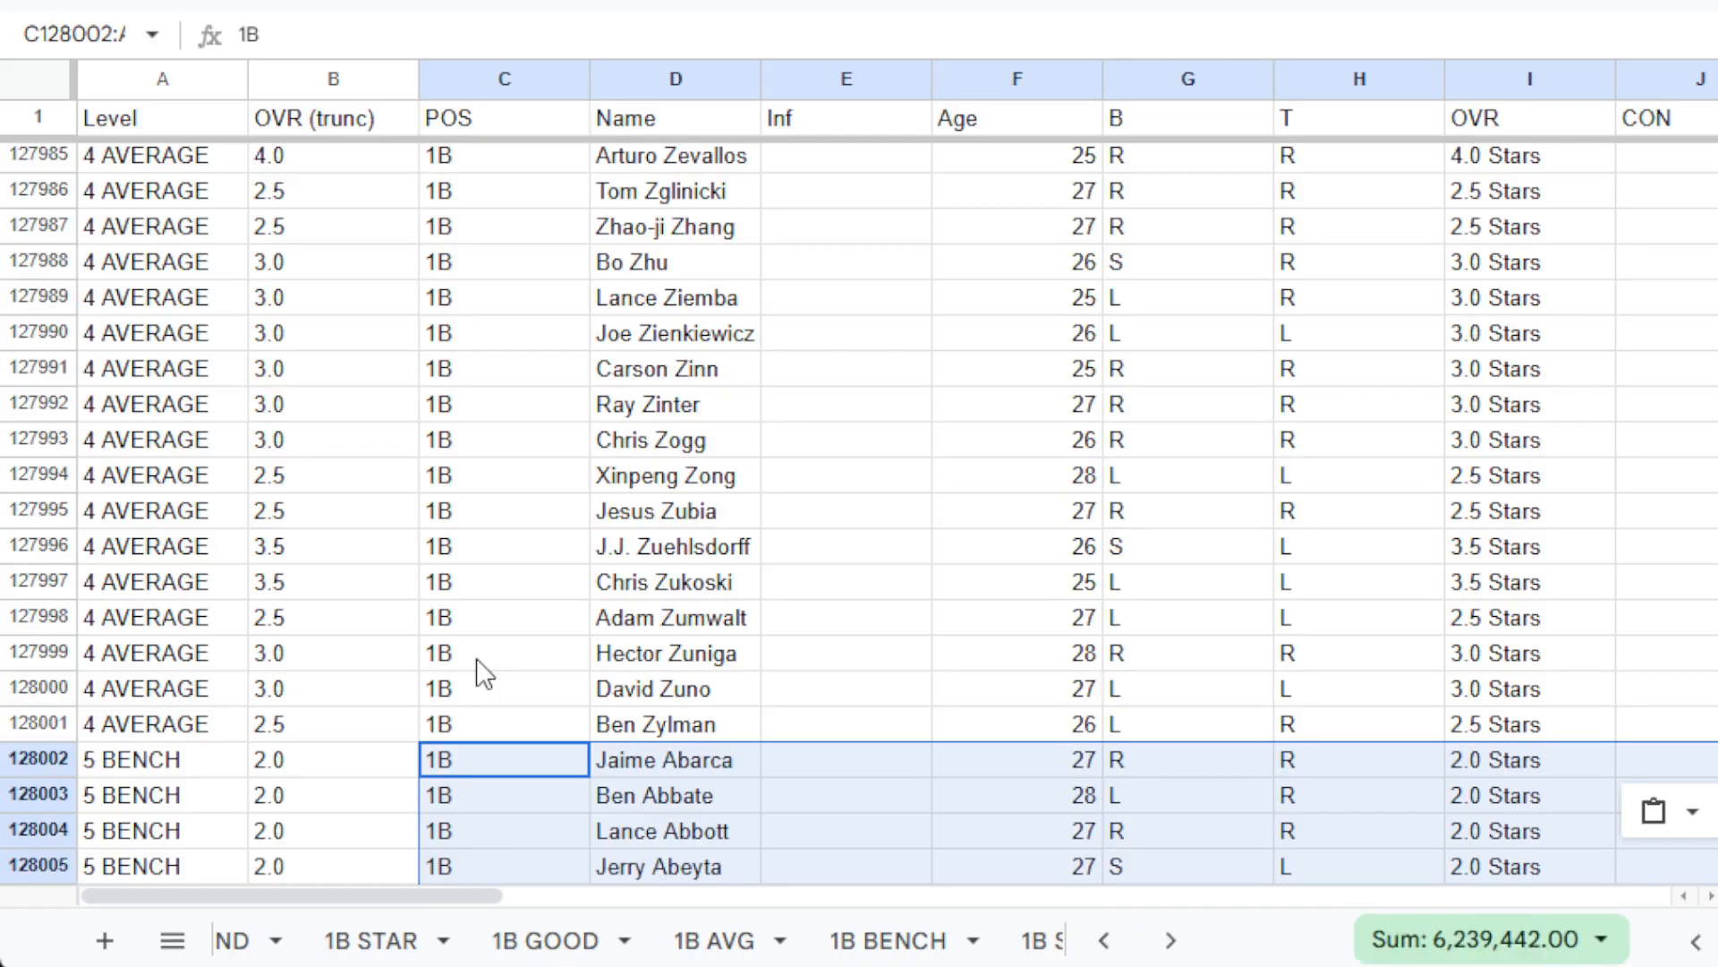
key("ctrl+Down")
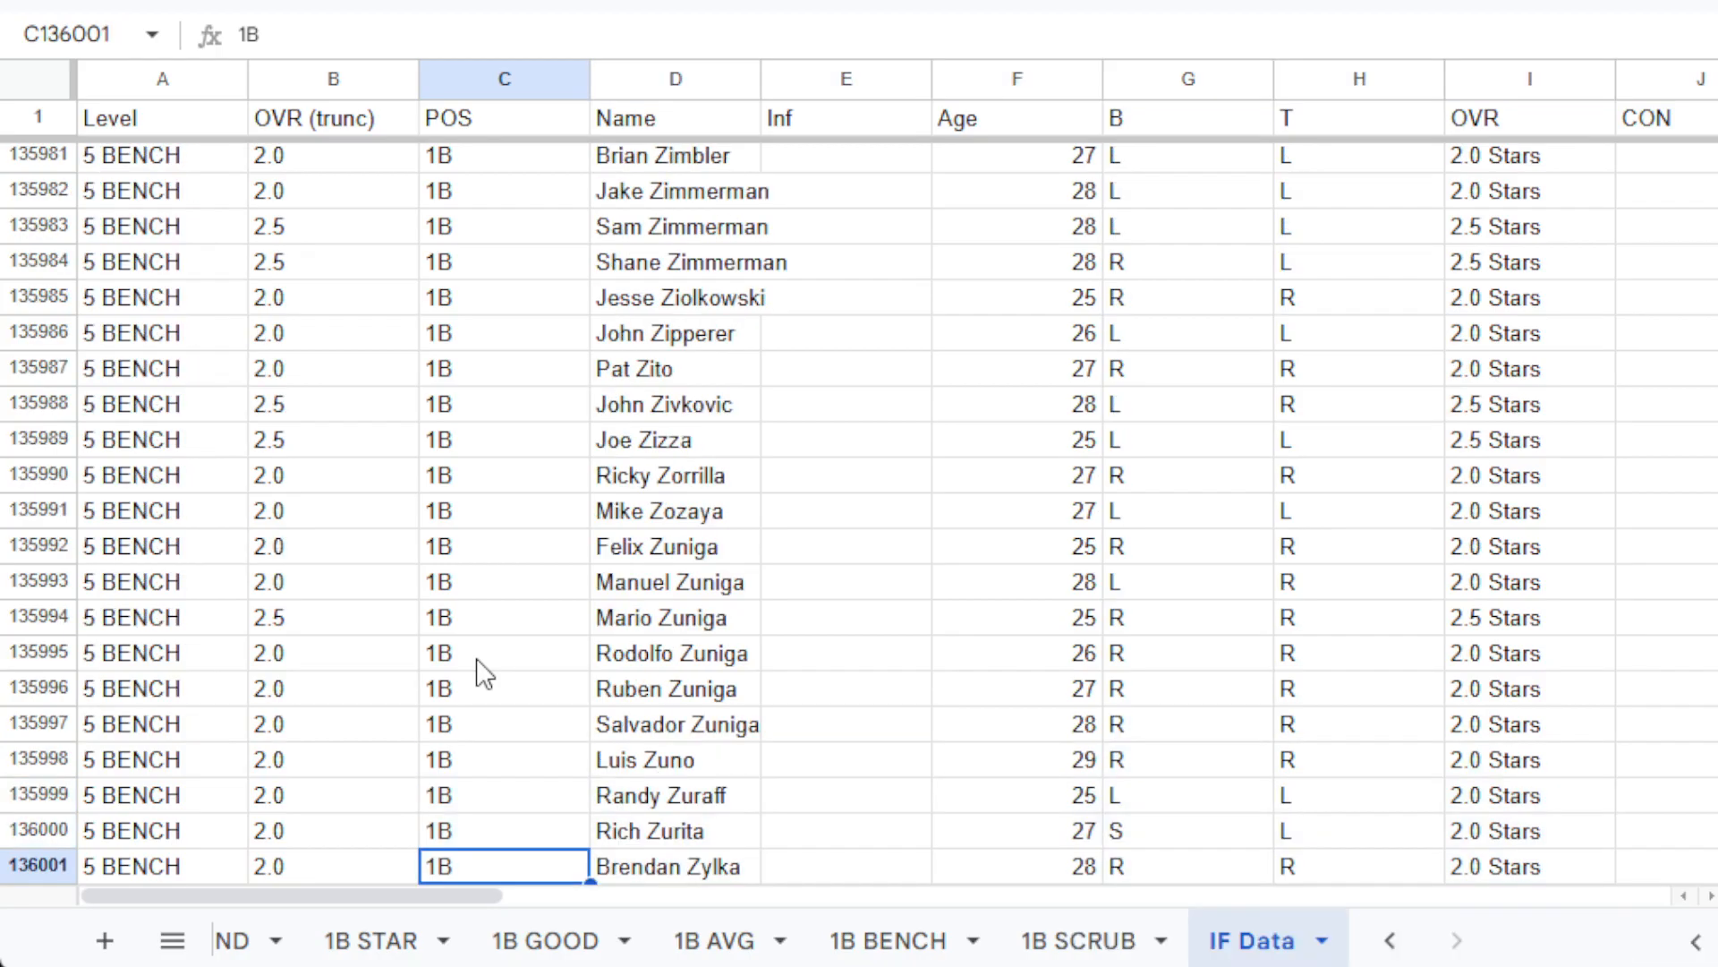
key("Down")
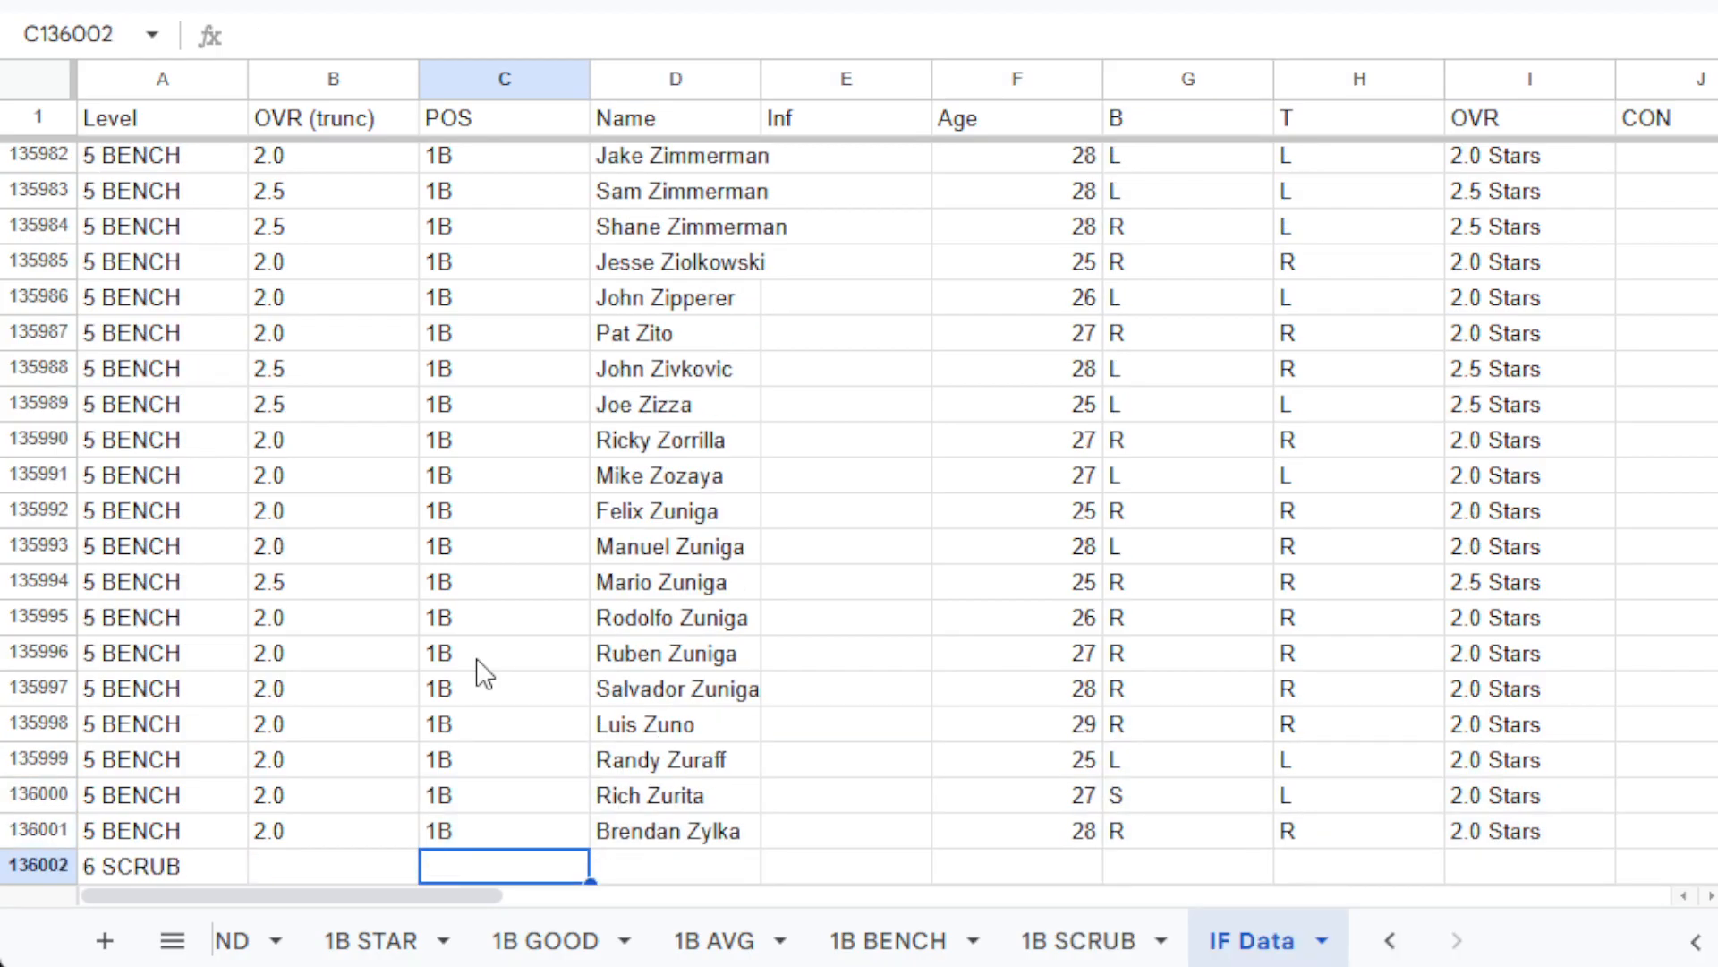
Copy all 1B SCRUB player records in B2:AD8001 of the 1B SCRUB sheet.
left_click(1078, 939)
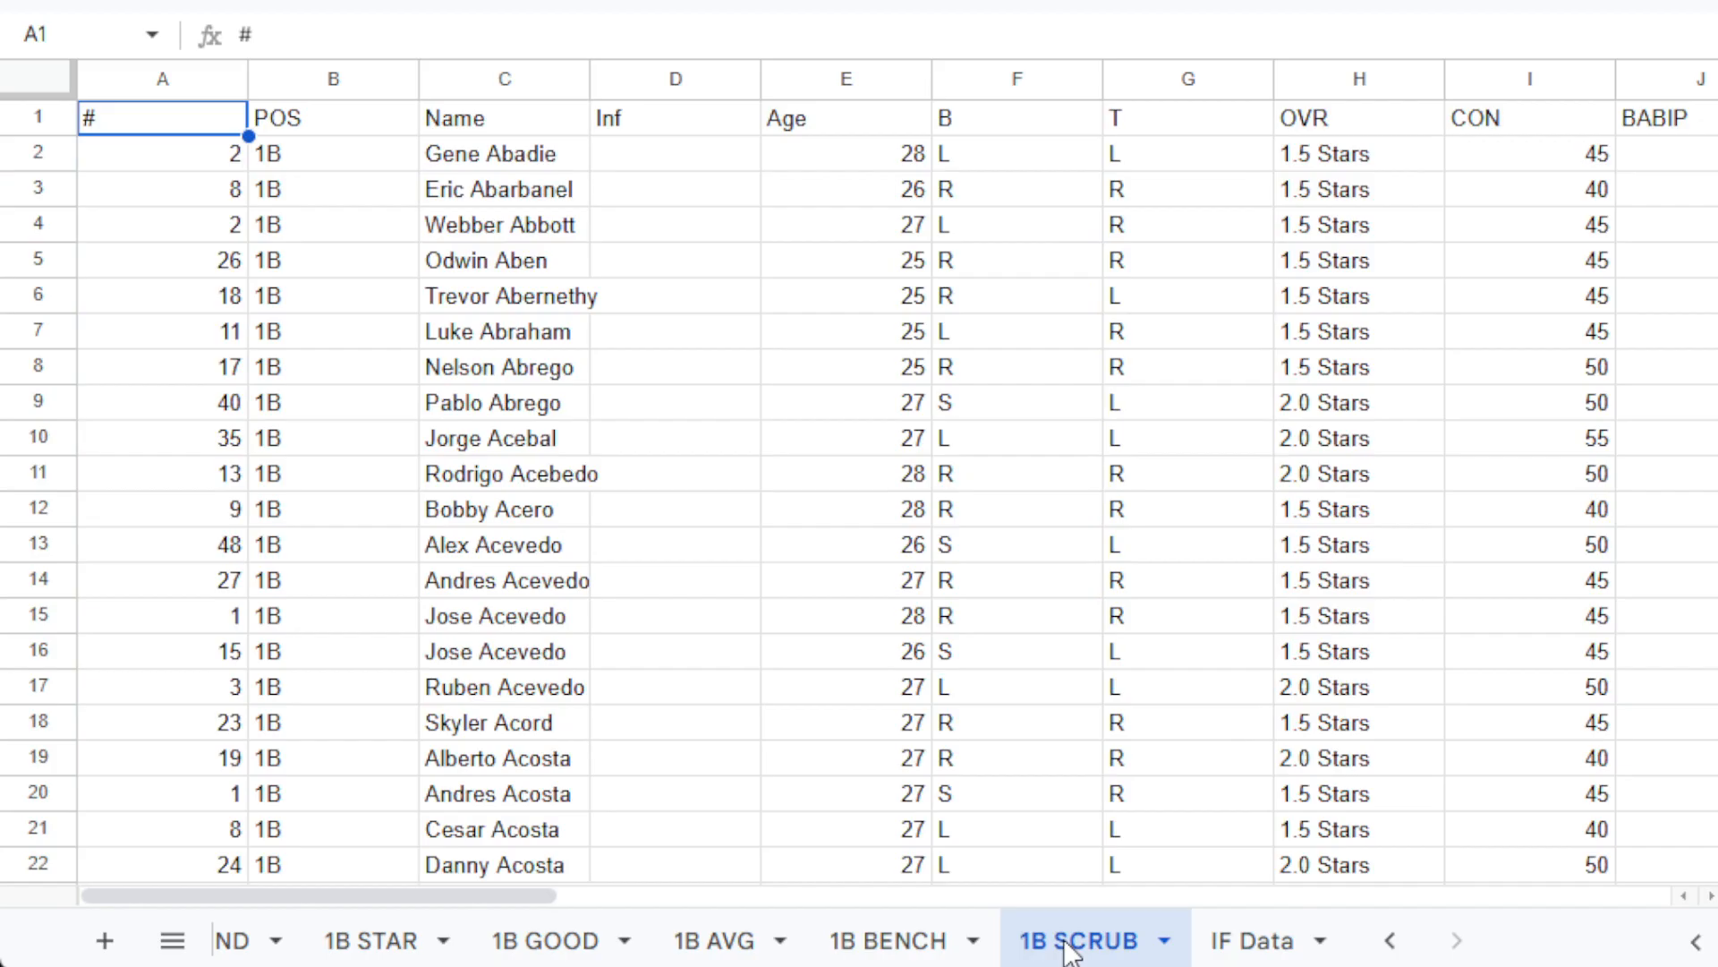
left_click(359, 165)
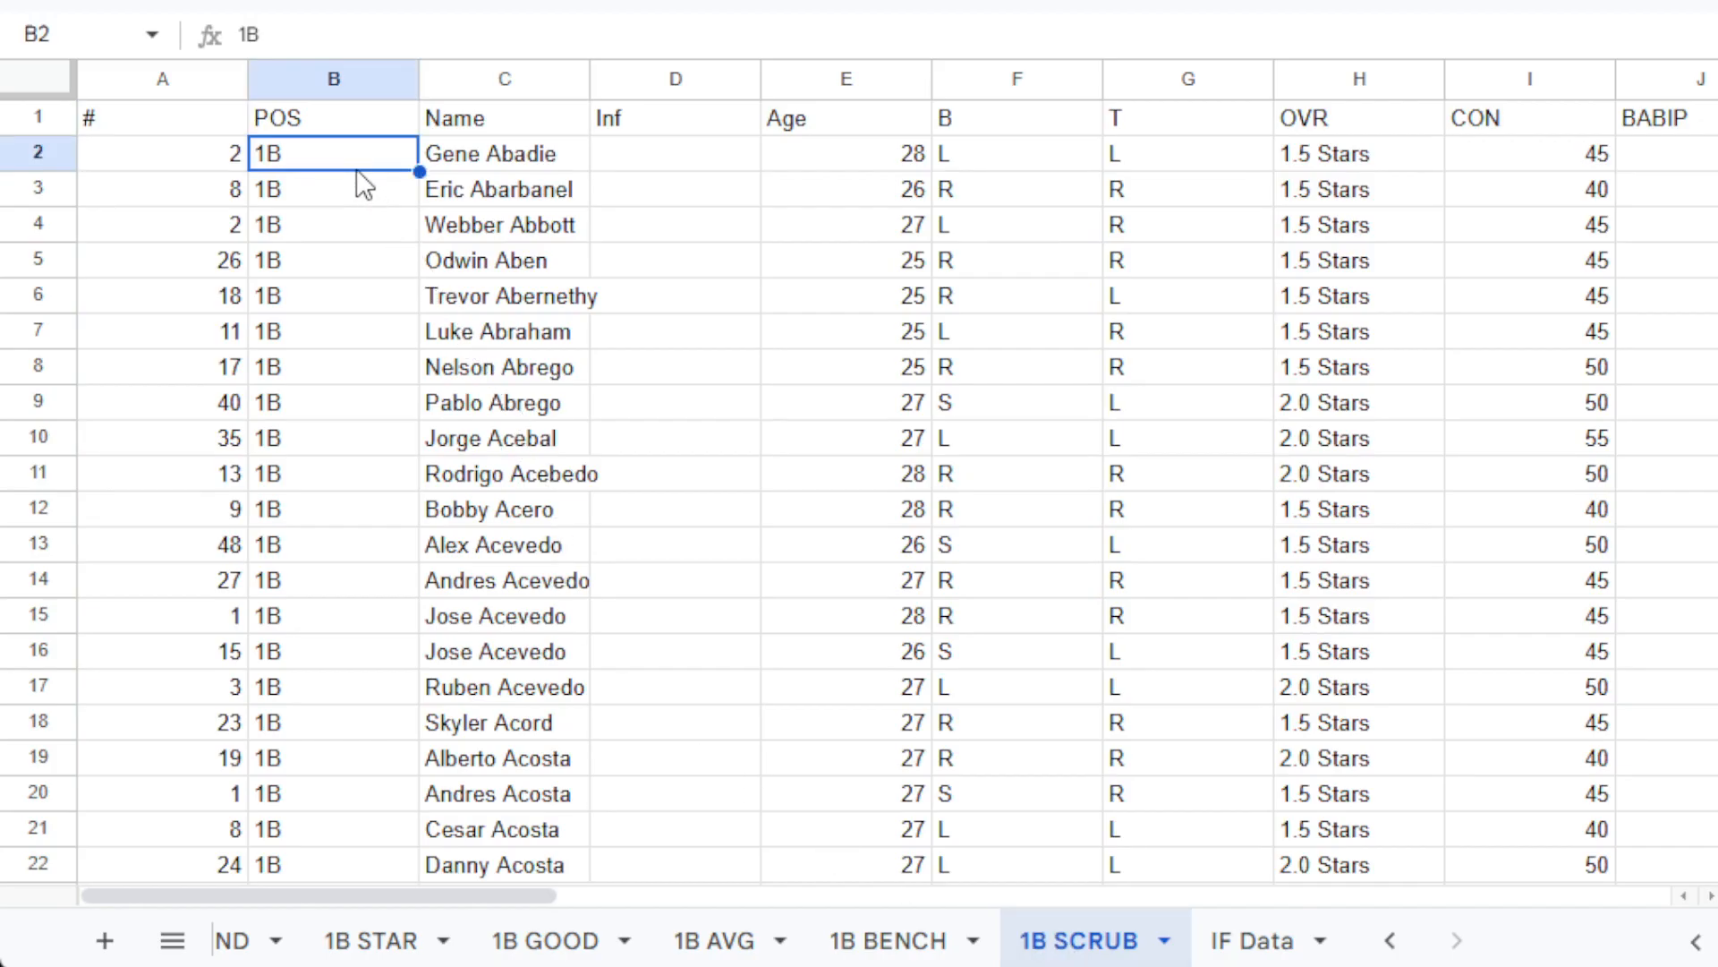
key("ctrl+shift+Right")
key("ctrl+shift+Right")
key("ctrl+shift+Right")
key("ctrl+shift+Down")
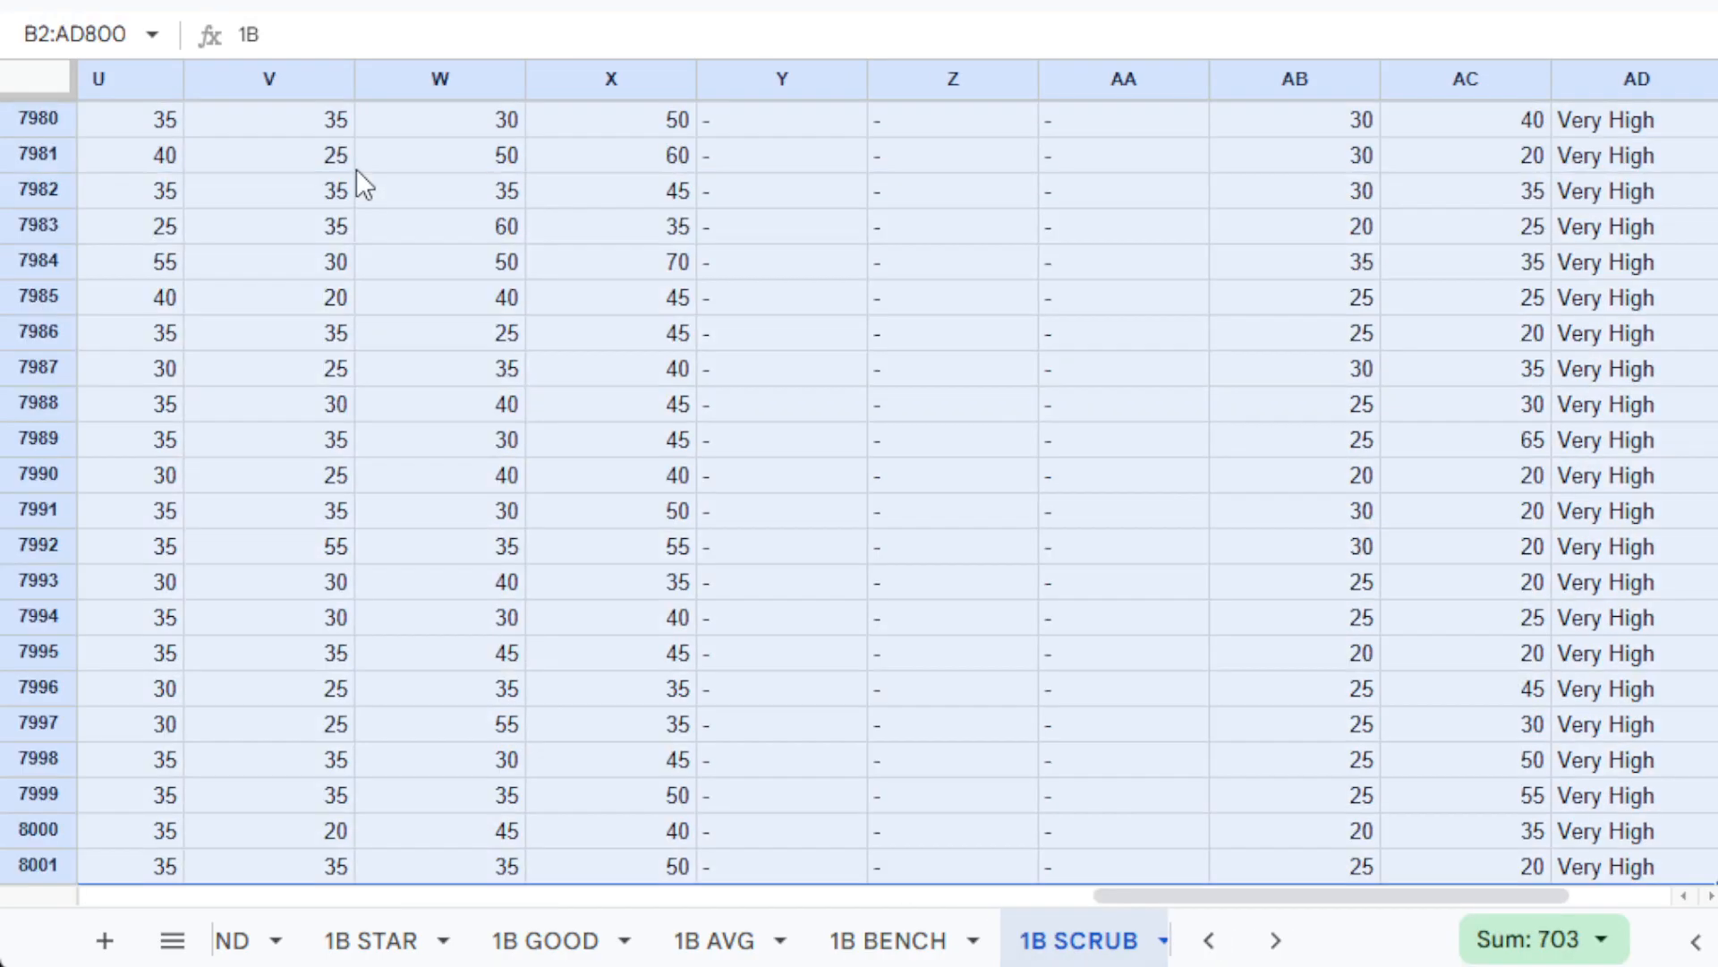
key("ctrl+c")
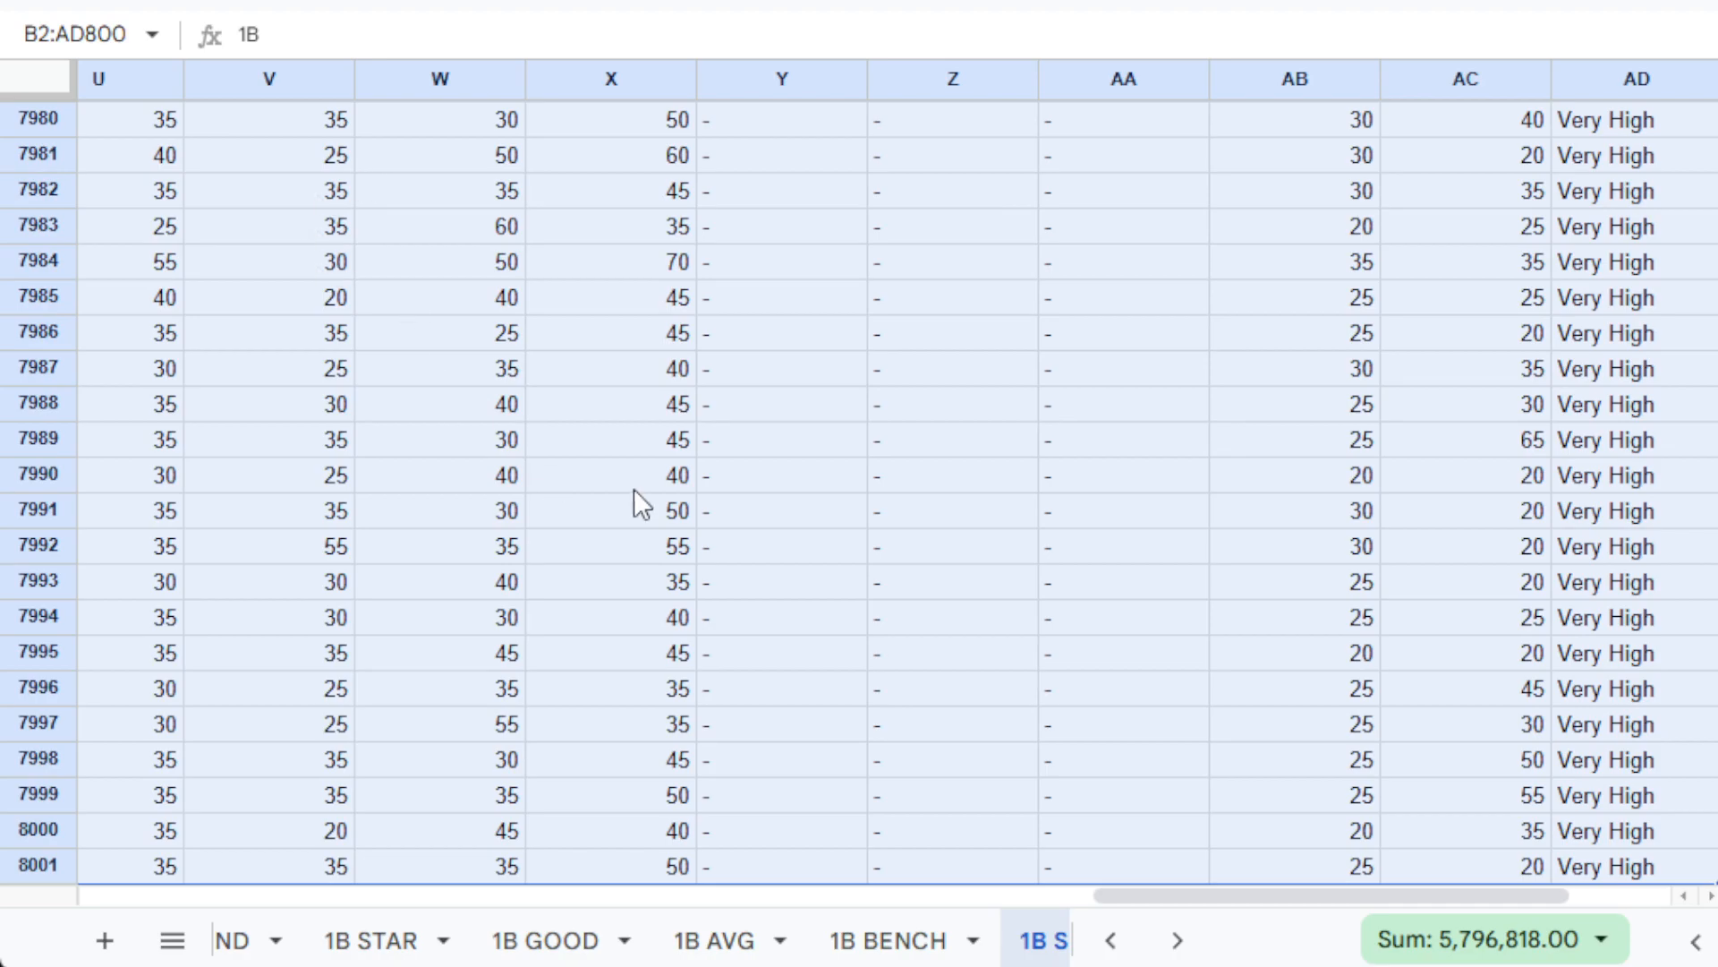
Paste the copied 1B SCRUB records into IF Data starting at C136002 and go to the first 1 LEGEND row below the block.
left_click(1177, 940)
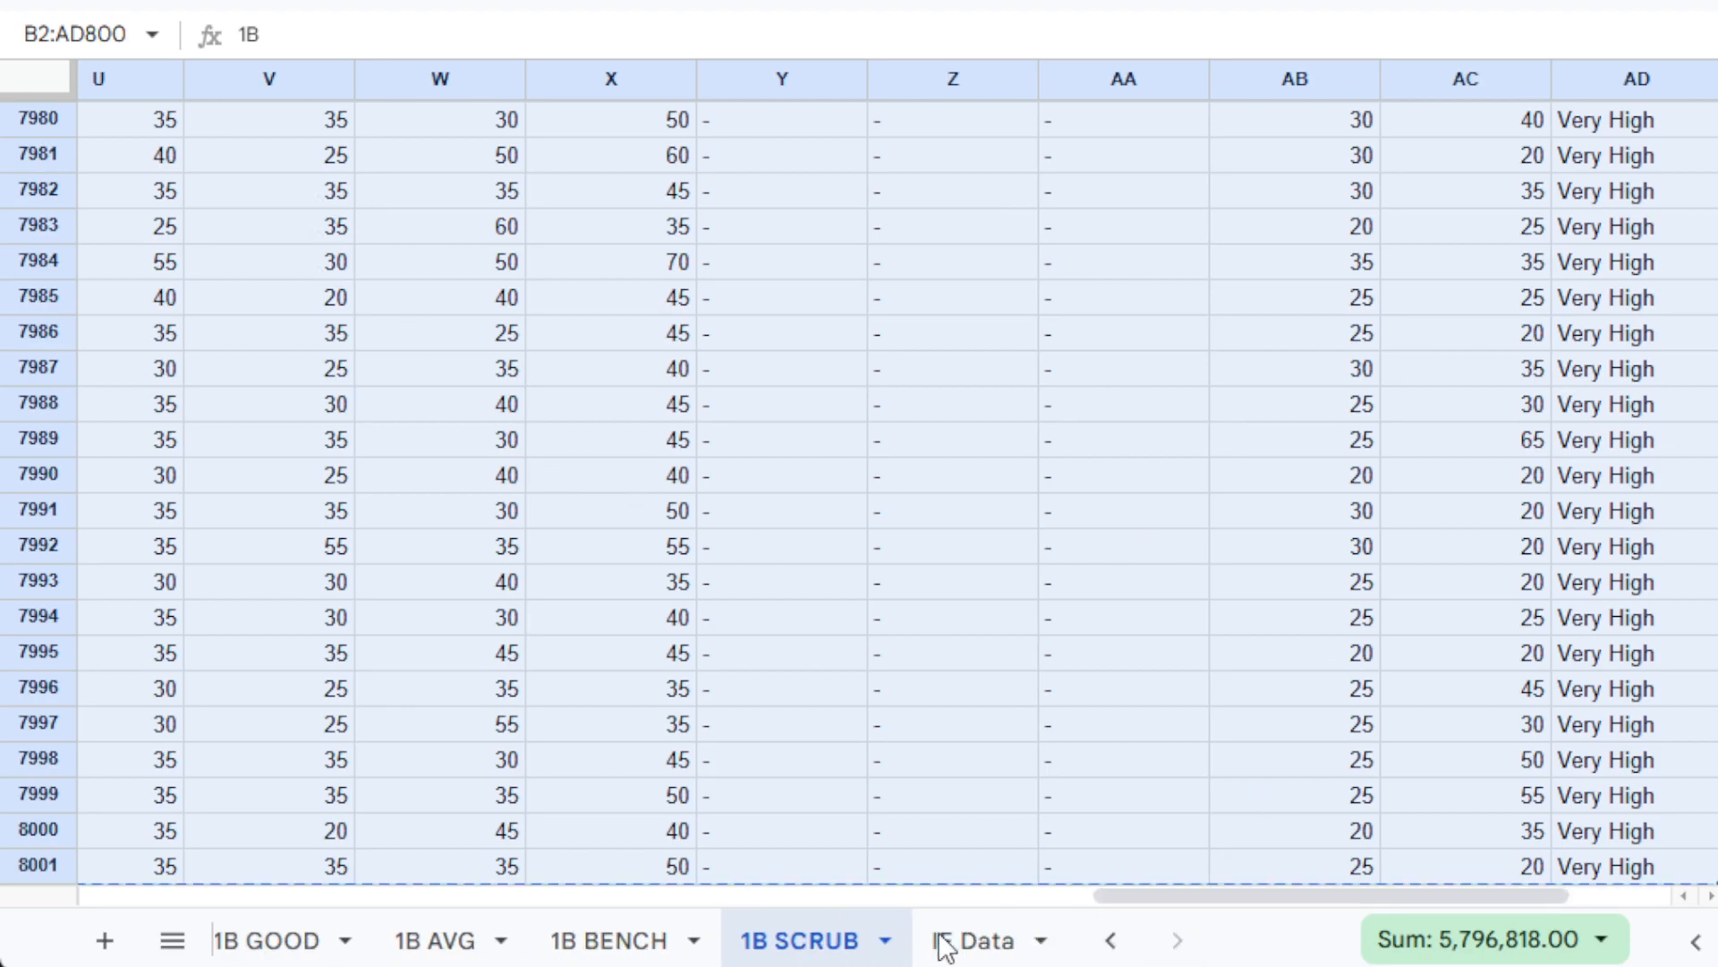
left_click(947, 941)
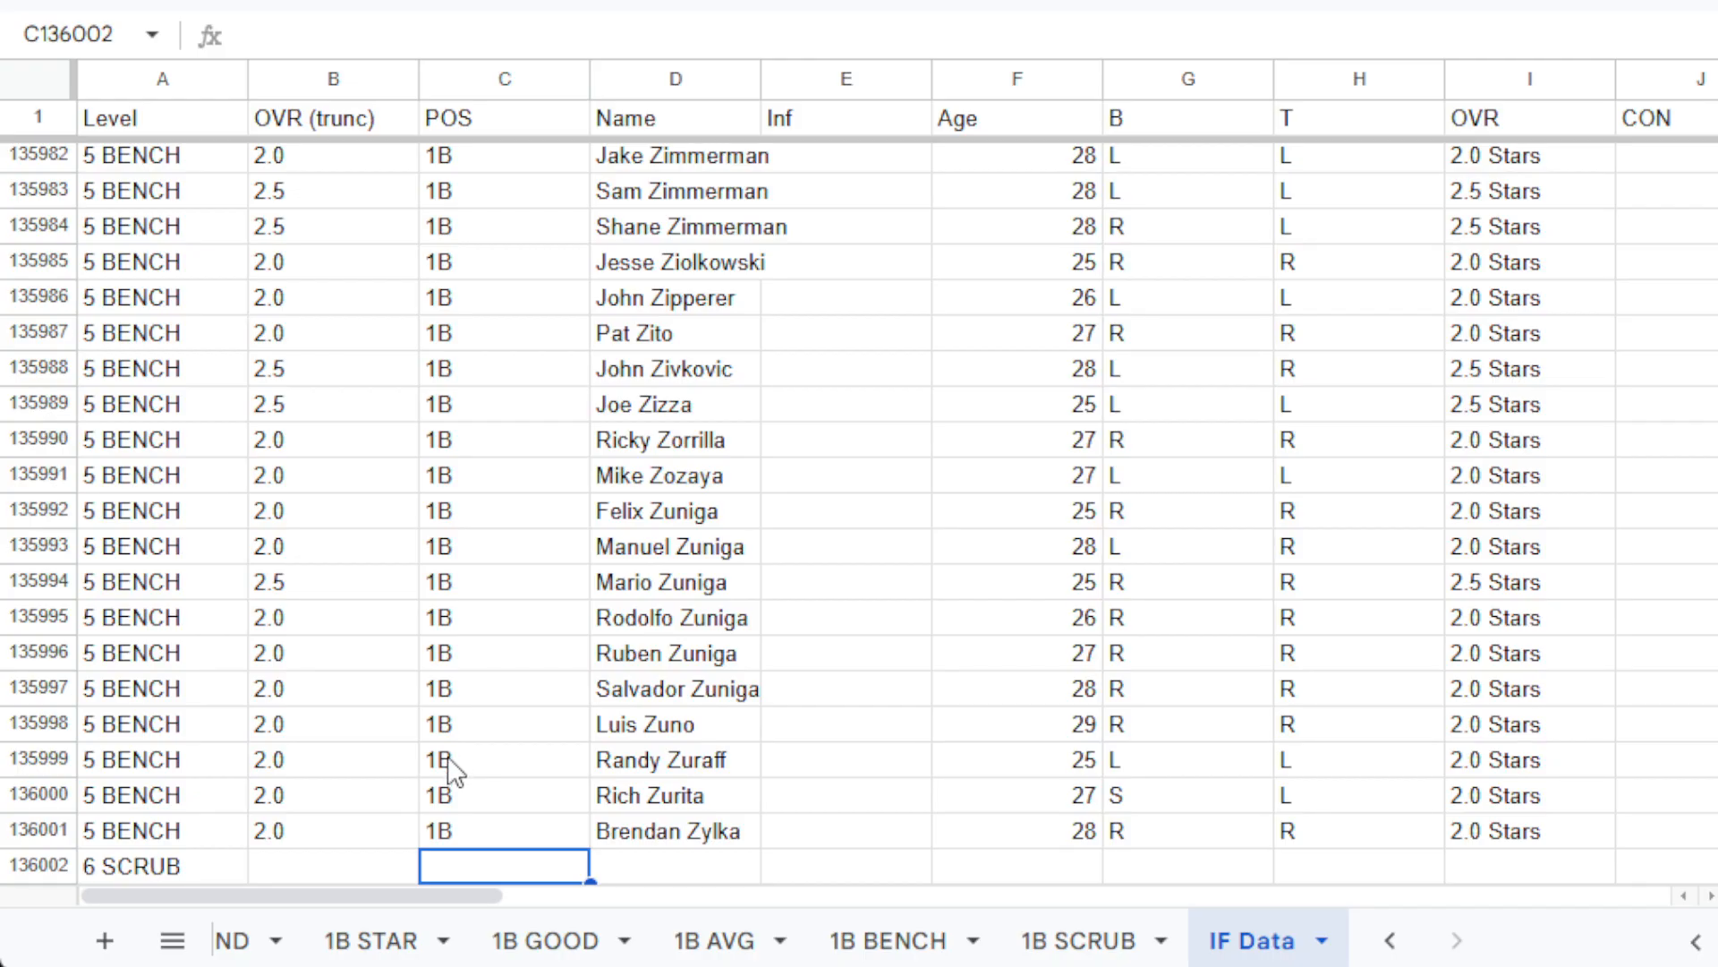
key("ctrl+v")
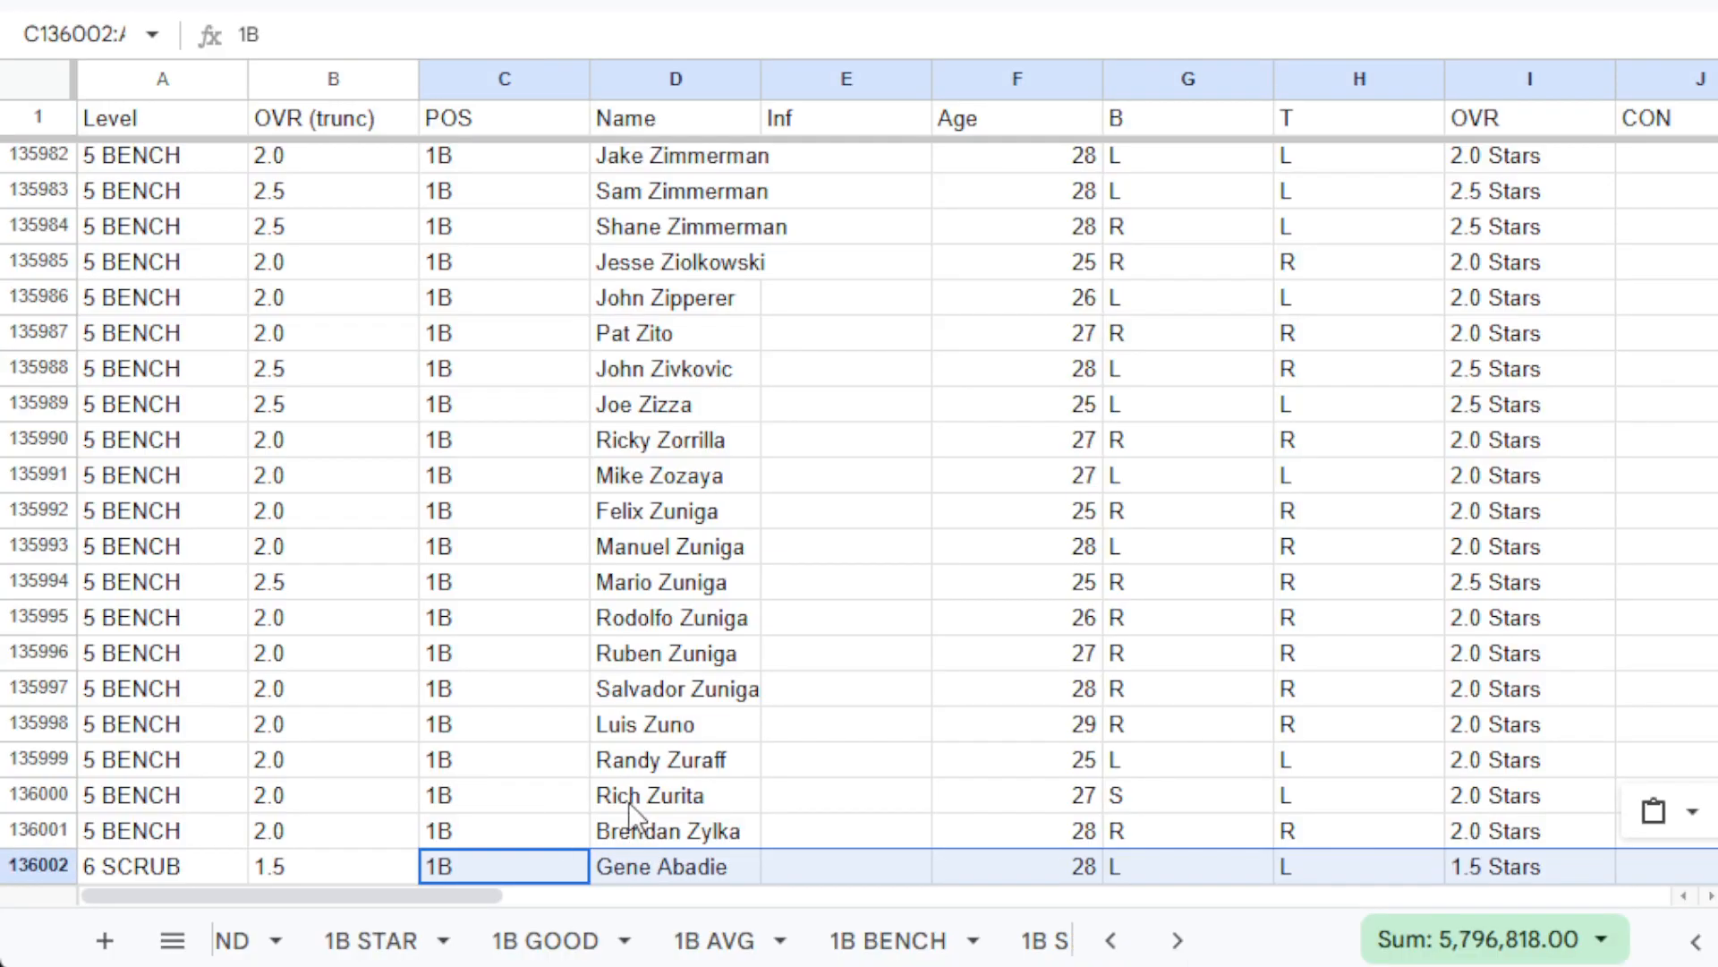
key("ctrl+Down")
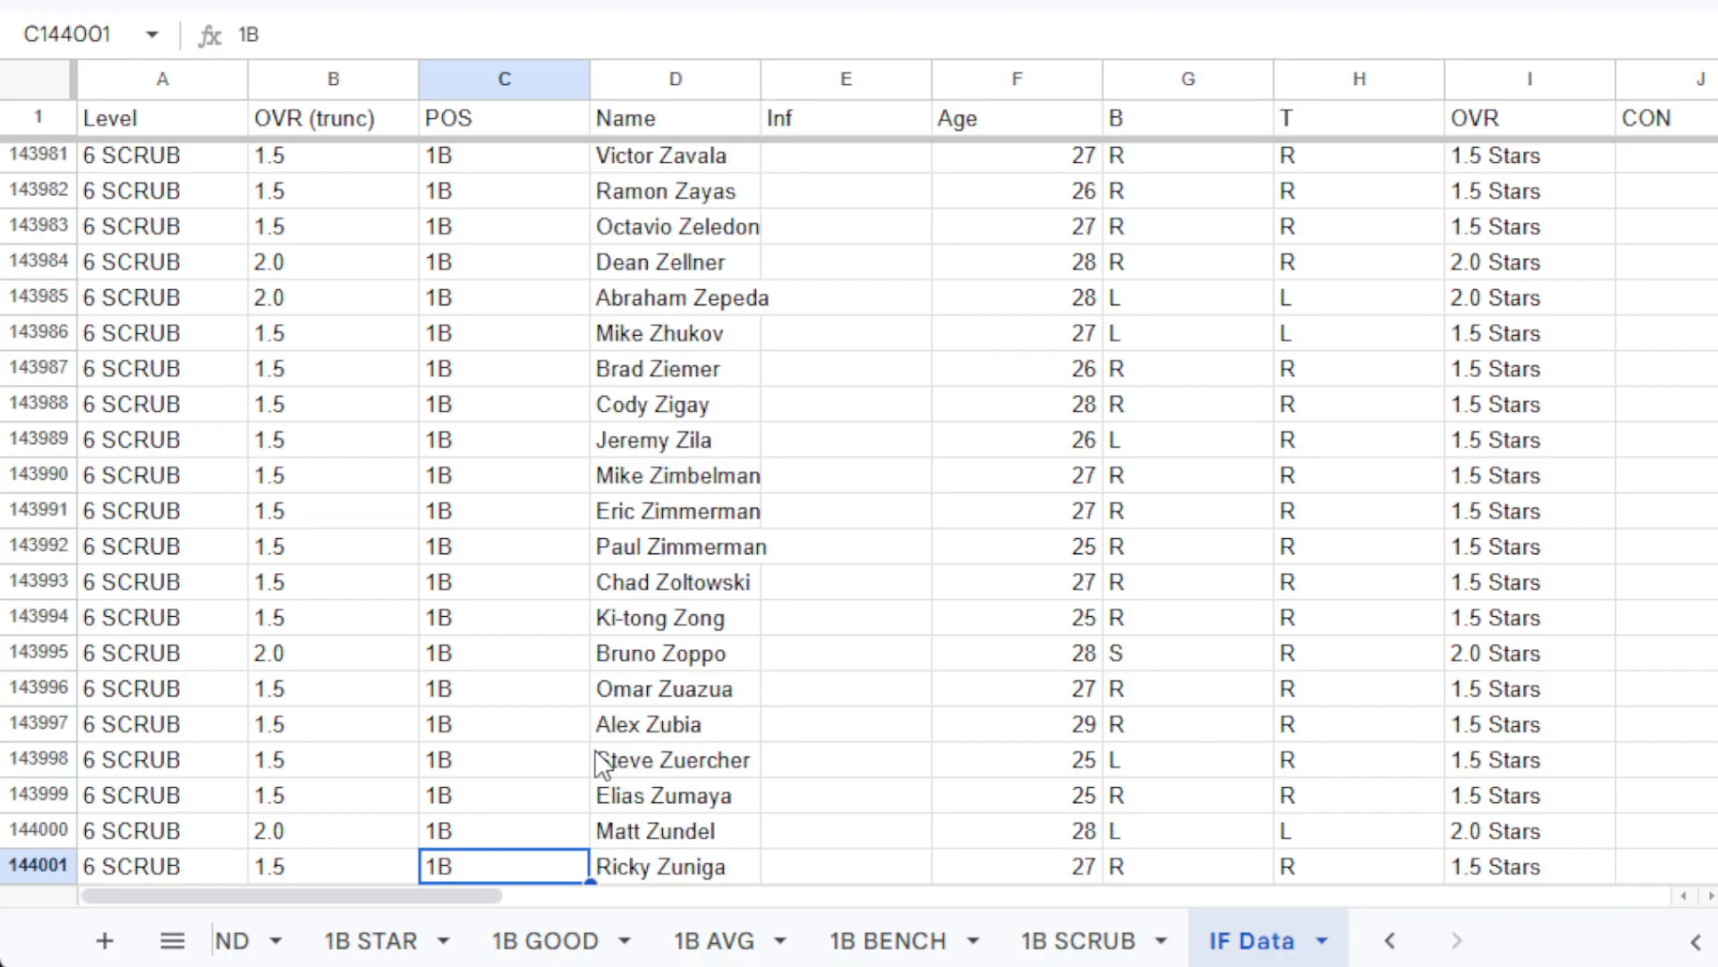
key("Down")
key("Down")
key("Down")
key("Down")
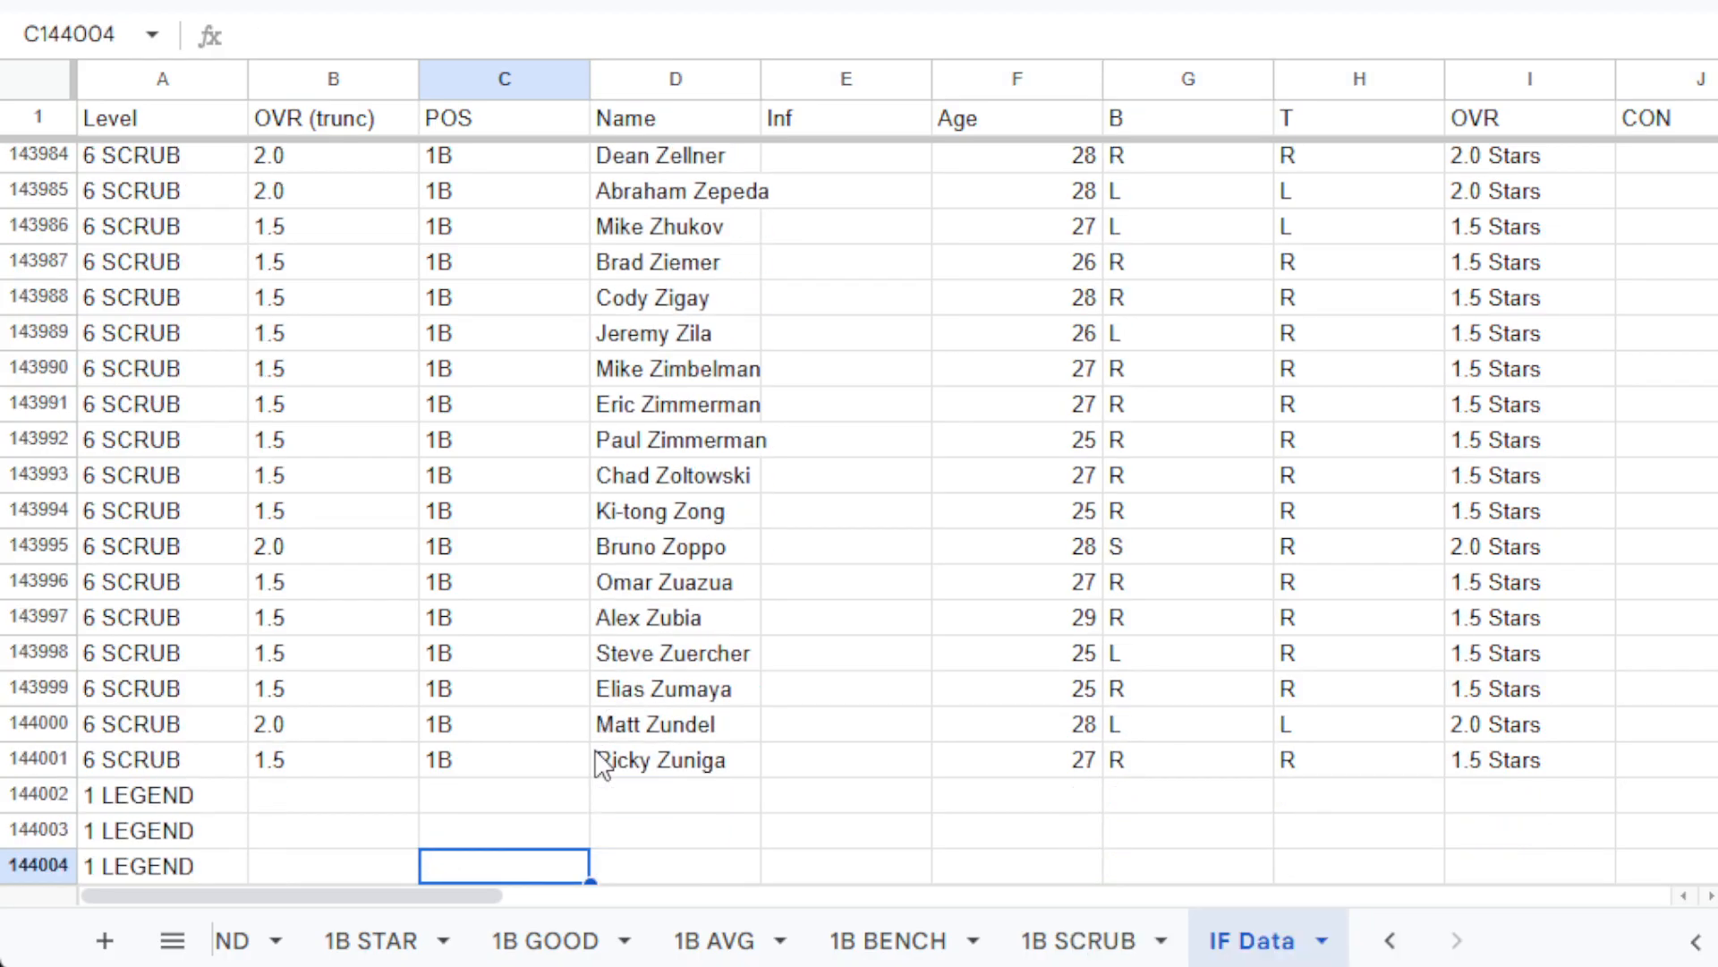
key("Left")
key("Left")
key("Up")
key("Up")
key("Up")
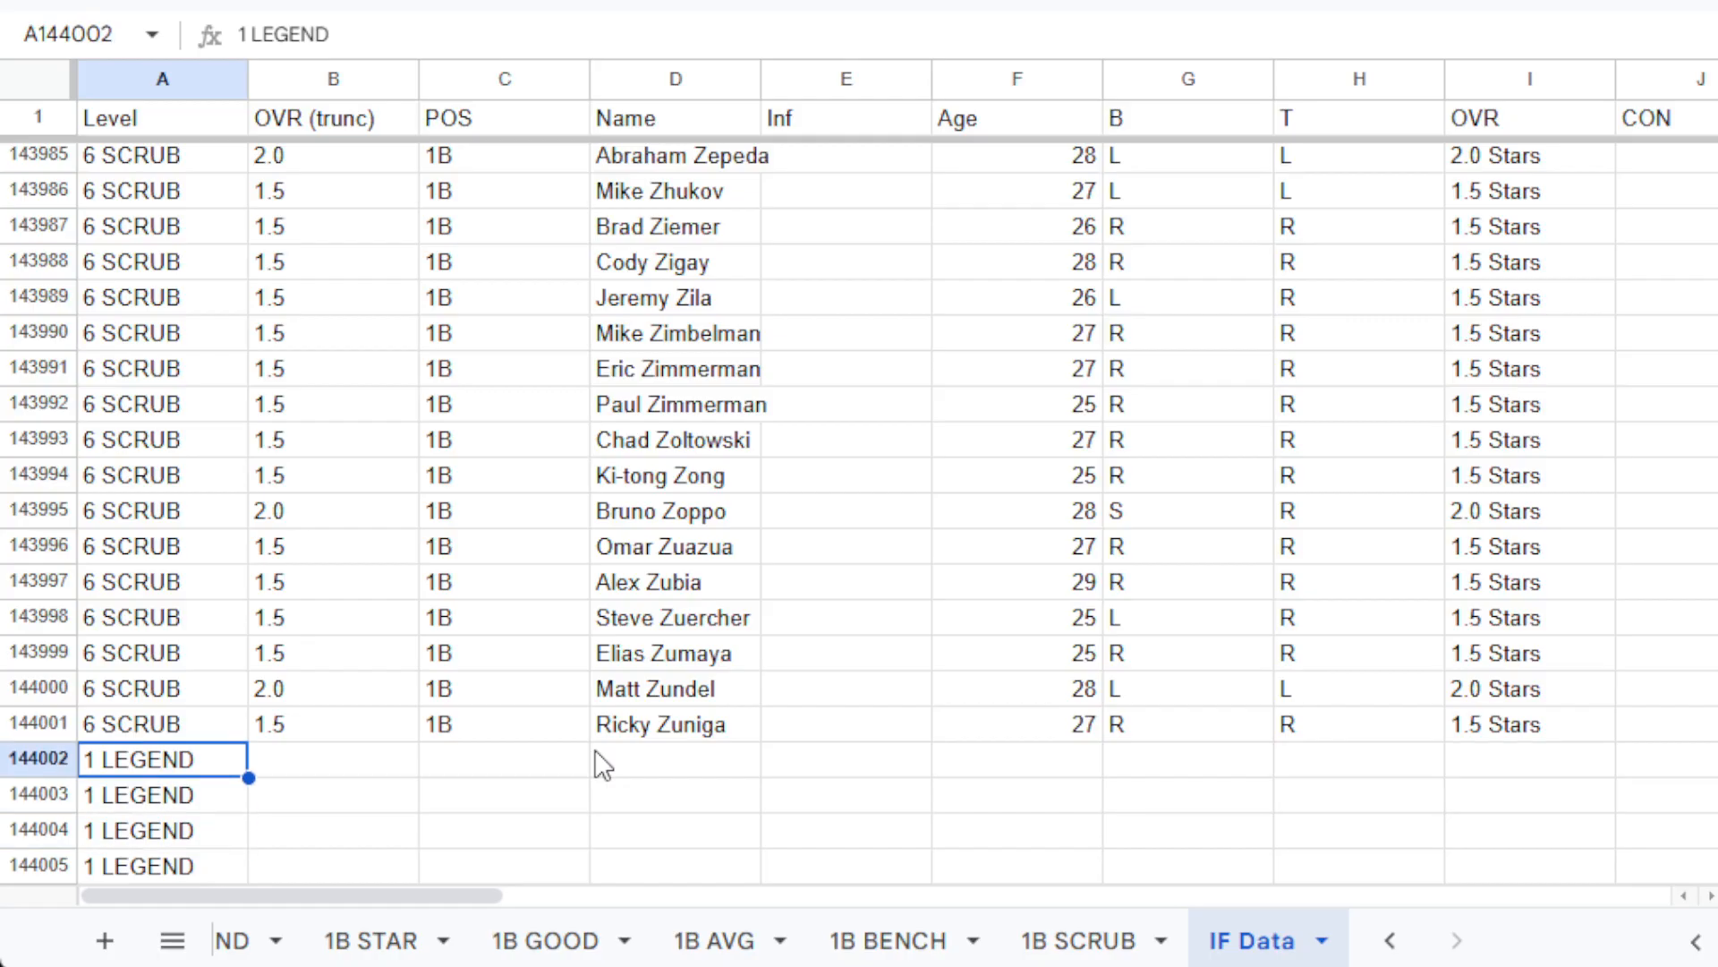
key("Right")
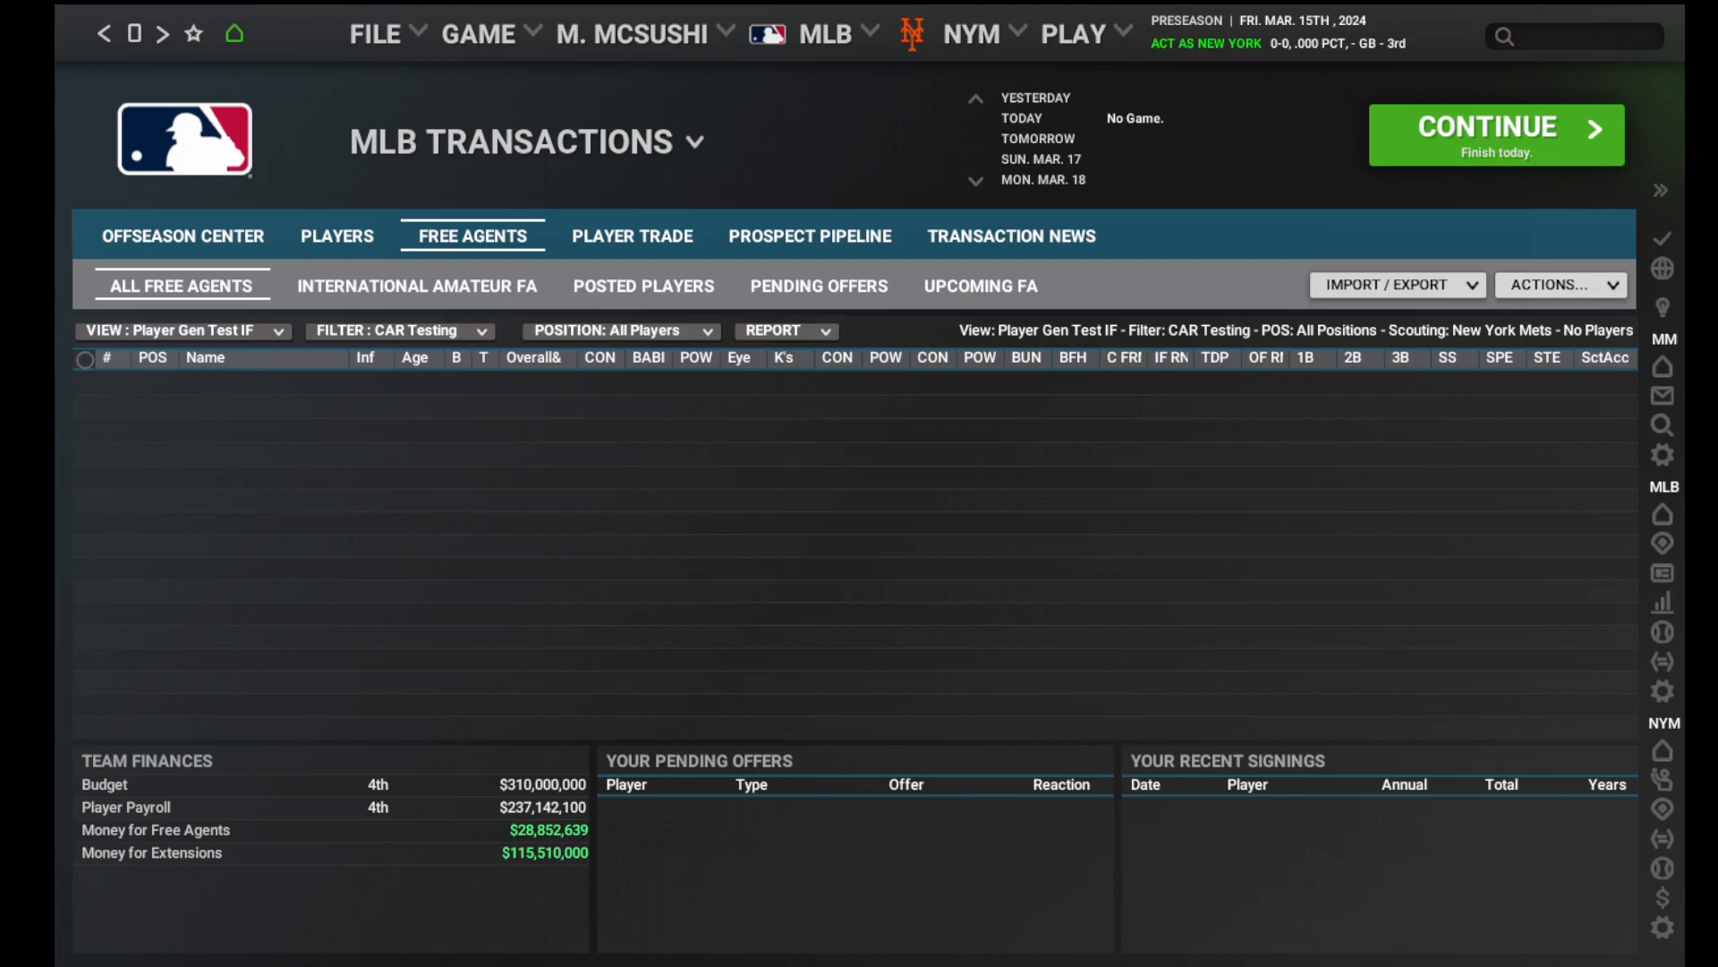
Switch to OOTP Baseball 26 and set up new fictional free agents with position Third Base and age Average (26-29).
left_click(1560, 284)
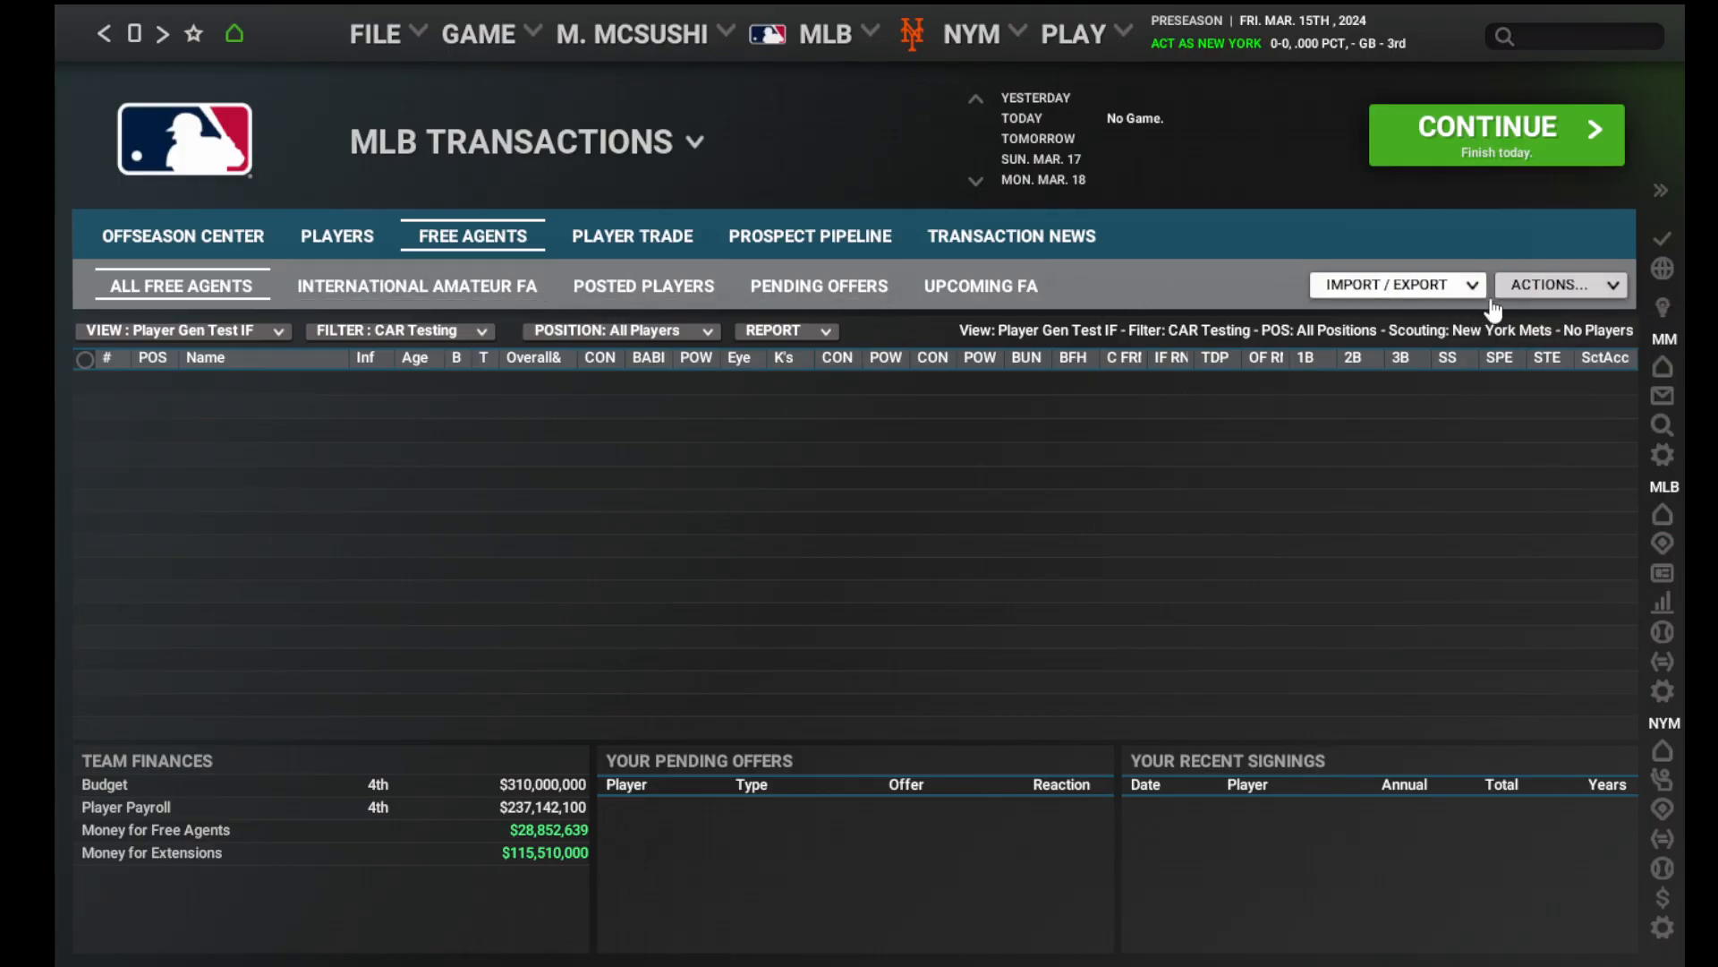
left_click(1547, 286)
left_click(1573, 338)
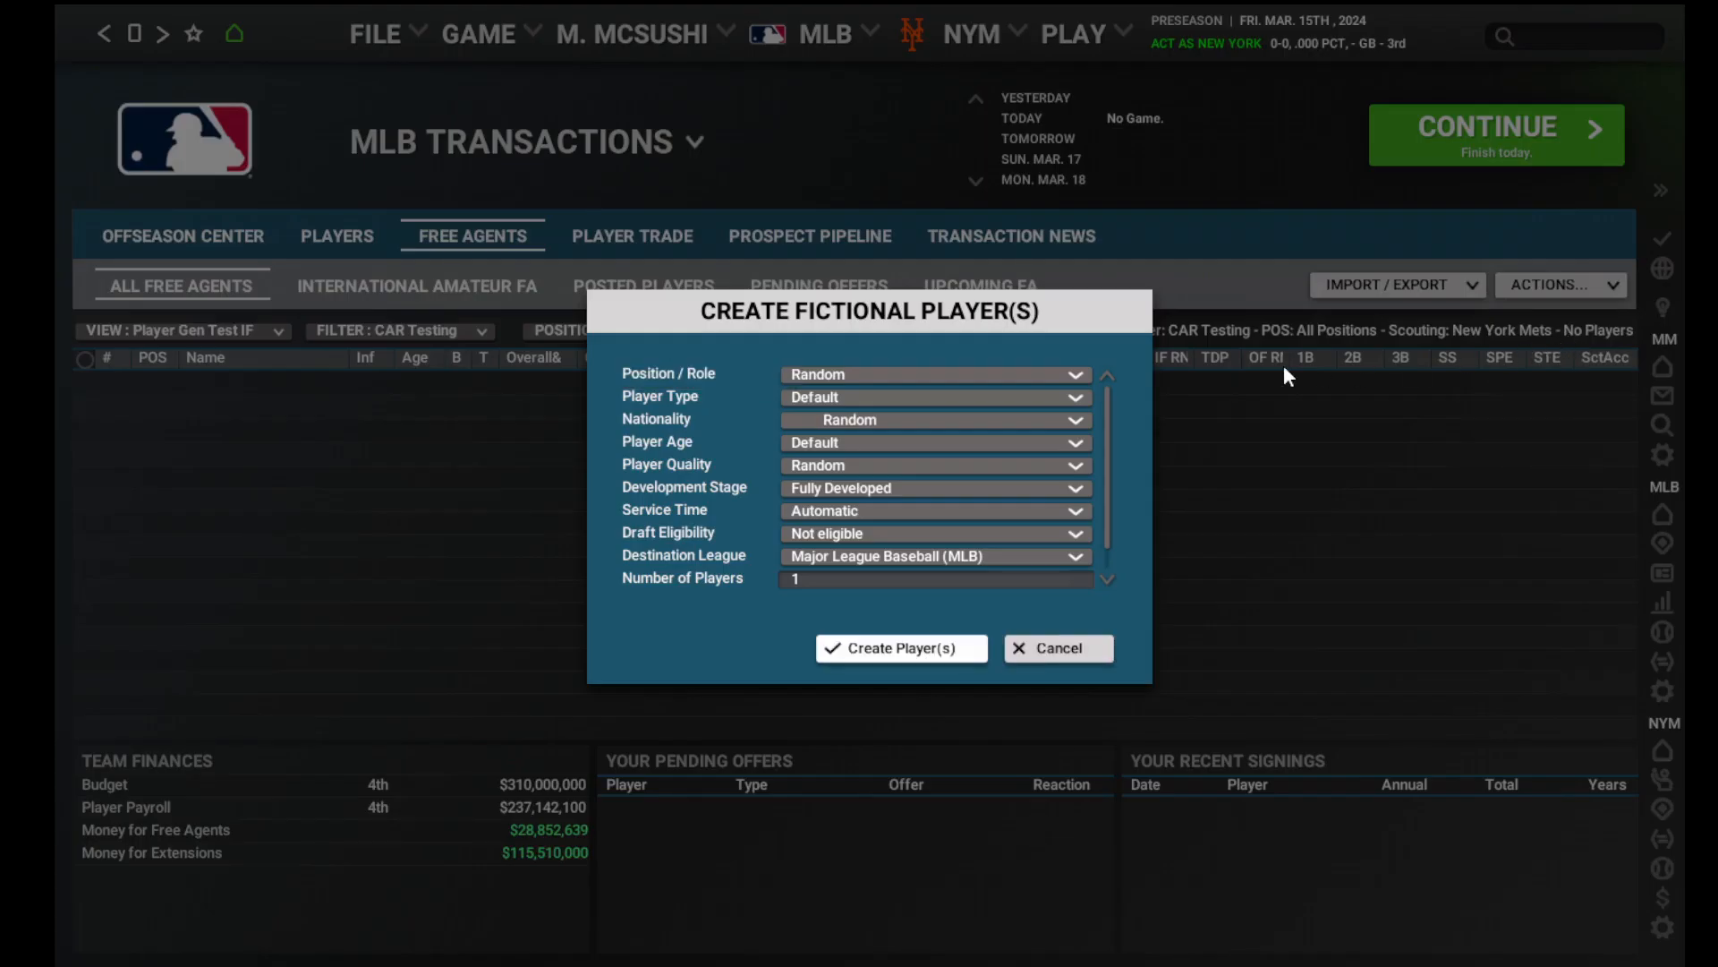
left_click(1002, 376)
left_click(912, 531)
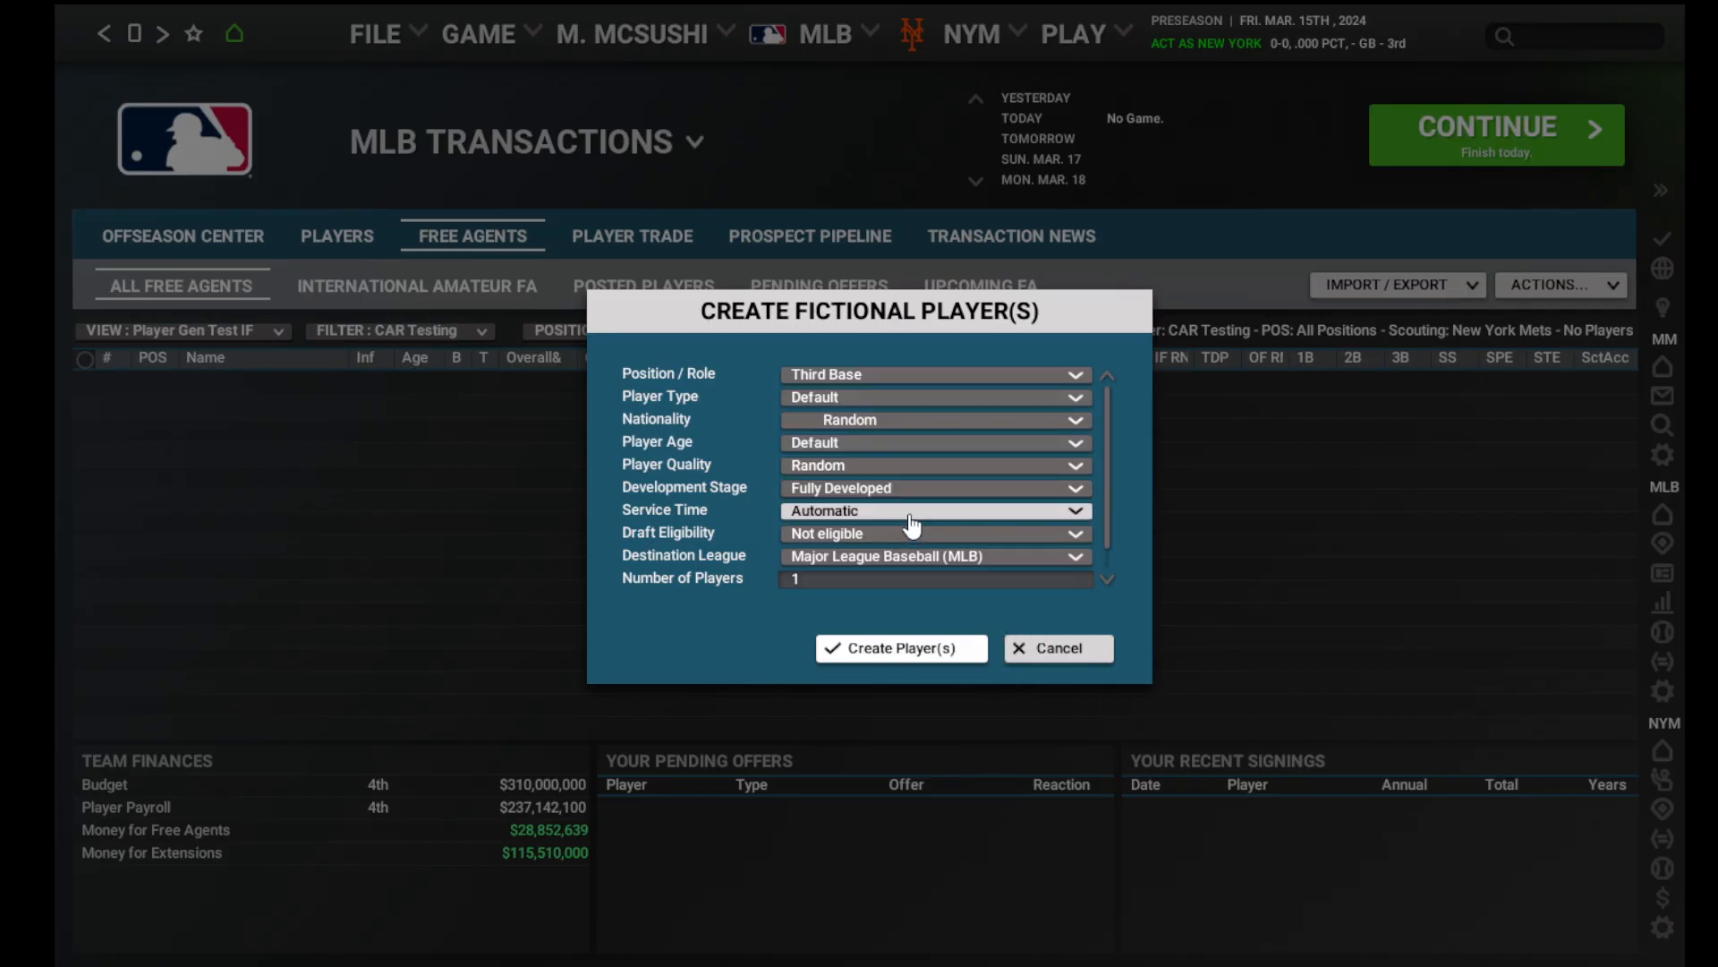
left_click(909, 443)
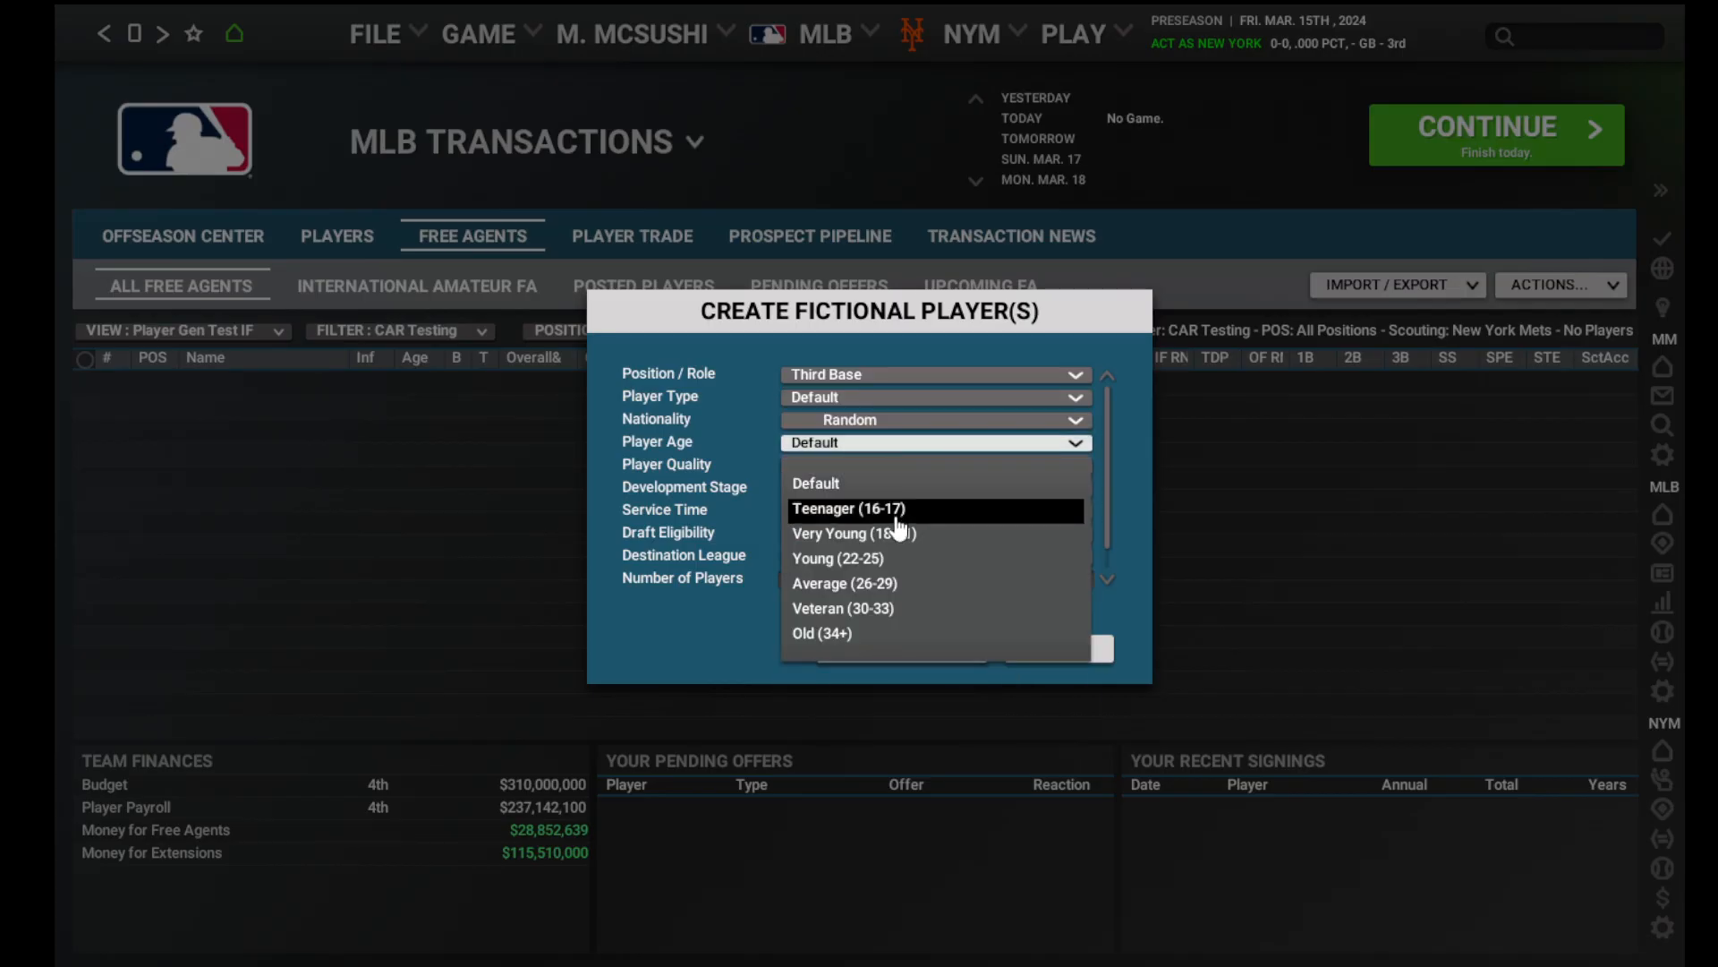
left_click(891, 584)
Set the player quality to Legend and the number of players to 8000, and create the third basemen.
left_click(882, 466)
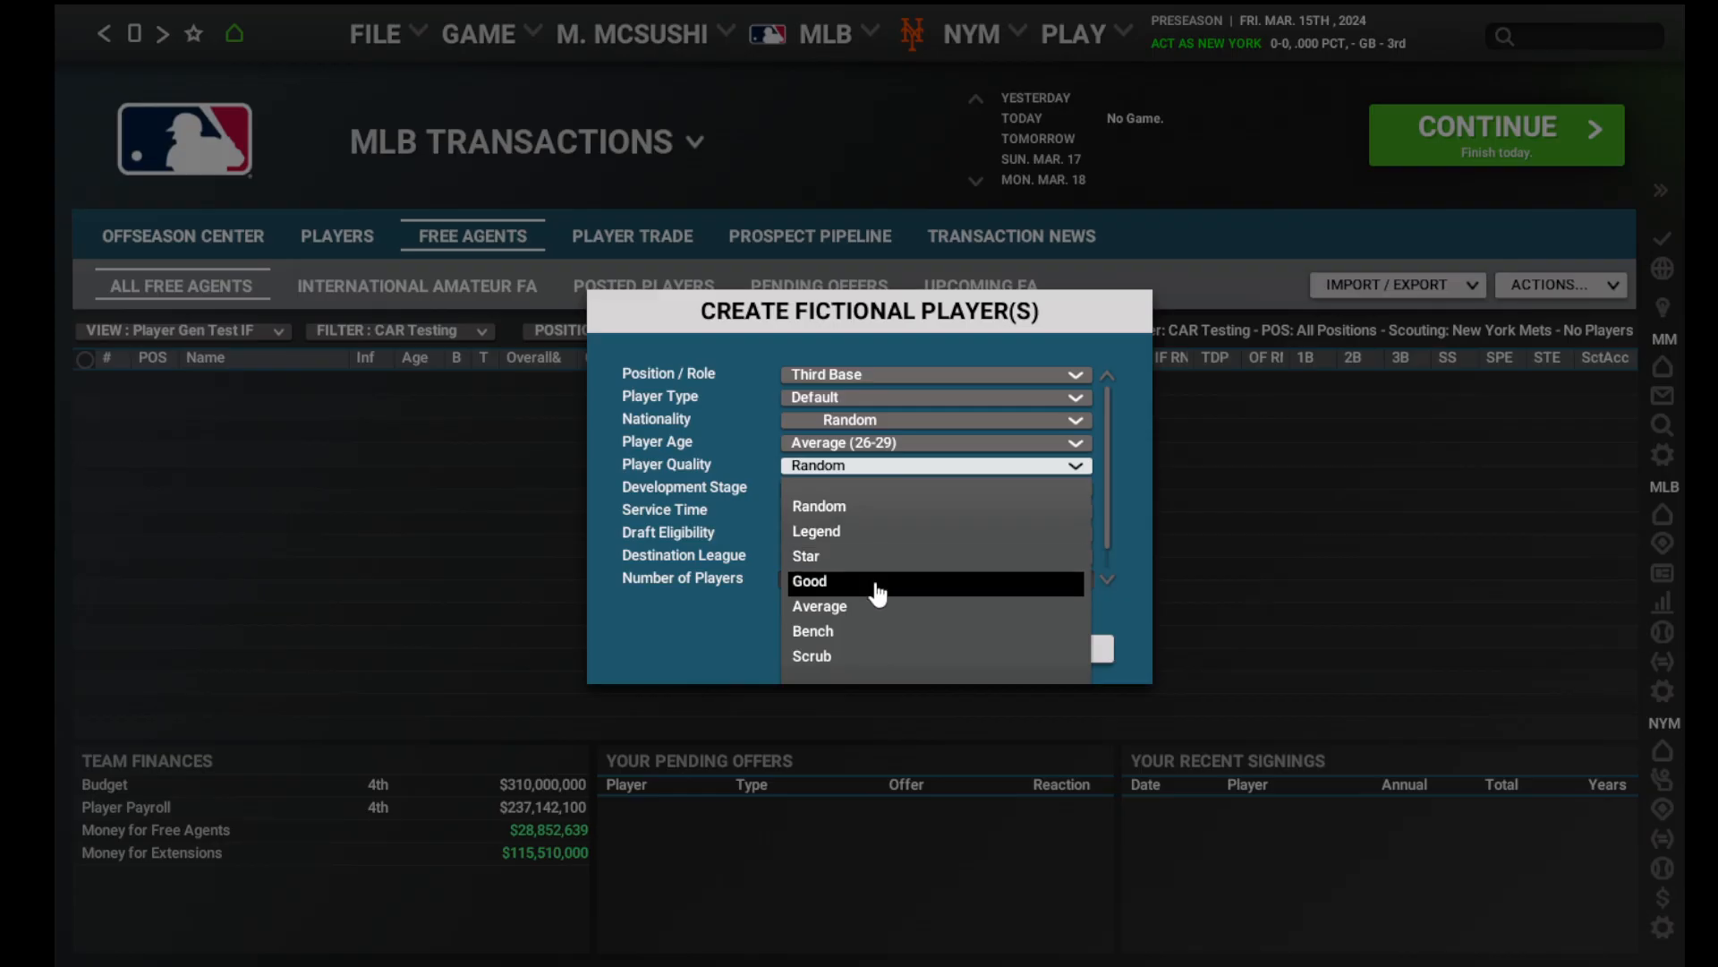
left_click(880, 537)
left_click(886, 579)
type("8000")
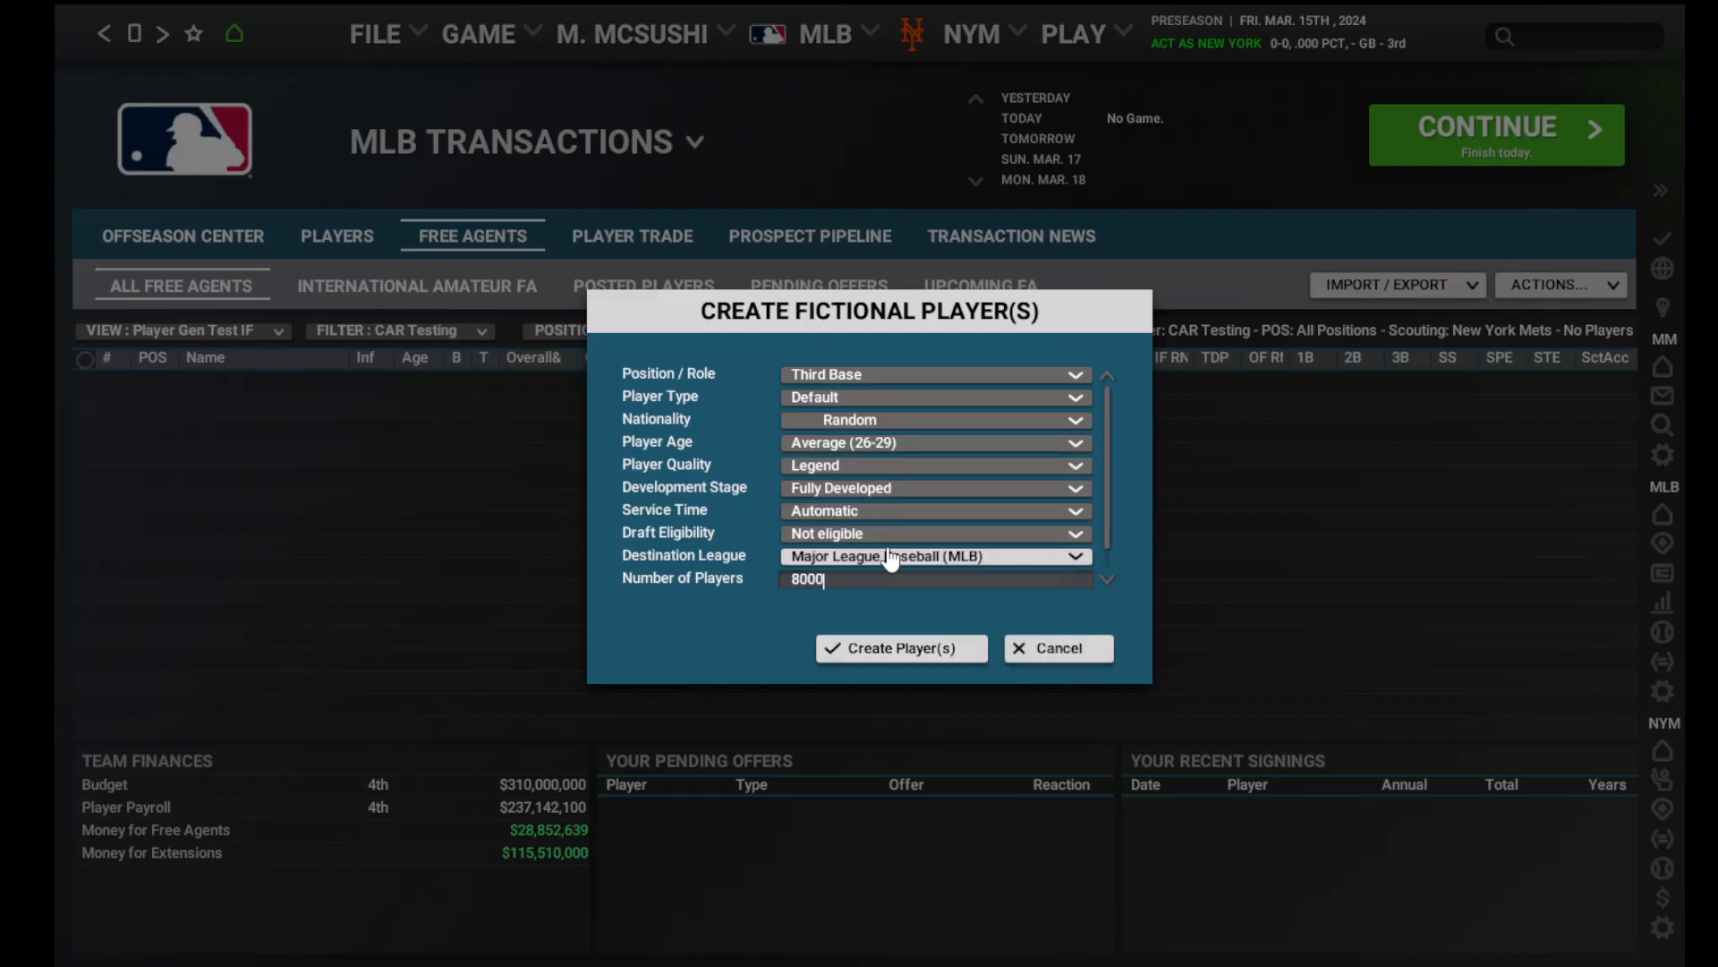
left_click(921, 650)
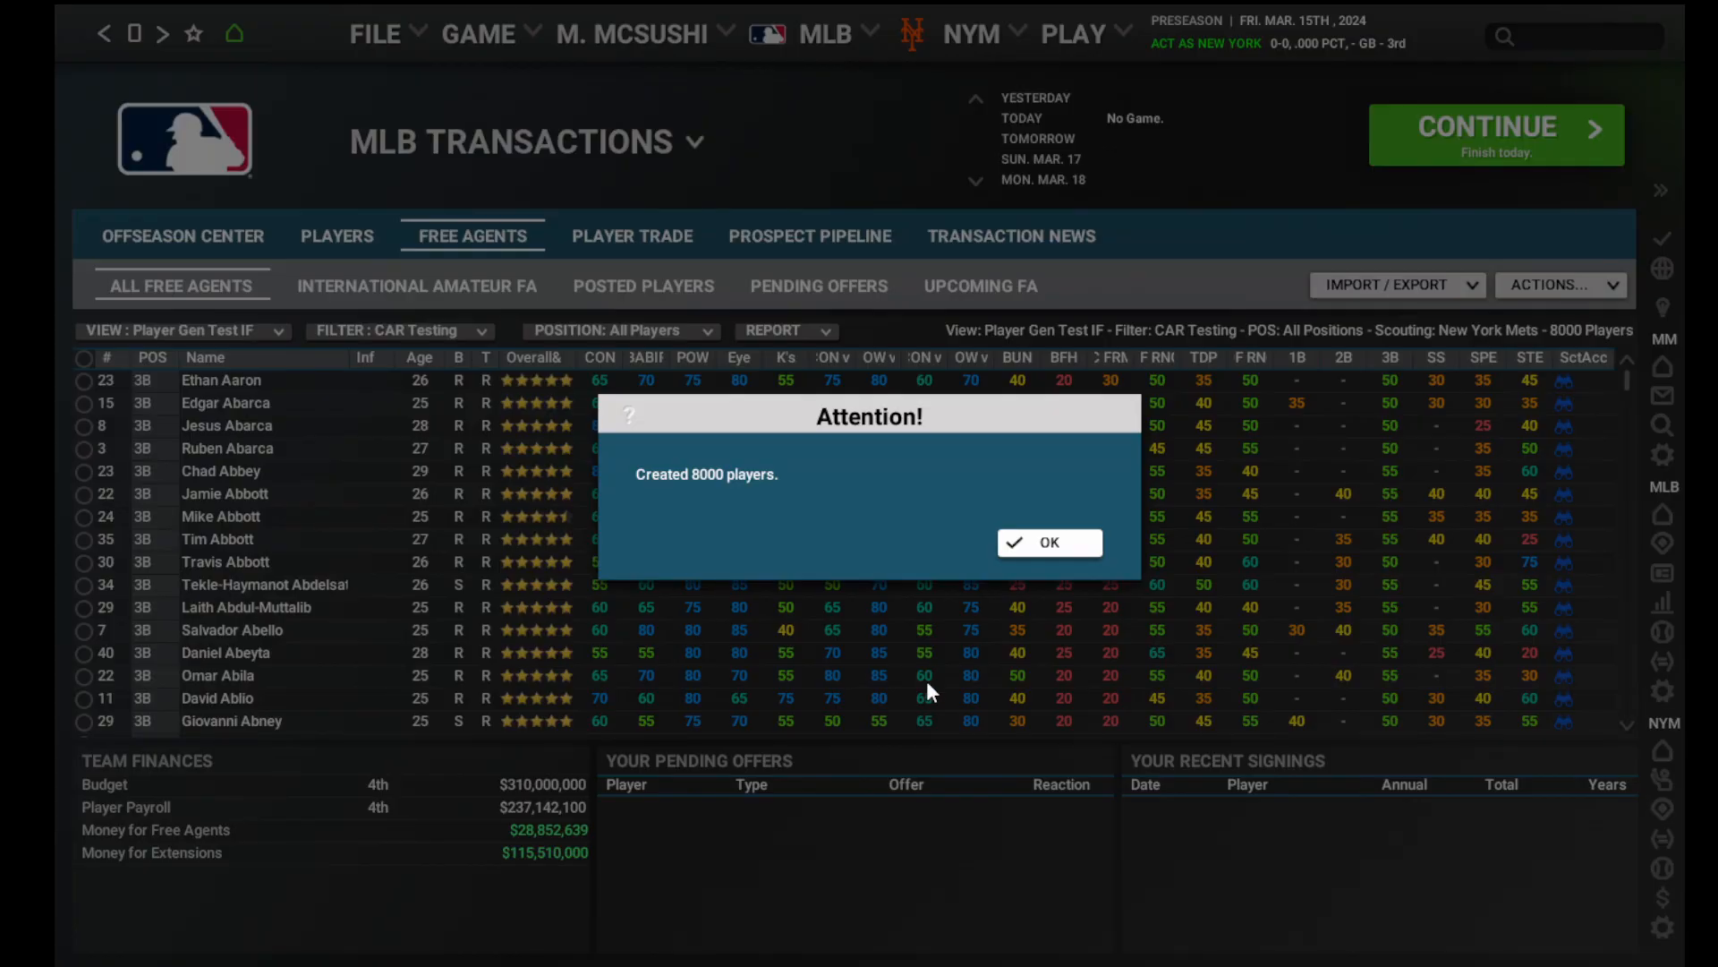
left_click(1039, 542)
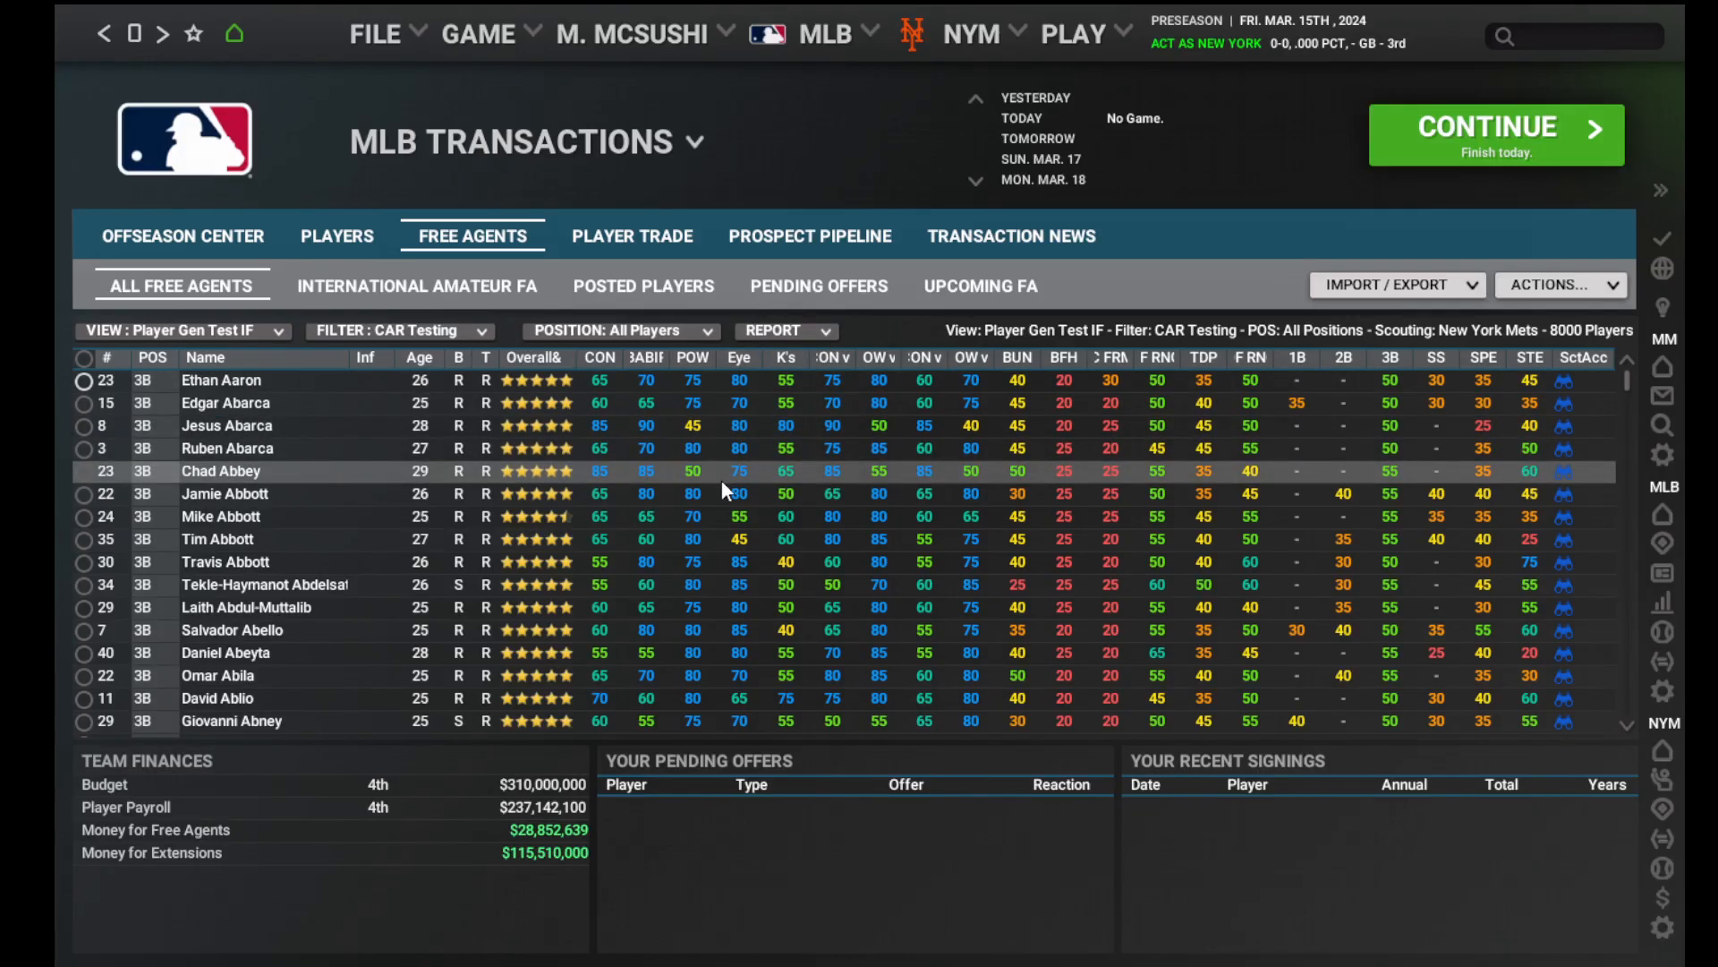
Write the free-agent report of the Legend third basemen to CSV.
left_click(829, 335)
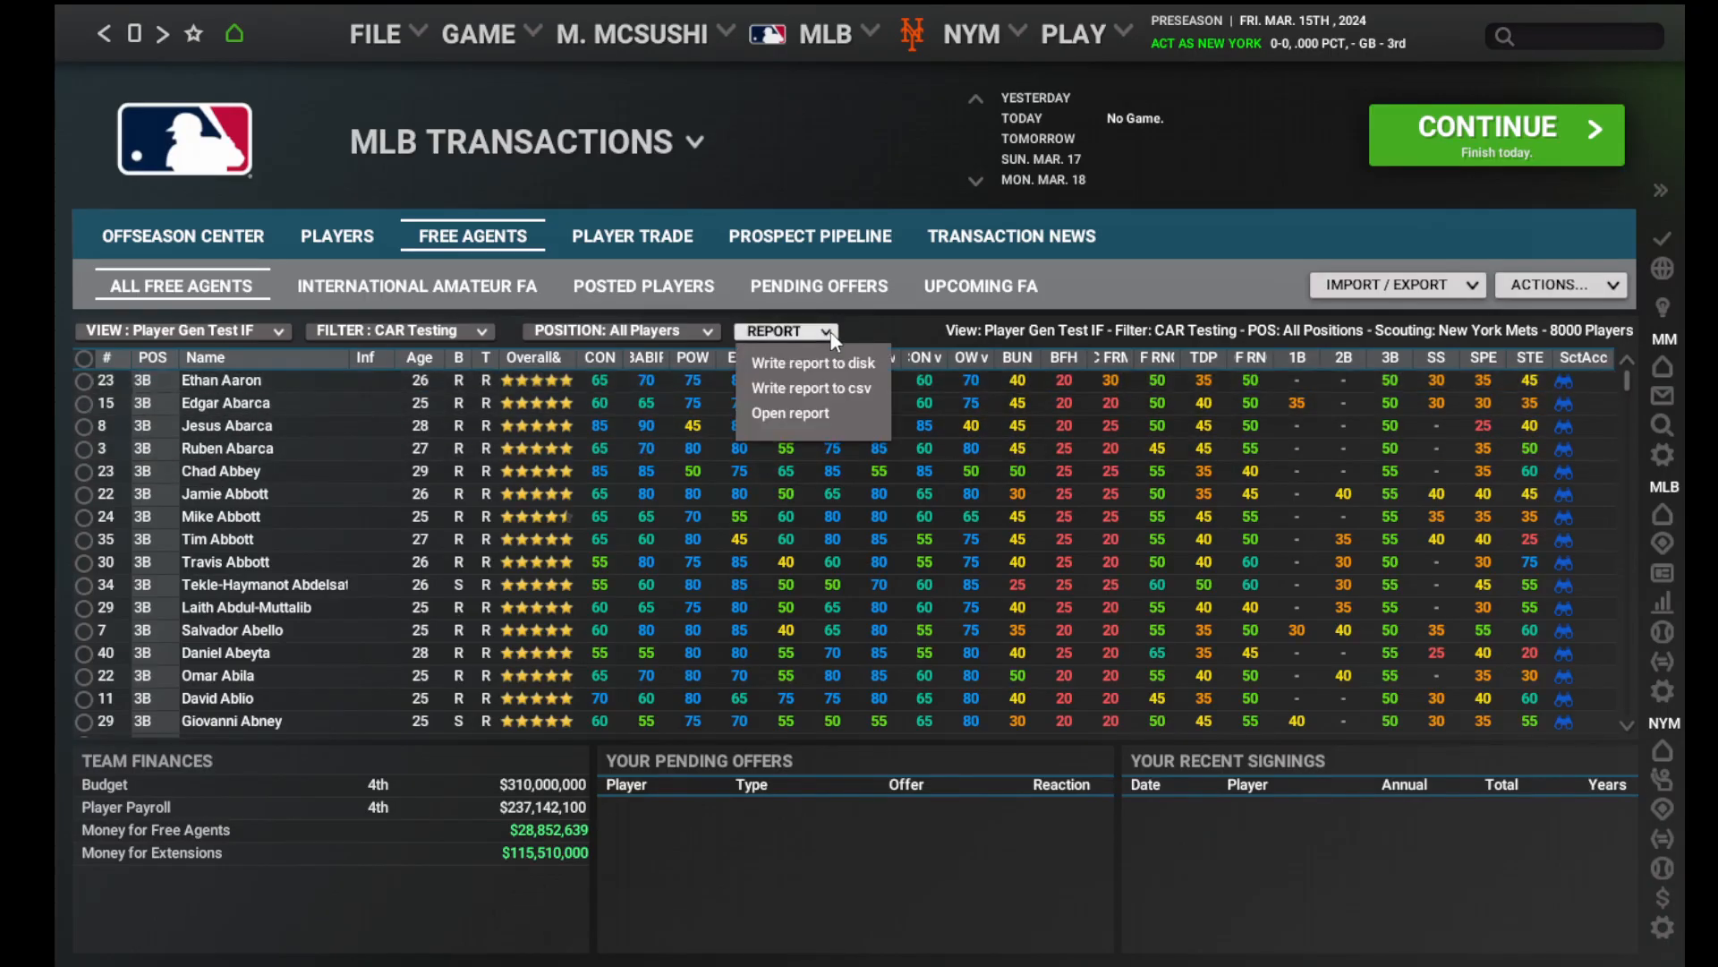
left_click(822, 392)
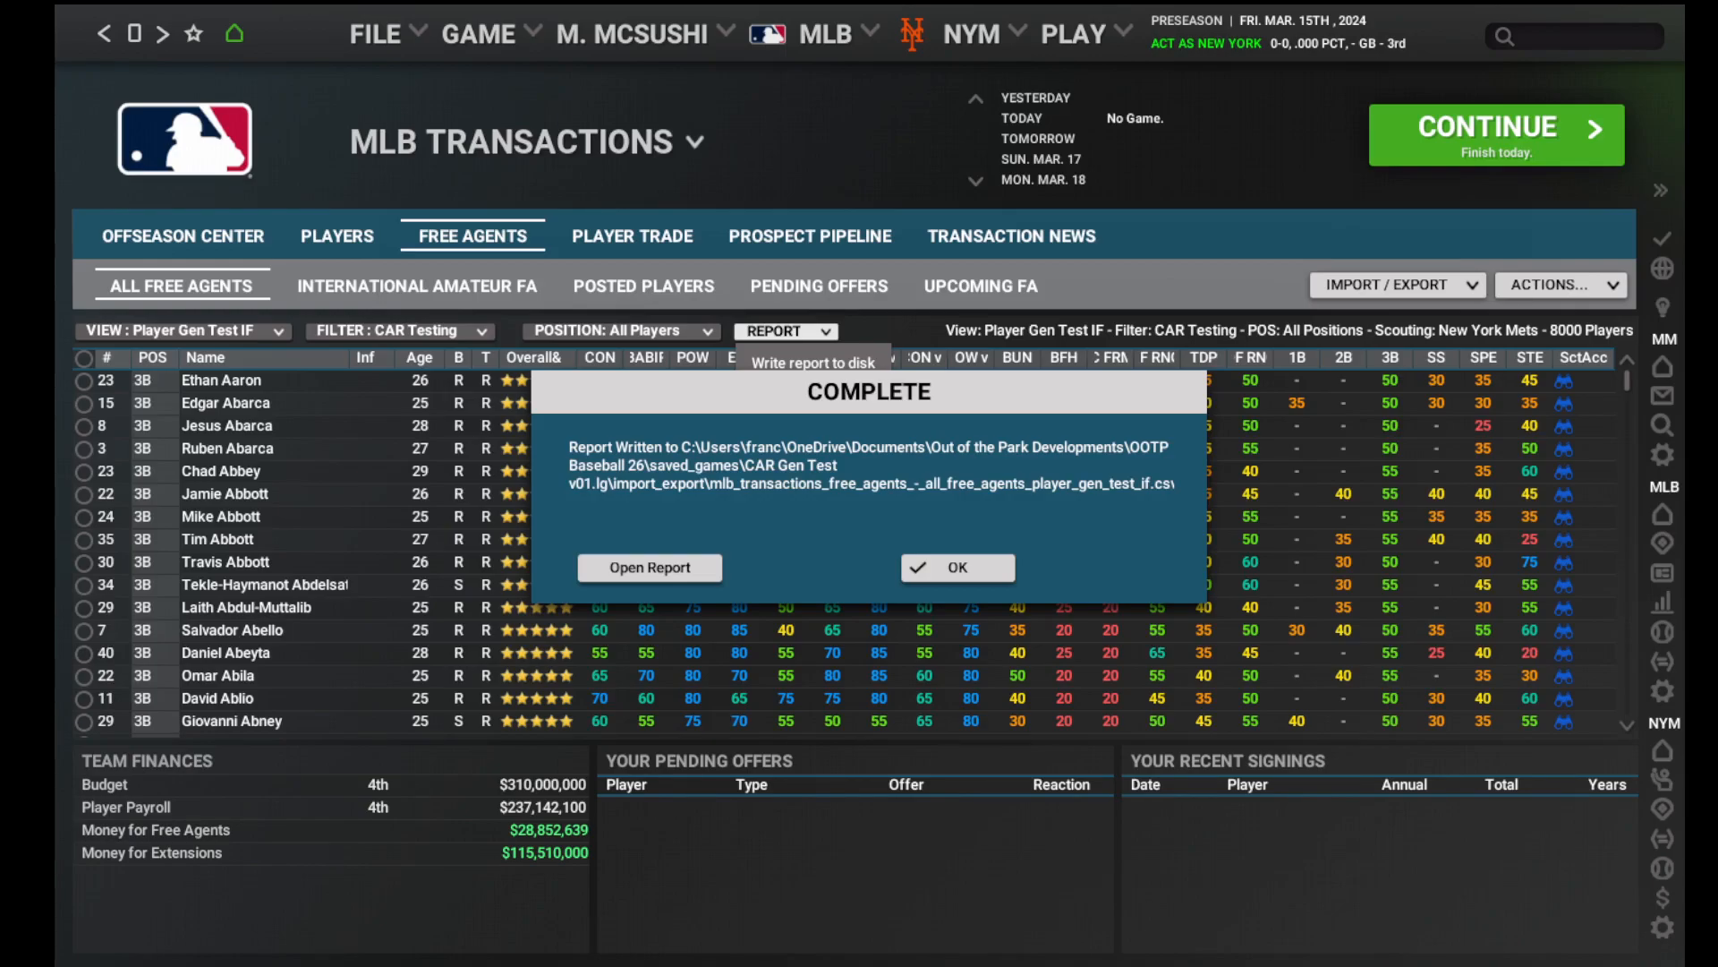
left_click(904, 566)
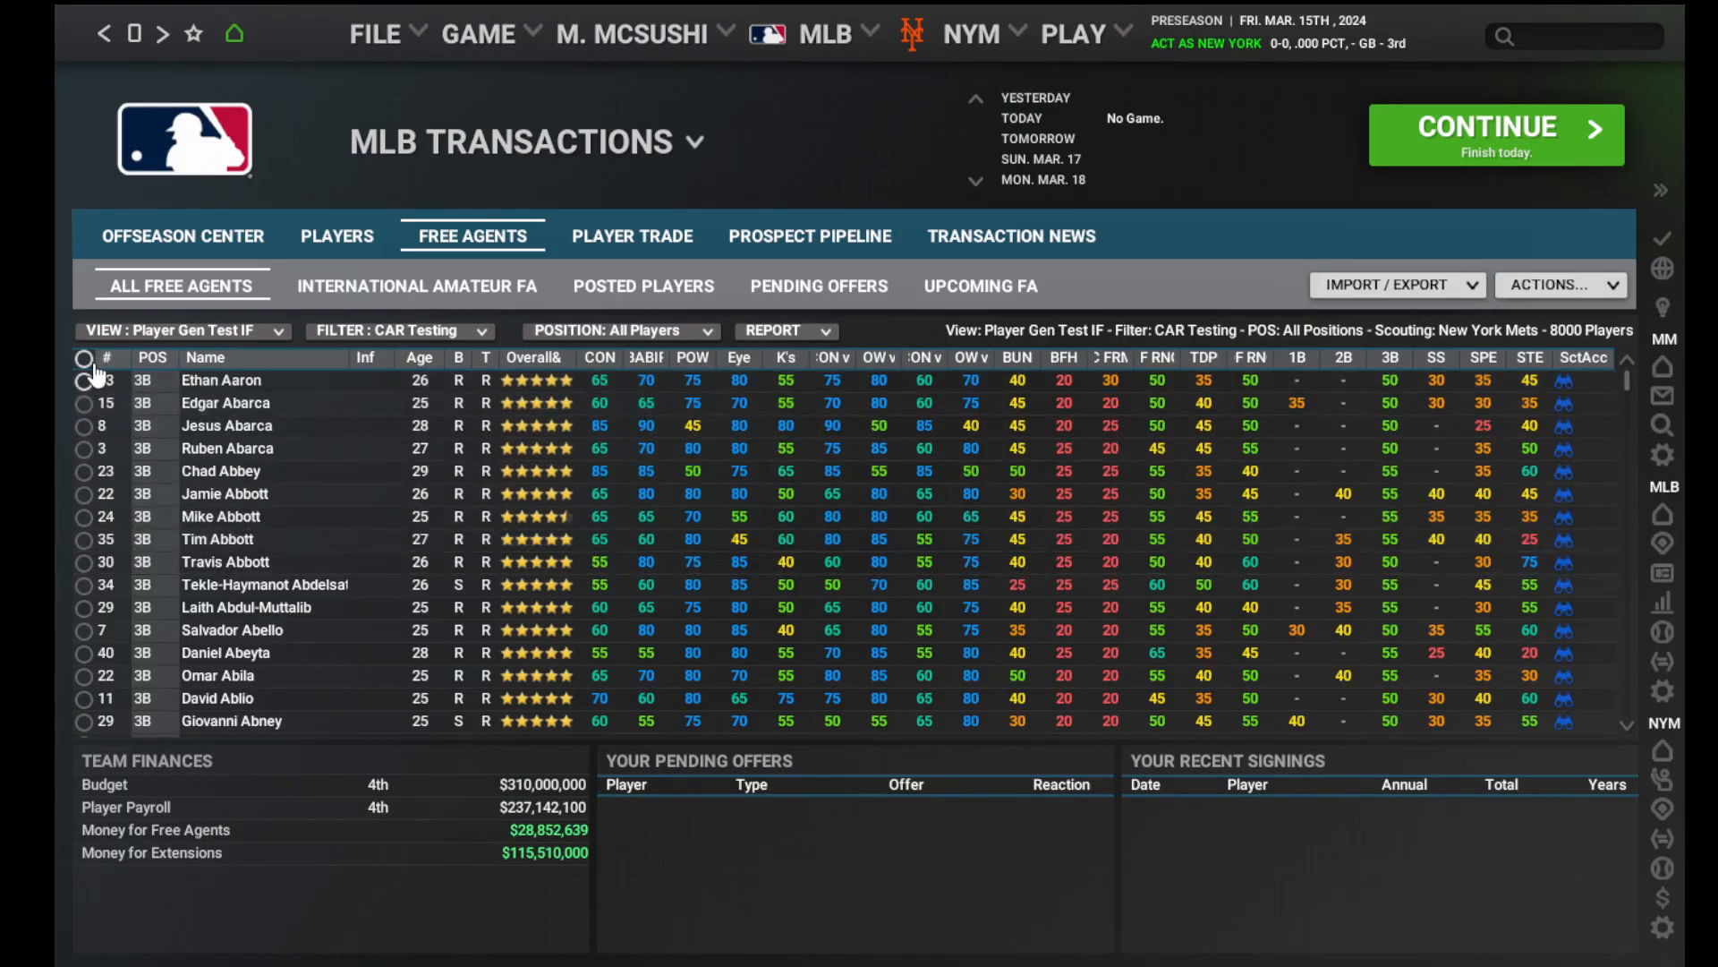
Select all the Legend third basemen in the free-agent list and remove them.
right_click(240, 474)
left_click(324, 590)
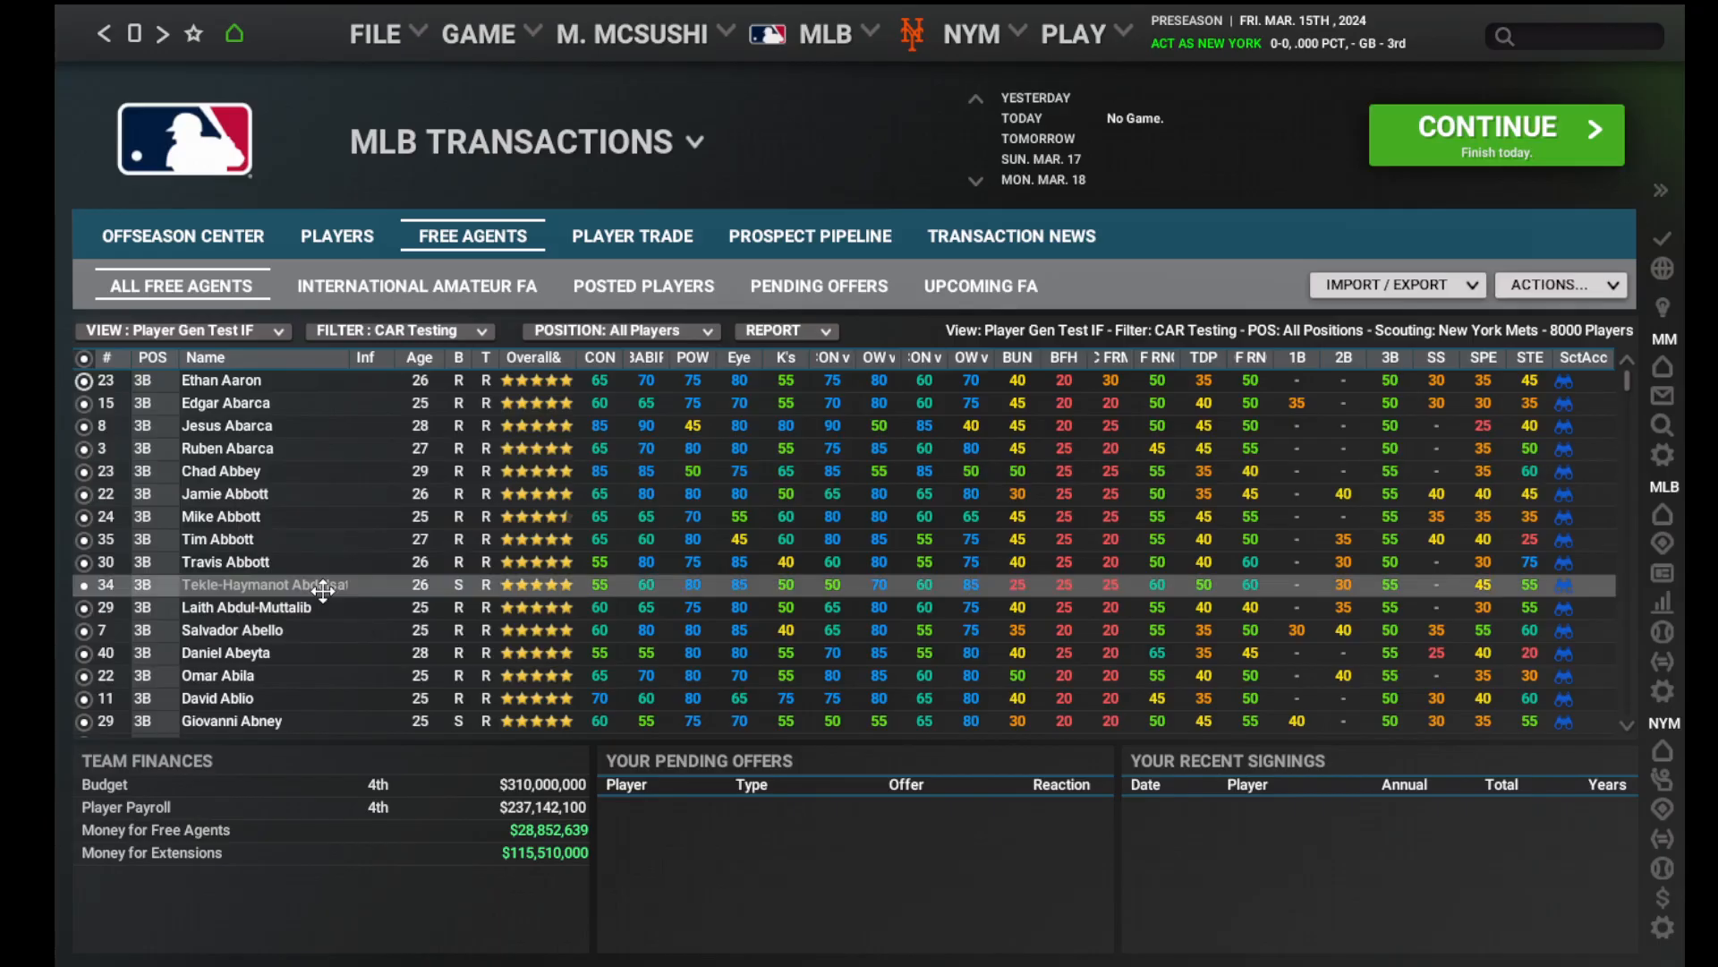
right_click(324, 586)
left_click(394, 717)
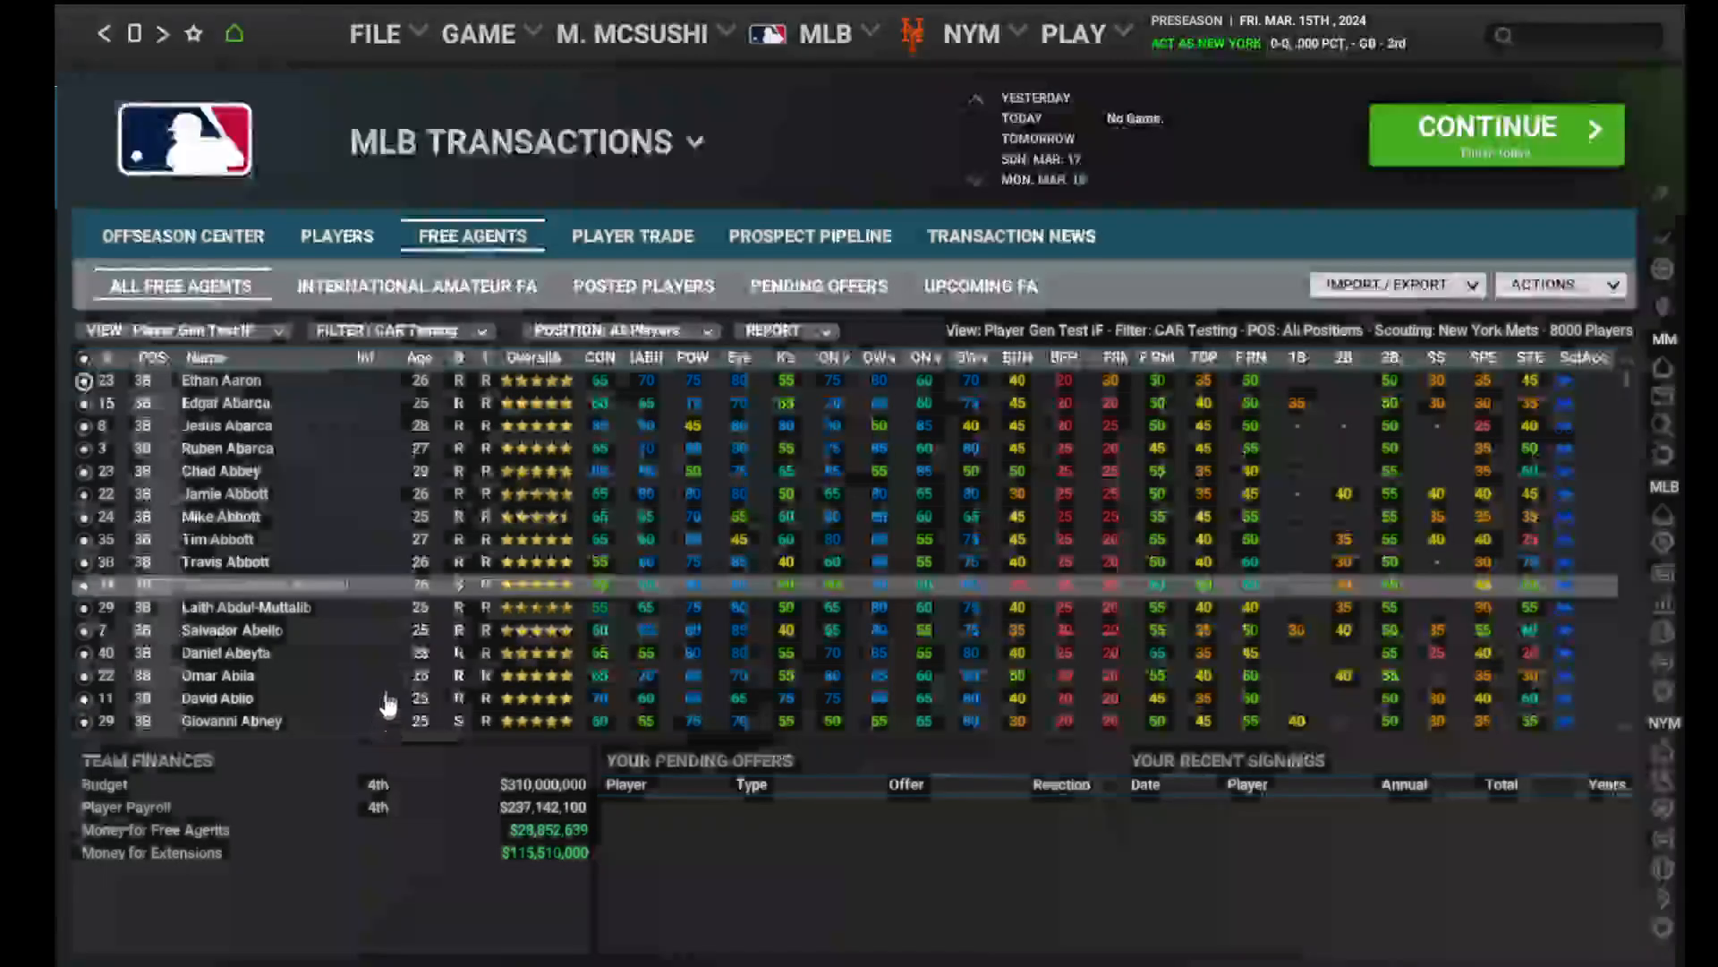
Set up another batch of fictional players with position Third Base and age Average (26-29).
left_click(1532, 288)
left_click(1551, 329)
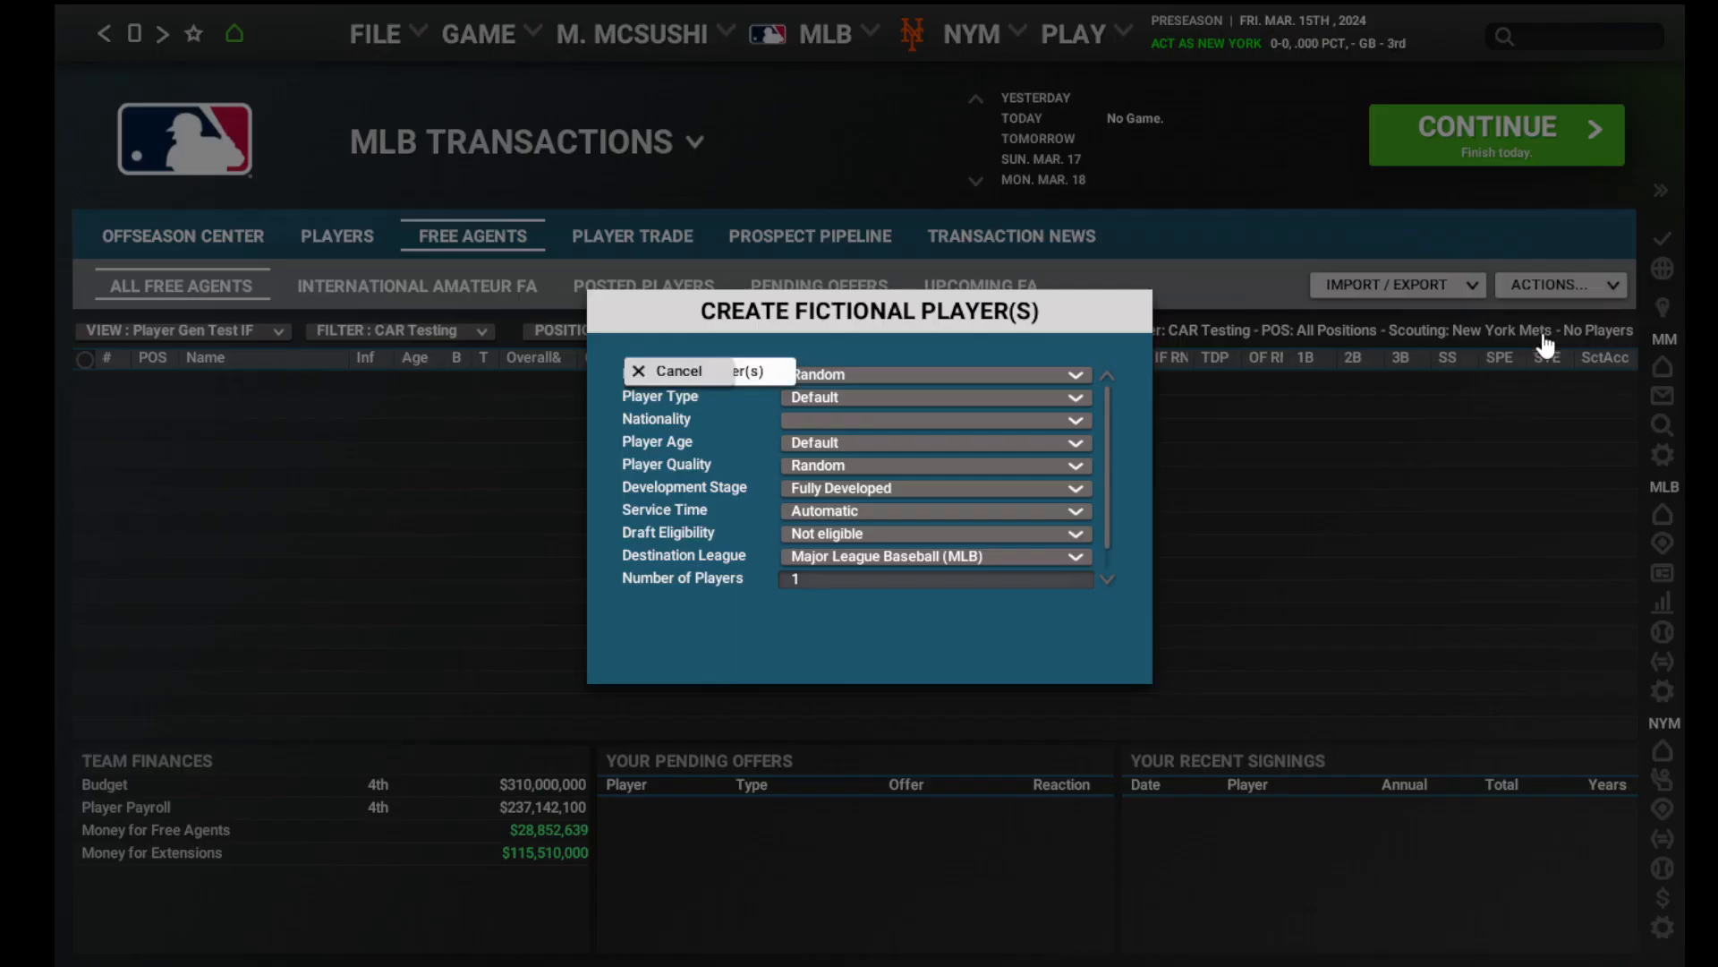
left_click(863, 374)
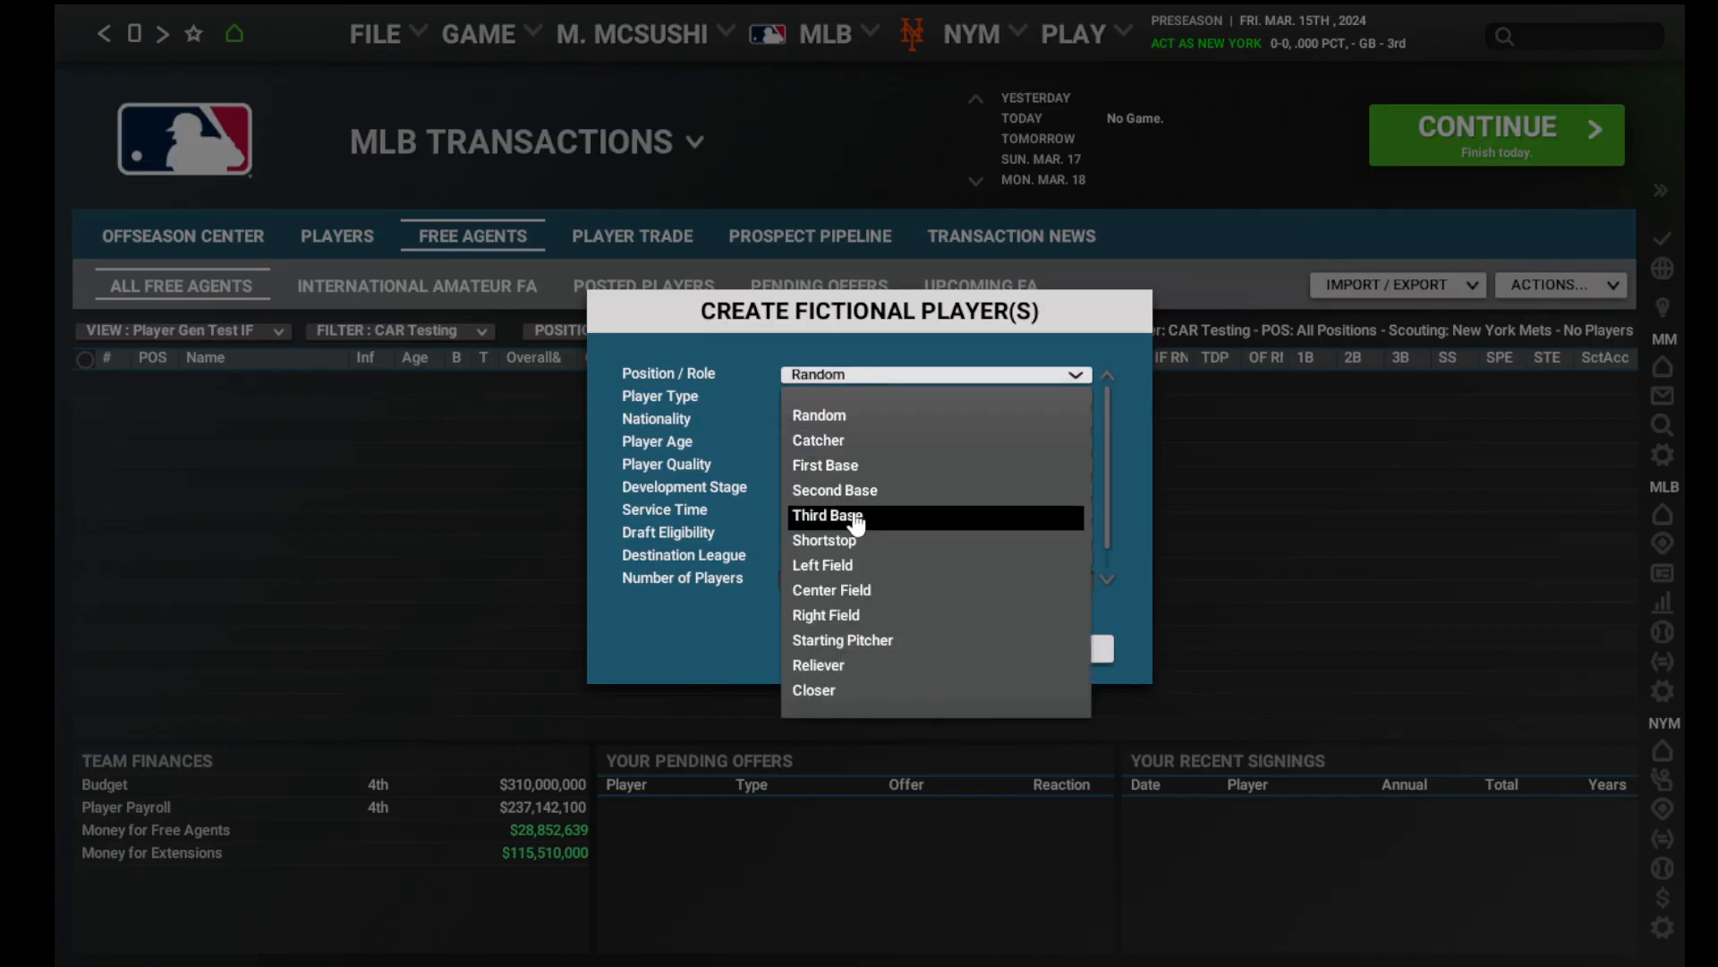
left_click(855, 512)
left_click(855, 442)
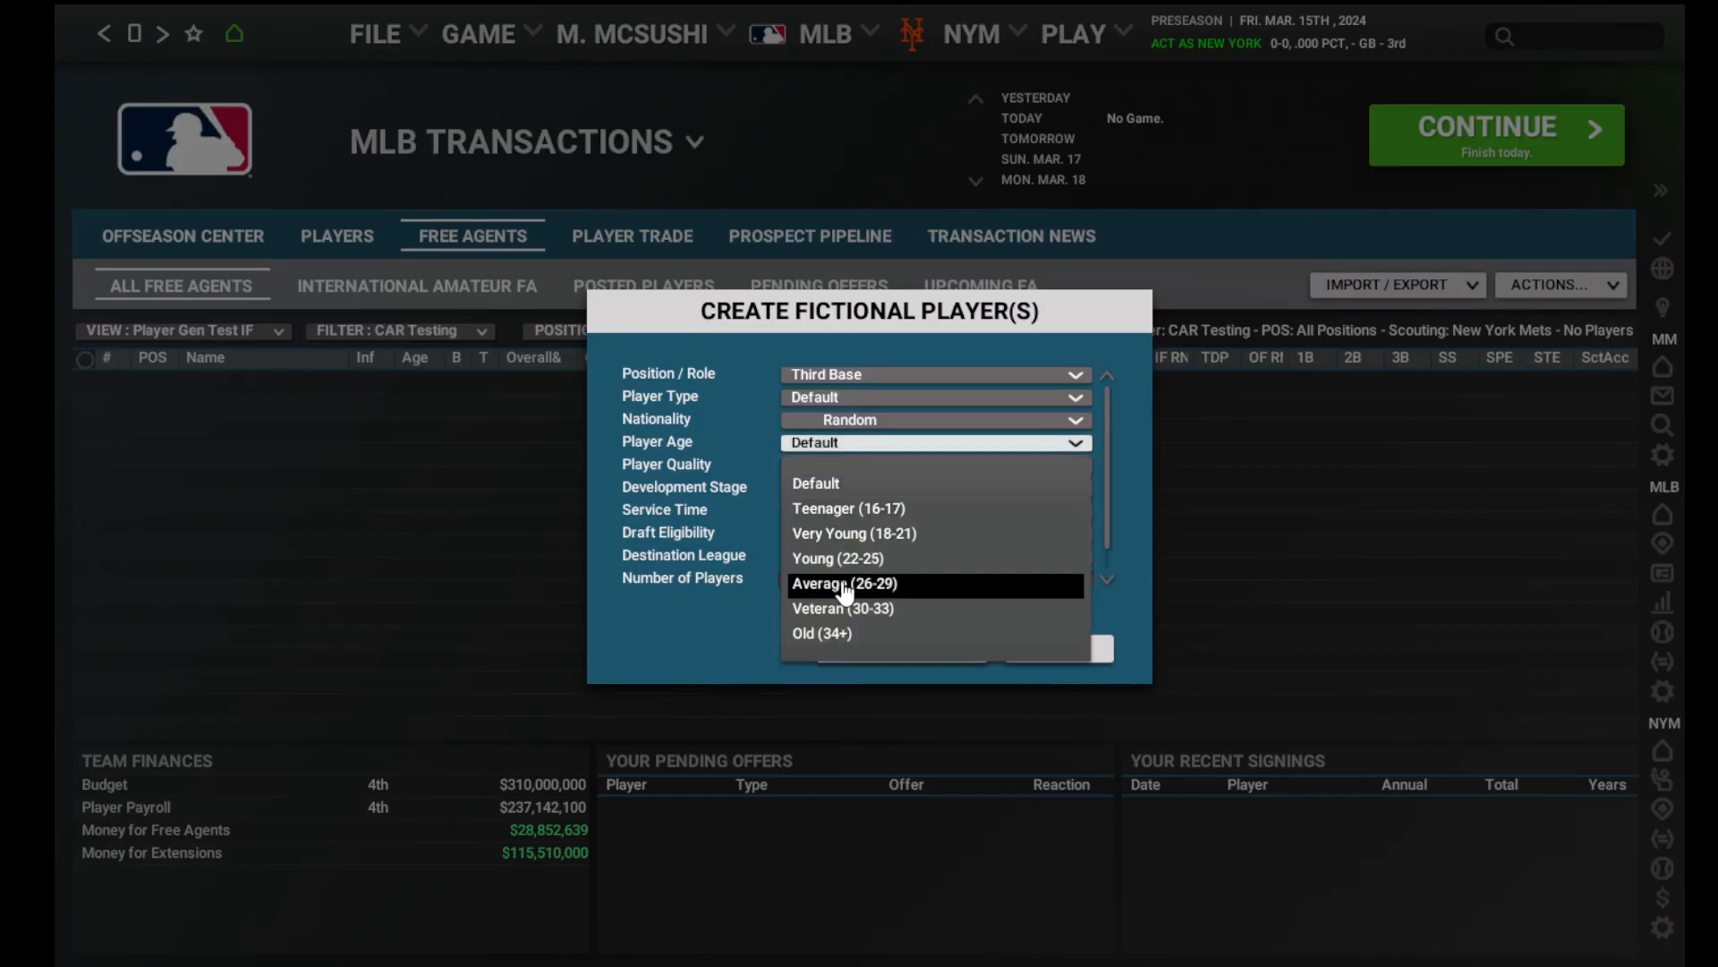
left_click(840, 584)
Set the player quality to Star and the number of players to 8000, and create the third basemen.
left_click(849, 504)
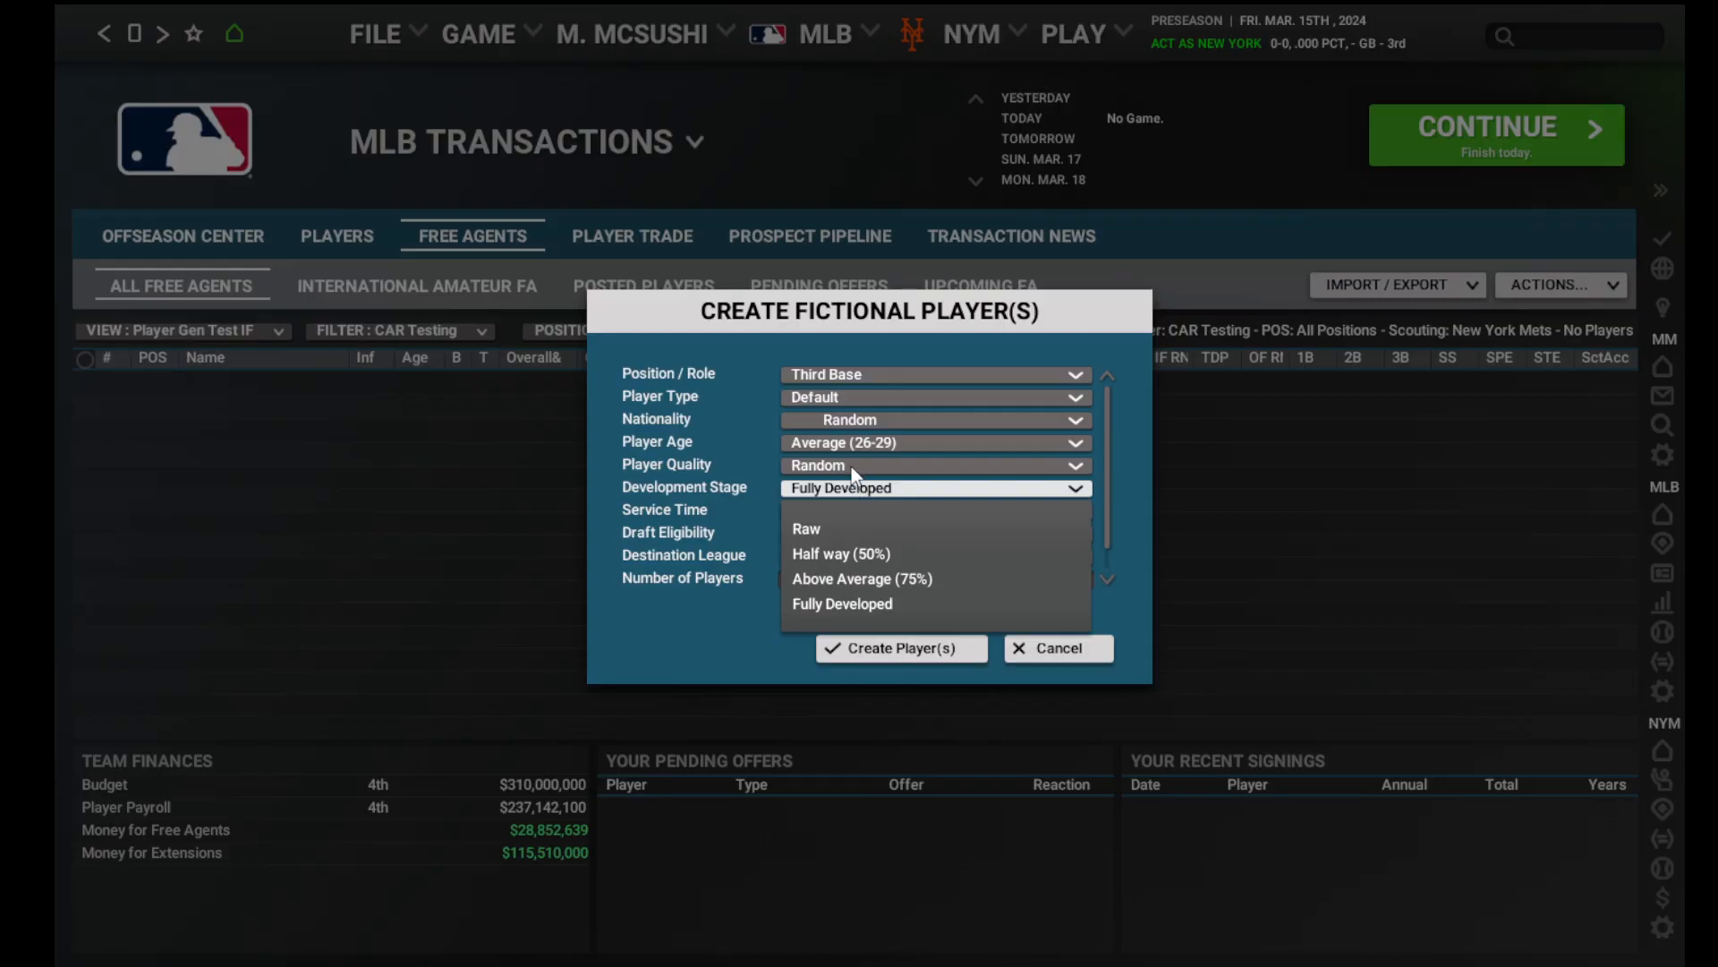
left_click(852, 467)
left_click(852, 466)
left_click(847, 560)
left_click(859, 579)
type("8000")
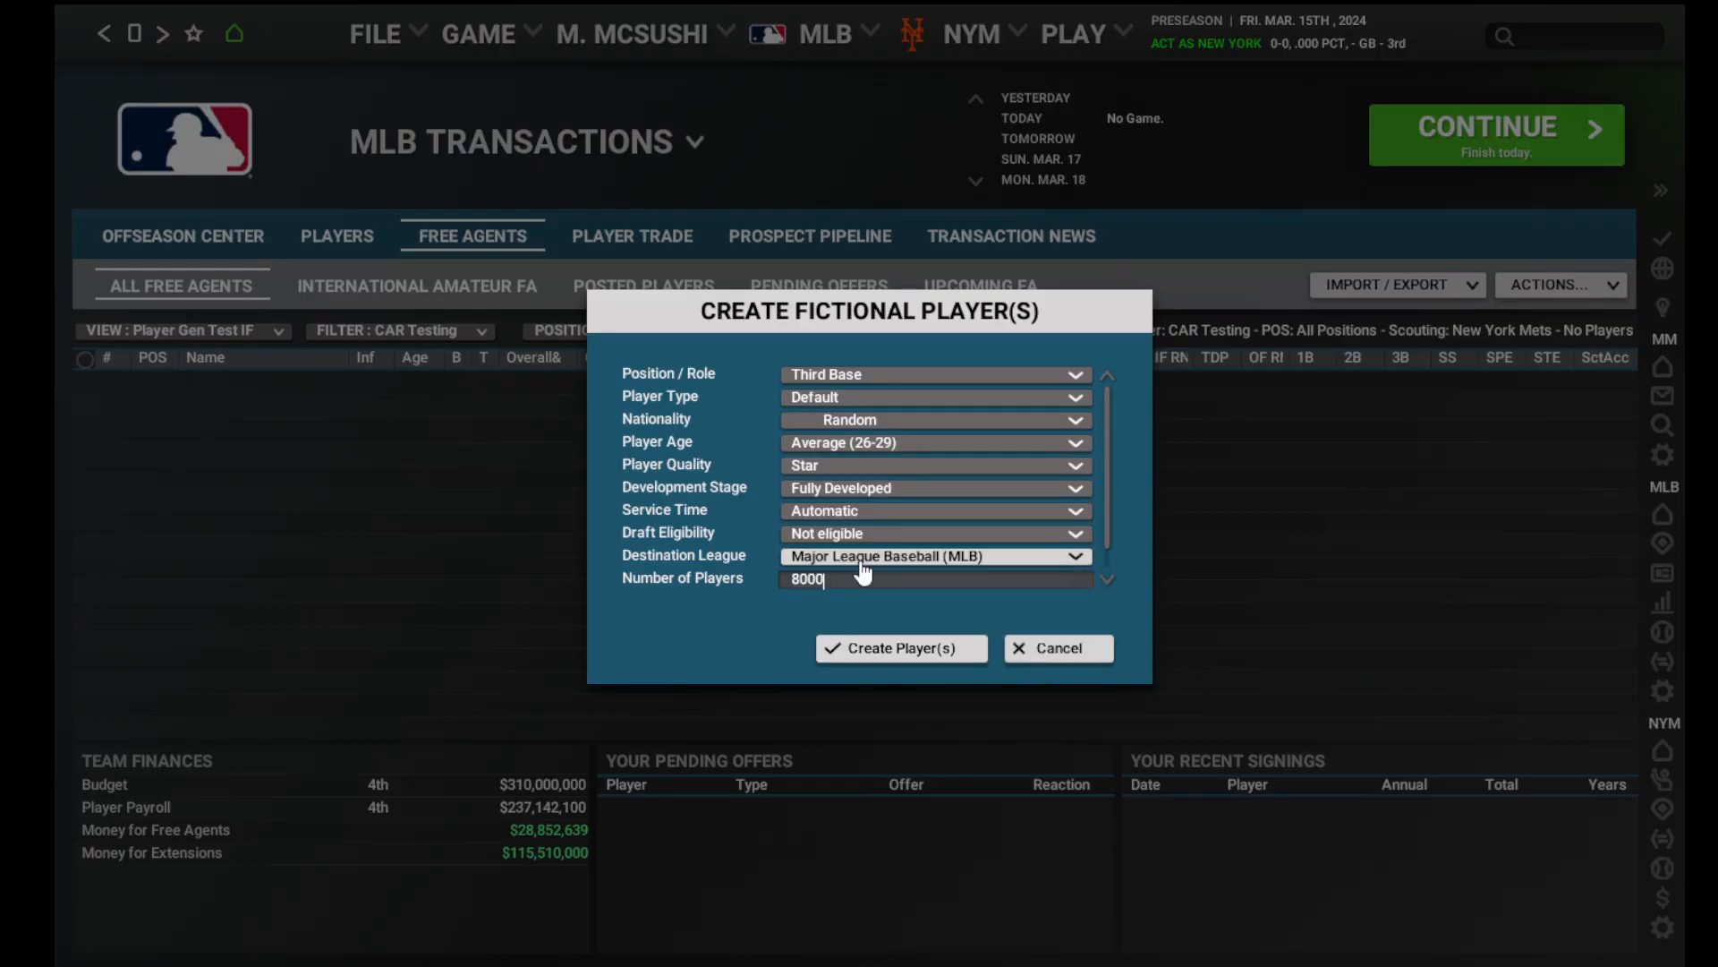
left_click(870, 648)
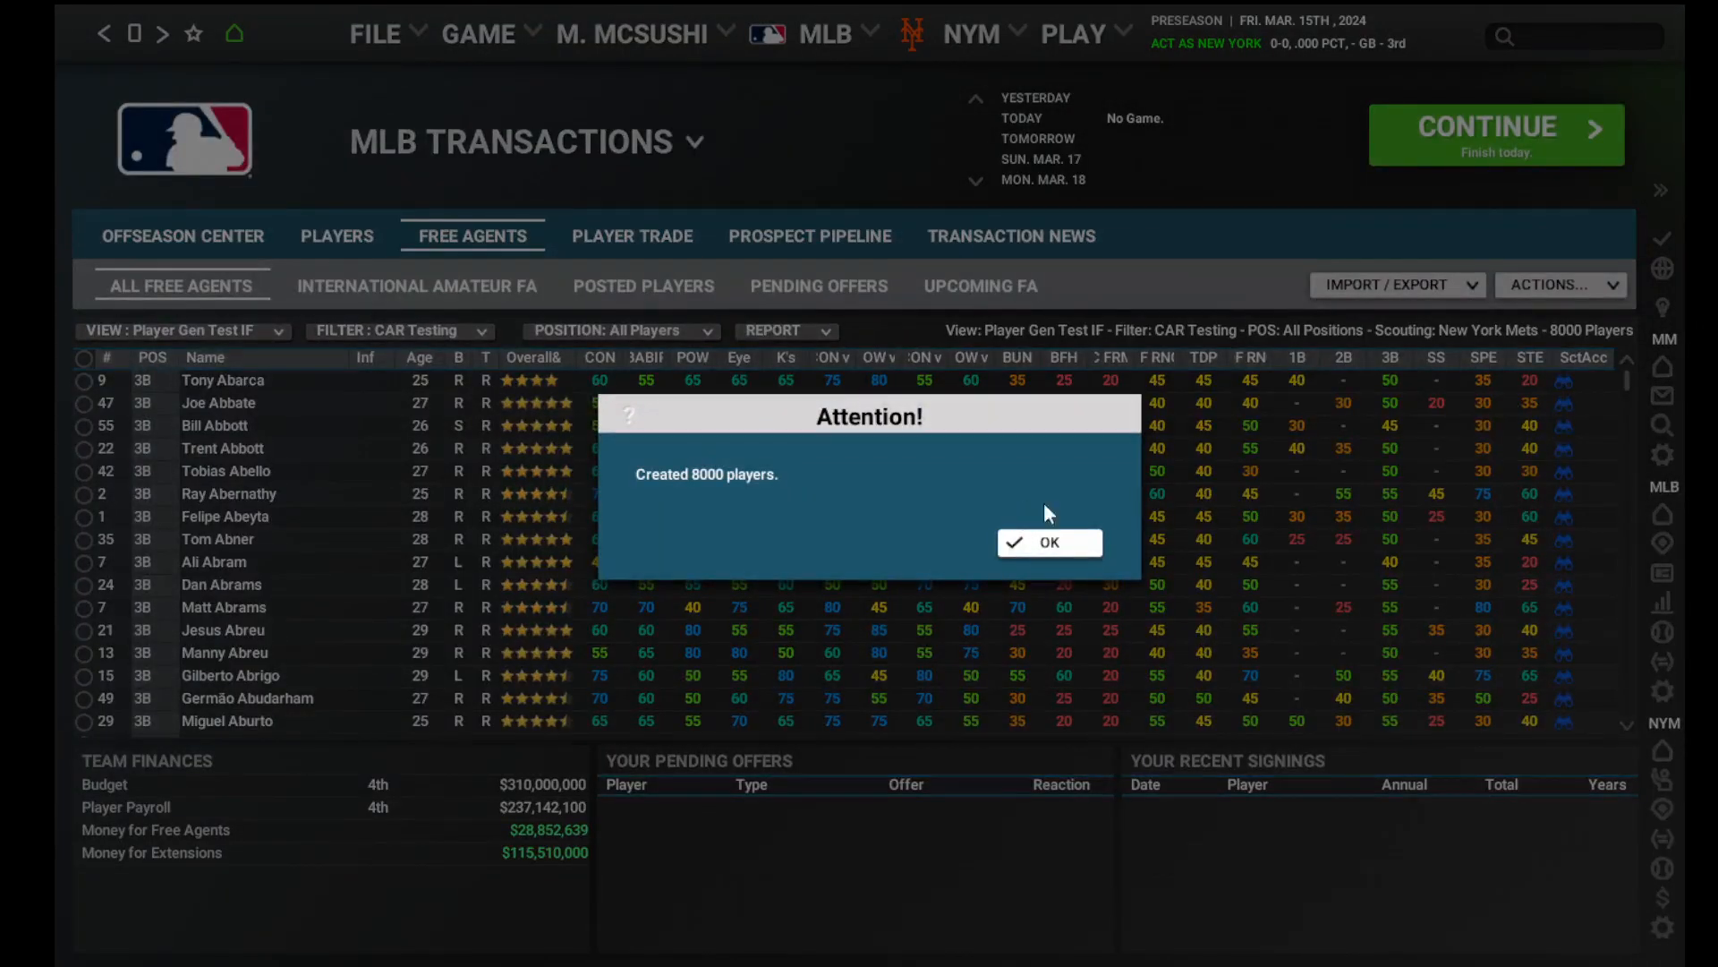
left_click(1049, 542)
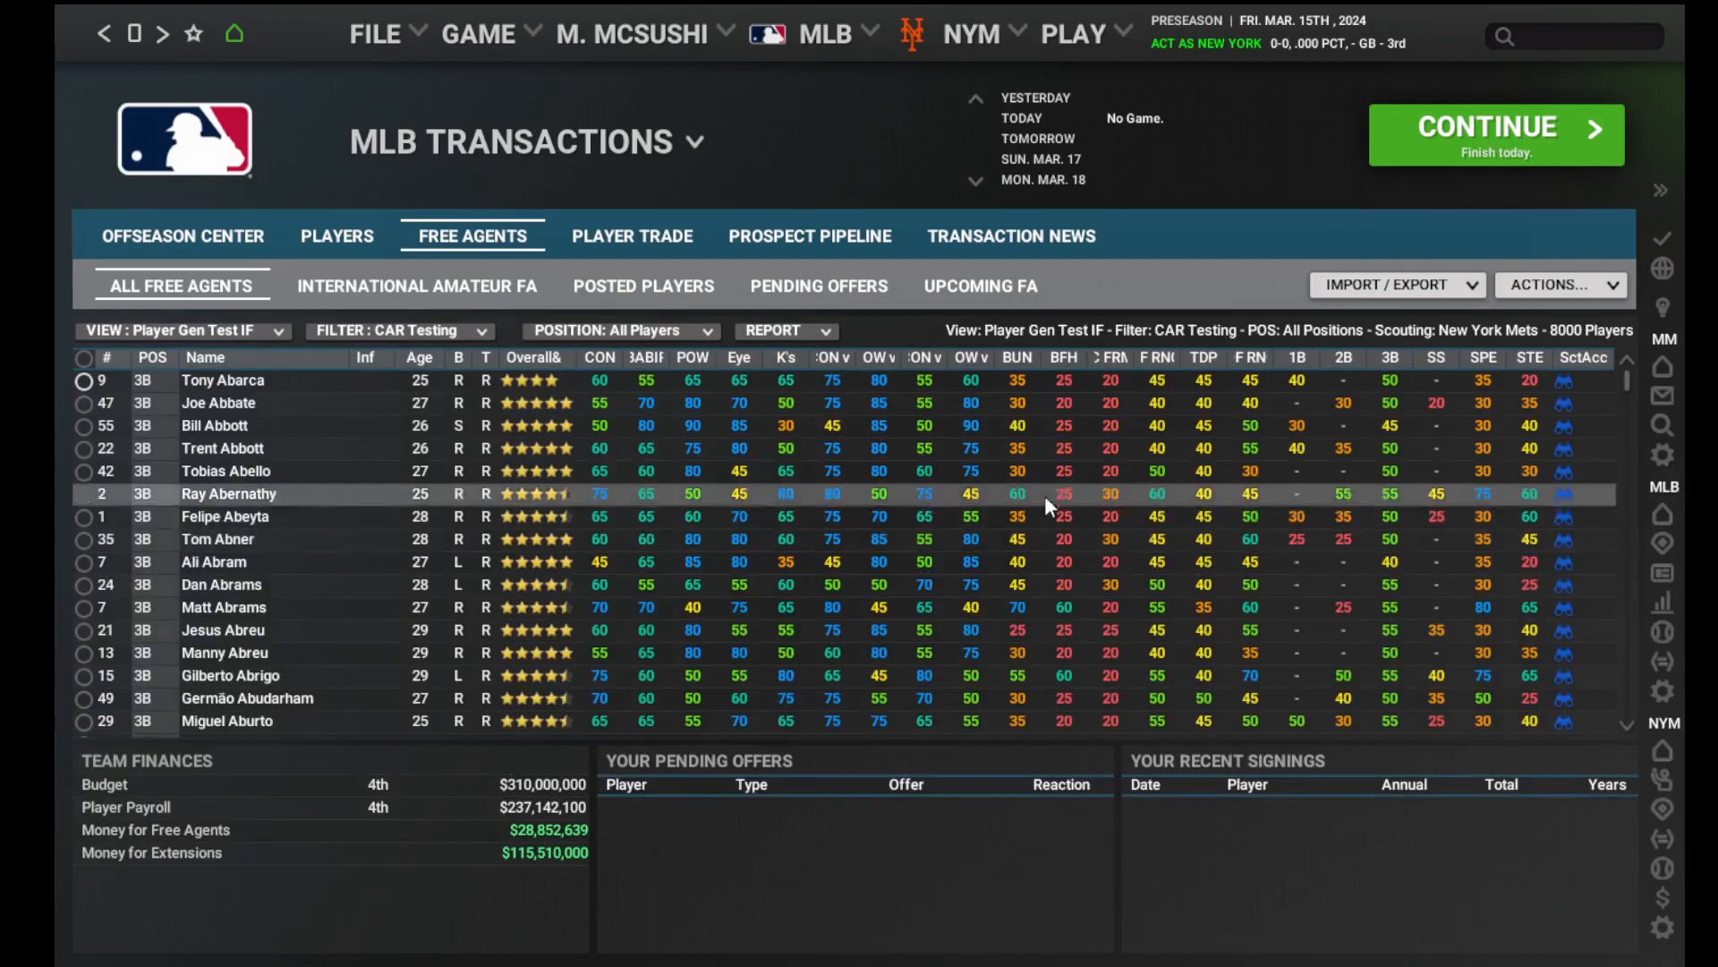
Write the free-agent report of the Star third basemen to CSV.
left_click(825, 337)
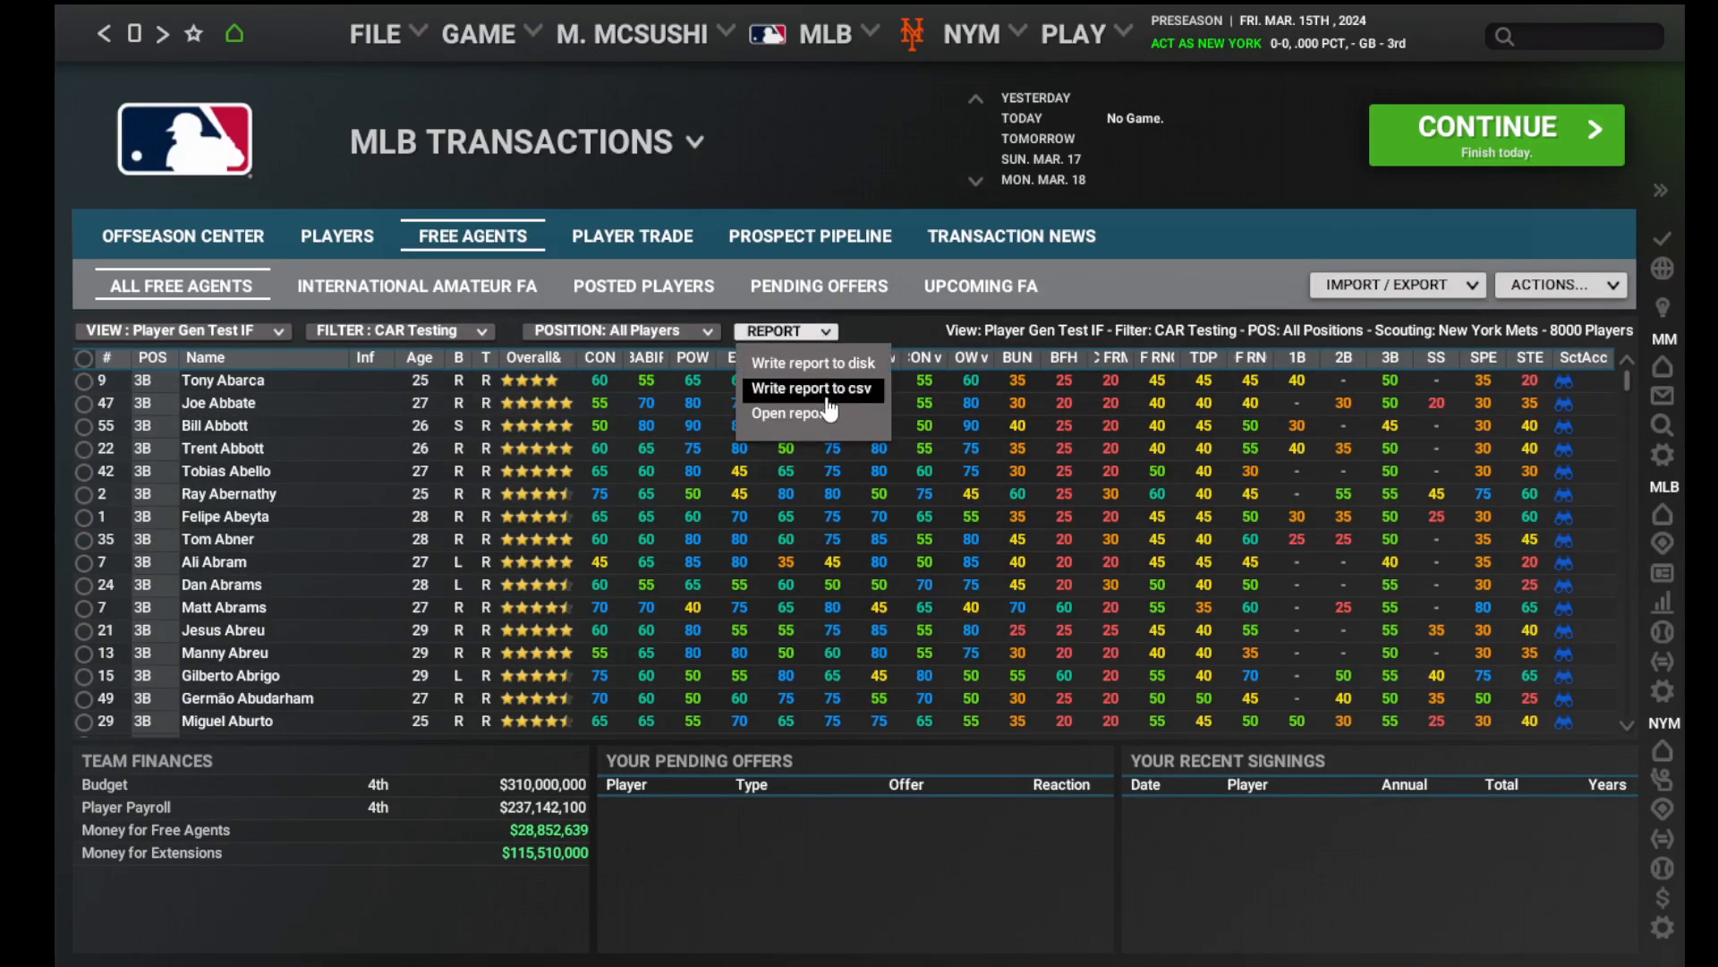
left_click(812, 383)
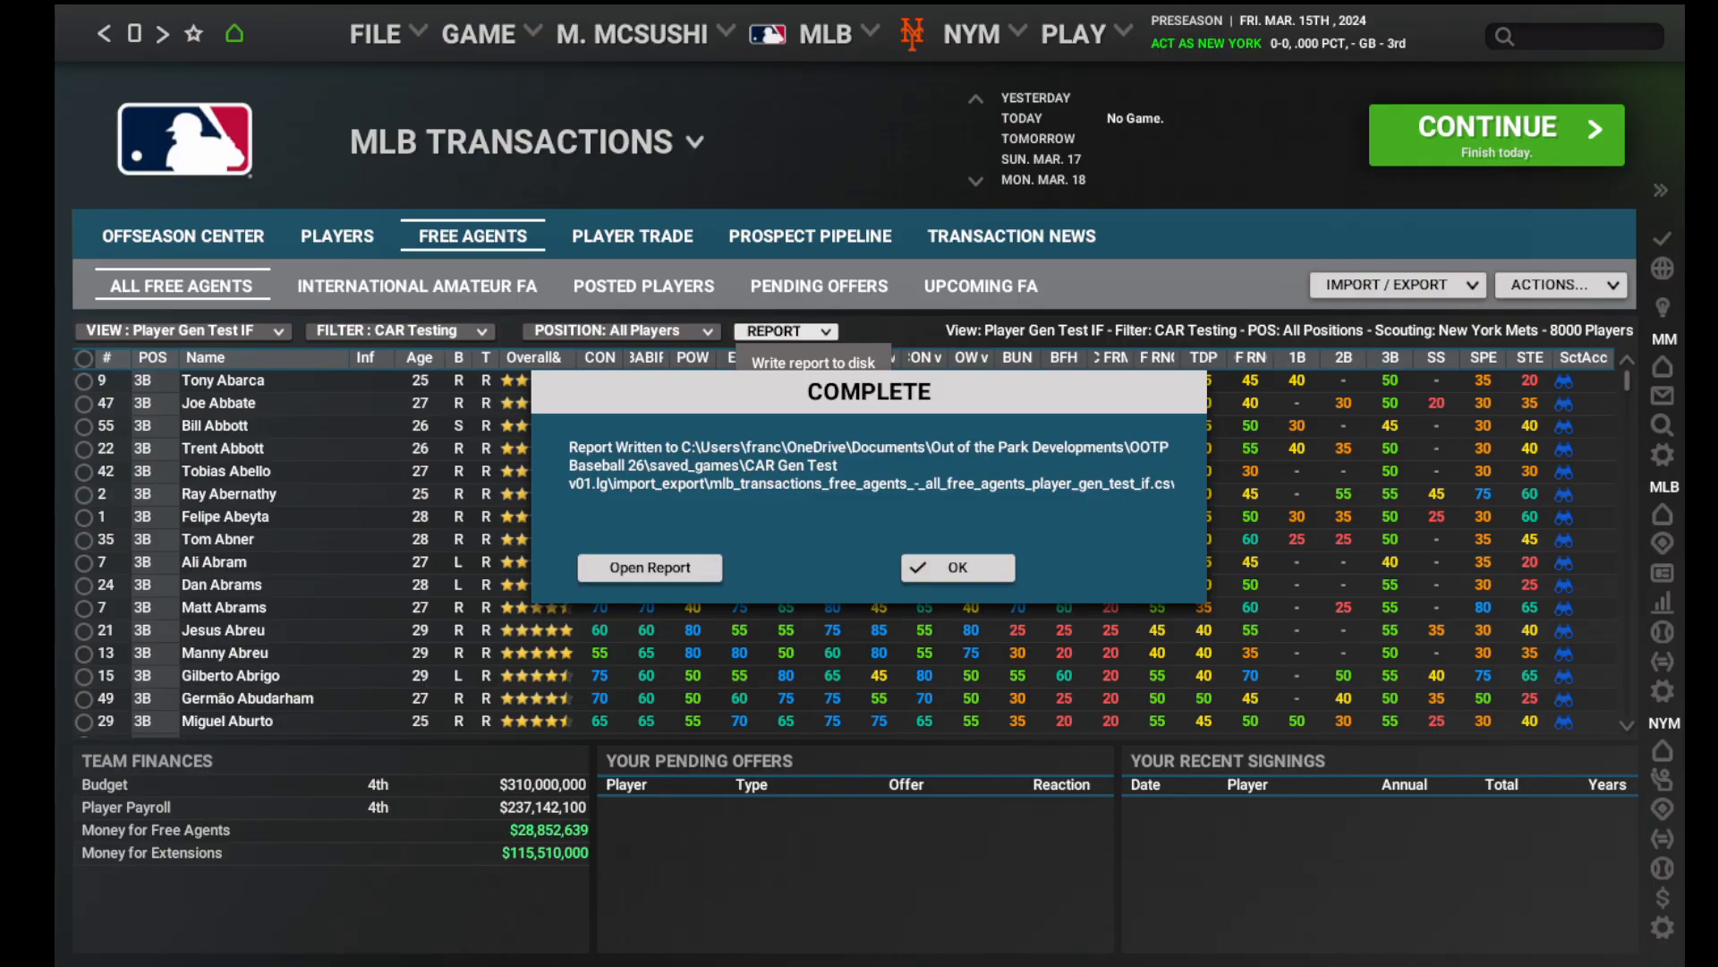
left_click(958, 568)
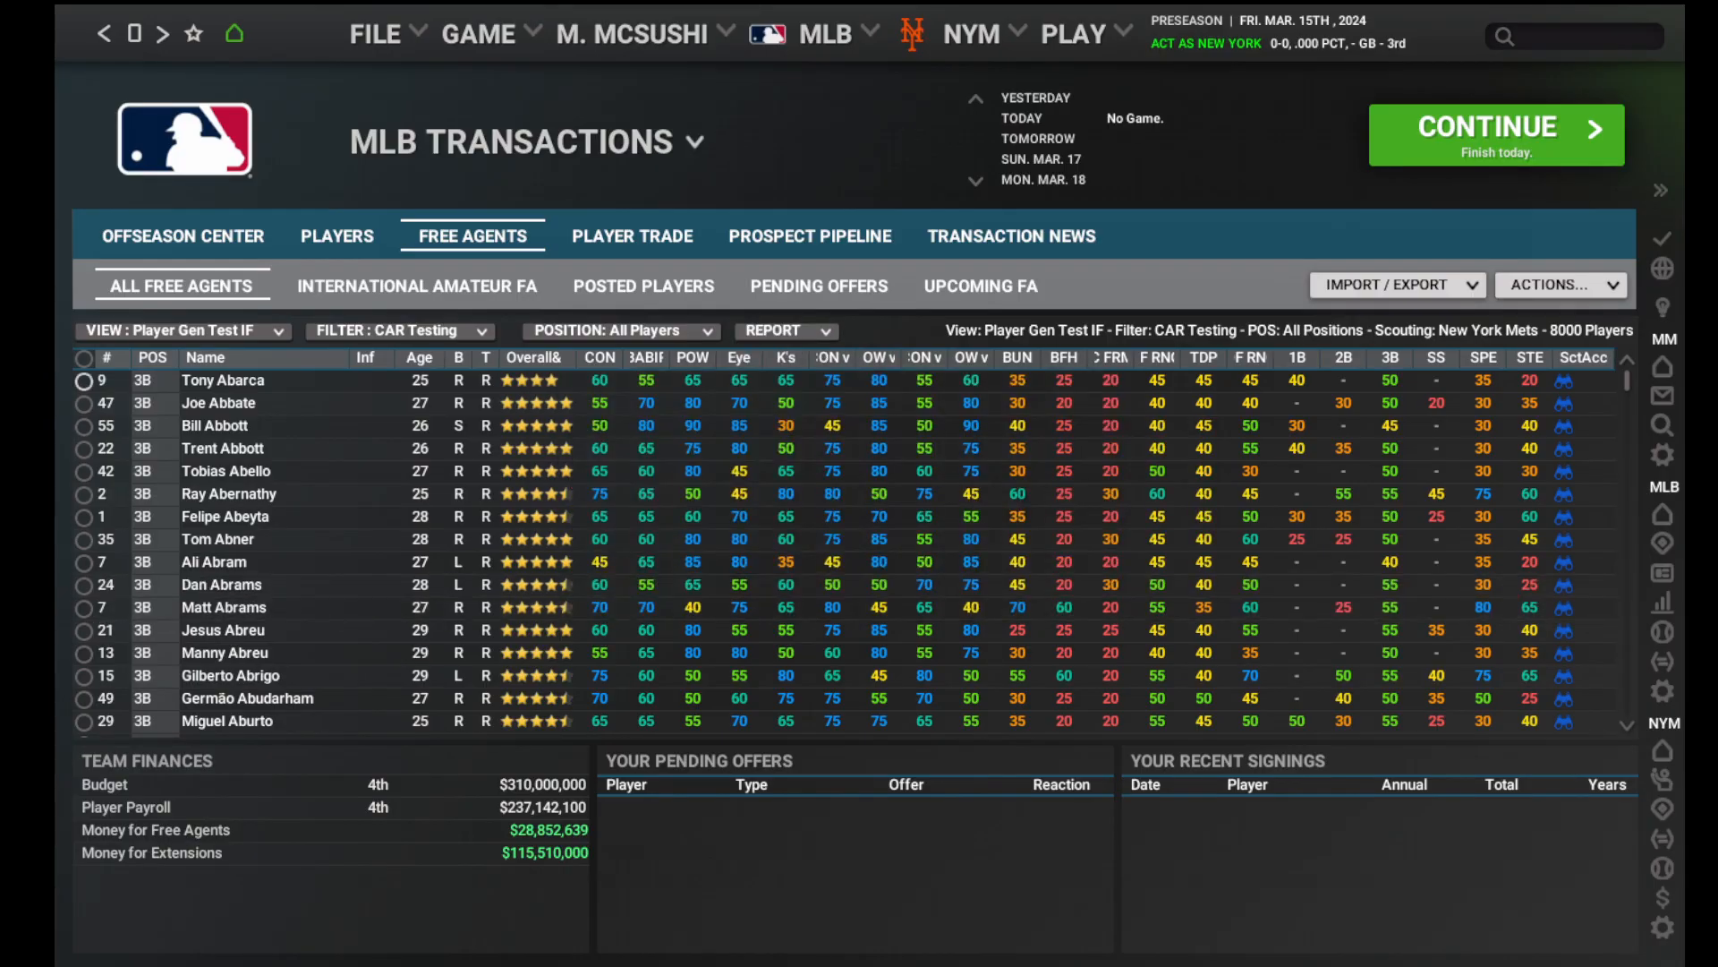
Select all the Star third basemen in the free-agent list and delete them.
left_click(83, 358)
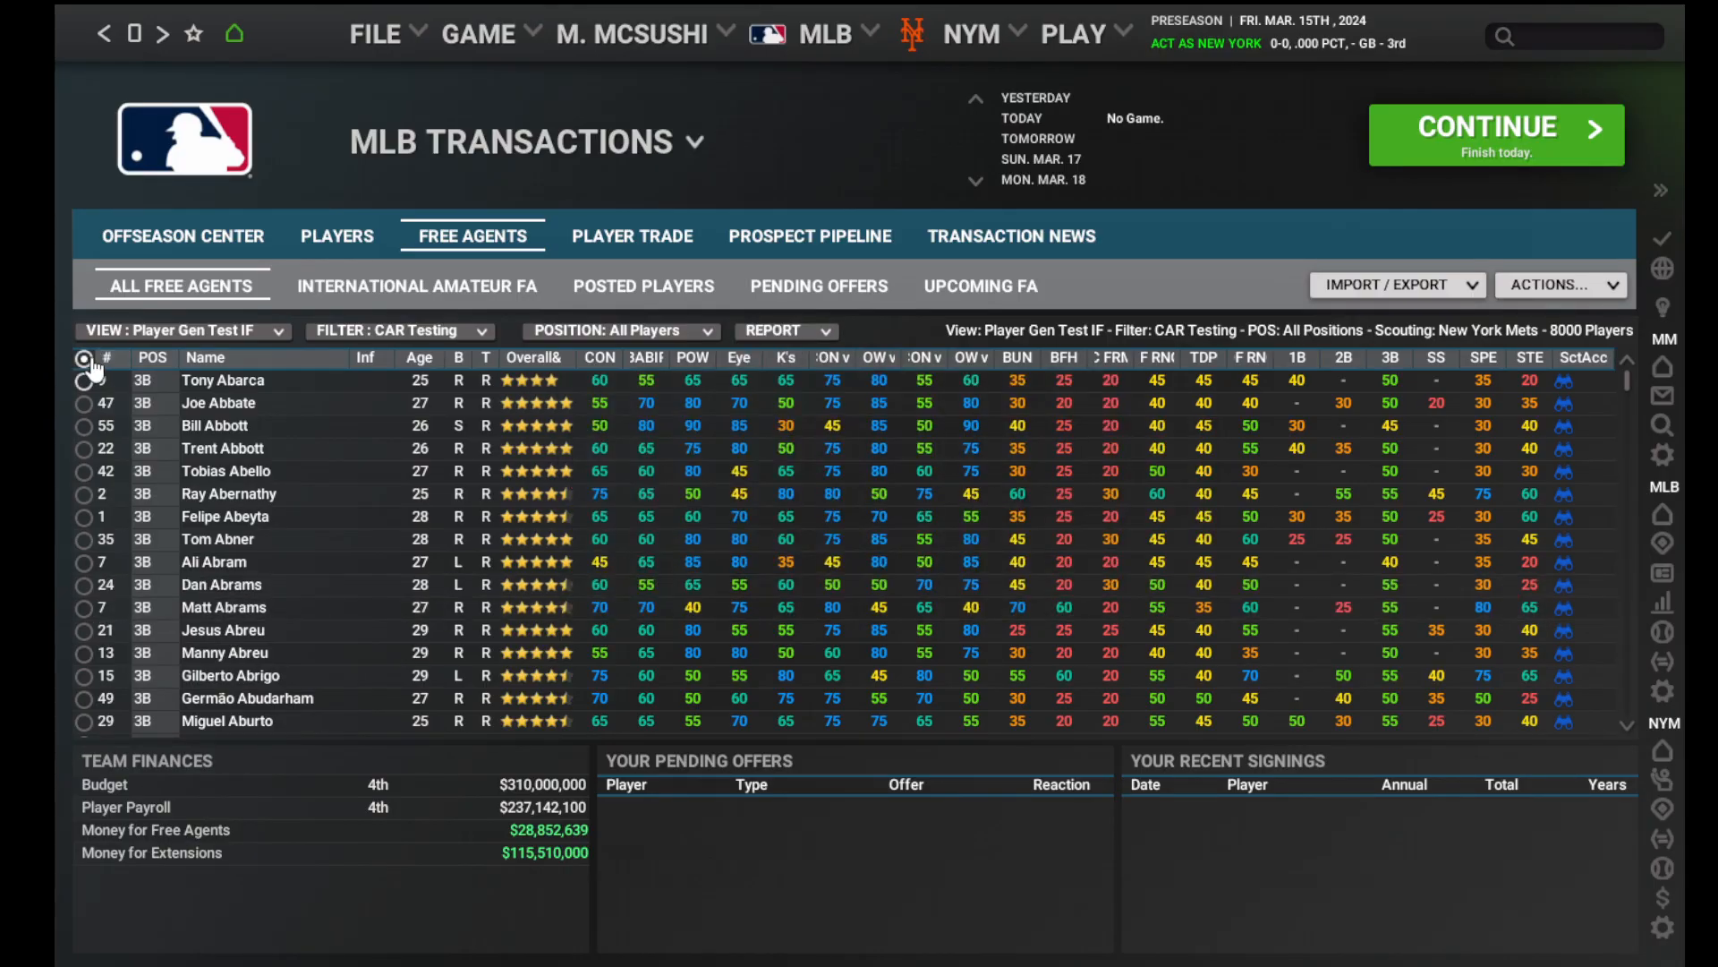
right_click(234, 485)
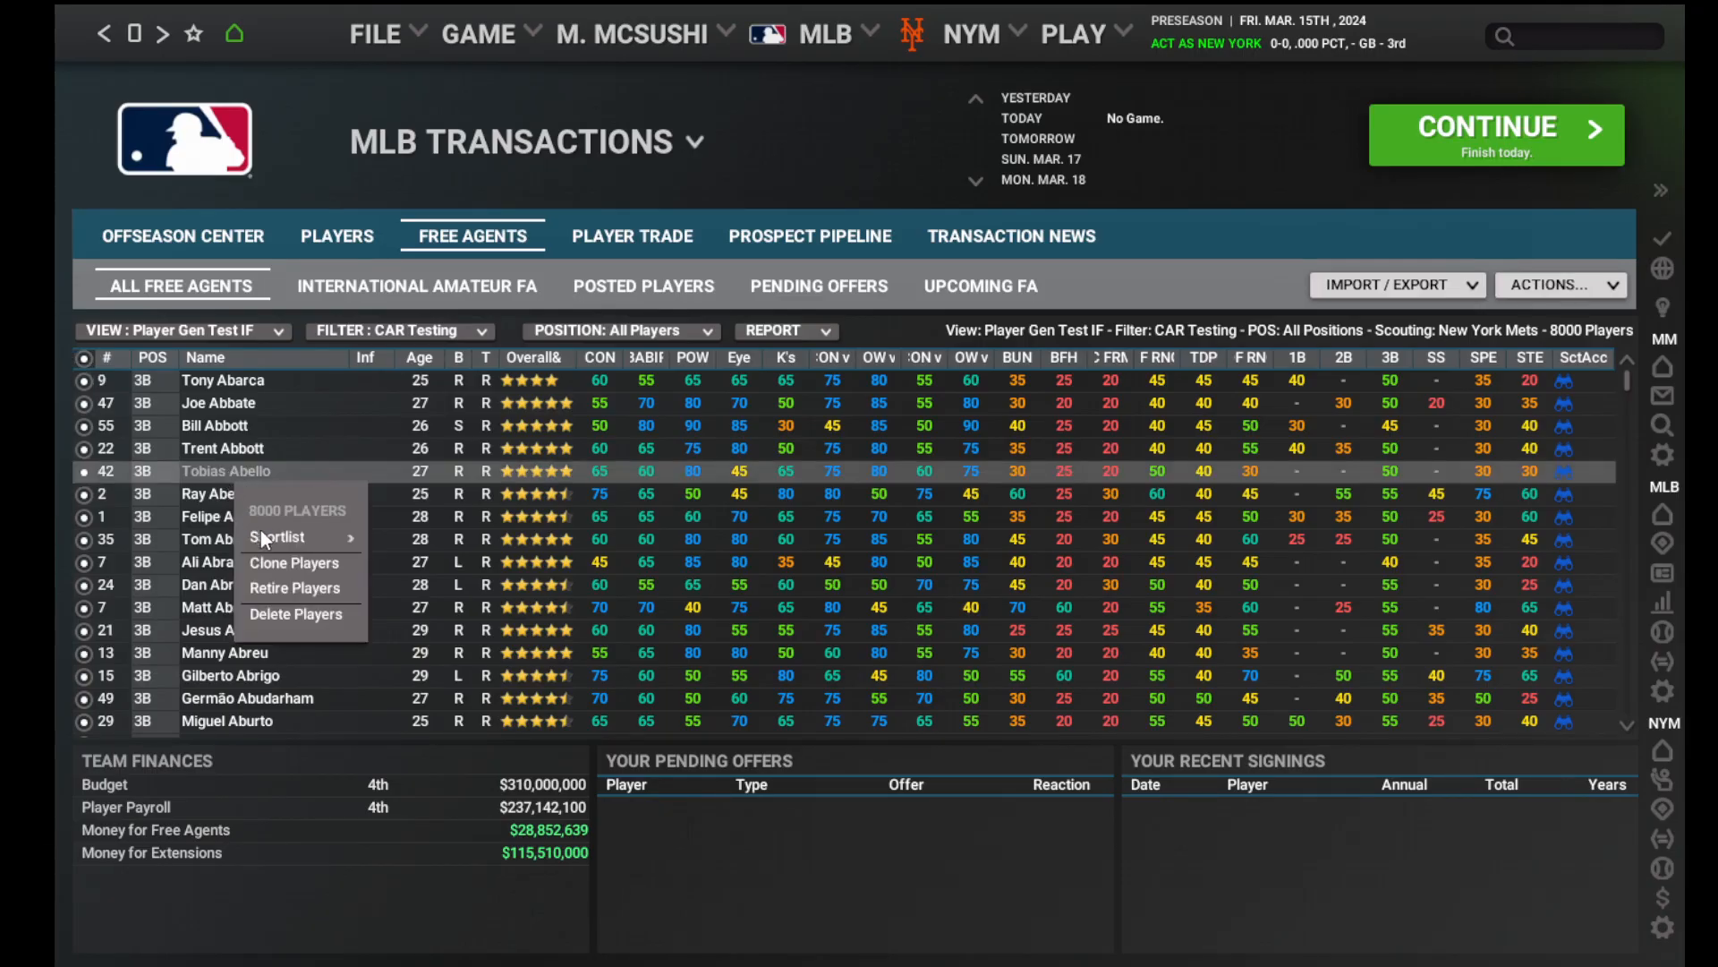
left_click(286, 614)
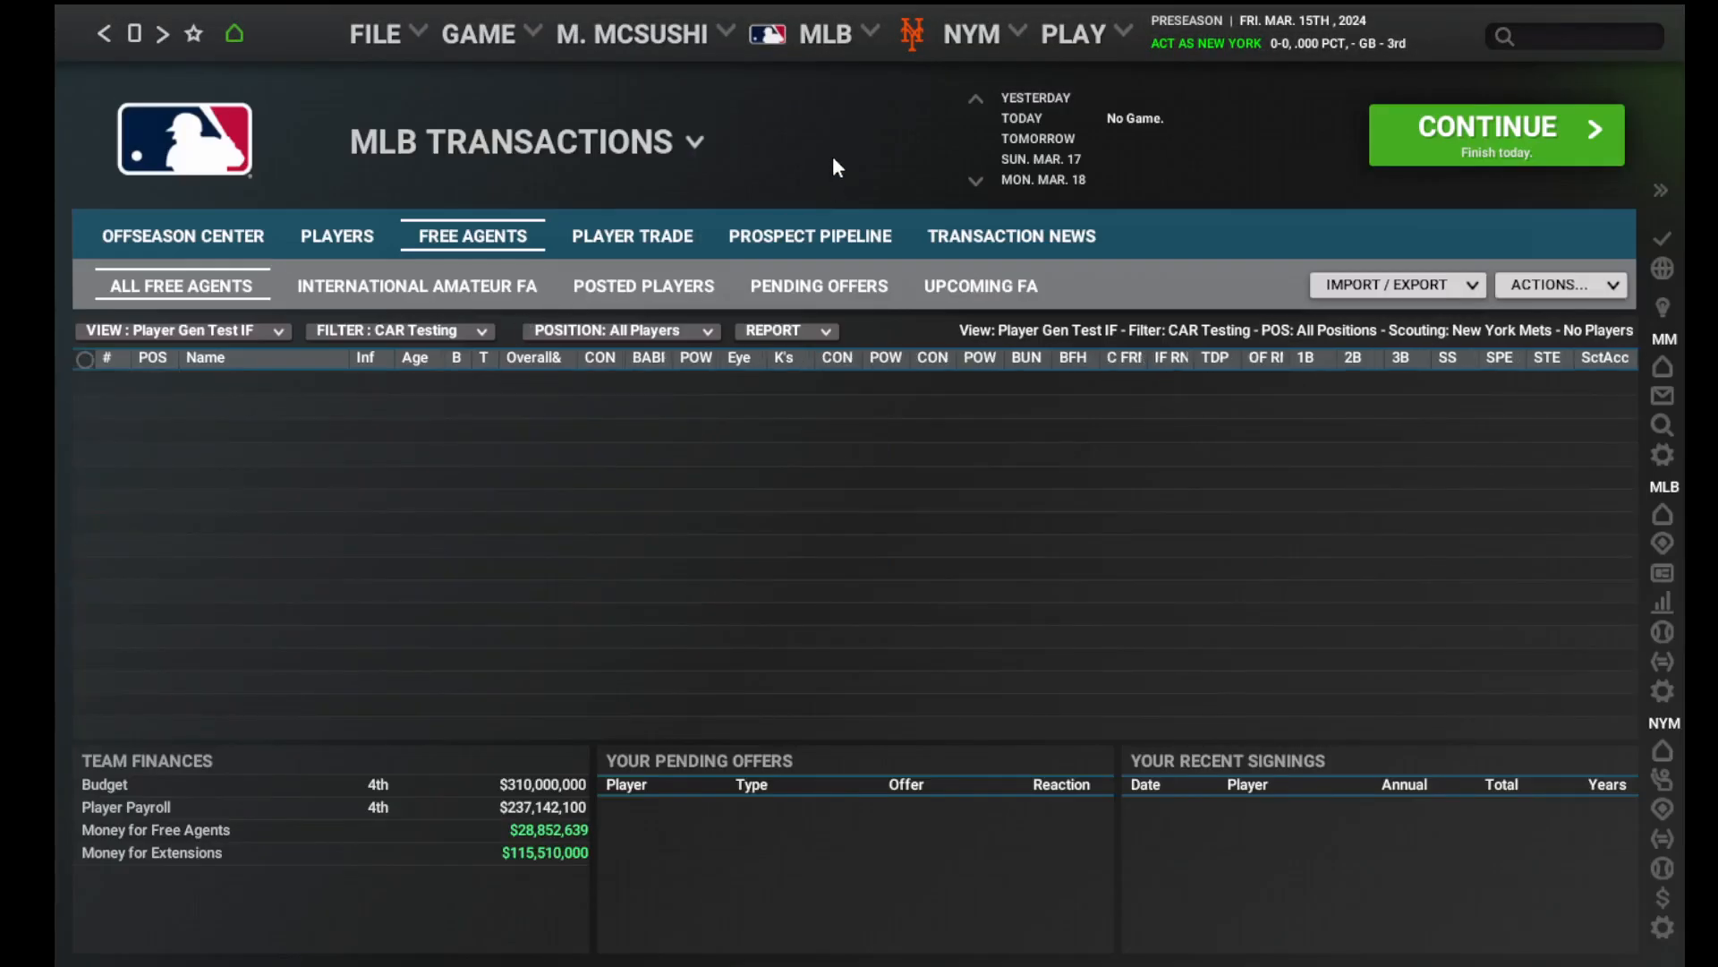
Start a new batch of fictional players with position Third Base and age Average (26-29).
left_click(1562, 284)
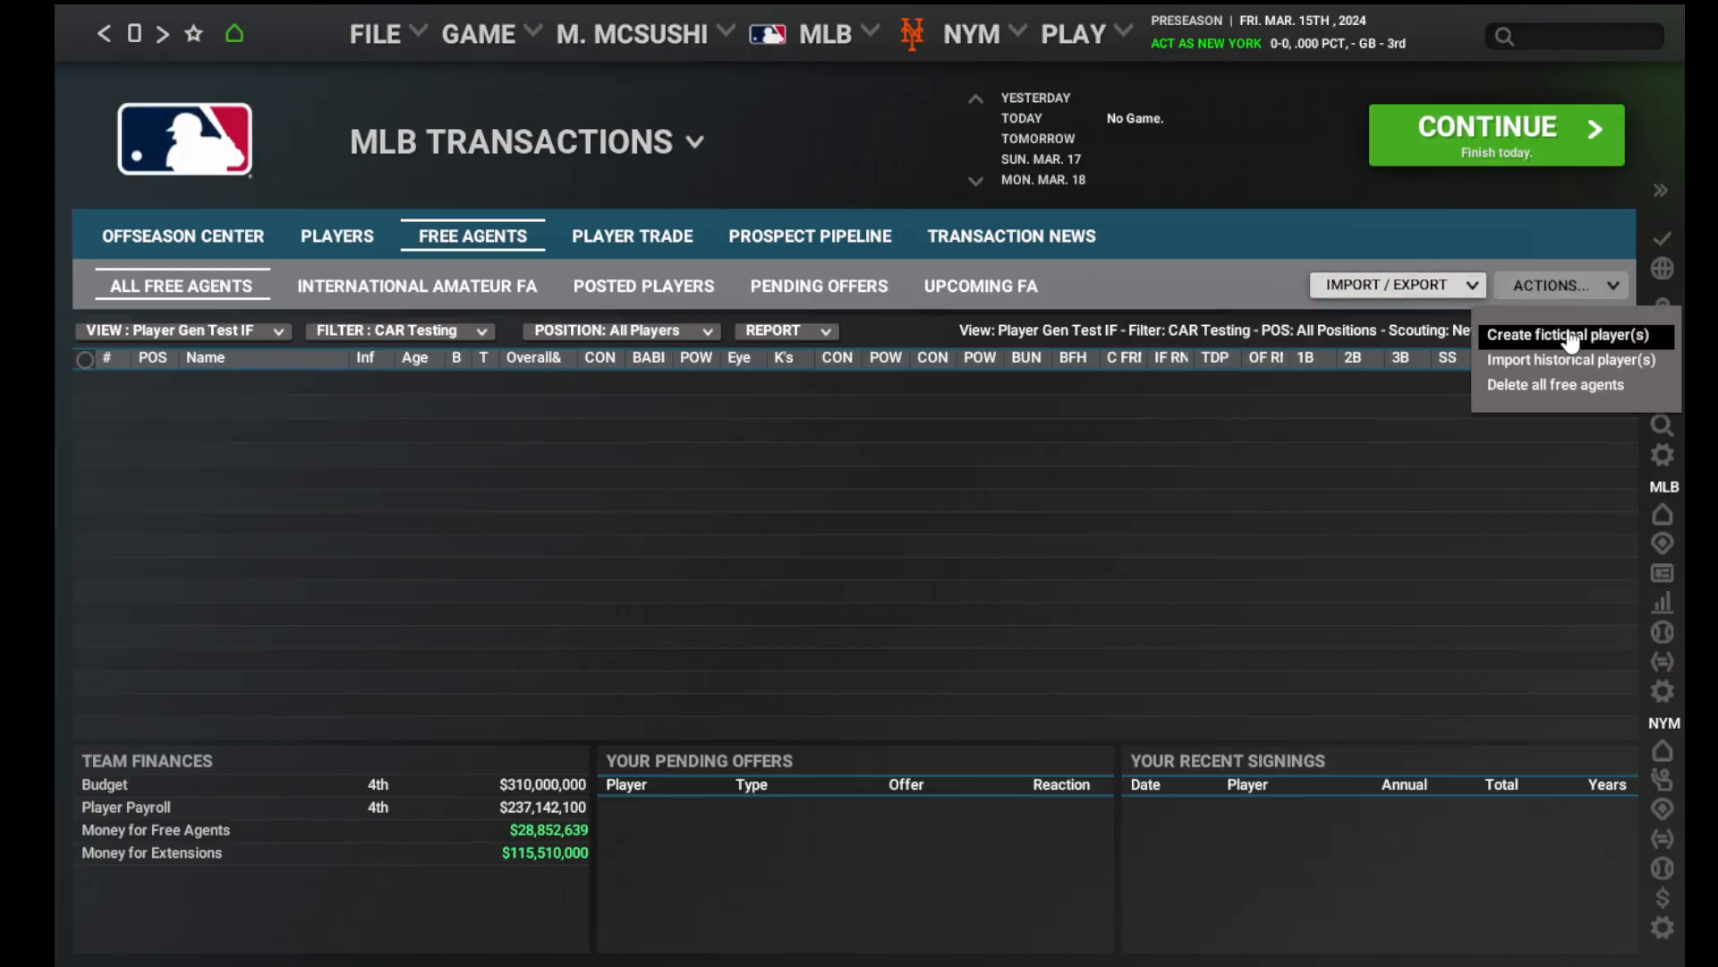
left_click(1571, 333)
left_click(904, 374)
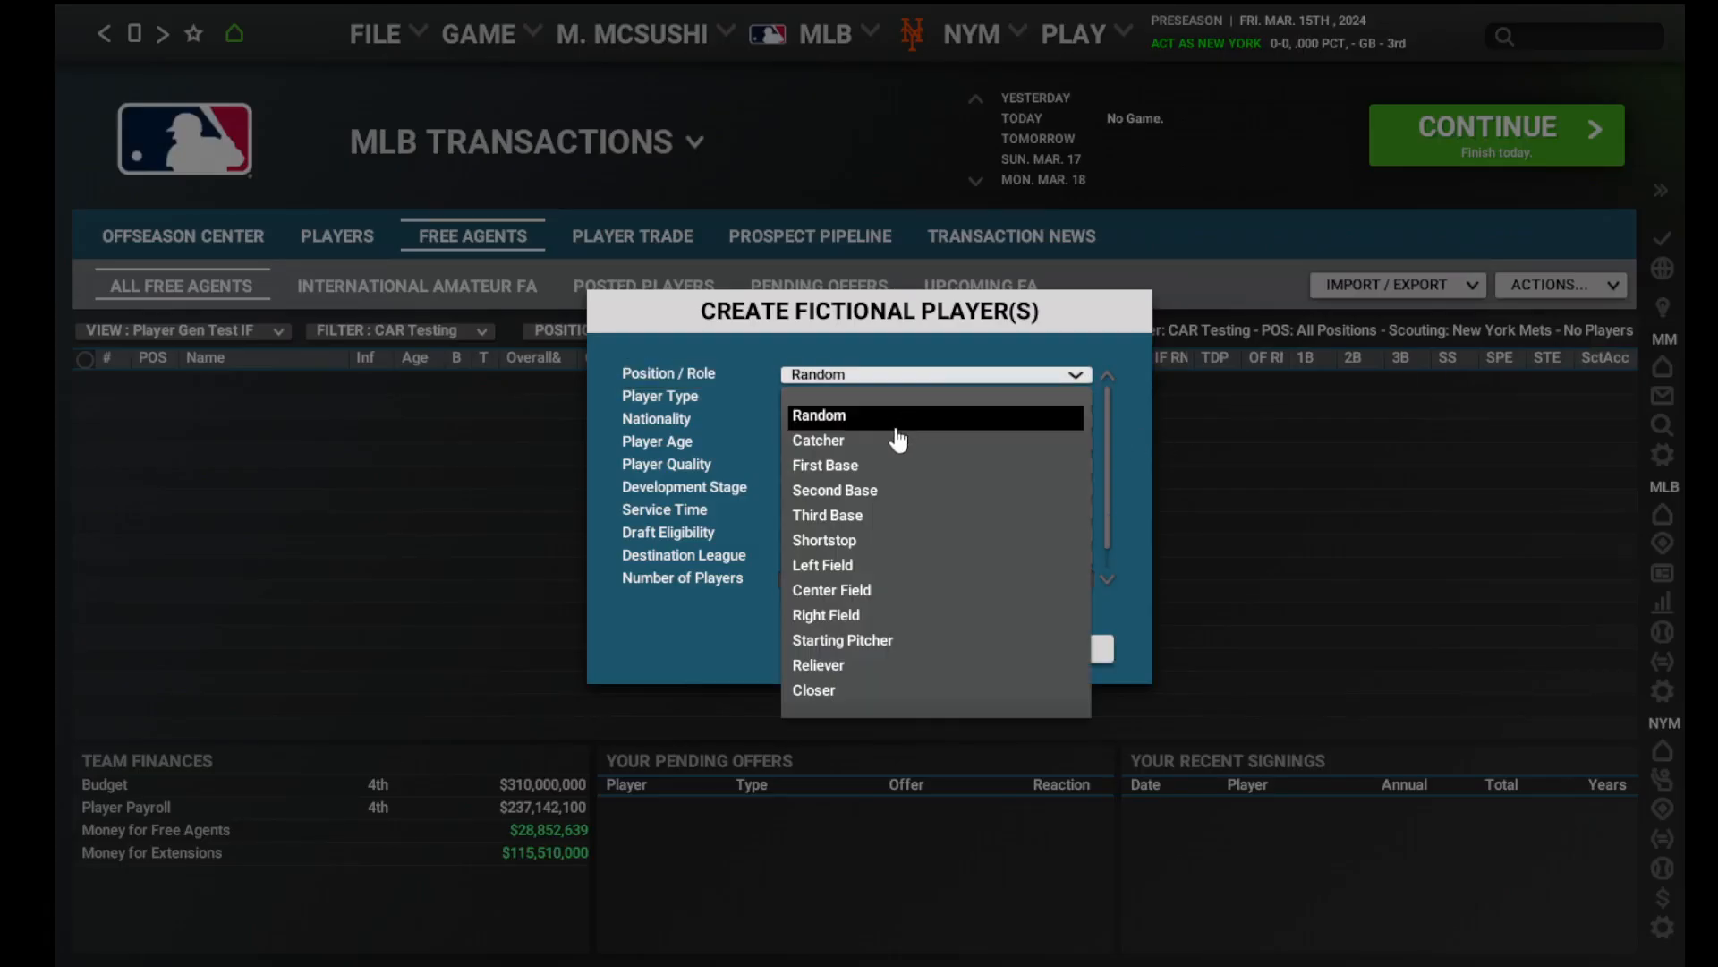
left_click(856, 516)
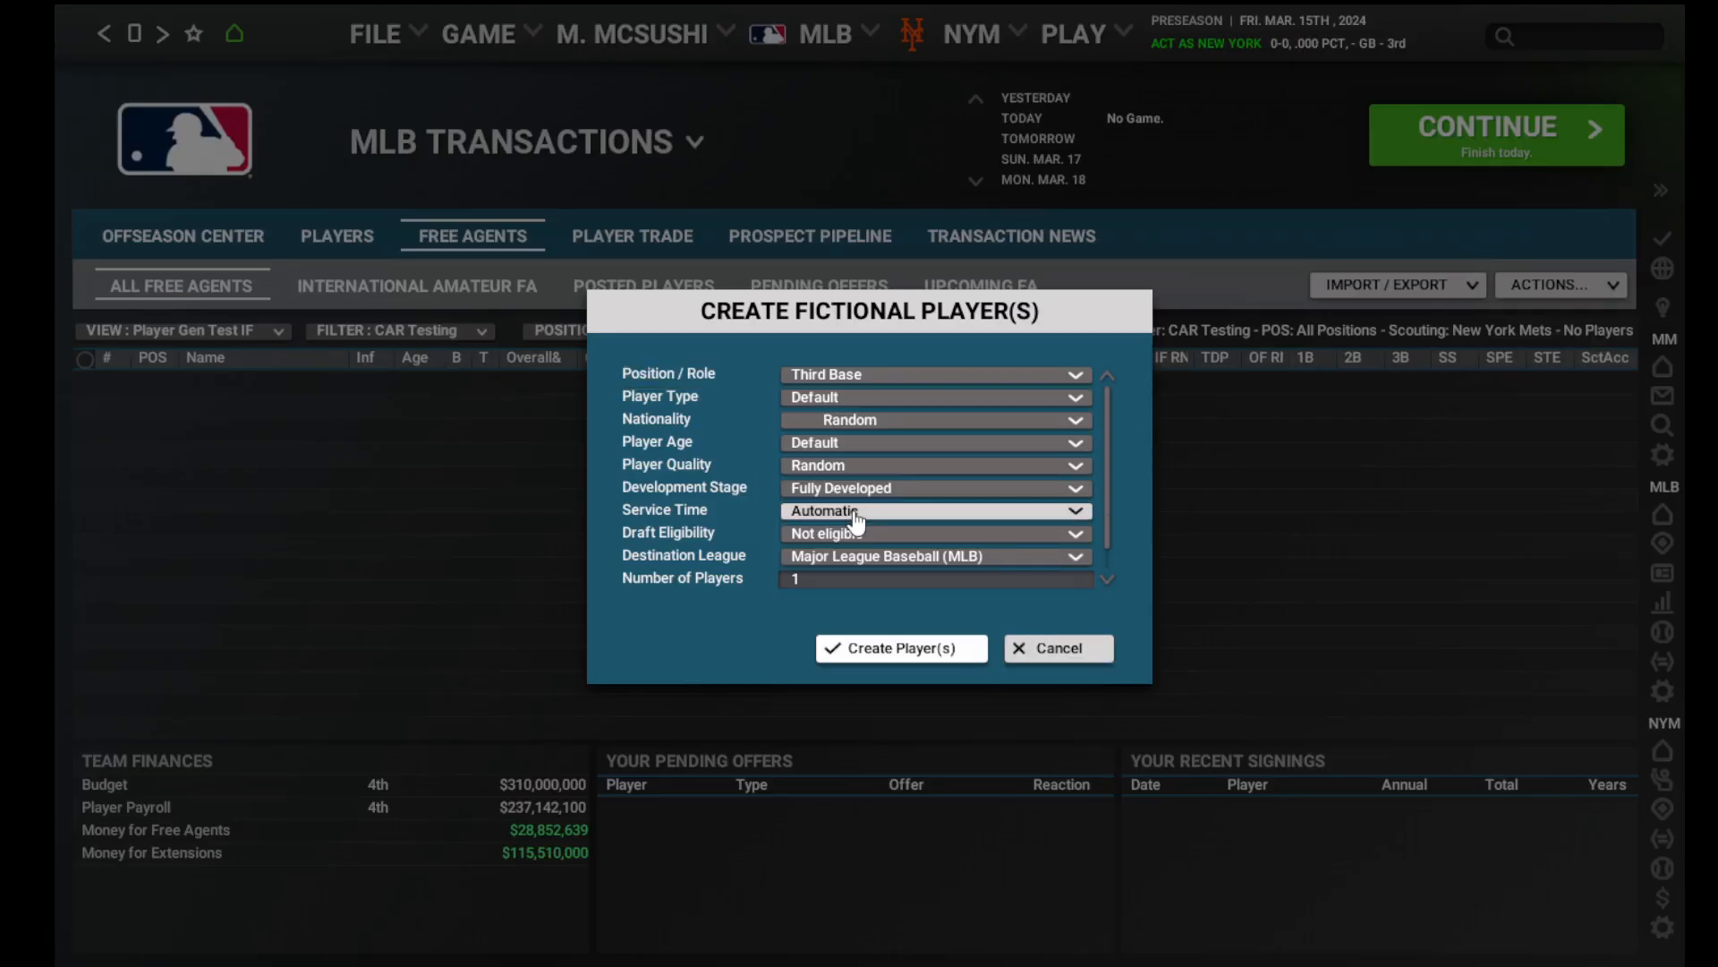
left_click(861, 445)
left_click(845, 582)
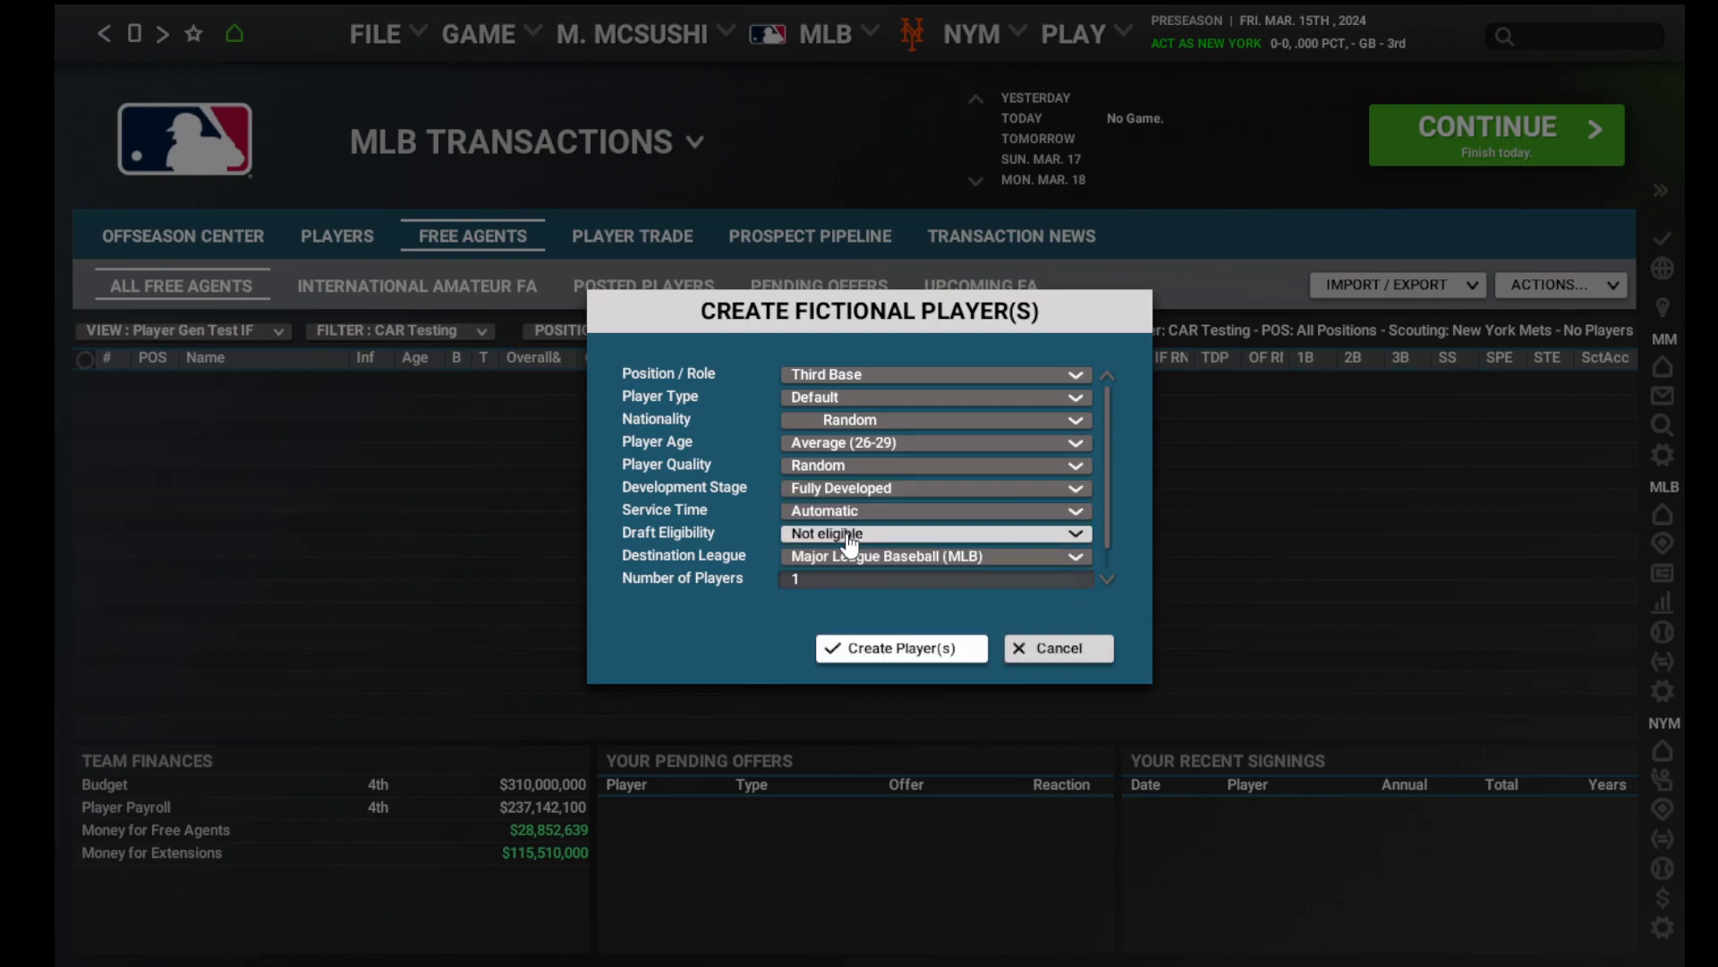
Set the player quality to Good and the number of players to 8000, and create the third basemen.
left_click(859, 465)
left_click(846, 582)
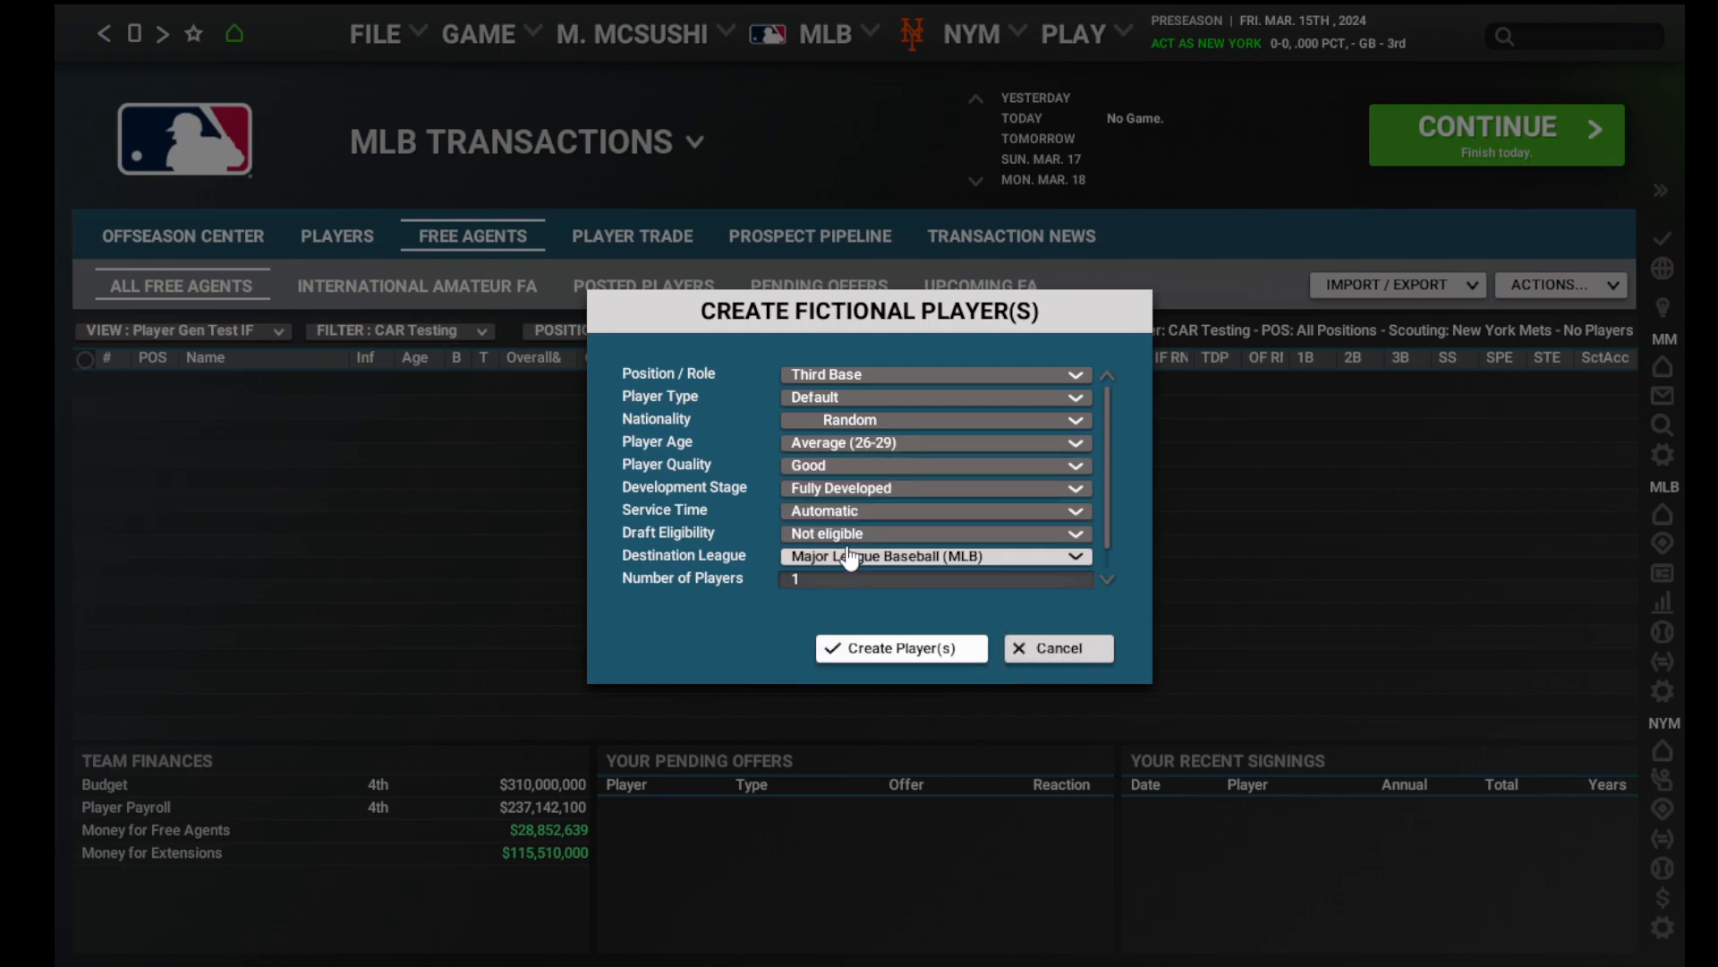
type("8000")
left_click(867, 648)
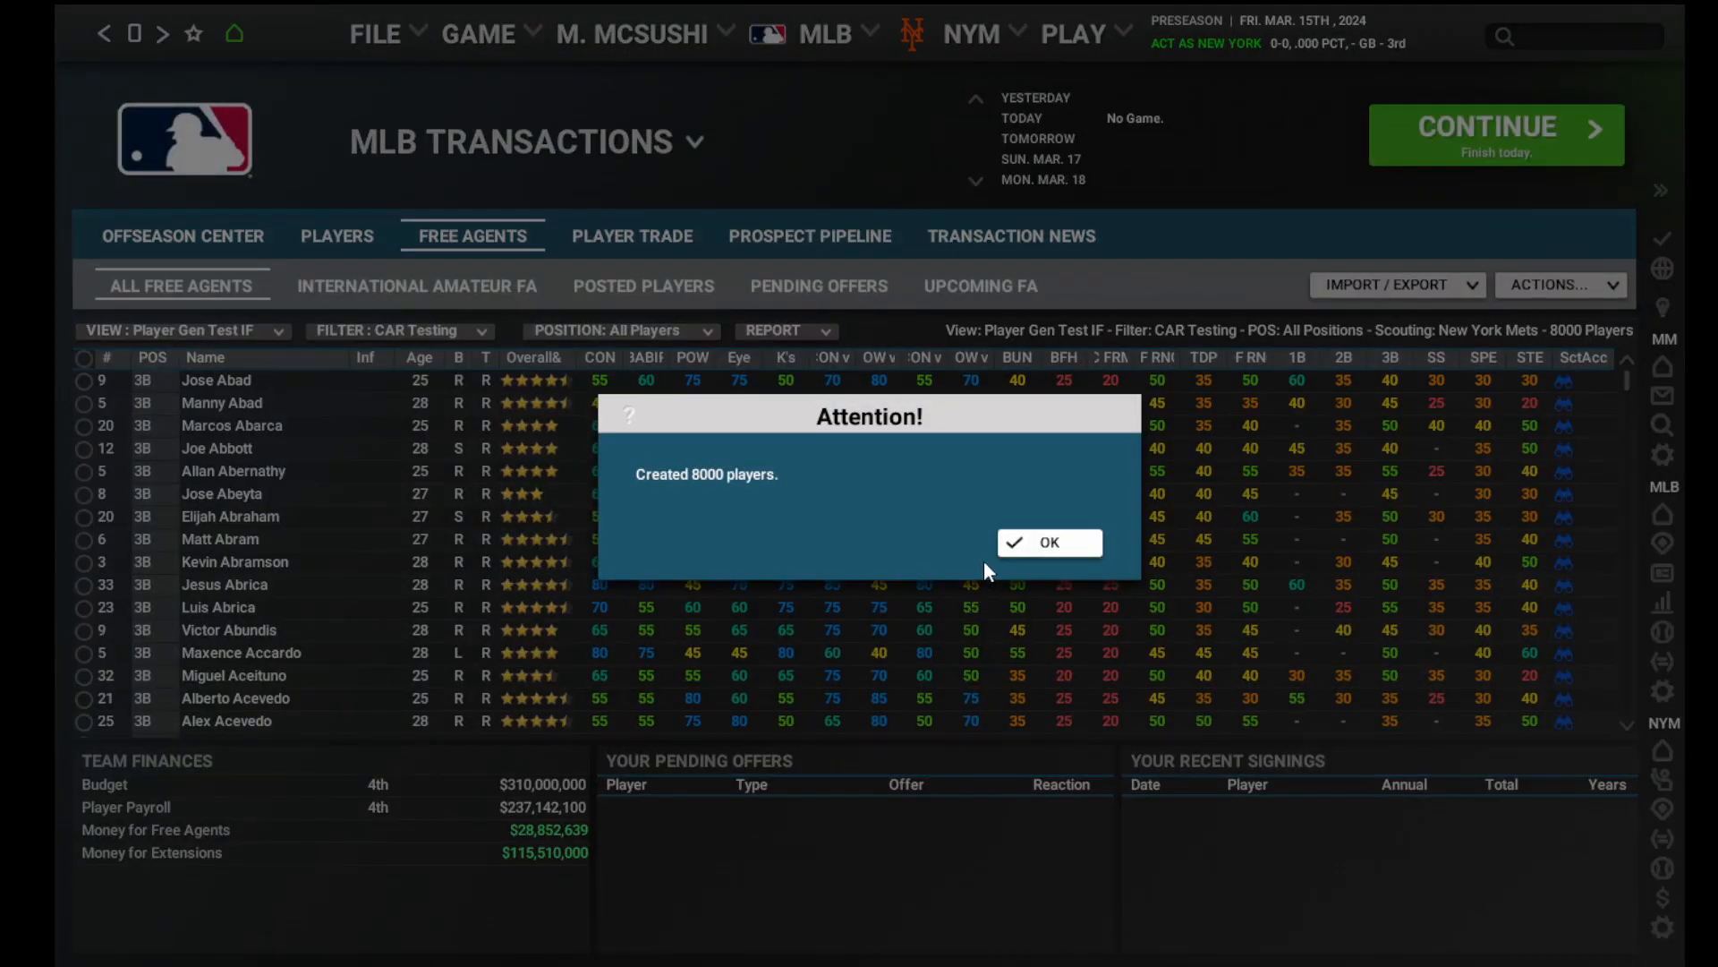
left_click(1018, 541)
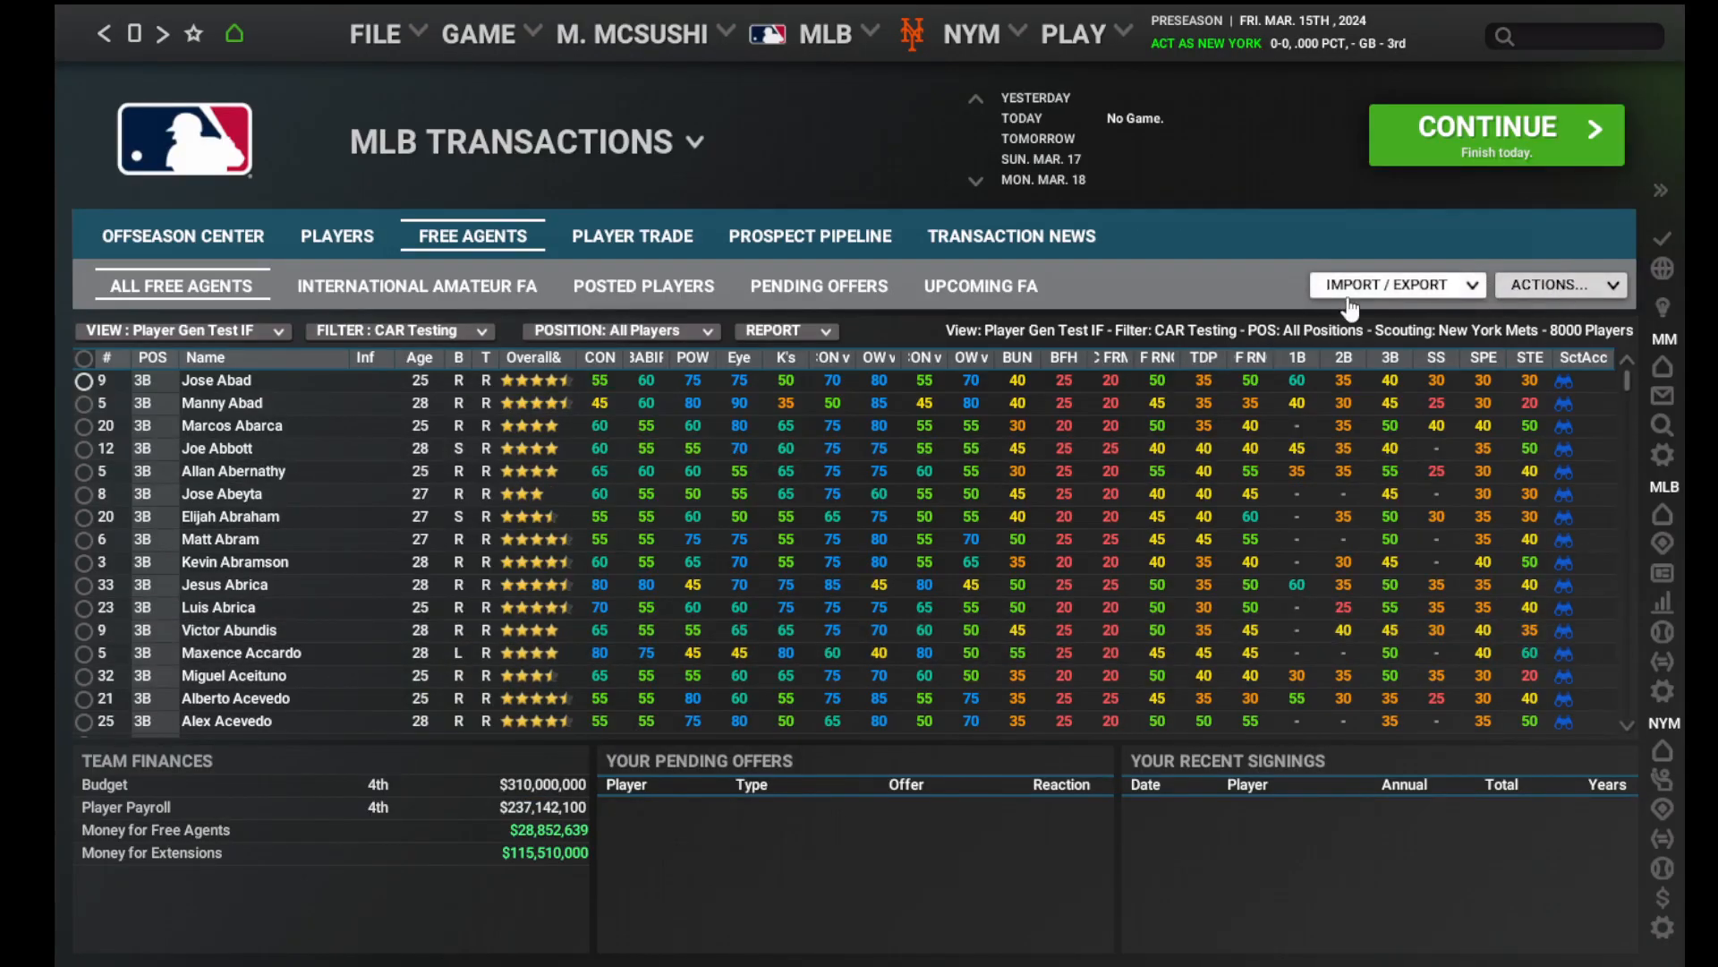
Write the free-agent report of the Good third basemen to CSV.
left_click(785, 331)
left_click(819, 389)
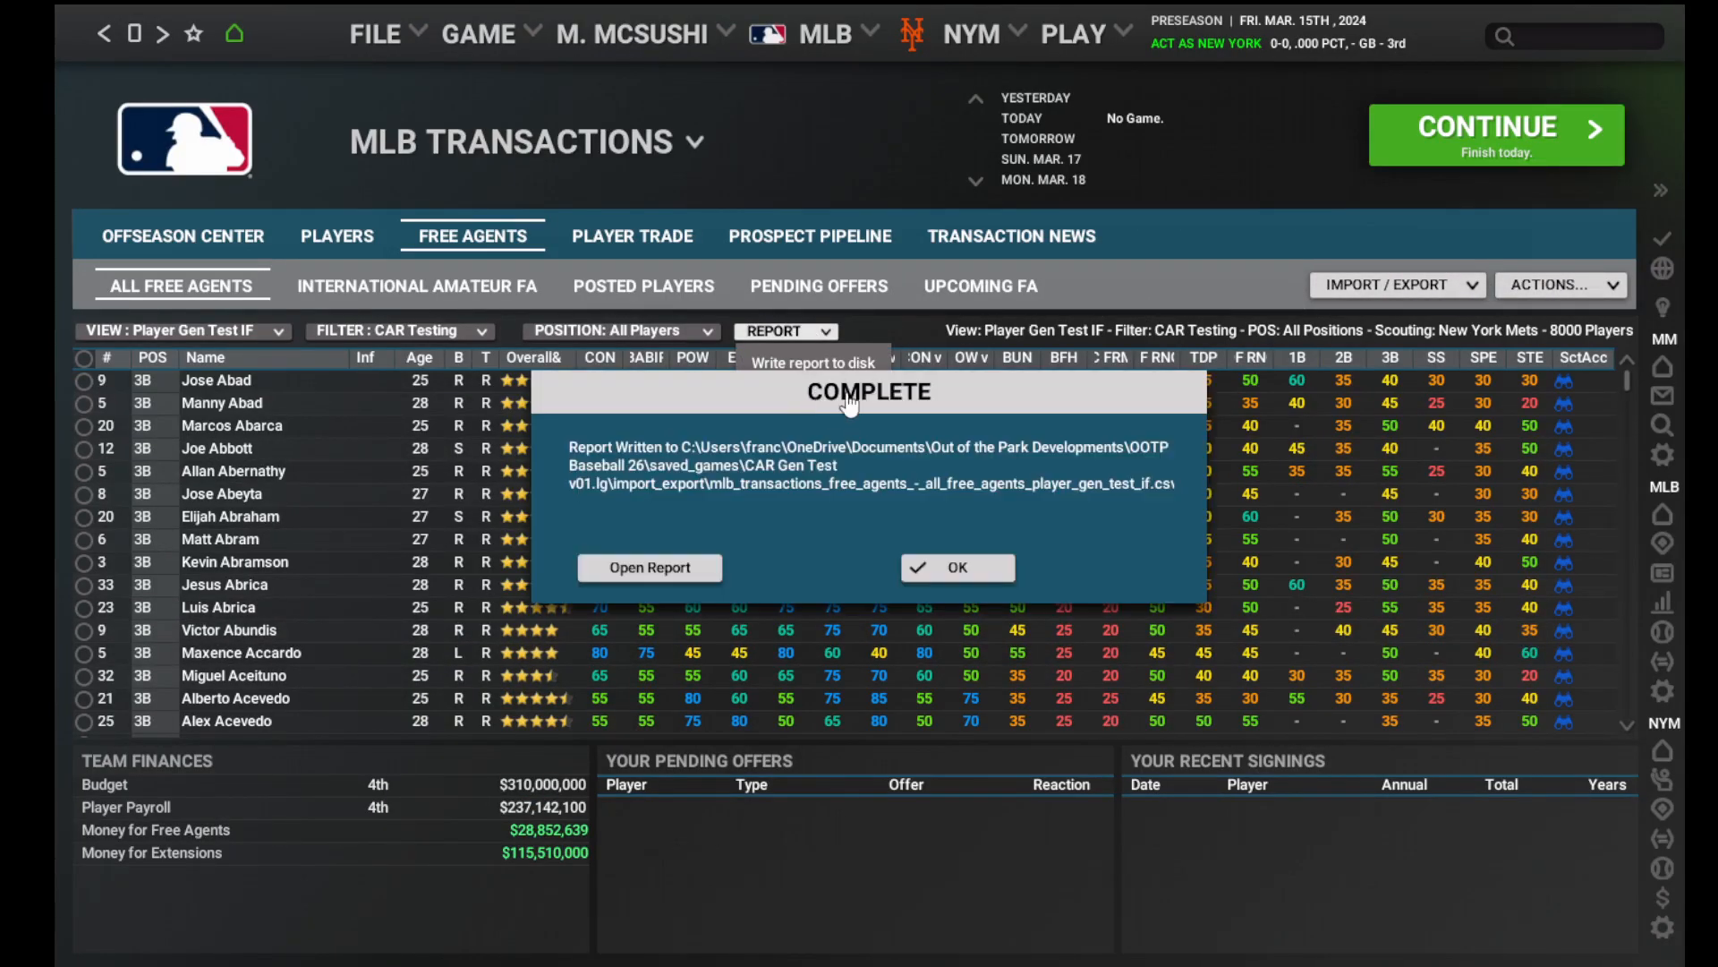
left_click(950, 567)
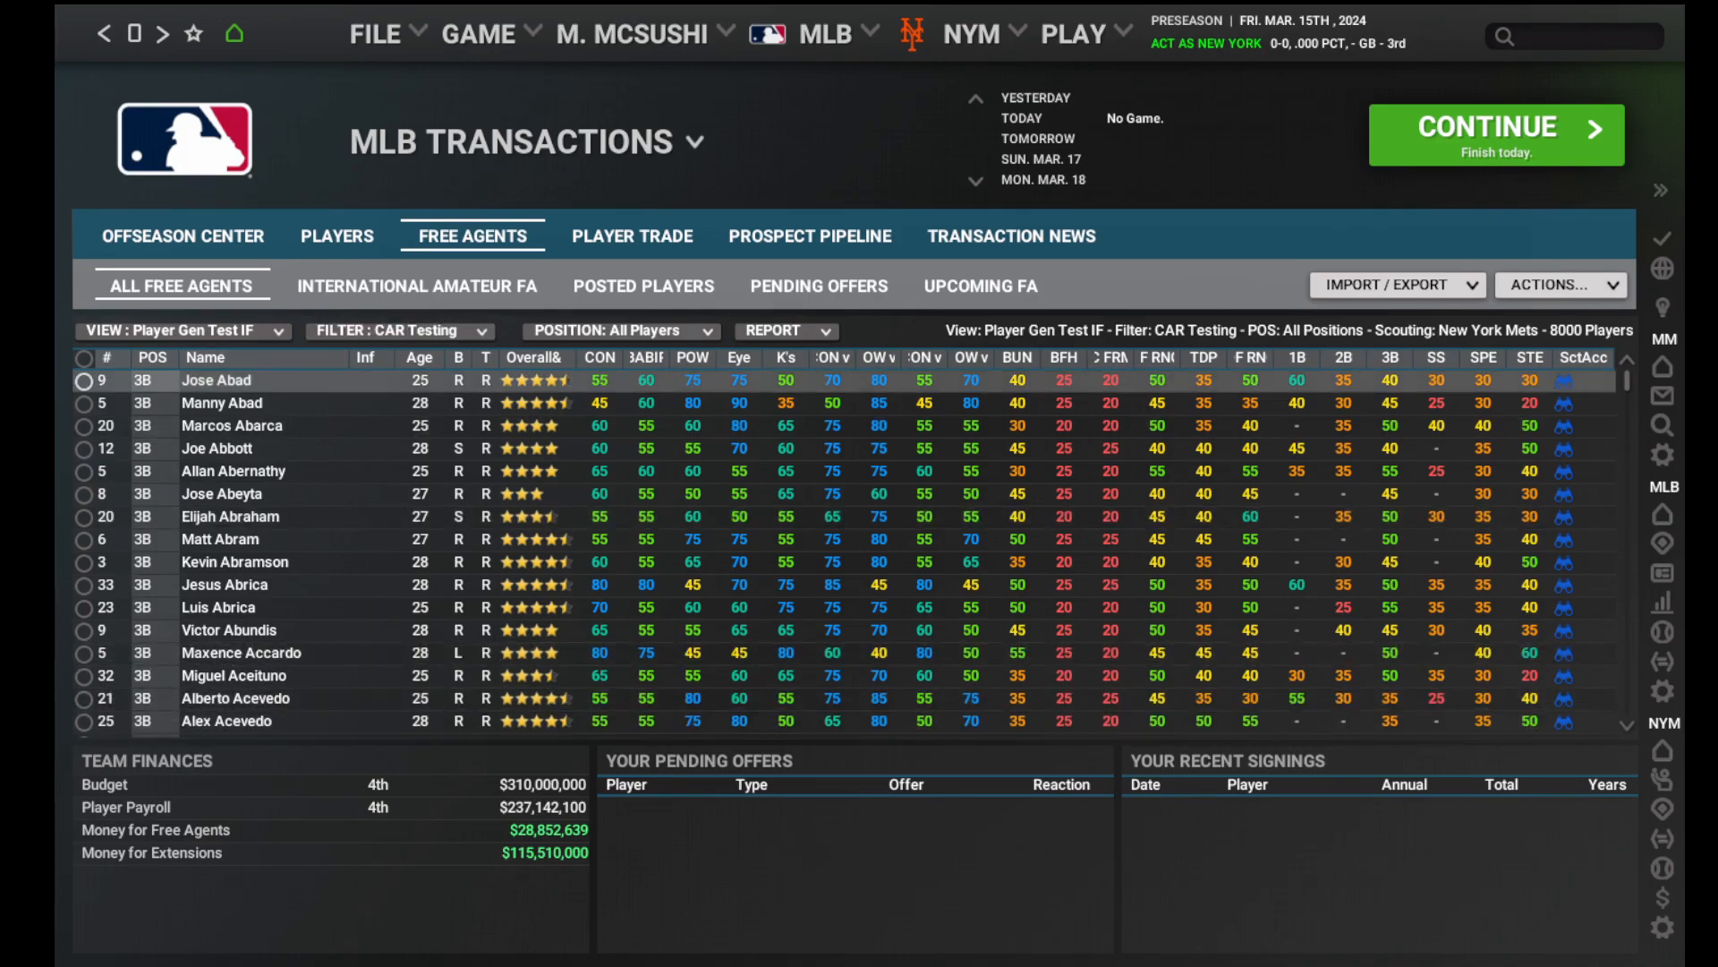
Select all the Good third basemen in the free-agent list and delete them.
left_click(83, 358)
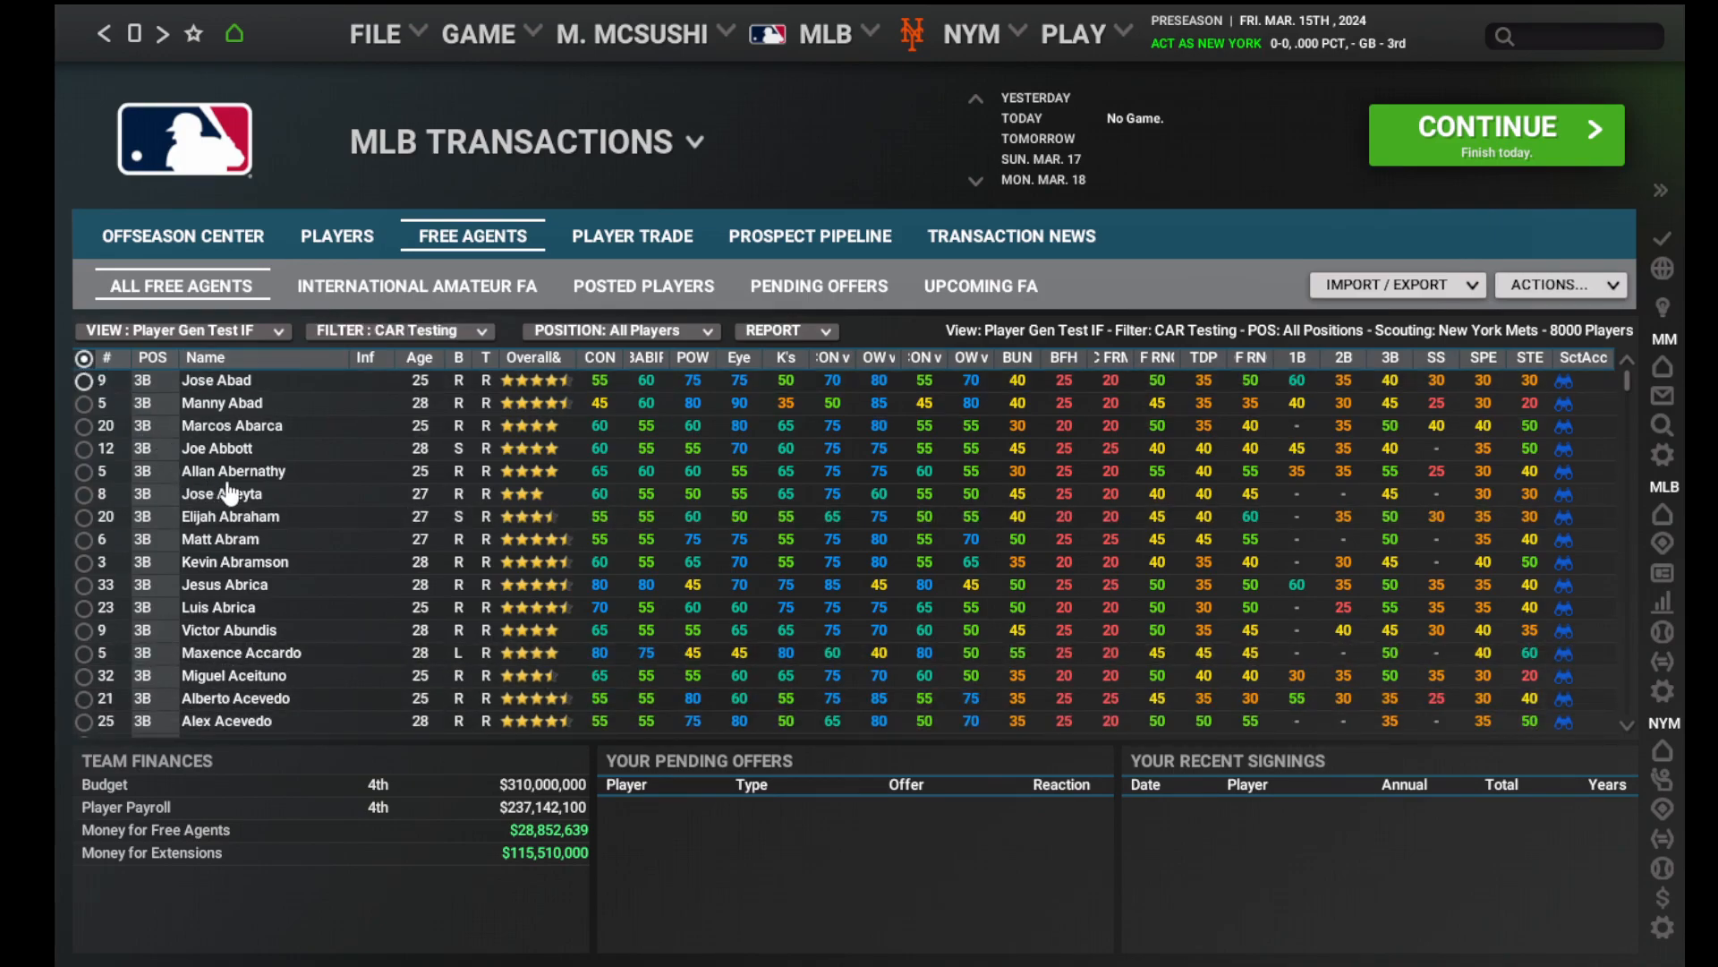
right_click(232, 448)
left_click(307, 580)
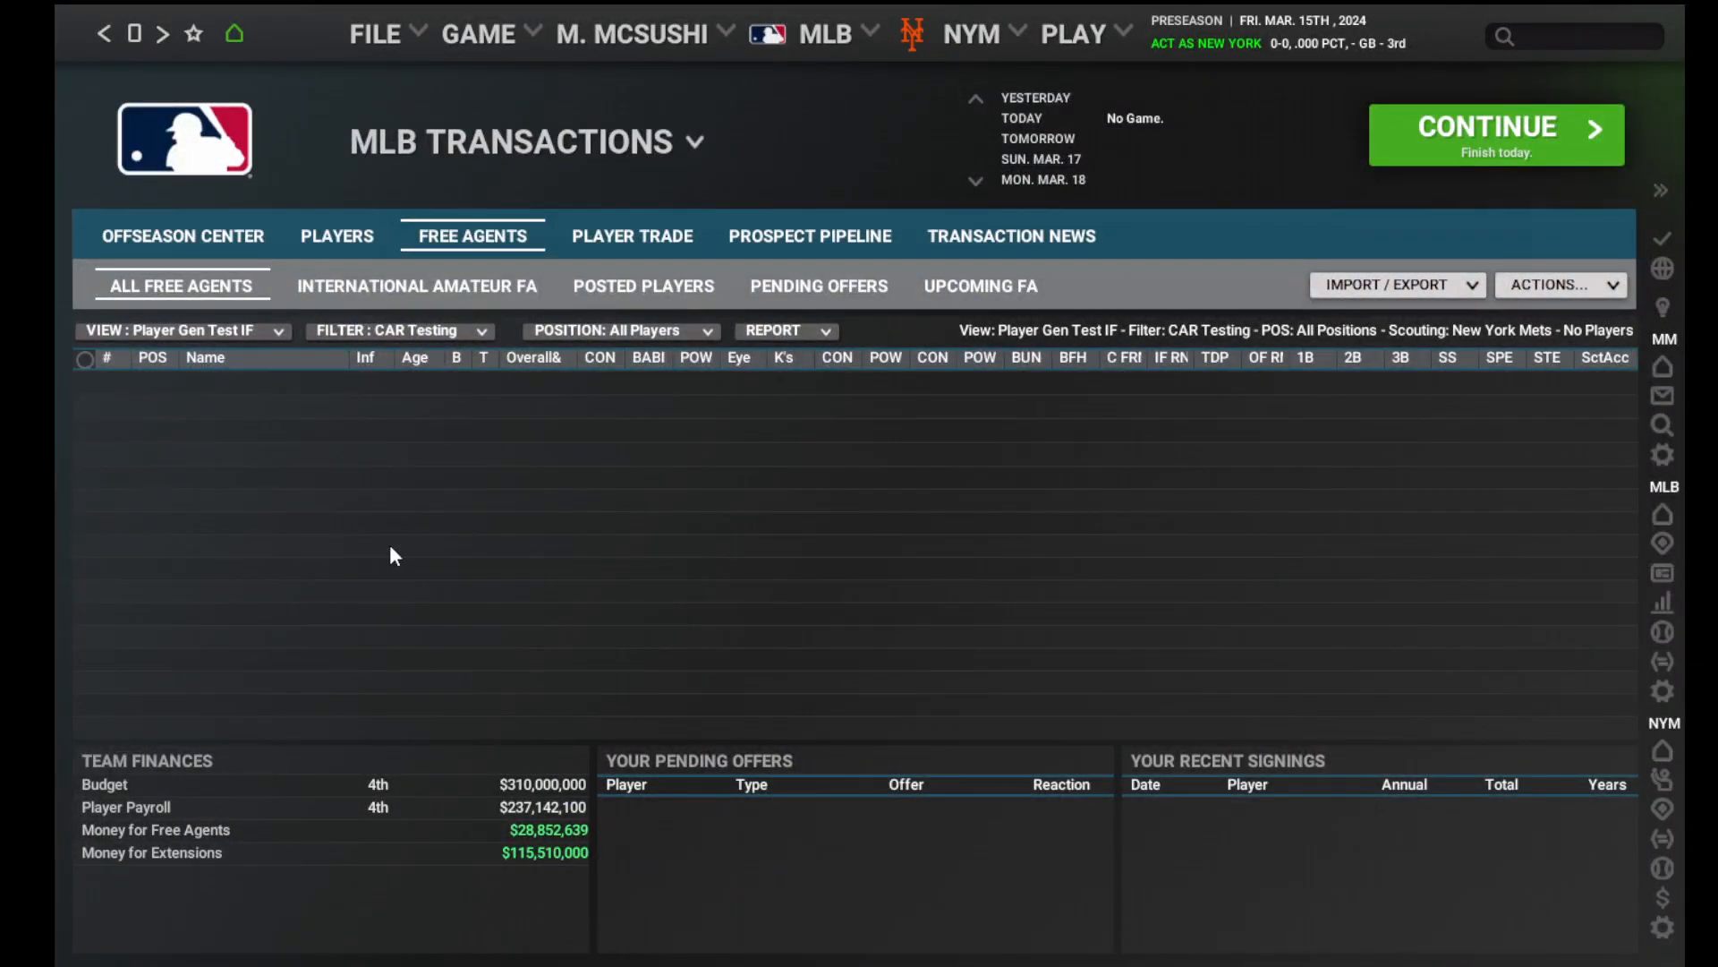
Set up the next fictional player batch with position Third Base and age Average (26-29).
left_click(1560, 287)
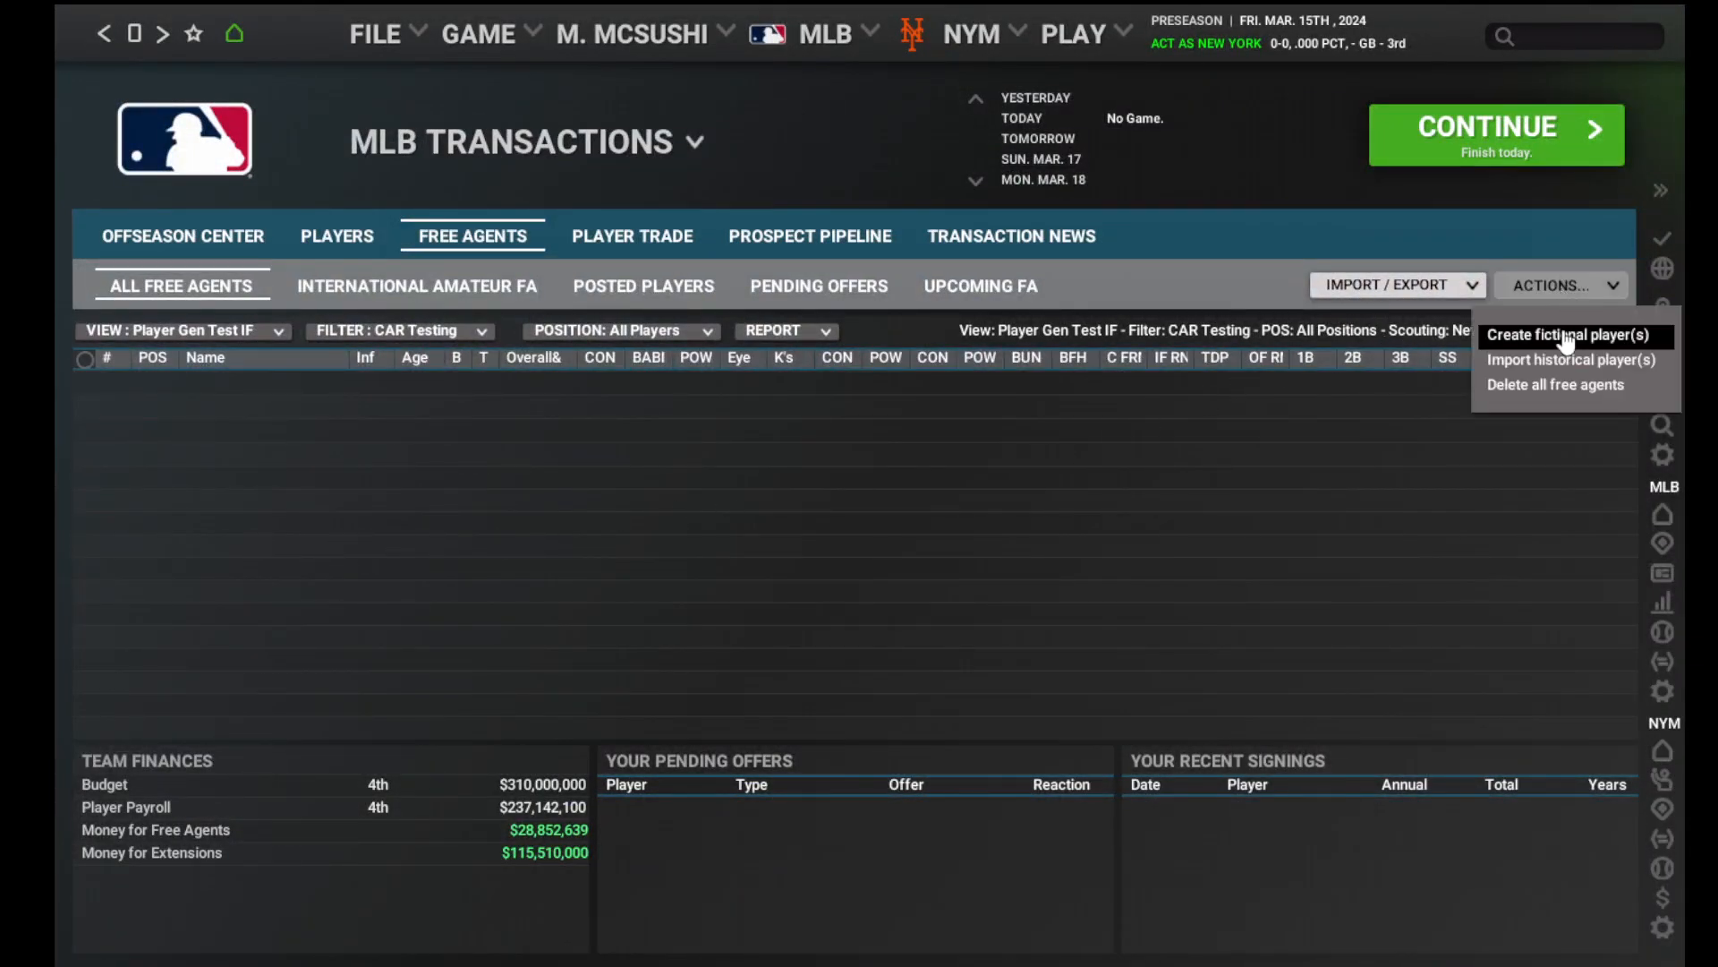
left_click(1537, 334)
left_click(906, 375)
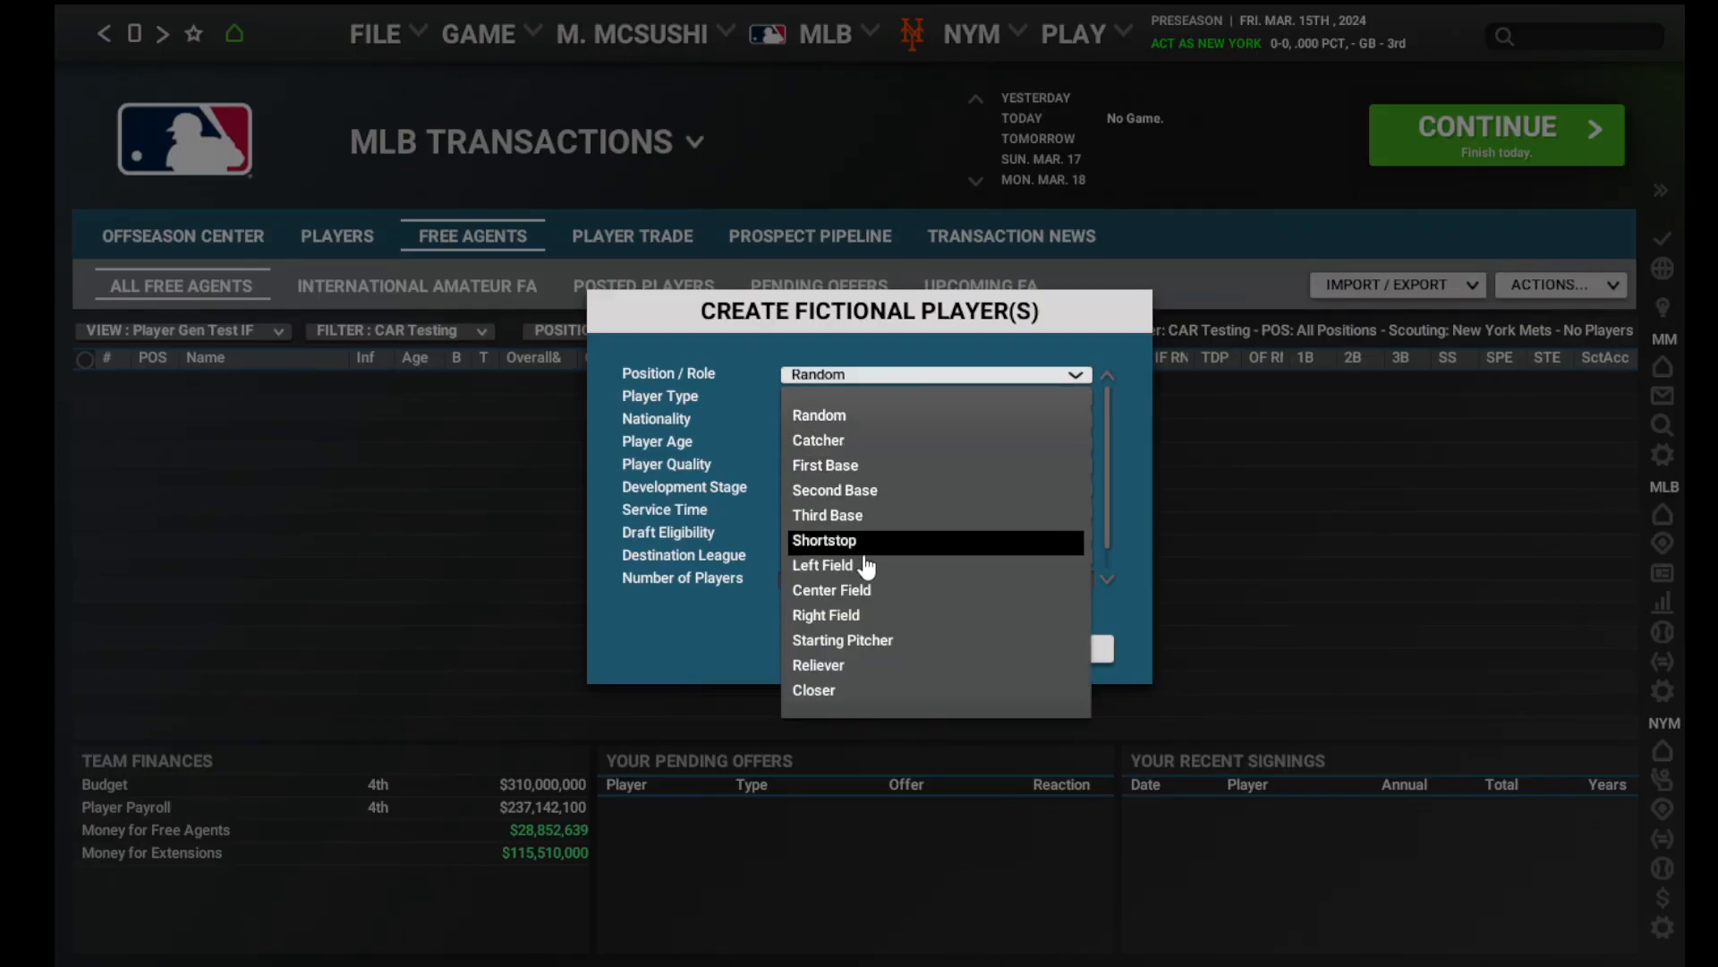
left_click(863, 516)
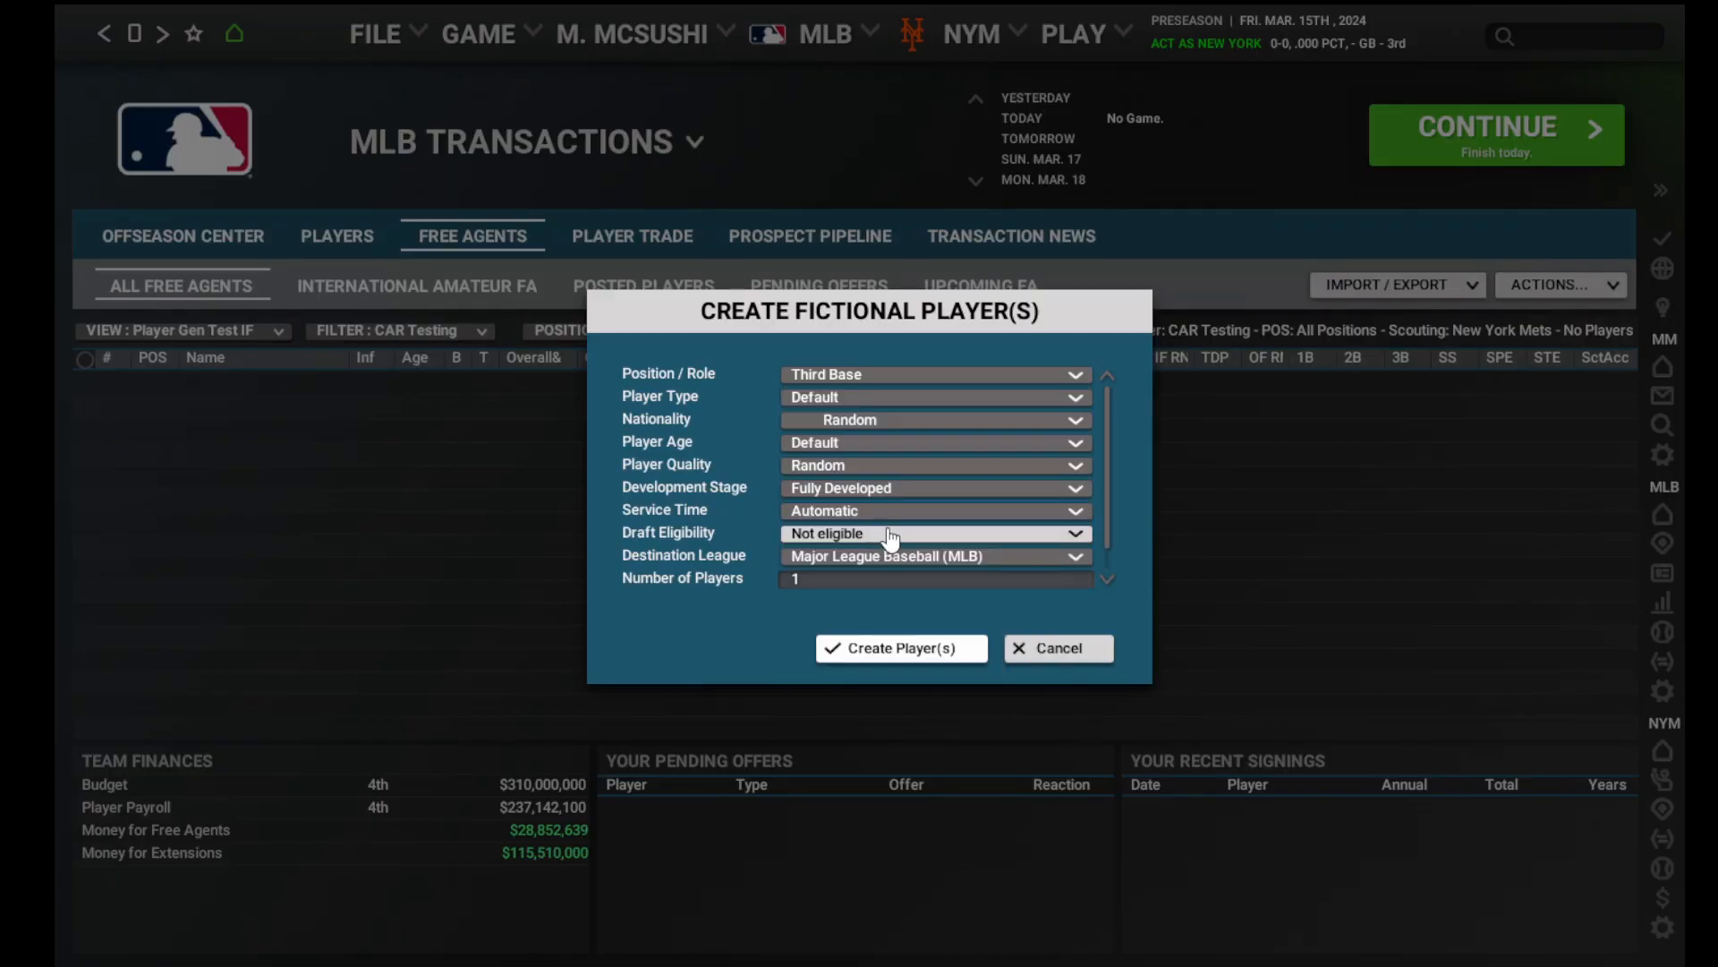
left_click(864, 443)
left_click(848, 583)
Set the player quality to Average and the number of players to 8000, and create the third basemen.
left_click(861, 466)
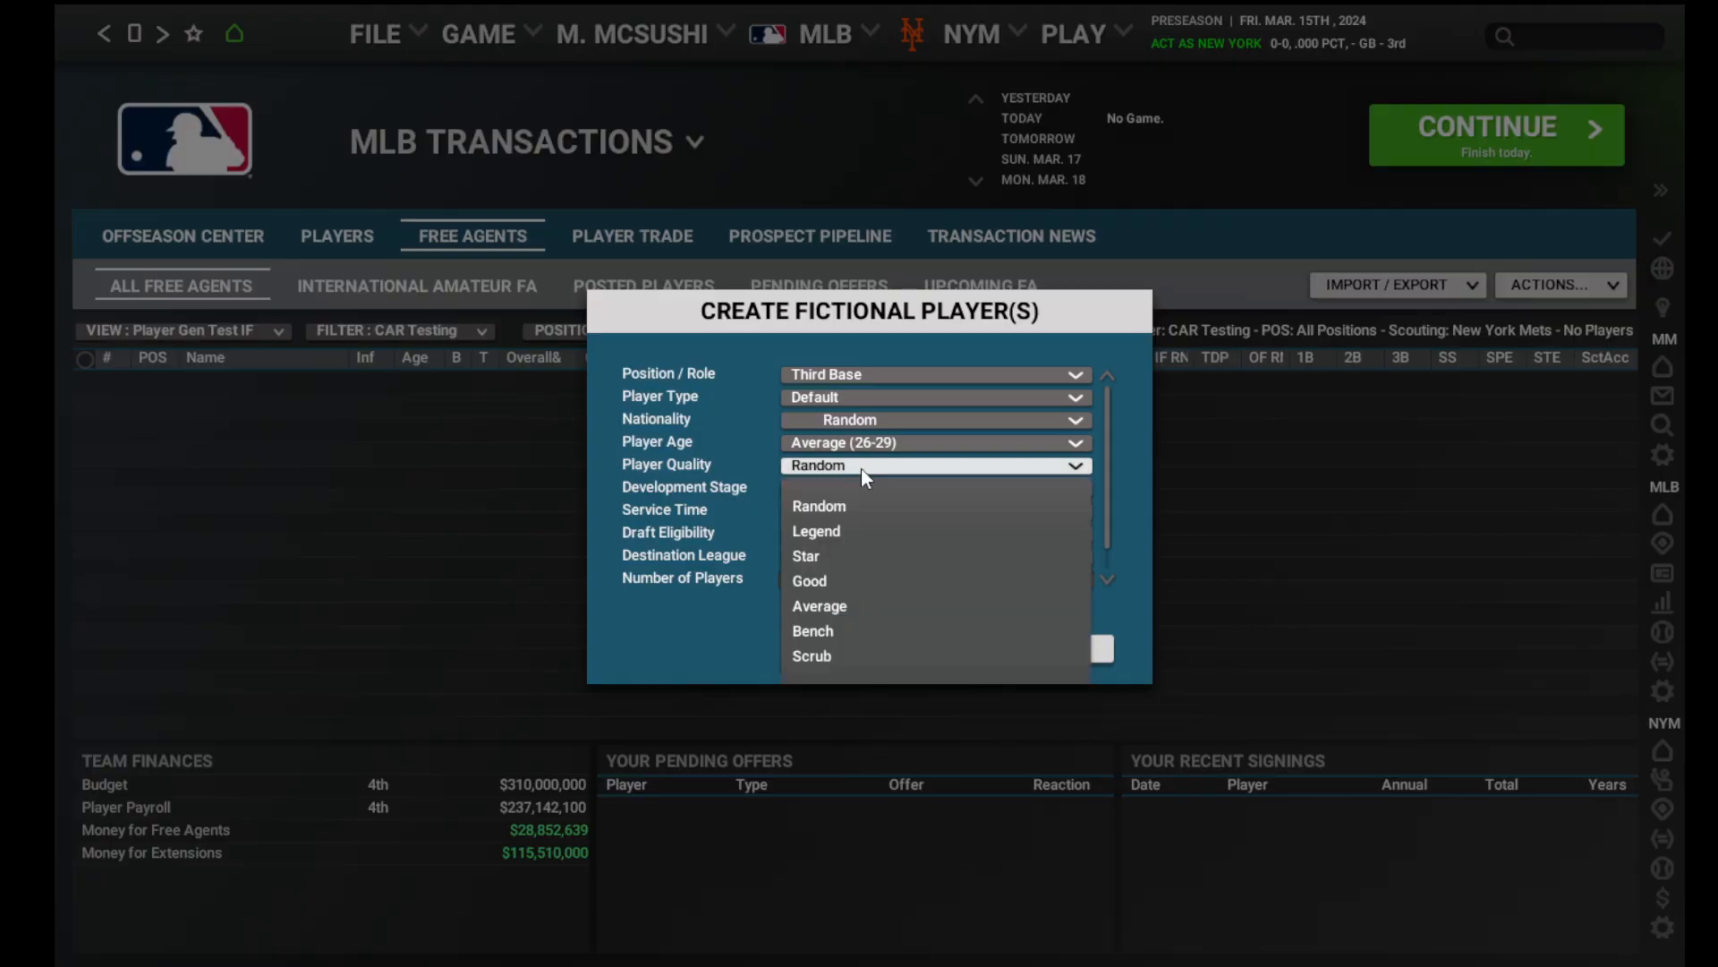
left_click(850, 606)
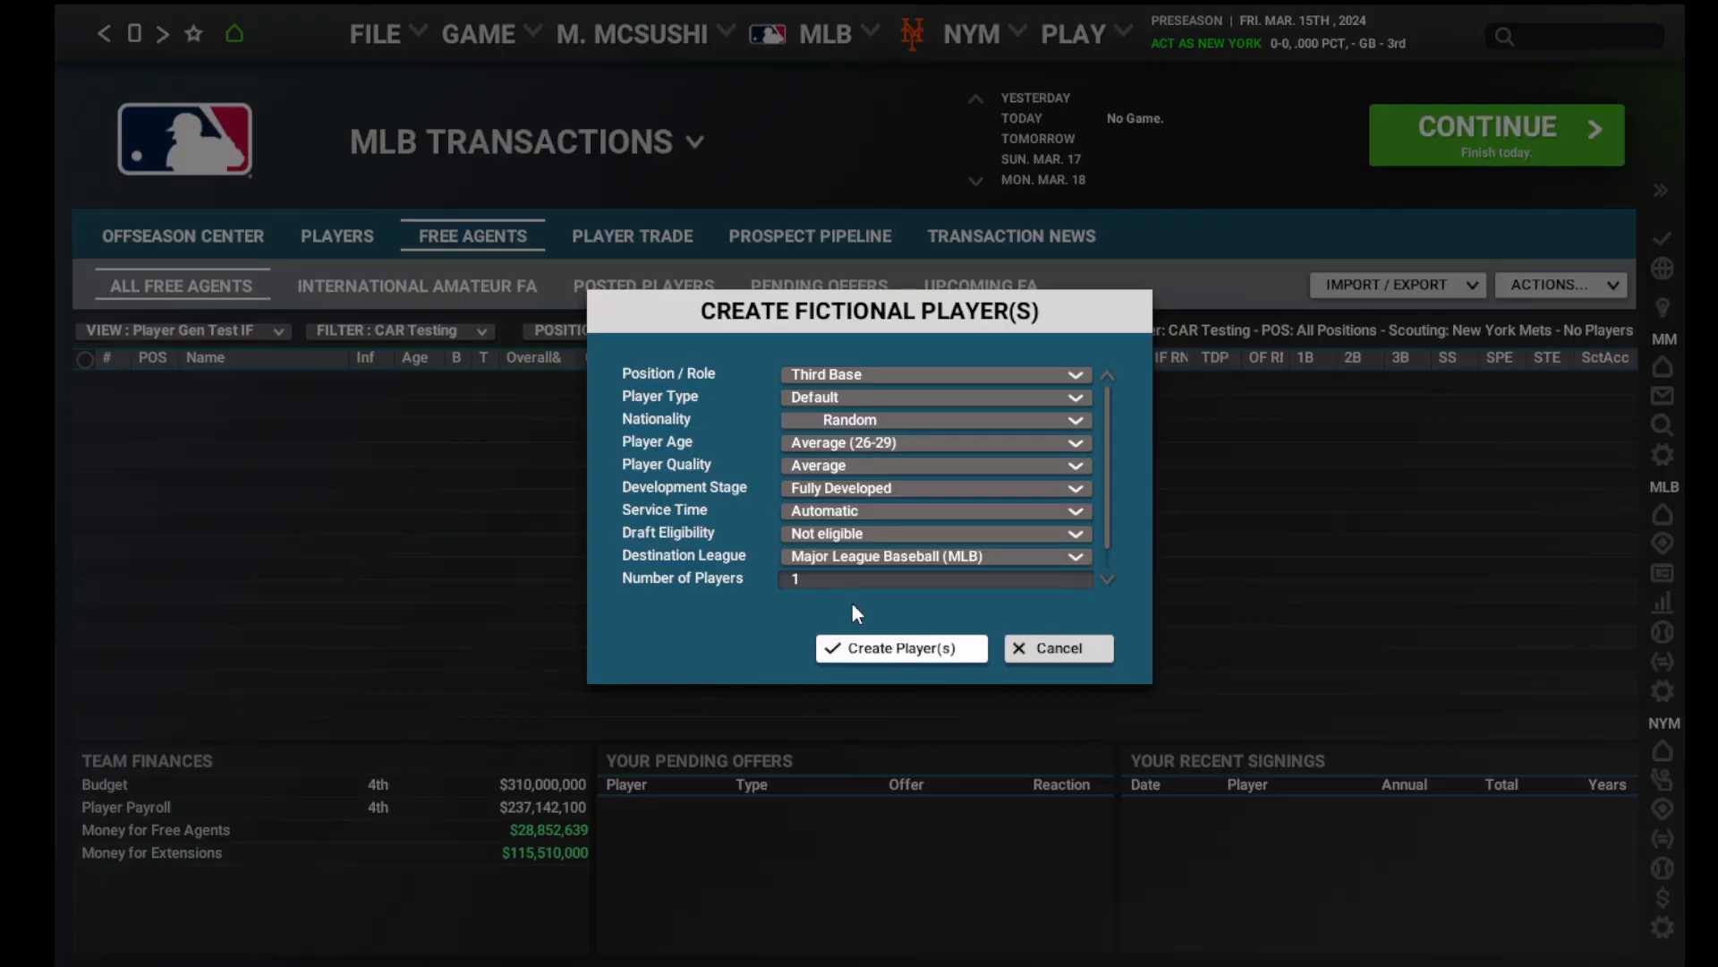
left_click(865, 583)
type("8000")
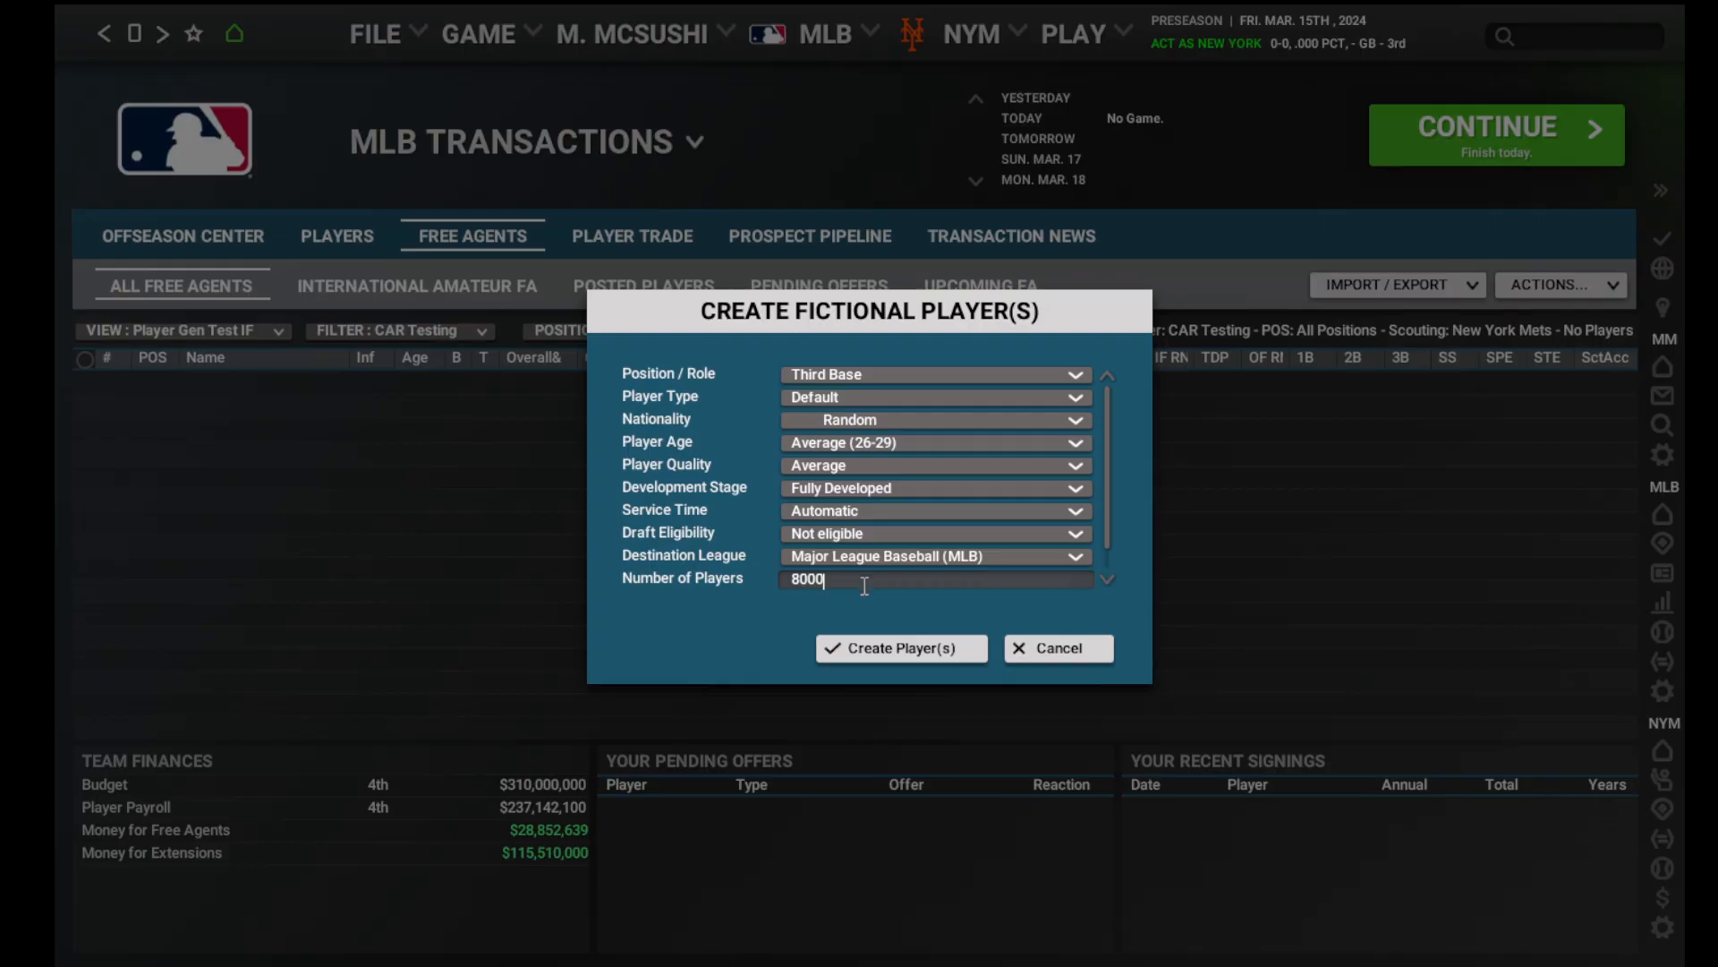
left_click(861, 652)
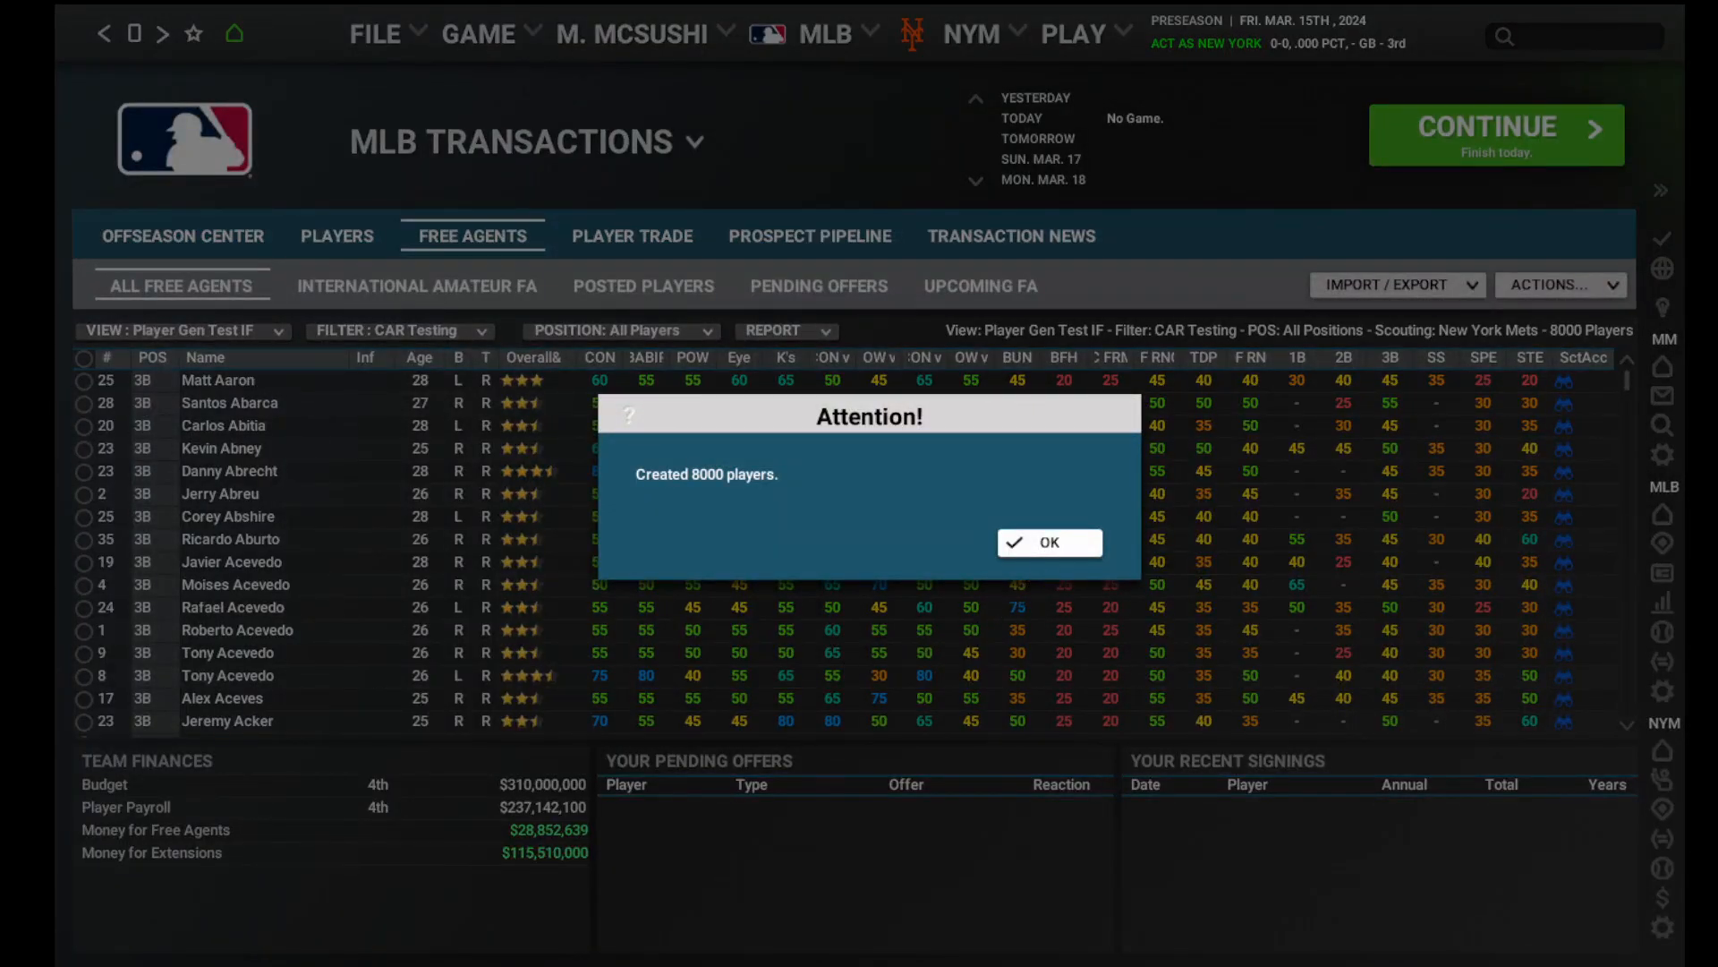
left_click(1048, 544)
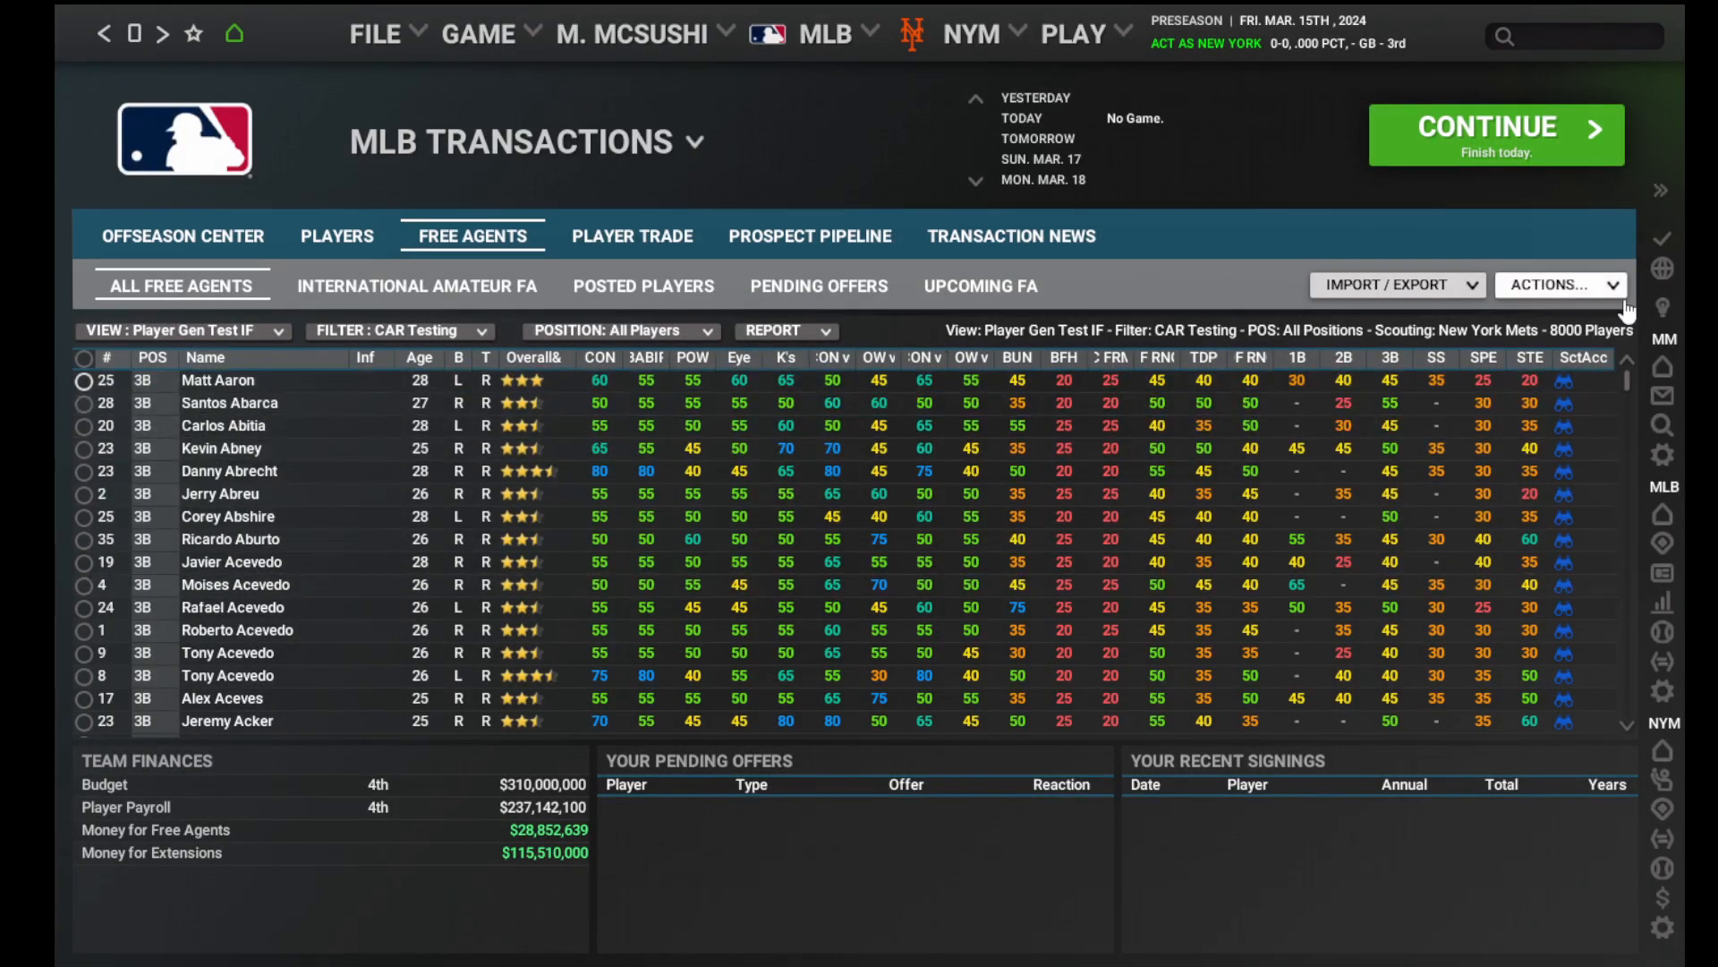
Write the free-agent report of the Average third basemen to CSV.
left_click(787, 331)
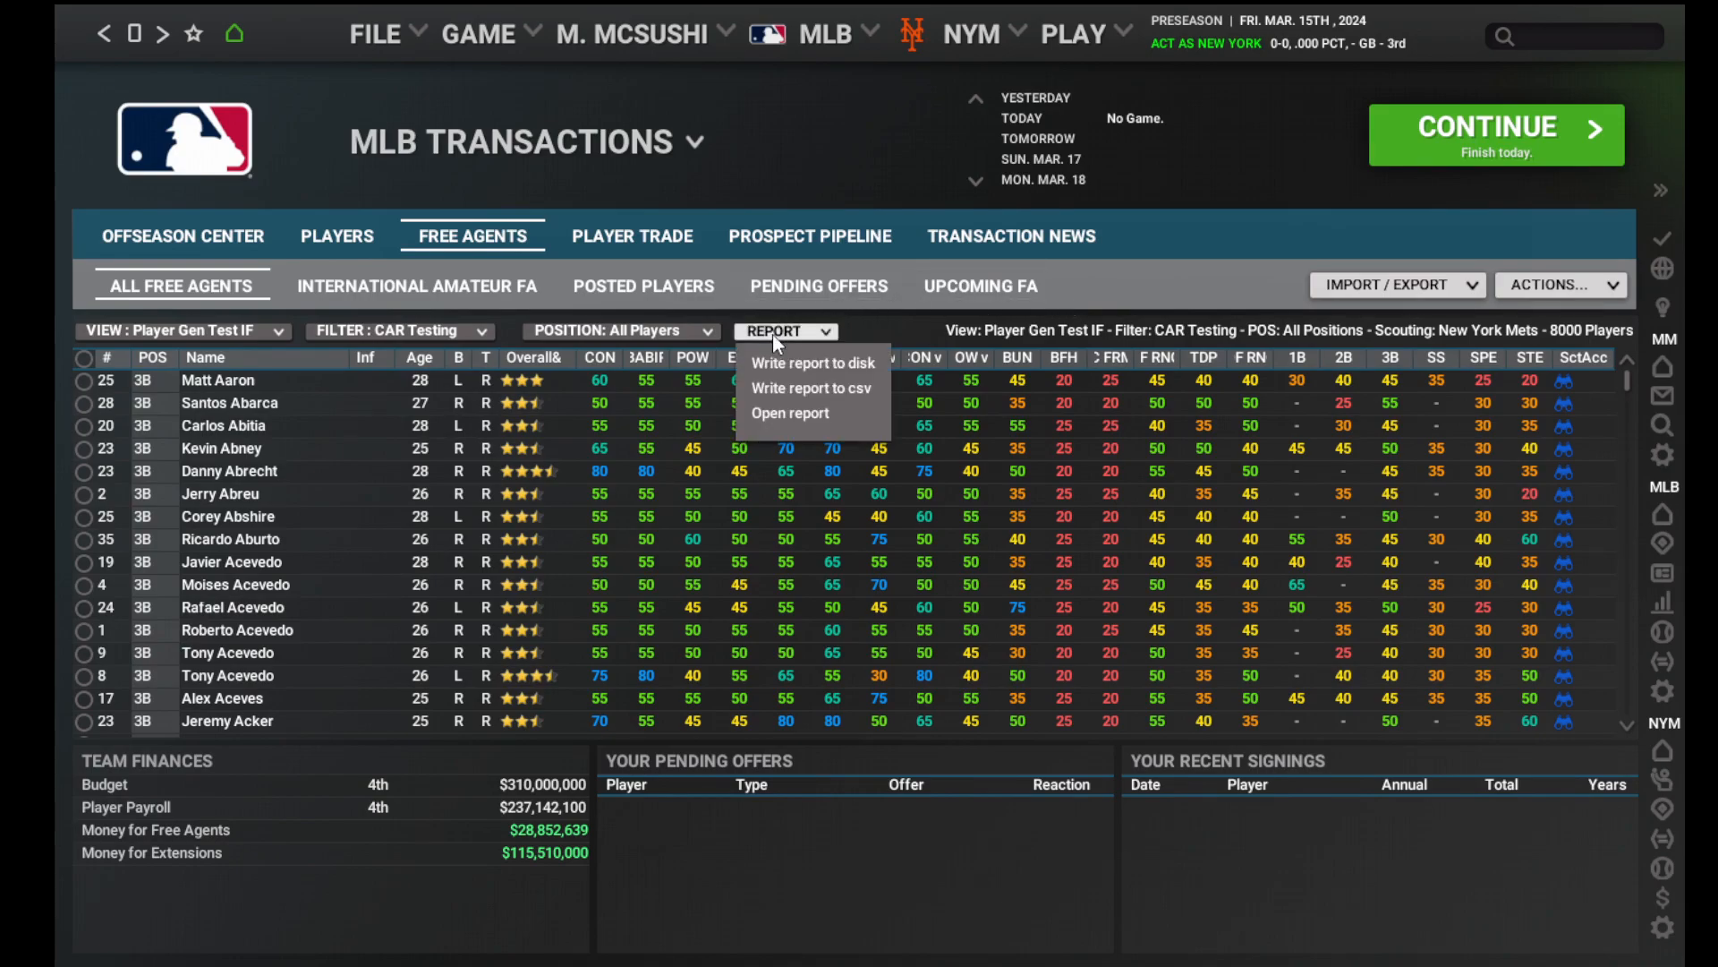
left_click(793, 402)
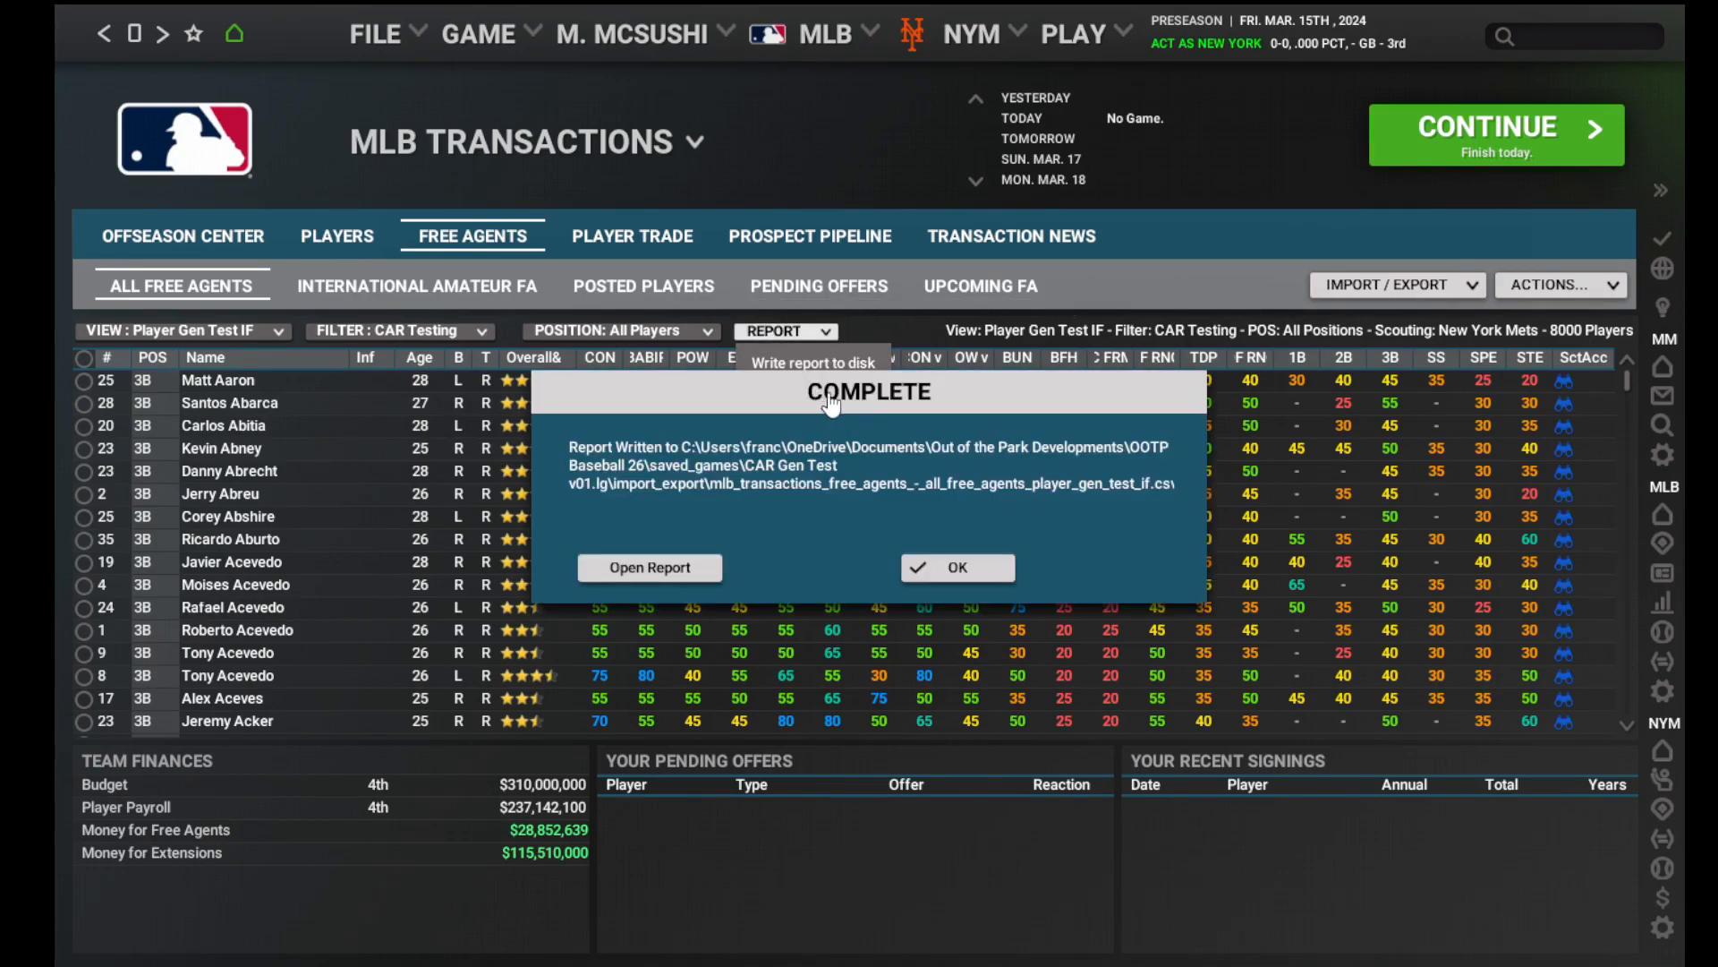
left_click(967, 567)
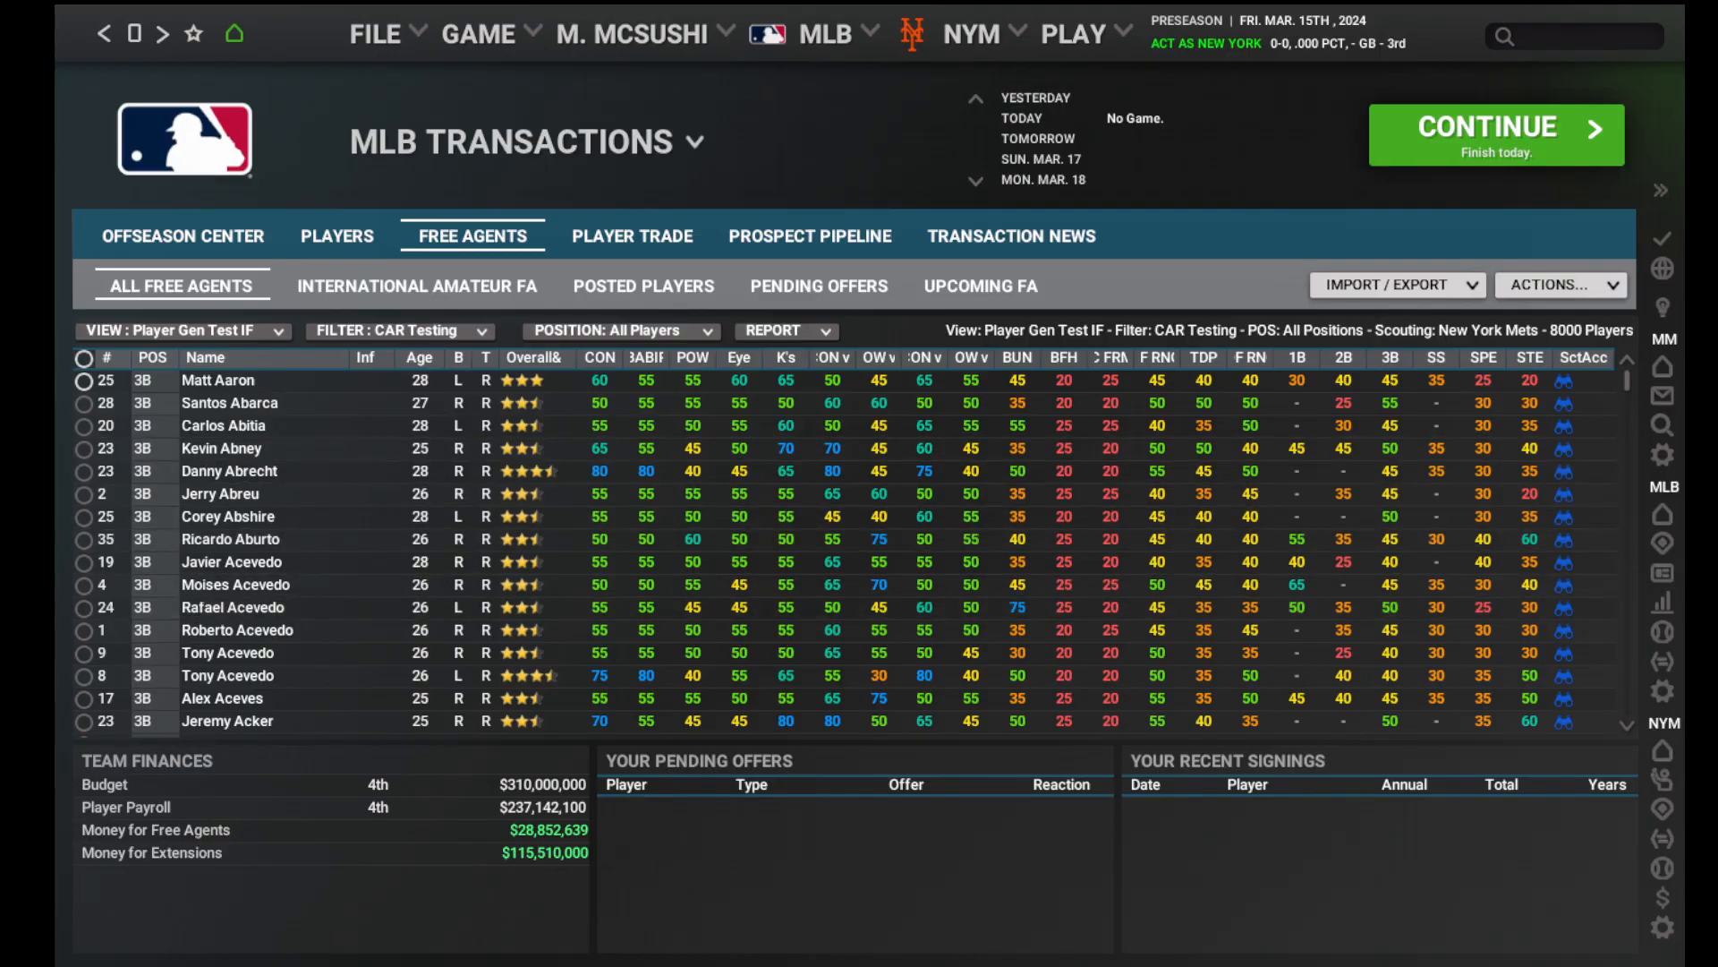
Select all the Average-quality third basemen in the free-agent list and delete them.
right_click(269, 472)
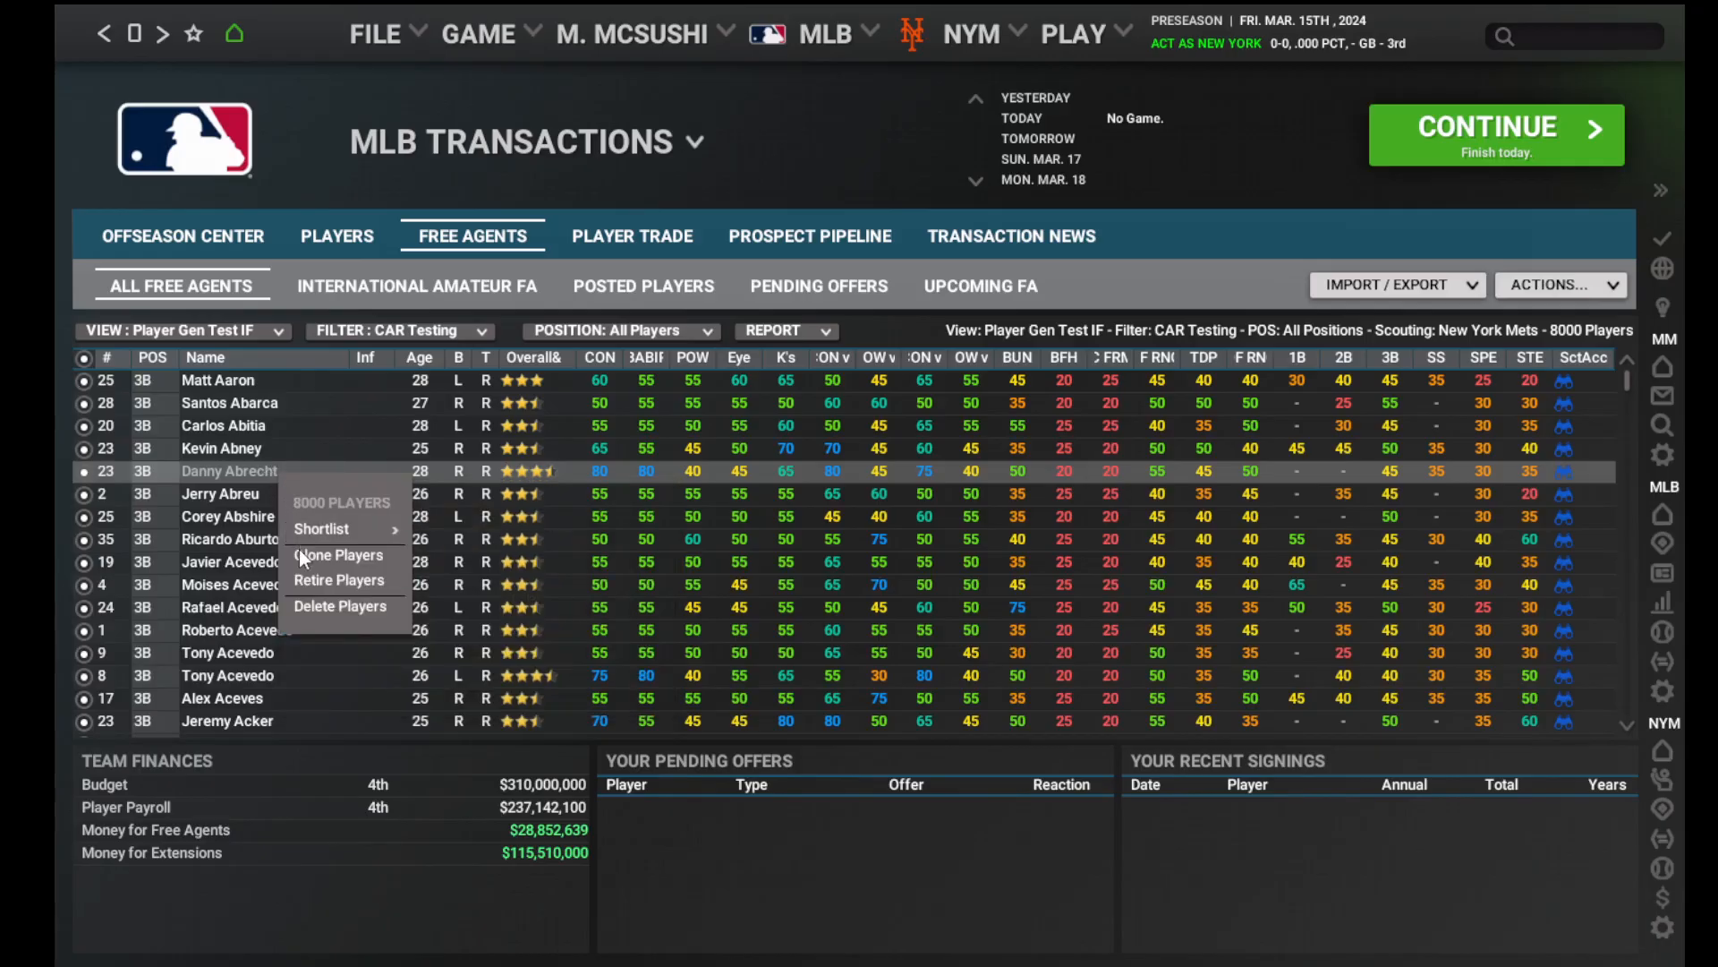
left_click(319, 613)
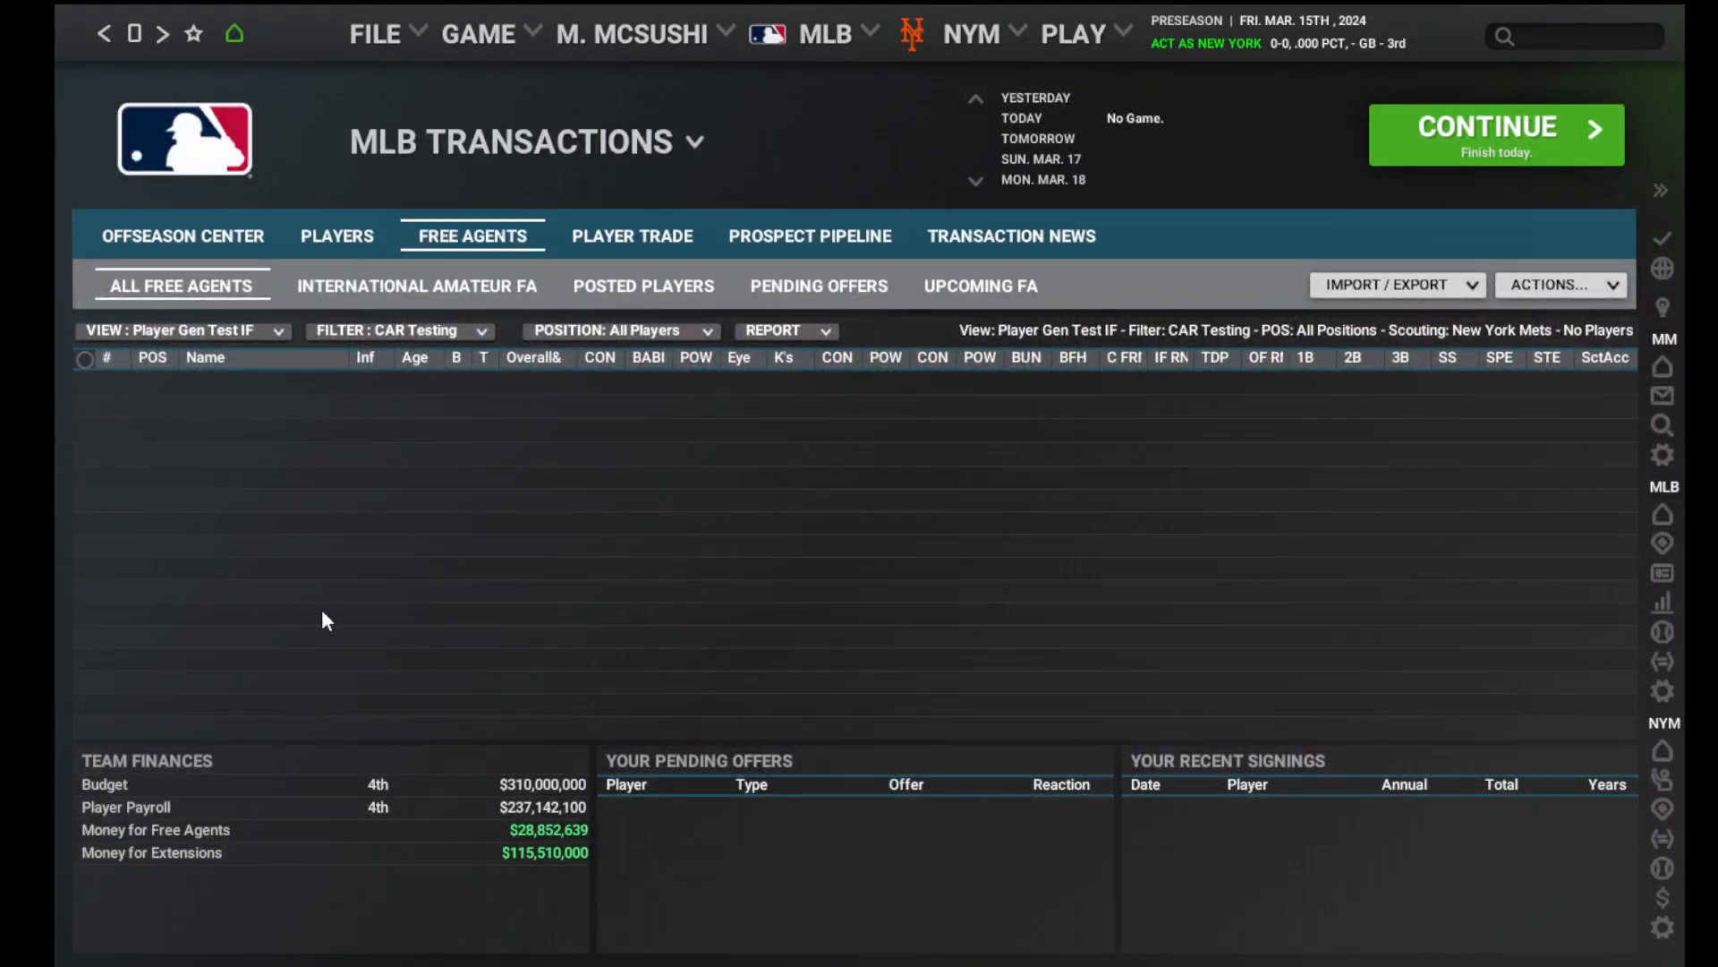
Set up another batch of fictional players with position Third Base and age Average (26-29).
left_click(1529, 286)
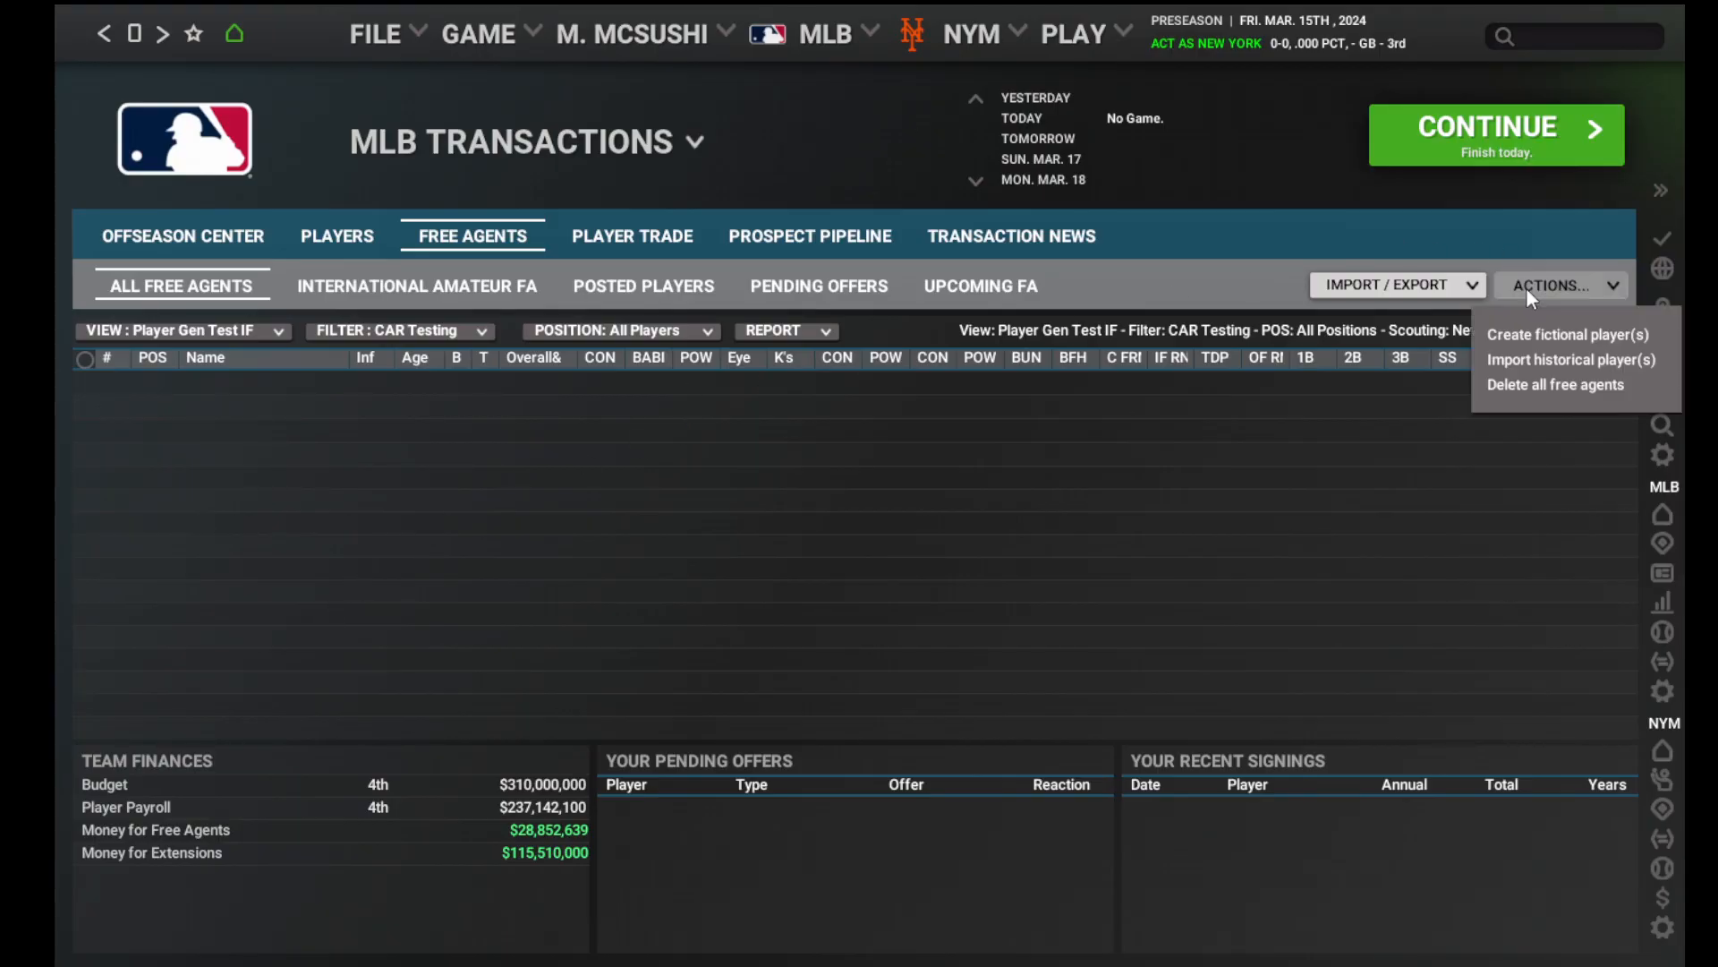
left_click(1535, 336)
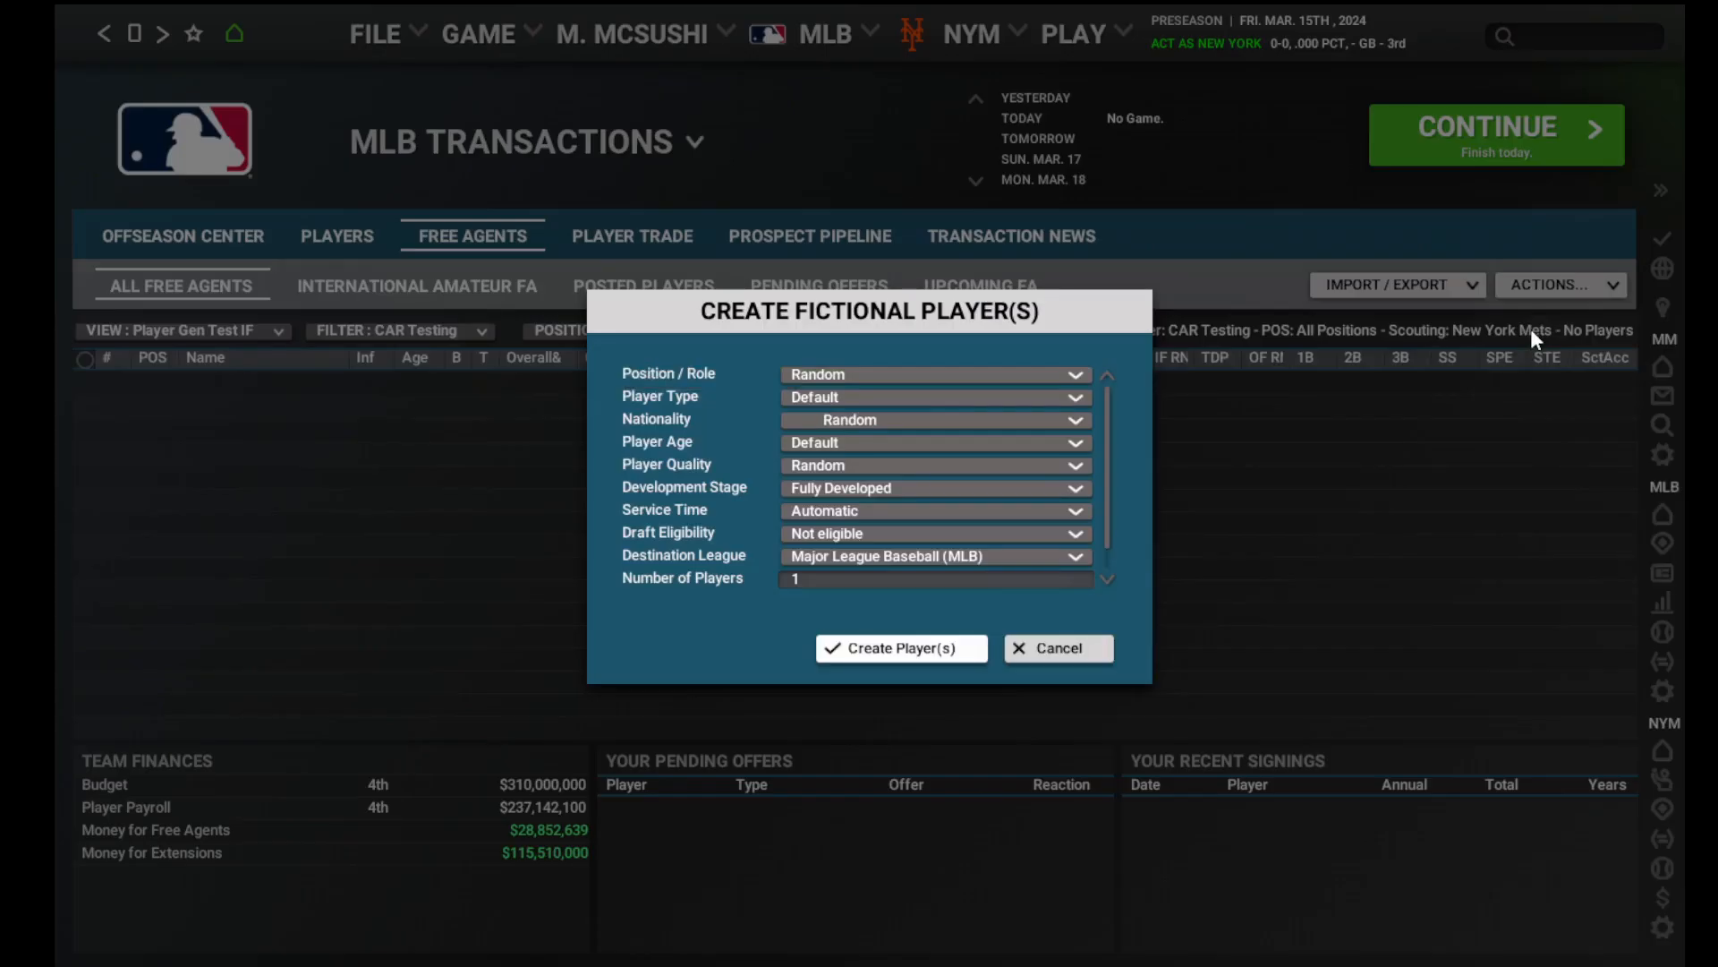
left_click(919, 376)
left_click(894, 516)
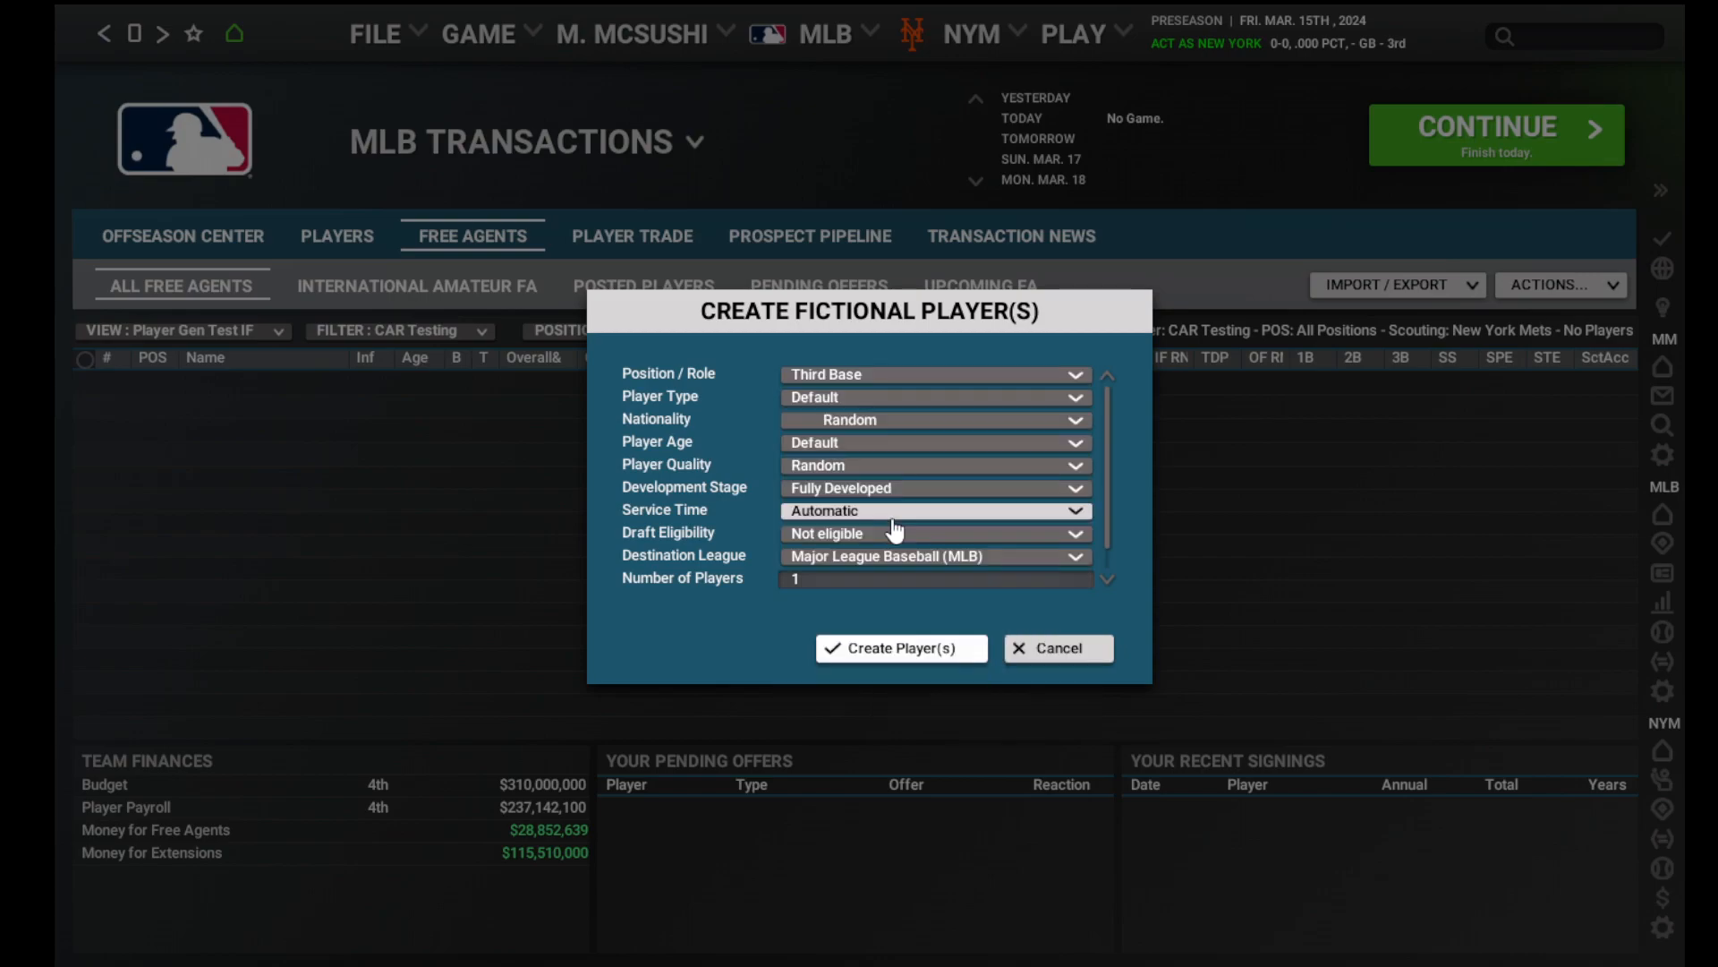
left_click(899, 449)
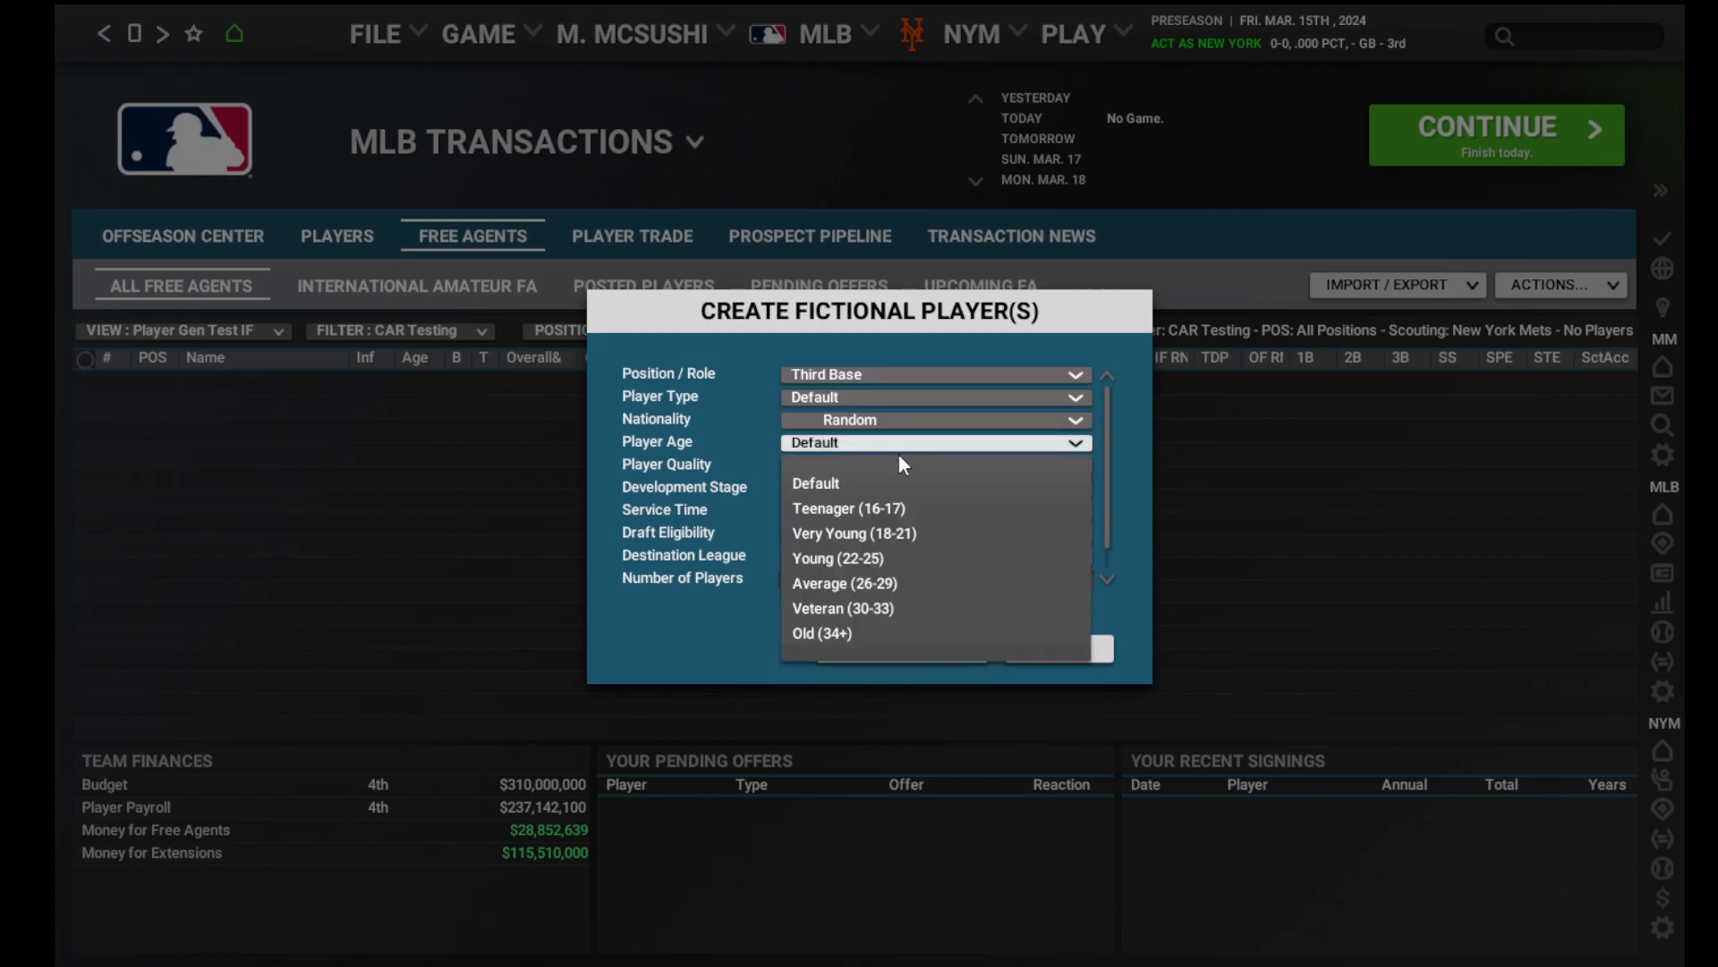
left_click(895, 583)
Set the player quality to Bench and the number of players to 8000, and create the third basemen.
left_click(895, 467)
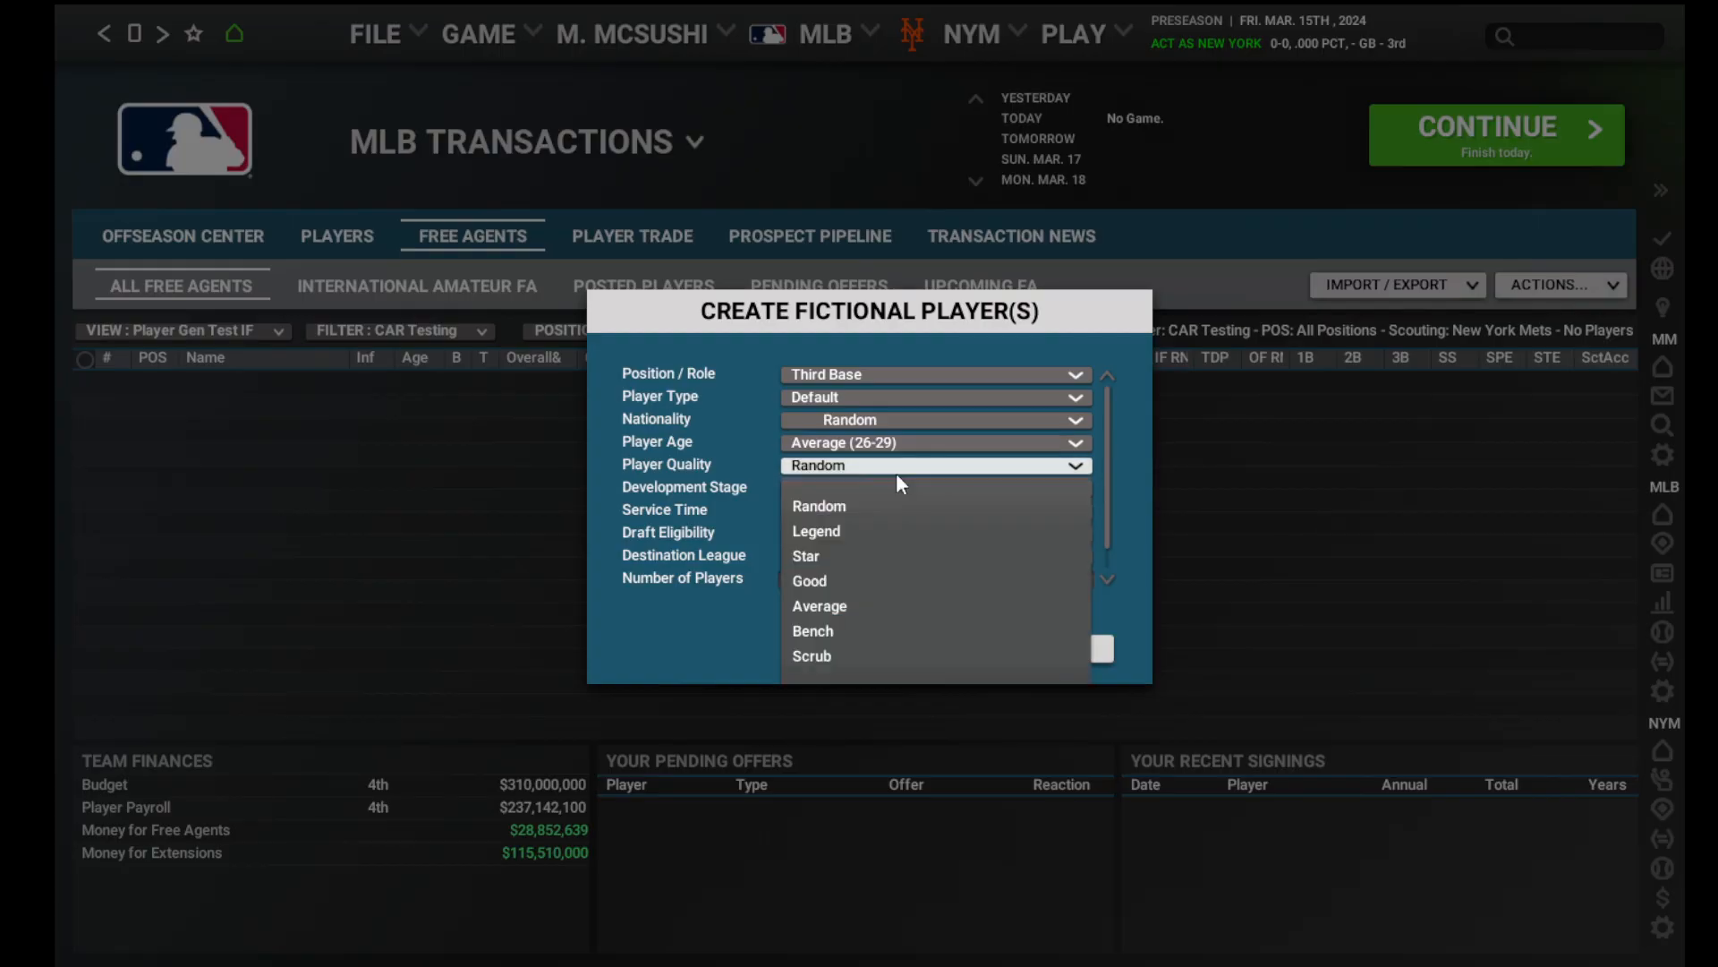
left_click(890, 631)
left_click(894, 578)
type("8000")
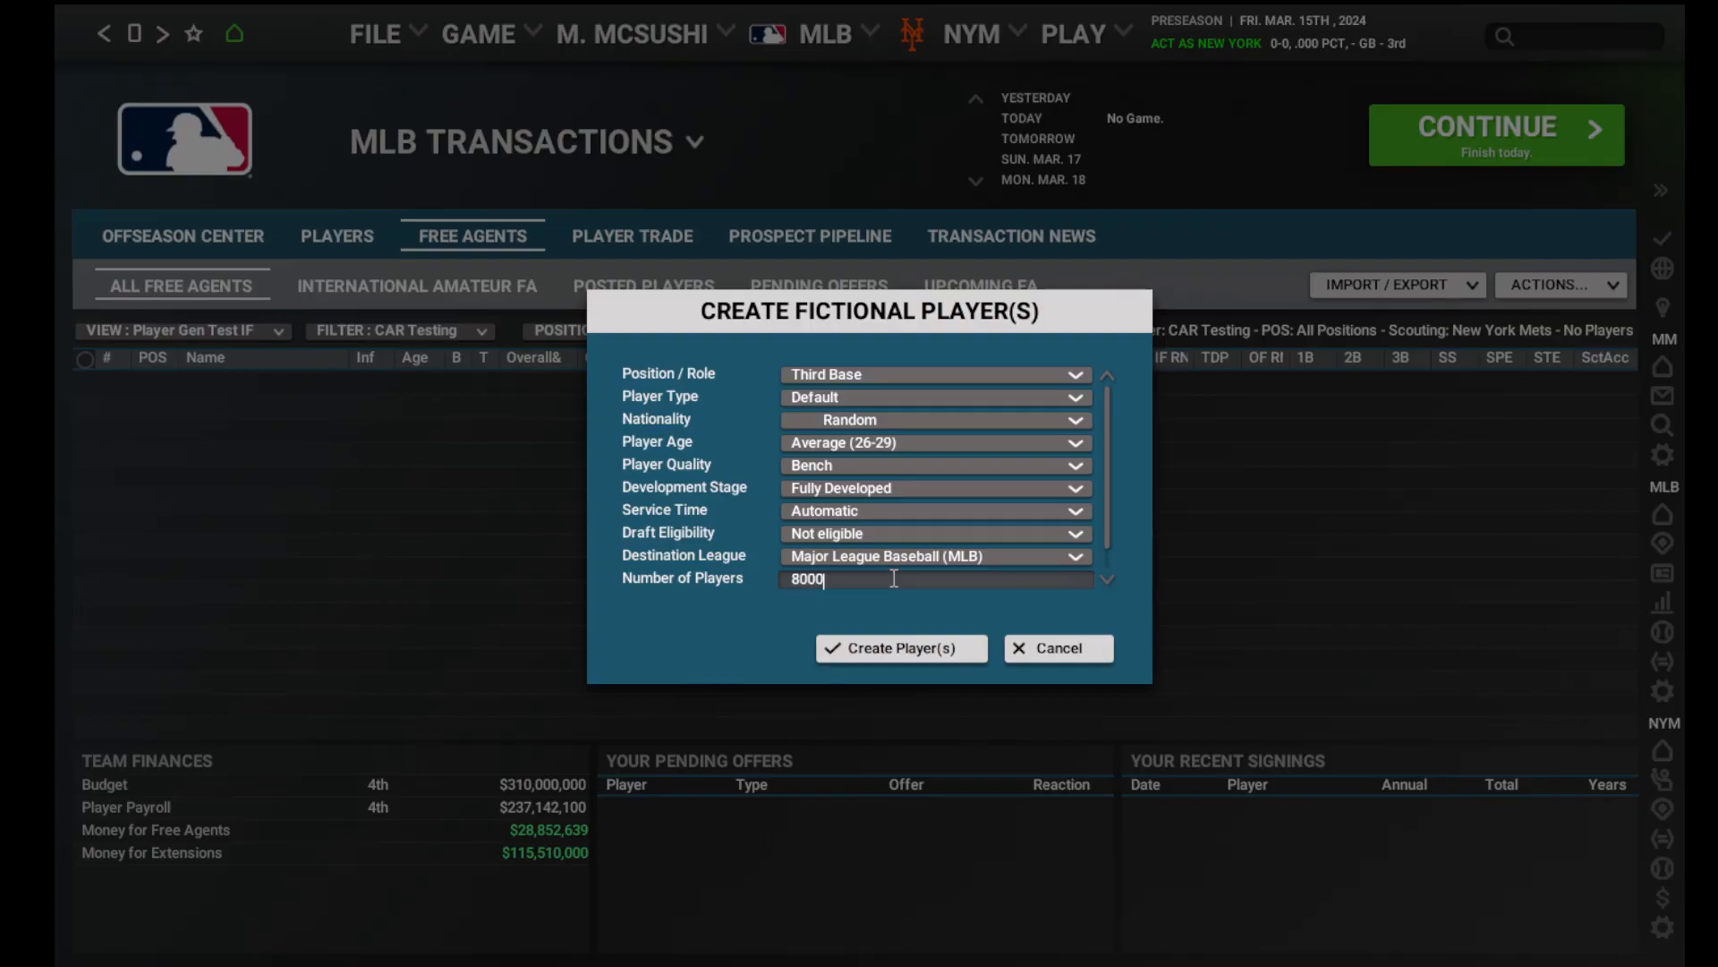
left_click(886, 664)
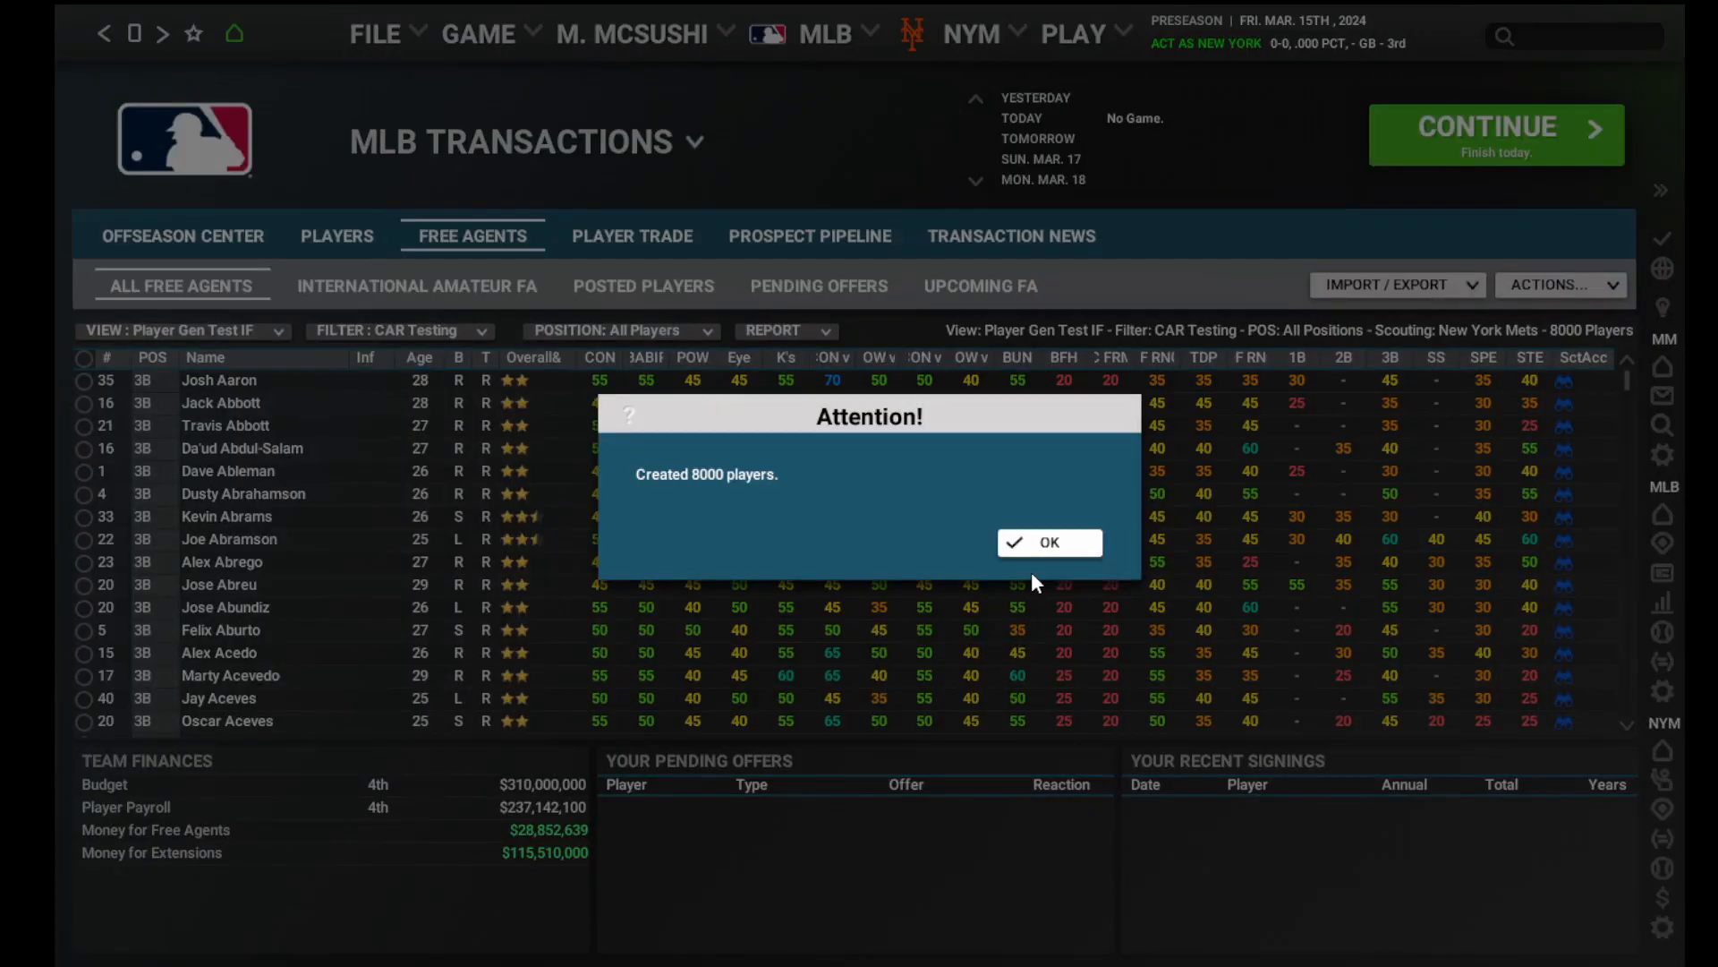
left_click(1035, 542)
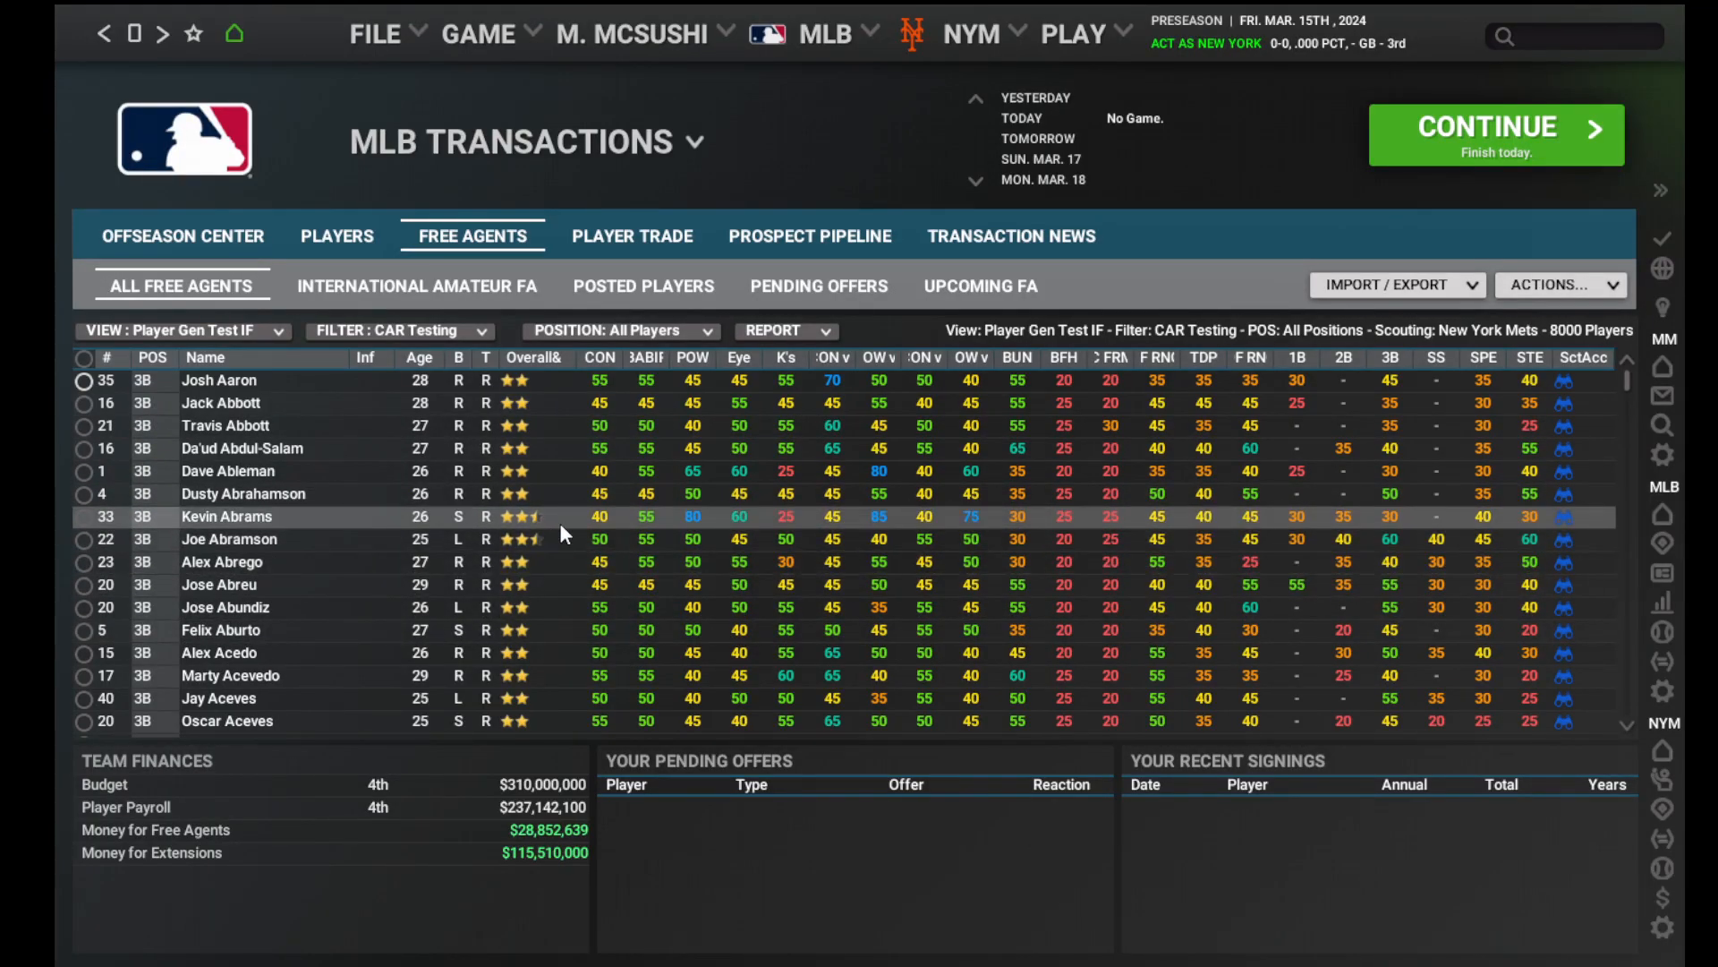
Write the free-agent report of the Bench third basemen to CSV, and delete all of those players from the list.
left_click(826, 334)
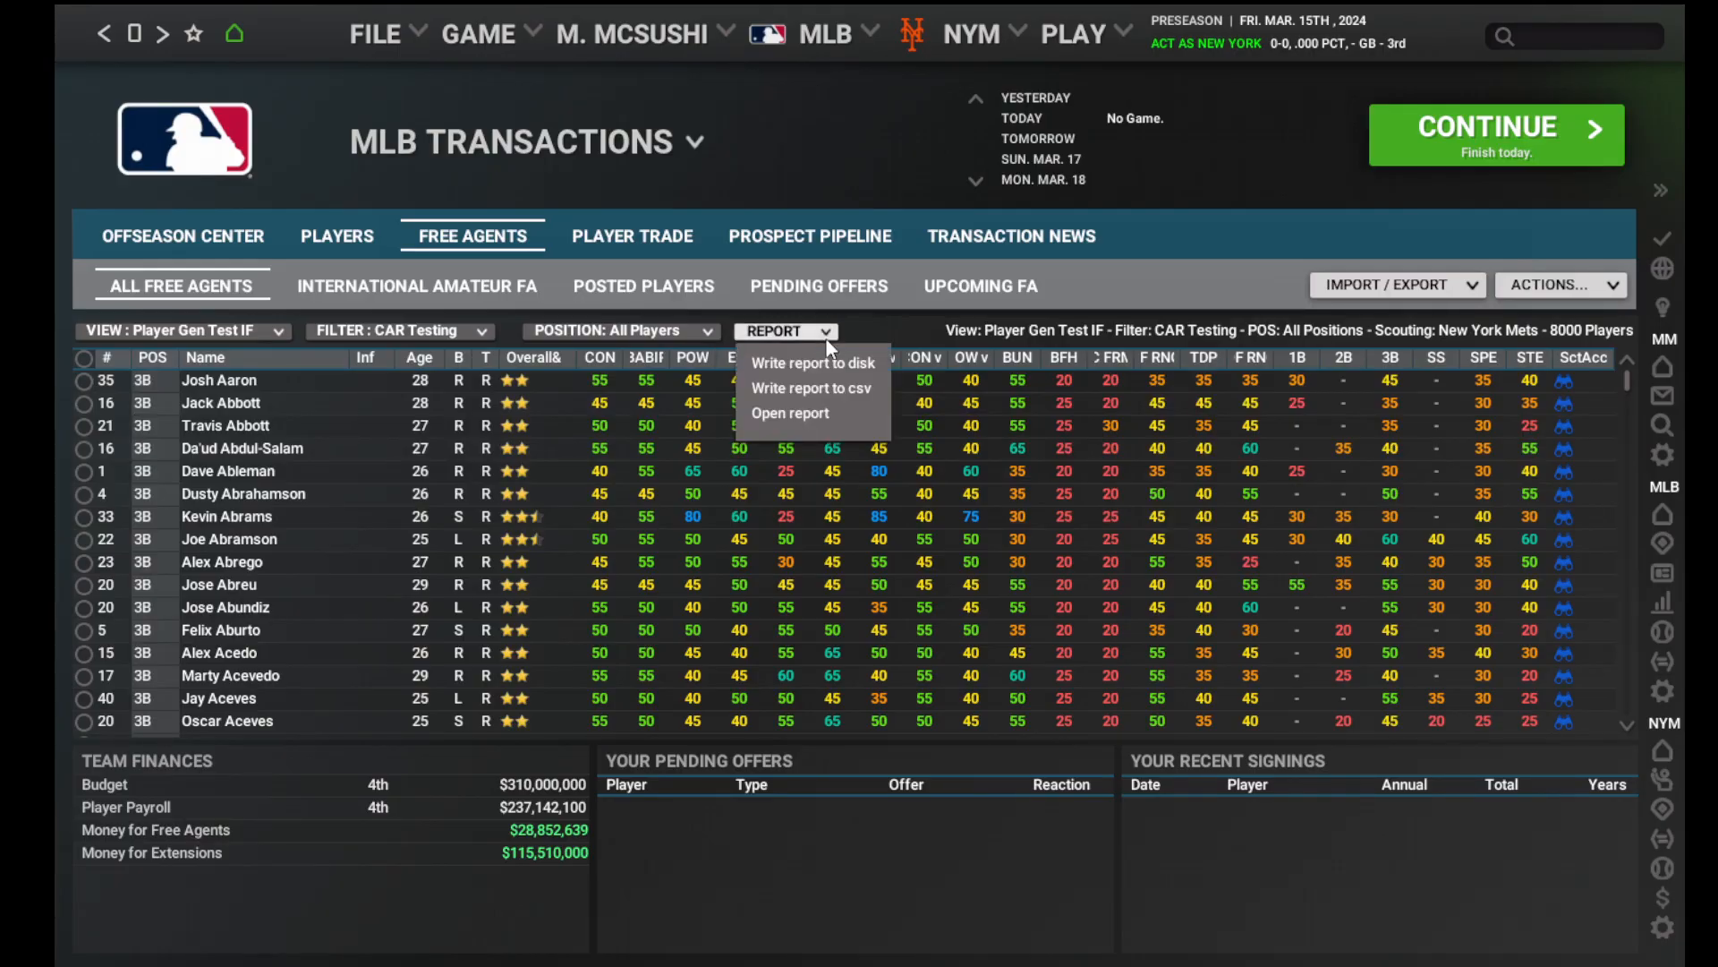
left_click(832, 390)
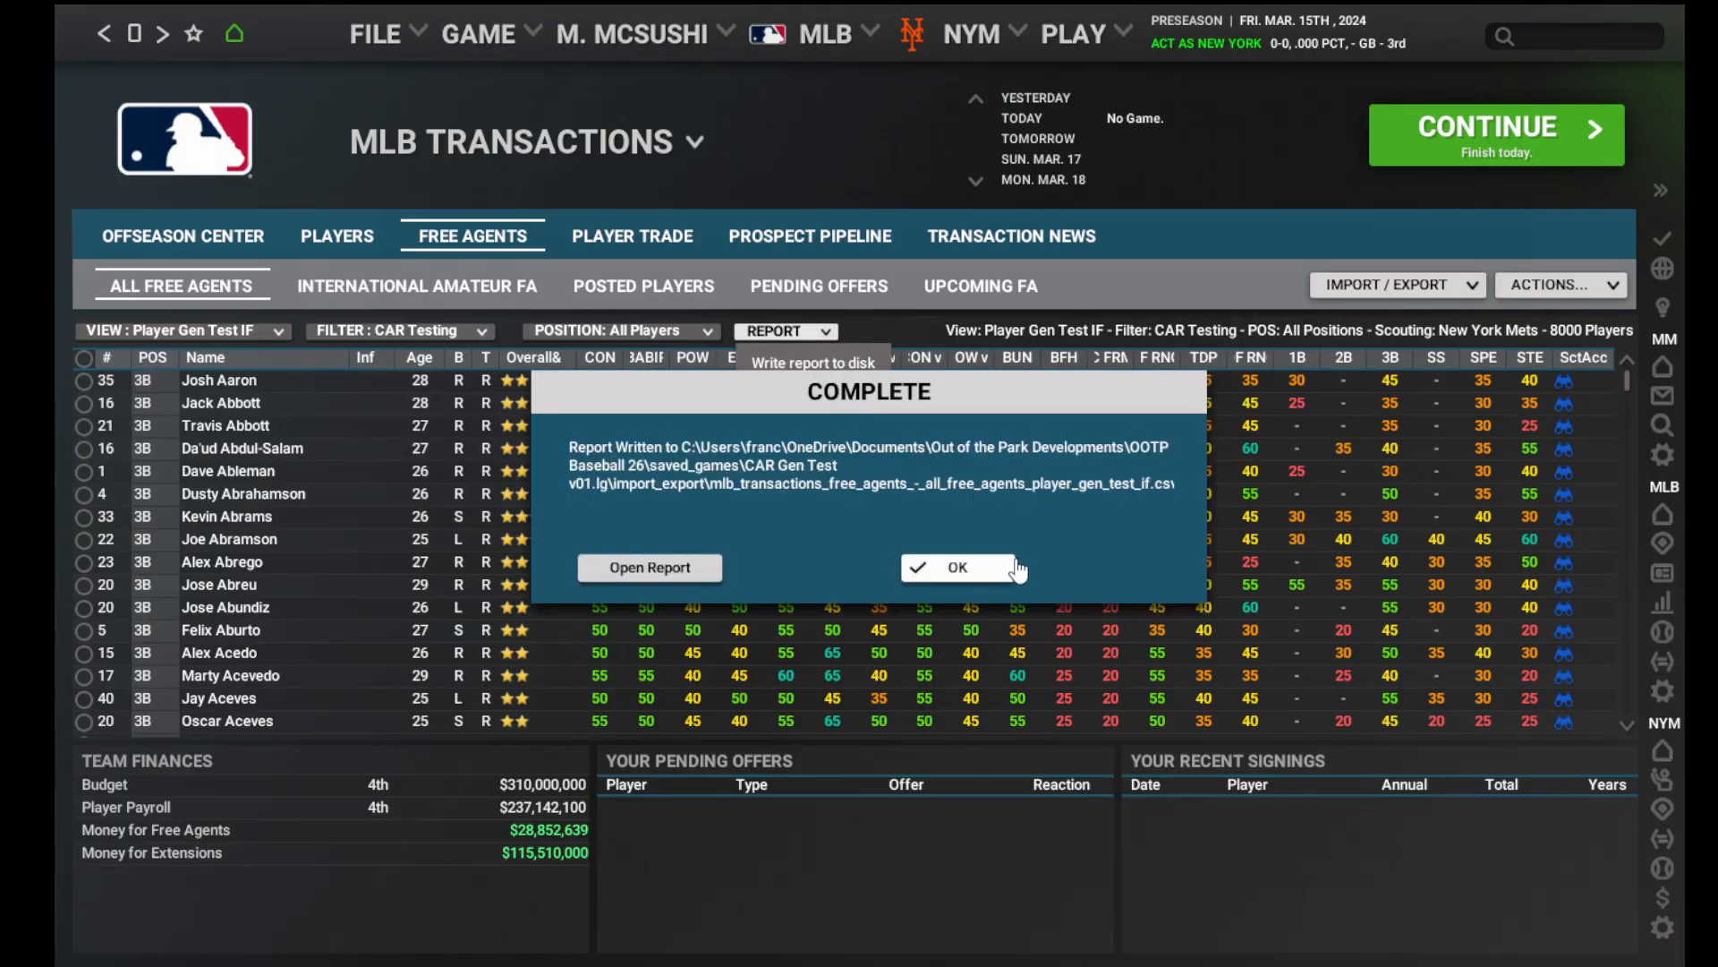
left_click(958, 568)
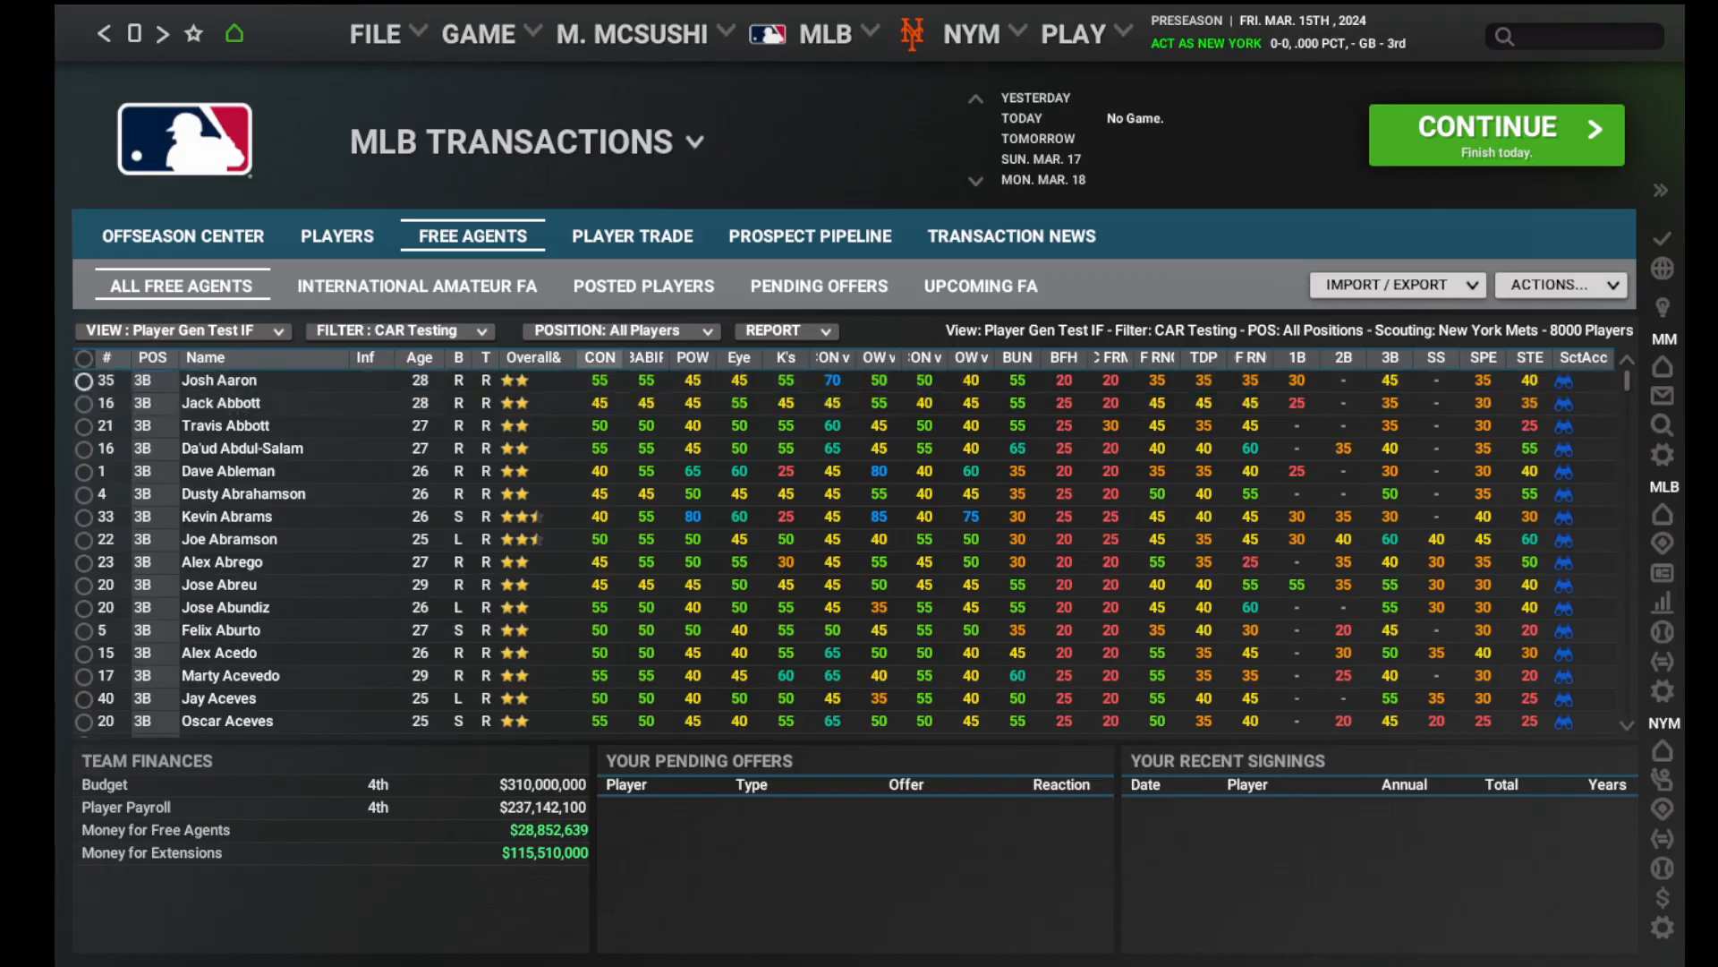
right_click(221, 447)
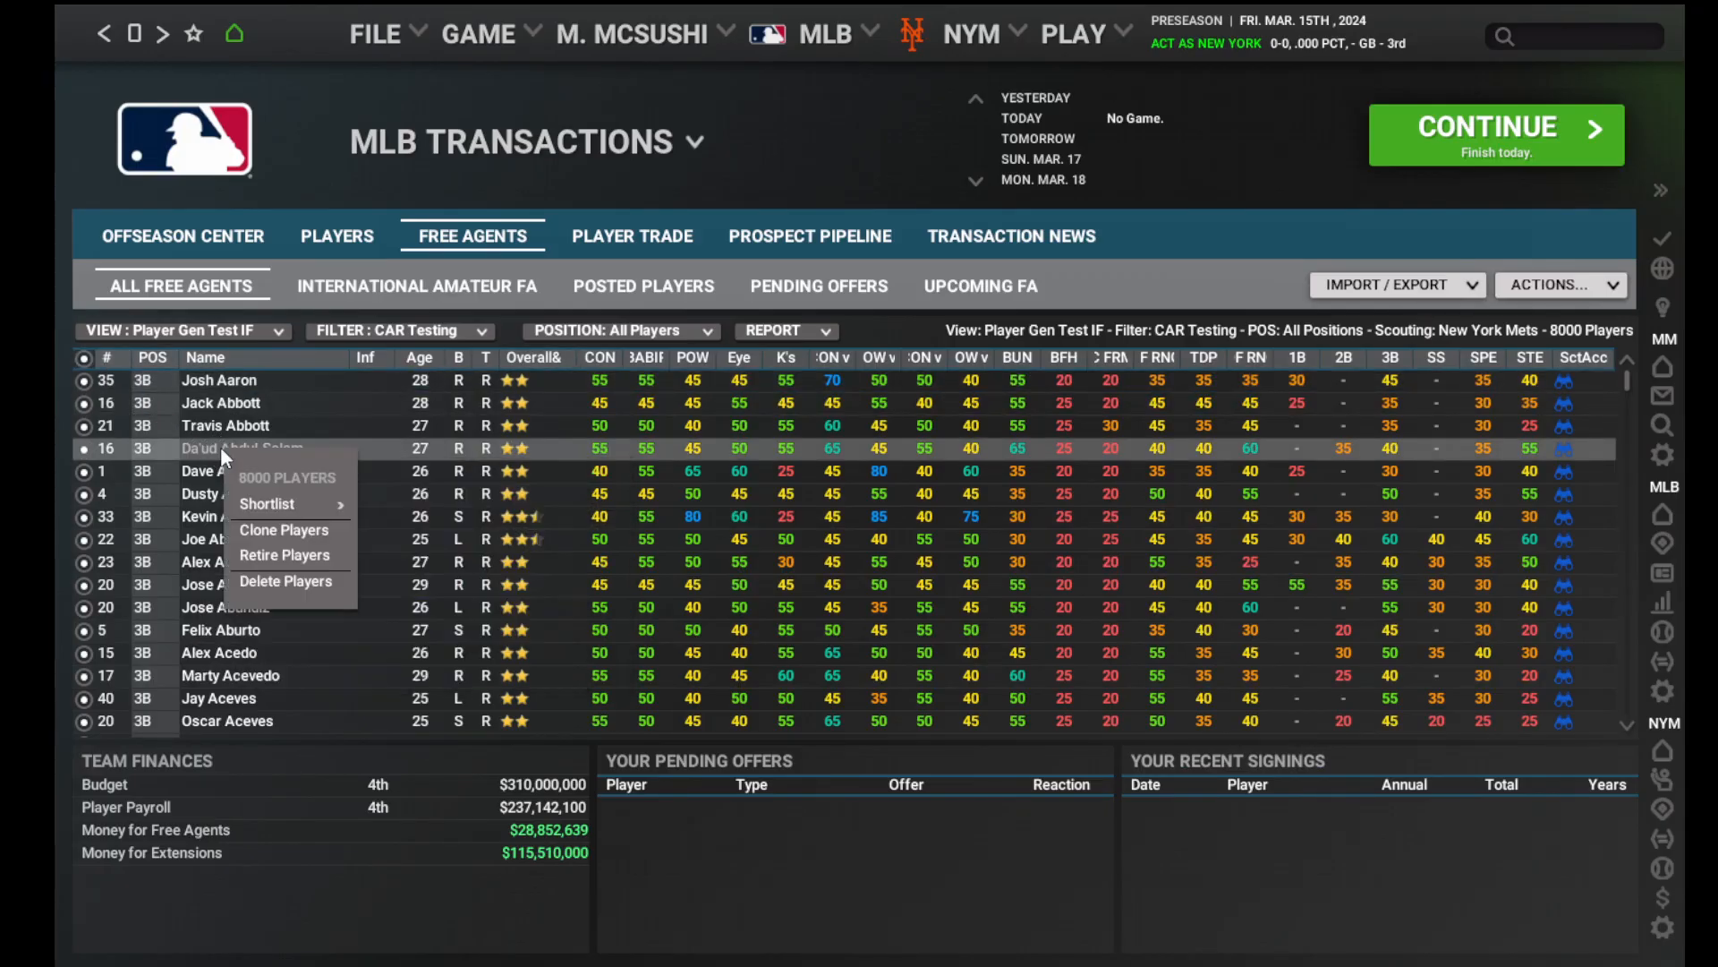
left_click(295, 583)
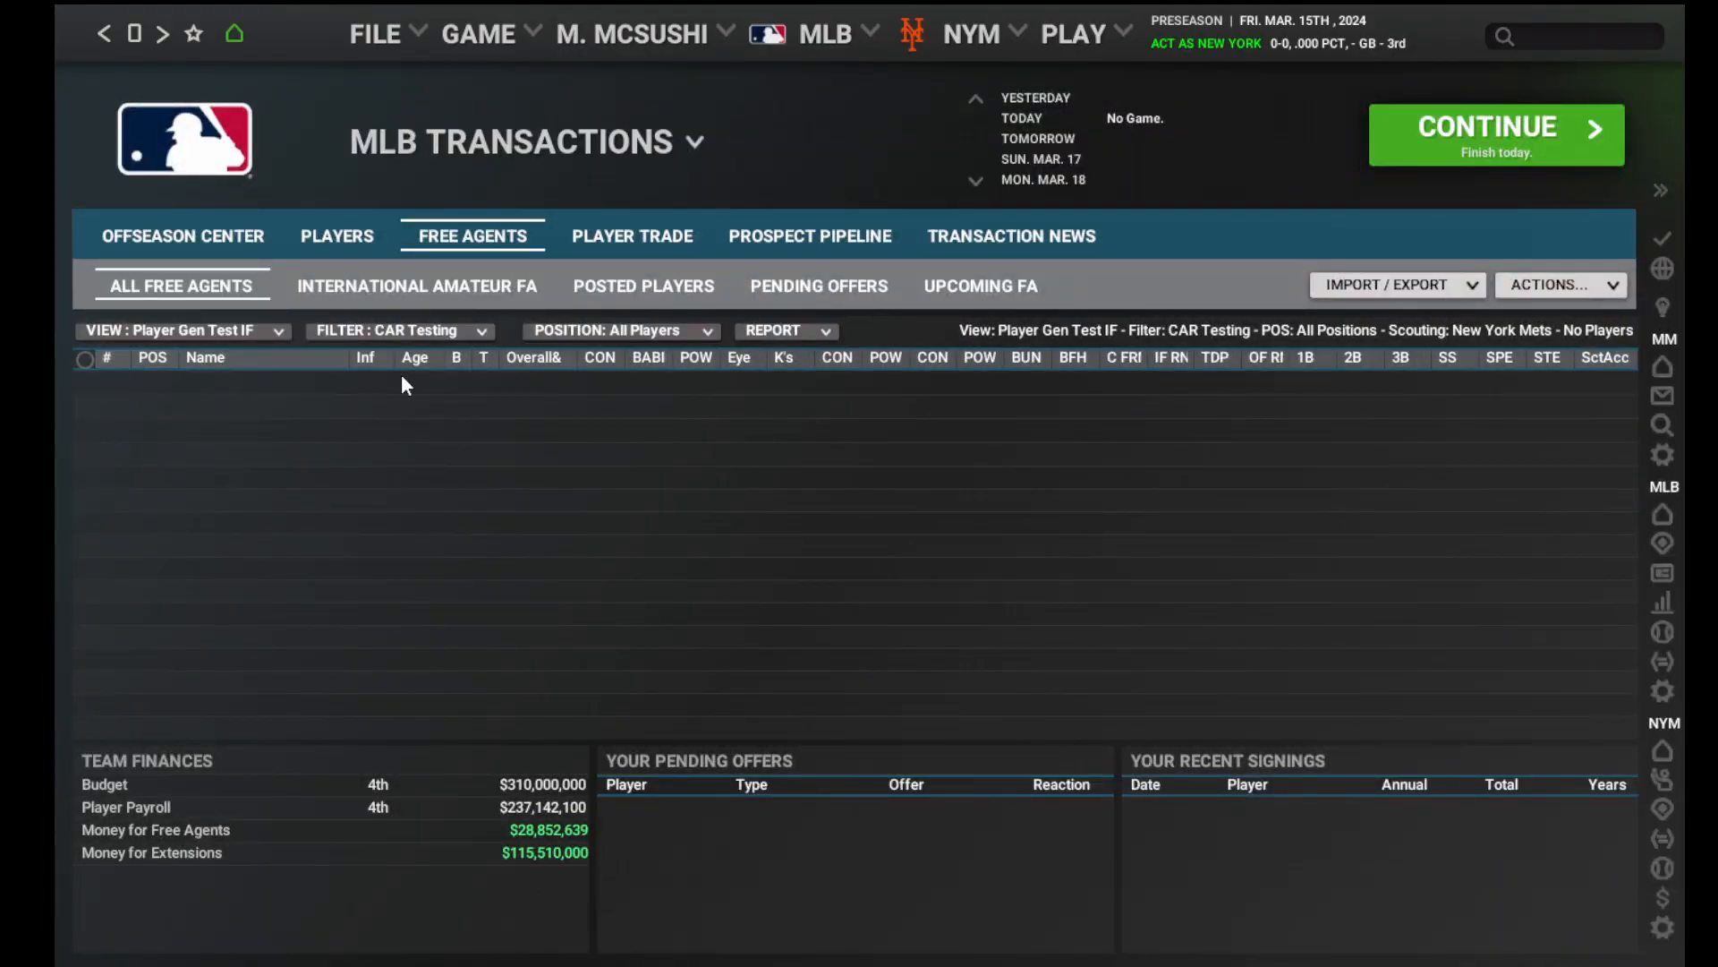
Start a new batch of fictional players with position Third Base and age Average (26-29).
left_click(1542, 288)
left_click(1546, 333)
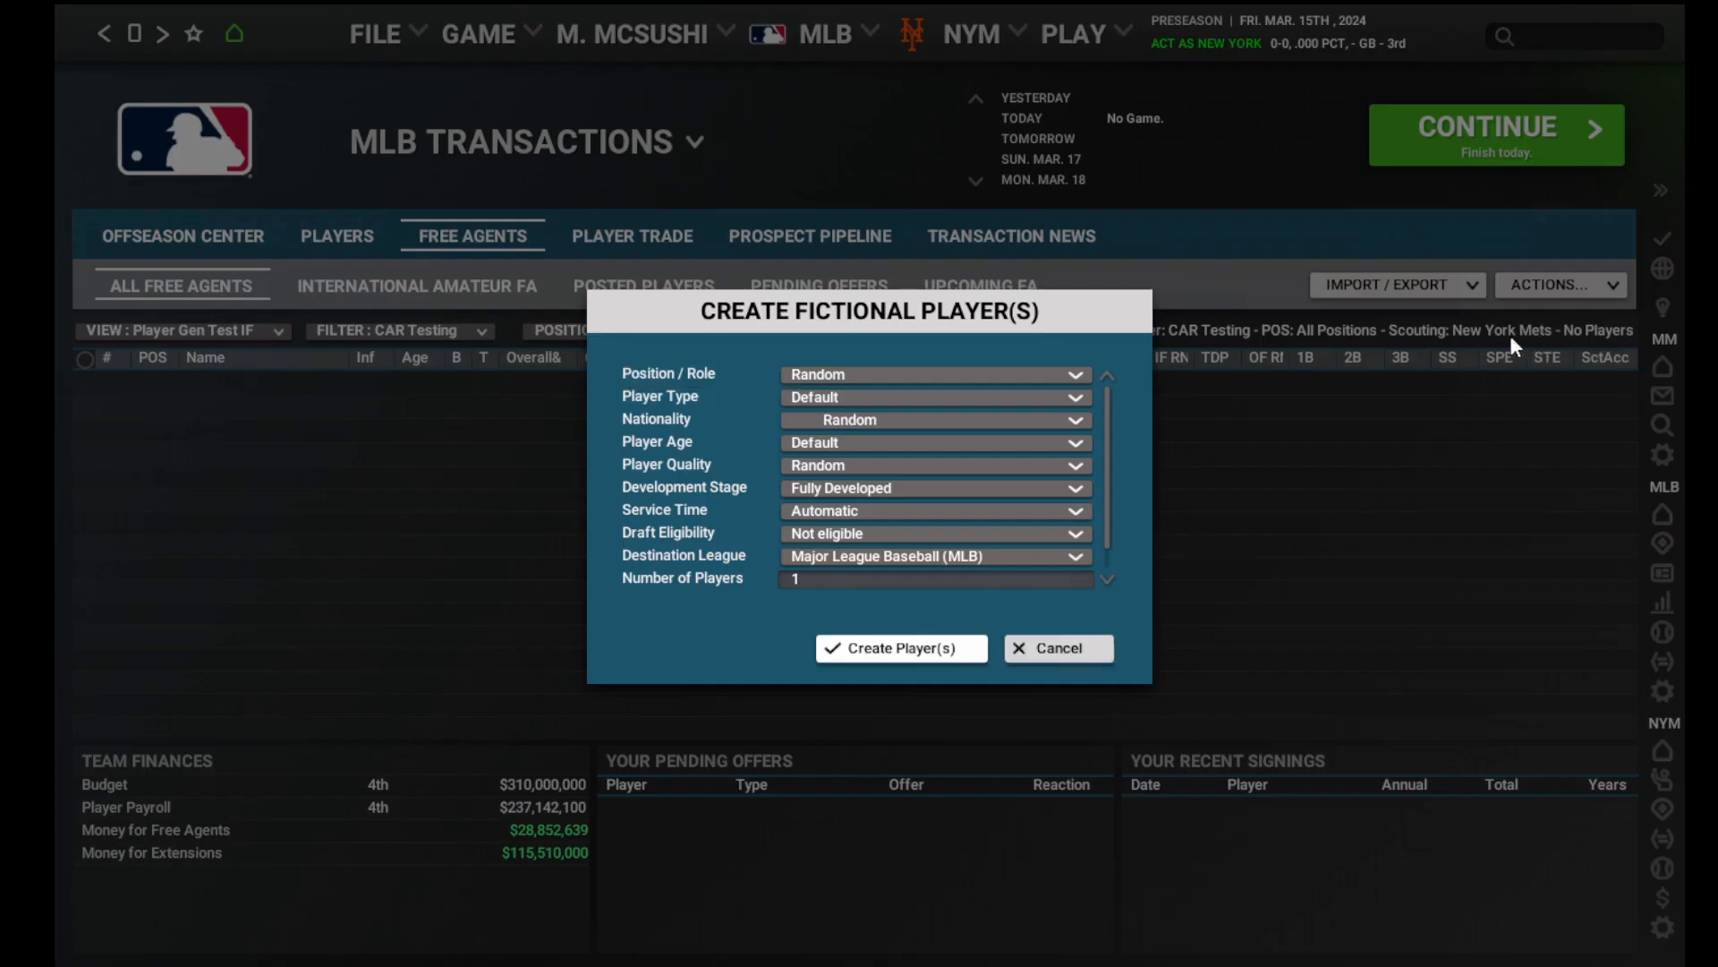
left_click(1034, 375)
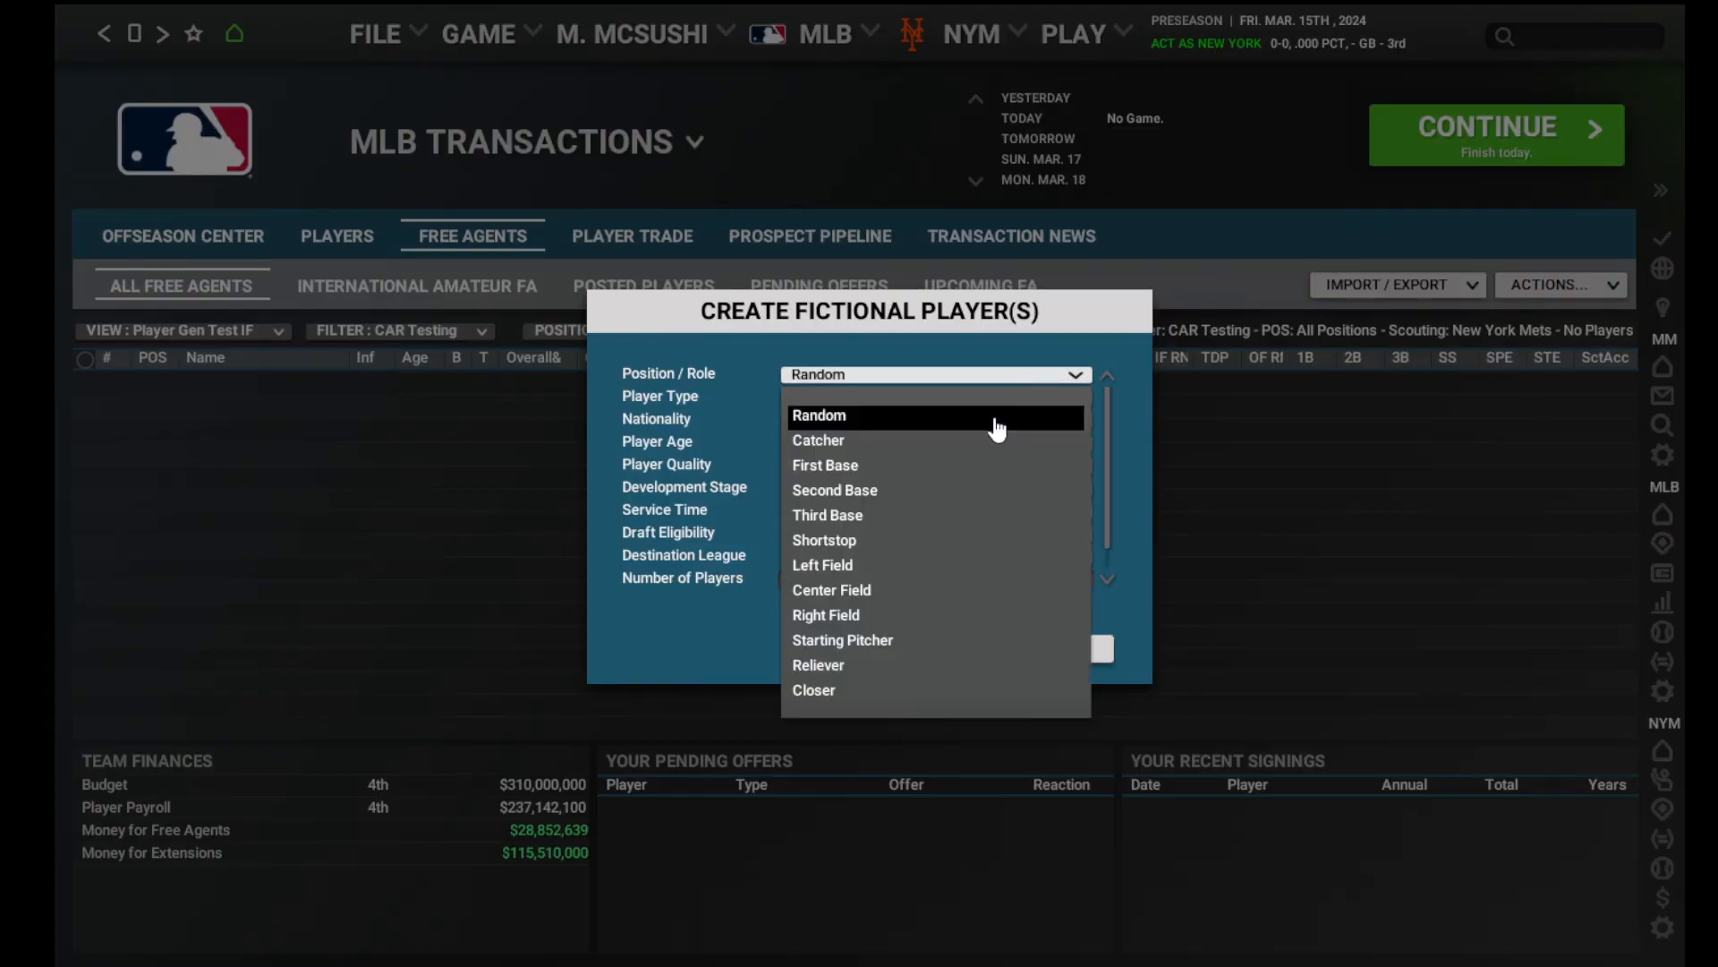
left_click(961, 519)
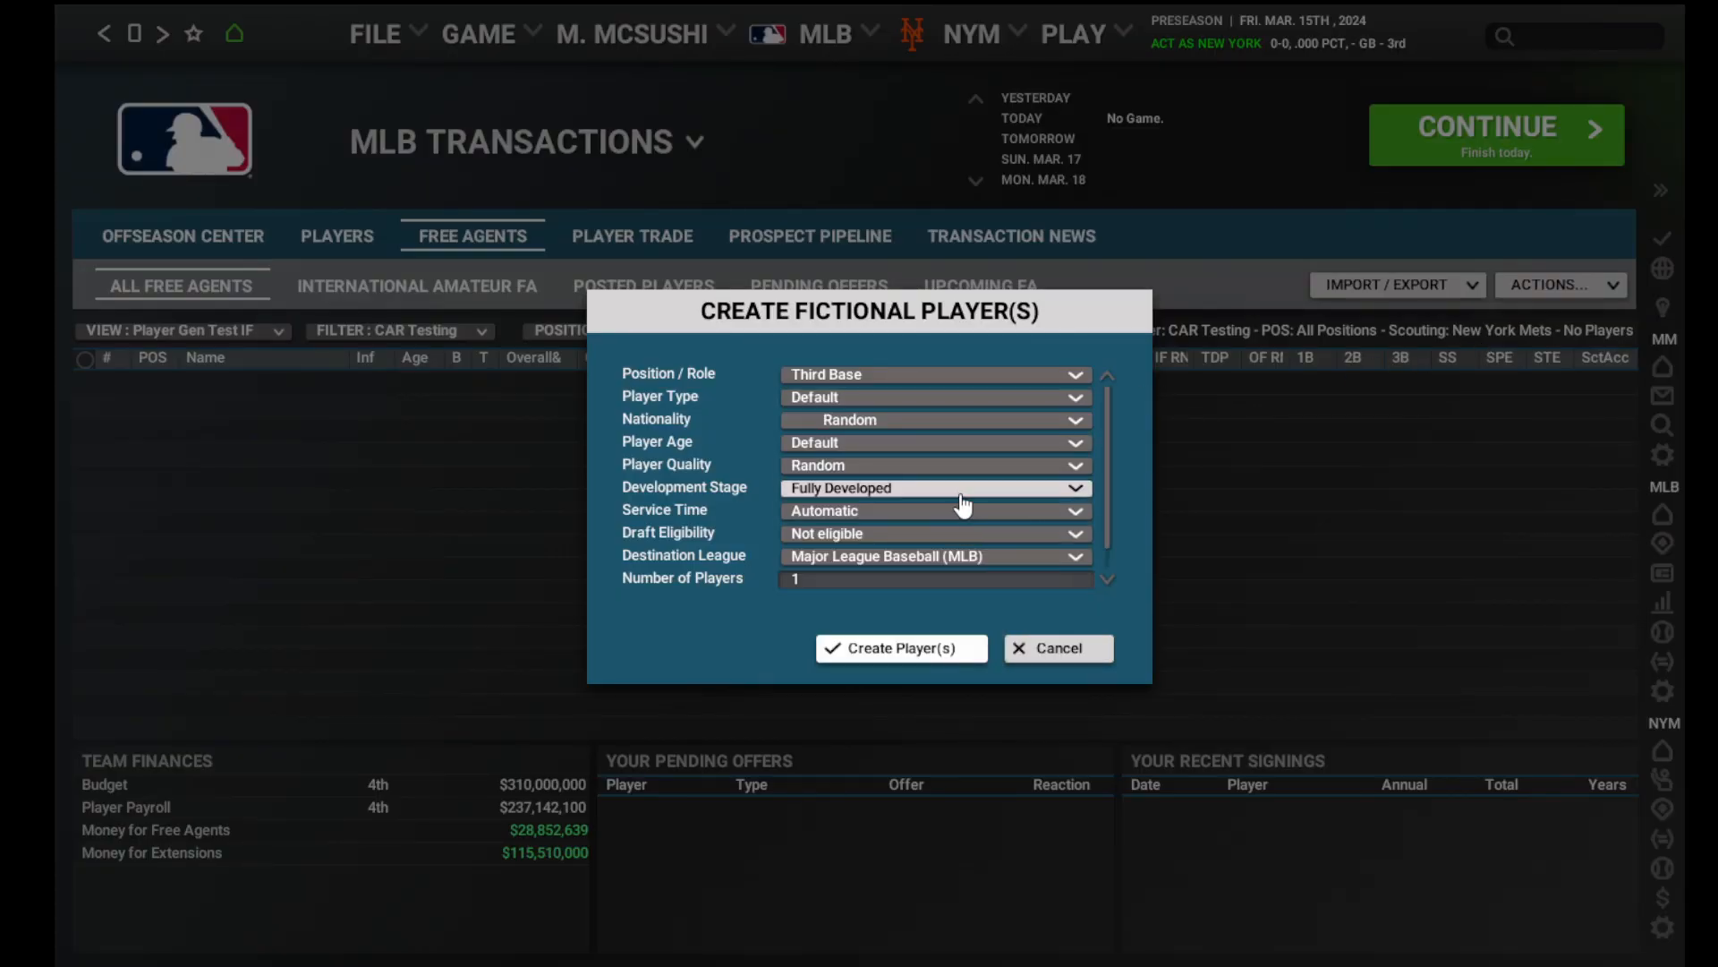
left_click(965, 442)
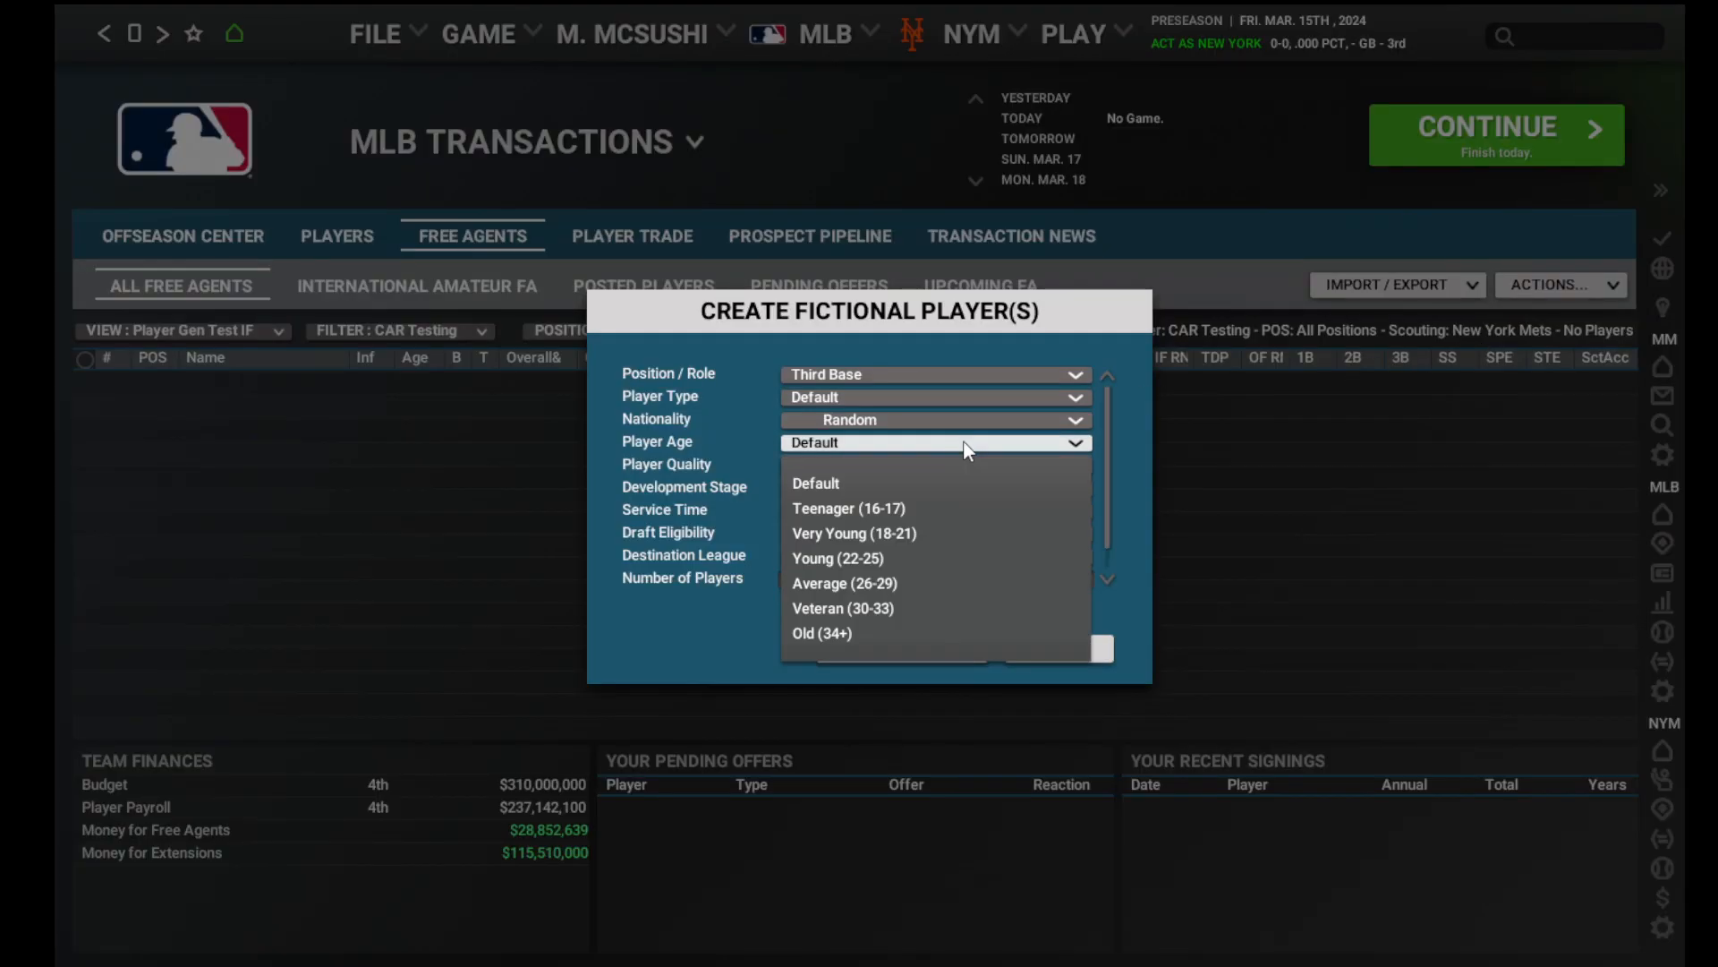
left_click(933, 583)
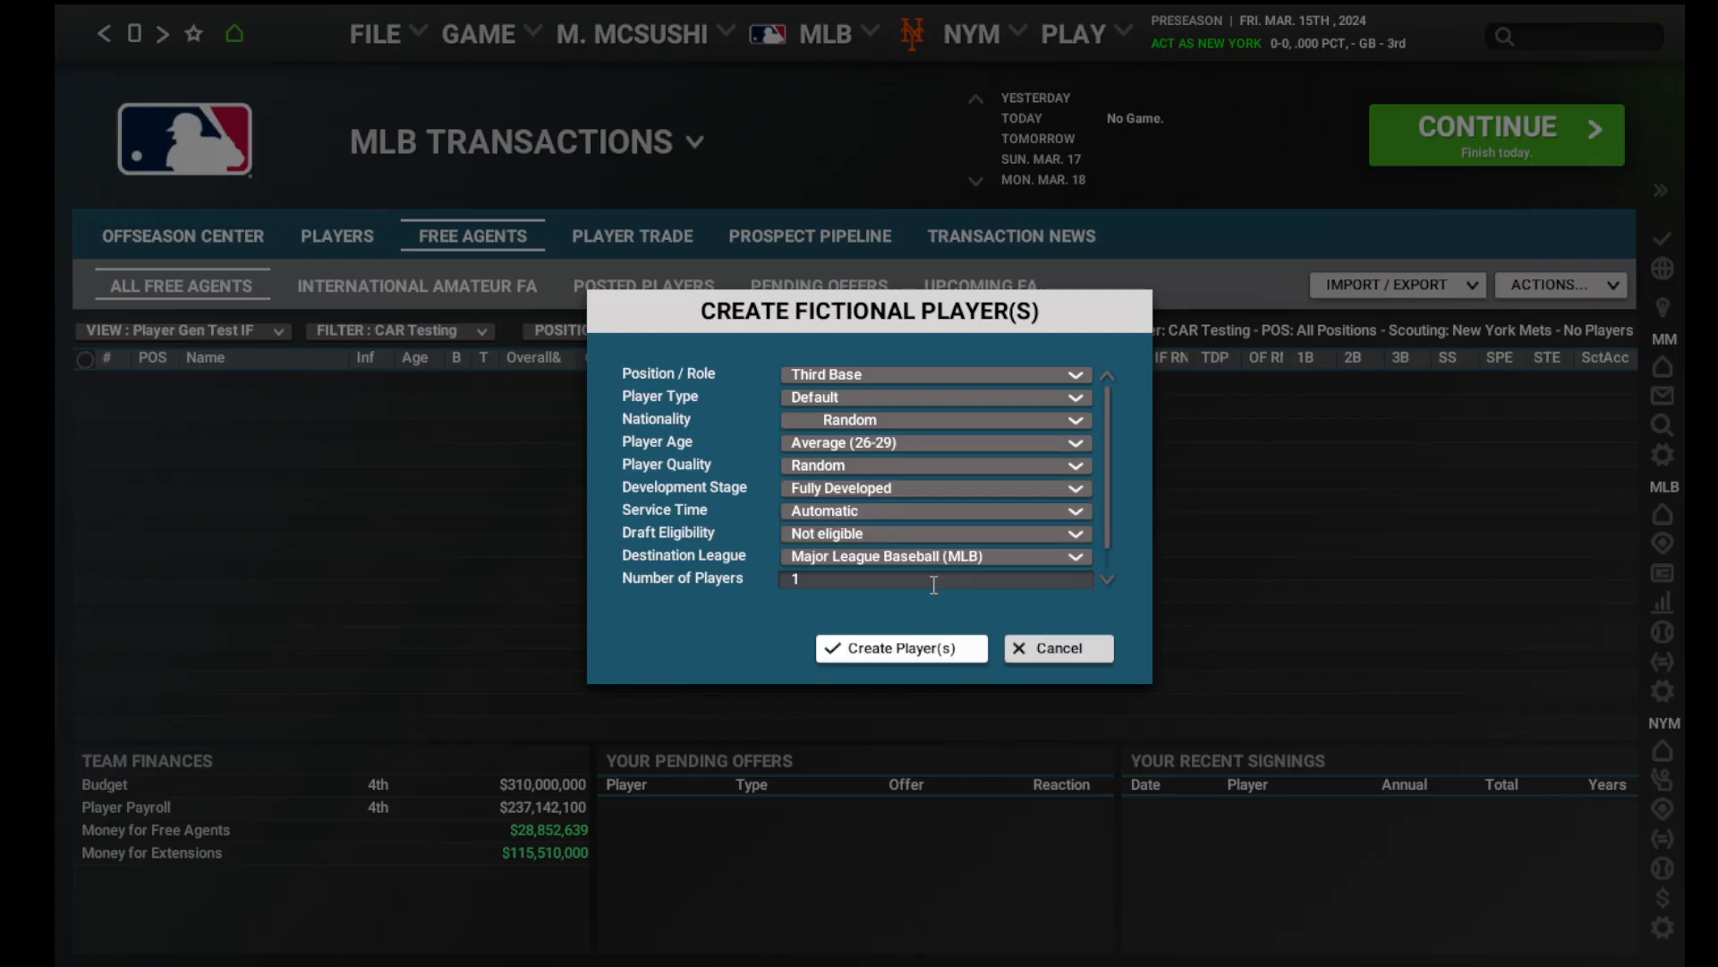
Set the player quality to Scrub and the number of players to 8000, and create the third basemen.
left_click(933, 466)
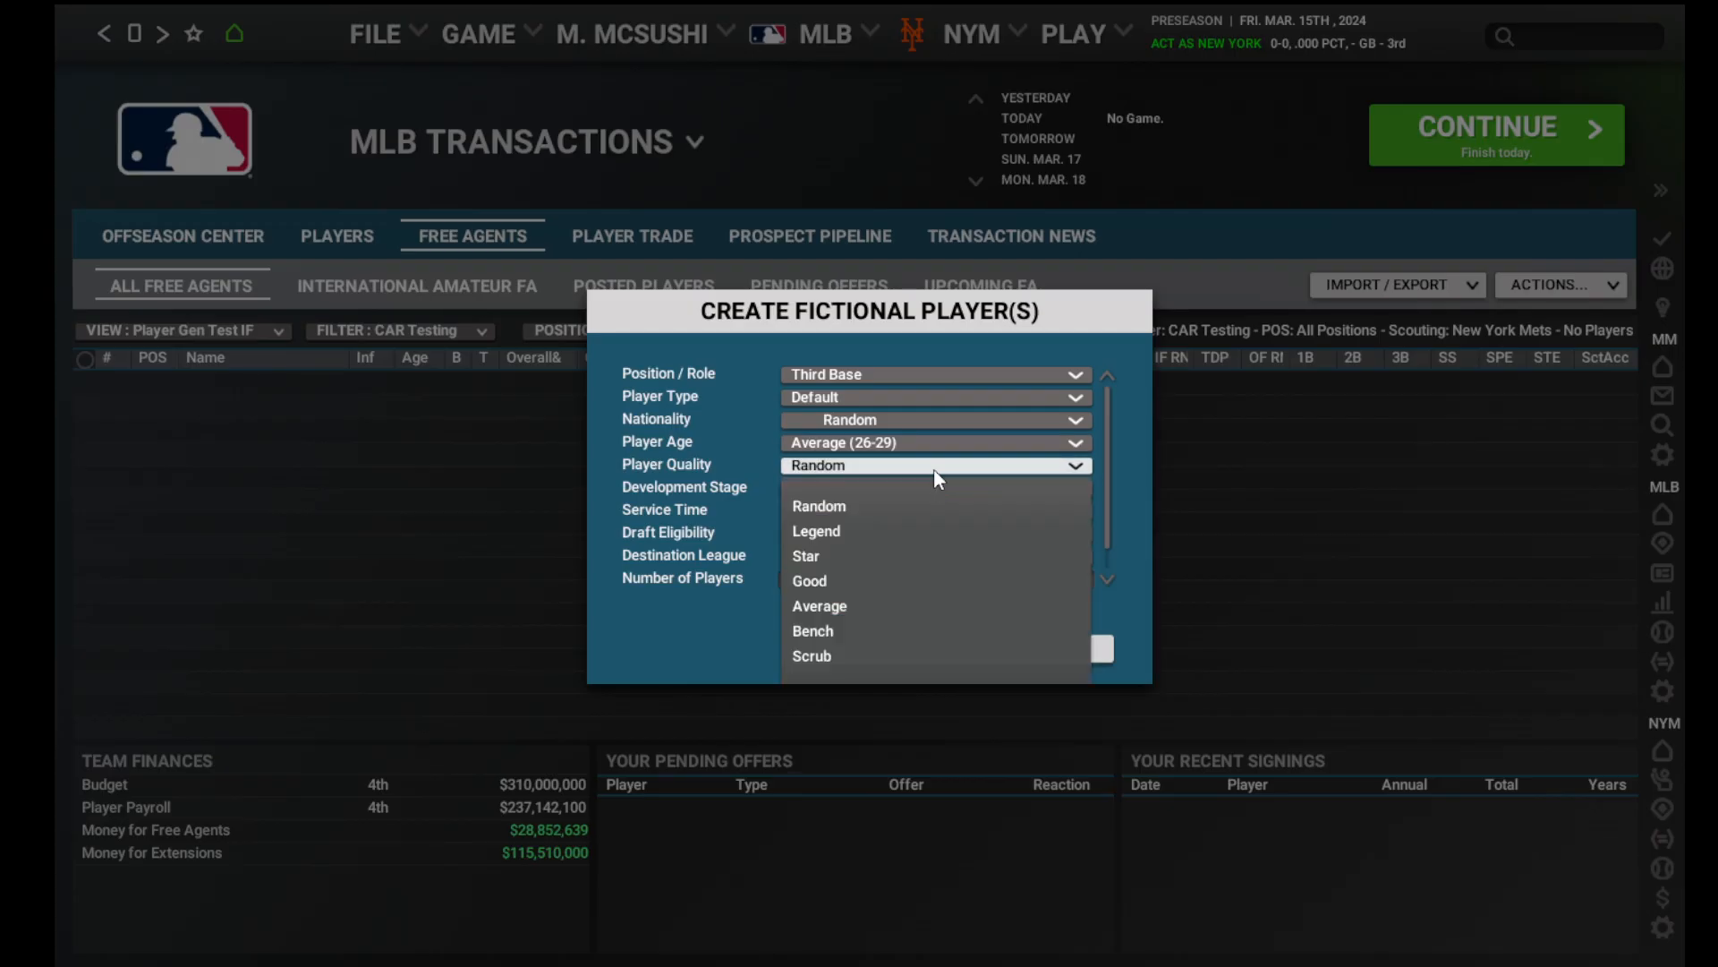
left_click(913, 656)
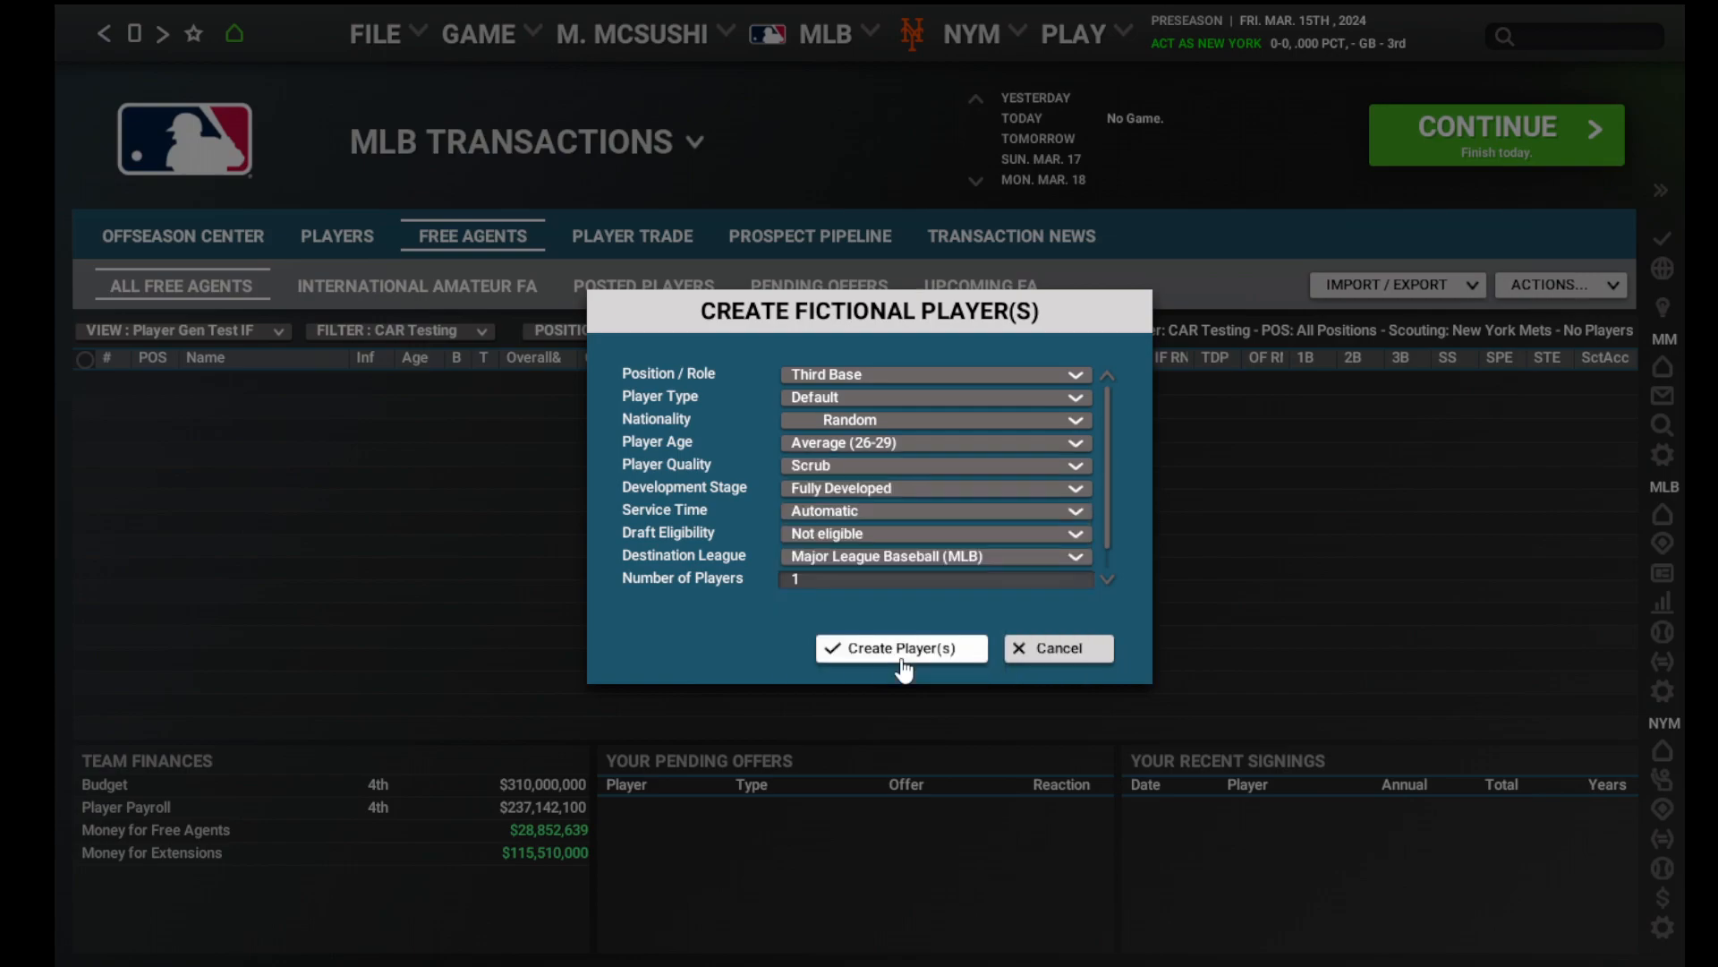
left_click(911, 582)
type("8000")
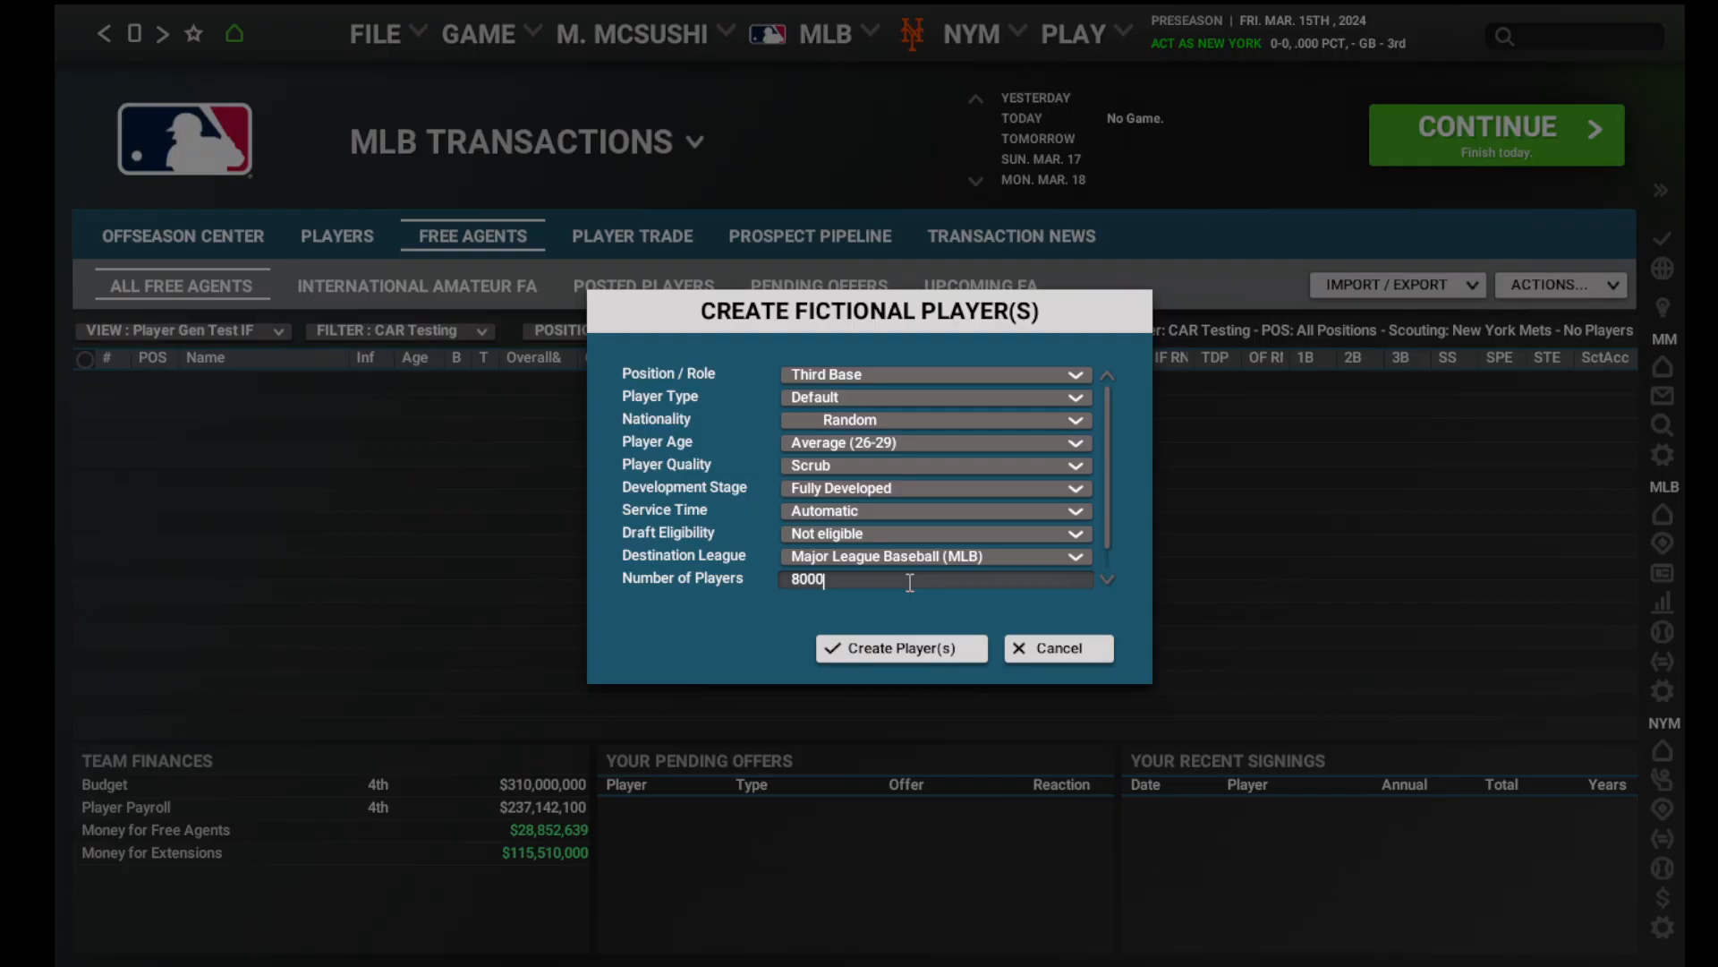
left_click(910, 659)
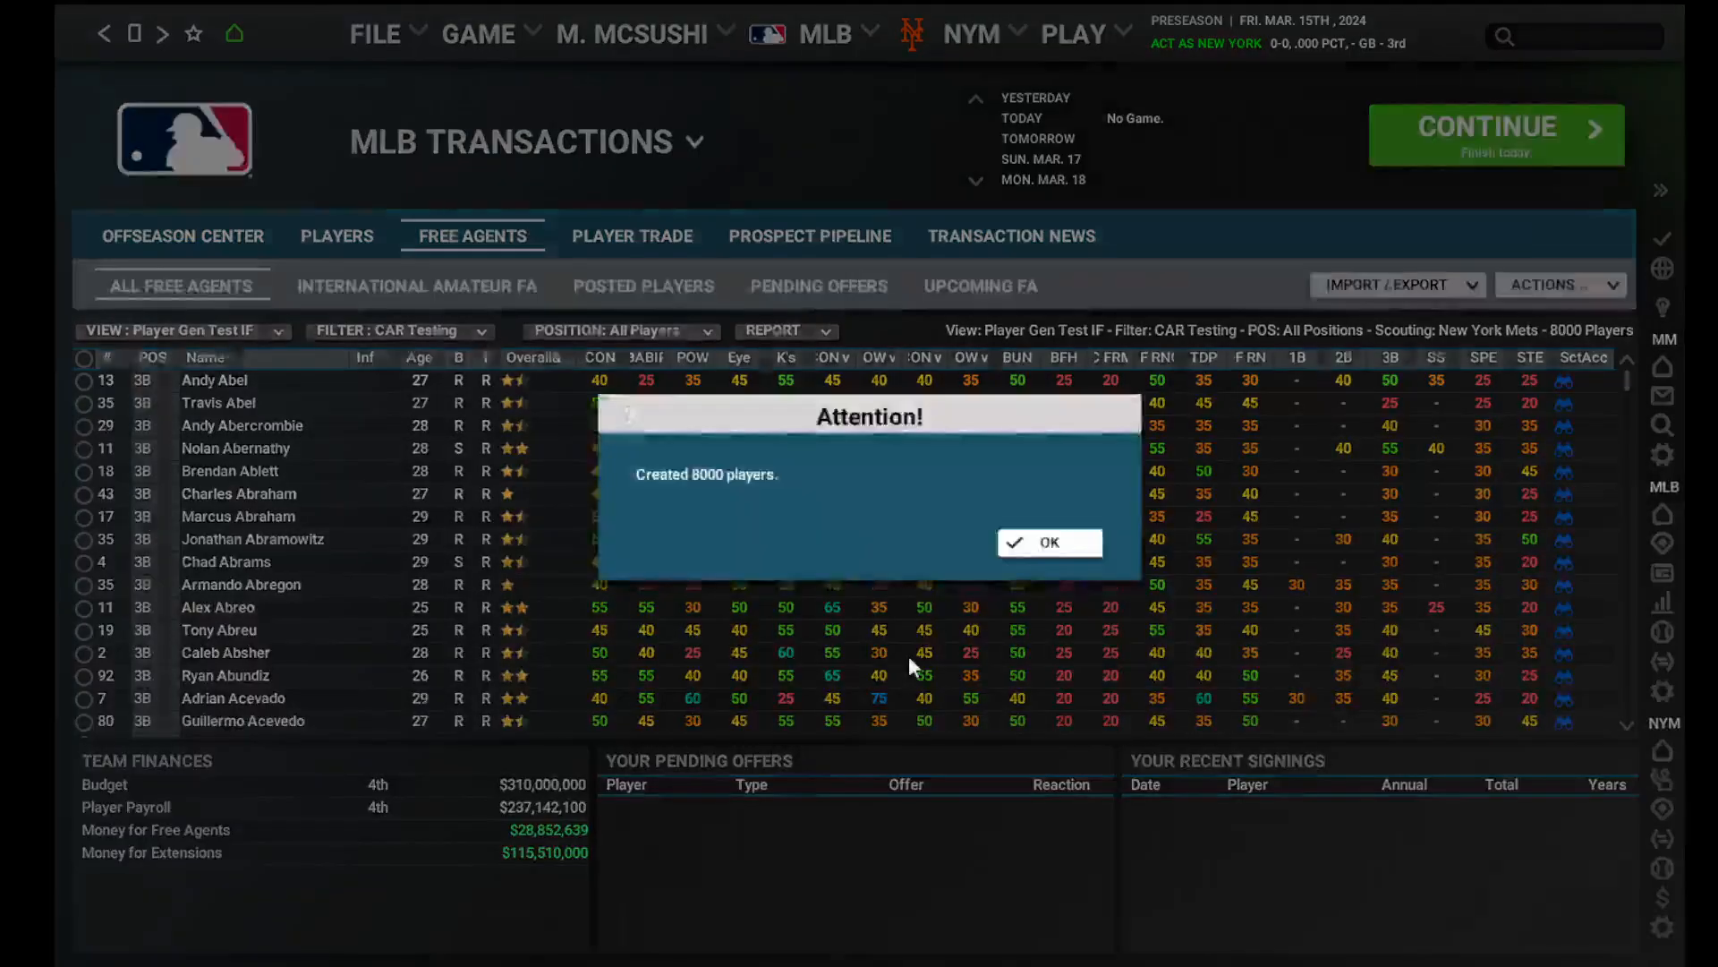
left_click(1077, 544)
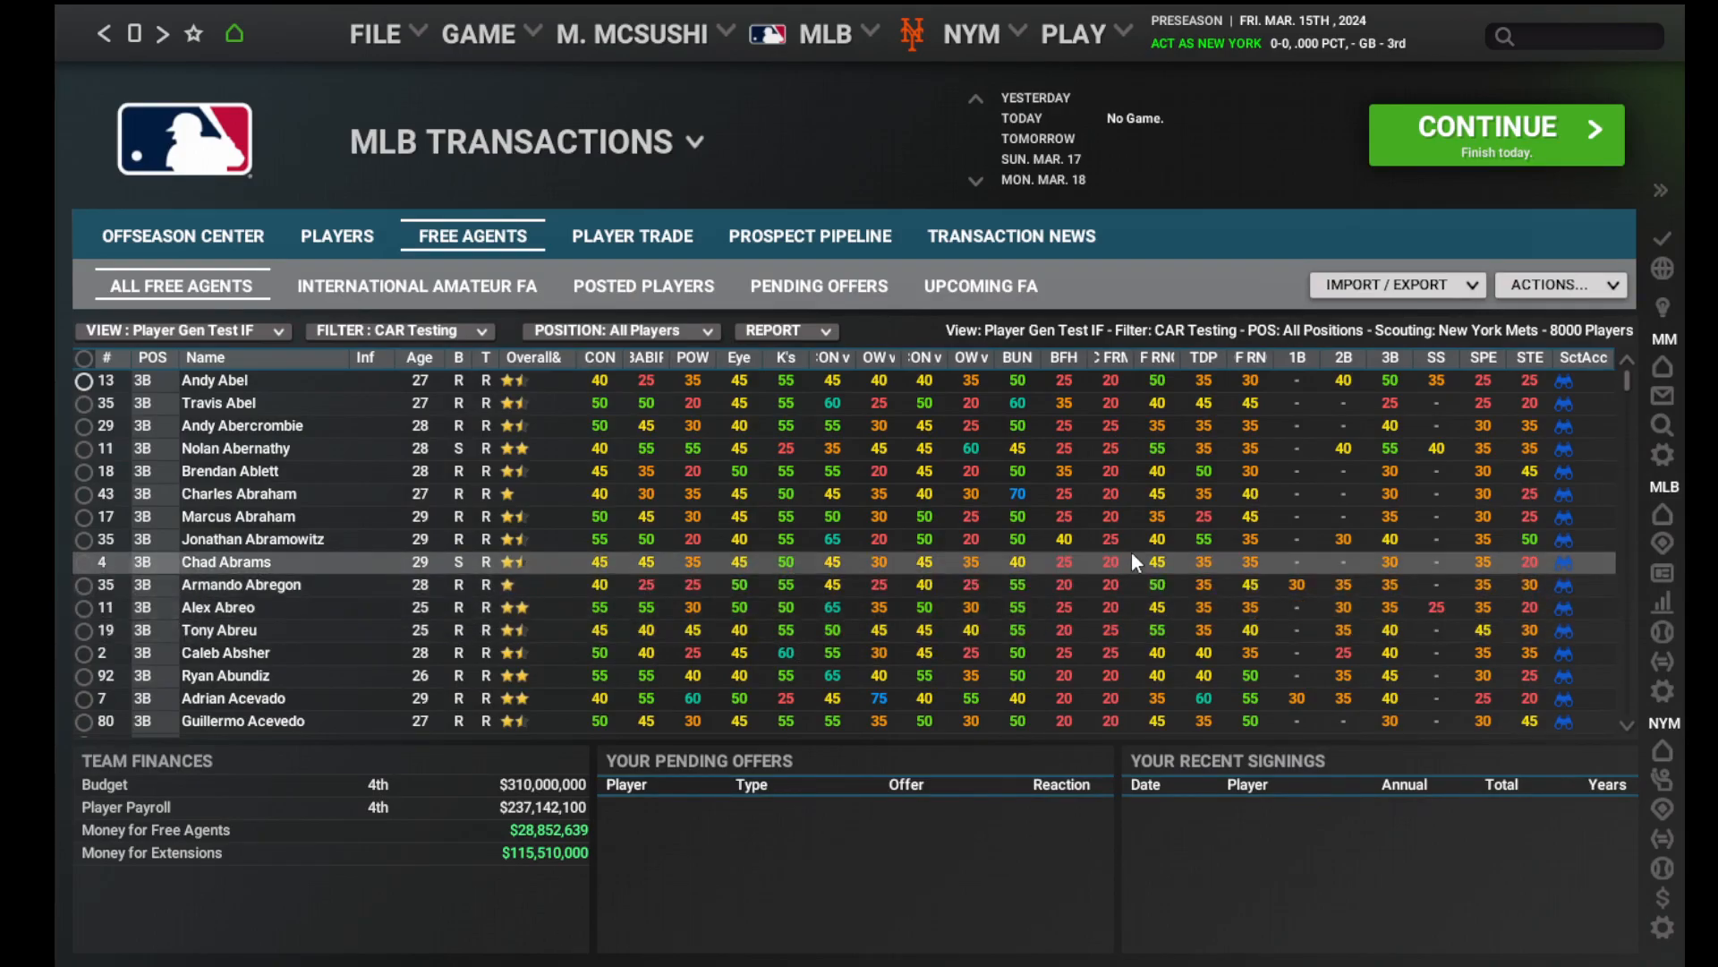
Write the free-agent report of the Scrub third basemen to CSV.
left_click(786, 331)
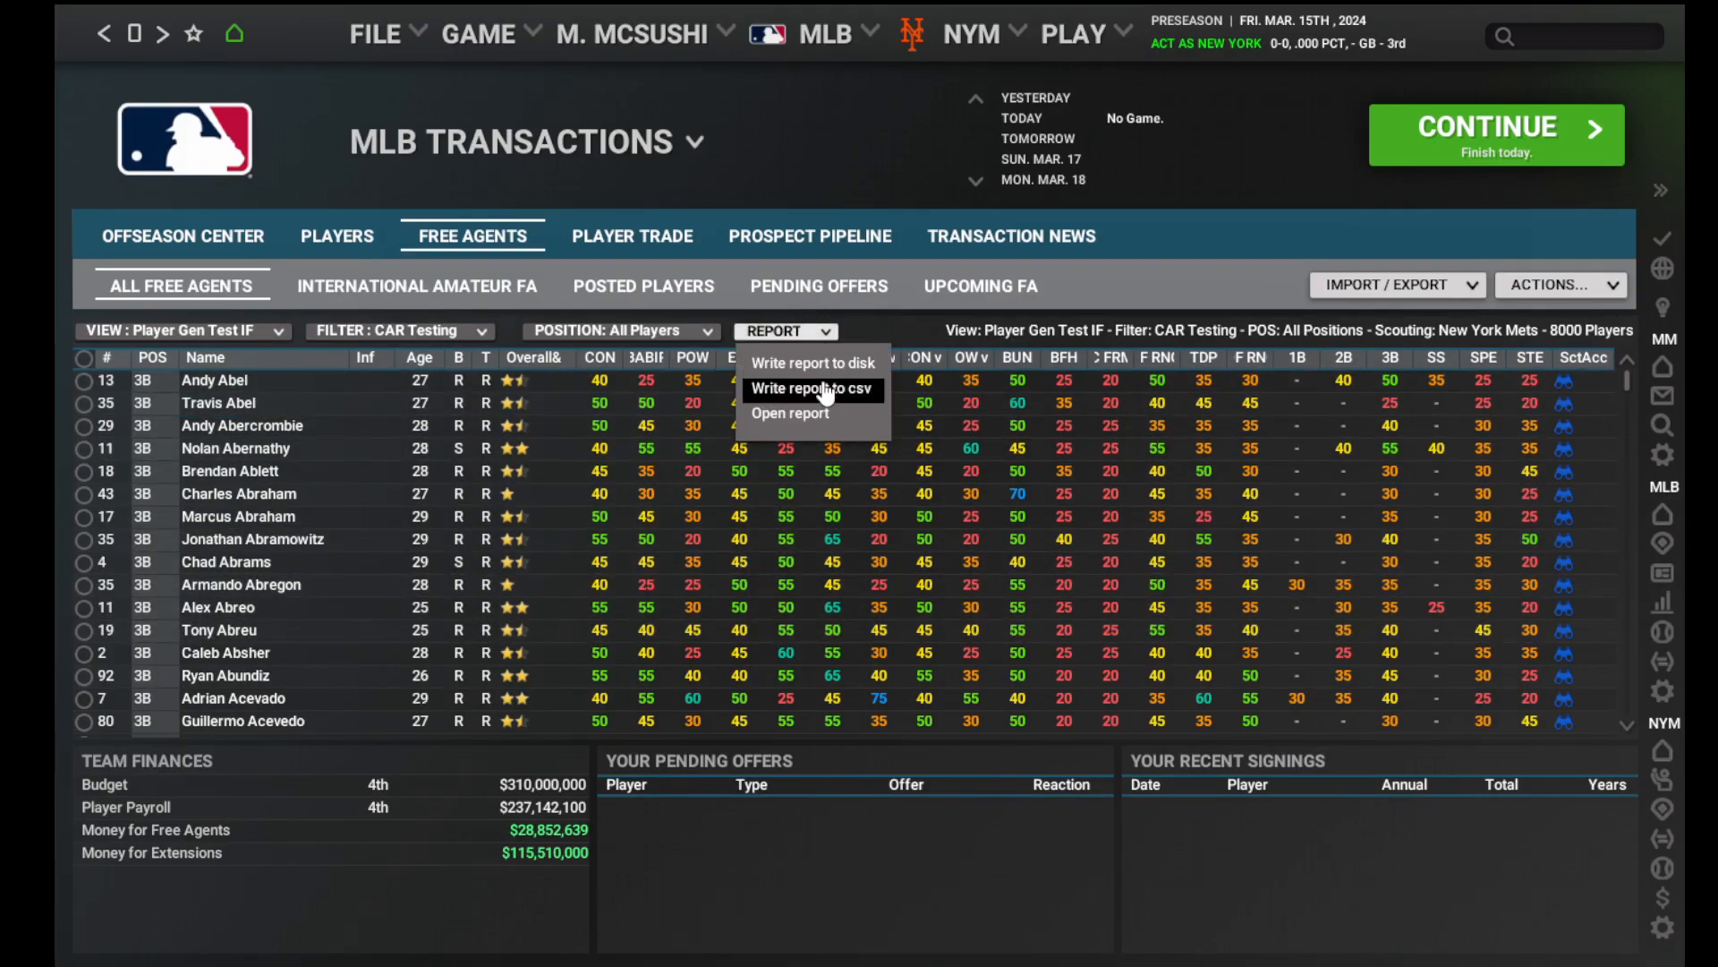
left_click(825, 391)
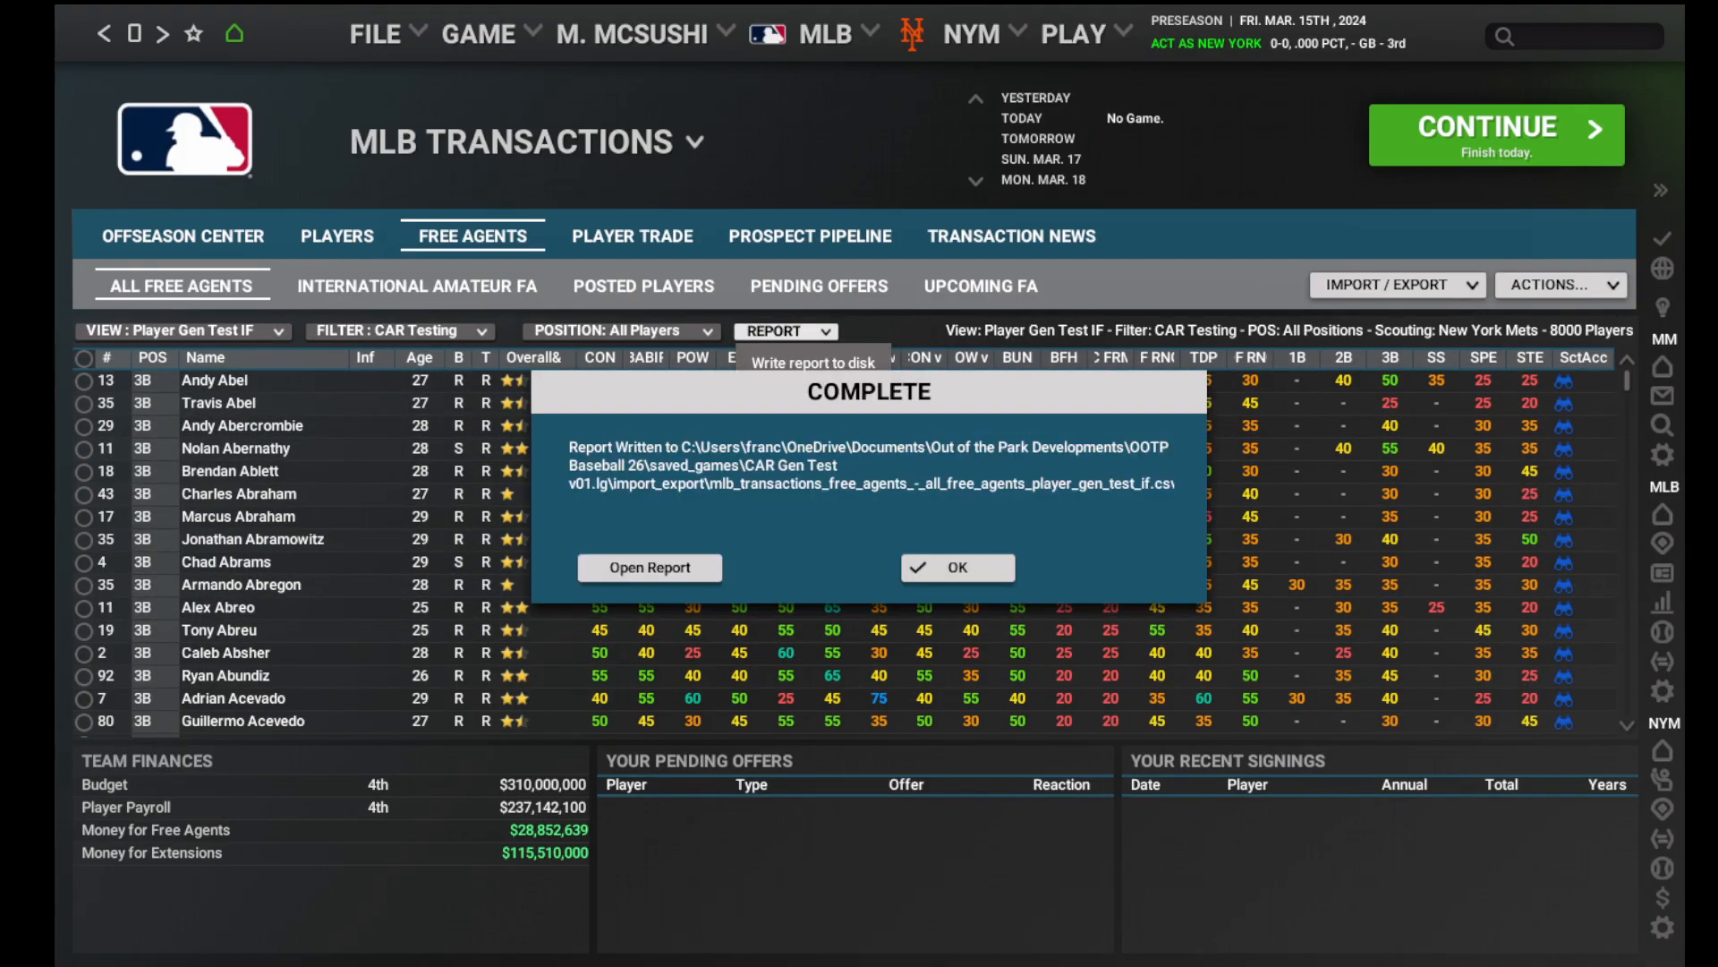
left_click(966, 560)
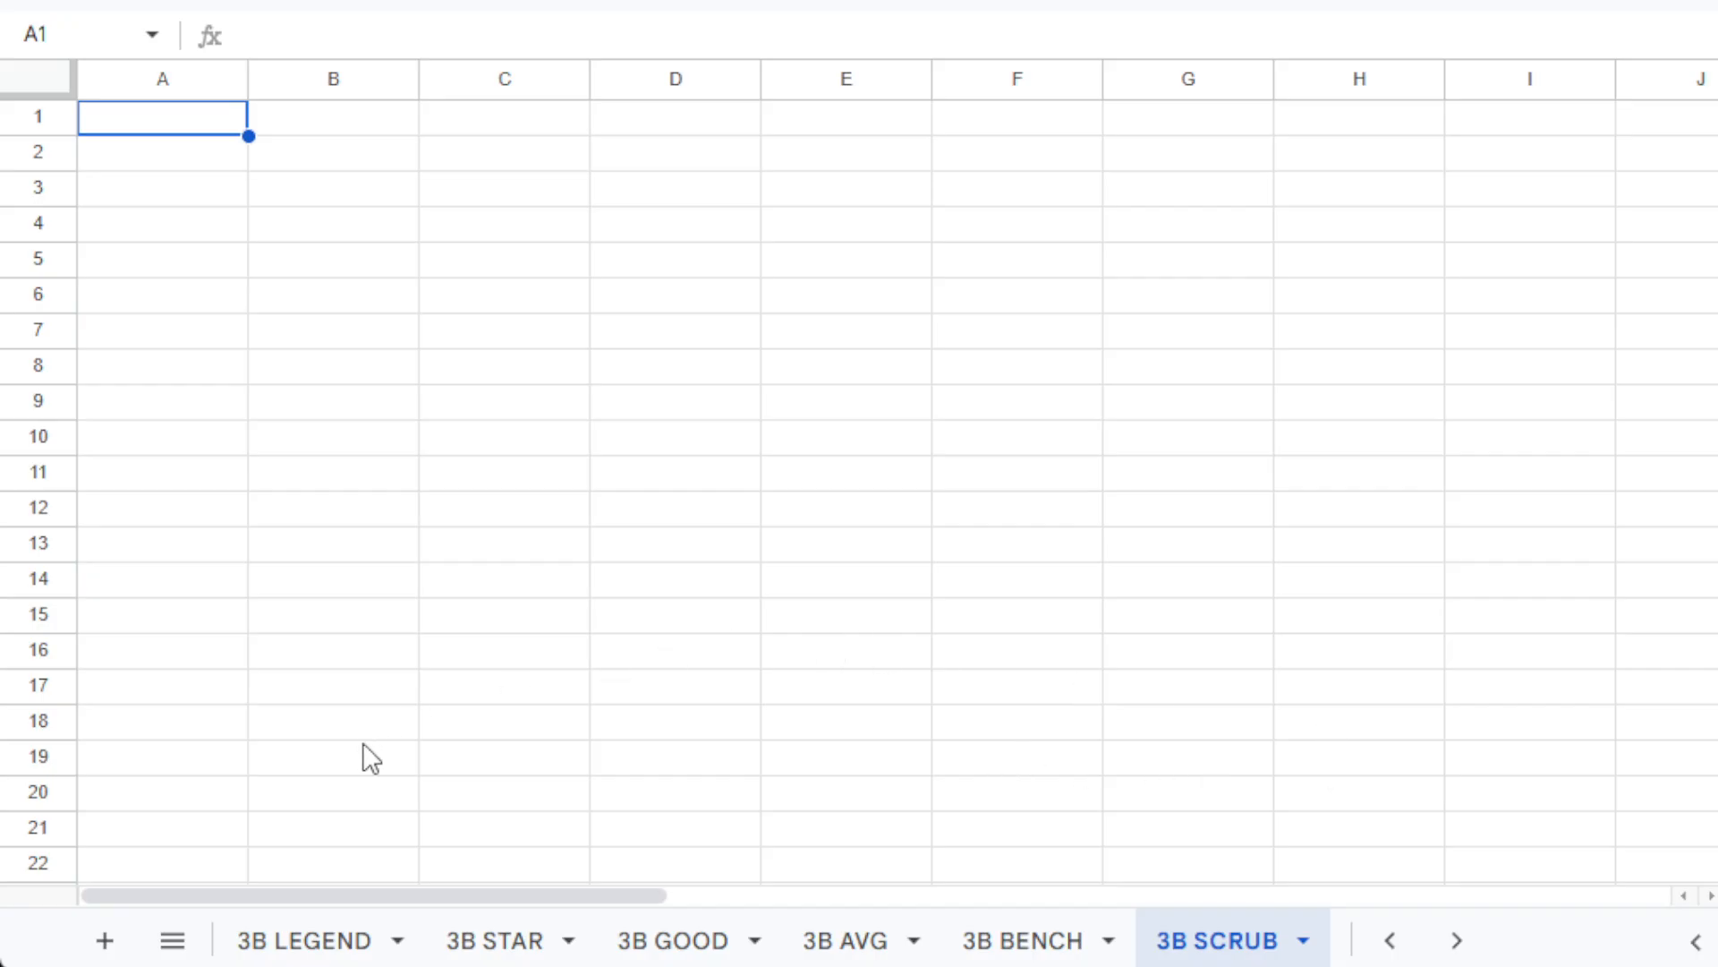
In the Google Sheets workbook, choose the 3B Legend 8000 CSV from the CAR CIF Test Data folder for import into the 3B LEGEND sheet.
left_click(315, 941)
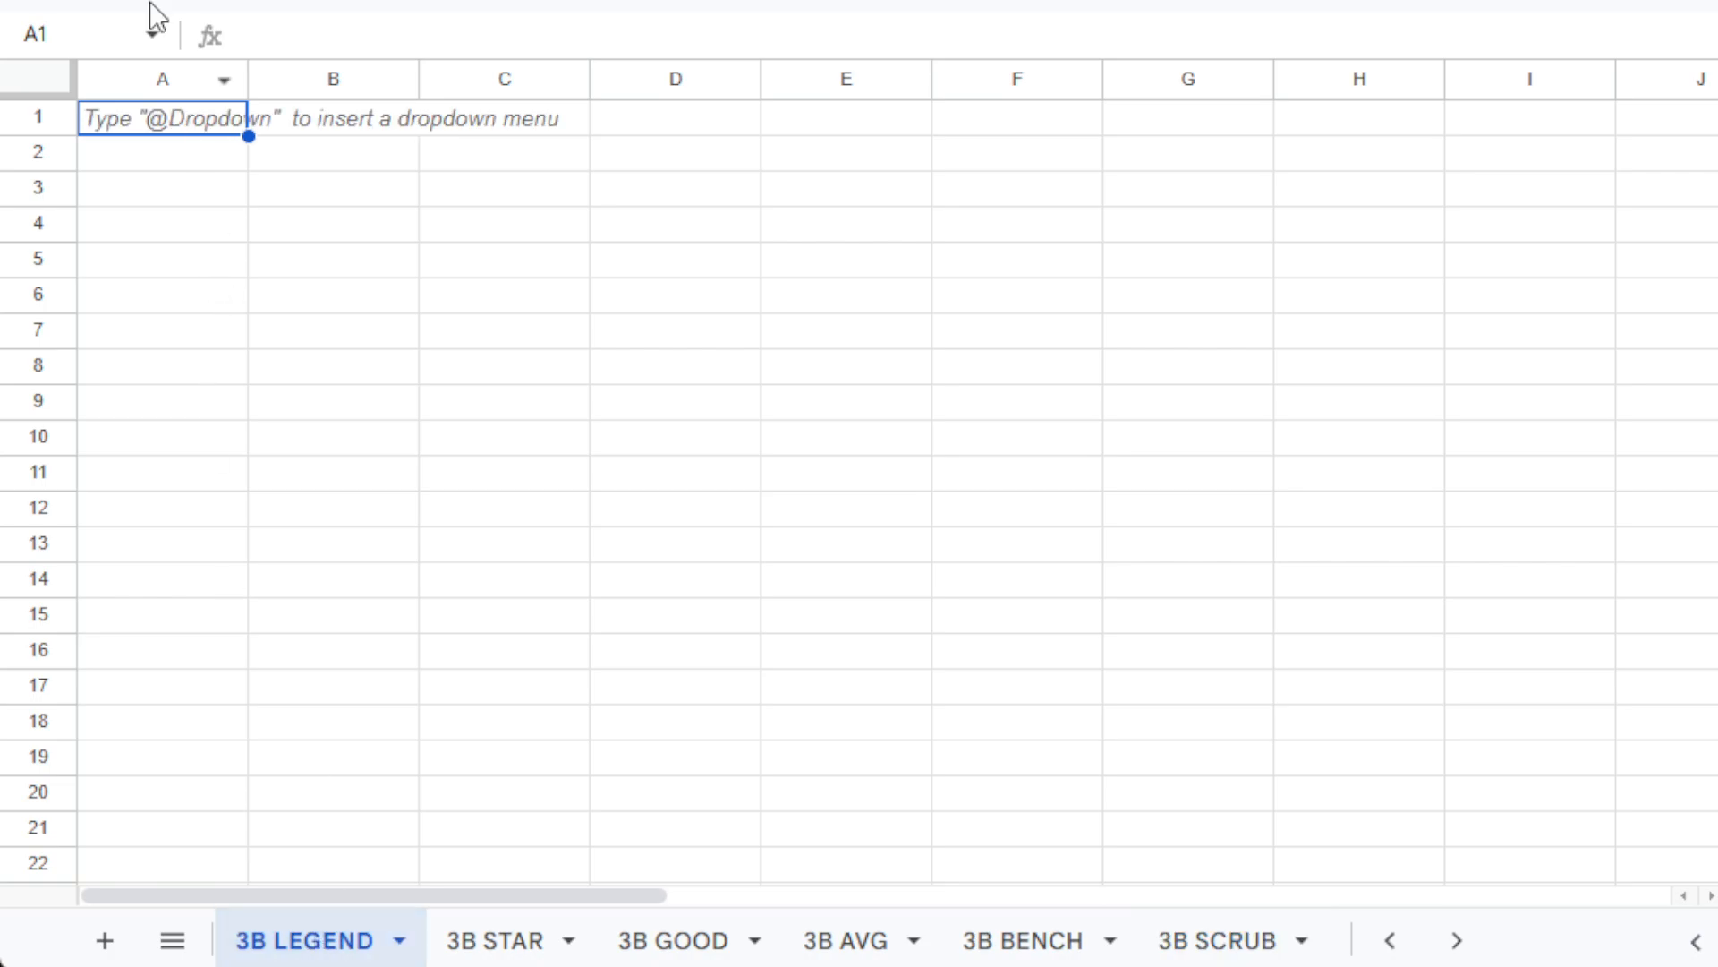
key("alt+shift+f")
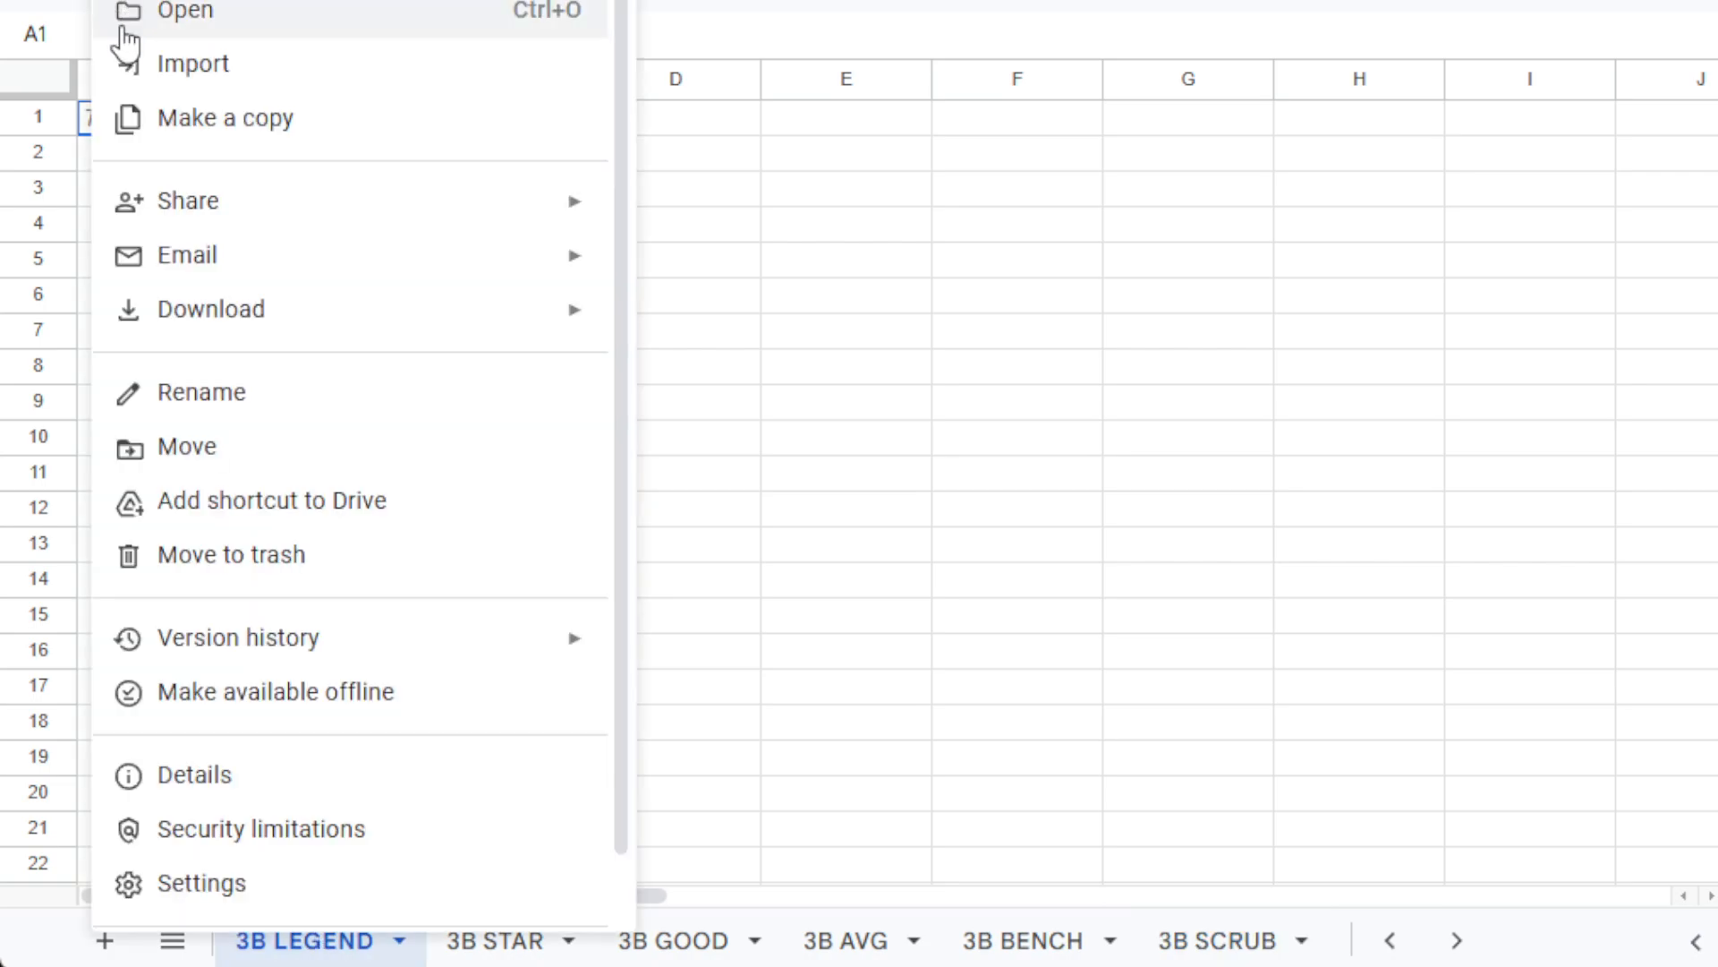
left_click(129, 64)
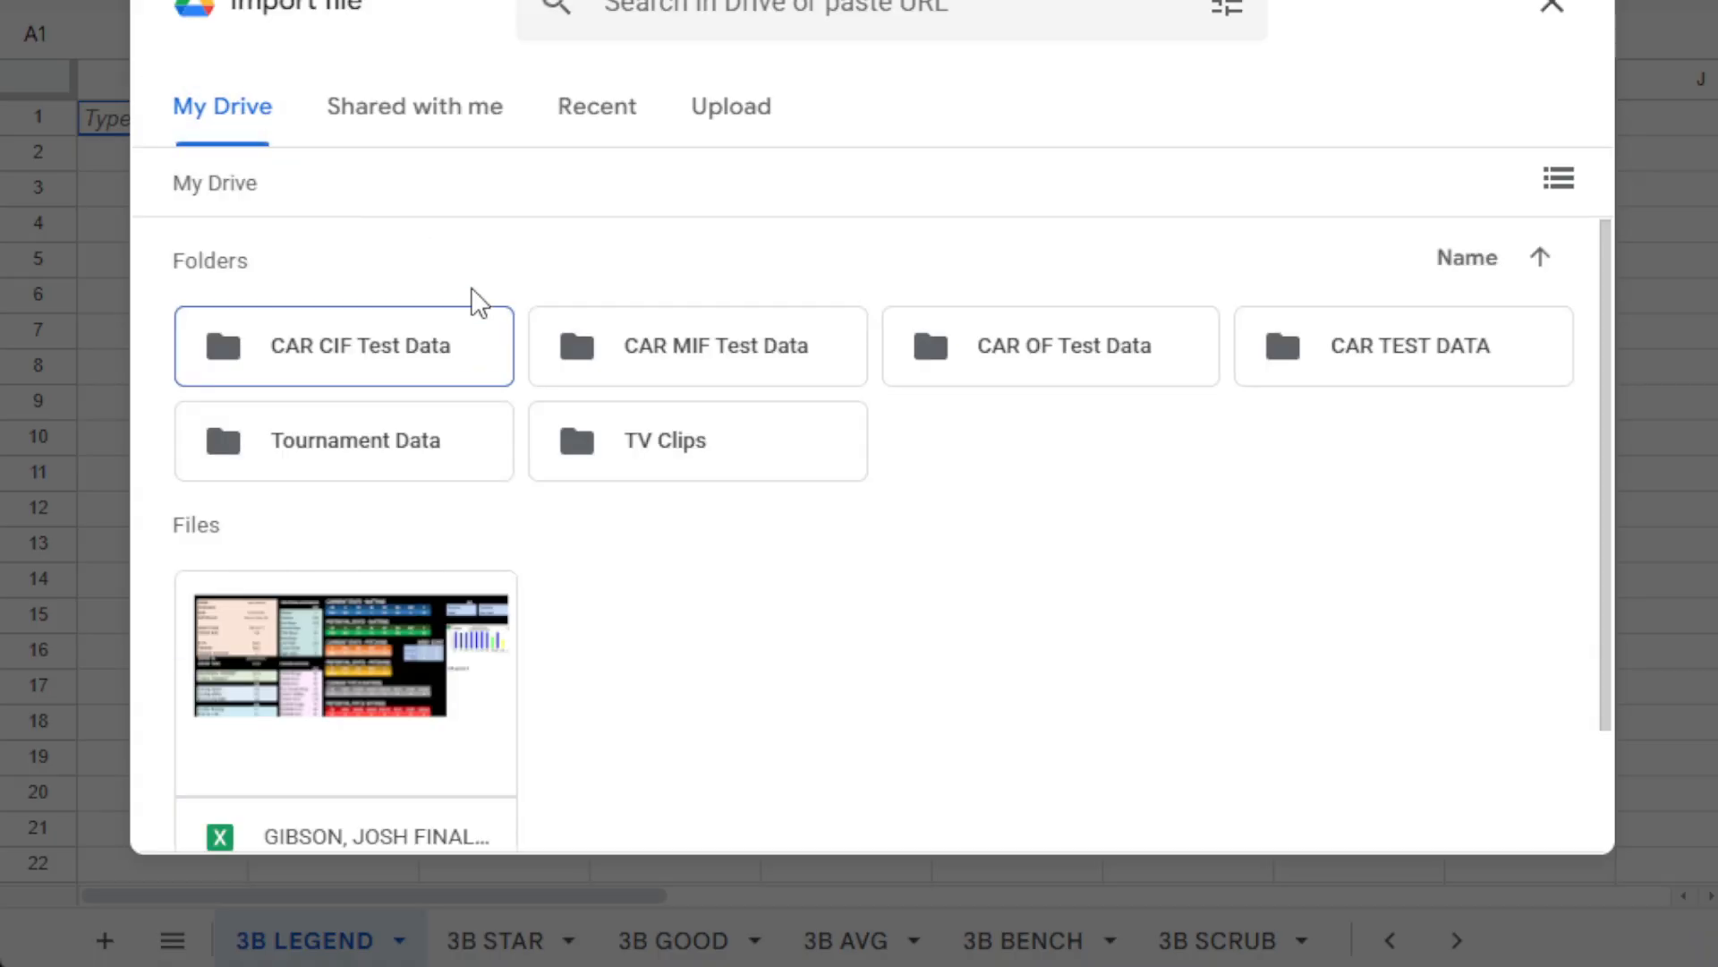
double_click(426, 356)
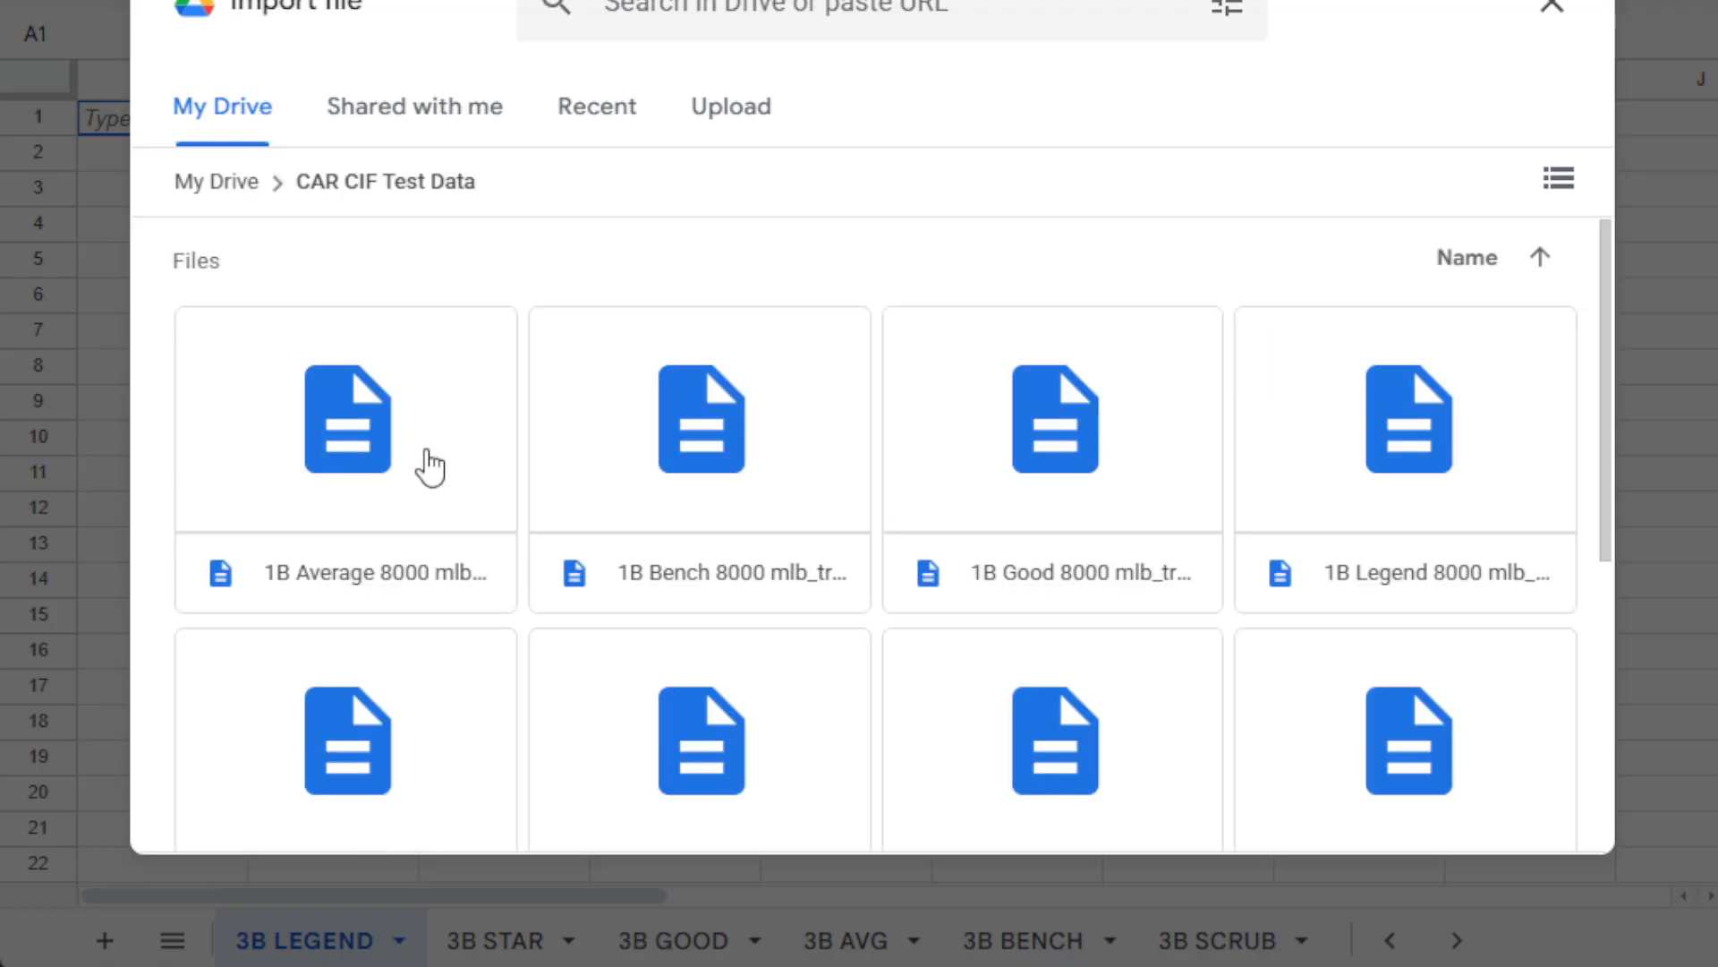
scroll(430, 468, "down", 5)
left_click(644, 575)
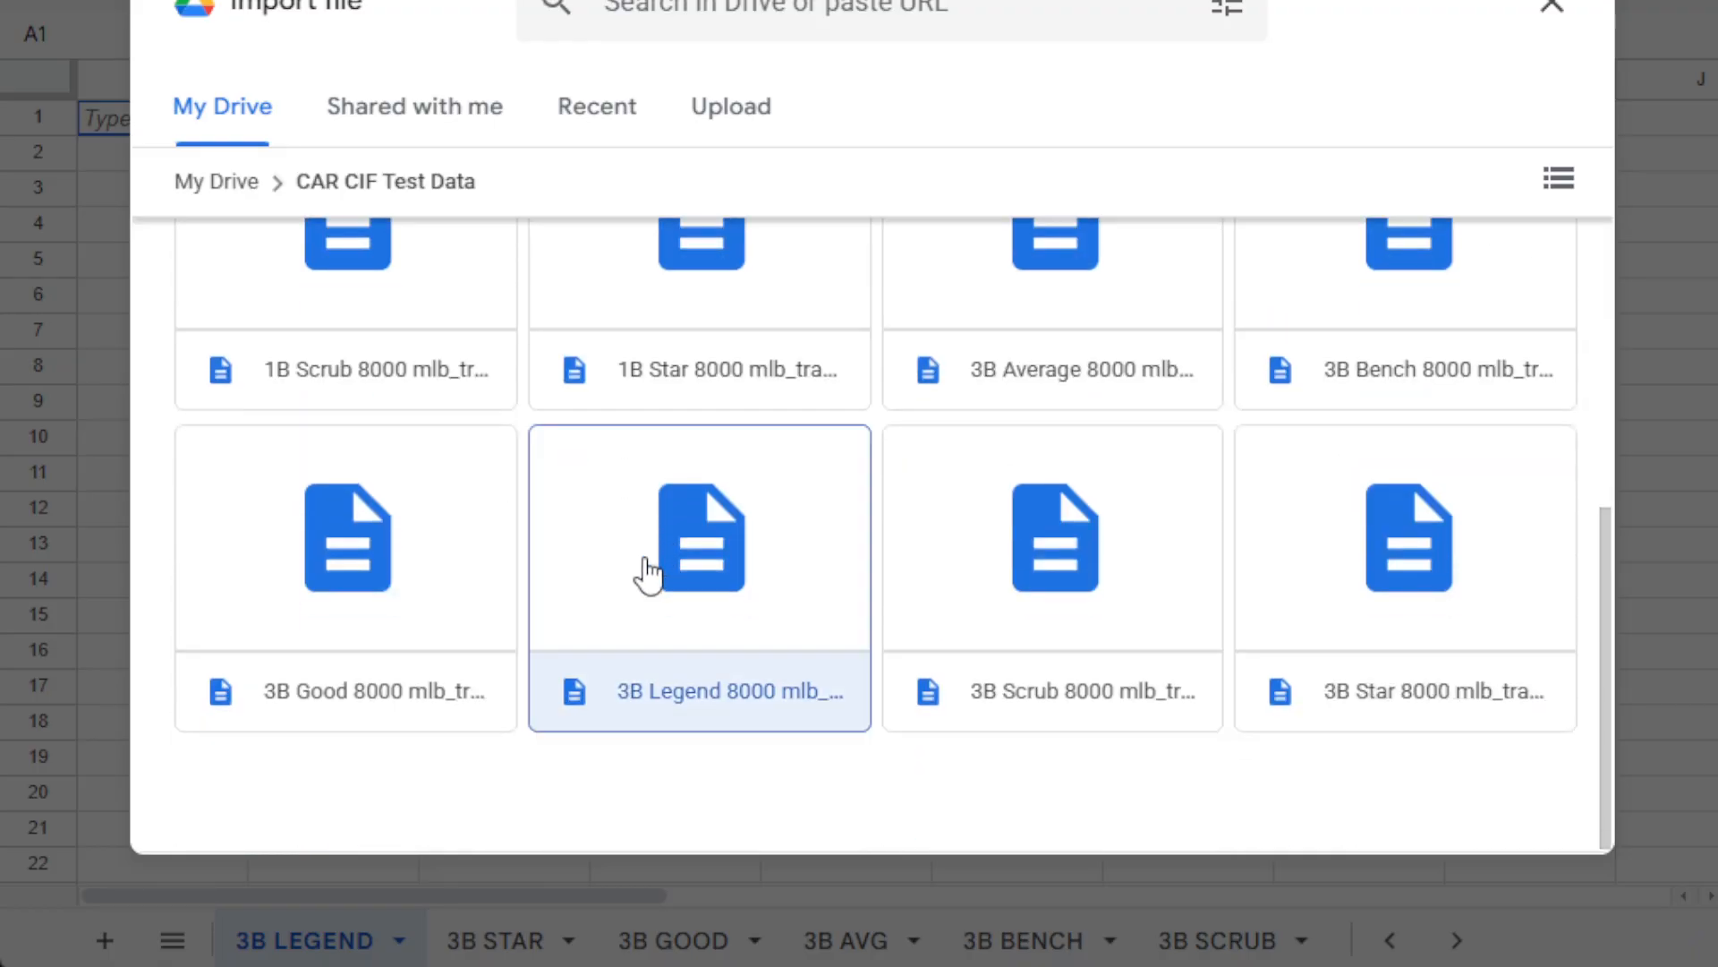
left_click(1537, 824)
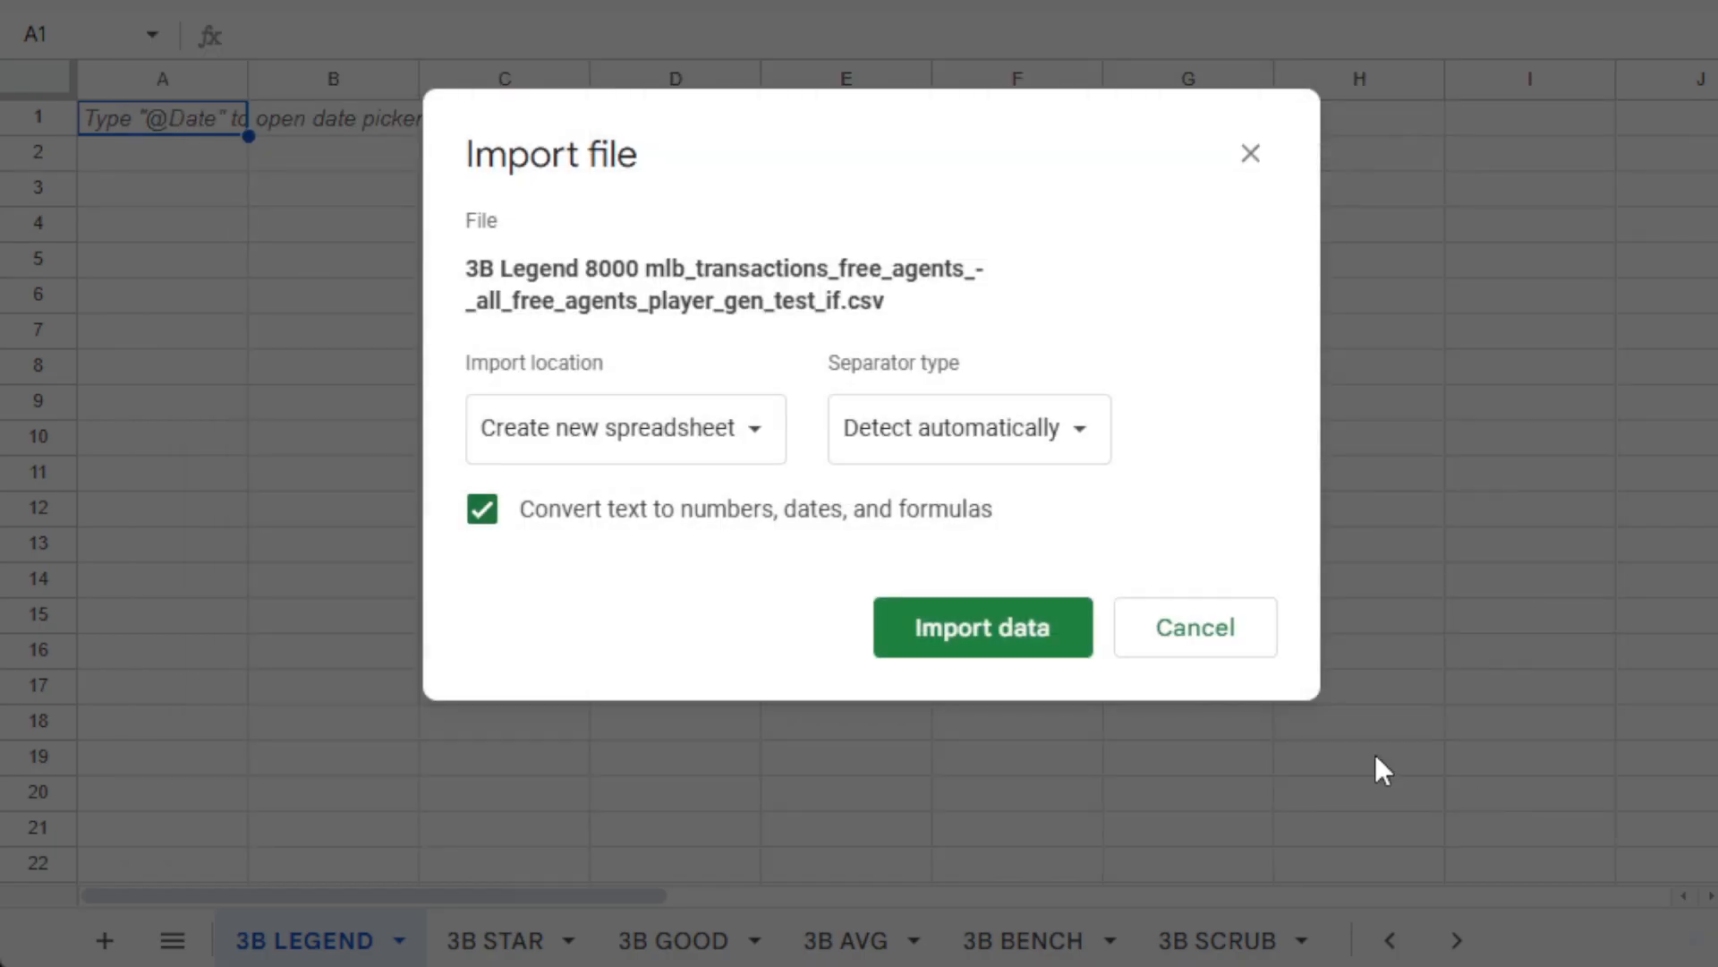
Import the 3B Legend data with the import location set to Replace current sheet.
left_click(763, 458)
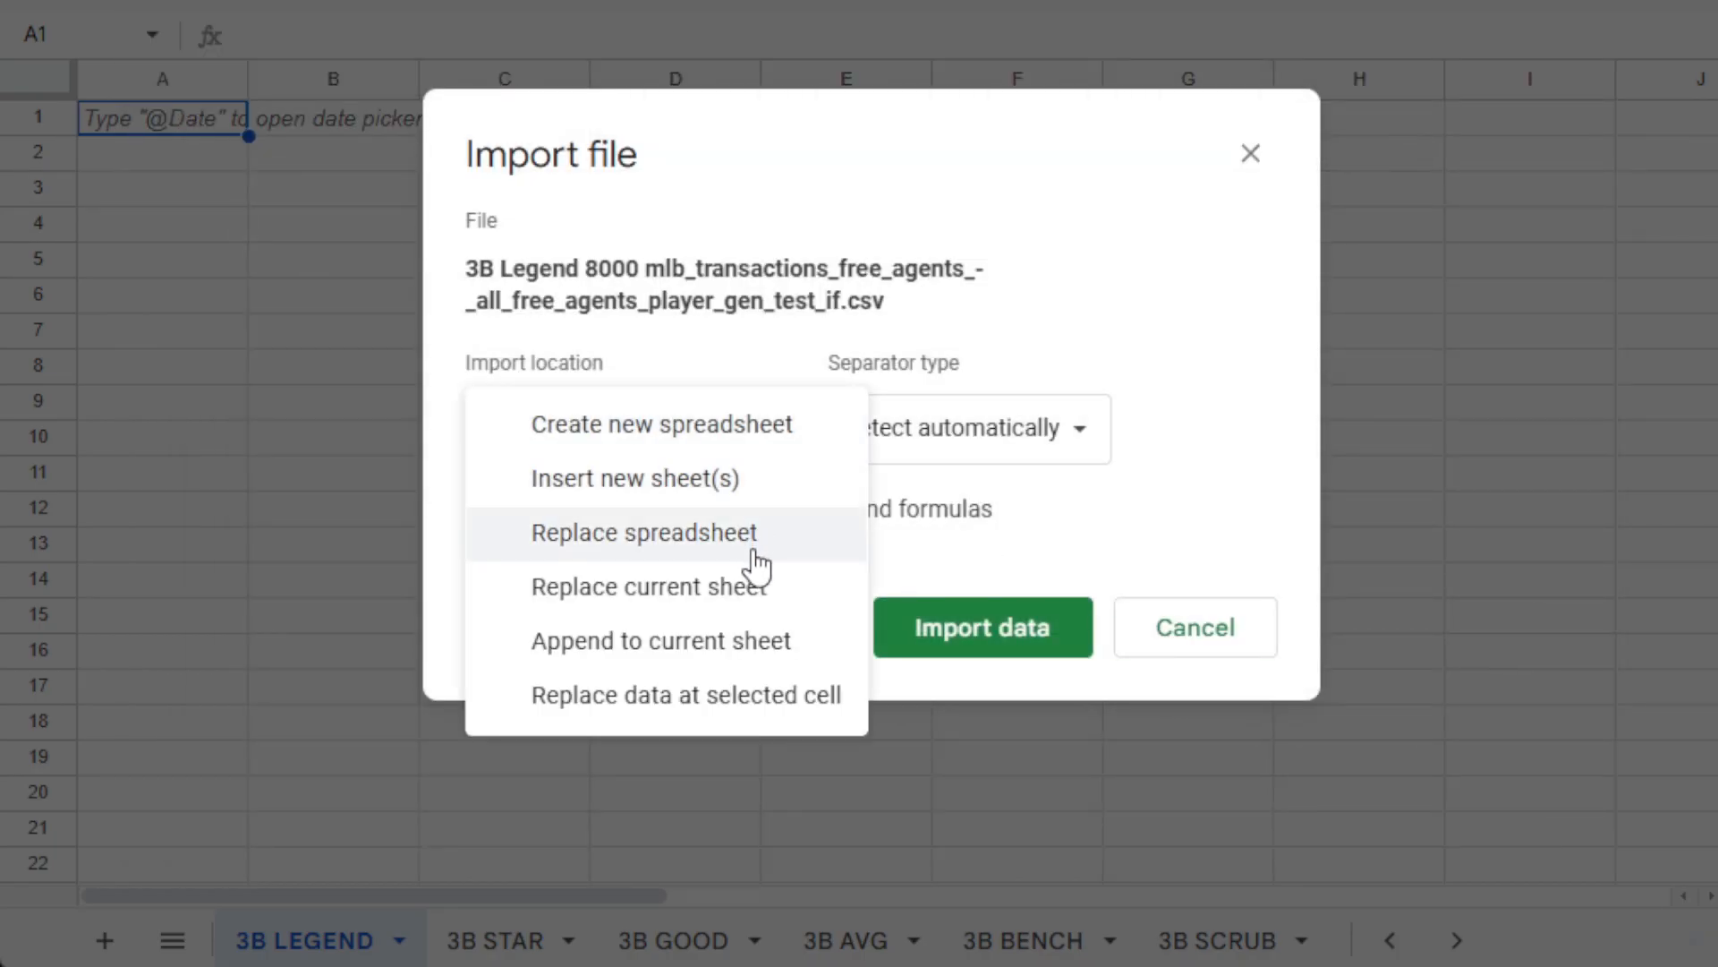
left_click(759, 587)
left_click(949, 650)
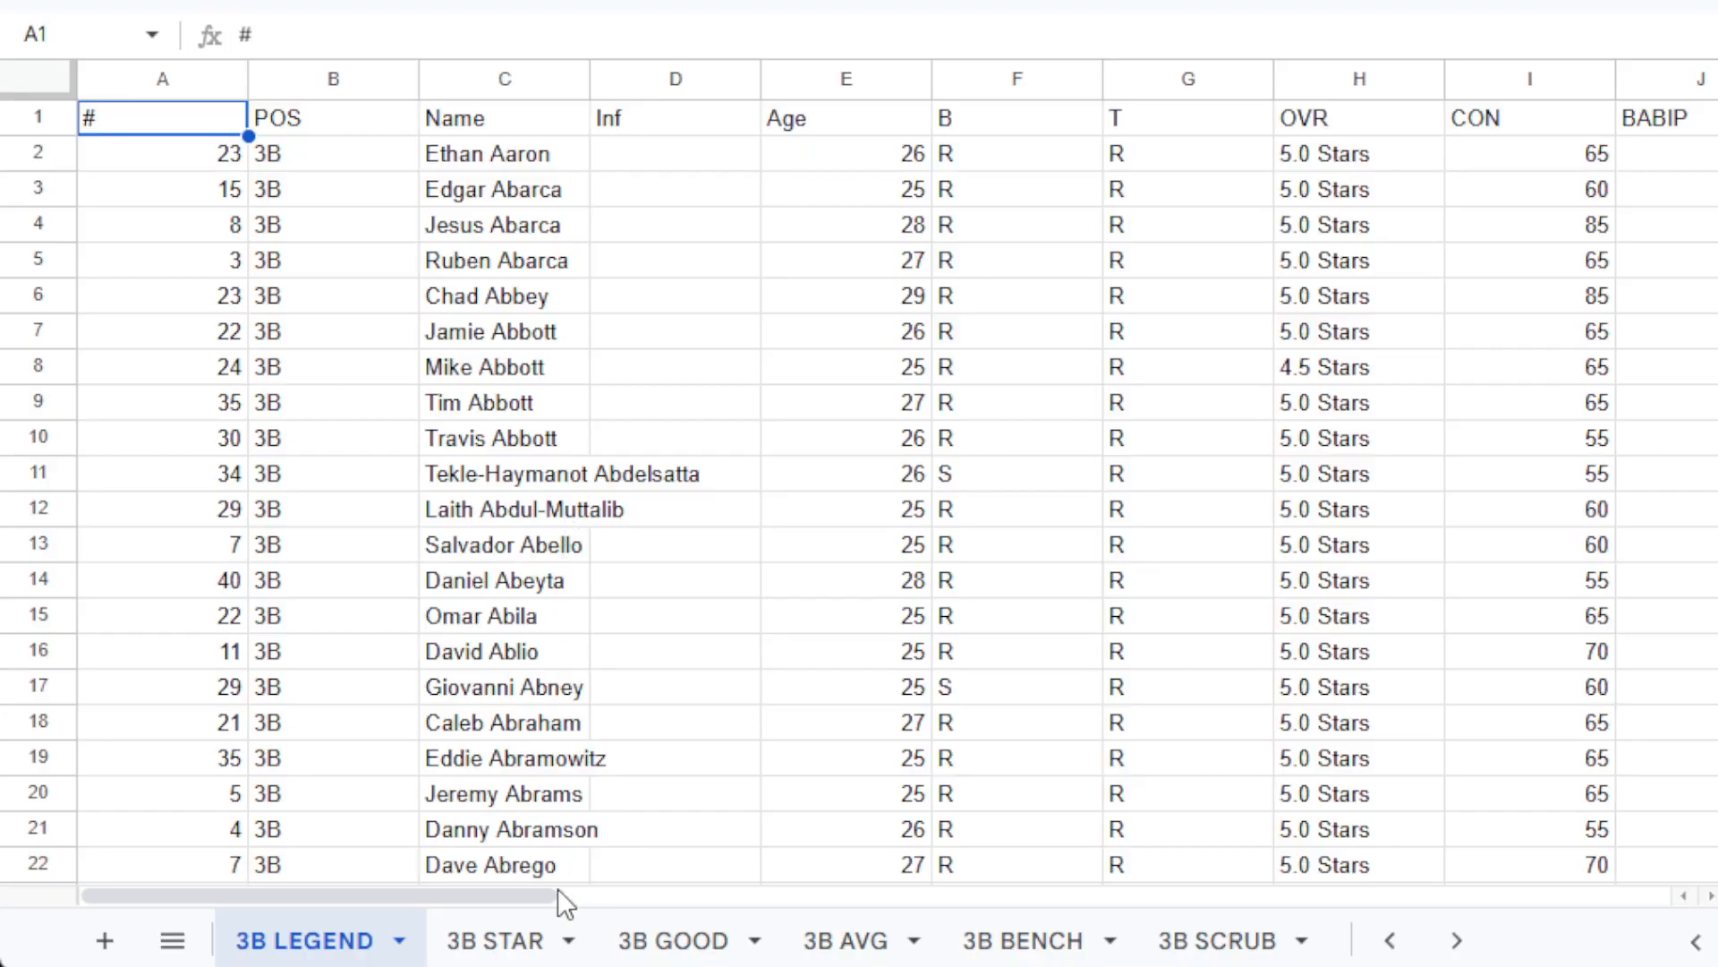
Choose the 3B Star 8000 CSV from the CAR CIF Test Data folder for import into the 3B STAR sheet.
left_click(497, 940)
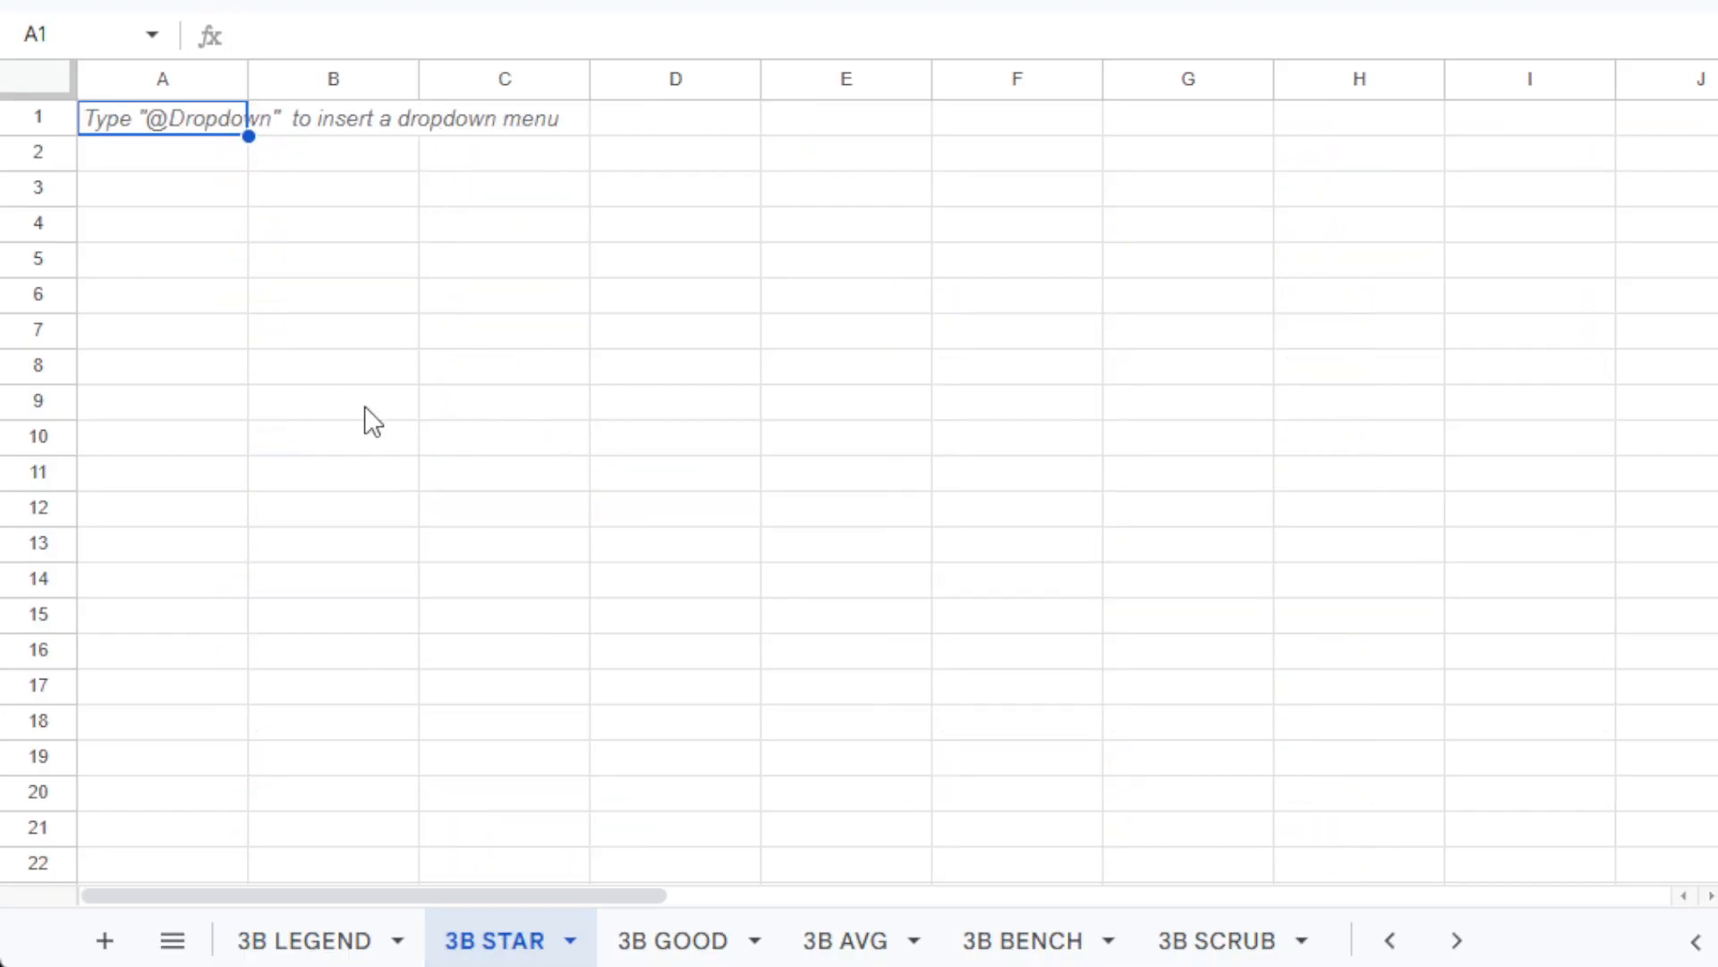
key("alt+i")
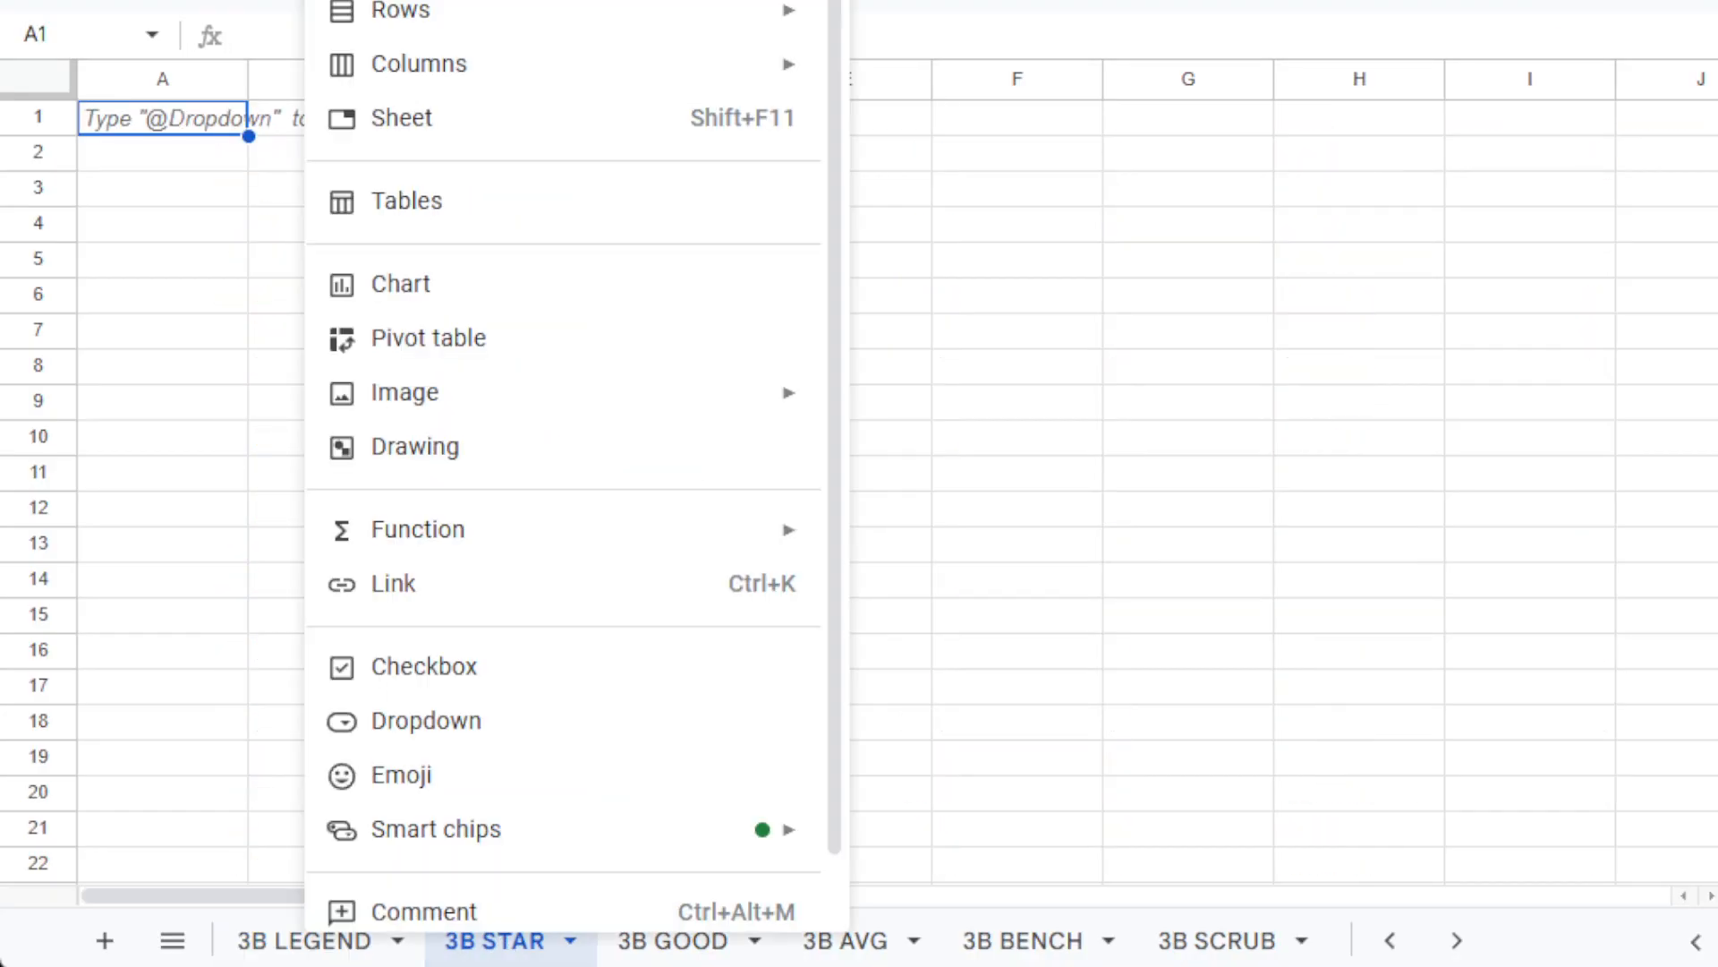
key("Escape")
key("alt+f")
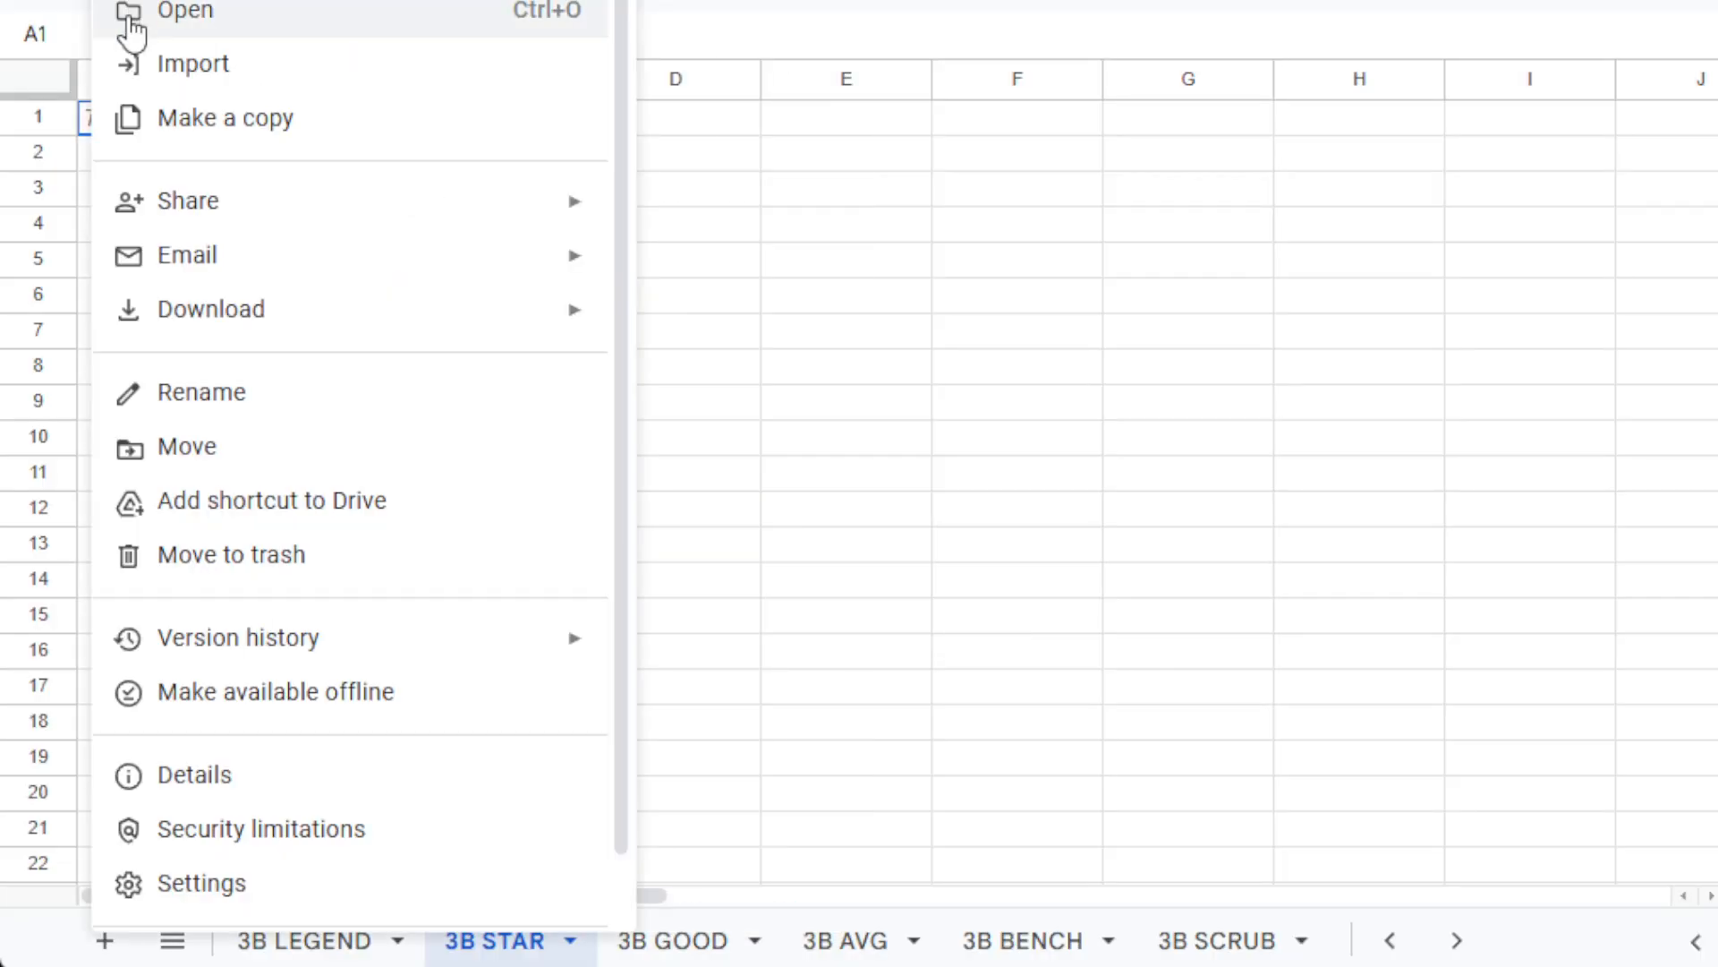
left_click(131, 85)
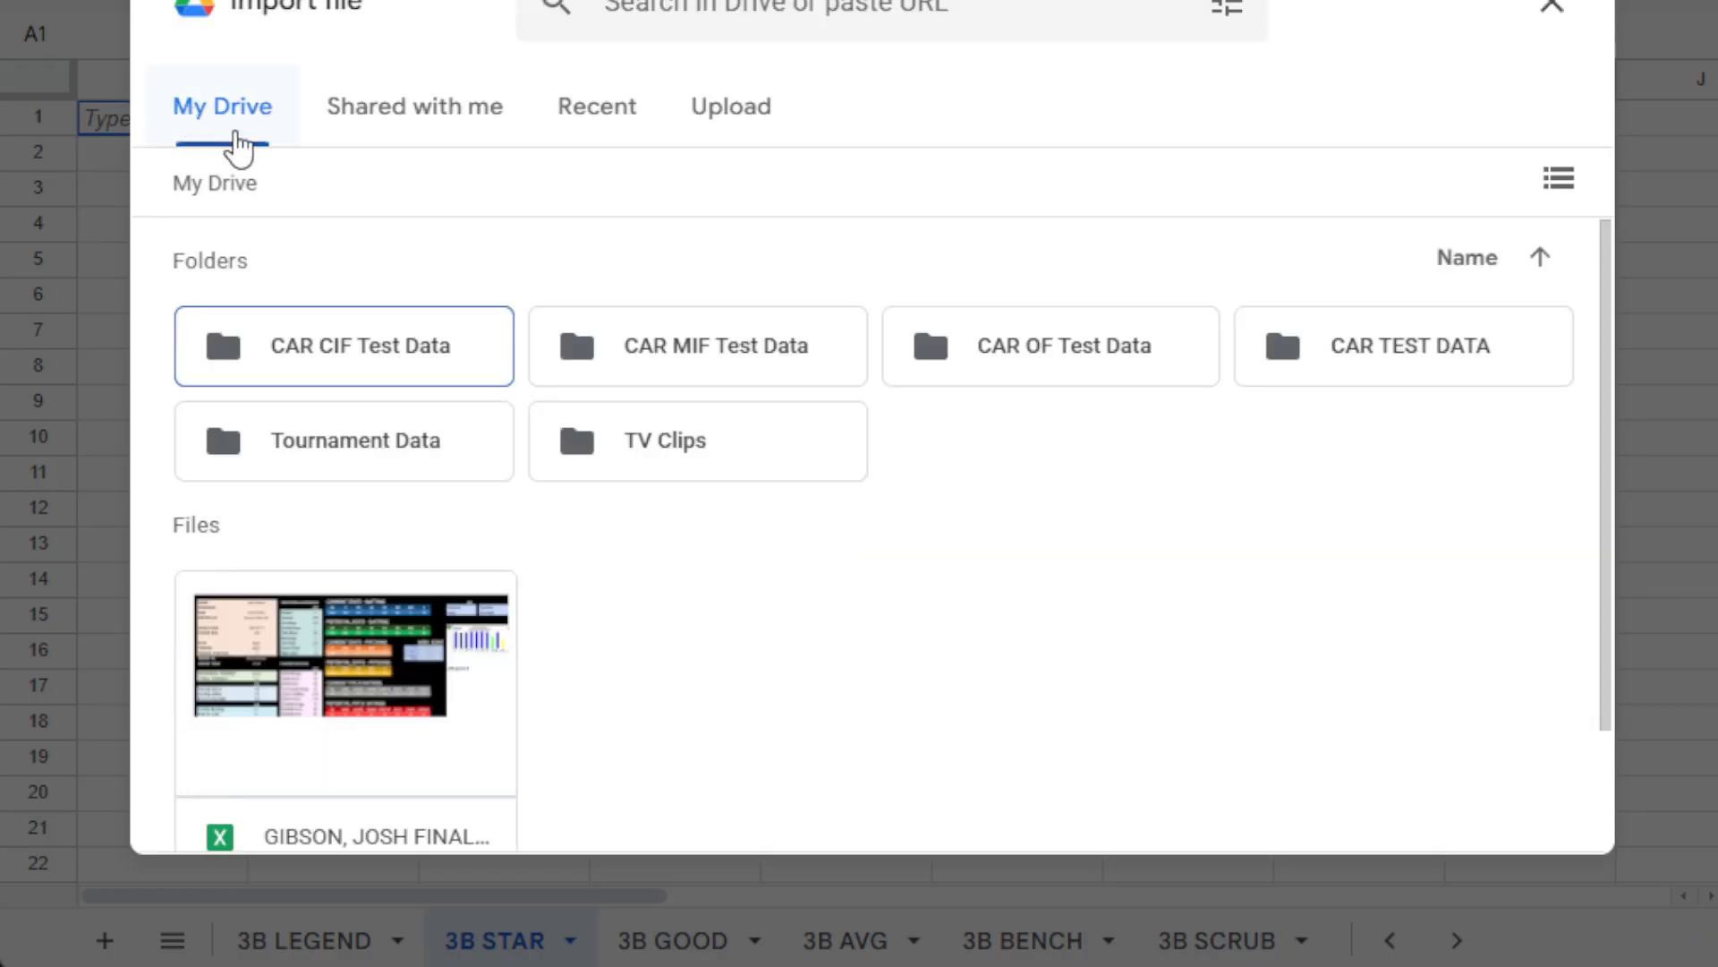
double_click(398, 365)
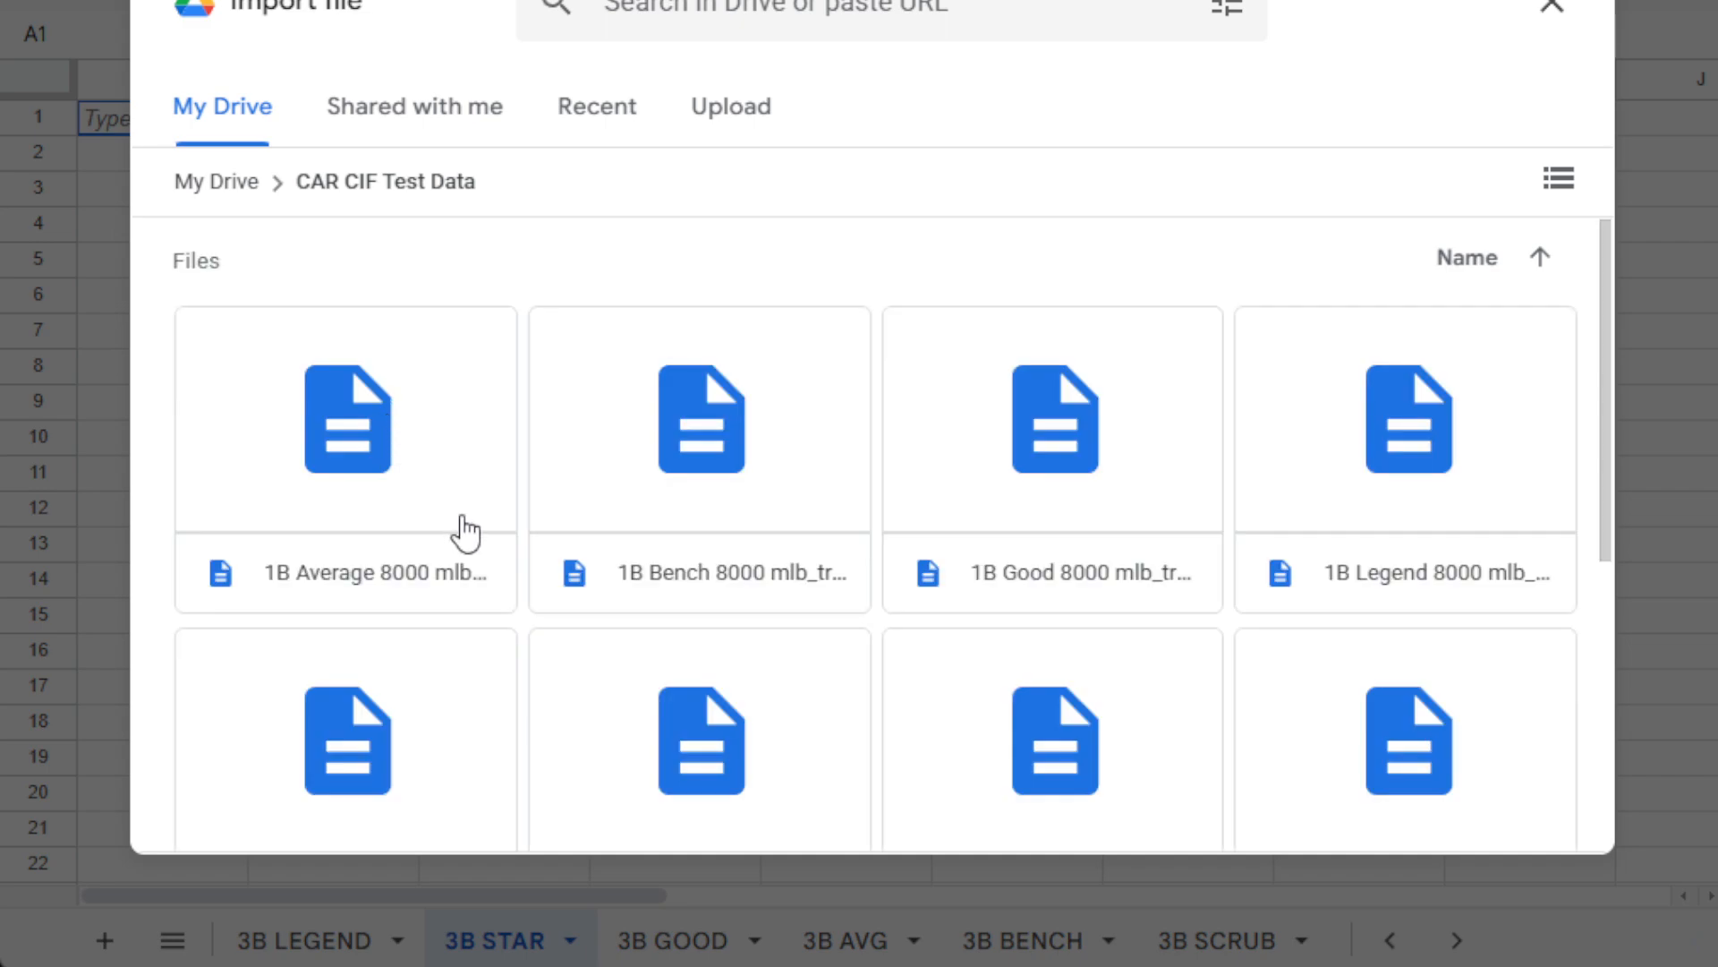
scroll(463, 530, "down", 4)
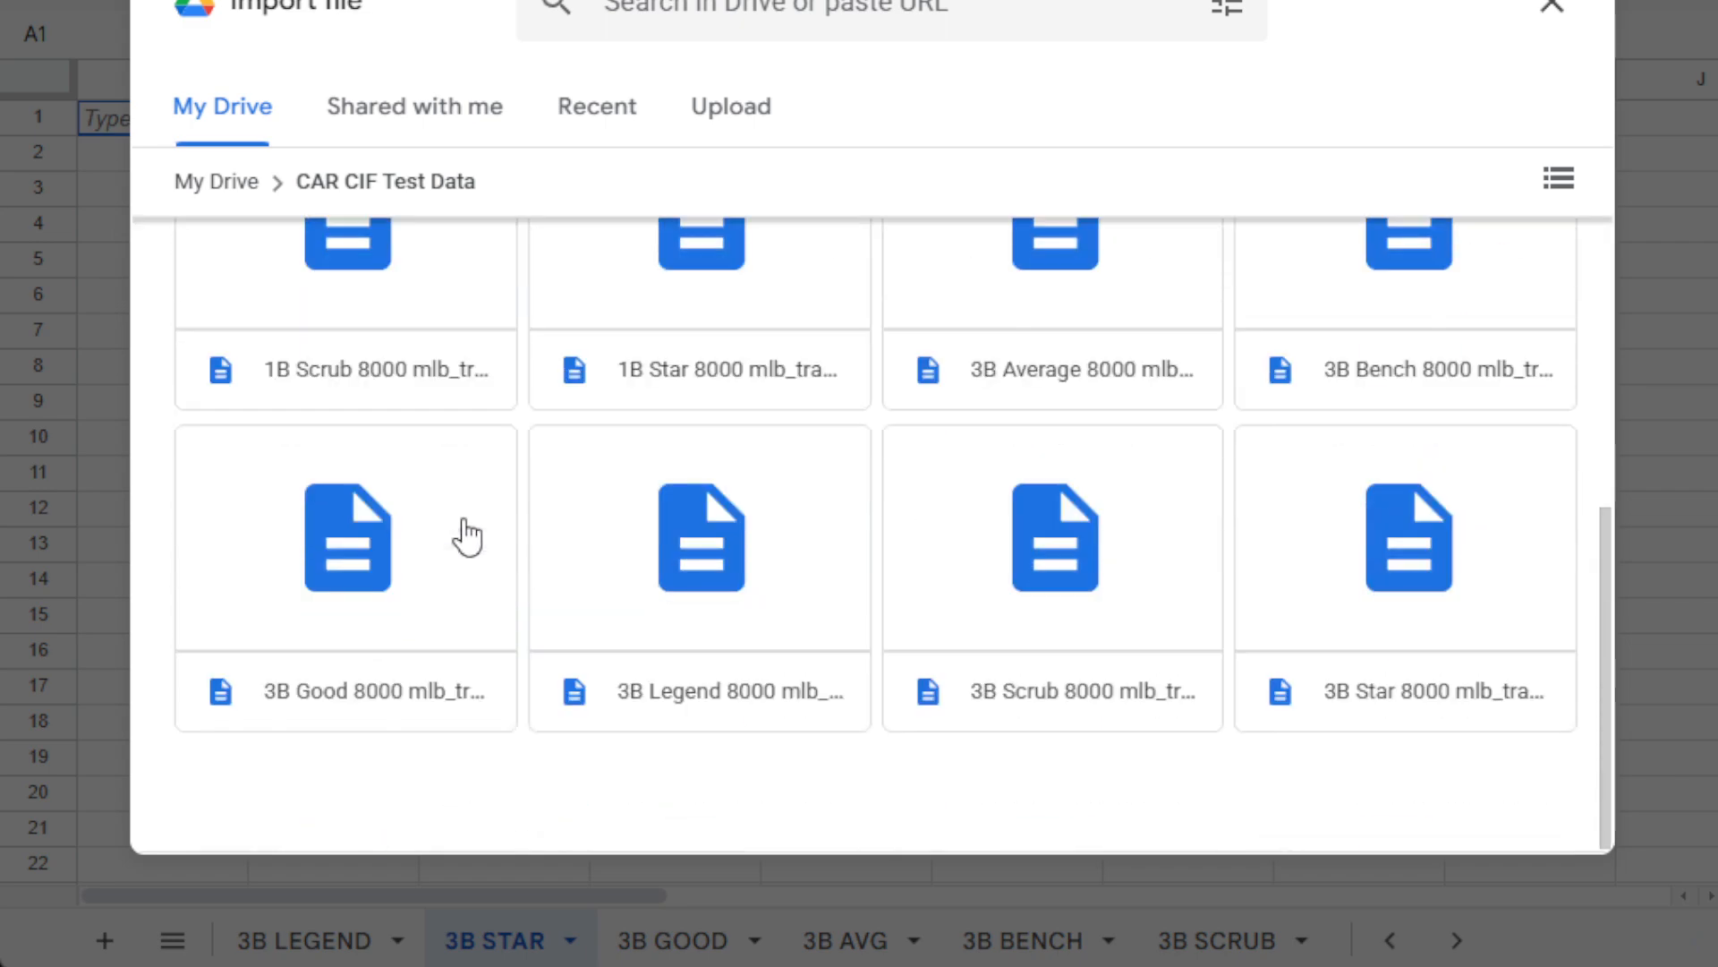
left_click(1317, 595)
left_click(1496, 794)
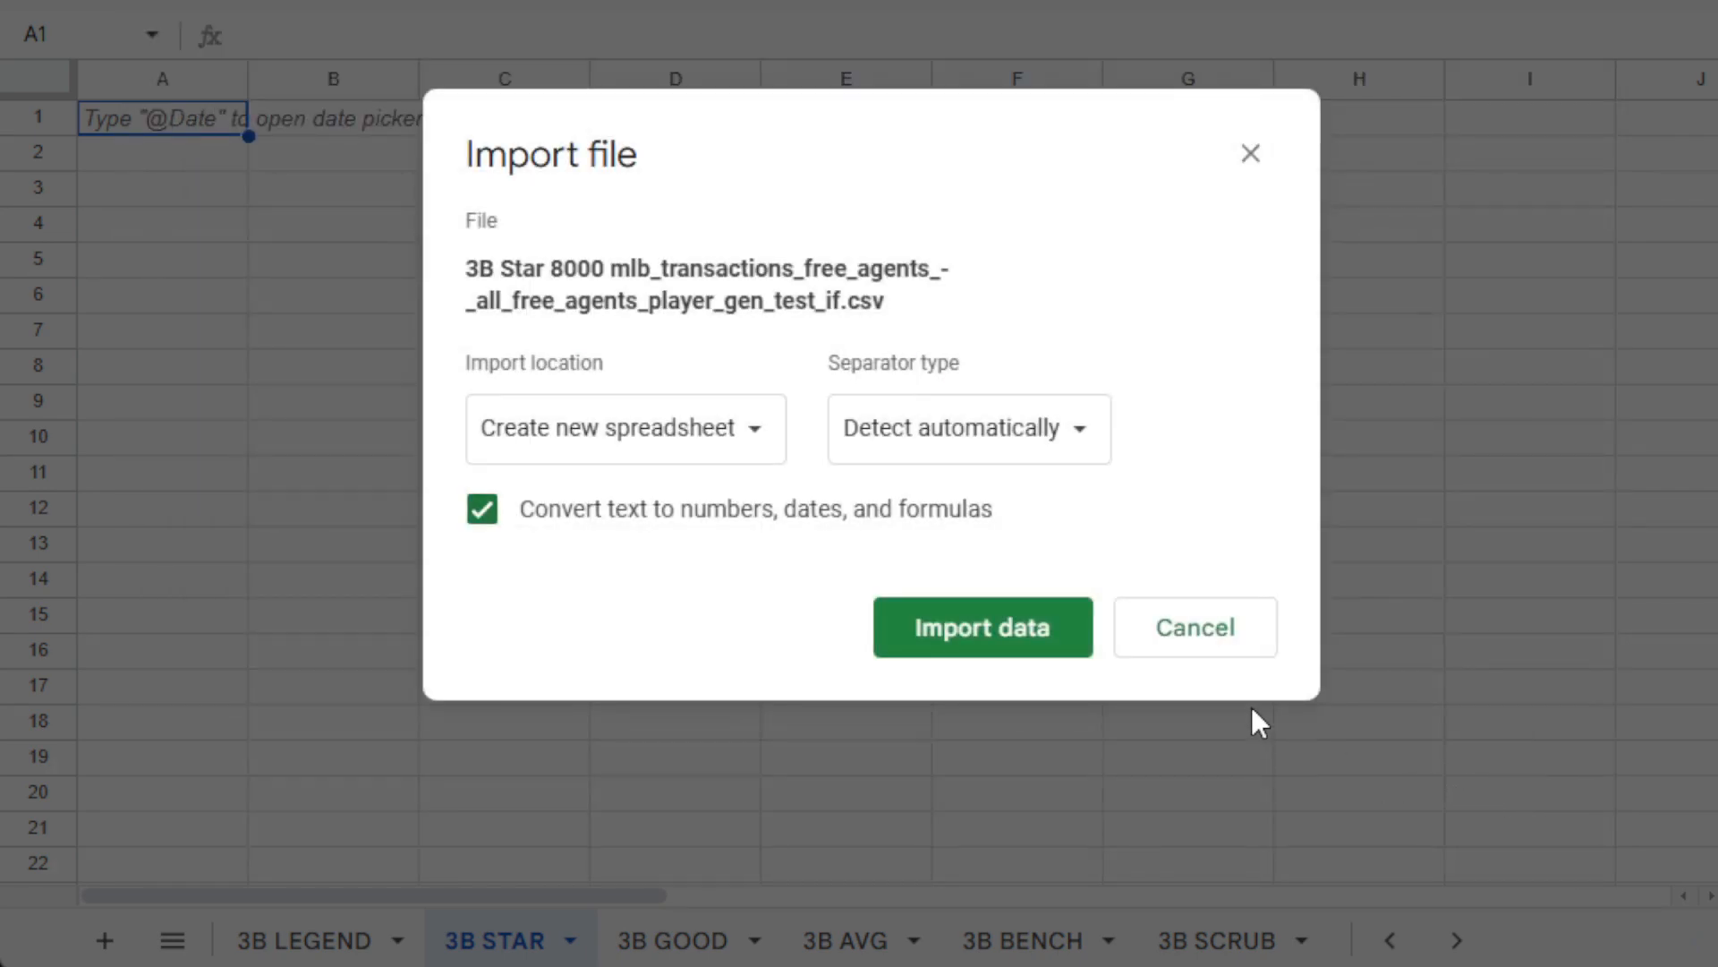
Import the 3B Star data with the import location set to Replace current sheet.
left_click(727, 452)
left_click(719, 586)
left_click(989, 629)
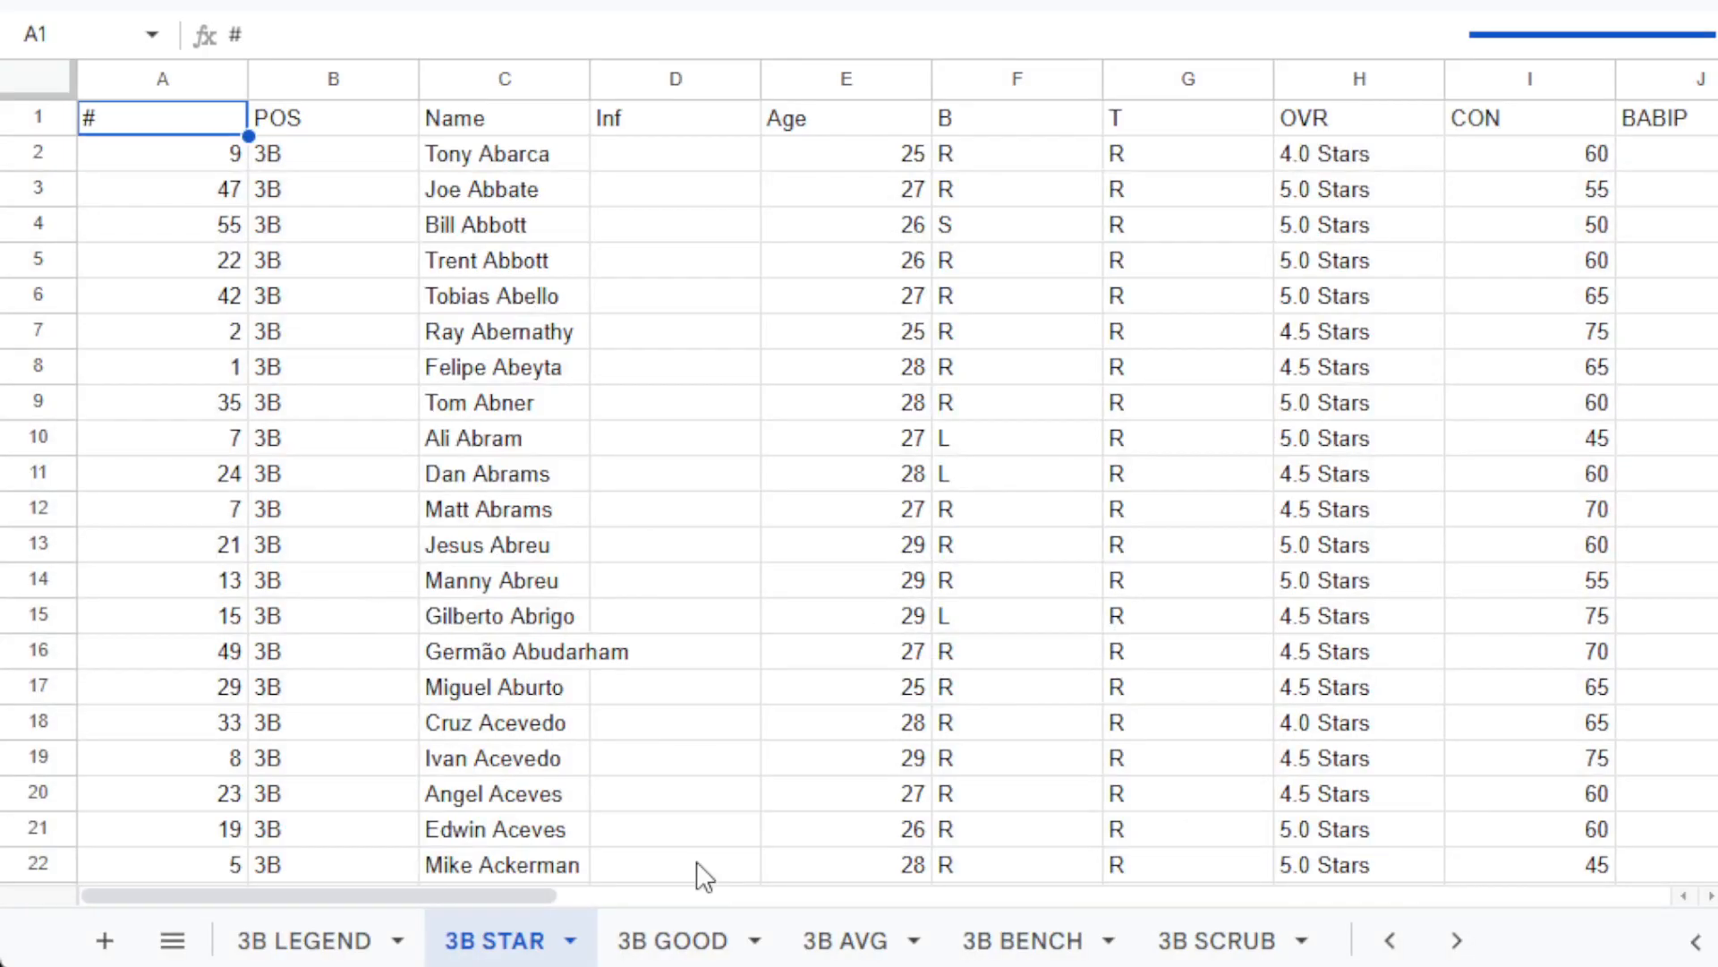
Import the 1B Good 8000 CSV from the CAR CIF Test Data folder into the 3B GOOD sheet, using Replace current sheet.
left_click(681, 936)
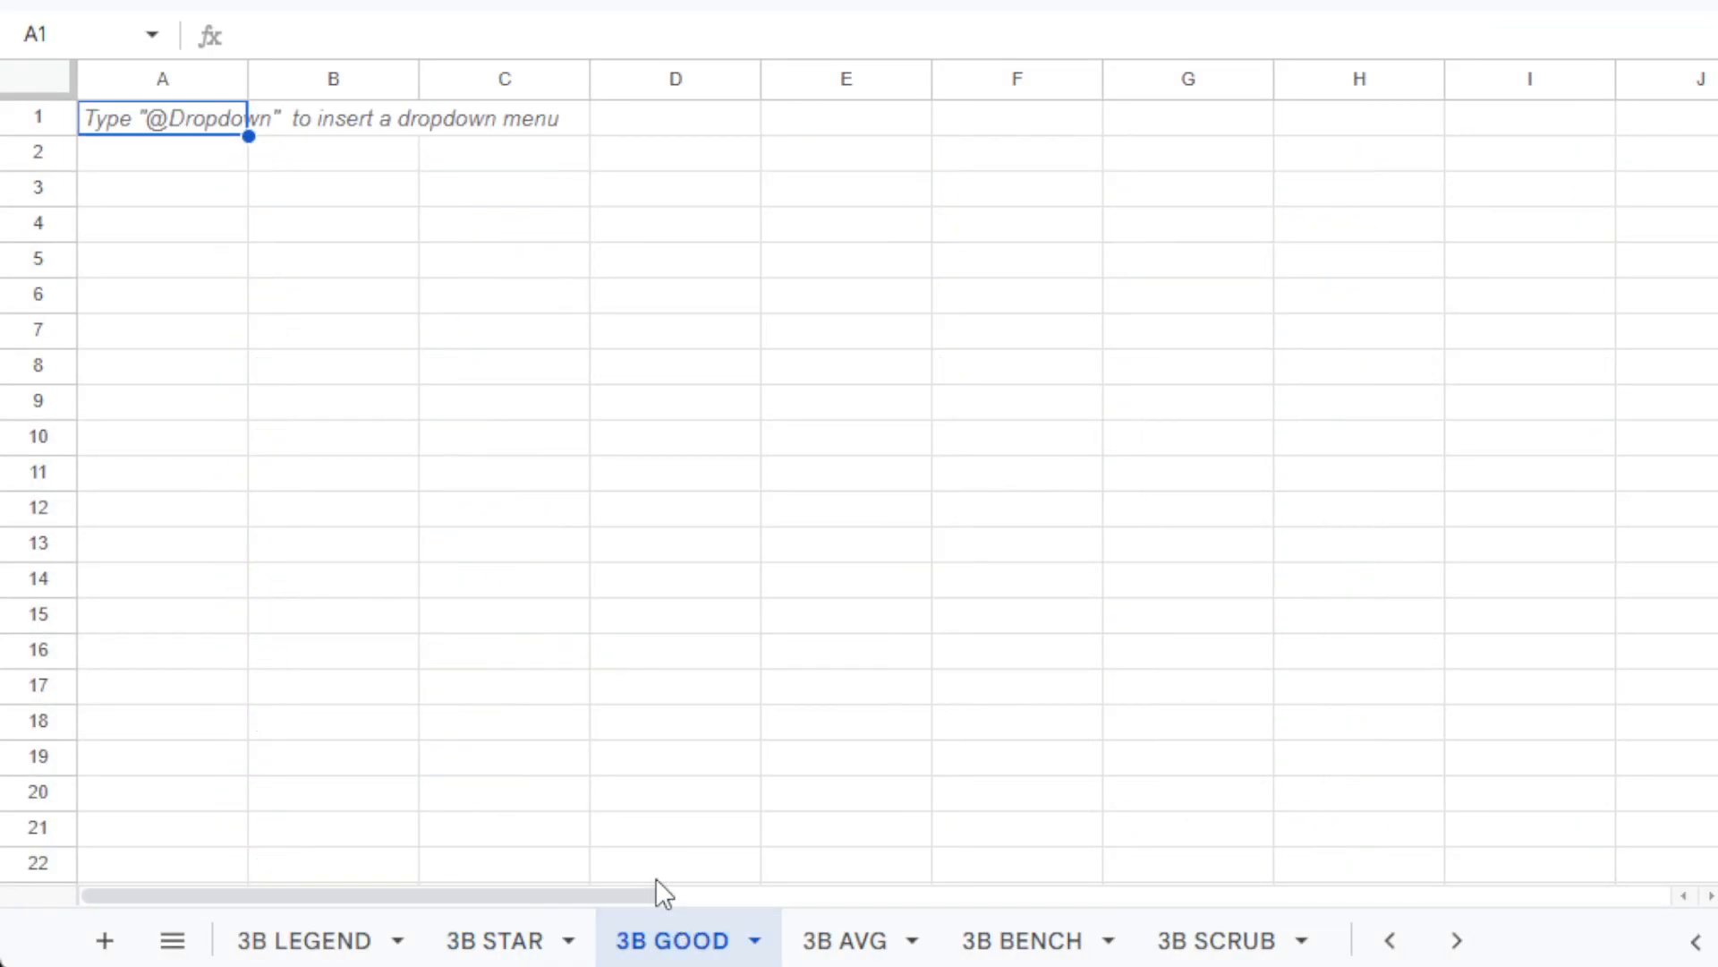
left_click(223, 1)
left_click(190, 64)
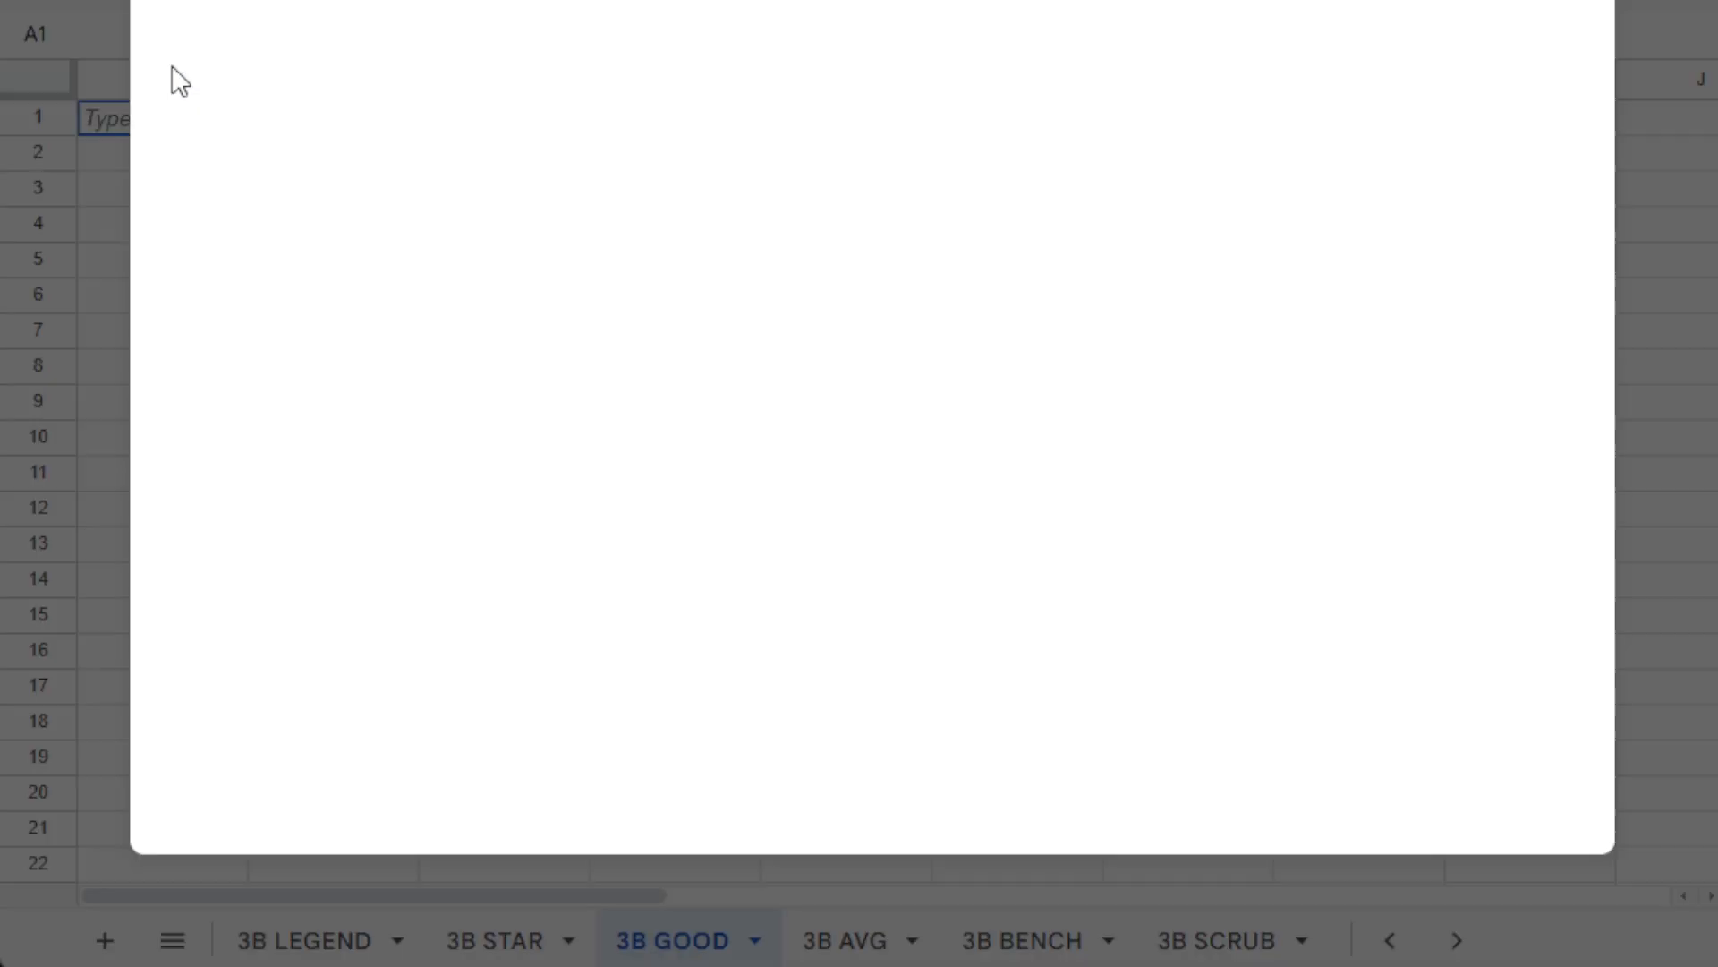
double_click(392, 347)
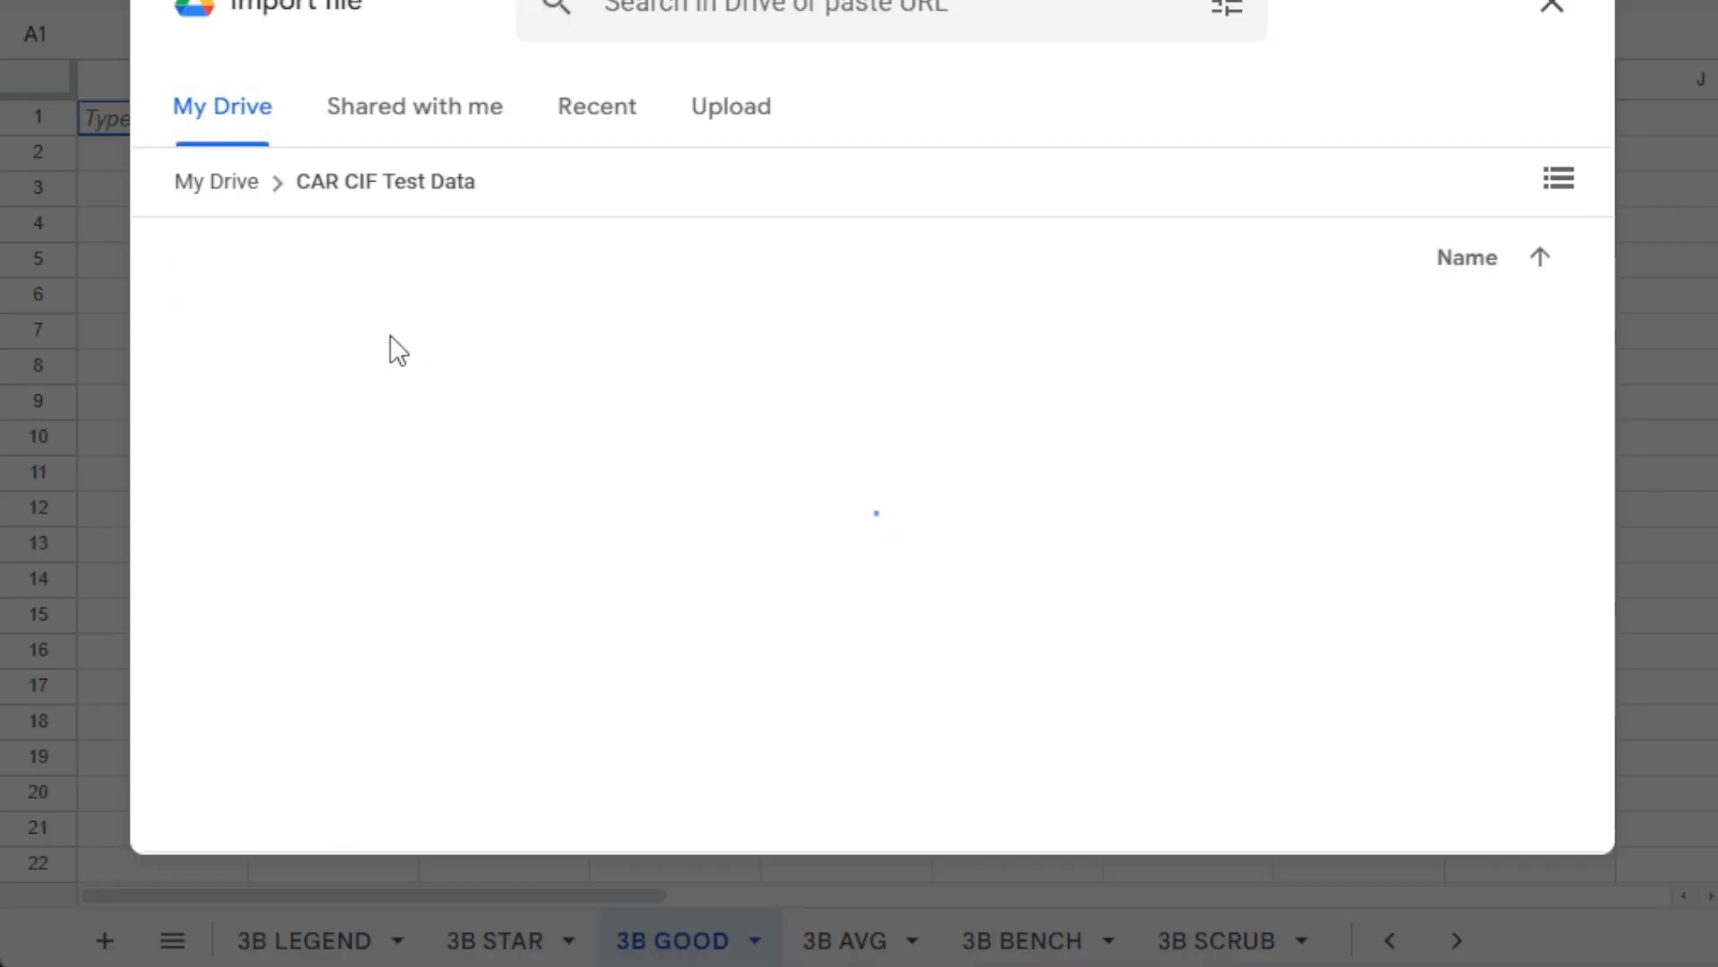
left_click(1044, 472)
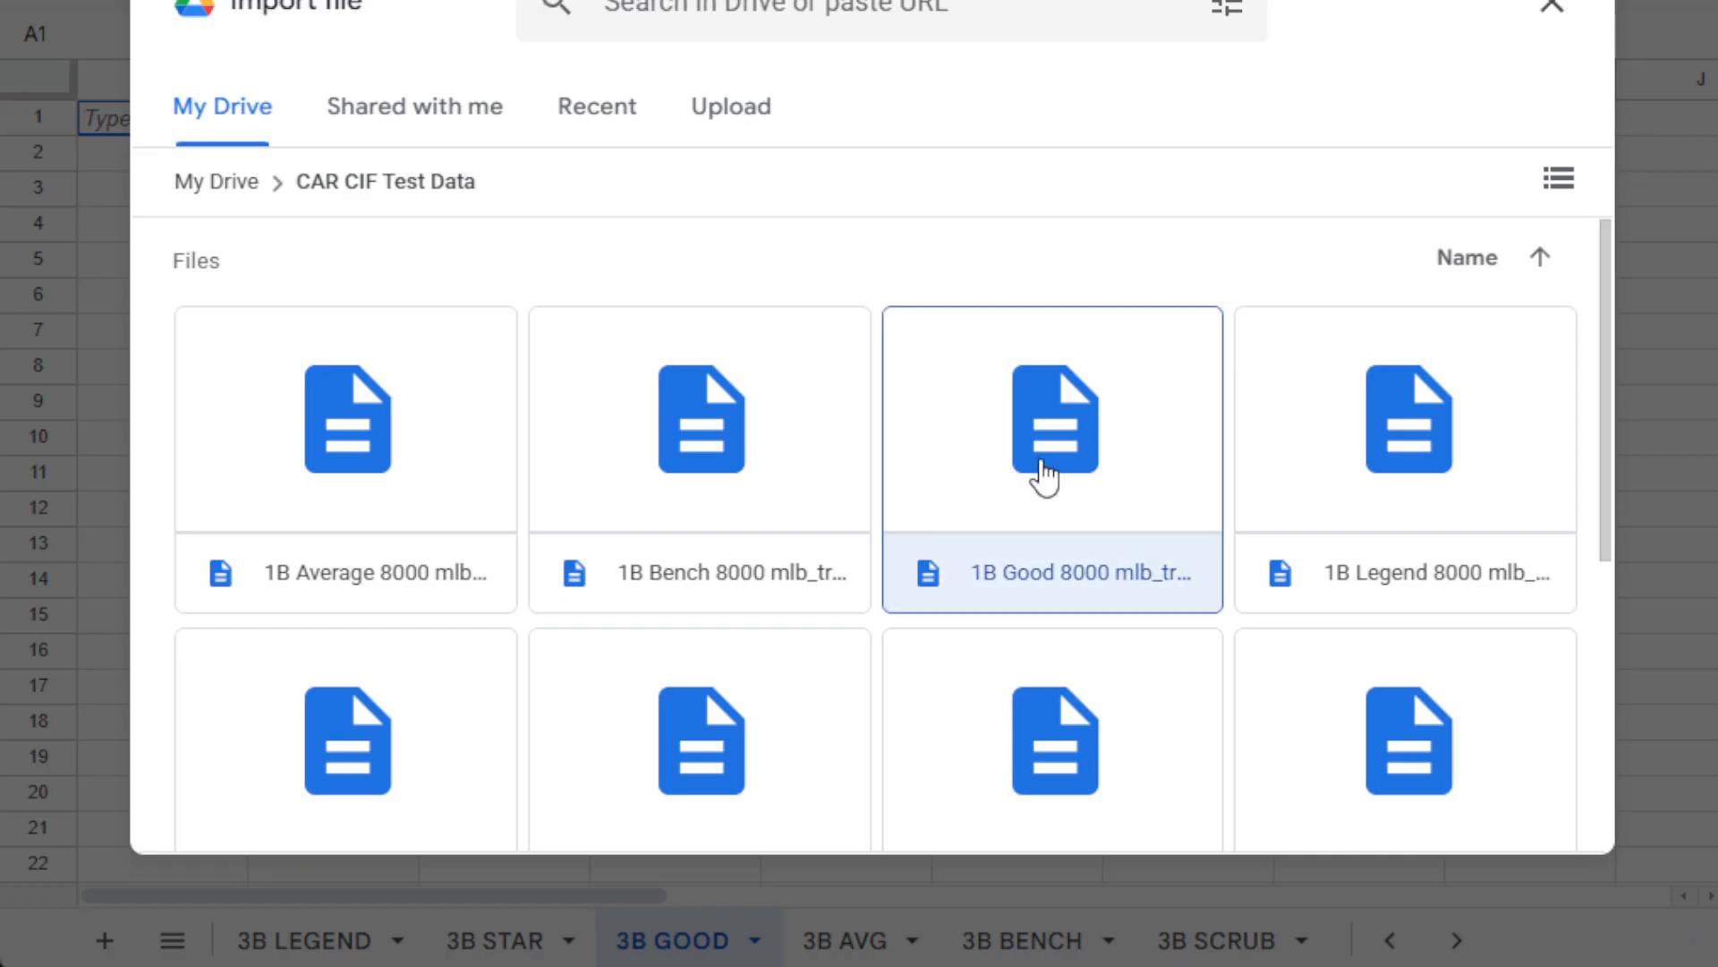
left_click(1489, 809)
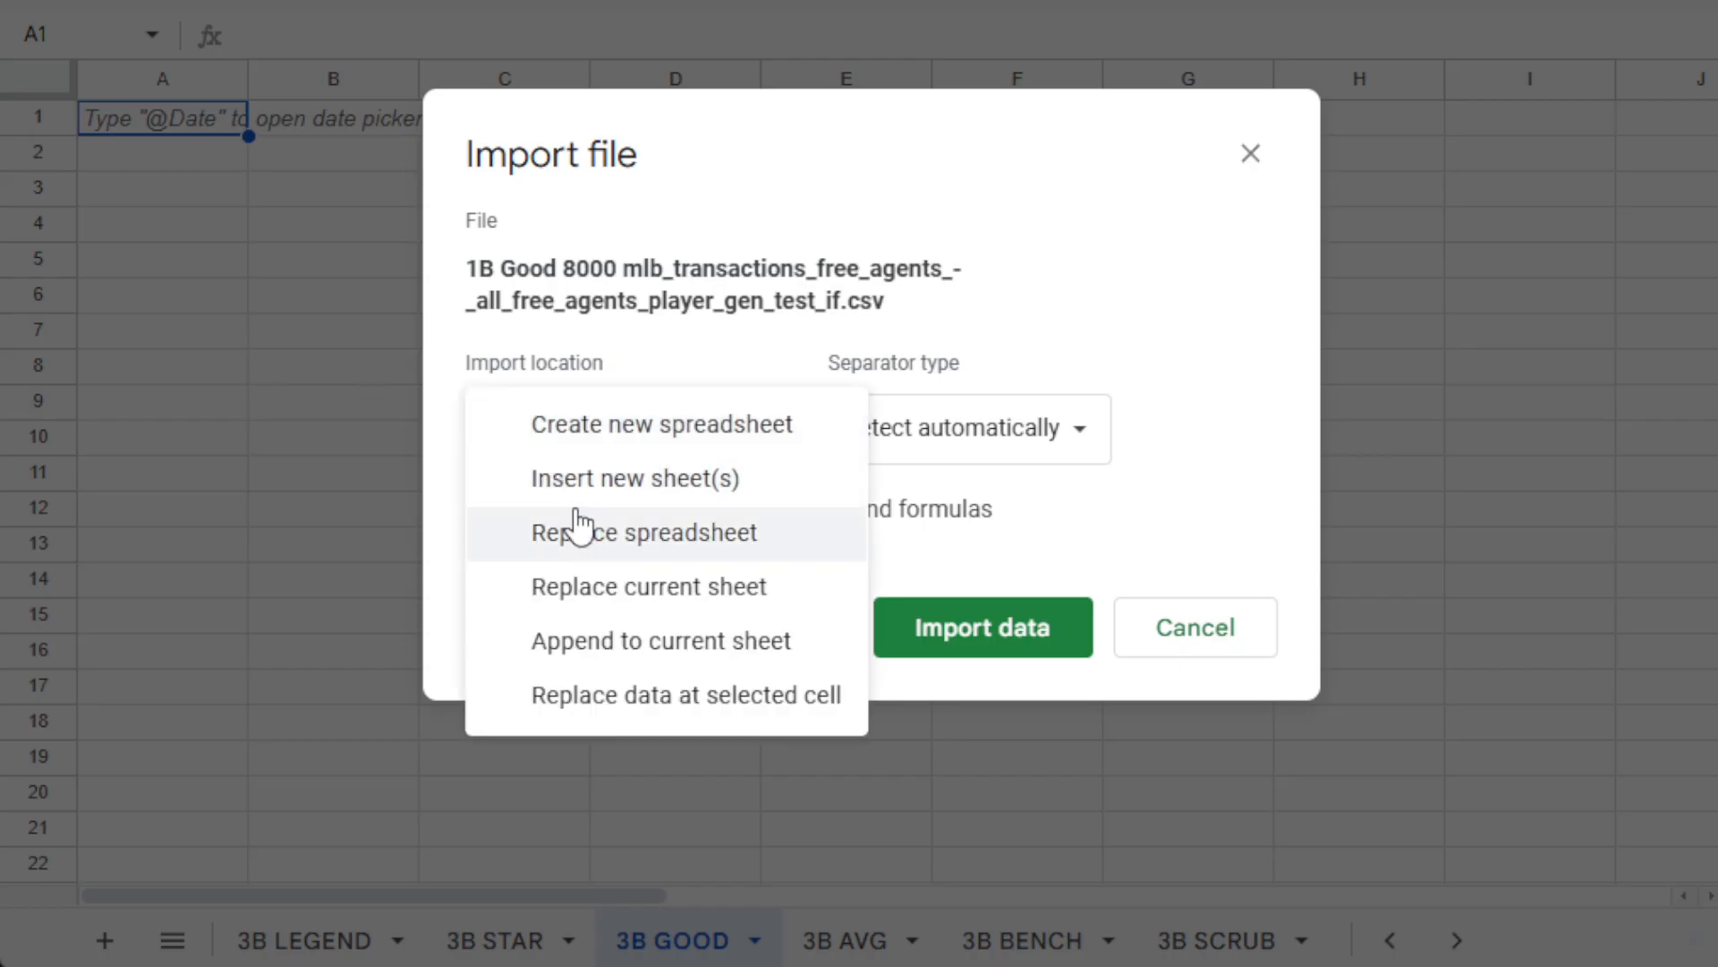
left_click(583, 587)
left_click(984, 659)
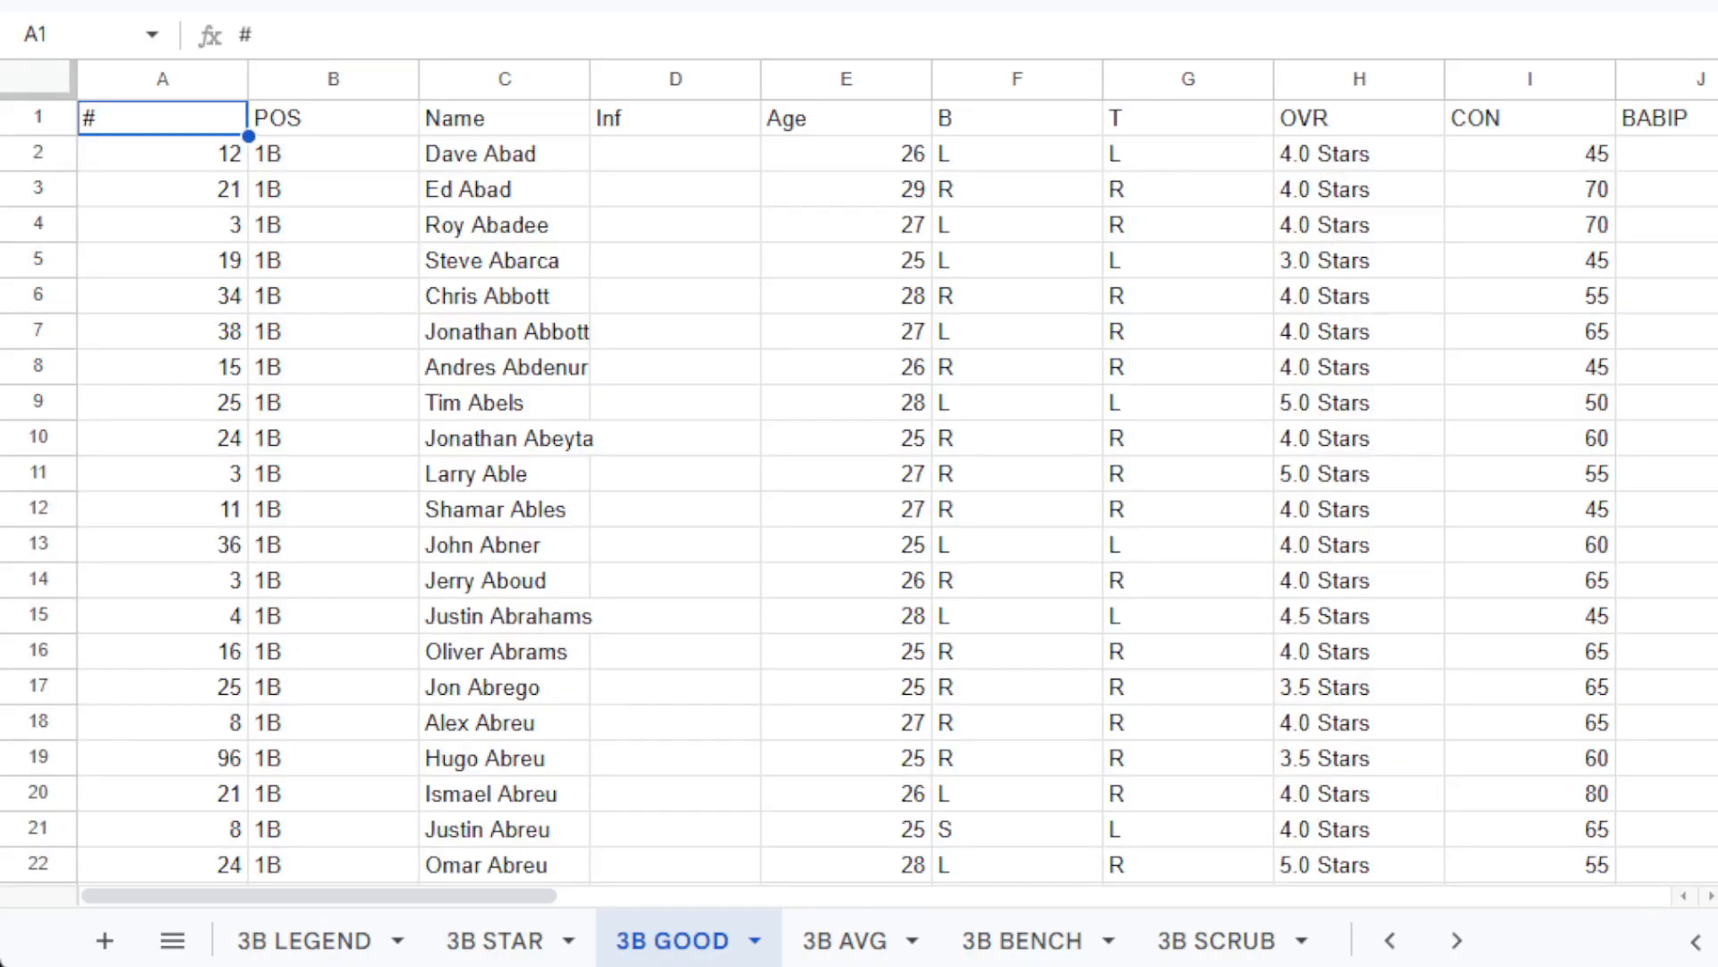
Choose the 3B Average 8000 CSV from the CAR CIF Test Data folder for import into the 3B AVG sheet.
left_click(844, 939)
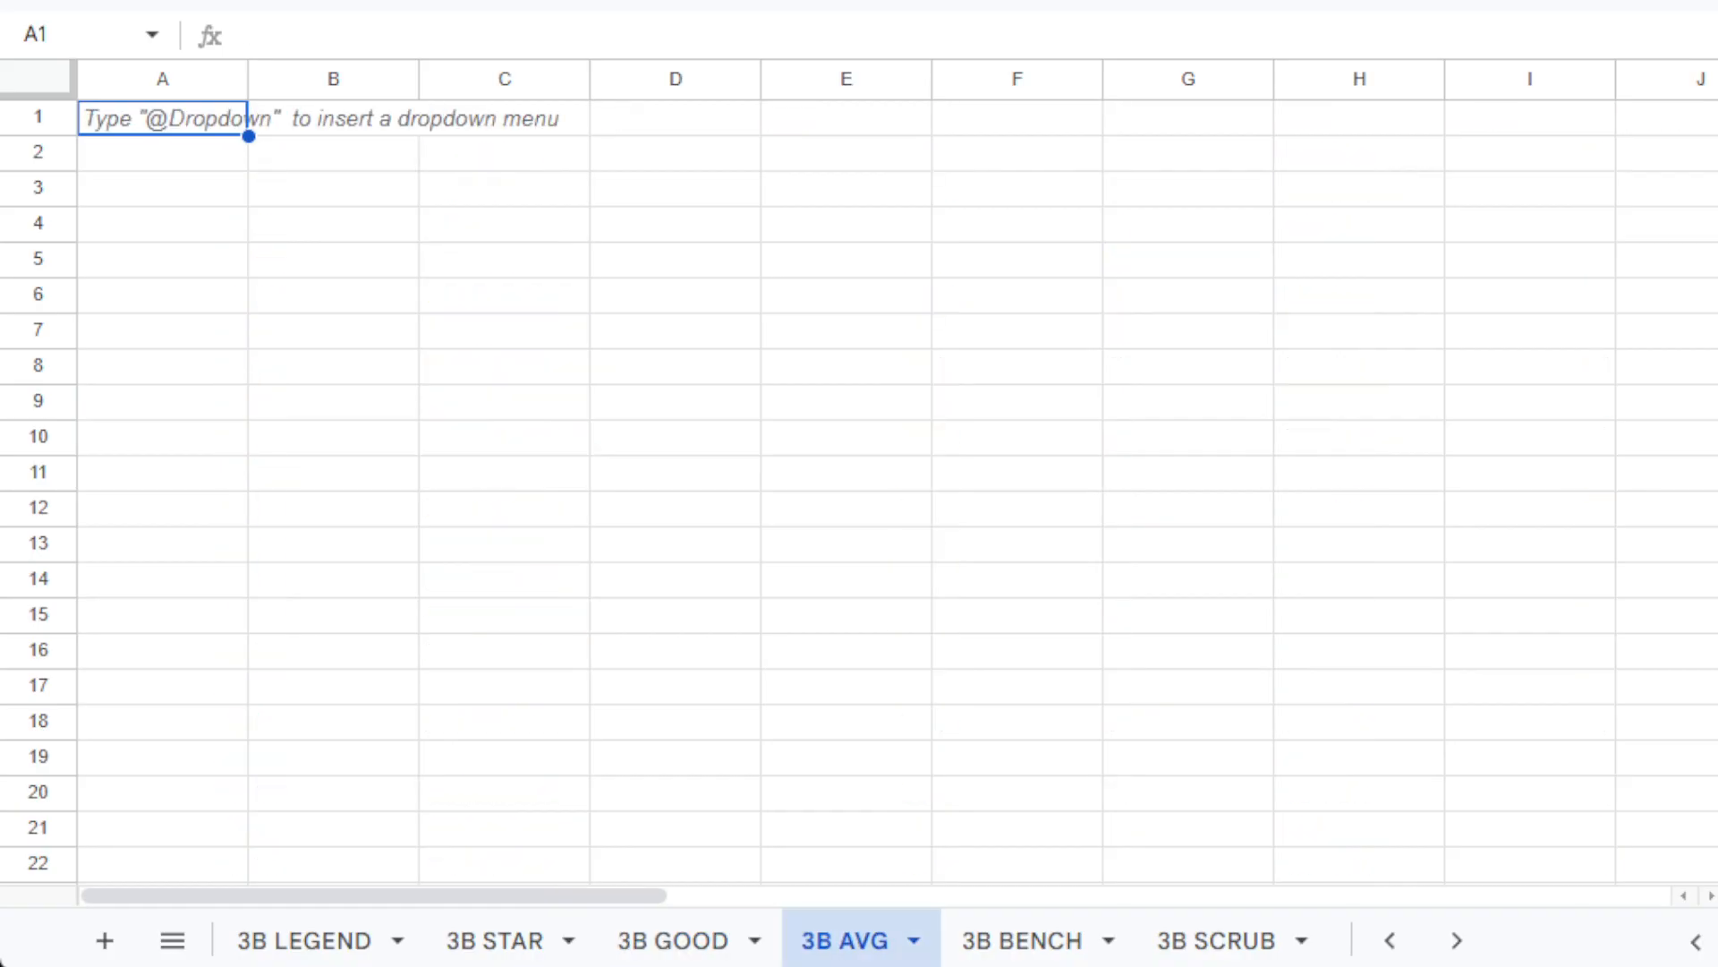
key("alt+shift+f")
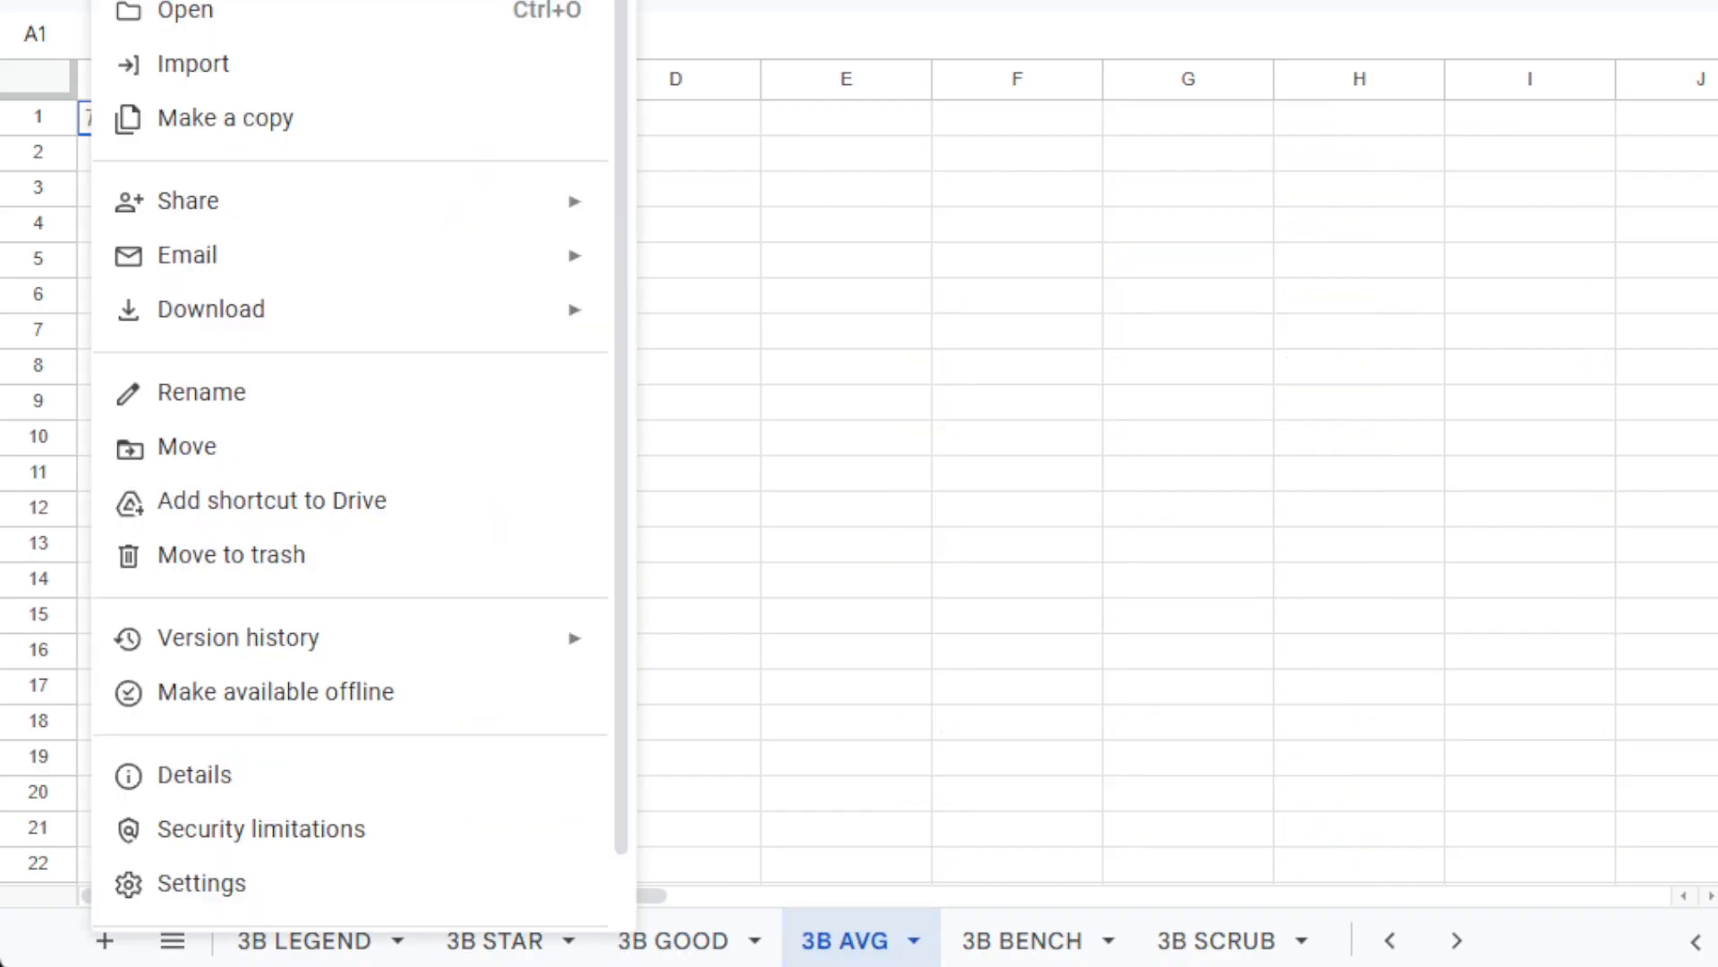
left_click(134, 61)
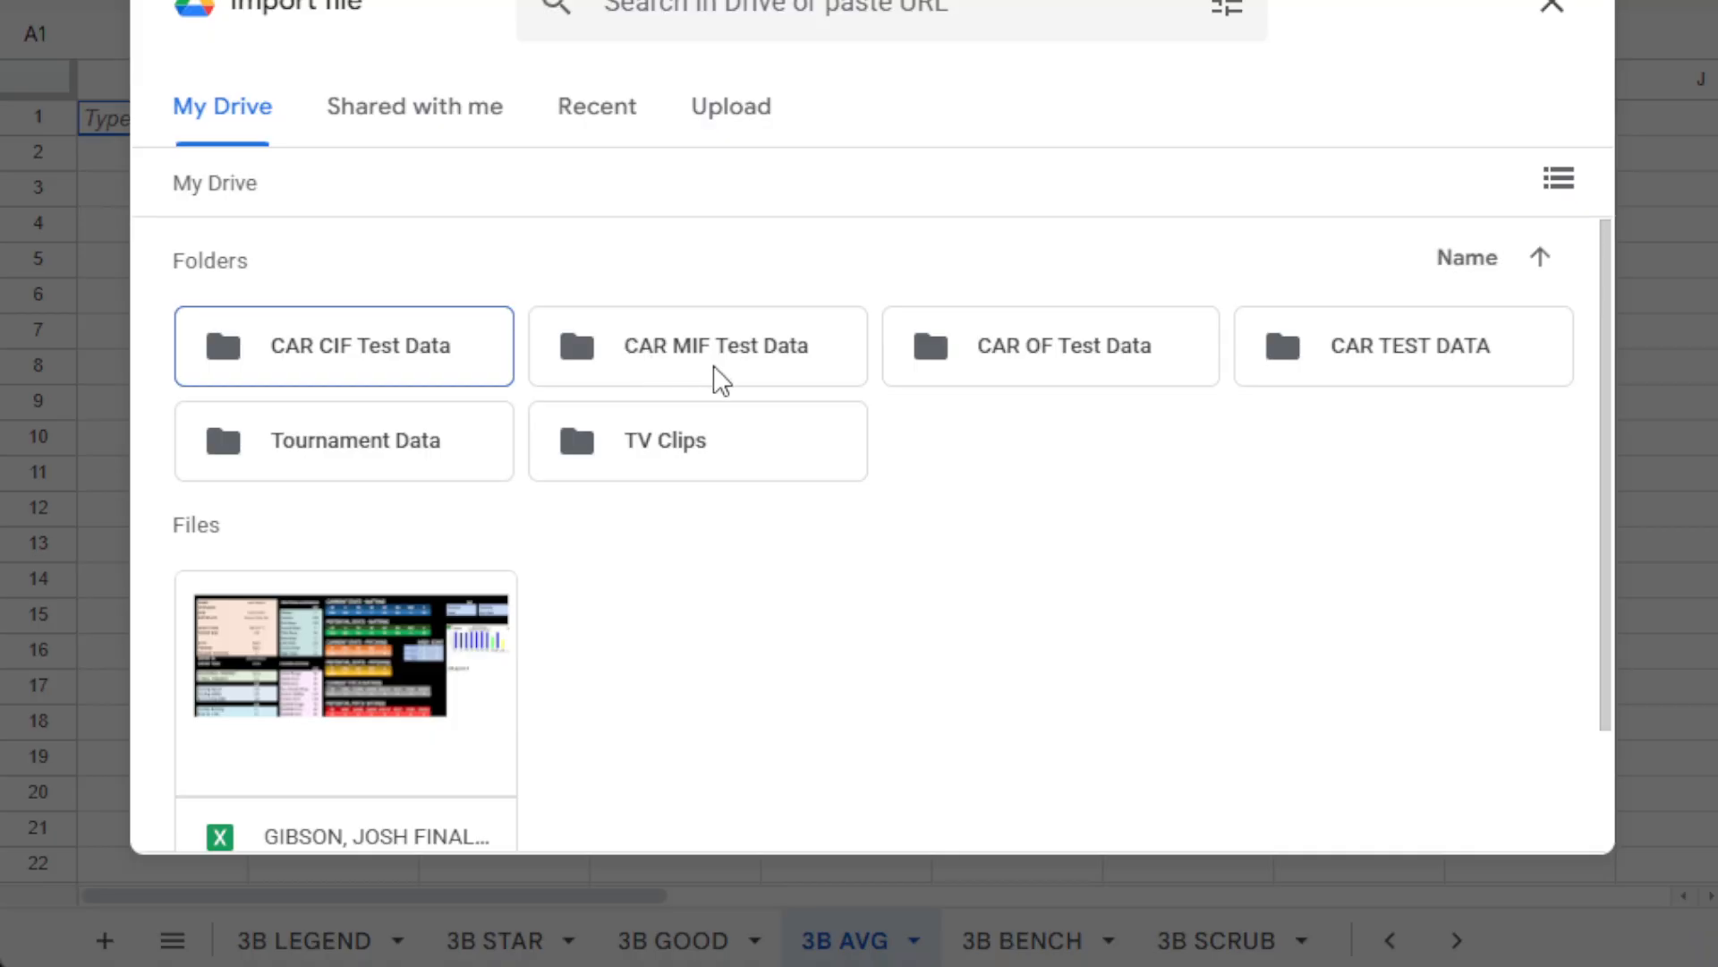
double_click(423, 349)
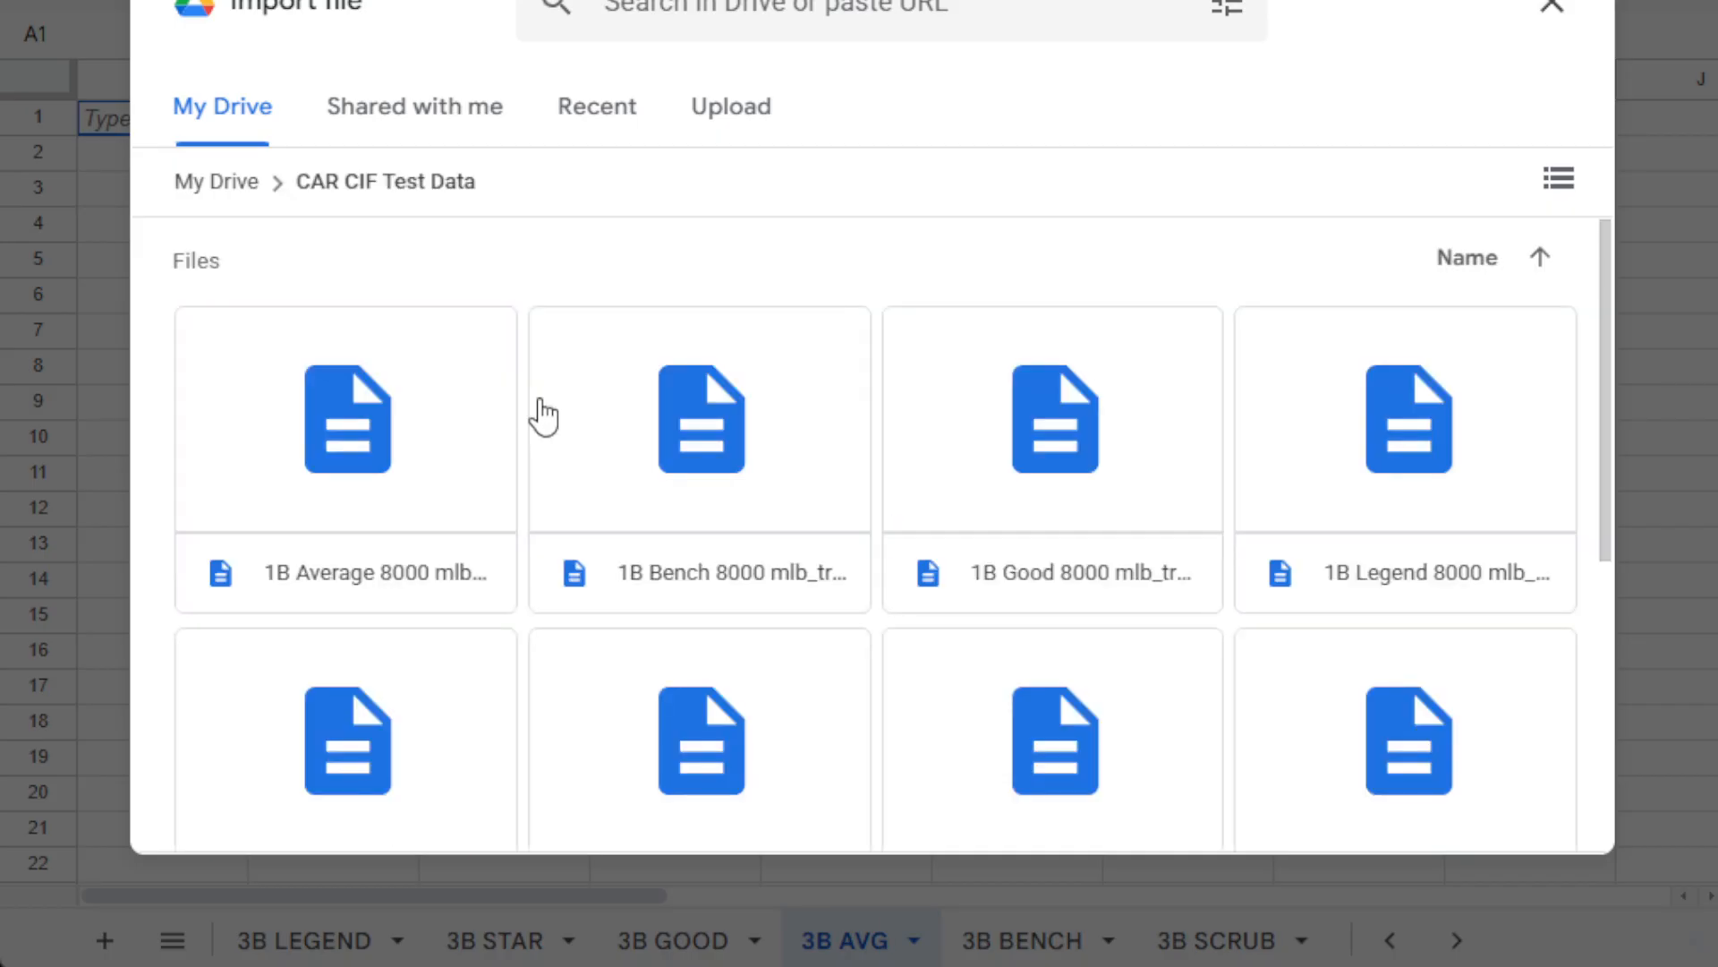
left_click(453, 414)
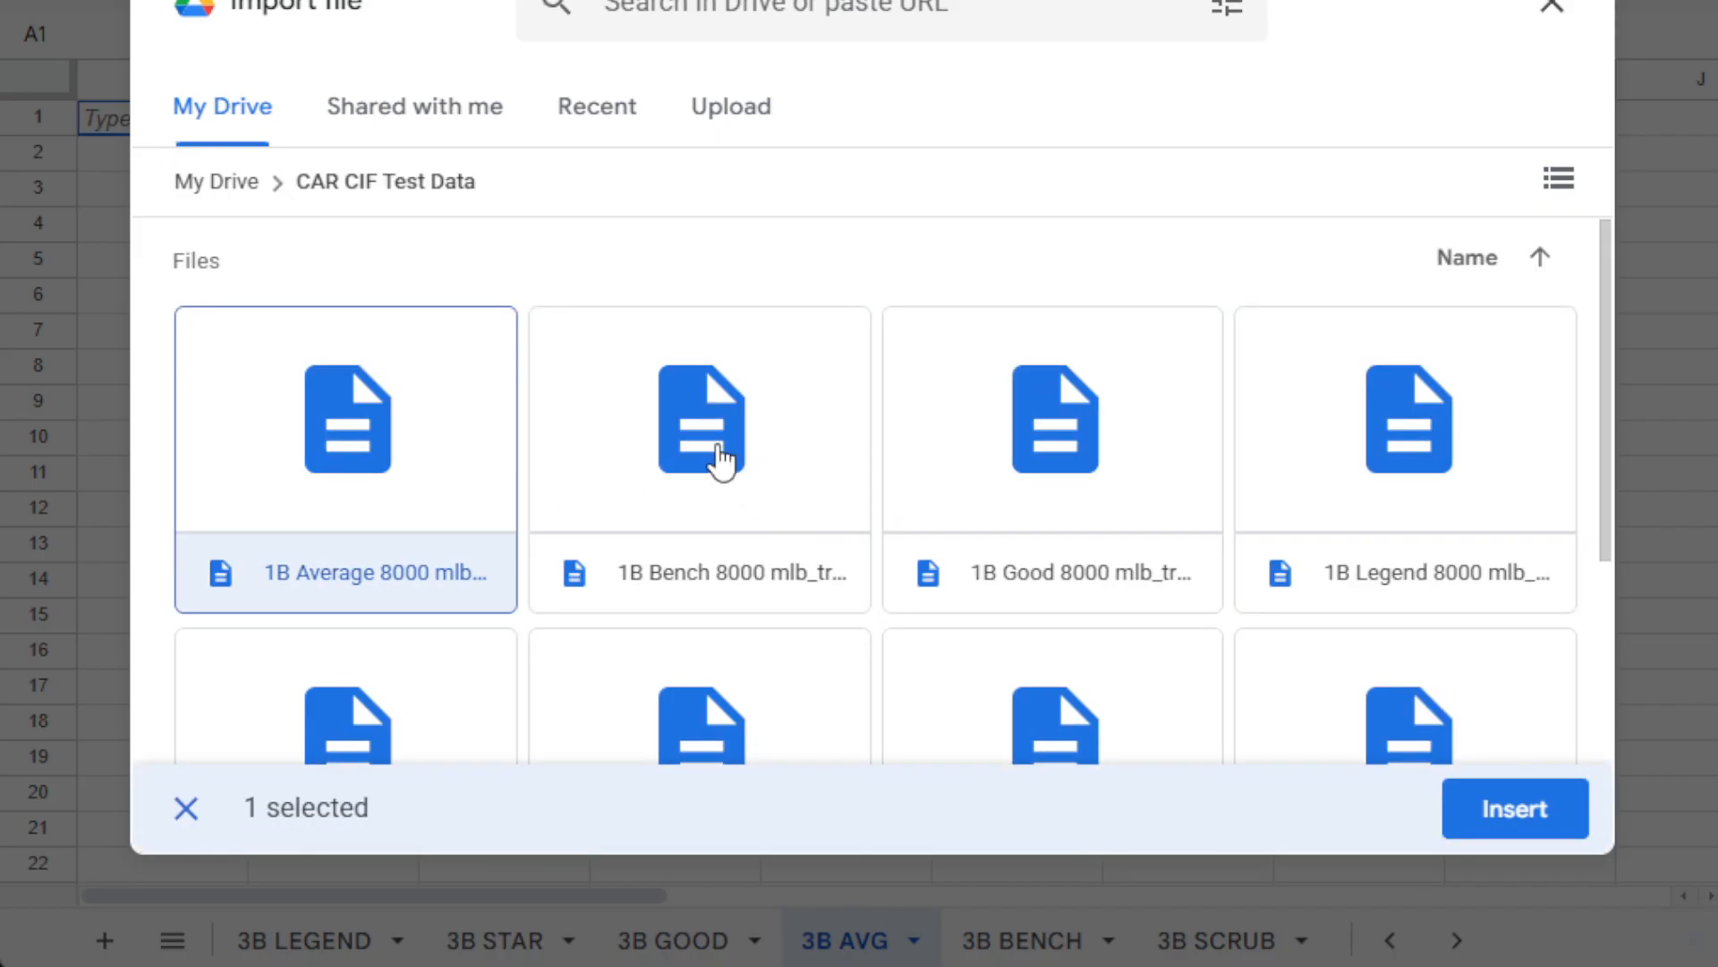
scroll(720, 452, "down", 3)
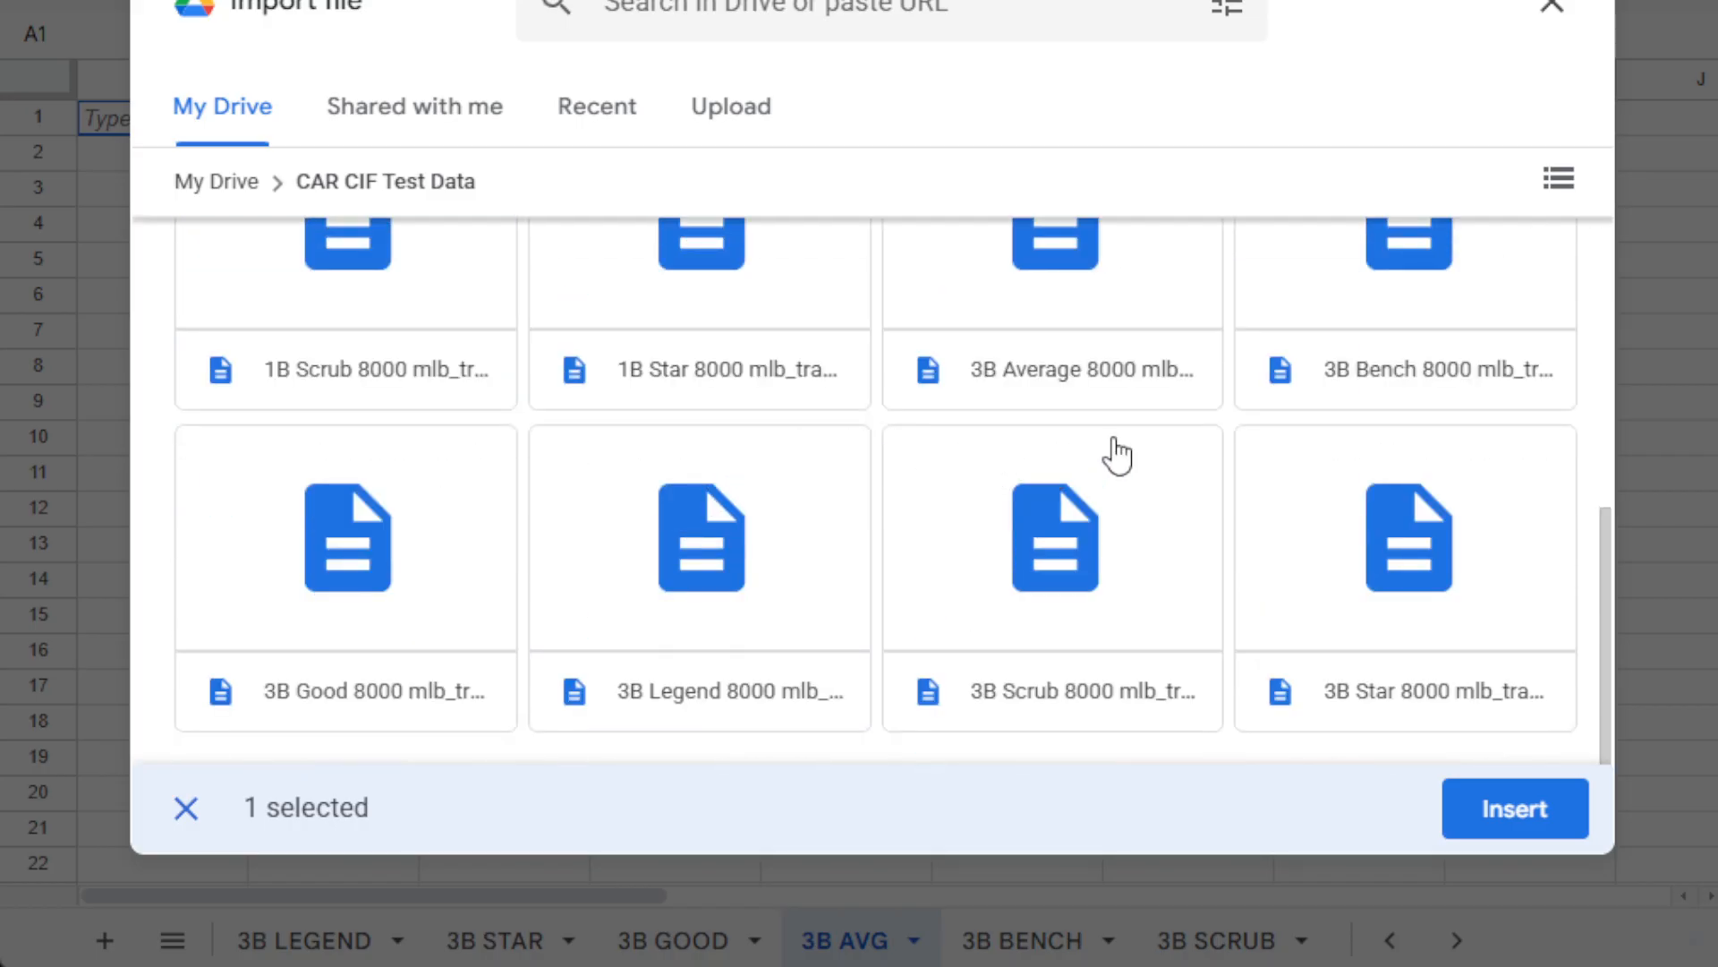
left_click(1031, 365)
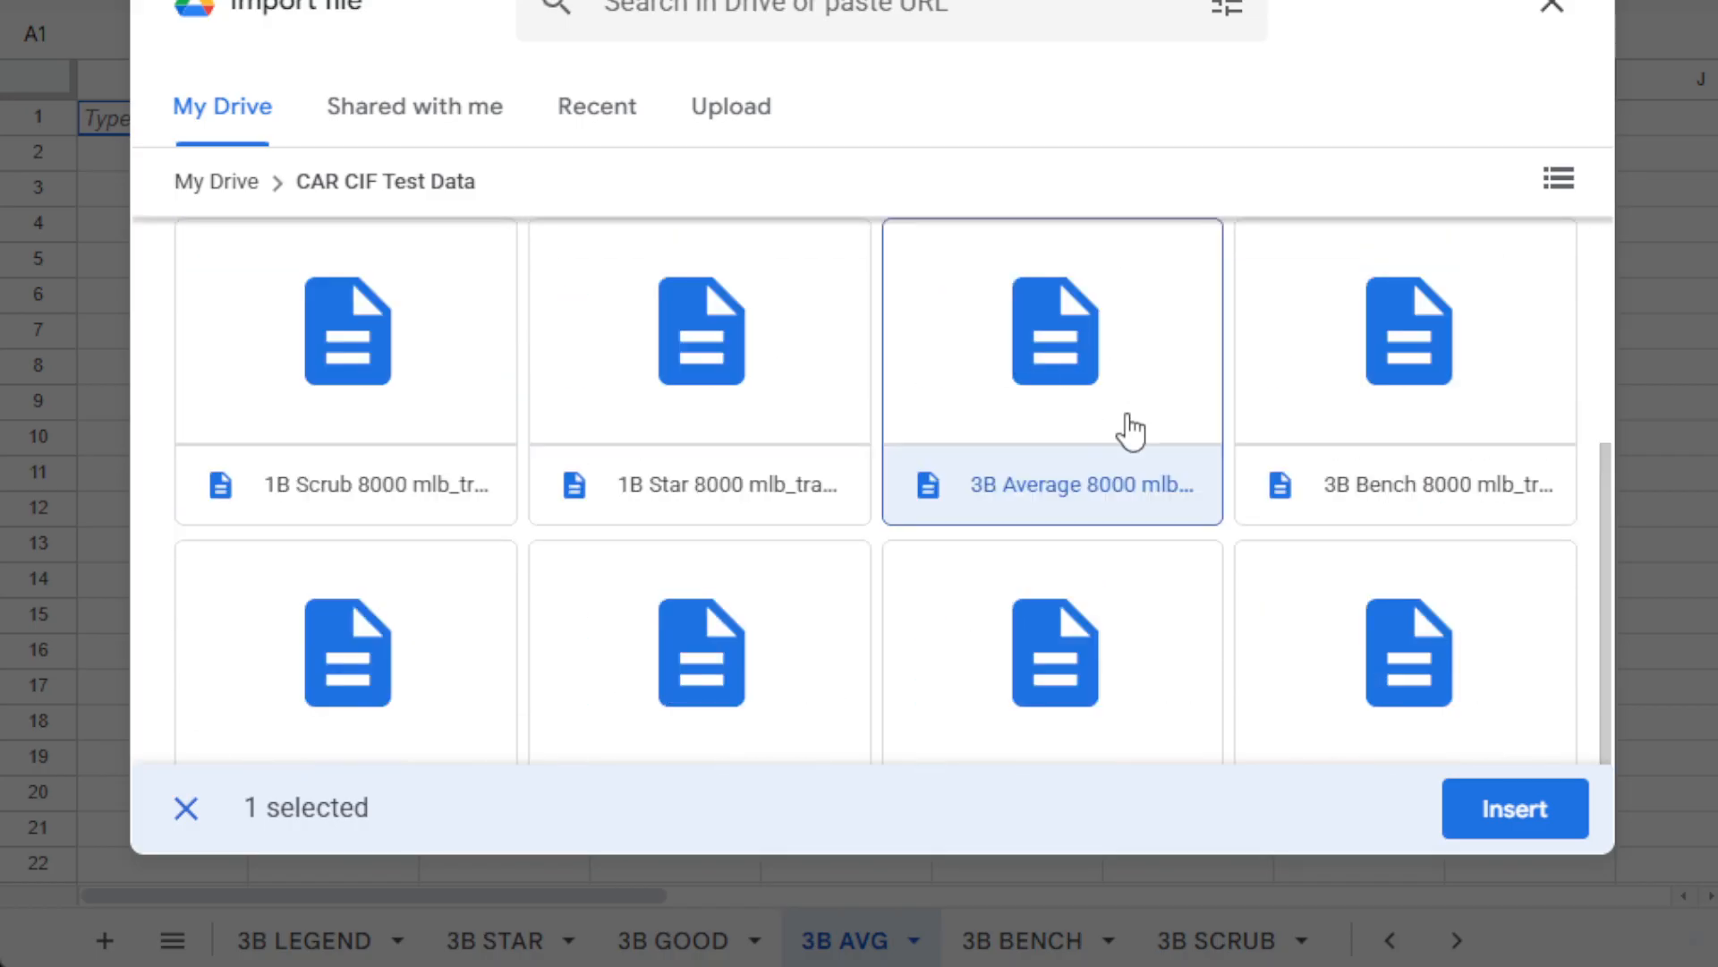
left_click(1535, 814)
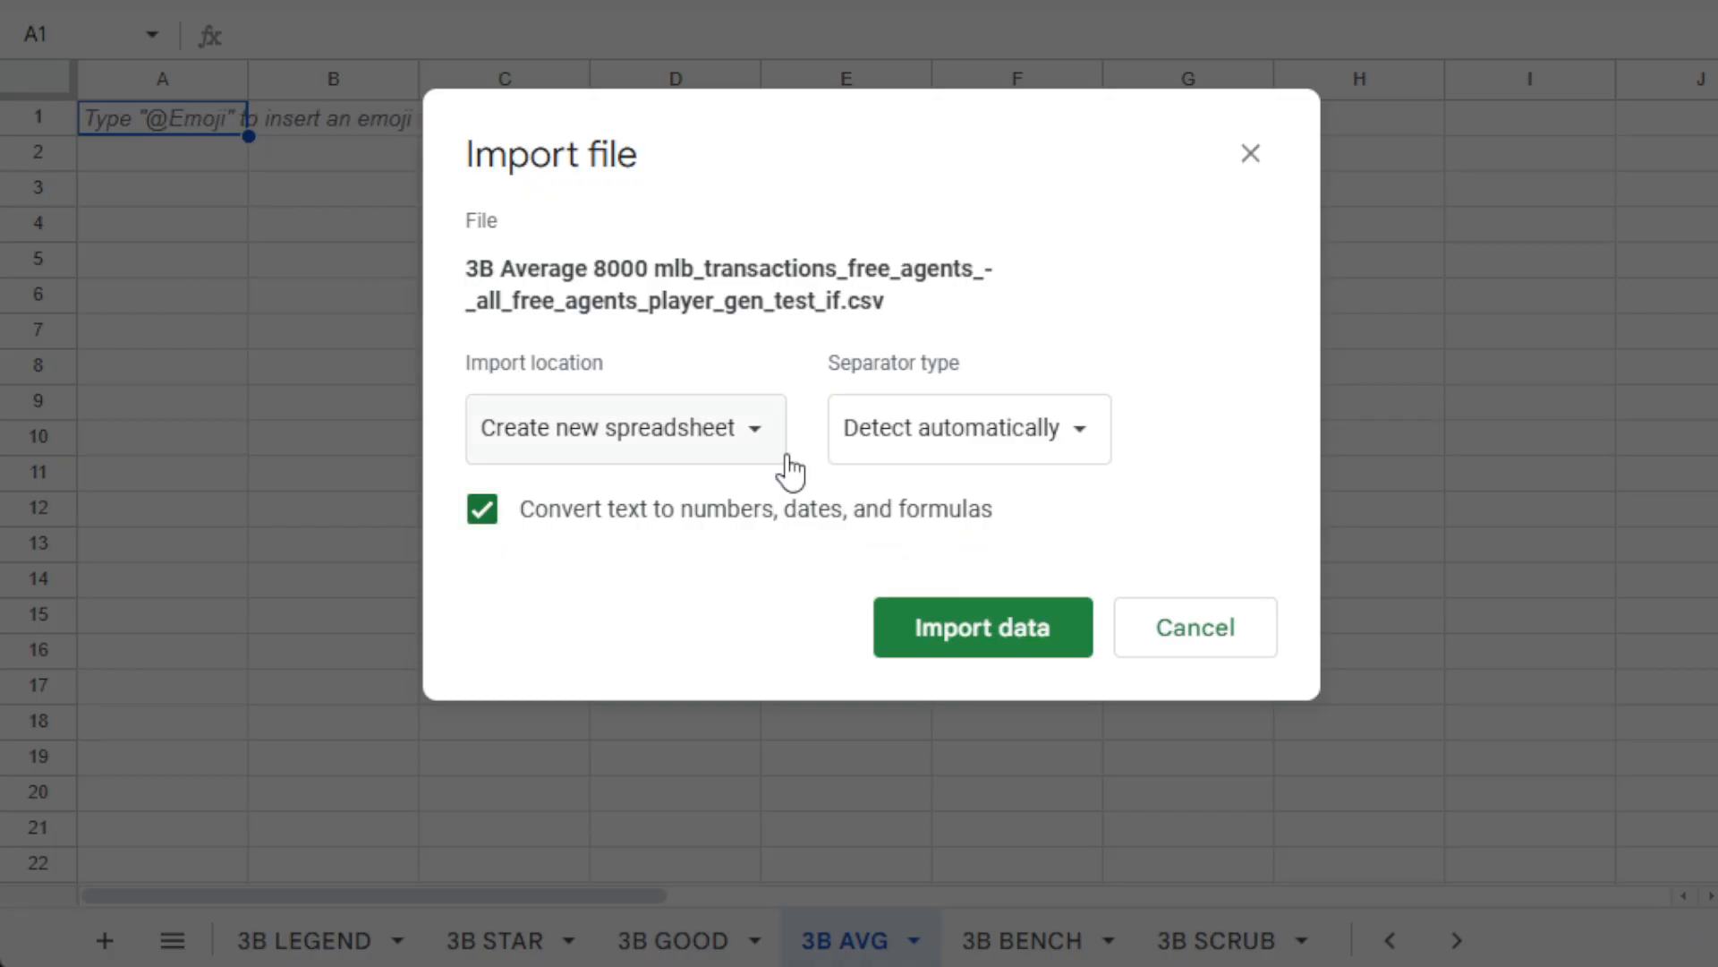
Import the 3B Average data with the import location set to Replace current sheet.
left_click(748, 456)
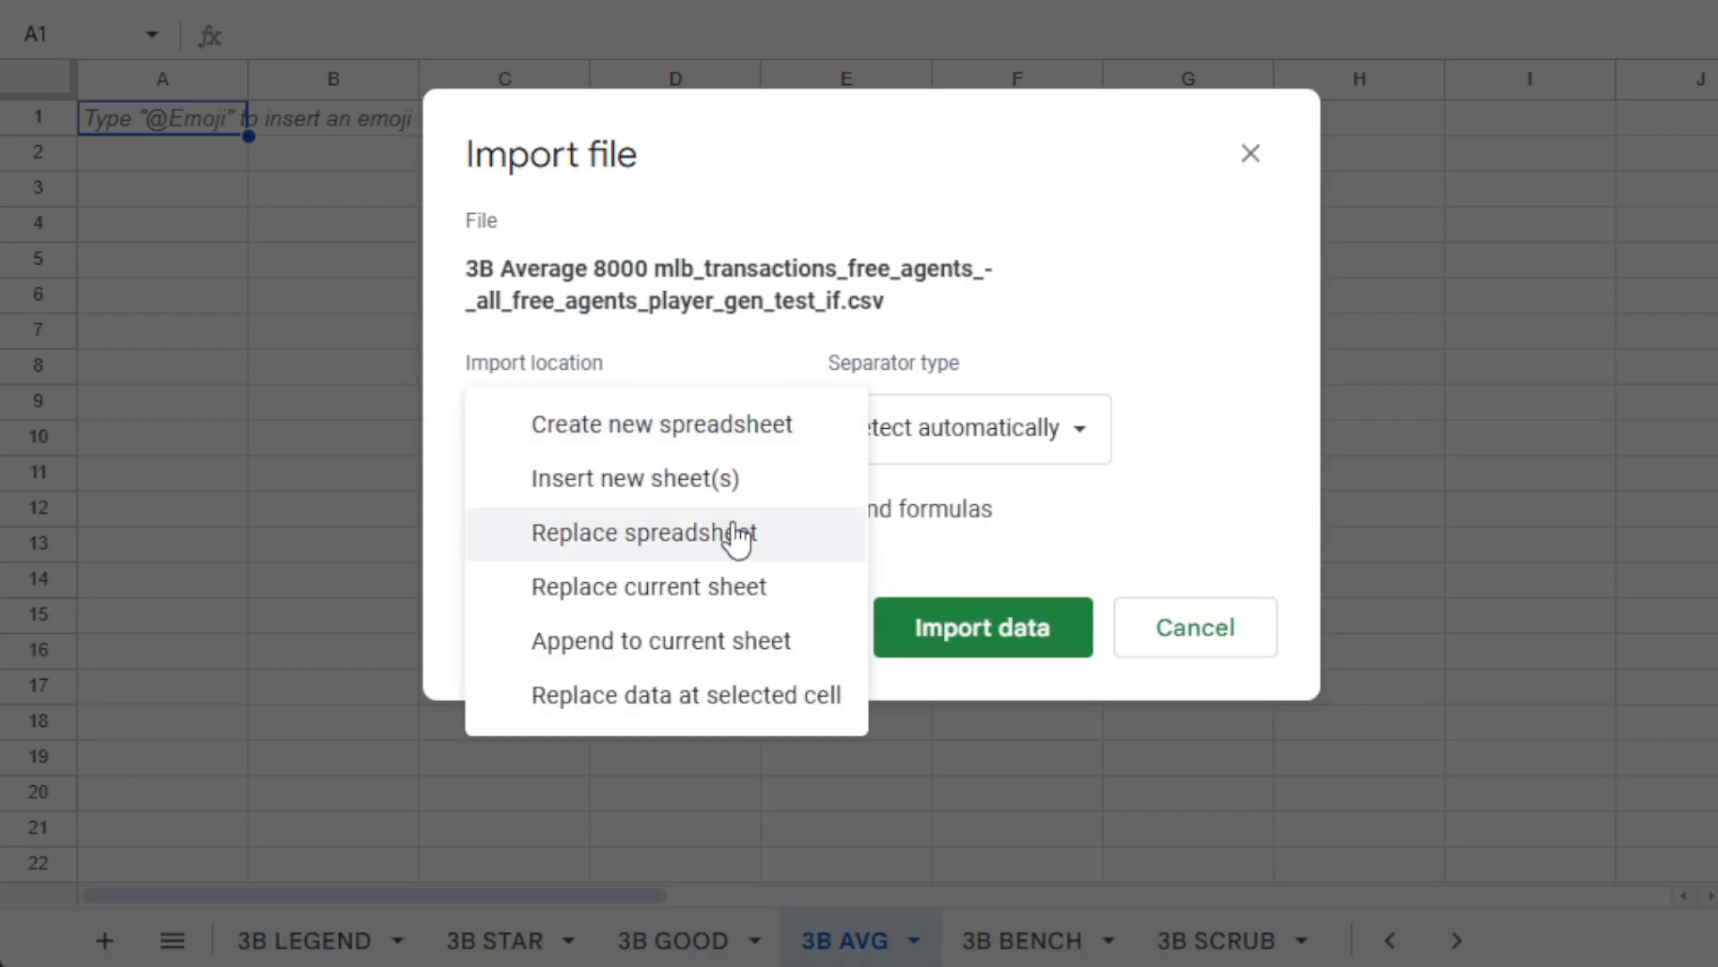
left_click(721, 596)
left_click(962, 647)
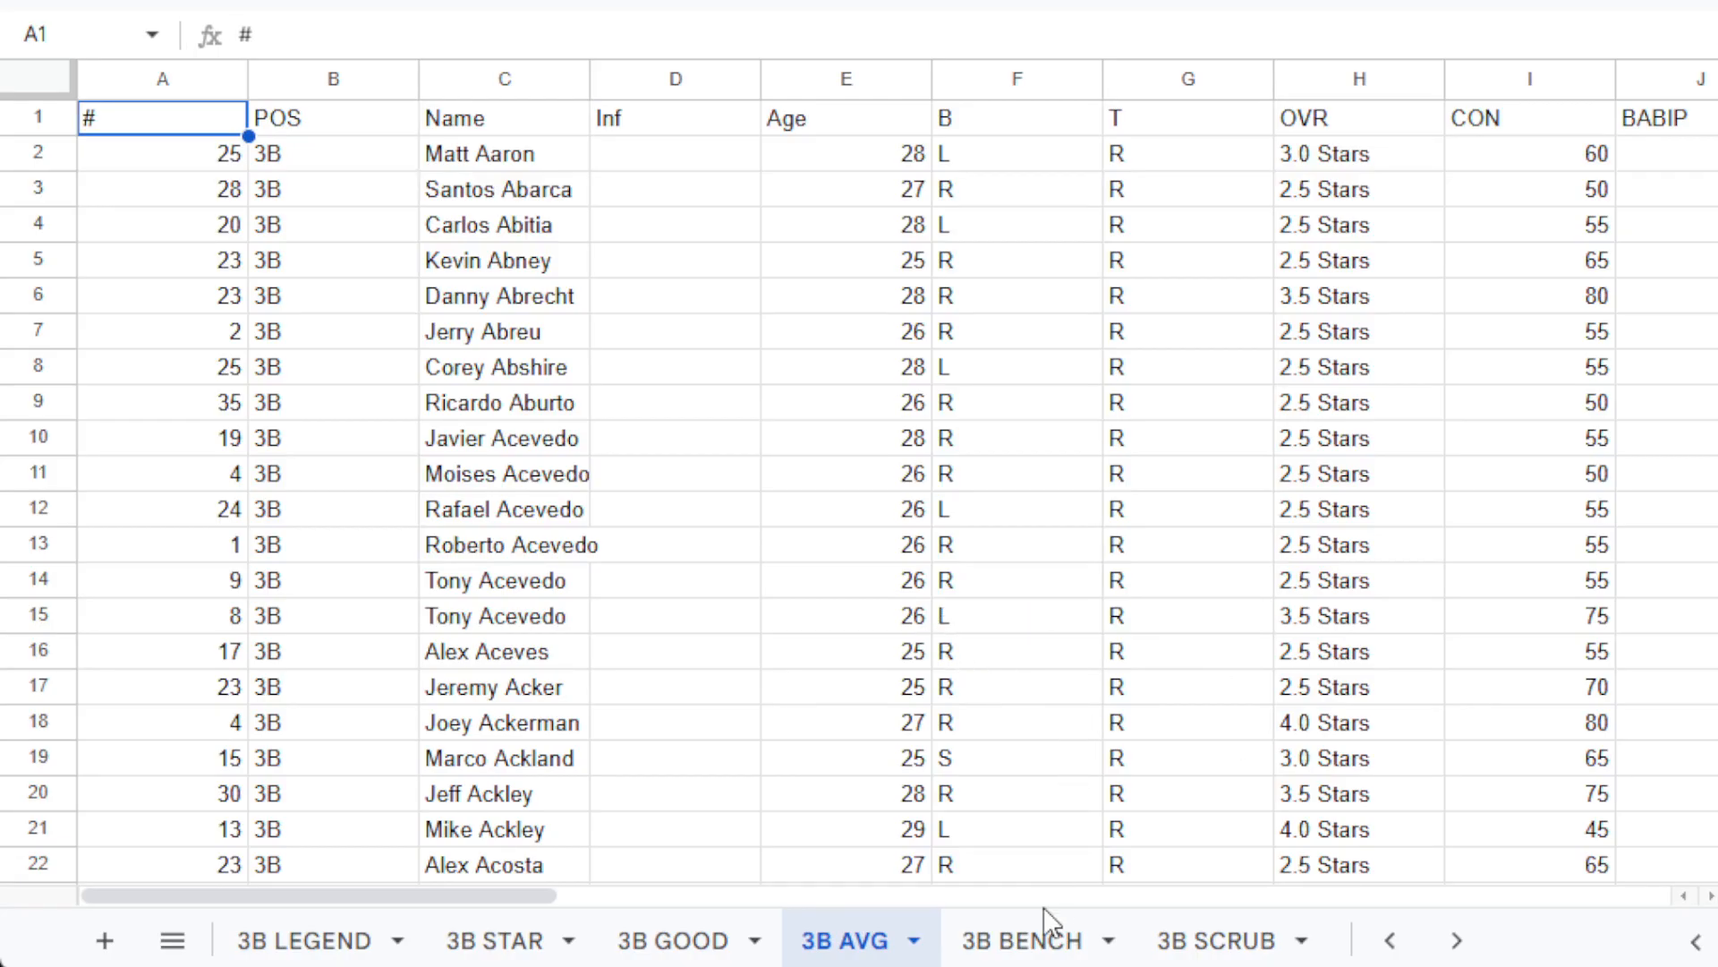
Choose the 3B Bench 8000 CSV from the CAR CIF Test Data folder for import into the 3B BENCH sheet.
left_click(1047, 930)
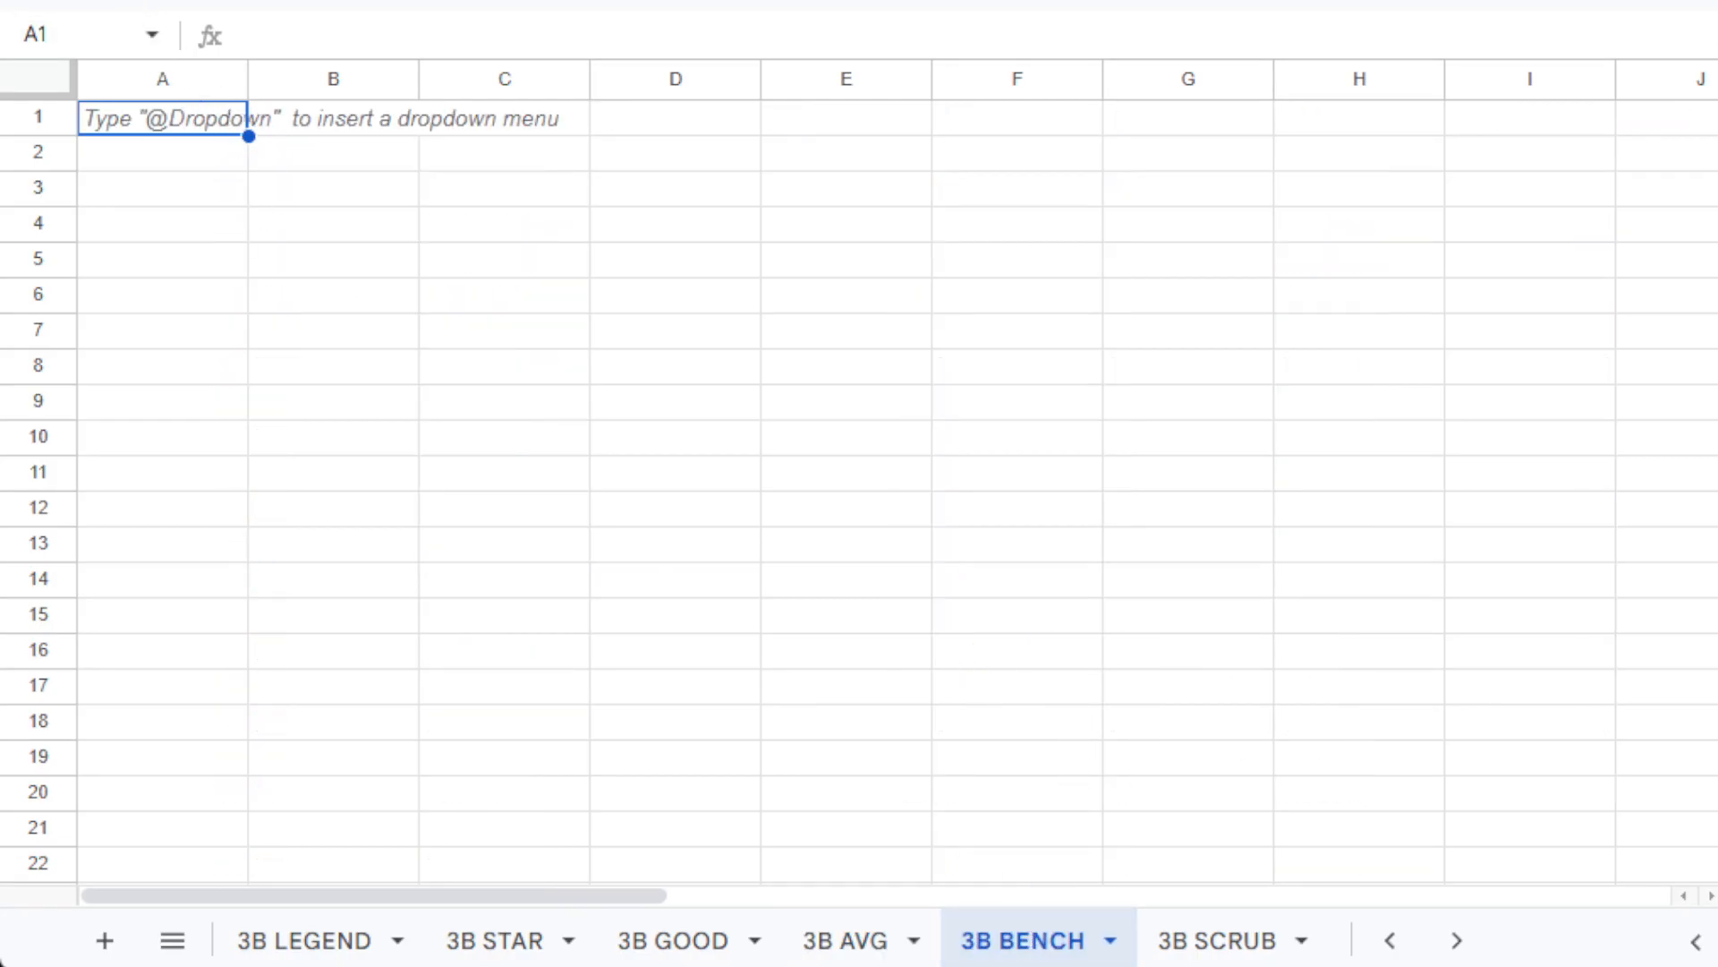
left_click(165, 0)
left_click(184, 64)
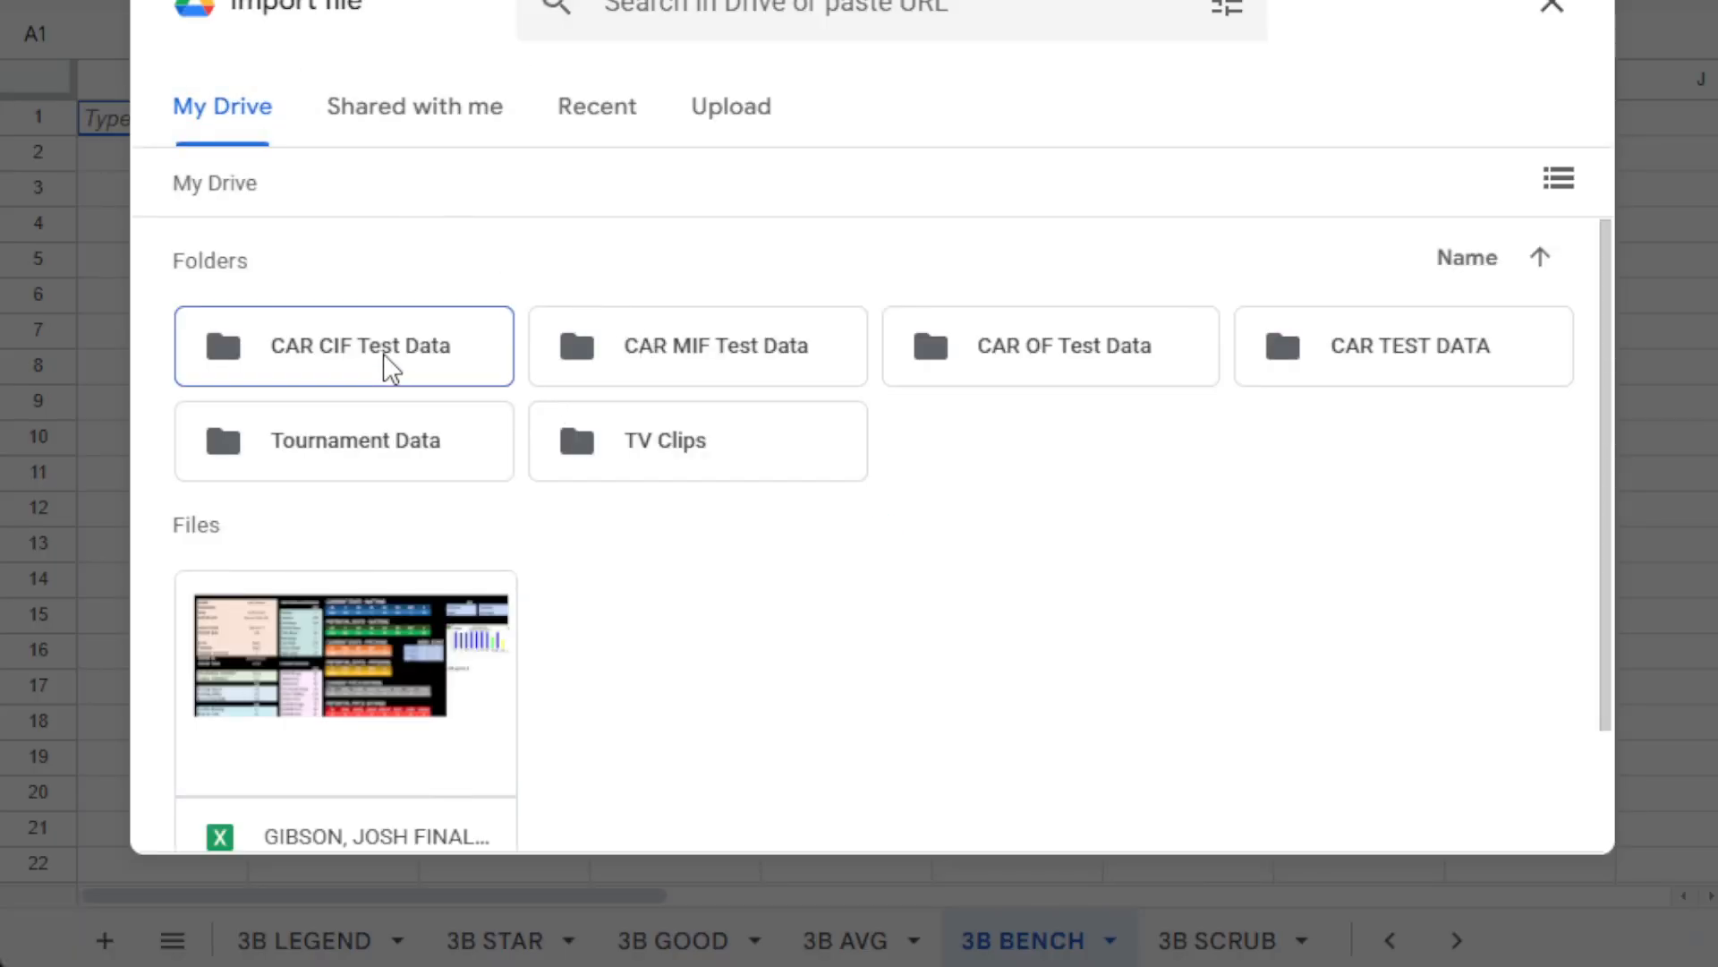
double_click(387, 368)
scroll(480, 475, "down", 5)
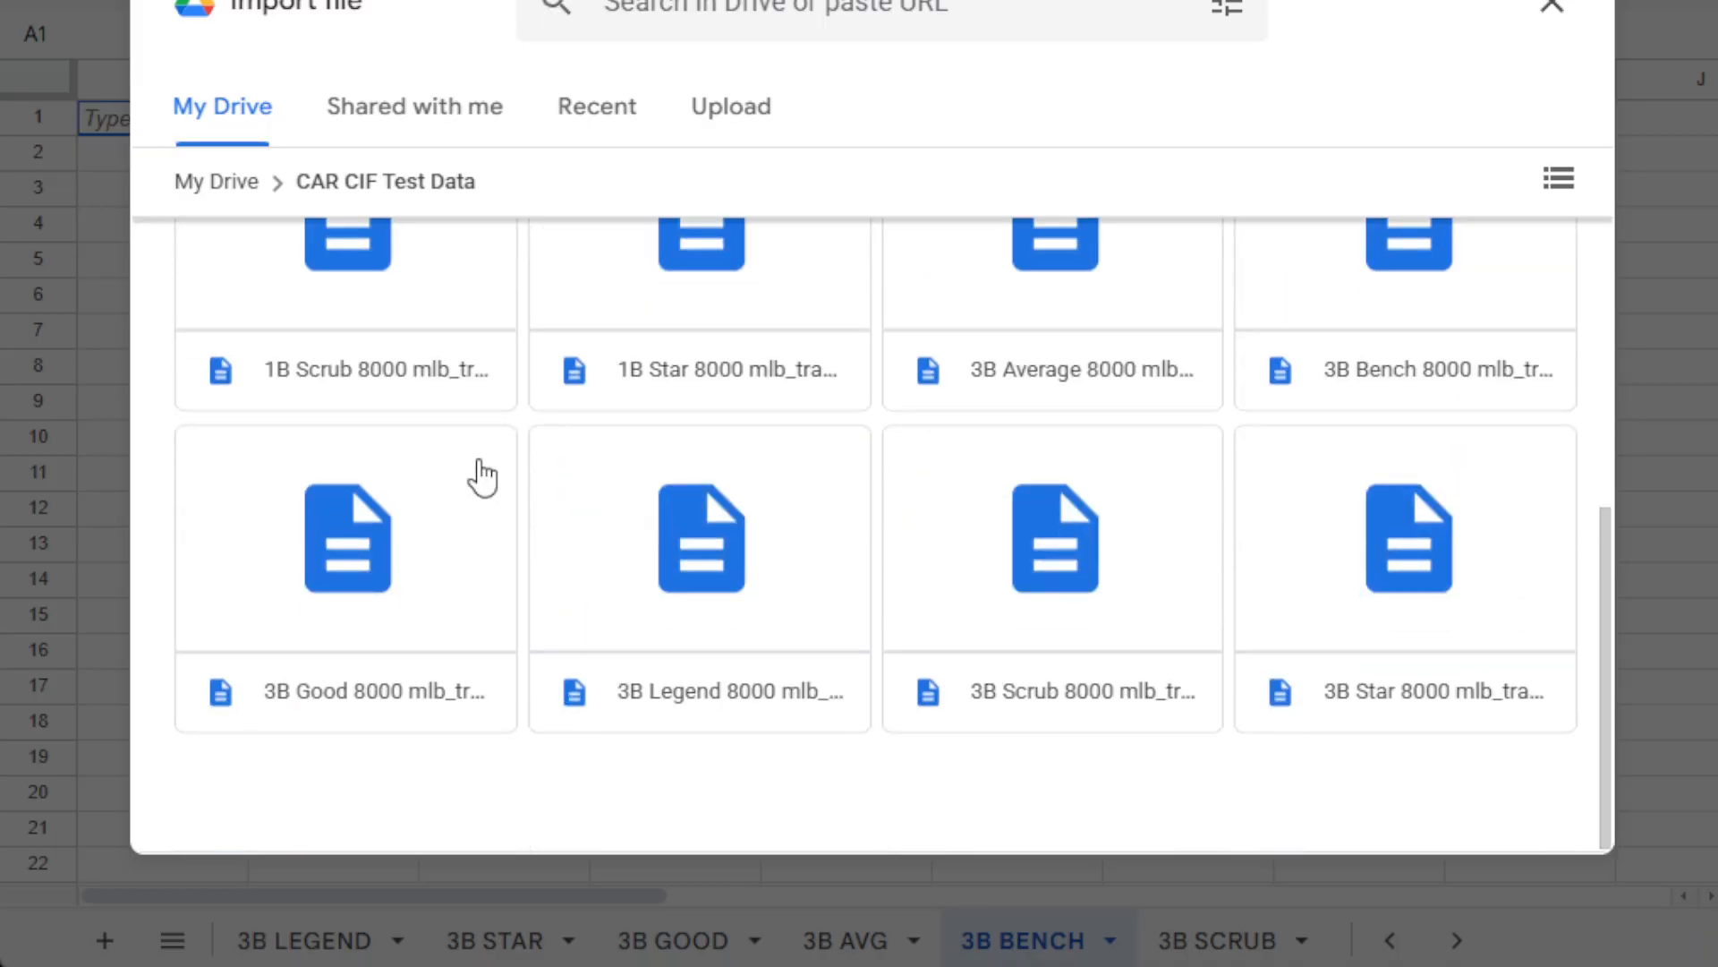
left_click(1322, 356)
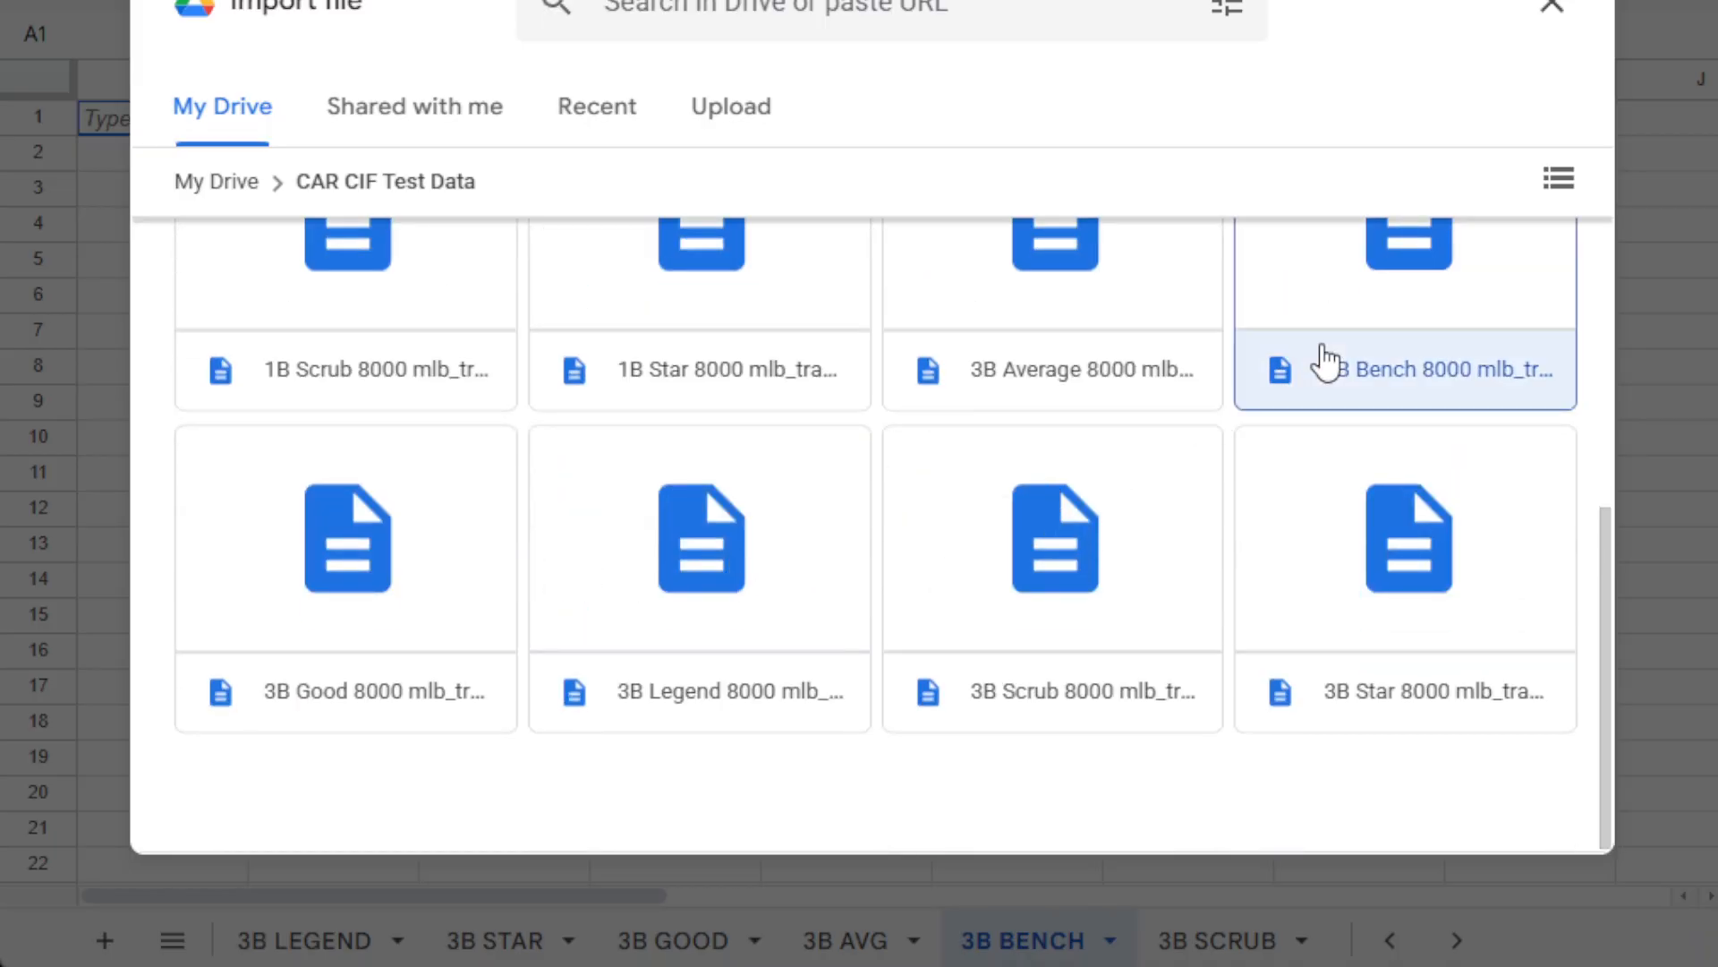
left_click(1521, 807)
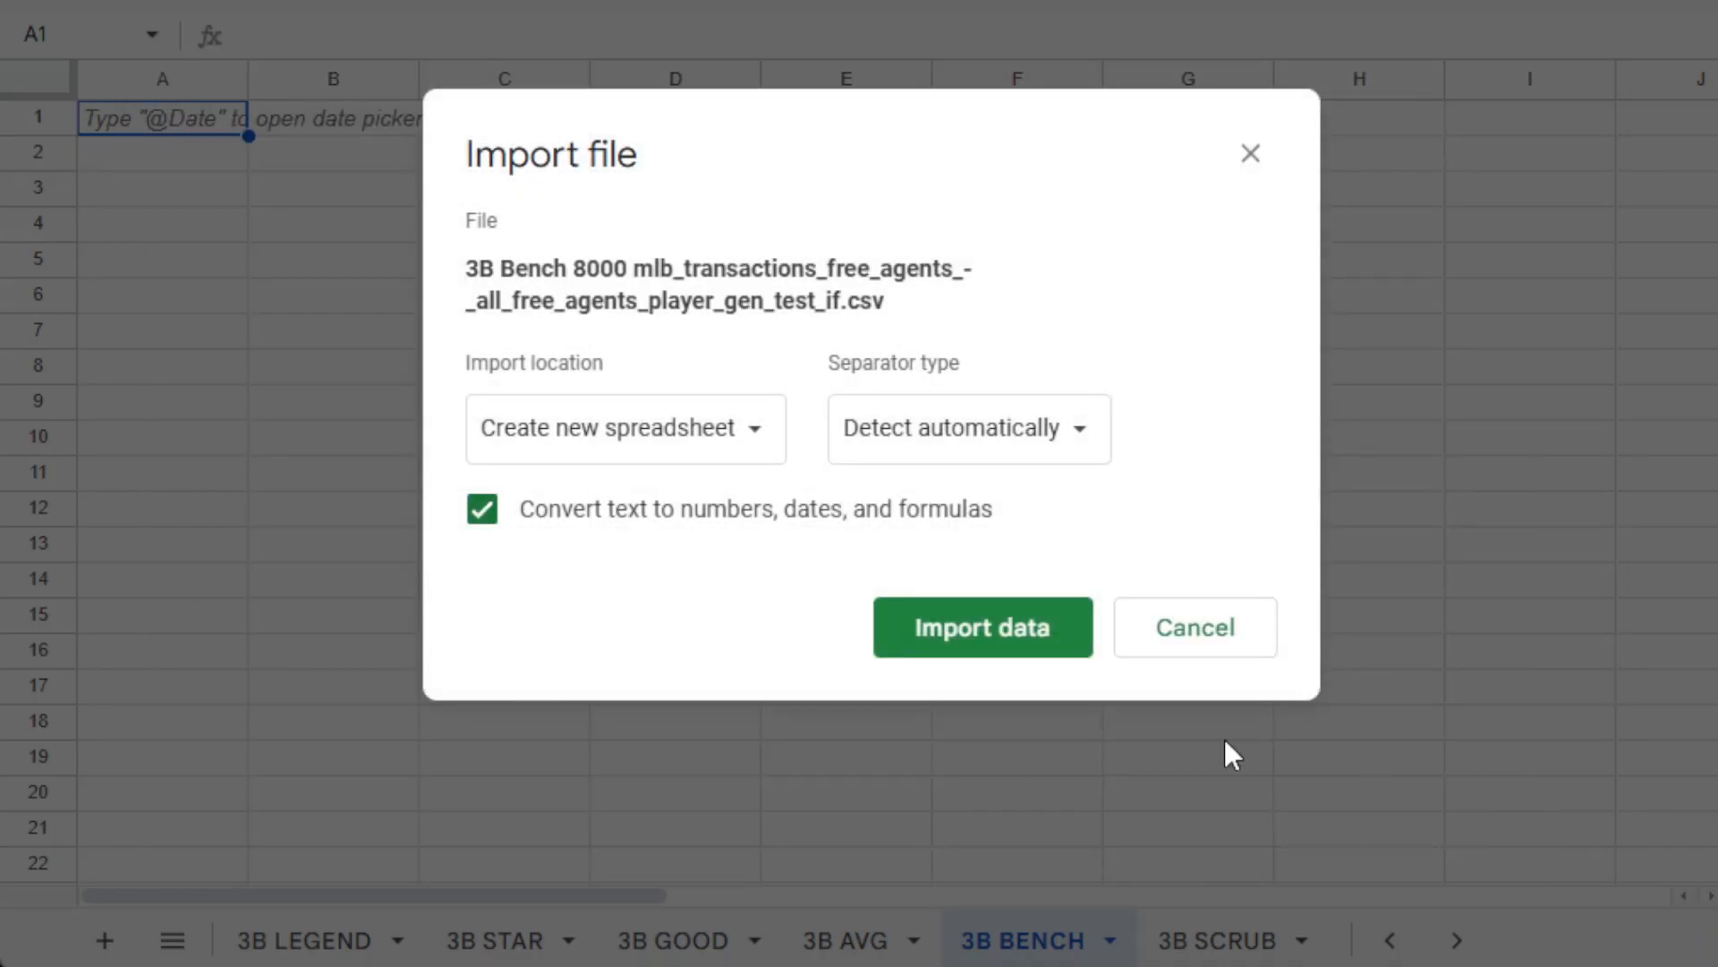
Import the 3B Bench data with the import location set to Replace current sheet.
left_click(701, 447)
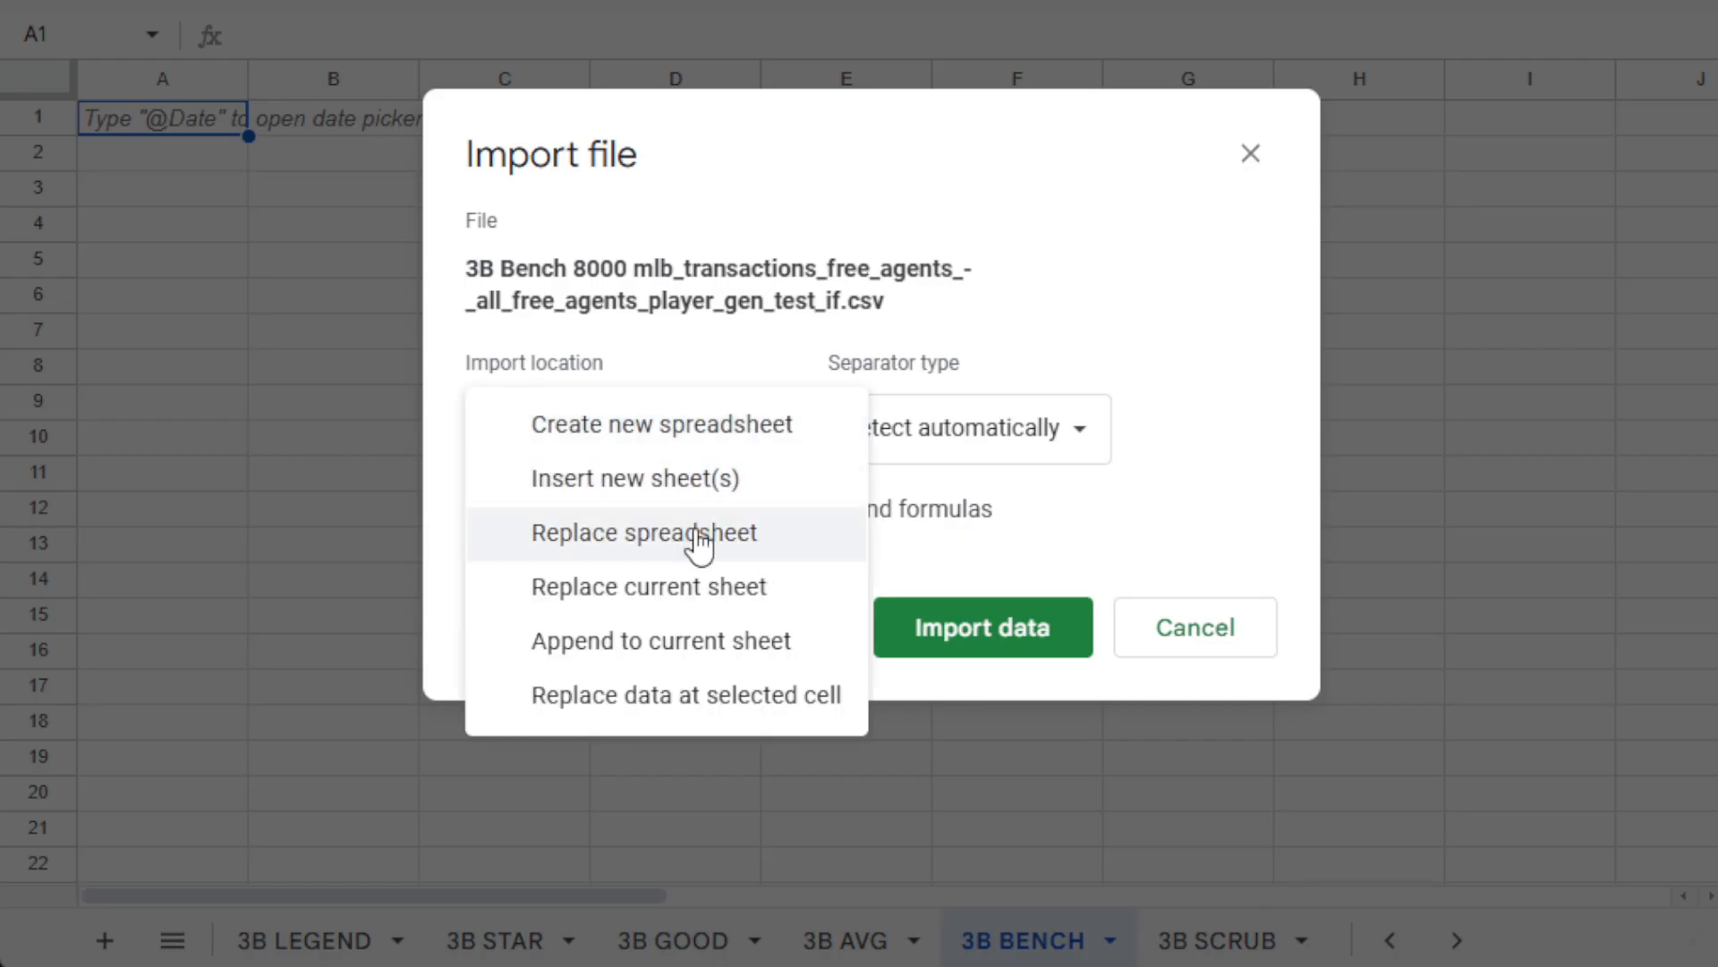
left_click(688, 596)
left_click(941, 658)
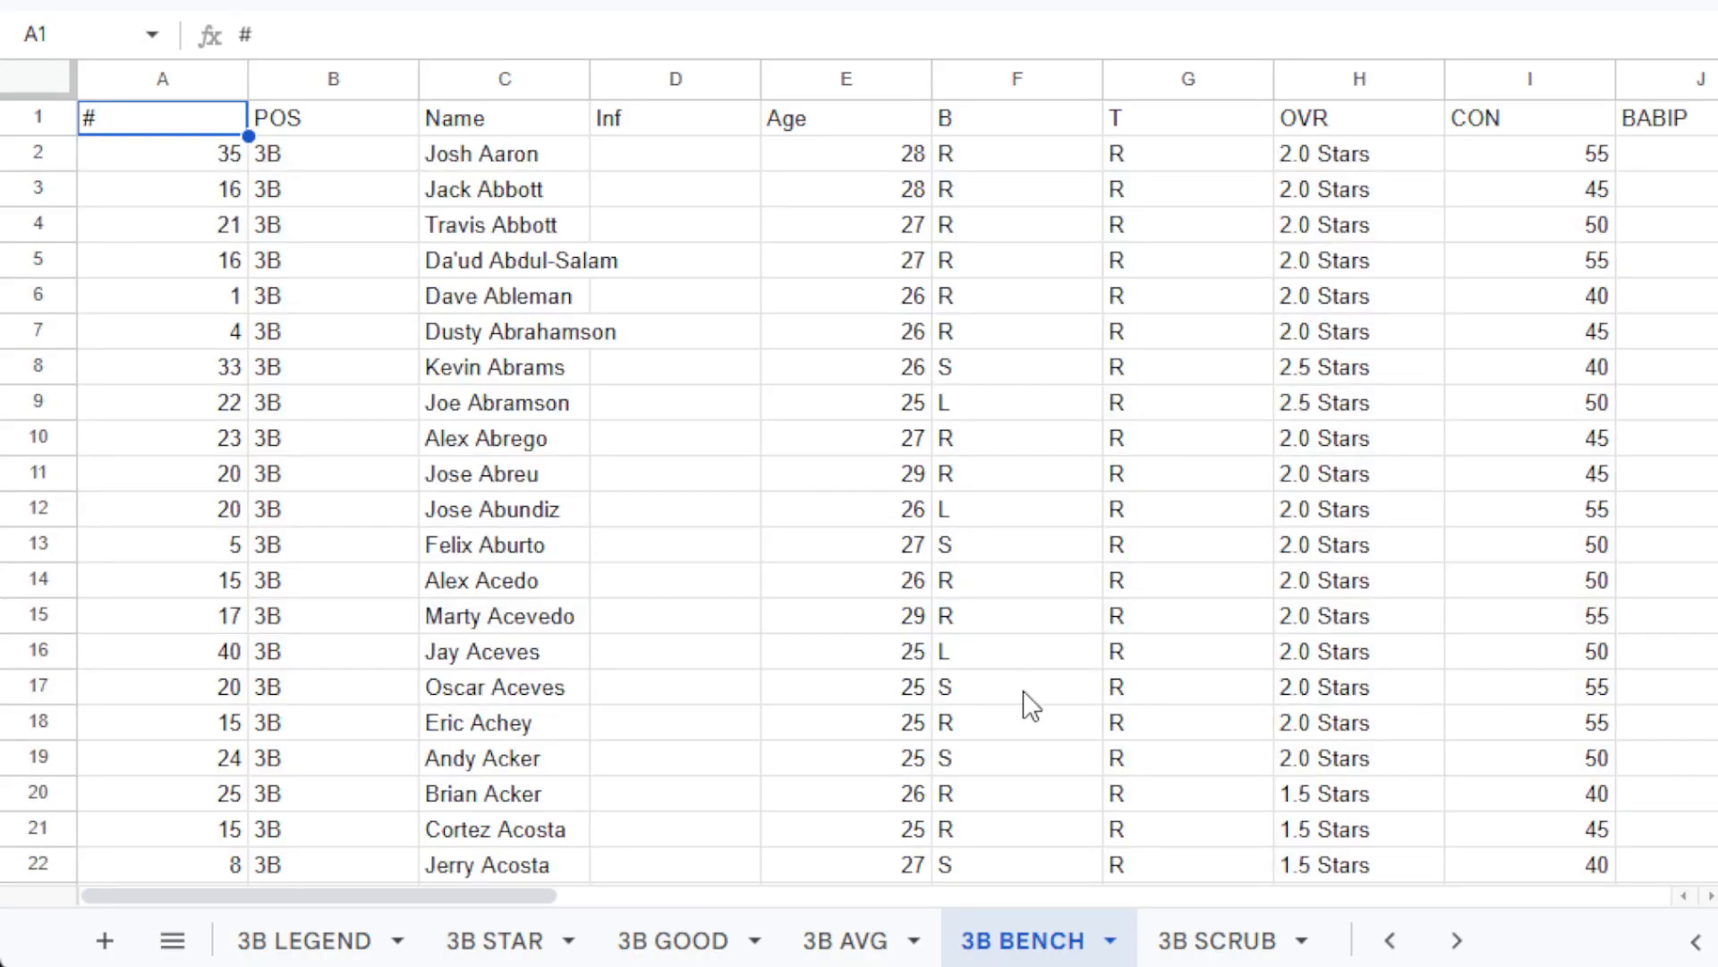
Choose the 3B Scrub 8000 CSV from the CAR CIF Test Data folder for import into the 3B SCRUB sheet.
left_click(1213, 941)
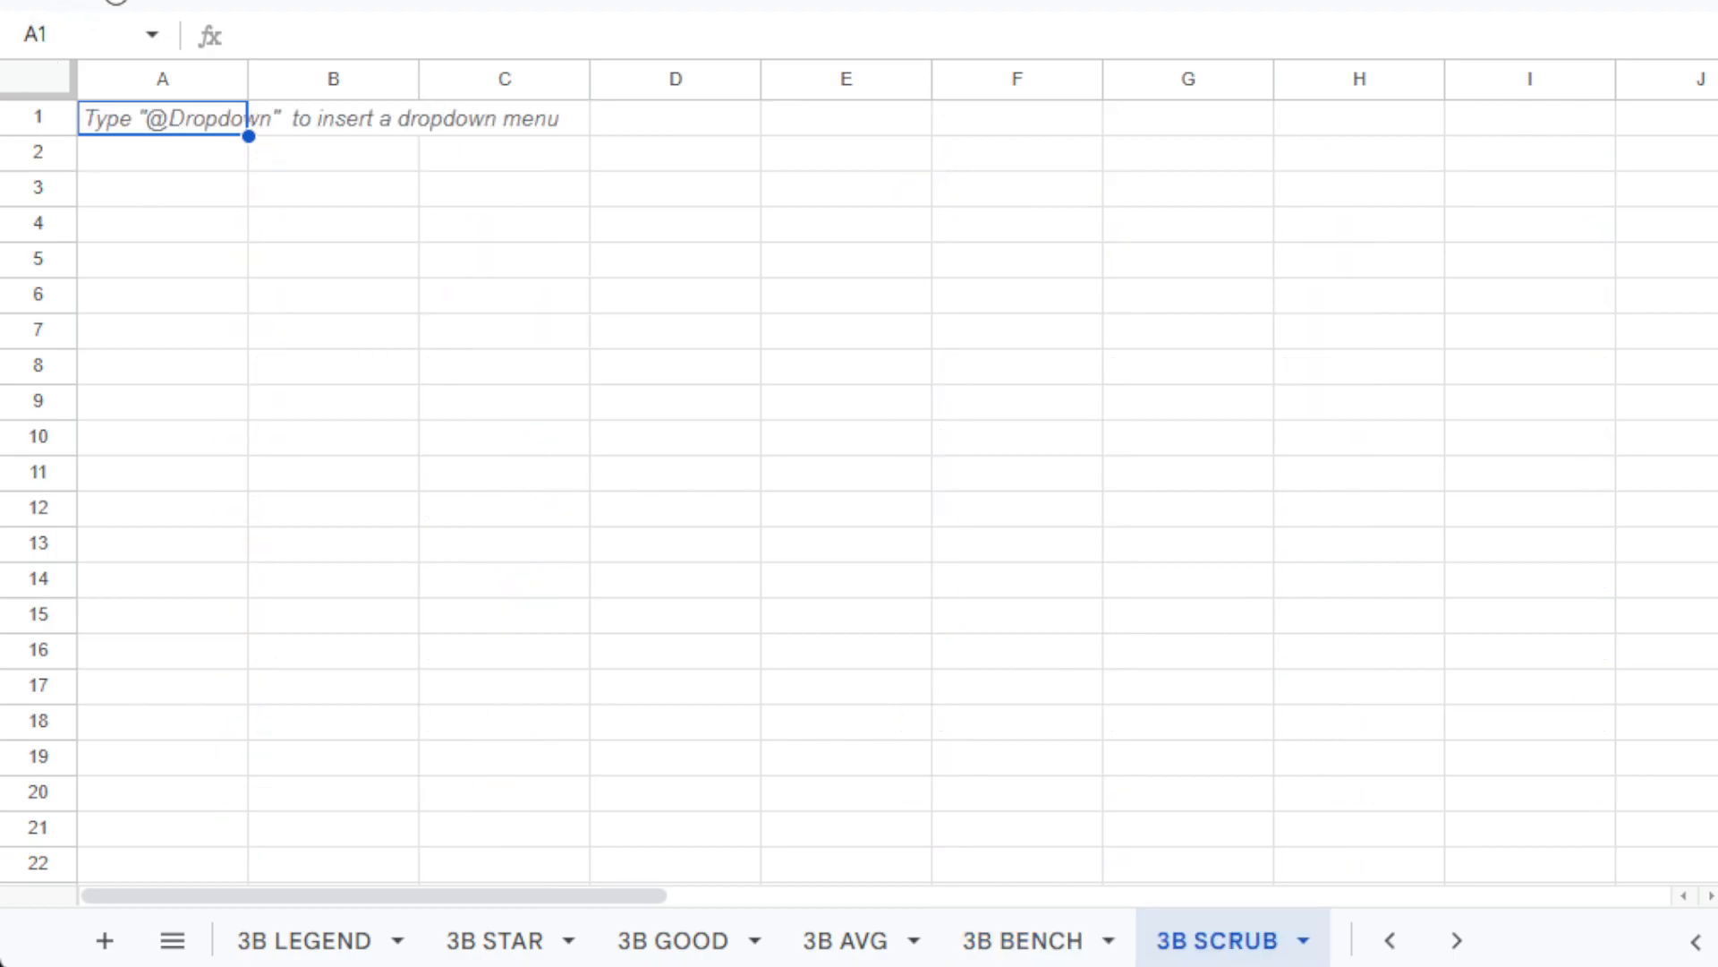
left_click(116, 1)
left_click(158, 66)
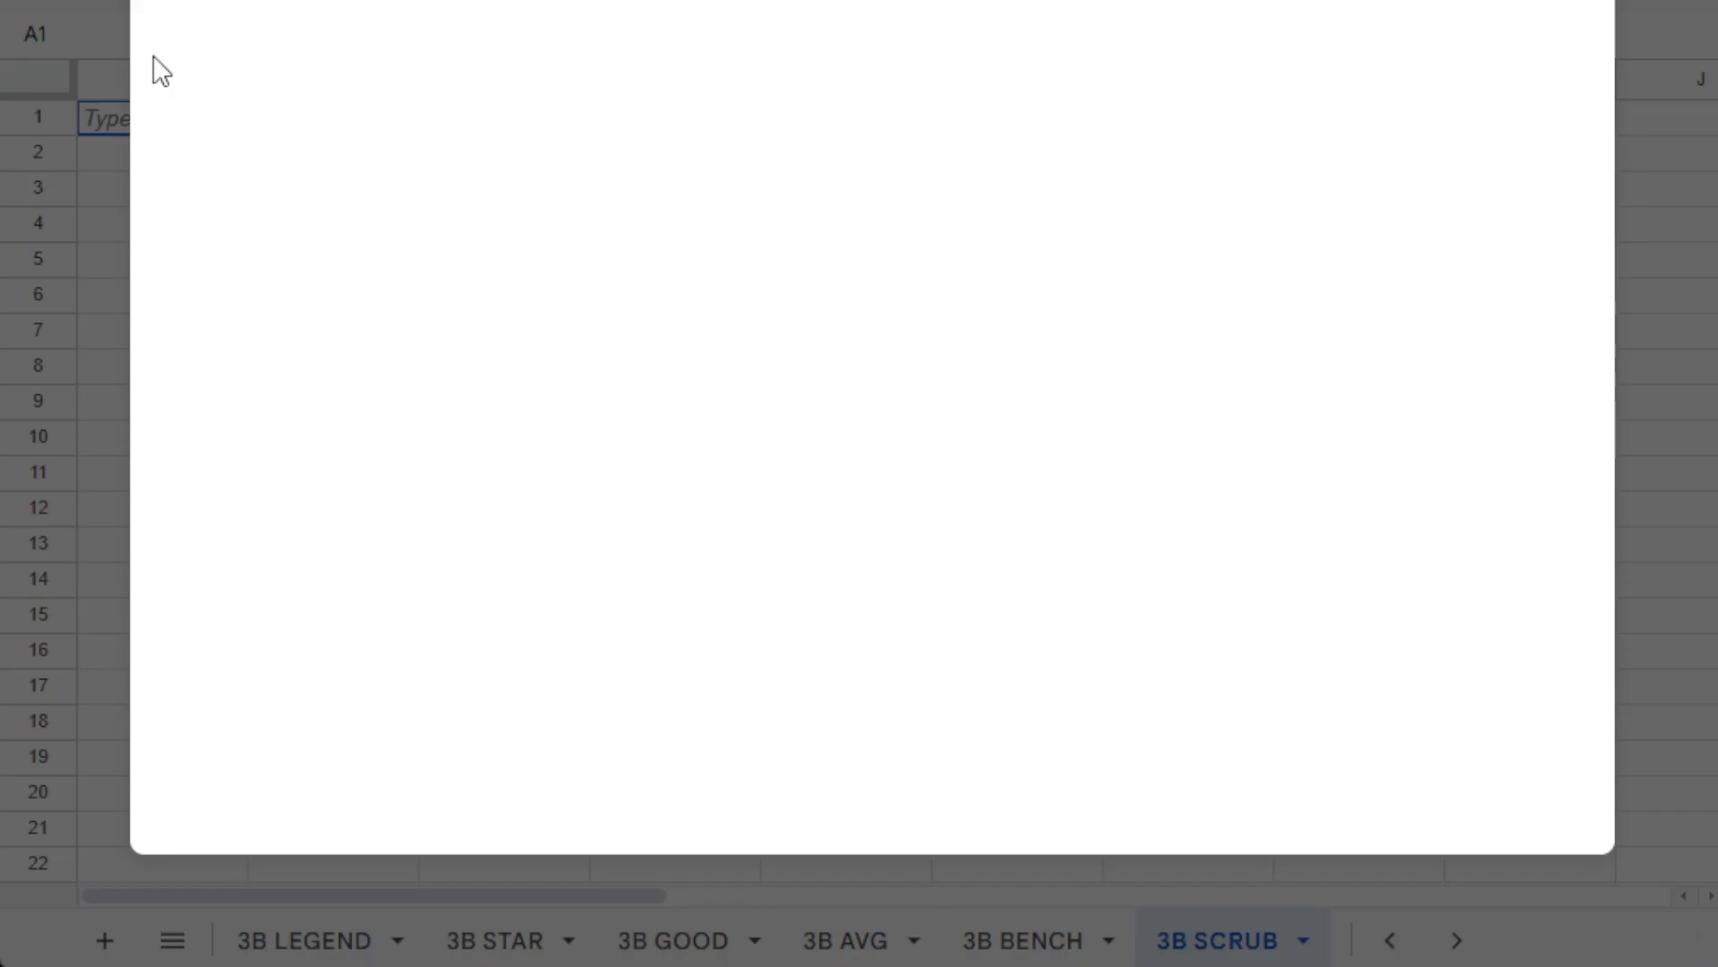
double_click(414, 330)
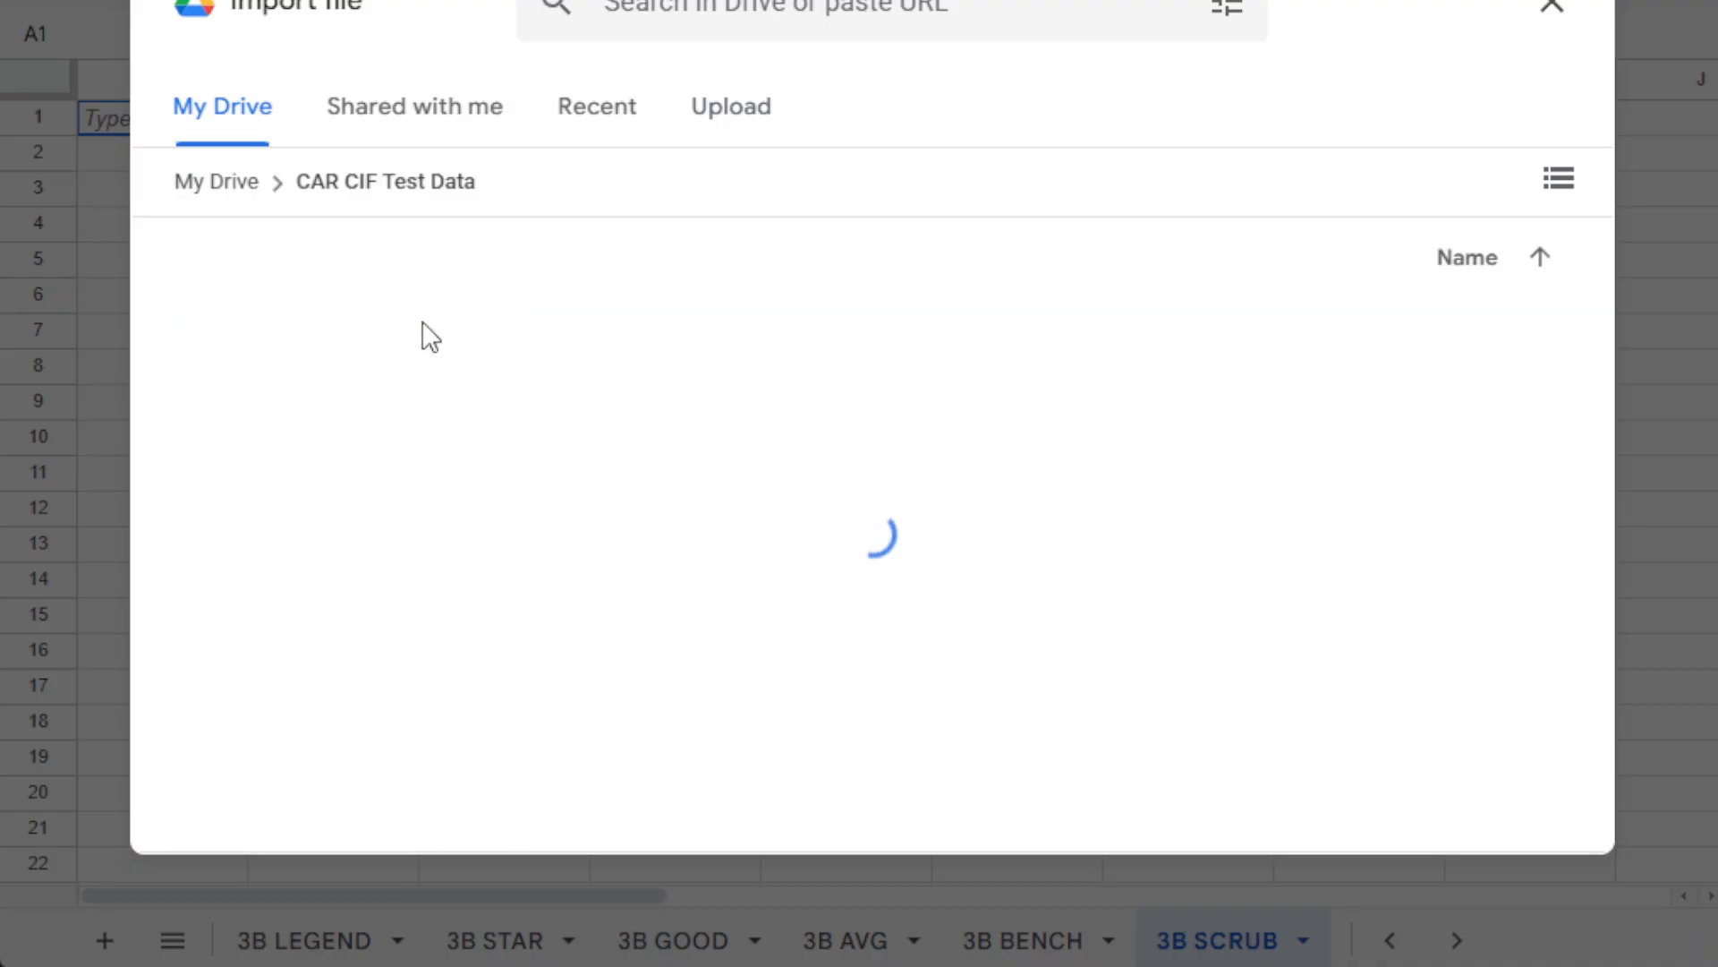
scroll(899, 582, "down", 5)
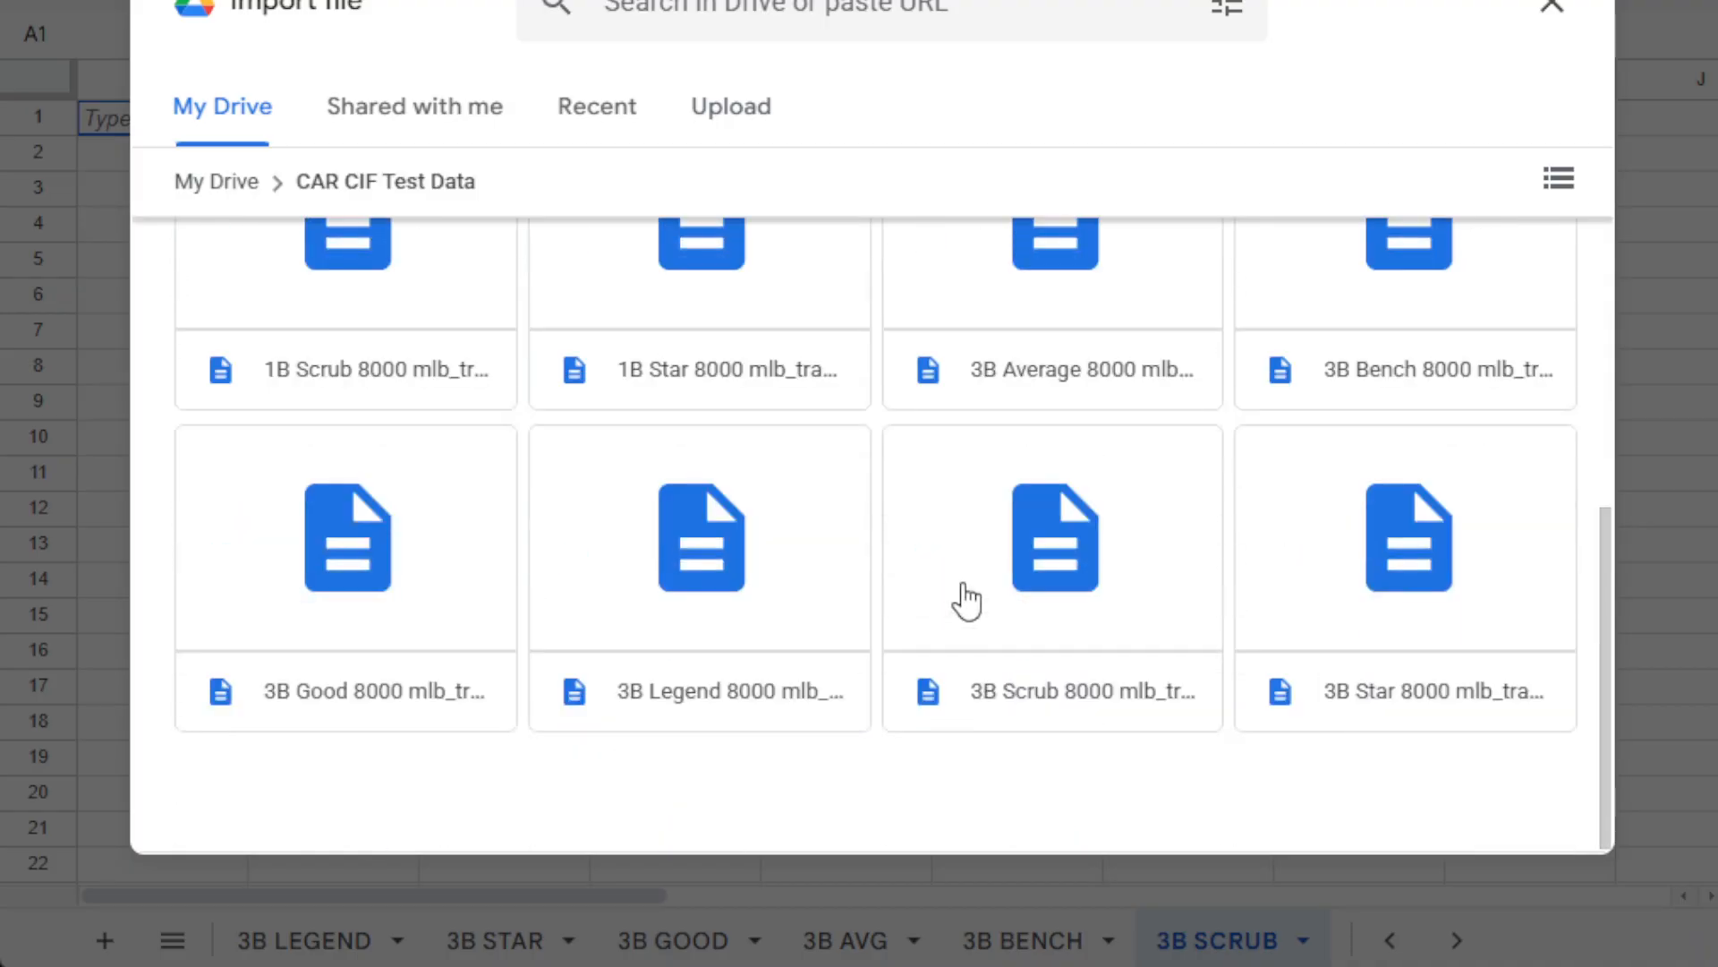
left_click(1016, 635)
left_click(1524, 810)
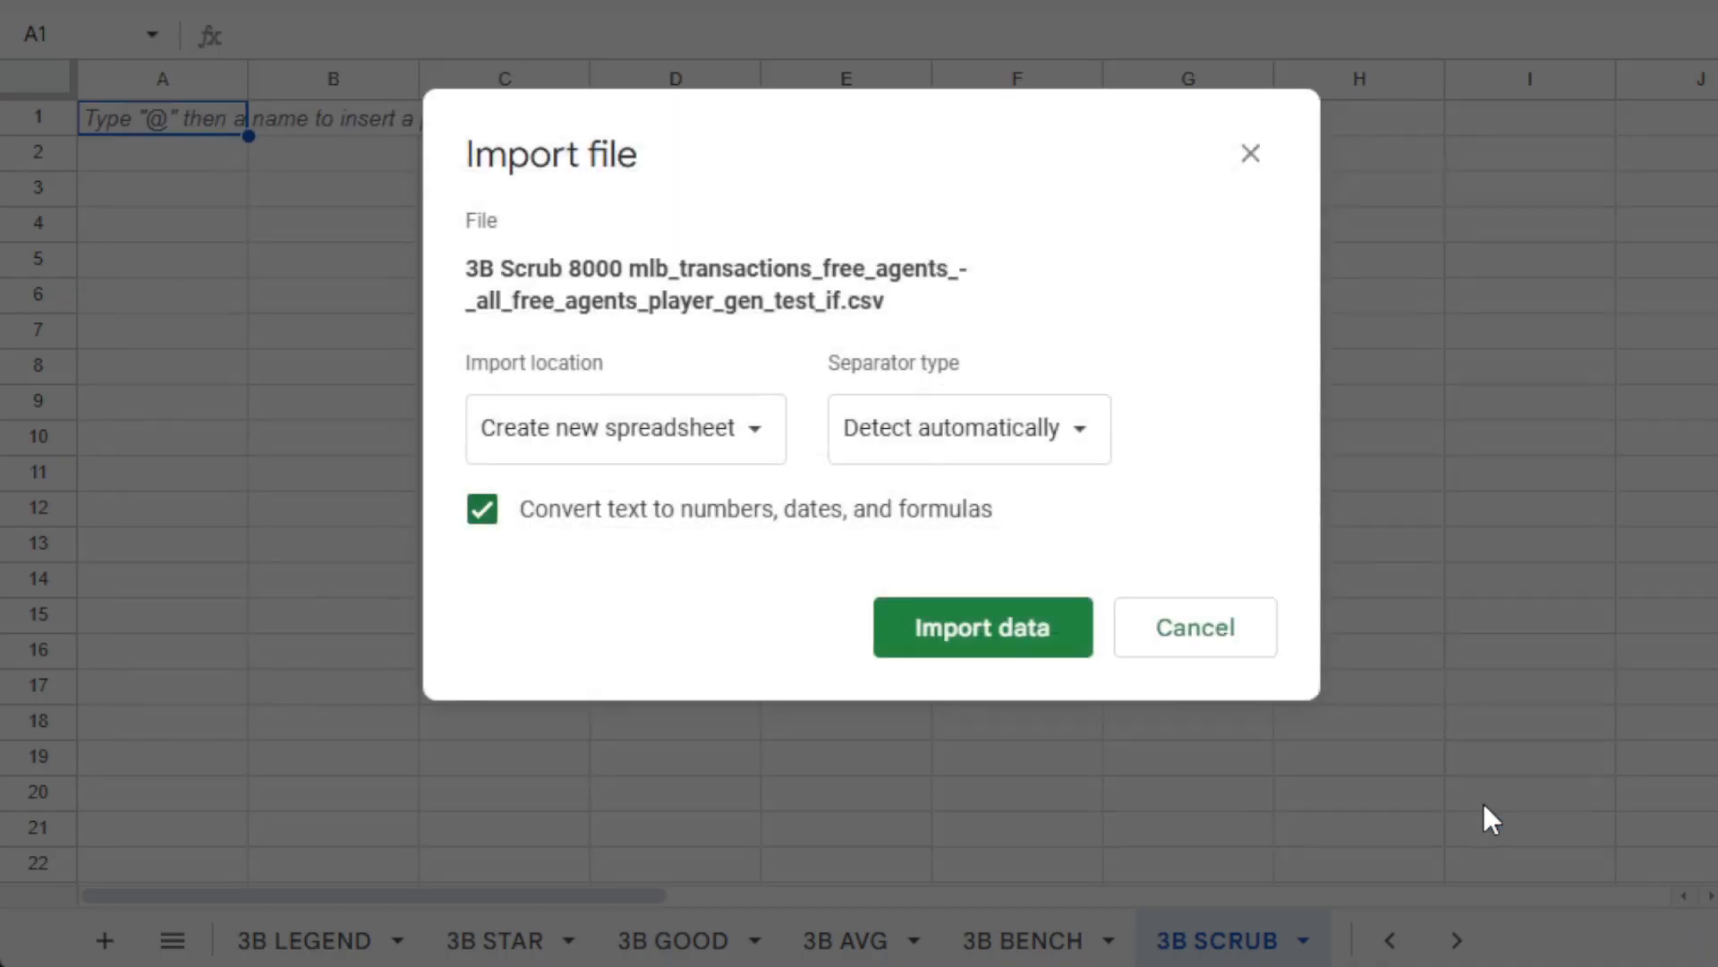
Import the 3B Scrub data with the import location set to Replace current sheet.
left_click(721, 427)
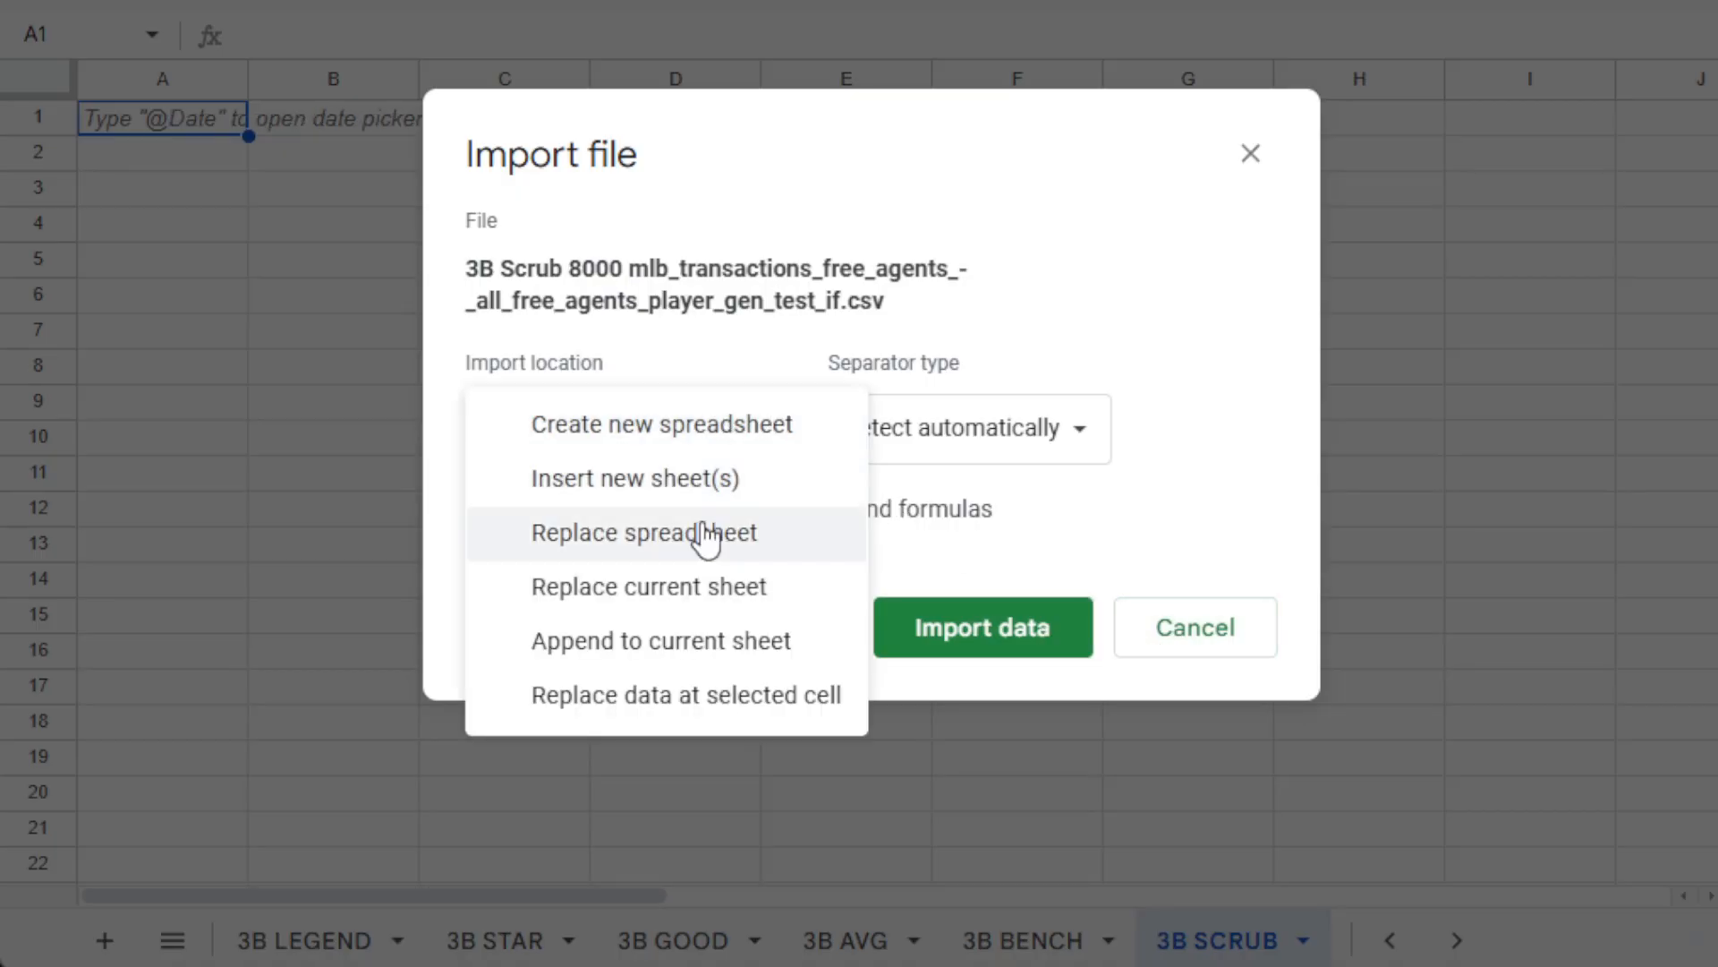
left_click(702, 591)
left_click(975, 659)
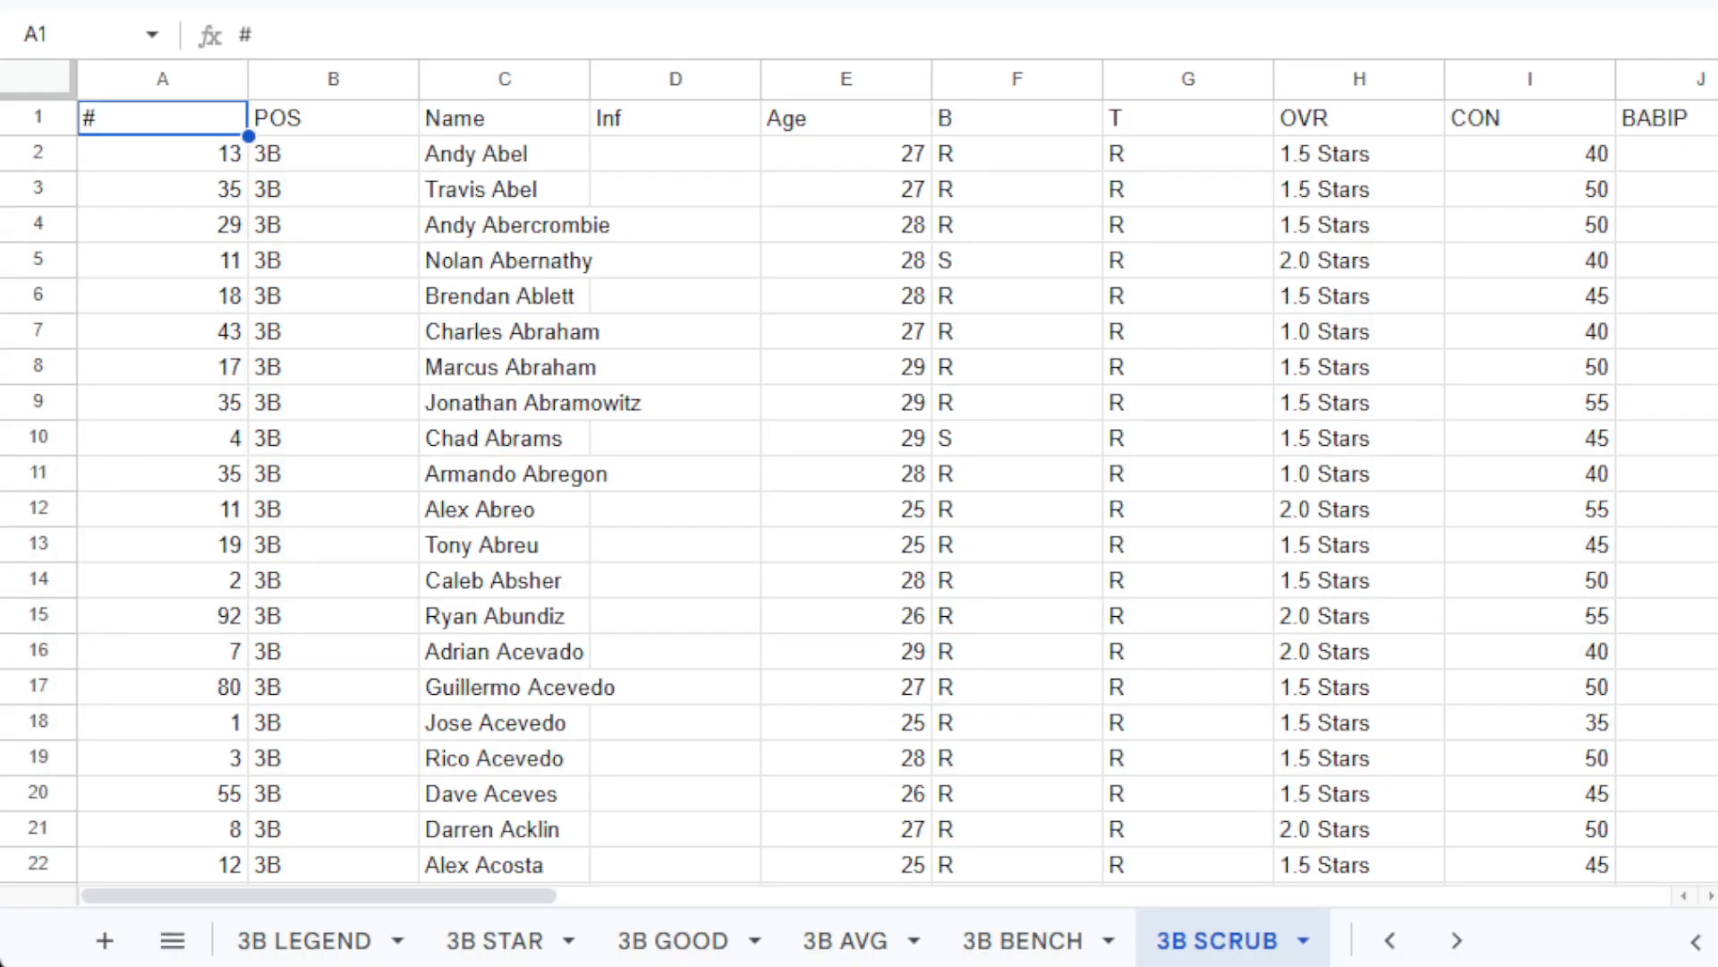
Copy the player data from POS through SctAcc in the 3B LEGEND sheet, range B2:AD8001, without the header row.
left_click(1456, 939)
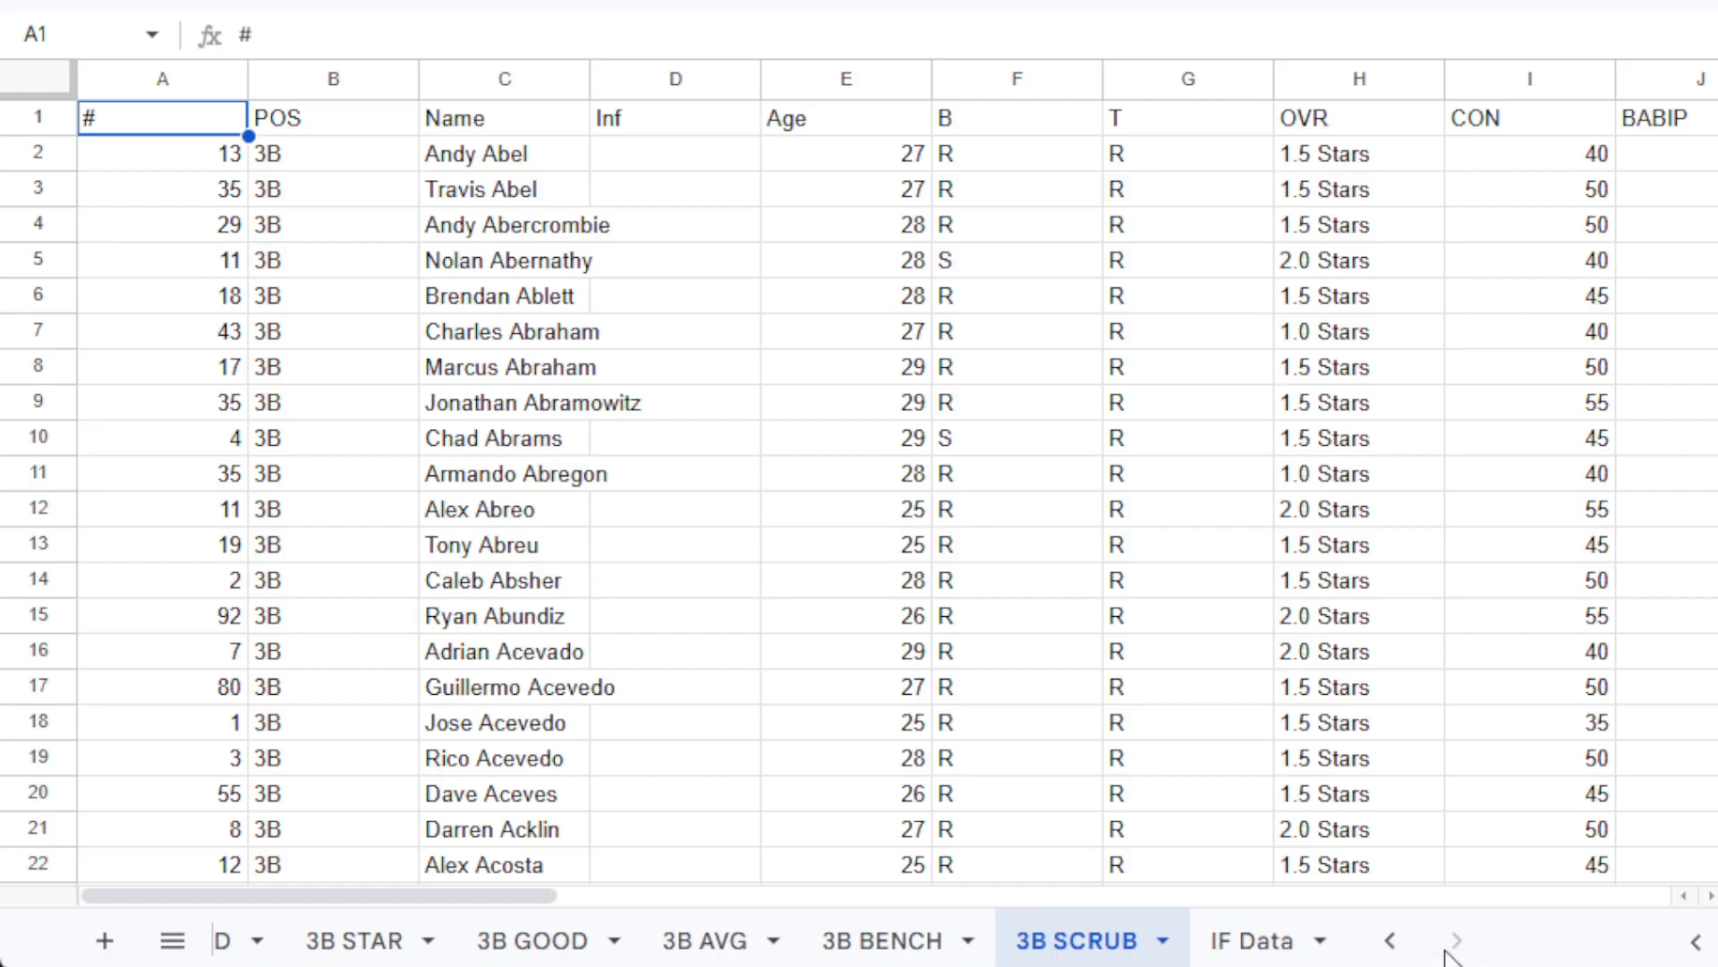
left_click(1390, 953)
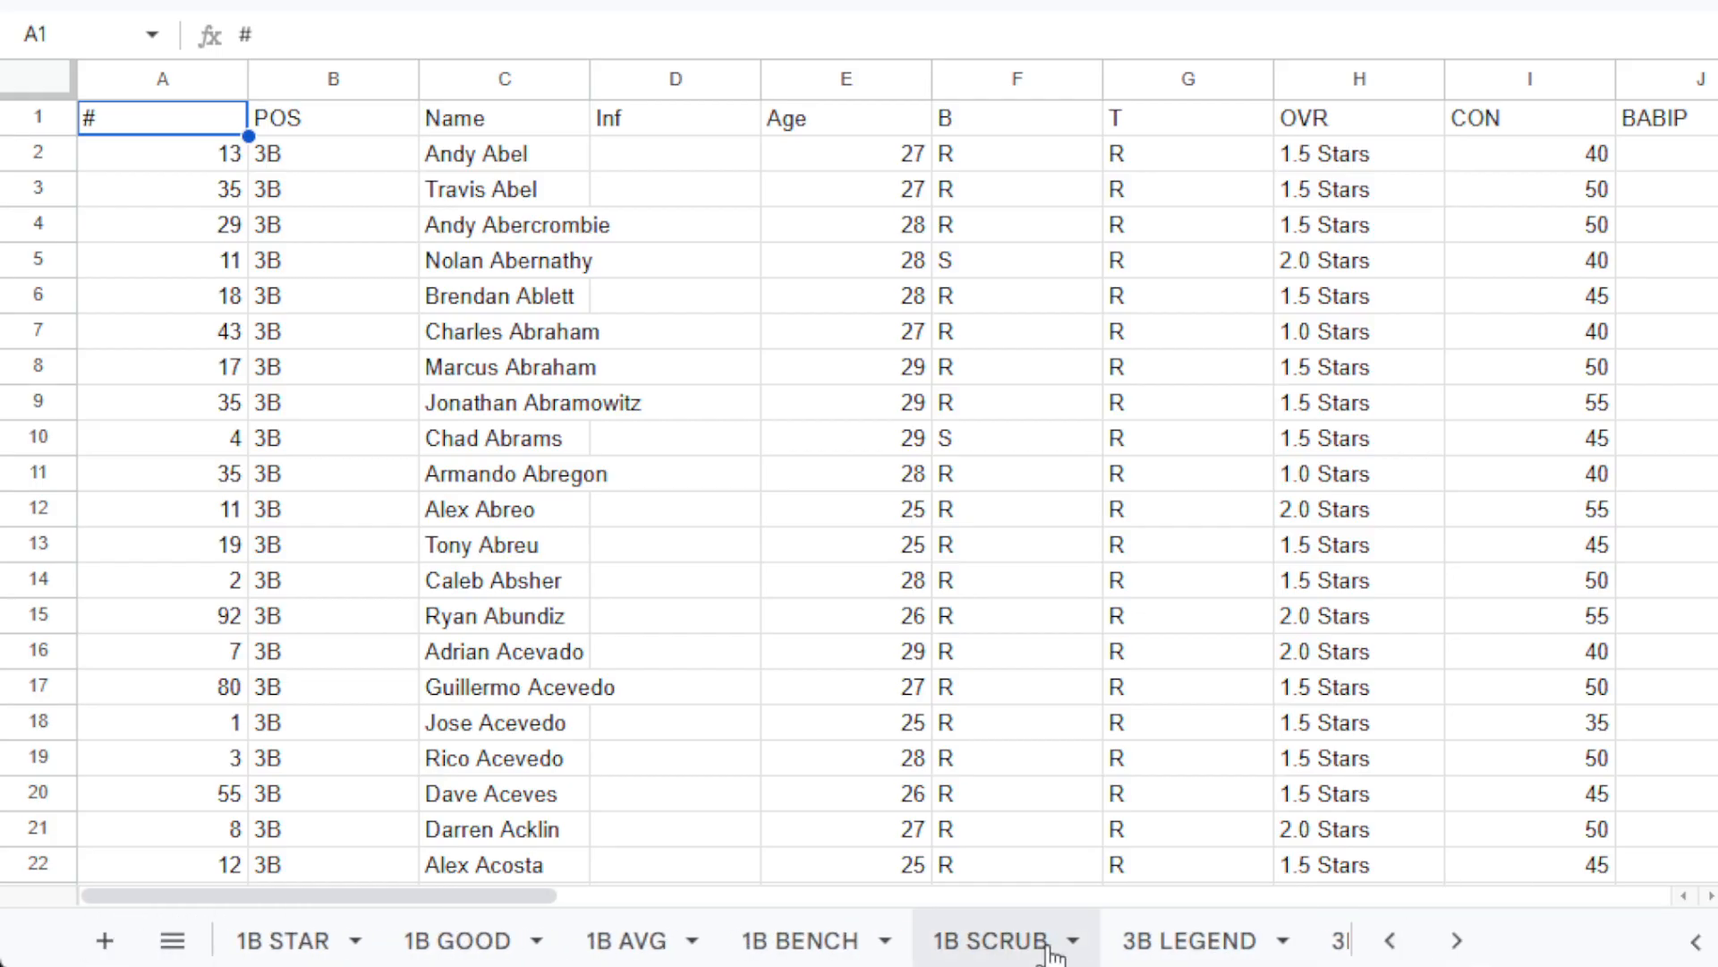
left_click(1169, 954)
left_click(359, 172)
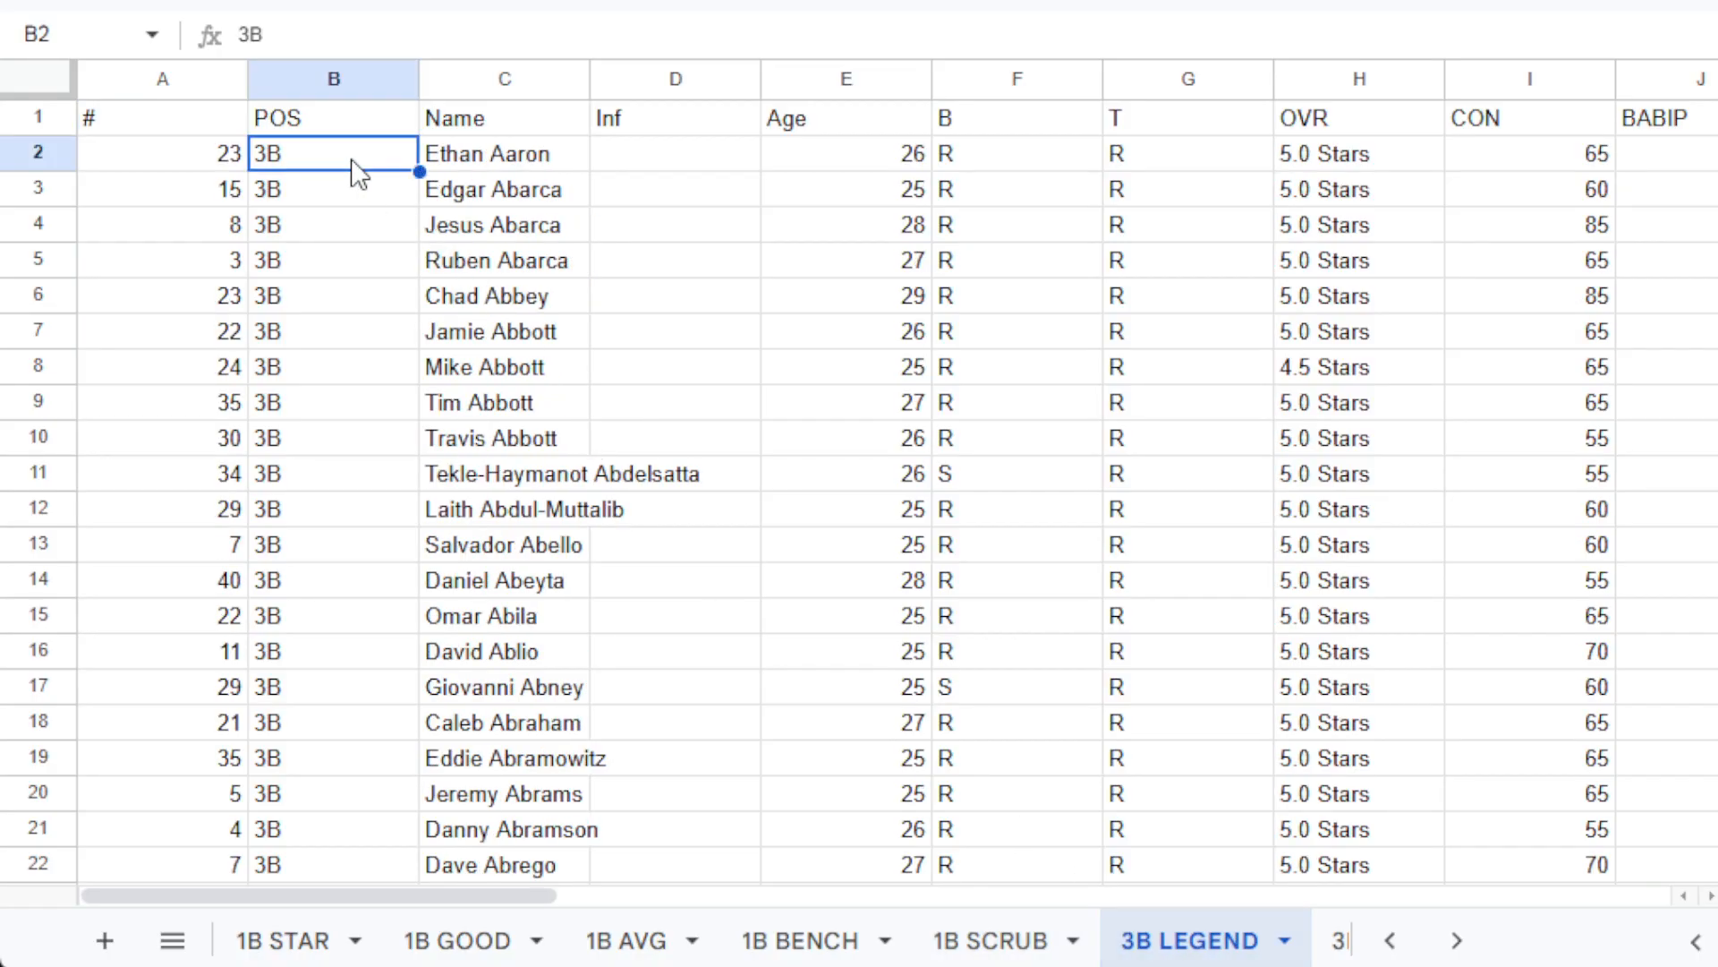
key("shift+Right")
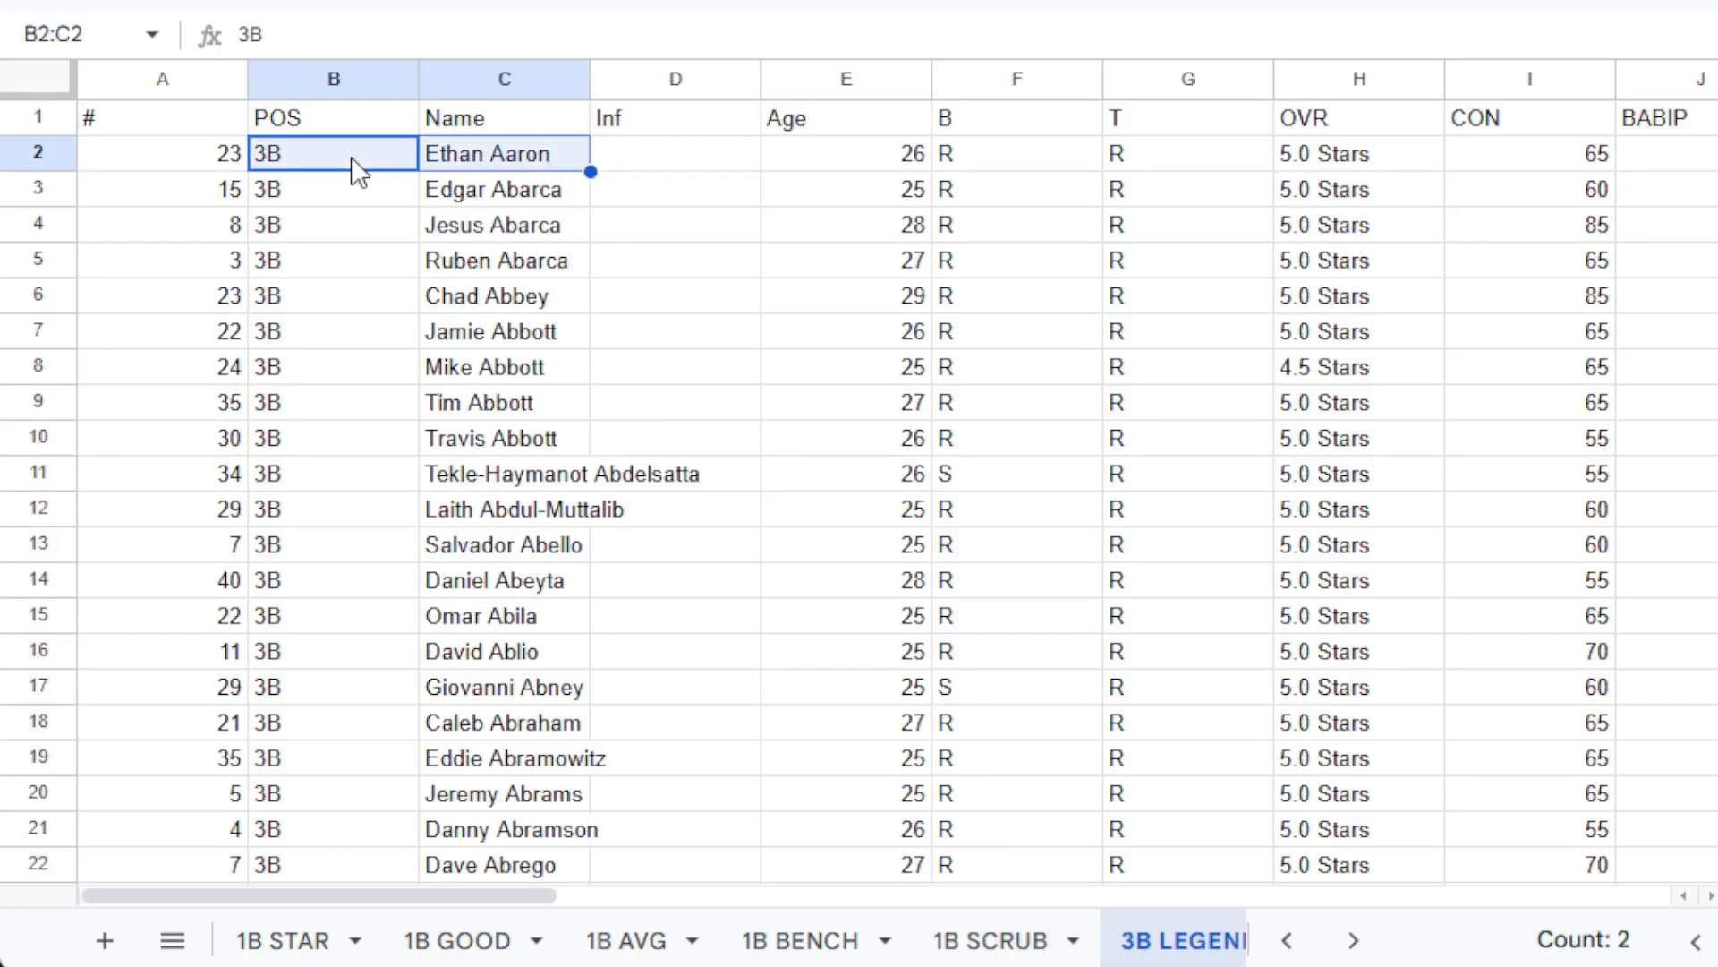
key("ctrl+shift+Right")
key("ctrl+shift+Down")
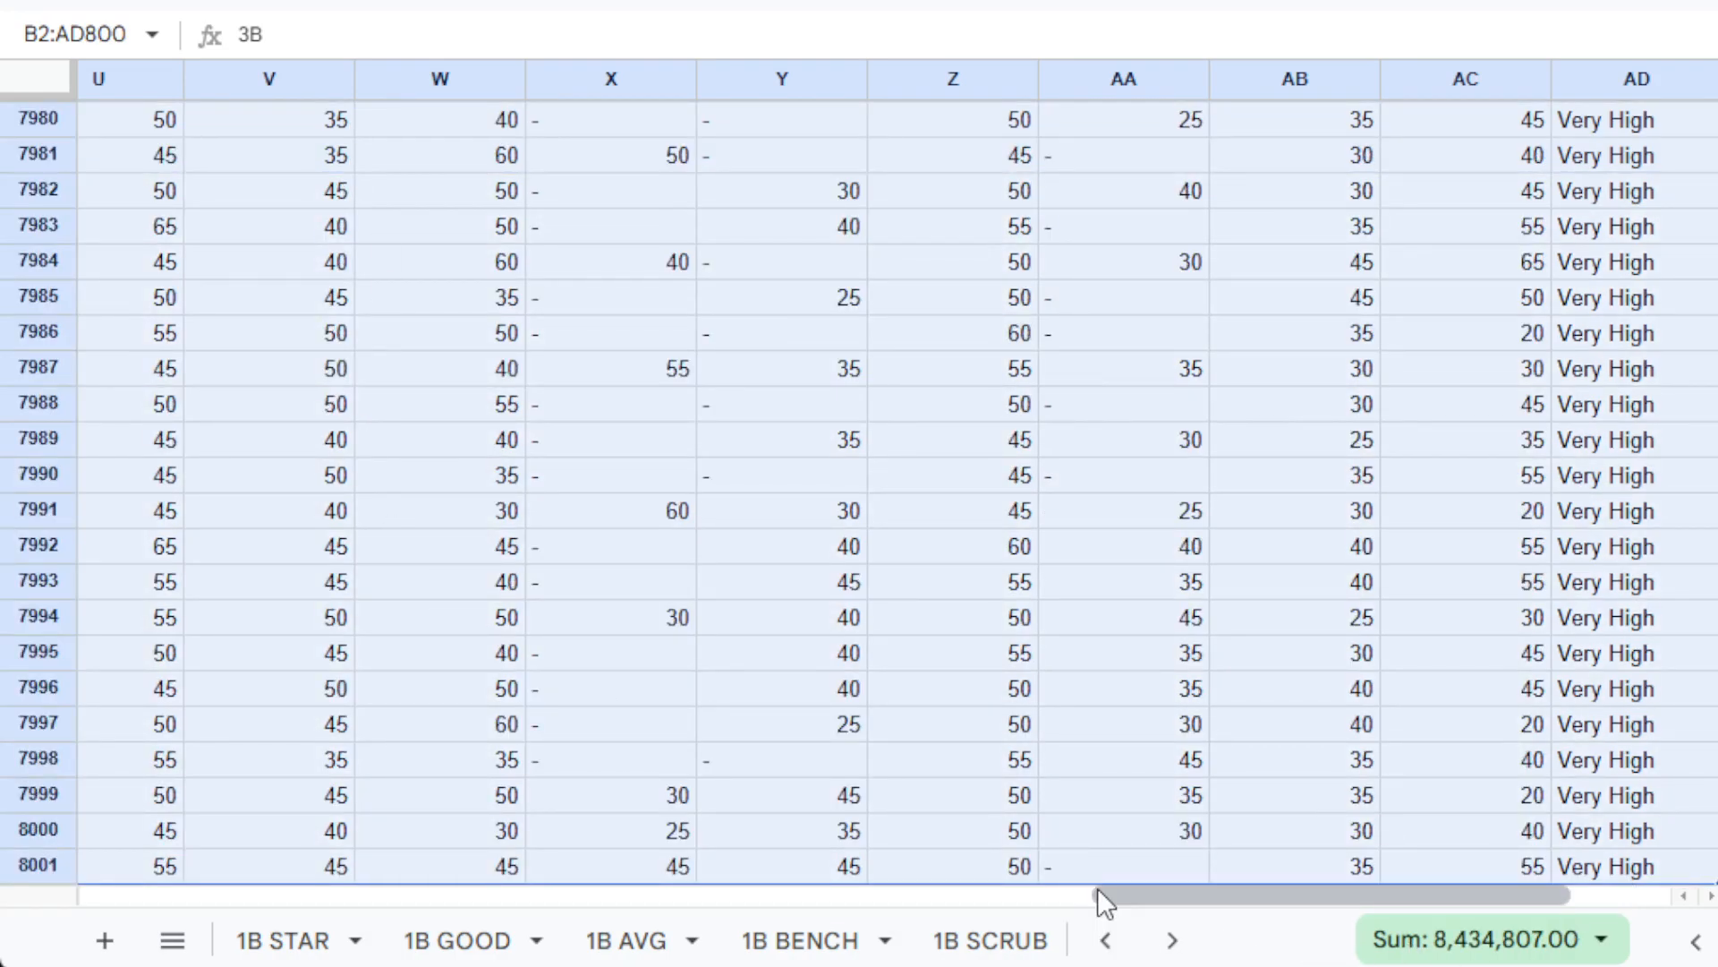
Paste the 3B Legend data into the IF Data sheet at C144002 and go to the first empty POS cell below it.
left_click(1166, 942)
left_click(1166, 942)
left_click(1166, 942)
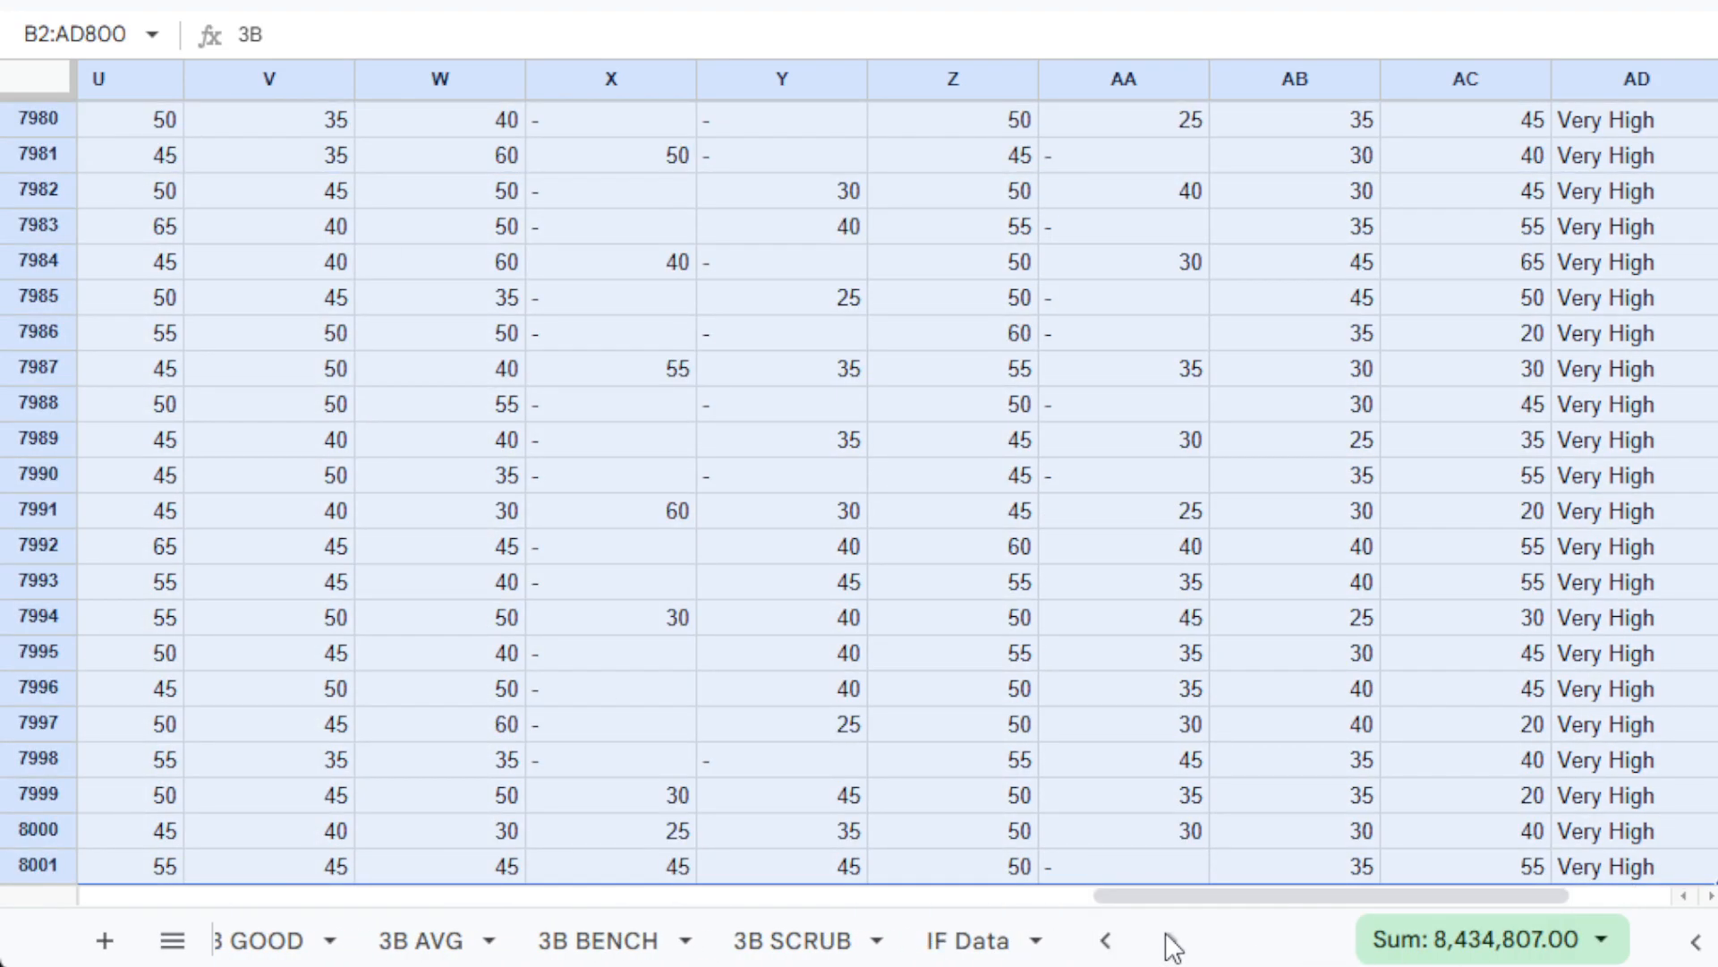
left_click(988, 942)
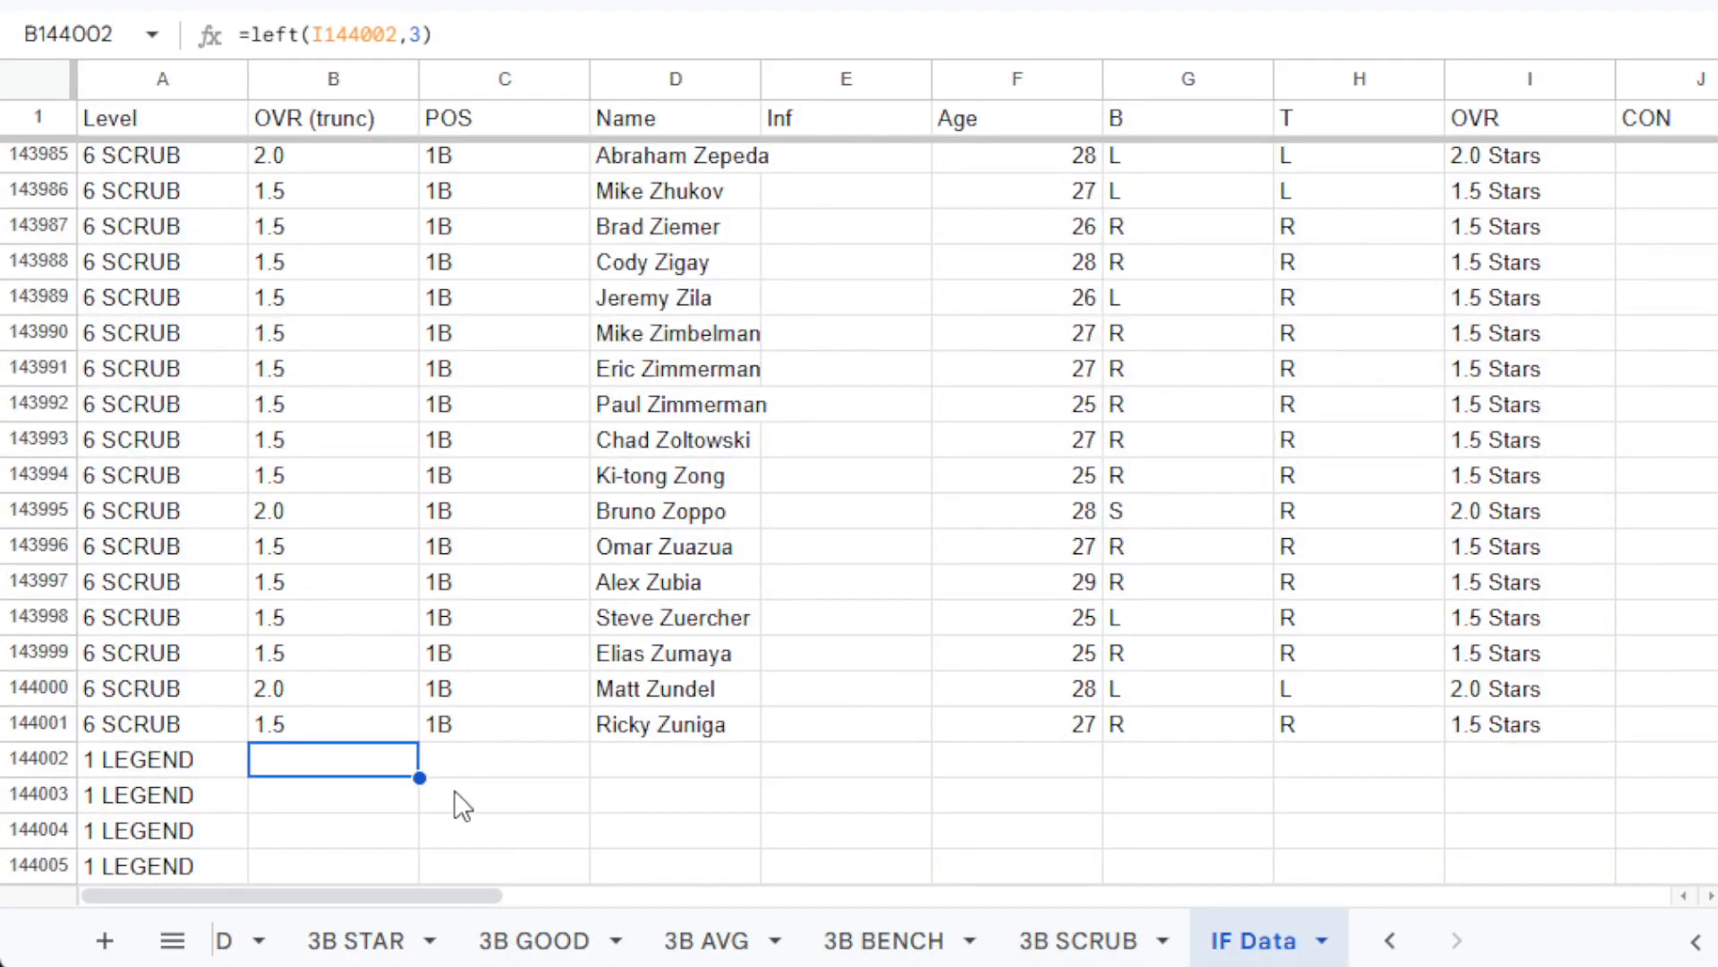
left_click(490, 761)
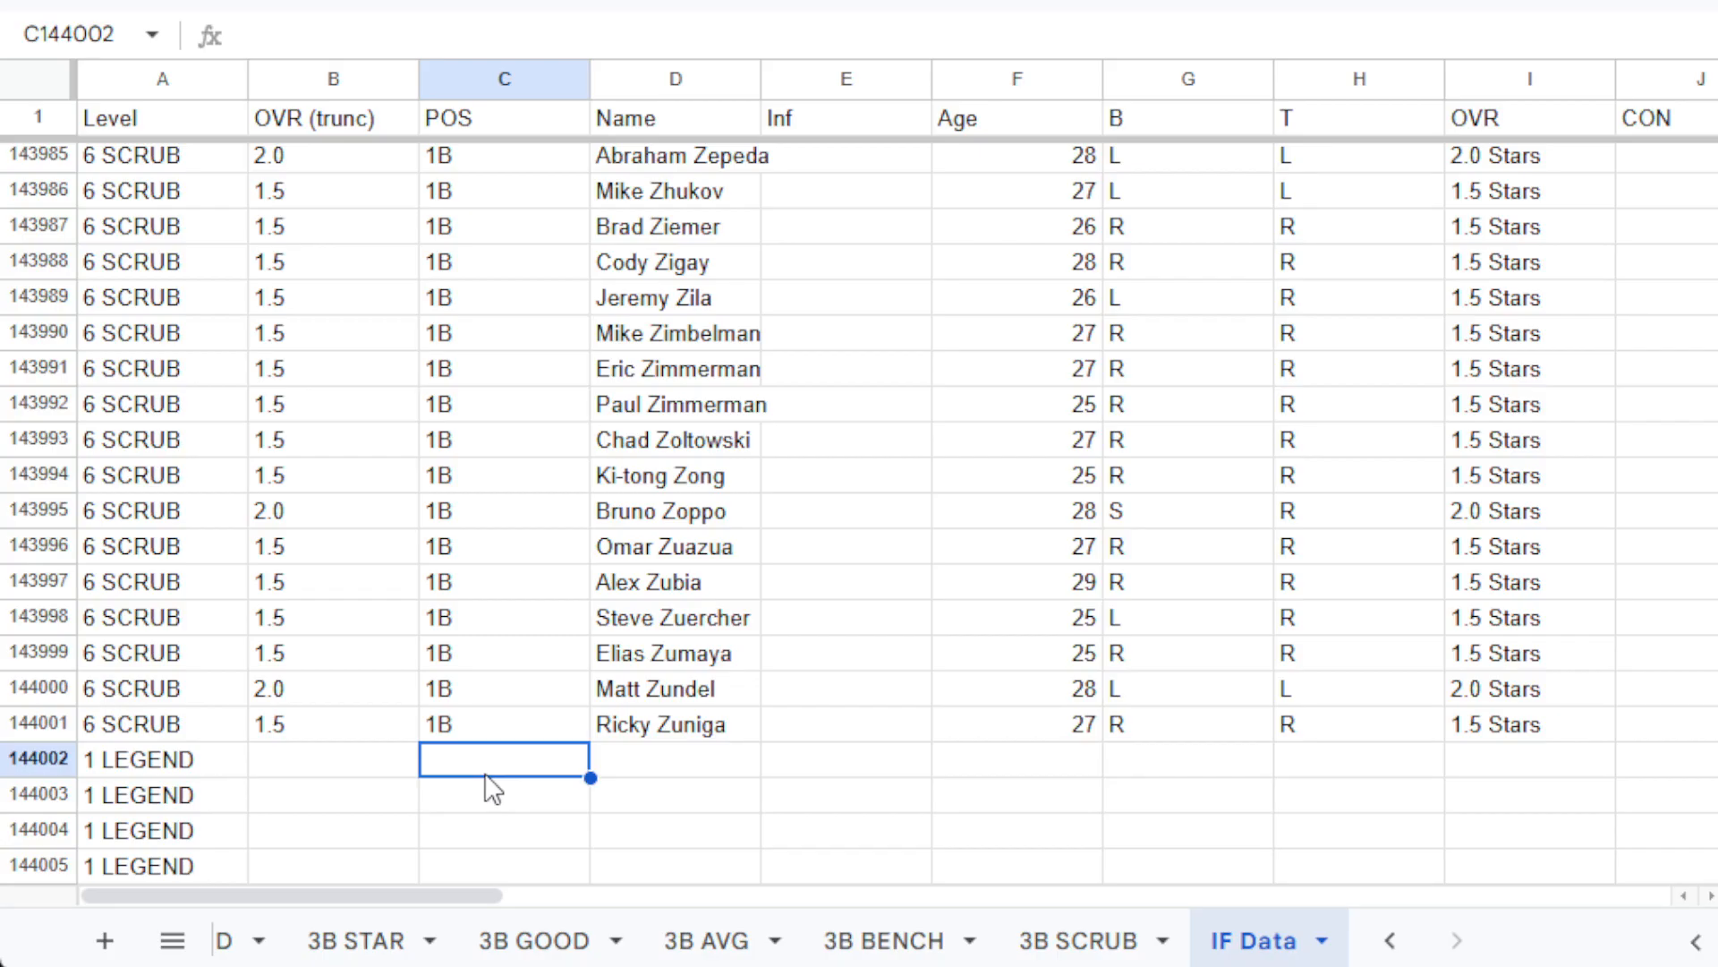
key("ctrl+v")
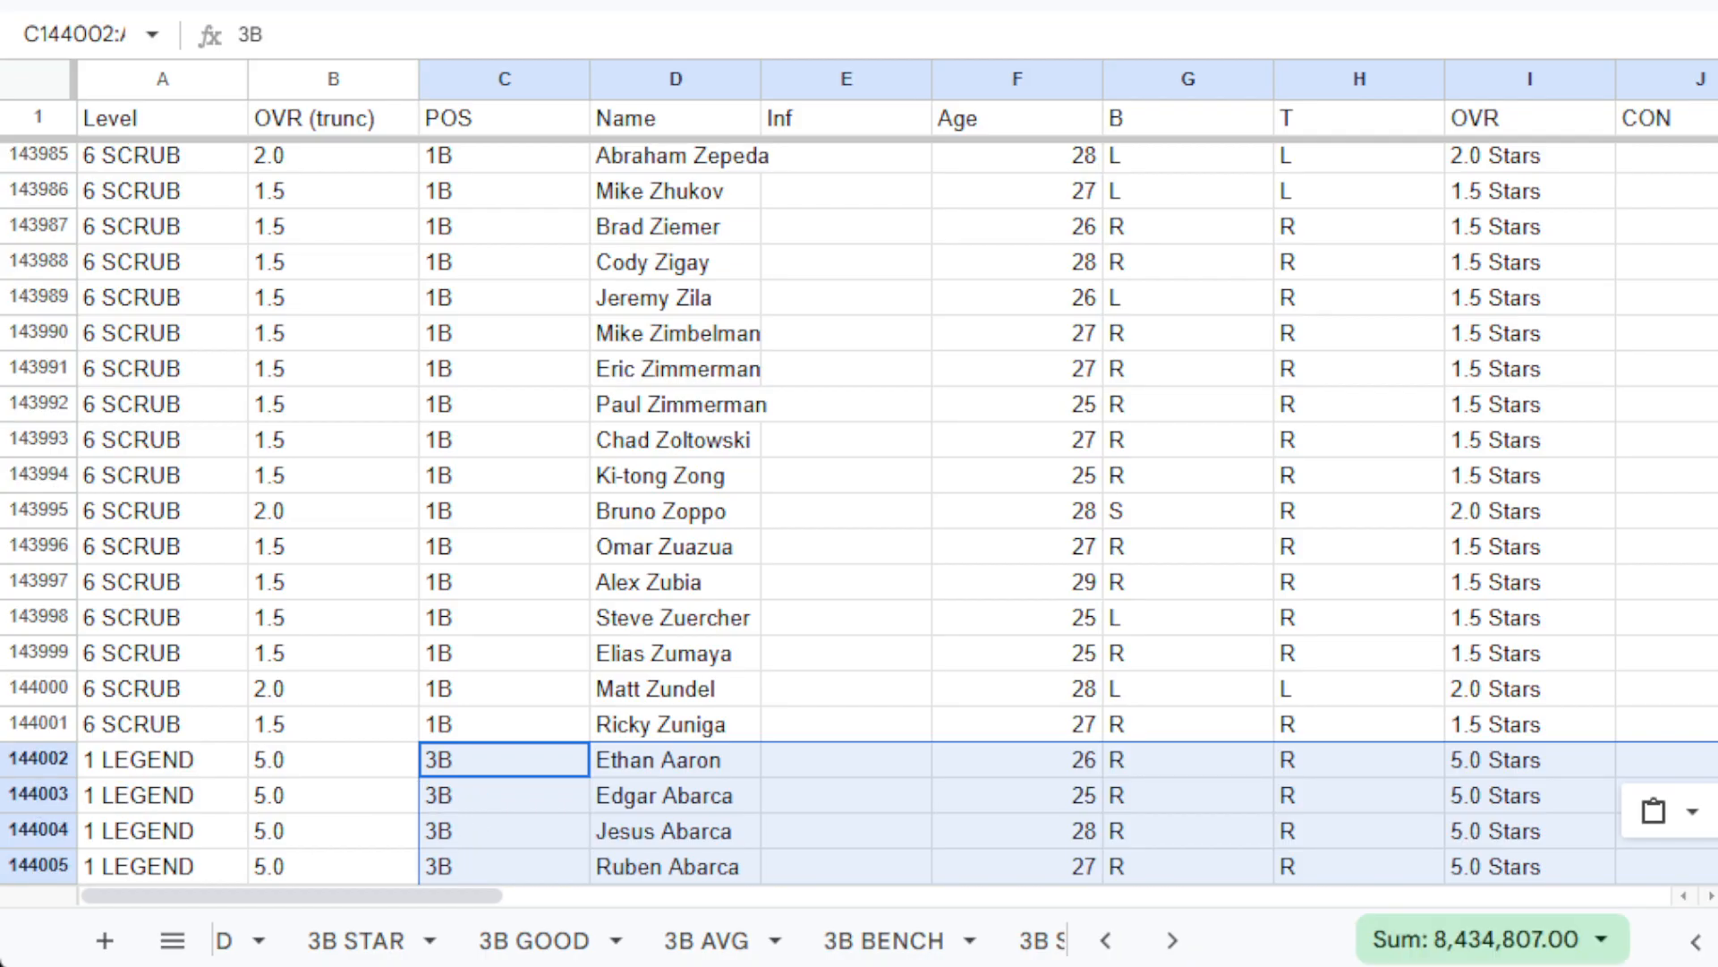
left_click(456, 804)
key("ctrl+Down")
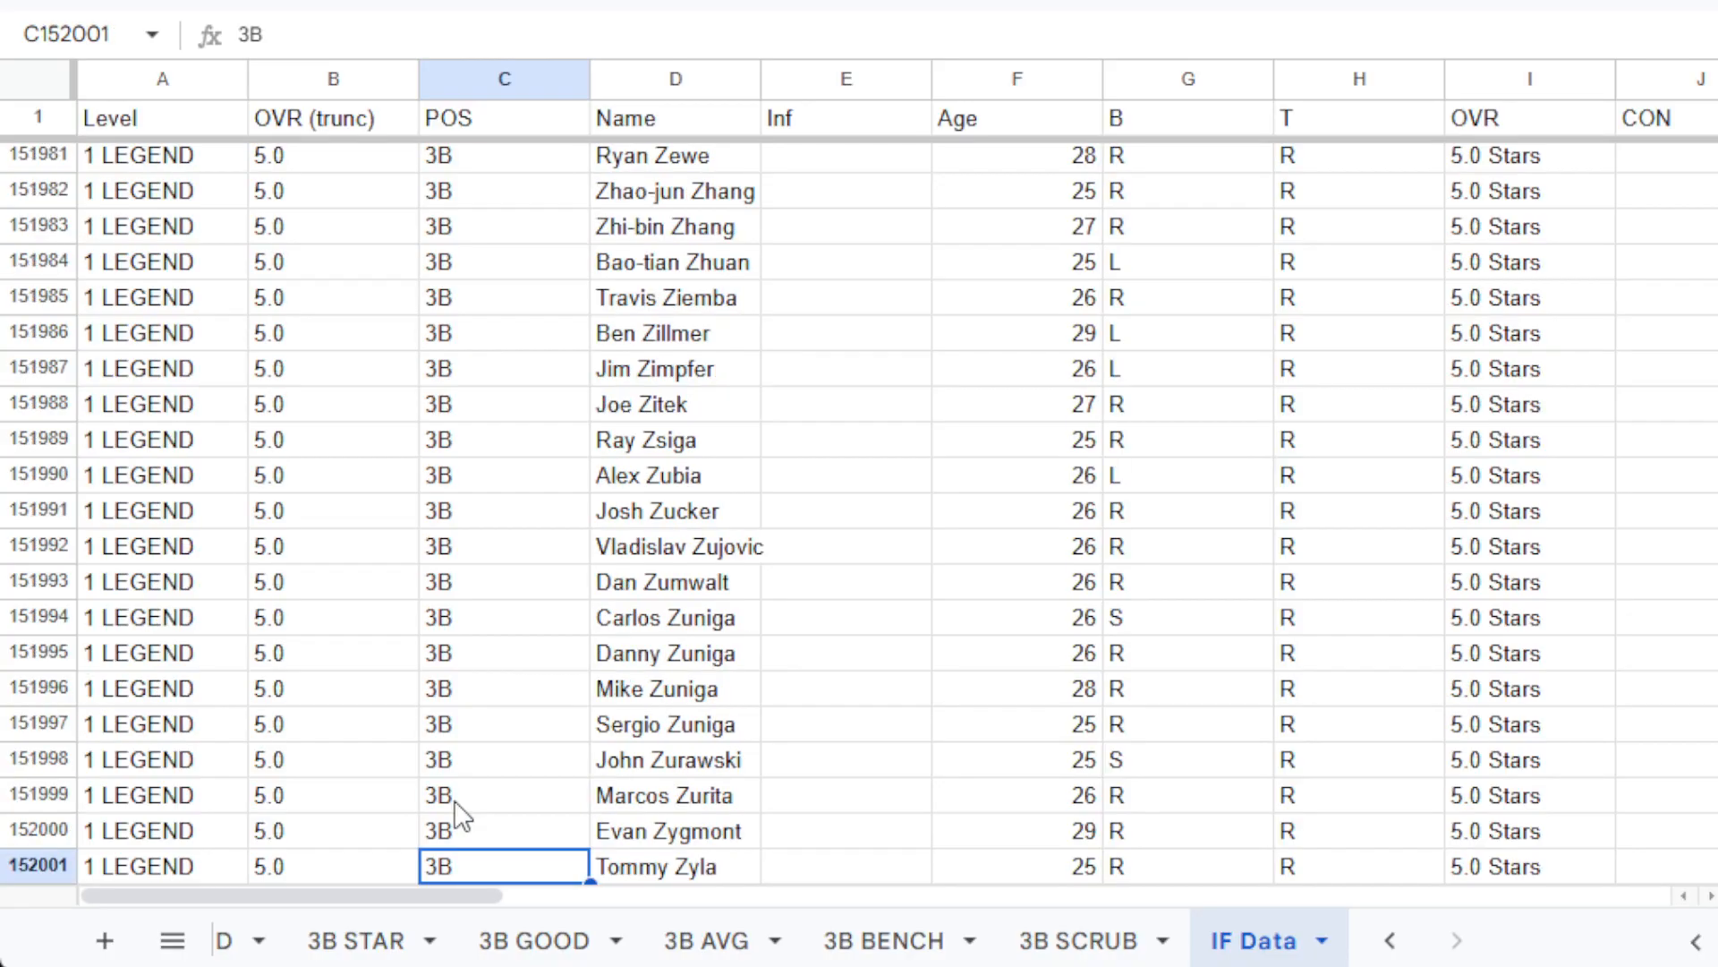
key("Down")
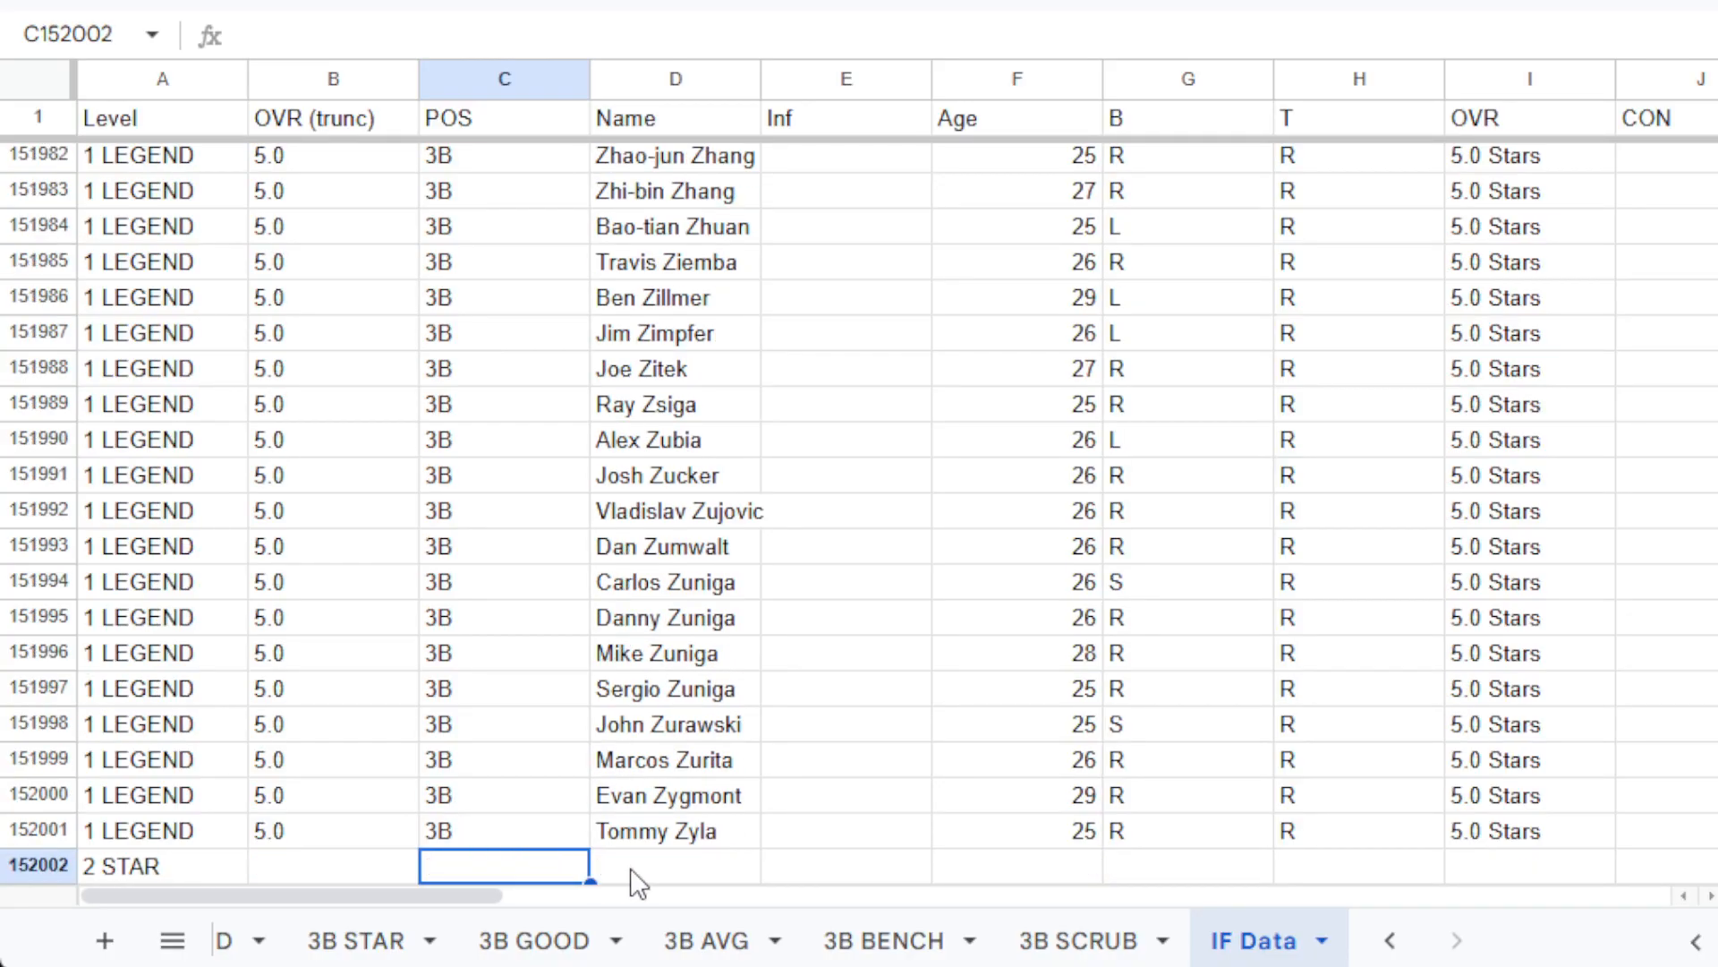
Copy the player data in range B2:AD8001 of the 3B STAR sheet, leaving out the header row and # column.
left_click(345, 945)
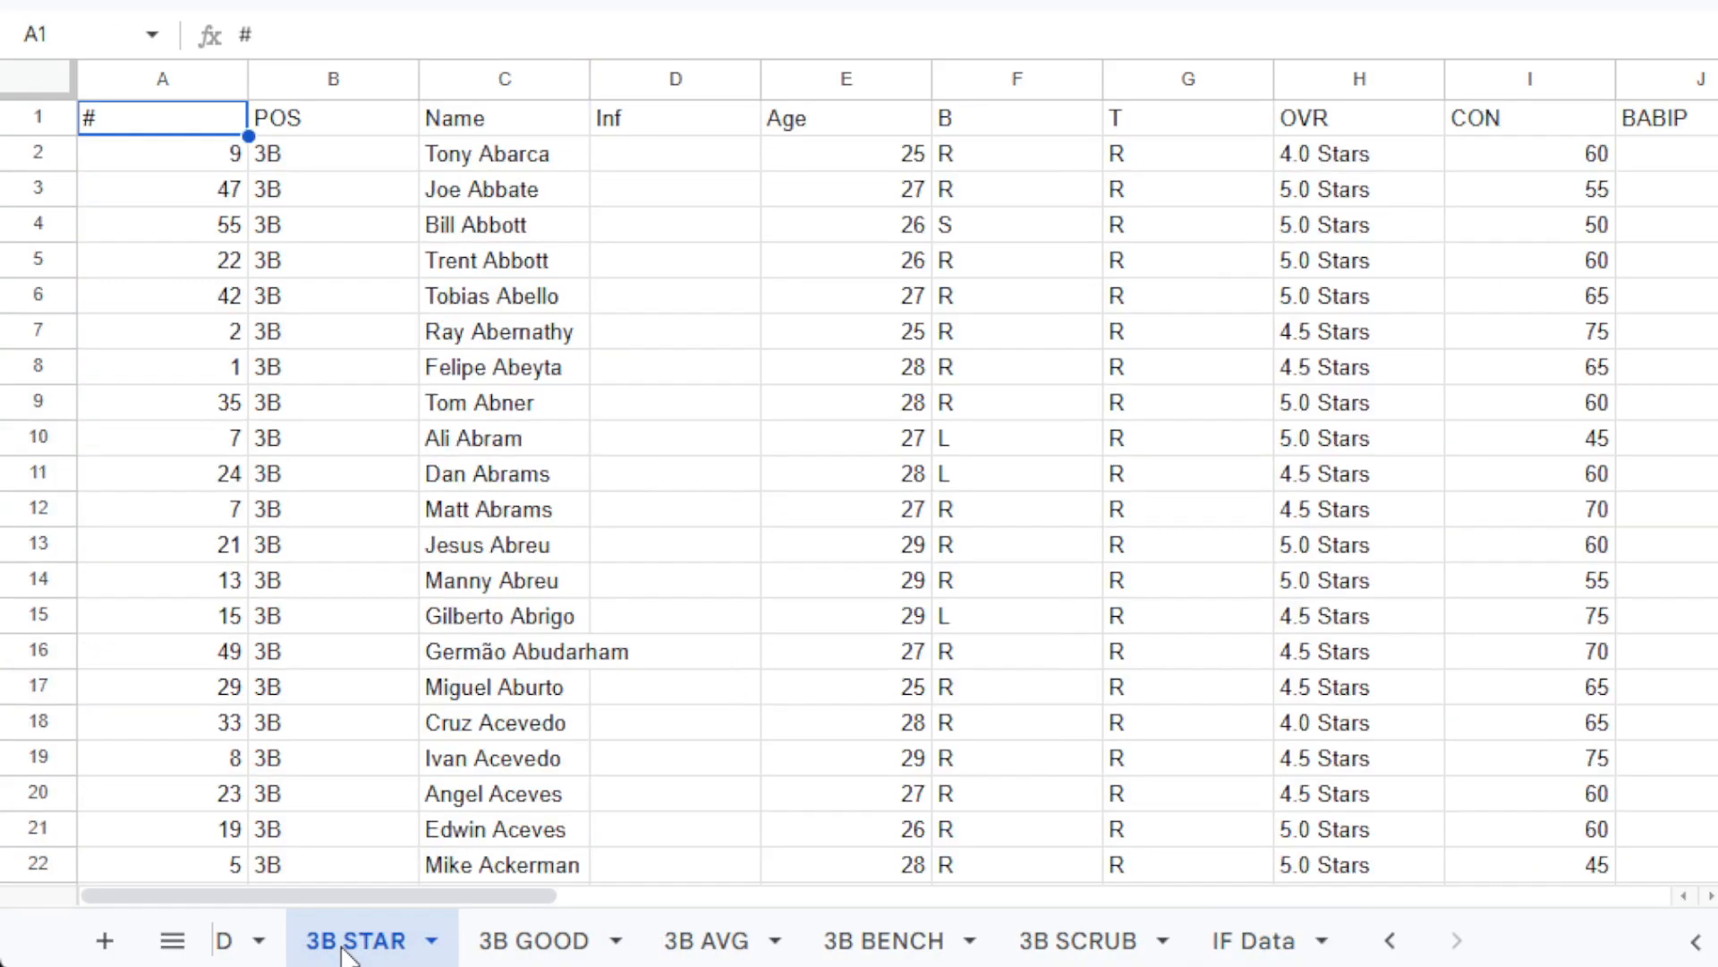
left_click(358, 148)
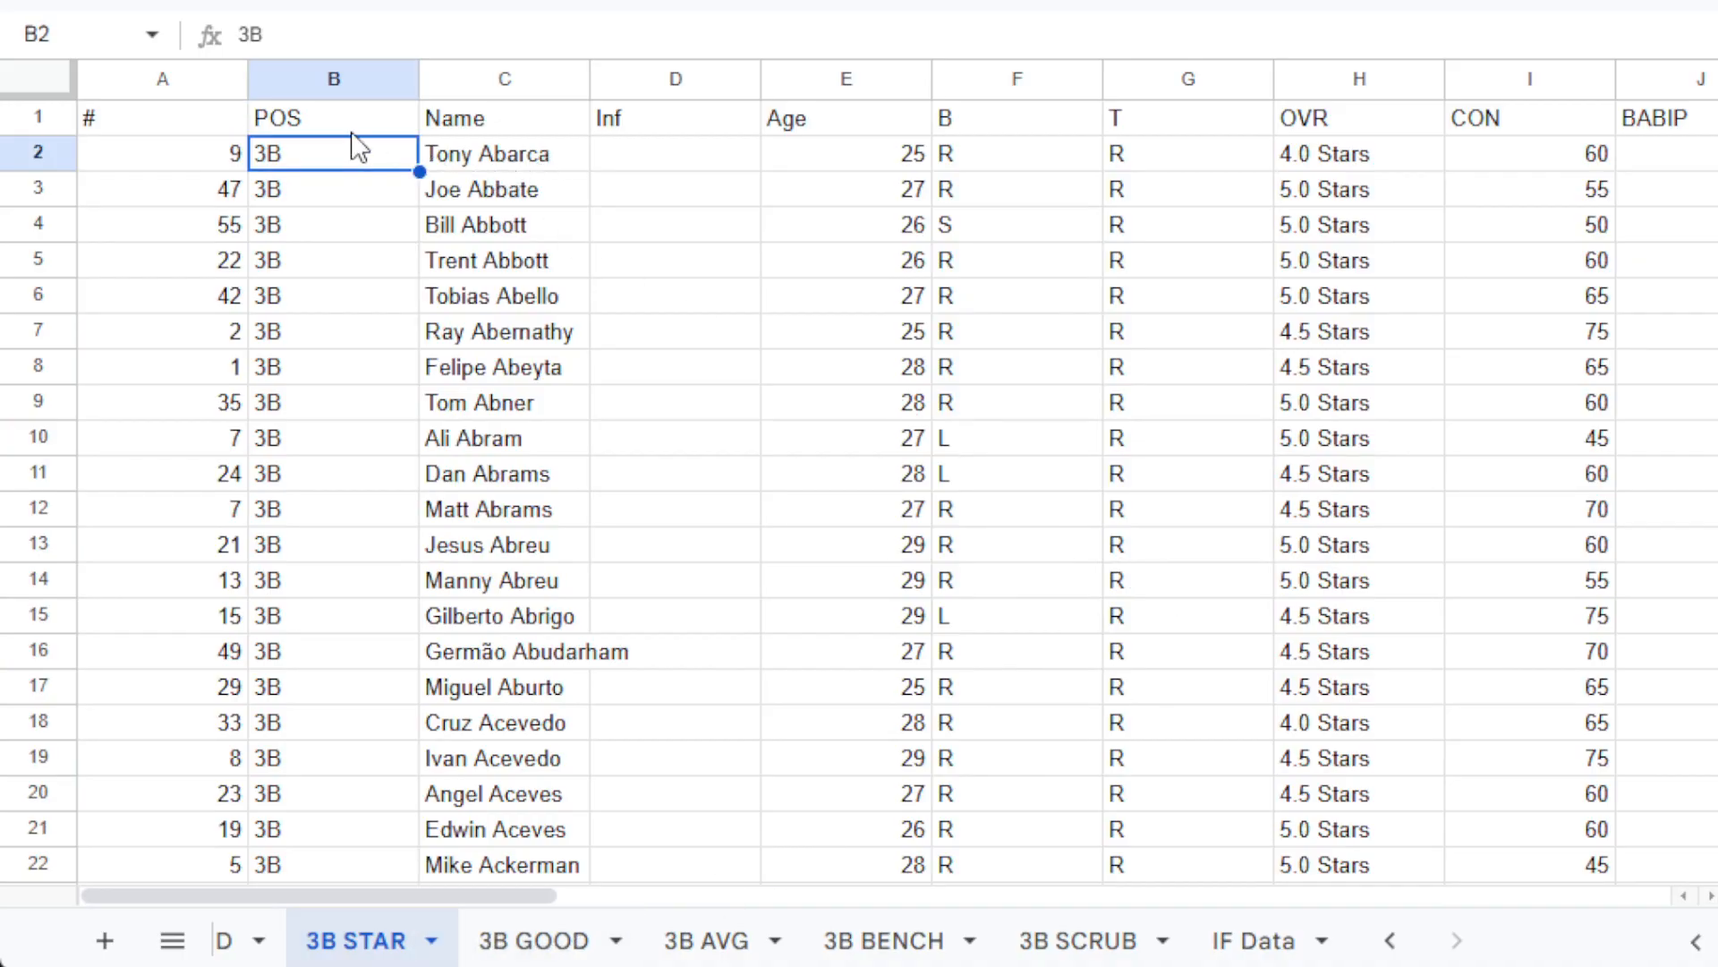
key("ctrl+shift+Right")
key("ctrl+shift+Right")
key("ctrl+shift+Right")
key("ctrl+shift+Right")
key("ctrl+shift+Down")
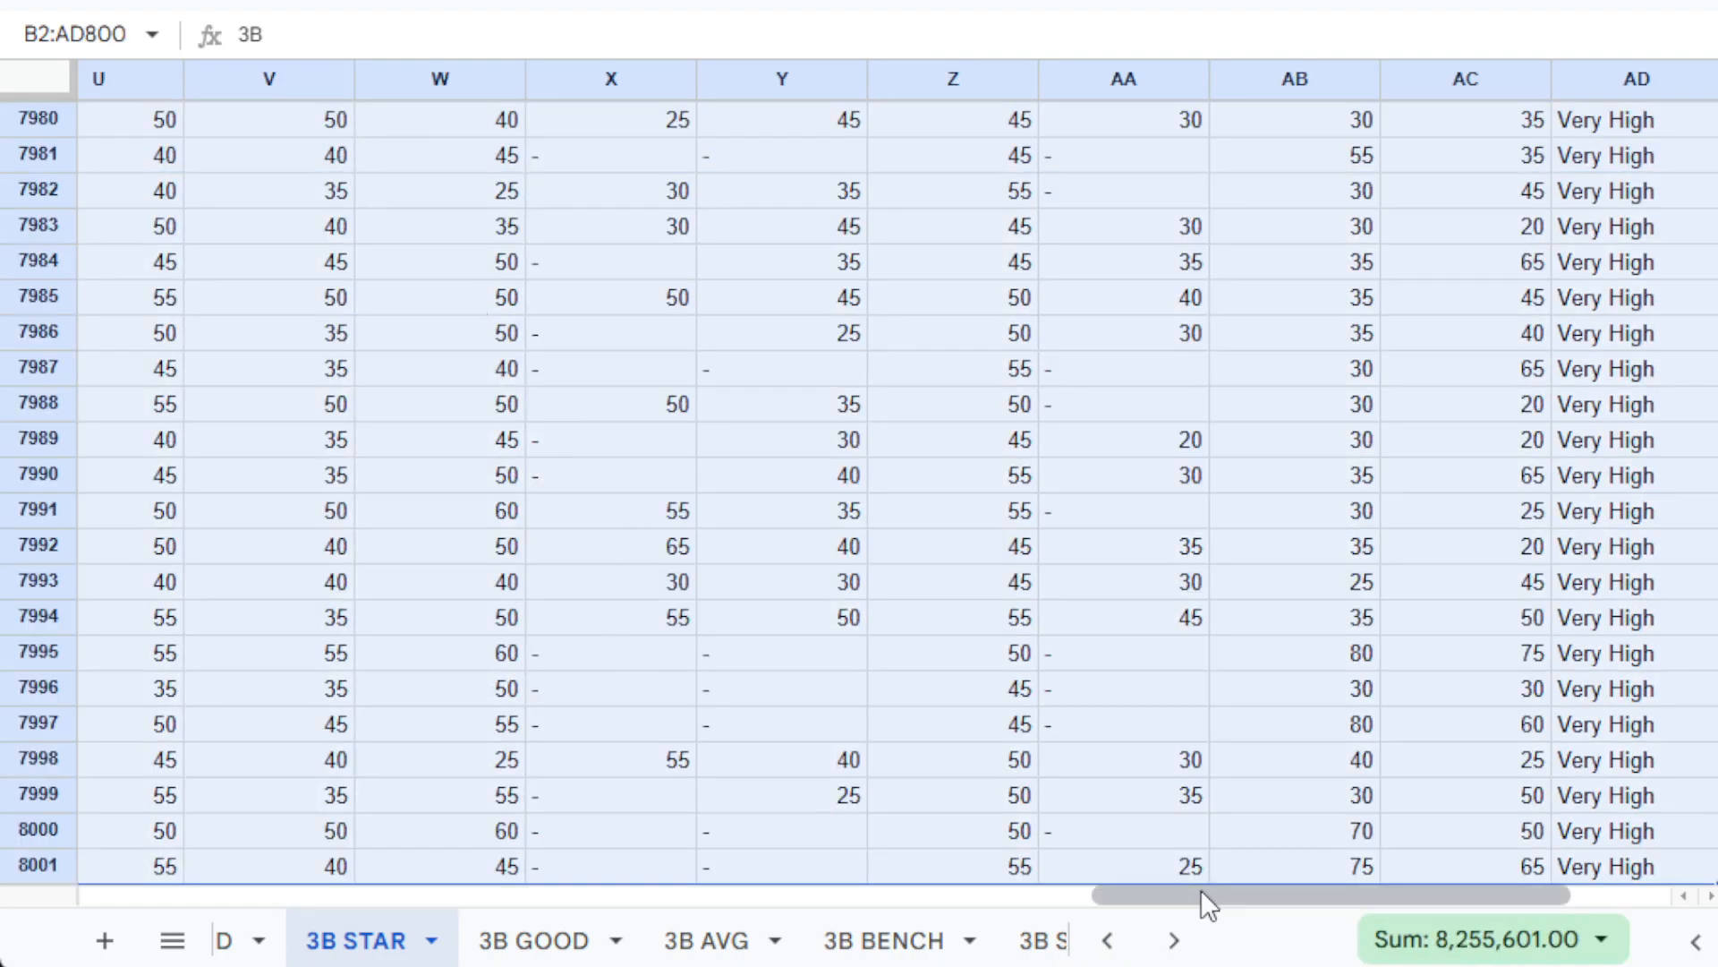
Paste the 3B Star data into the IF Data sheet at C152002 and go to the first empty POS cell below it.
left_click(1174, 939)
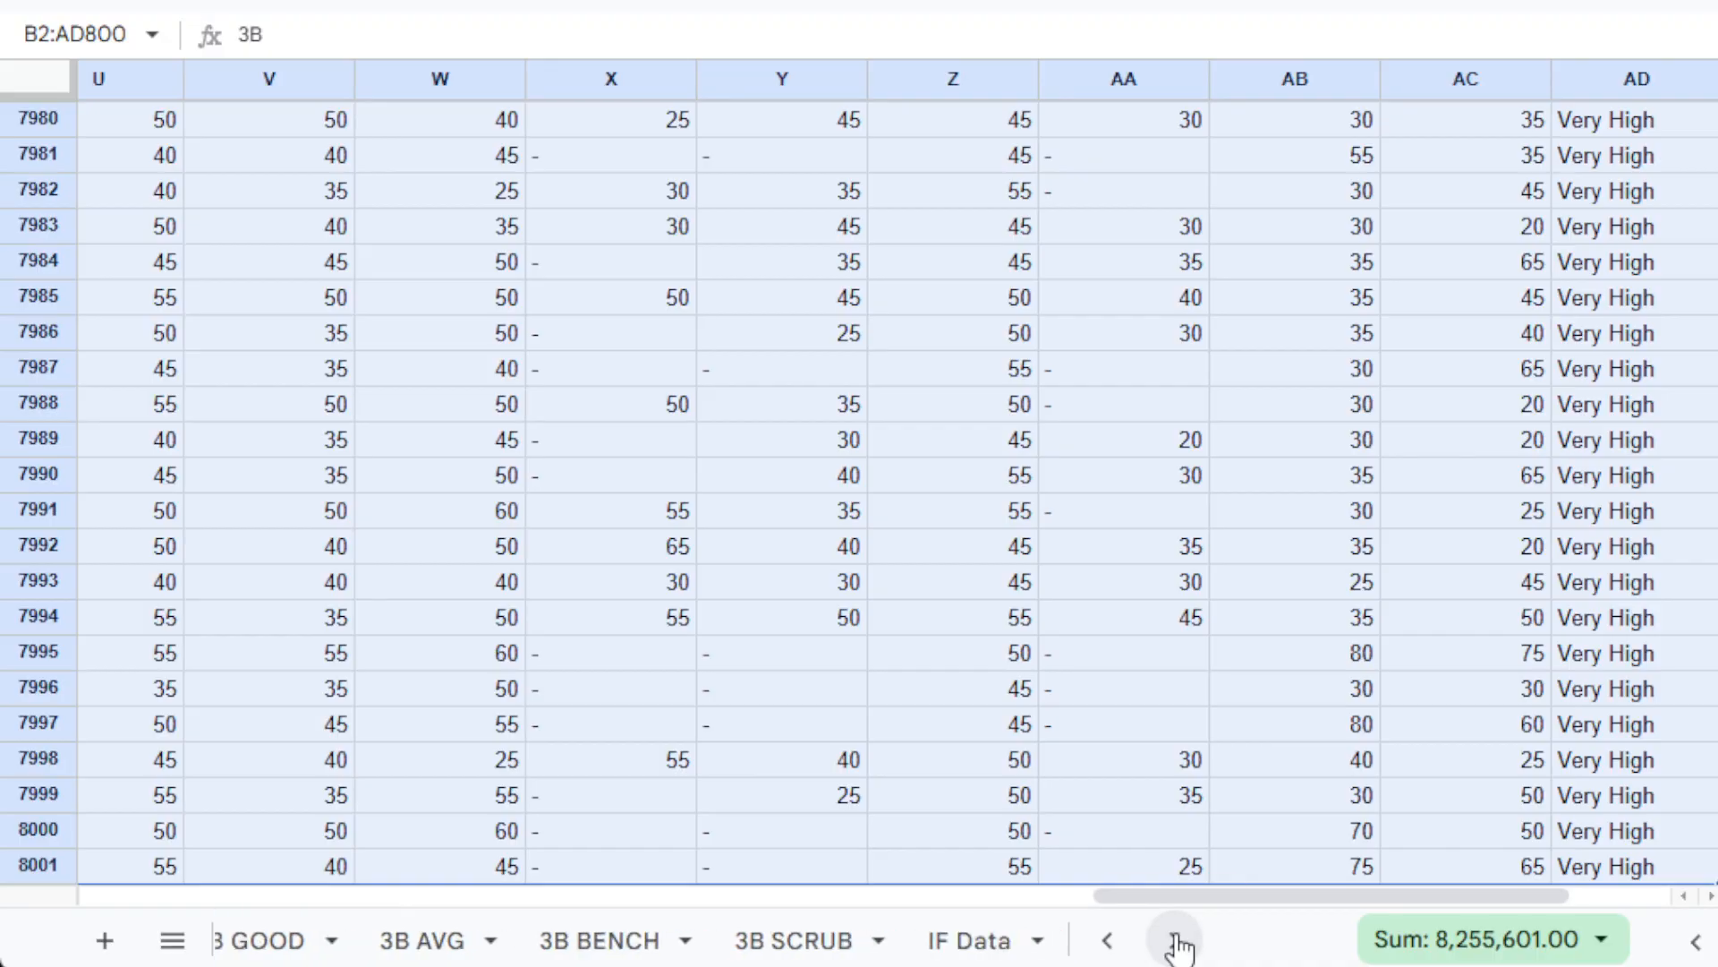
left_click(984, 942)
left_click(555, 879)
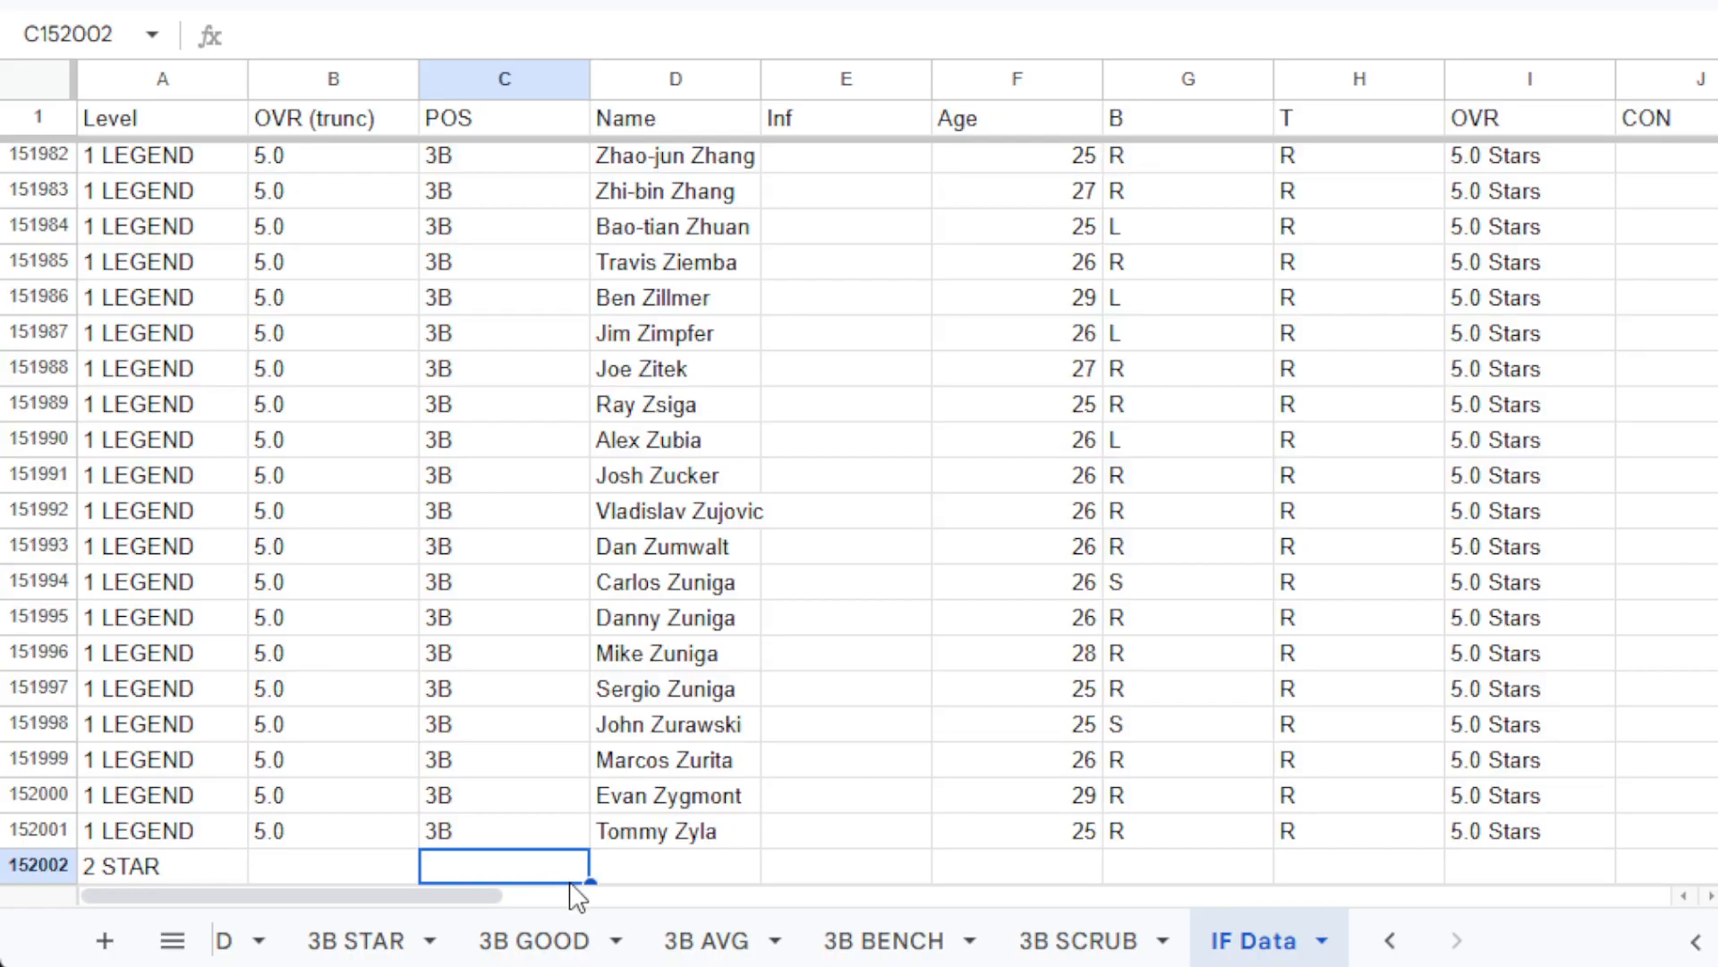
key("ctrl+v")
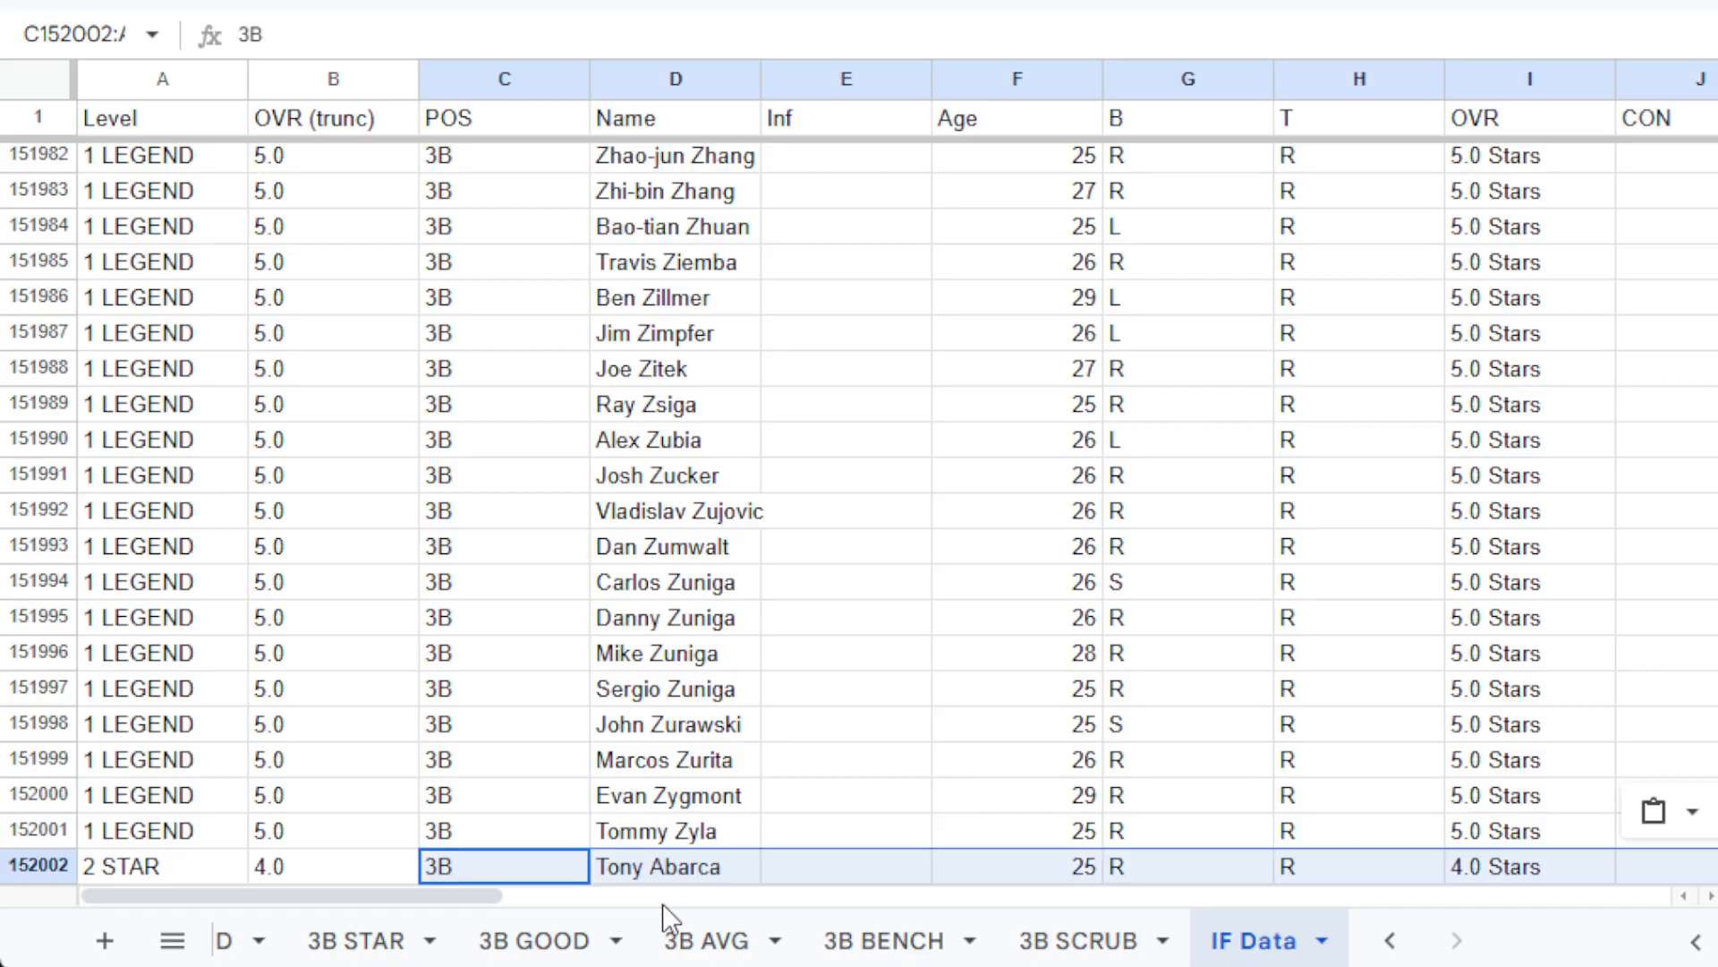
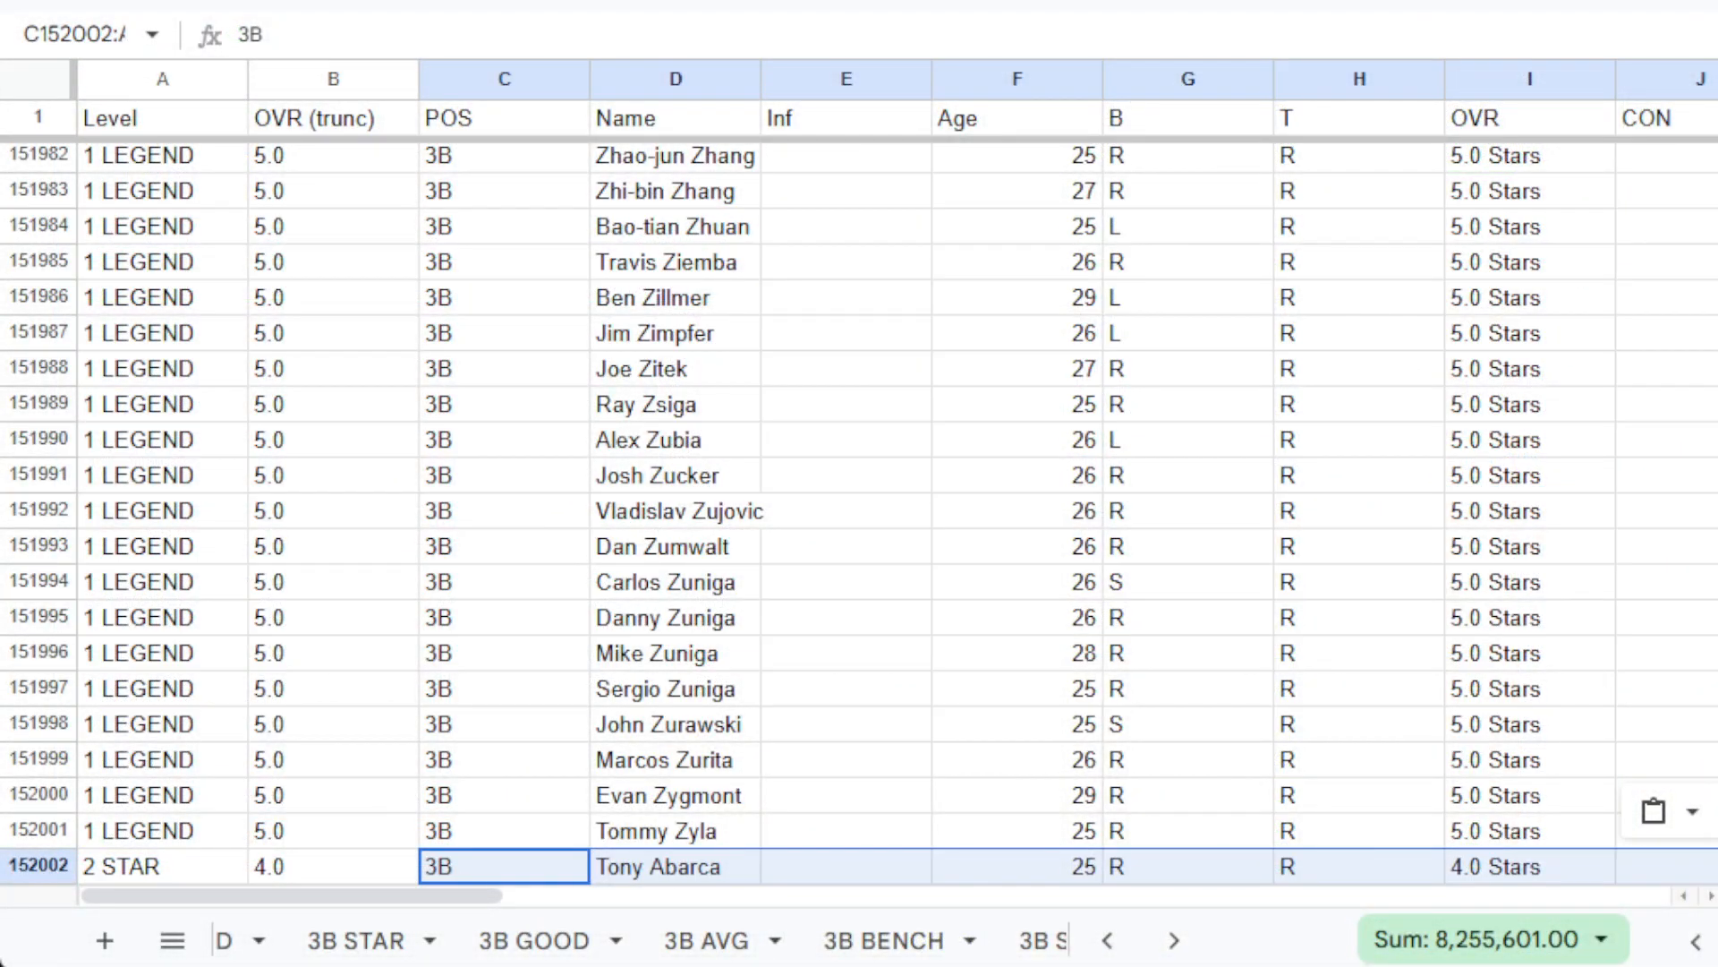
left_click(571, 873)
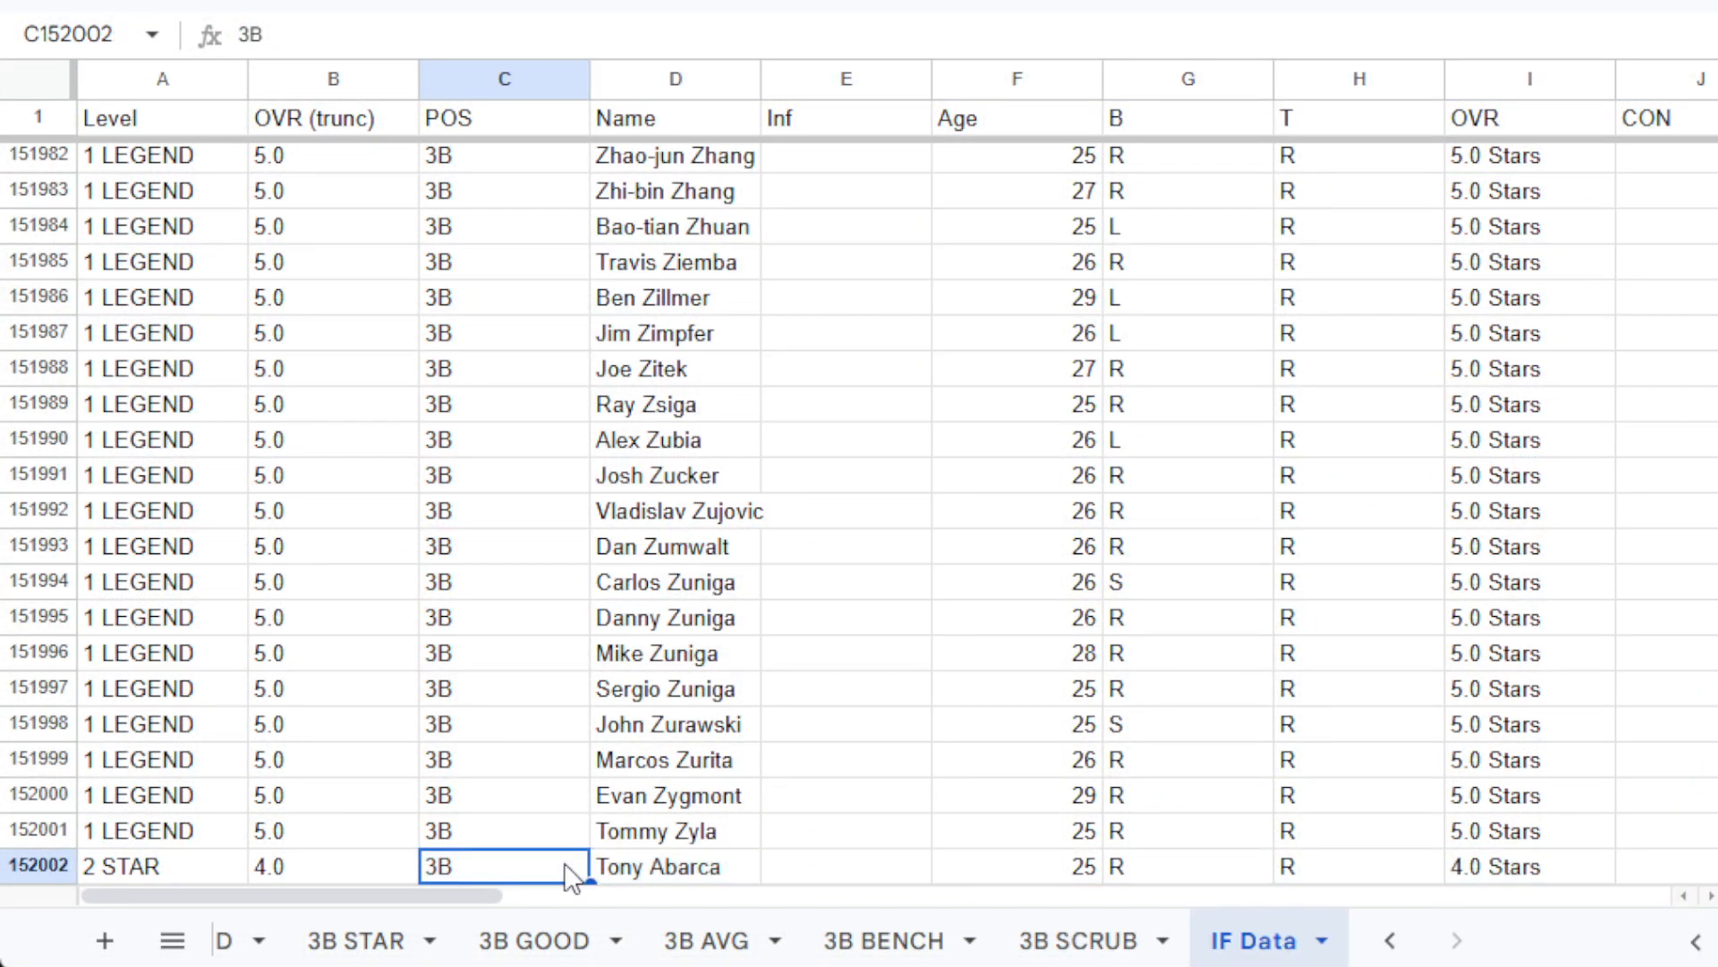
key("ctrl+Down")
key("Down")
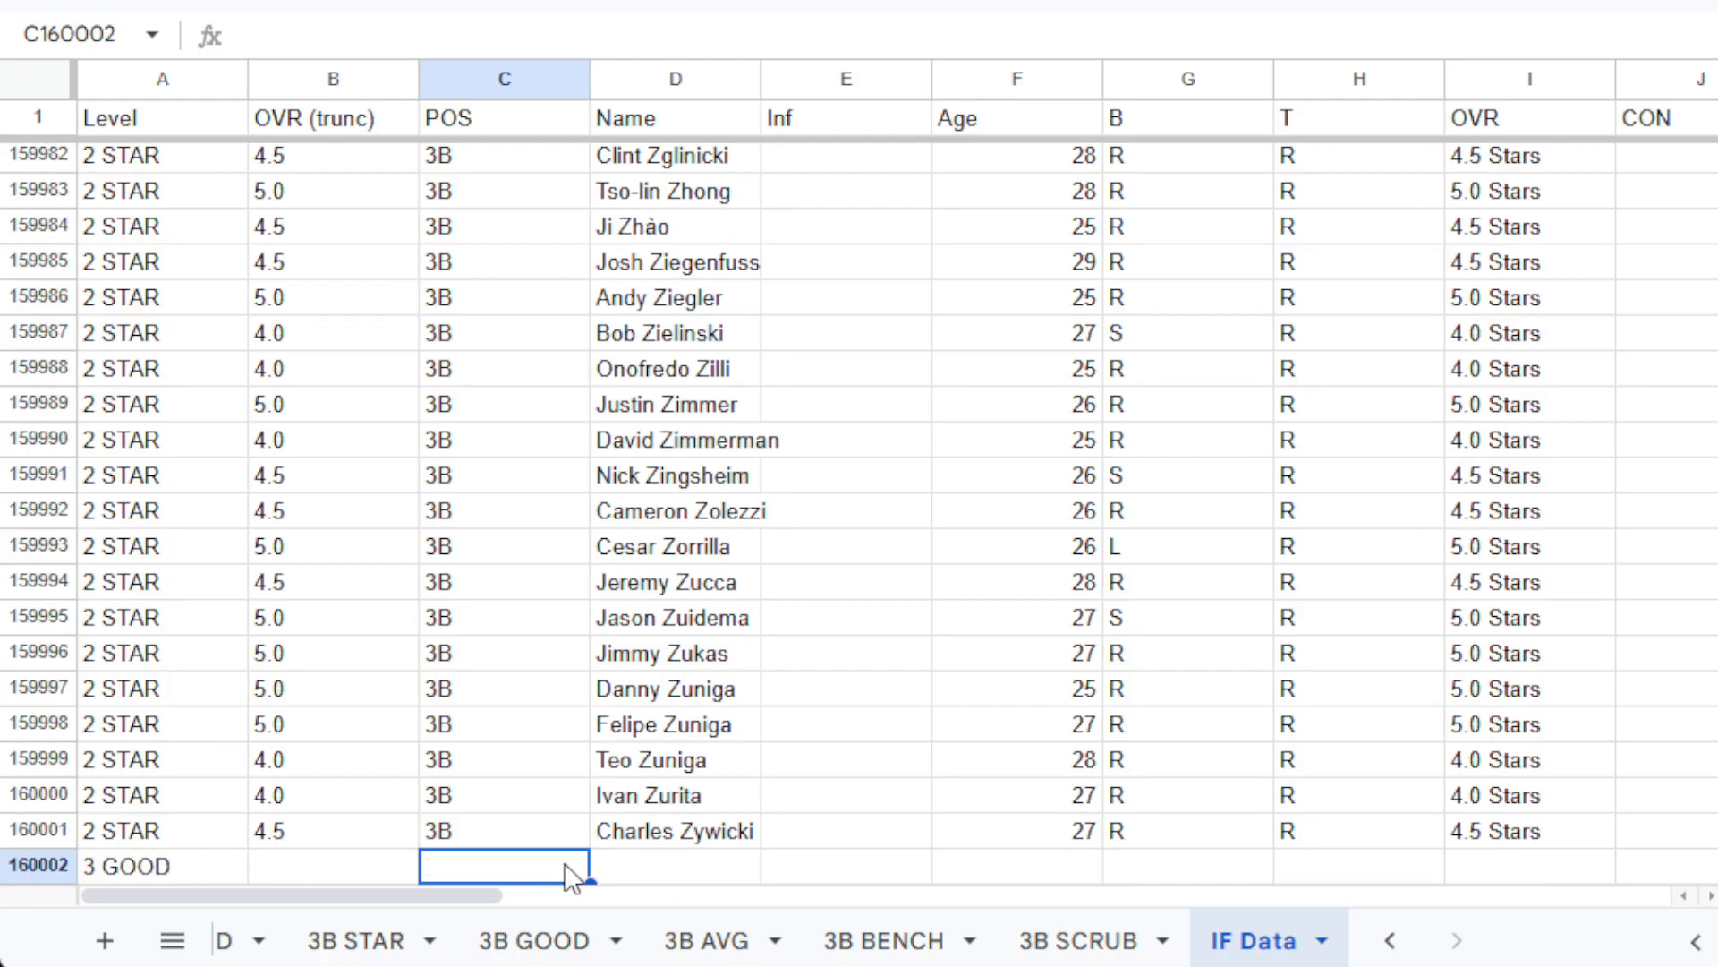
Copy the player data in range B2:AD8001 of the 3B GOOD sheet, leaving out the header row and # column.
left_click(573, 955)
left_click(344, 172)
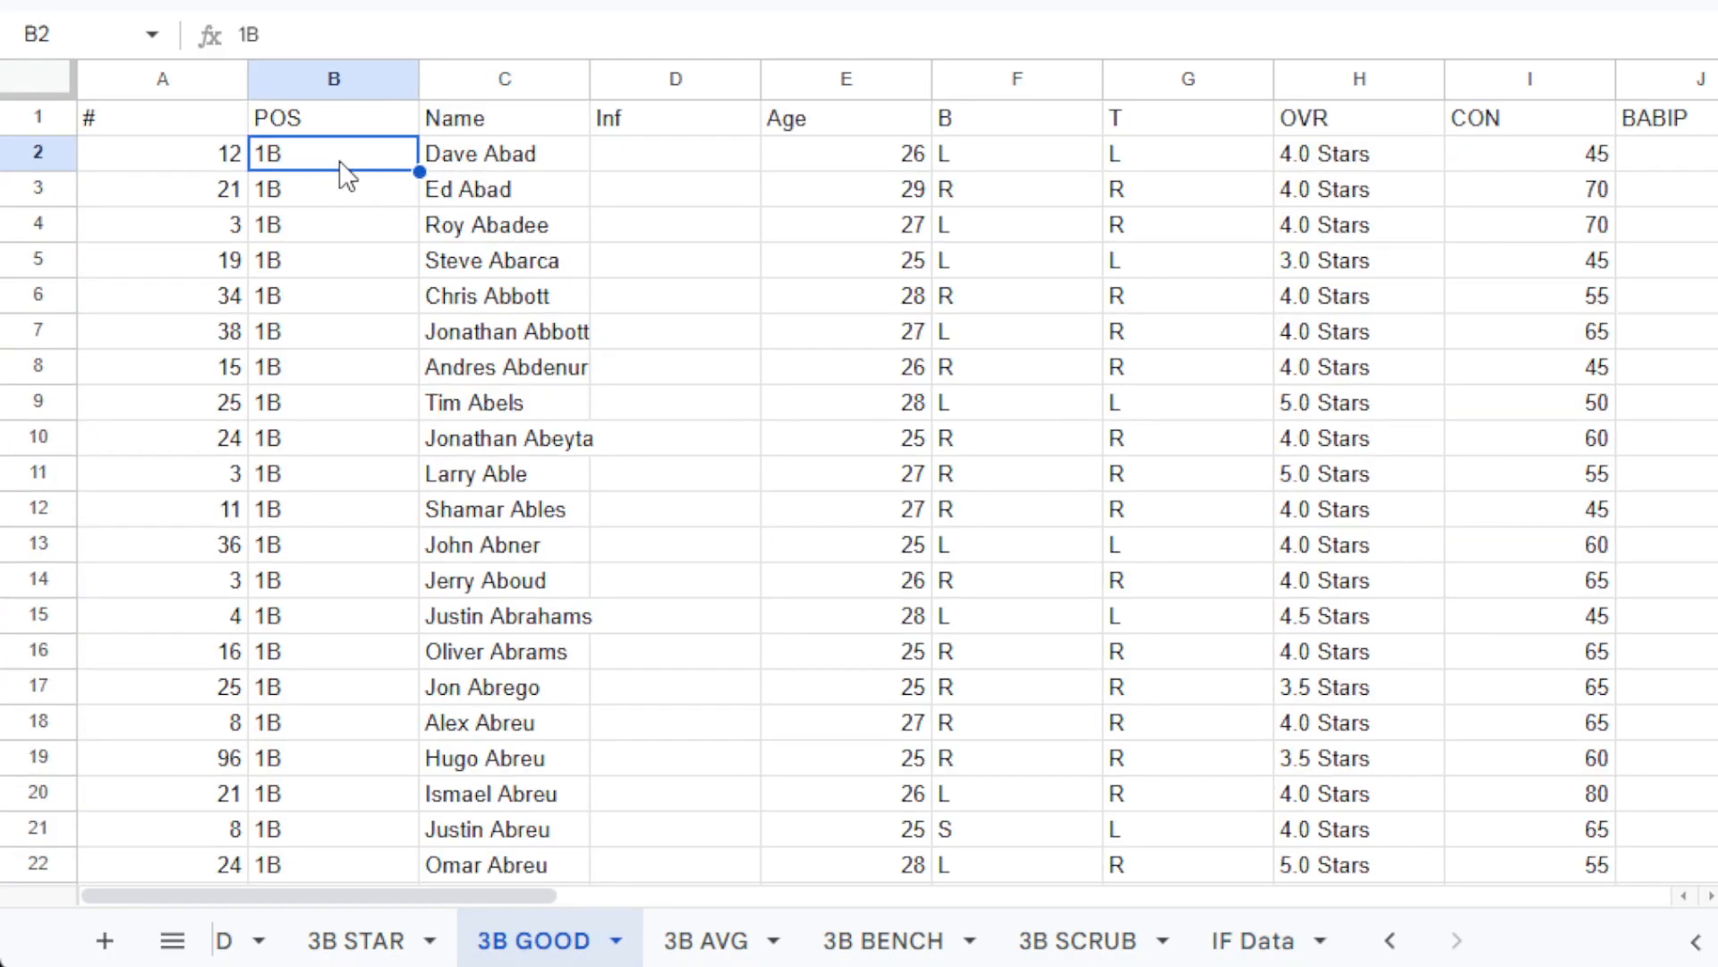
key("shift+Right")
key("ctrl+shift+Right")
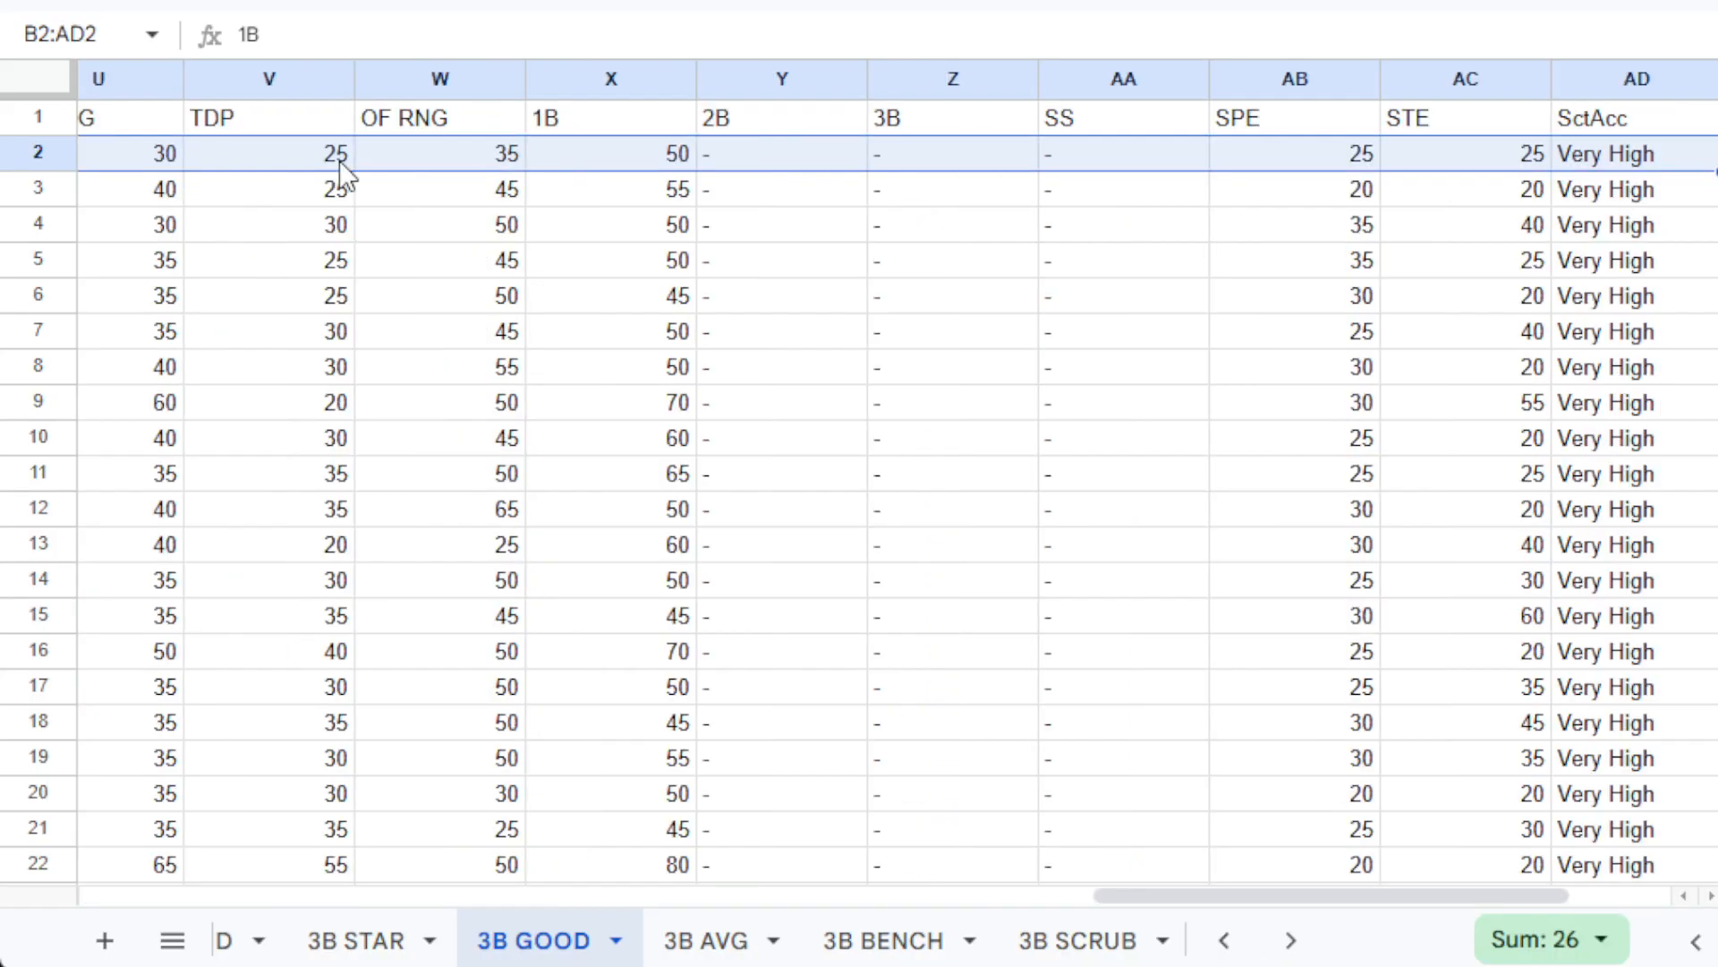
key("ctrl+shift+Down")
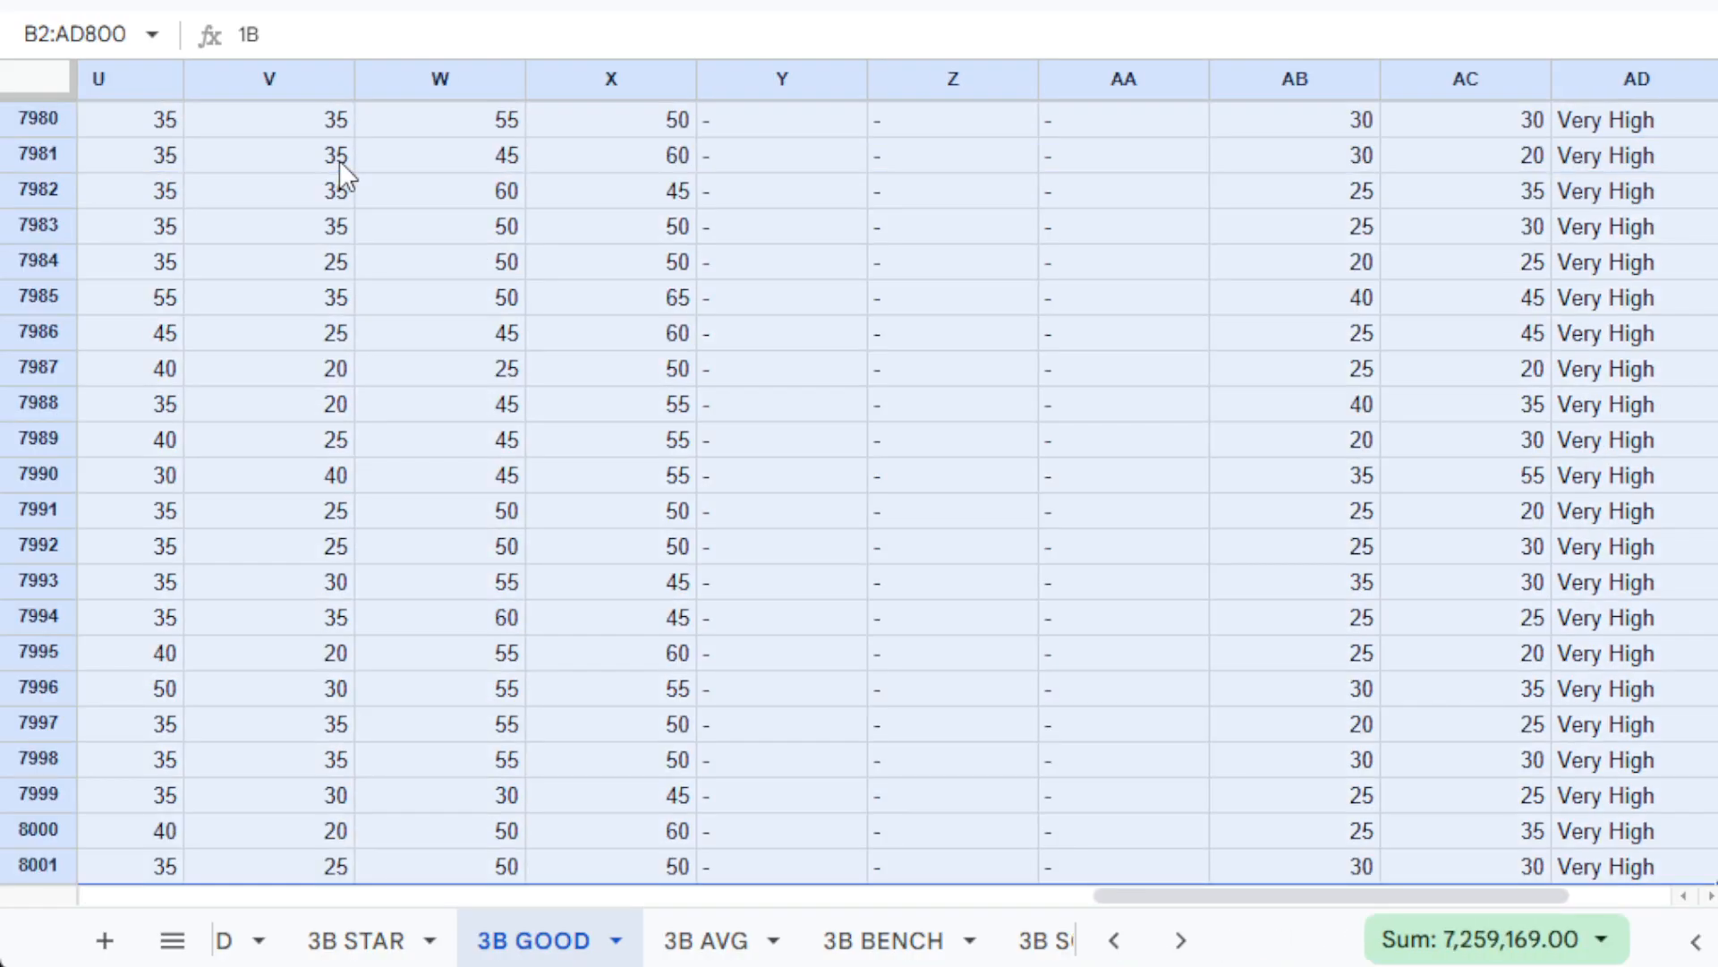
Paste the data copied from 3B GOOD into the IF Data sheet at C160002 and go to the first empty POS cell below it.
left_click(1180, 941)
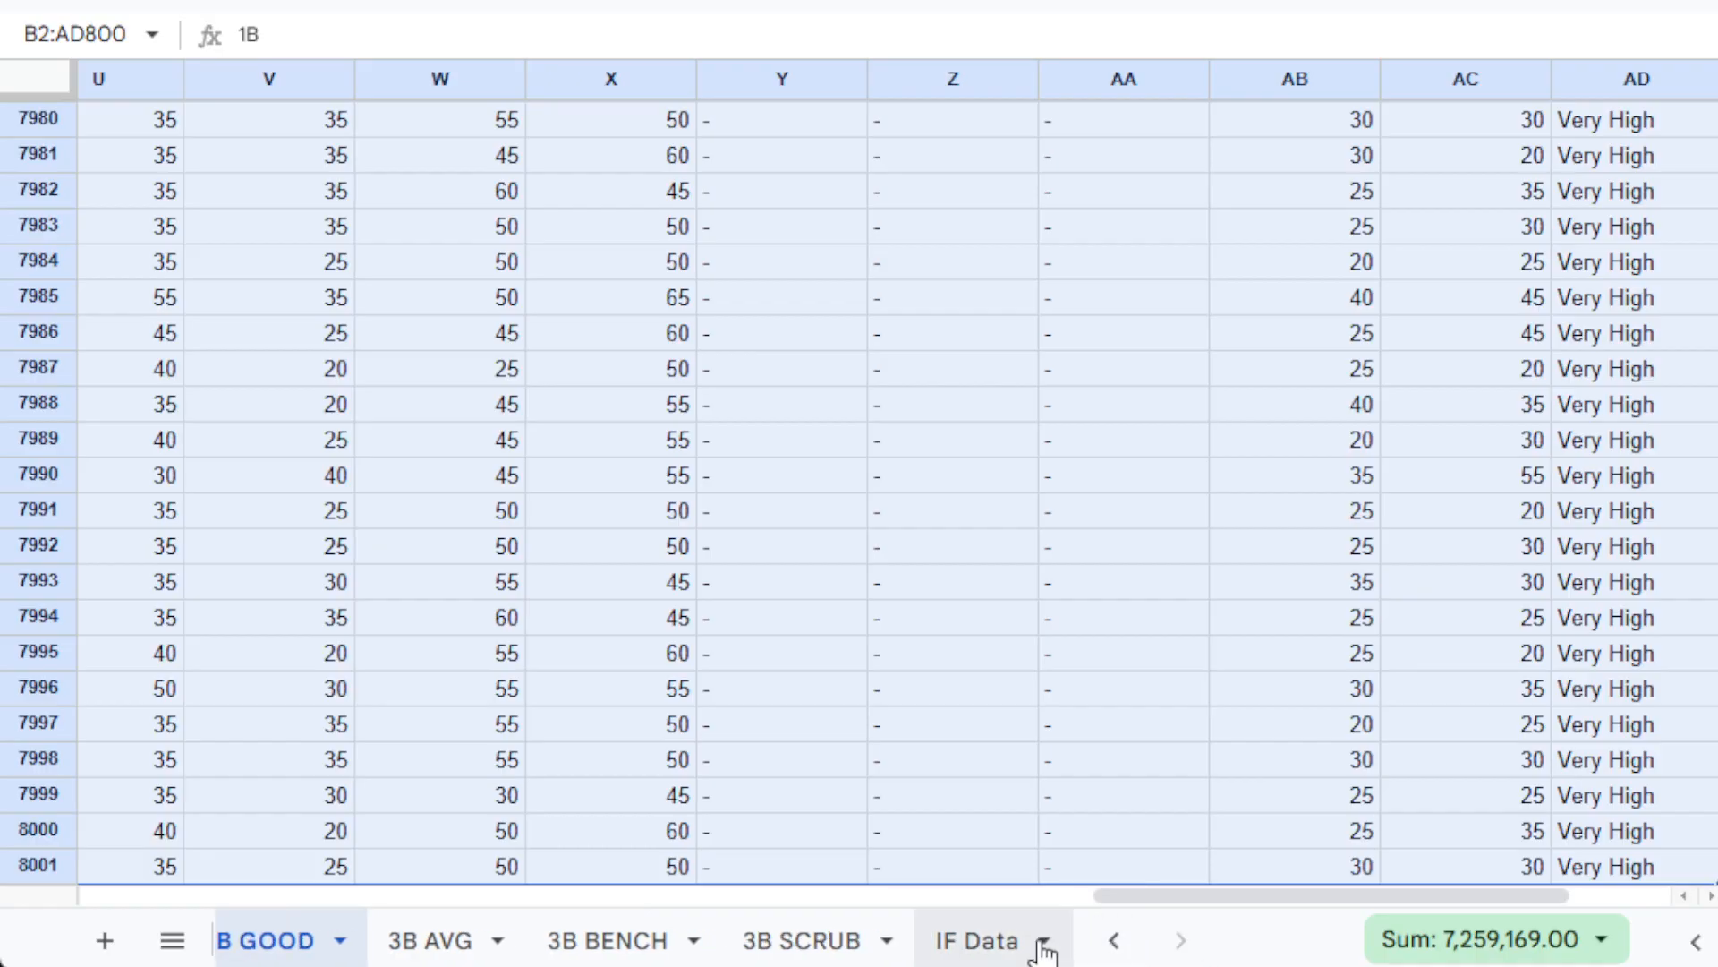
left_click(978, 942)
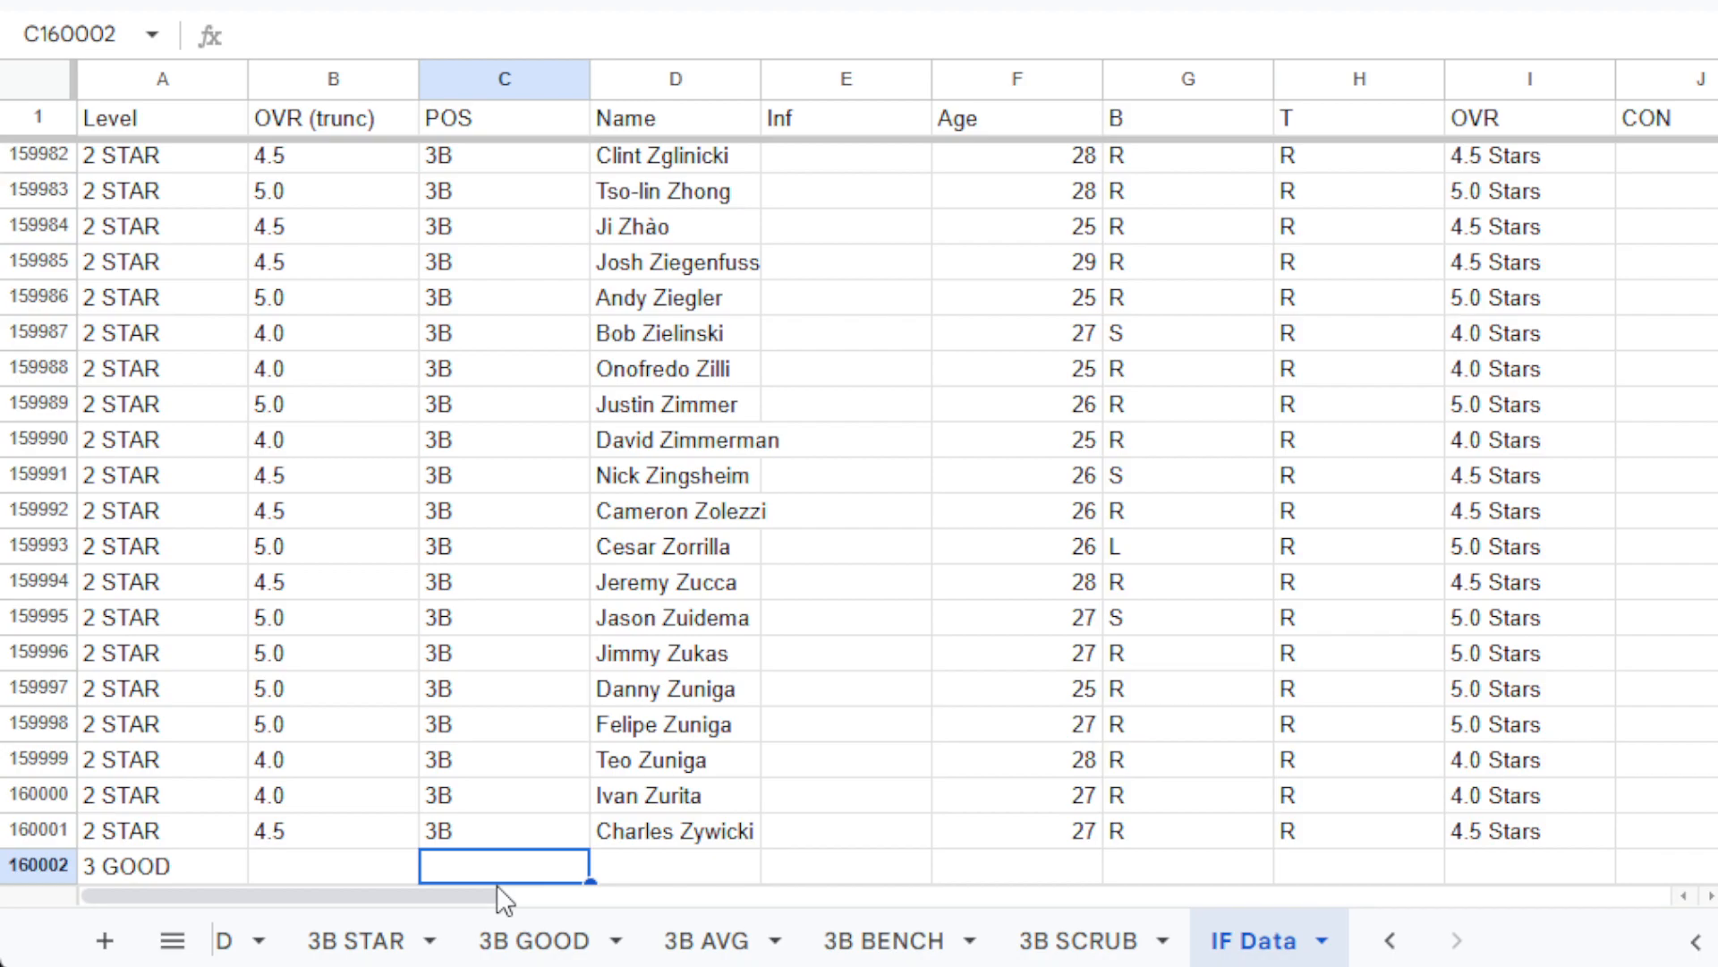
key("ctrl+v")
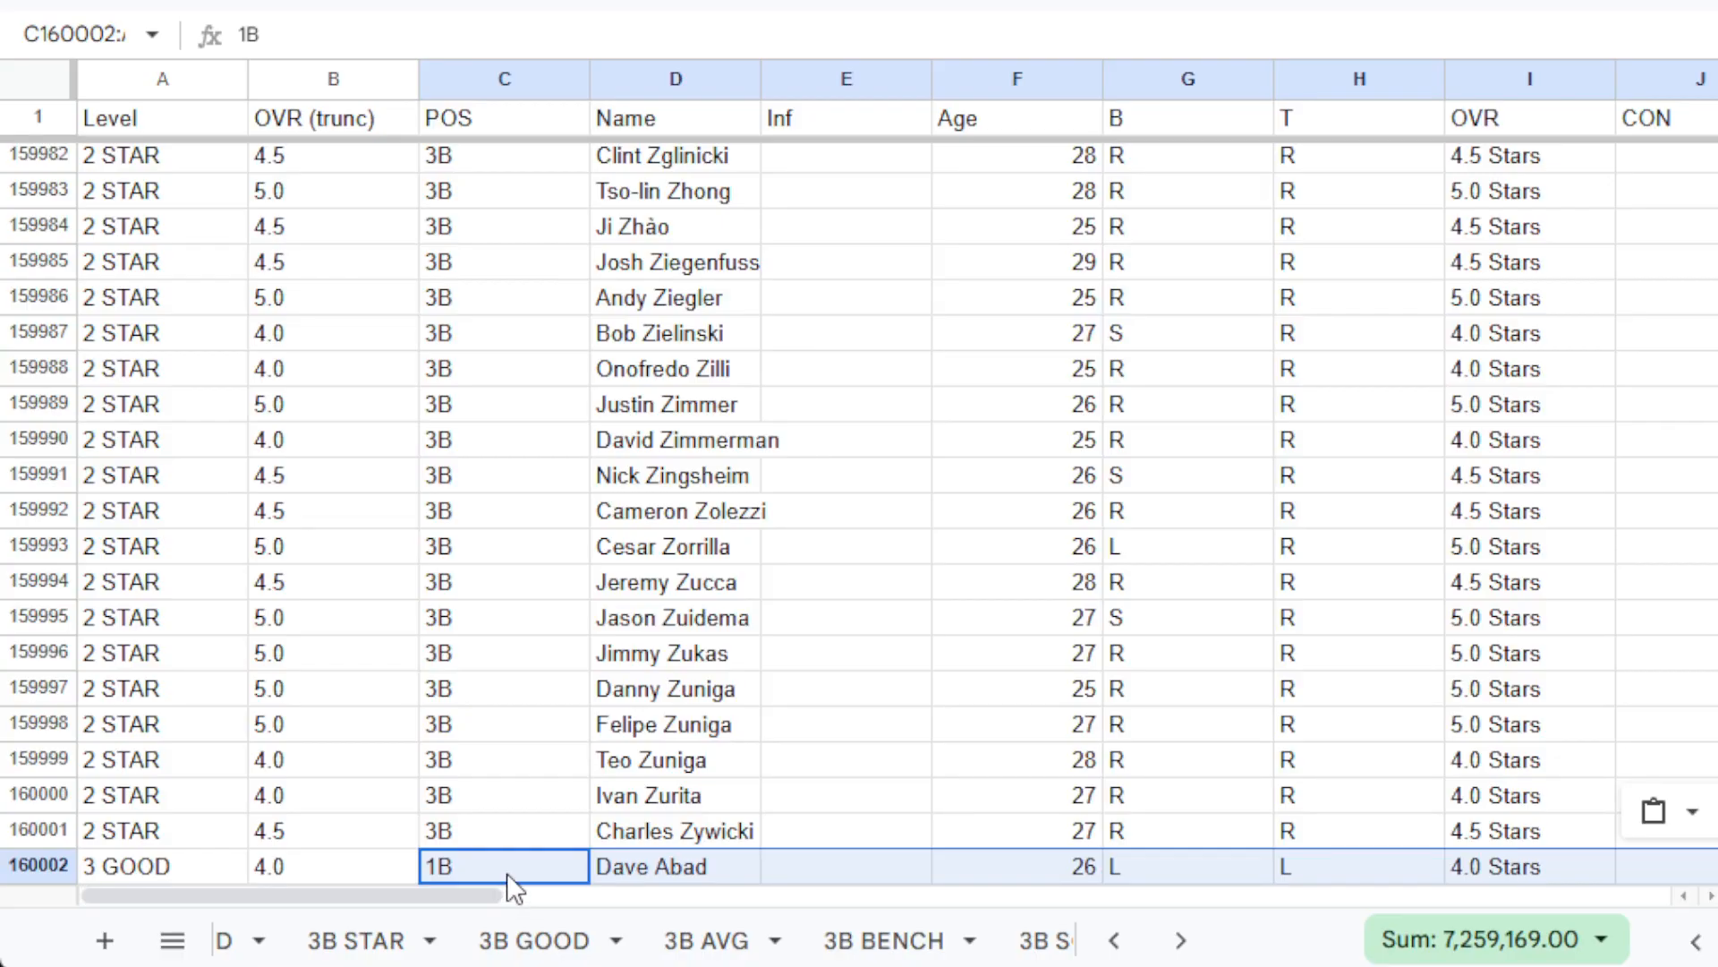
key("ctrl+Down")
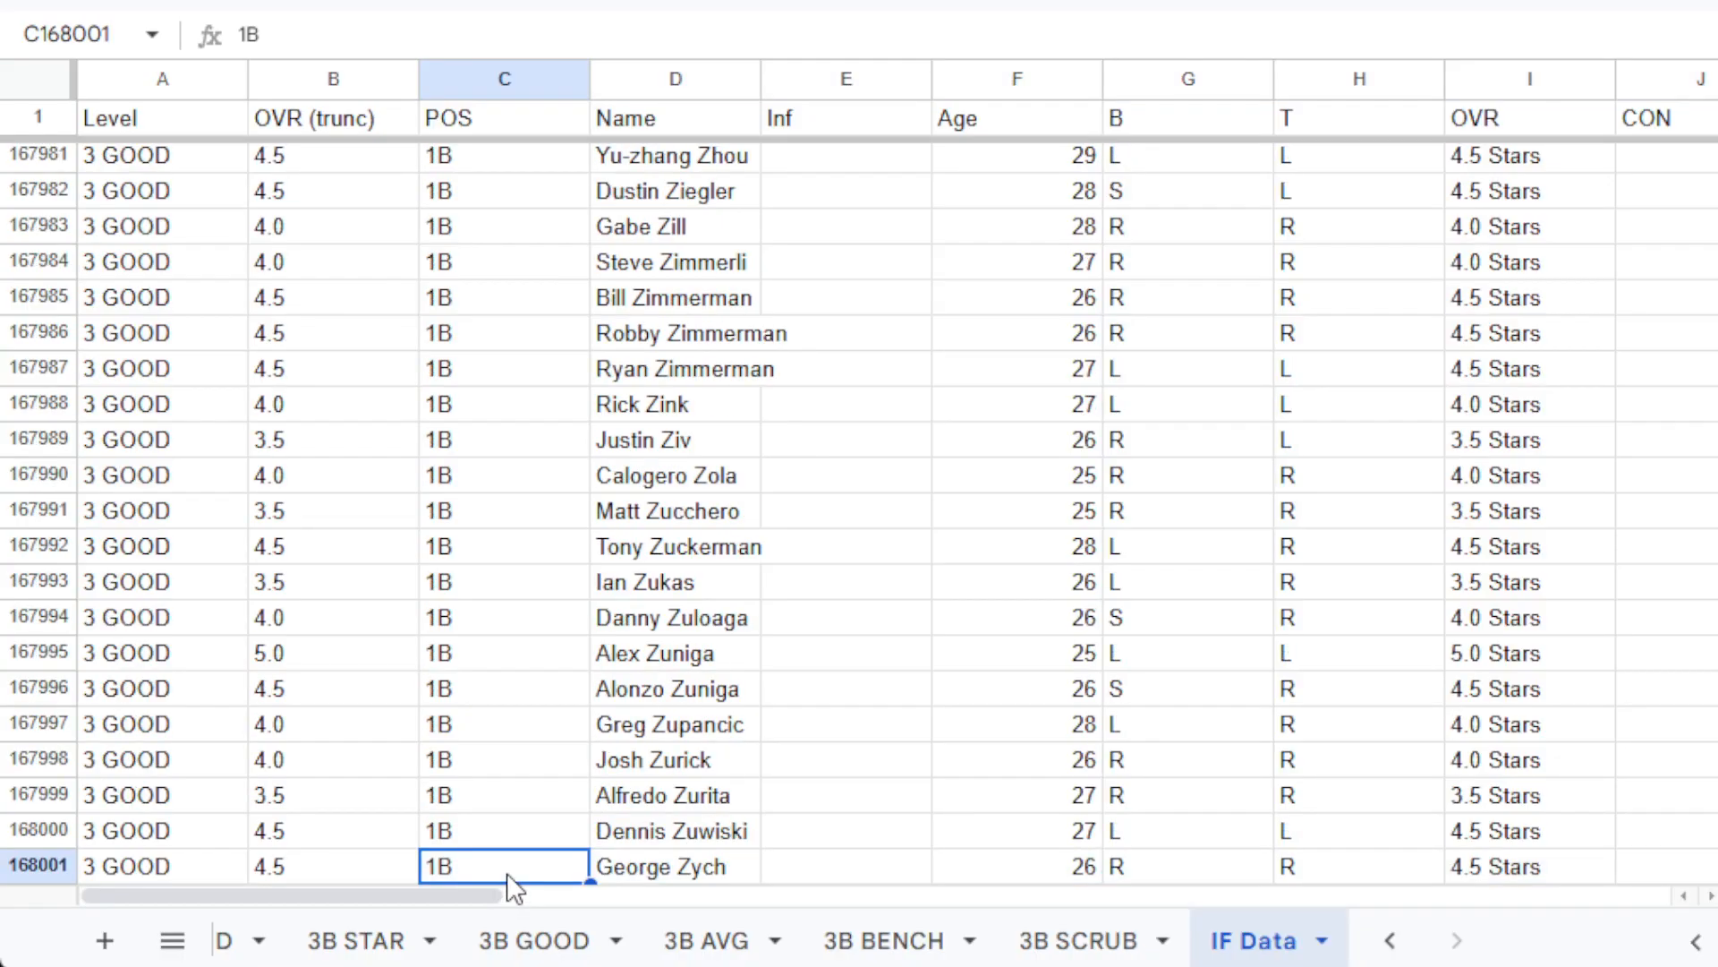
key("Down")
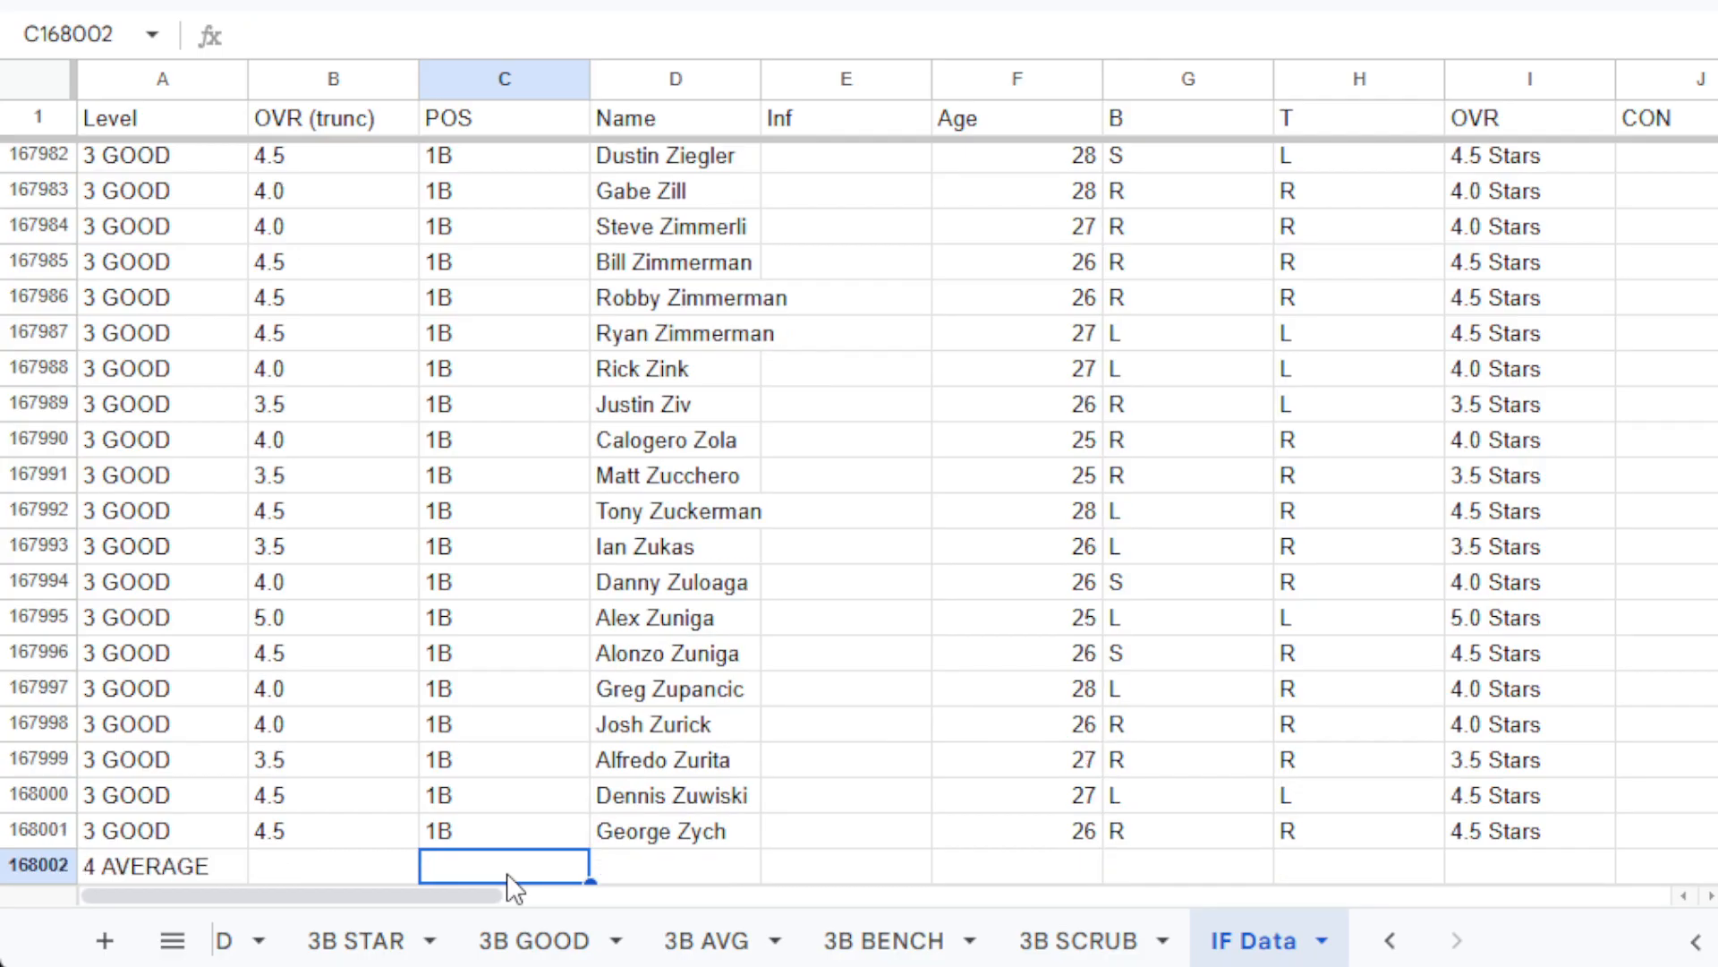
Copy the player data in range B2:AD8001 of the 3B AVG sheet, leaving out the header row and # column.
left_click(673, 947)
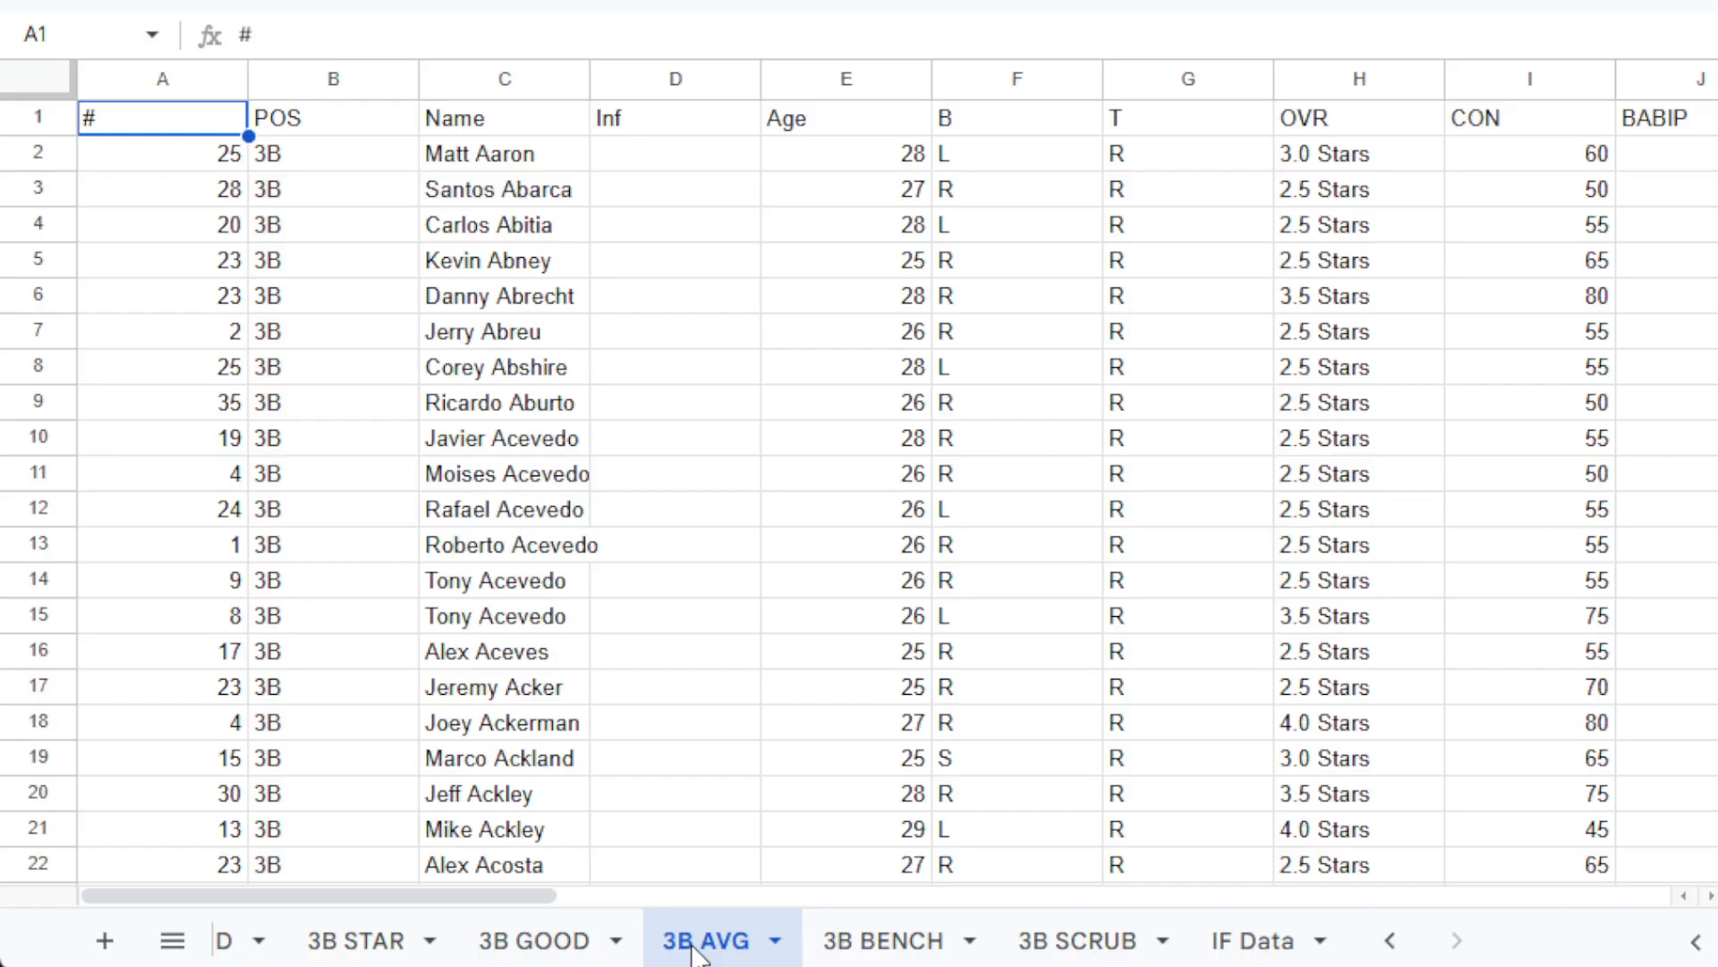
left_click(326, 170)
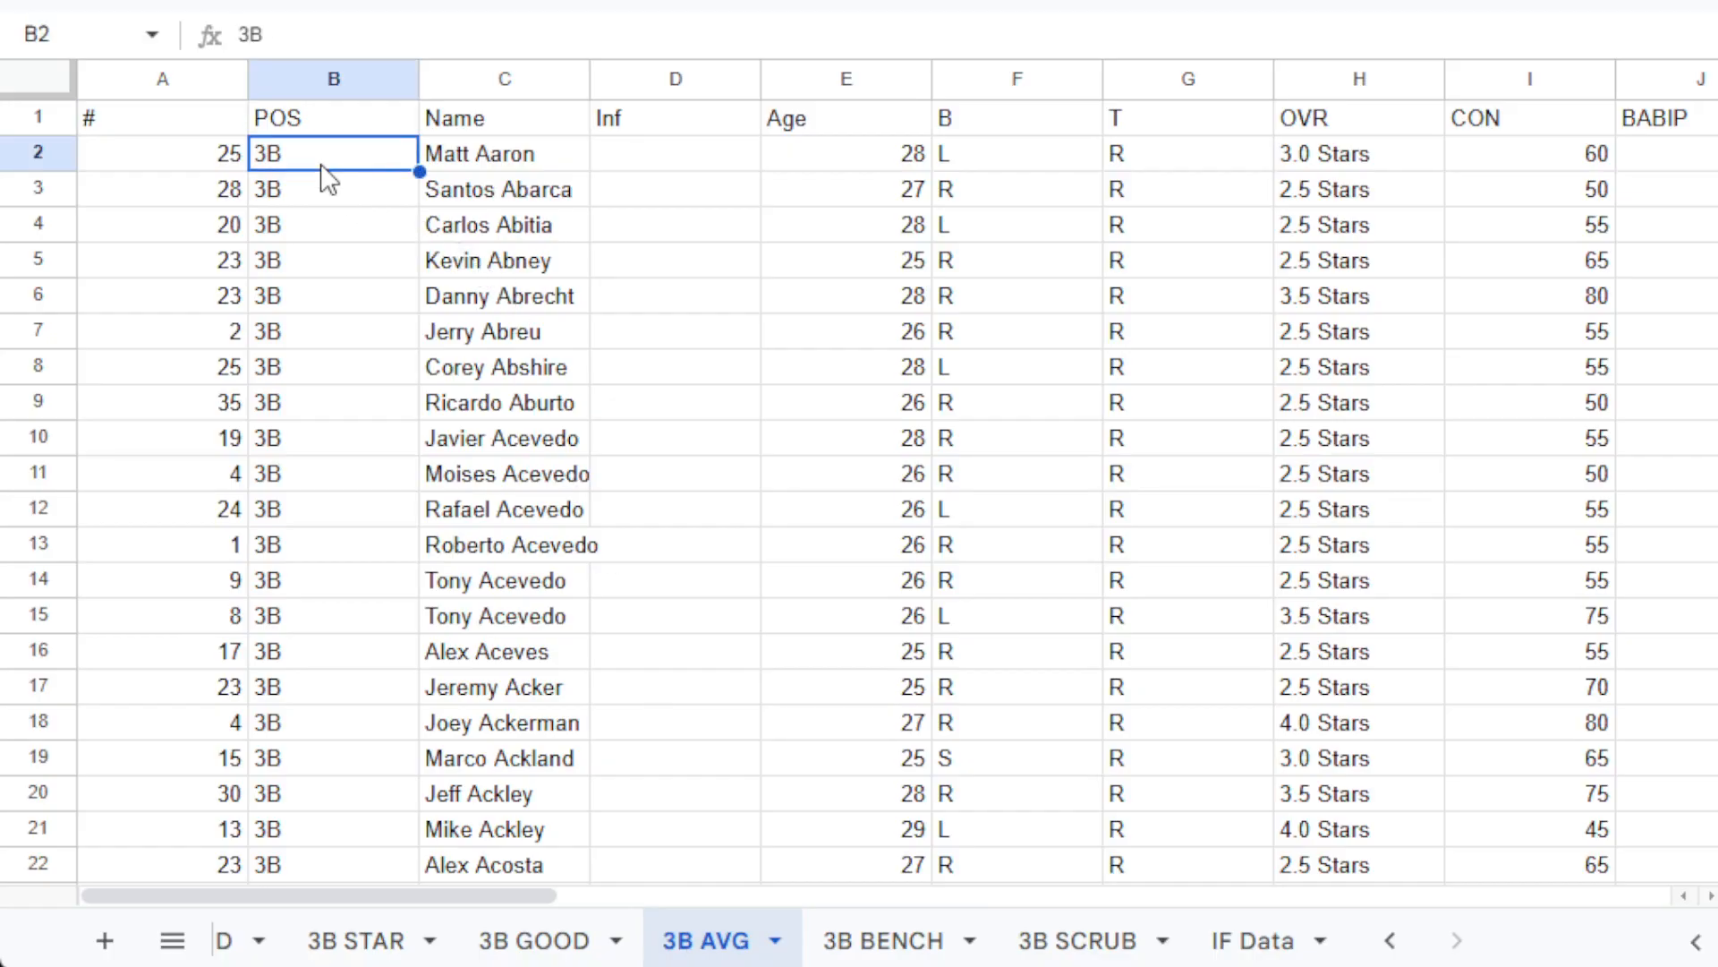
key("ctrl+shift+Right")
key("ctrl+shift+Right")
key("ctrl+shift+Right")
key("ctrl+shift+Down")
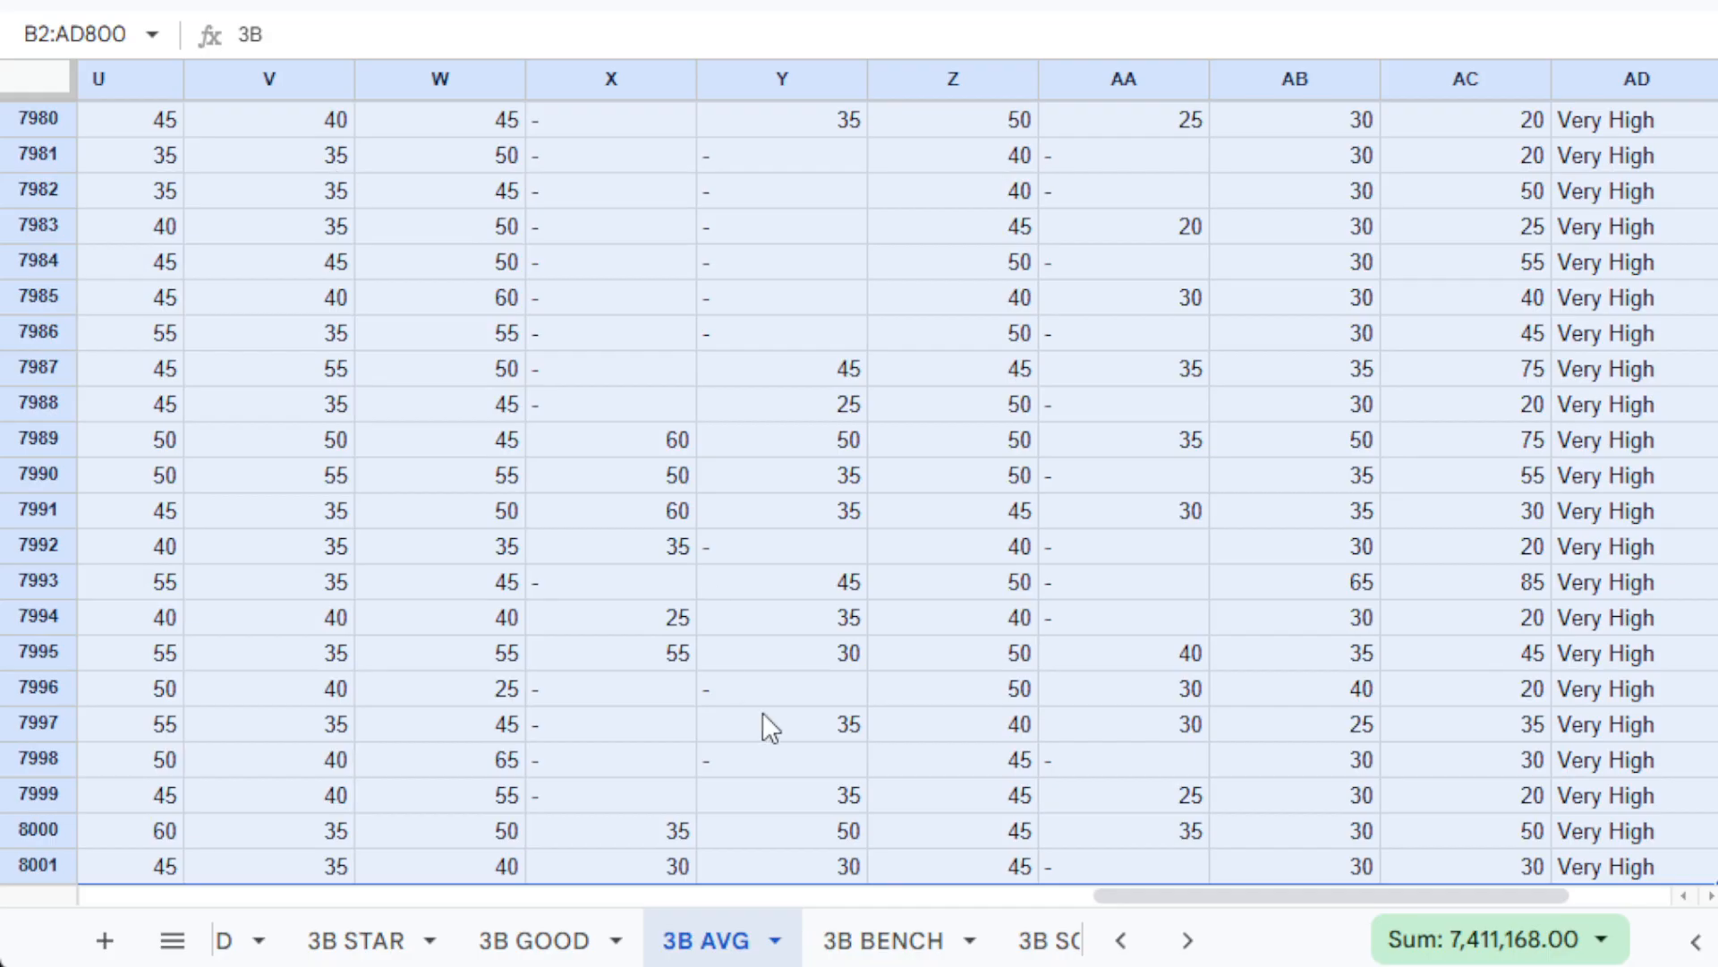
Paste the 3B Average data into the IF Data sheet at C168002 and go to the first empty POS cell below it.
left_click(1187, 940)
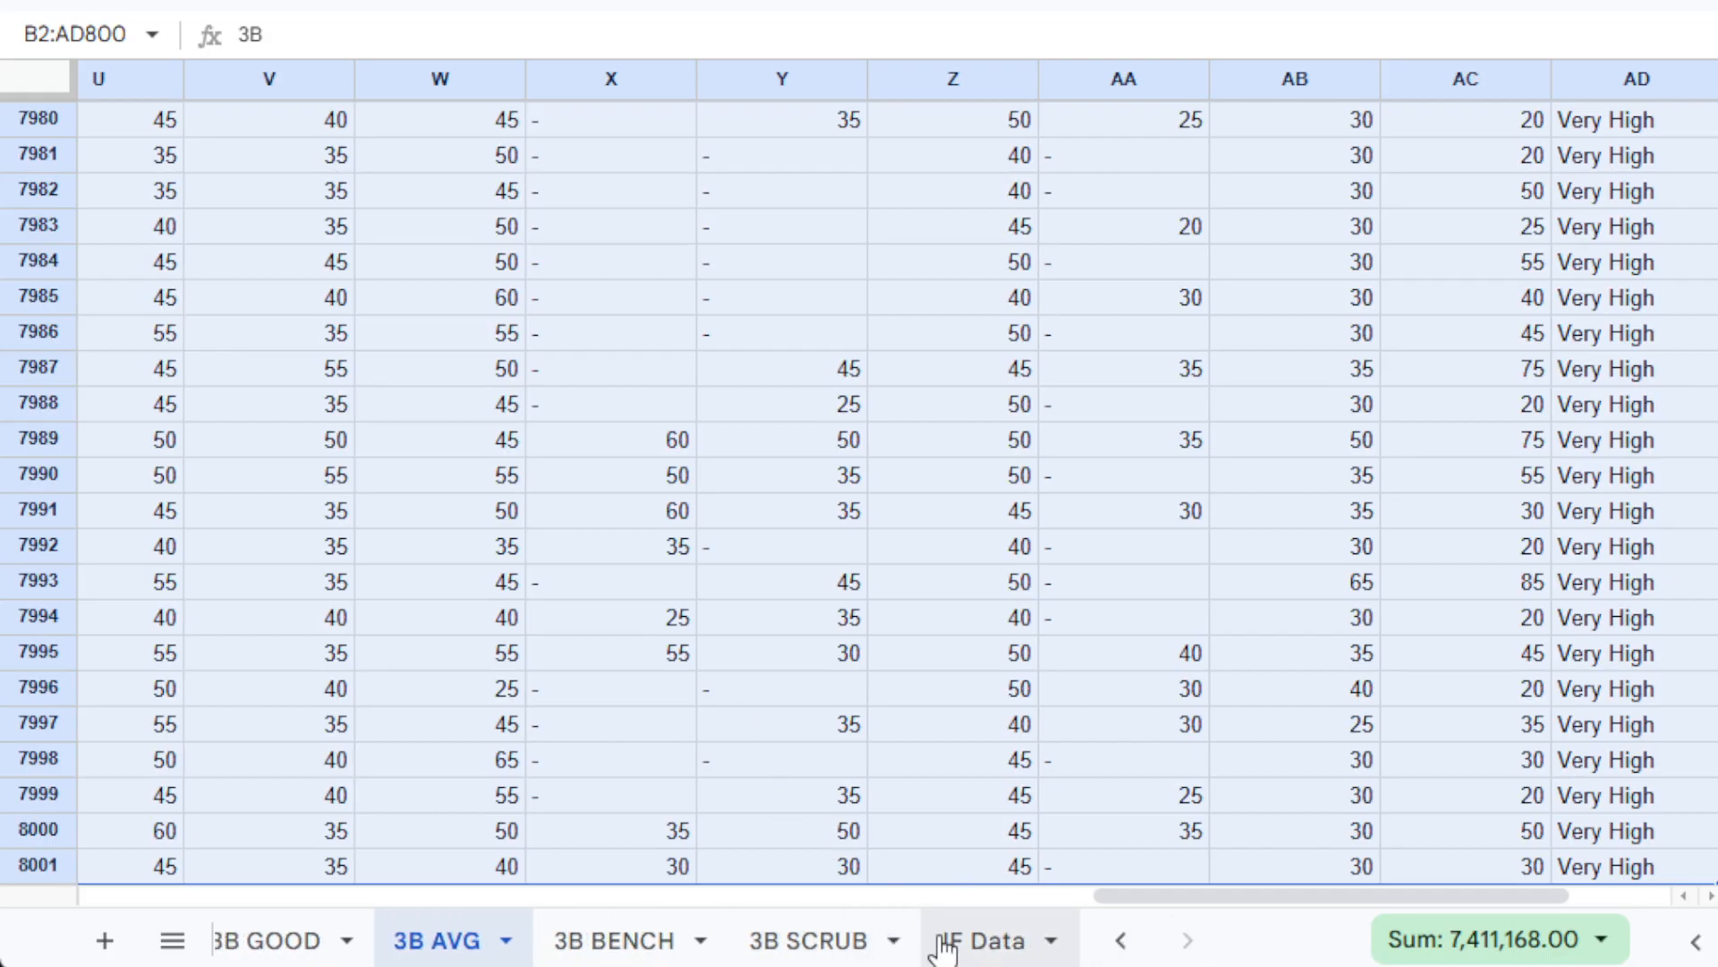
left_click(971, 942)
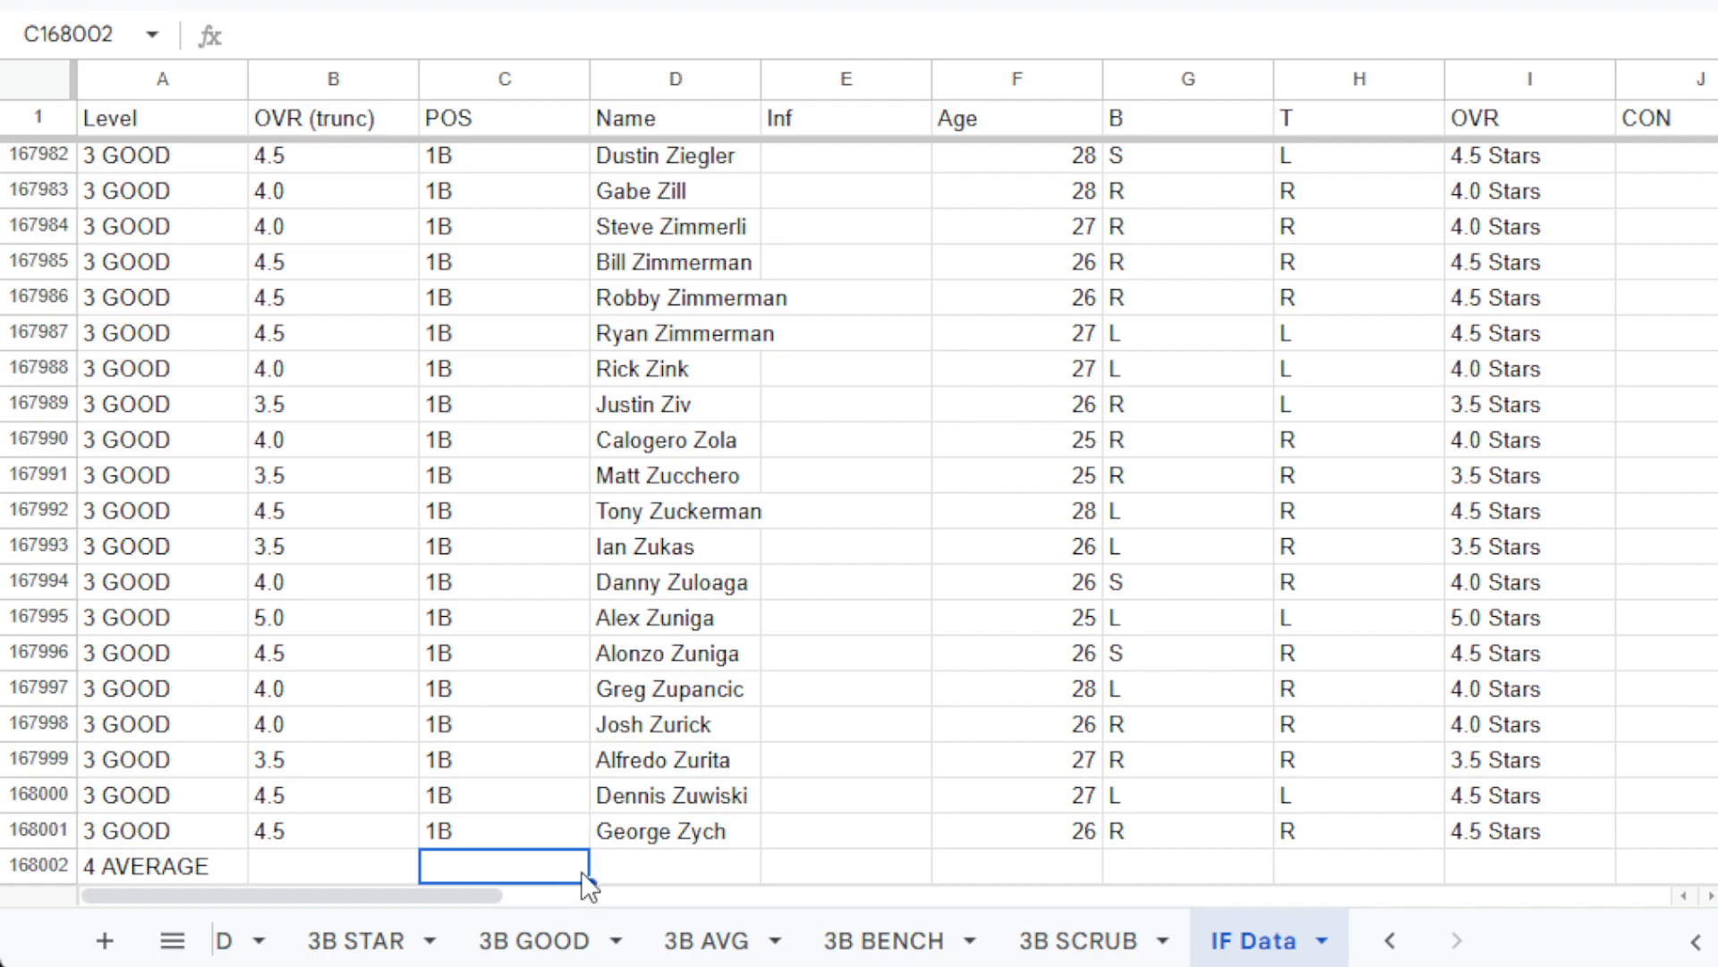
key("ctrl+v")
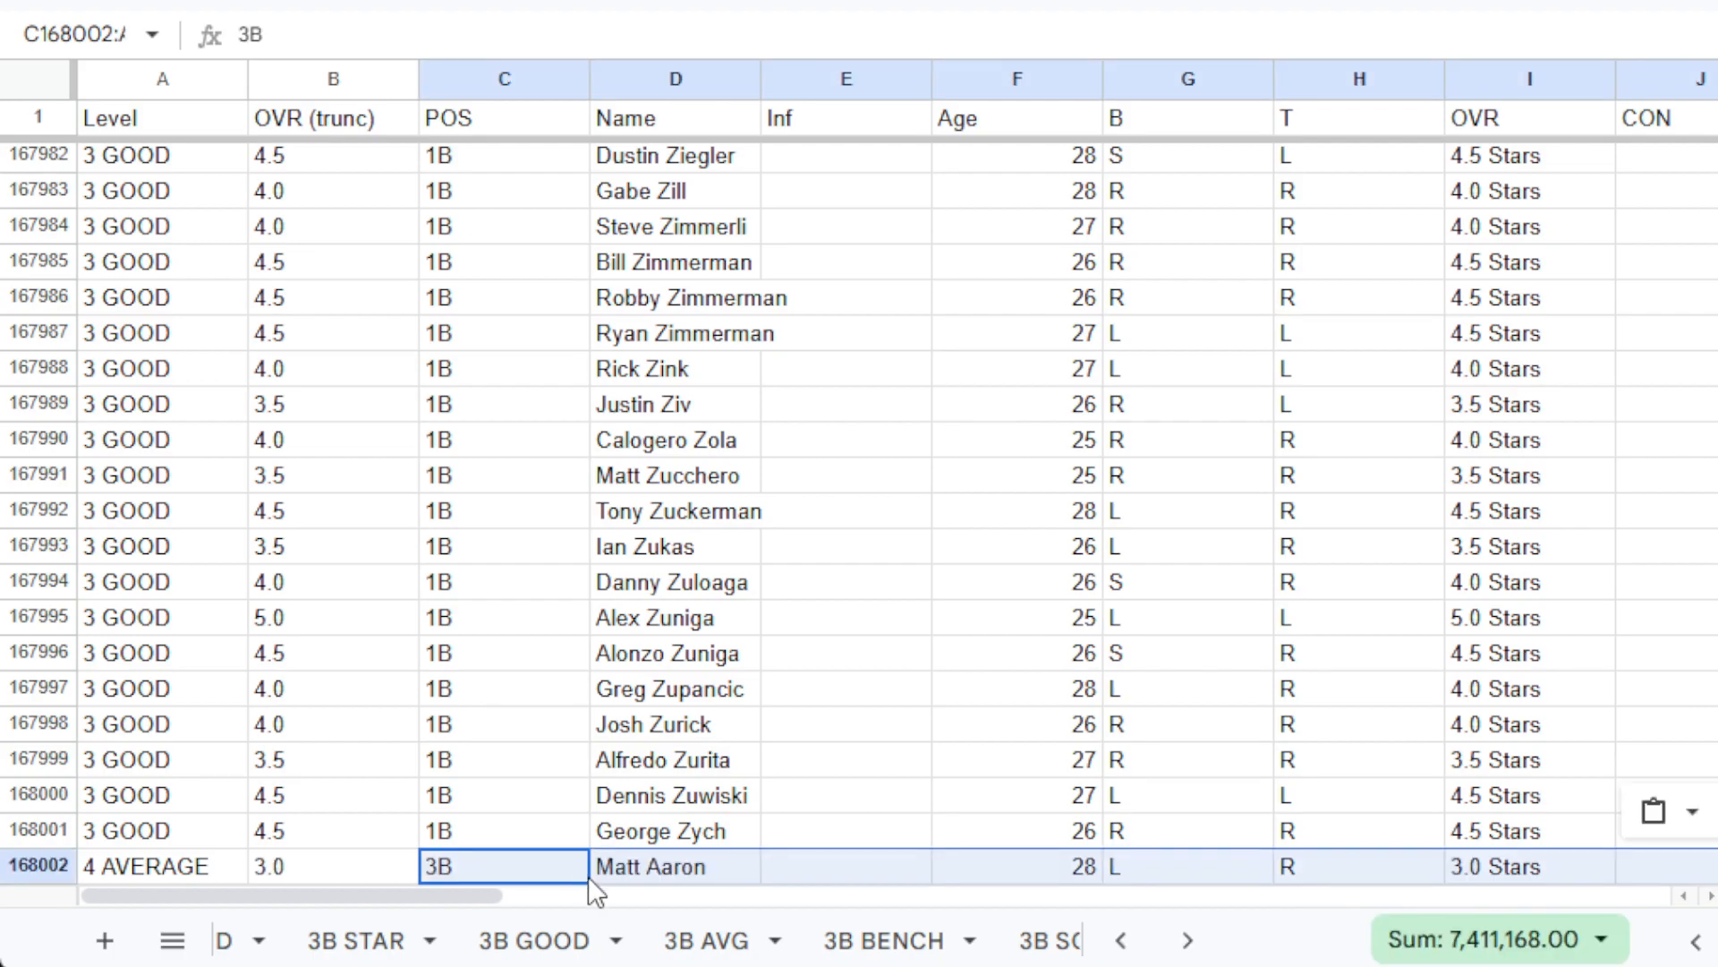
key("ctrl+Down")
key("Down")
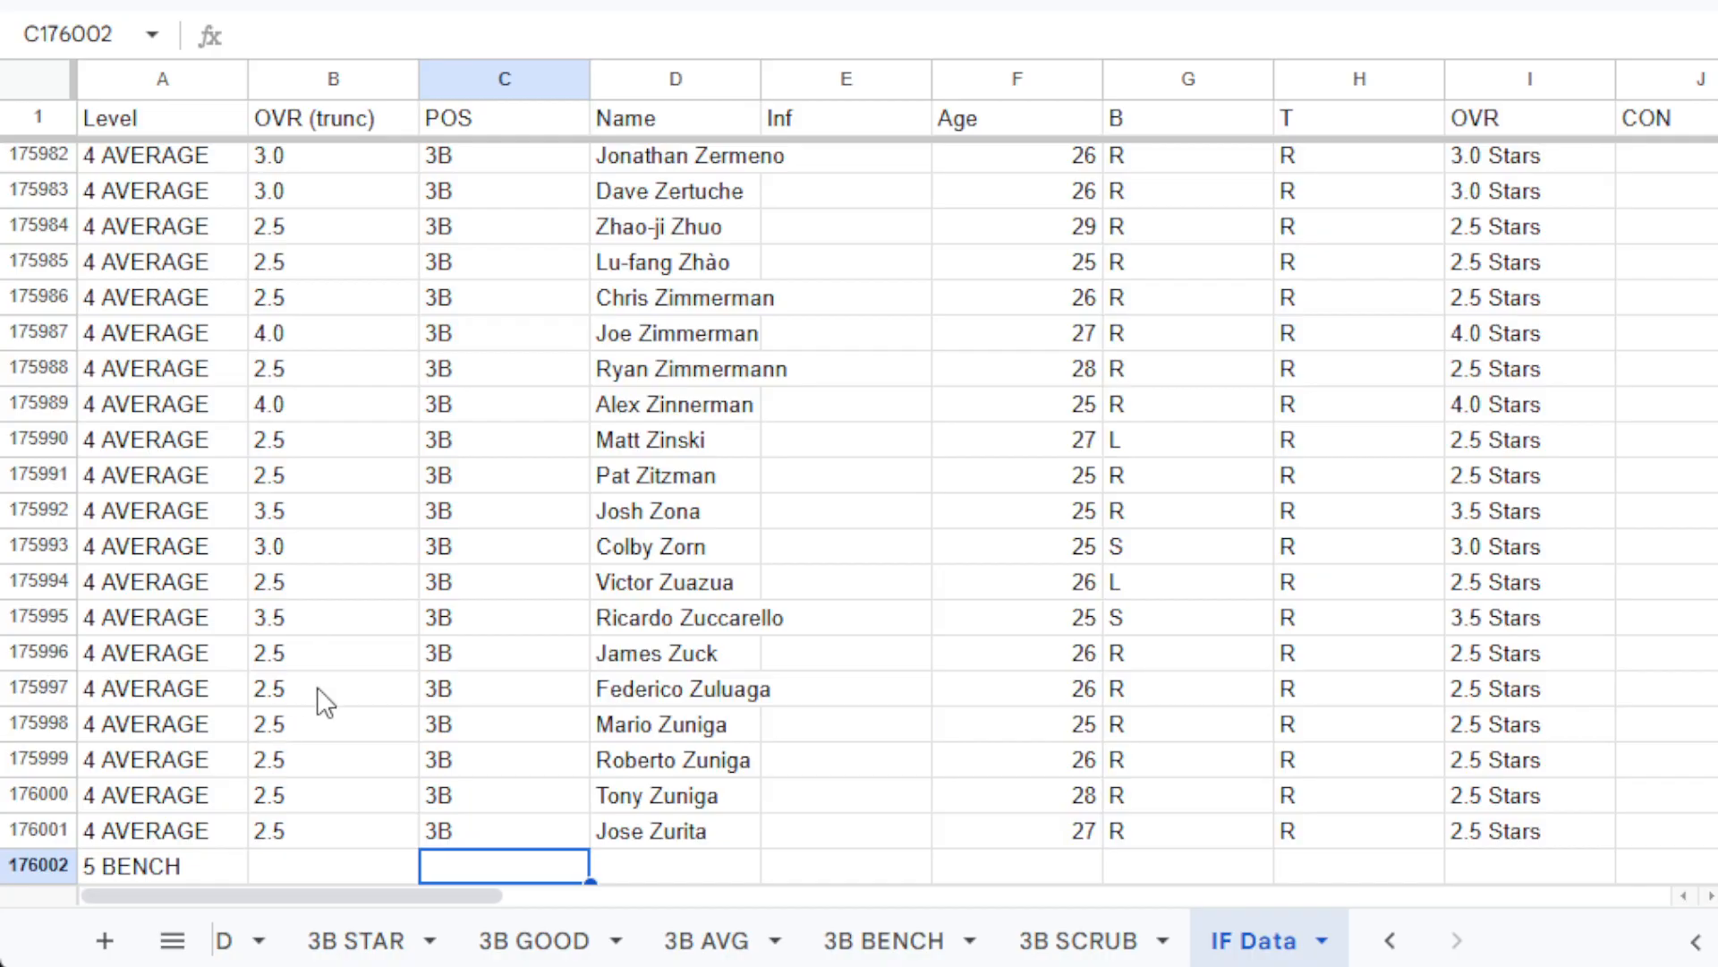
Copy the player data in range B2:AD8001 of the 3B BENCH sheet, leaving out the header row and # column.
left_click(864, 941)
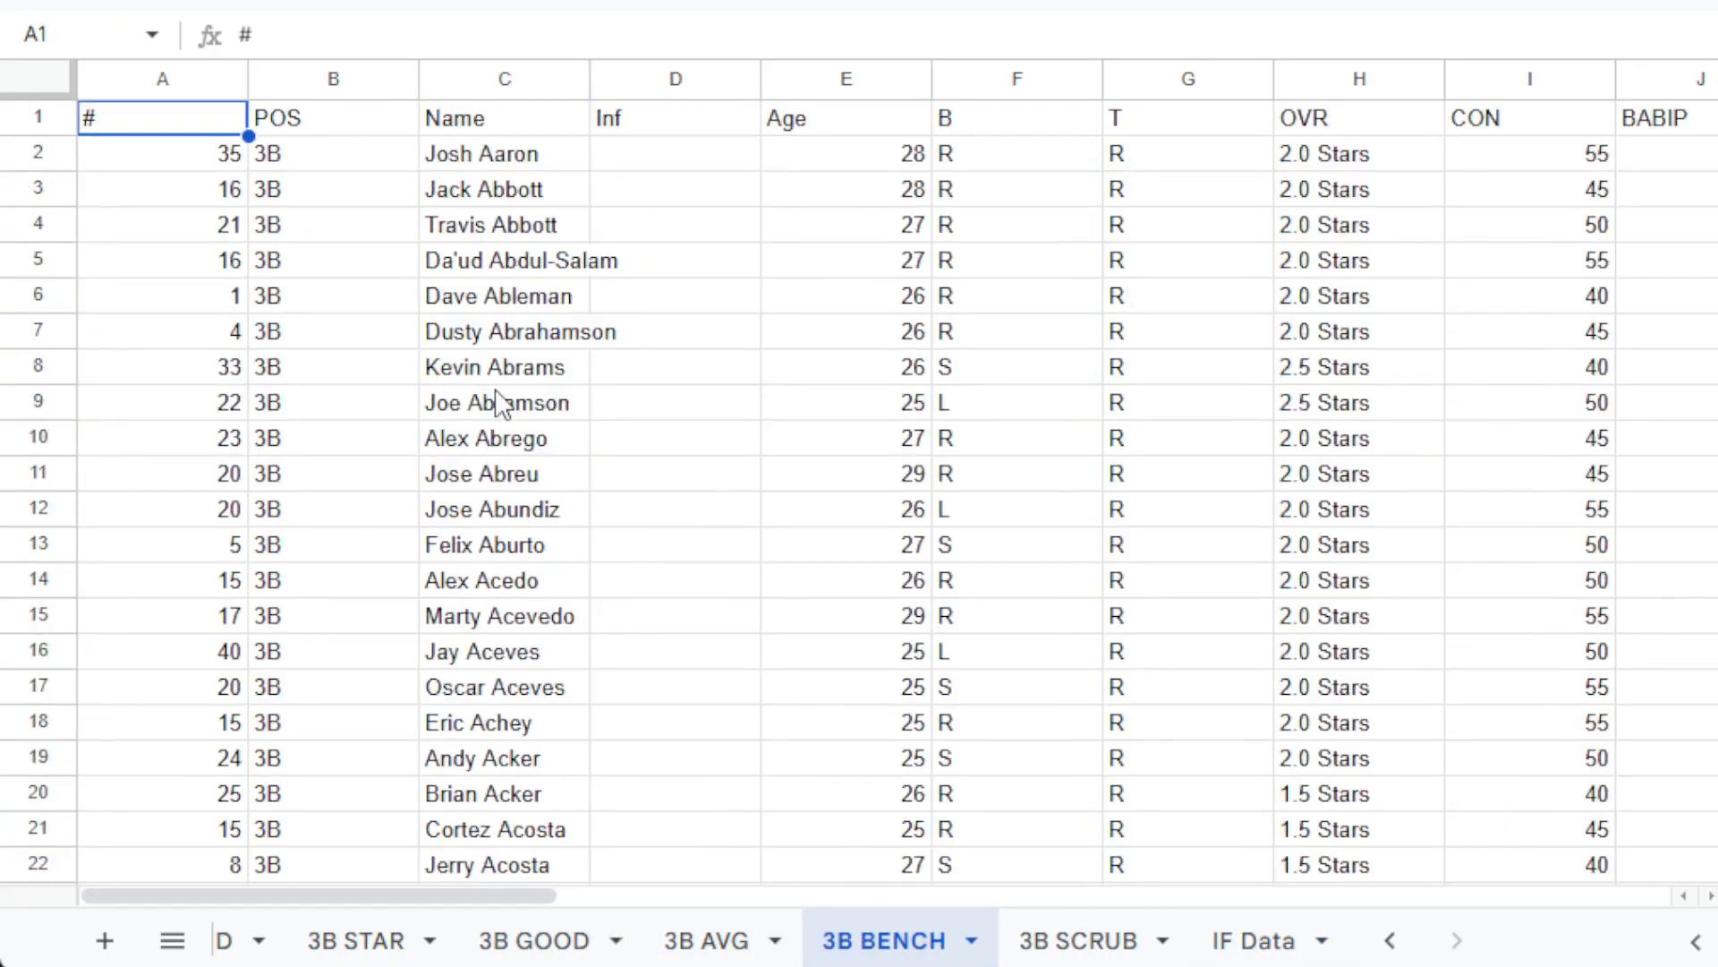
left_click(374, 170)
key("ctrl+shift+Right")
key("ctrl+shift+Right")
key("ctrl+shift+Right")
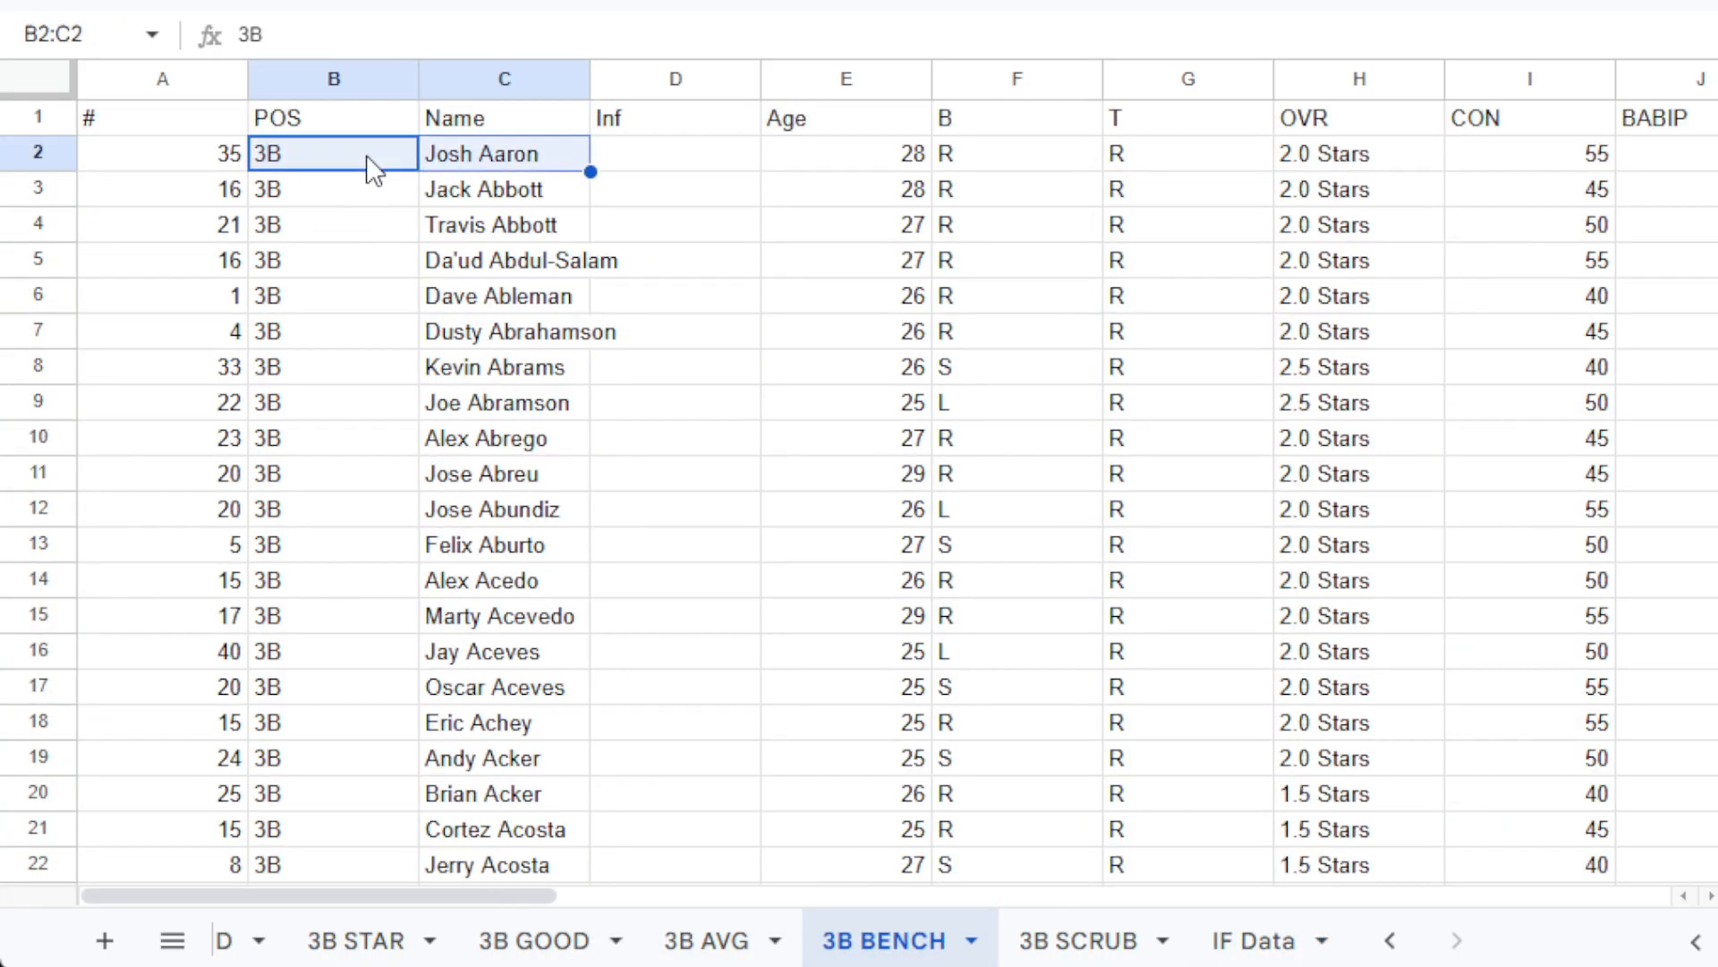
key("ctrl+shift+Down")
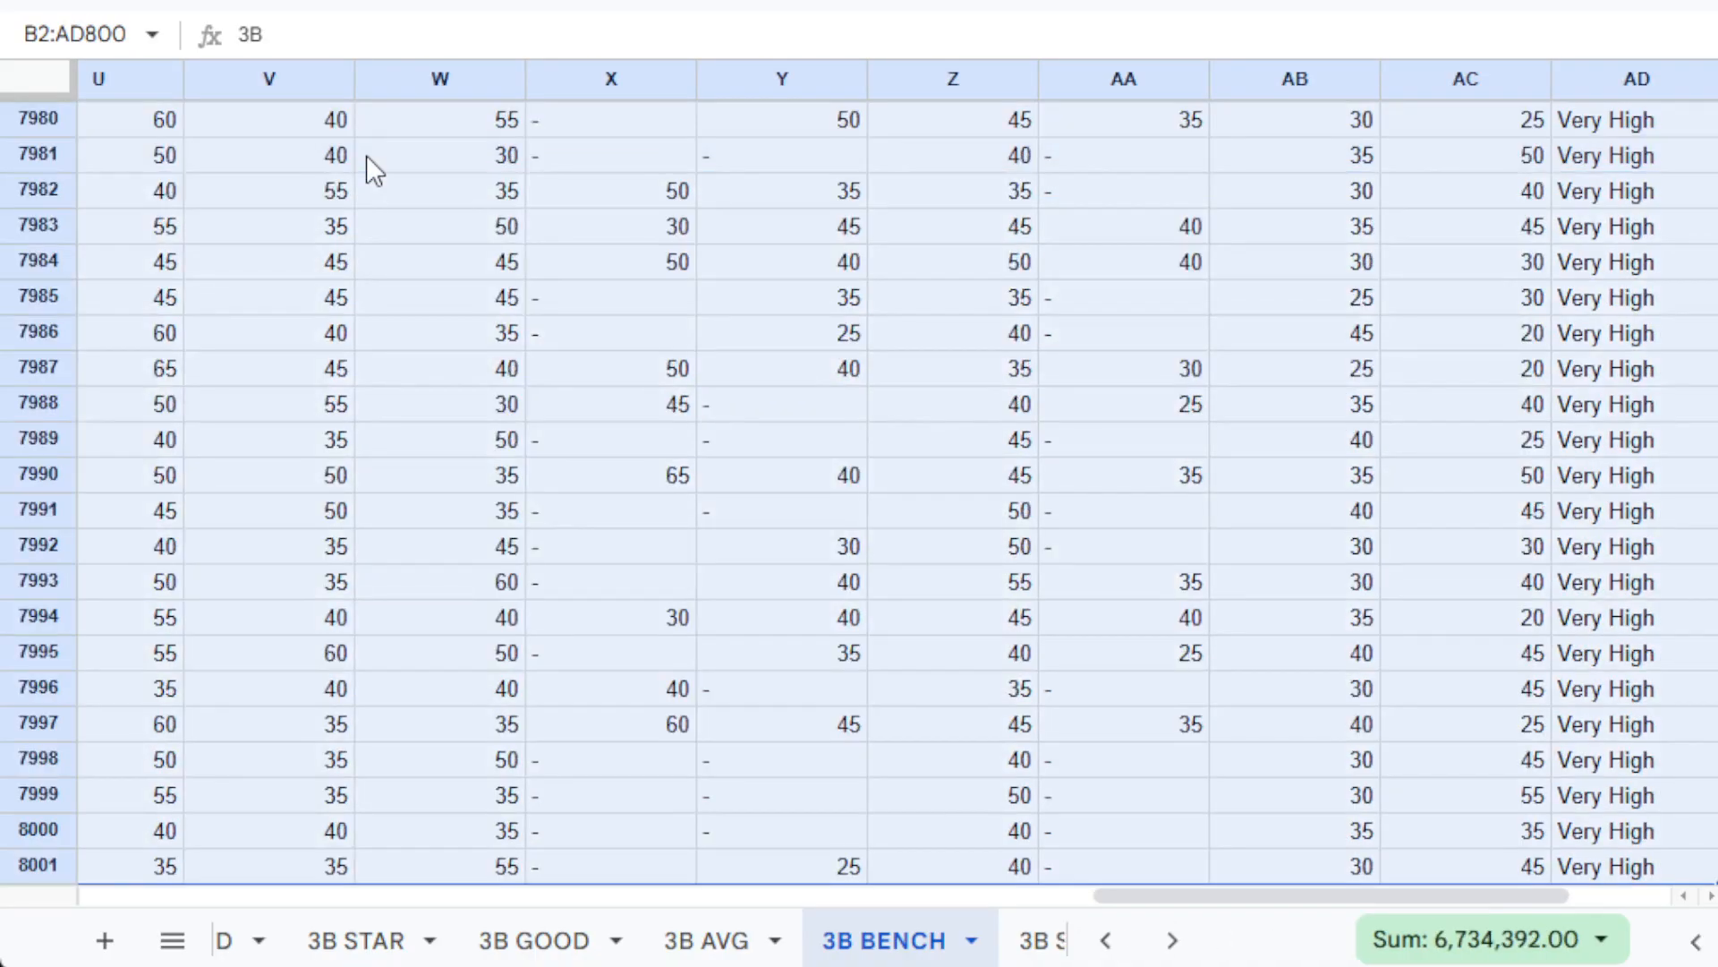
Paste the 3B Bench data into the IF Data sheet at C176002 and go to the first empty POS cell below it.
left_click(1172, 940)
left_click(940, 940)
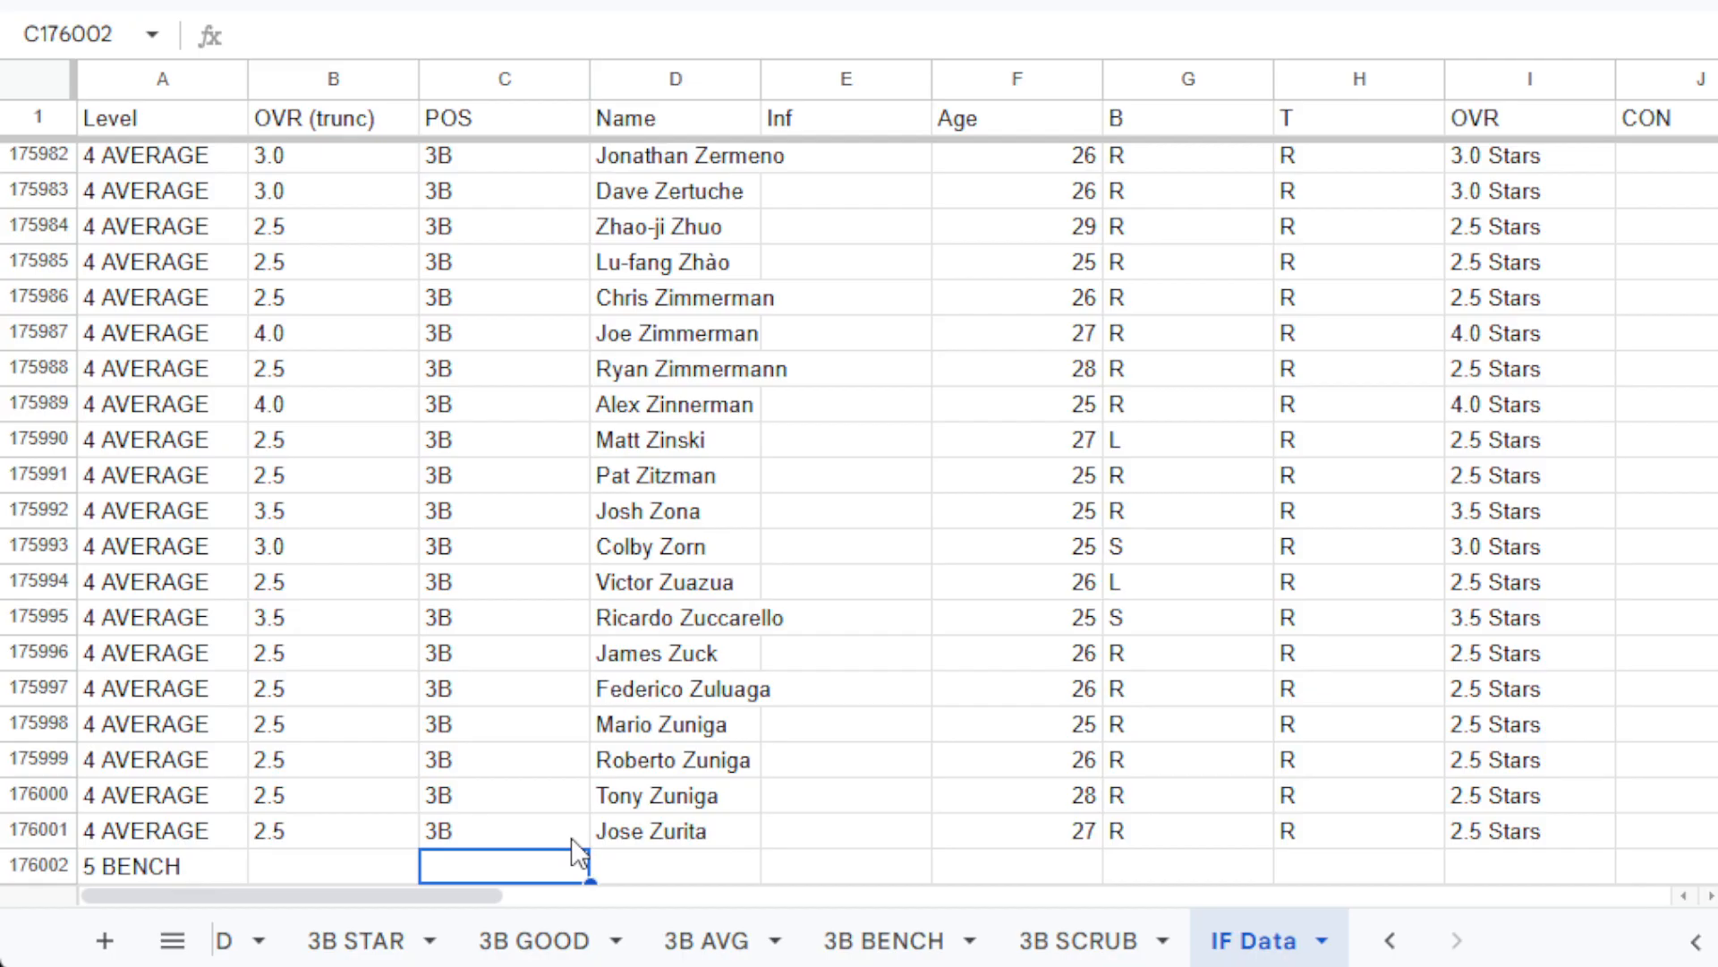
key("ctrl+v")
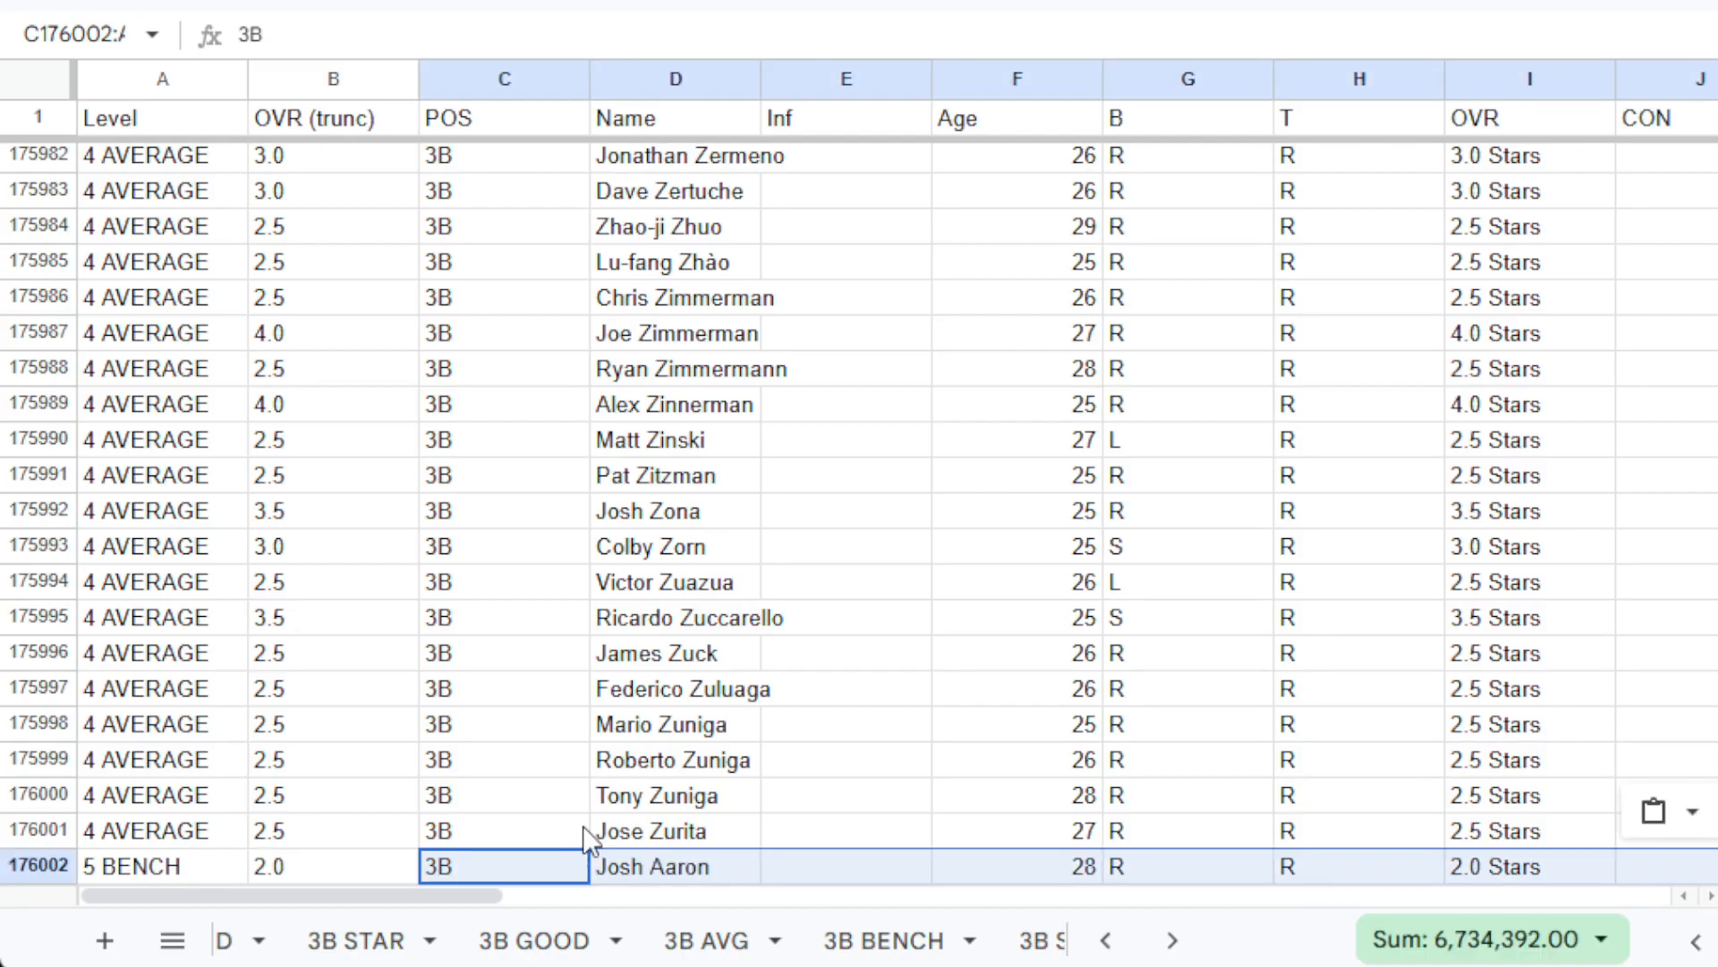
key("ctrl+Down")
key("Down")
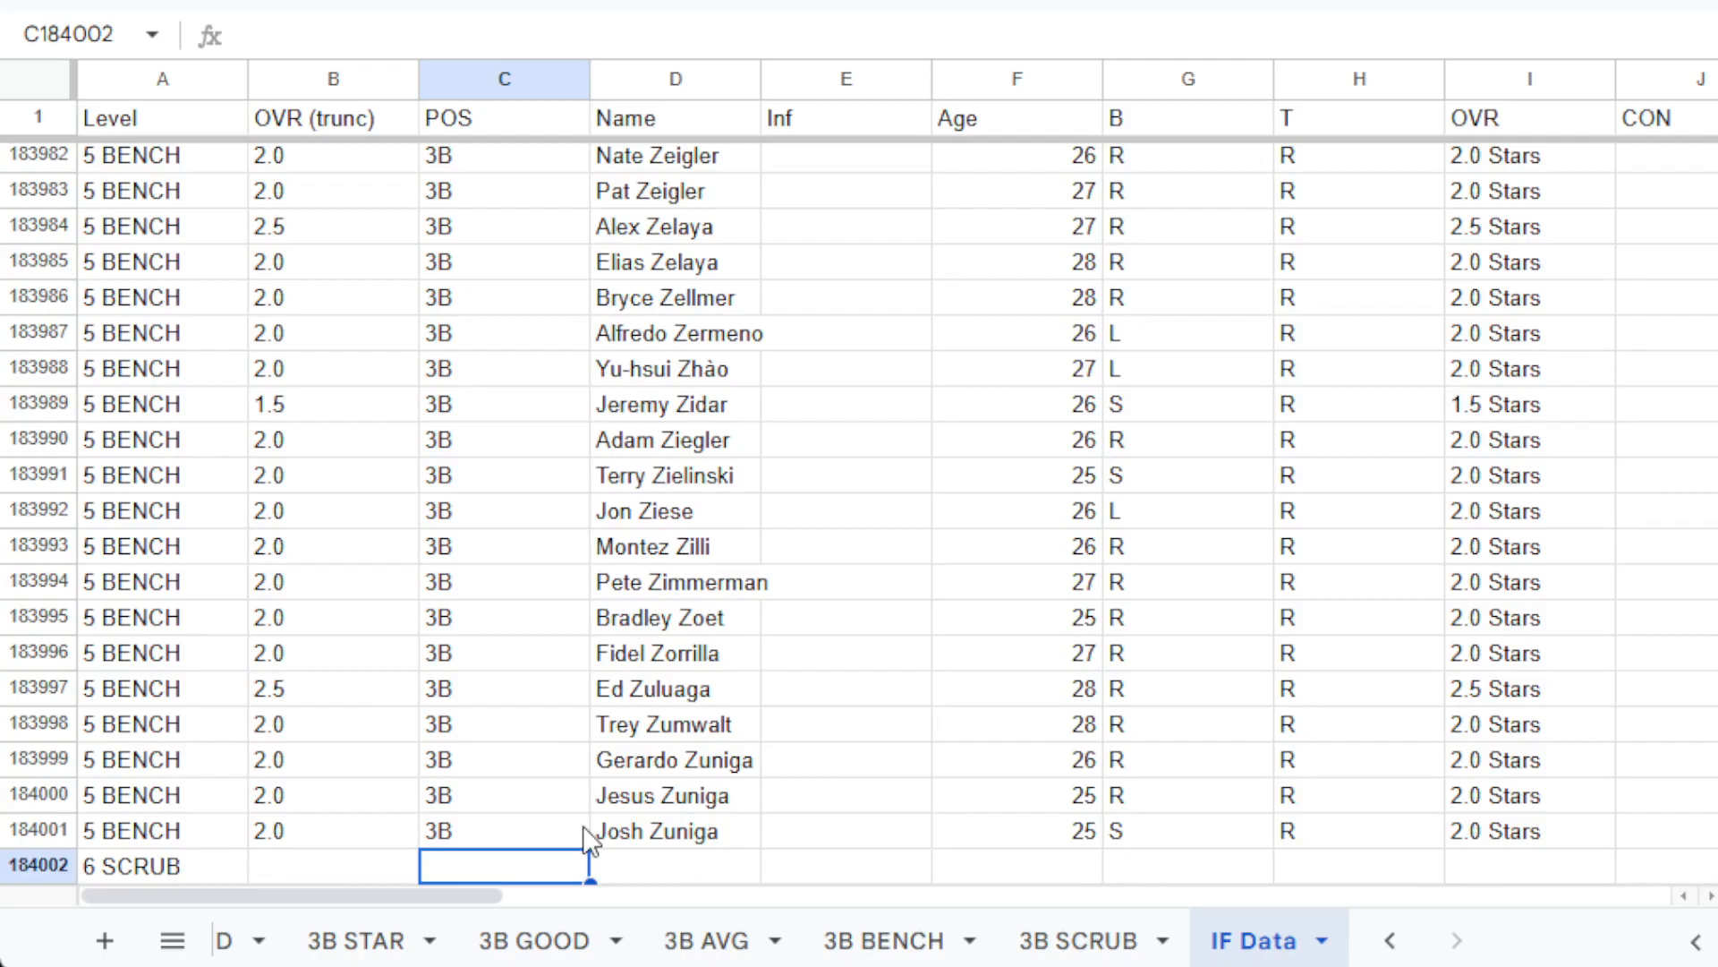
Copy the player data in range B2:AD8001 of the 3B SCRUB sheet, leaving out the header row and # column.
left_click(1029, 959)
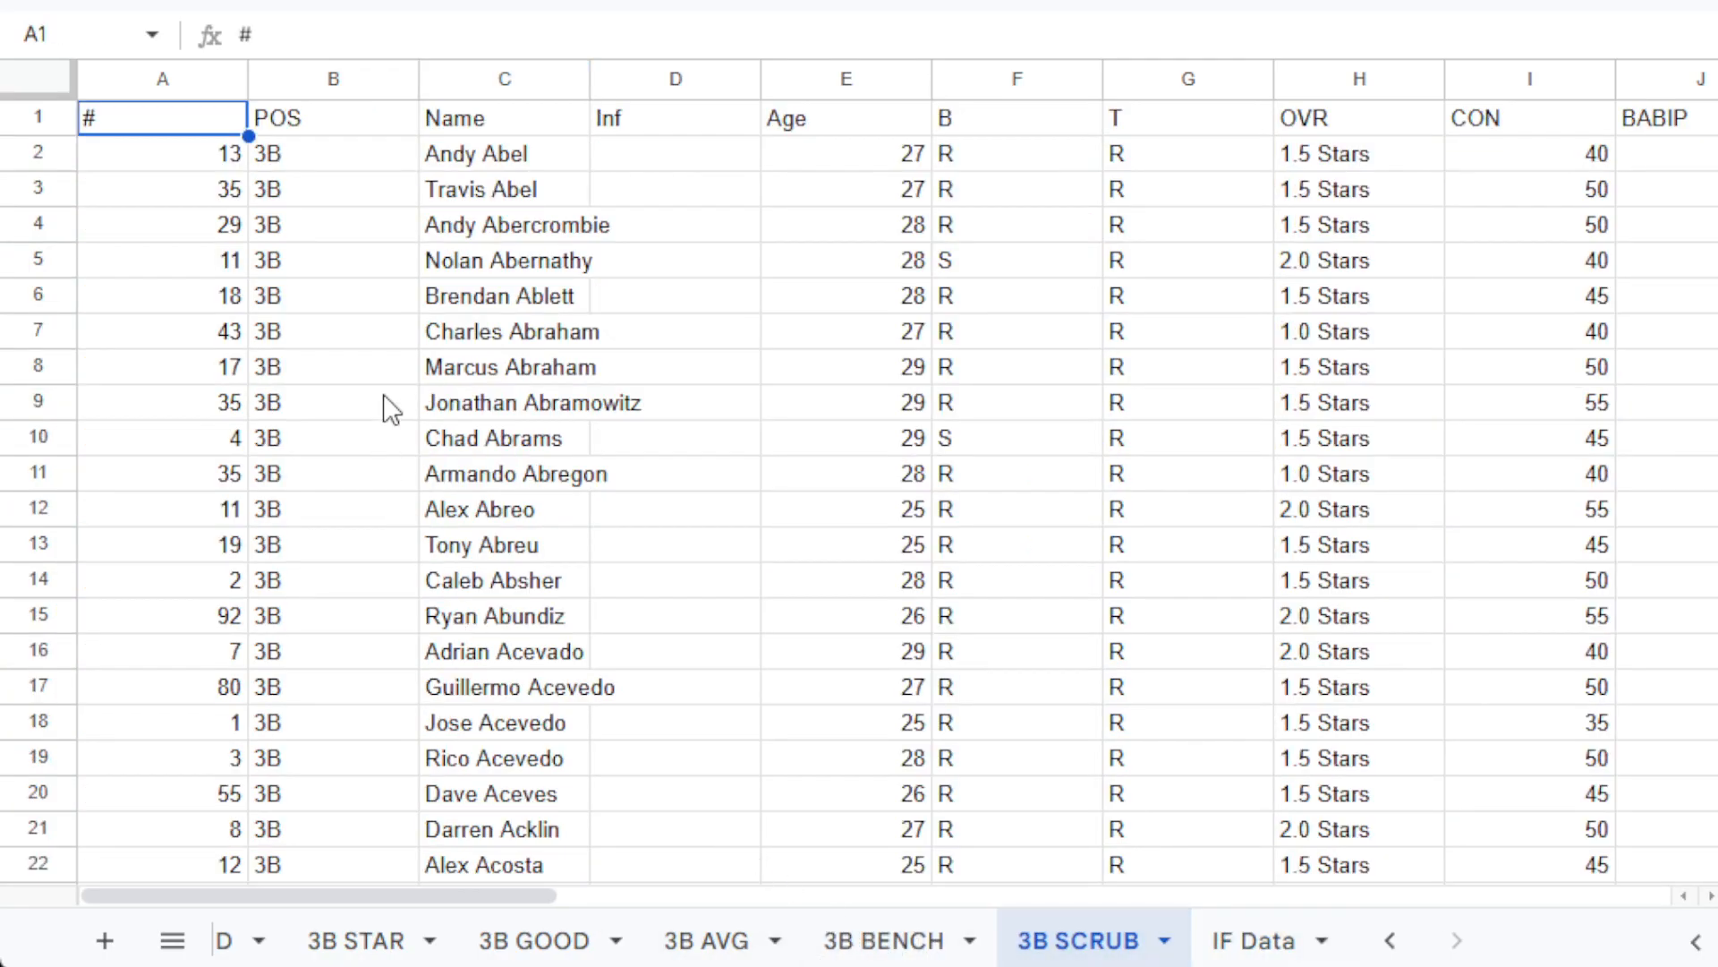
left_click(358, 172)
key("ctrl+shift+Right")
key("ctrl+shift+Right")
key("ctrl+shift+Right")
key("ctrl+c")
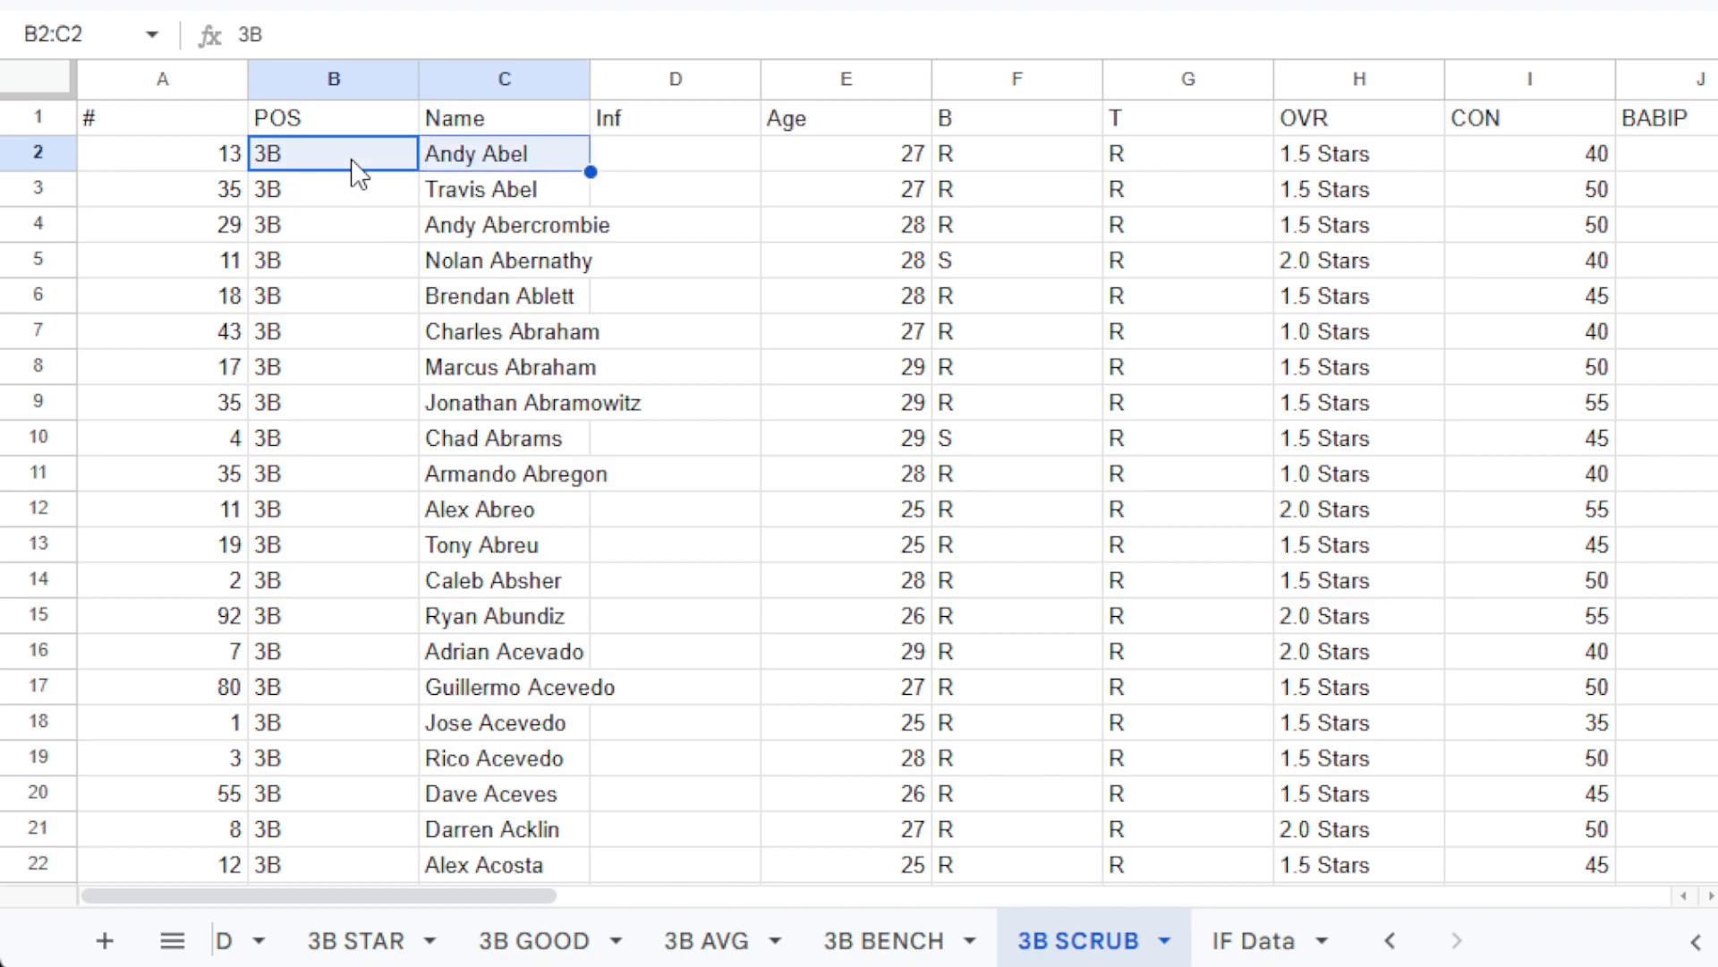
key("ctrl+shift+Down")
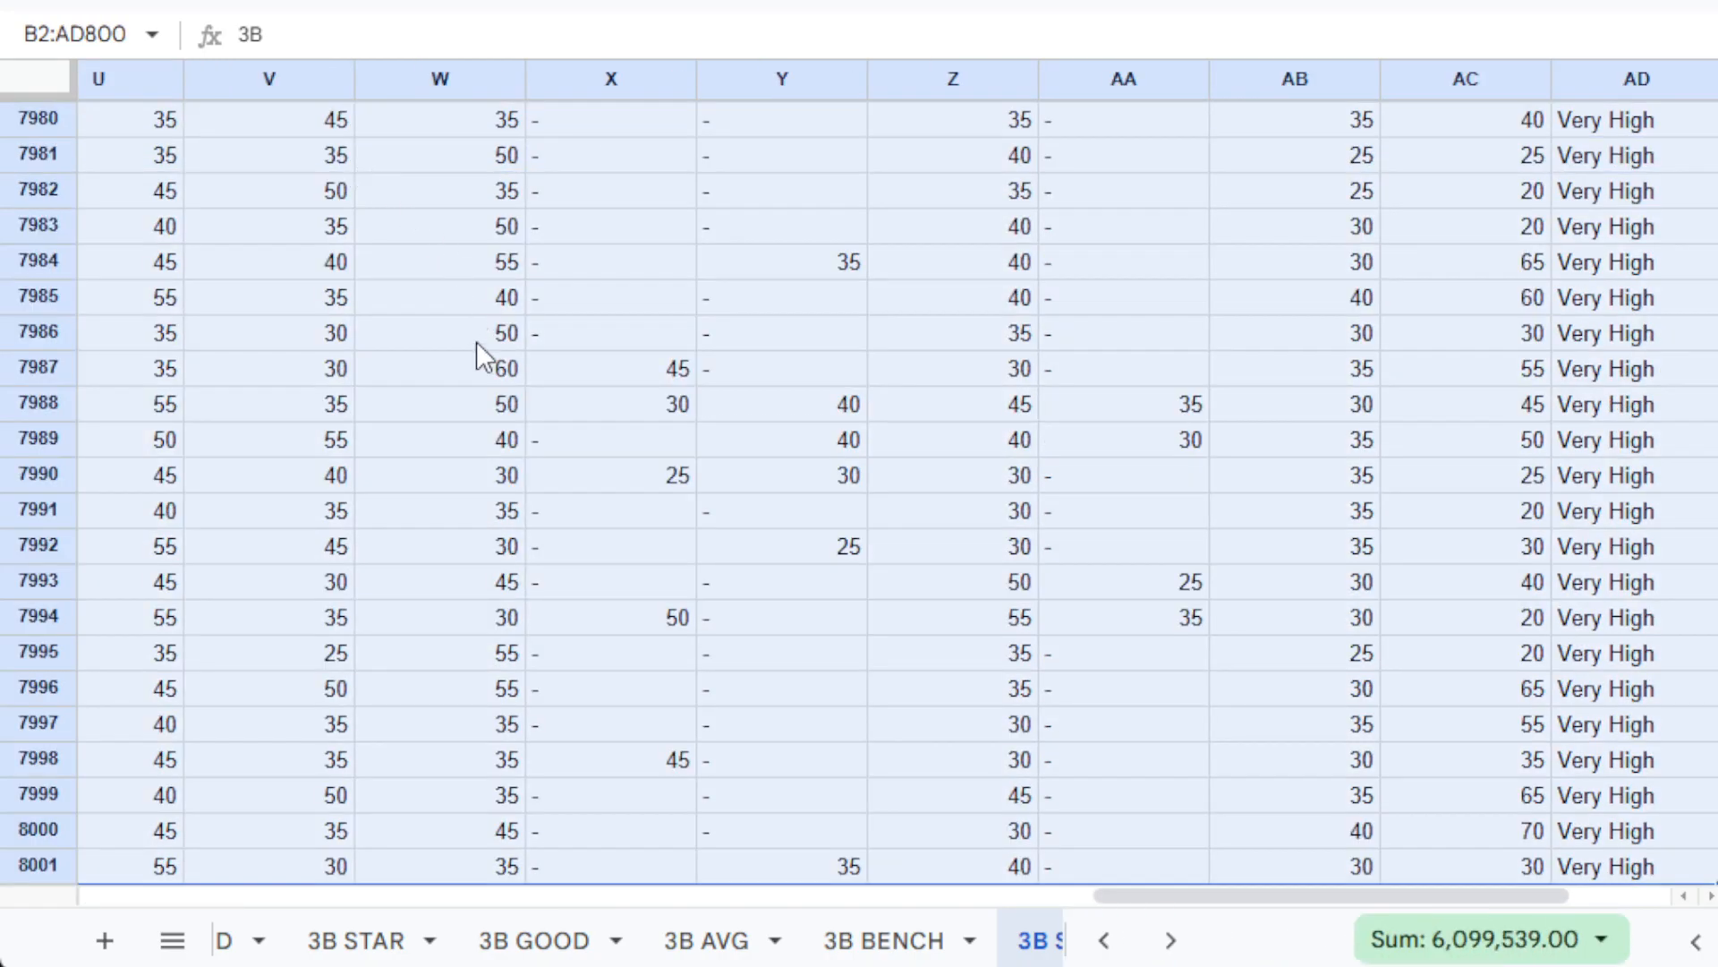
Paste the 3B Scrub data into the IF Data sheet at C184002 and go to its last row.
left_click(1170, 940)
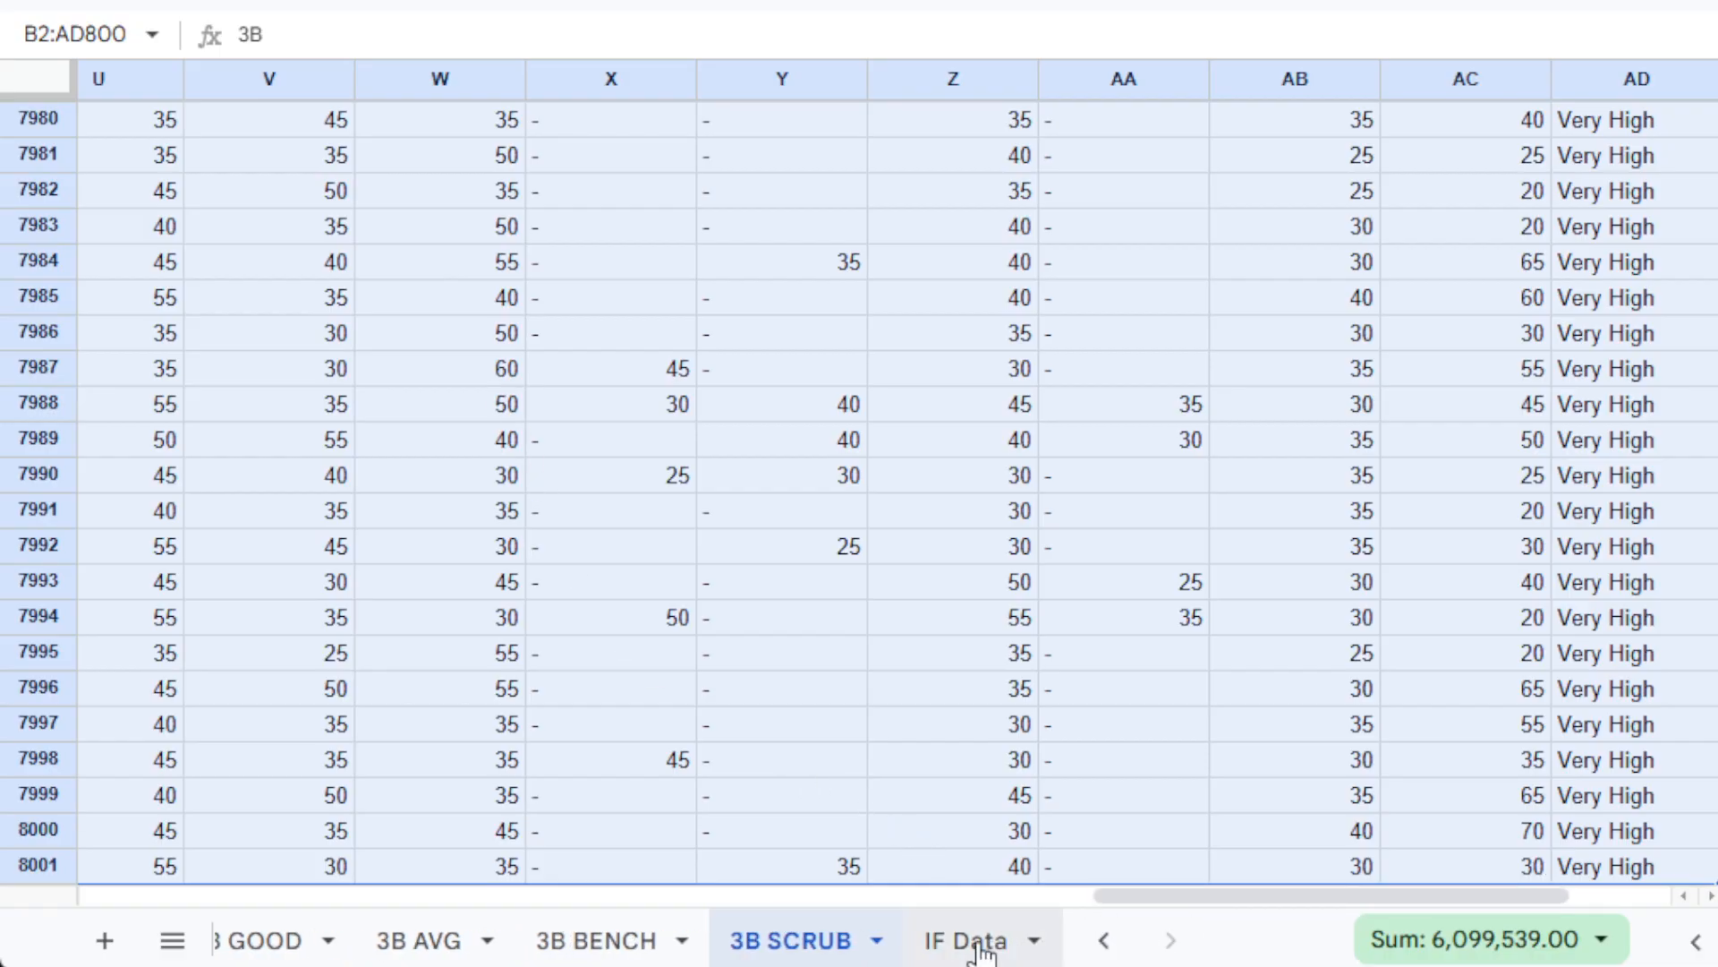
left_click(931, 937)
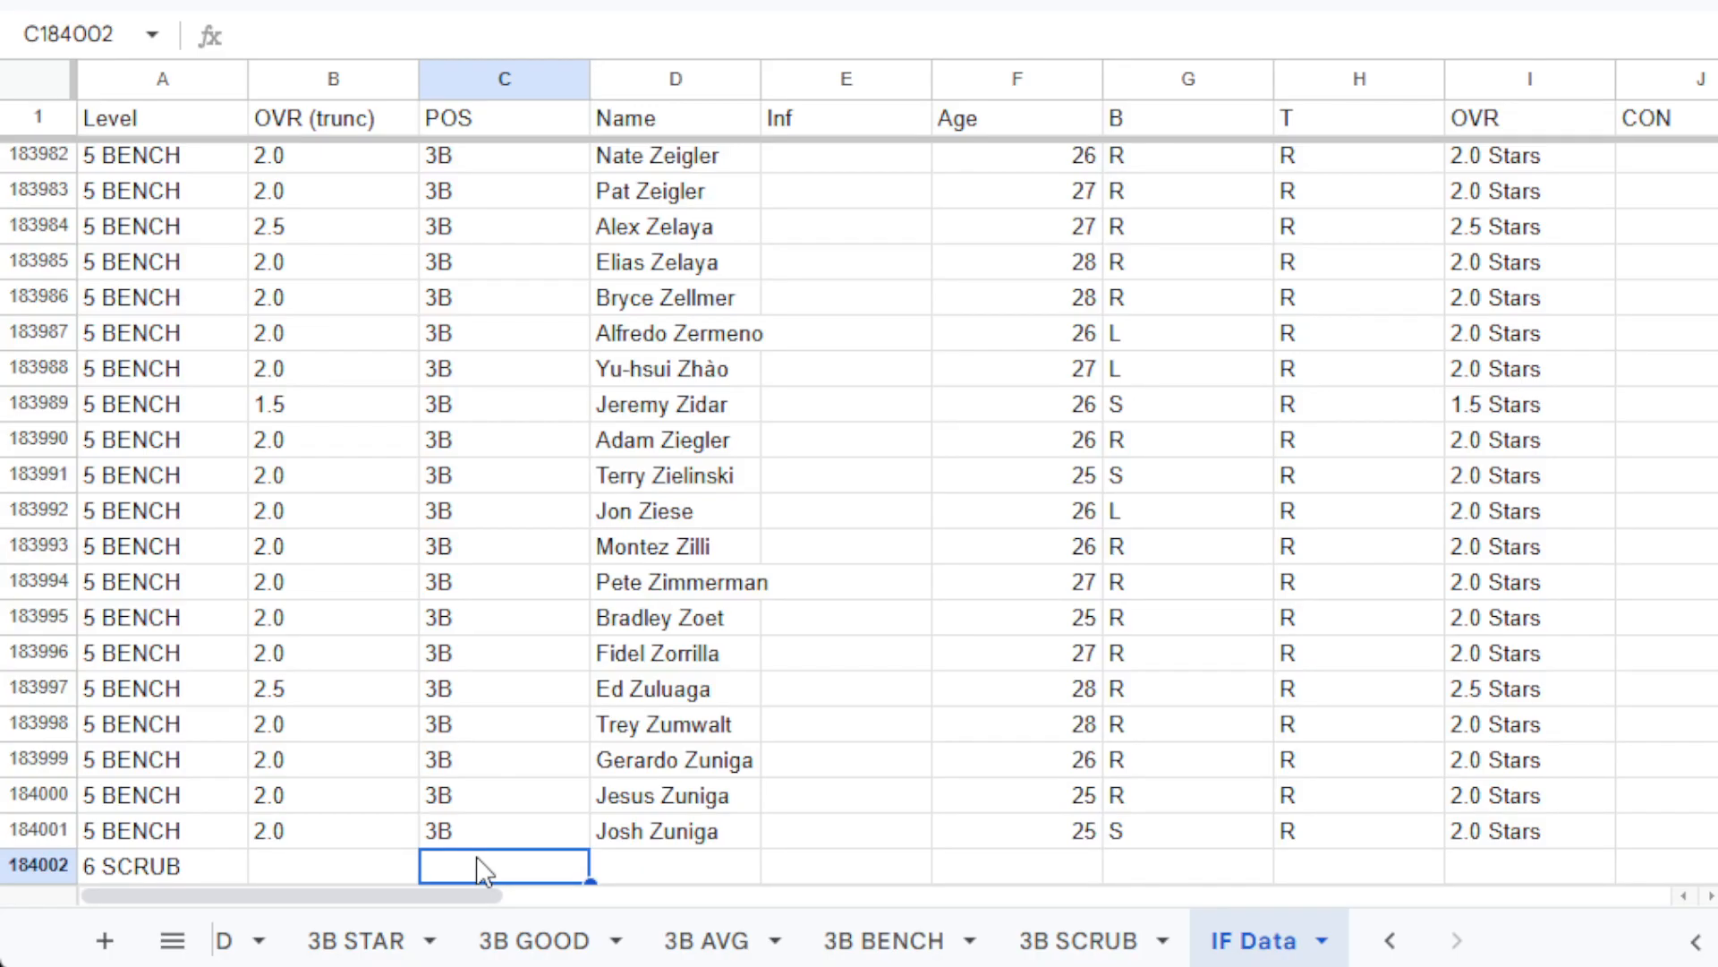
key("ctrl+v")
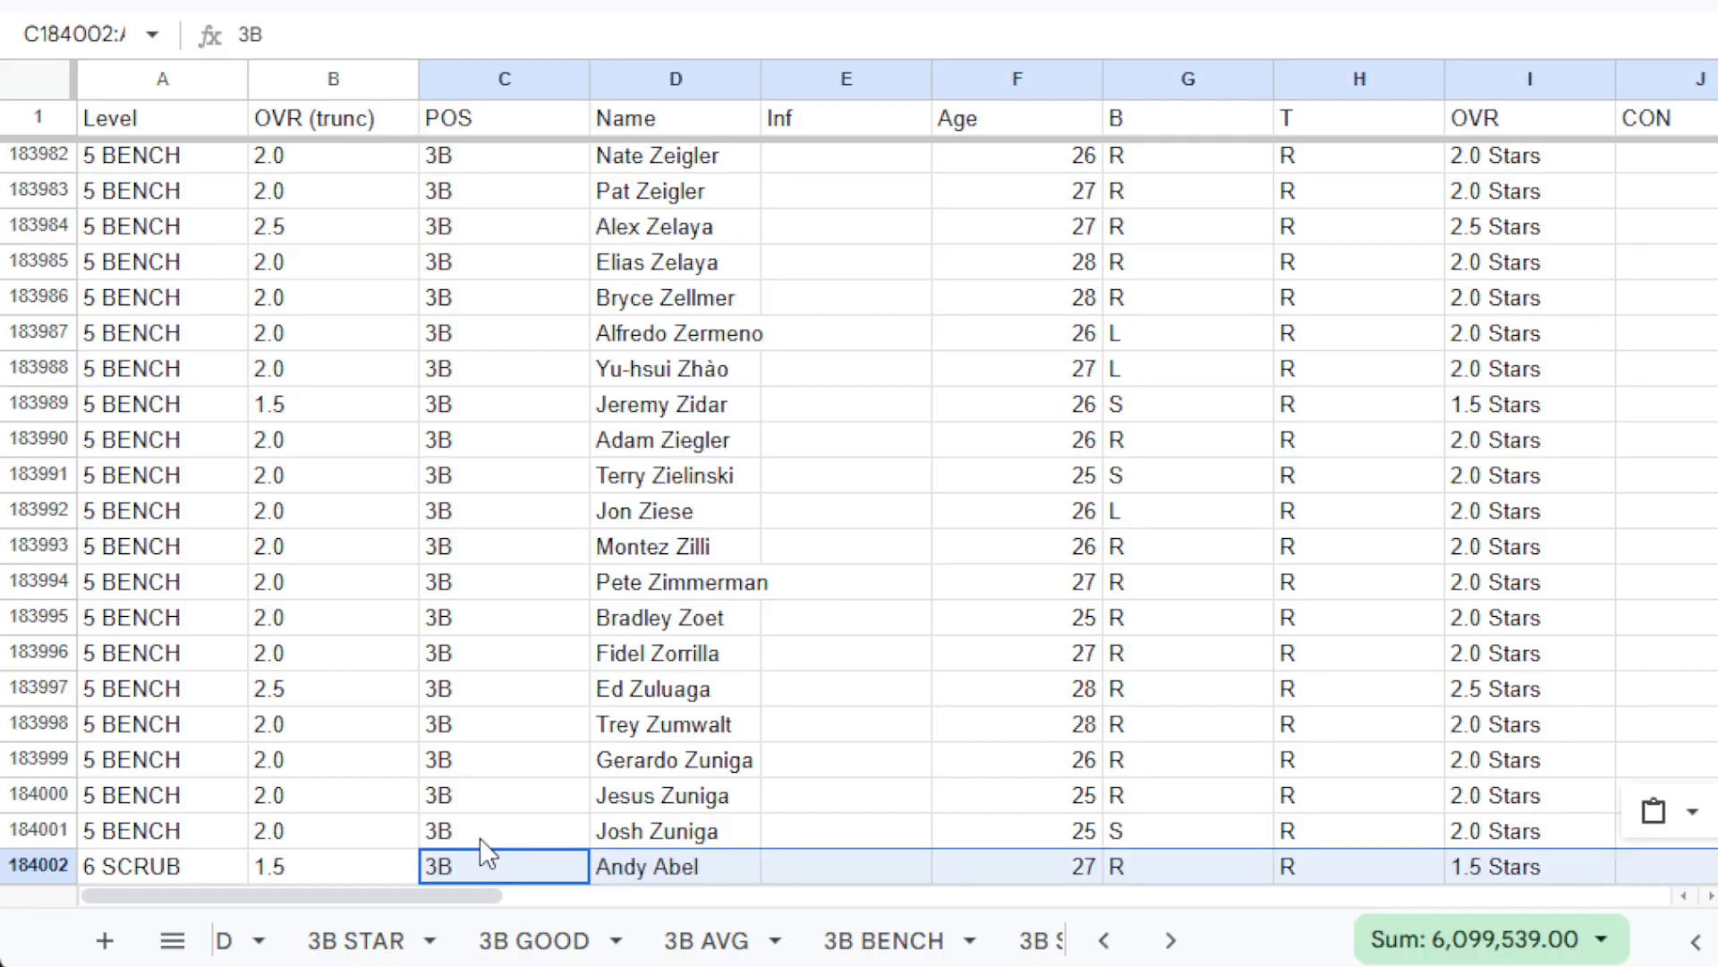
key("ctrl+Down")
Fill the Primary DEF and 1B, 2B, 3B and SS elig formulas in columns AF:AJ of IF Data down from row 96001 to row 192001.
key("ctrl+Right")
key("ctrl+Right")
key("ctrl+Right")
key("ctrl+Right")
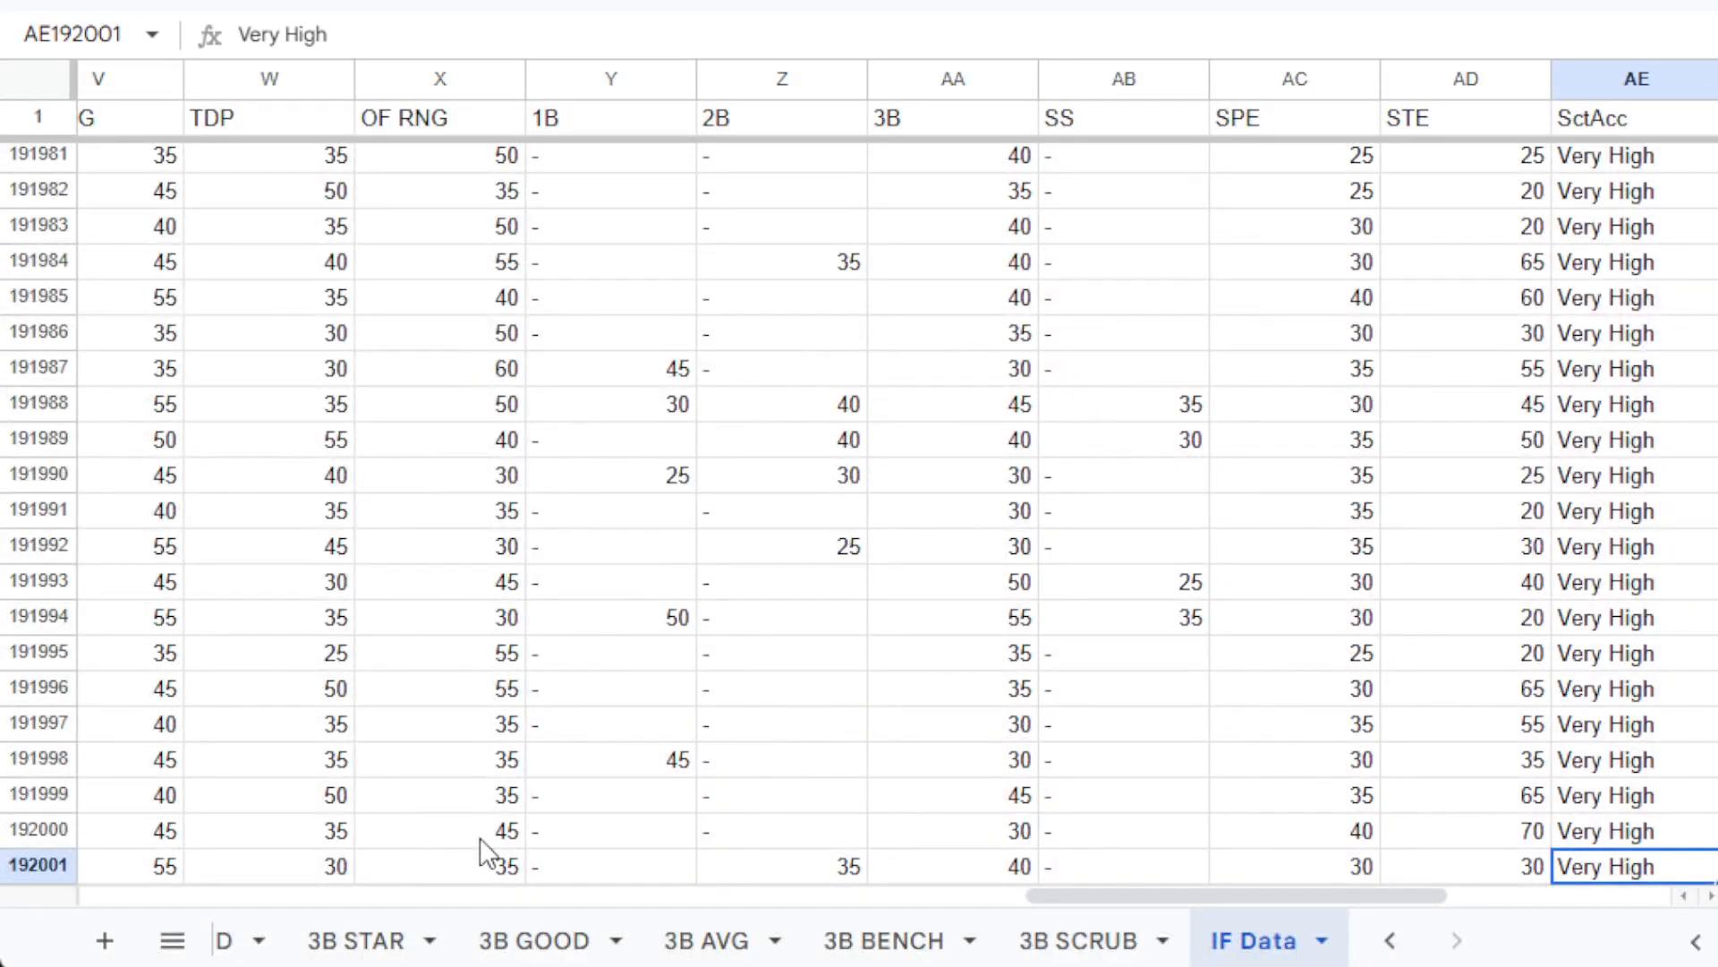
key("Right")
key("ctrl+Right")
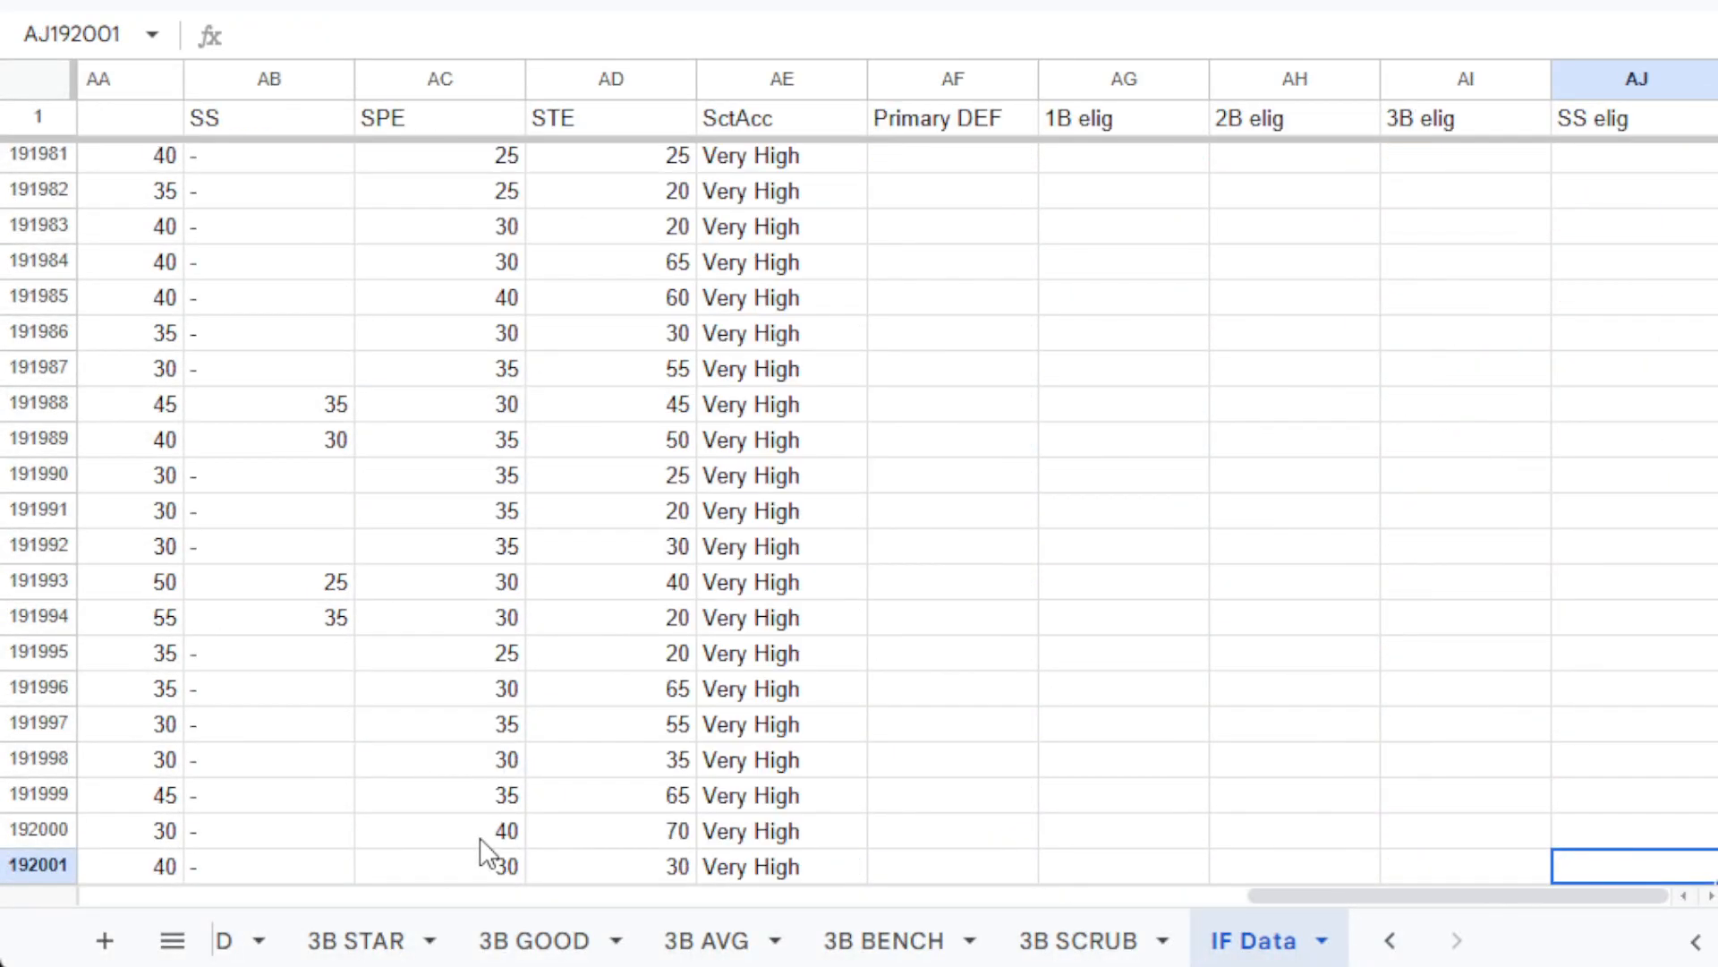
scroll(480, 838, "down", 1)
key("Left")
key("Left")
key("Left")
key("Left")
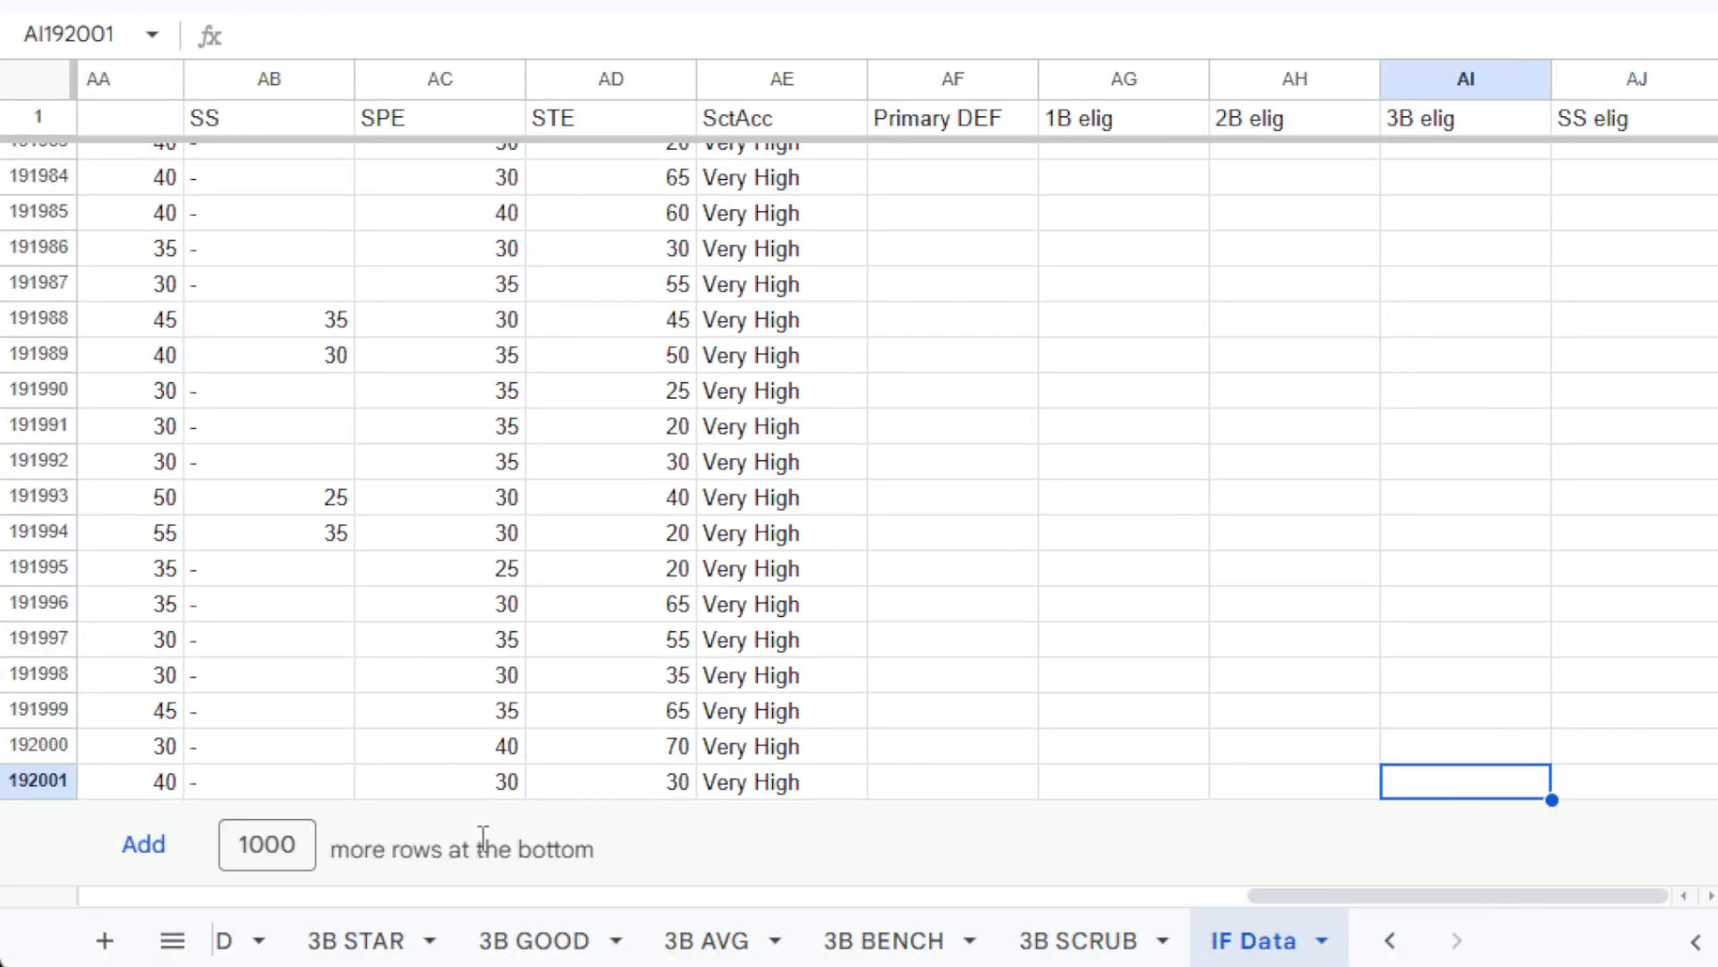
key("shift+Right")
key("shift+Right")
key("shift+Right")
key("shift+Right")
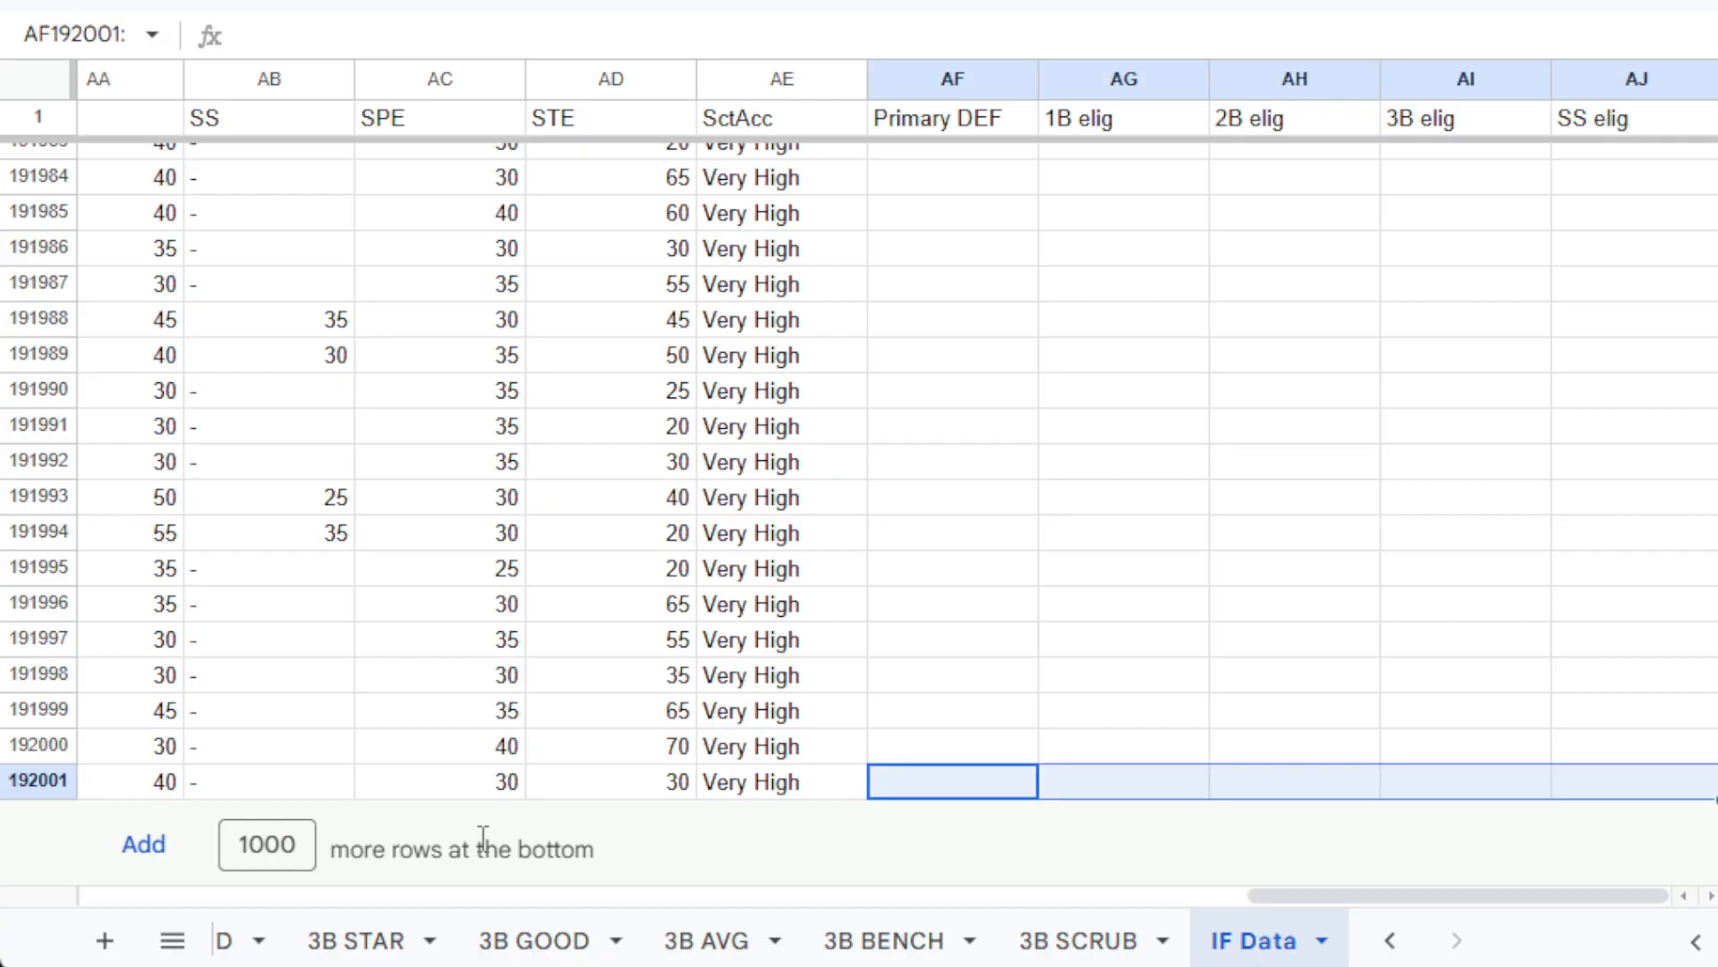
key("ctrl+shift+Up")
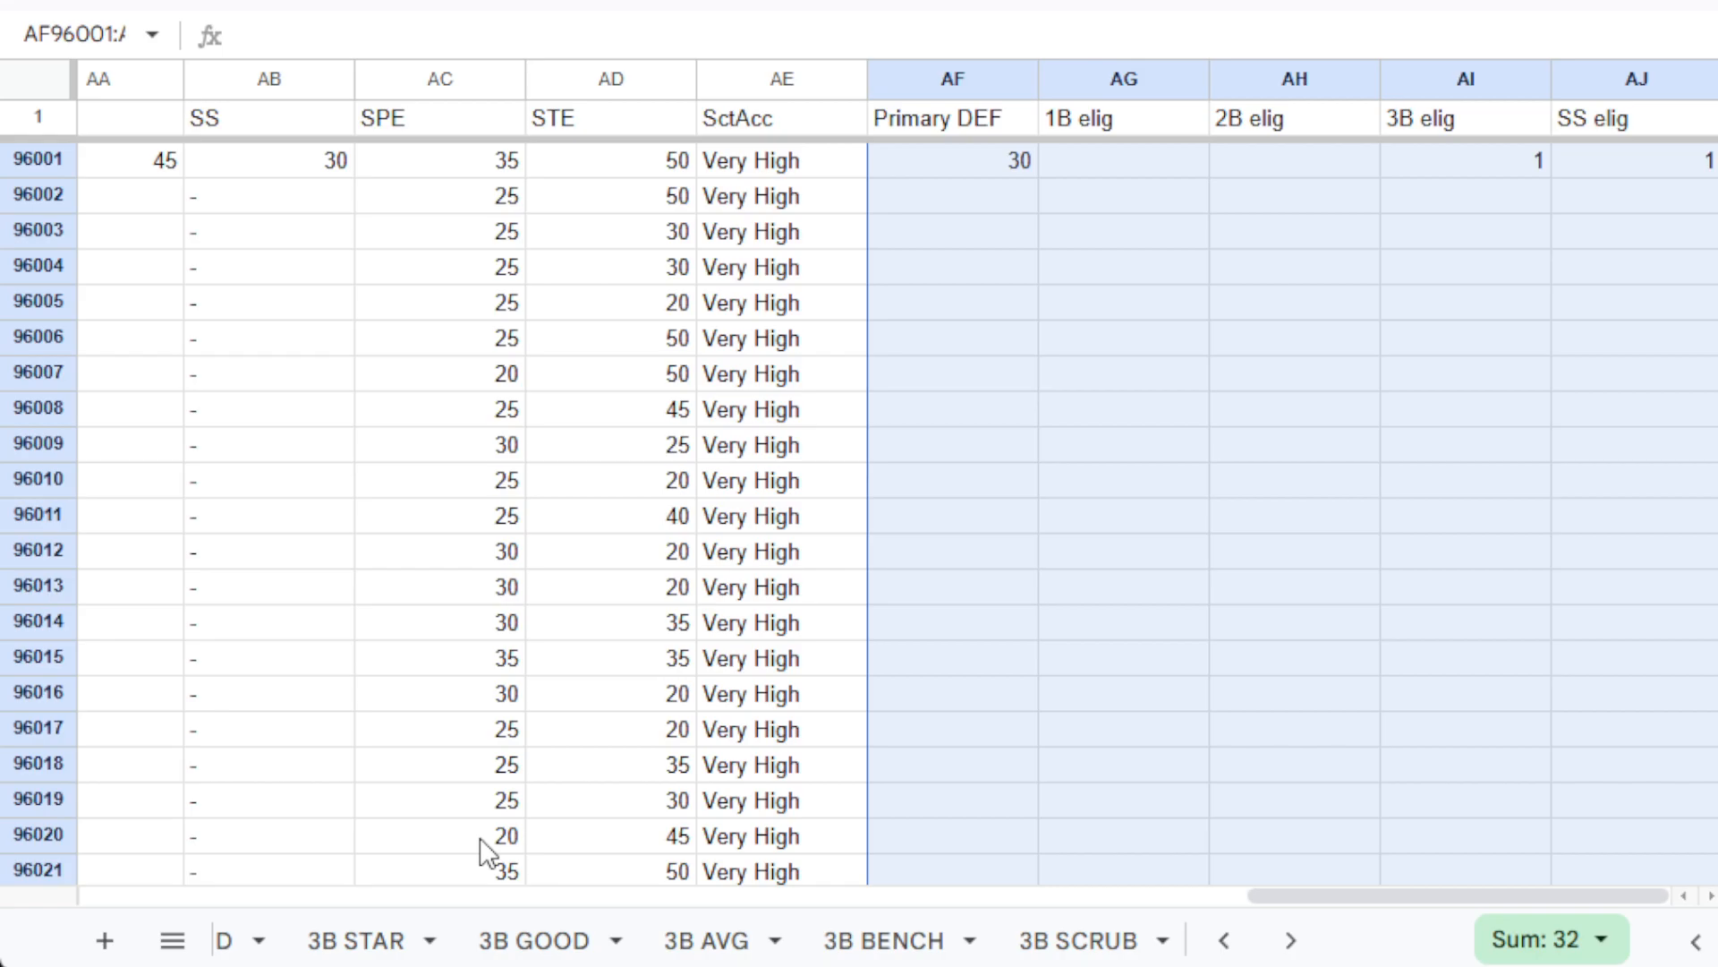
key("ctrl+d")
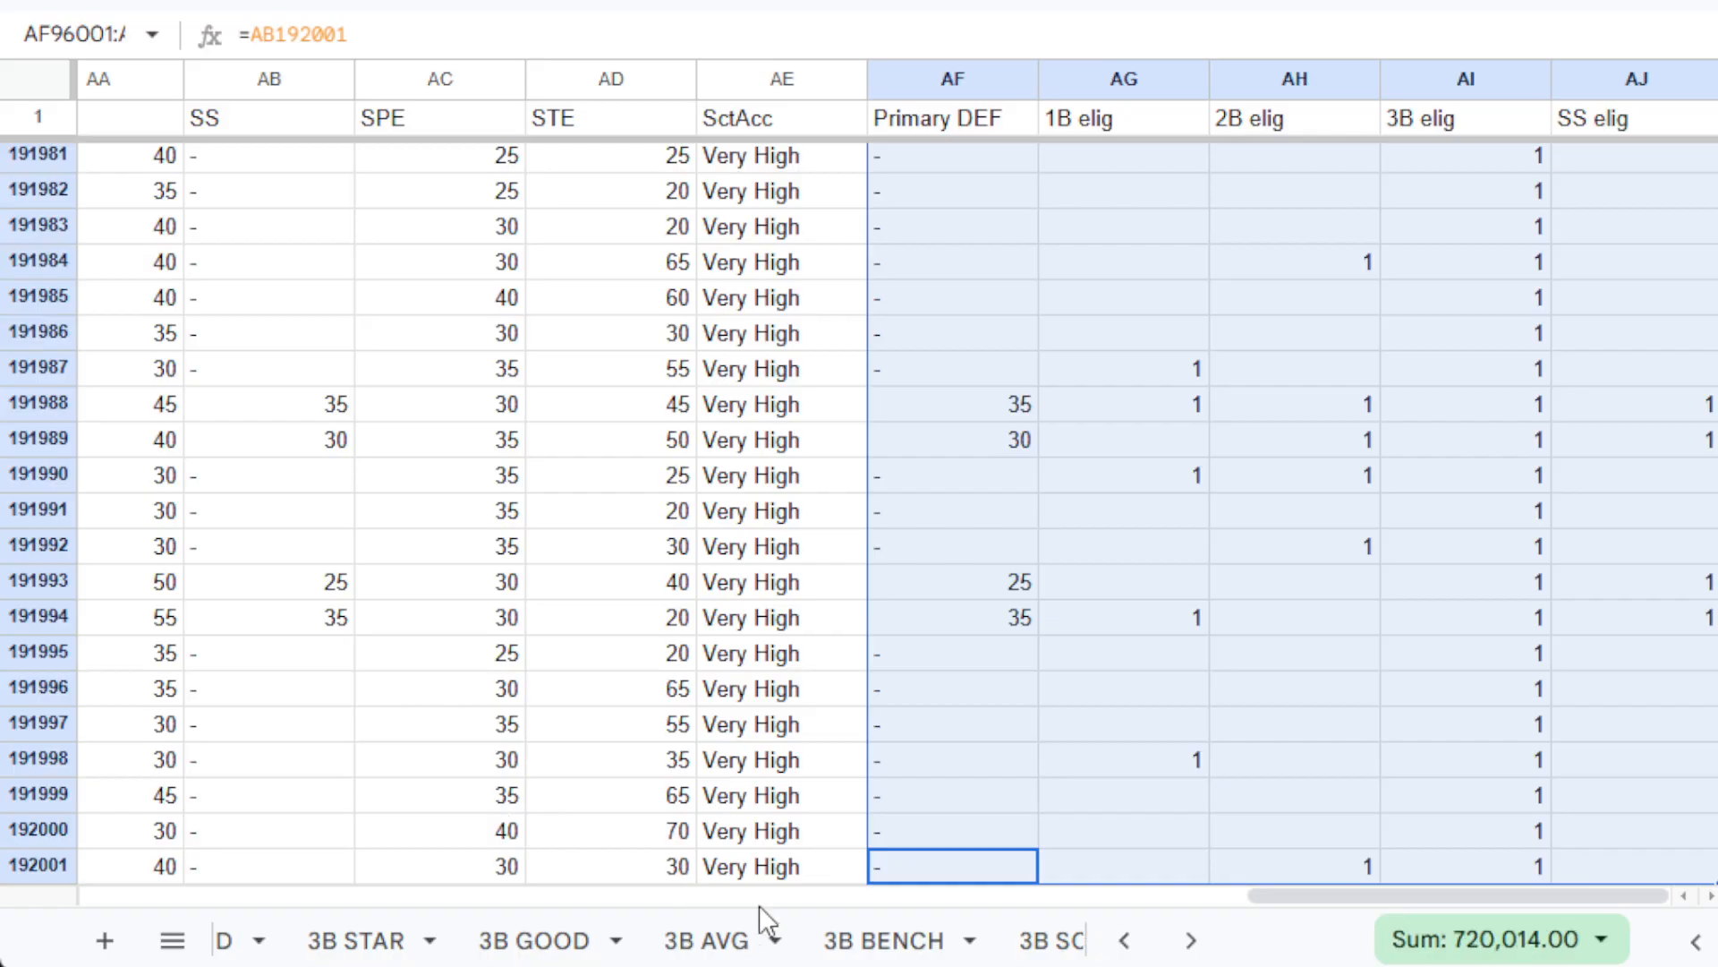
Examine the Level and POS columns of IF Data to locate where the SS players end and the 1B players begin.
left_click_drag(1339, 895, 1219, 893)
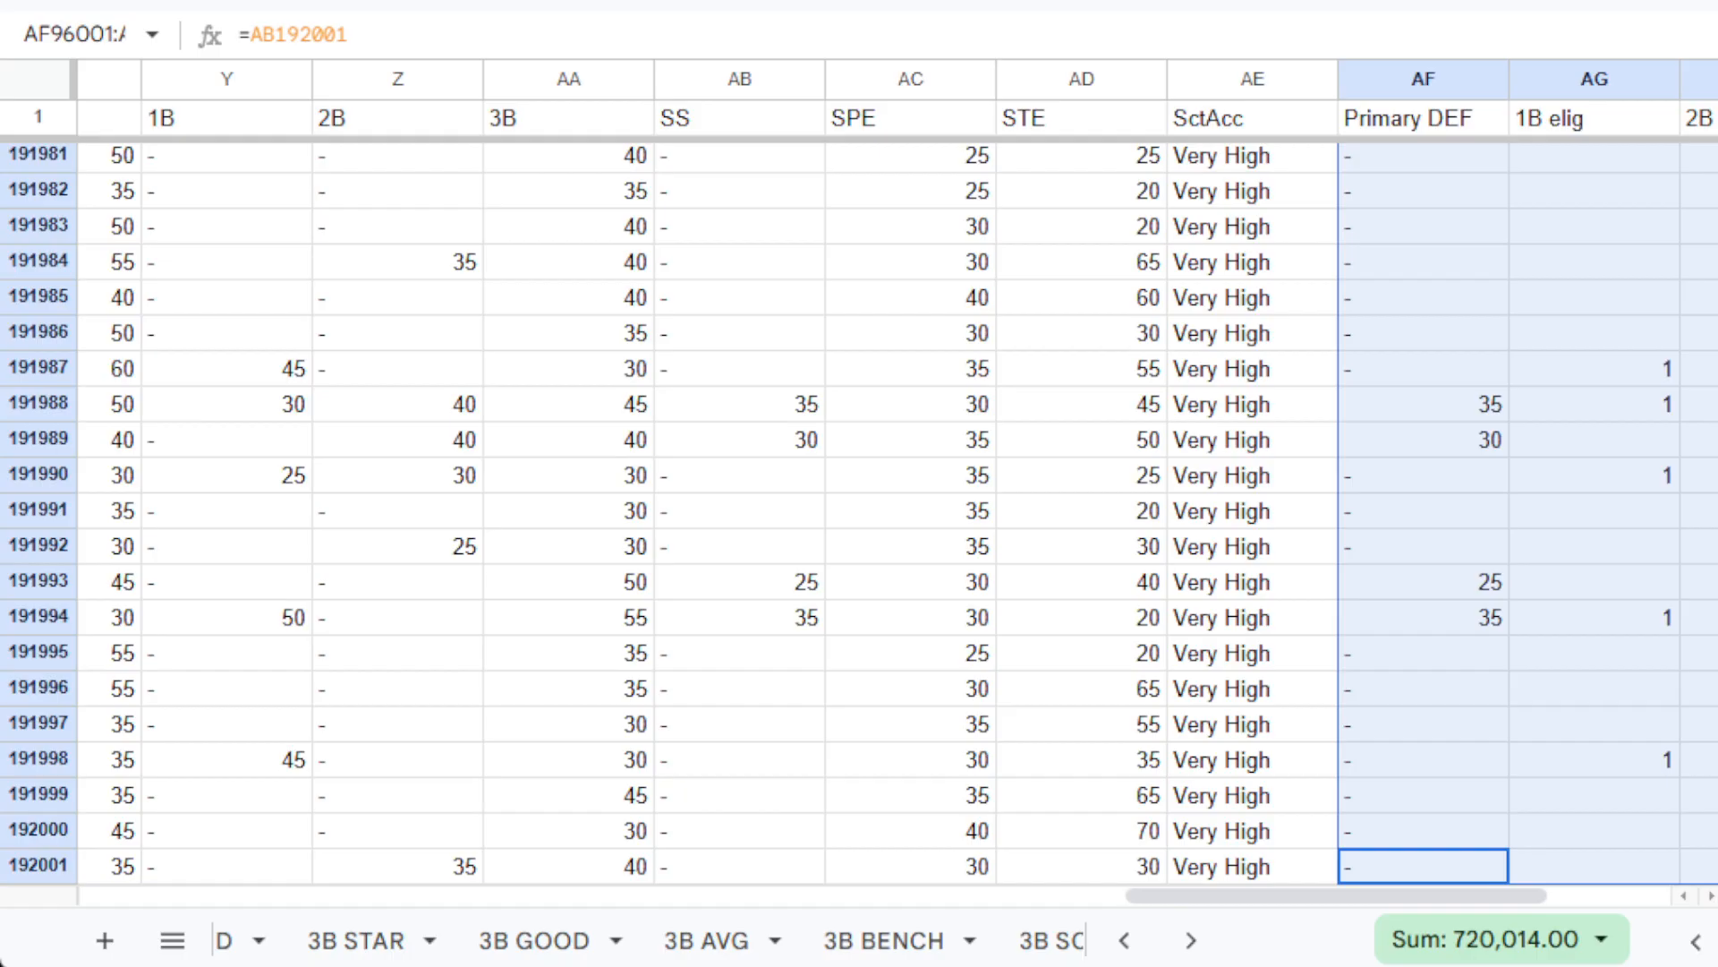
scroll(1667, 754, "up", 20)
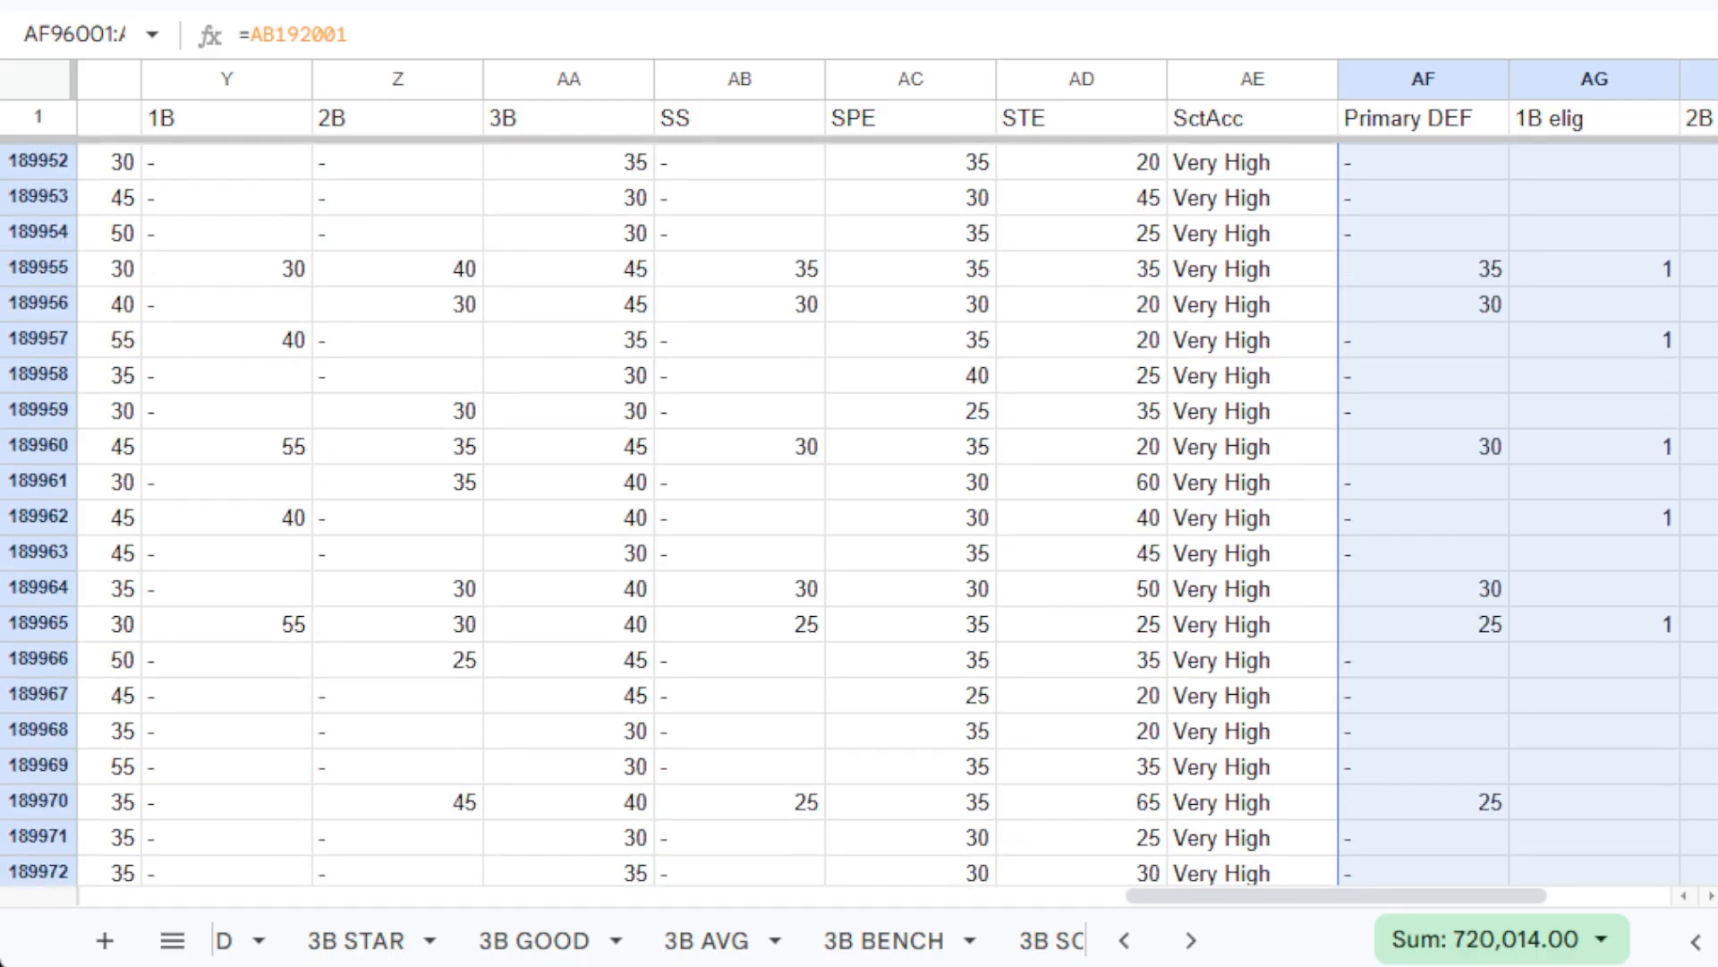
left_click_drag(1468, 895, 323, 895)
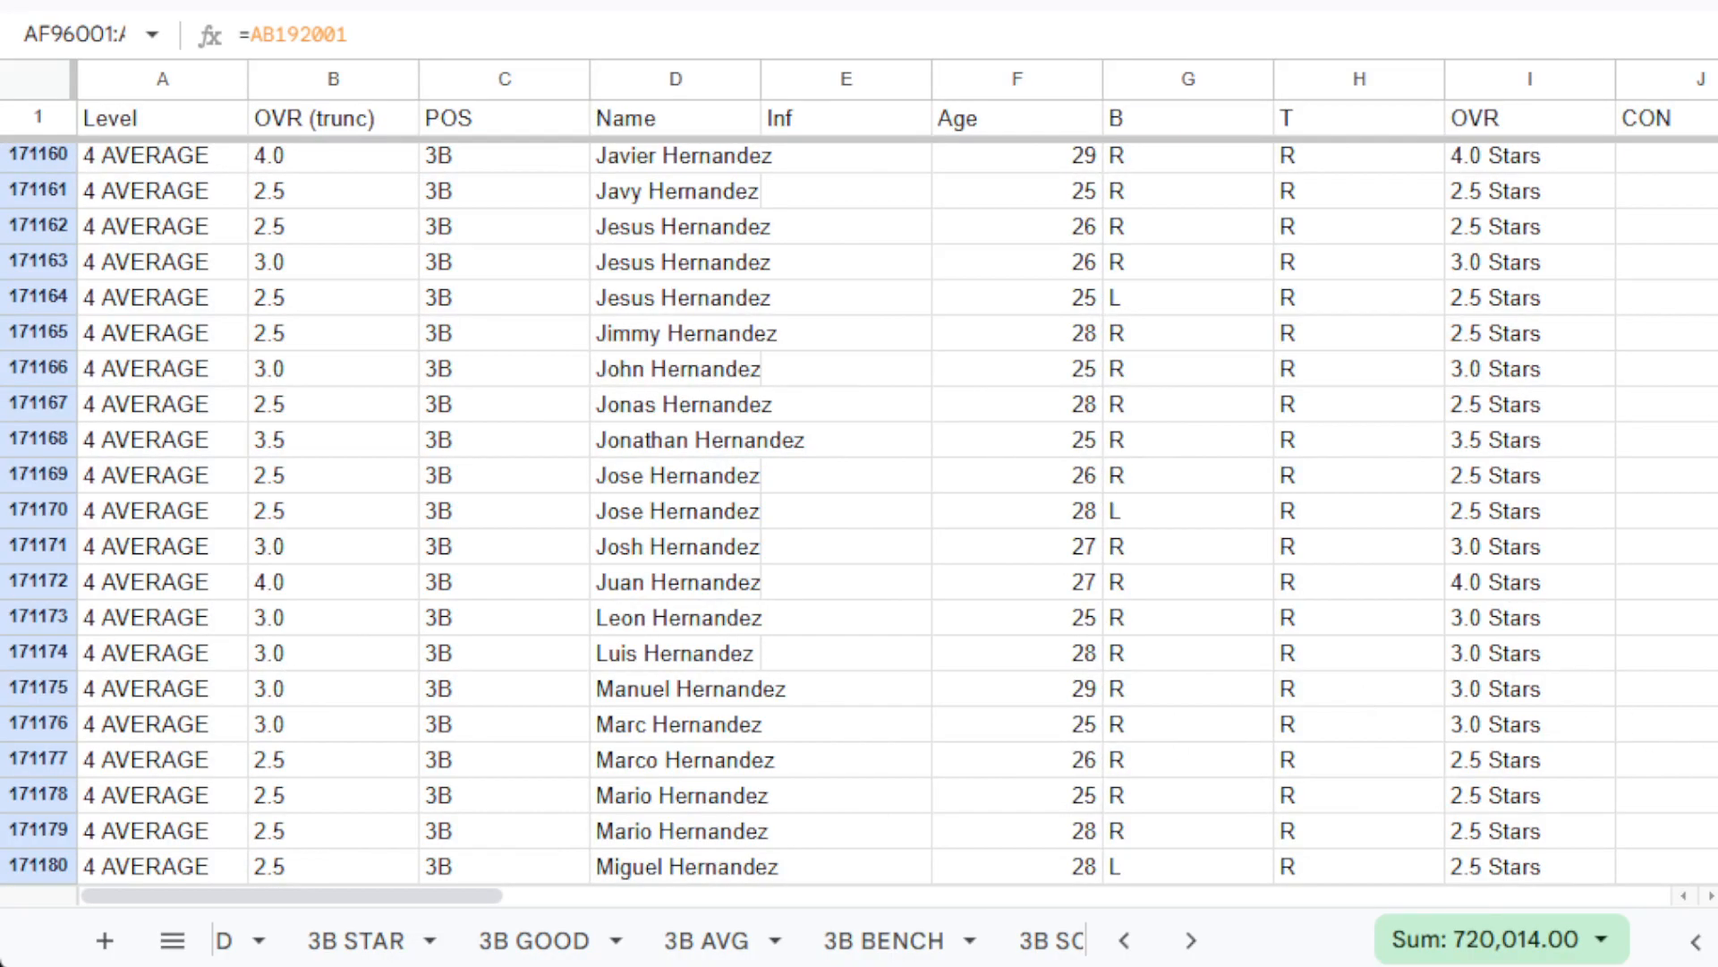
scroll(1707, 602, "up", 20)
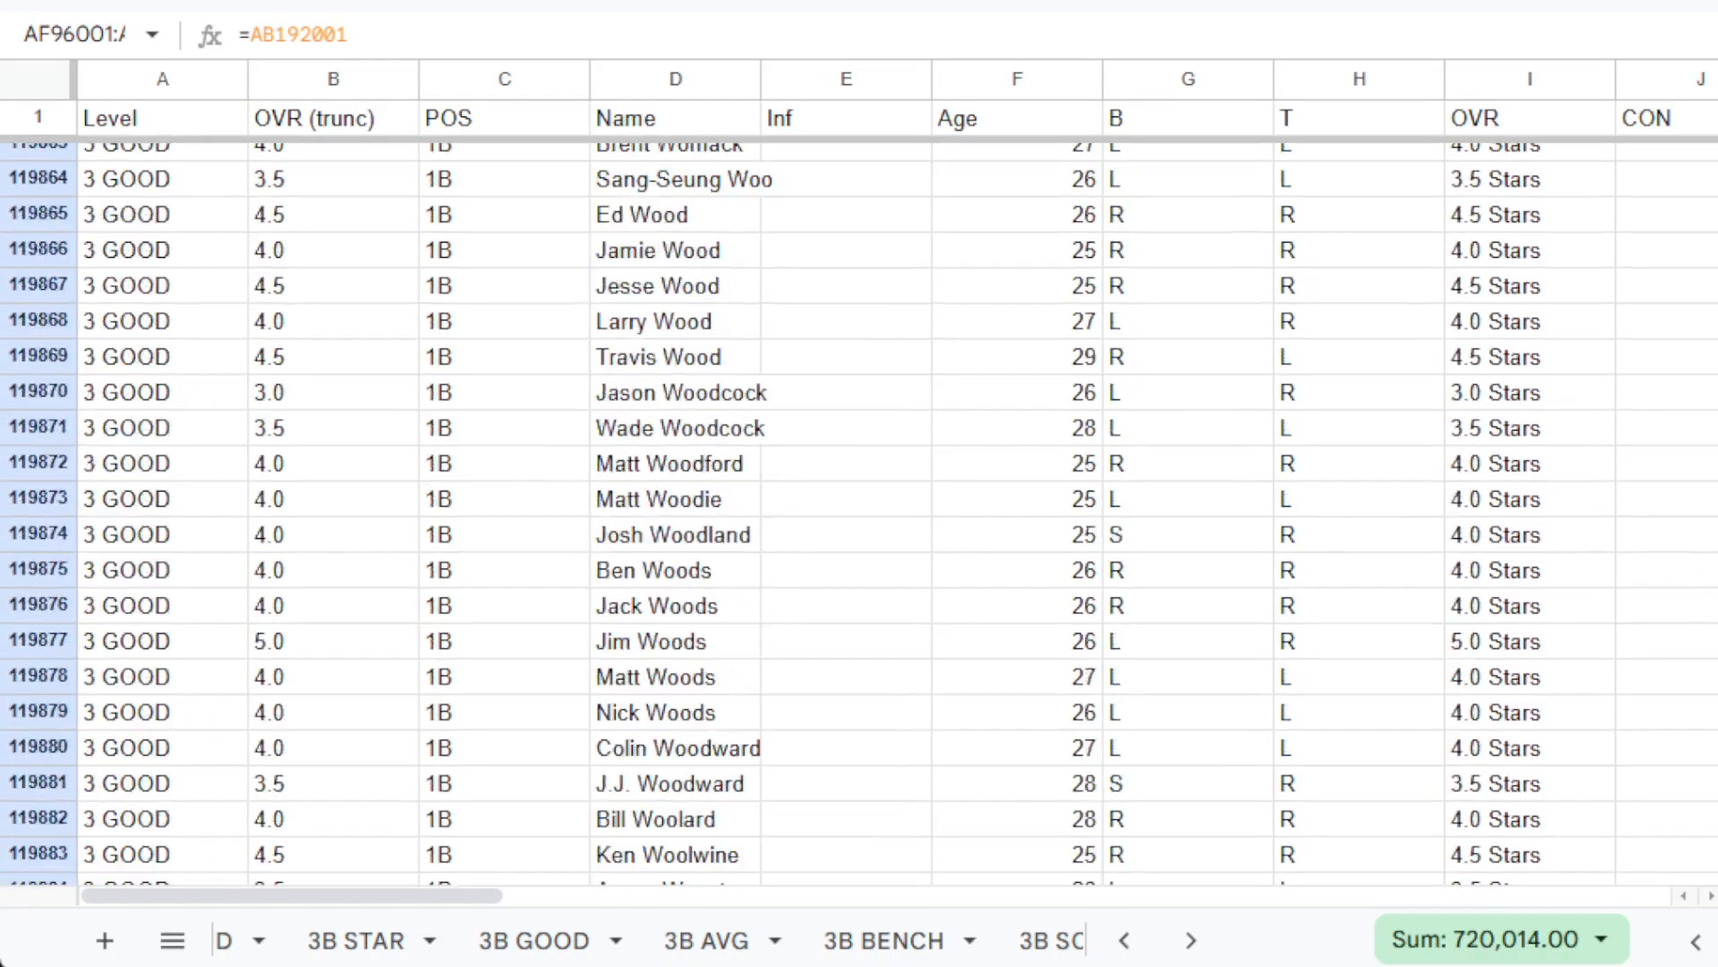
scroll(1707, 602, "up", 20)
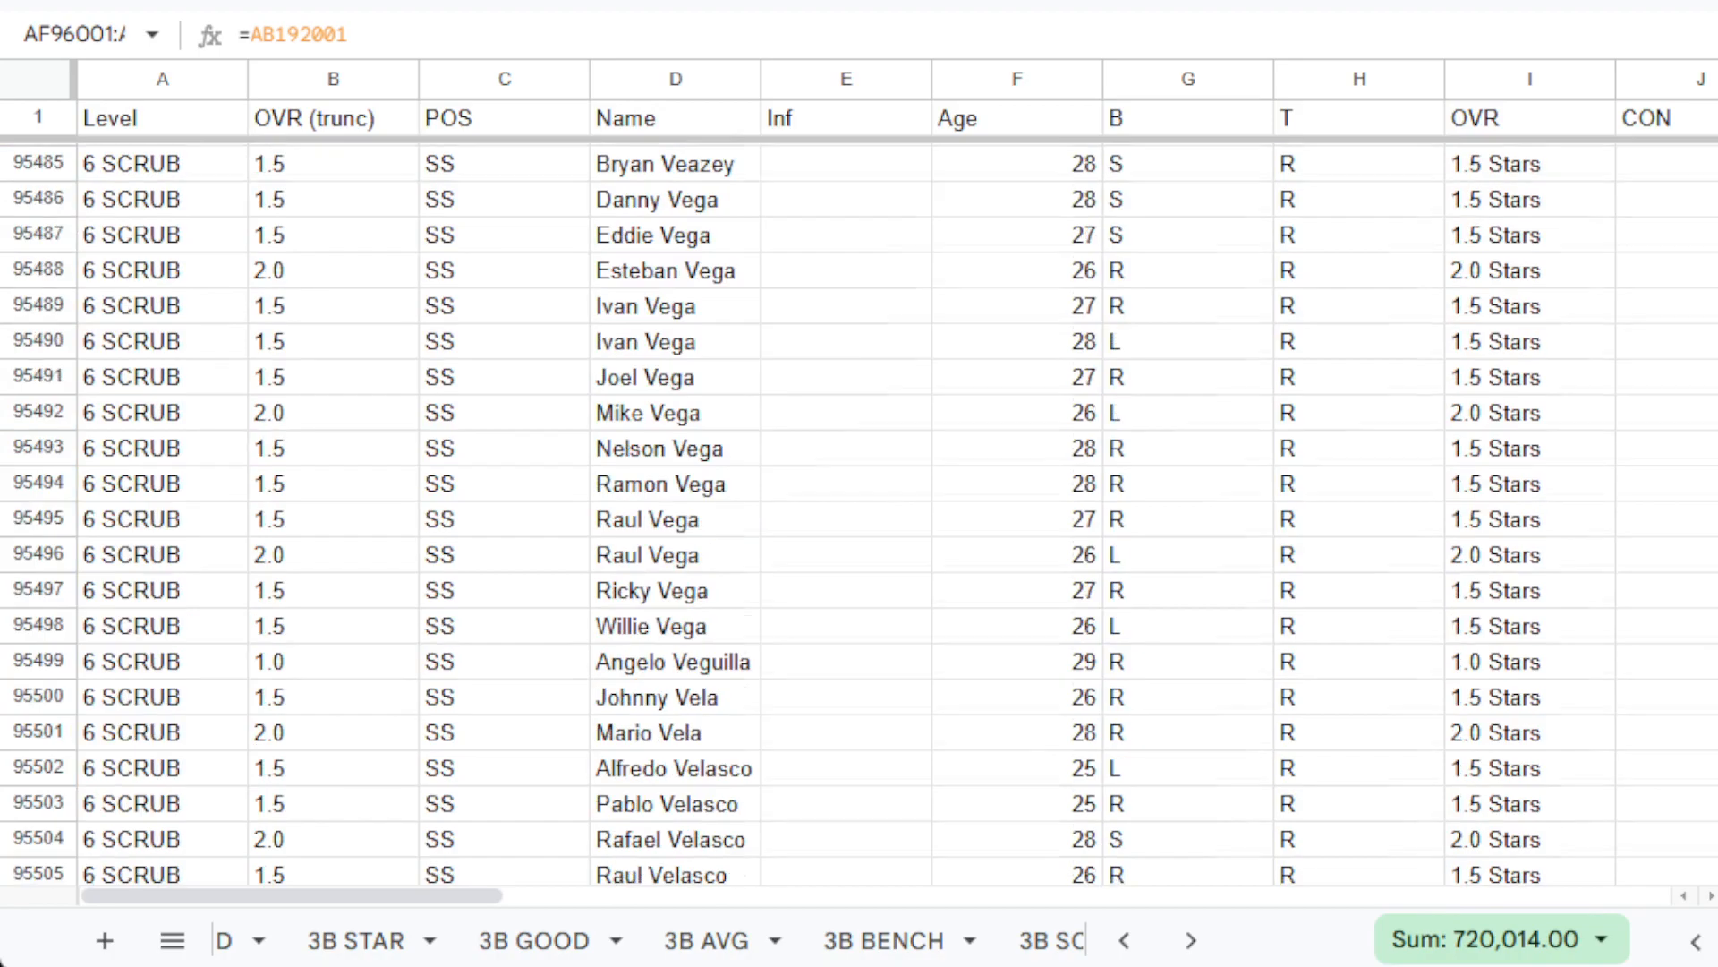
scroll(1707, 602, "down", 20)
scroll(1707, 602, "down", 20)
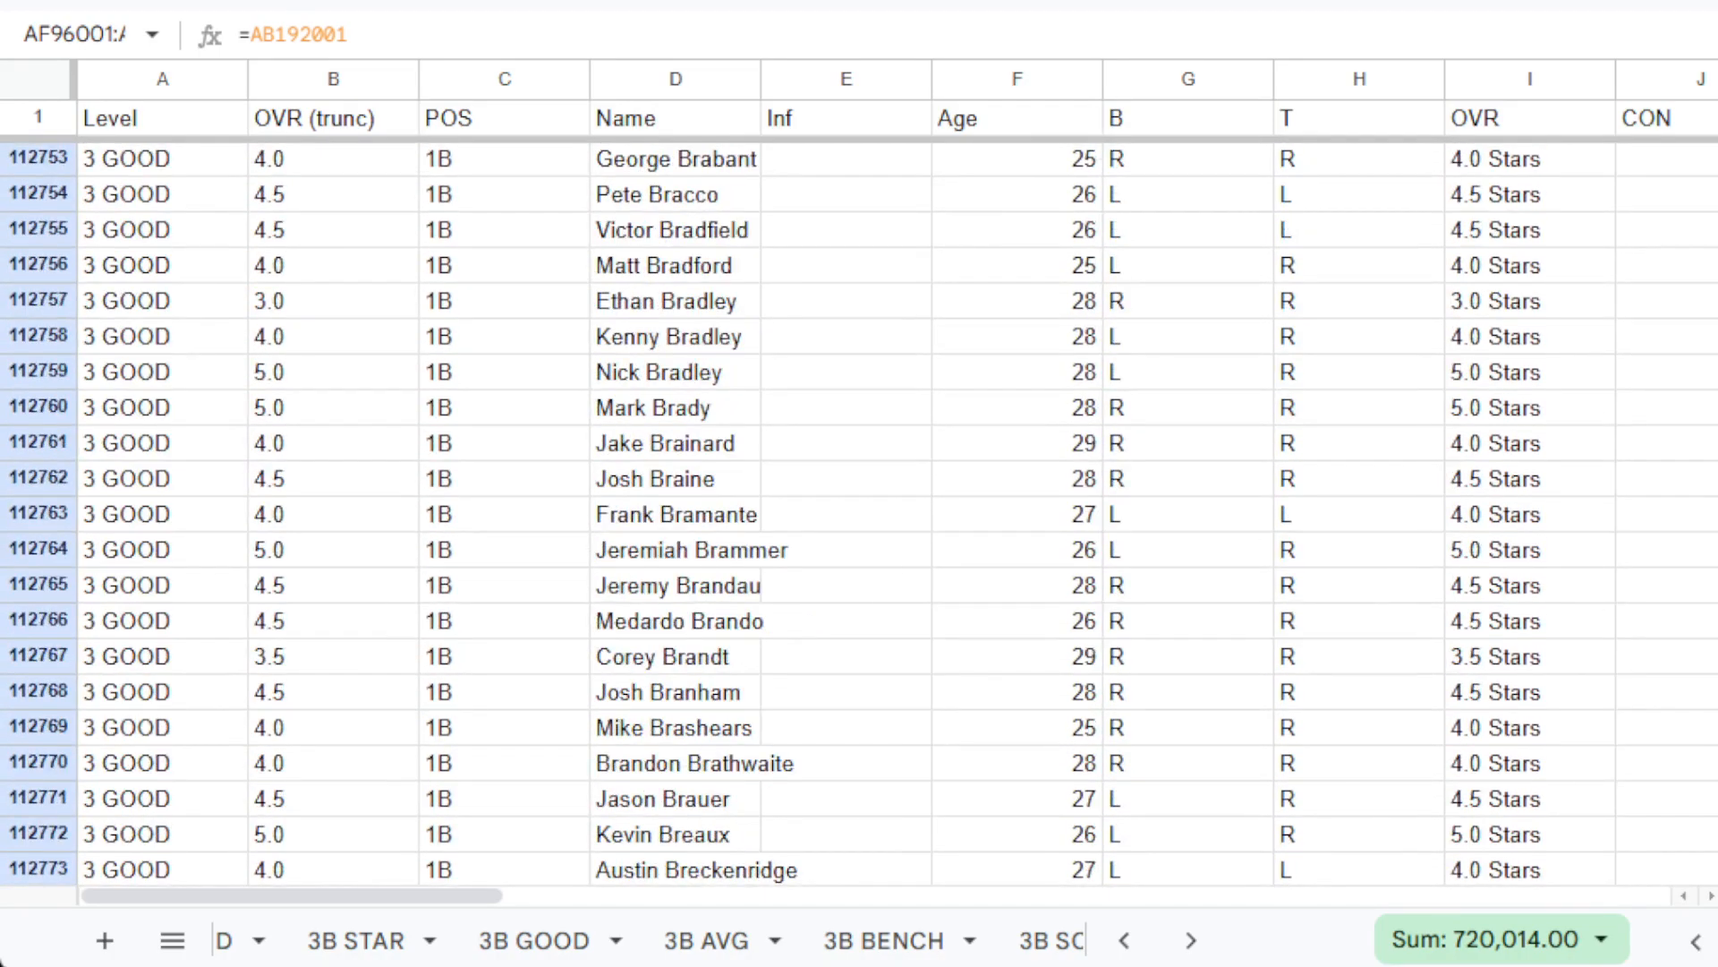
scroll(1707, 603, "up", 20)
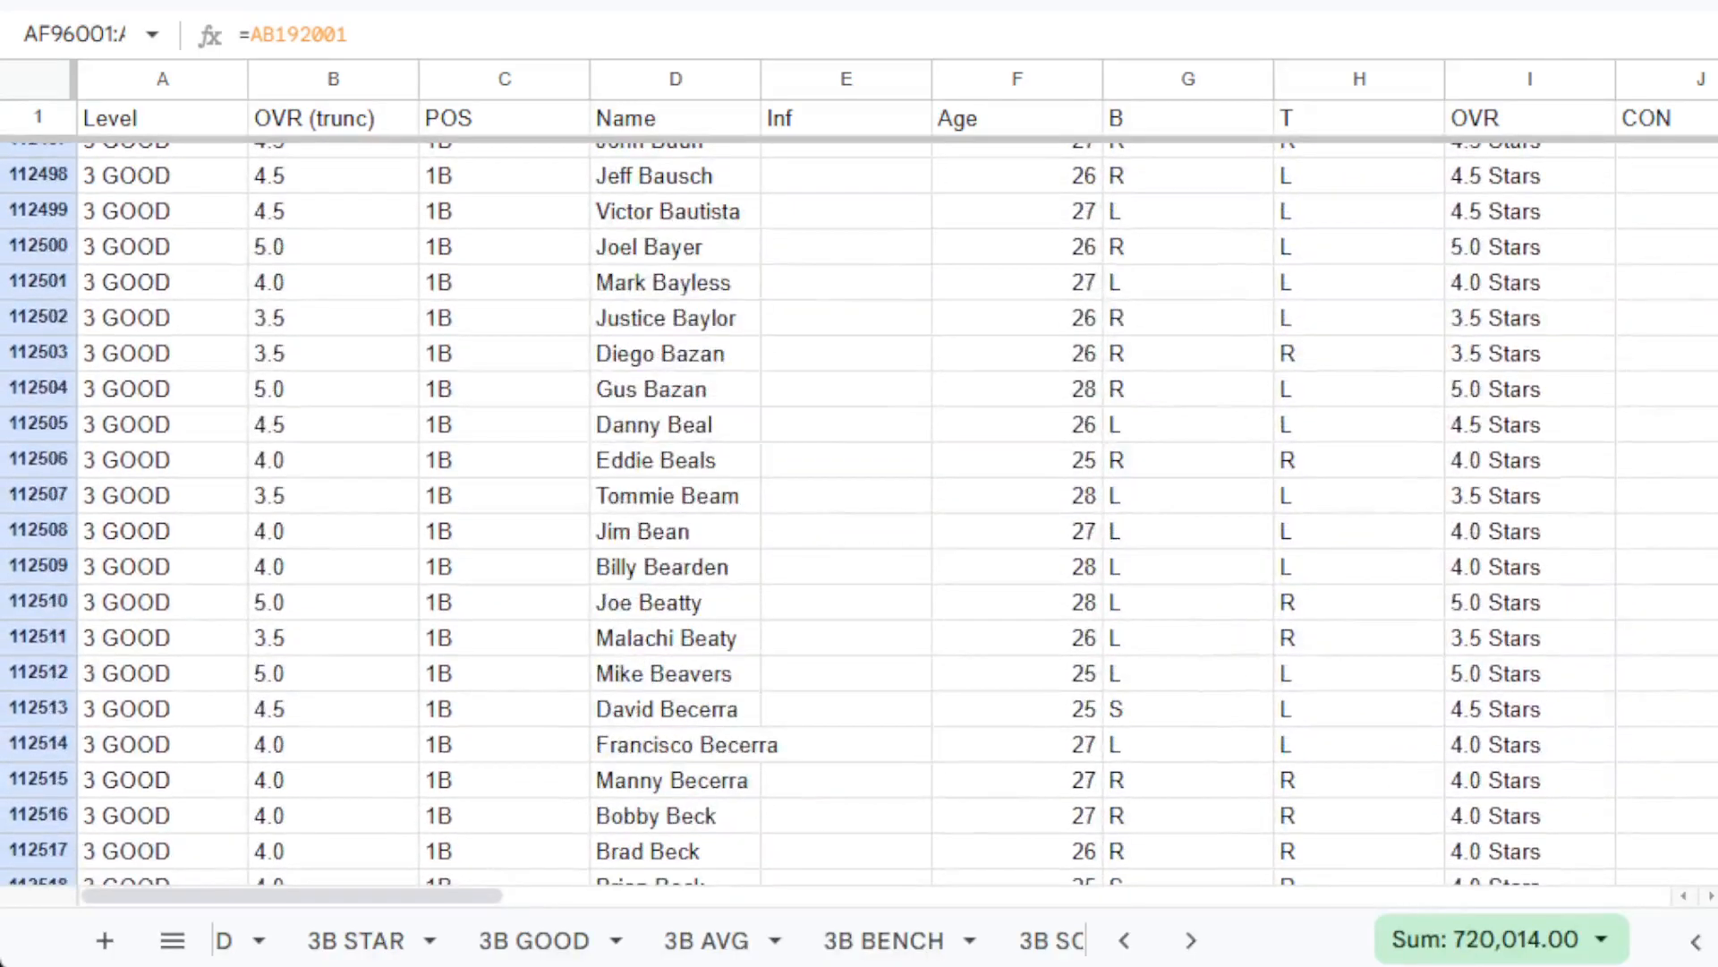
scroll(859, 510, "down", 6)
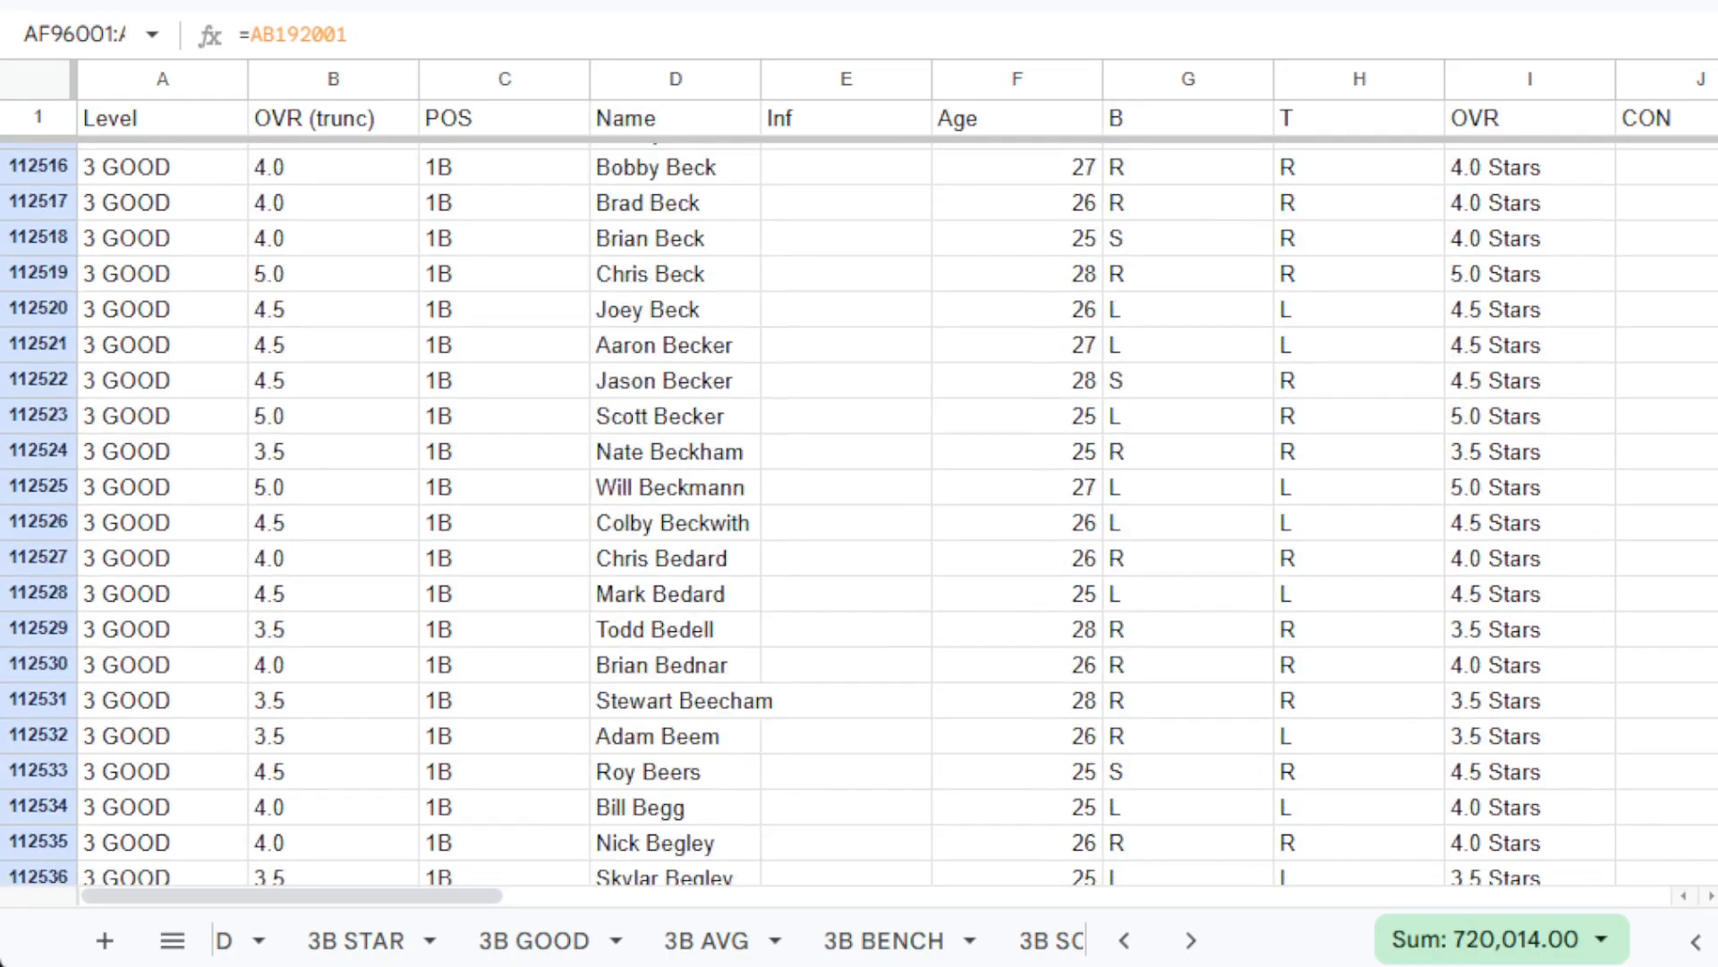
scroll(859, 510, "up", 20)
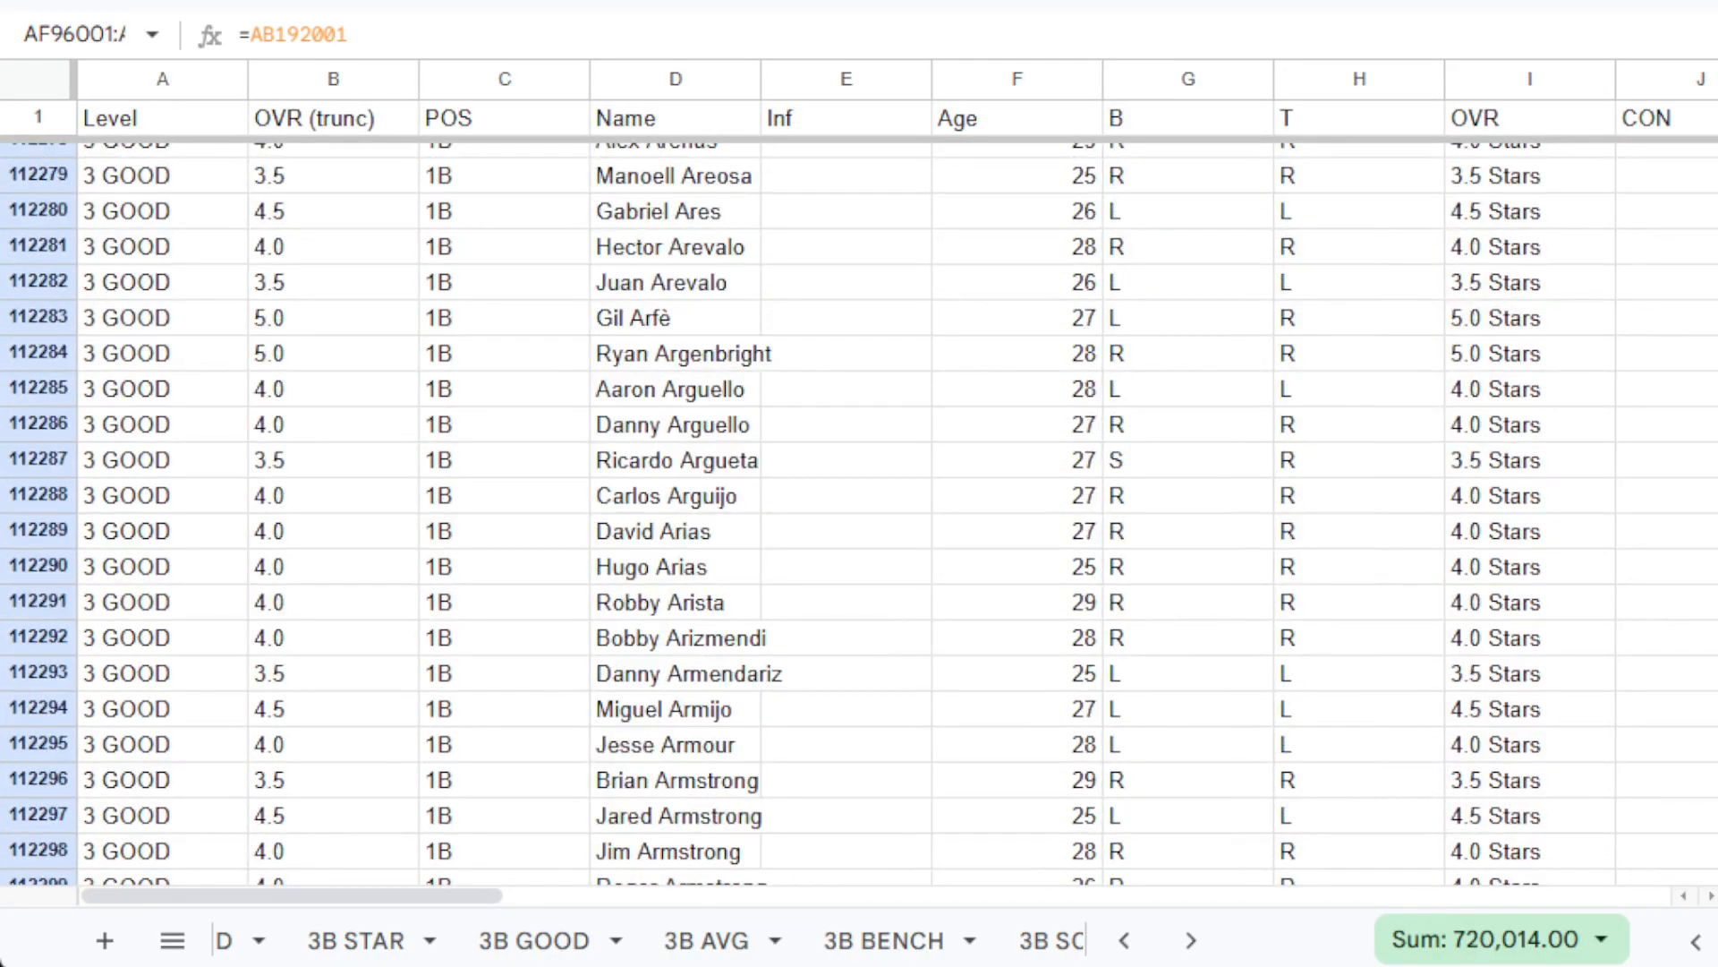
scroll(859, 510, "up", 20)
scroll(859, 510, "up", 20)
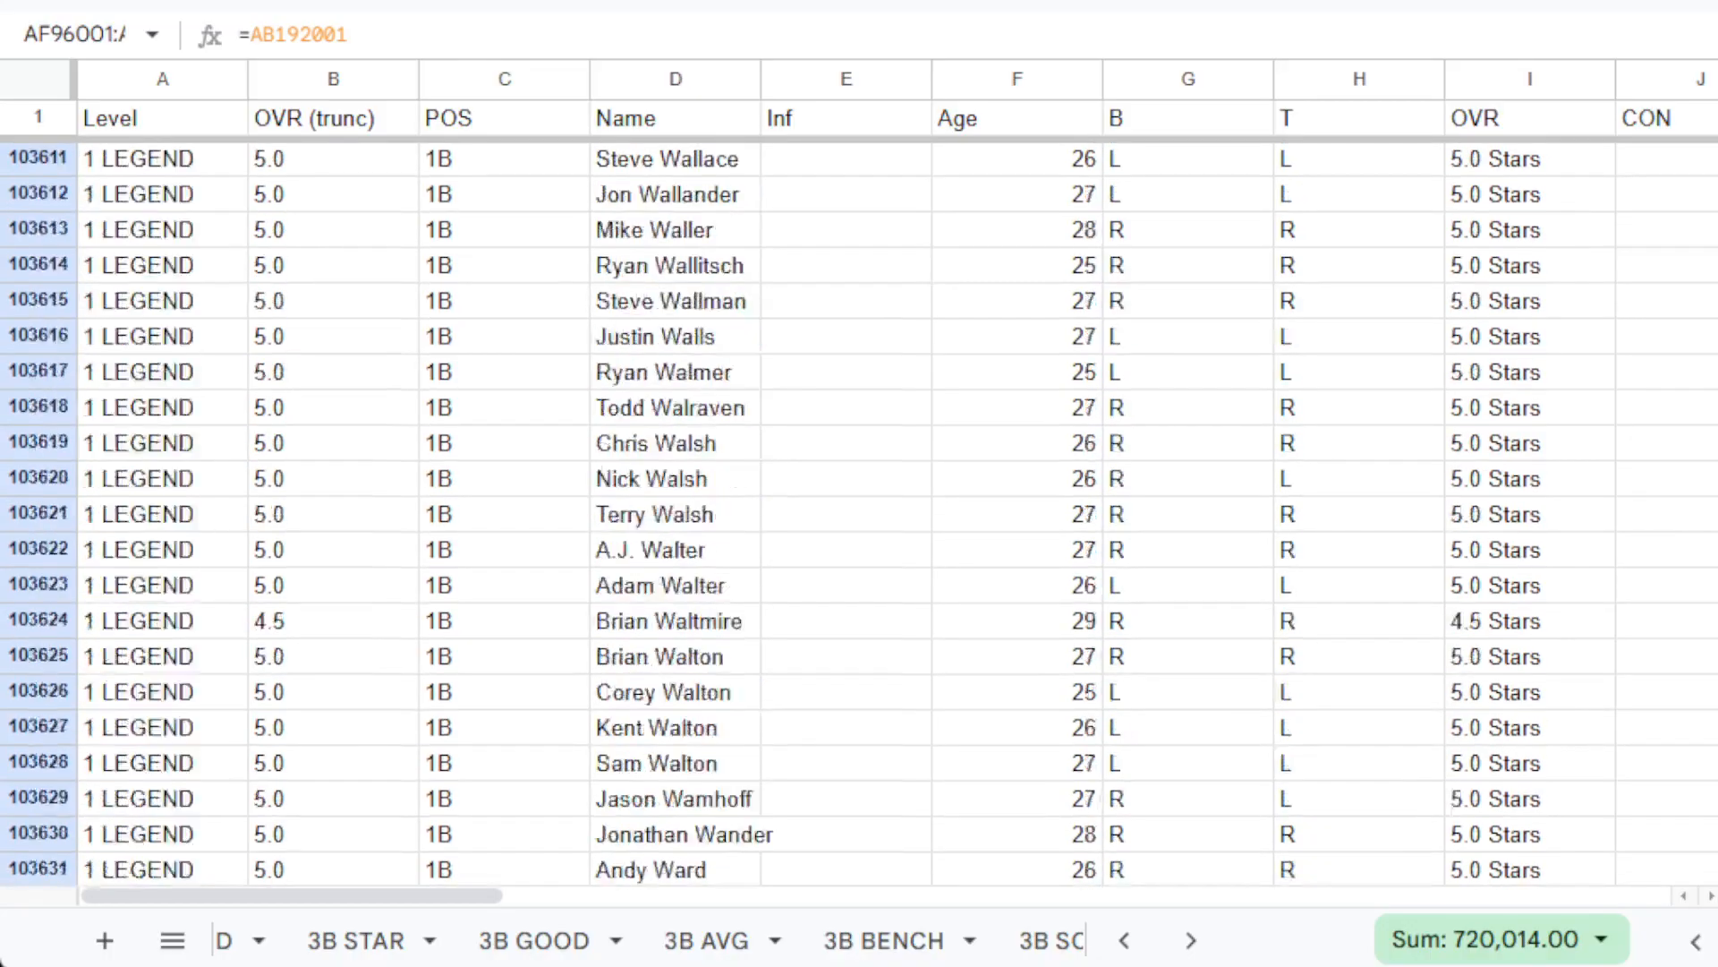
scroll(859, 510, "down", 20)
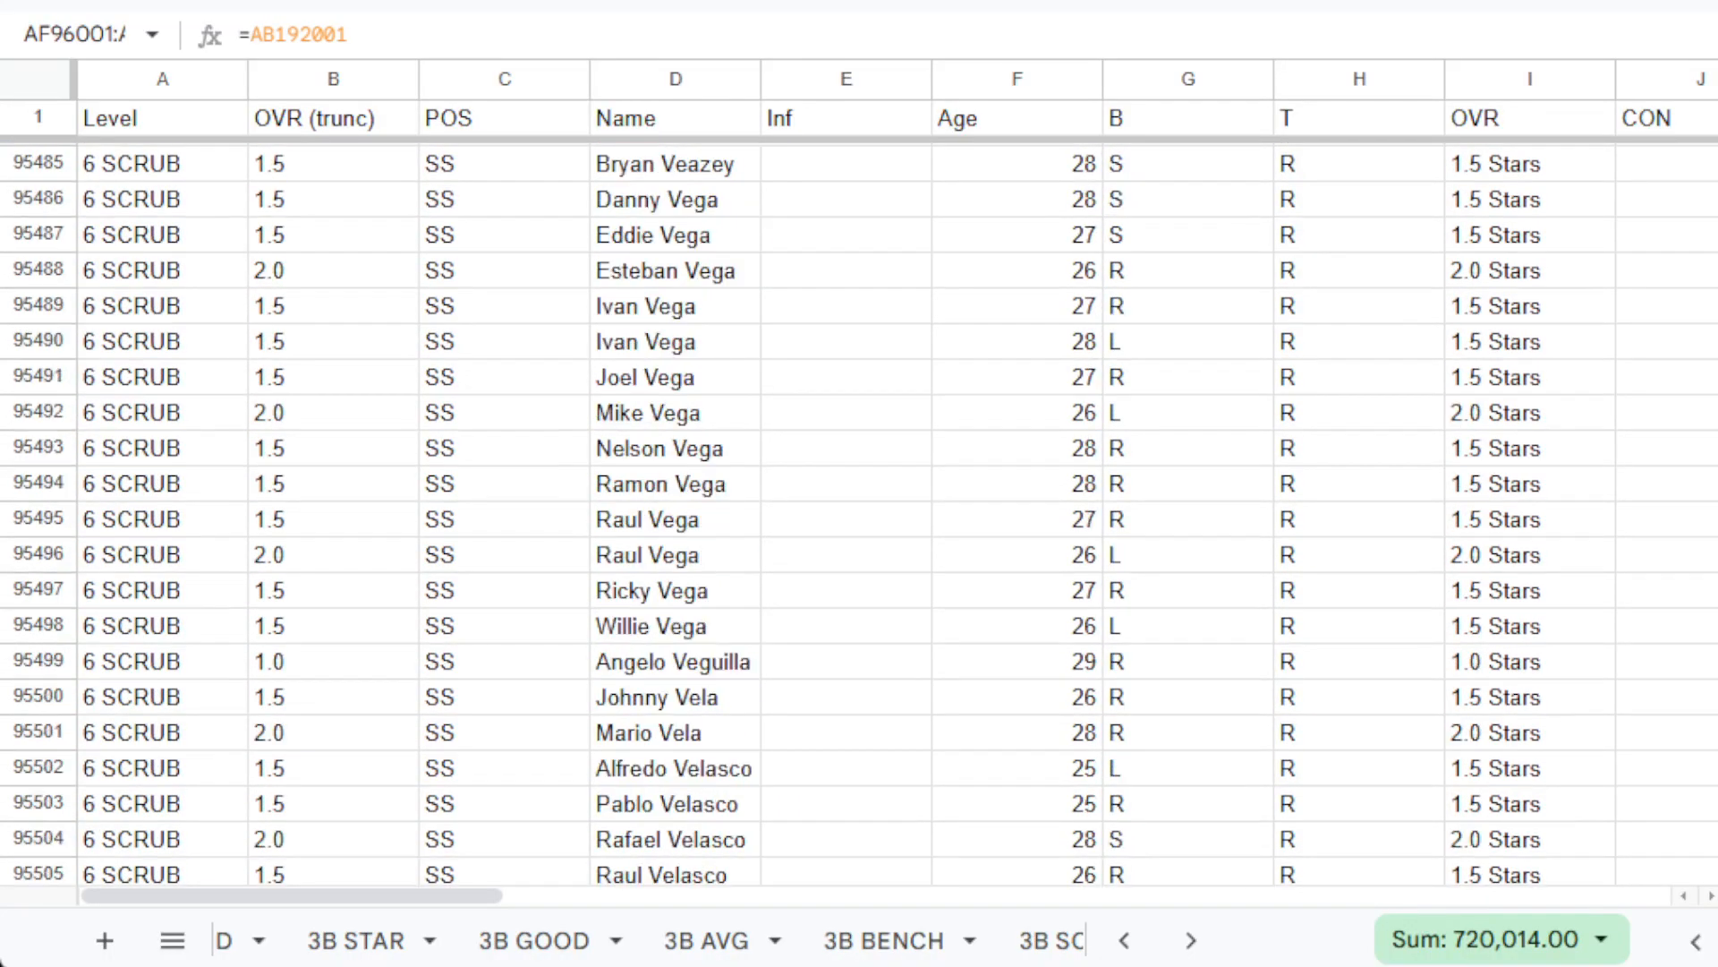
scroll(859, 510, "down", 18)
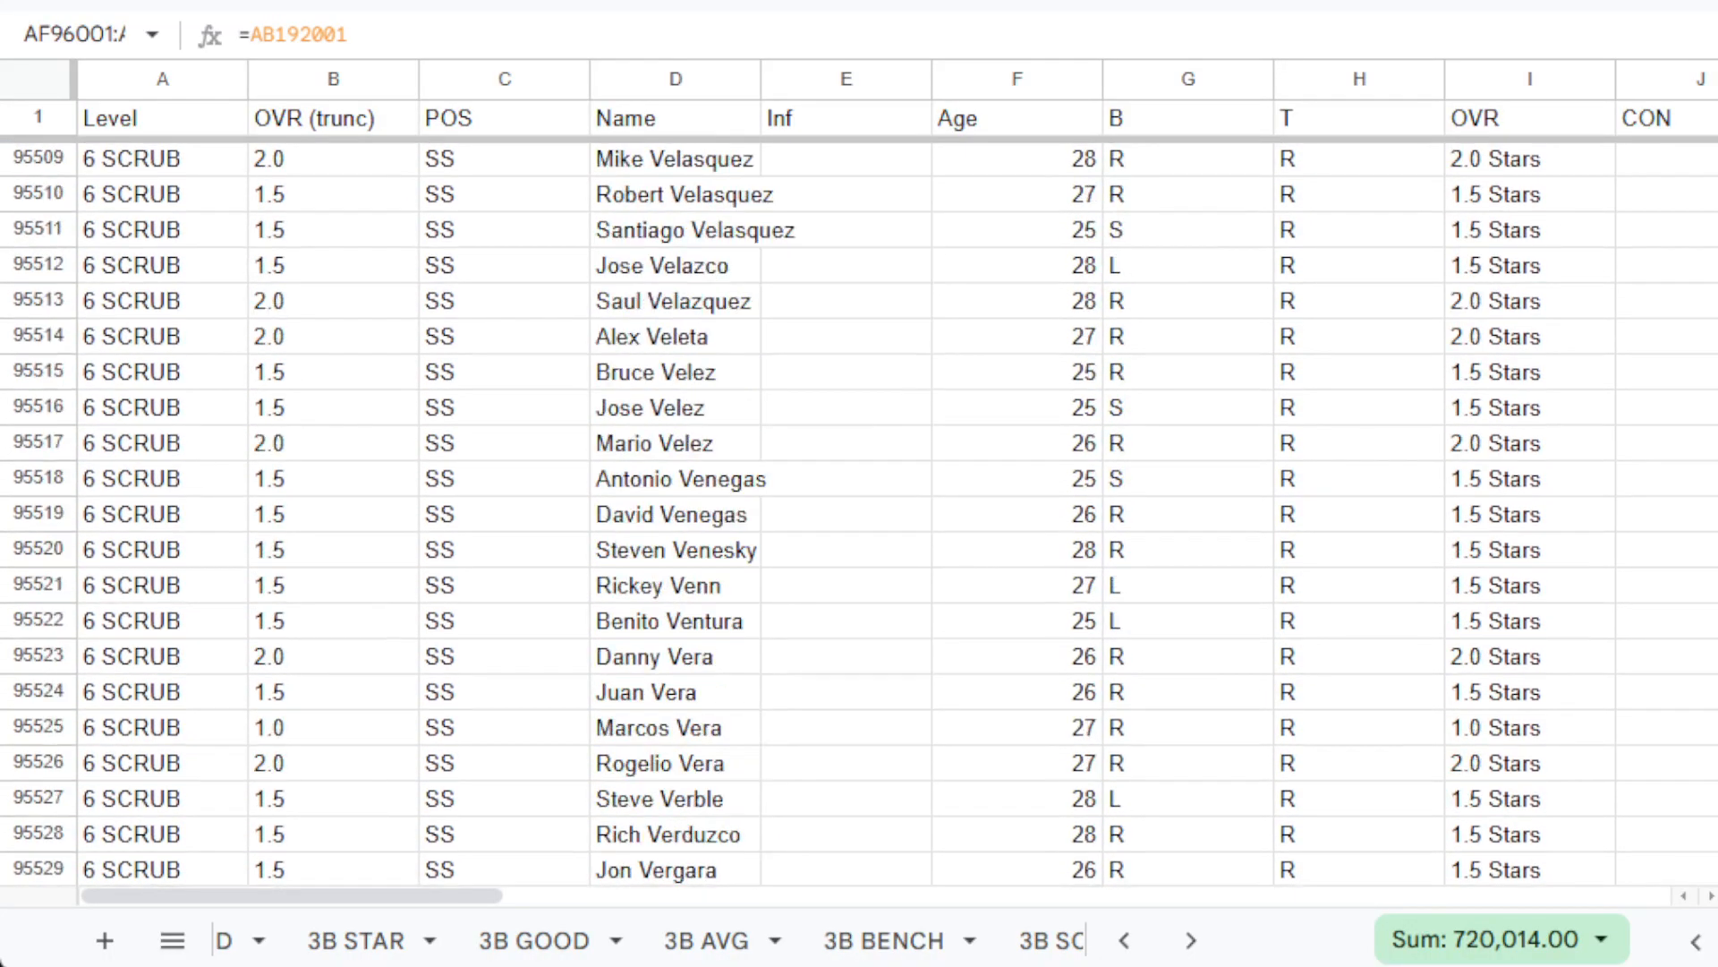
scroll(859, 511, "down", 20)
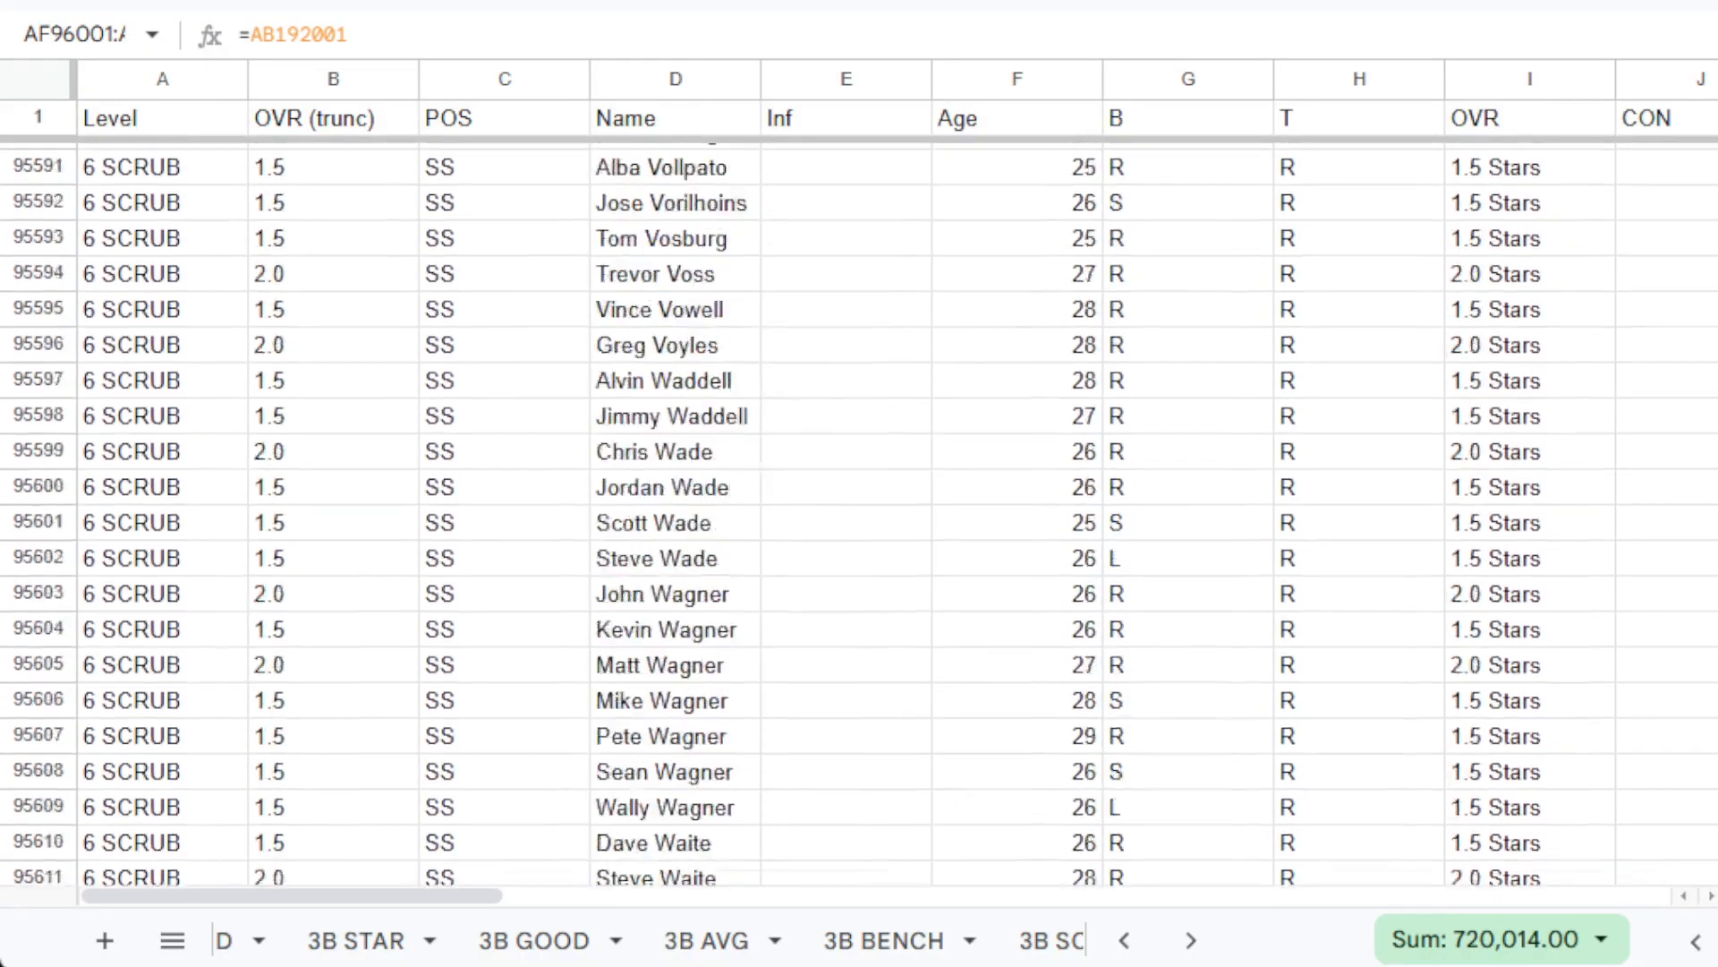
scroll(859, 510, "down", 20)
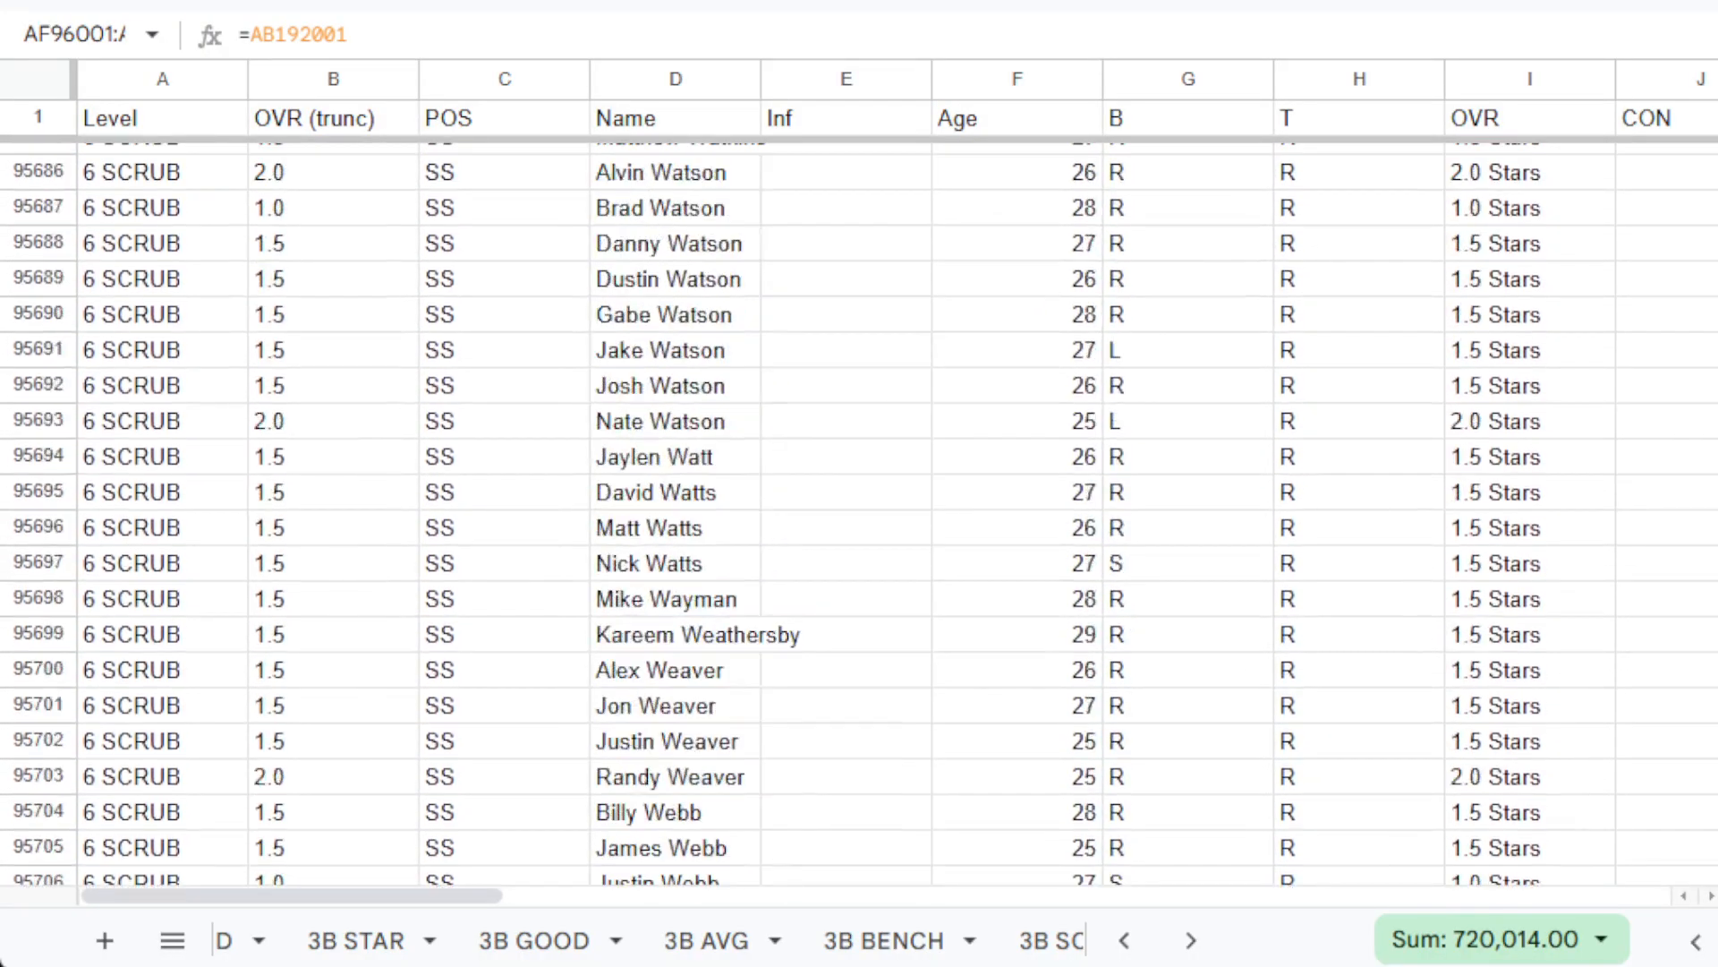
scroll(859, 511, "down", 20)
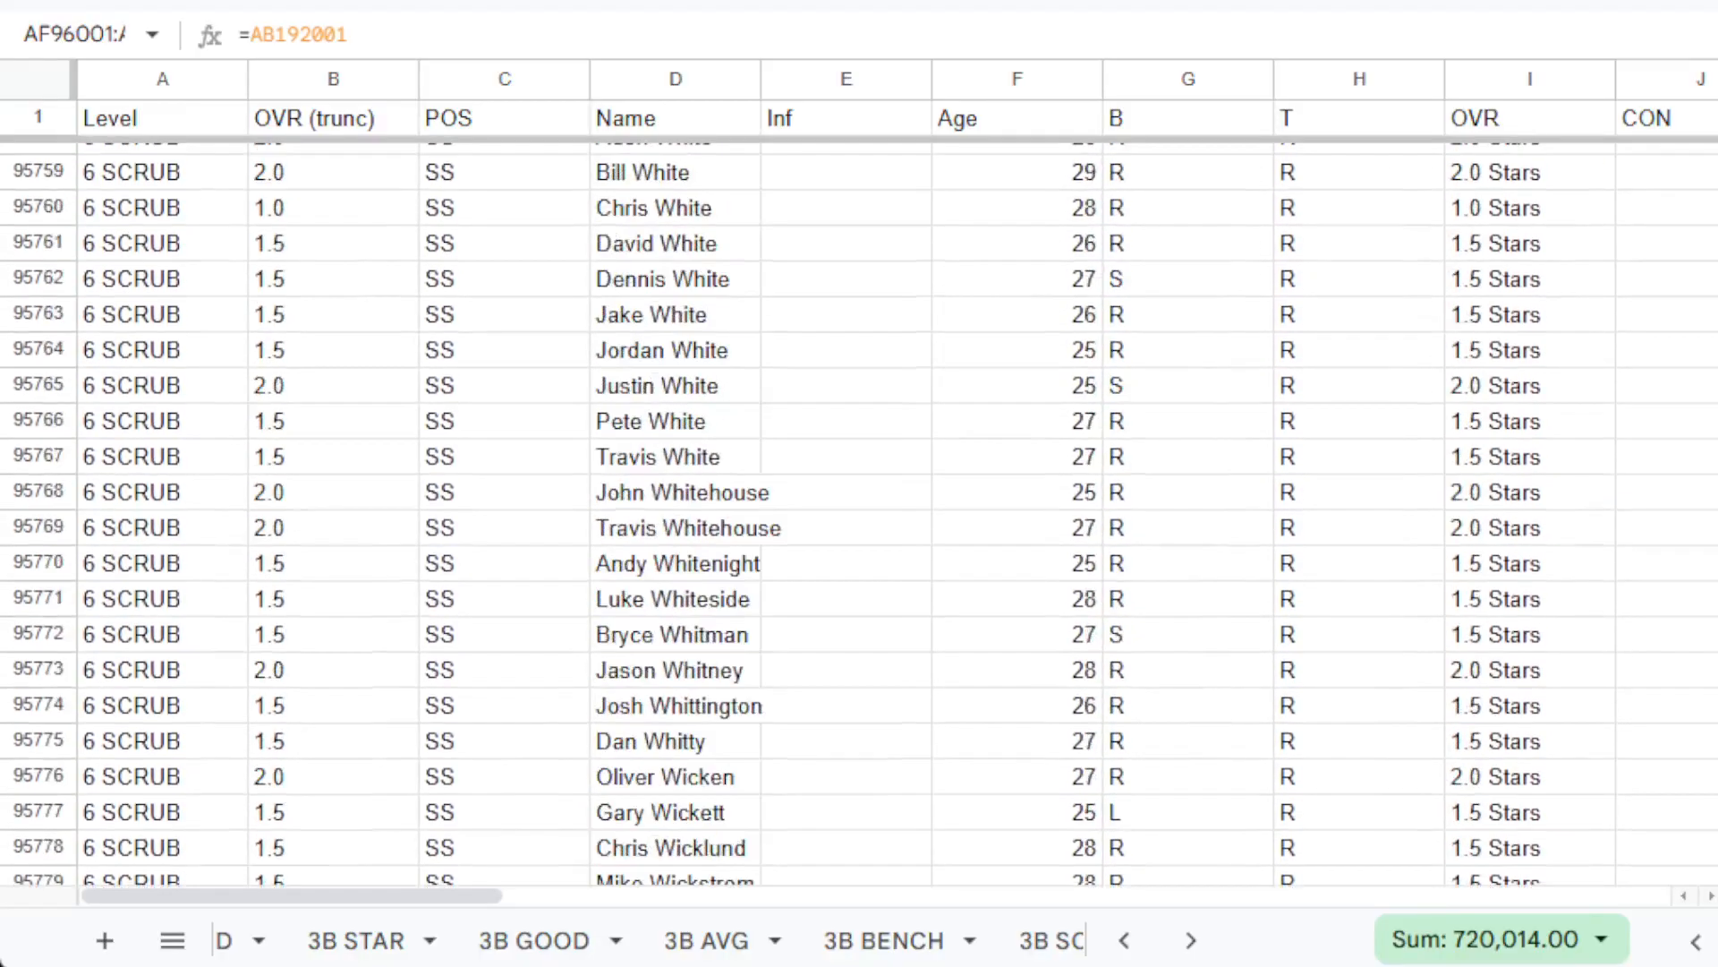
scroll(859, 511, "down", 20)
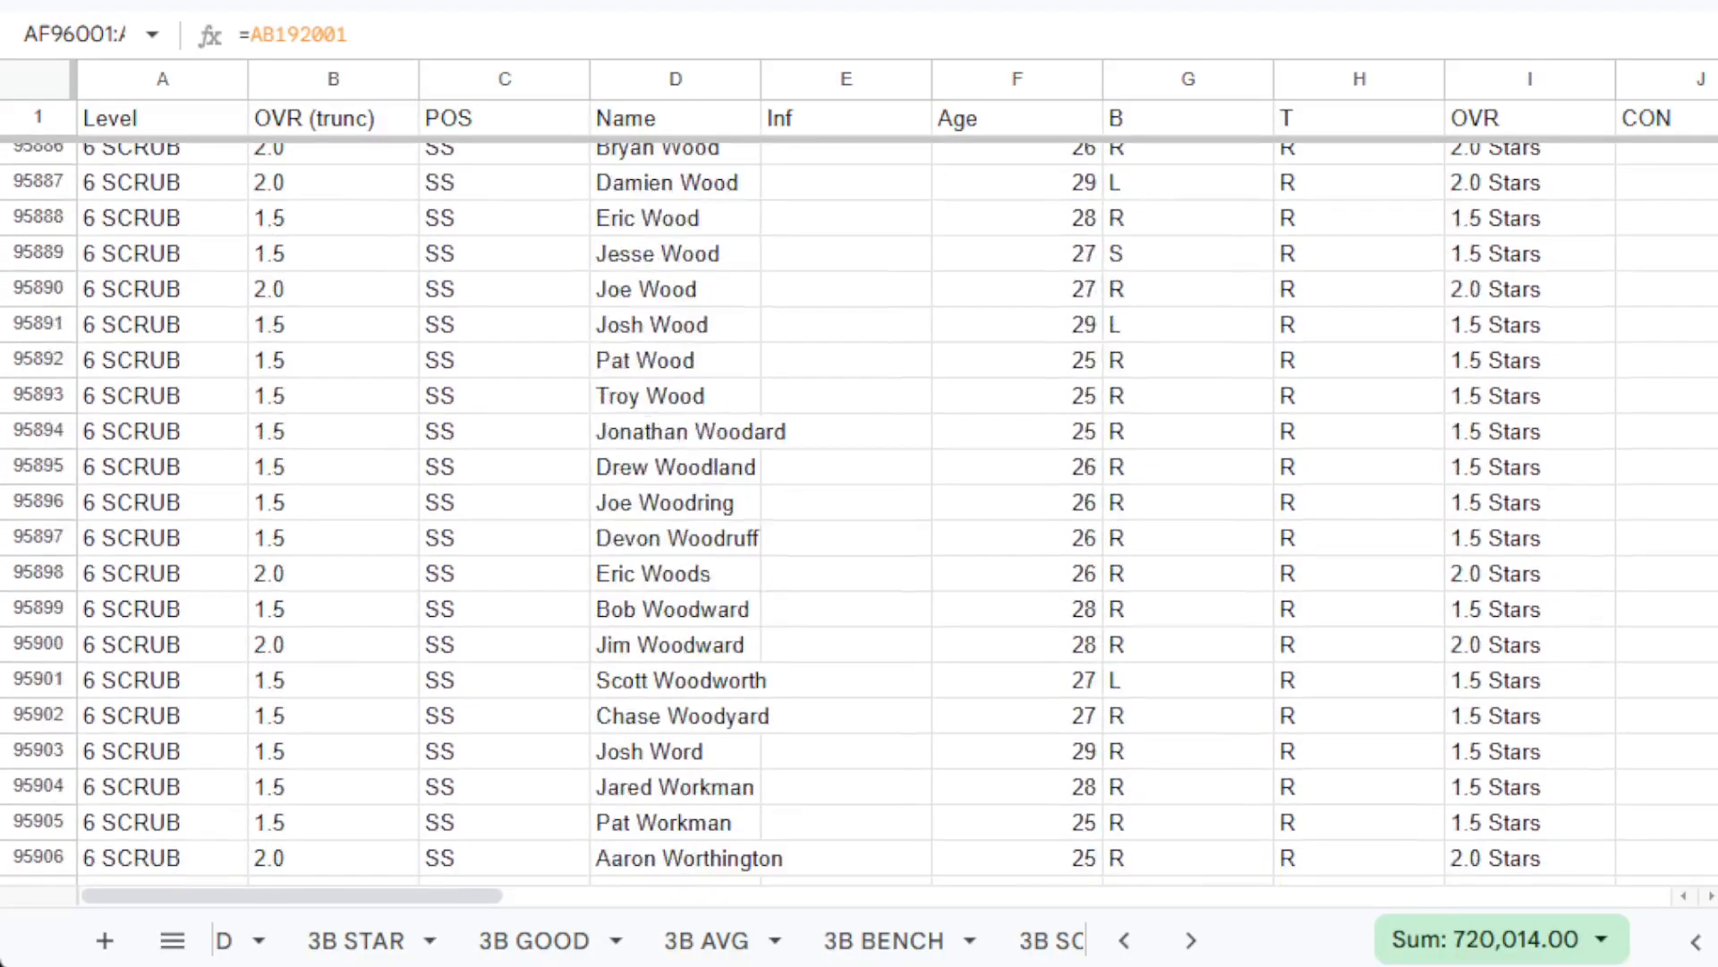
scroll(1156, 519, "down", 20)
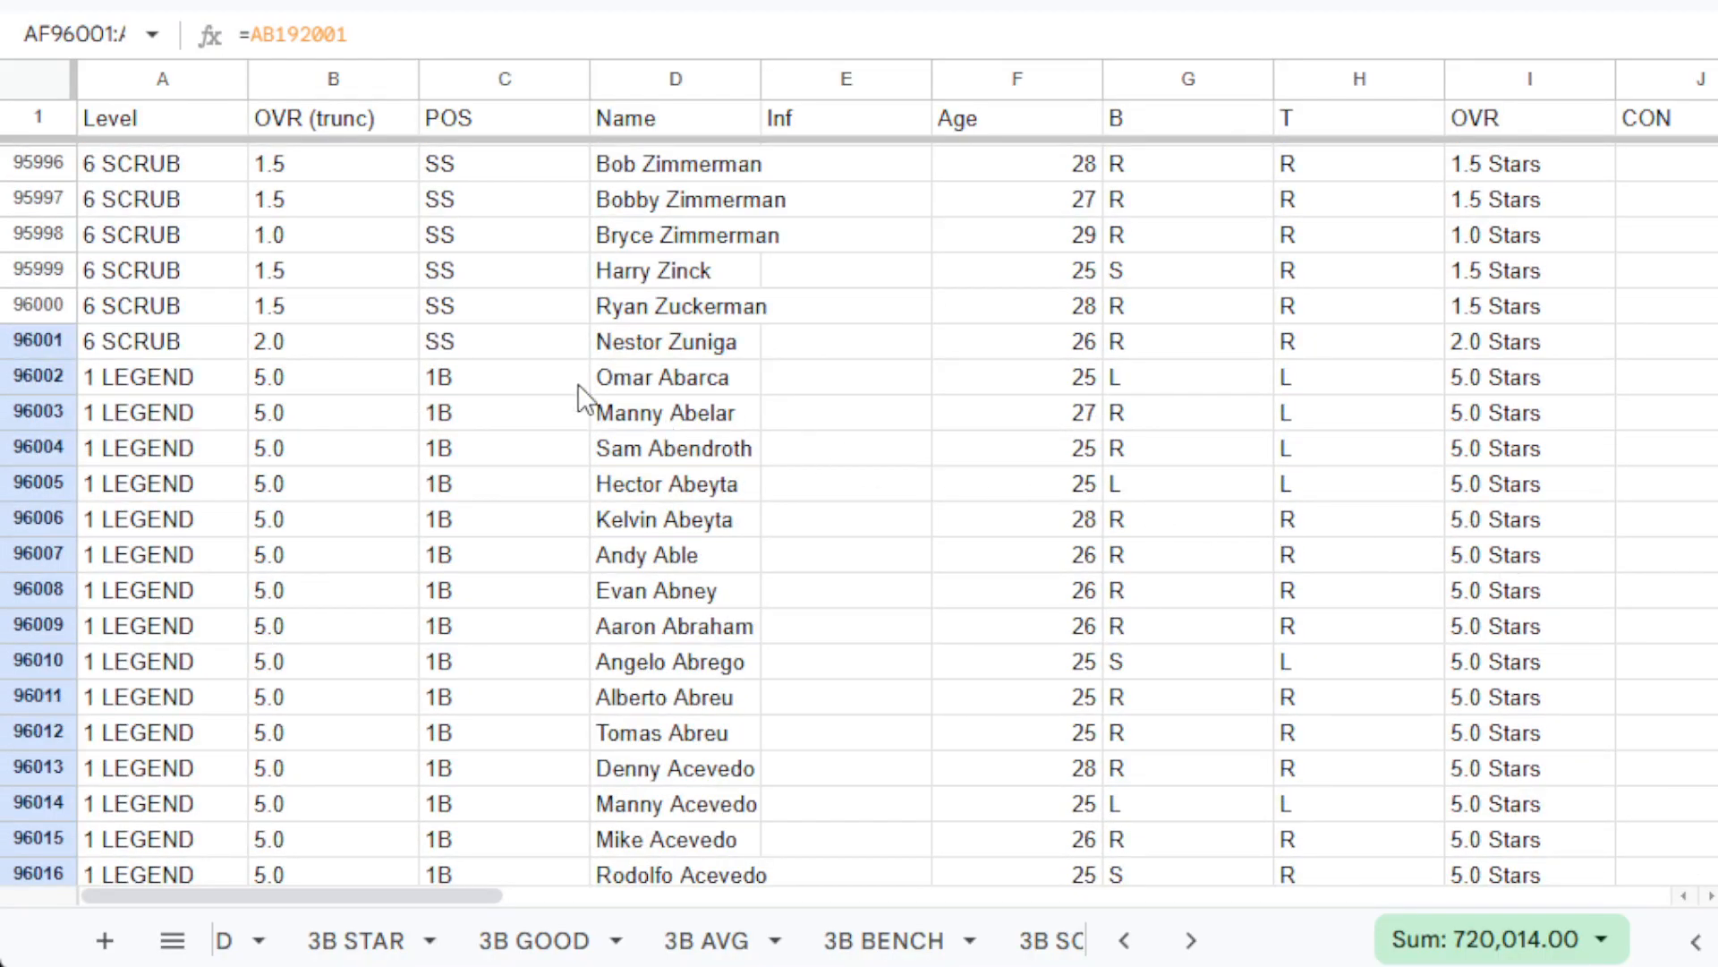
Change the Primary DEF formula of the first 1B player, in cell AF96002 of IF Data, to =Y96002.
left_click(543, 386)
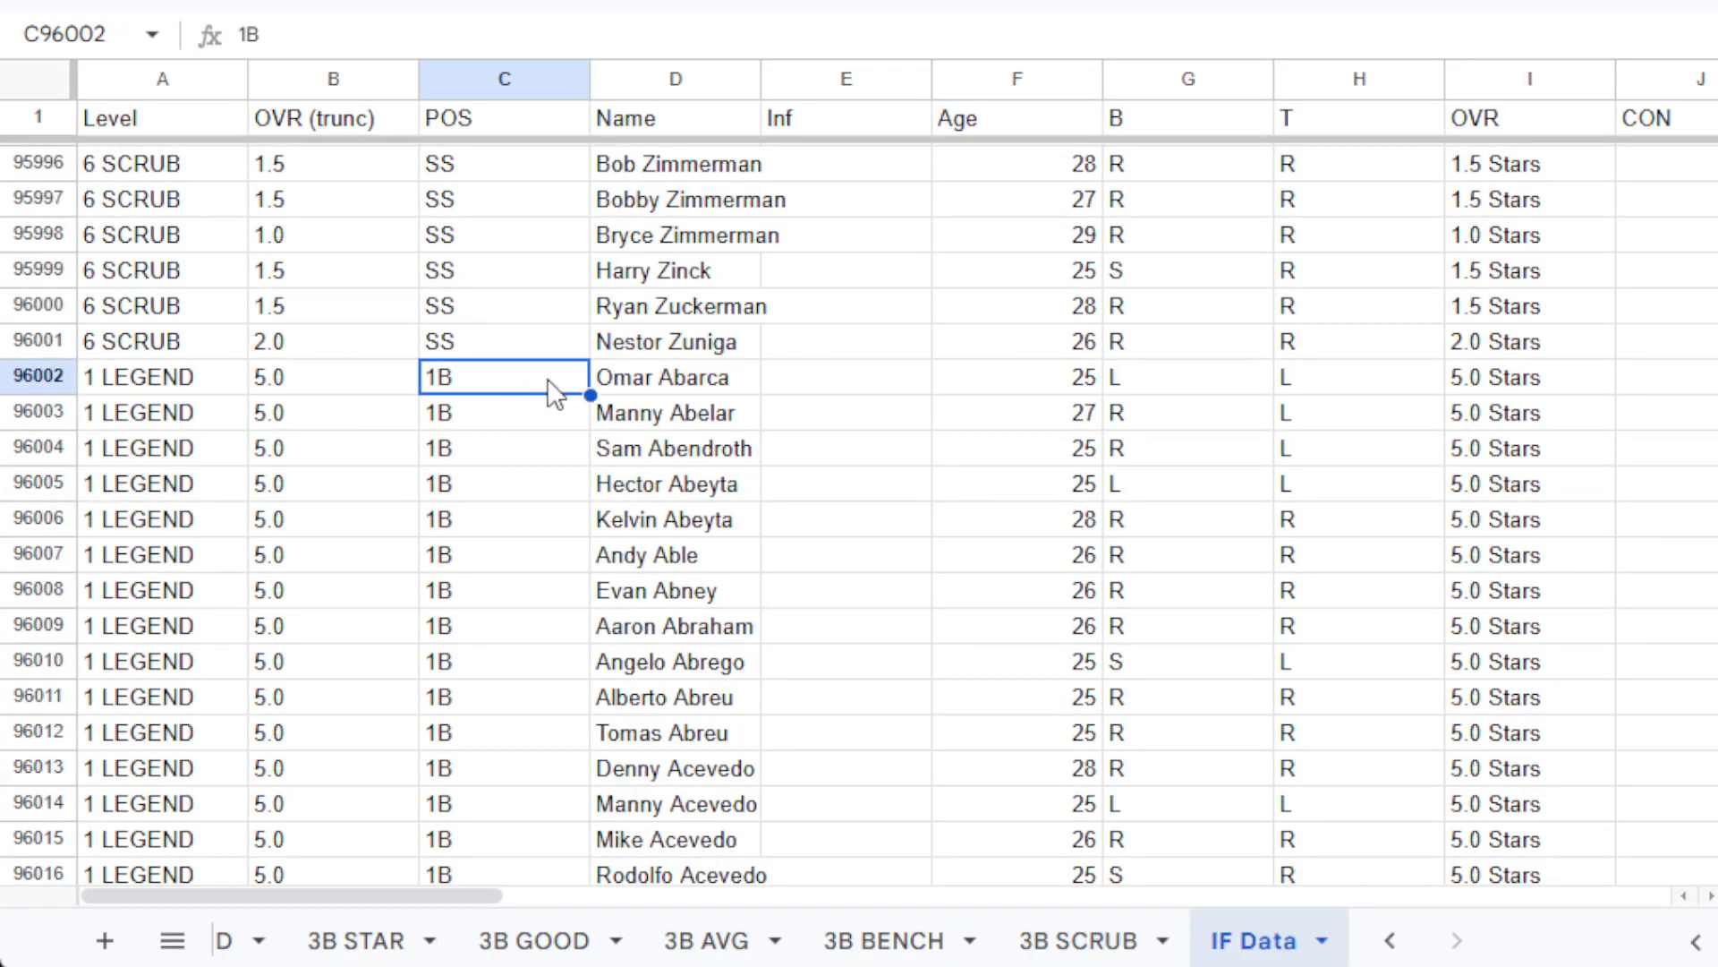
key("Right")
key("Right")
key("Right")
key("Right")
key("Right")
key("Right")
key("Right")
key("Right")
key("Right")
key("Right")
key("Right")
key("Right")
key("Right")
key("Right")
key("Right")
key("Right")
key("Right")
key("Right")
key("Right")
key("Right")
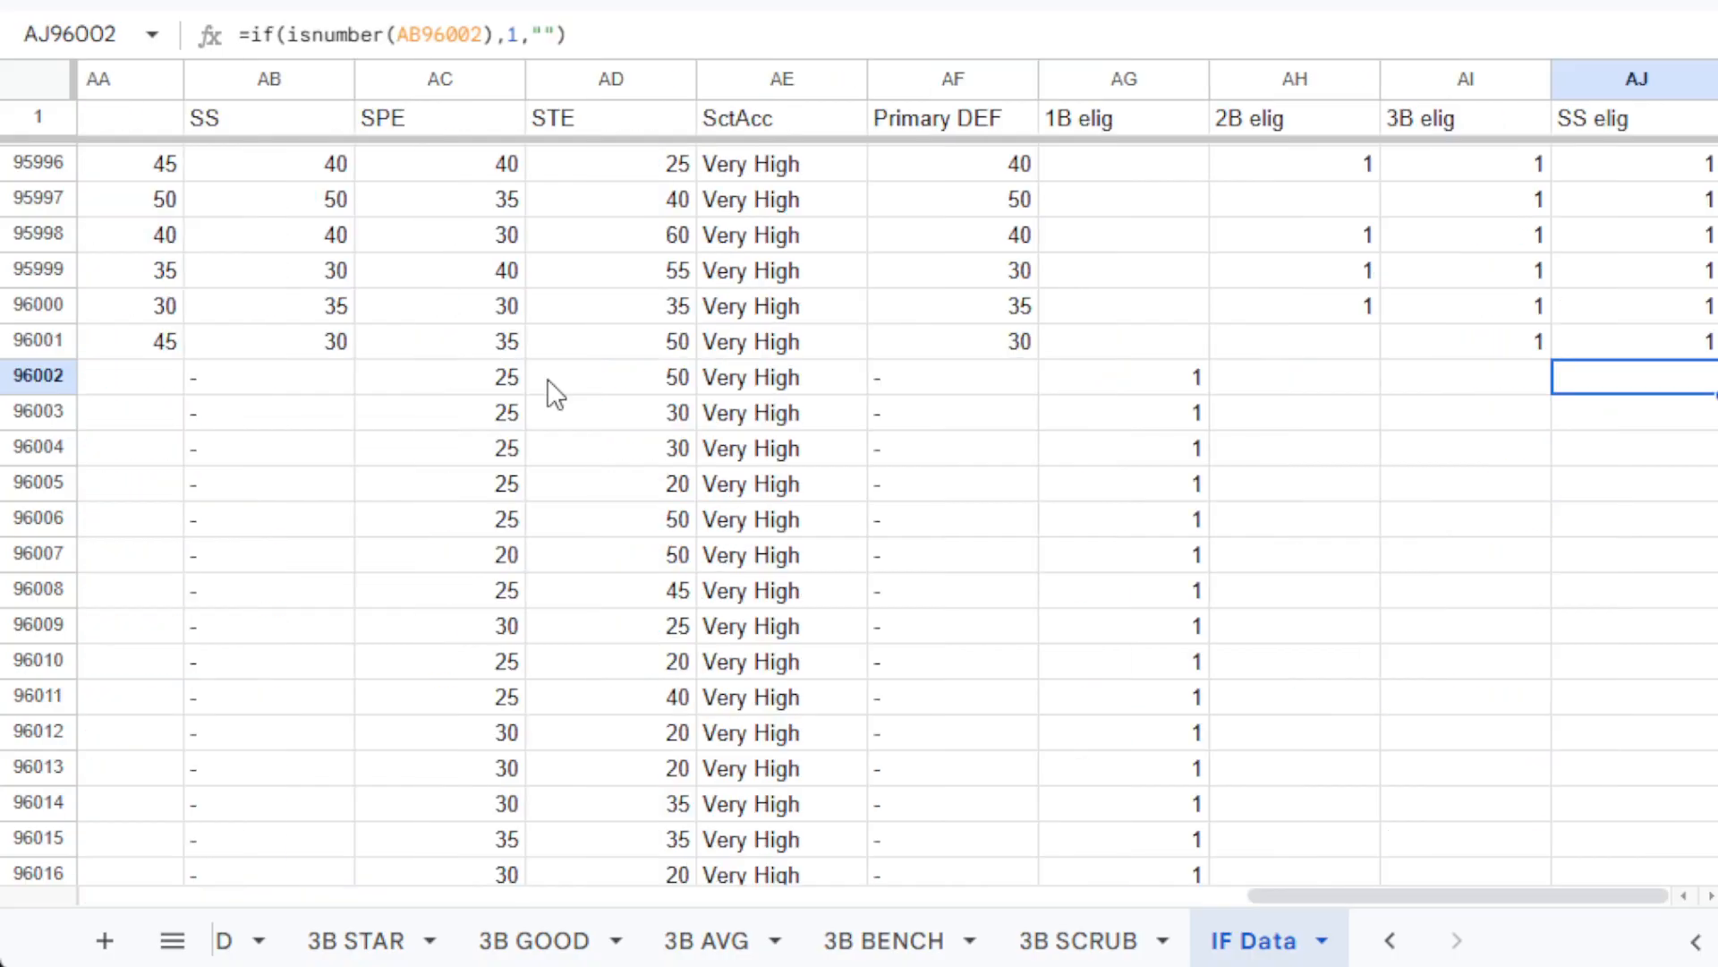
key("Left")
key("Left")
key("Left")
key("Left")
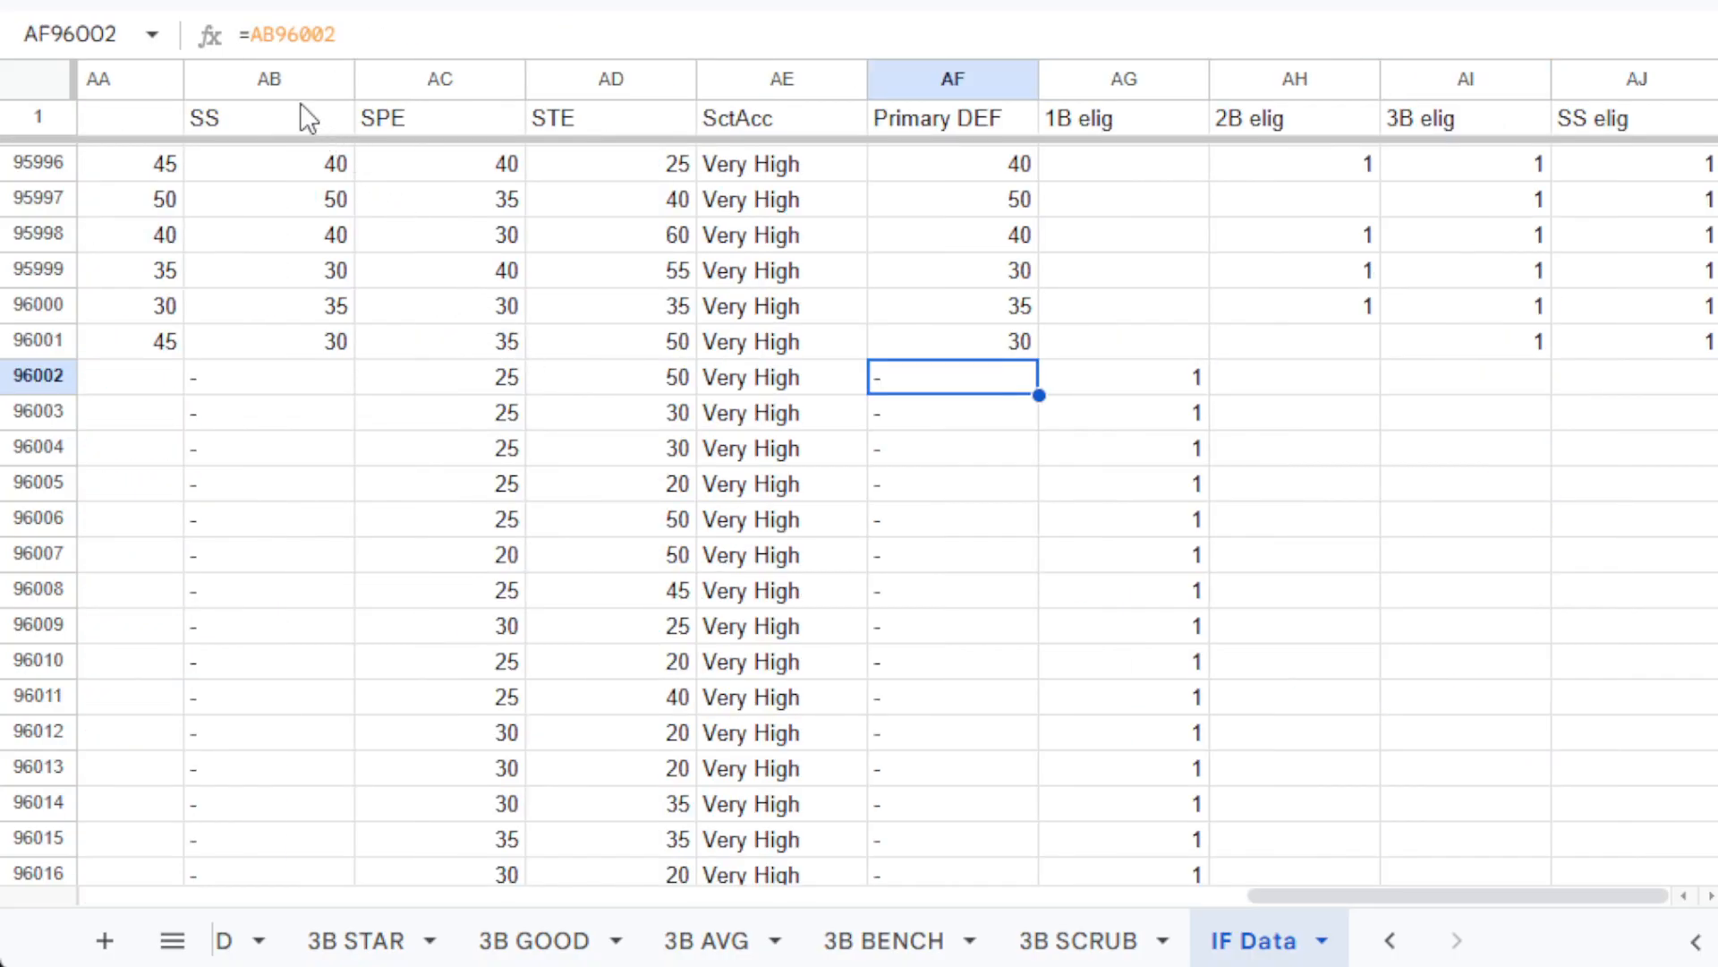
left_click(279, 40)
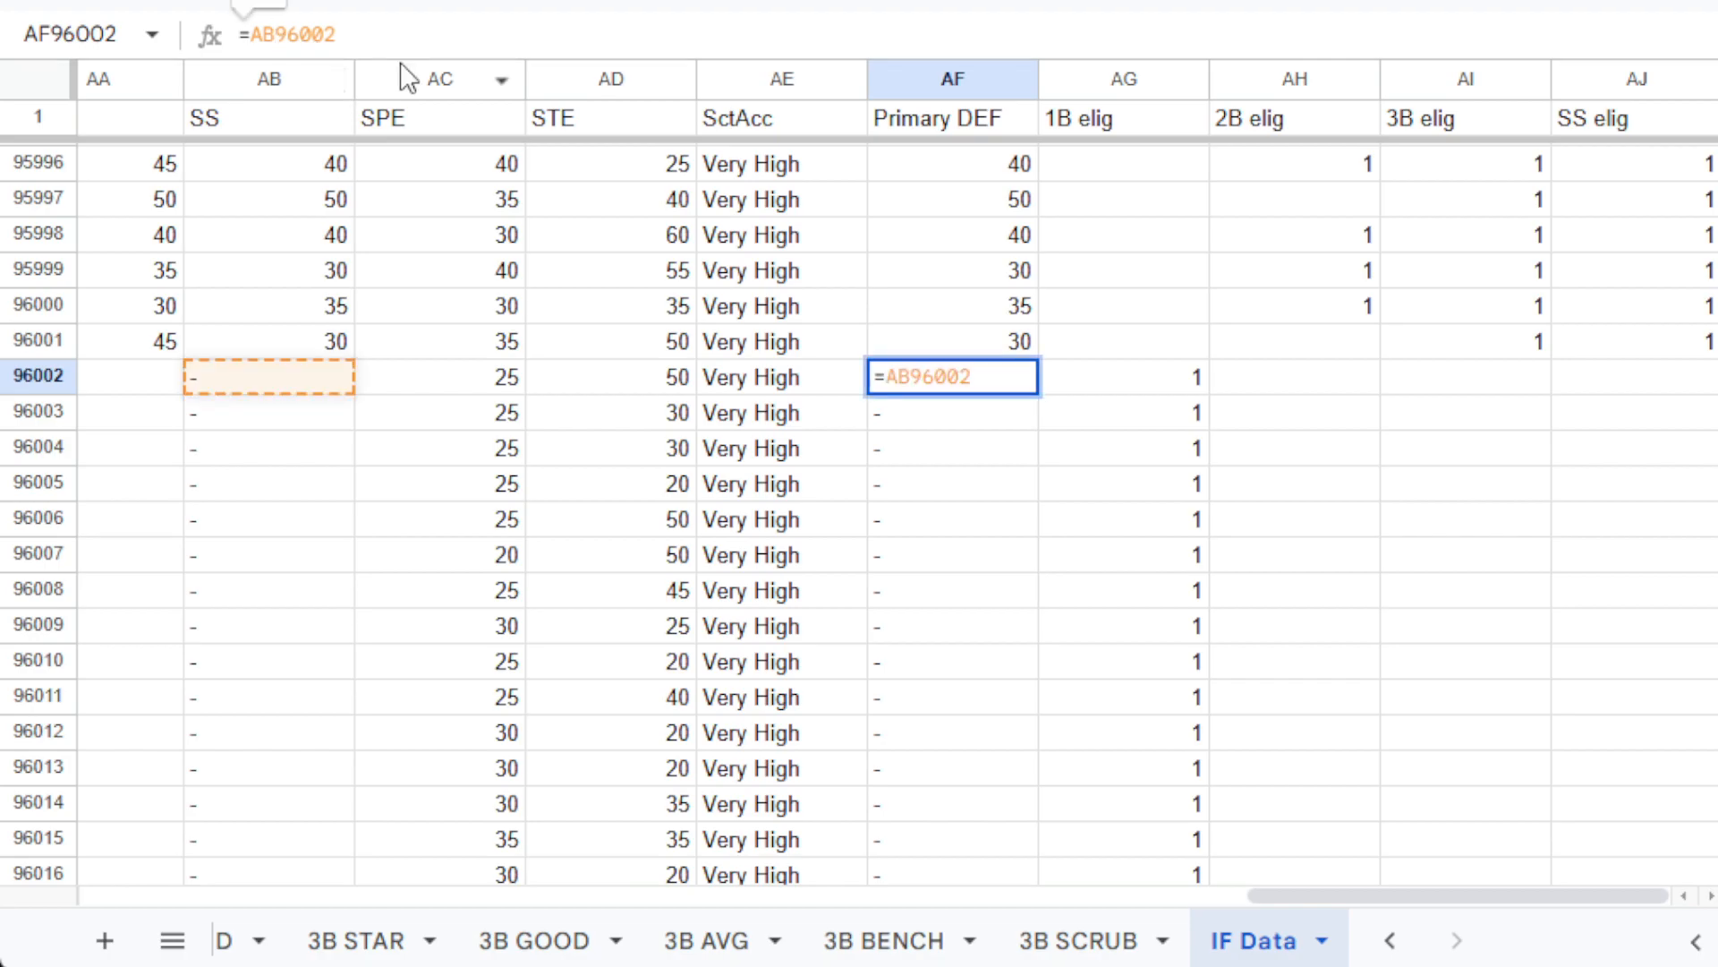
key("BackSpace")
key("BackSpace")
type("Y")
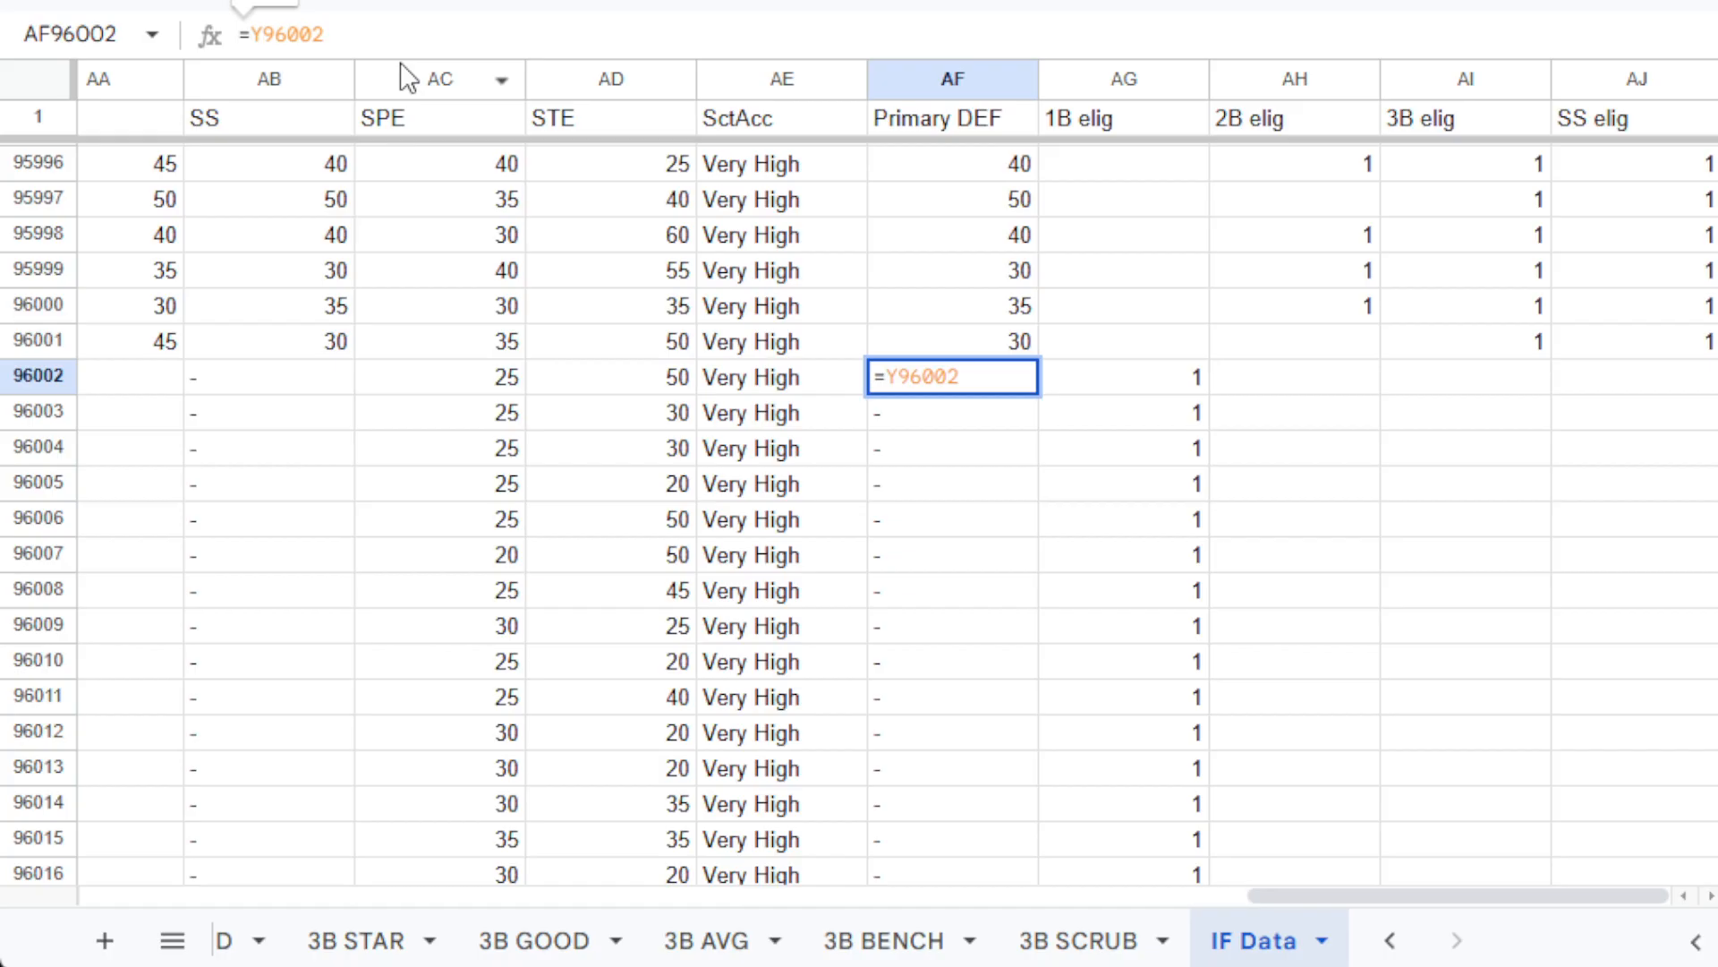
key("Return")
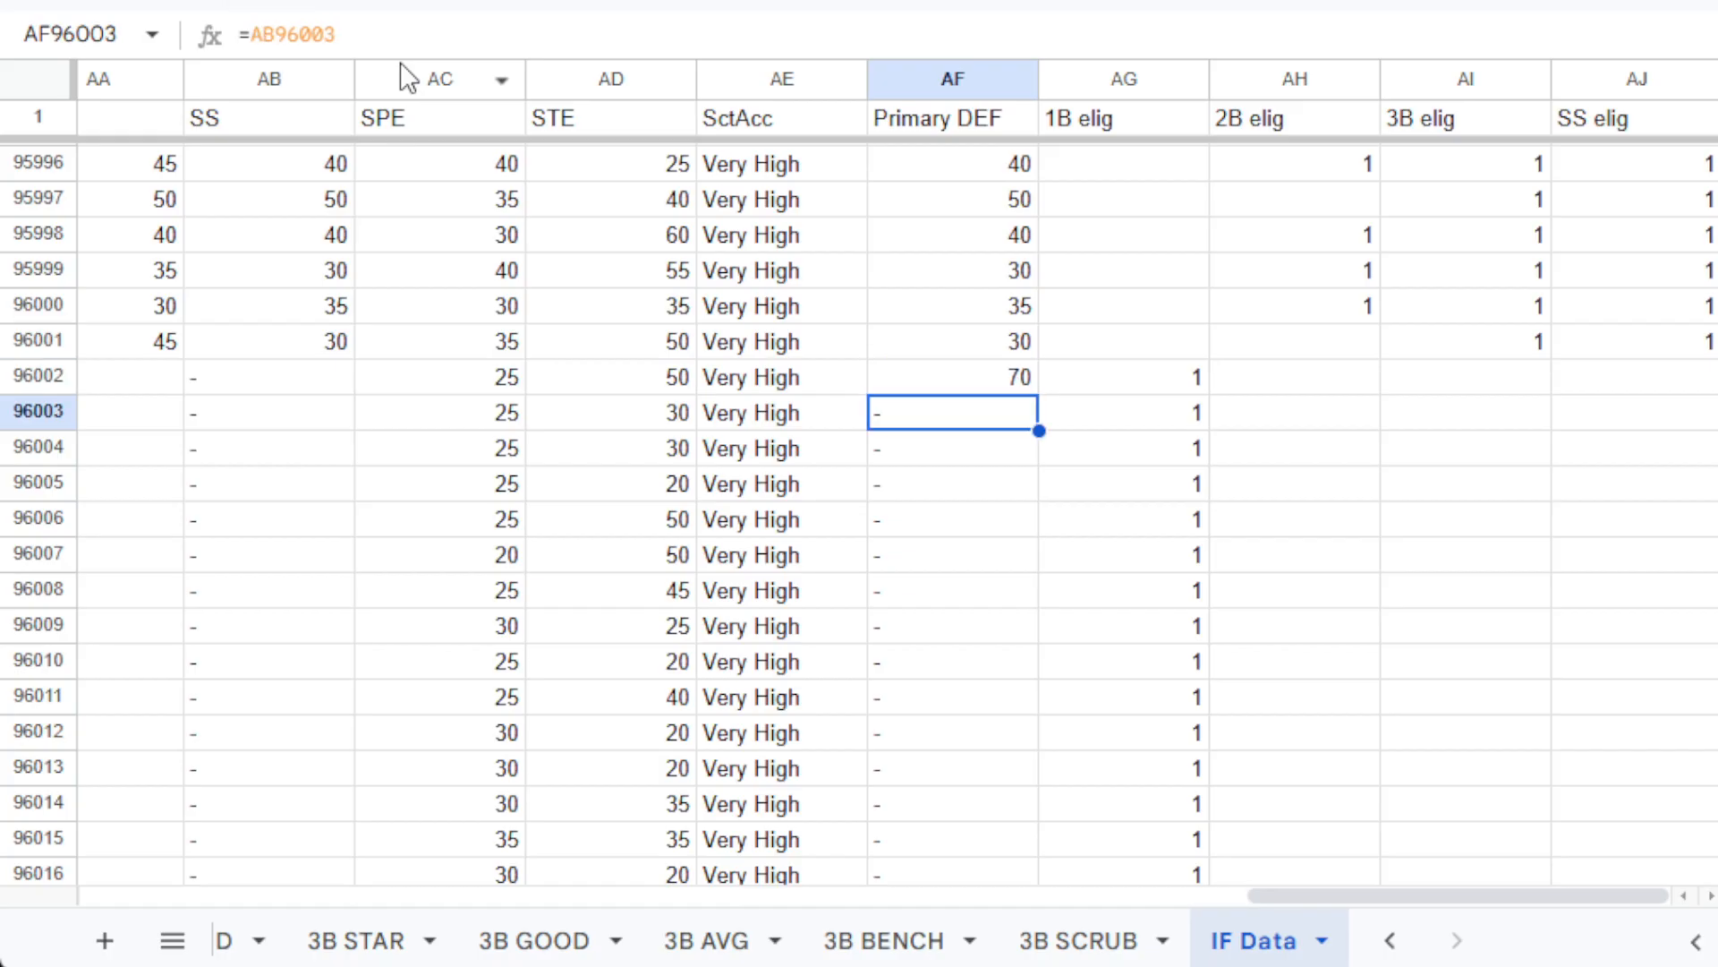
Fill the Primary DEF formula from AF96002 down to AF103620 and copy cell AF103620.
key("Up")
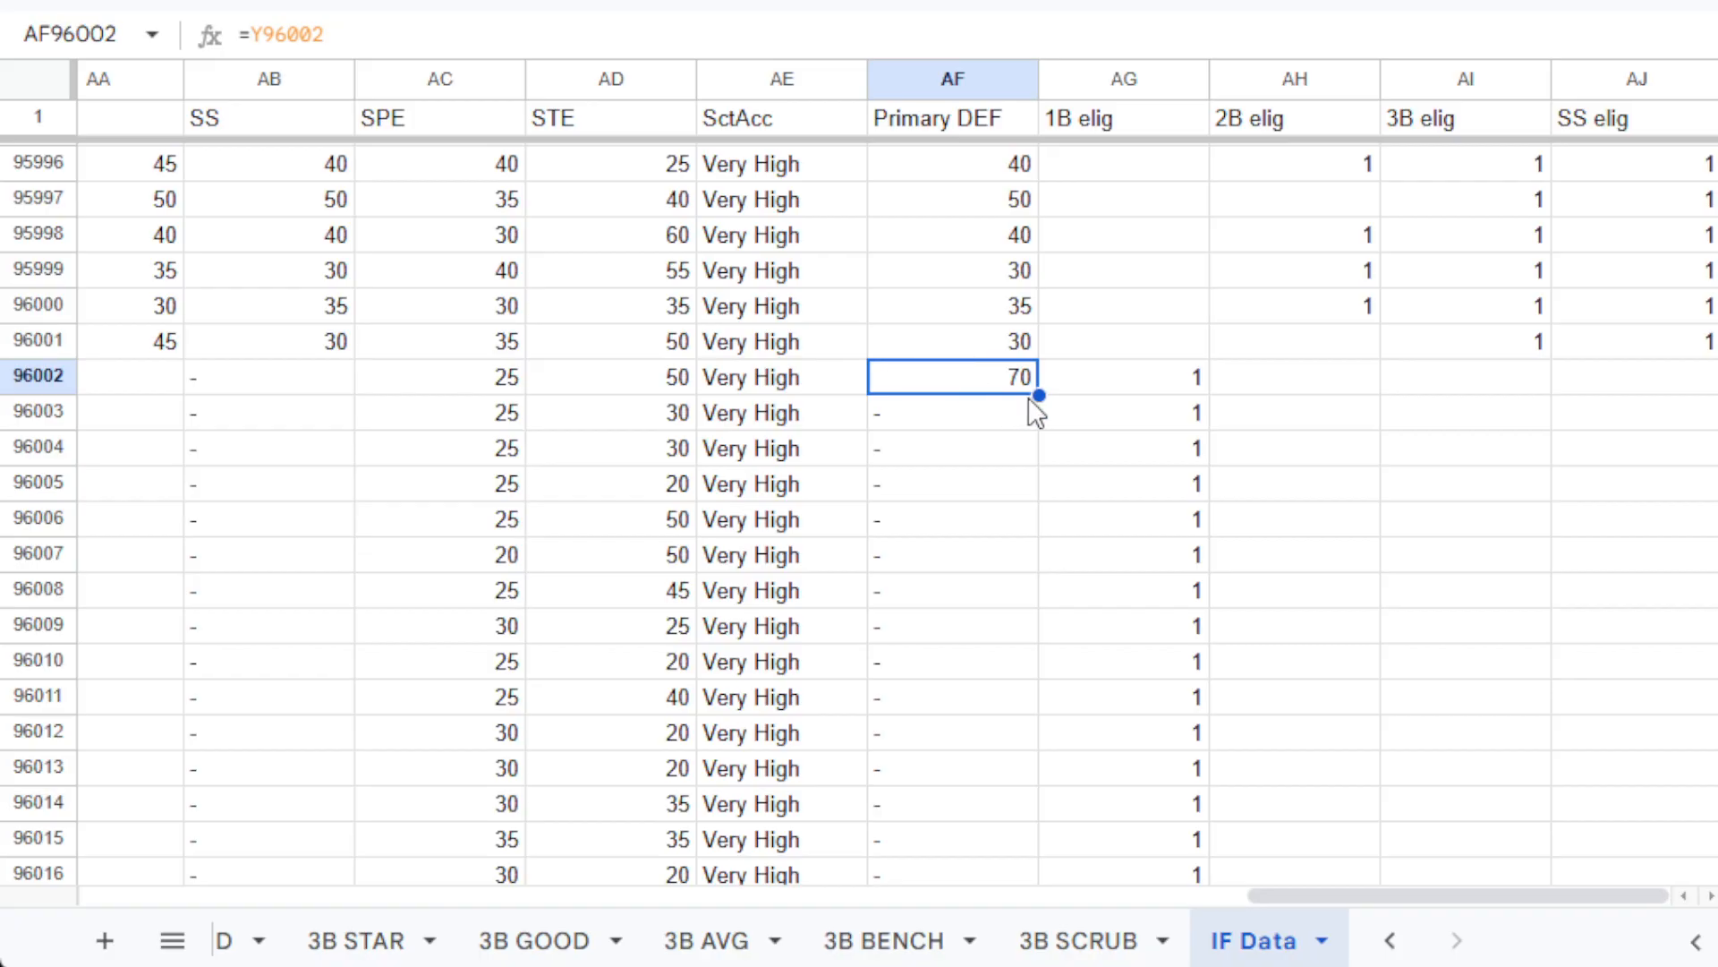
left_click_drag(1035, 394, 1019, 966)
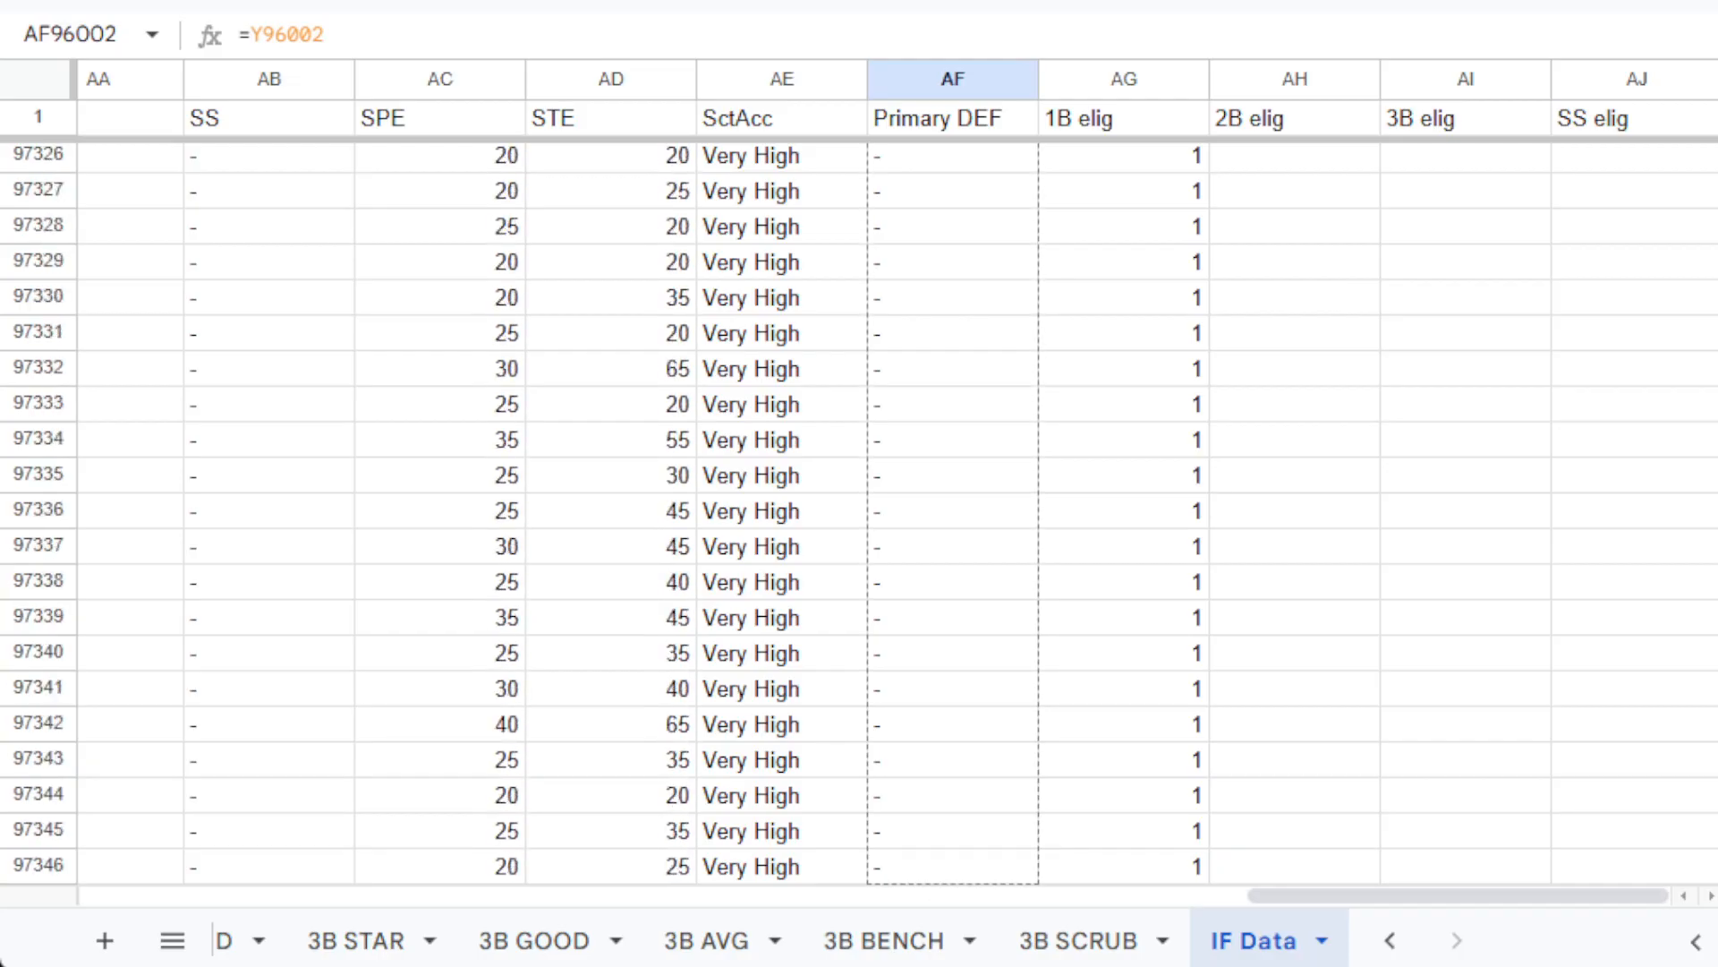
scroll(859, 510, "down", 20)
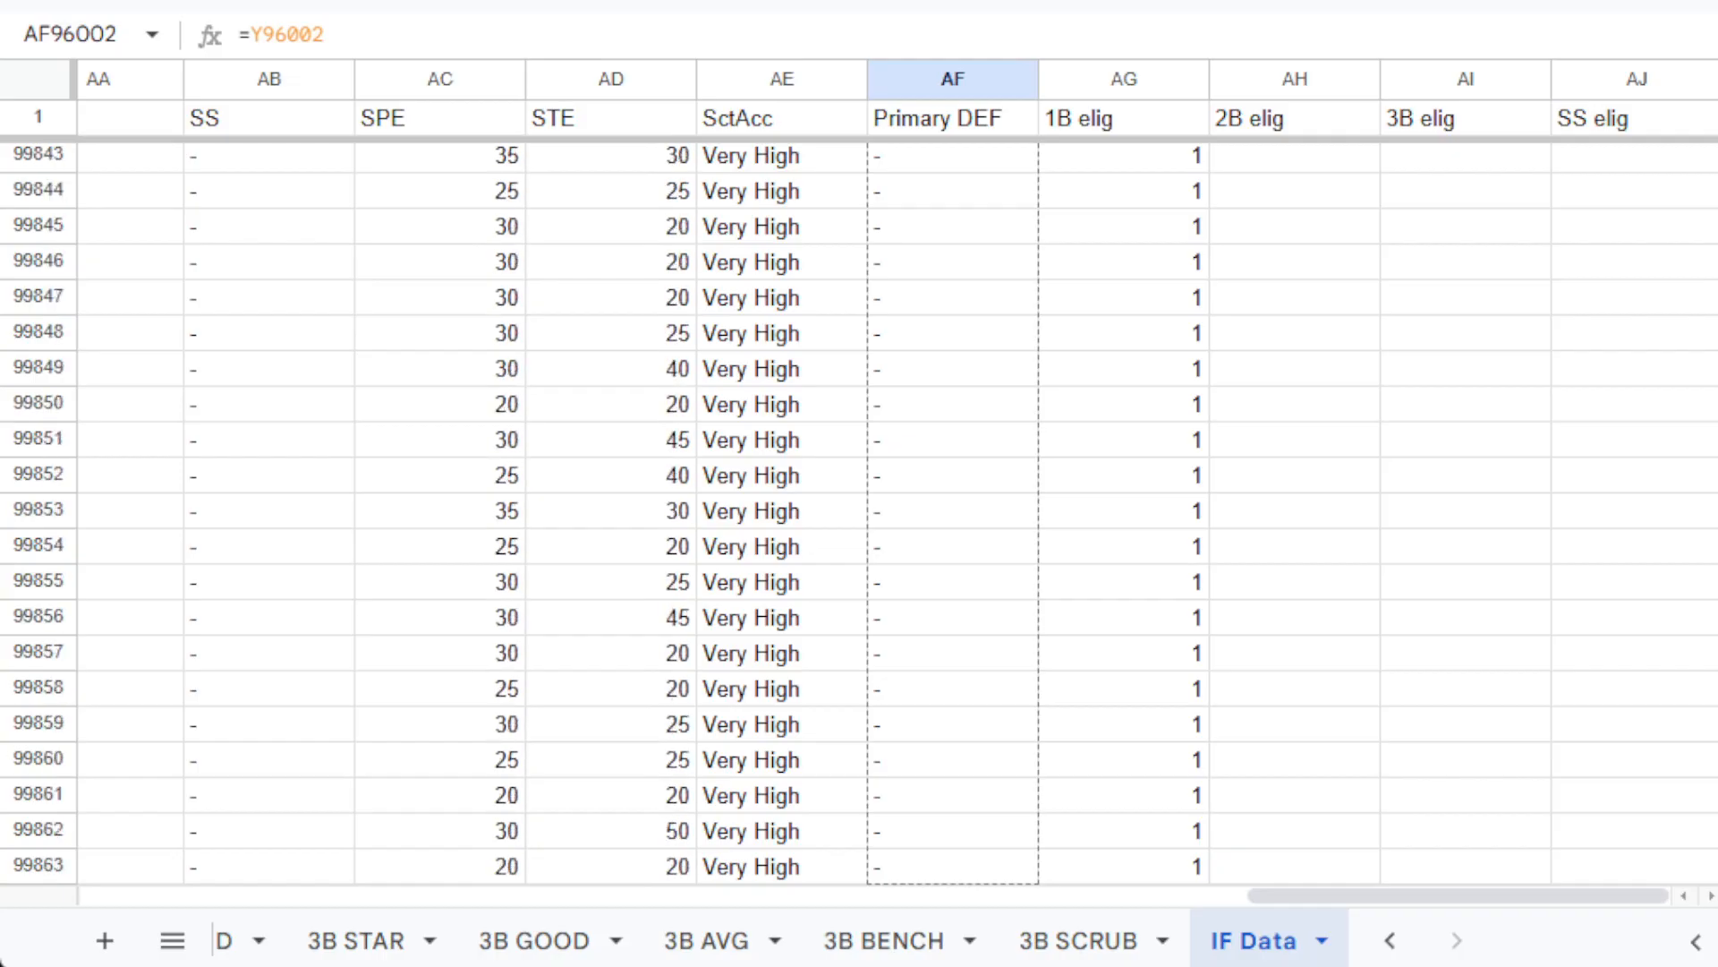
scroll(859, 510, "down", 10)
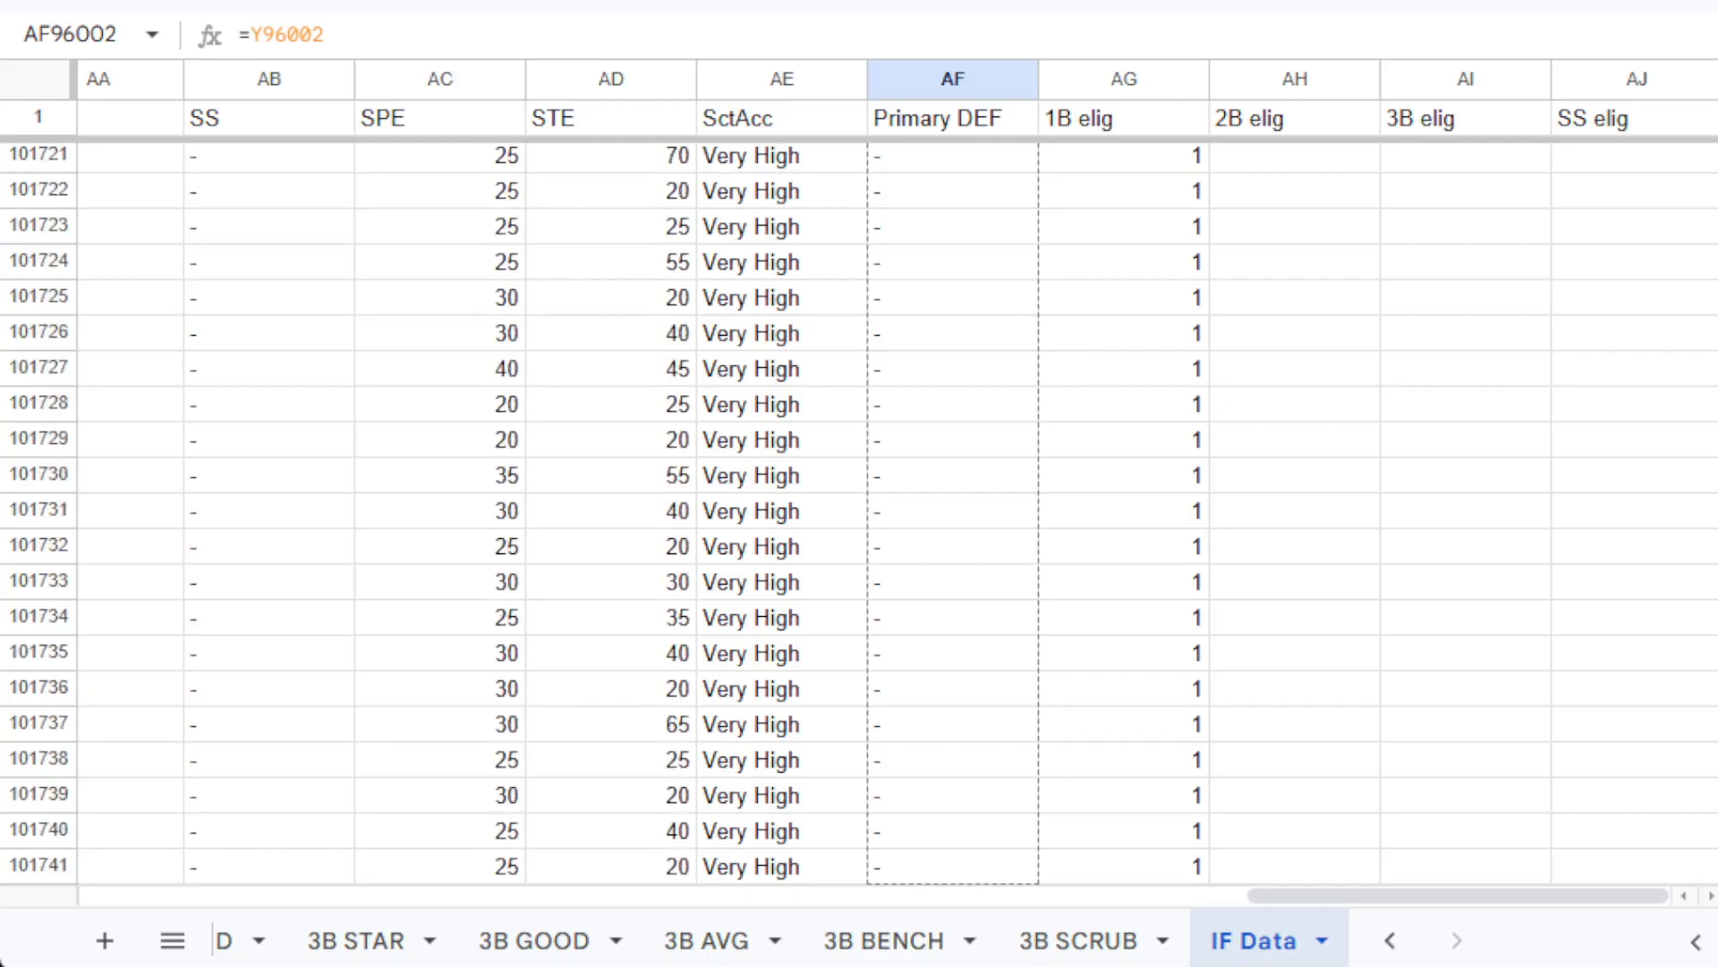
scroll(859, 510, "down", 20)
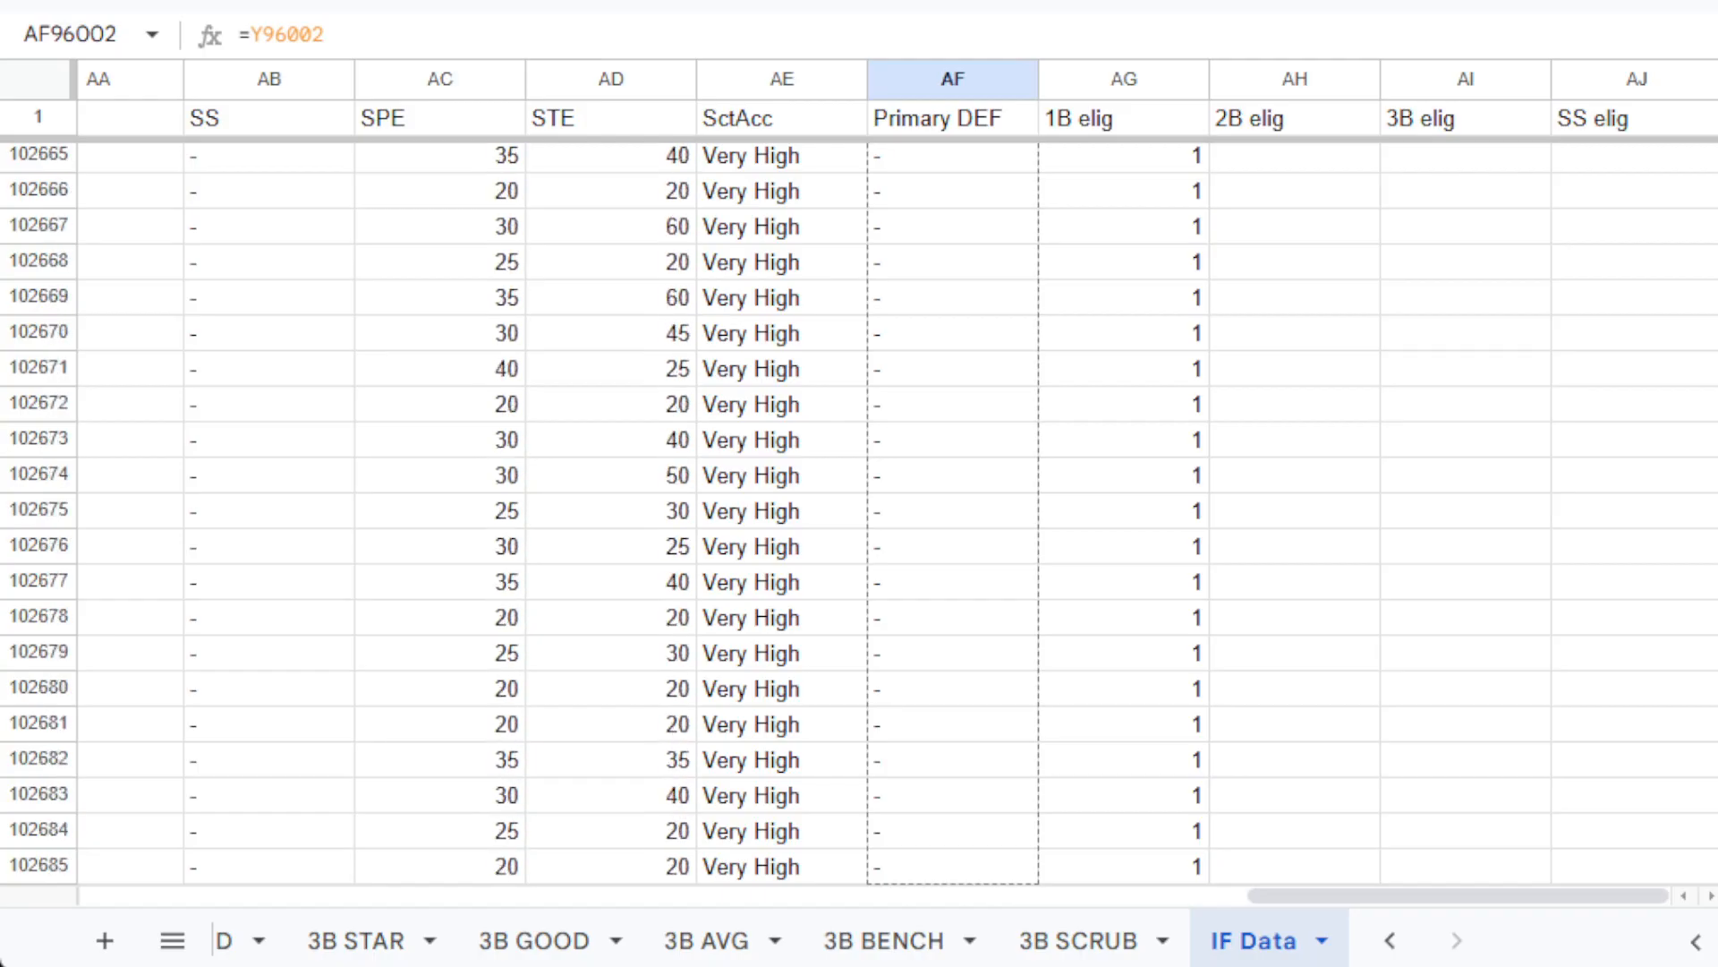
scroll(860, 510, "down", 20)
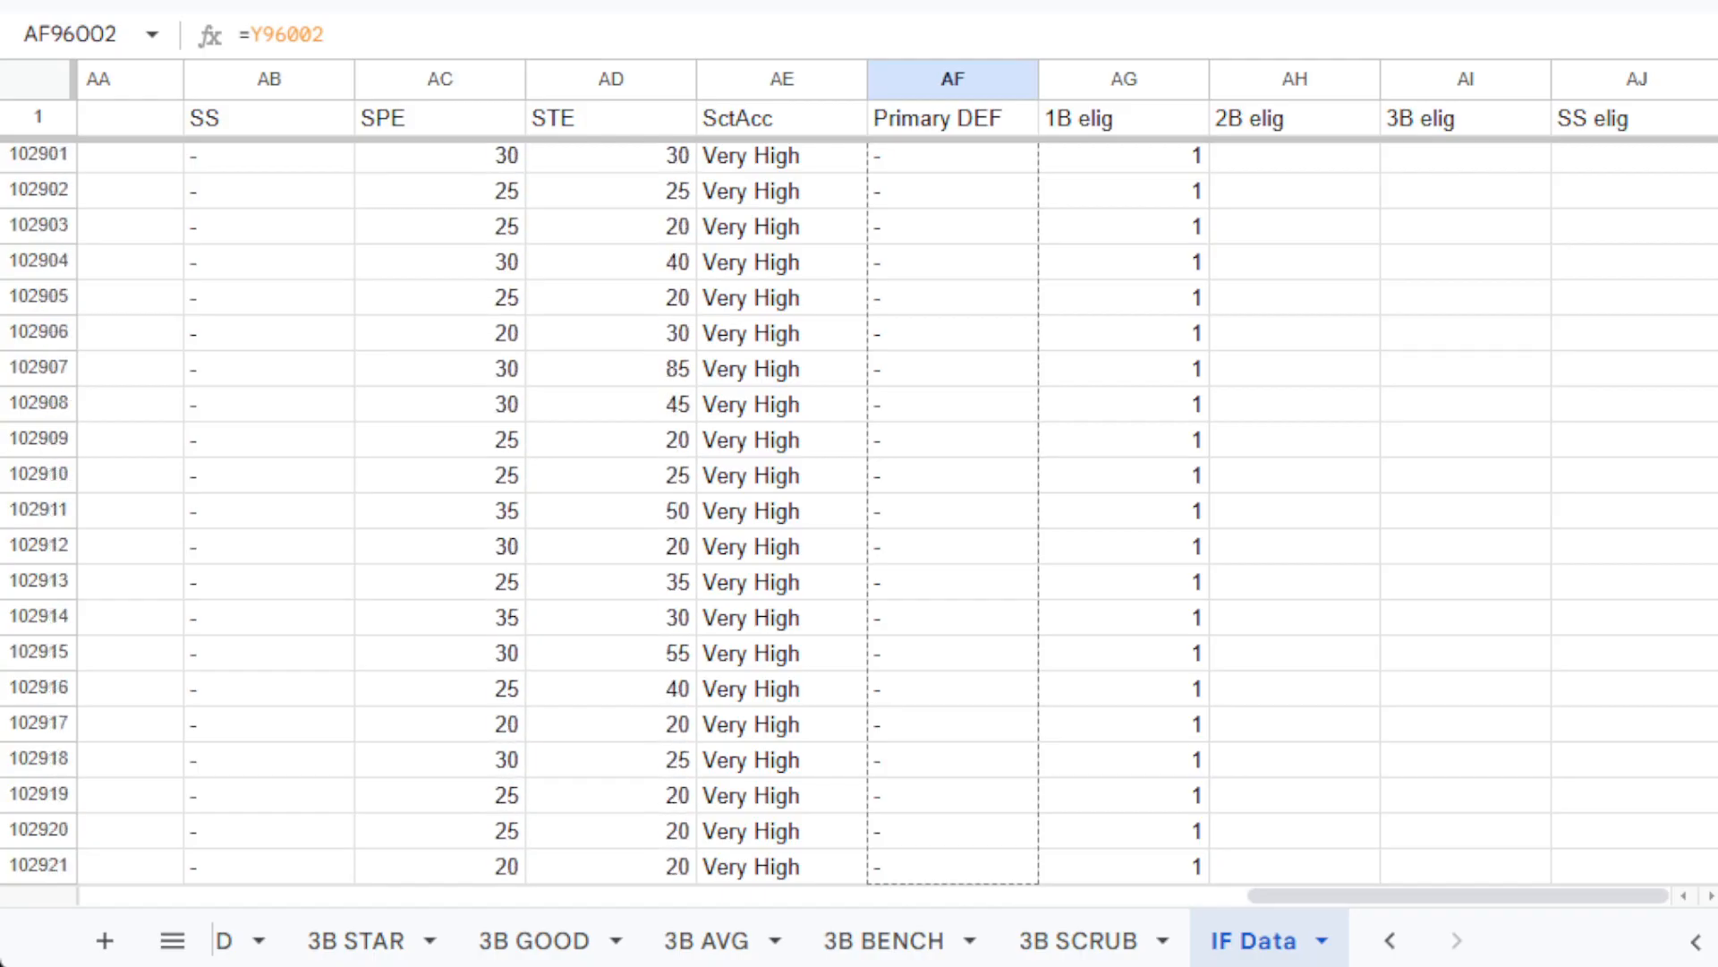
scroll(860, 510, "down", 20)
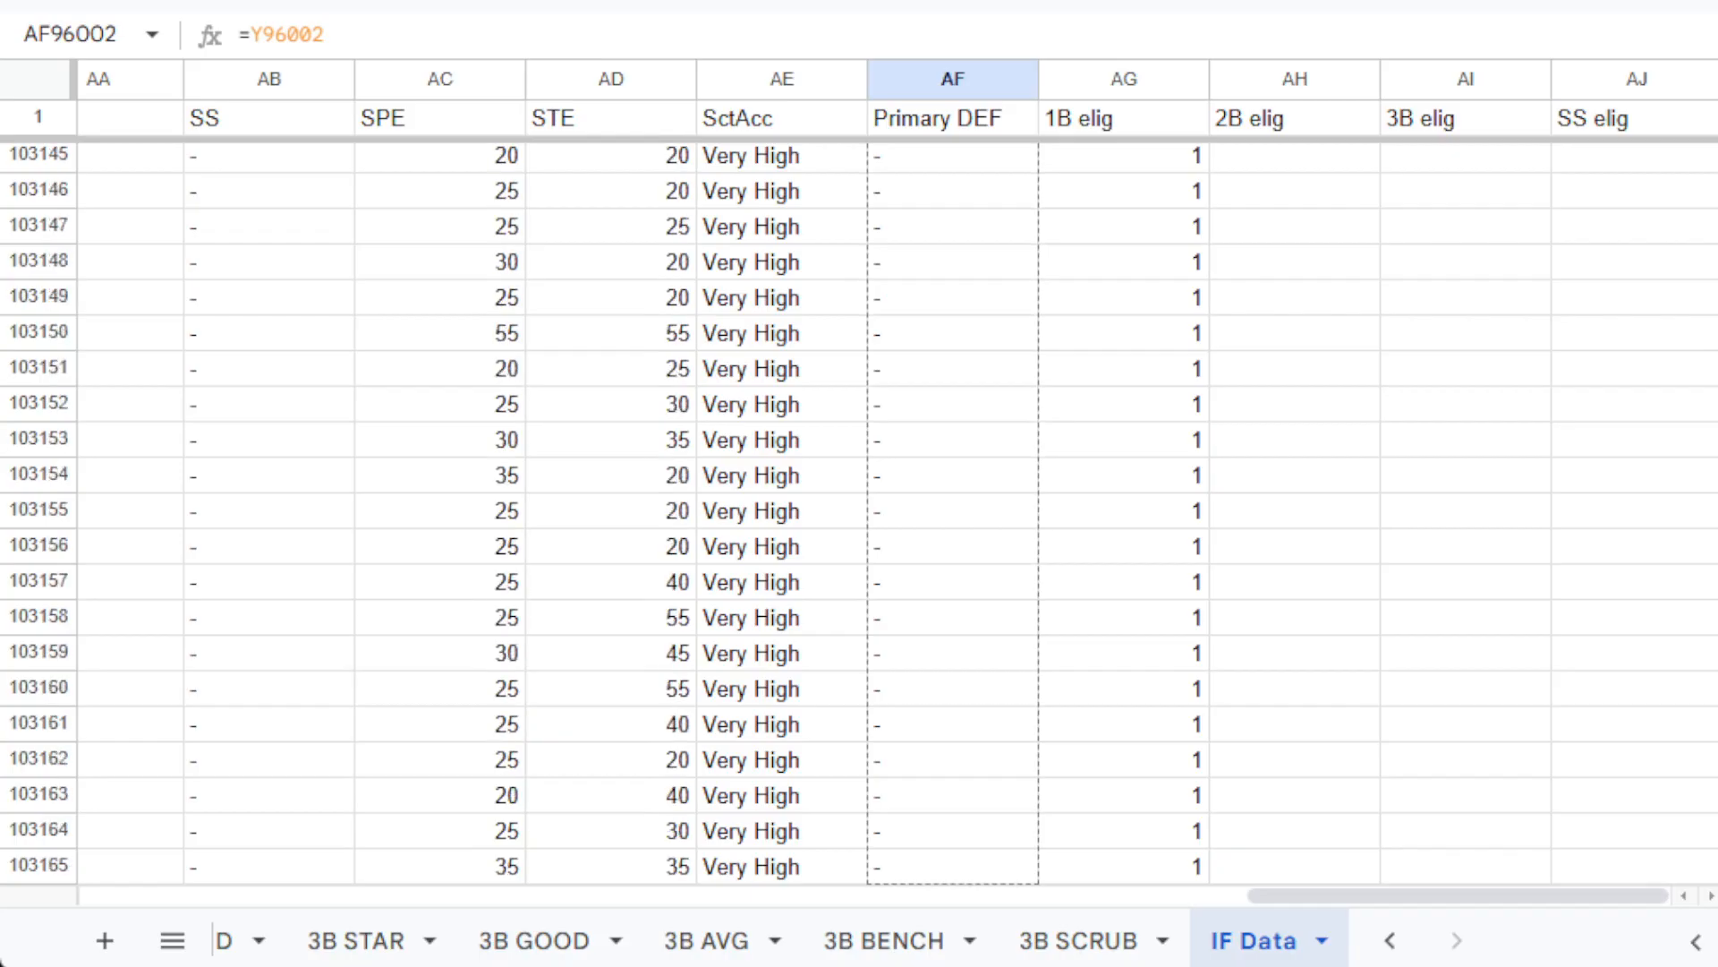
scroll(859, 510, "down", 20)
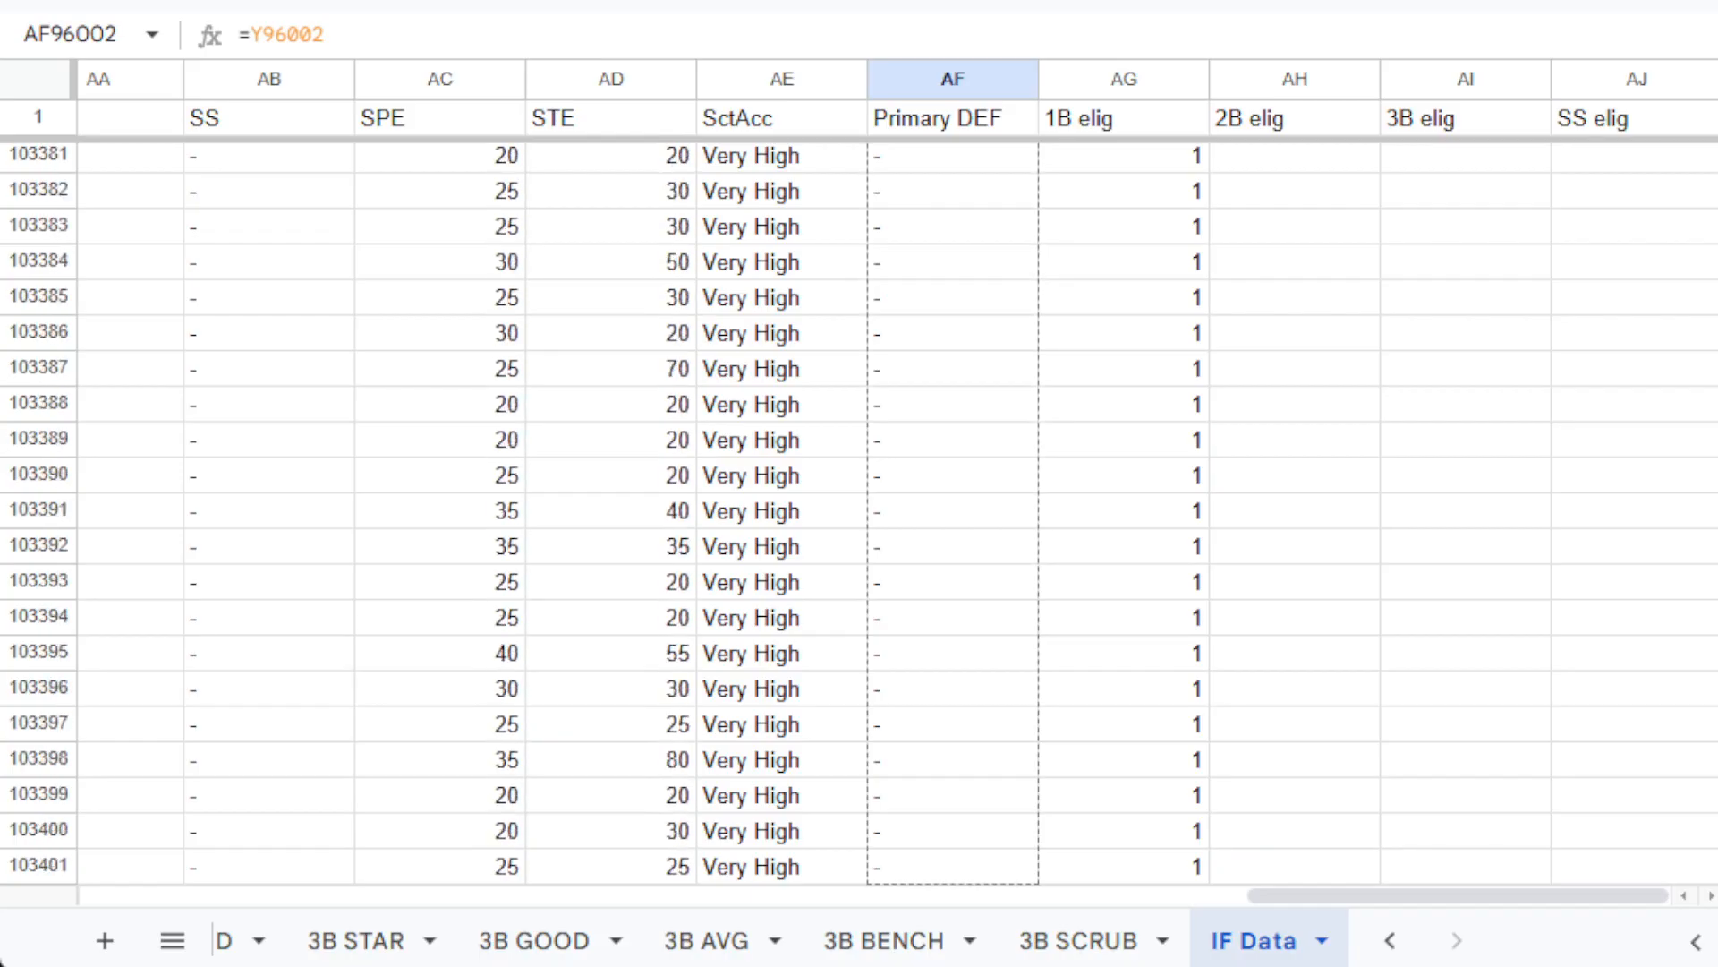
scroll(859, 510, "down", 20)
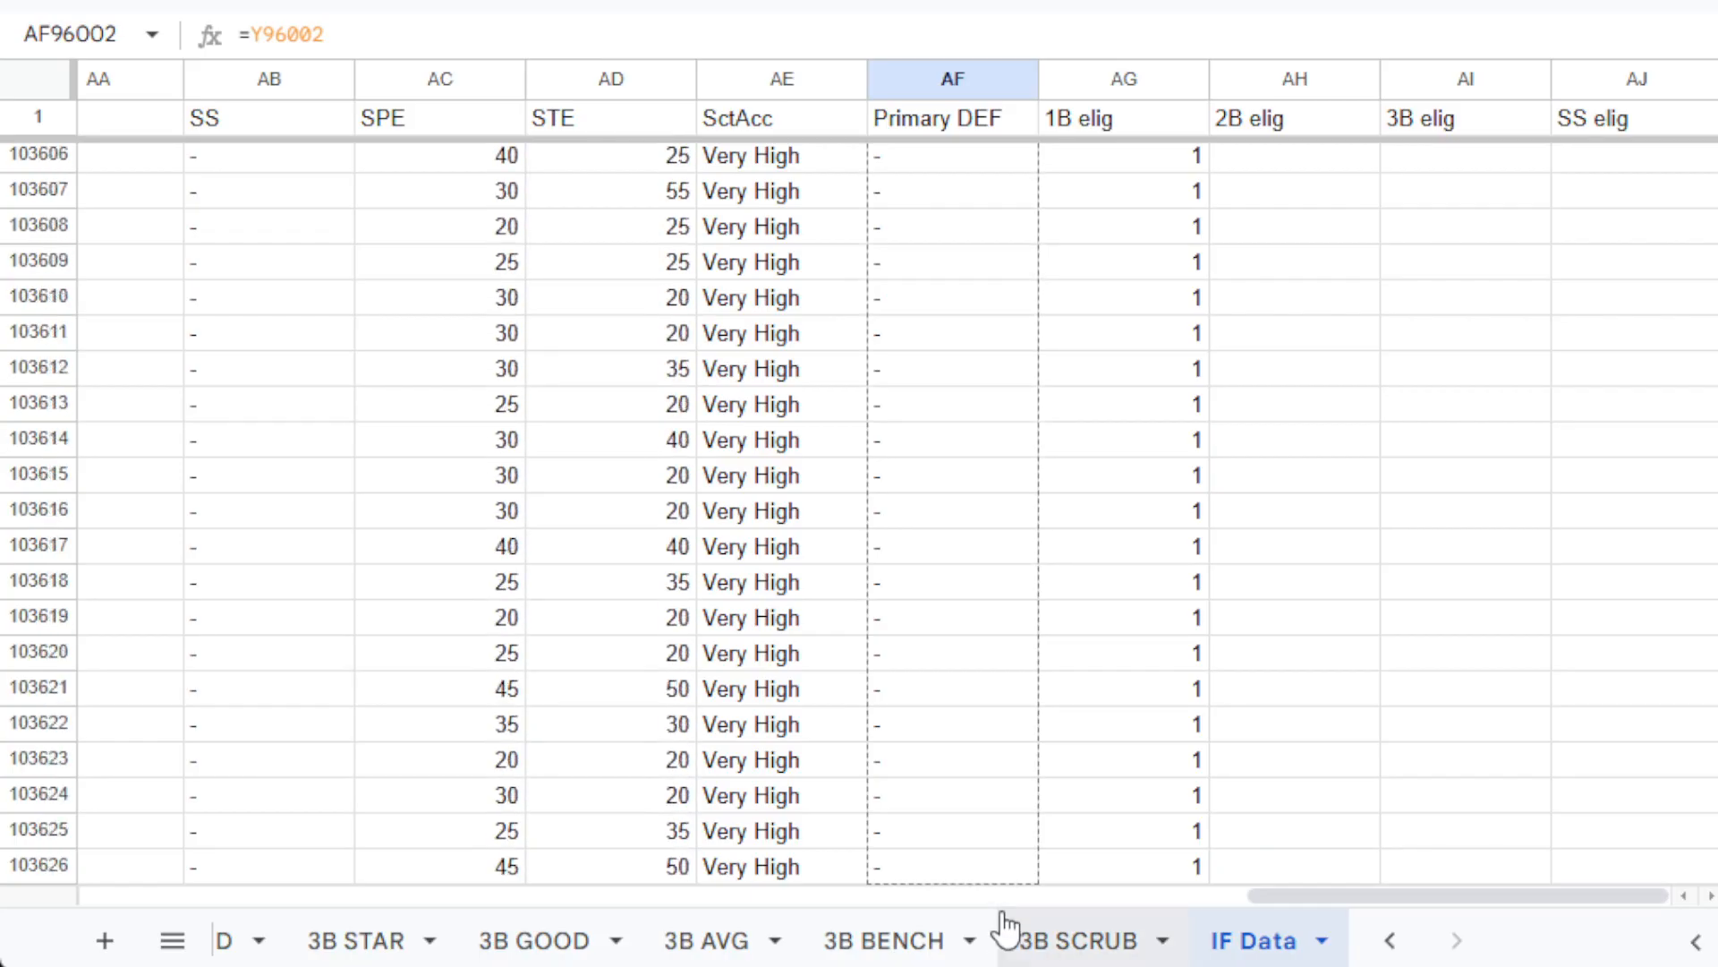
left_click(996, 639, "shift")
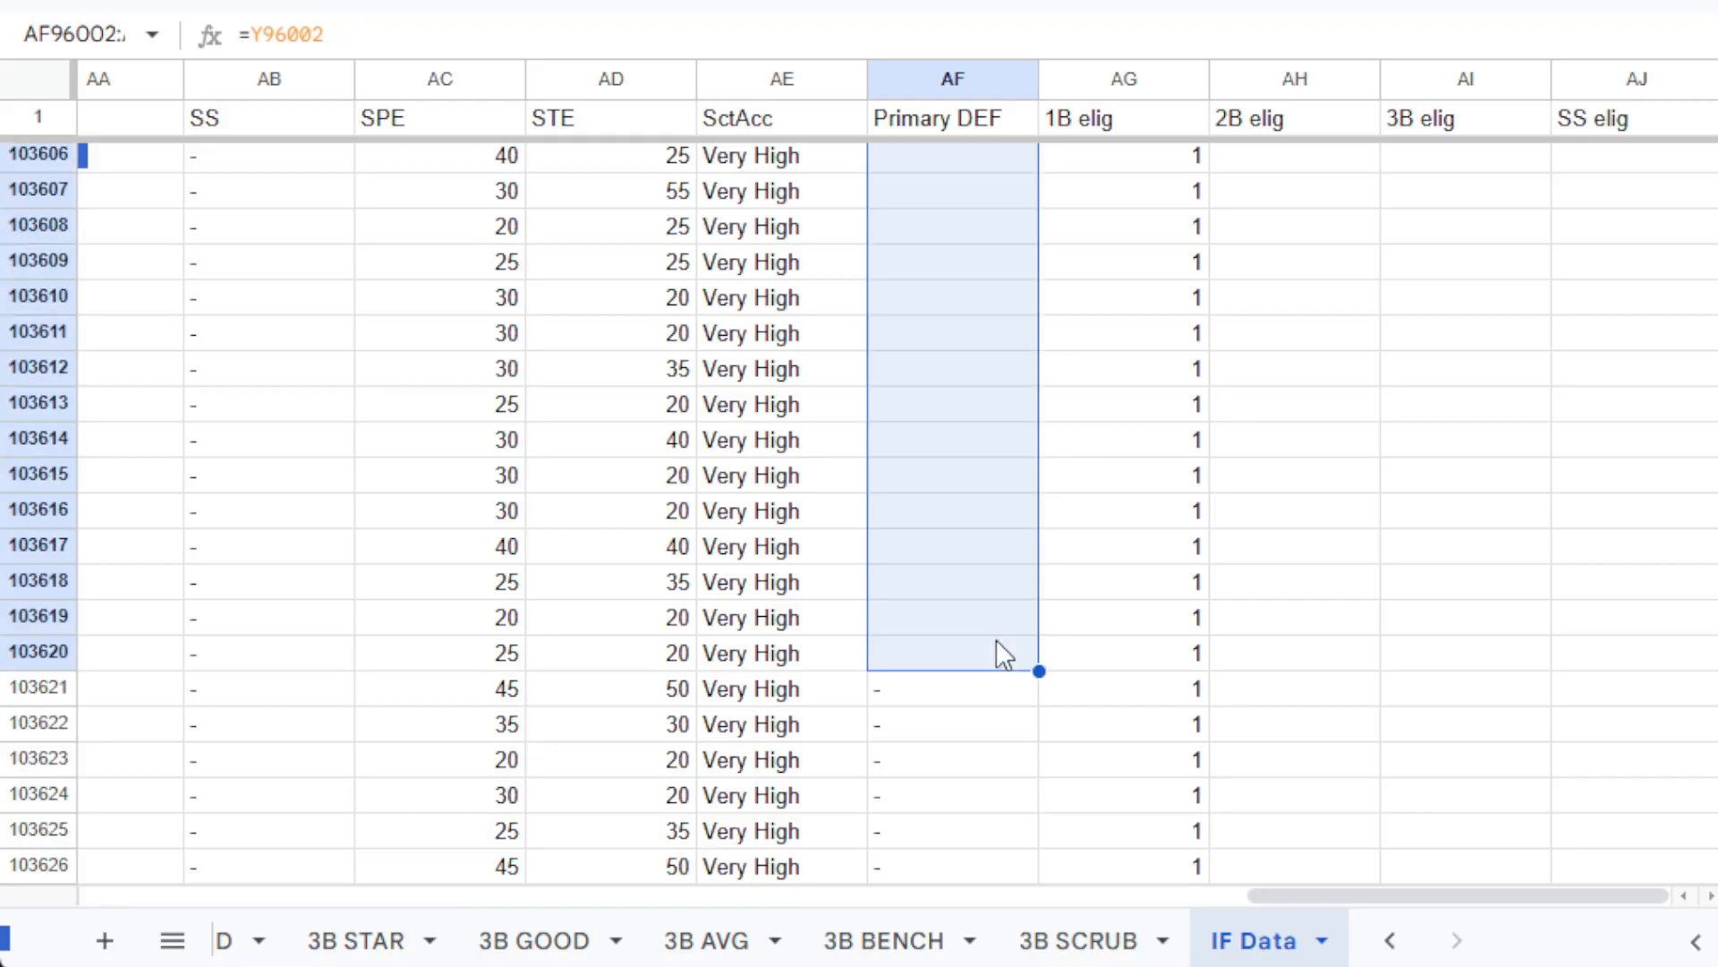
right_click(996, 639)
left_click(985, 667)
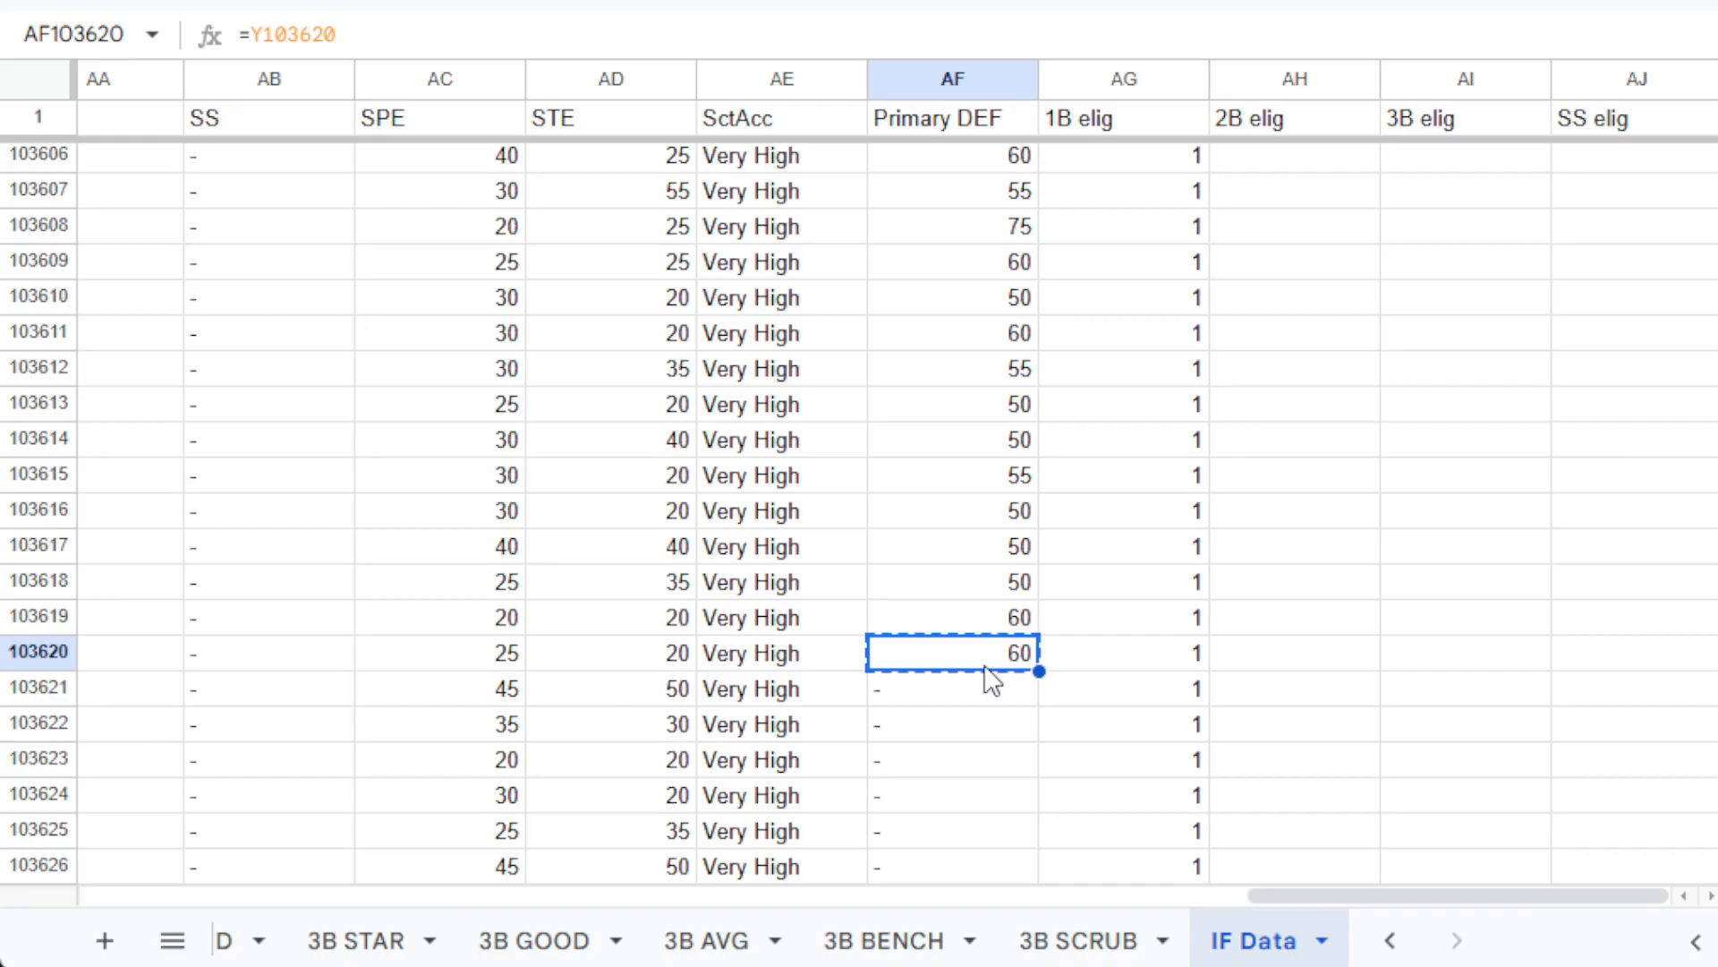
Examine the Level and POS columns of IF Data to locate where the 1B players end and the 3B players begin.
key("Home")
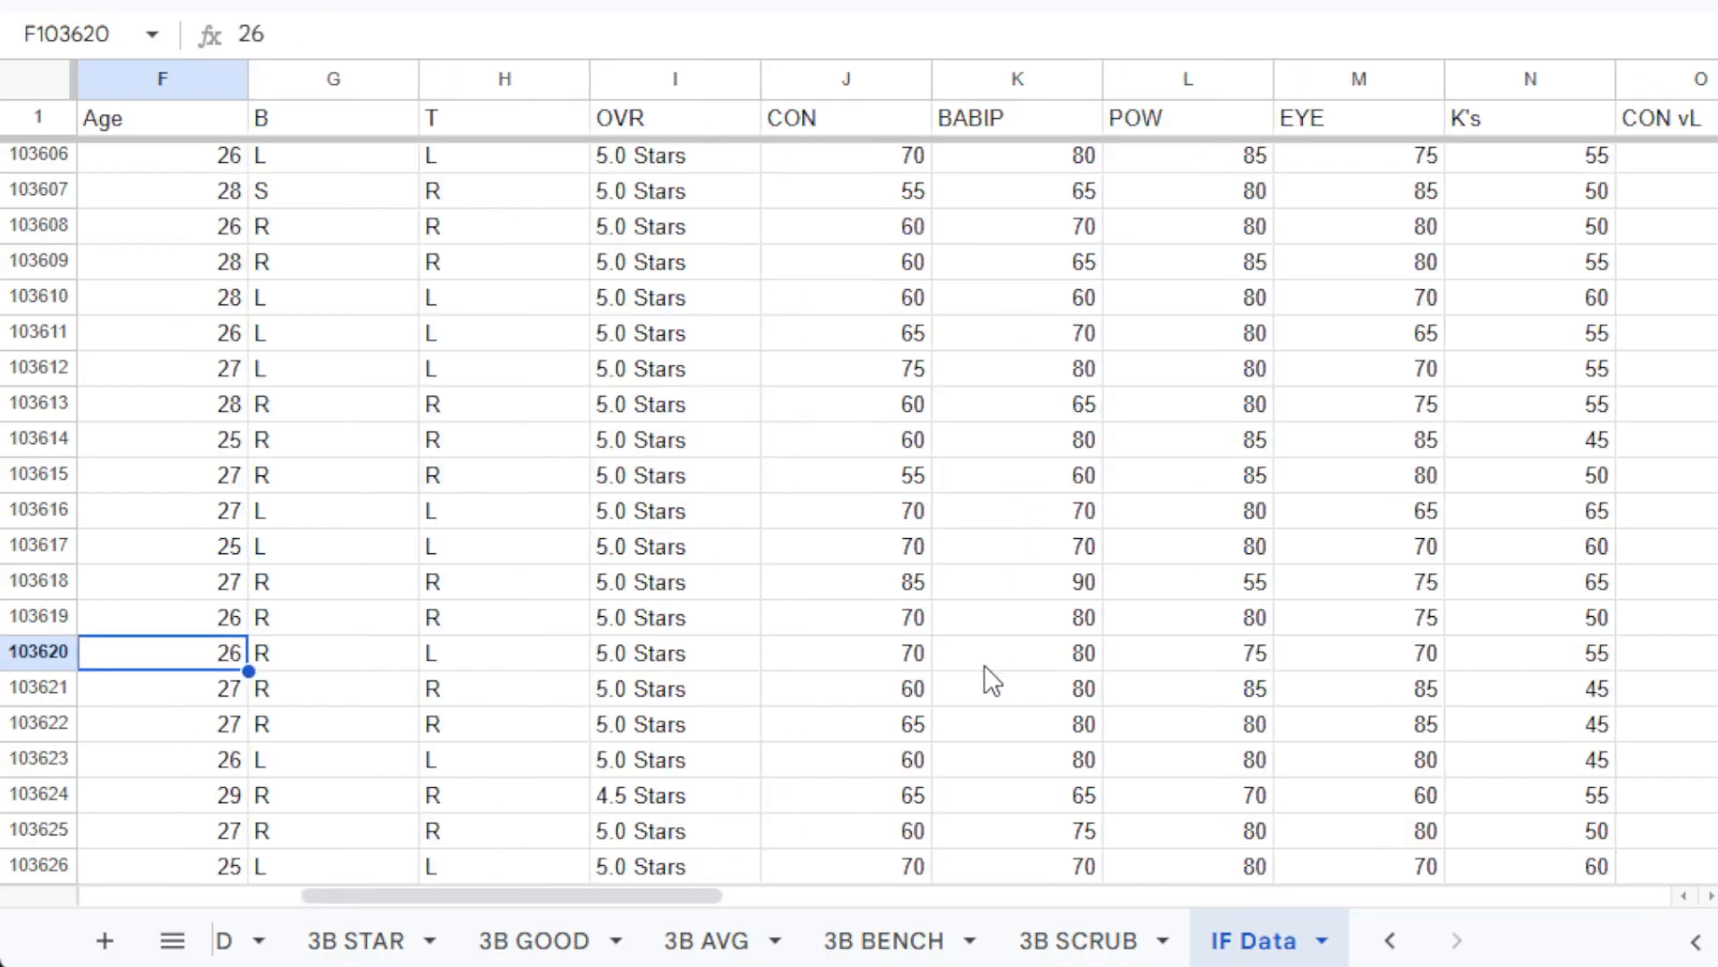
key("Left")
key("Left")
key("Left")
key("Left")
key("Left")
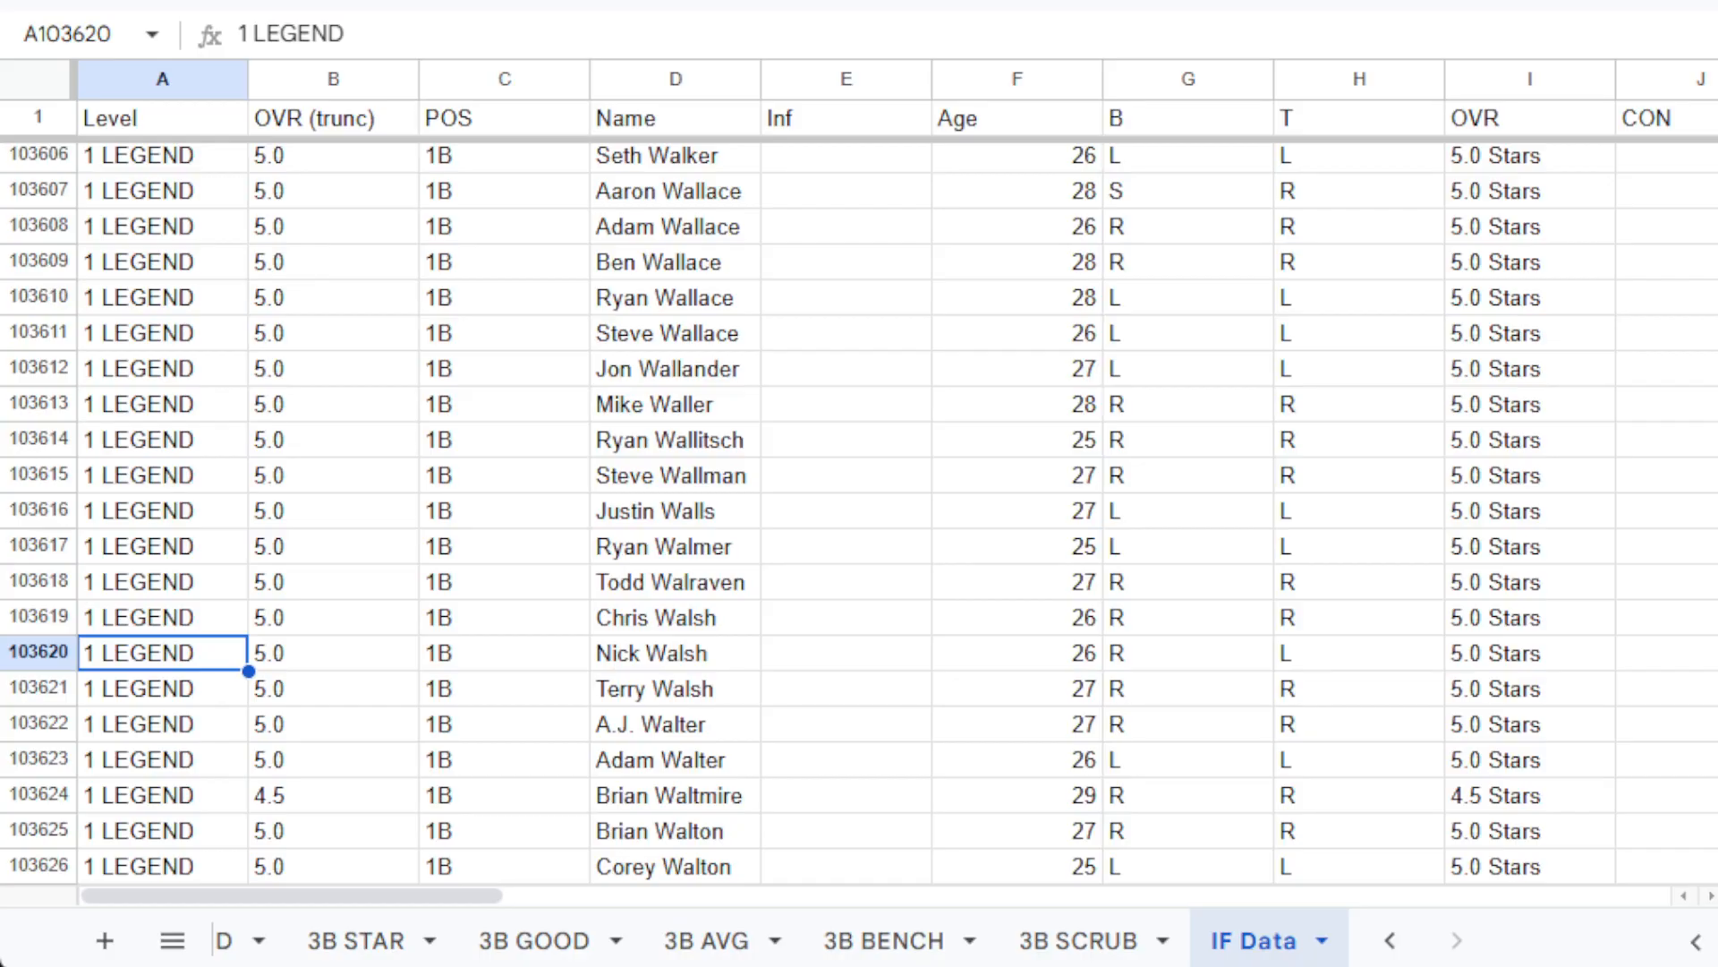
scroll(859, 510, "down", 6)
scroll(859, 510, "down", 20)
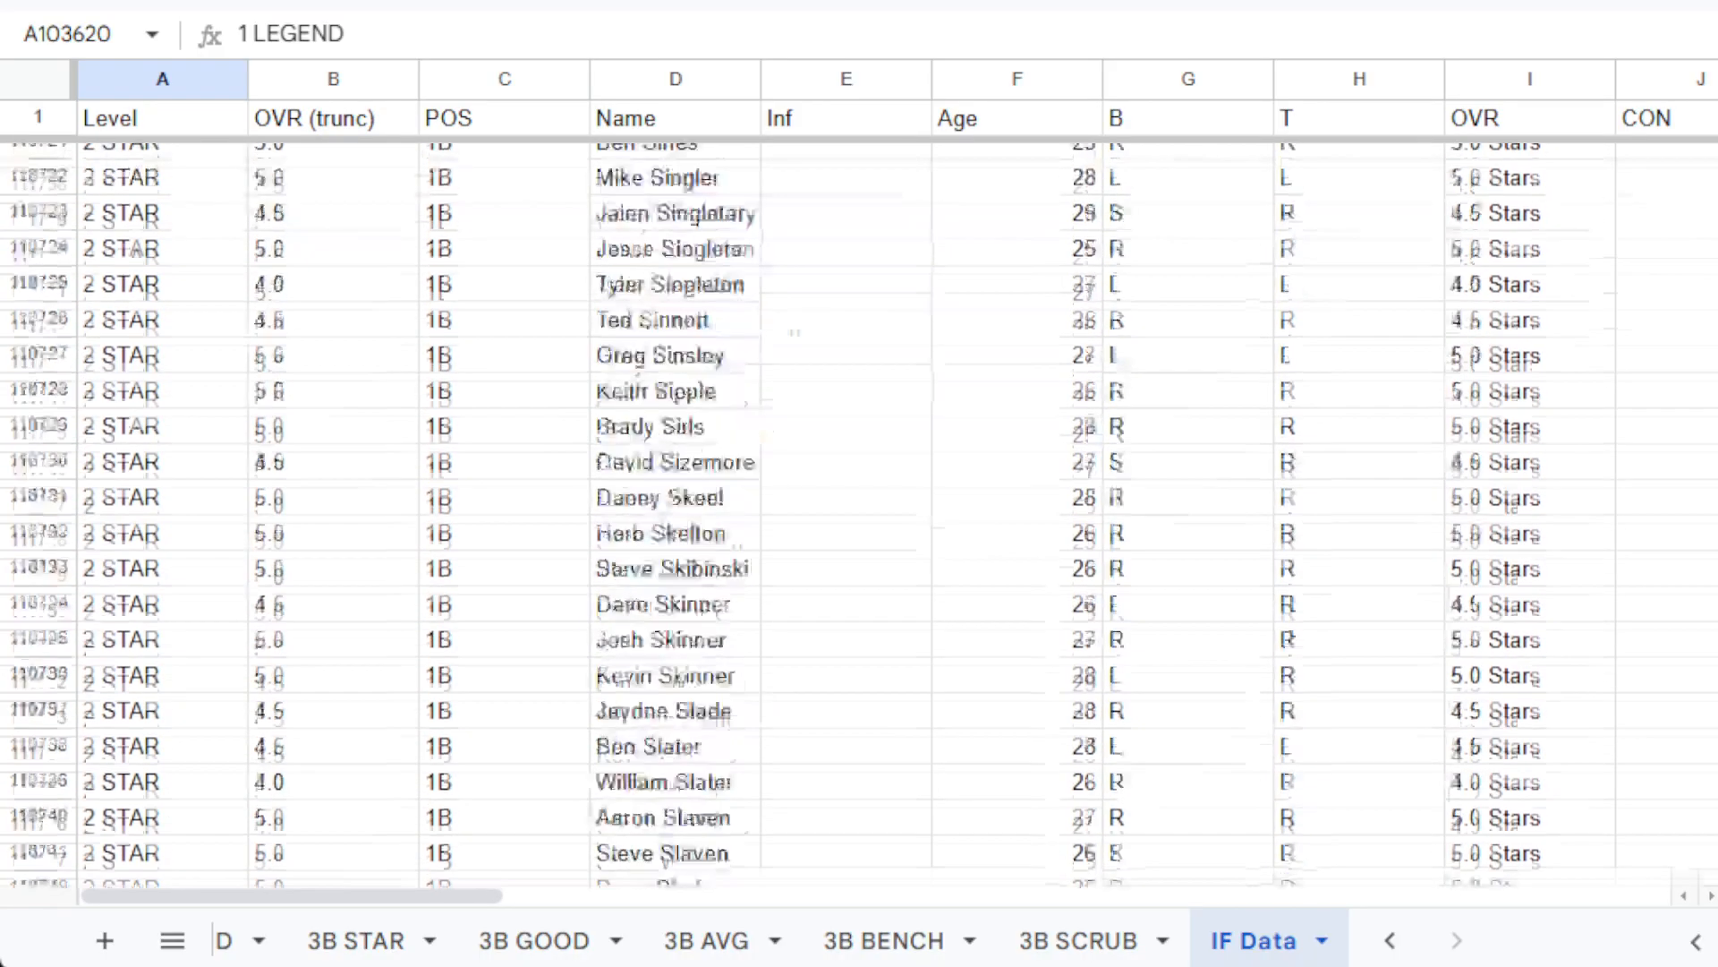
scroll(859, 515, "down", 20)
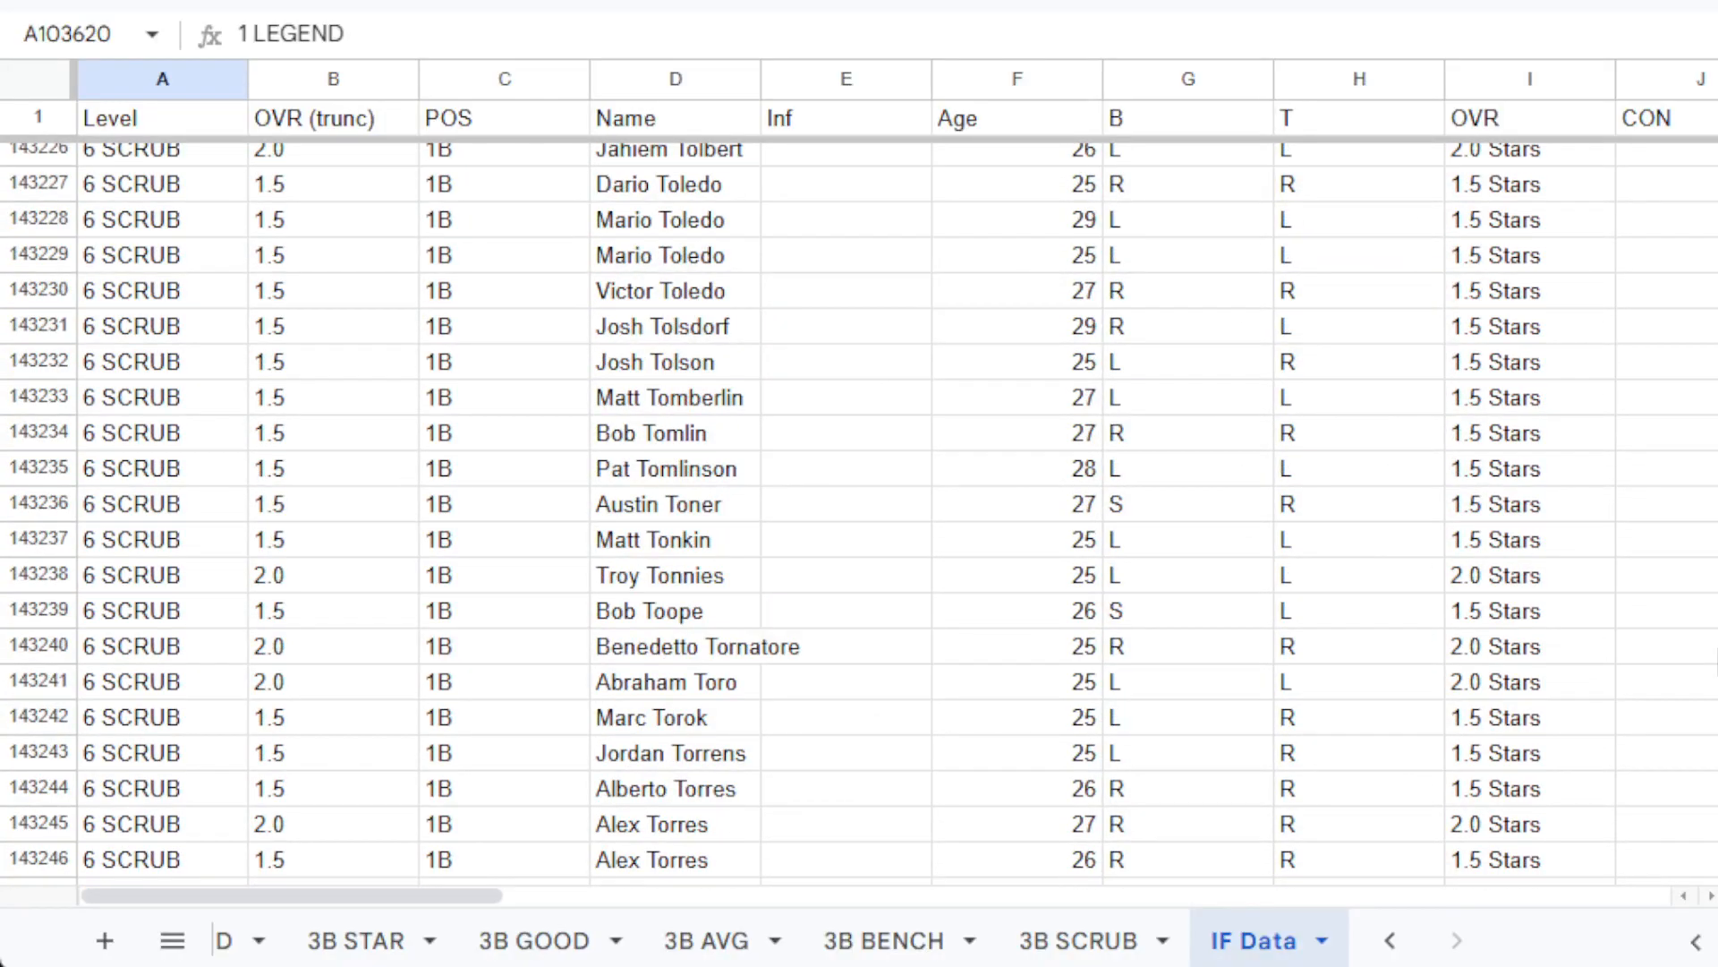
scroll(859, 515, "down", 10)
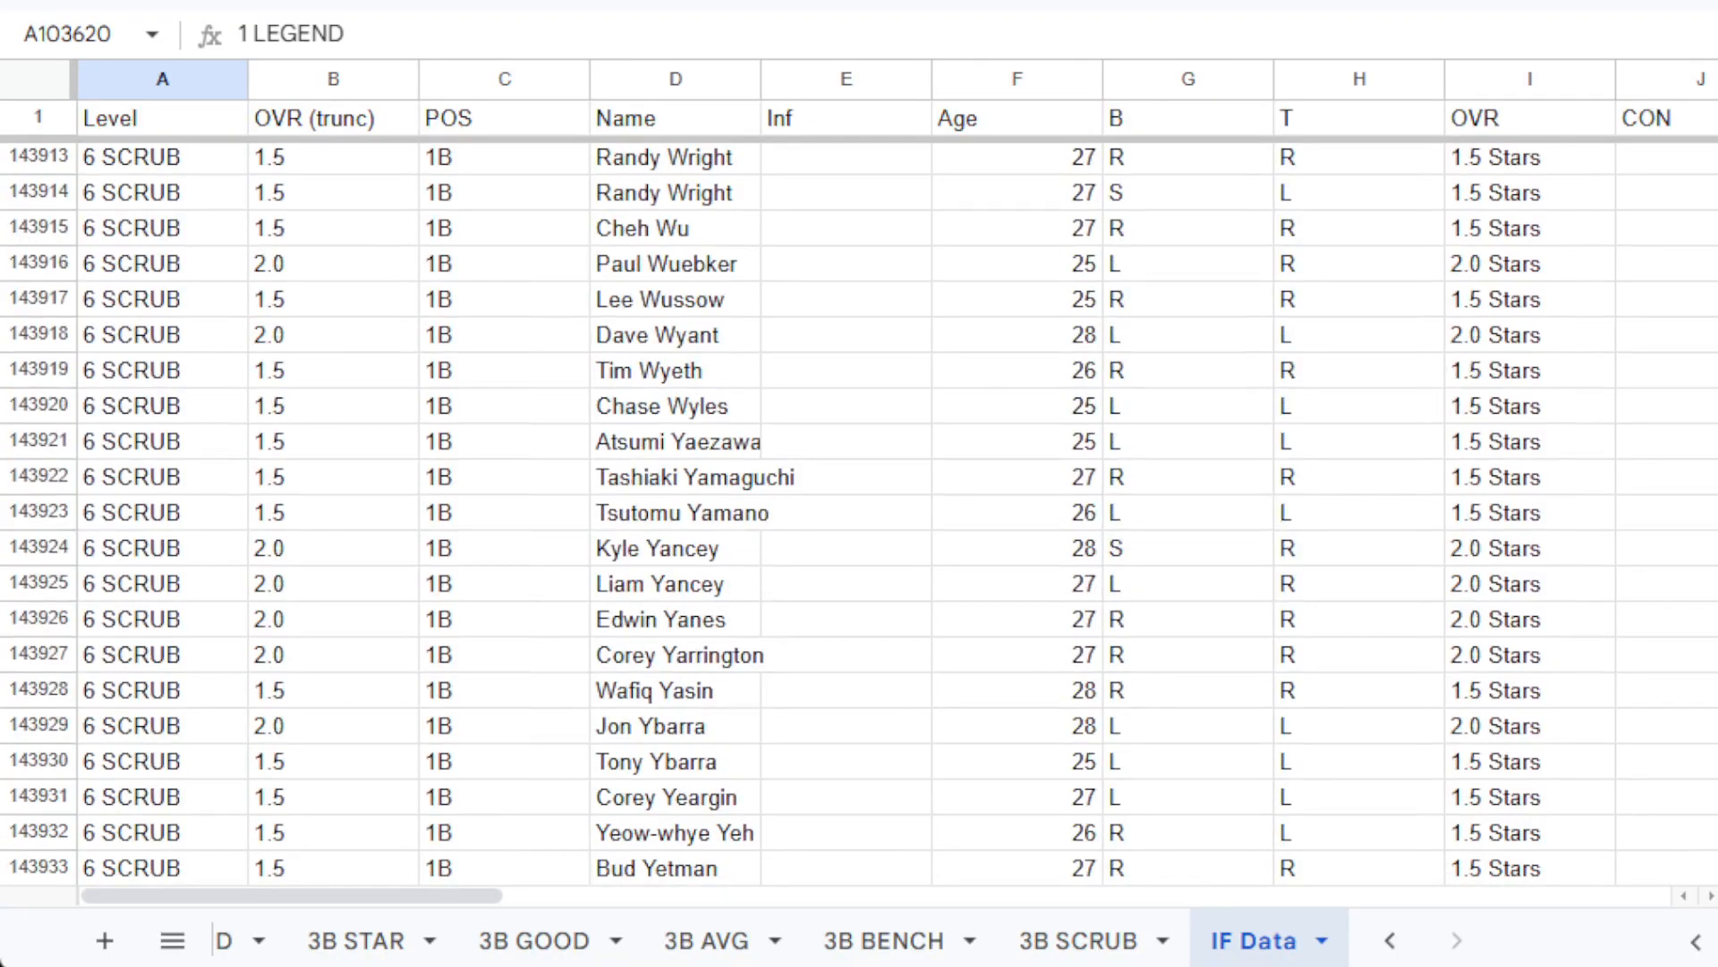
scroll(860, 515, "down", 8)
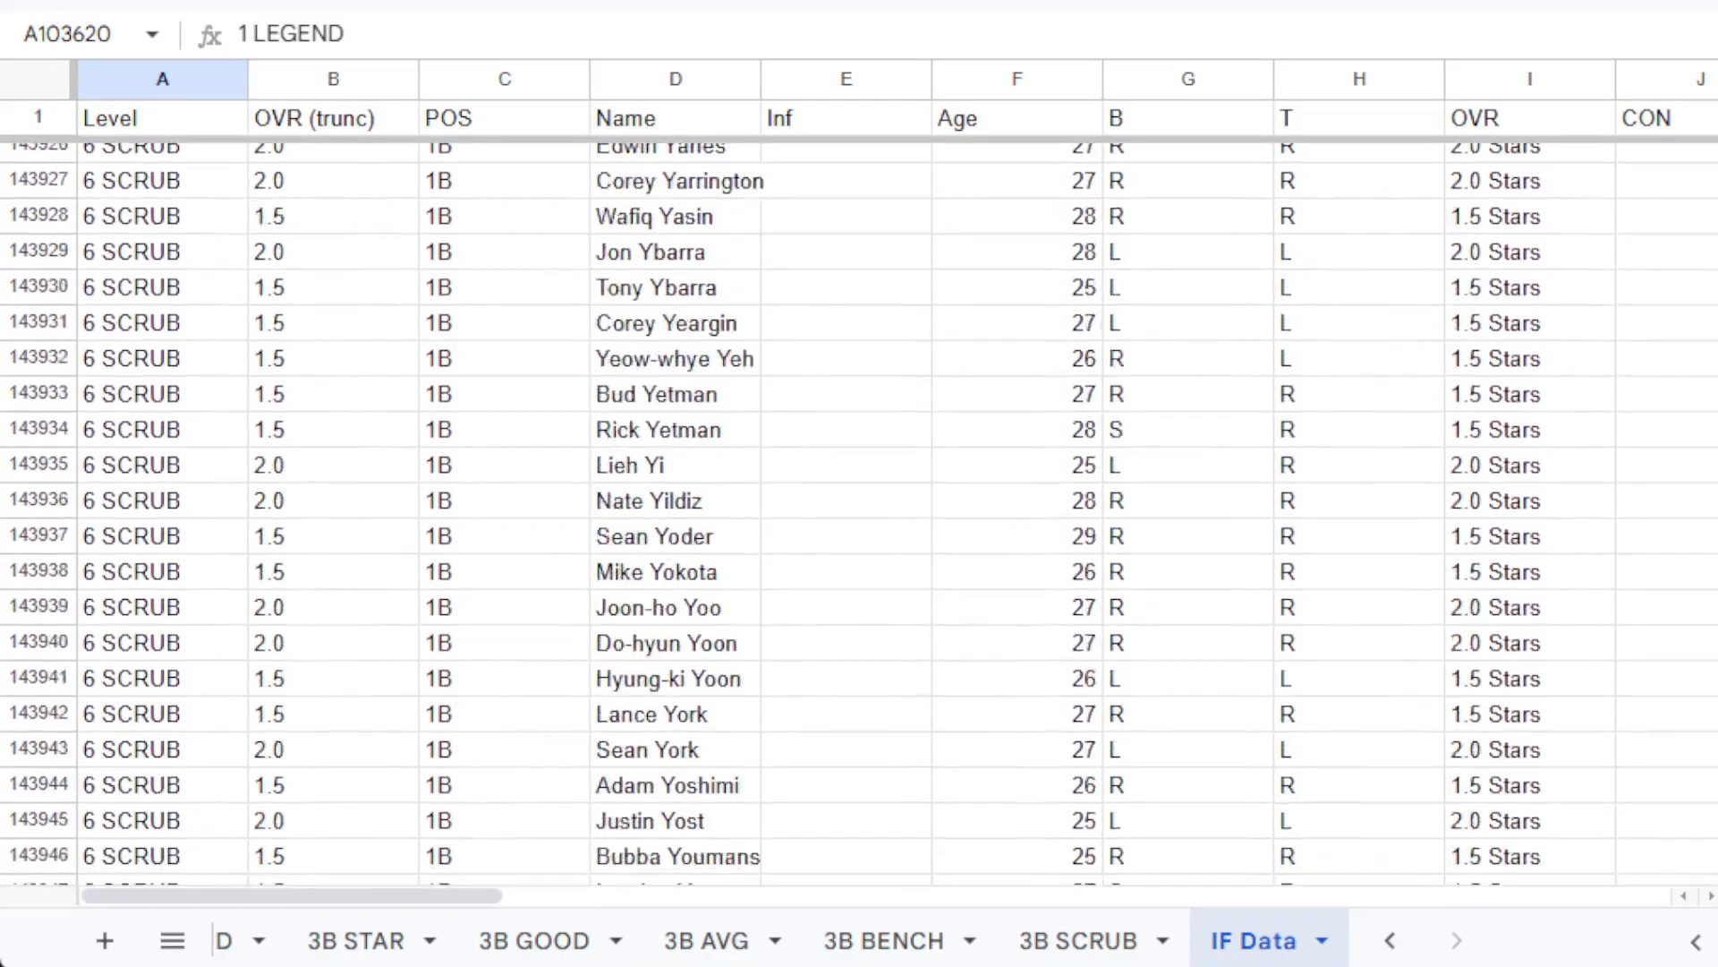
scroll(860, 515, "down", 8)
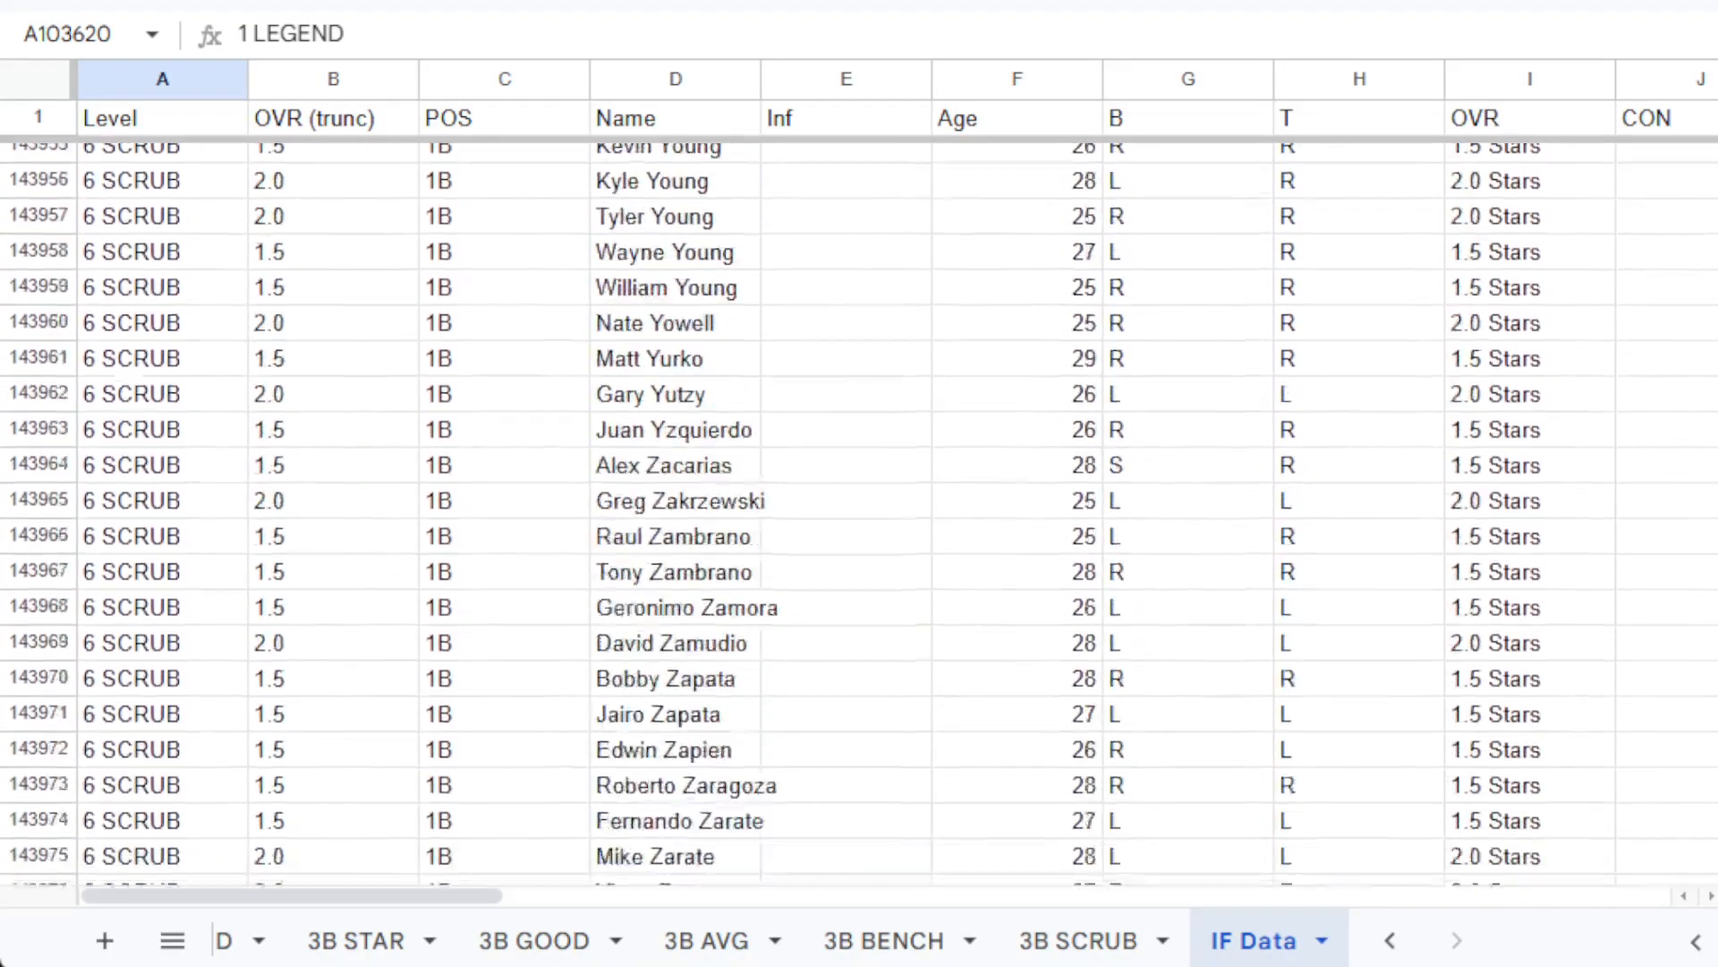
scroll(859, 515, "down", 11)
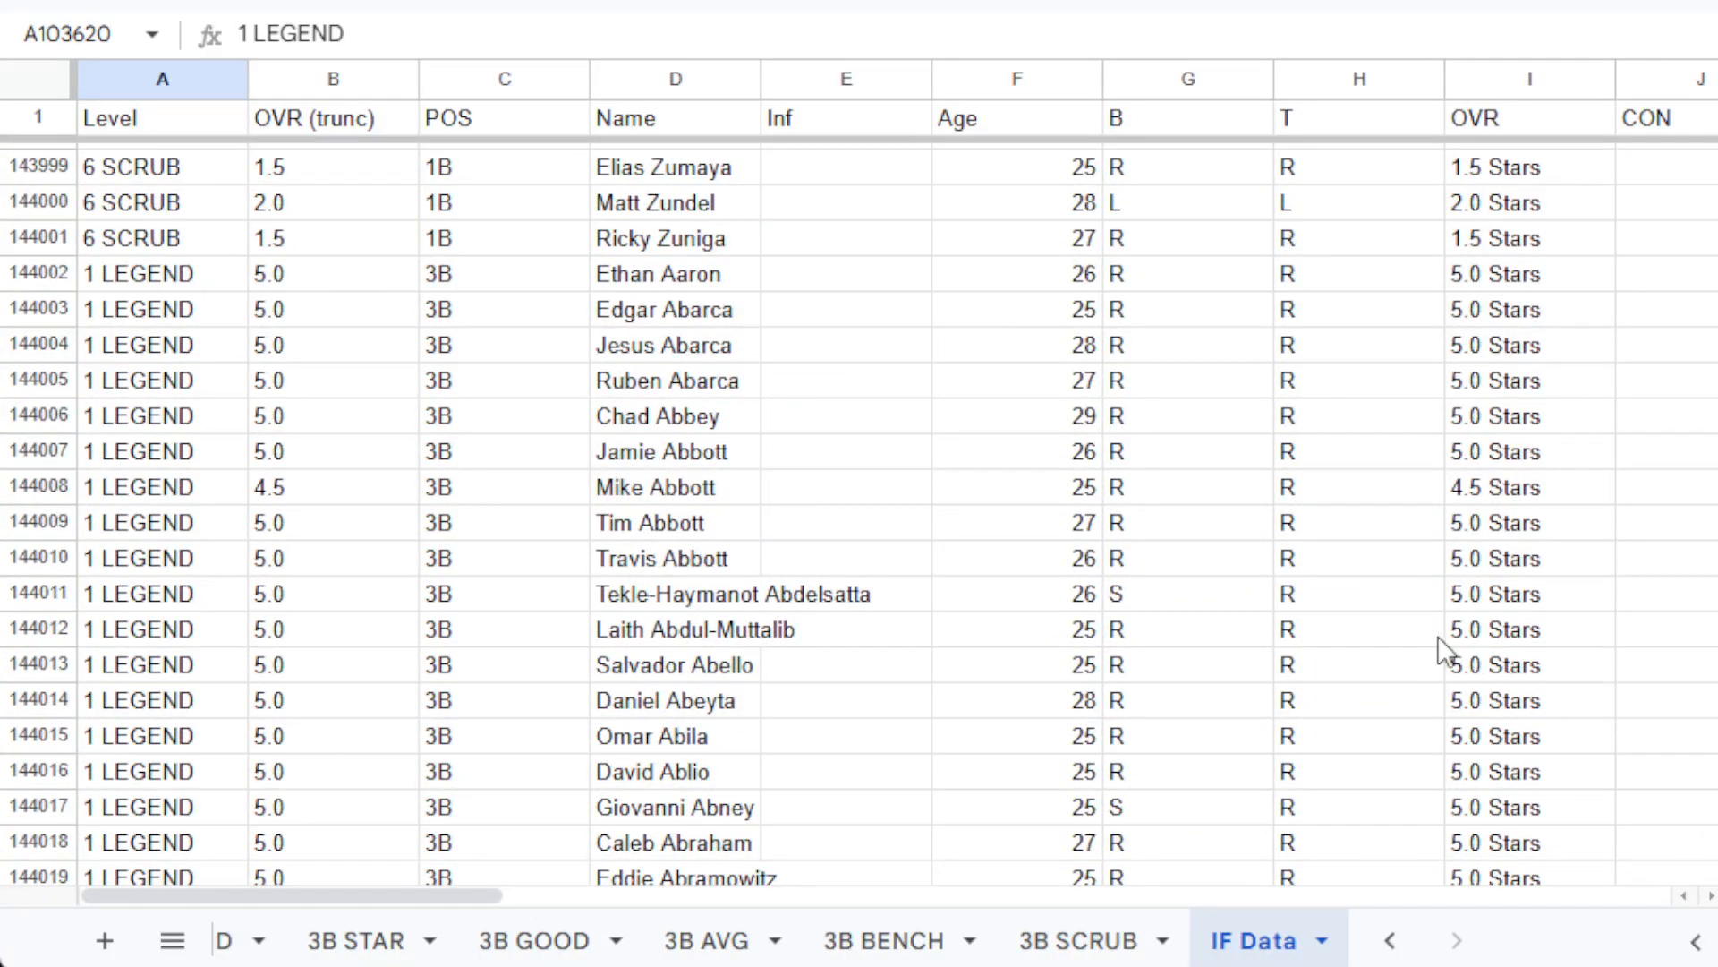
Move down the Level column of IF Data from row 103620 through the 1 LEGEND rows of the 1B players.
key("Up")
key("Down")
key("Down")
key("Down")
key("Down")
key("Down")
key("Down")
key("Down")
key("Down")
key("Down")
key("Down")
key("Down")
key("Down")
key("Down")
key("Down")
key("Down")
key("Down")
key("Down")
key("Down")
key("Down")
key("Down")
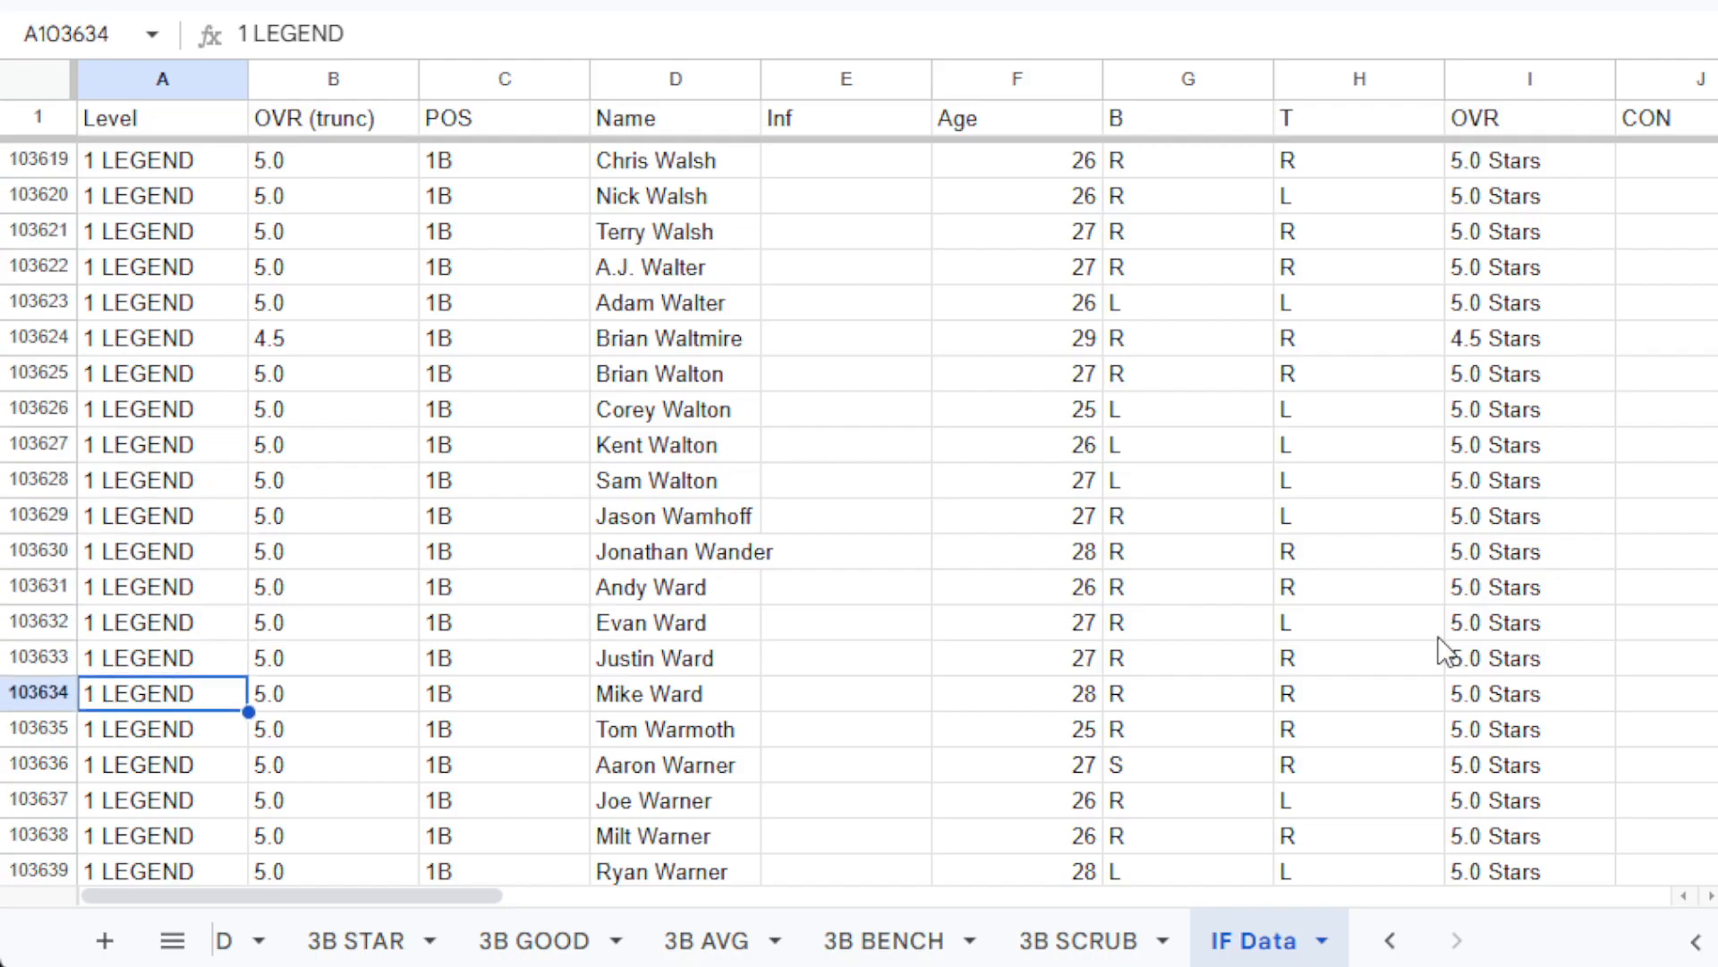
key("Down")
key("Down")
key("Down")
key("Down")
key("Down")
key("Down")
key("Down")
key("Down")
key("Down")
key("Down")
key("Down")
key("Down")
key("Down")
key("Down")
key("Down")
key("Down")
key("Down")
key("Down")
key("Down")
key("Down")
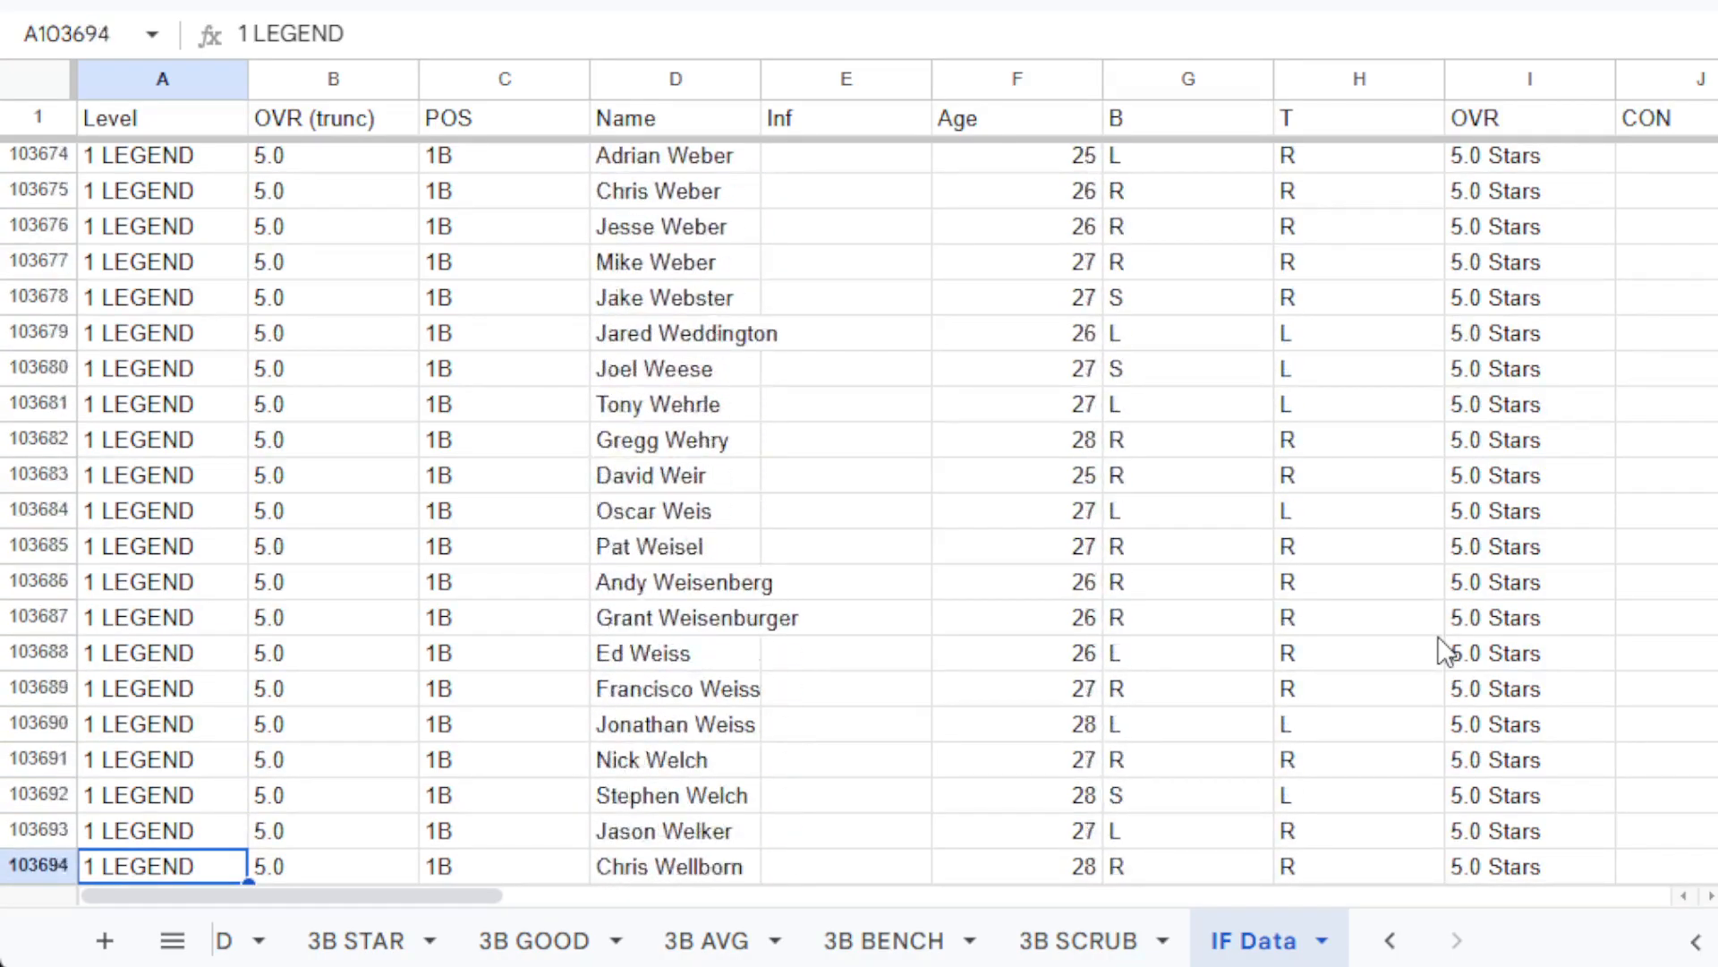
key("Down")
key("Down")
key("Down")
key("Down")
key("Down")
key("Down")
key("Down")
key("Down")
key("Down")
key("Down")
key("Down")
key("Down")
key("Down")
key("Down")
key("Down")
key("Down")
key("Down")
key("Down")
key("Down")
key("Down")
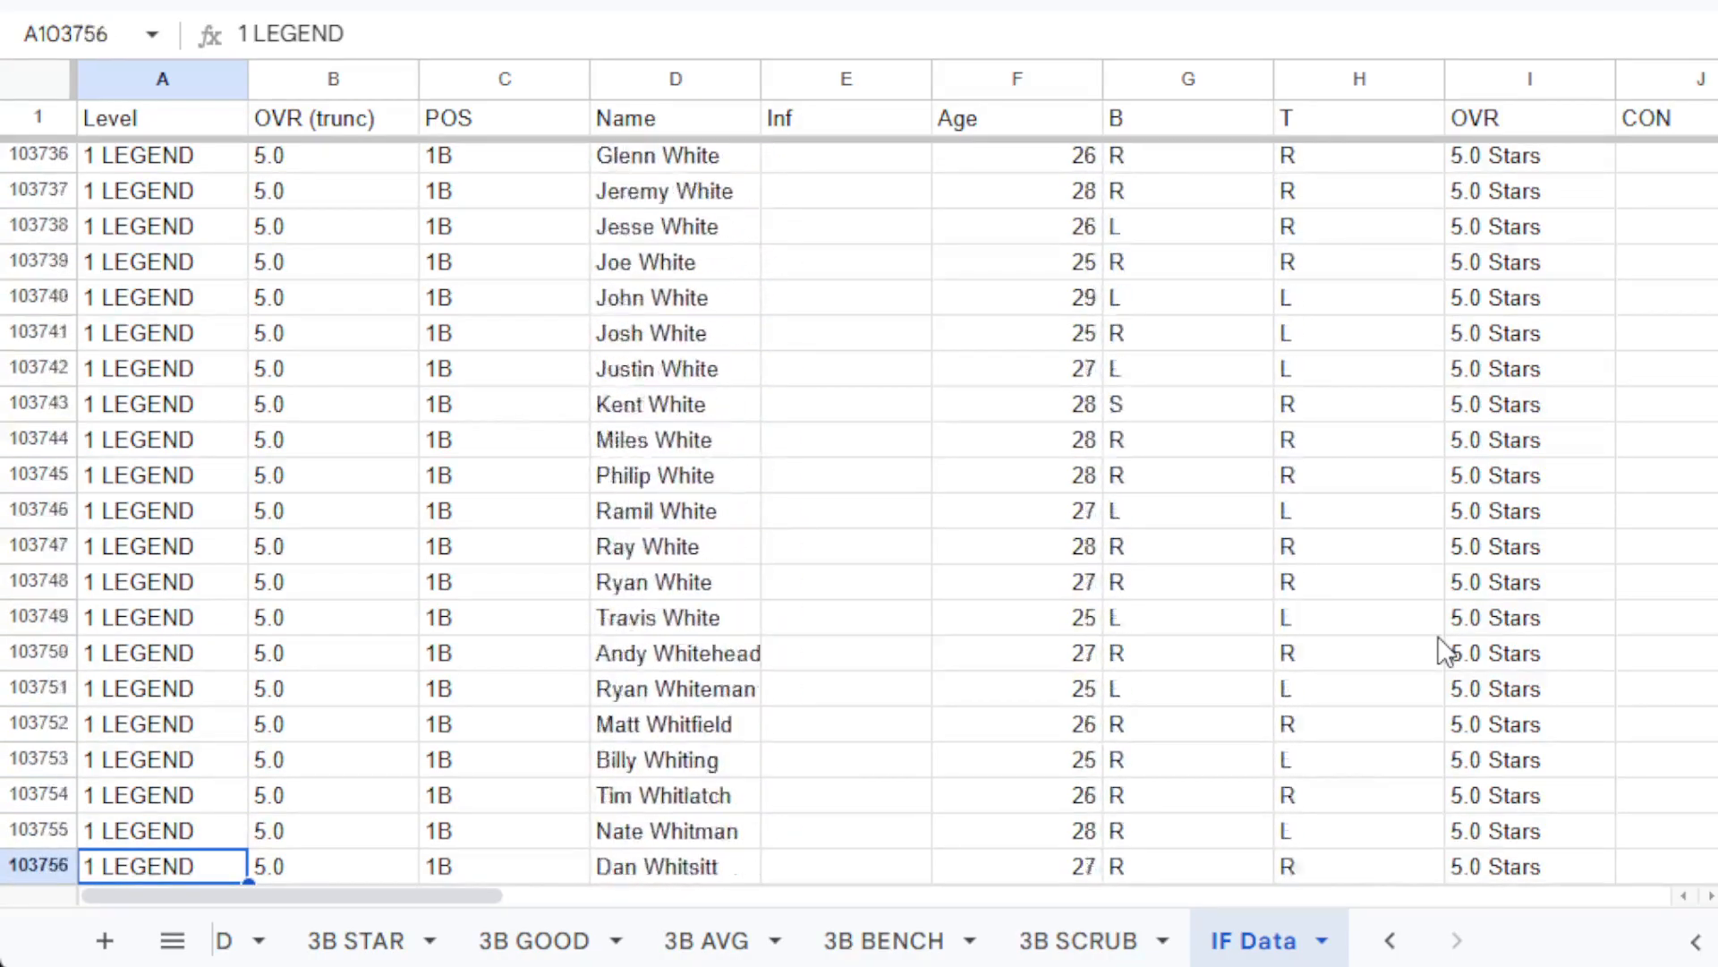
Look through the Level and POS columns of the IF Data sheet for the row where the 1B players end and 3B begins.
key("Down")
key("Down")
key("Down")
key("Down")
key("Down")
key("Down")
key("Down")
key("Down")
key("Down")
key("Down")
key("Down")
key("Down")
key("Down")
key("Down")
key("Down")
key("Down")
key("Down")
key("Down")
key("Down")
key("Down")
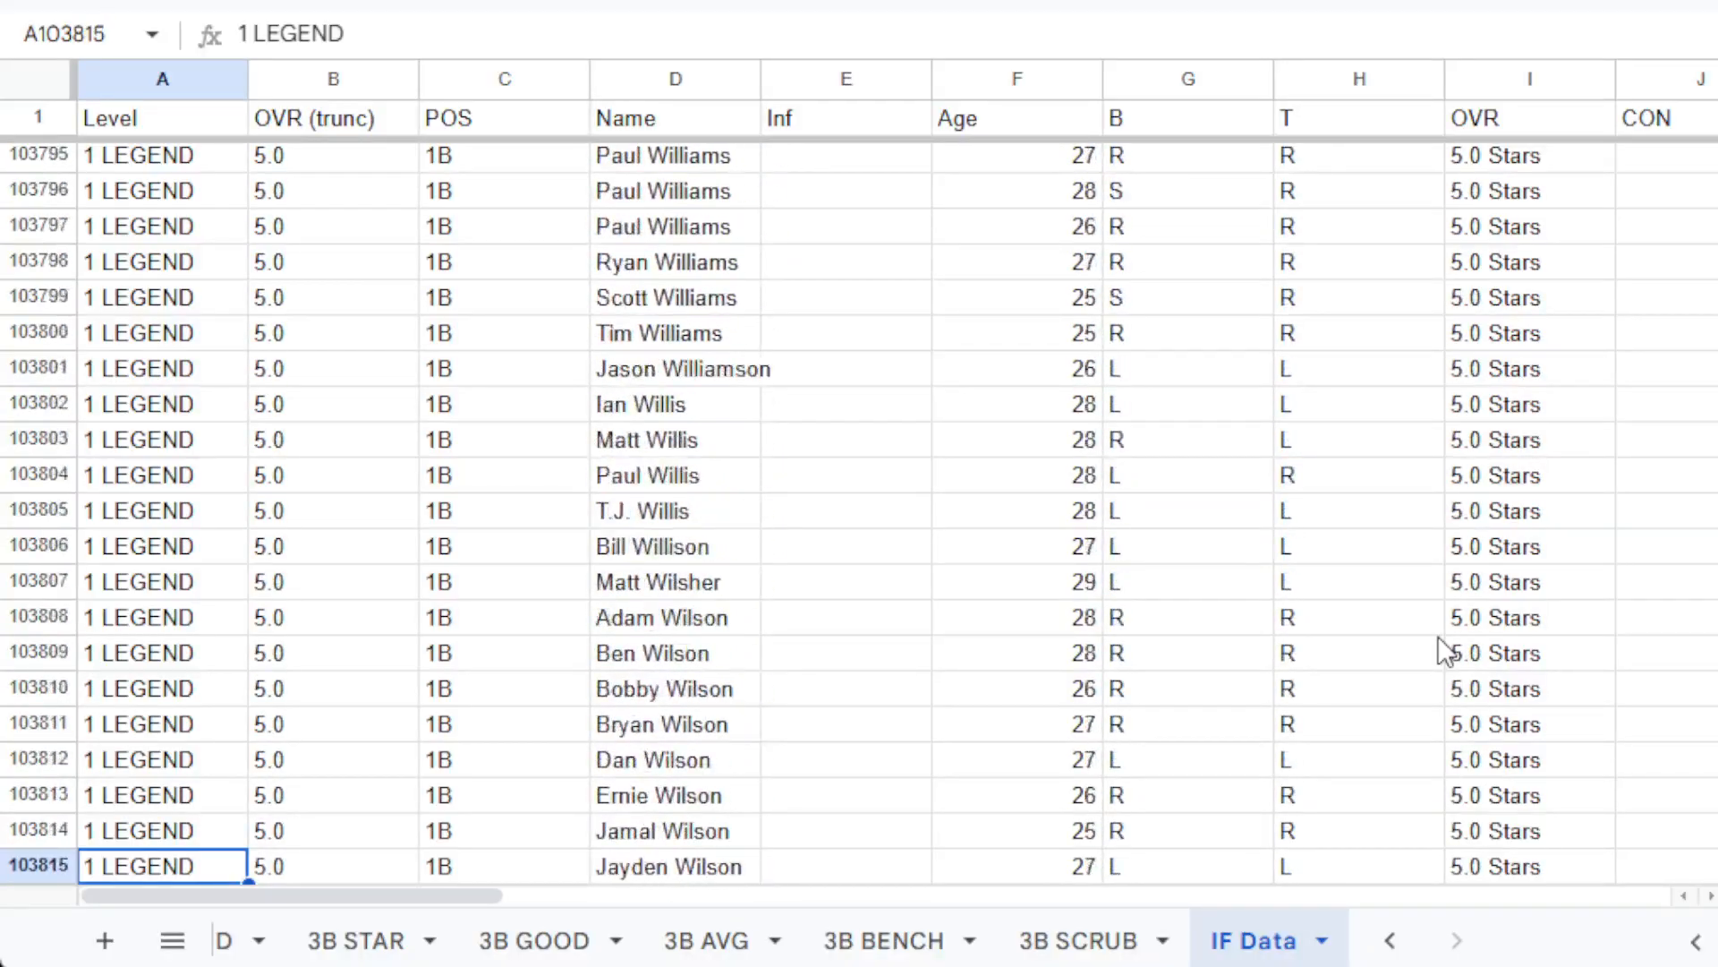
key("Down")
key("Down")
key("Down")
key("Down")
key("Down")
key("Down")
key("Down")
key("Down")
key("Down")
key("Down")
key("Down")
key("Down")
key("Down")
key("Down")
key("Down")
key("Down")
key("Down")
key("Down")
key("Down")
key("Down")
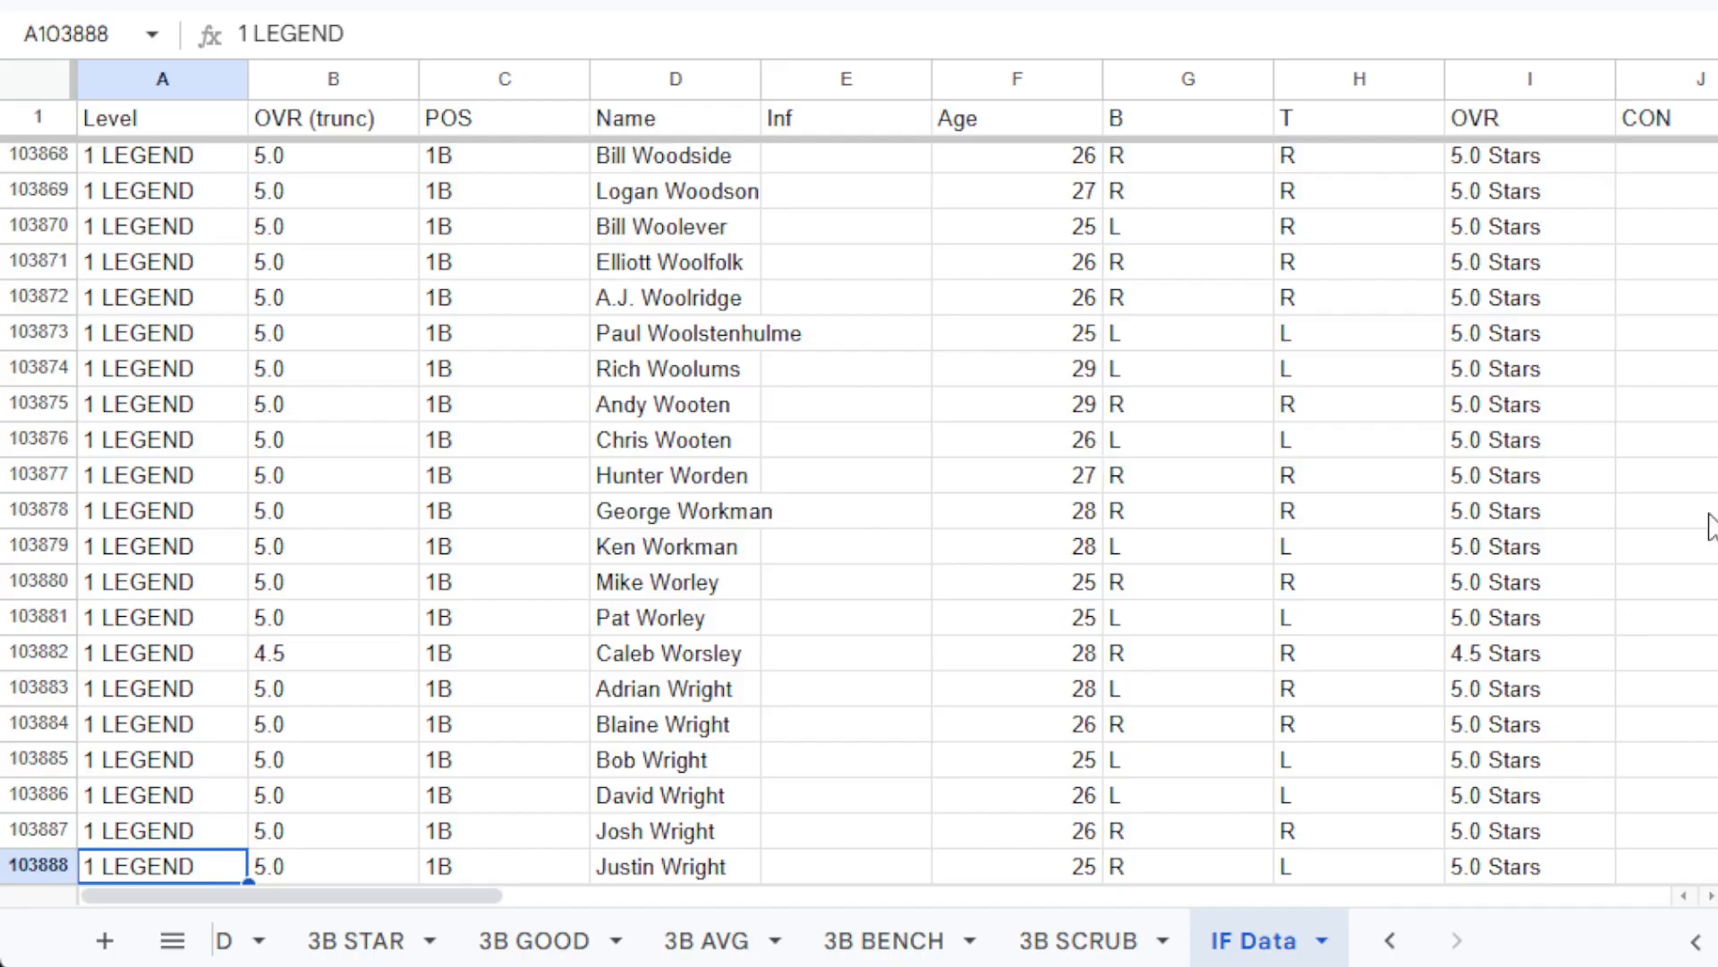
scroll(860, 516, "down", 20)
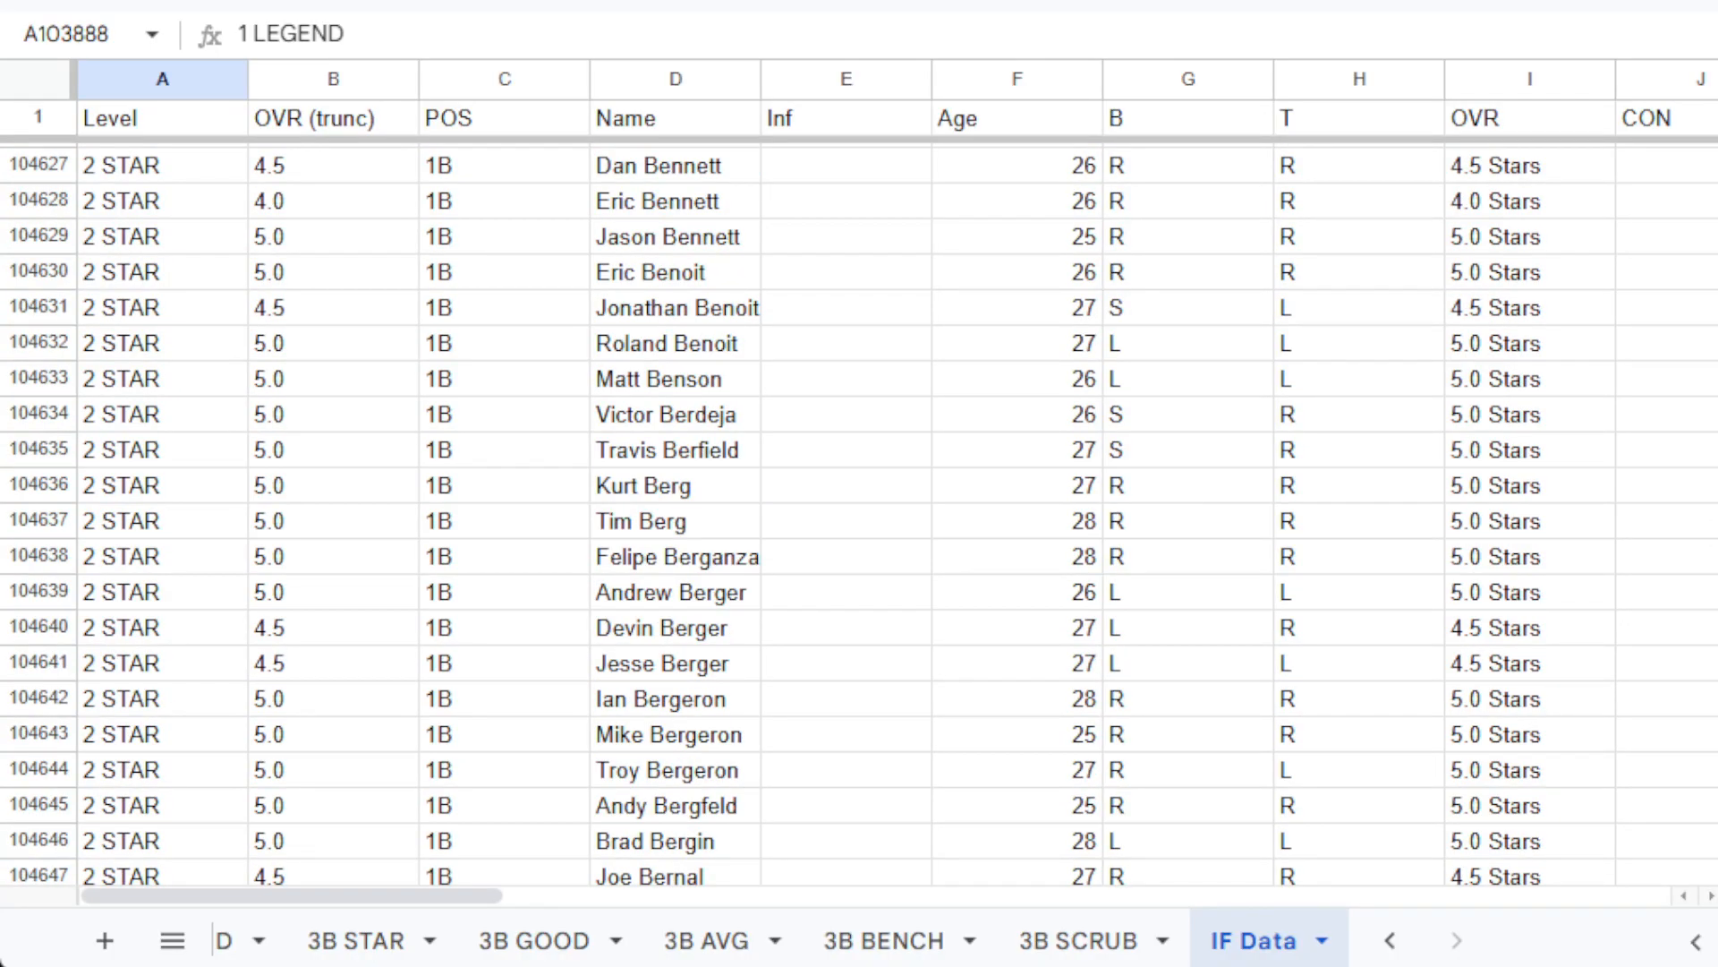
scroll(859, 515, "down", 20)
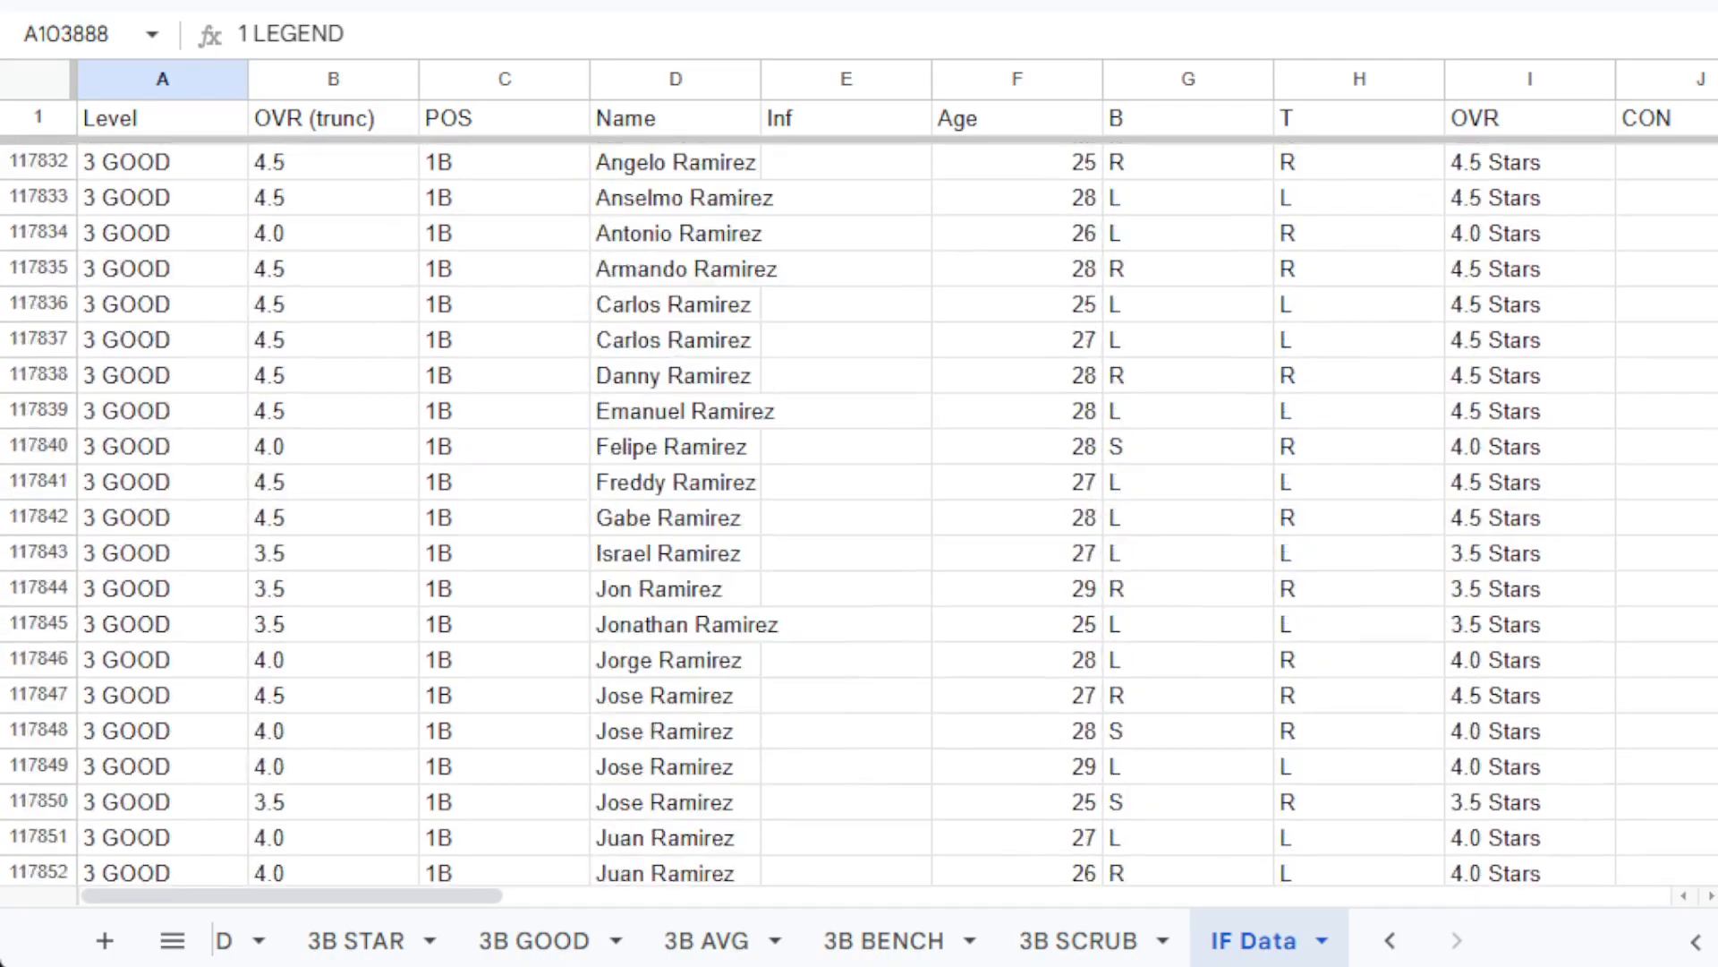
scroll(1710, 633, "down", 20)
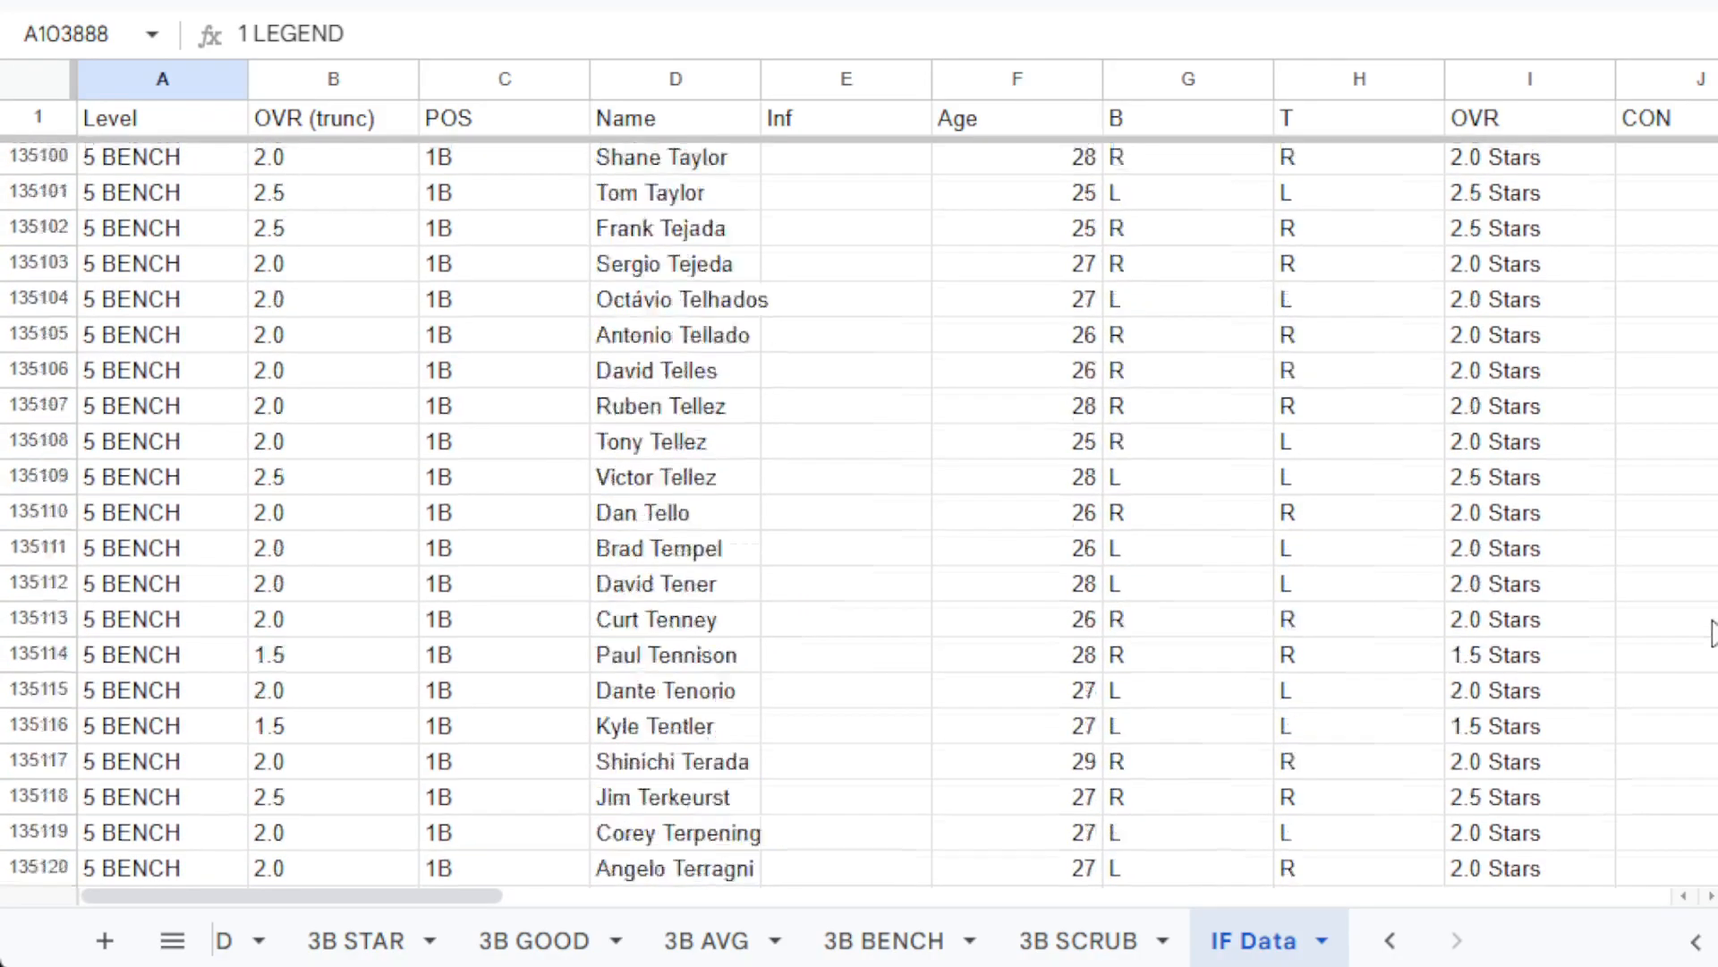
scroll(1710, 632, "down", 15)
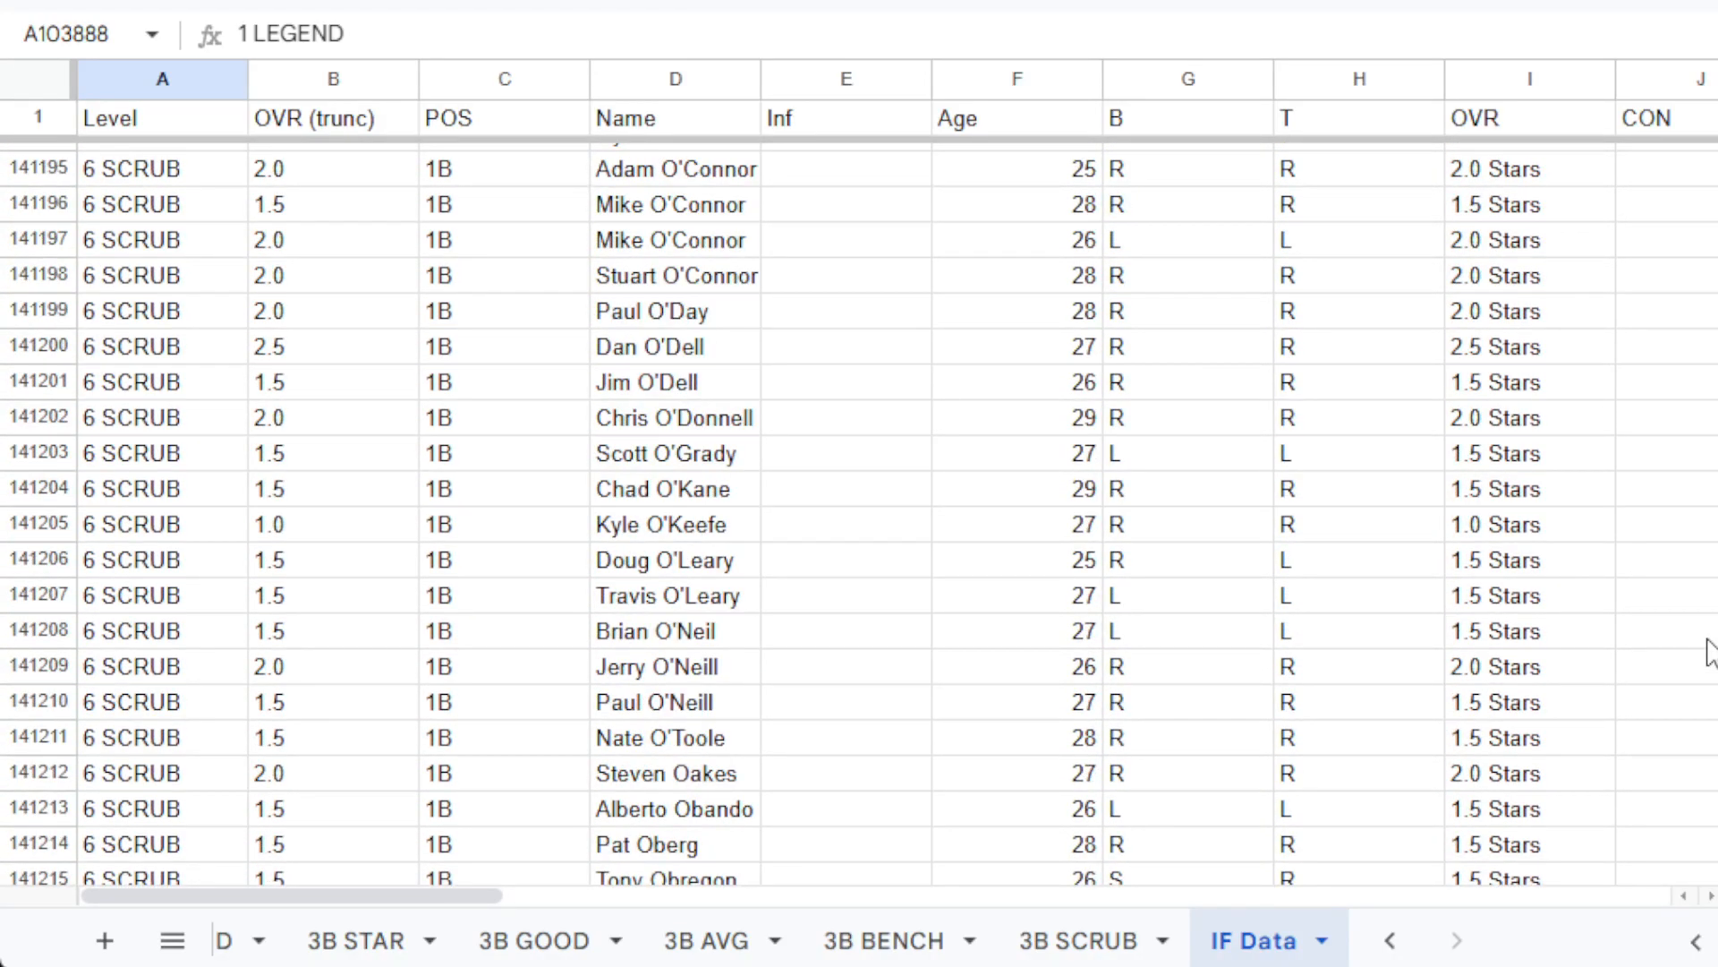
scroll(1711, 651, "down", 8)
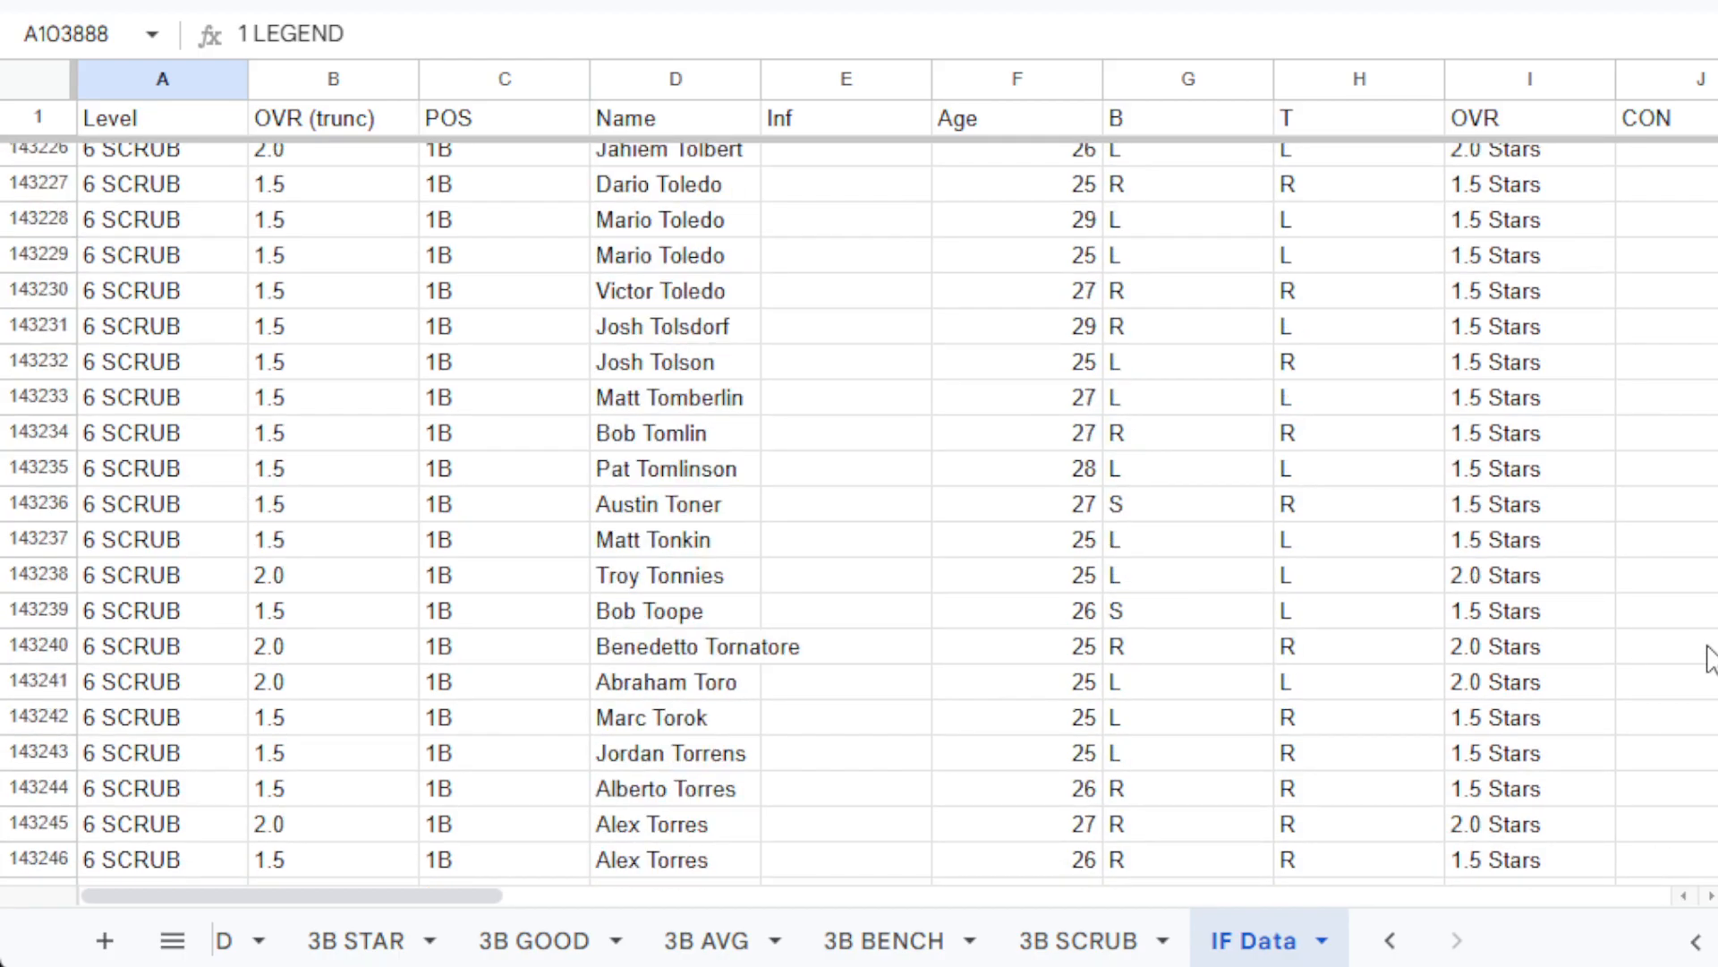
scroll(1710, 660, "down", 6)
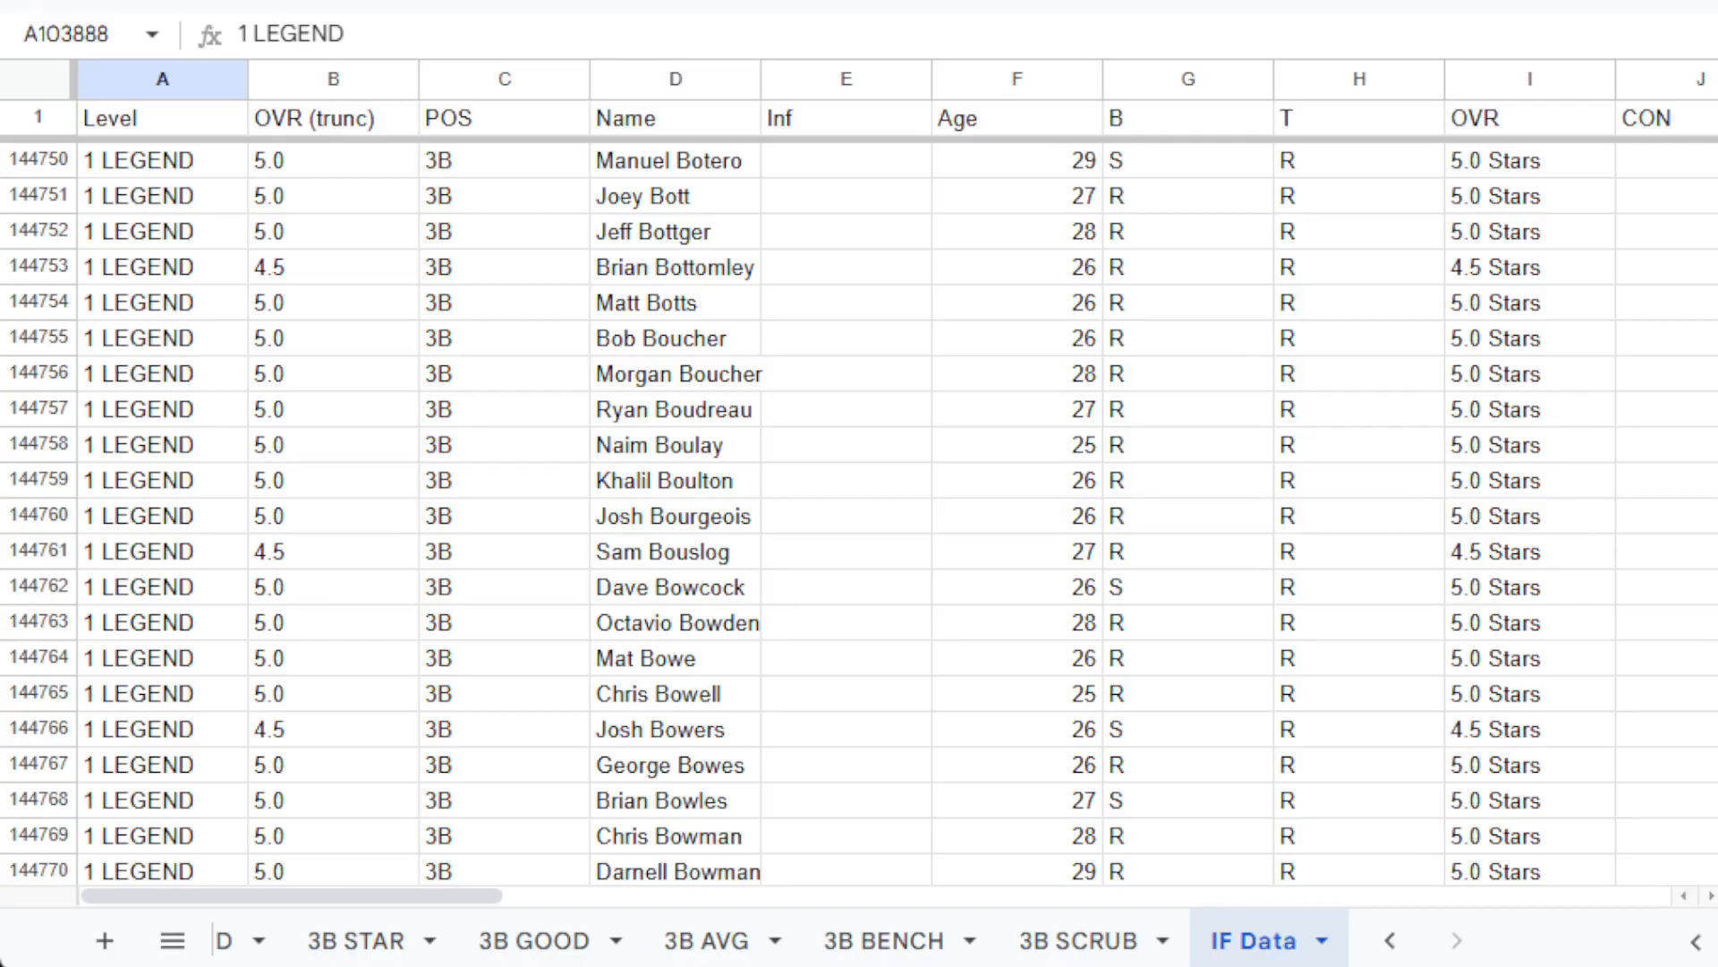
scroll(1710, 667, "up", 10)
scroll(1711, 667, "up", 15)
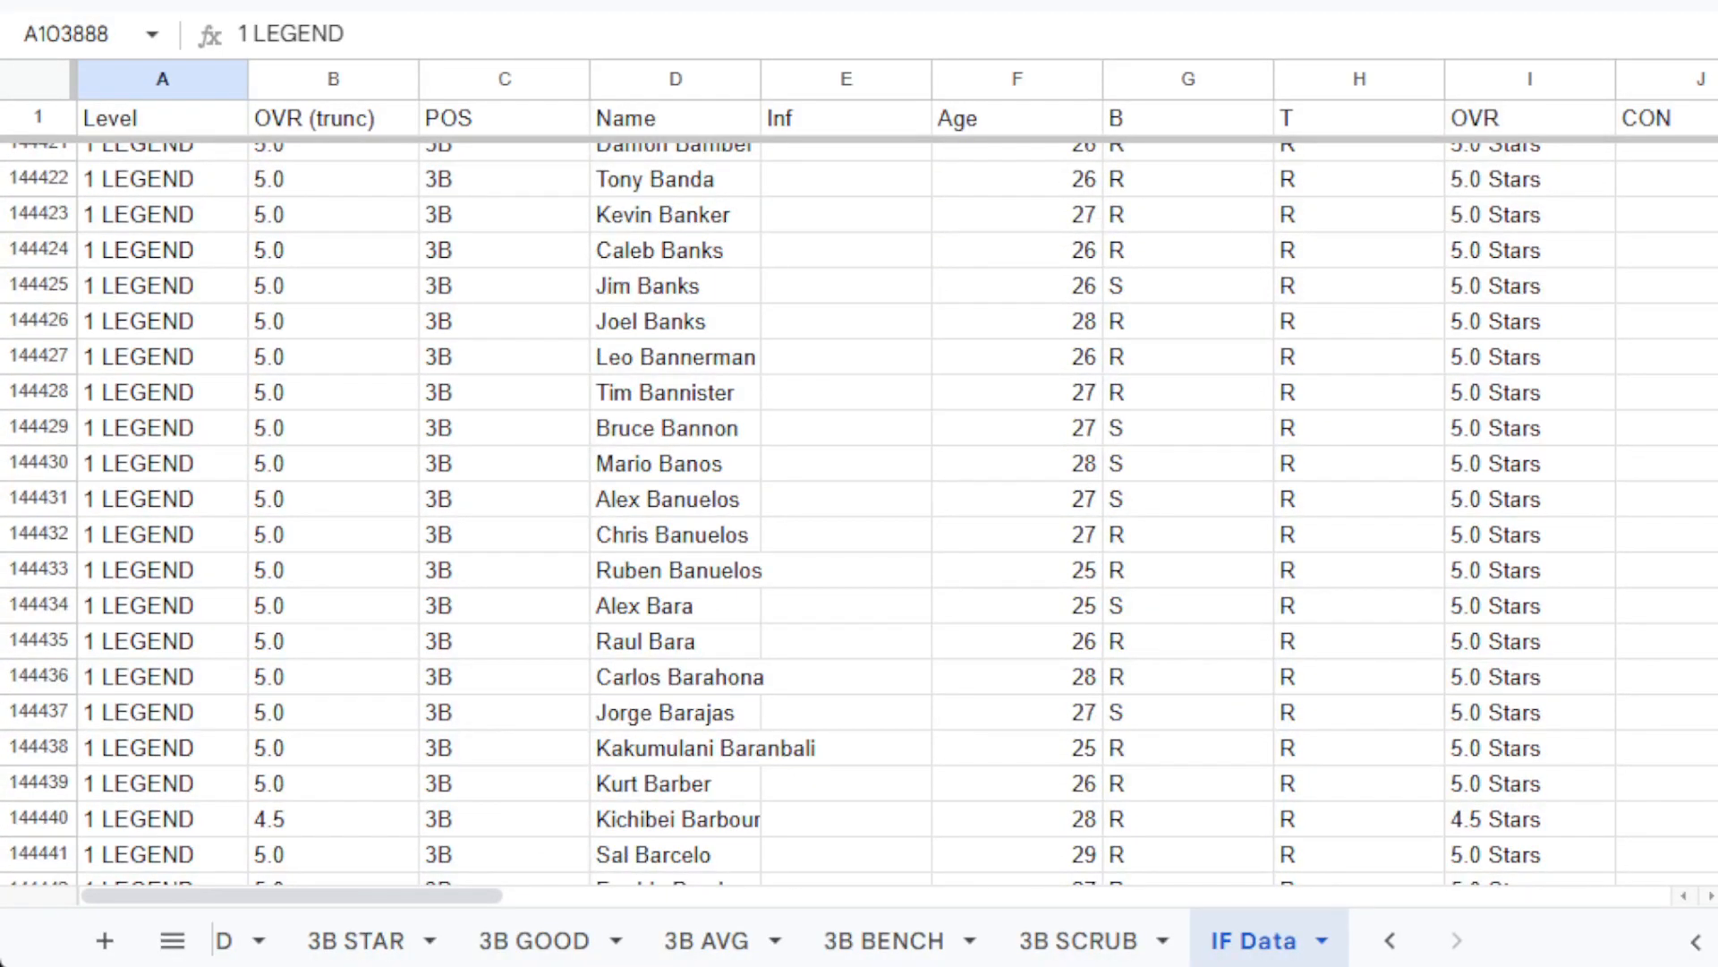
scroll(1710, 666, "up", 20)
scroll(1710, 667, "up", 3)
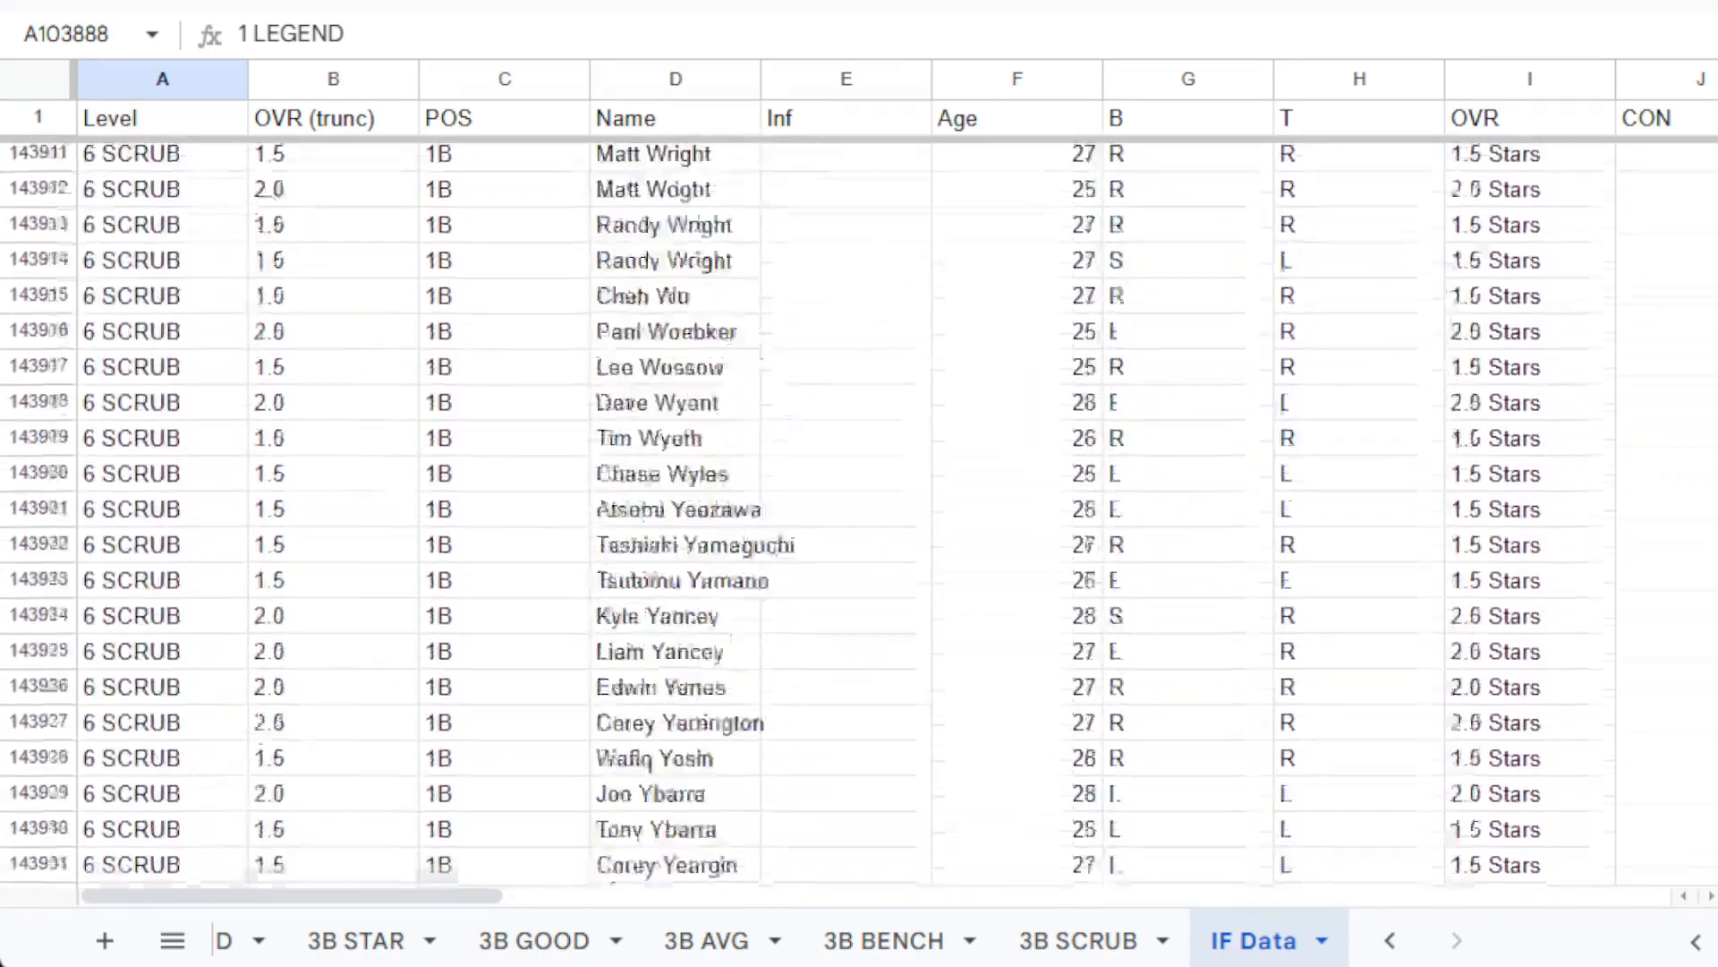
scroll(1711, 667, "down", 5)
scroll(1710, 667, "down", 7)
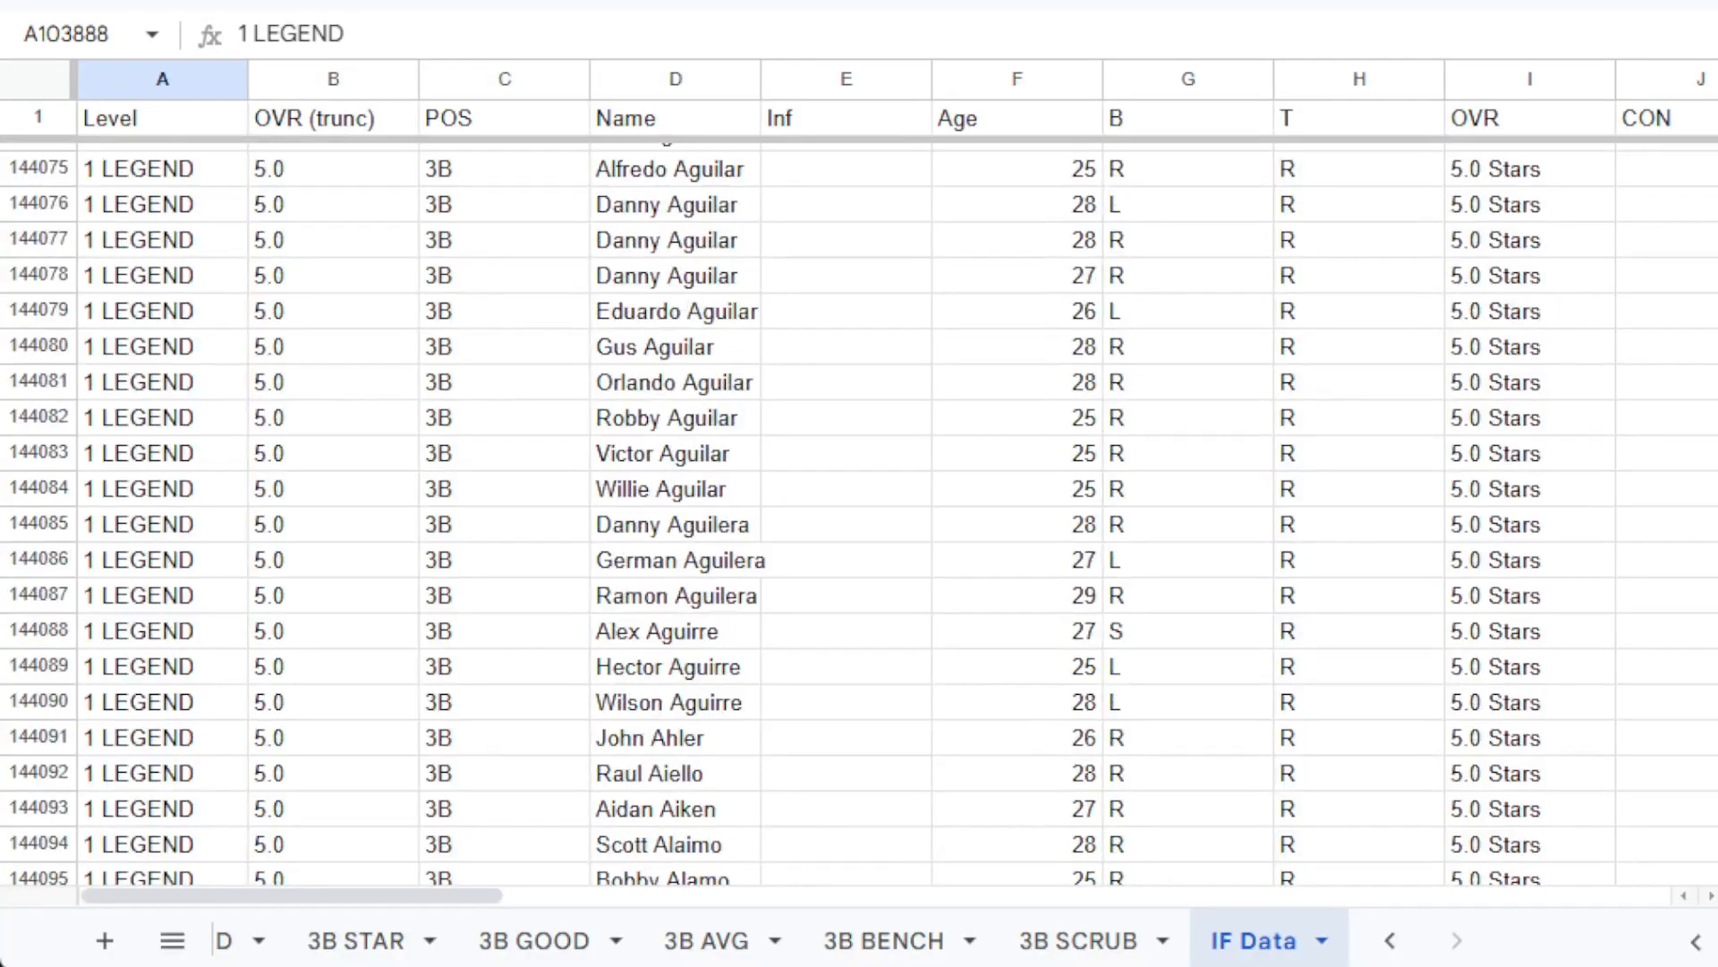
scroll(859, 516, "up", 3)
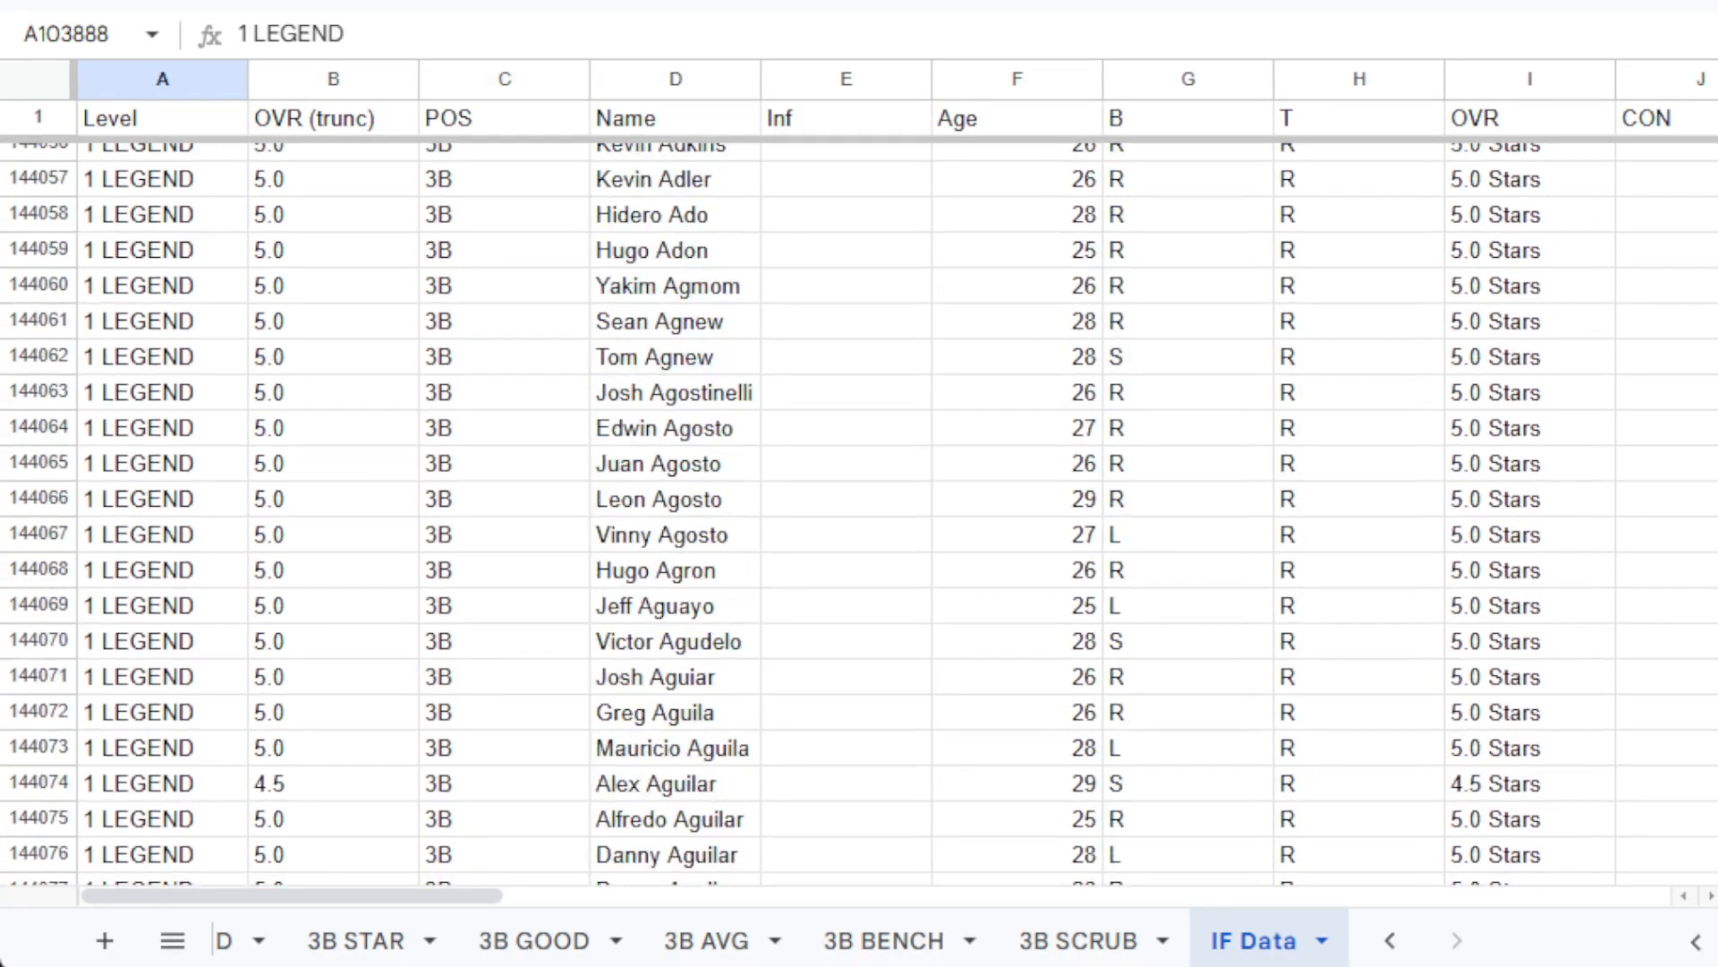
scroll(859, 515, "up", 3)
scroll(1009, 656, "up", 9)
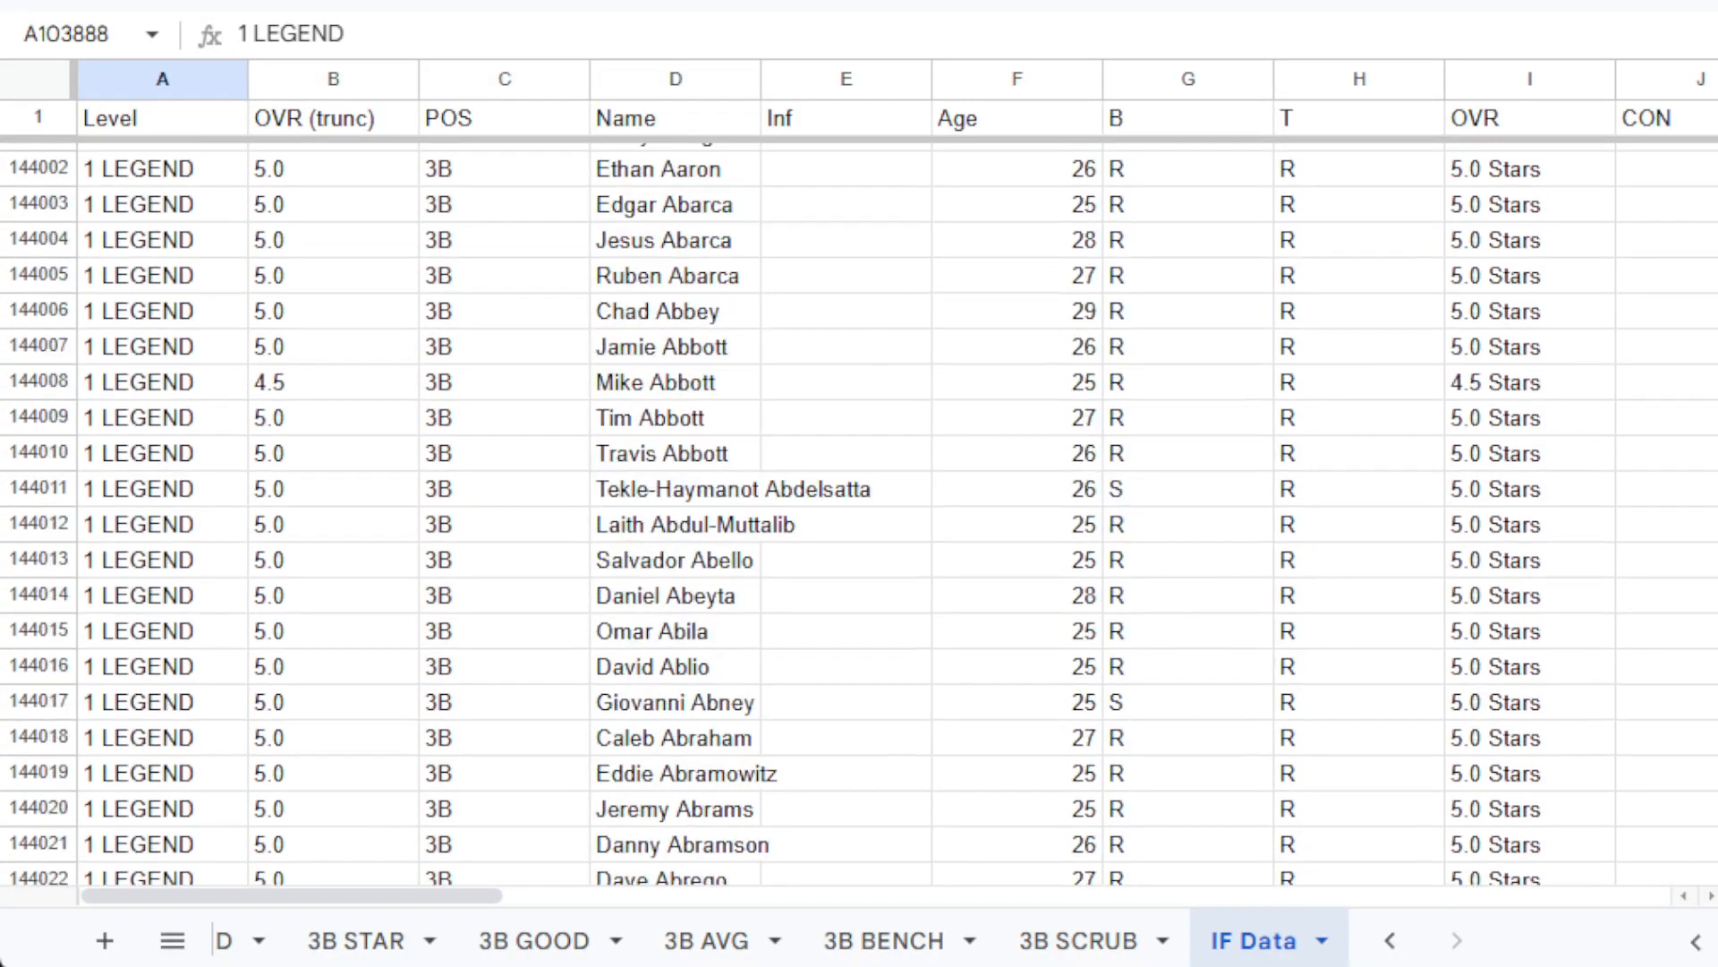
Paste the copied column Y reference formula into Primary DEF for the 1B players in rows 102101 to 144001, ending with =Y144001.
left_click(556, 788)
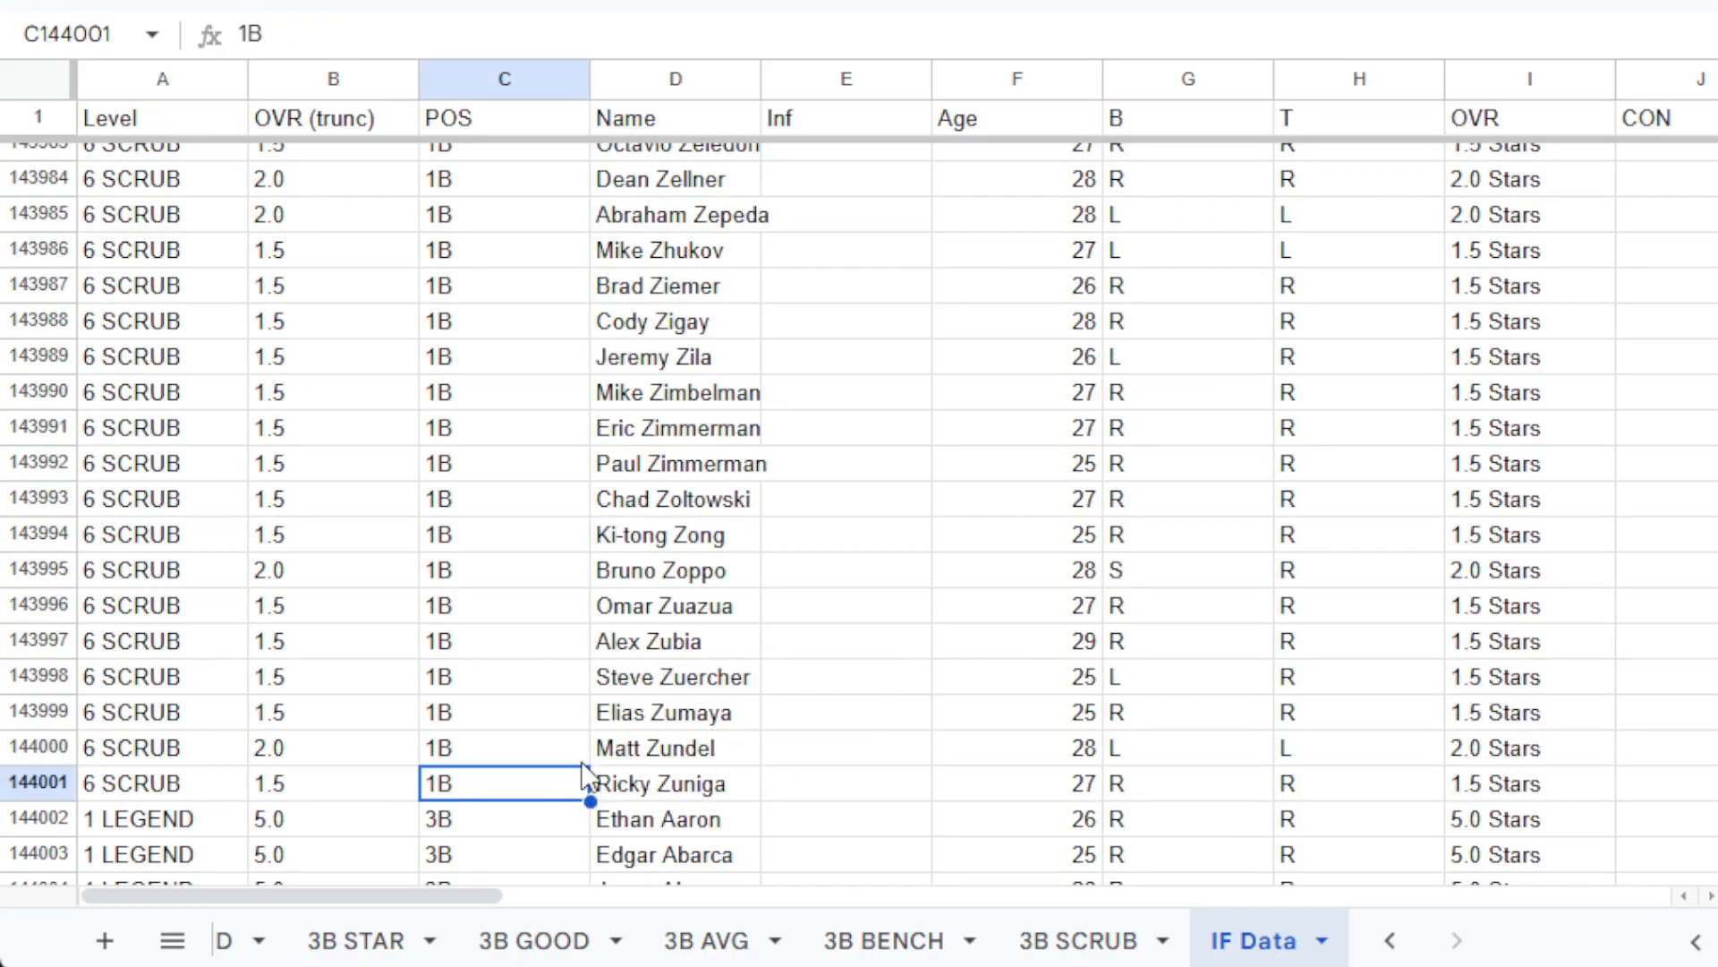
key("Right")
key("Right")
key("ctrl+Right")
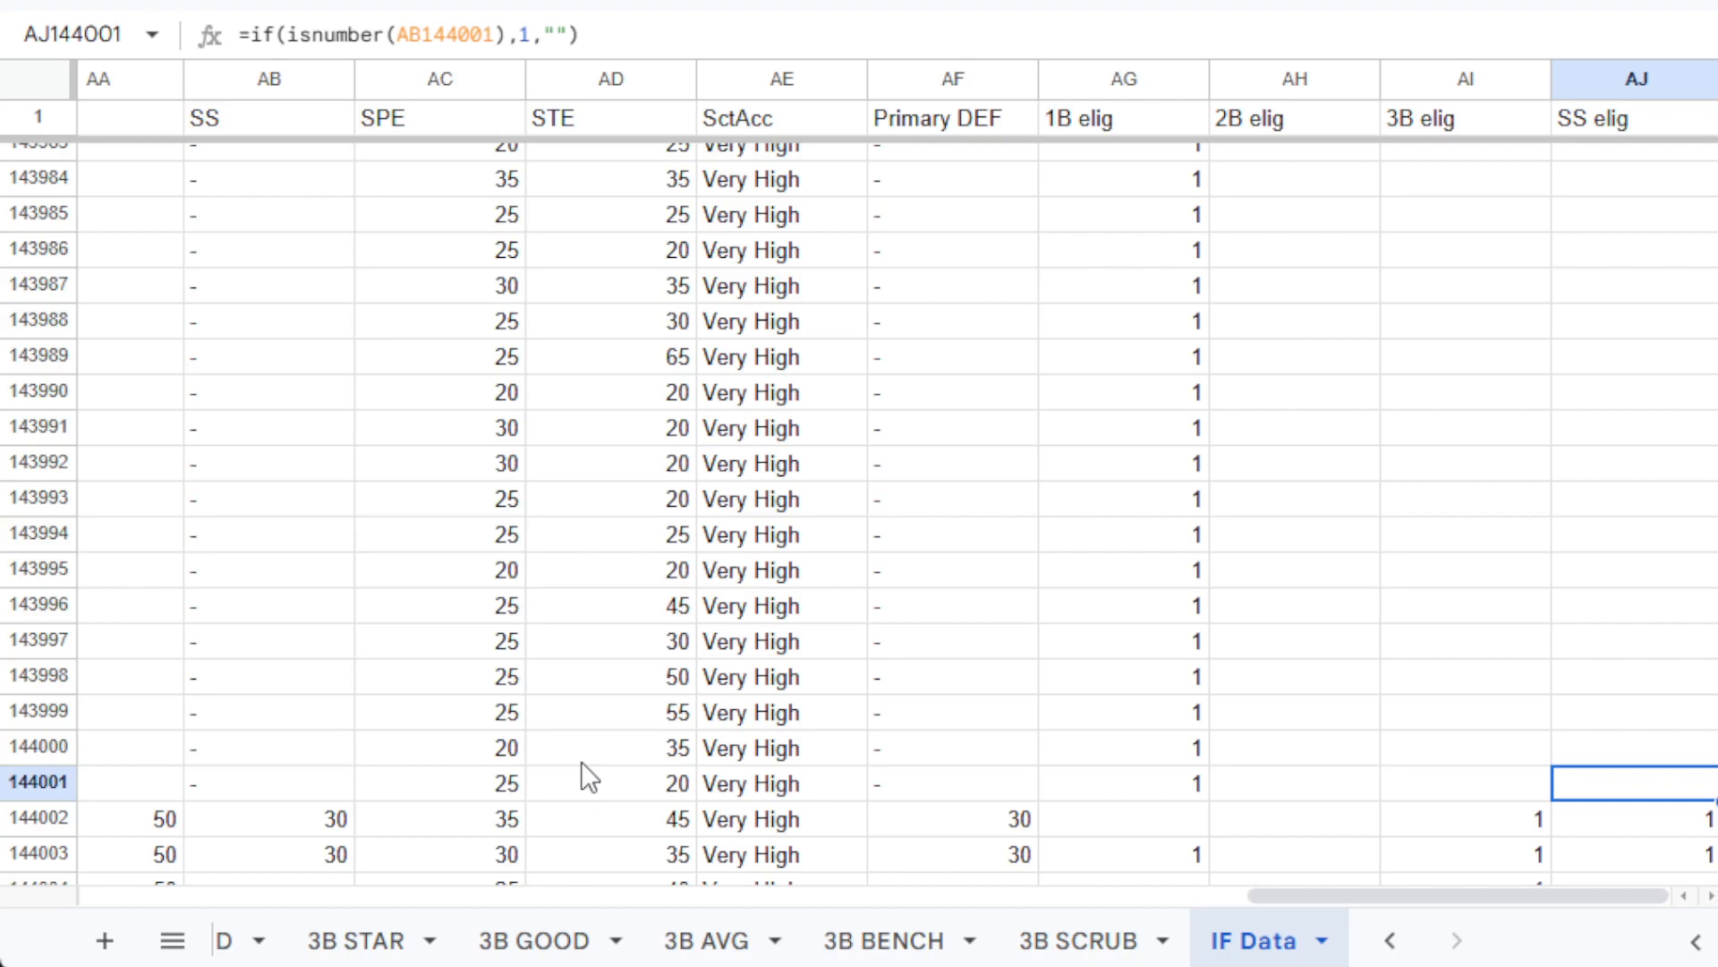
key("Left")
key("Left")
key("Left")
key("Left")
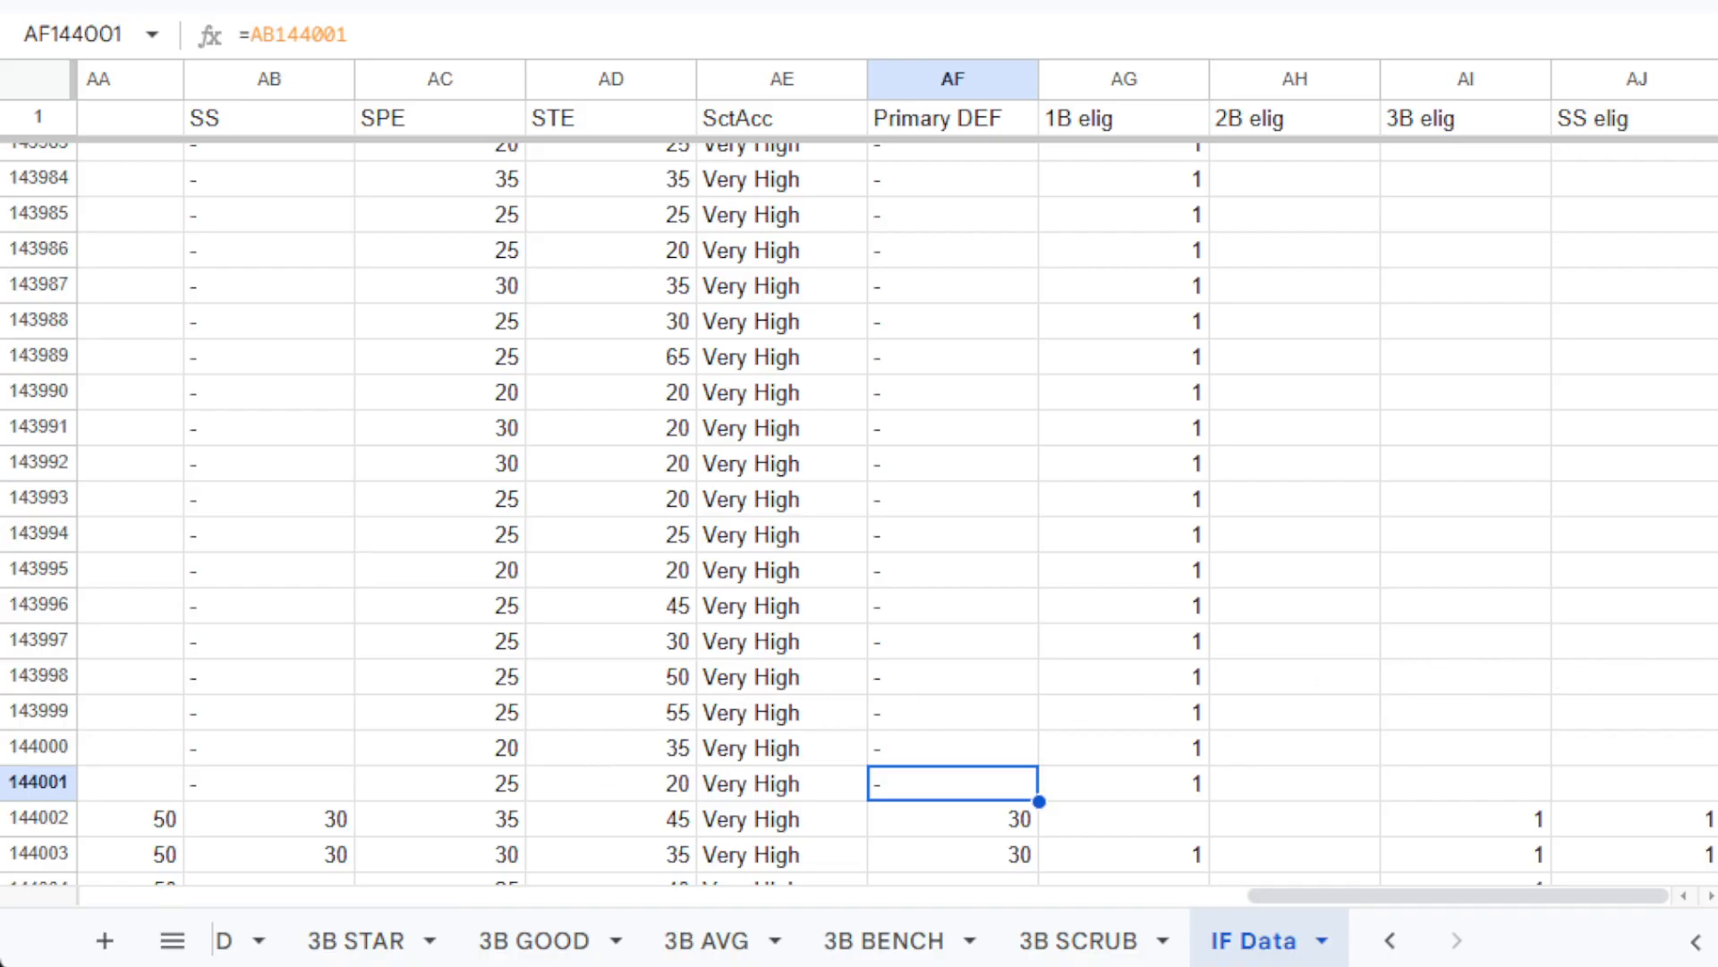
scroll(859, 515, "up", 20)
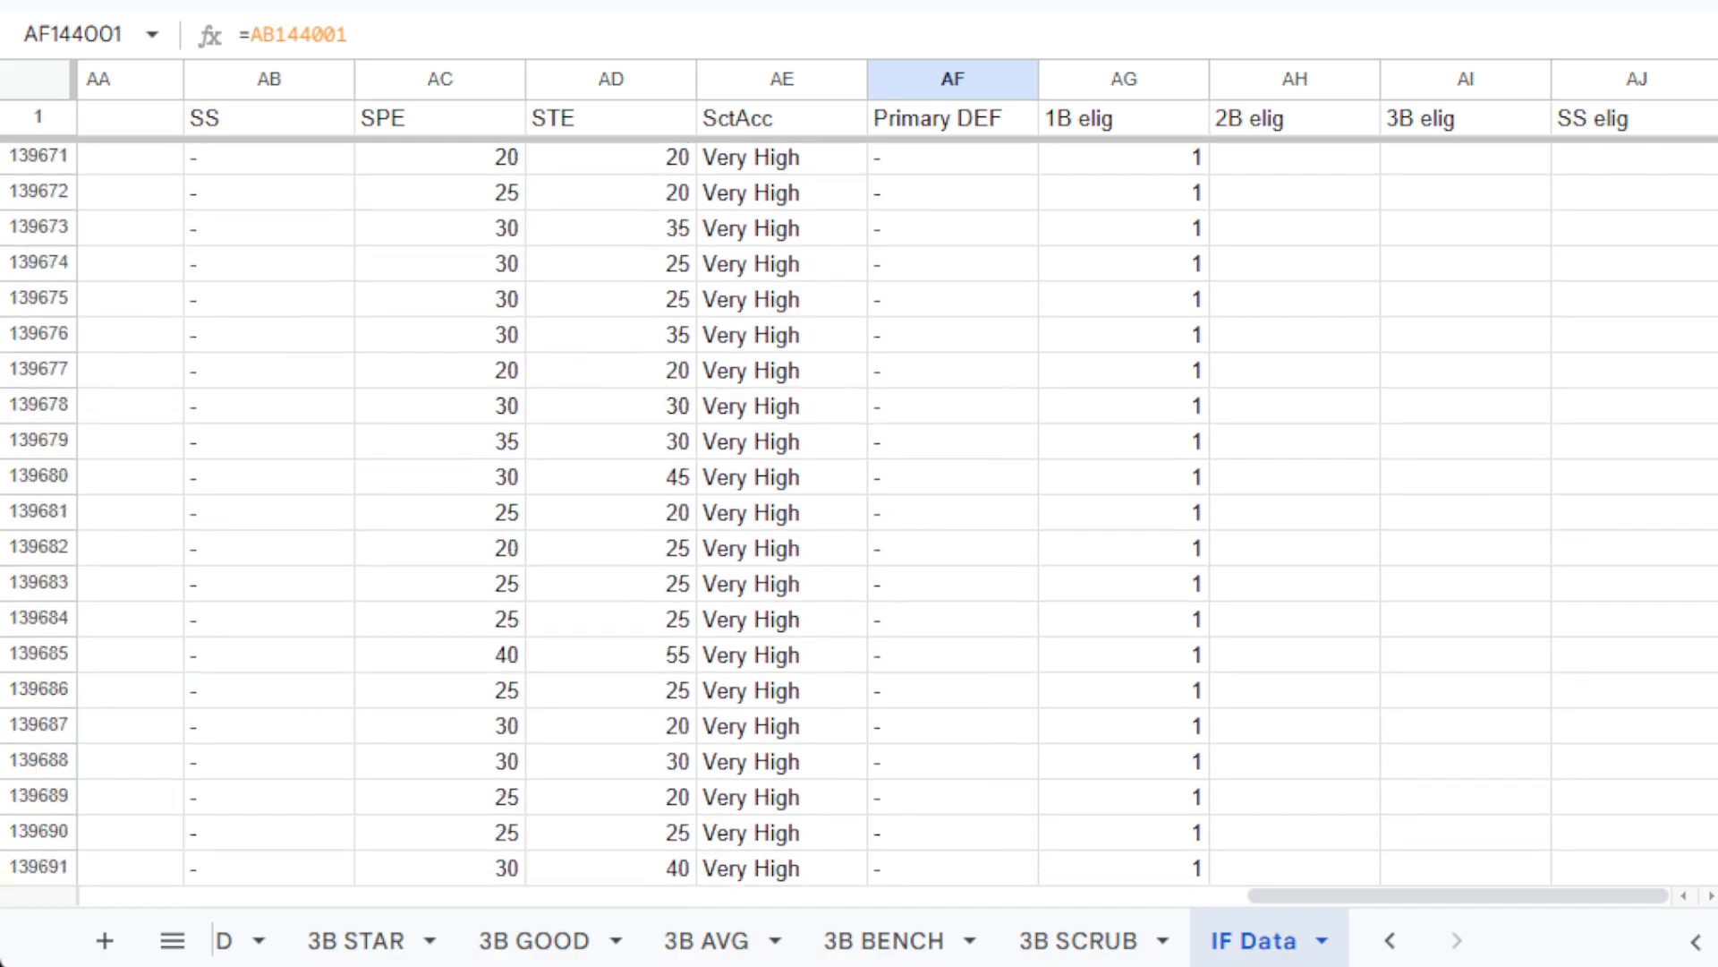
scroll(859, 514, "up", 20)
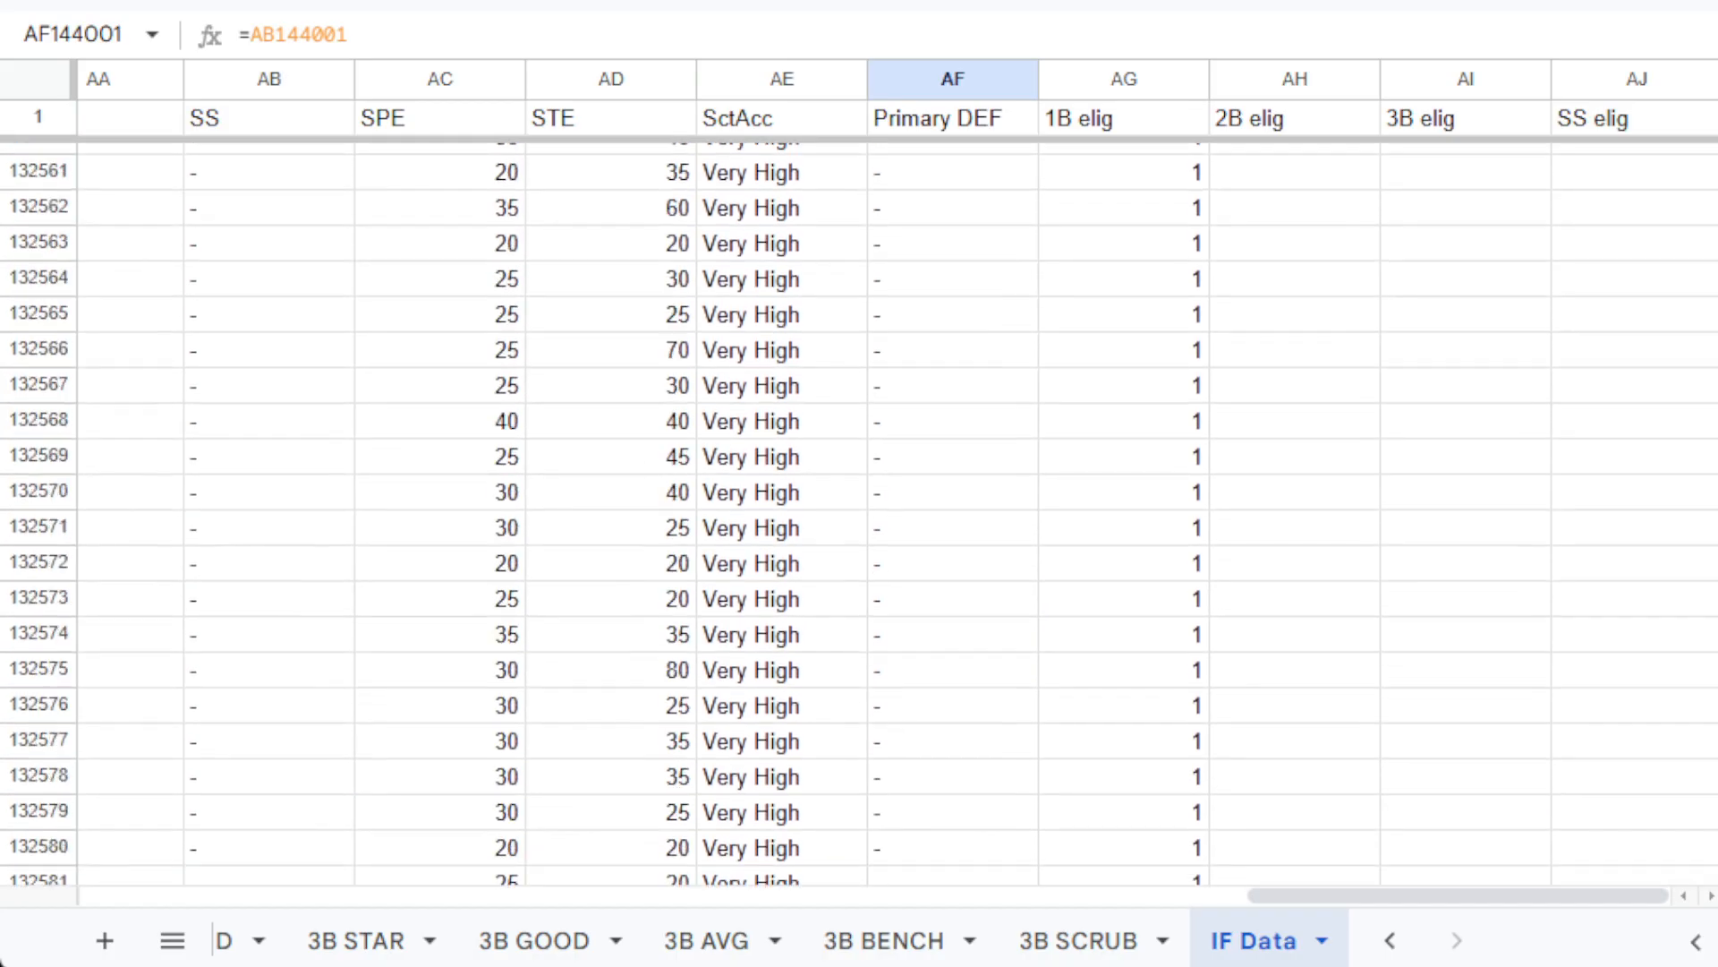
scroll(860, 514, "up", 20)
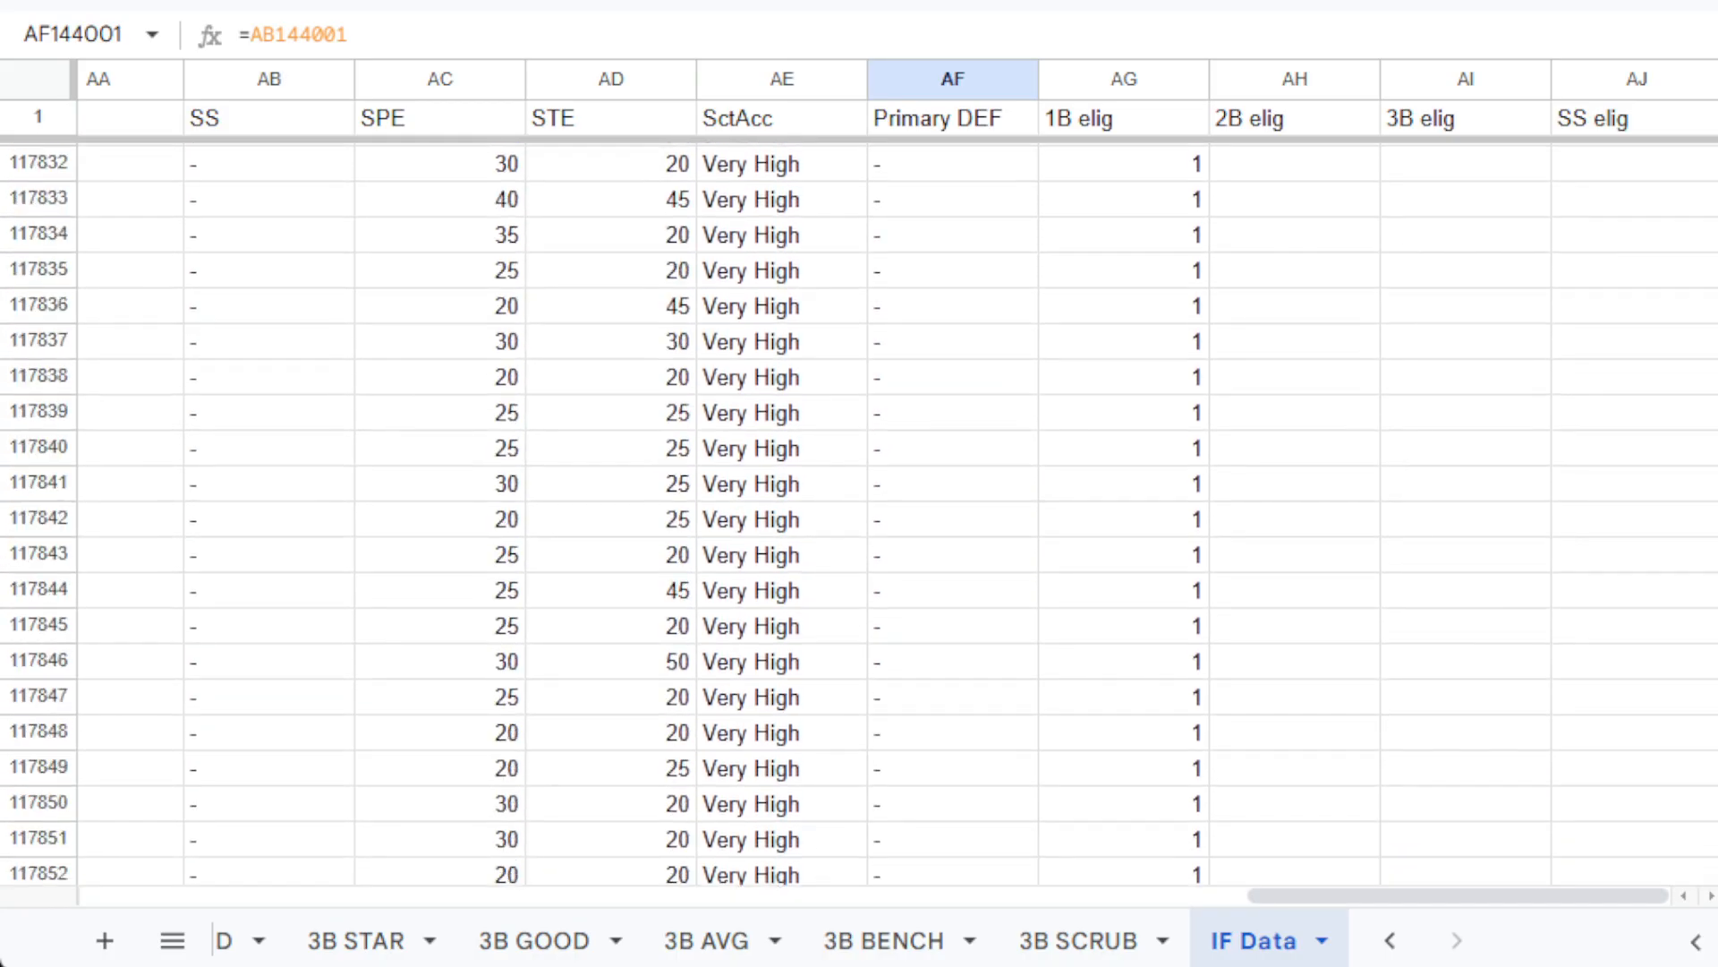
scroll(859, 515, "up", 20)
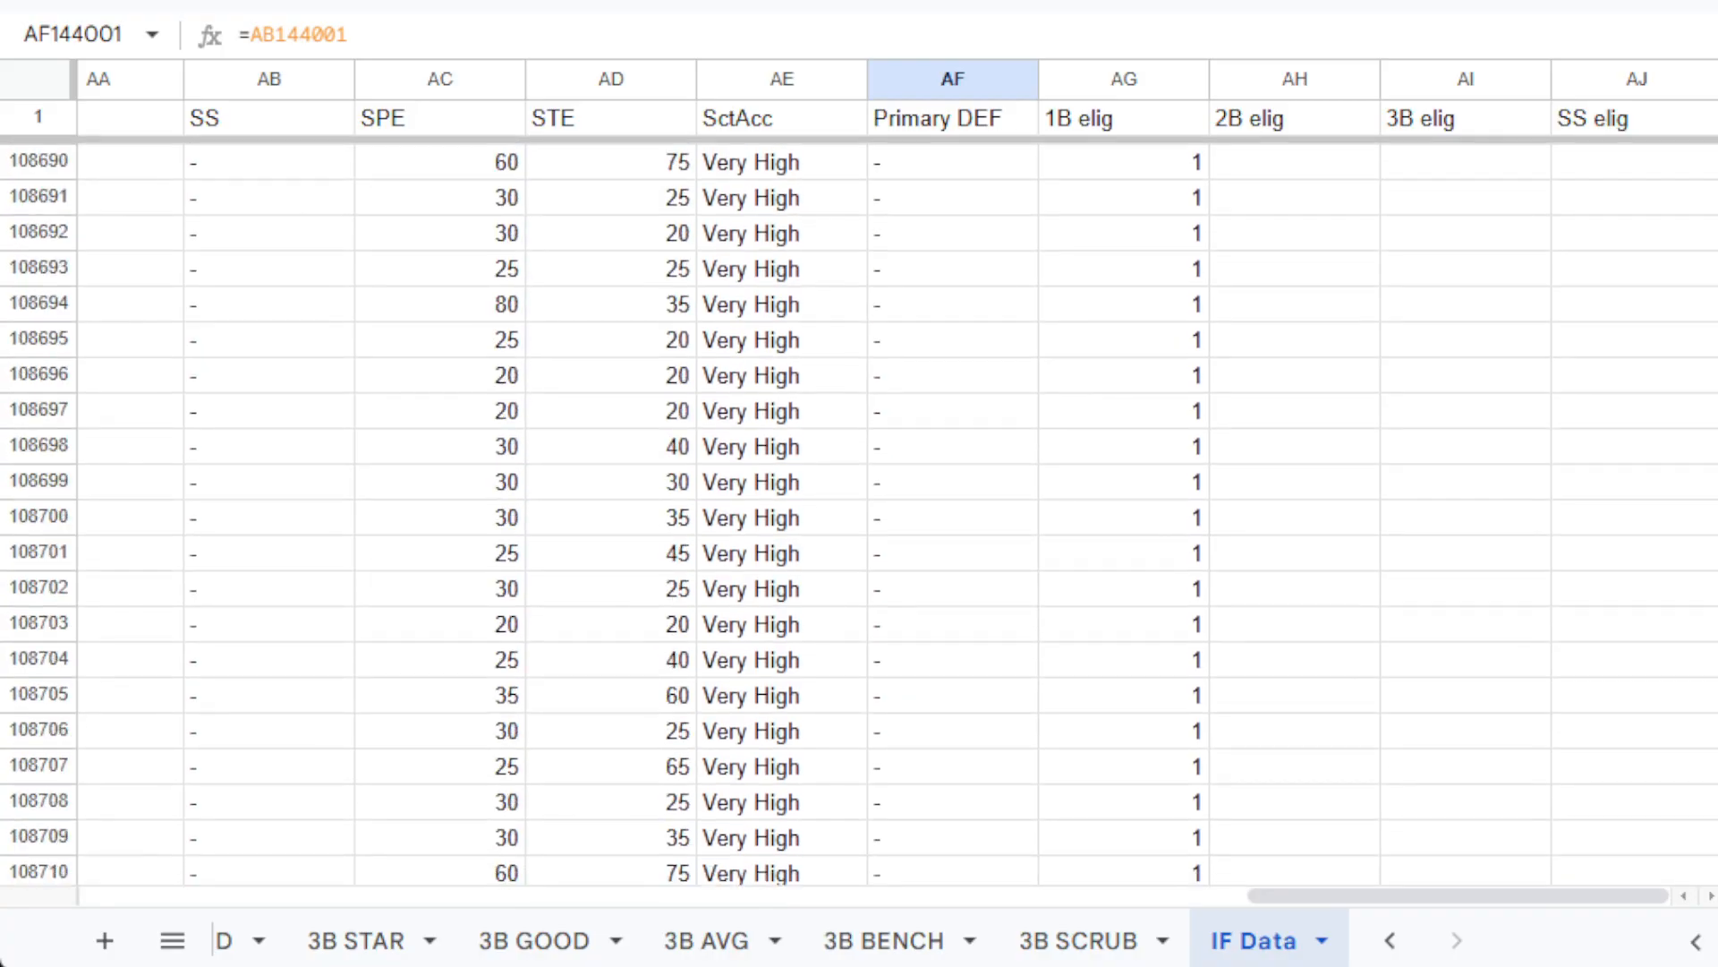
scroll(1351, 617, "down", 20)
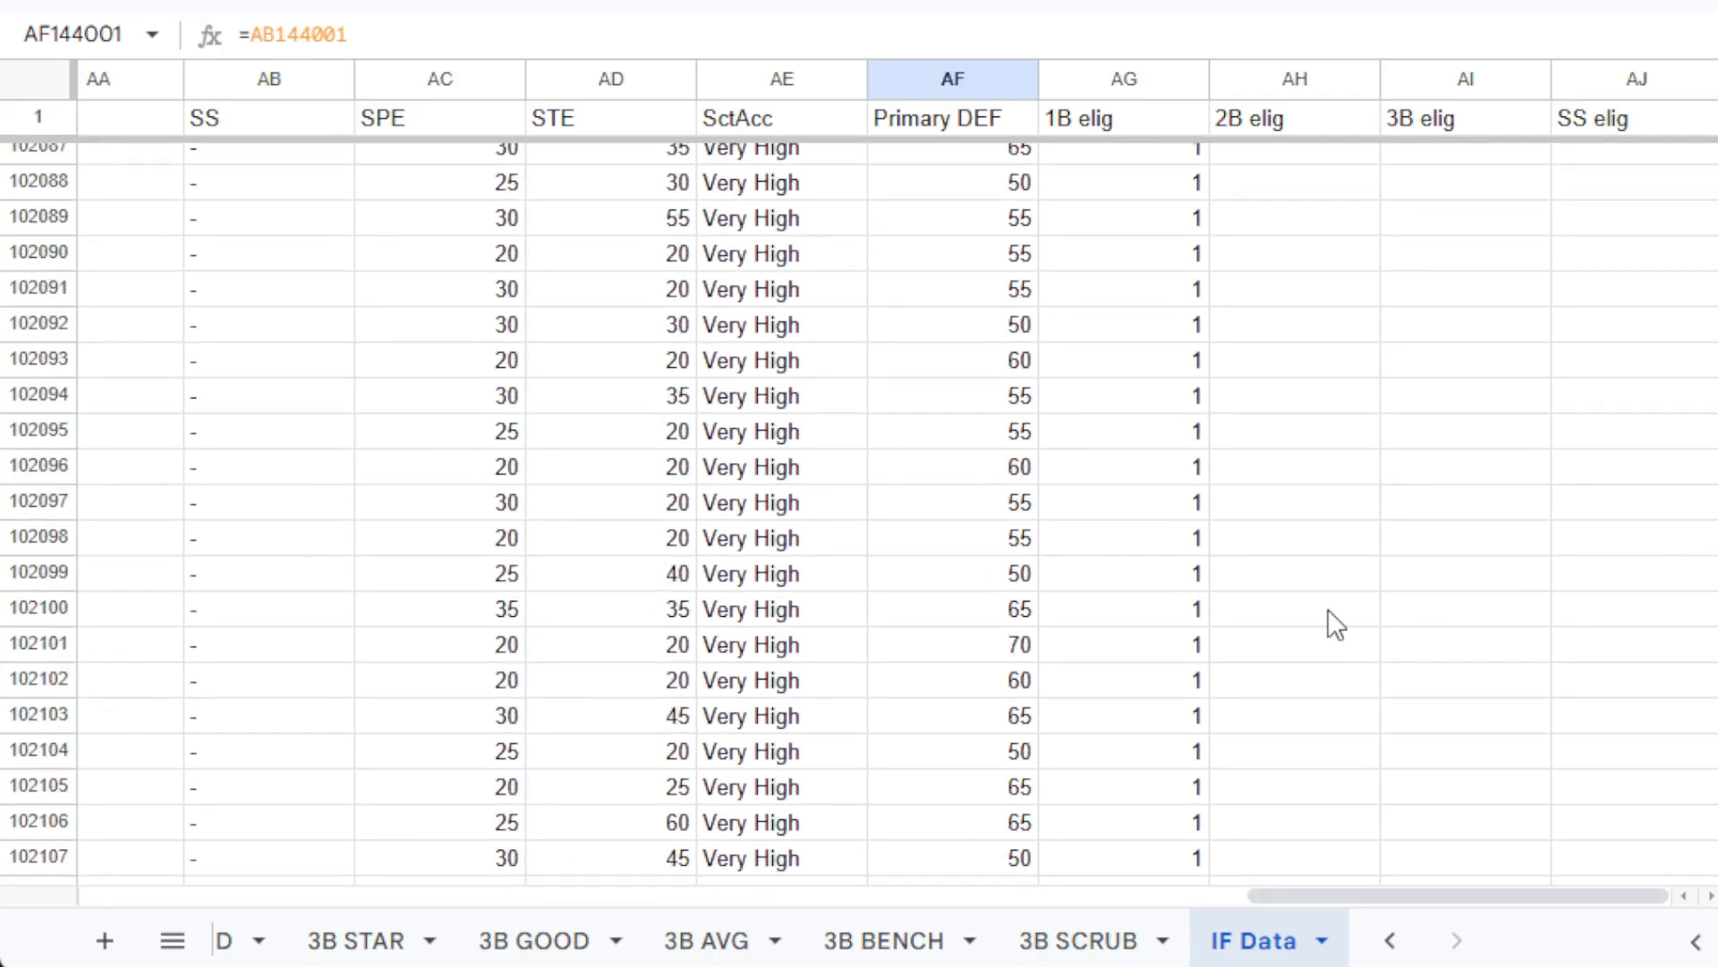
left_click(983, 652, "shift")
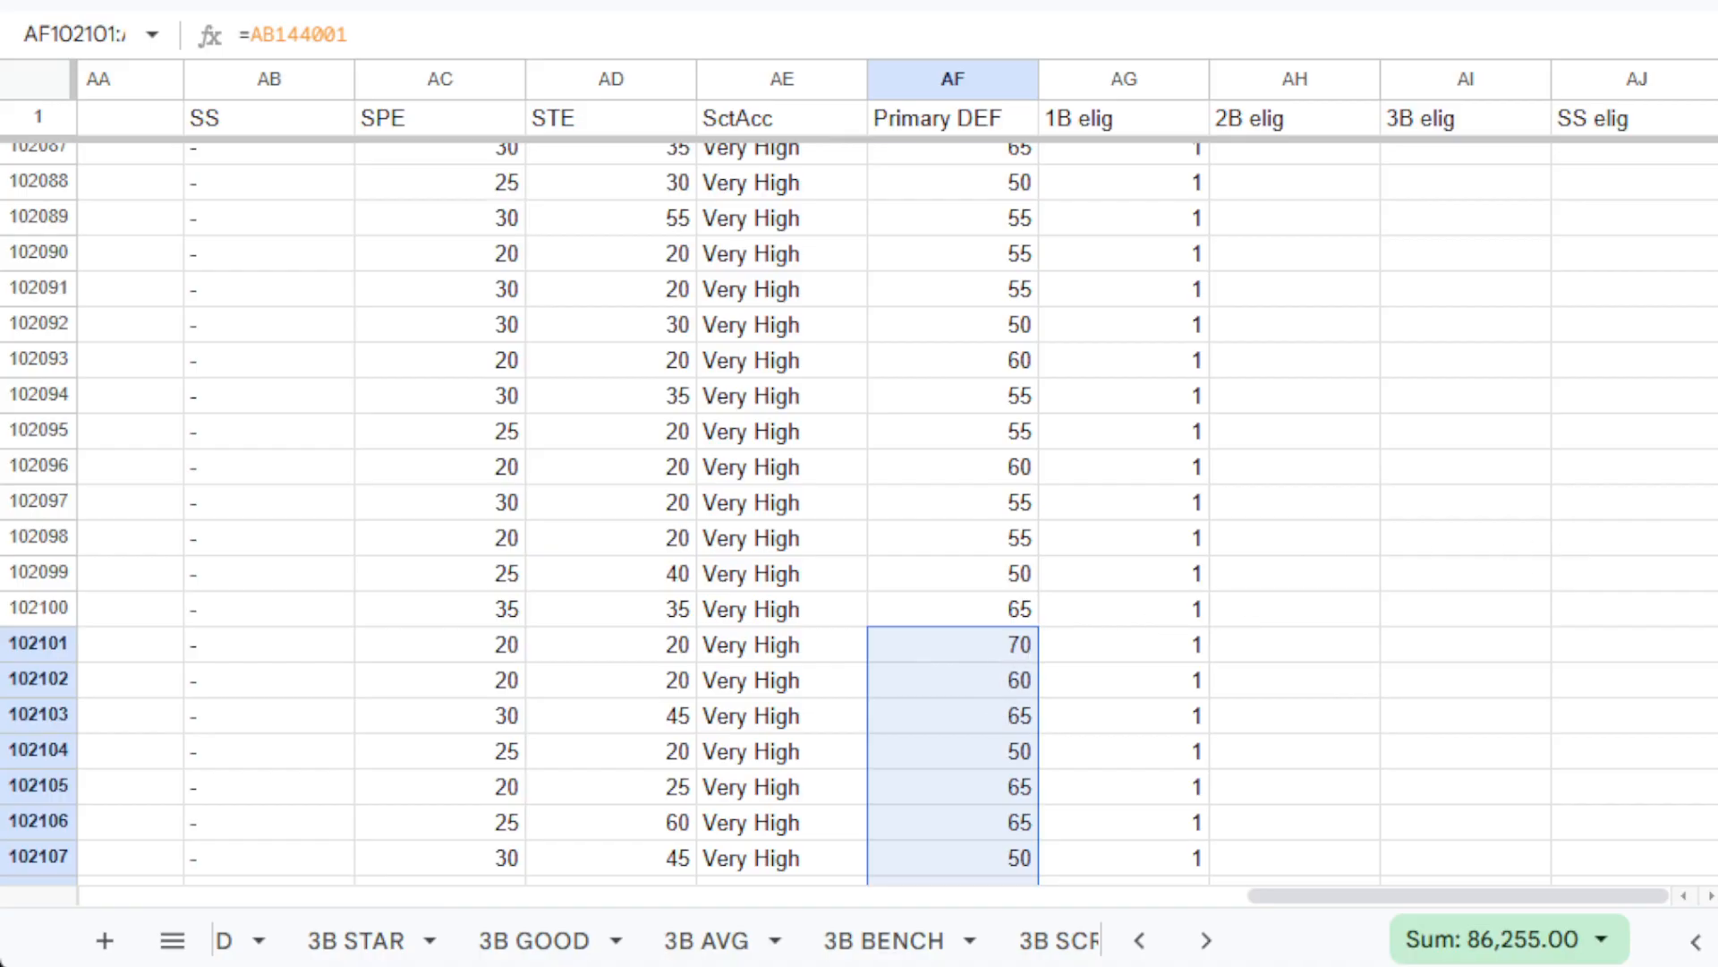
scroll(860, 511, "down", 20)
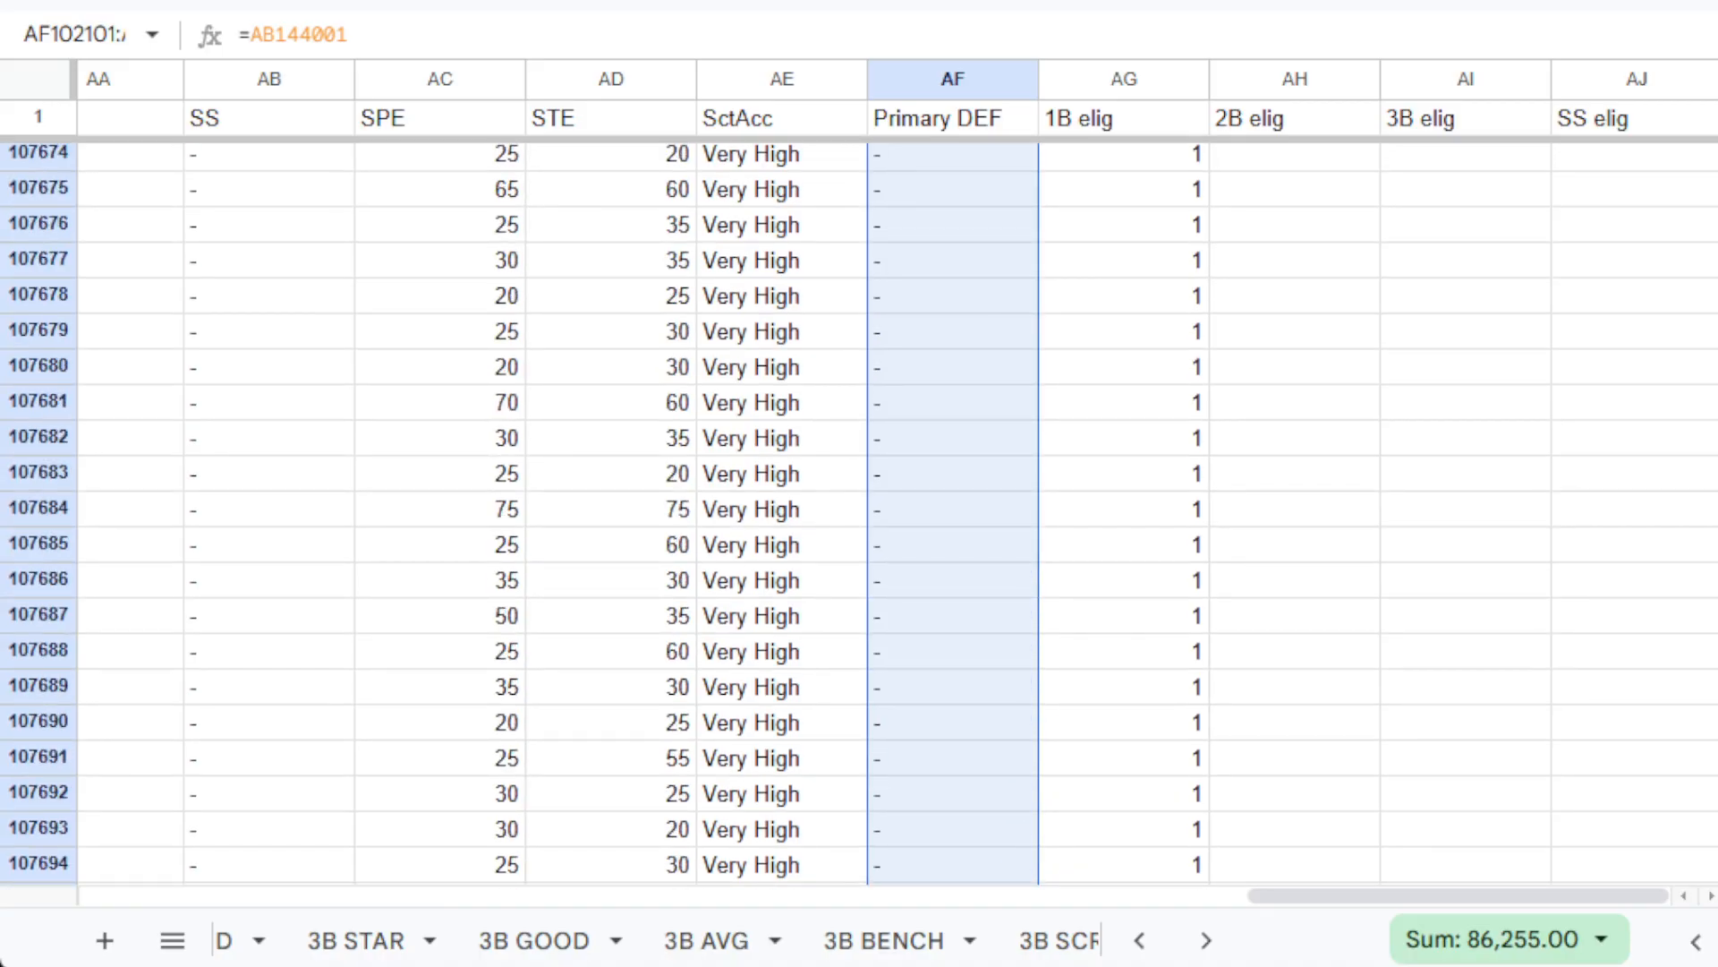
key("ctrl+v")
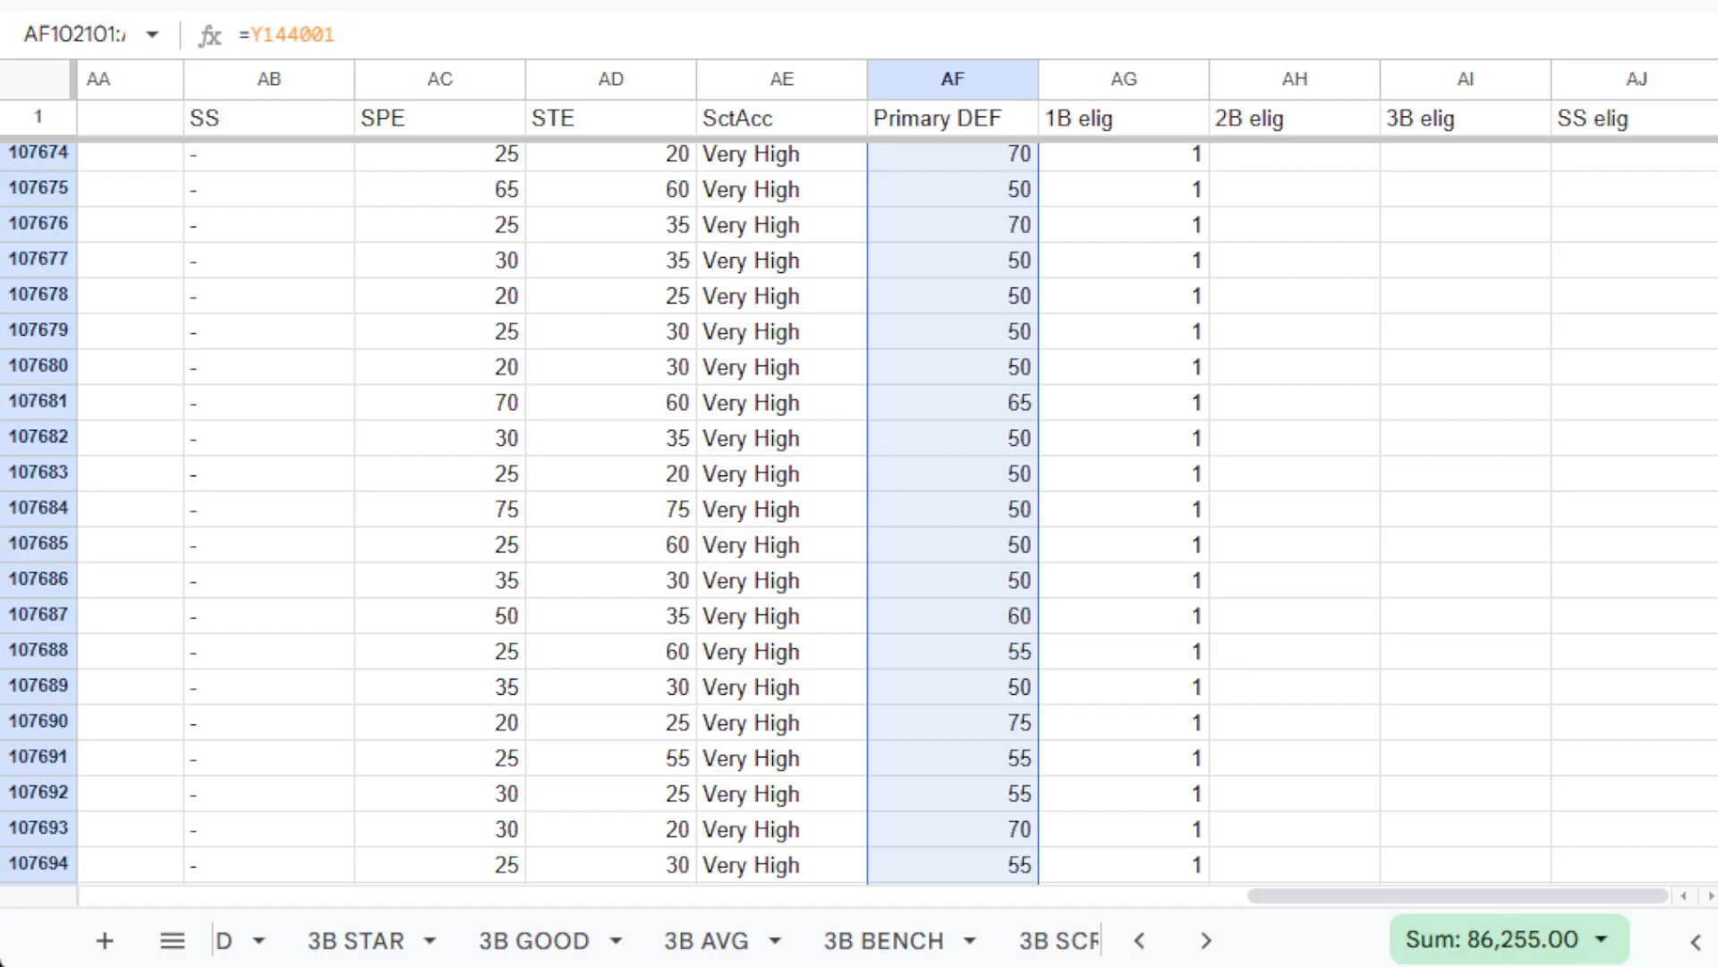
Check the pasted Primary DEF values down through the remaining 1B rows to row 144001.
scroll(1715, 604, "down", 20)
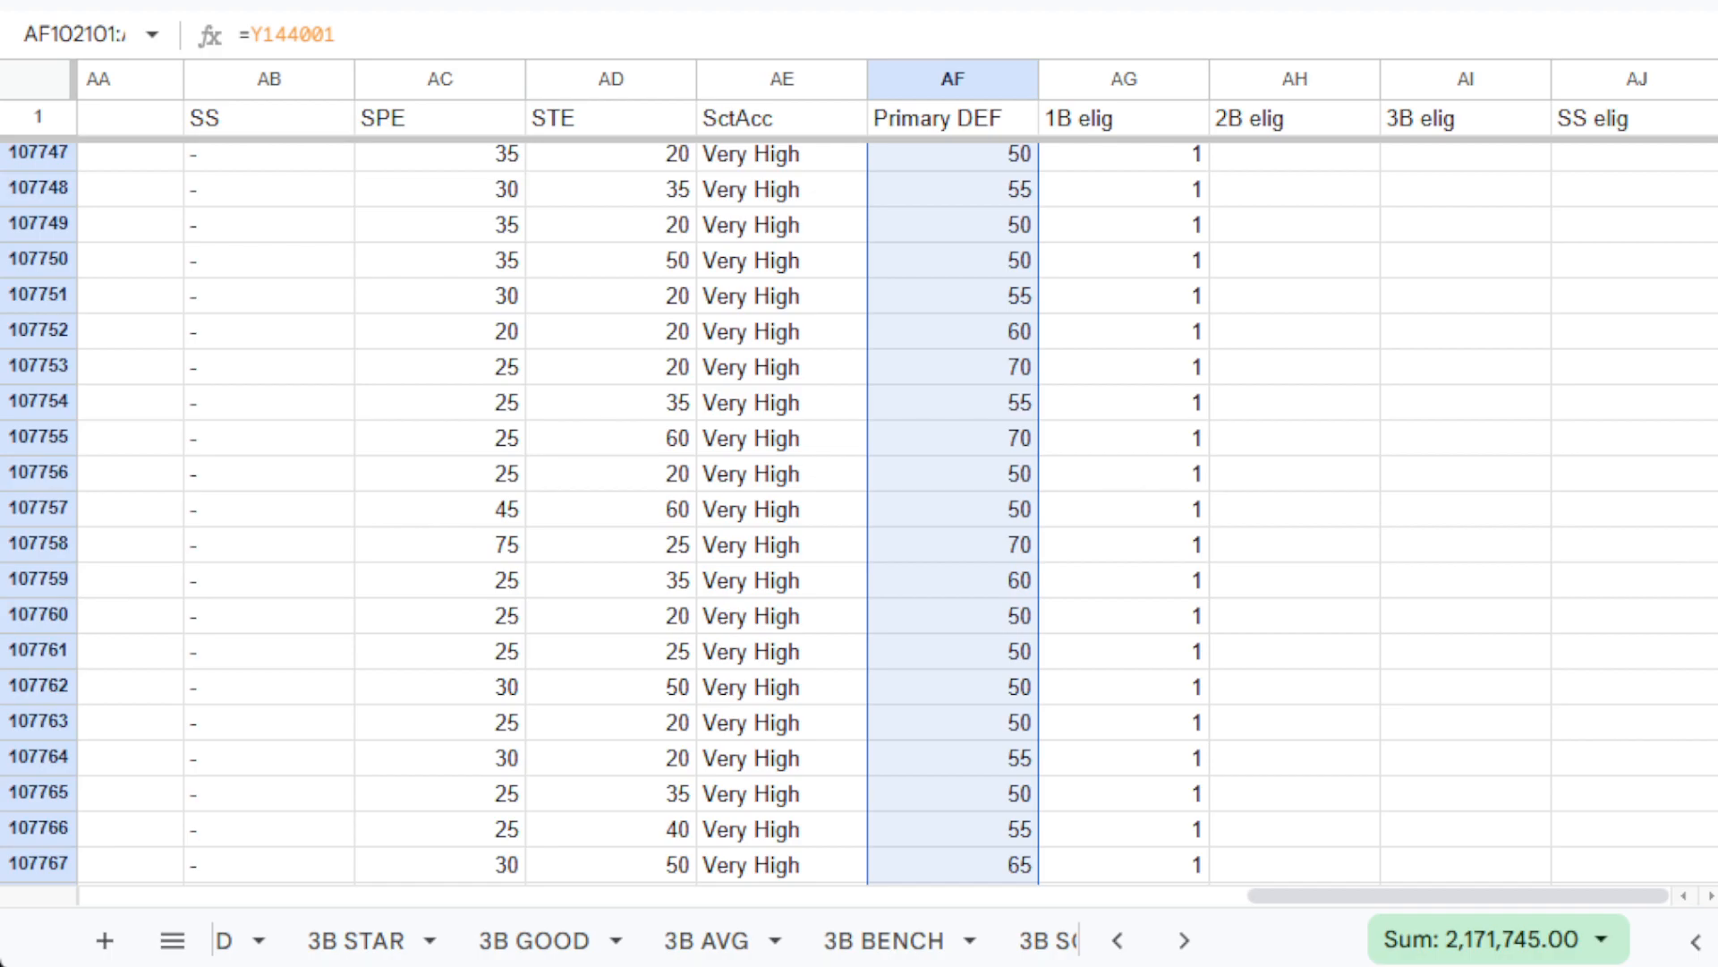
scroll(1715, 598, "down", 20)
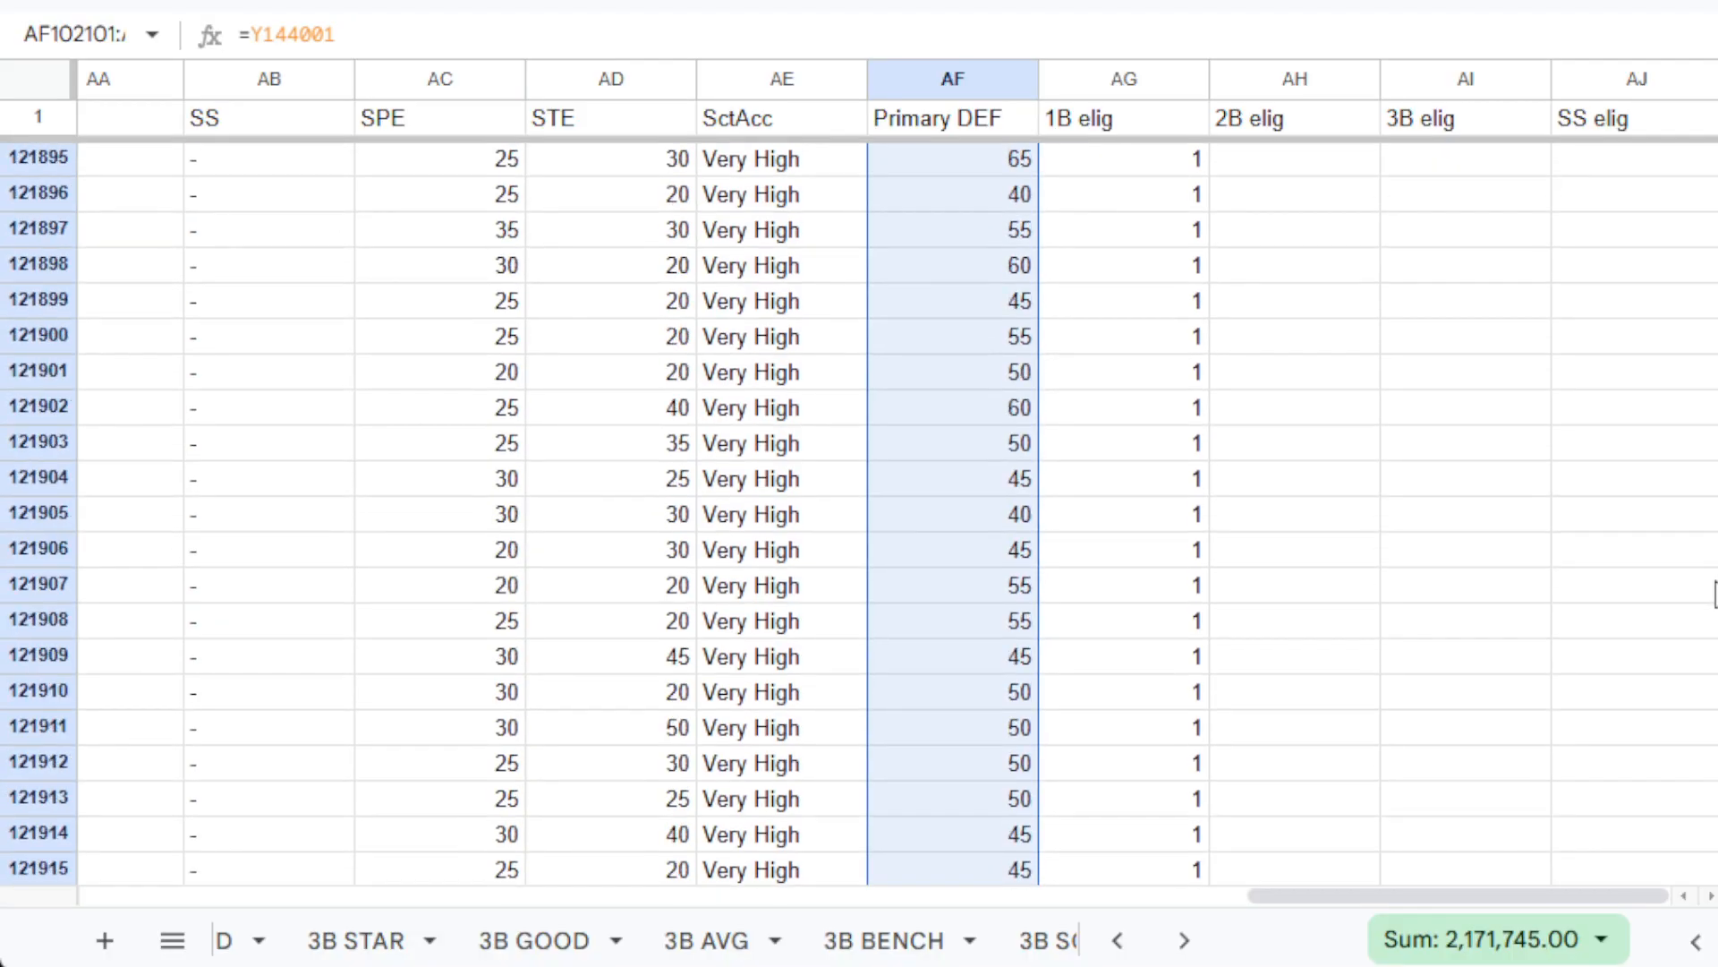
scroll(1715, 598, "down", 10)
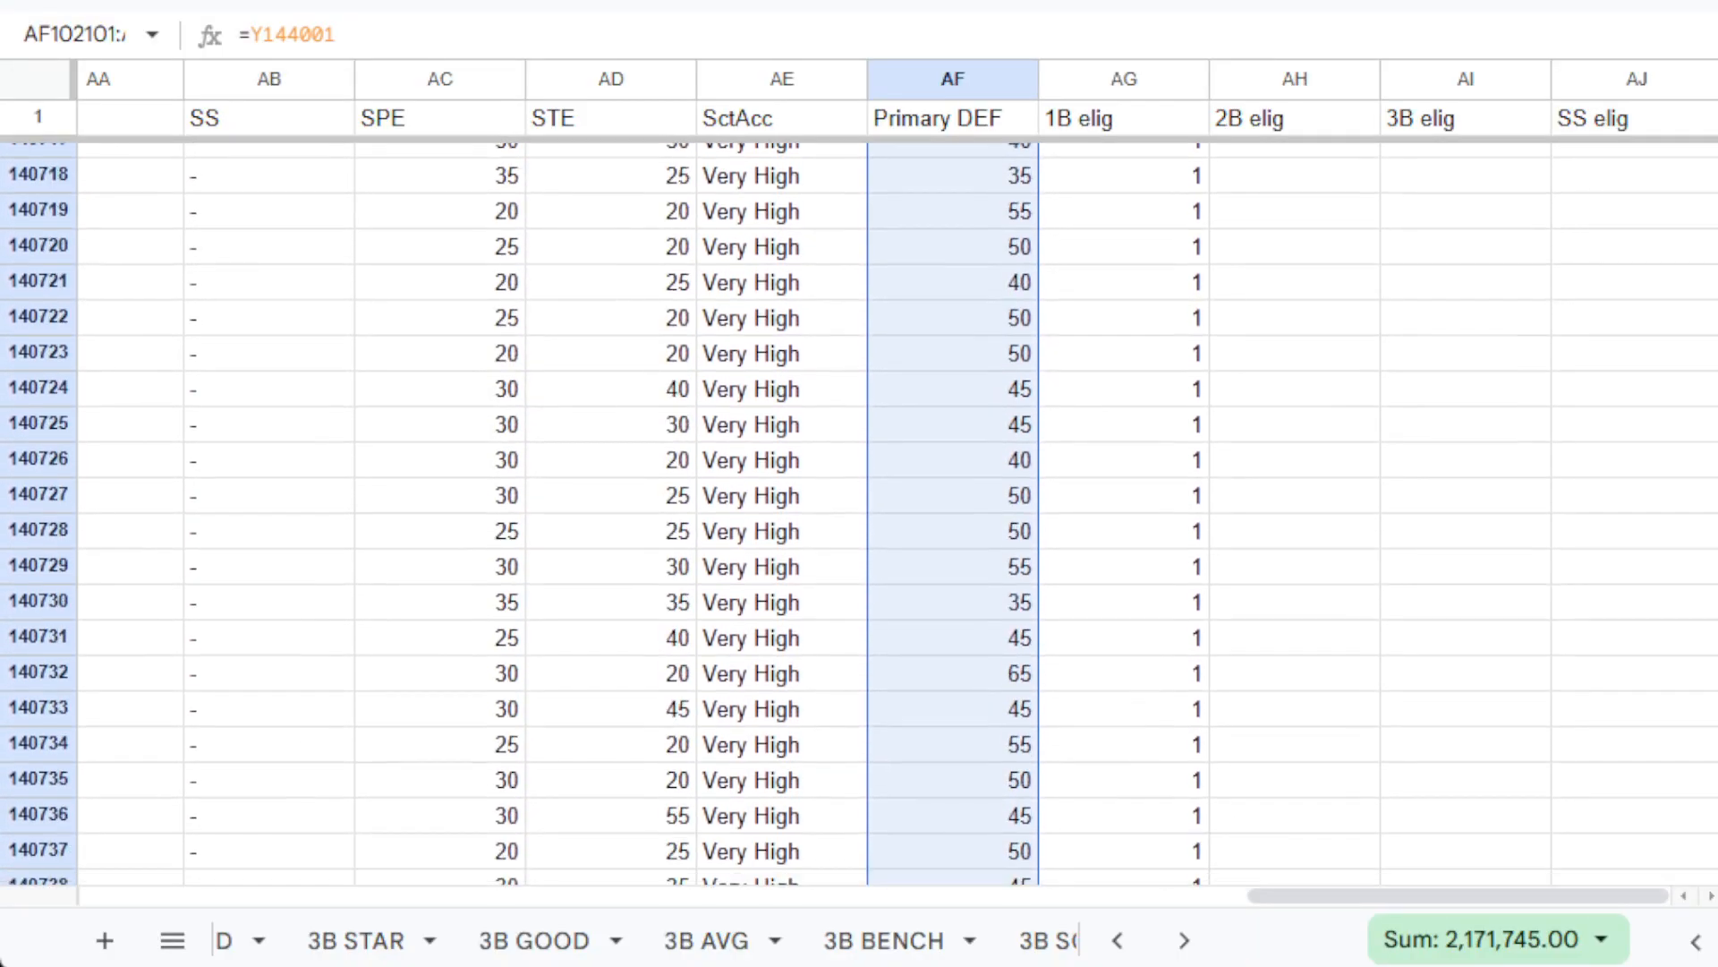
scroll(859, 510, "down", 20)
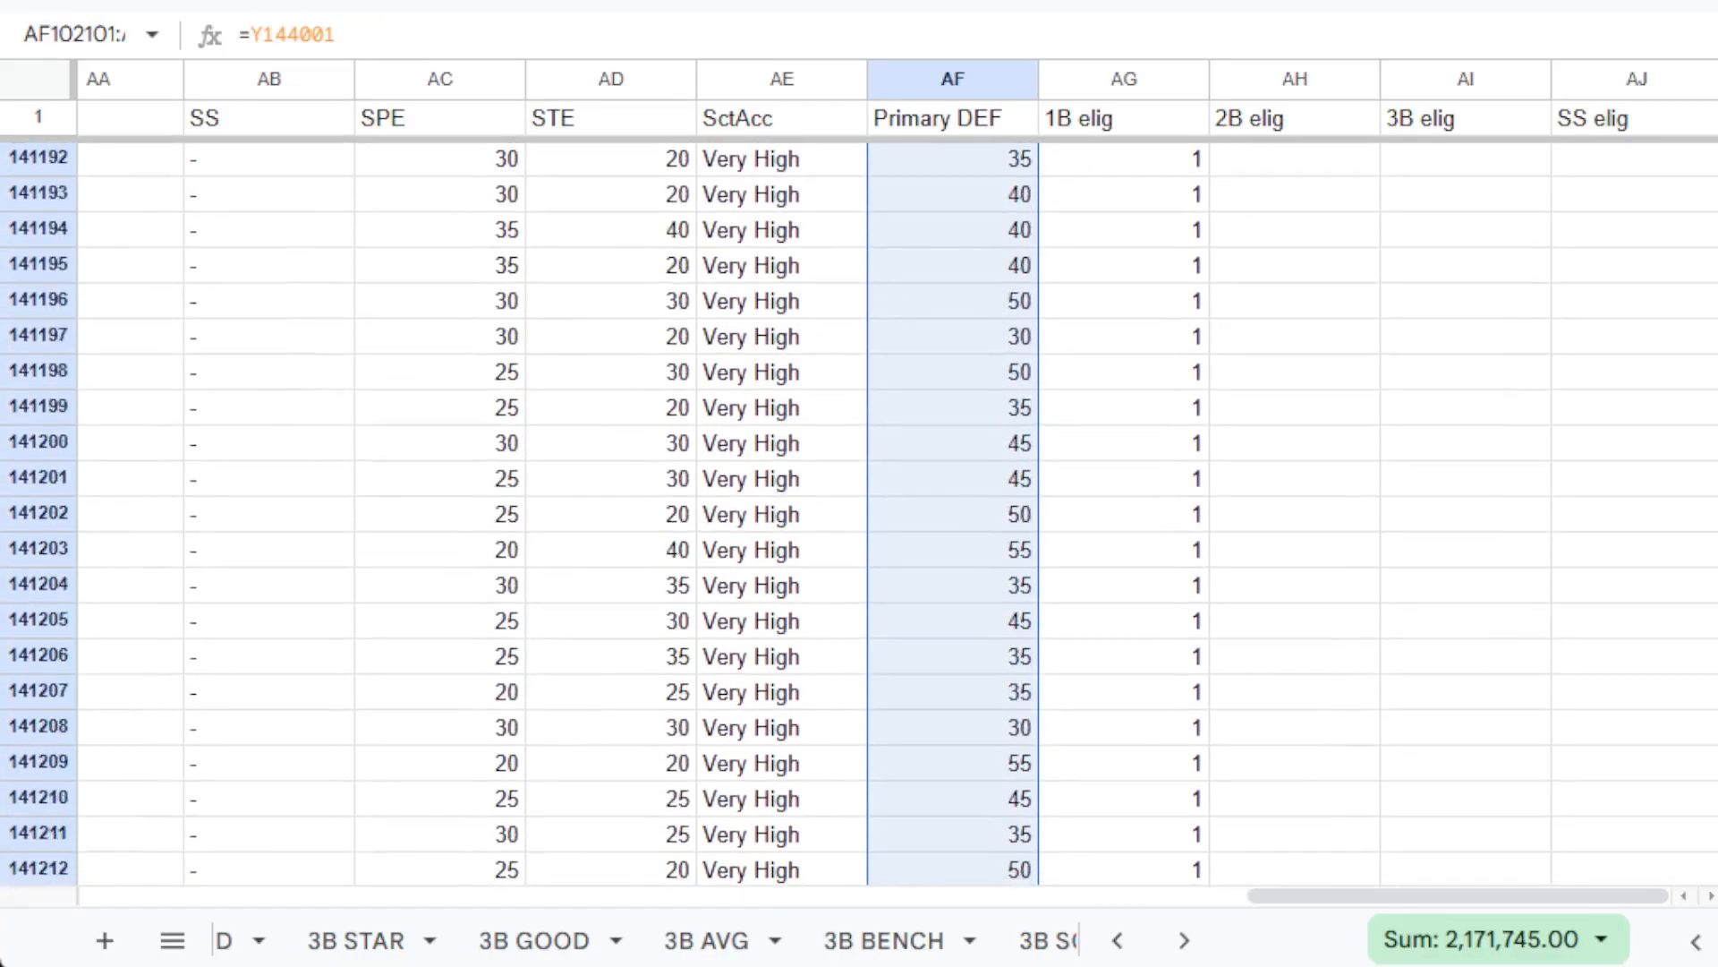
scroll(859, 510, "down", 20)
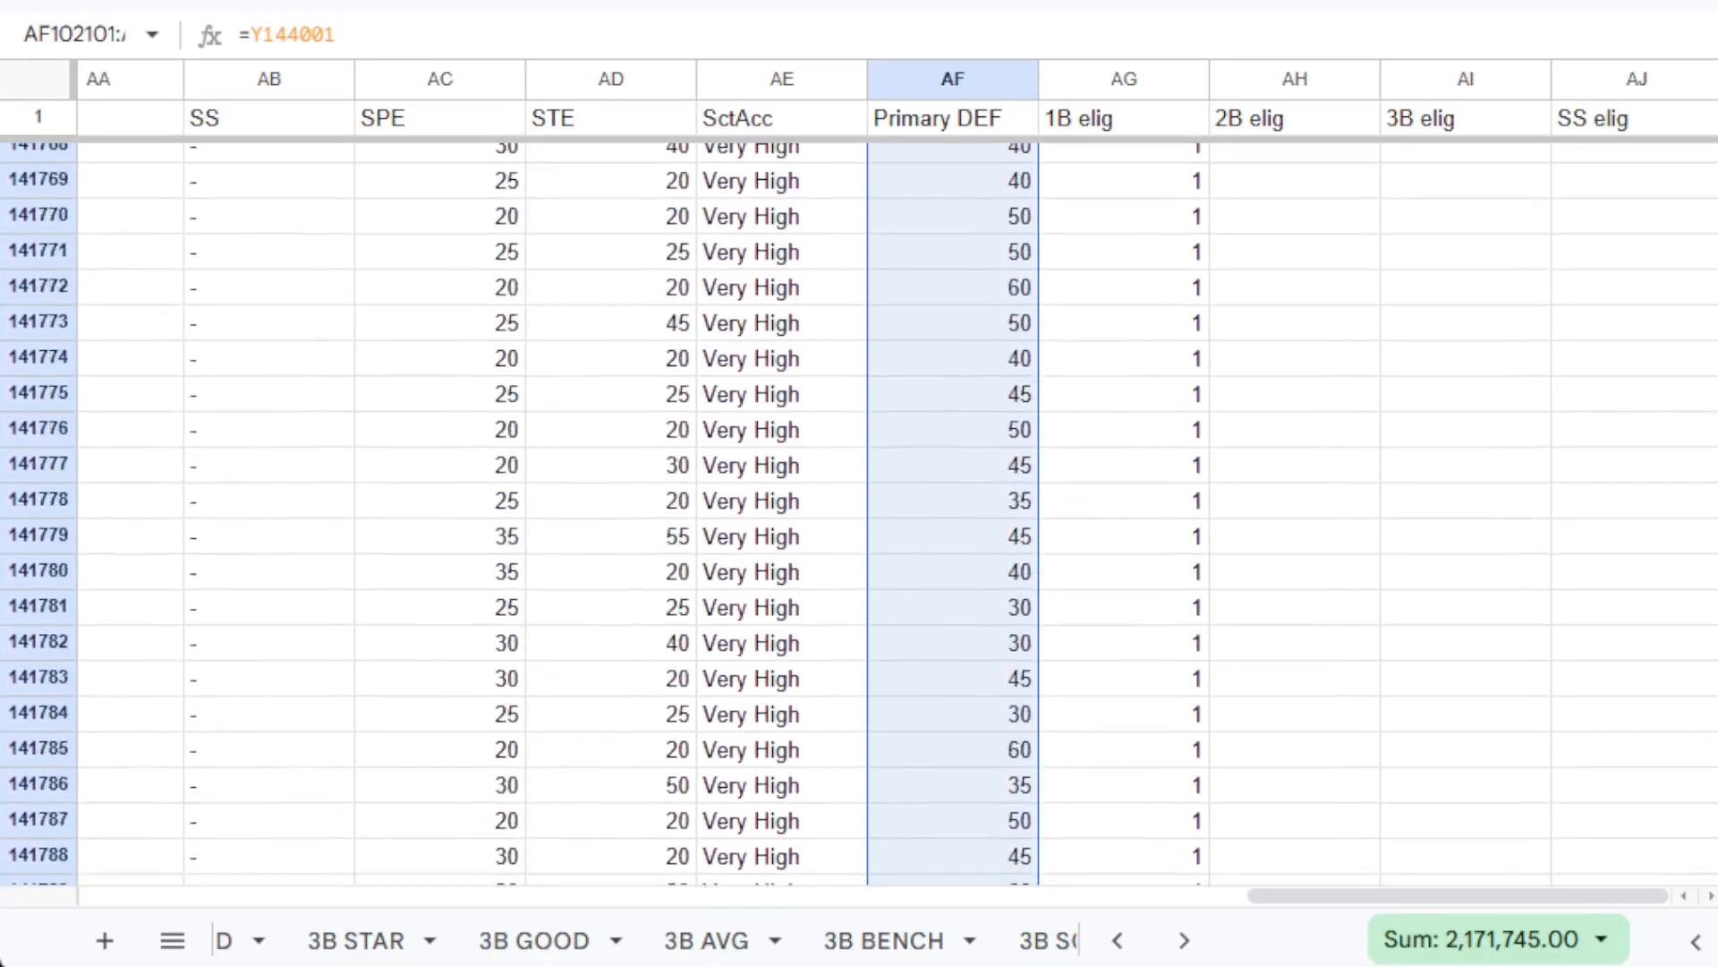
scroll(859, 511, "down", 20)
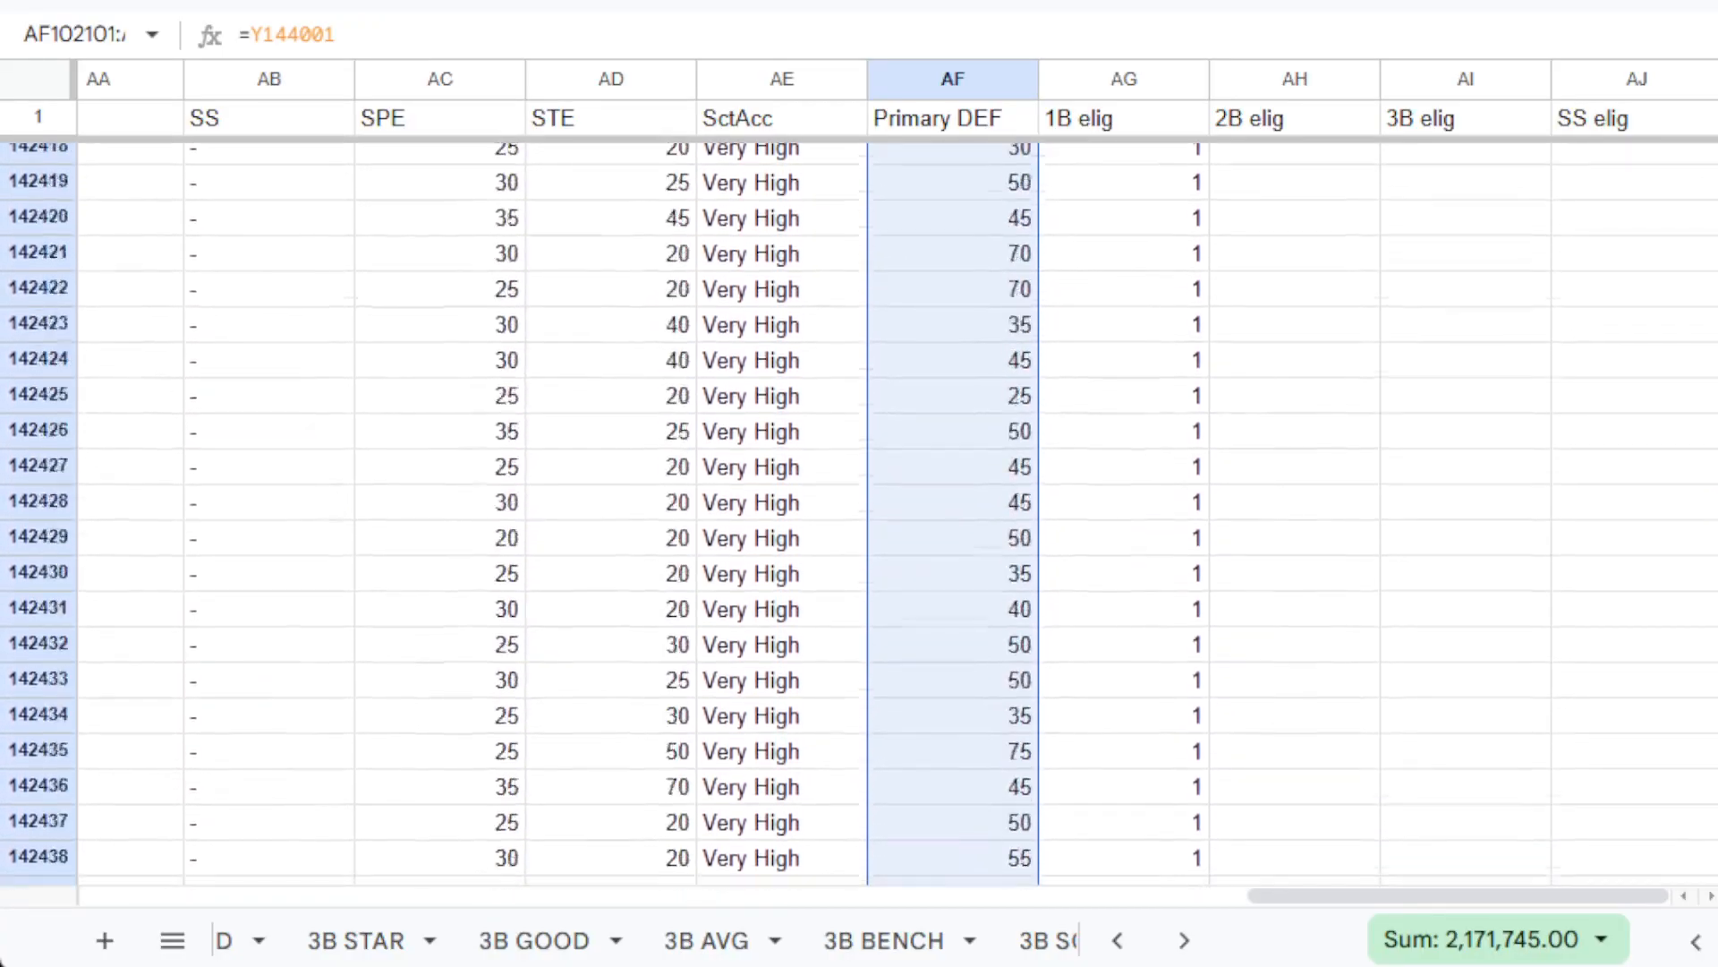
scroll(859, 511, "down", 20)
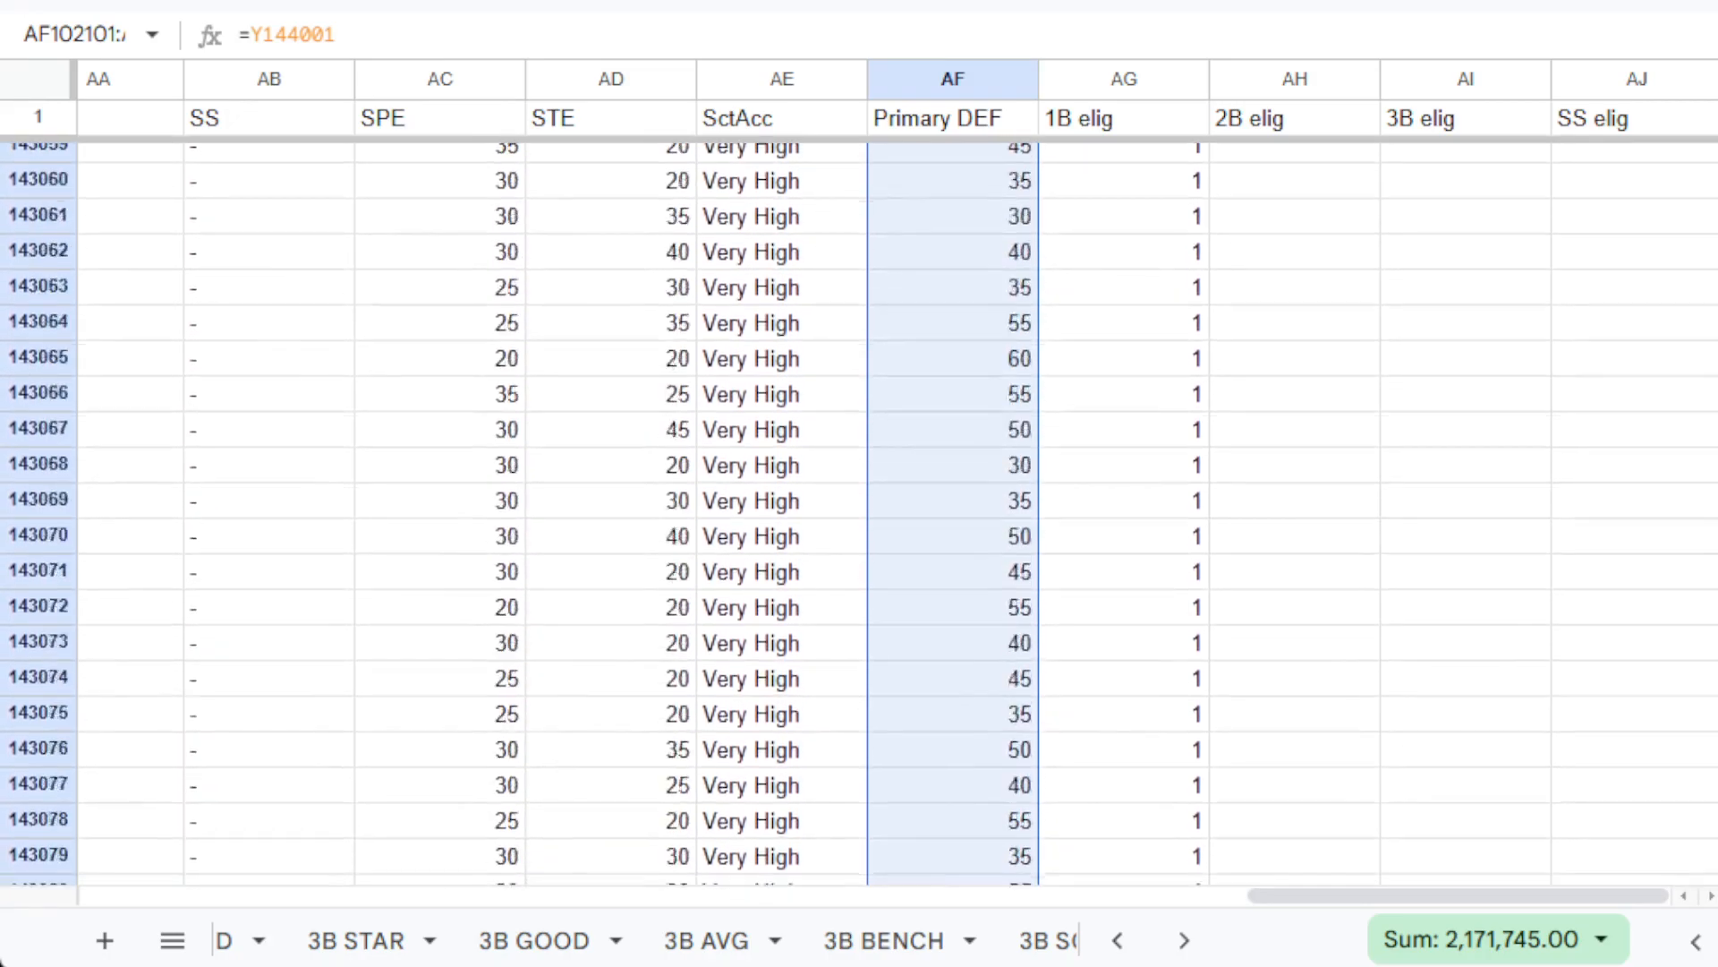
scroll(860, 510, "down", 20)
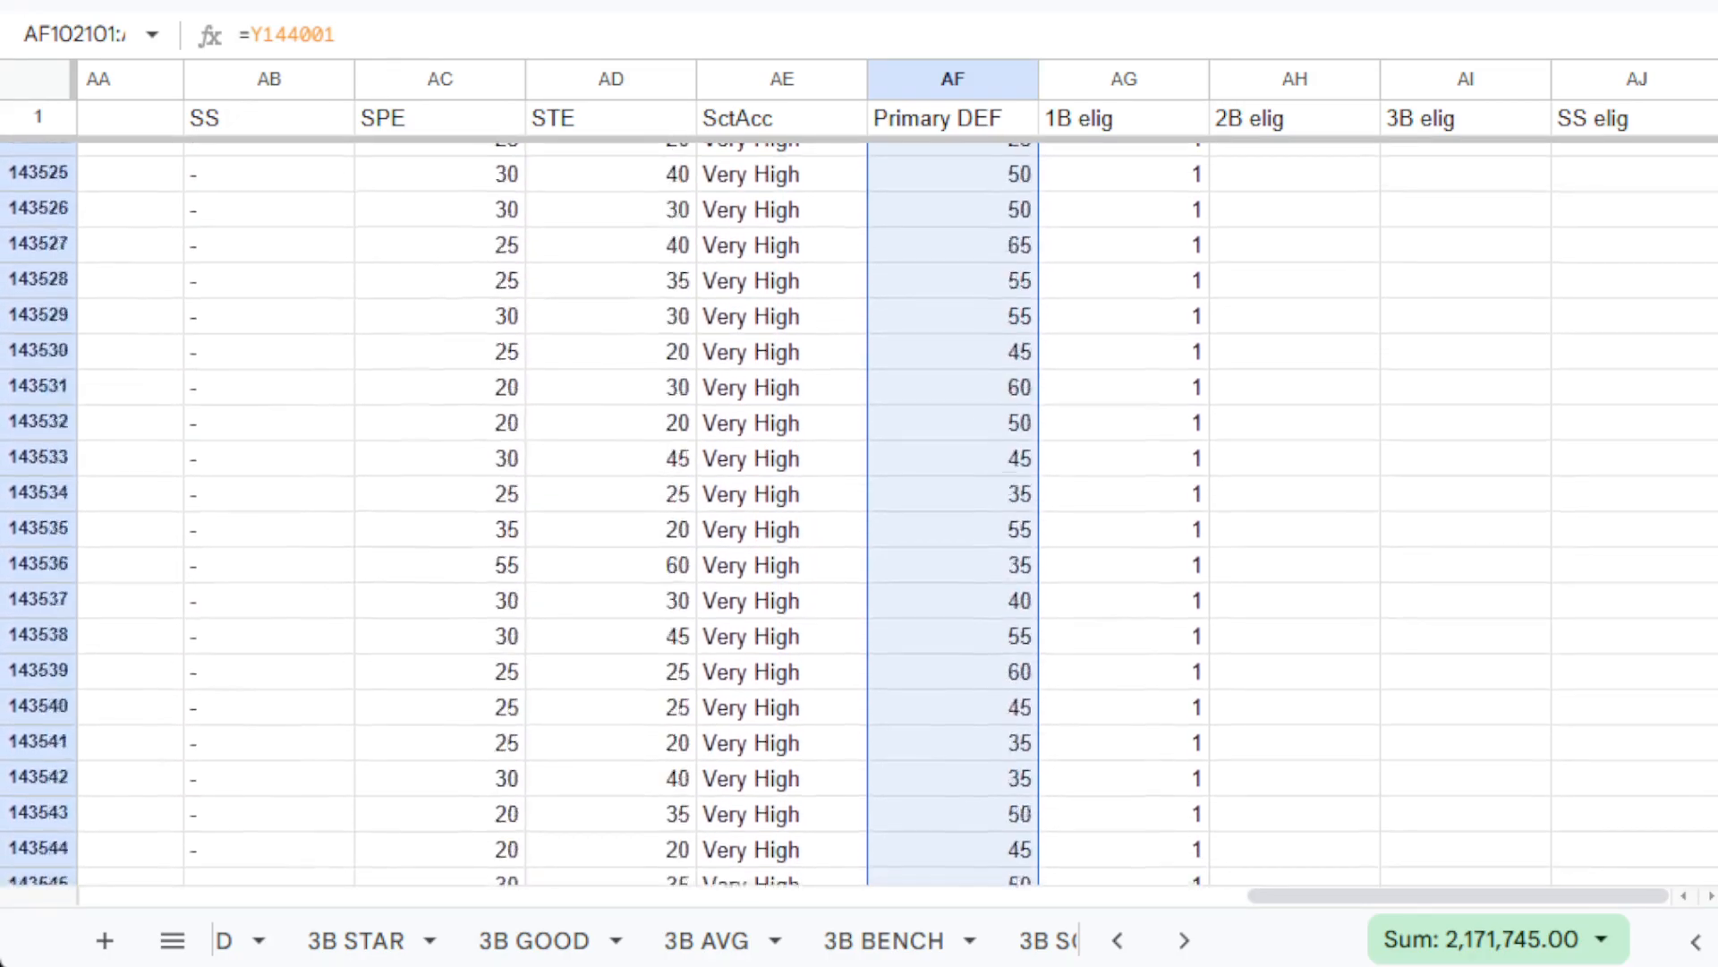
scroll(859, 510, "down", 20)
scroll(859, 510, "up", 6)
scroll(859, 510, "up", 9)
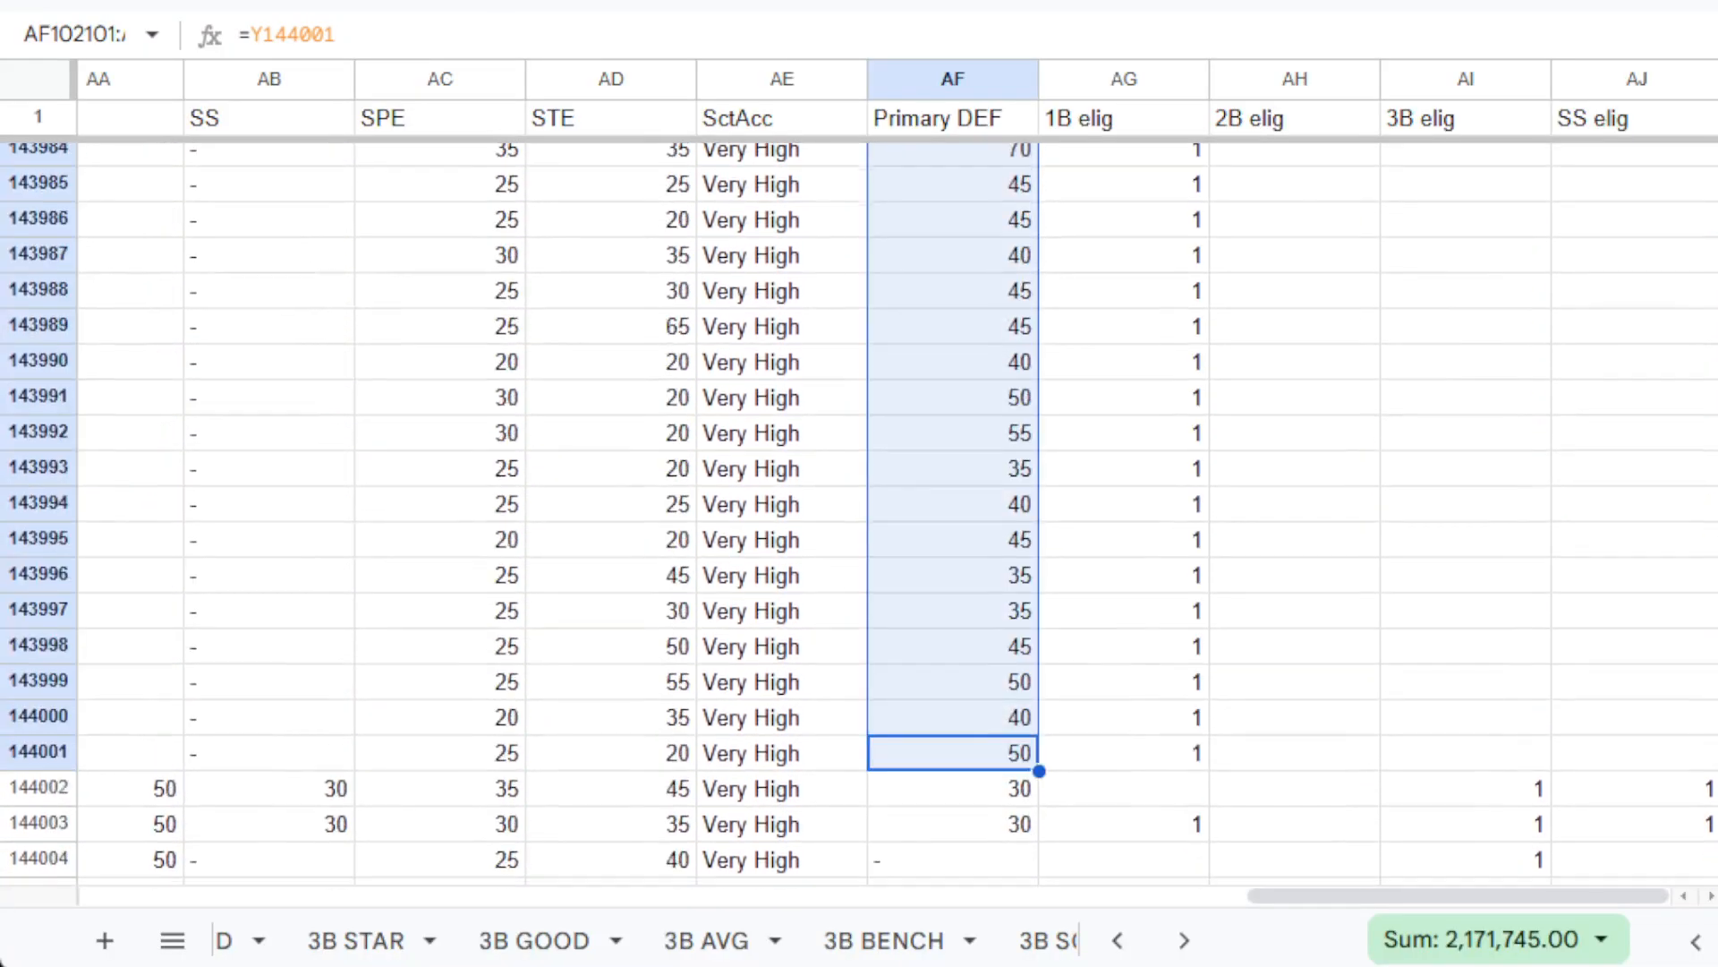
Change the Primary DEF formula of the first 3B player in AF144002 to =AA144002 so it references the 3B rating.
scroll(1692, 694, "down", 2)
left_click(1028, 799)
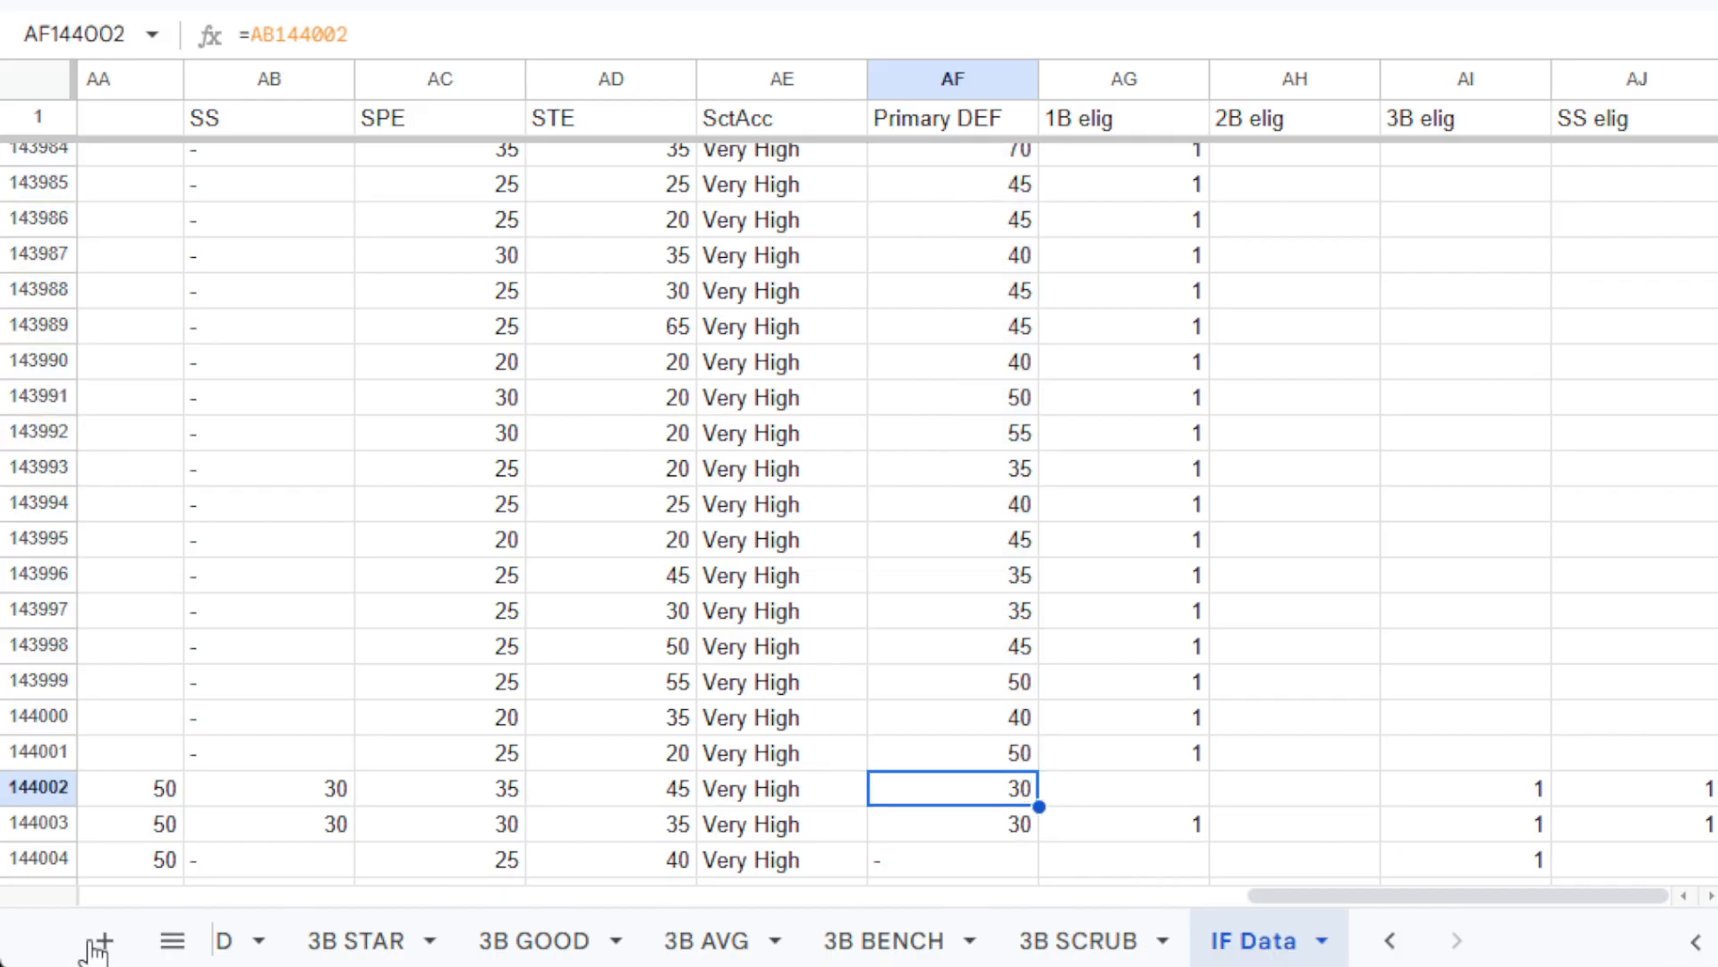
left_click(1684, 895)
left_click(1685, 895)
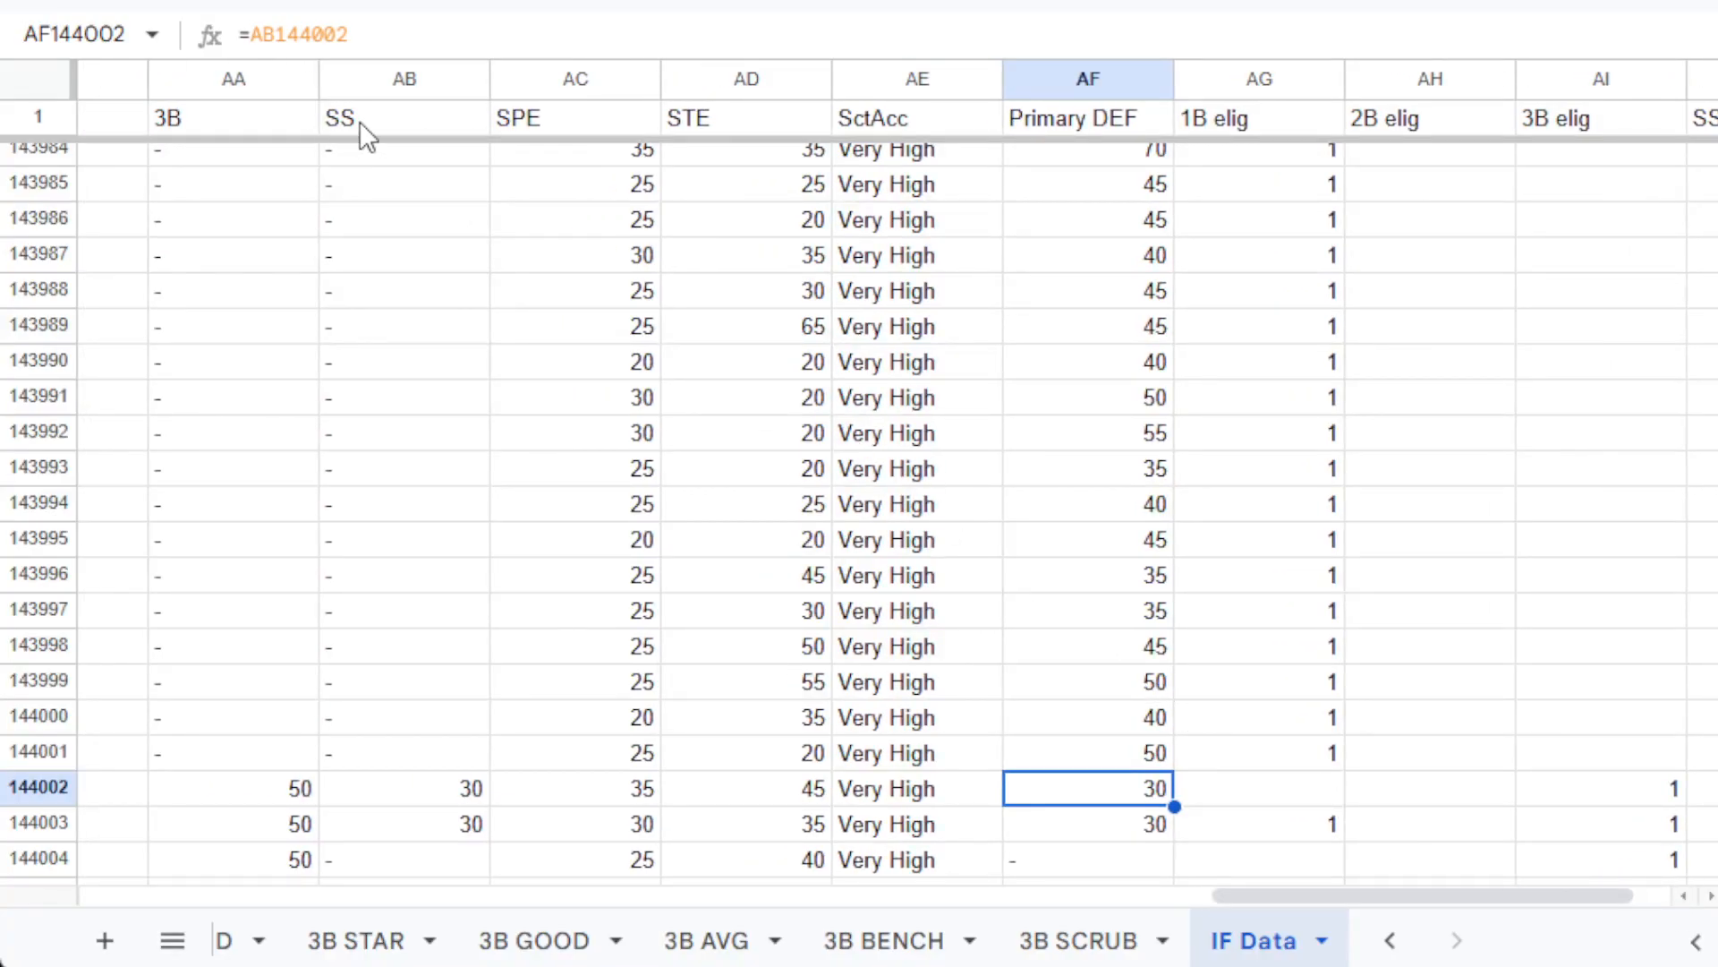
left_click(272, 41)
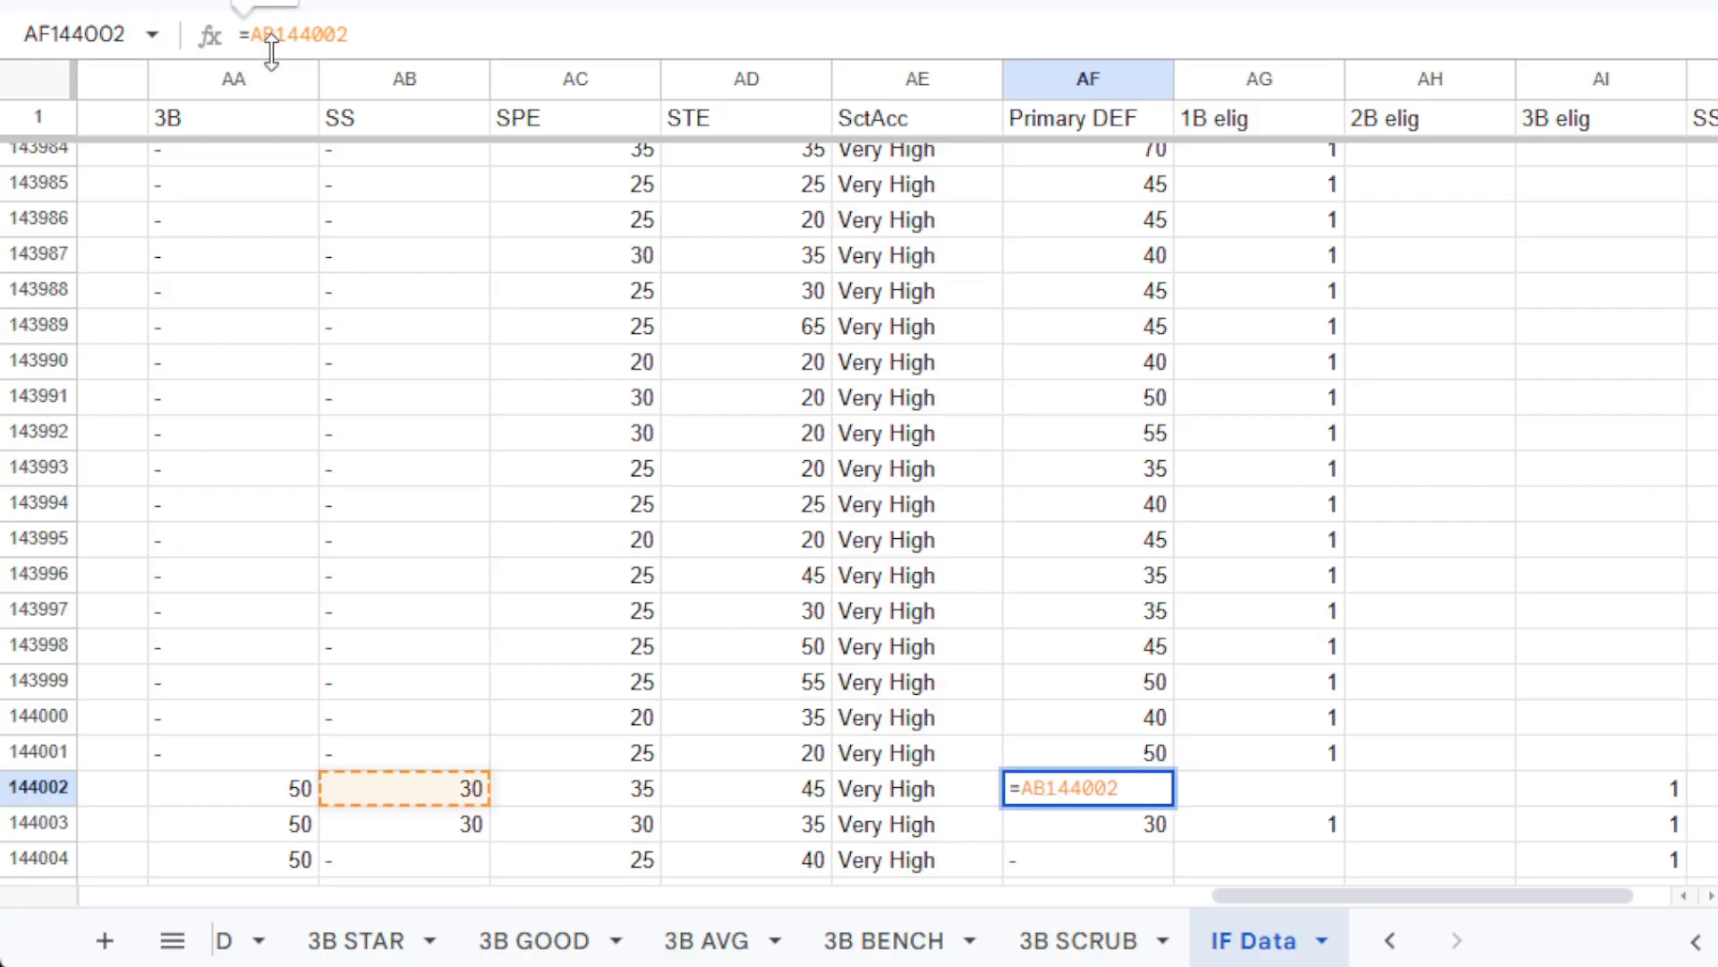
key("BackSpace")
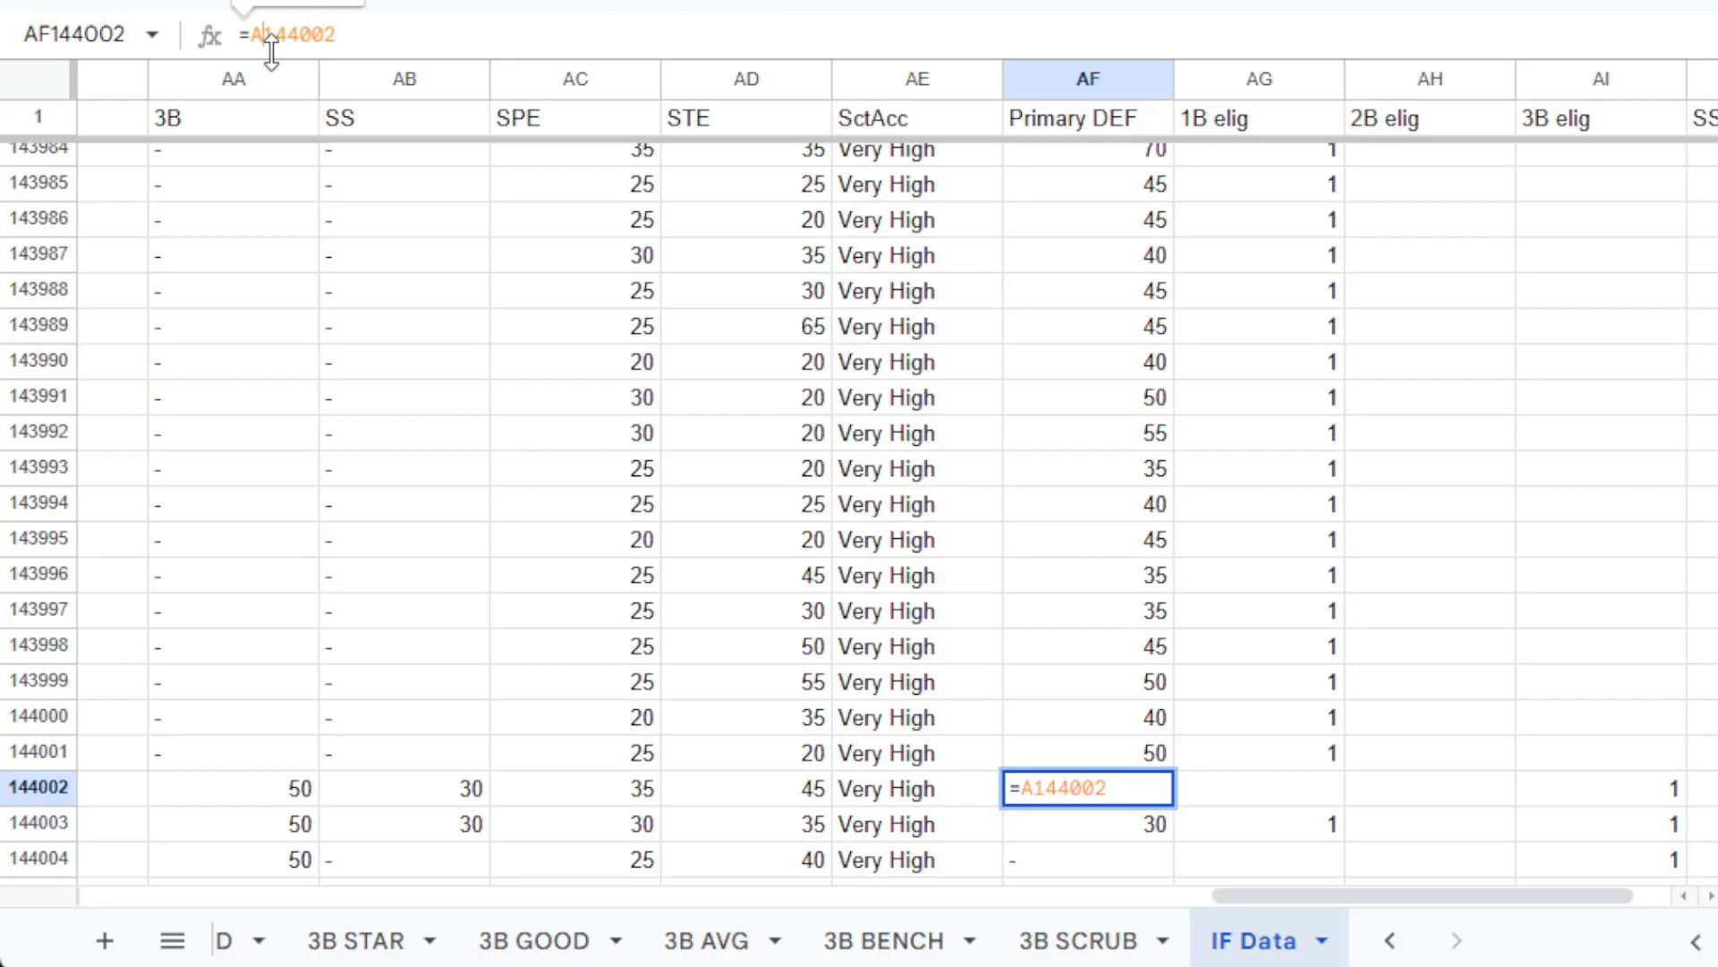
type("A")
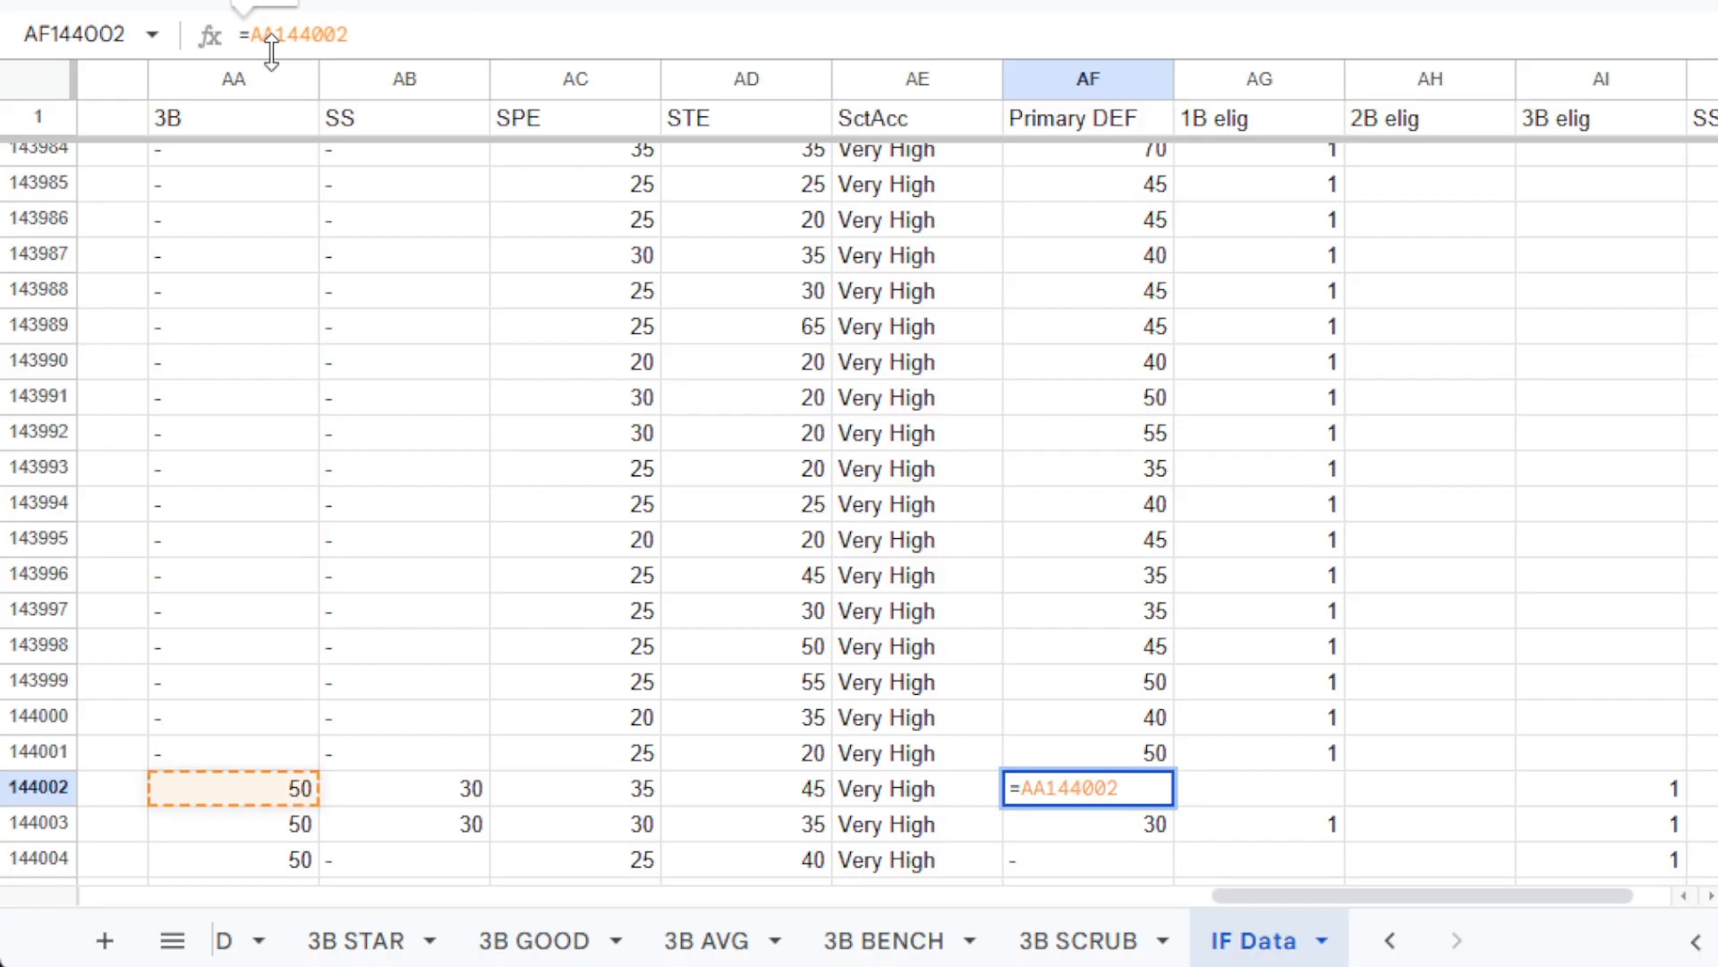
key("Return")
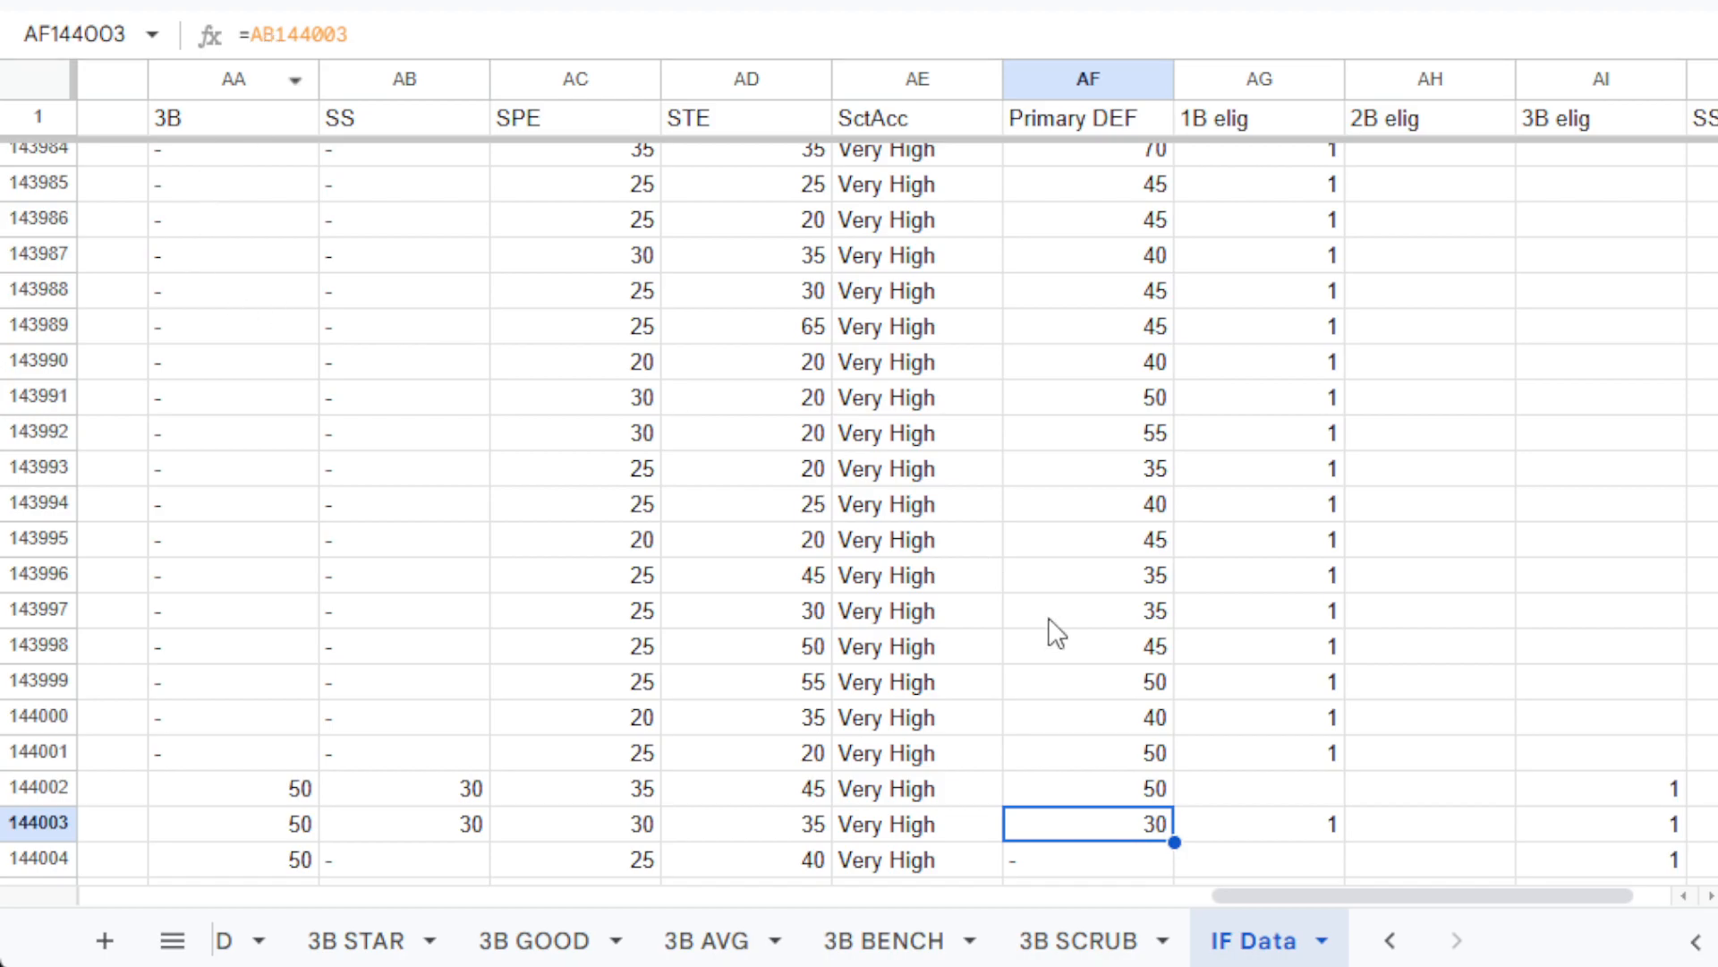
Fill the AF144002 formula down Primary DEF through row 192001 for all remaining 3B players.
left_click(1116, 795)
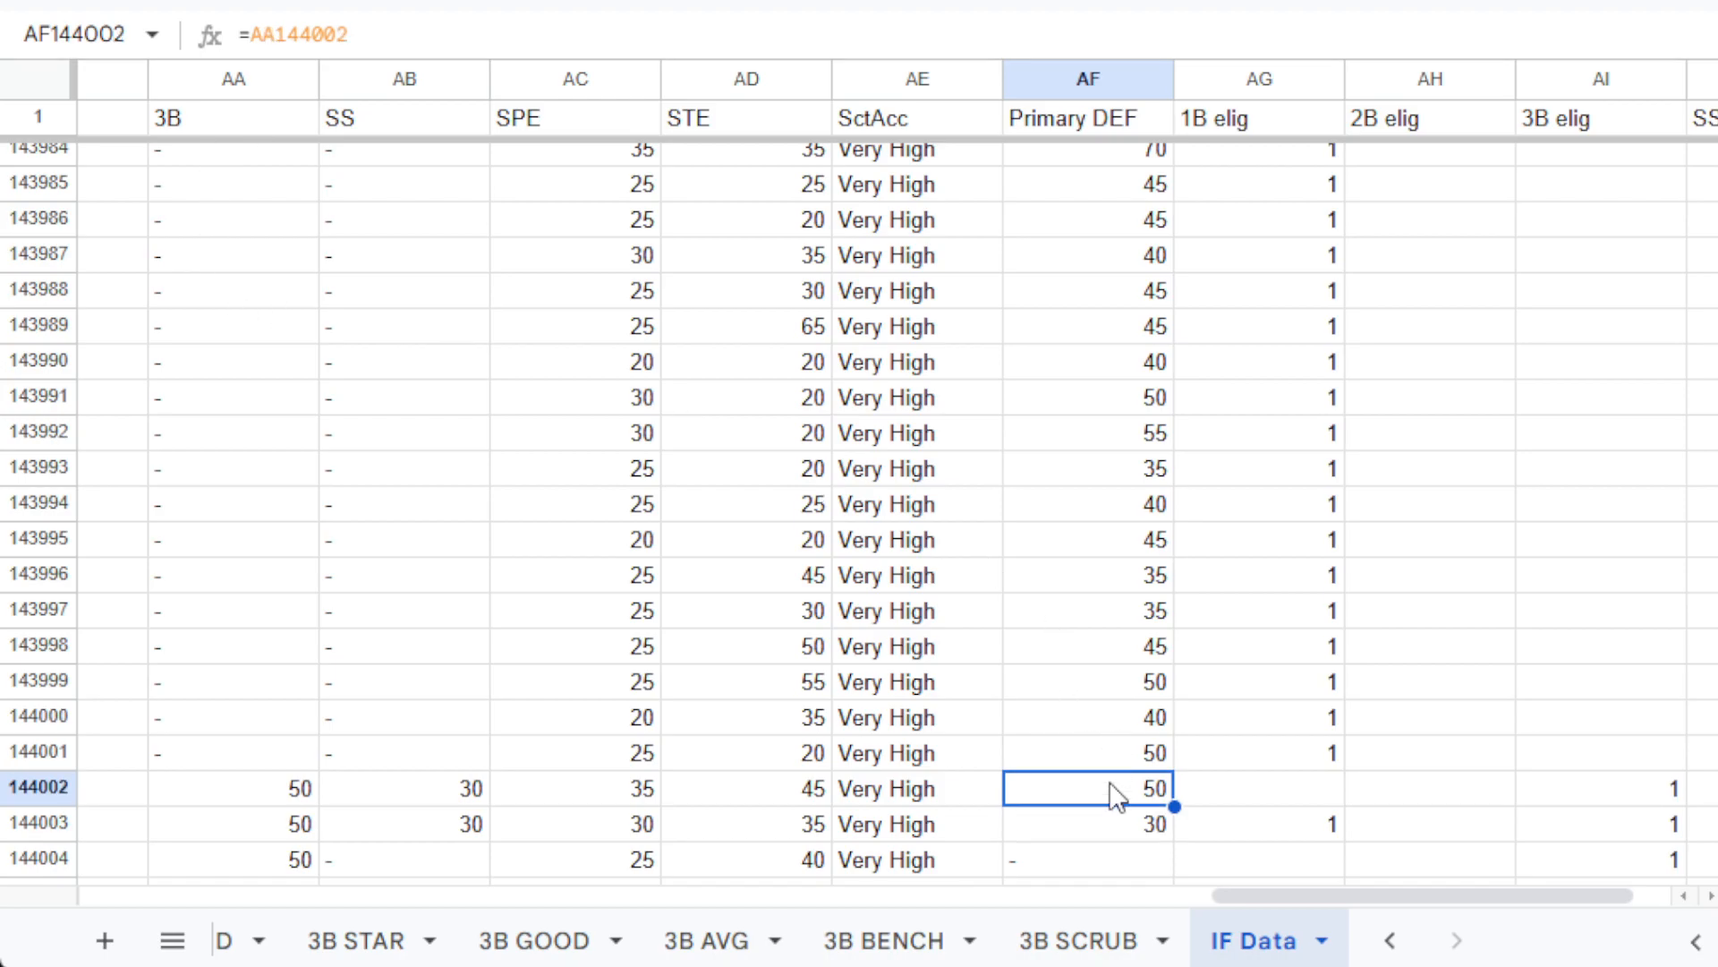
key("ctrl+shift+Down")
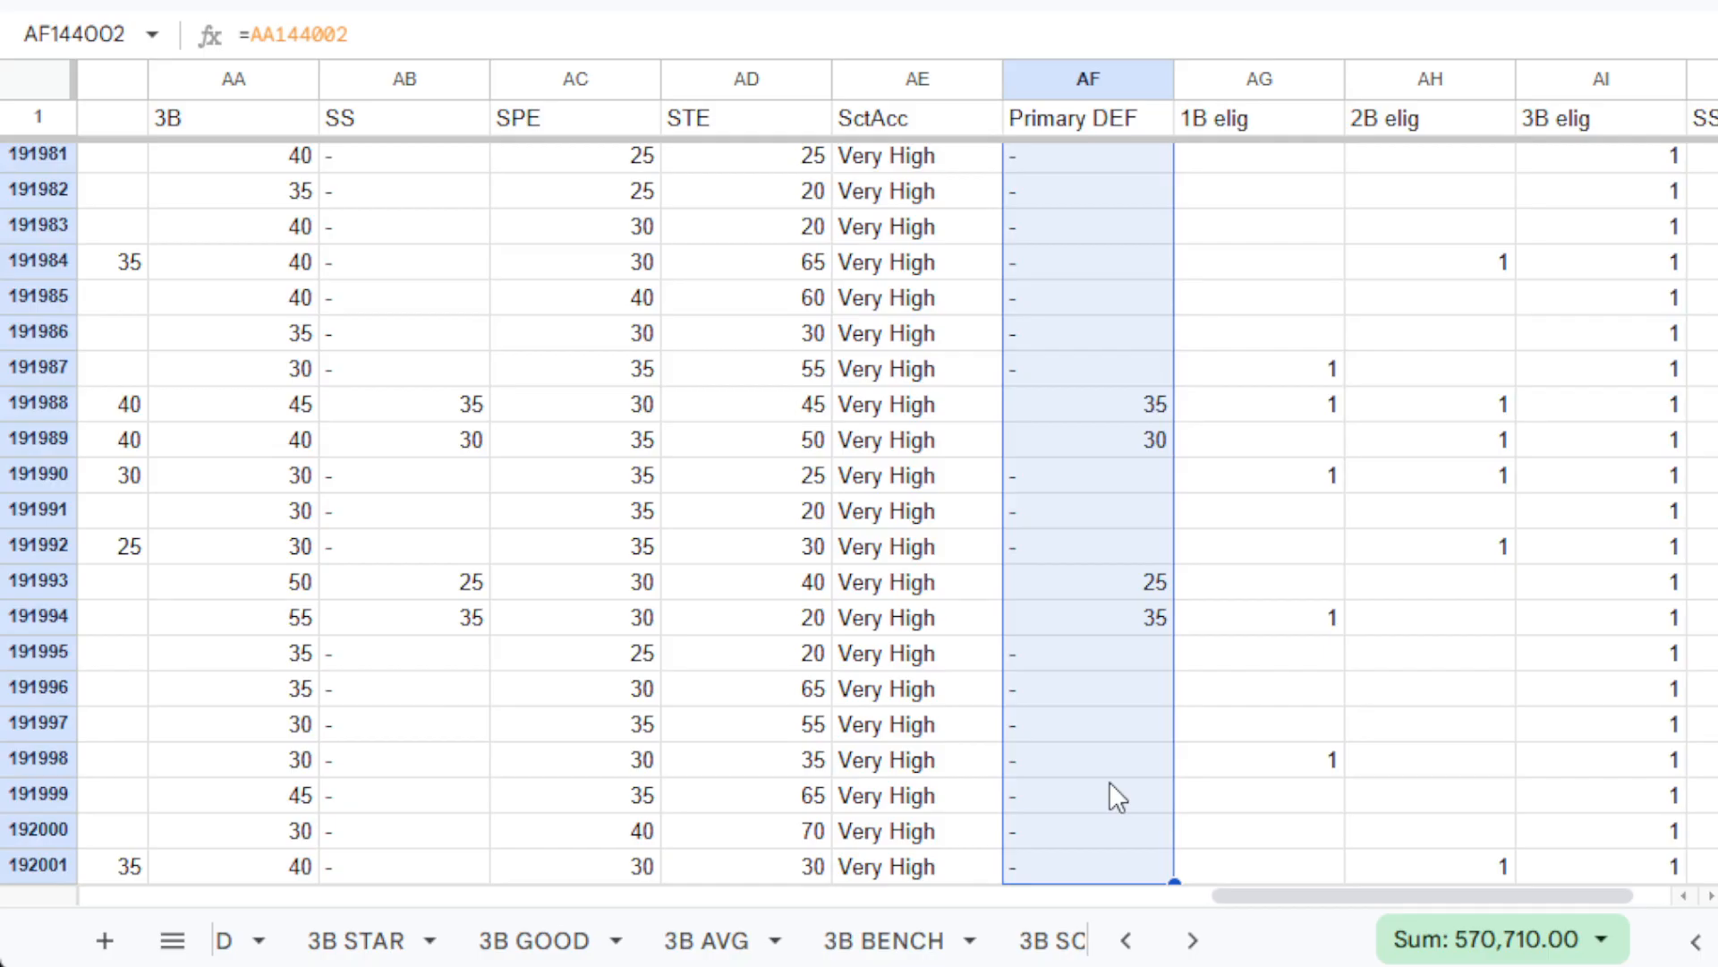
key("ctrl+d")
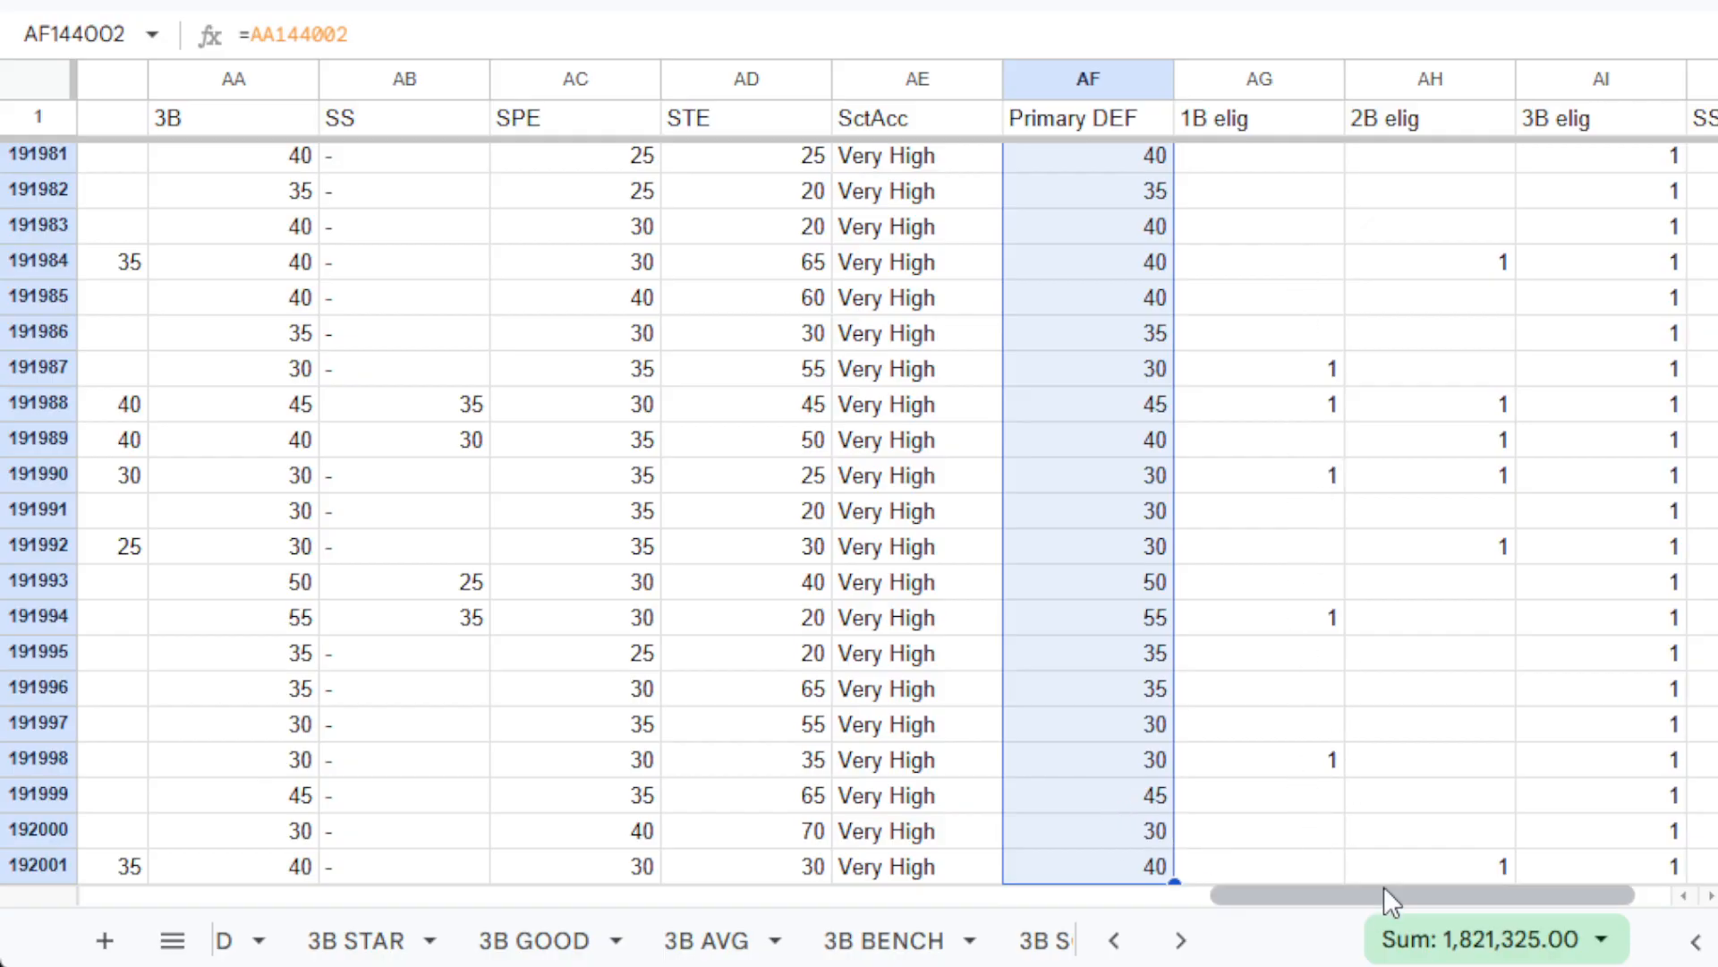
Check the filled Primary DEF values against the eligibility columns, and review the sheet's first rows back to the Level column.
left_click_drag(1384, 890, 1491, 894)
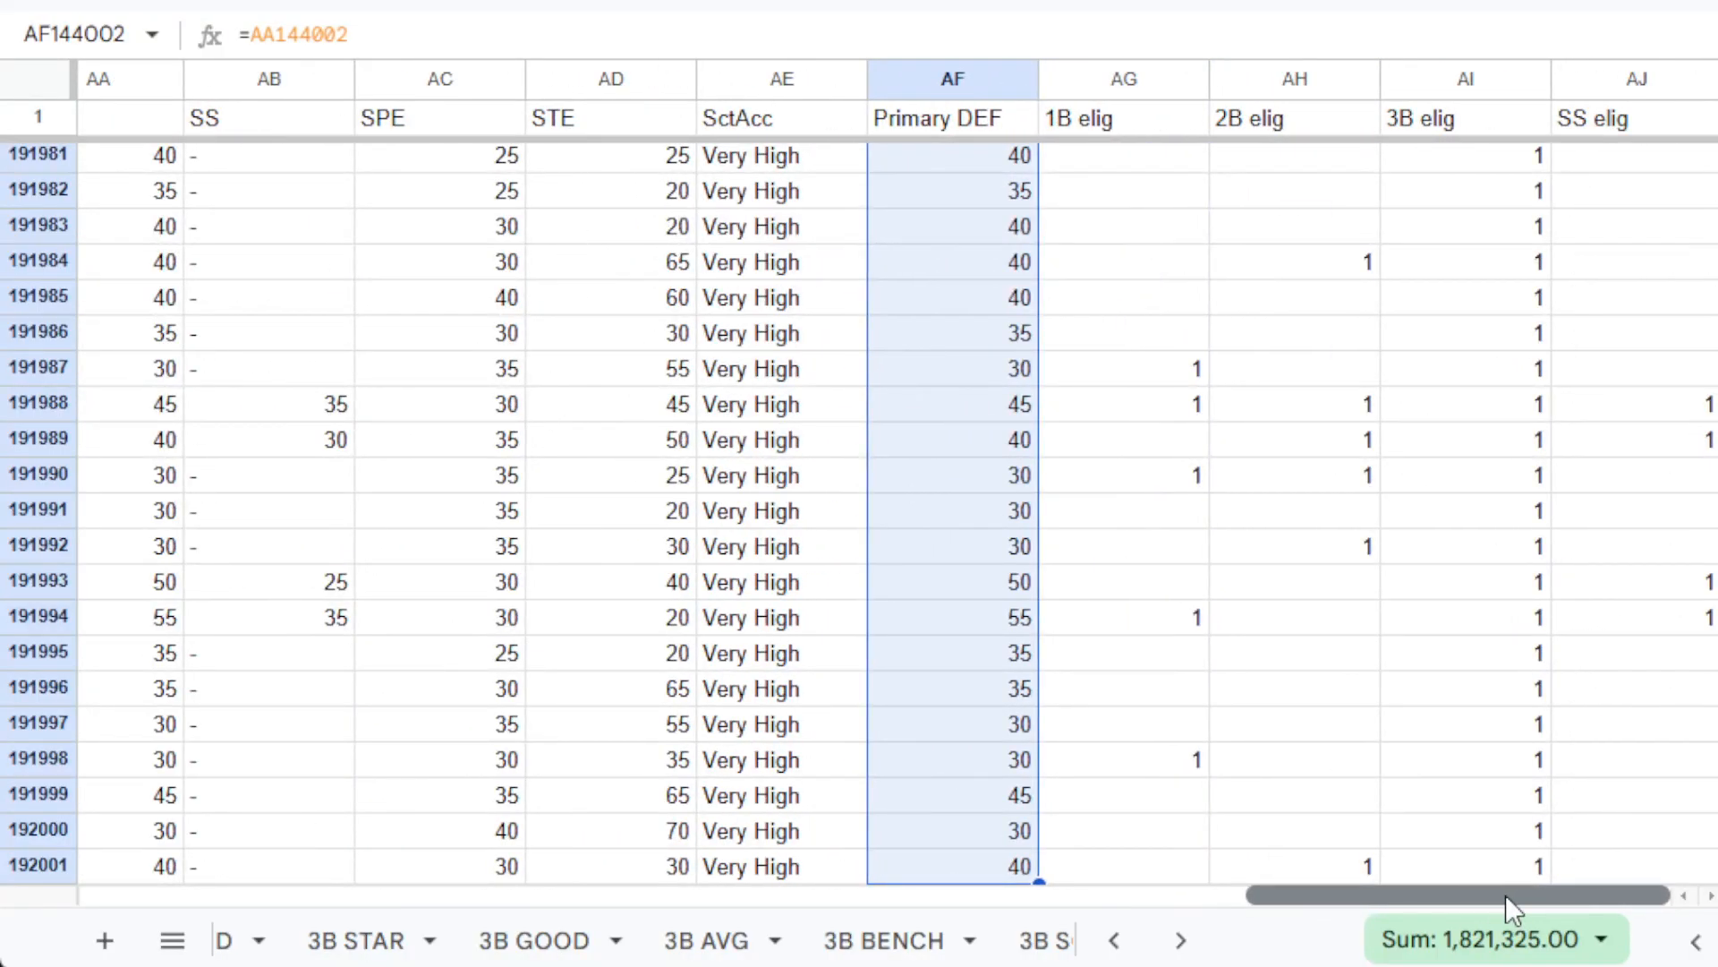
left_click_drag(1506, 894, 1505, 894)
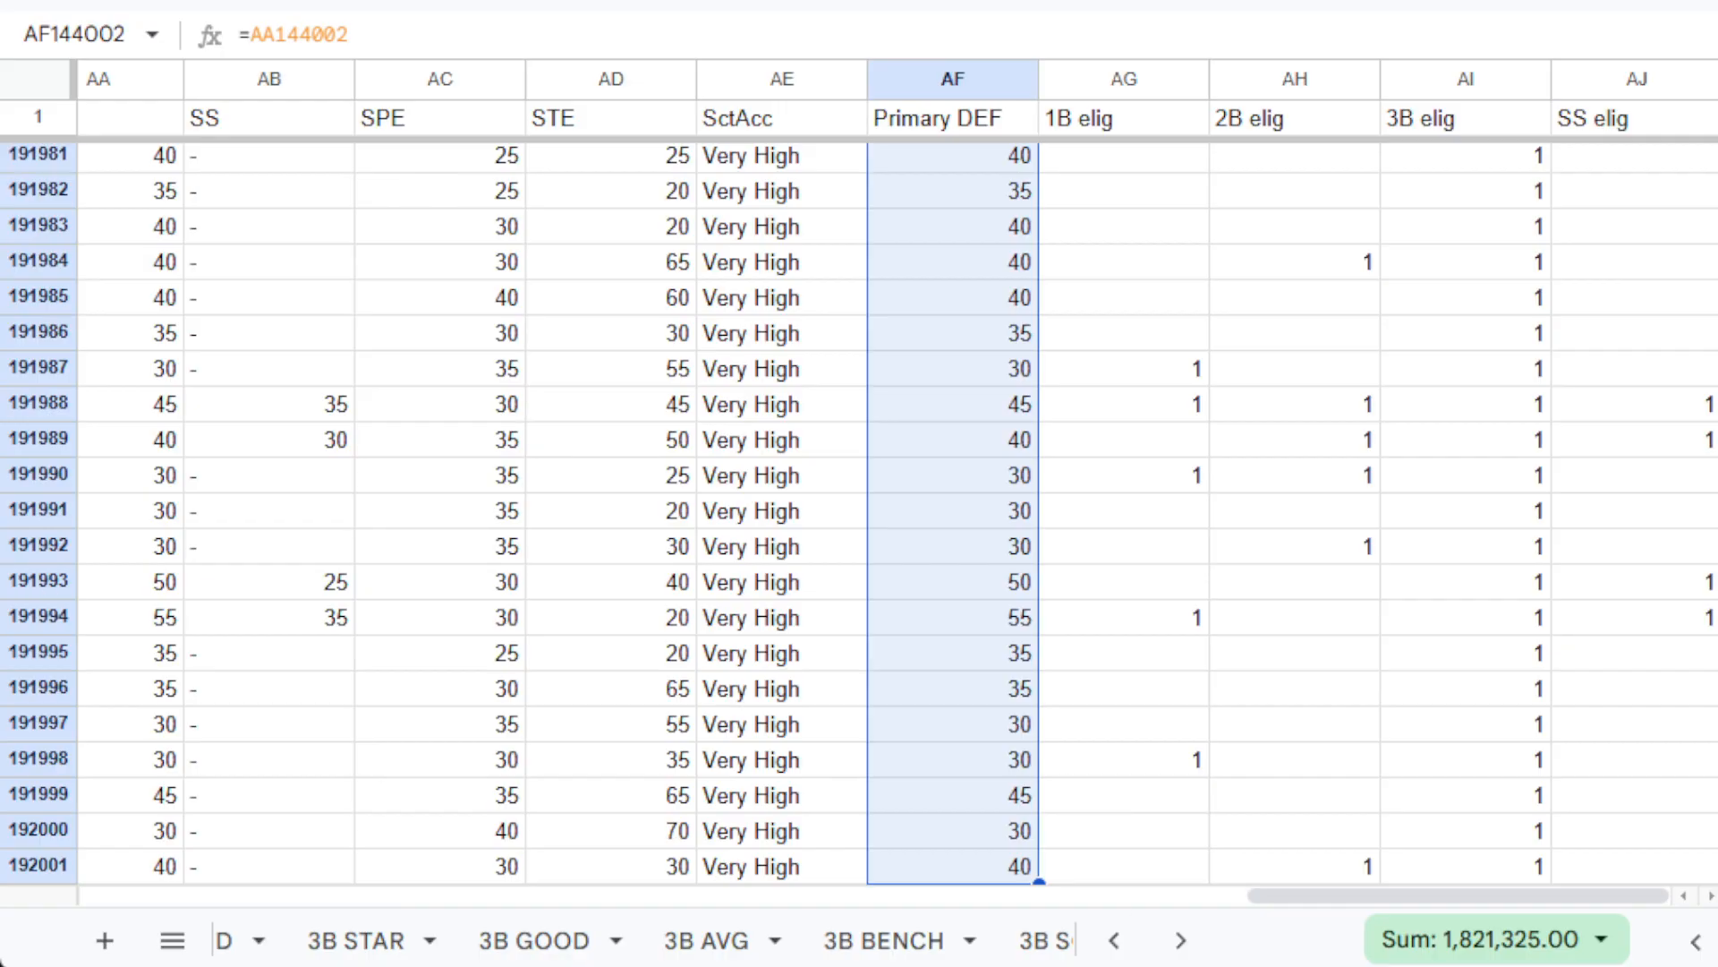
left_click(1179, 939)
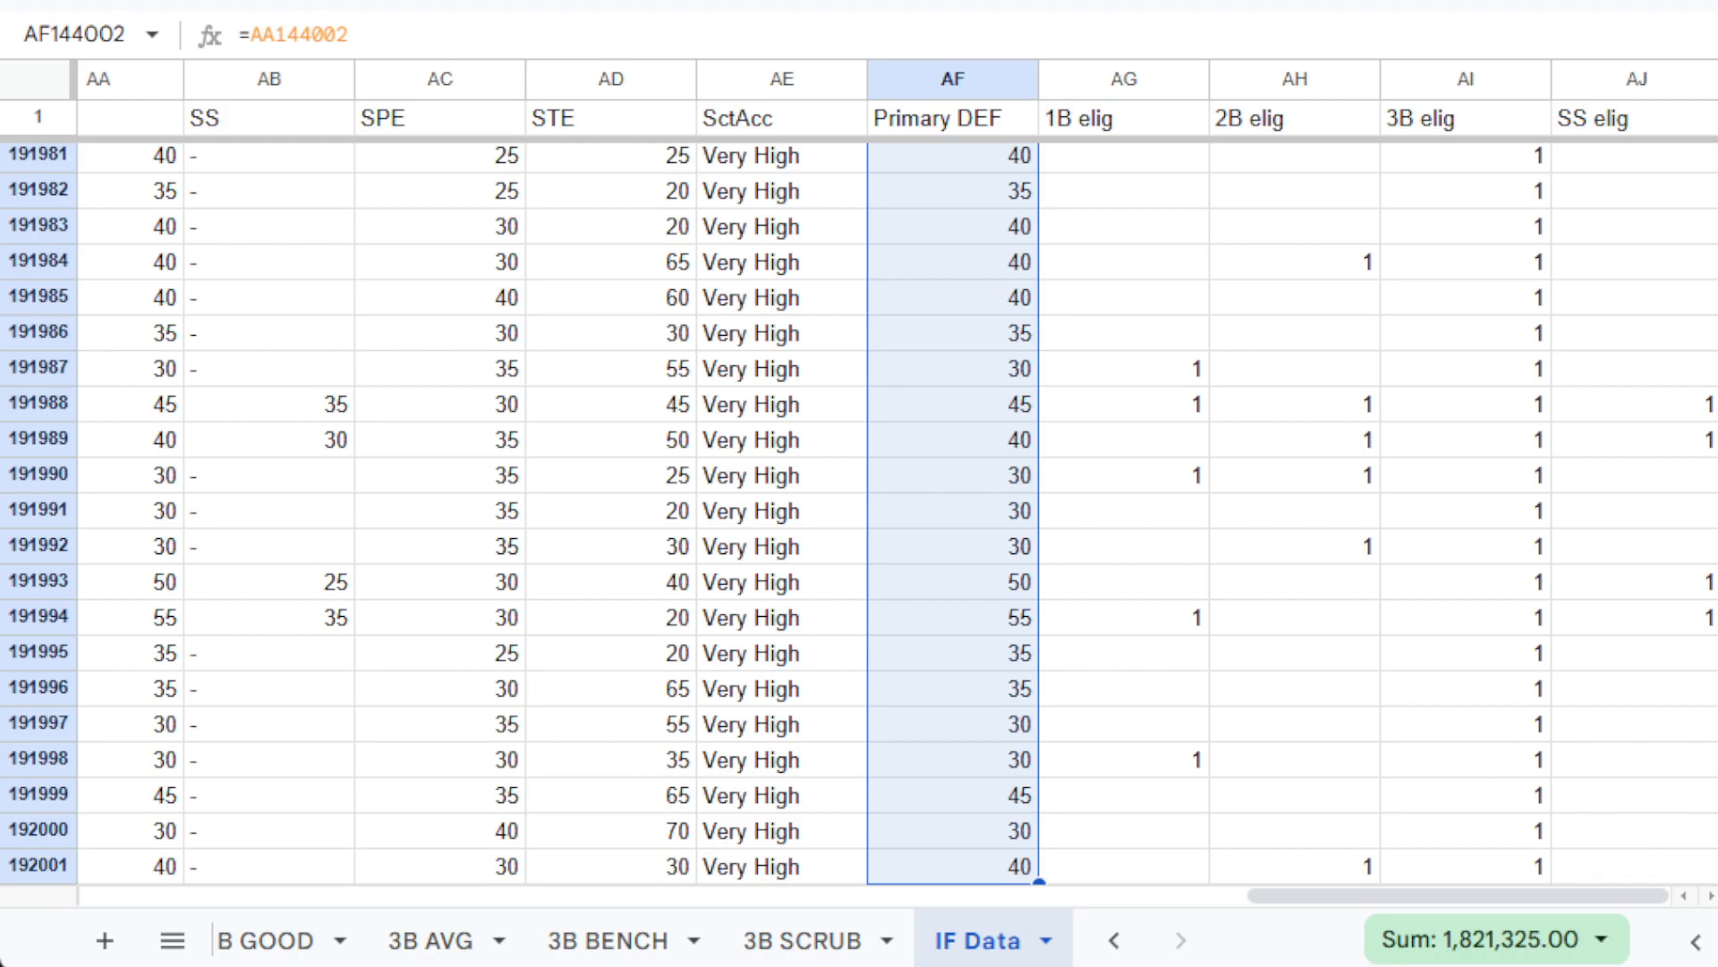
scroll(1650, 223, "up", 20)
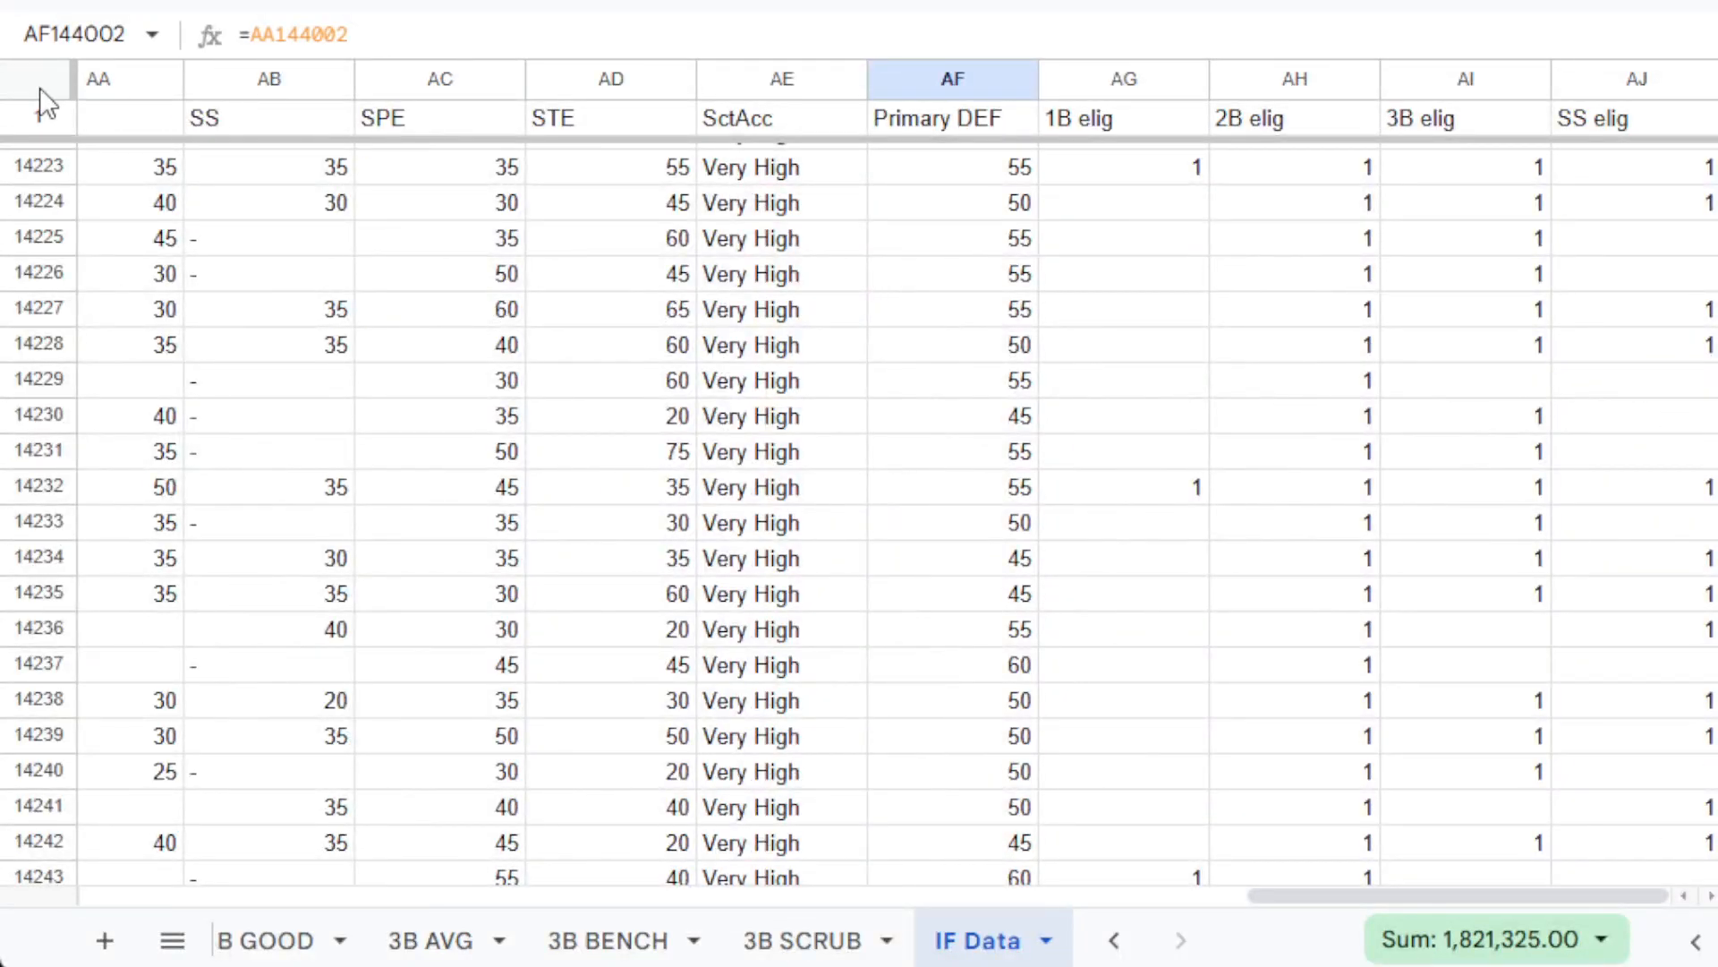
left_click(43, 103)
key("Down")
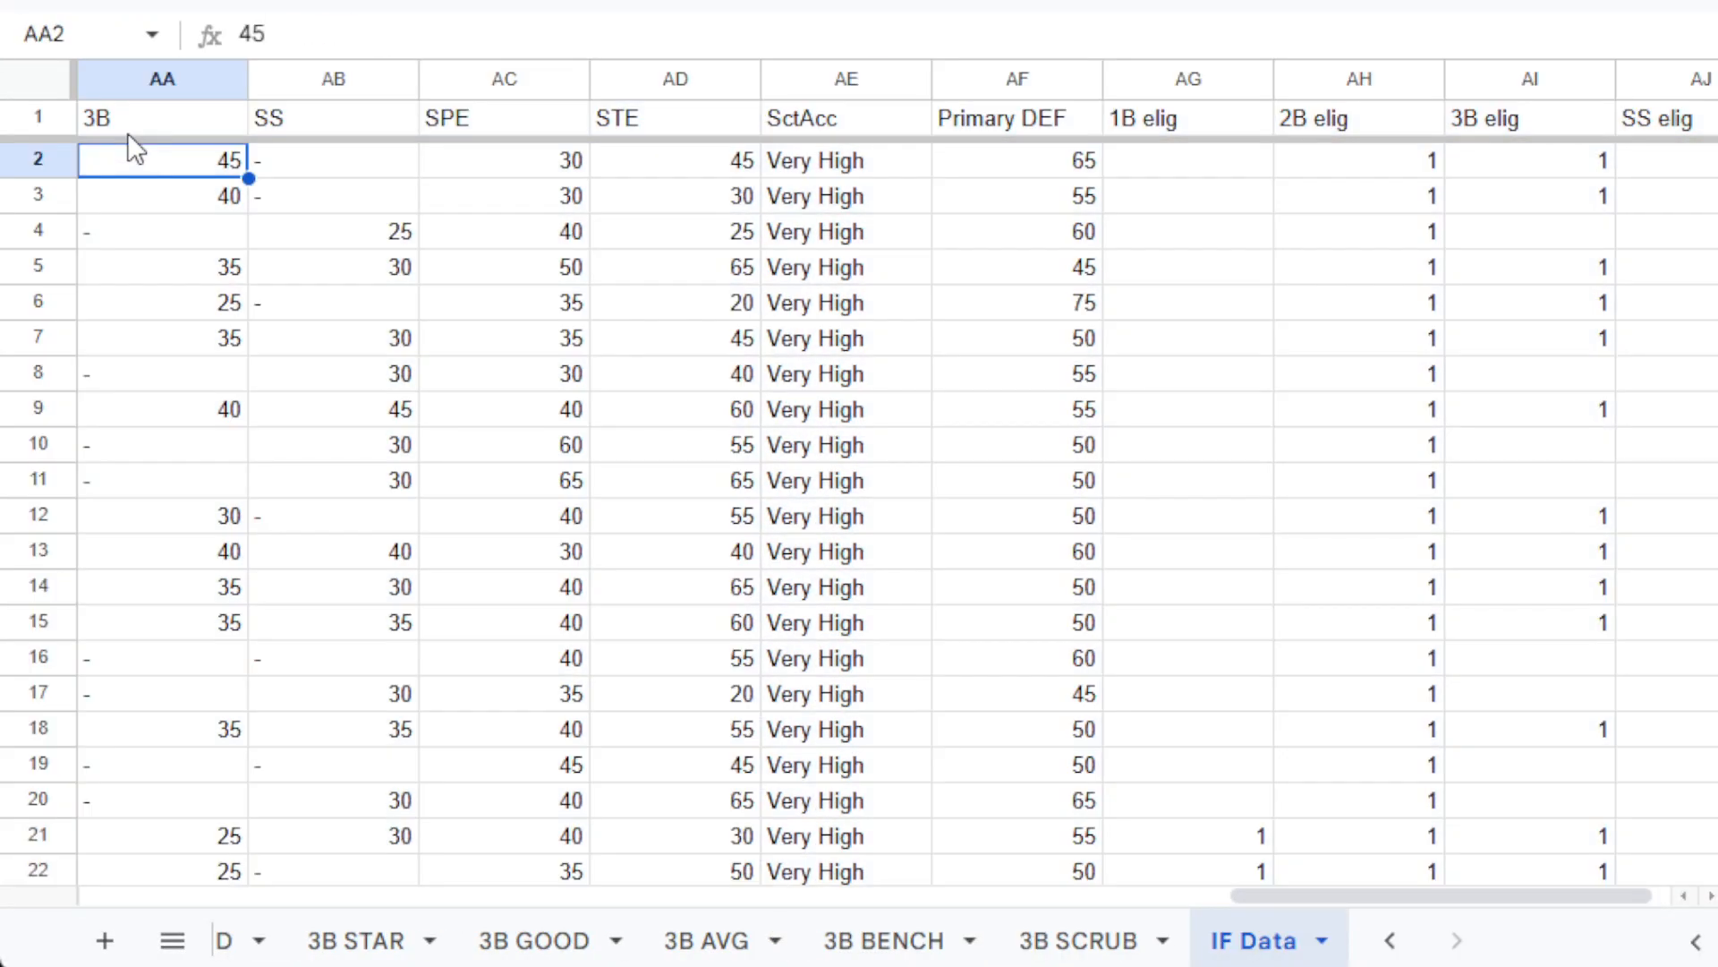
key("Up")
key("Left")
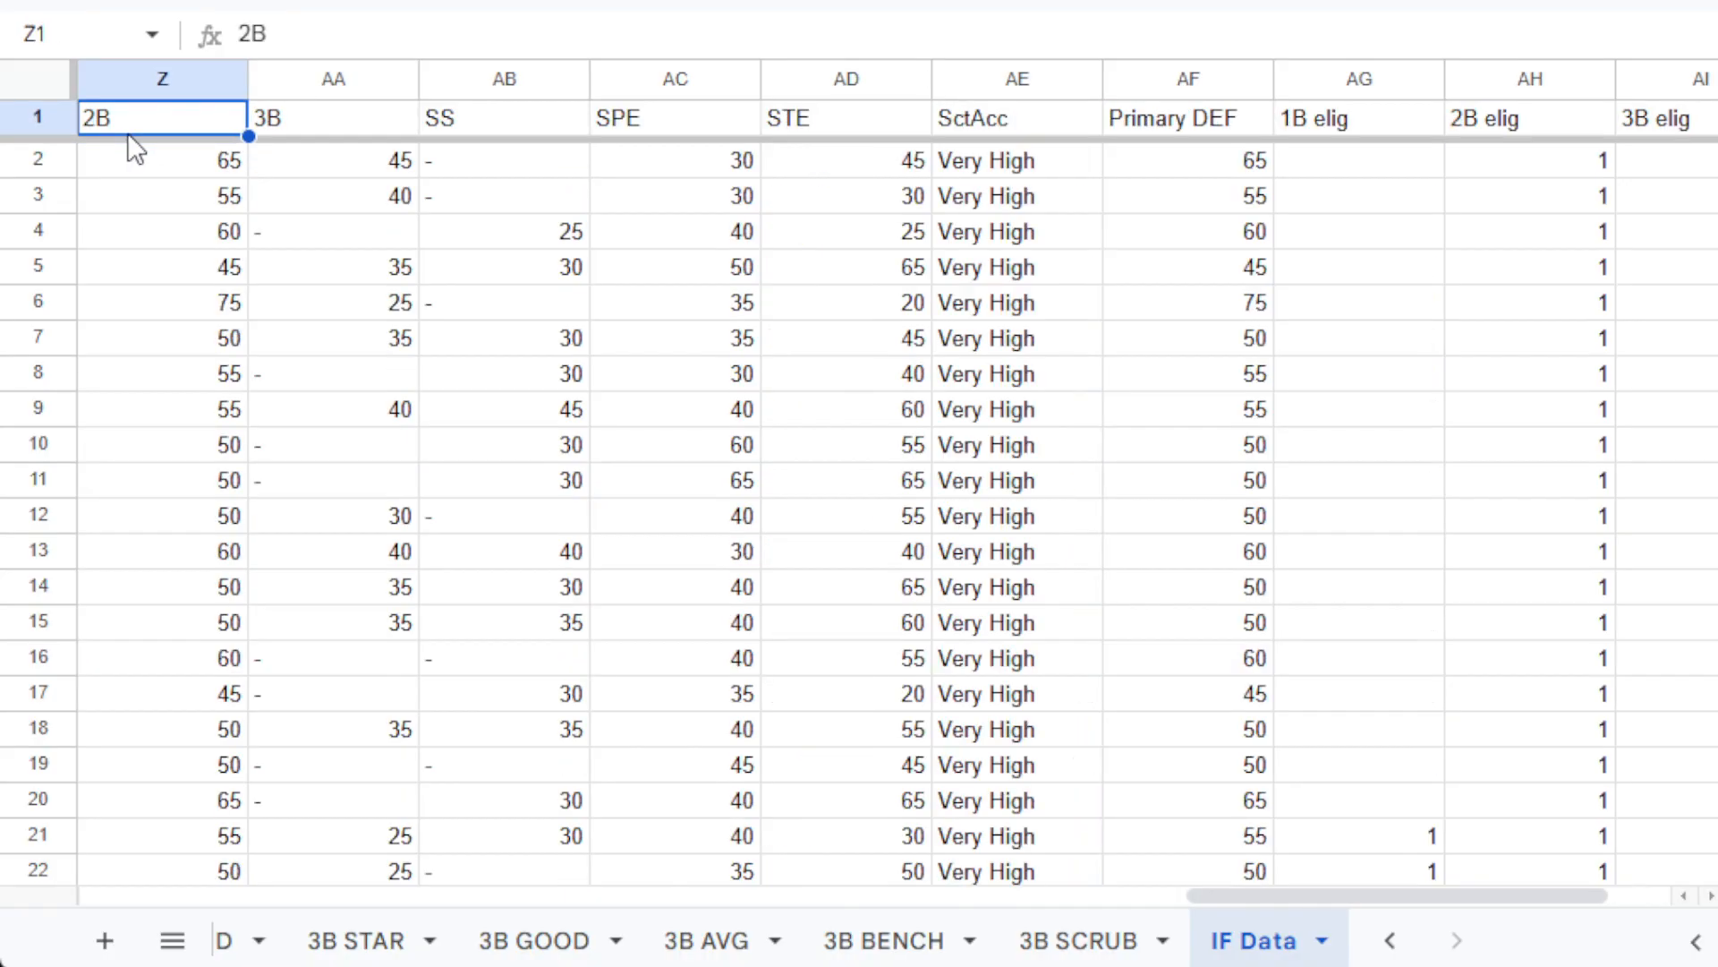
key("ctrl+Left")
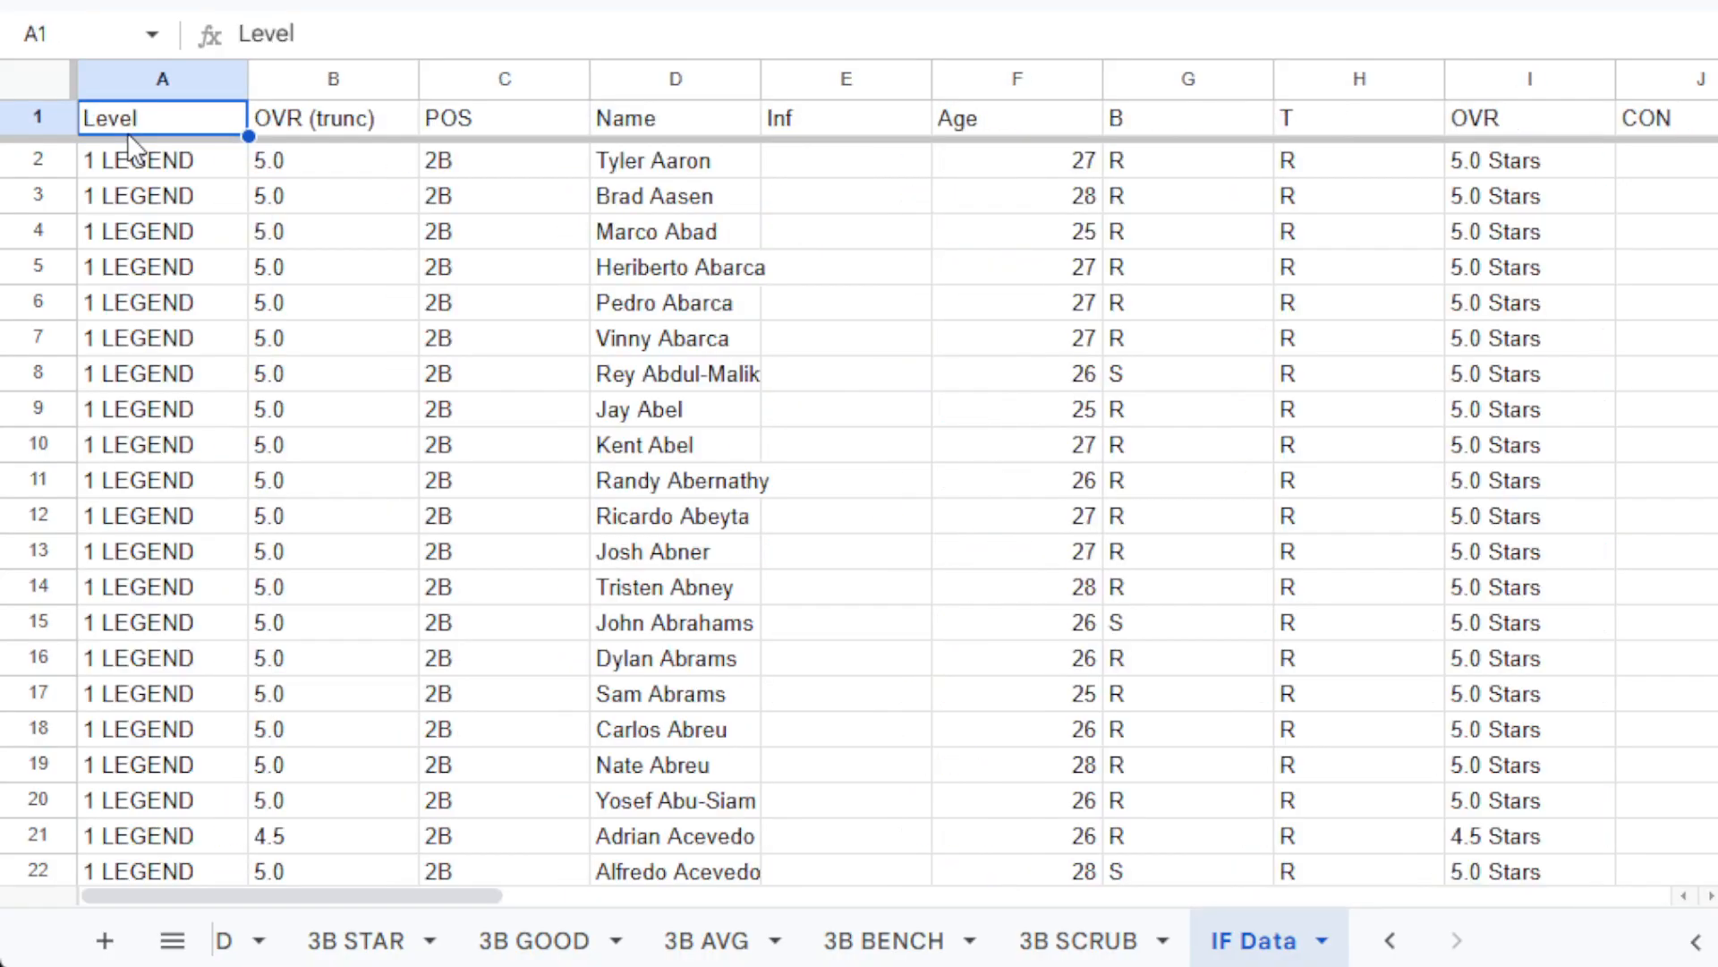
key("Down")
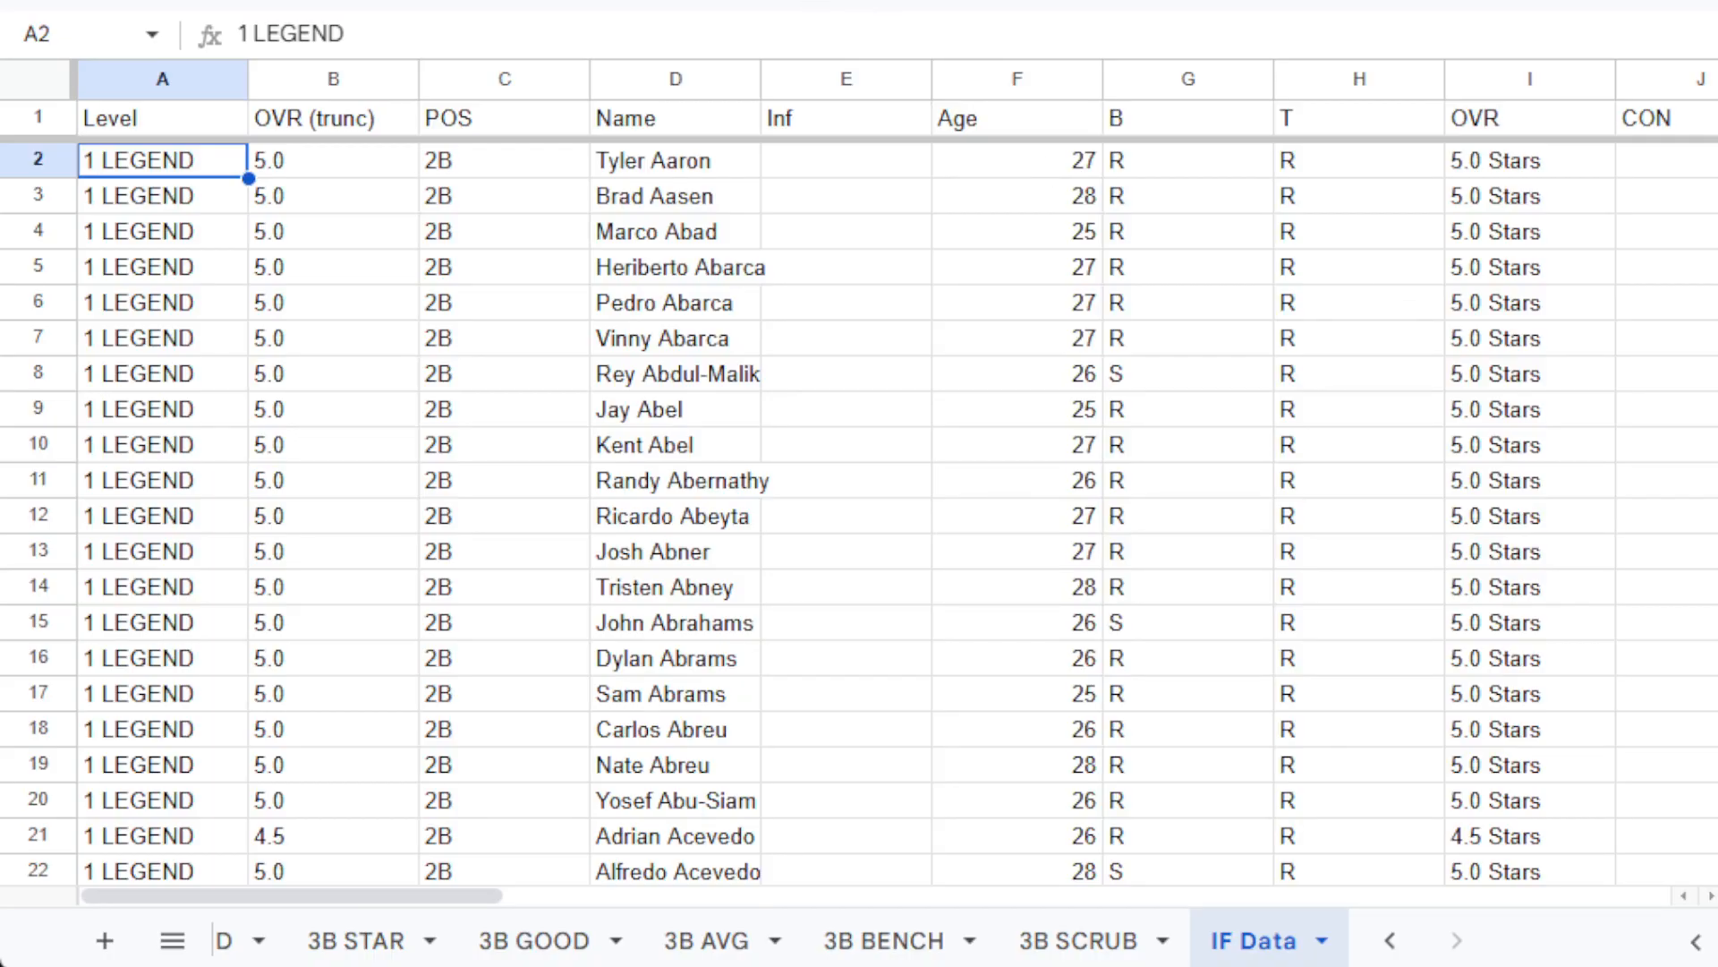
Try to create a pivot table on a new sheet from the entire IF Data range 1:192001.
left_click(55, 90)
left_click(331, 2)
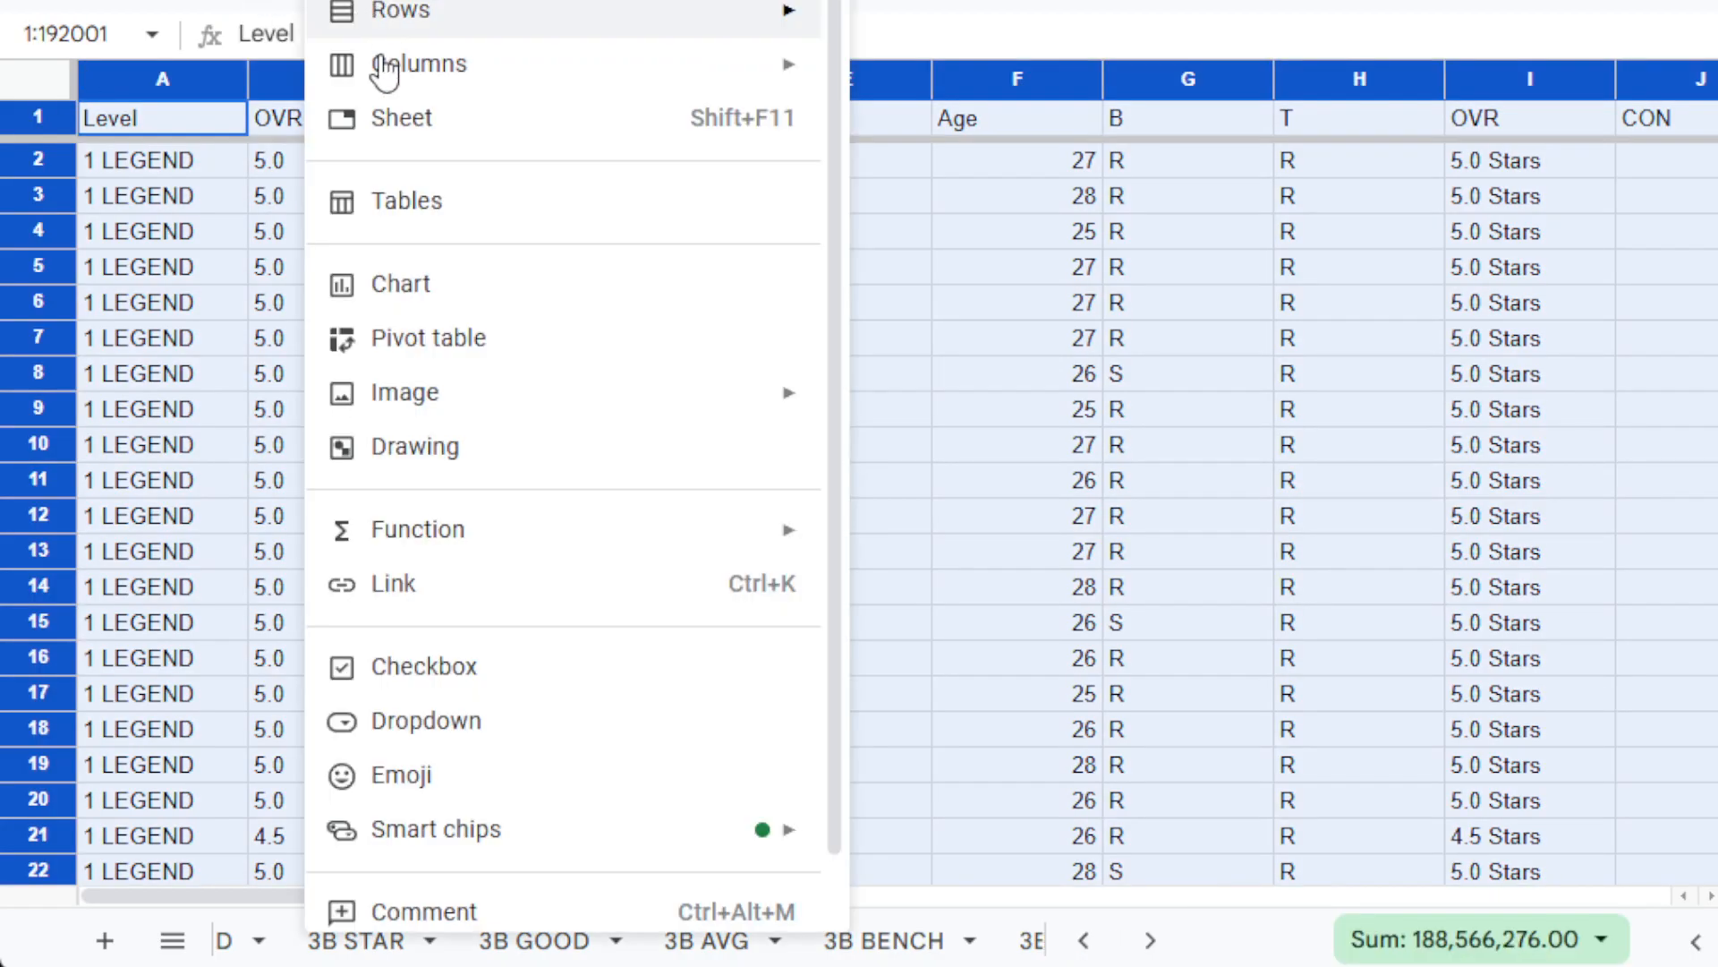
left_click(428, 340)
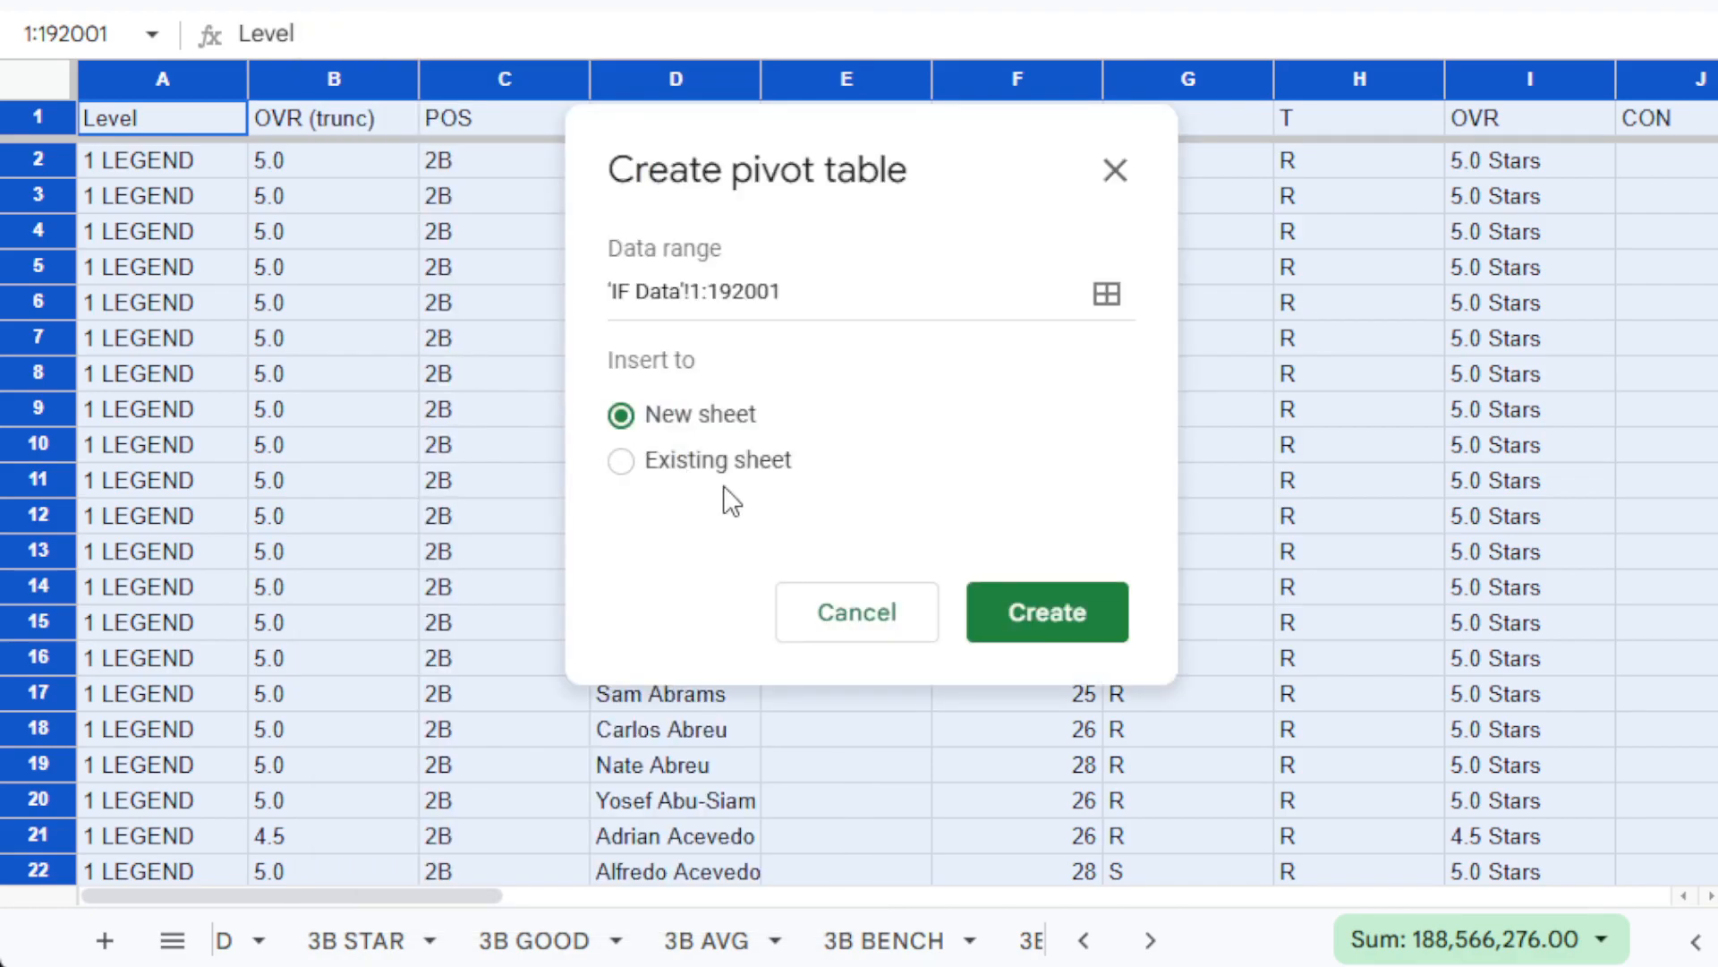
left_click(1027, 633)
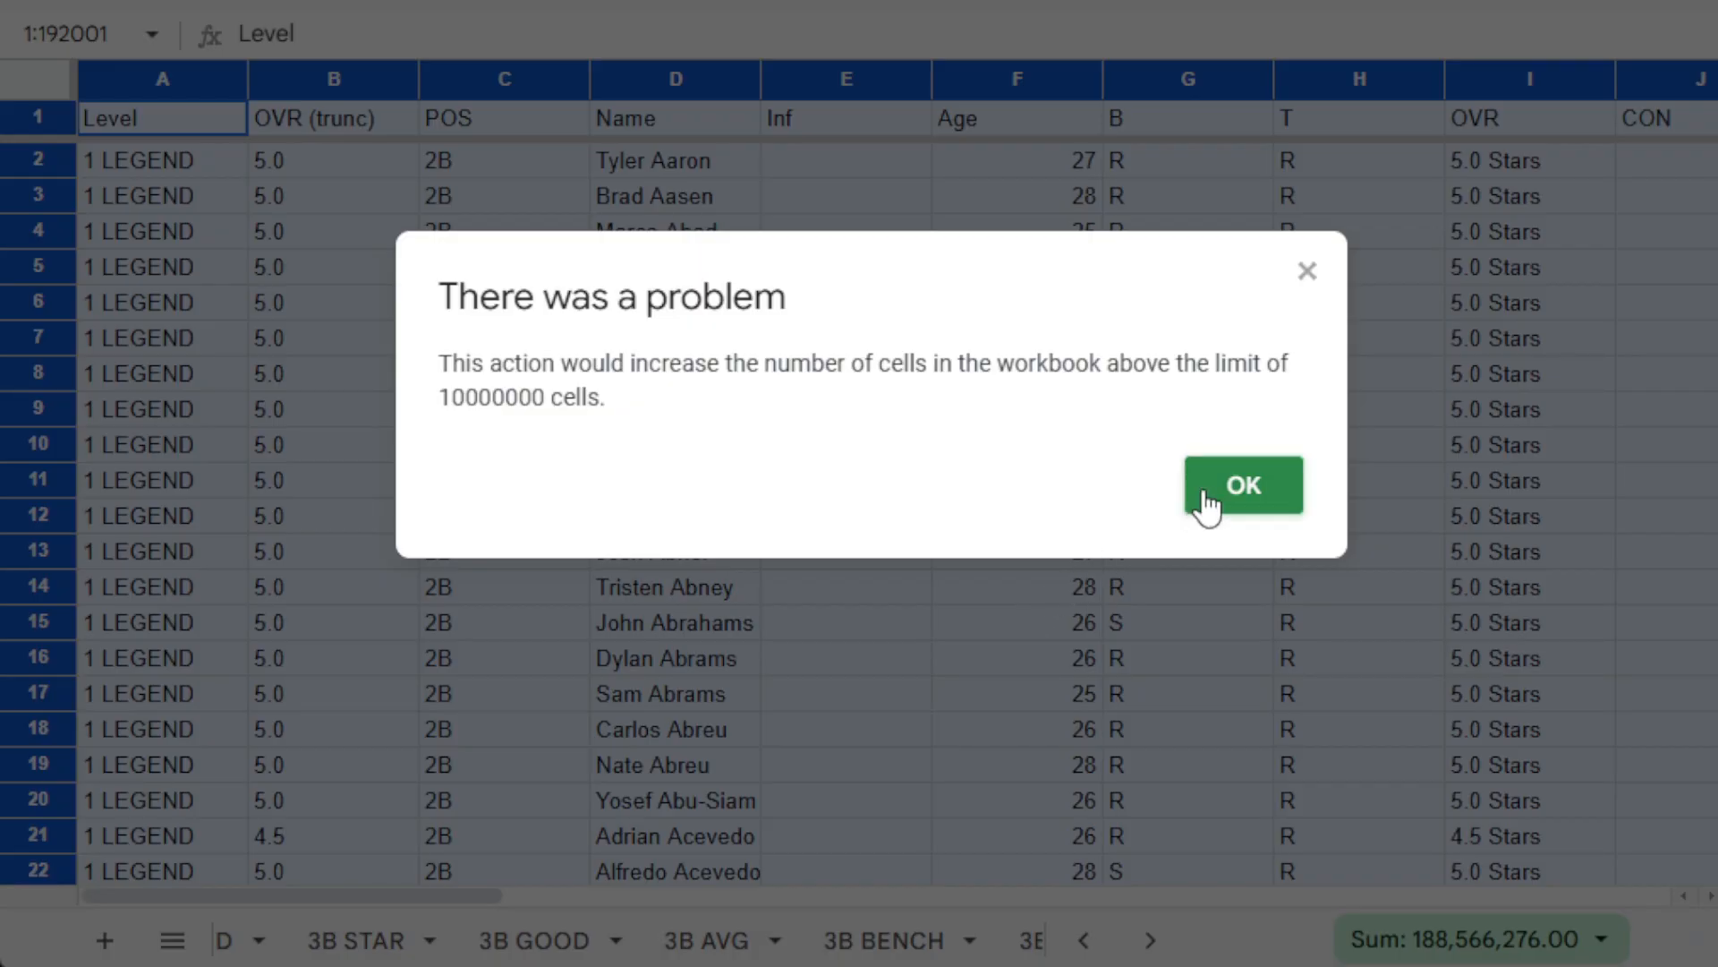
left_click(1244, 488)
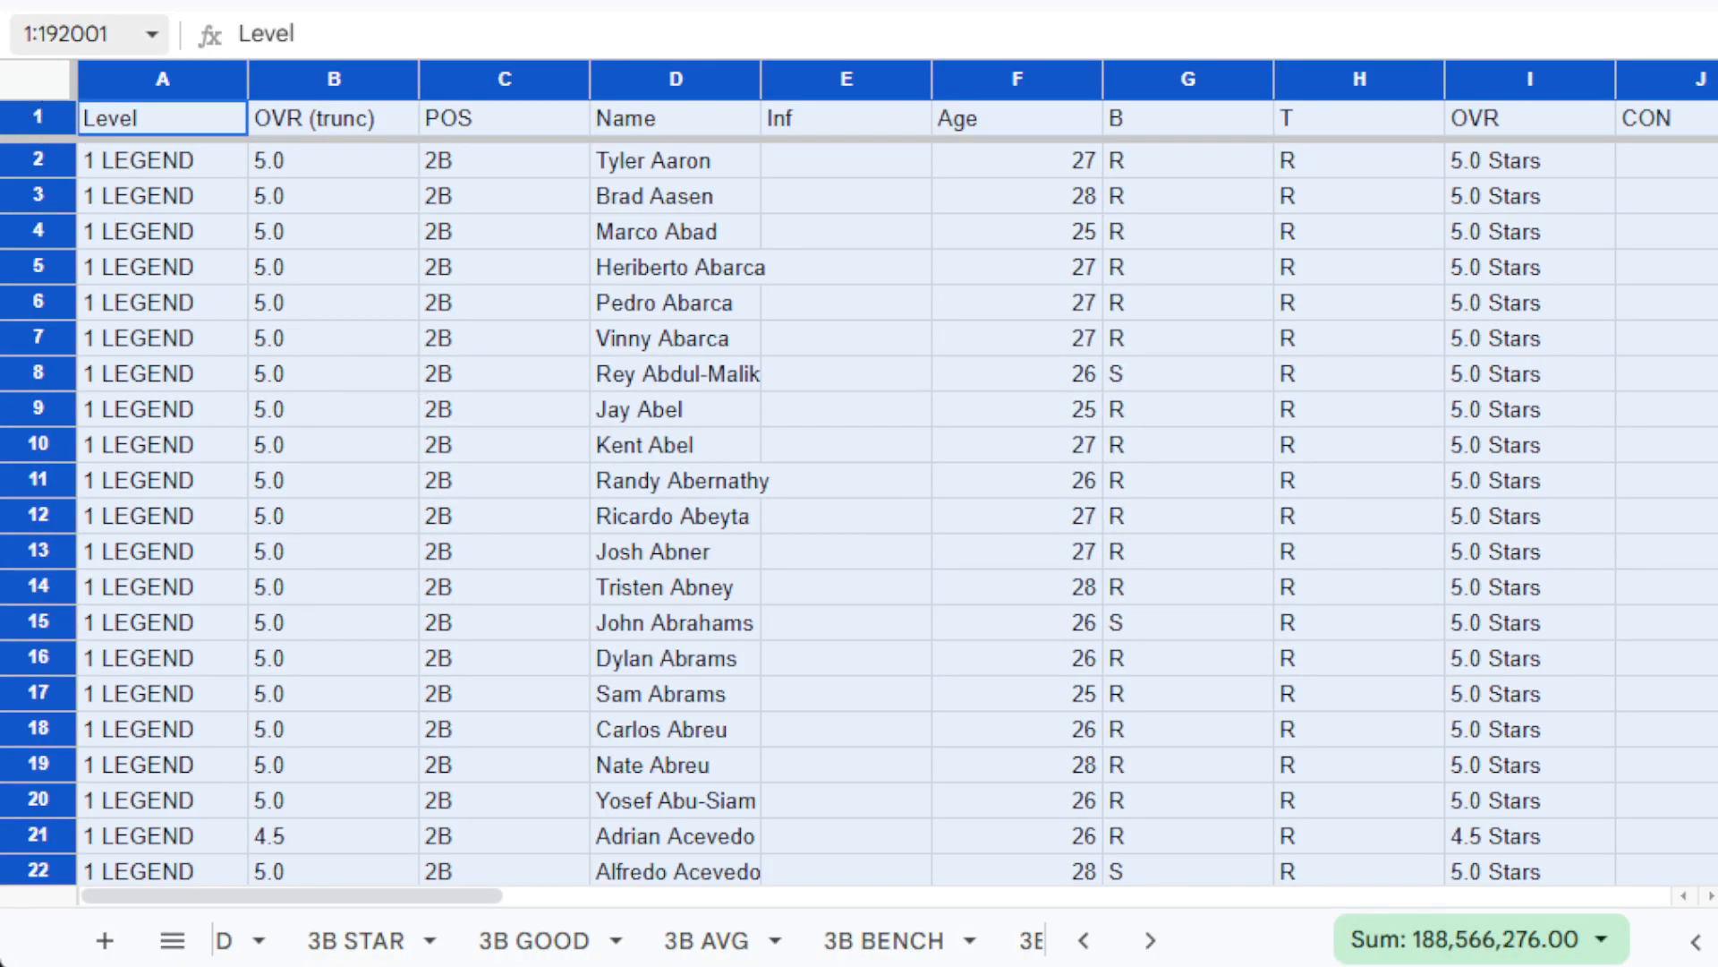
key("alt+i")
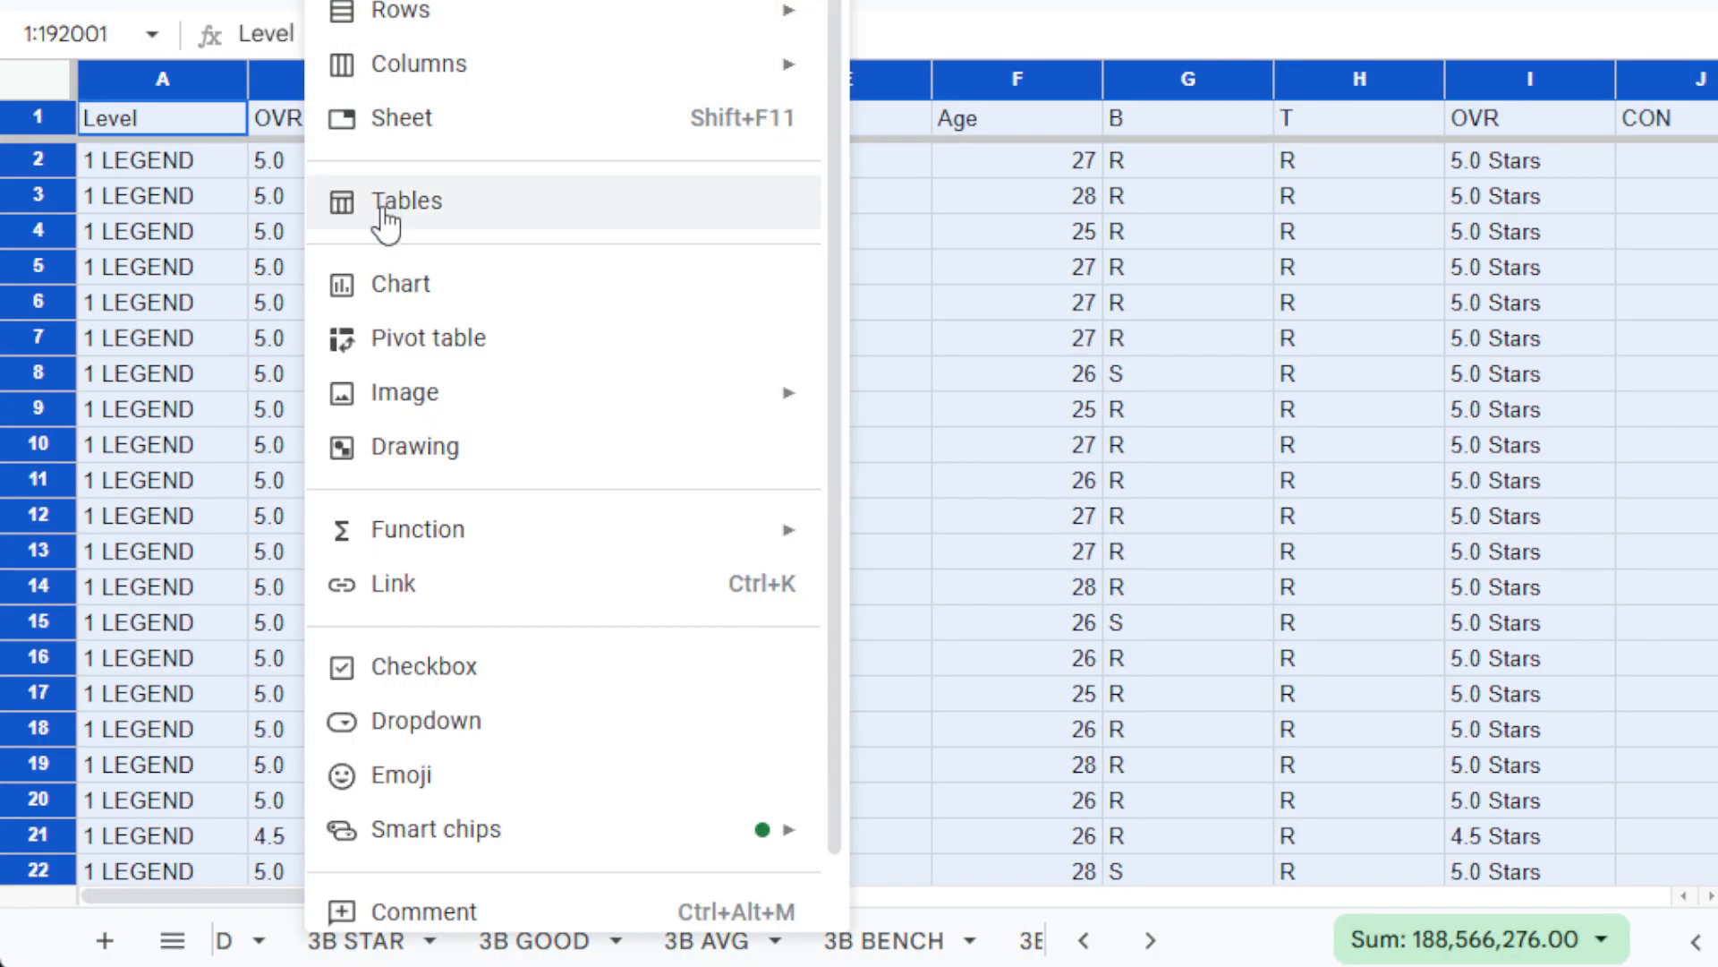
left_click(405, 338)
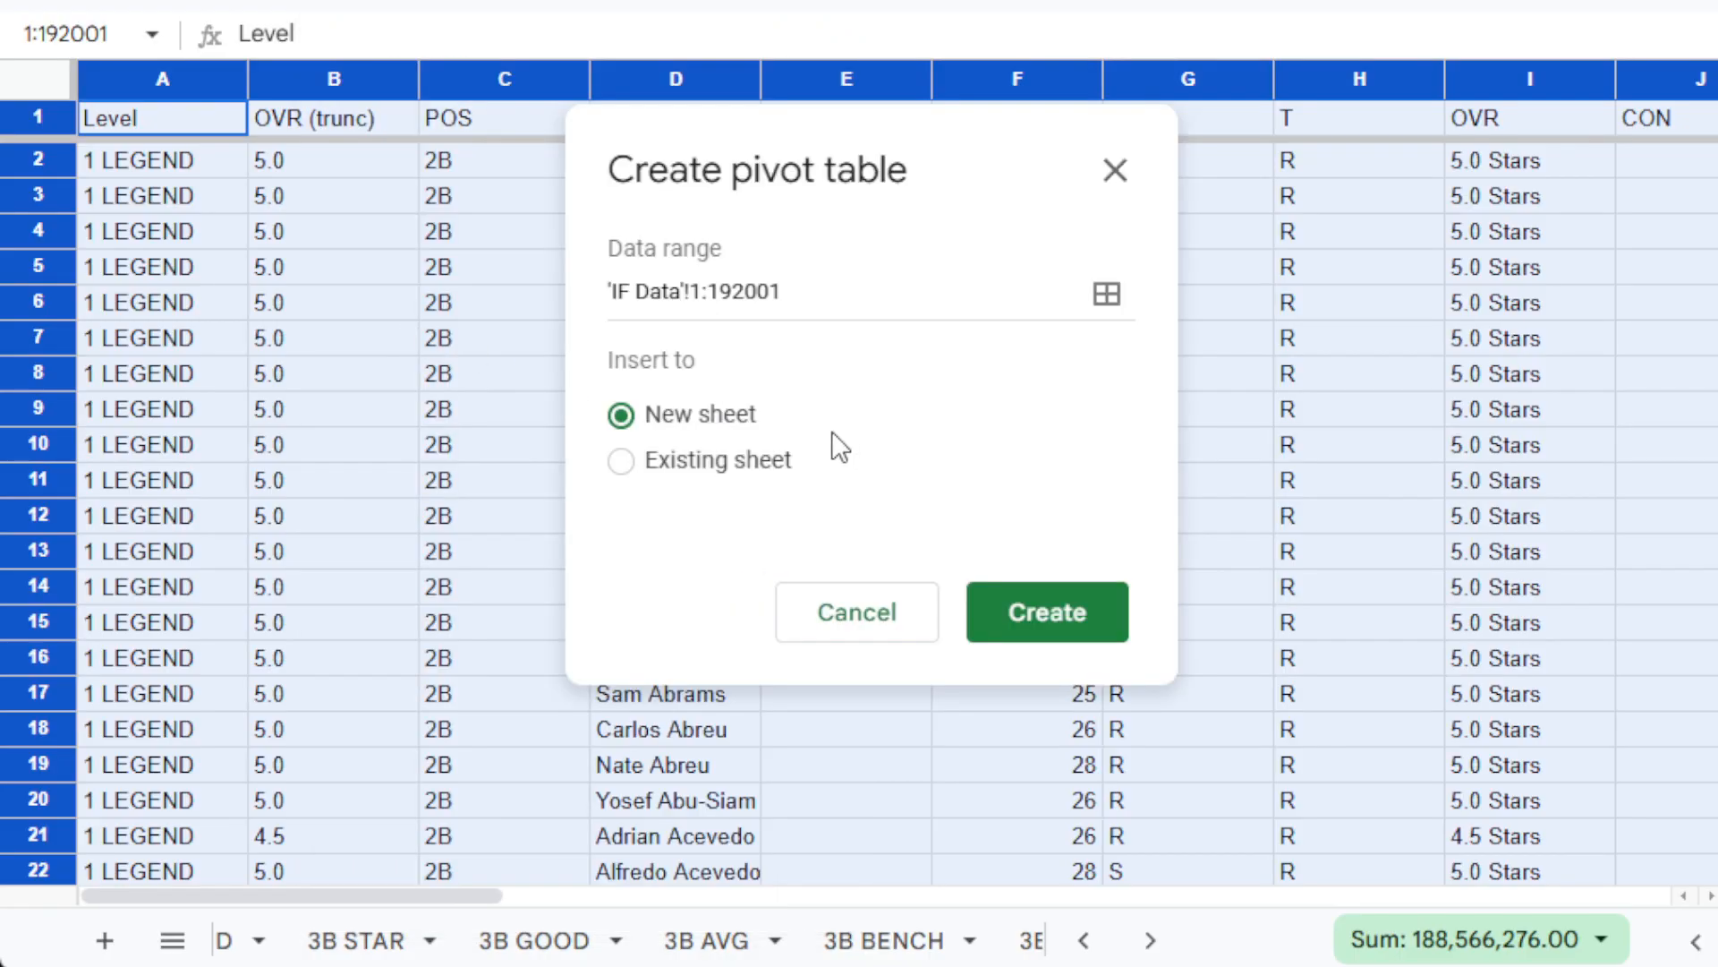
left_click(1029, 622)
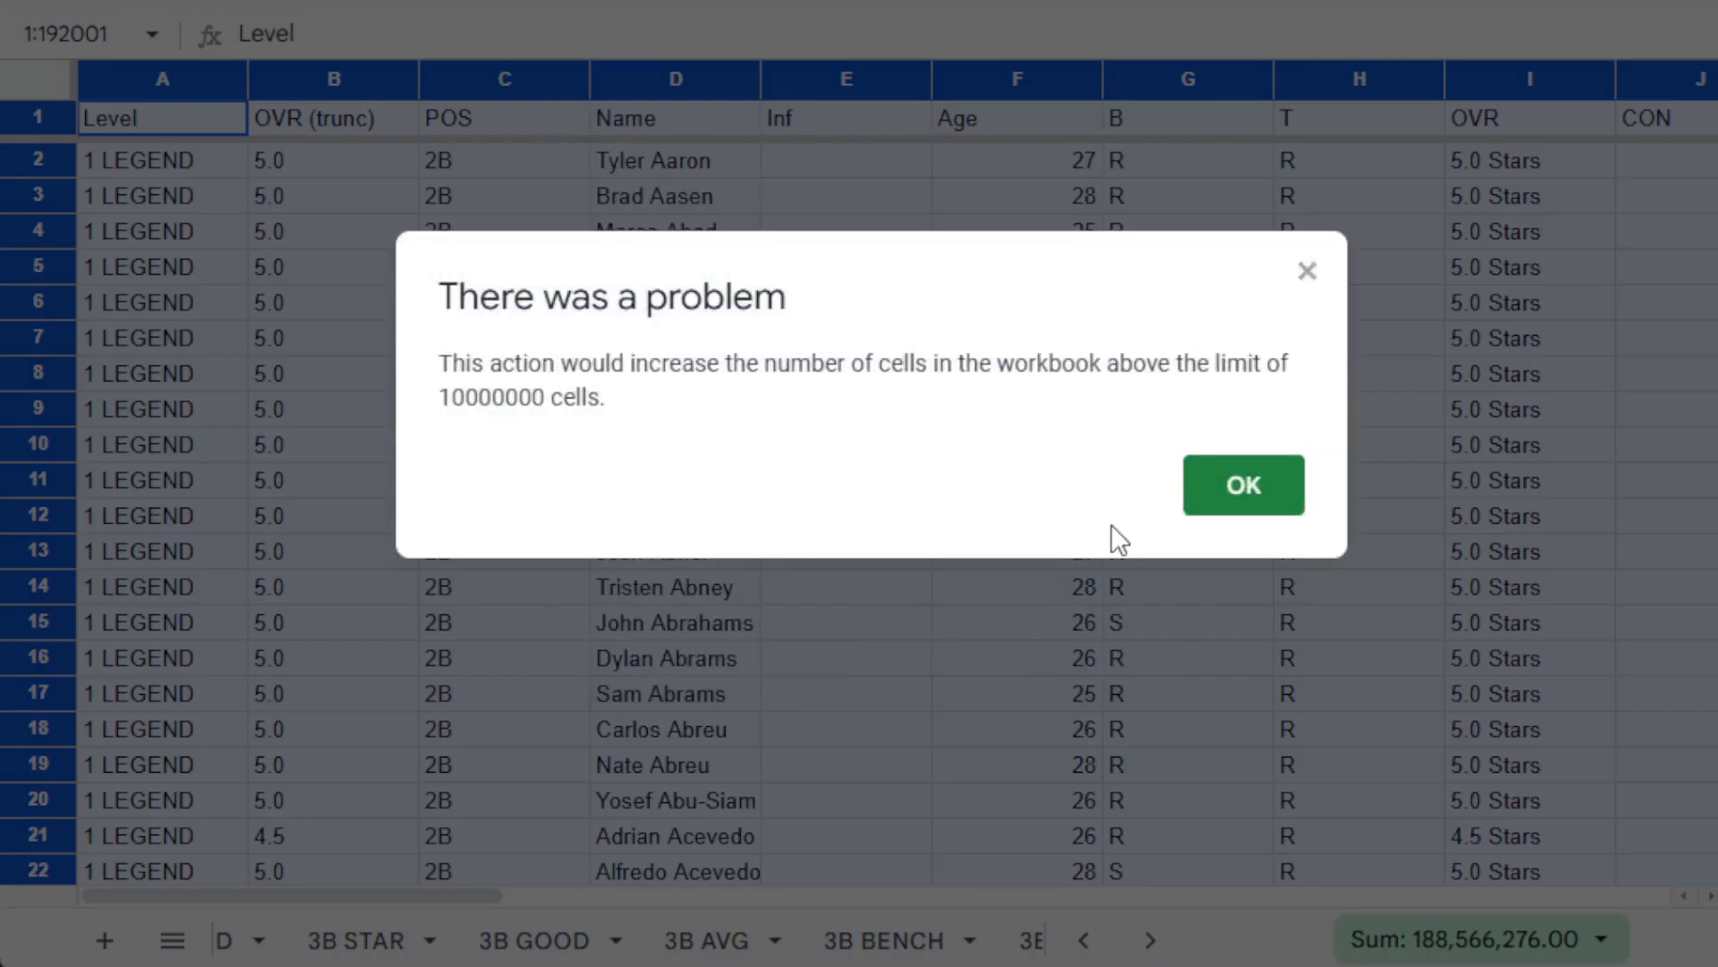
left_click(1215, 479)
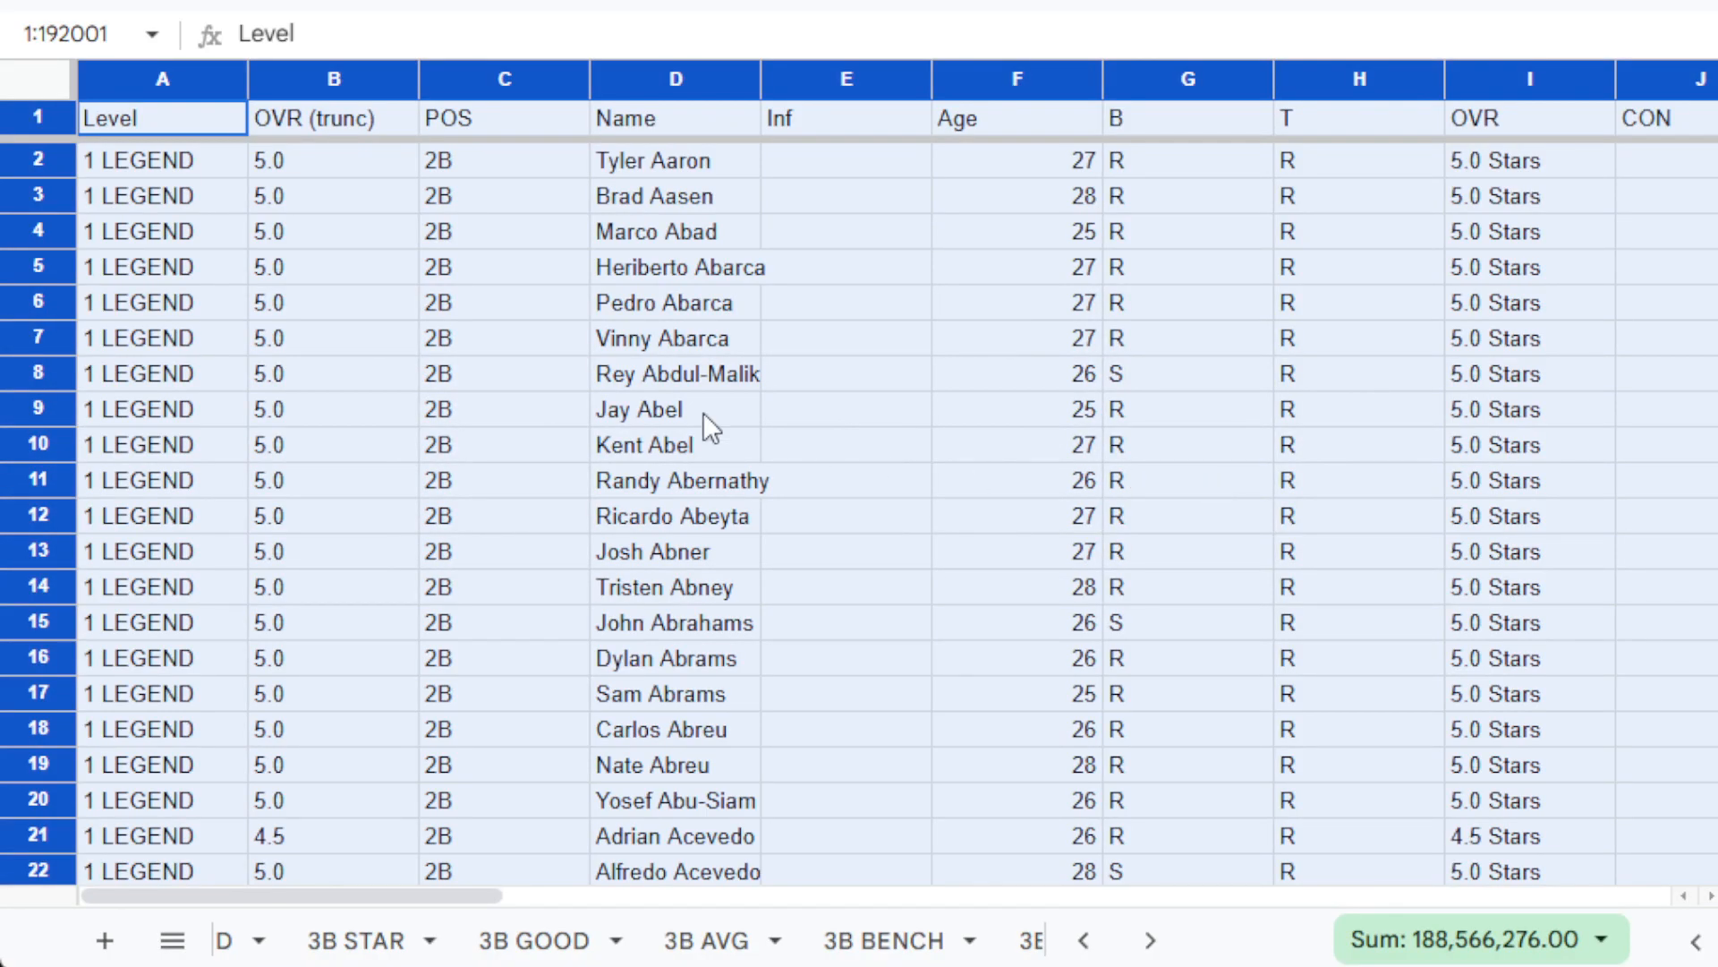
Copy the IF Data sheet to a new spreadsheet.
left_click(1152, 941)
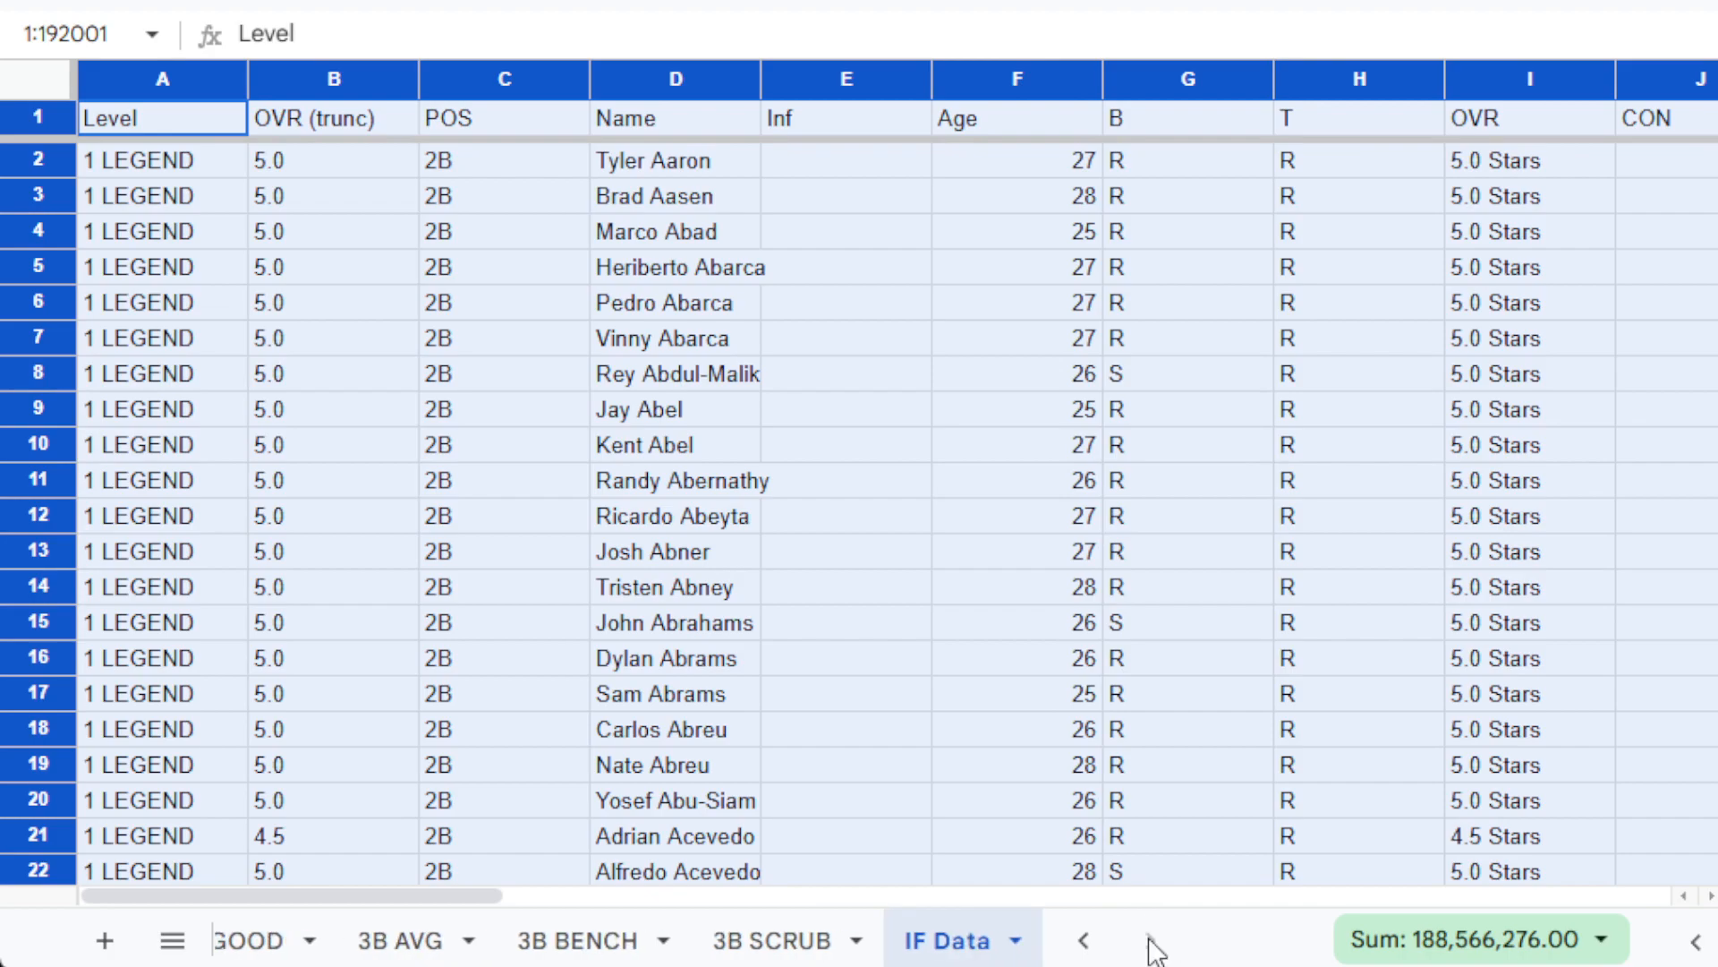
right_click(941, 949)
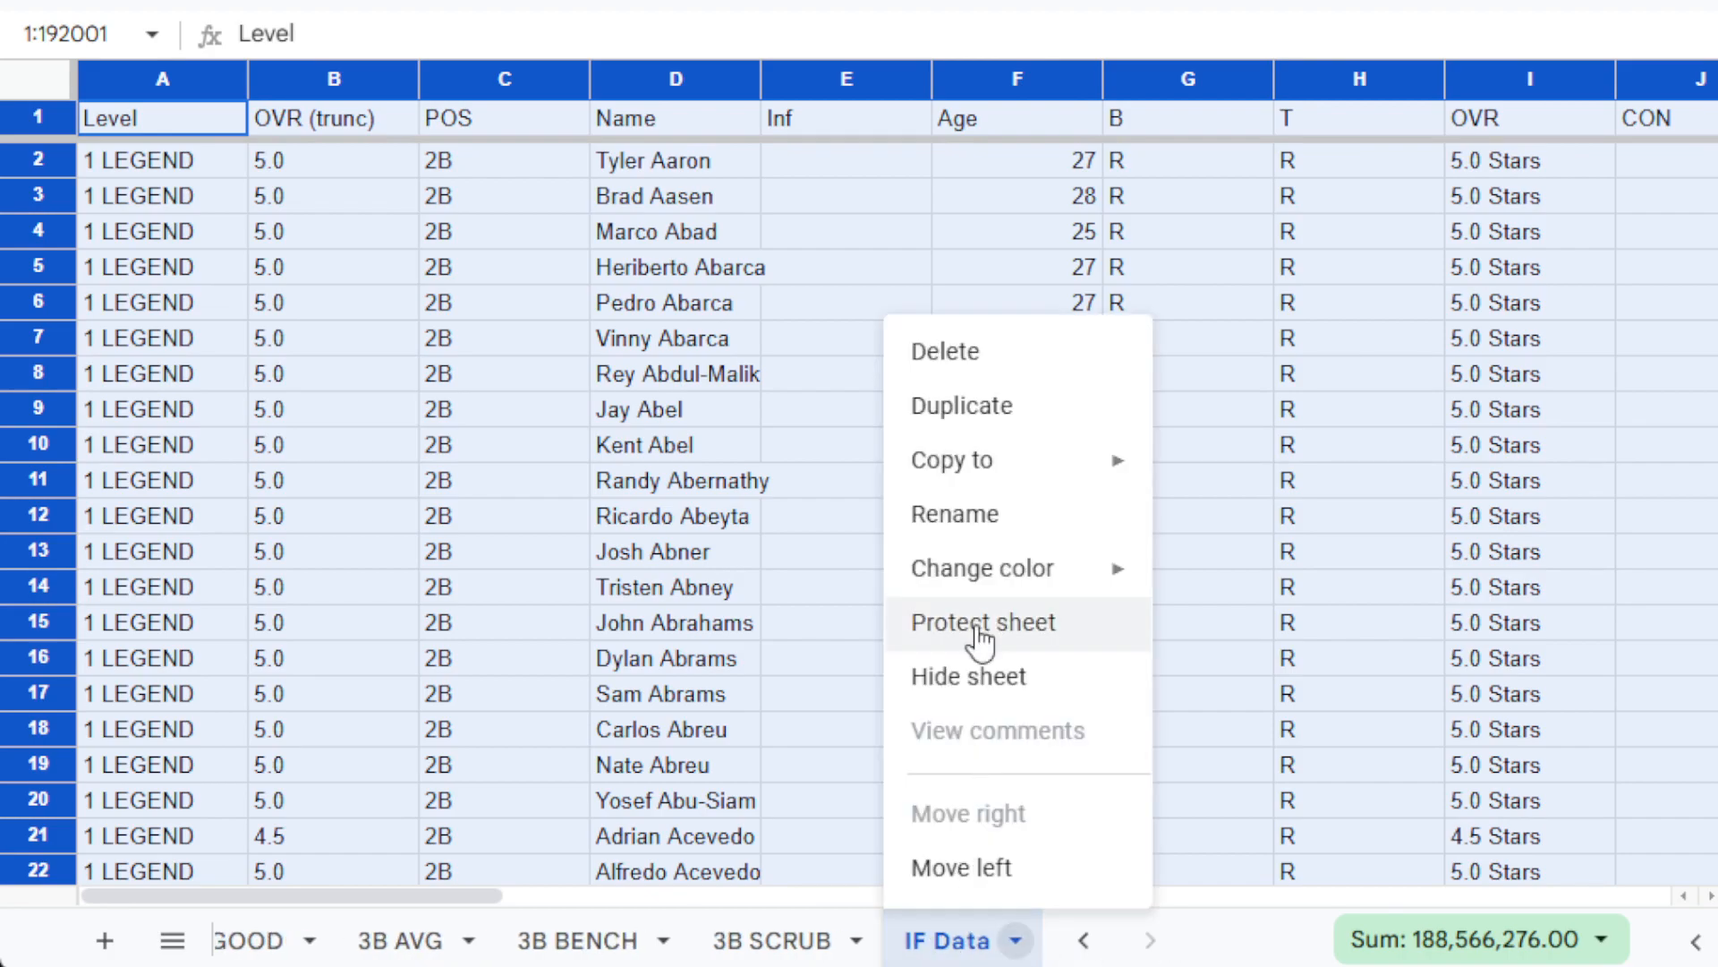
mouse_move(987, 474)
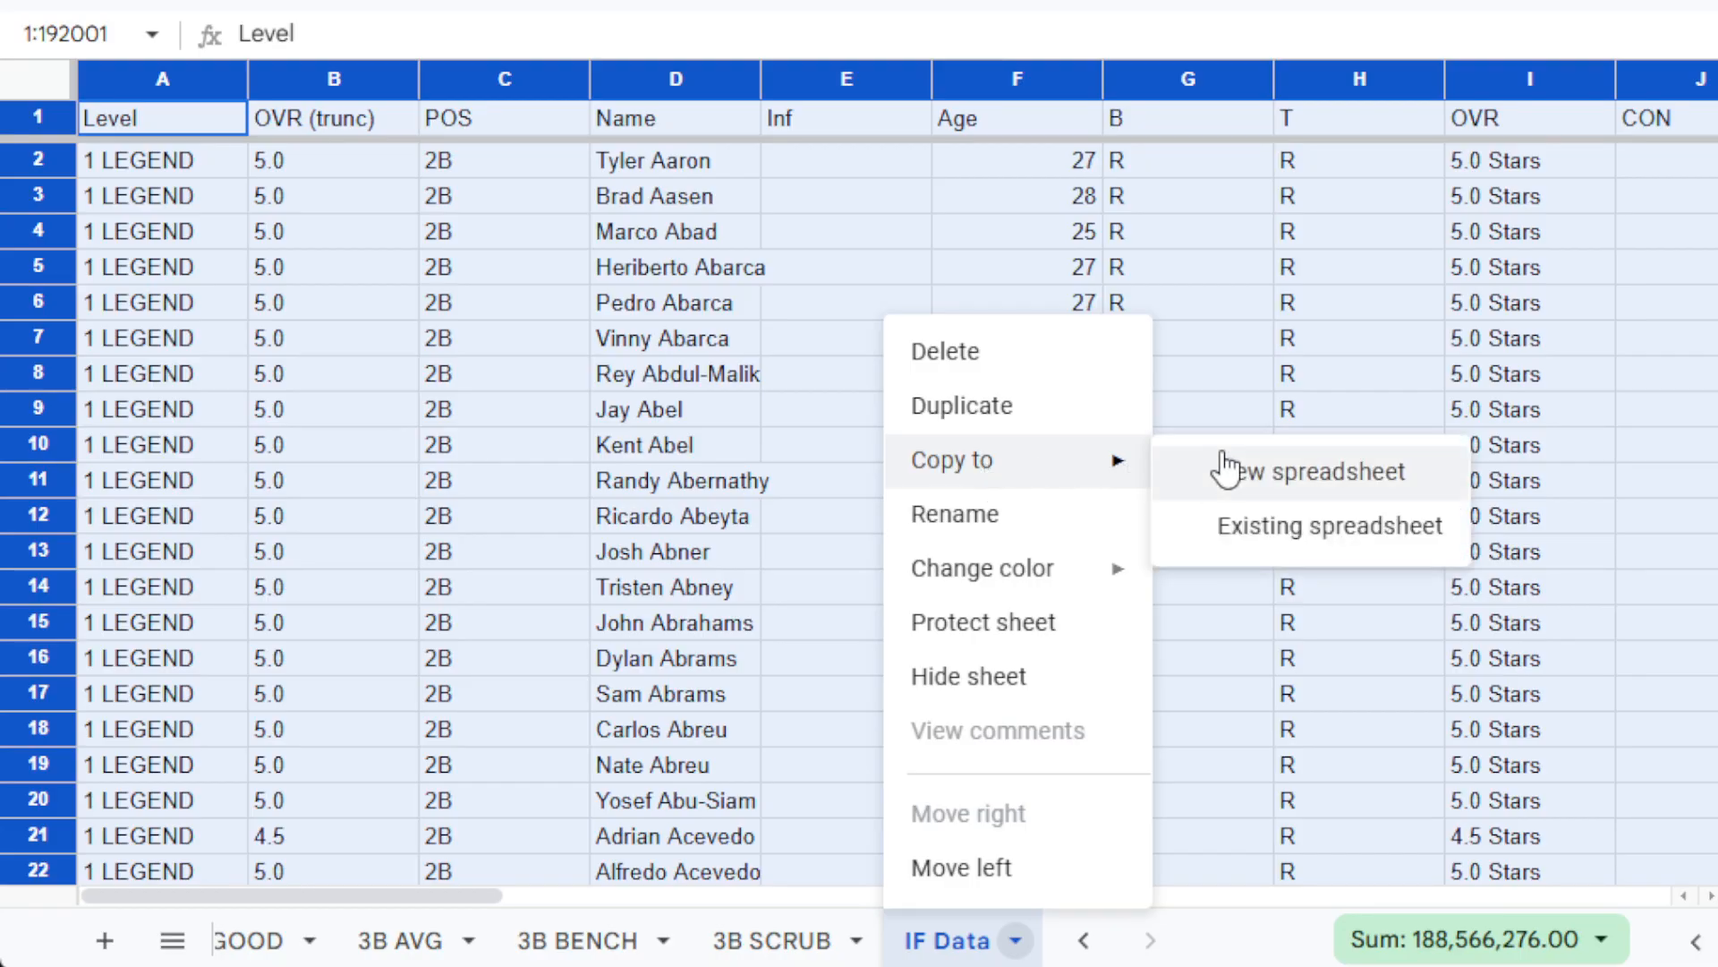
left_click(1253, 476)
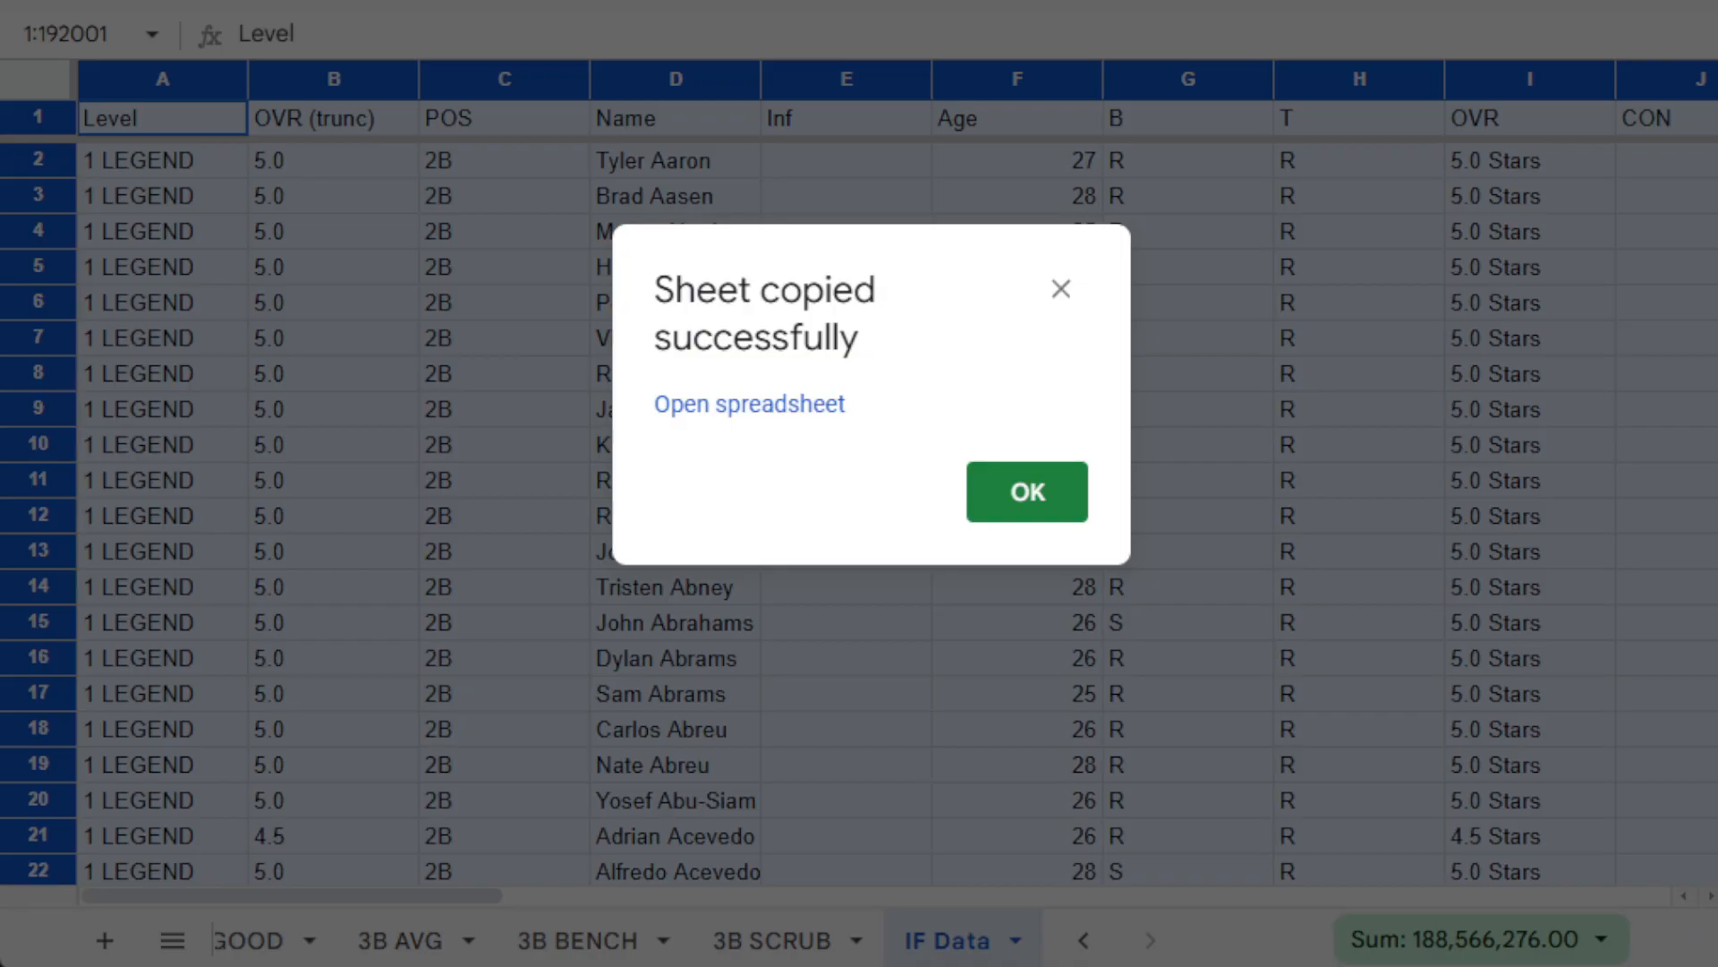
left_click(1024, 501)
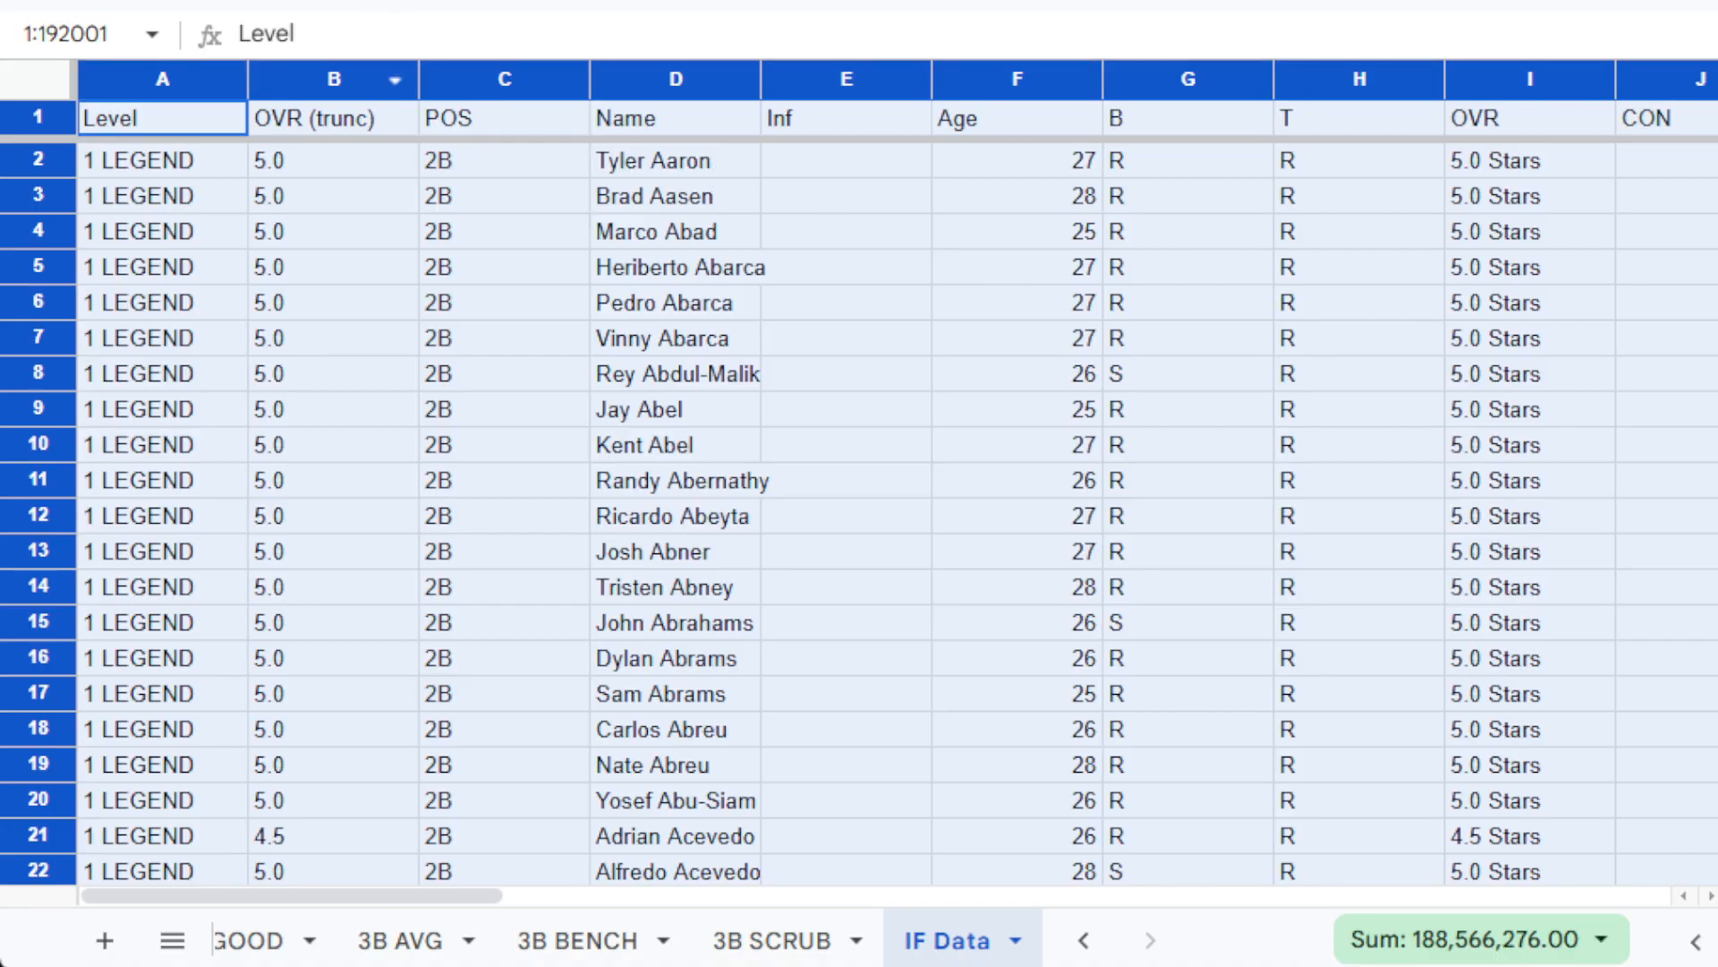
Open the copied Untitled spreadsheet from the recent files and select all cells of its IF Data sheet.
key("alt+f")
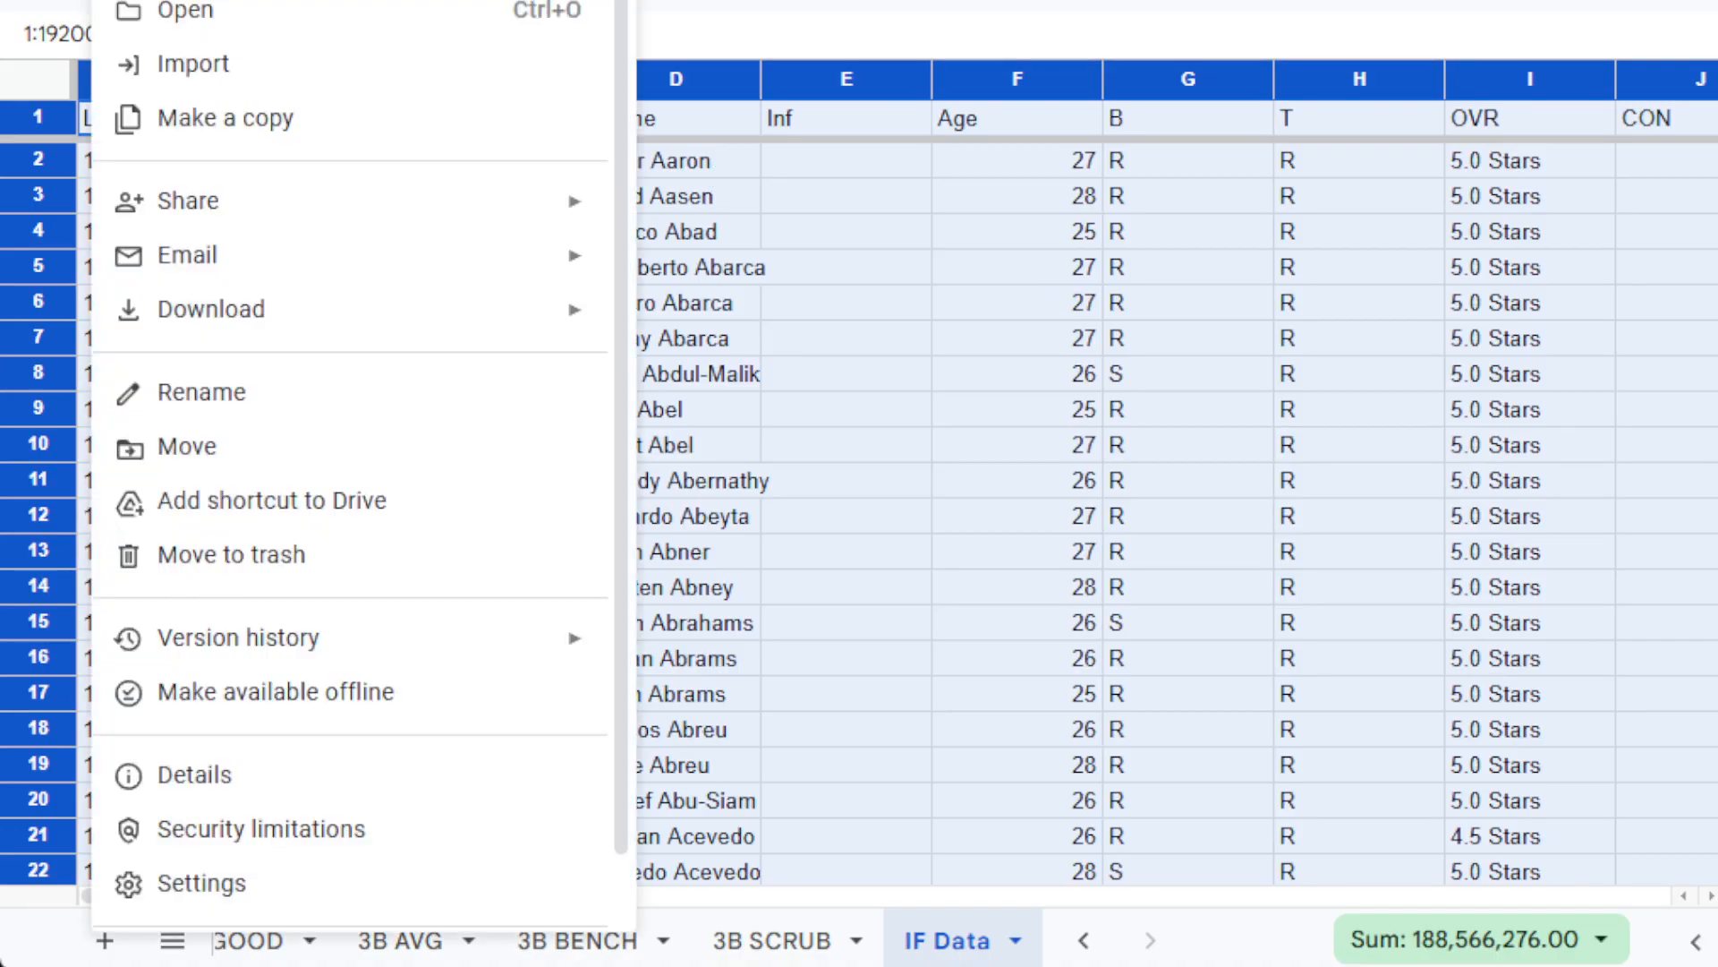
left_click(170, 13)
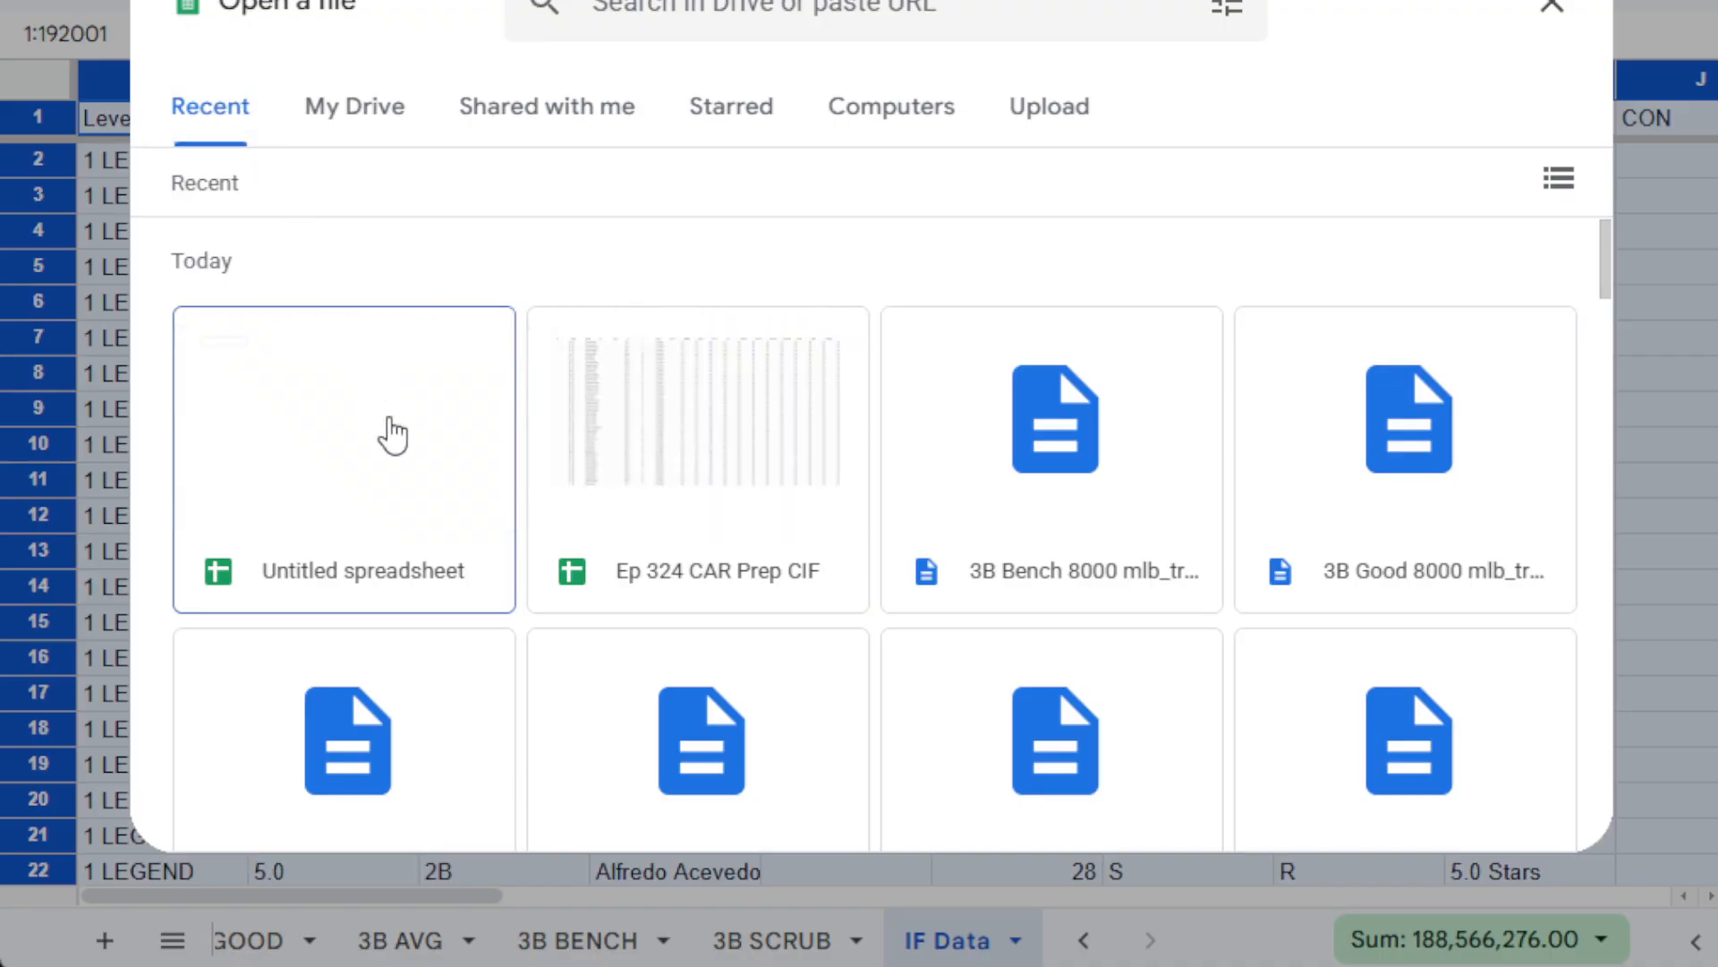
left_click(392, 436)
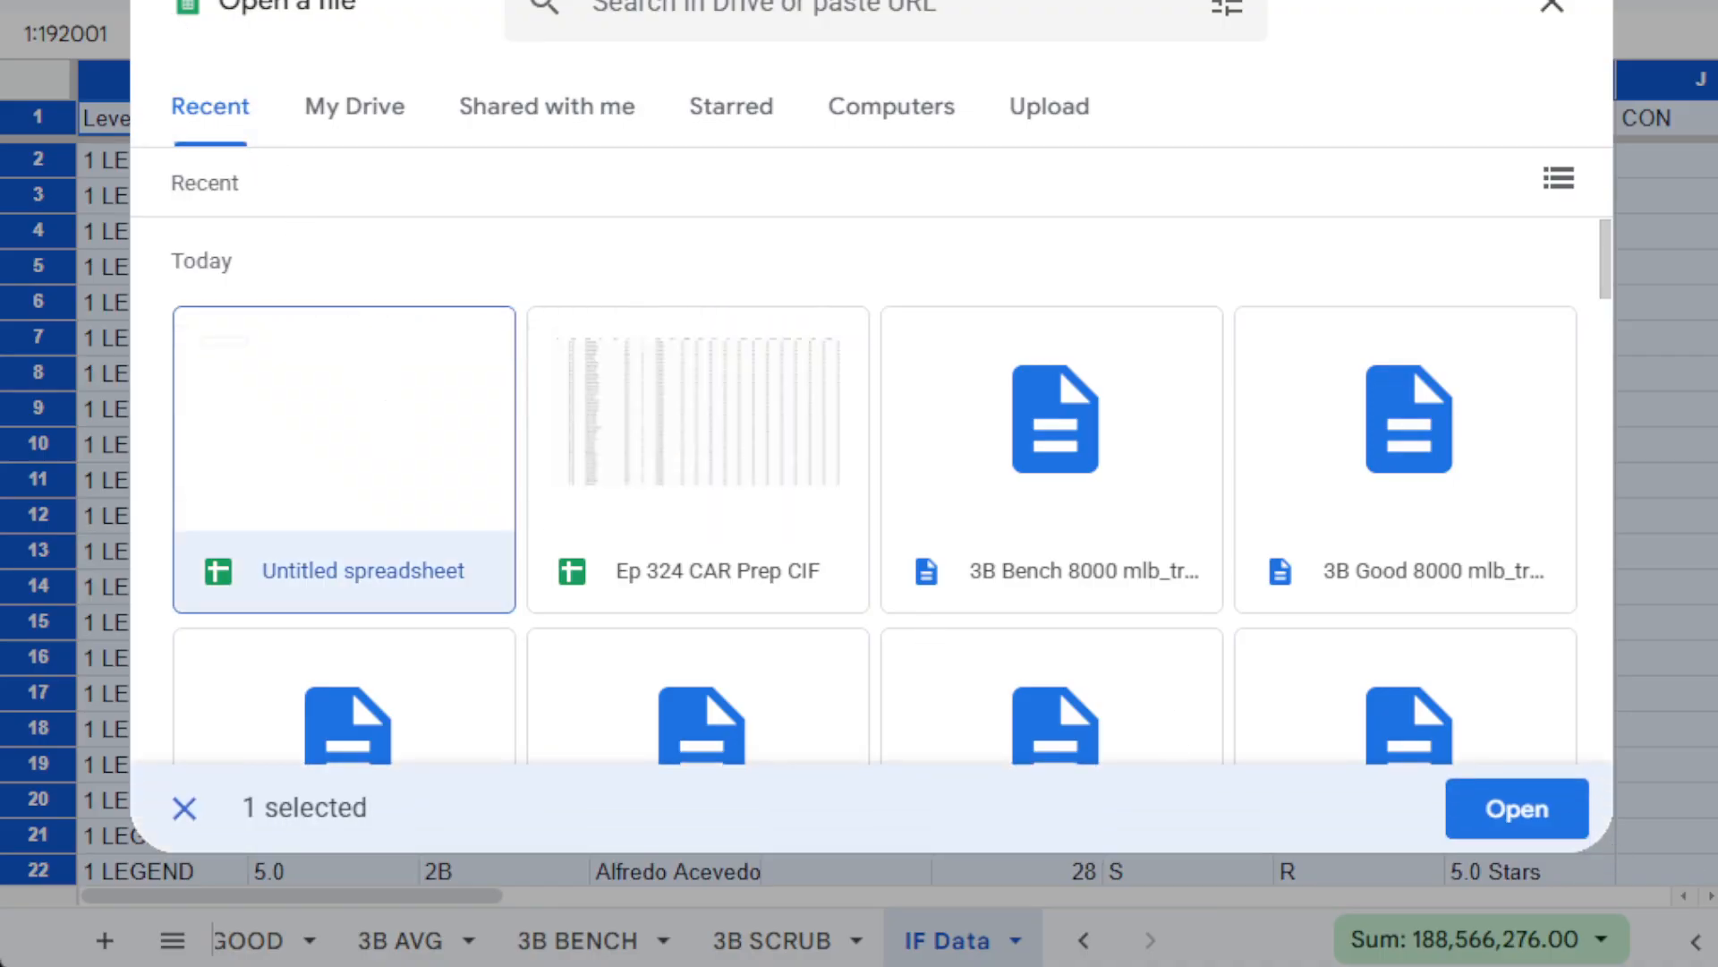
left_click(1517, 810)
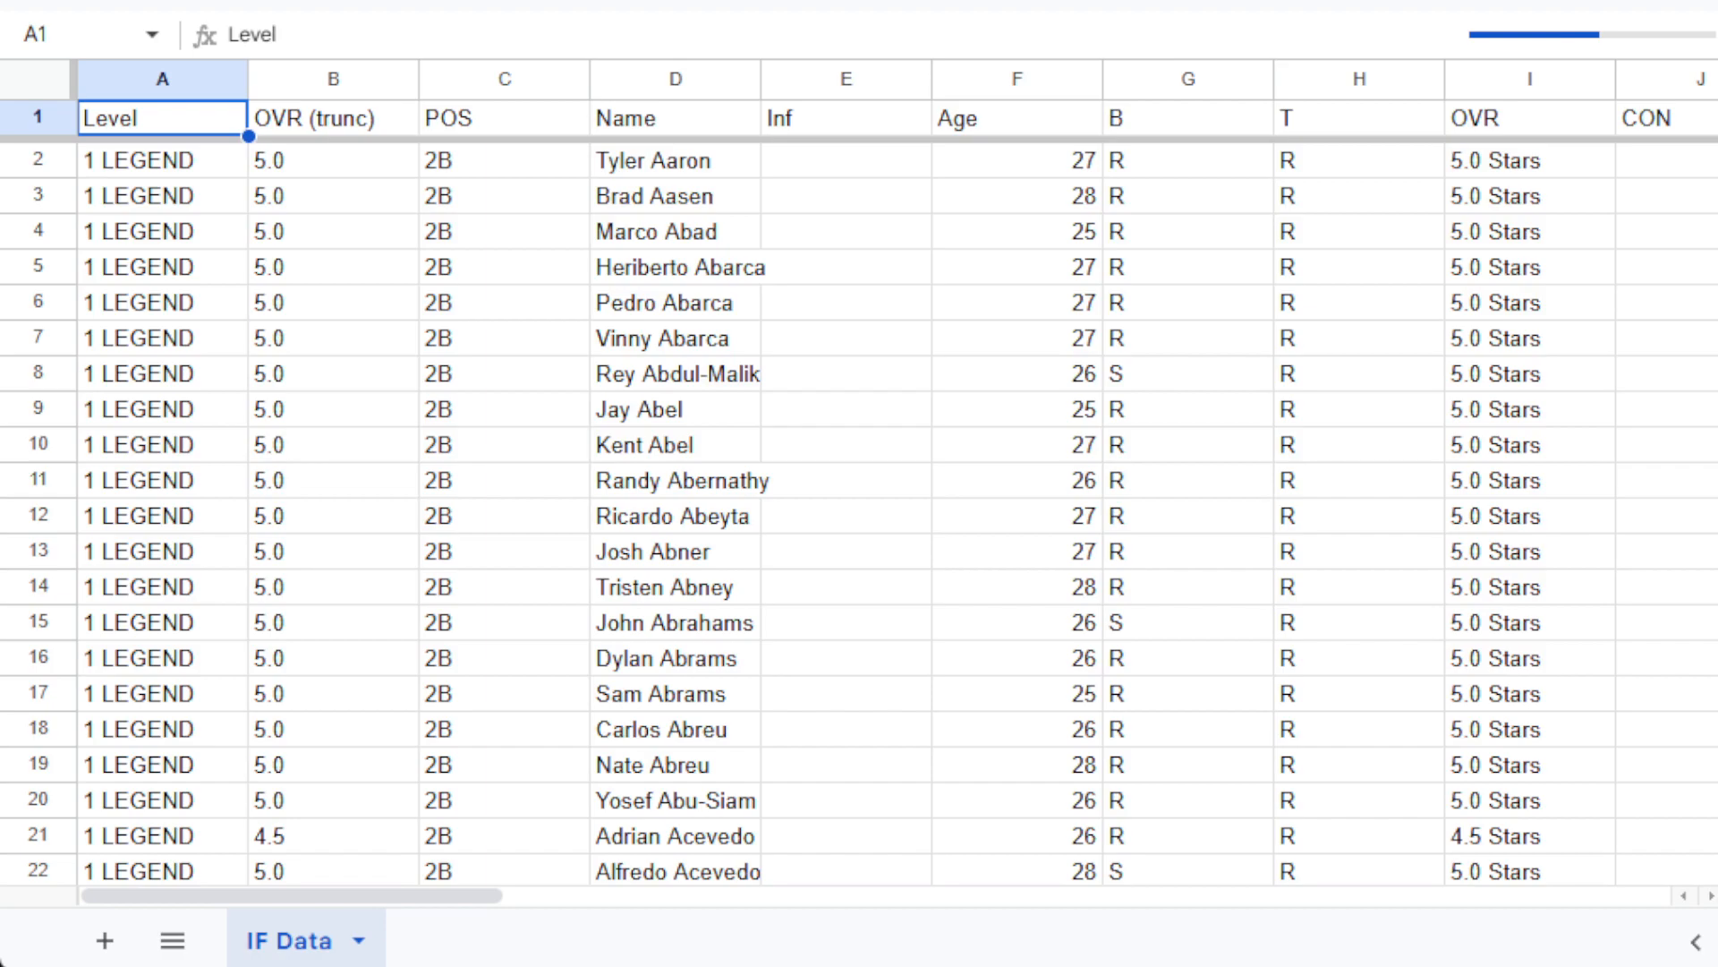
left_click(42, 90)
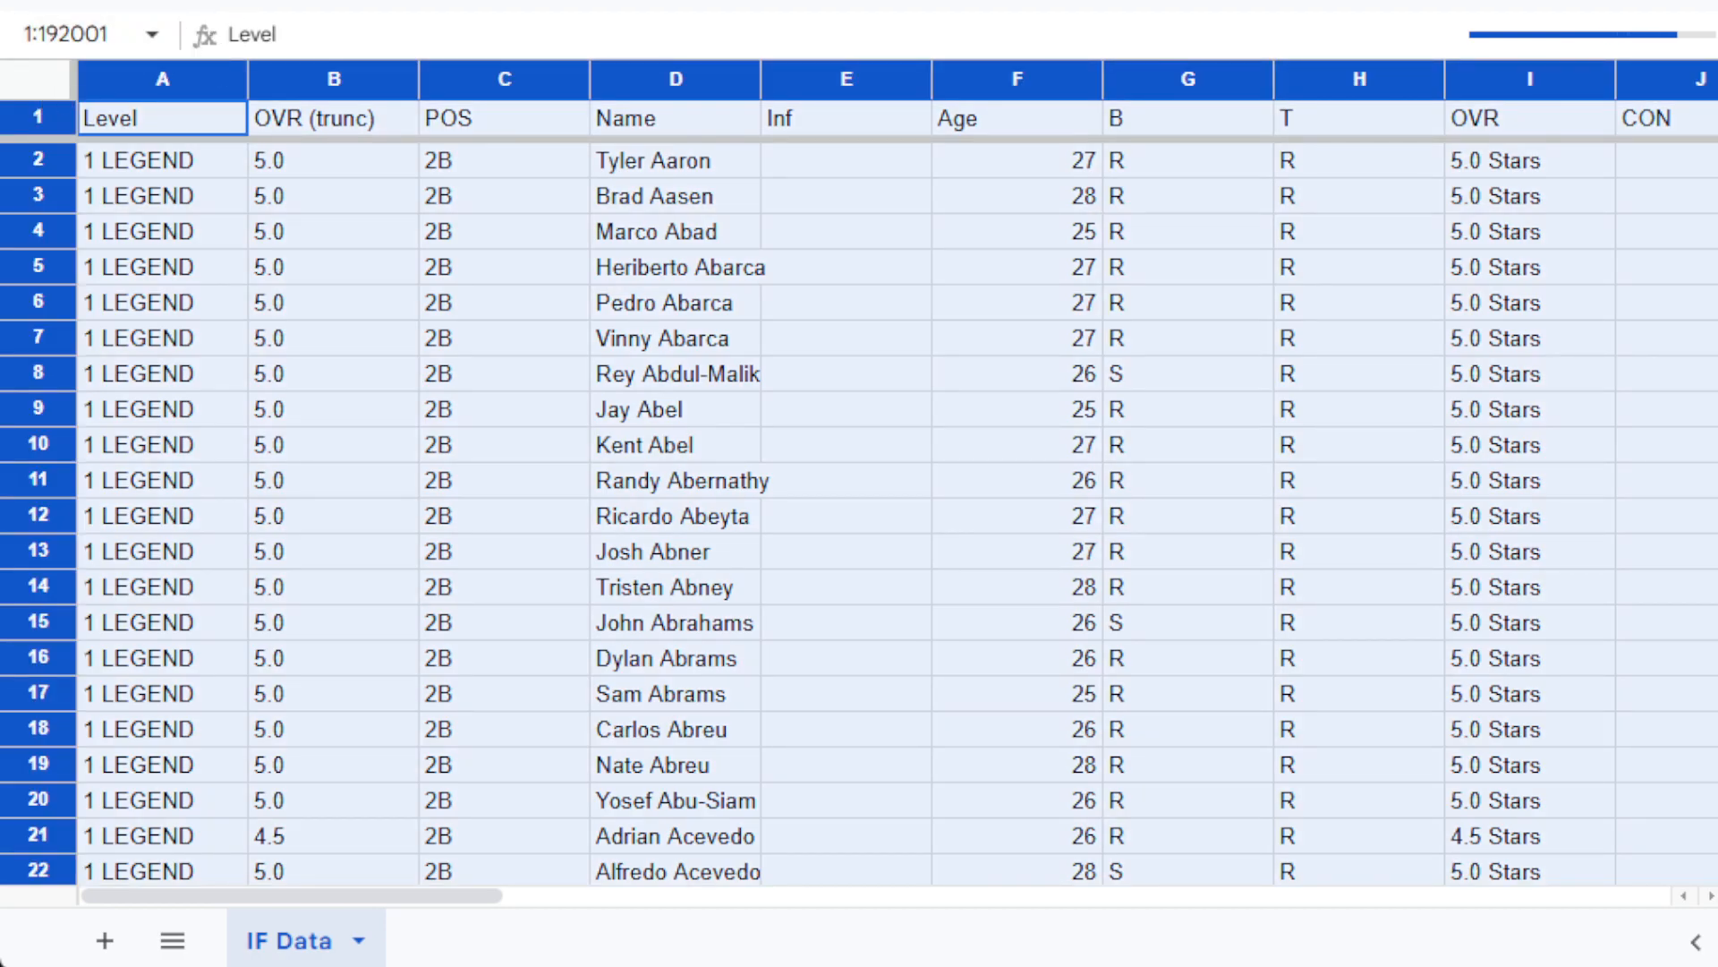
Create a pivot table on a new sheet from the IF Data range 1:192001 and check the new sheet.
left_click(363, 2)
left_click(414, 340)
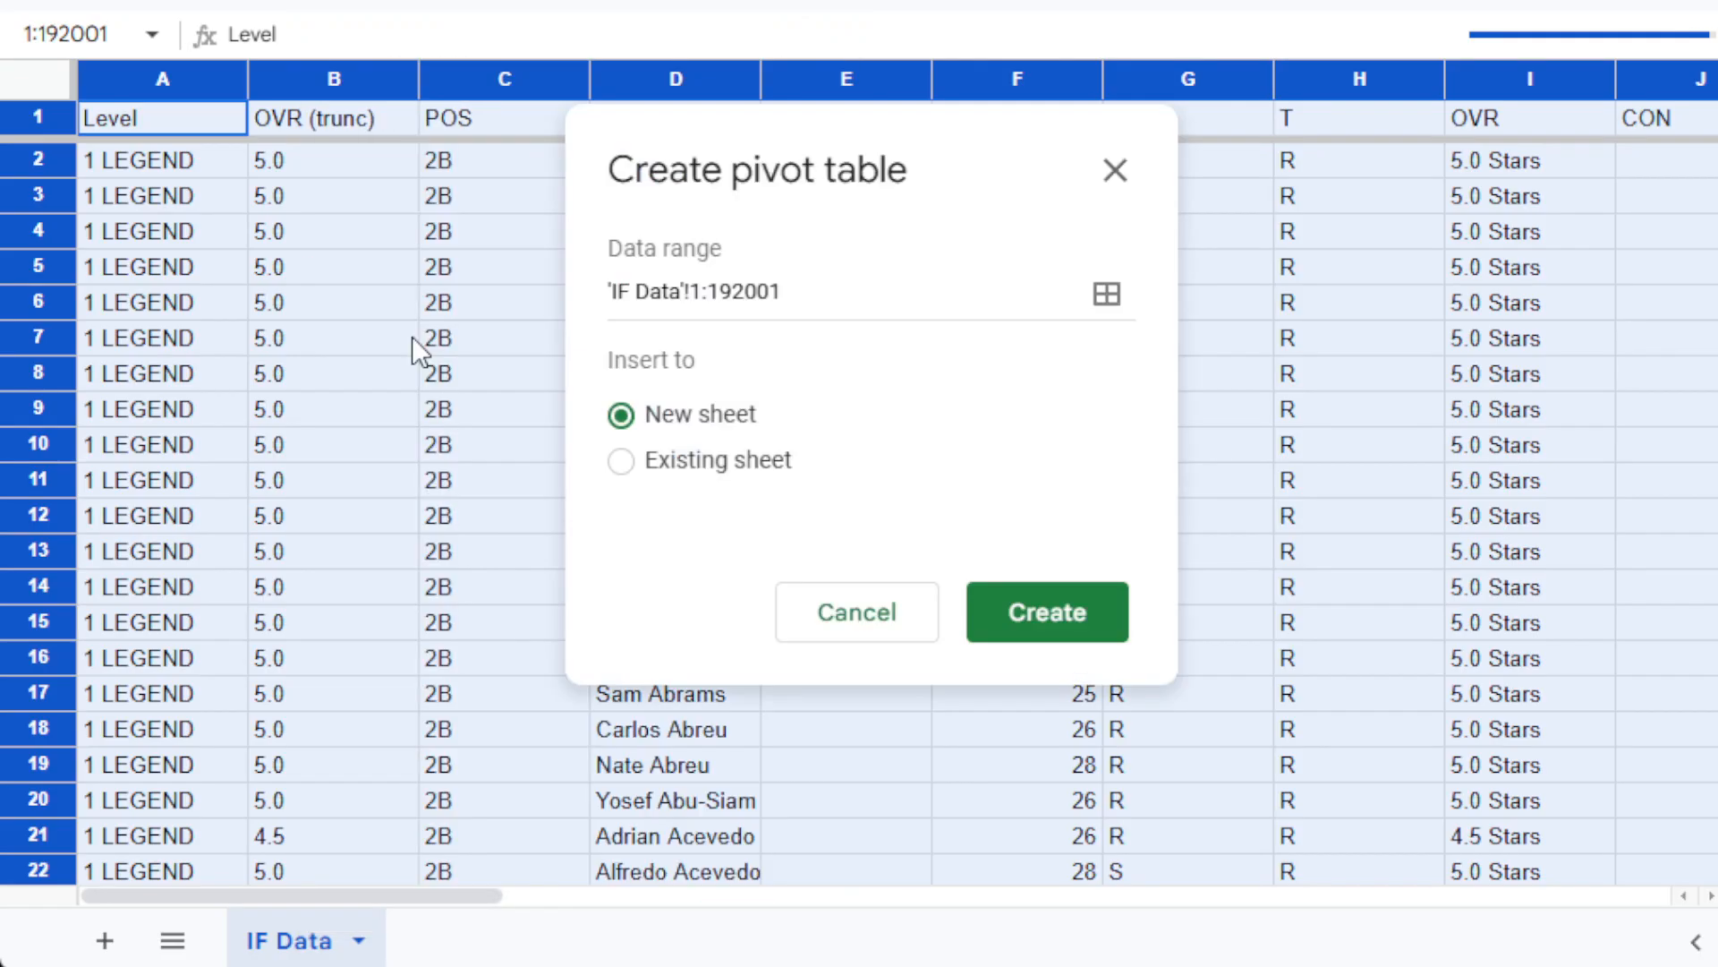
left_click(1014, 604)
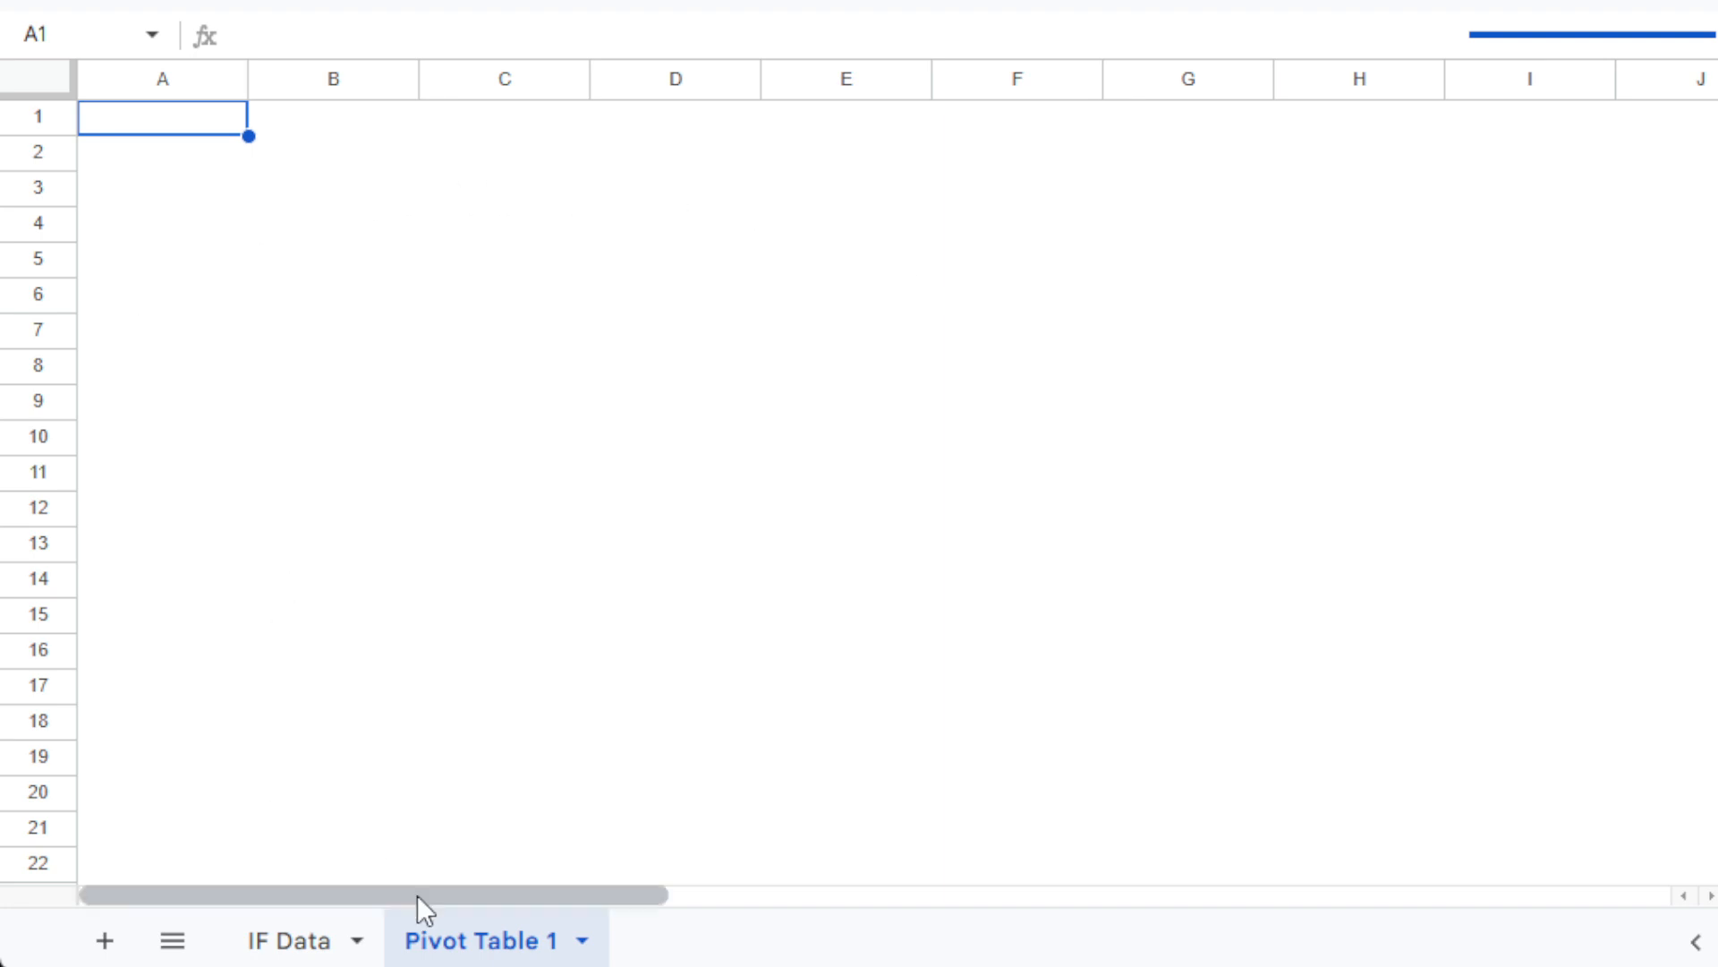
left_click(327, 942)
left_click(445, 942)
left_click(394, 473)
left_click_drag(194, 130, 199, 116)
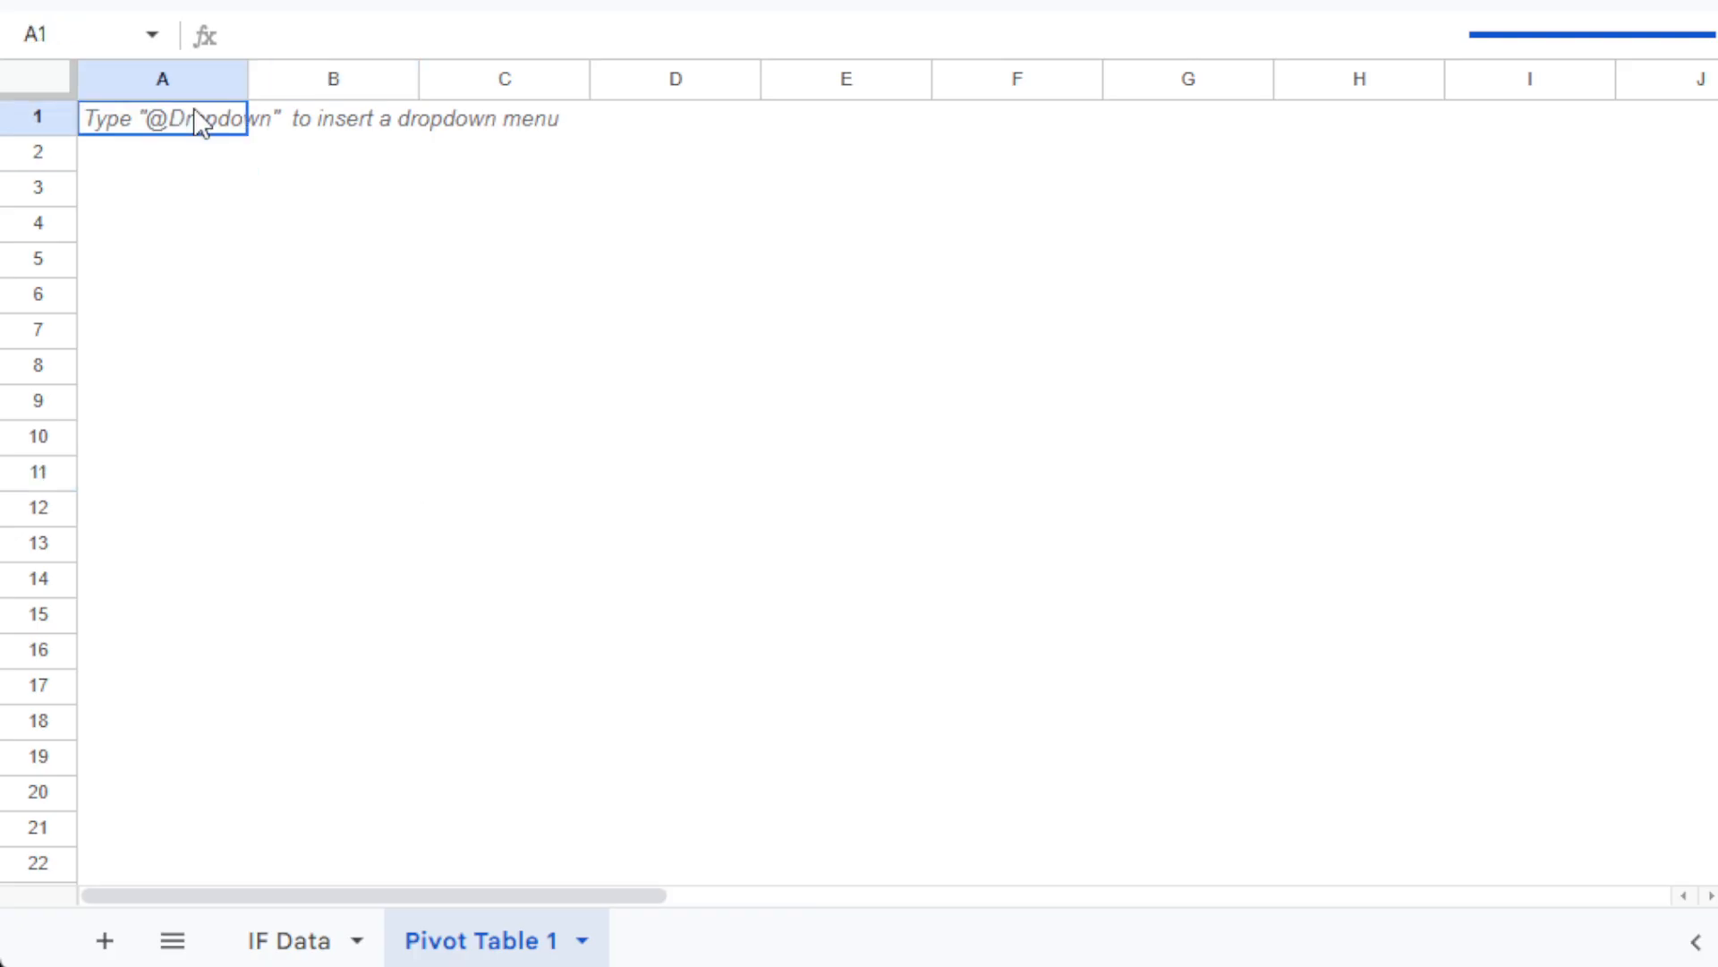
Delete the Pivot Table 1 sheet.
right_click(510, 944)
left_click_drag(502, 885, 499, 944)
right_click(498, 943)
key("Escape")
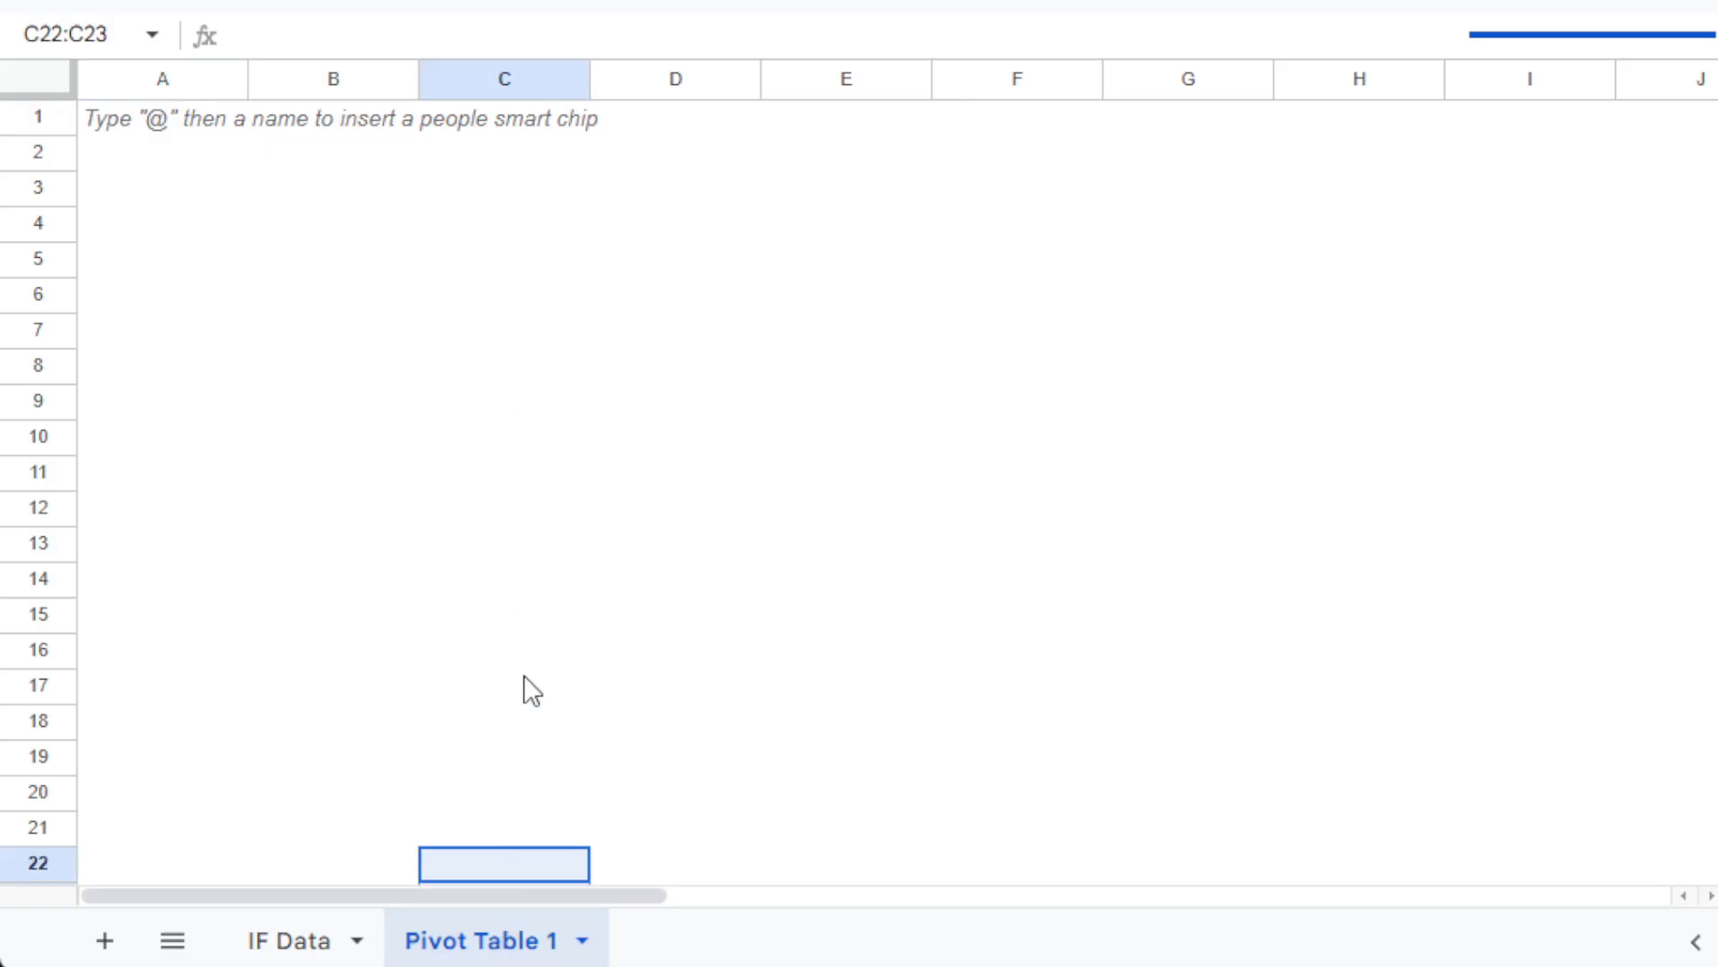
right_click(484, 935)
left_click(522, 369)
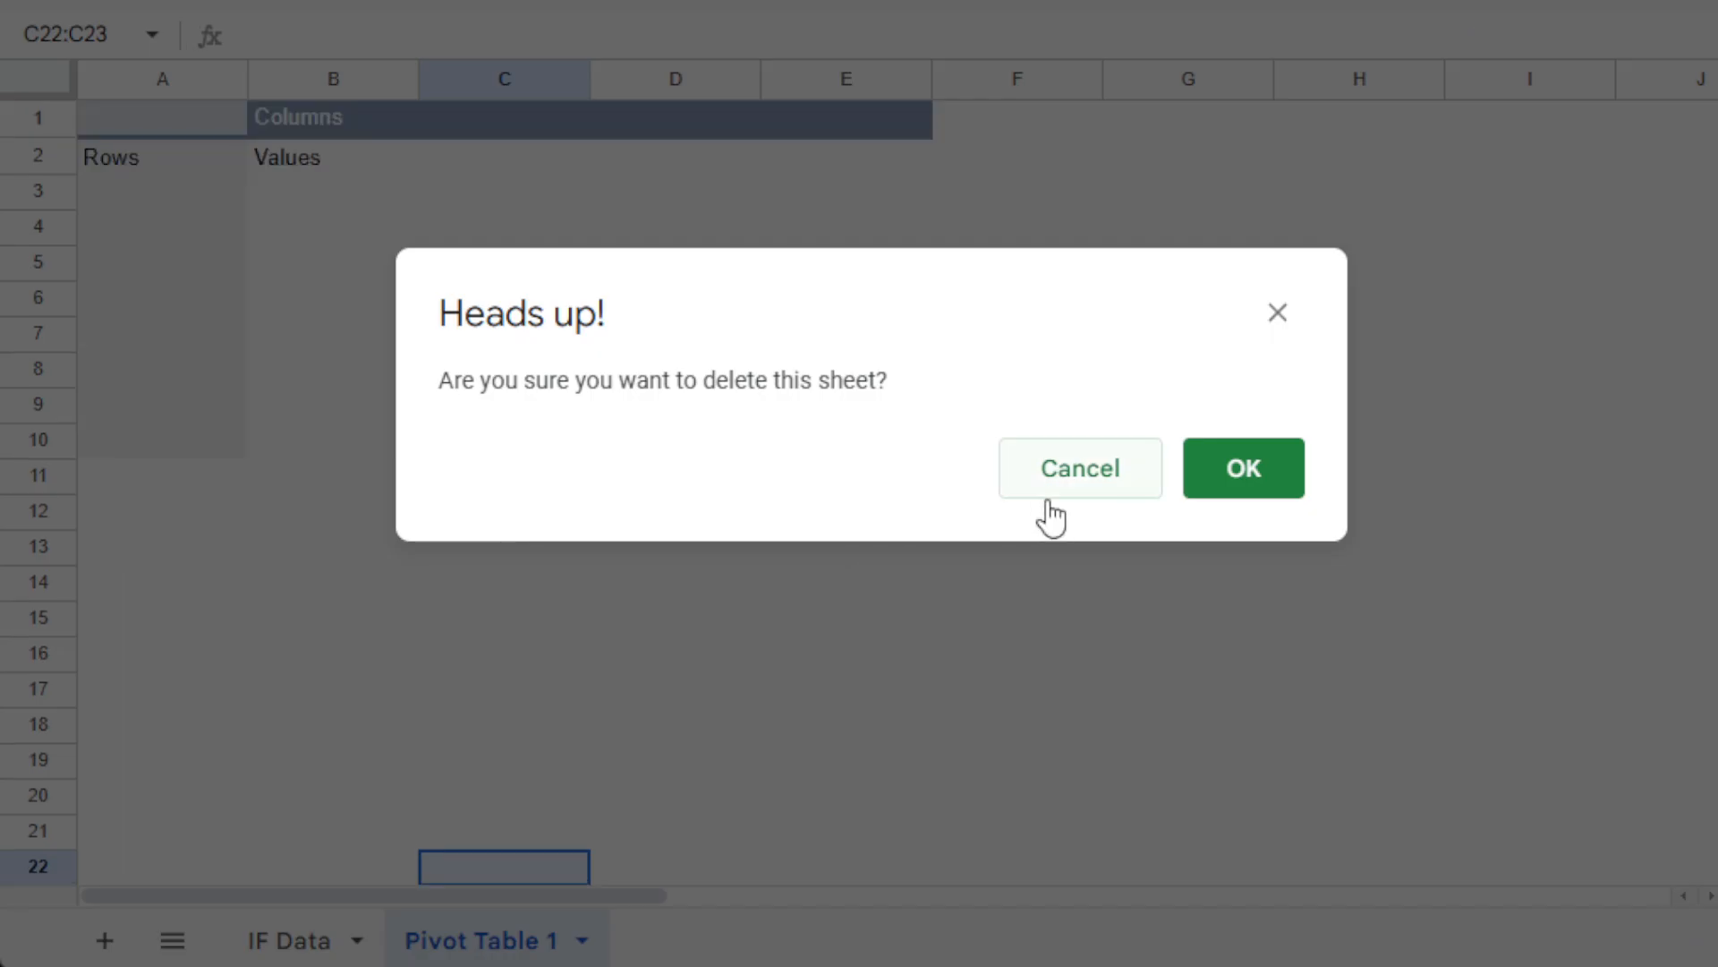
left_click(1245, 474)
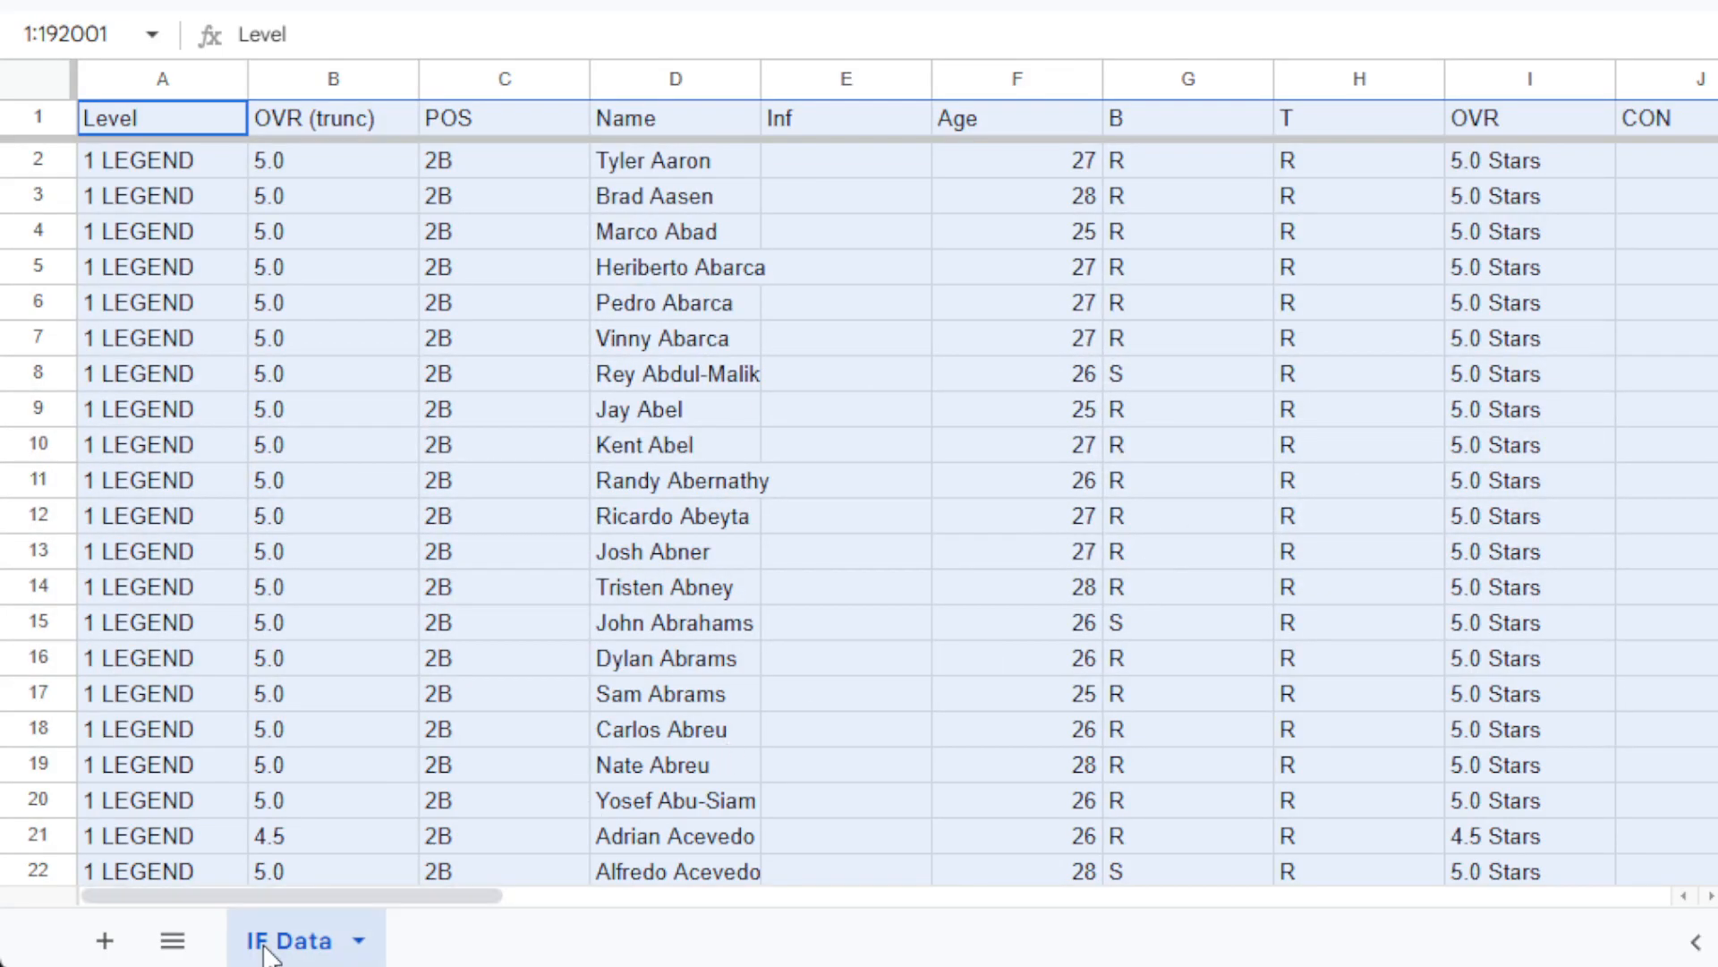
Insert a fresh pivot table on a new sheet using the IF Data range 1:192001.
right_click(266, 953)
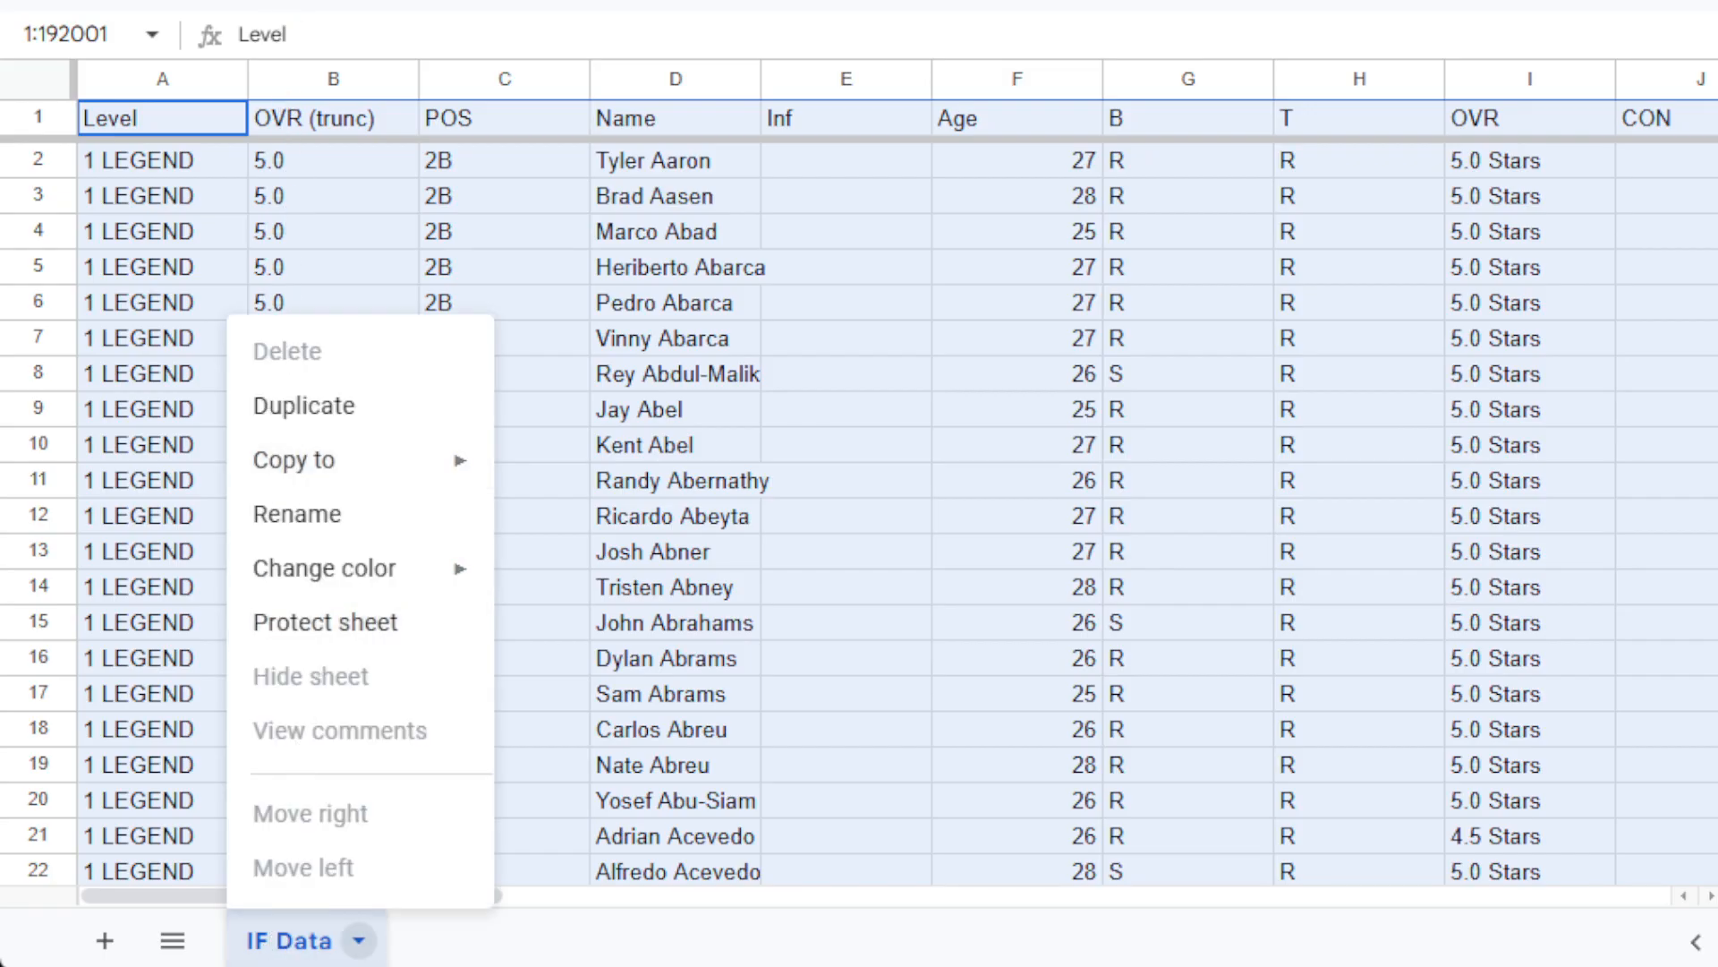
key("alt+i")
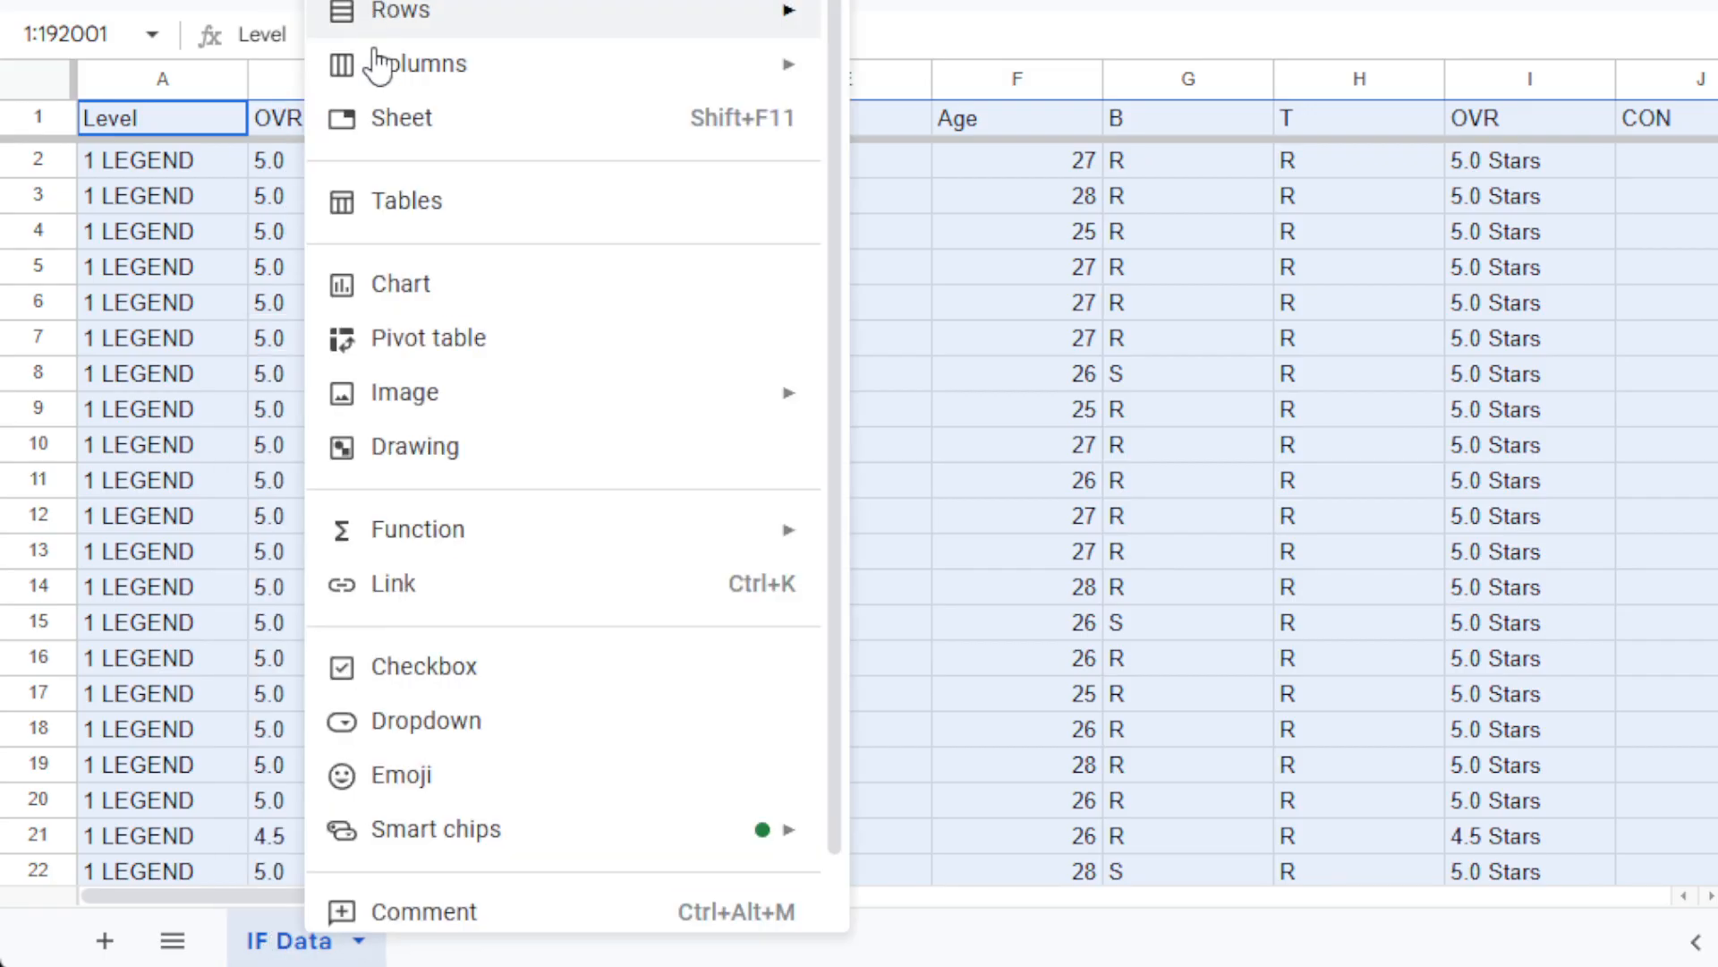
left_click(387, 352)
left_click(1081, 607)
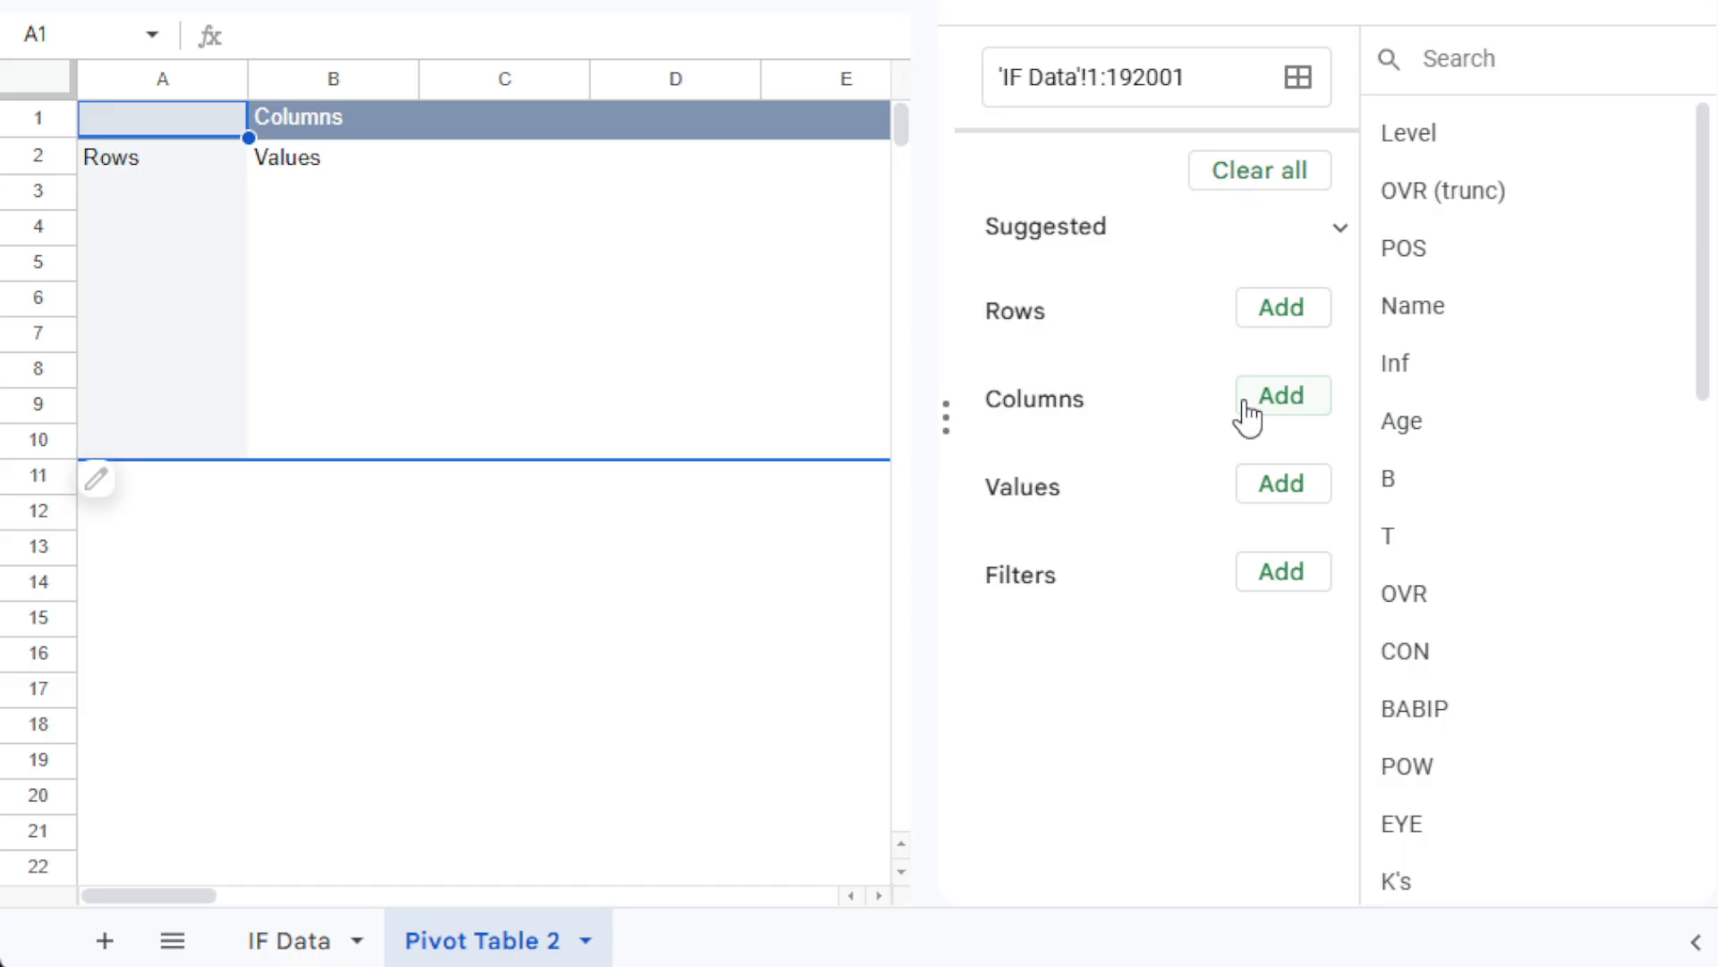
Set up the pivot table with POS as columns, CON as rows and CON as values.
left_click_drag(1404, 261, 1090, 483)
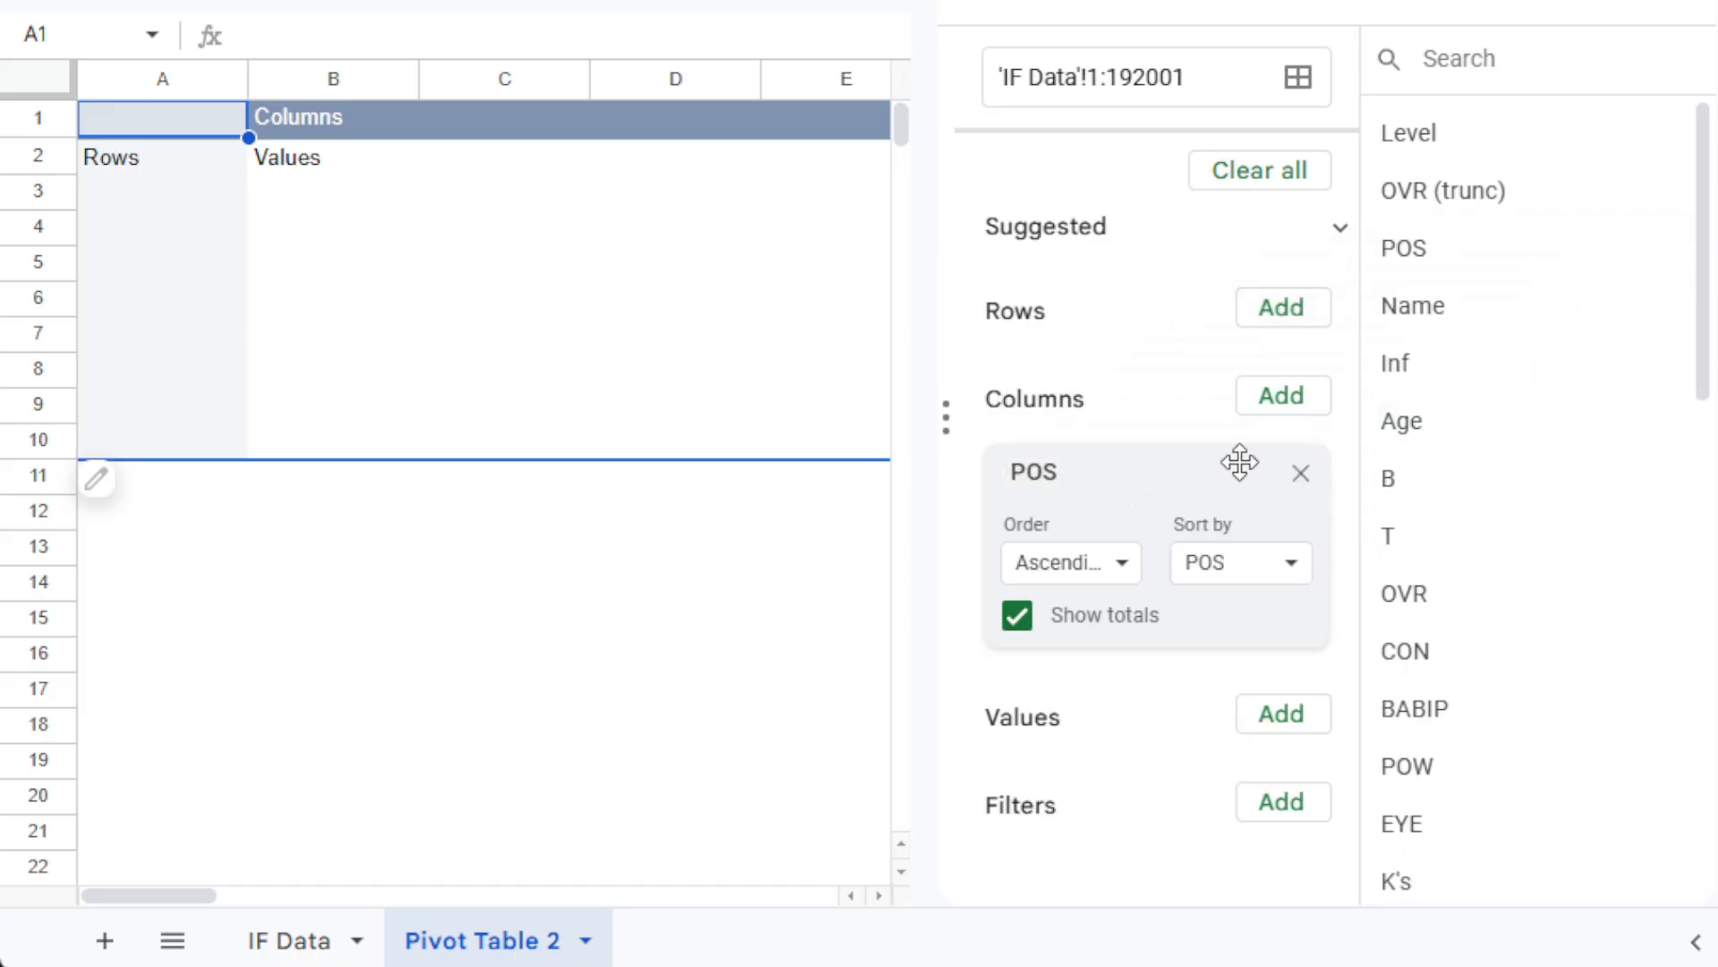
left_click_drag(1431, 648, 1118, 376)
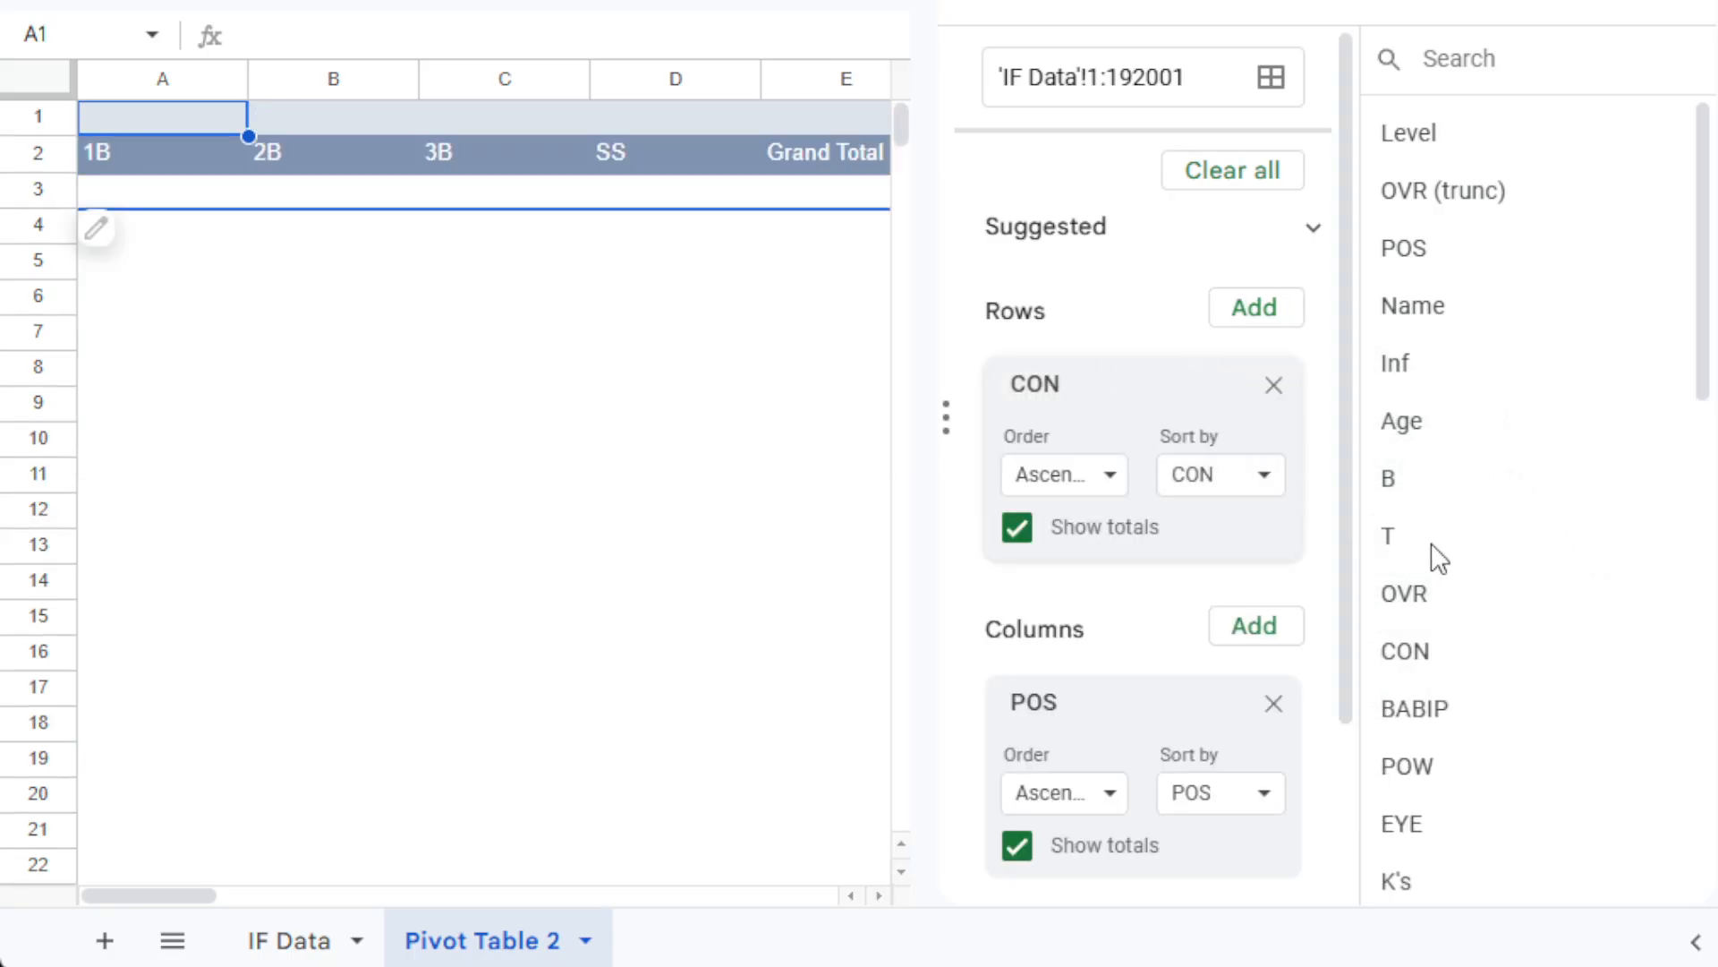
scroll(1431, 560, "down", 5)
scroll(1212, 526, "down", 3)
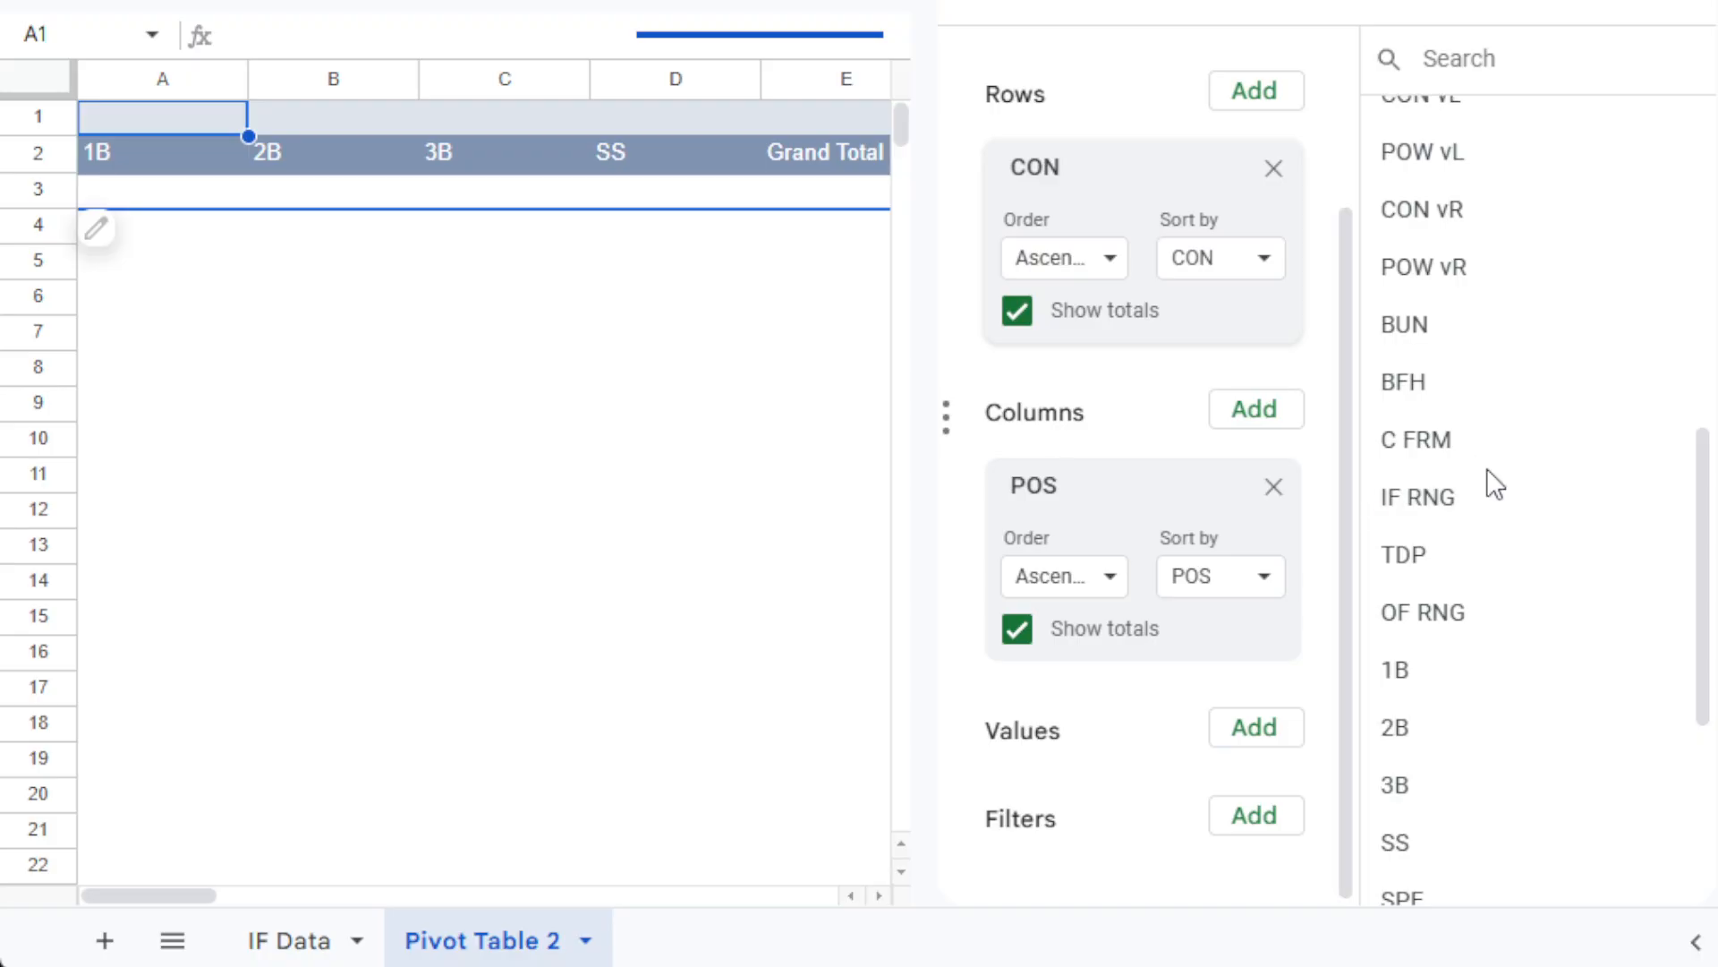
scroll(1488, 484, "up", 5)
scroll(1481, 495, "down", 3)
left_click_drag(1404, 315, 1093, 763)
scroll(1093, 757, "down", 2)
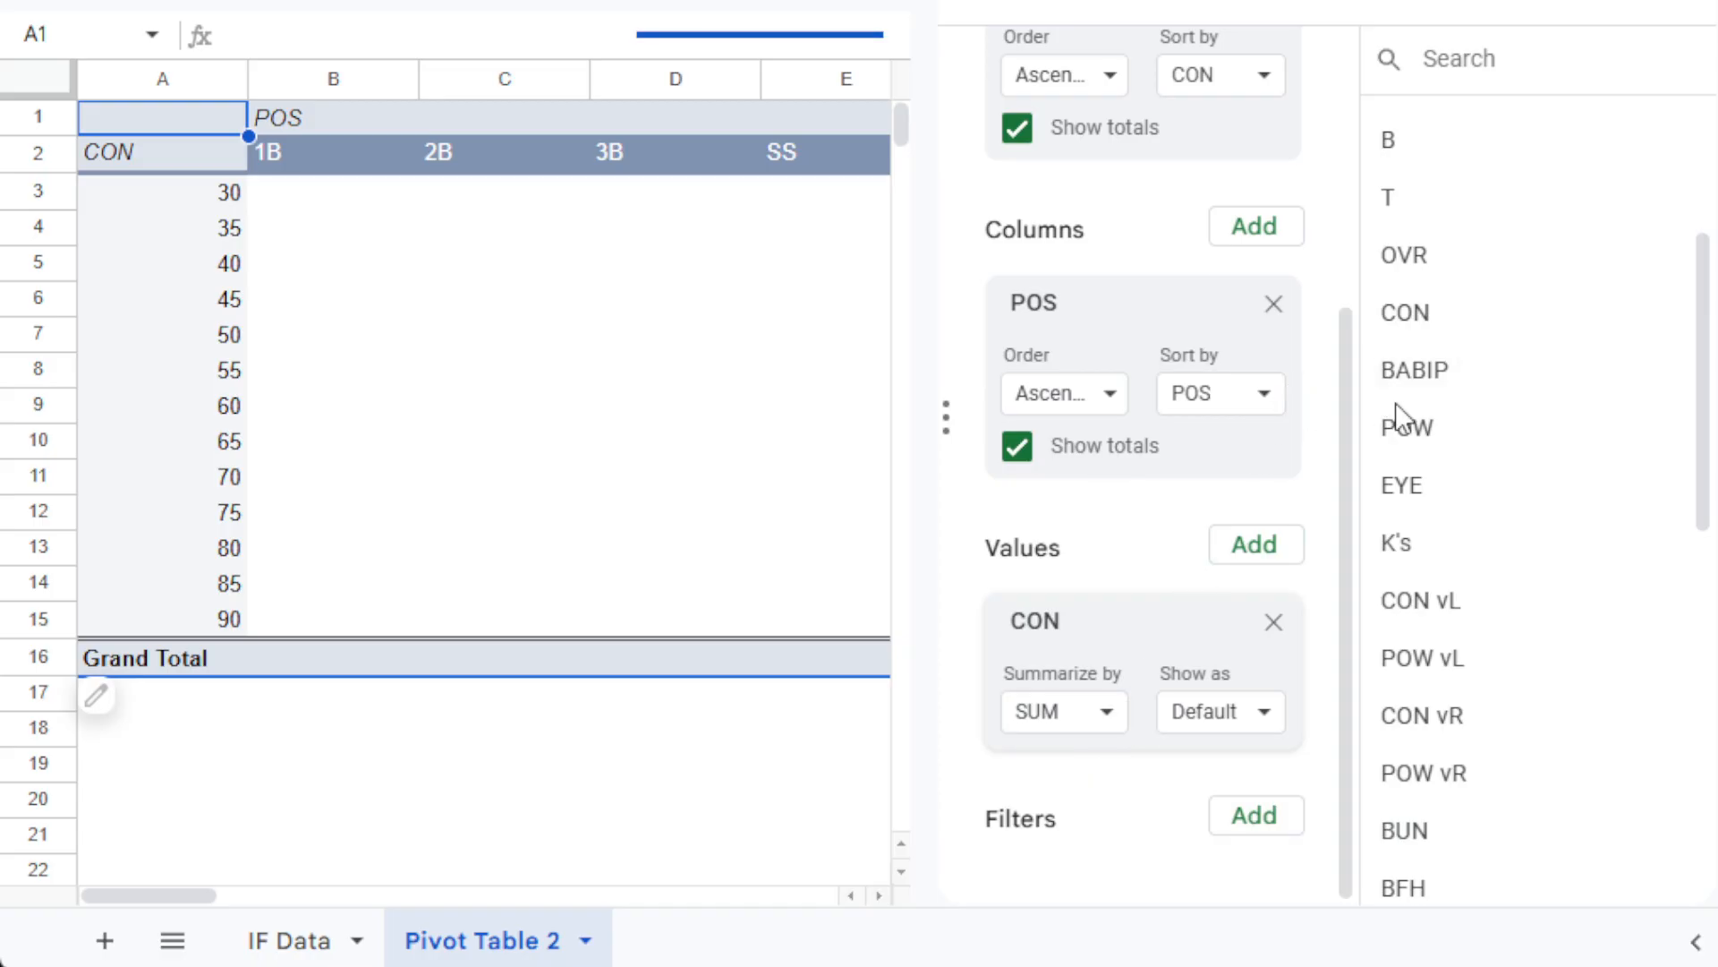
Add a POS filter to the pivot table that shows only 1B.
left_click_drag(1711, 466, 1688, 307)
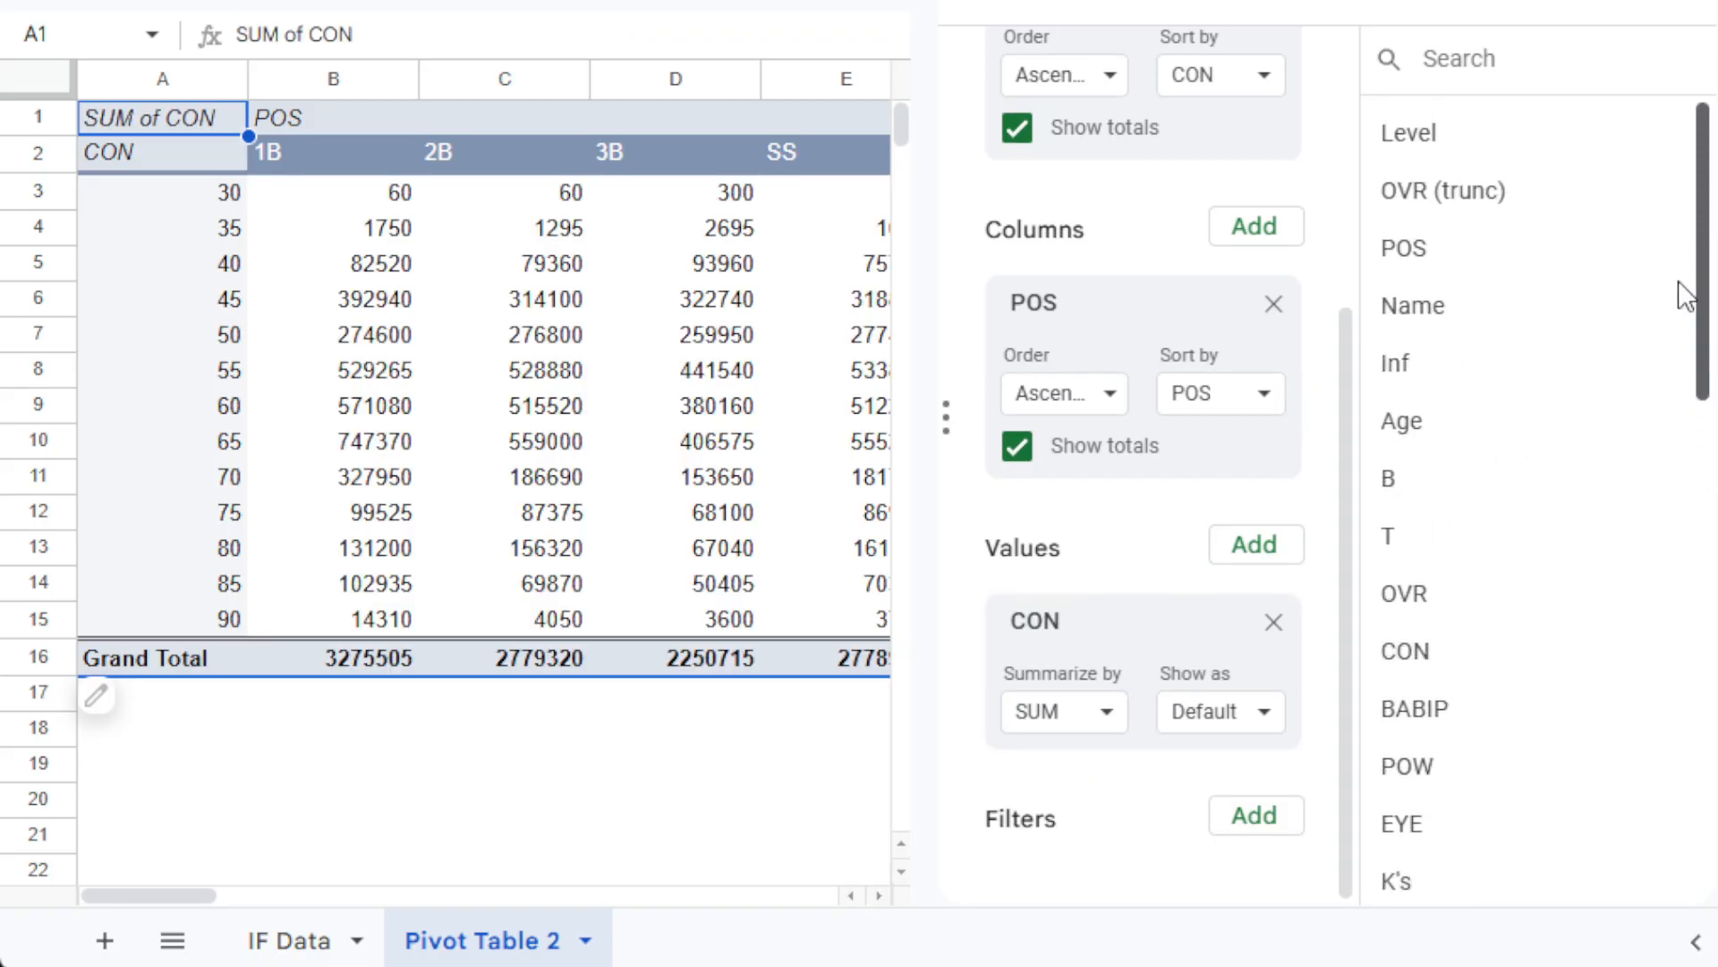
left_click_drag(1417, 271, 1092, 905)
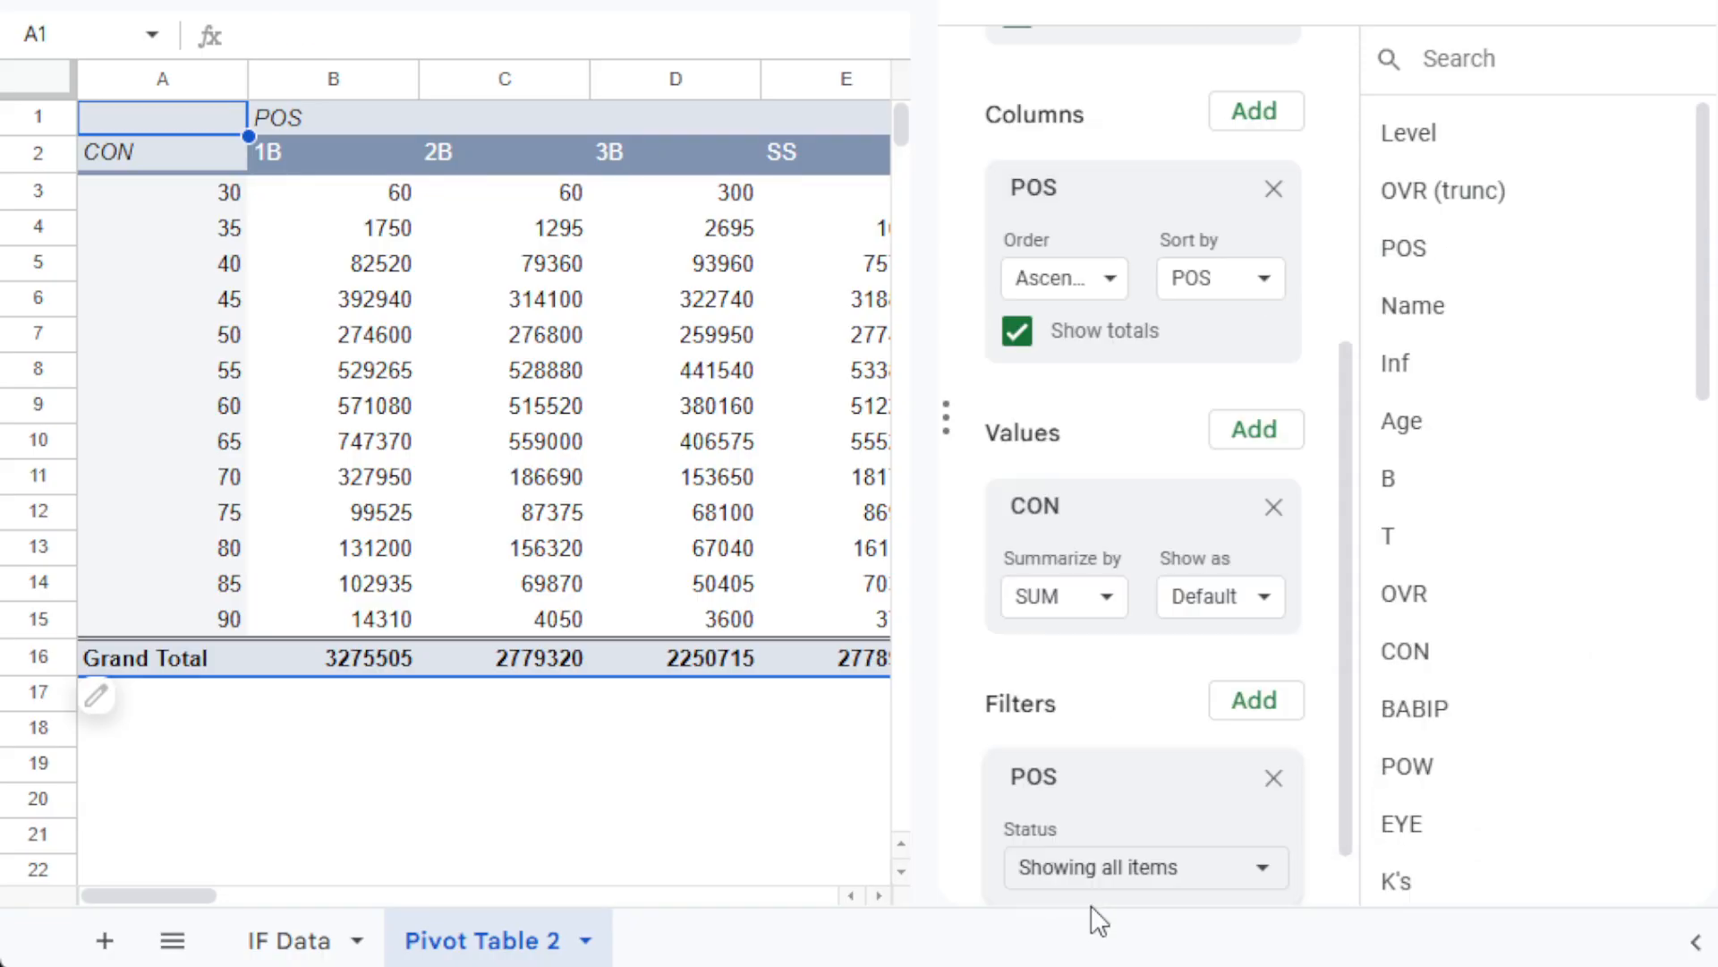
left_click(1104, 887)
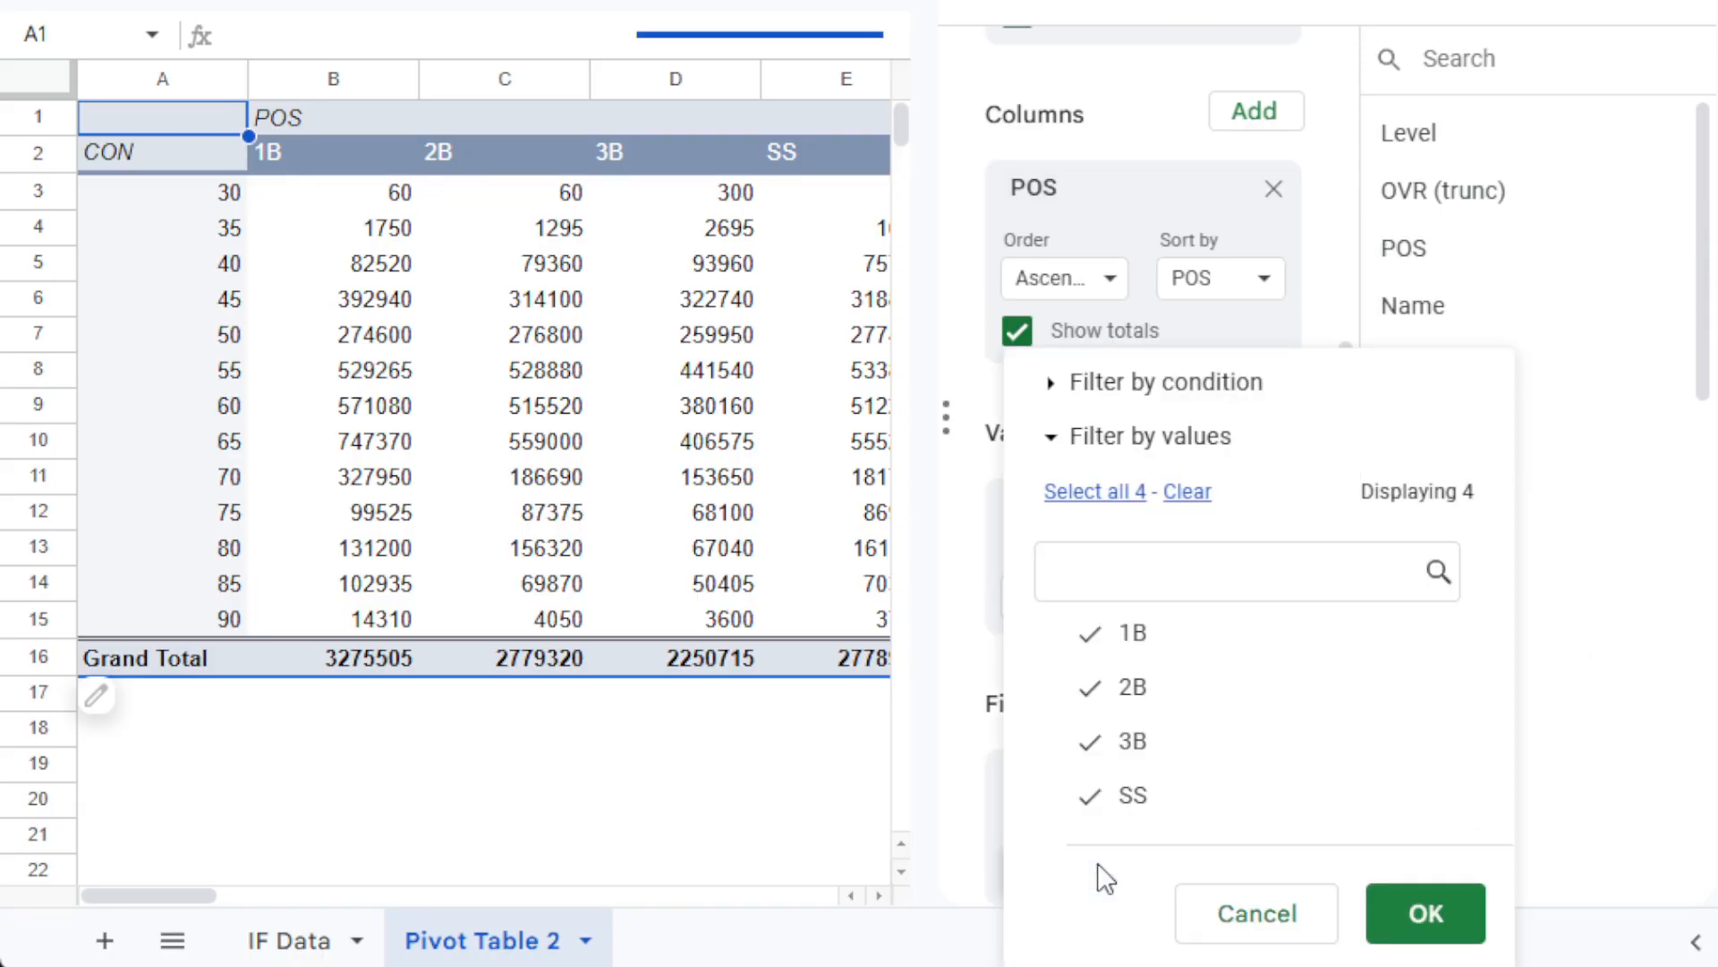
left_click(1129, 689)
left_click(1108, 743)
left_click(1113, 792)
left_click(1110, 703)
left_click(1118, 707)
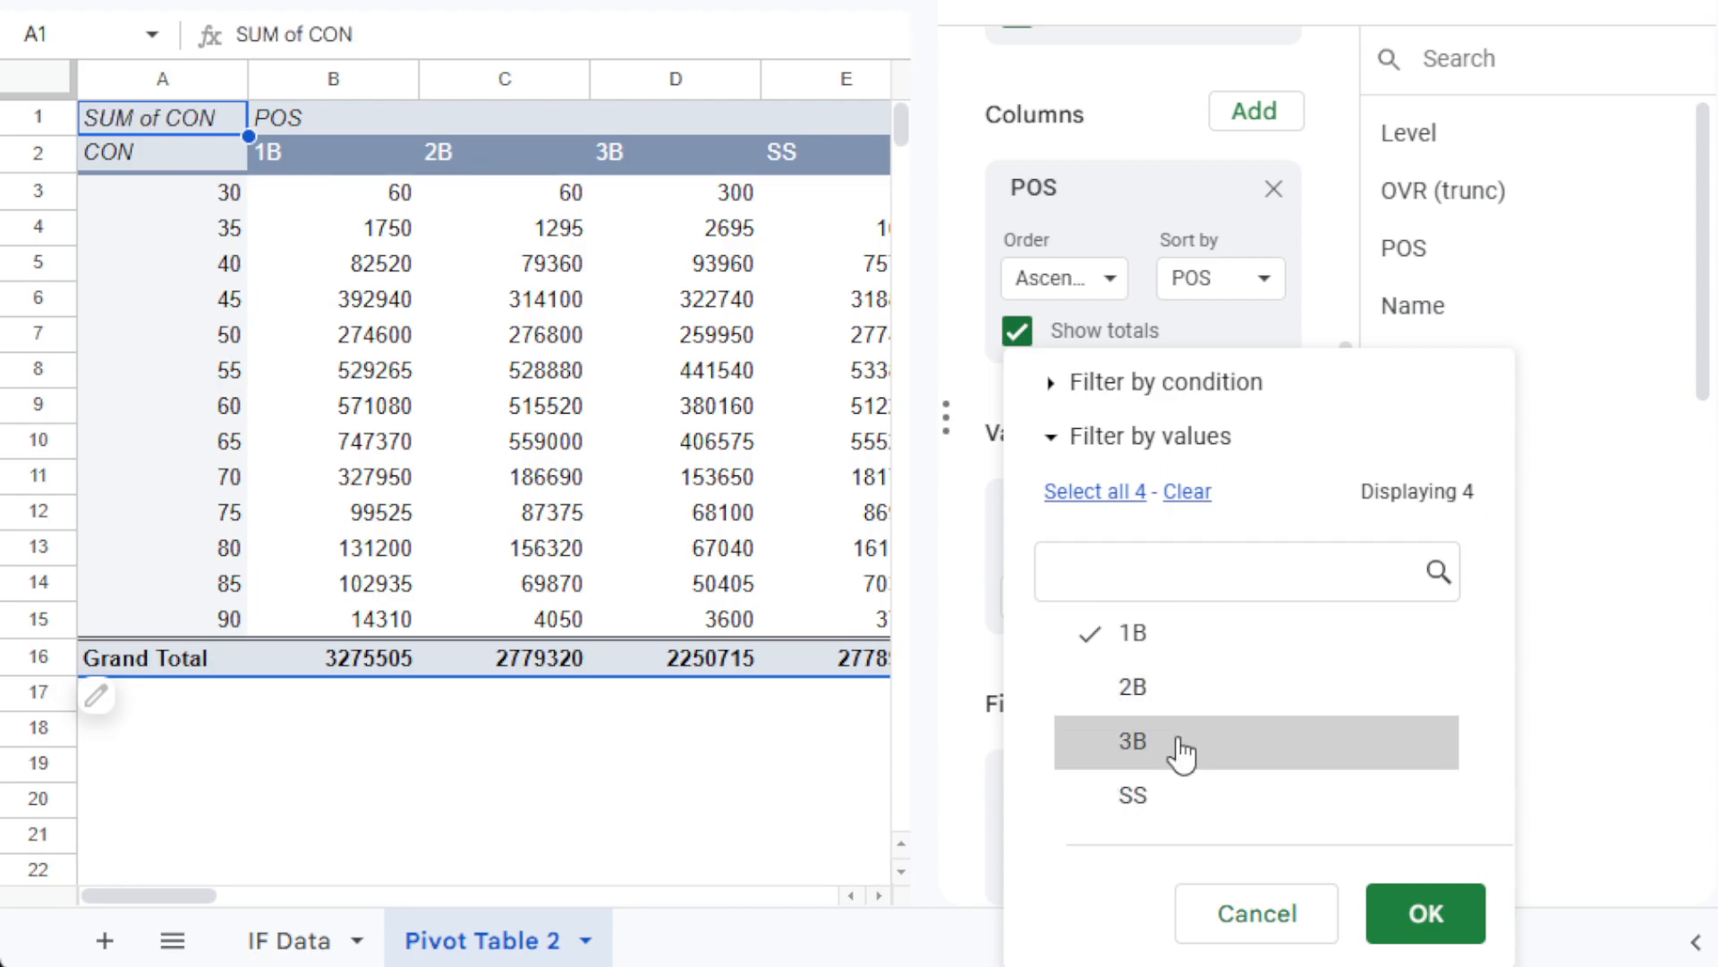
left_click(1401, 912)
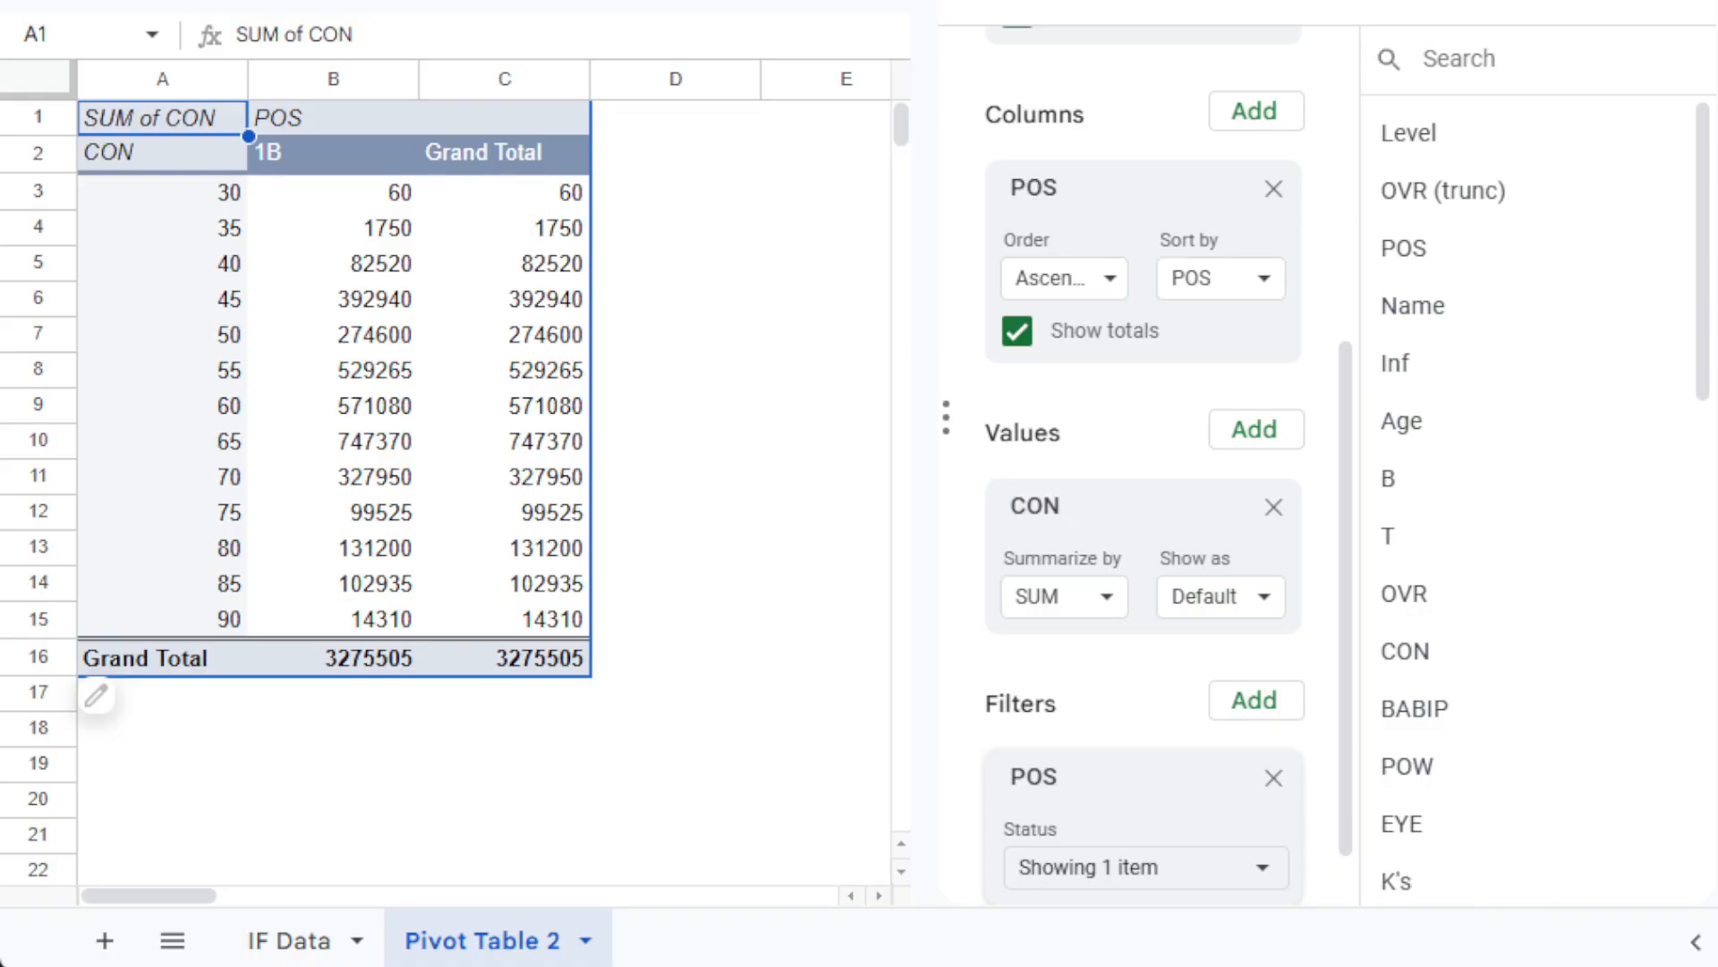
Replace the pivot table's POS column field with Level.
left_click_drag(1342, 501, 1373, 357)
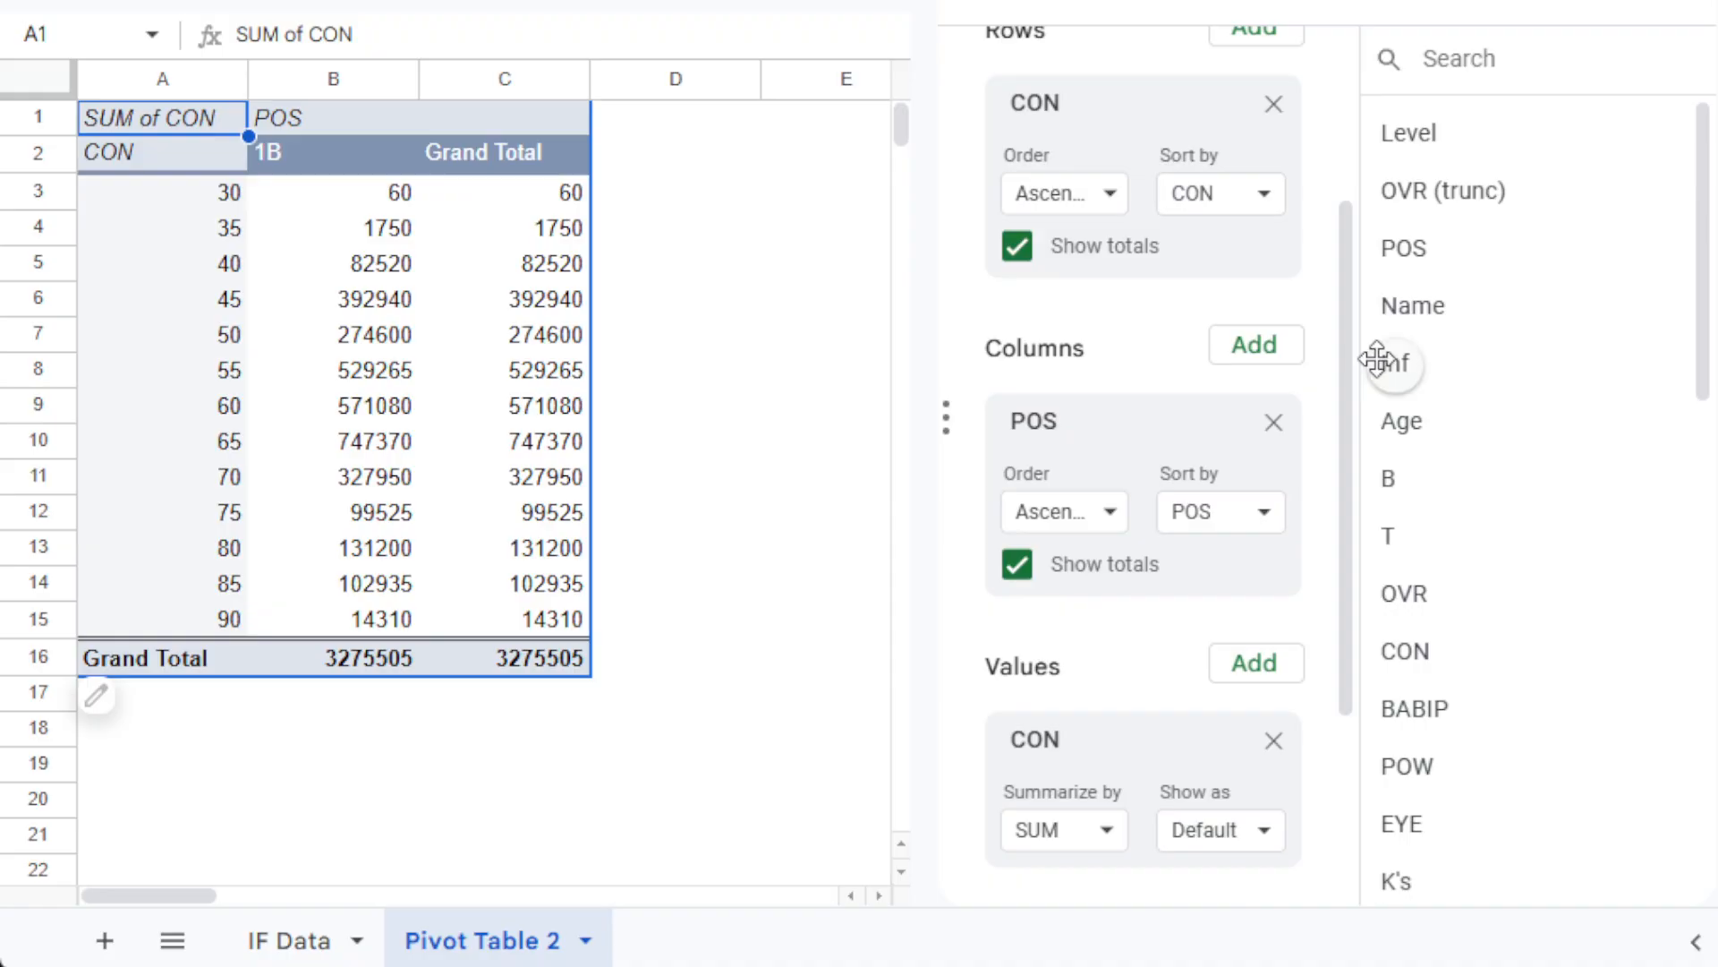
left_click(1278, 429)
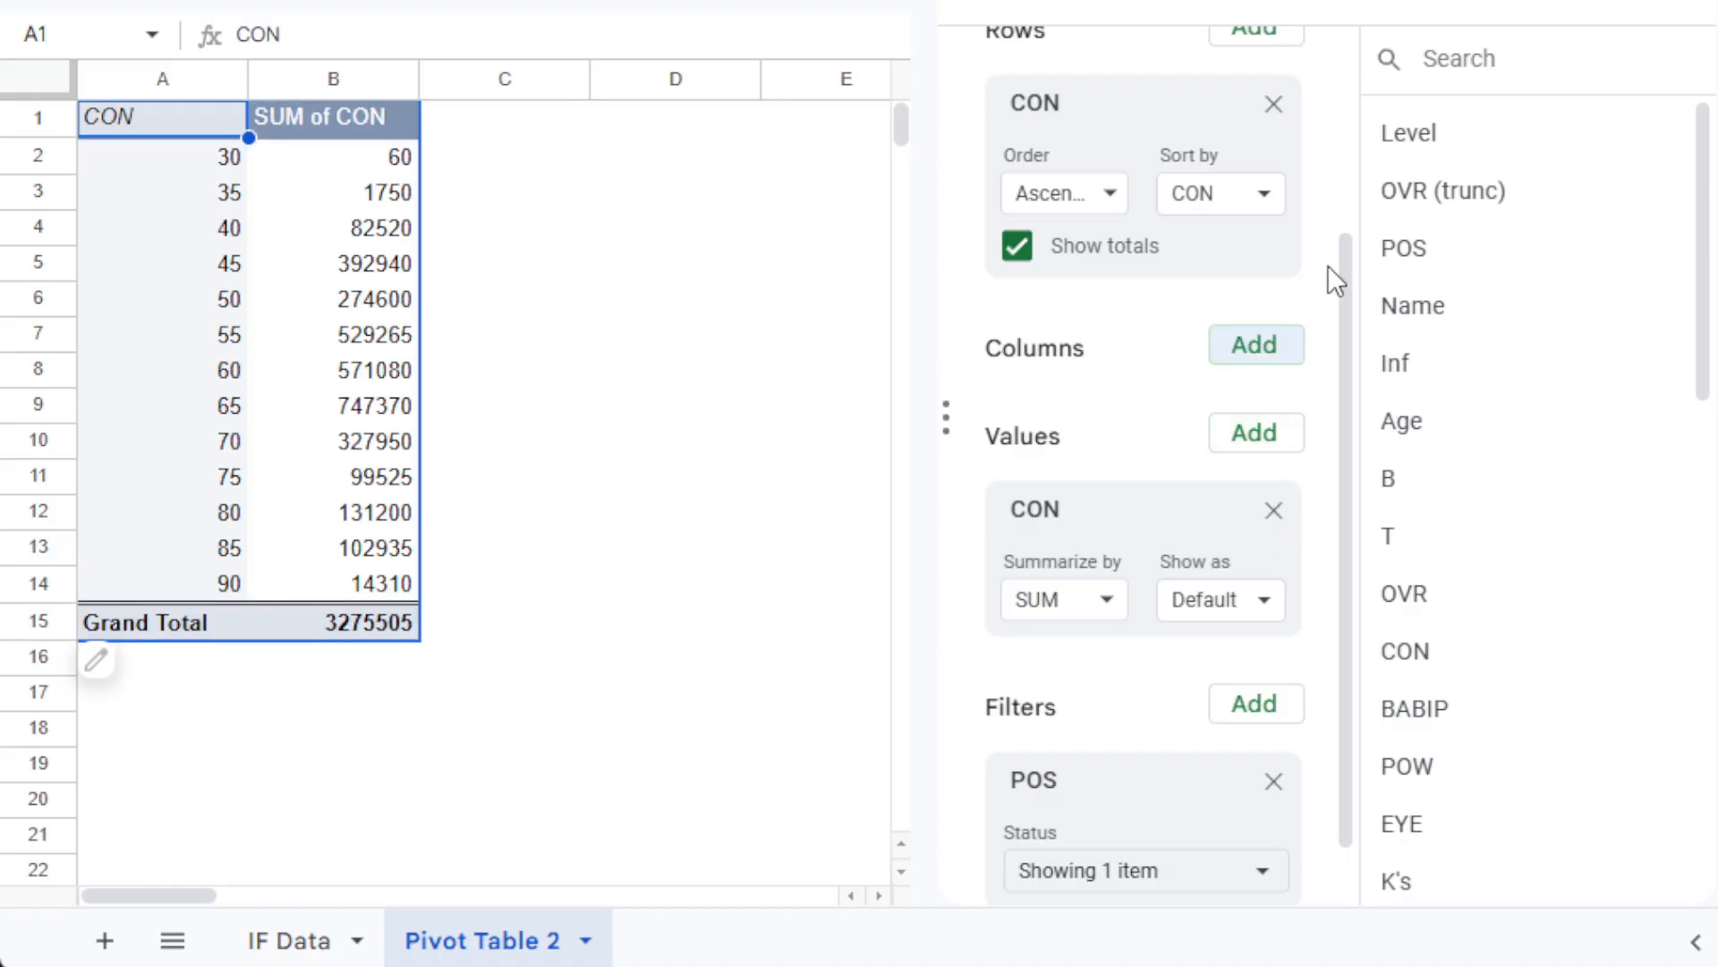
left_click_drag(1421, 128, 1141, 373)
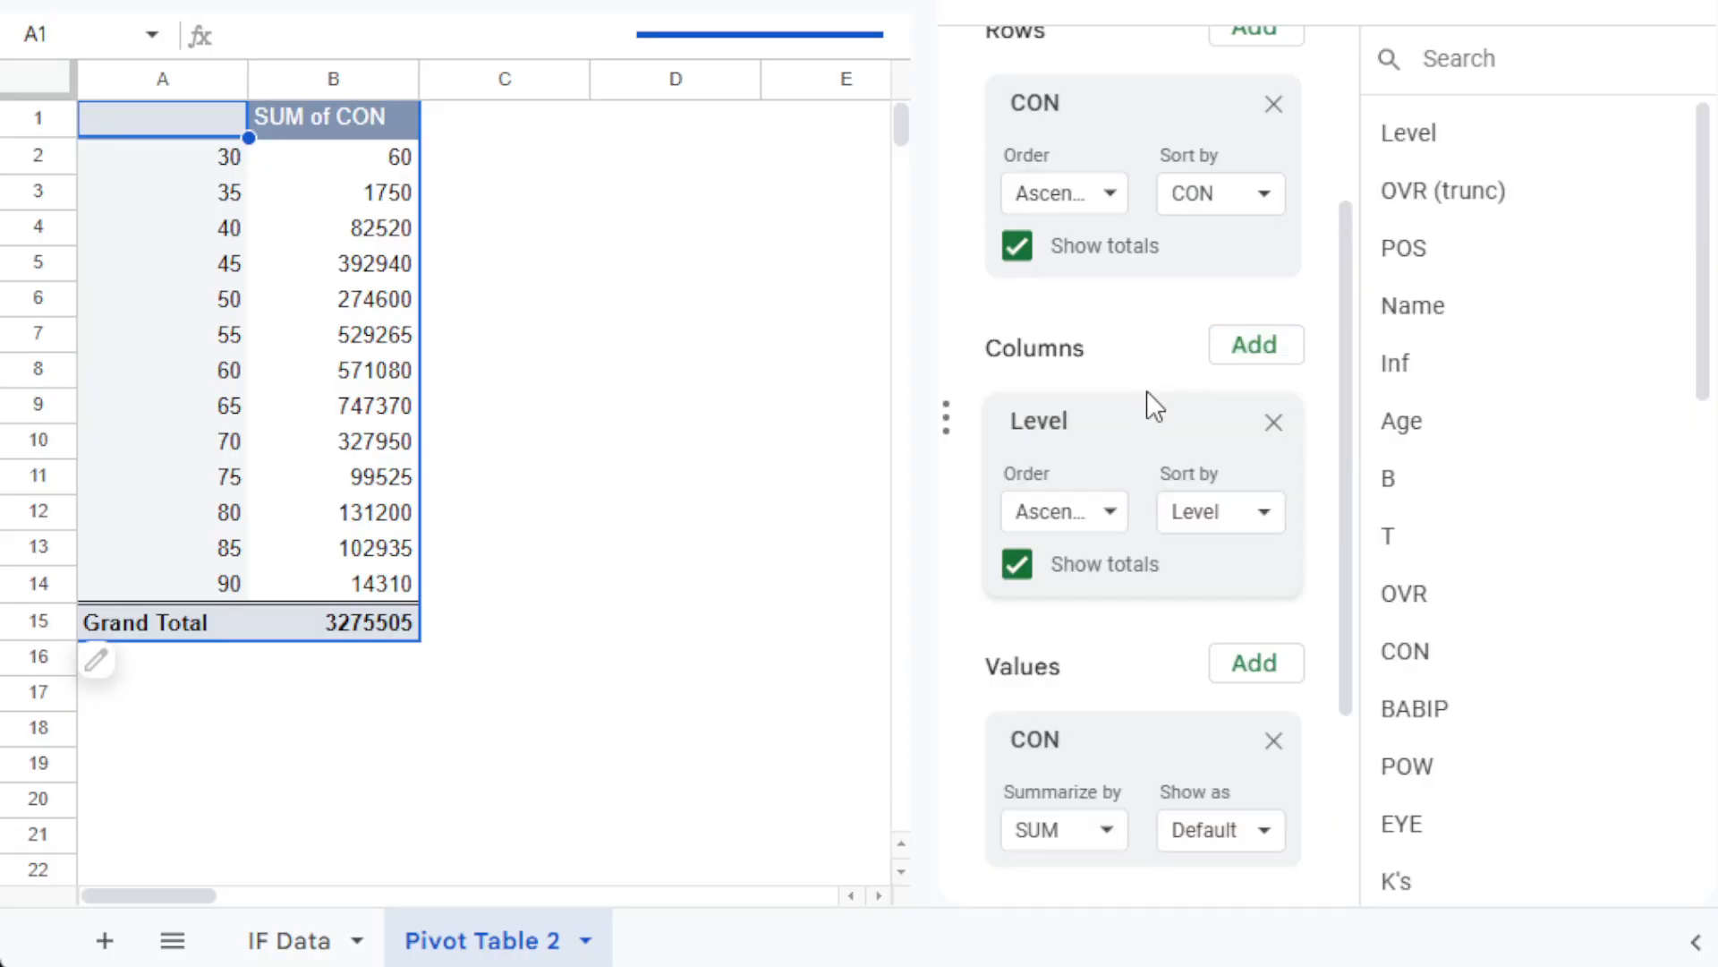
Summarize the CON values by COUNT and close the pivot table editor.
left_click(1115, 860)
left_click(1184, 232)
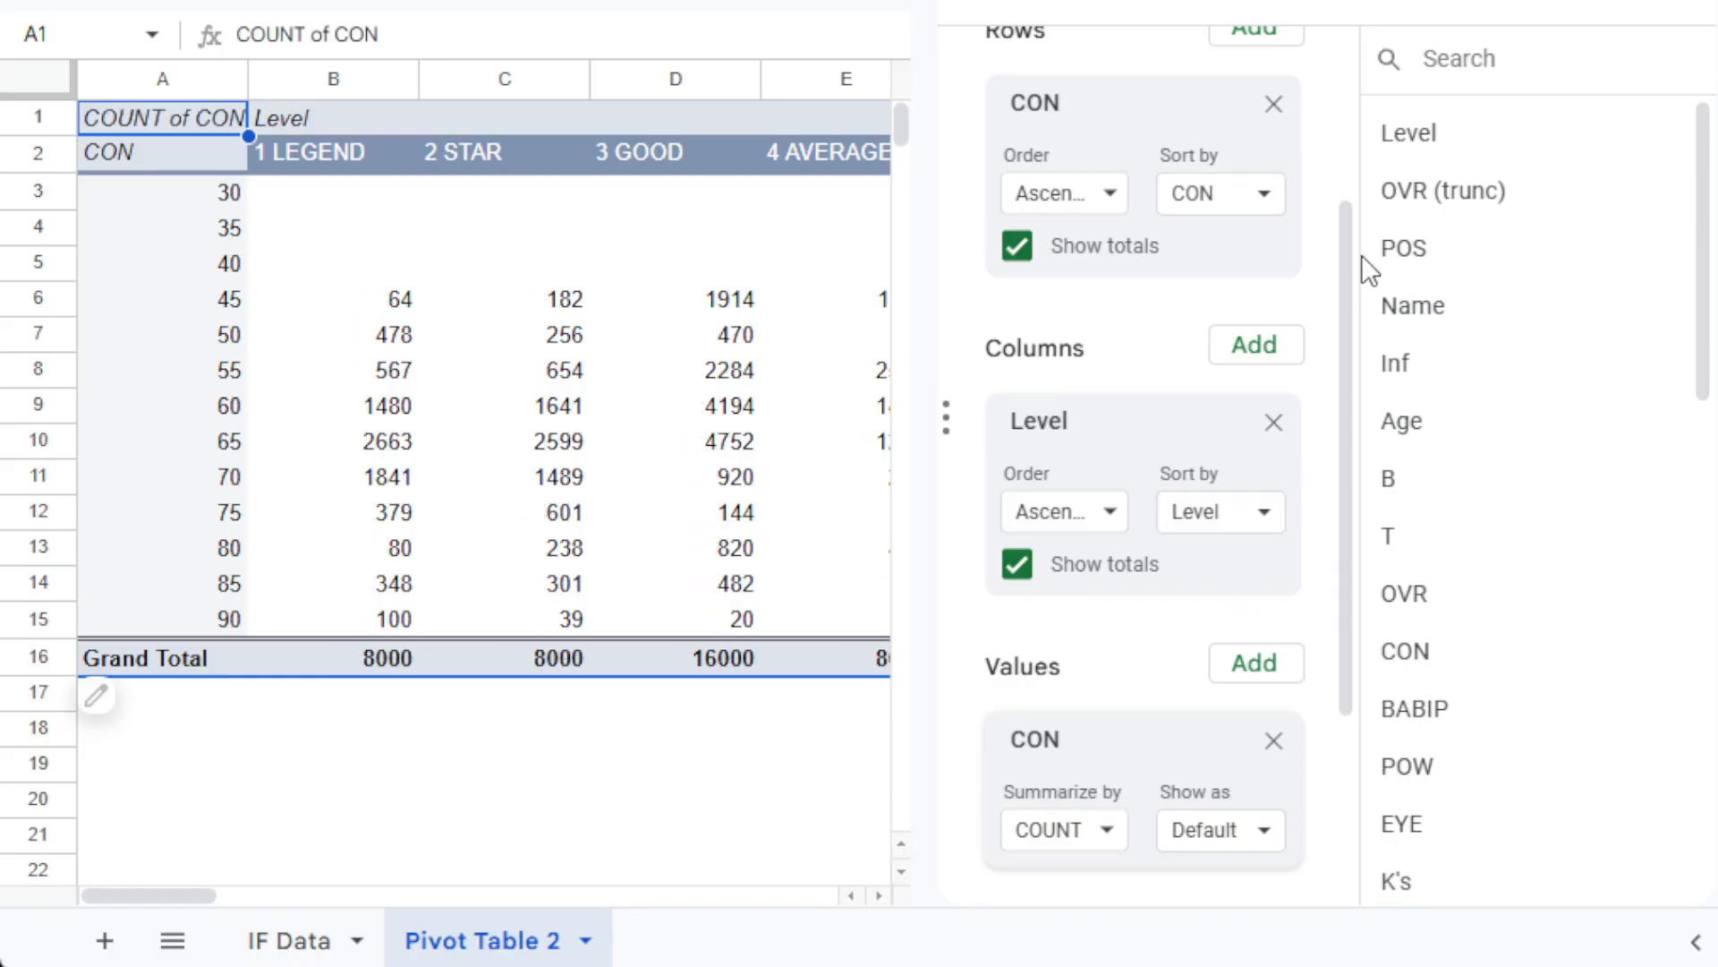
left_click(1667, 9)
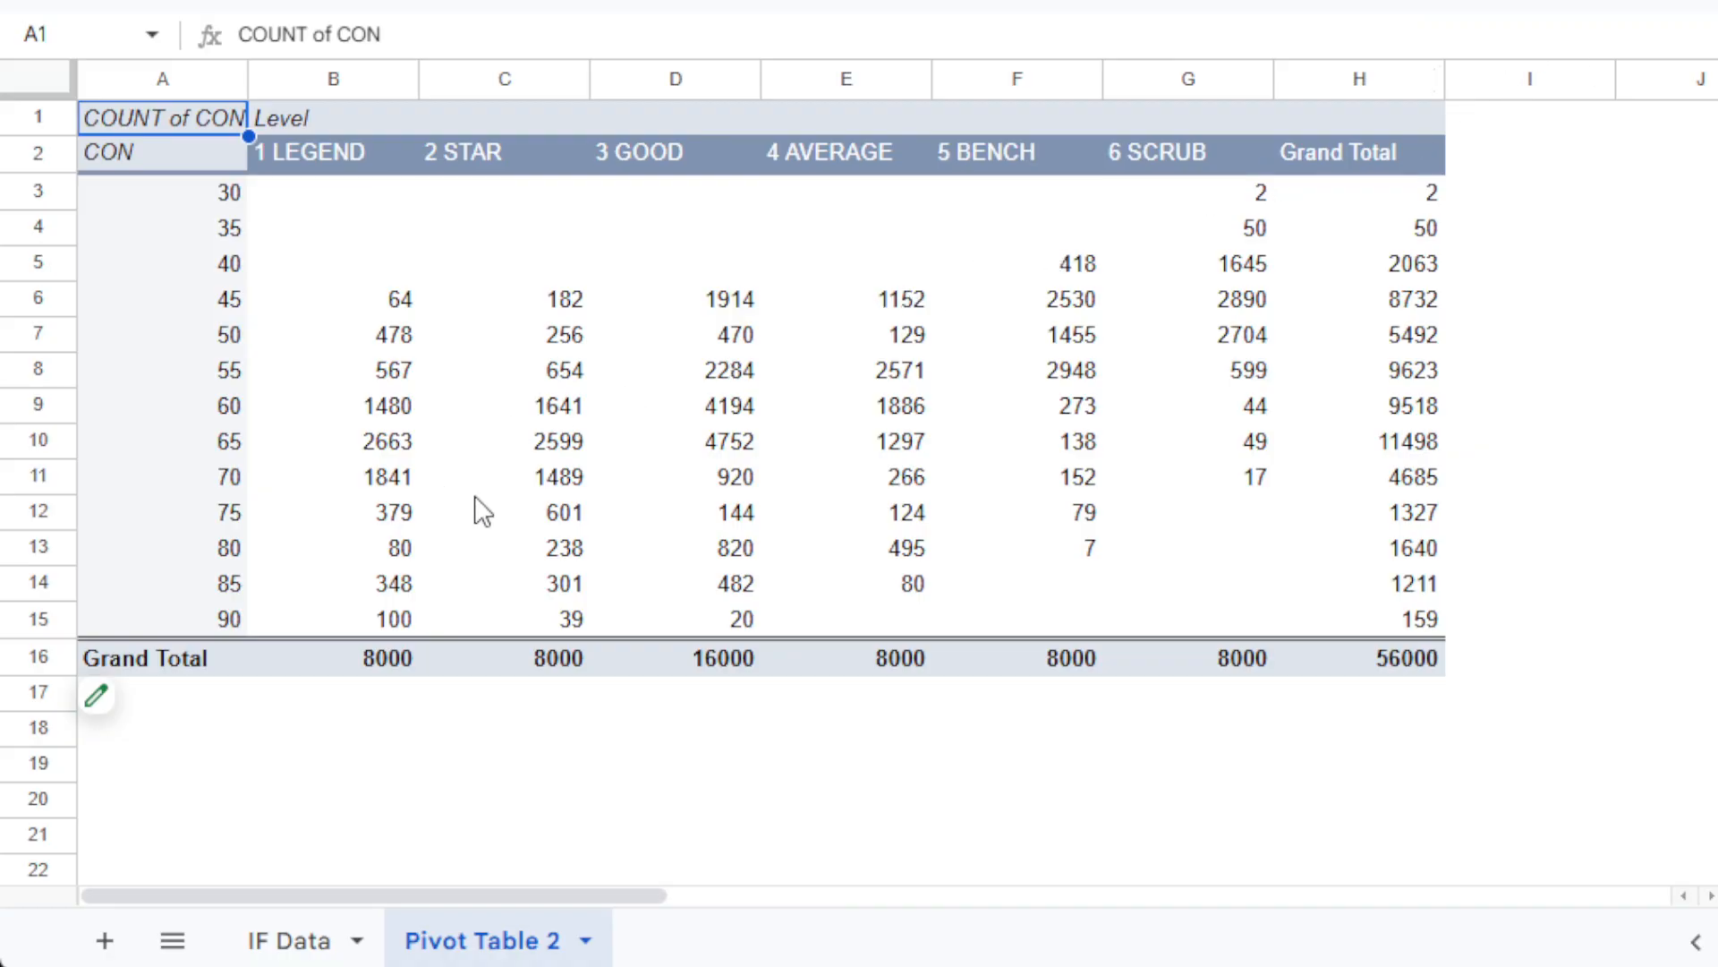
Rename the pivot table sheet as 1B CON.
double_click(463, 941)
type("1")
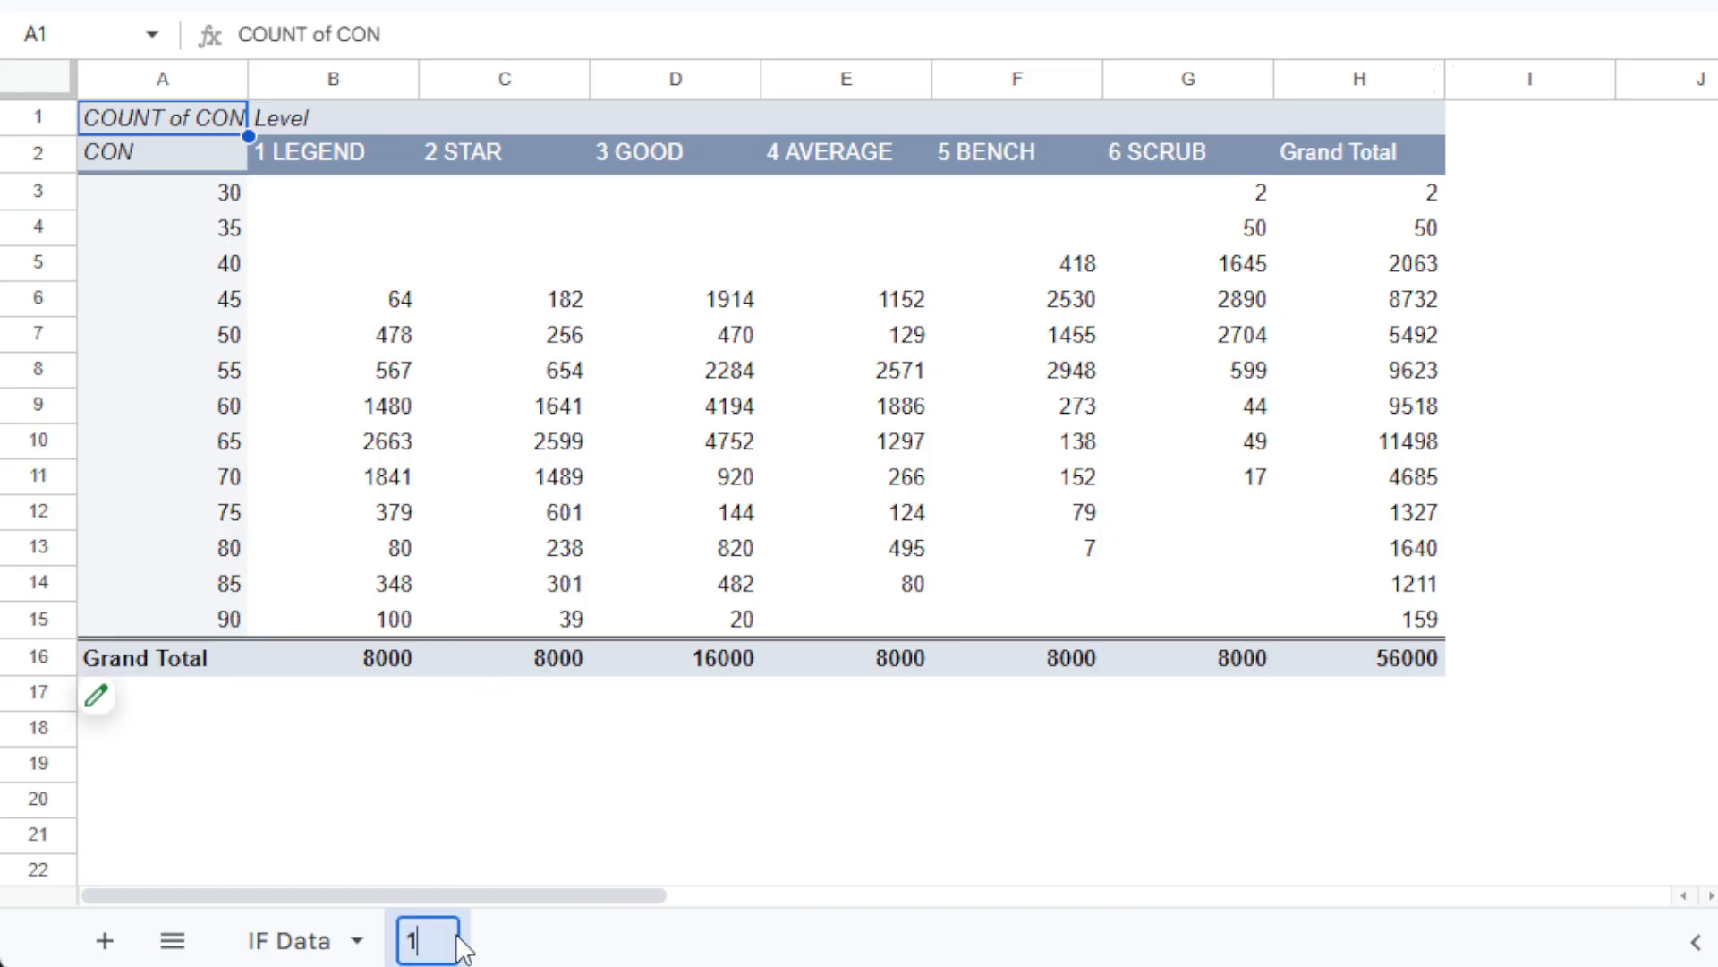
type("B CON")
key("Return")
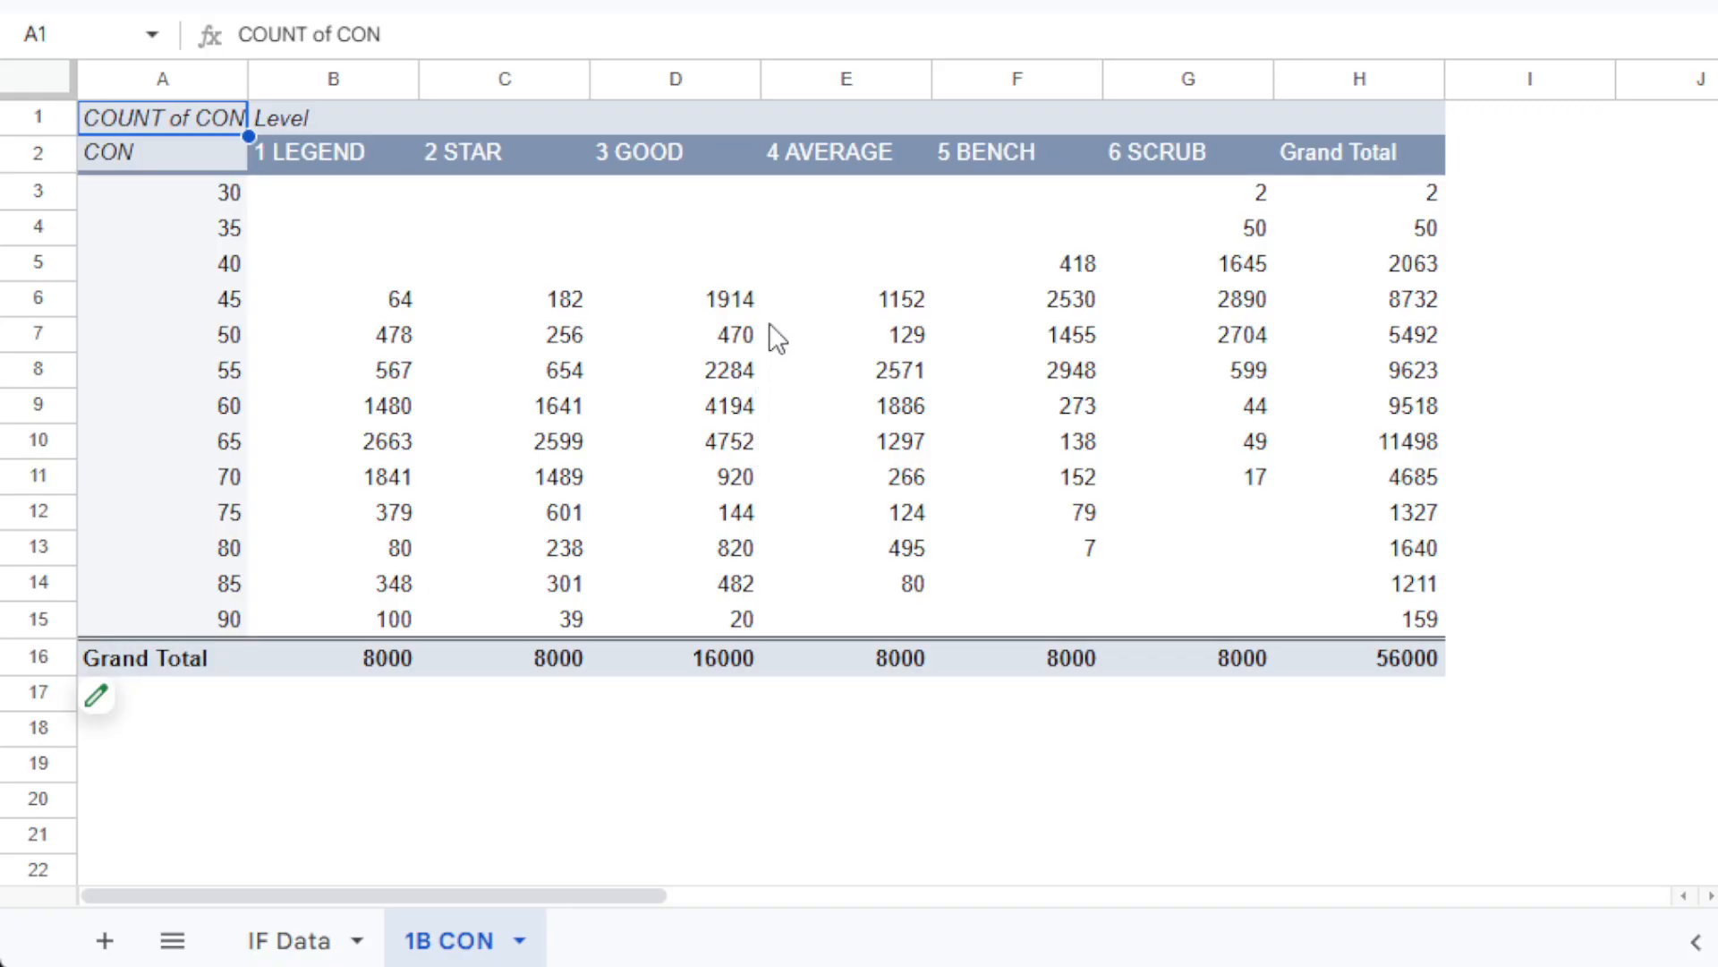
Look down the IF Data rows, and view the 3B GOOD sheet in the original spreadsheet back to its first columns.
left_click(284, 940)
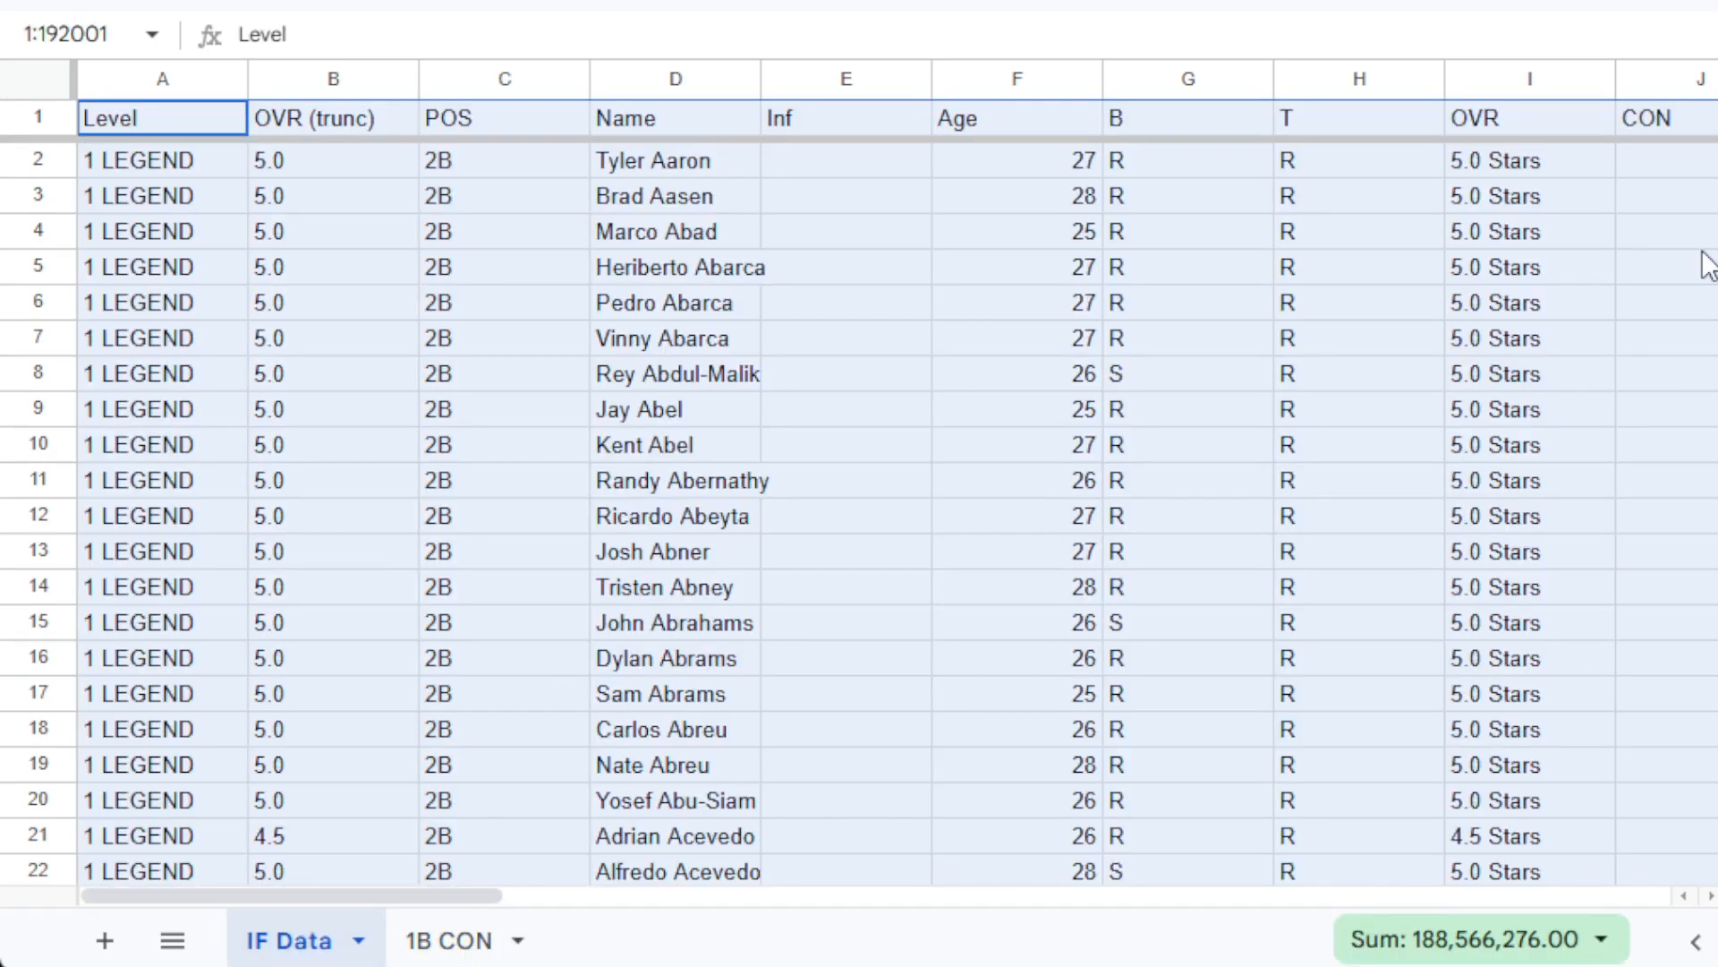
scroll(859, 515, "down", 20)
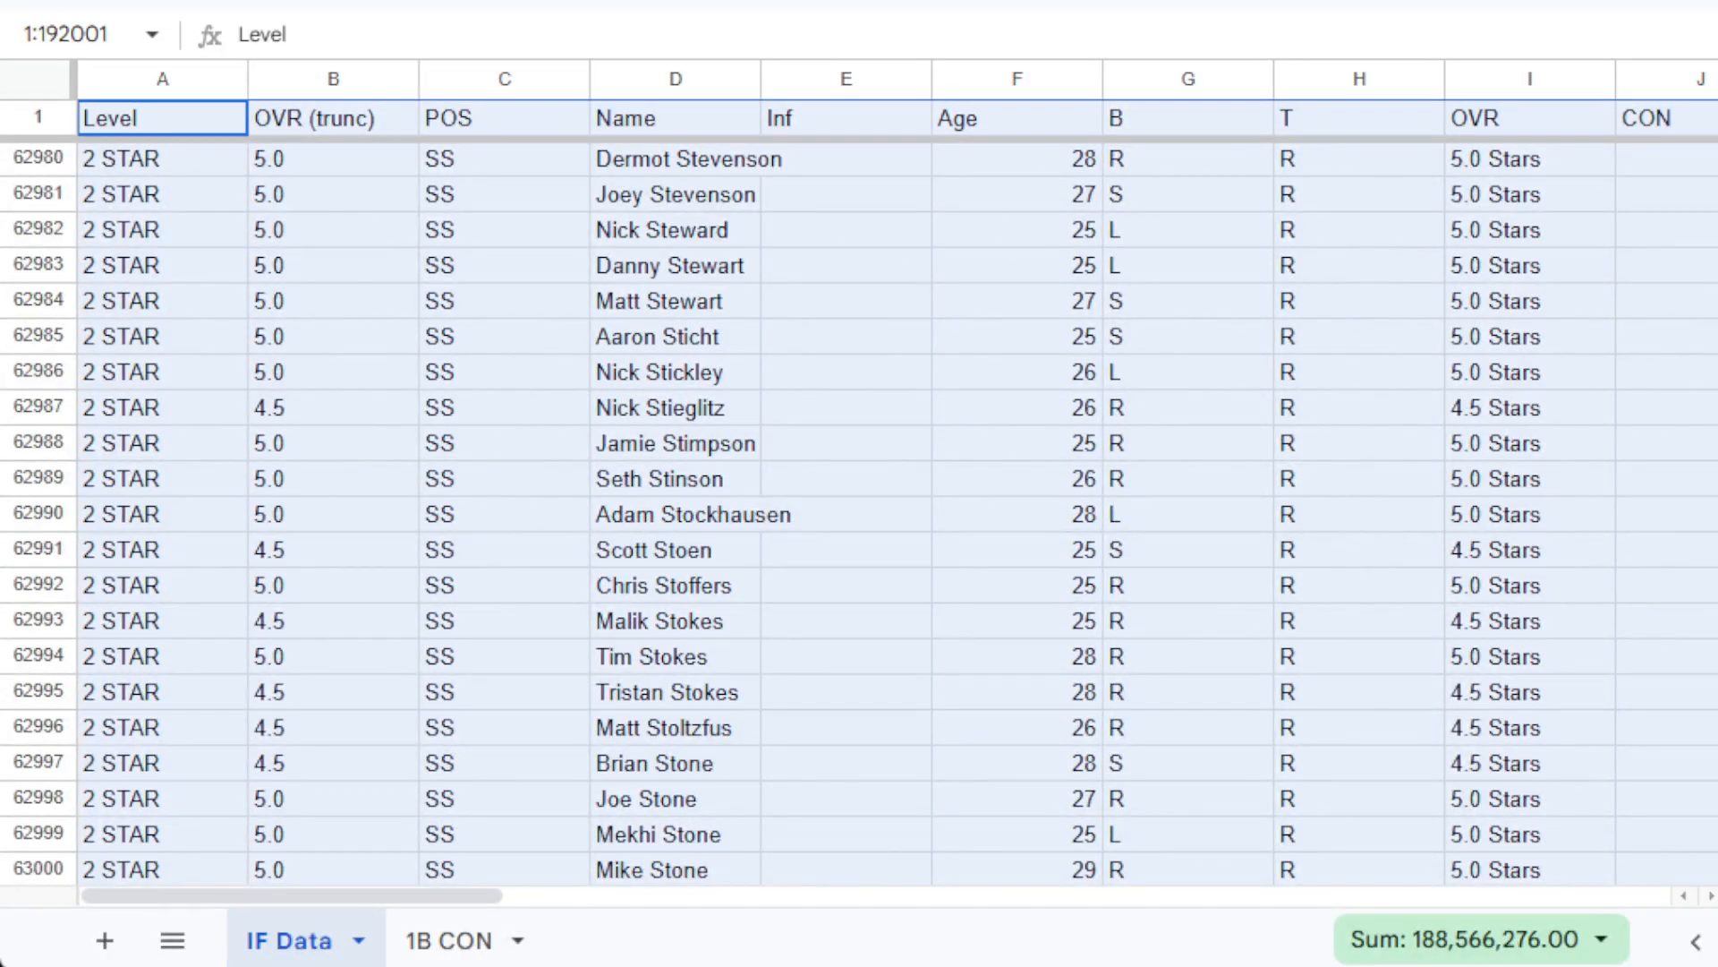
scroll(1715, 580, "down", 20)
scroll(1710, 604, "down", 20)
scroll(1705, 631, "down", 20)
scroll(1700, 720, "down", 20)
scroll(1701, 730, "up", 20)
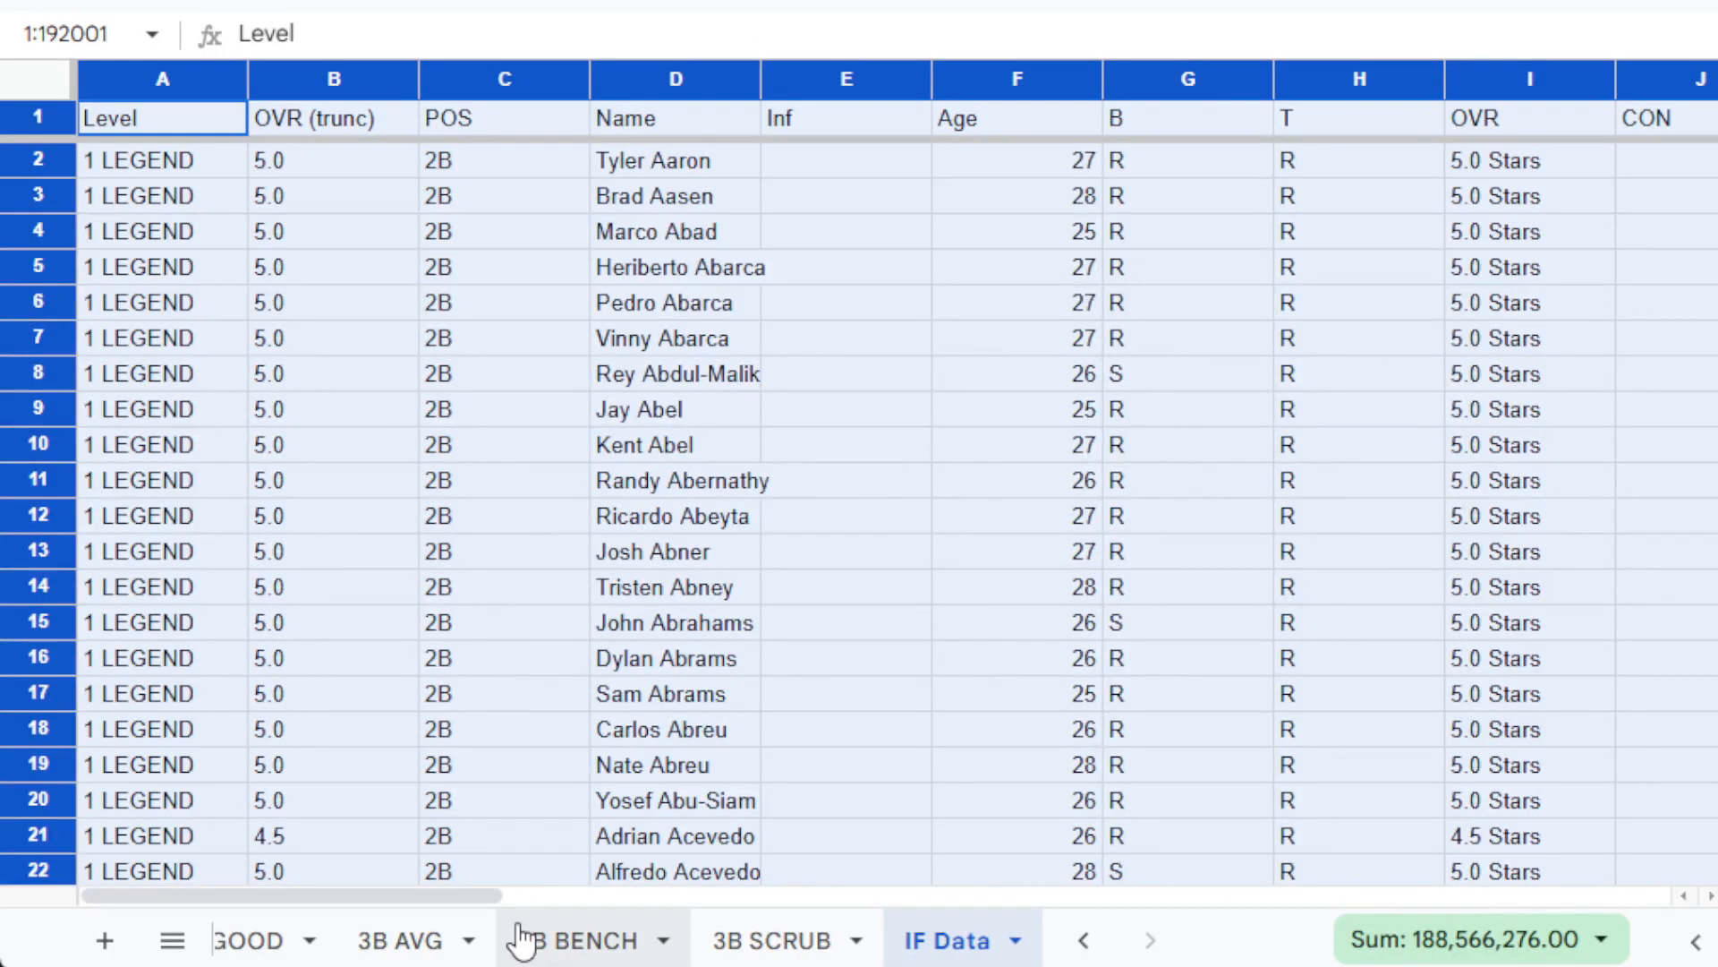
left_click(266, 947)
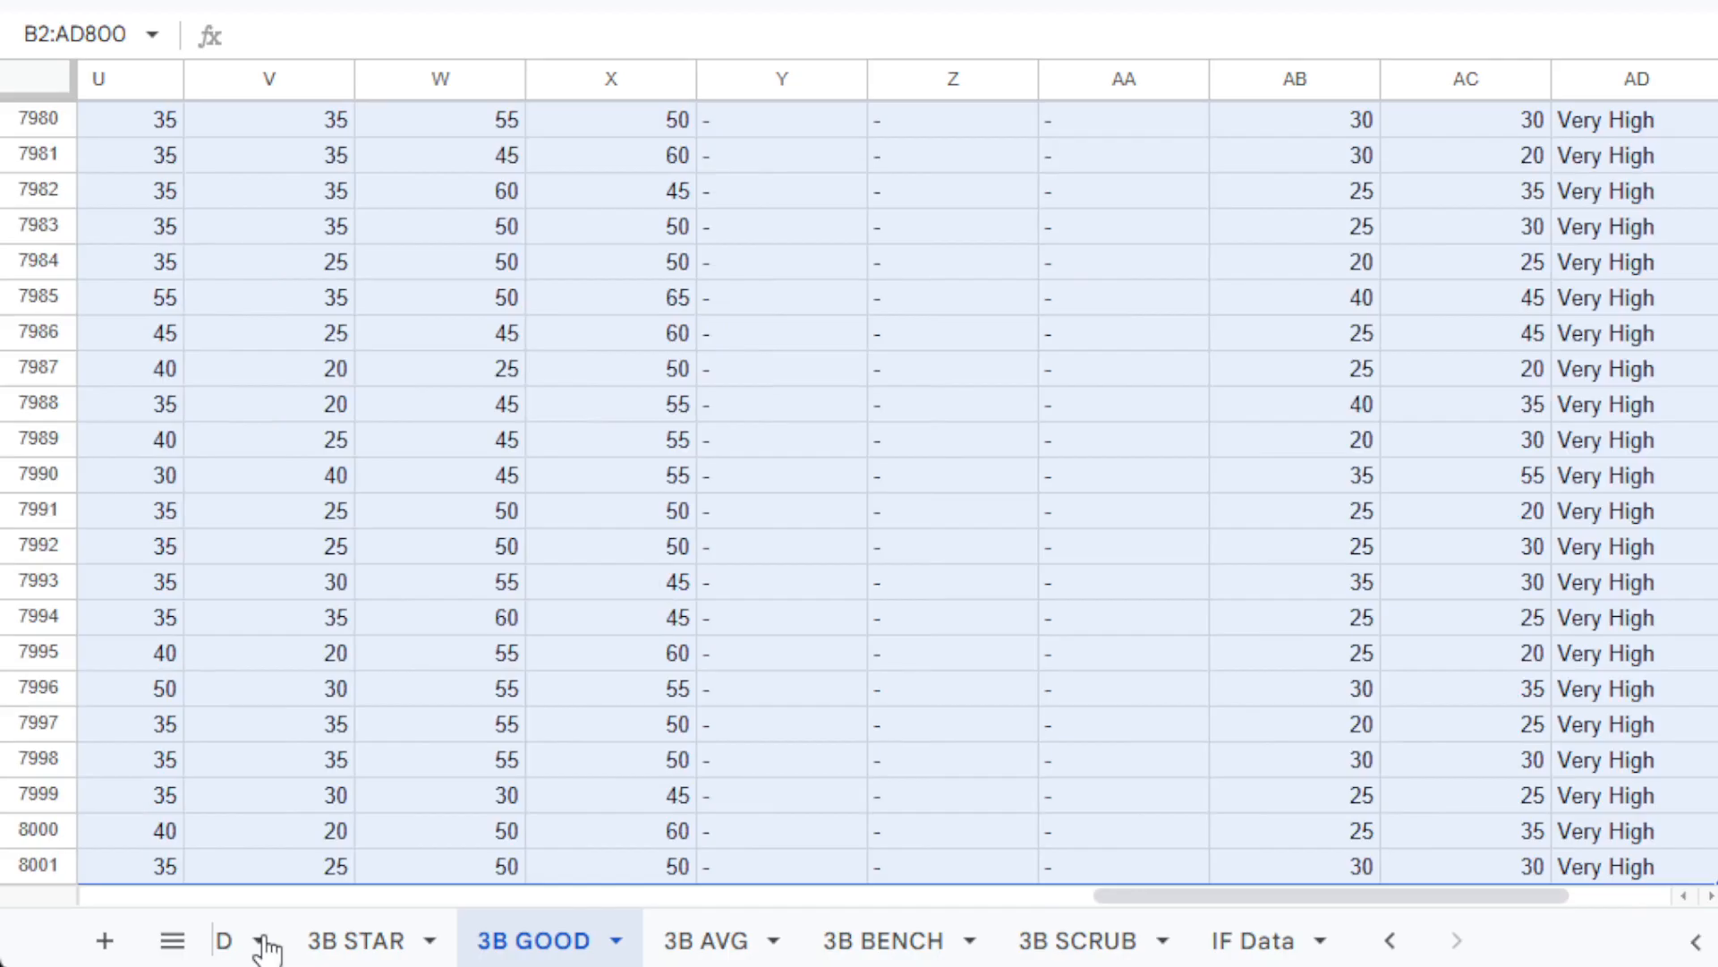
left_click_drag(1142, 895, 22, 889)
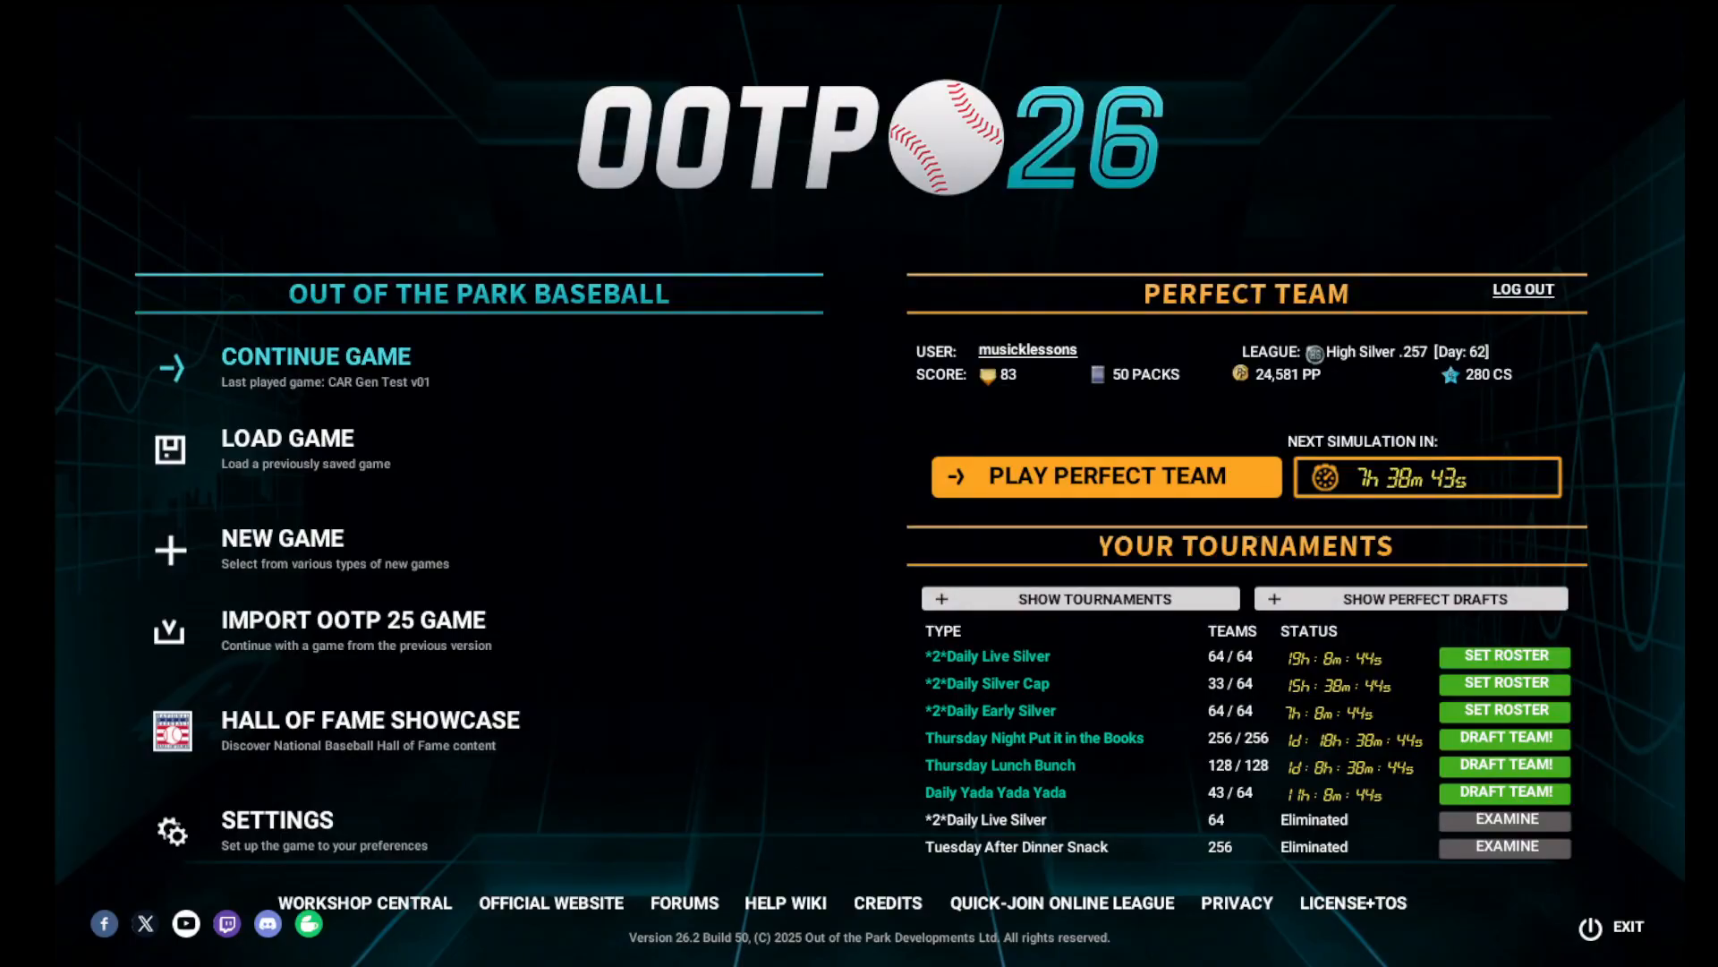
Switch to OOTP 26, continue the CAR Gen Test v01 game and open the list of all free agents.
left_click(333, 369)
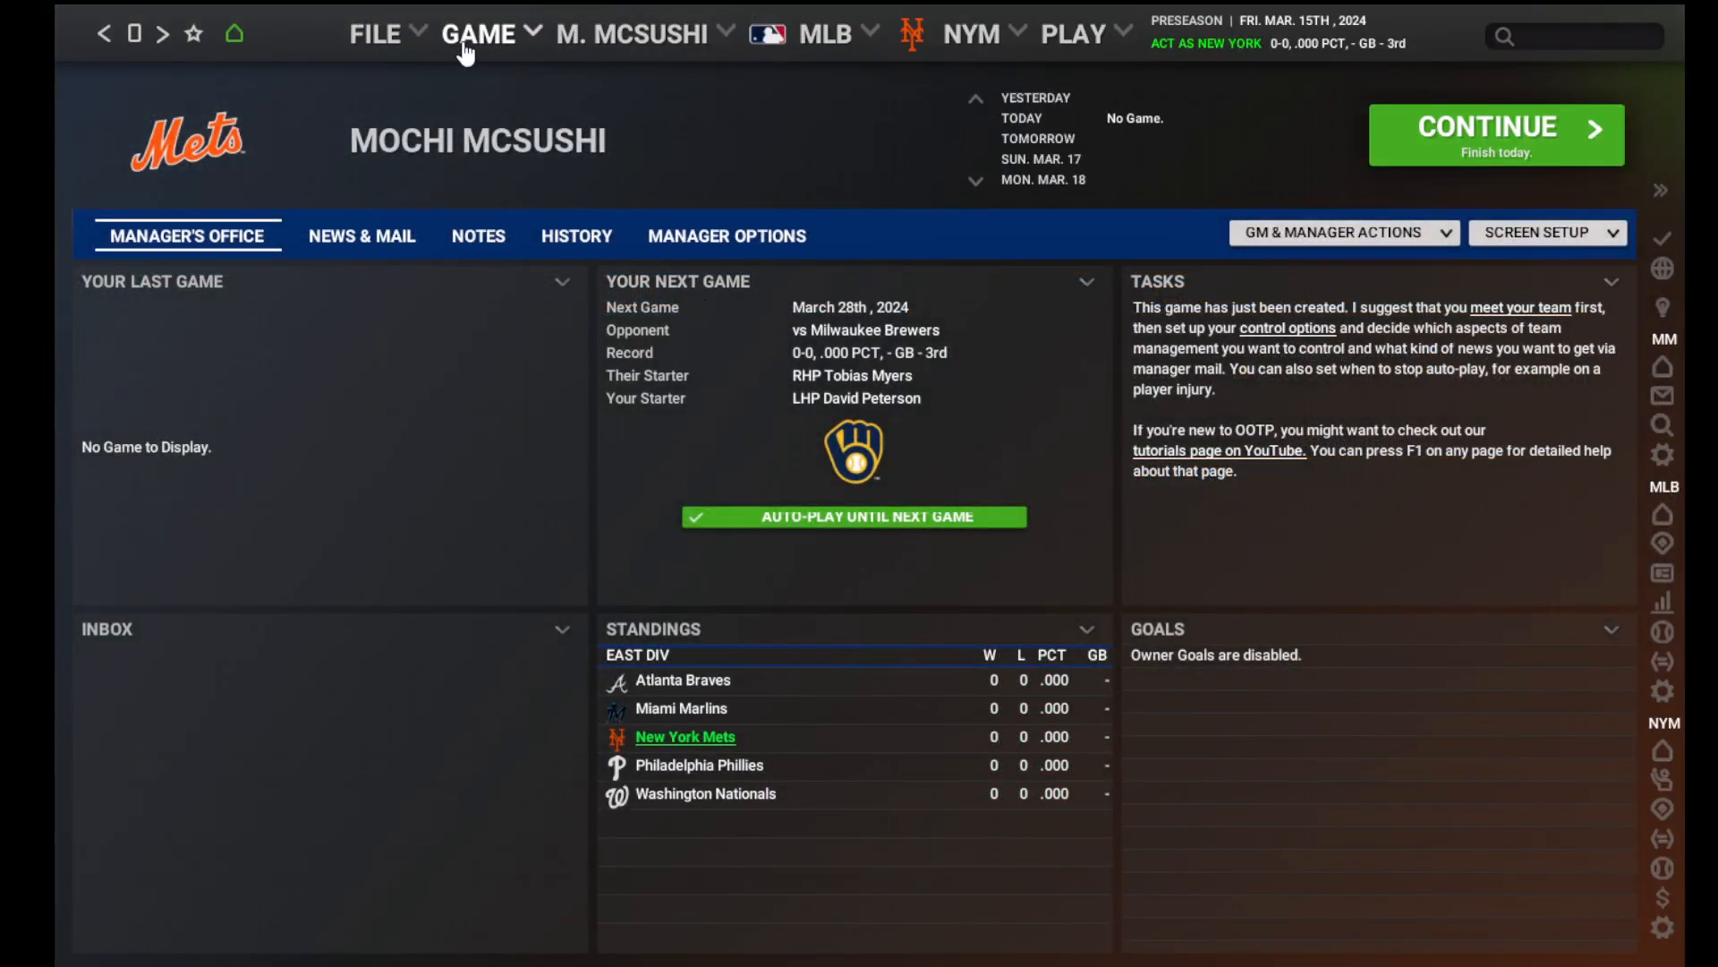
left_click(618, 36)
mouse_move(653, 173)
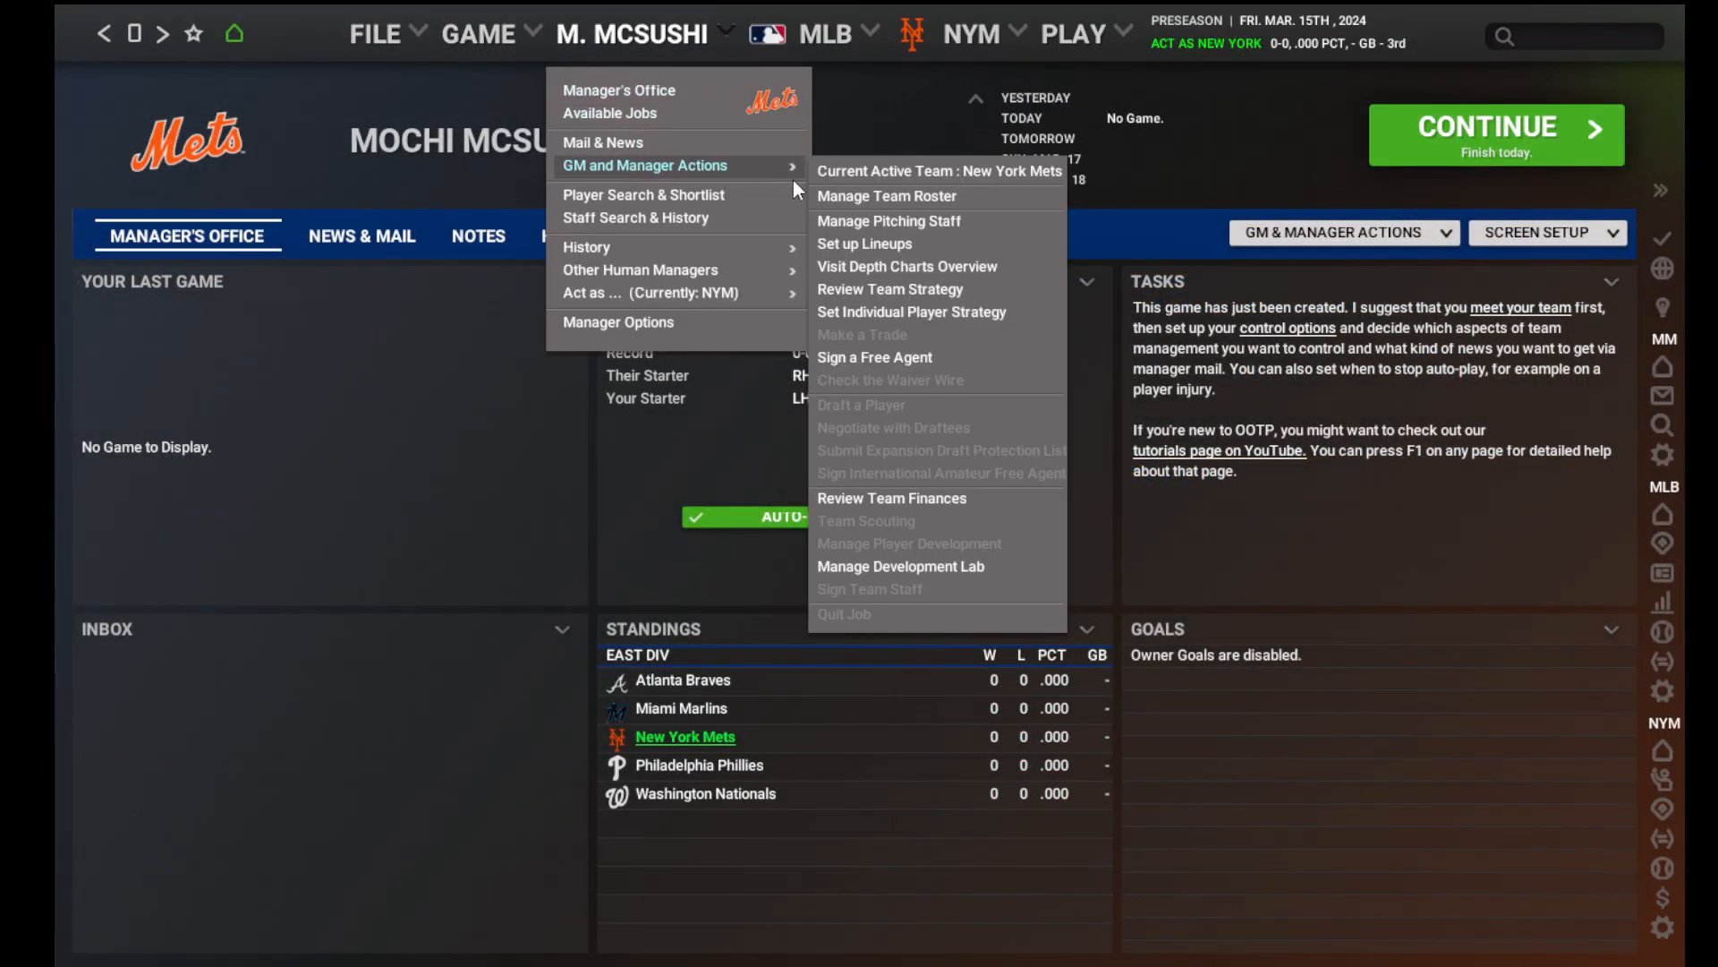
left_click(895, 354)
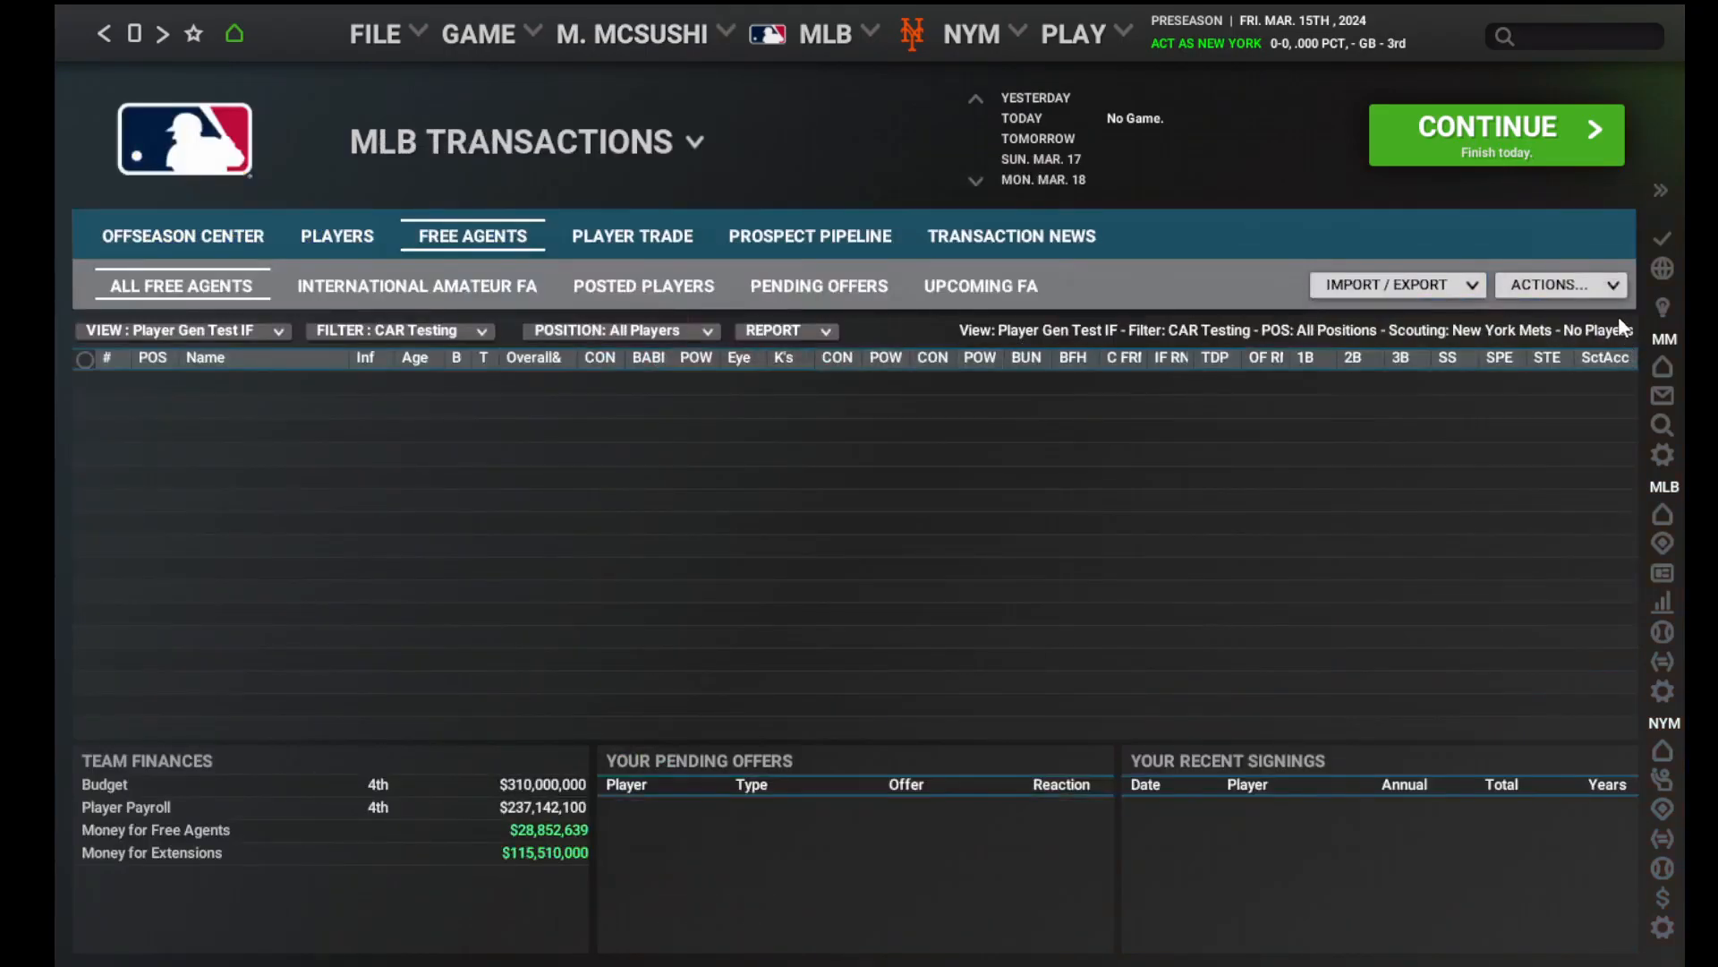
left_click(1602, 285)
left_click(1579, 336)
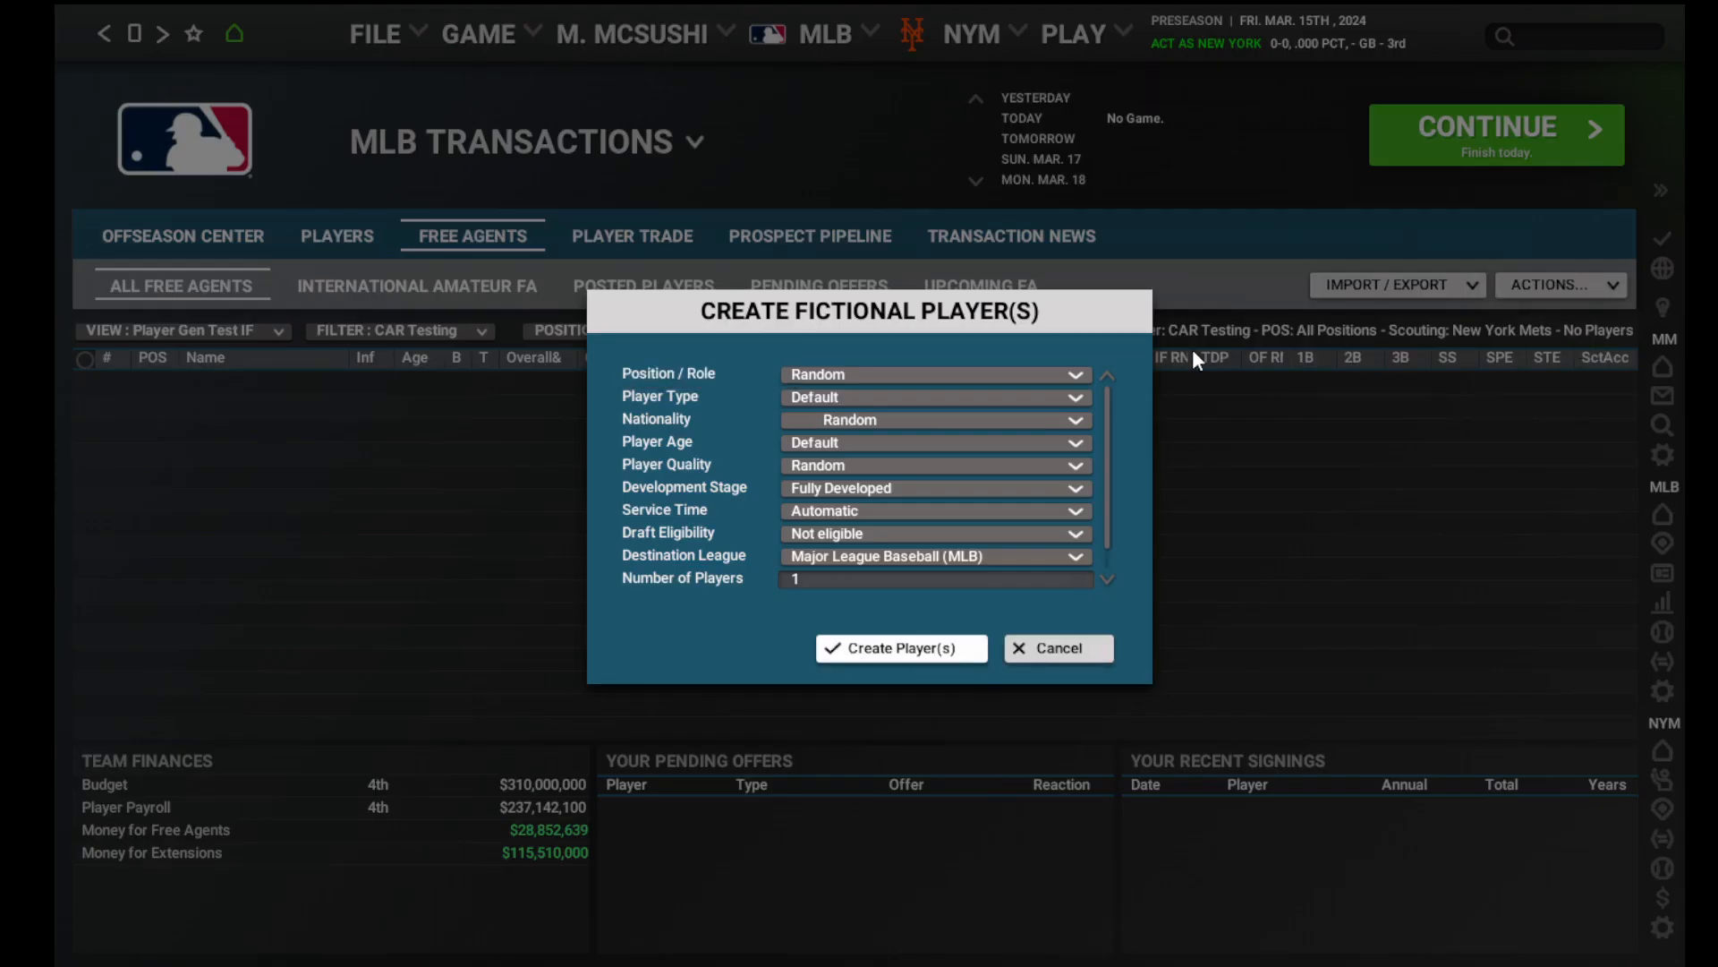
left_click(1069, 376)
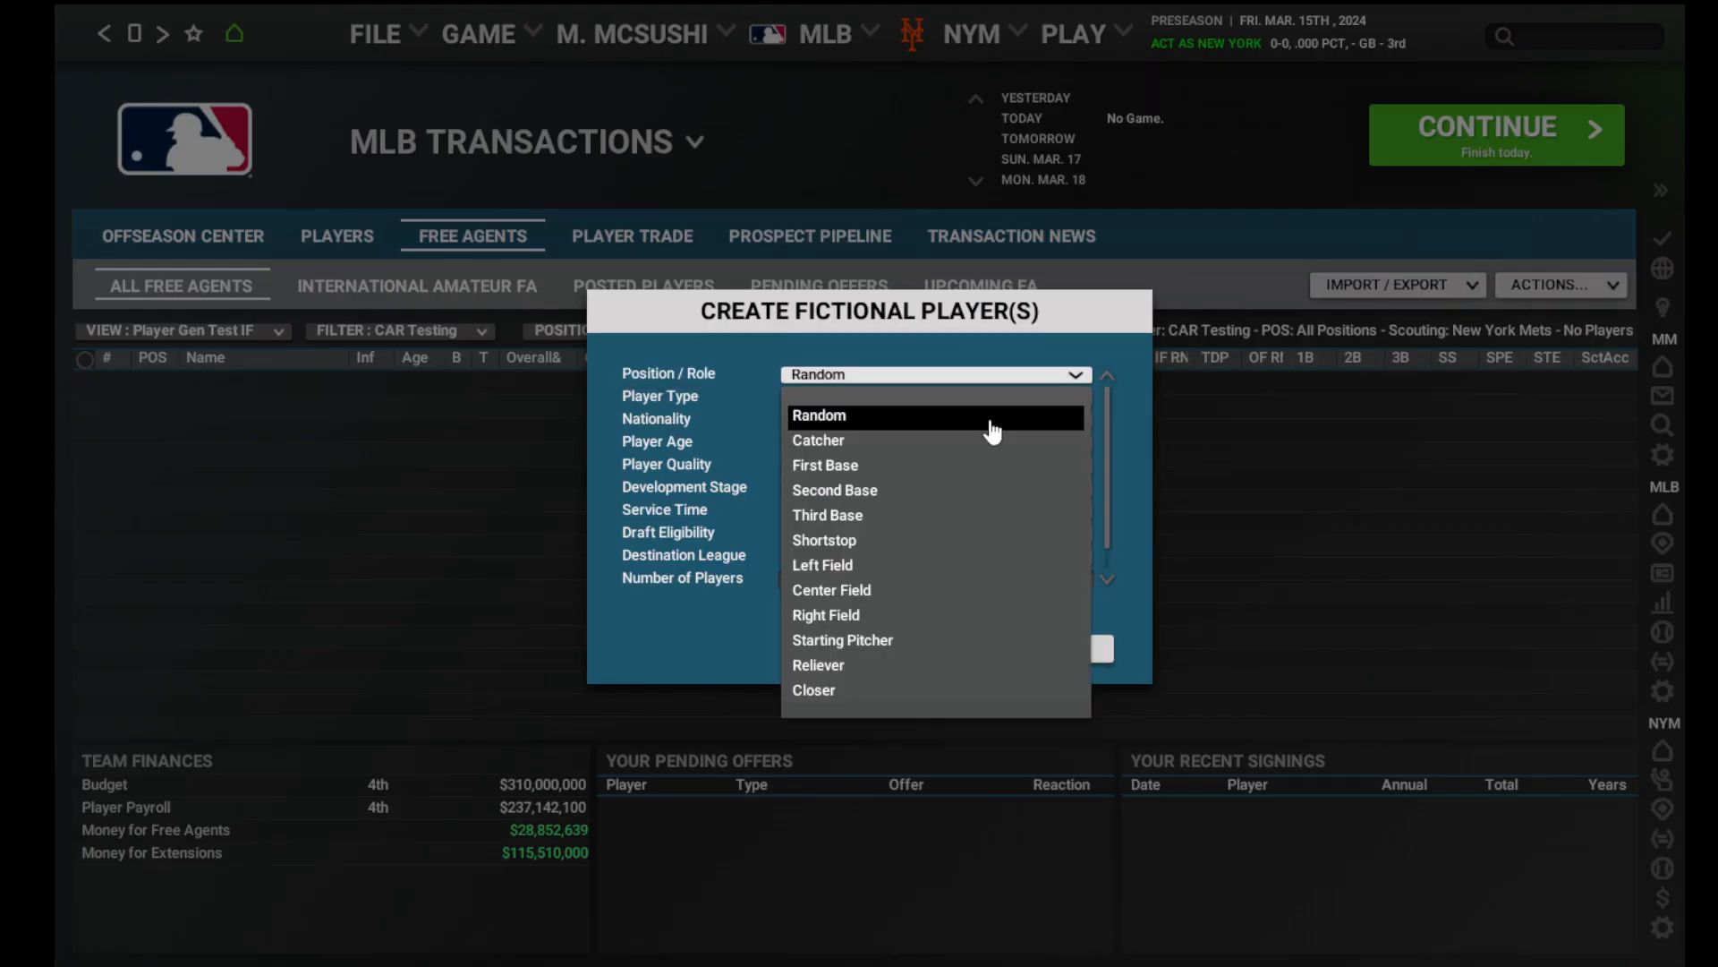
left_click(851, 526)
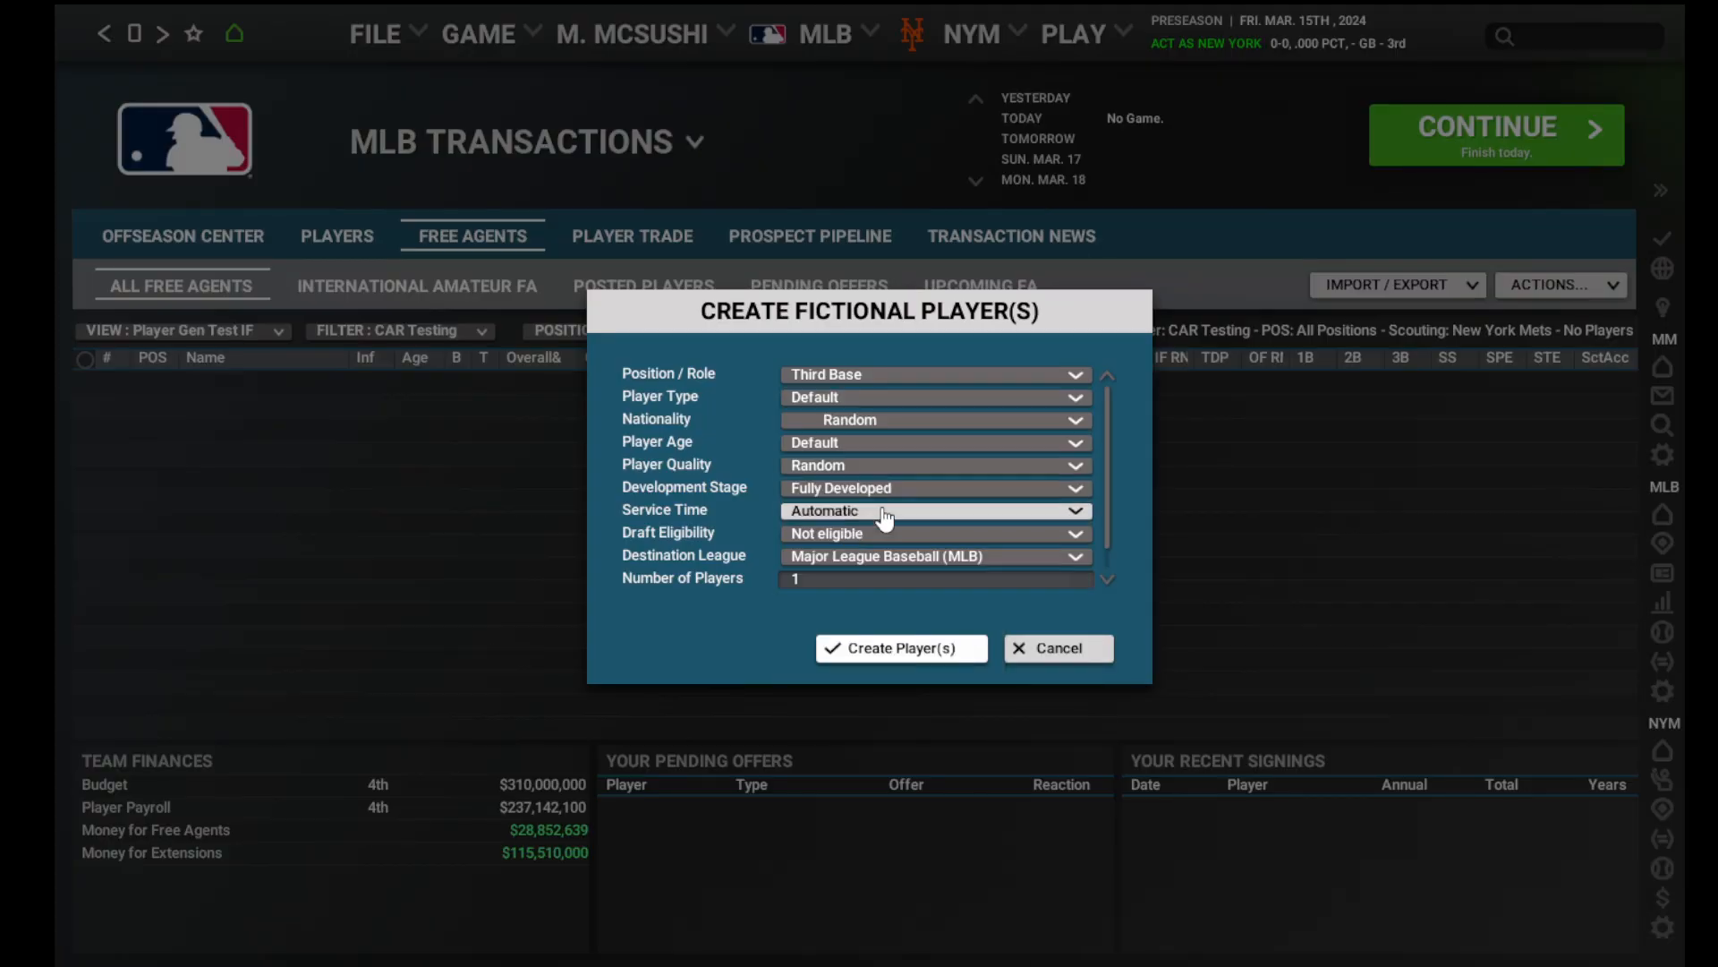
left_click(1047, 648)
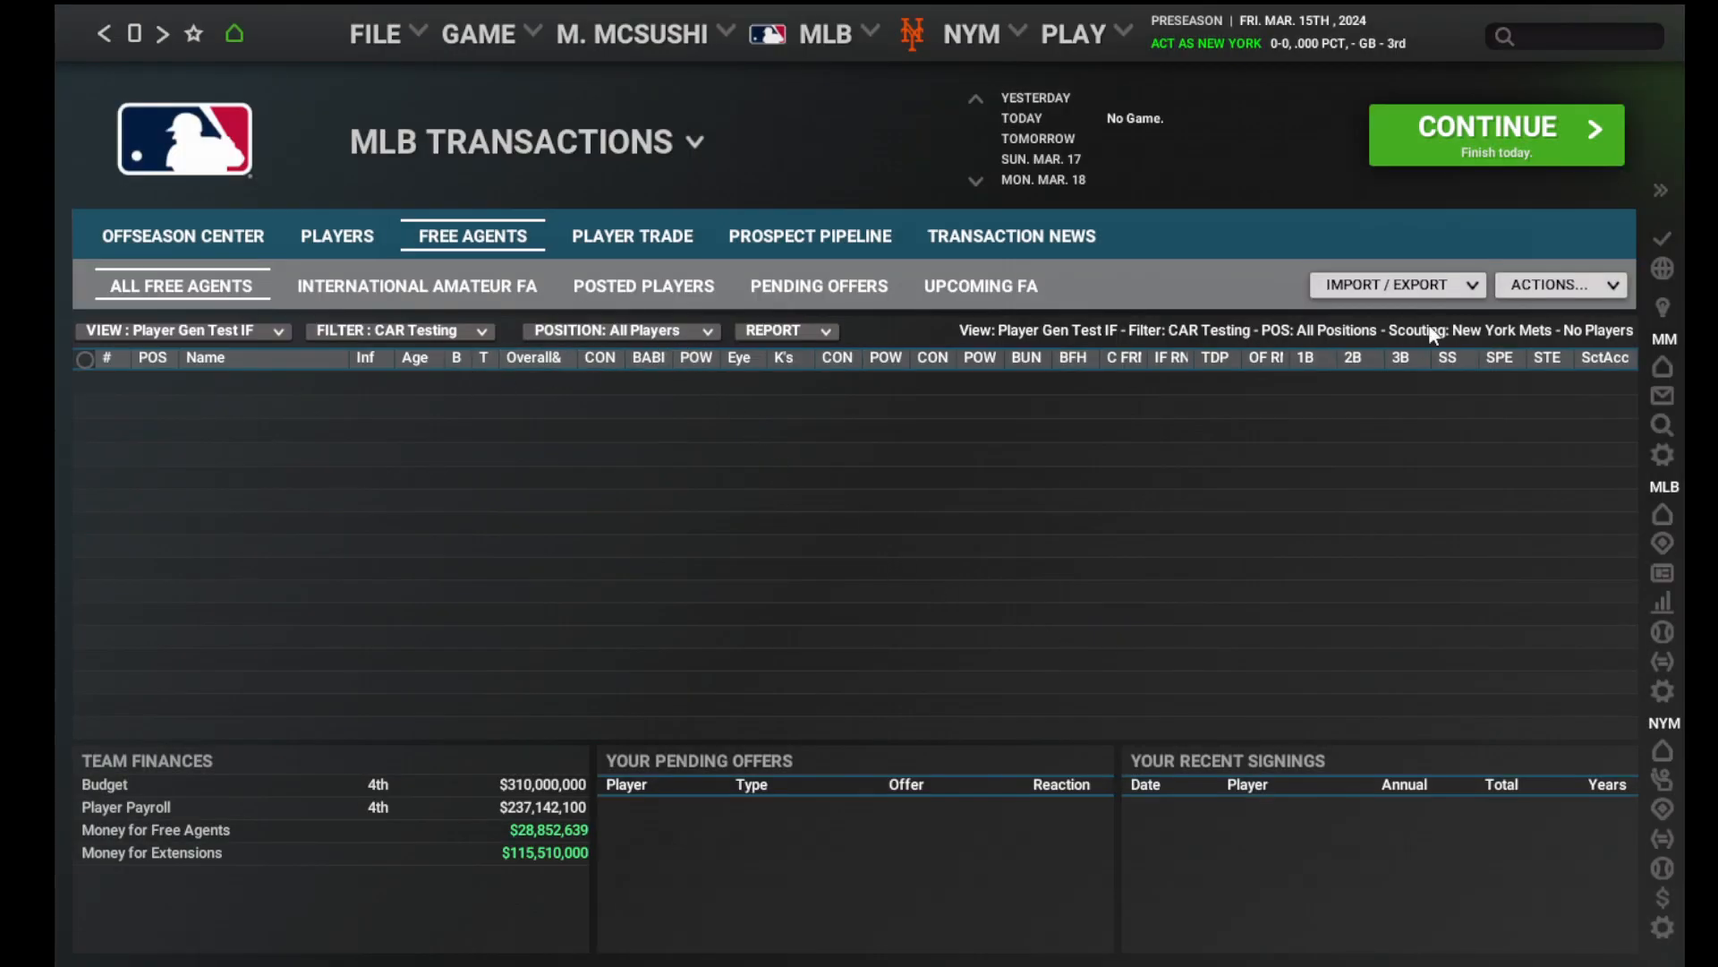
Start creating fictional players with position Third Base, player age Average (26-29) and player quality Good.
left_click(1530, 288)
left_click(1539, 334)
left_click(1074, 374)
left_click(862, 516)
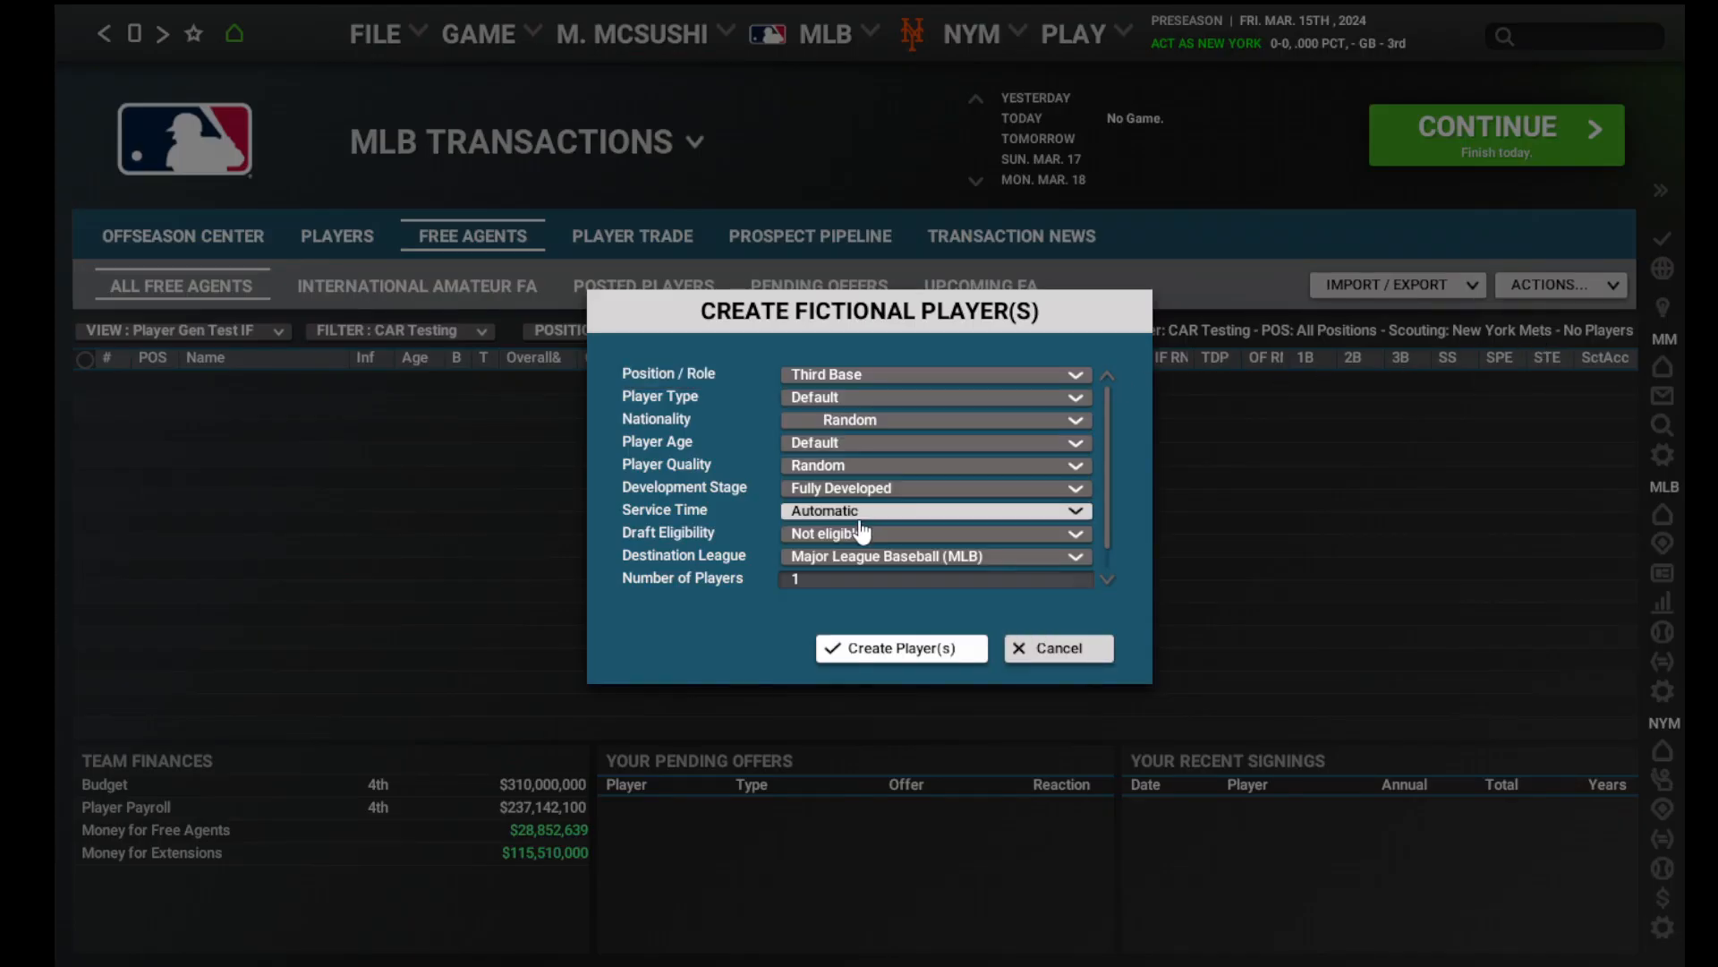
left_click(867, 443)
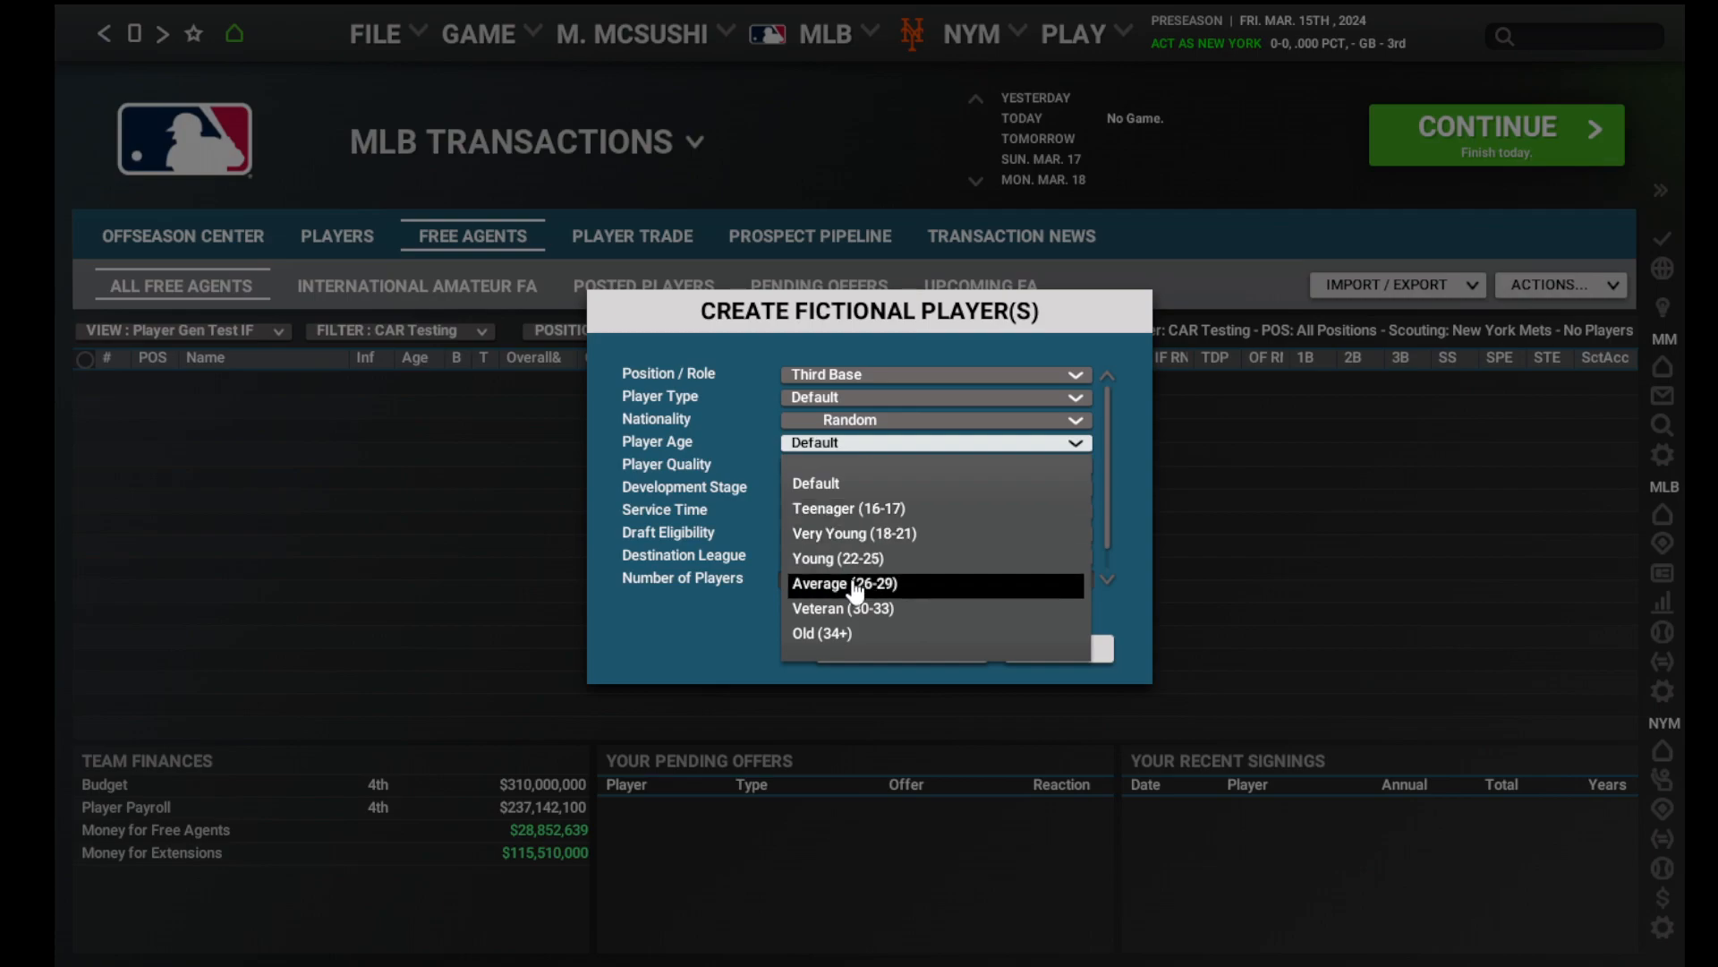
left_click(854, 583)
left_click(861, 466)
left_click(851, 581)
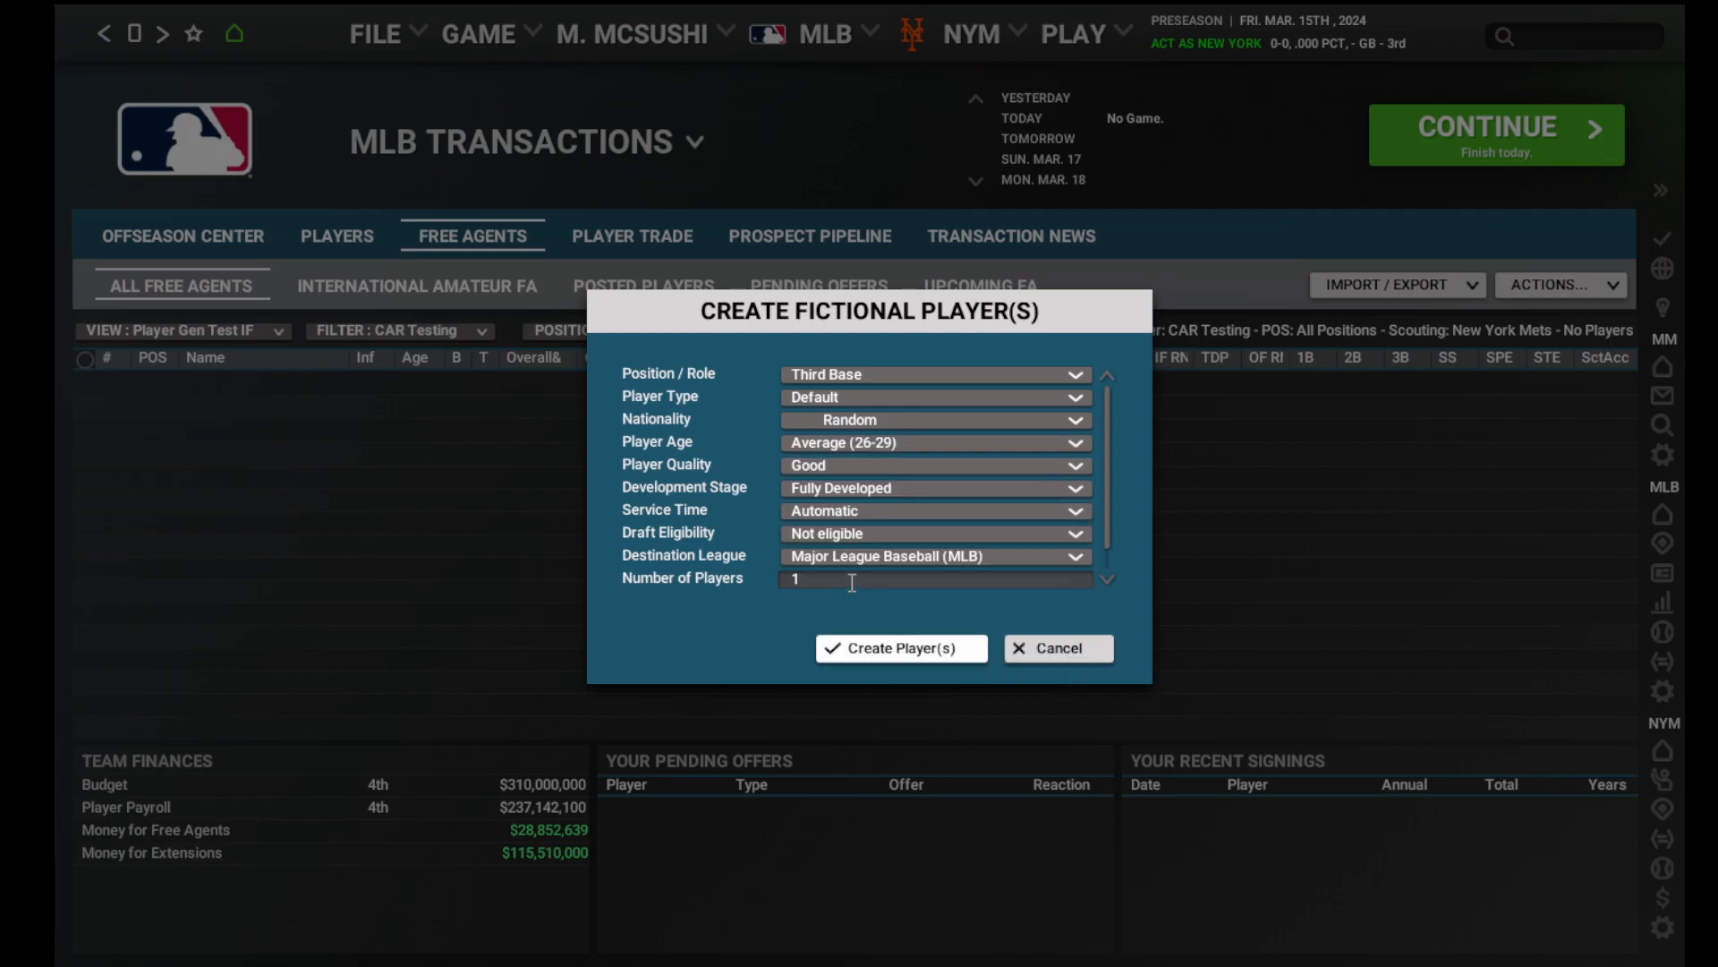
Set the number of players to 8000 and create them.
left_click(852, 579)
type("8000")
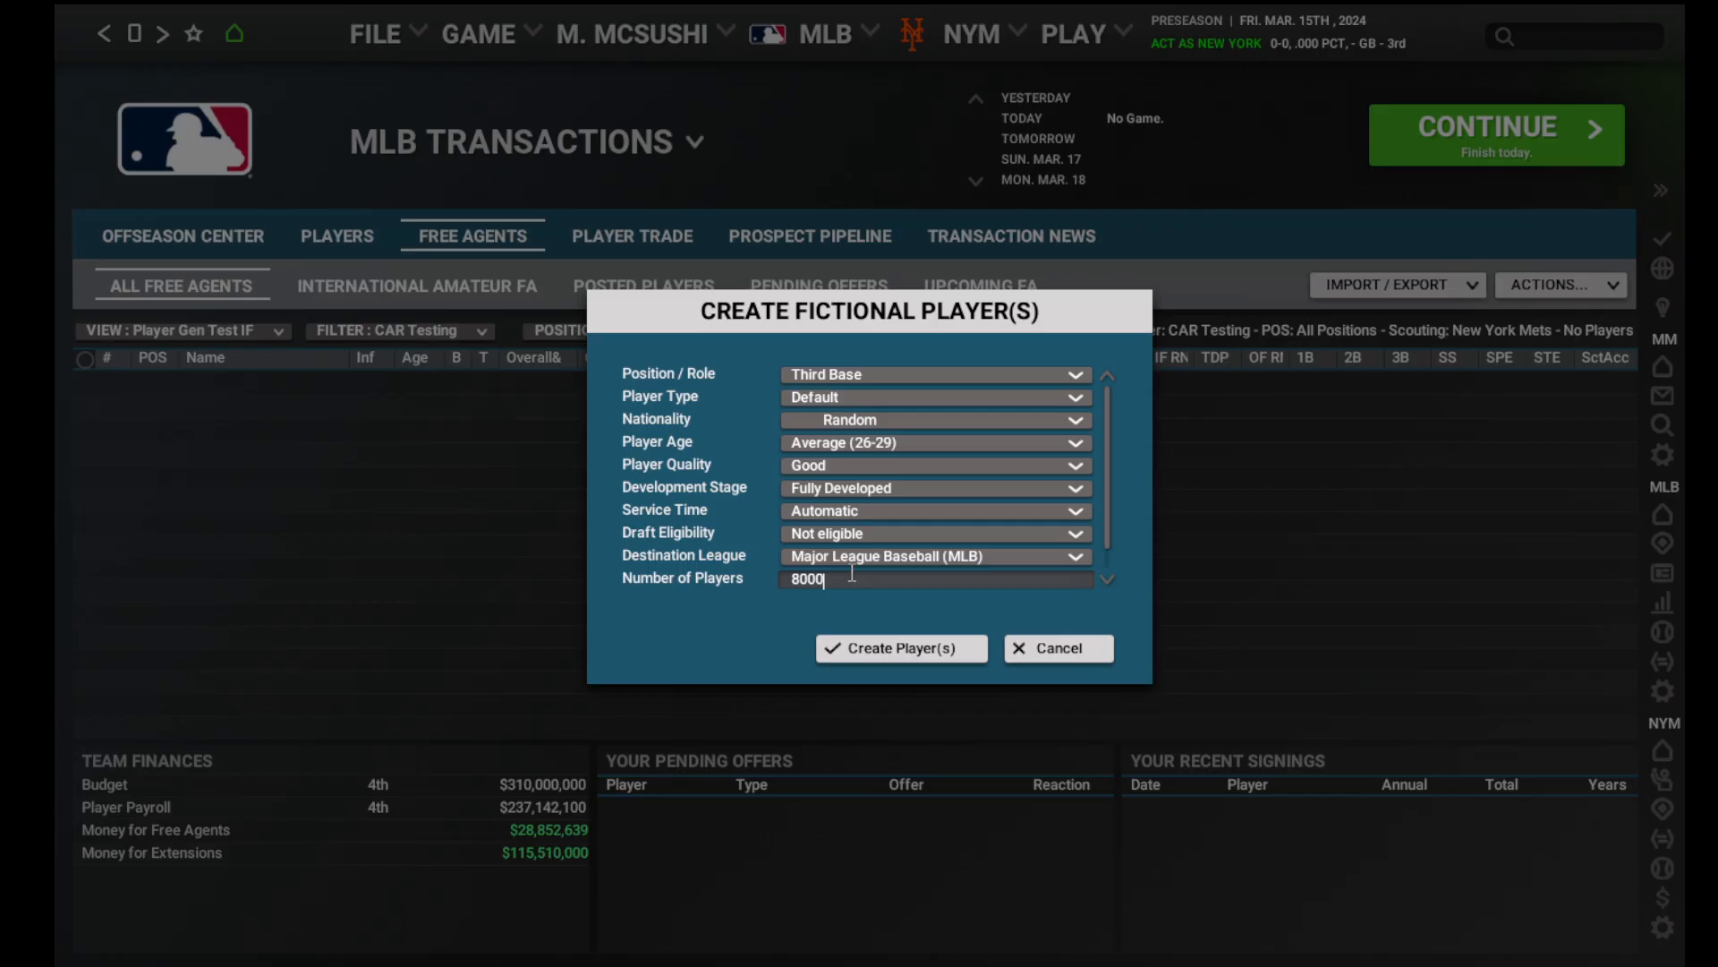
key("Return")
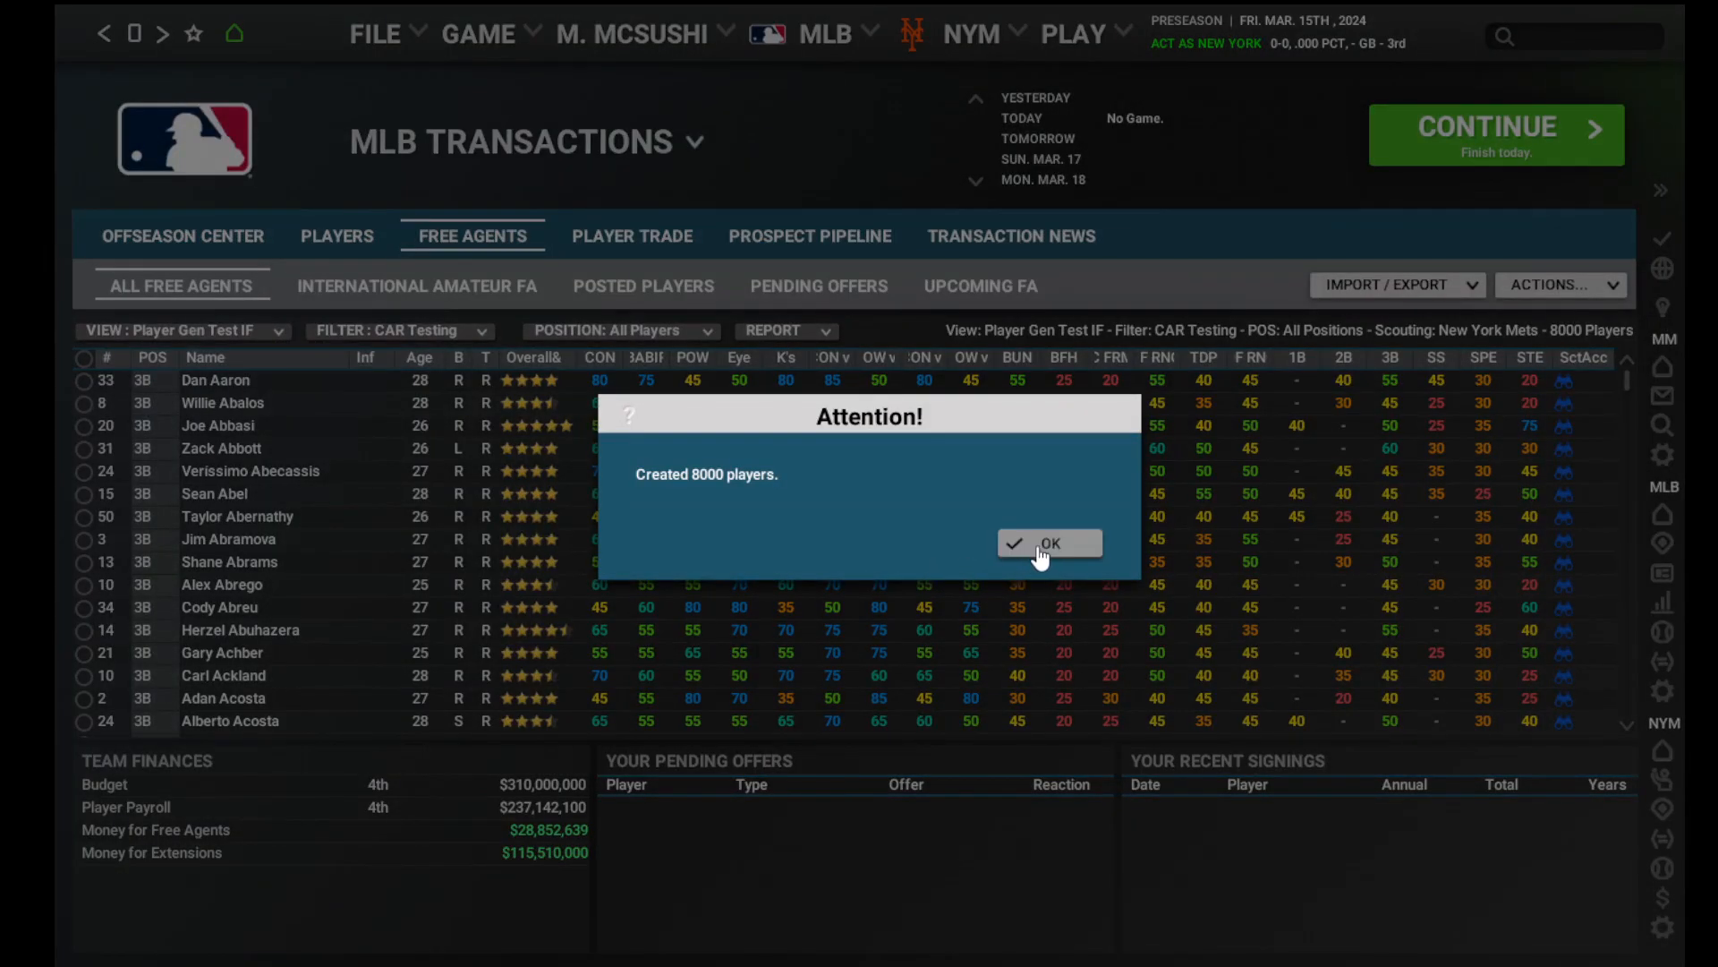
left_click(1045, 543)
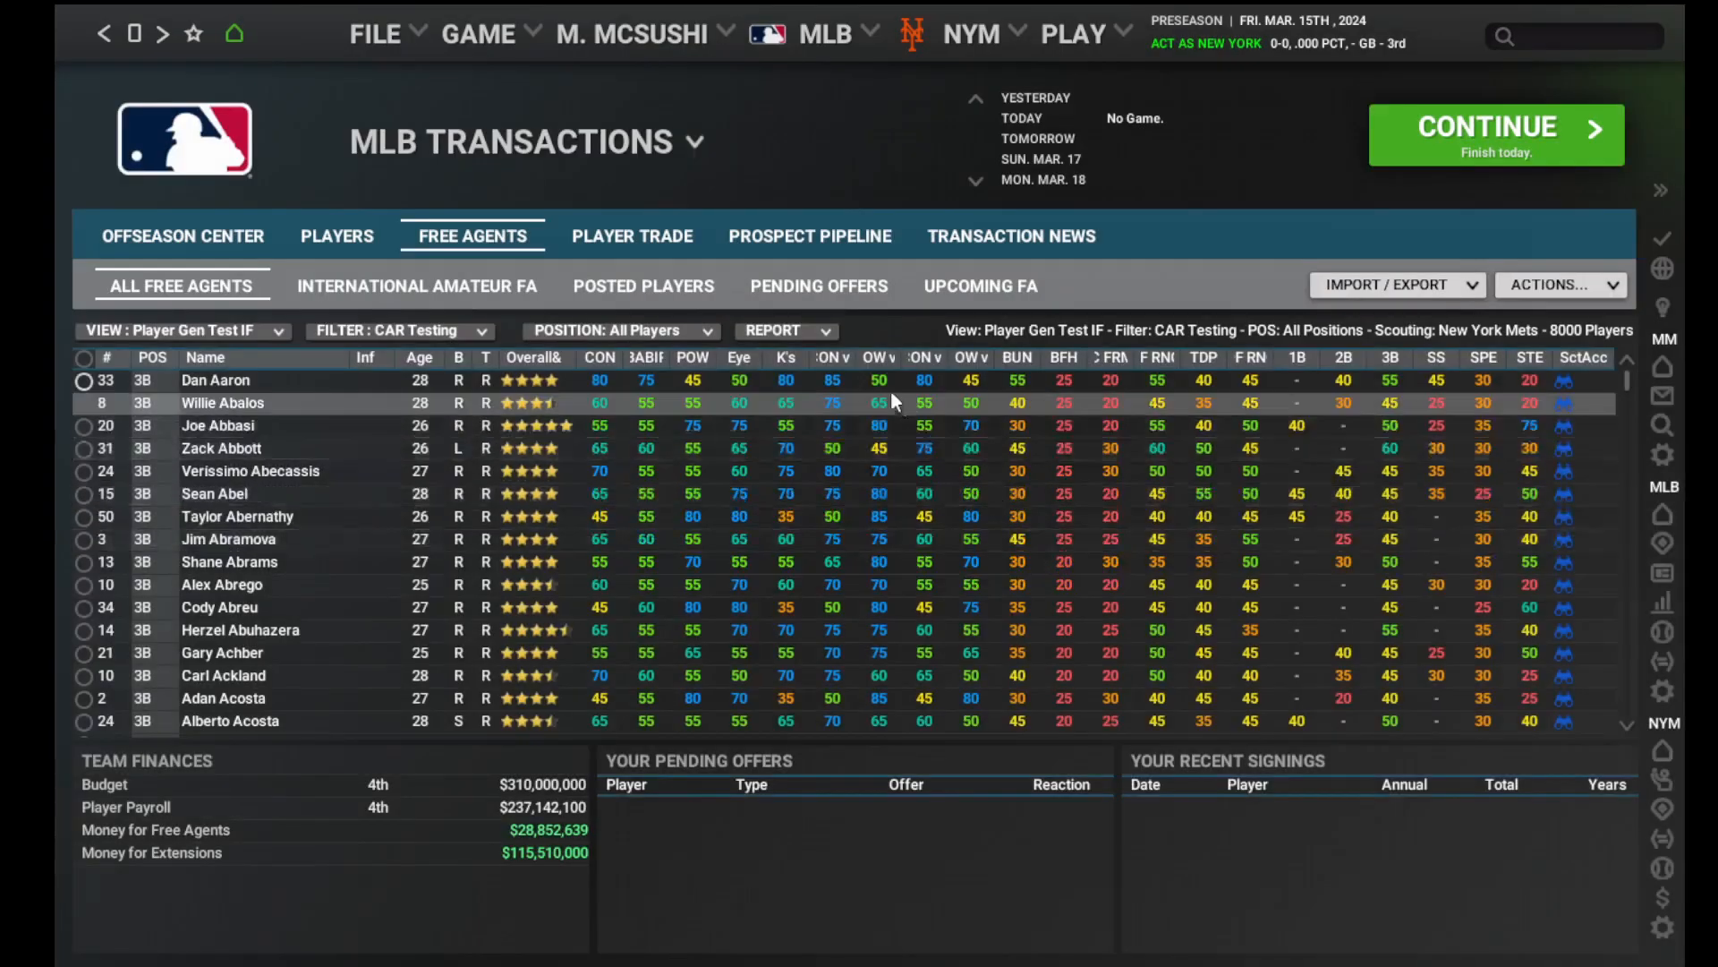
Write the free agents report to a CSV file.
left_click(779, 332)
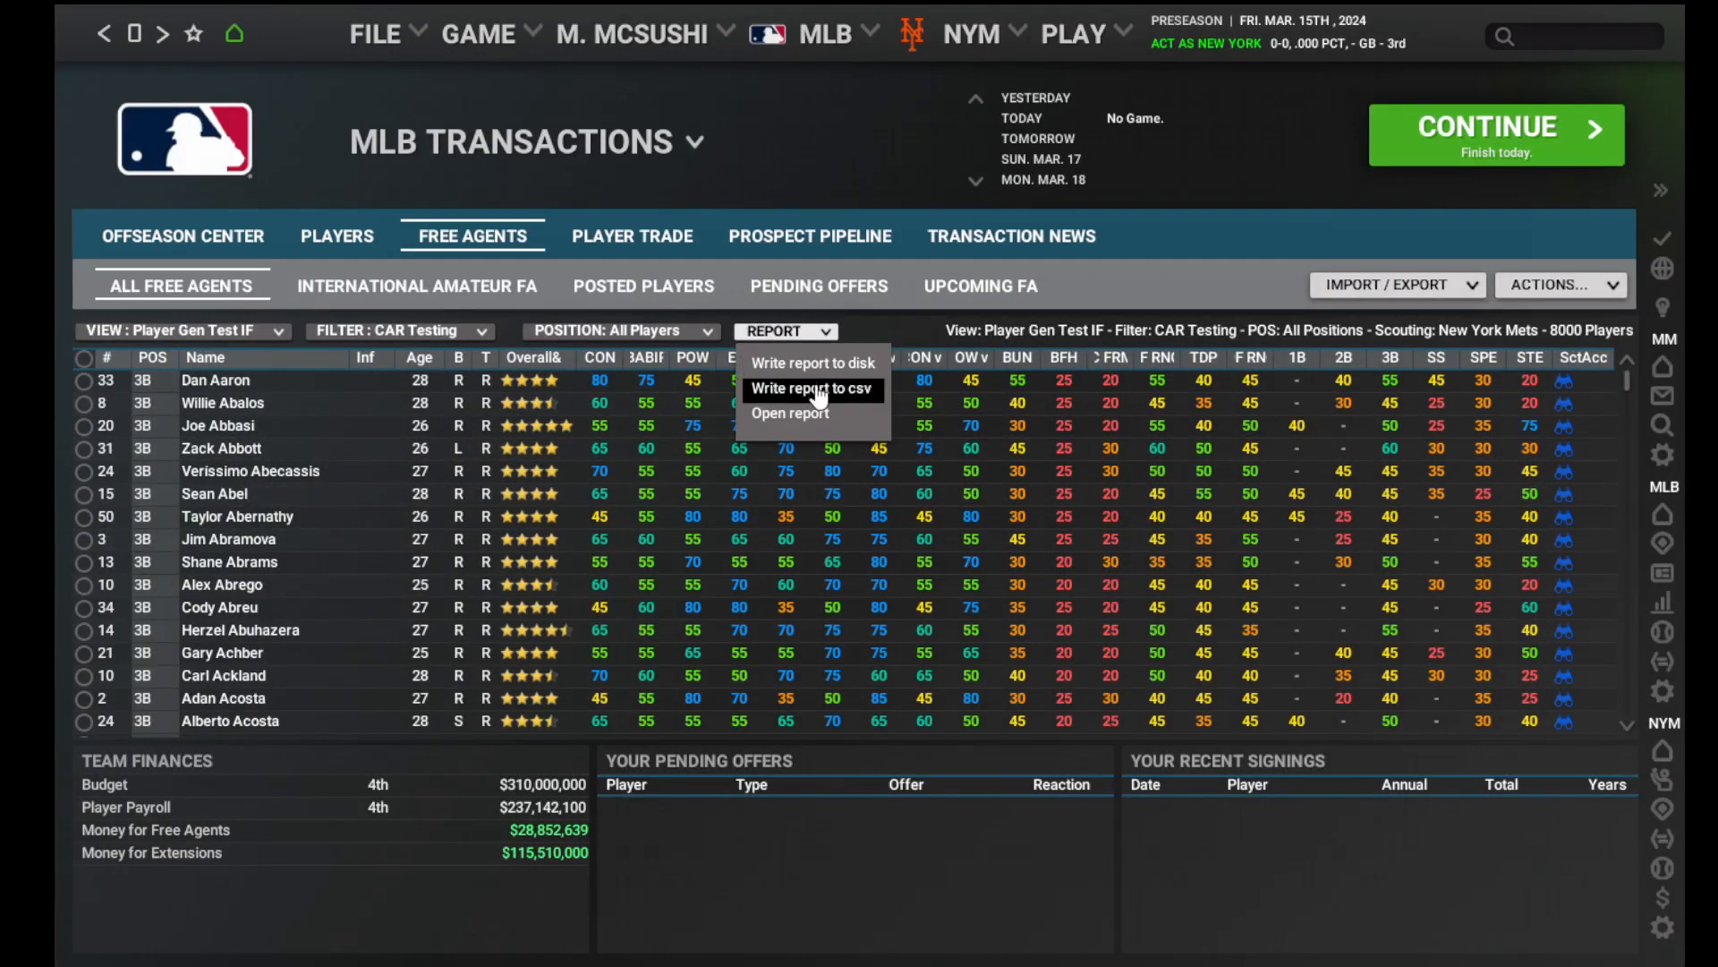
left_click(817, 393)
left_click(941, 573)
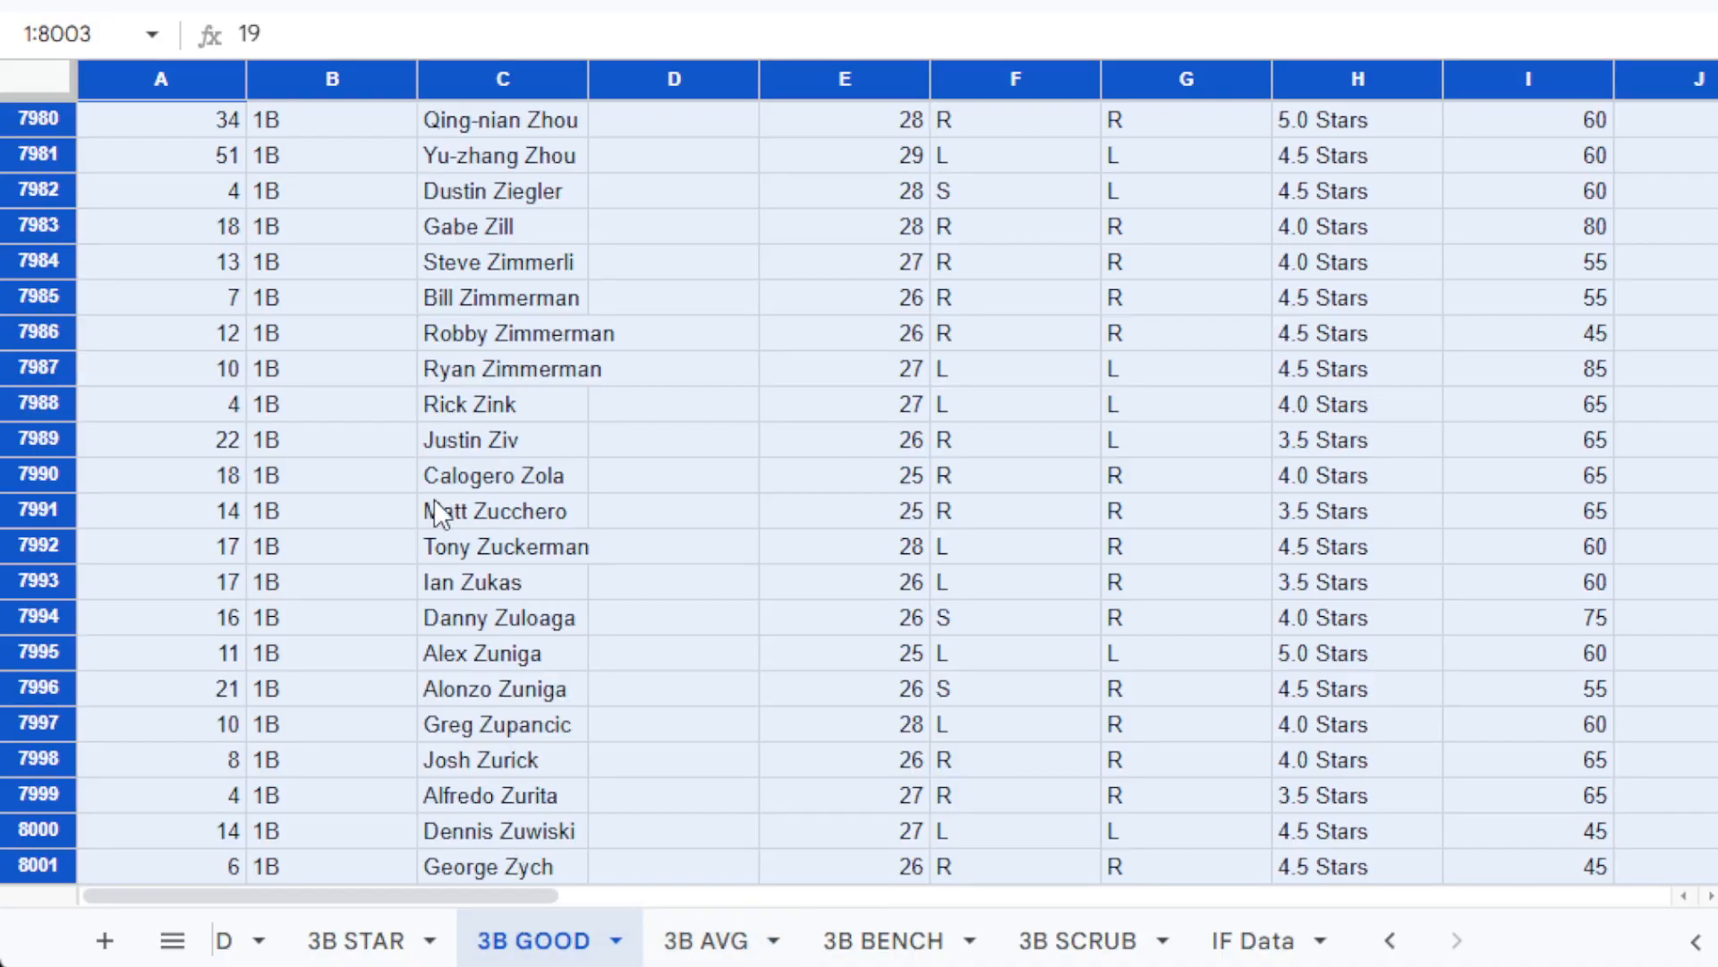
Switch to Google Sheets, clear the 3B GOOD sheet and choose the 3B Good 8000 (2) CSV from the CAR CIF Test Data folder for import.
key("Delete")
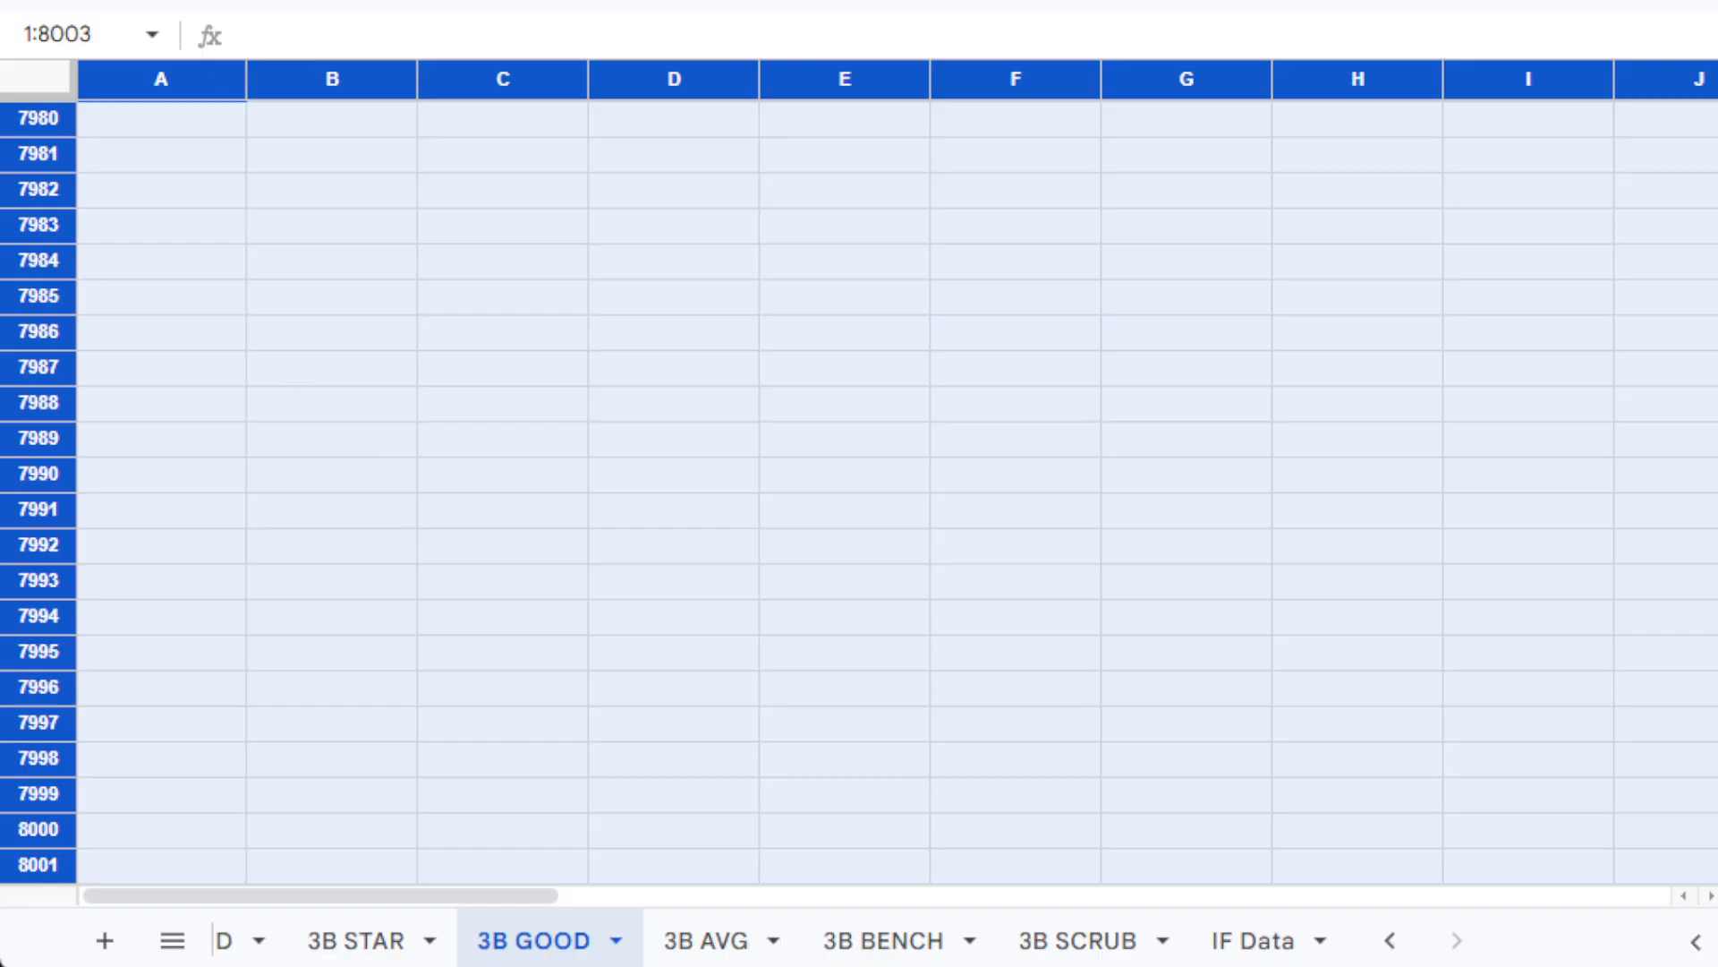
left_click(107, 0)
left_click(134, 62)
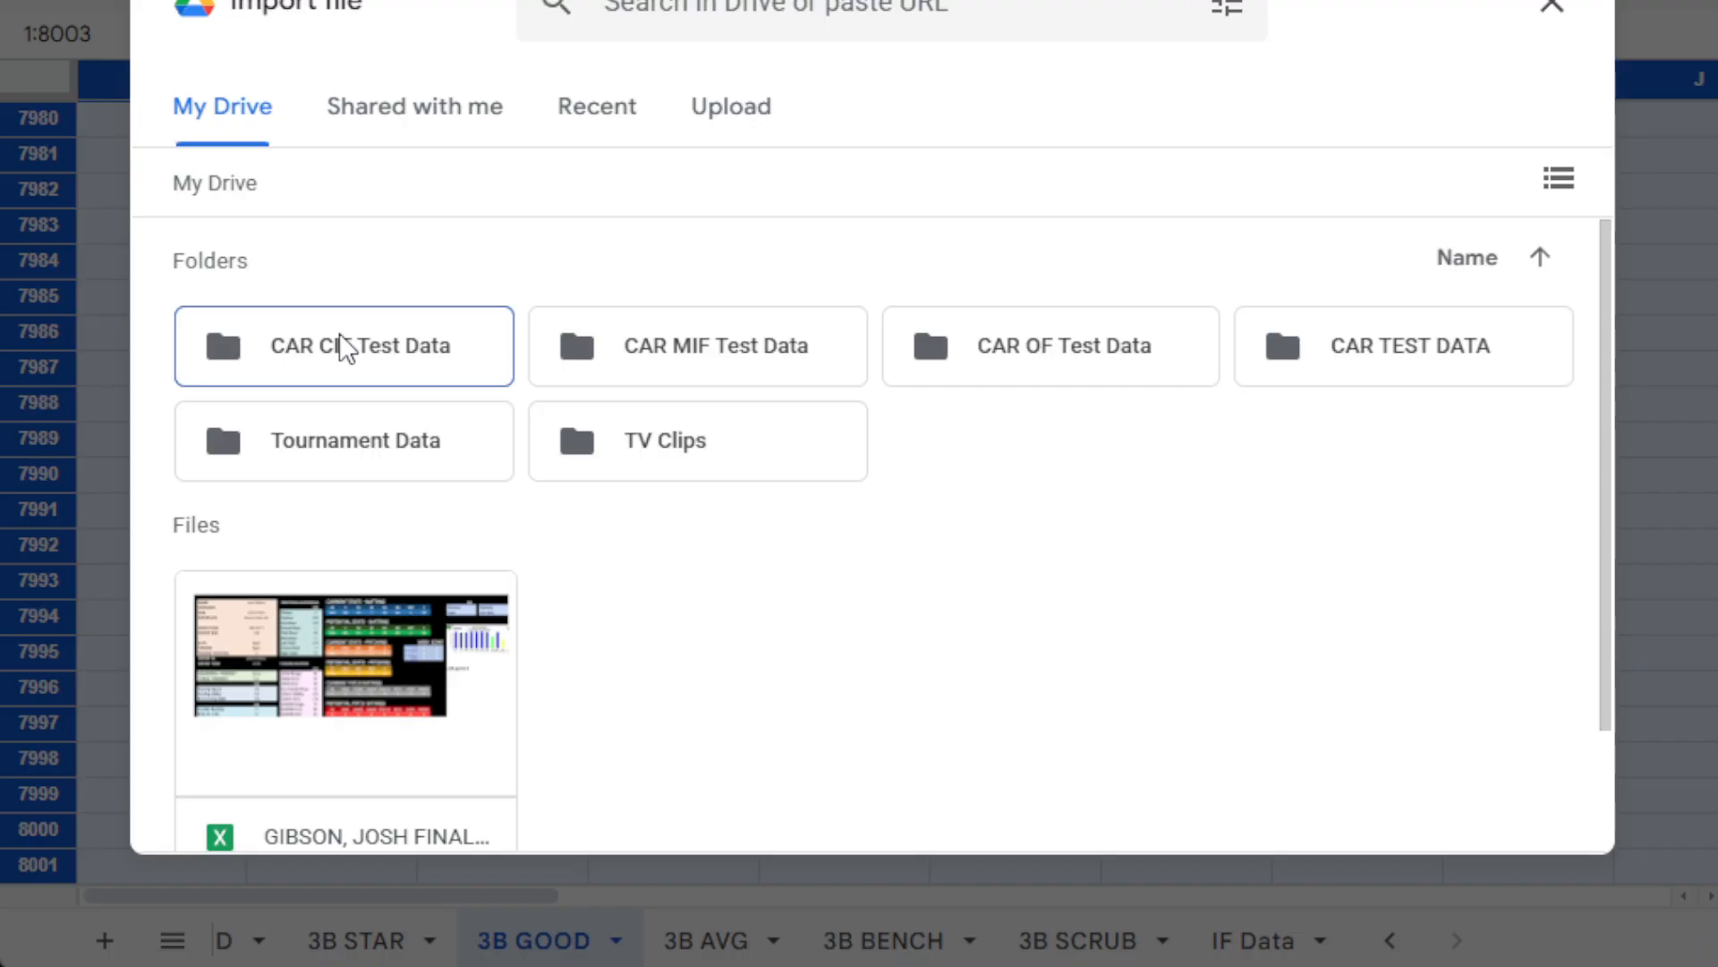
double_click(343, 347)
scroll(637, 448, "down", 5)
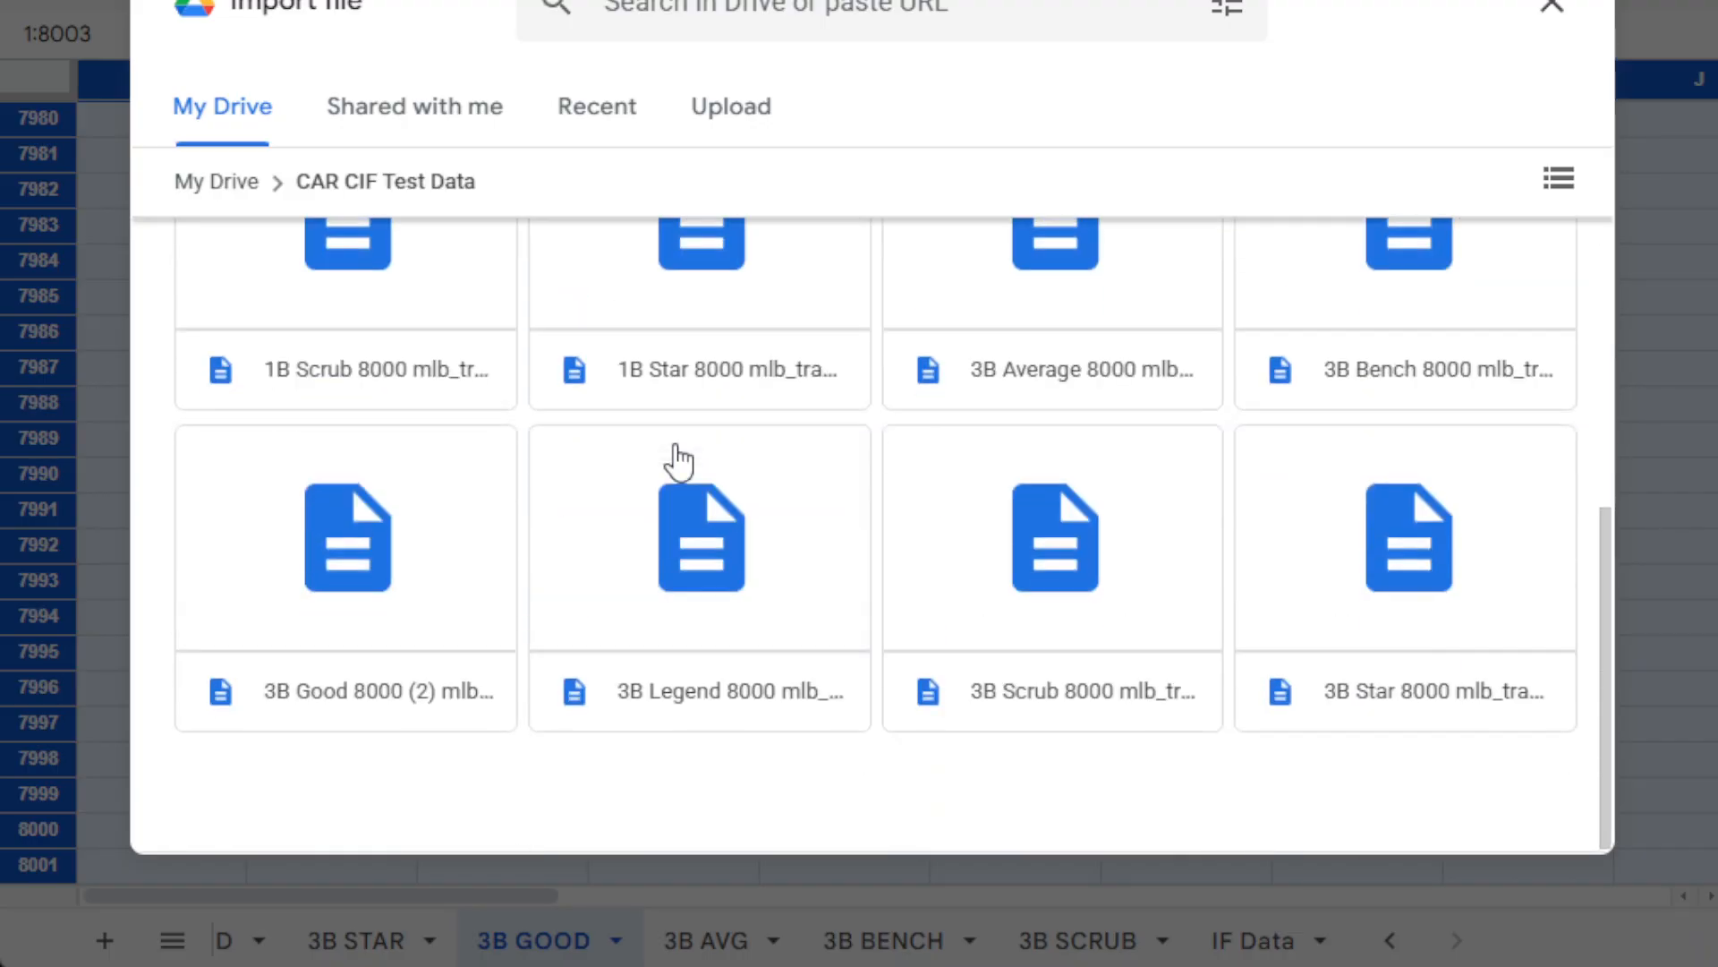
left_click(416, 640)
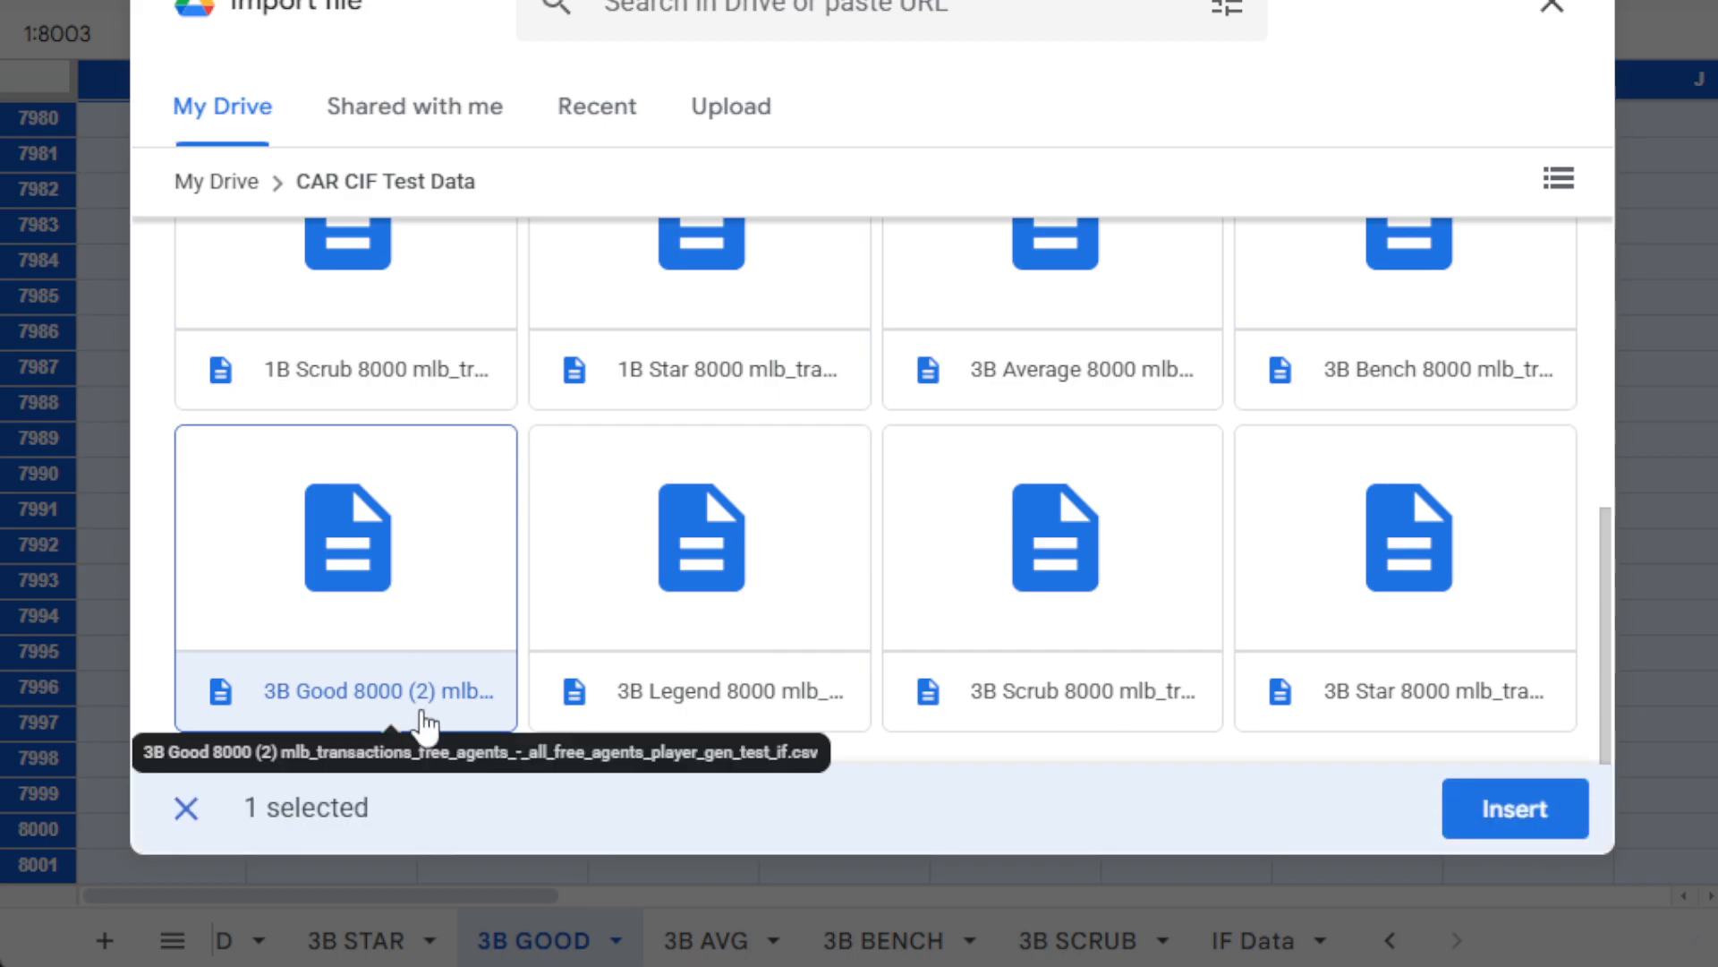
left_click(1484, 809)
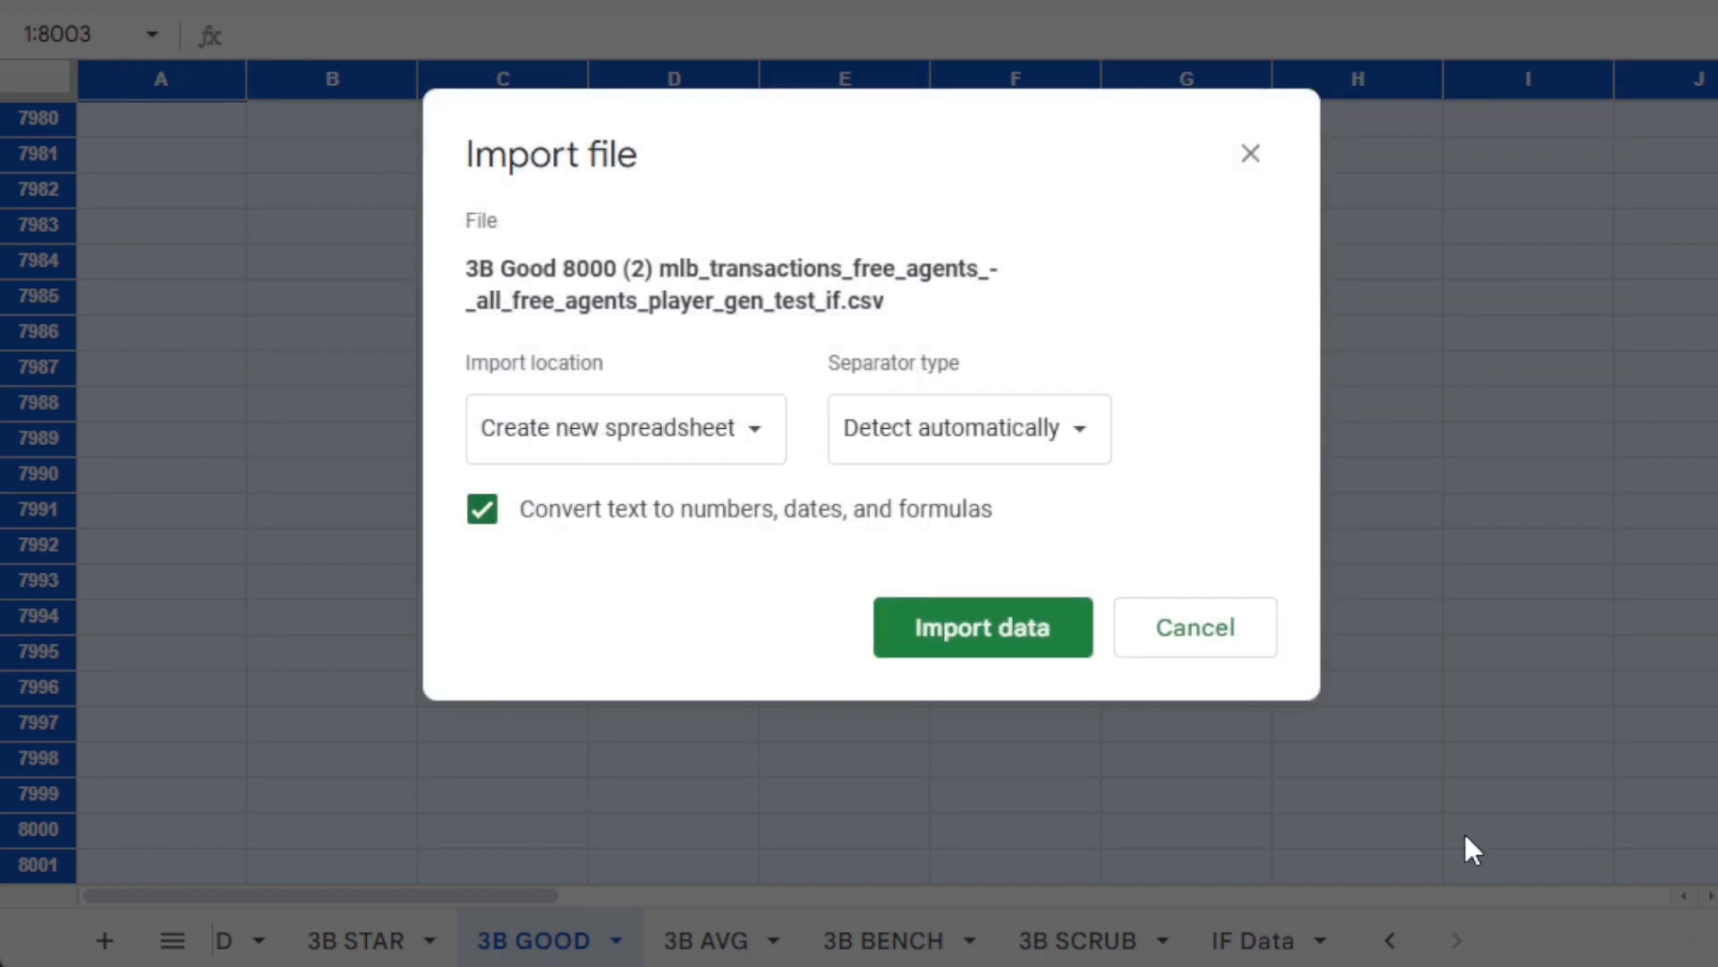
Import the CSV file with the import location set to Replace current sheet.
left_click(759, 455)
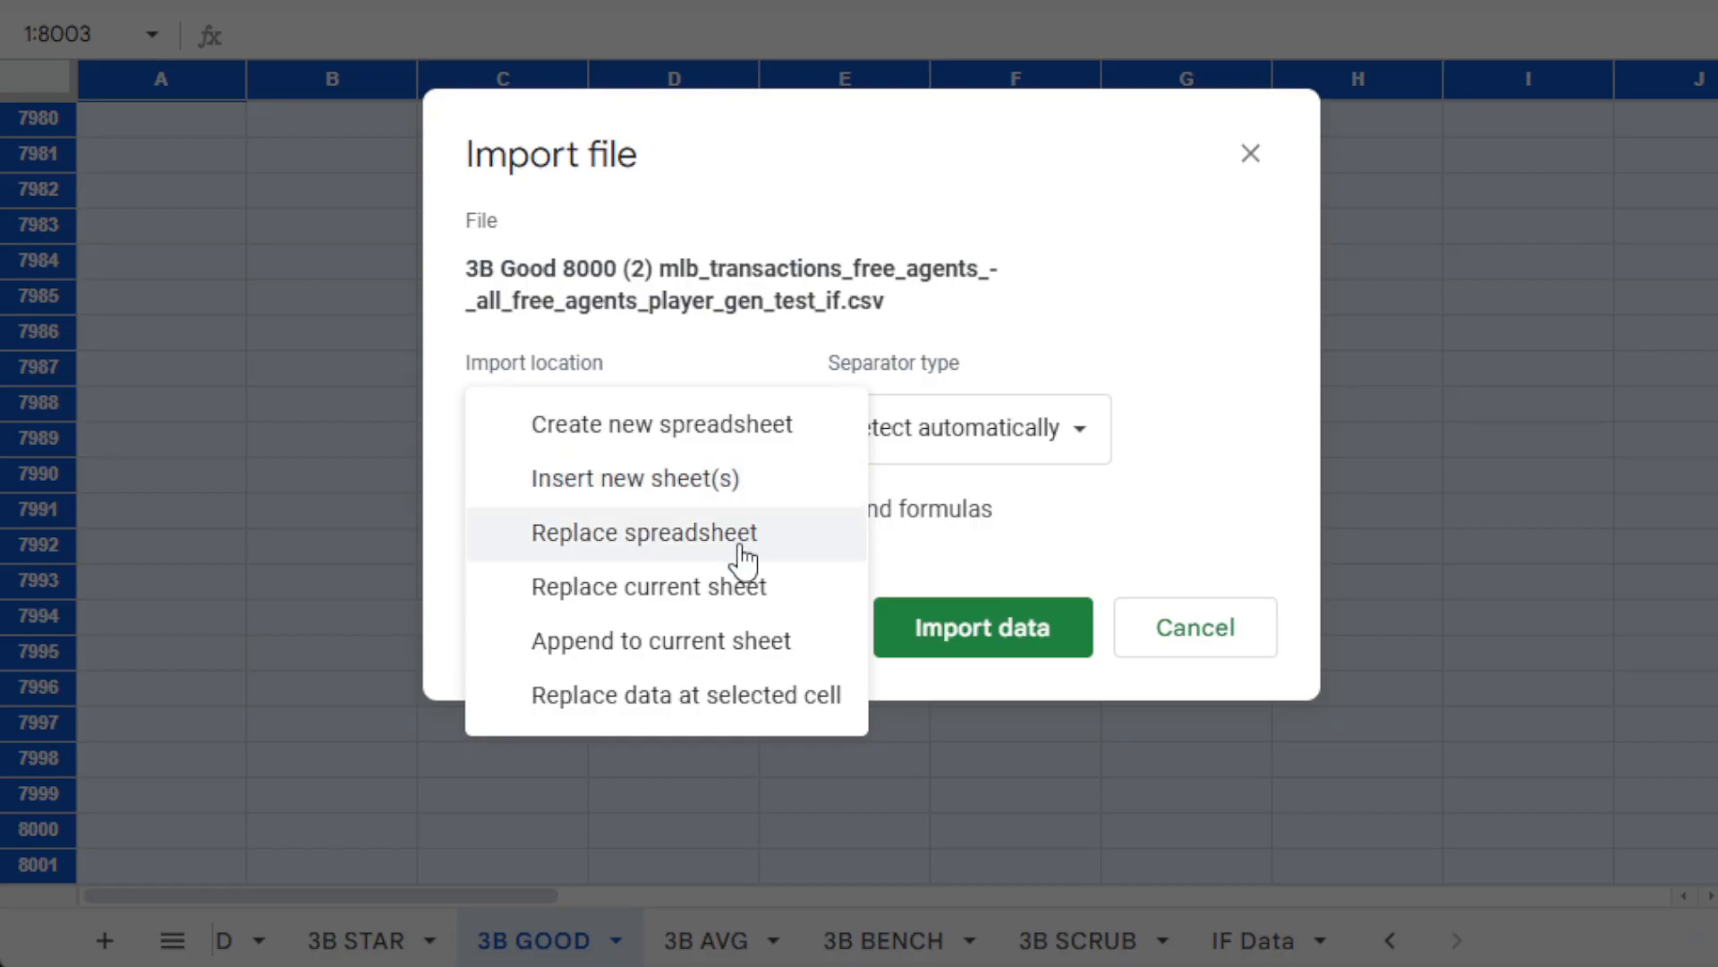
left_click(739, 591)
left_click(979, 639)
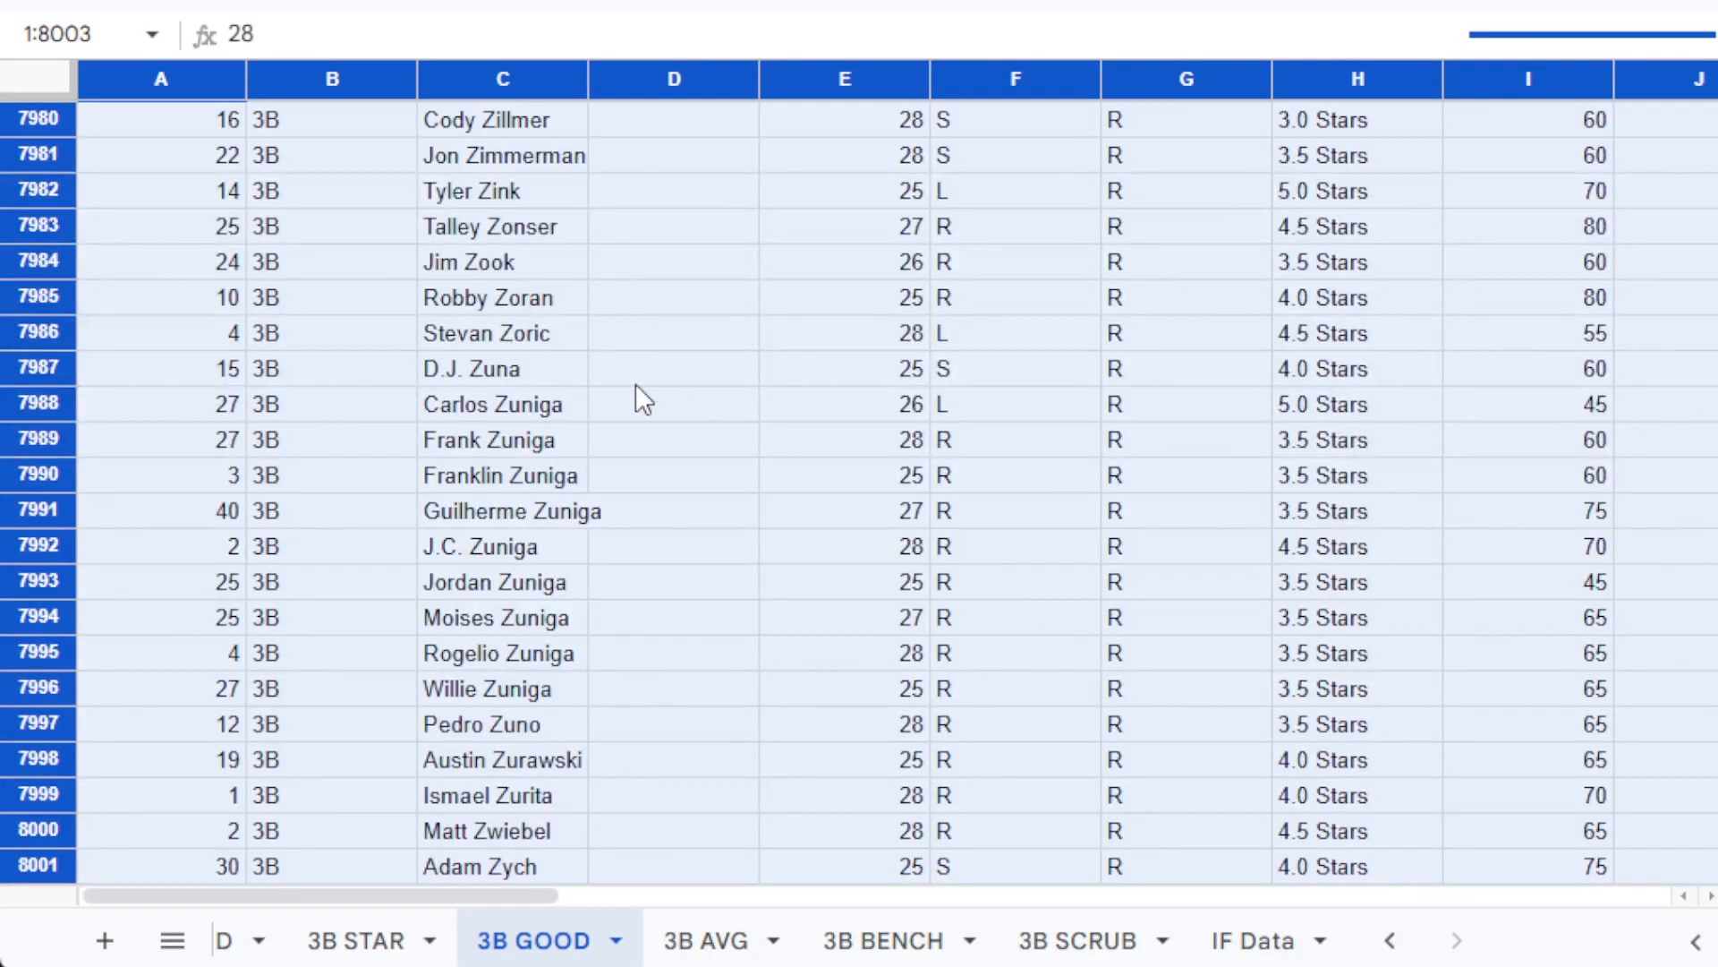
Select all player data in the 3B GOOD sheet from cell B2 through the SctAcc column's last row, leaving out the header.
left_click_drag(1705, 873, 1691, 65)
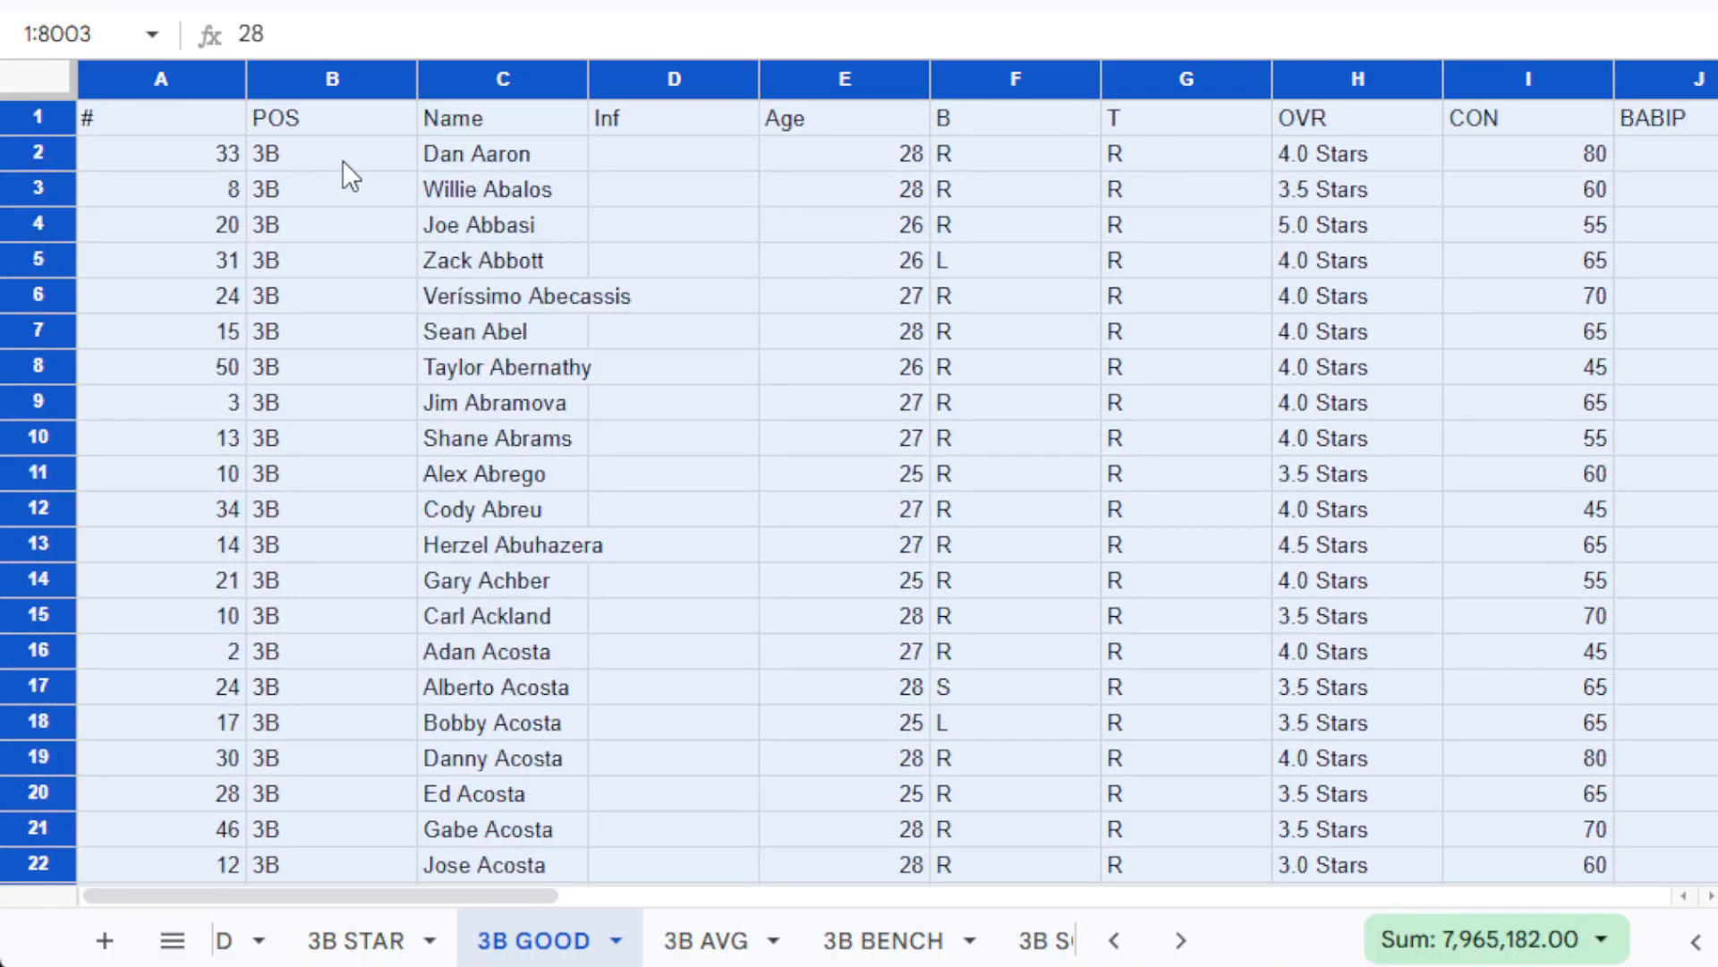
left_click(342, 160)
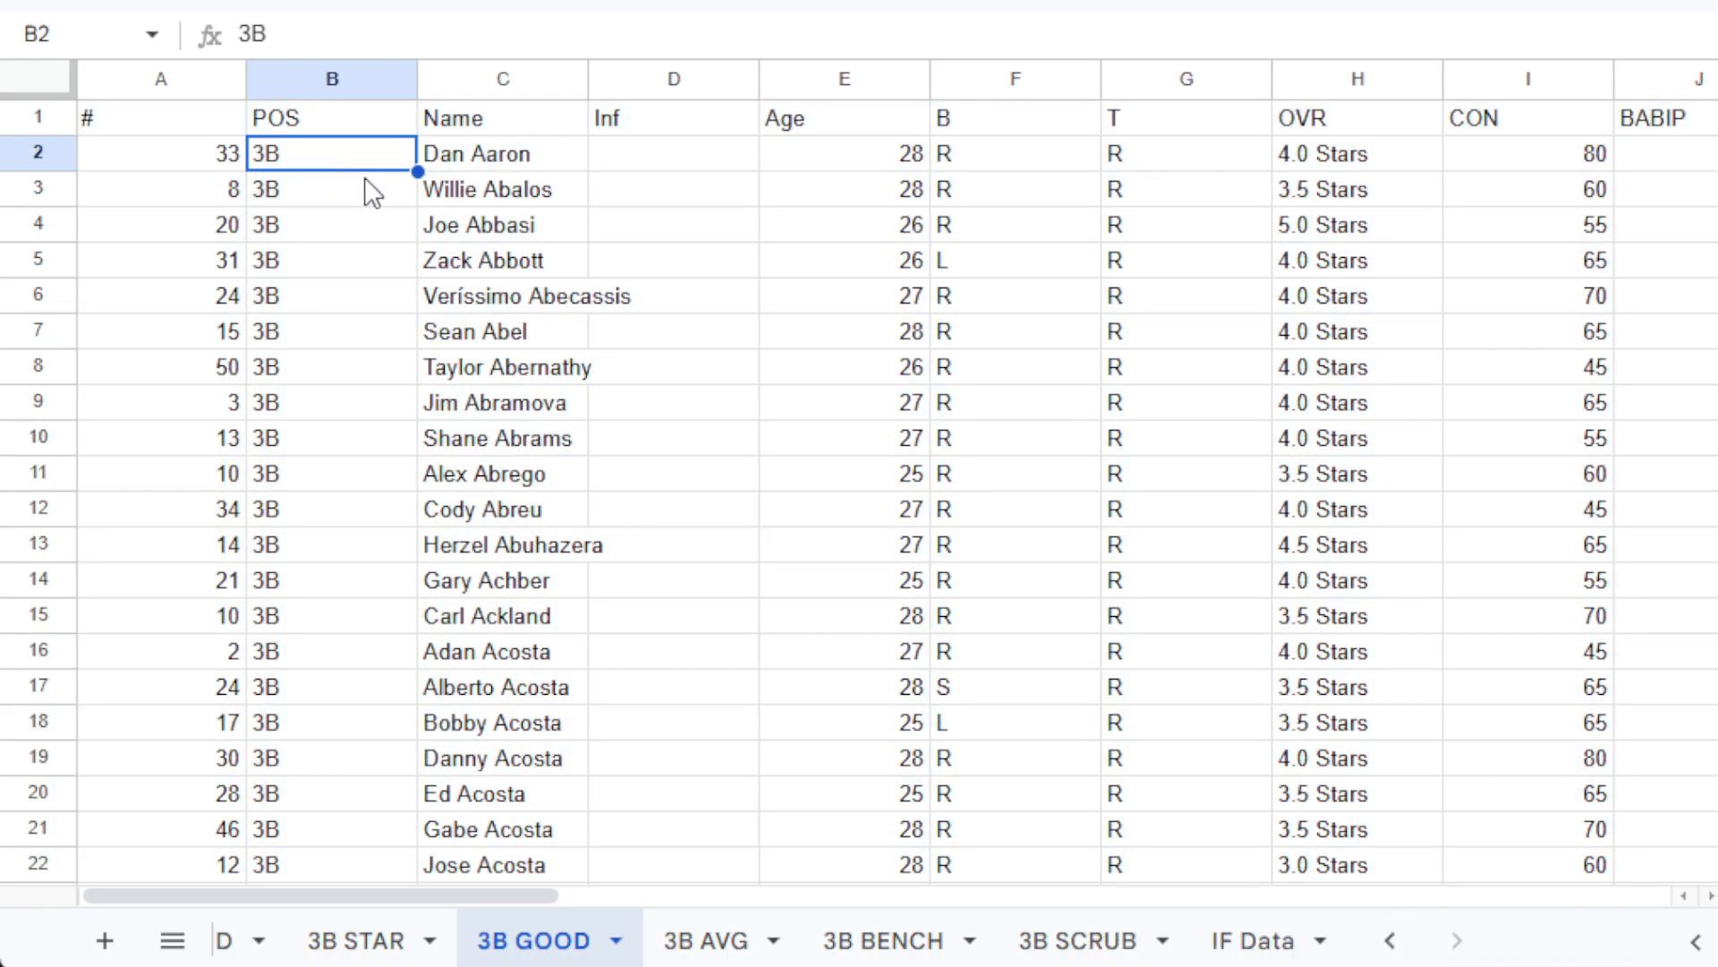
key("shift+Right")
key("shift+Right")
key("shift+Right")
key("ctrl+shift+Right")
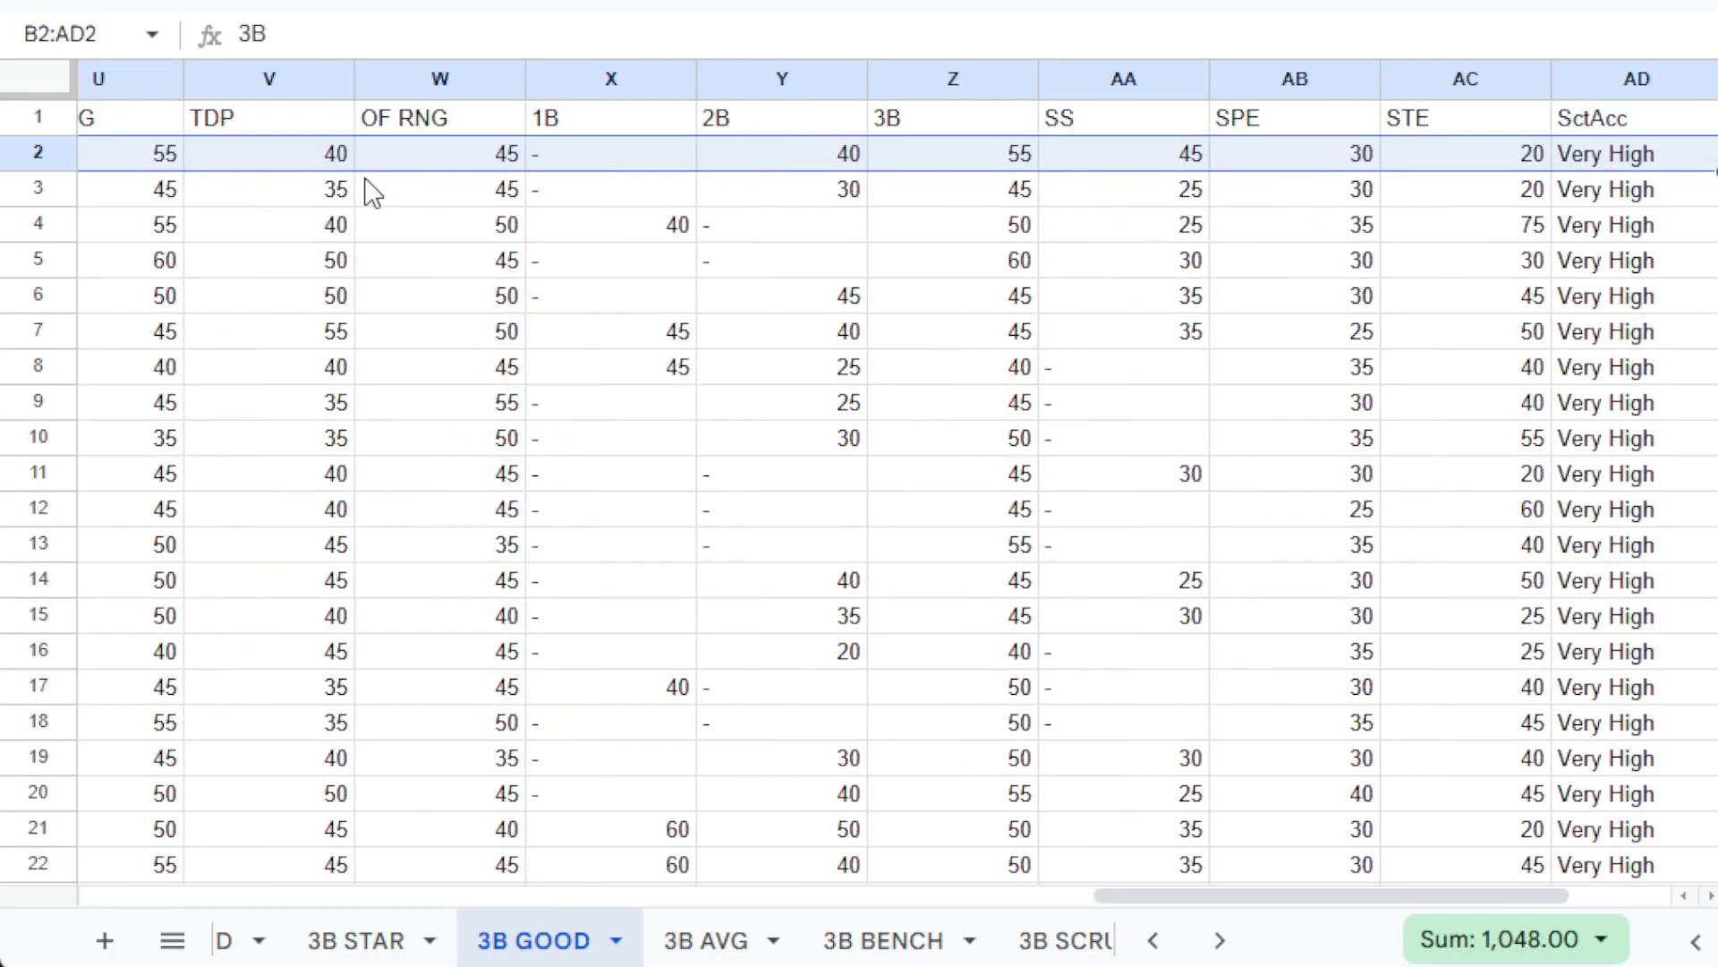
key("ctrl+shift+Down")
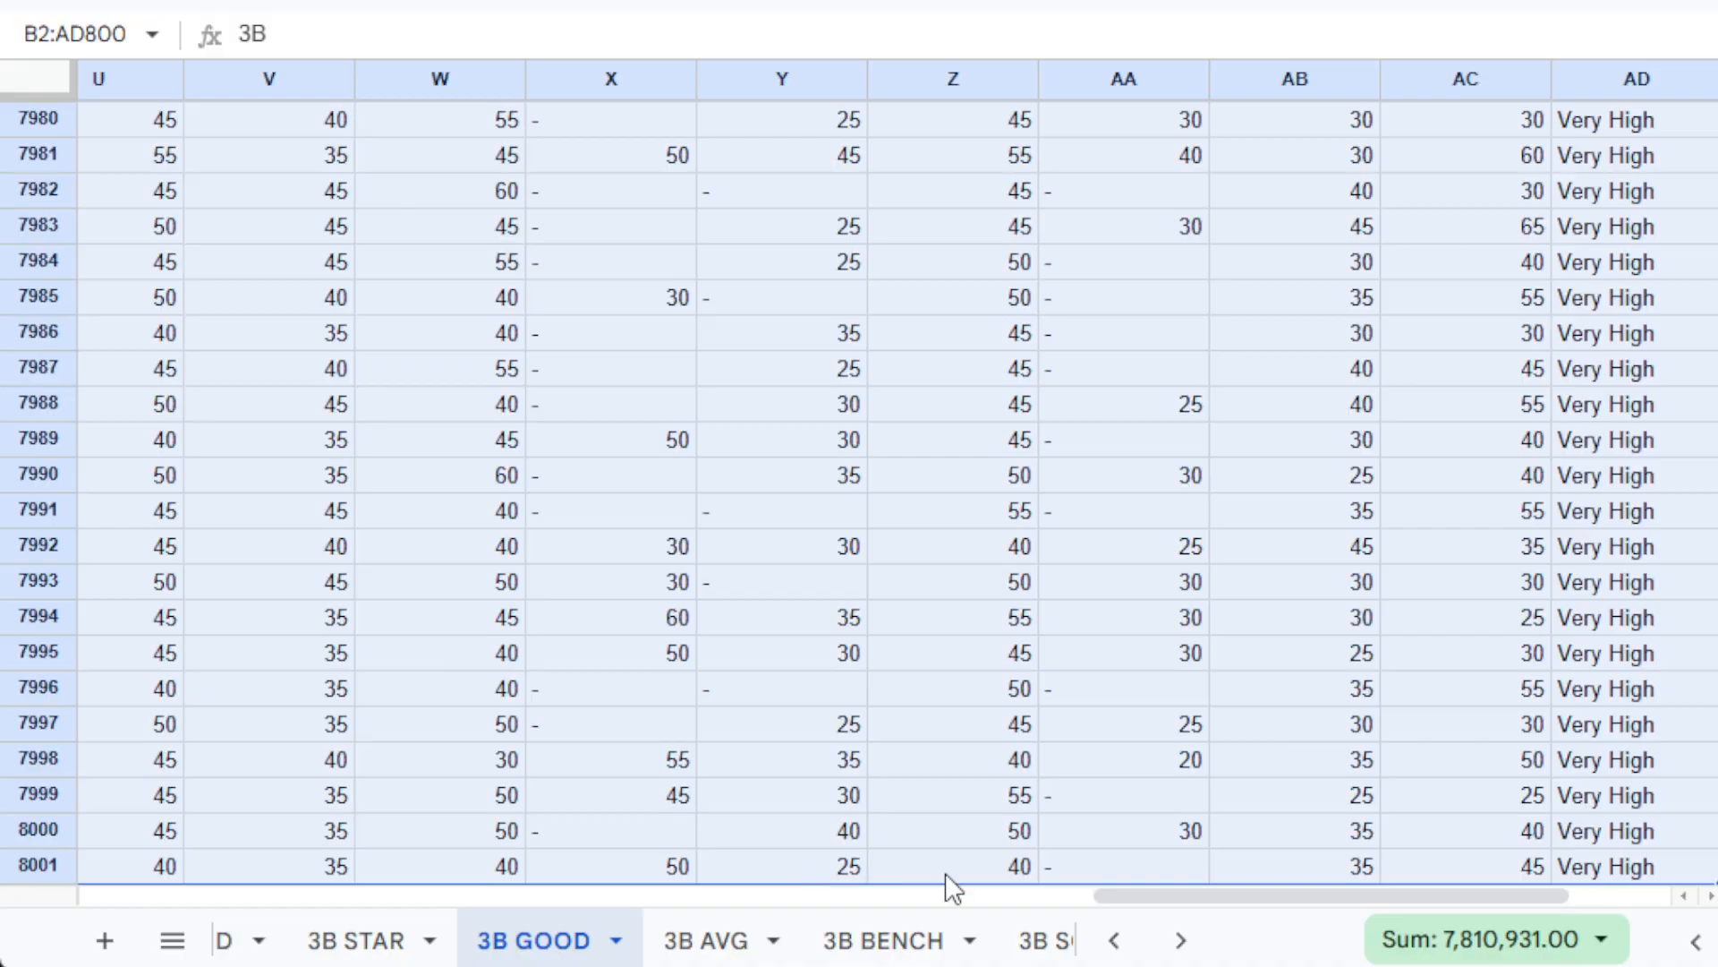
Paste the copied 3B GOOD player data into the IF Data sheet from cell C160002, over the 3 GOOD rows wrongly listed as 1B.
left_click(1180, 941)
left_click(1179, 942)
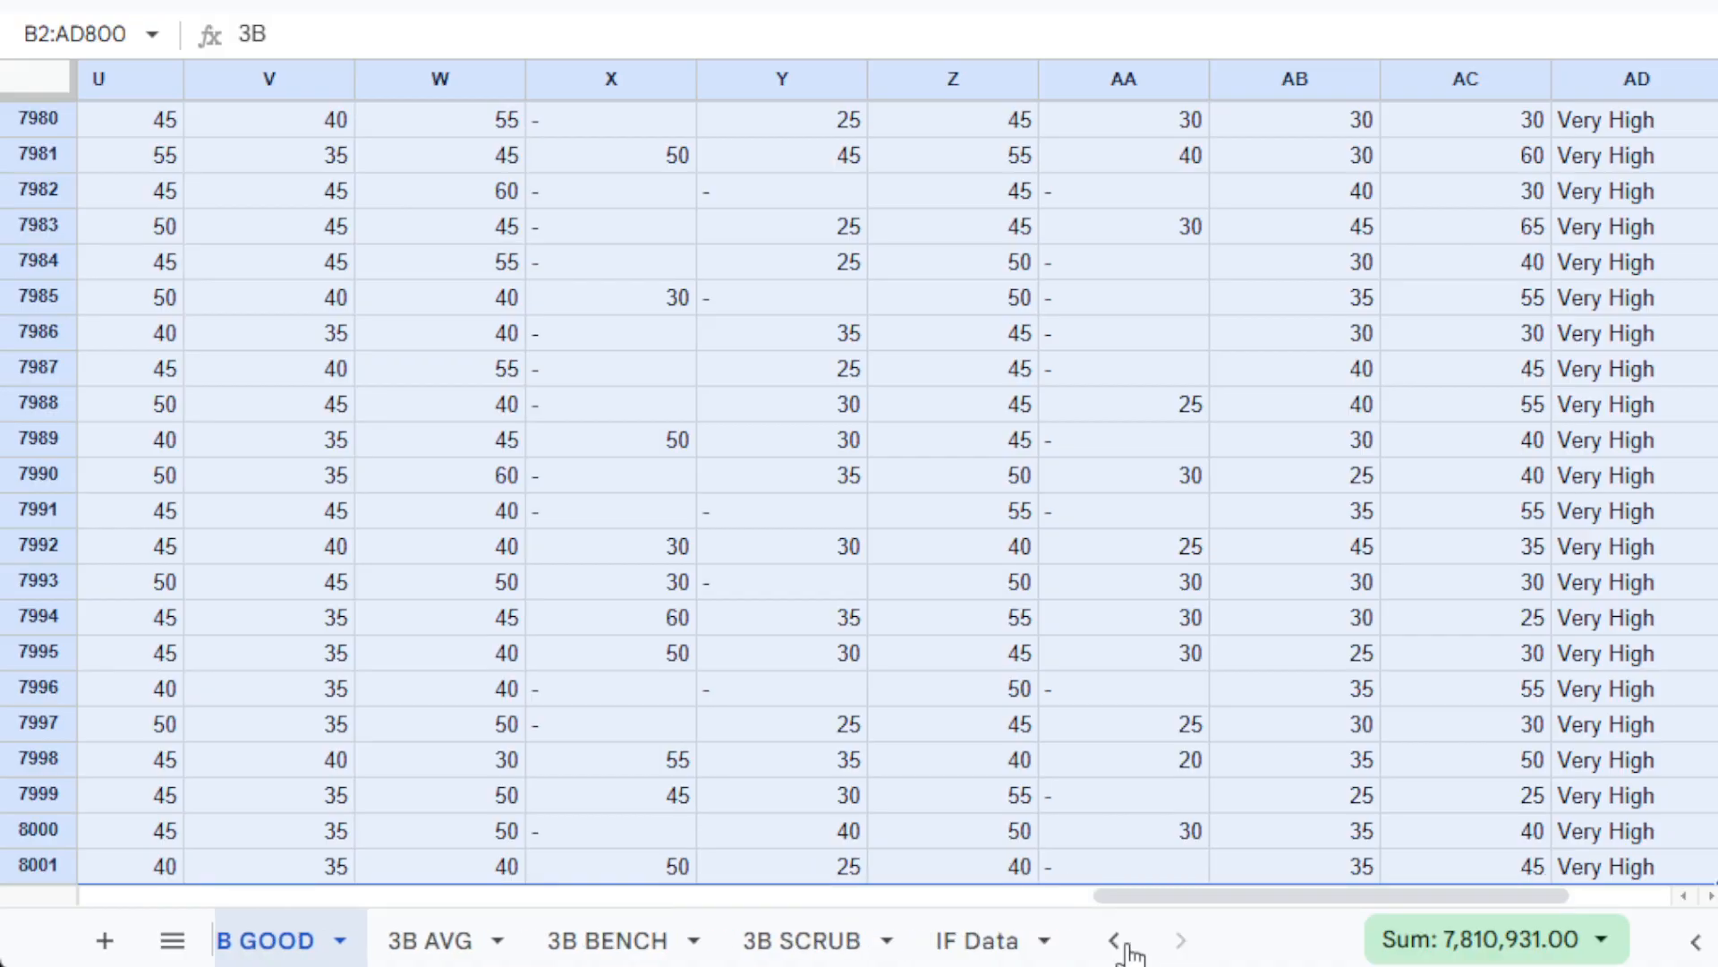
left_click(939, 941)
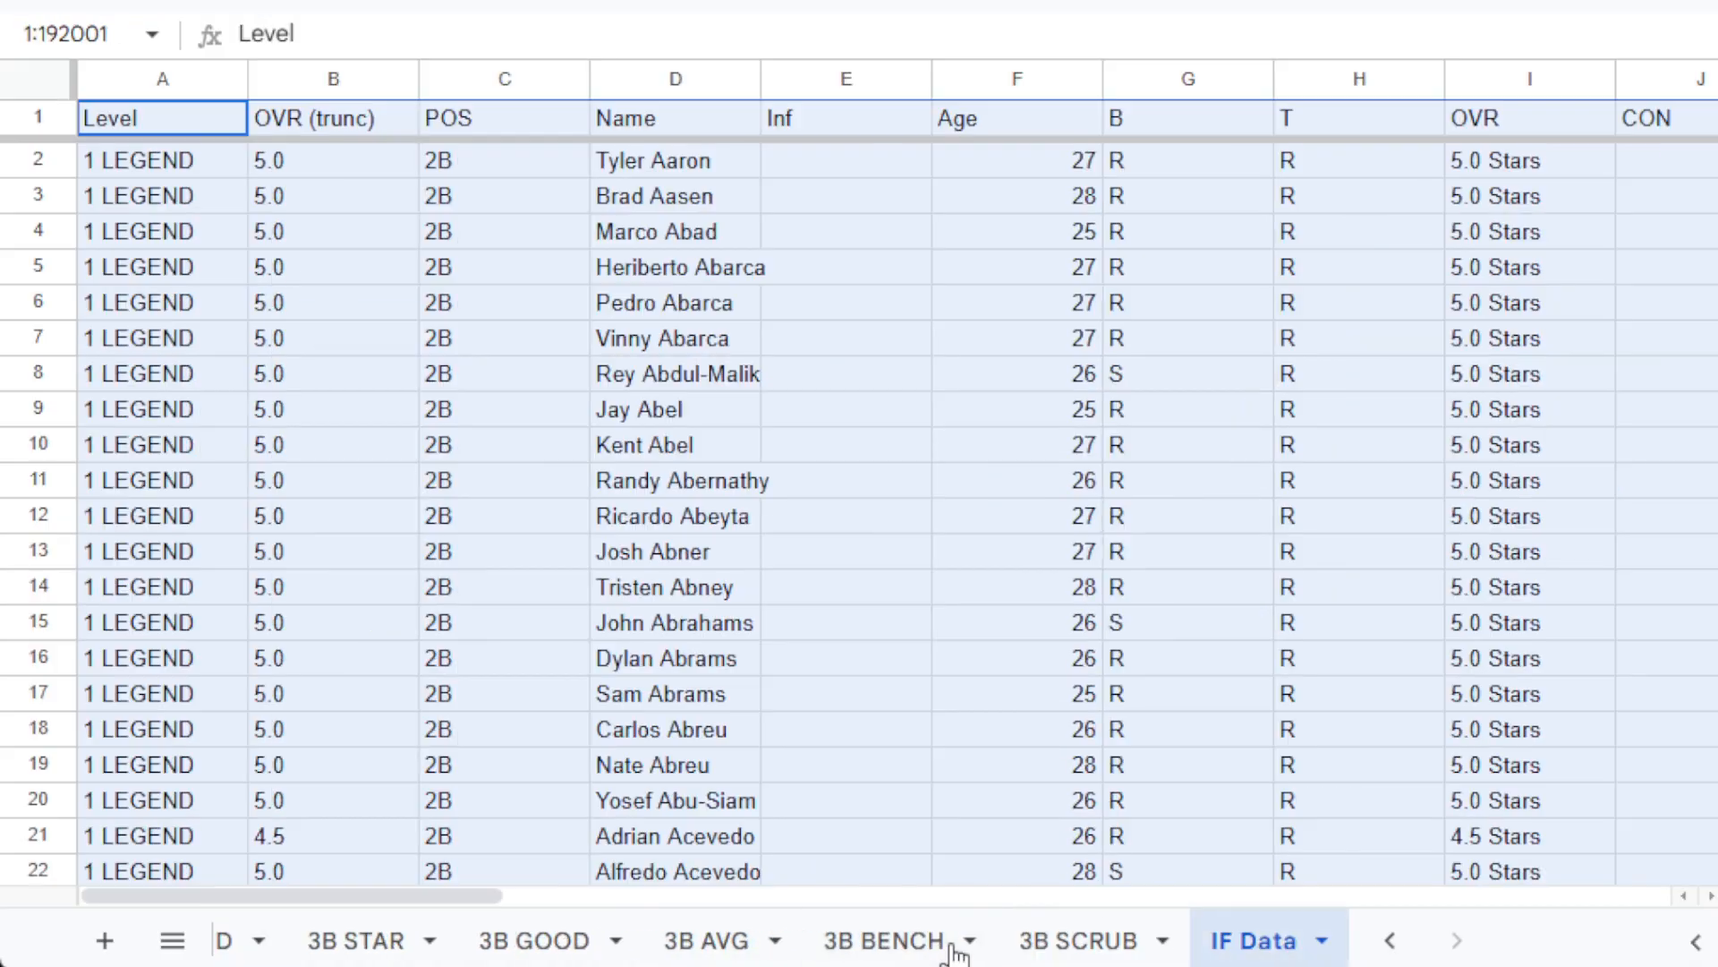
left_click(531, 371)
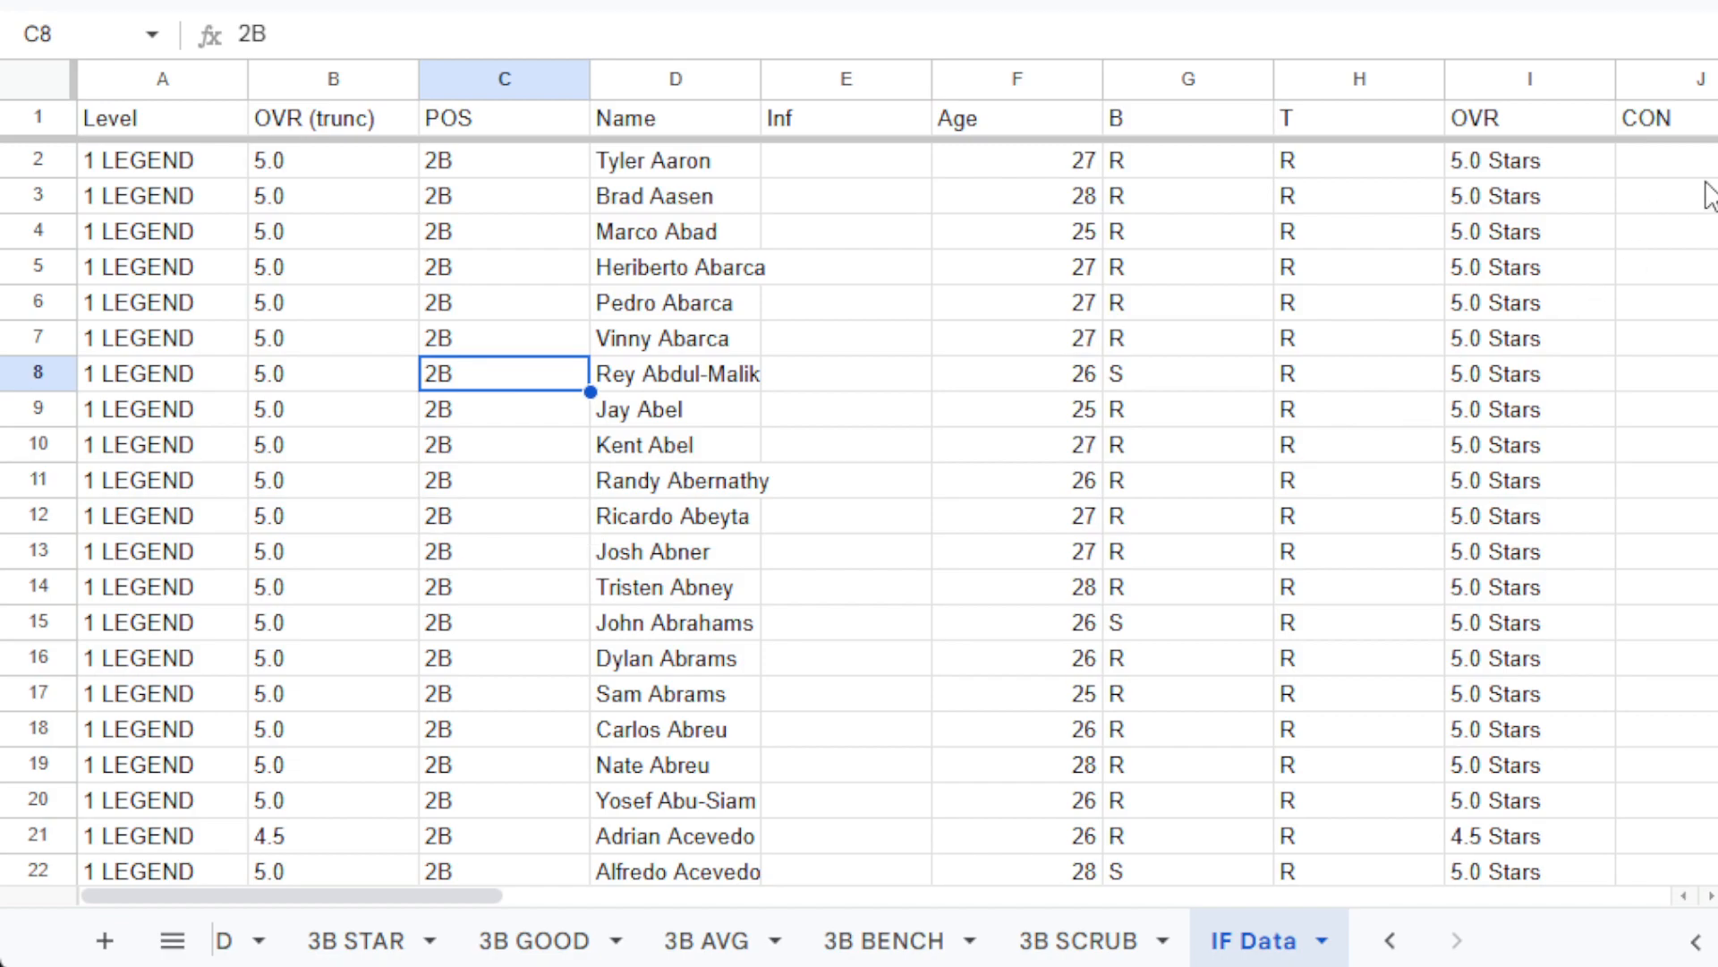
scroll(859, 510, "down", 20)
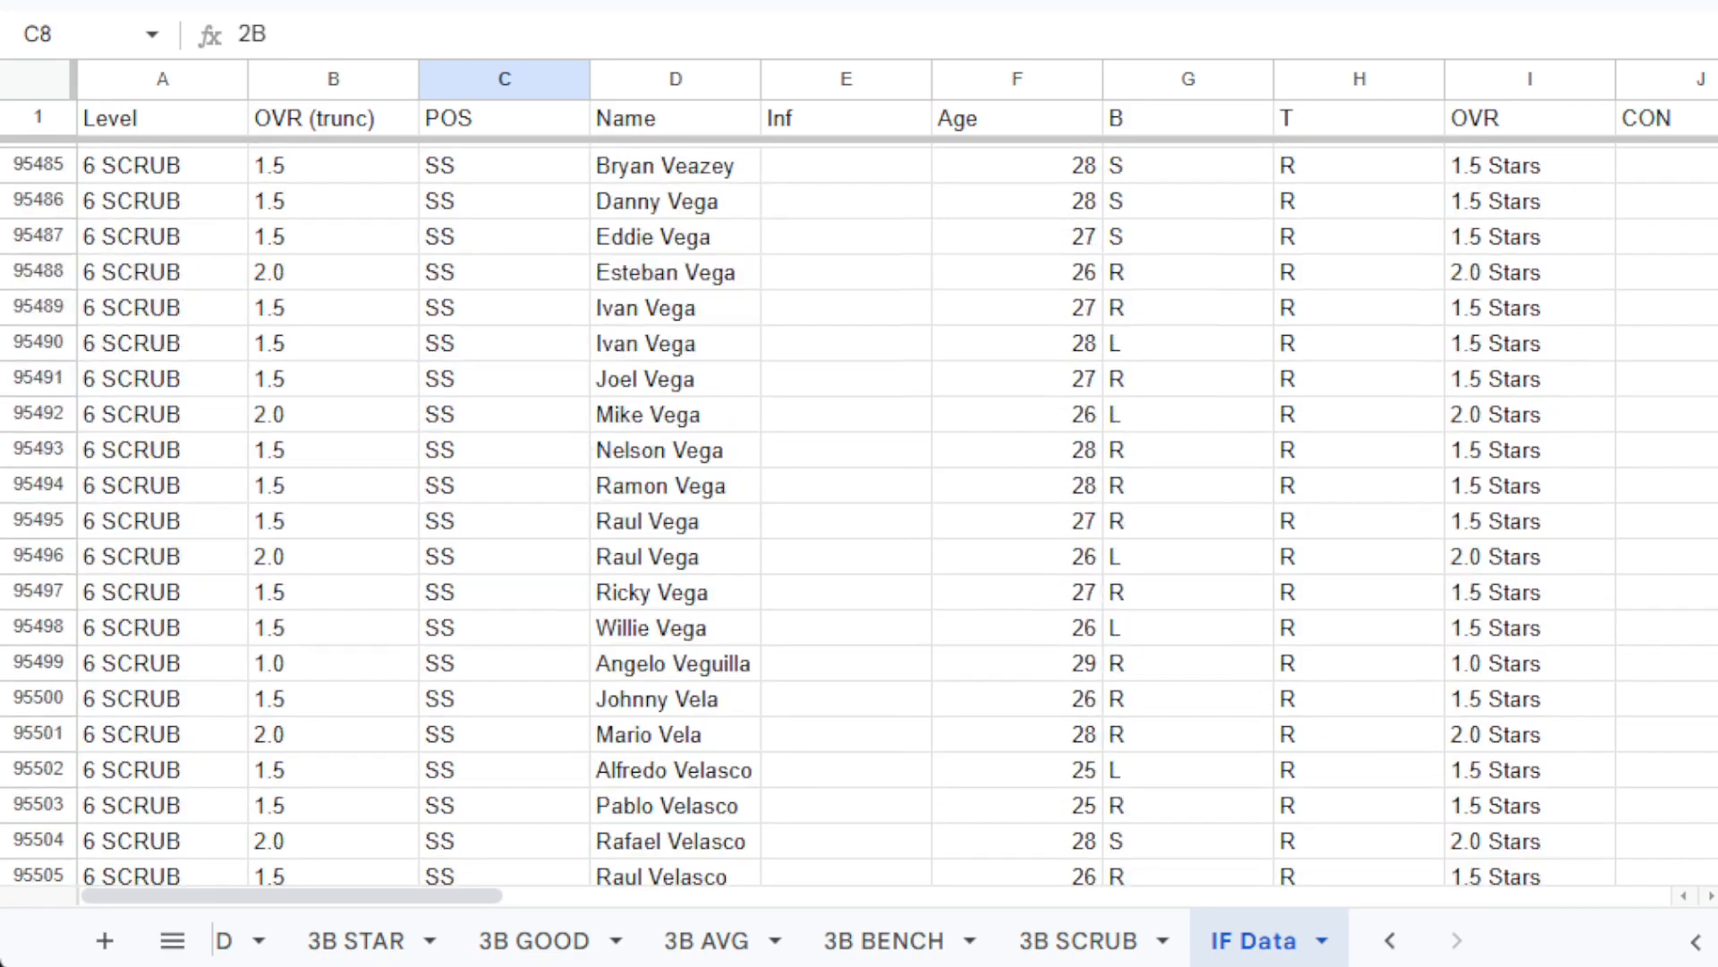
scroll(859, 510, "down", 20)
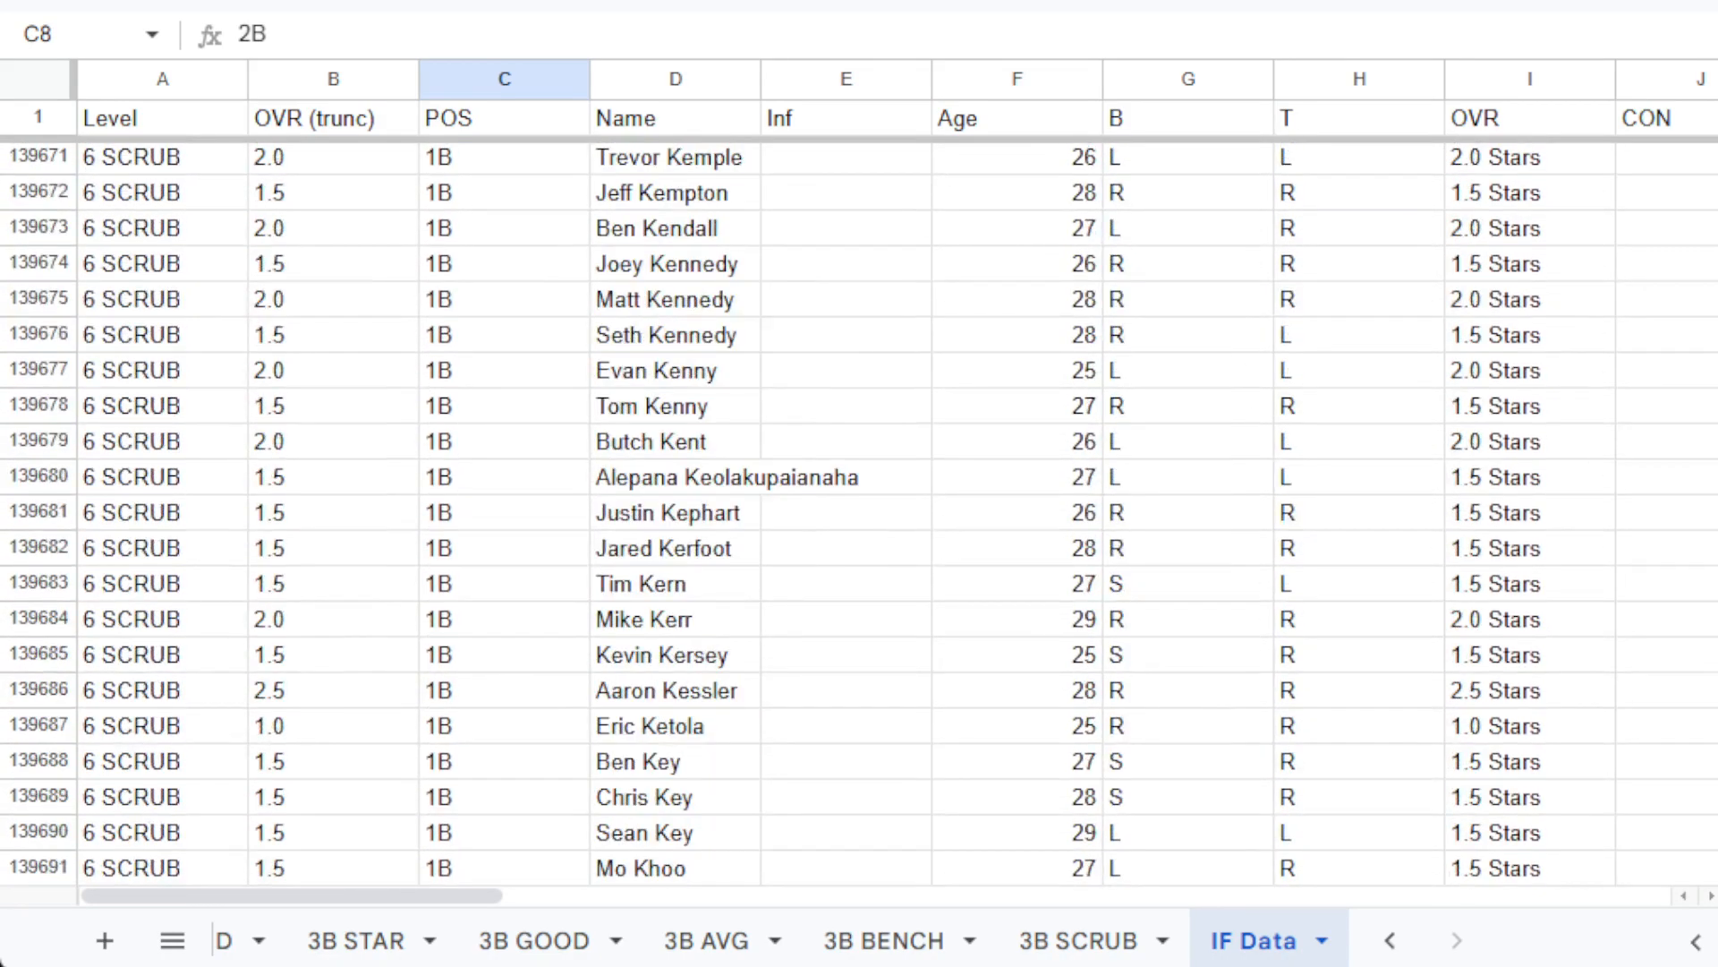
scroll(859, 511, "down", 20)
scroll(859, 510, "up", 20)
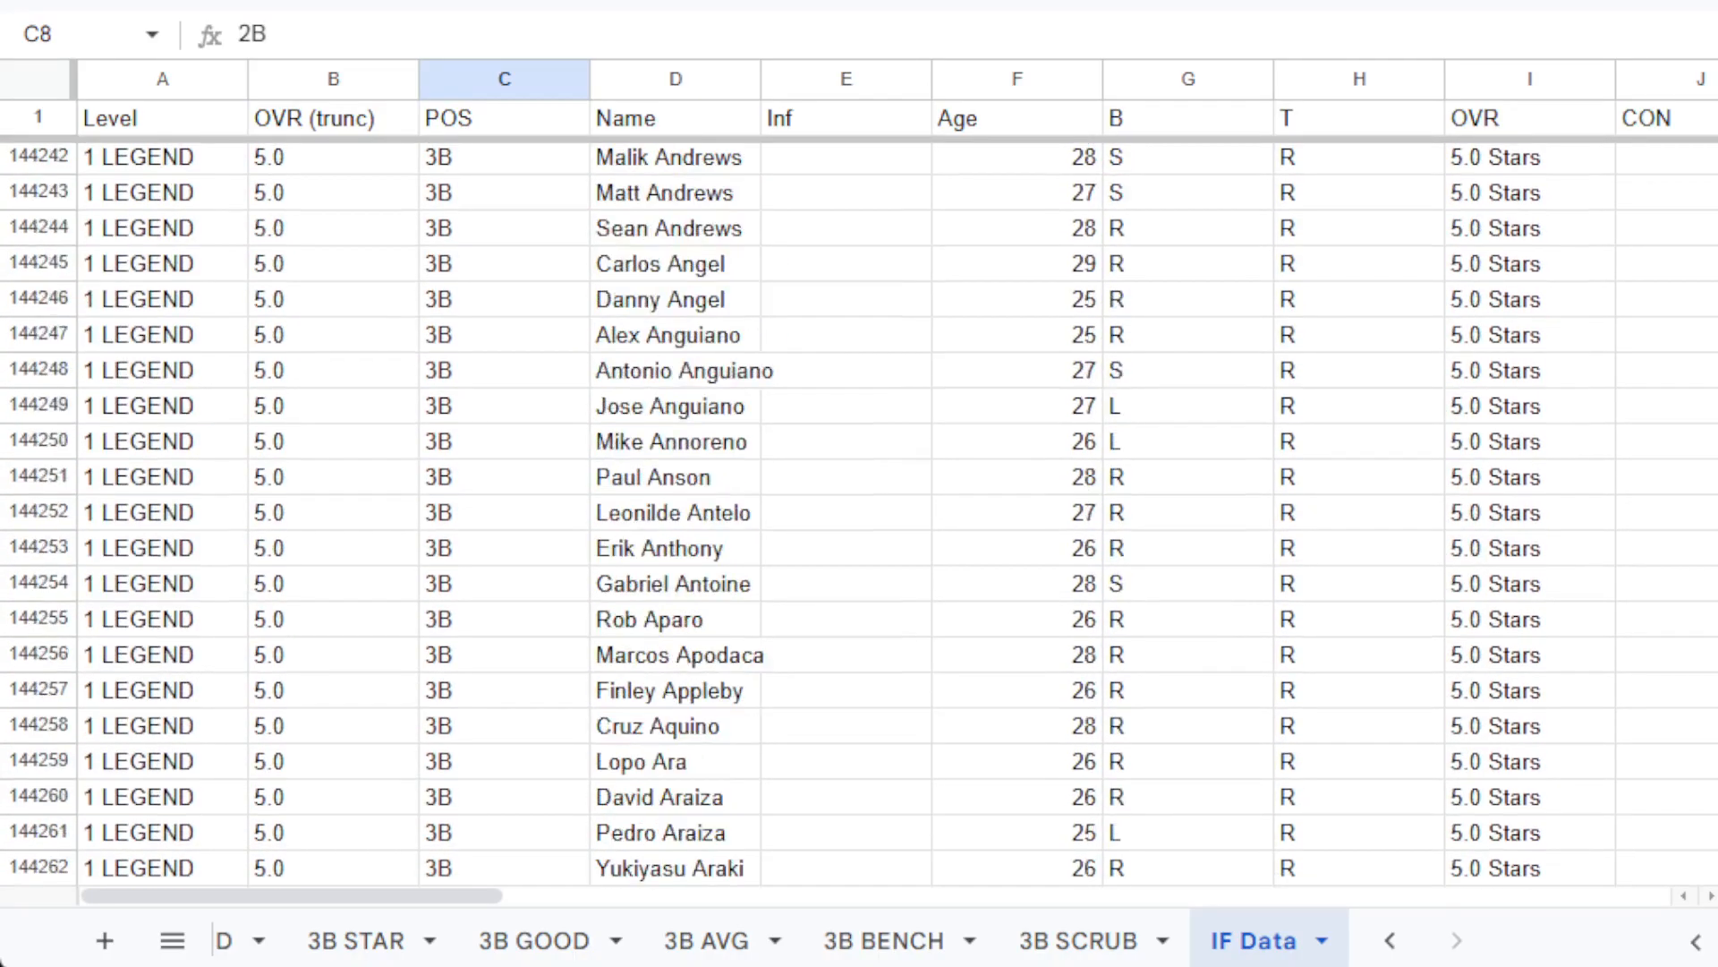
scroll(859, 510, "down", 20)
scroll(859, 510, "down", 20)
scroll(859, 510, "up", 18)
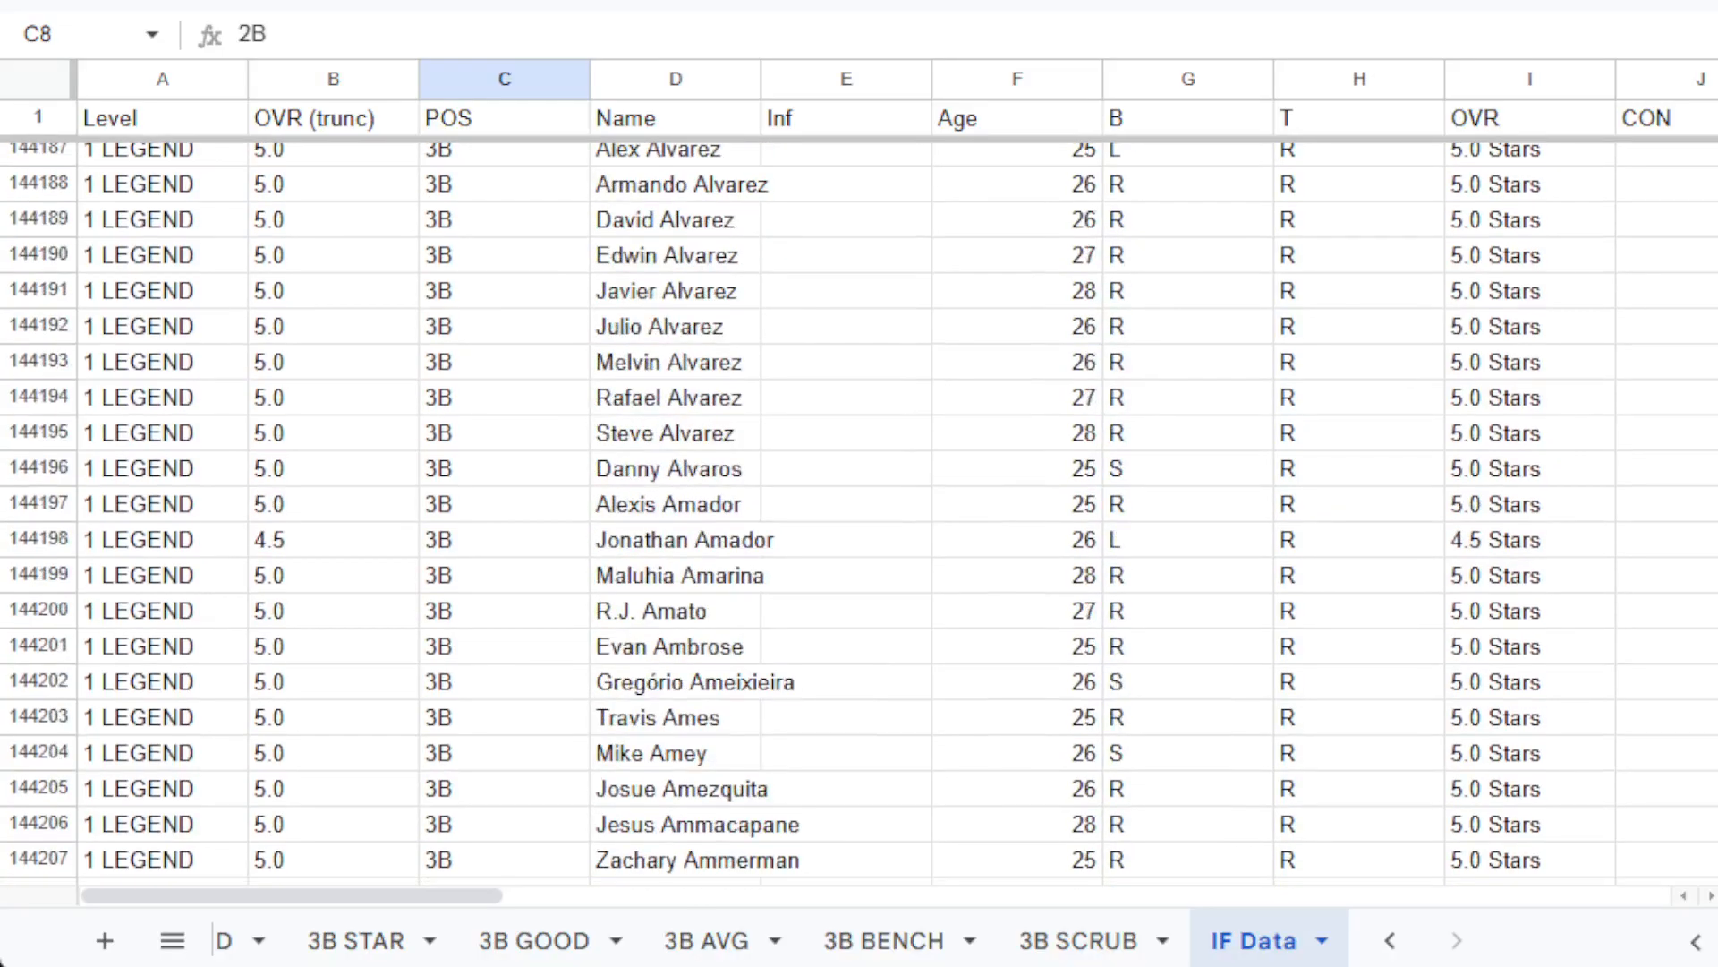
scroll(859, 510, "up", 20)
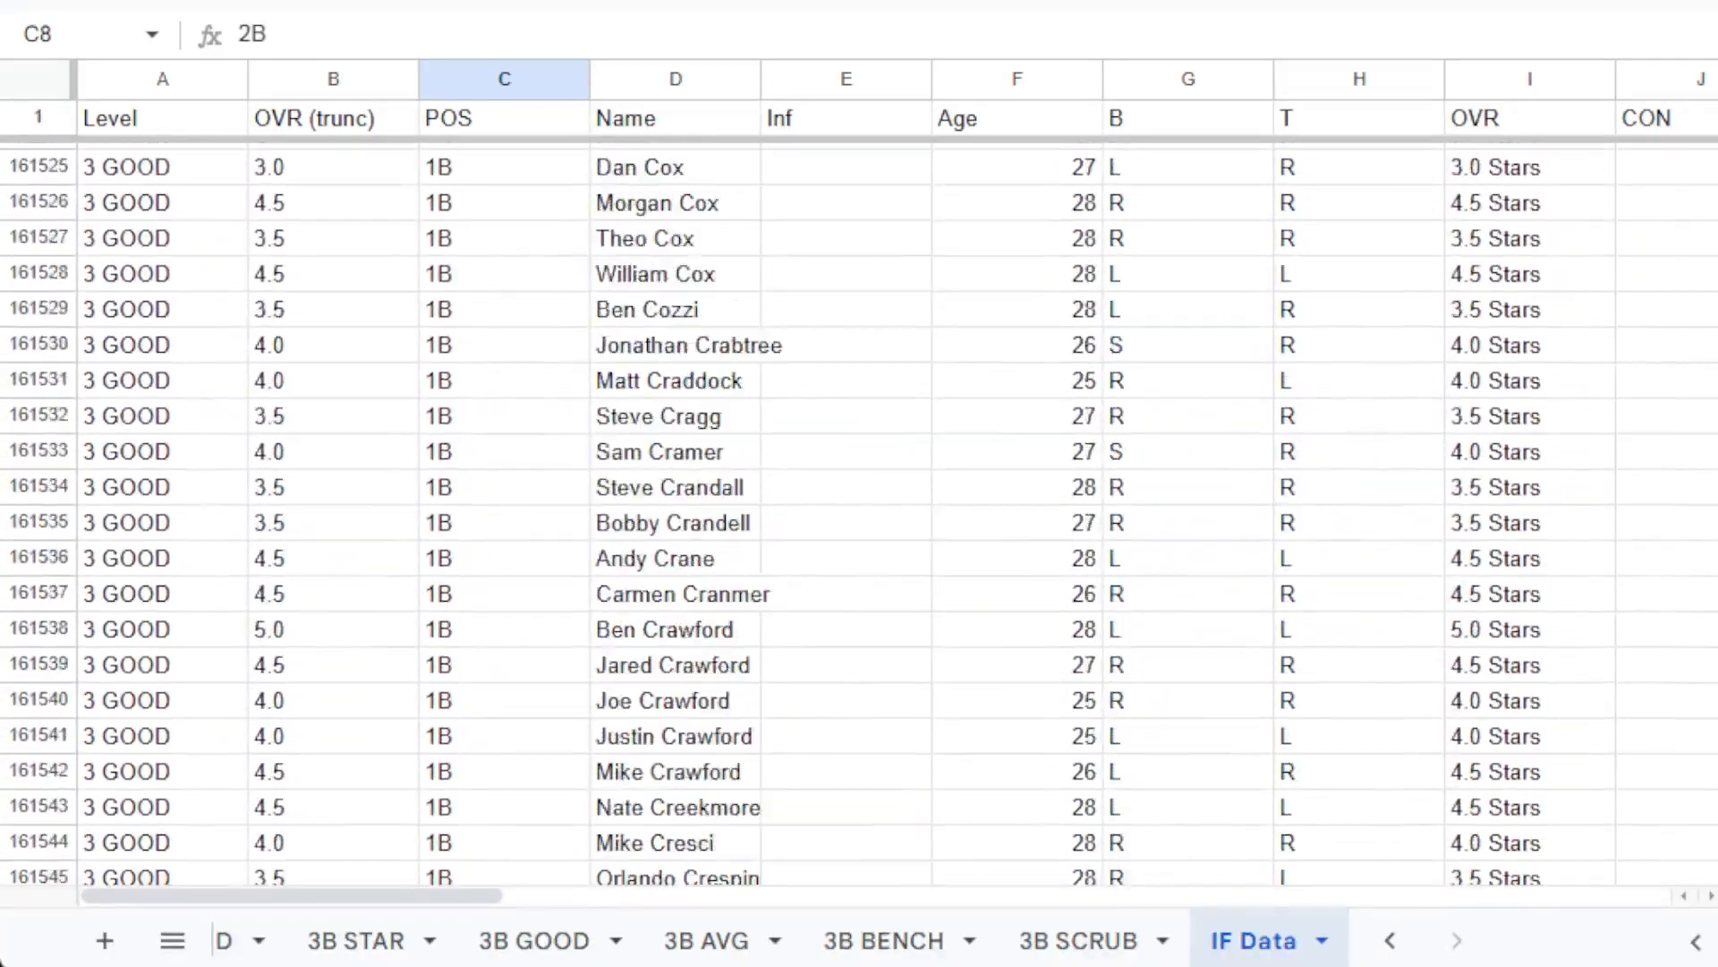
scroll(860, 501, "up", 20)
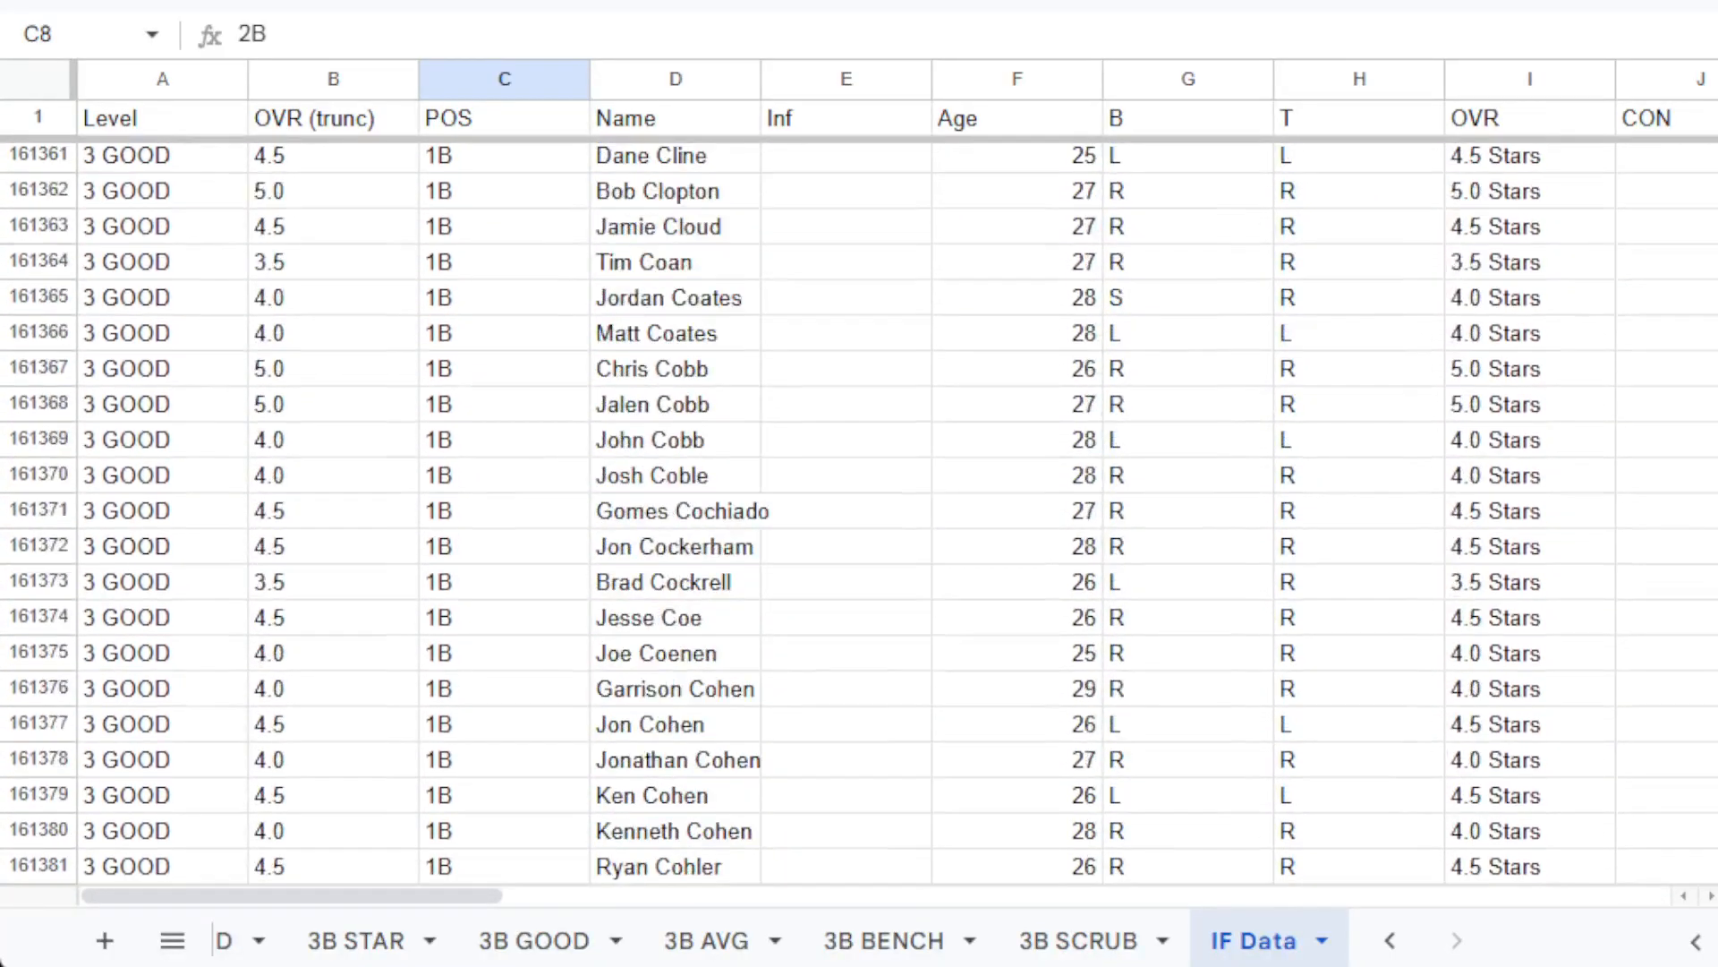
scroll(860, 501, "up", 20)
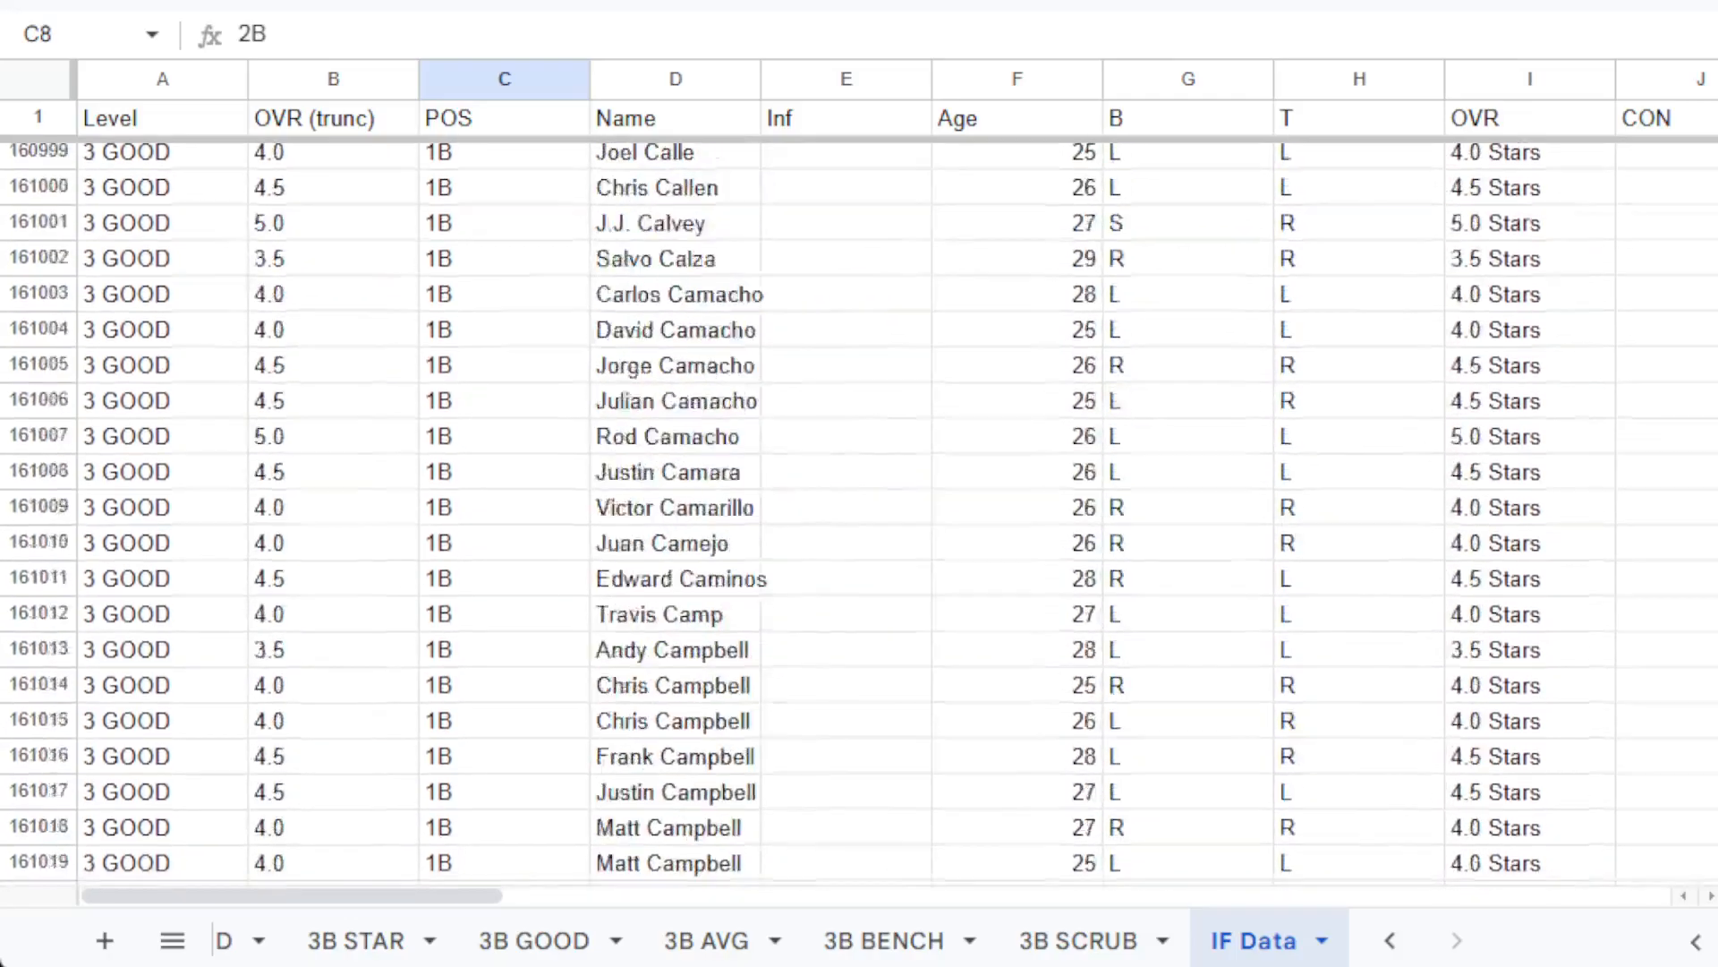
scroll(859, 501, "up", 20)
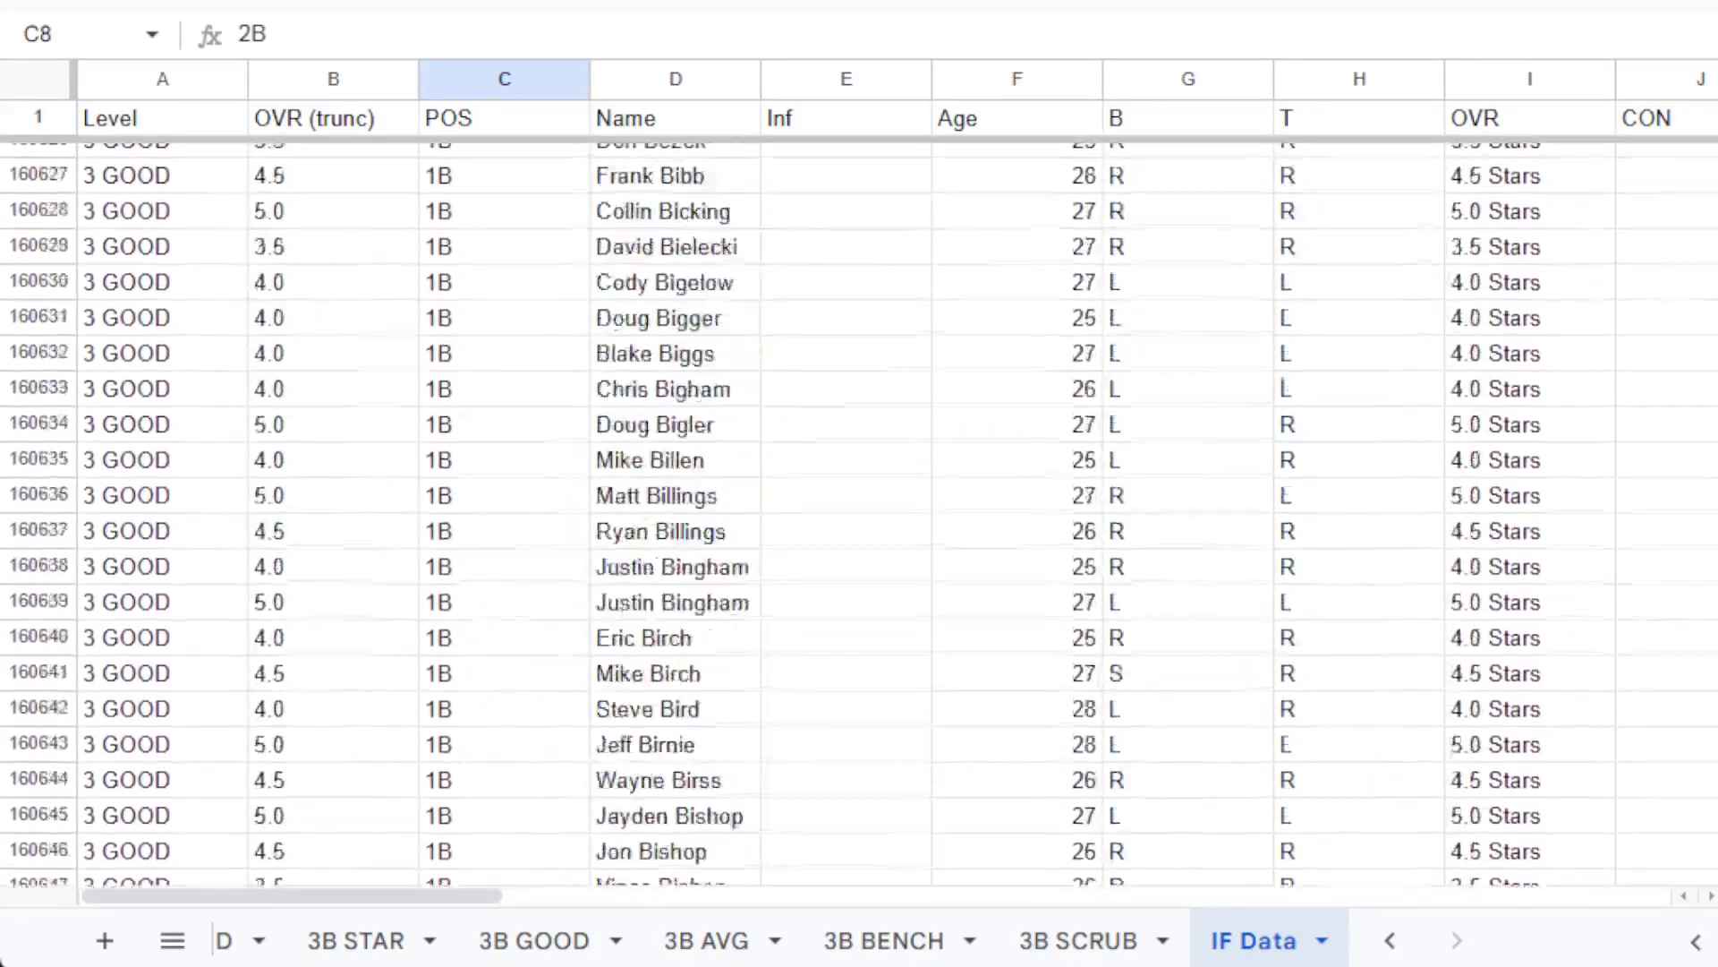
scroll(860, 501, "up", 20)
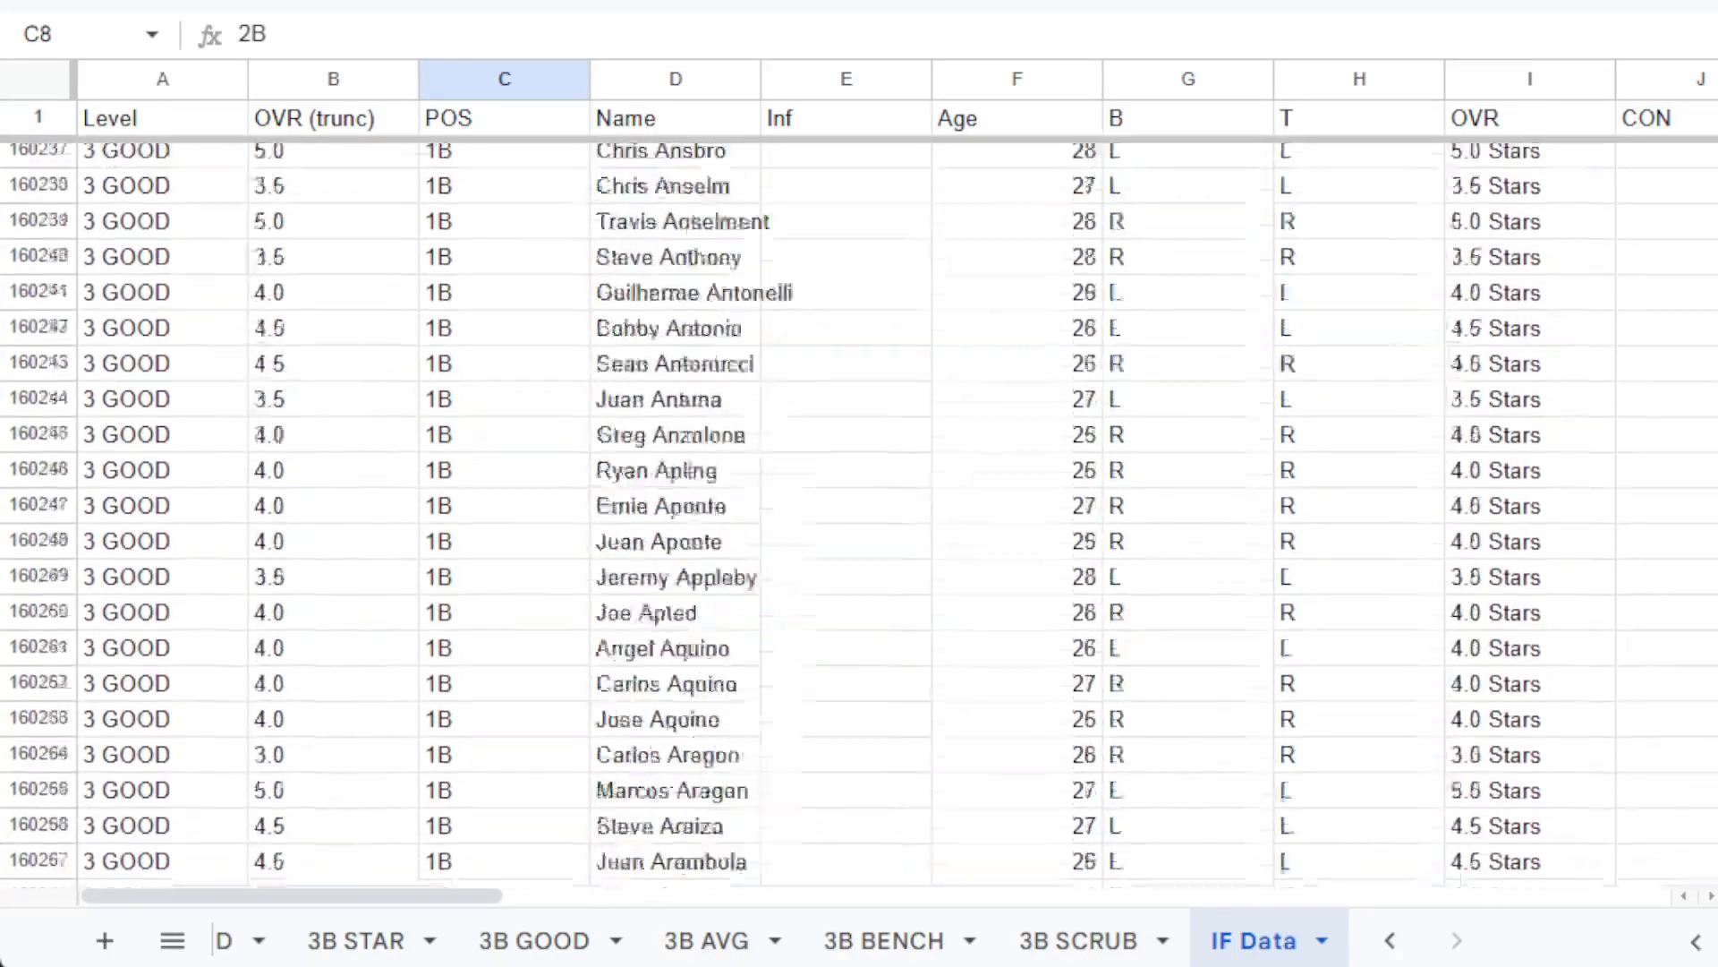
scroll(859, 501, "up", 12)
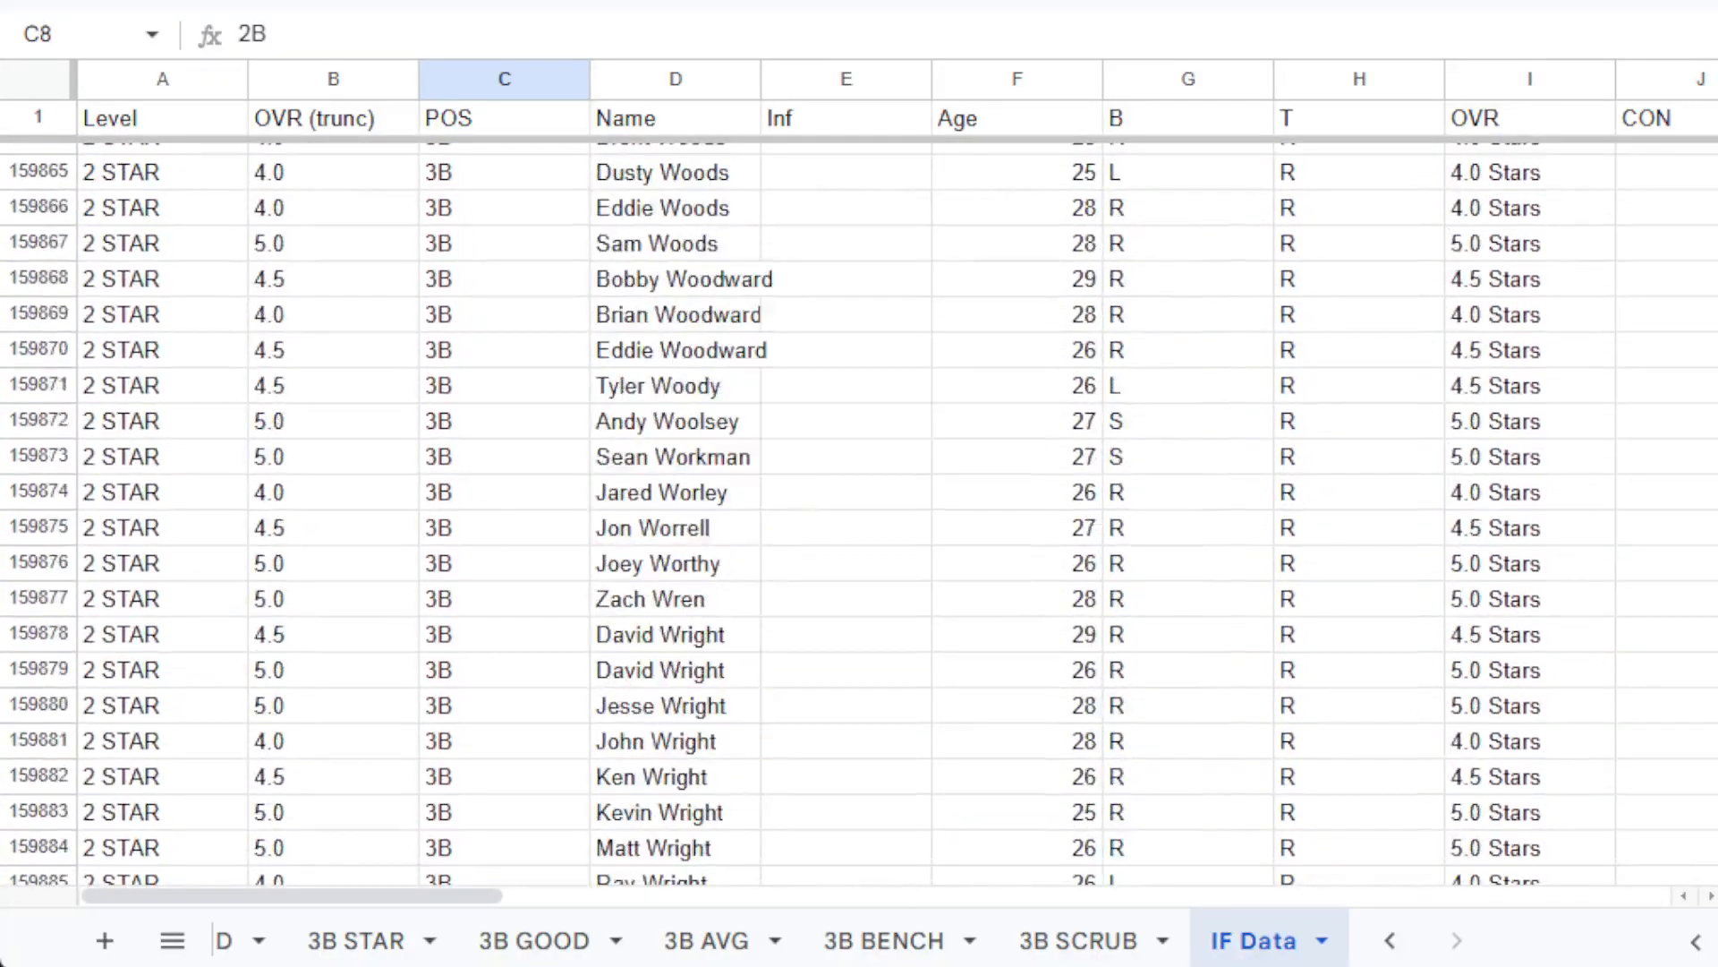
scroll(859, 502, "down", 6)
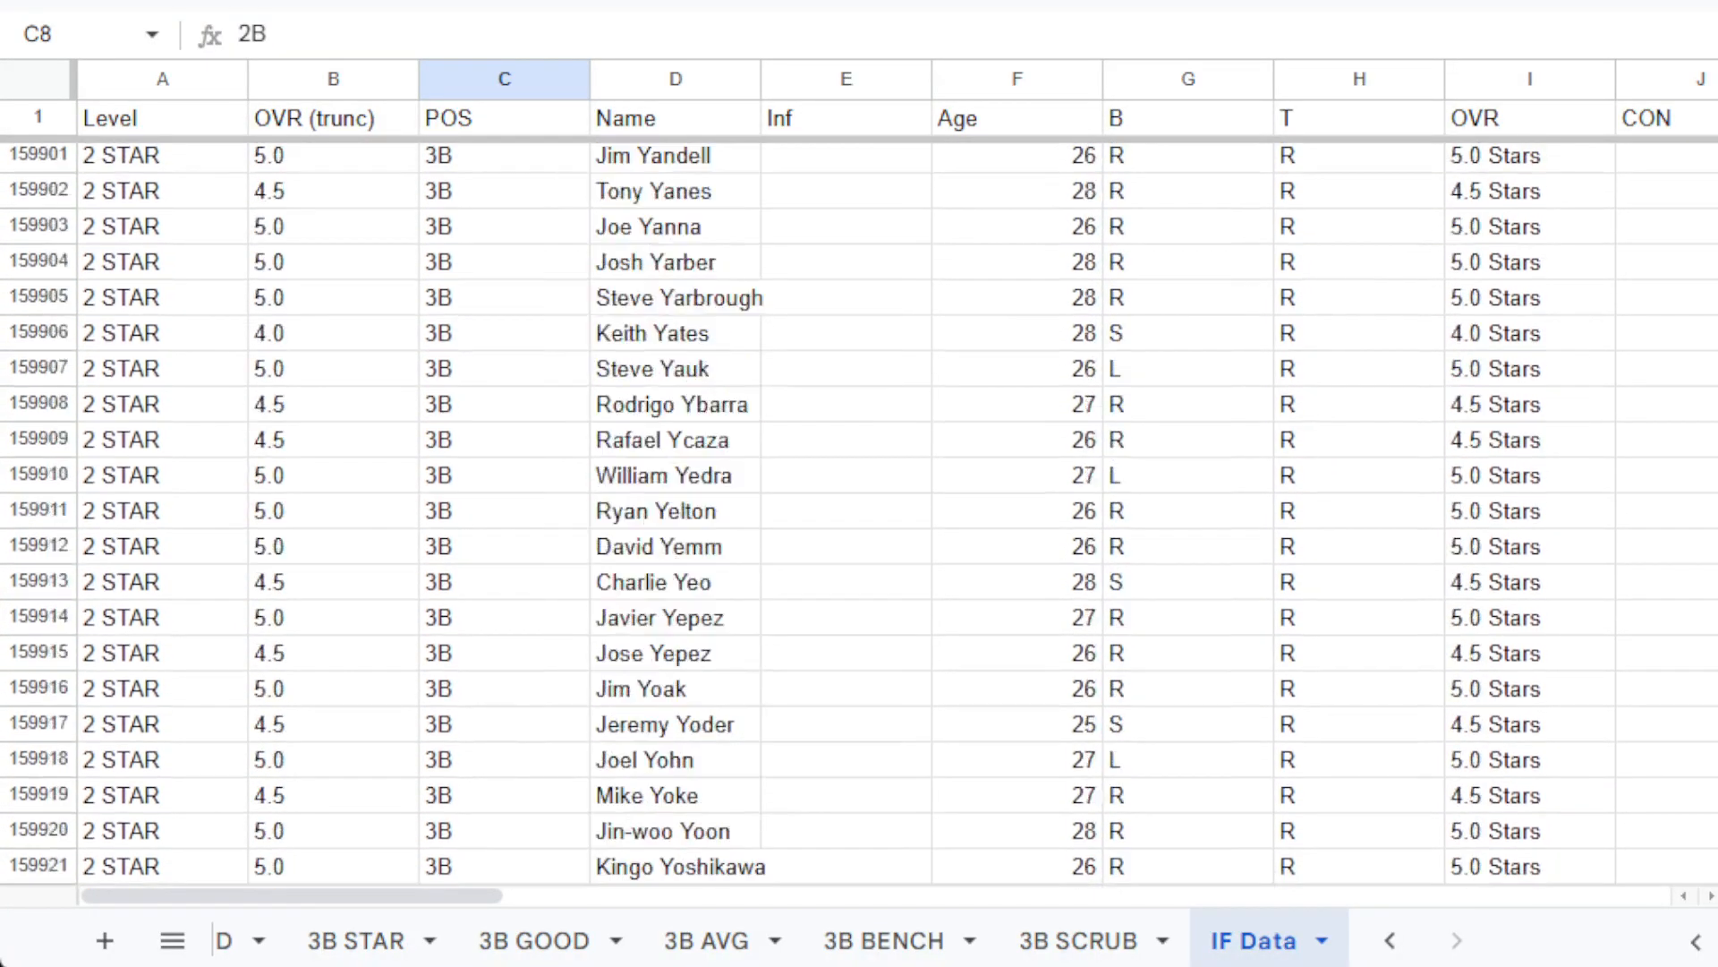
scroll(859, 501, "down", 3)
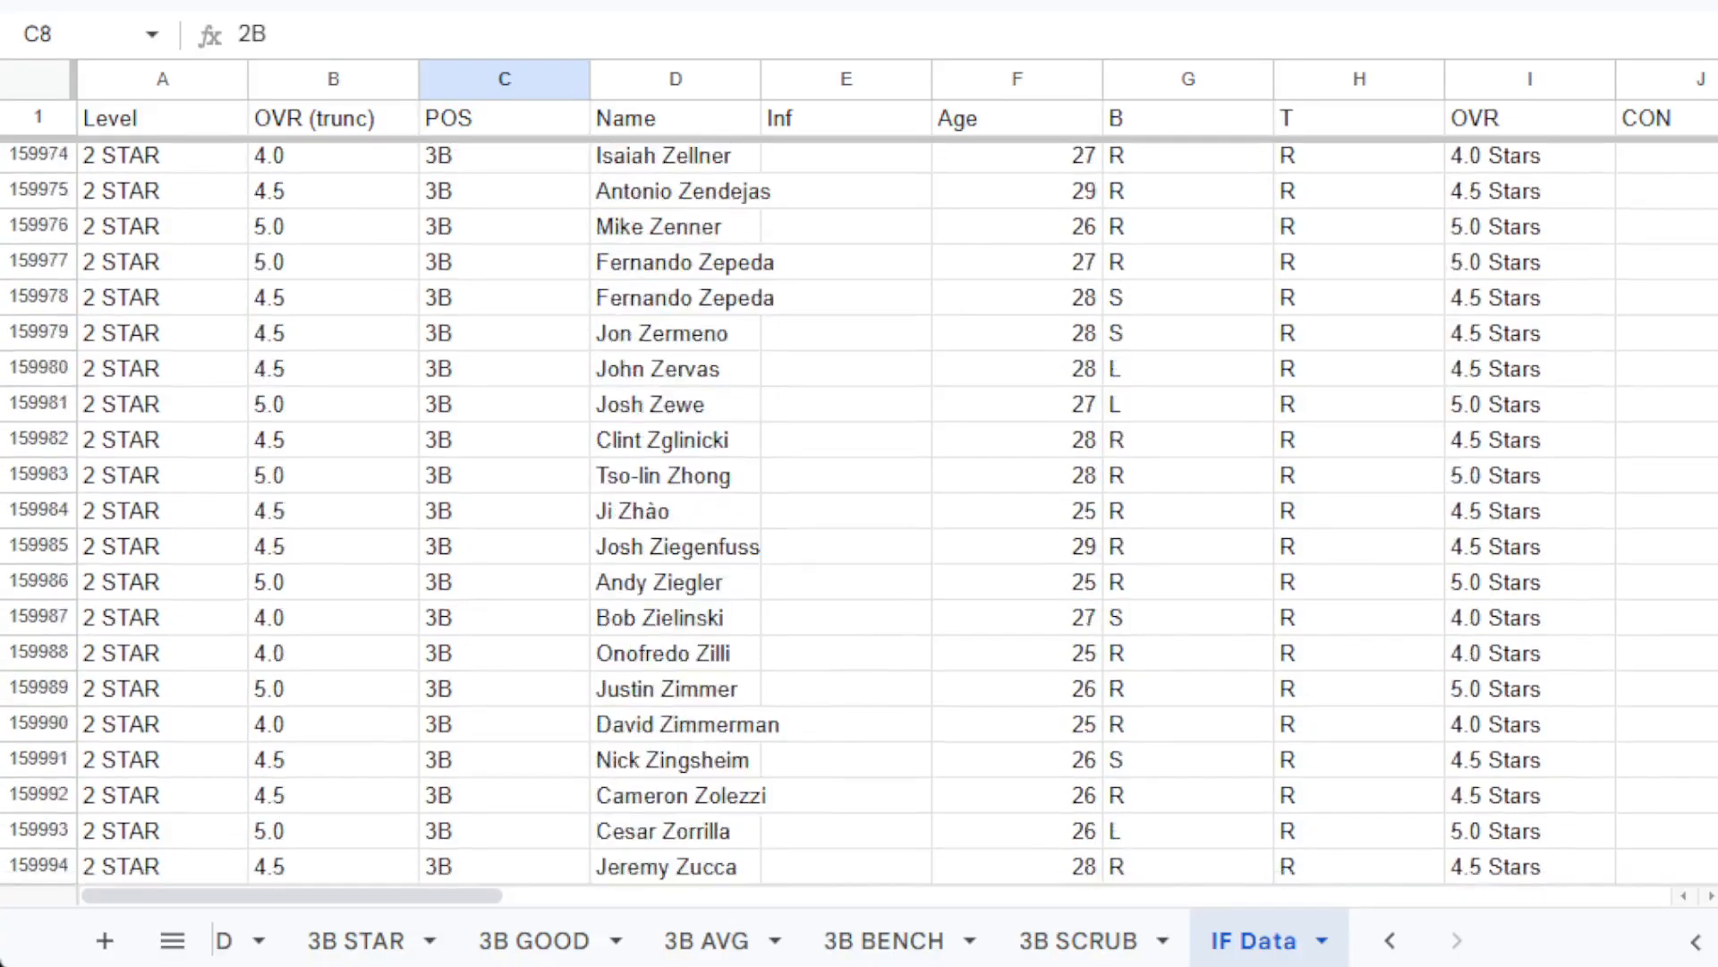
scroll(859, 501, "down", 6)
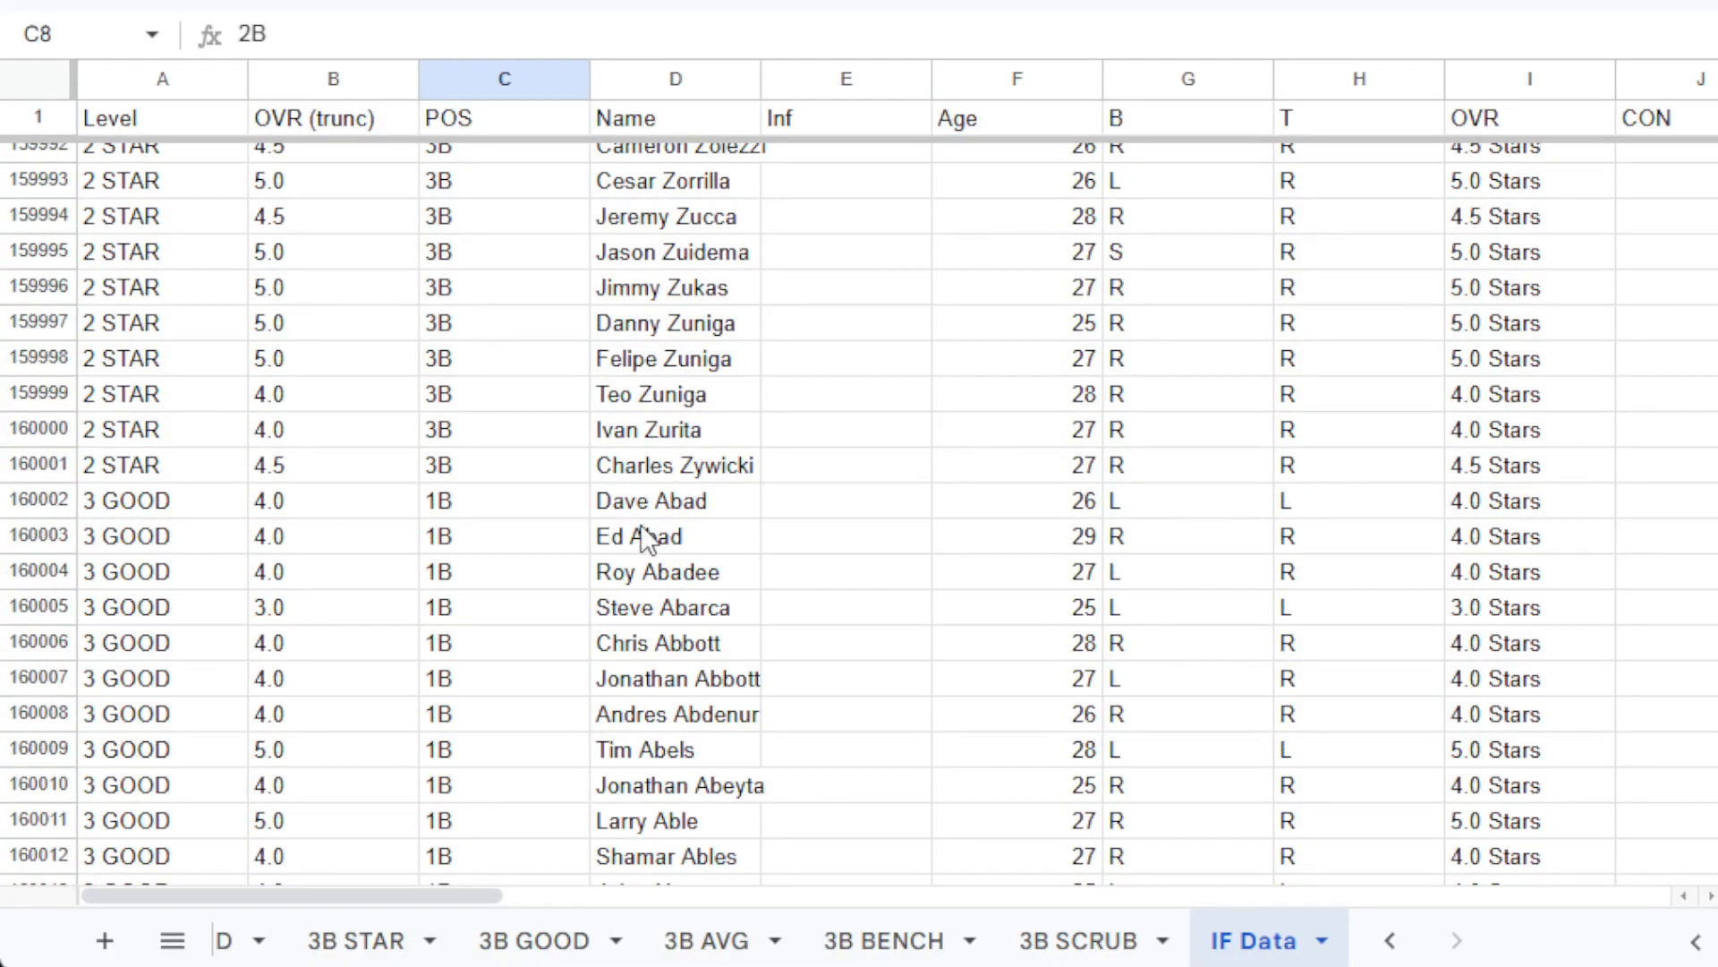
left_click(503, 512)
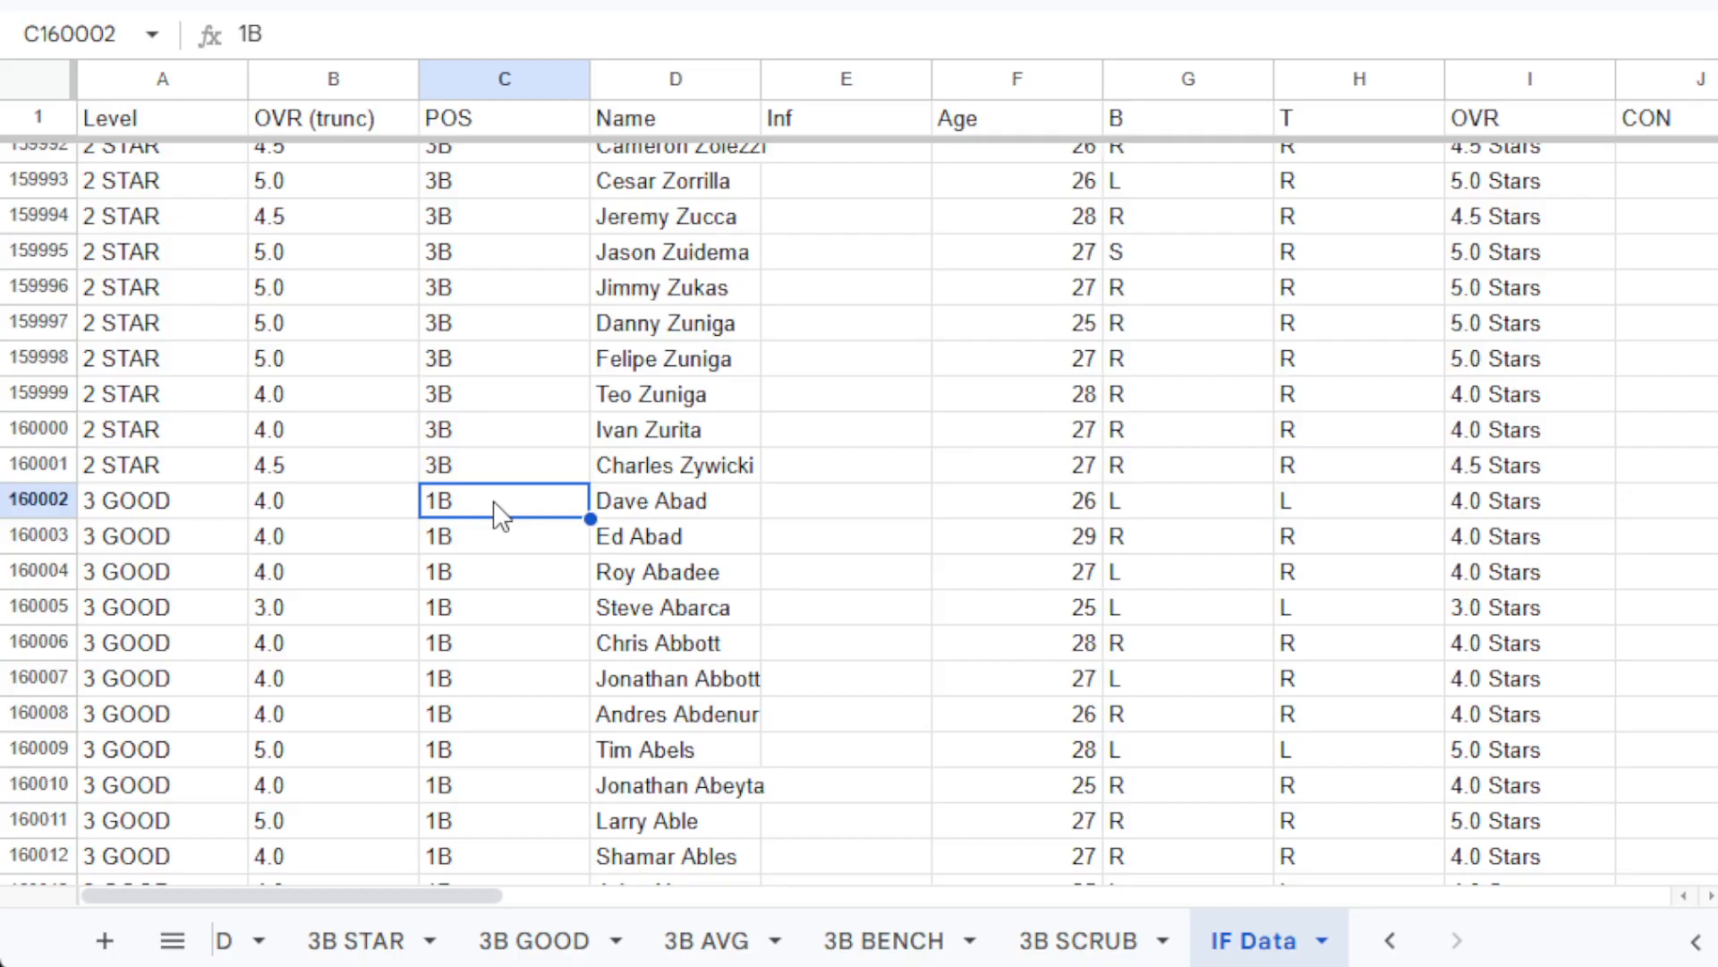
key("ctrl+v")
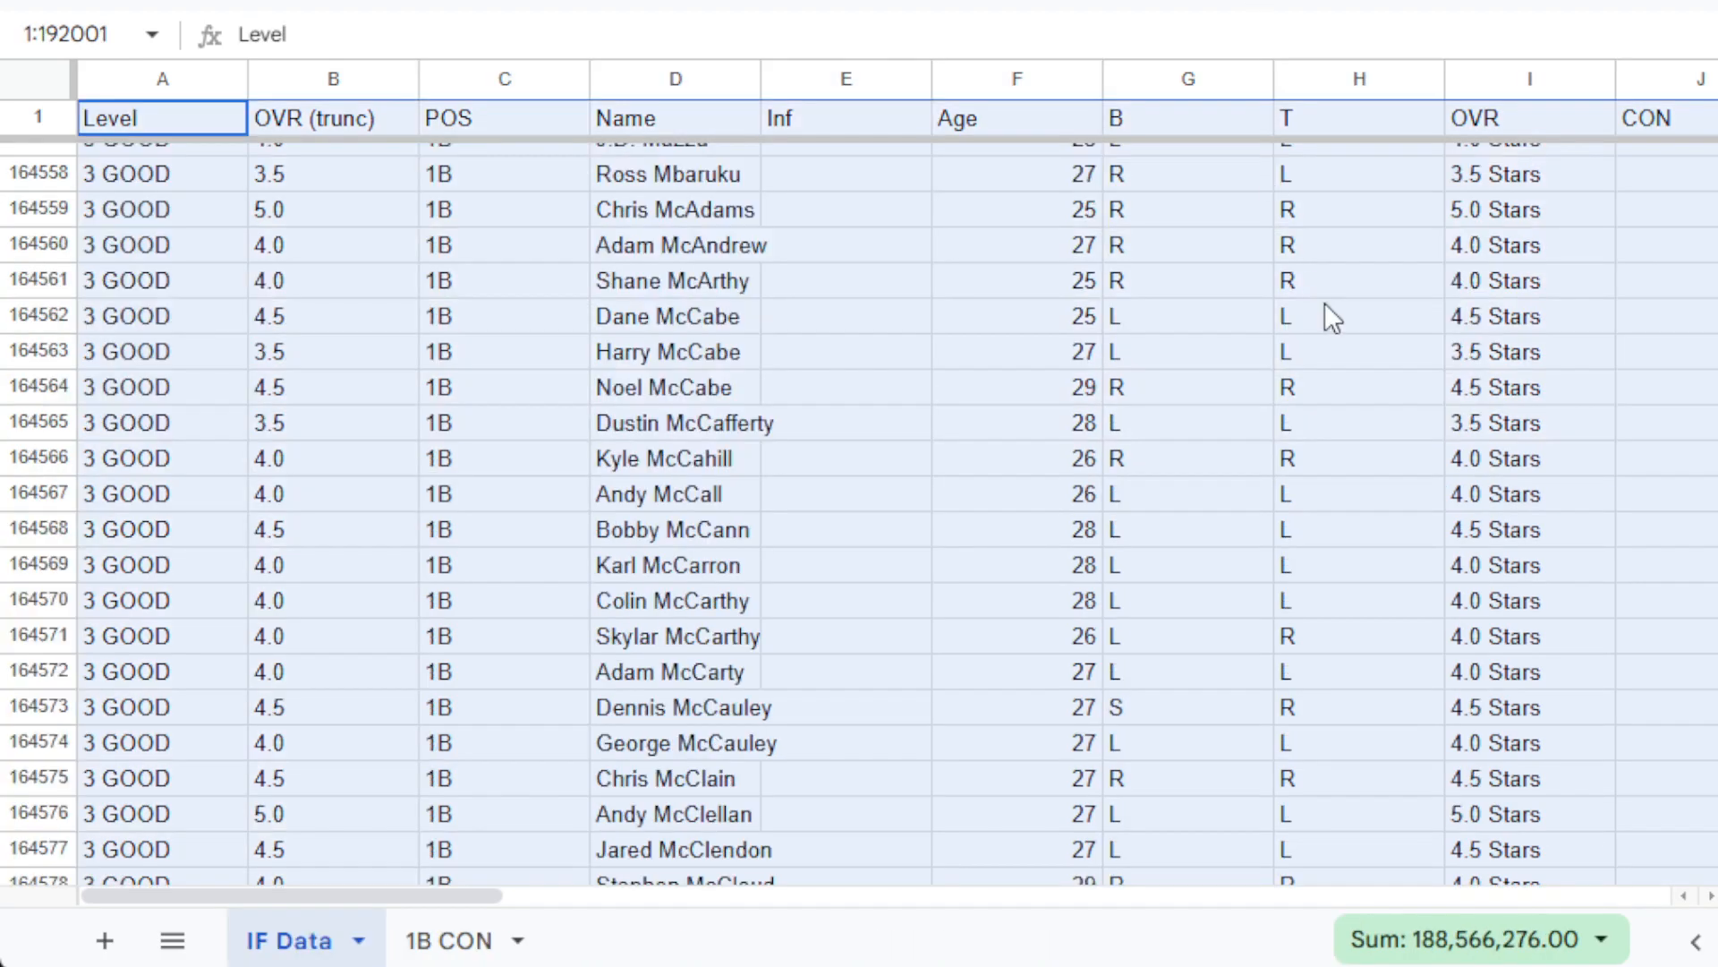
In the spreadsheet with the 1B CON pivot table, paste the same 3B data into IF Data at the first 3 GOOD 1B row, cell C160002.
left_click(1274, 358)
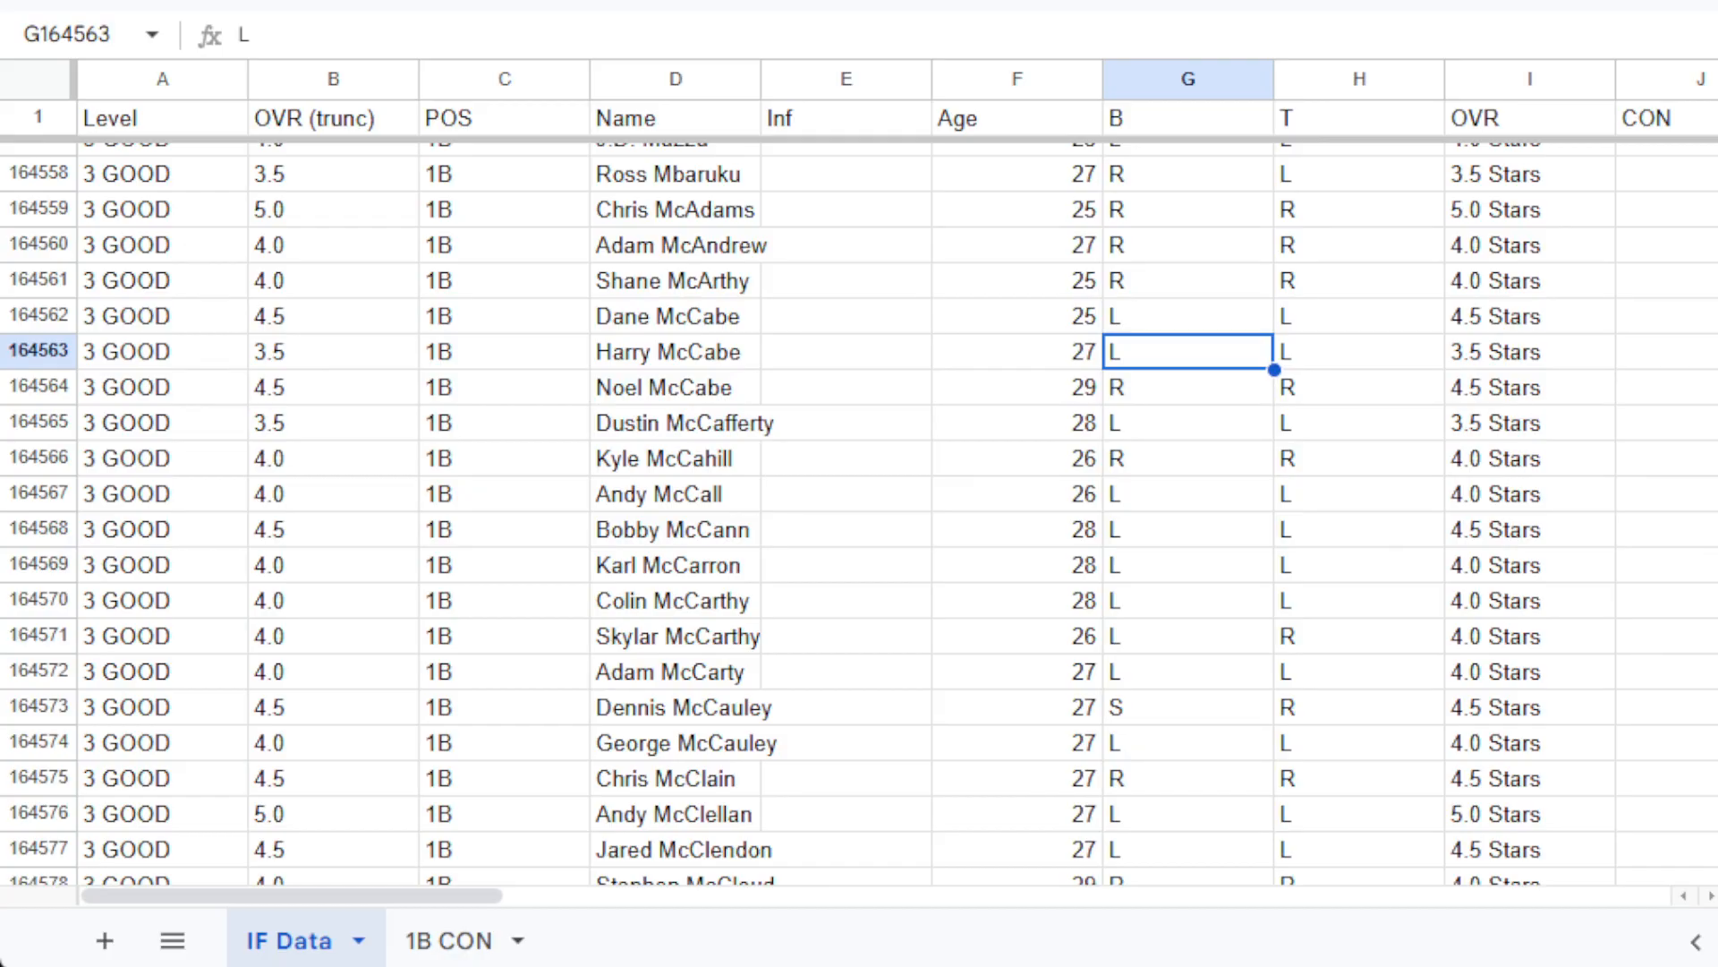
scroll(859, 514, "up", 20)
scroll(859, 514, "up", 20)
scroll(859, 515, "up", 20)
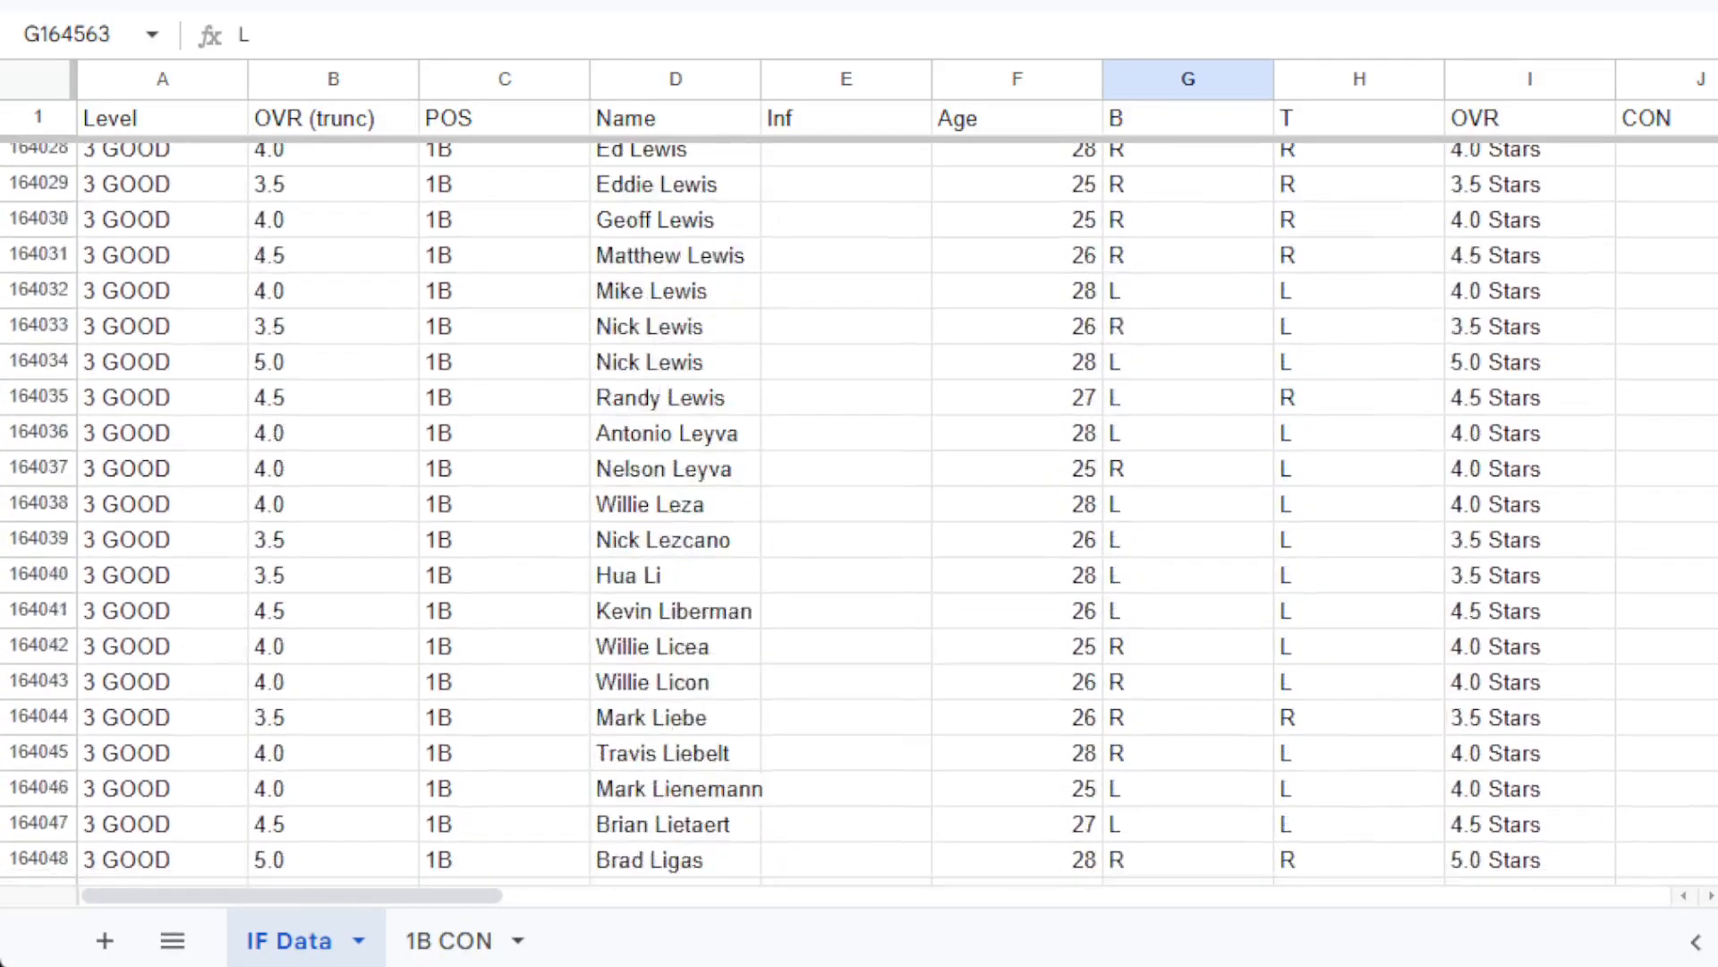
scroll(859, 514, "up", 20)
scroll(859, 514, "up", 20)
scroll(859, 515, "up", 20)
scroll(859, 515, "up", 20)
scroll(859, 514, "up", 20)
scroll(859, 515, "up", 20)
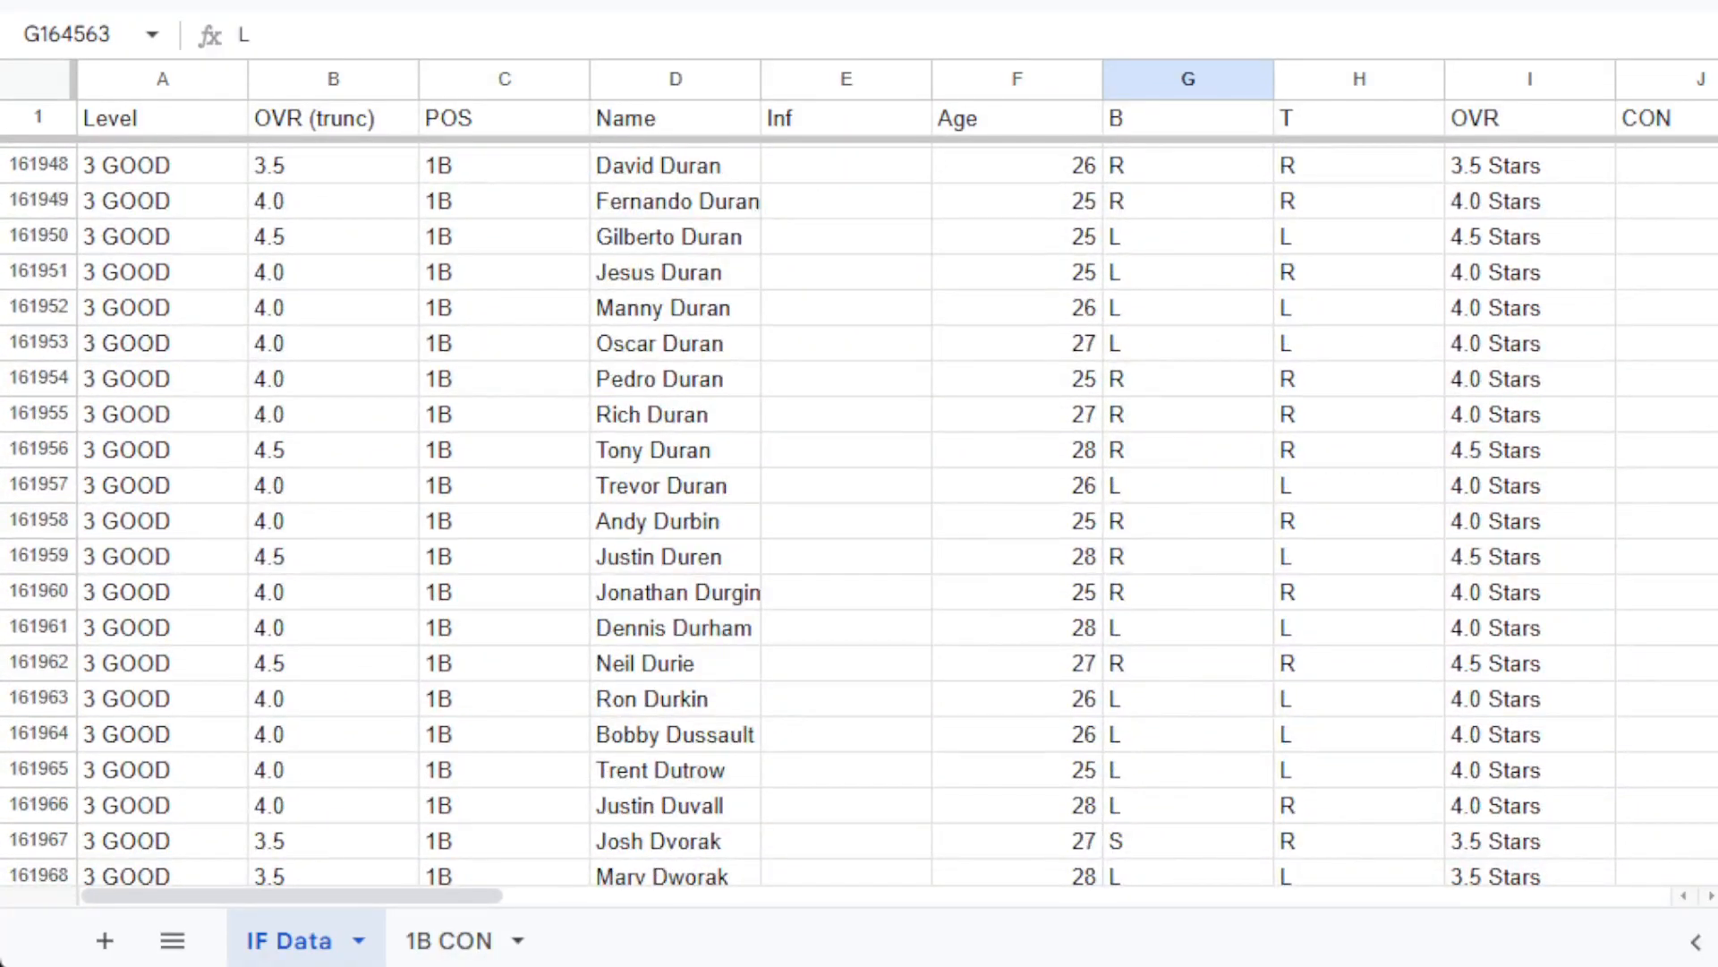
scroll(860, 514, "up", 5)
scroll(860, 515, "up", 20)
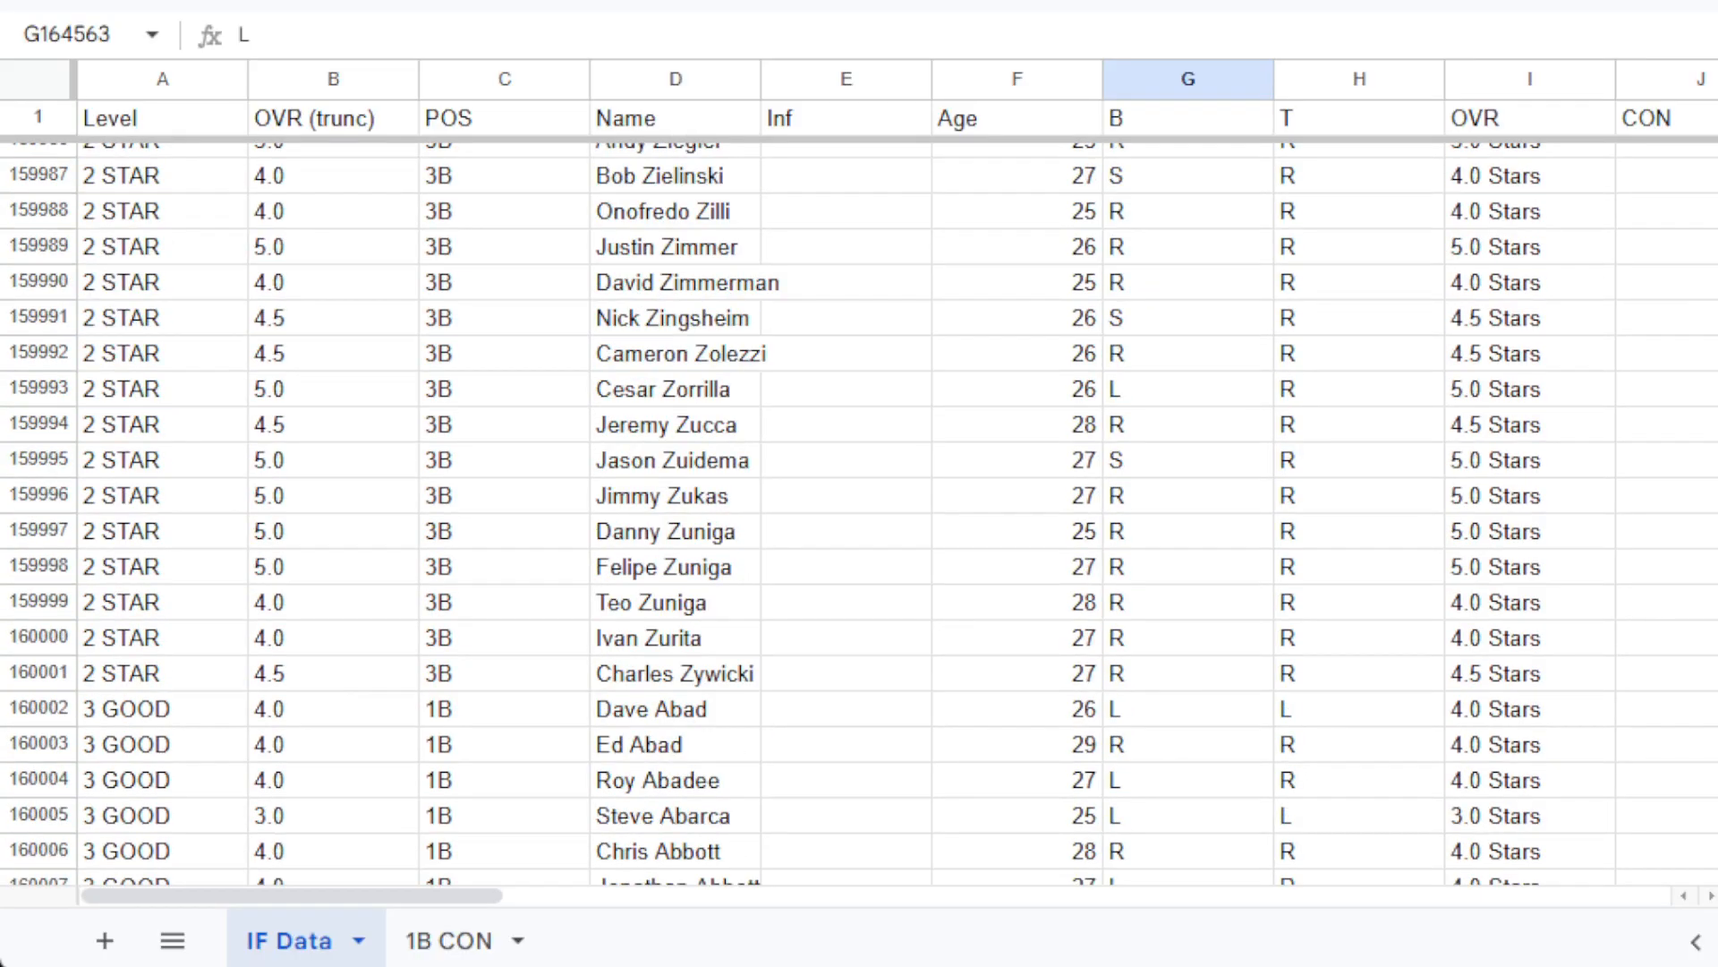
left_click(495, 720)
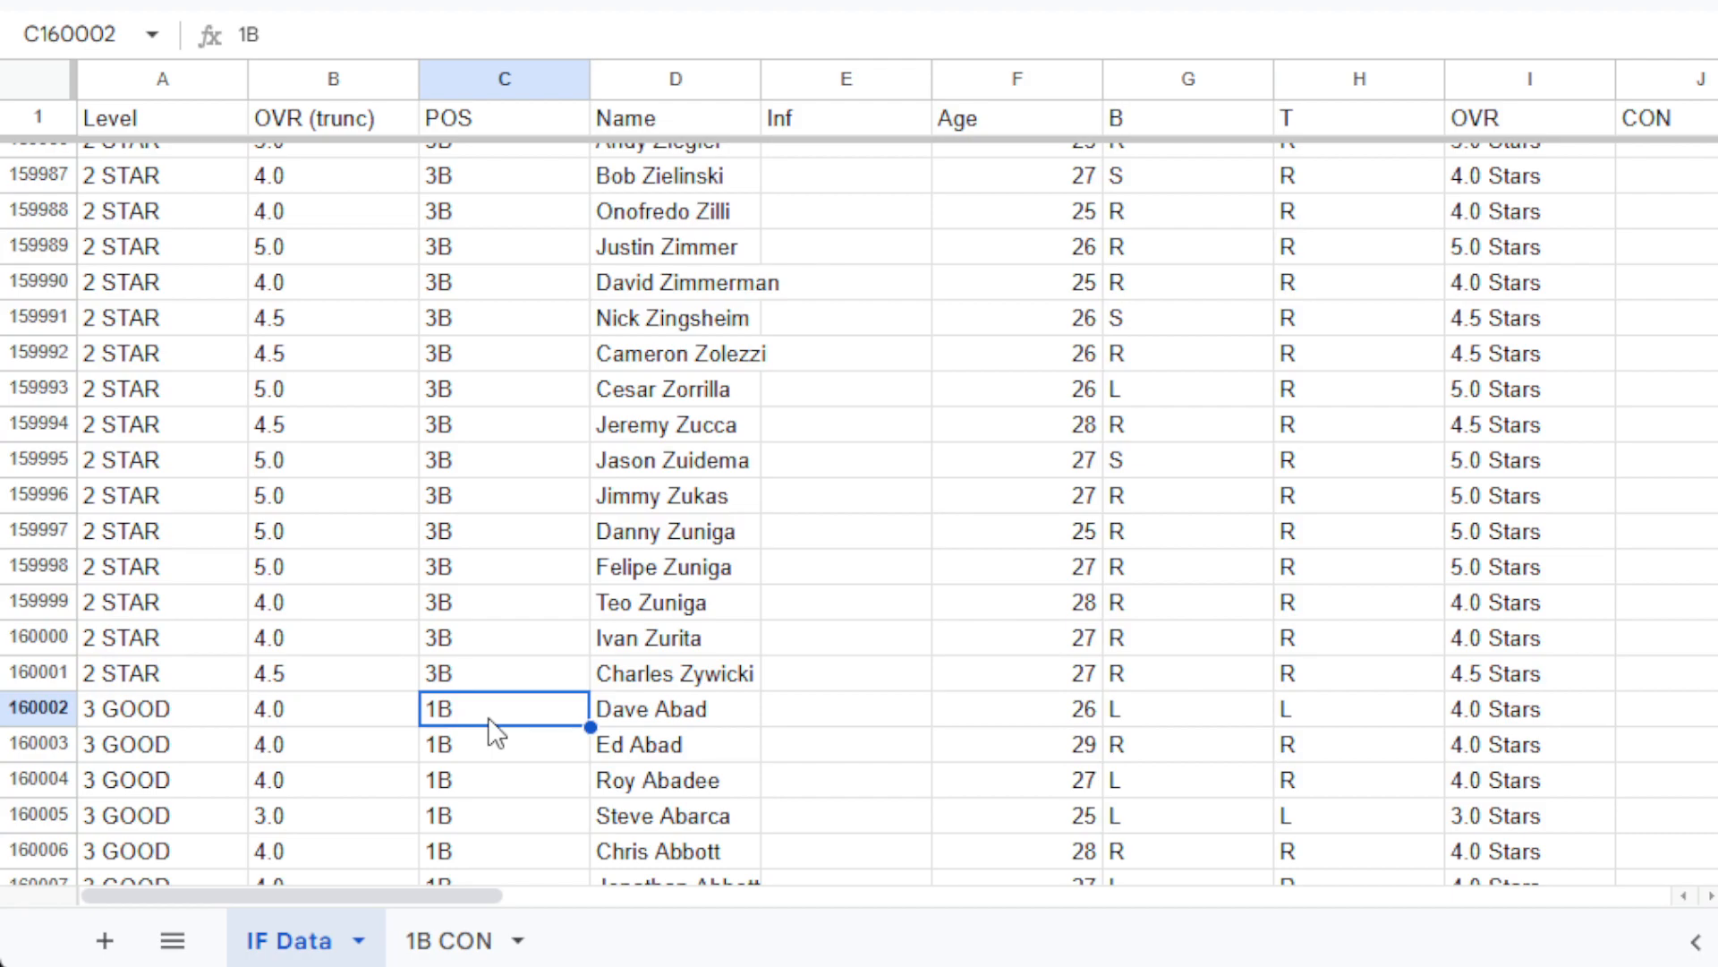
key("ctrl+v")
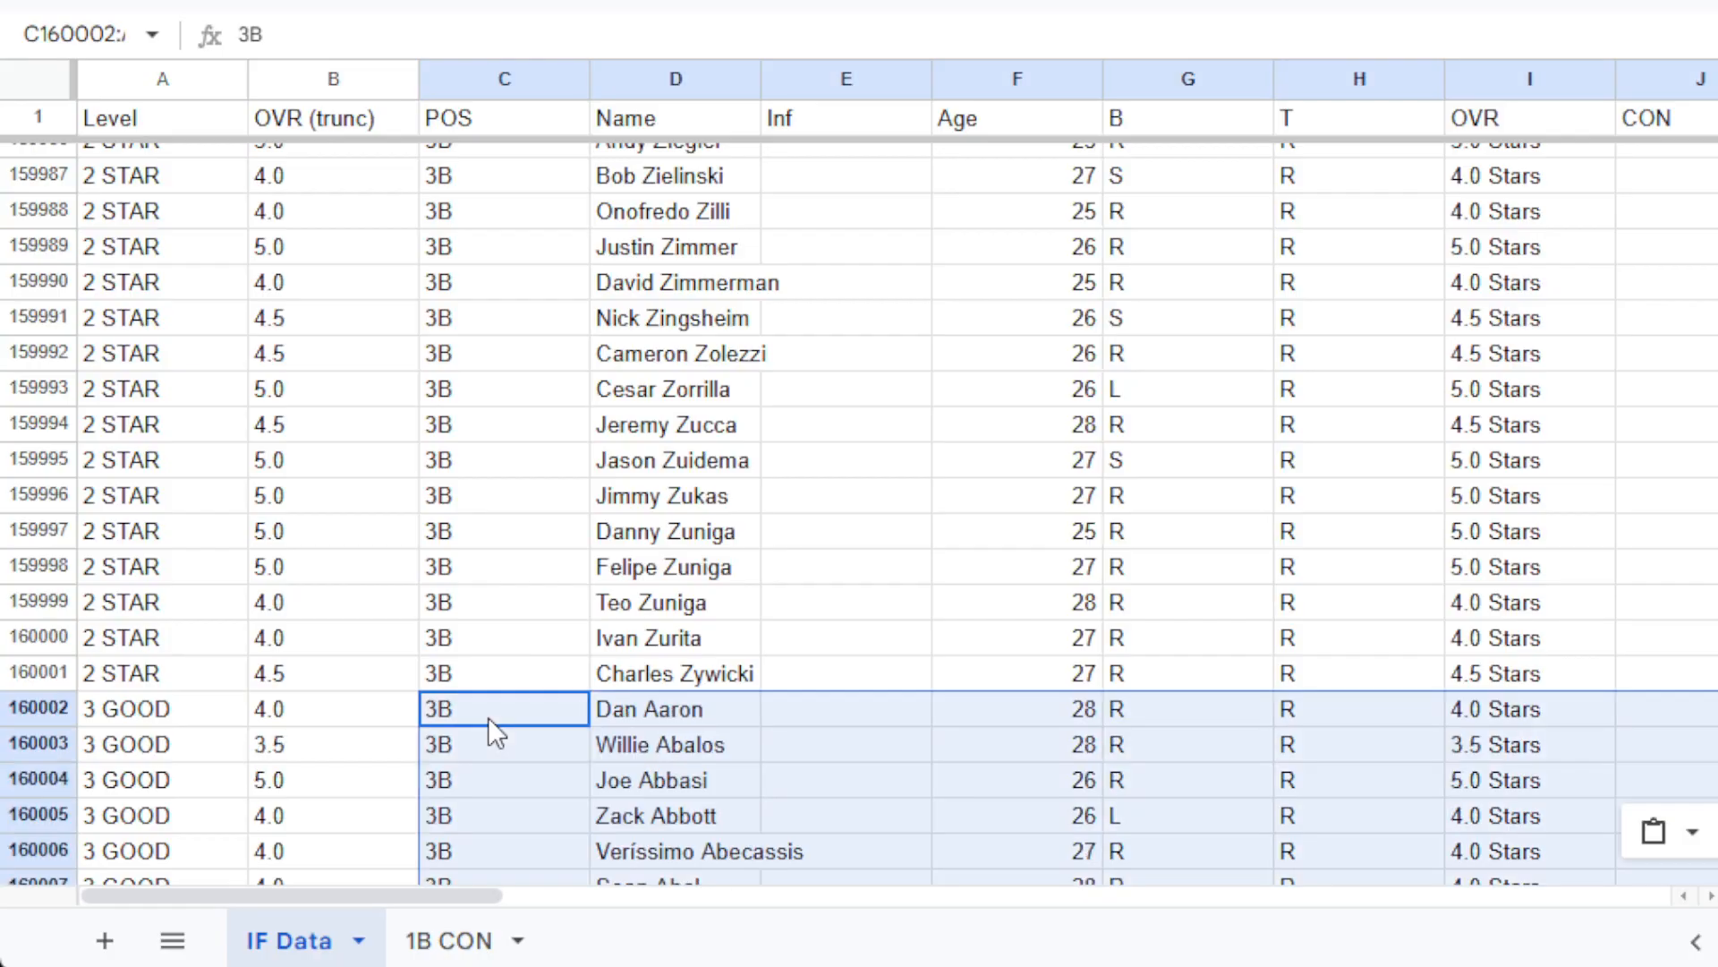
Open the 1B CON pivot table and compare the levels' peak CON counts by highlighting B10:D10, E8:F8 and F6:G6, then clear the selection.
left_click(439, 951)
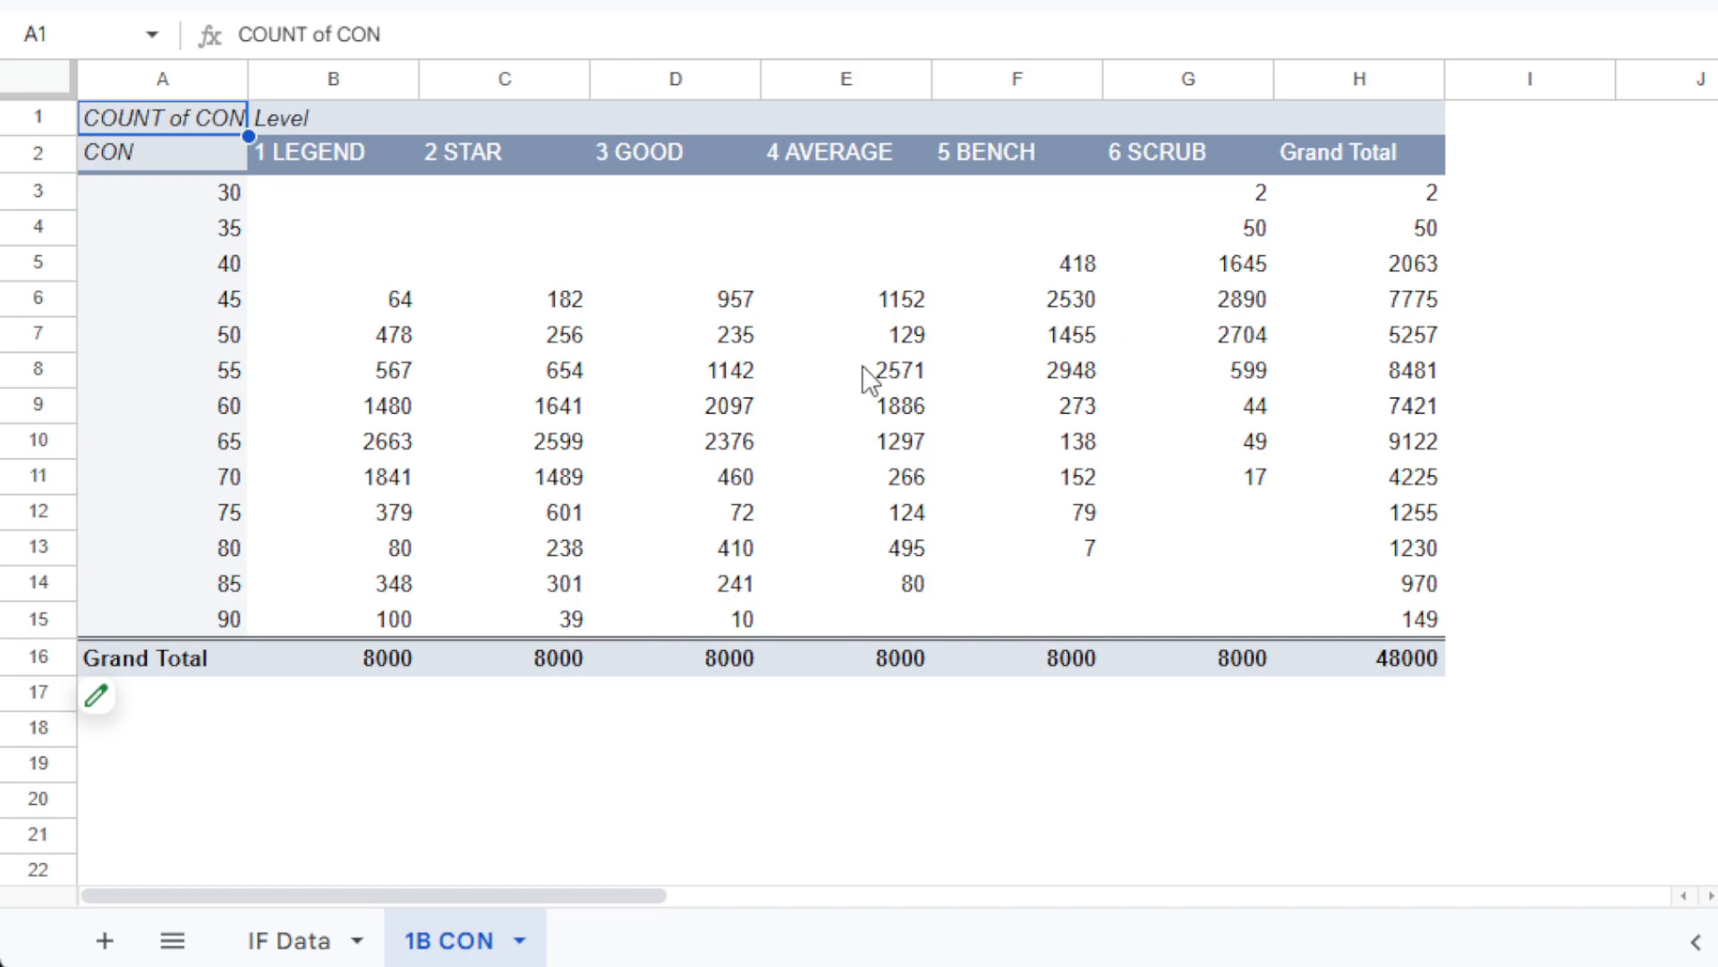
left_click(402, 452)
left_click(569, 448, "shift")
left_click(732, 441, "shift")
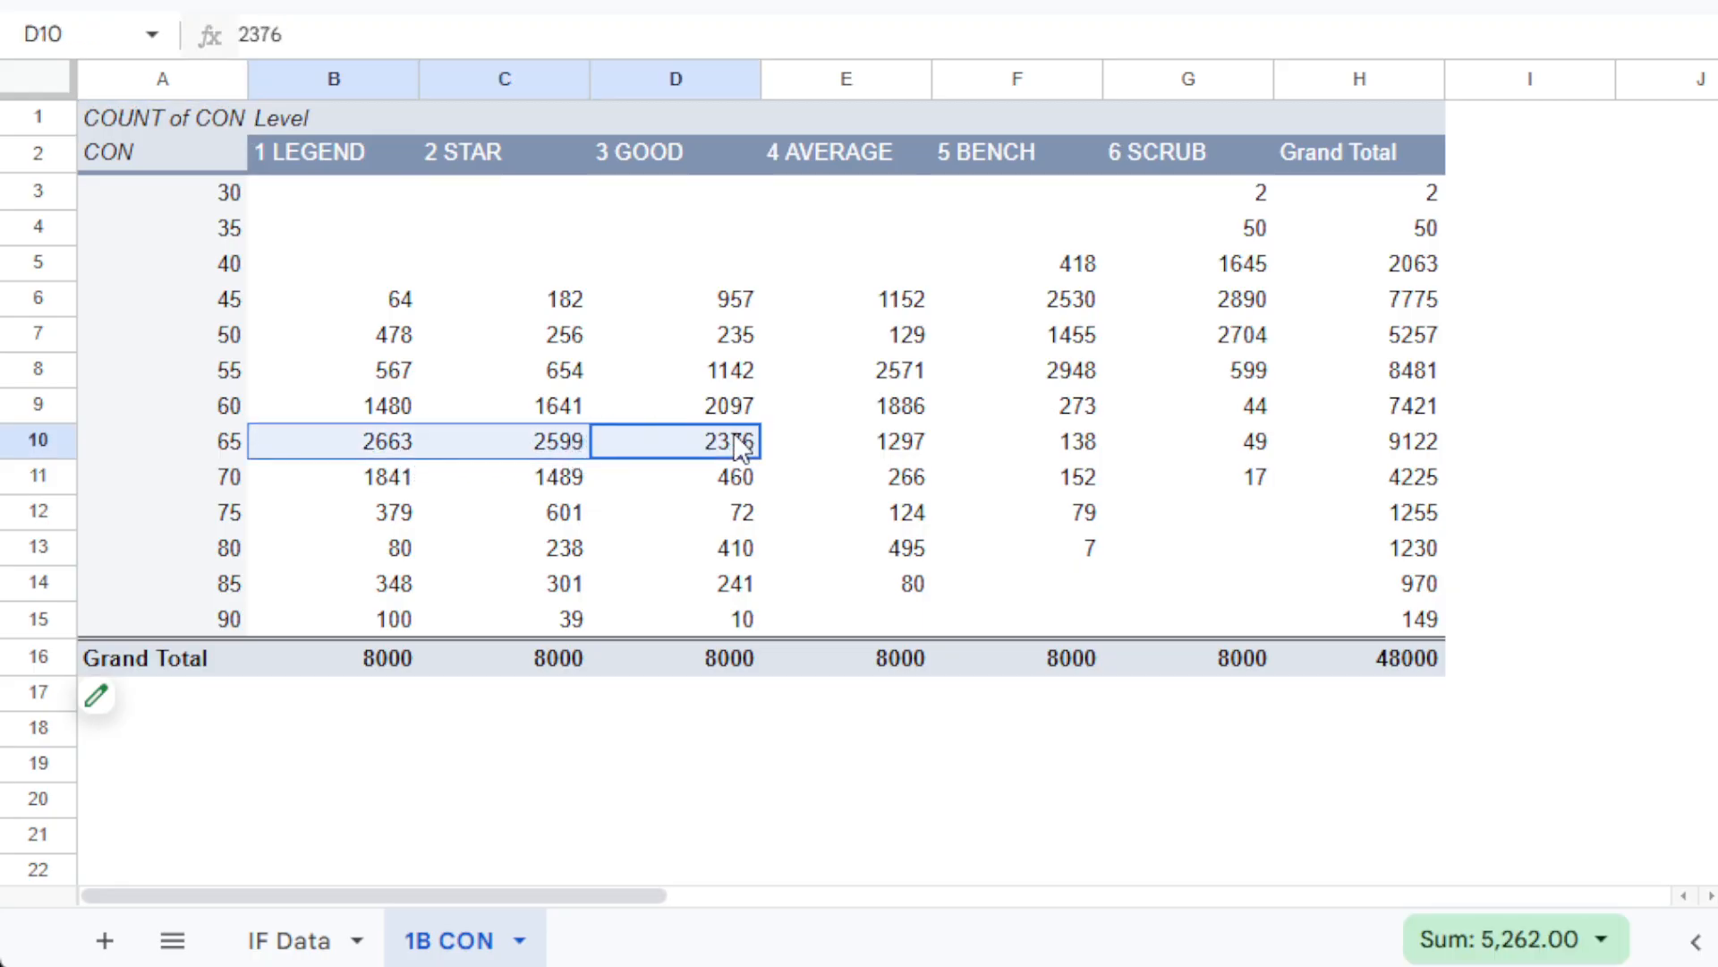
left_click(882, 376, "ctrl")
left_click(1070, 376, "shift")
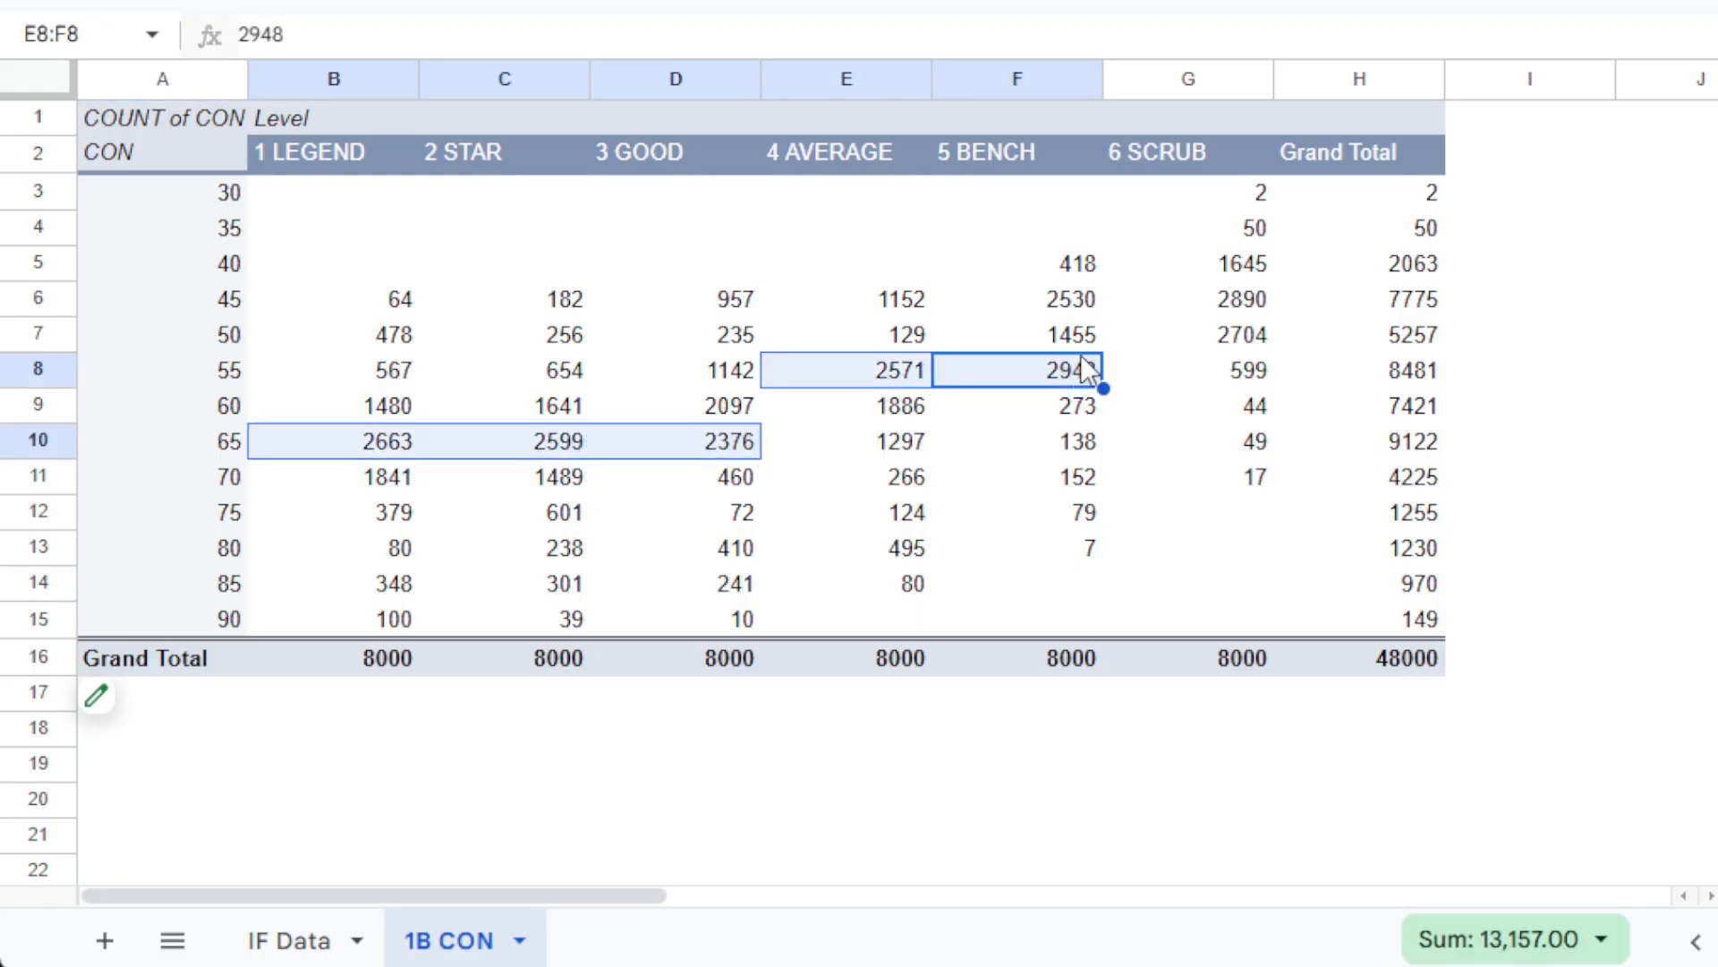
left_click(1233, 307, "ctrl")
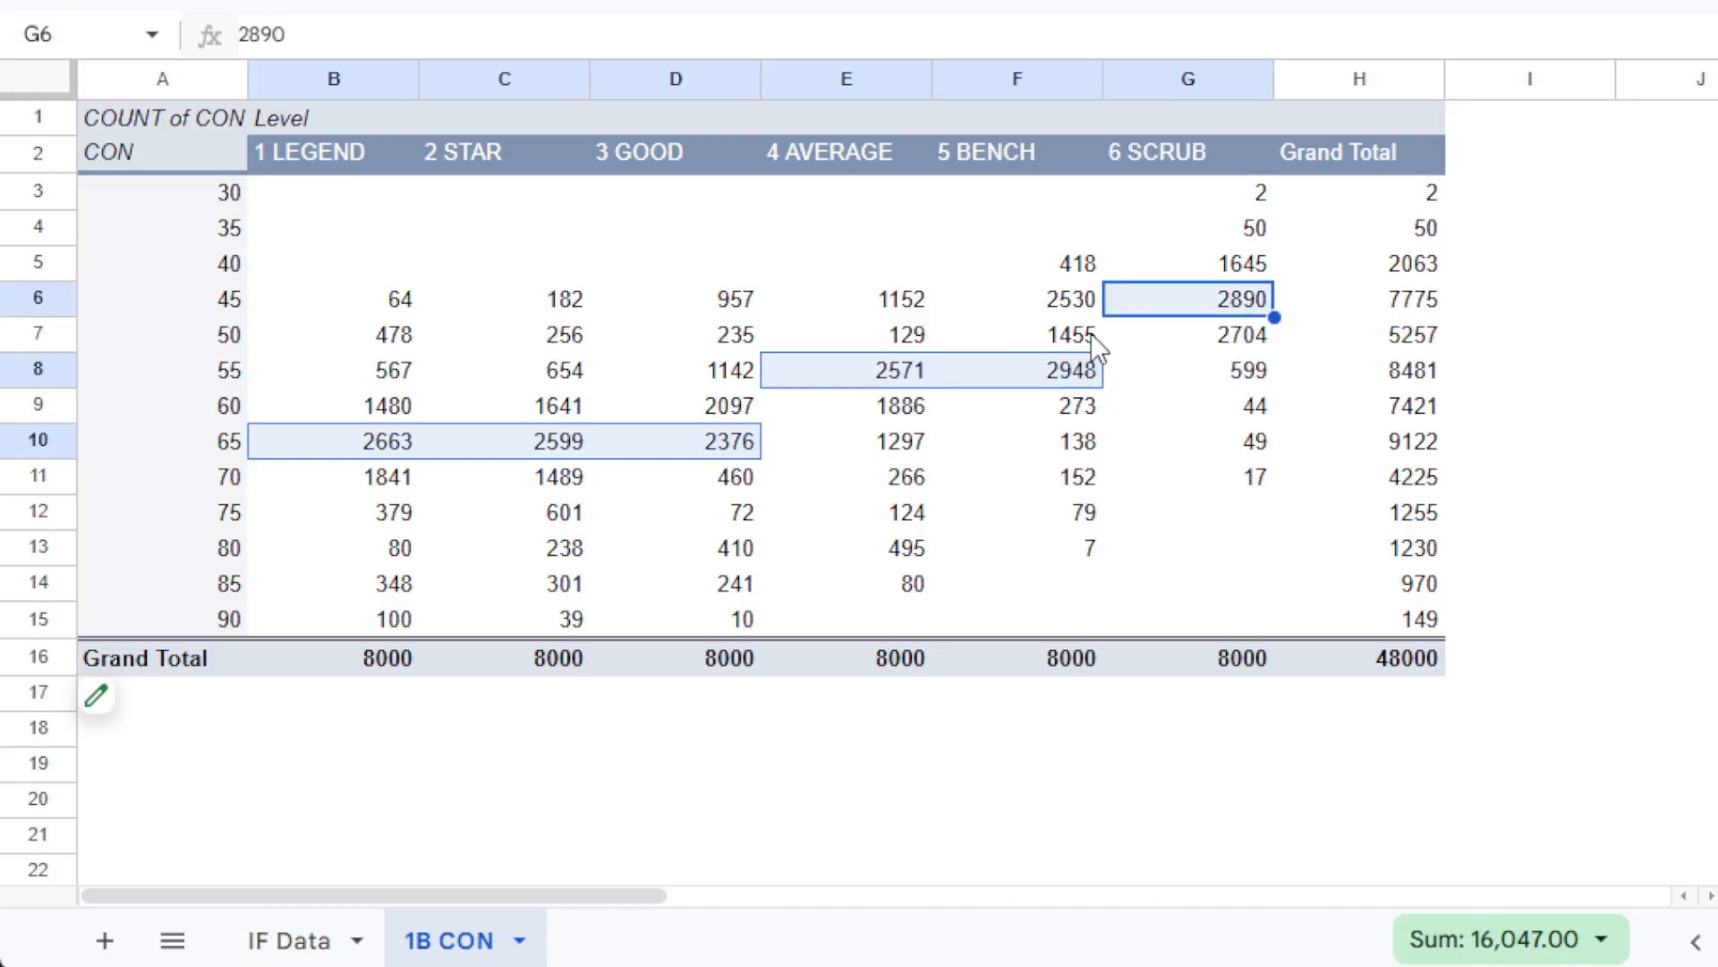
left_click(1087, 309, "shift")
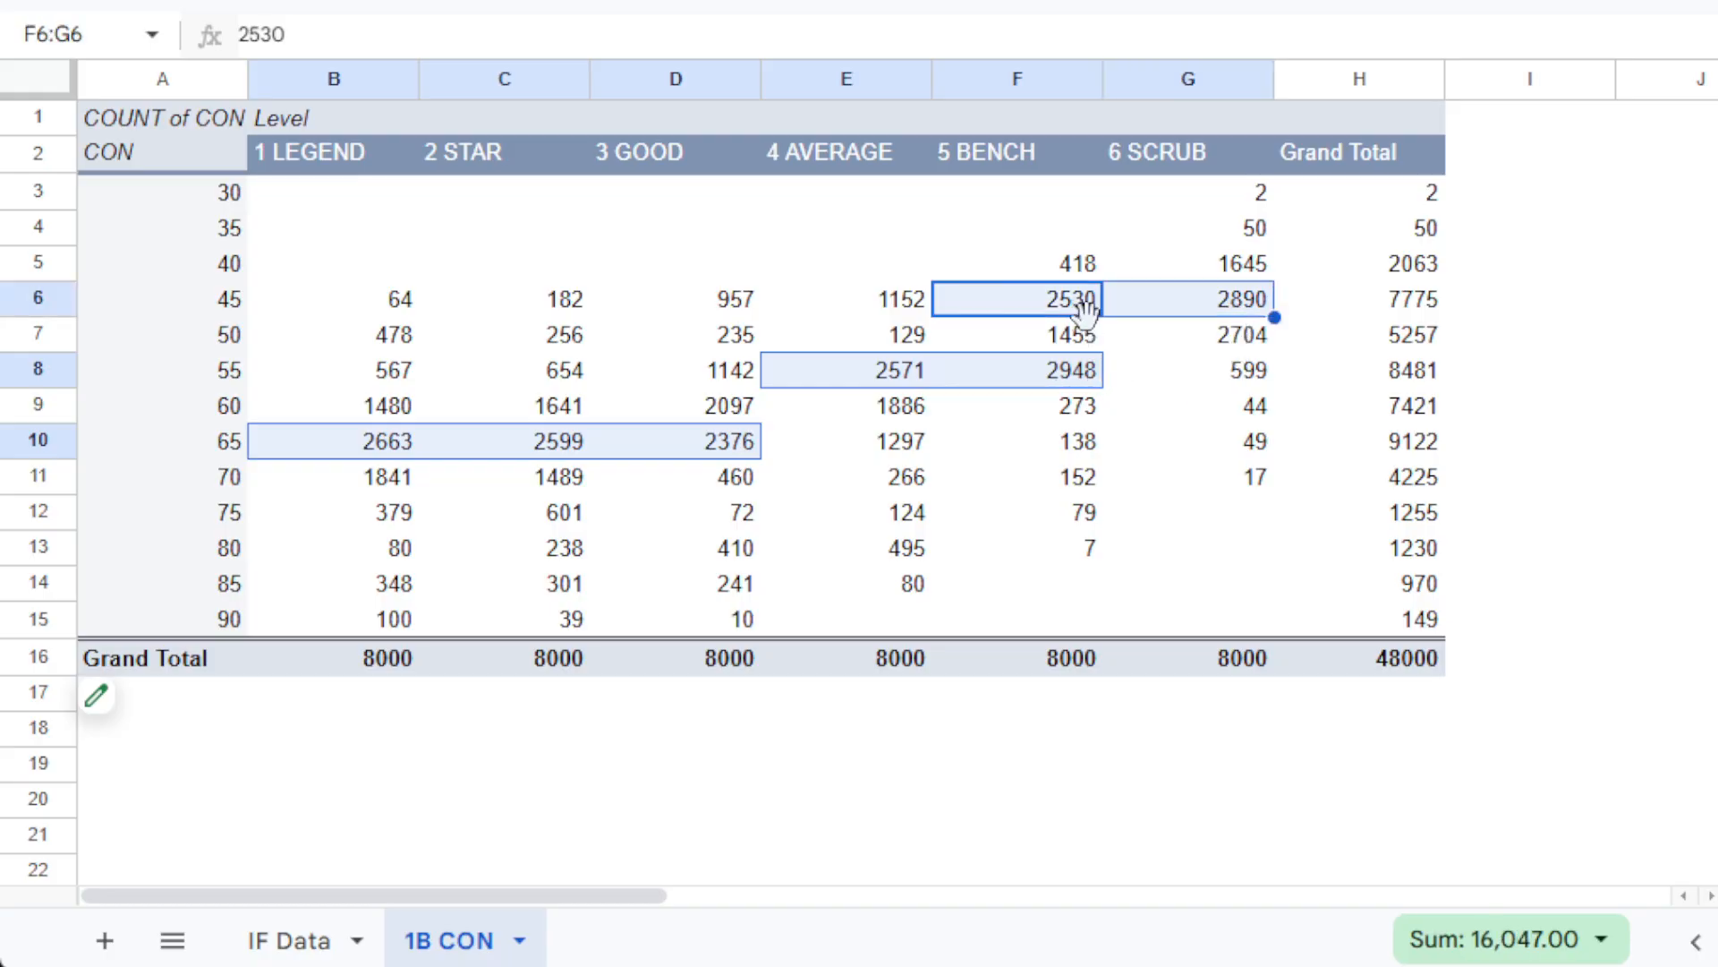
left_click(1112, 440)
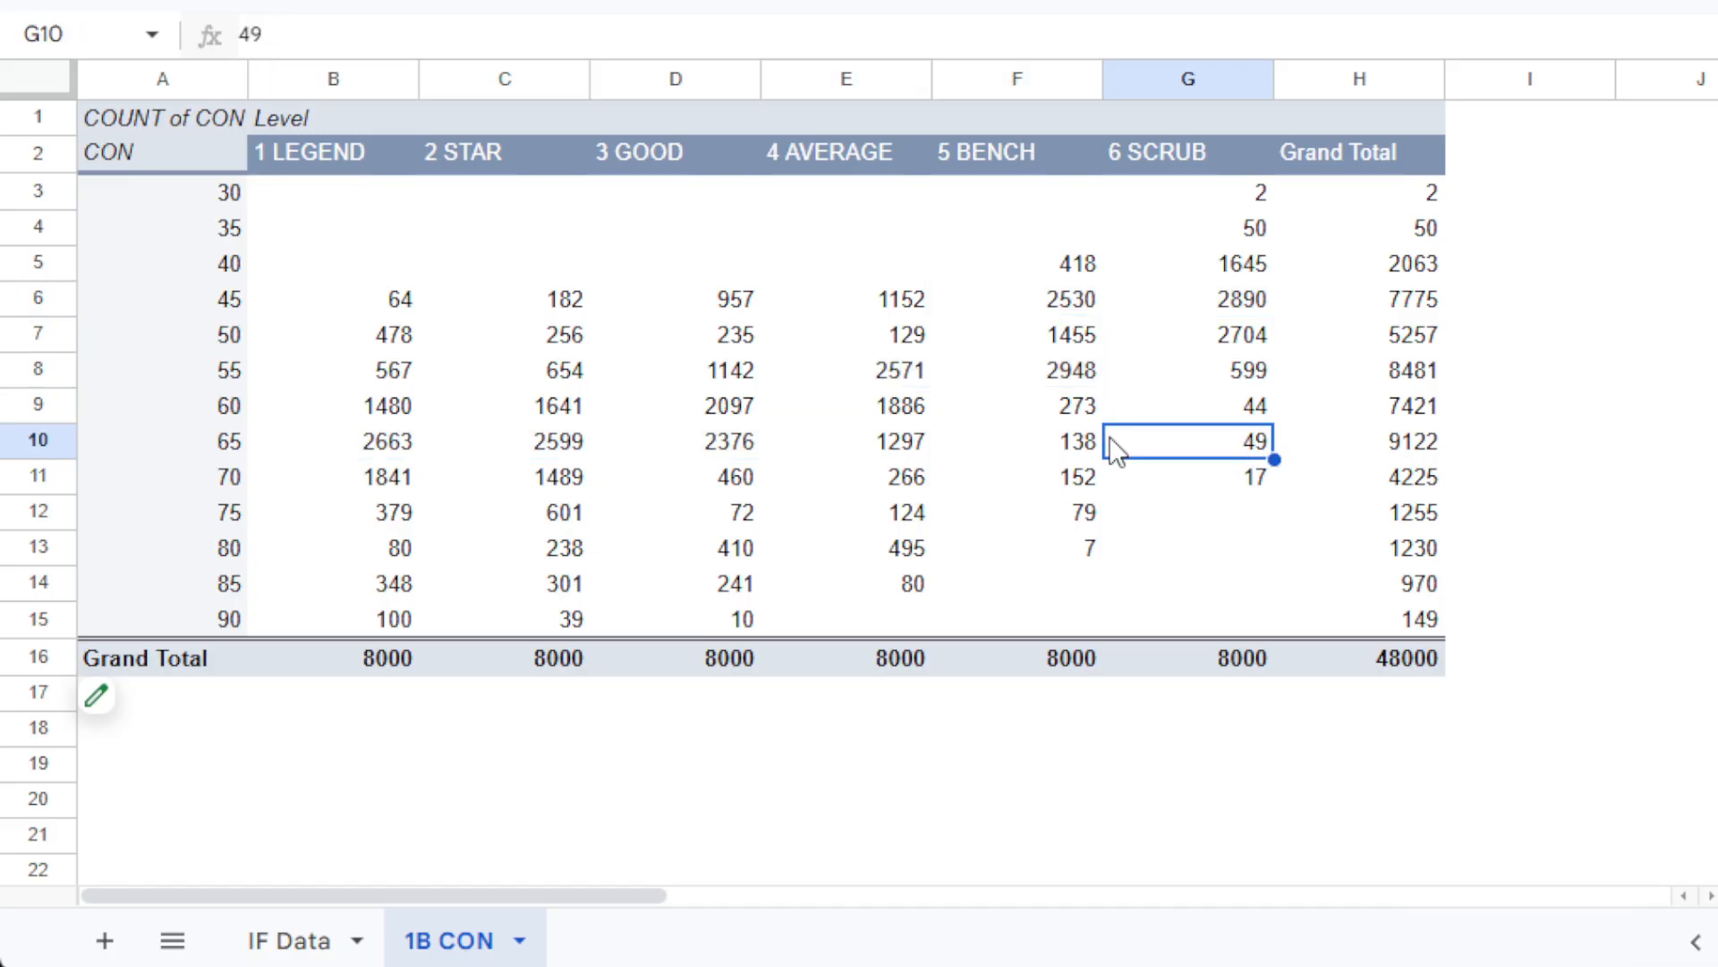
Duplicate the 1B CON pivot sheet and rename the copy as 3B CON.
right_click(453, 941)
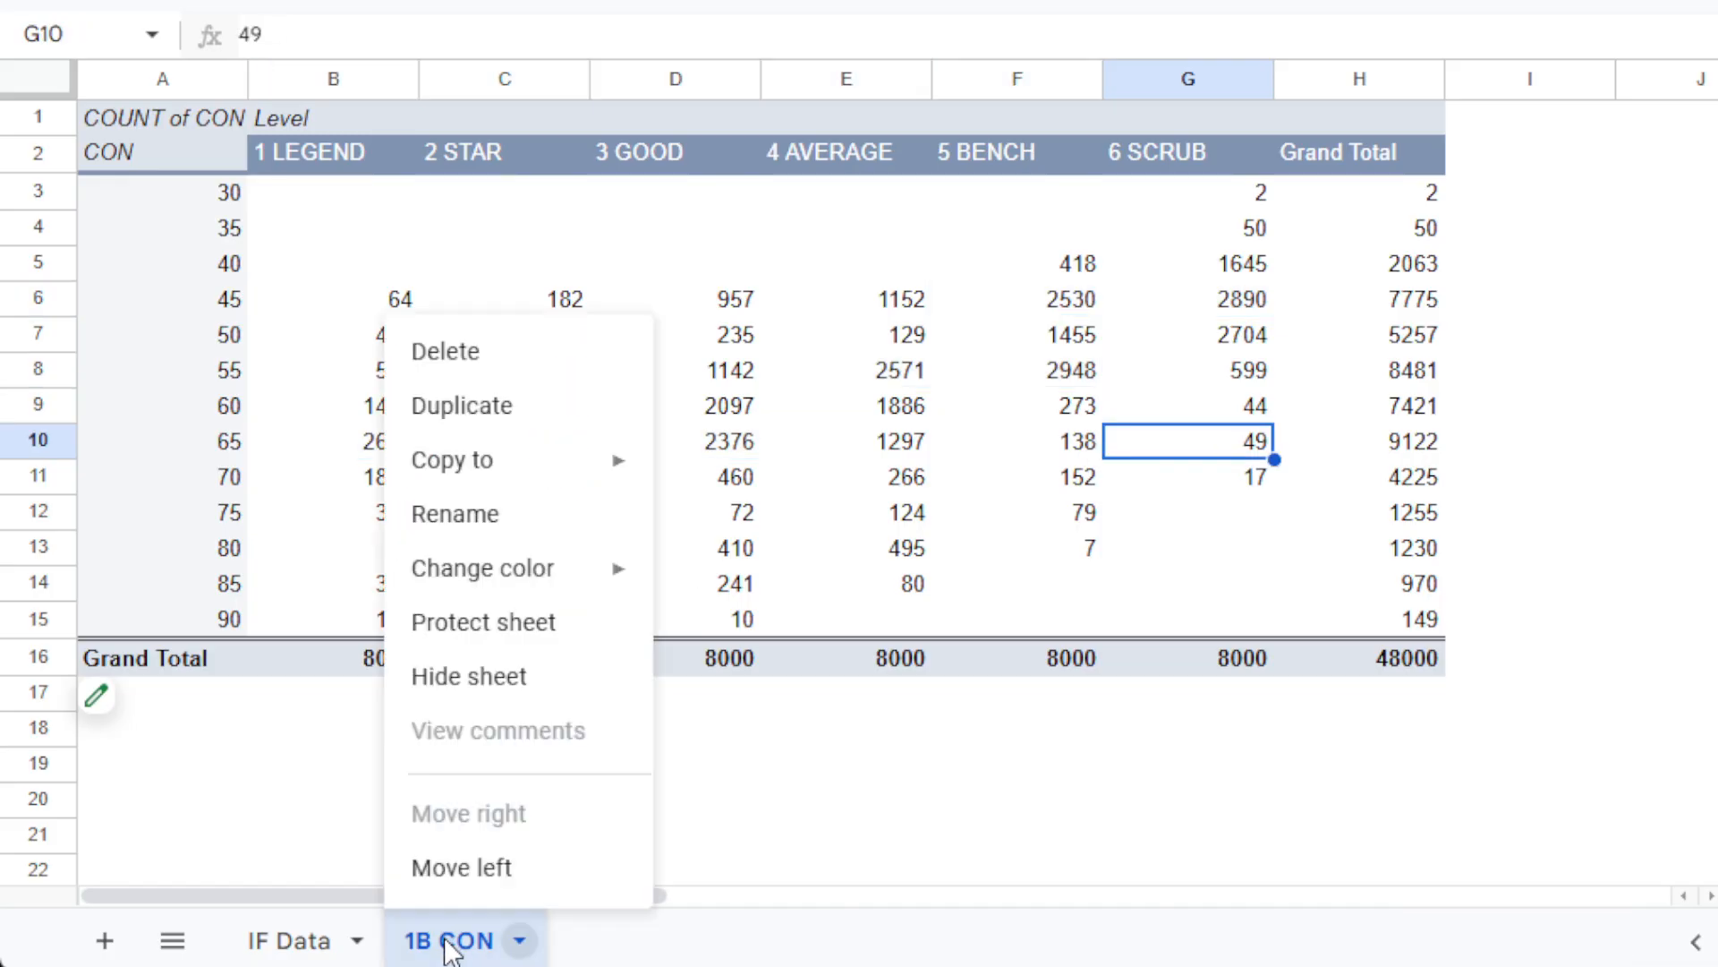
left_click(550, 410)
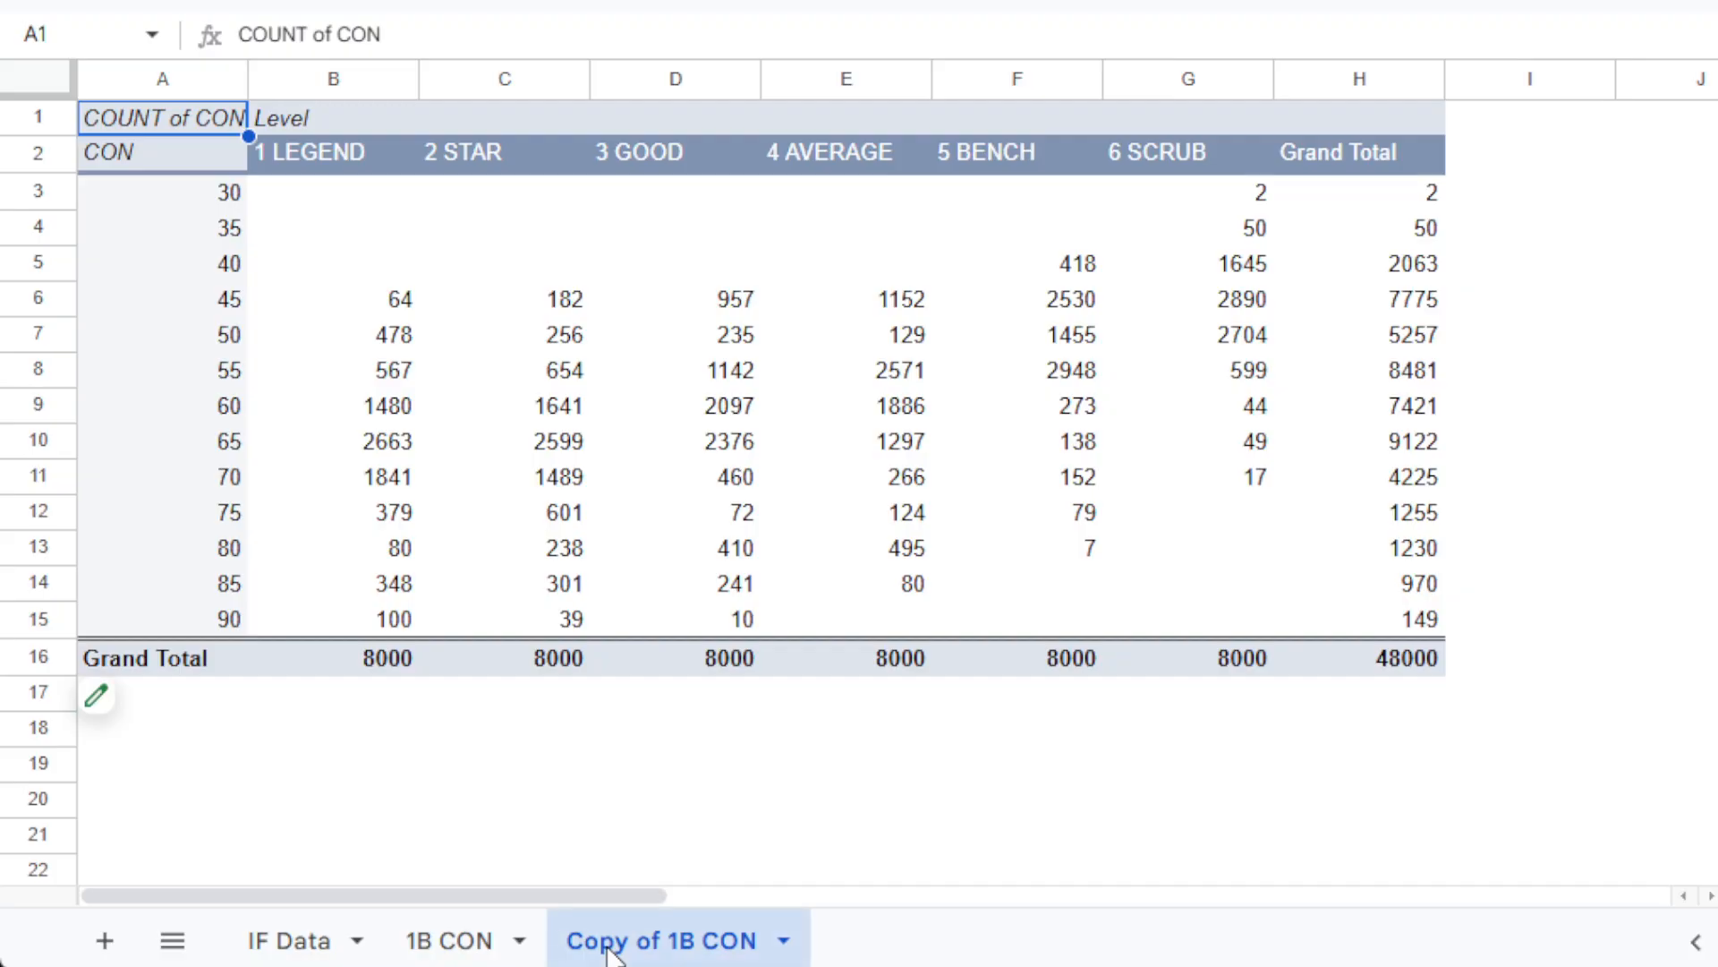
double_click(607, 944)
left_click(635, 945)
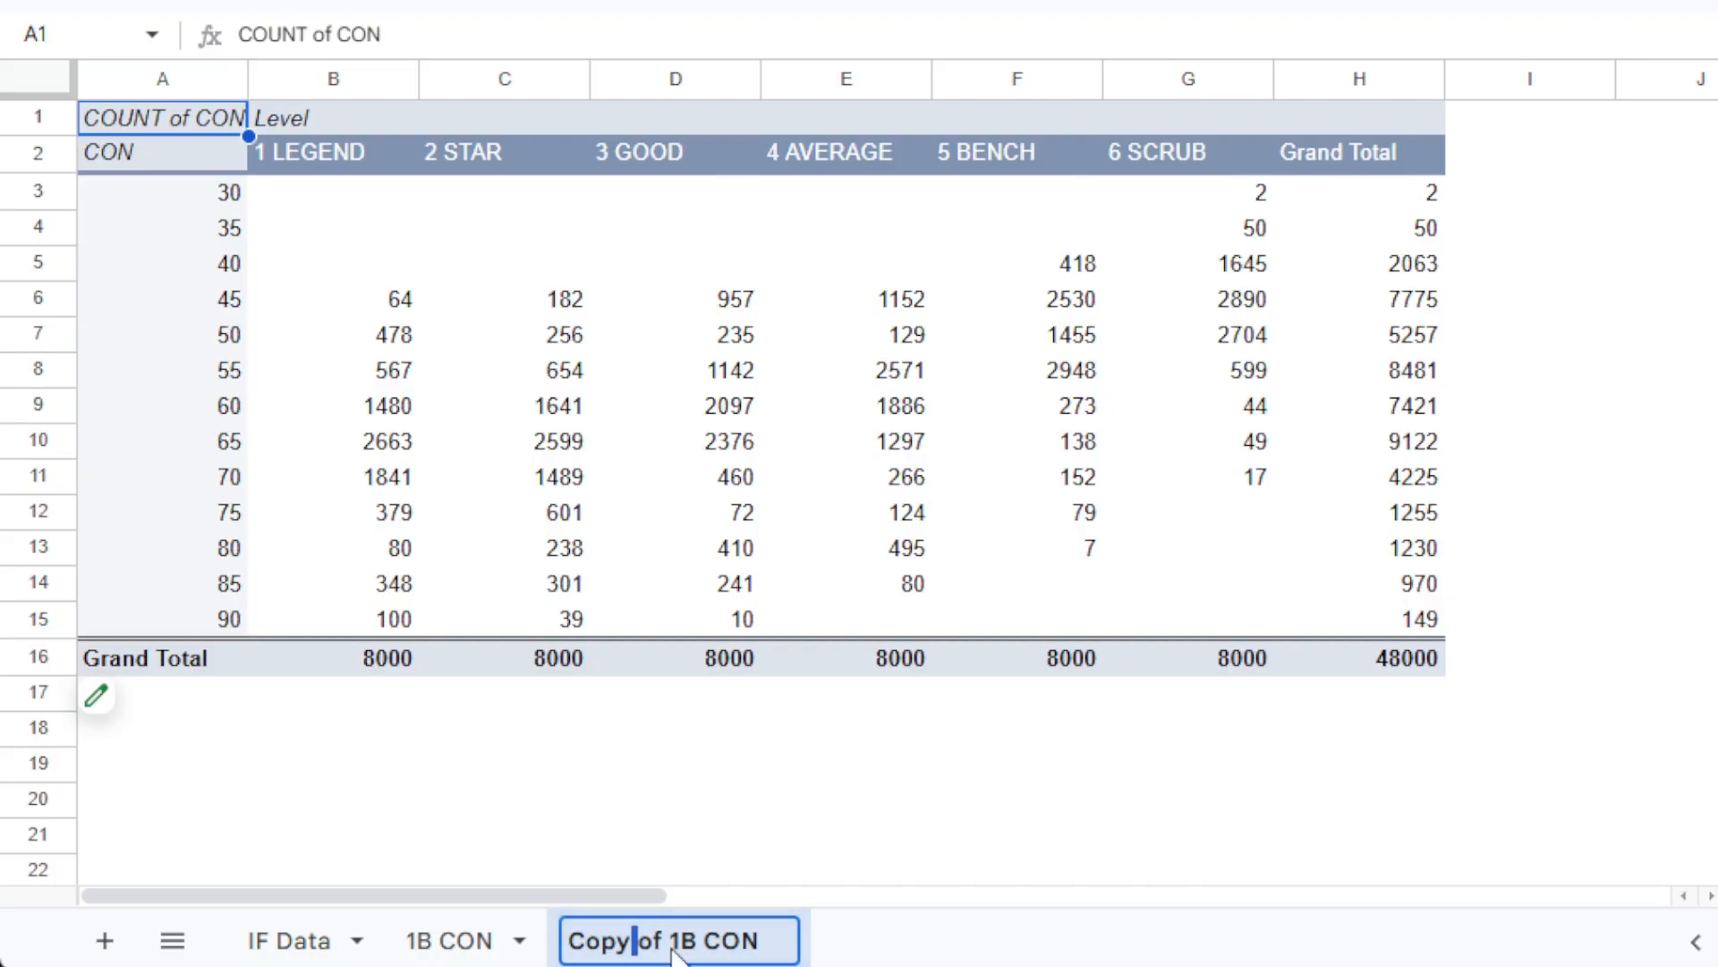
left_click_drag(682, 947, 470, 957)
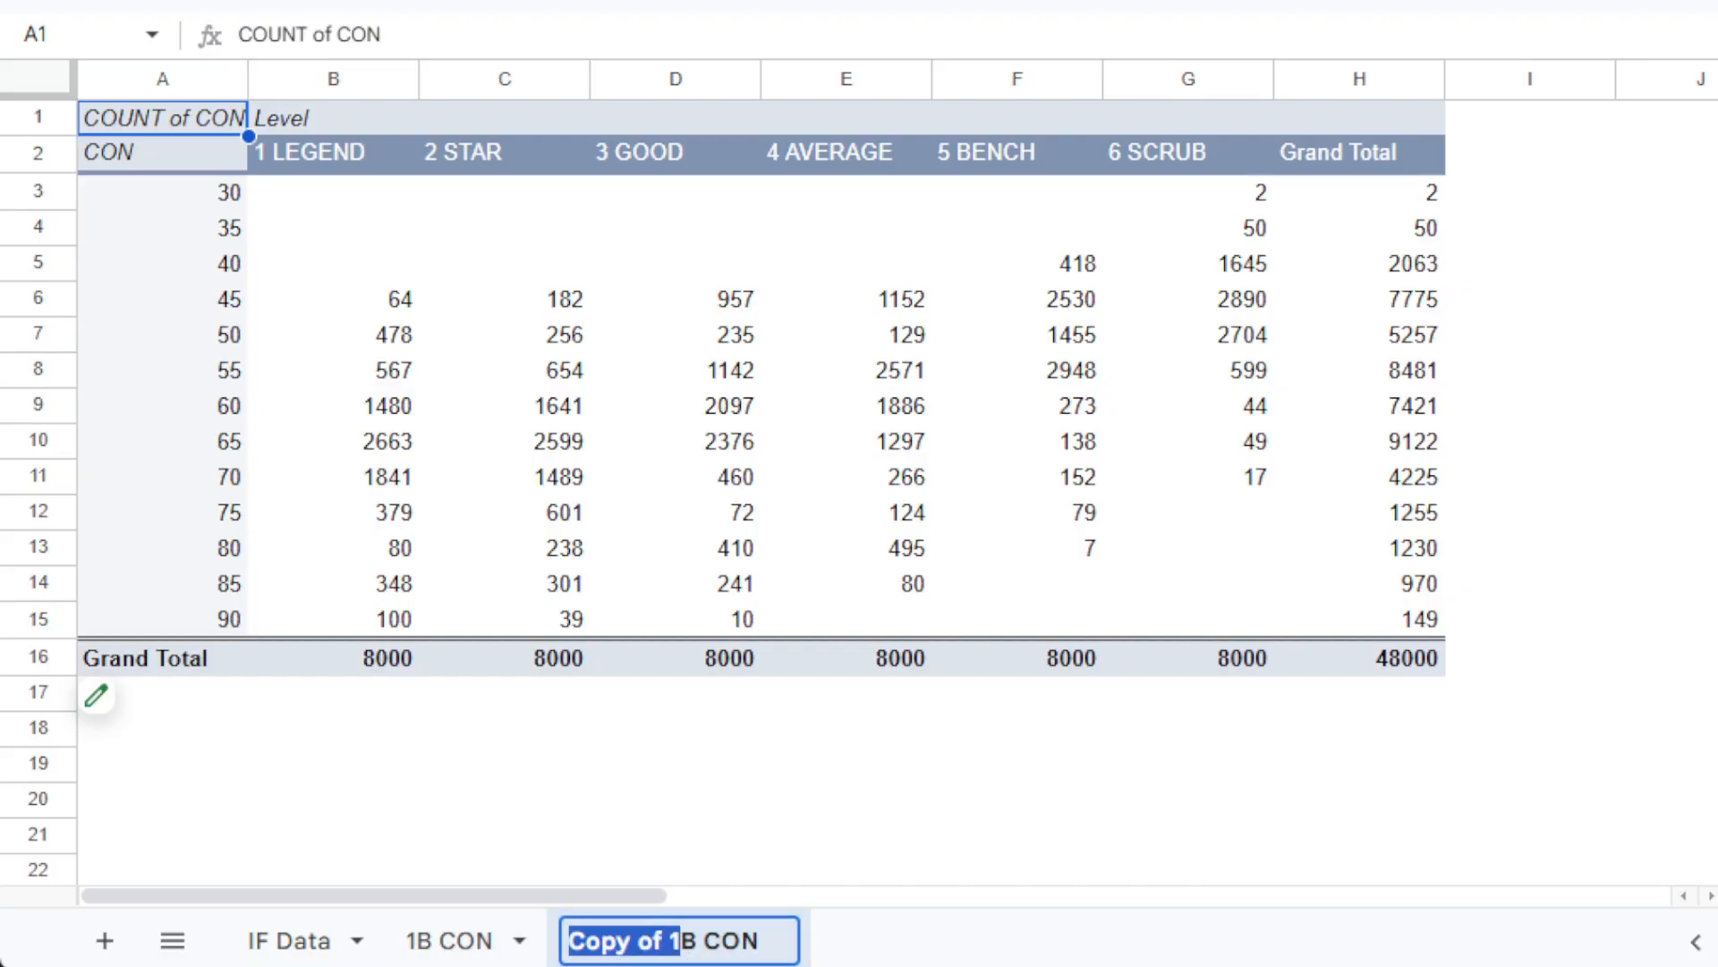
type("3")
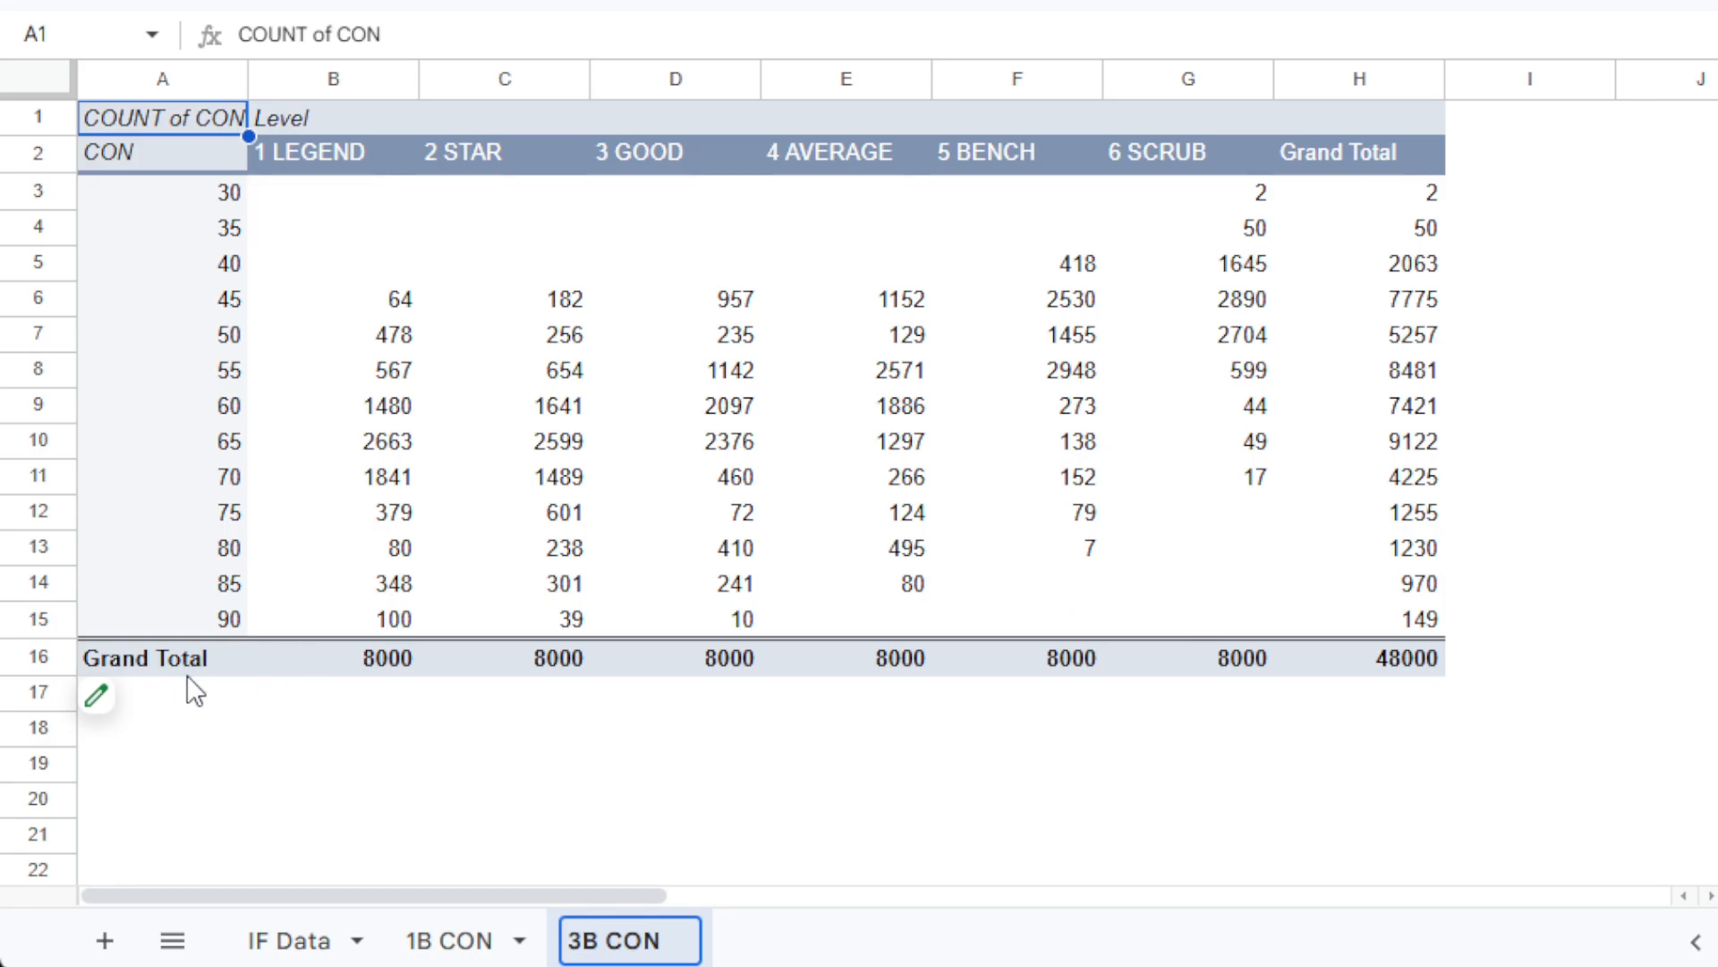
Change the POS filter of the 3B CON pivot table from 1B to 3B and close the pivot editor.
left_click(135, 703)
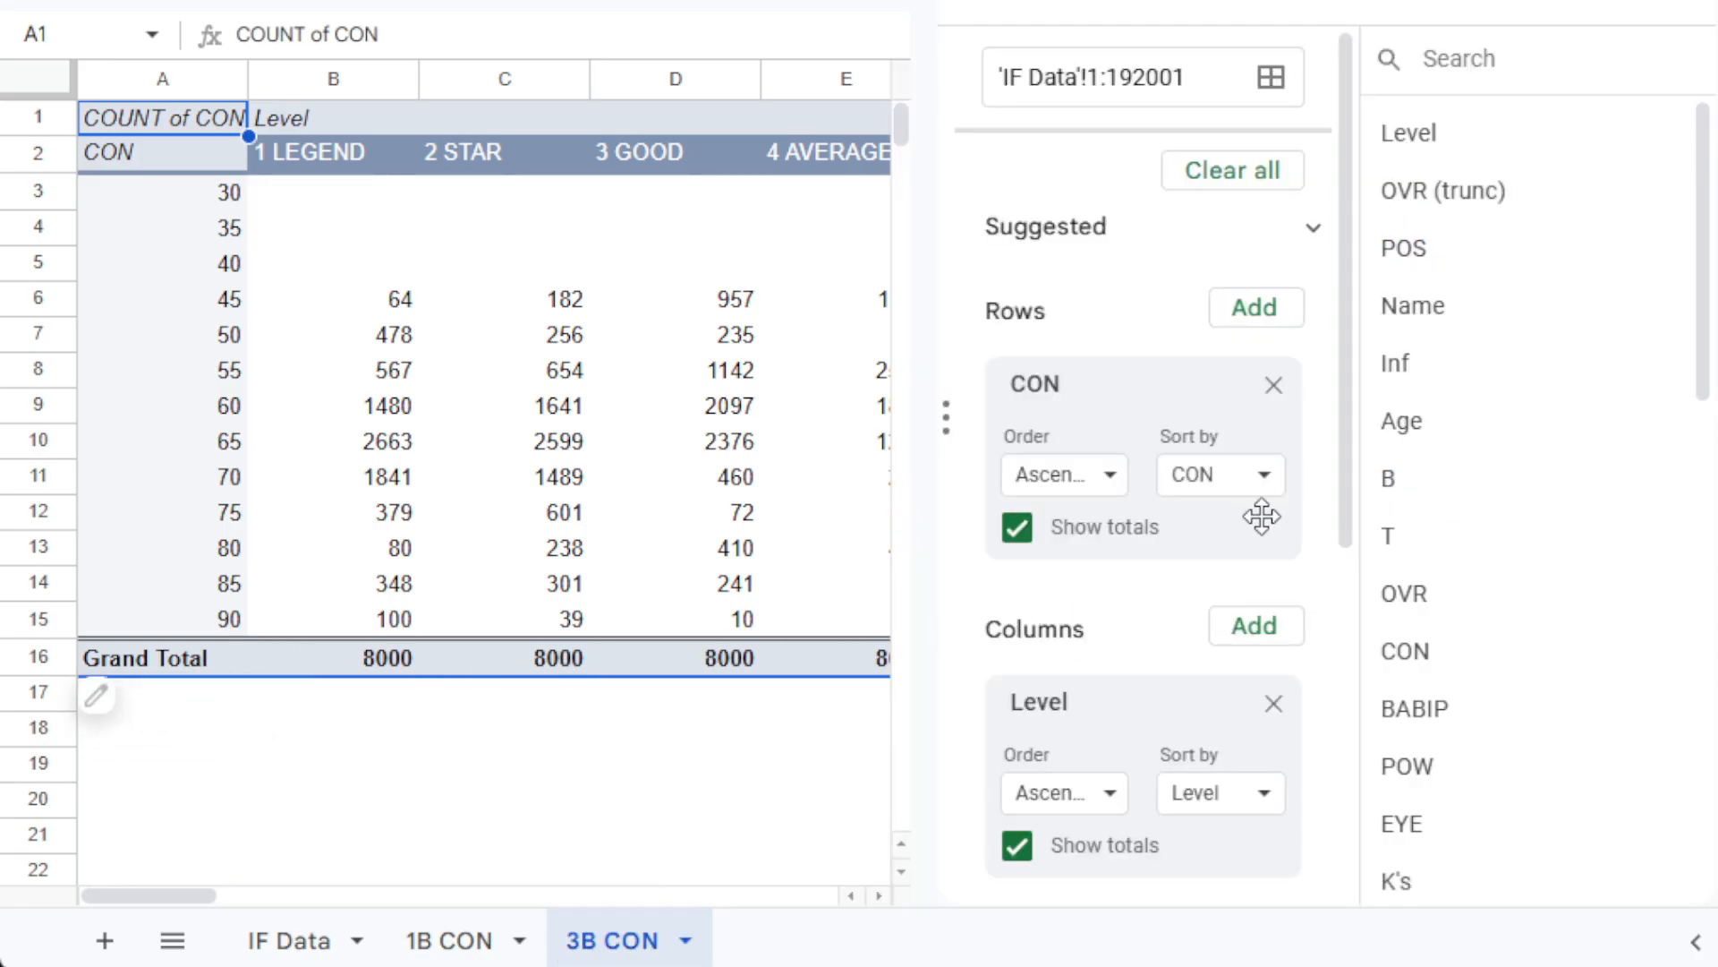
left_click_drag(1344, 484, 1340, 859)
left_click(1222, 822)
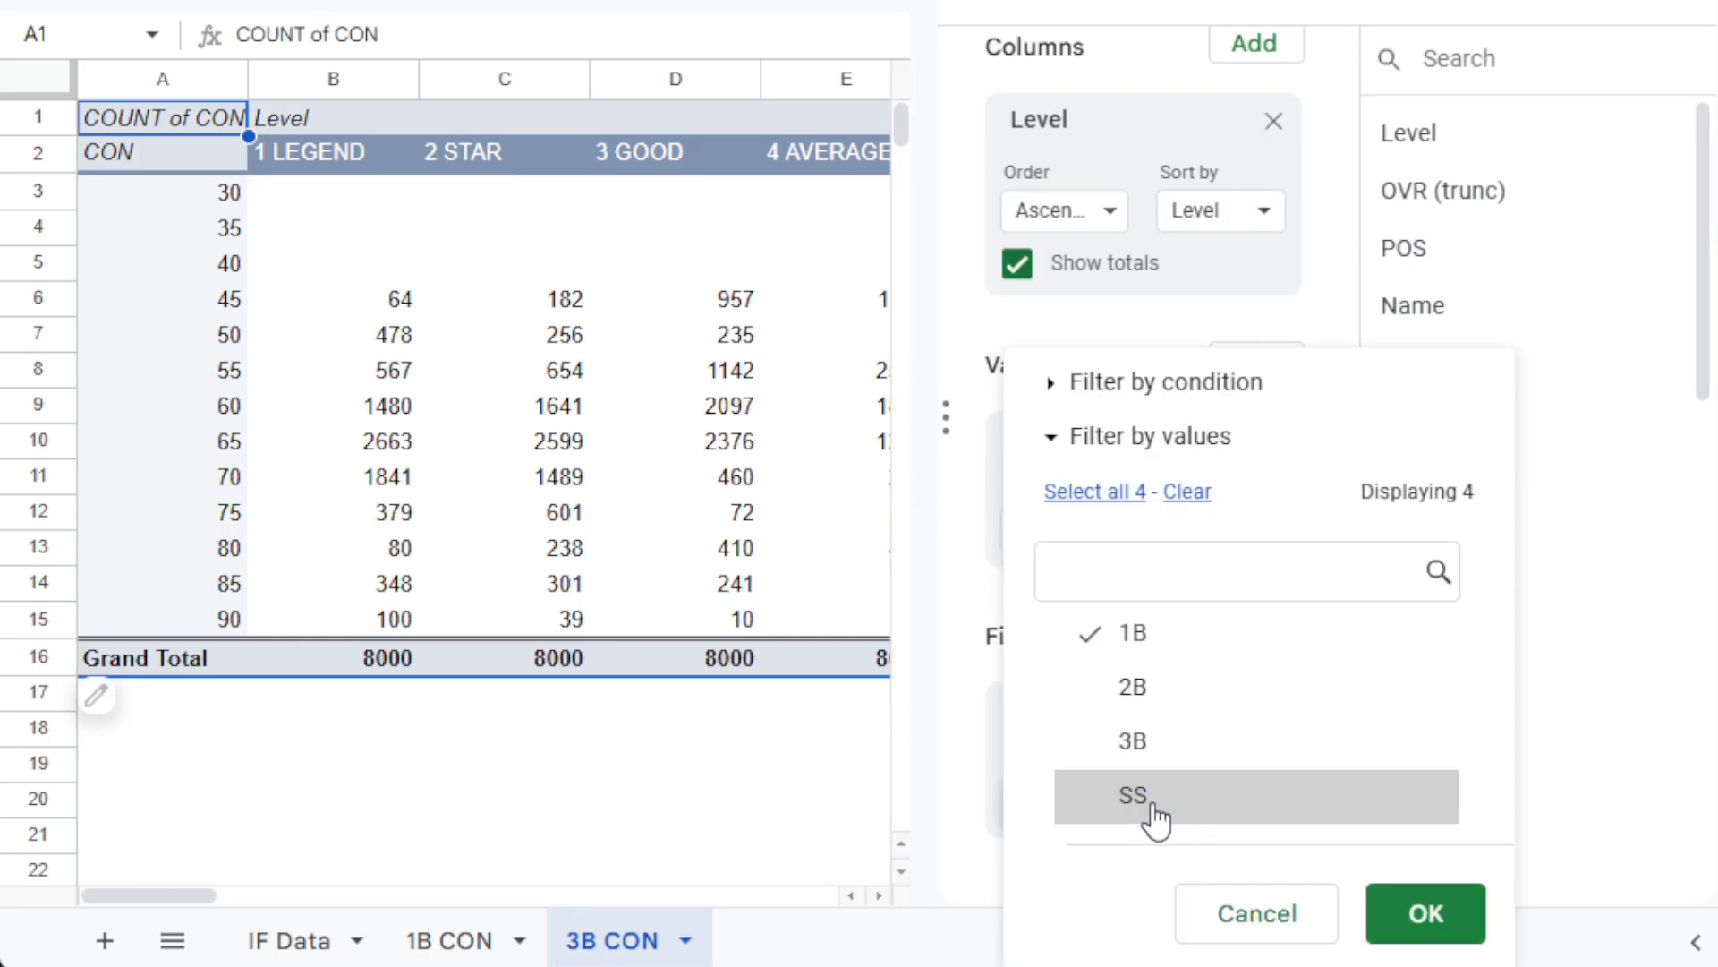
left_click(1149, 741)
left_click(1151, 637)
left_click(1414, 908)
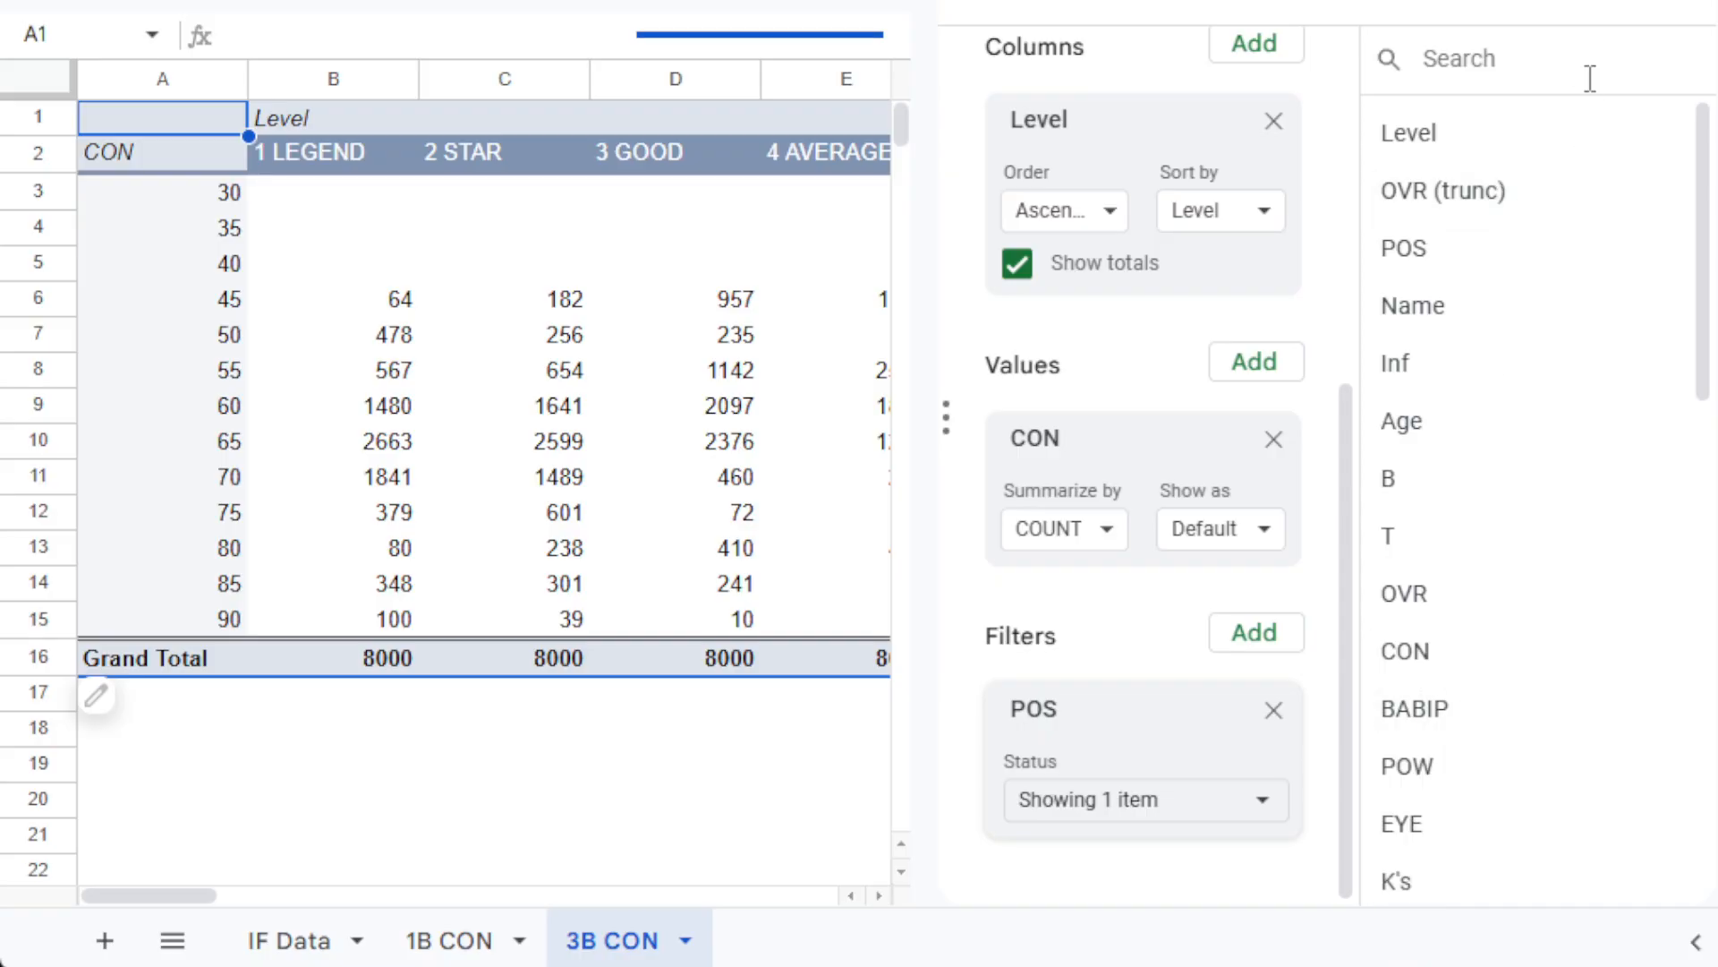
left_click(1665, 12)
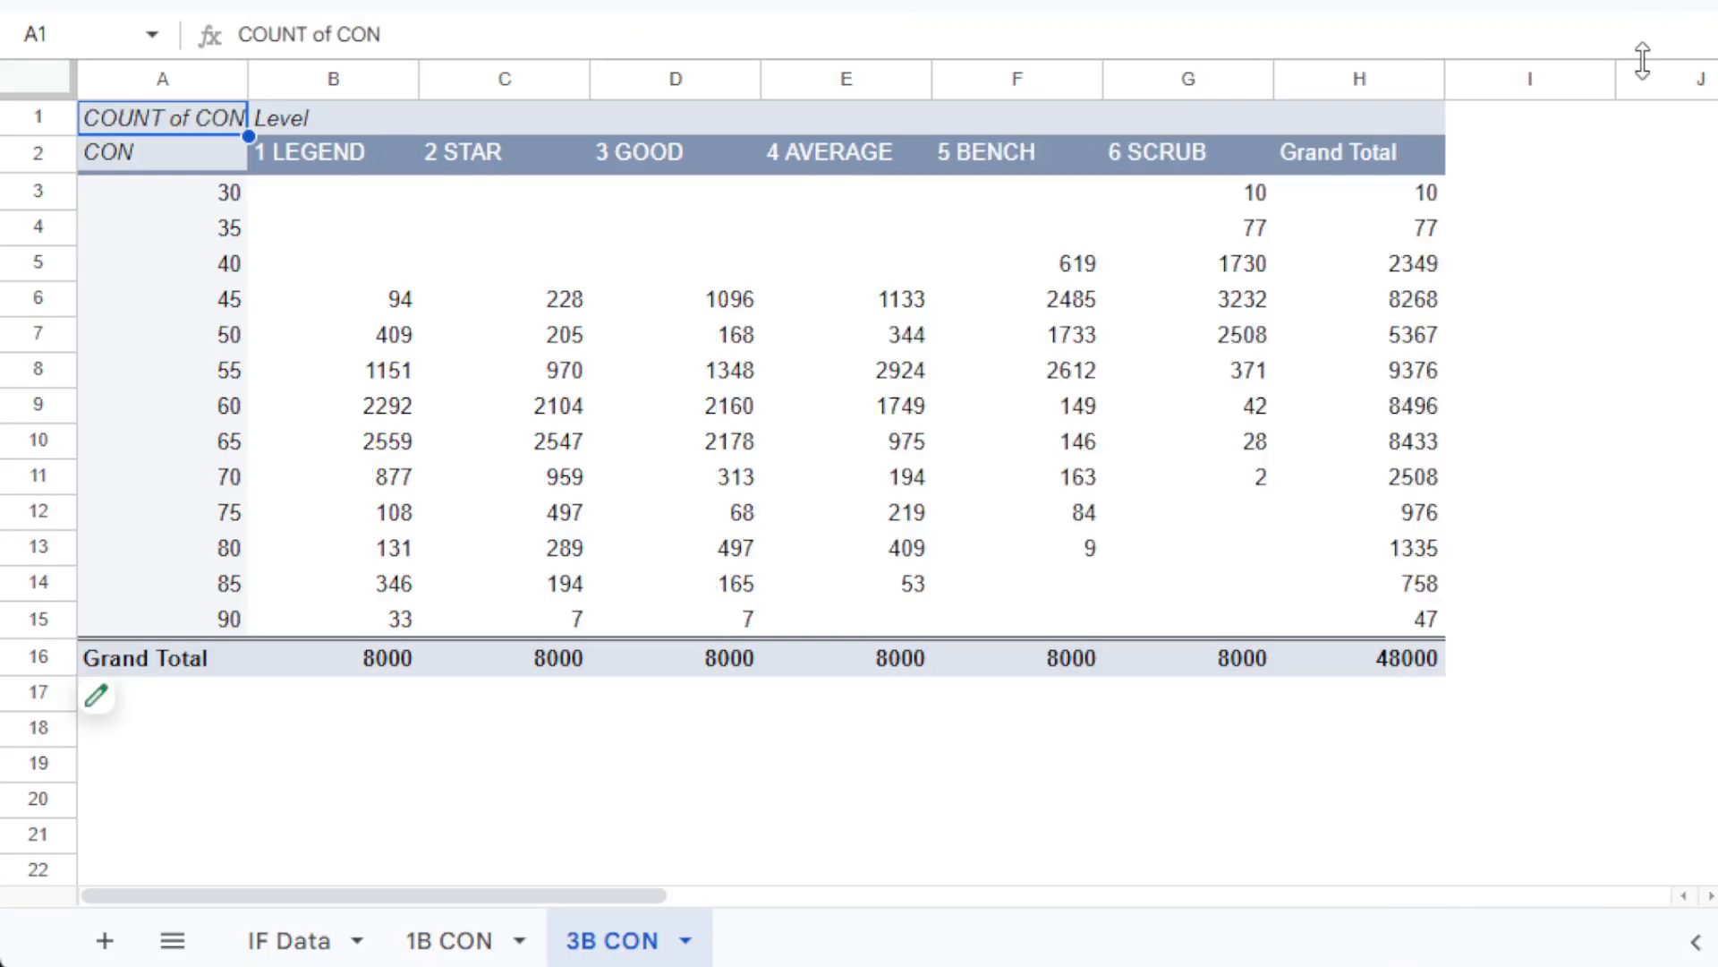
Compare the CON counts by level between the 1B CON and 3B CON pivot tables.
left_click(463, 944)
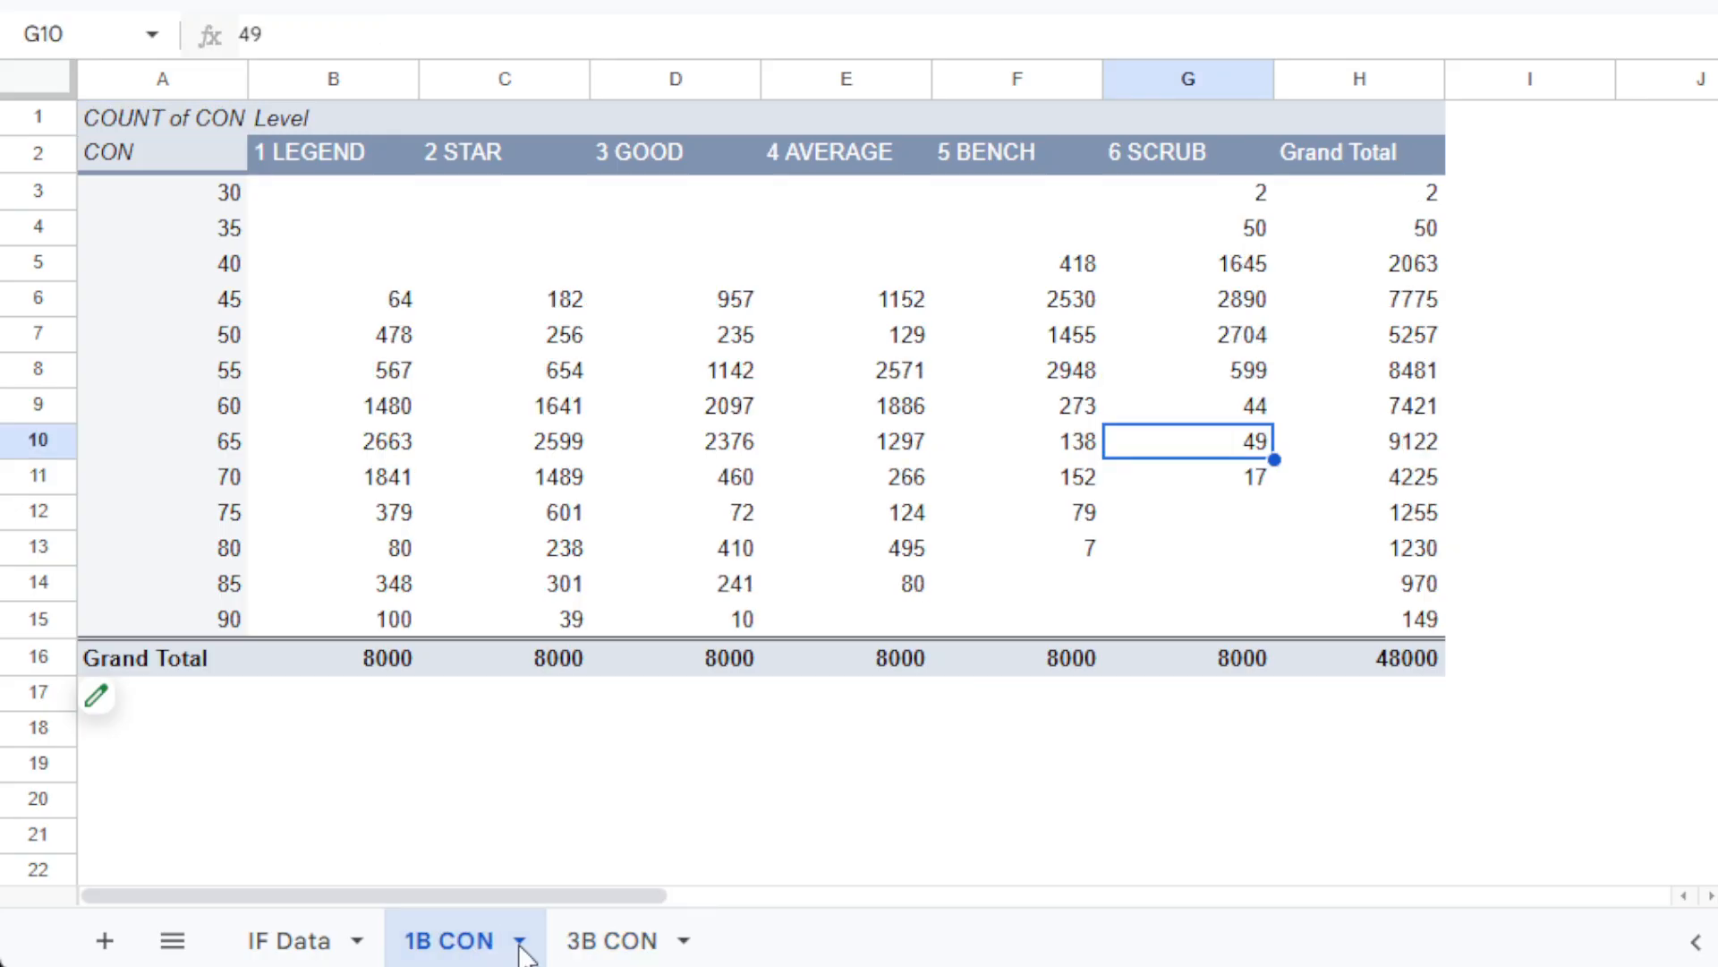
left_click(586, 940)
left_click(464, 945)
left_click(580, 945)
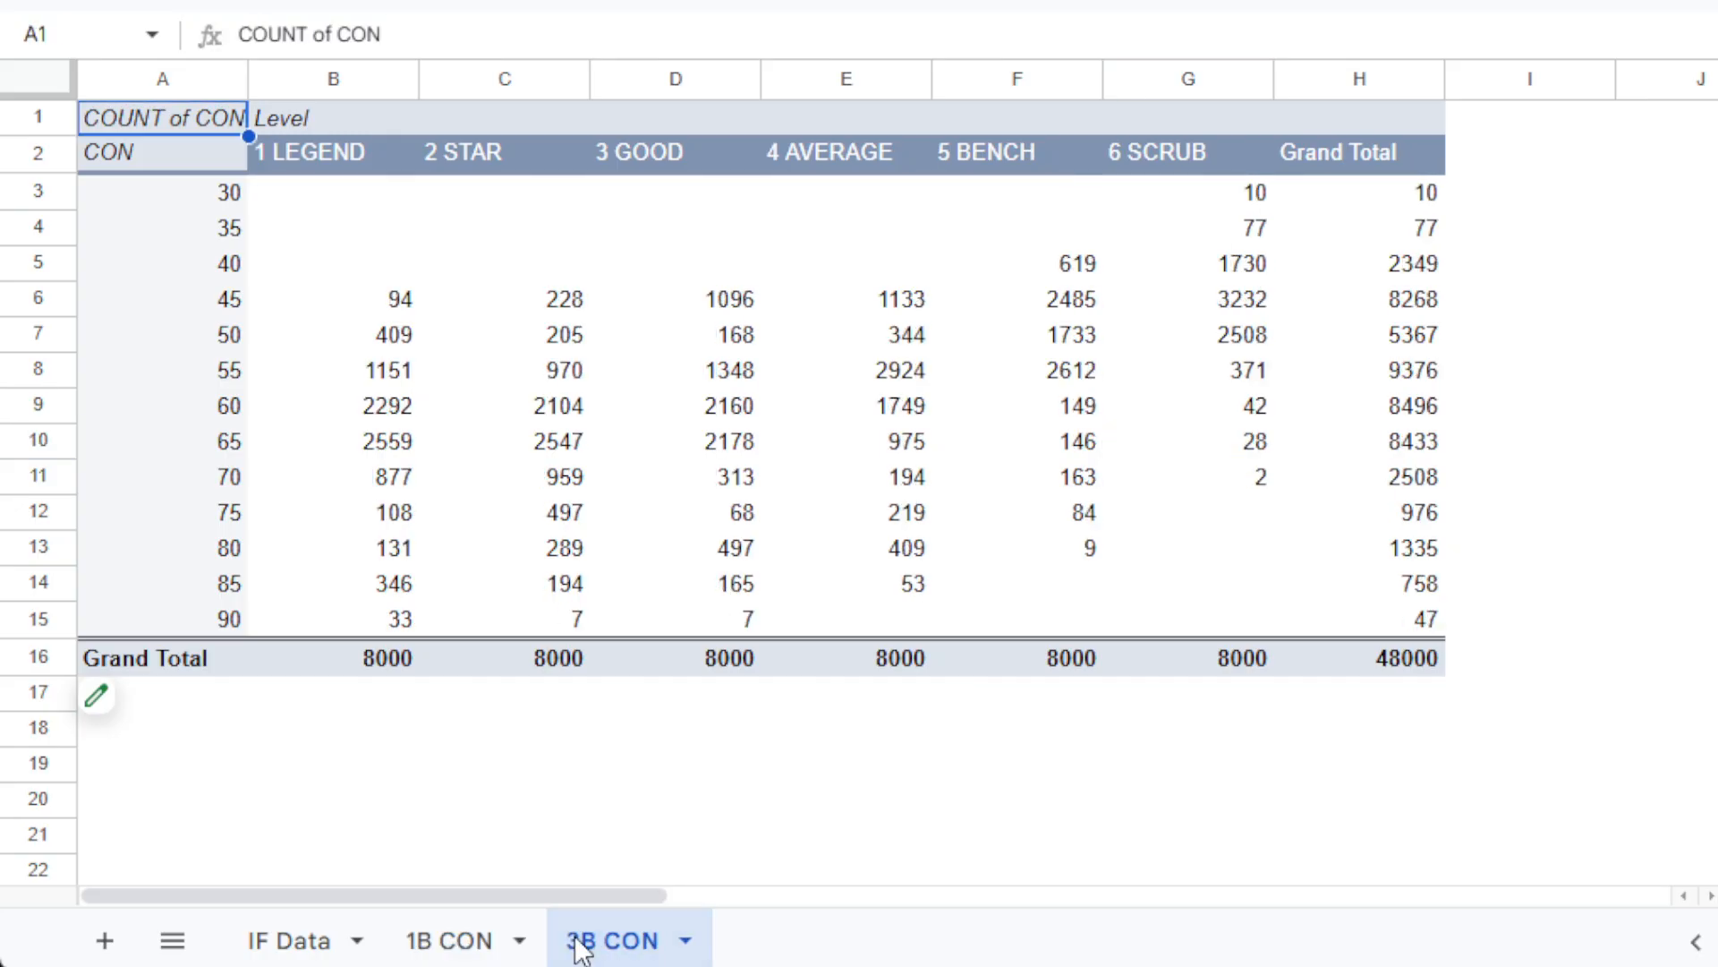
left_click(454, 942)
left_click(618, 944)
left_click(387, 744)
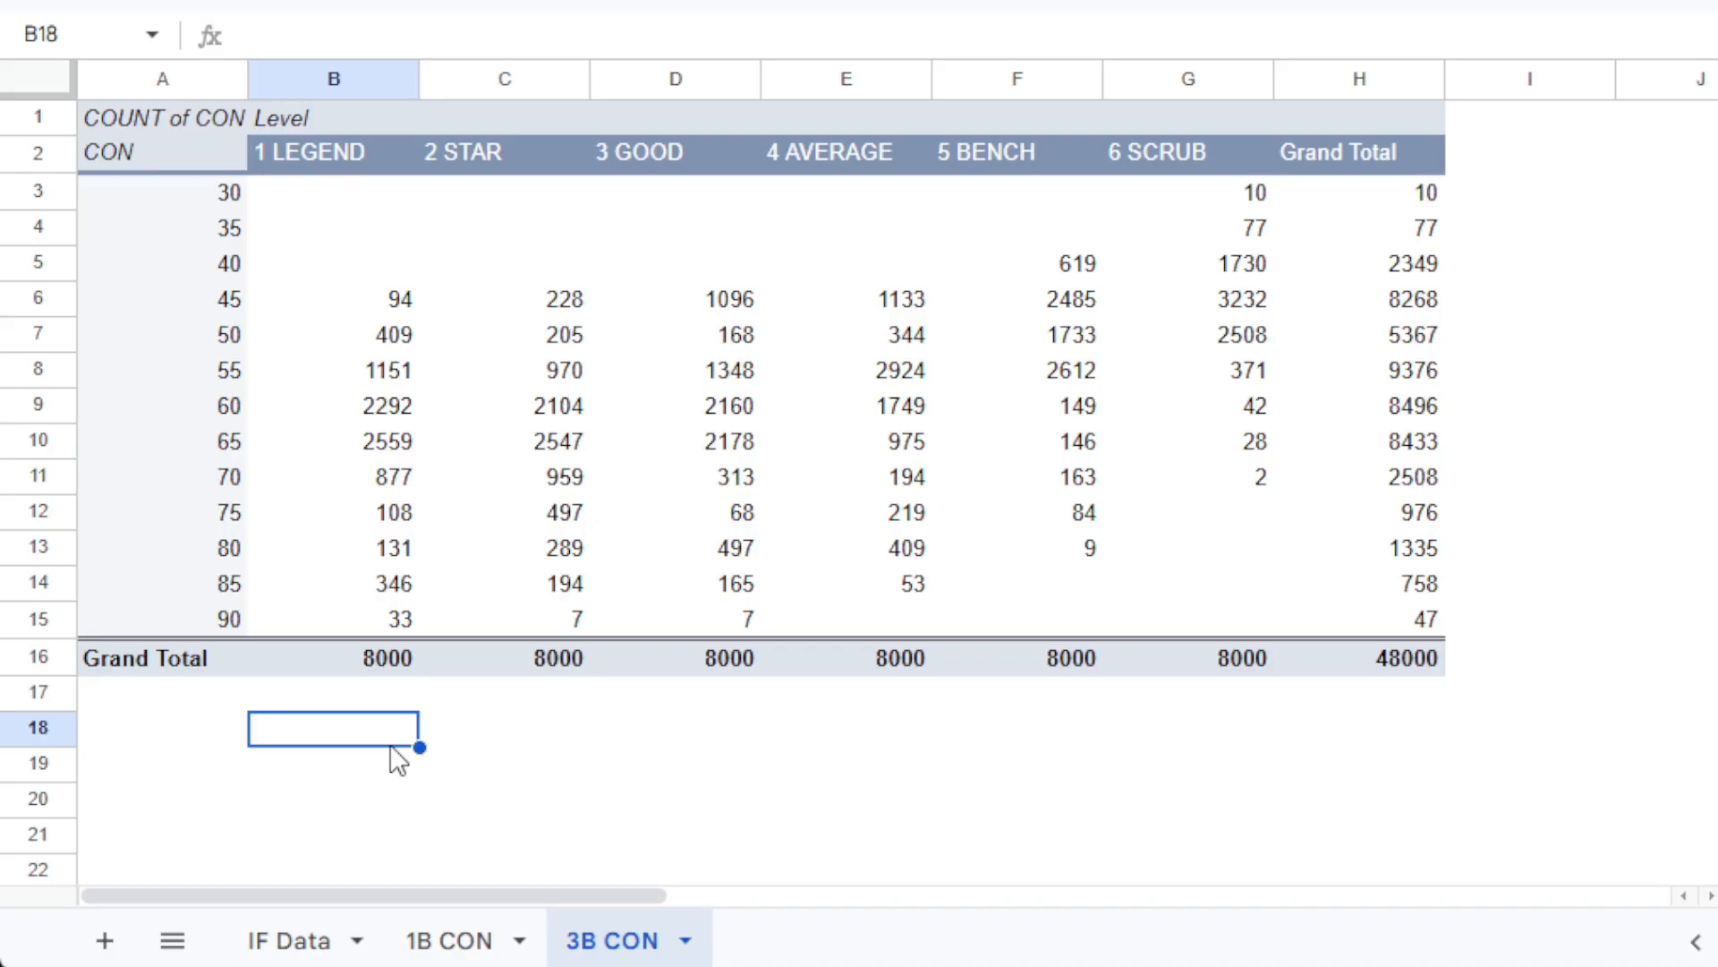
type("=")
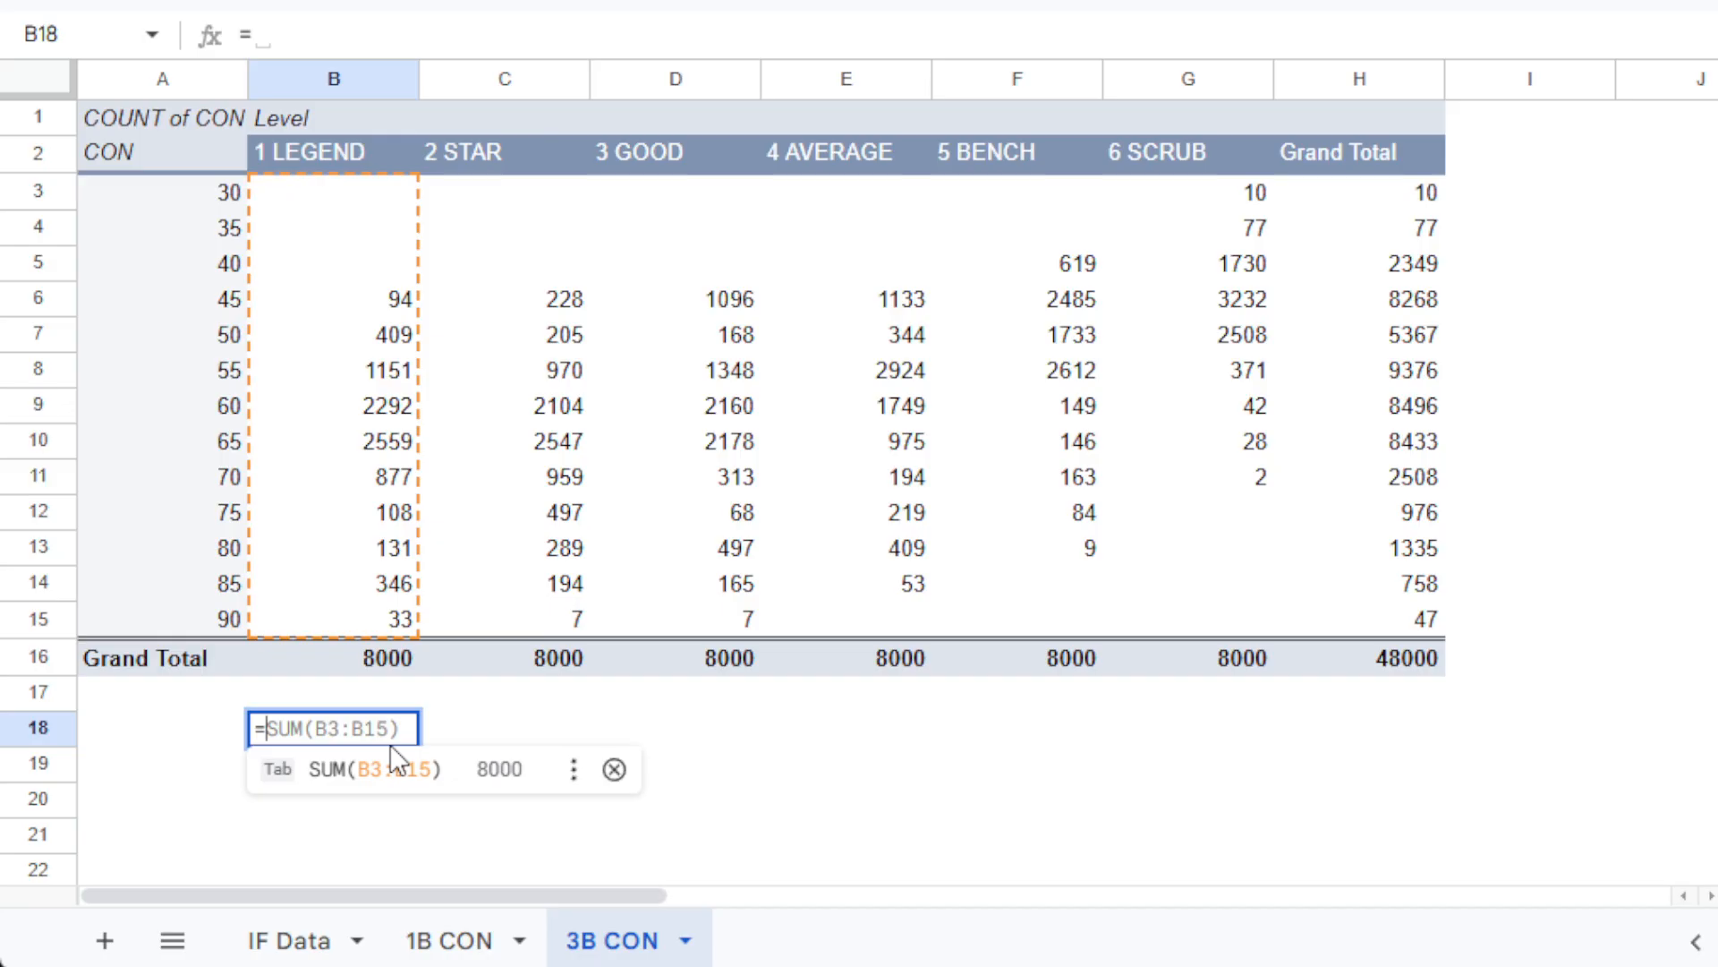
left_click(193, 184)
type("*")
left_click(354, 202)
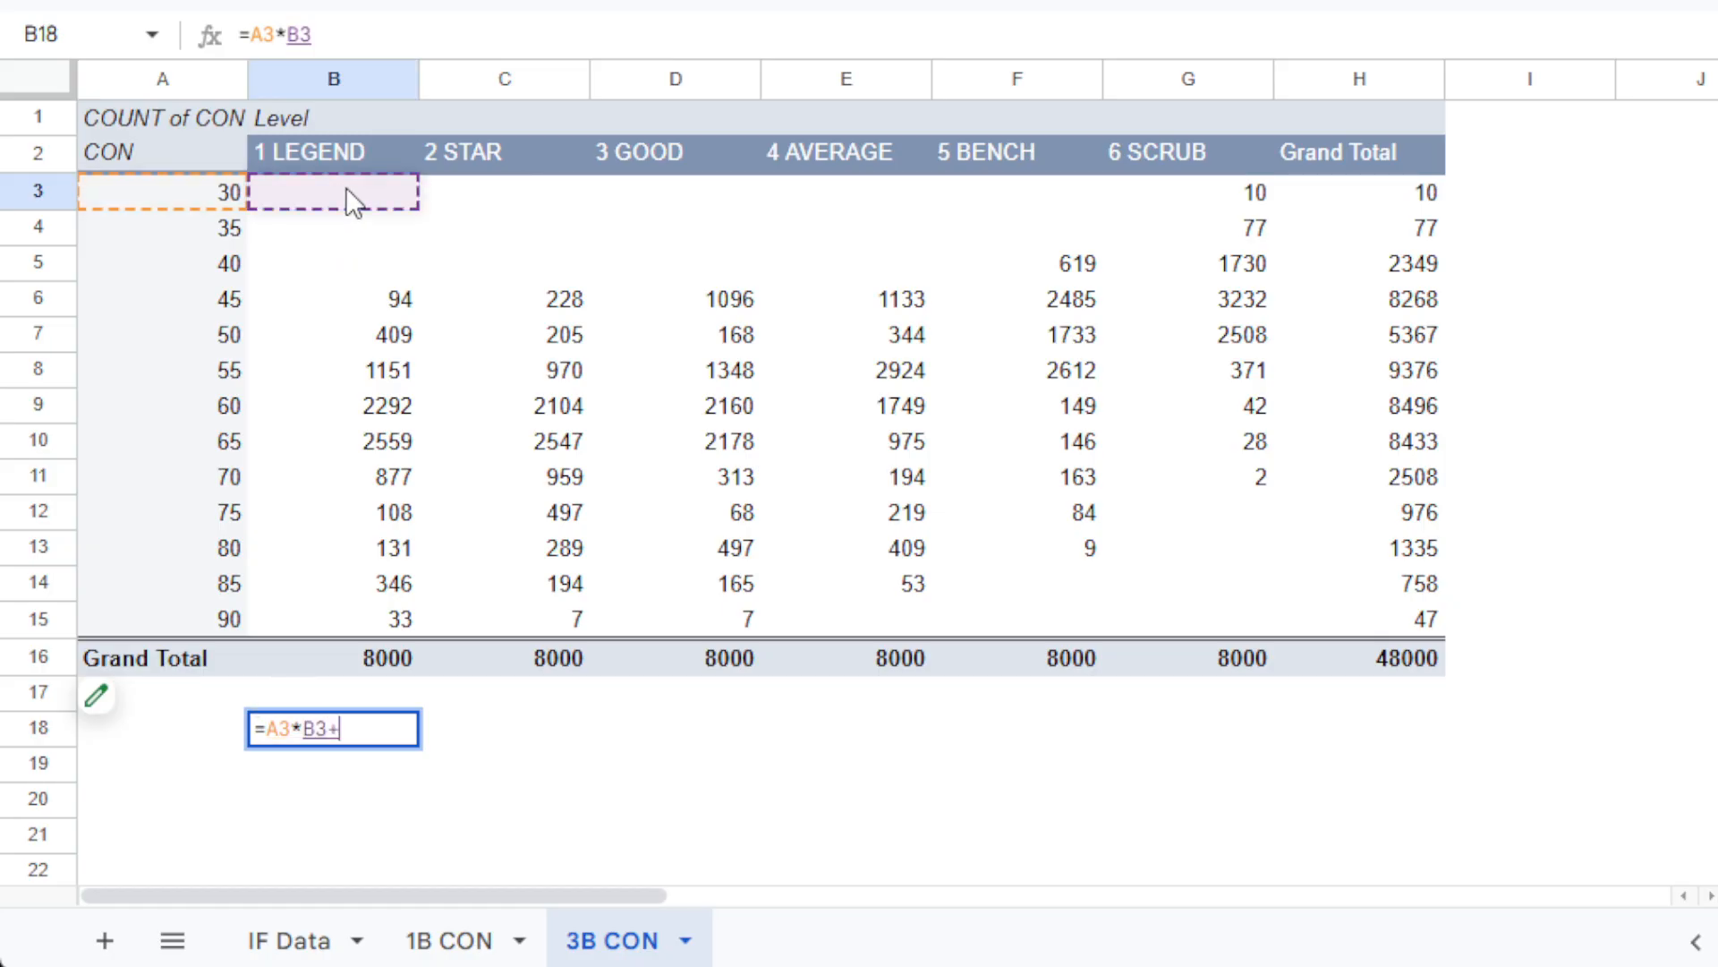
type("+")
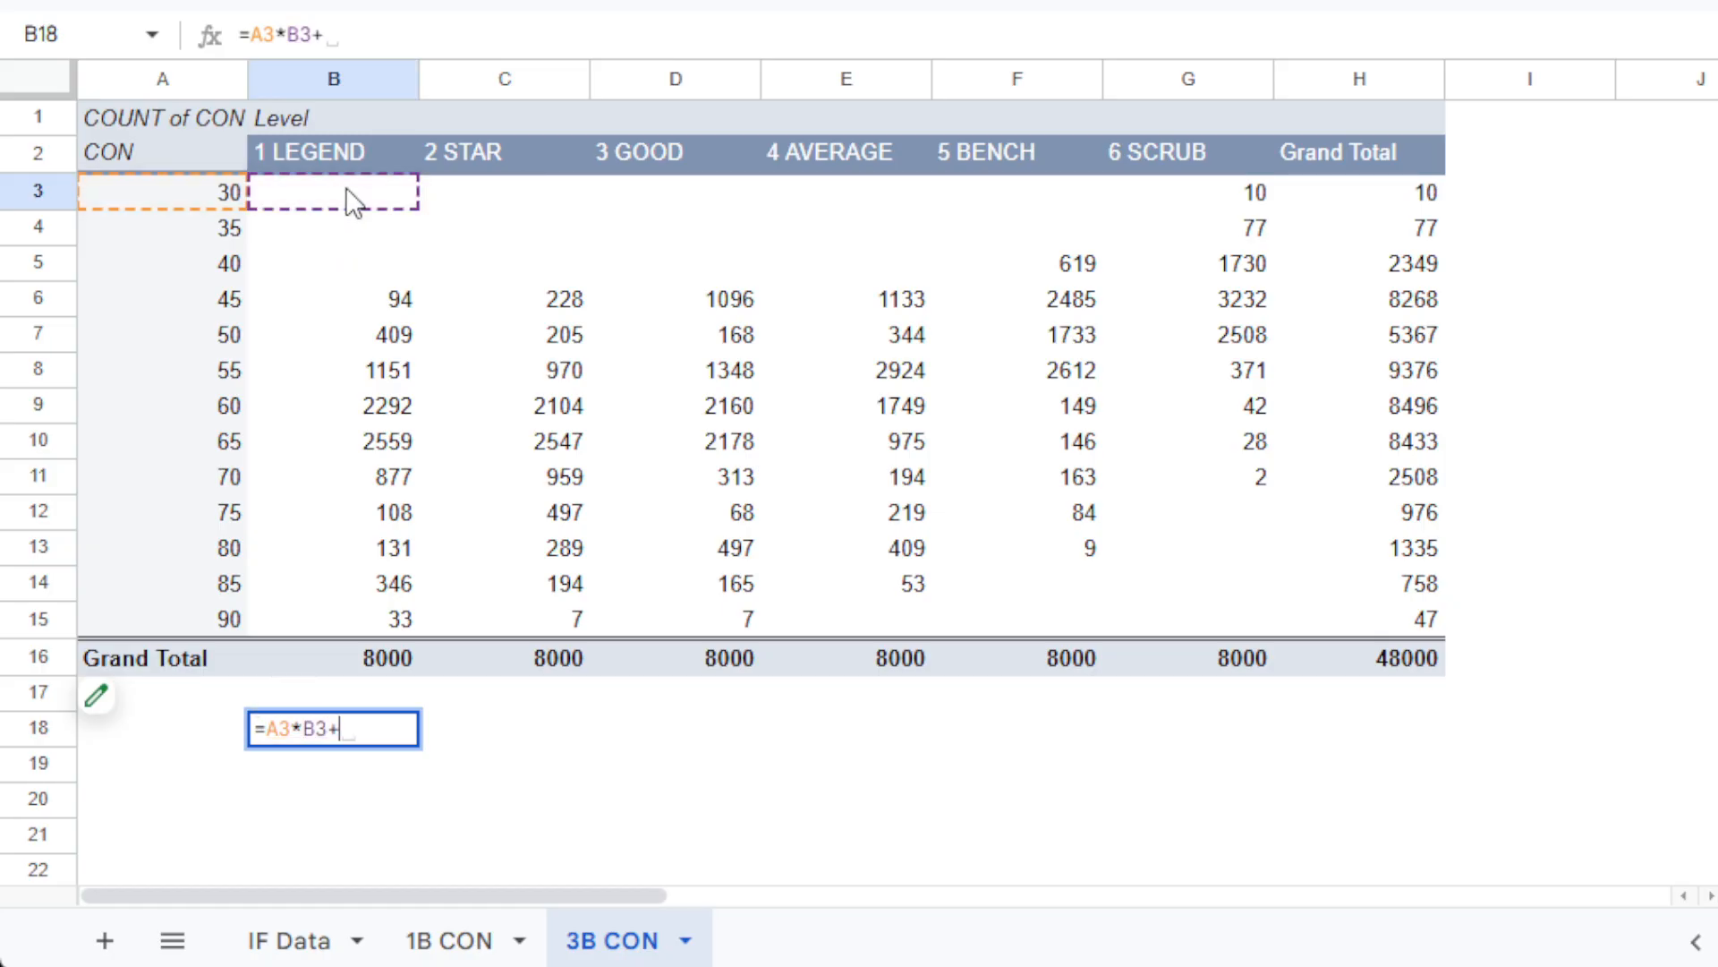
left_click(235, 240)
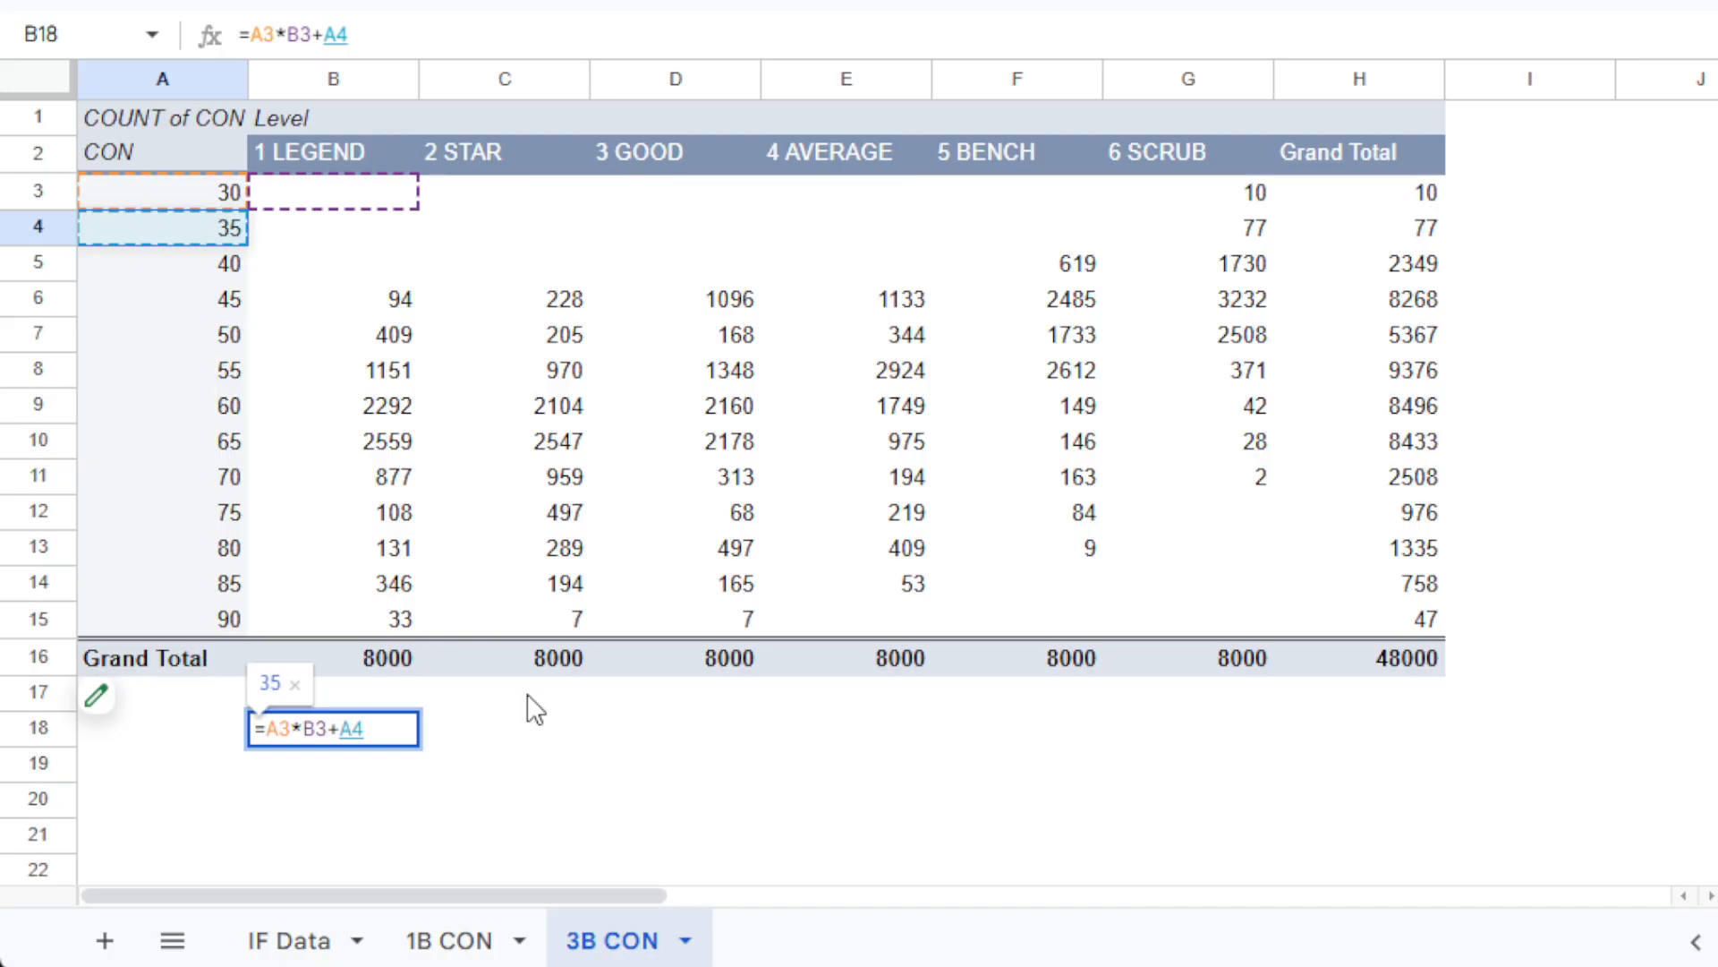
key("Escape")
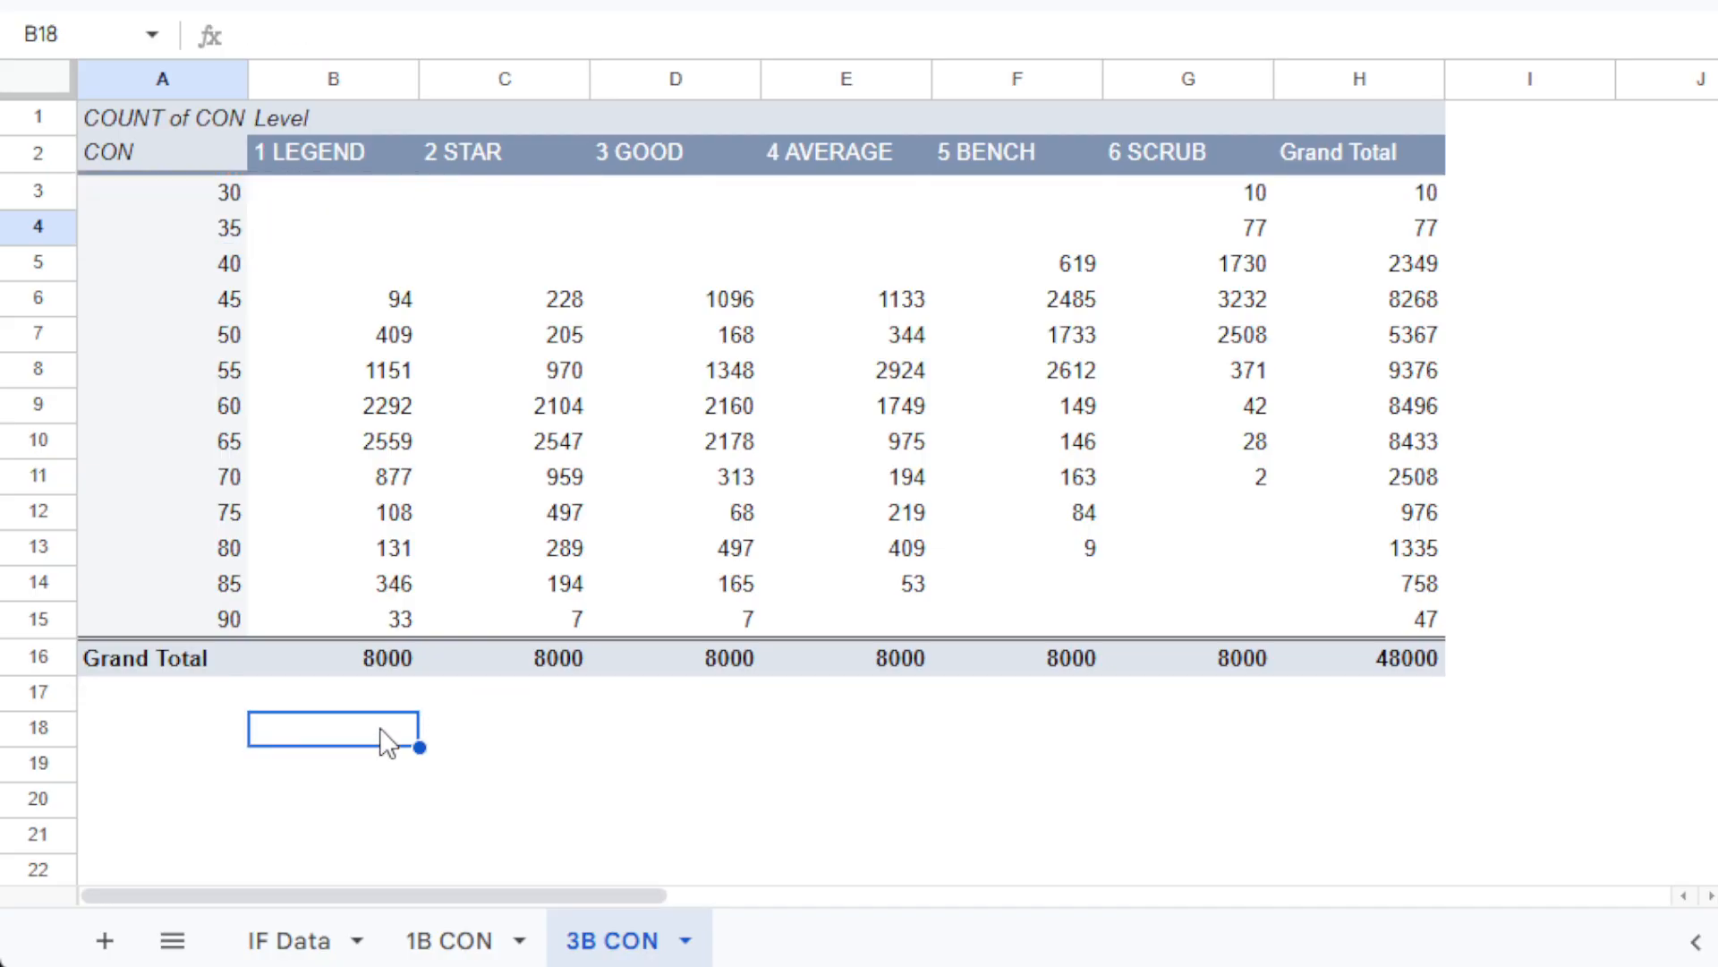
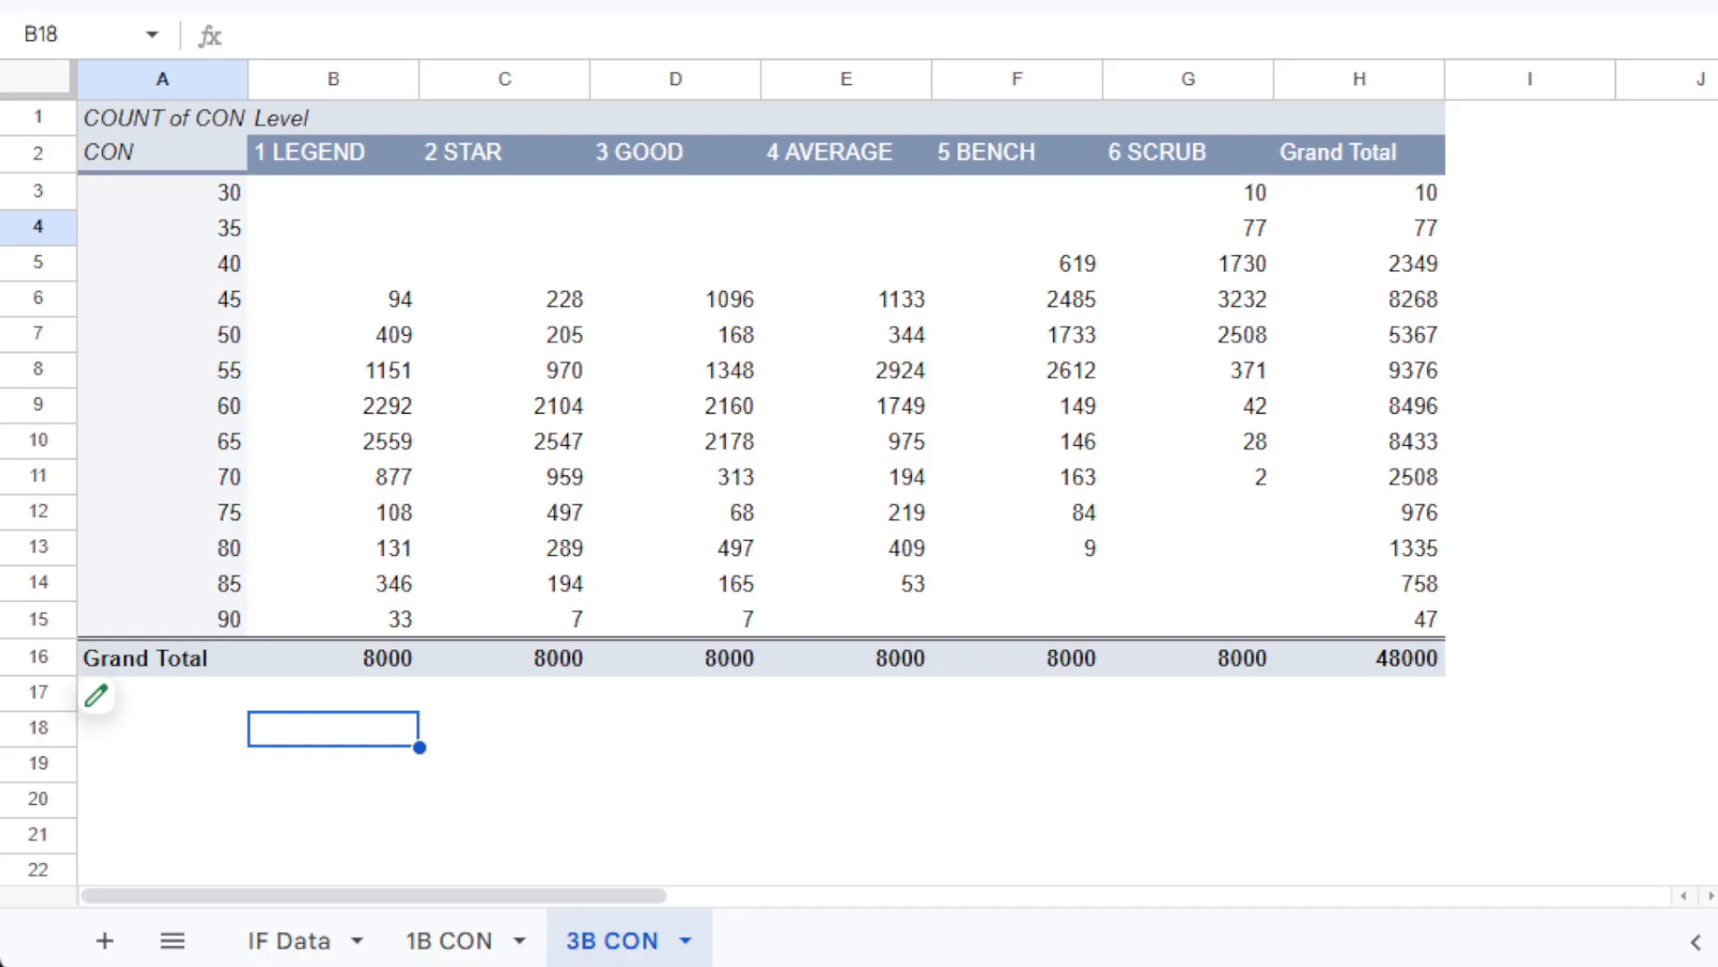
Enter =sumproduct(A3:A15,B3:B15) in cell B17, beneath the 1 LEGEND total on the 3B CON sheet.
left_click(905, 697)
left_click(401, 703)
type("=")
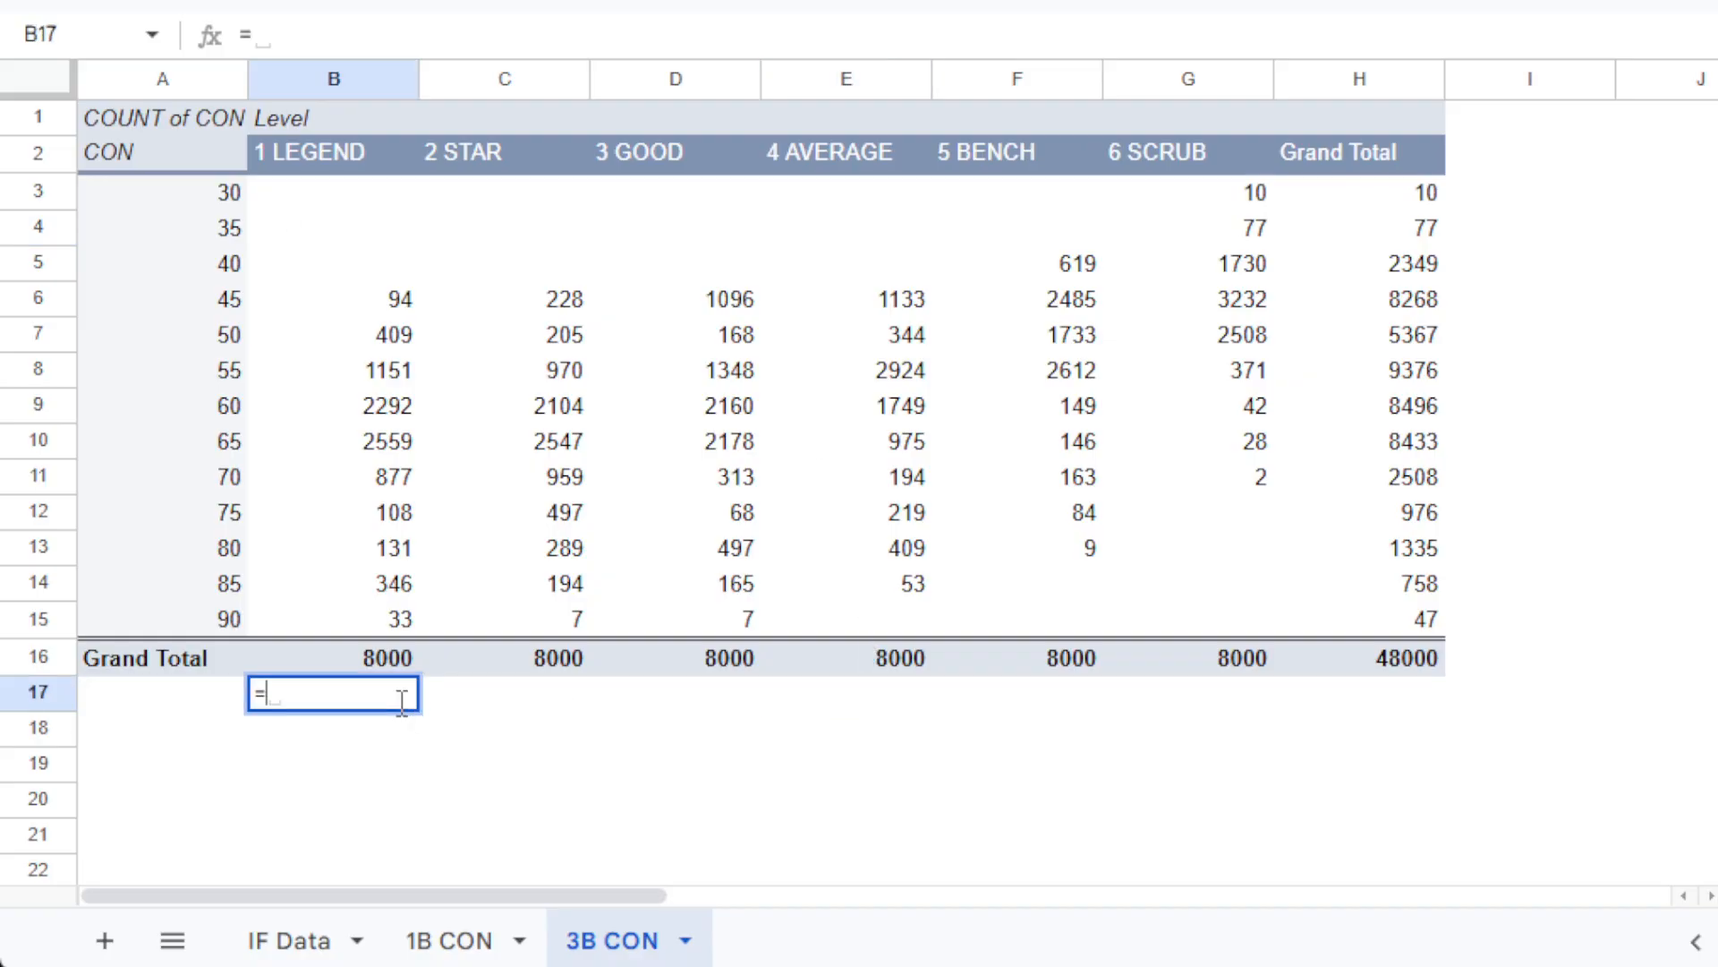
type("sumproduct(")
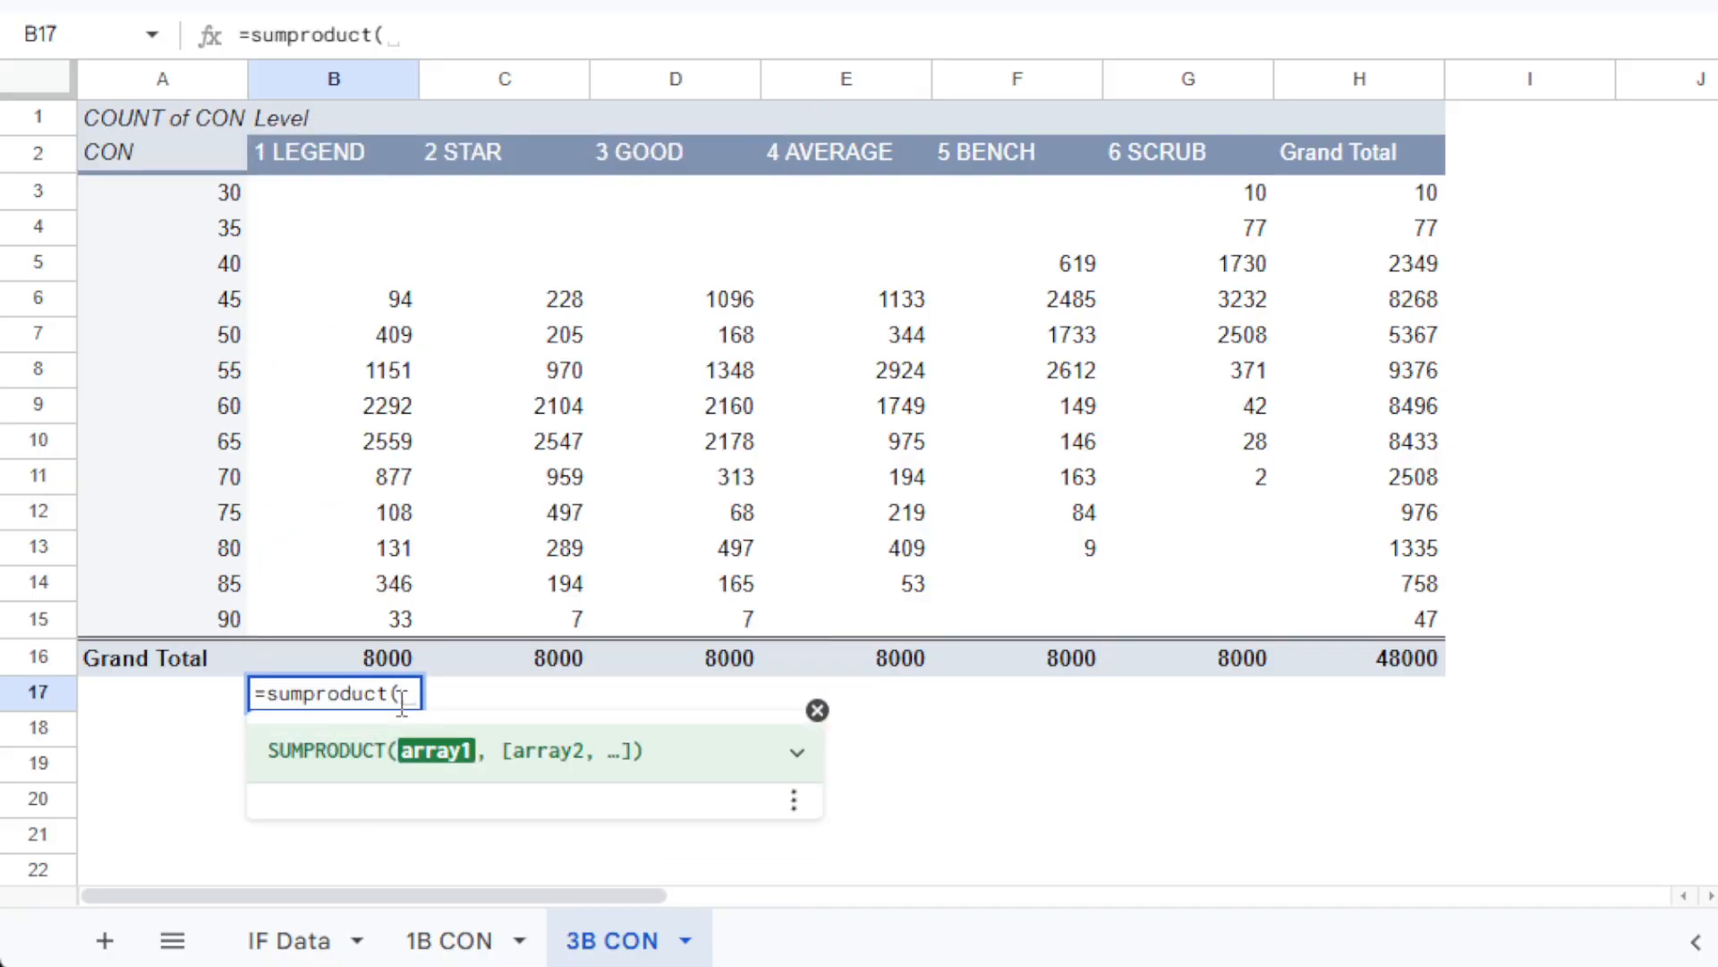
left_click_drag(201, 195, 205, 624)
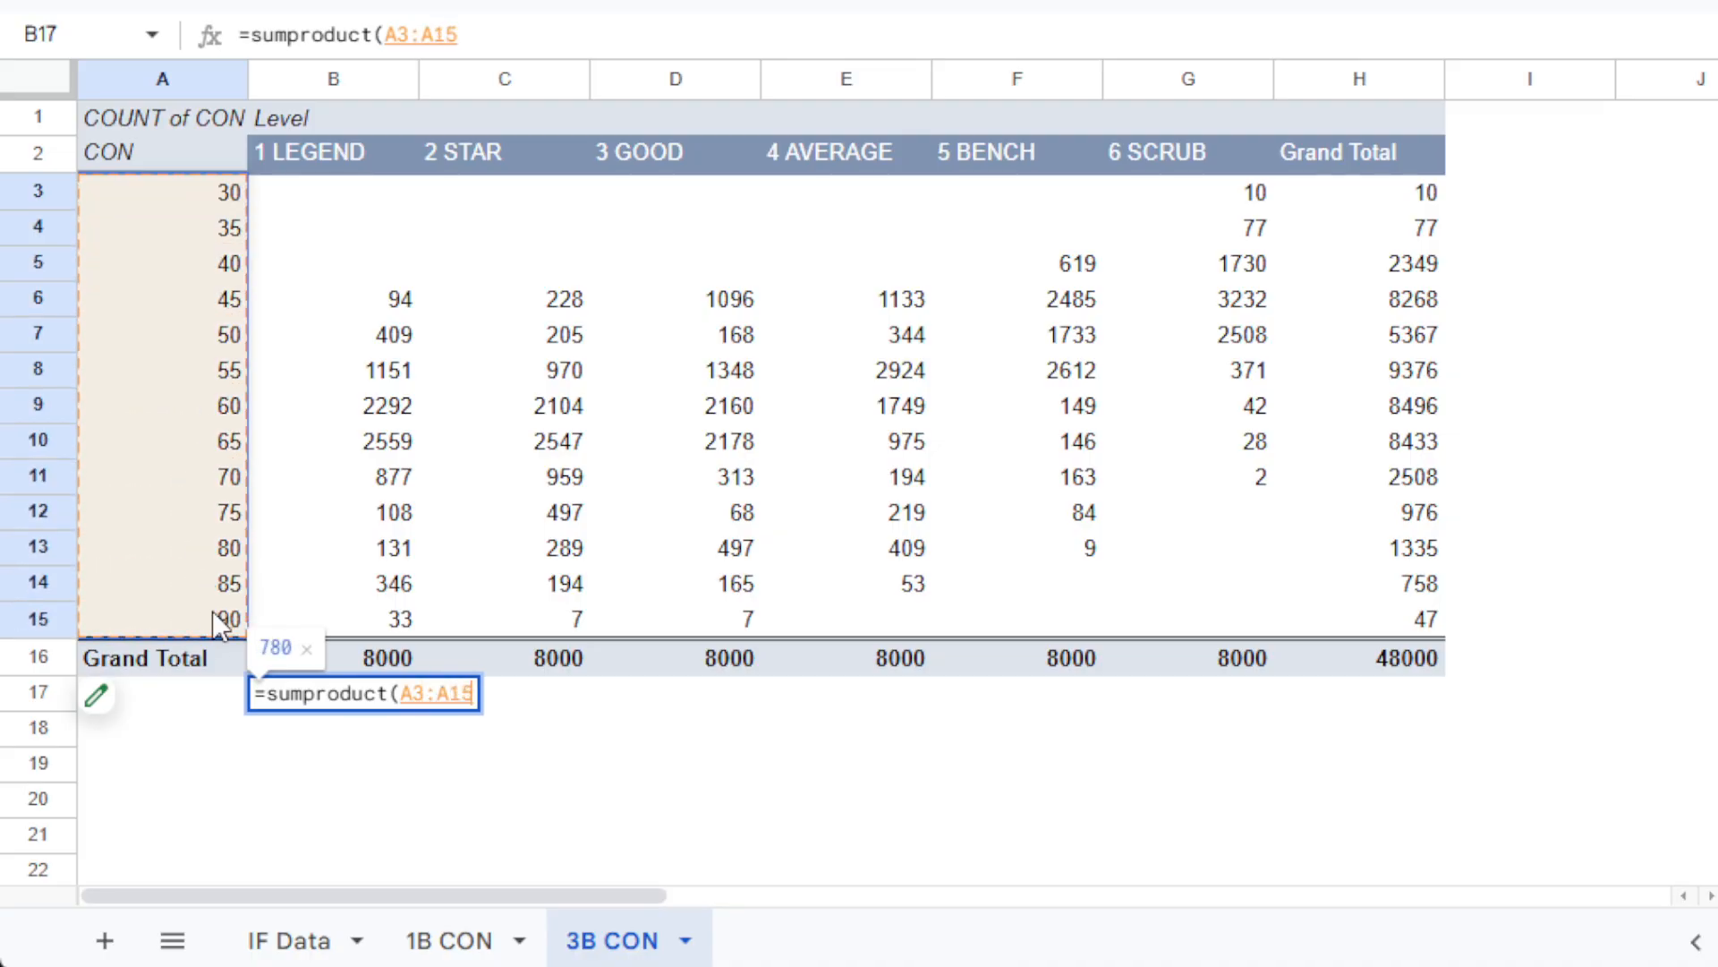
type(",")
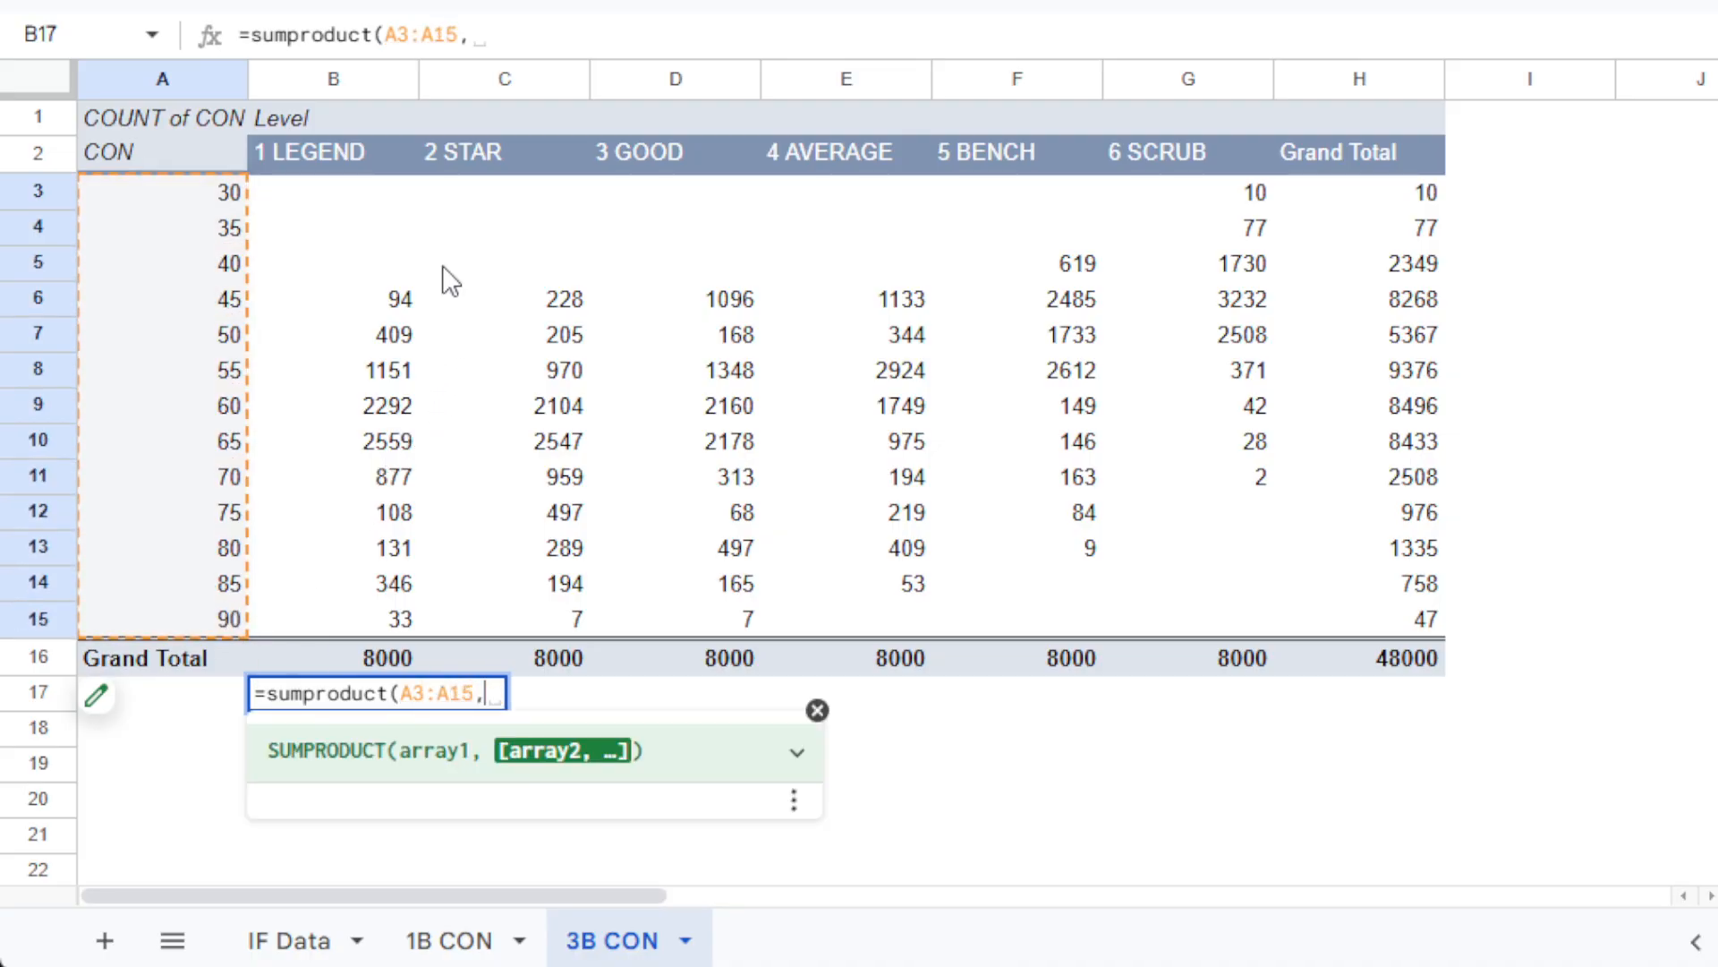
left_click_drag(390, 197, 346, 610)
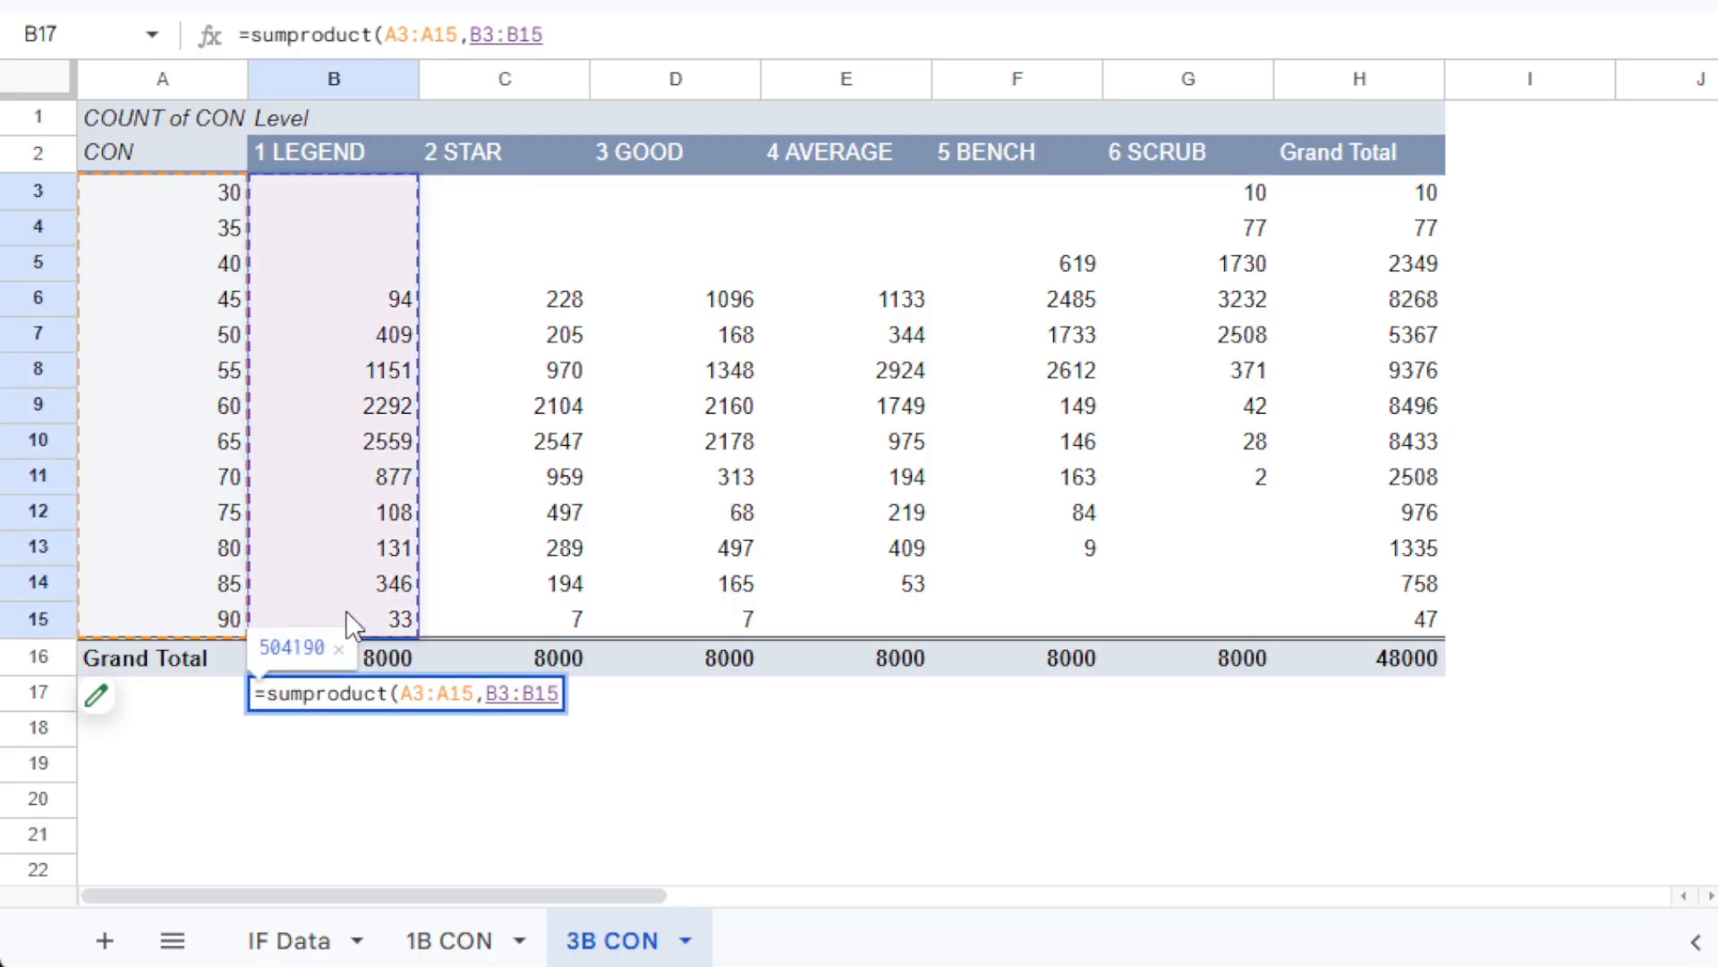
type(")")
key("Return")
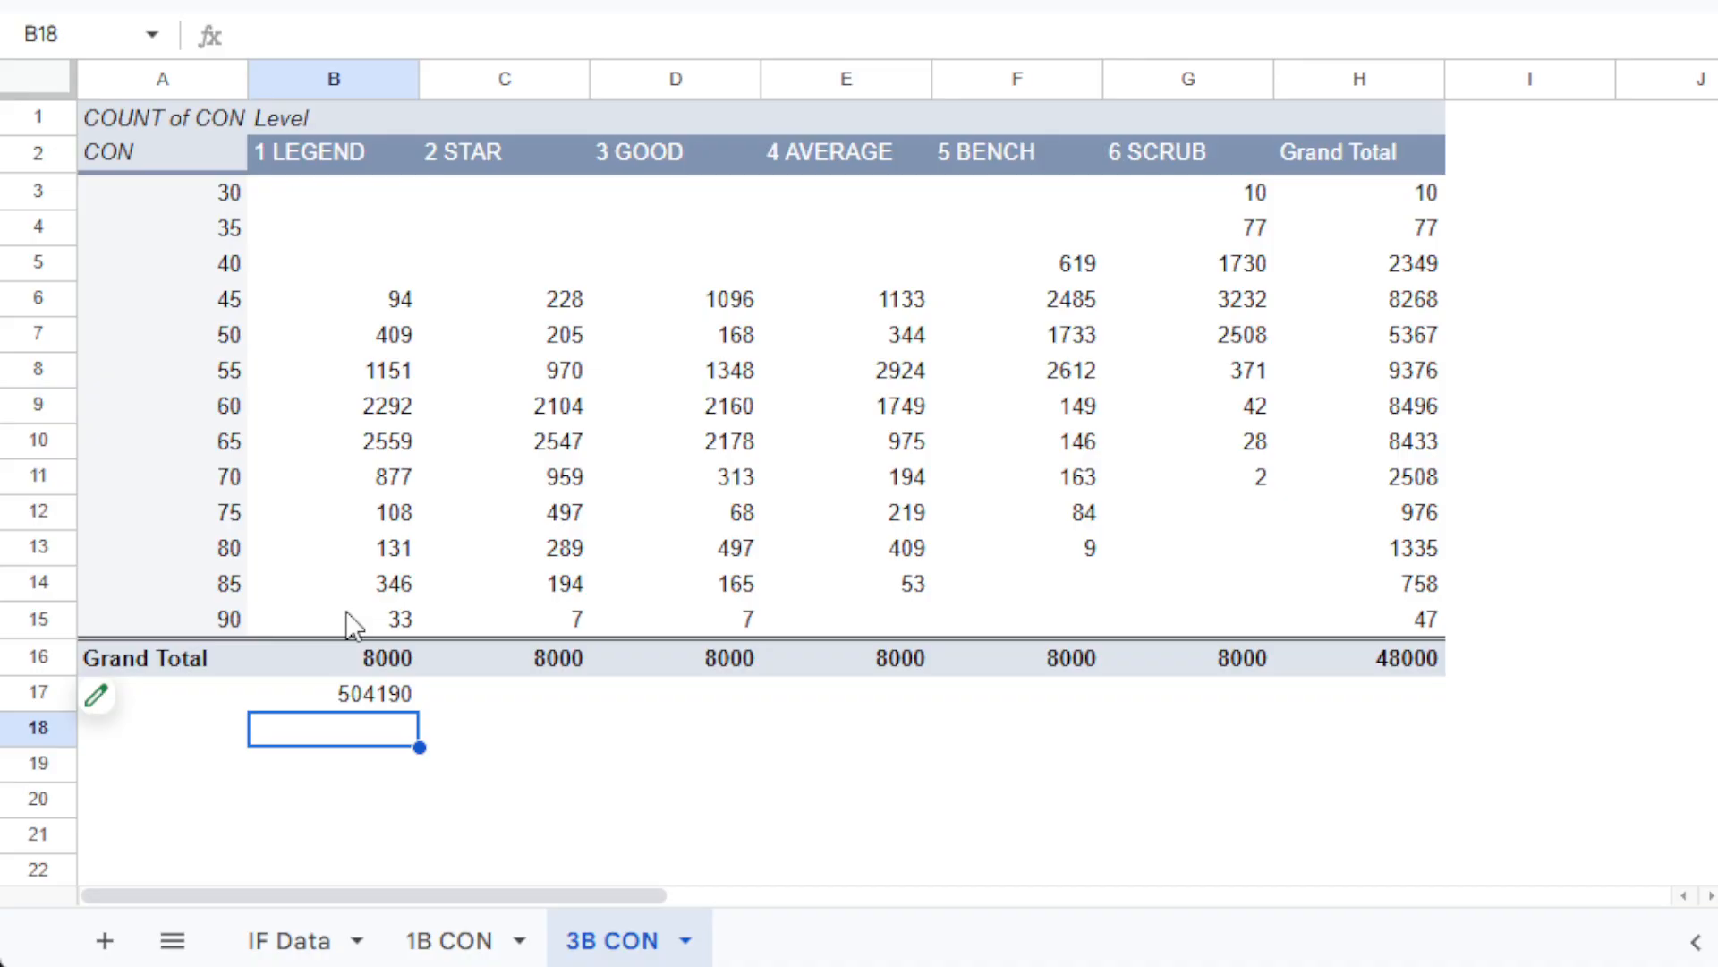
Extend the SUMPRODUCT formula in B17 to divide by 8000, giving the weighted average CON.
left_click(387, 698)
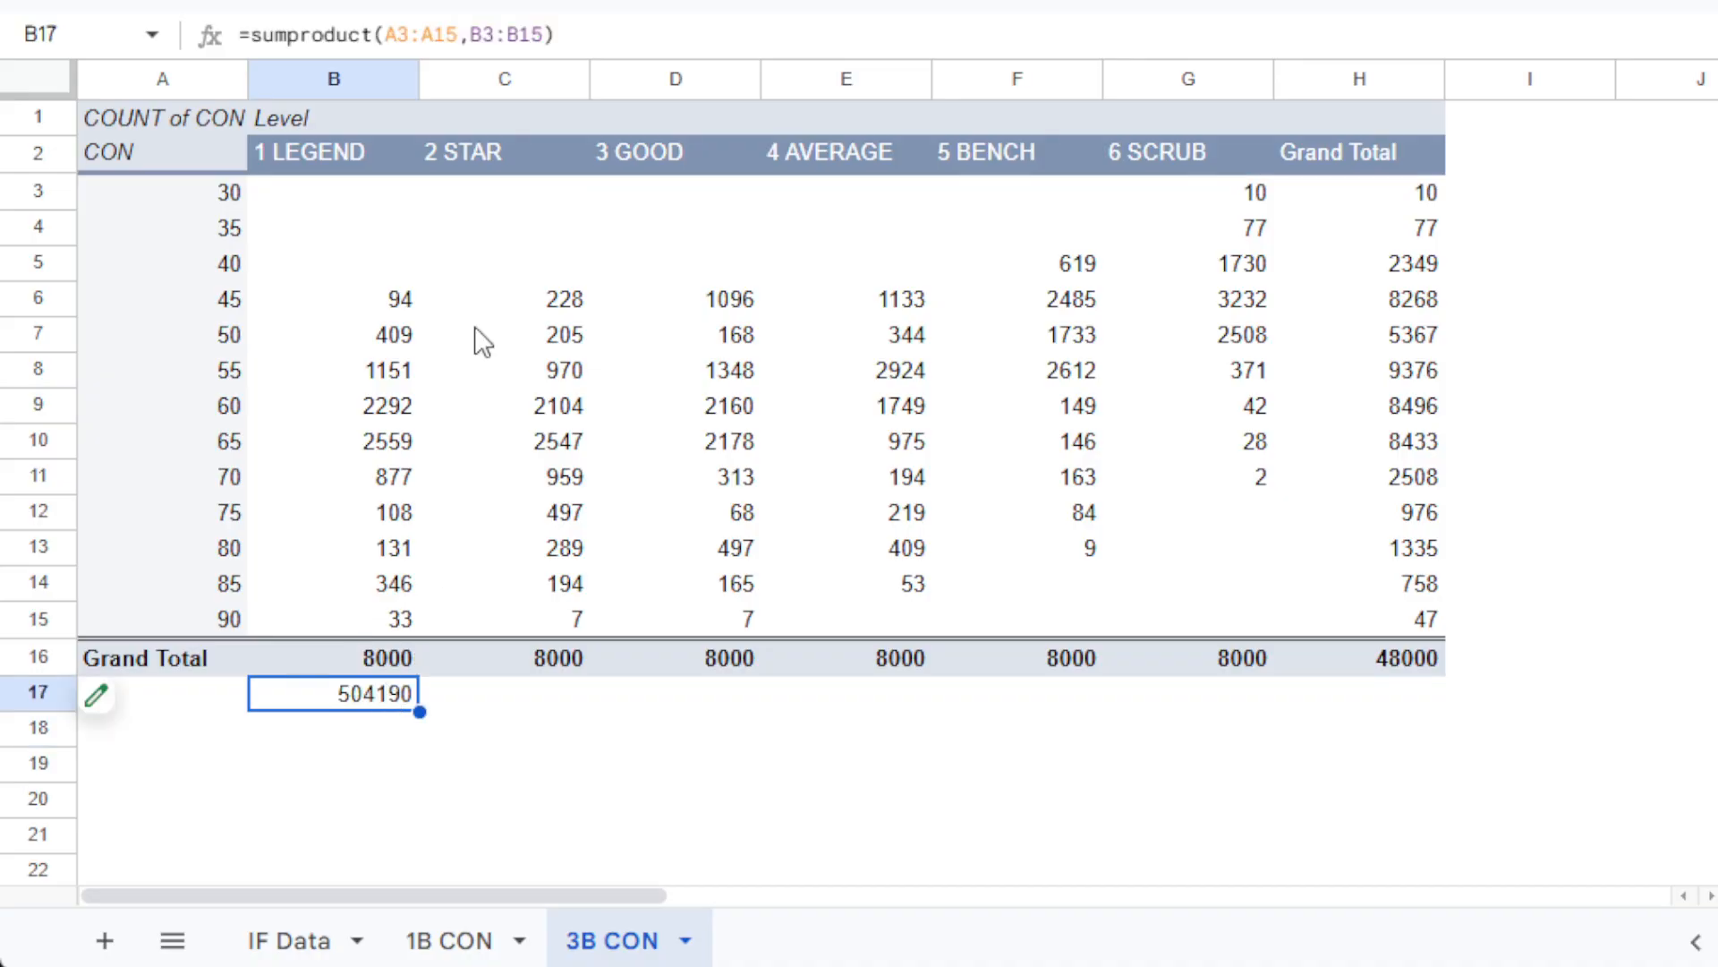
left_click(582, 36)
type("/B16")
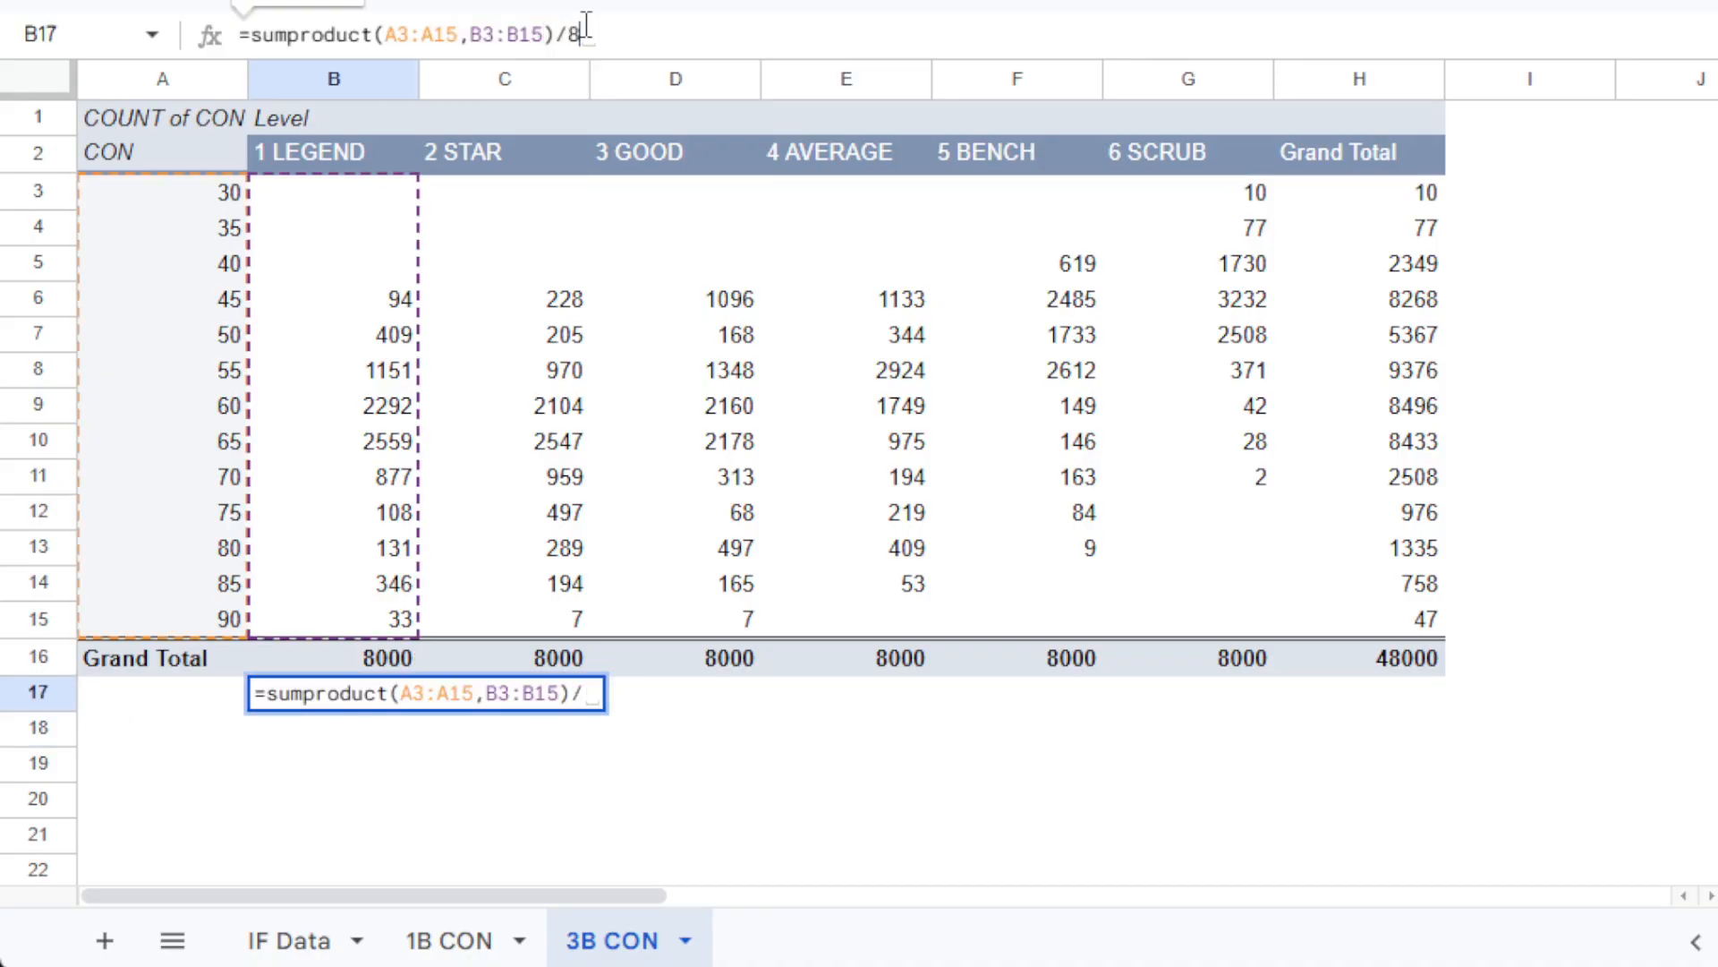
key("Return")
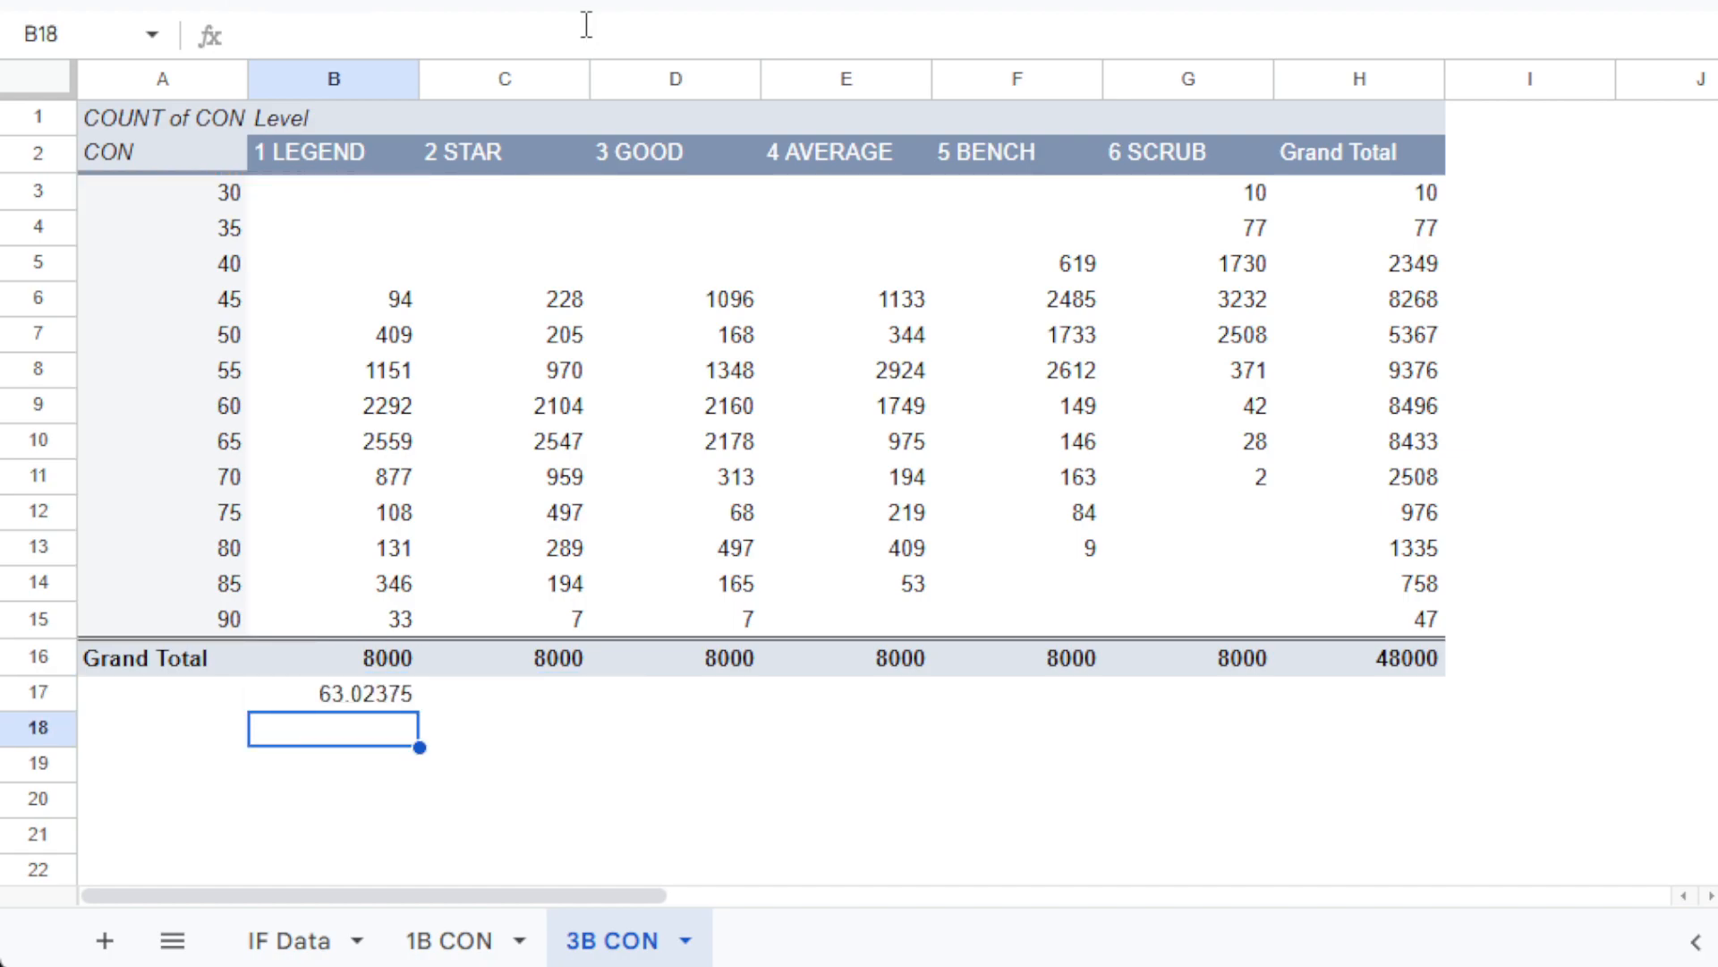
Reduce the displayed precision of the average in B17 to one decimal place.
left_click(387, 698)
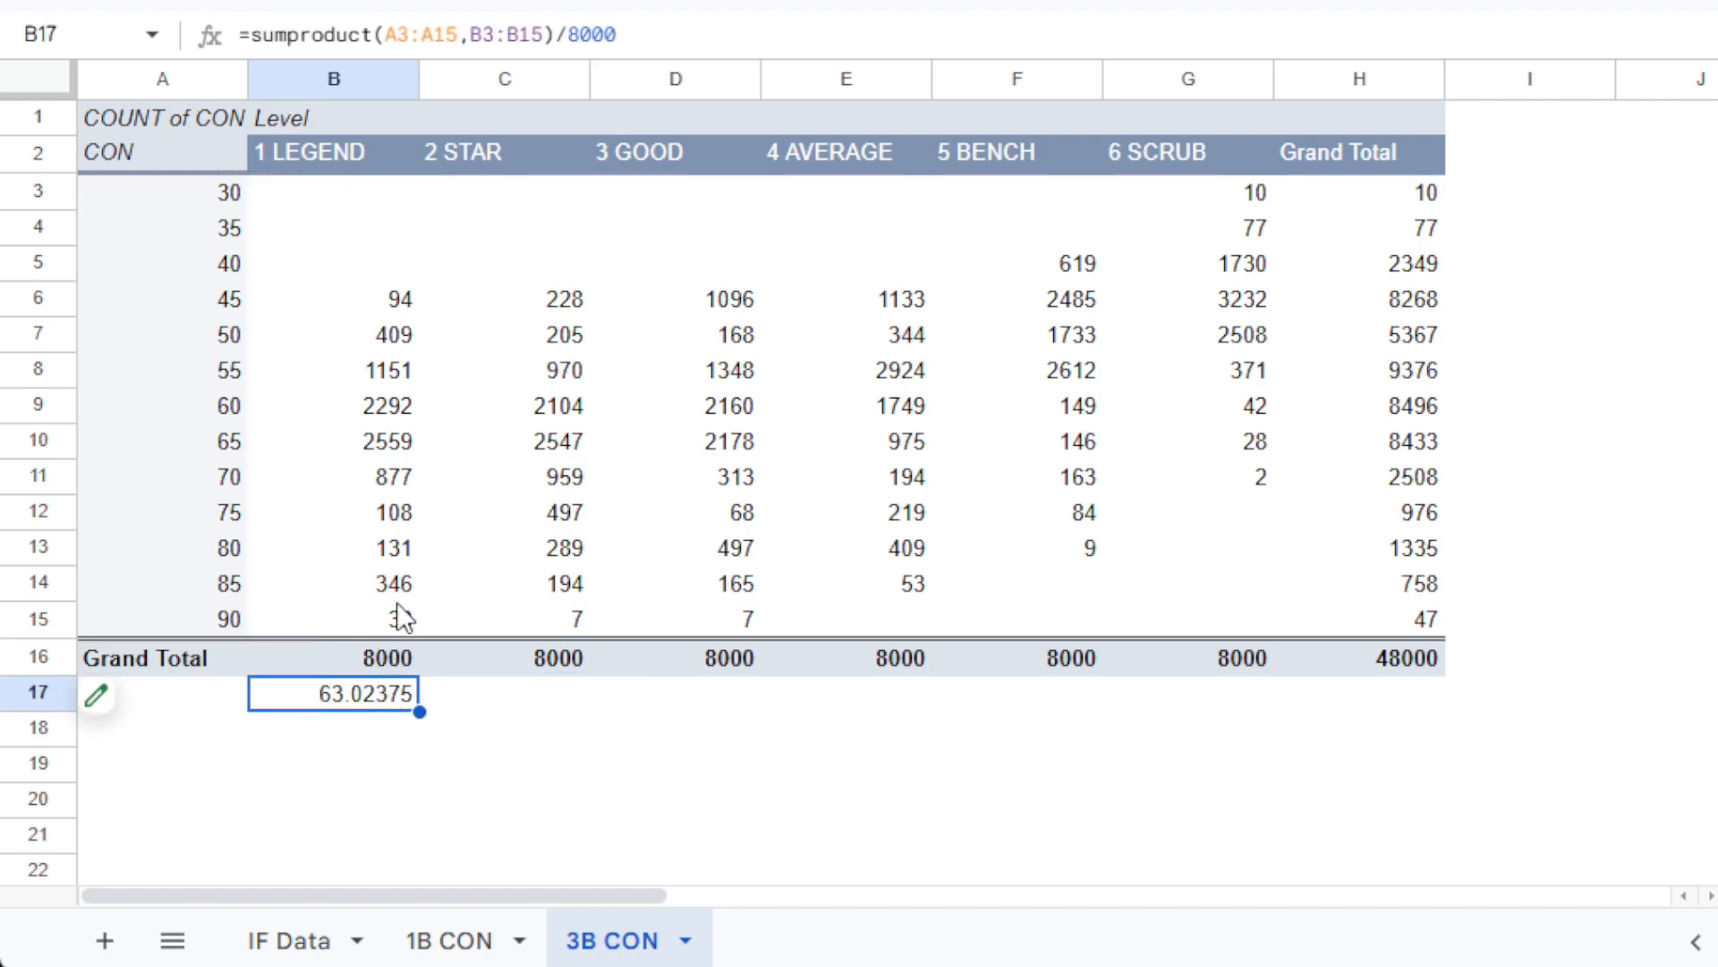
left_click(612, 2)
left_click(612, 2)
left_click(613, 1)
left_click(613, 2)
Anchor the CON range in the B17 formula as $A3:$A15 and fill the formula across to G17.
left_click(400, 27)
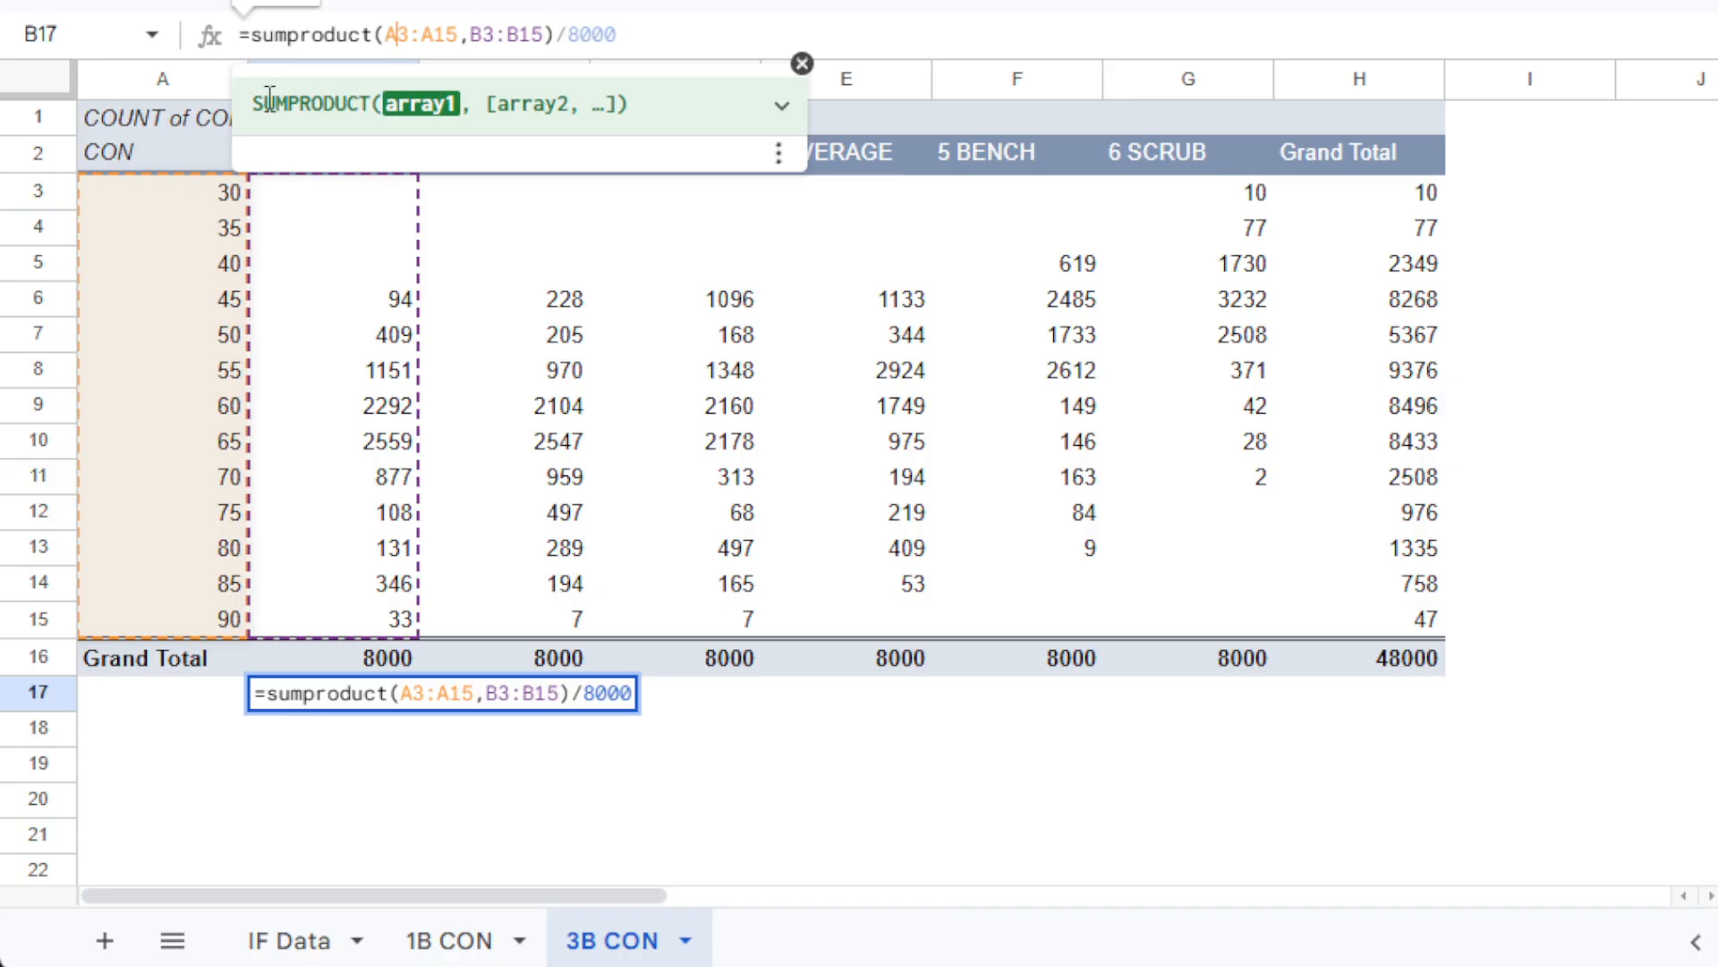
key("F4")
key("F4")
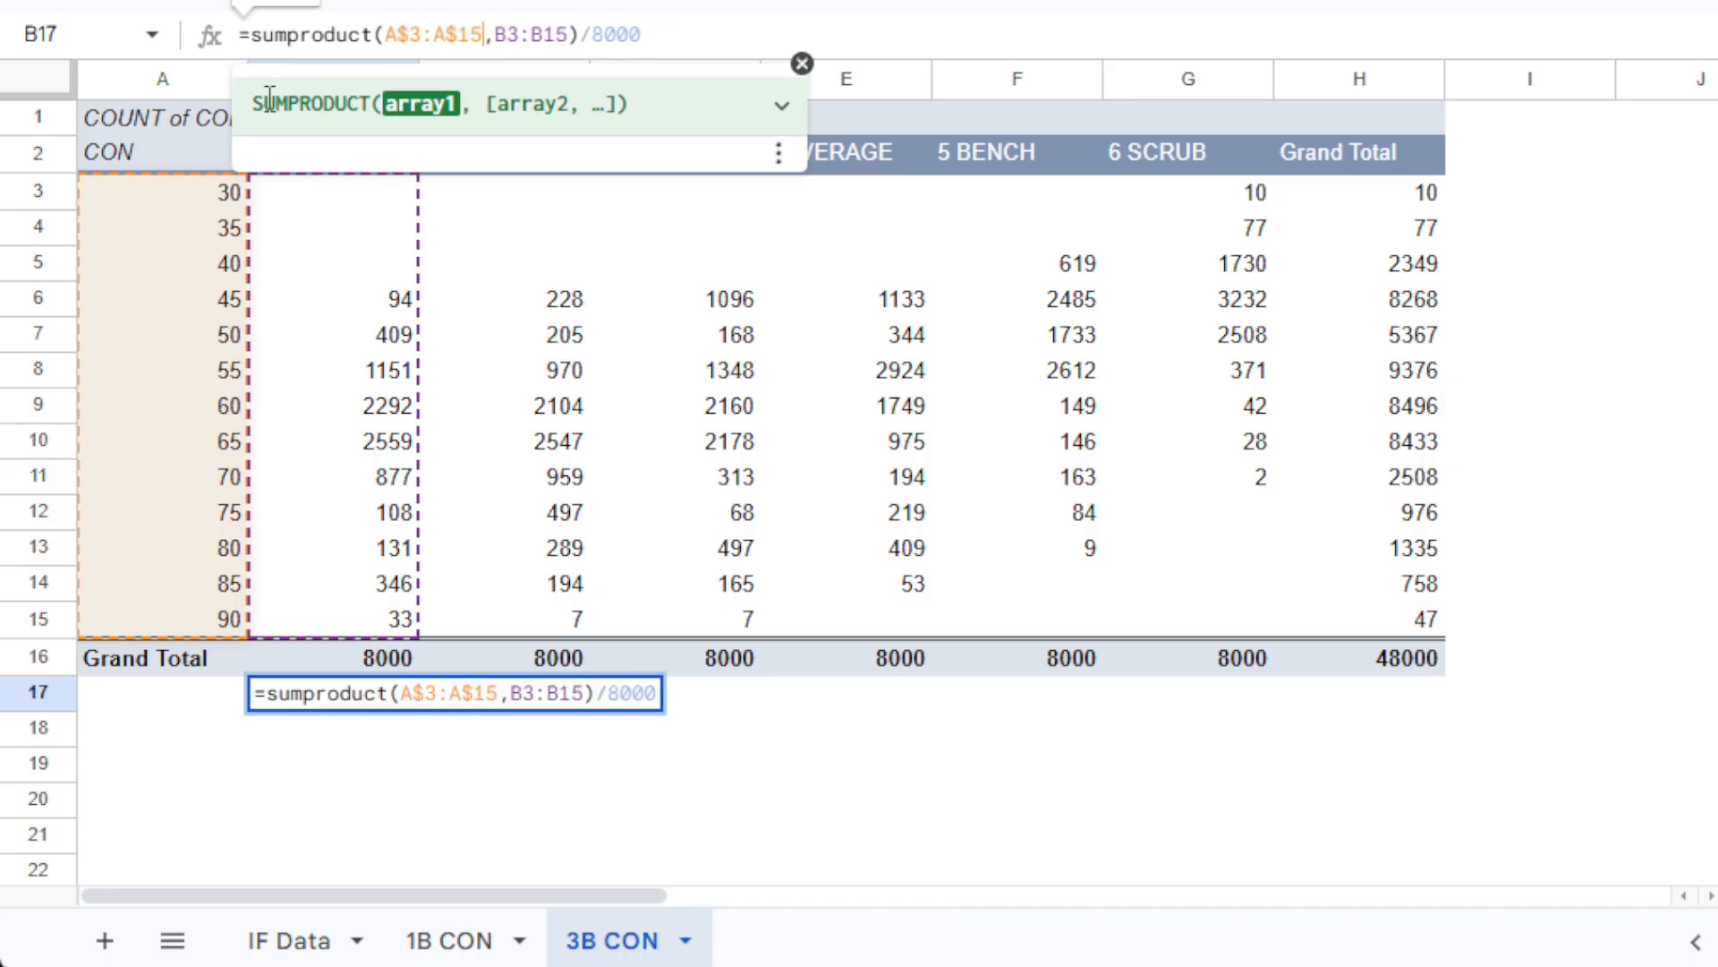
key("F4")
key("Return")
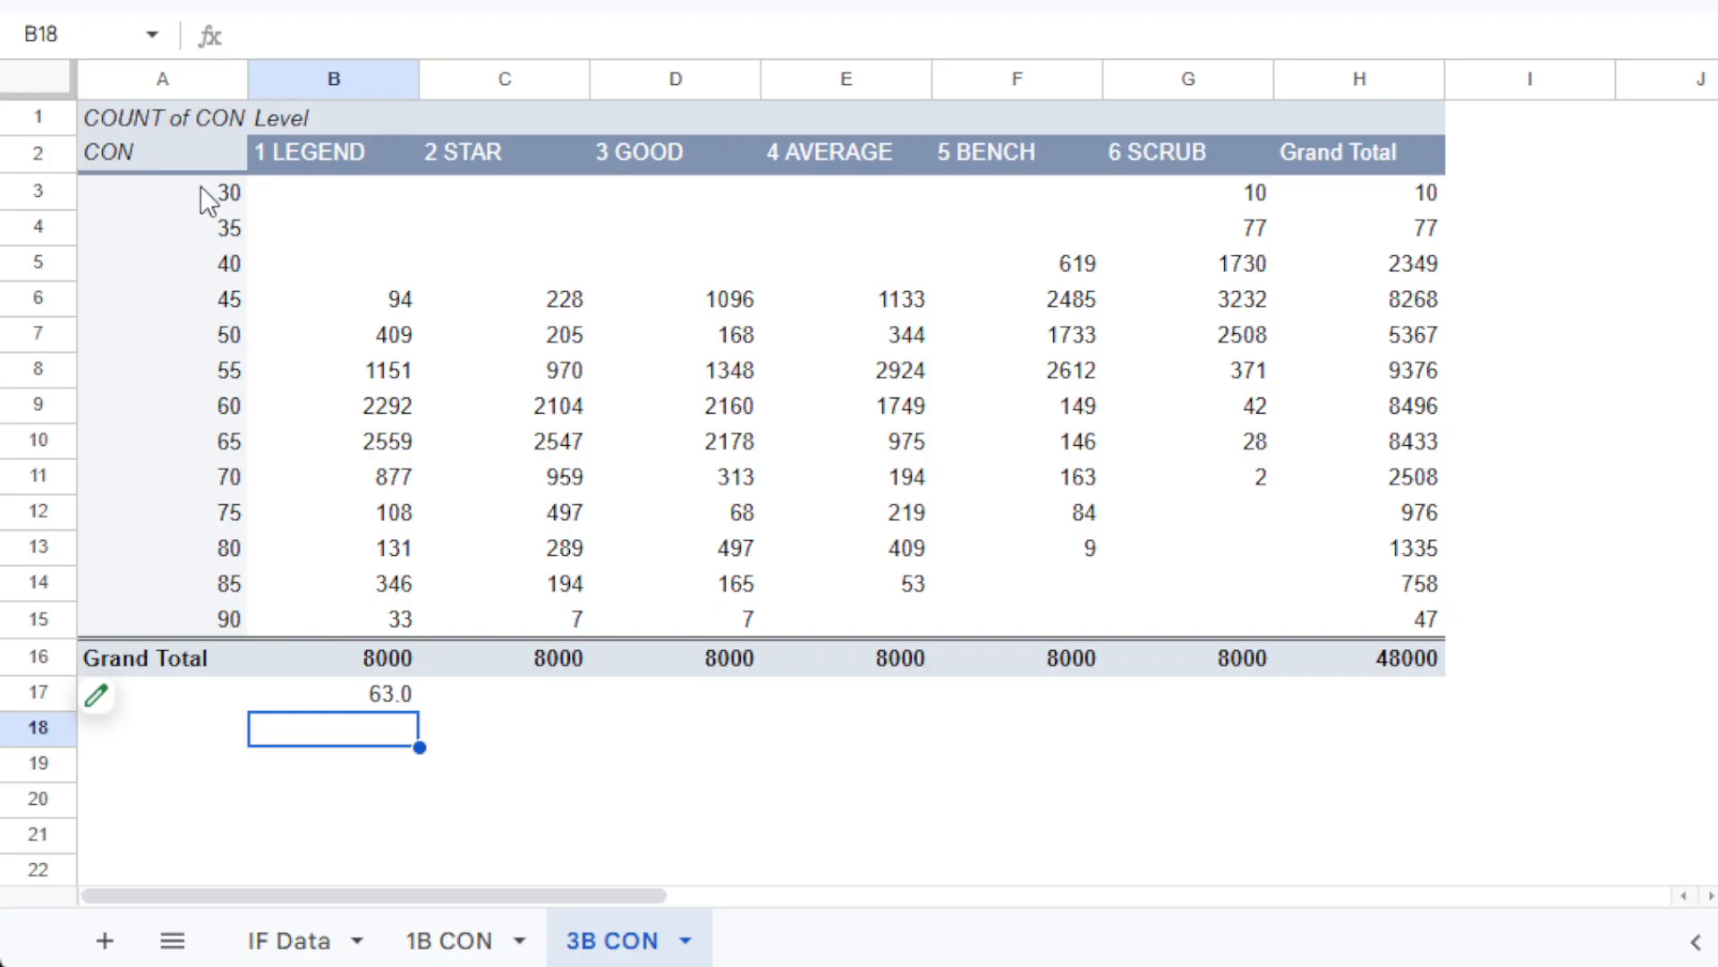
left_click(398, 695)
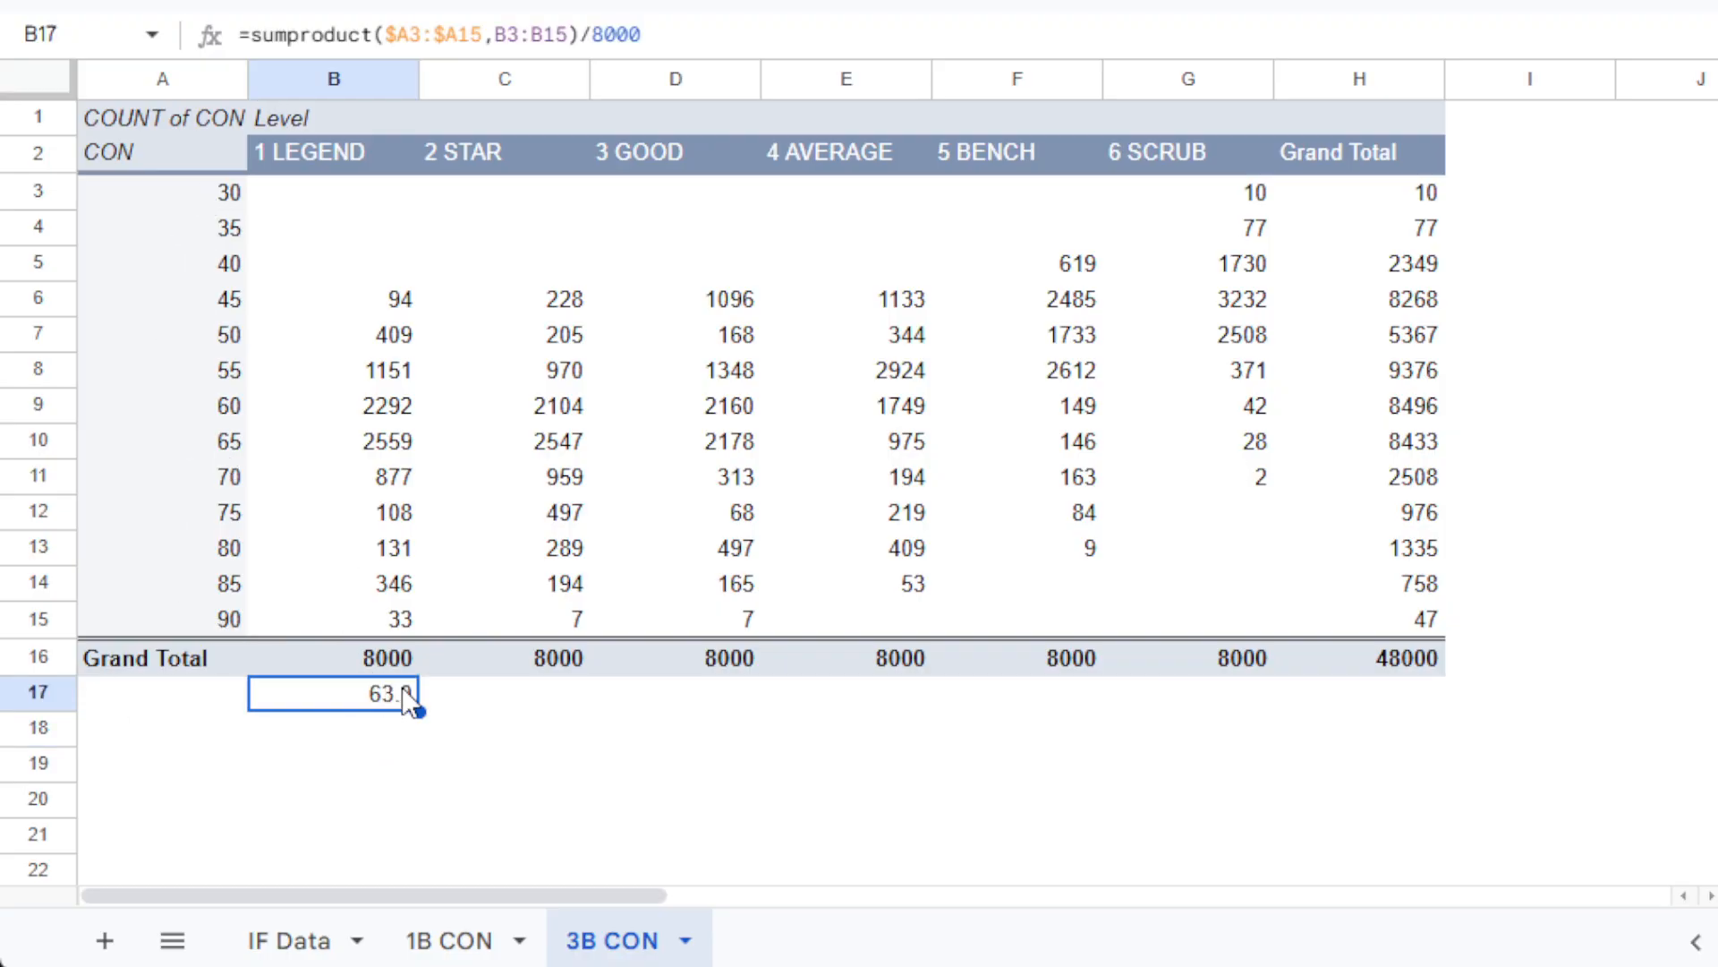
left_click_drag(414, 706, 1155, 702)
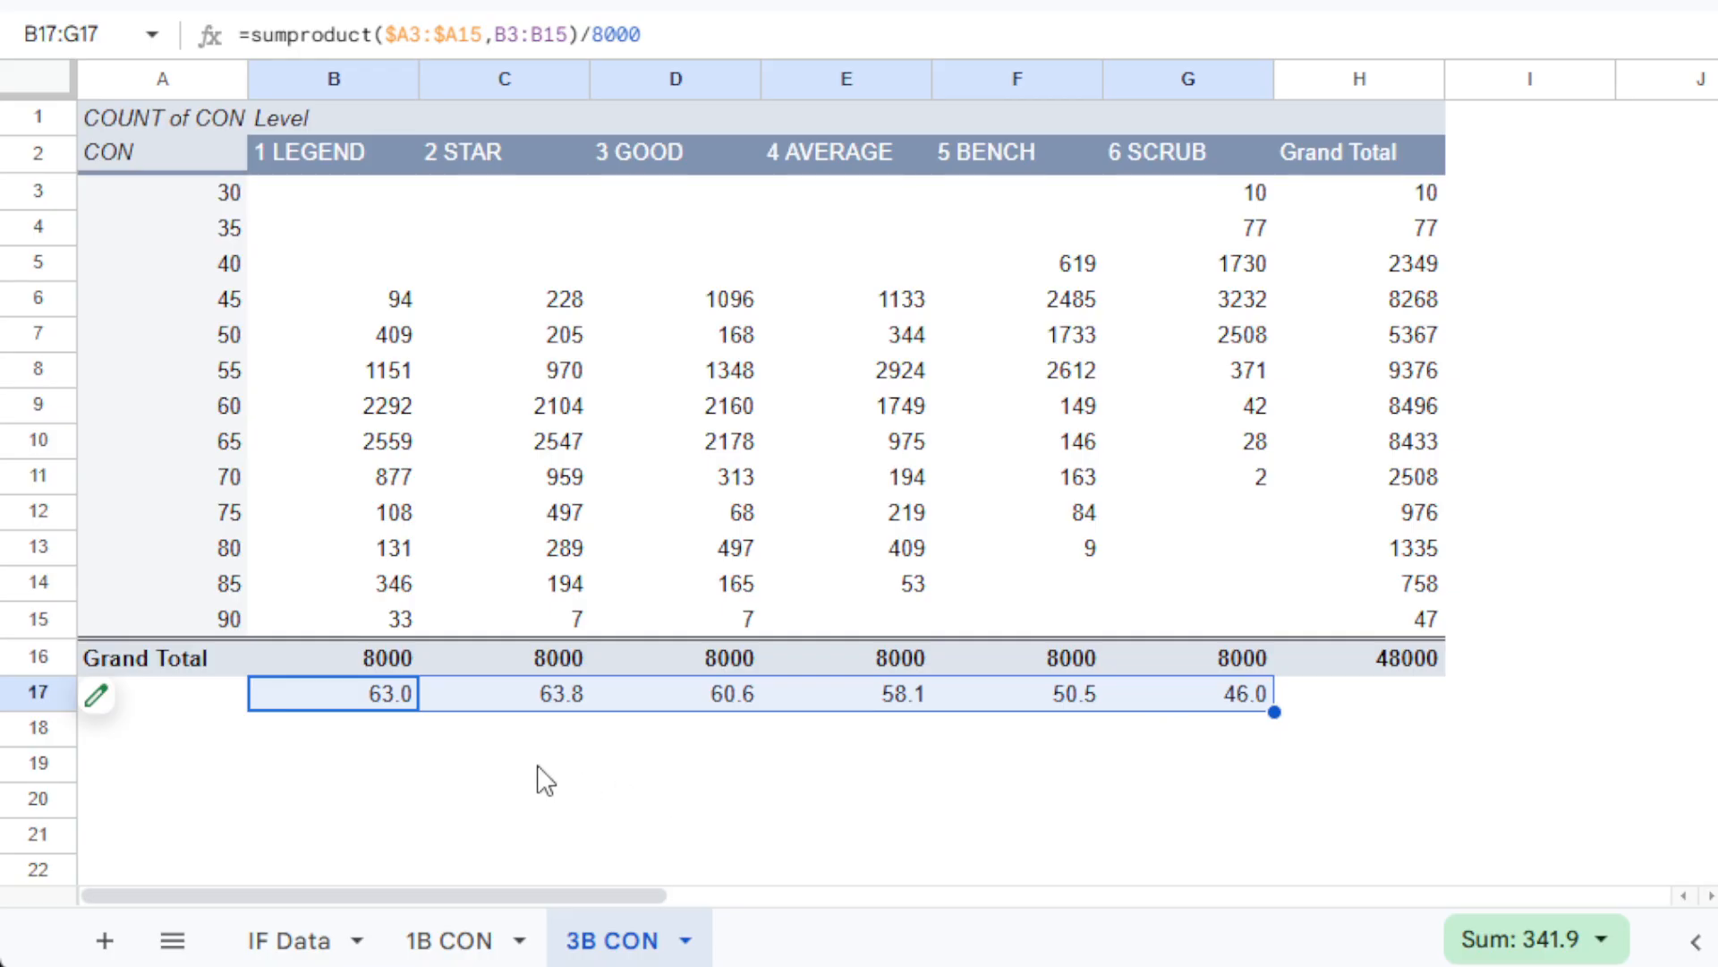
Copy the average formulas in B17:G17 of 3B CON into the same cells of 1B CON, then return to 3B CON to compare.
left_click(439, 940)
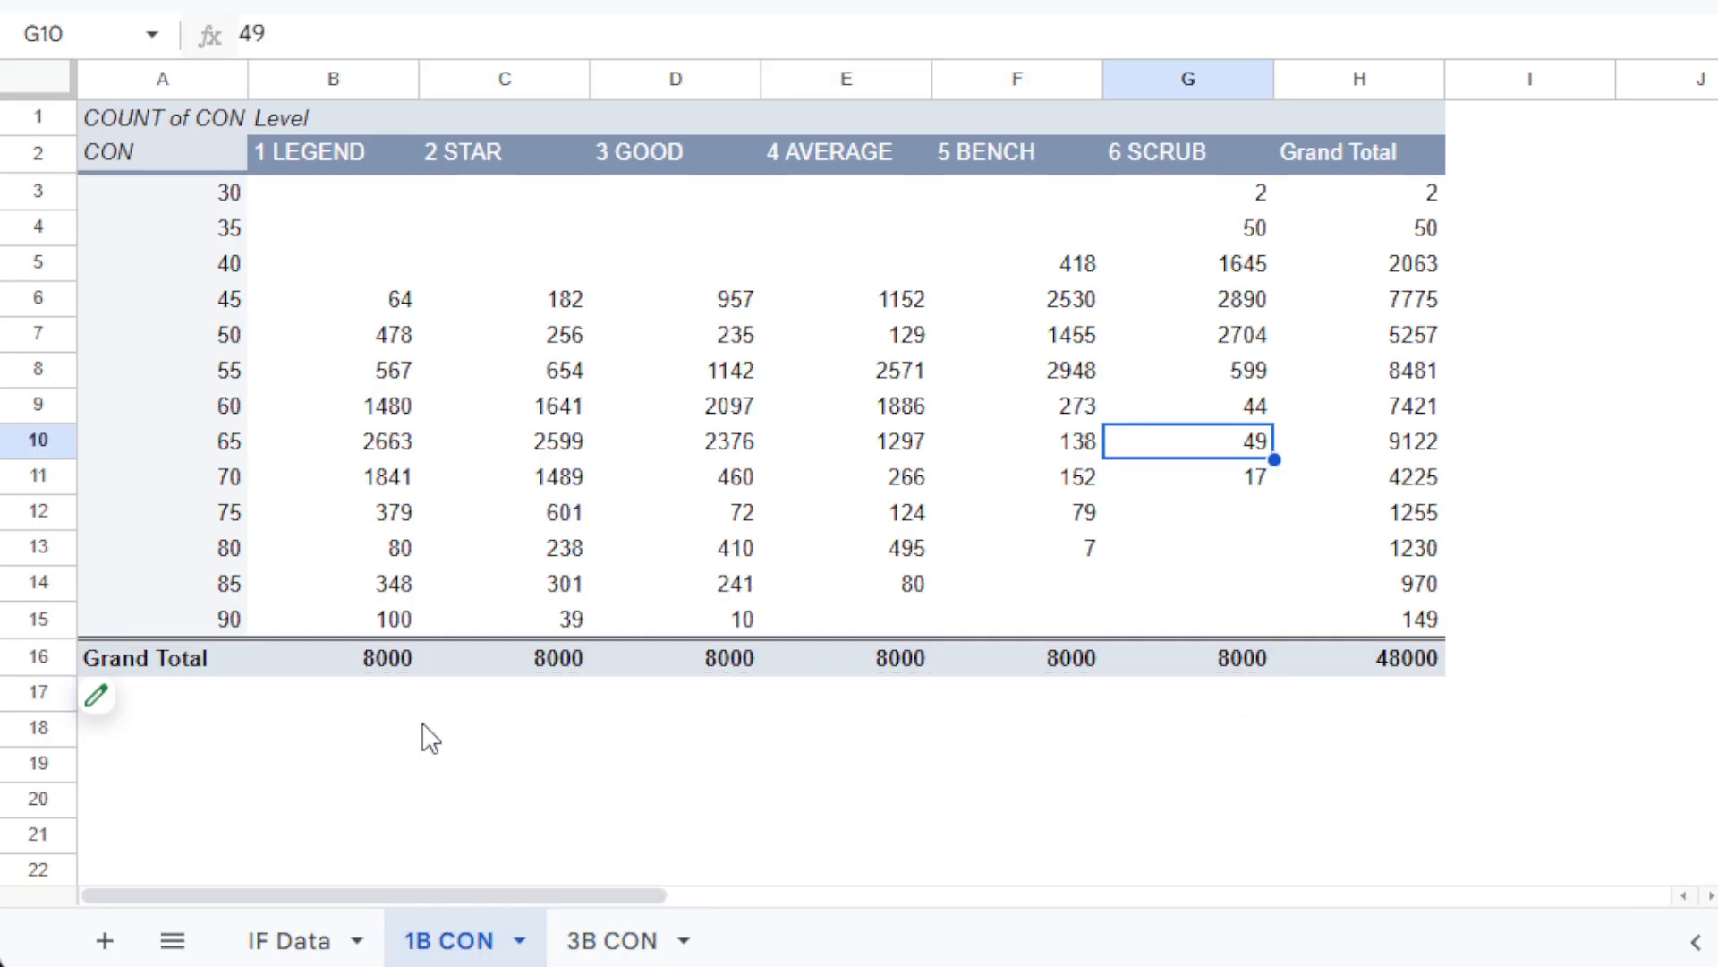
left_click(389, 707)
key("ctrl+v")
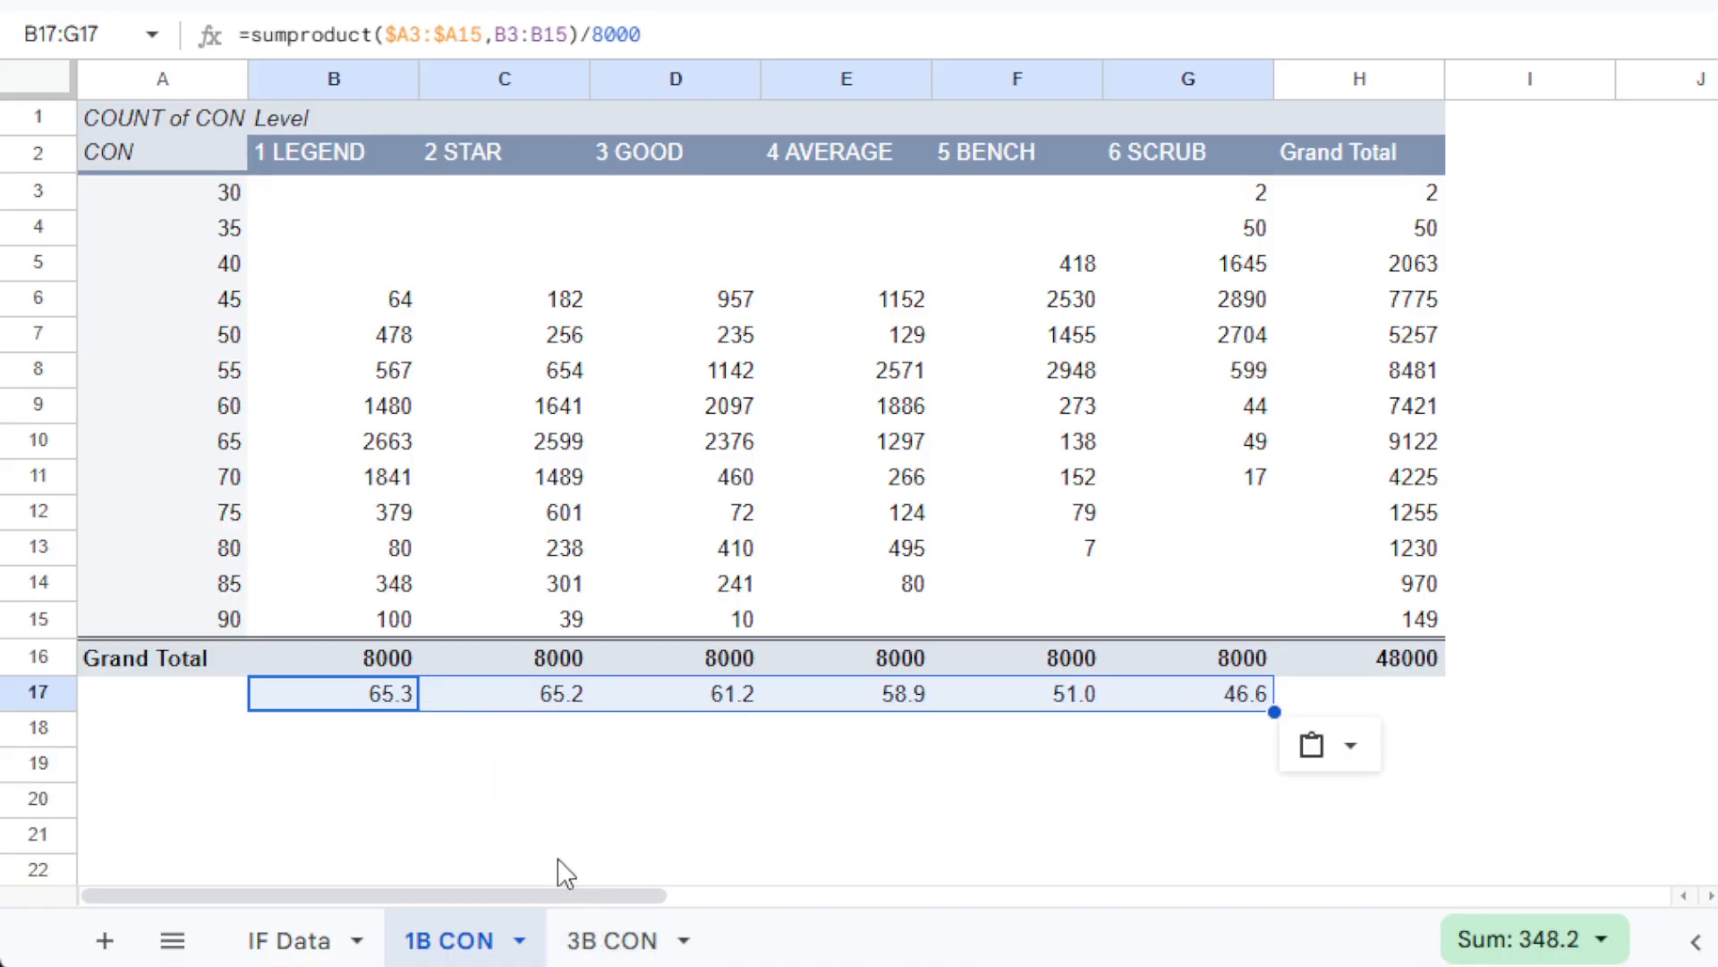
left_click(609, 942)
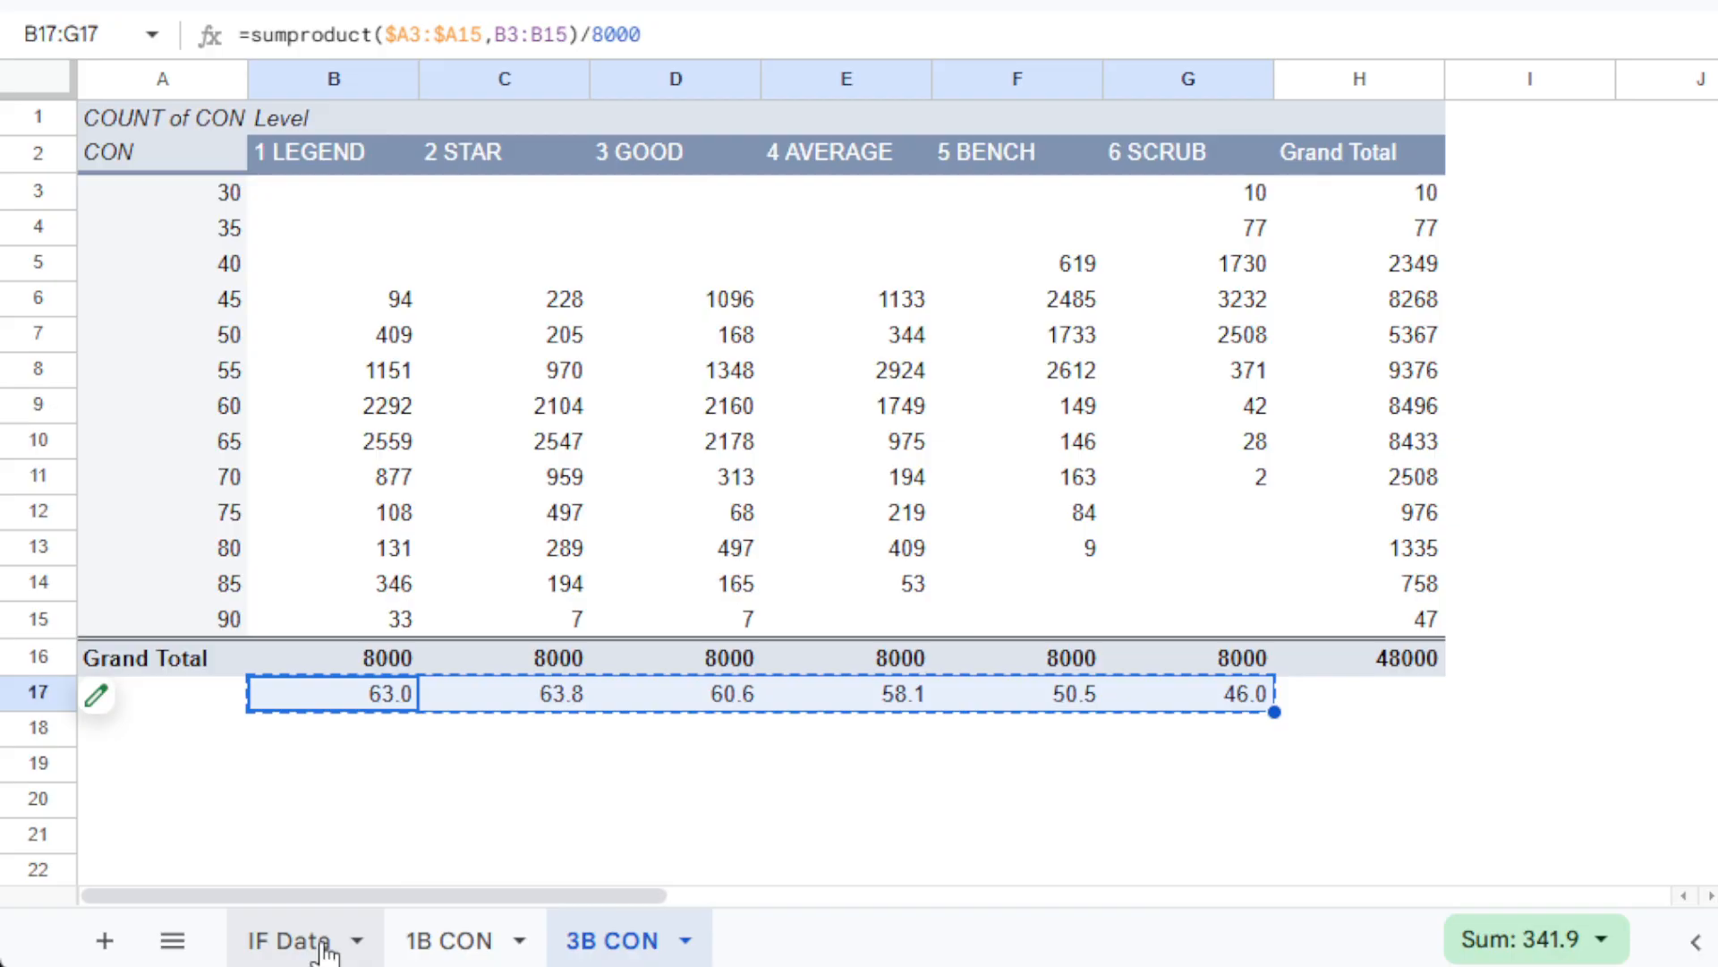
Duplicate the 1B CON sheet, move the copy after 3B CON and rename it 1B POW.
right_click(457, 944)
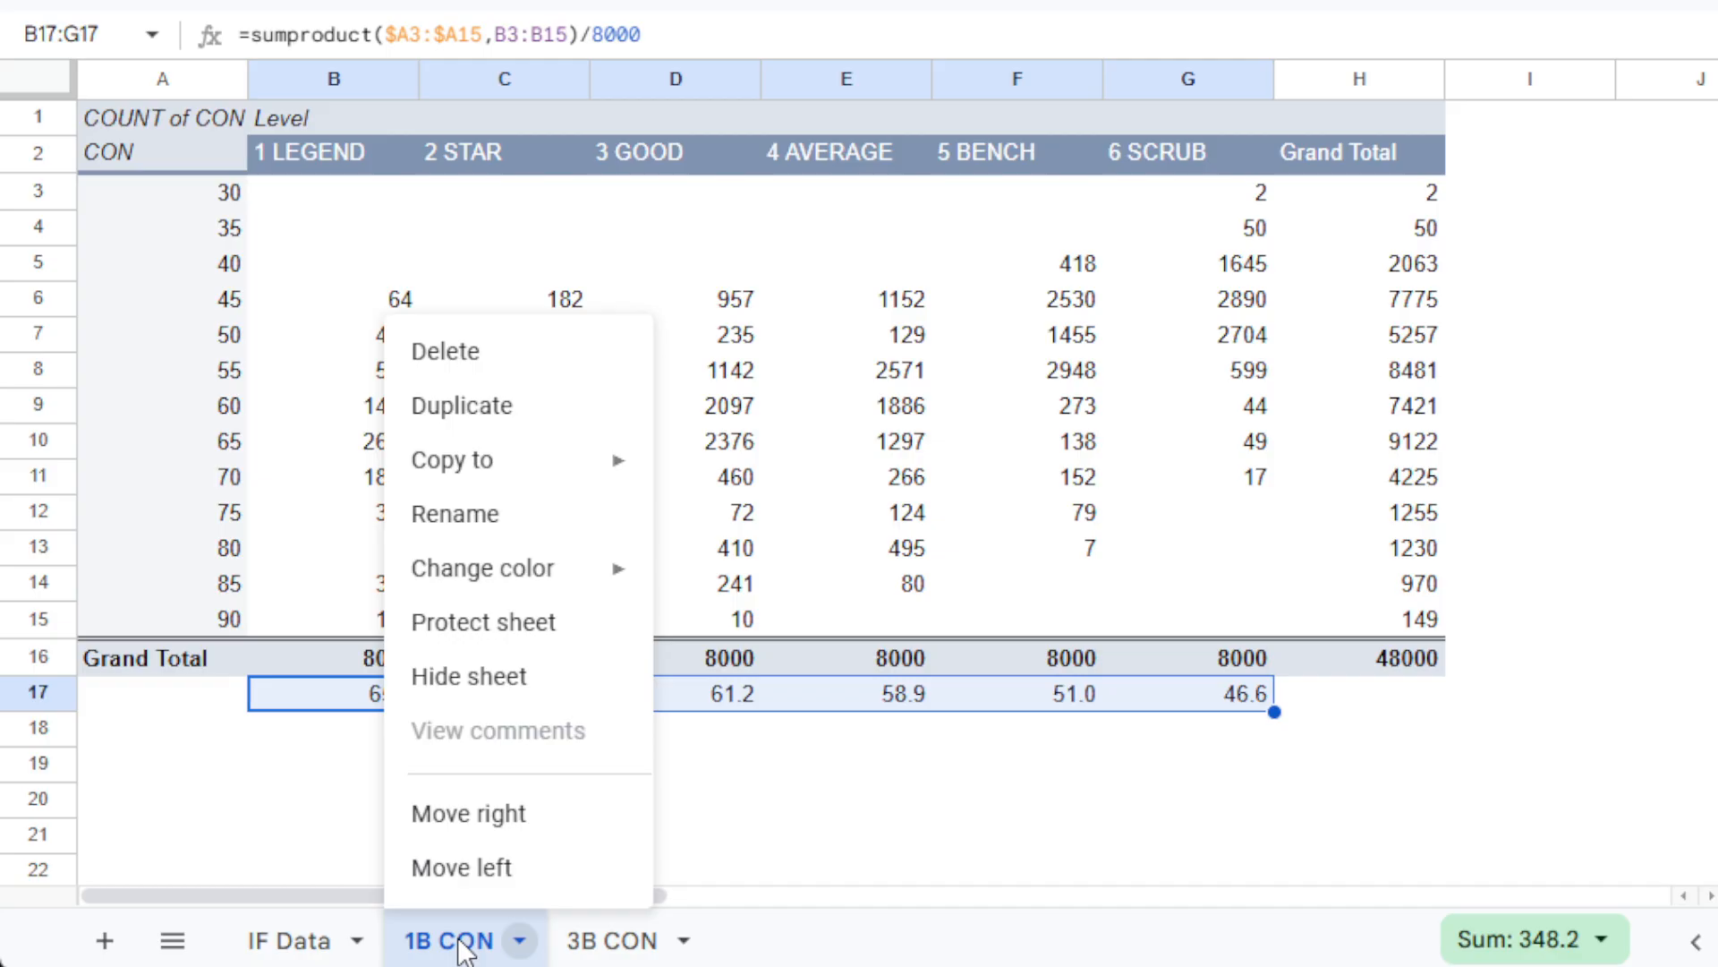
left_click(526, 407)
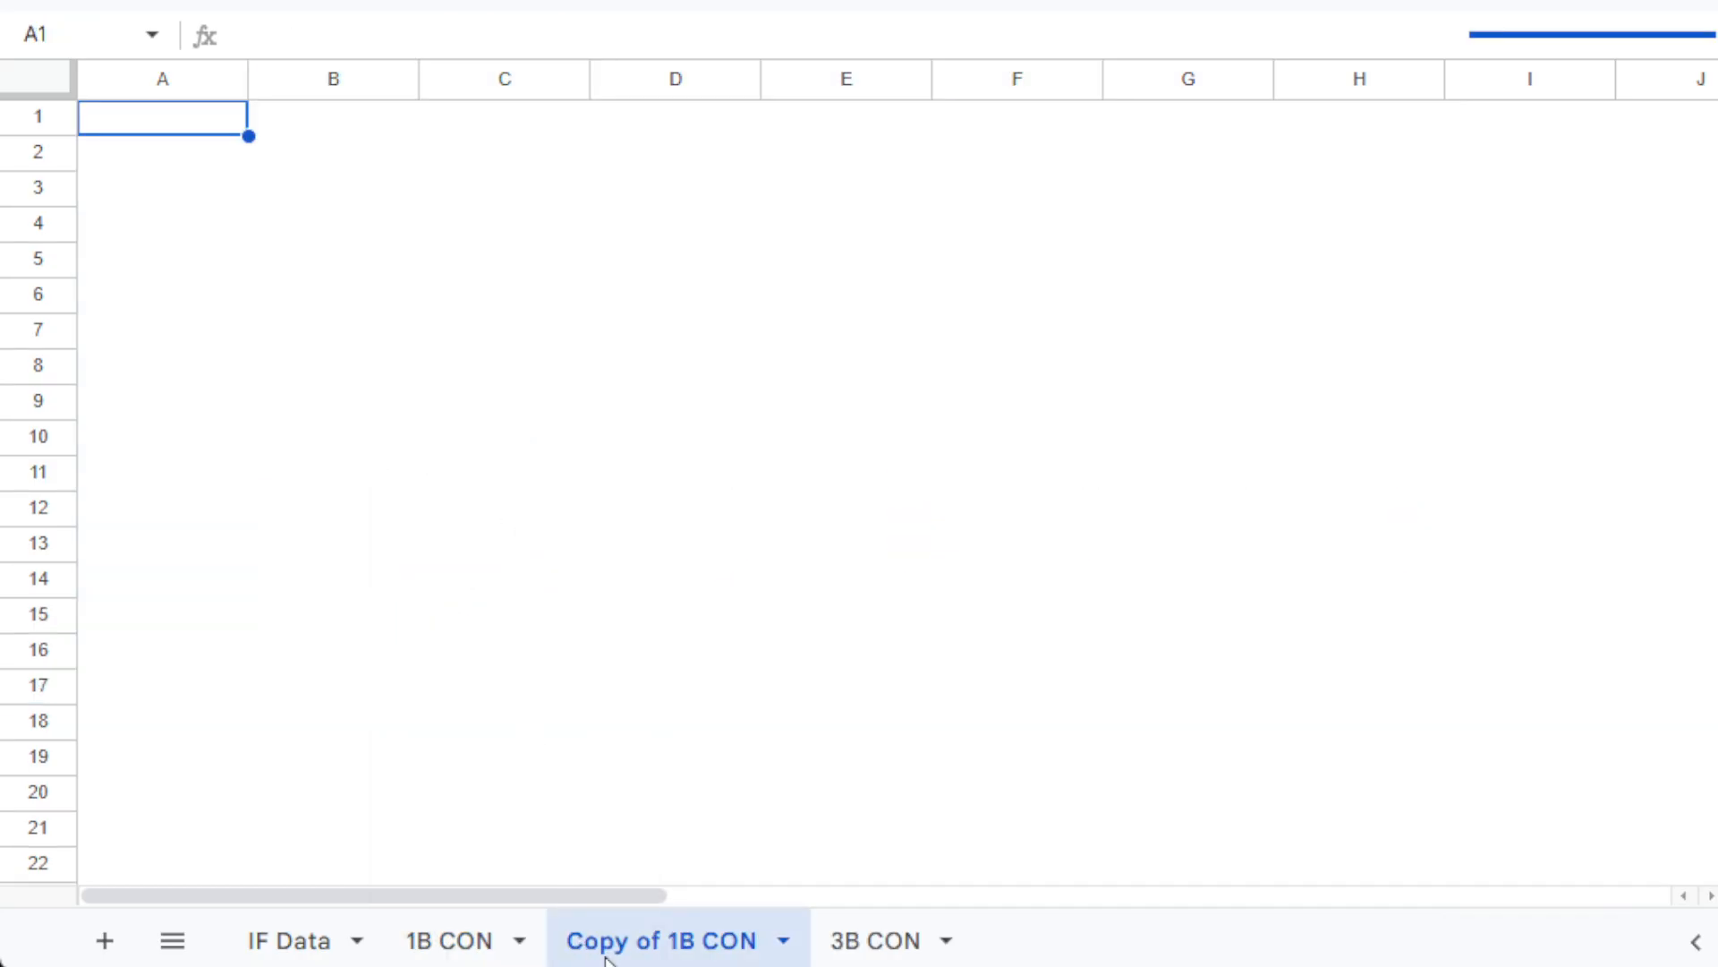
left_click_drag(608, 954, 997, 947)
double_click(828, 941)
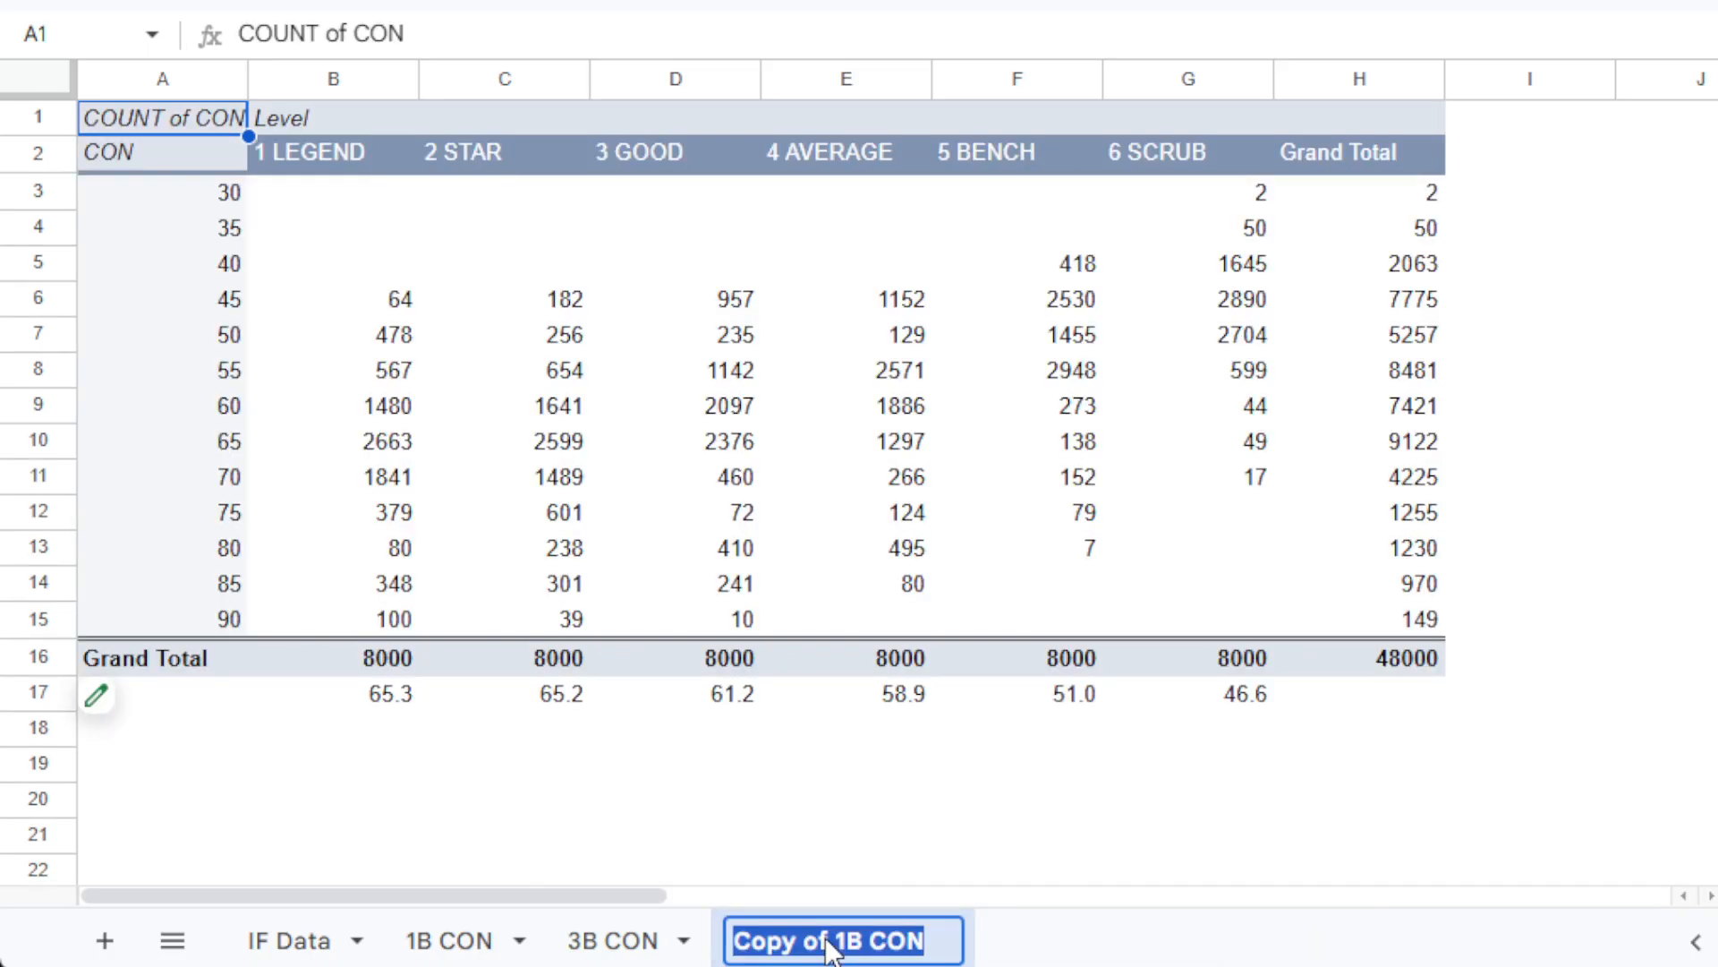
type("1B POW")
key("Return")
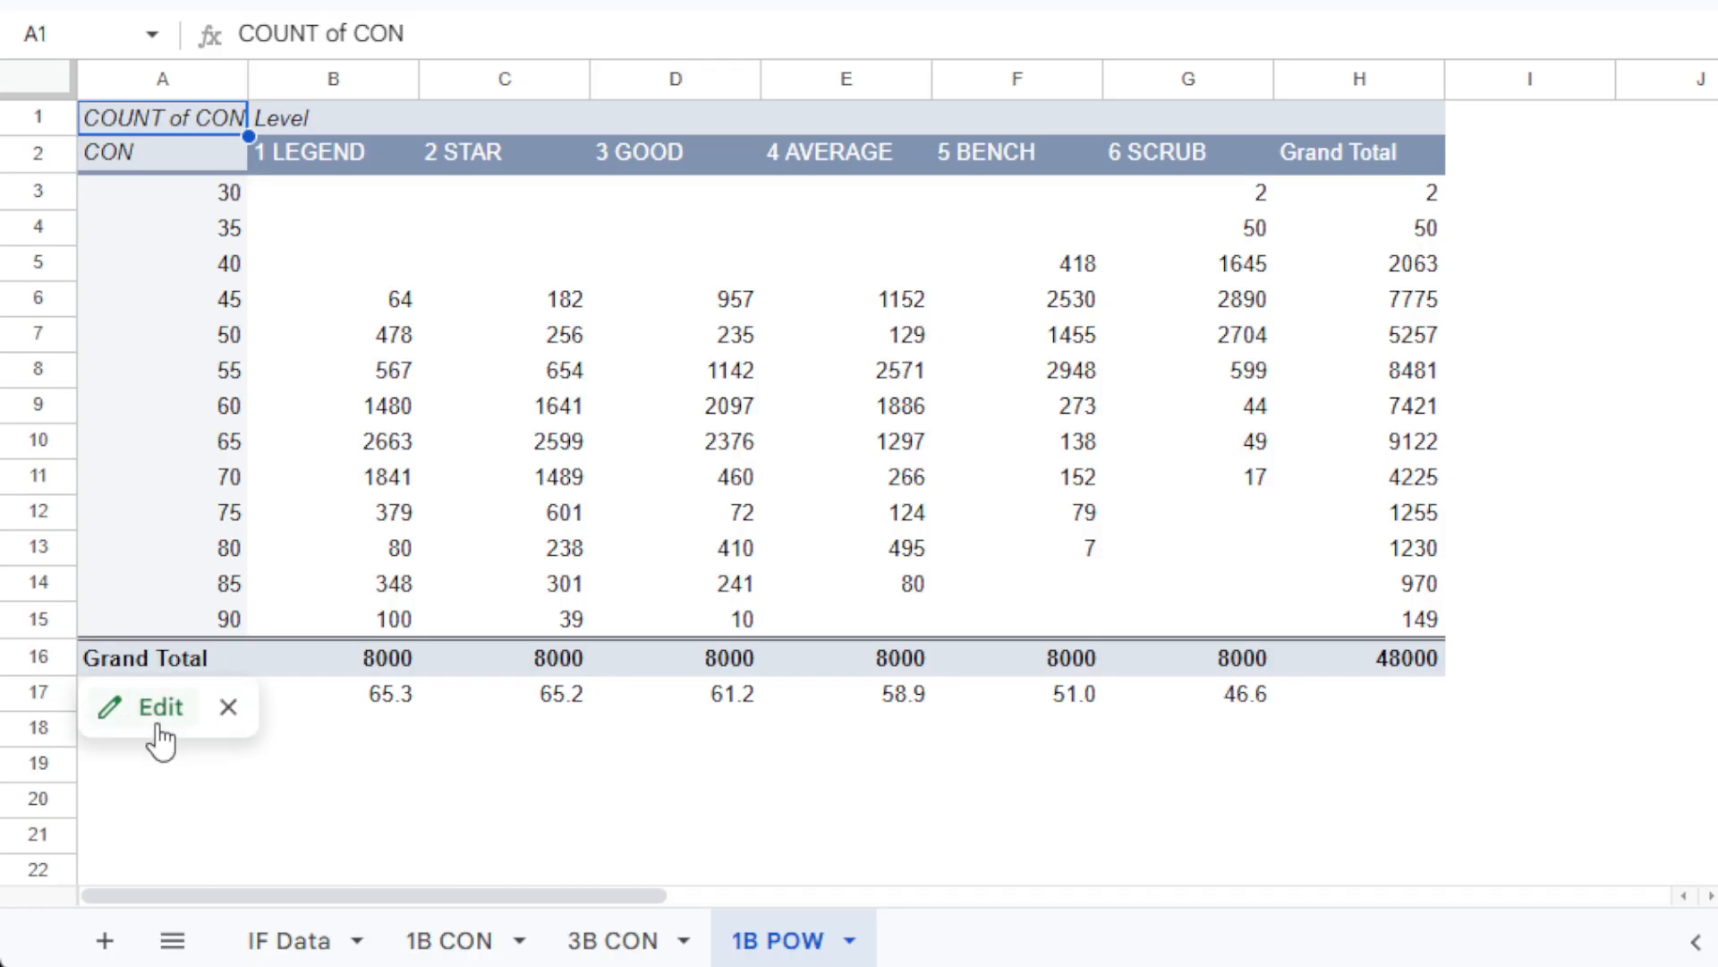
Replace CON with POW as the row field of the 1B POW pivot table.
left_click(168, 713)
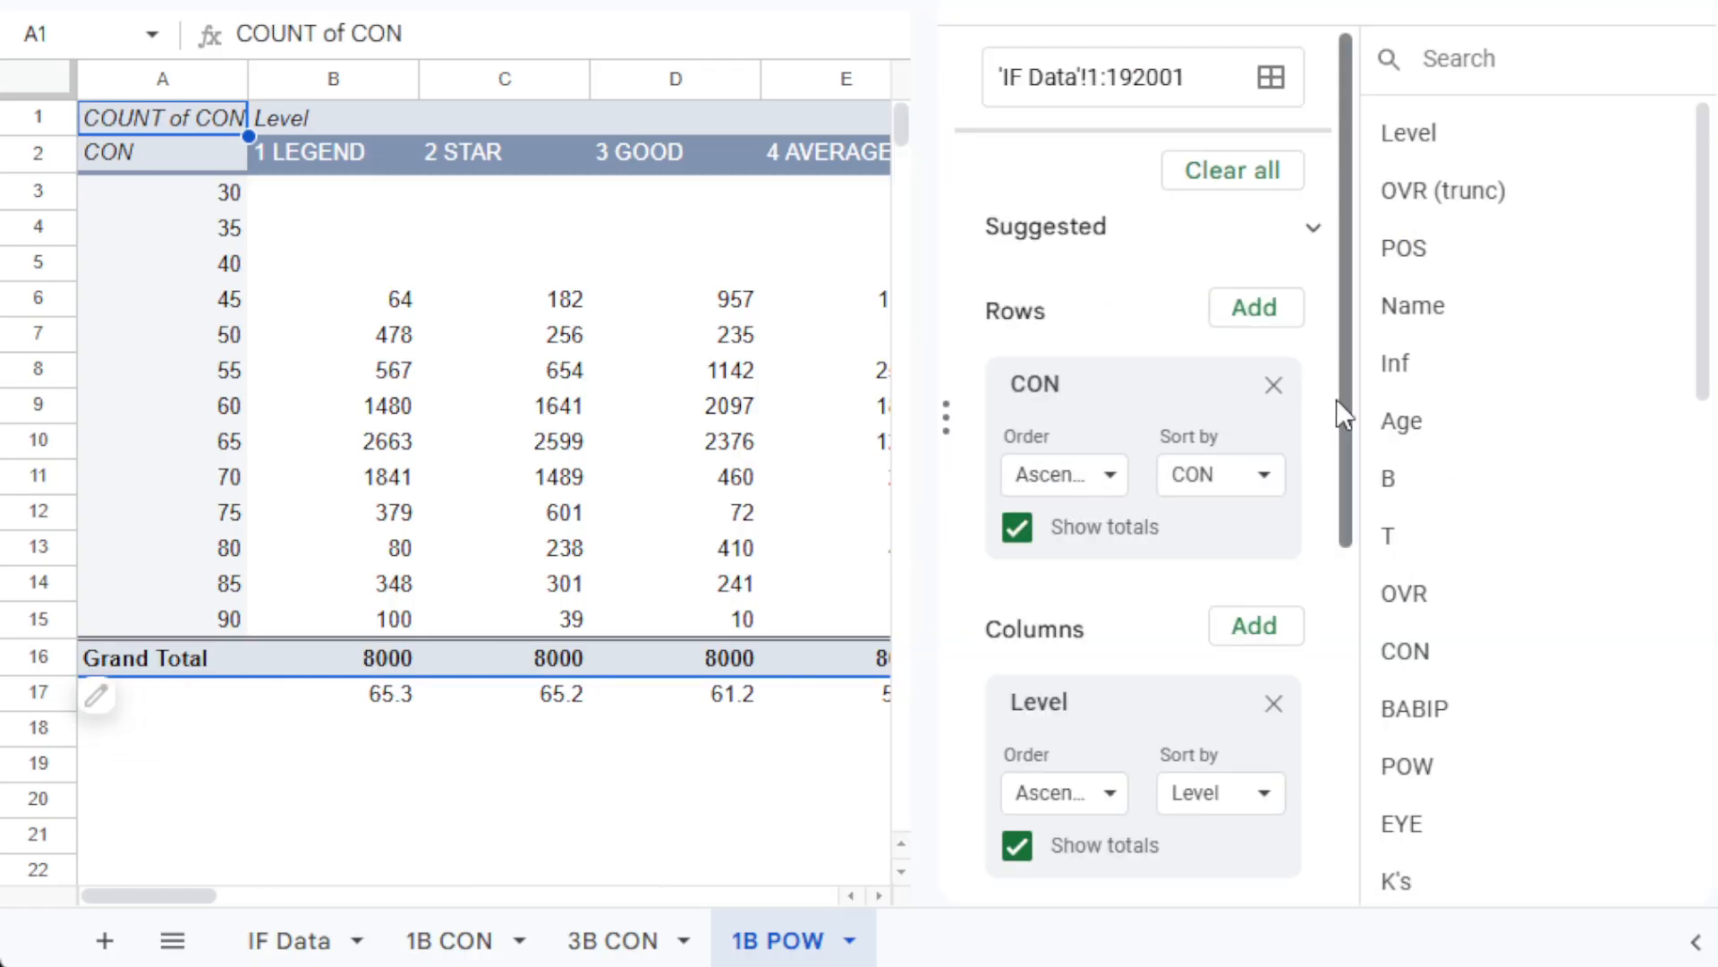
left_click_drag(1343, 395, 1294, 341)
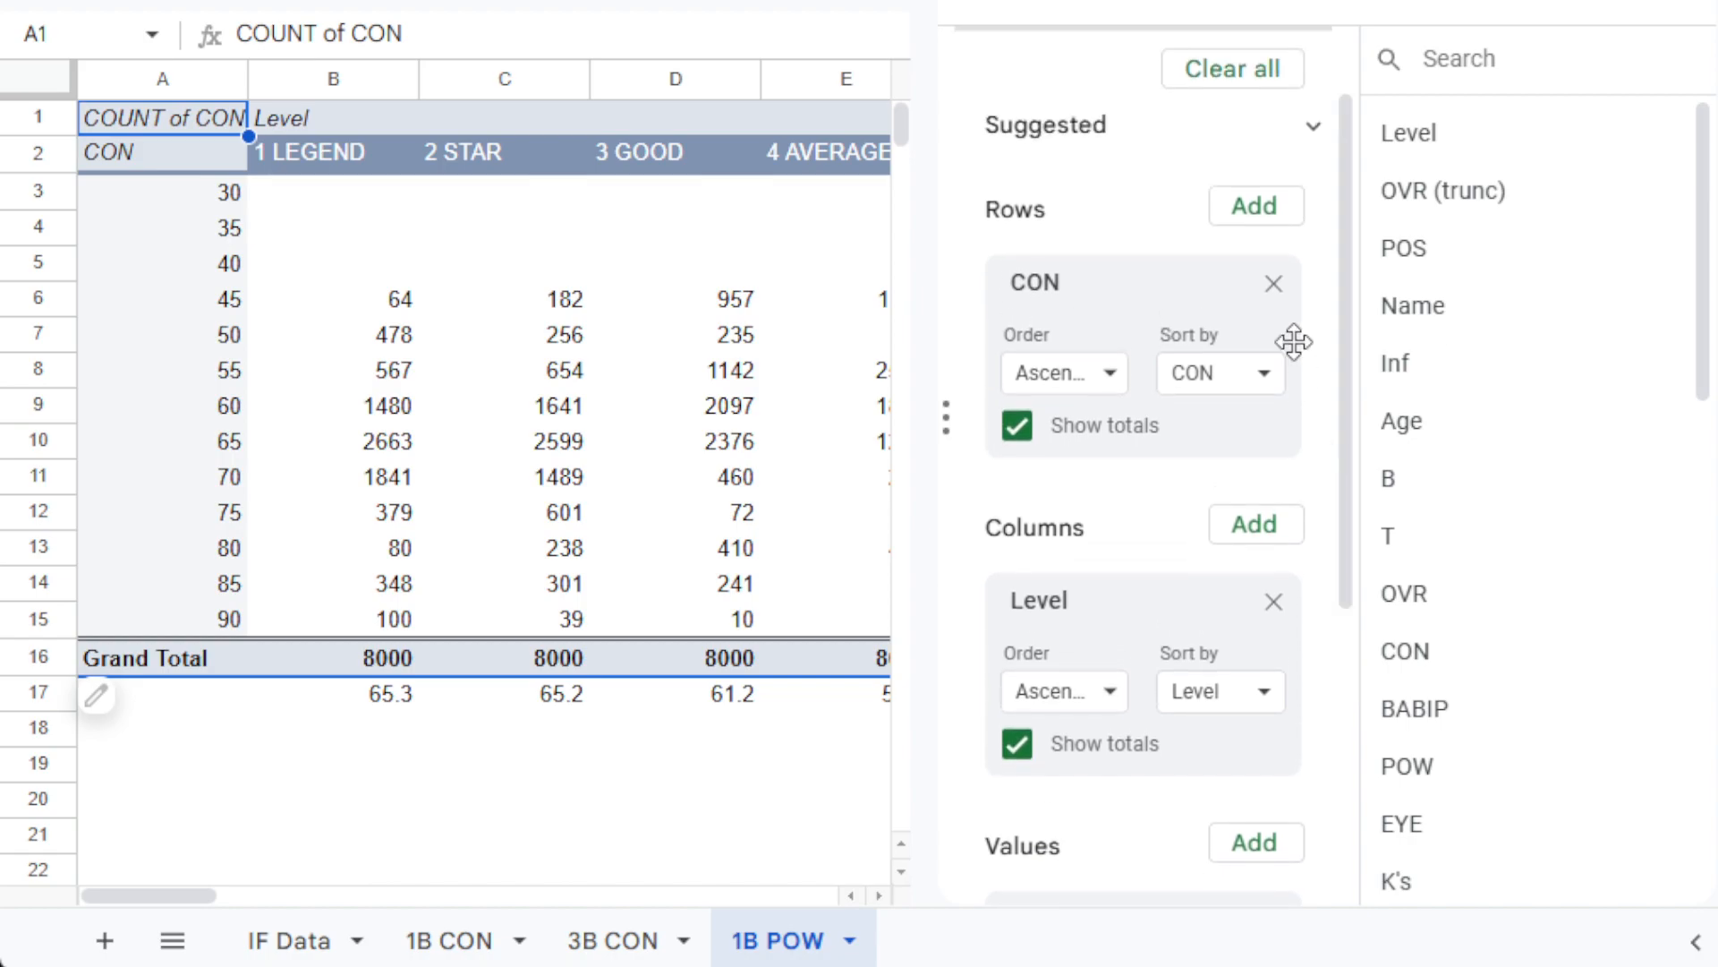
left_click(1274, 284)
left_click_drag(1437, 759, 1141, 273)
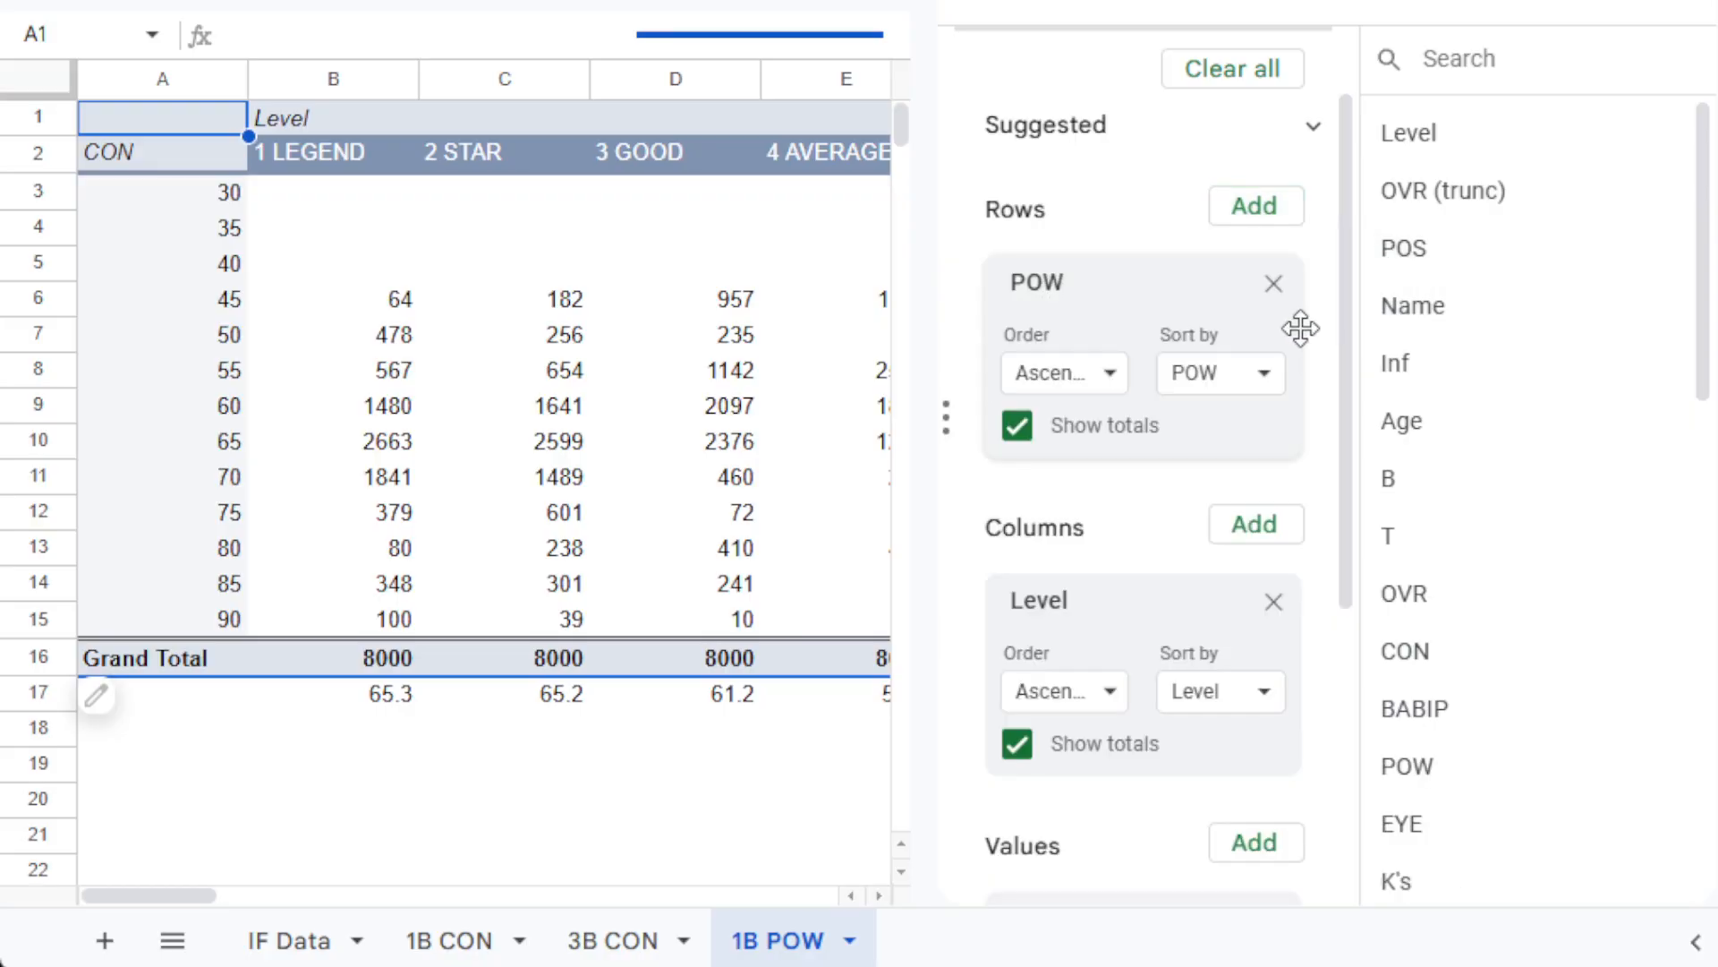
Replace CON with POW as the value field of the 1B POW pivot table, summarized by COUNT.
scroll(1278, 463, "down", 5)
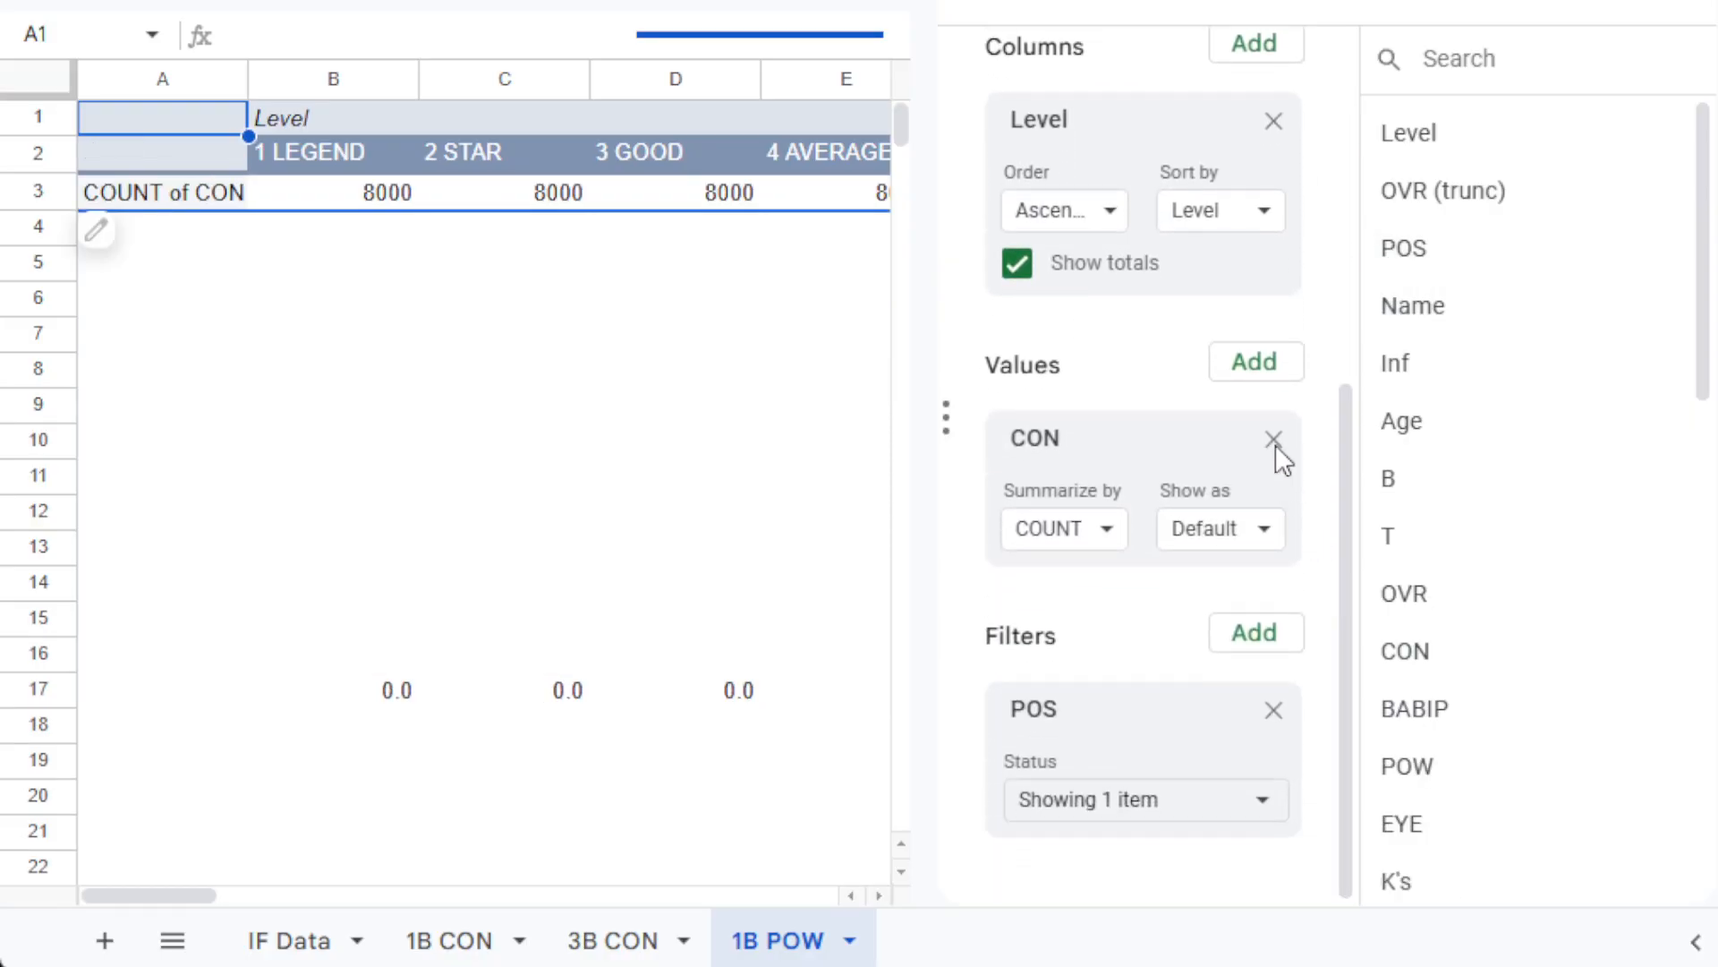
left_click(1277, 437)
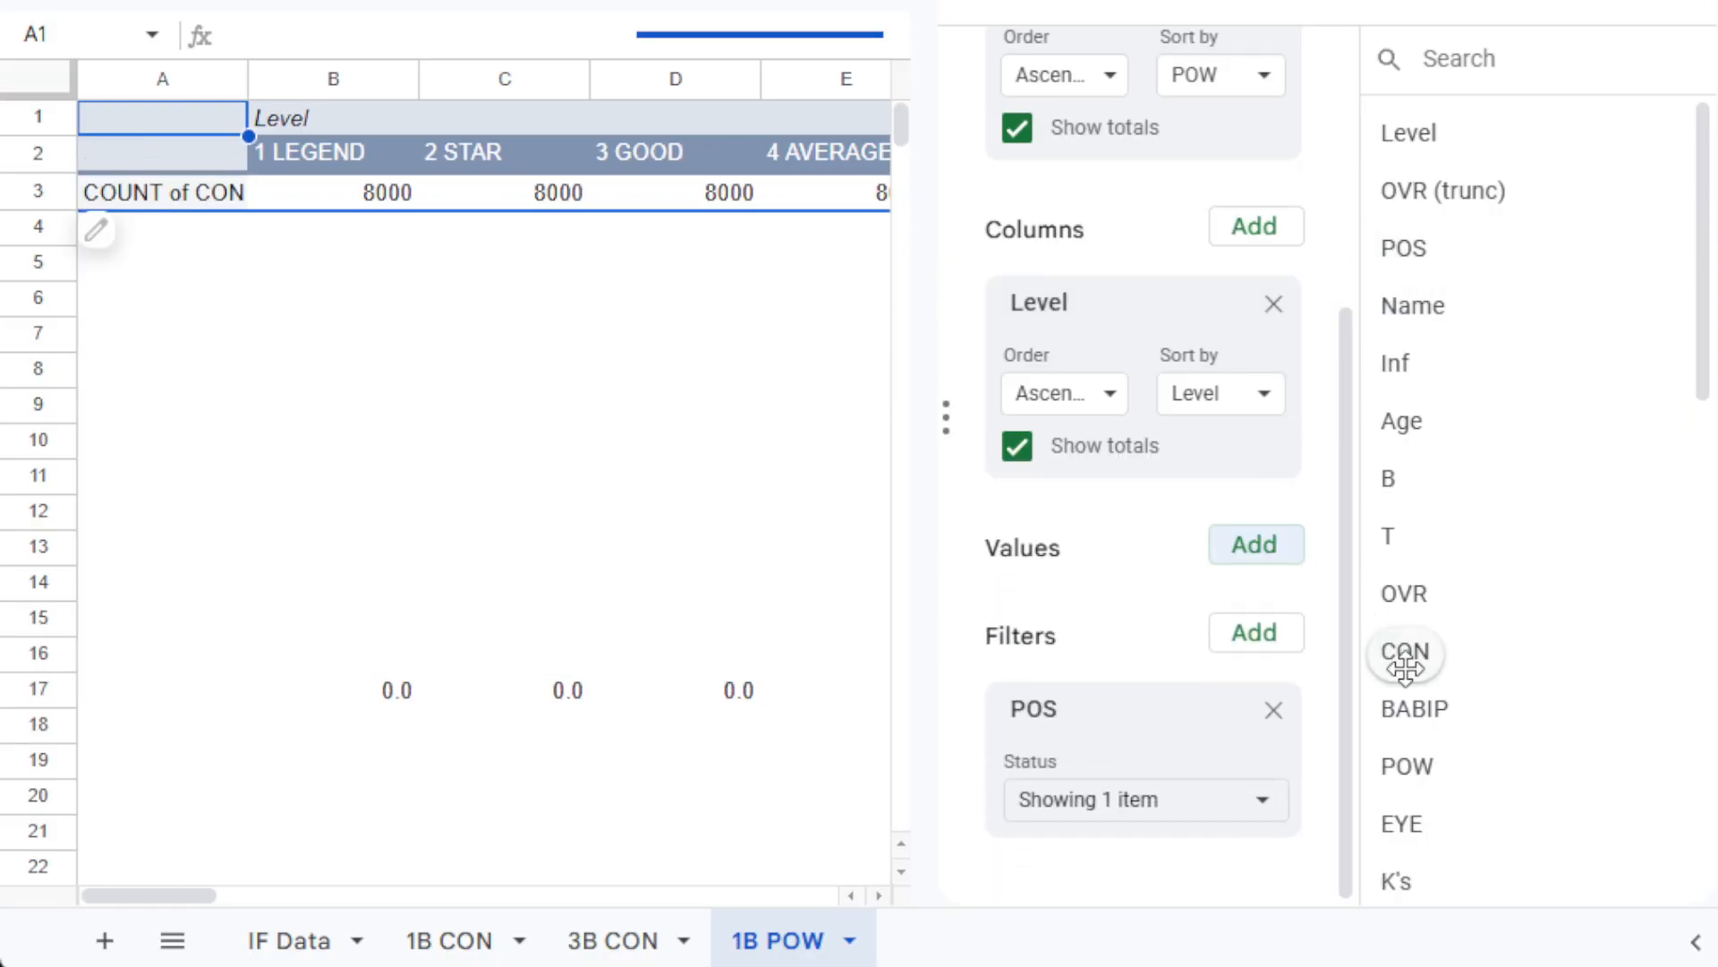
left_click_drag(1414, 708, 1417, 687)
left_click_drag(1412, 768, 1085, 637)
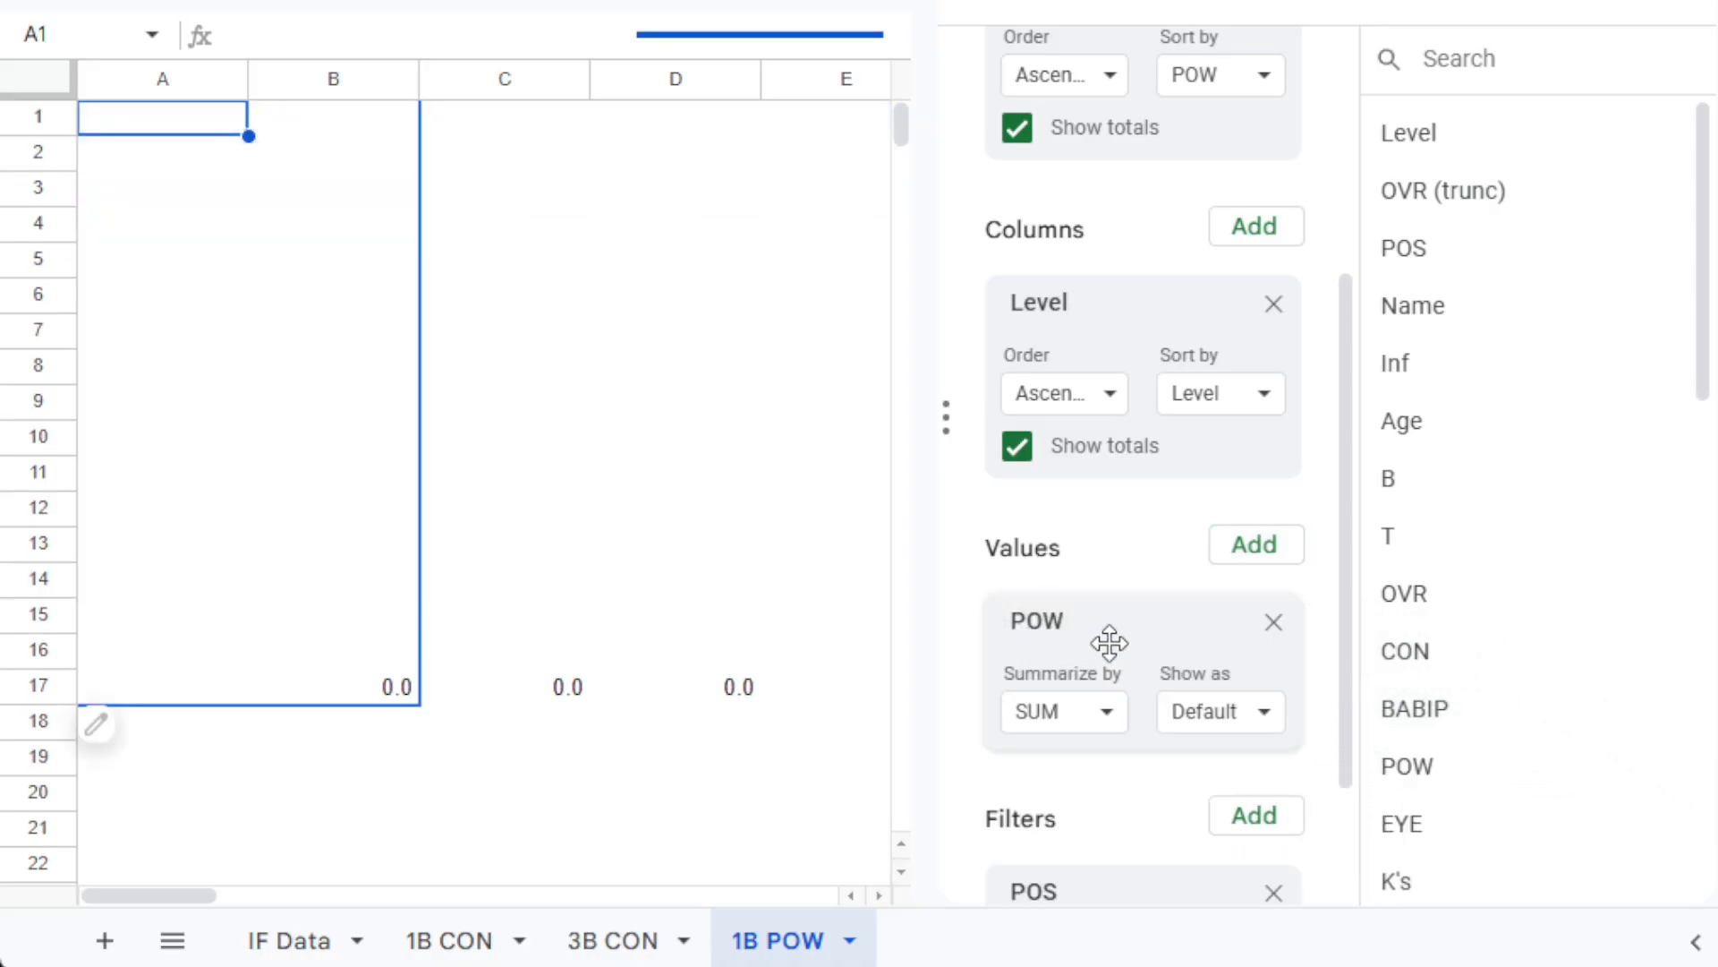
left_click(1113, 714)
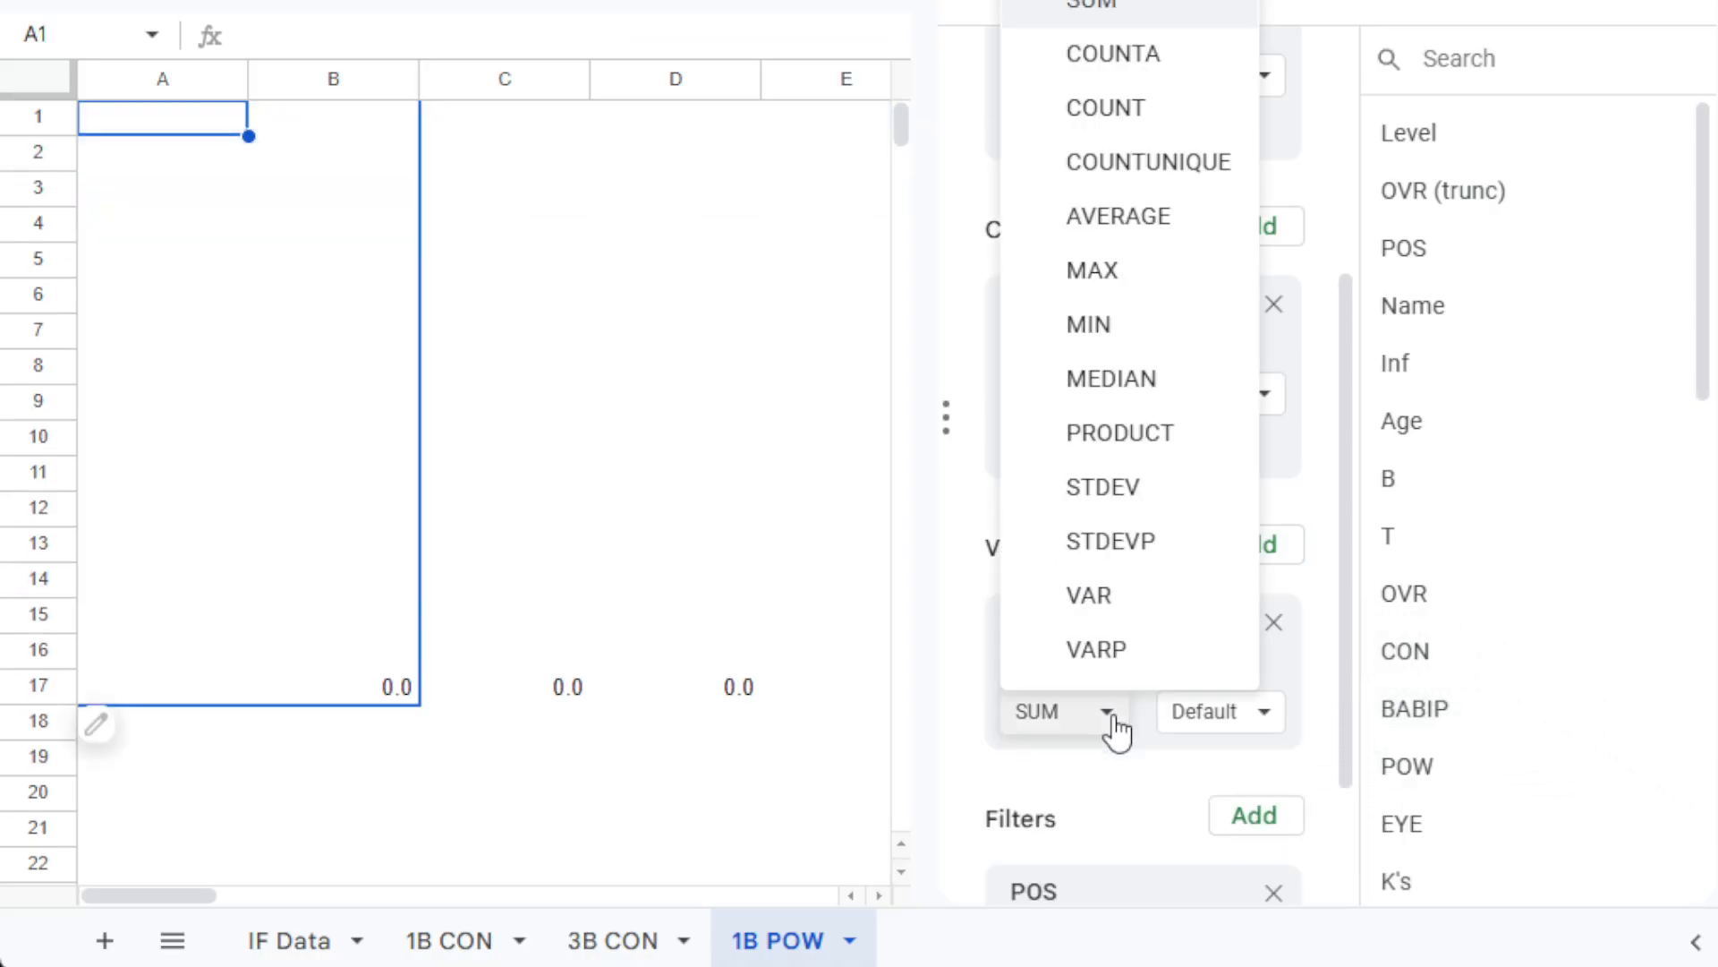
left_click(1136, 125)
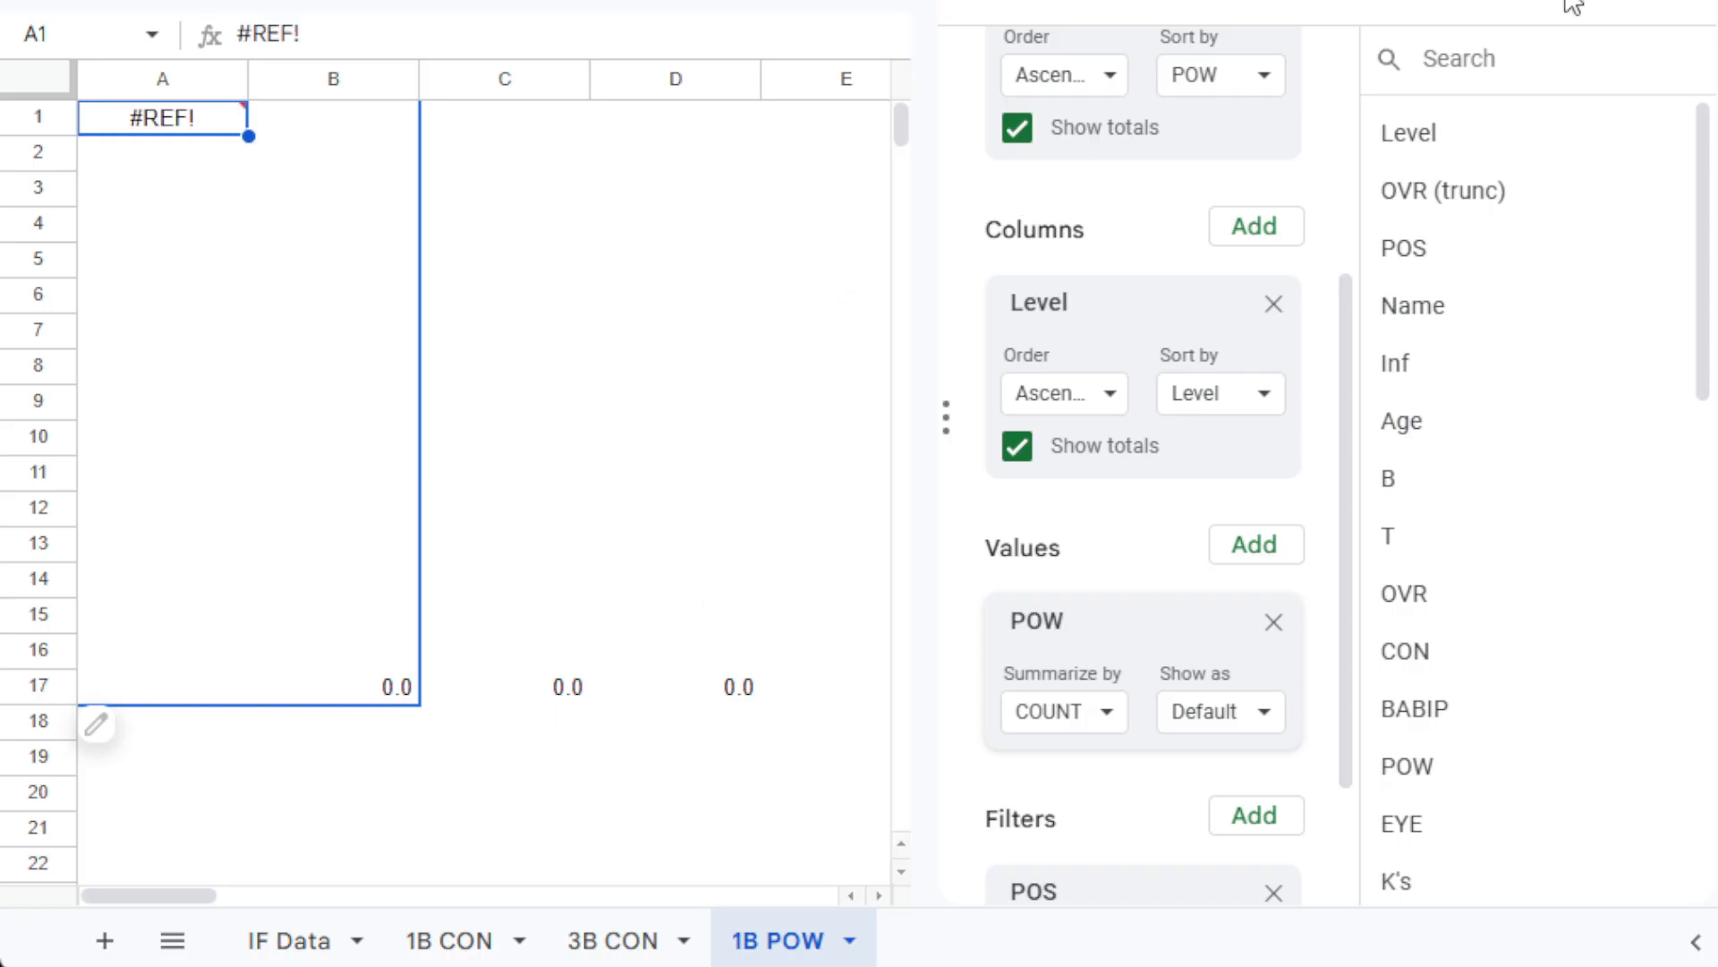
left_click(1666, 9)
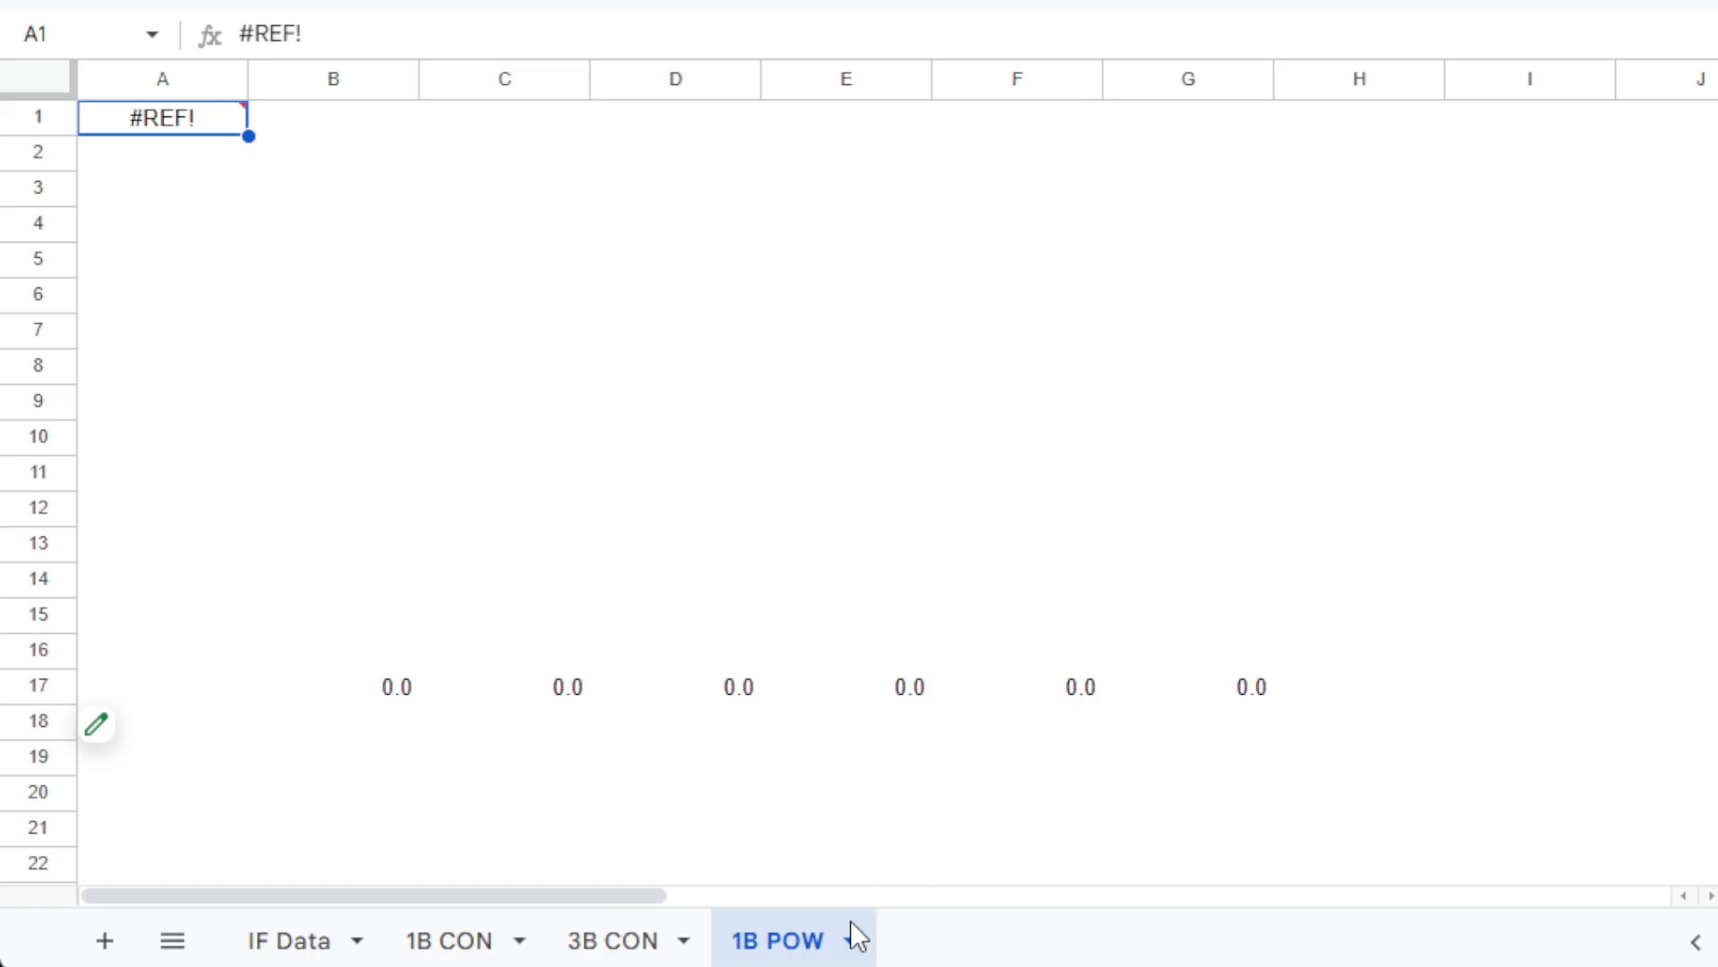
Delete the duplicated 1B POW sheet.
left_click(805, 938)
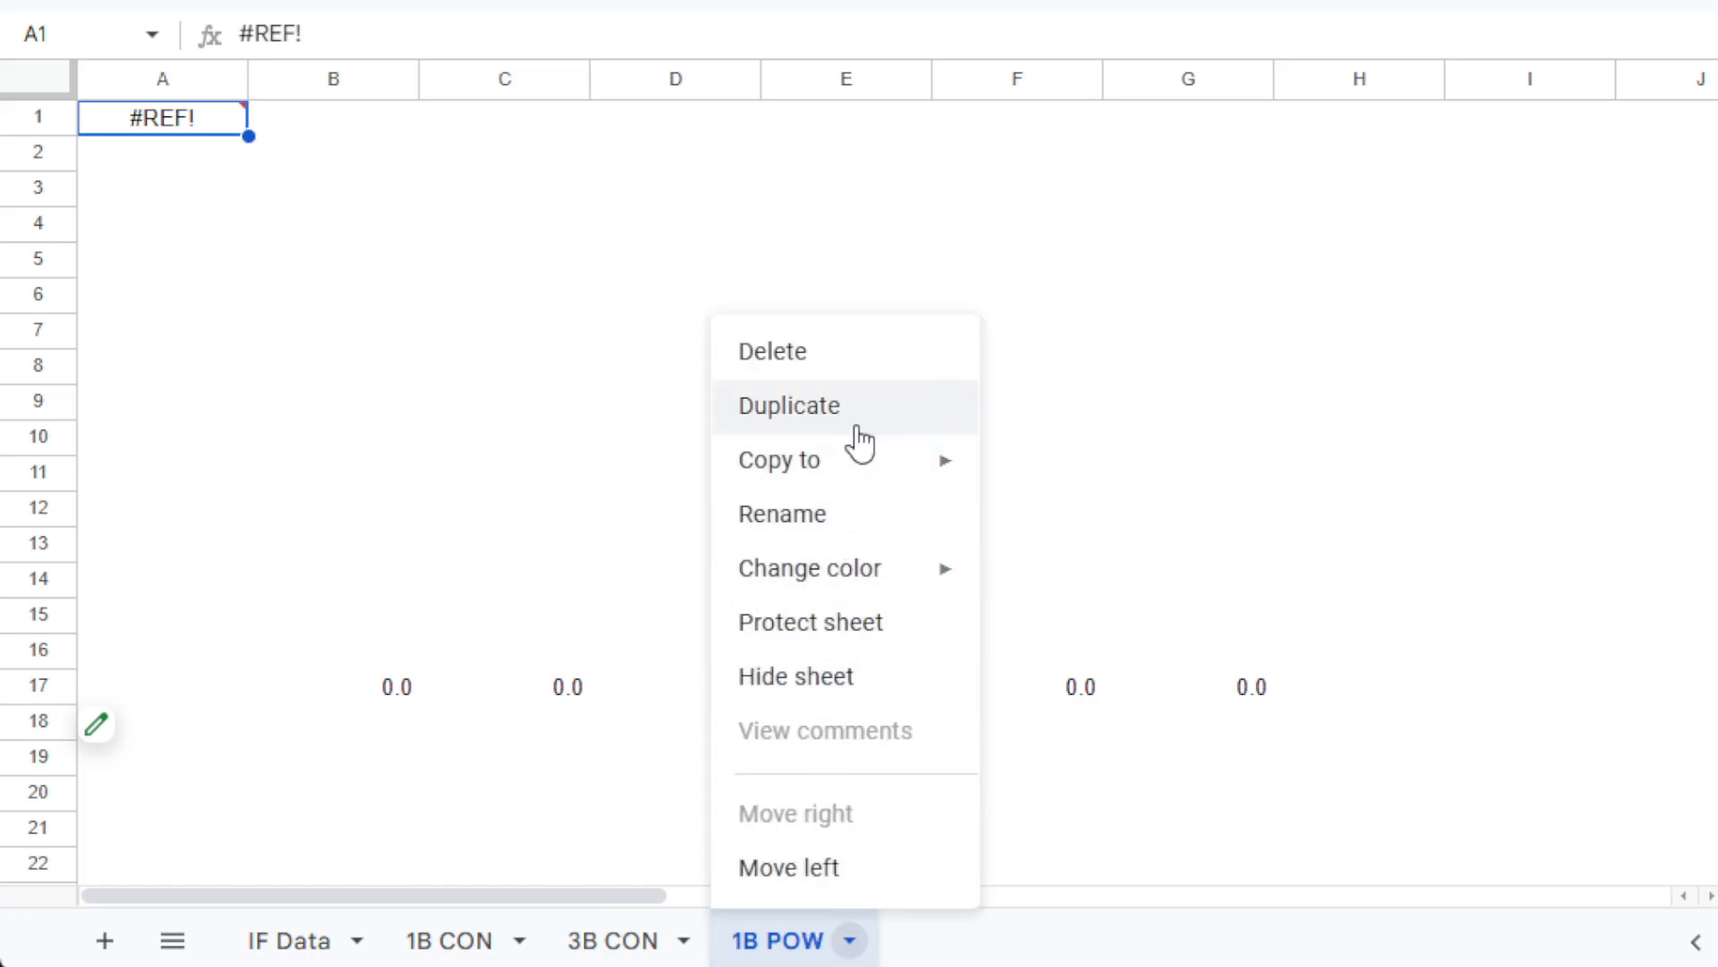
left_click(849, 362)
left_click(1206, 474)
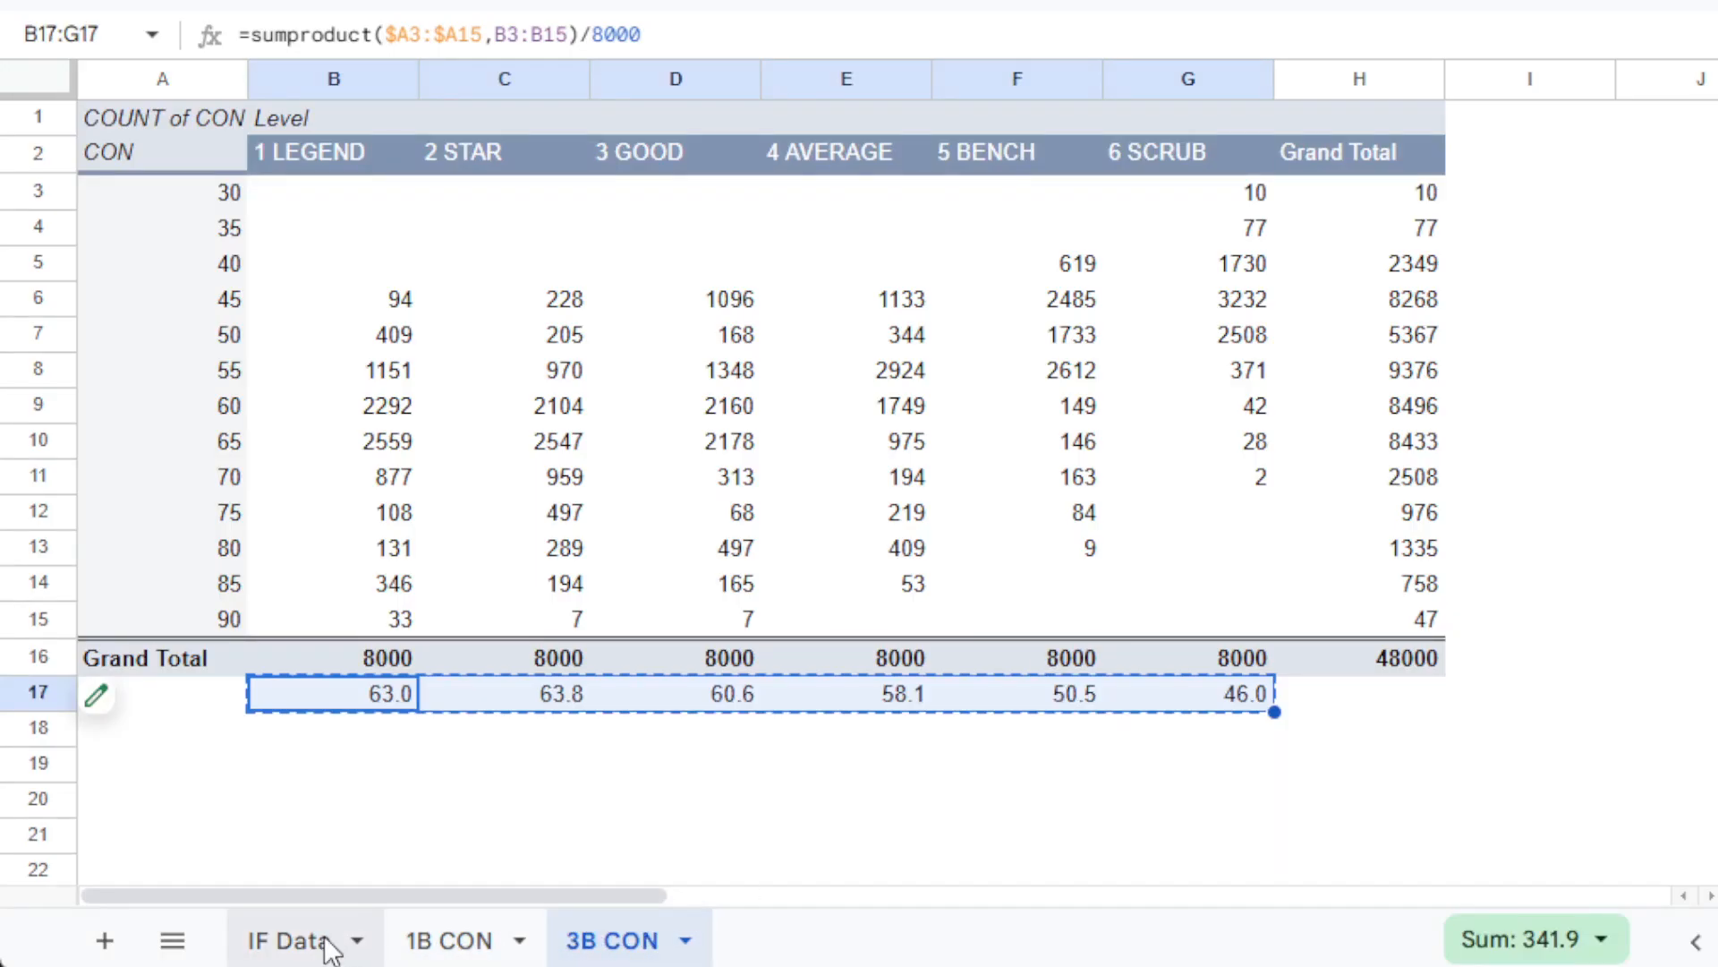
Create a pivot table on a new sheet from the entire IF Data sheet, range 'IF Data'!1:192001.
left_click(327, 943)
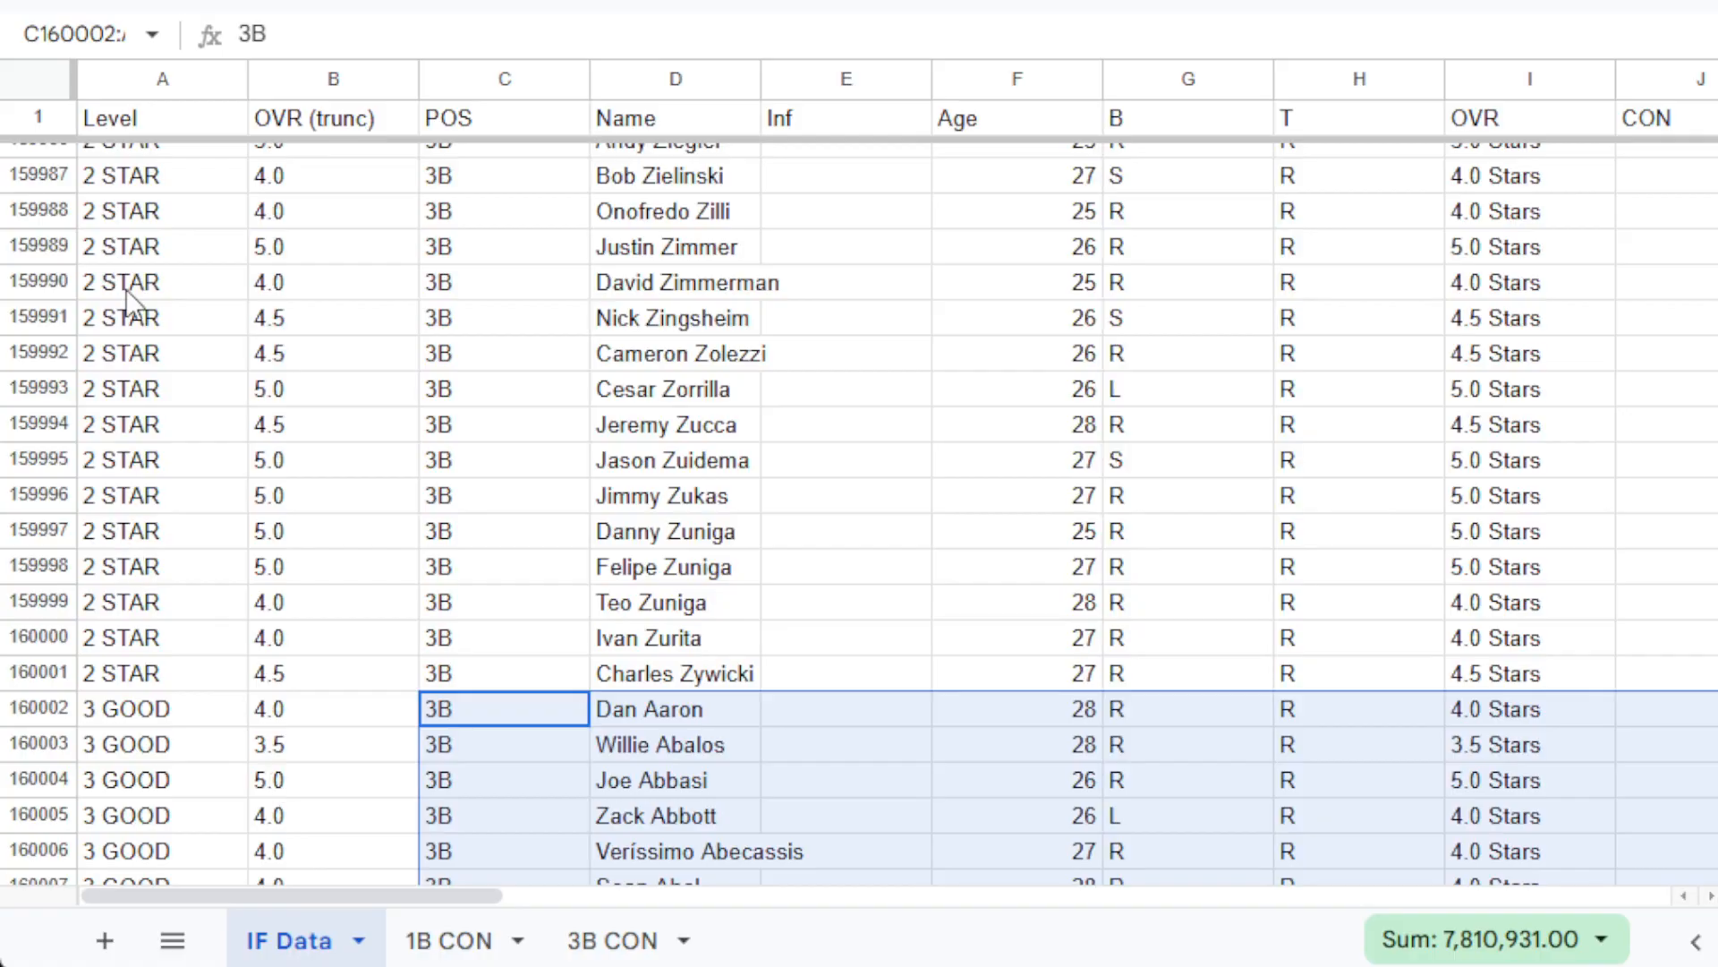
left_click(25, 88)
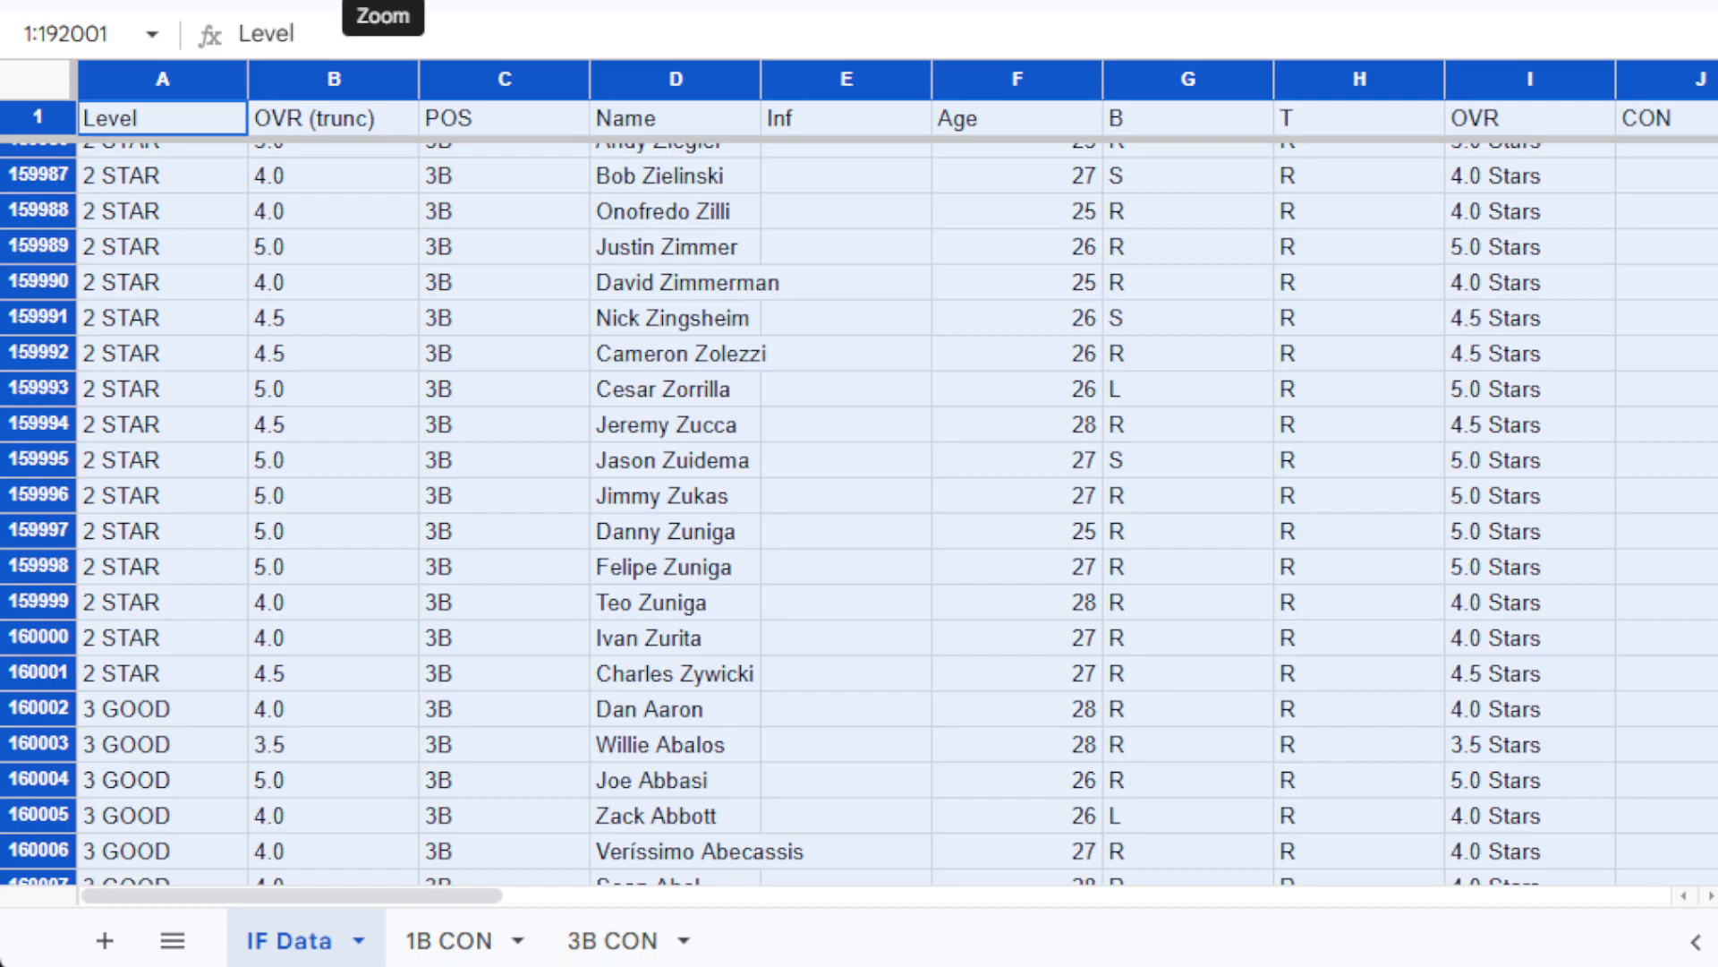
left_click(349, 1)
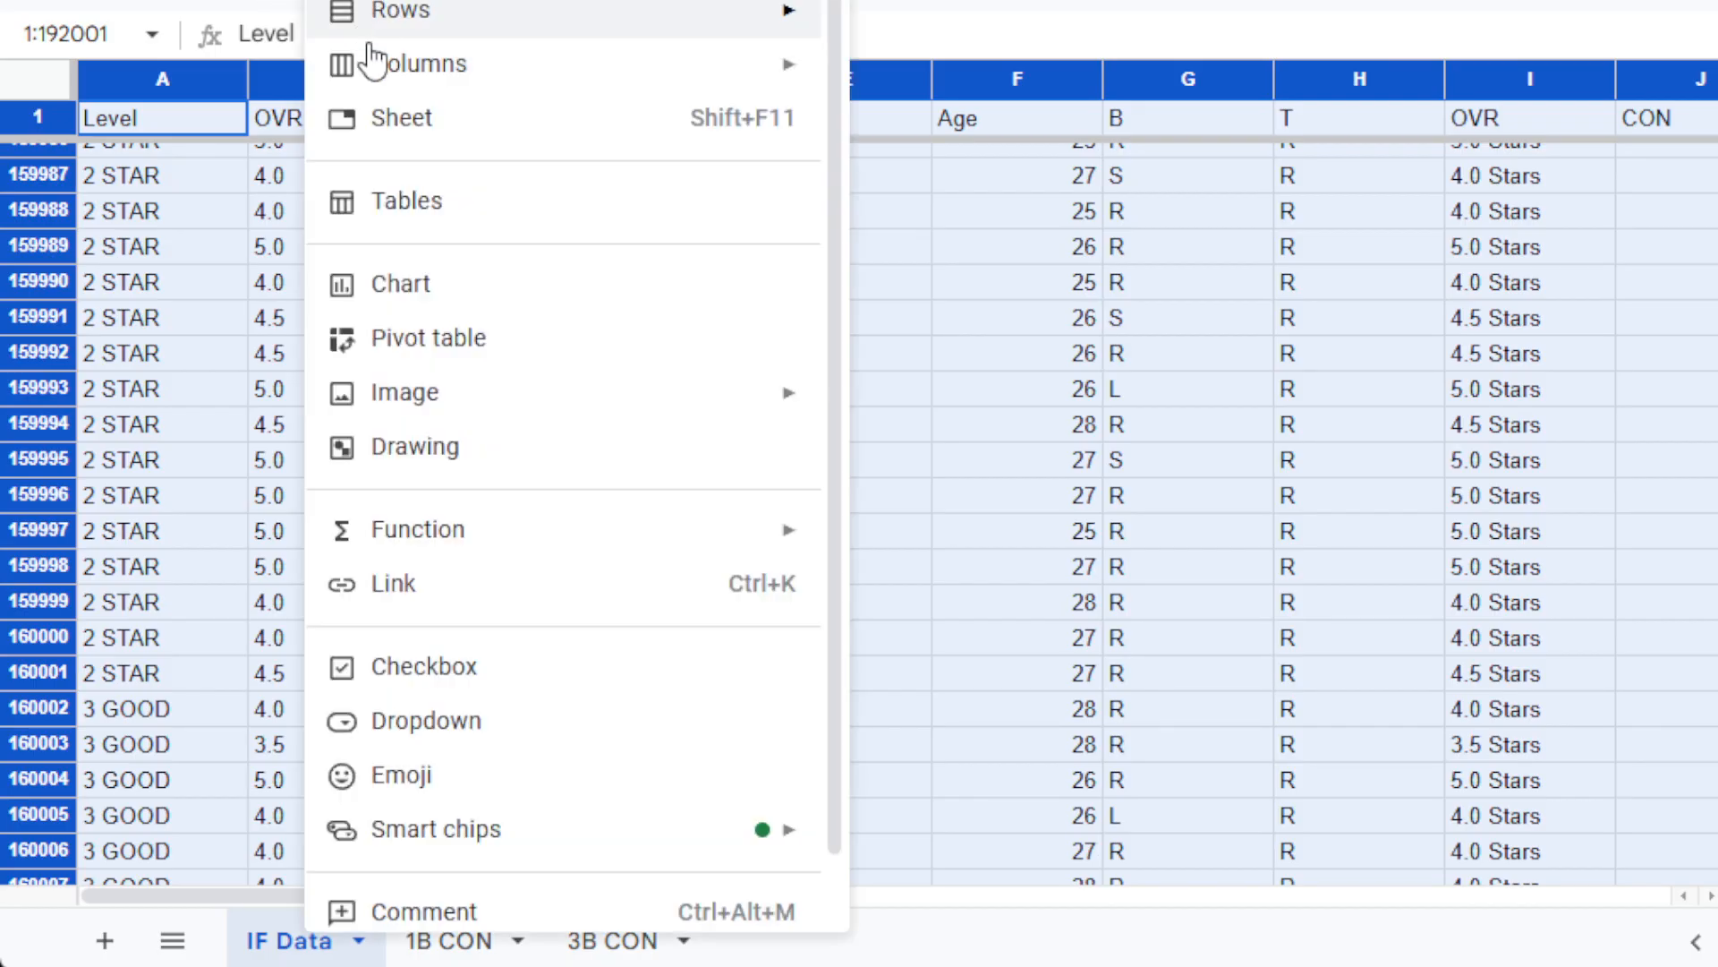
left_click(403, 340)
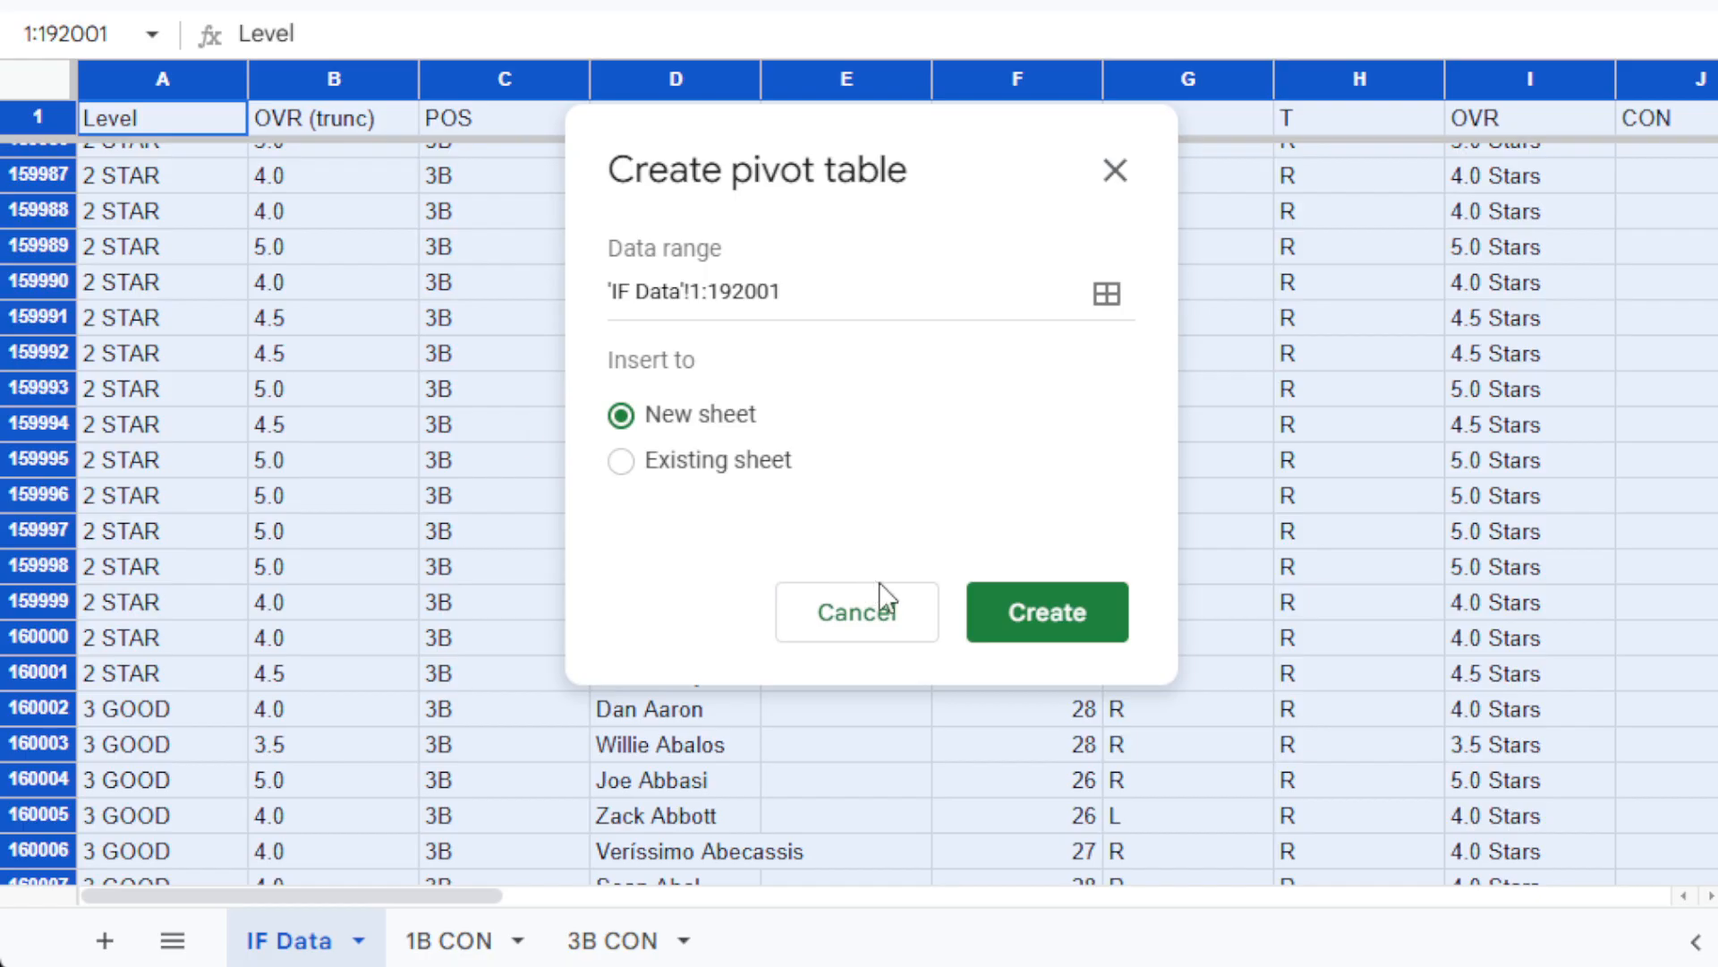
left_click(1006, 622)
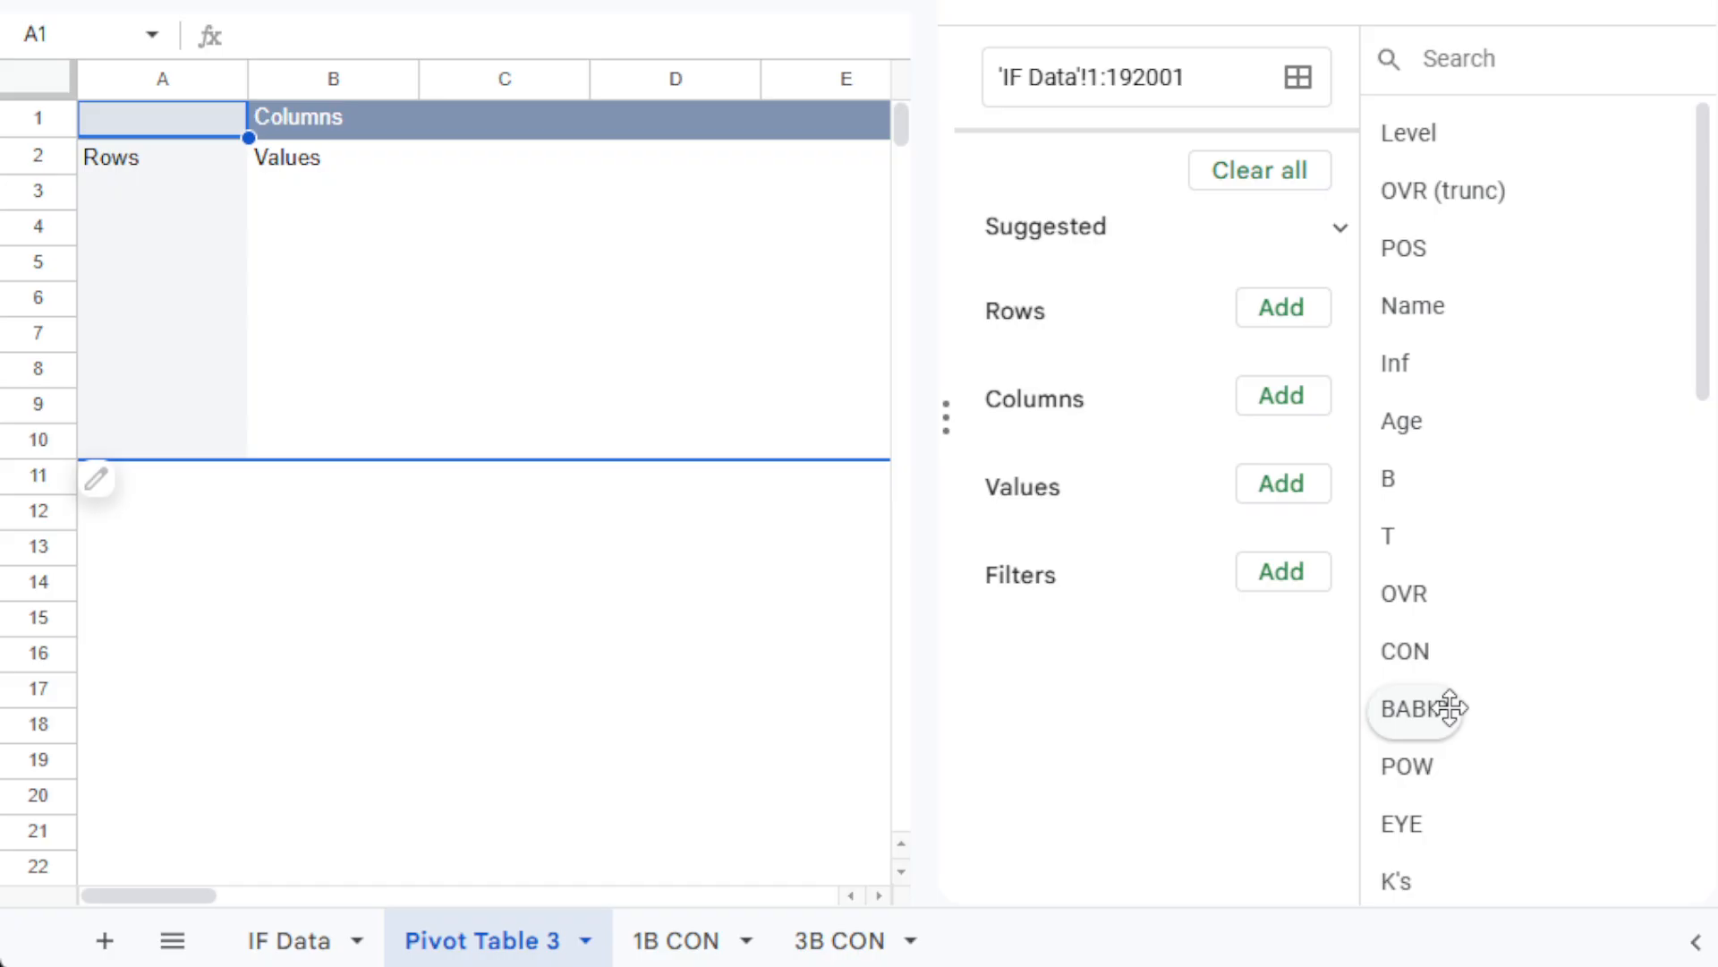
Set up the new pivot table with POW as rows, Level as columns and POW summarized by COUNT as values.
left_click_drag(1433, 780, 1109, 375)
left_click_drag(1423, 135, 1120, 728)
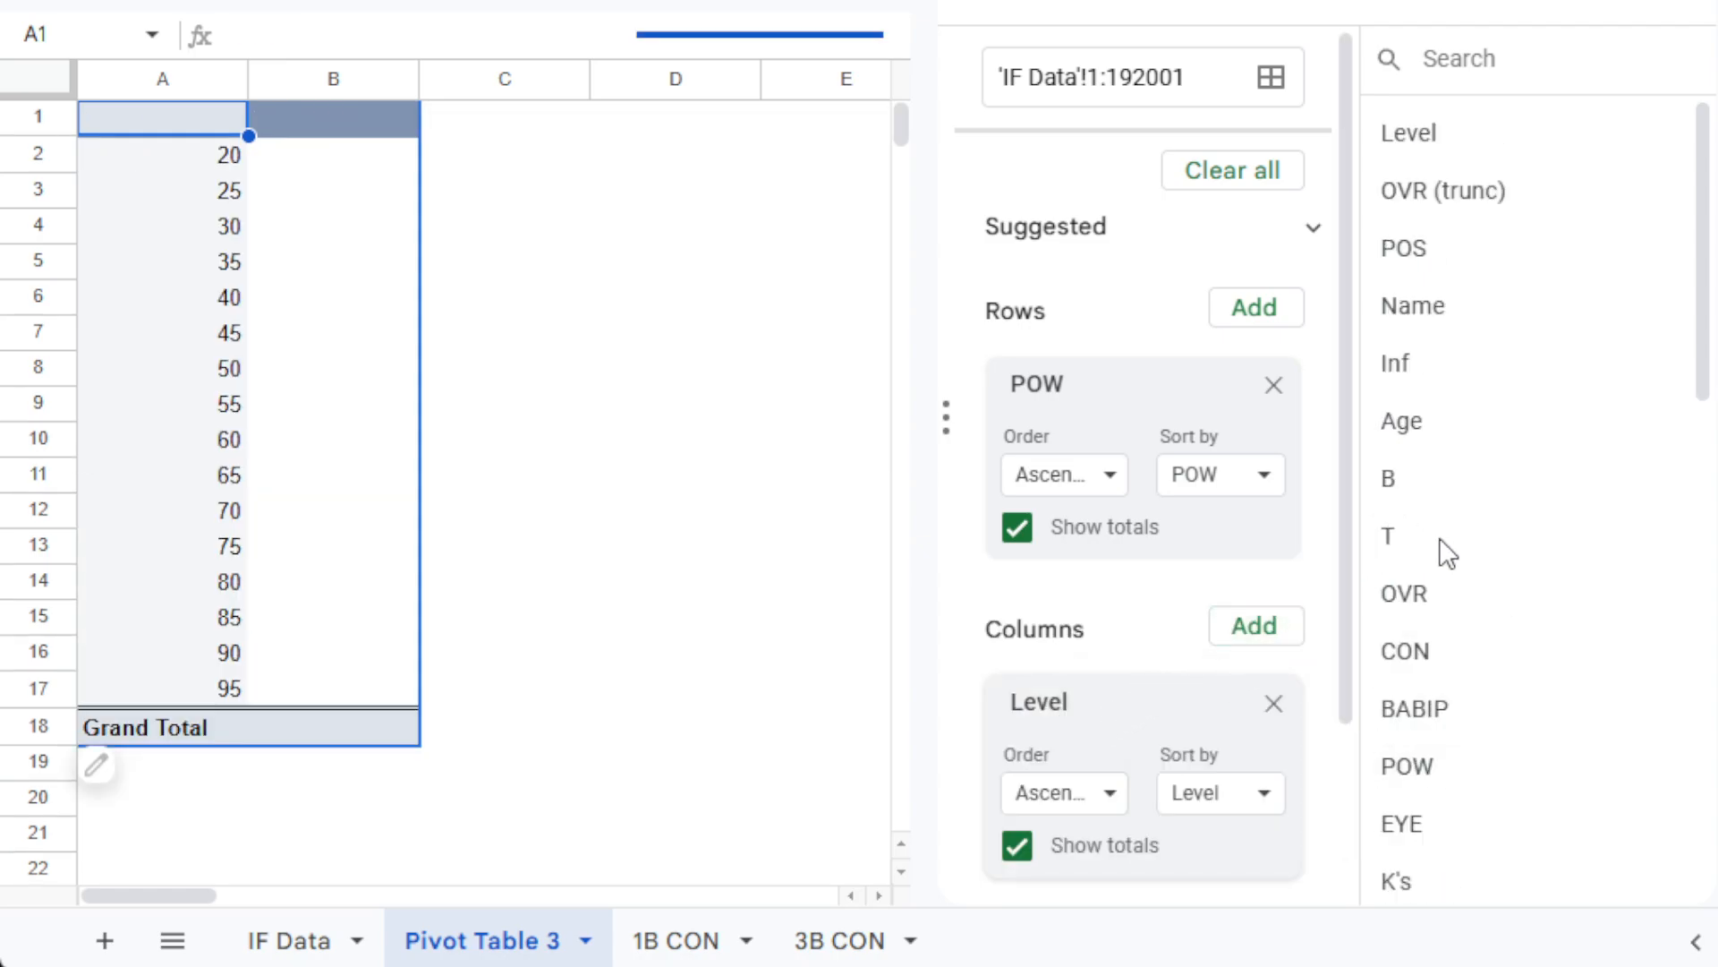
scroll(1275, 517, "down", 2)
left_click_drag(1388, 765, 1049, 825)
left_click(1107, 867)
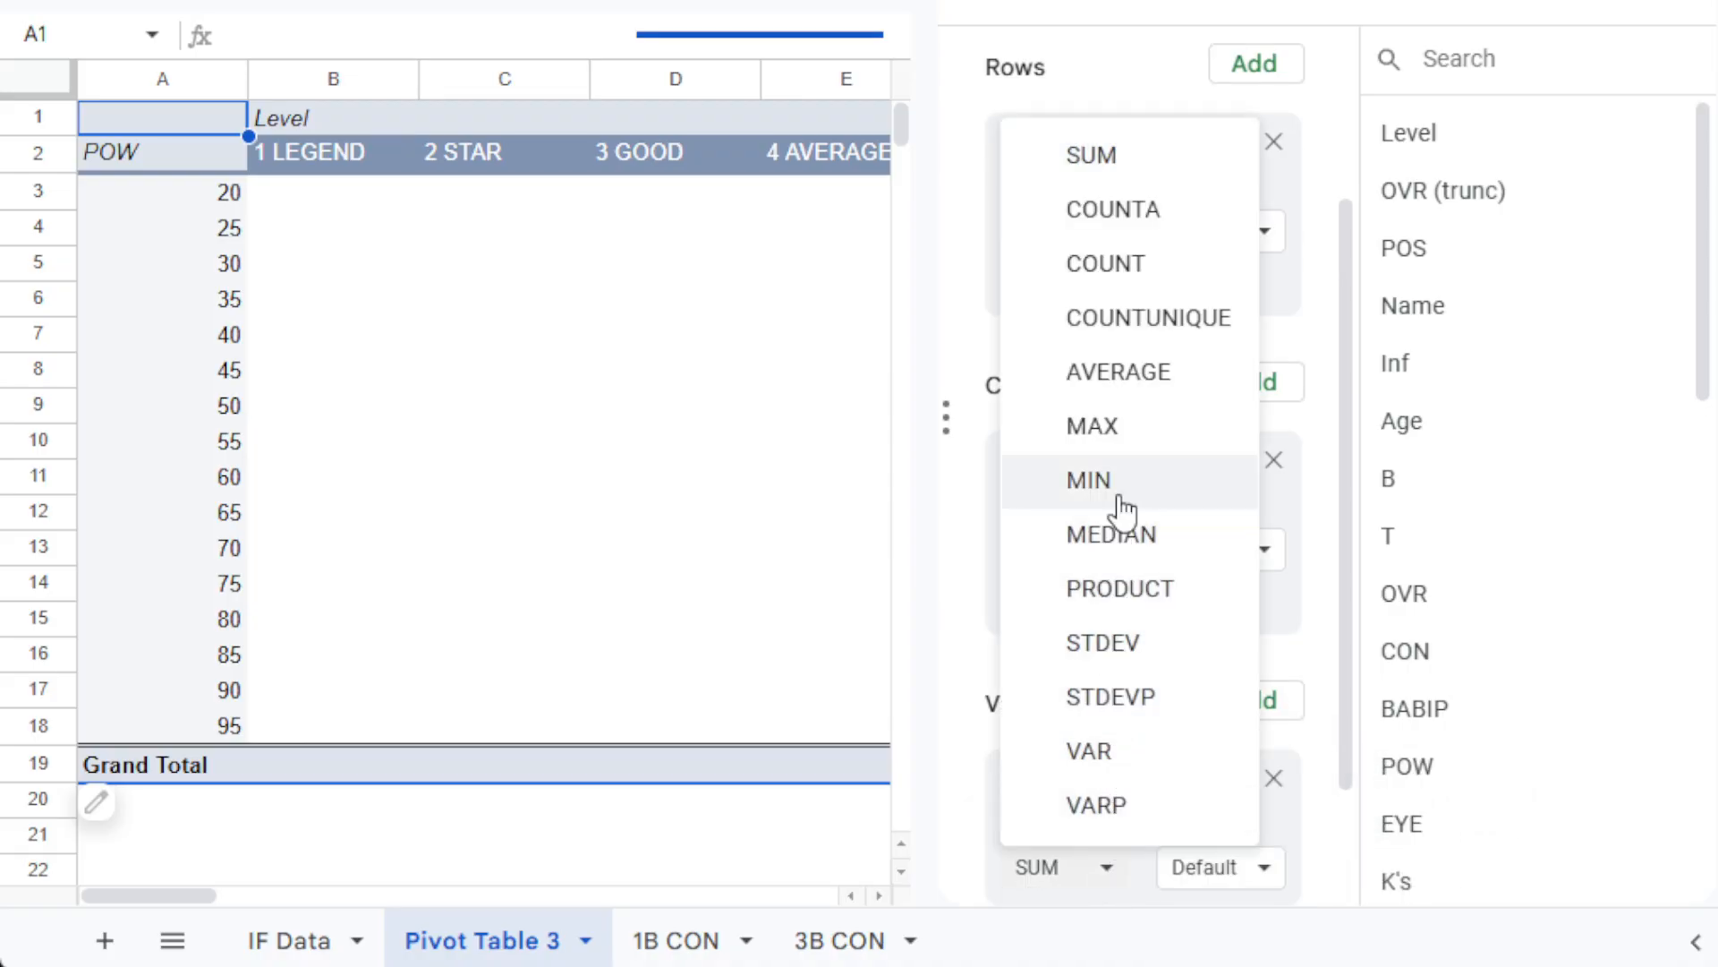
left_click(1133, 283)
Add POS as a filter to the new pivot table and try to limit it to a single position.
scroll(1109, 537, "down", 2)
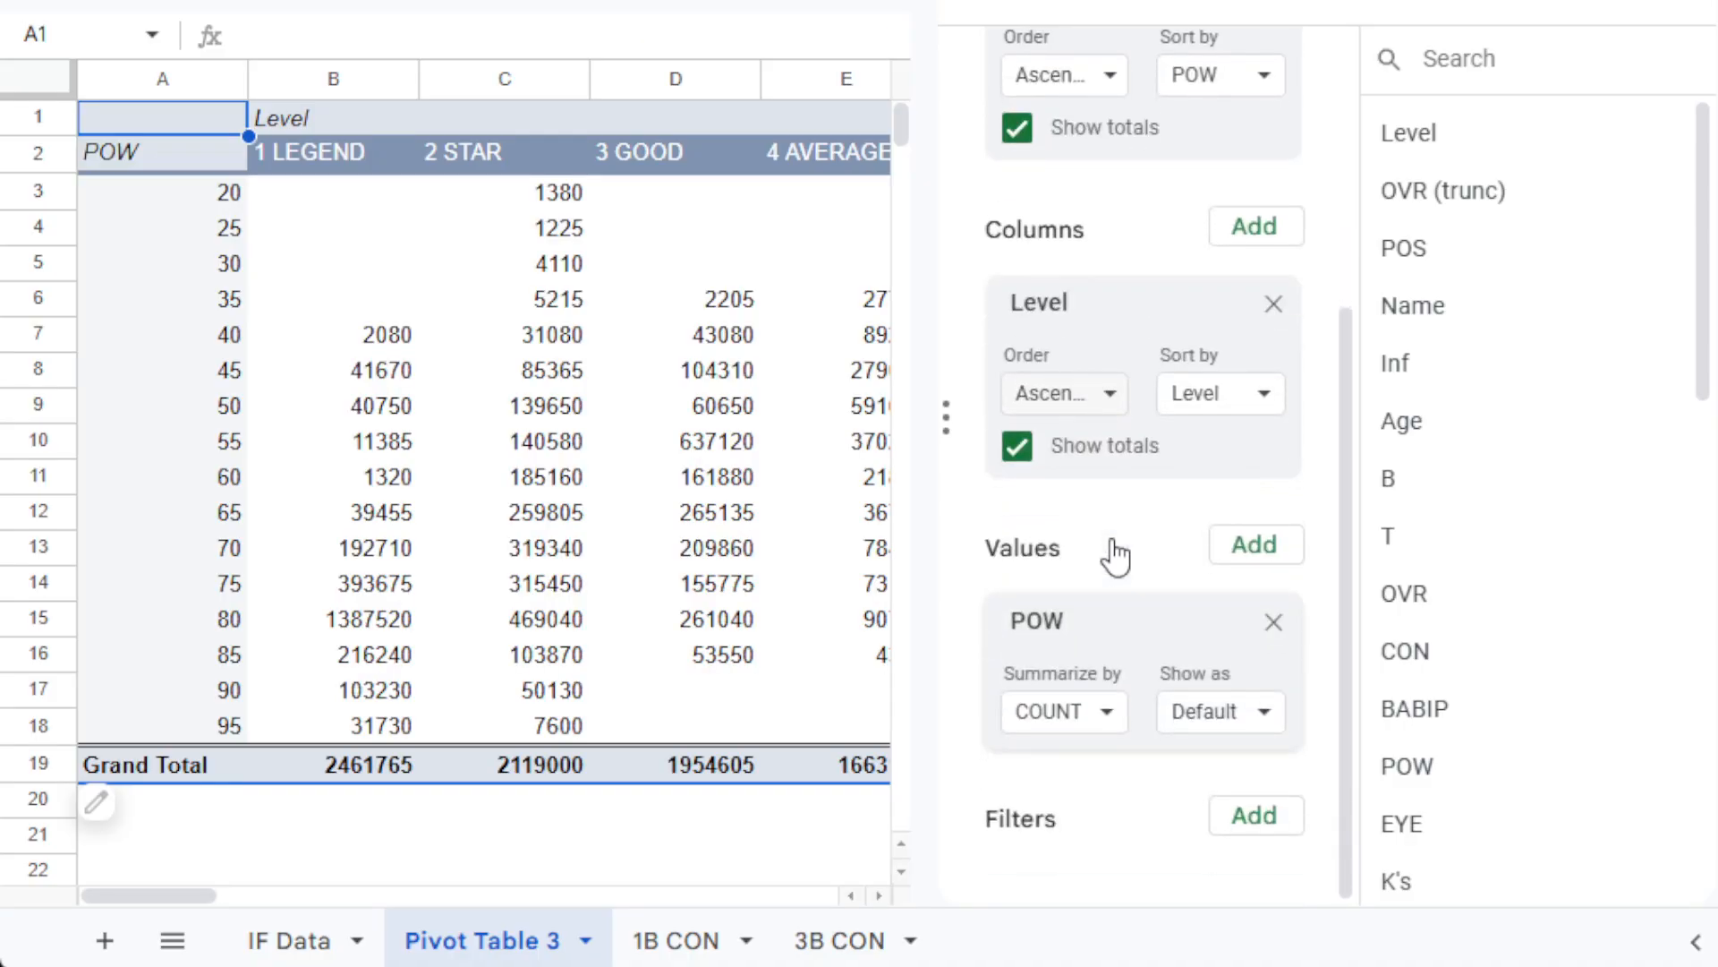
left_click_drag(1412, 247, 1096, 896)
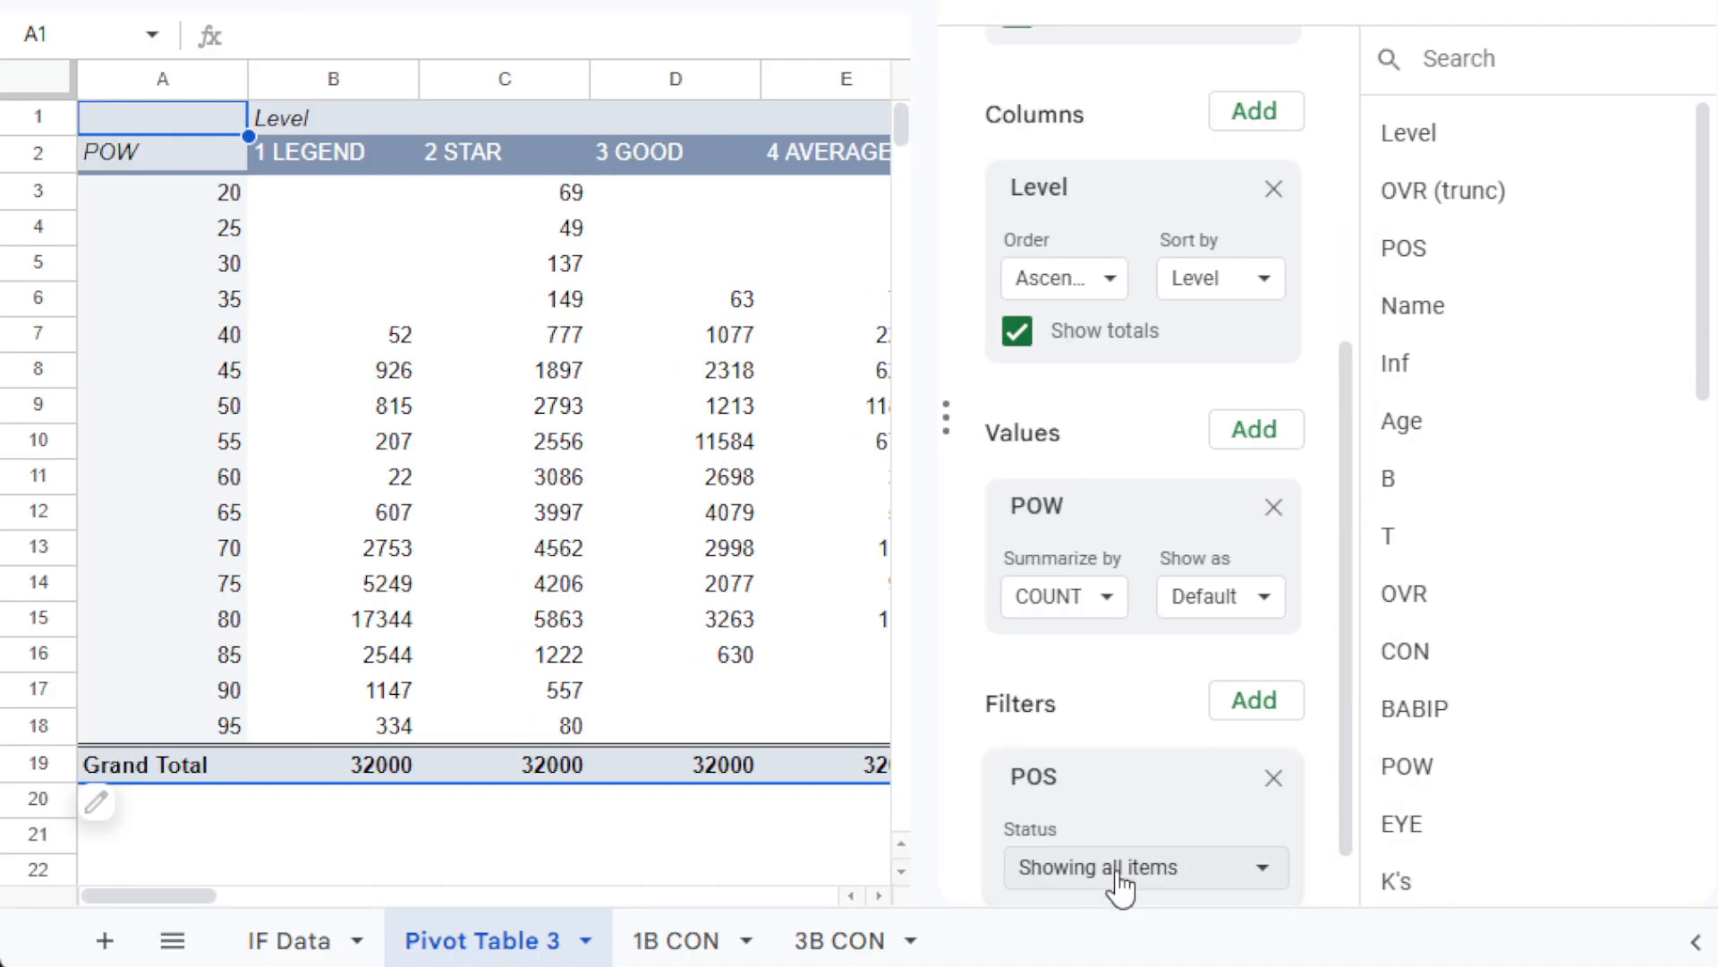
left_click(1120, 874)
left_click(1131, 691)
left_click(1125, 743)
left_click(1125, 796)
left_click(1426, 912)
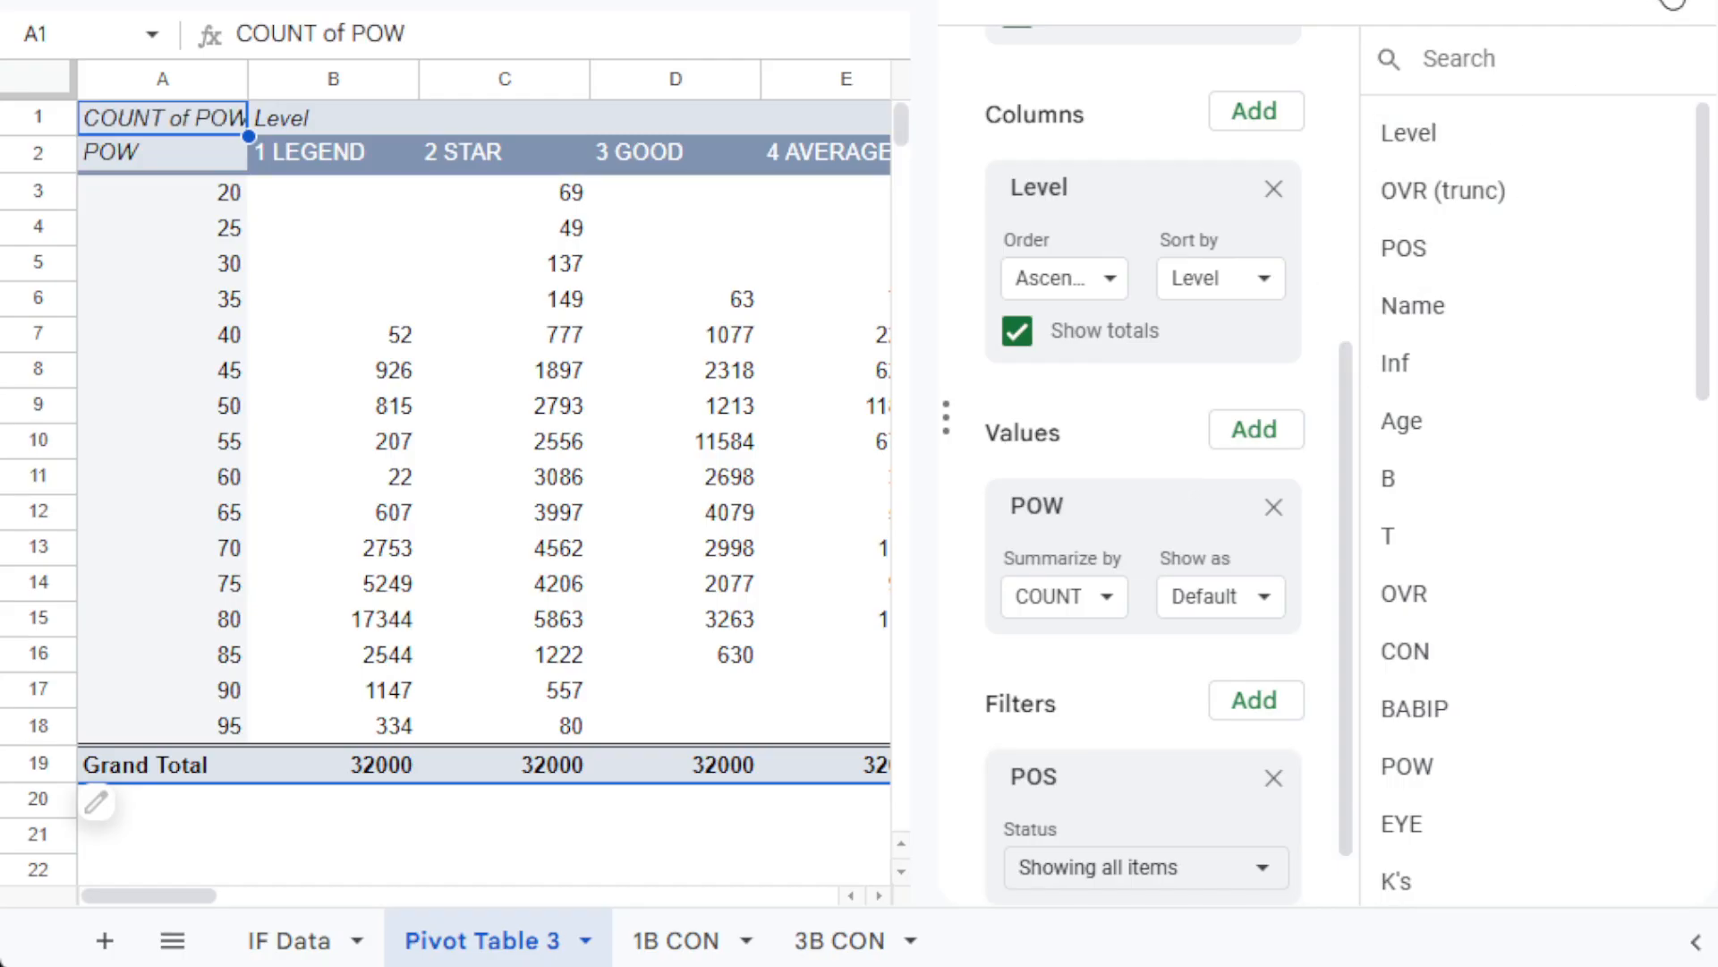
Rename the new pivot table sheet 1B POW and move it after 3B CON.
double_click(515, 955)
type("2")
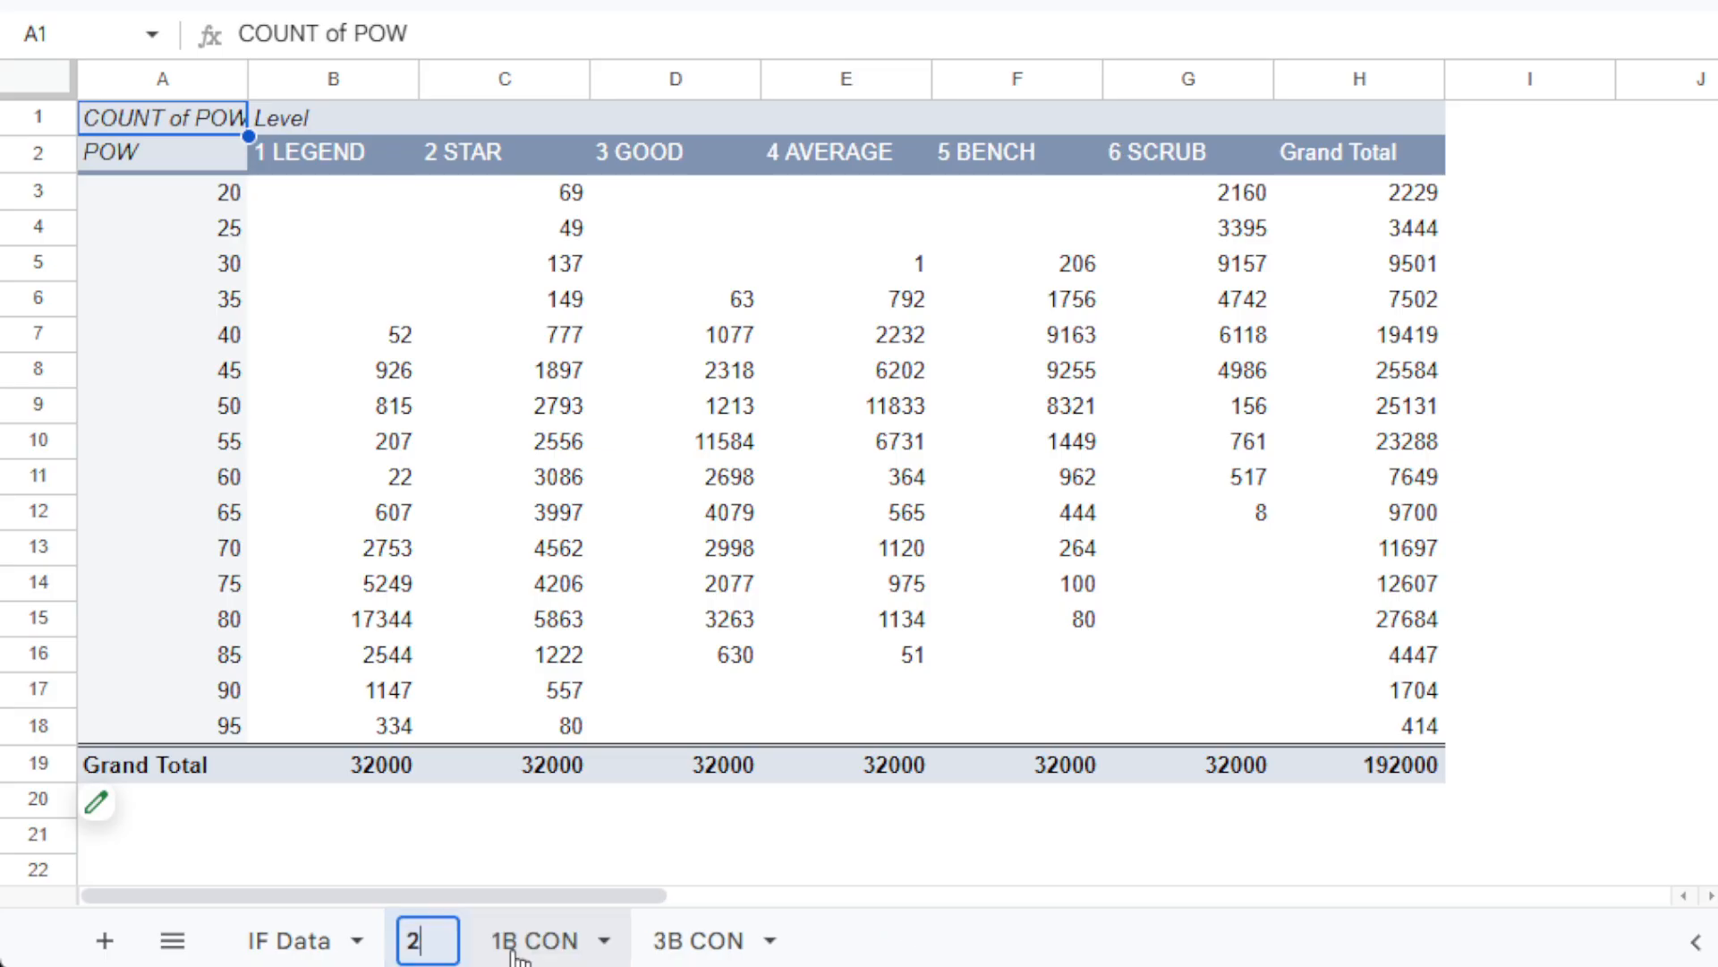
key("BackSpace")
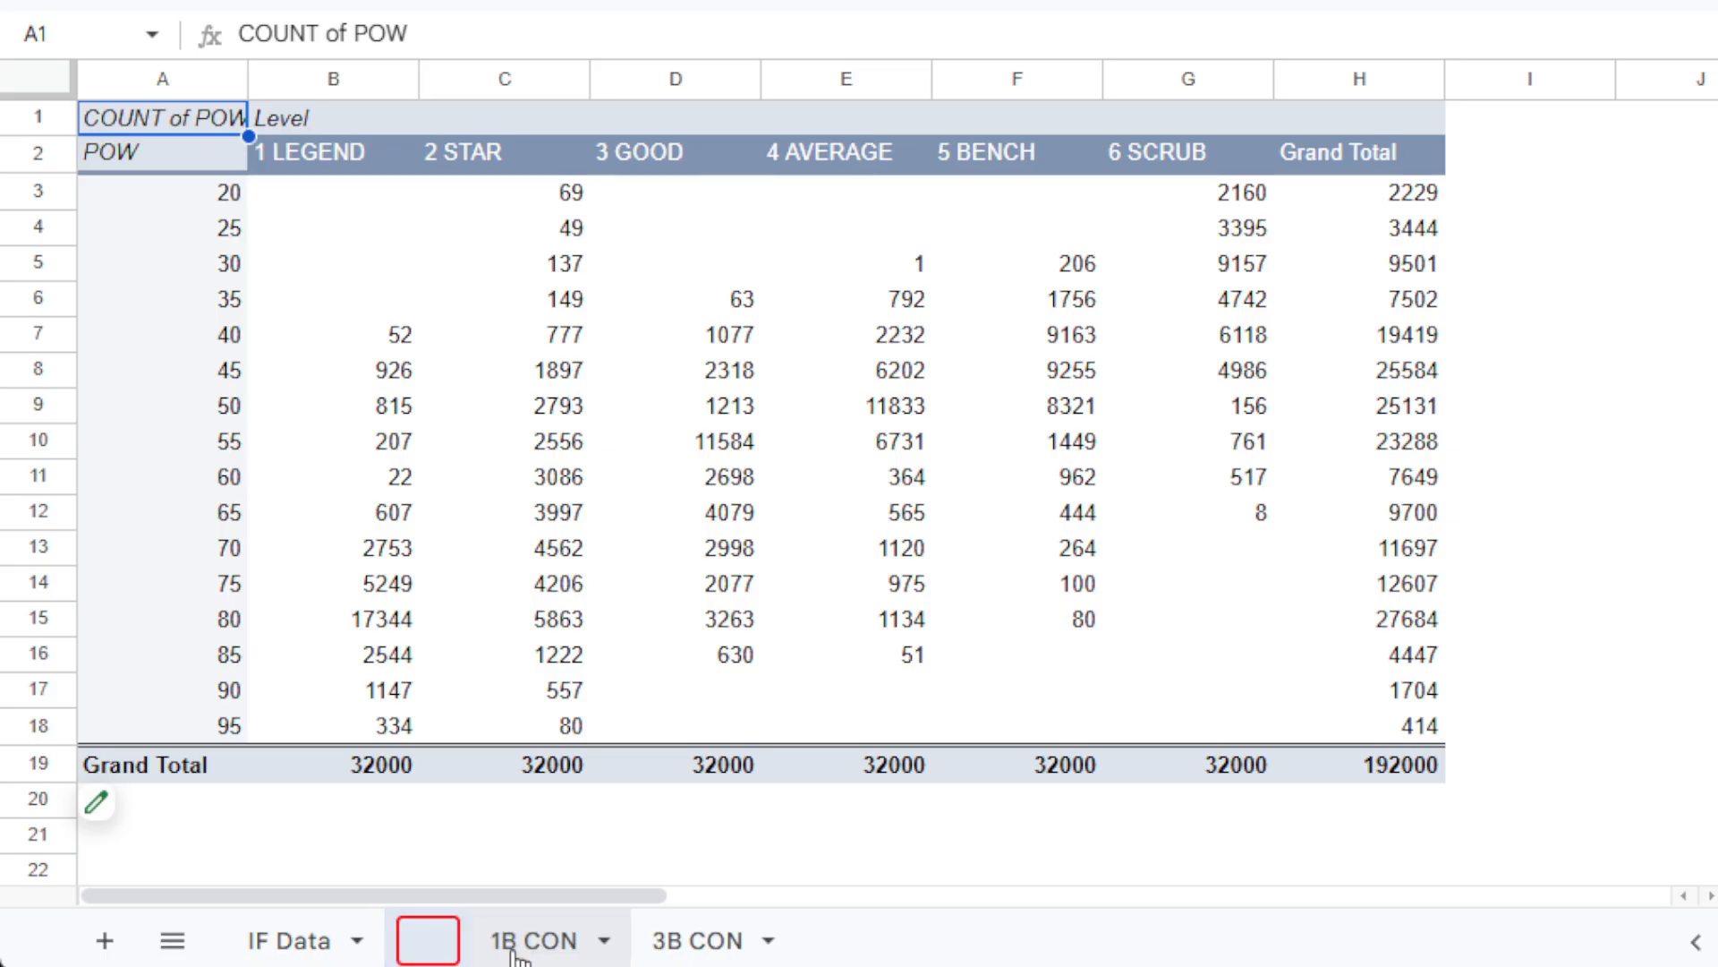
type("1B POW")
key("Return")
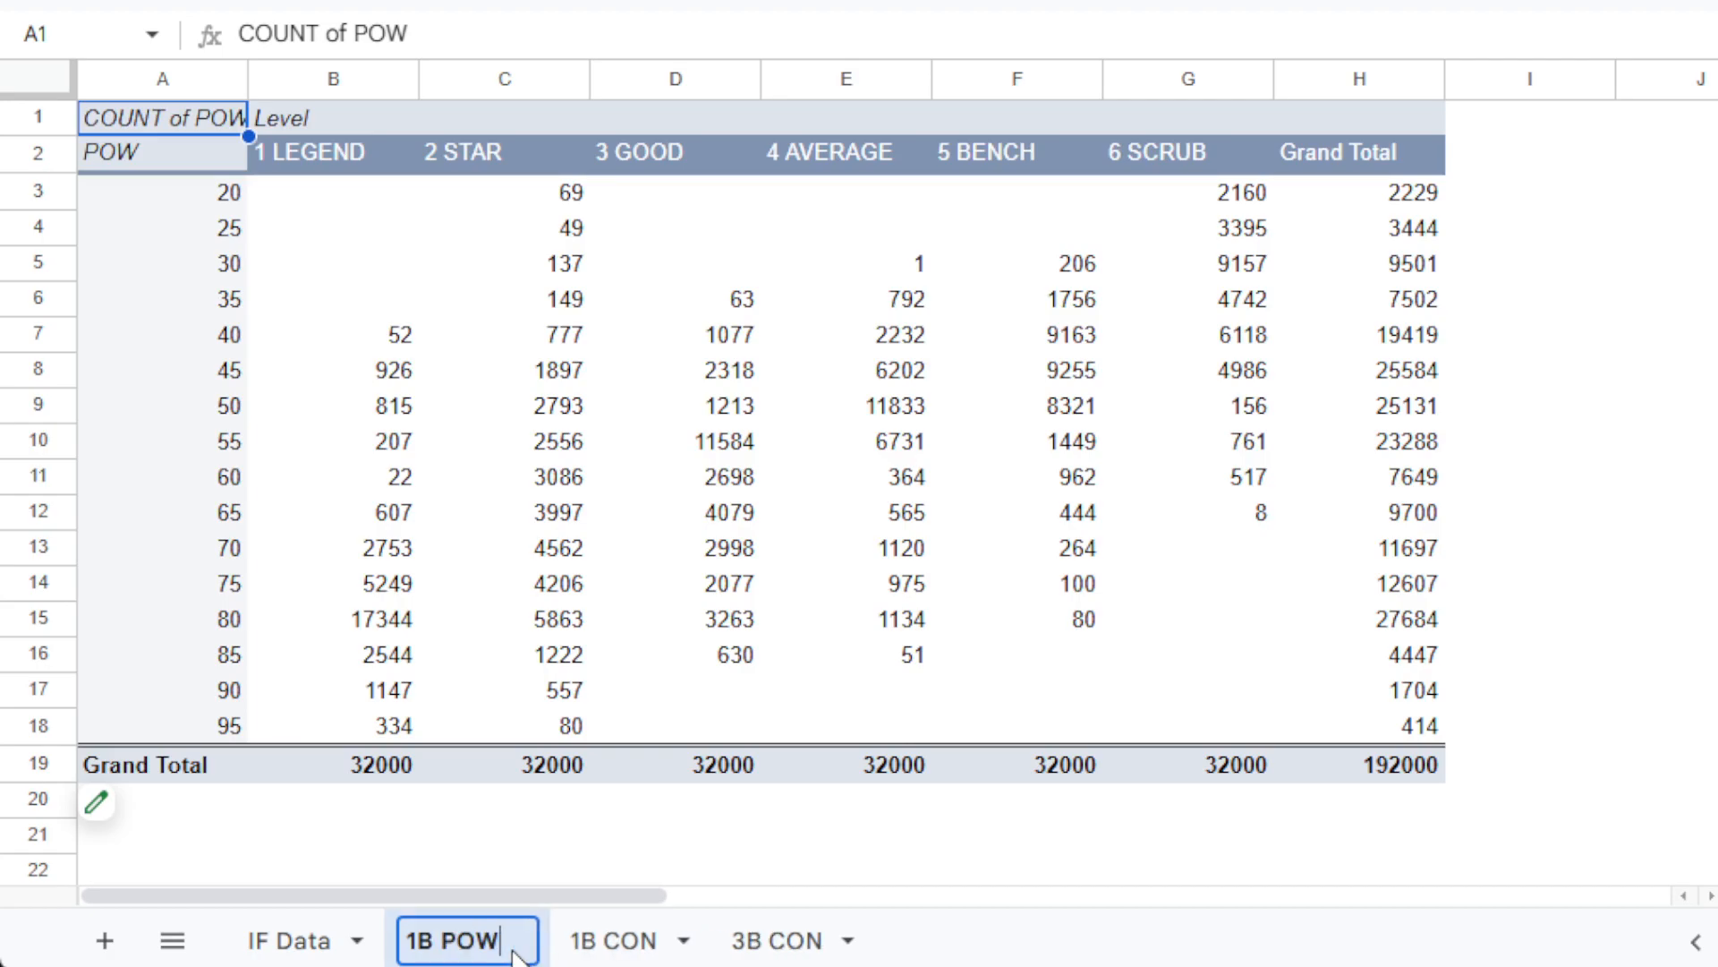
left_click_drag(455, 960, 815, 962)
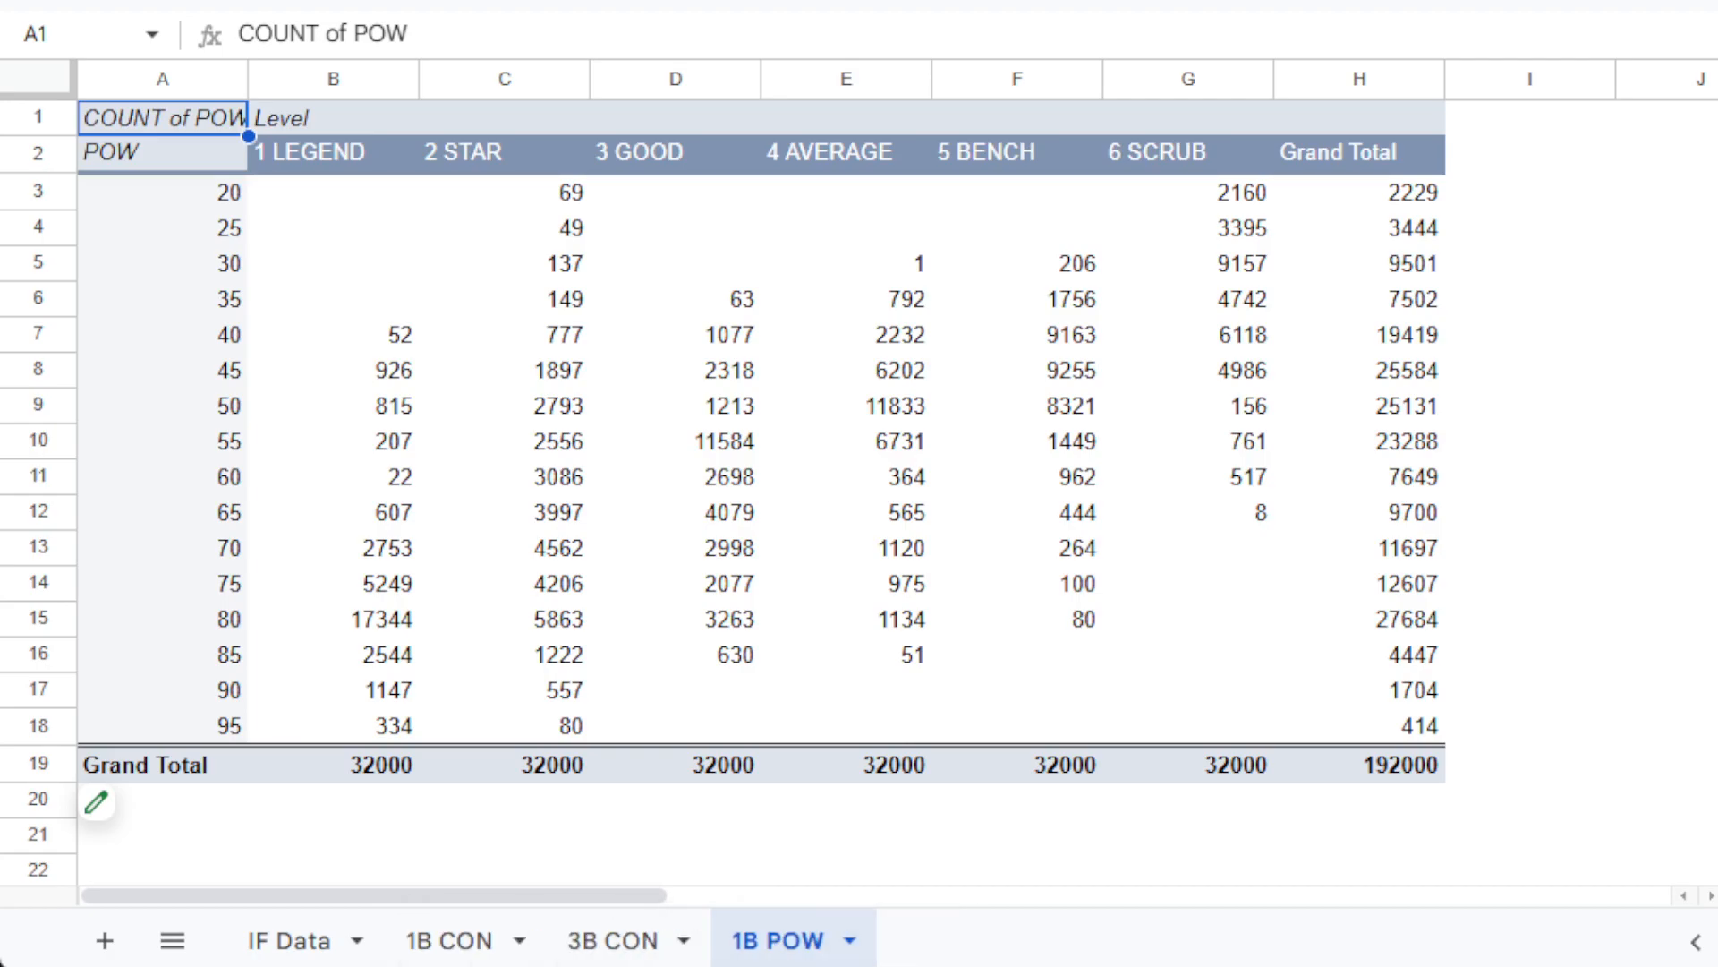
Copy the average formulas in B17:G17 of 1B CON into B20:G20 of 1B POW.
left_click(449, 954)
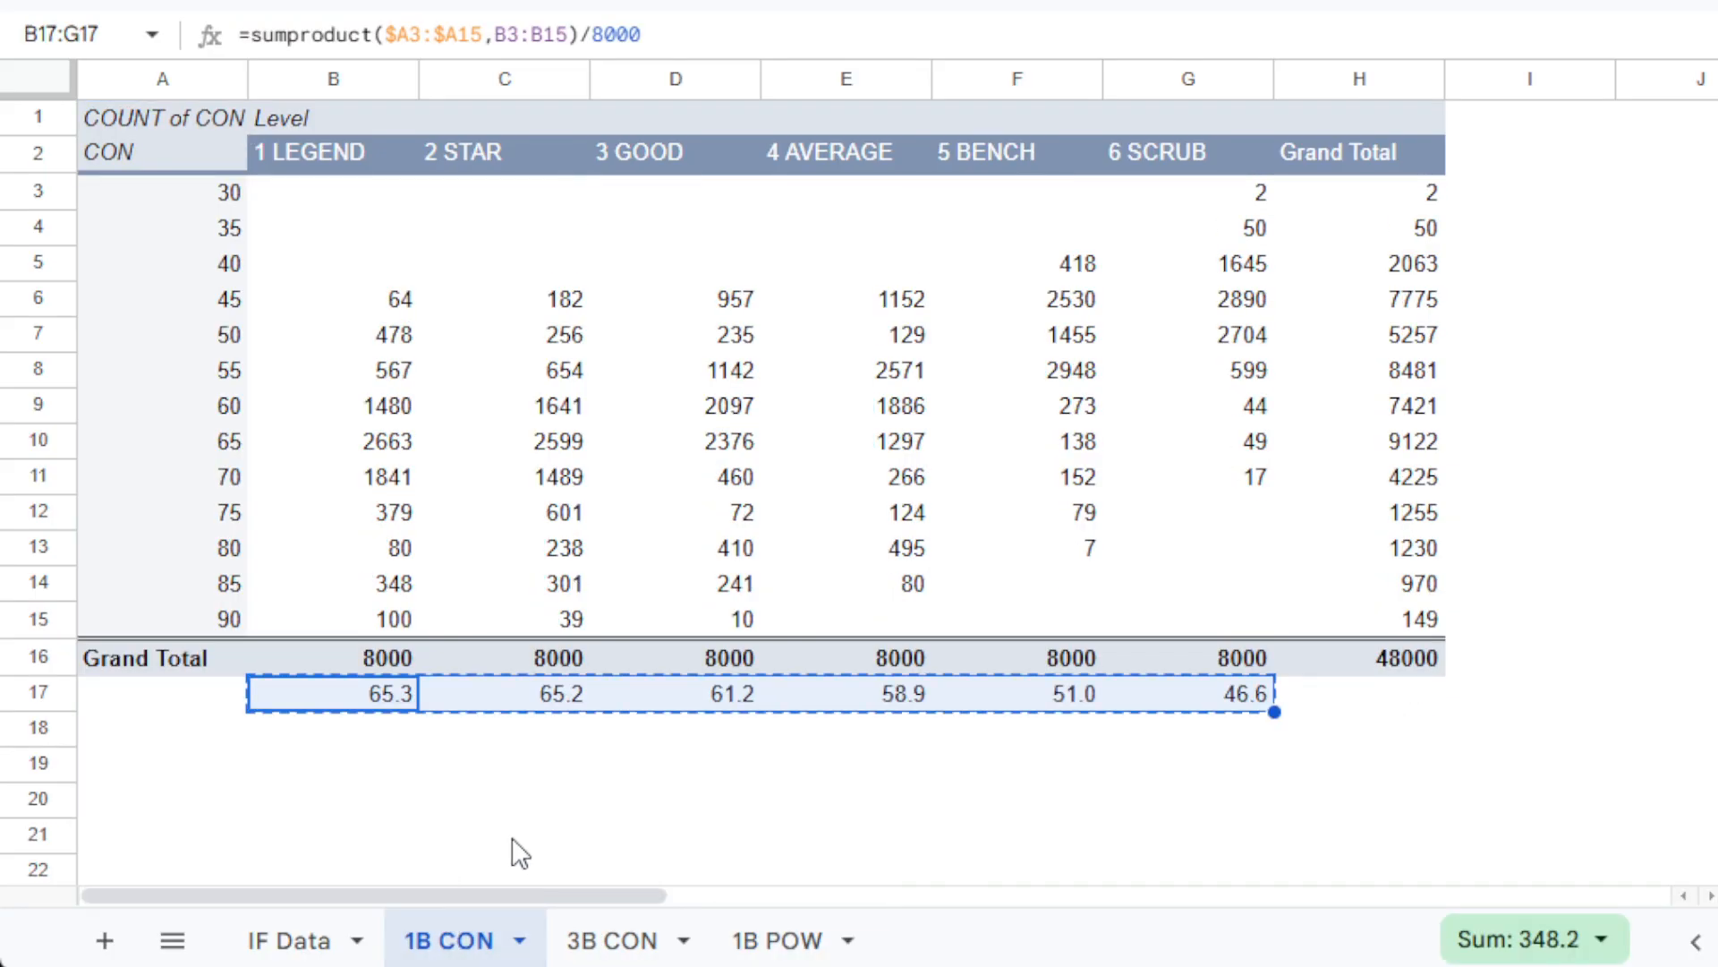
left_click(775, 939)
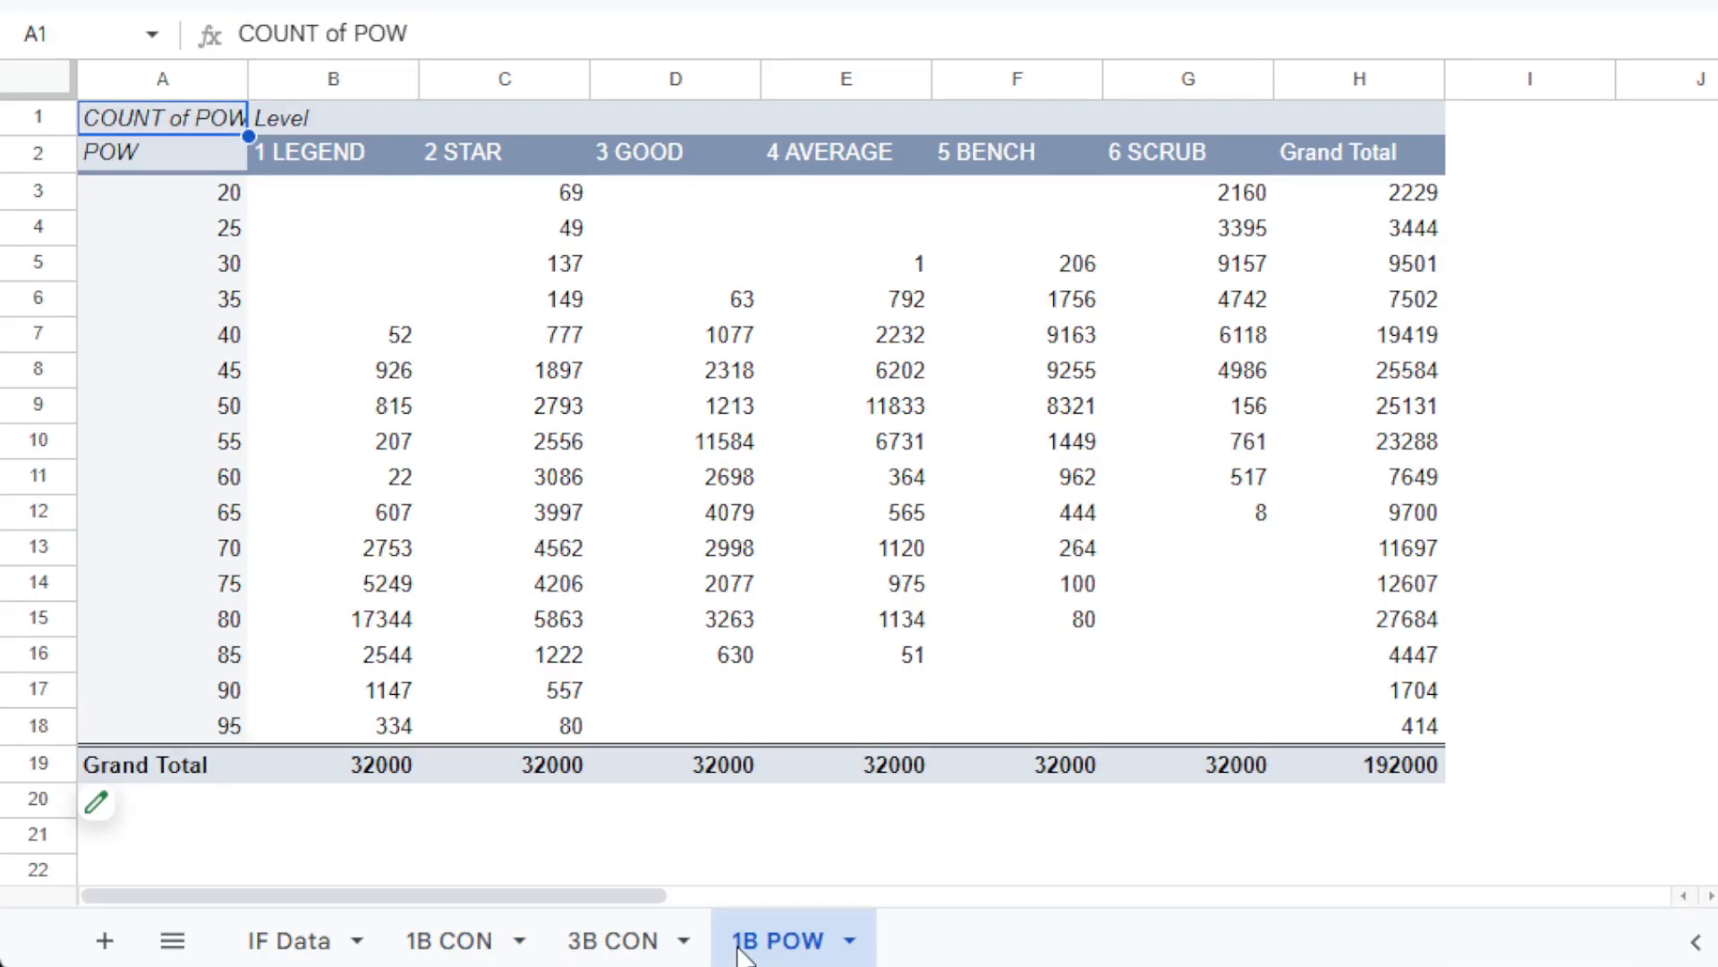
left_click(407, 824)
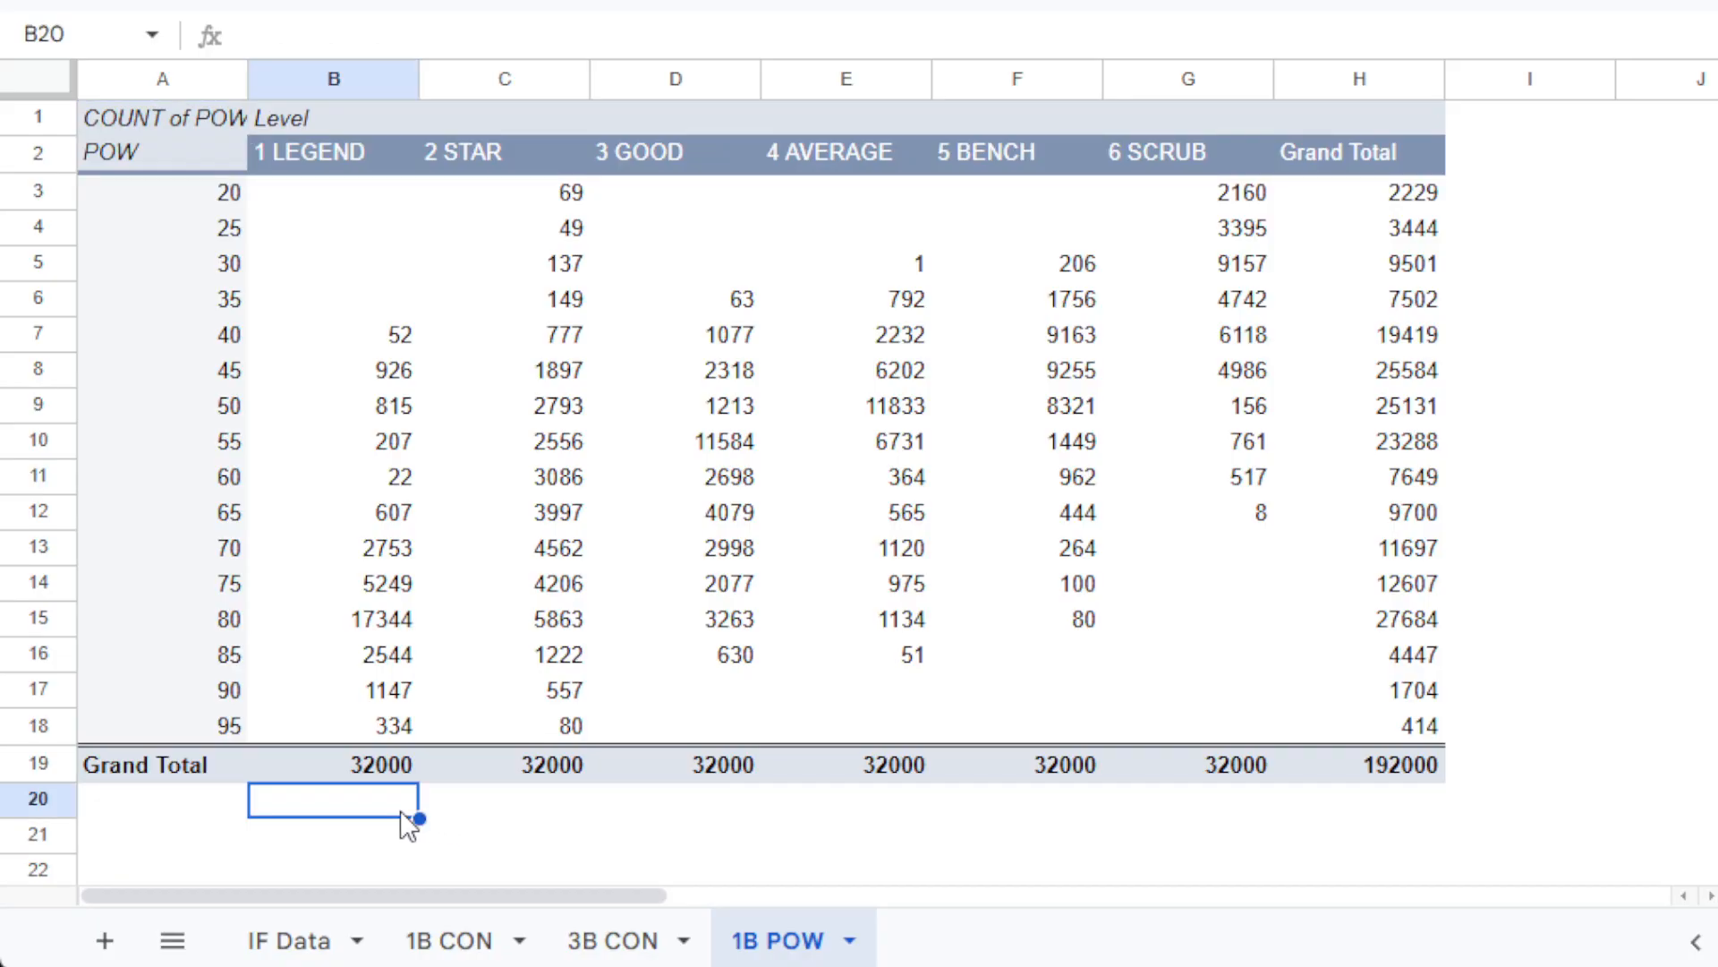
type("307.7\t264.0\t244.3\t207.9\t182.4\t89.5")
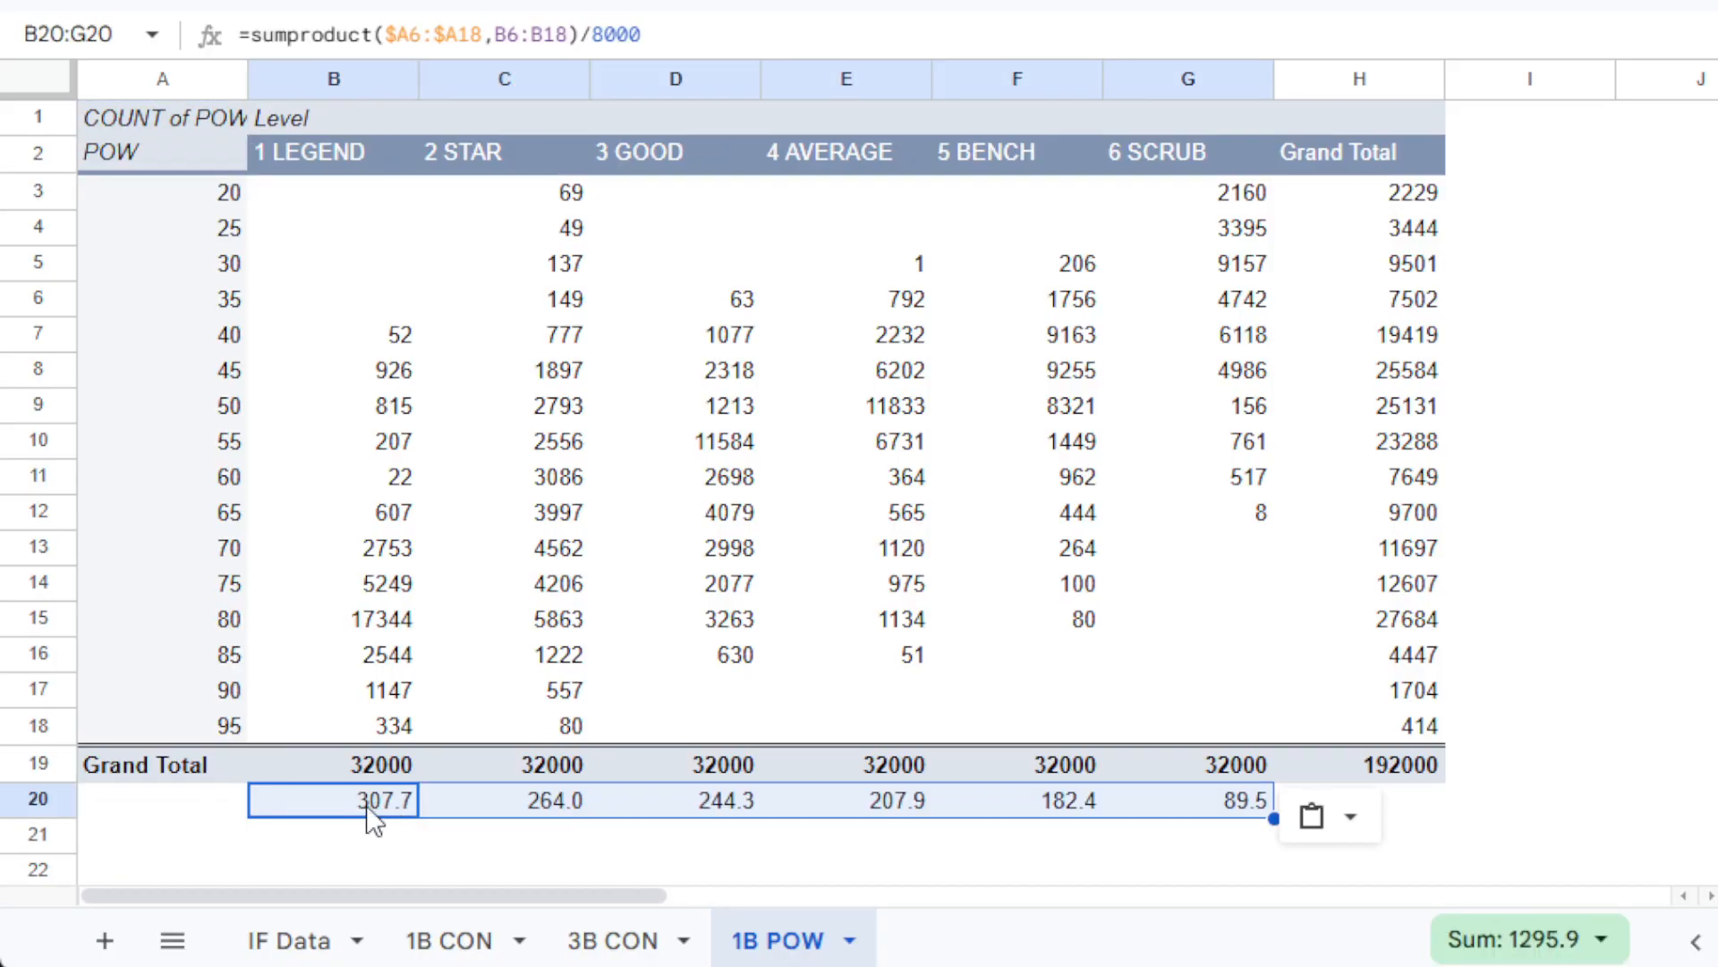
Extend the B20 formula on 1B POW to cover rows 3 to 18, using the ranges $A3:$A18 and B3:B18.
left_click(368, 809)
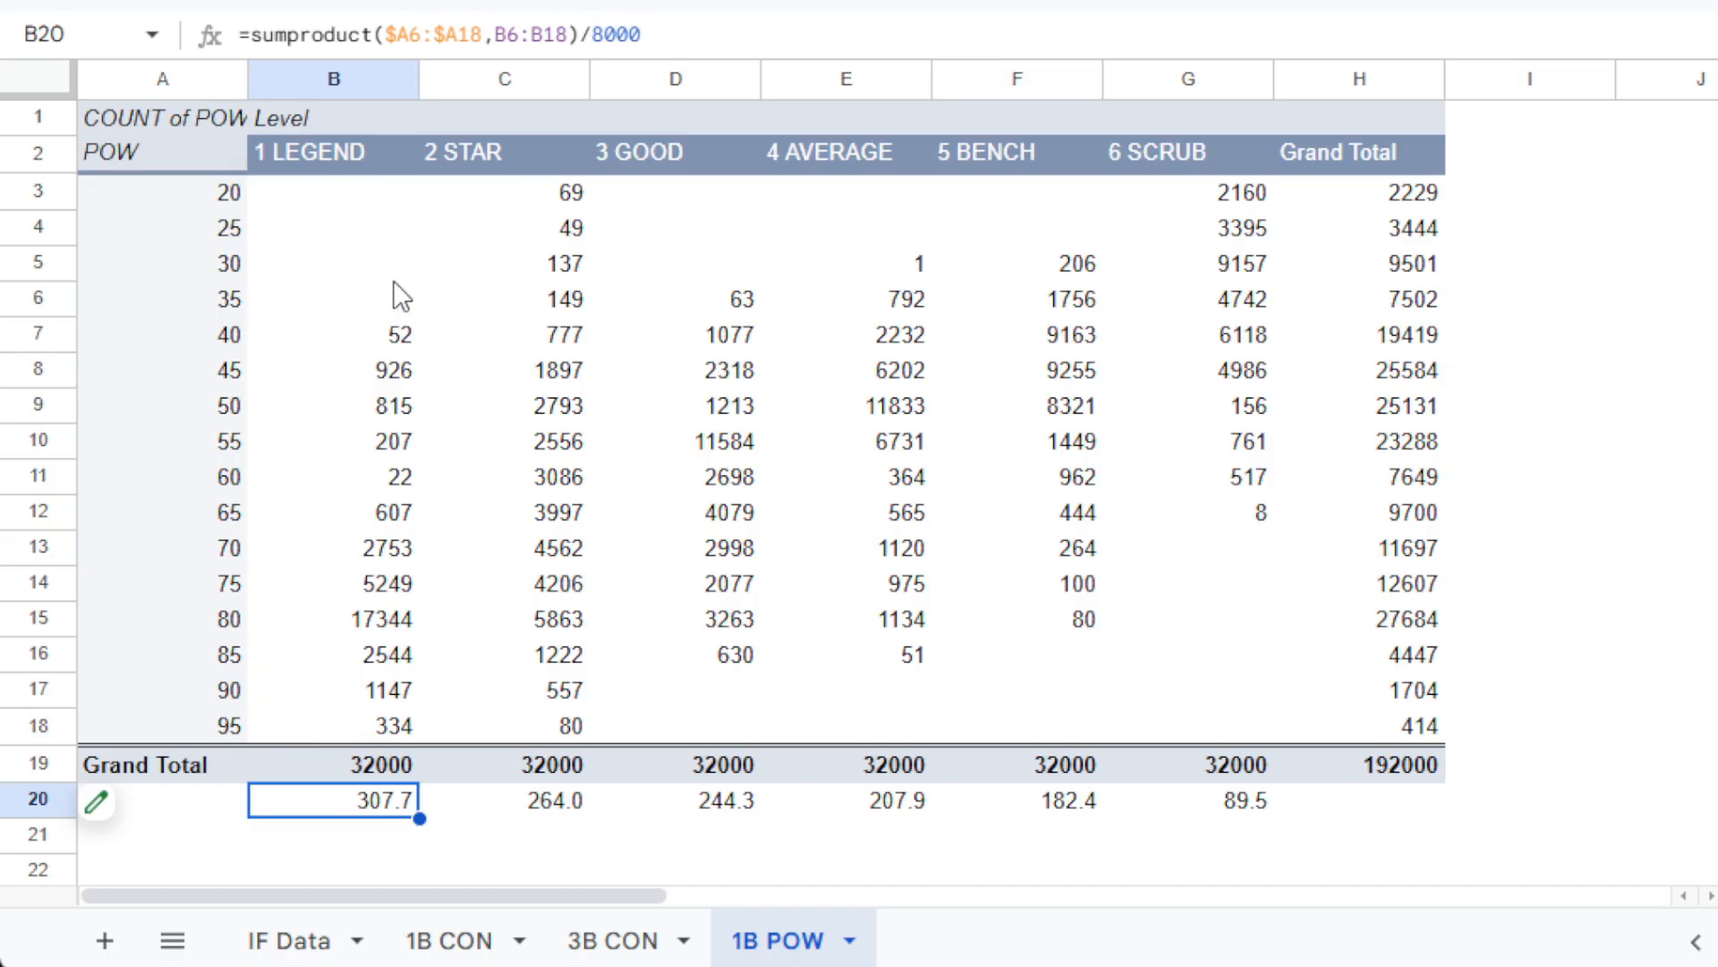
left_click(418, 42)
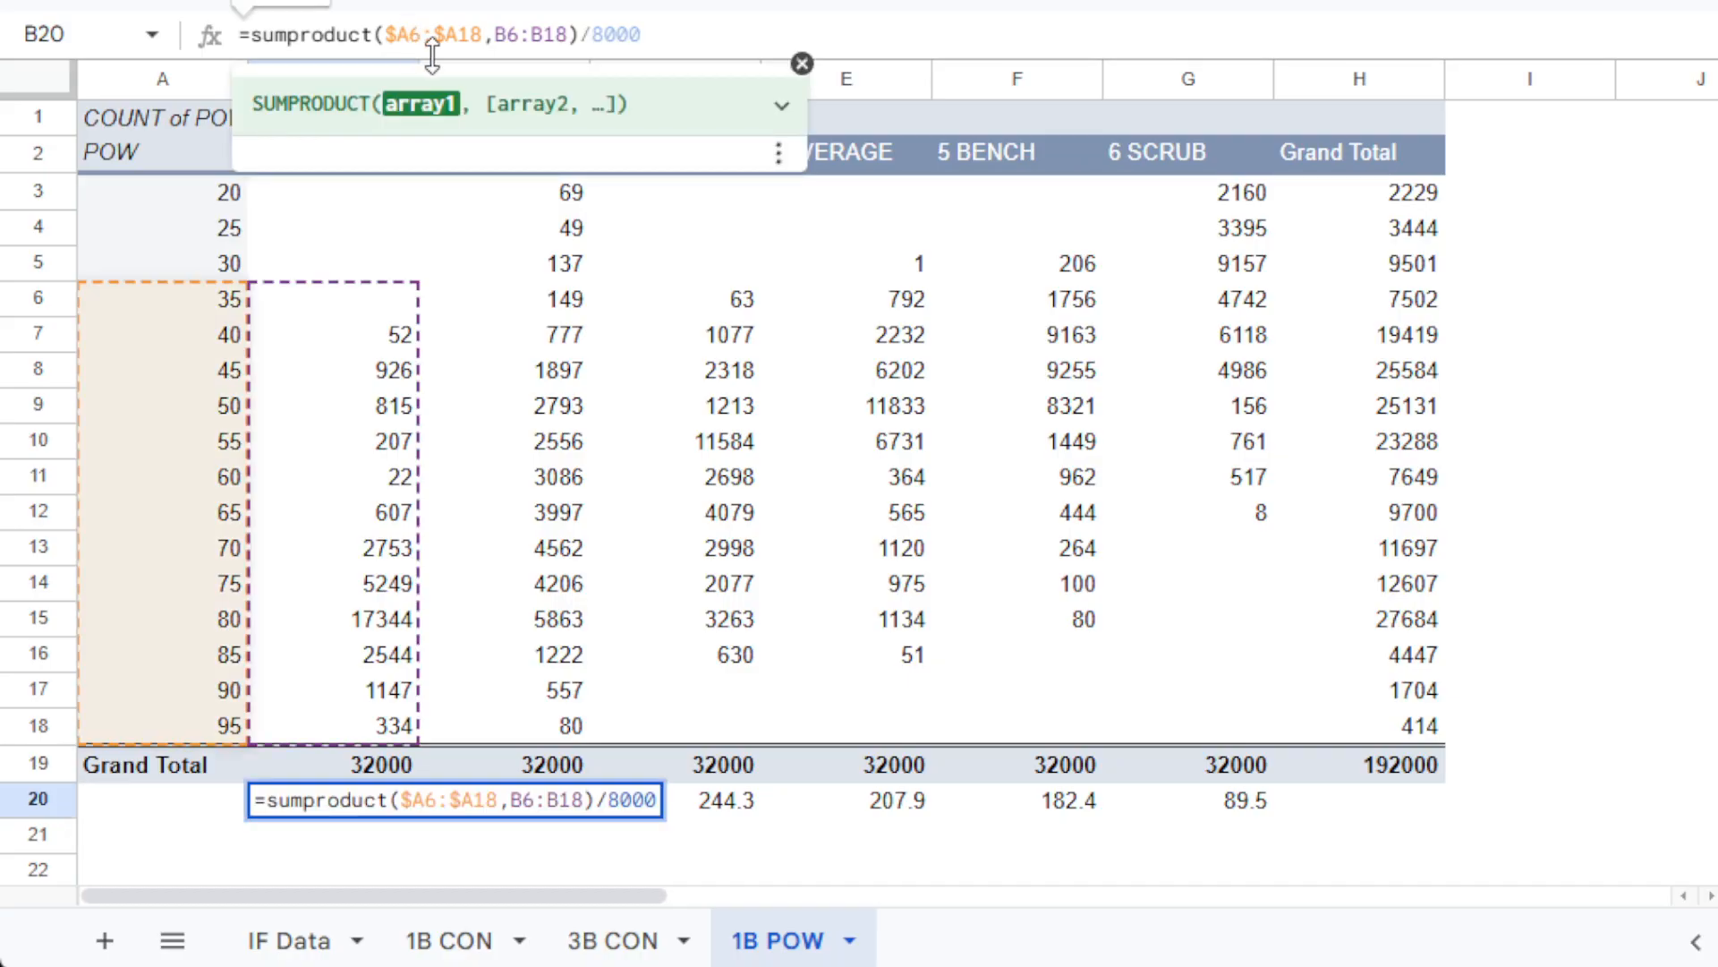
key("Delete")
type("3")
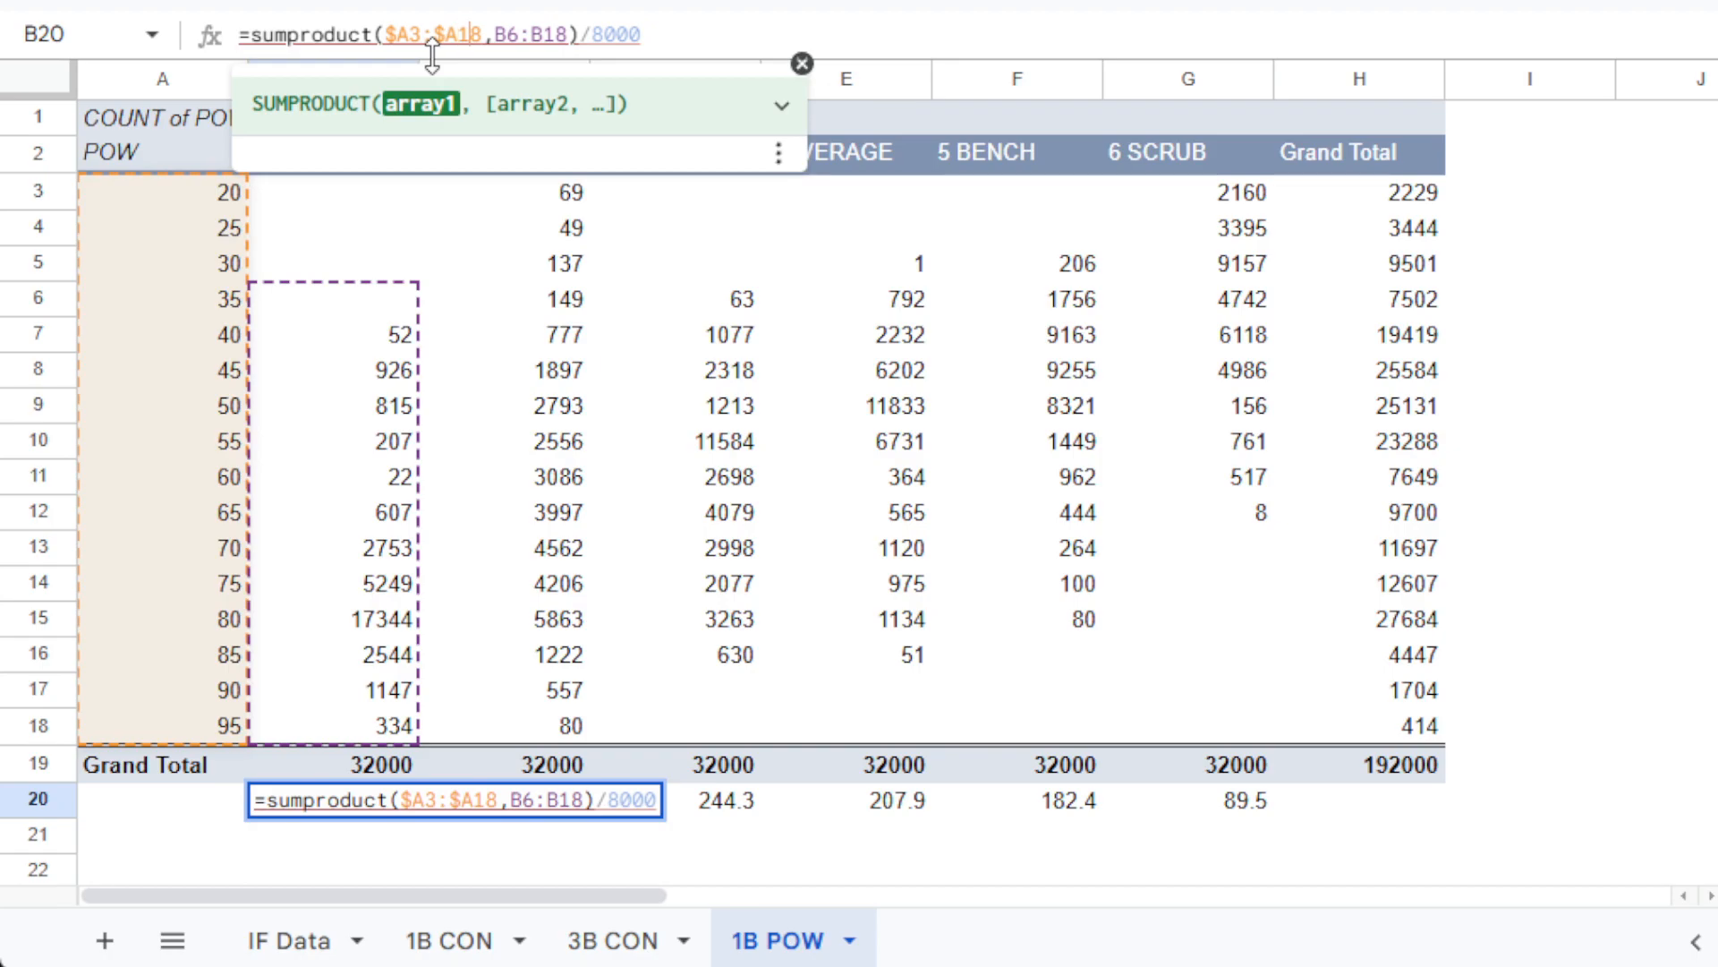
key("Right")
key("Right")
key("Right")
key("Delete")
type("3")
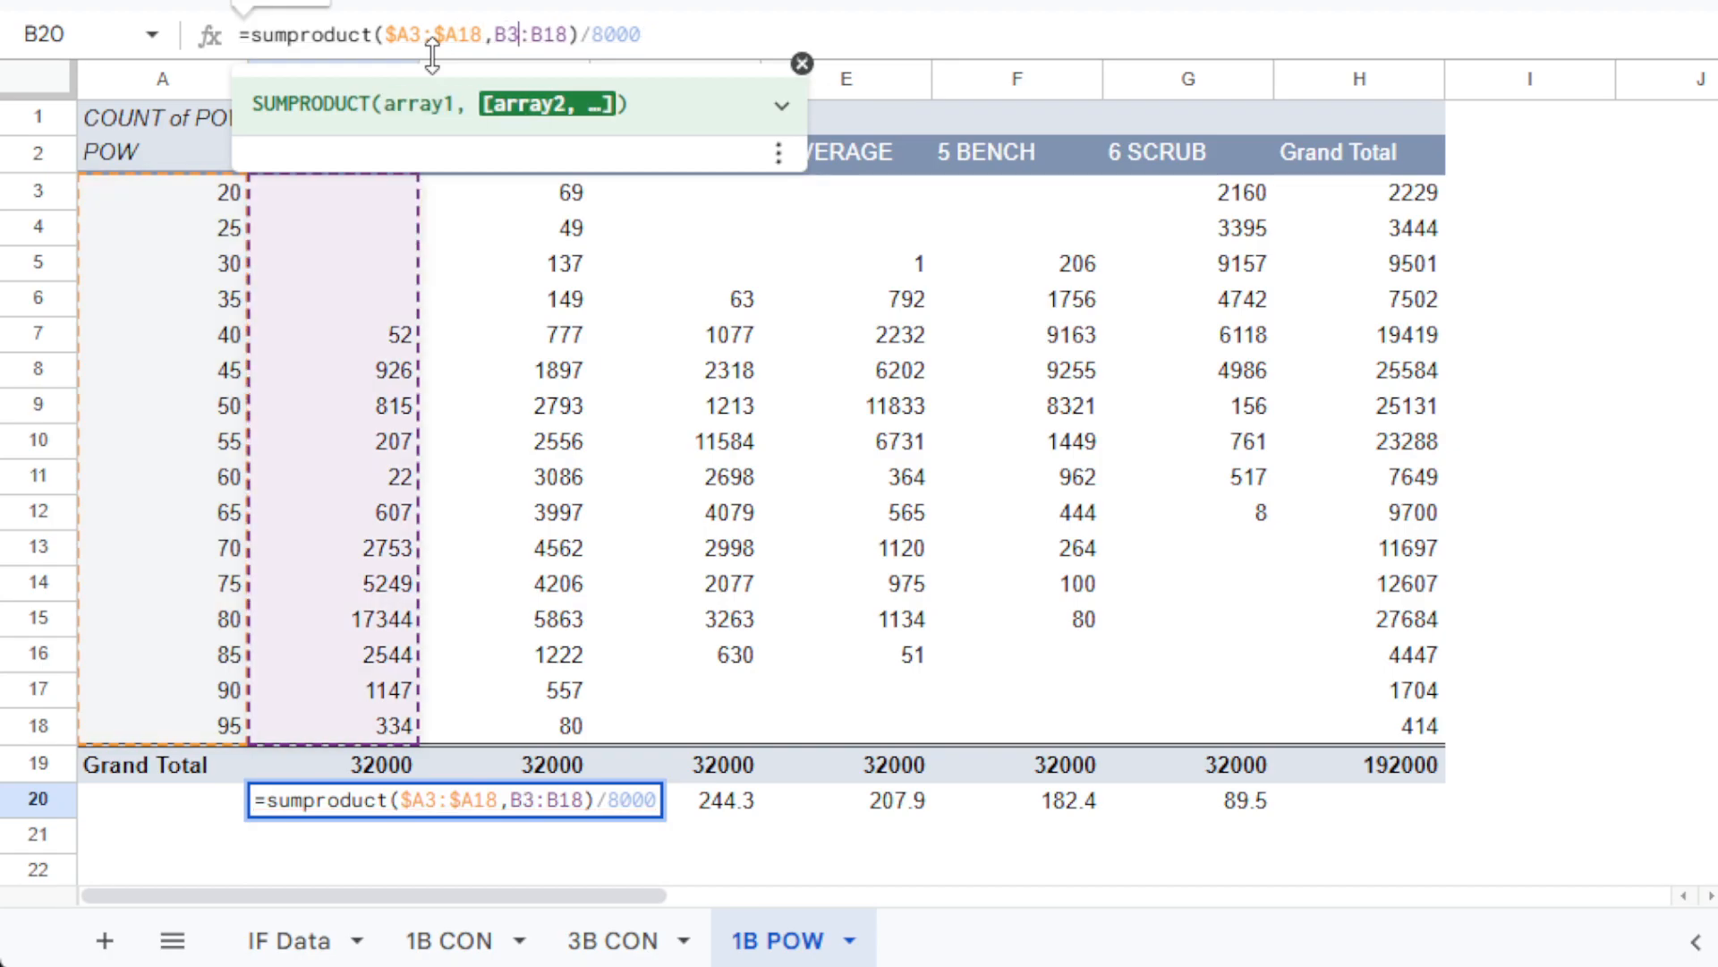
key("Return")
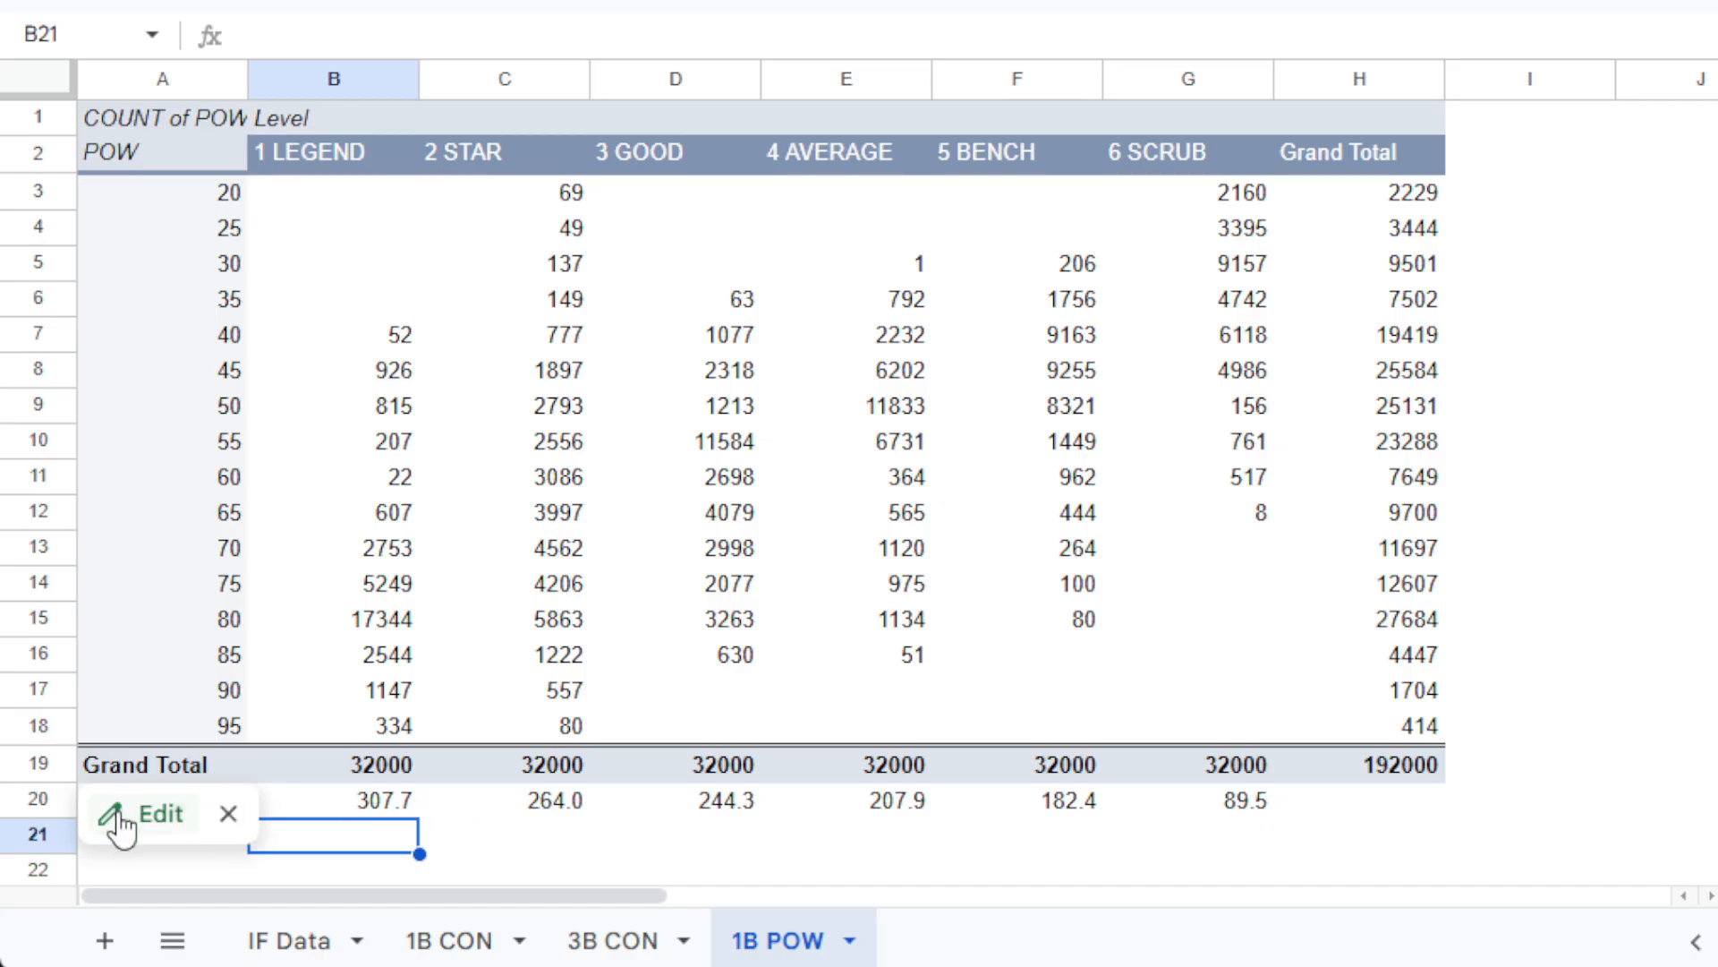
Limit the POS filter of the 1B POW pivot table to 1B only, excluding 2B, 3B and SS.
left_click(154, 811)
left_click_drag(1335, 432, 1334, 889)
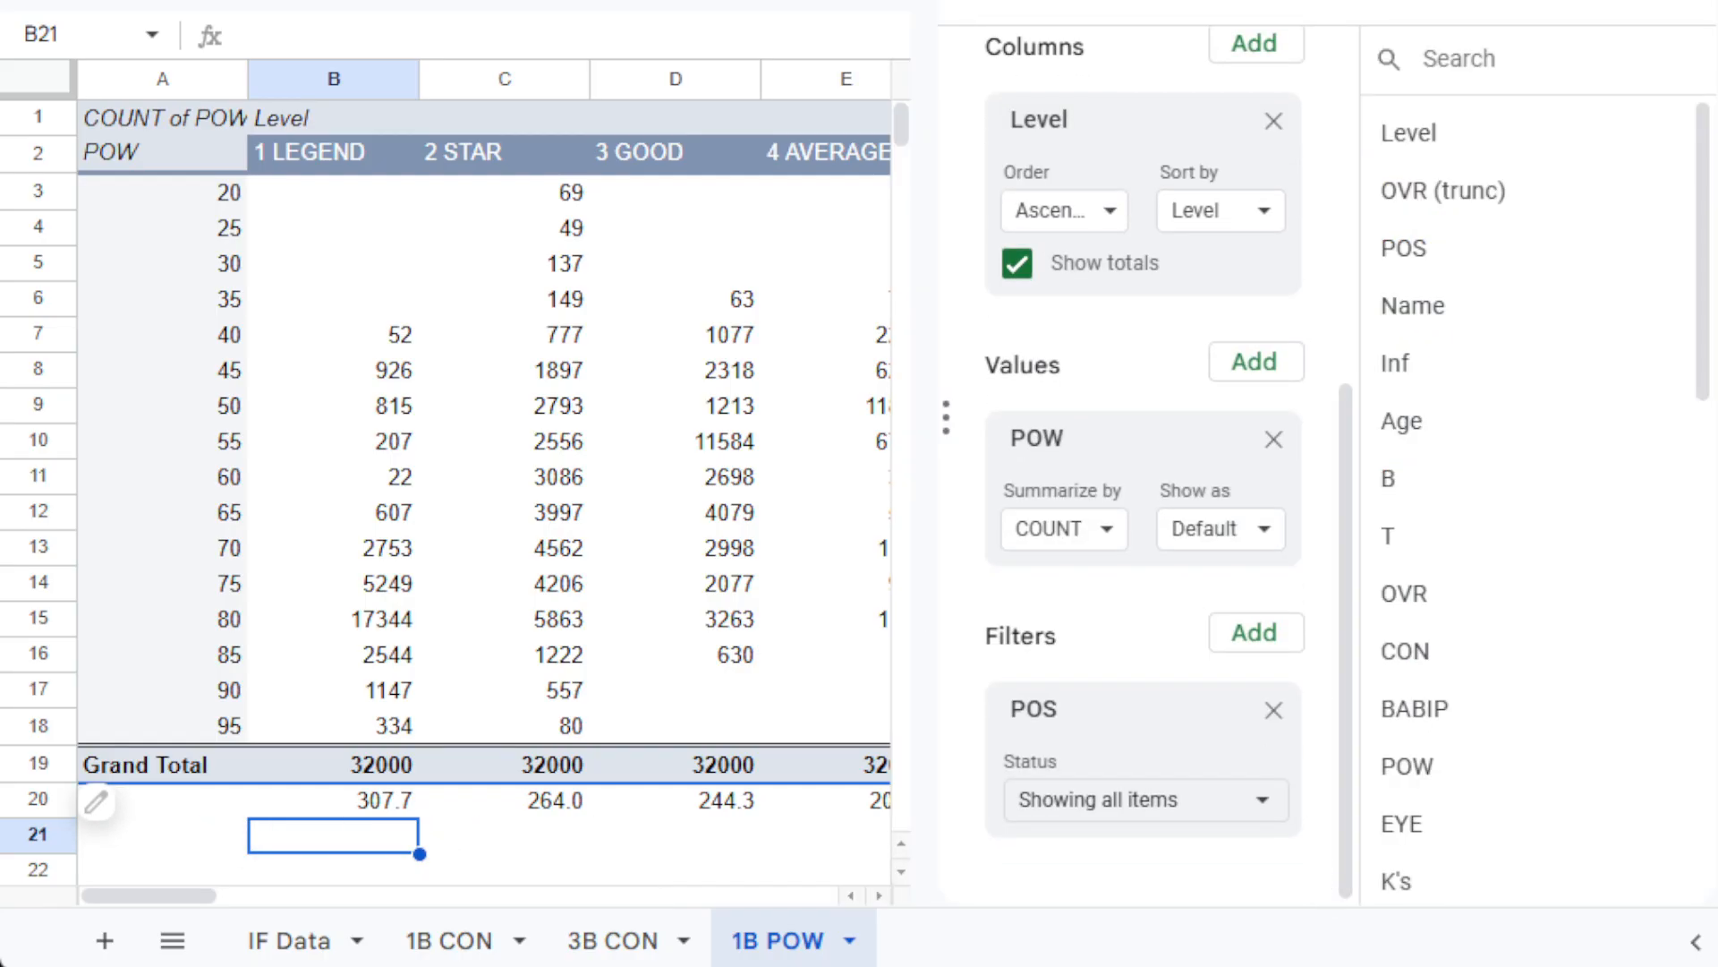
left_click(1261, 801)
left_click(1110, 796)
left_click(1106, 743)
left_click(1103, 689)
left_click(1427, 913)
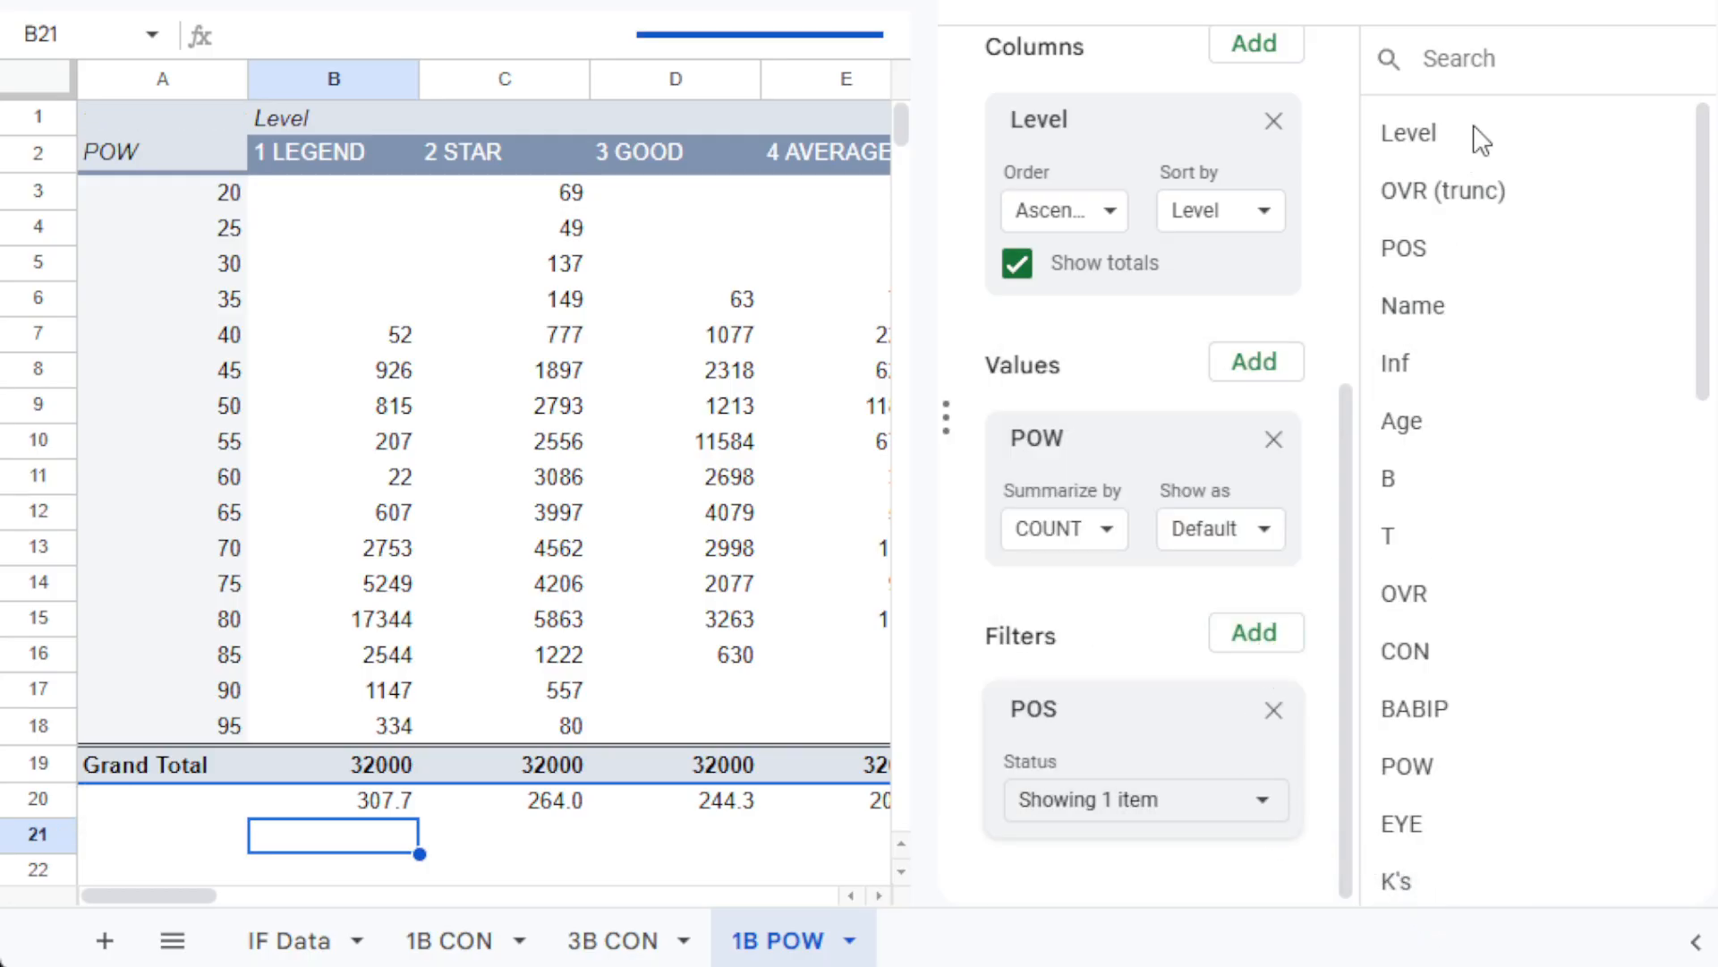
left_click(1660, 11)
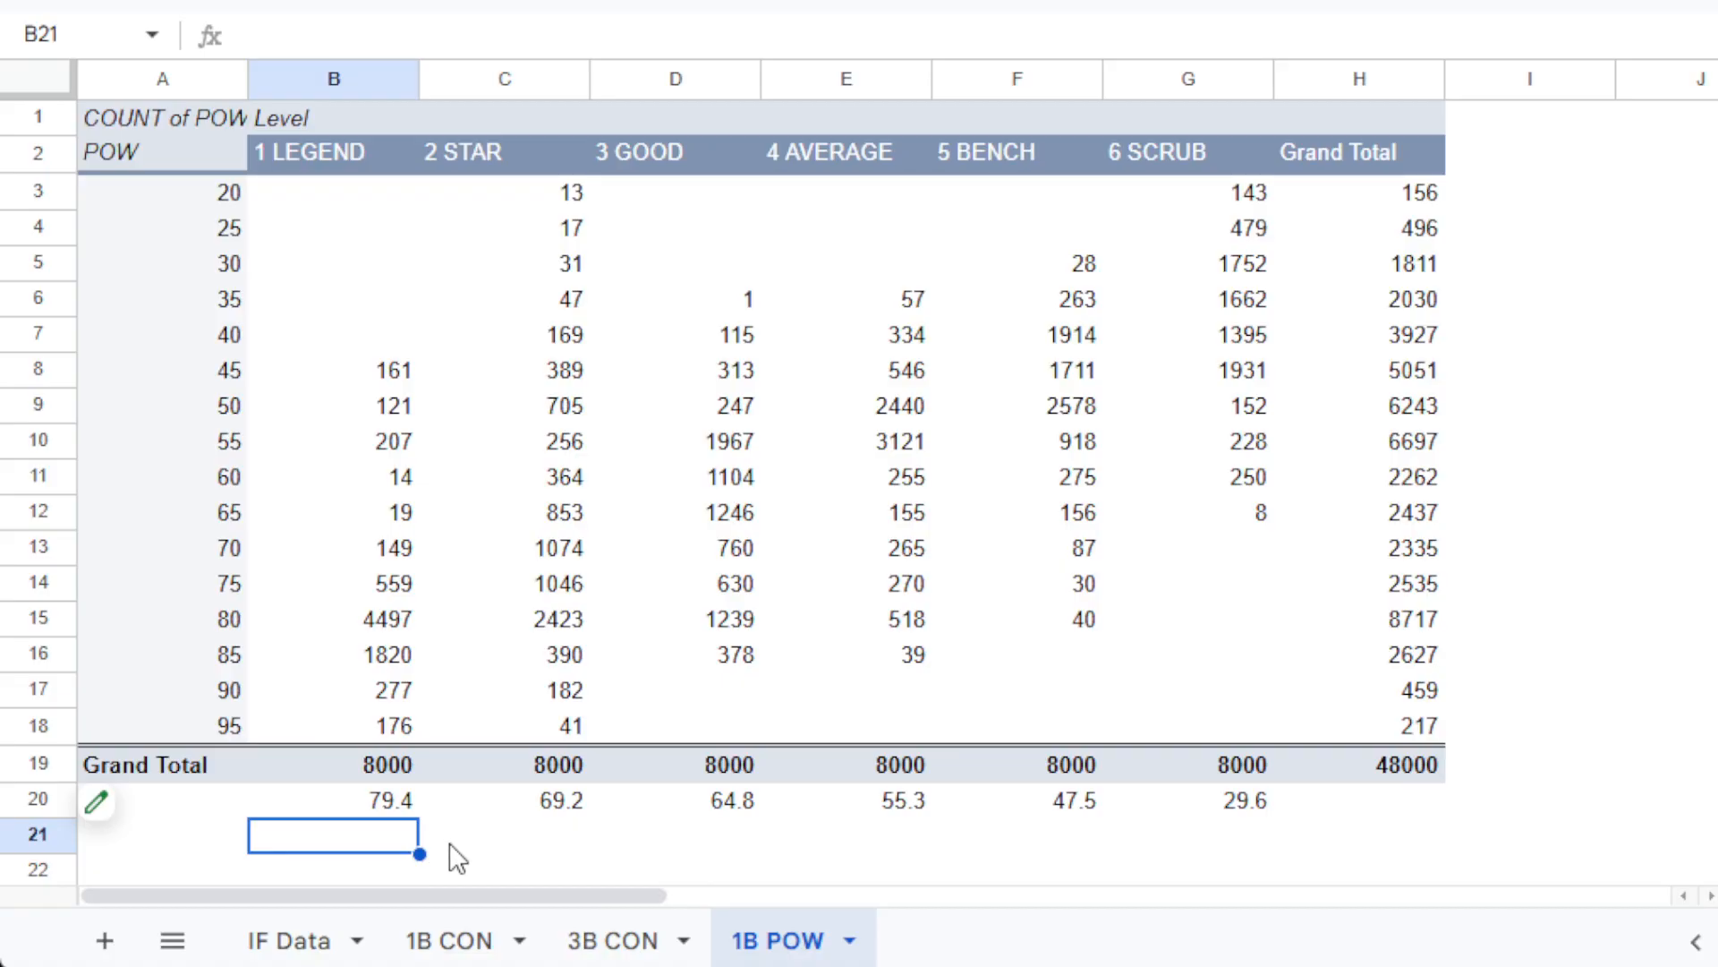
Duplicate the 1B POW sheet and rename the copy 3B POW.
right_click(771, 951)
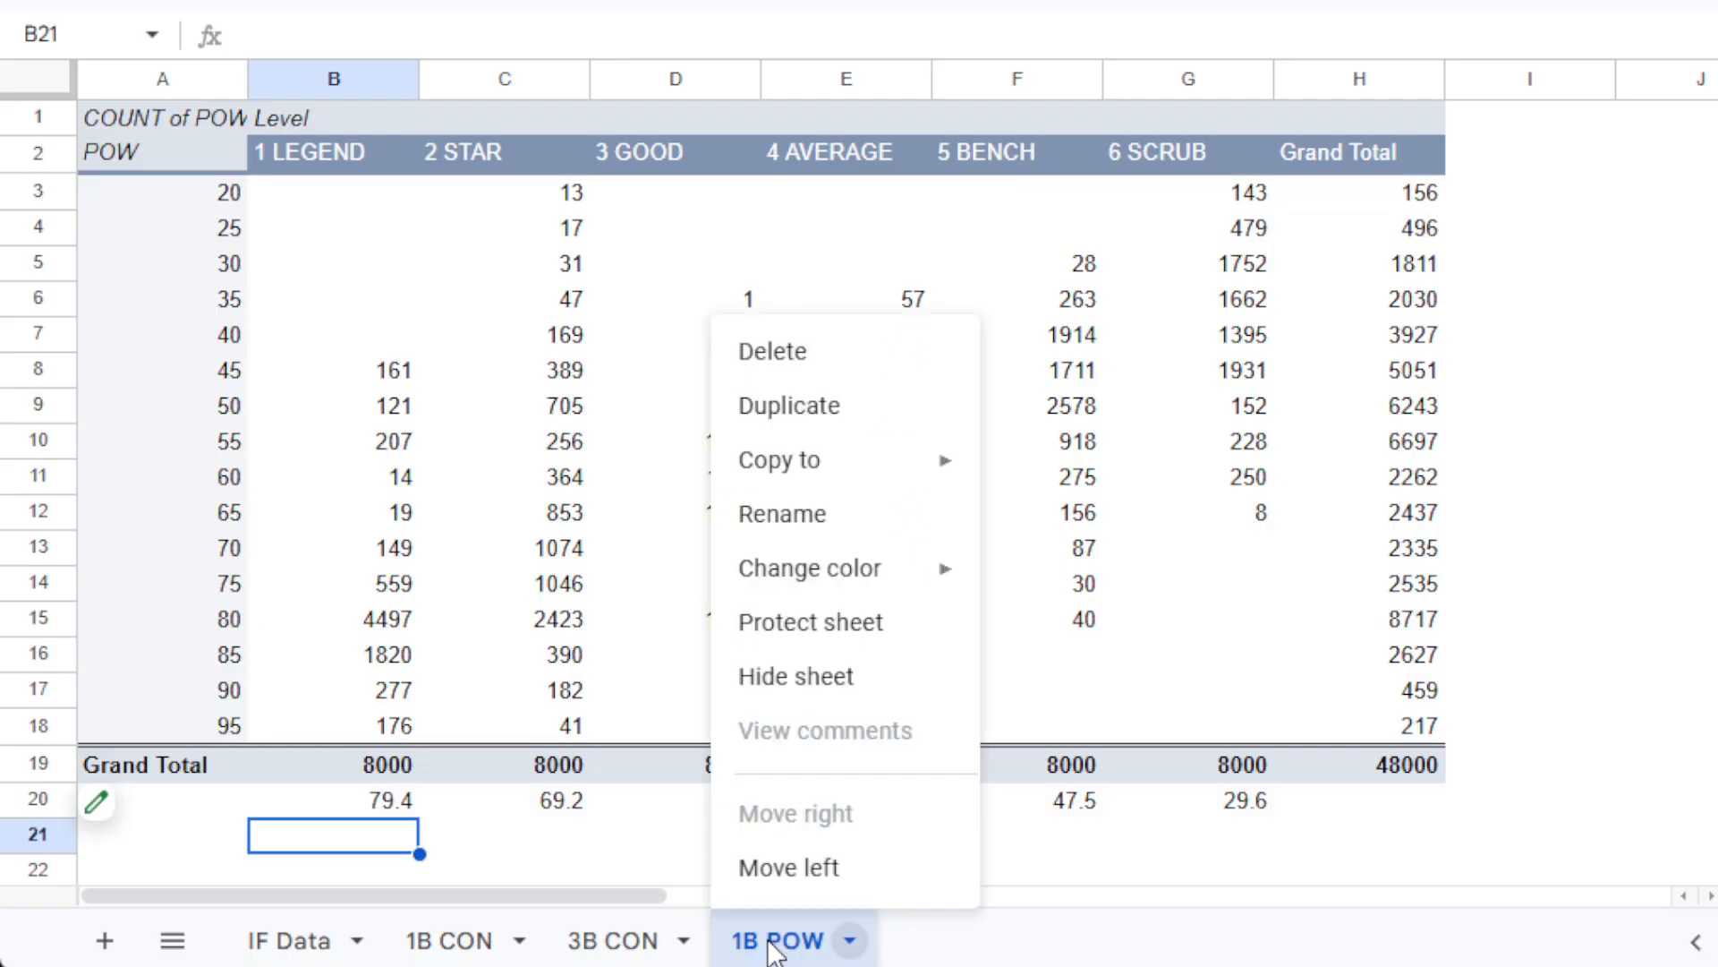
left_click(835, 431)
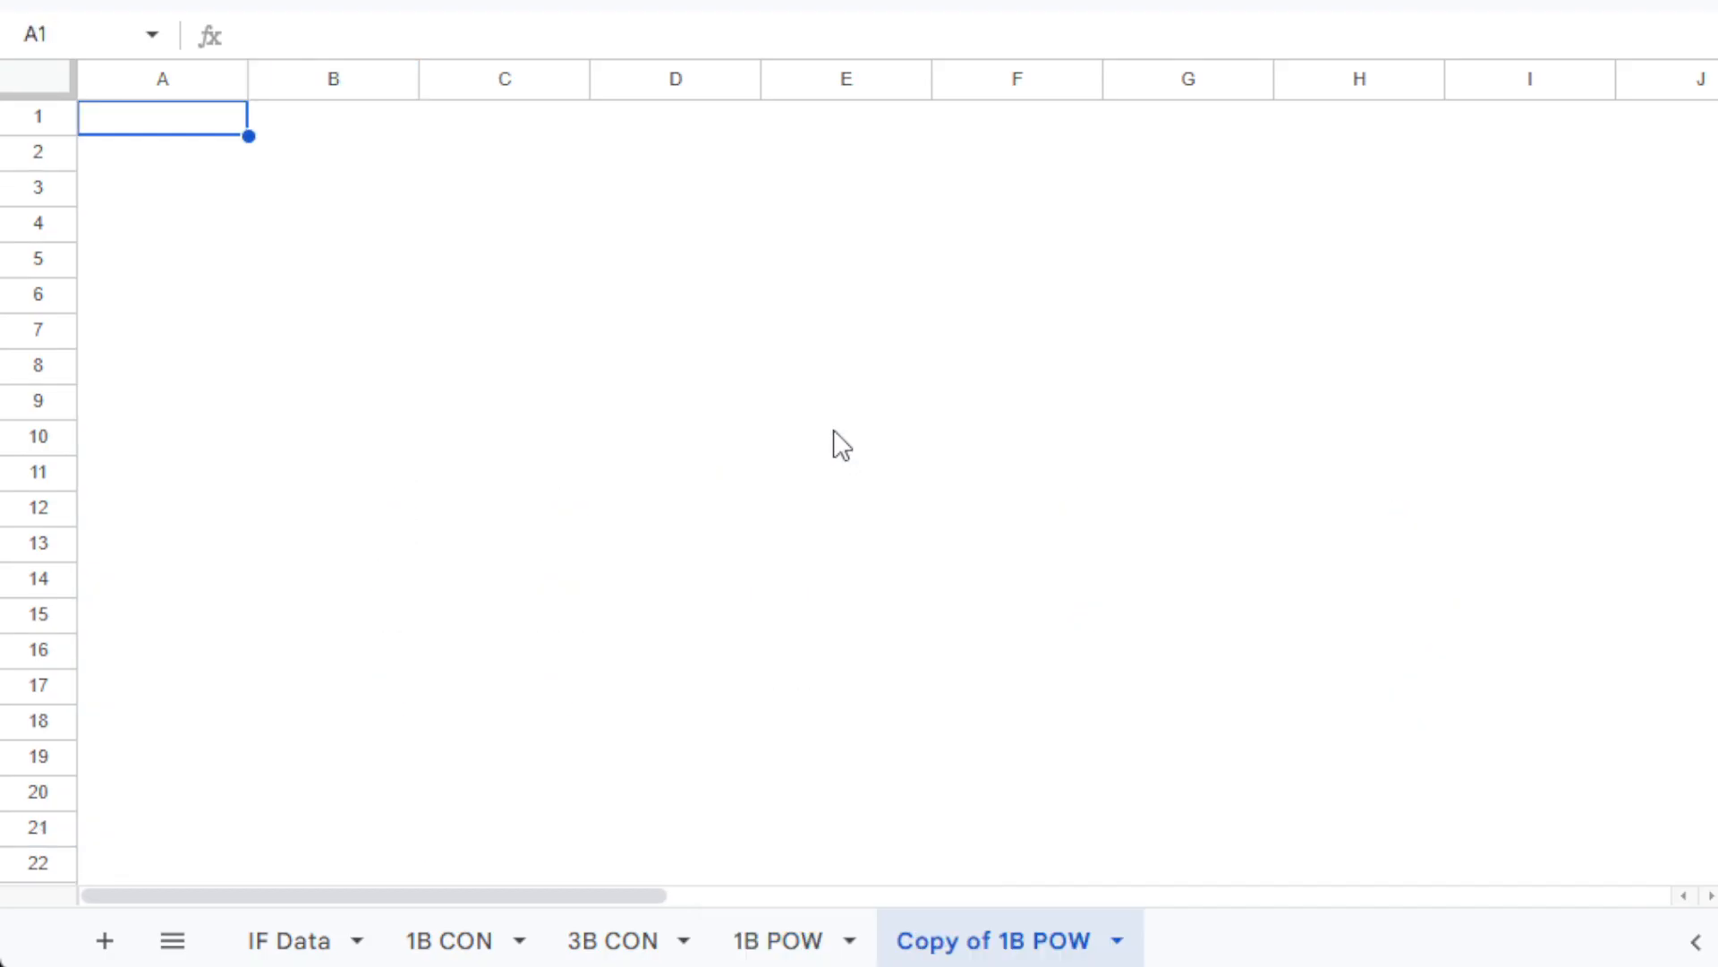
double_click(991, 941)
type("3B POW")
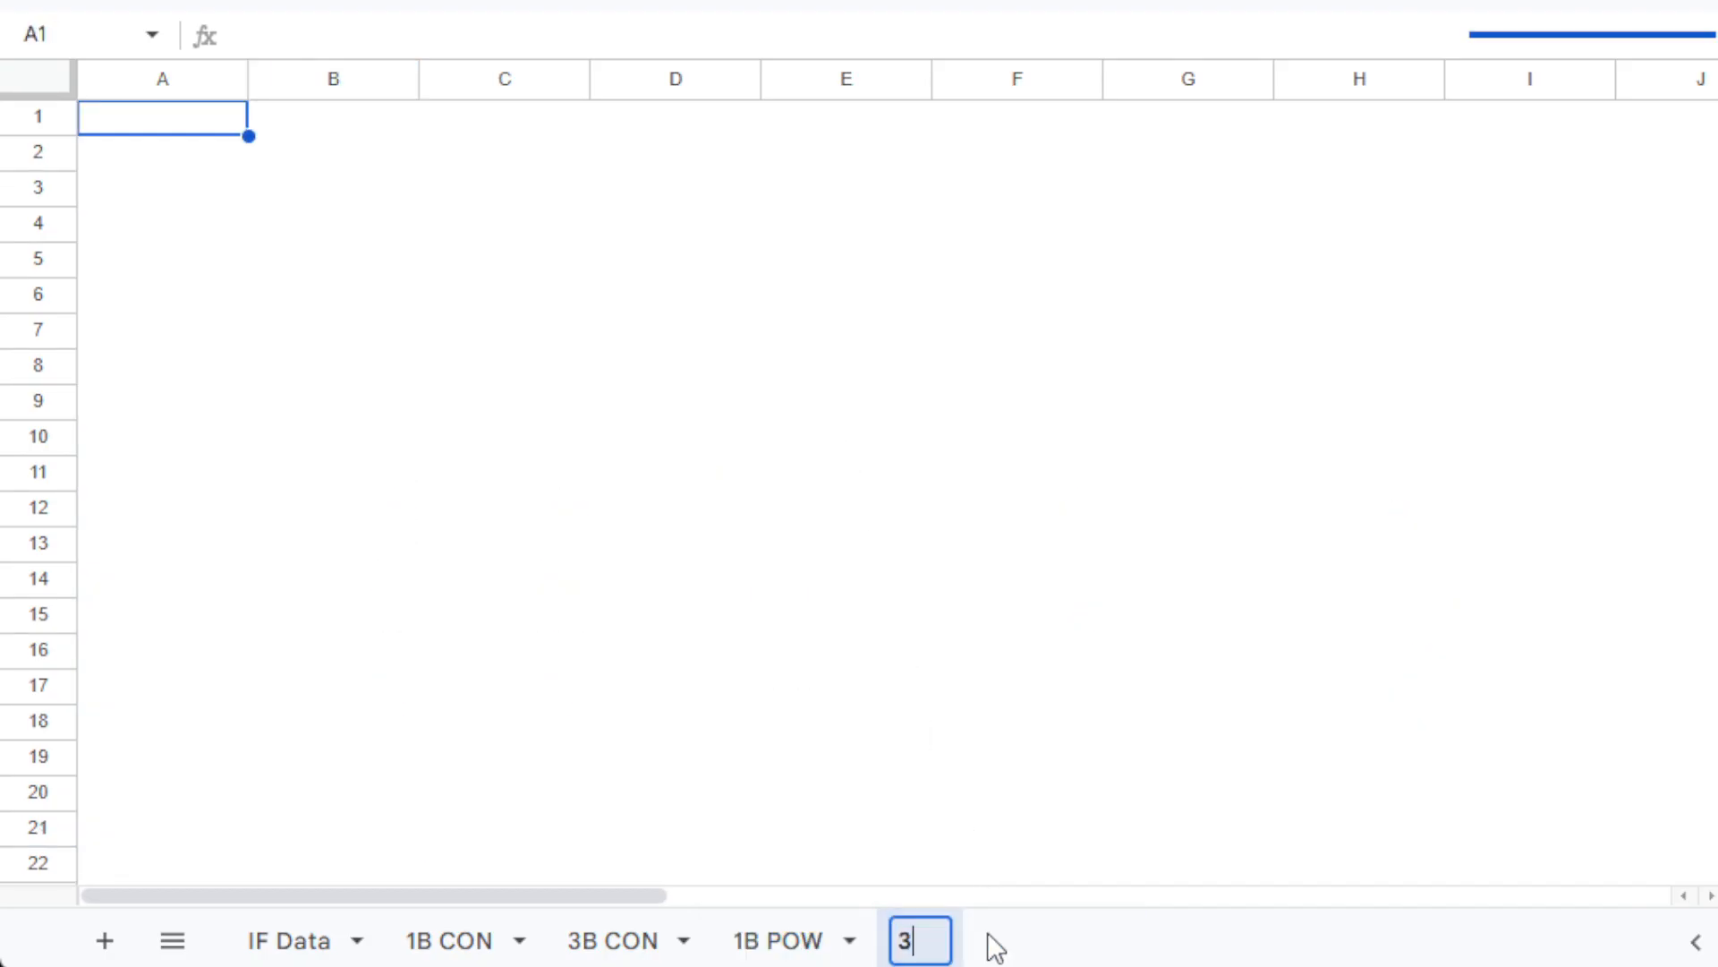
key("Return")
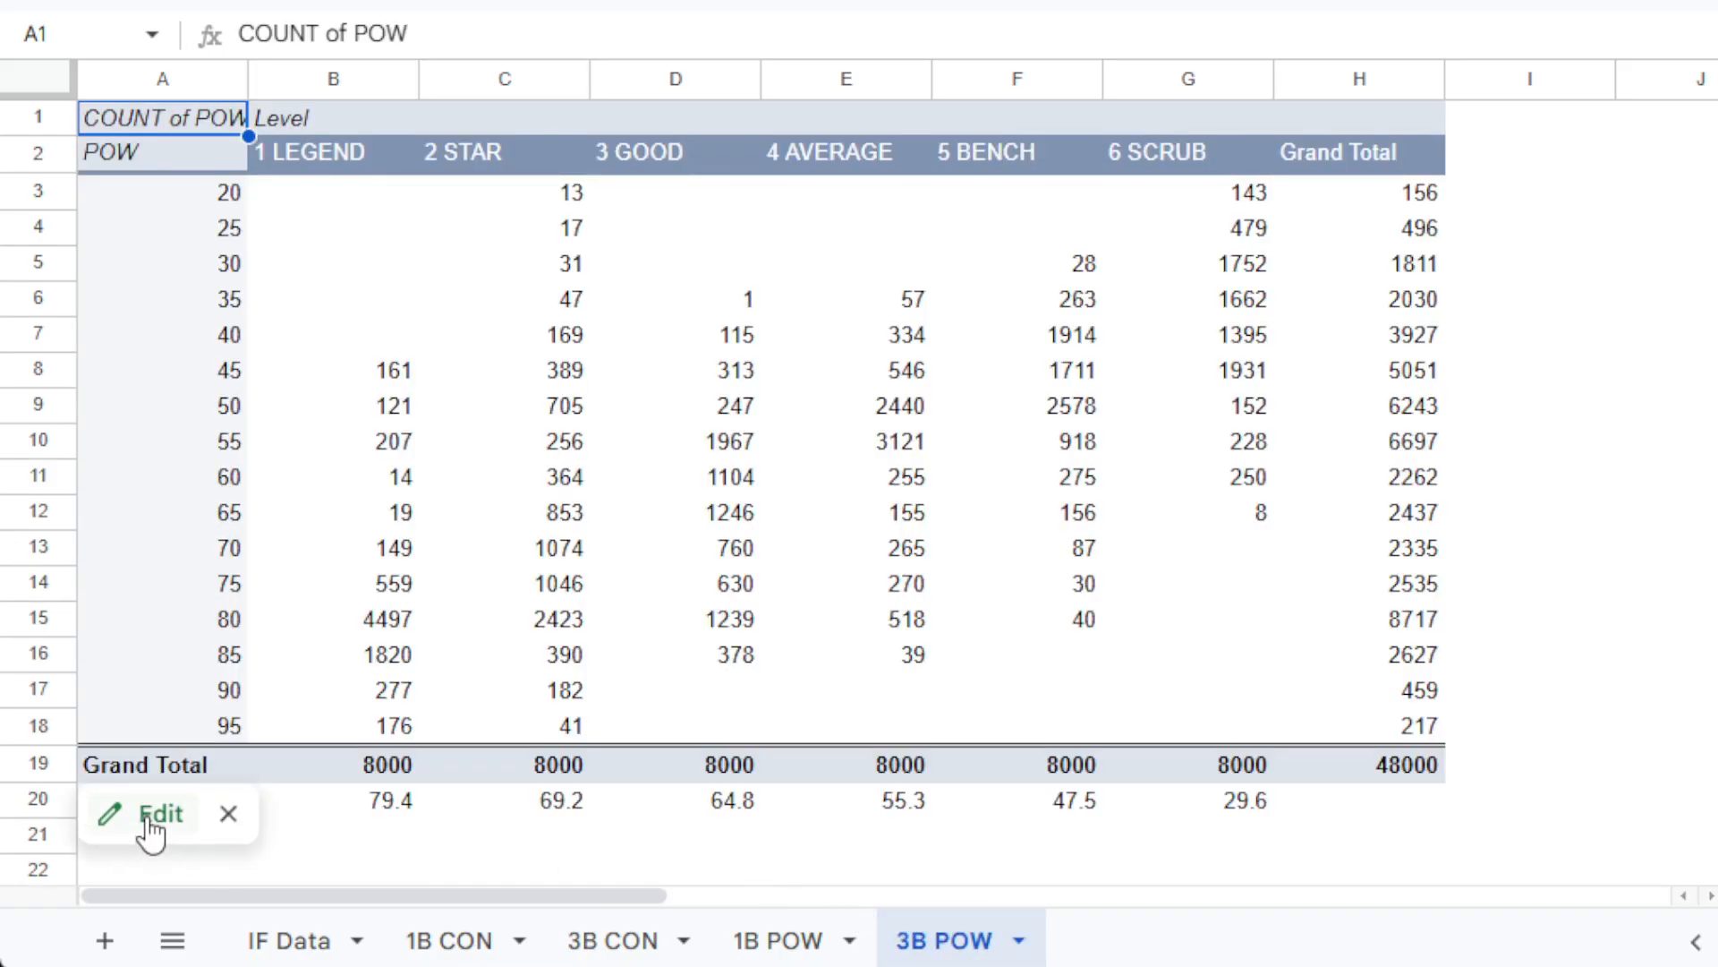
Switch the POS filter of the 3B POW pivot table from 1B to 3B only.
left_click(148, 819)
left_click_drag(1346, 541, 1345, 890)
left_click(1103, 801)
left_click(1099, 747)
left_click(1106, 646)
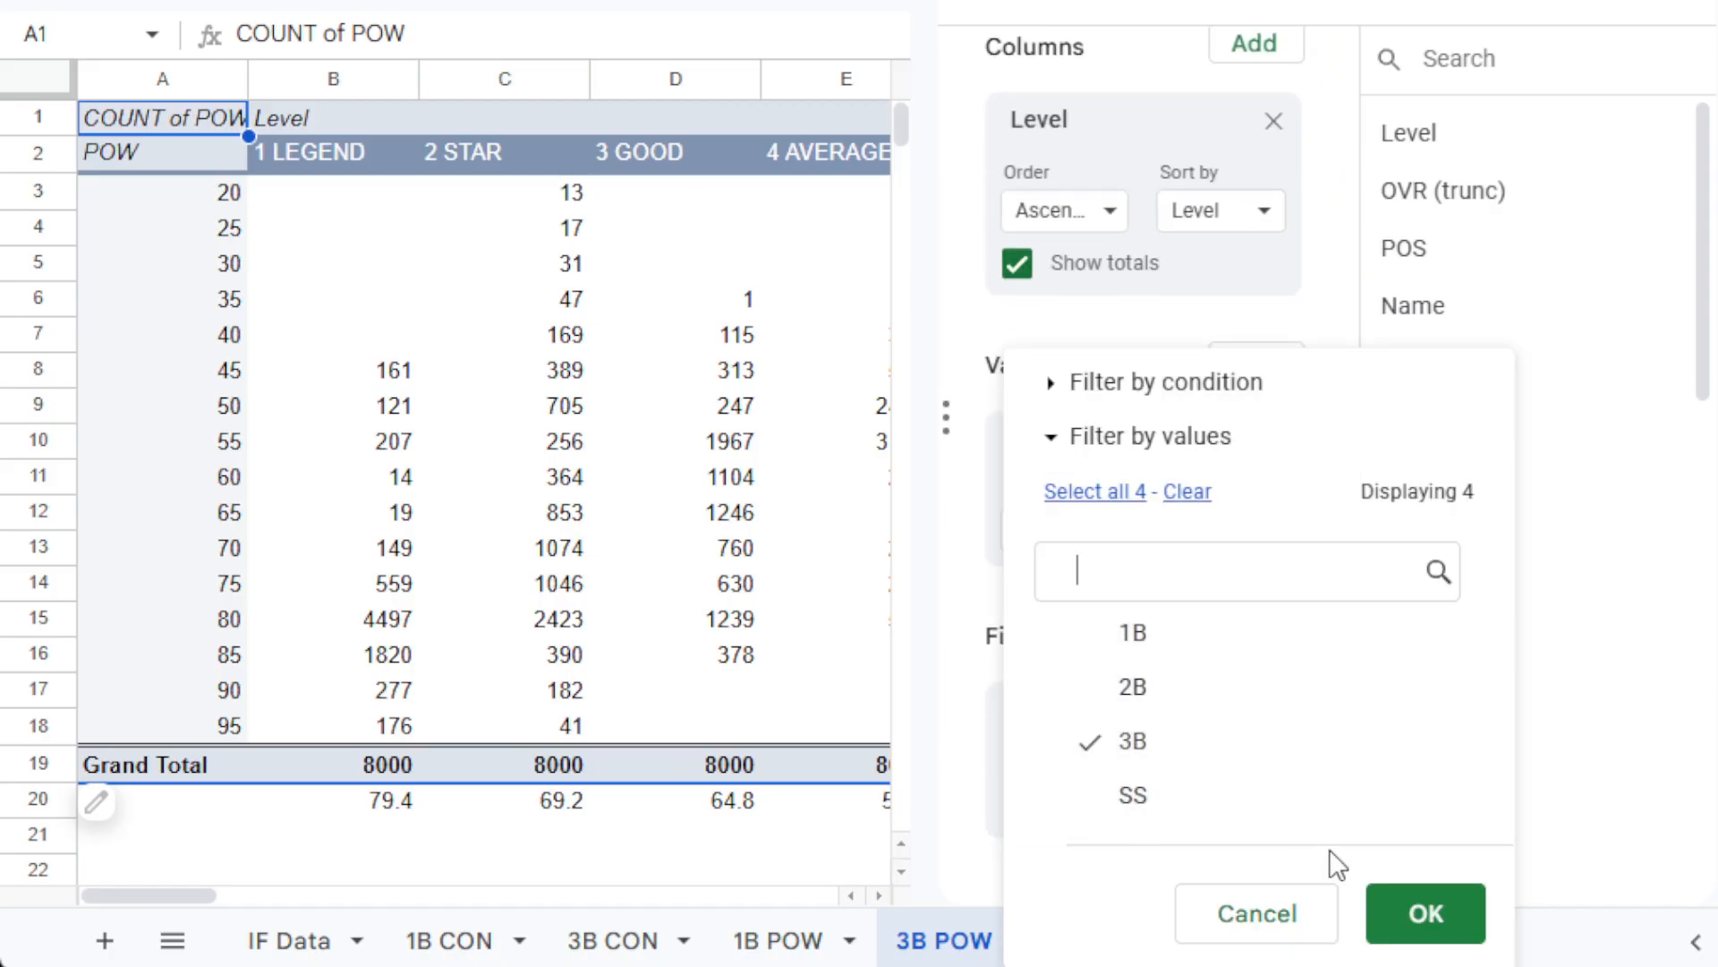
left_click(1390, 909)
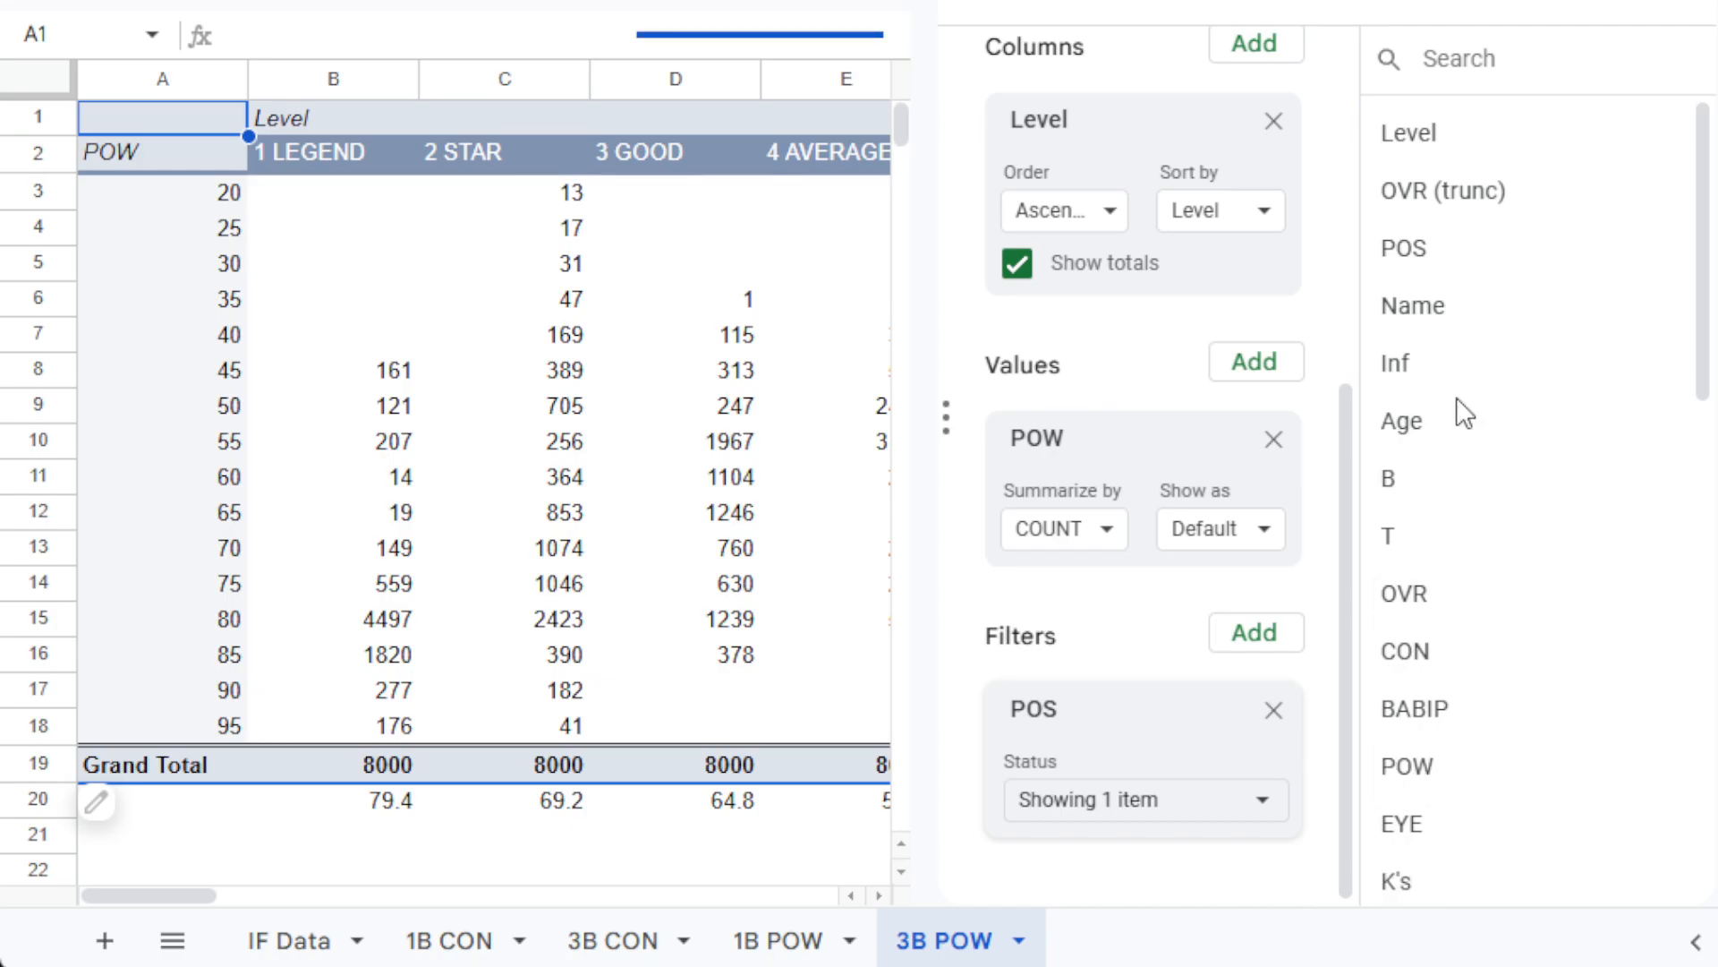
left_click(1683, 14)
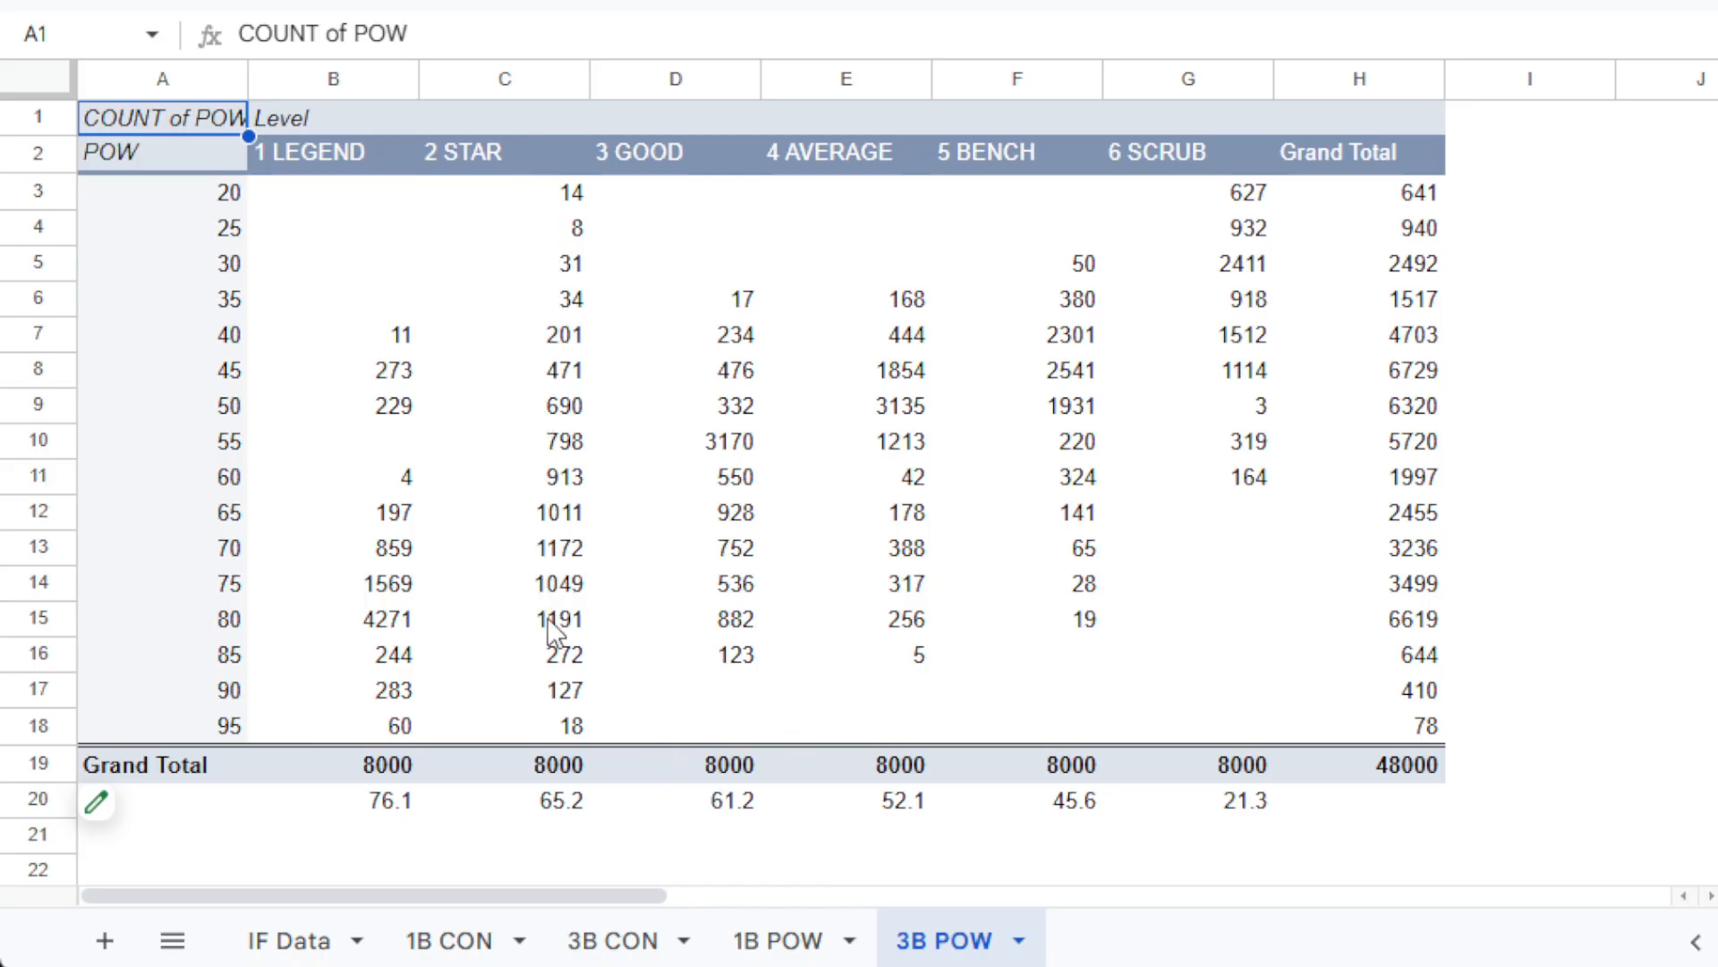
On 1B POW, select the peak counts for each level together: B15:C15, D10:E10, F9, G8 and G5.
left_click(780, 938)
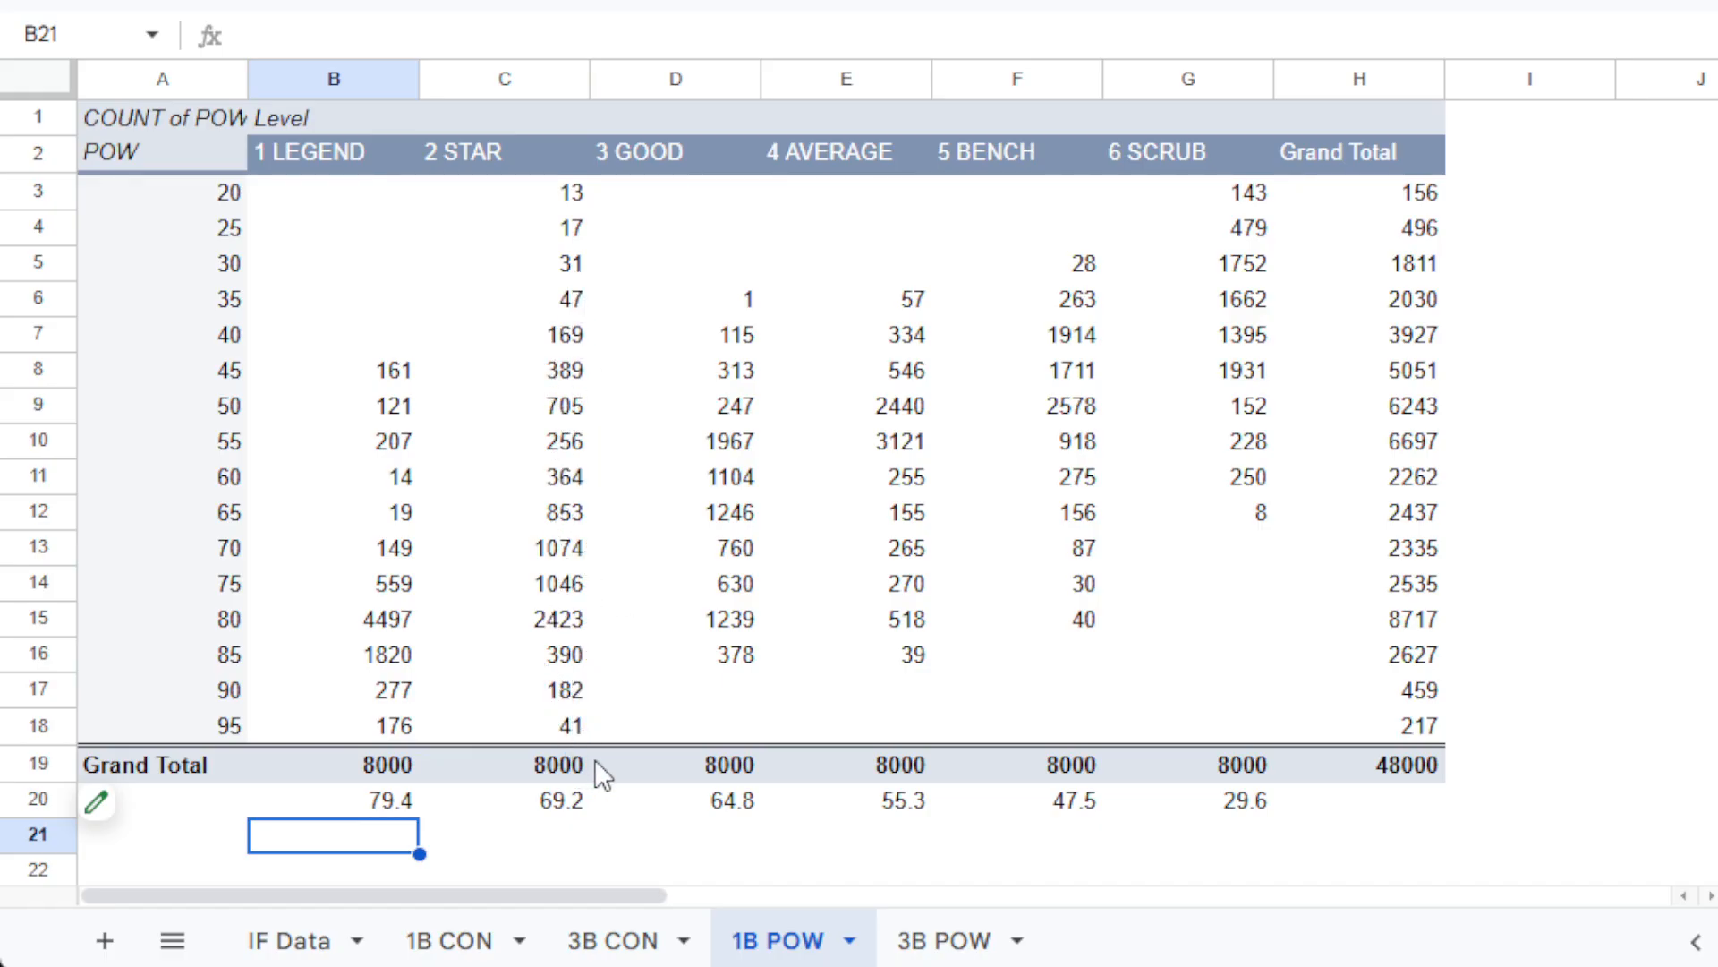
left_click(407, 627)
left_click(543, 624, "shift")
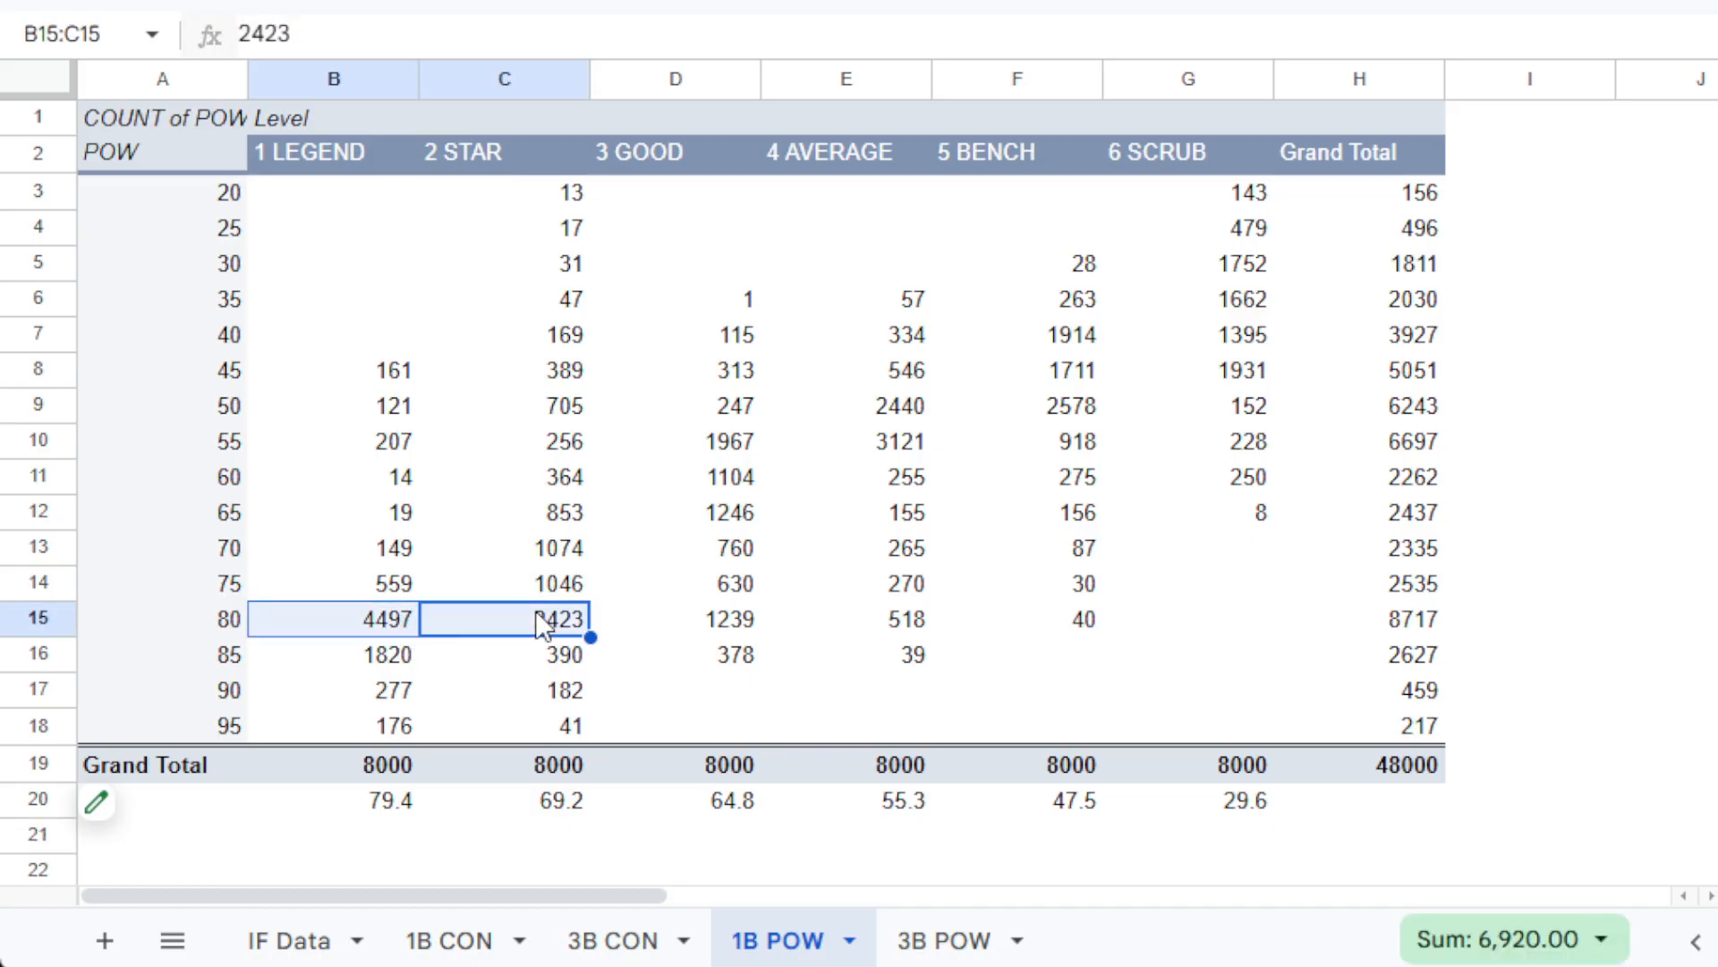
left_click(713, 448, "ctrl")
right_click(714, 448)
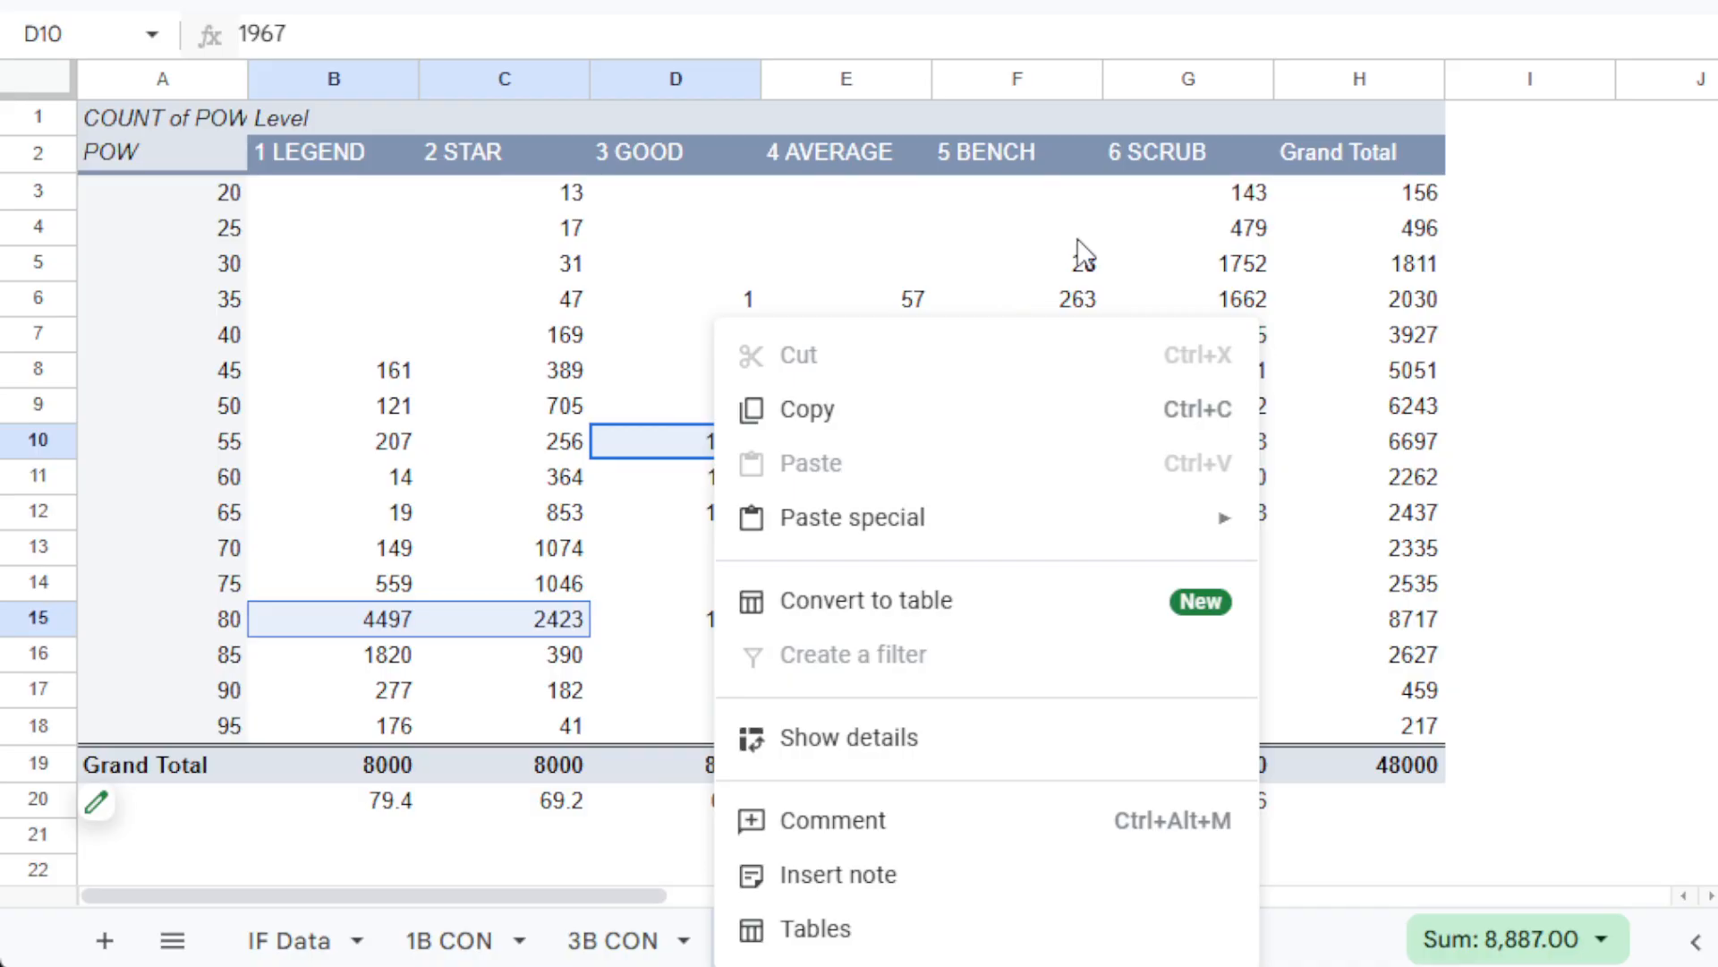
left_click(1549, 266, "ctrl")
left_click(1523, 263, "ctrl")
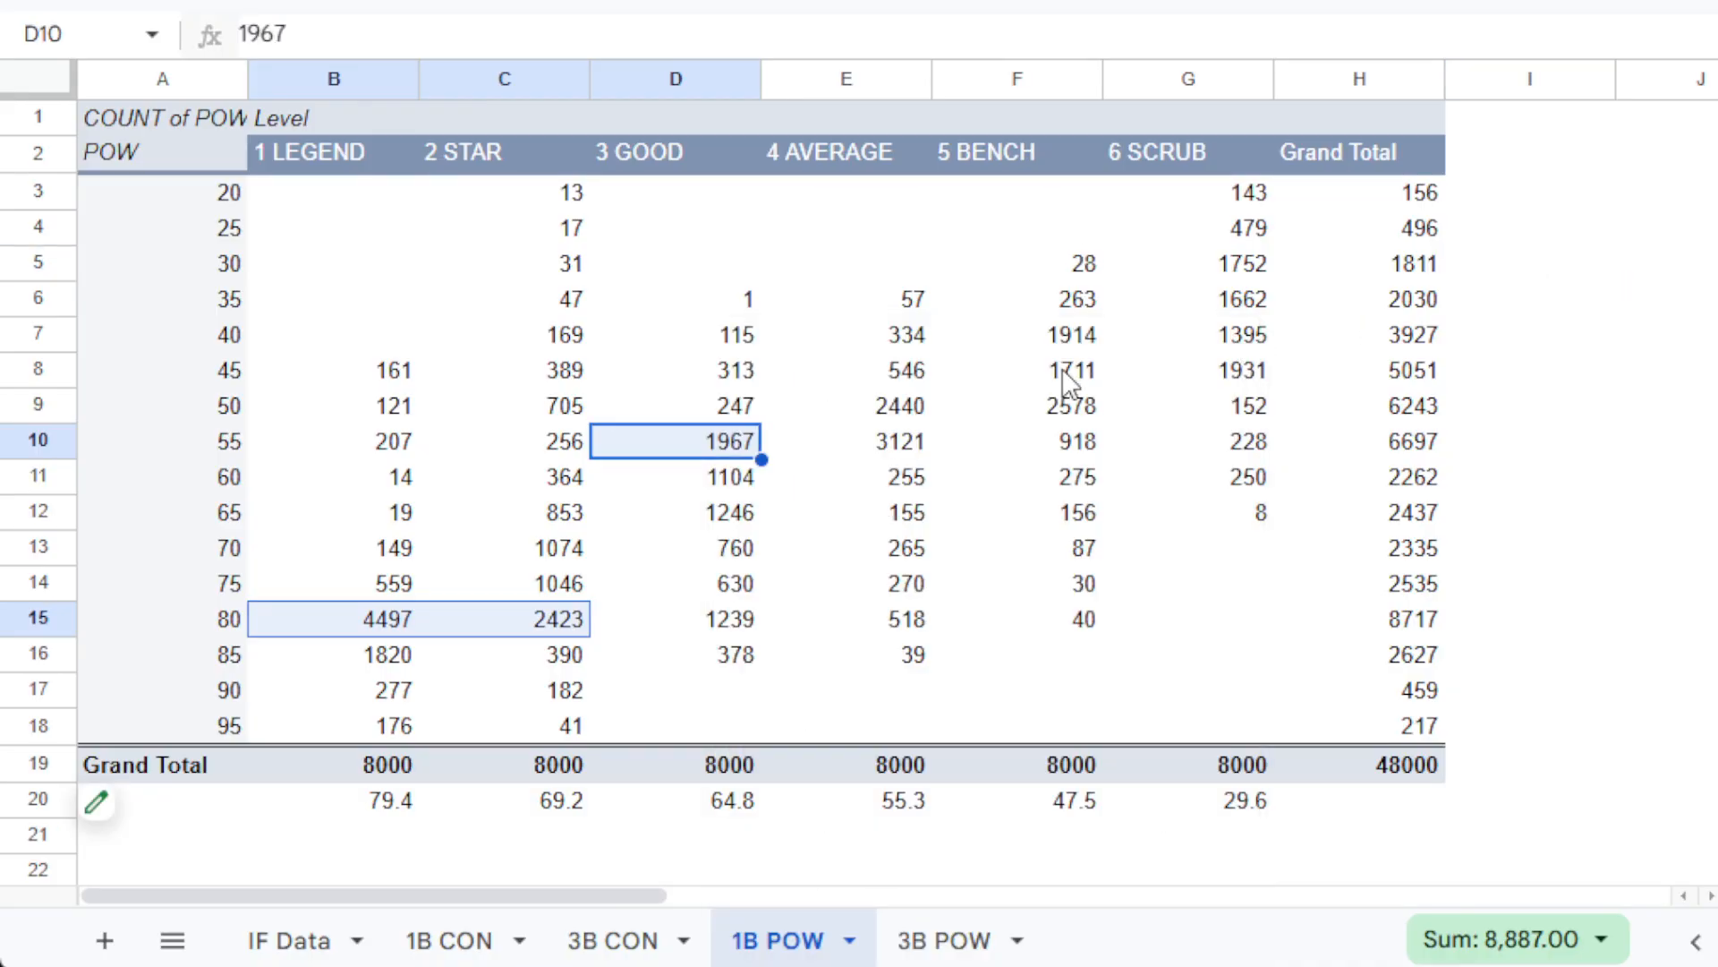
left_click(912, 443, "shift")
left_click(1053, 408, "ctrl")
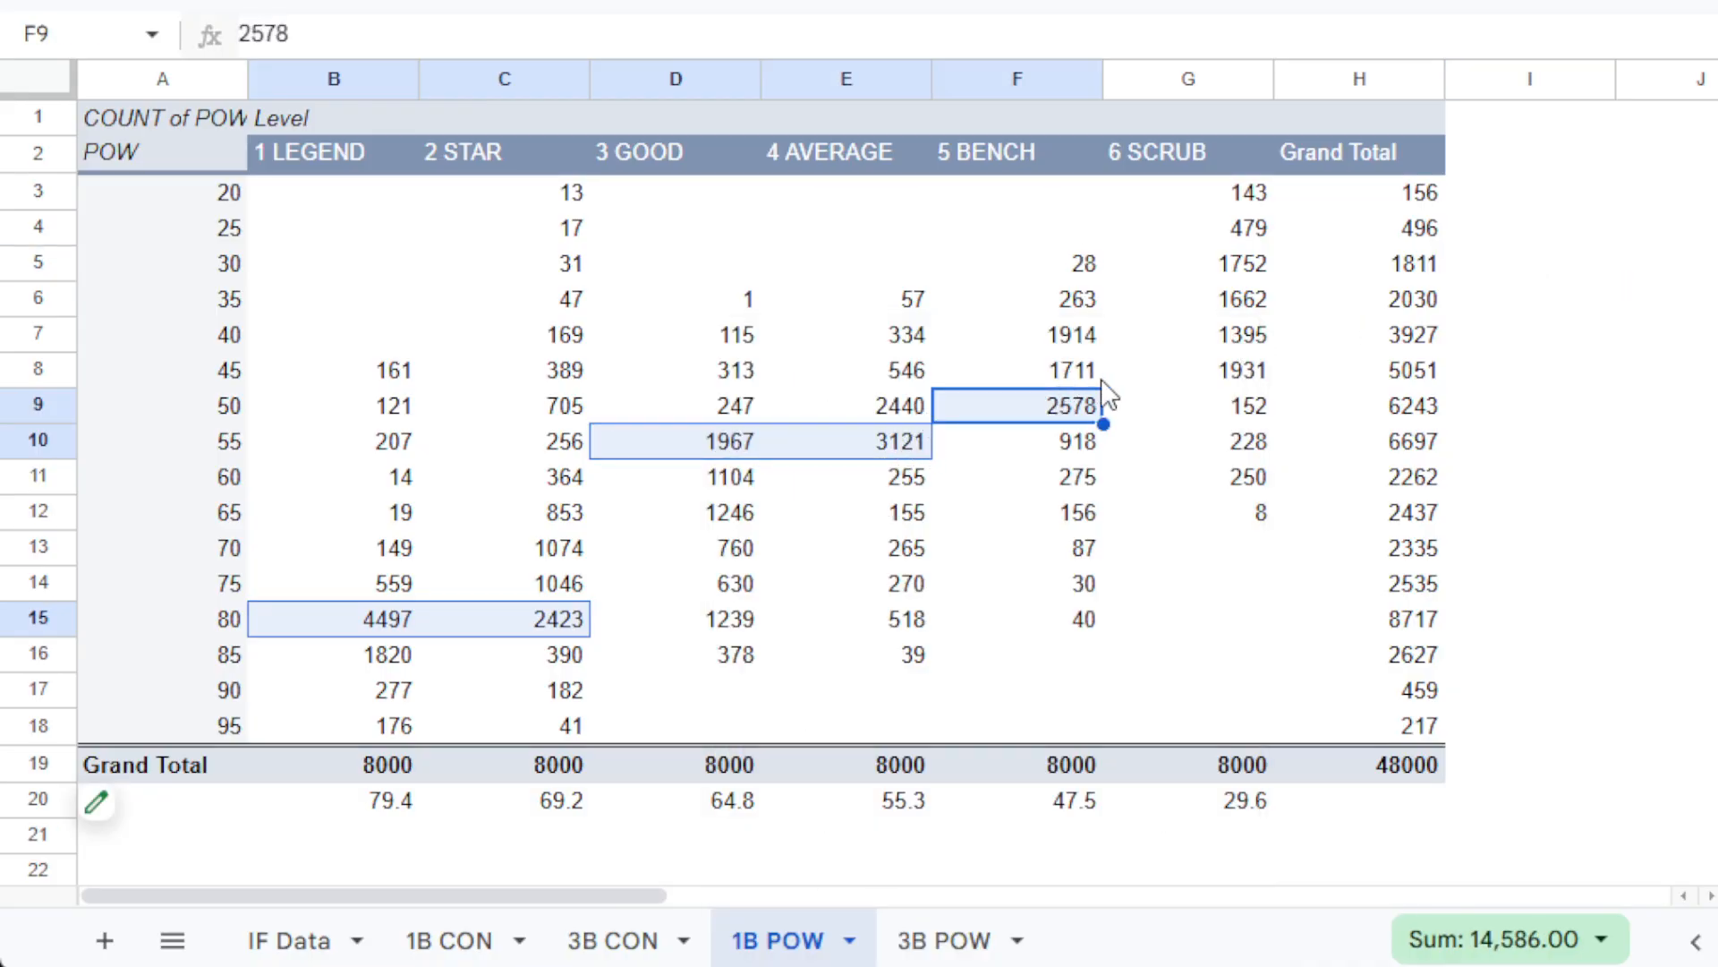
left_click(1253, 369, "ctrl")
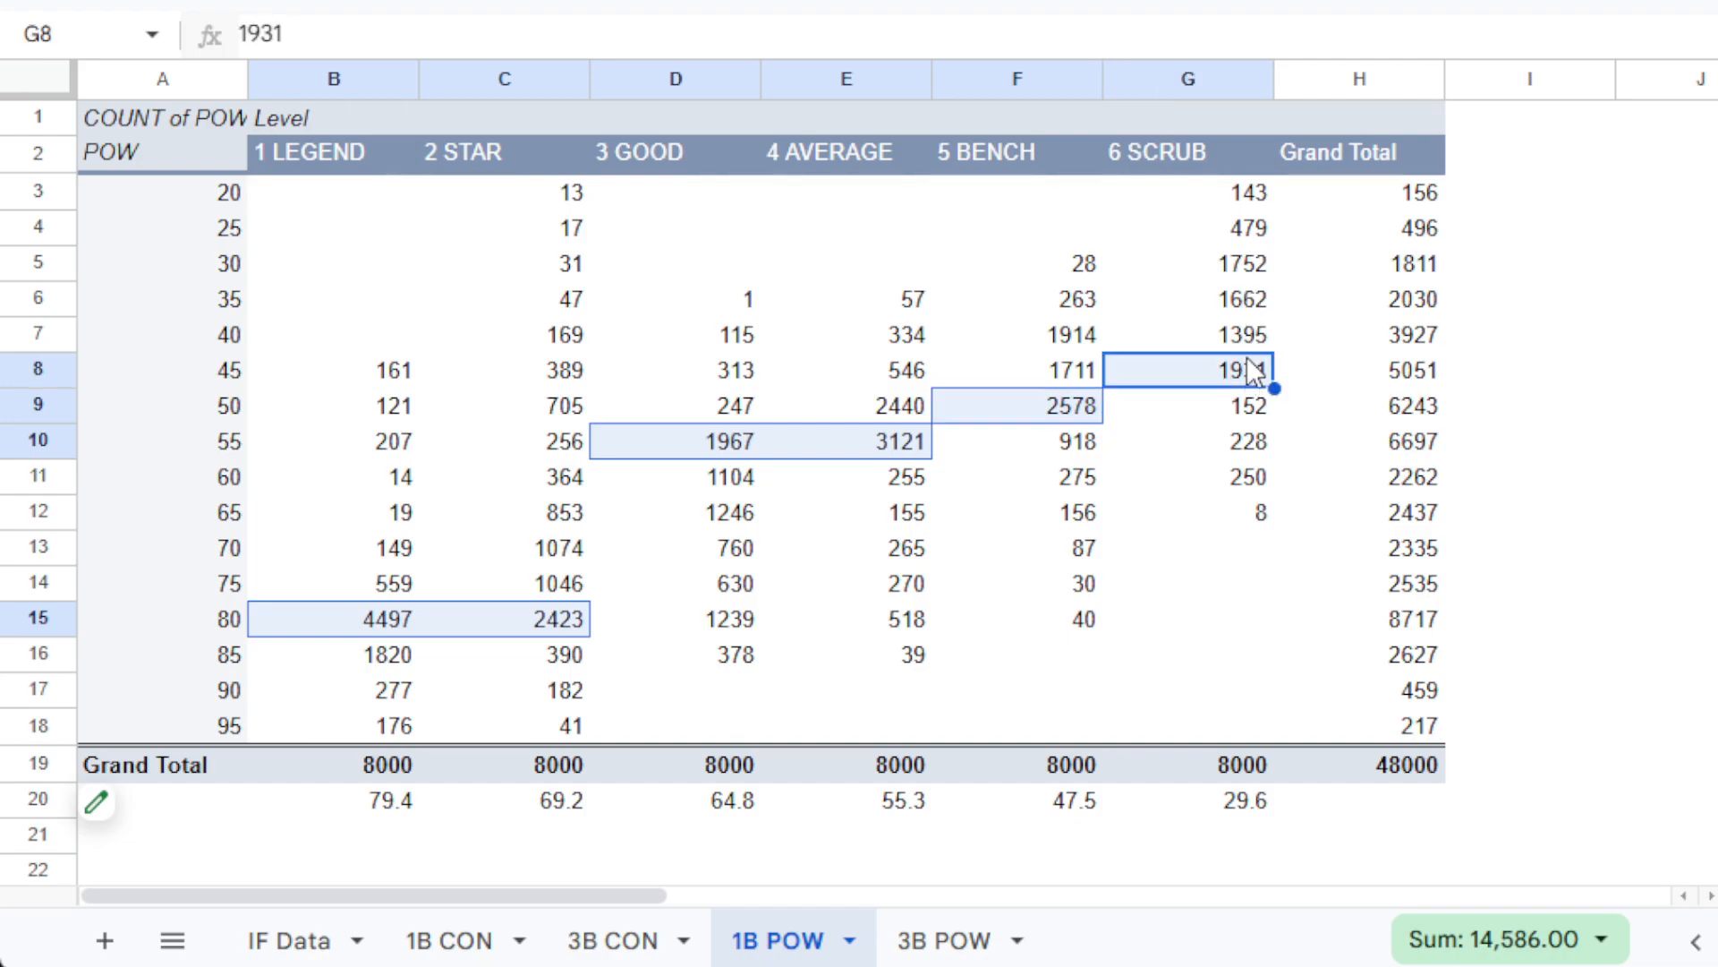
left_click(1243, 266, "ctrl")
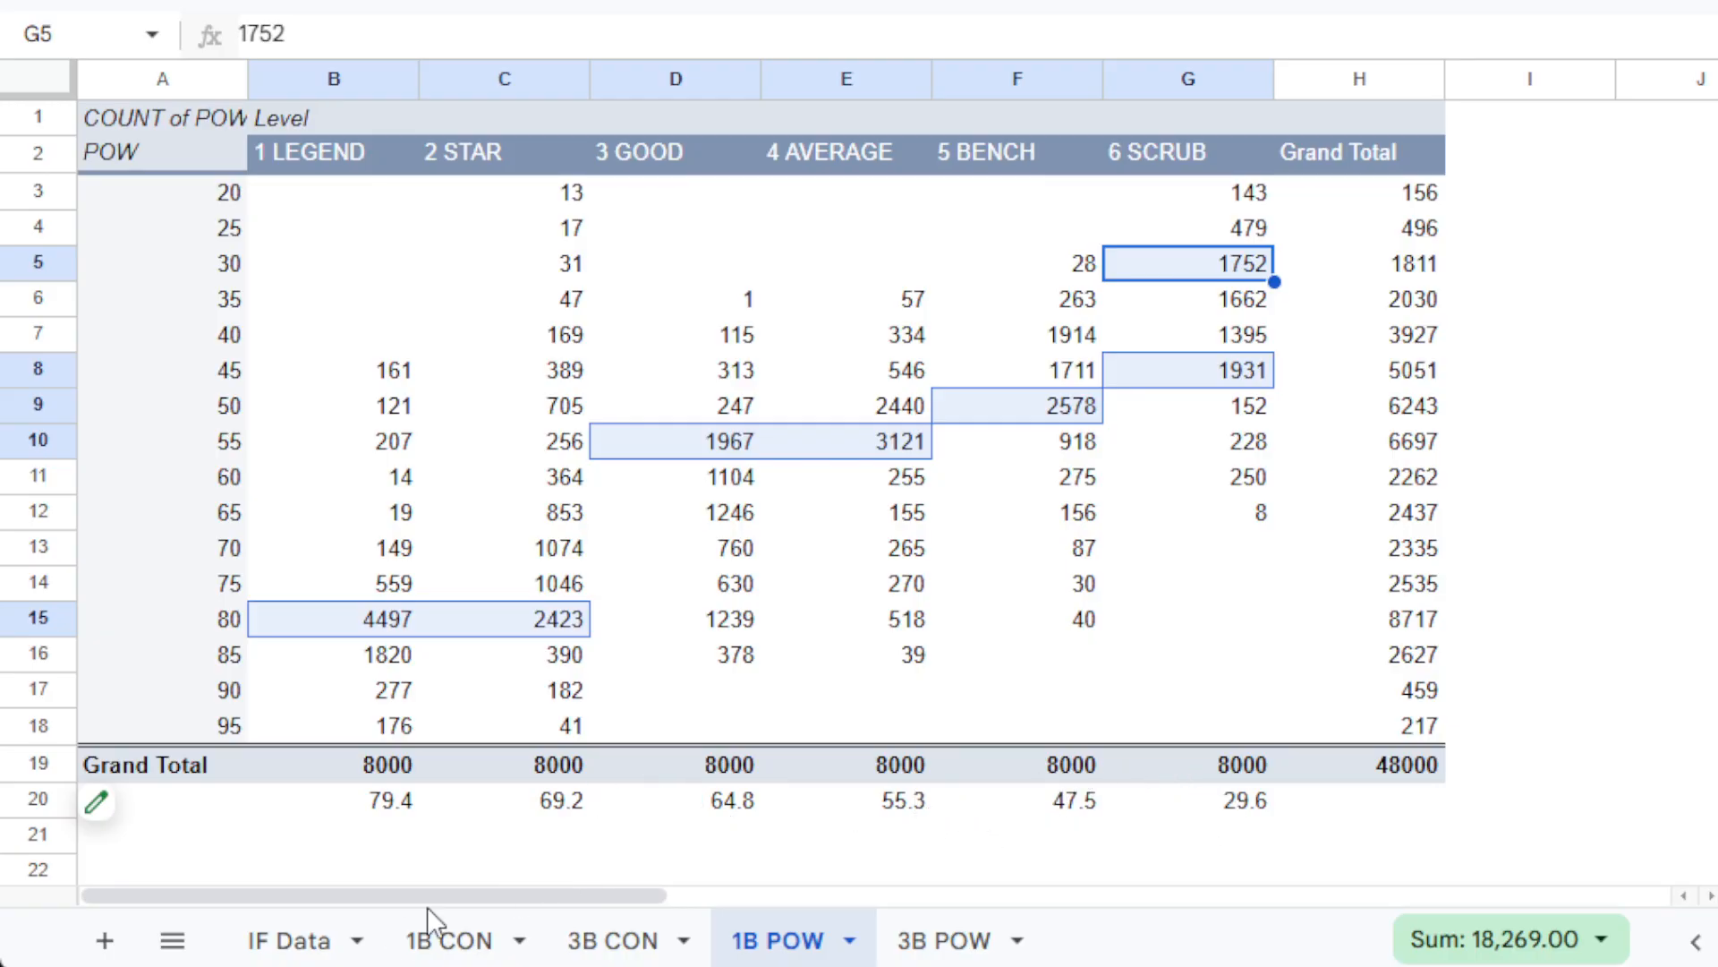
Create a pivot table on a new sheet from the range 'IF Data'!1:192001.
left_click(298, 954)
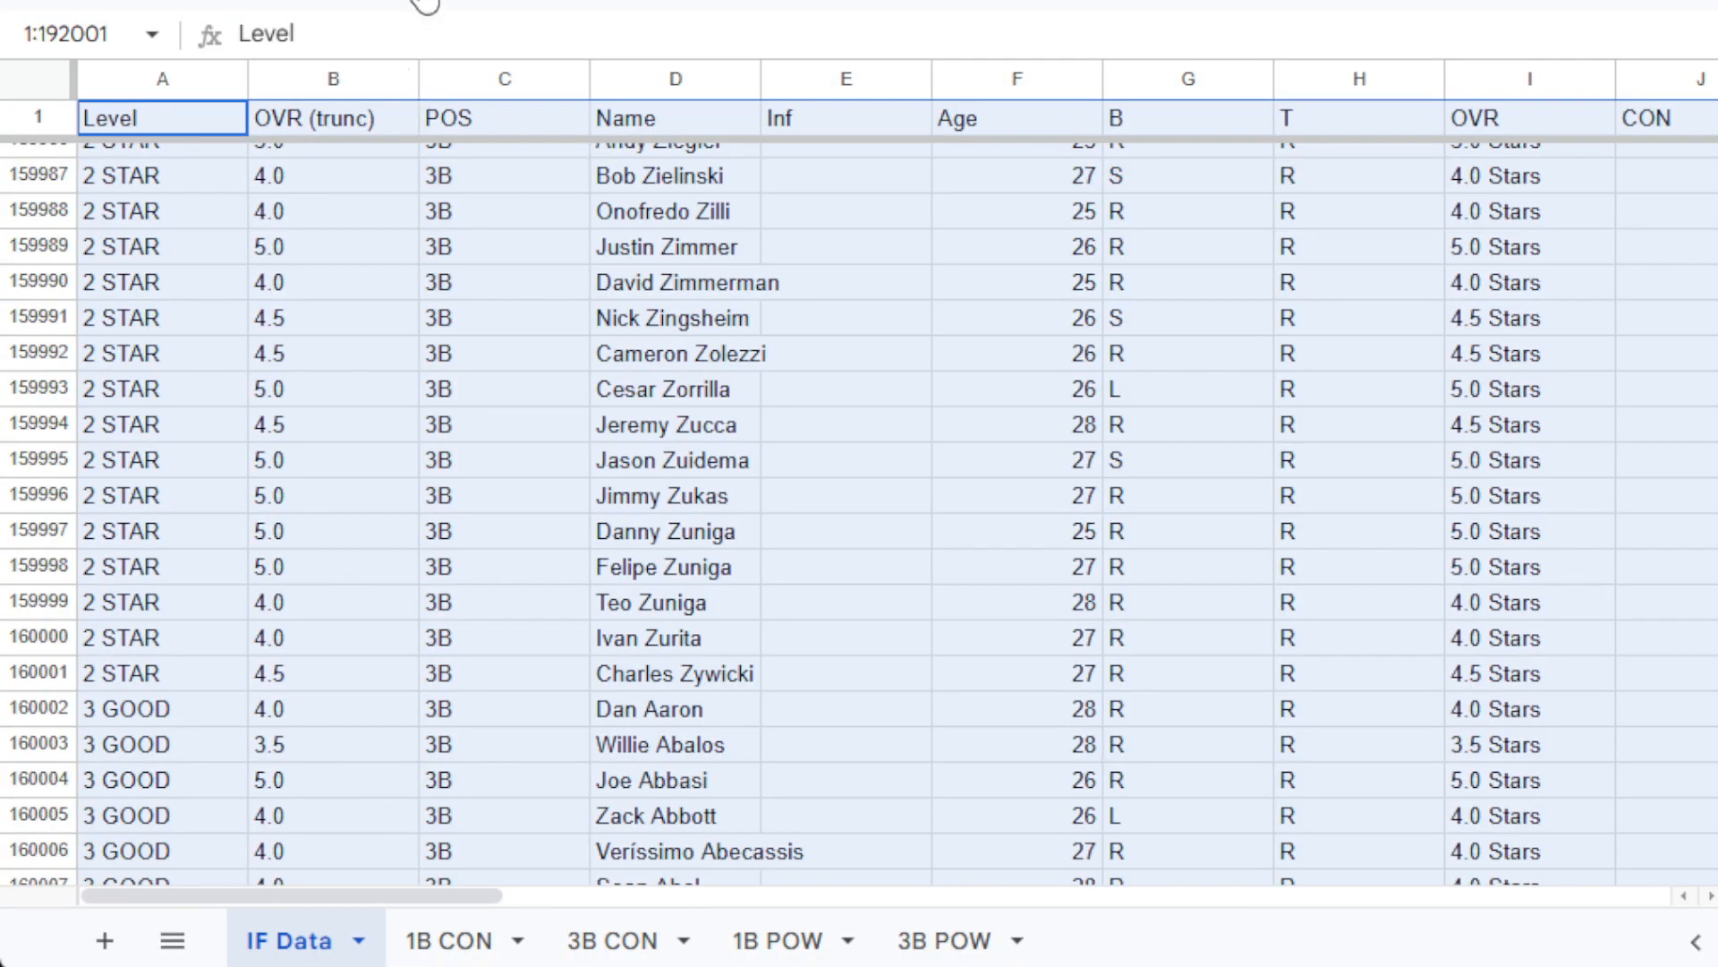
left_click(362, 2)
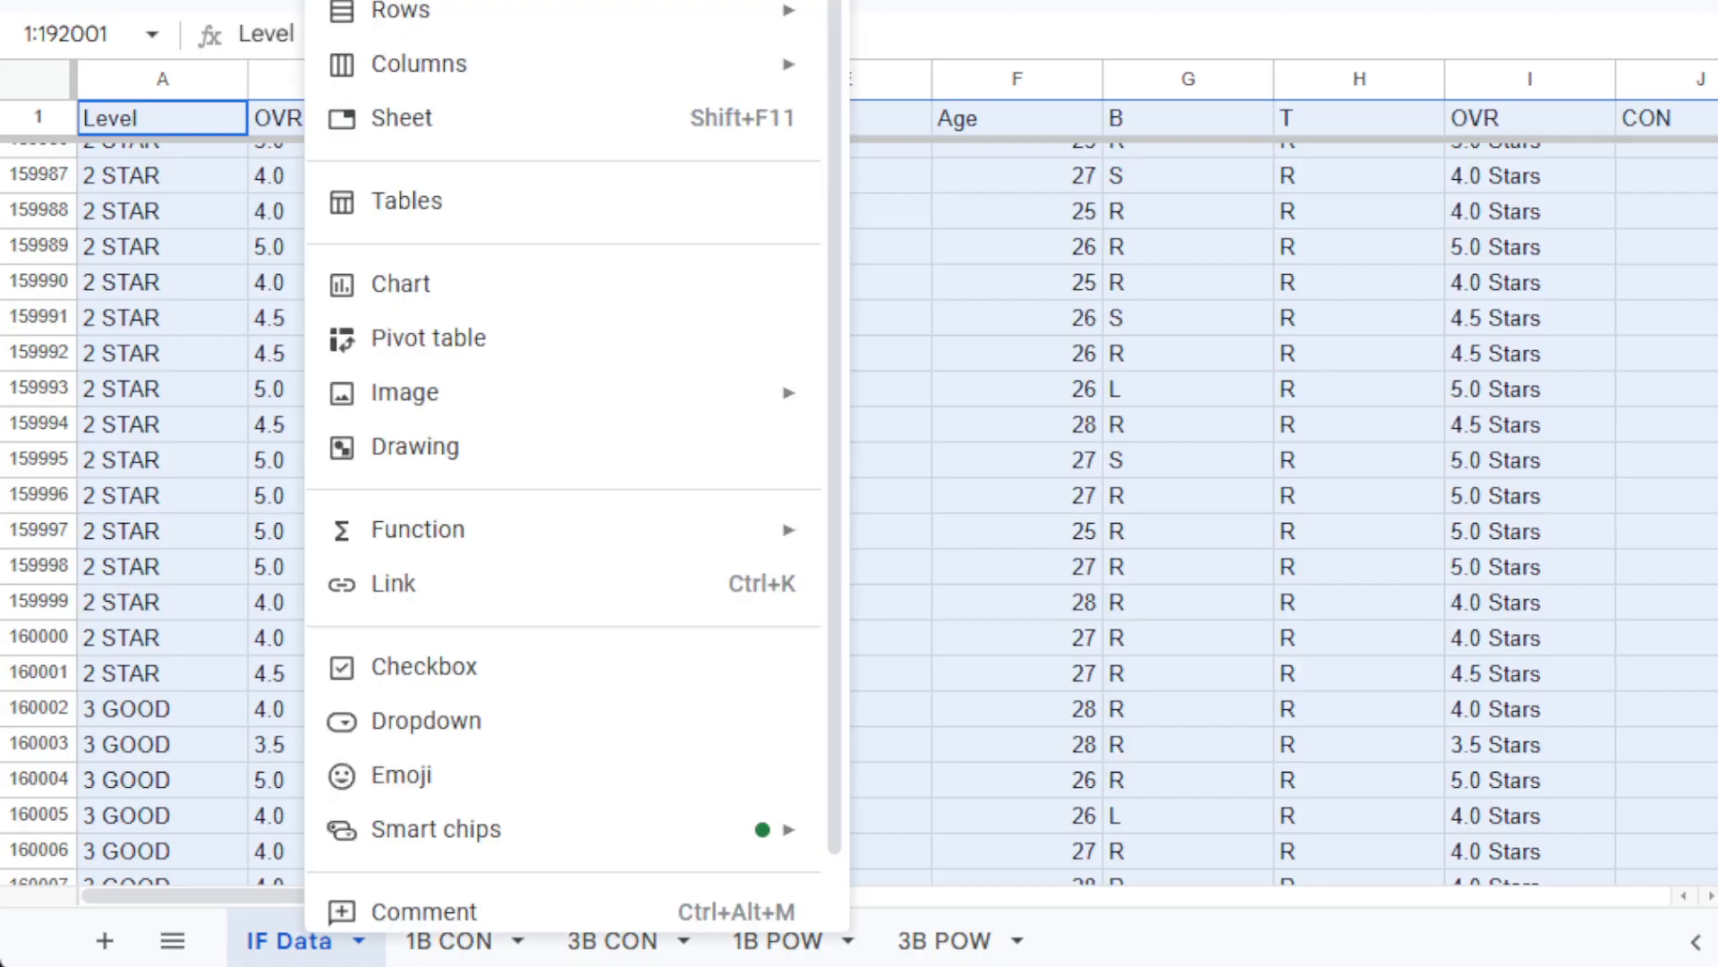
left_click(372, 342)
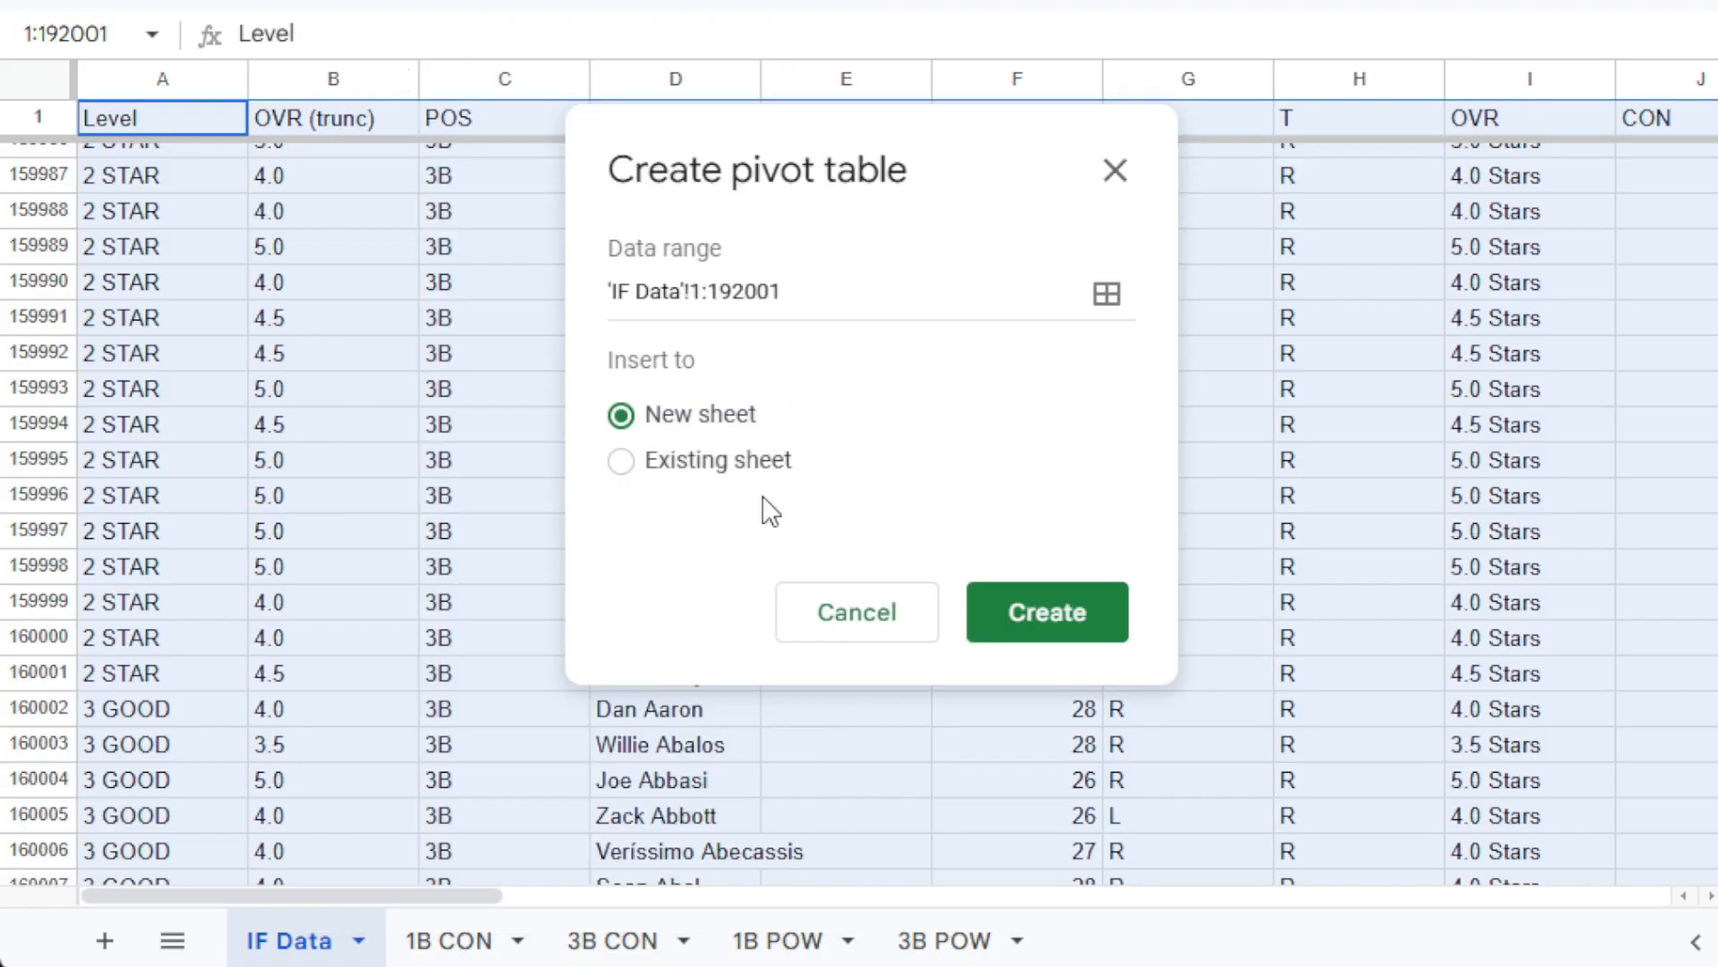
left_click(1022, 618)
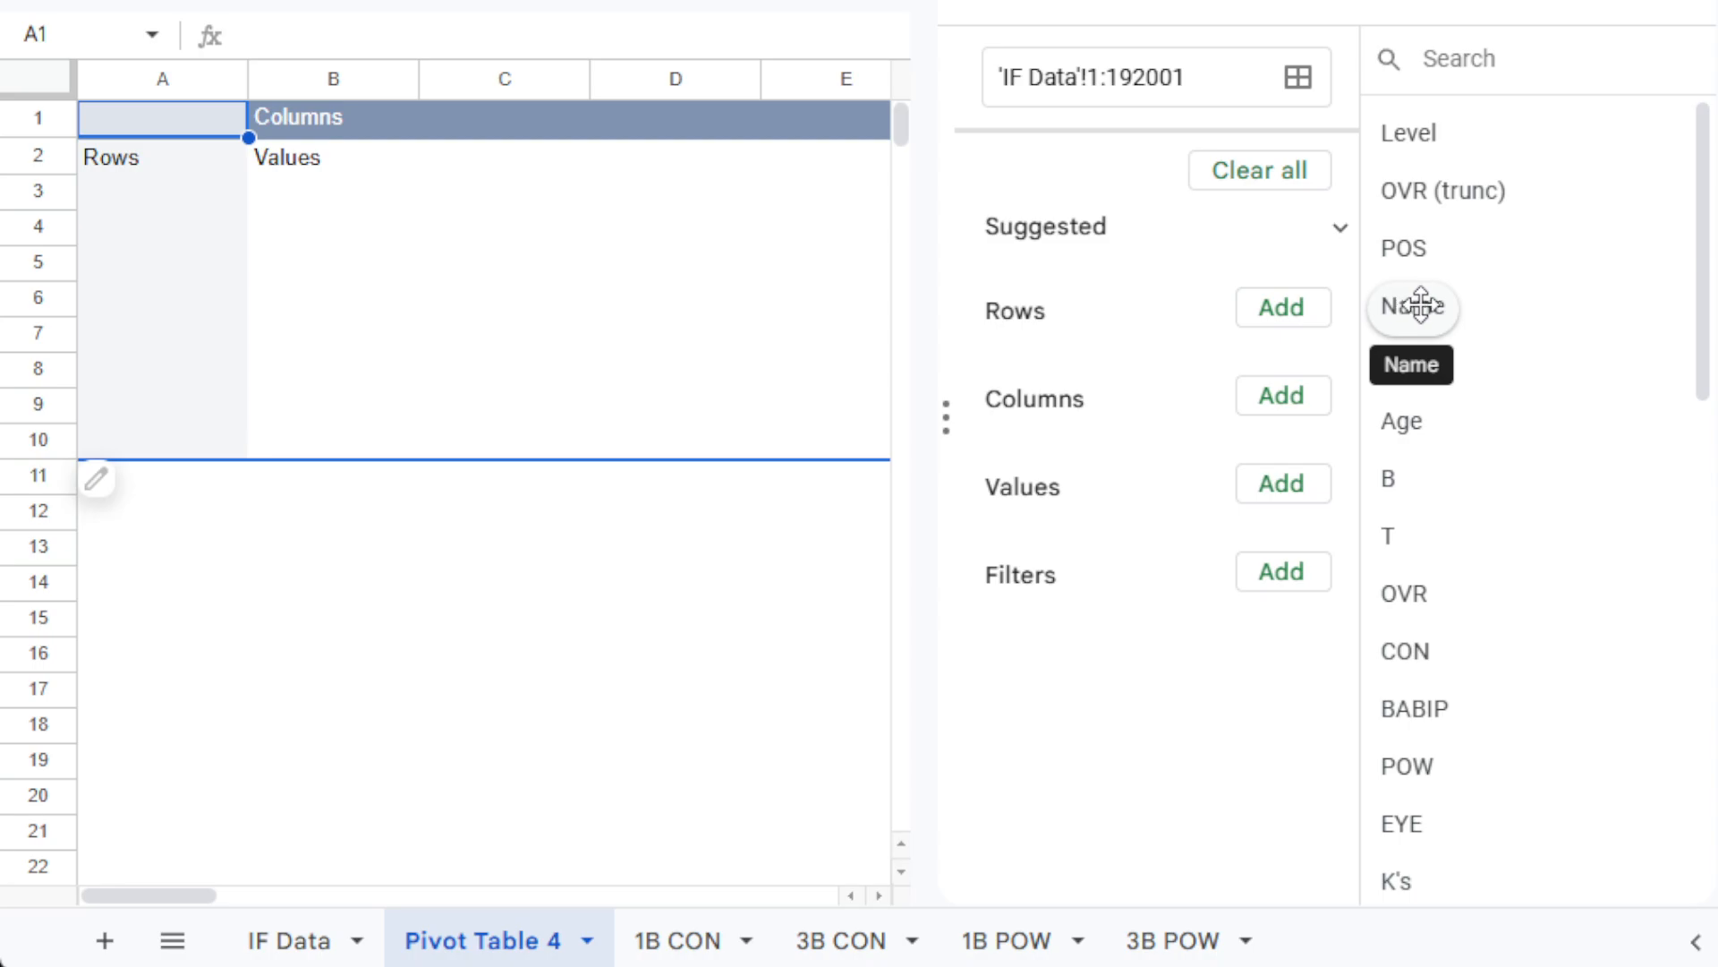
Set up the new pivot table with OVR (trunc) as rows, Level as columns and OVR (trunc) as values.
left_click_drag(1444, 190, 1088, 347)
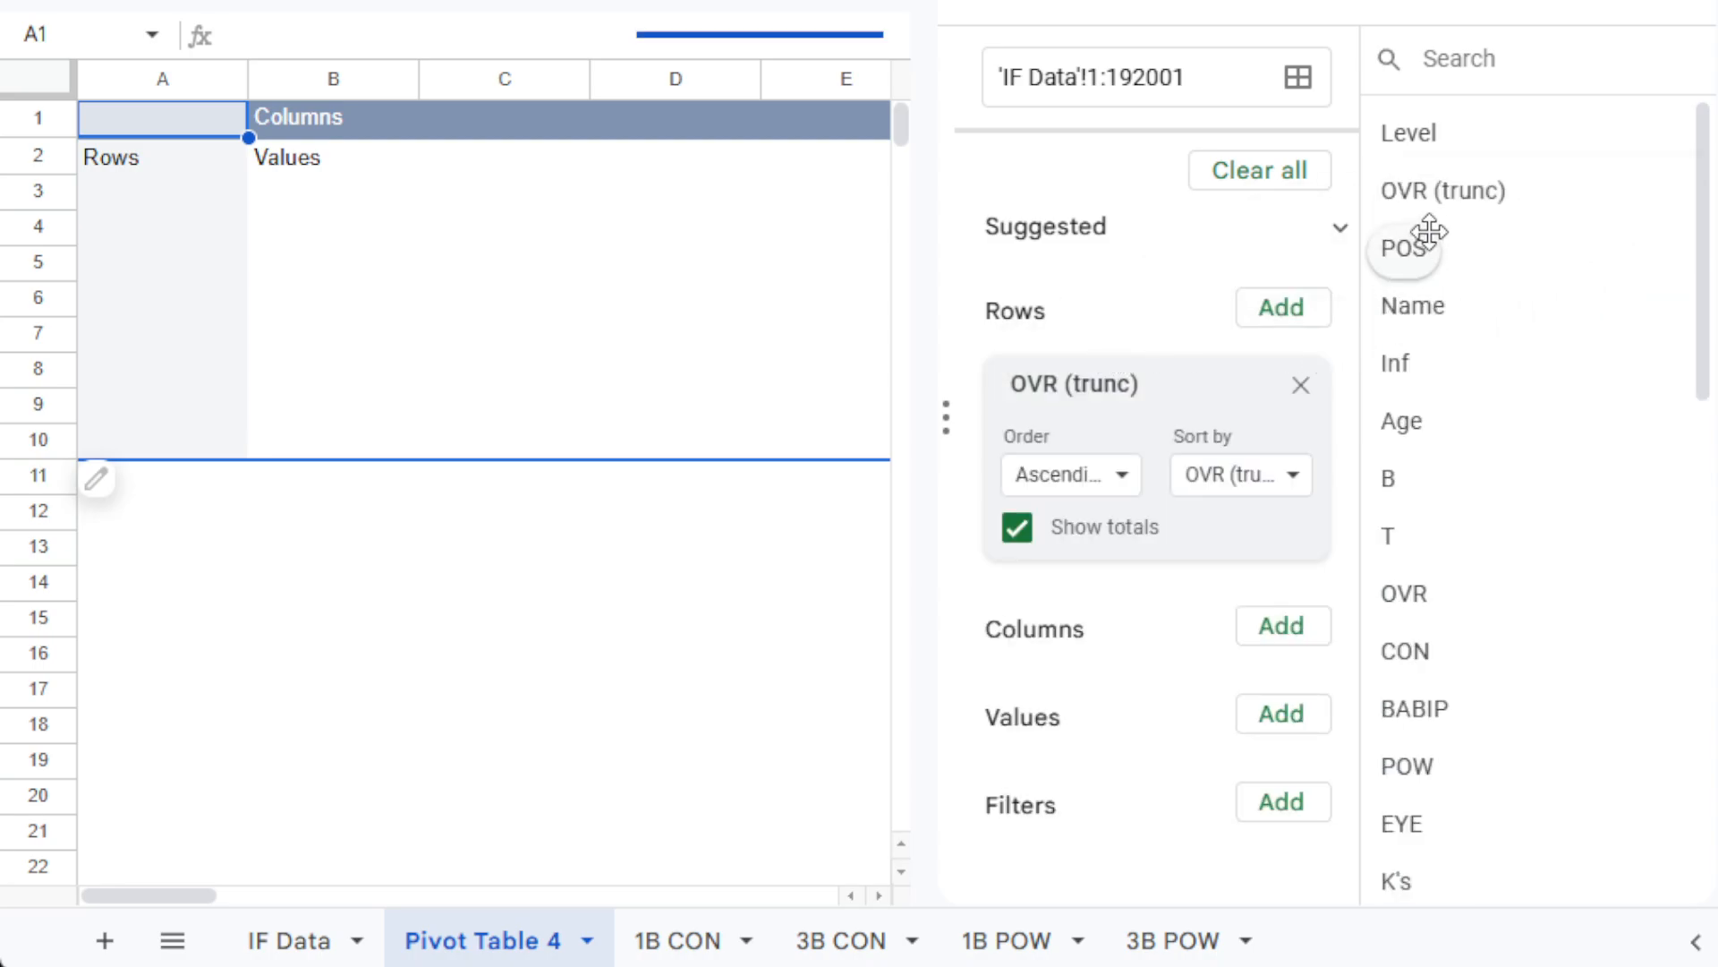
left_click_drag(1423, 136, 1124, 663)
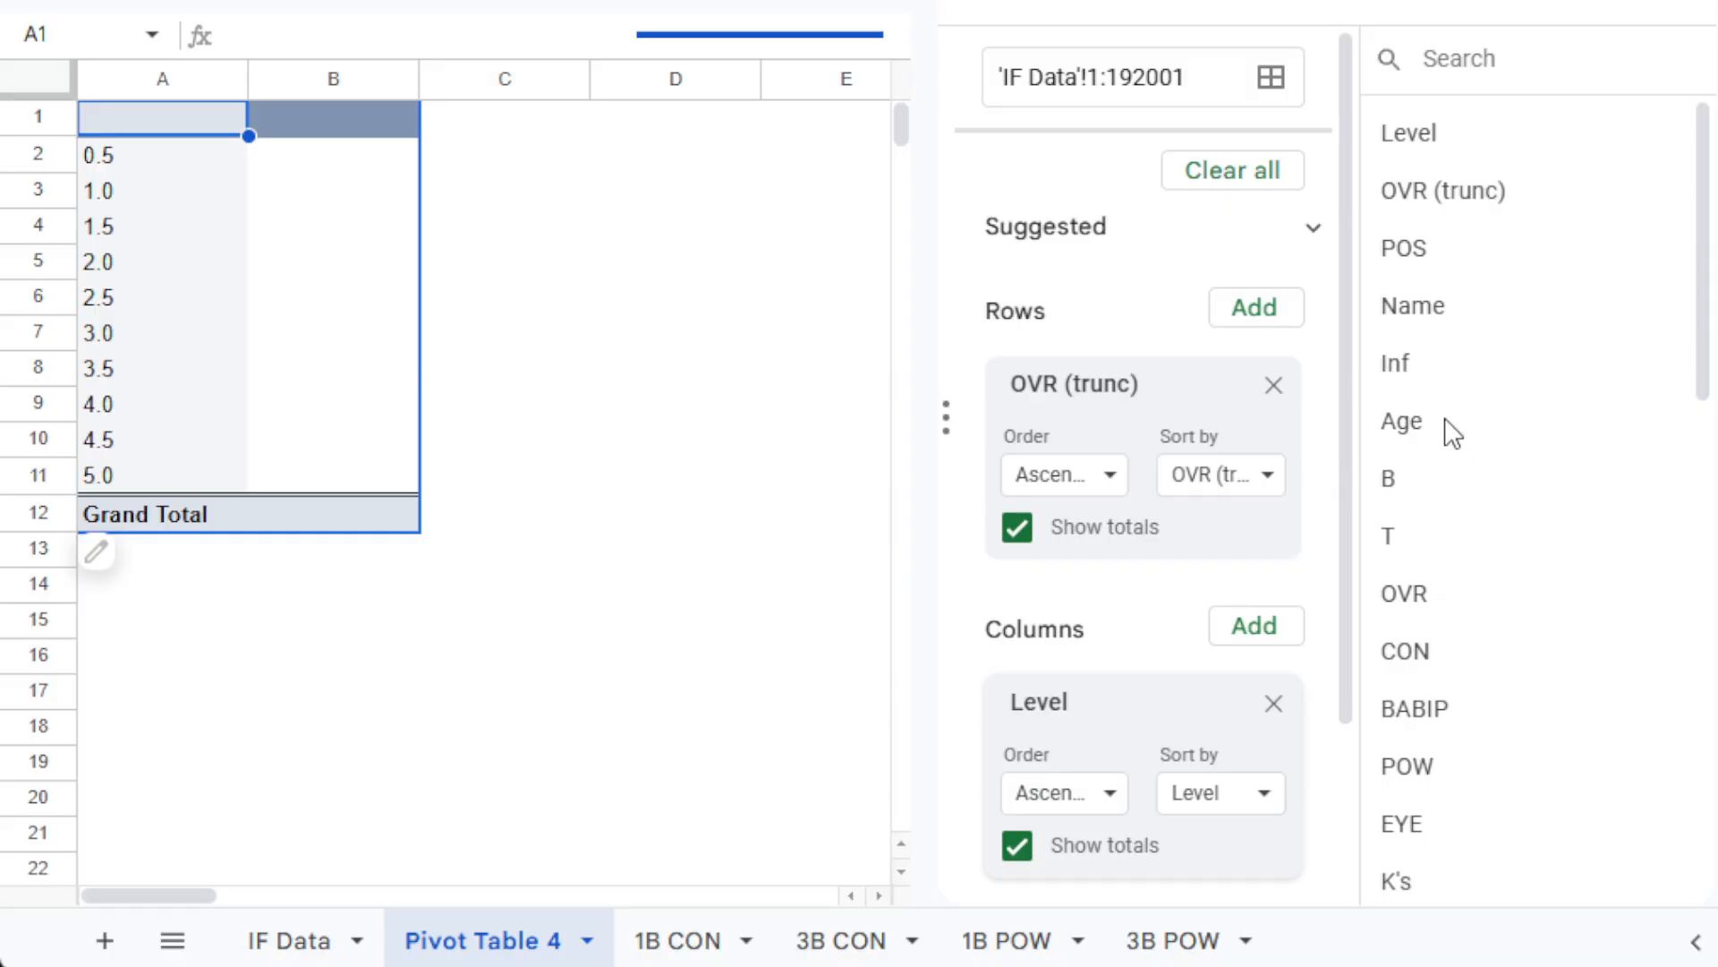
left_click_drag(1347, 336, 1339, 544)
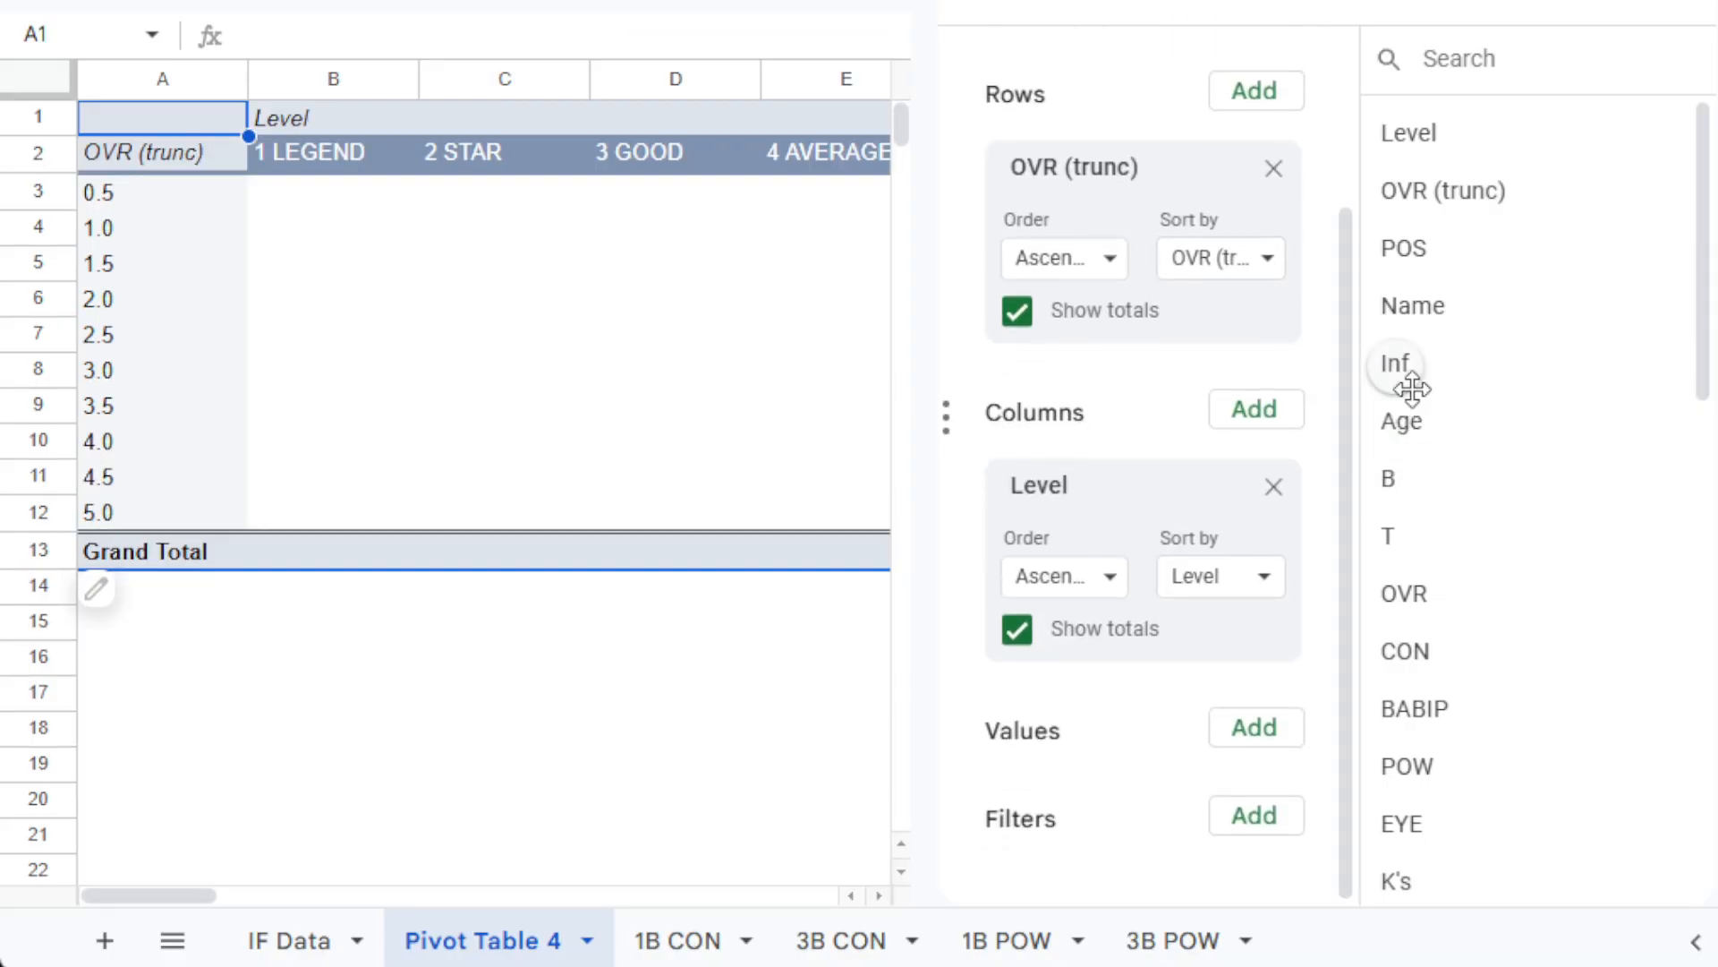
left_click_drag(1446, 191, 1132, 808)
Add POS as a filter to the OVR (trunc) pivot table and try to limit it to 1B.
left_click_drag(1347, 667, 1324, 890)
left_click_drag(1426, 257, 1124, 886)
left_click(1119, 869)
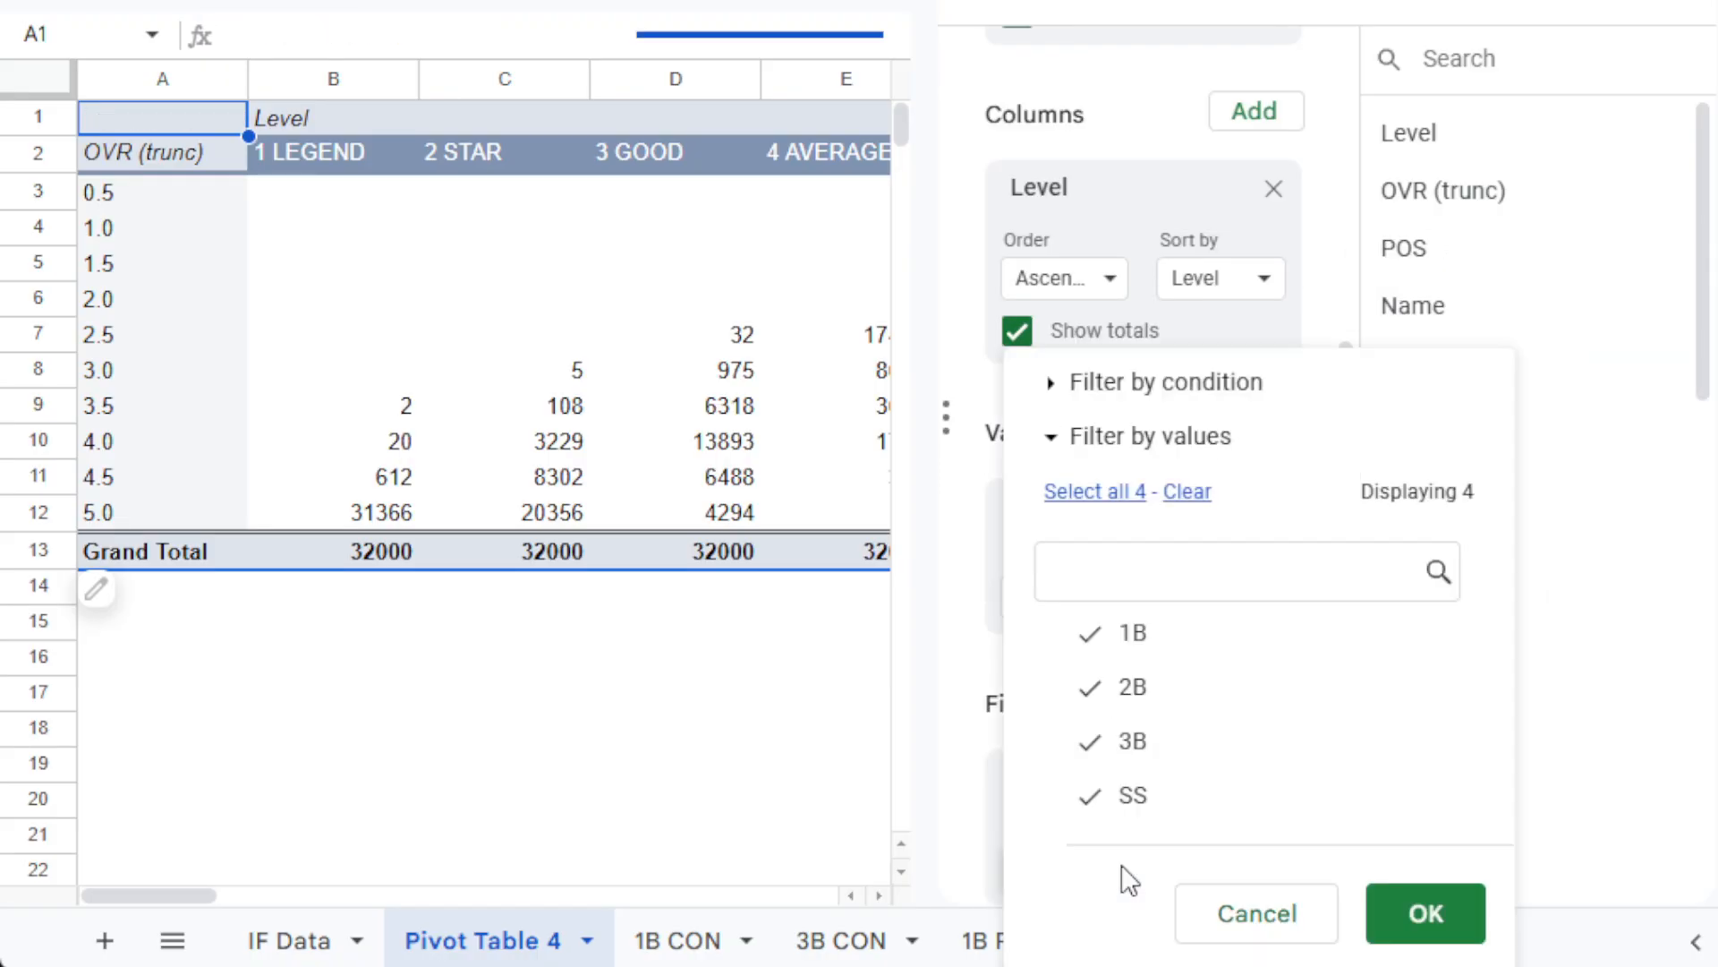
left_click(1130, 795)
left_click(1130, 752)
left_click(1130, 694)
left_click(1427, 913)
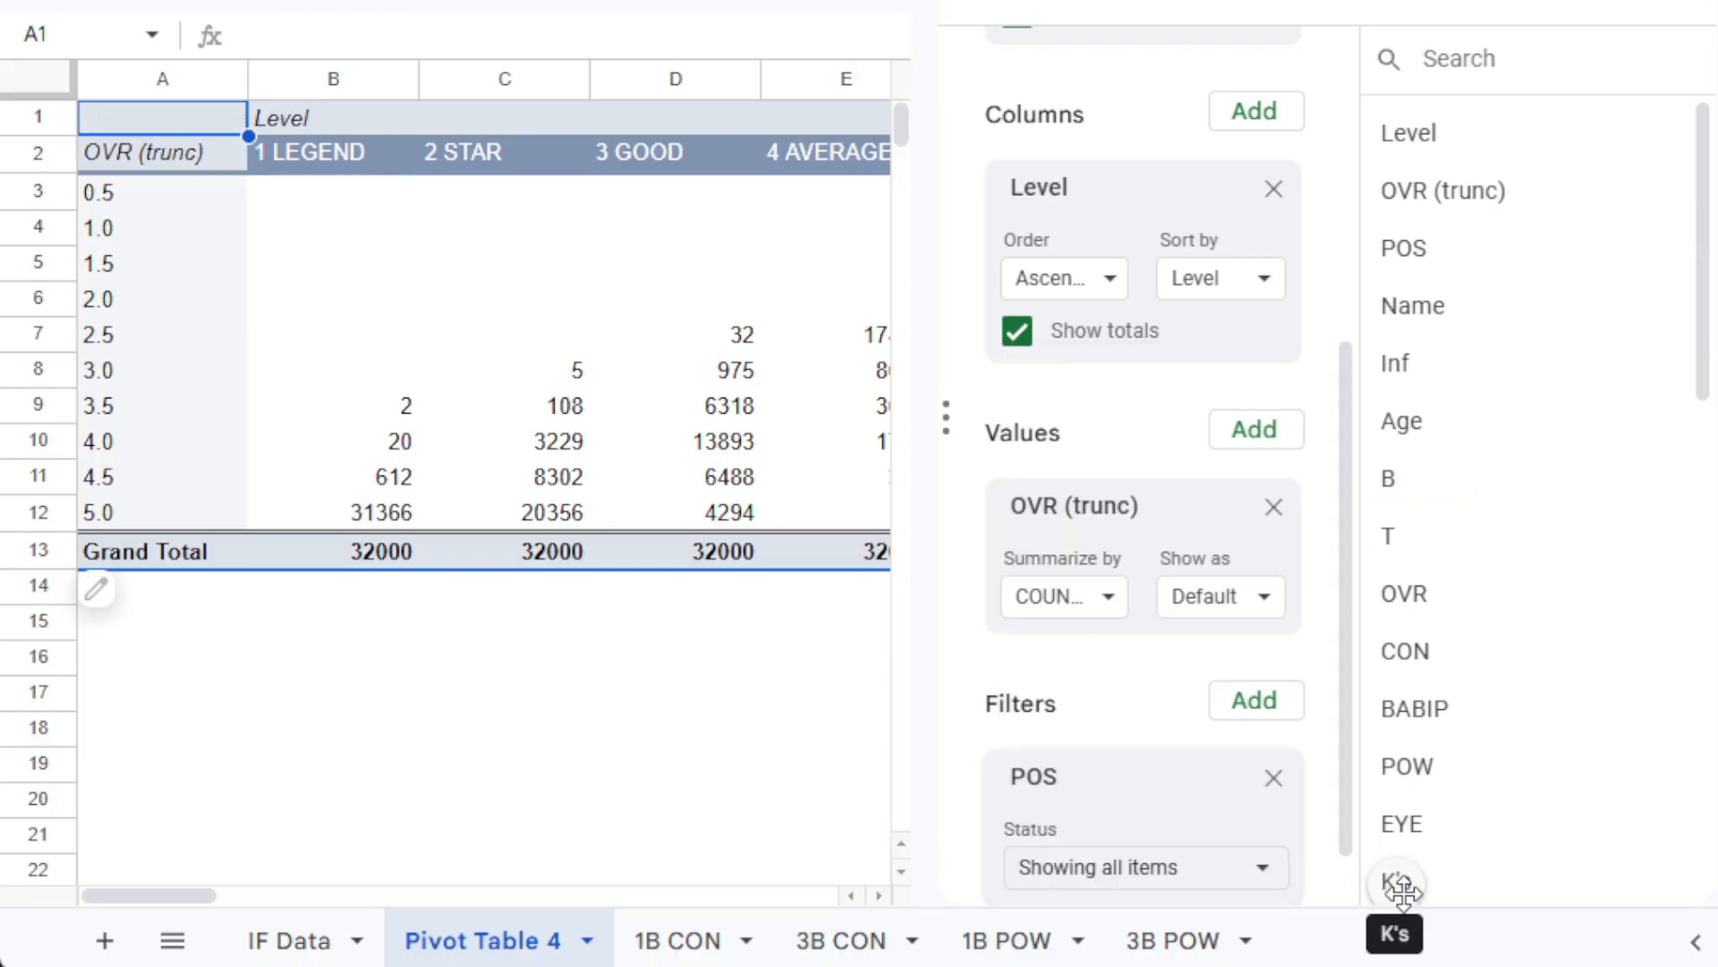
Rename the new pivot table sheet 1B Stars and close the pivot table editor.
double_click(499, 950)
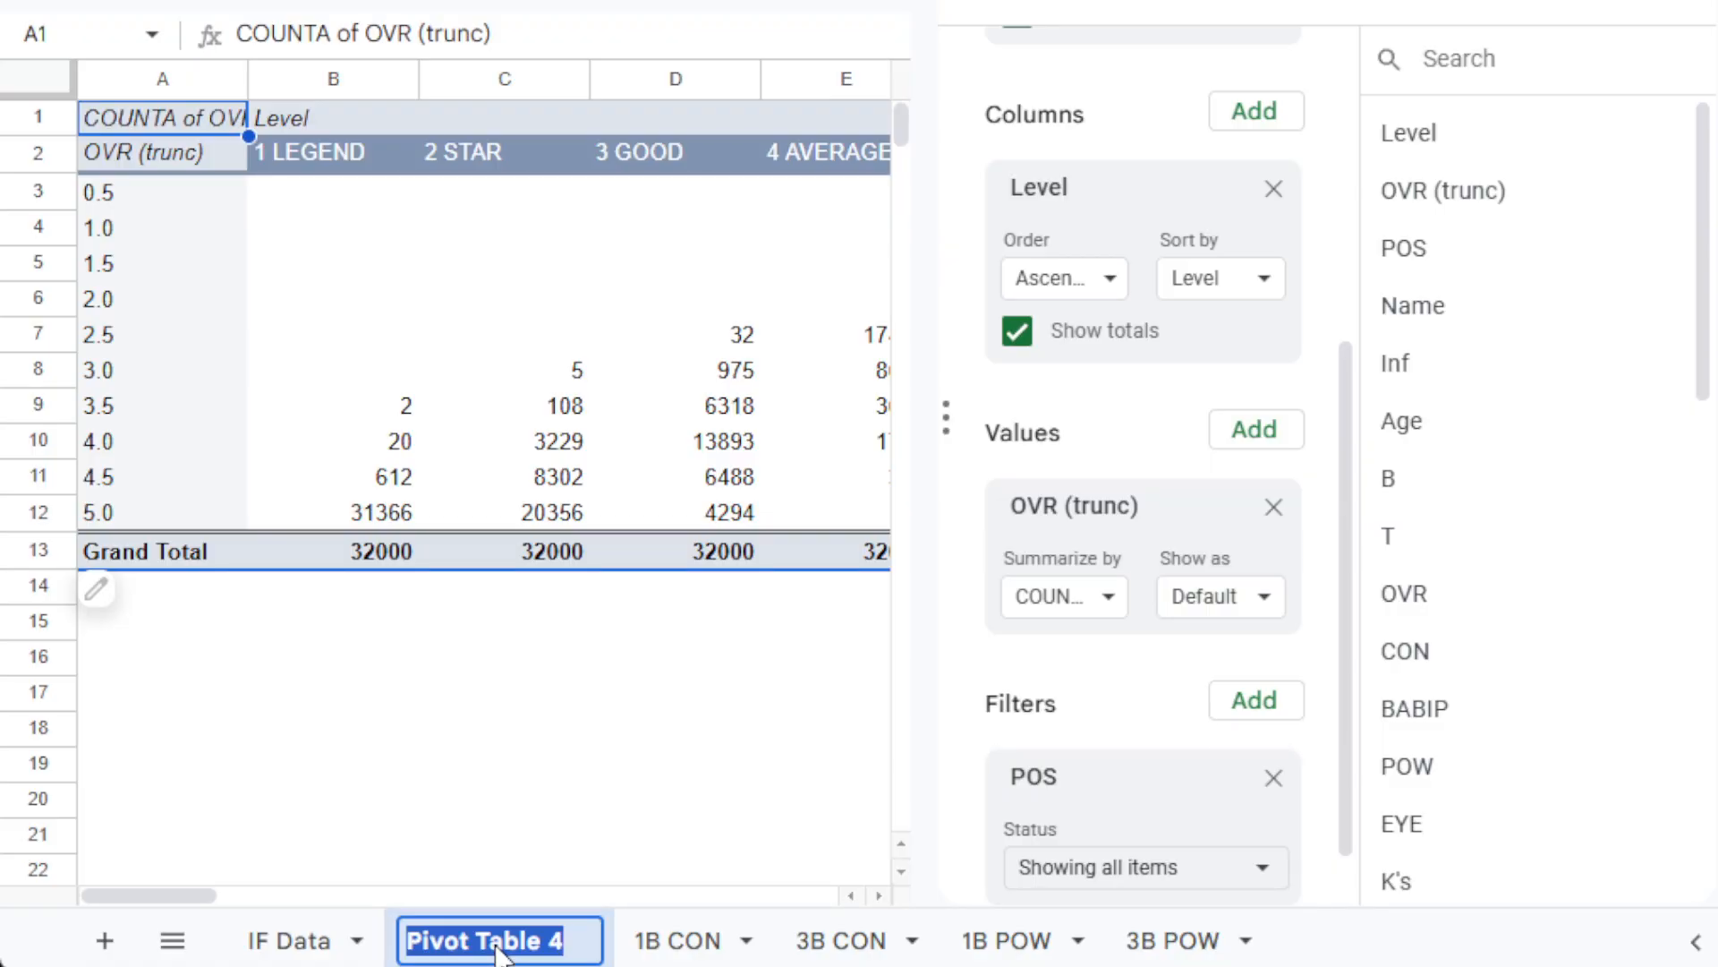
type("1B")
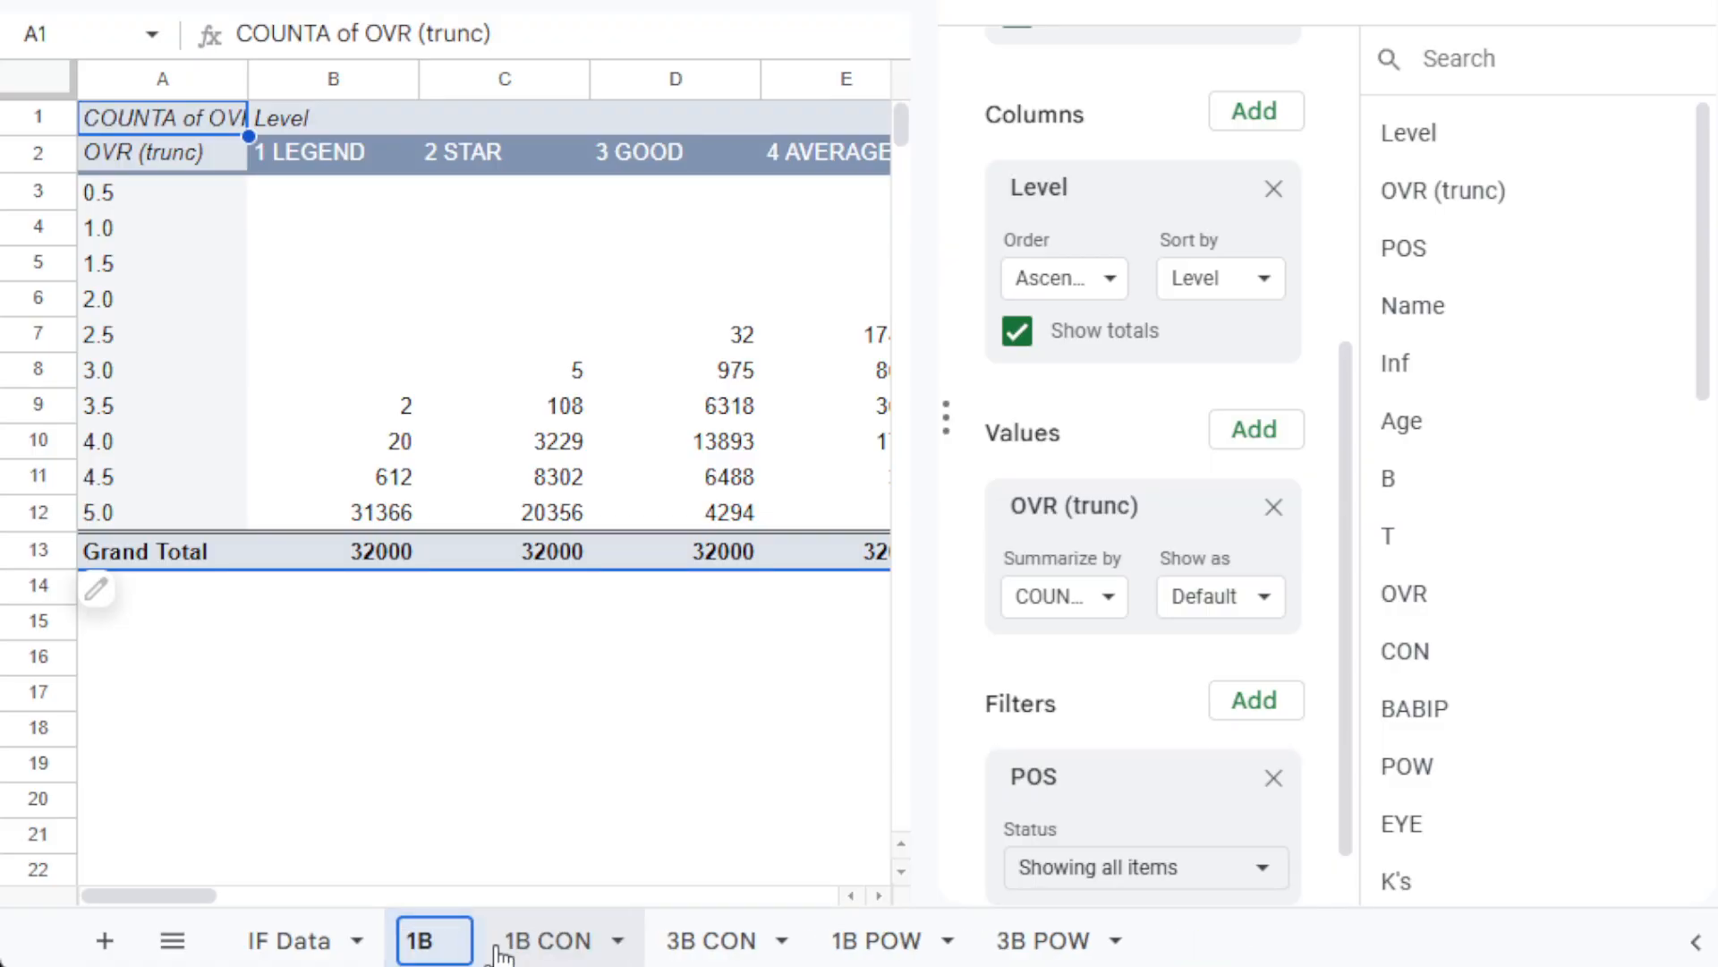
type(" Stars")
key("Return")
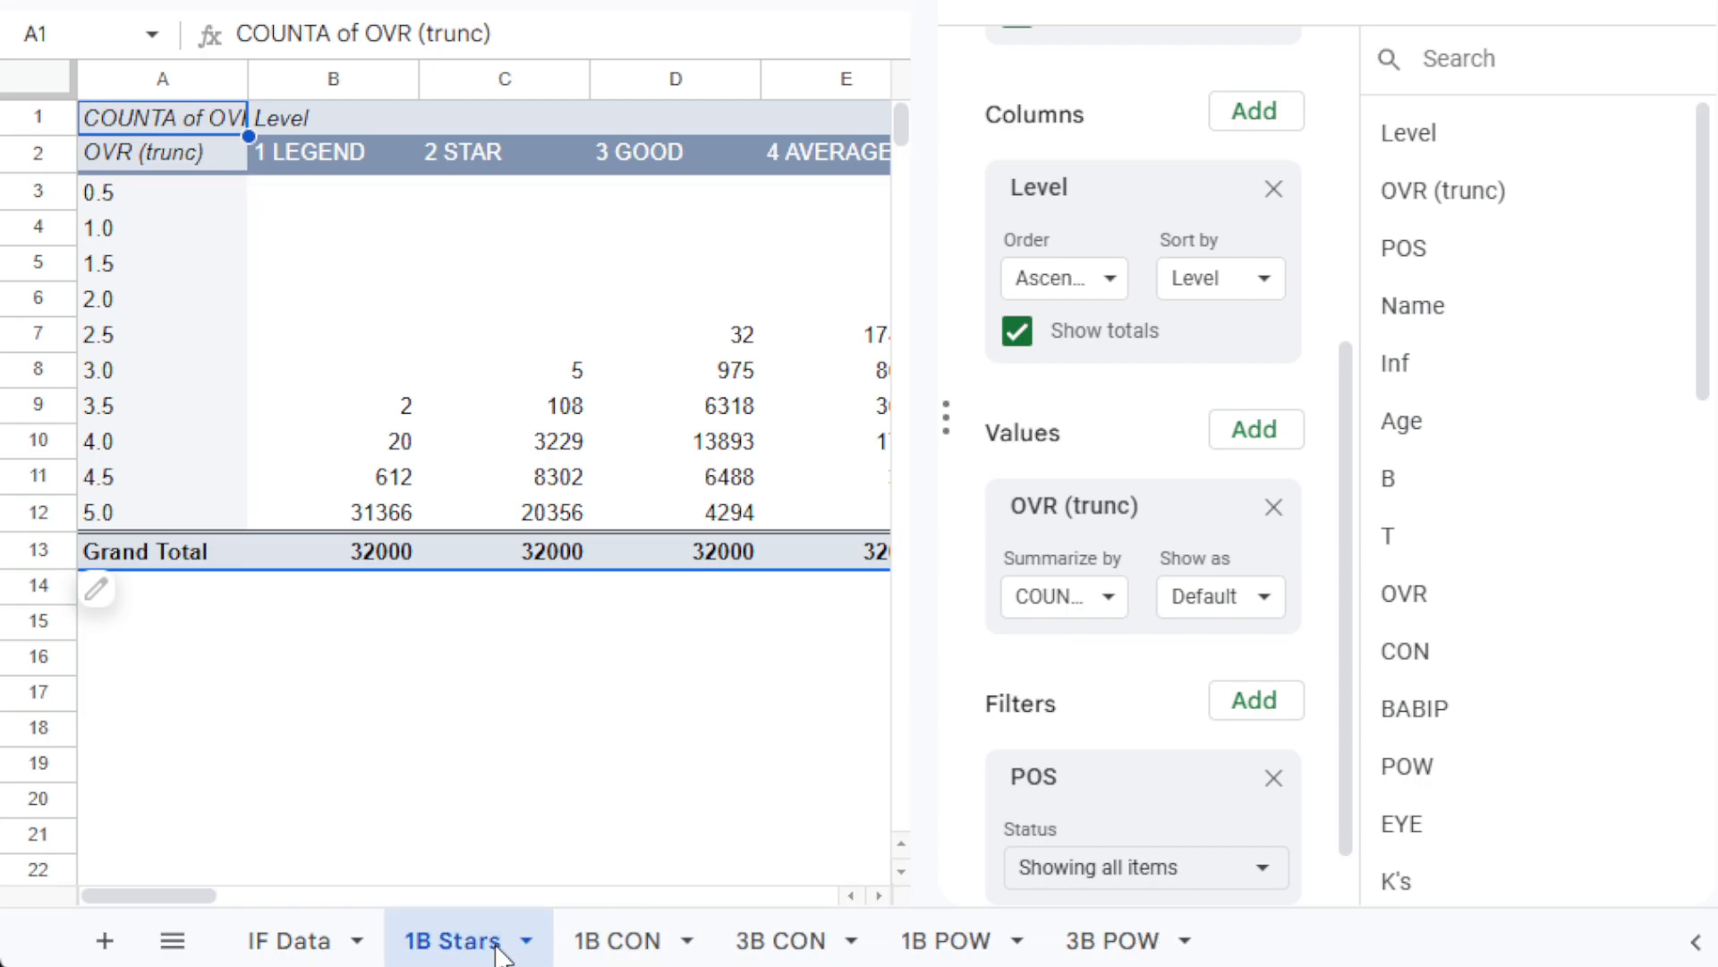
left_click(1672, 13)
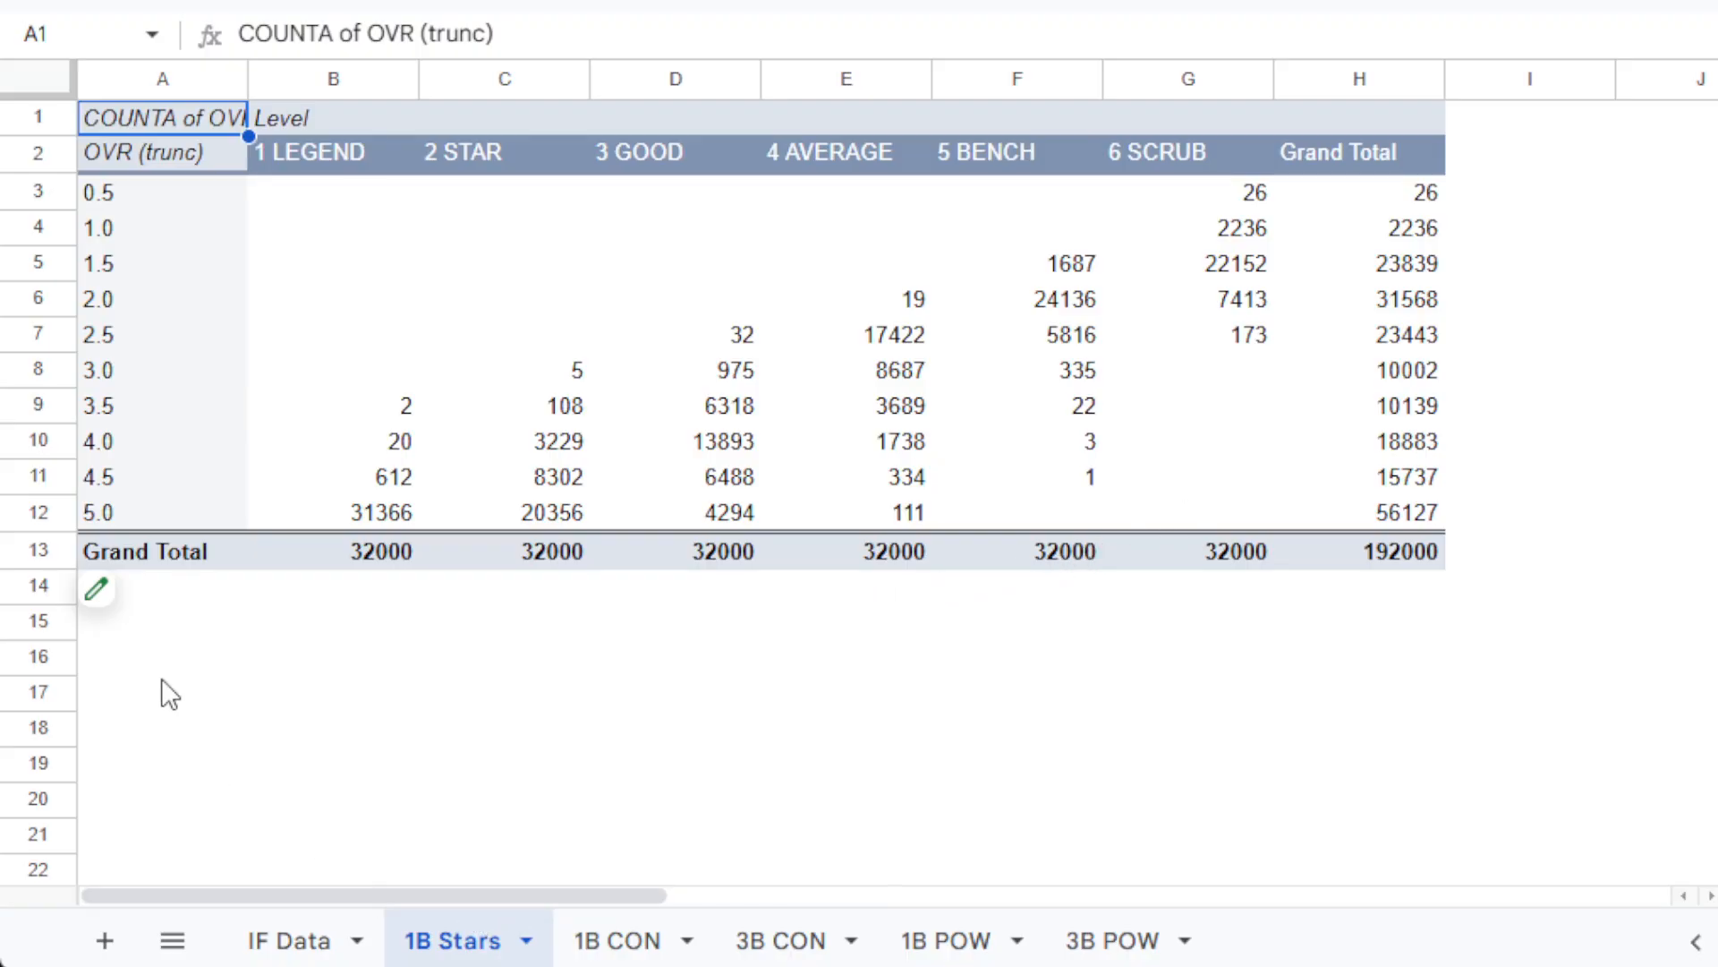
Limit the POS filter of the 1B Stars pivot table to 1B only, excluding 2B, 3B and SS.
left_click(173, 596)
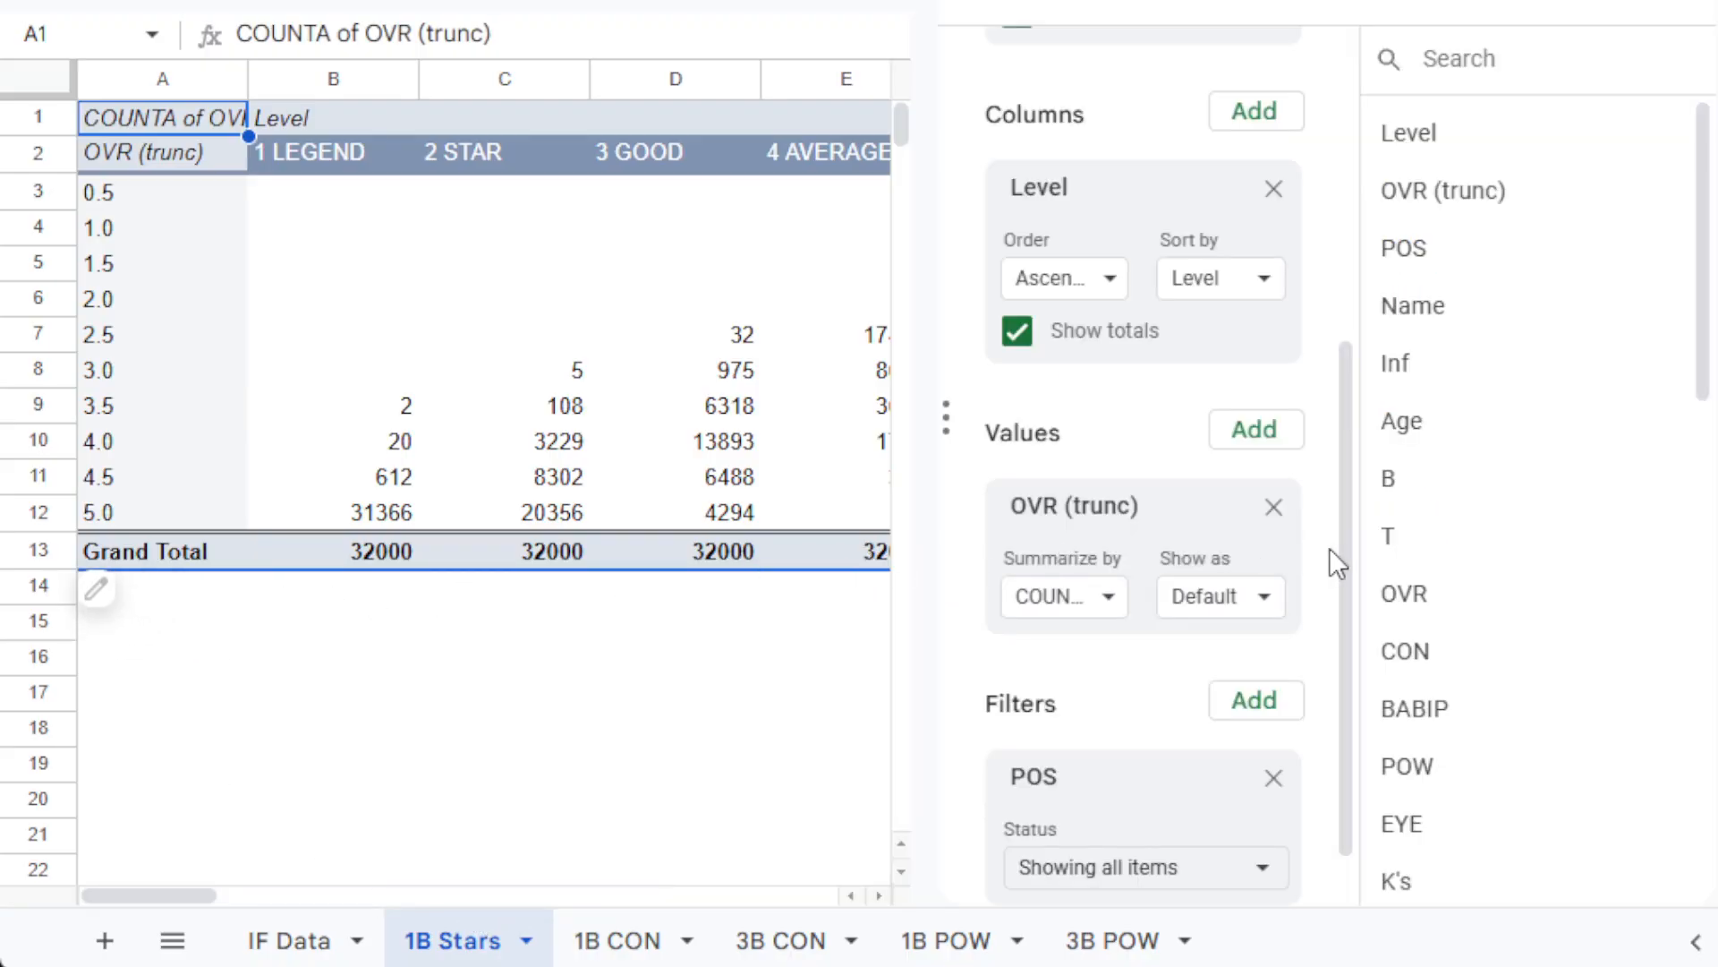
scroll(1328, 572, "down", 1)
left_click_drag(1280, 815, 1190, 810)
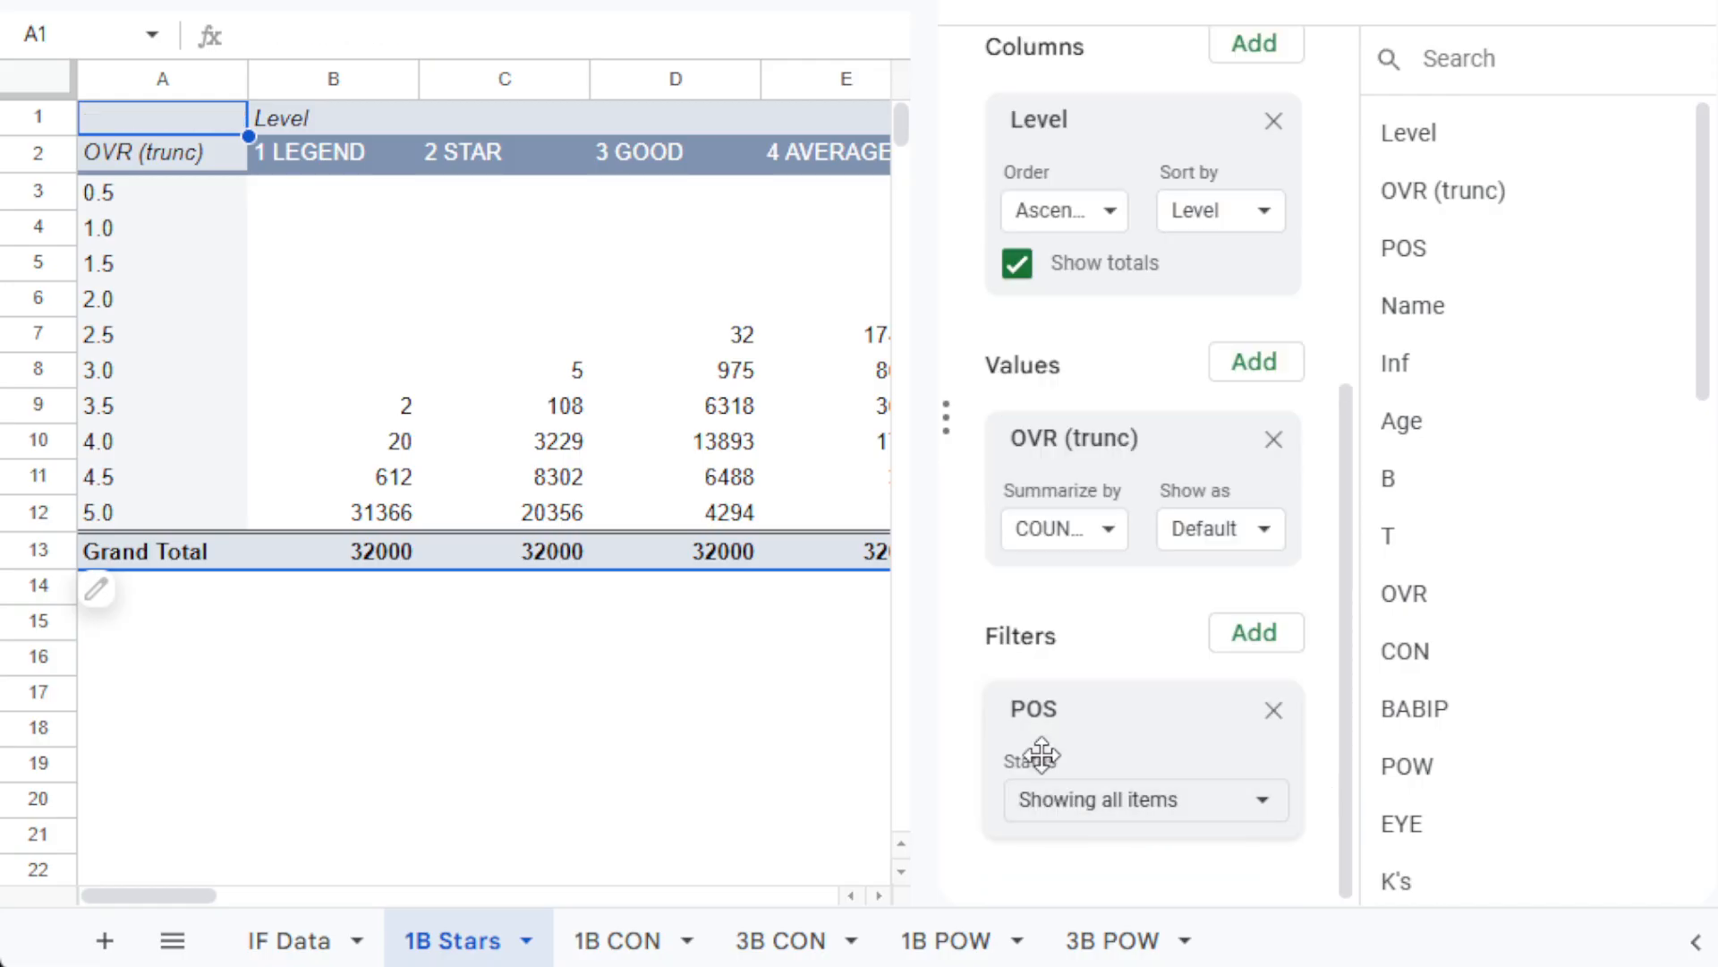
left_click(1094, 830)
left_click(1094, 797)
left_click(1097, 741)
left_click(1097, 687)
left_click(1457, 909)
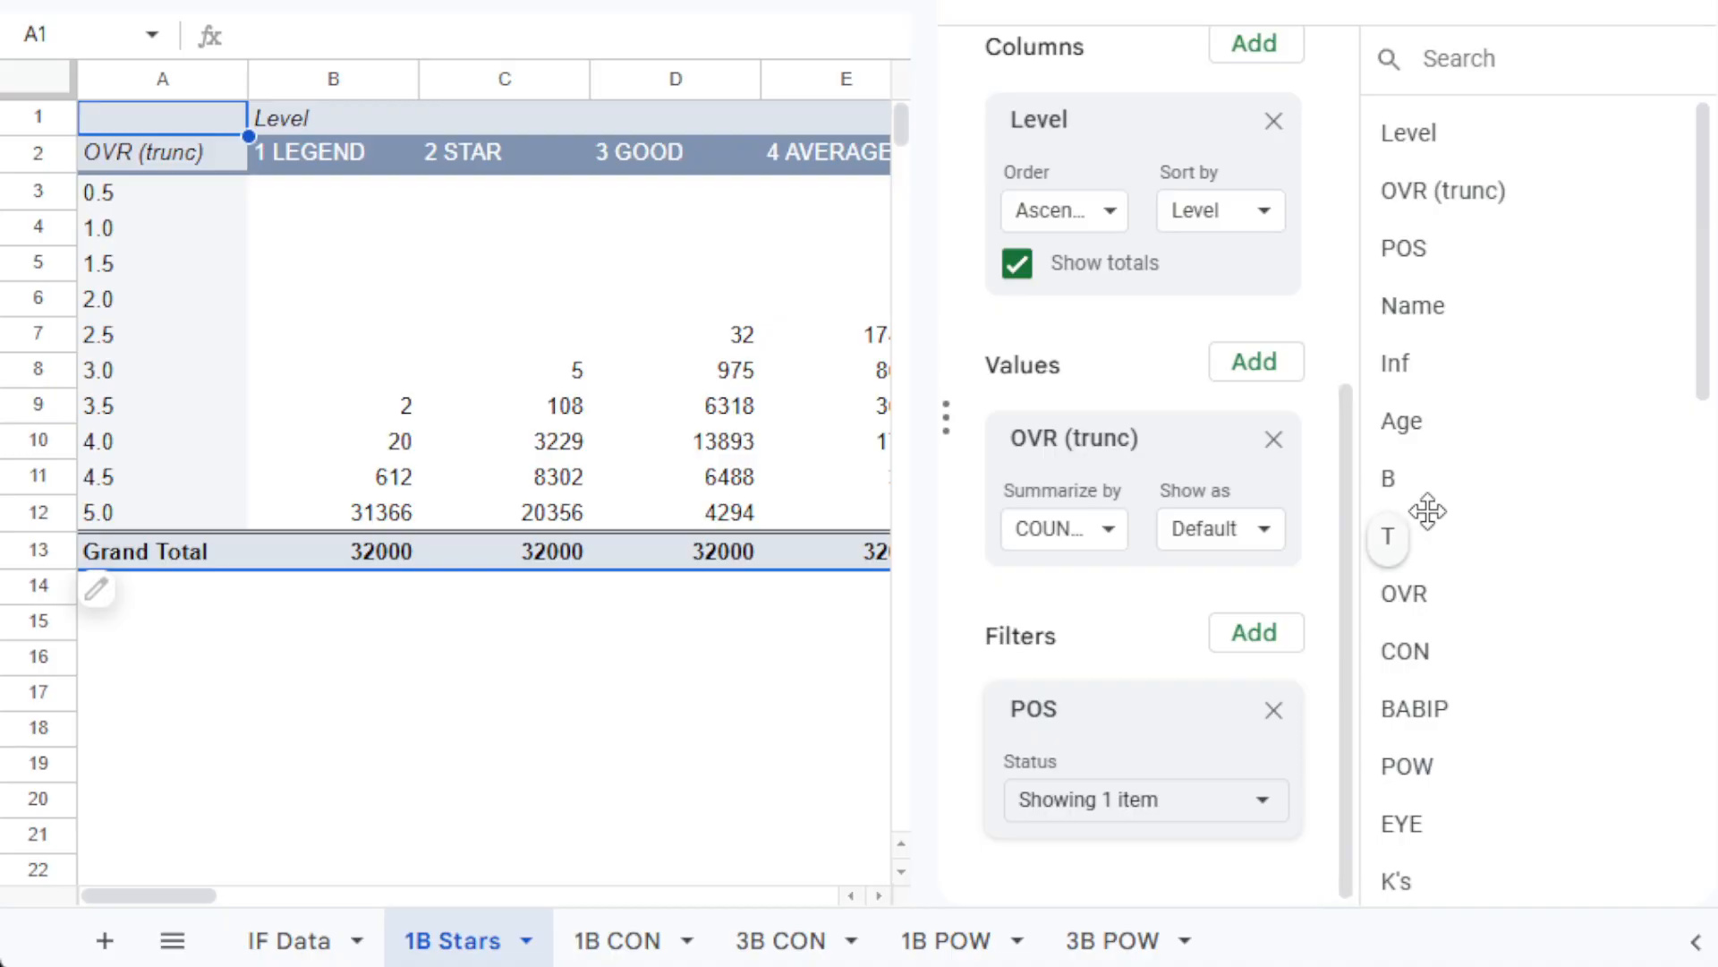
left_click(1683, 11)
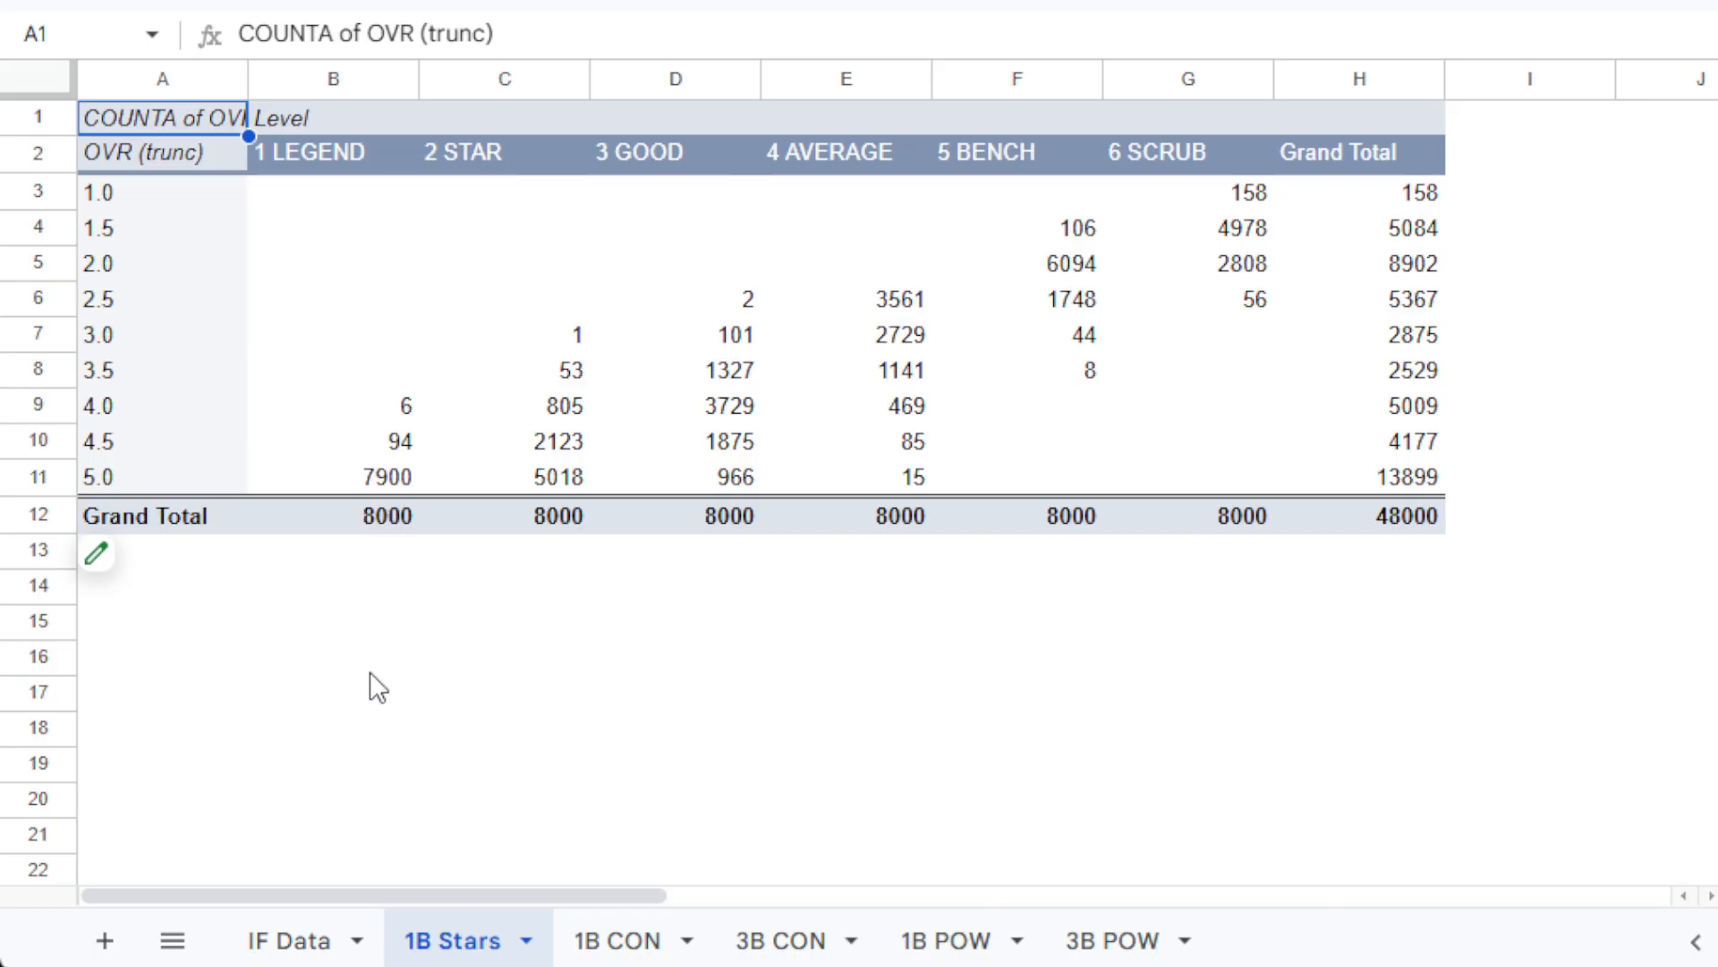
Duplicate the 1B Stars sheet and rename the copy 3B Stars.
right_click(470, 940)
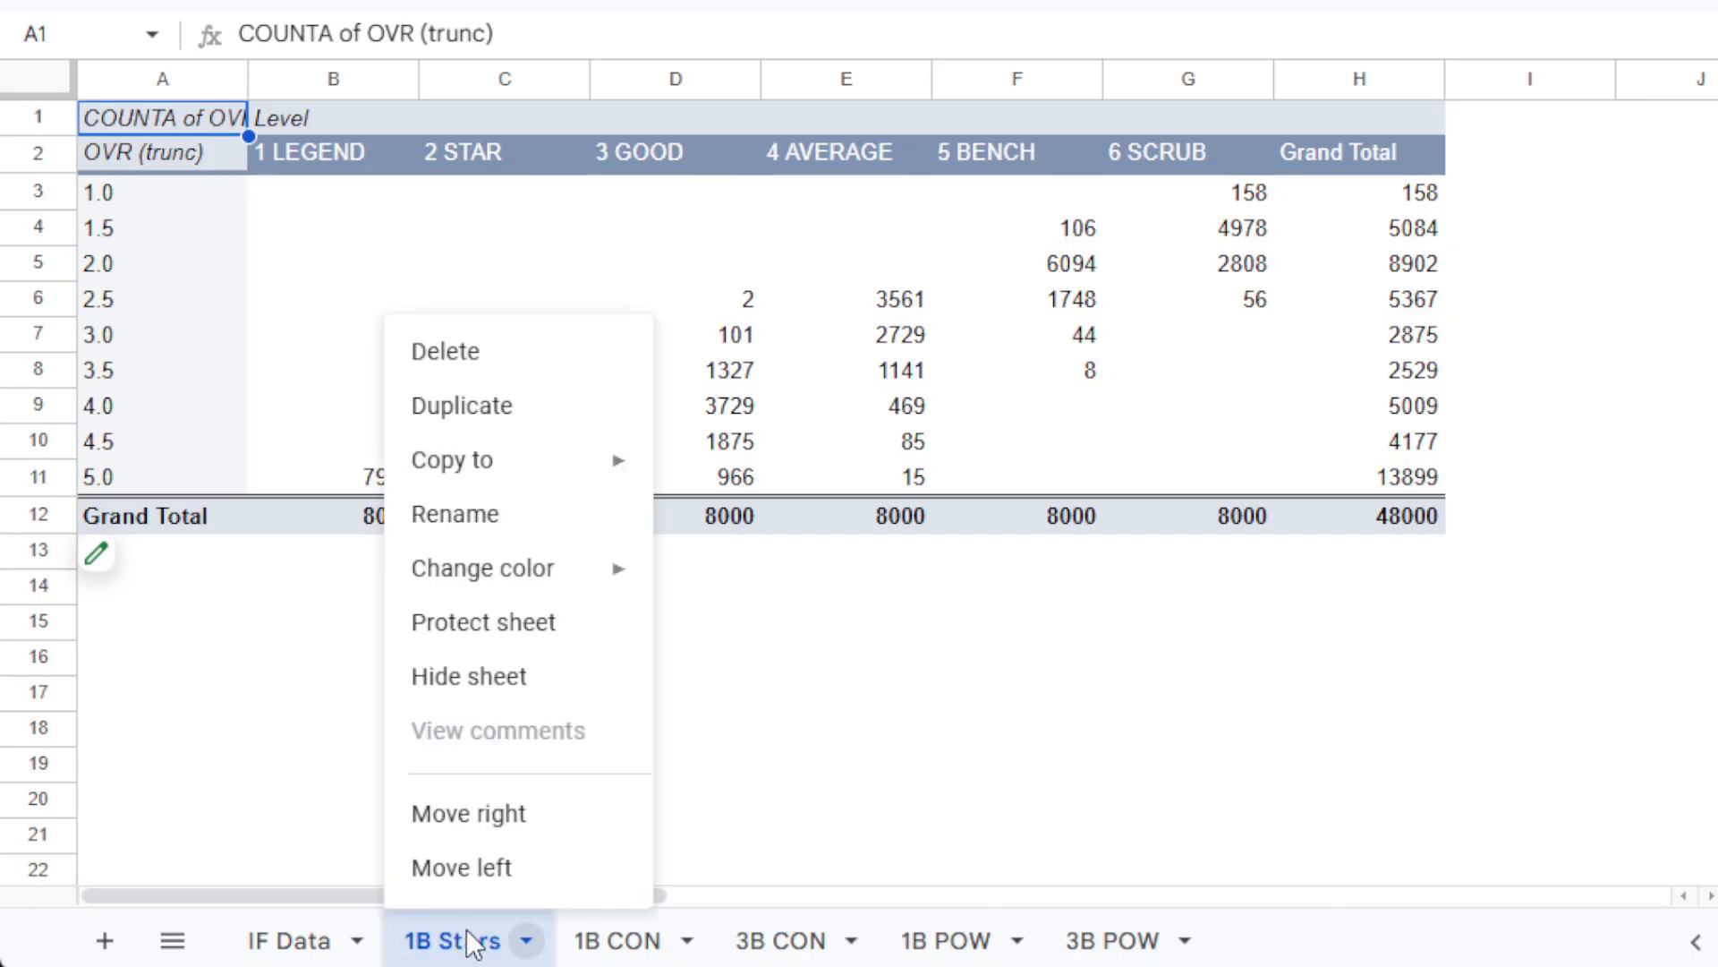
left_click(512, 417)
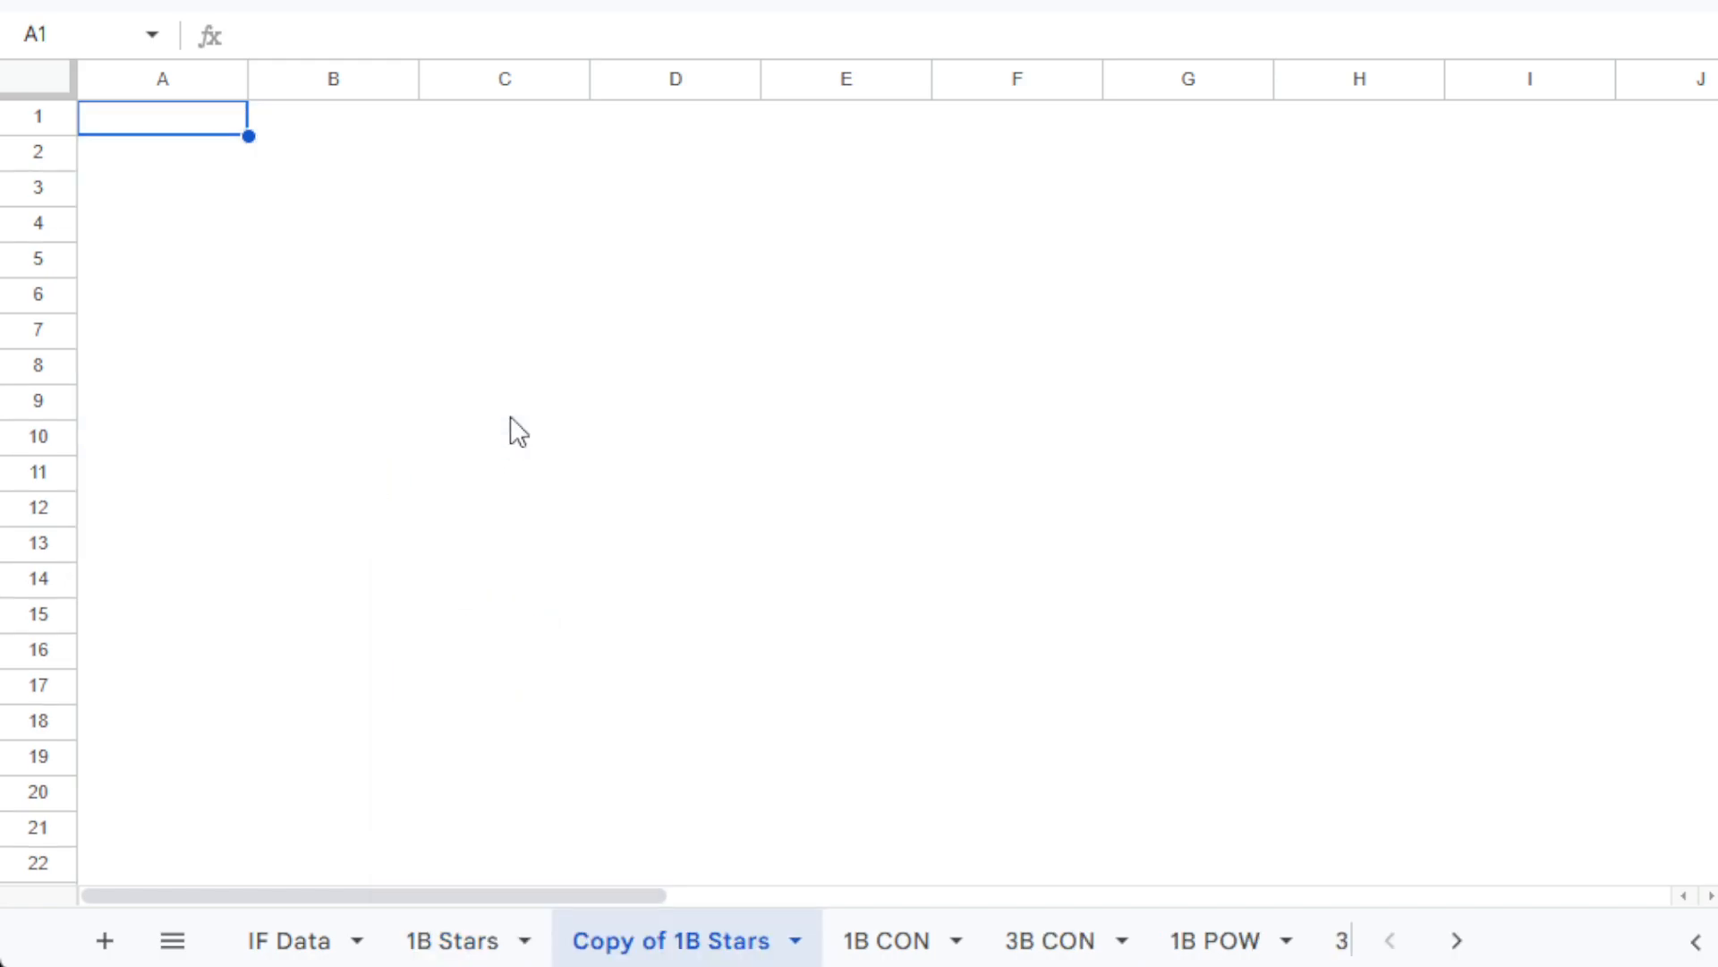
double_click(669, 954)
type("3B Stars")
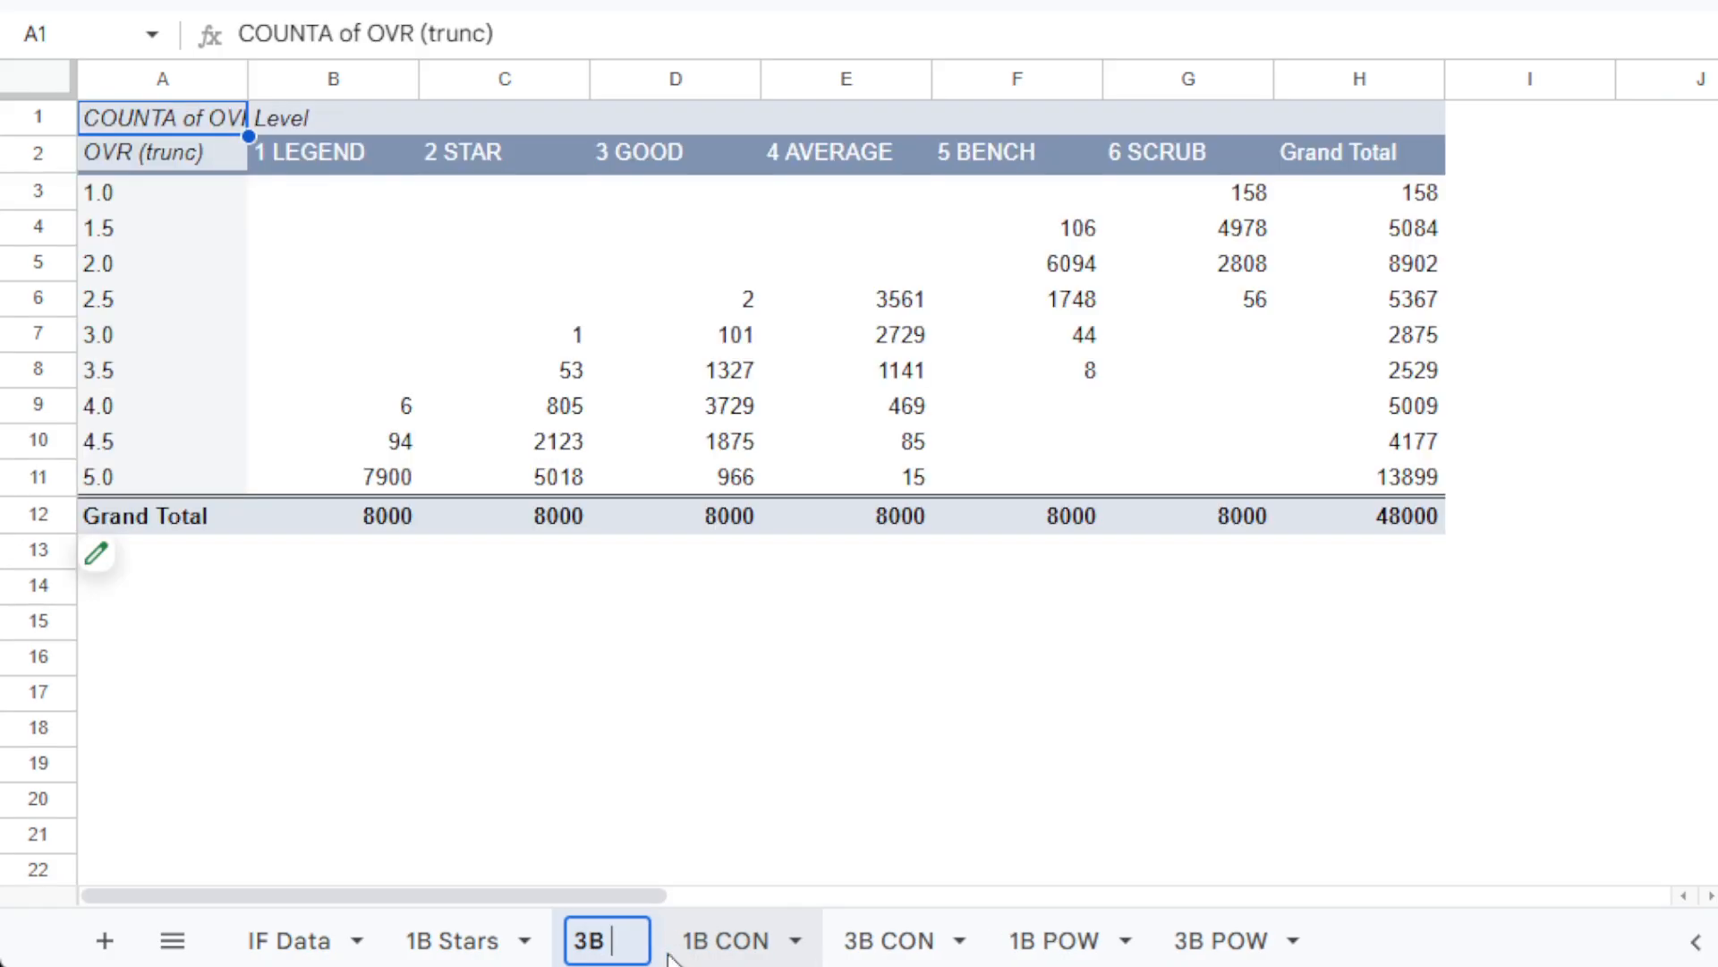
key("Return")
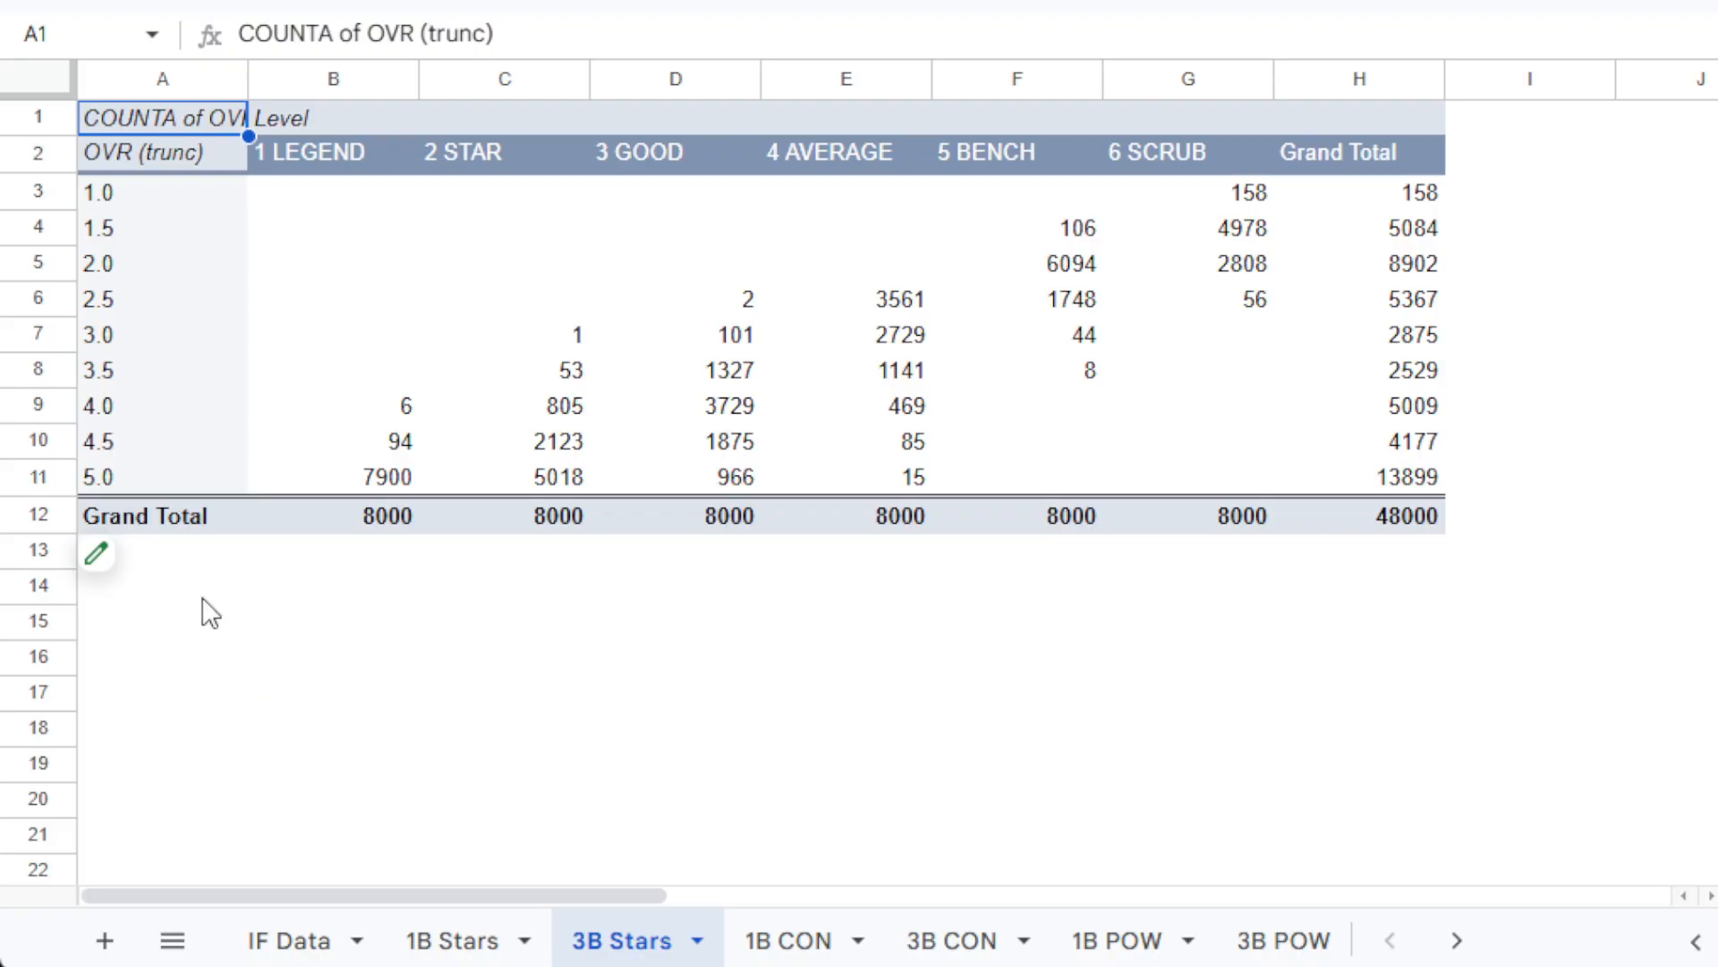
Switch the POS filter of the 3B Stars pivot table from 1B to 3B and close the pivot table editor.
left_click(99, 575)
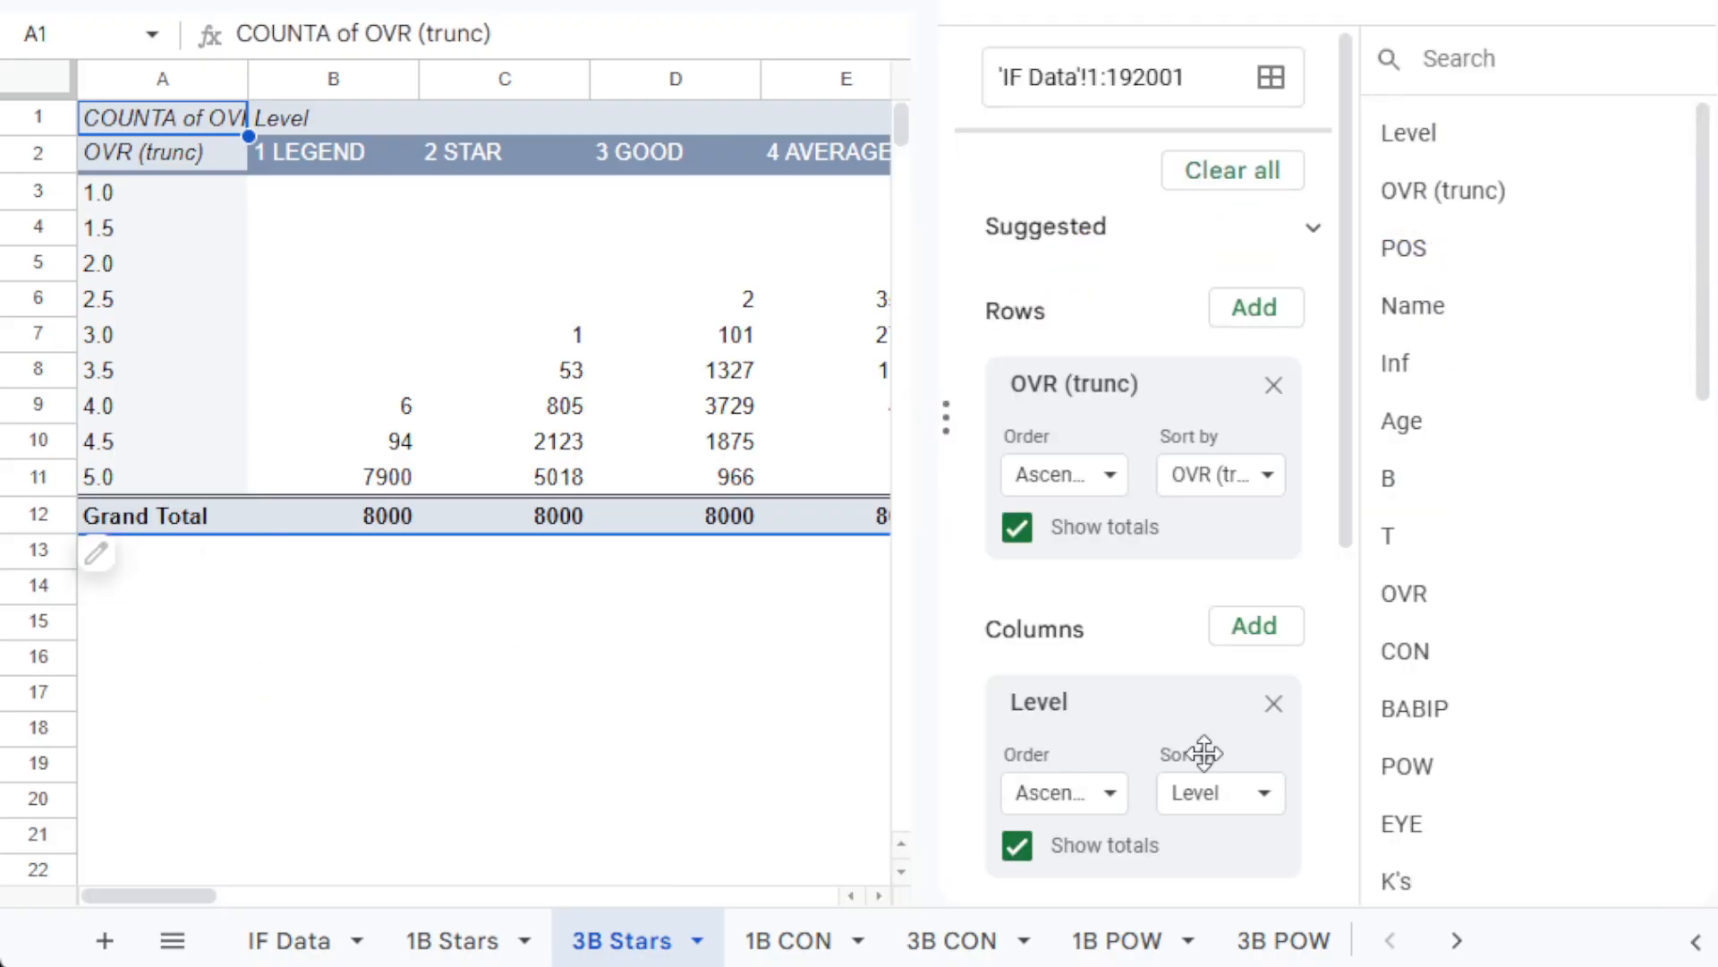
left_click_drag(1345, 532, 1382, 938)
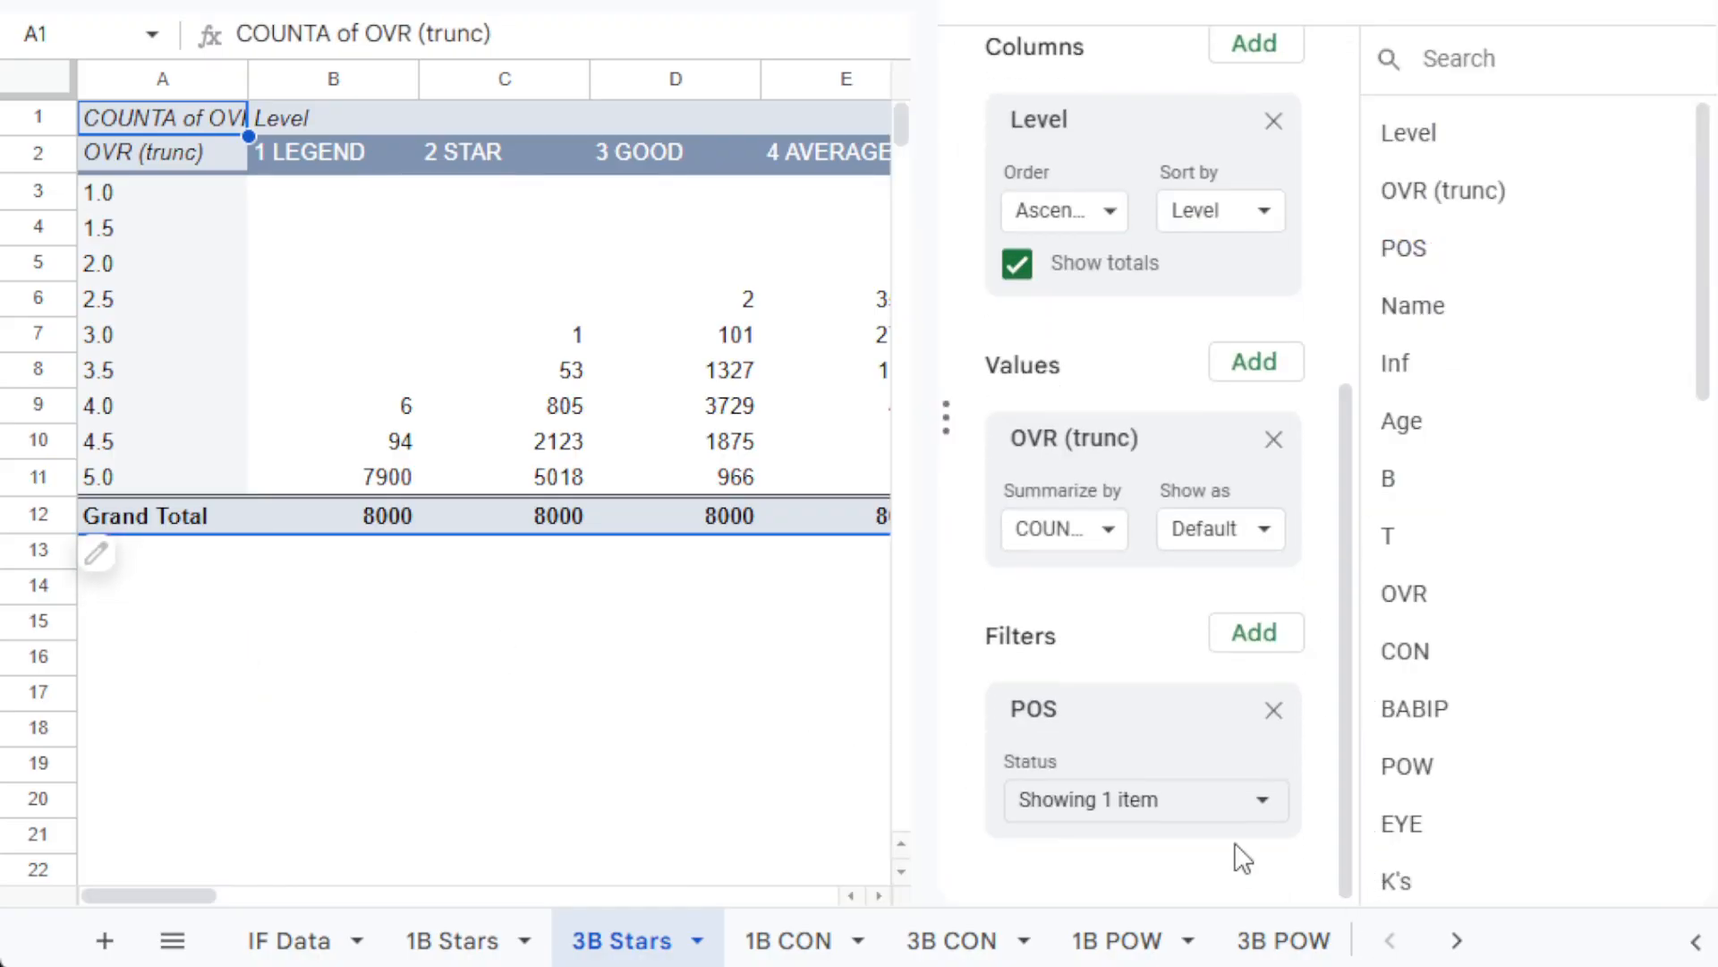
left_click(1223, 805)
left_click(1168, 743)
left_click(1164, 643)
left_click(1423, 911)
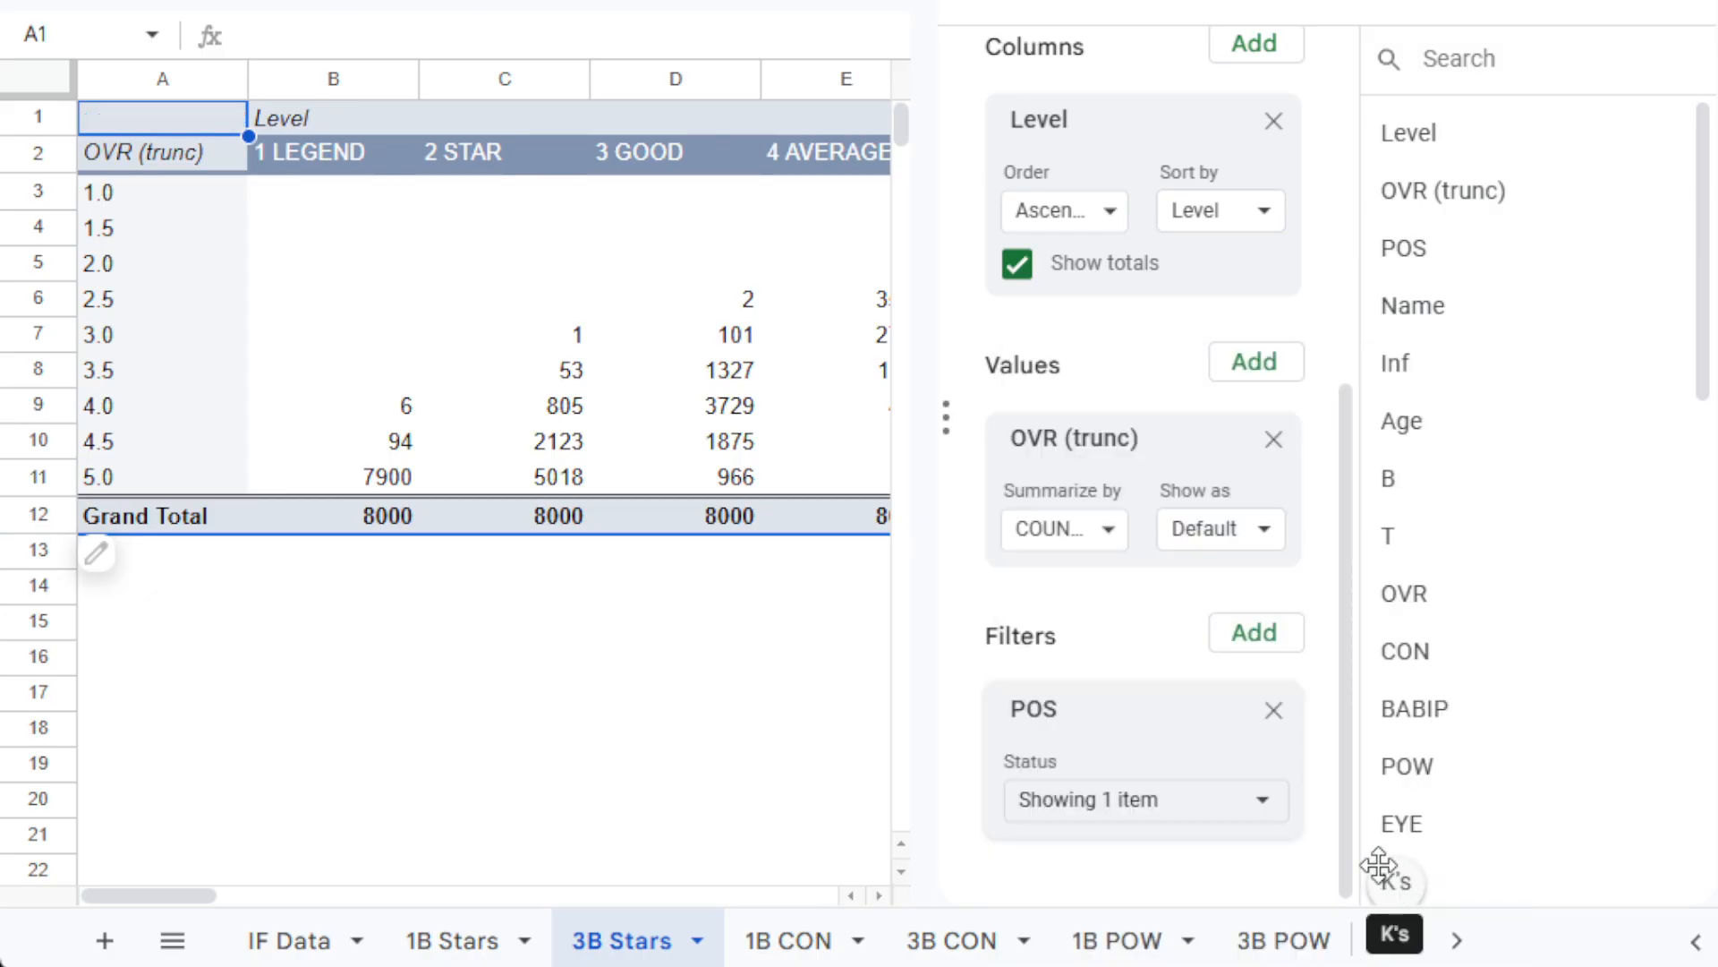
left_click(1688, 12)
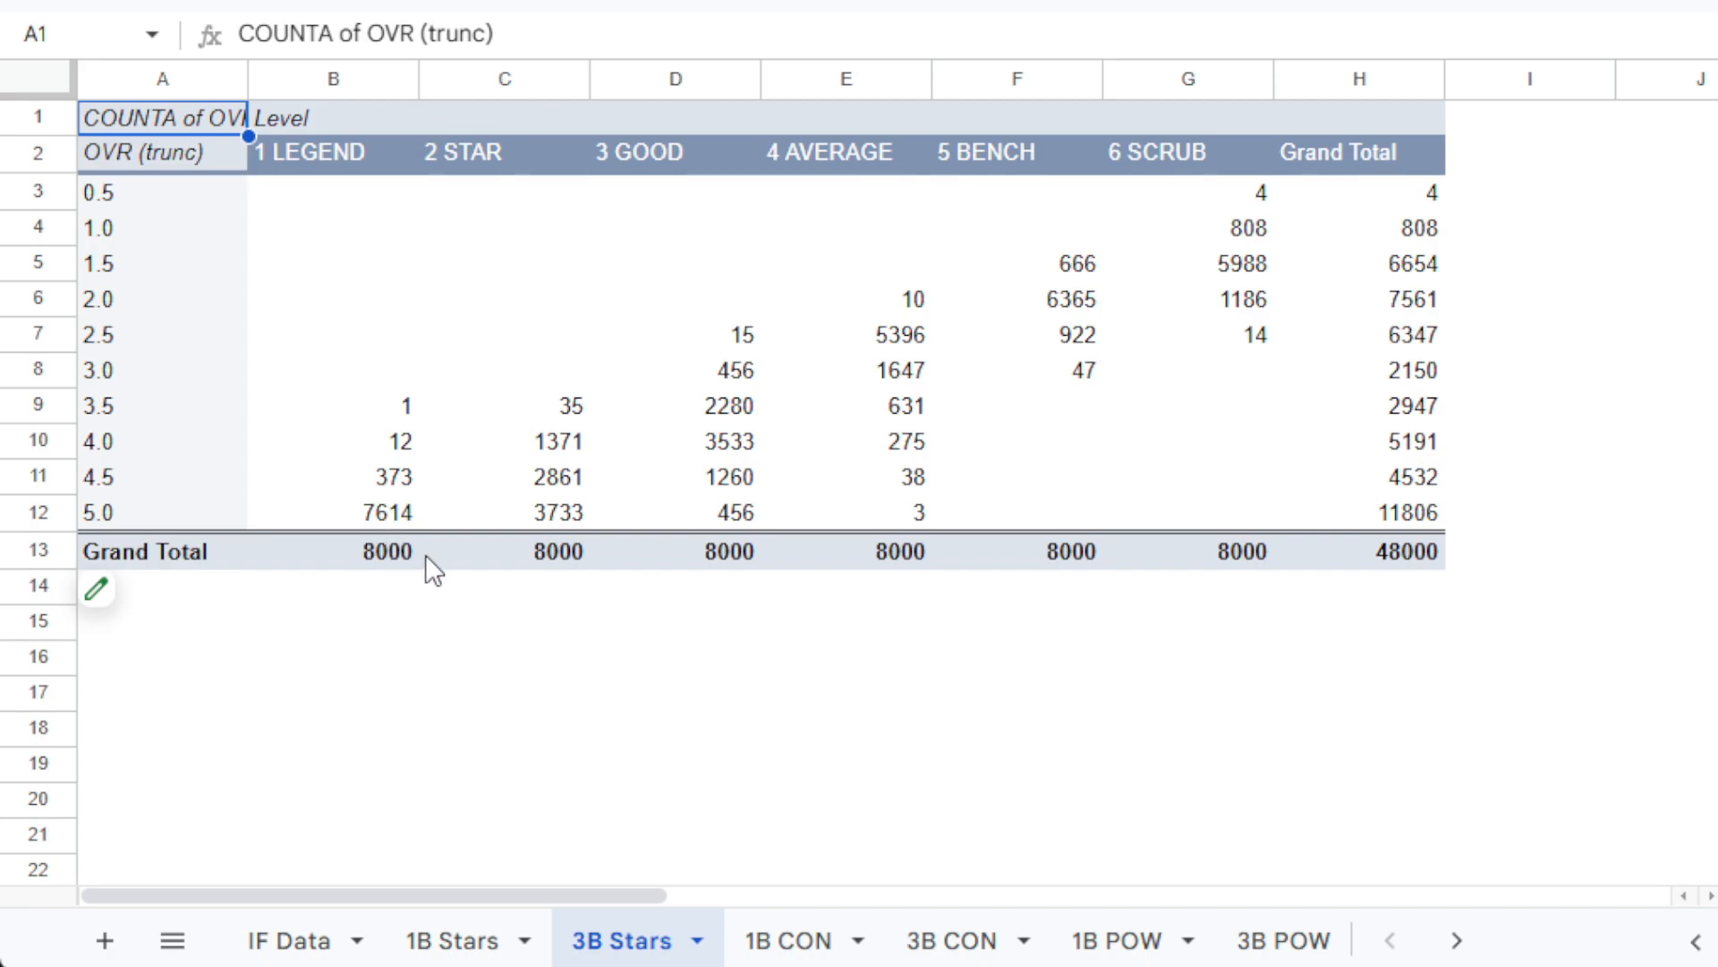
Compare the overall star distributions by level on the 1B Stars and 3B Stars sheets.
left_click(470, 940)
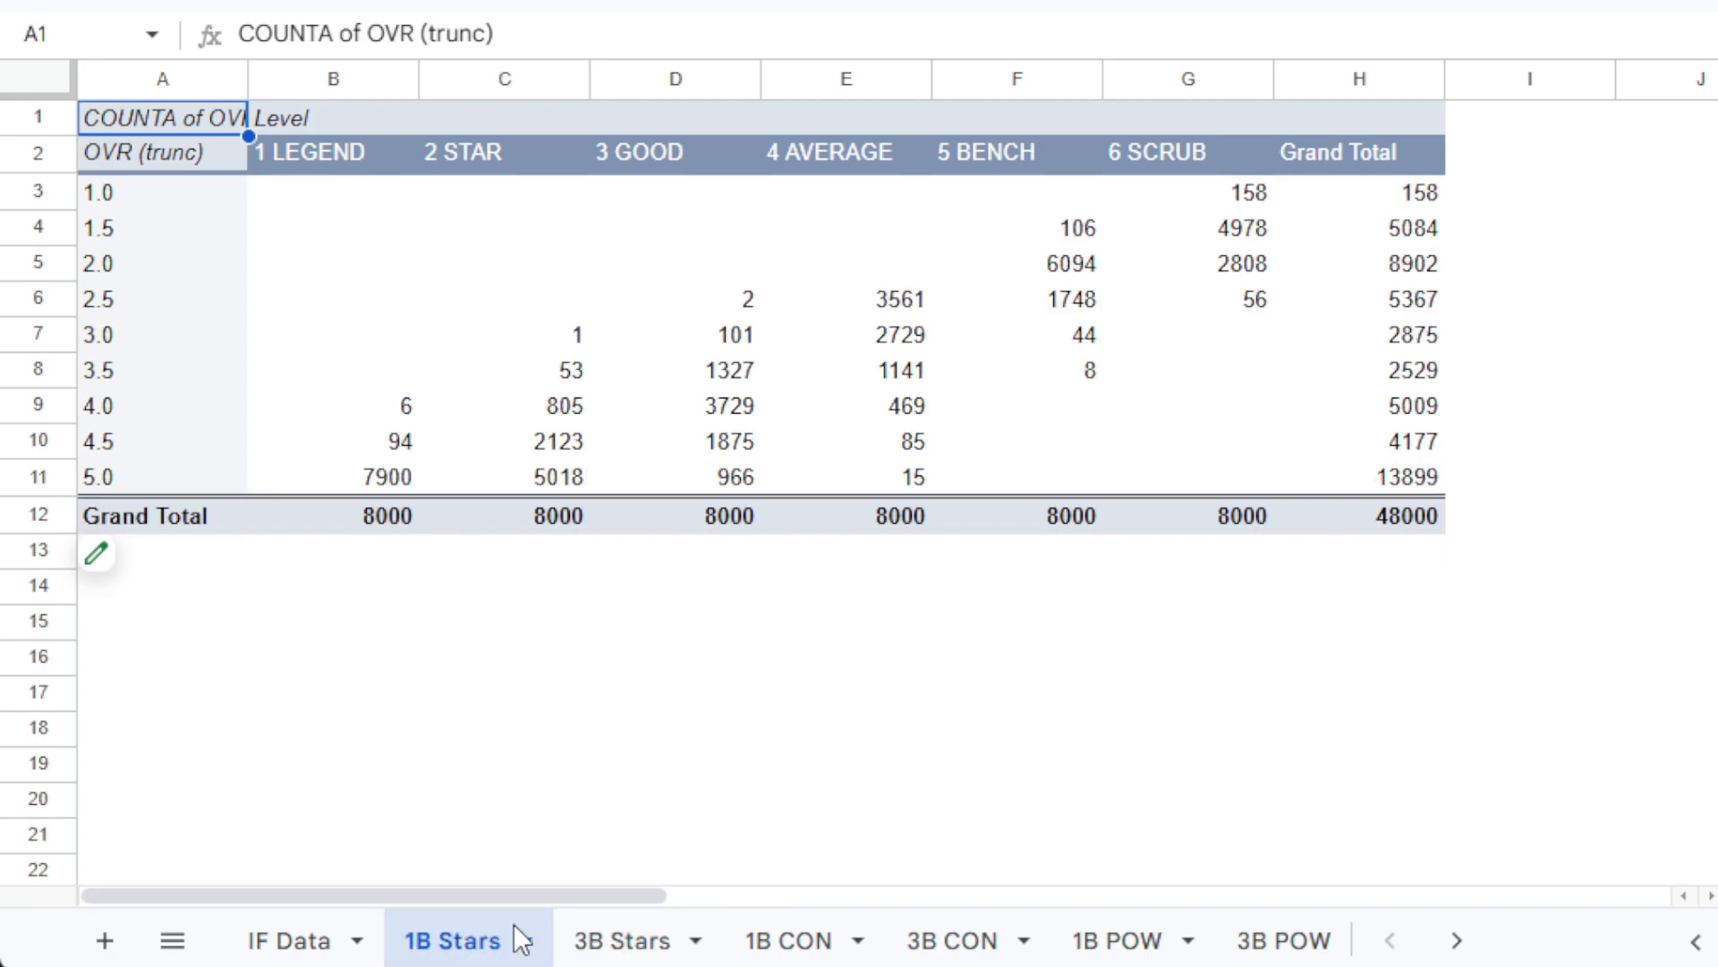
left_click(626, 940)
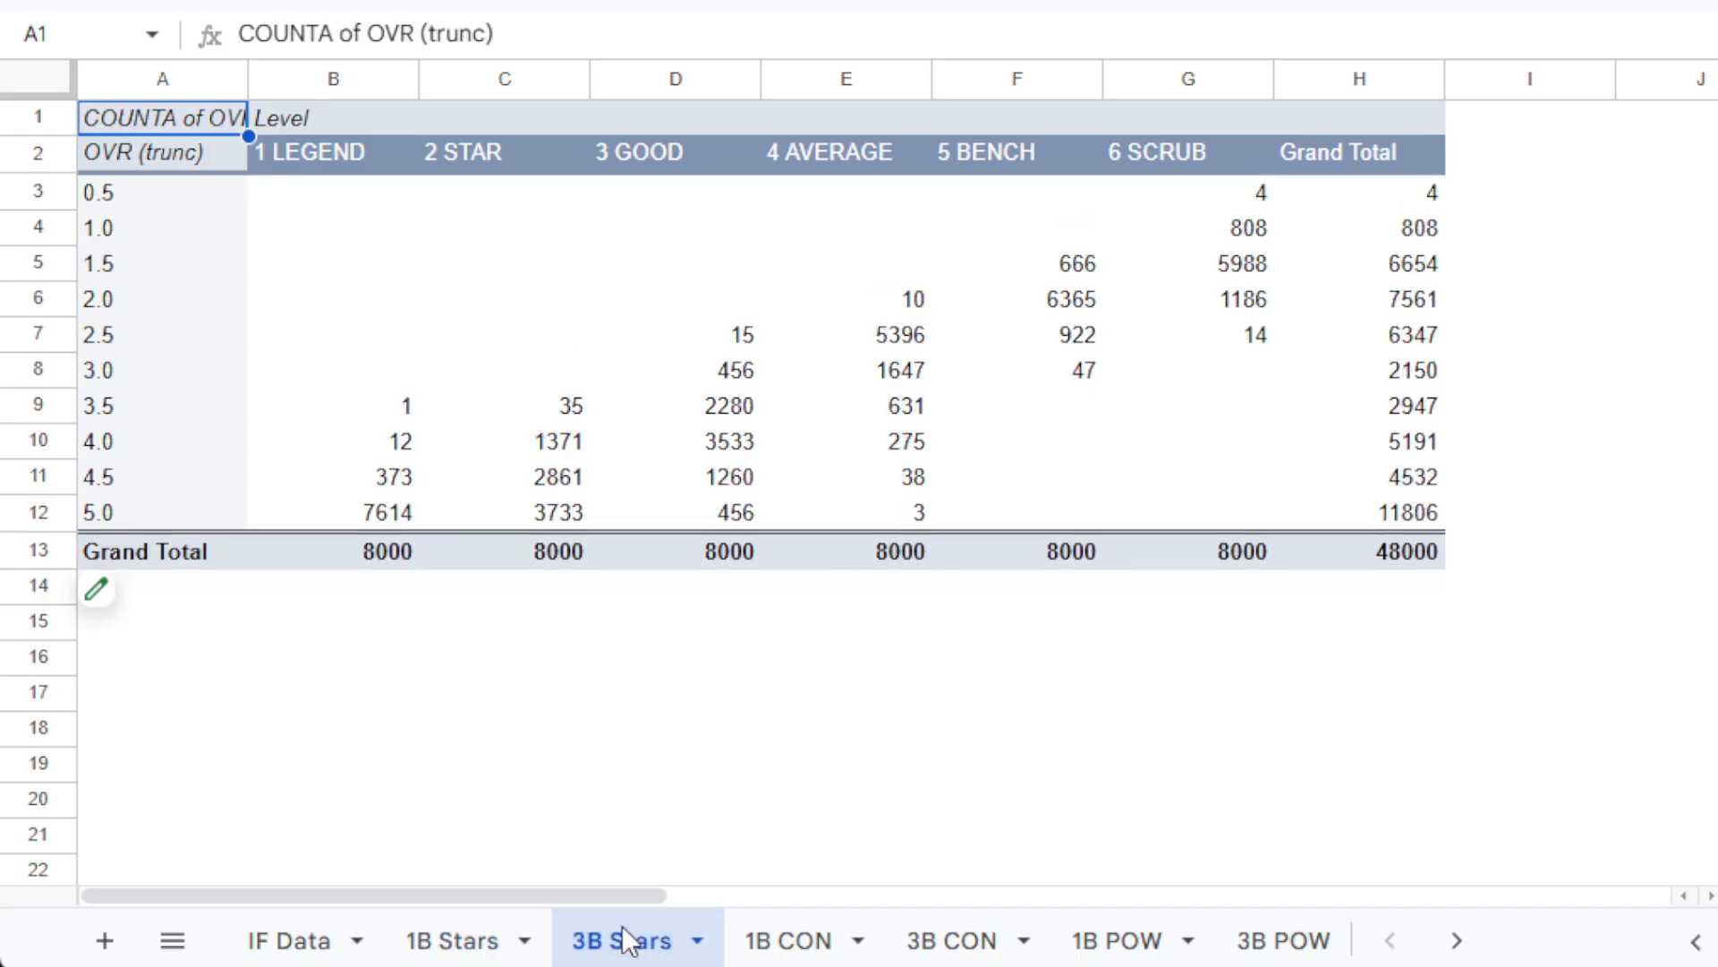
left_click(467, 939)
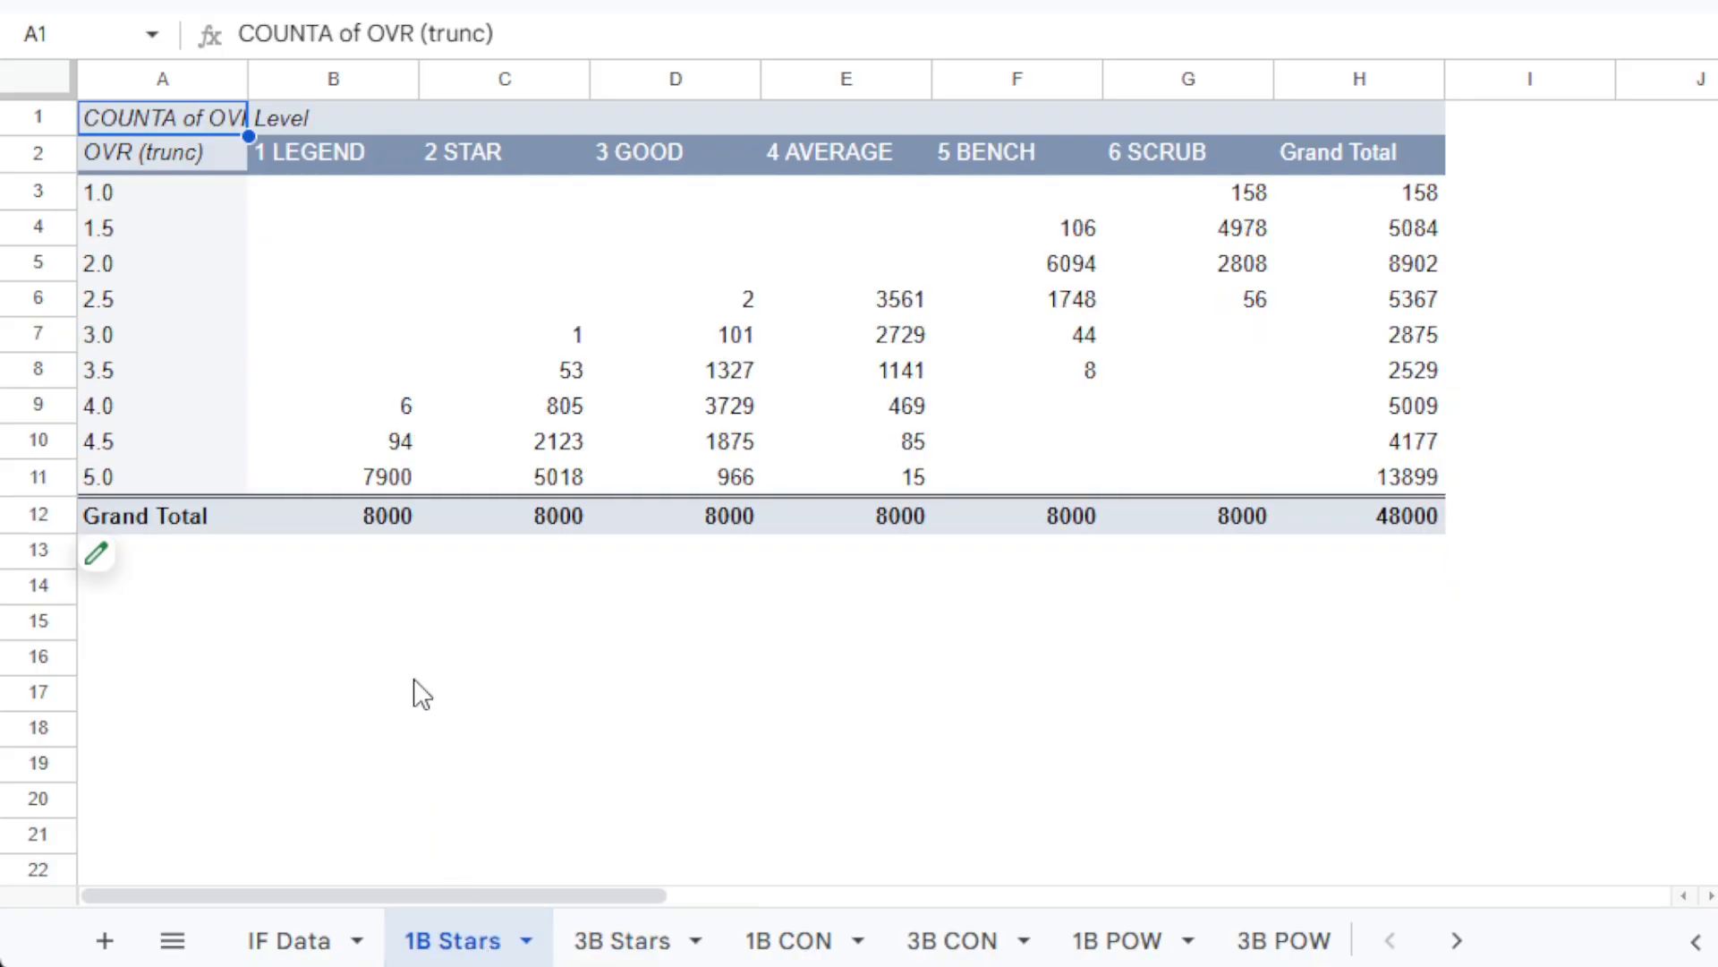
left_click(405, 561)
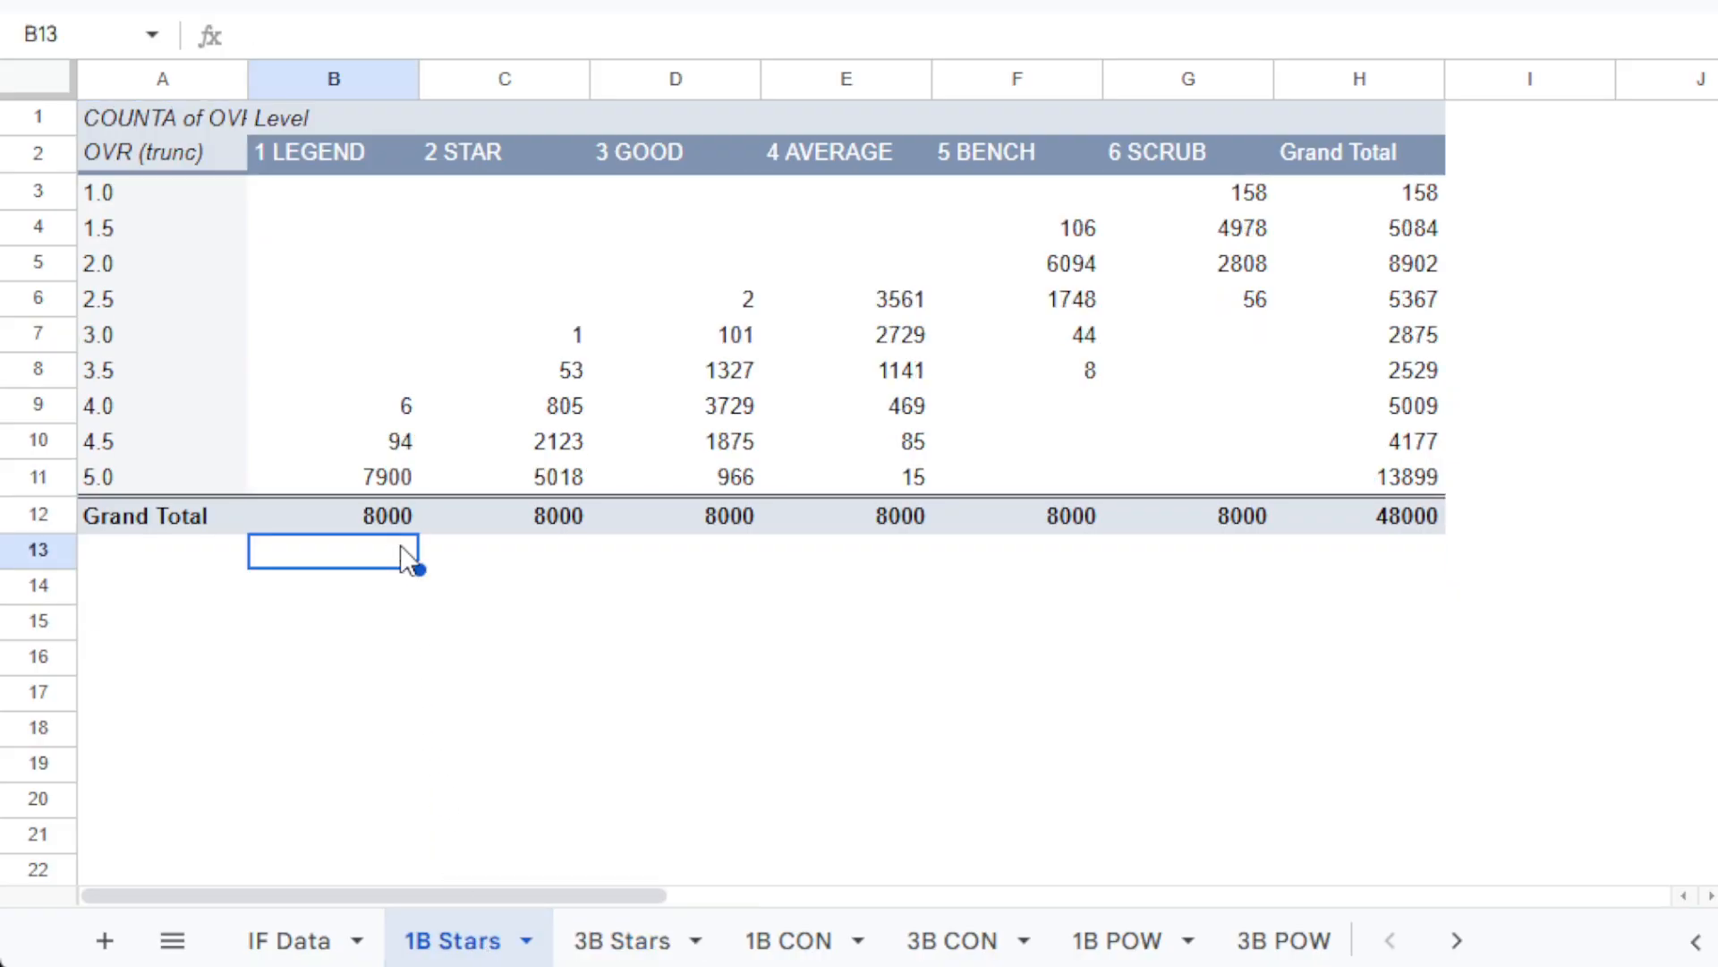
In cell B14 of the 3B Stars sheet, write the formula =sumproduct(A3:A12,B3:B12) for the 1 LEGEND column.
left_click(590, 960)
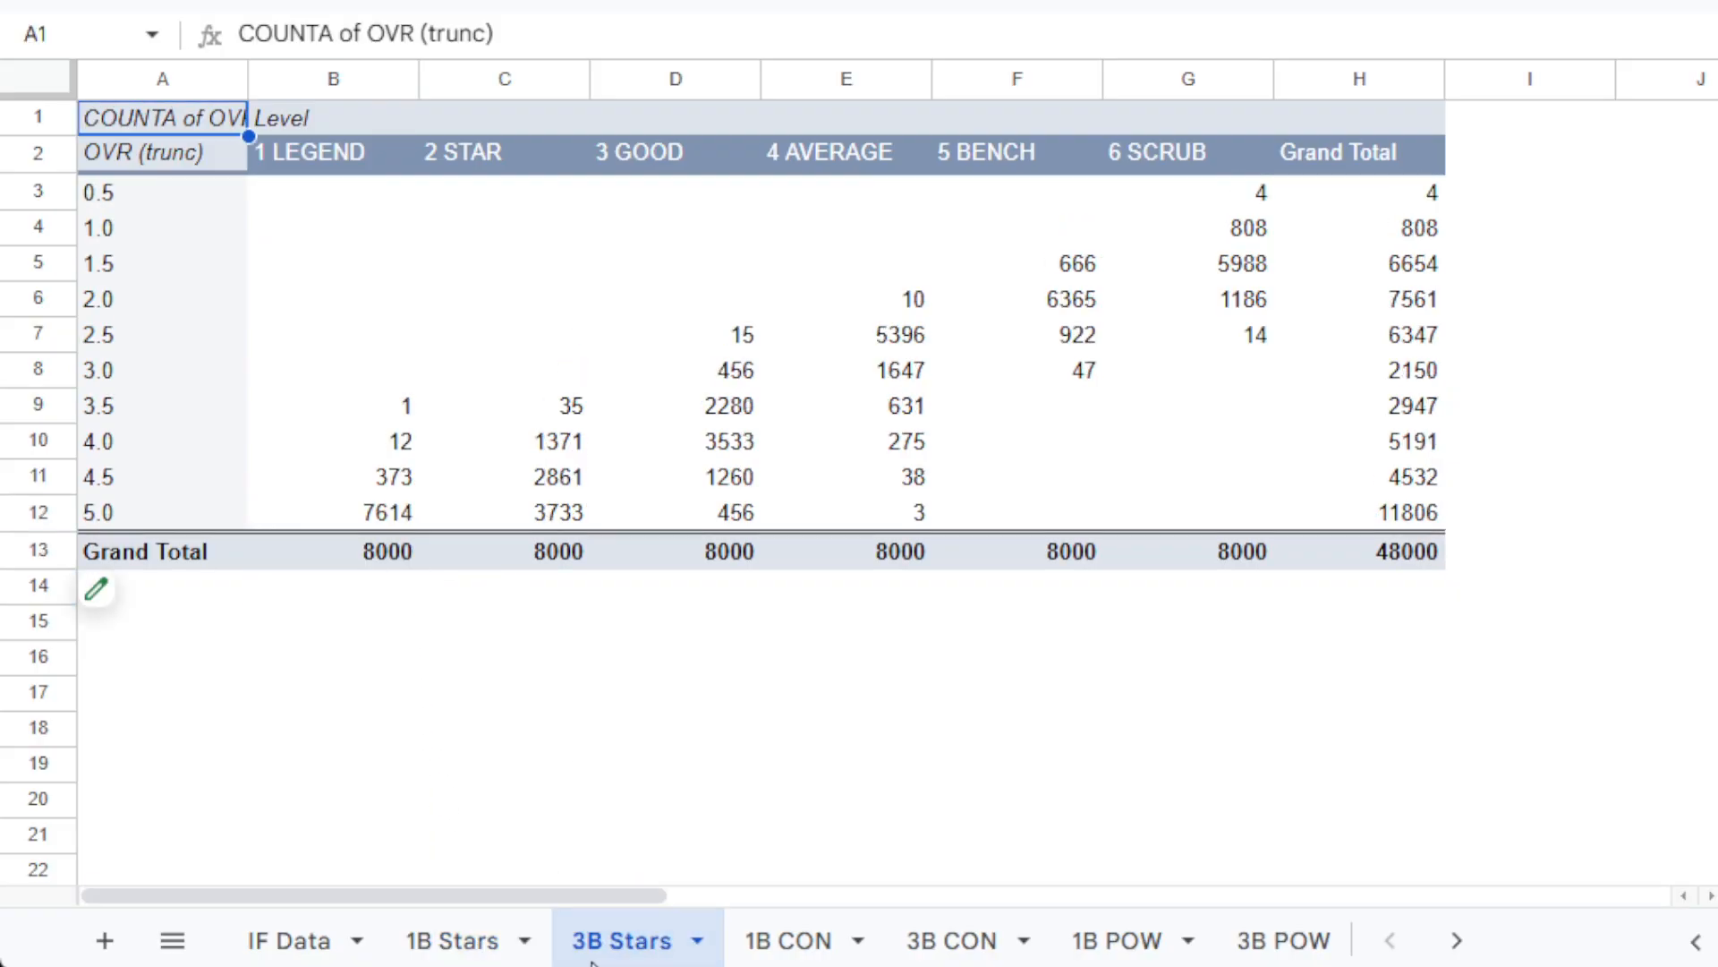
left_click(364, 598)
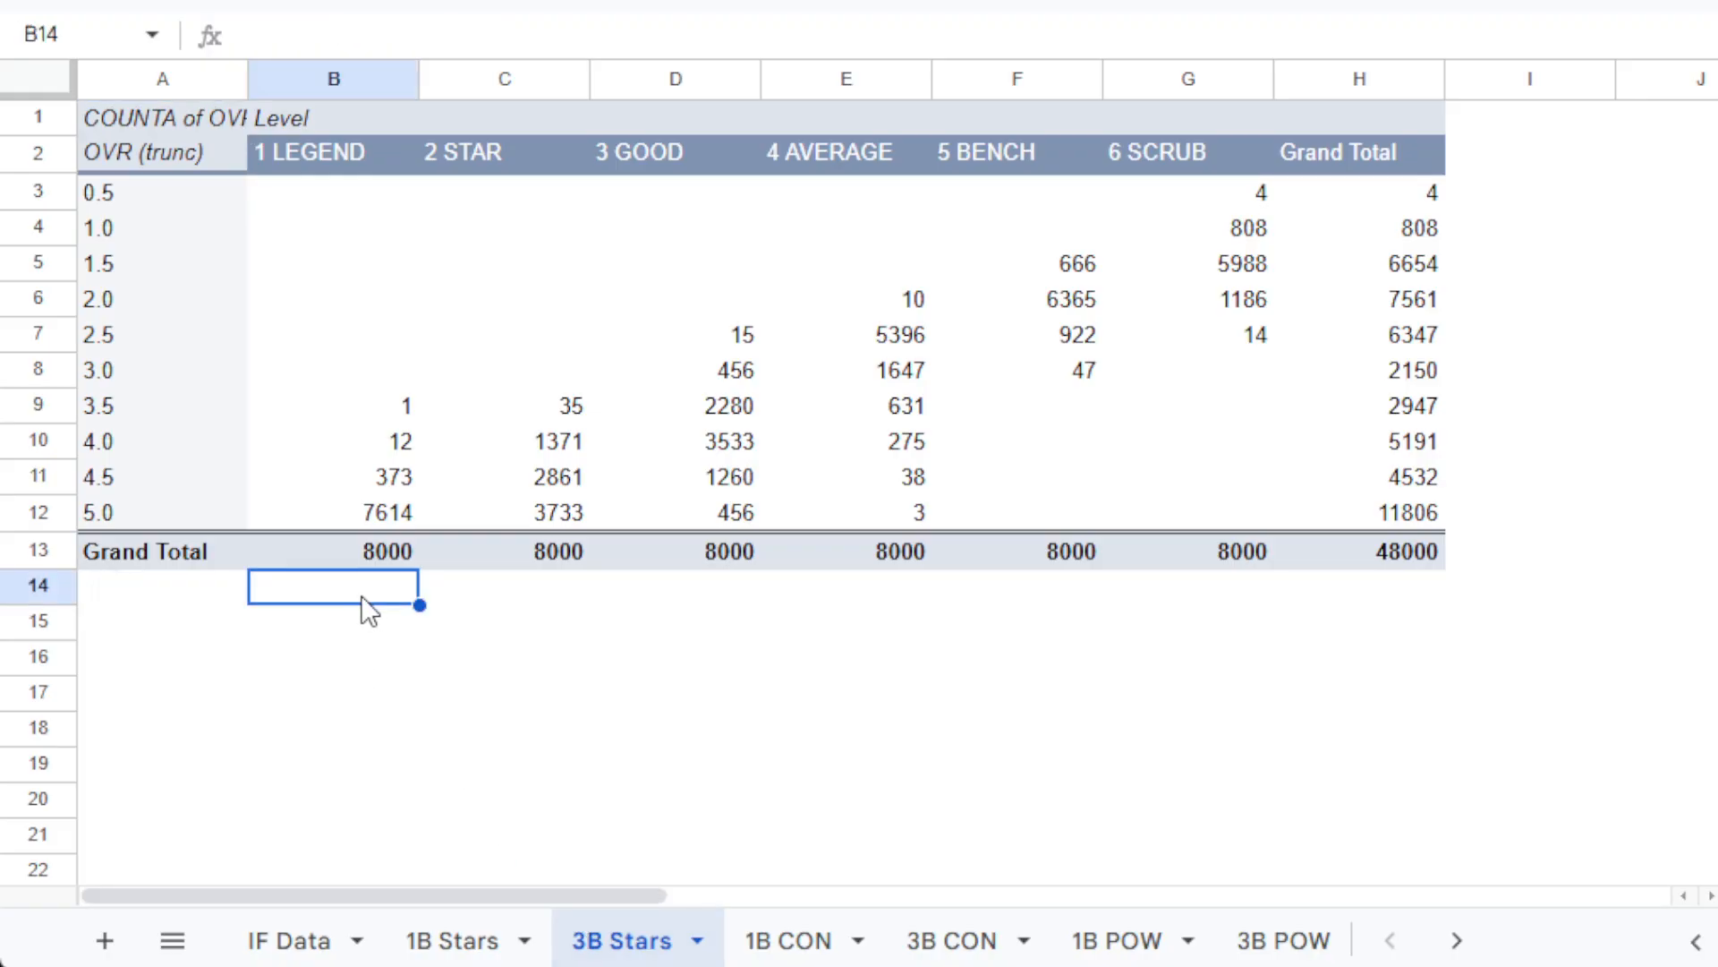
type("=")
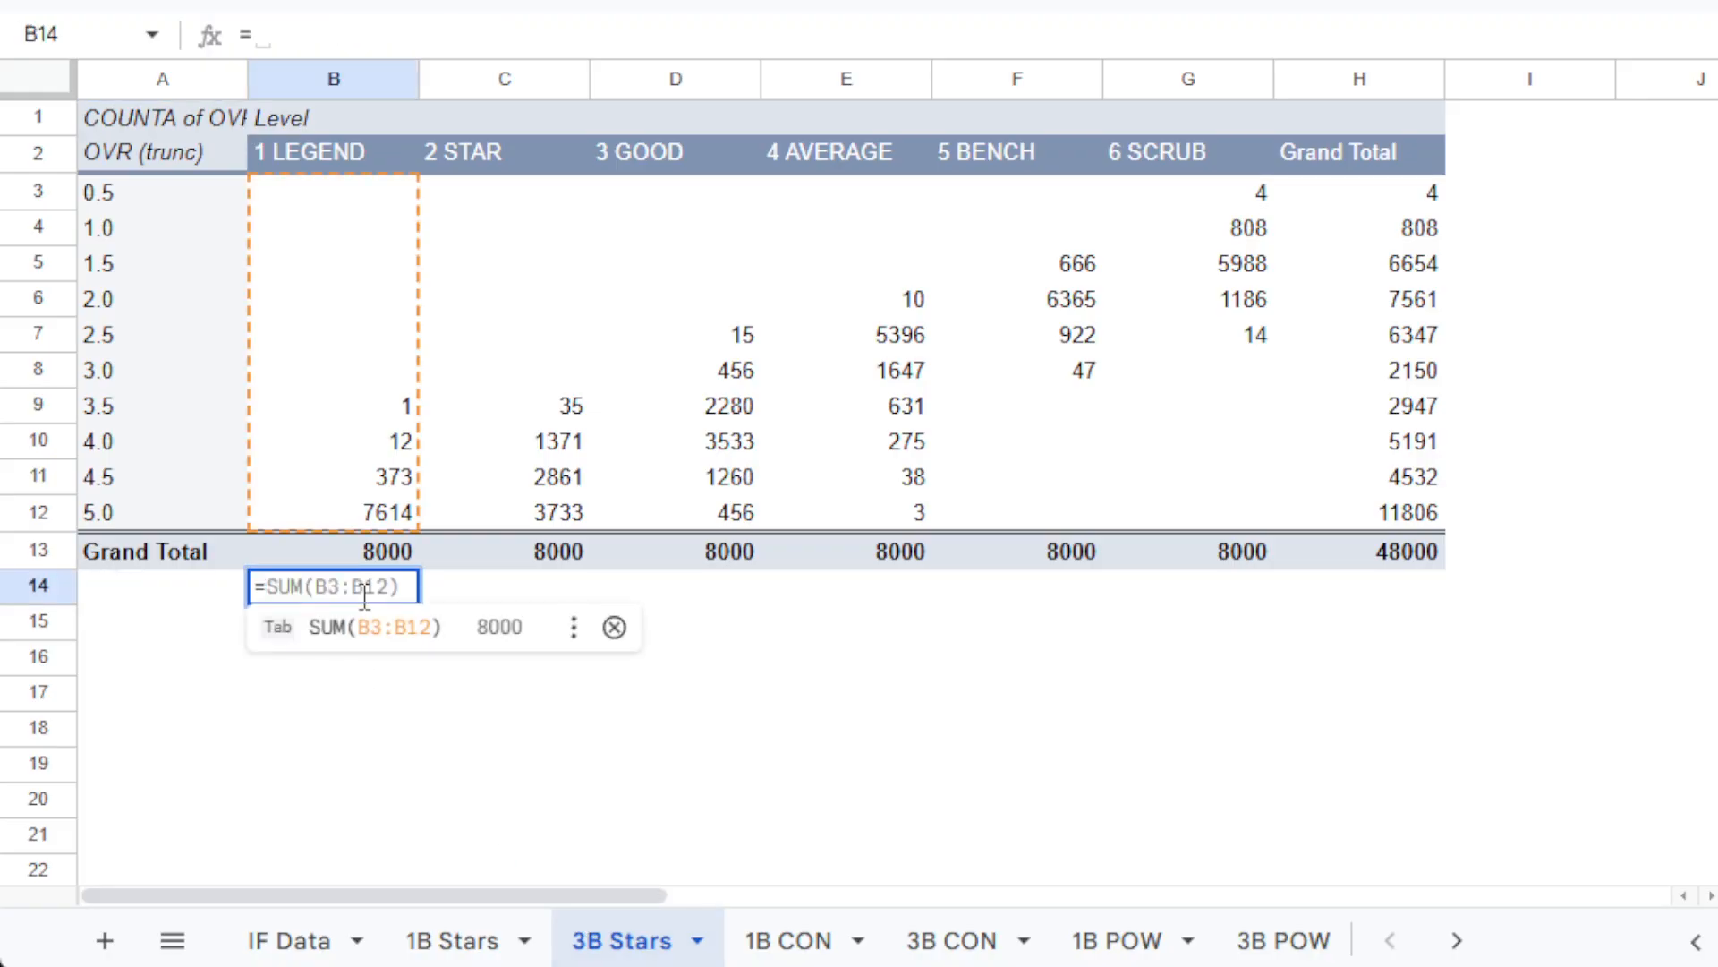
type("sumpro")
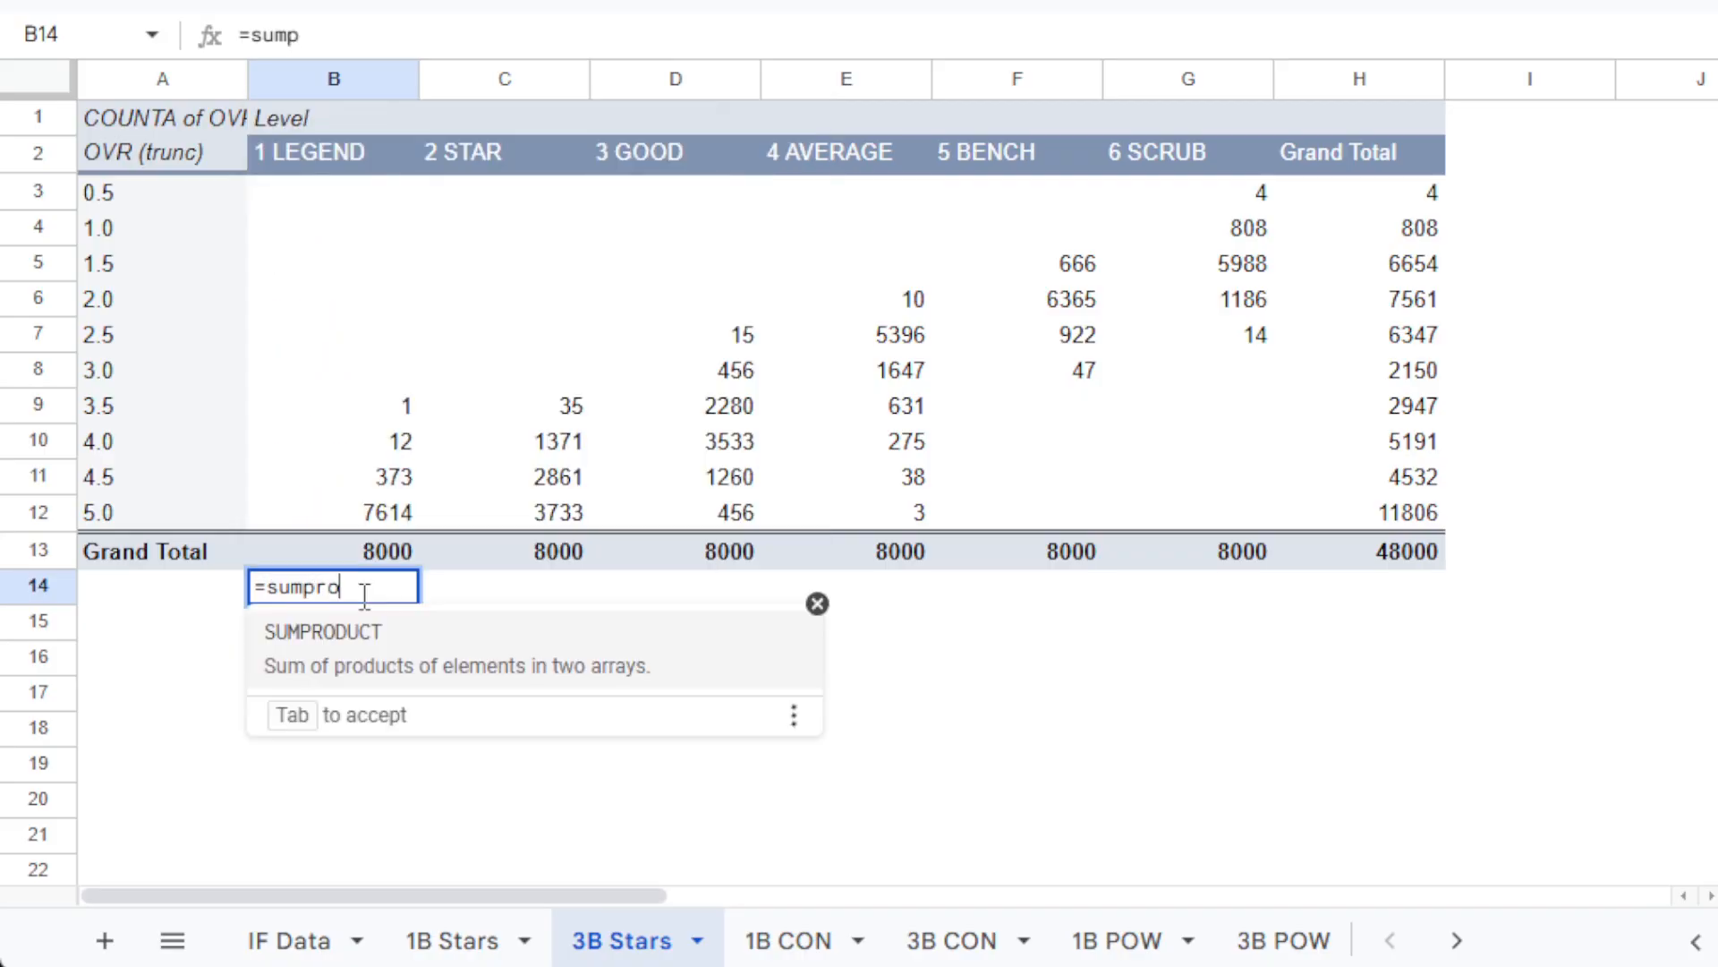
type("duct(")
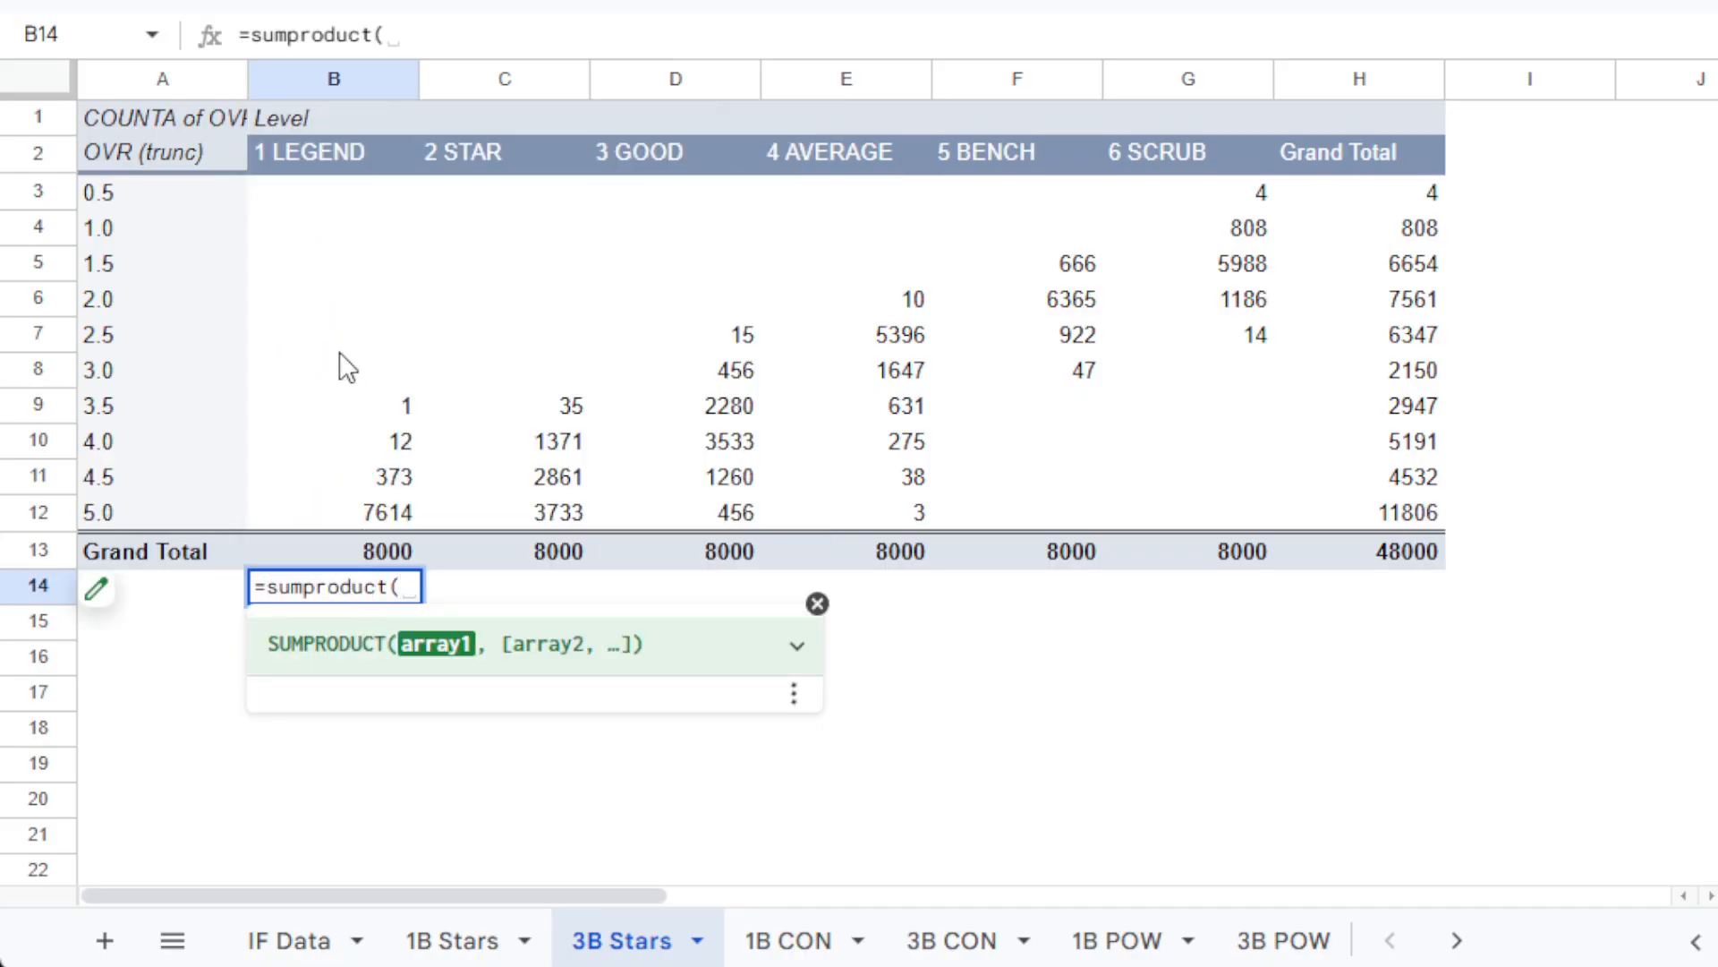
left_click_drag(152, 202, 149, 512)
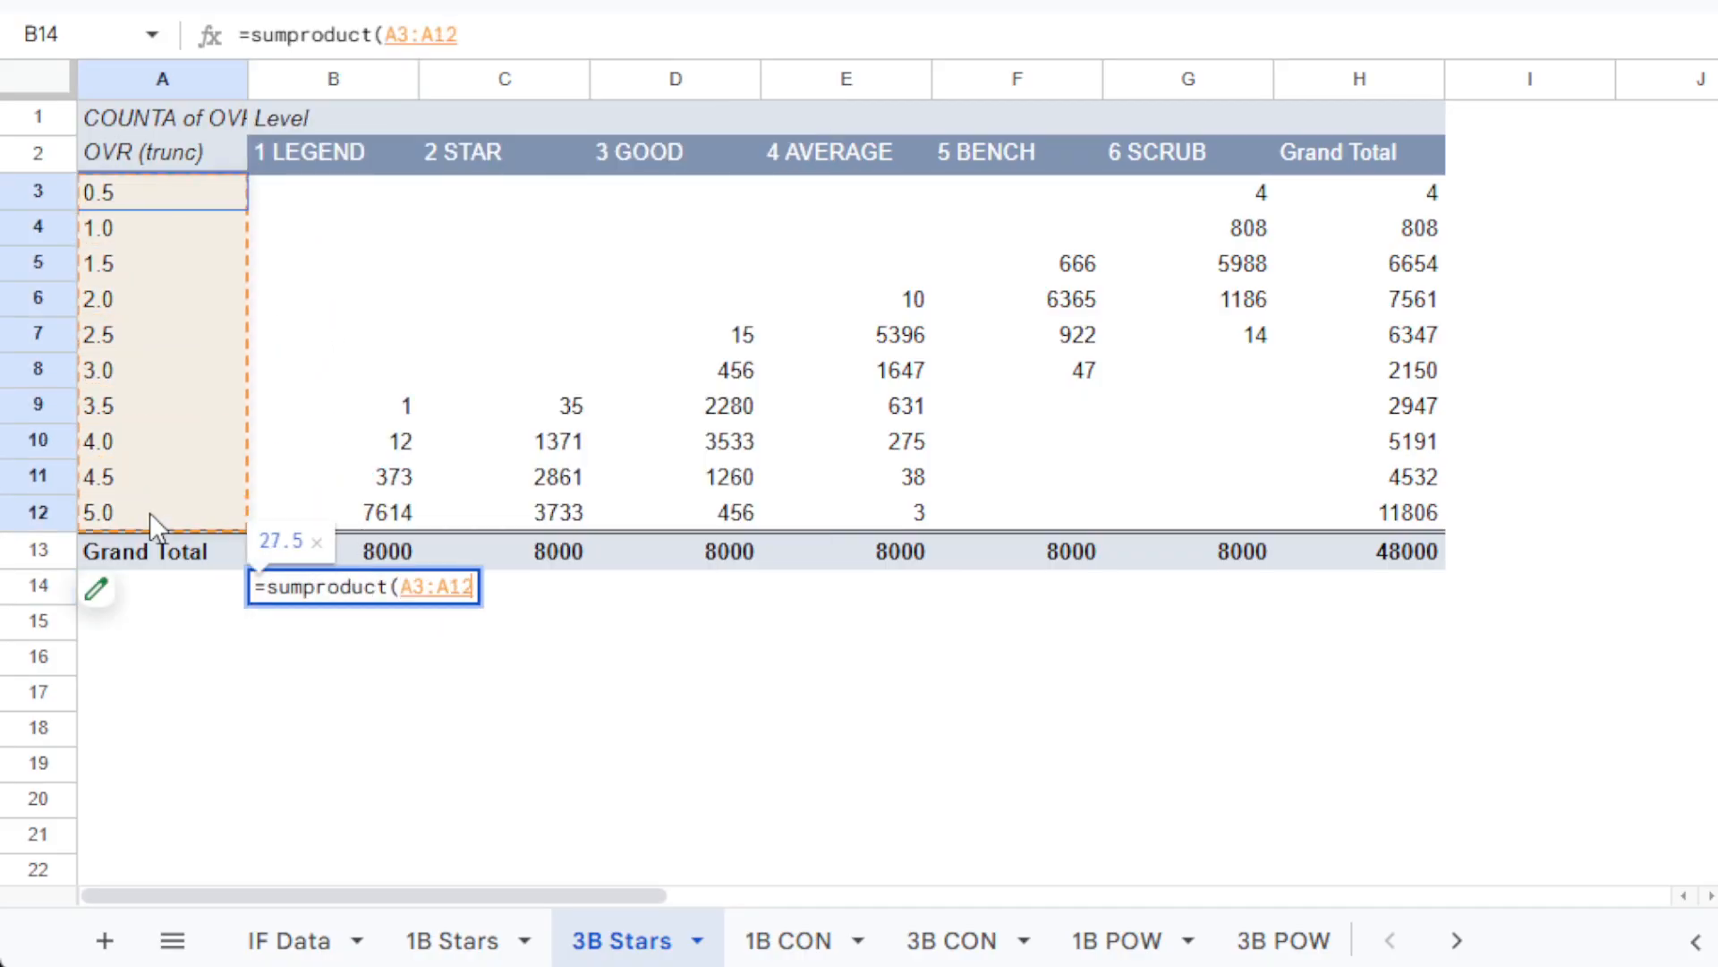
type(",")
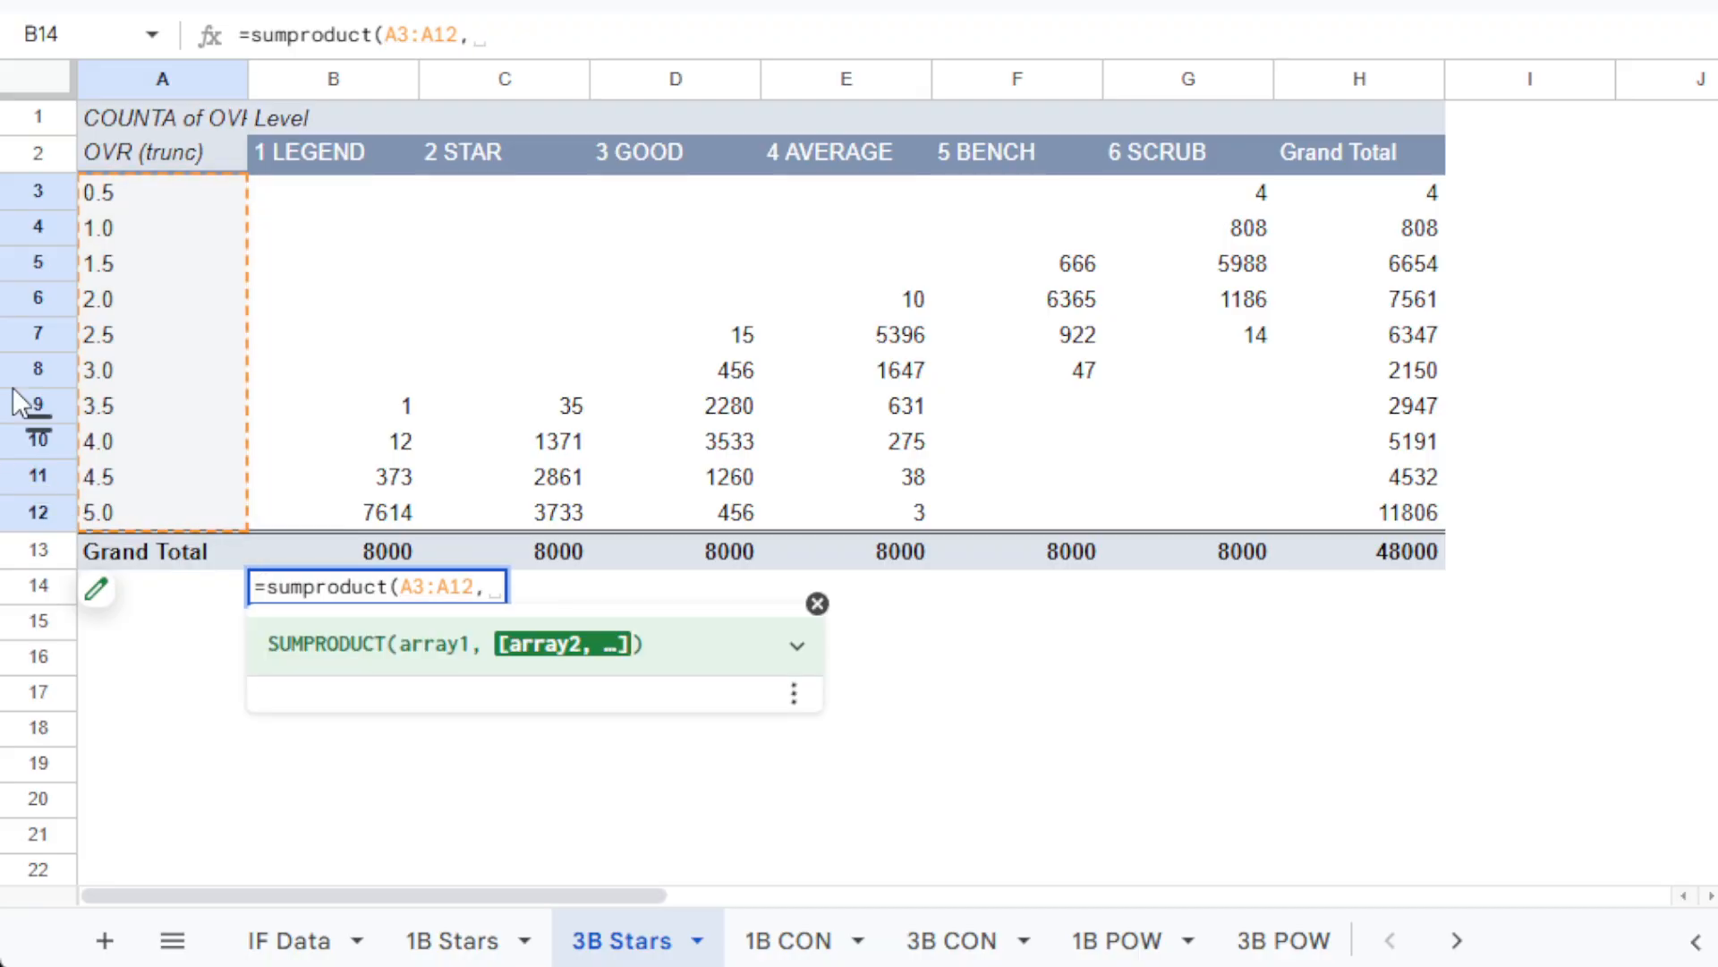
left_click_drag(338, 194, 338, 510)
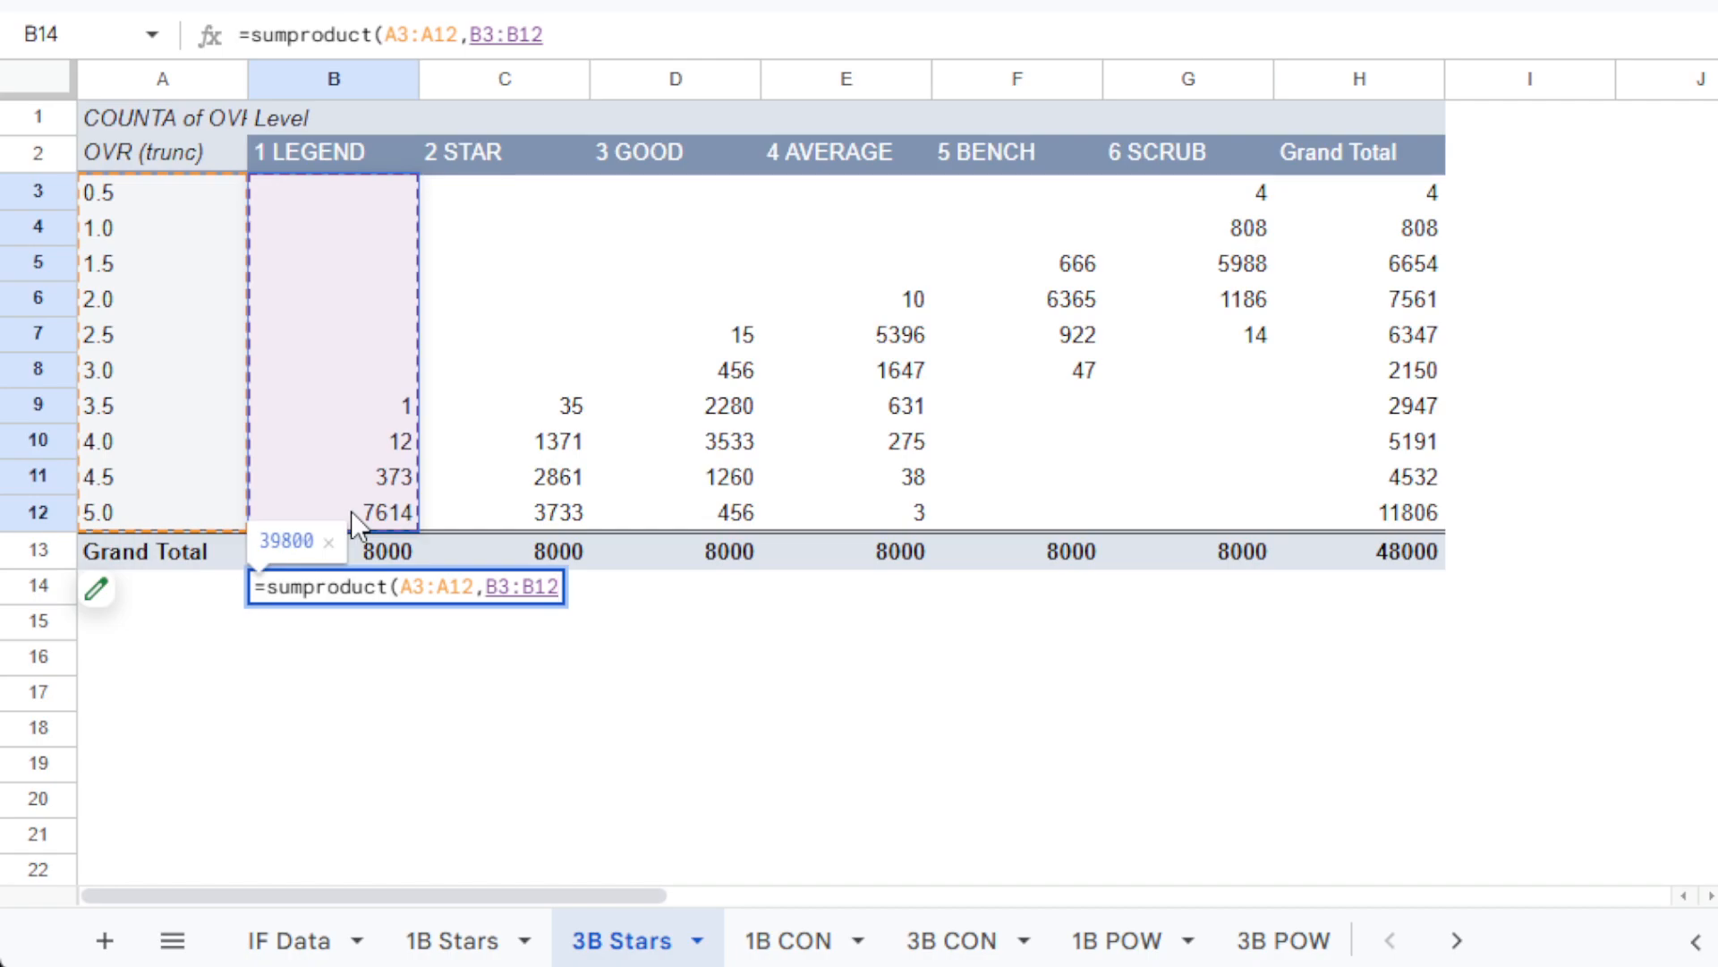
type(")")
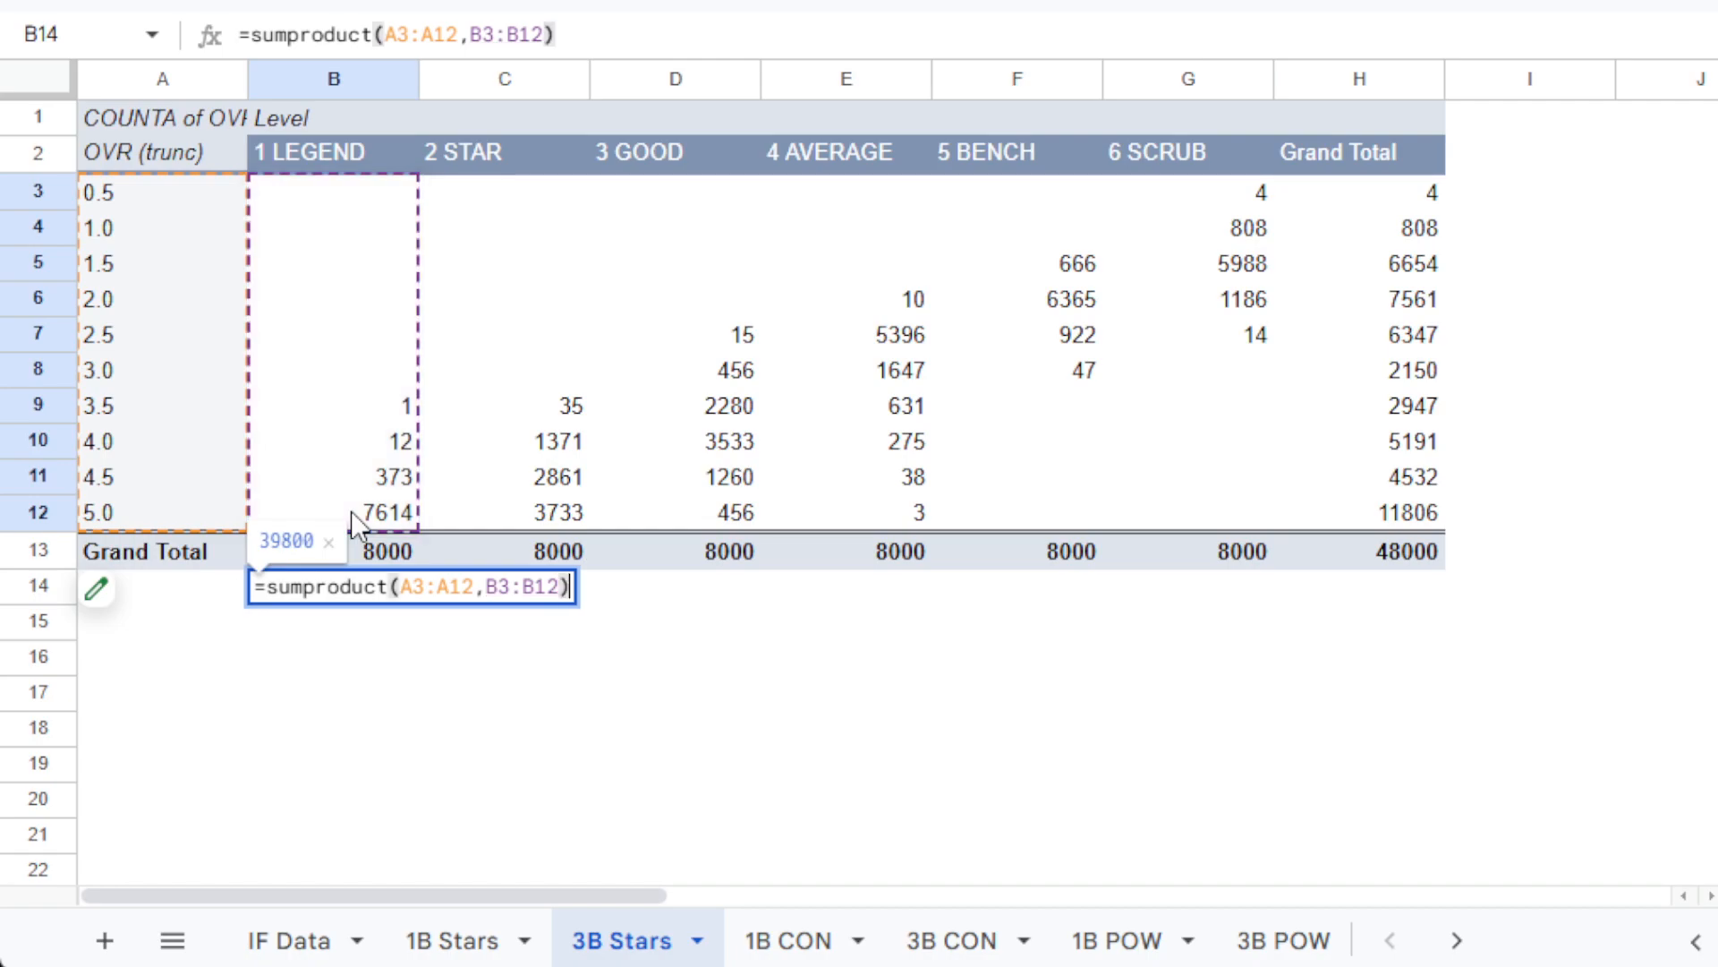
Lock column A in the B14 formula as $A3:$A12 and divide the sumproduct by 8000.
left_click(415, 588)
key("F4")
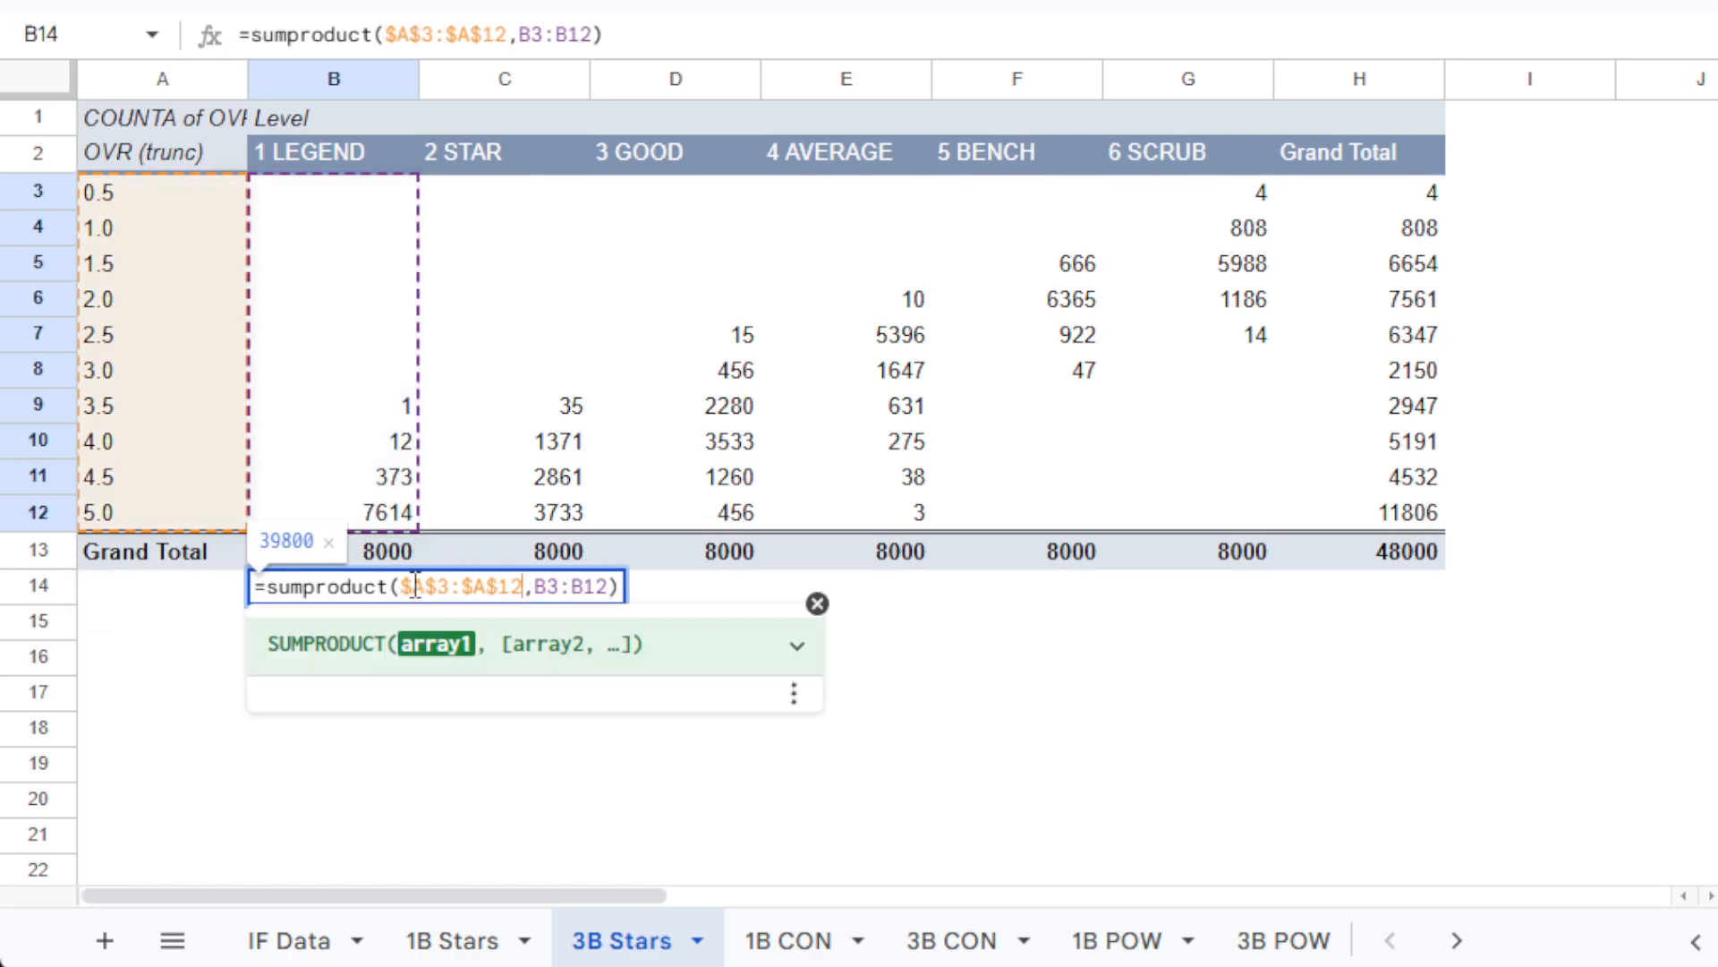
key("F4")
key("F4")
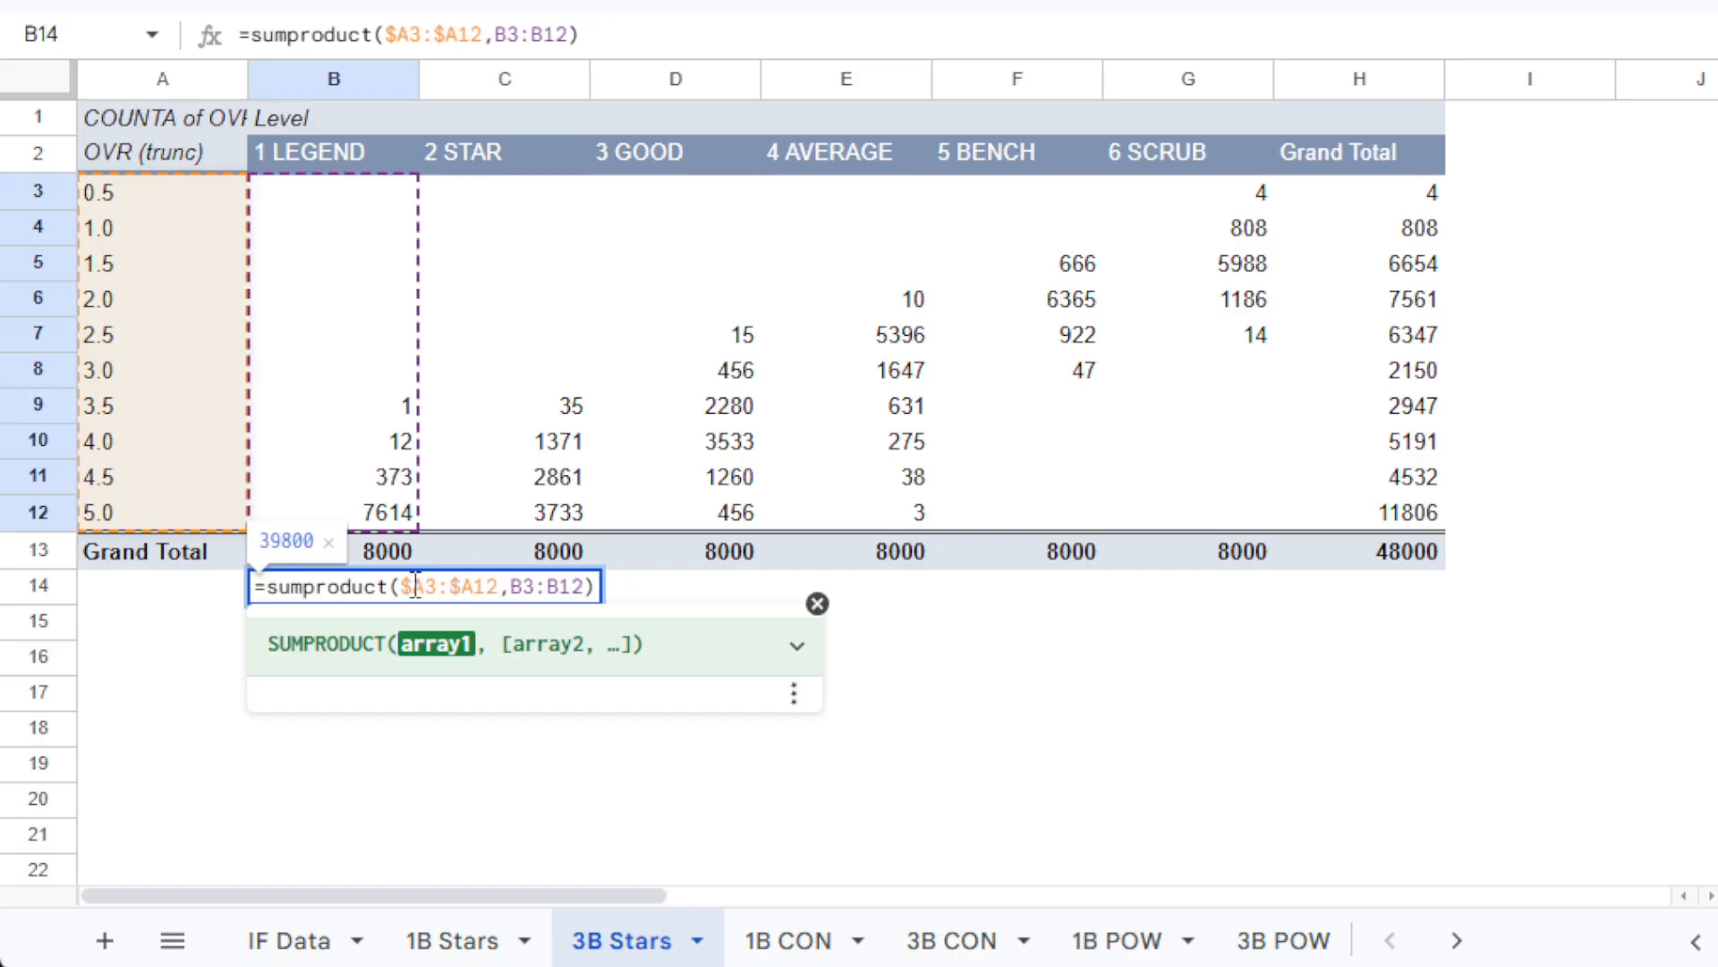
key("Return")
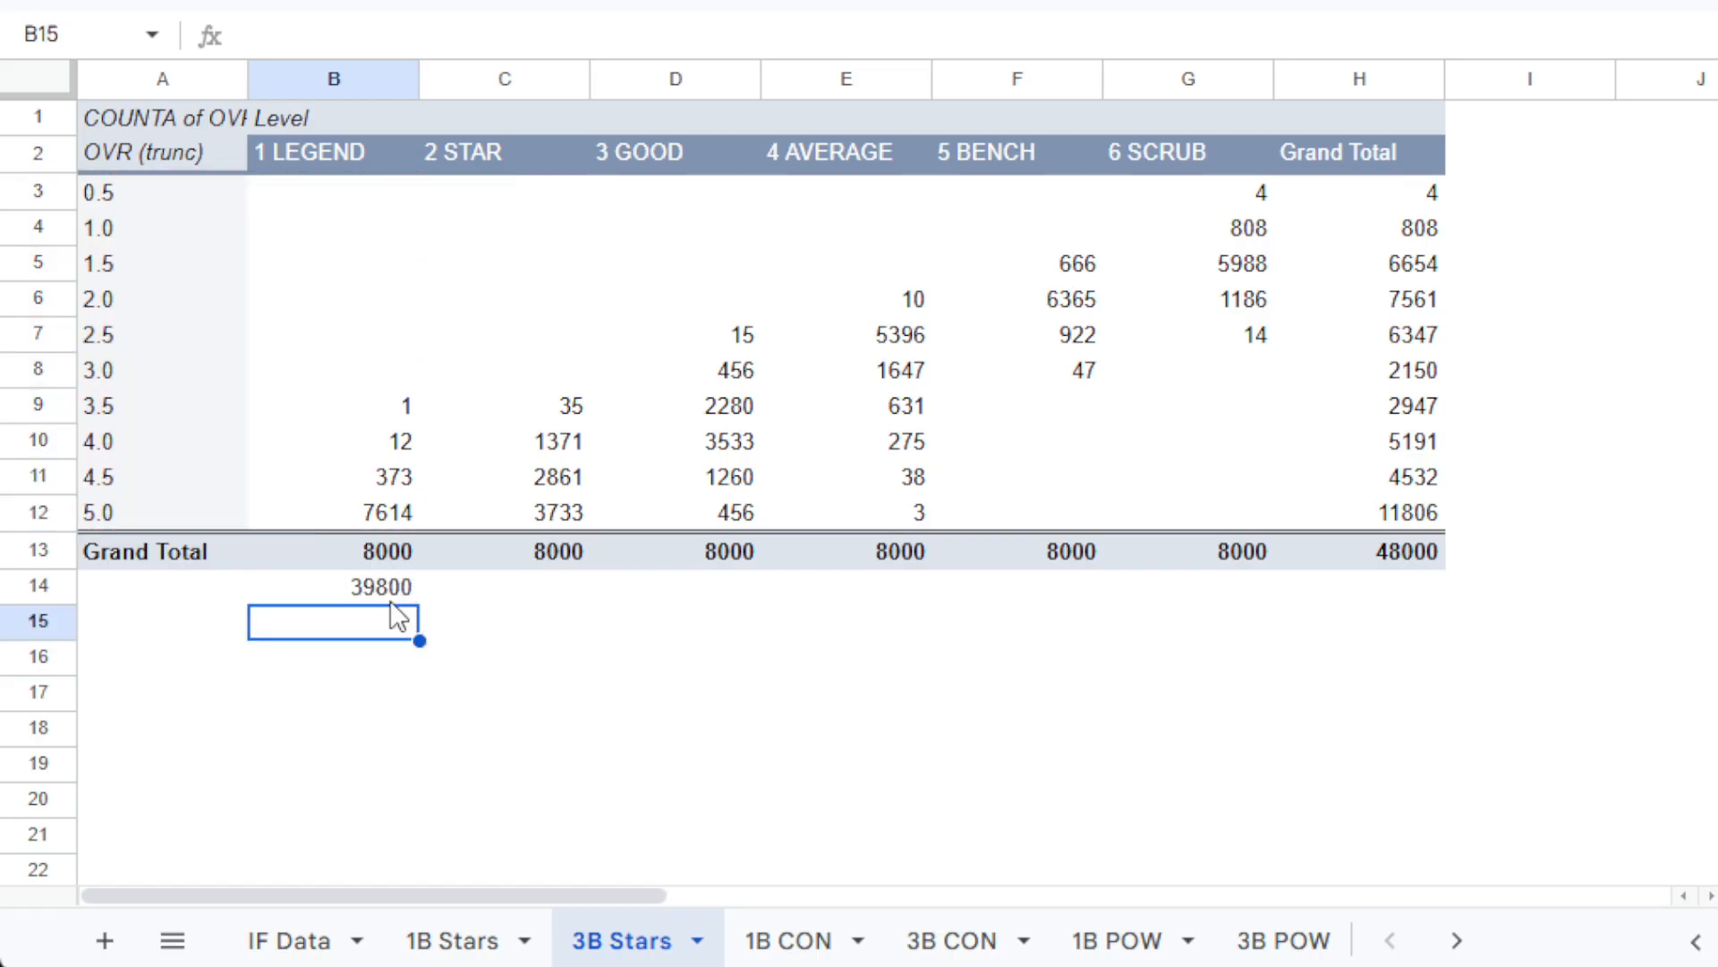
left_click(392, 600)
left_click(632, 27)
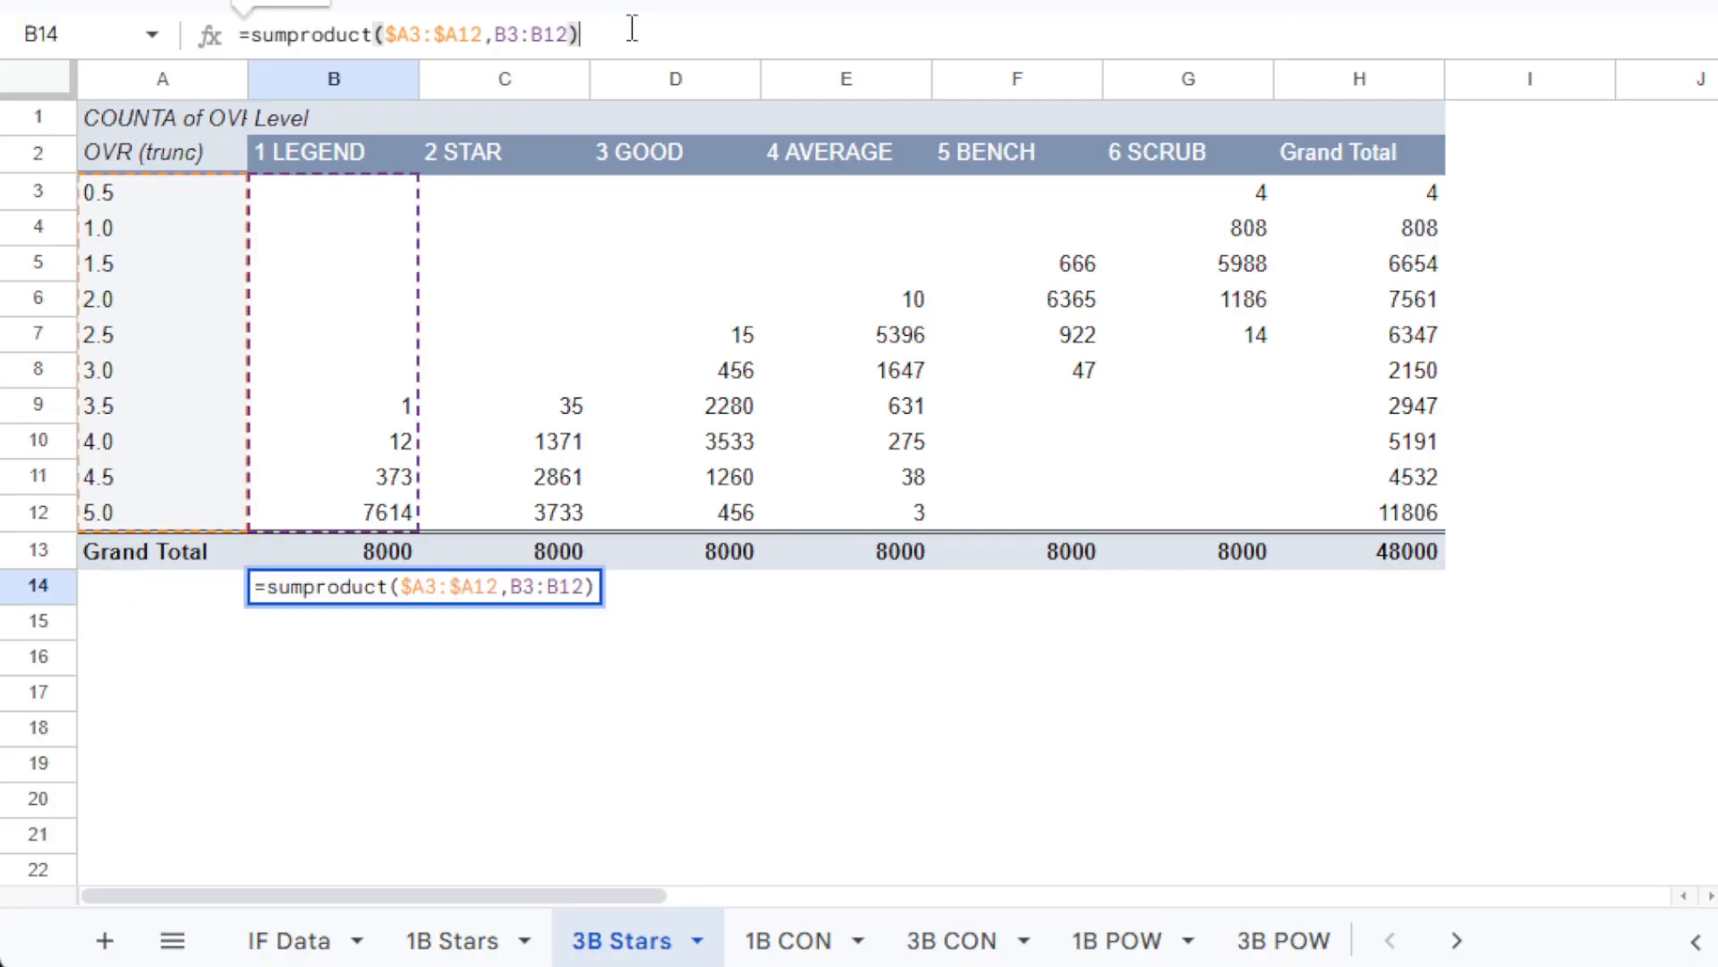
type("/8000")
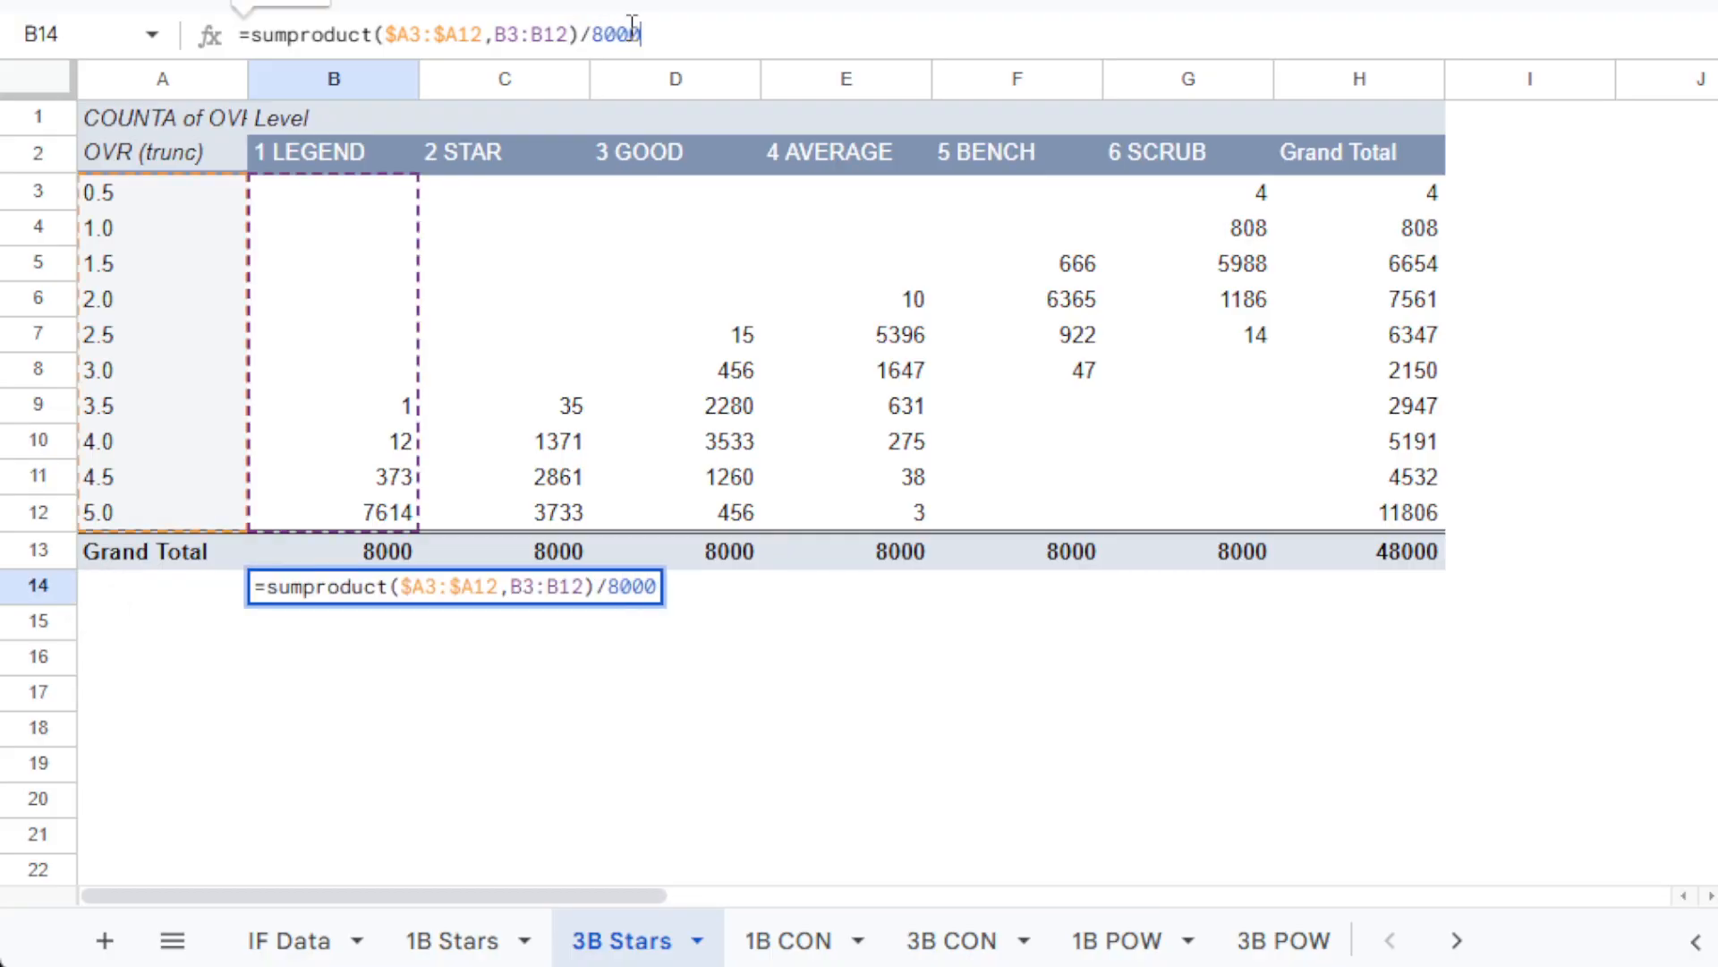
key("Return")
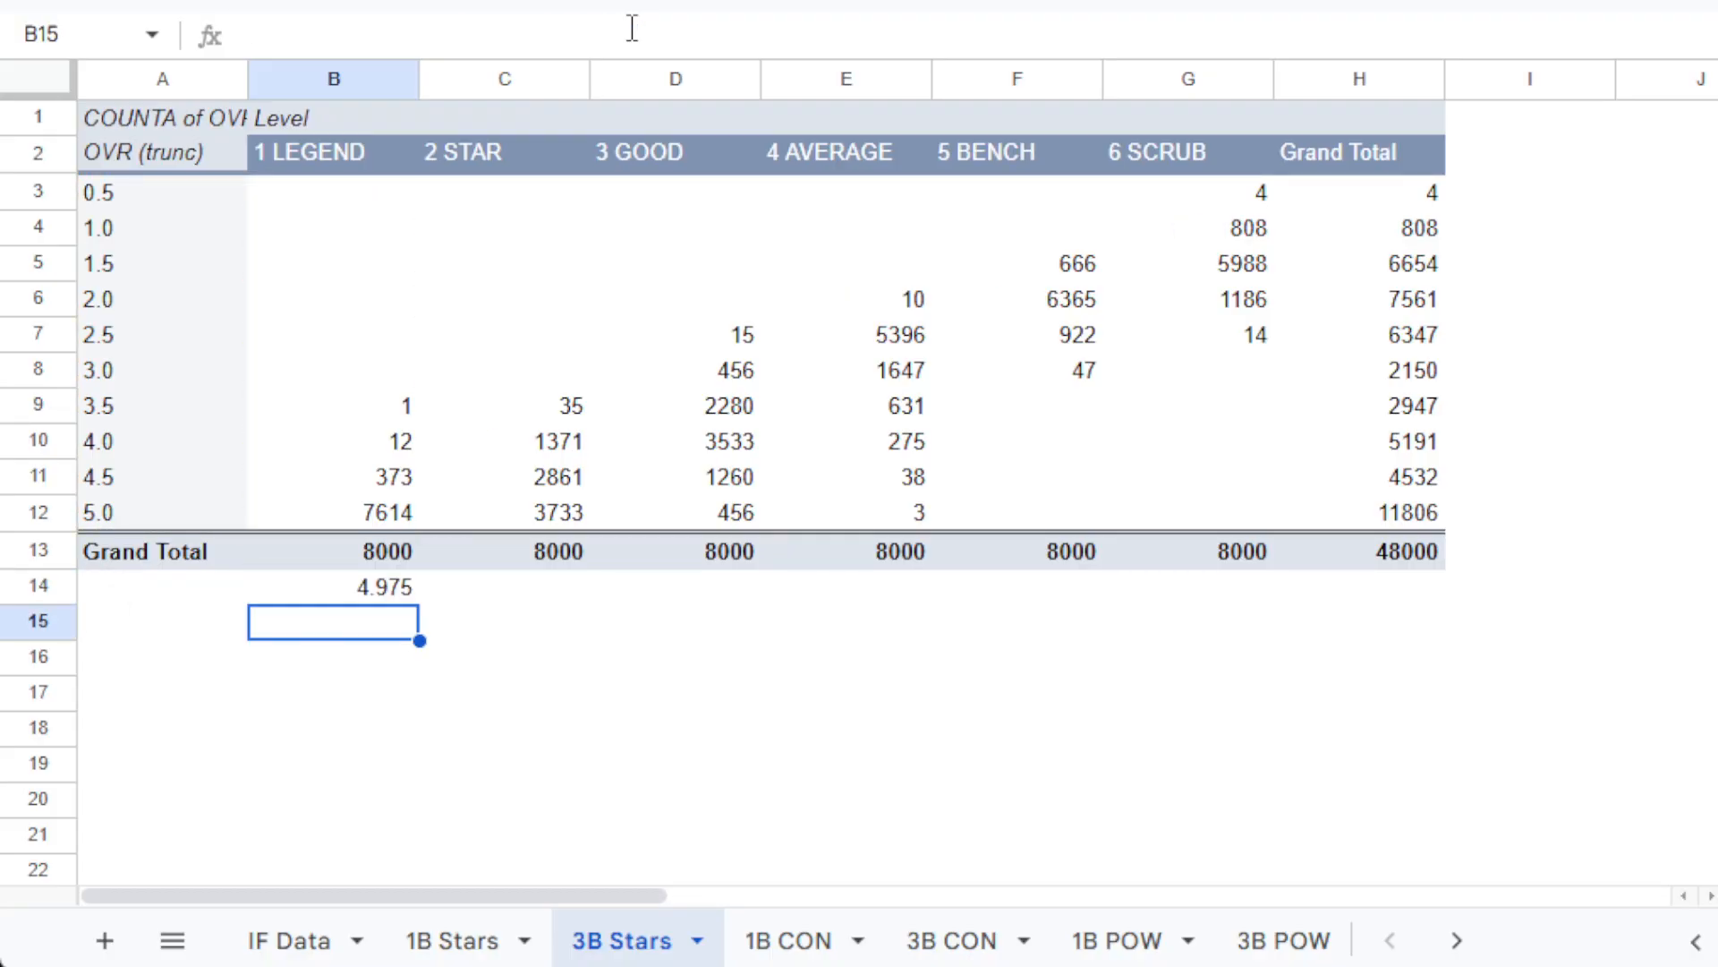
Reduce B14 to two decimal places and fill its weighted average formula across to G14.
left_click(410, 595)
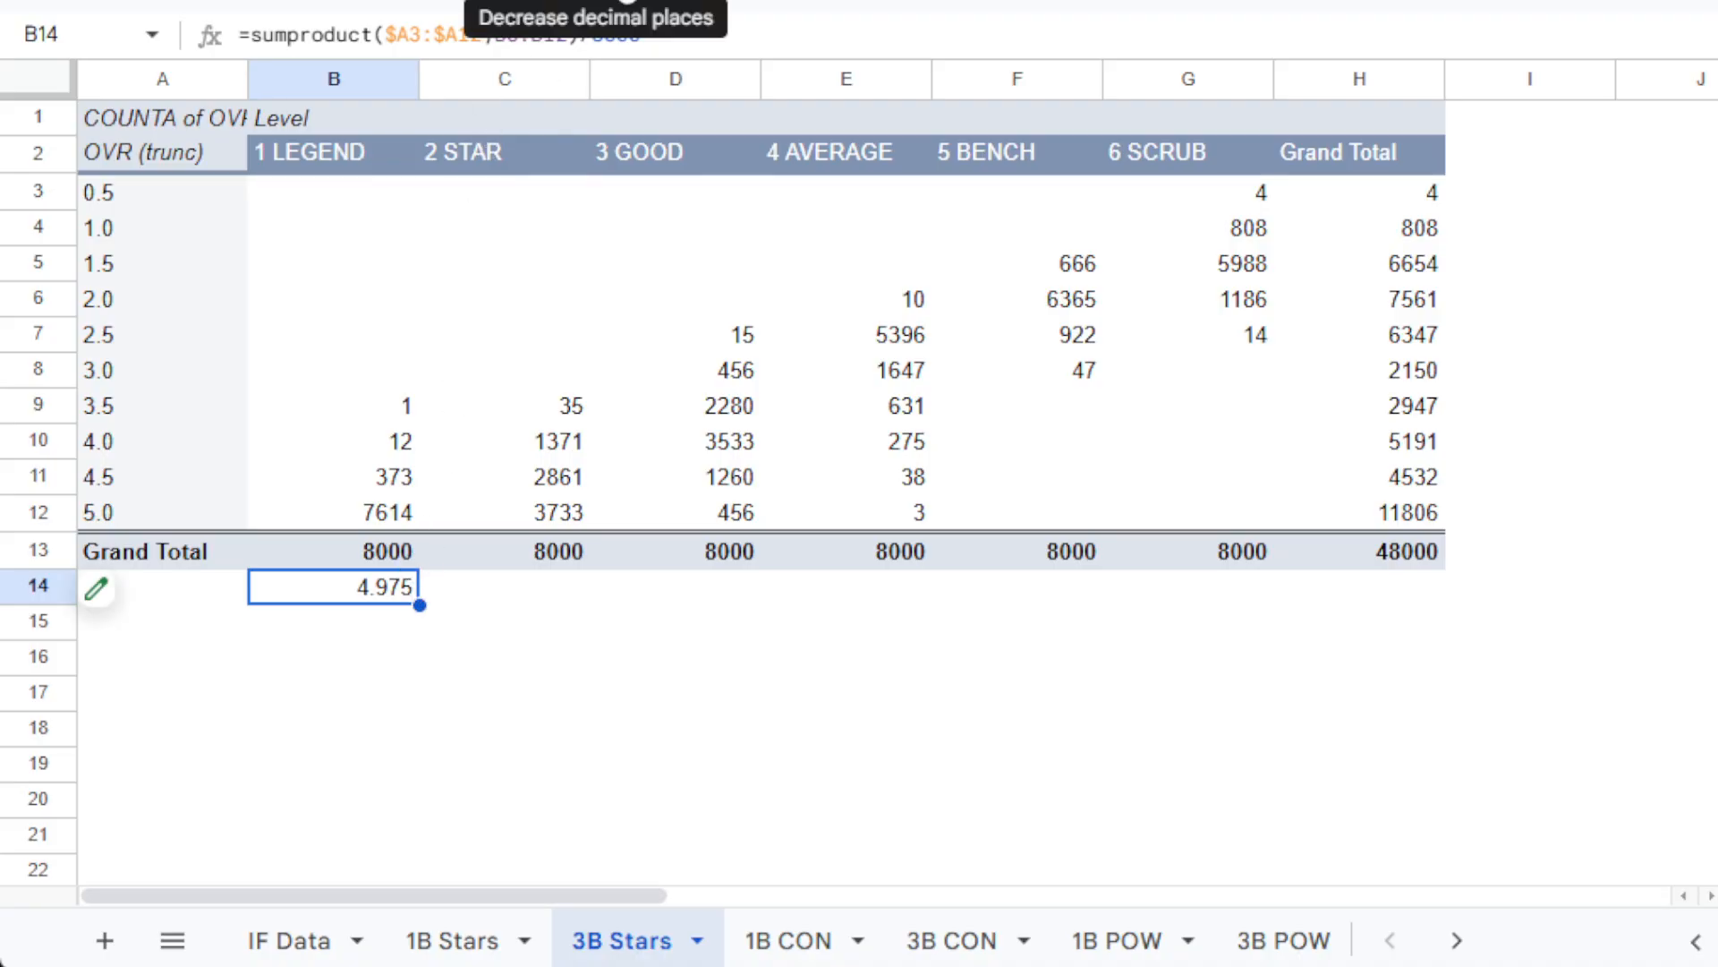
left_click(616, 2)
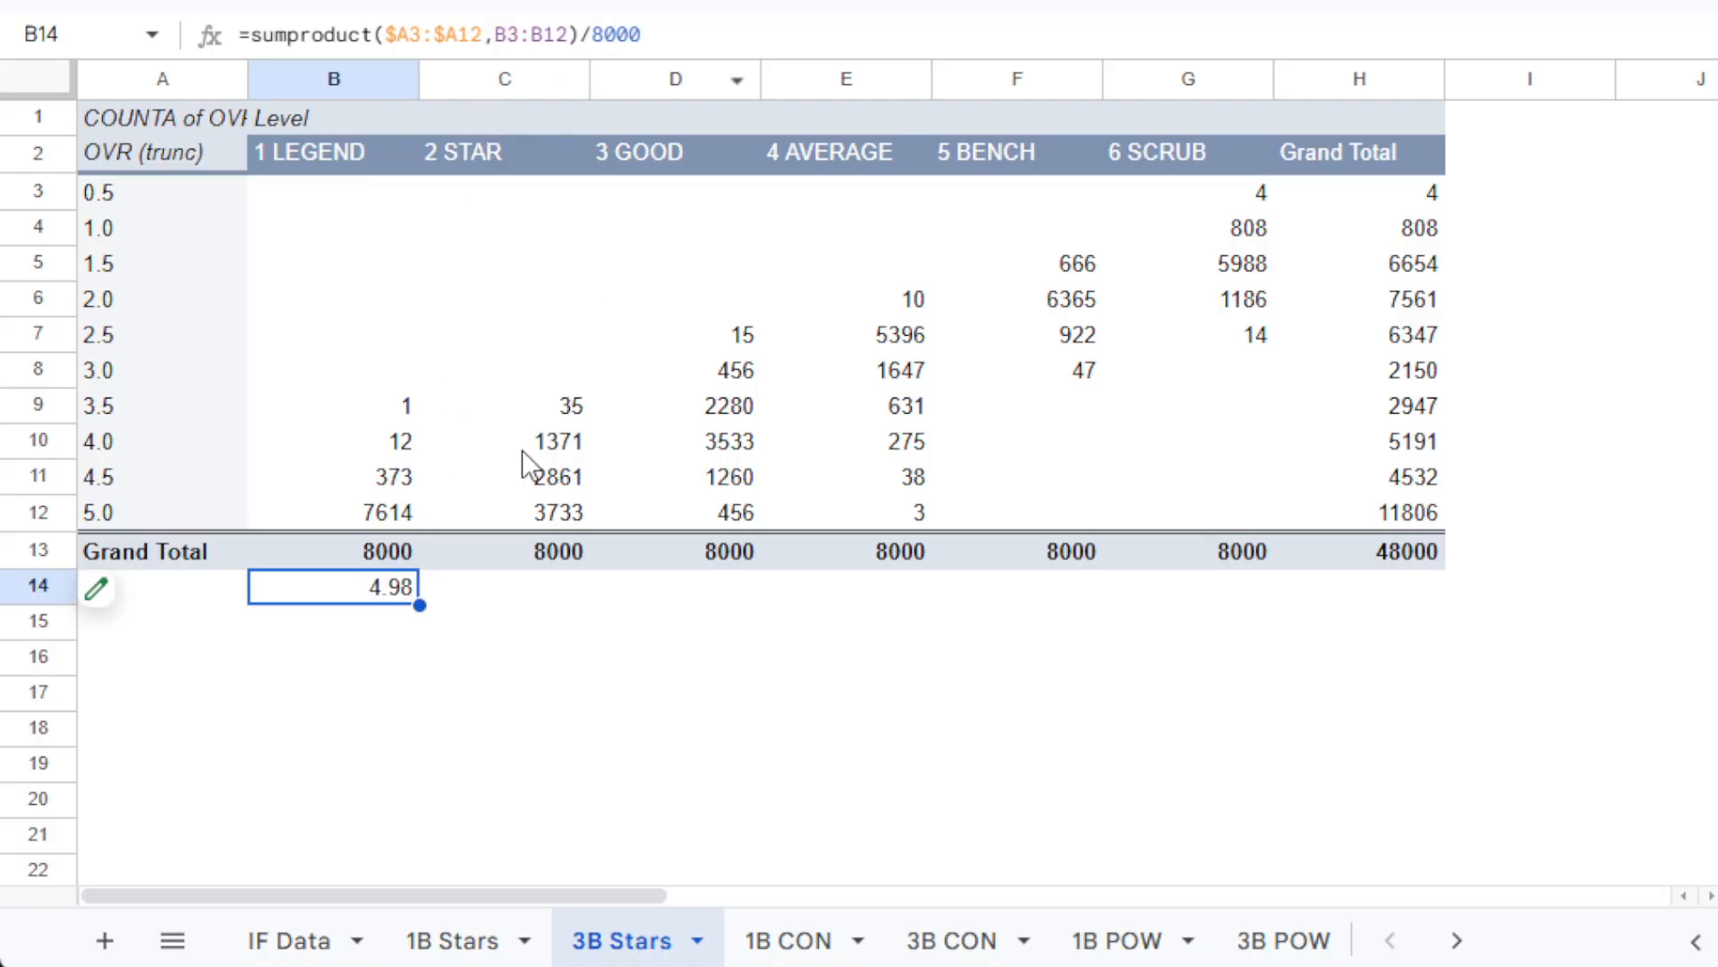
left_click_drag(420, 605, 1113, 617)
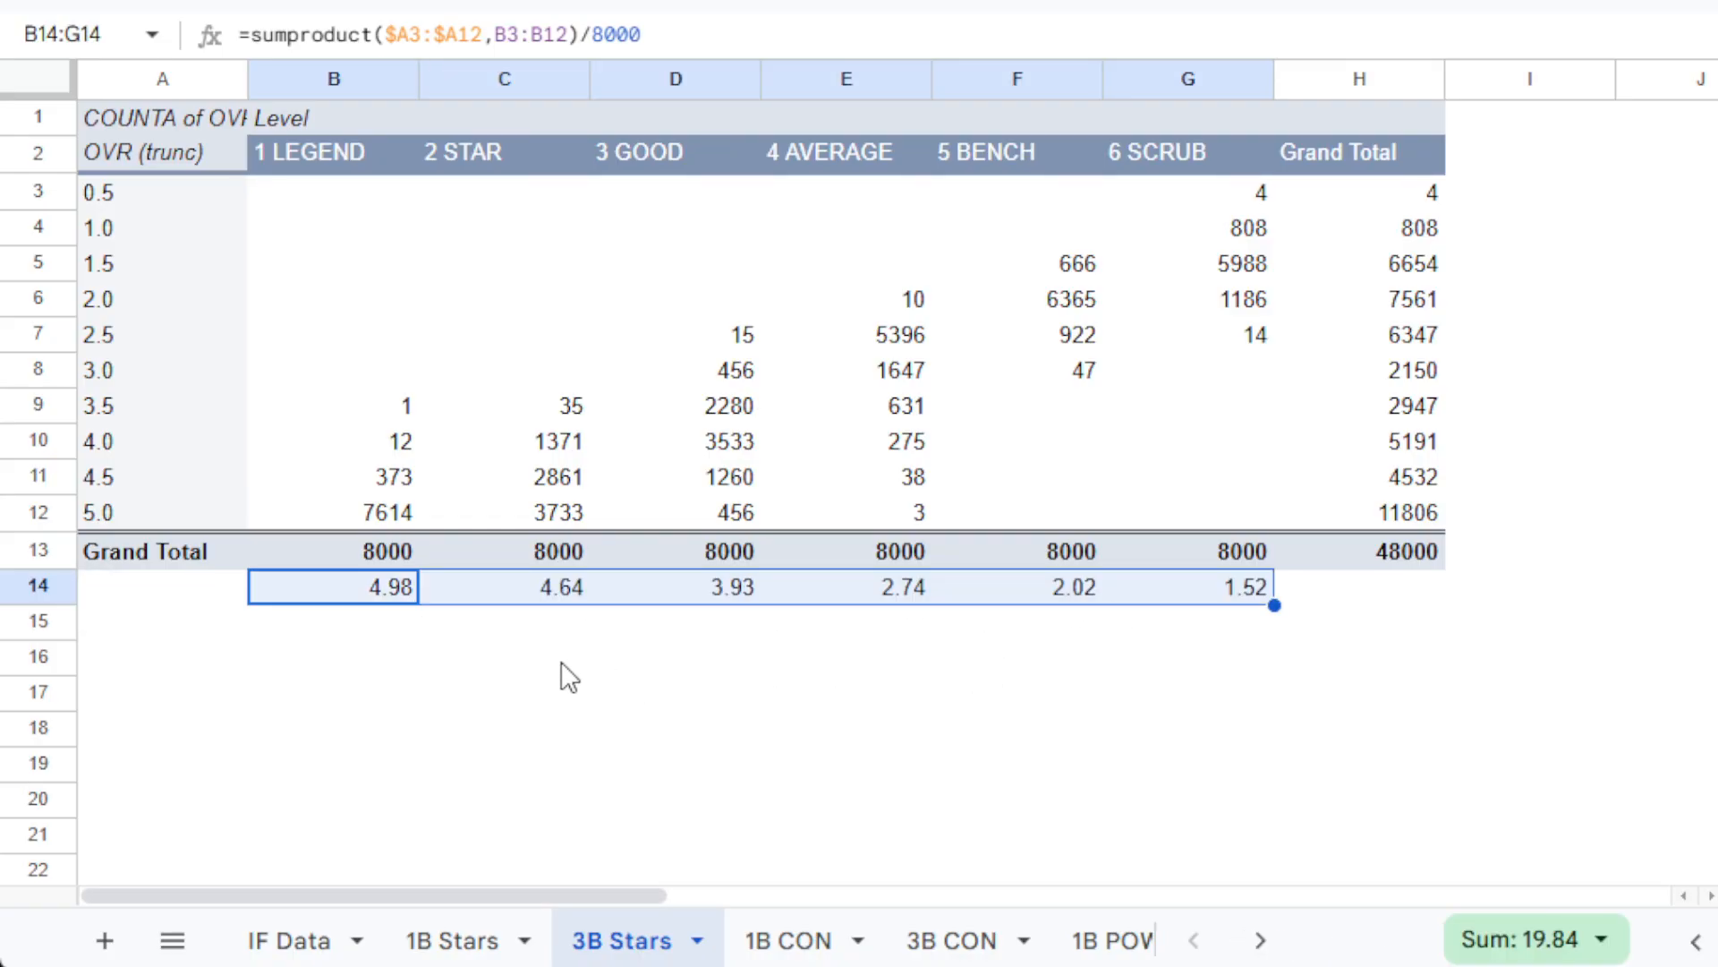
Label row 14 Mean and row 15 Diff in column A.
left_click(219, 598)
type("Mean")
key("Return")
type("Diff")
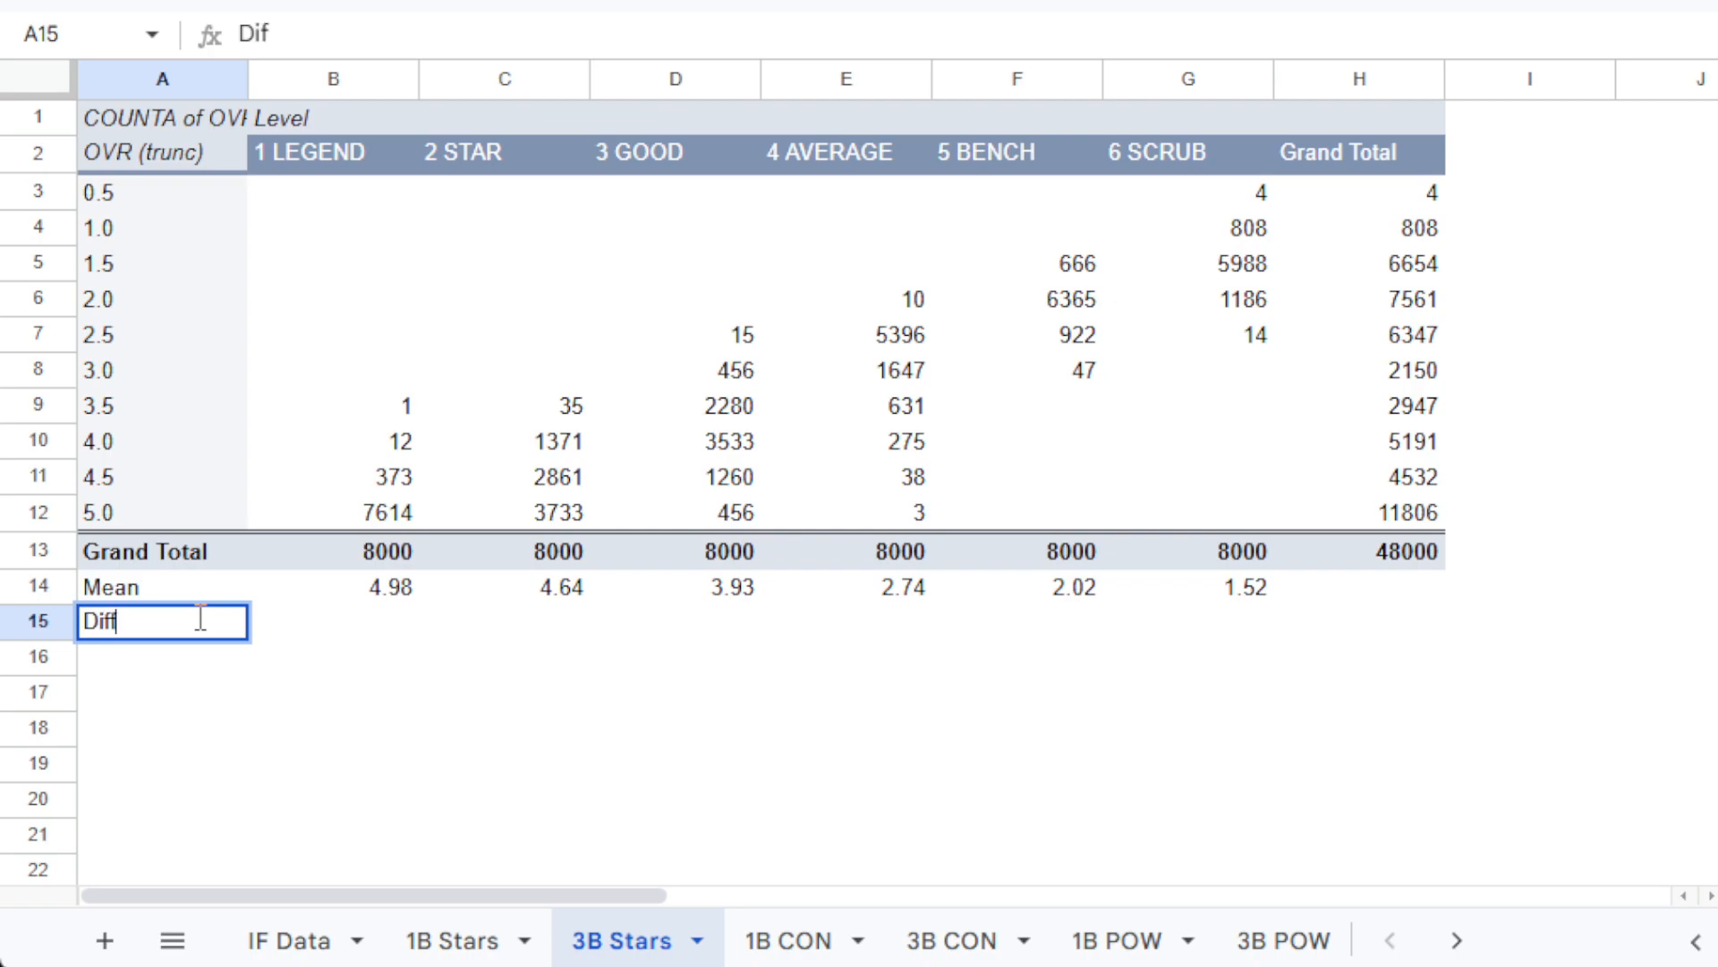
key("Return")
Enter =C14-B14 in C15 and fill the difference formula across to G15.
left_click(533, 629)
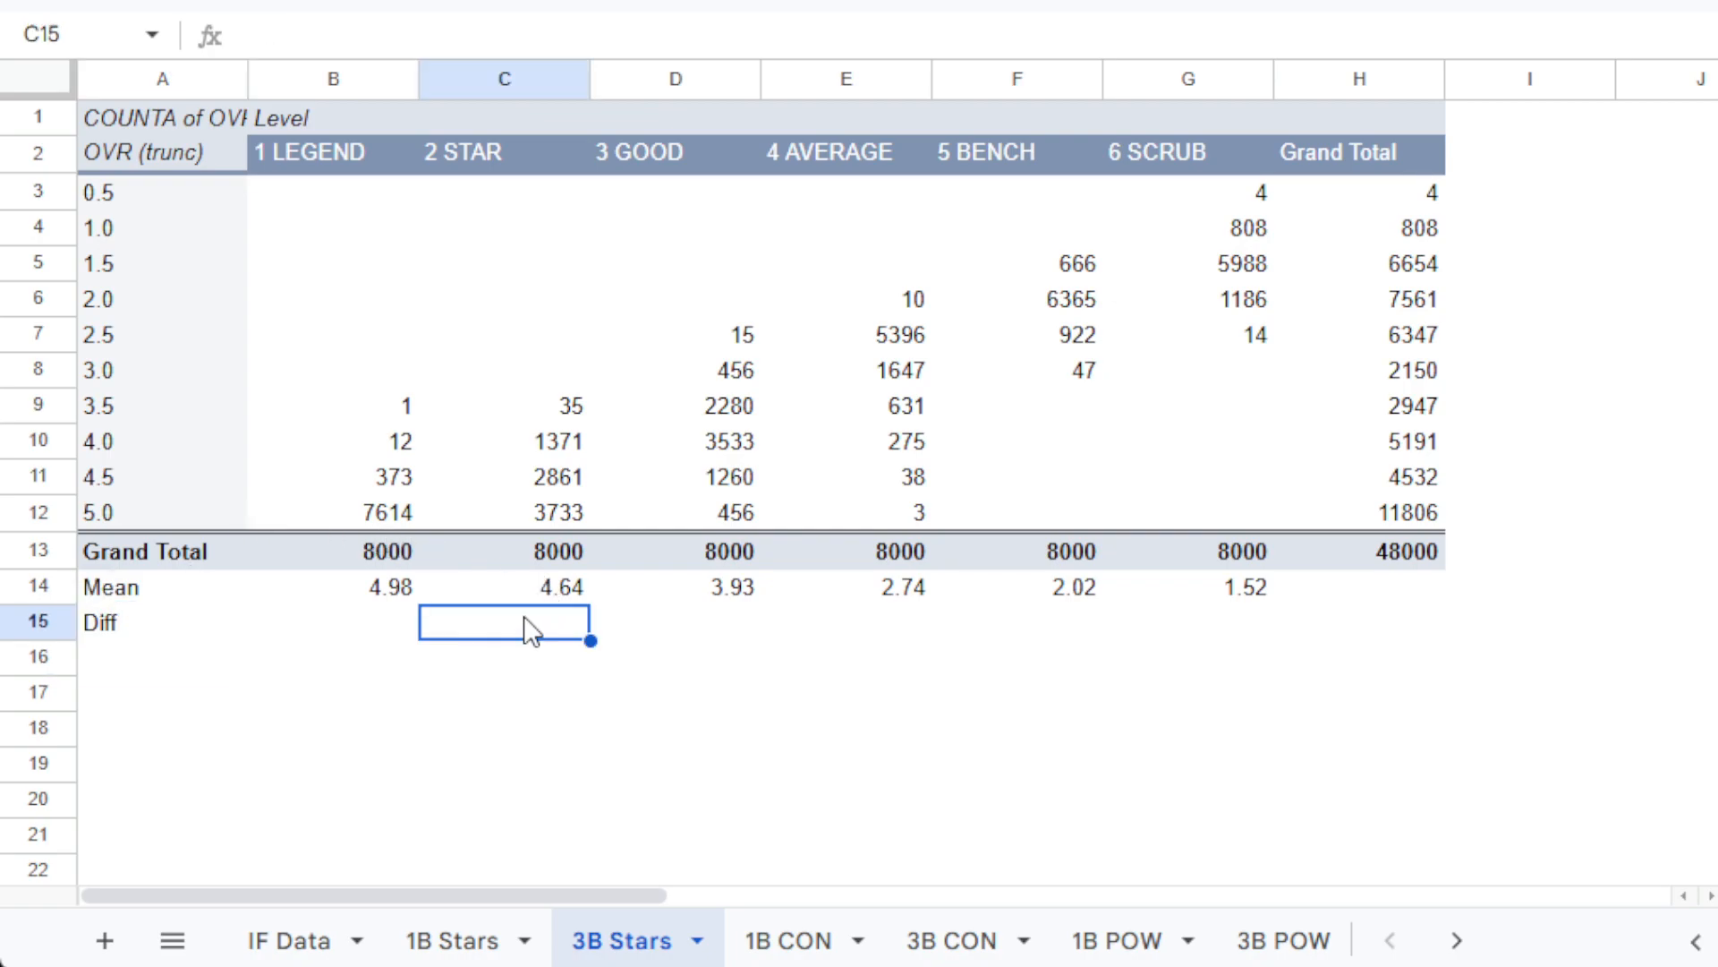
type("=")
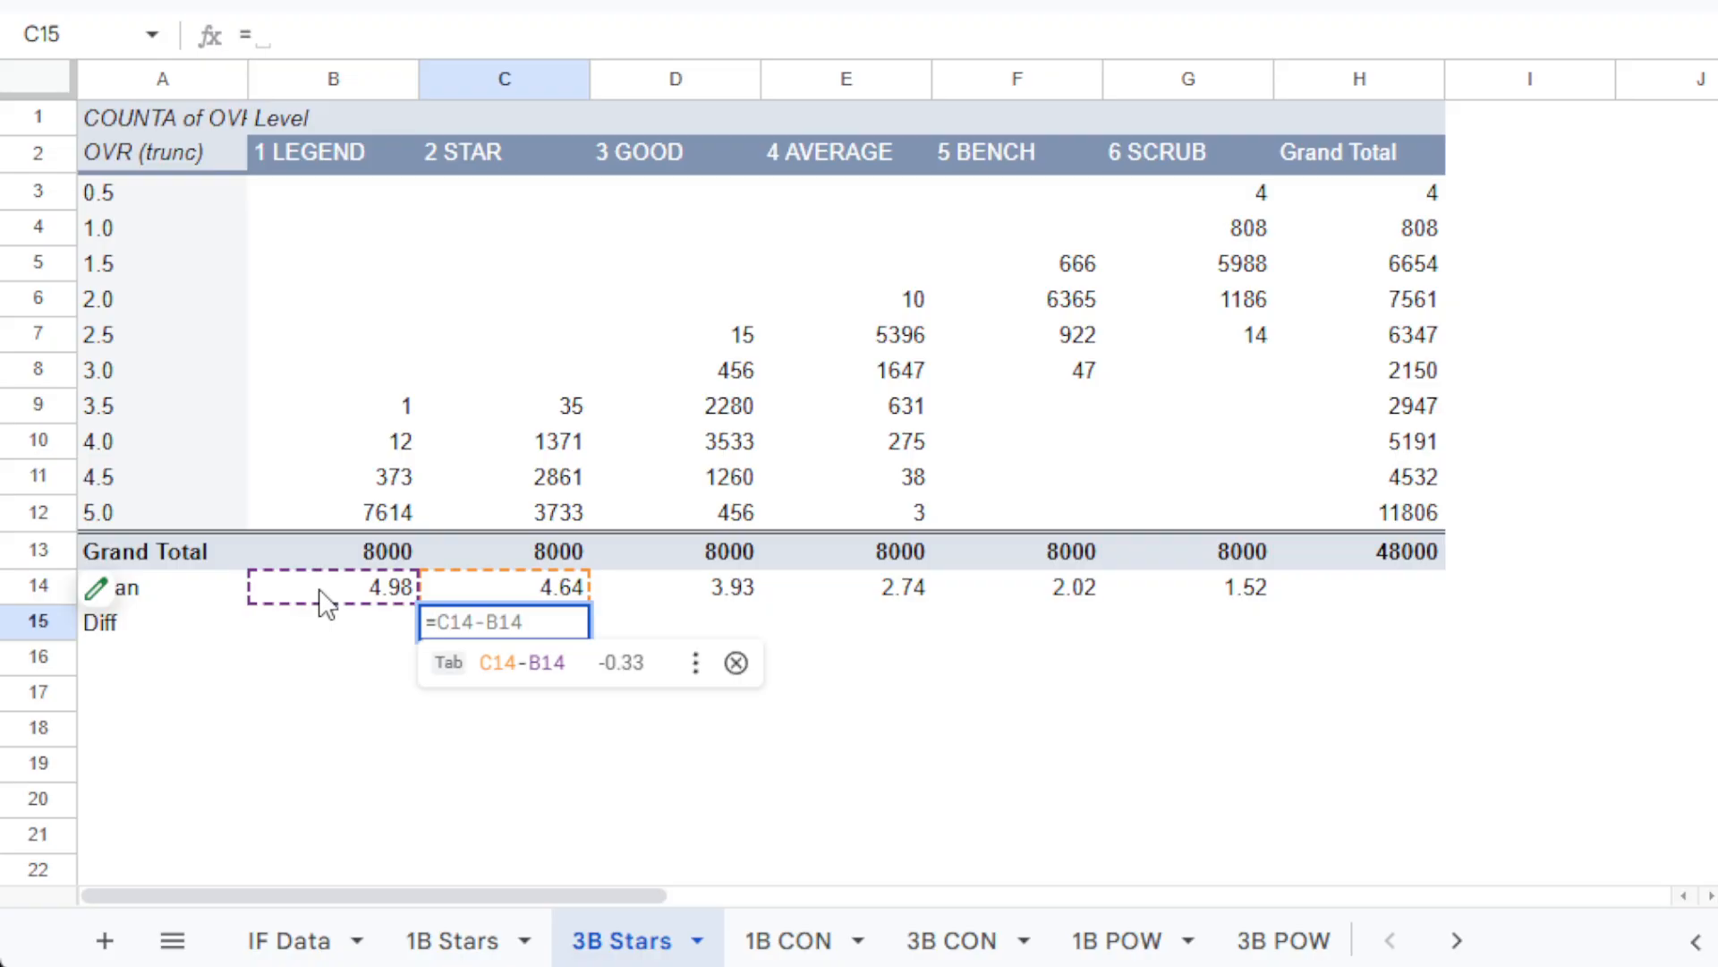
key("Tab")
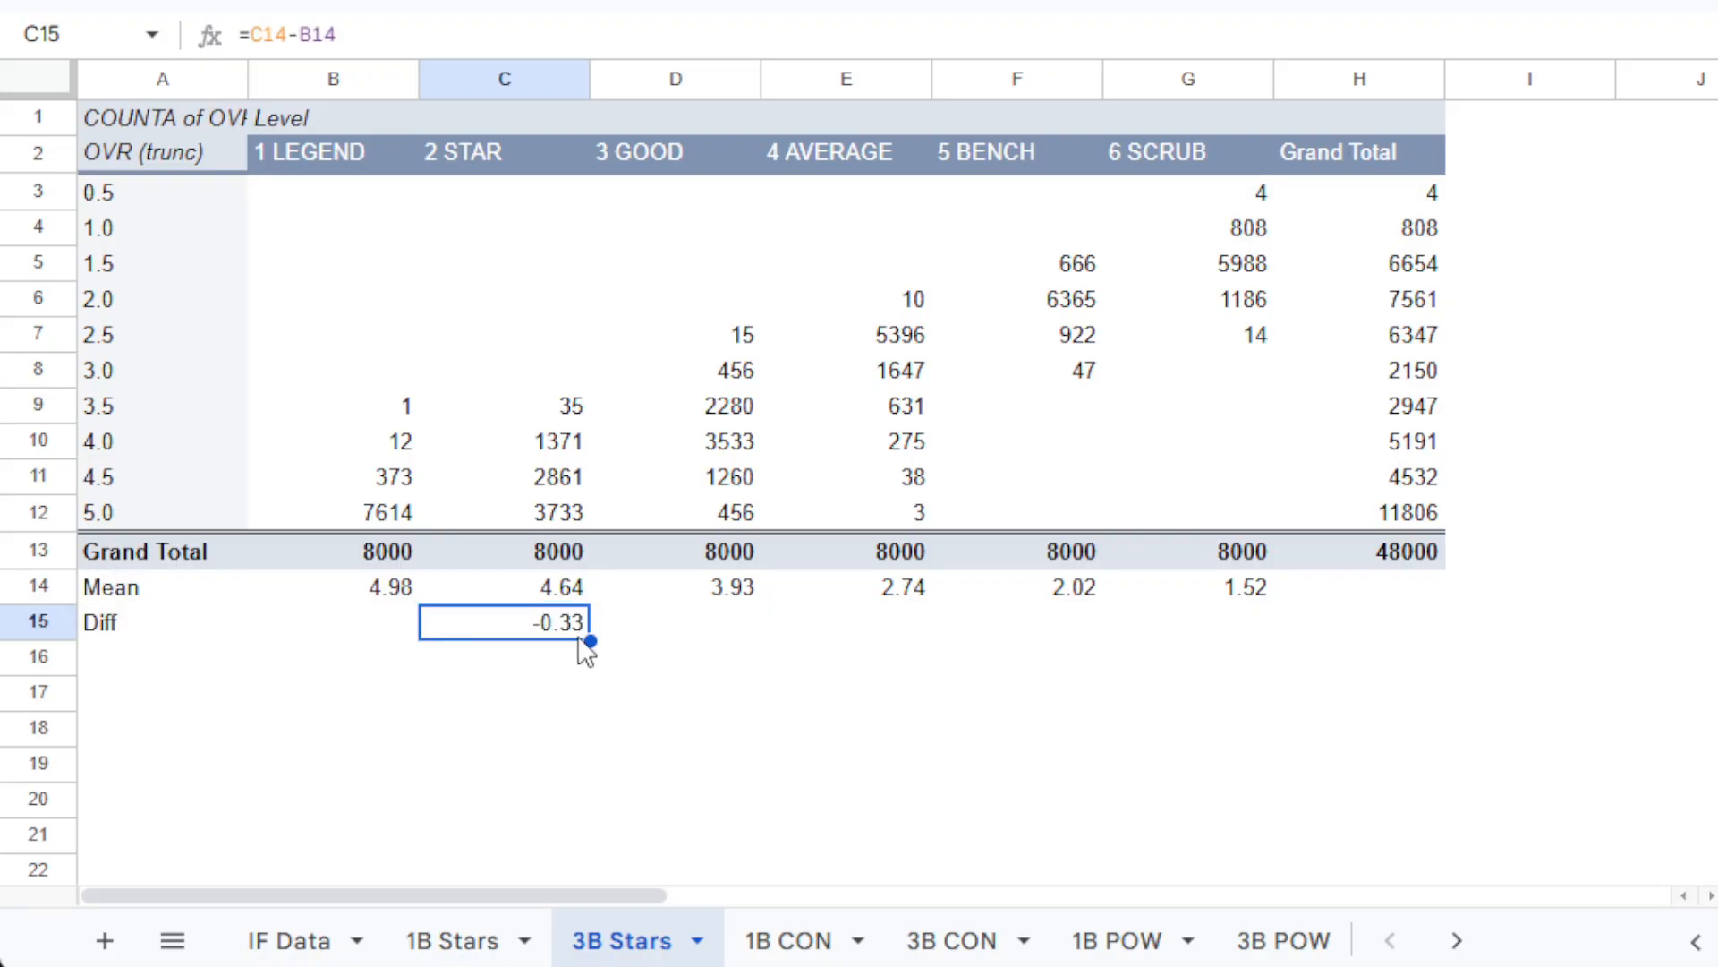
left_click_drag(582, 640, 1271, 640)
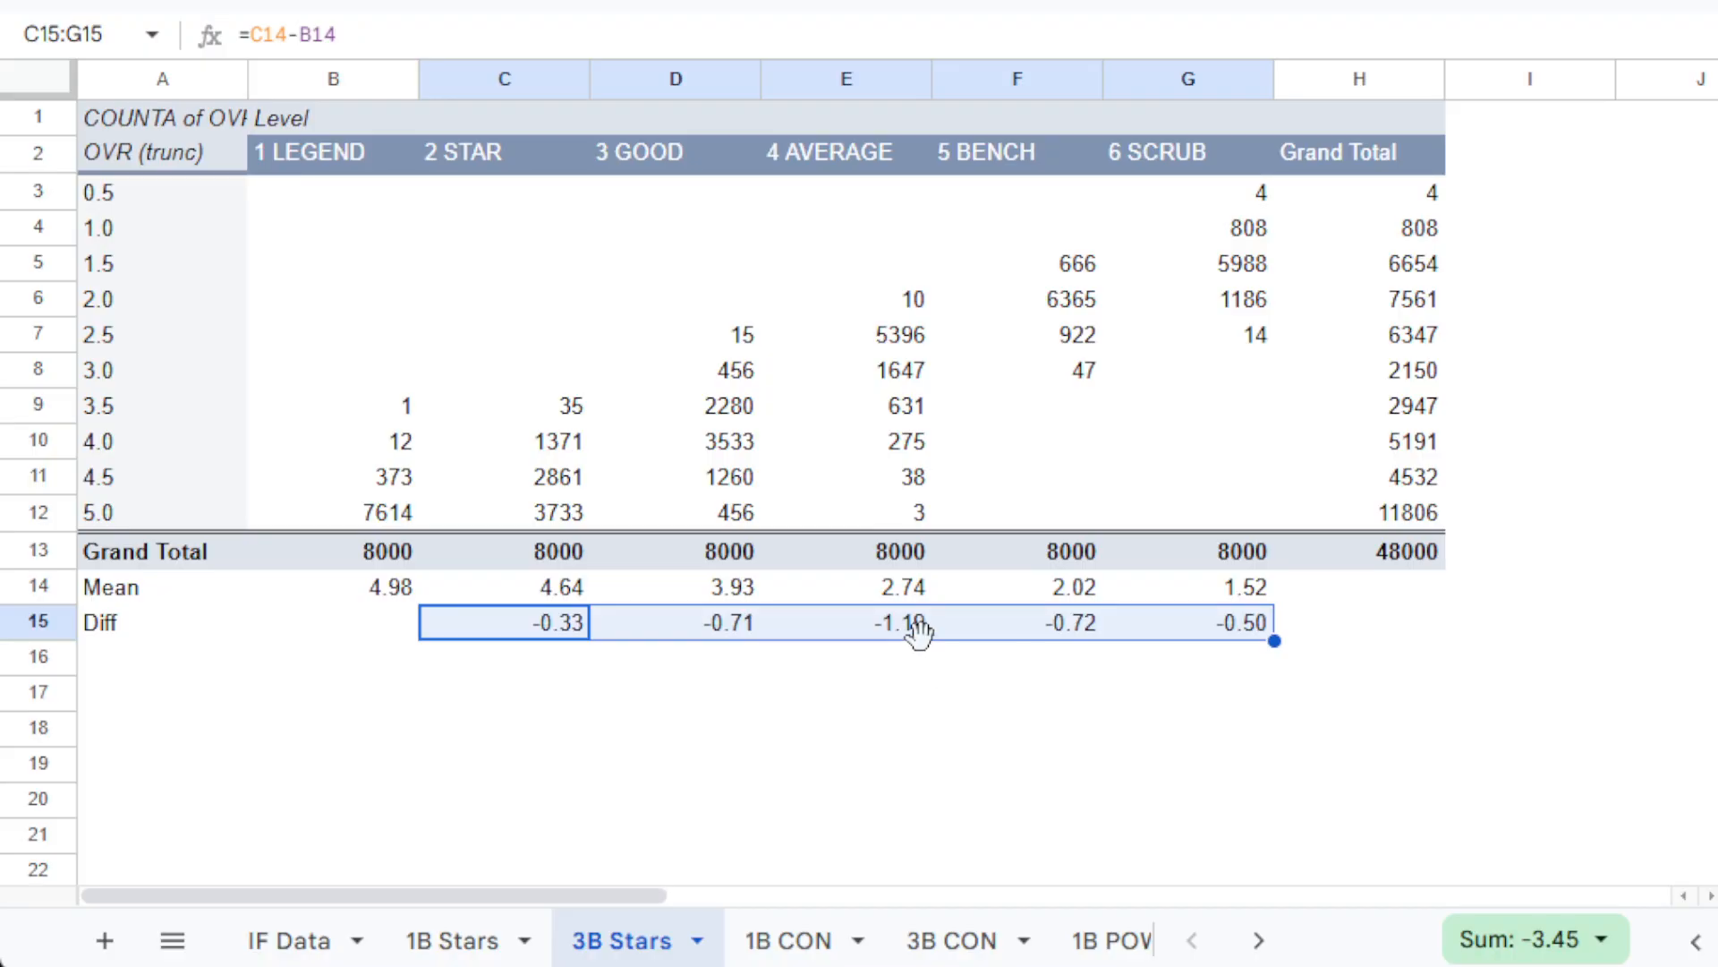
Copy the Mean and Diff rows A14:G15 from the 3B Stars sheet and paste them at A13 of the 1B Stars sheet.
left_click(868, 634)
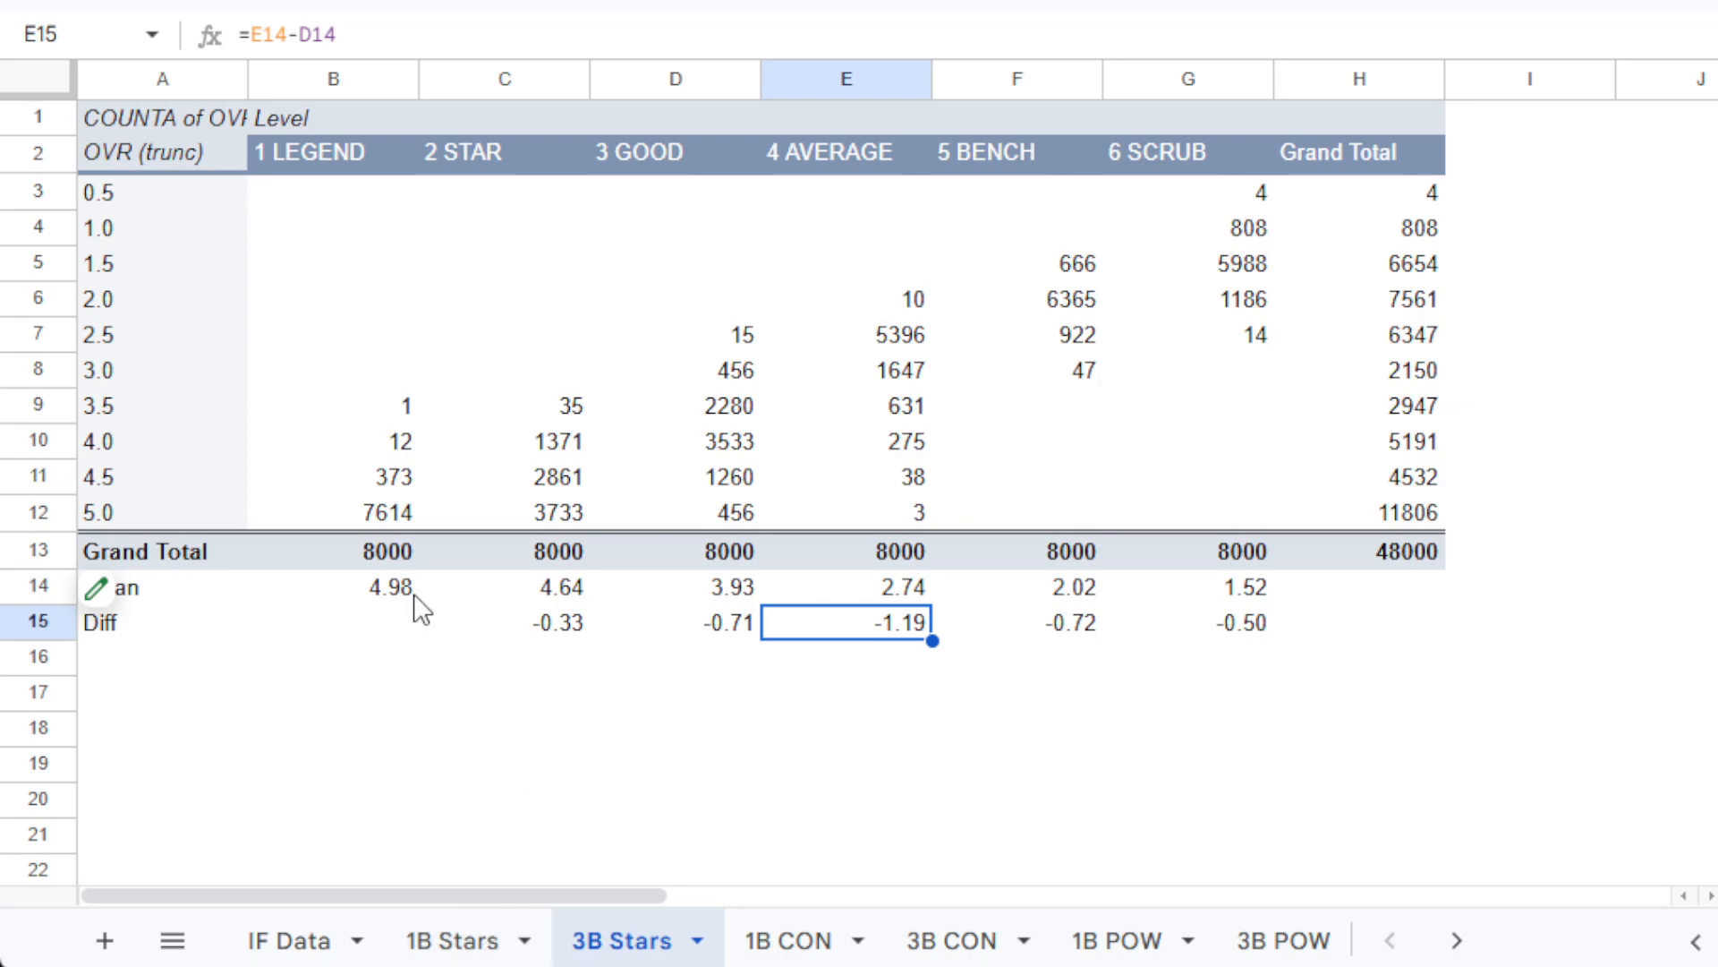
left_click(263, 598)
left_click_drag(223, 592, 1248, 630)
key("ctrl+c")
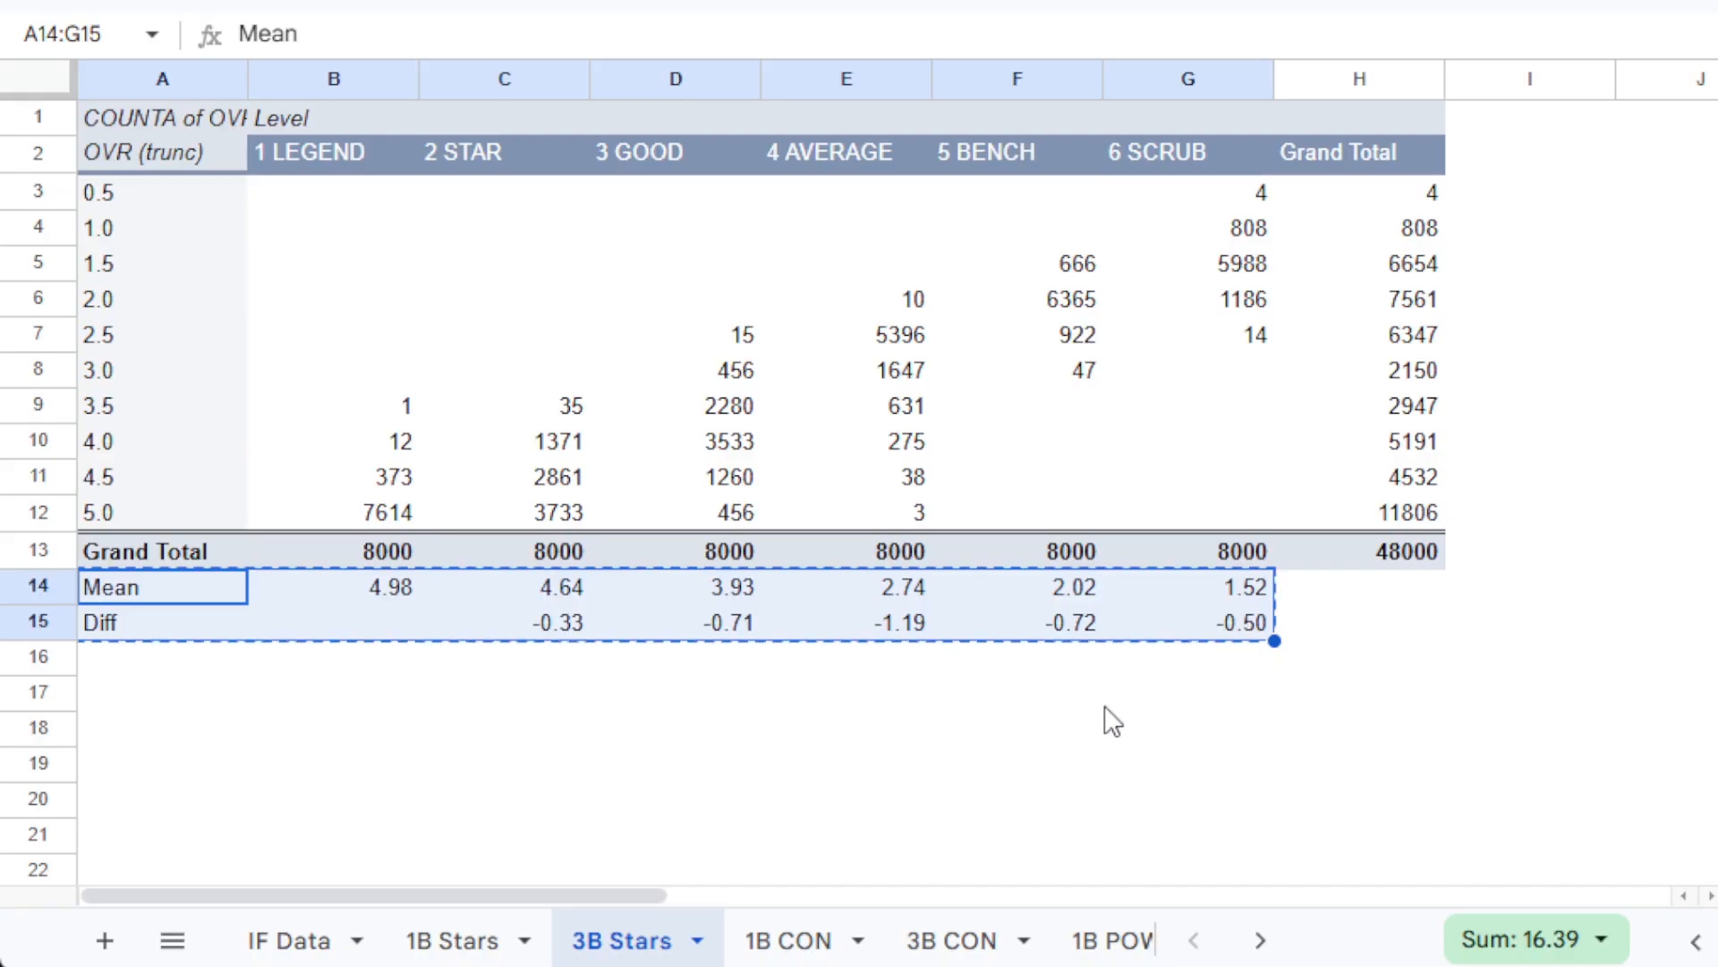
left_click(452, 940)
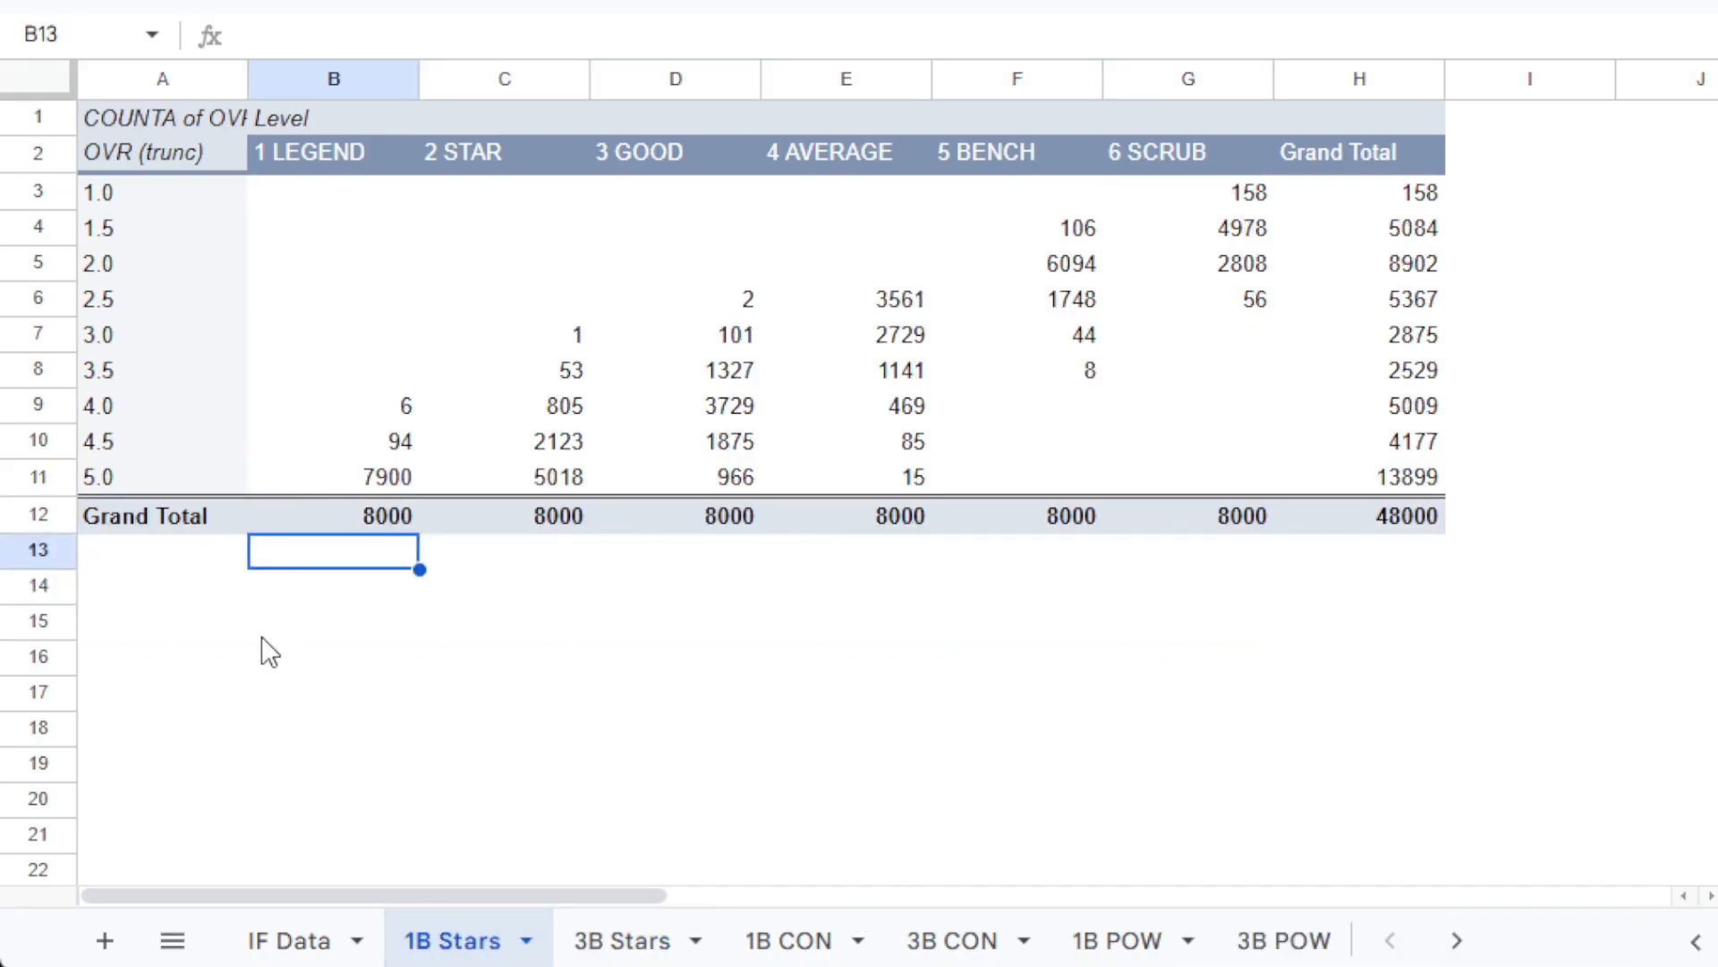
left_click(207, 561)
key("ctrl+v")
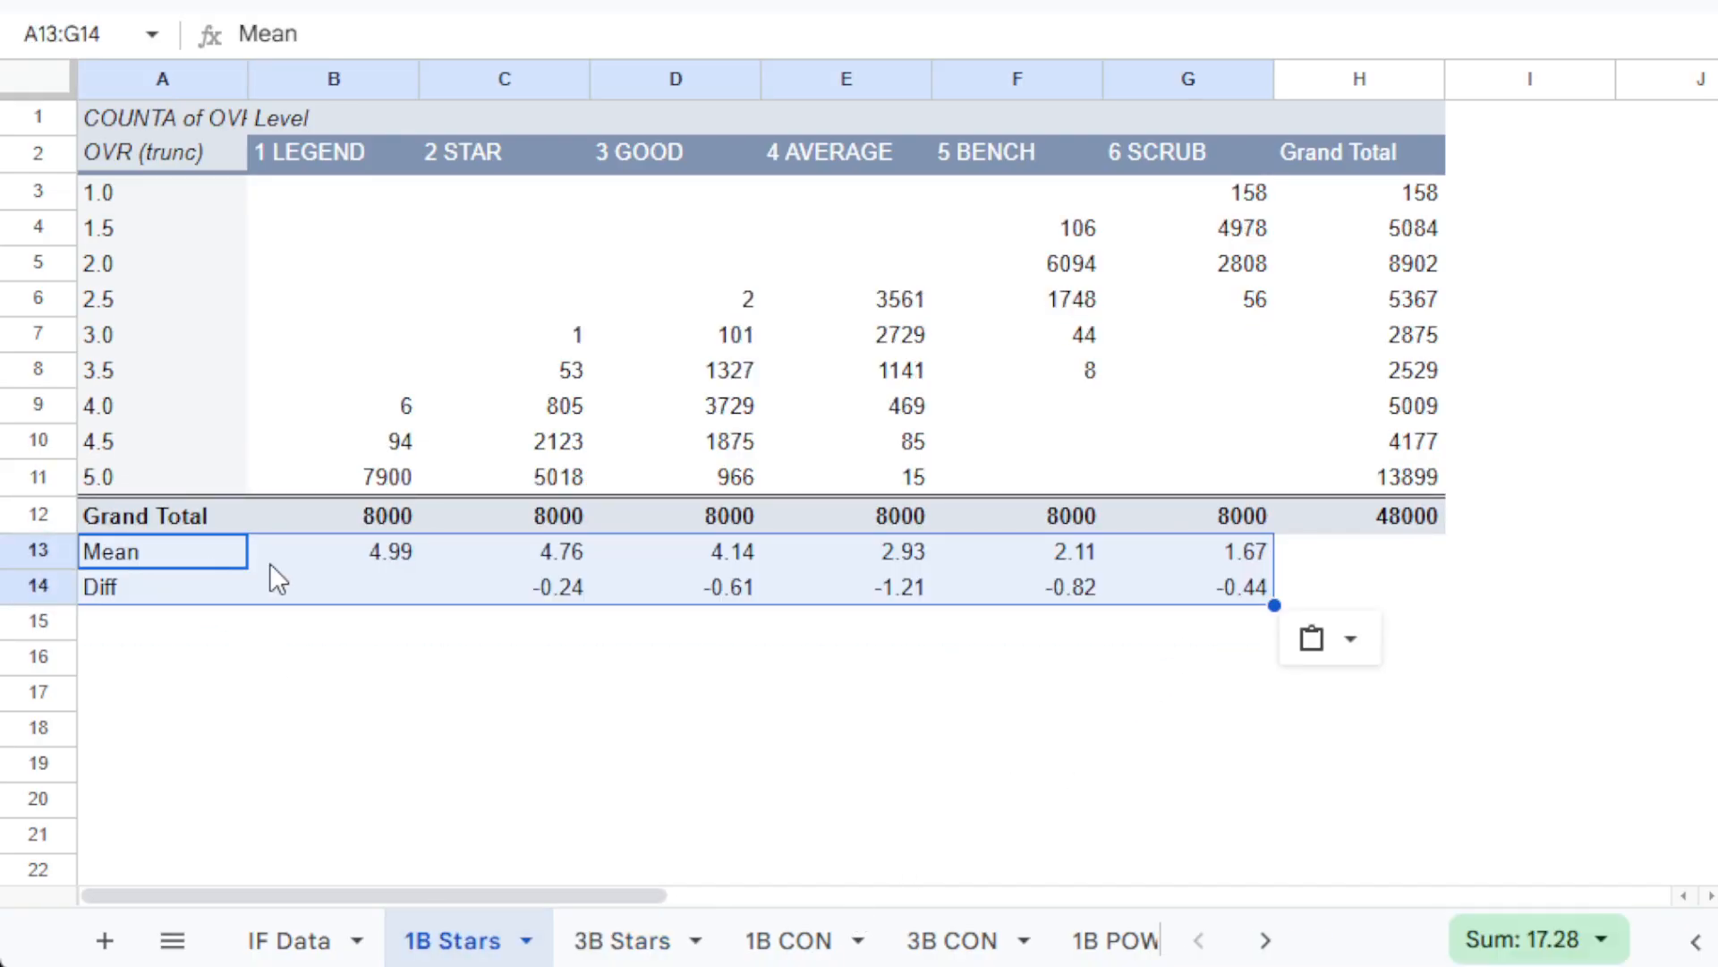
Correct the B13 mean formula on 1B Stars to =sumproduct($A3:$A11,B3:B11)/8000.
left_click(361, 562)
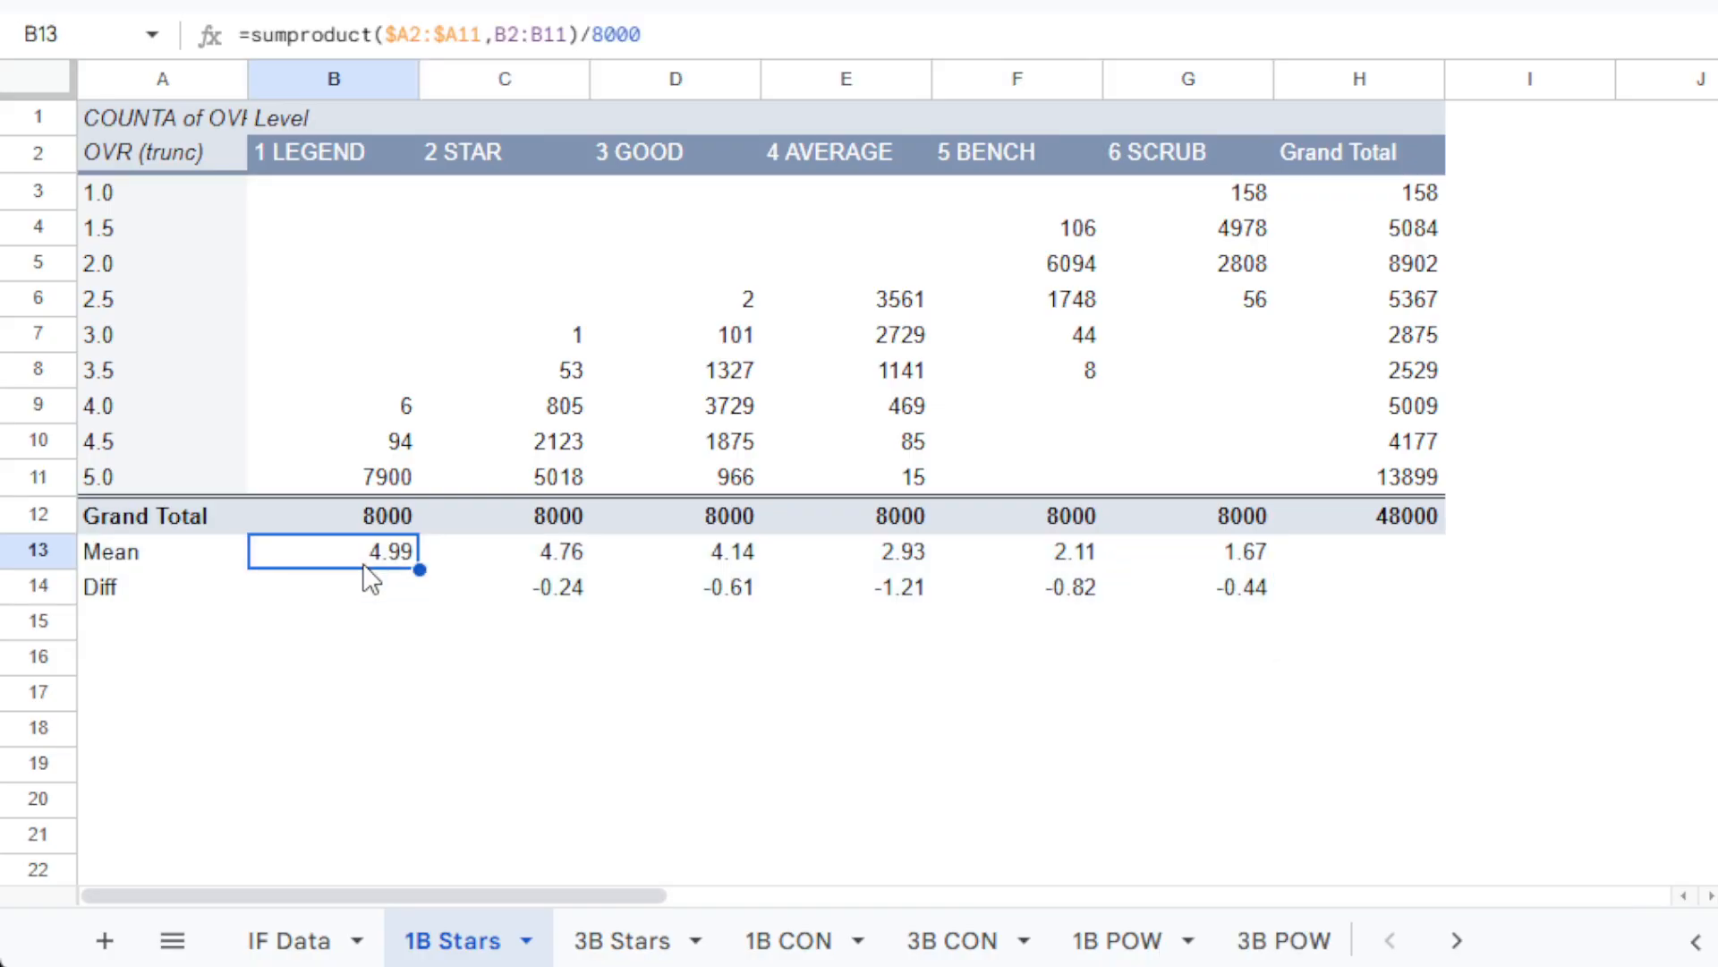
left_click(424, 36)
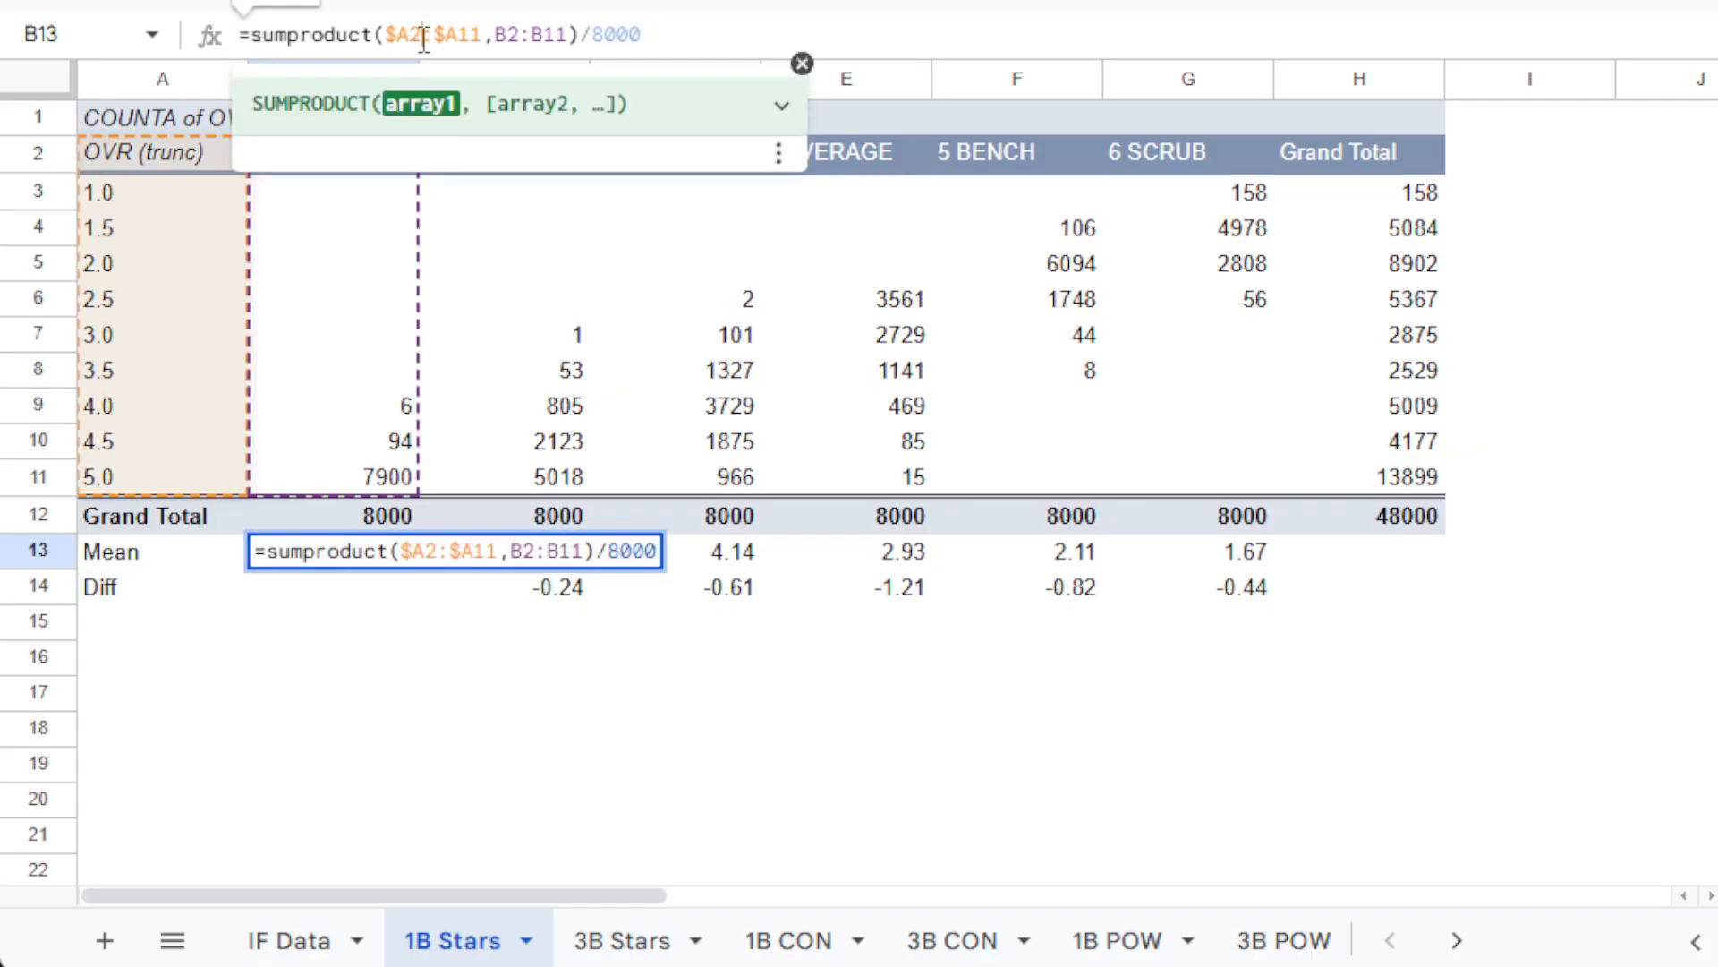
key("BackSpace")
type("3")
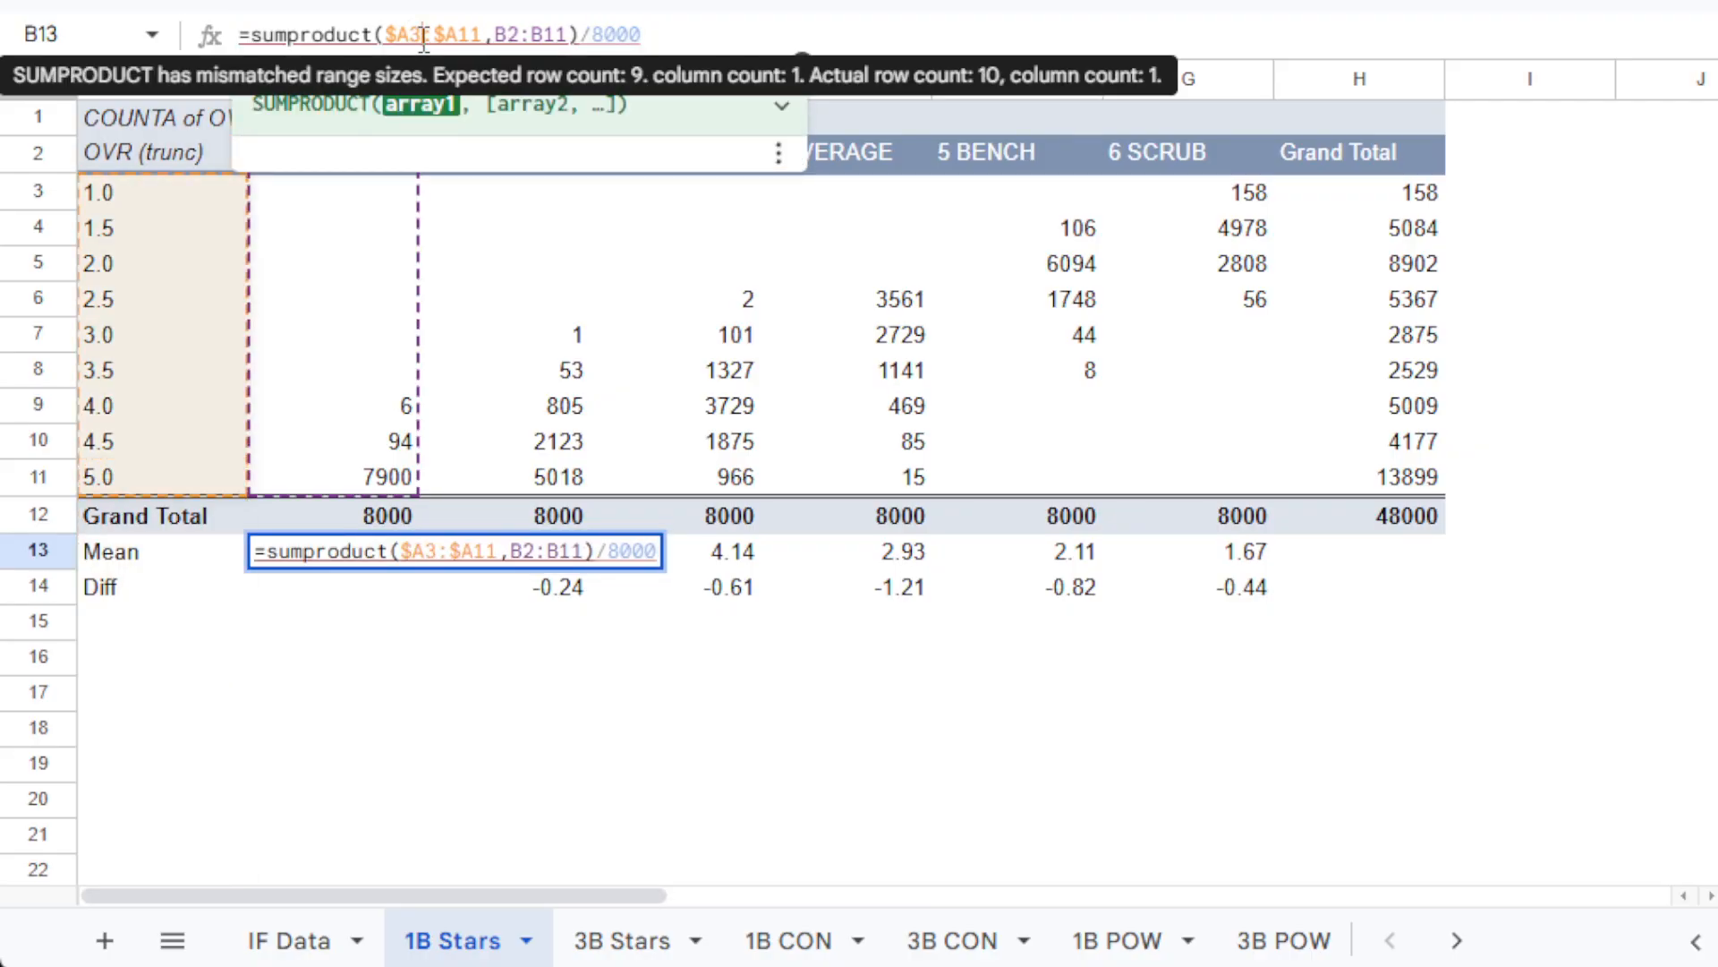
left_click(517, 37)
key("BackSpace")
type("3")
key("Return")
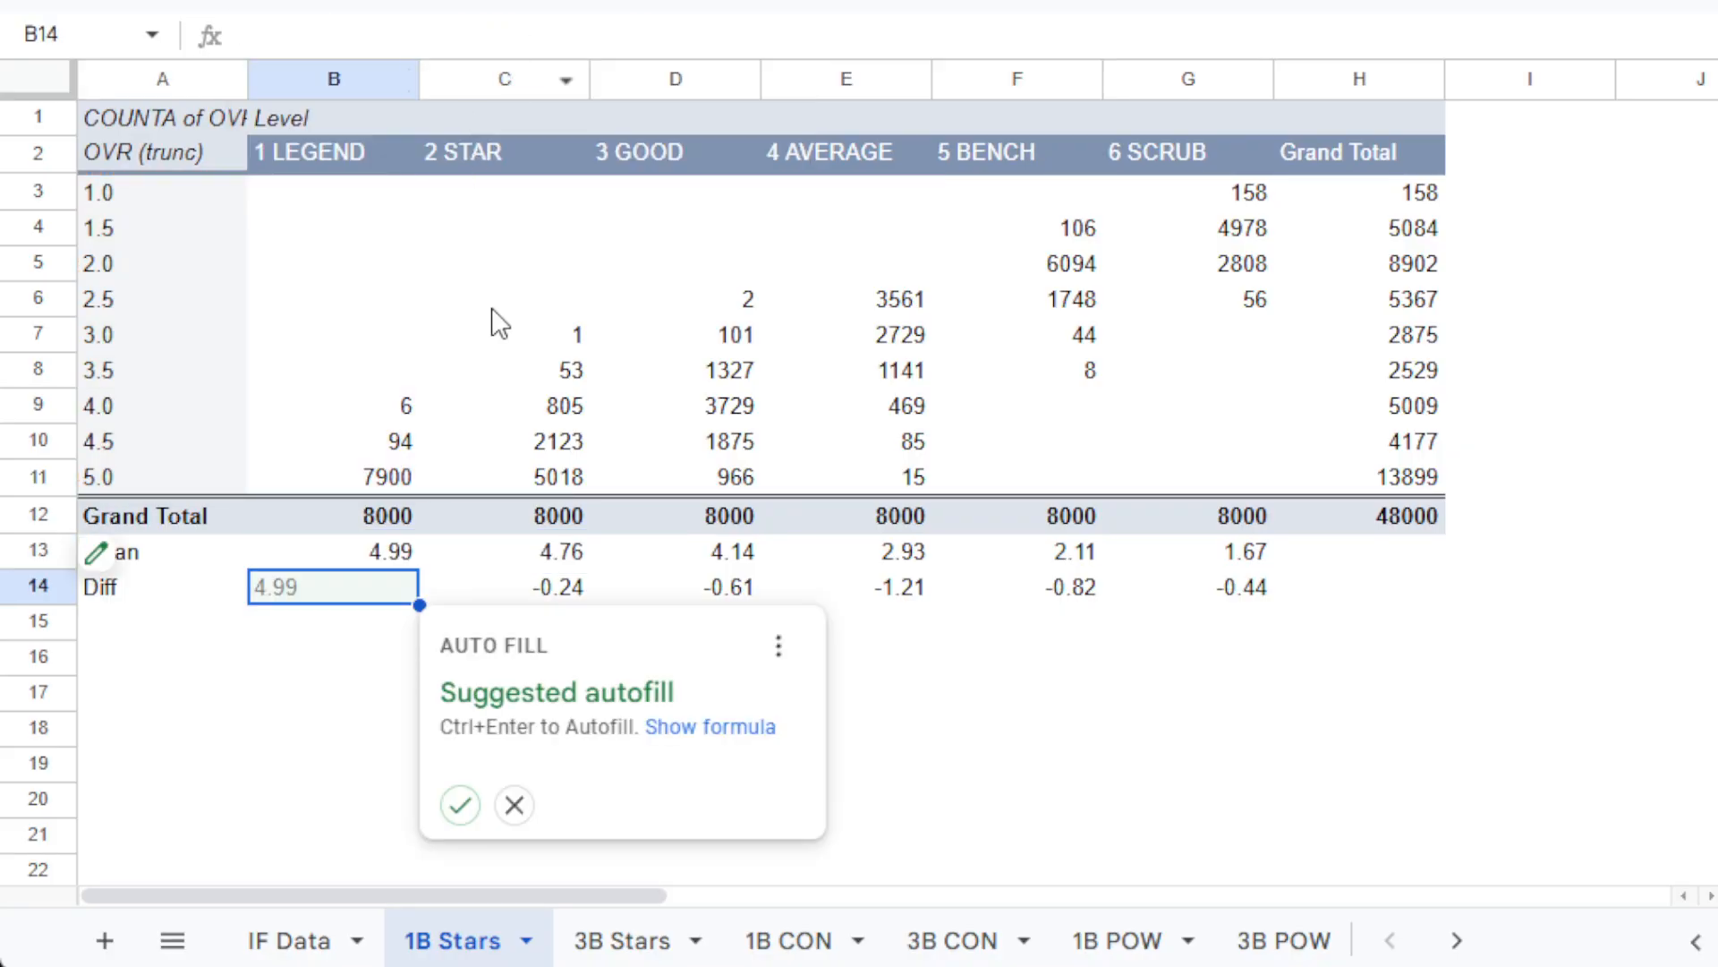
Remove the autofilled formula from B14 and fill the corrected B13 mean formula across to G13.
left_click(456, 807)
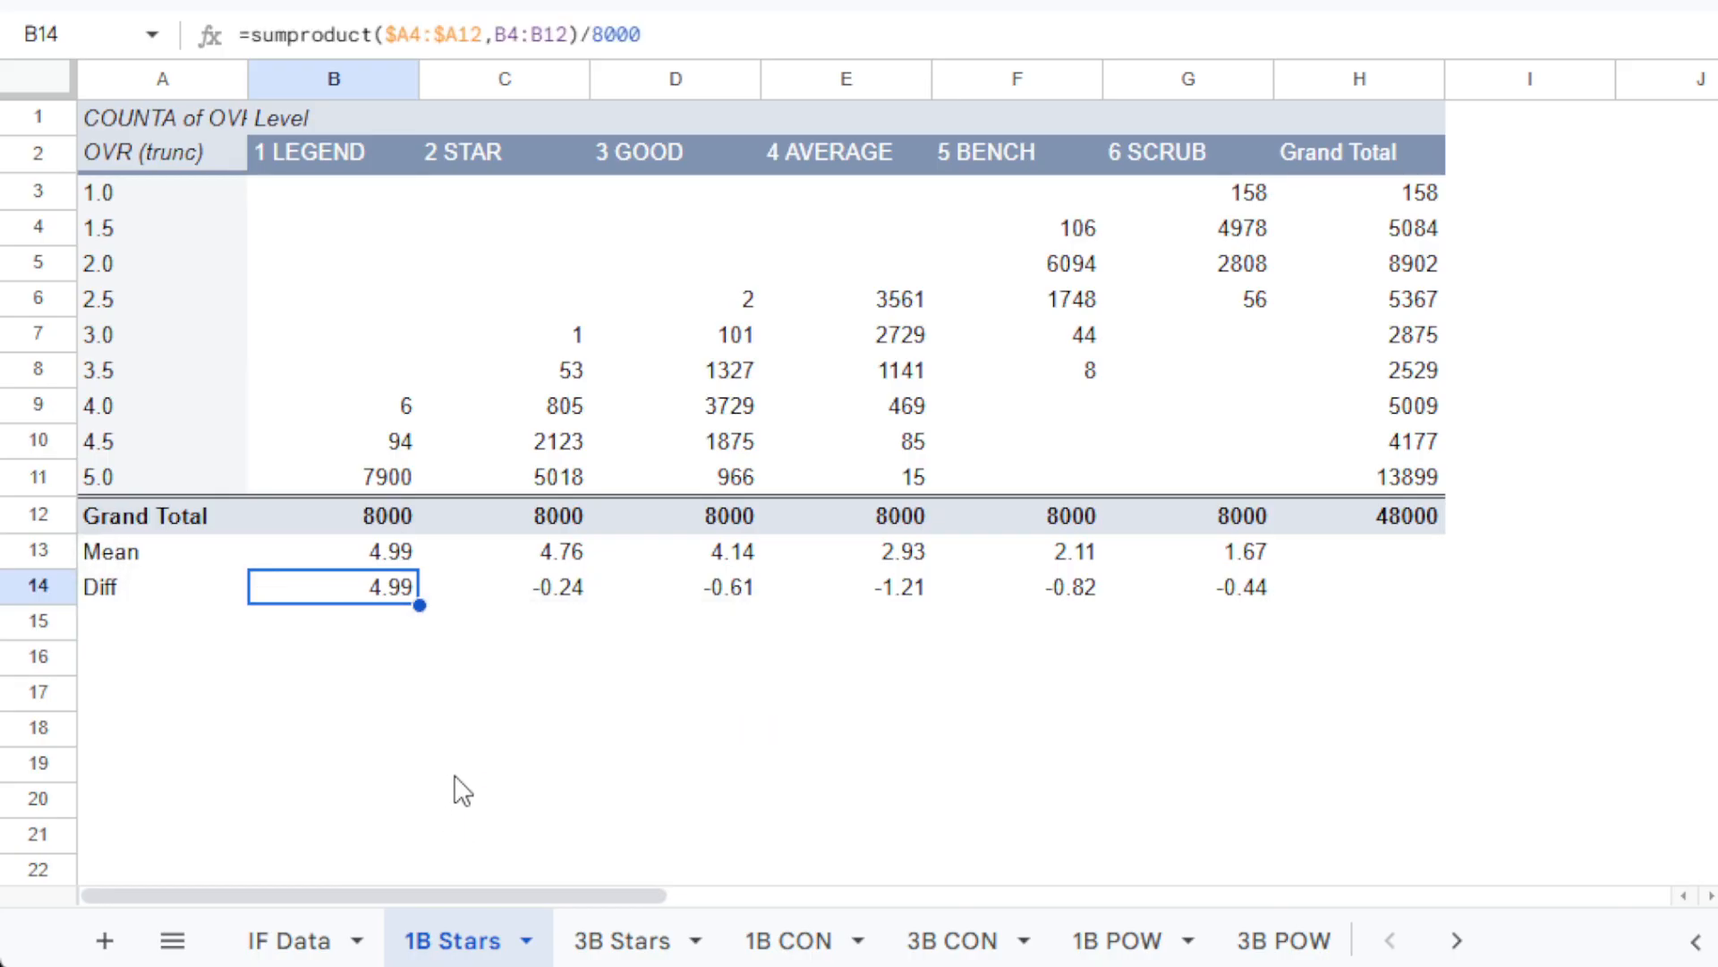
key("Up")
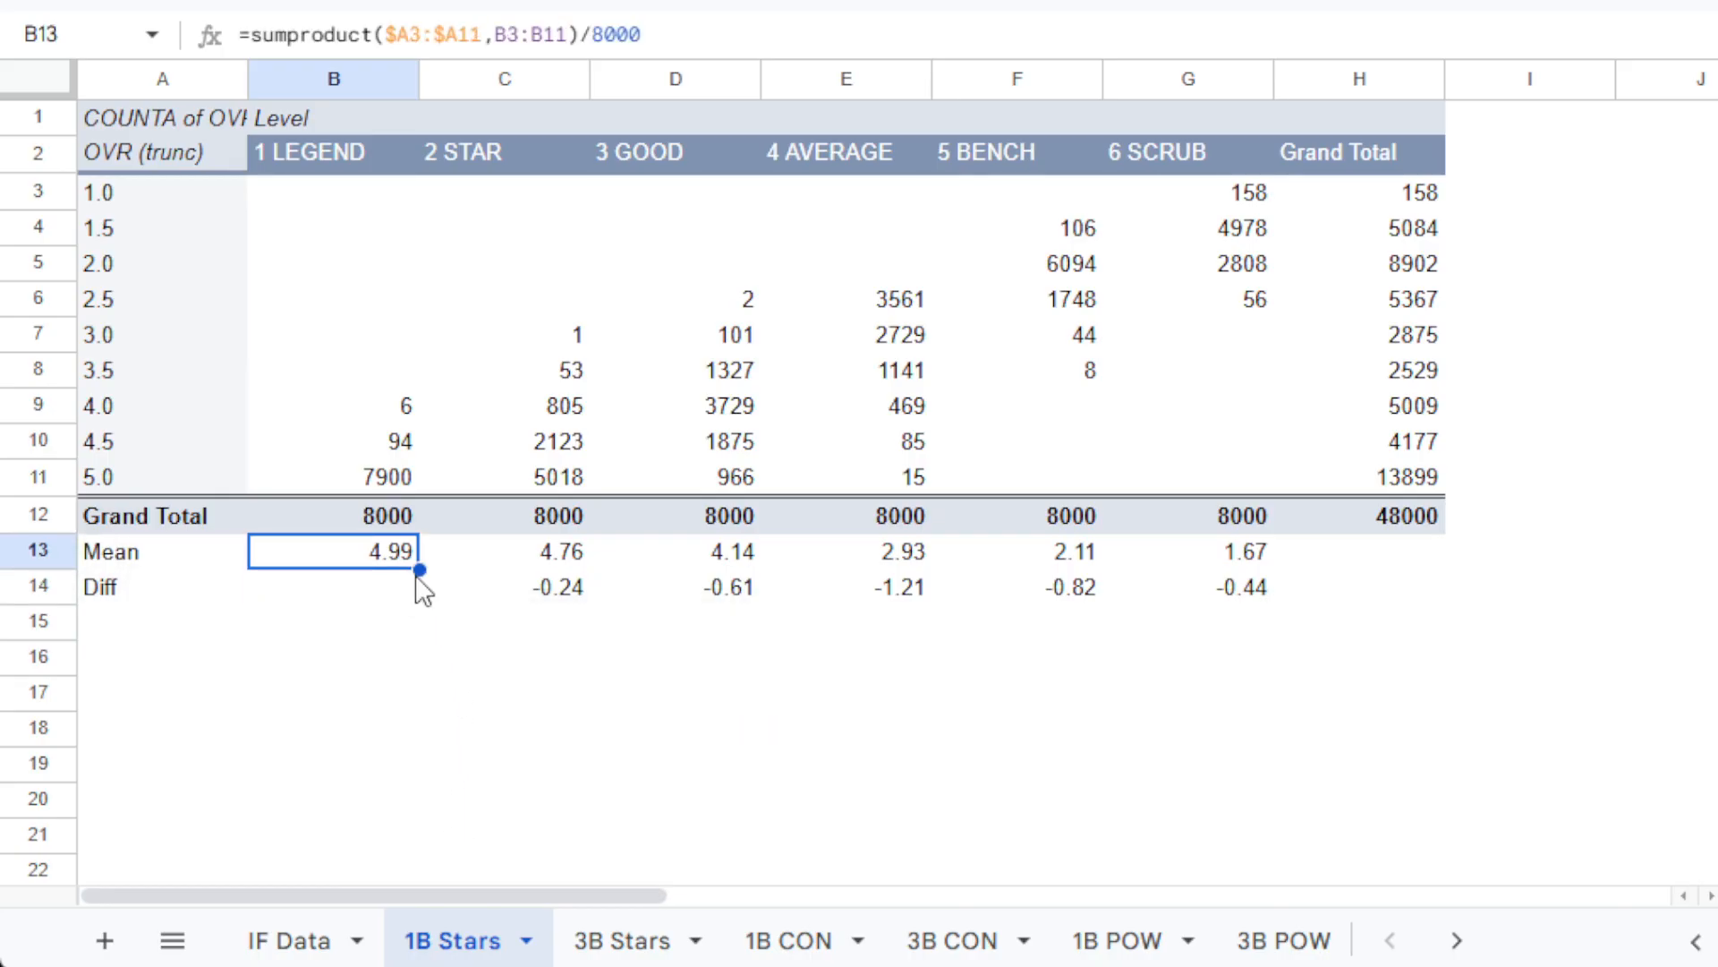
left_click_drag(417, 567, 1212, 562)
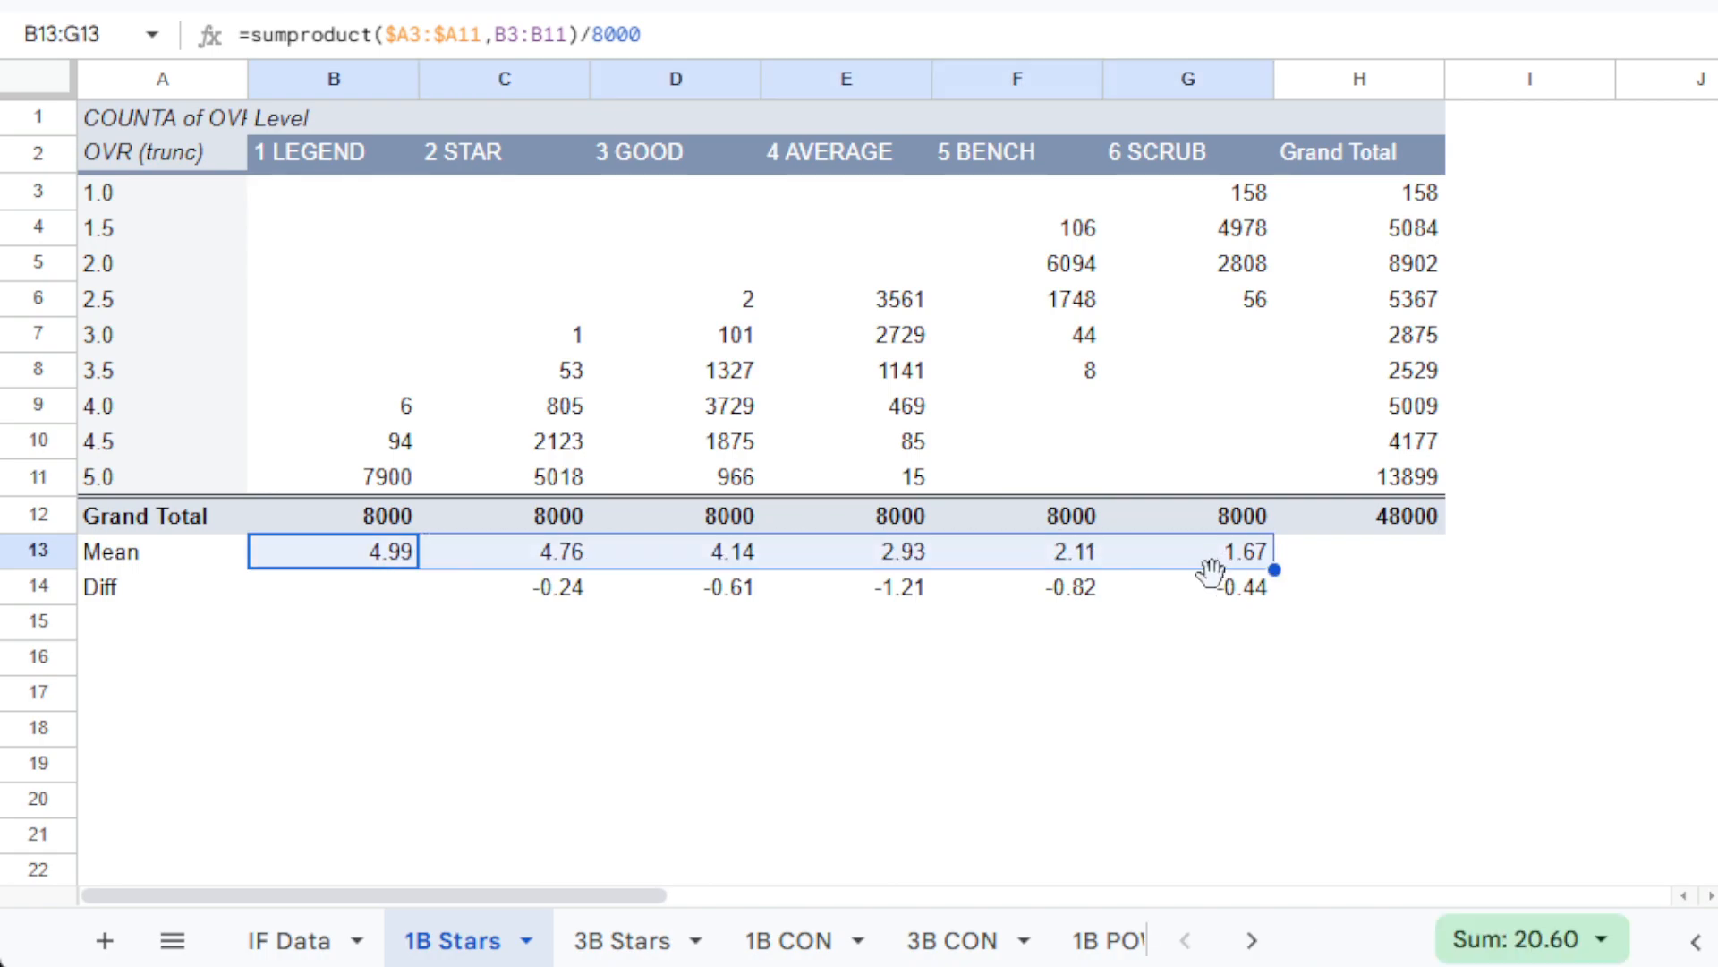
left_click(674, 670)
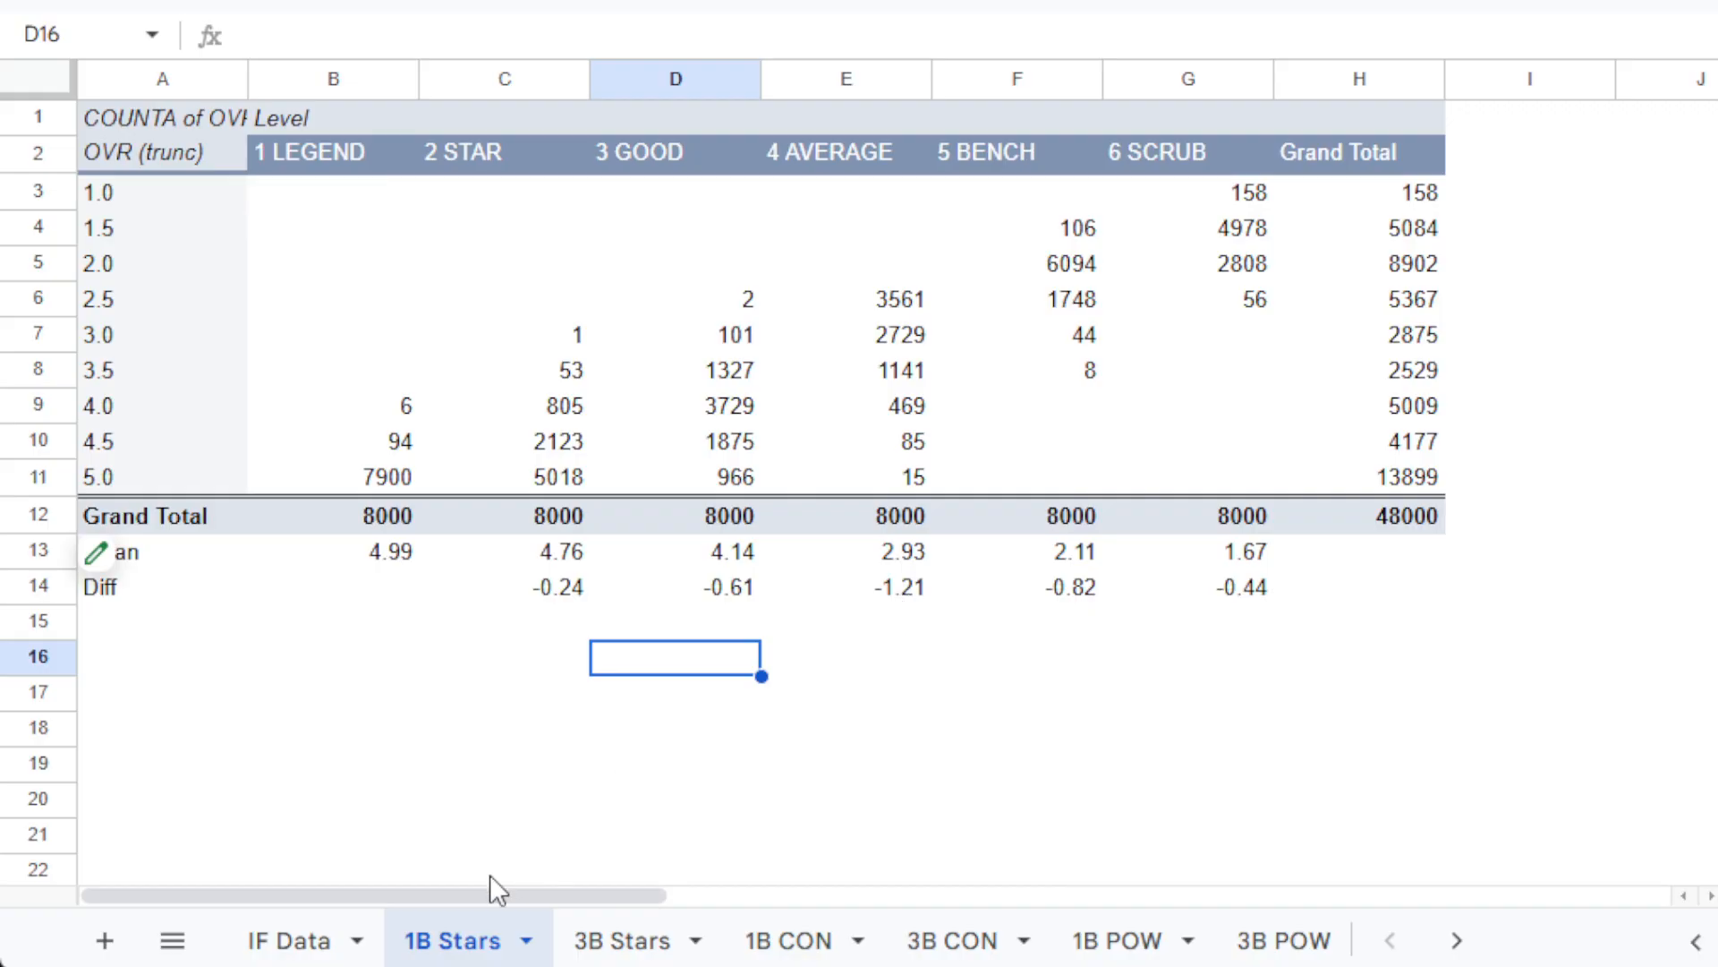
Create a pivot table in a new sheet from the range 'IF Data'!1:192001.
left_click(286, 954)
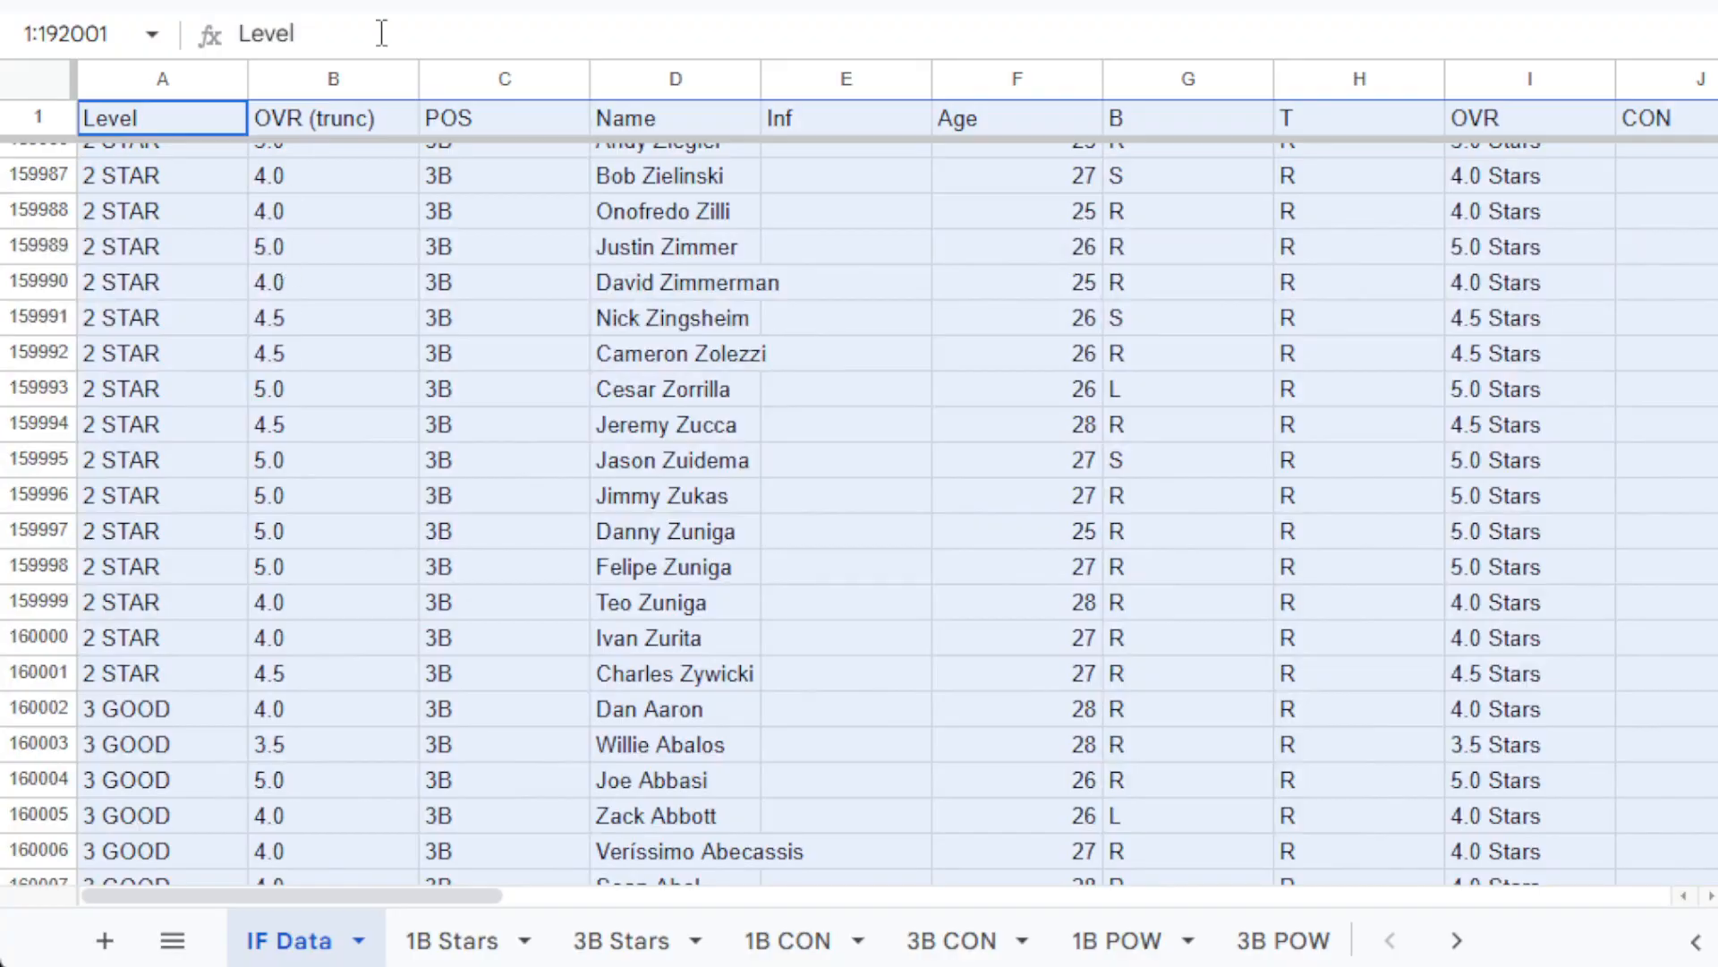
left_click(358, 2)
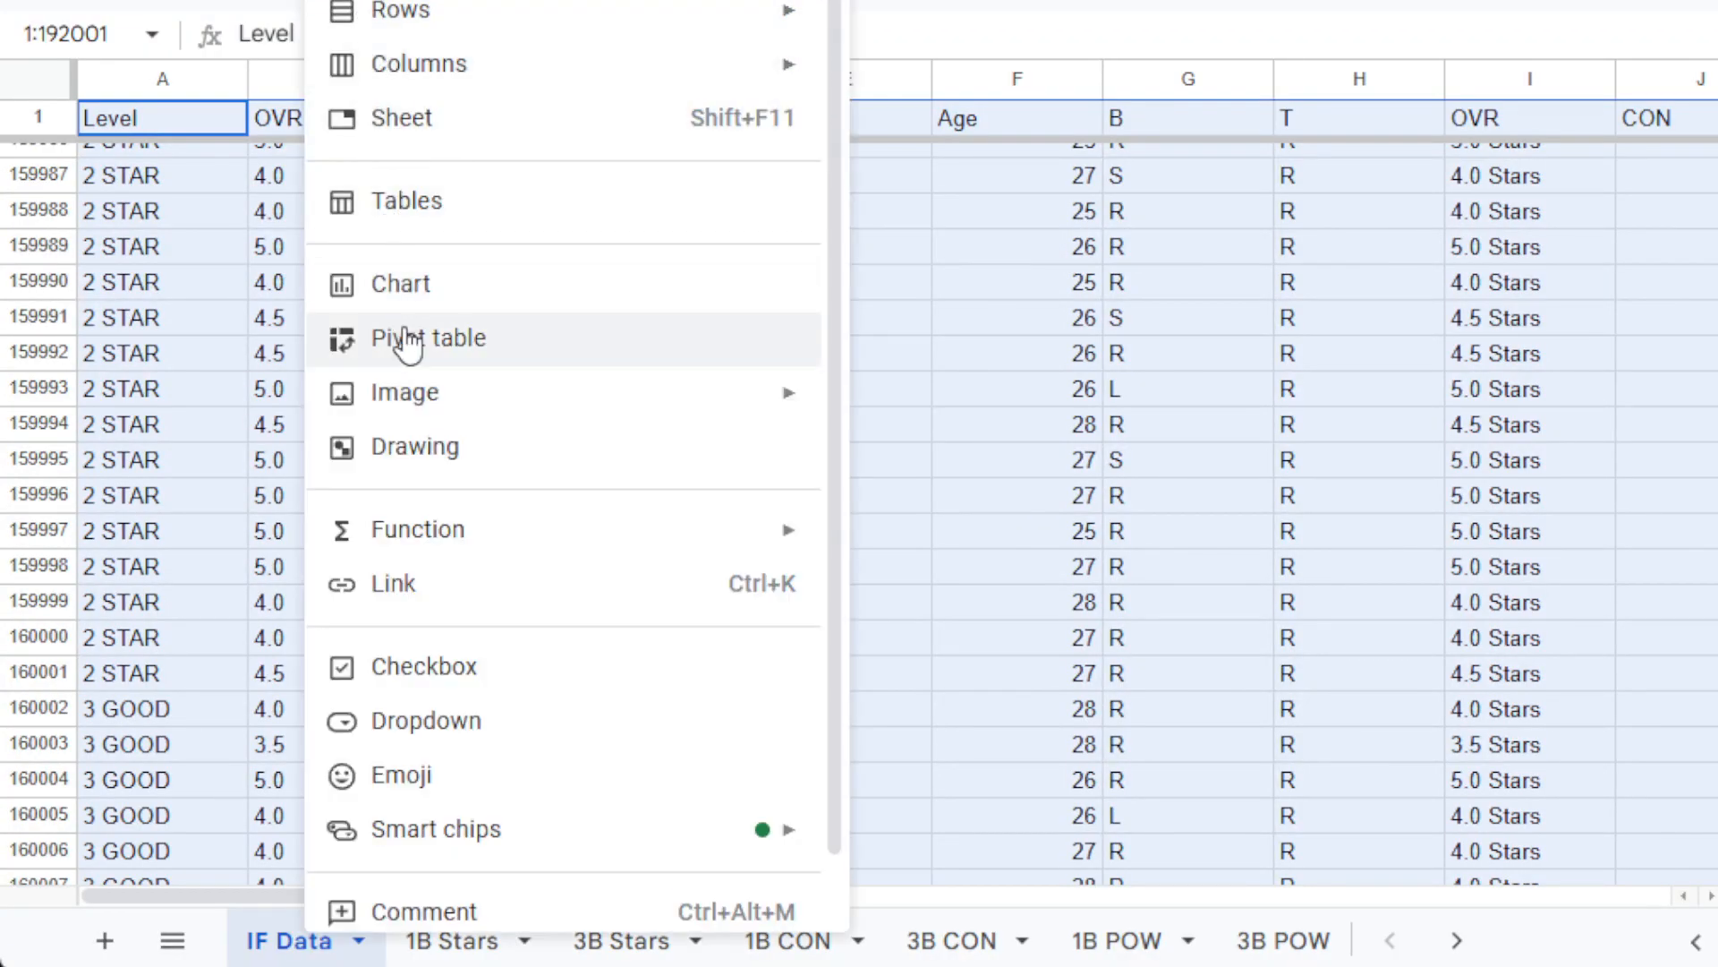
left_click(358, 338)
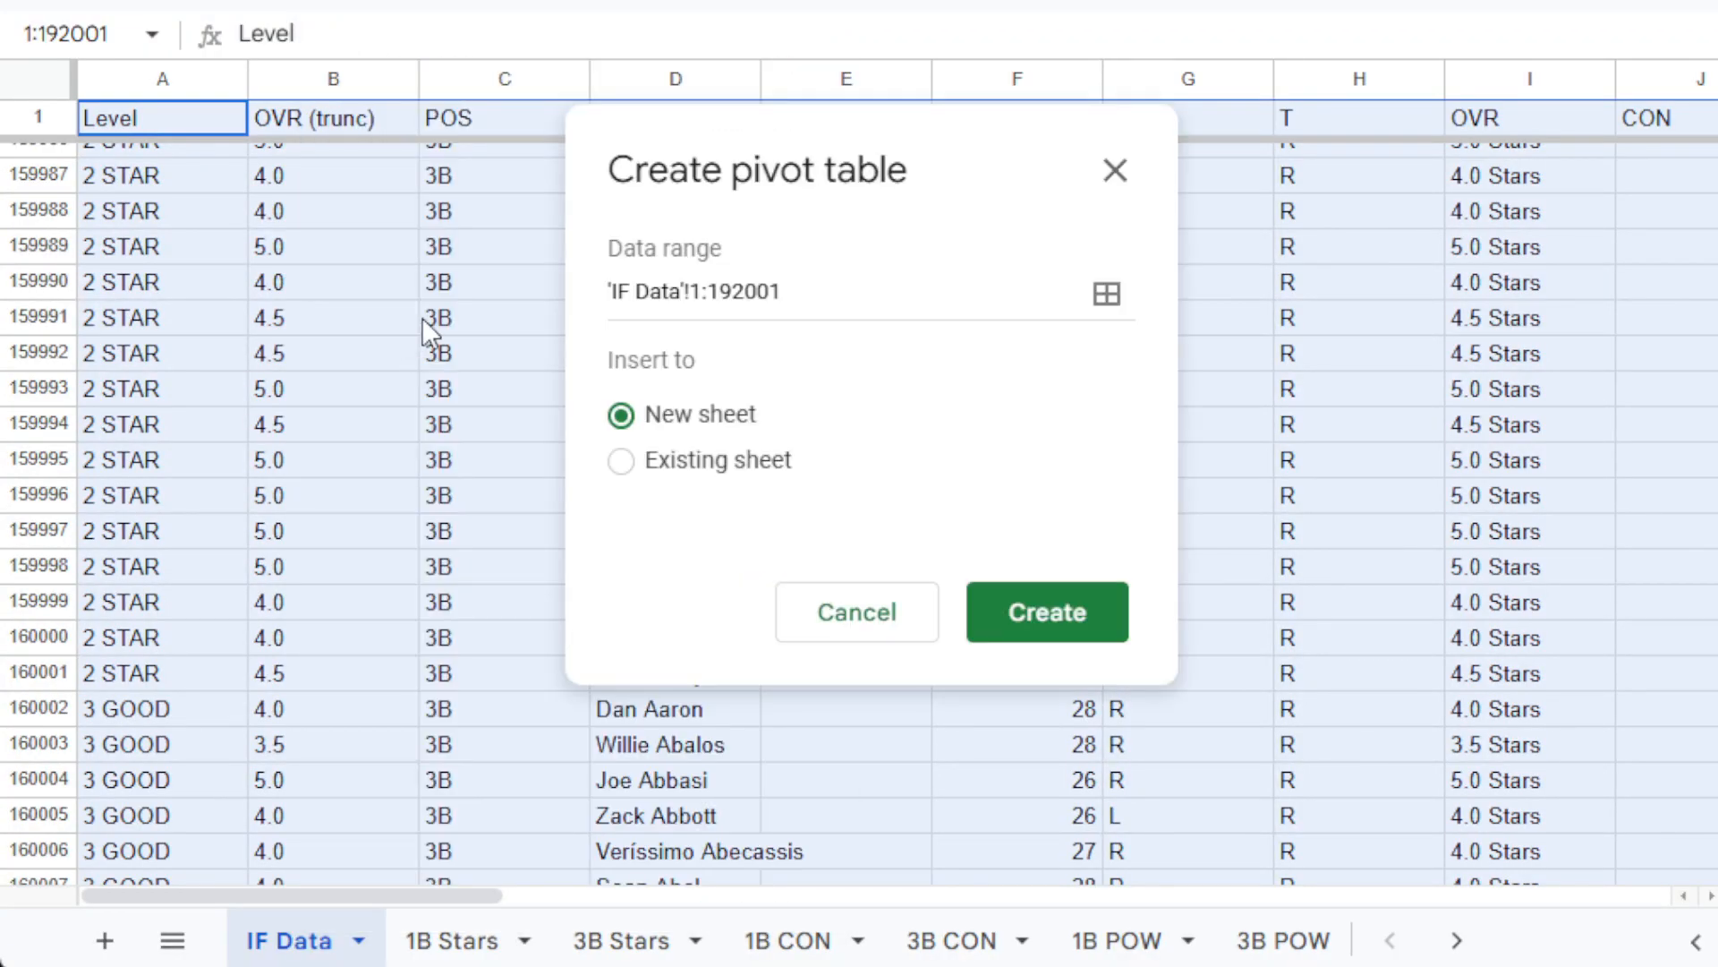
left_click(1012, 622)
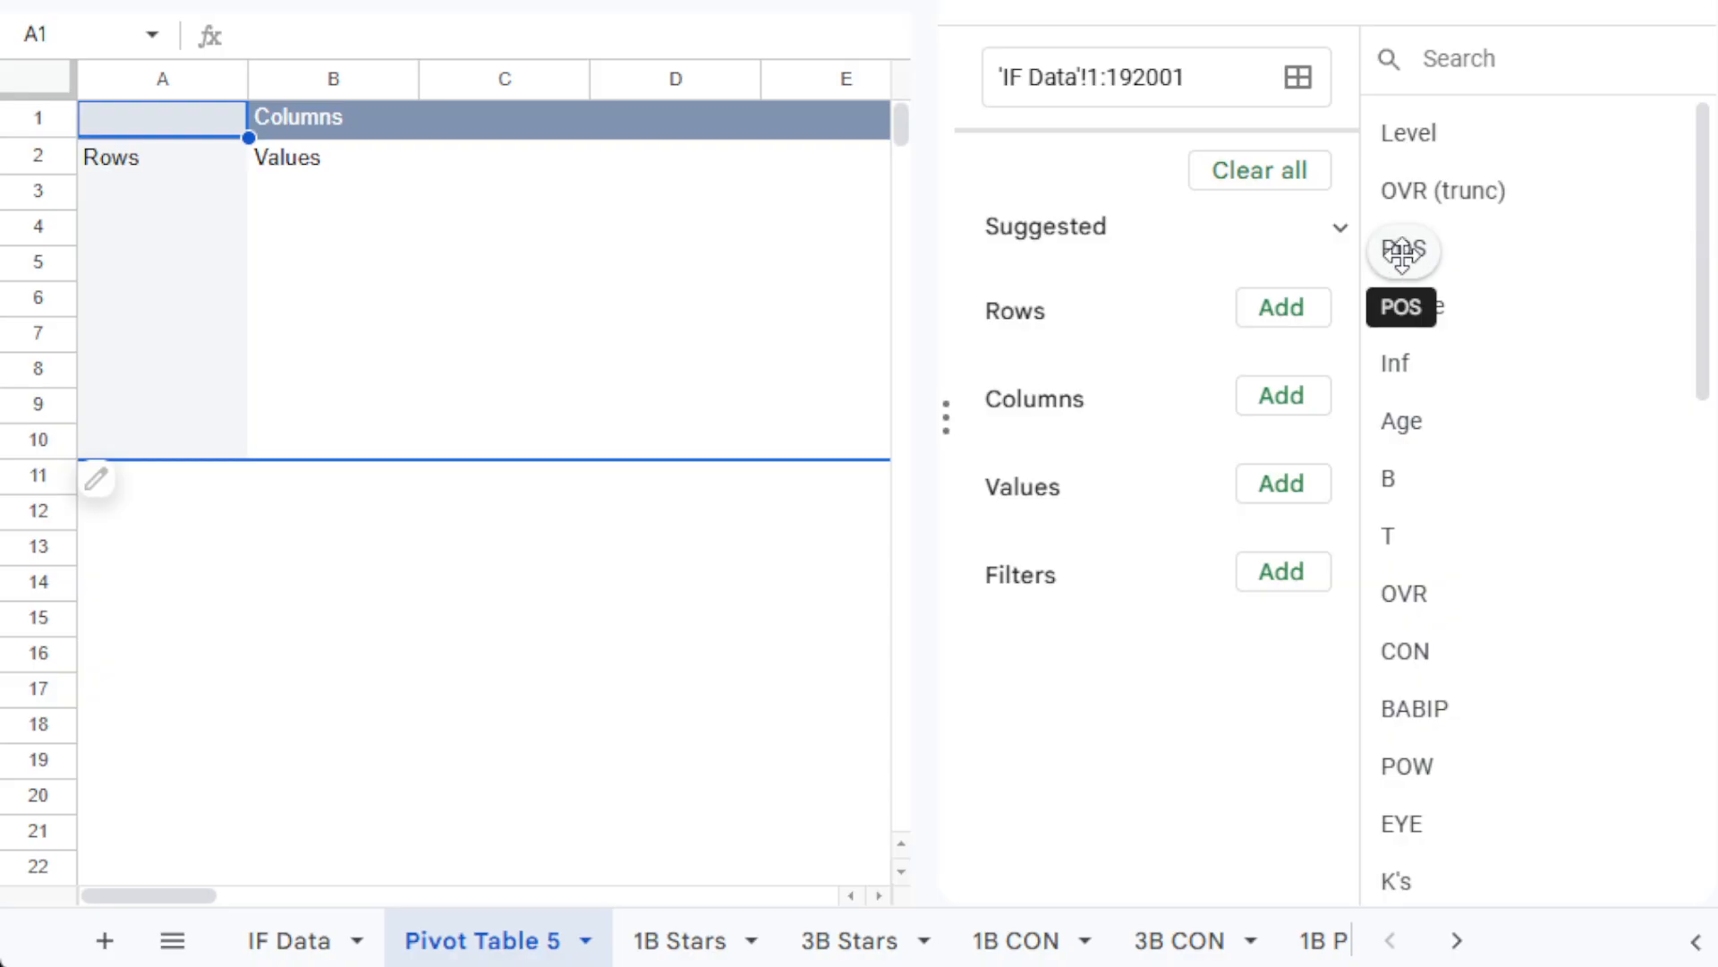
Set Level as the pivot table's columns and use Primary DEF for both its rows and its values.
left_click_drag(1430, 136, 1106, 483)
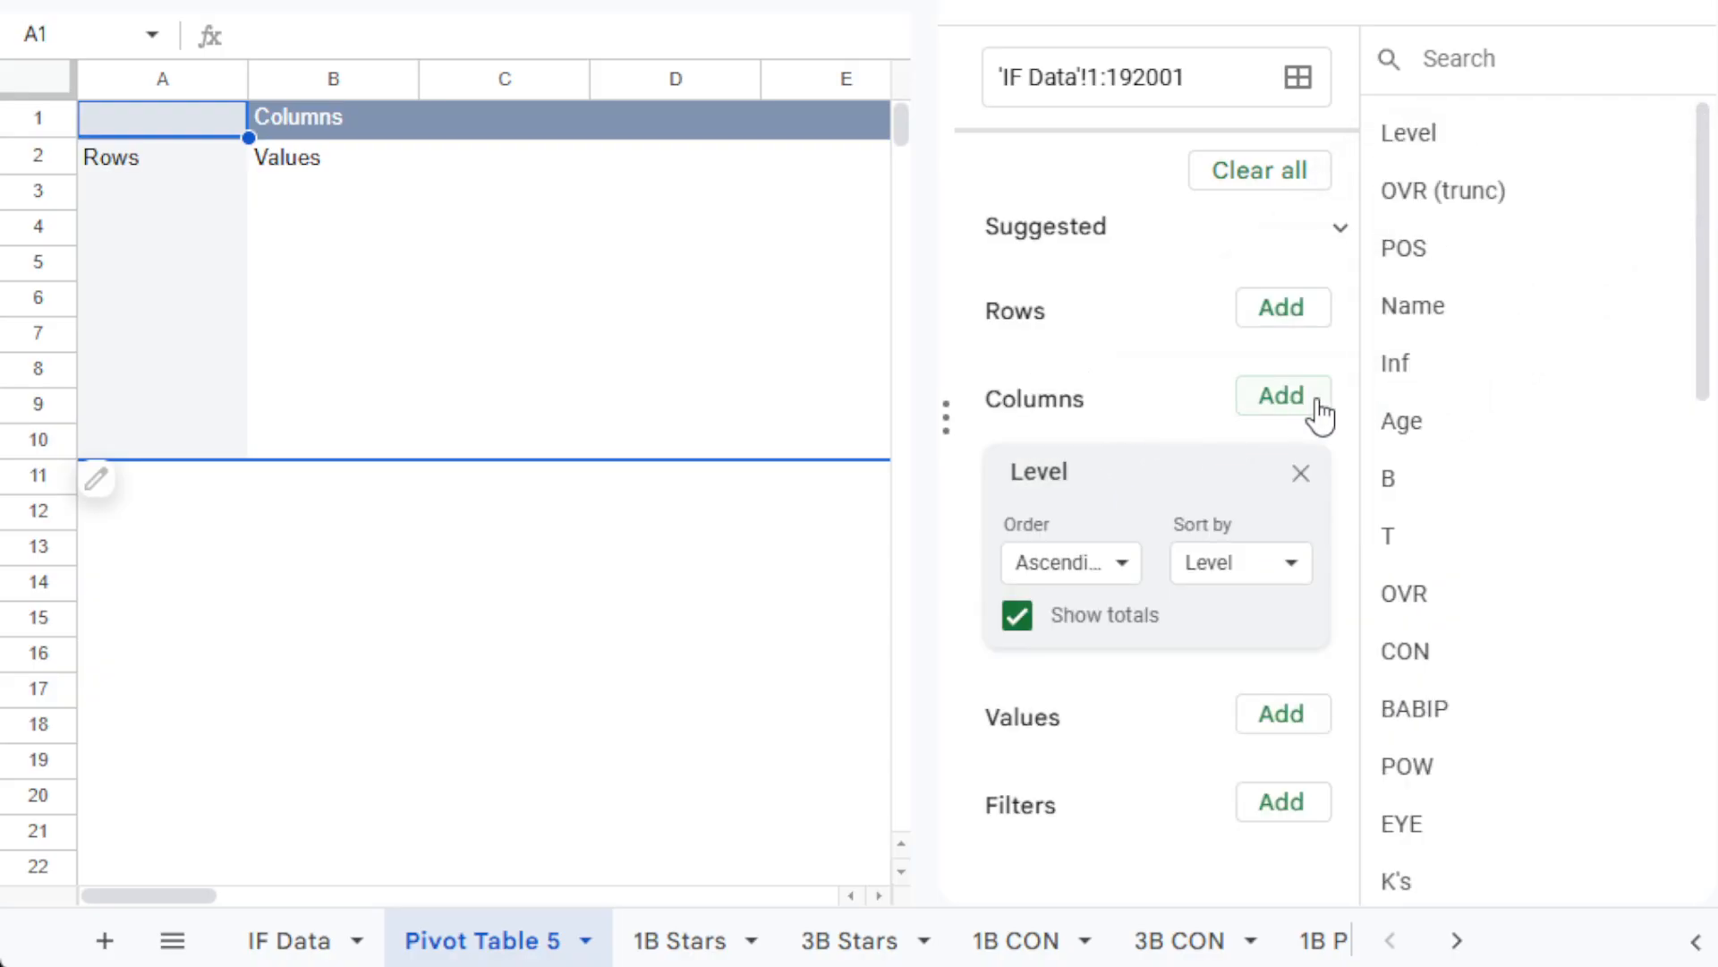
left_click_drag(1703, 319, 1703, 819)
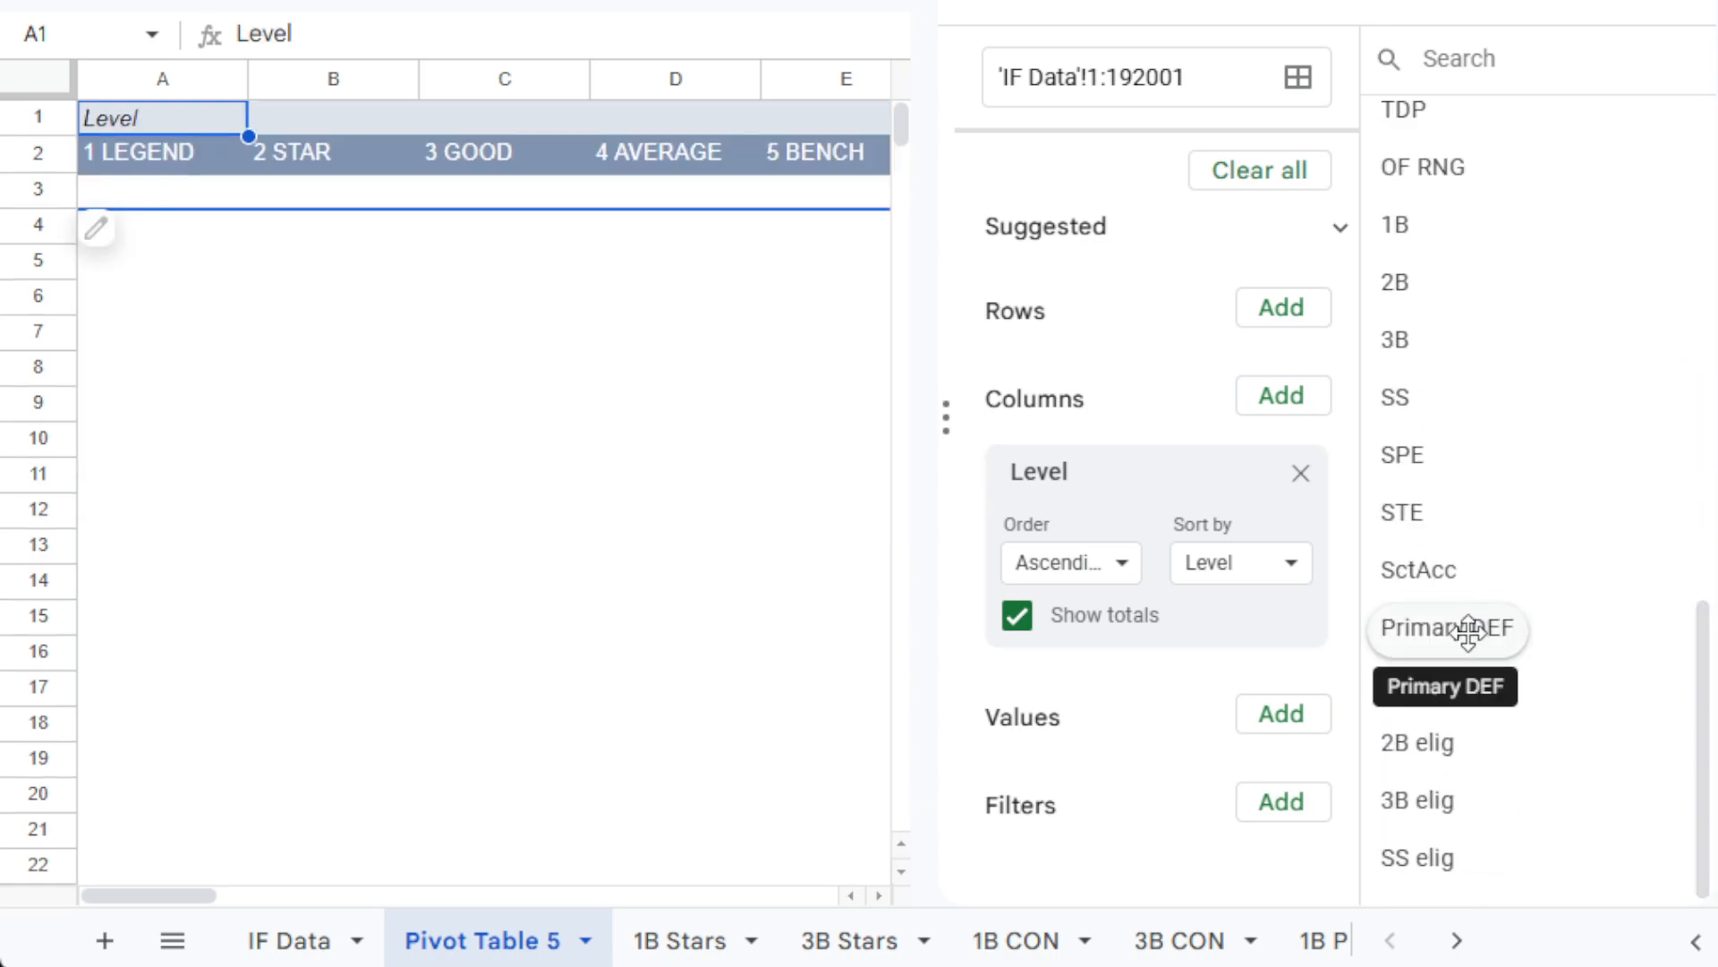
left_click_drag(1468, 636, 1104, 390)
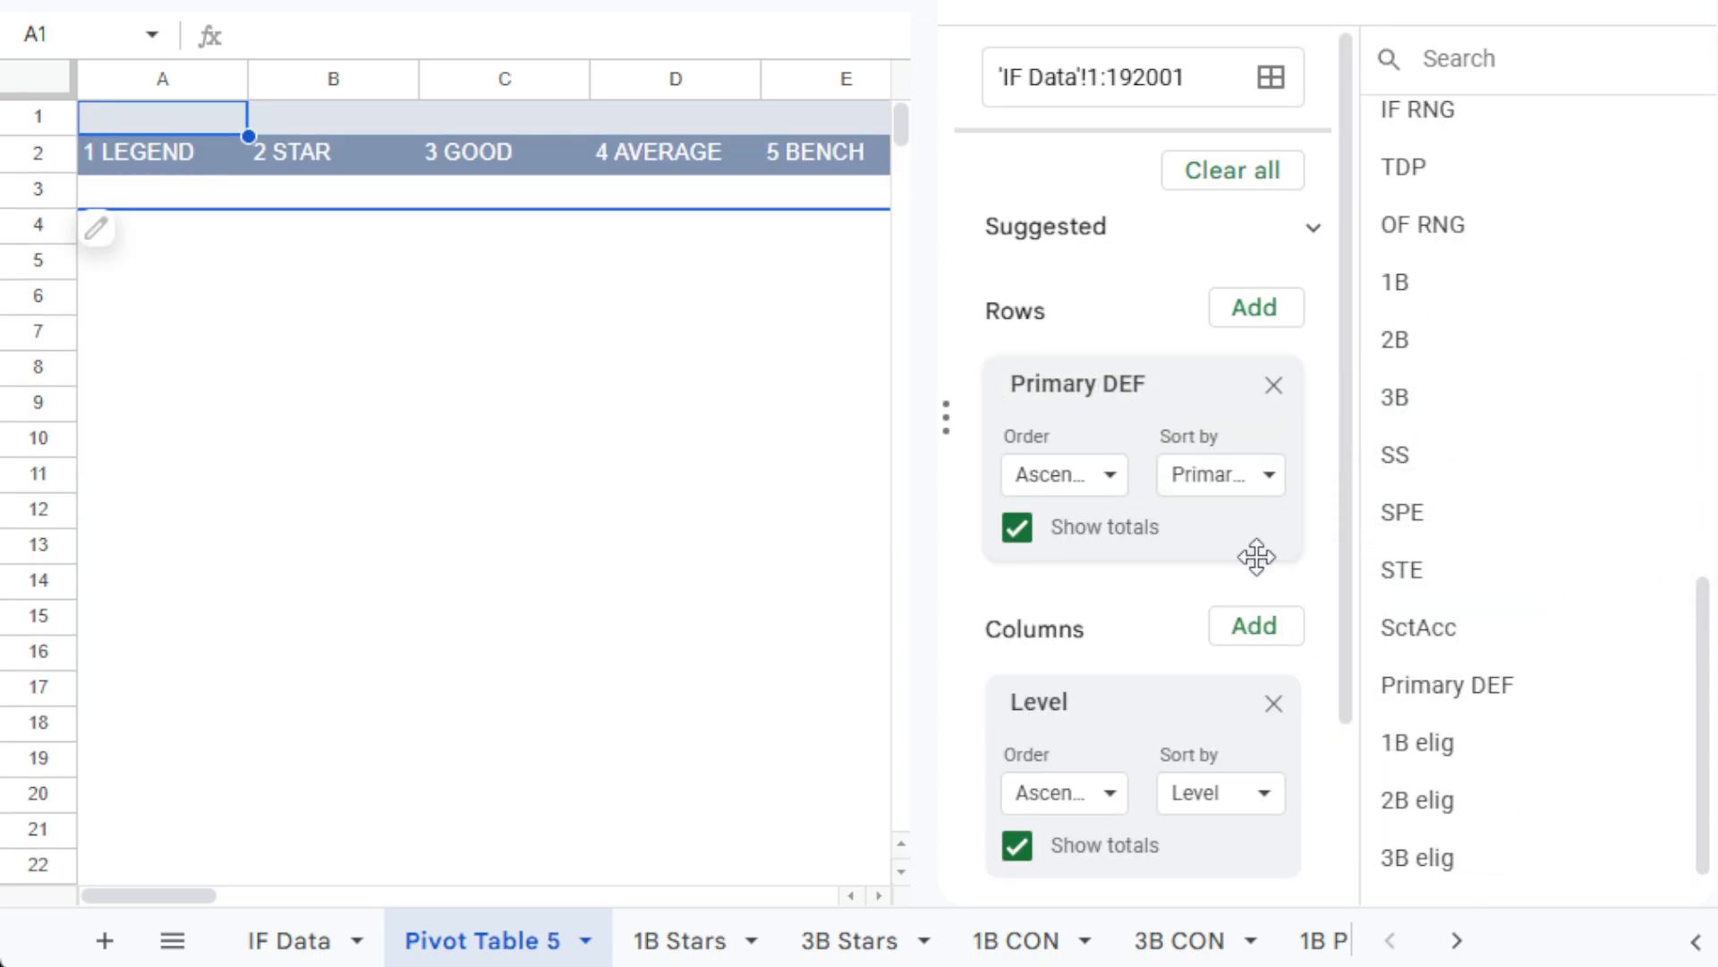
scroll(1247, 544, "down", 3)
left_click_drag(1419, 690, 1119, 788)
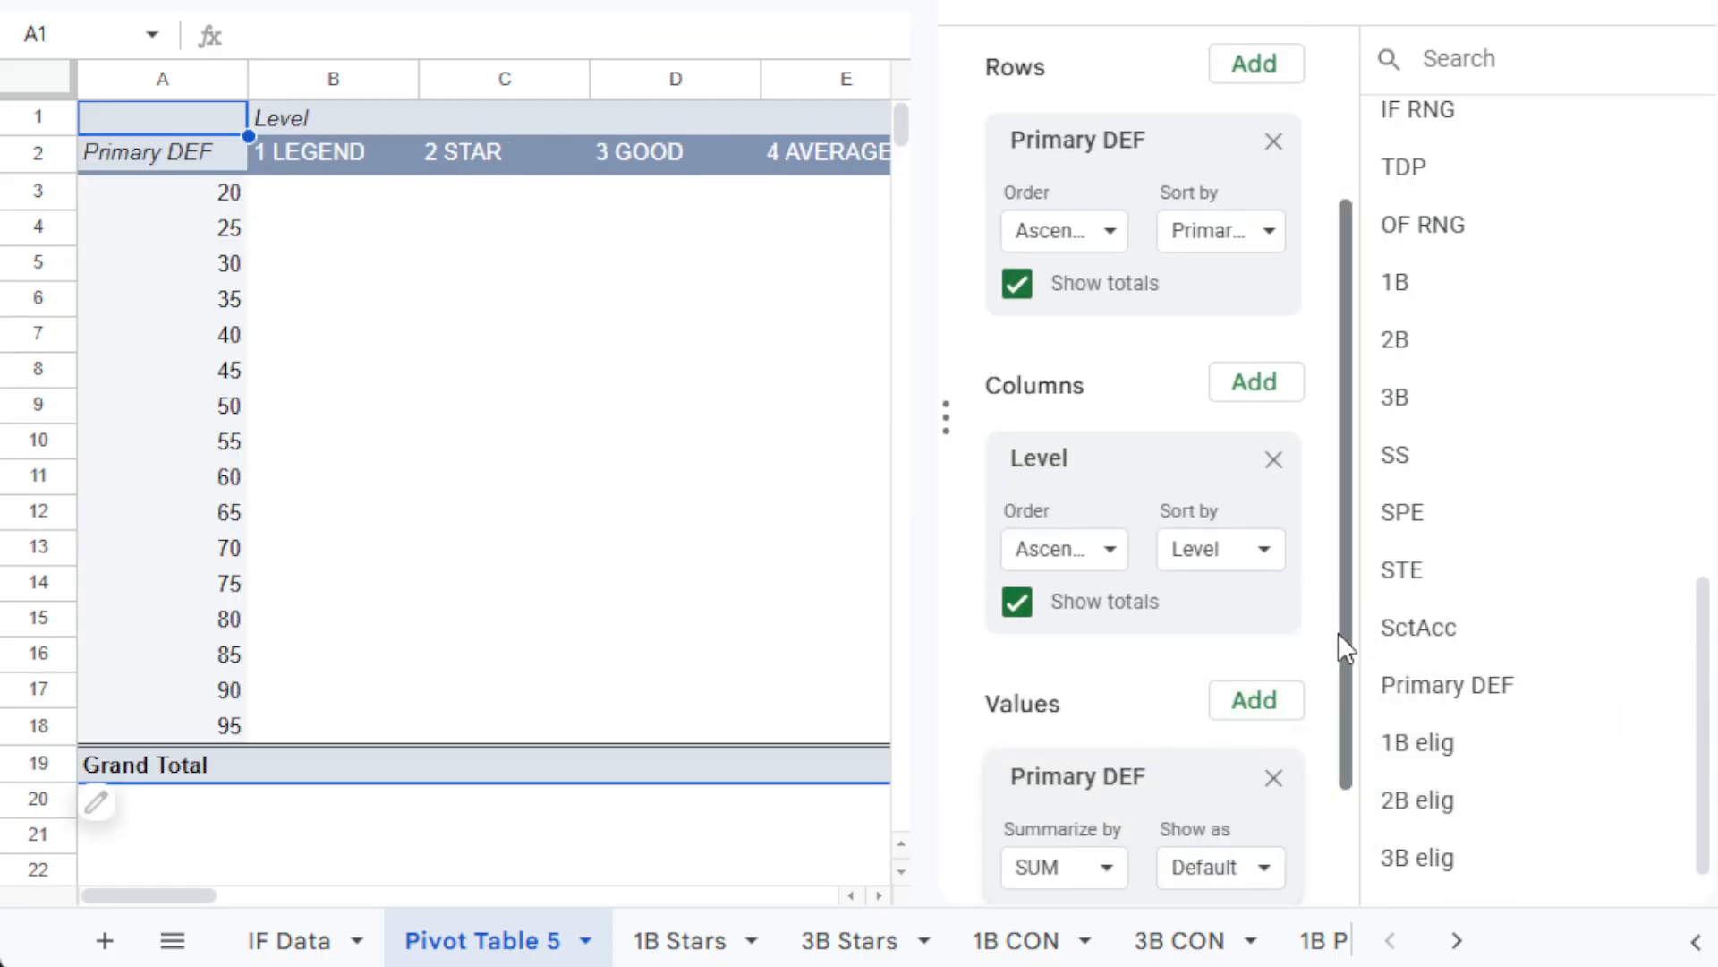
Add a POS filter to the pivot table and restrict it to the 1B position only.
left_click_drag(1342, 645, 1360, 881)
scroll(1465, 608, "up", 10)
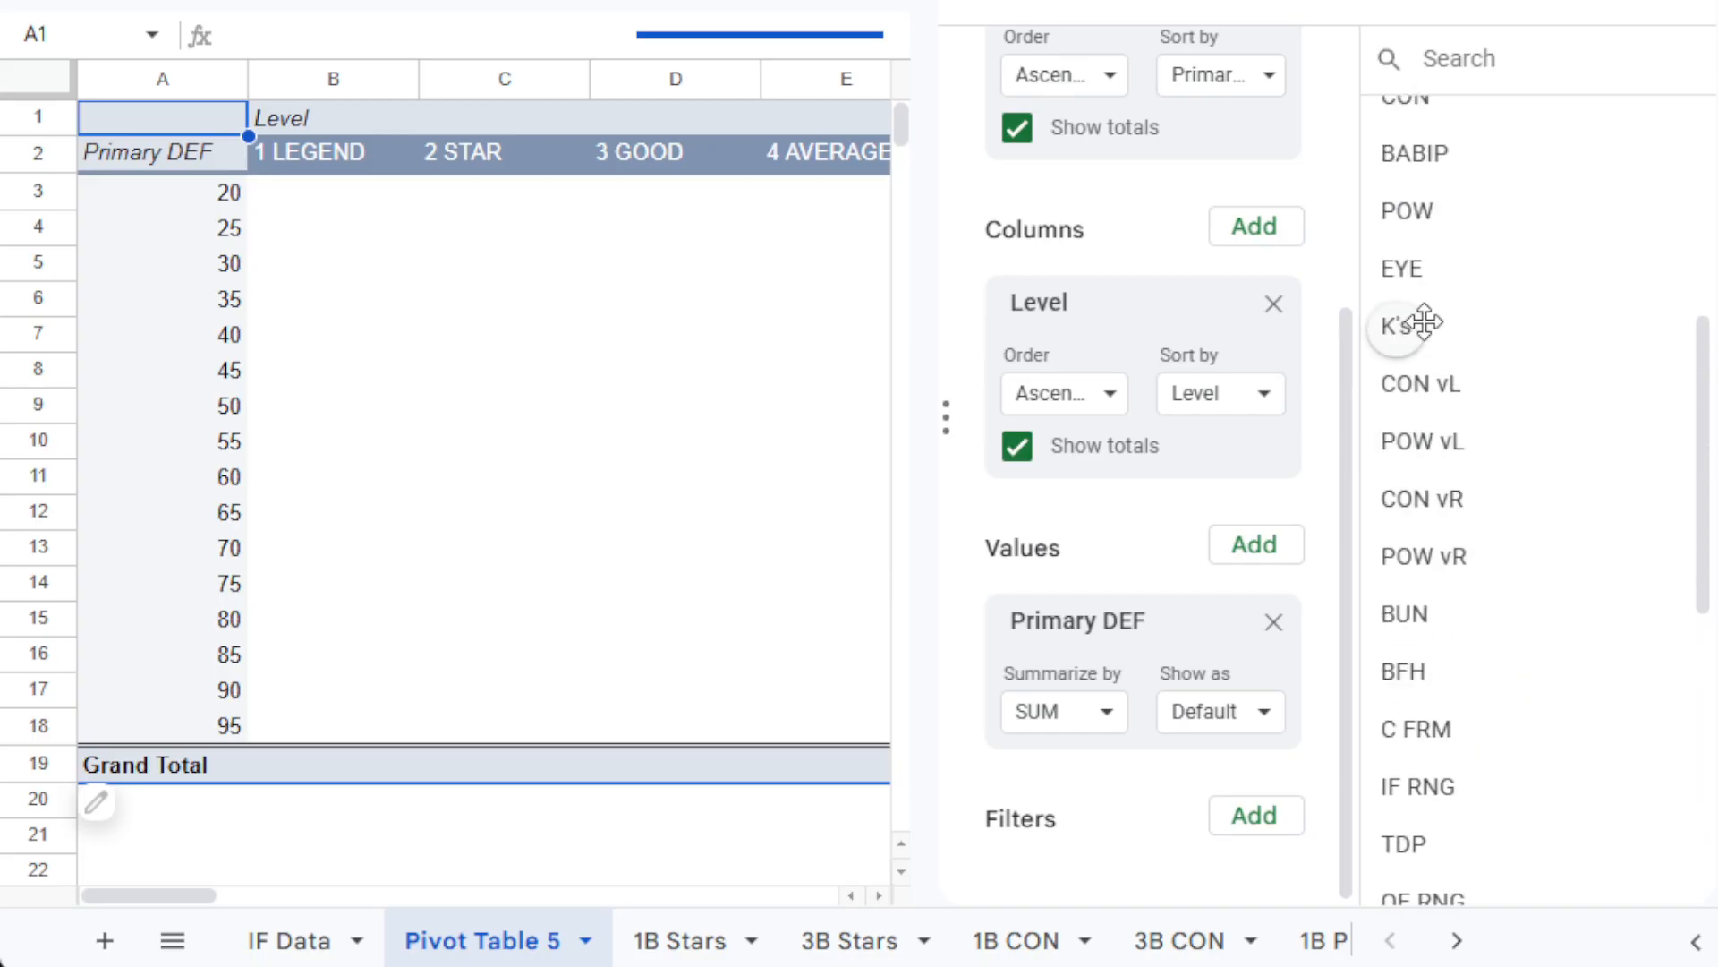
left_click_drag(1414, 259, 1133, 895)
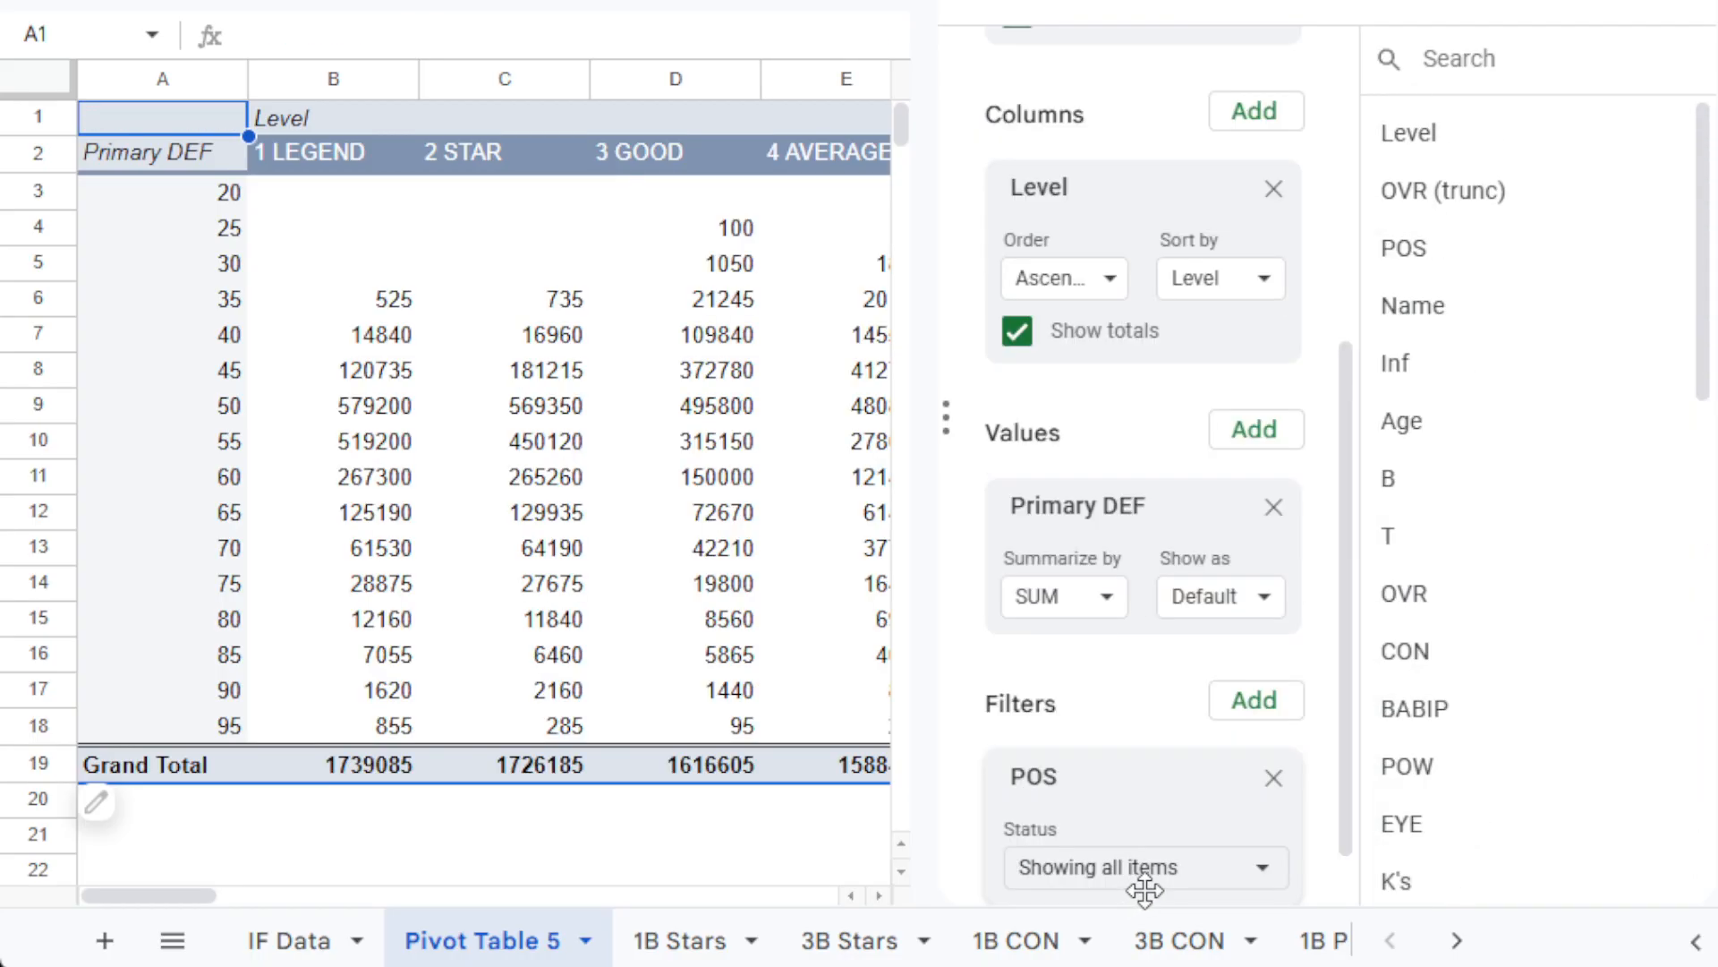
left_click(1170, 837)
left_click(1172, 644)
left_click(1173, 707)
left_click(1172, 743)
left_click(1245, 797)
left_click(1426, 913)
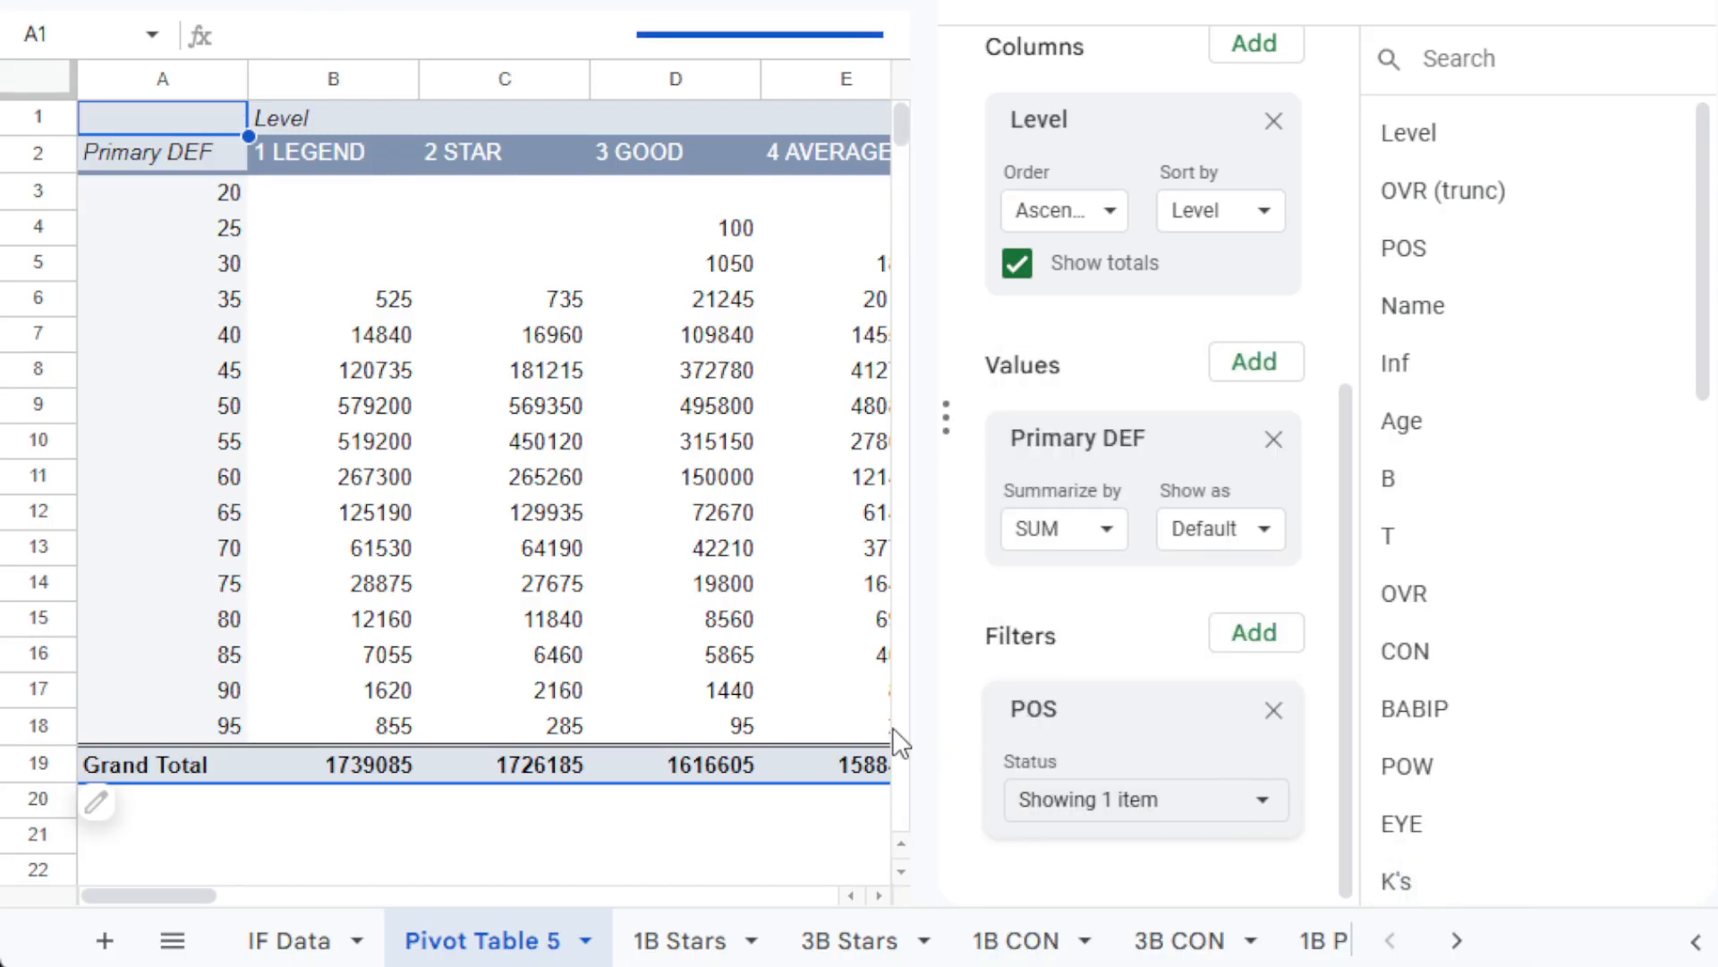
Summarize the Primary DEF values by COUNT and close the pivot table editor.
left_click(1107, 533)
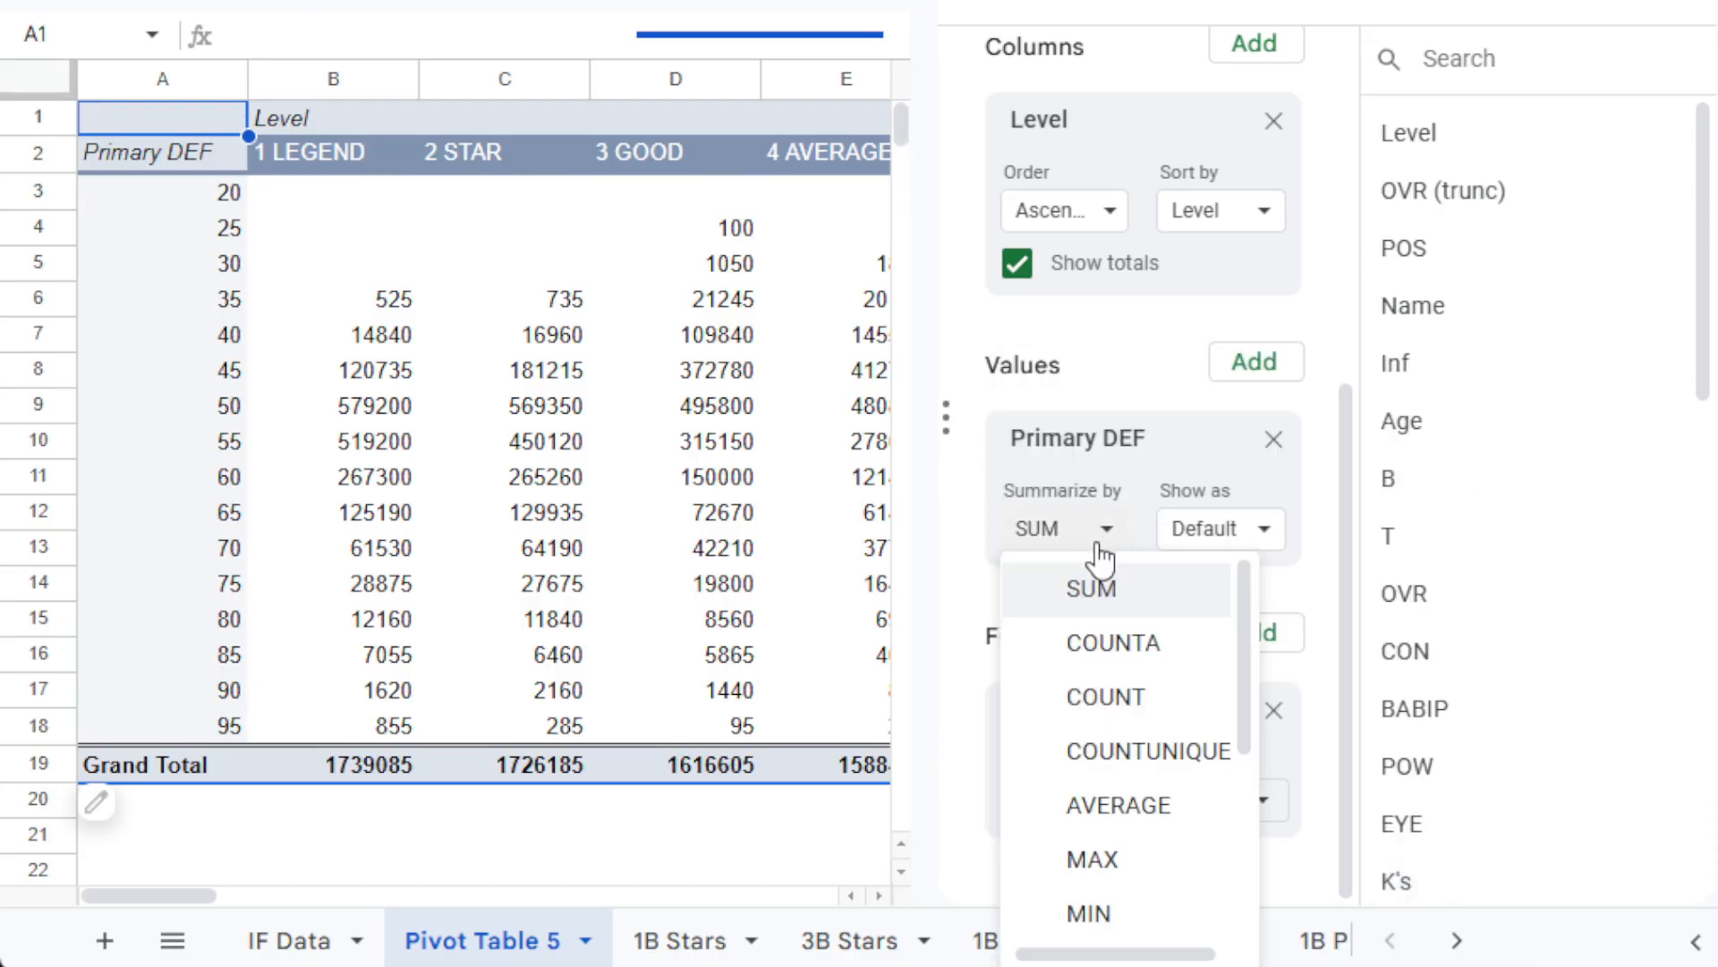
left_click(1081, 700)
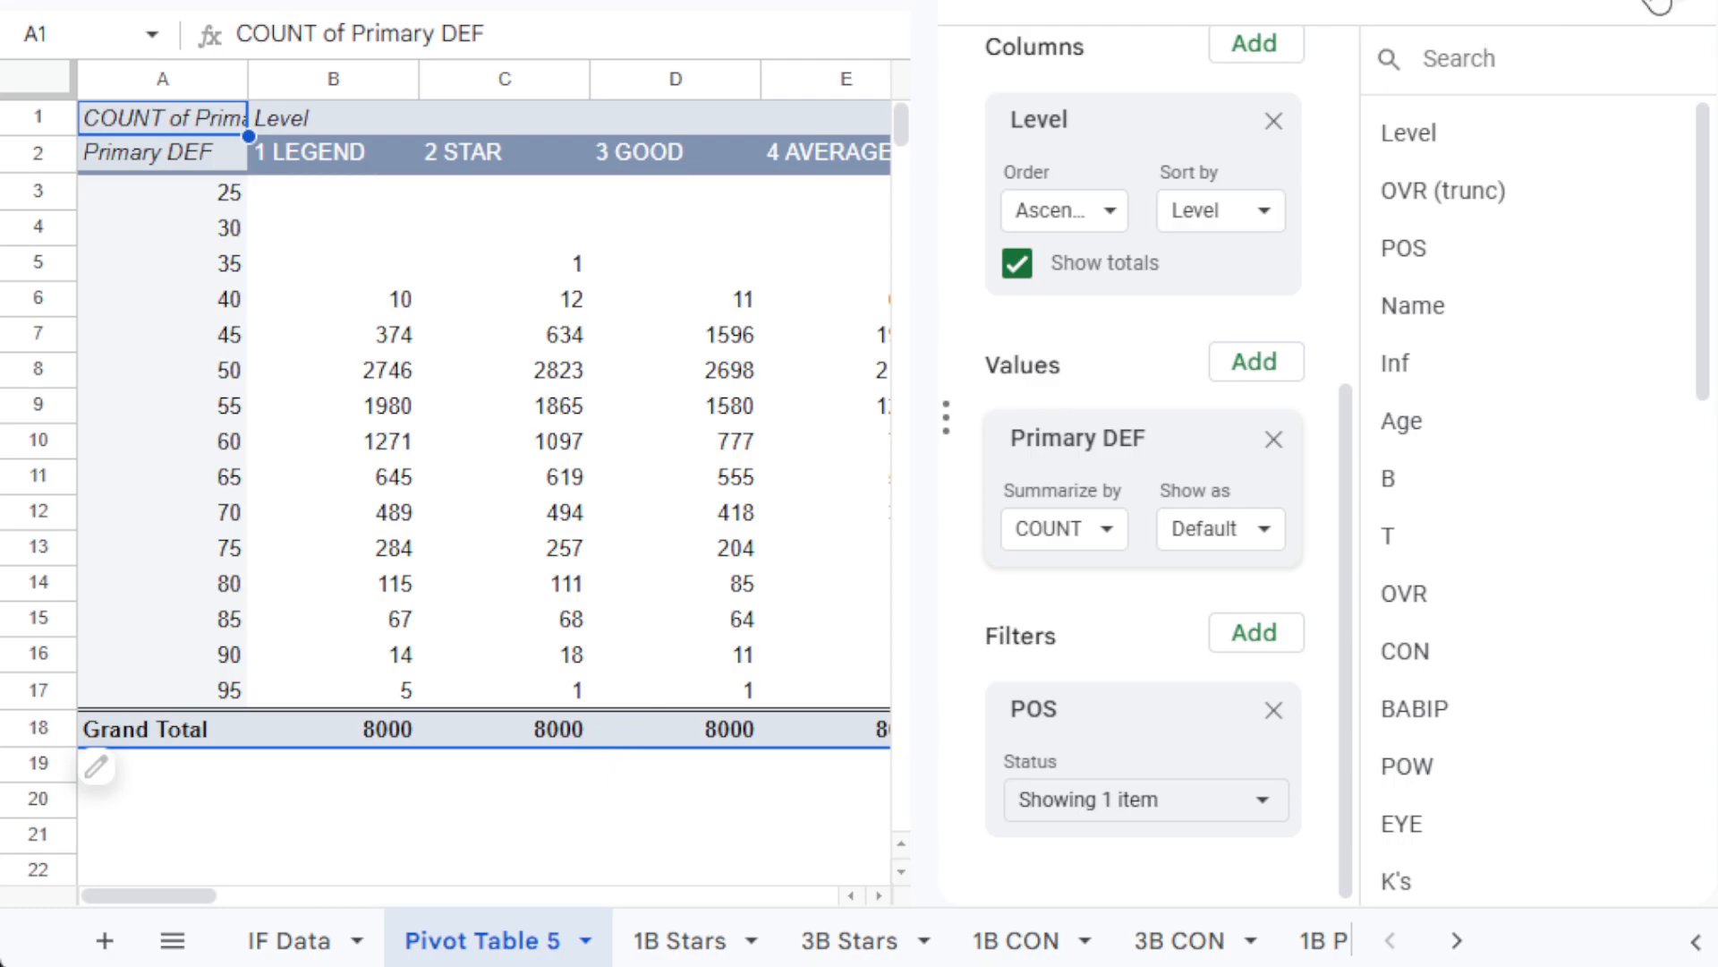
left_click(1657, 7)
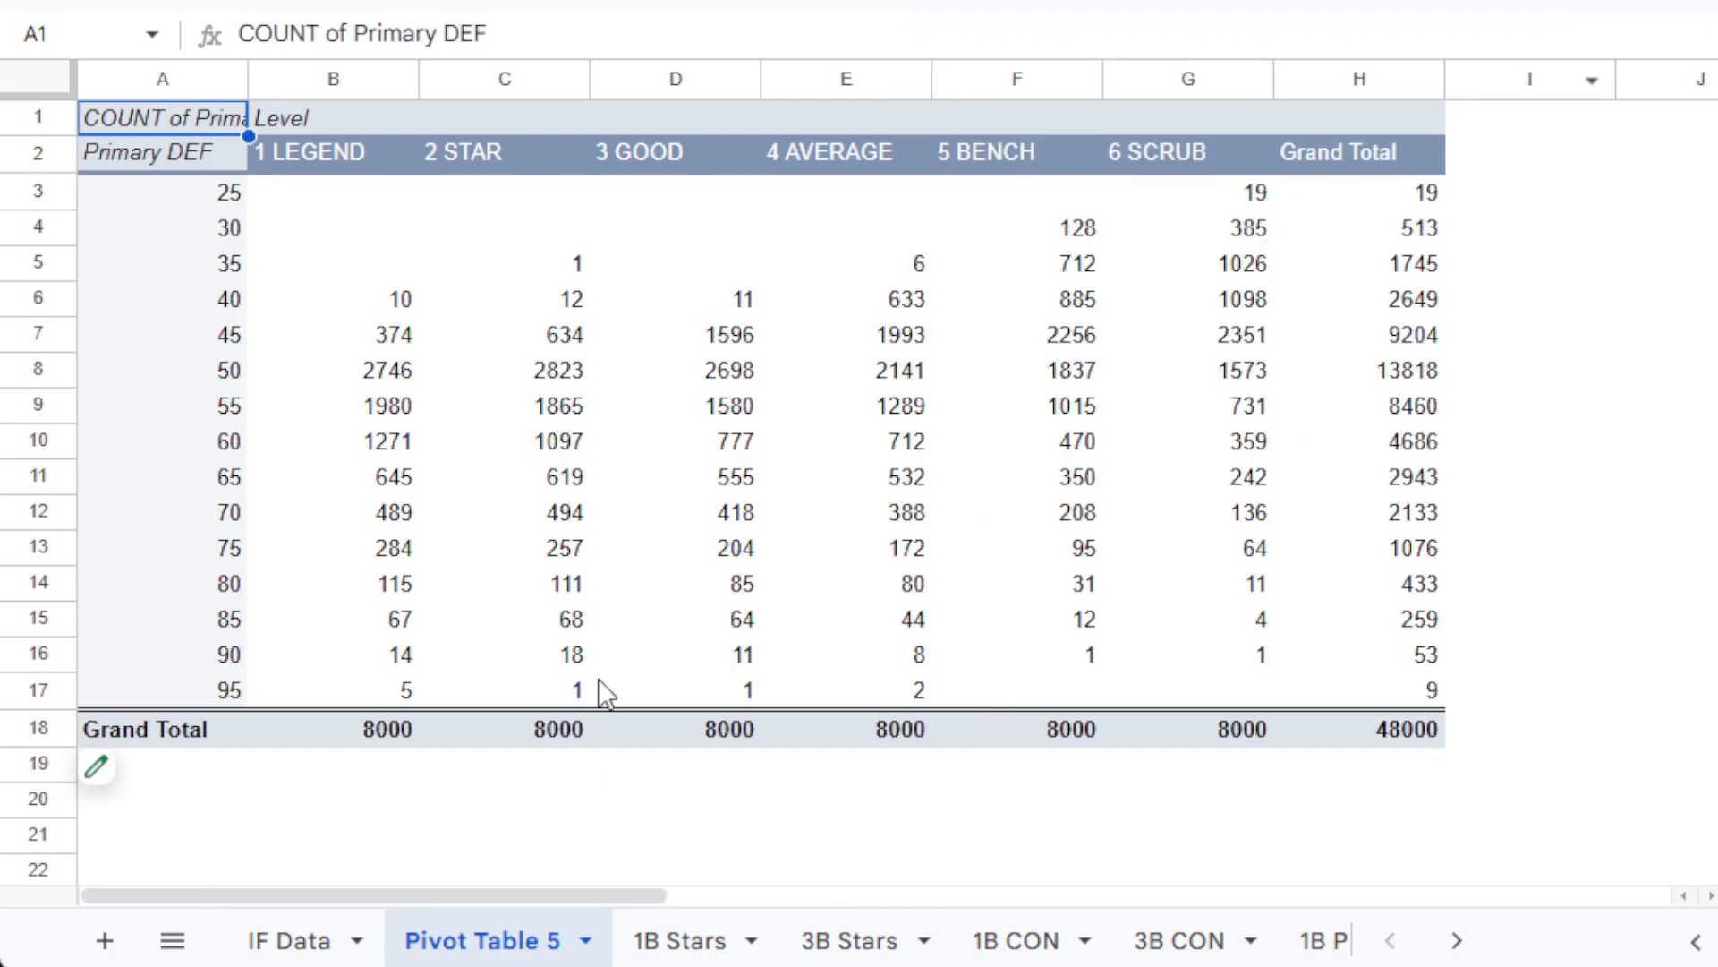
Rename the new pivot table sheet to 1B DEF and select cell B19 below the LEGEND total.
double_click(518, 948)
type("1B DEF")
key("Return")
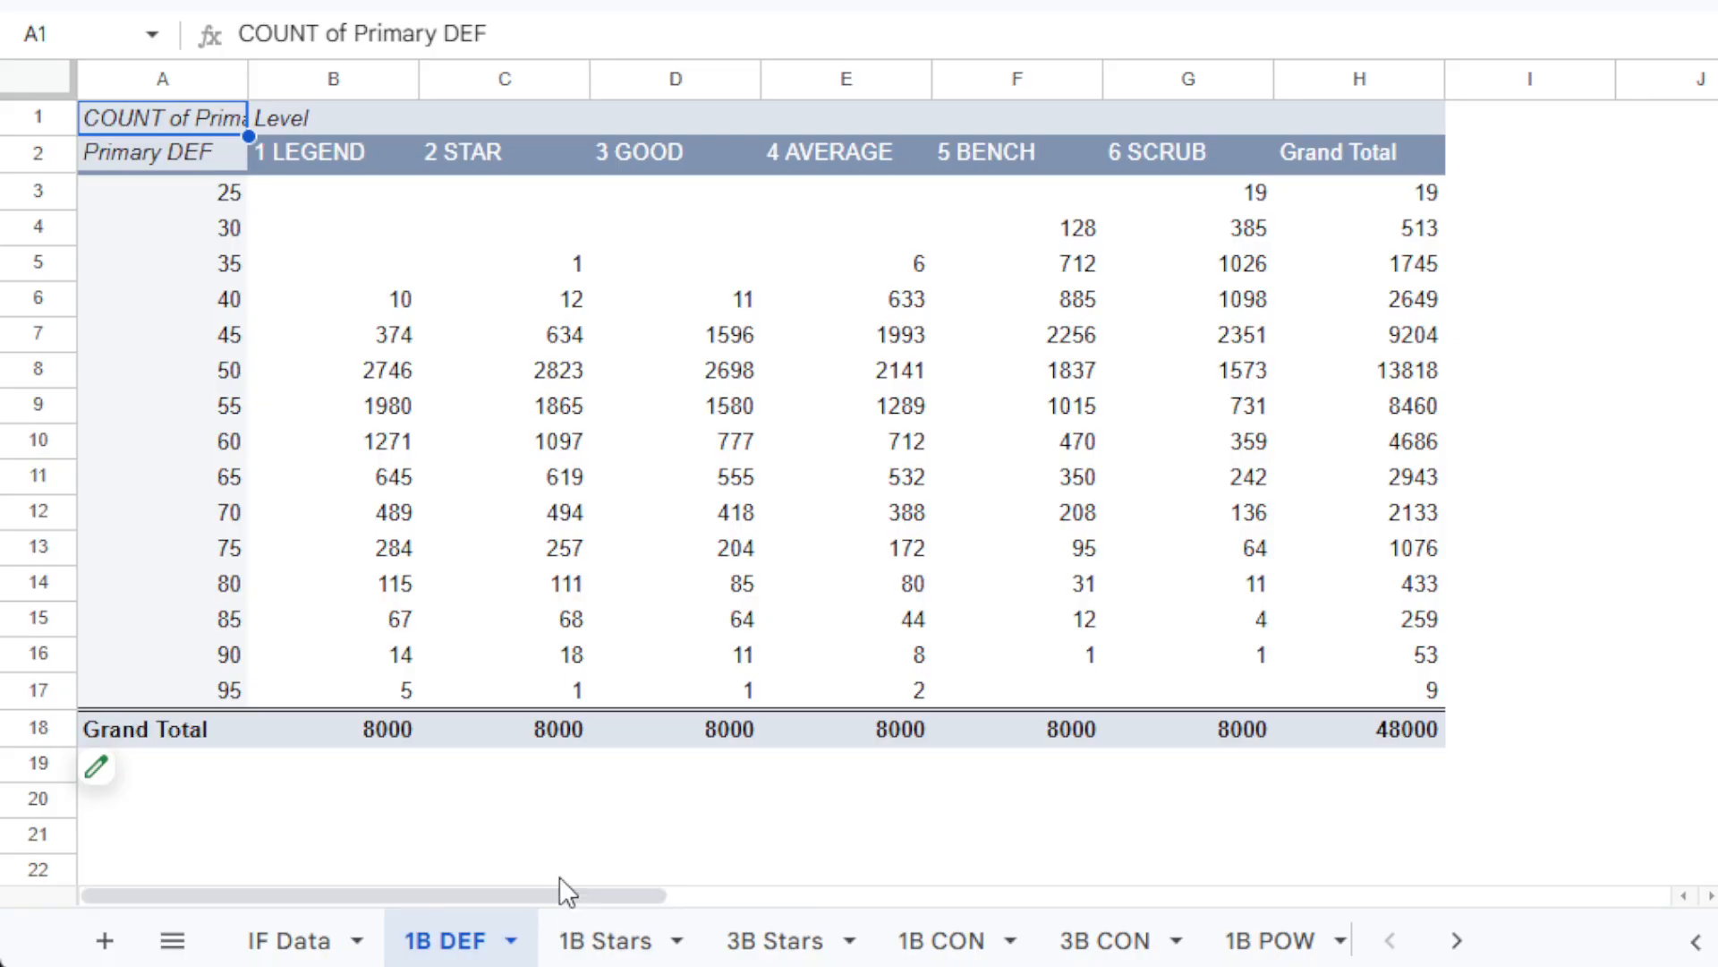
left_click(374, 769)
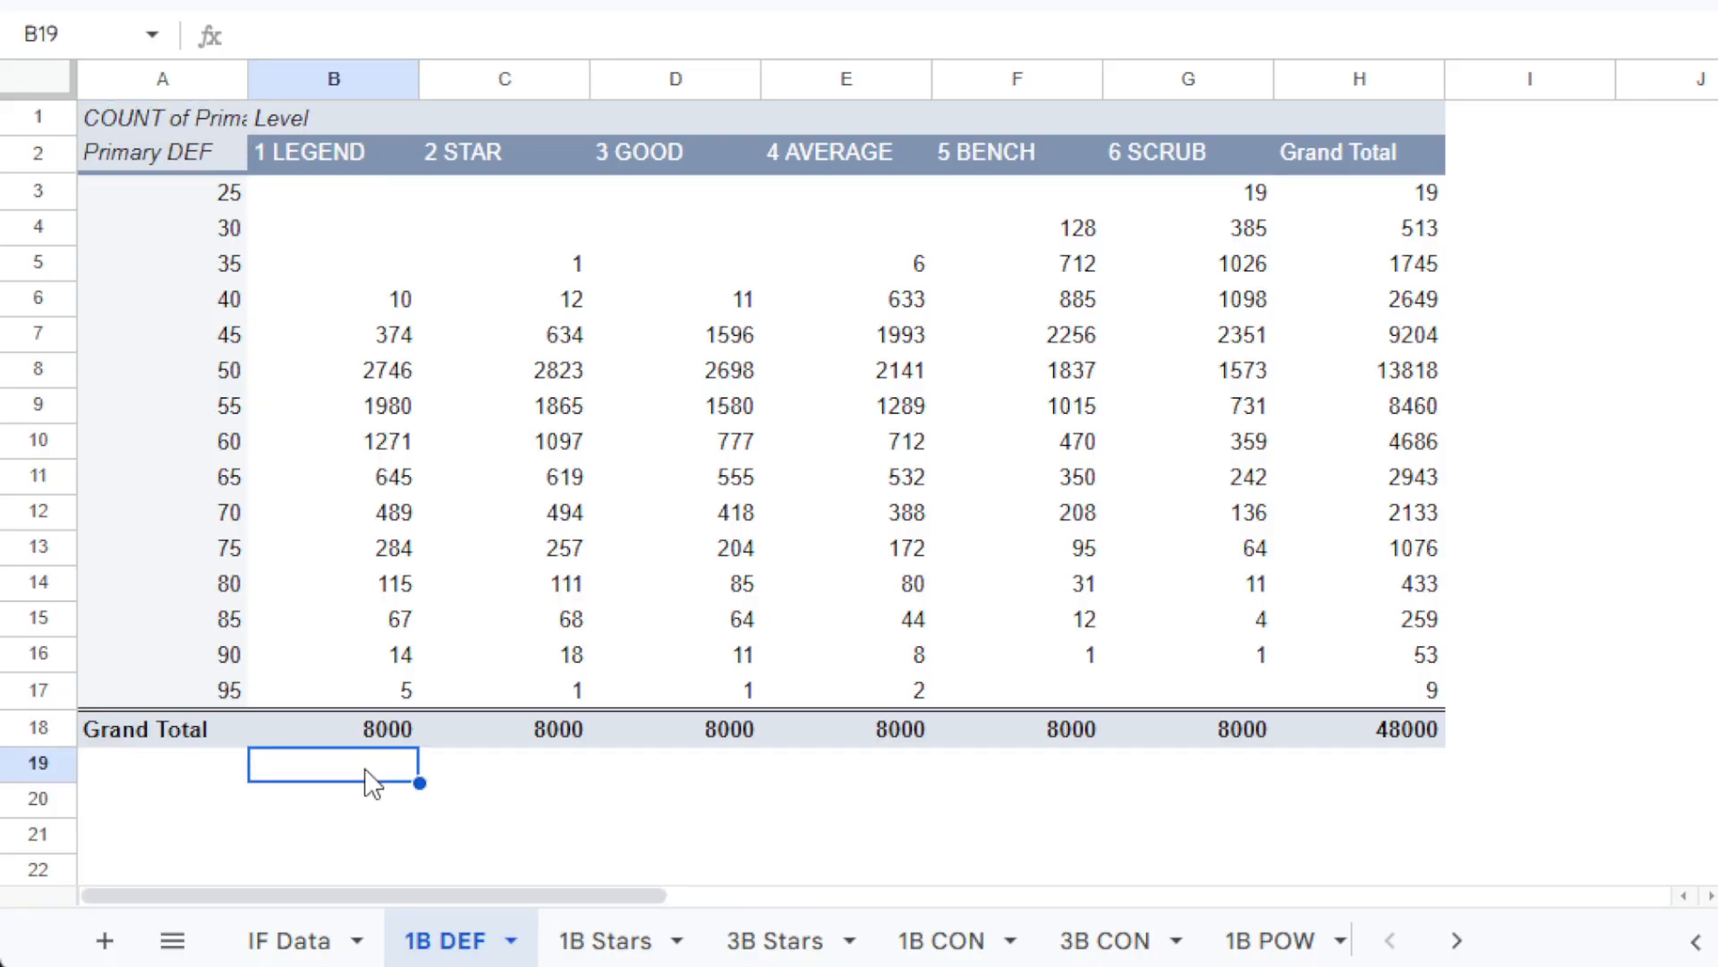
Enter a SUMPRODUCT formula in B19 that multiplies $A3:$A17 by B3:B17, with column A locked.
type("=sumproduct(")
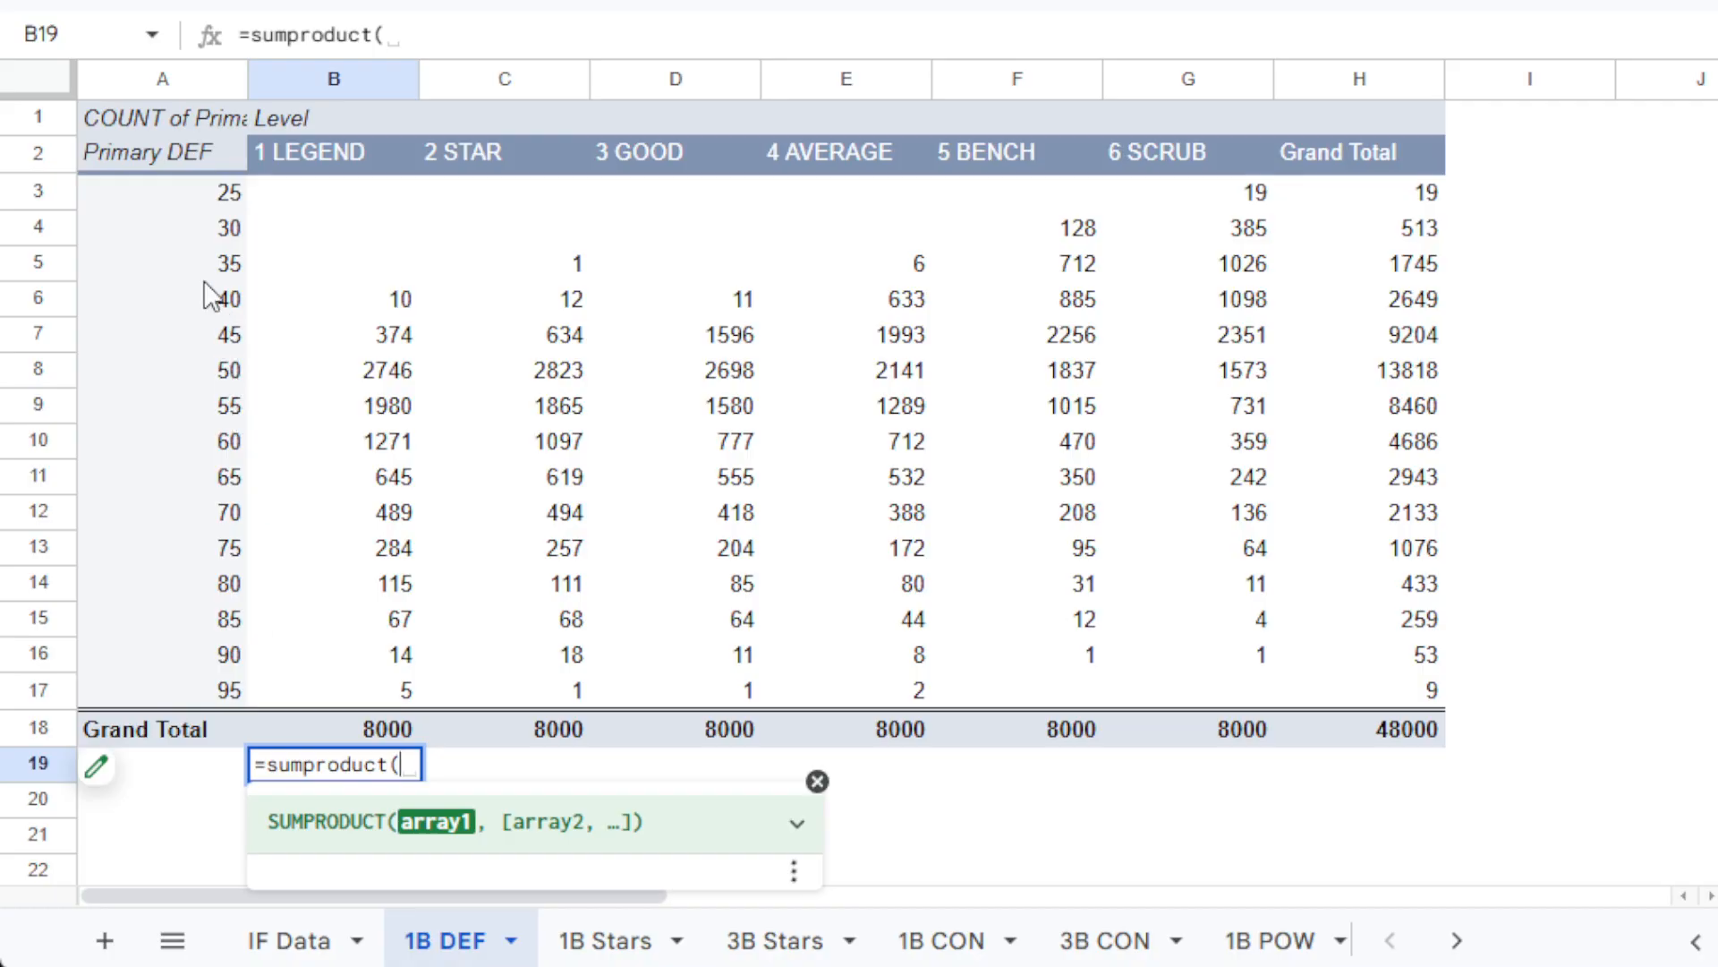
left_click_drag(192, 202, 186, 695)
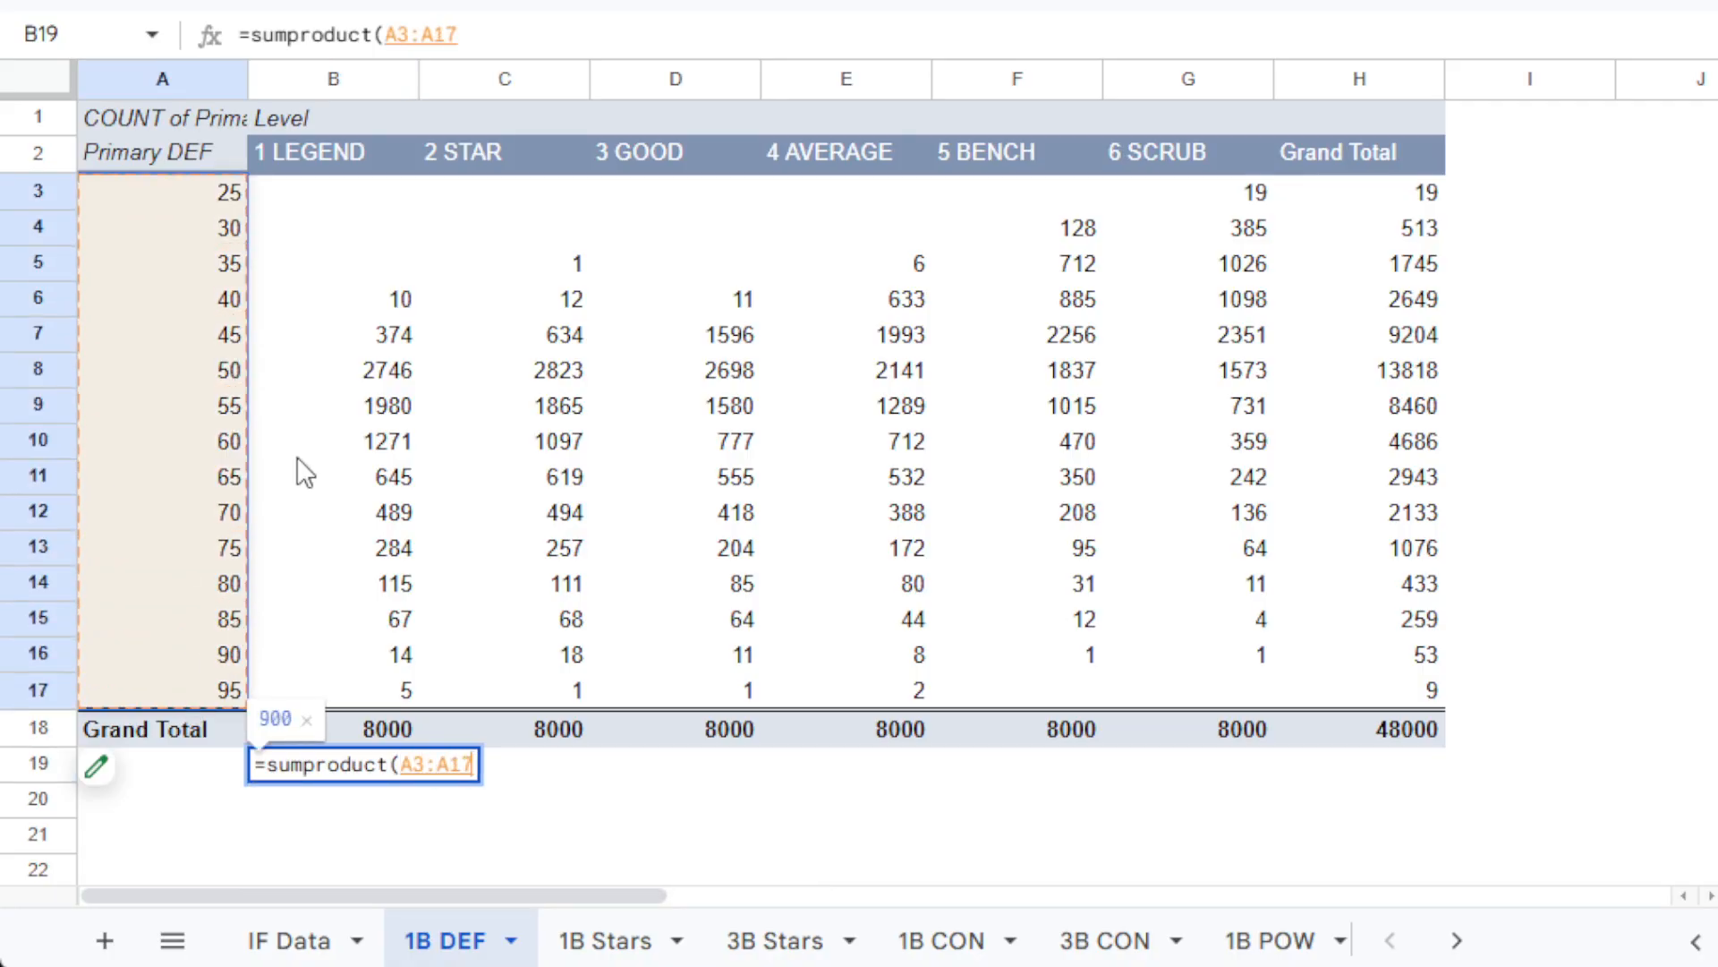
left_click_drag(344, 195, 346, 454)
left_click_drag(215, 201, 192, 698)
type(",")
left_click_drag(387, 199, 330, 680)
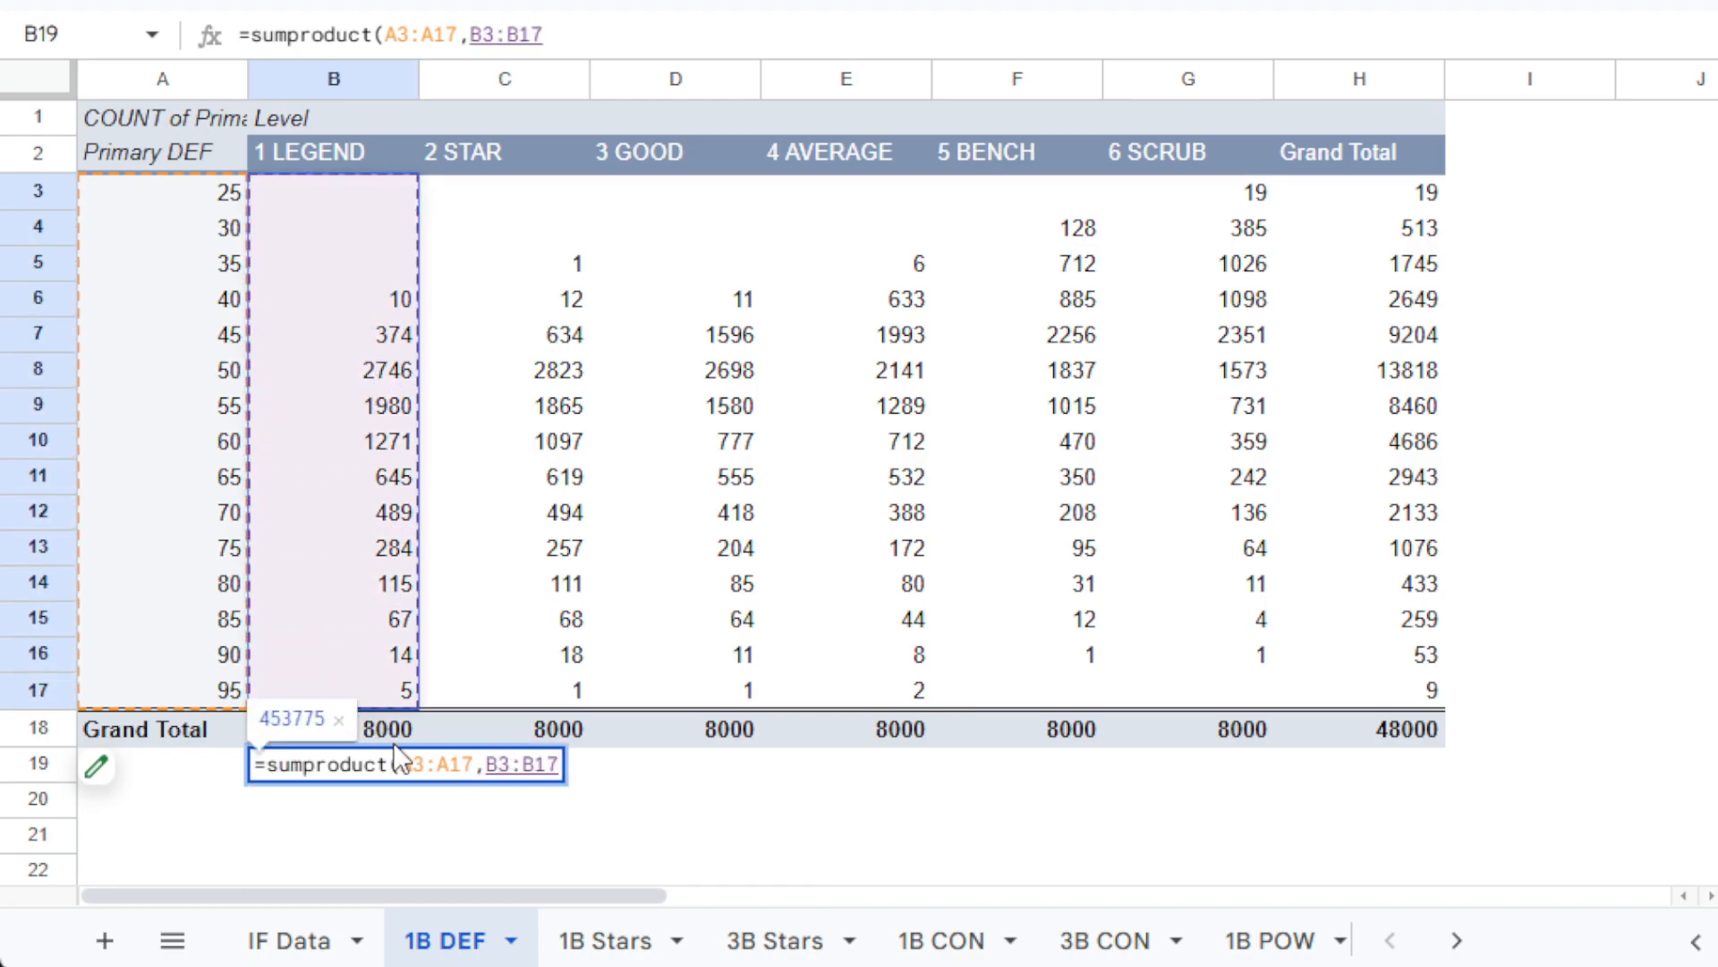
left_click(413, 768)
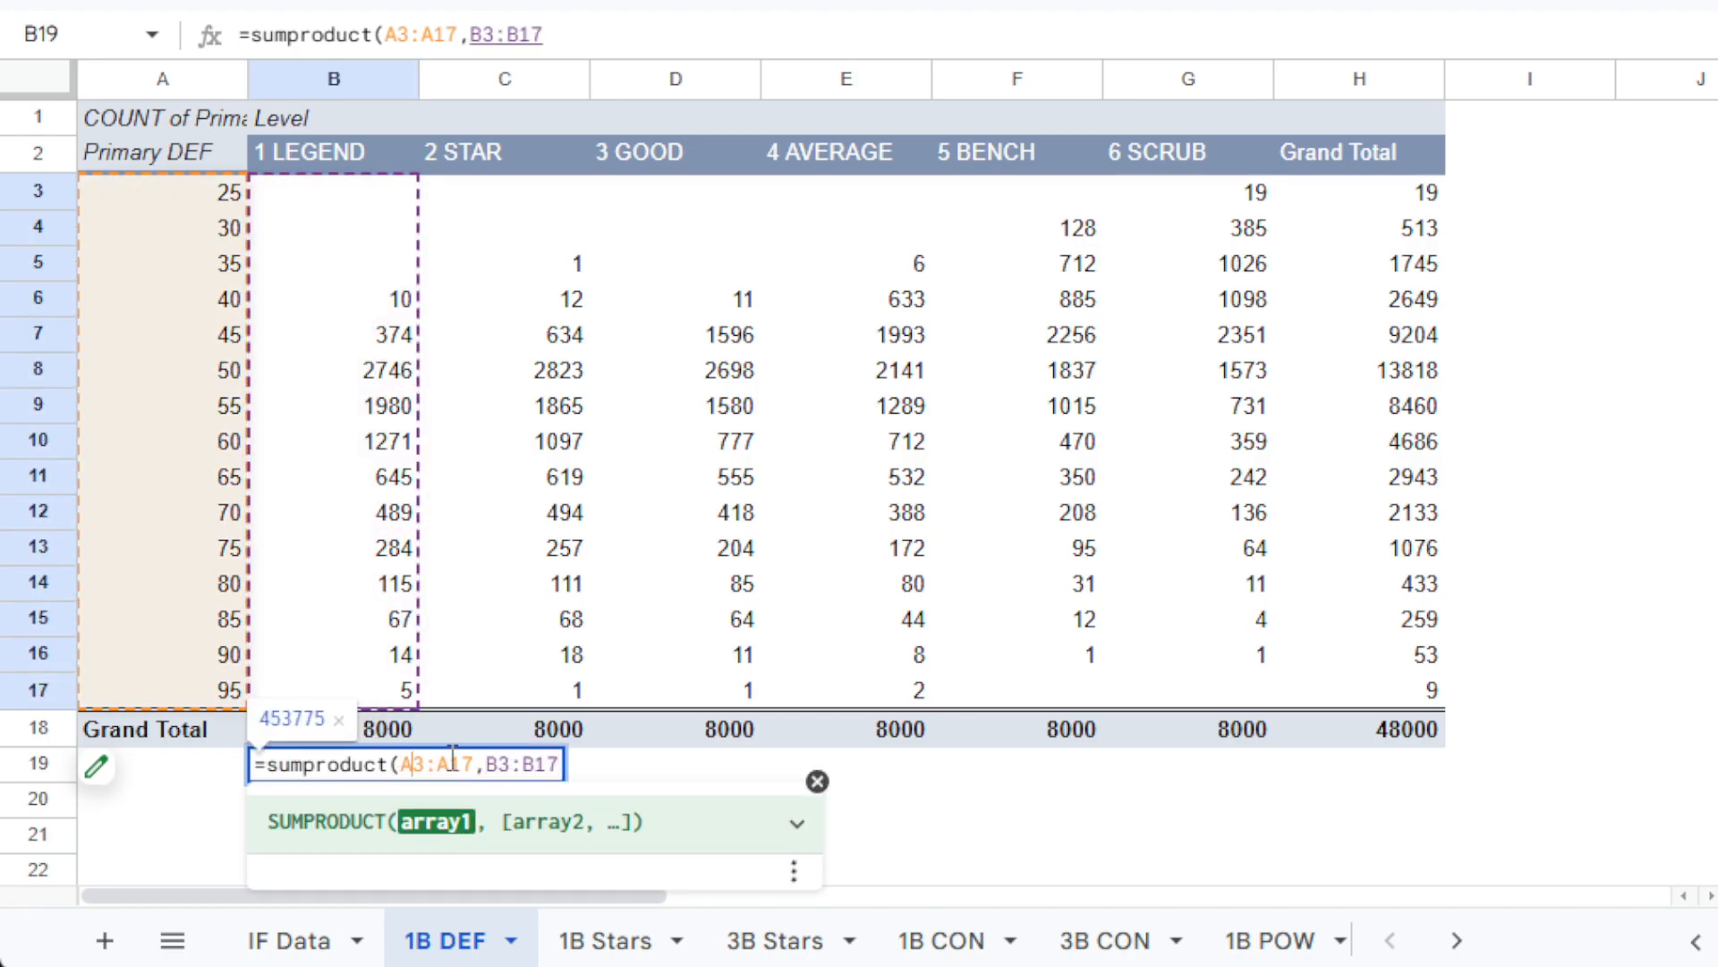
key("F4")
key("F4")
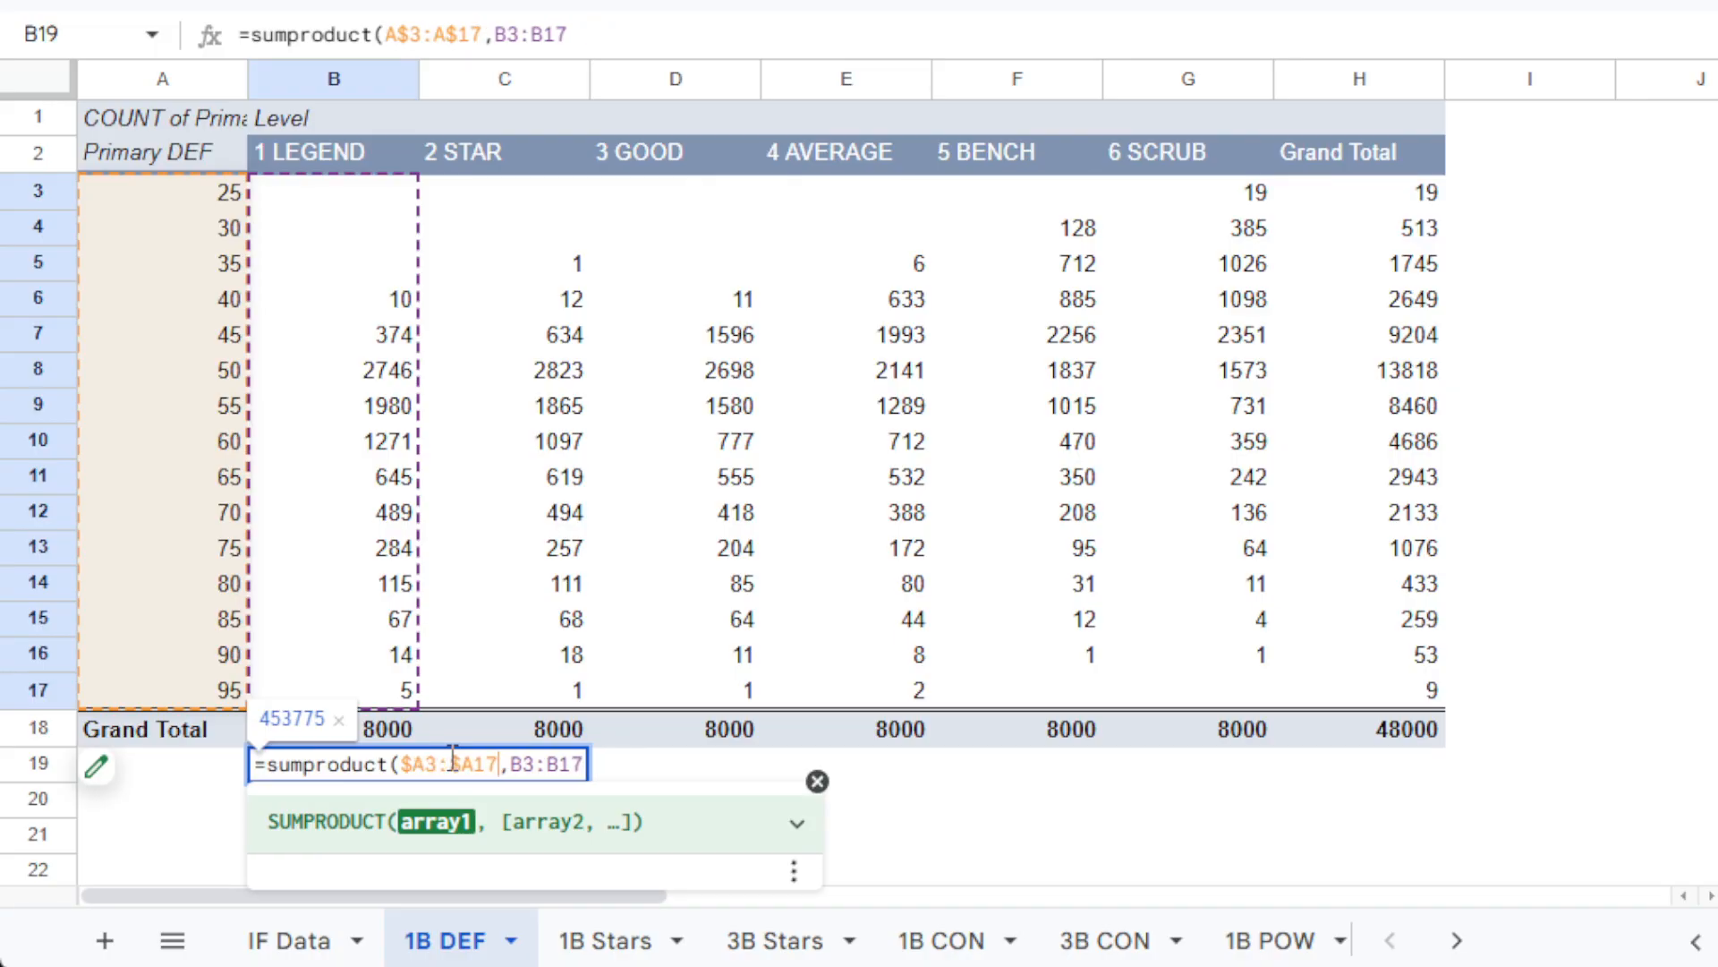
key("Return")
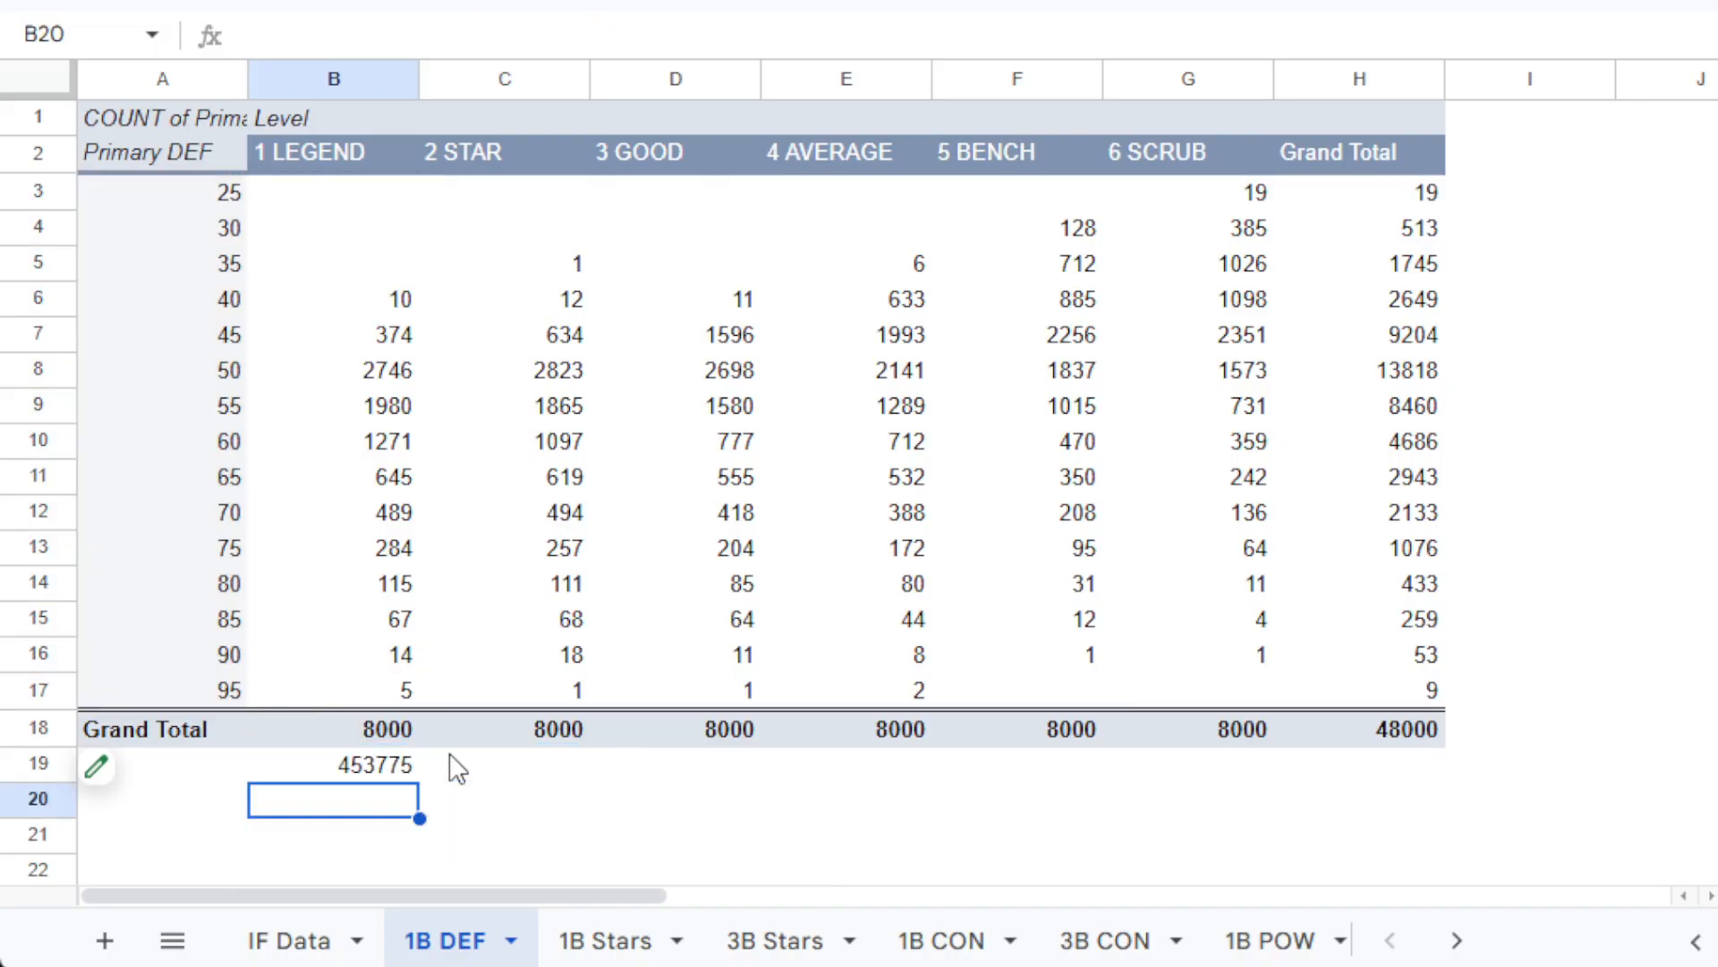
Divide the SUMPRODUCT formula in B19 by 8000 to get the Legend column's average.
left_click(369, 765)
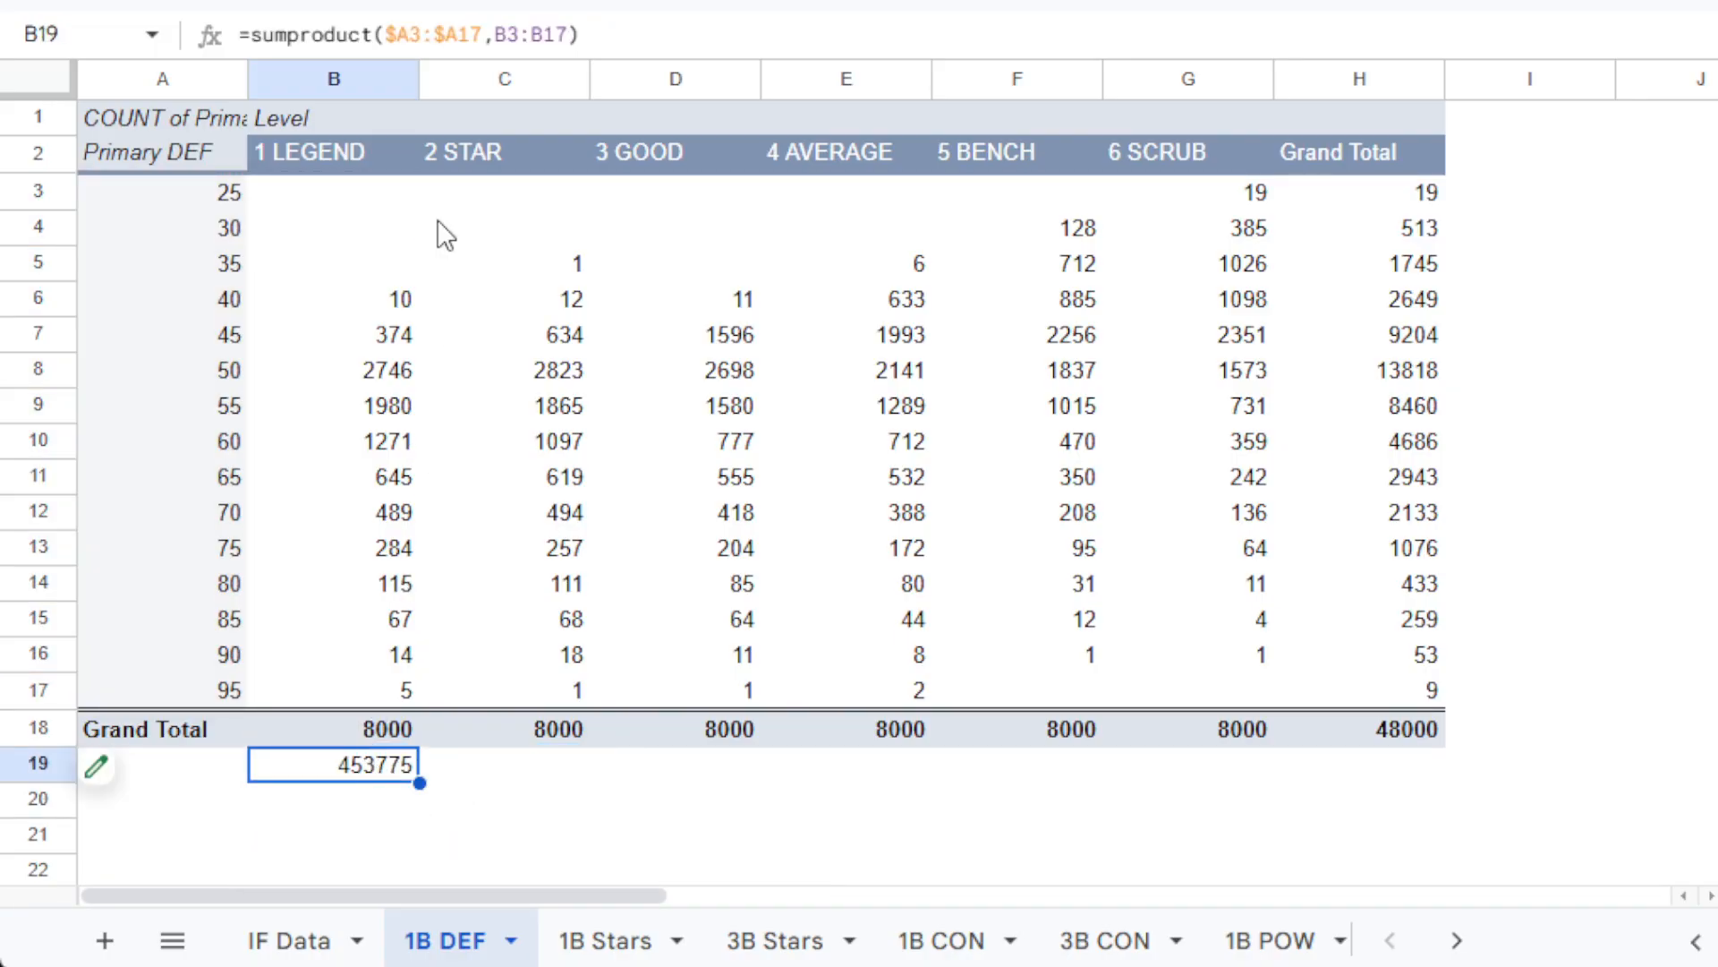
left_click(666, 31)
type("/8000")
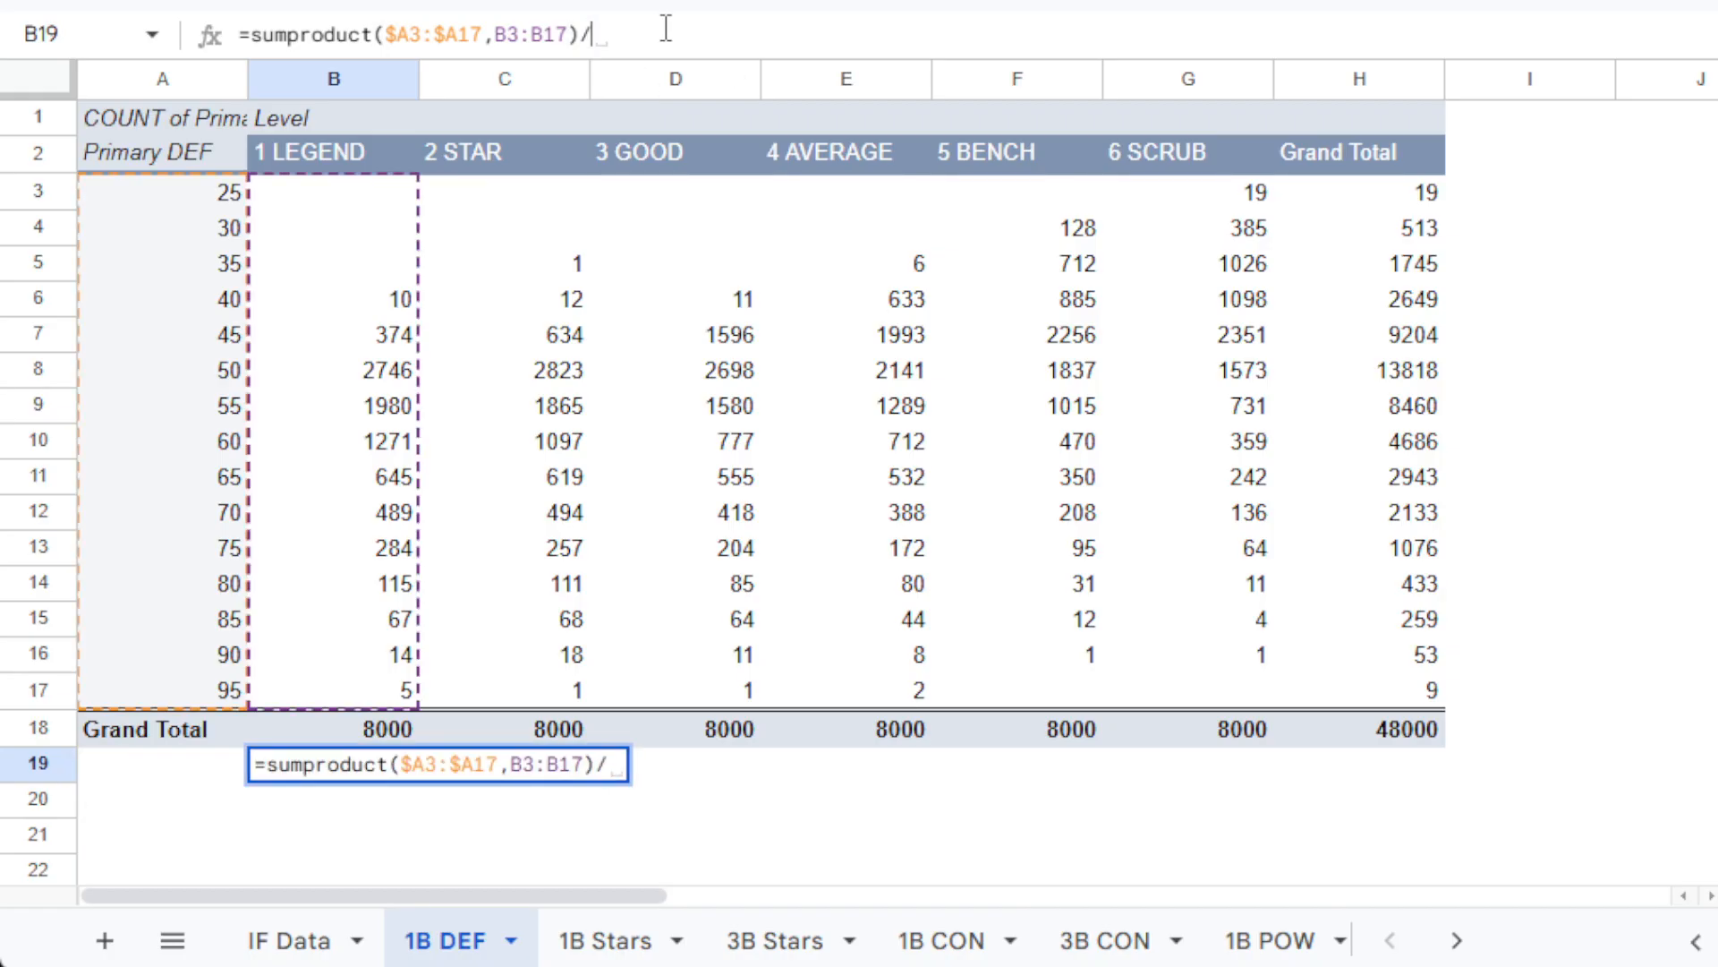
key("Return")
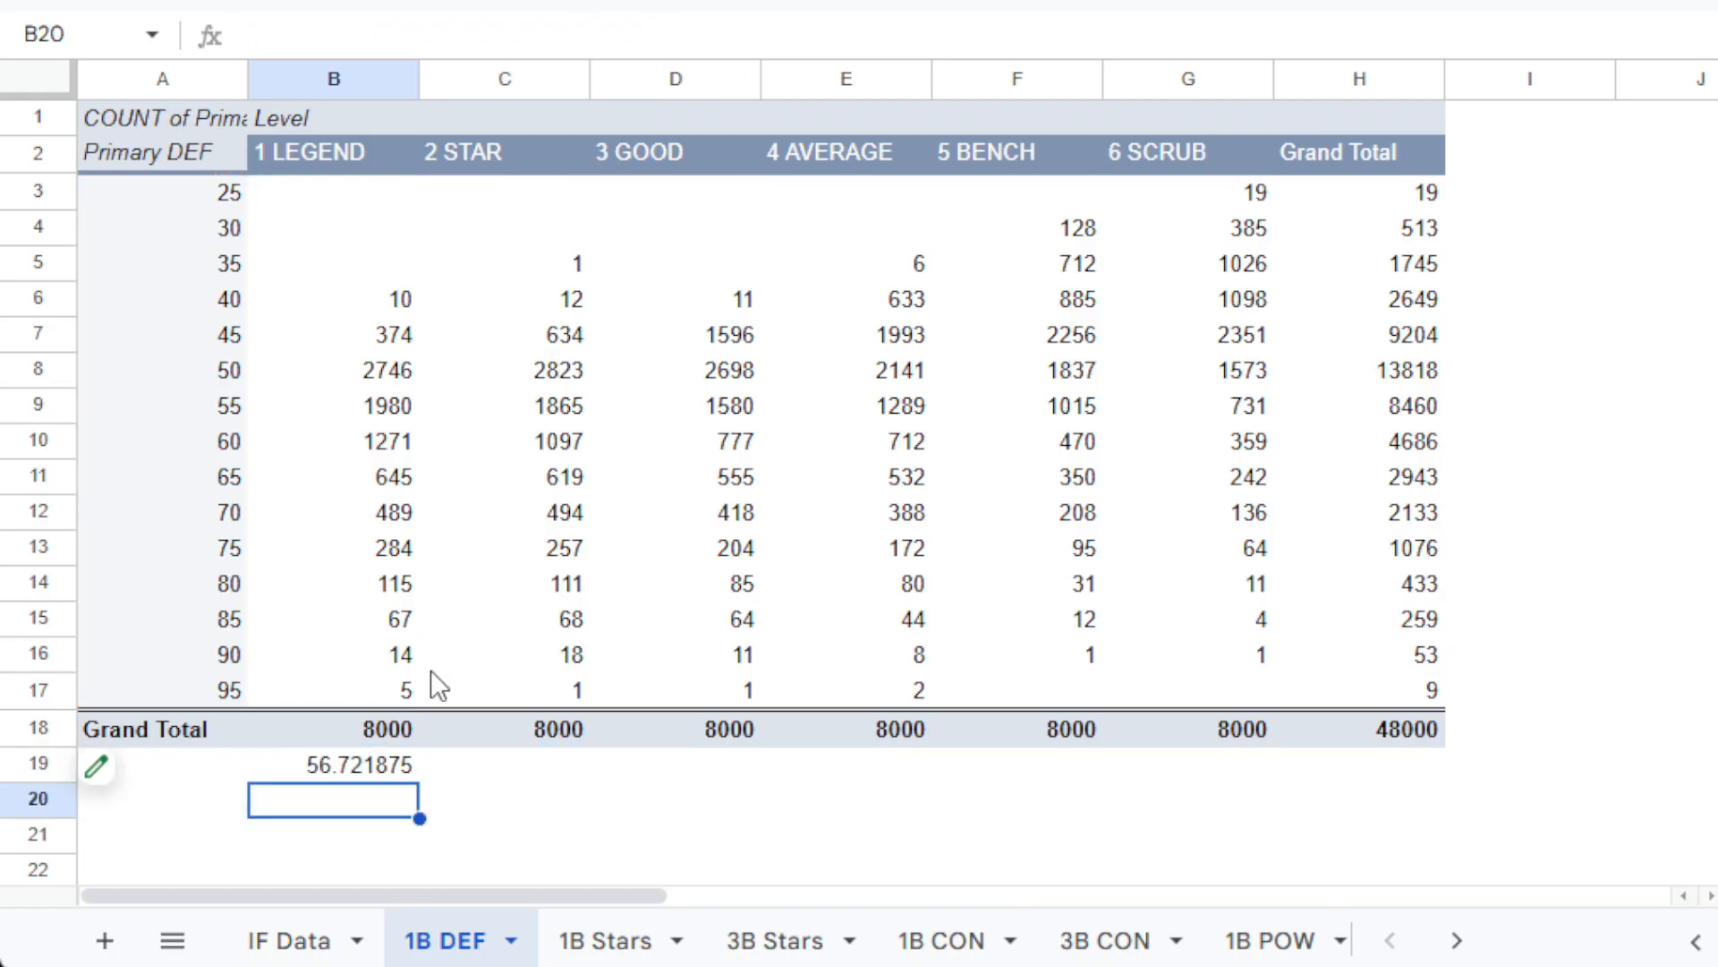
Show the average in B19 with one decimal place and fill its formula across to G19.
left_click(412, 770)
left_click(610, 3)
left_click(609, 2)
left_click(610, 3)
left_click(609, 3)
left_click(609, 3)
left_click_drag(417, 780, 1166, 796)
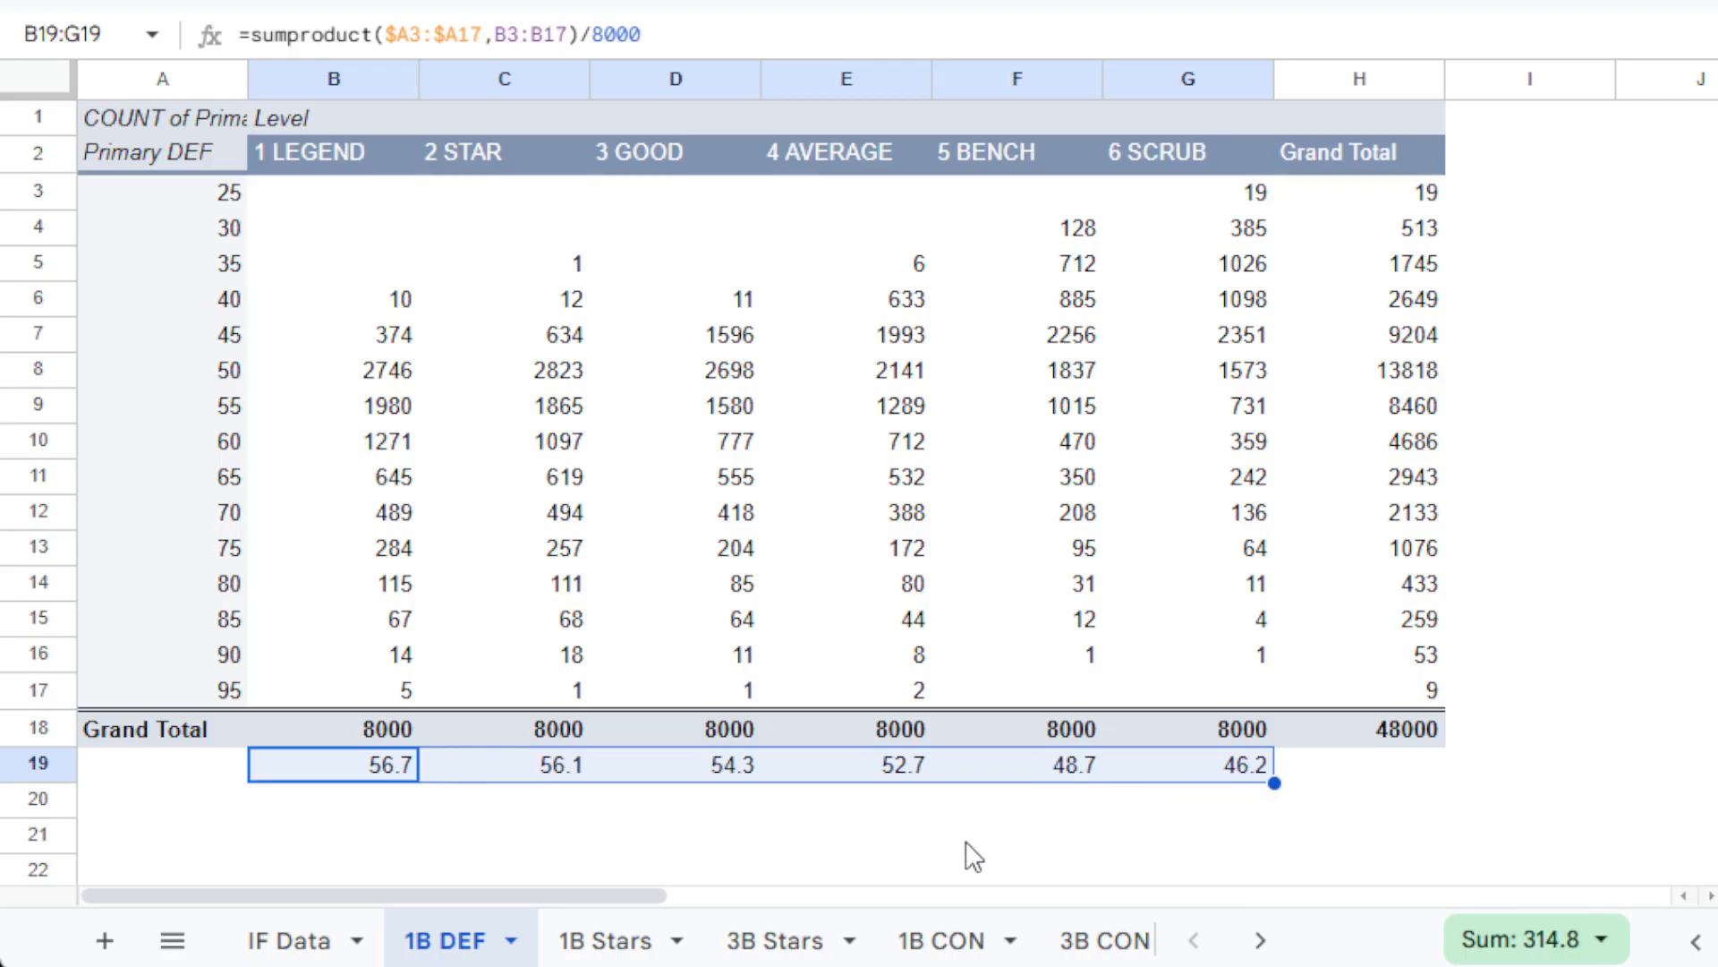
Copy the averages in B19:G19 and duplicate the 1B DEF sheet.
key("ctrl+c")
right_click(467, 953)
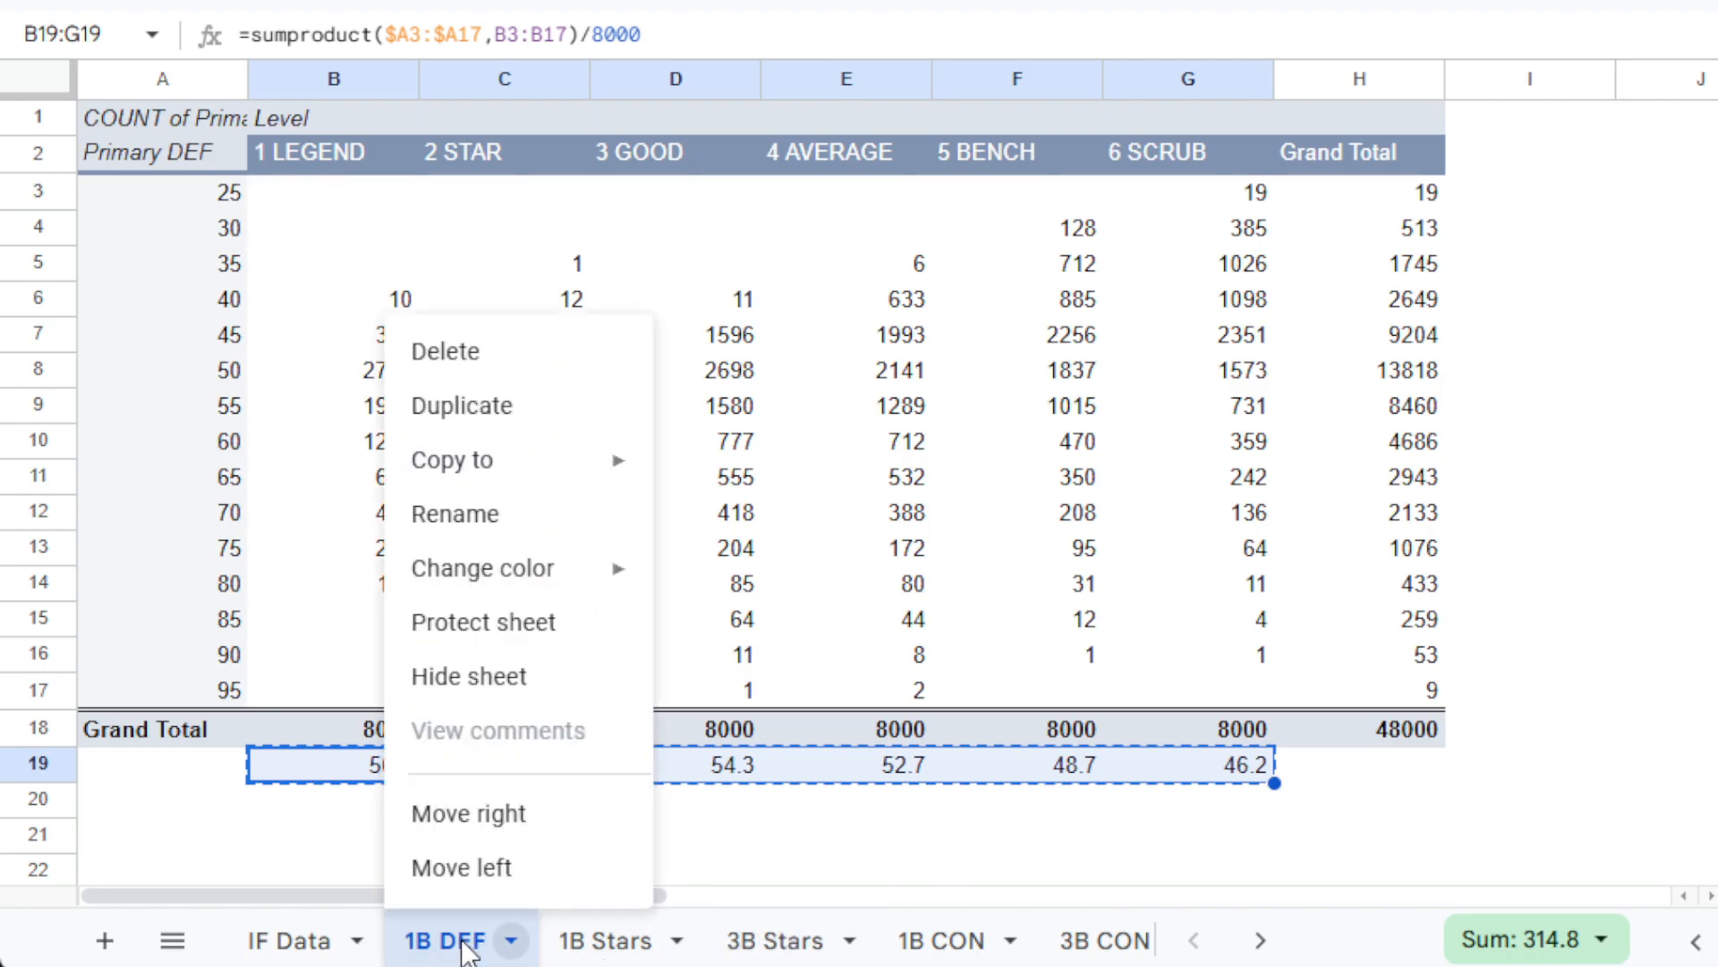
left_click(497, 403)
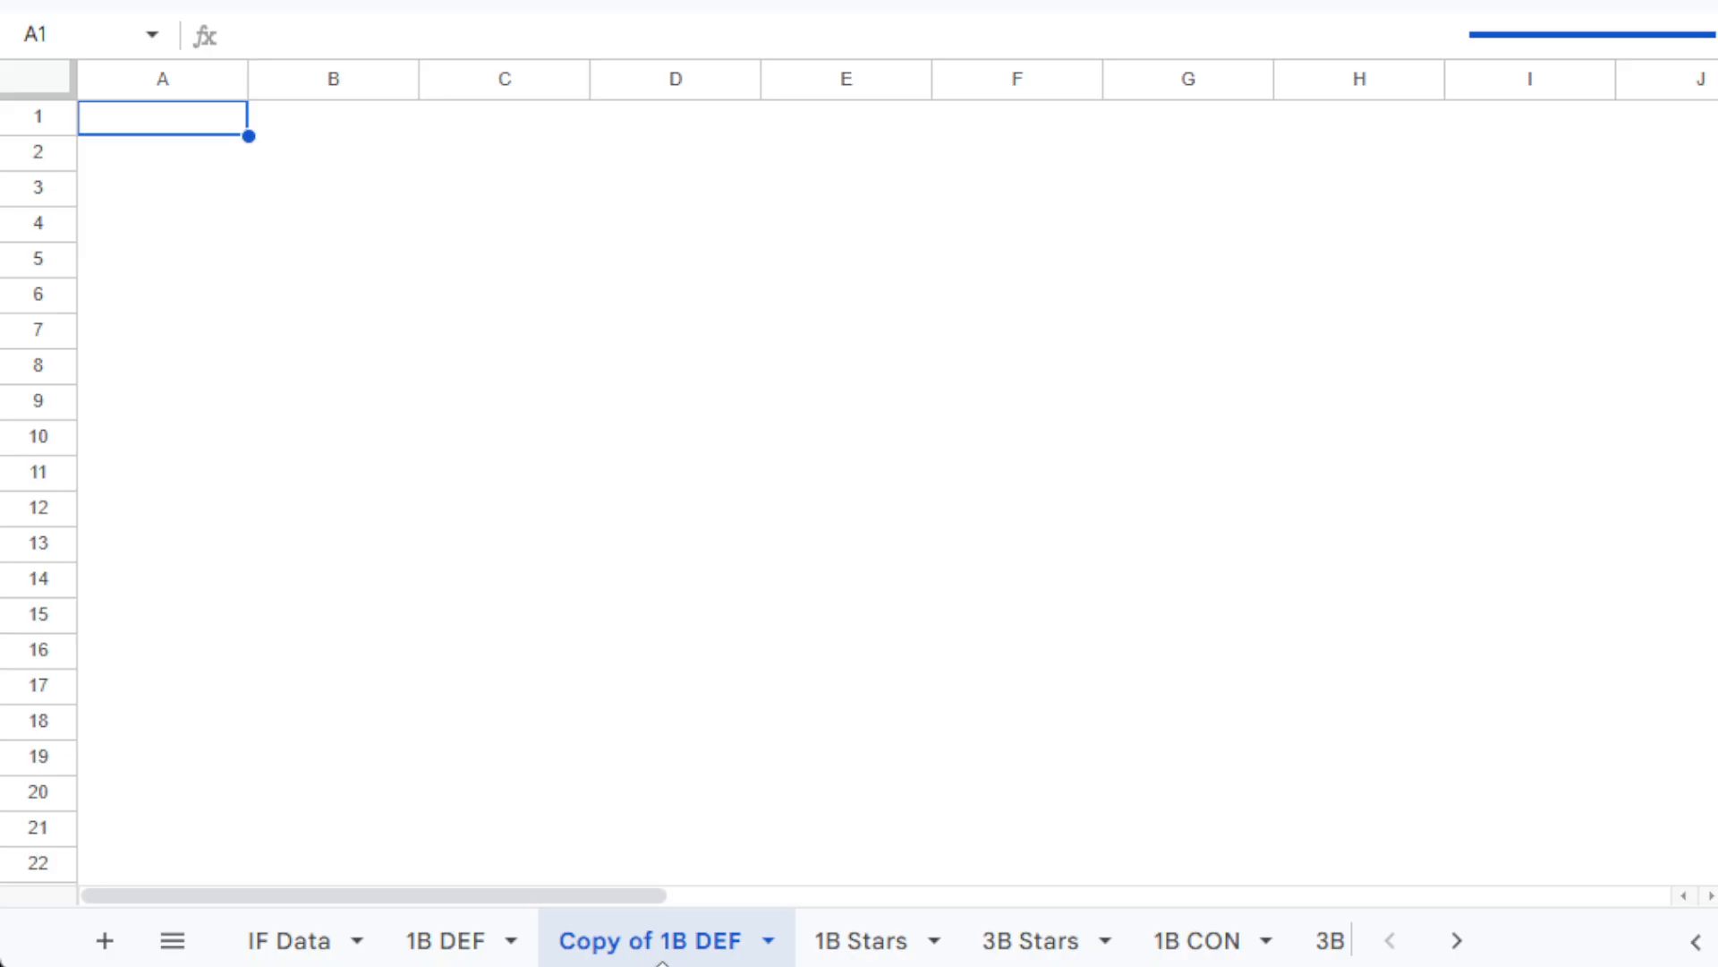
Rename the duplicated sheet as 3B DEF.
double_click(664, 955)
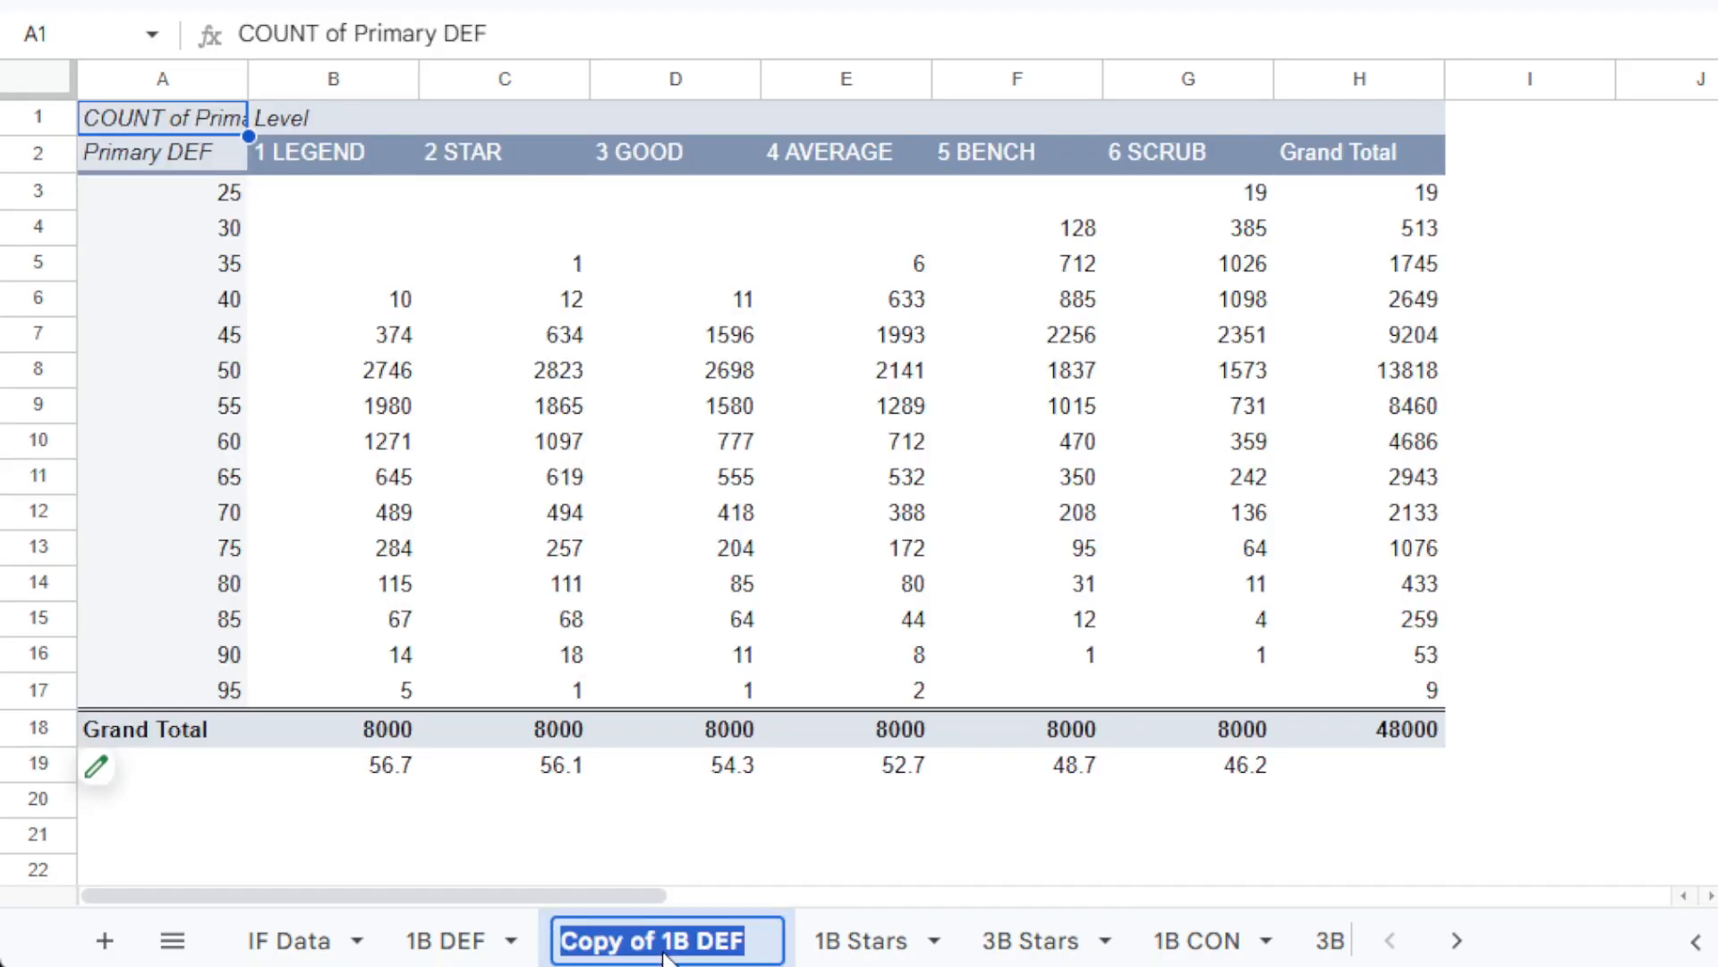
double_click(677, 950)
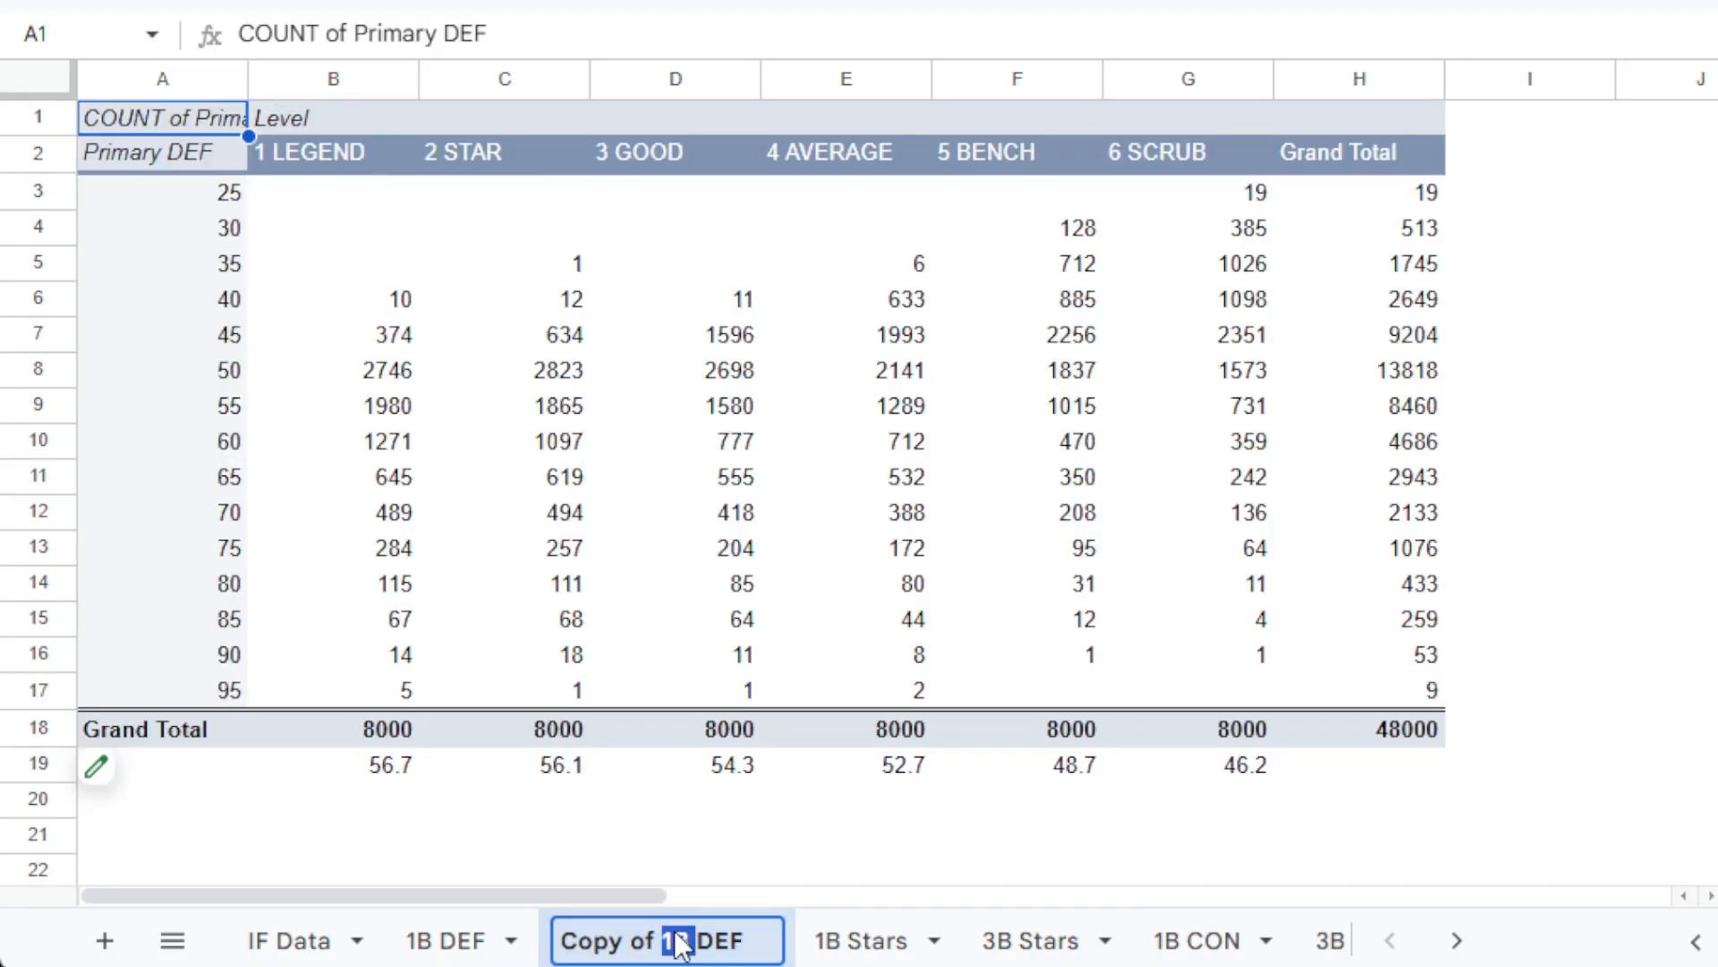
key("BackSpace")
key("BackSpace")
key("BackSpace")
key("BackSpace")
key("BackSpace")
key("BackSpace")
key("BackSpace")
key("BackSpace")
key("BackSpace")
type("3B")
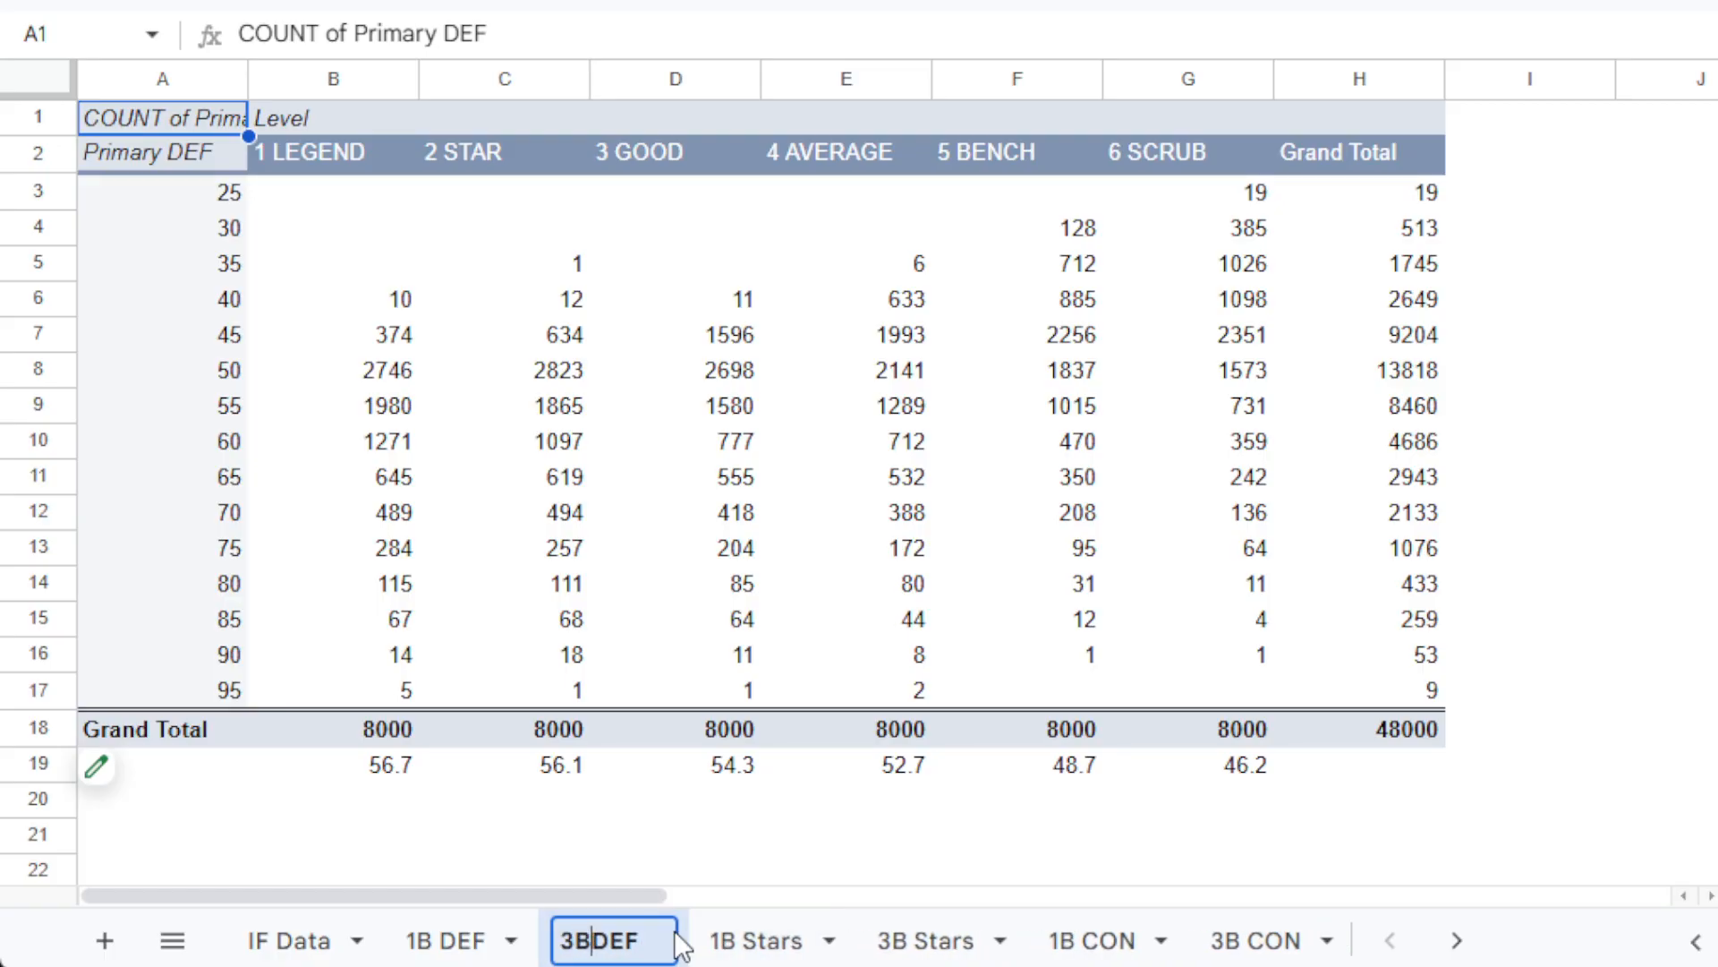
Change the POS filter of the 3B DEF pivot table to include only 3B, and close the pivot table editor.
left_click(157, 775)
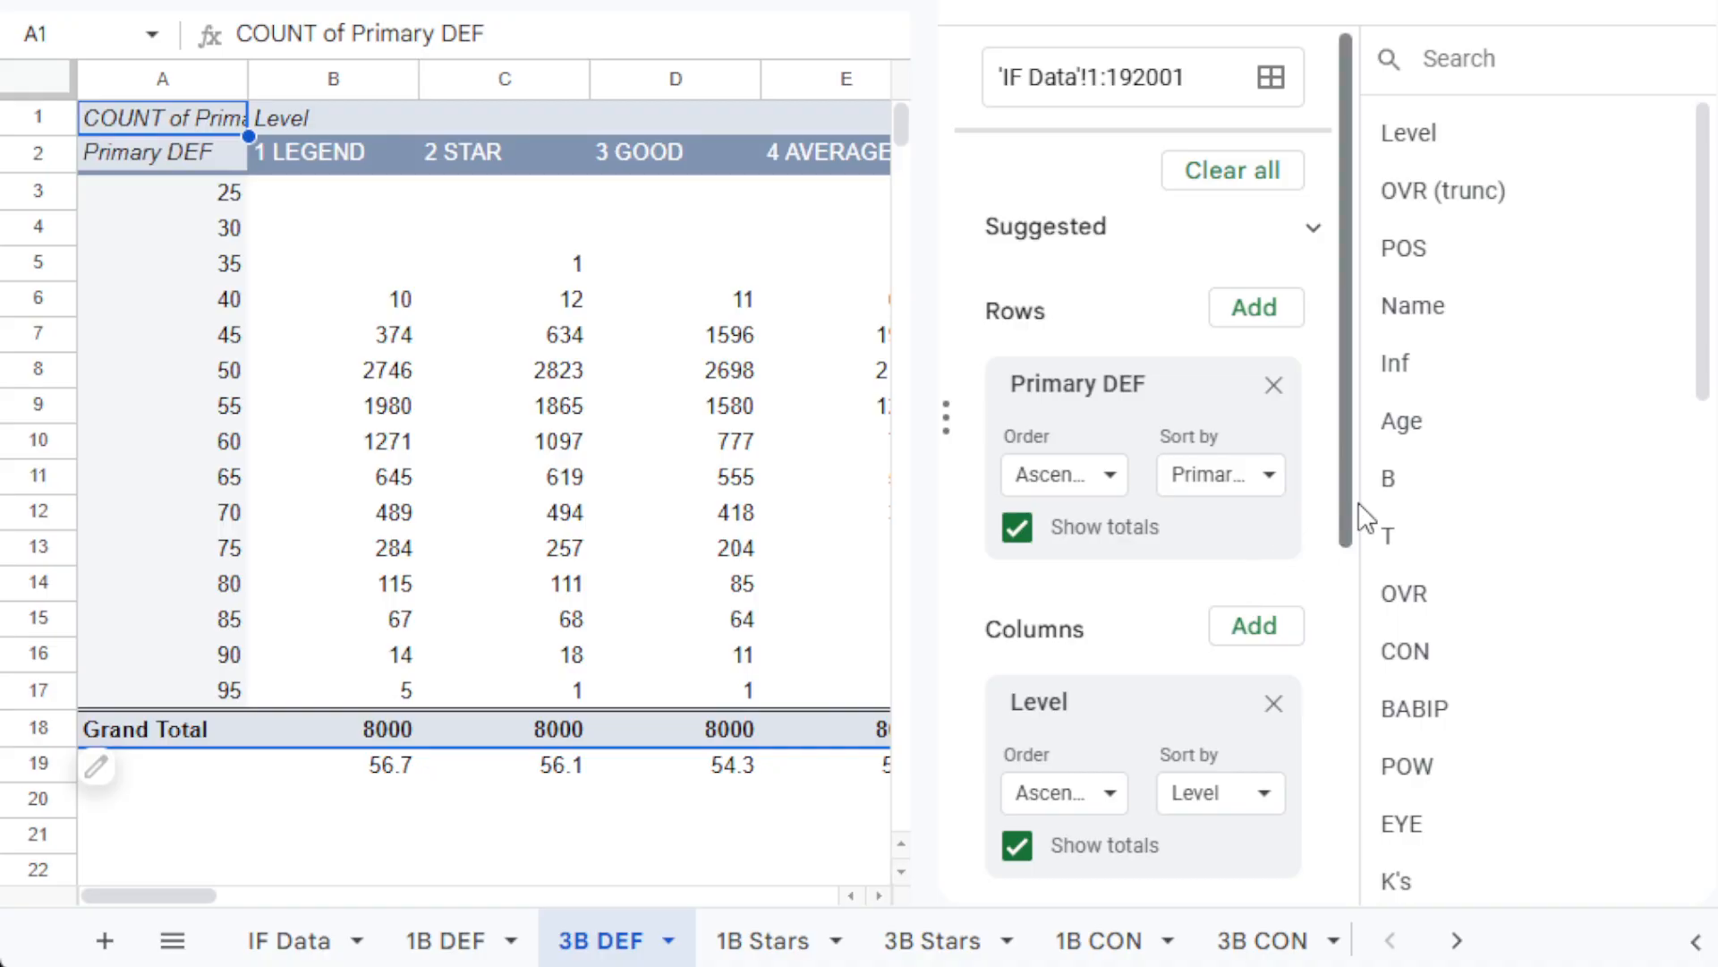
left_click_drag(1350, 510, 1356, 945)
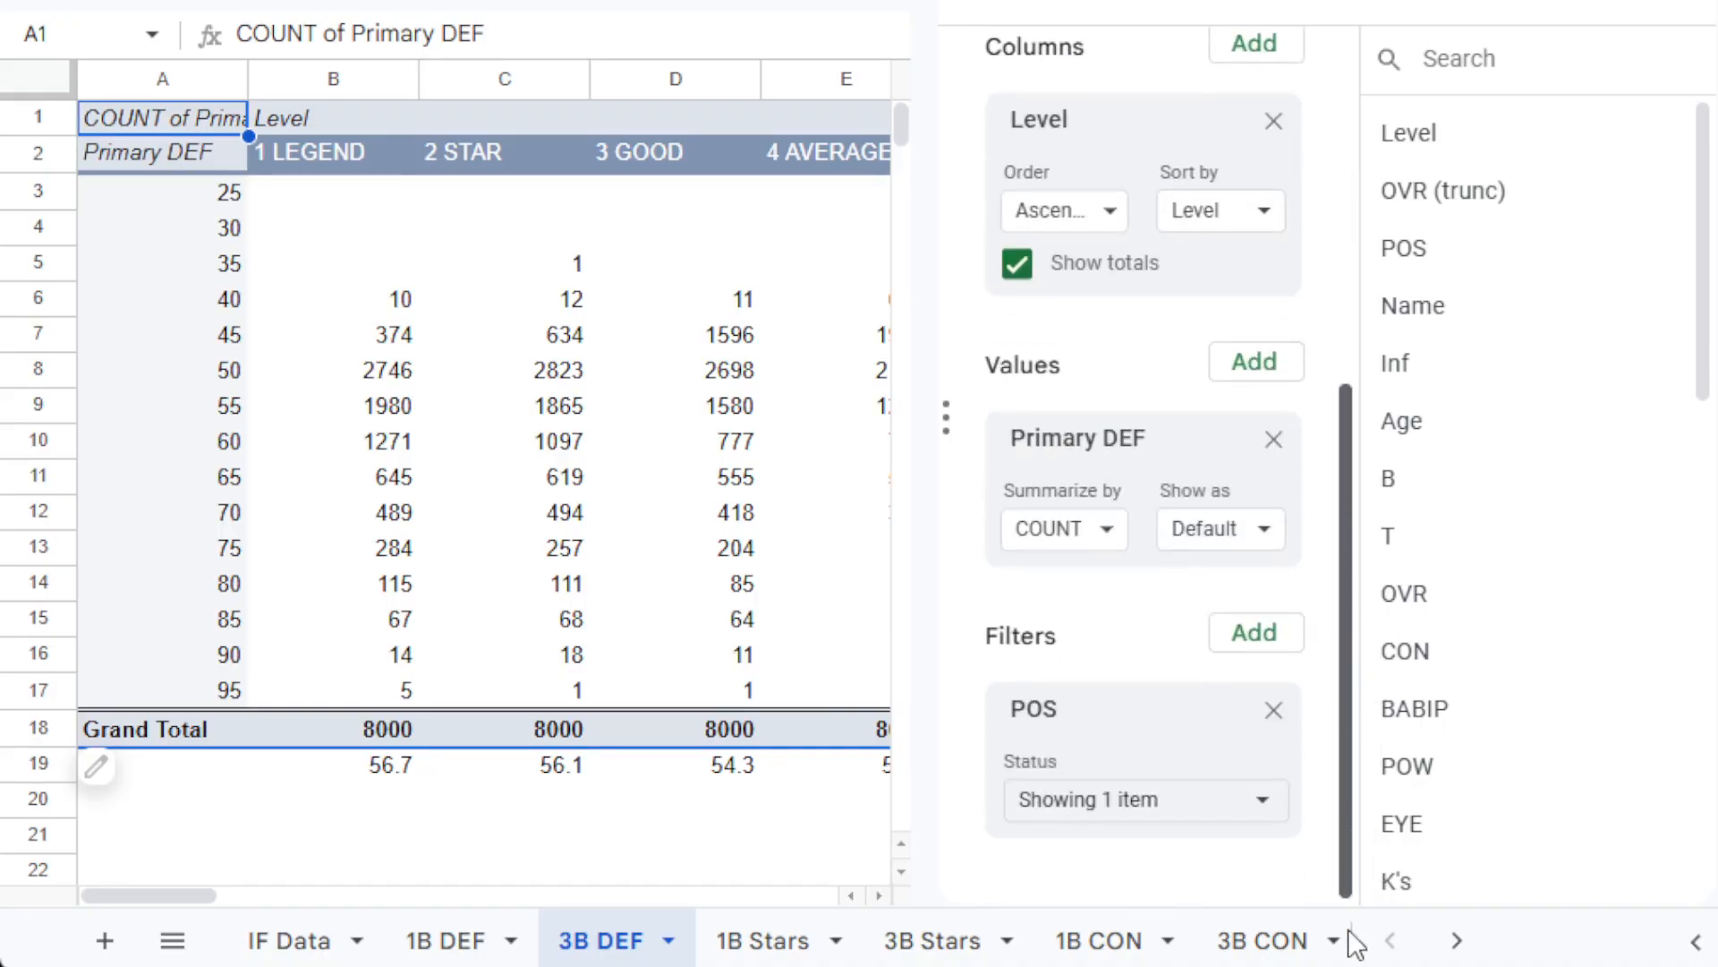
left_click(1199, 810)
left_click(1160, 745)
left_click(1151, 653)
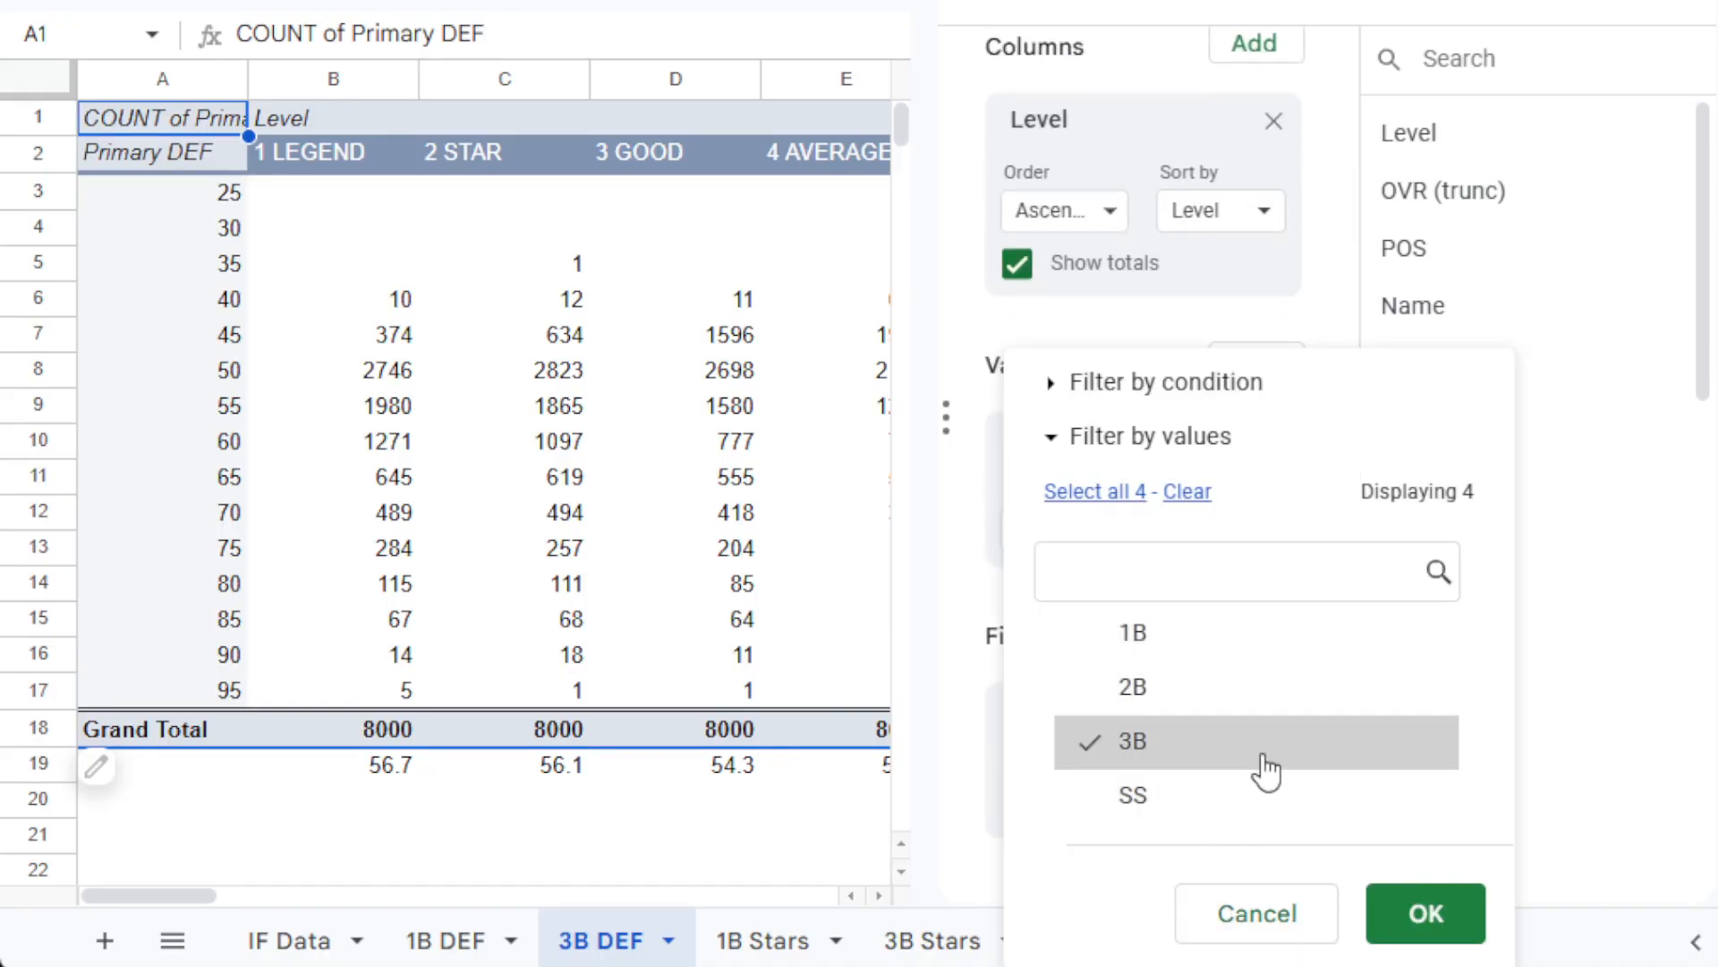
left_click(1423, 913)
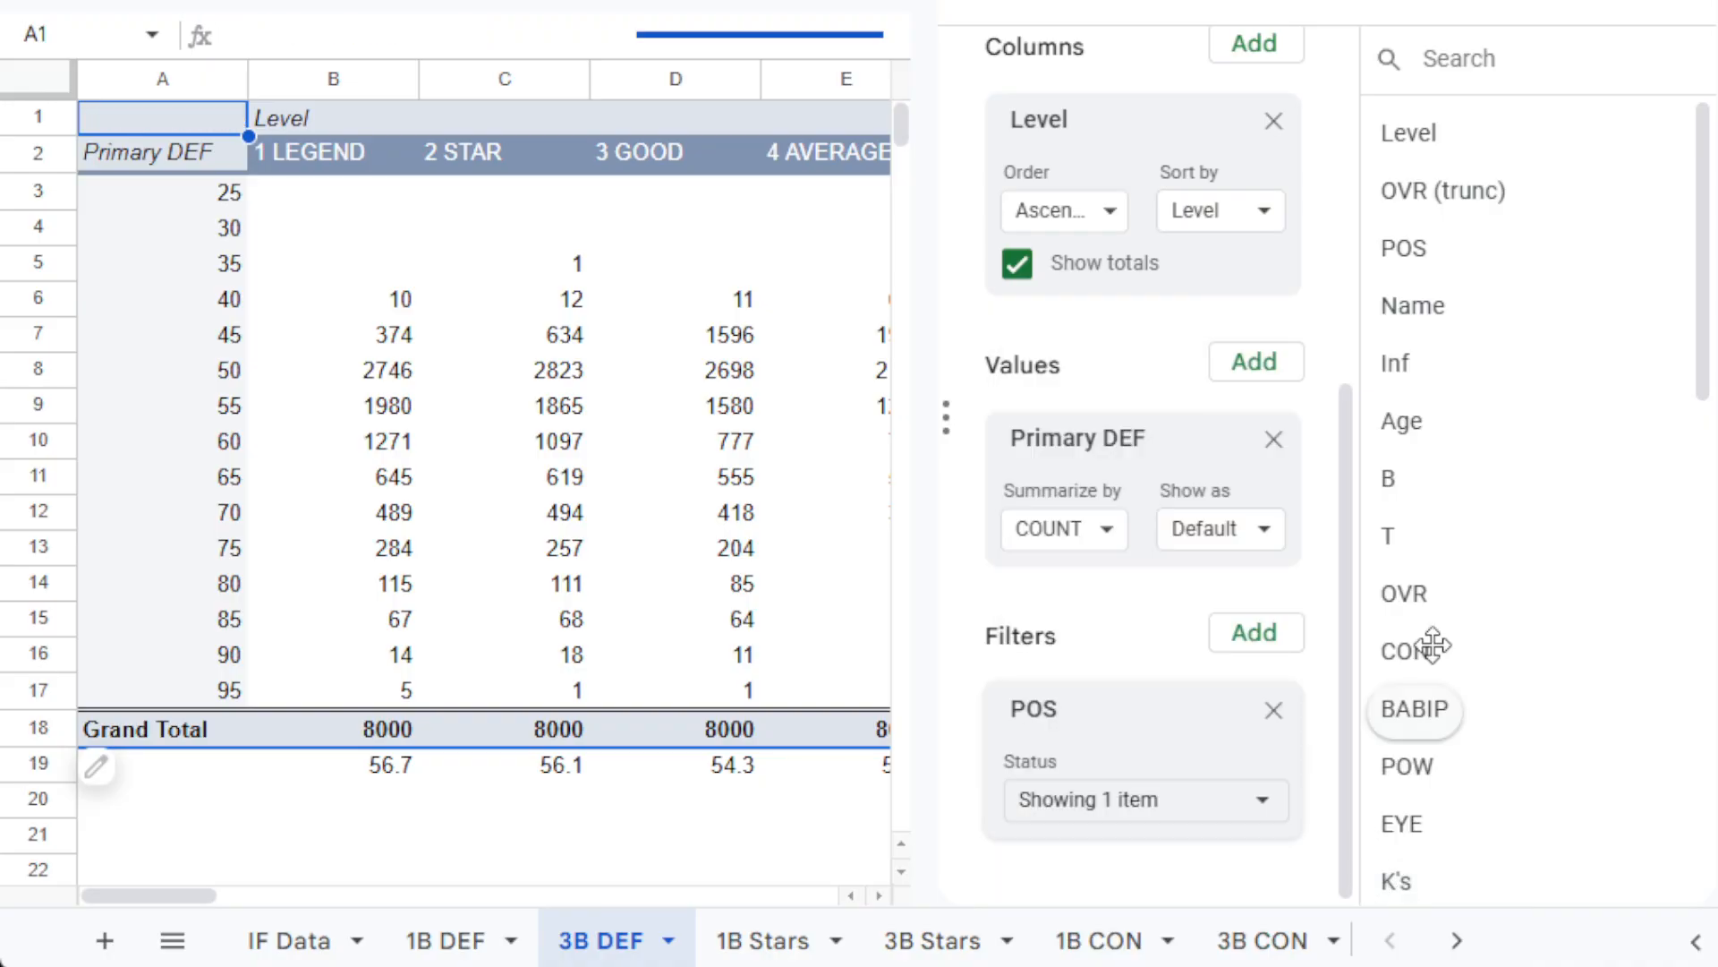
left_click(1663, 7)
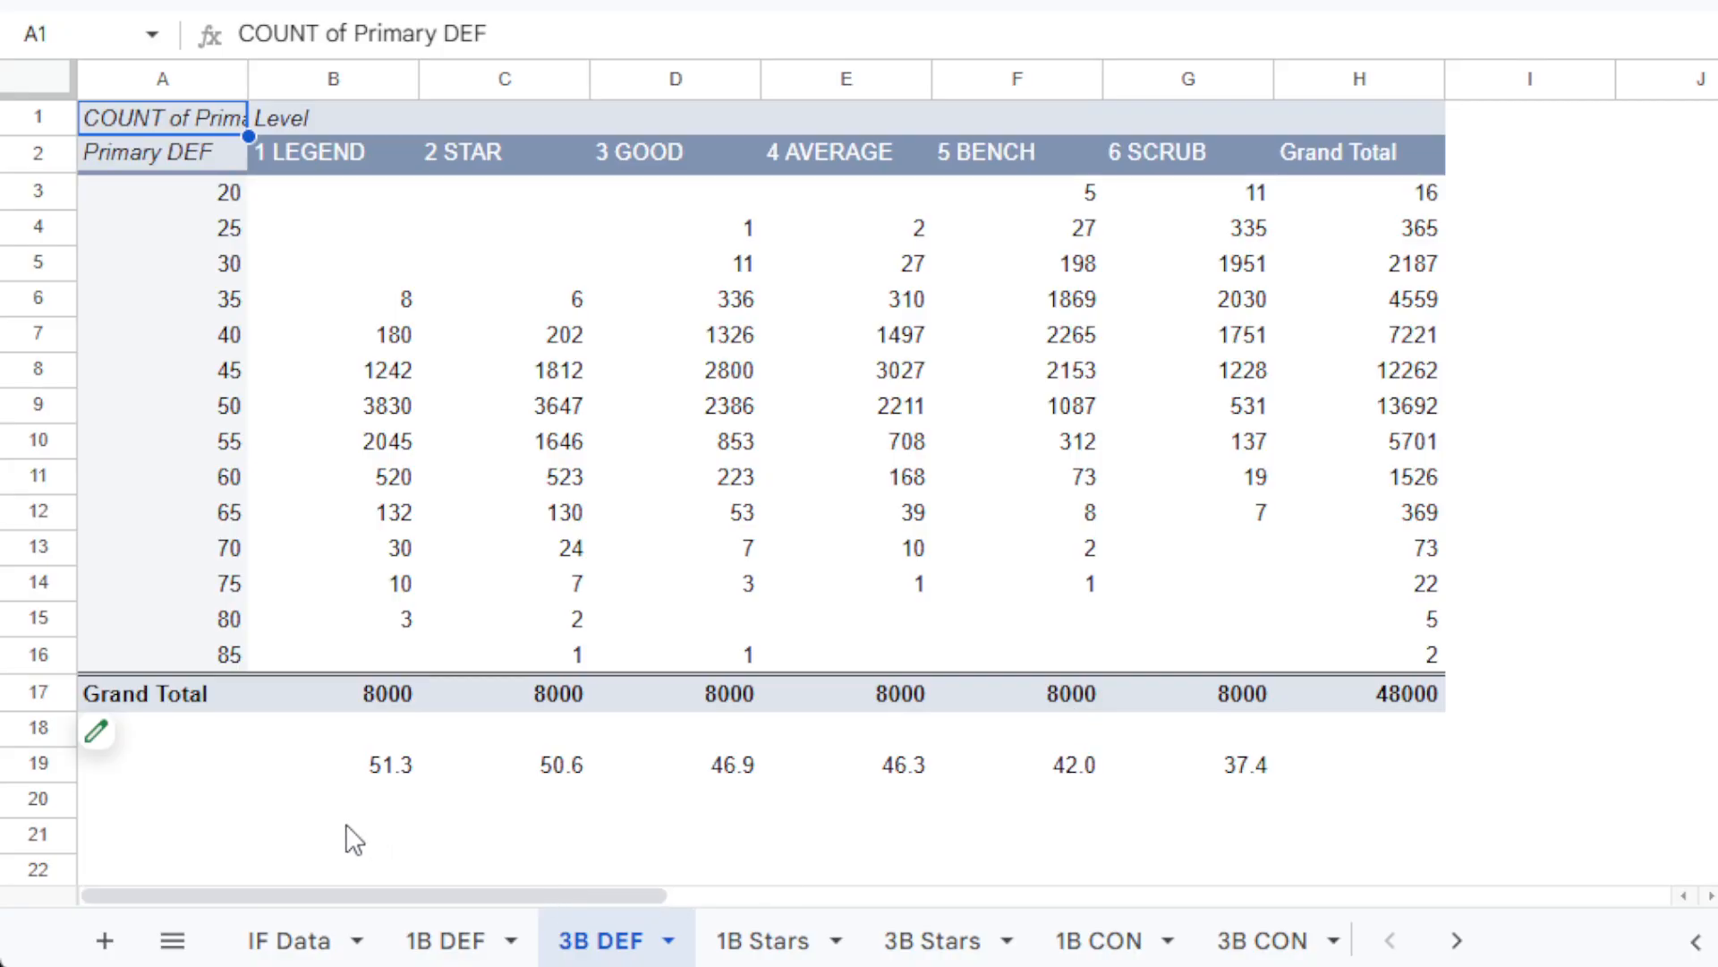
Shorten the SUMPRODUCT ranges in B19 to $A3:$A16 and B3:B16, and fill the corrected formula across to G19.
left_click(395, 778)
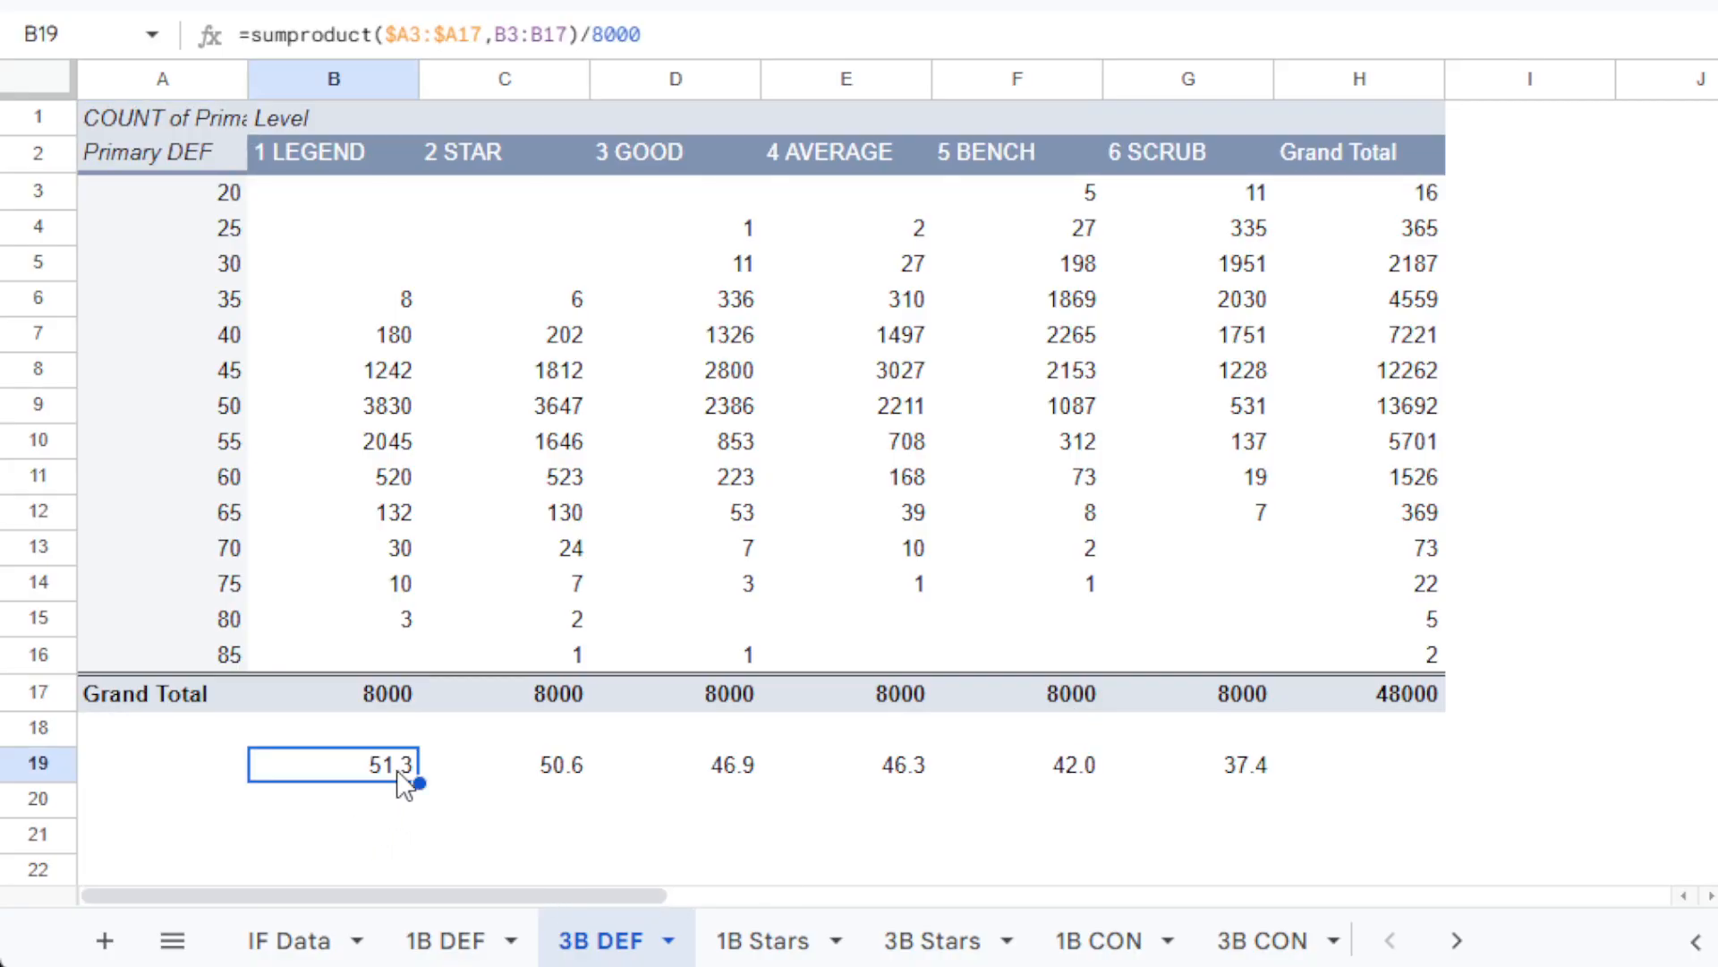
left_click(461, 42)
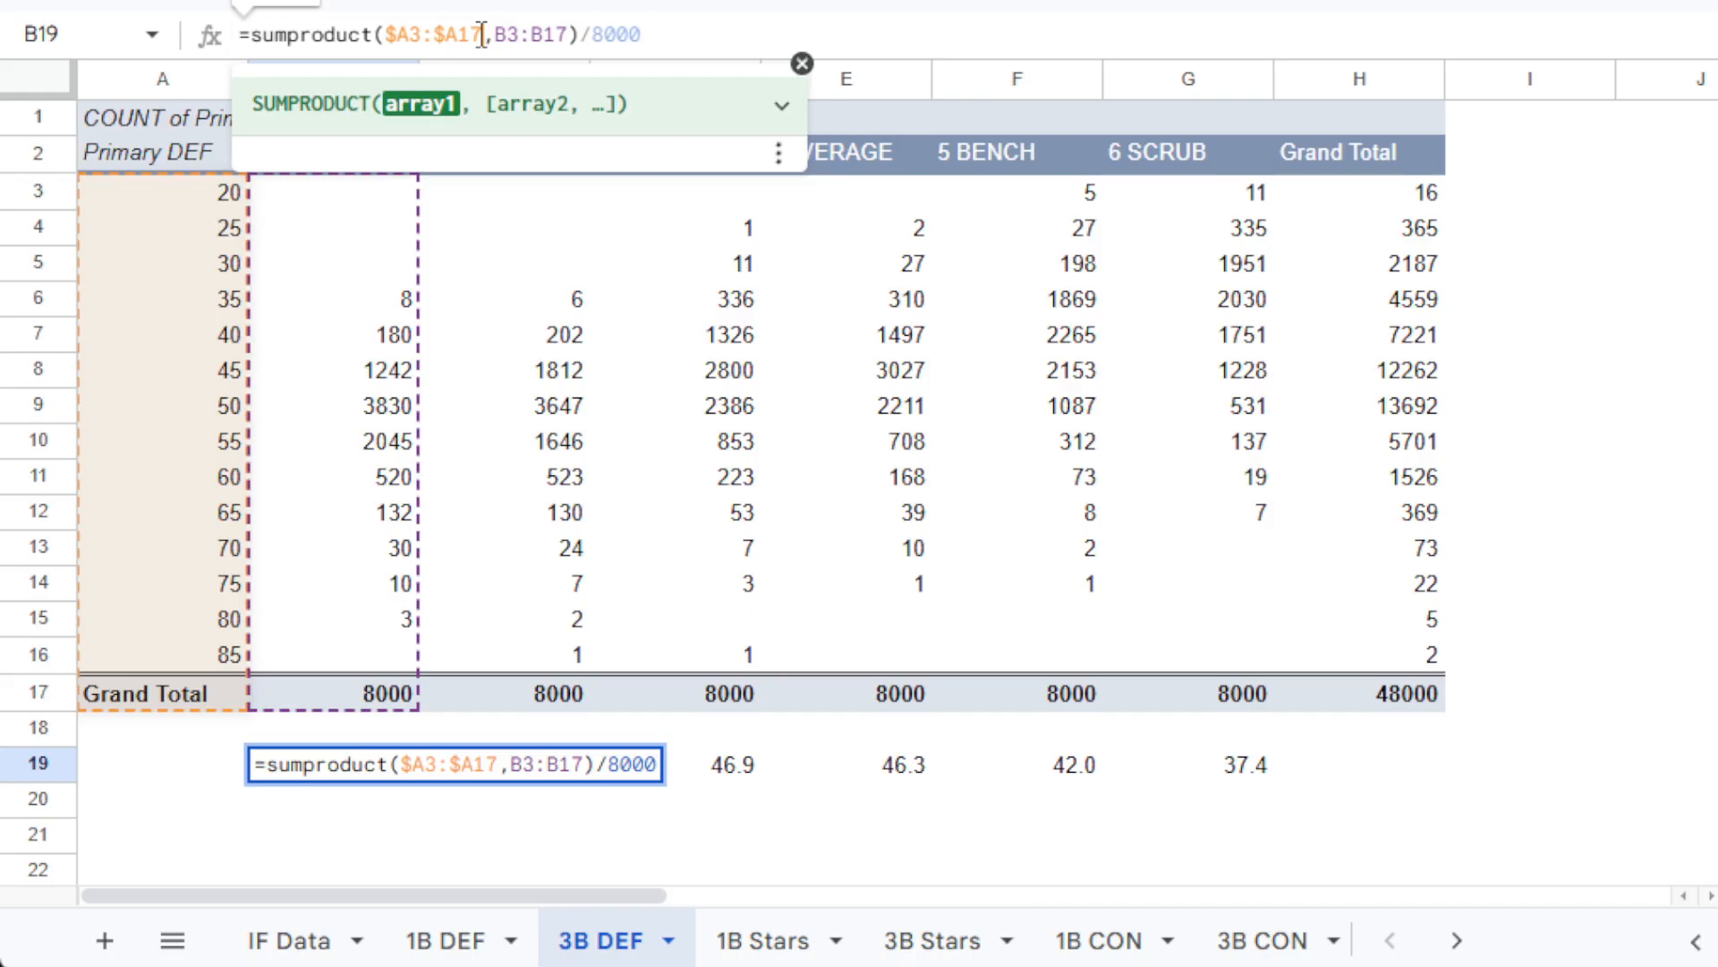
key("BackSpace")
type("3")
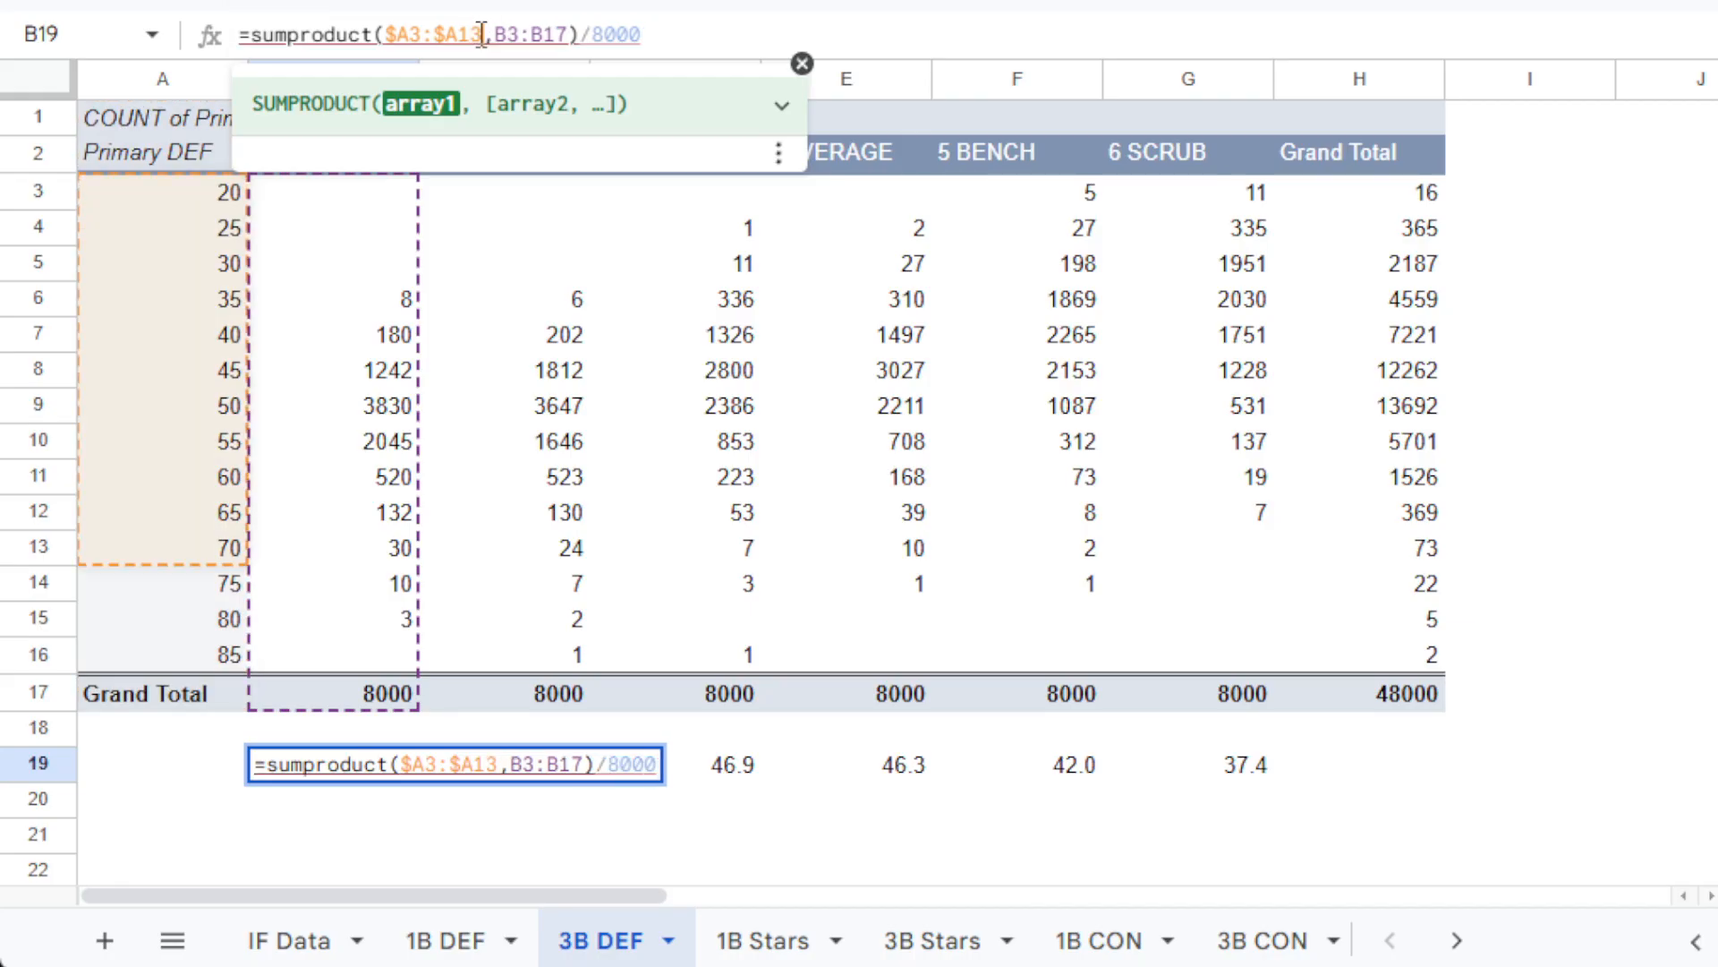
key("BackSpace")
type("6")
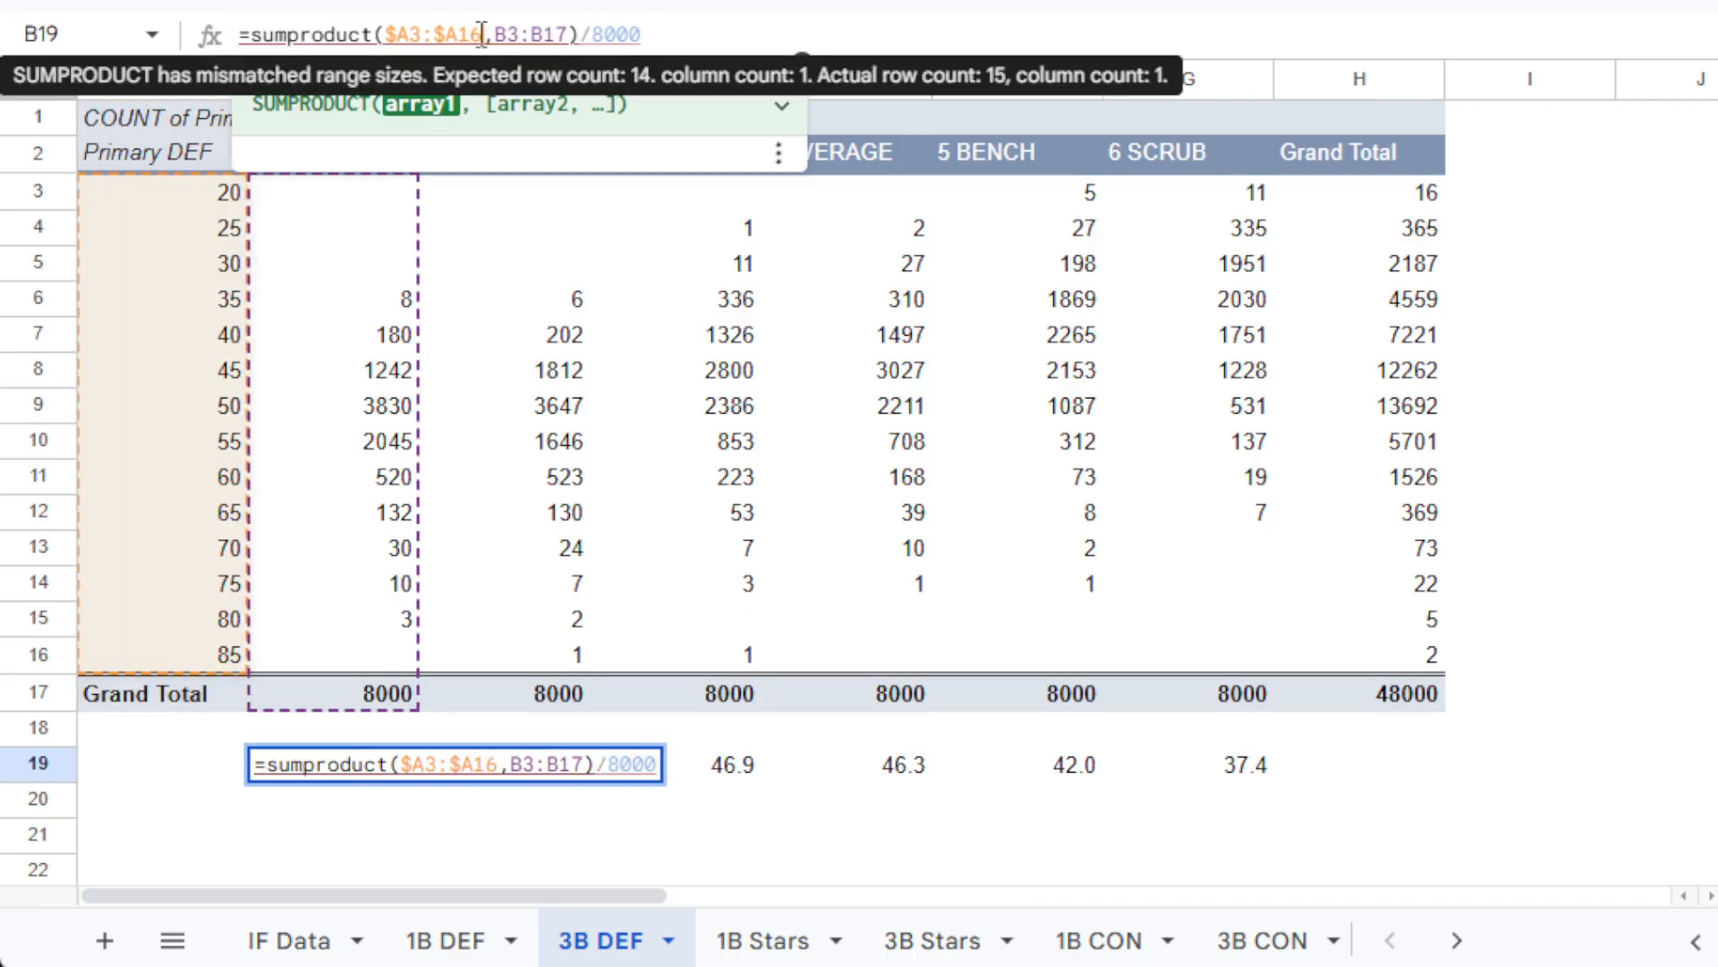
left_click(564, 40)
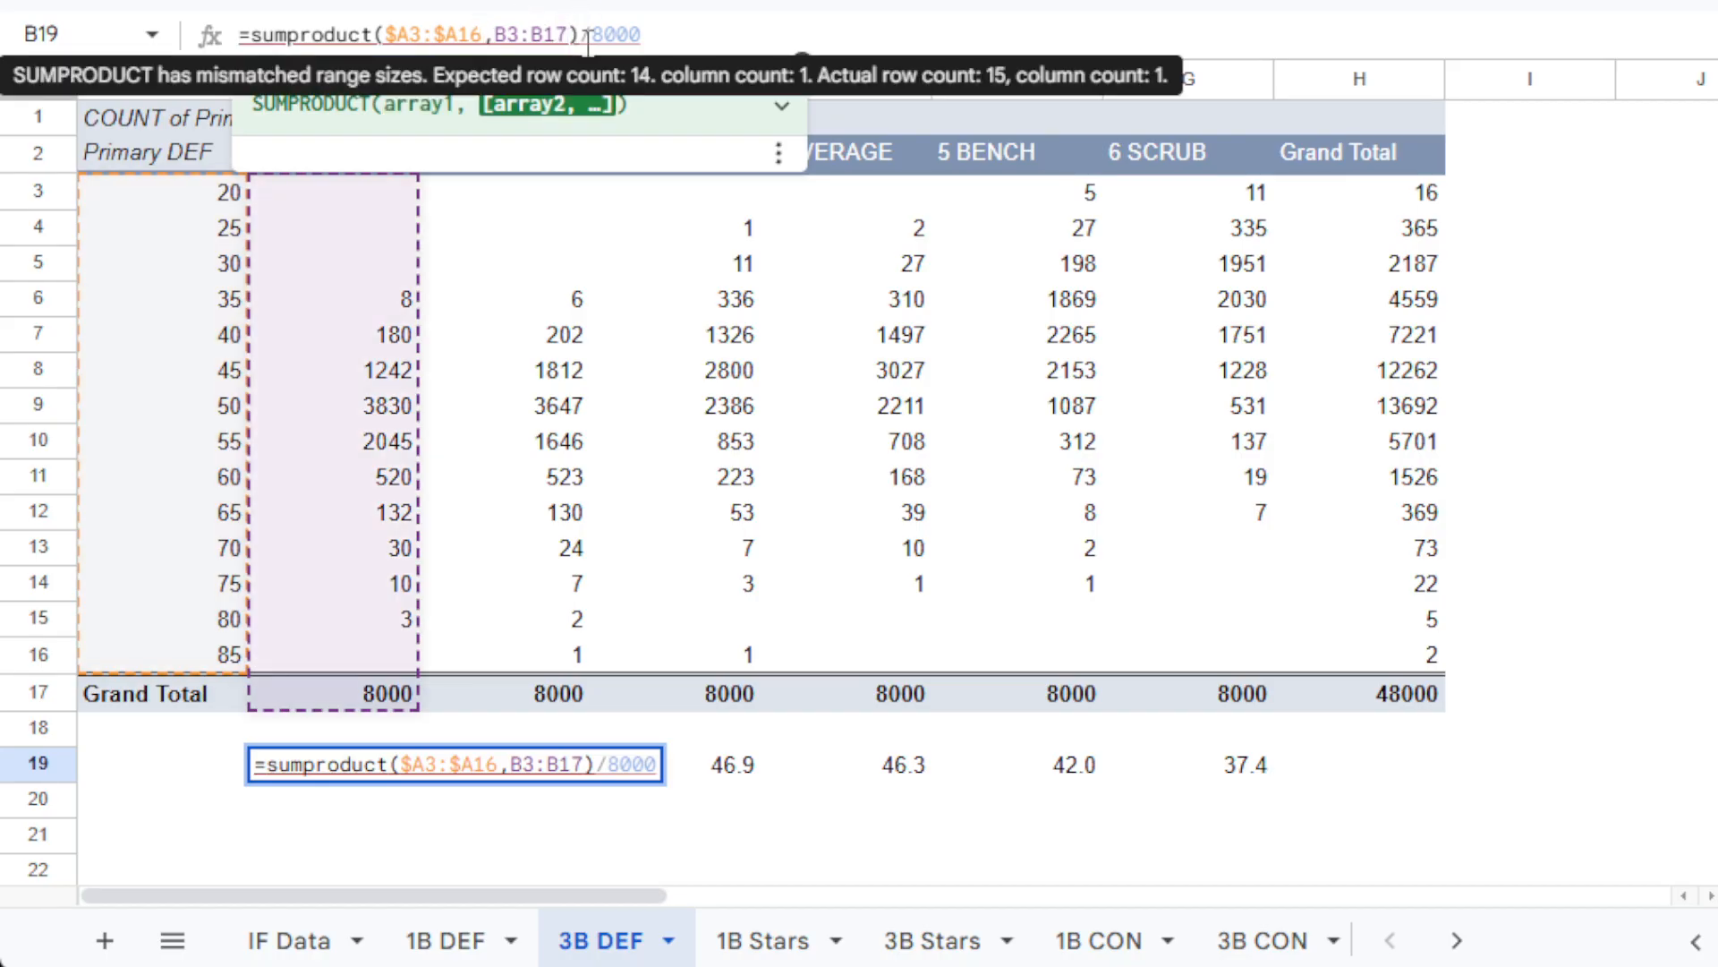
key("BackSpace")
type("6")
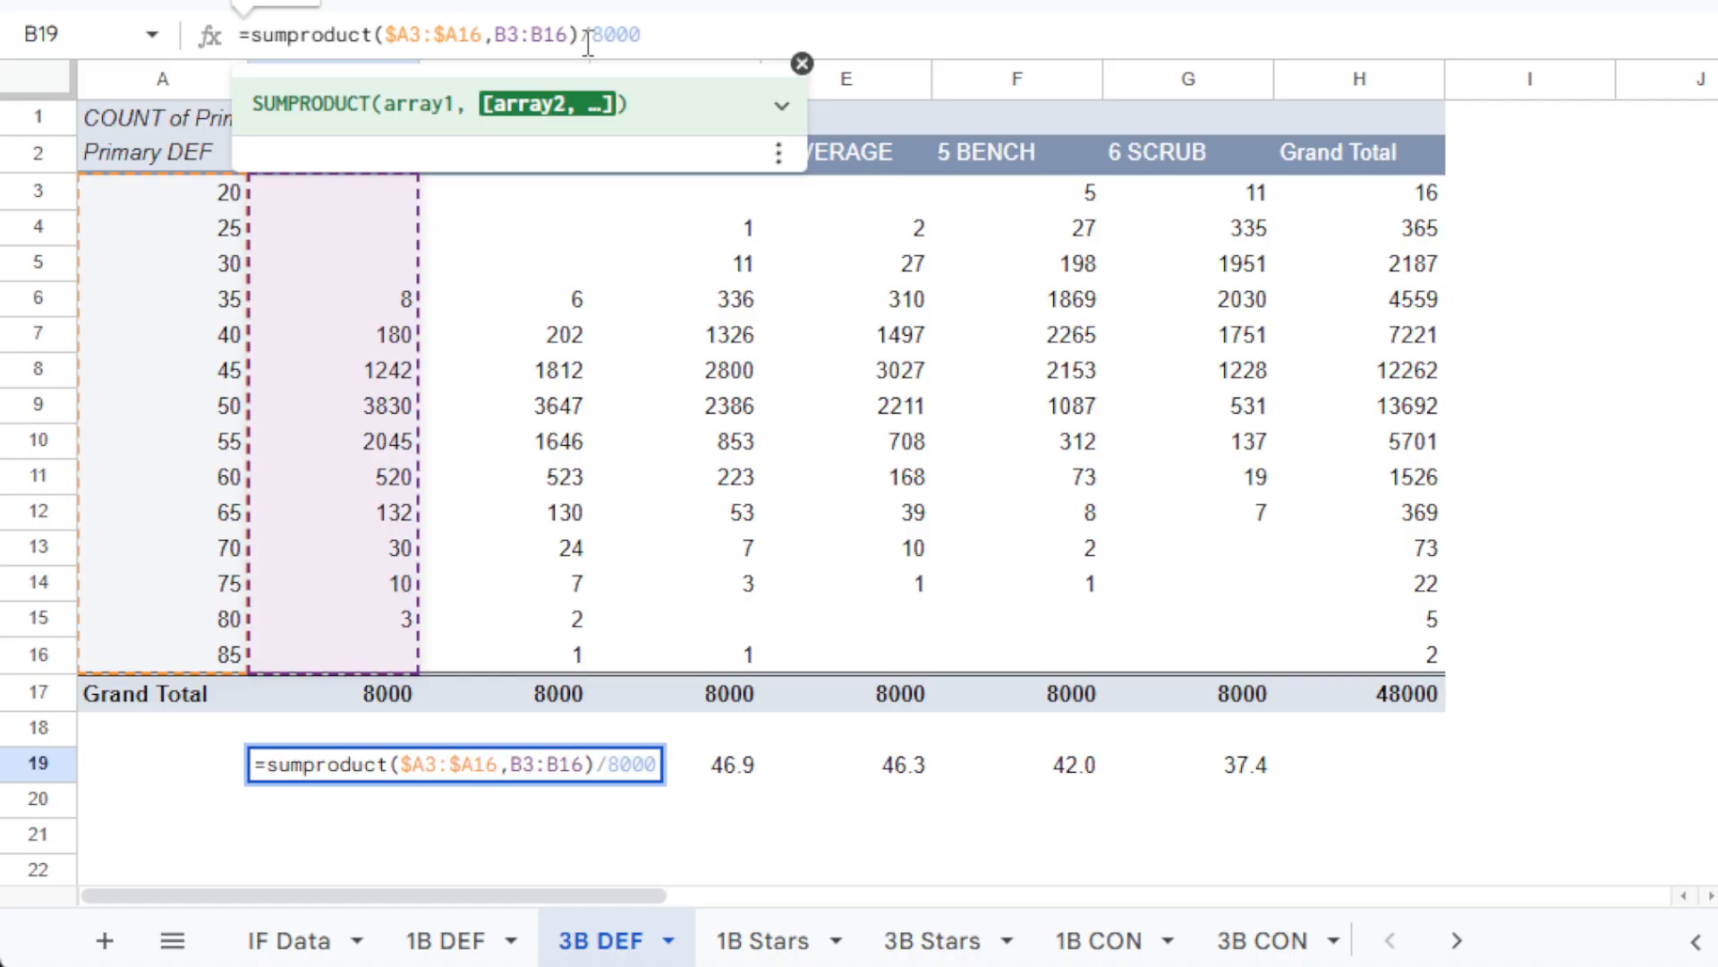
key("Return")
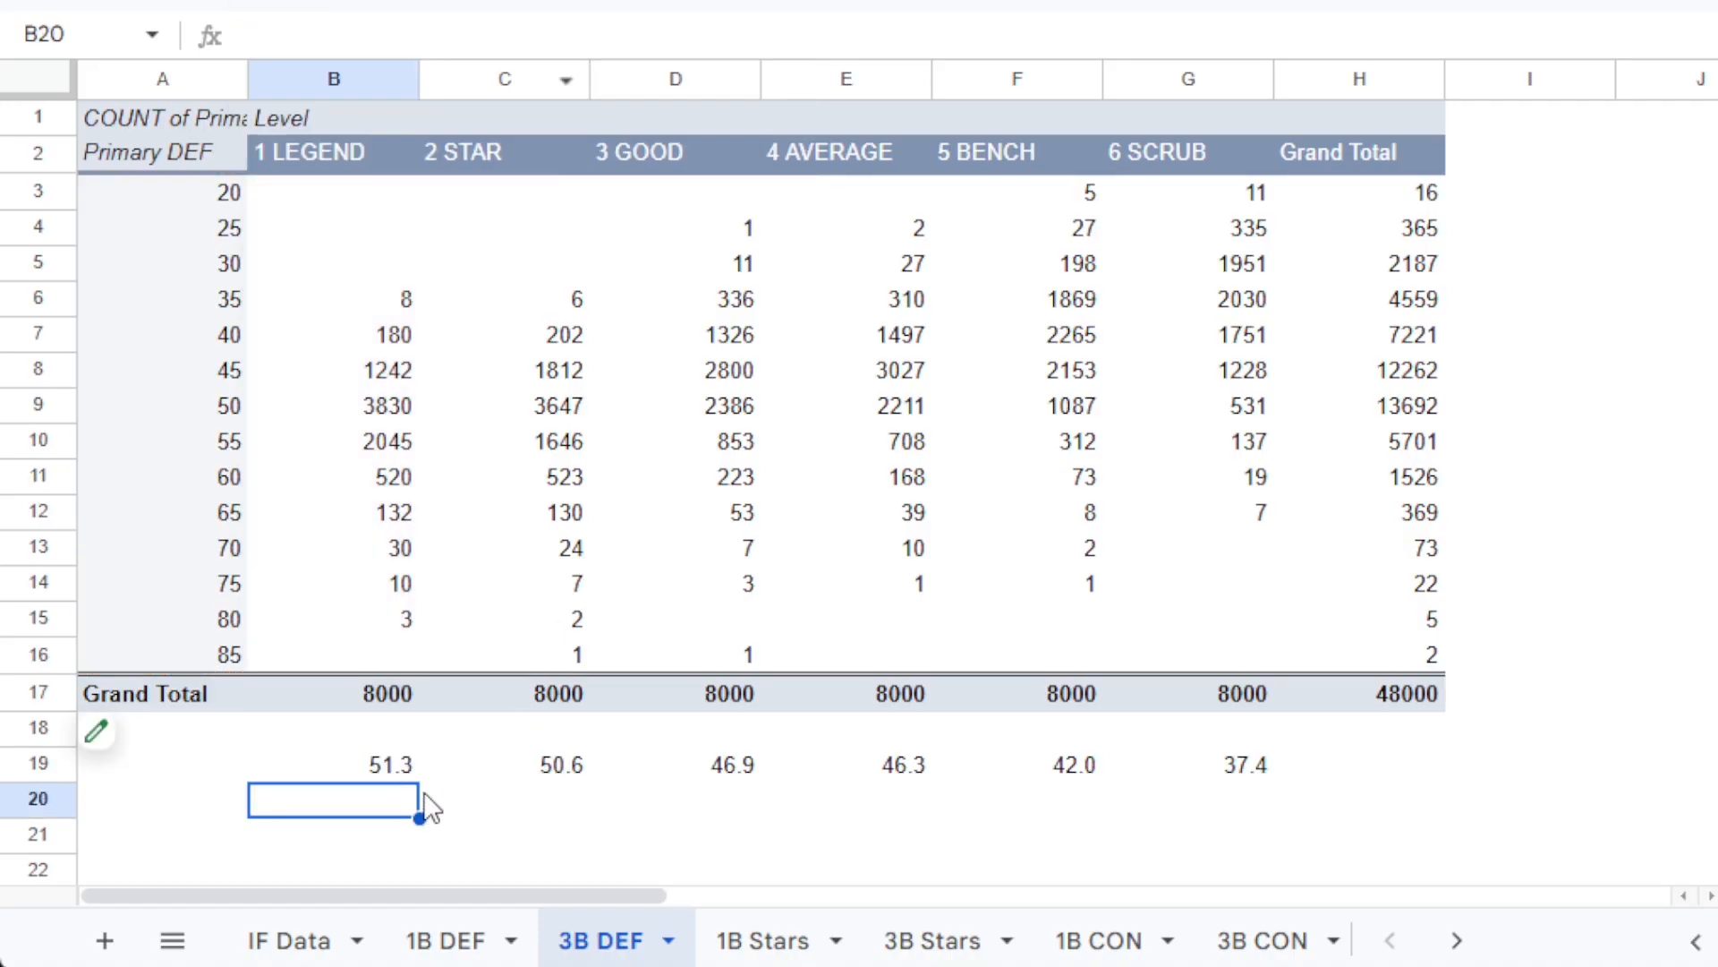
left_click(412, 768)
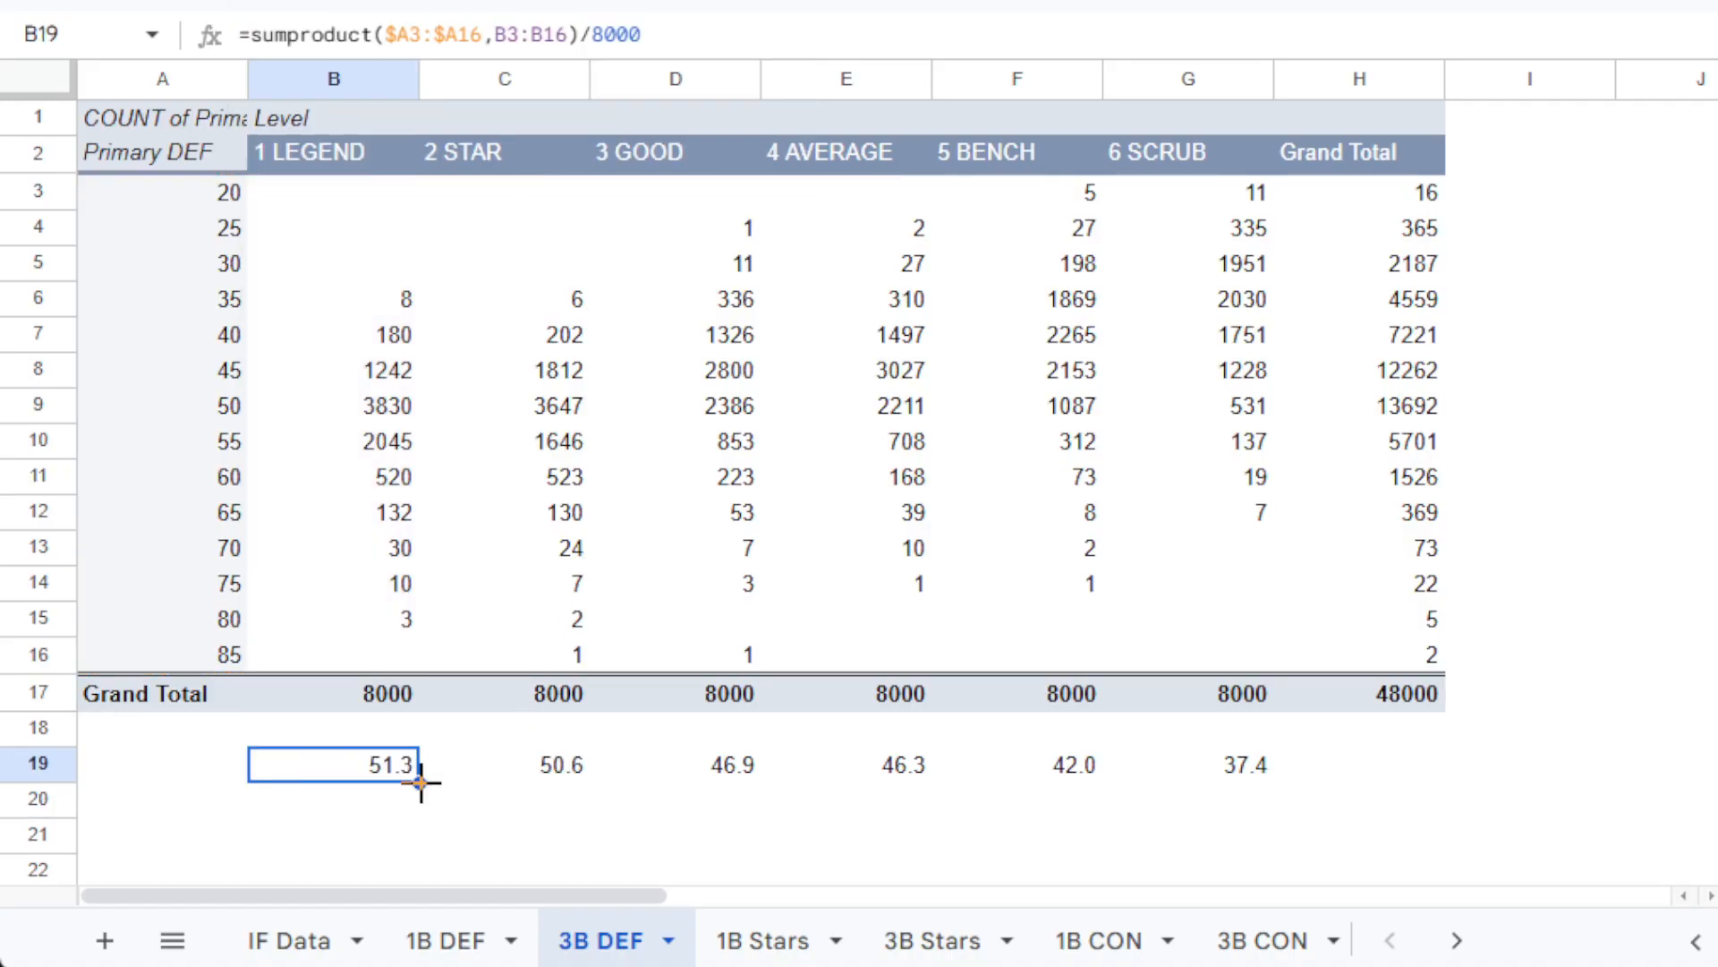
left_click_drag(435, 784, 1157, 771)
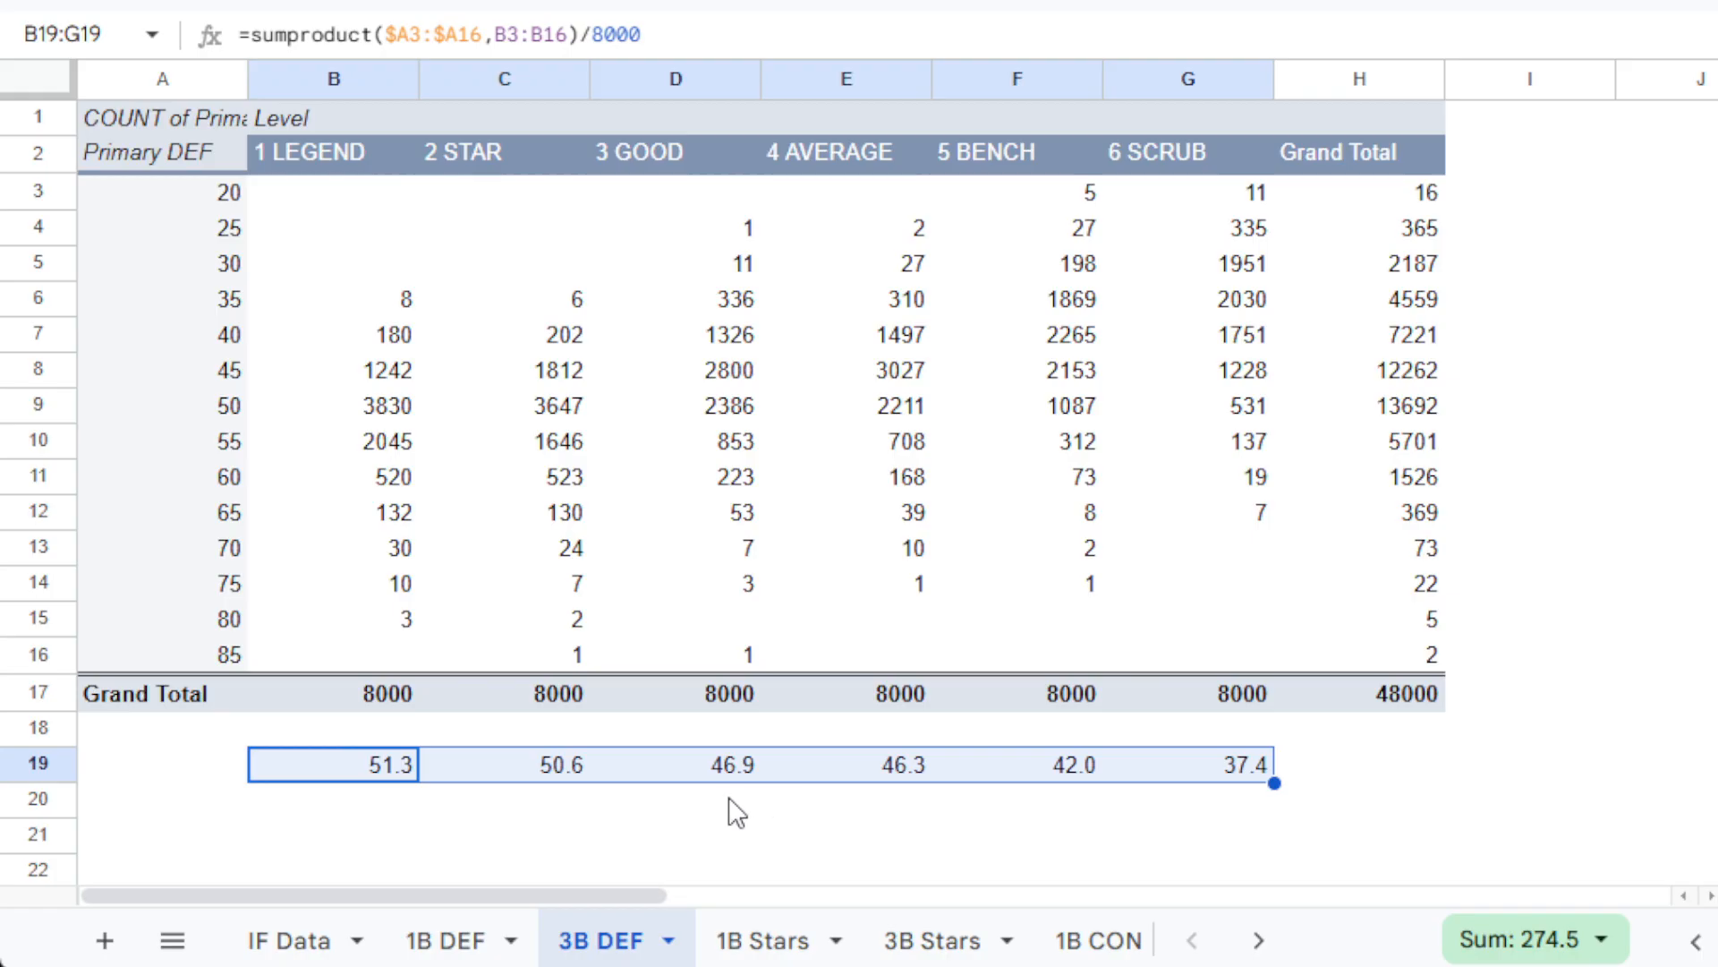
Compare the average defense ratings in row 19 between the 1B DEF and 3B DEF sheets.
left_click(479, 942)
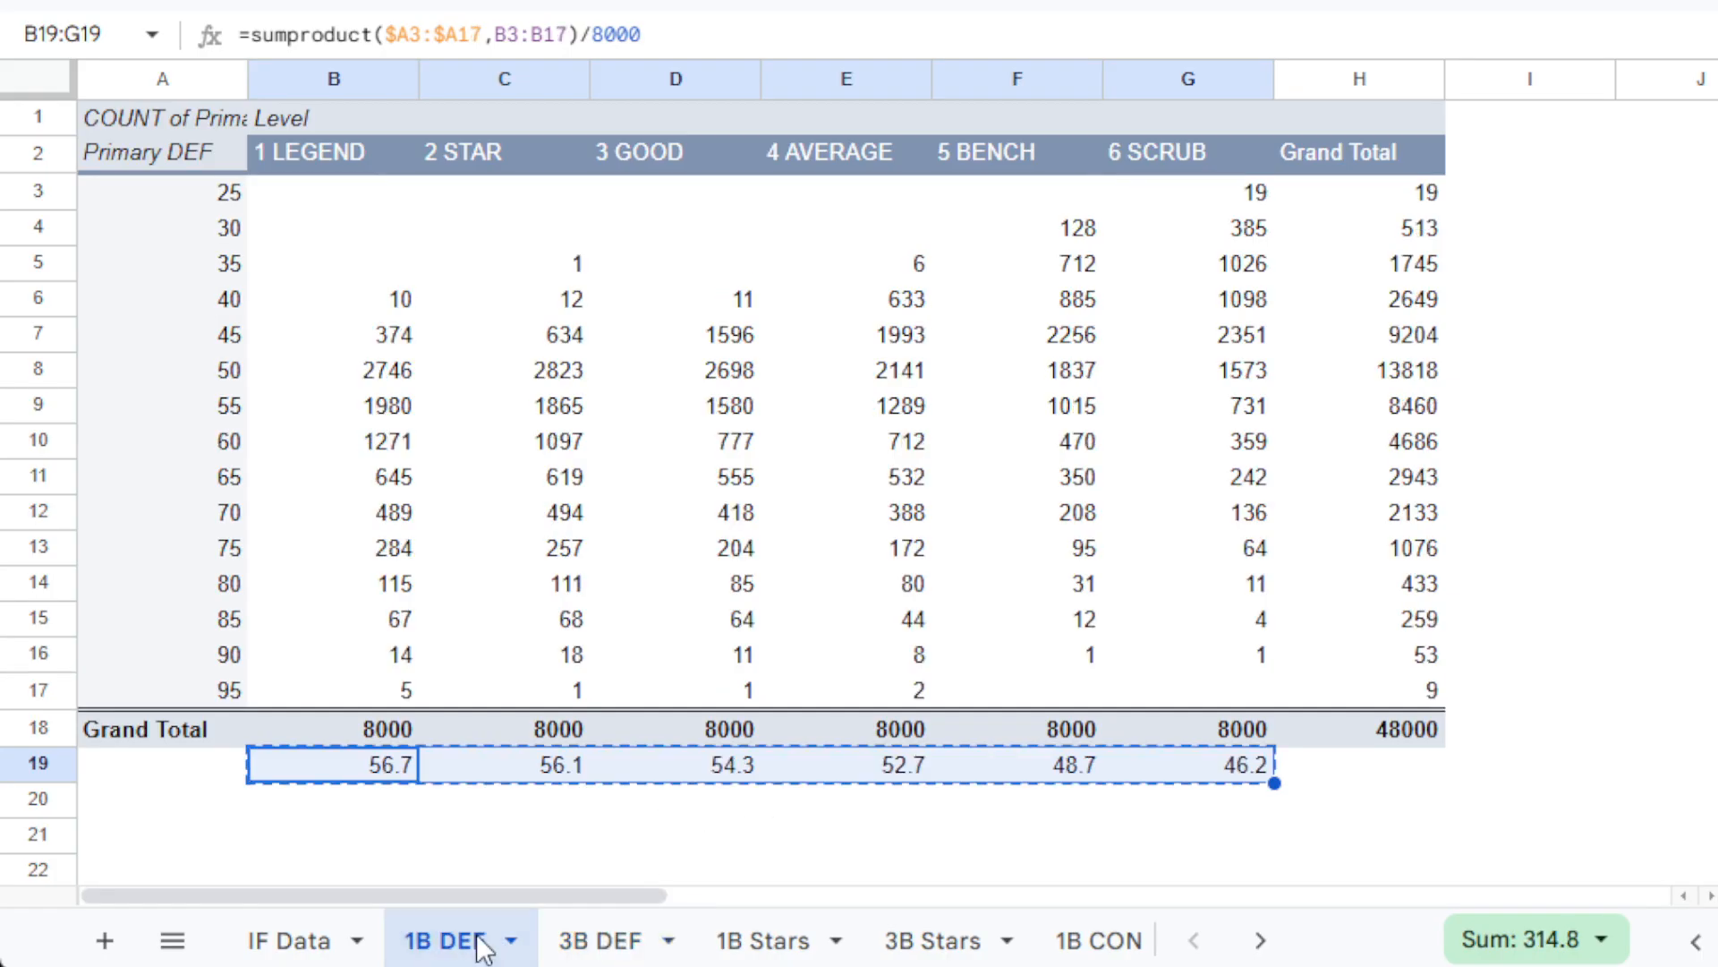
left_click(580, 947)
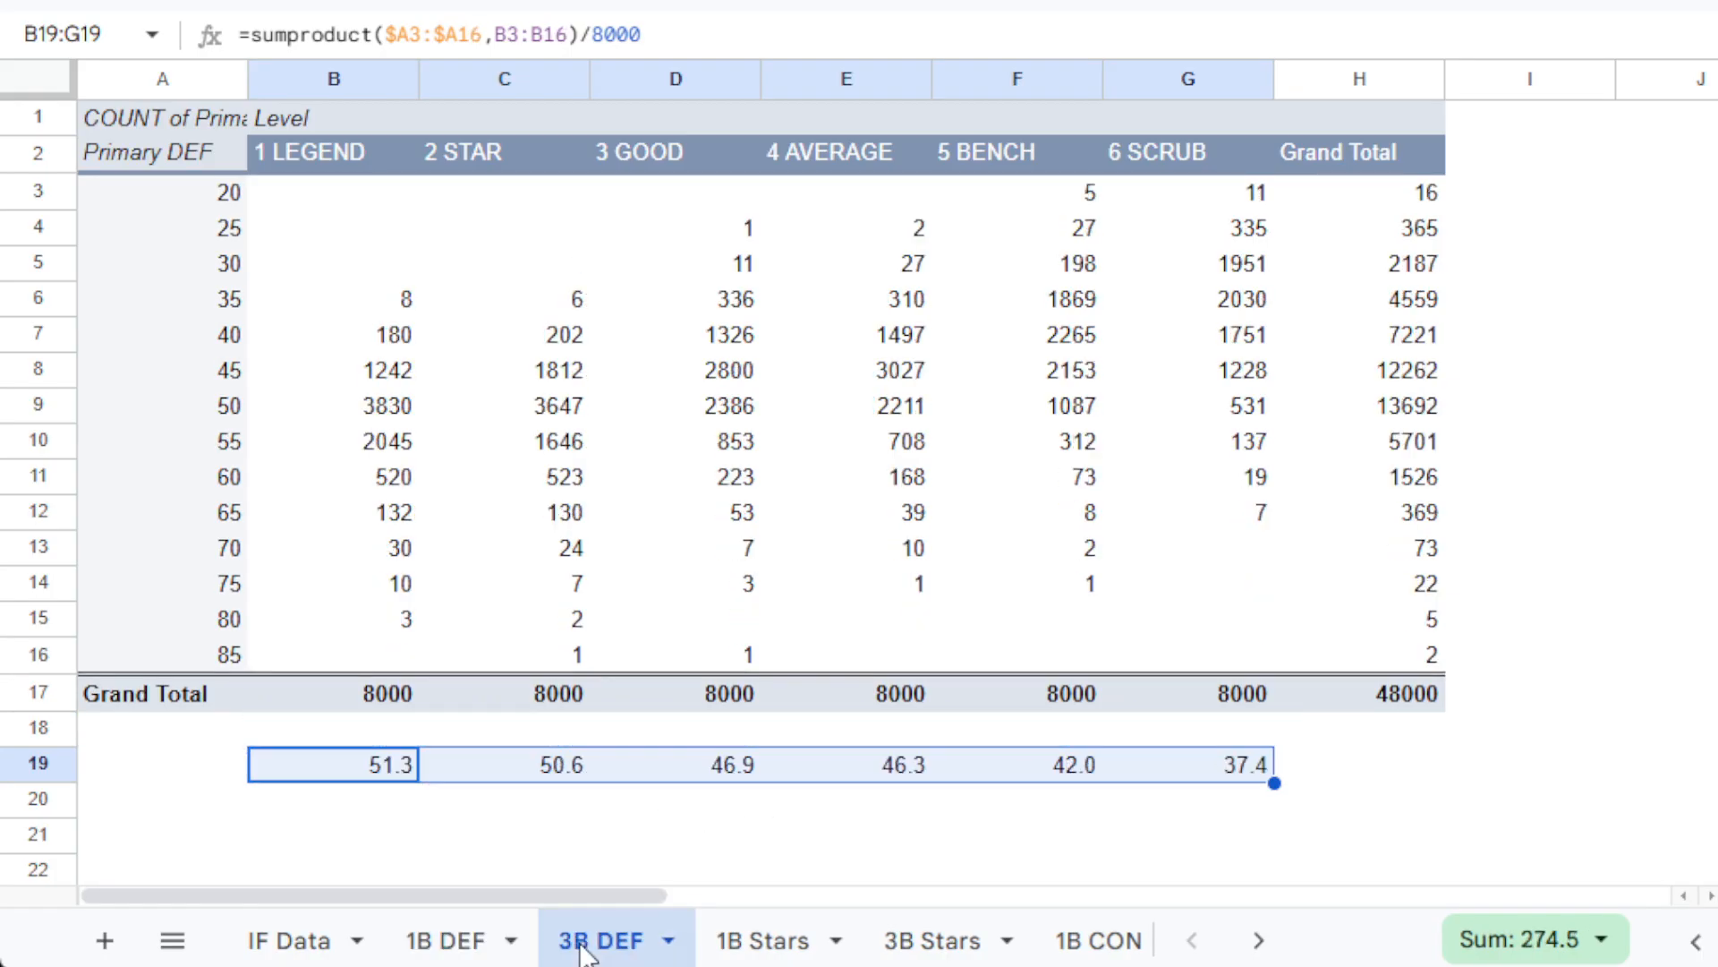
left_click(467, 944)
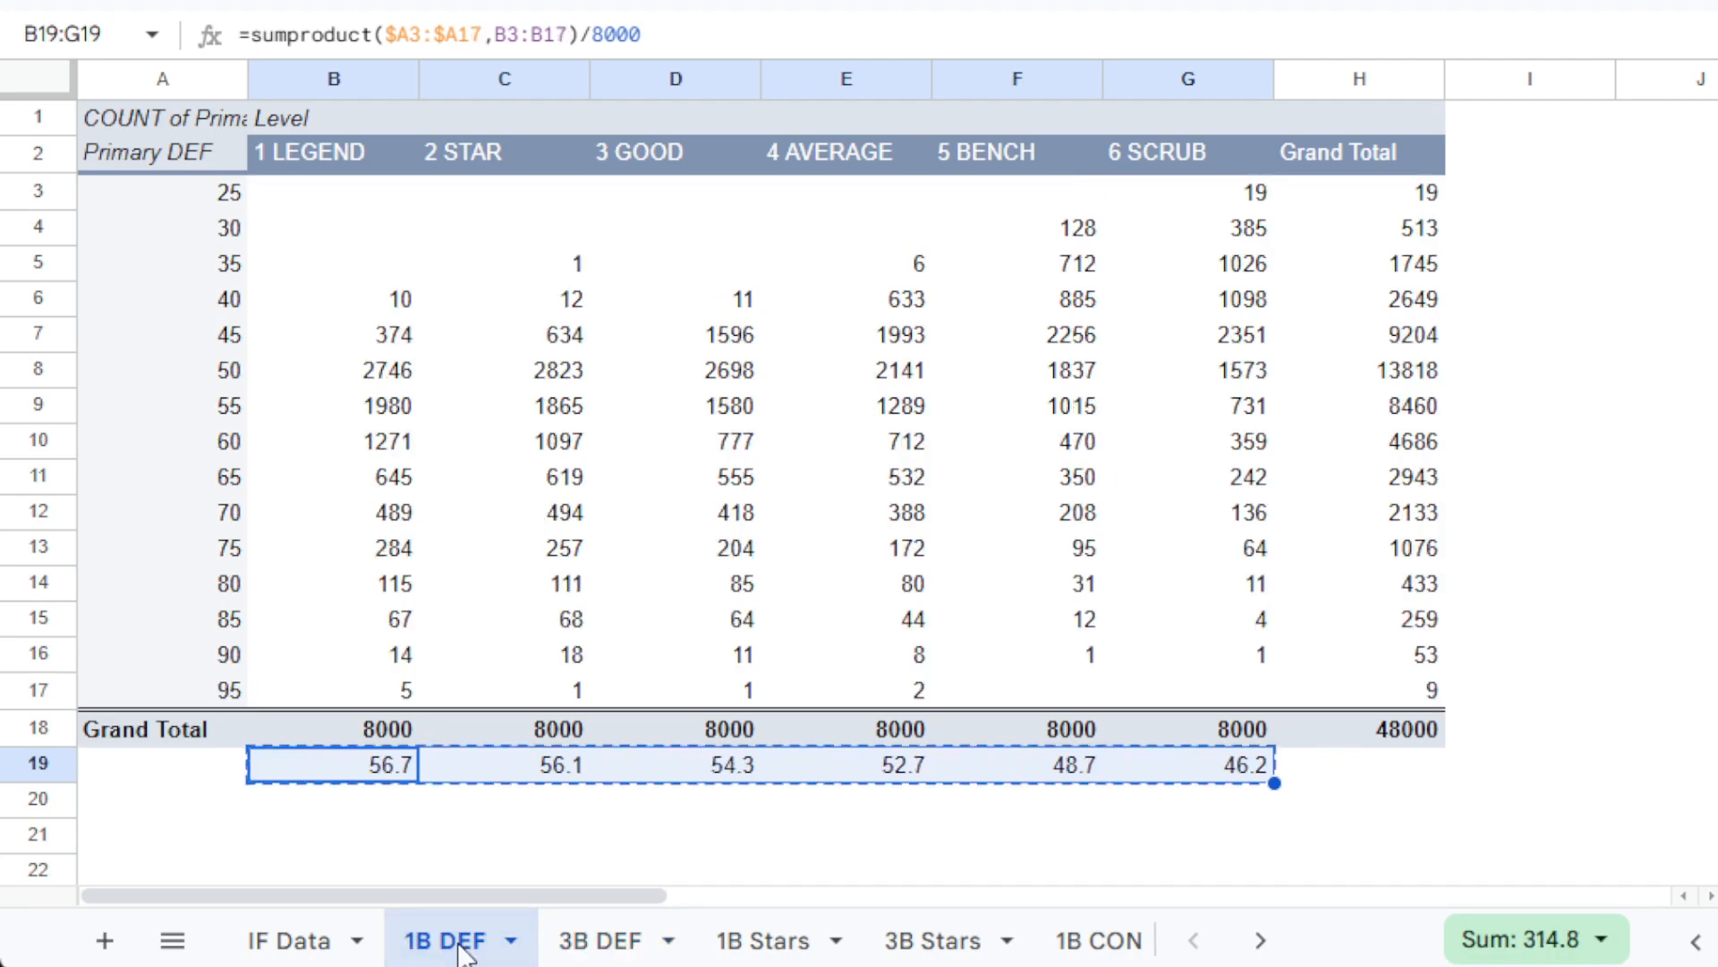
left_click(571, 949)
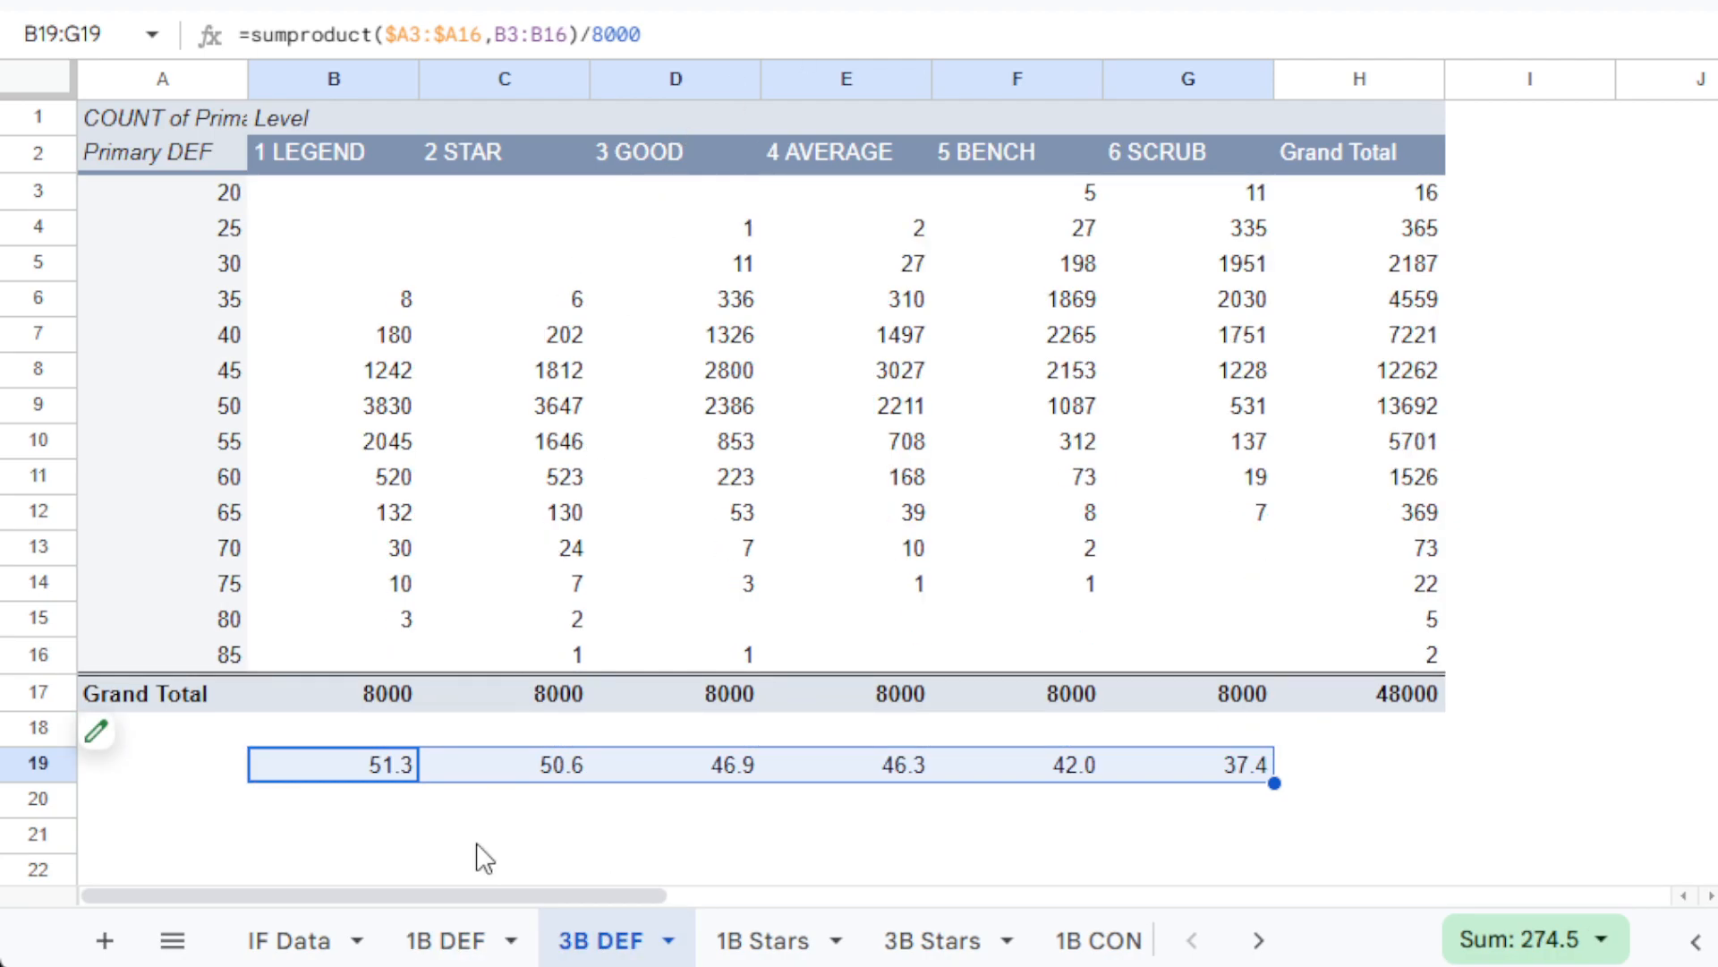
Create a pivot table on a new sheet from the IF Data range 1:192001, with Level as its column field.
left_click(297, 954)
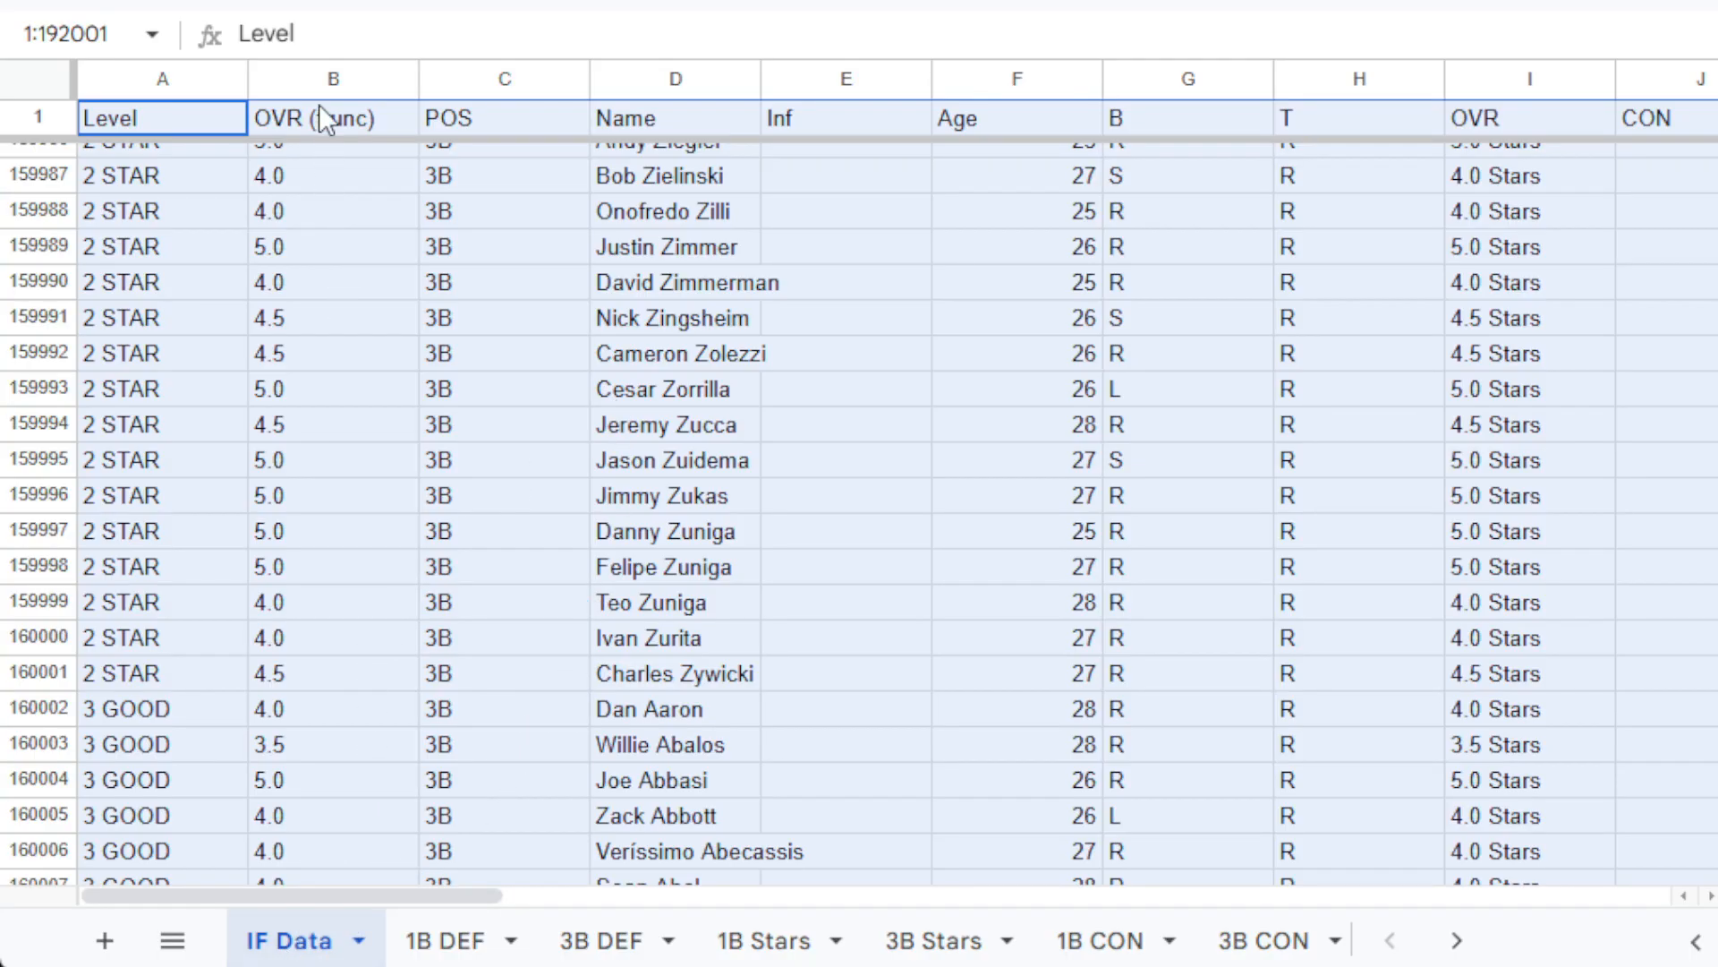
key("alt+i")
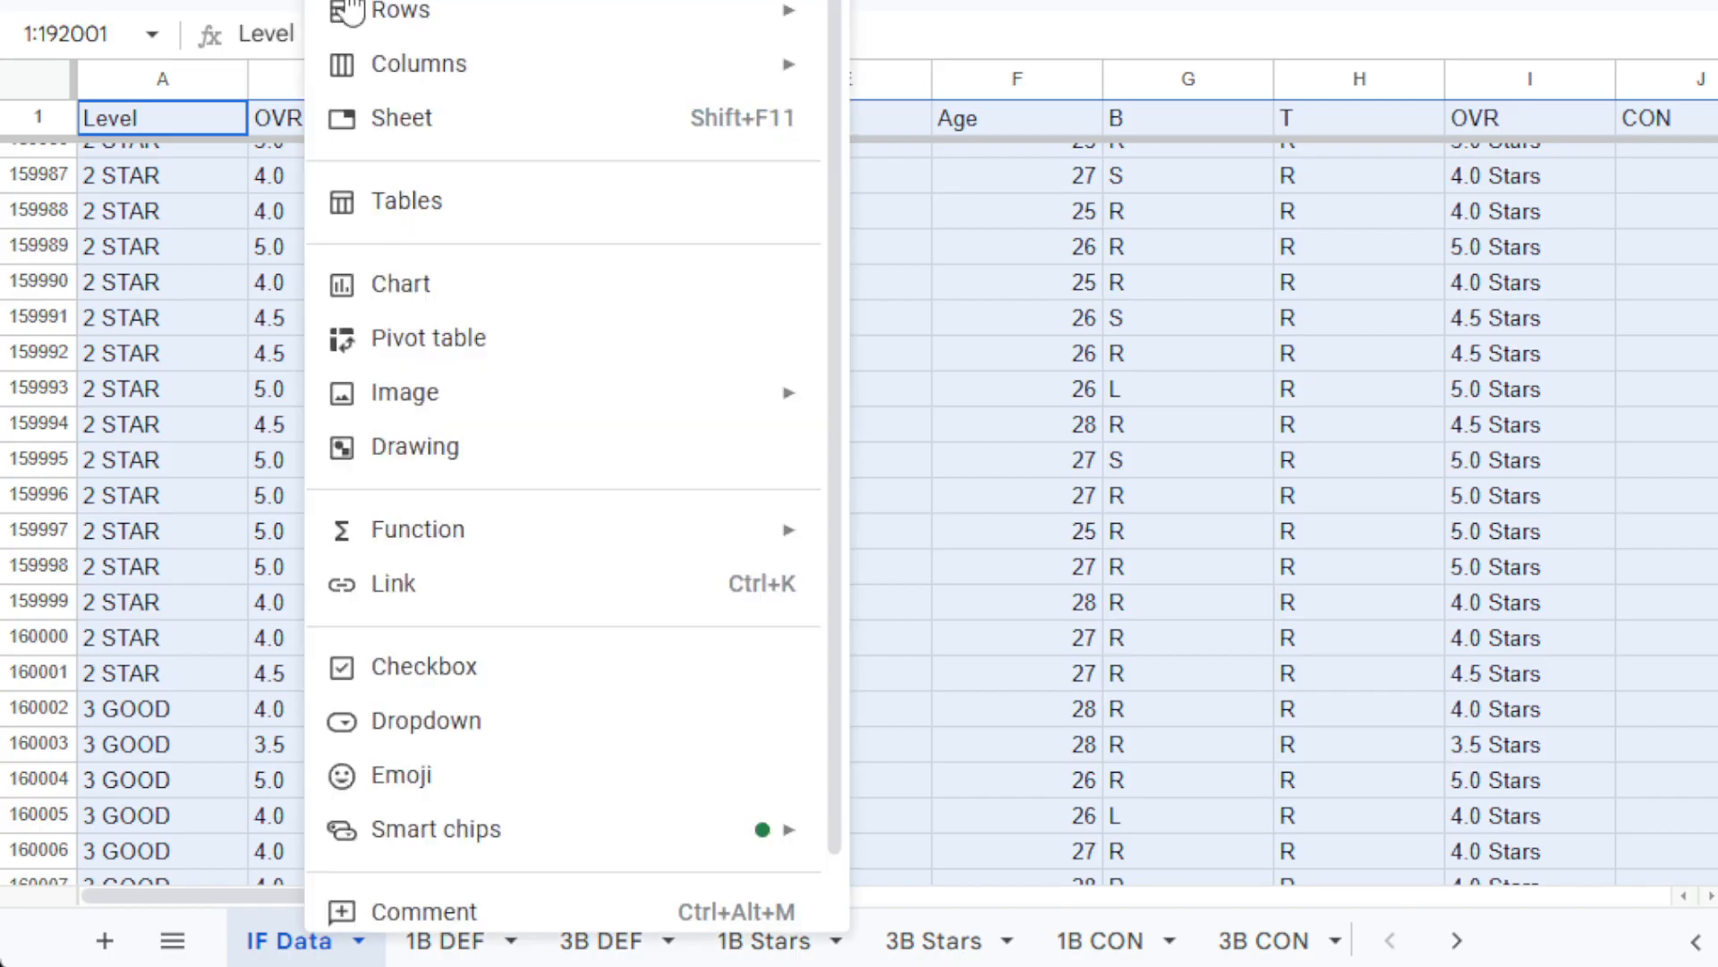
left_click(358, 341)
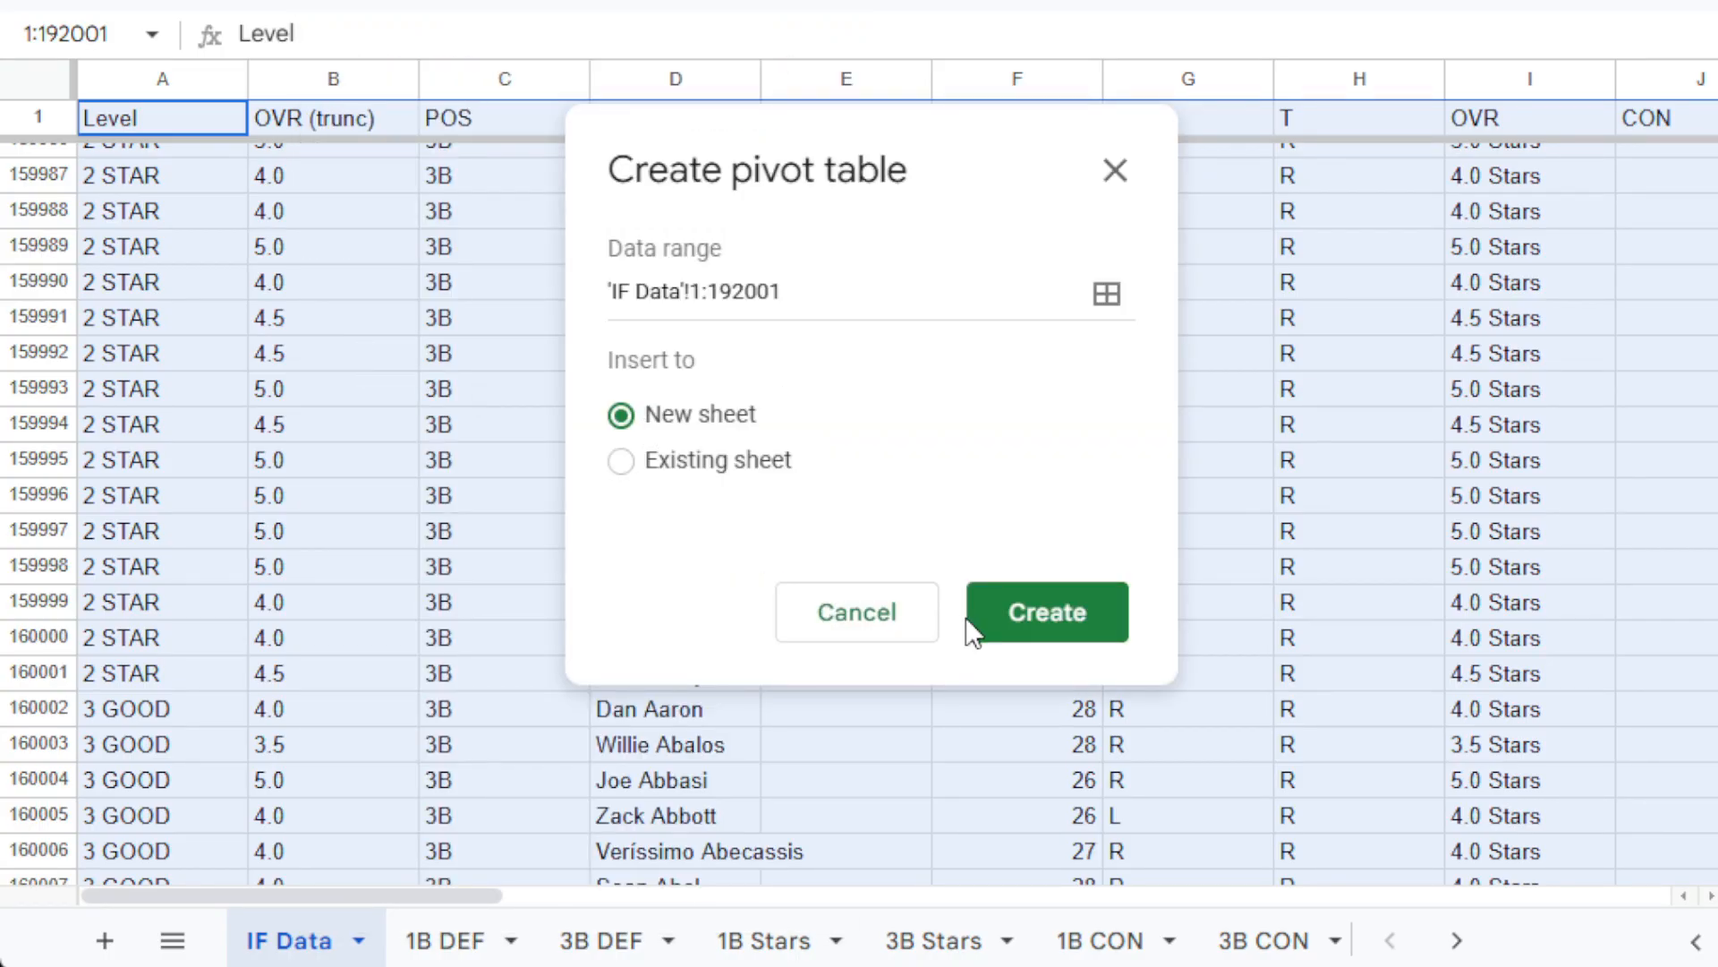
left_click(1029, 643)
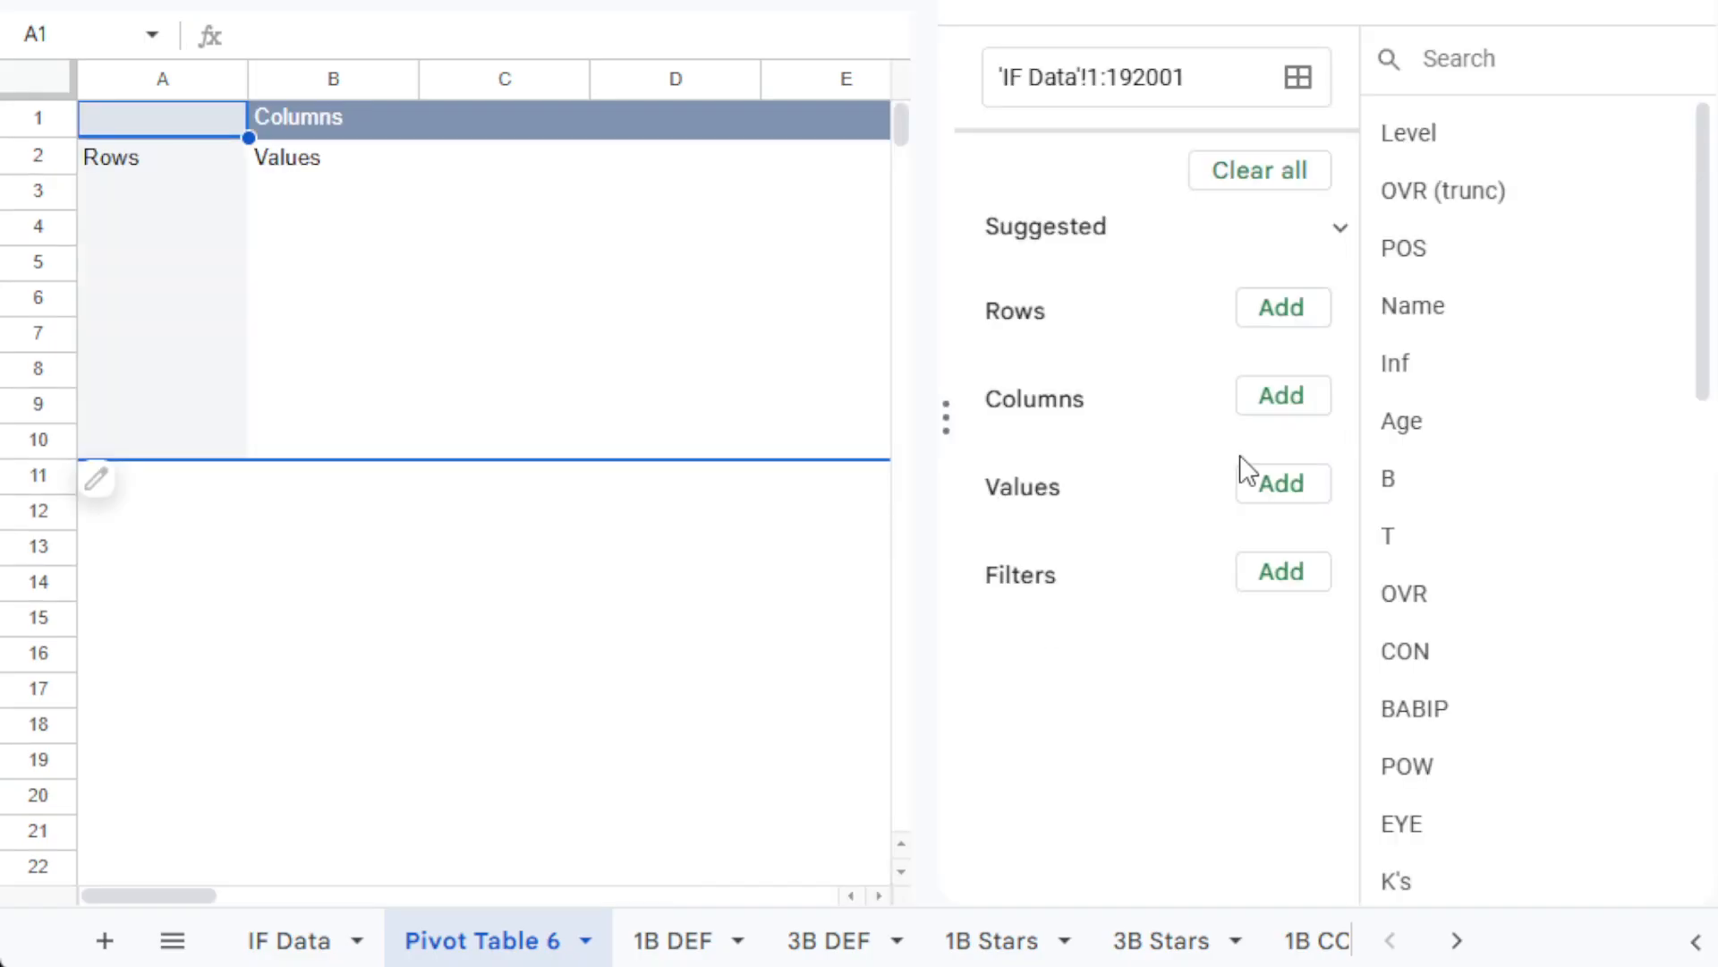
left_click_drag(1439, 128, 1121, 472)
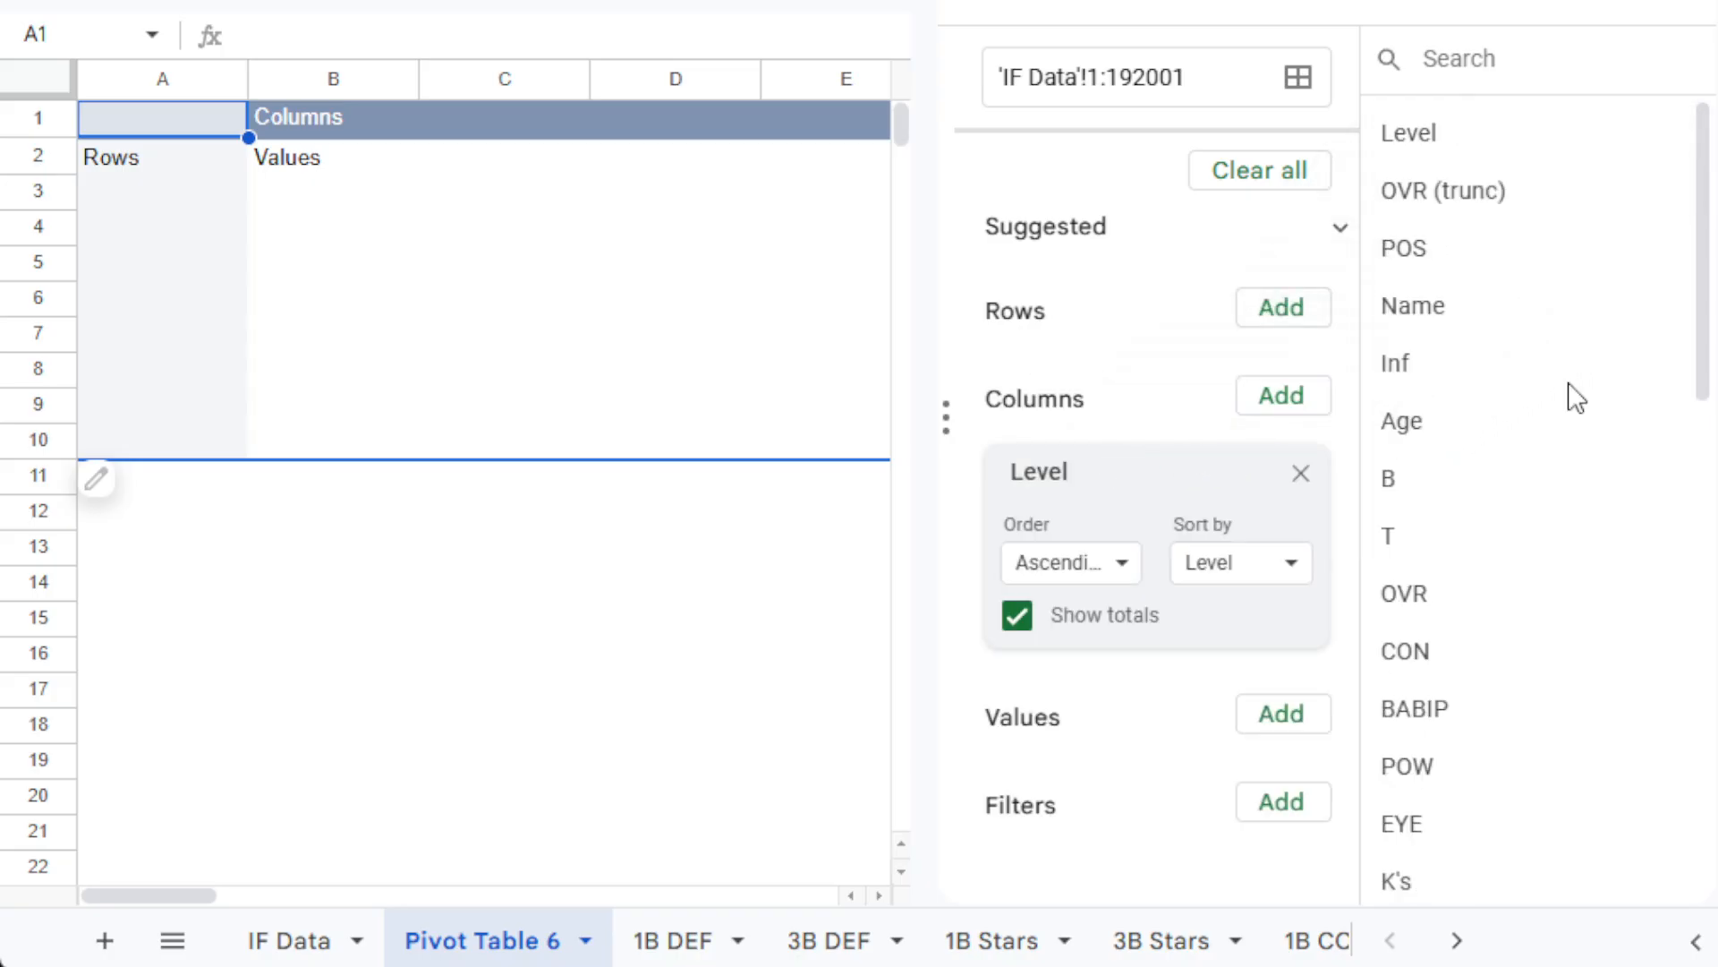
Add 1B elig, 2B elig, 3B elig and SS elig, in that order, as row fields of the new pivot table.
left_click_drag(1709, 304, 1662, 818)
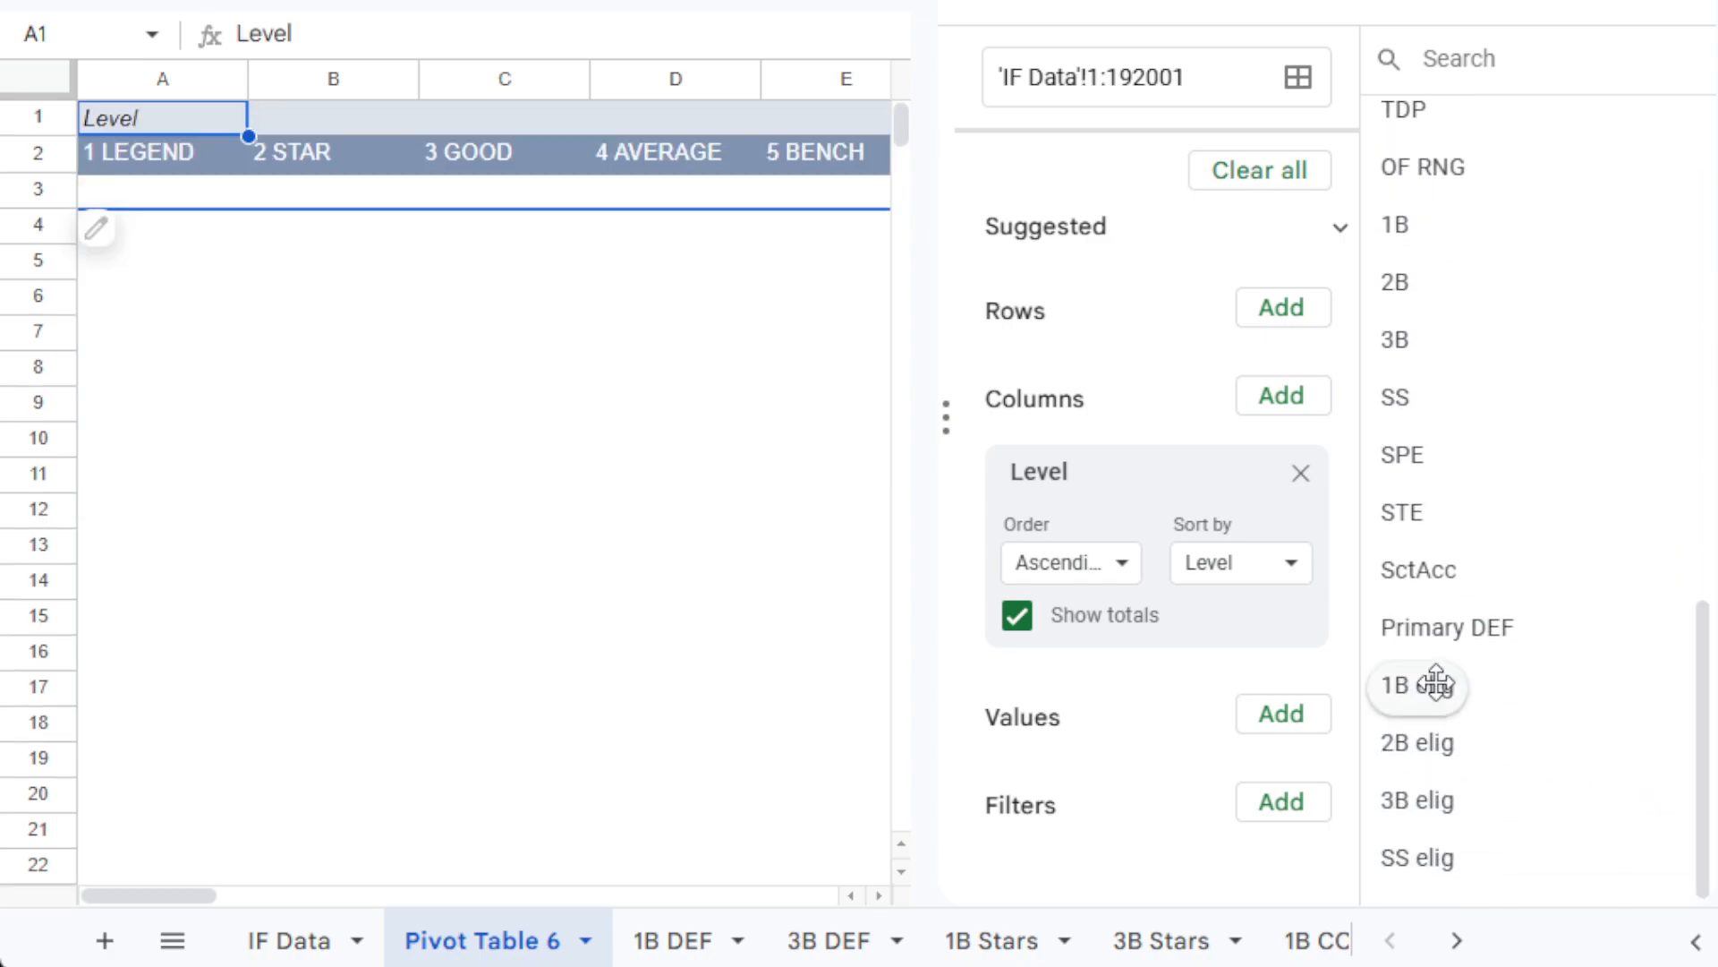
left_click_drag(1436, 684, 1112, 377)
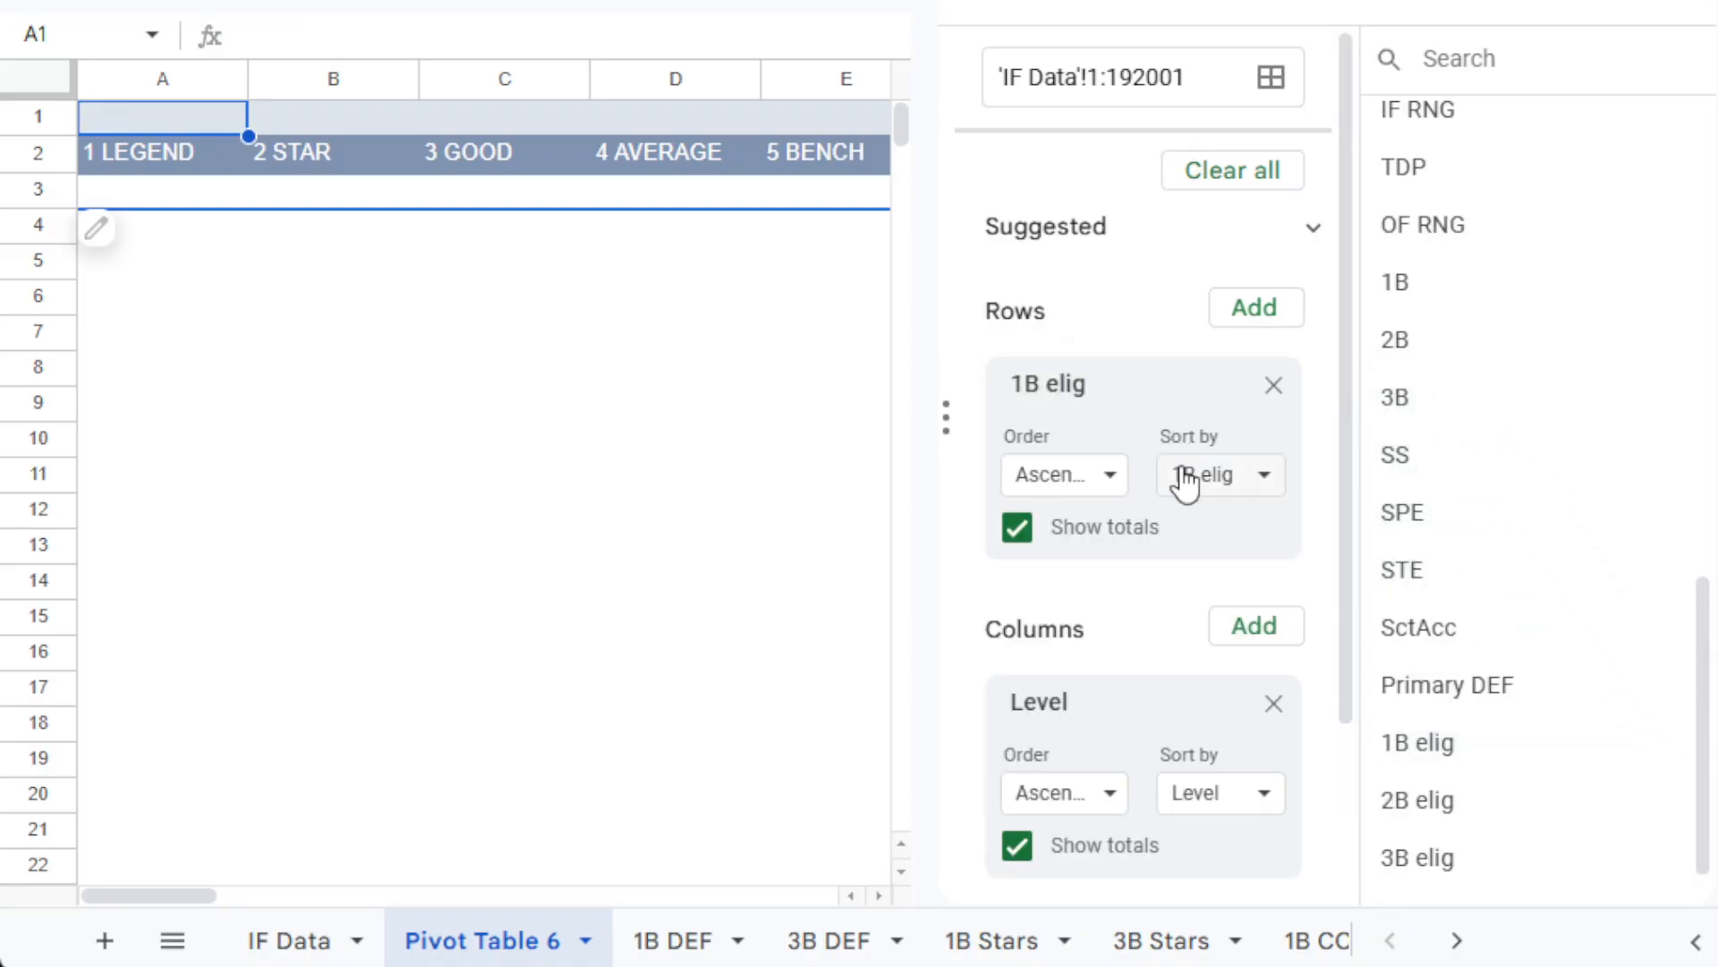
left_click_drag(1396, 785, 1128, 586)
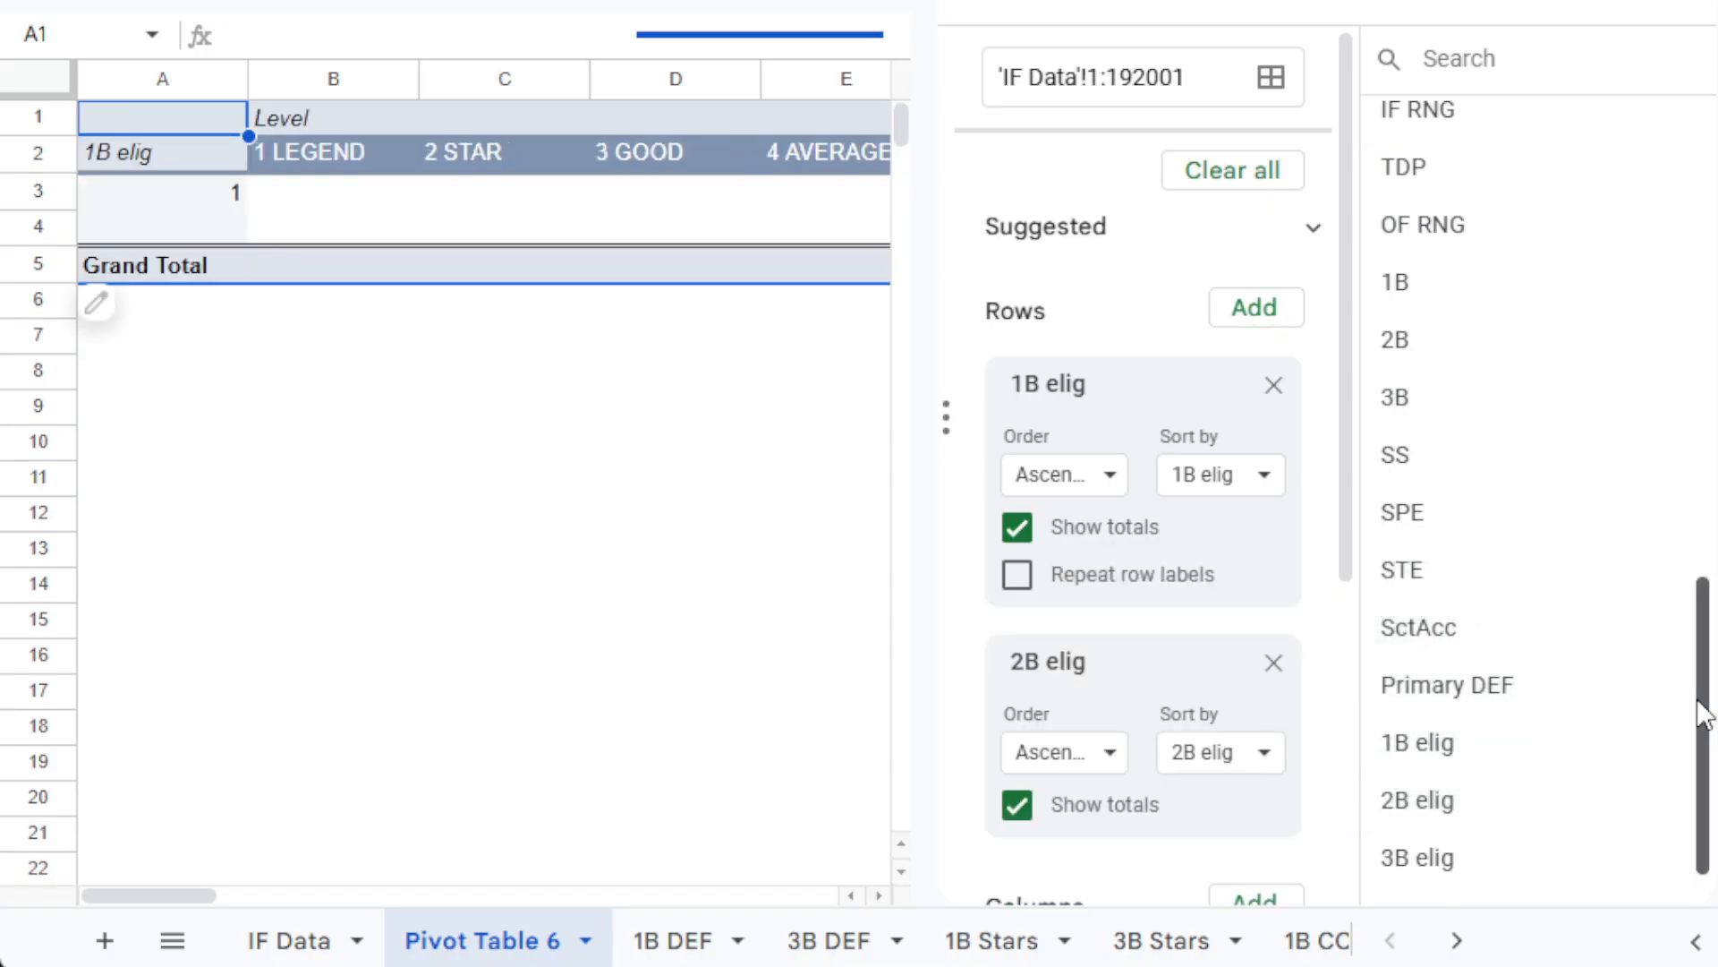
scroll(1683, 788, "down", 1)
left_click_drag(1418, 799, 1089, 828)
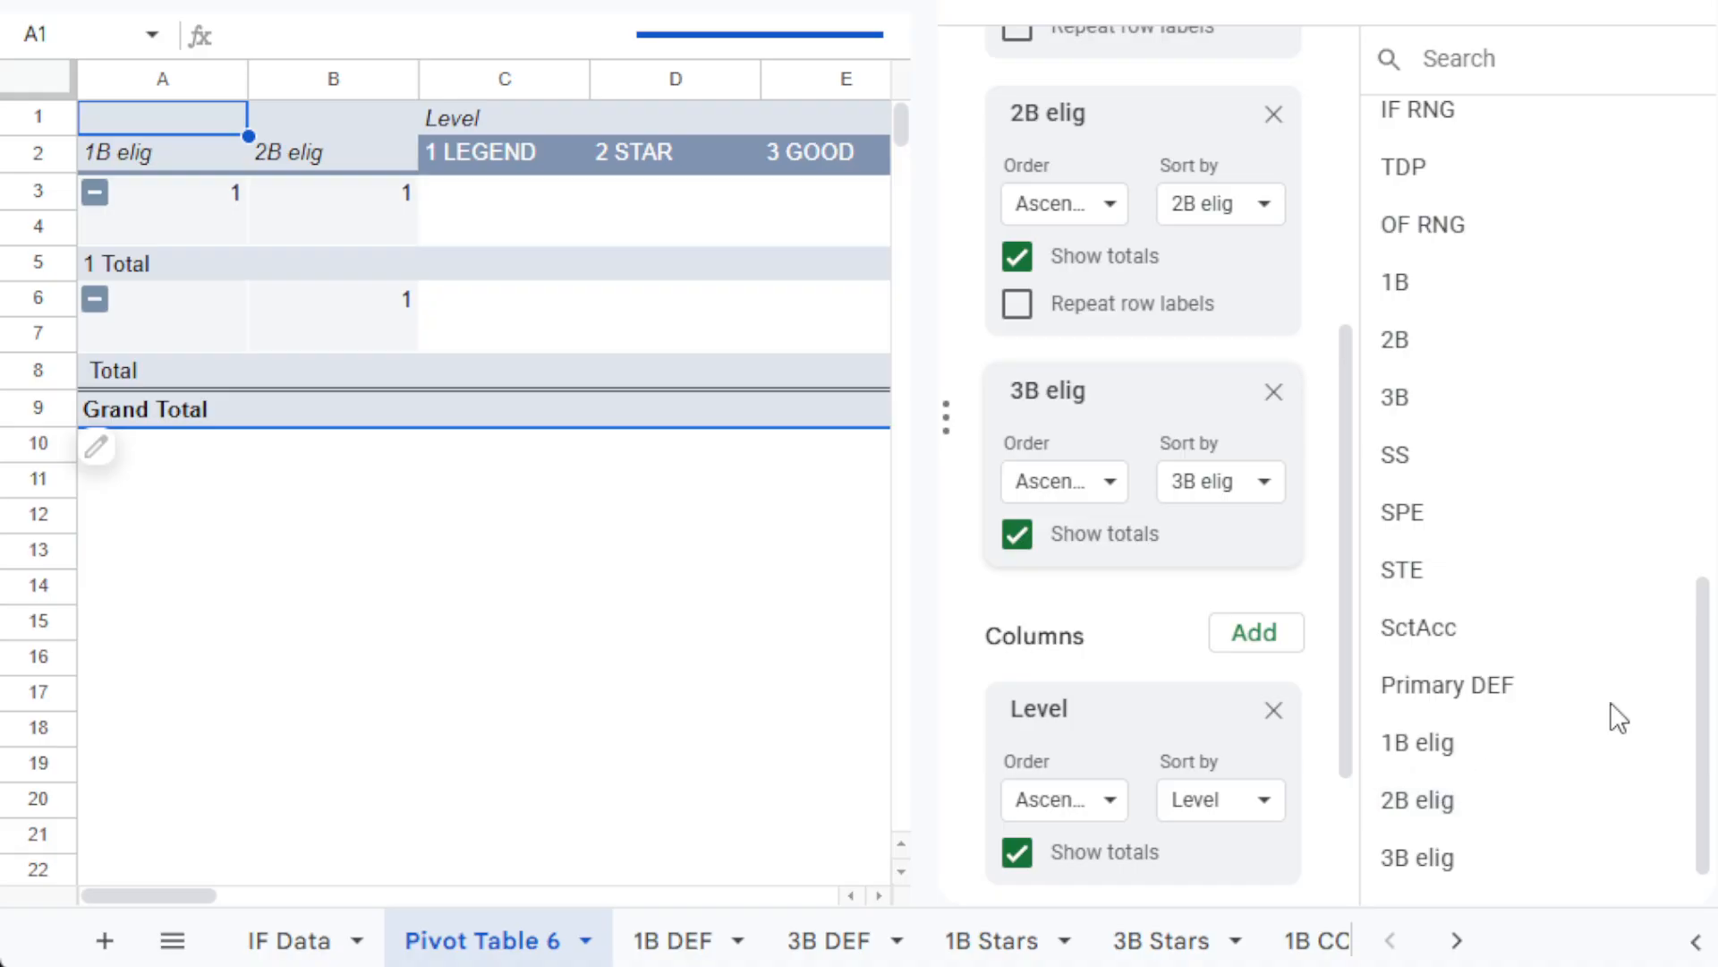
left_click_drag(1700, 707, 1691, 794)
left_click_drag(1426, 859, 1340, 866)
Add 1B elig, 2B elig, 3B elig and SS elig as value fields of the pivot table.
left_click_drag(1436, 743, 1164, 787)
scroll(1683, 761, "down", 1)
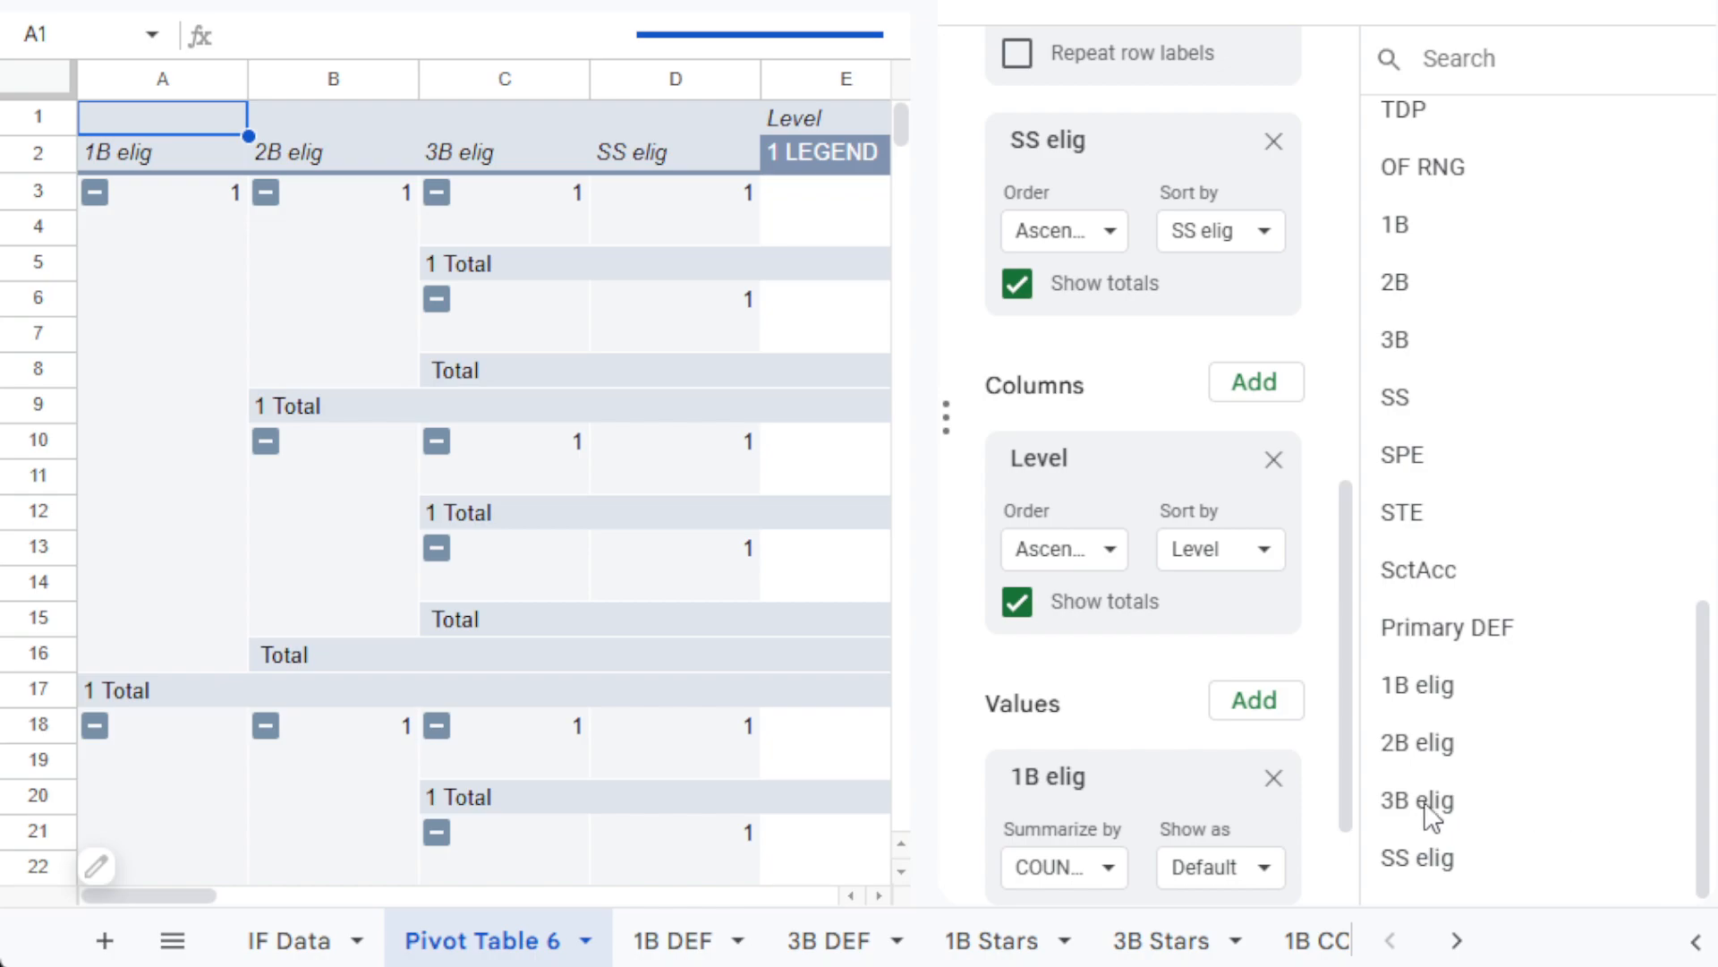
scroll(1334, 743, "down", 2)
left_click_drag(1396, 742, 1162, 788)
scroll(1638, 668, "down", 1)
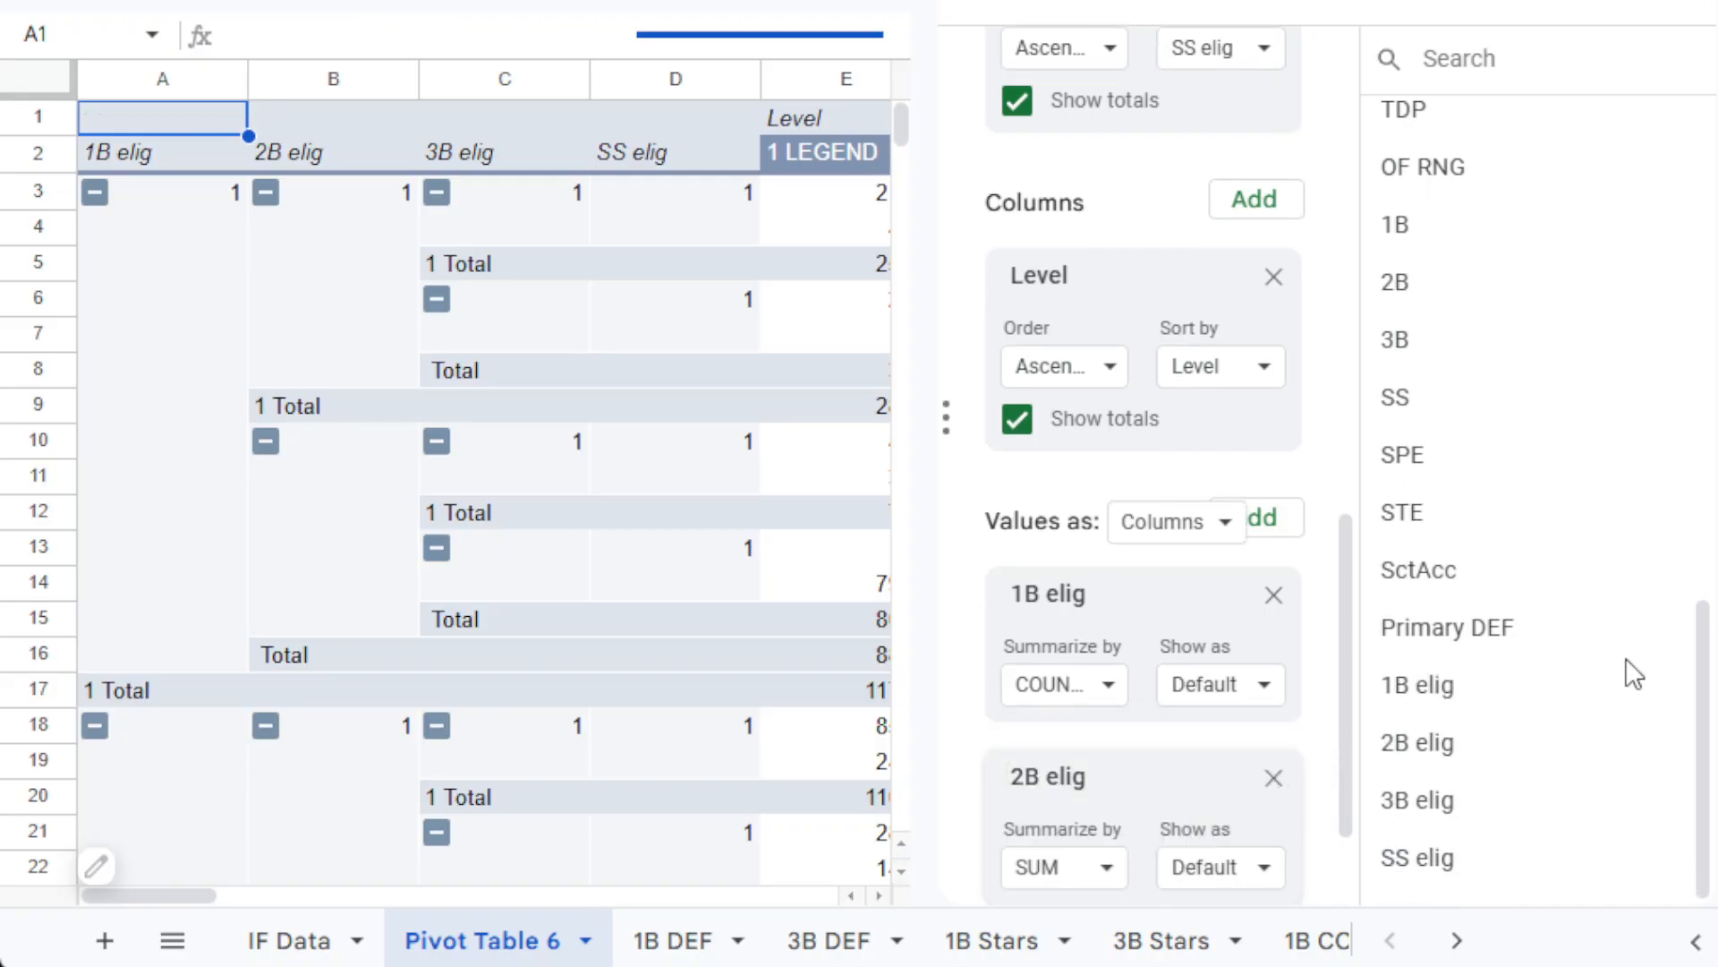
scroll(1326, 731, "down", 2)
left_click_drag(1446, 800, 1145, 774)
scroll(1368, 771, "down", 1)
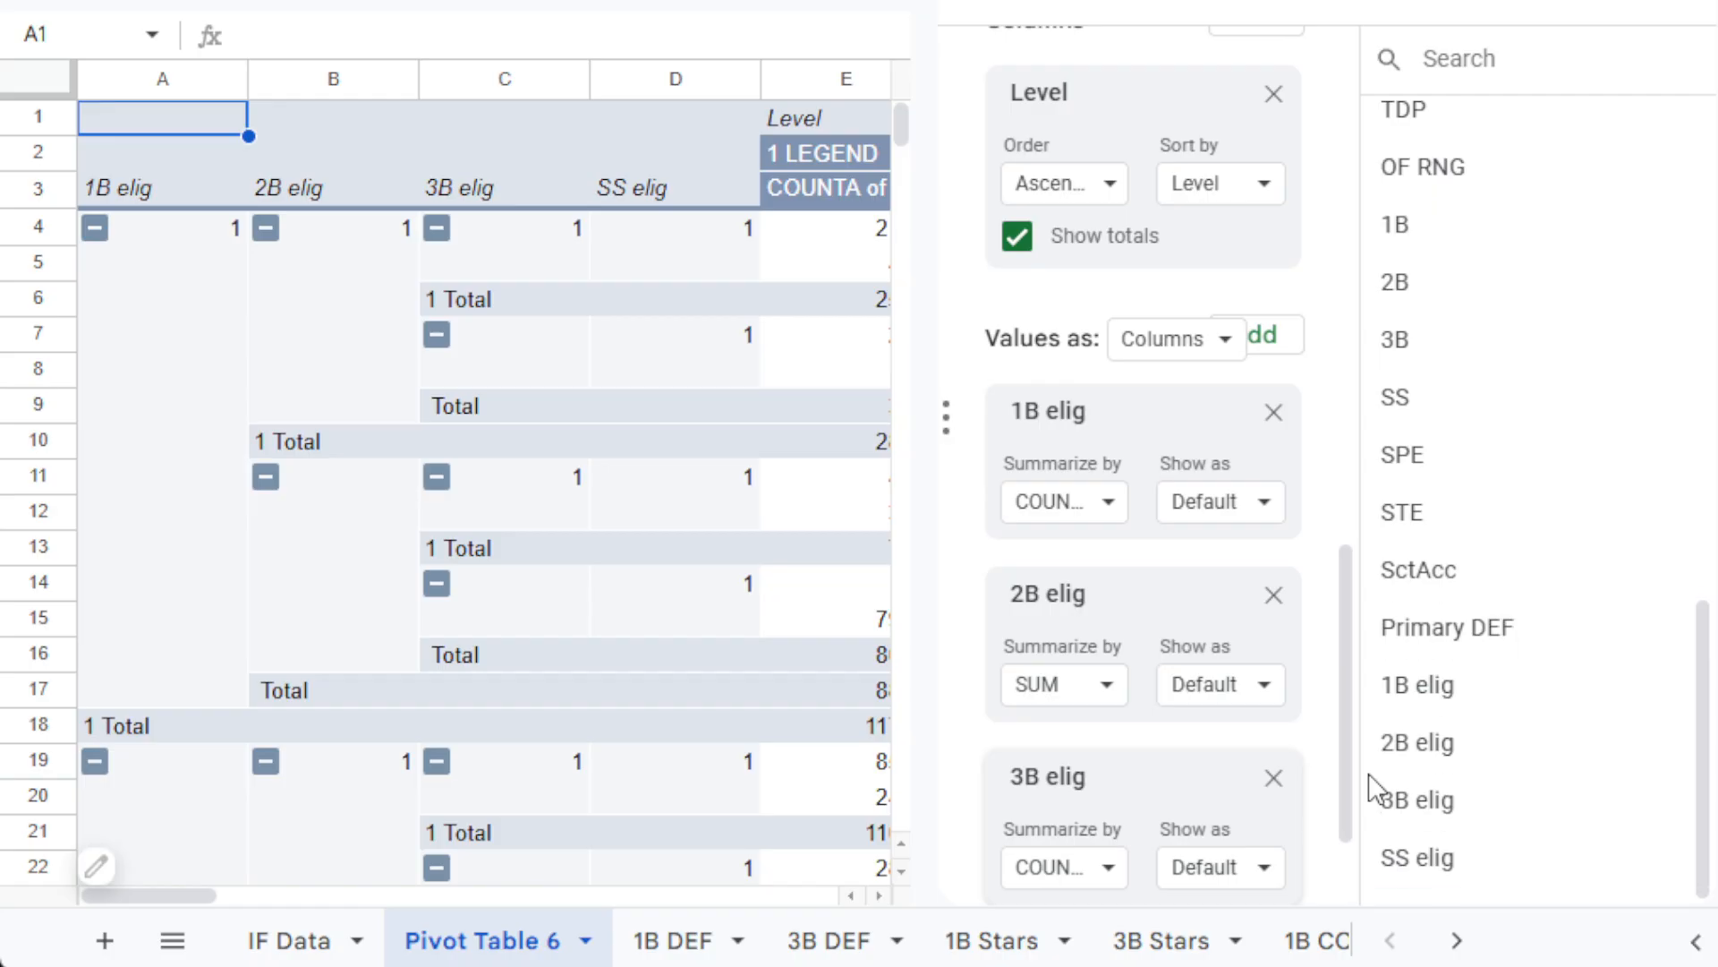
scroll(1341, 722, "down", 2)
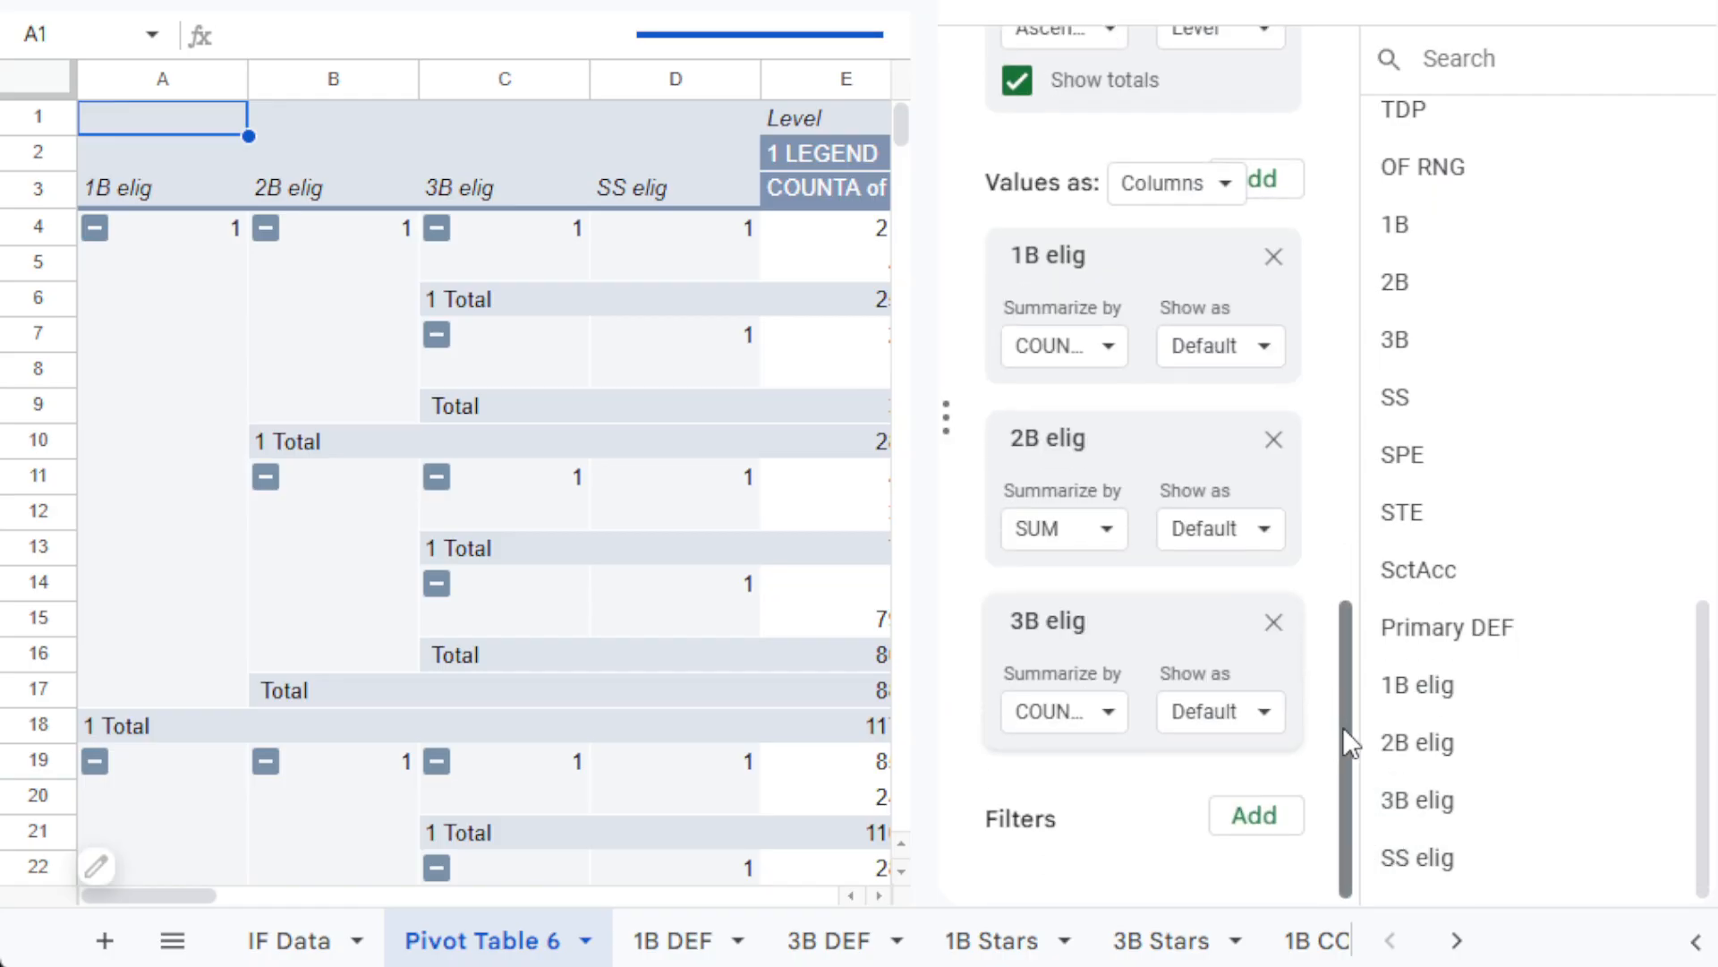
left_click_drag(1417, 856, 1145, 780)
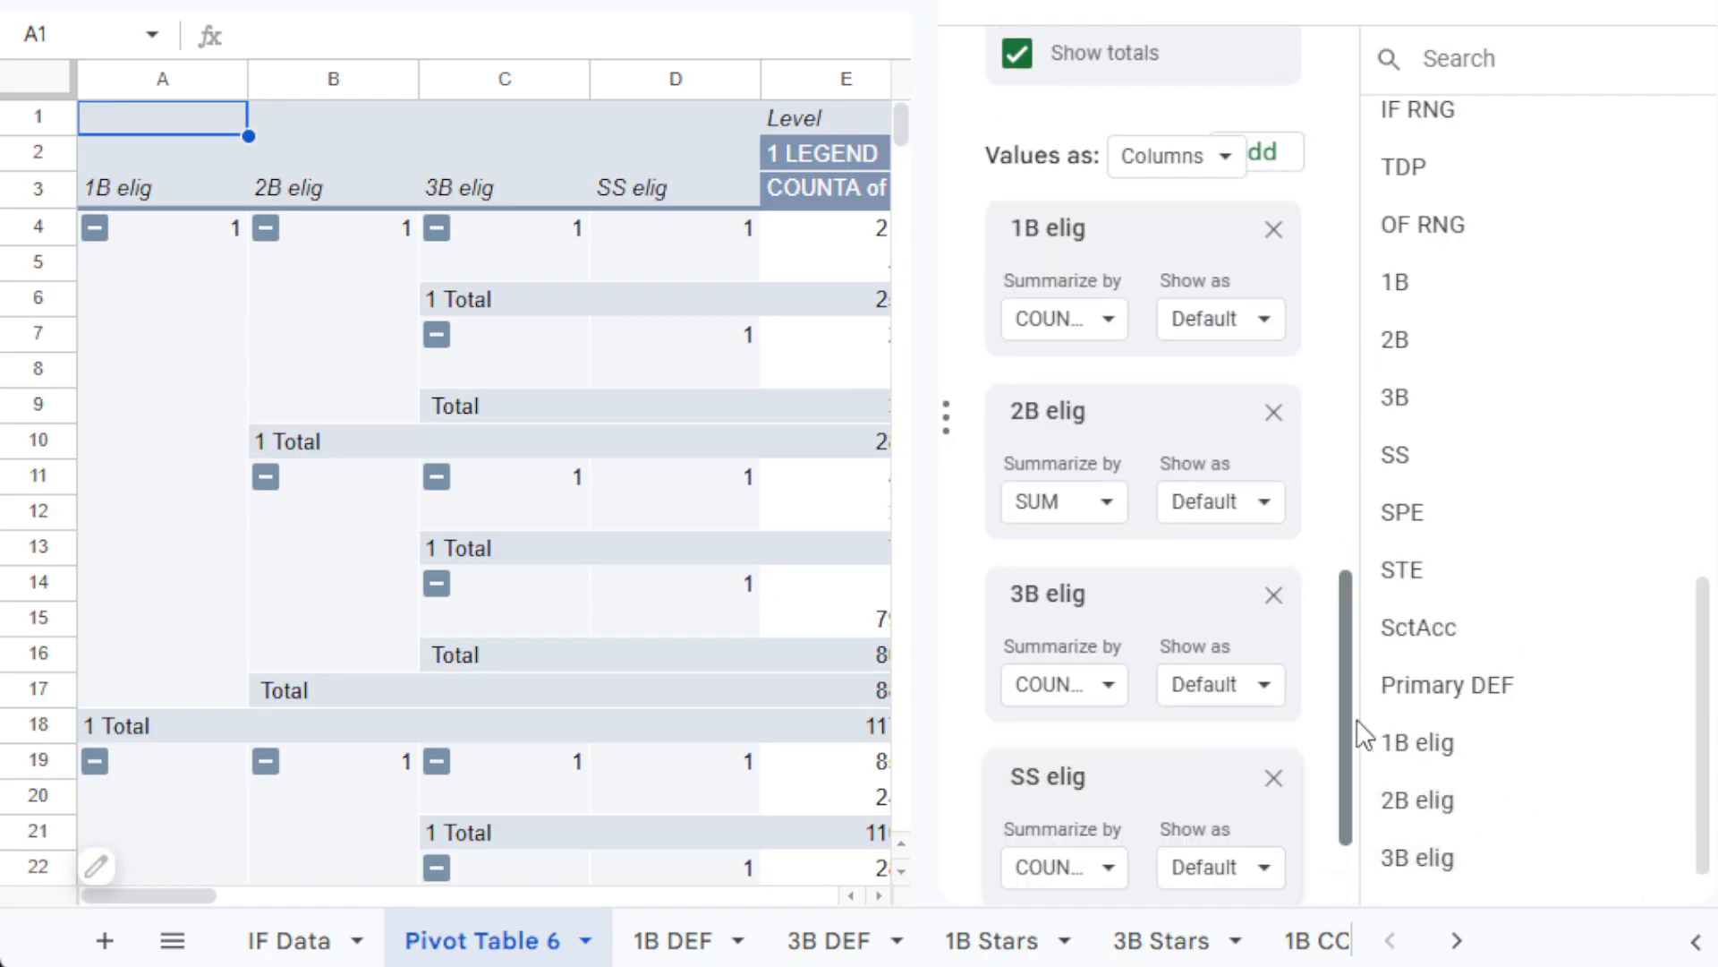
Add POS as a filter of the pivot table, and close the pivot table editor.
left_click_drag(1695, 637, 1688, 116)
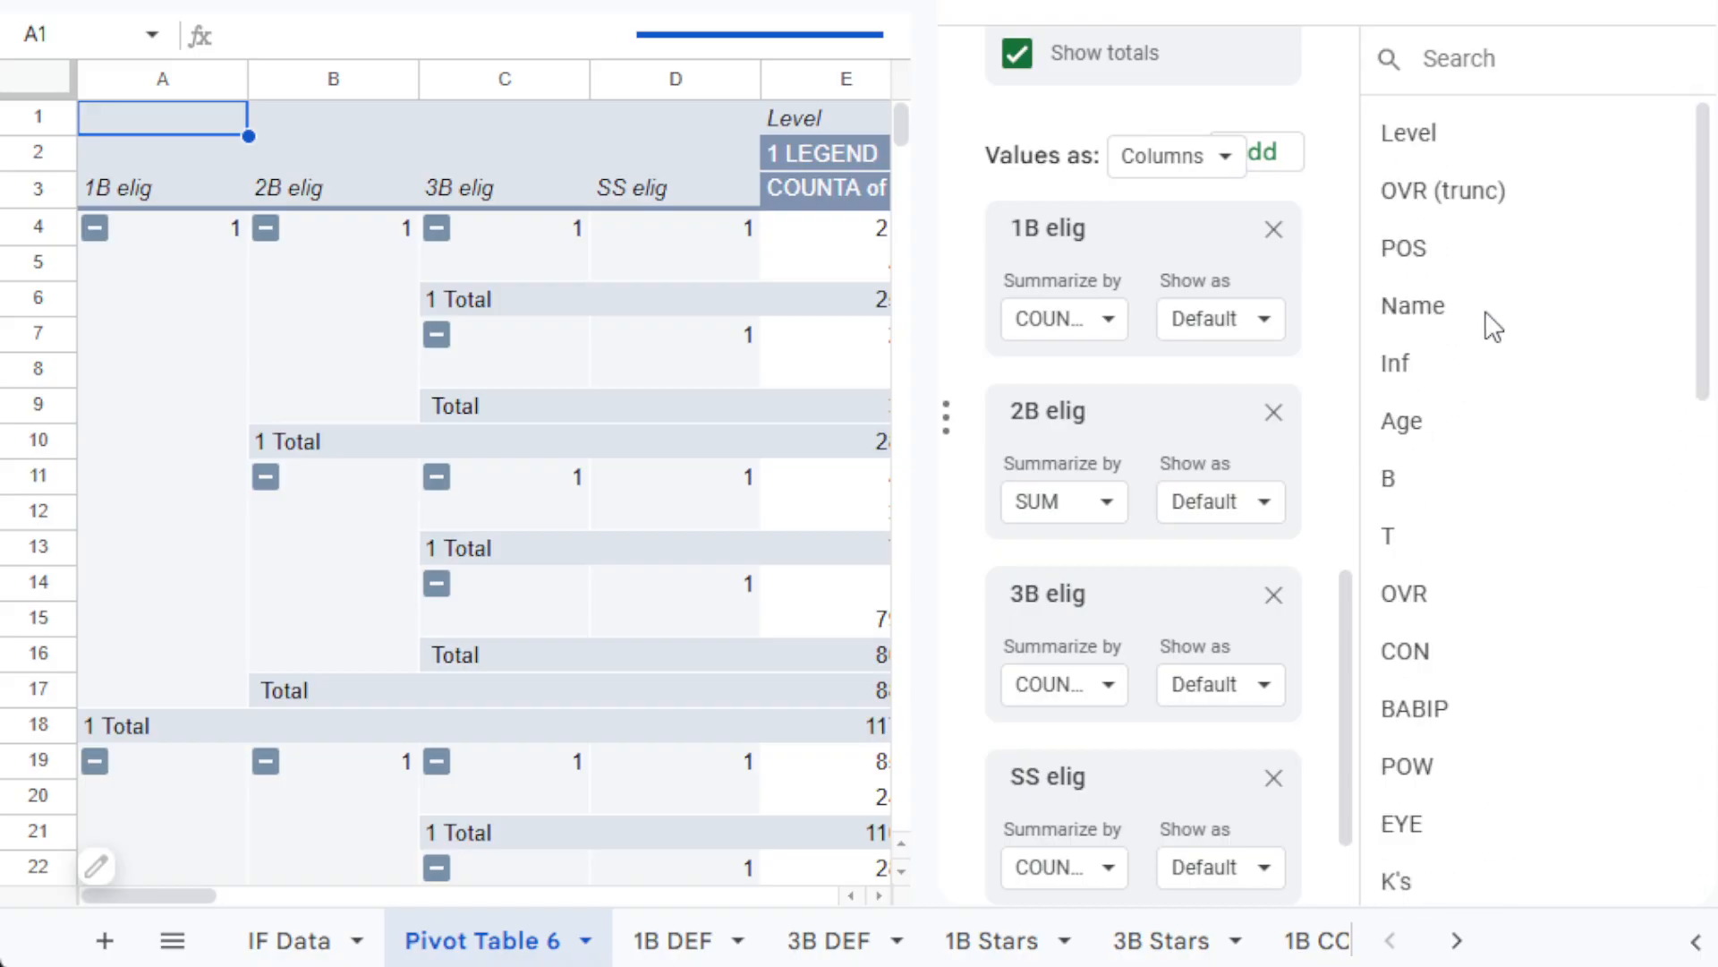
scroll(1355, 638, "down", 2)
left_click_drag(1403, 248, 1160, 892)
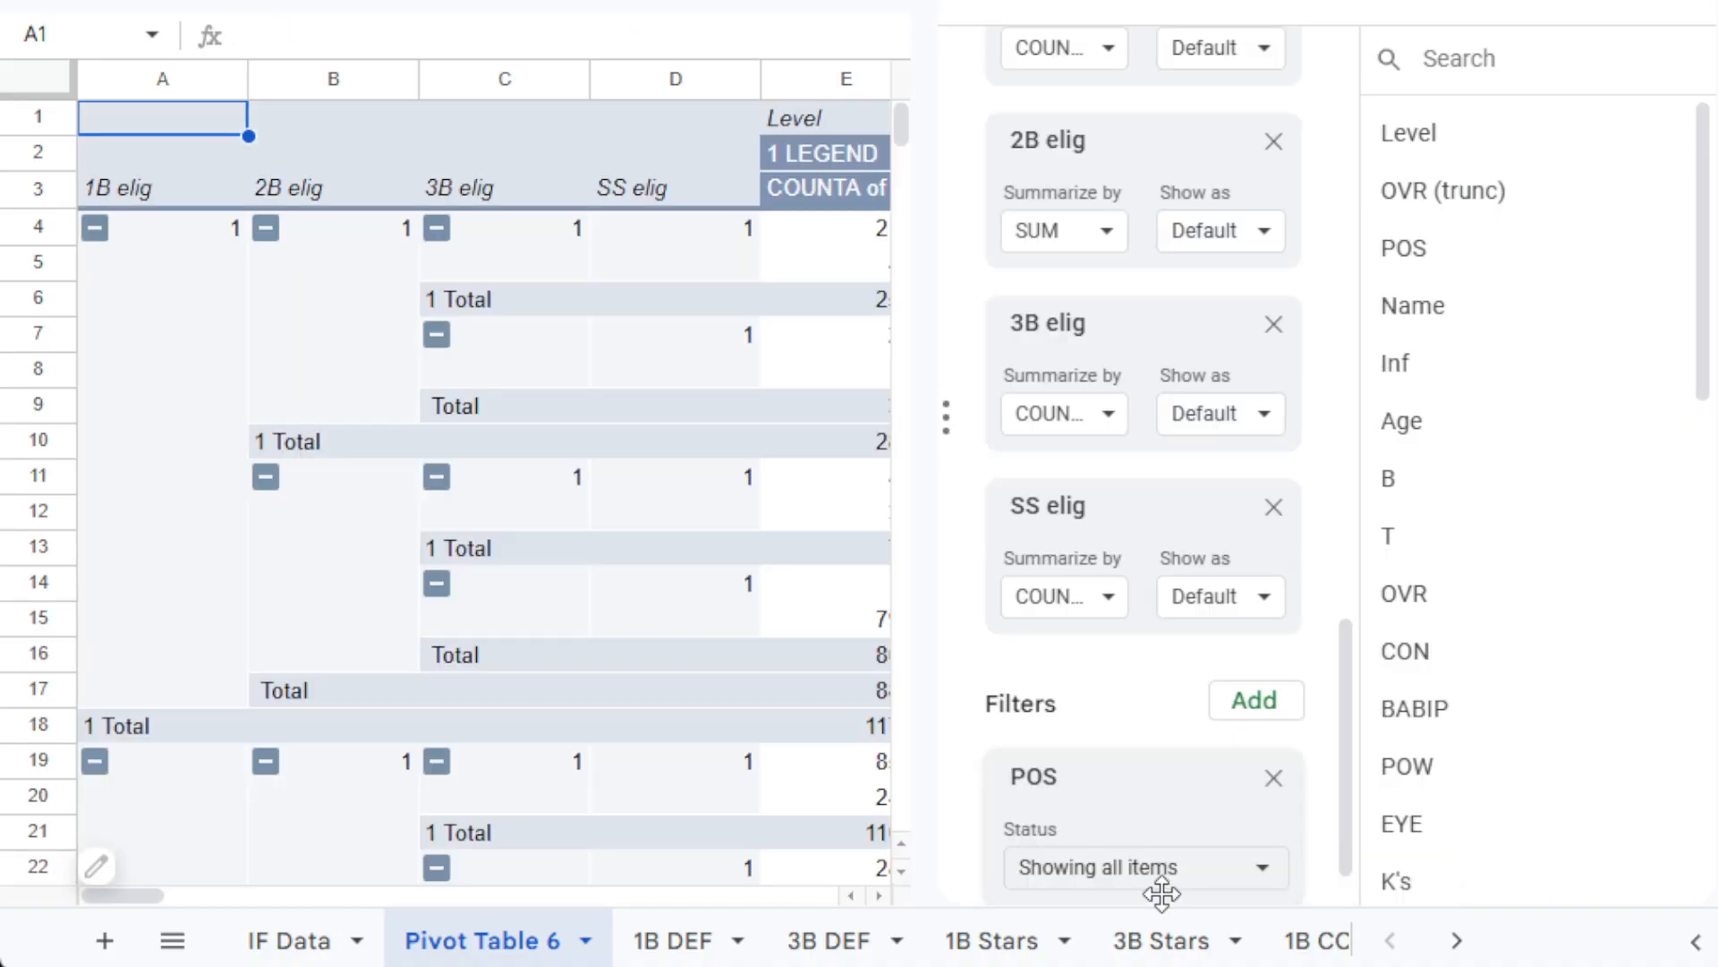
left_click(1685, 9)
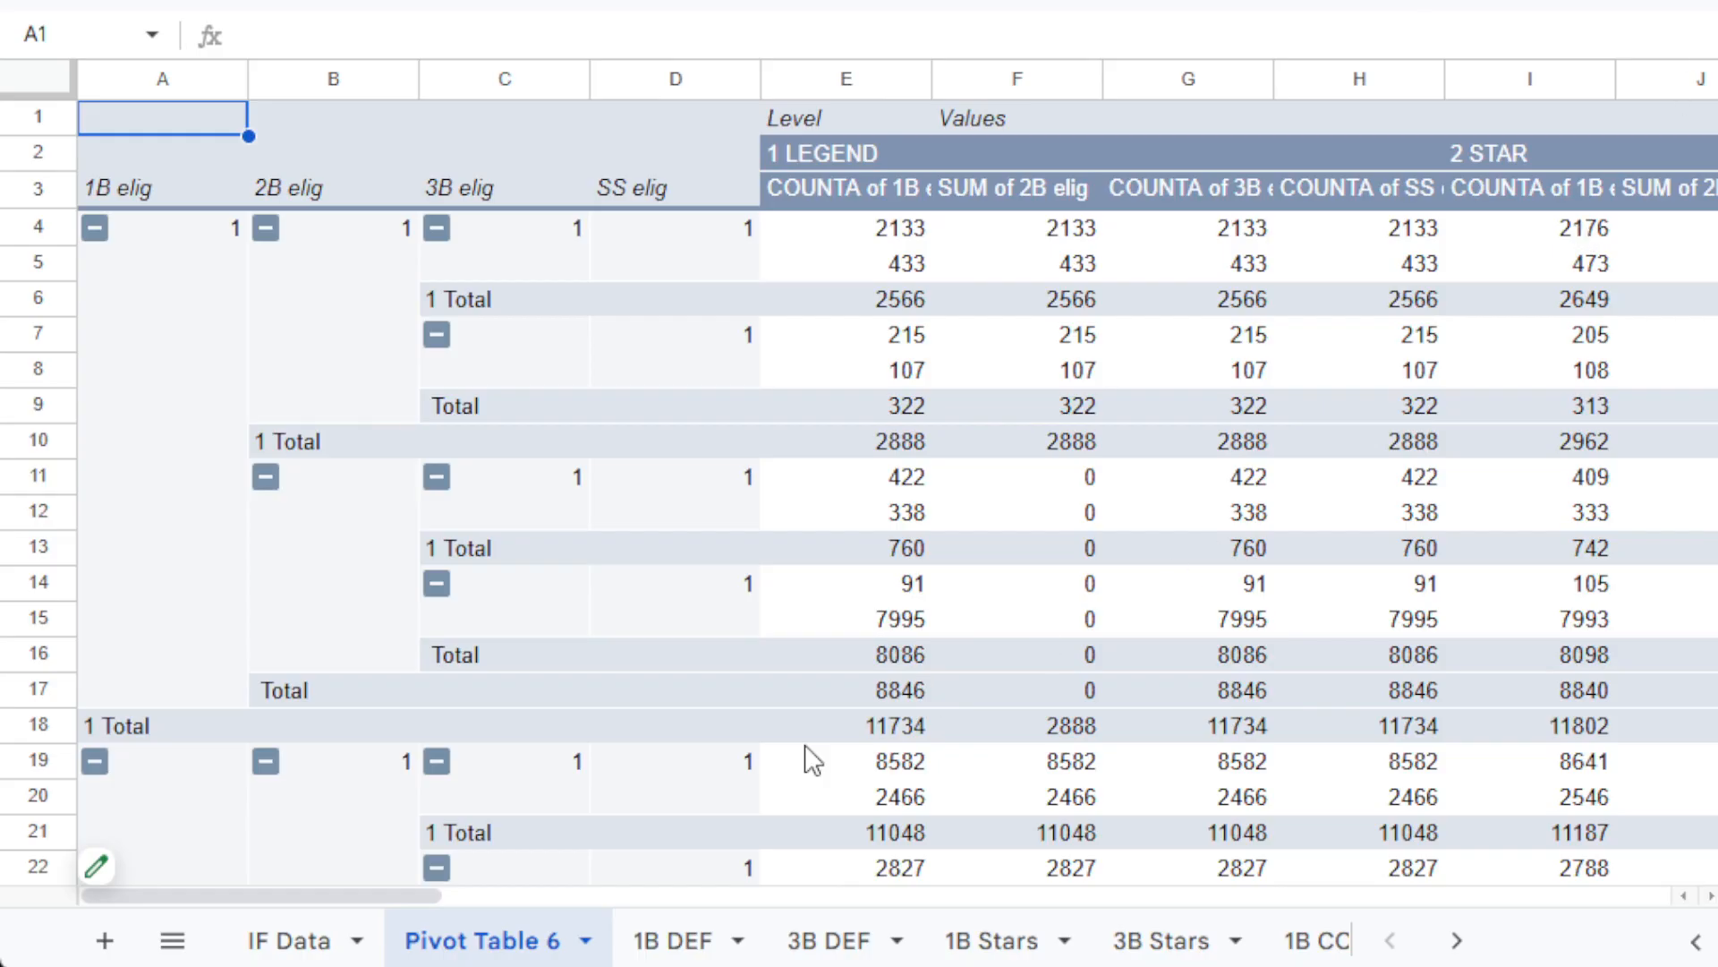
Rename the new pivot table sheet as 1B Pos.
double_click(433, 944)
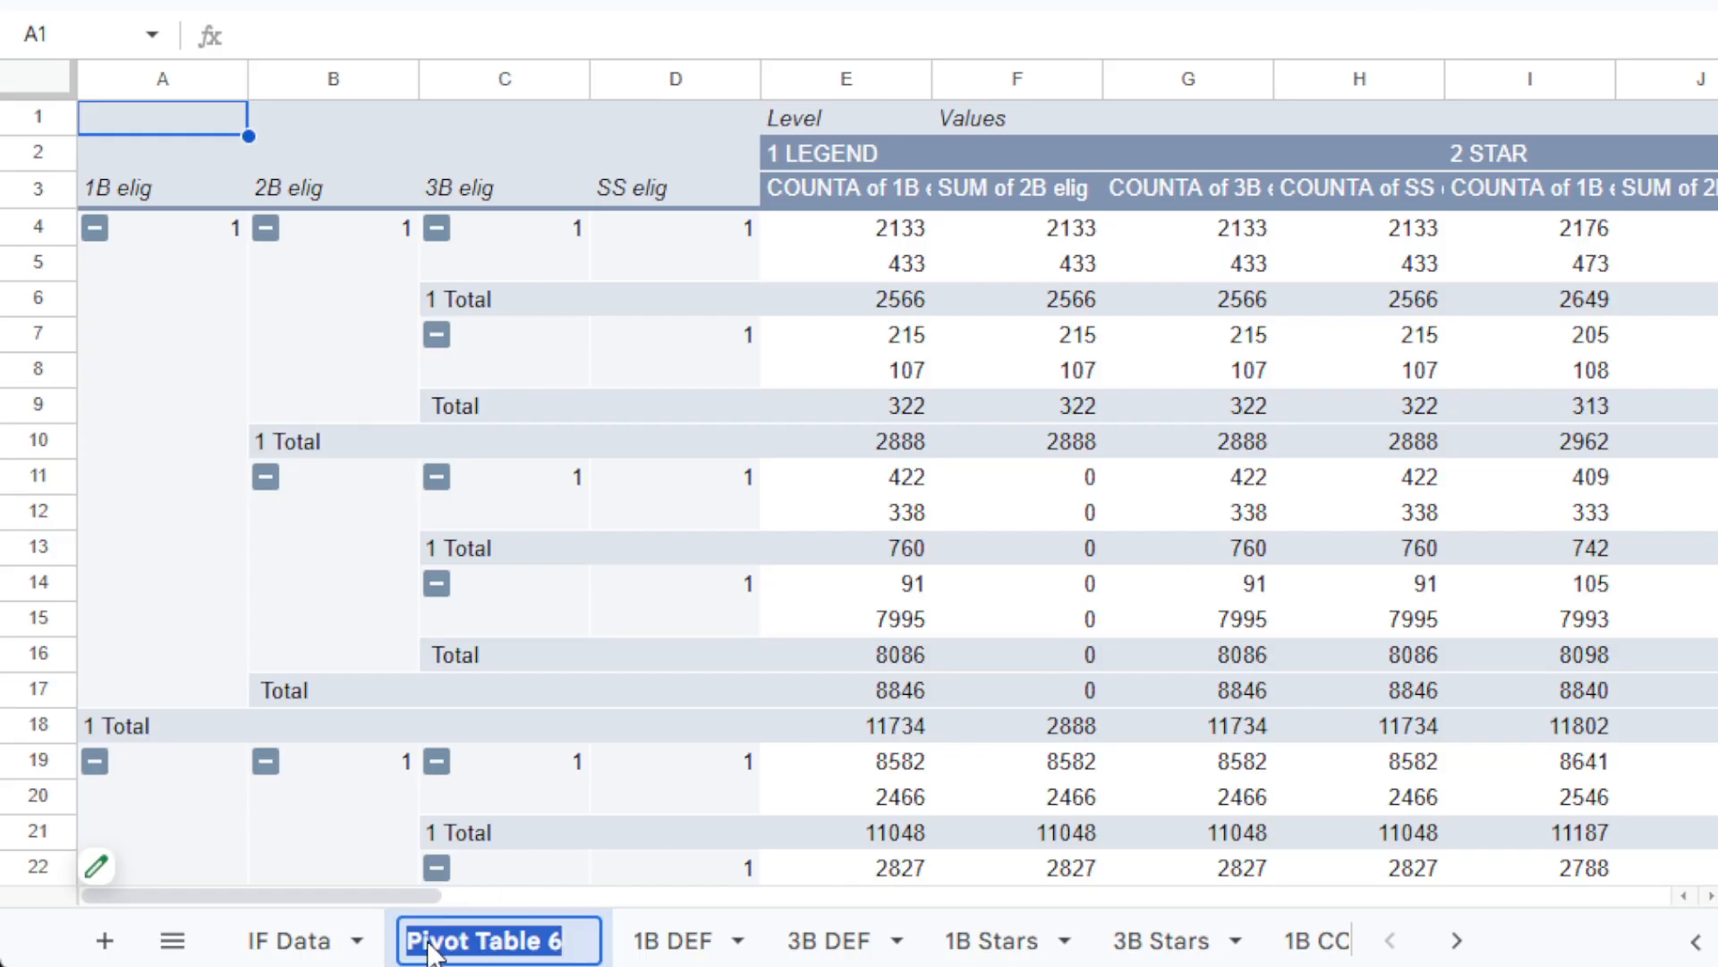
type("1B Pos")
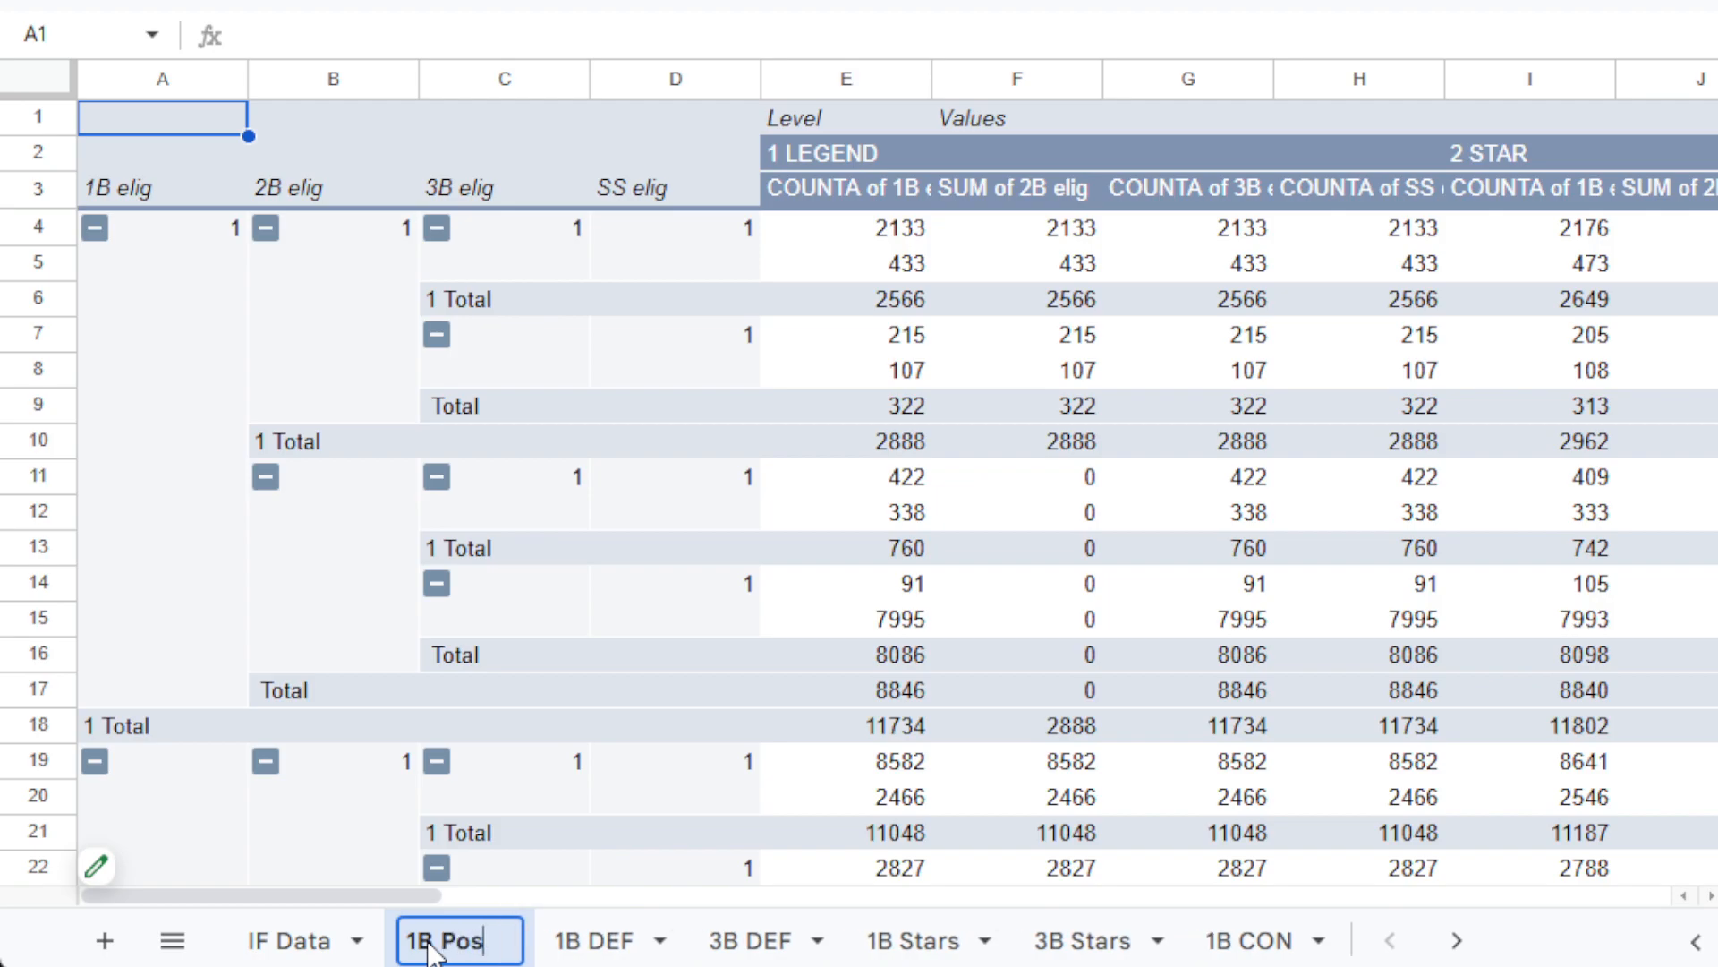
key("Return")
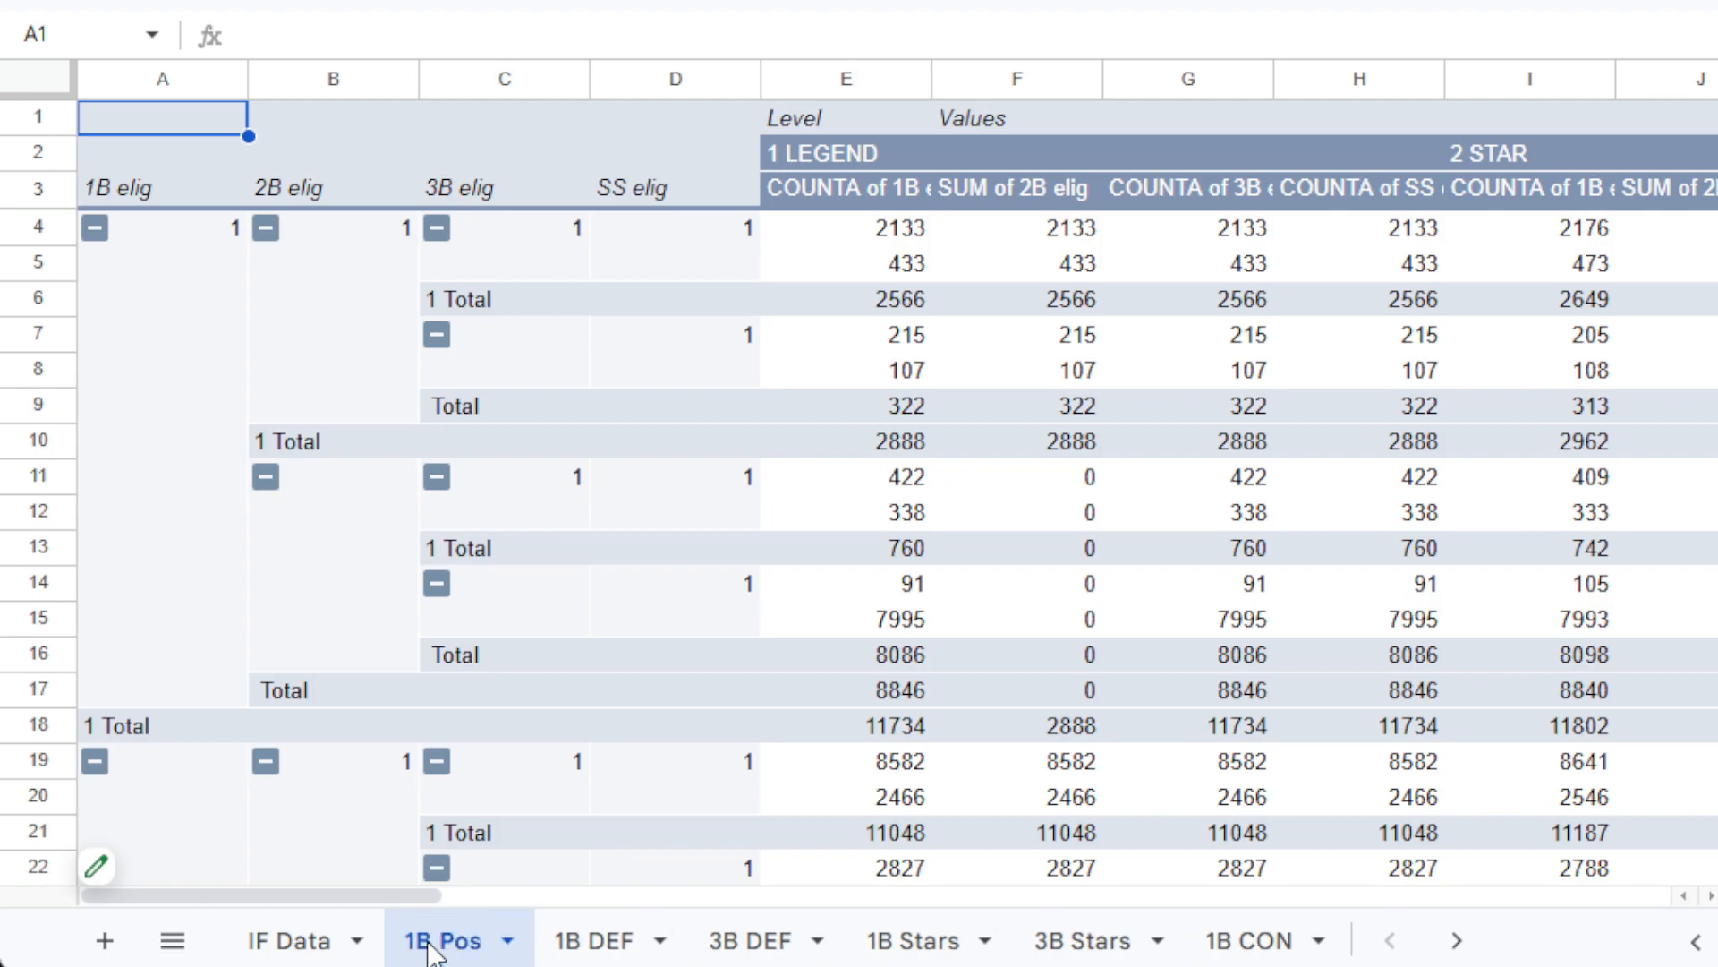
Duplicate the 1B Pos sheet and rename the copy as 3B Pos.
left_click(501, 944)
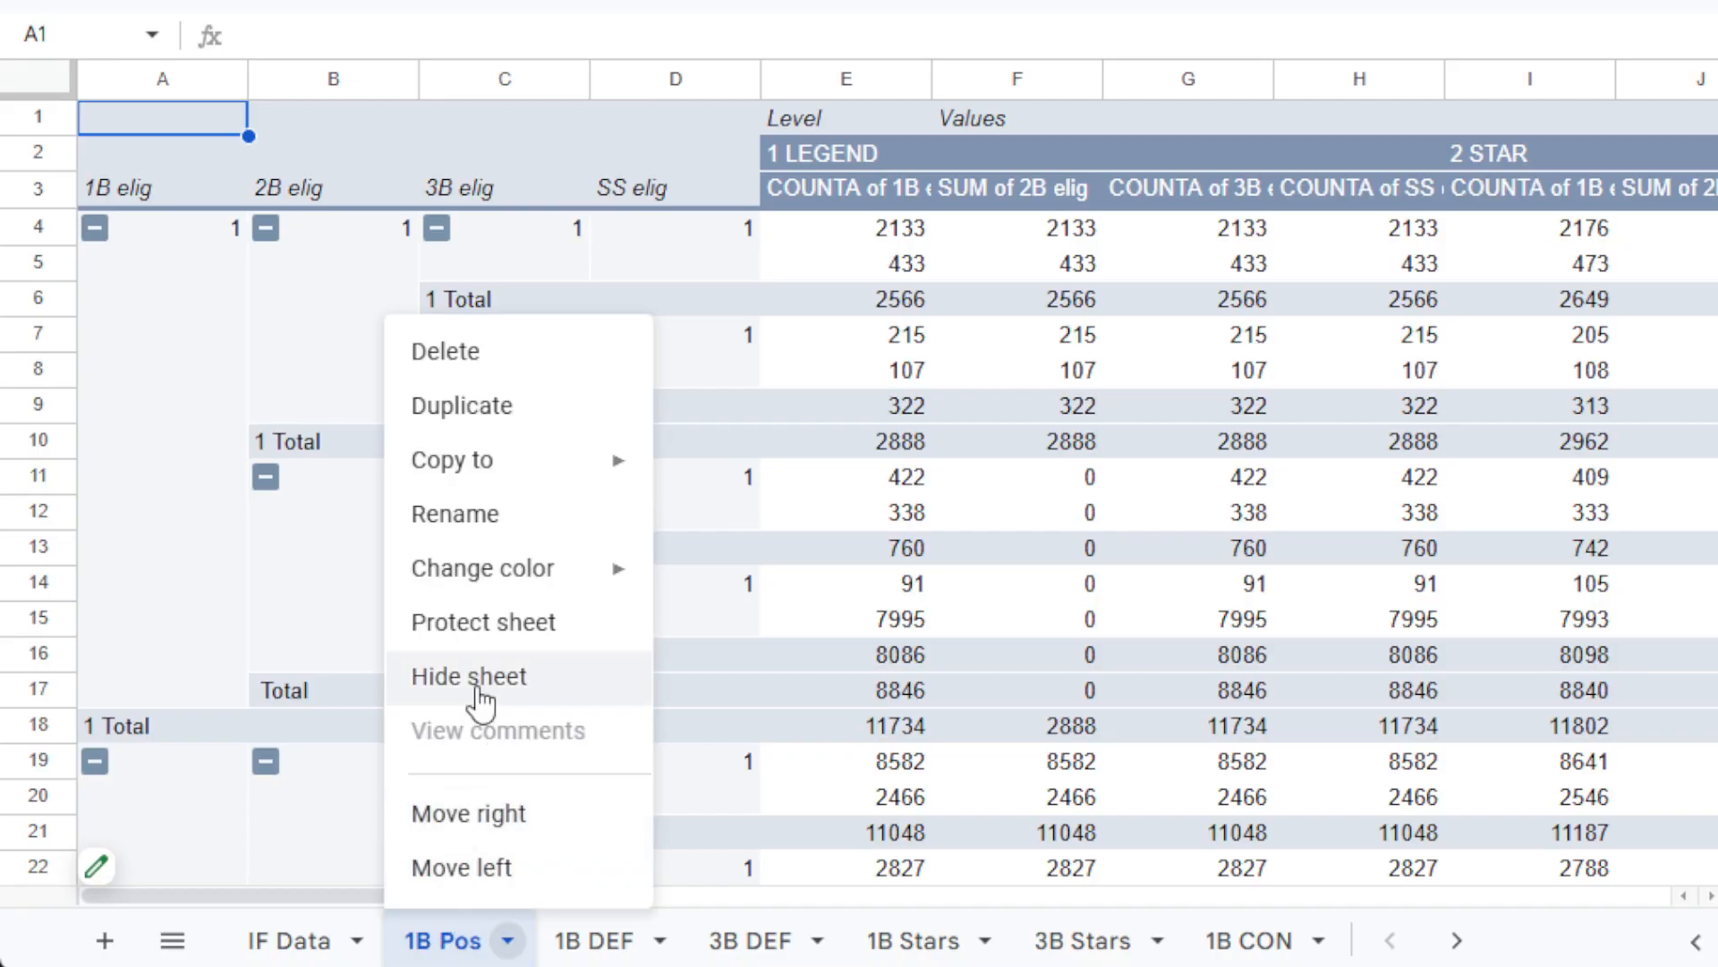
left_click(455, 403)
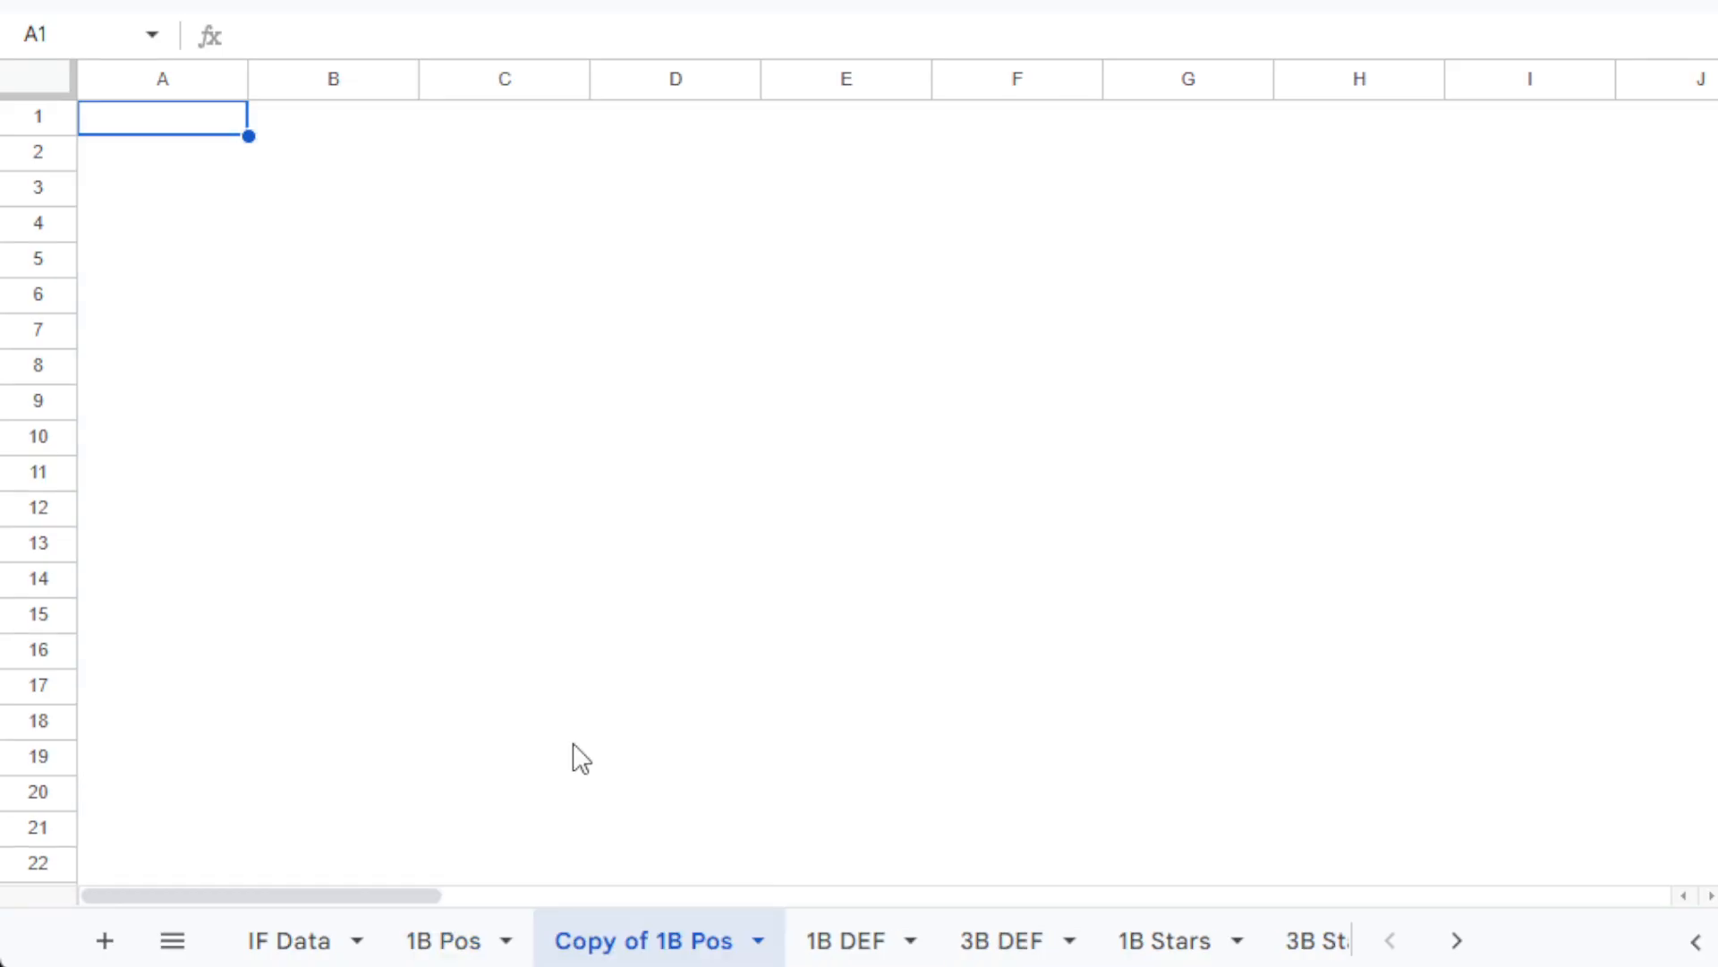
double_click(630, 940)
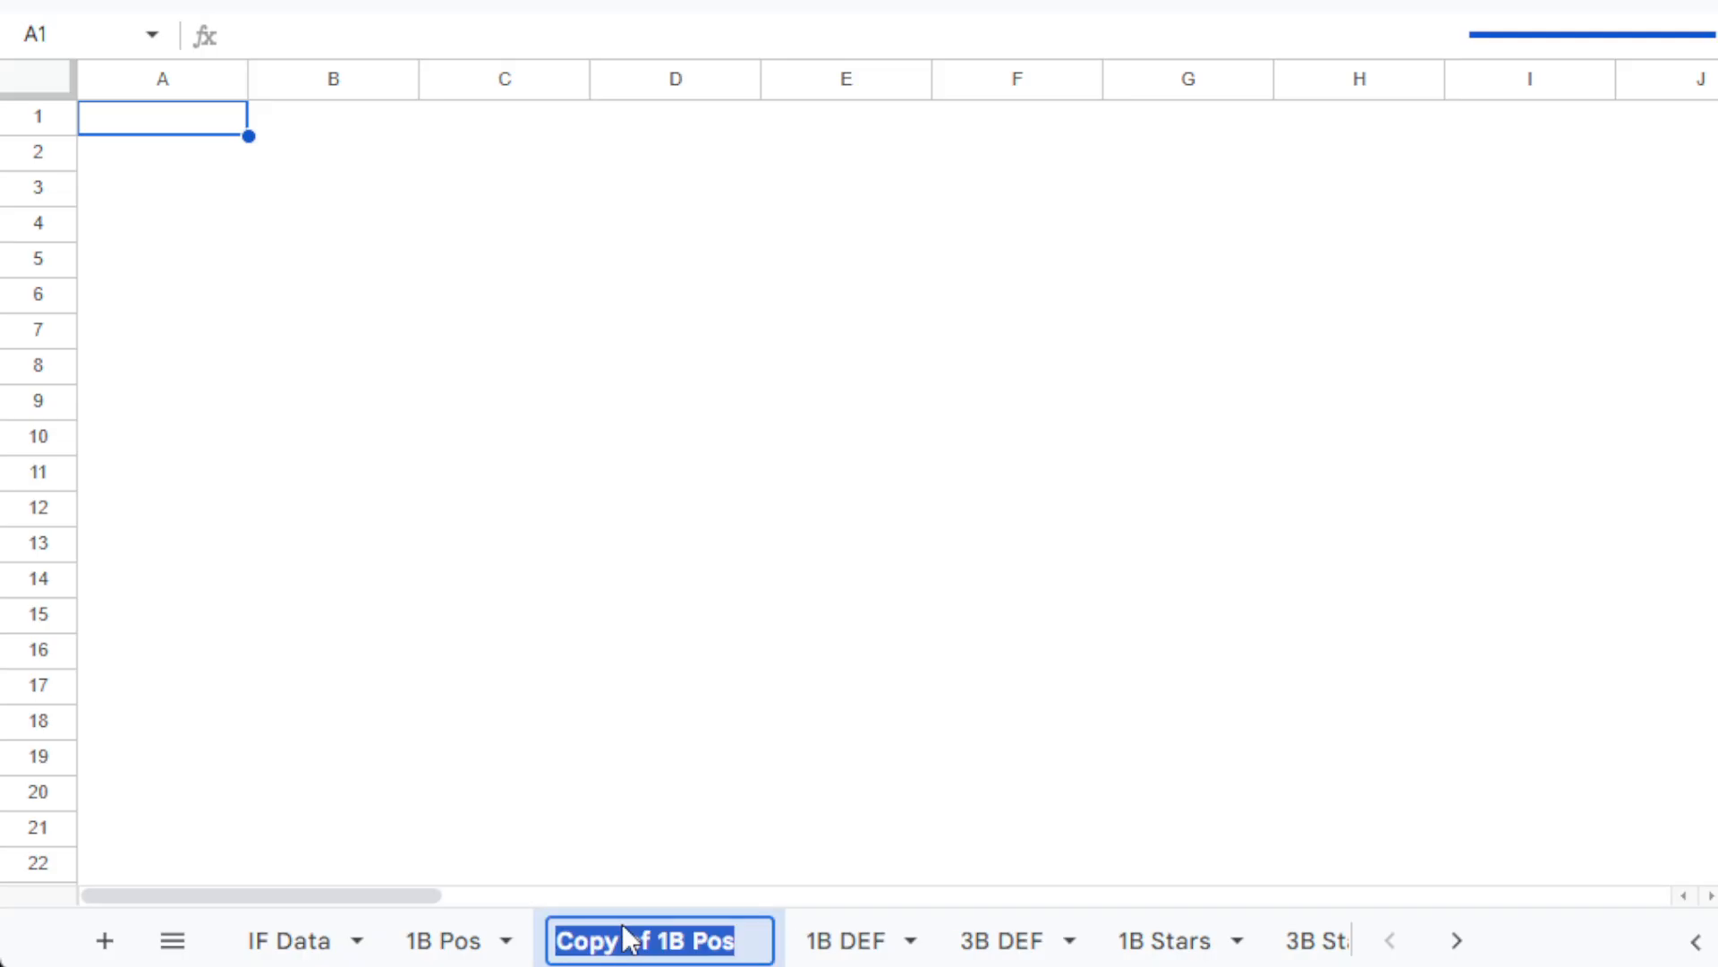
type("3B Pos")
key("Return")
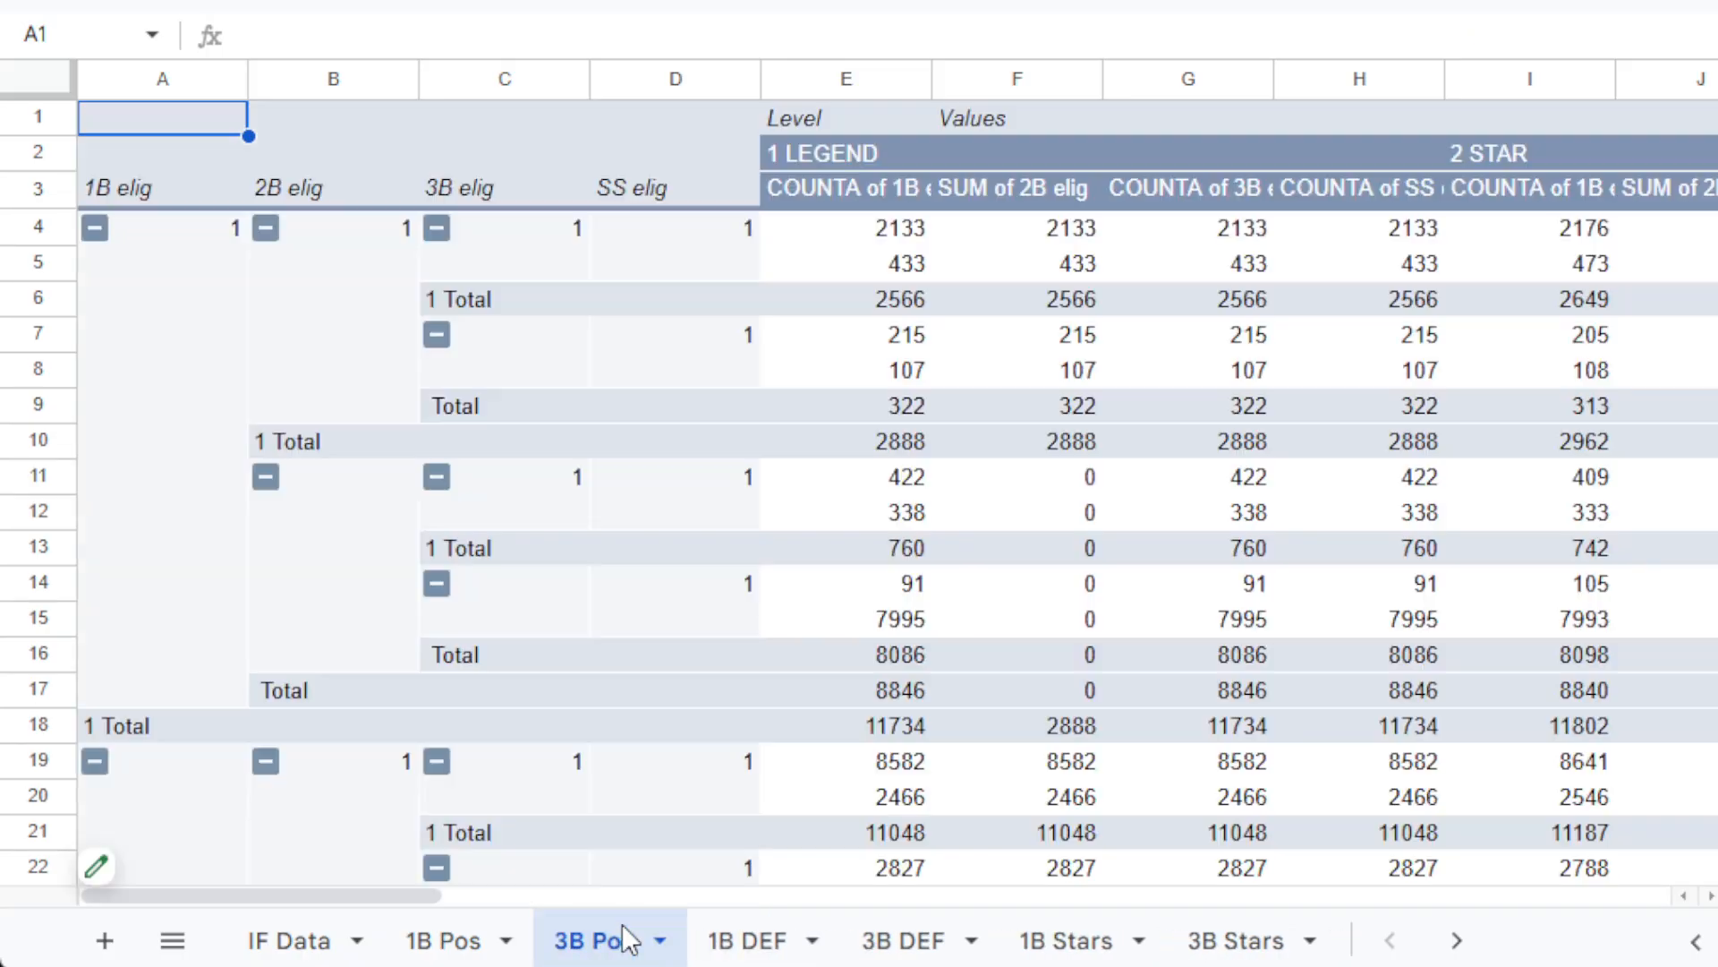
Remove 1B elig from both the rows and the values of the 1B Pos pivot table.
left_click(445, 942)
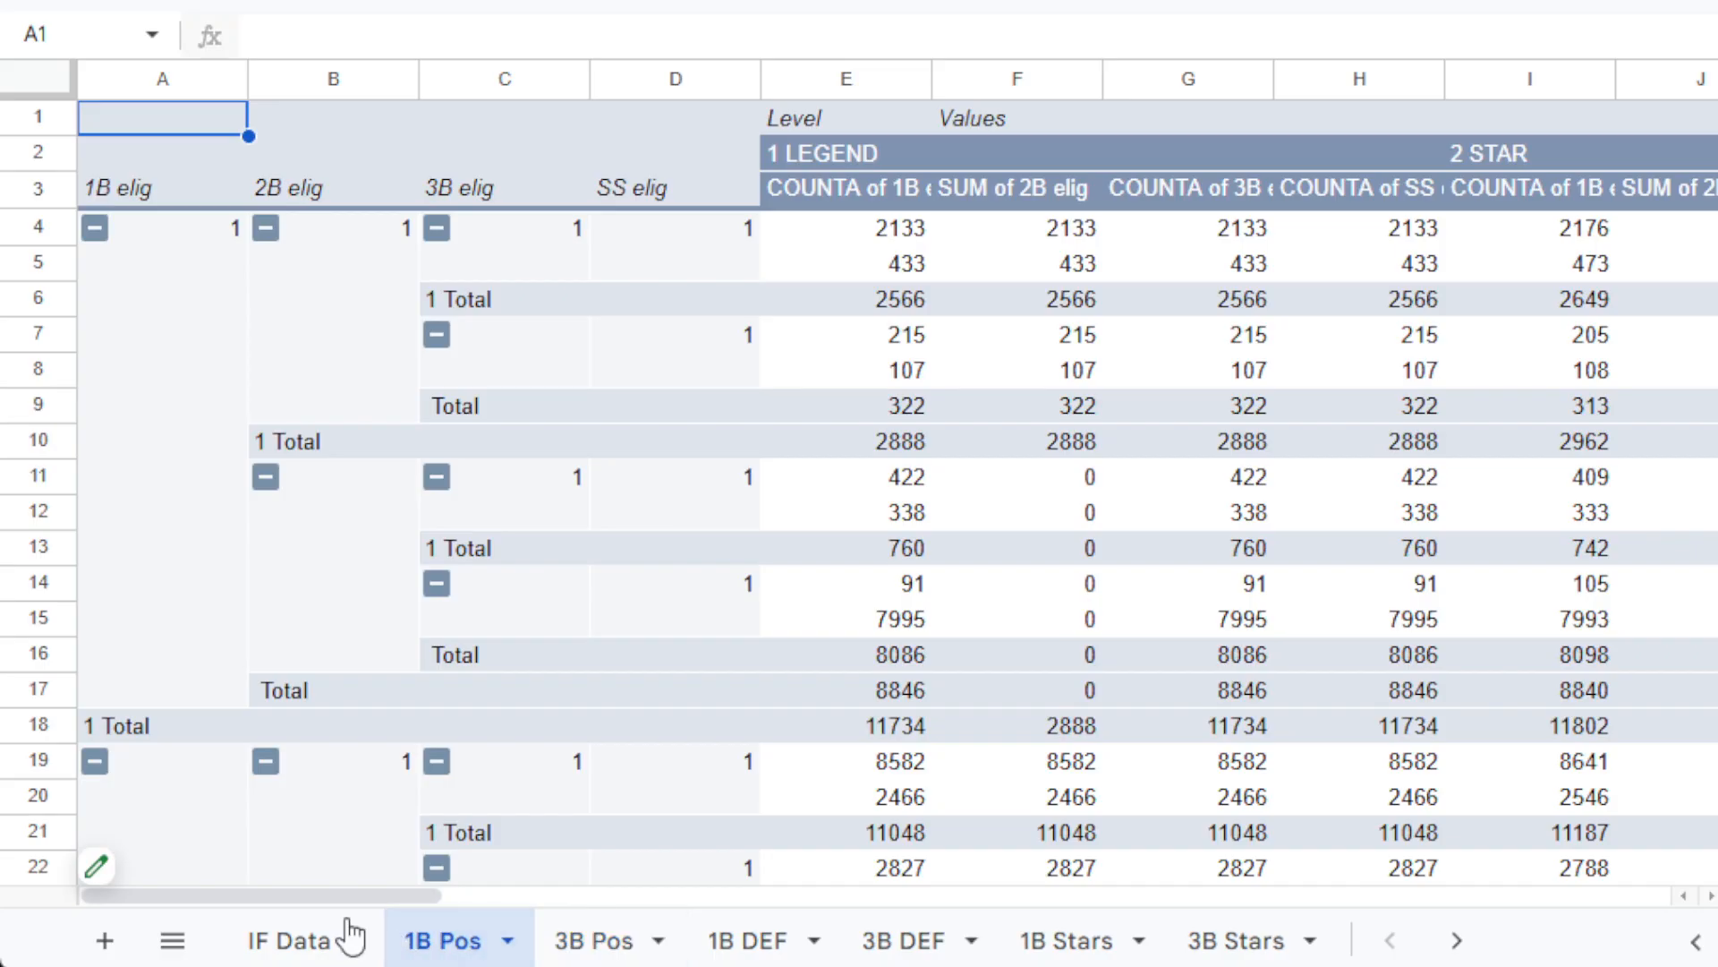
left_click(106, 861)
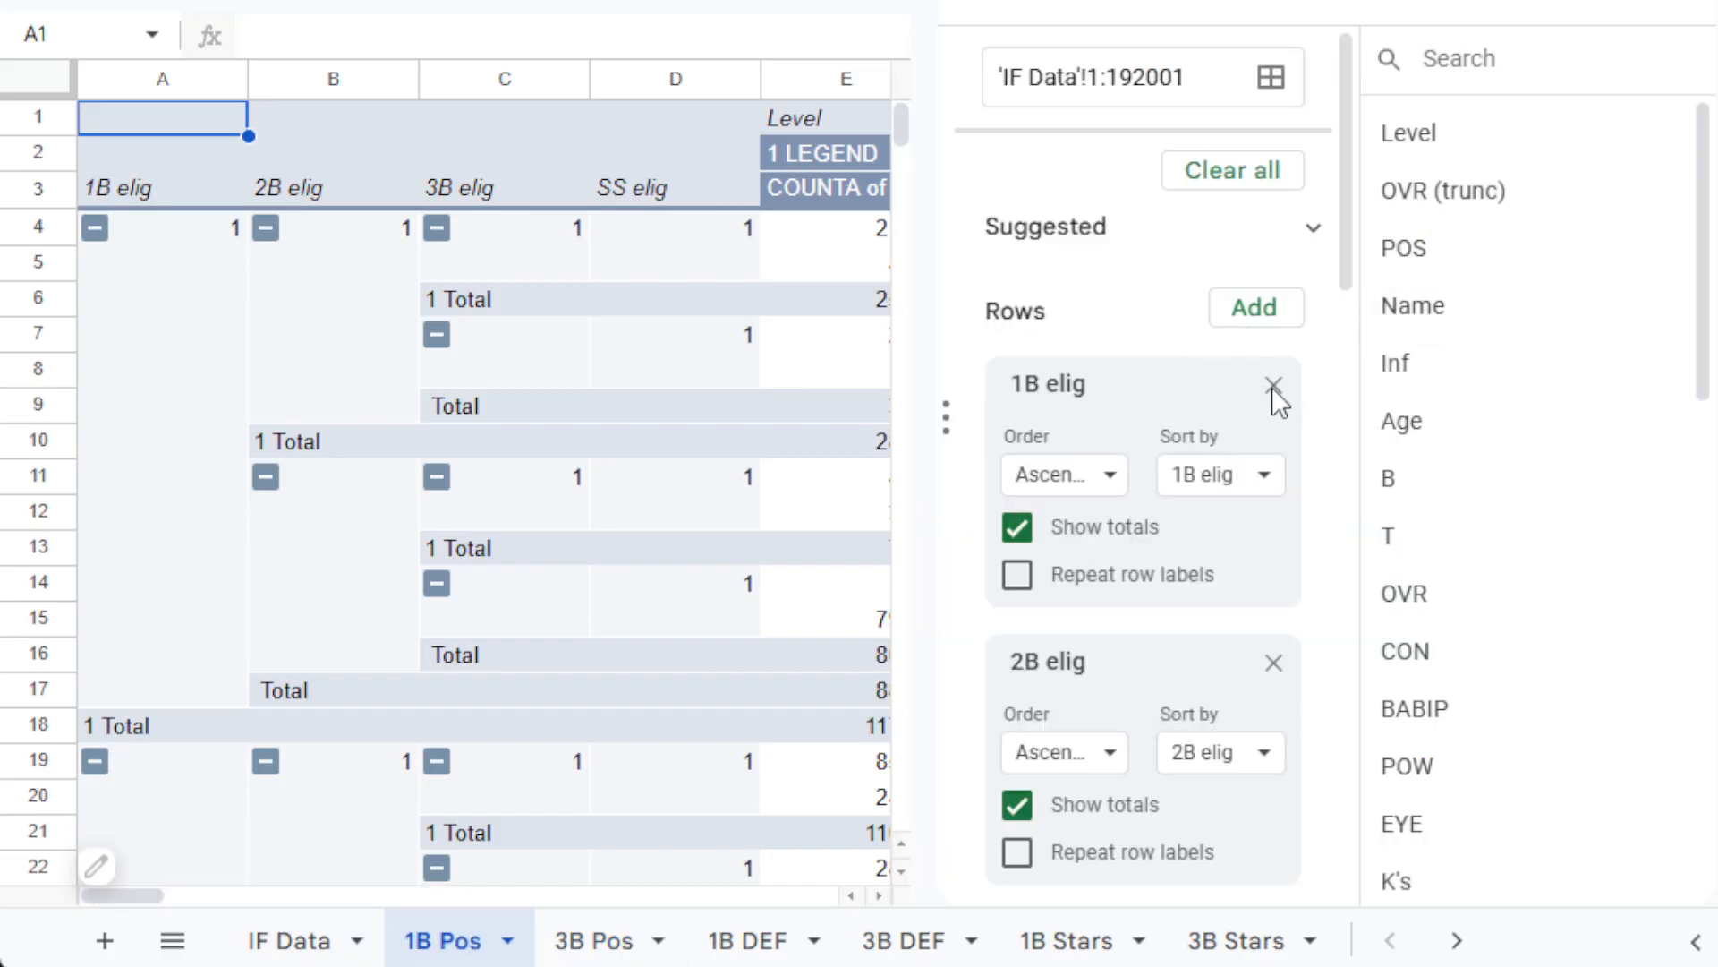
scroll(1289, 340, "down", 8)
scroll(1338, 430, "down", 6)
scroll(1295, 423, "down", 1)
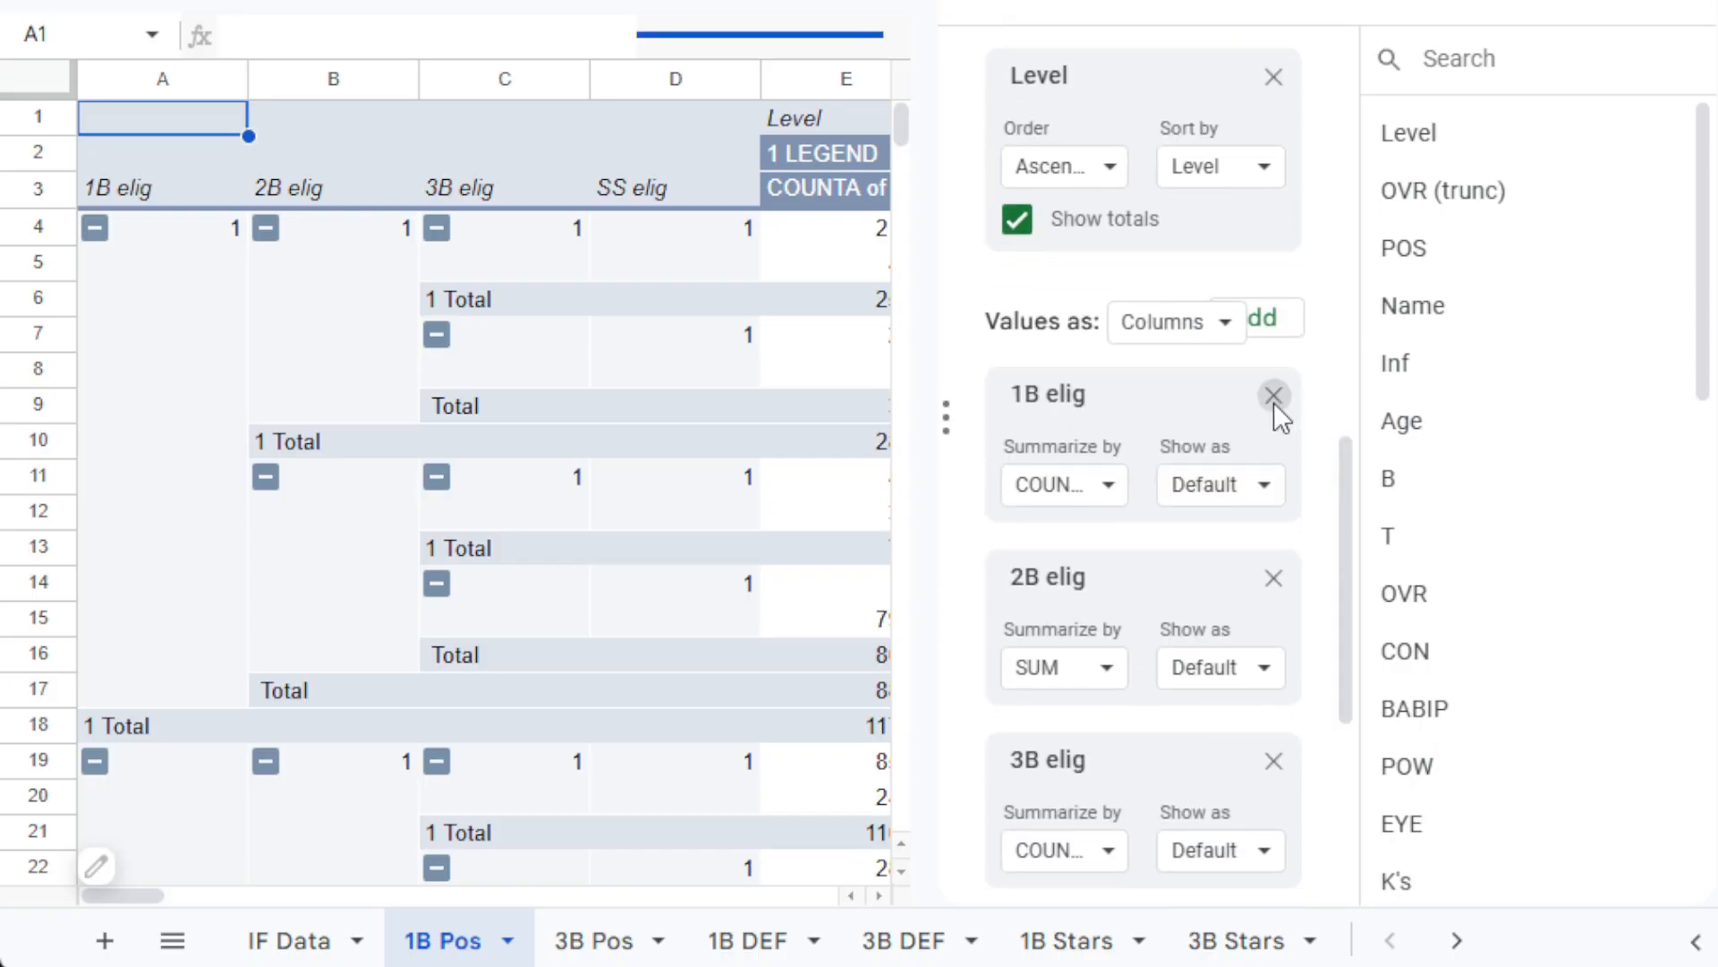
left_click(1275, 399)
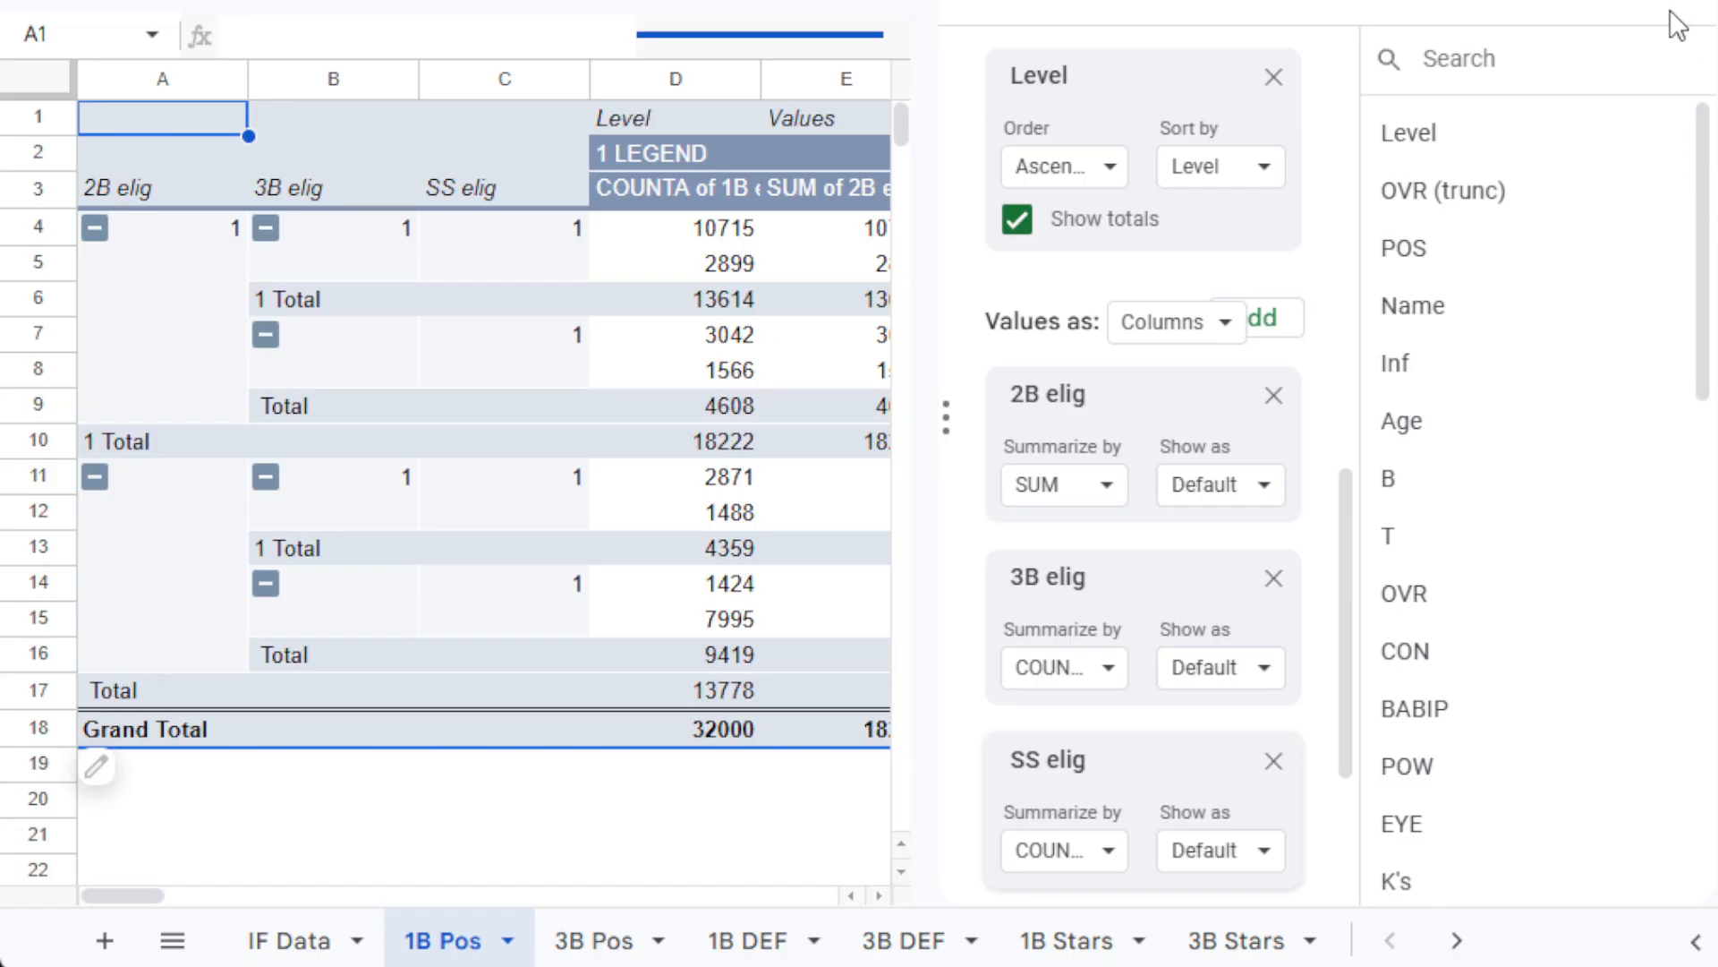
Remove 3B elig from both the rows and the values of the 3B Pos pivot table.
left_click(578, 944)
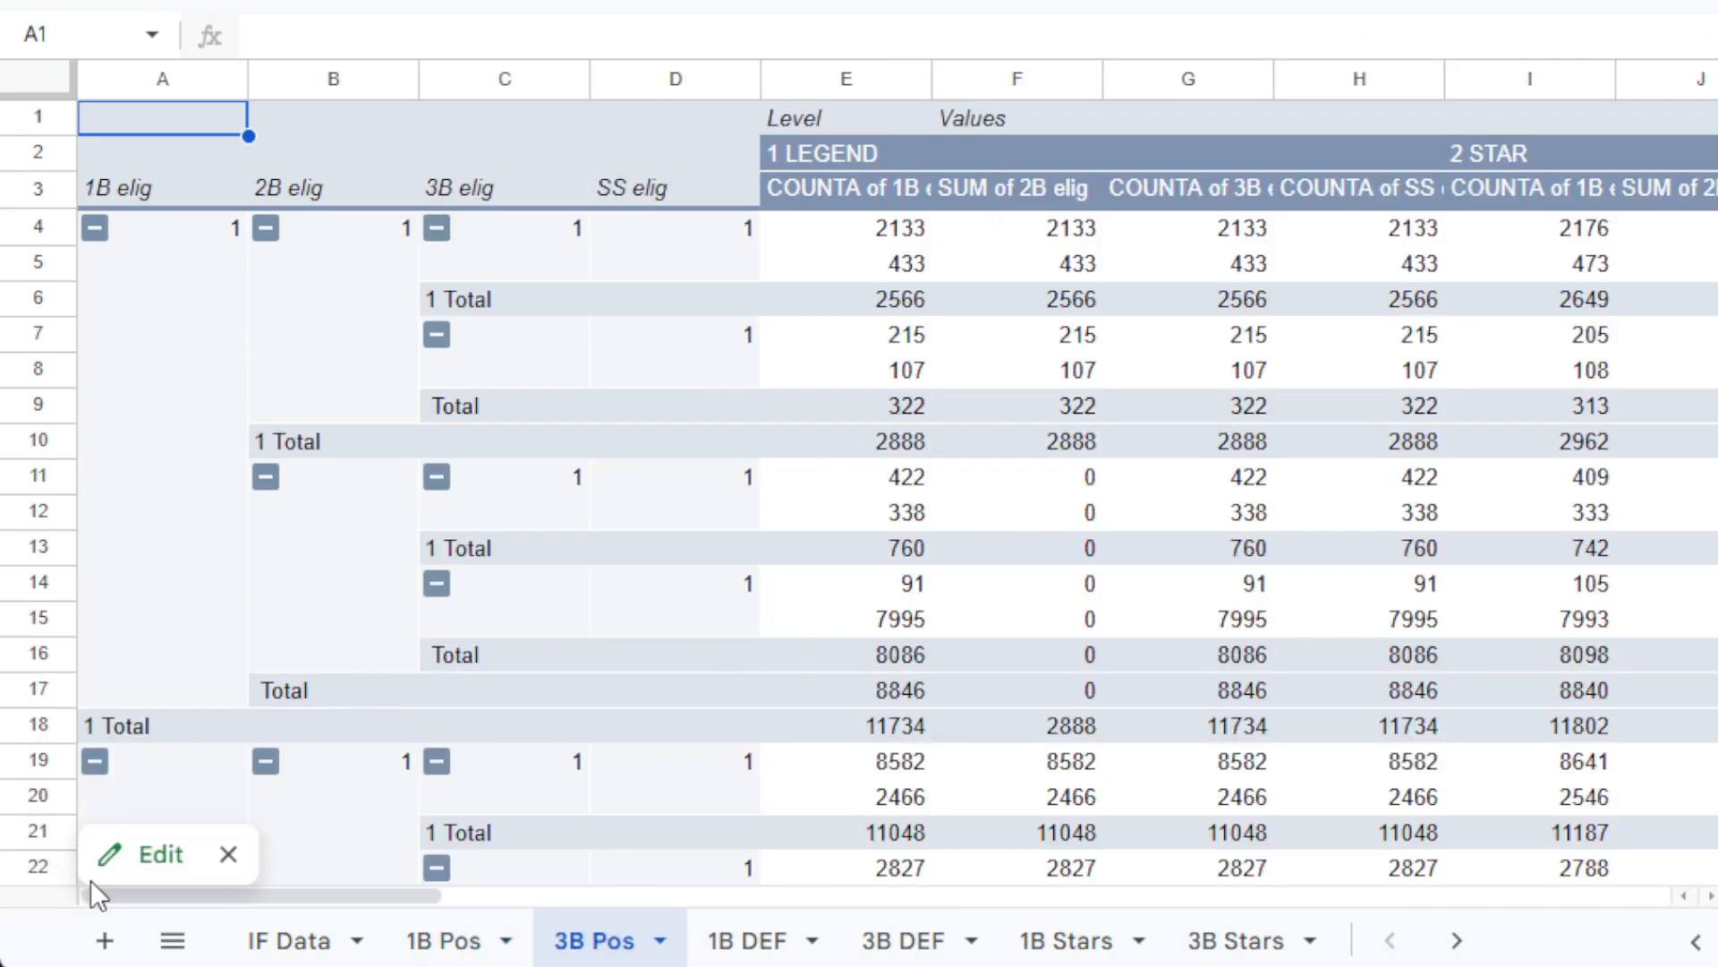
left_click(136, 859)
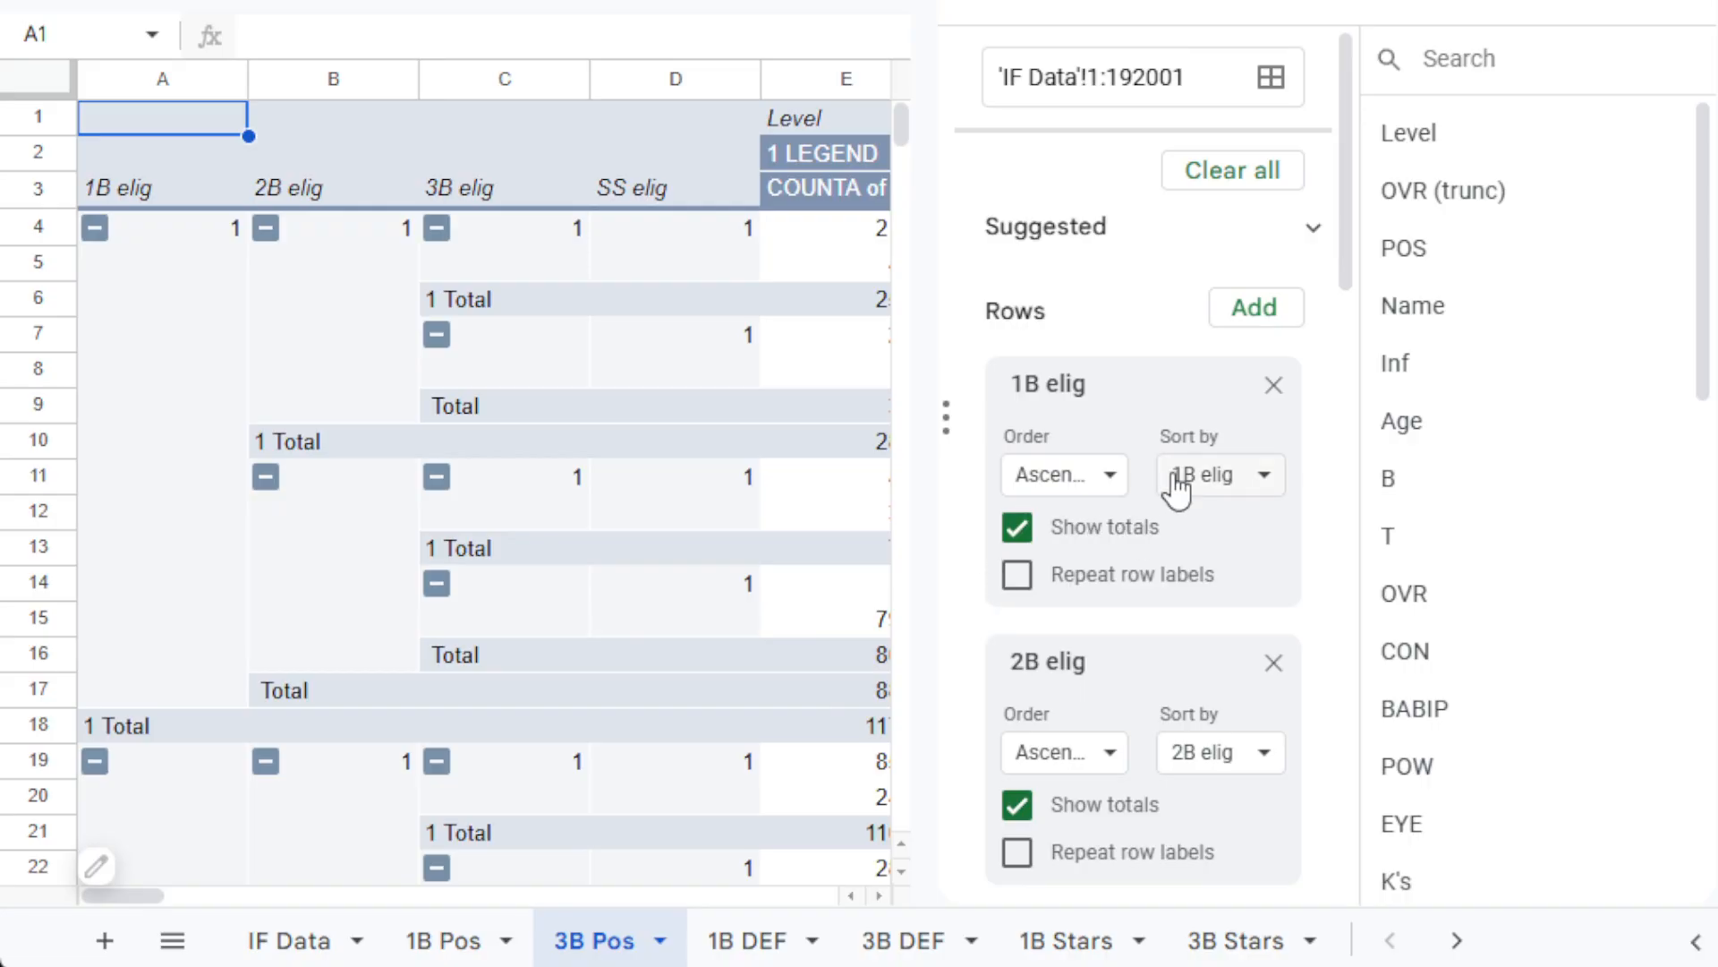
scroll(1177, 492, "down", 8)
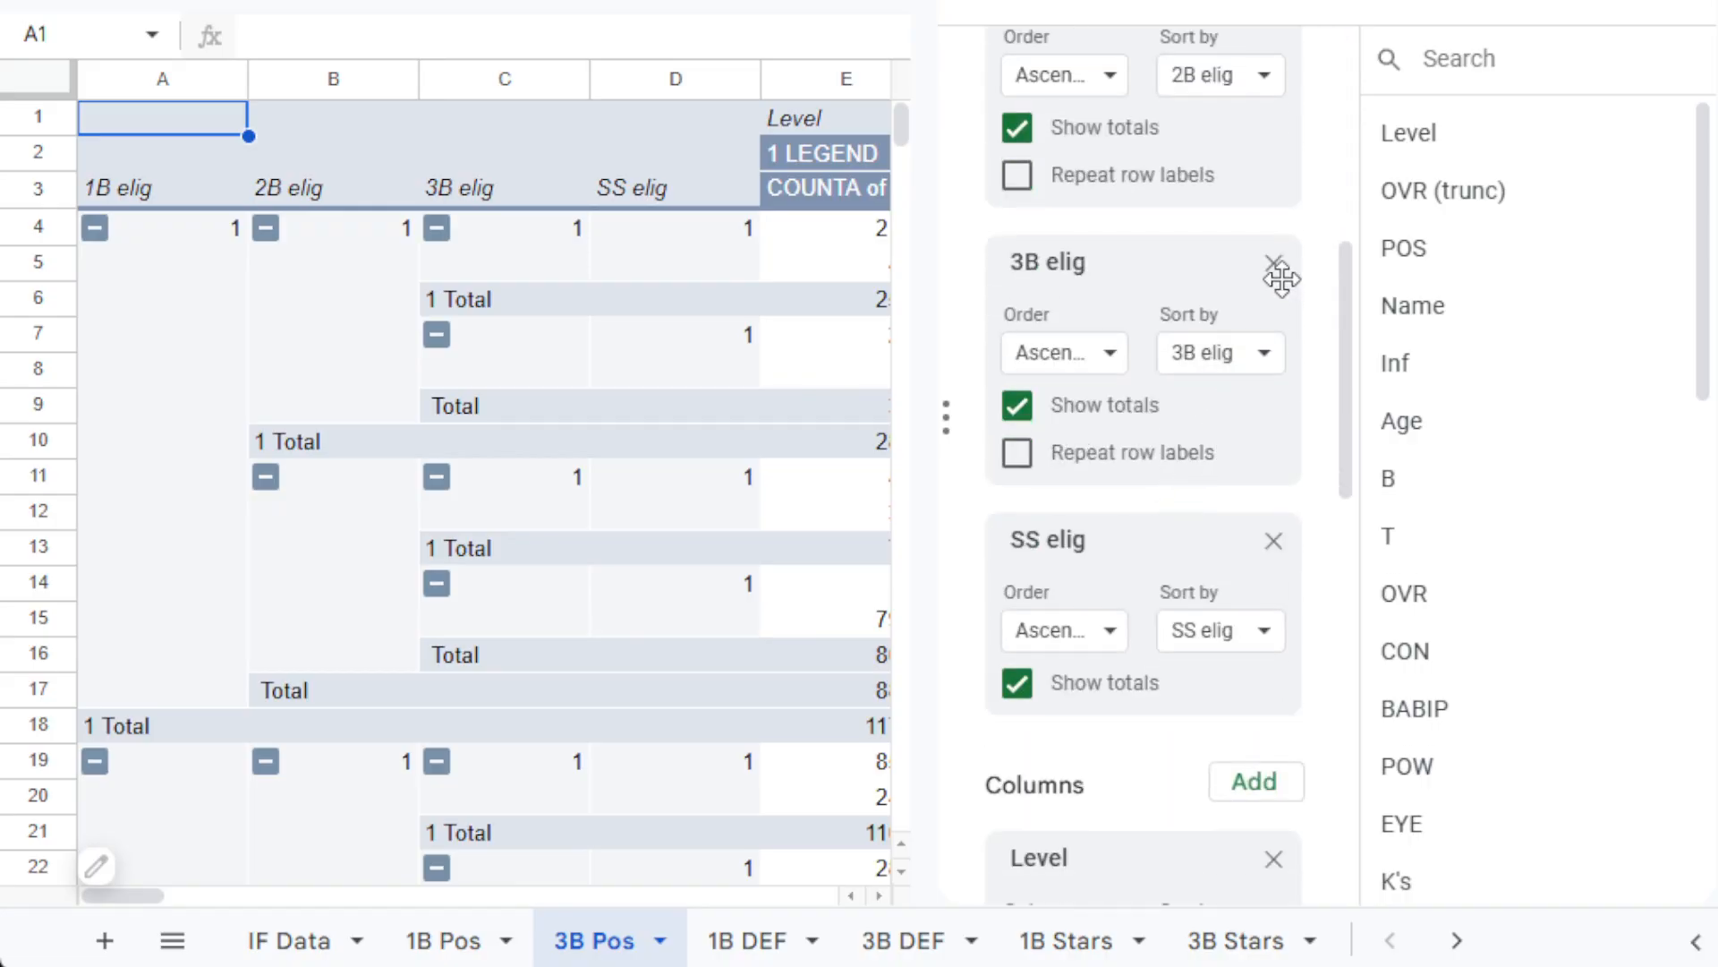
left_click(1274, 265)
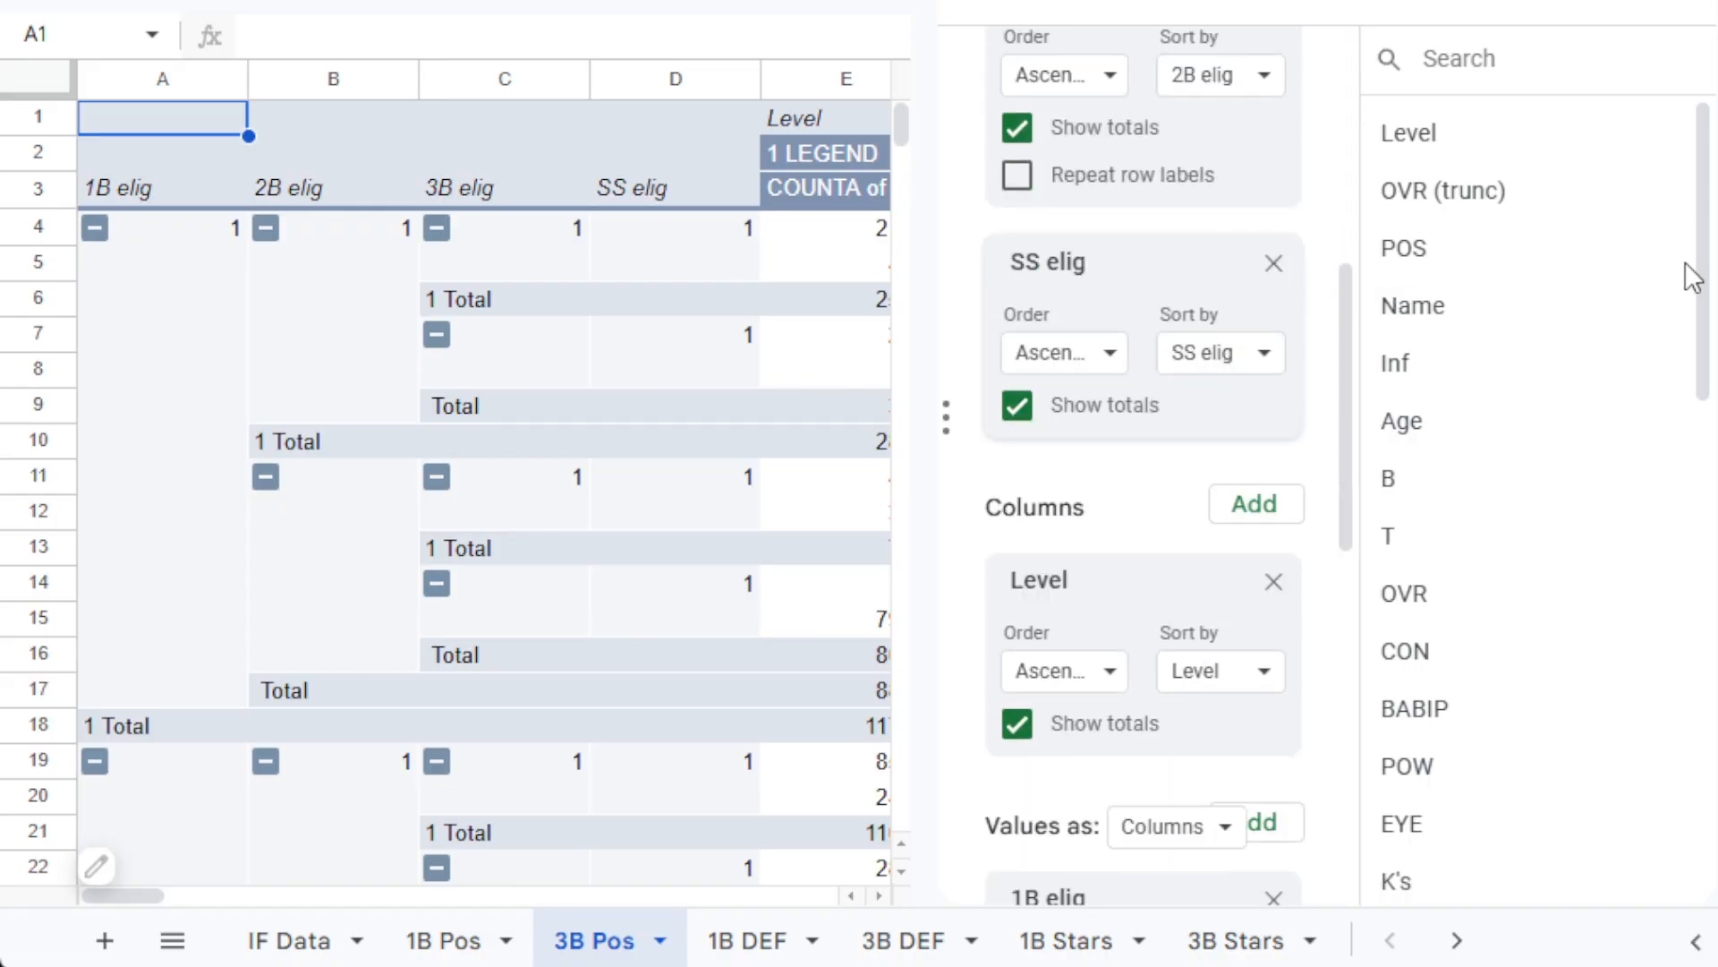
left_click_drag(1695, 276, 1695, 383)
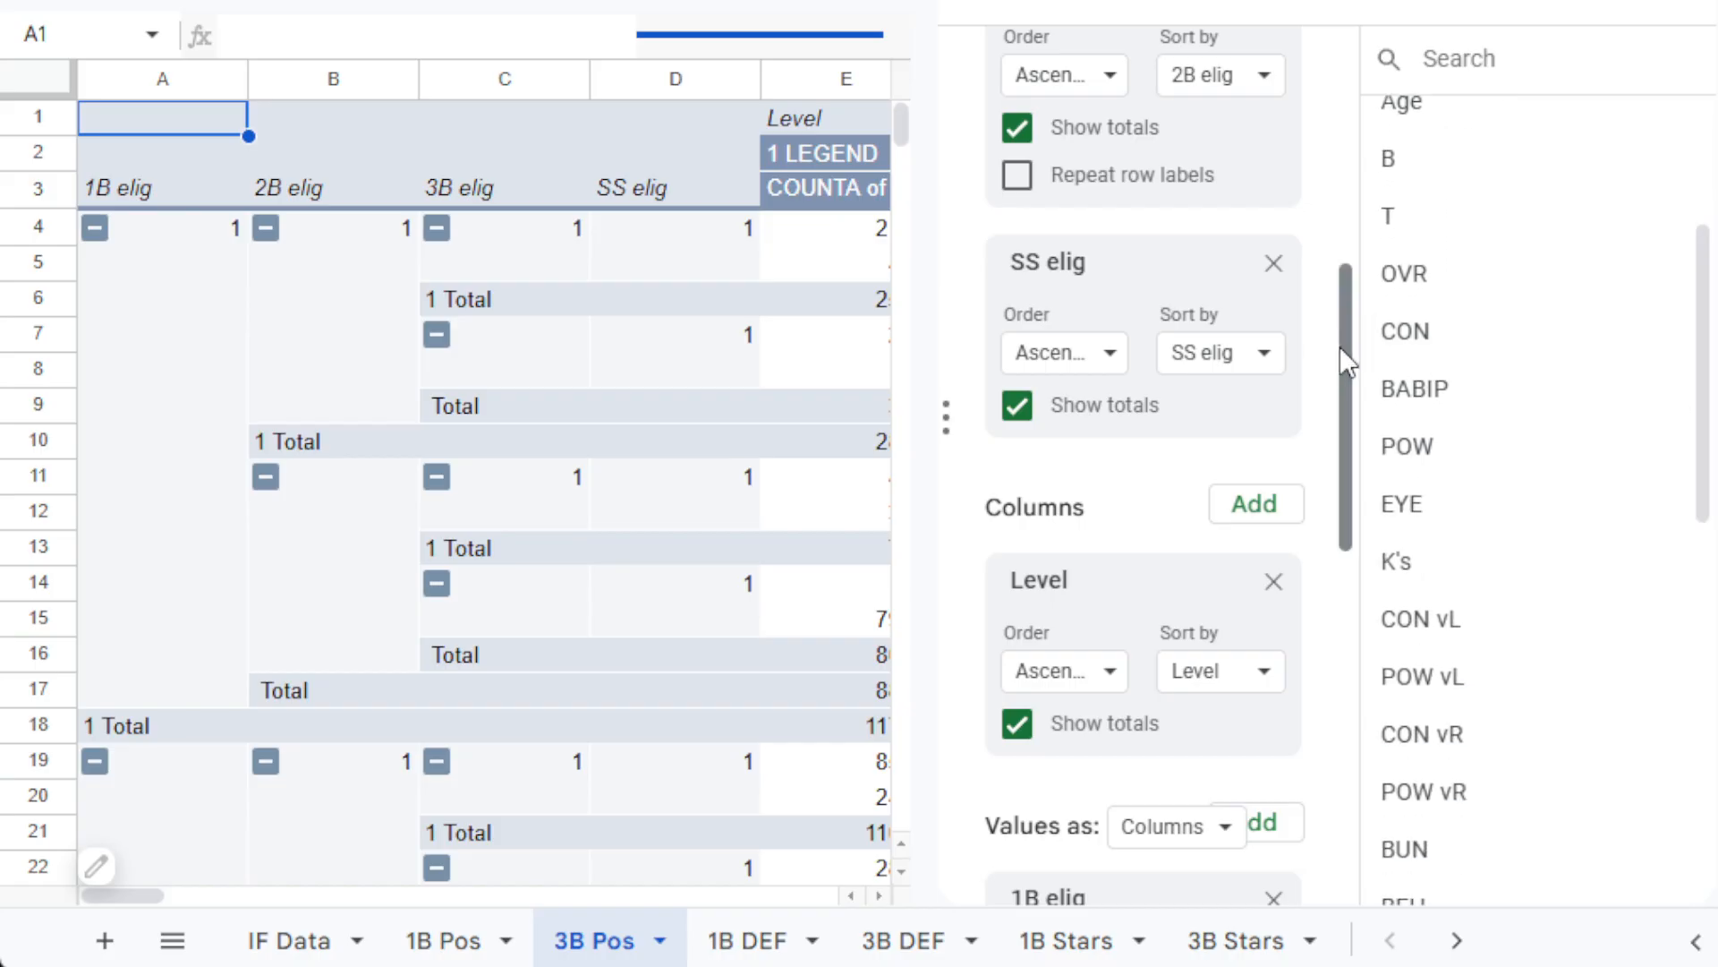
left_click_drag(1339, 346, 1323, 594)
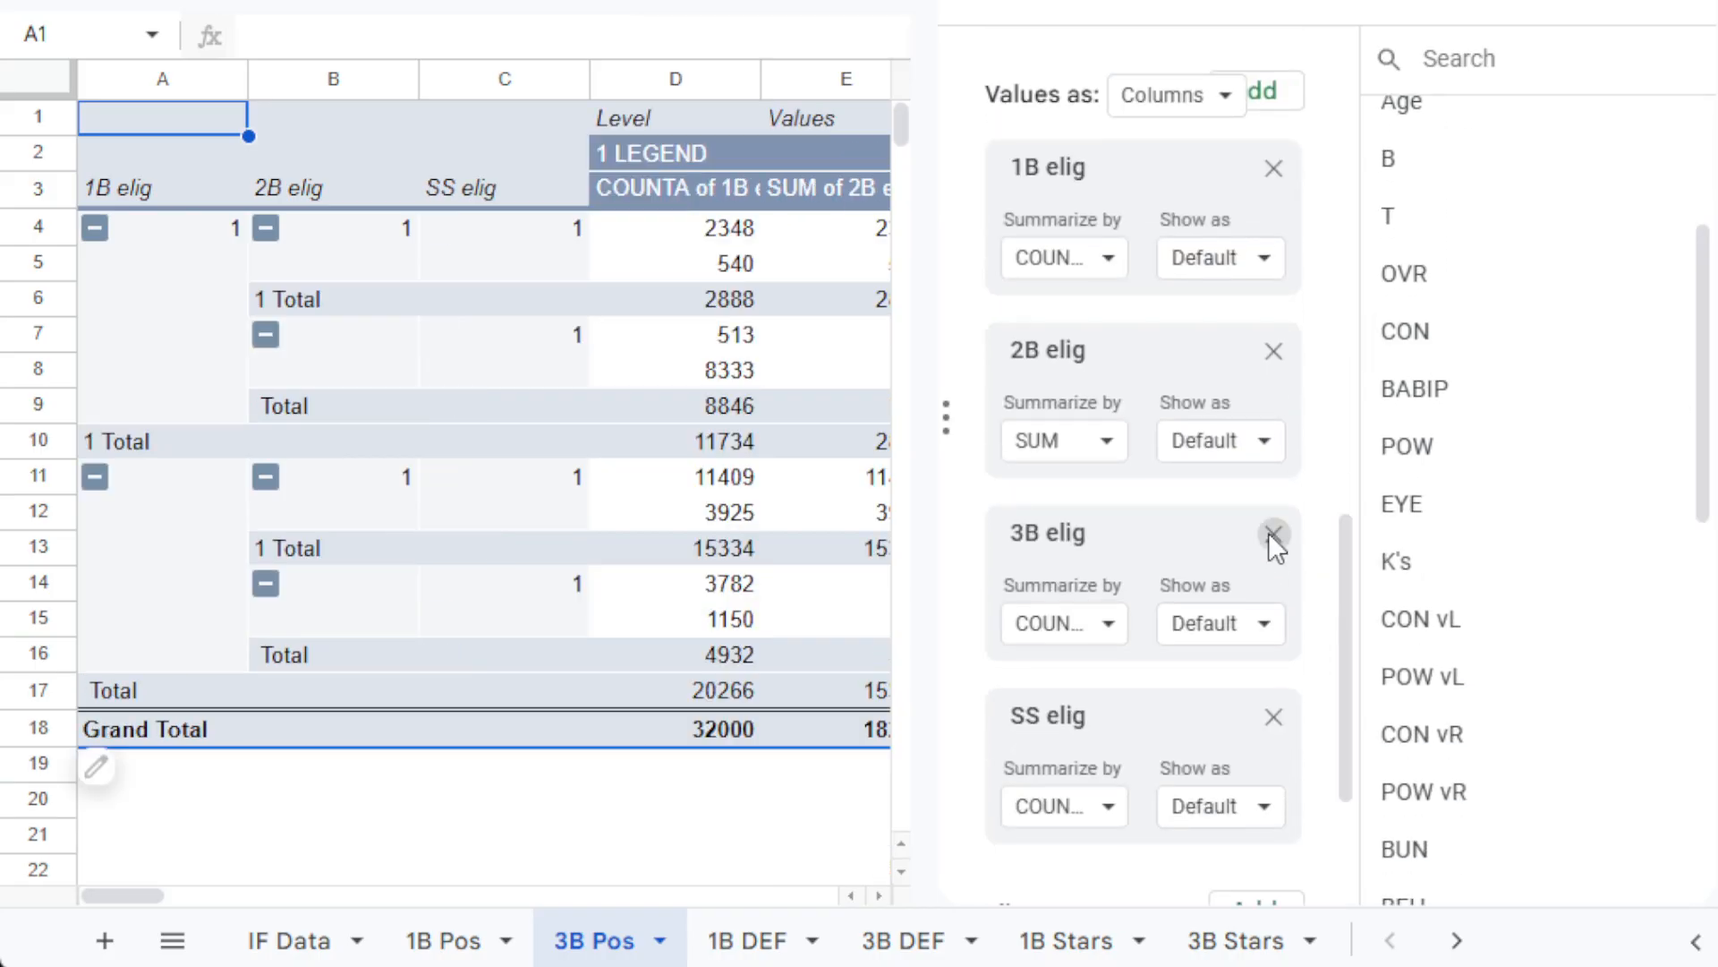
left_click(1274, 534)
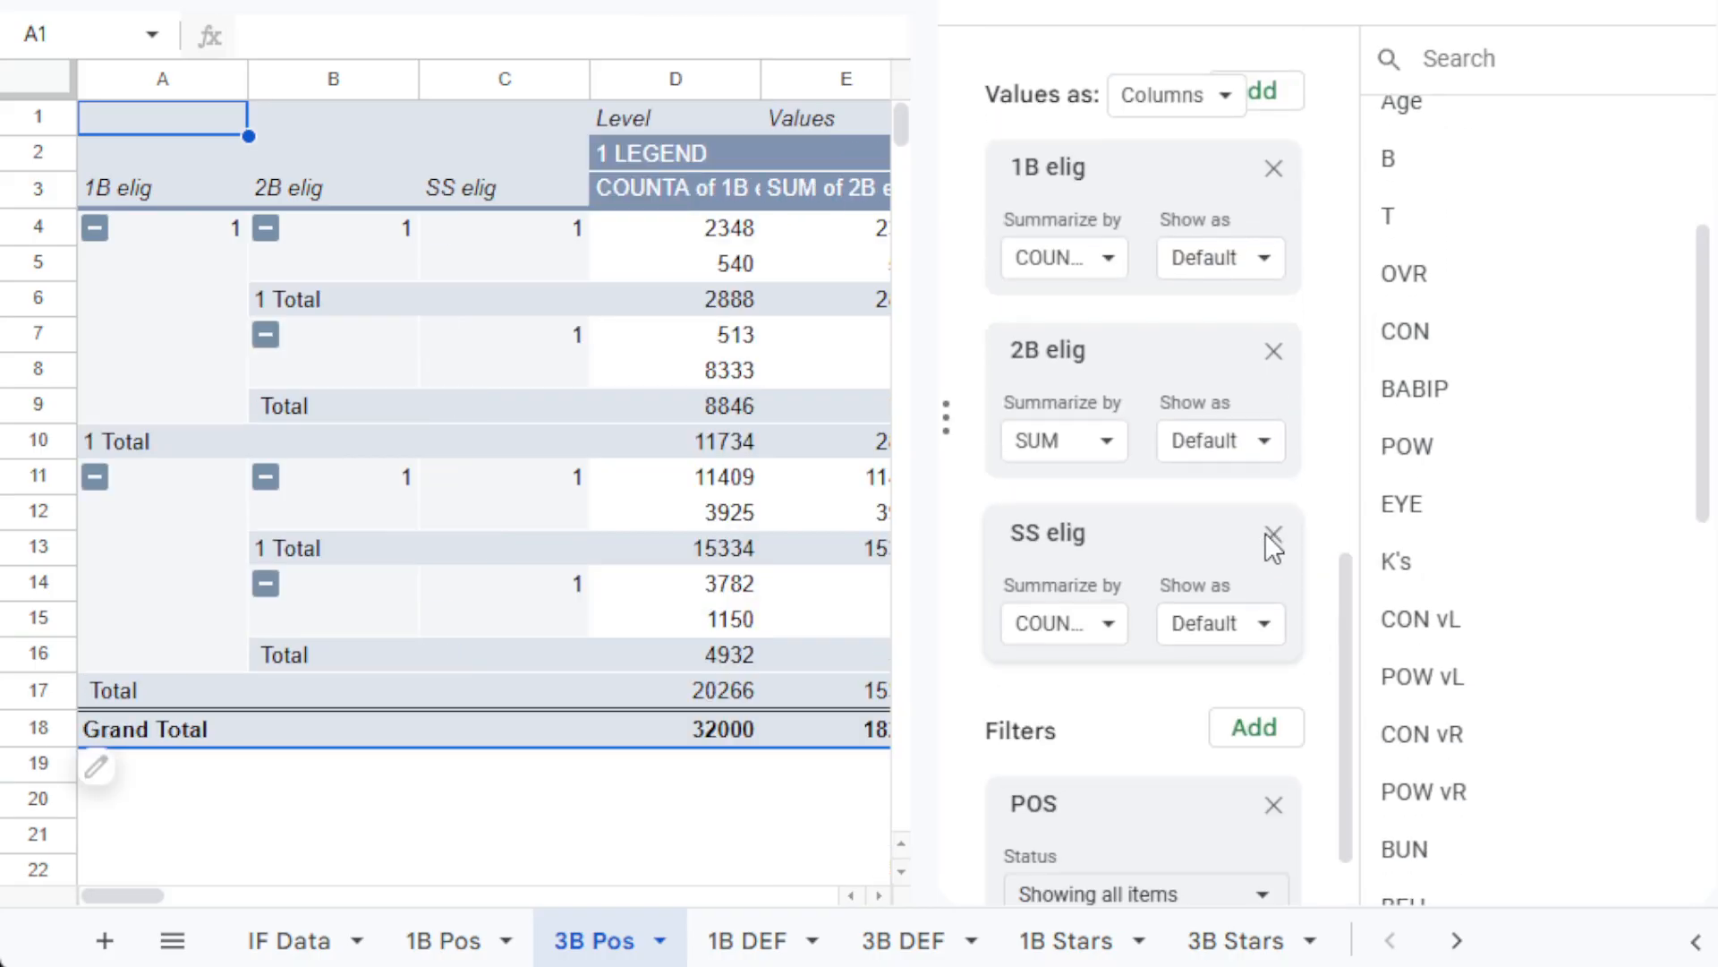
Go to the 1B Pos sheet and close its pivot table editor.
left_click(461, 935)
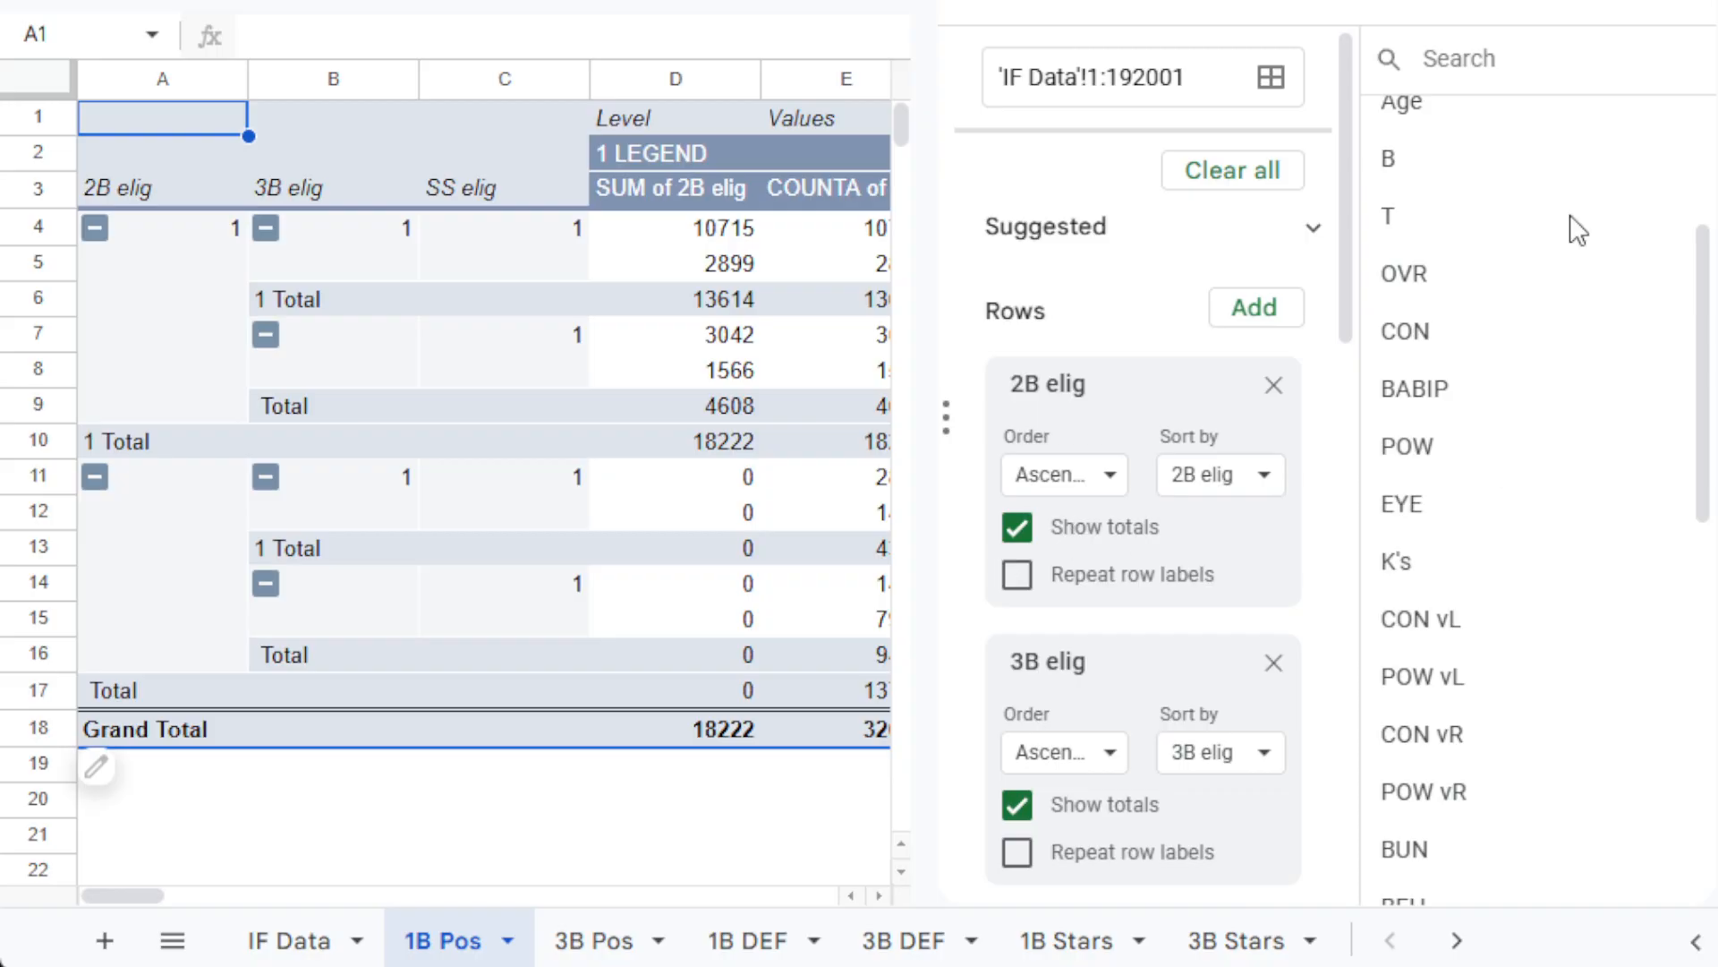
left_click(1670, 11)
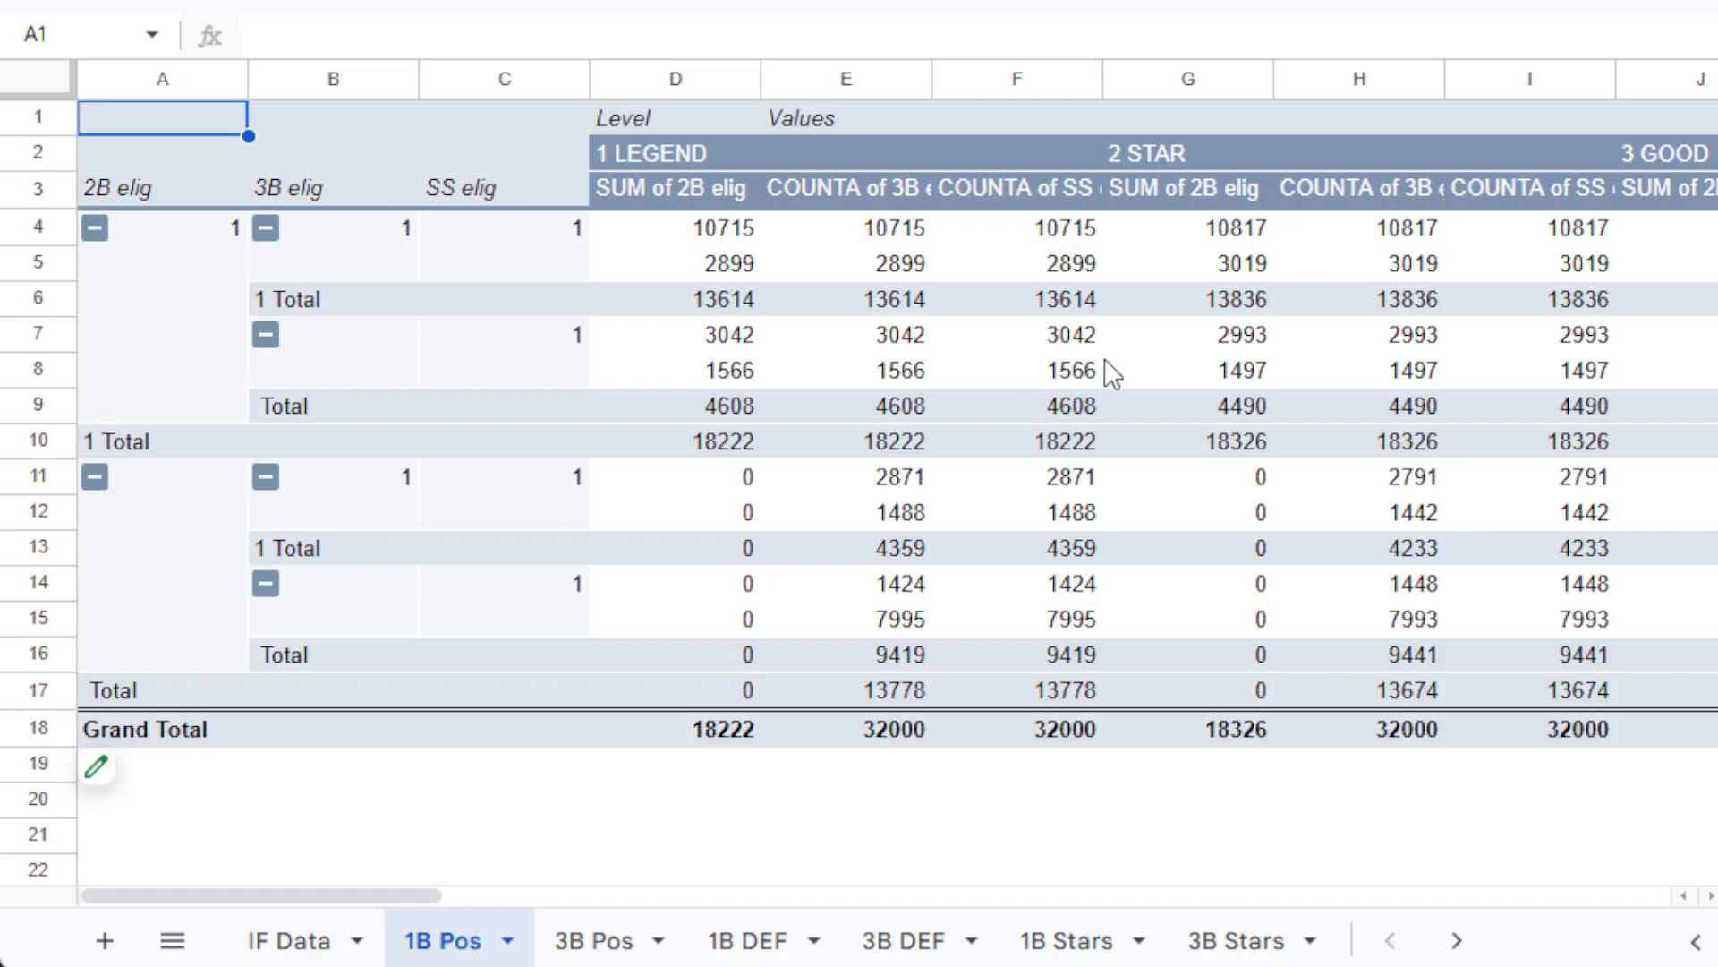
Below the 1B Pos pivot table, enter references to D4 in cell D19 and to D5 in cell D20.
left_click(716, 772)
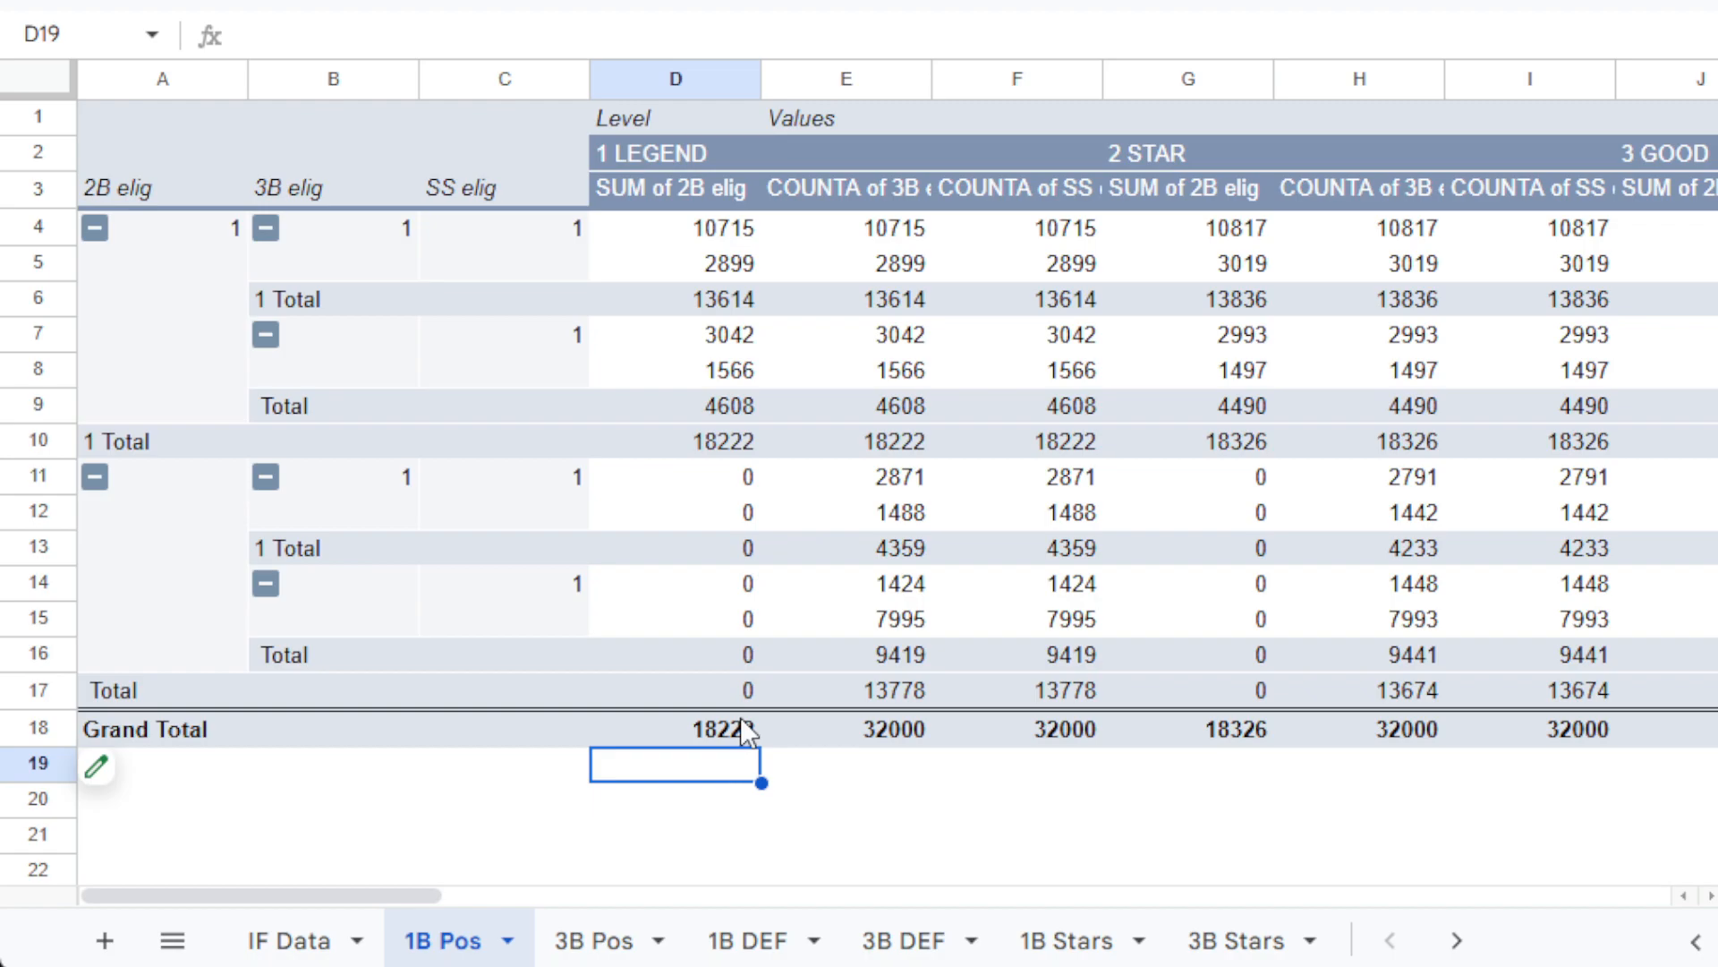
type("=")
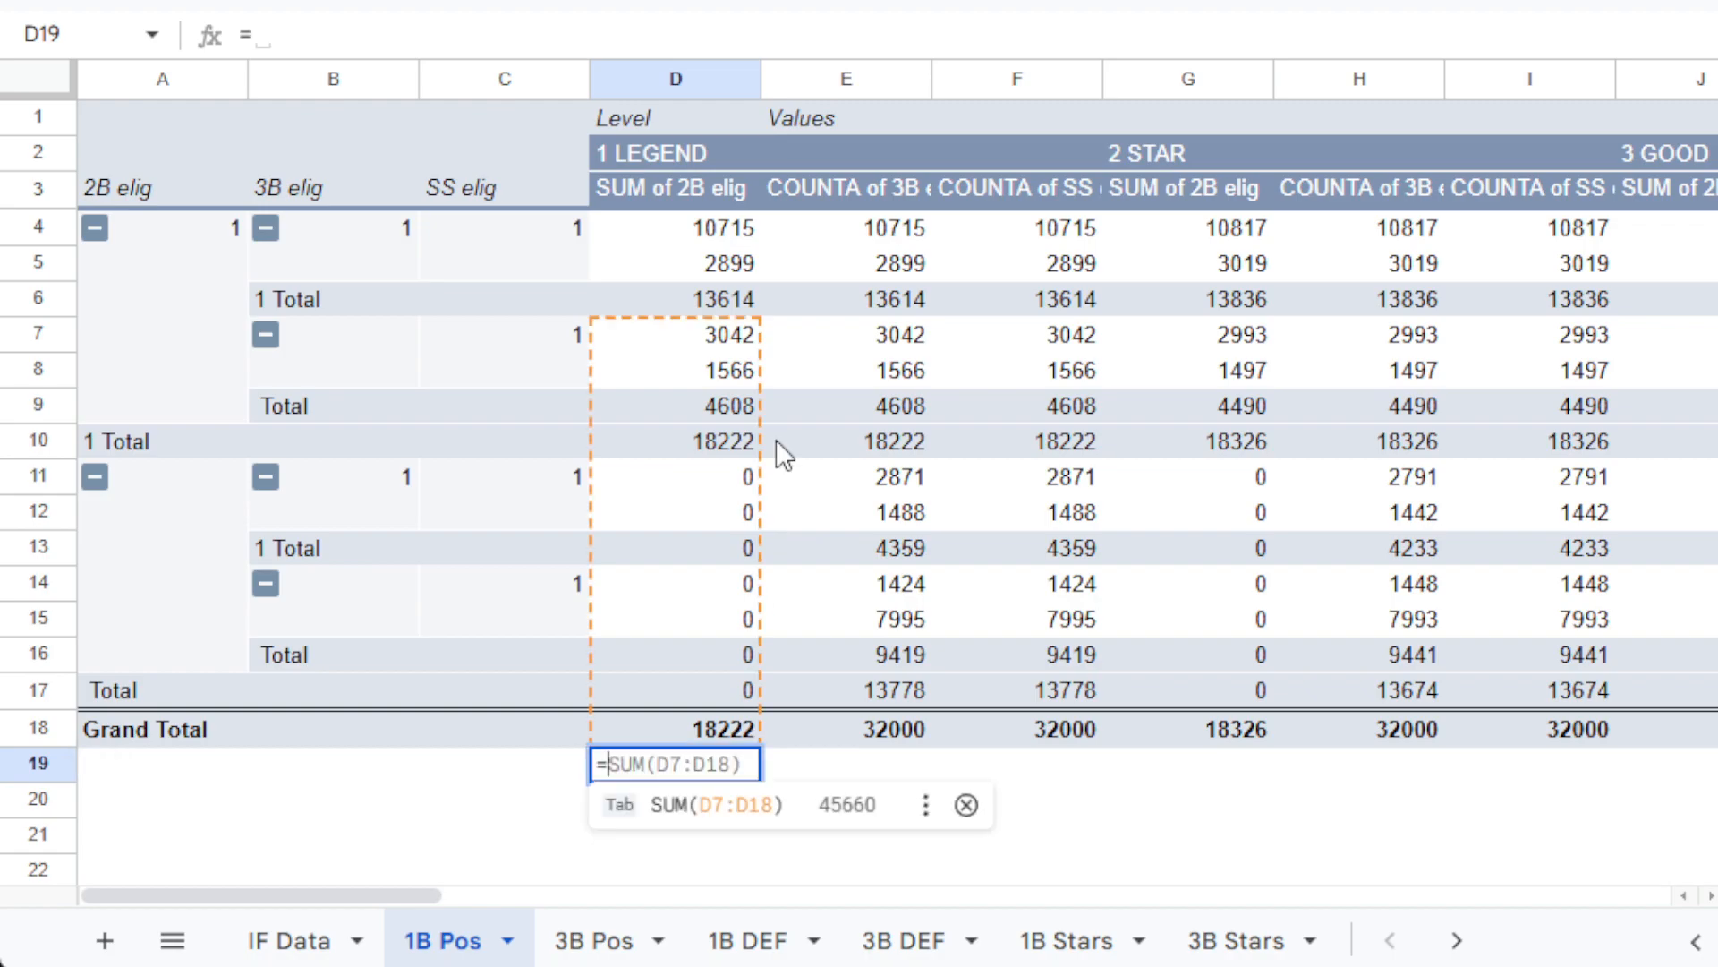
left_click(747, 235)
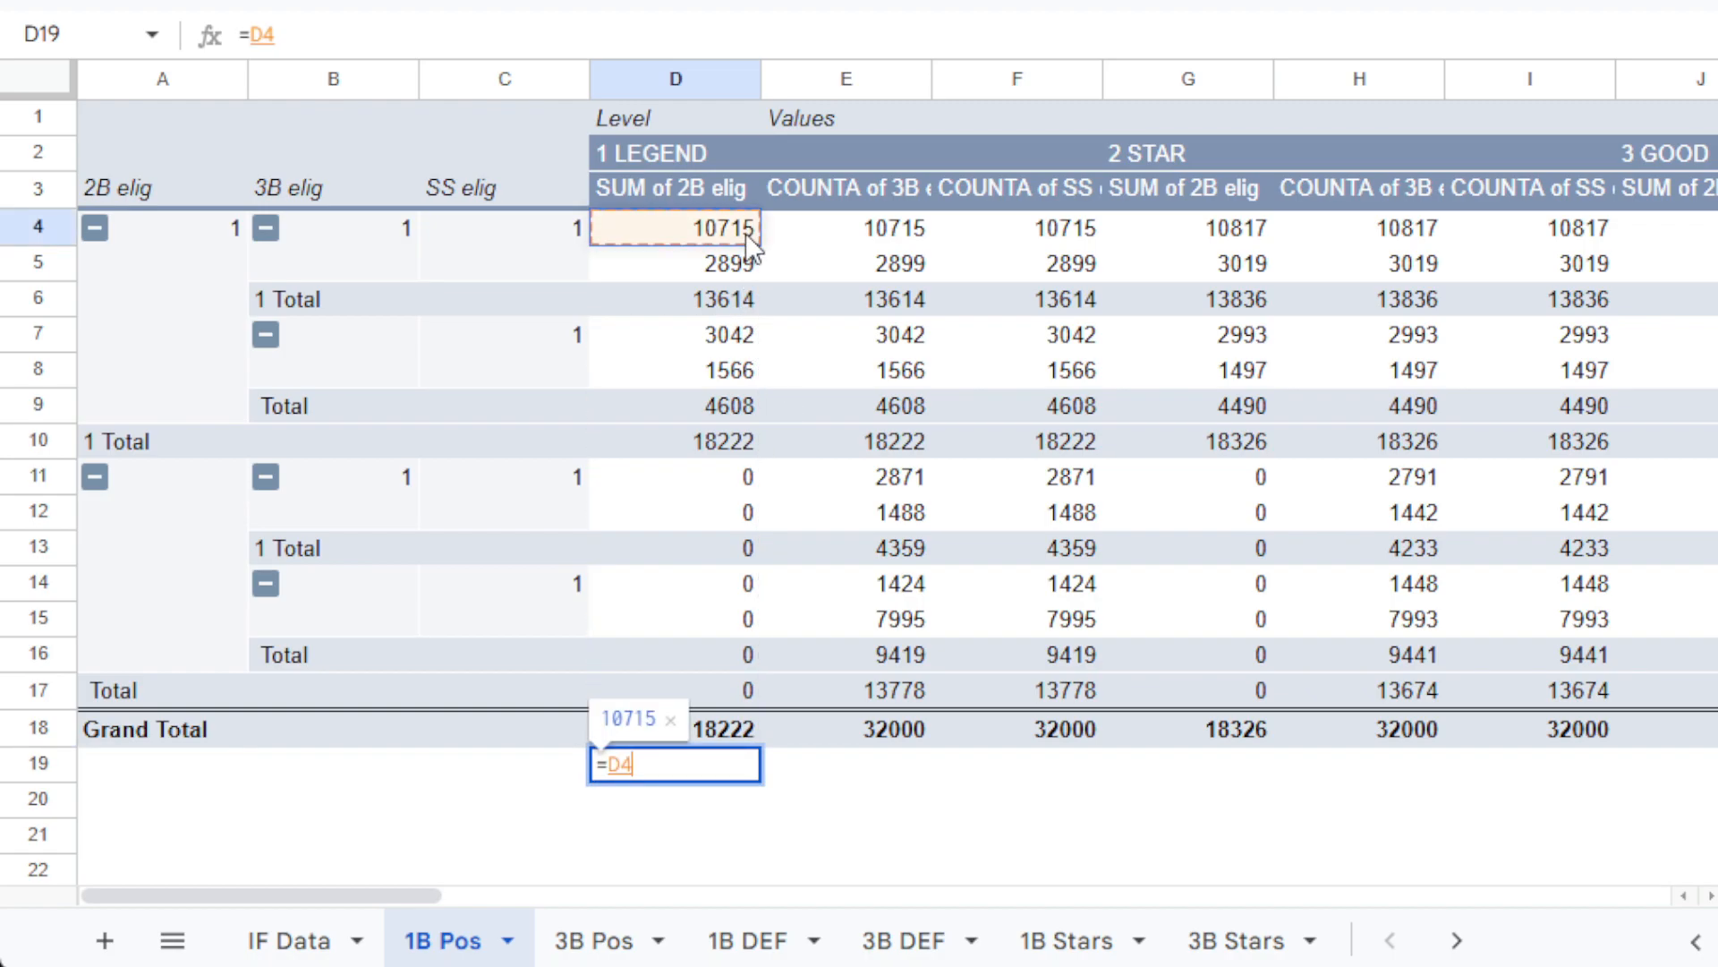
key("Return")
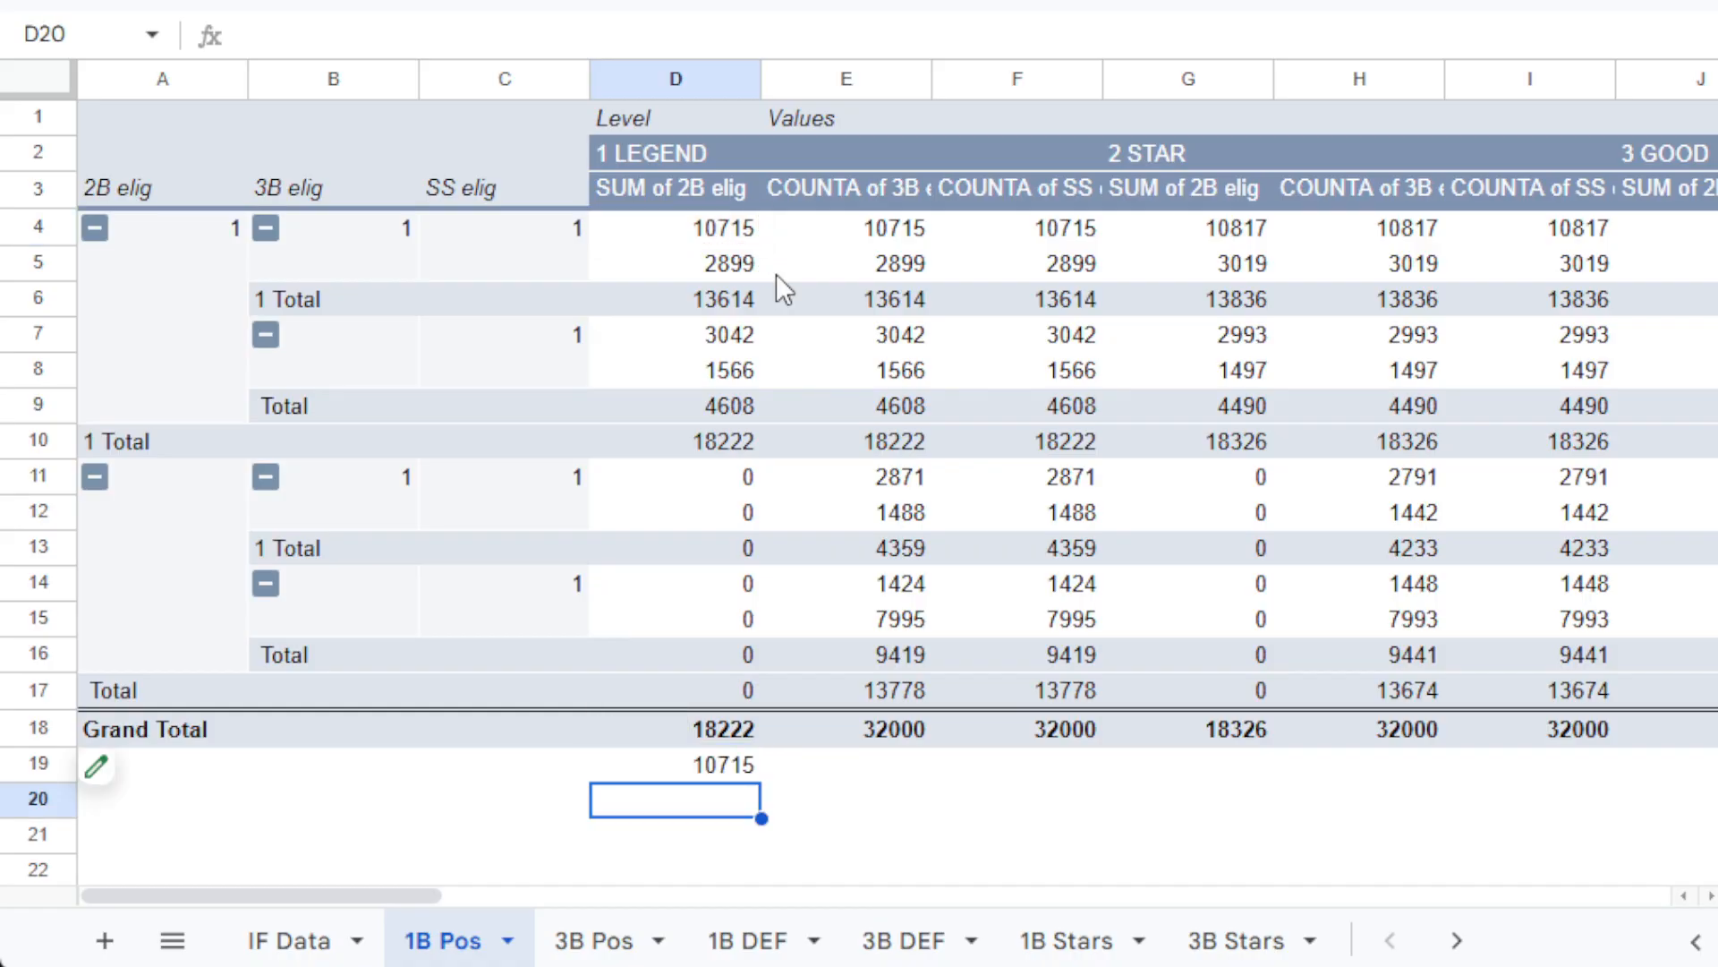
type("=")
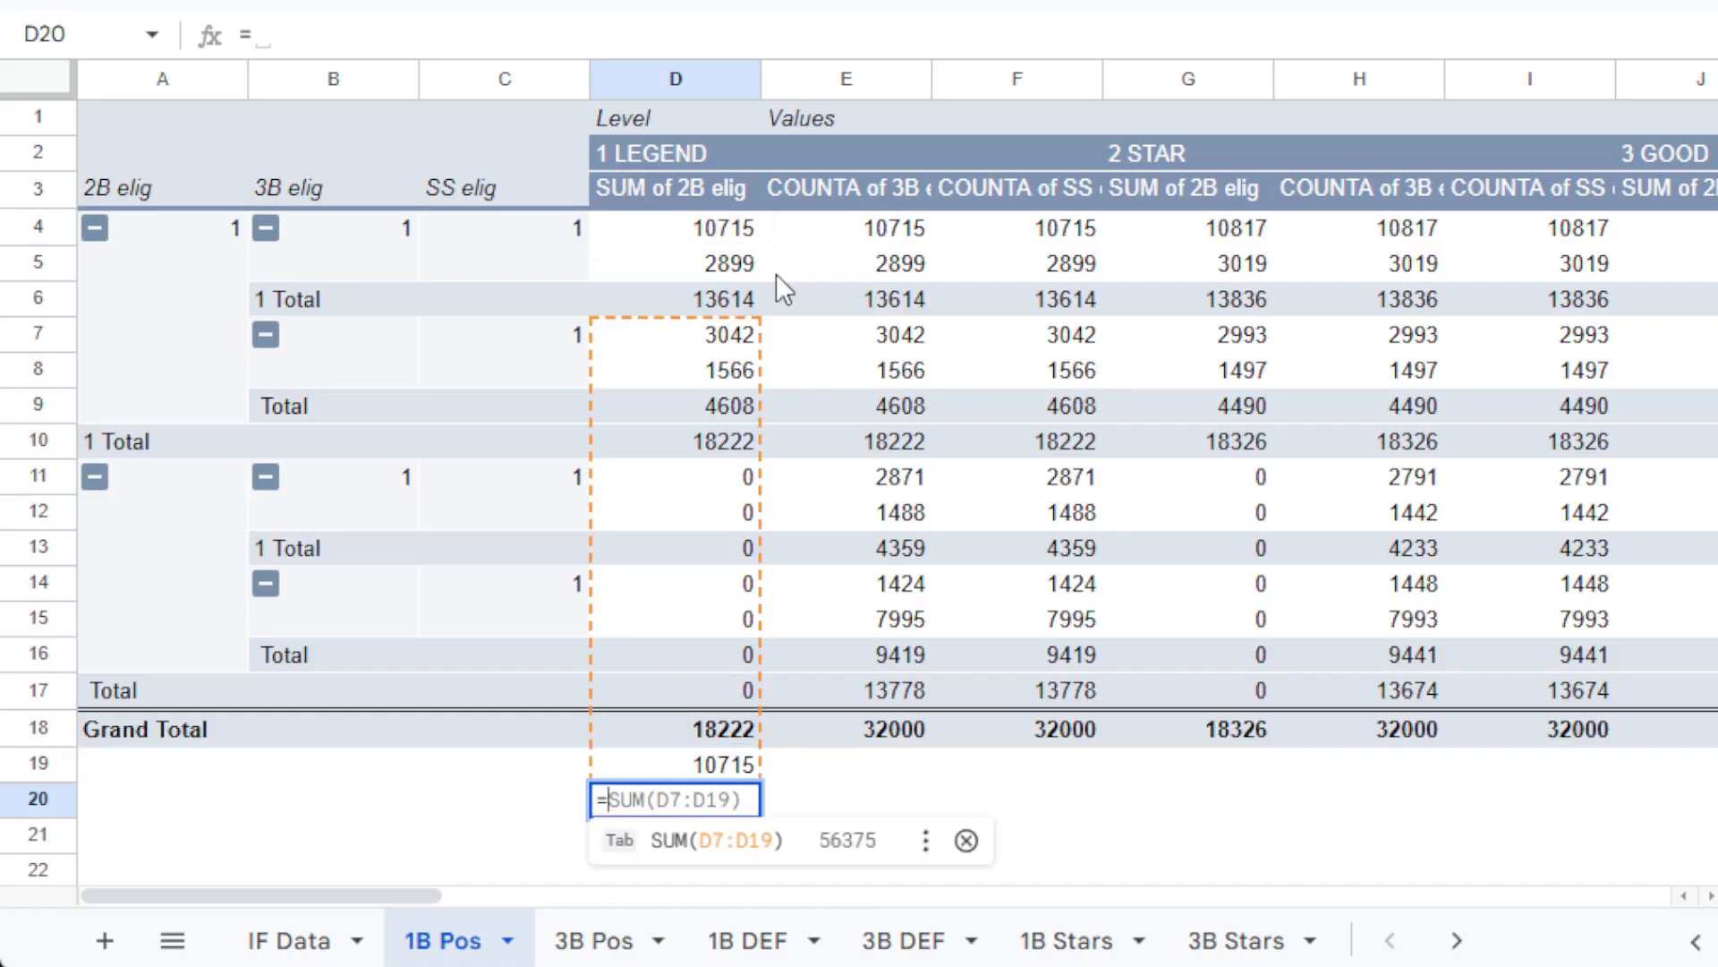
left_click(724, 265)
key("Return")
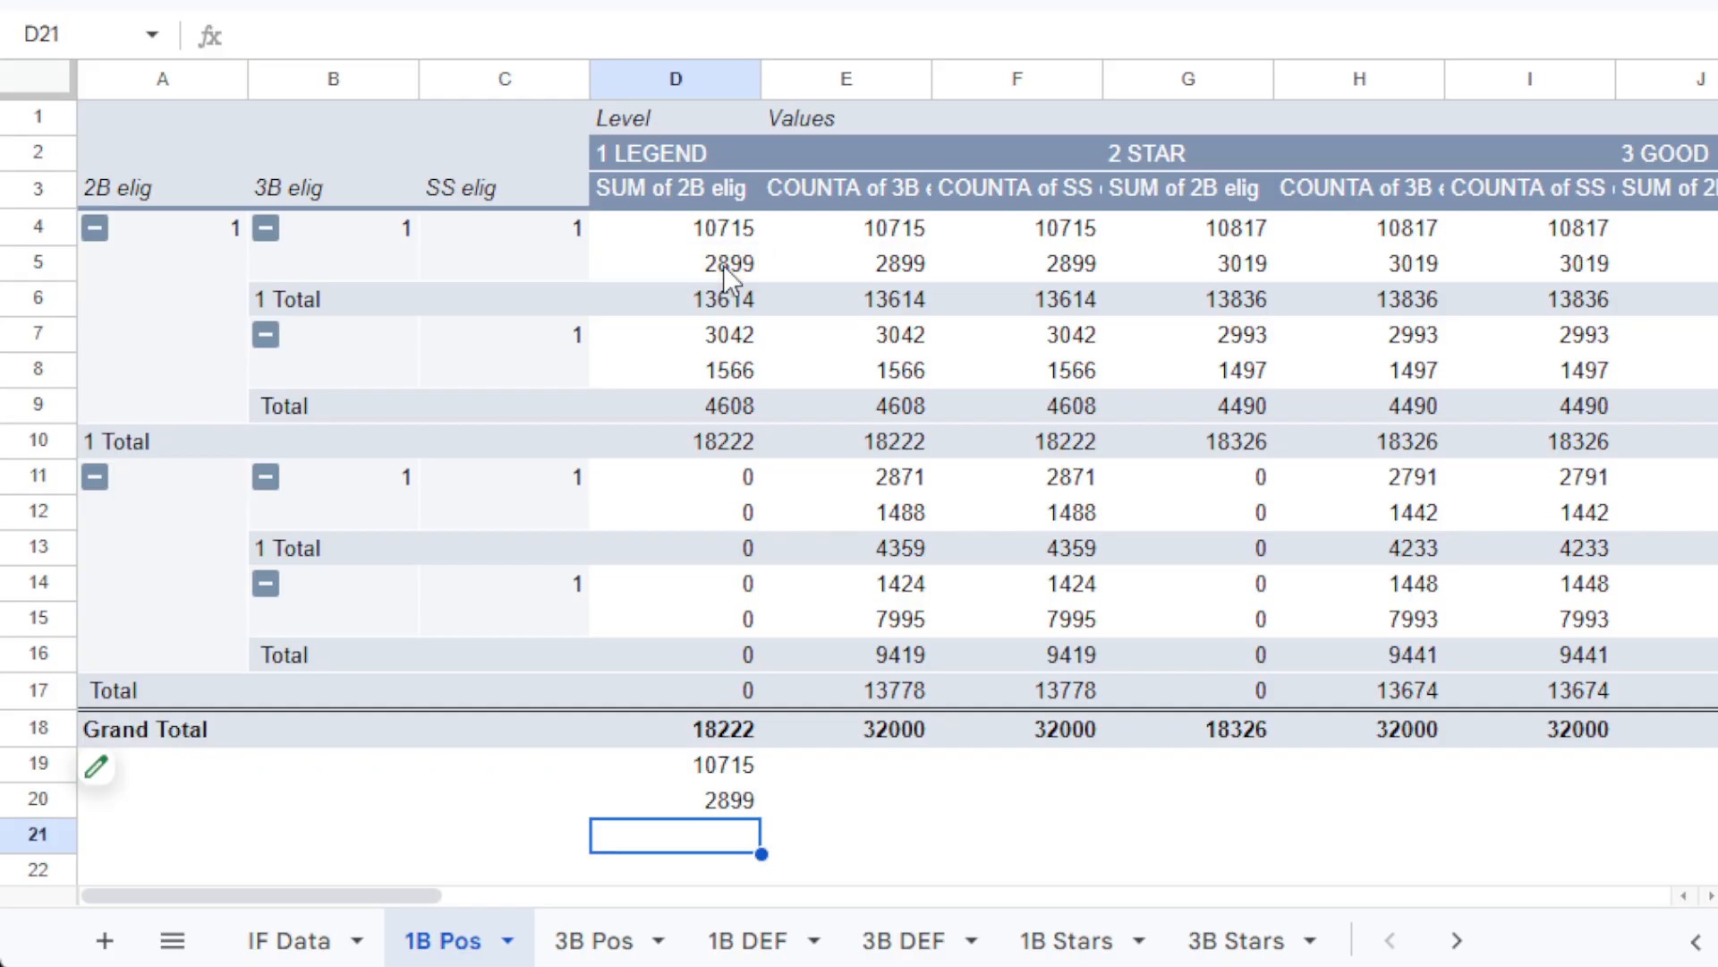
Enter references to D7 in cell D21 and to D8 in cell D22.
type("=")
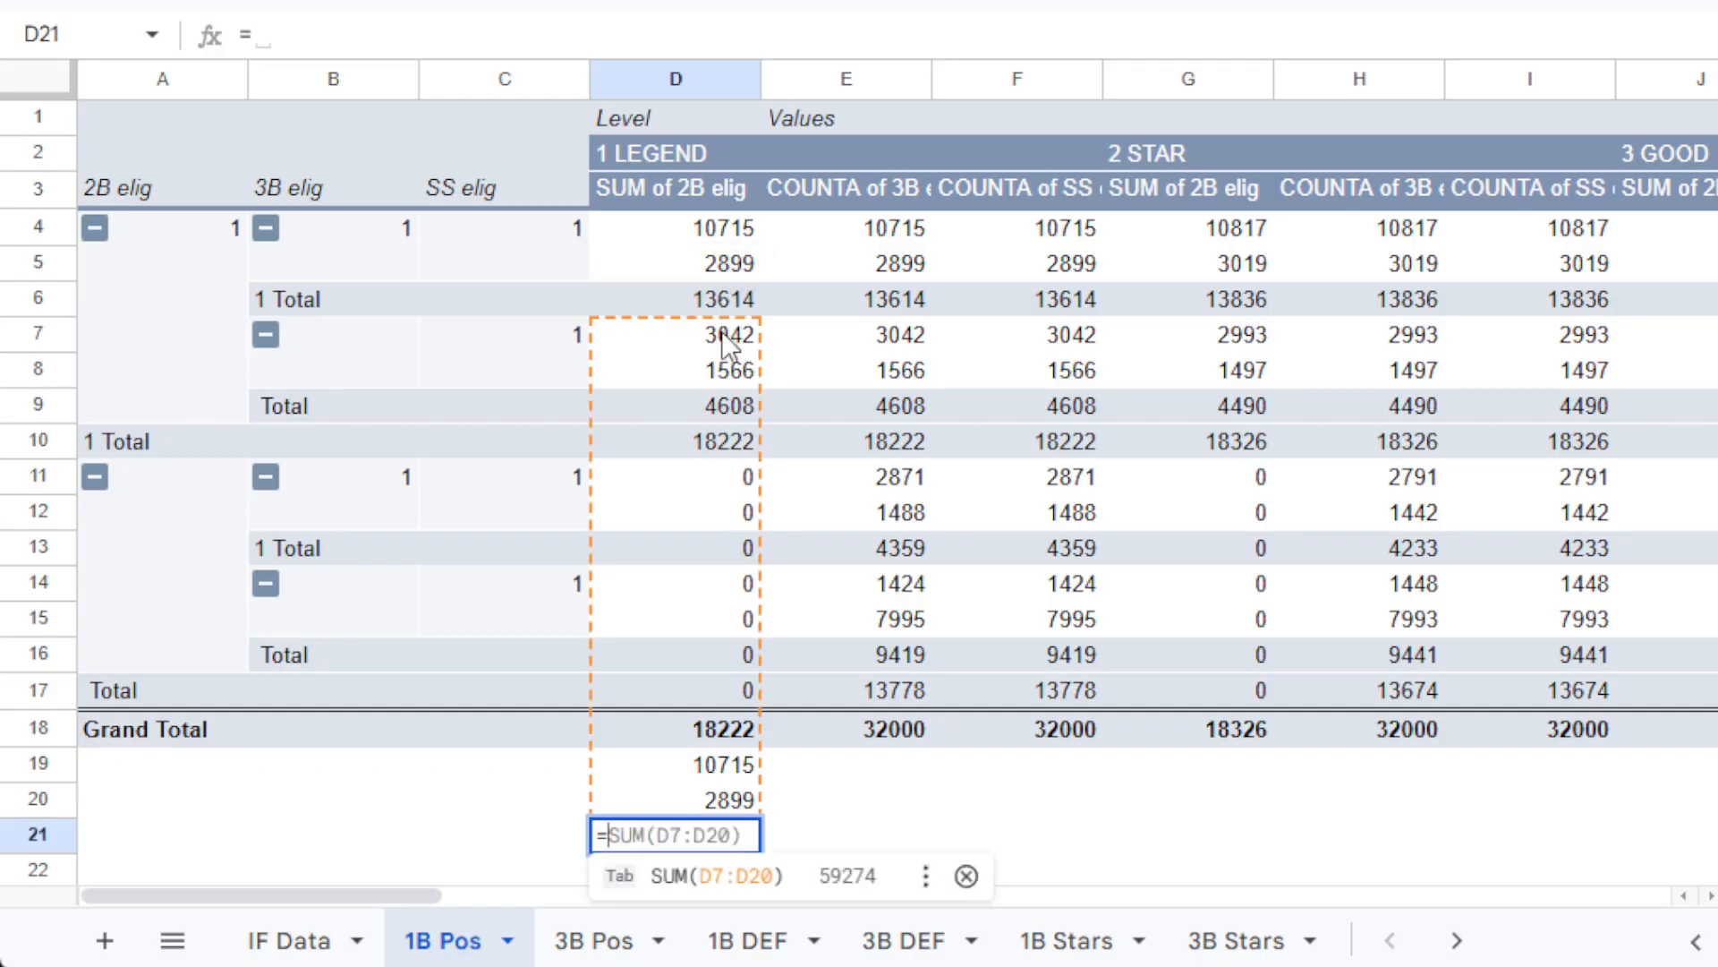
left_click(721, 335)
key("Return")
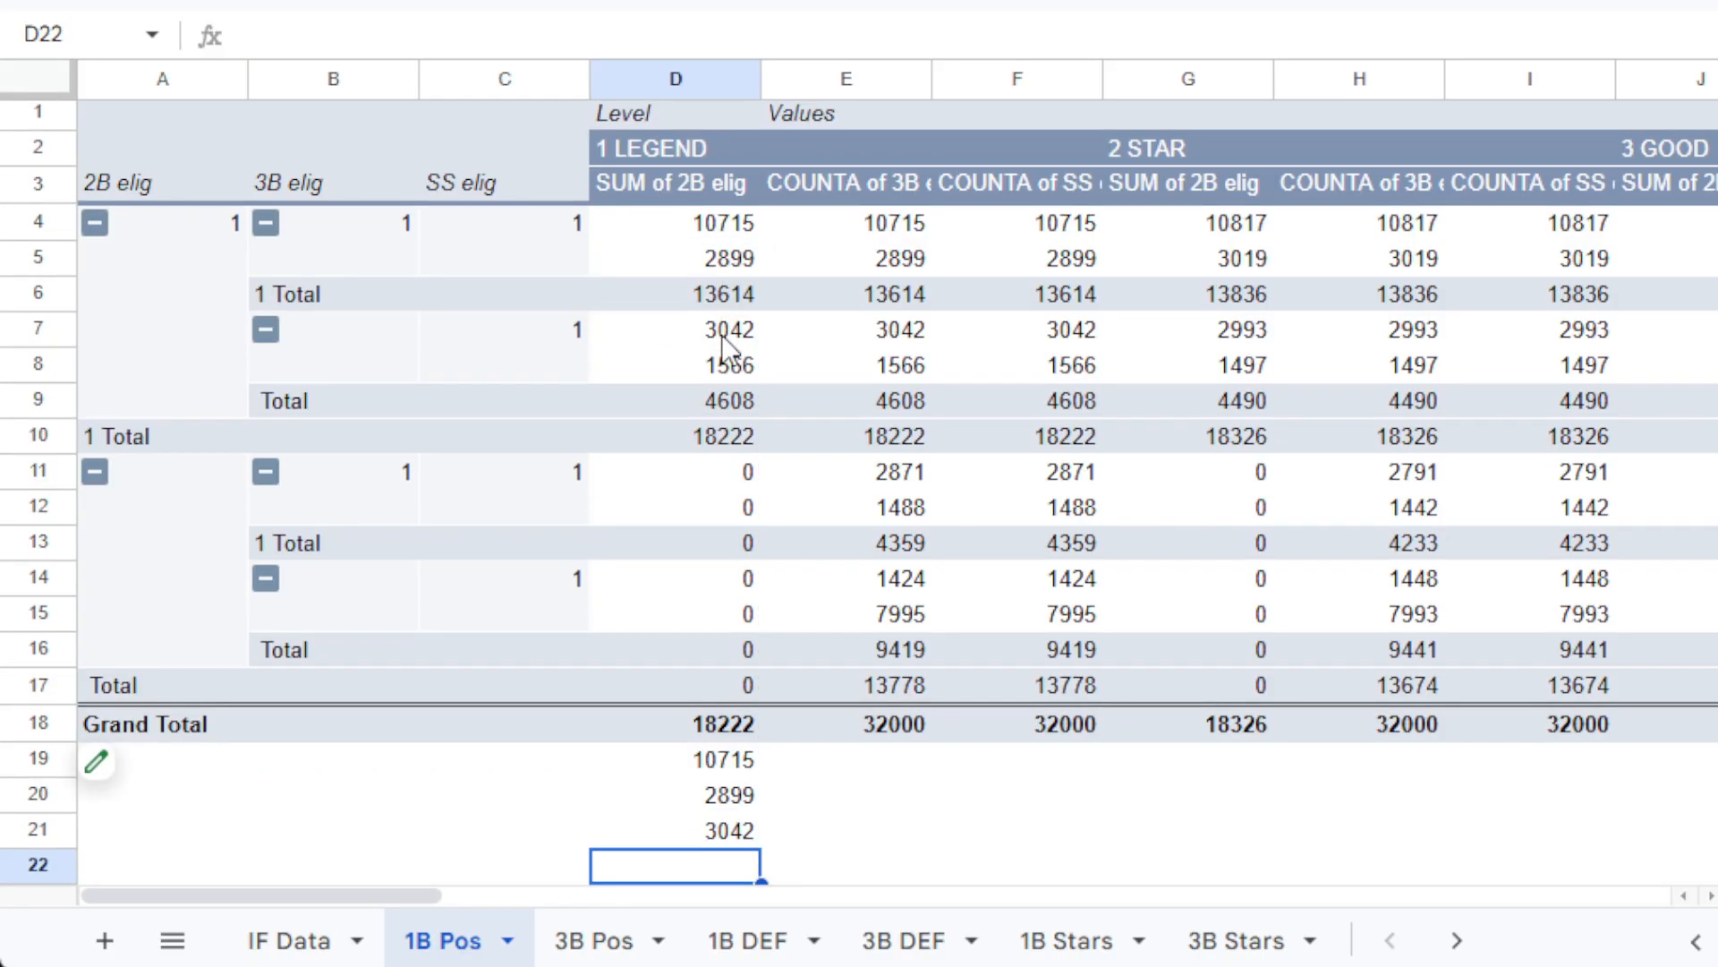
type("=")
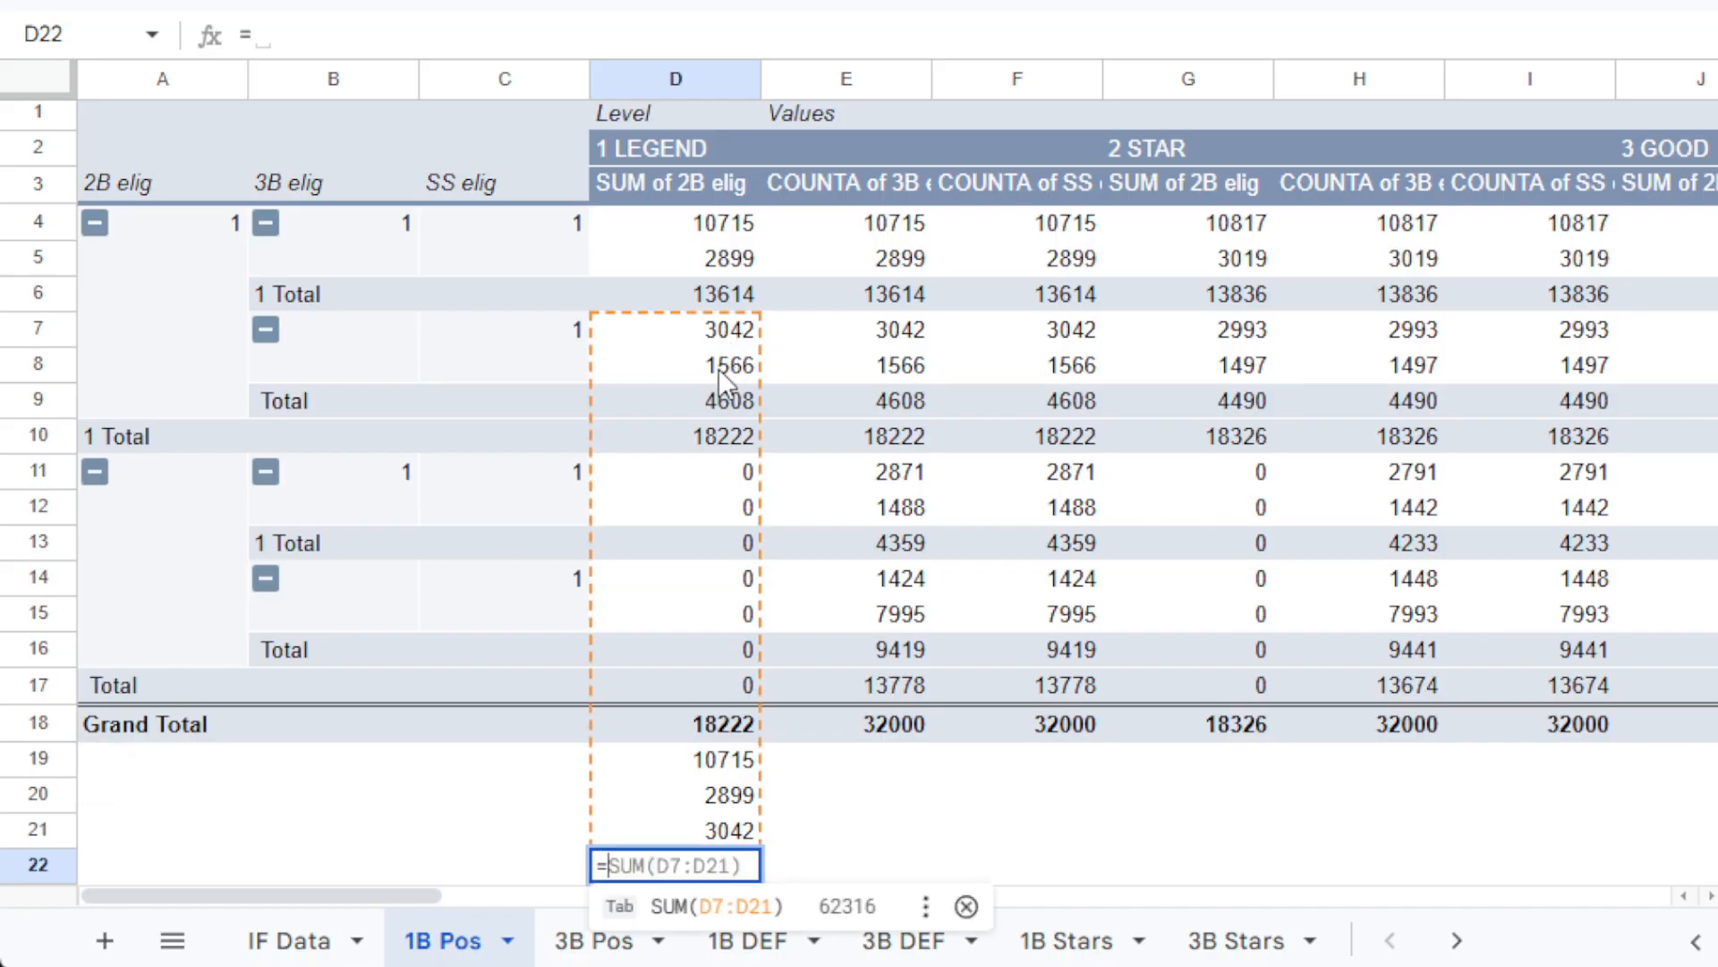
left_click(725, 371)
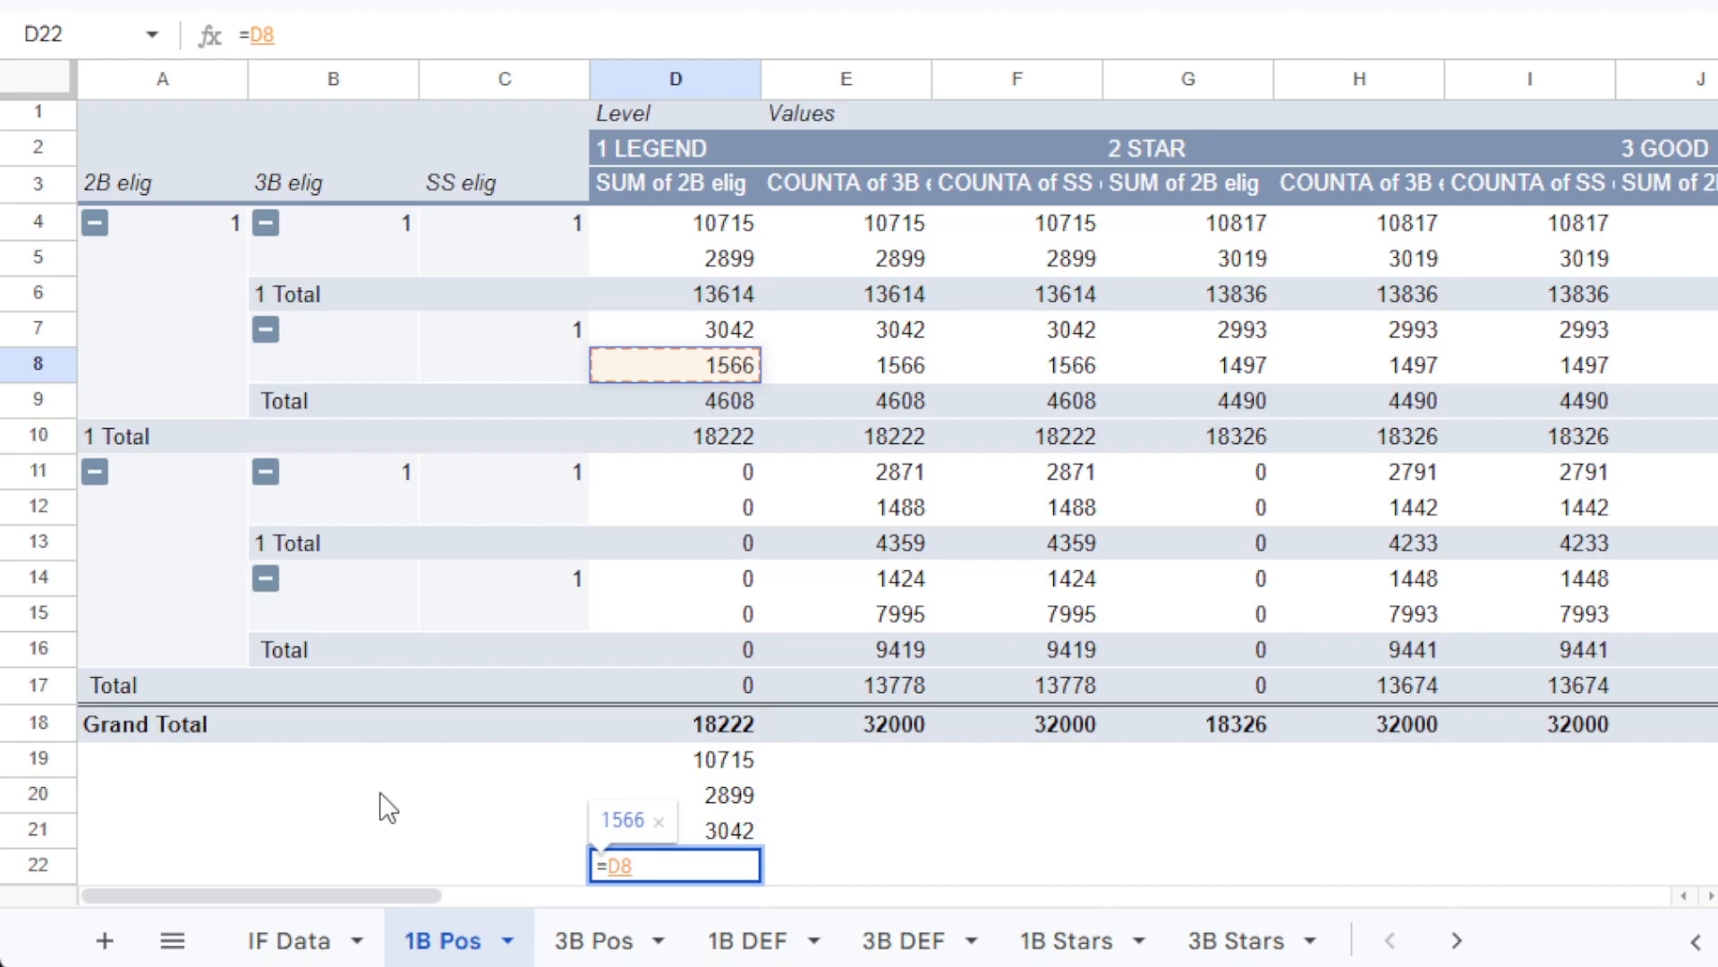
key("Return")
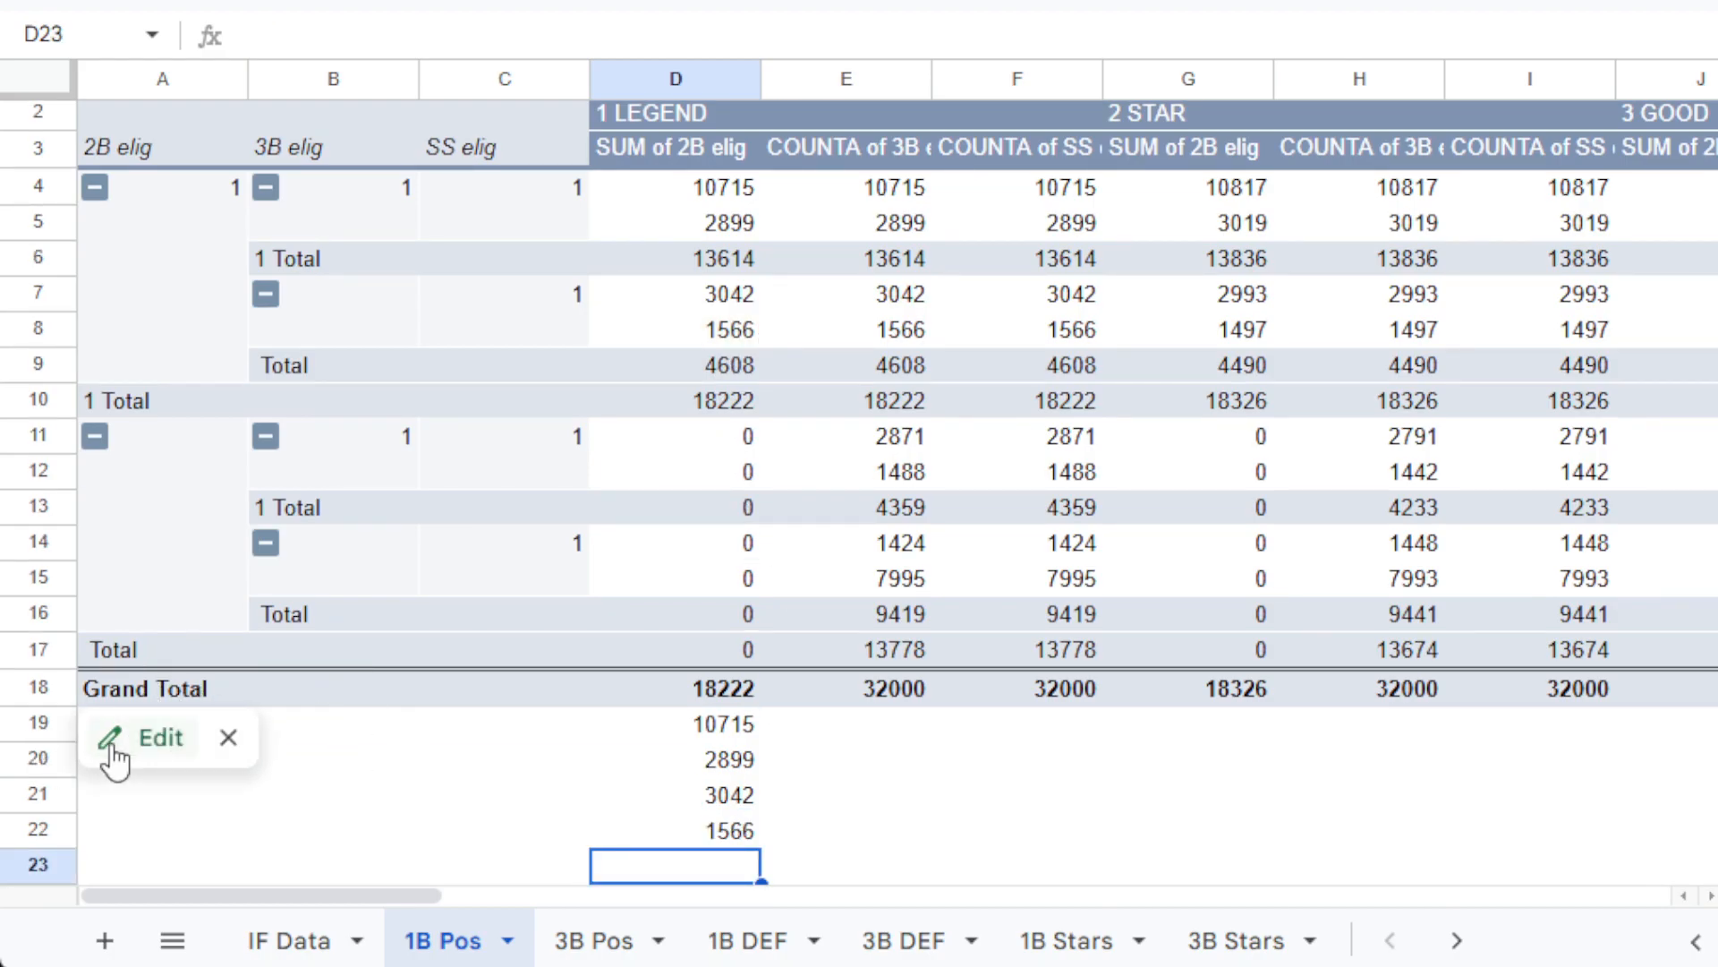
Limit the POS filter of the 1B Pos pivot table to 1B by excluding 2B, 3B and SS.
left_click(117, 748)
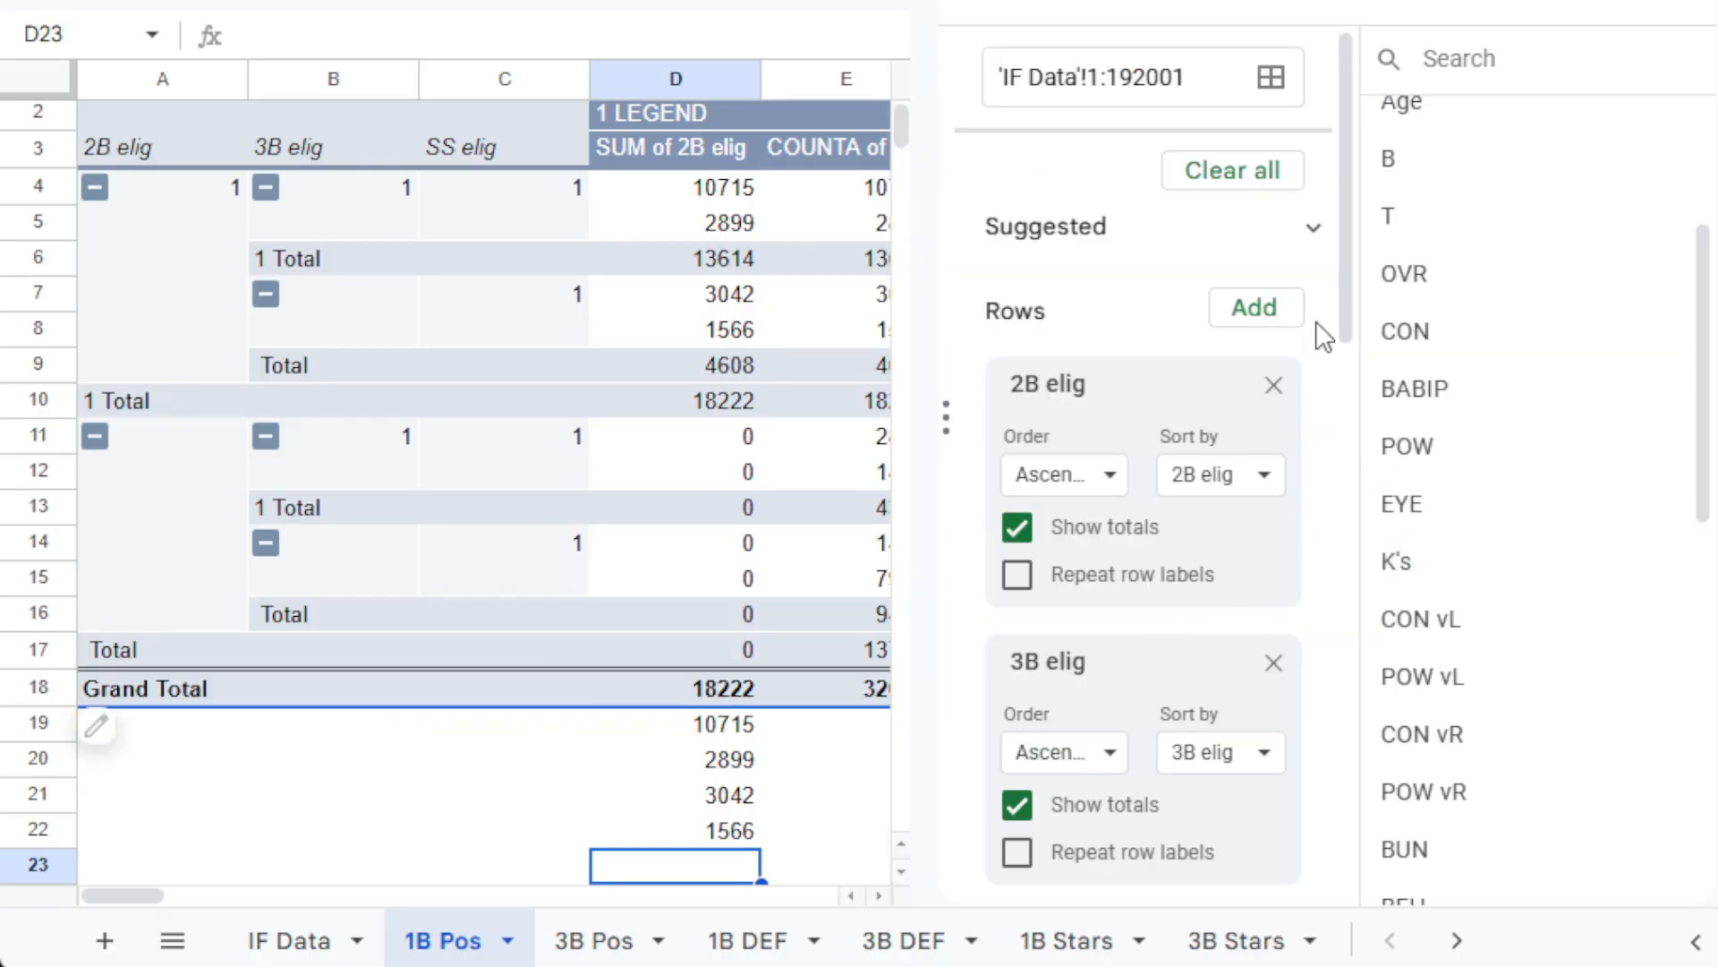
left_click_drag(1337, 304, 1315, 931)
left_click(1240, 815)
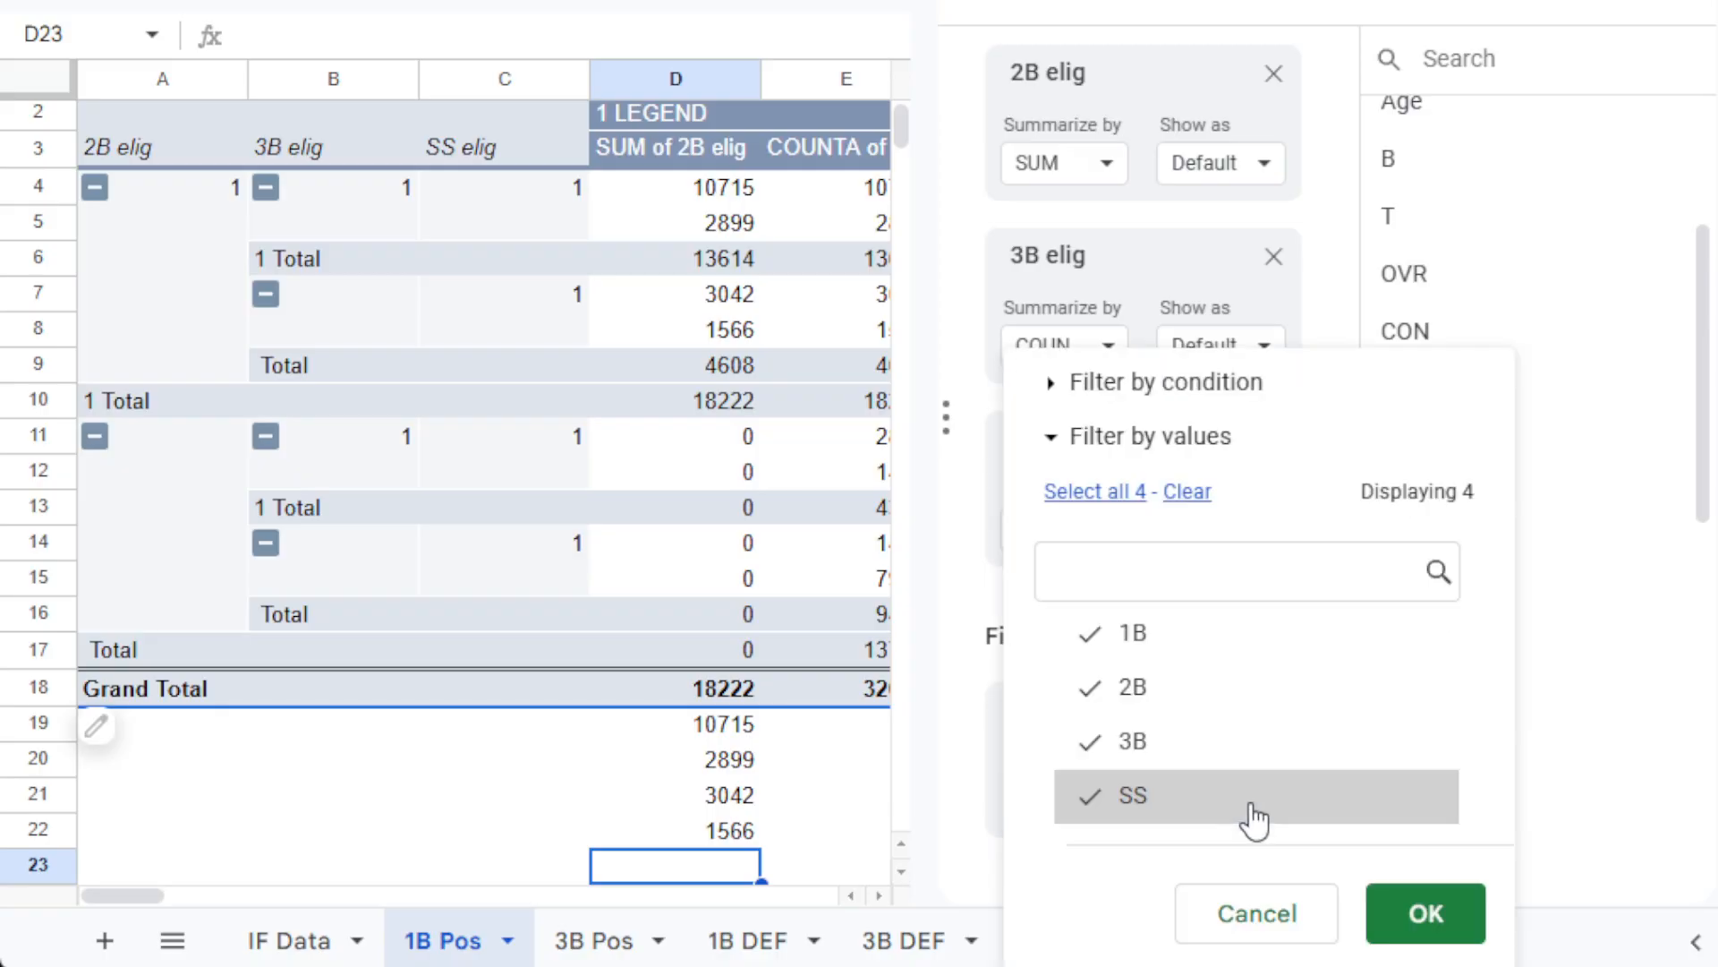
left_click(1159, 685)
left_click(1145, 747)
left_click(1153, 798)
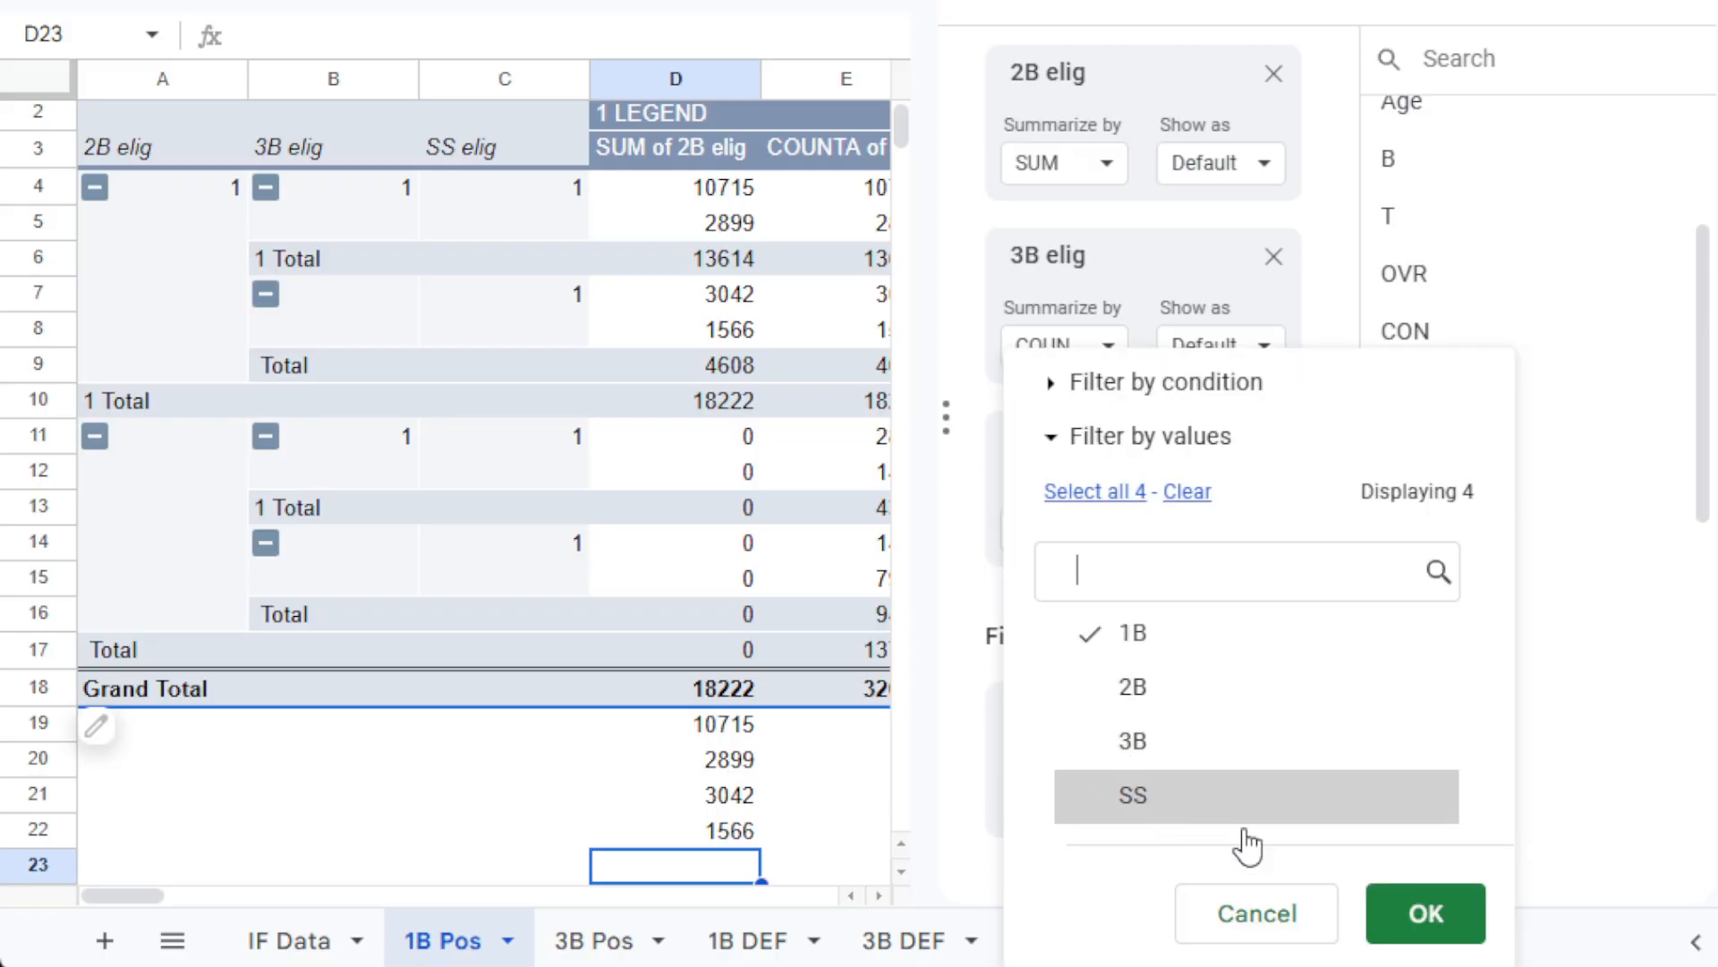
left_click(1423, 922)
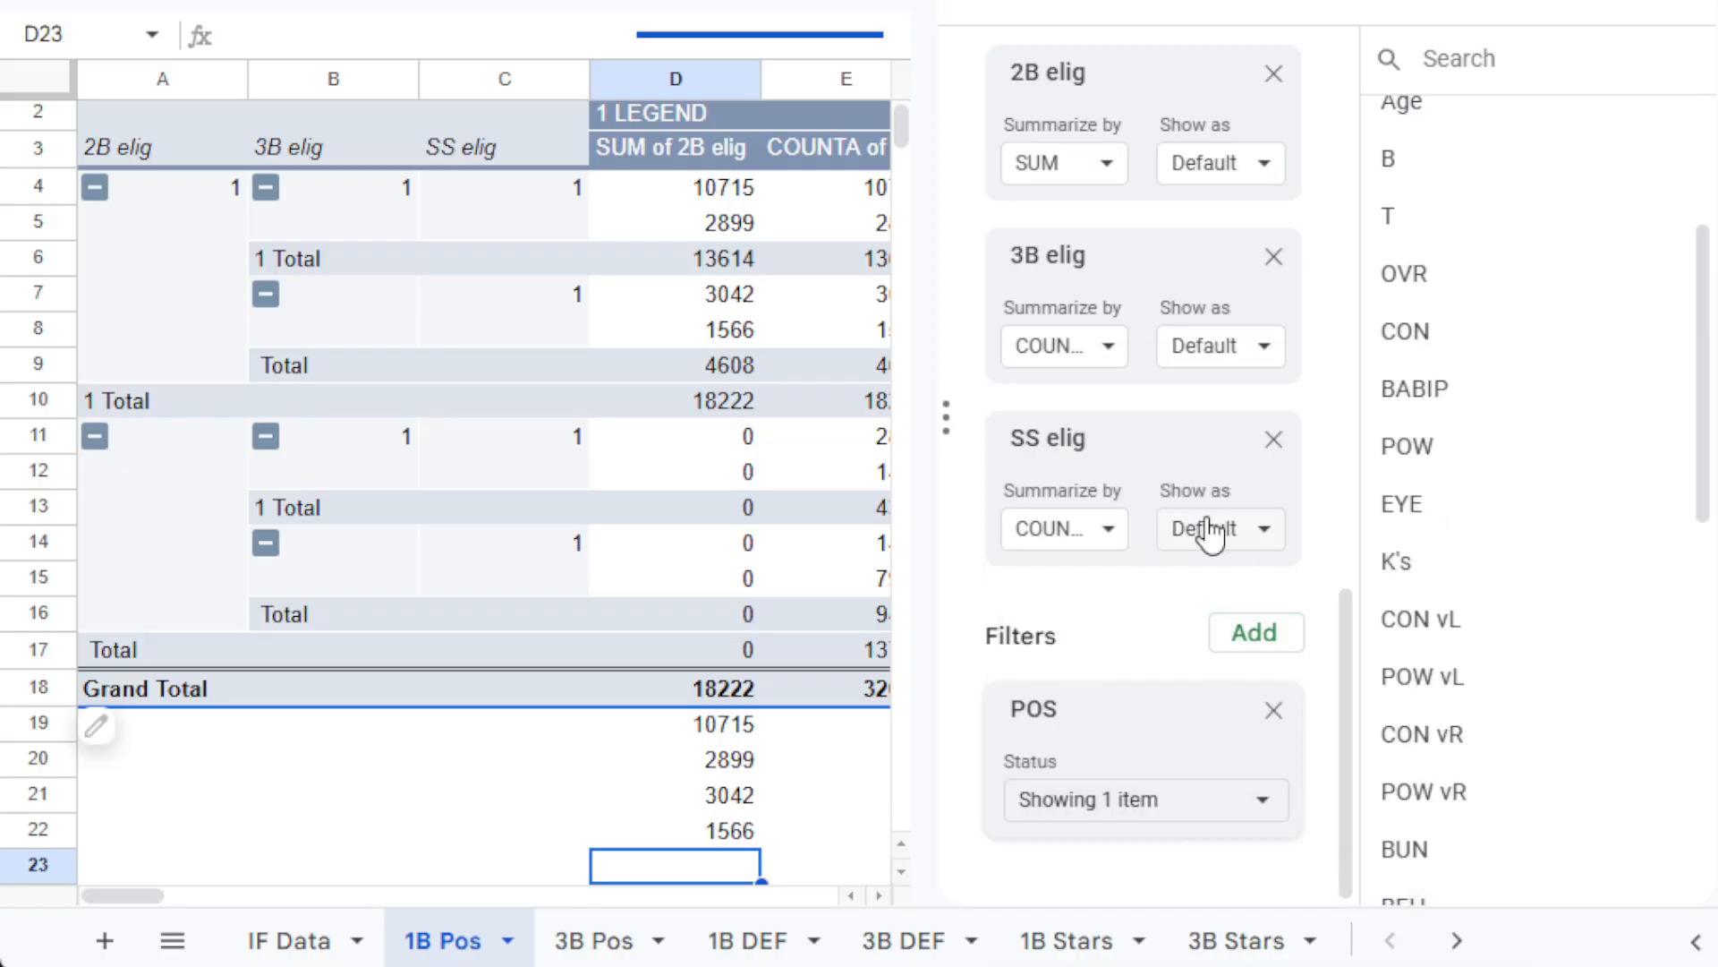
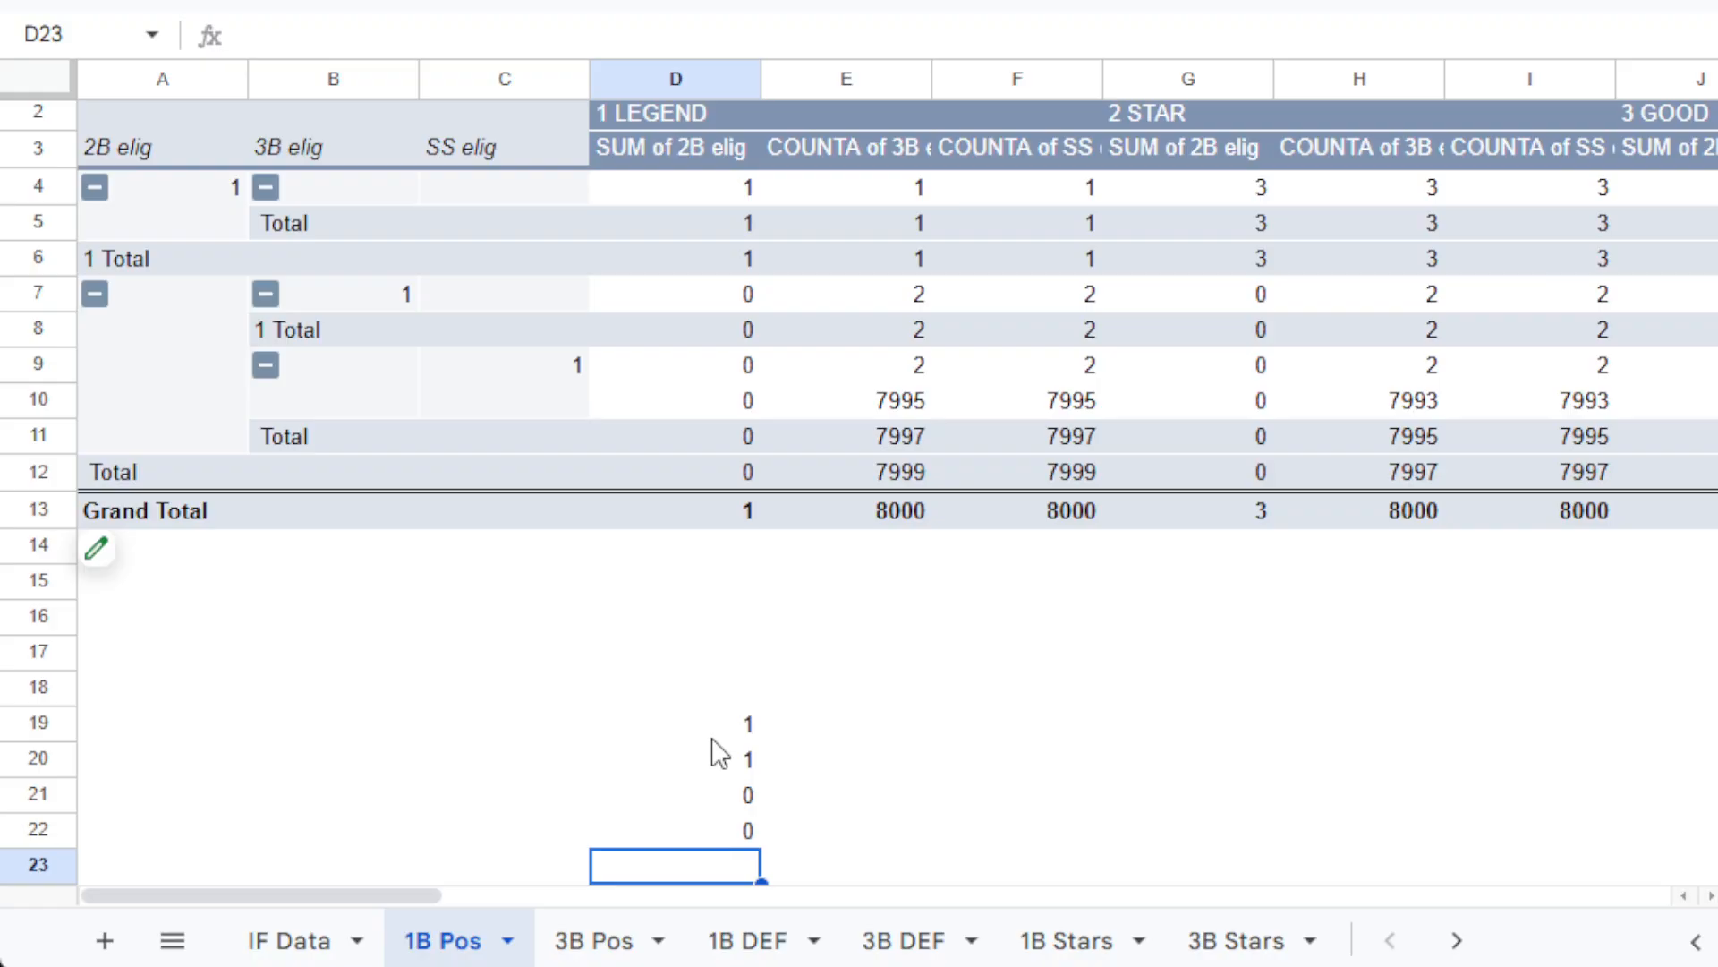
Clear the reference formulas from cells D19 to D22 on the 1B Pos sheet.
left_click(752, 834)
left_click(760, 728, "shift")
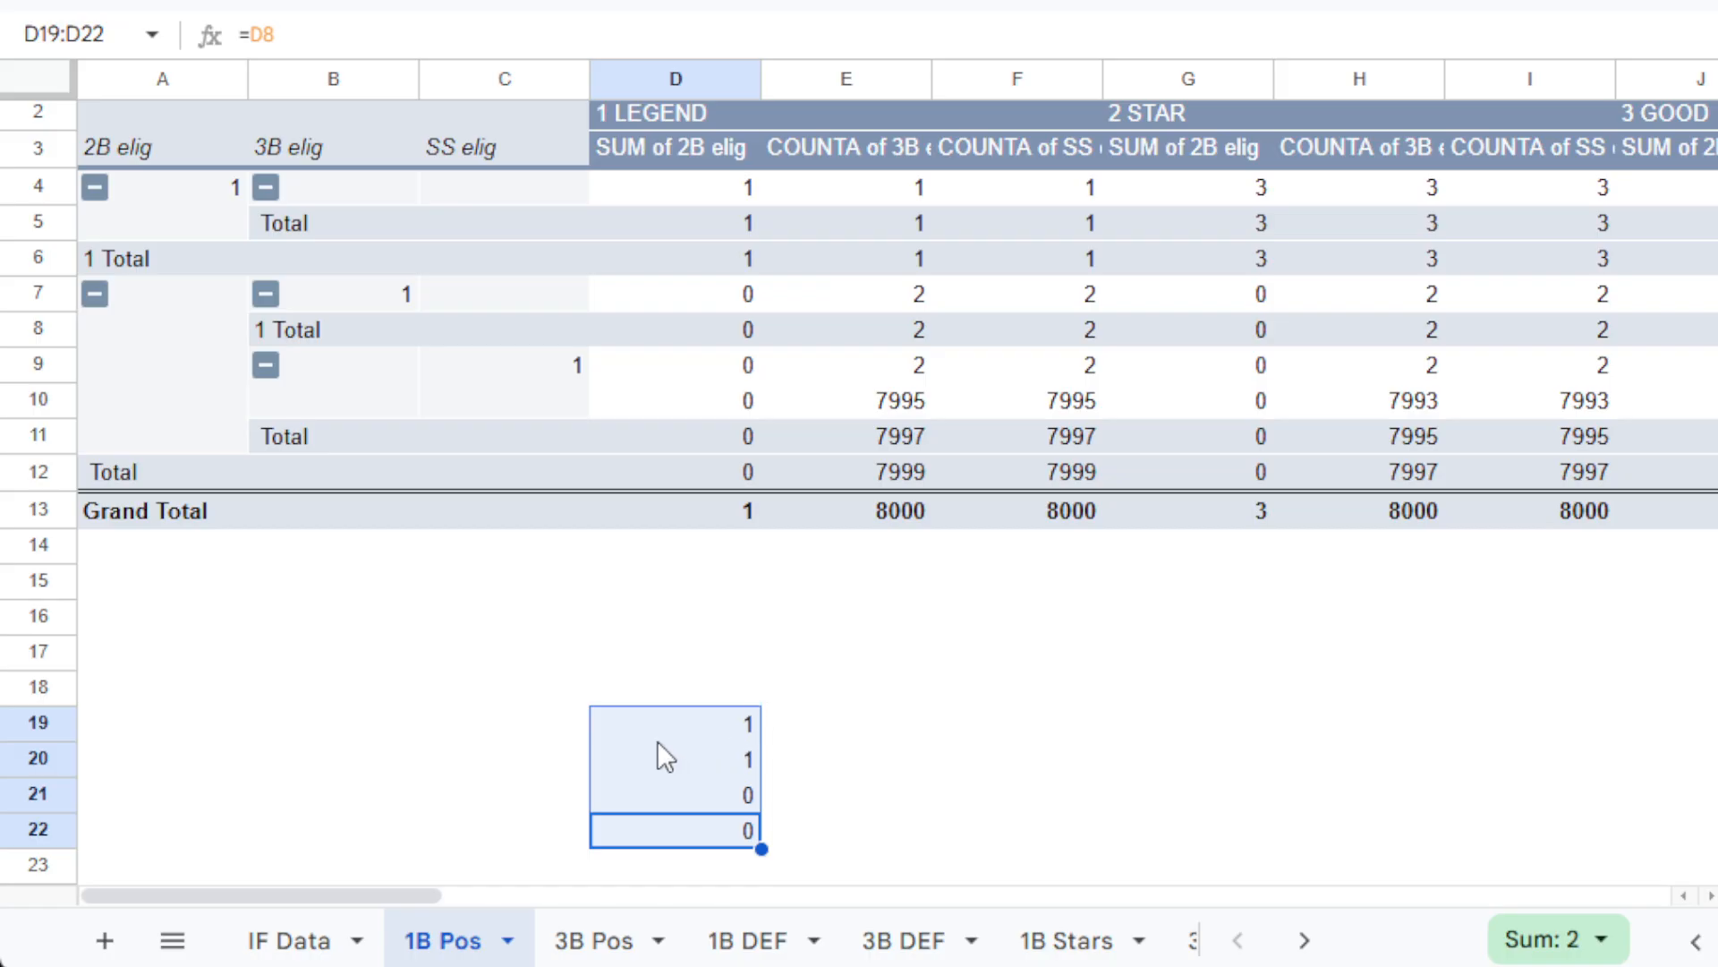
key("Return")
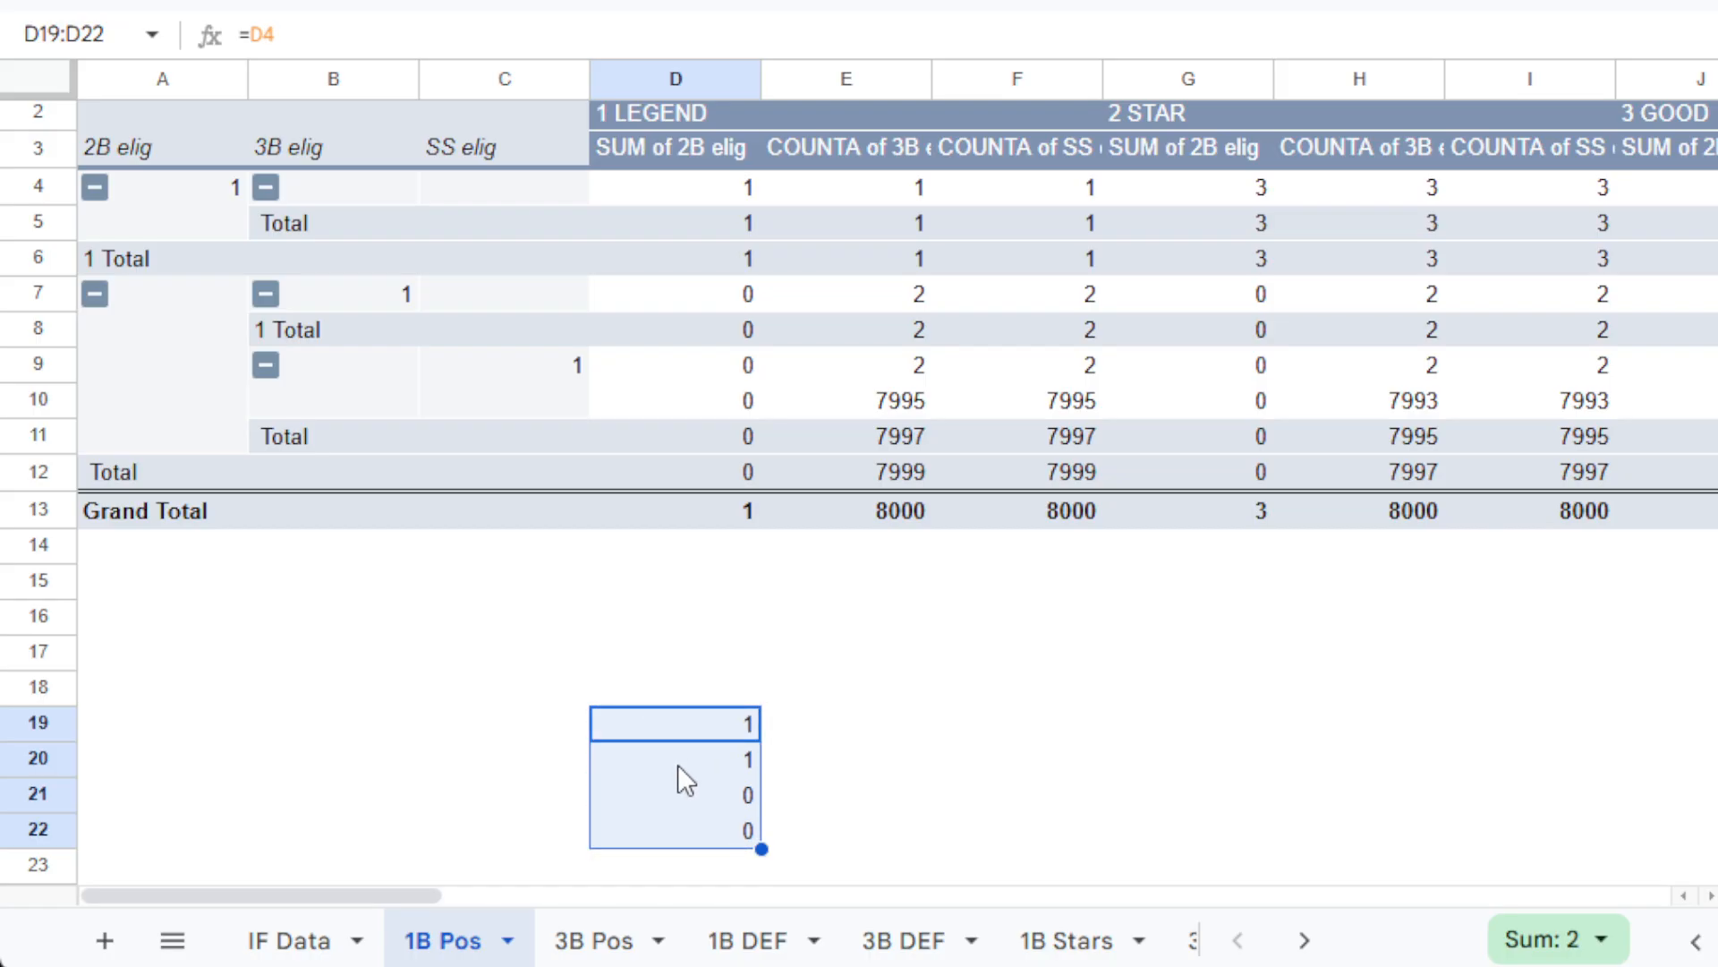
left_click(496, 787)
left_click(659, 792)
left_click(662, 762)
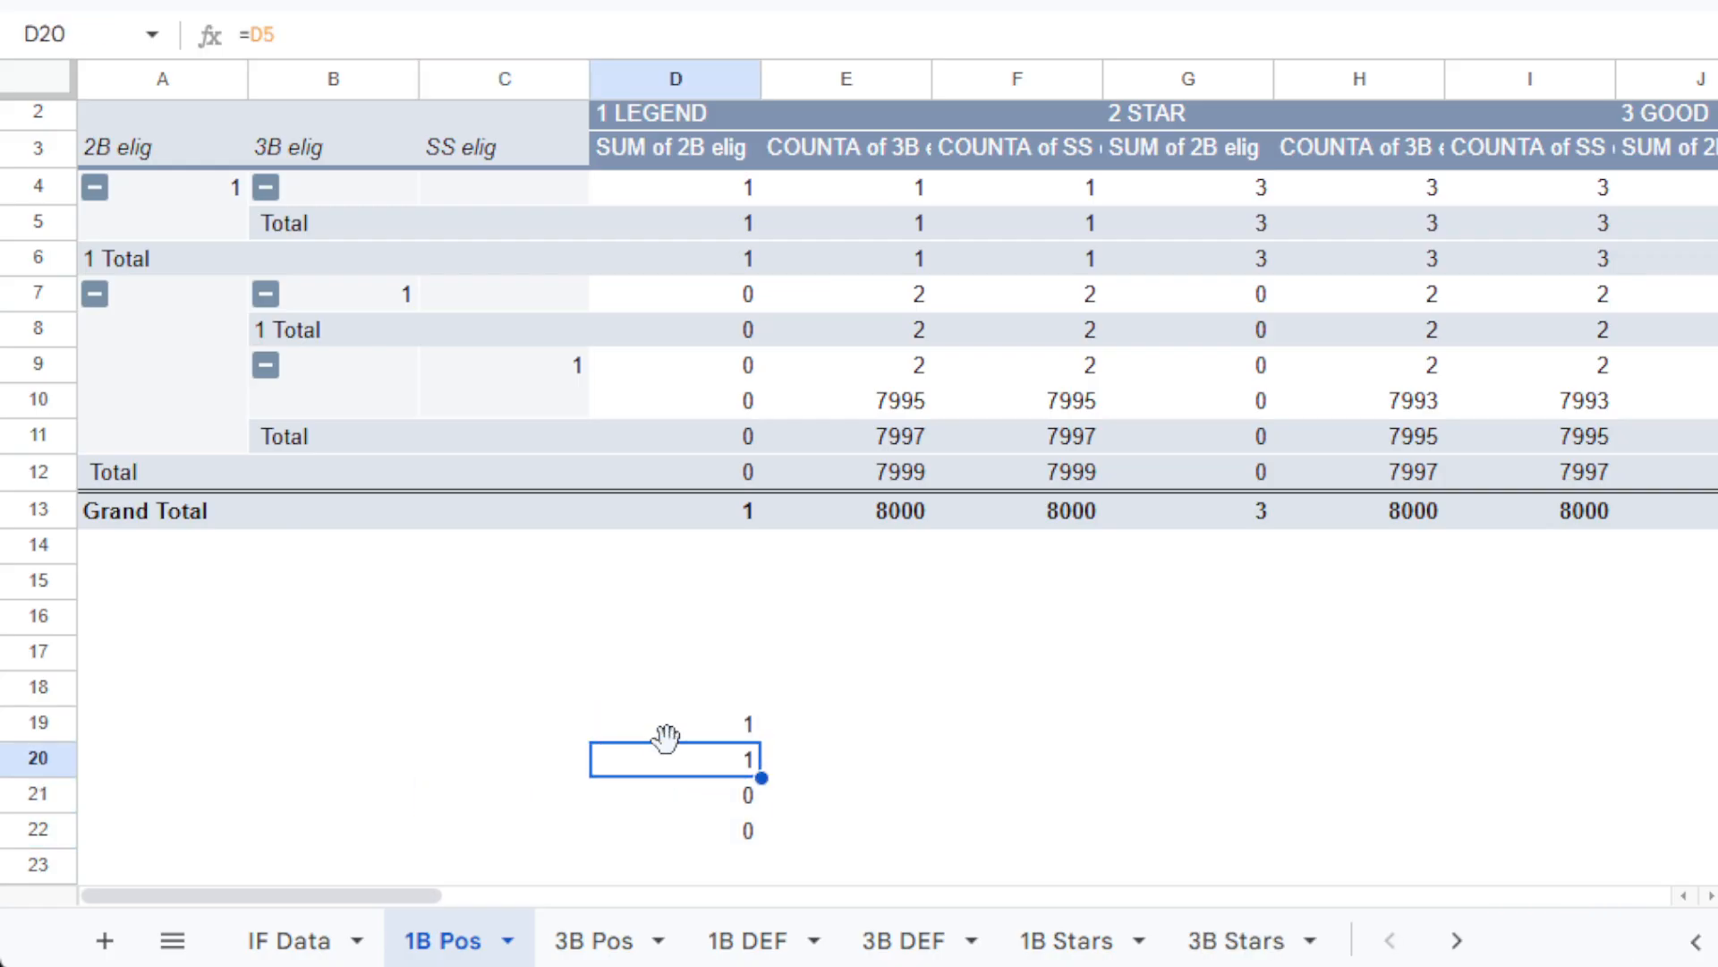
left_click(680, 729)
key("Delete")
key("Down")
key("Delete")
key("Down")
key("Delete")
key("Down")
key("Delete")
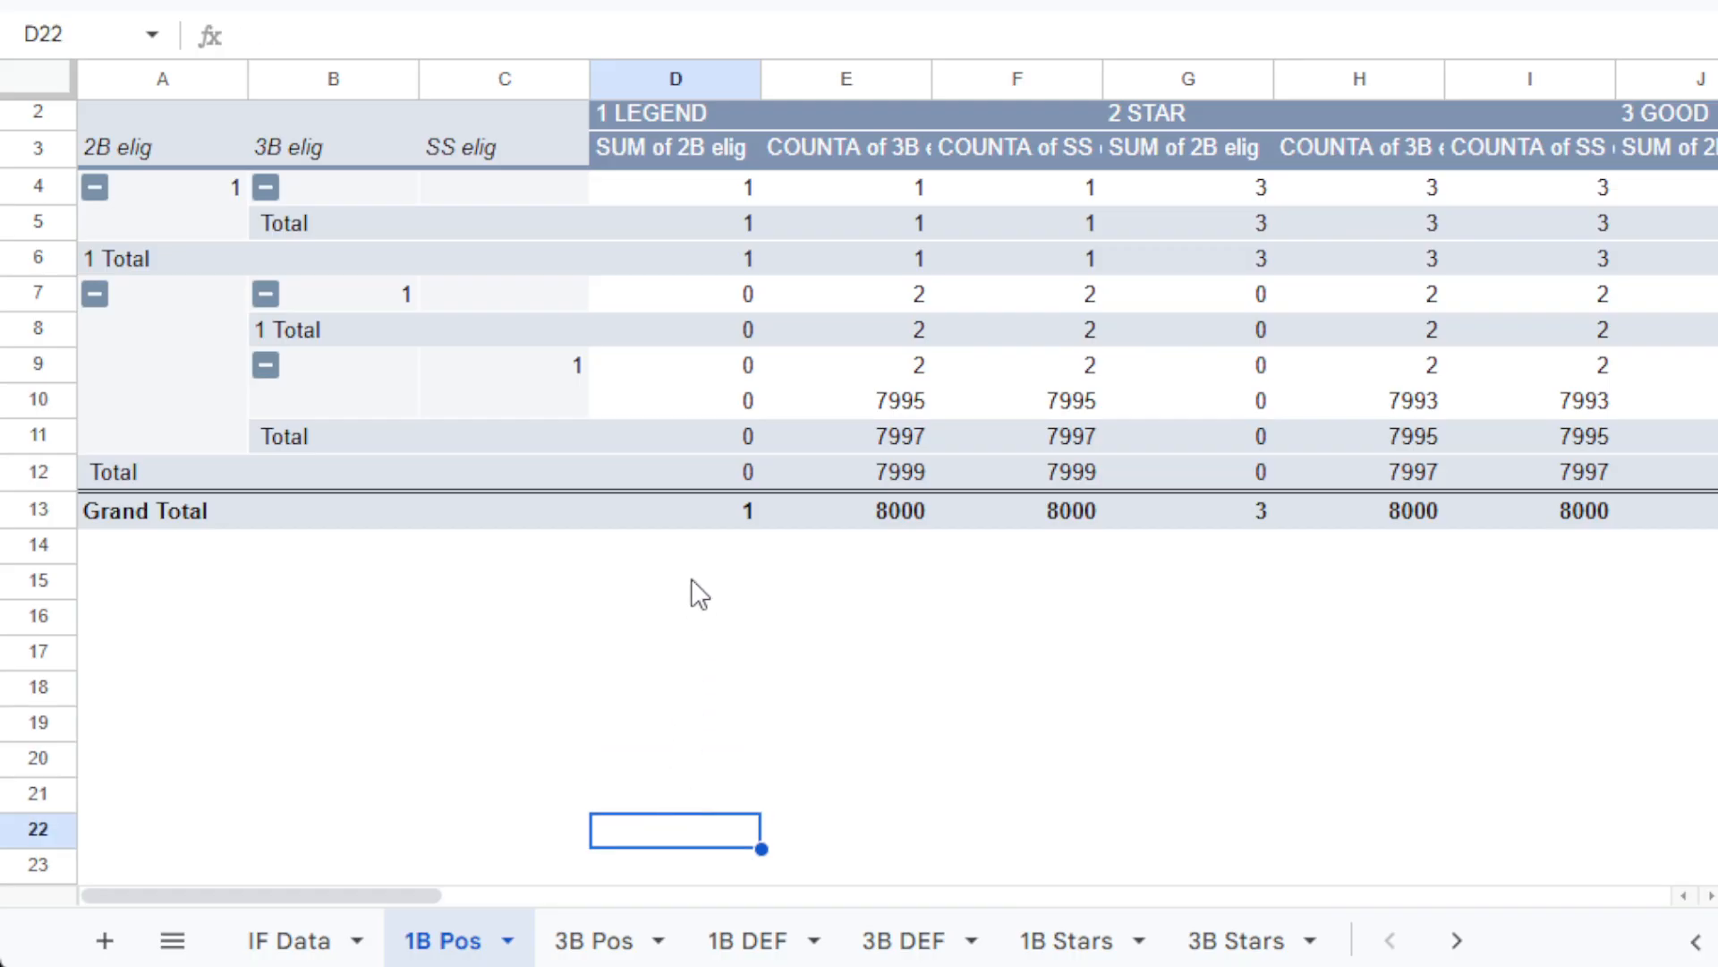
Summarize the 2B elig values of the 1B Pos pivot table by COUNT and close the pivot table editor.
left_click(129, 560)
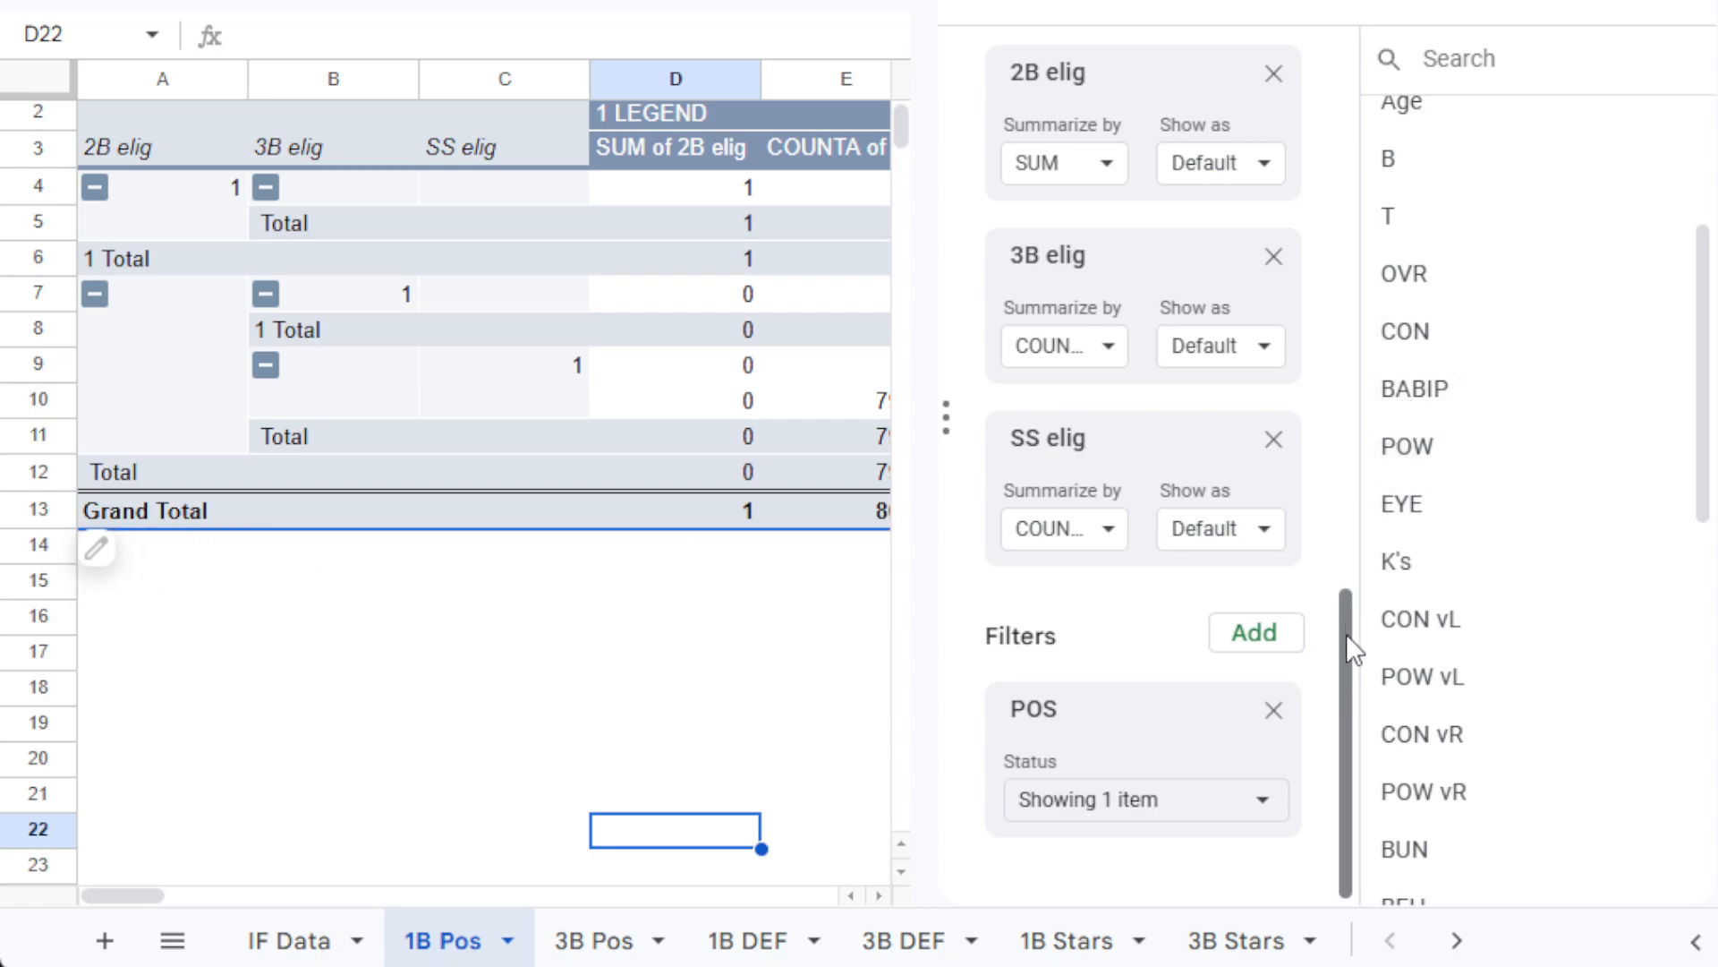
scroll(1346, 633, "up", 2)
scroll(1349, 618, "up", 3)
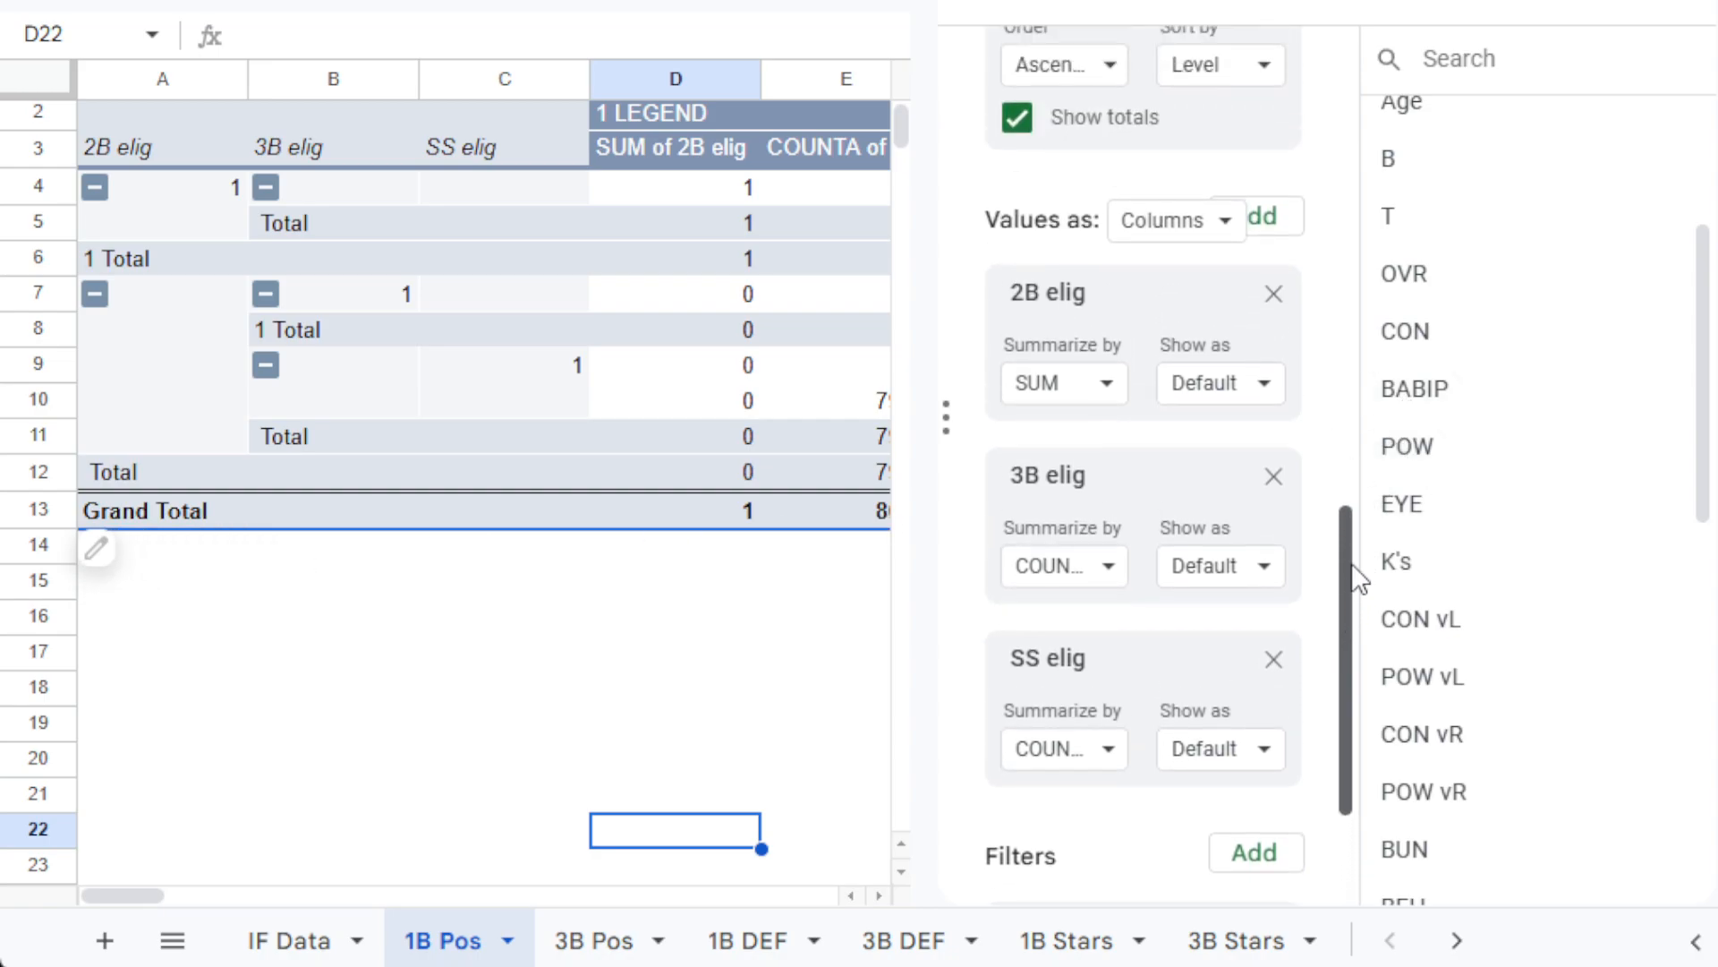
left_click(1119, 391)
left_click(1086, 551)
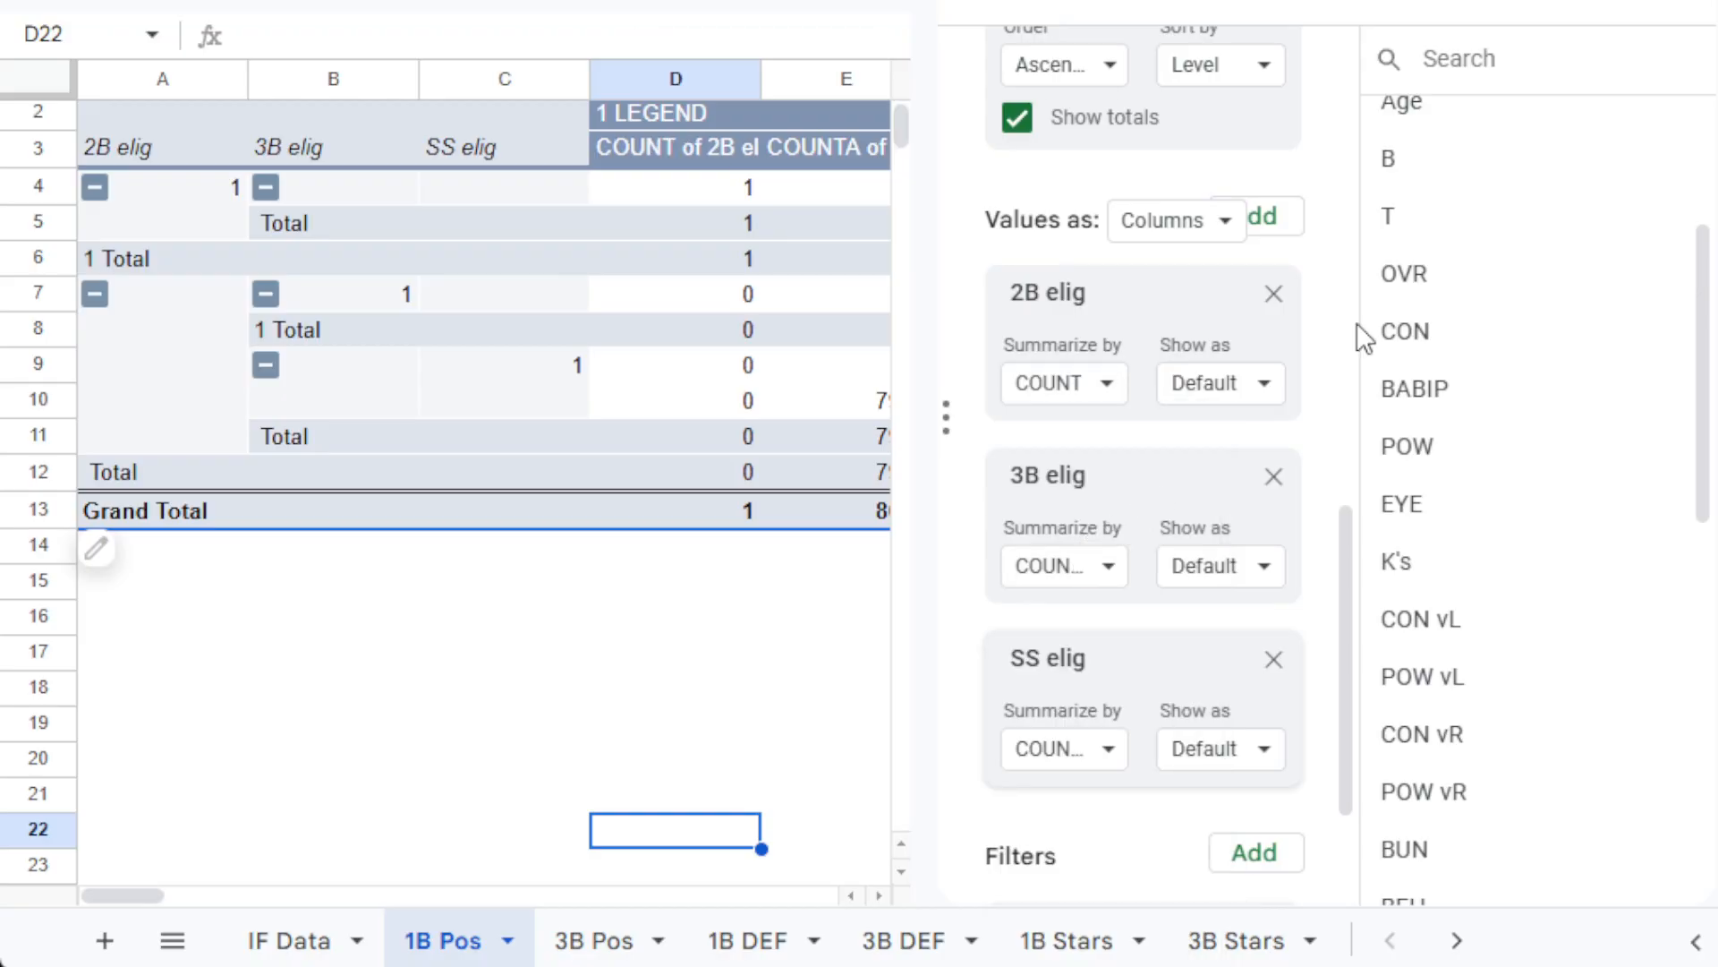
left_click(1672, 5)
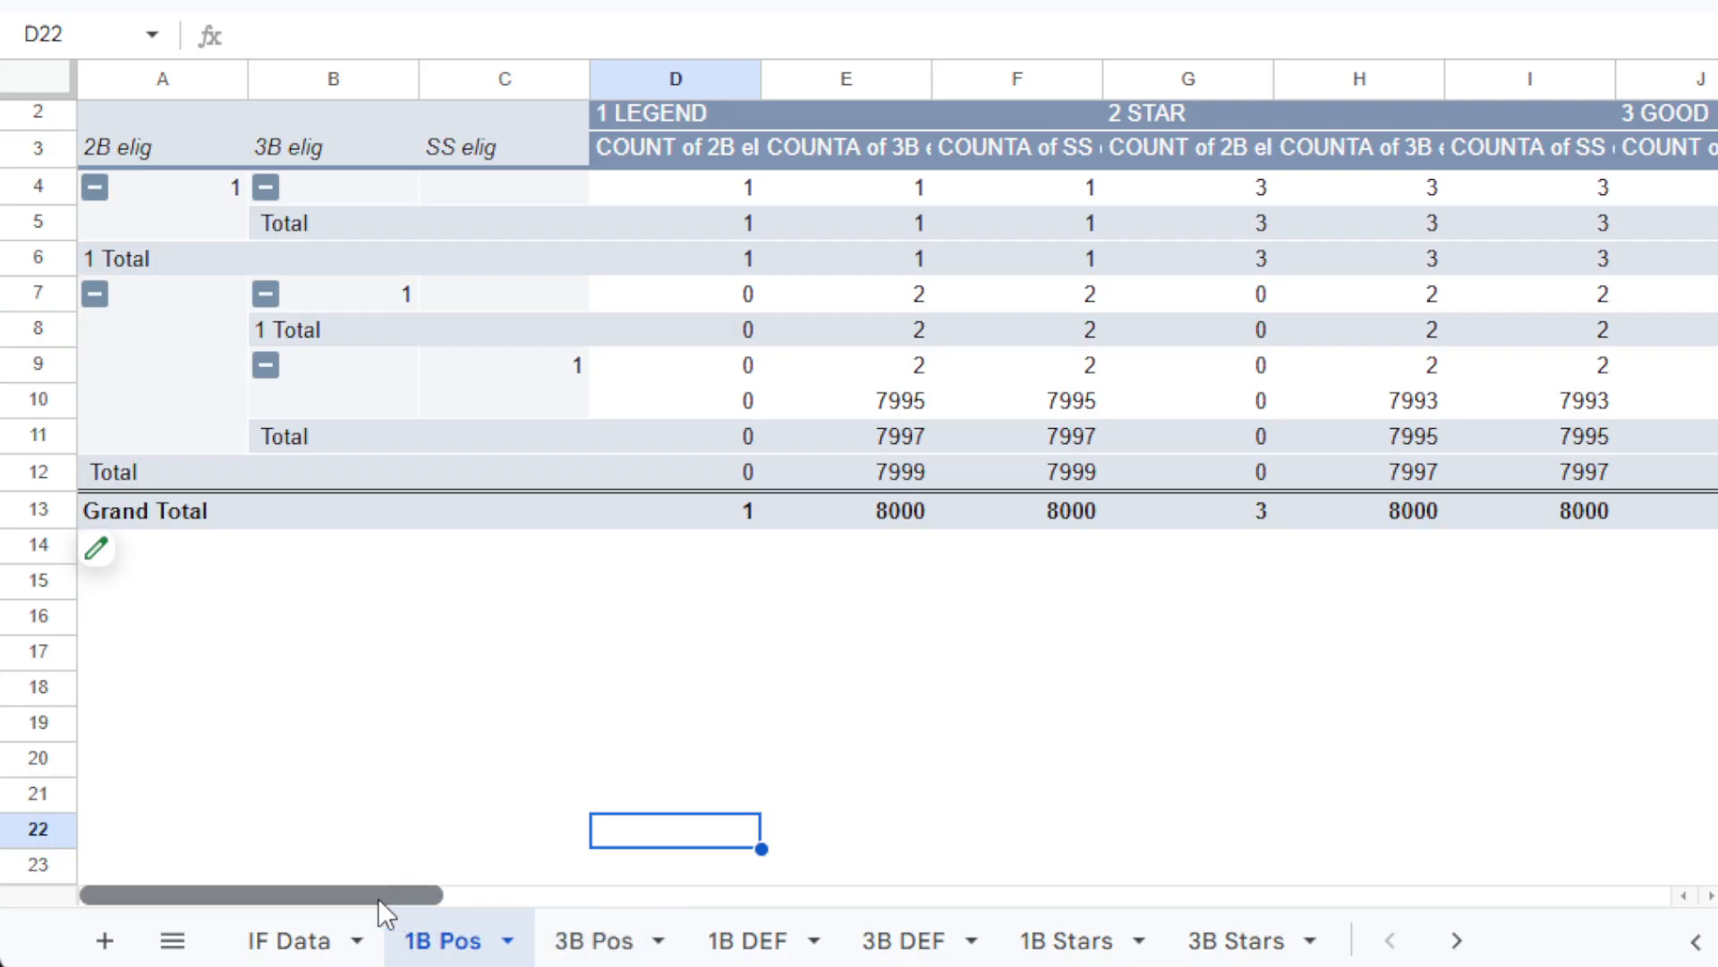
Below the filtered pivot table, enter references to E4 in cell E14 and to E7 in cell E15.
left_click(895, 560)
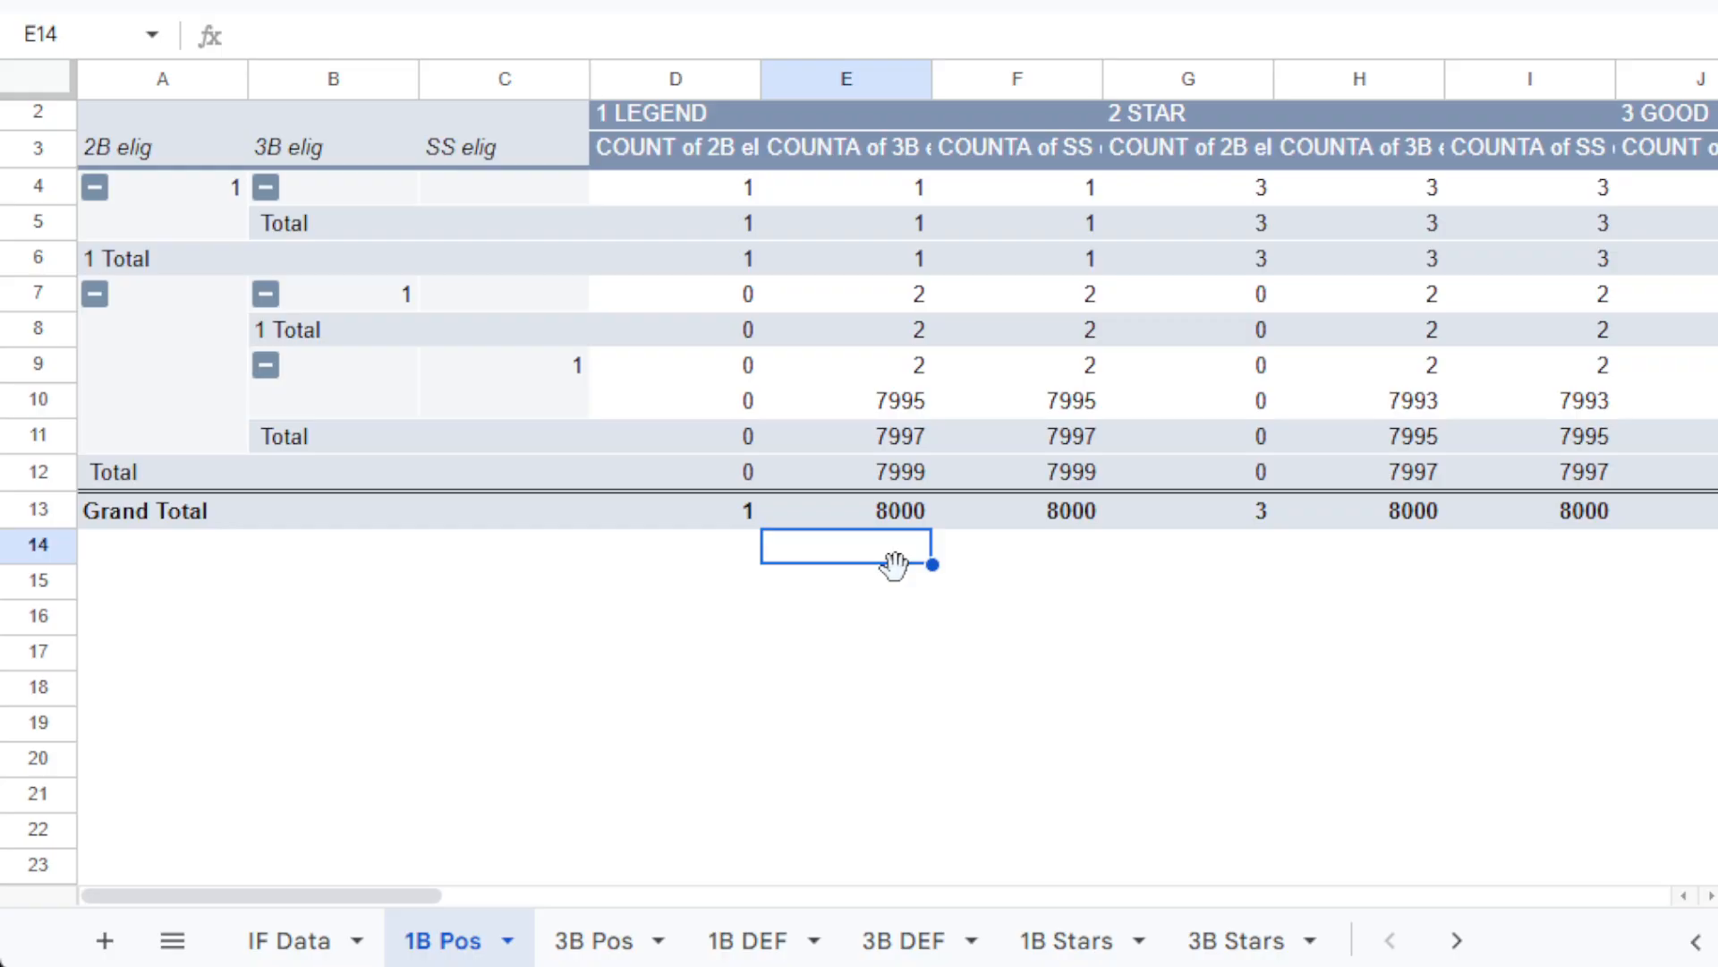
type("=")
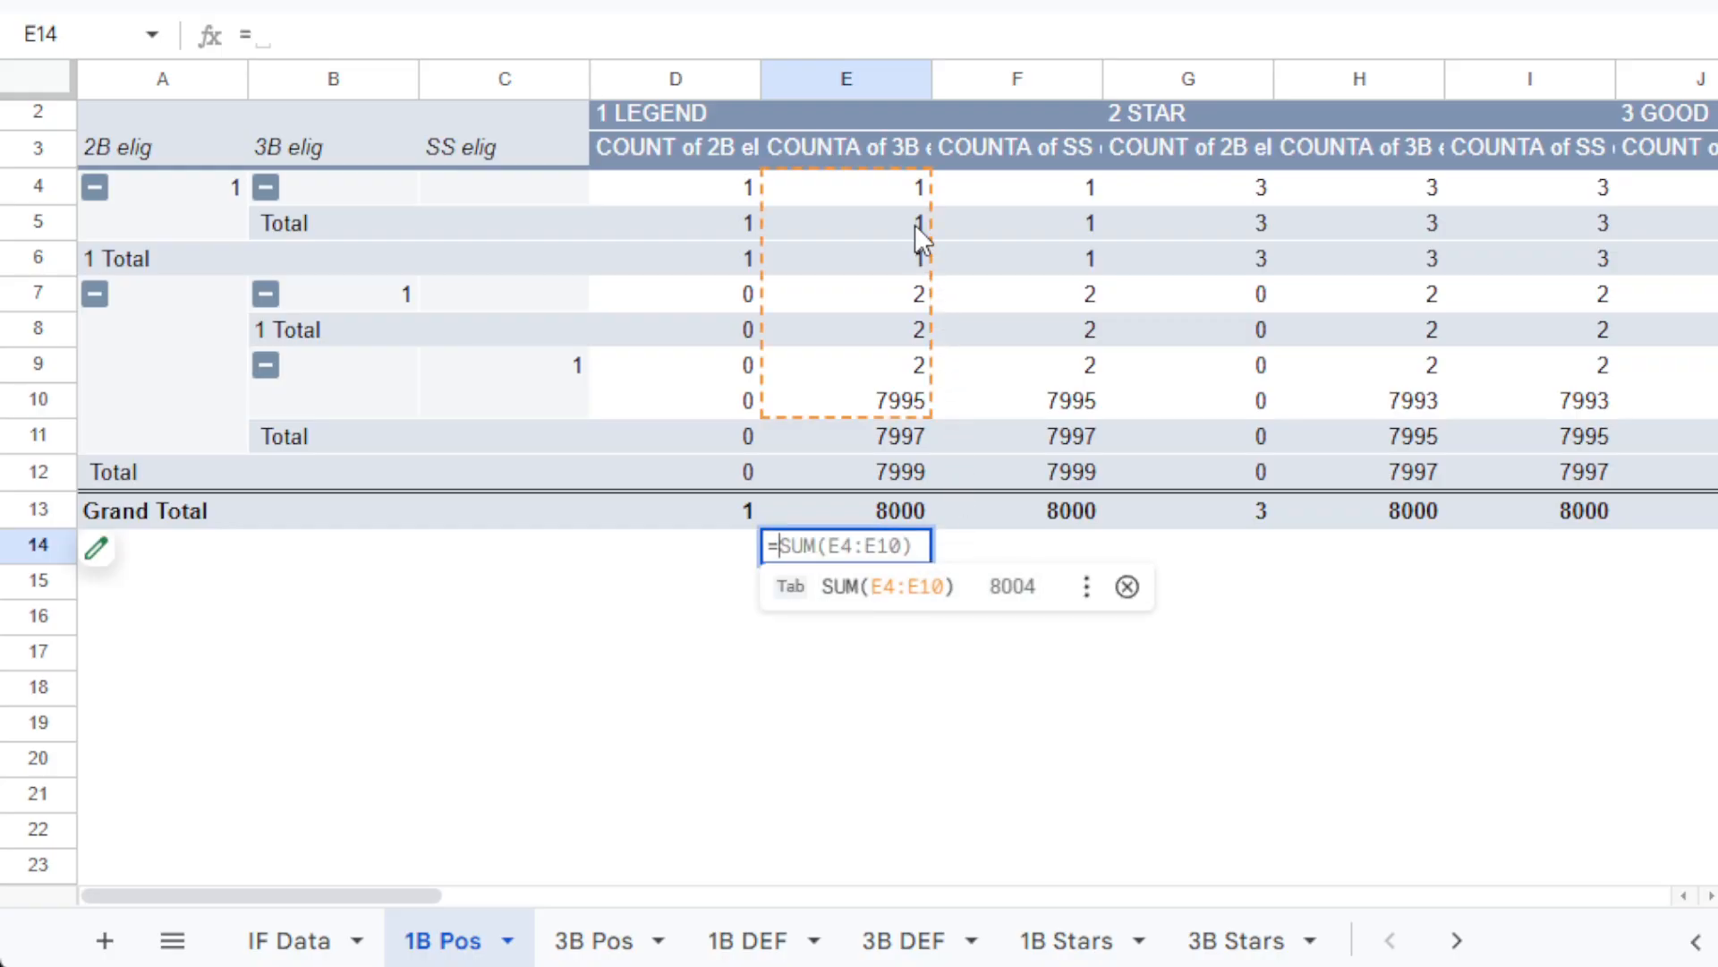
left_click(894, 190)
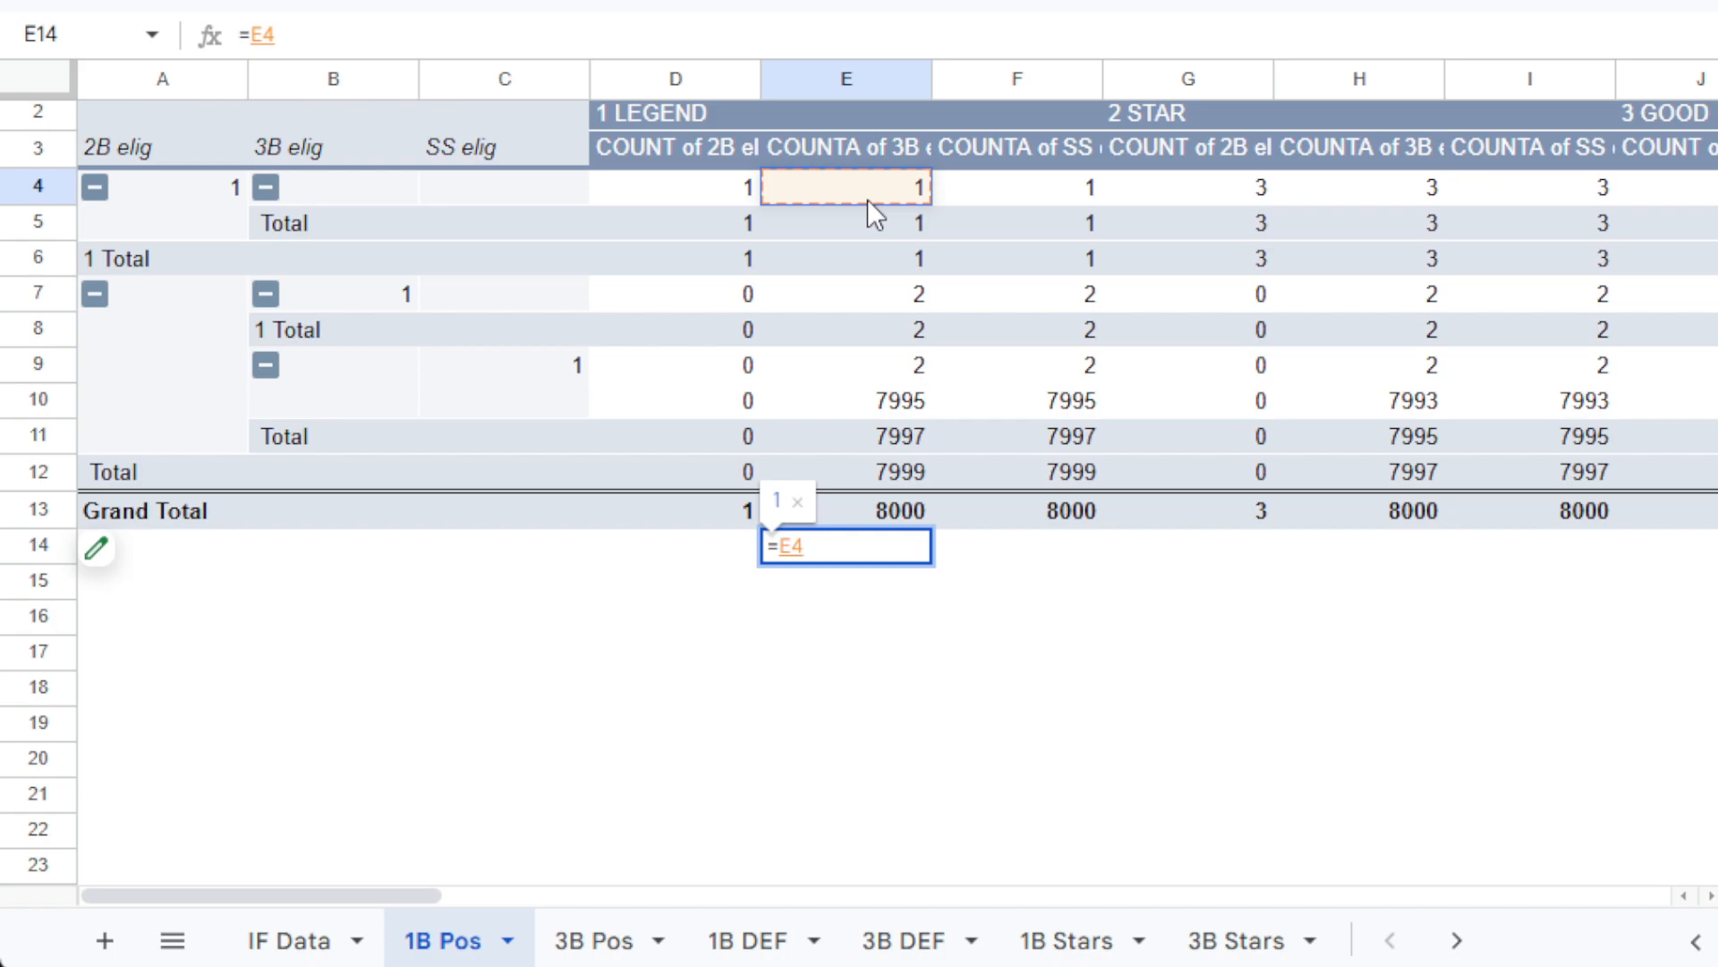
key("Return")
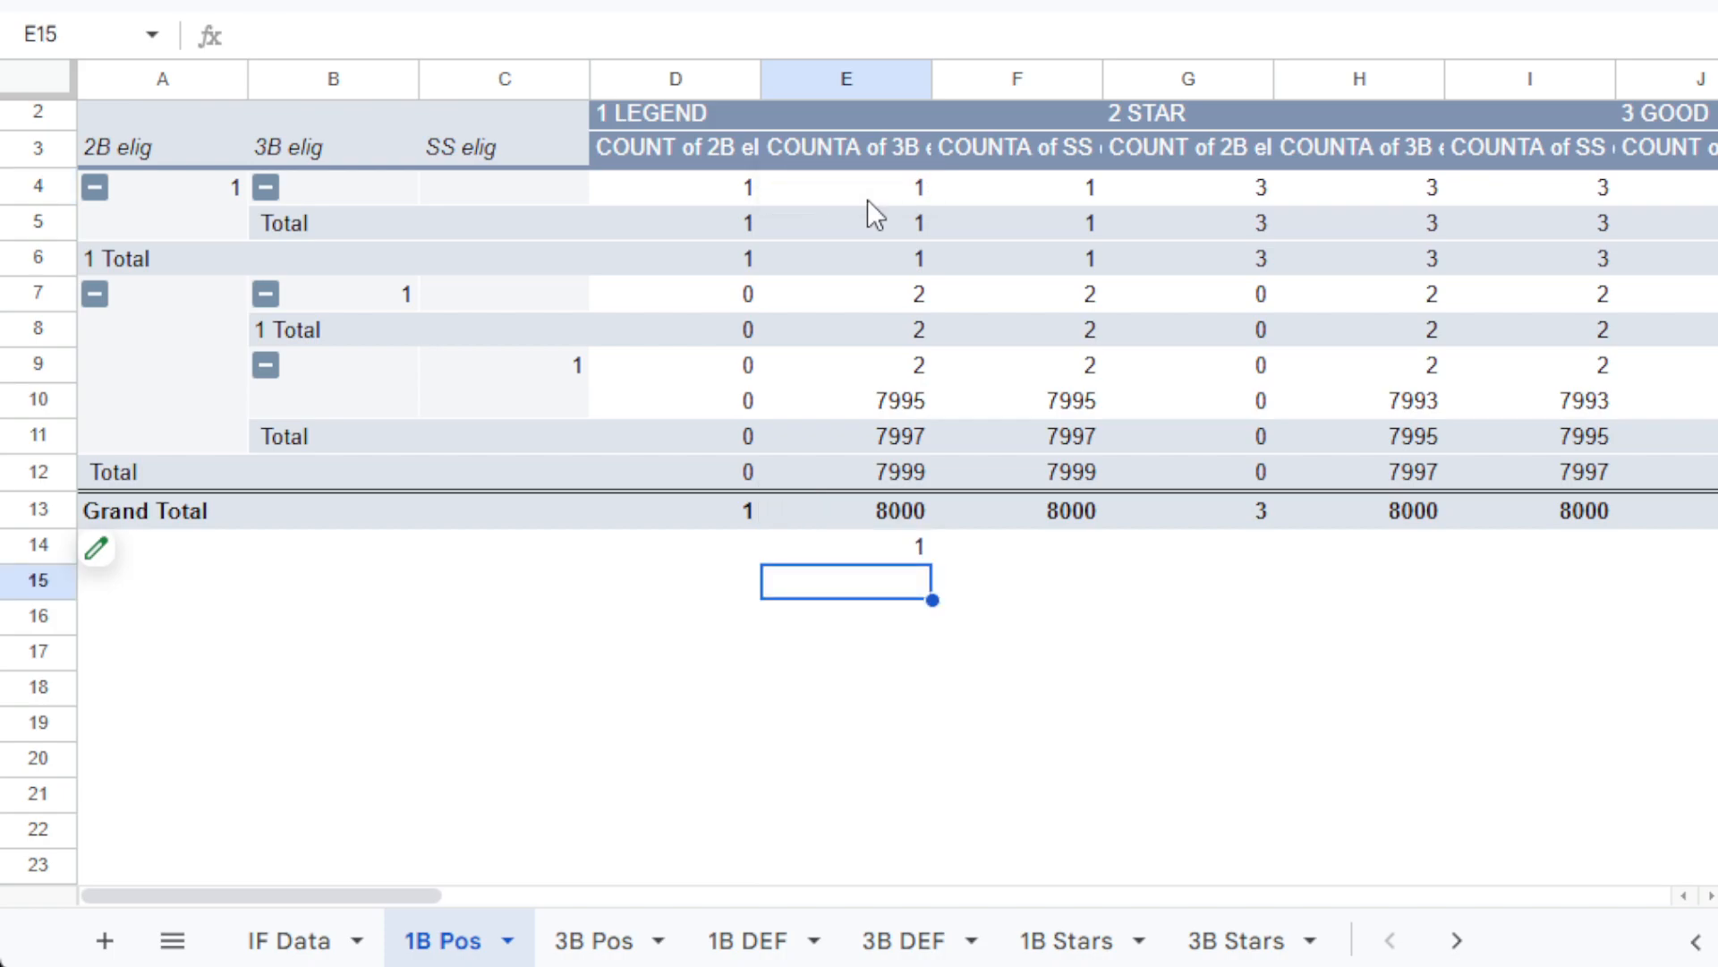
type("=")
left_click(900, 309)
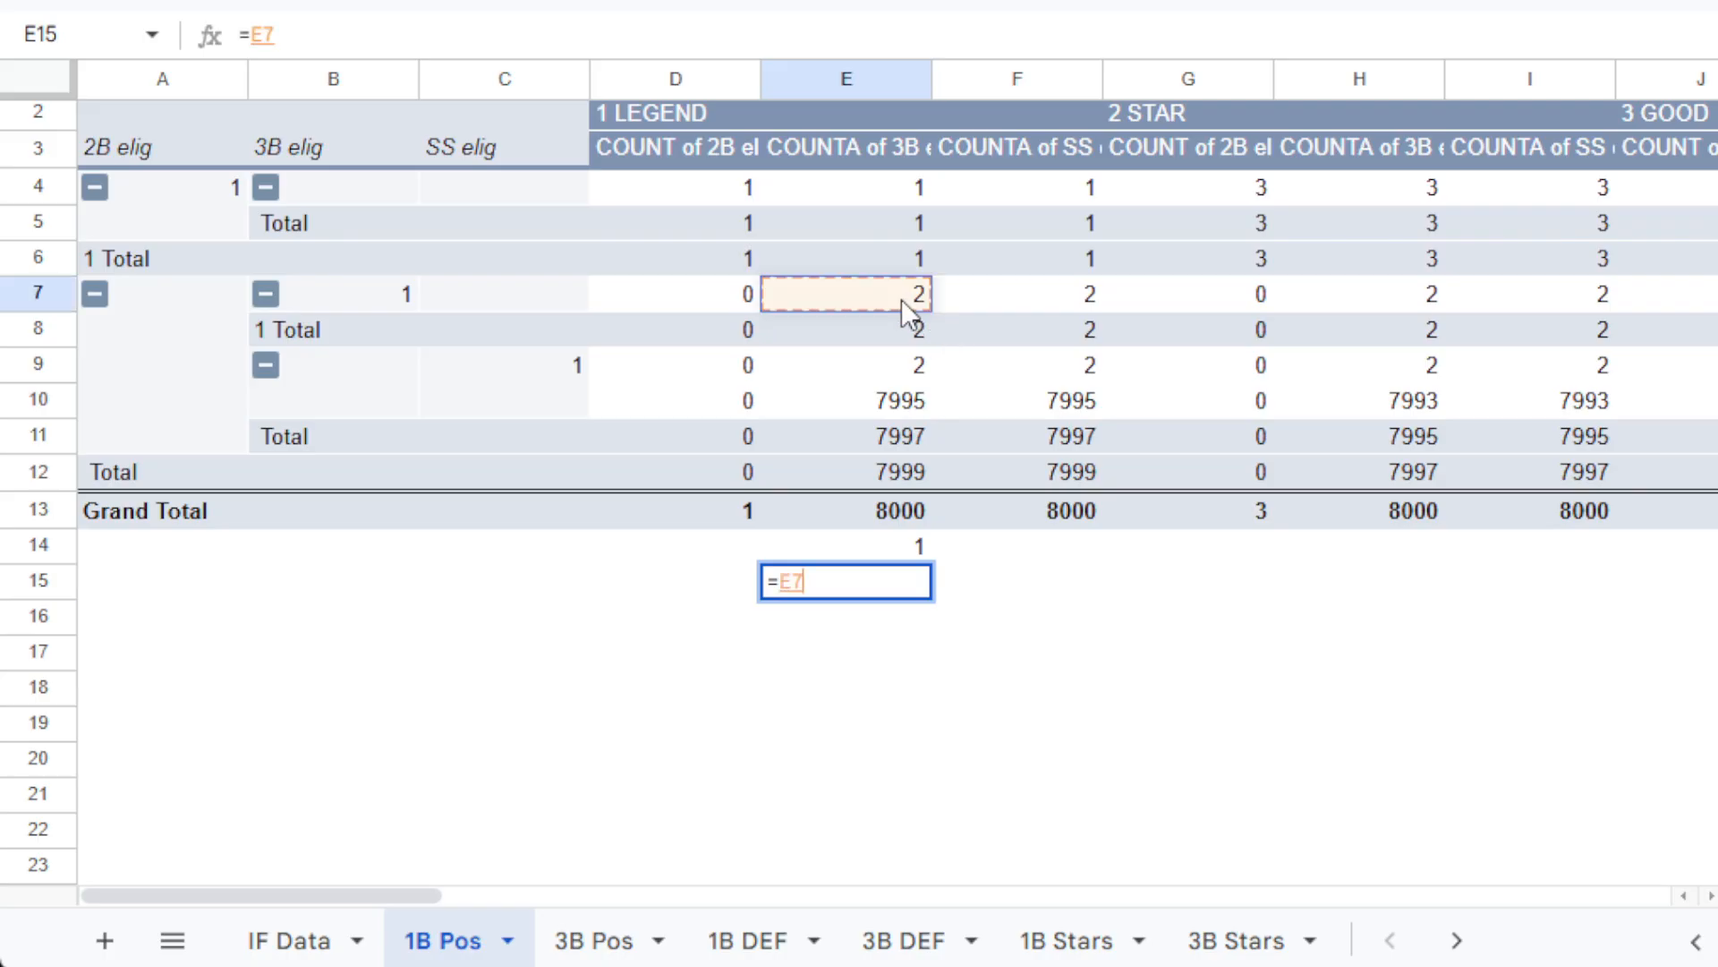
key("Return")
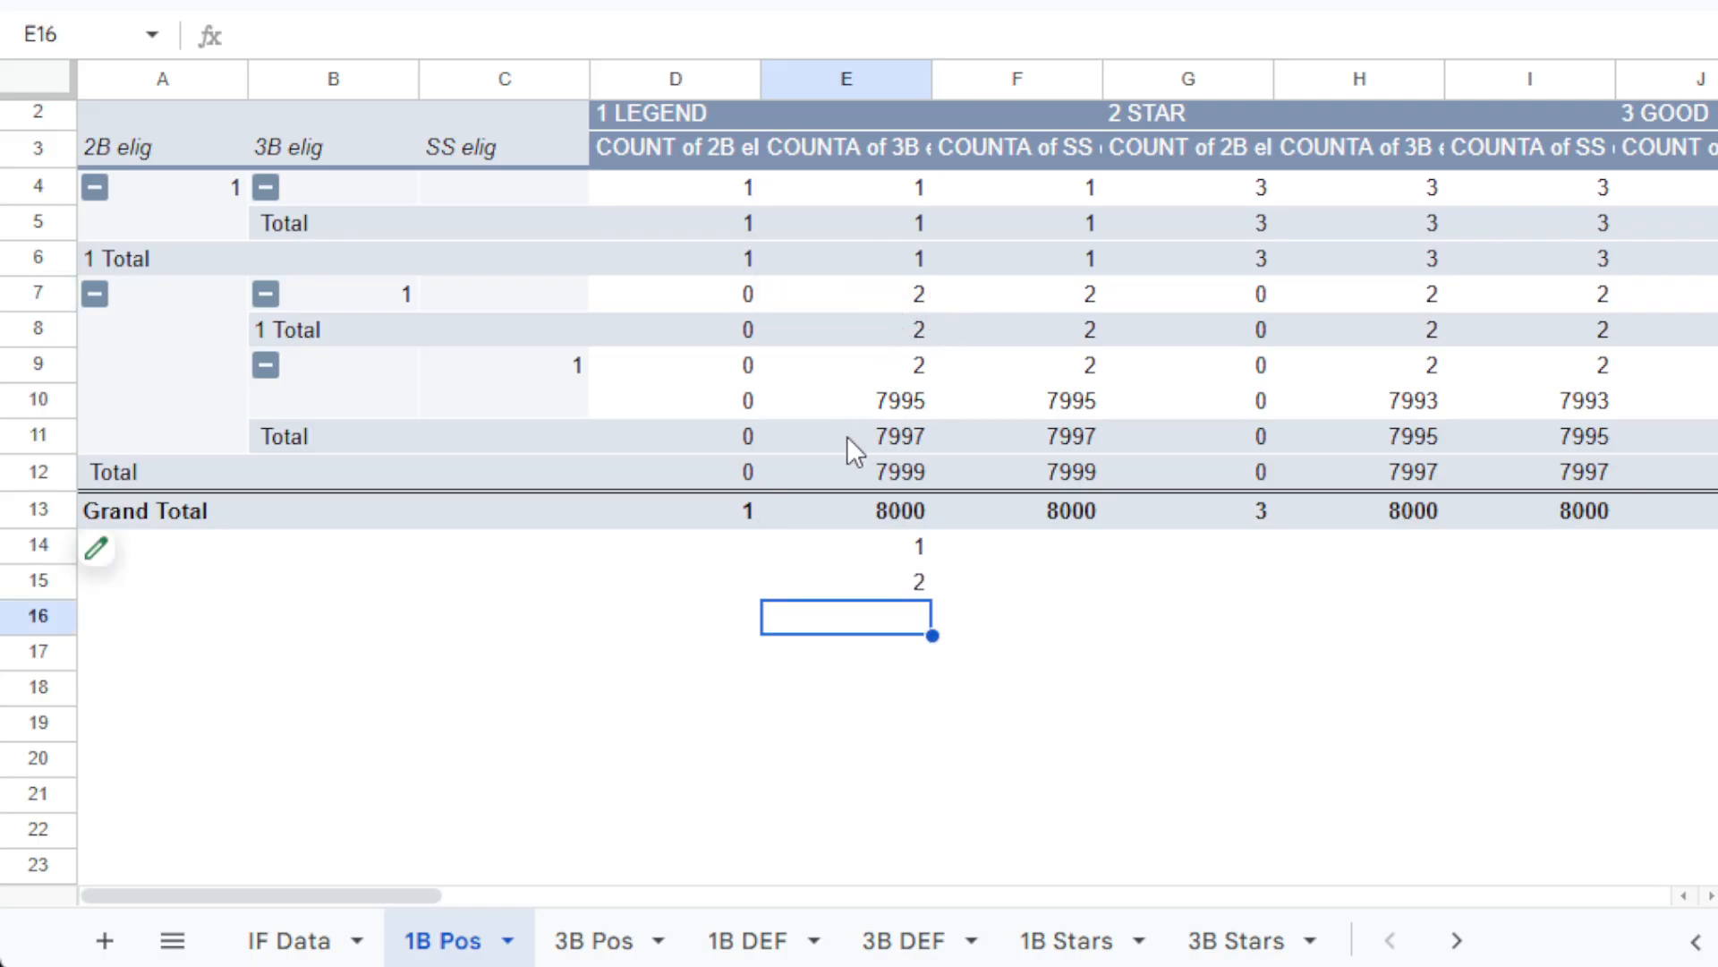
Enter a reference to E9 in cell E16 and a reference to E10 in cell E17.
type("=")
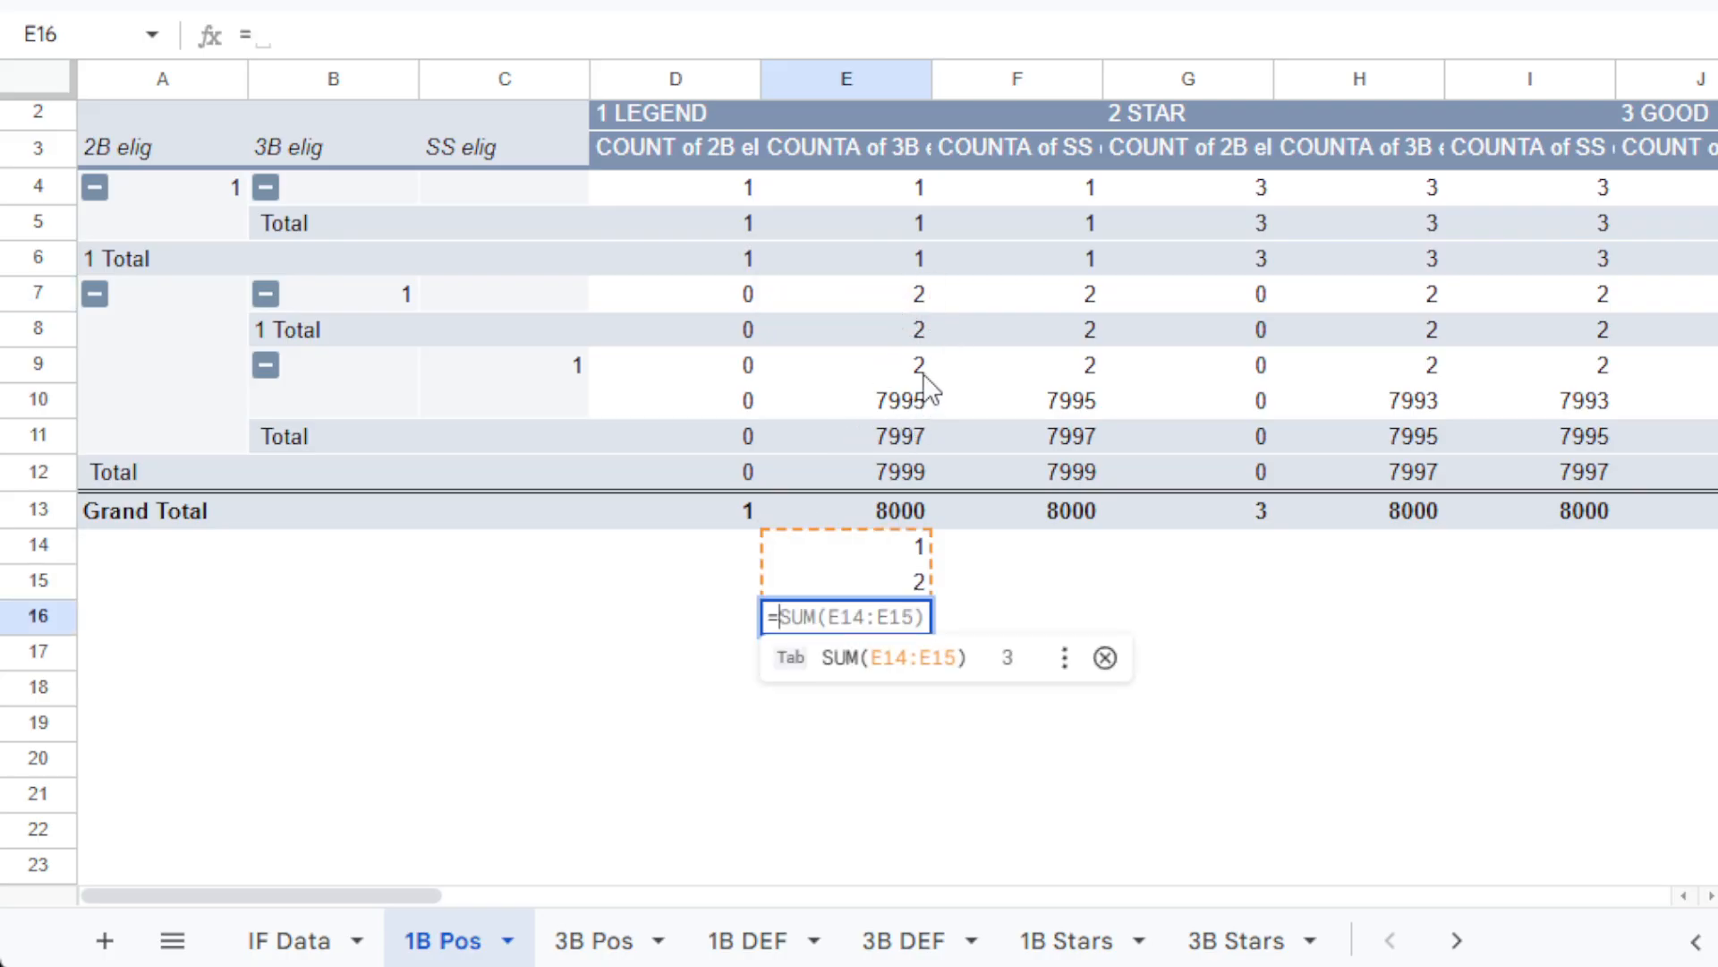
left_click(902, 379)
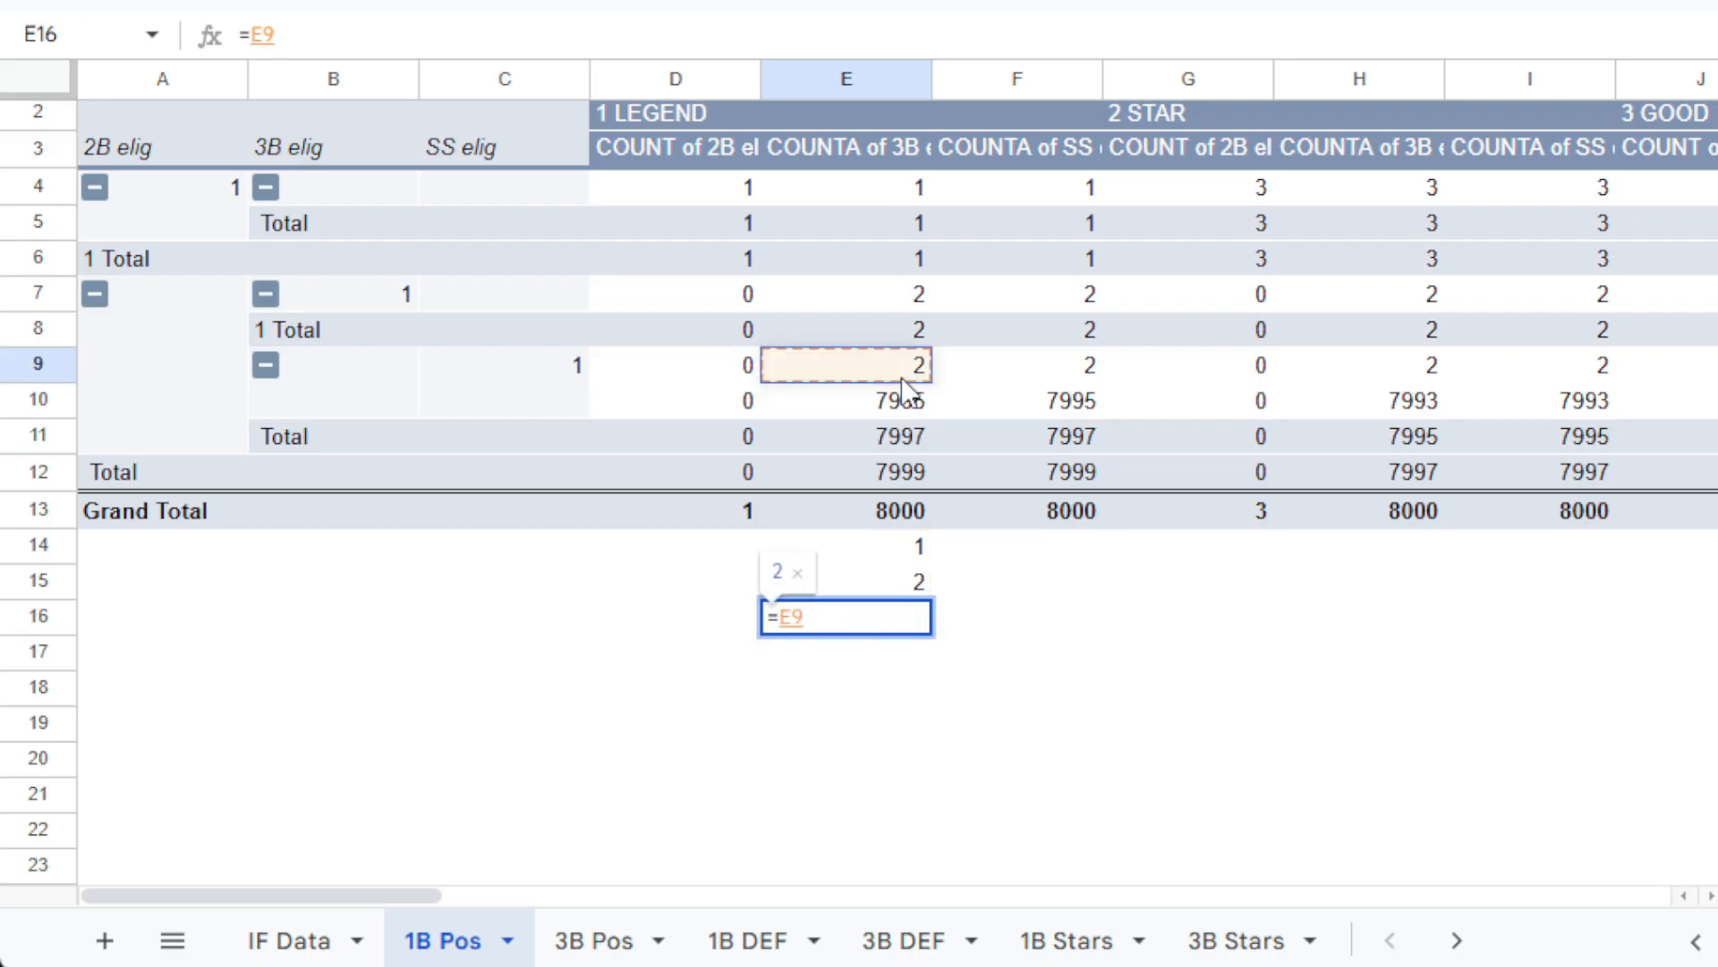
key("Return")
type("=")
left_click(870, 403)
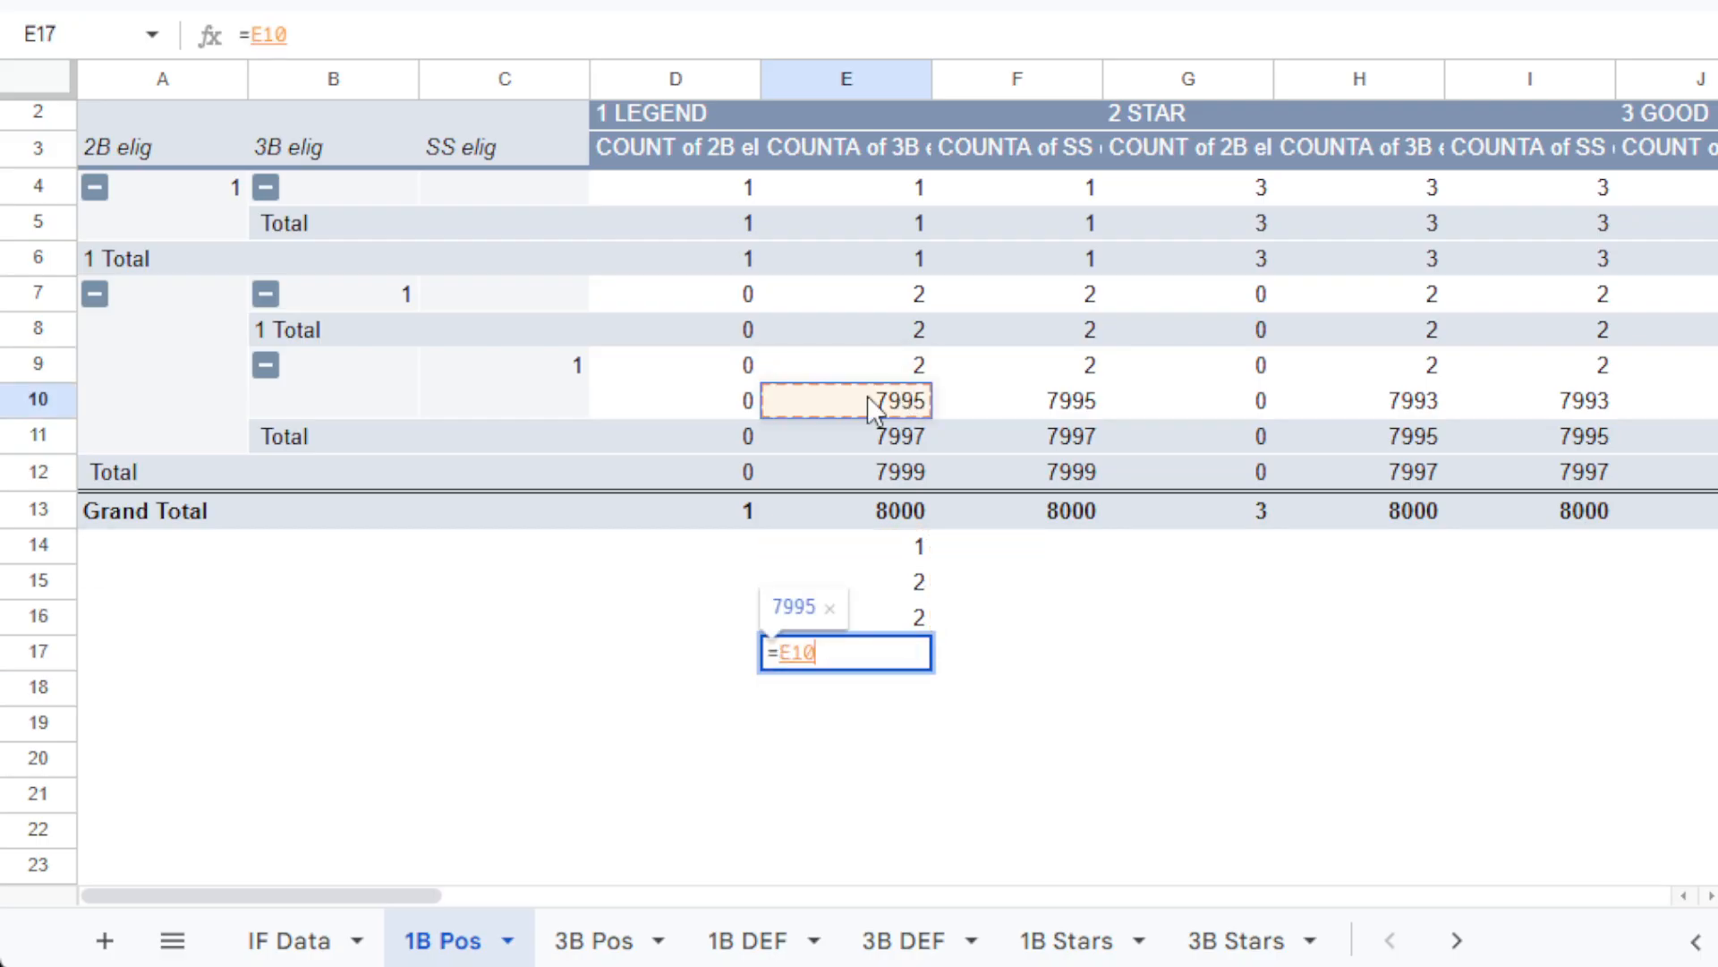
key("Return")
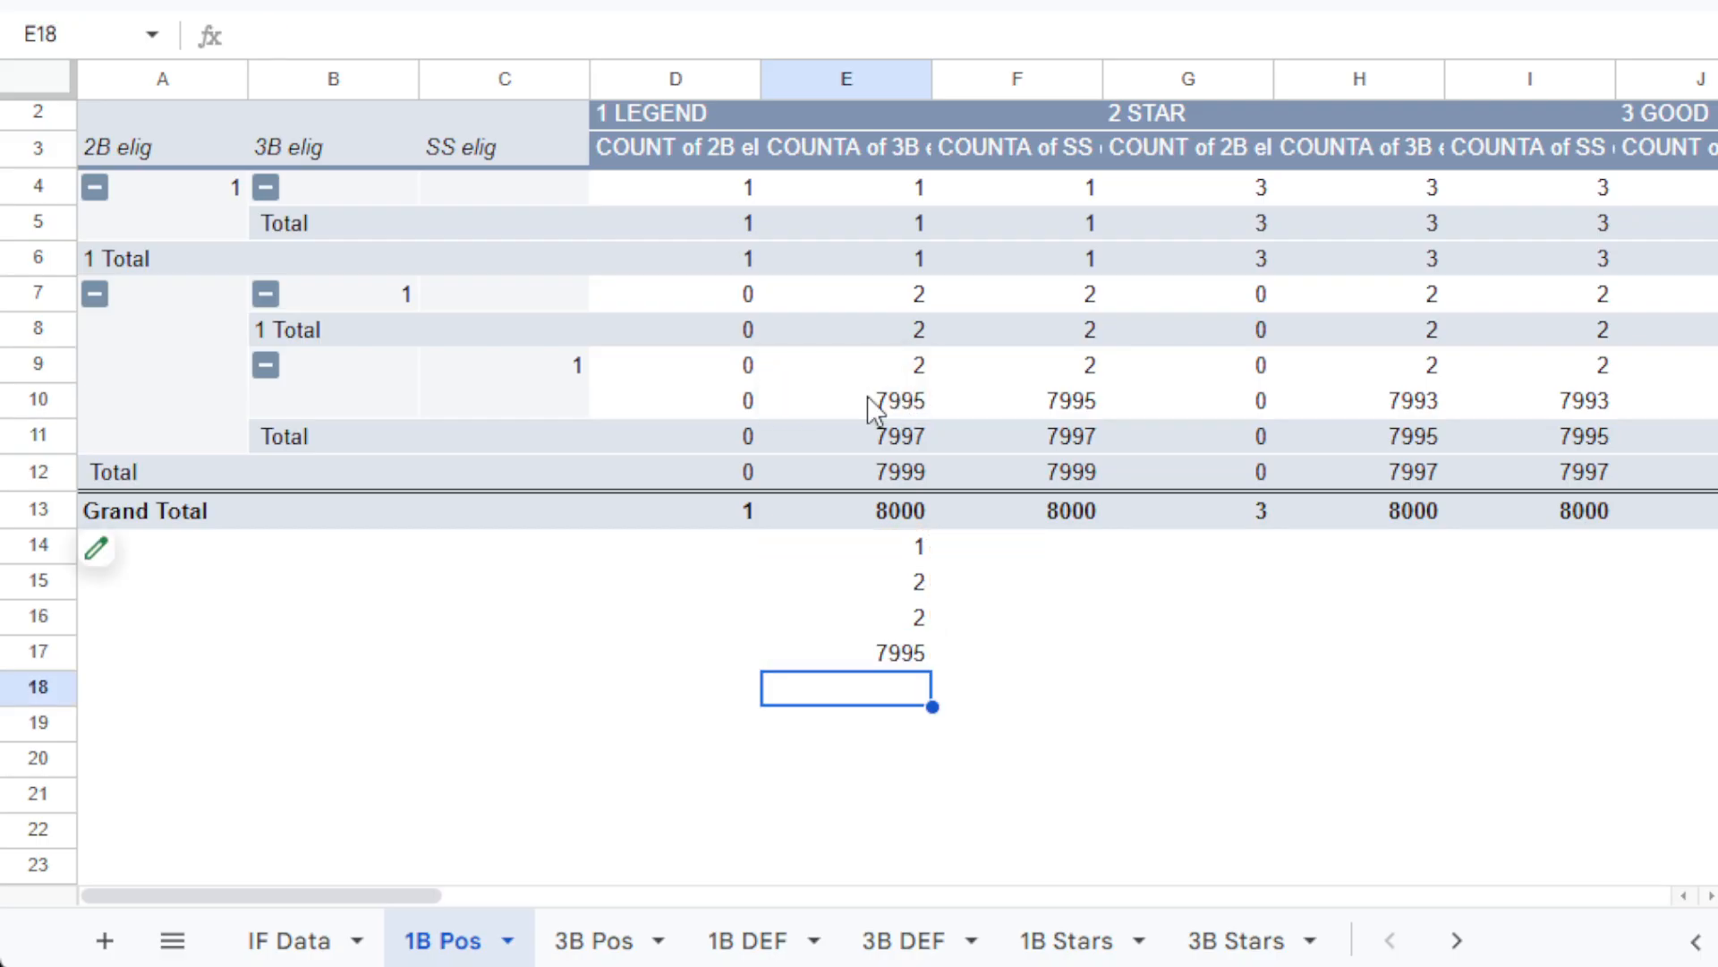
Label the first extracted count by entering "1B + 2B" in cell D14.
left_click(848, 587)
left_click(849, 550)
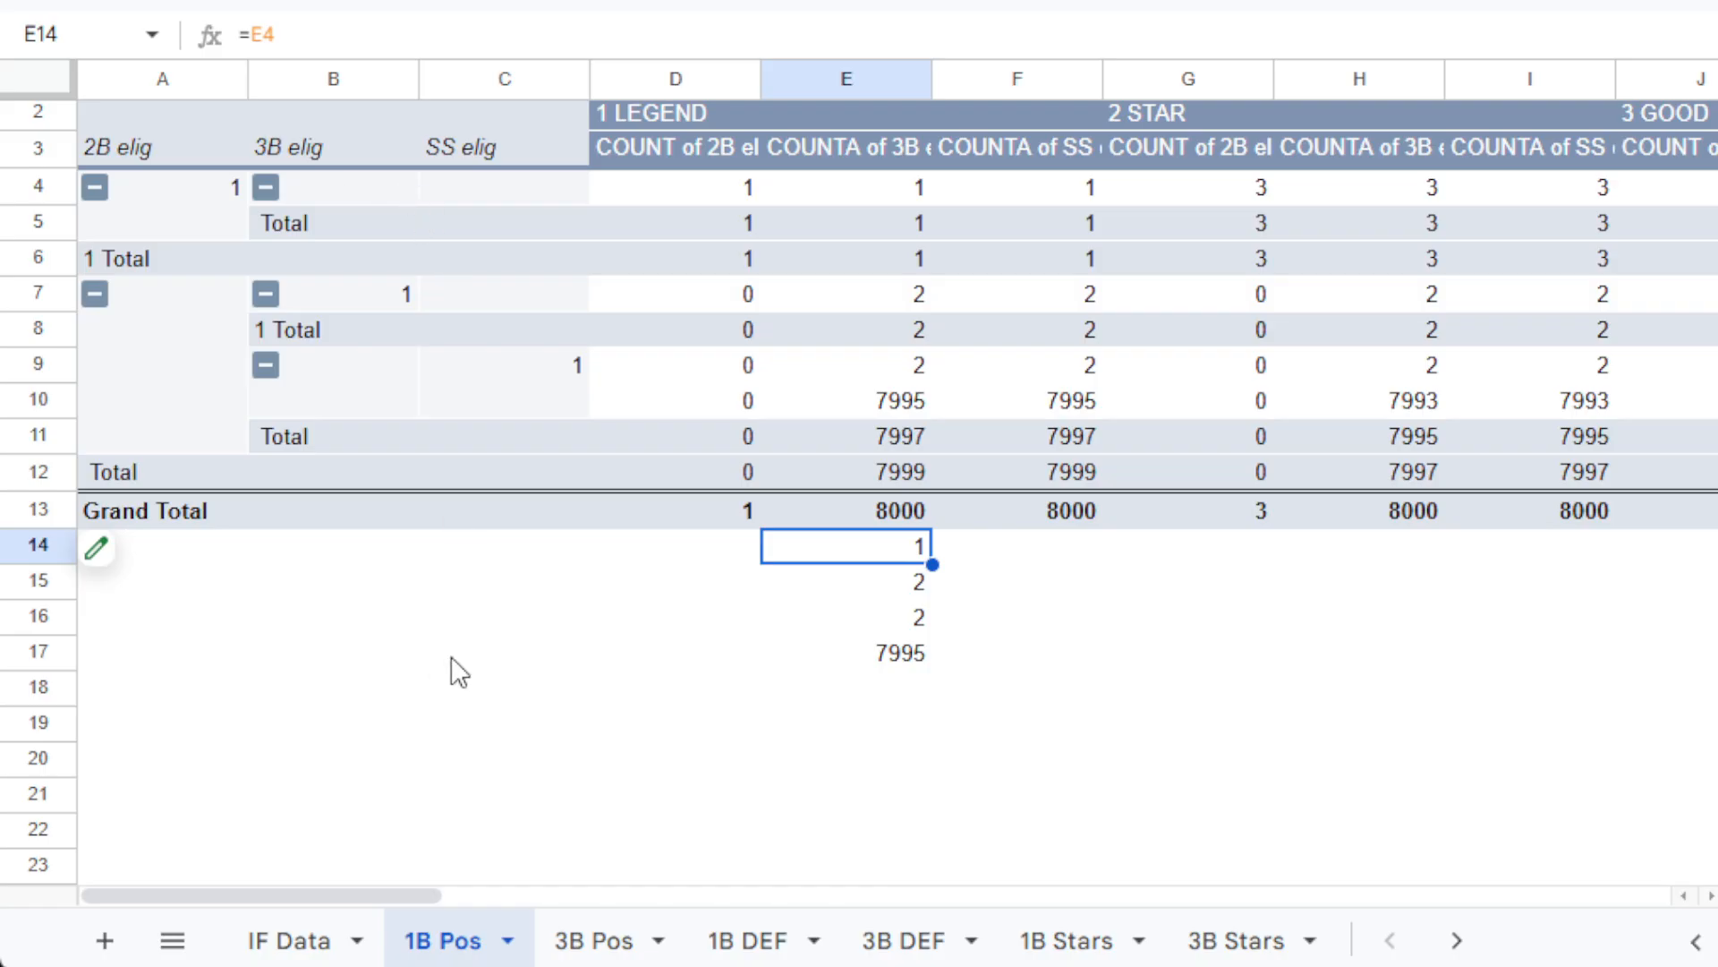
left_click(673, 560)
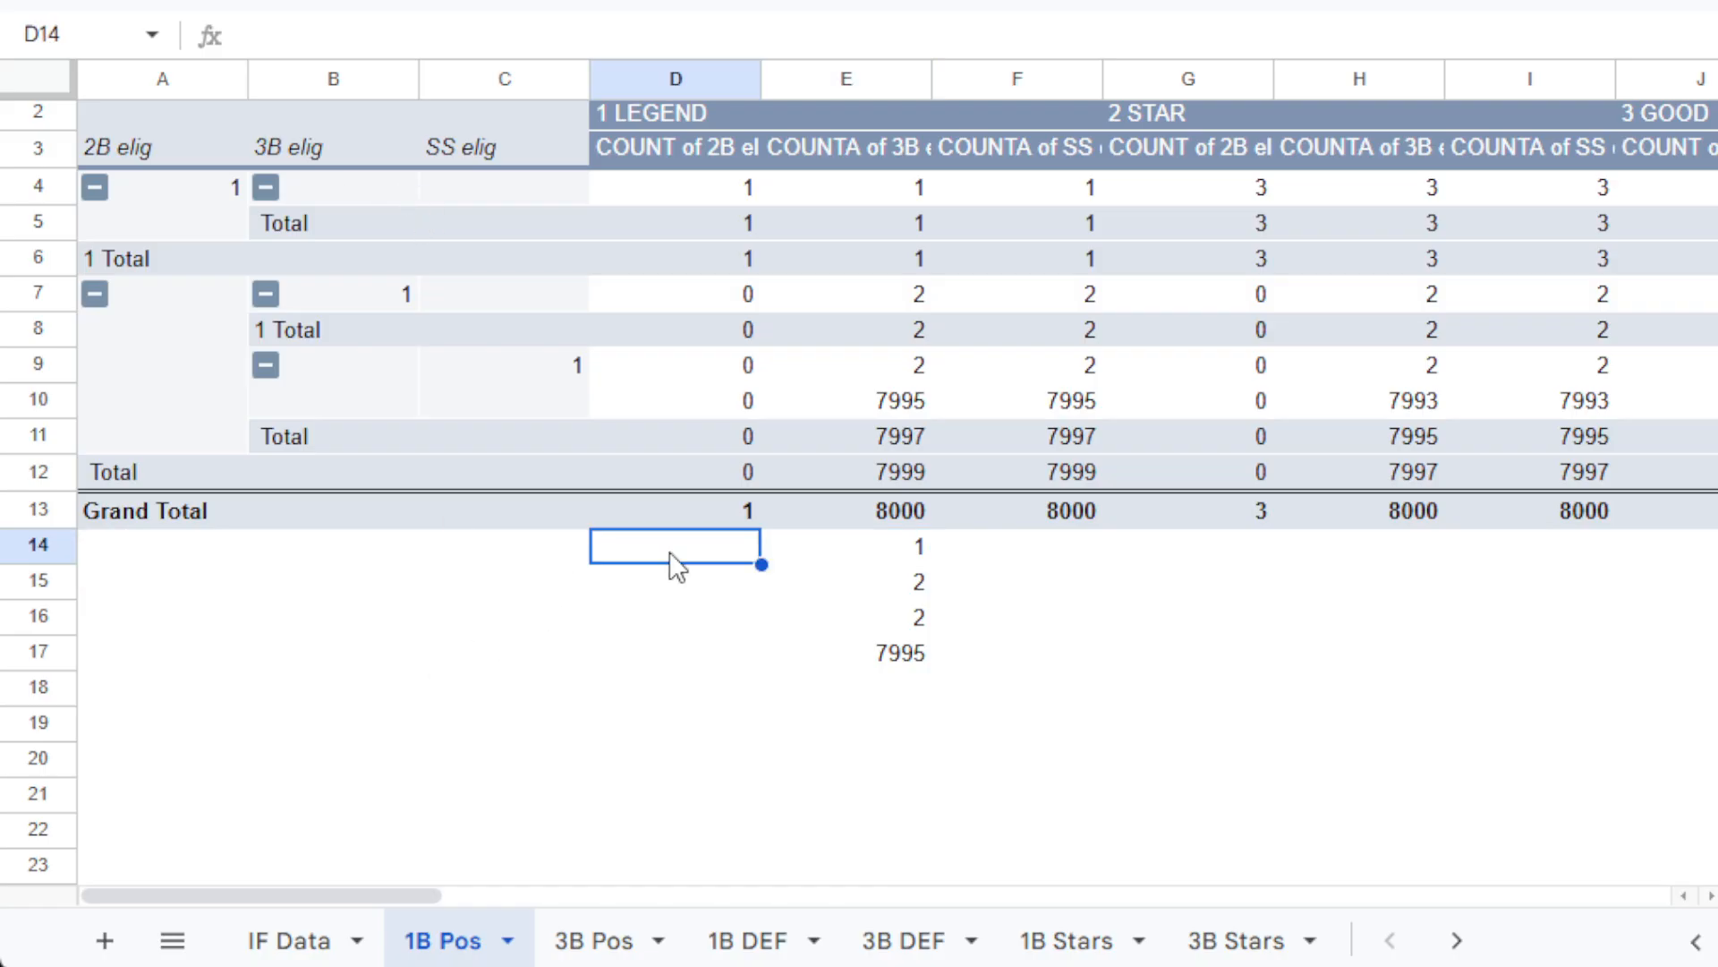
type("1B")
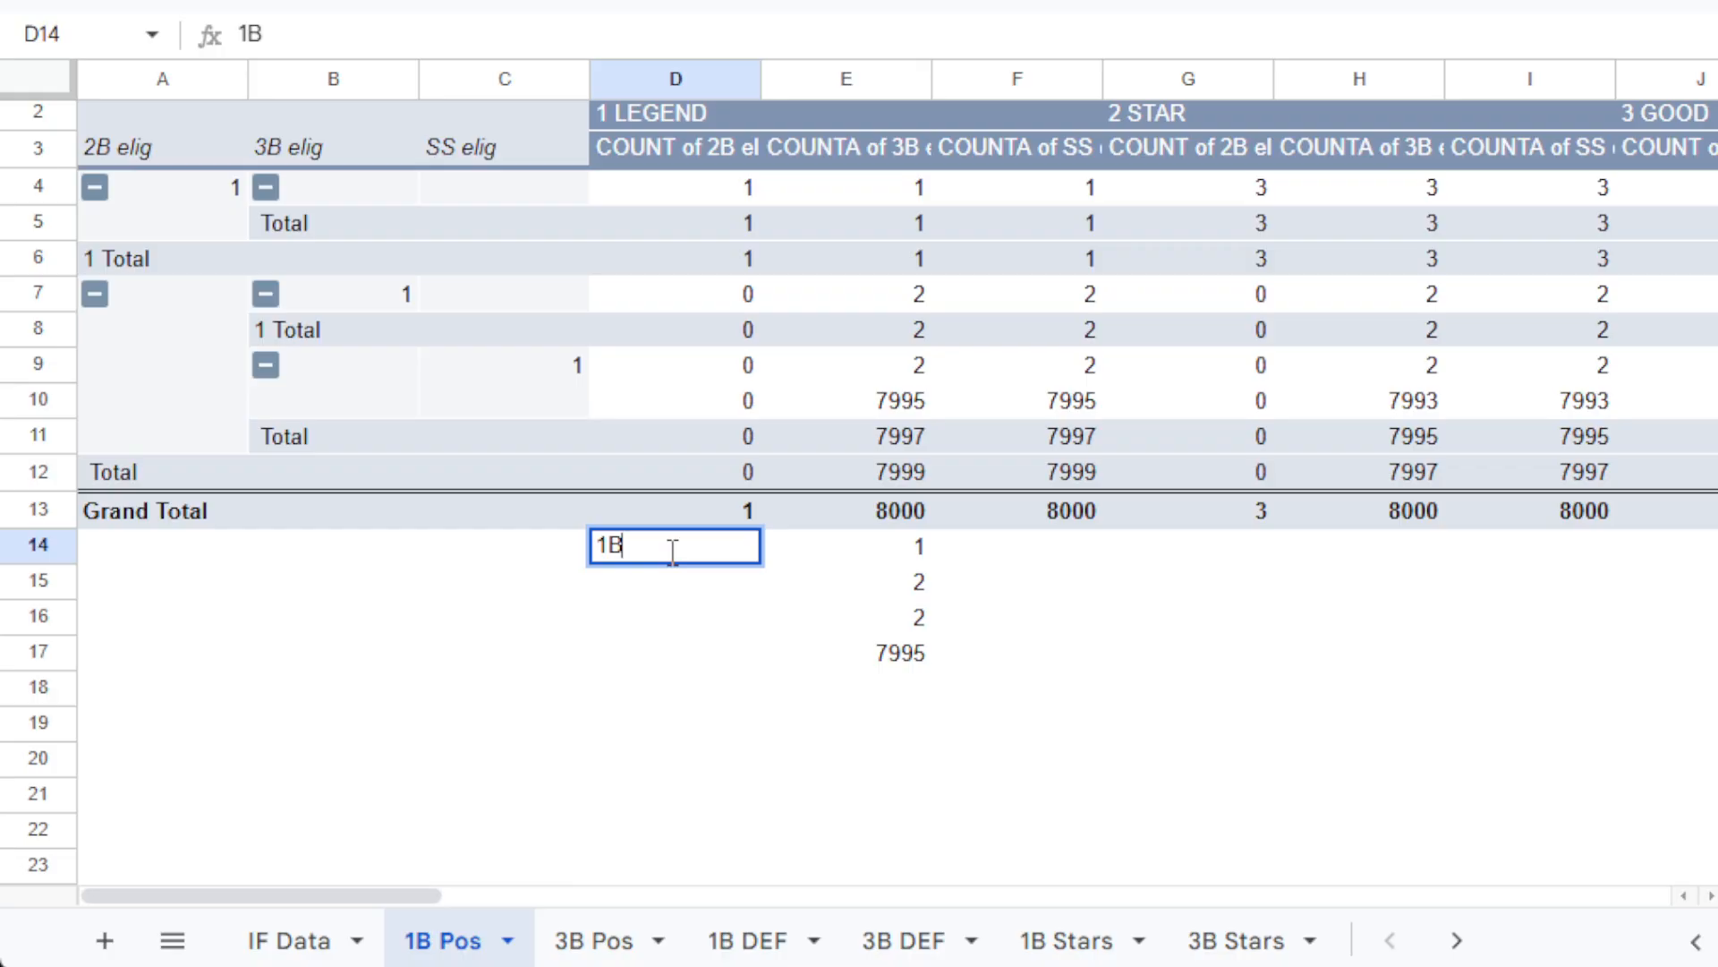
type(" + 2B")
key("Return")
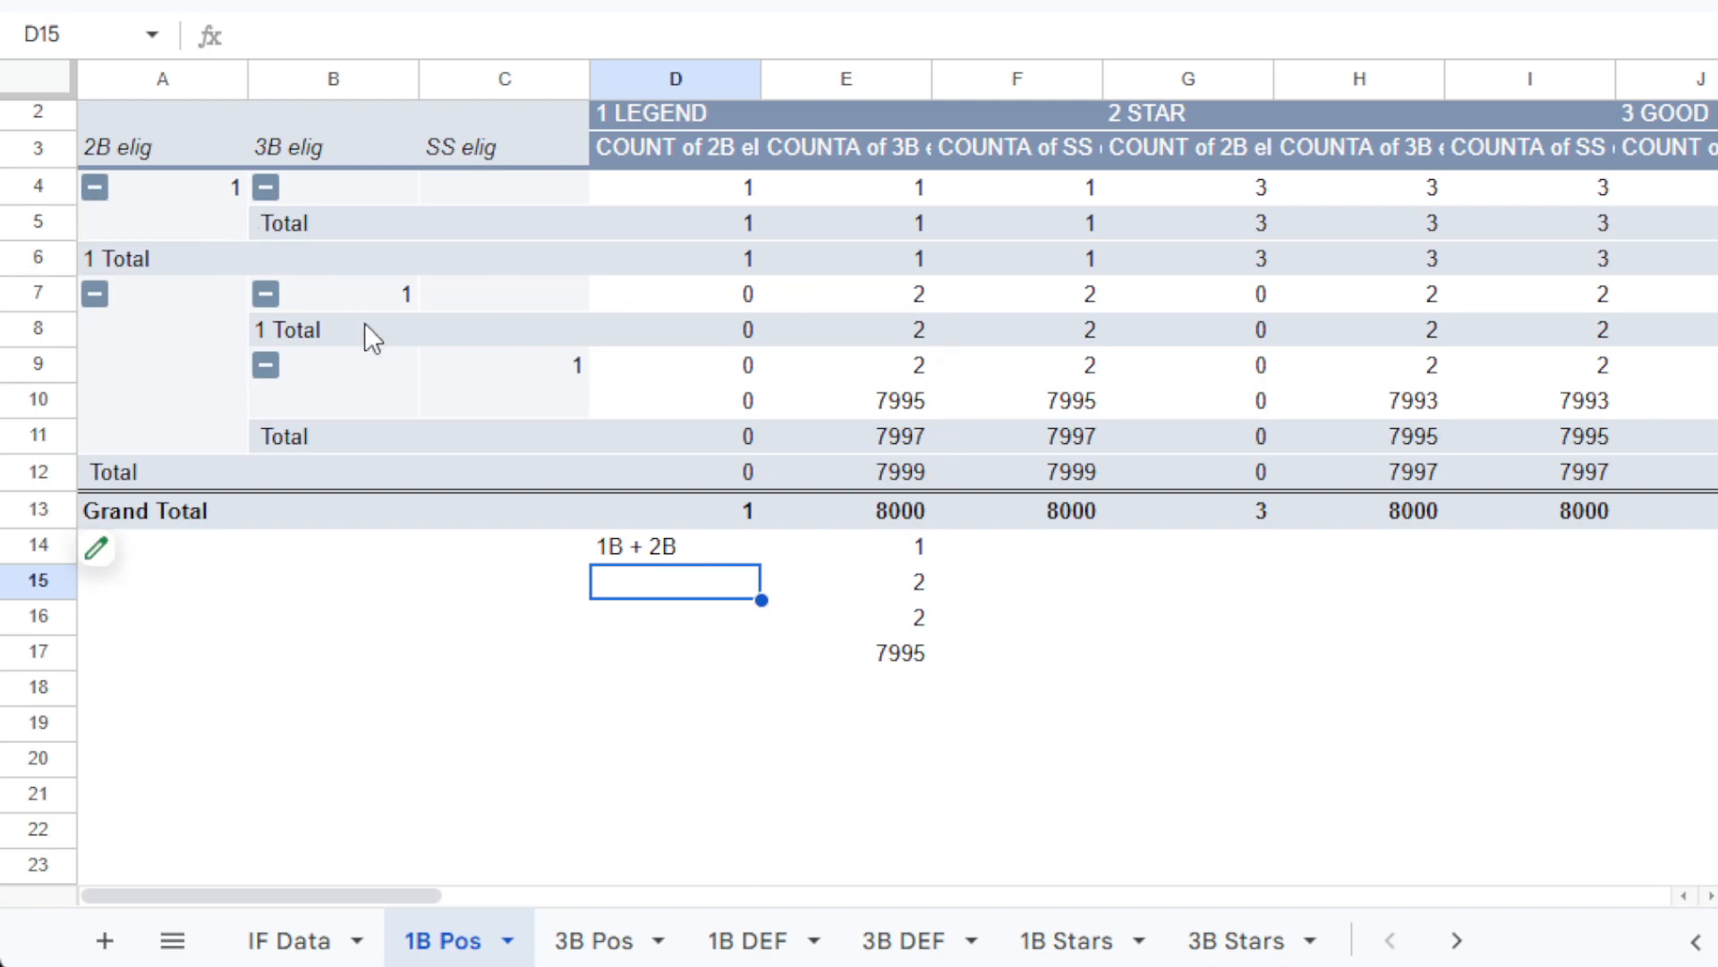
Label the second extracted count by entering "1B + 3B" in cell D15.
type("1B 2B")
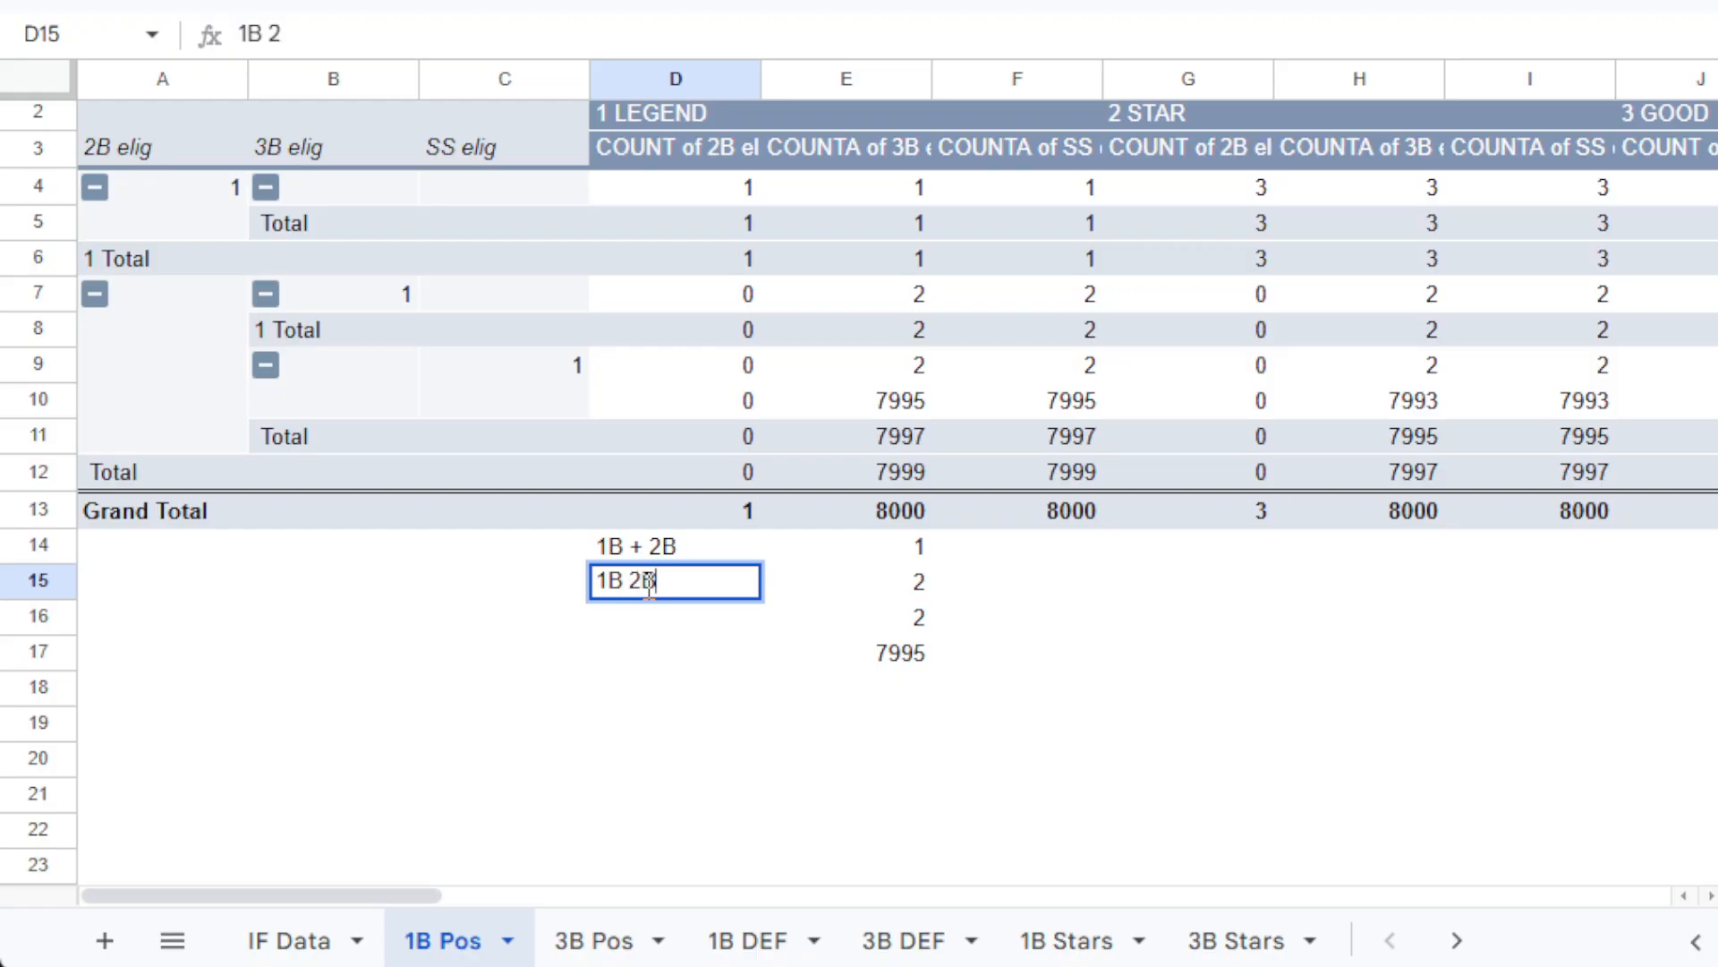
key("BackSpace")
key("BackSpace")
type("+ 2B")
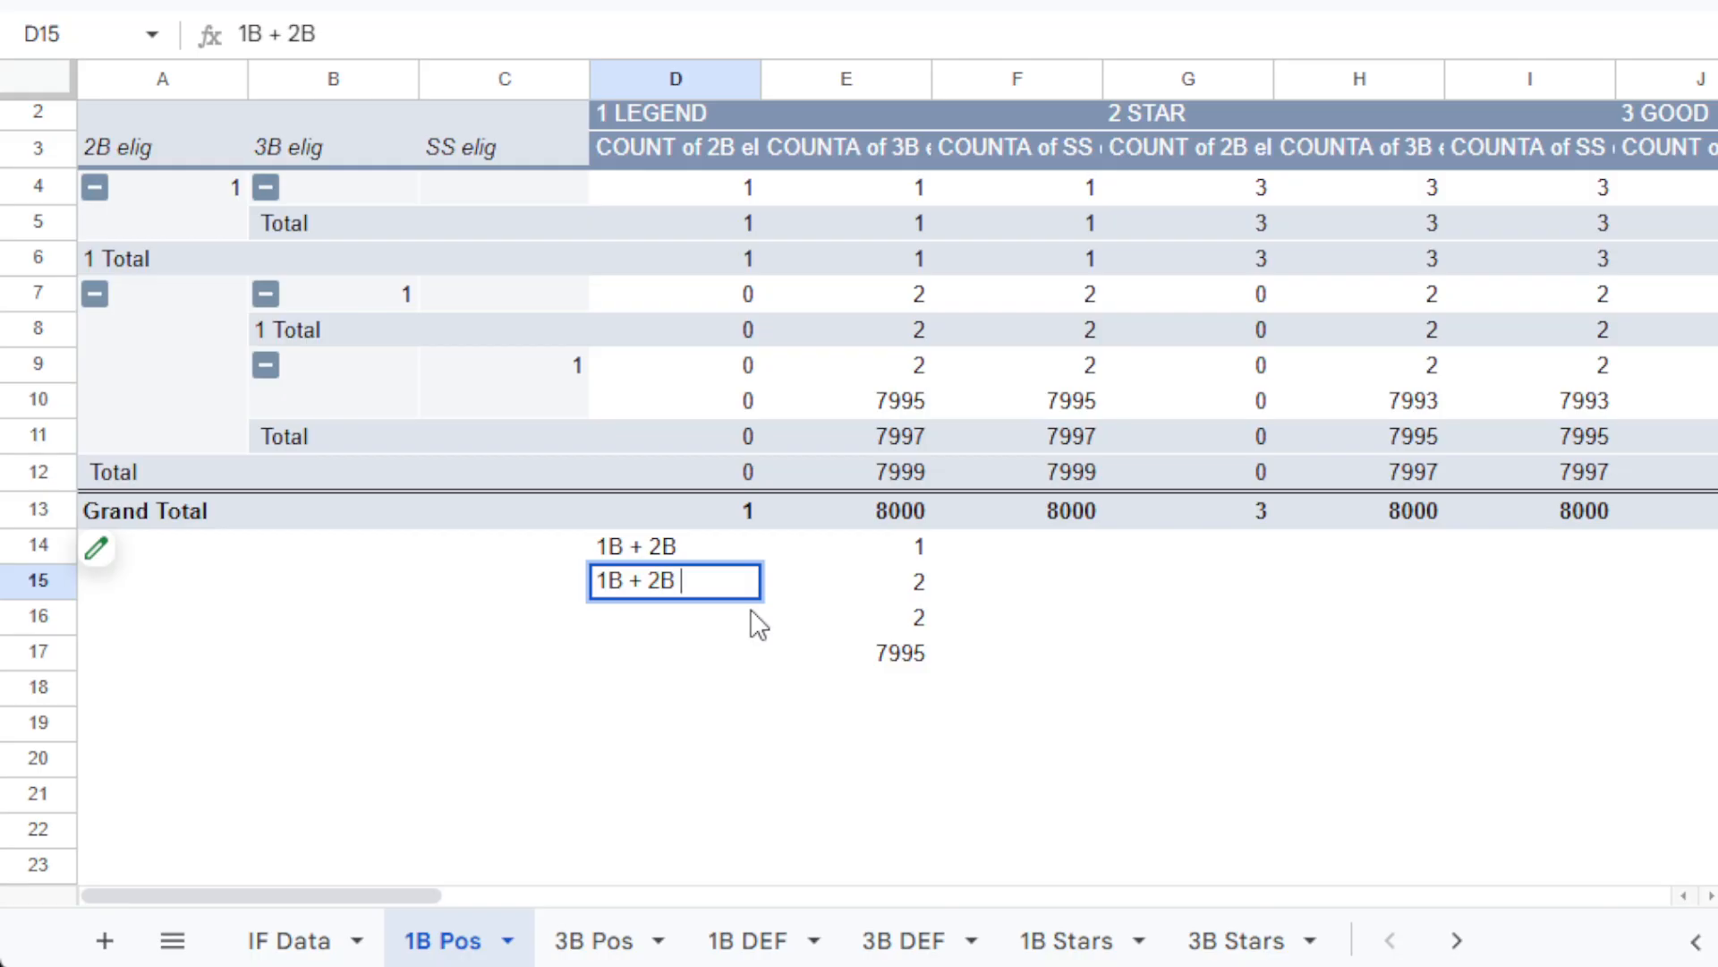
key("BackSpace")
key("BackSpace")
type("3B")
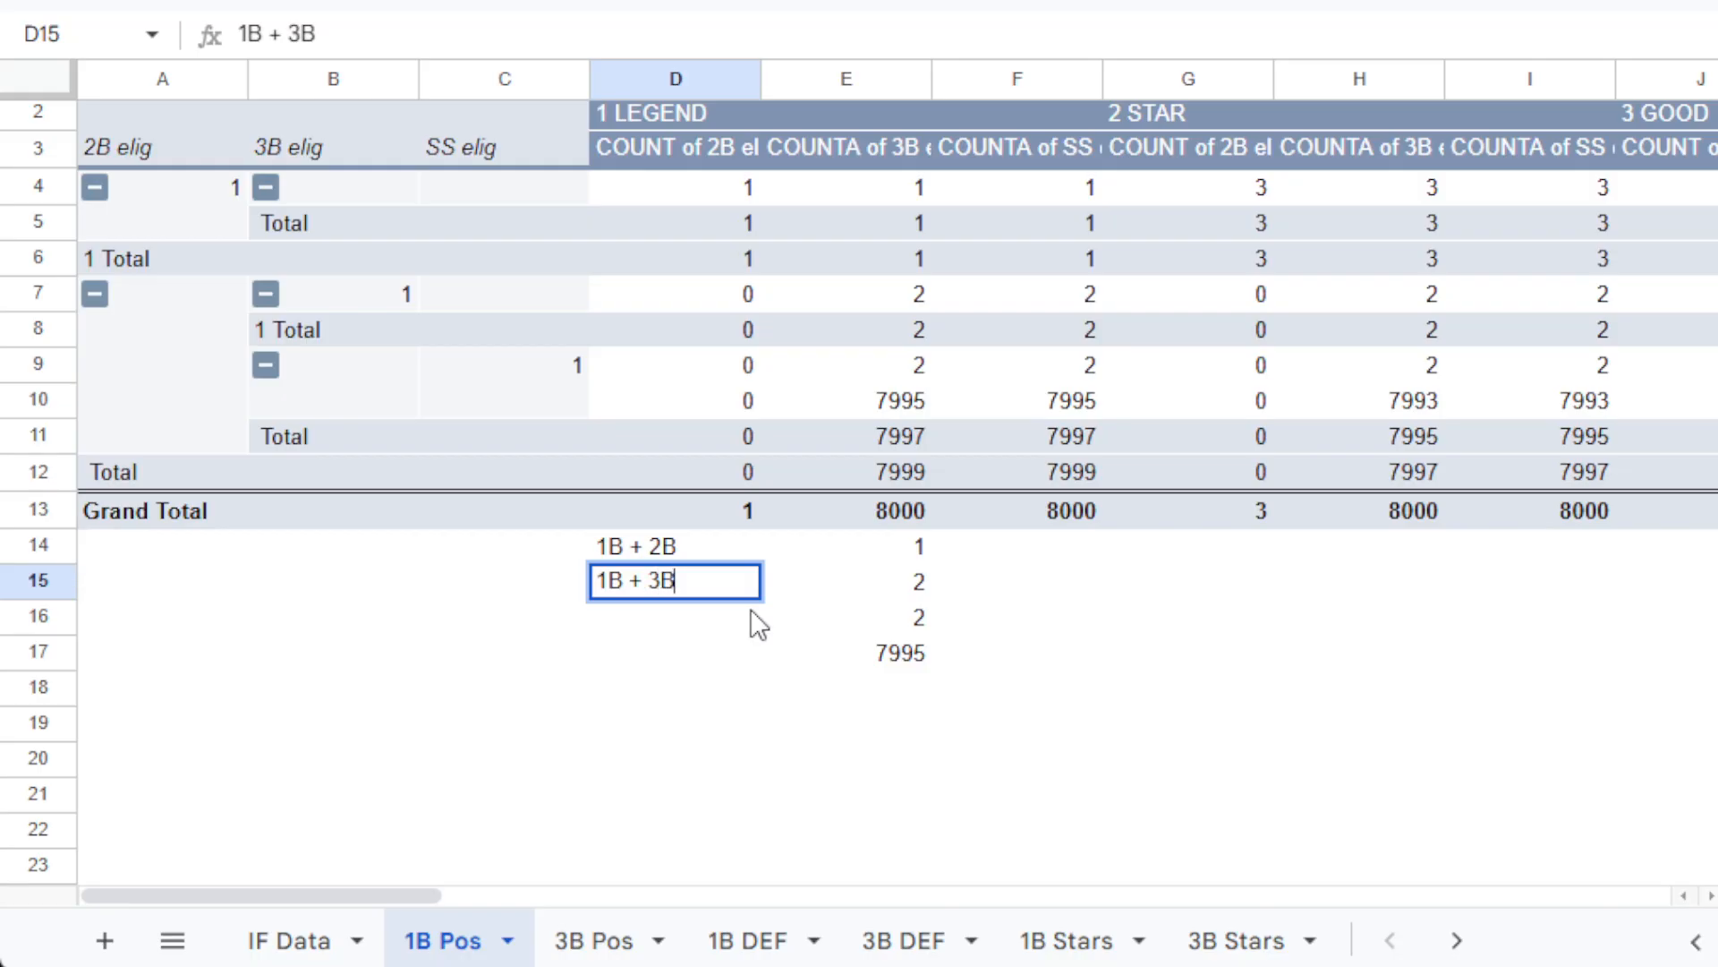
key("Return")
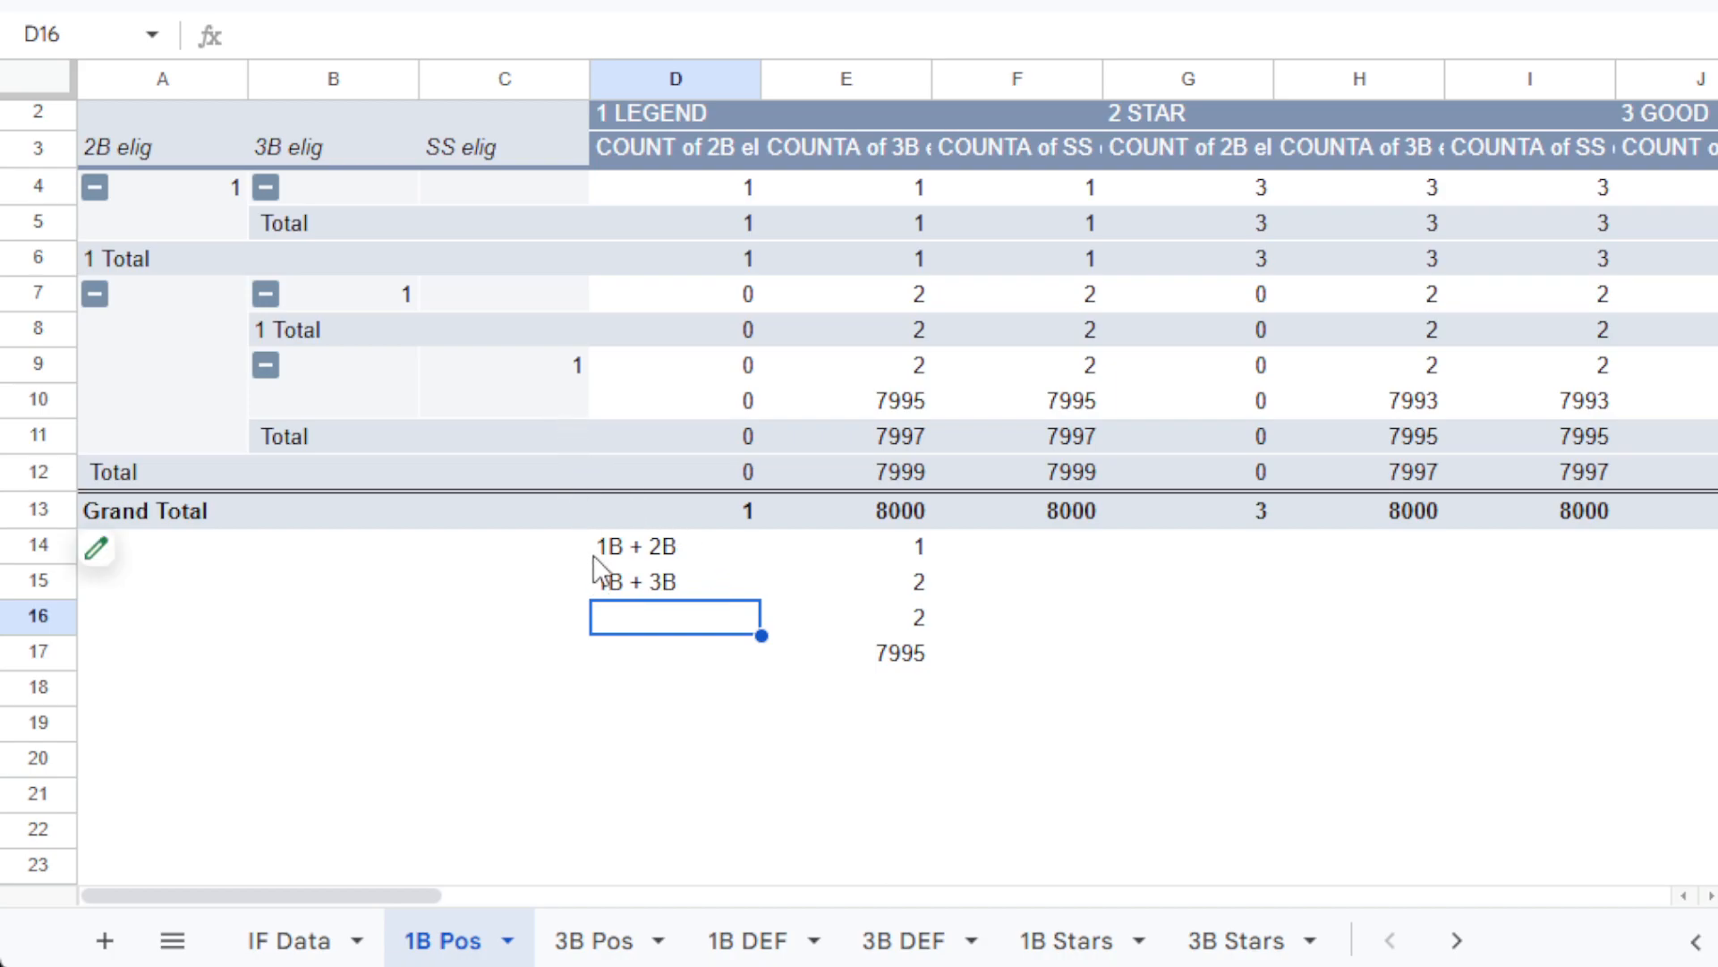
Label the remaining two counts "1B + SS" in cell D16 and "1B only" in cell D17.
type("1B")
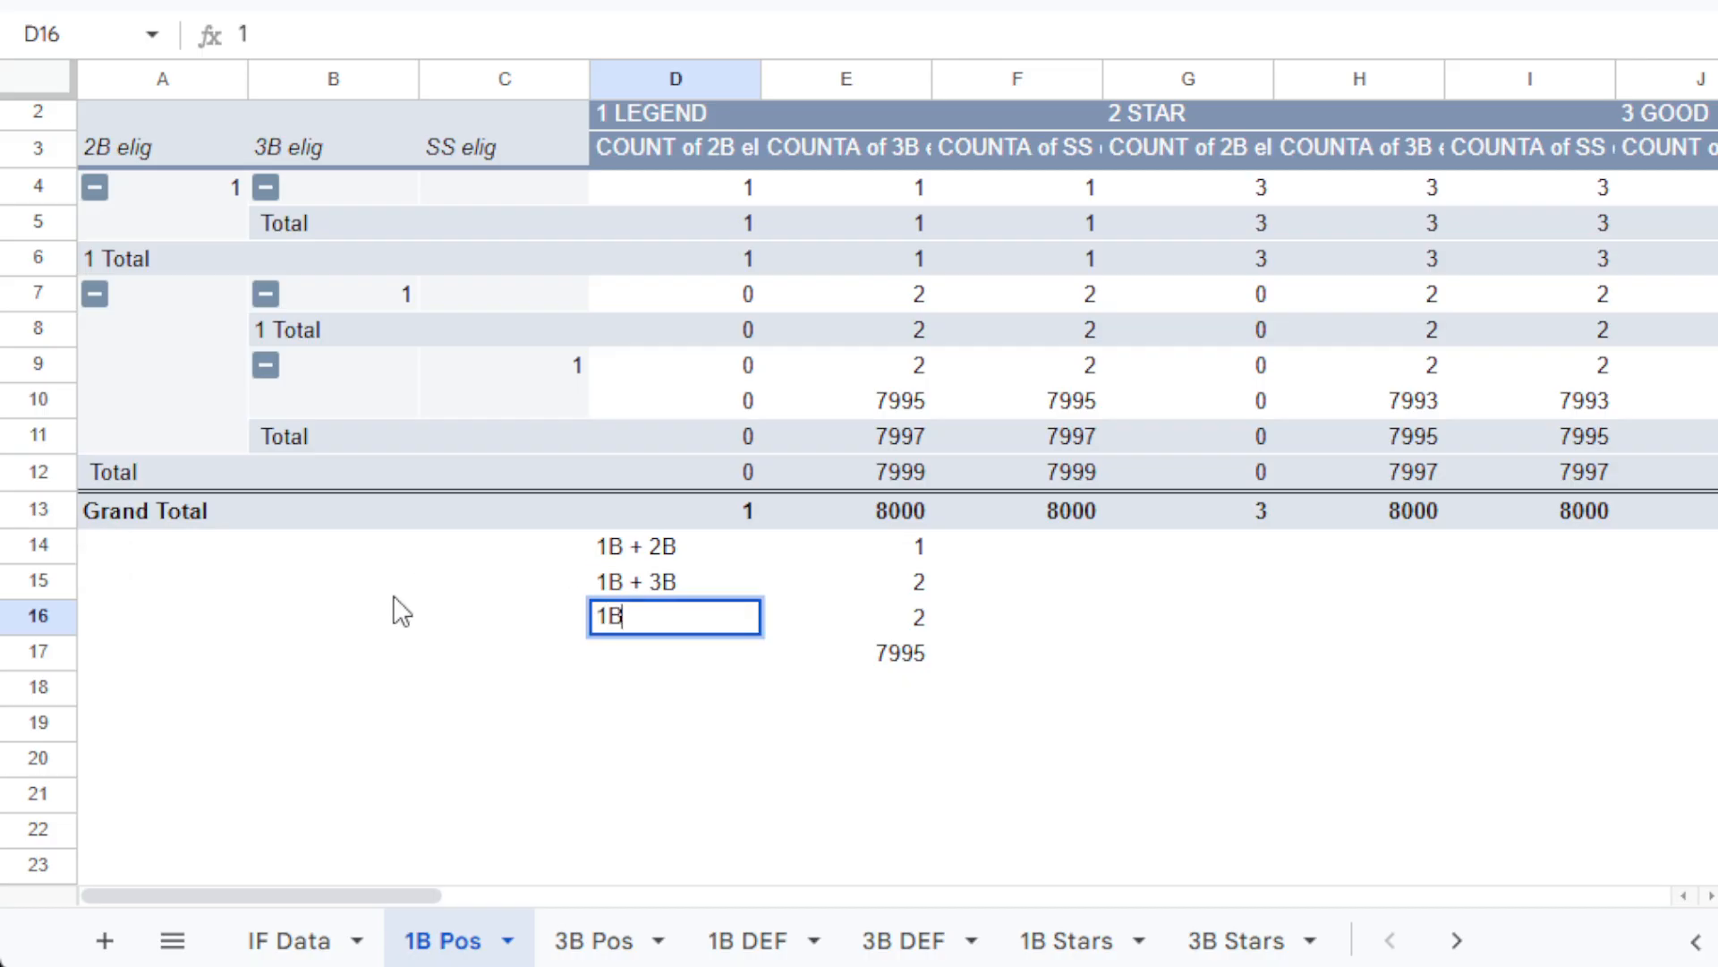
type(" + SS")
key("Return")
type("1B only")
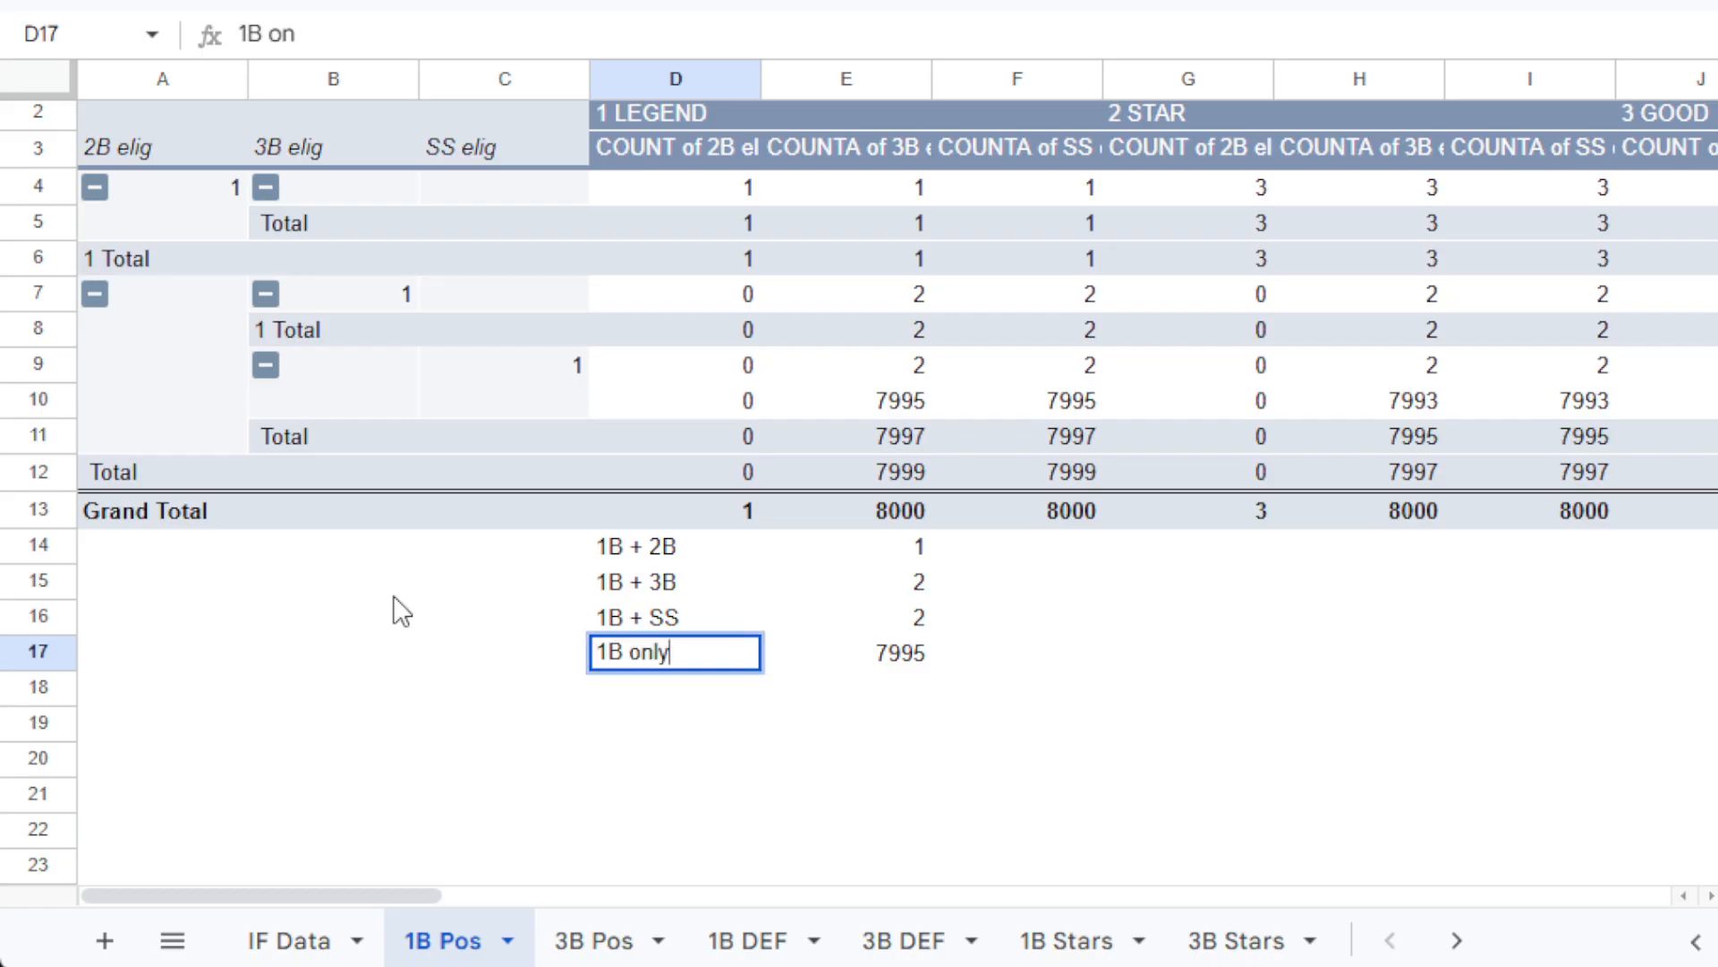
key("Return")
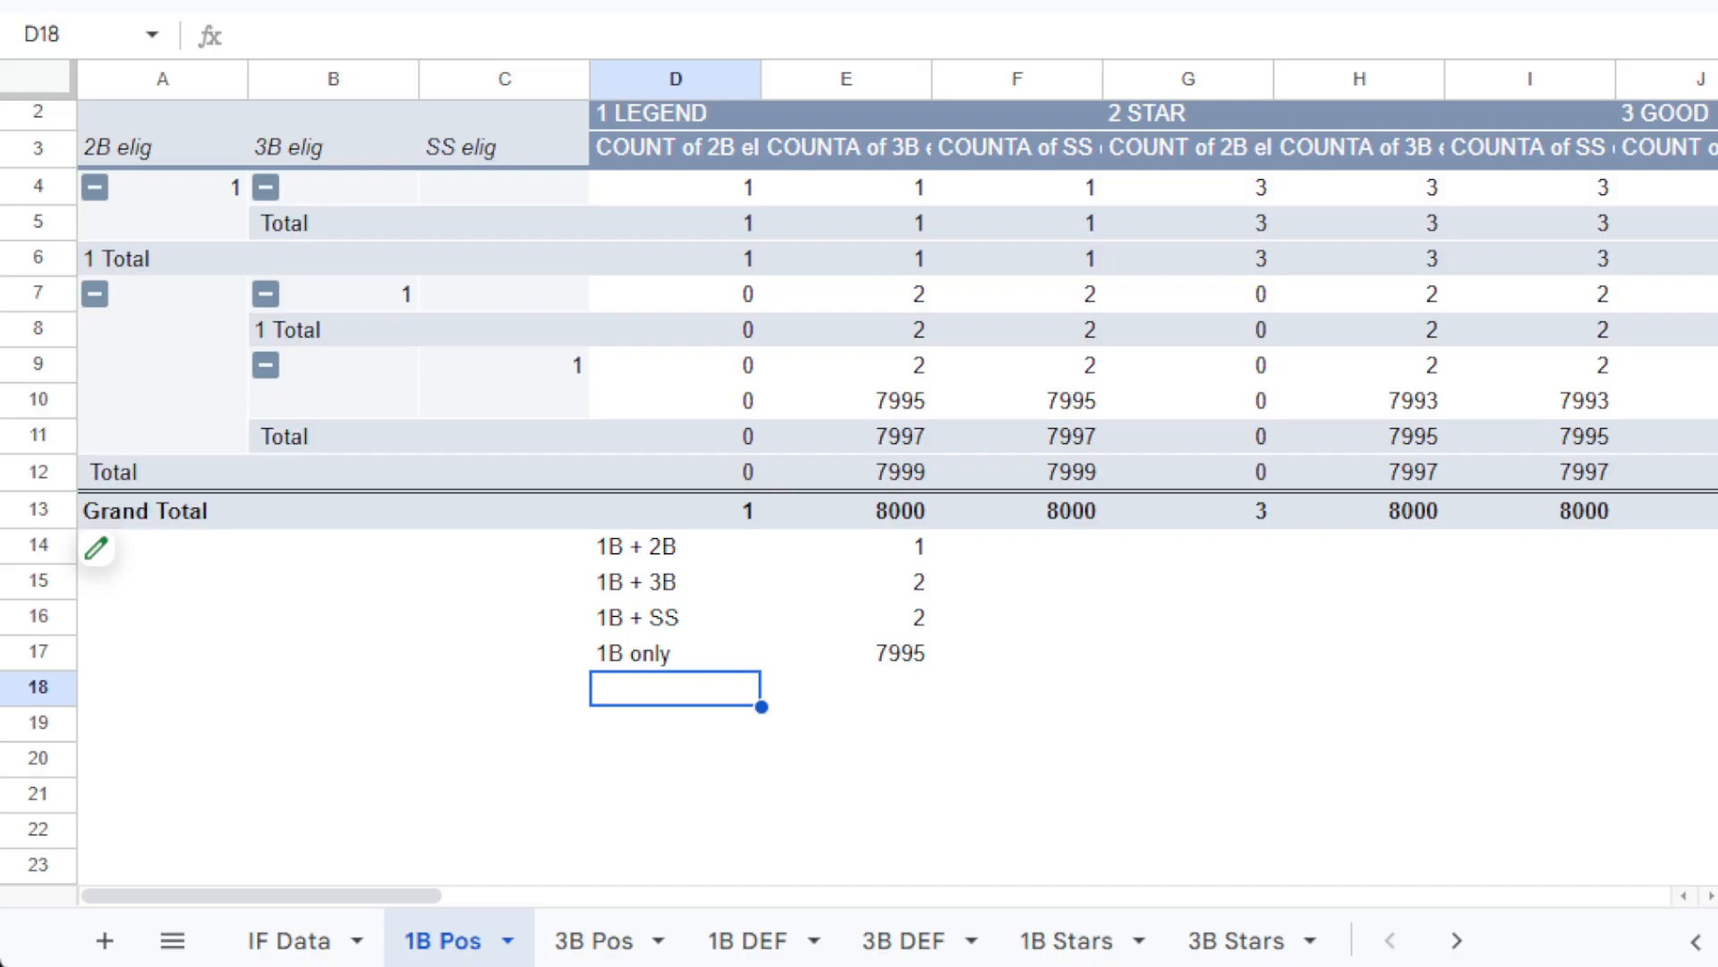
left_click(564, 827)
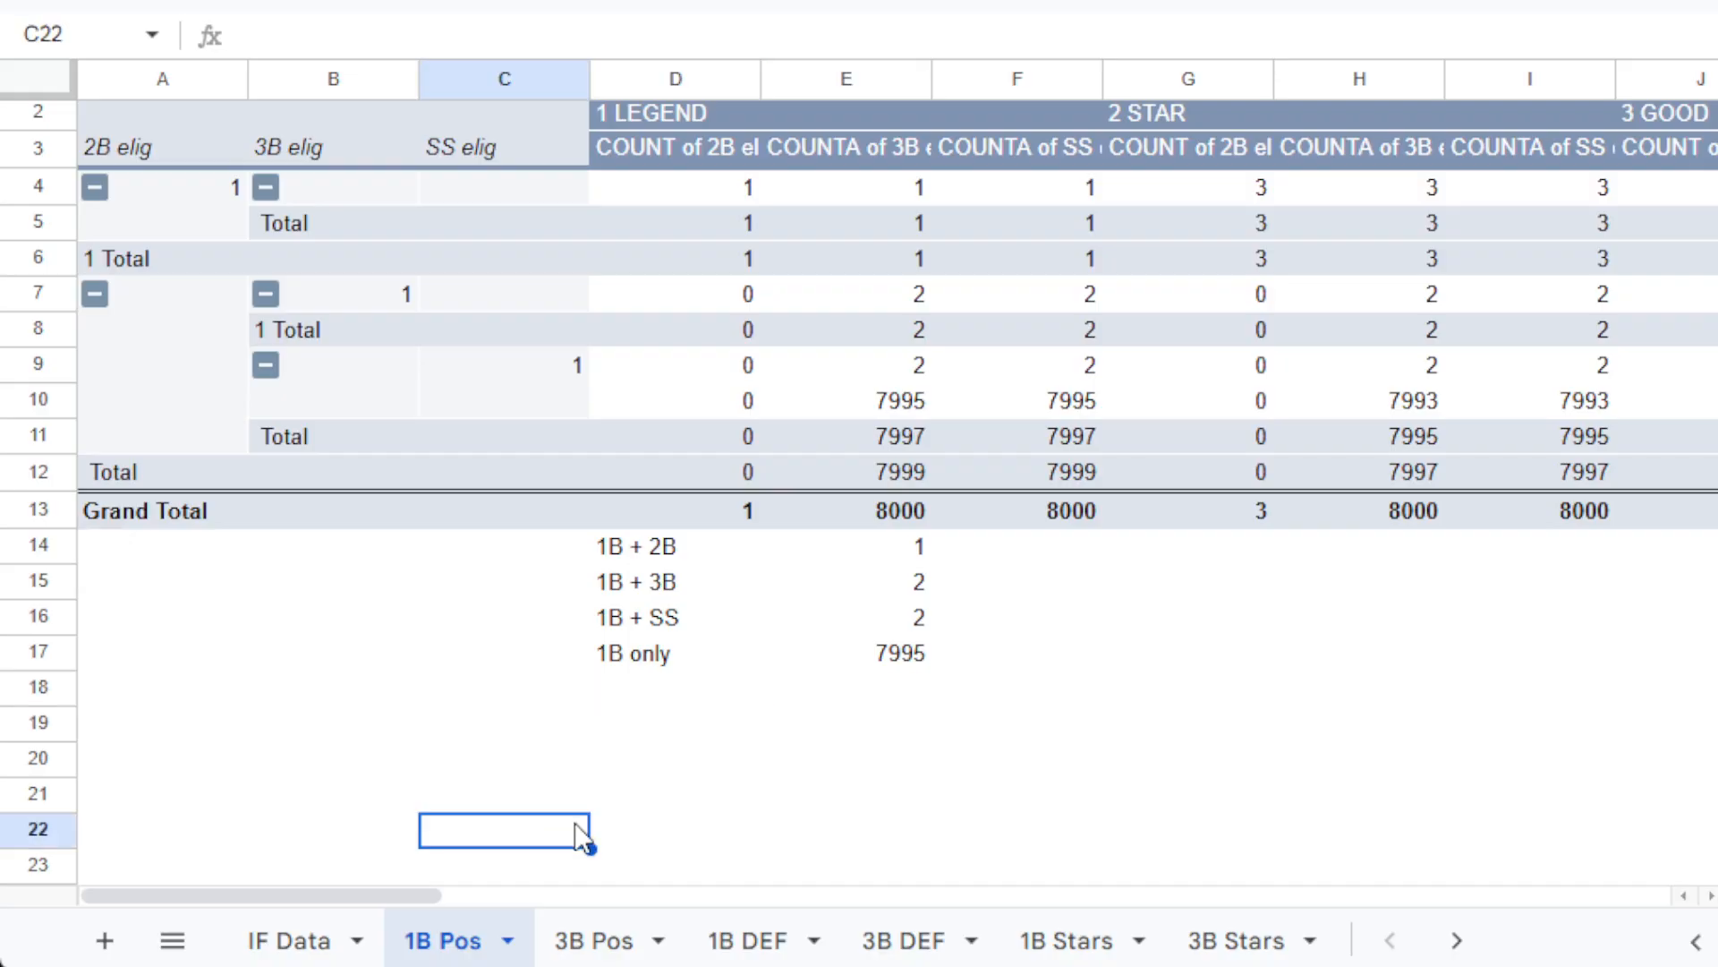
On the 3B Pos sheet, summarize the pivot table's 2B elig values by COUNT.
left_click(591, 944)
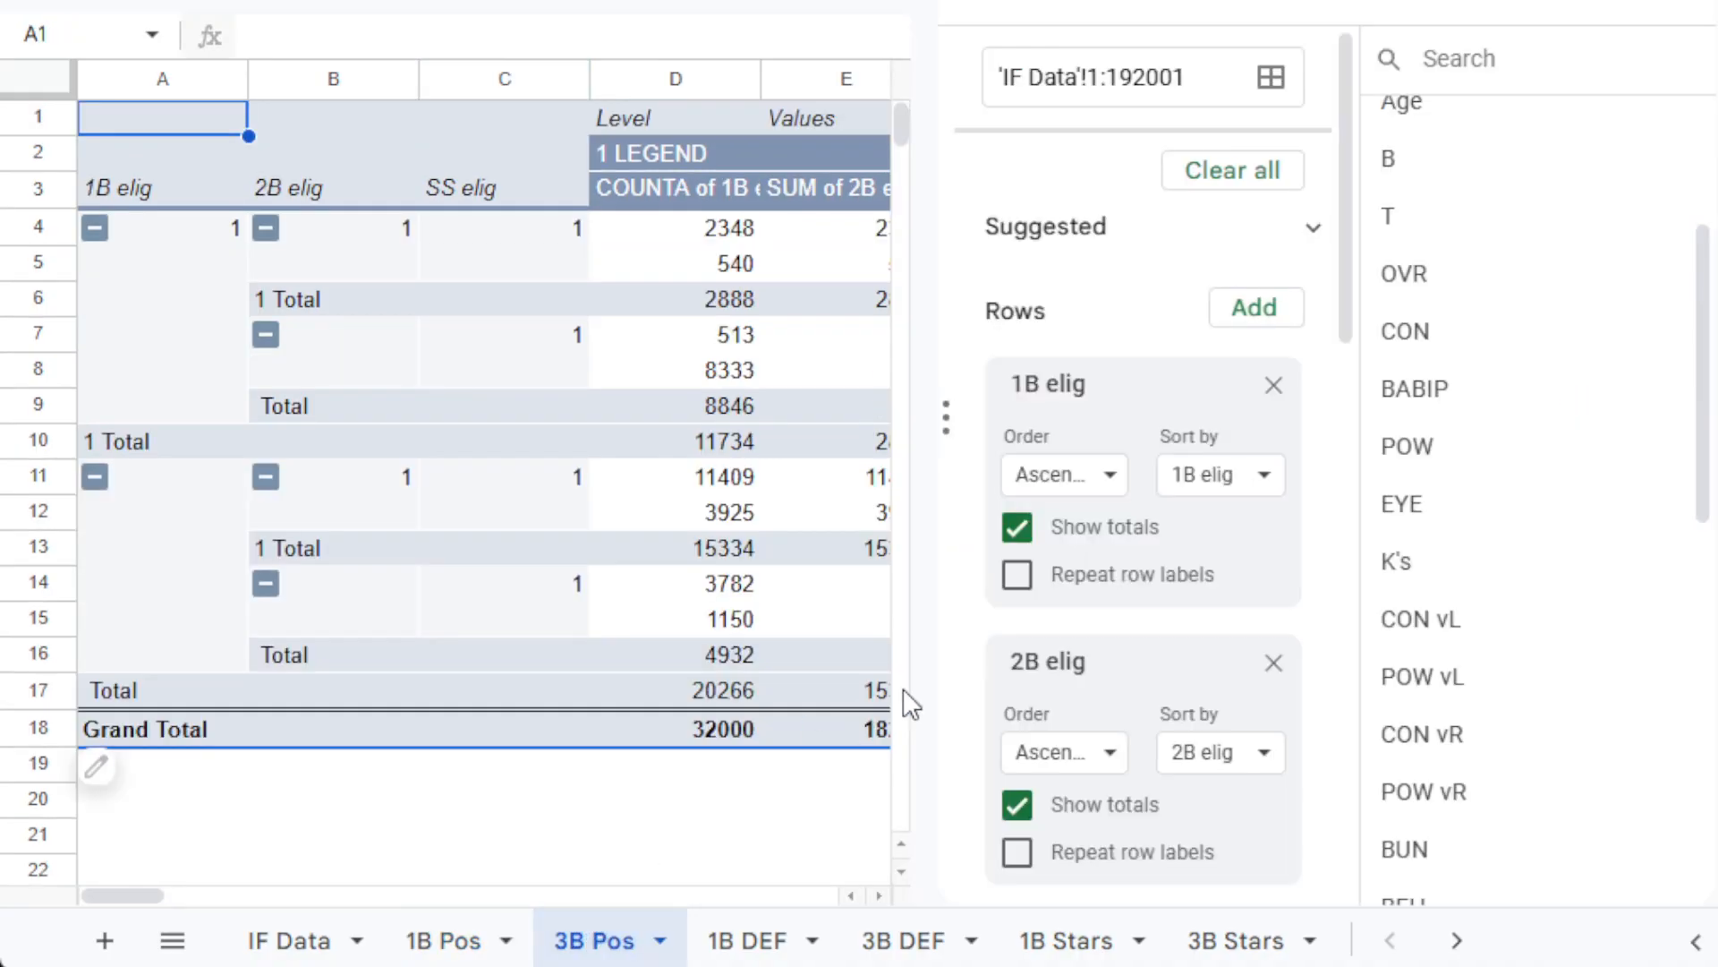
left_click_drag(1341, 281, 1354, 781)
left_click(1109, 542)
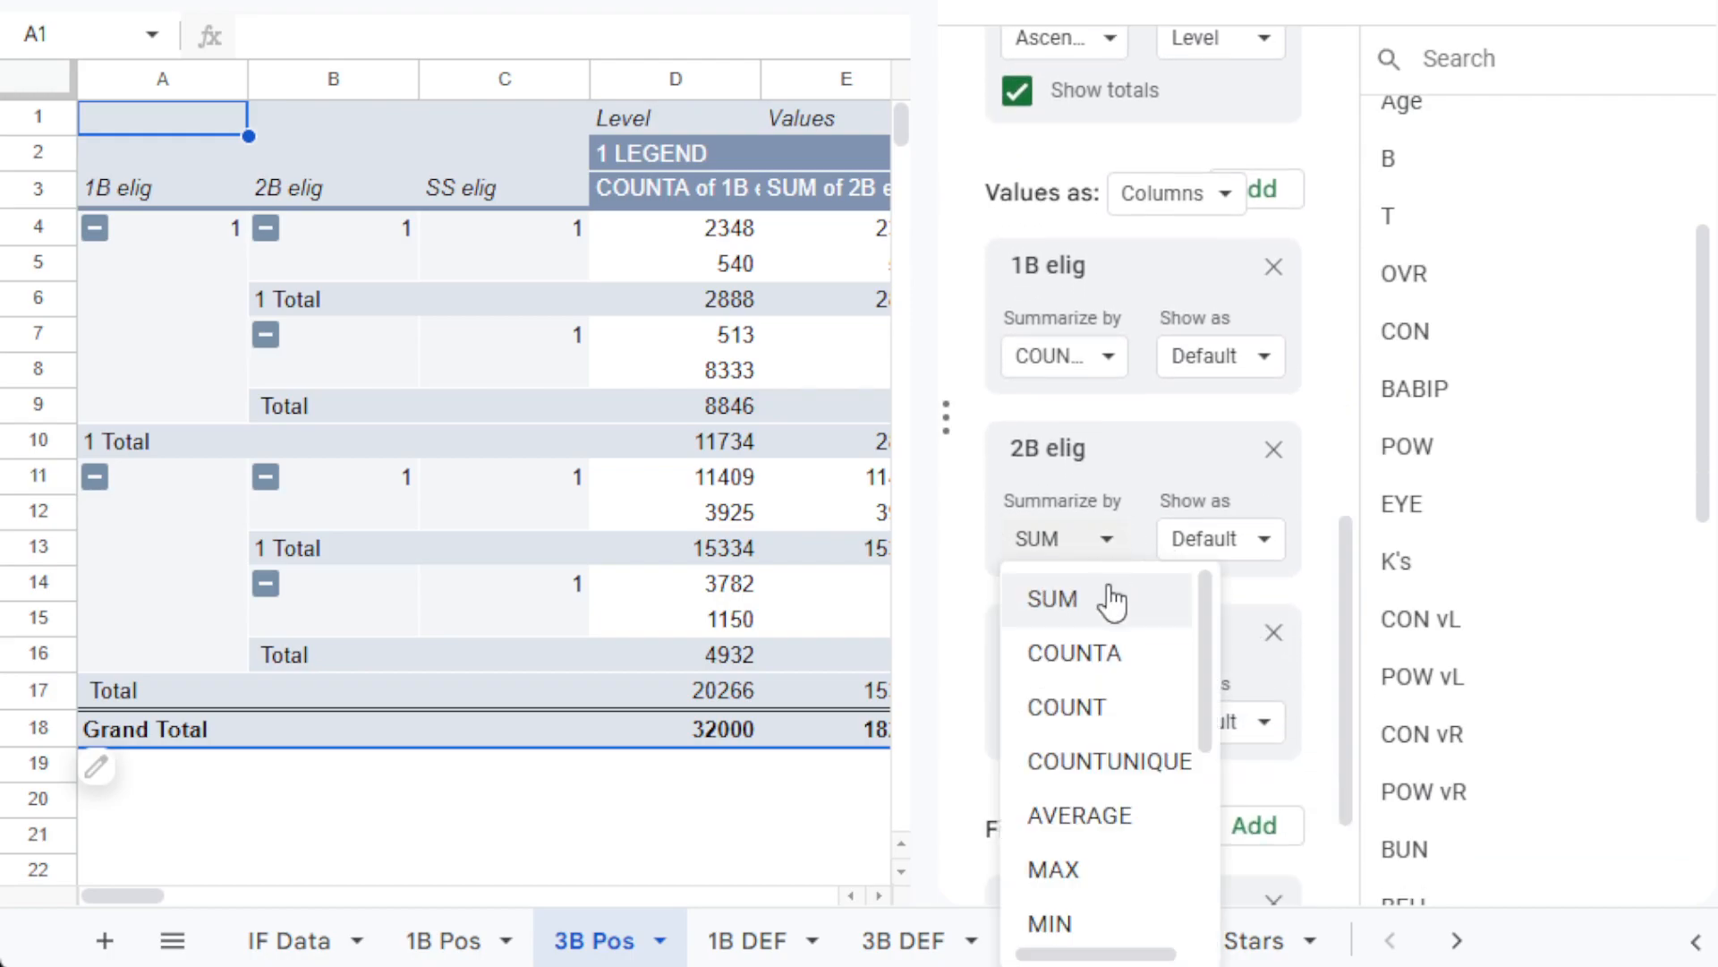
left_click(1107, 707)
Limit the POS filter of the 3B Pos pivot table to 3B by excluding 1B, 2B and SS, and close the pivot table editor.
left_click_drag(1343, 575, 1339, 679)
left_click(1235, 799)
left_click(1164, 646)
left_click(1164, 694)
left_click(1173, 798)
left_click(1187, 651)
left_click(1189, 658)
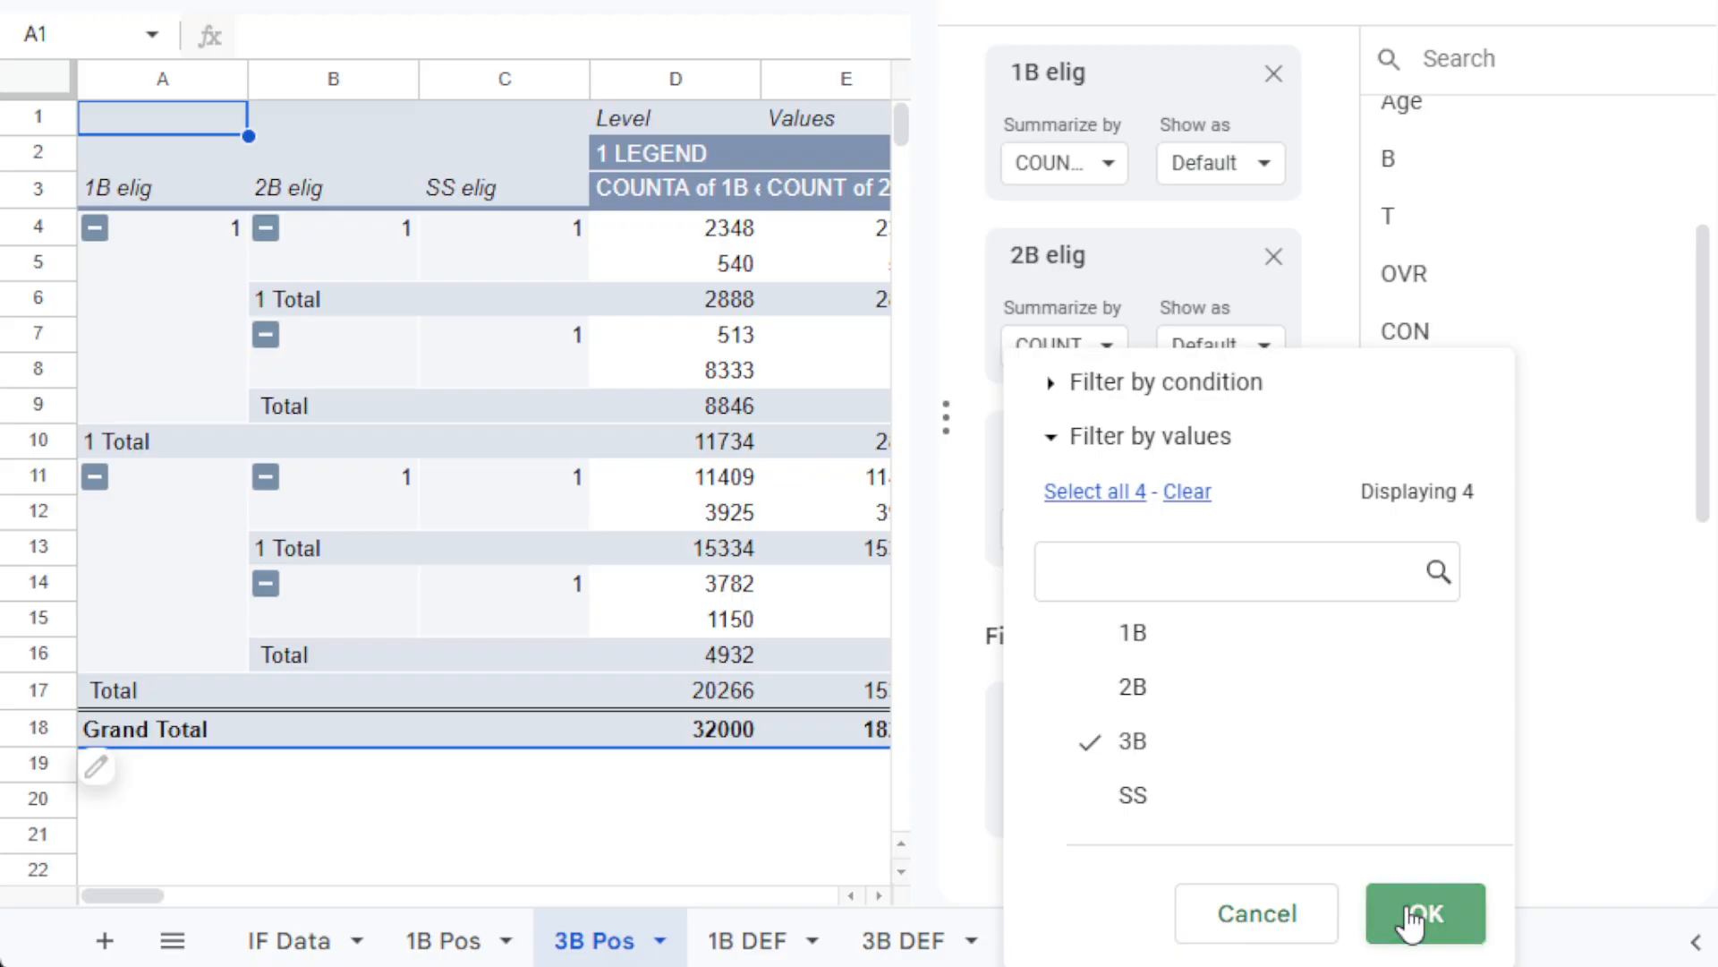
left_click(1414, 920)
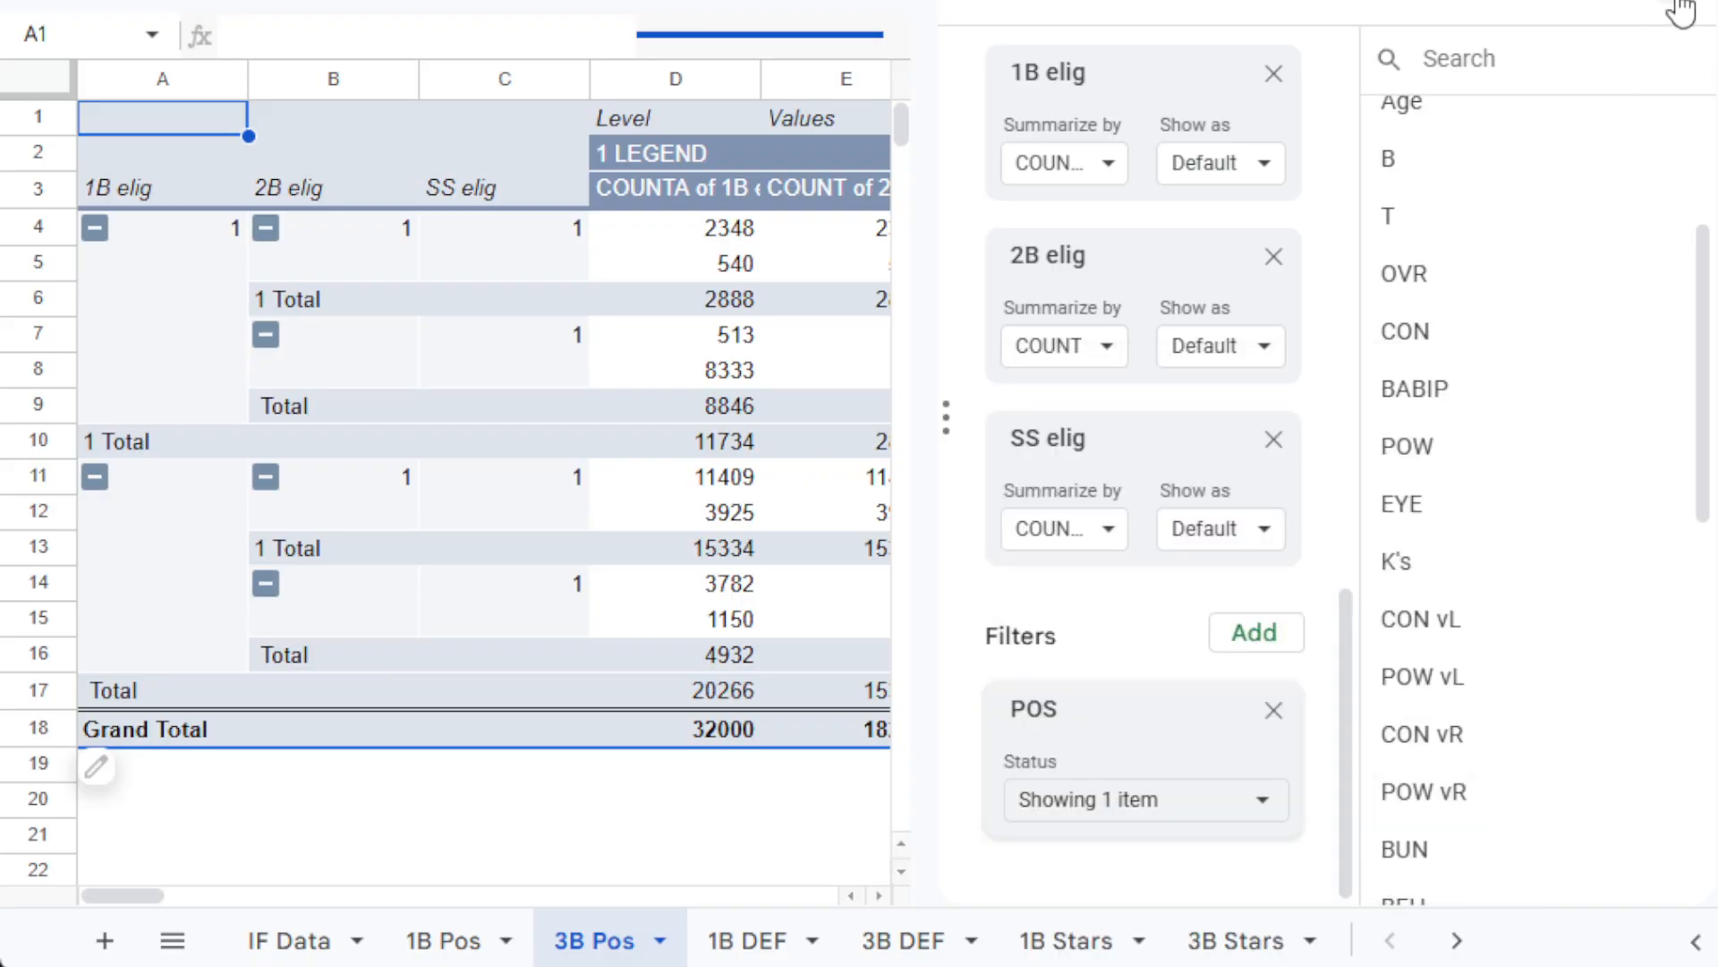
left_click(1683, 9)
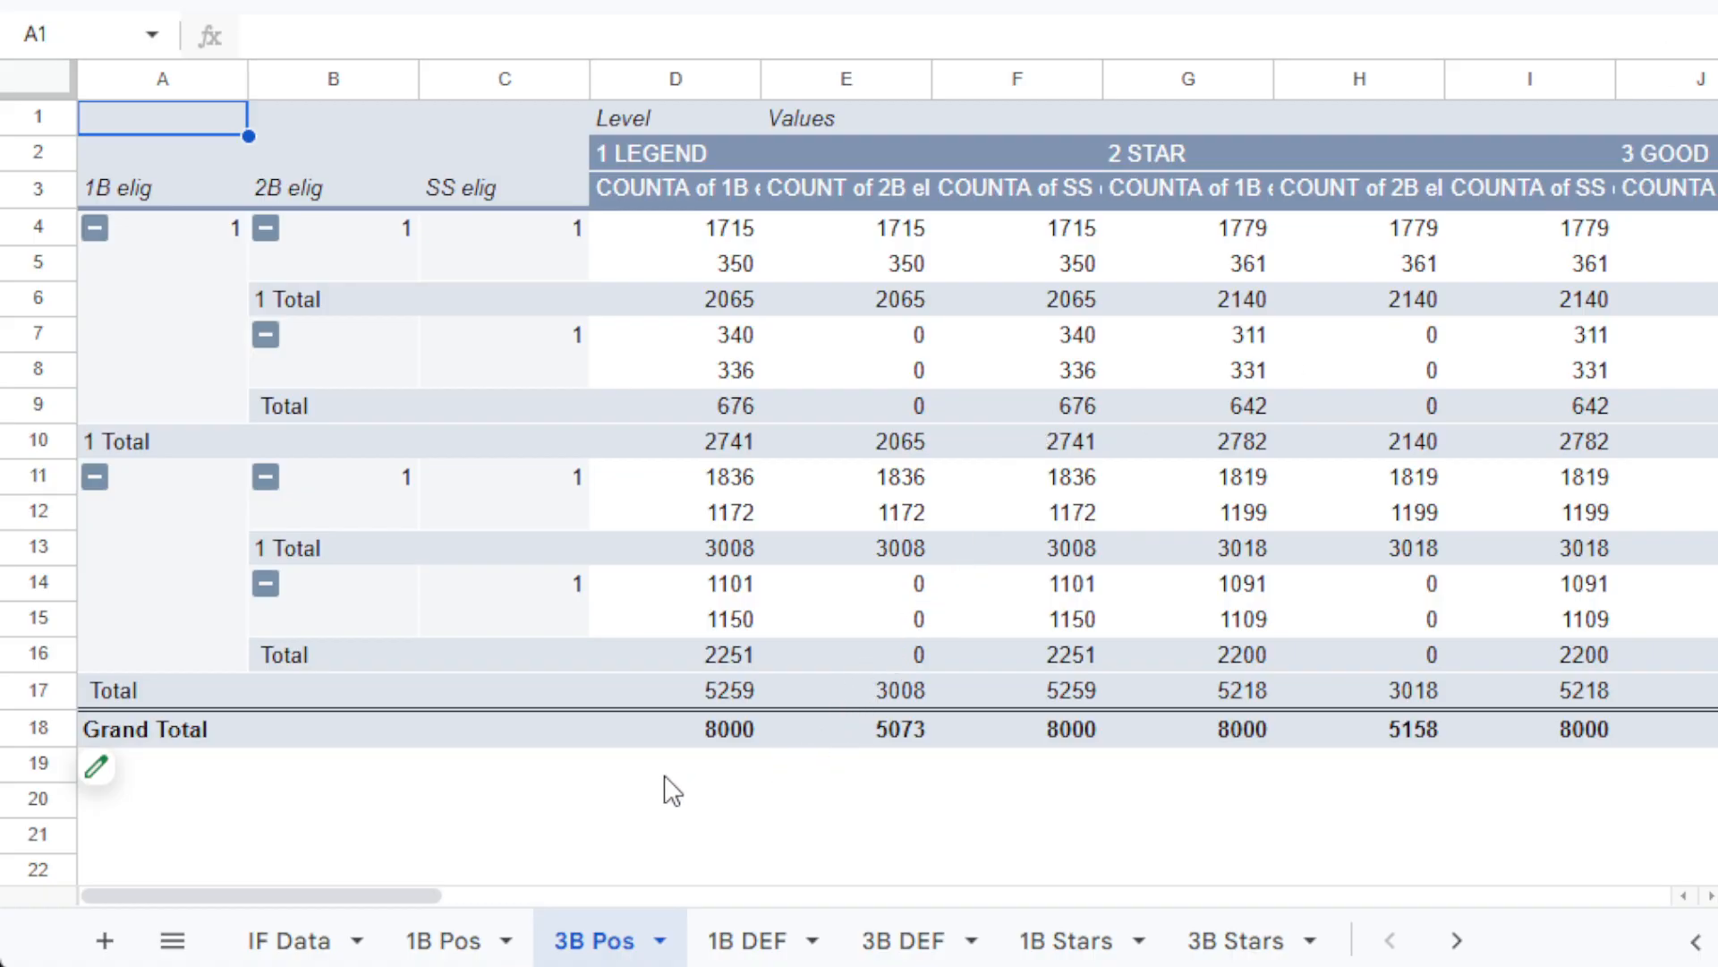
Below the 3B Pos pivot table, enter references to D4 in cell D19 and to D5 in cell D20.
left_click(703, 780)
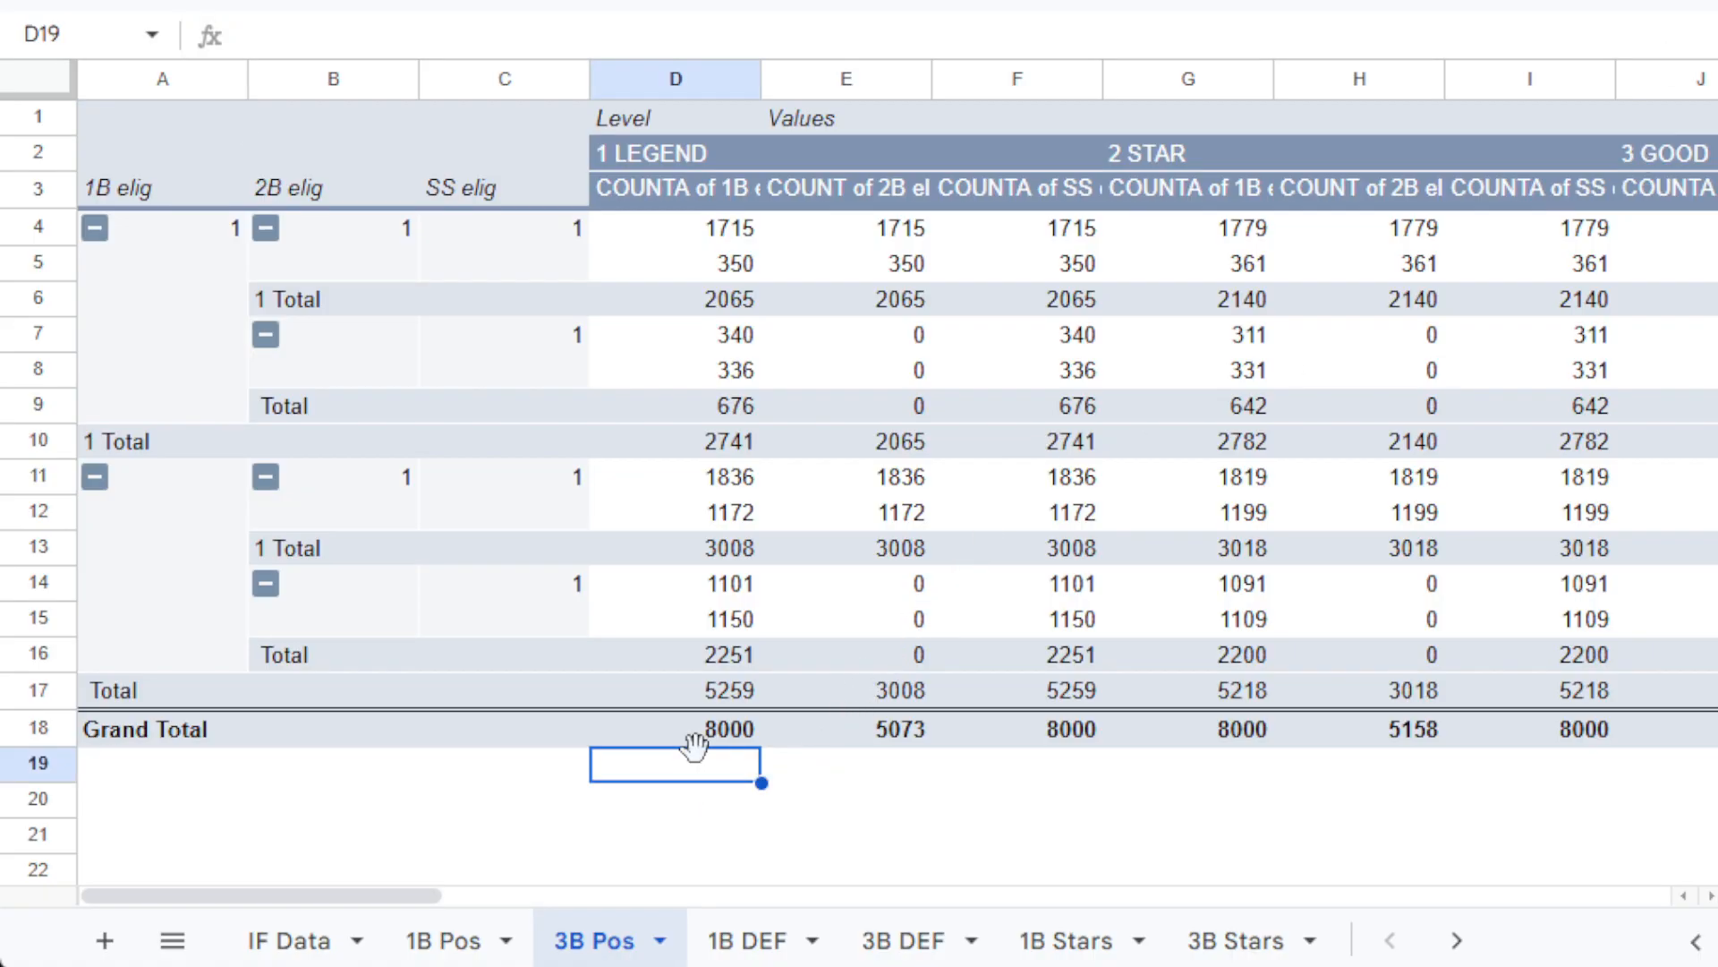
type("=")
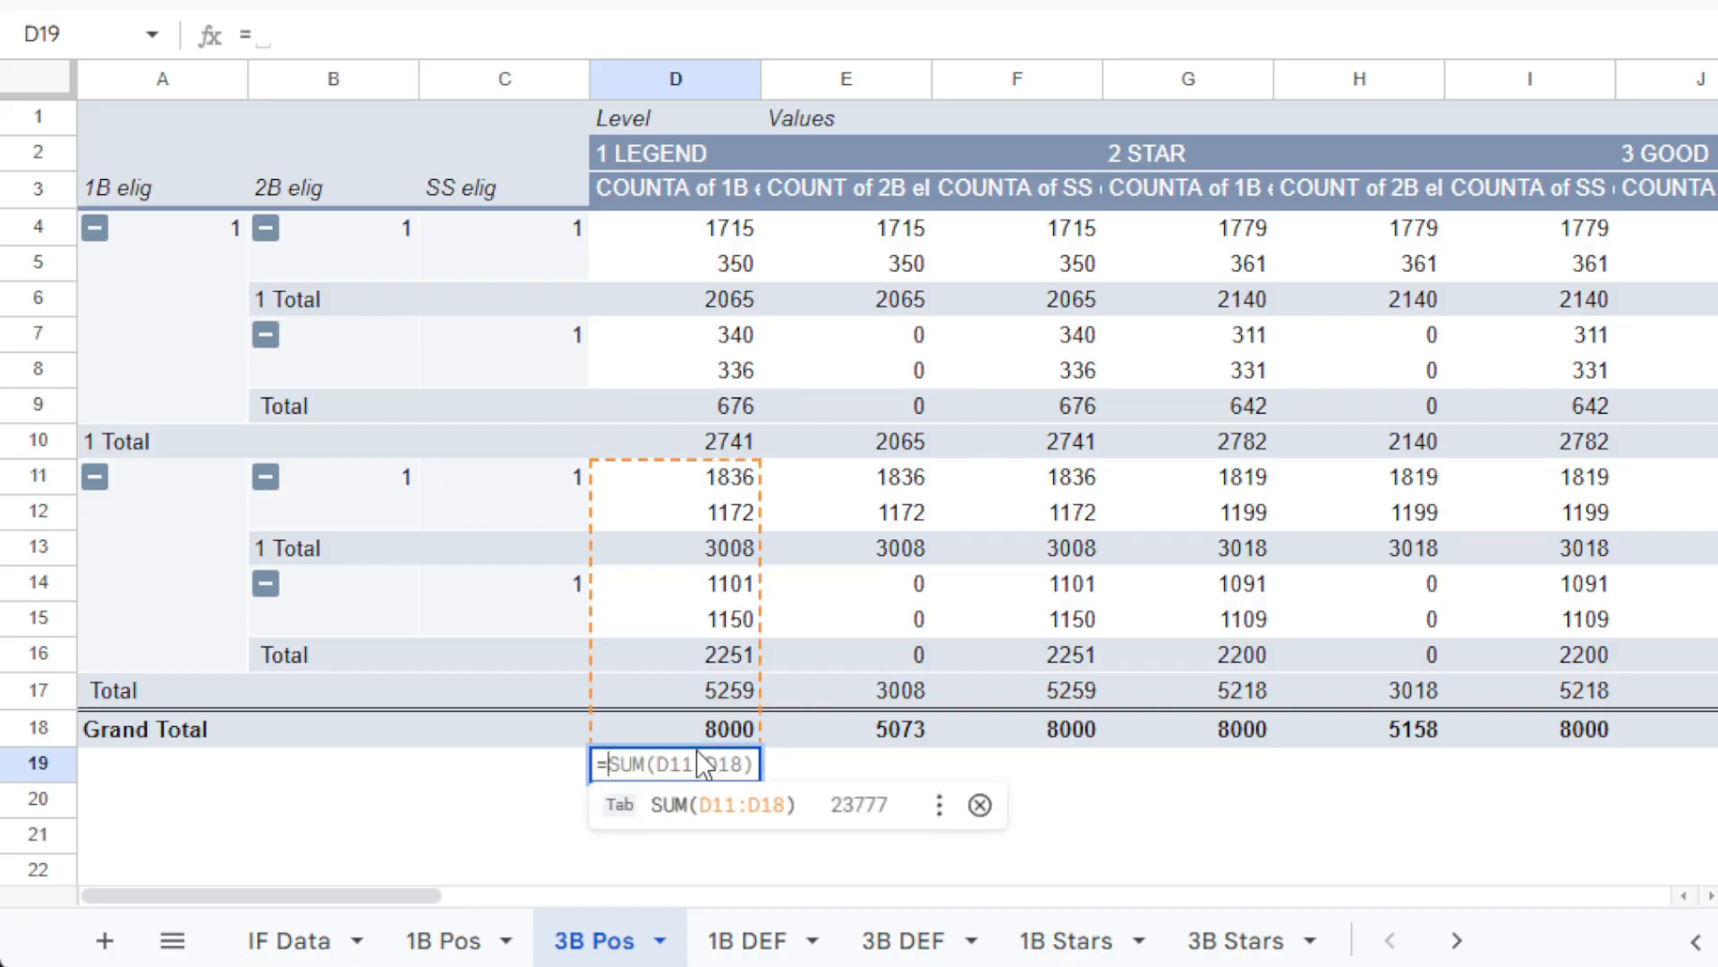
left_click(725, 238)
key("Return")
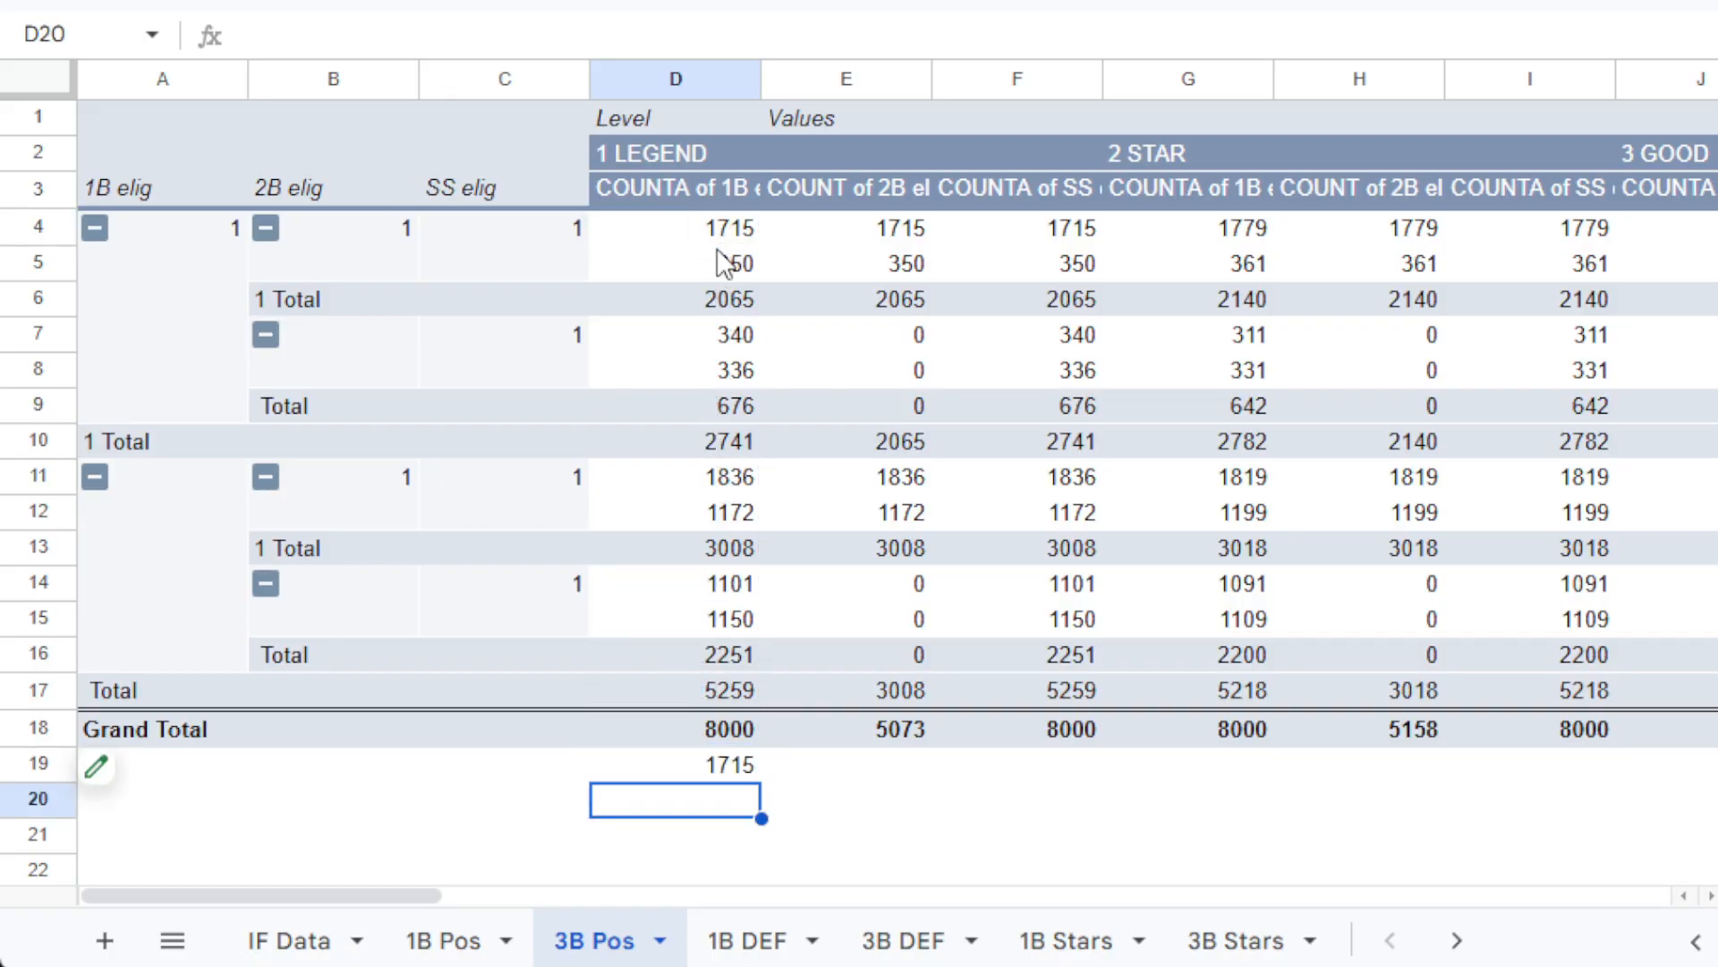
type("=")
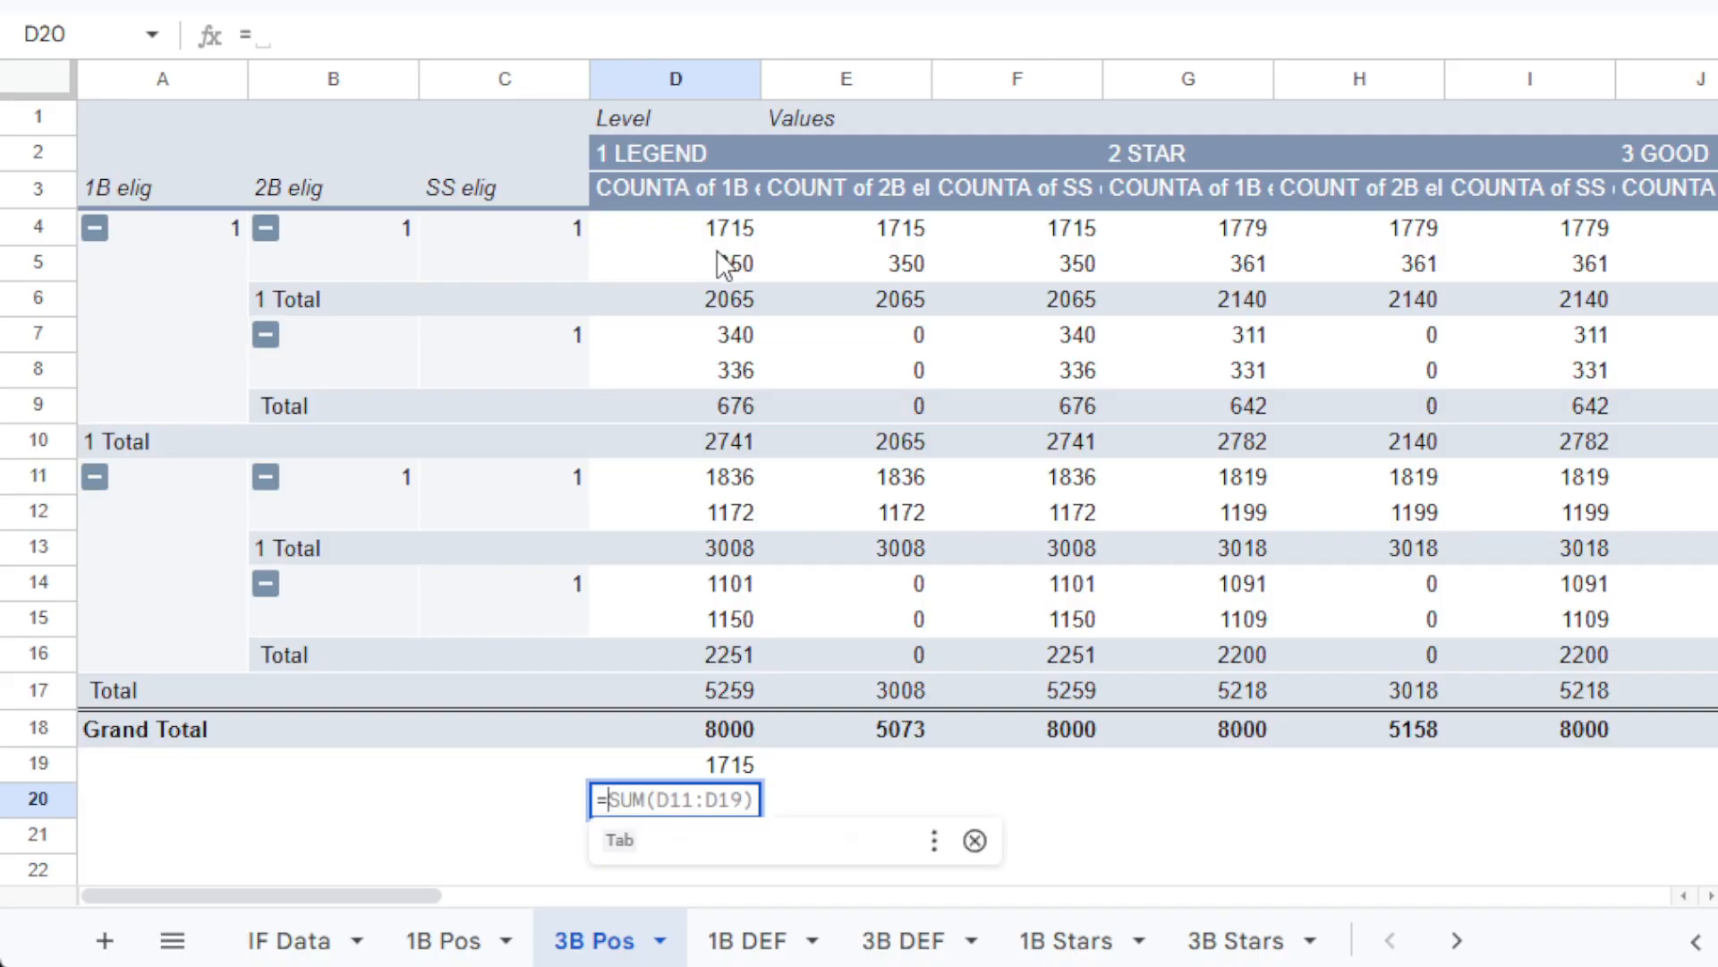
left_click(717, 261)
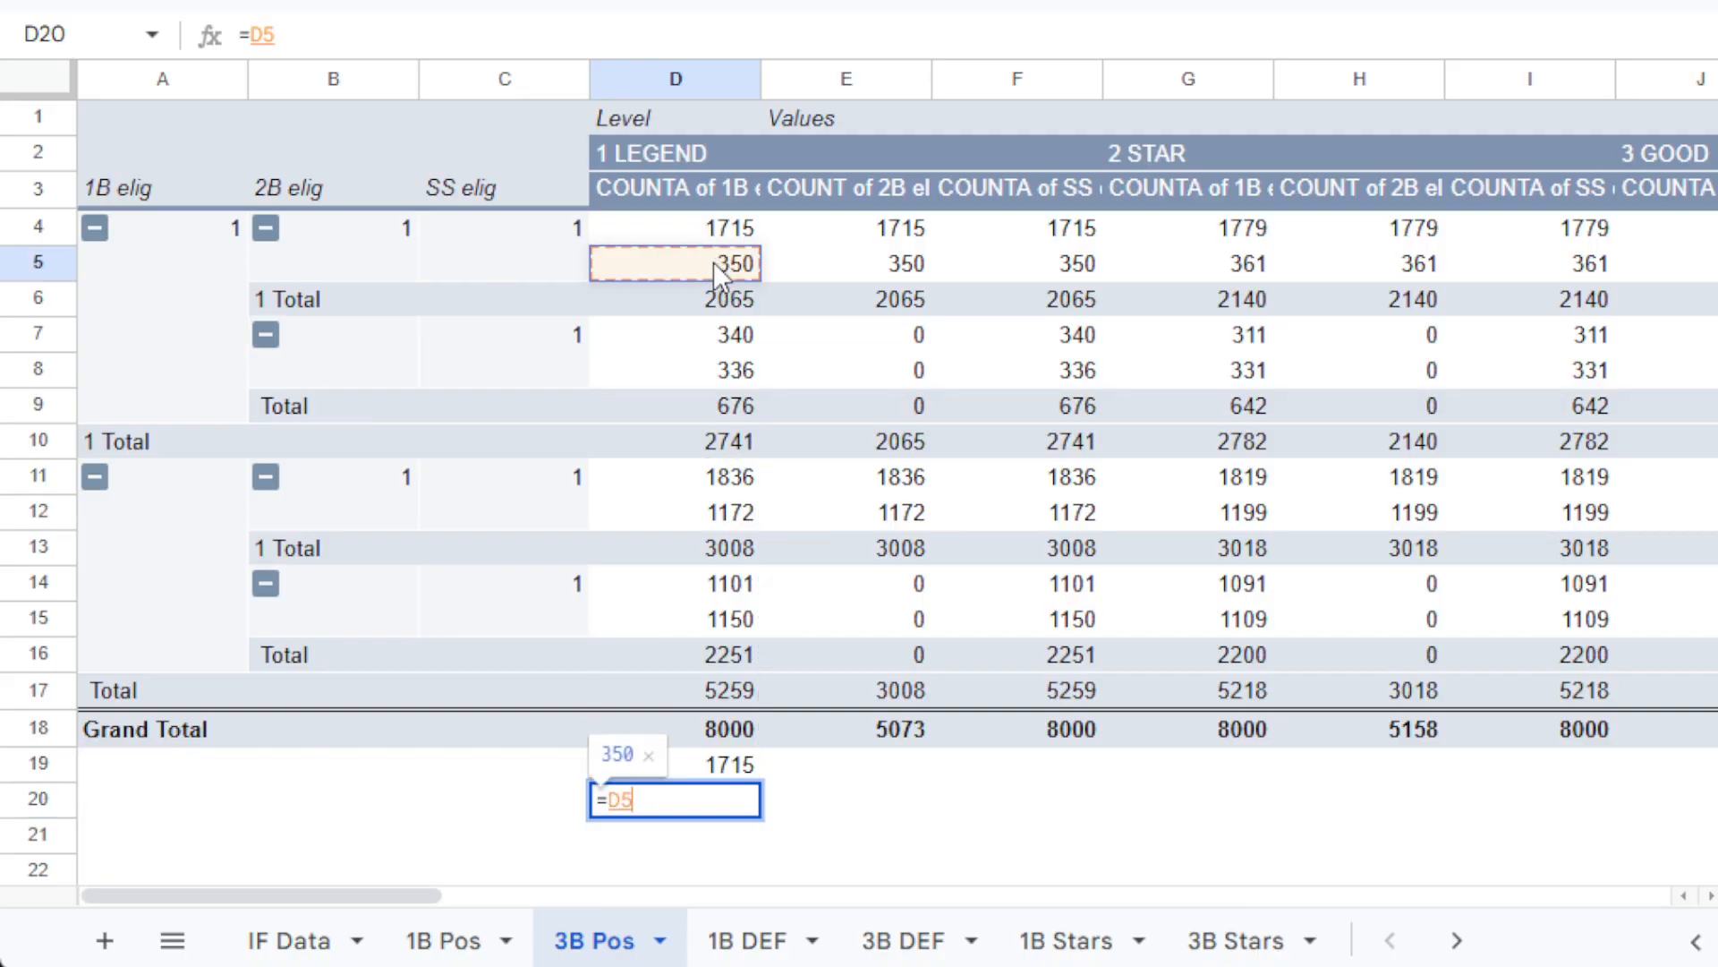
key("Return")
Enter a reference to D7 in cell D21 and a reference to D8 in cell D22.
type("=")
left_click(723, 343)
key("Return")
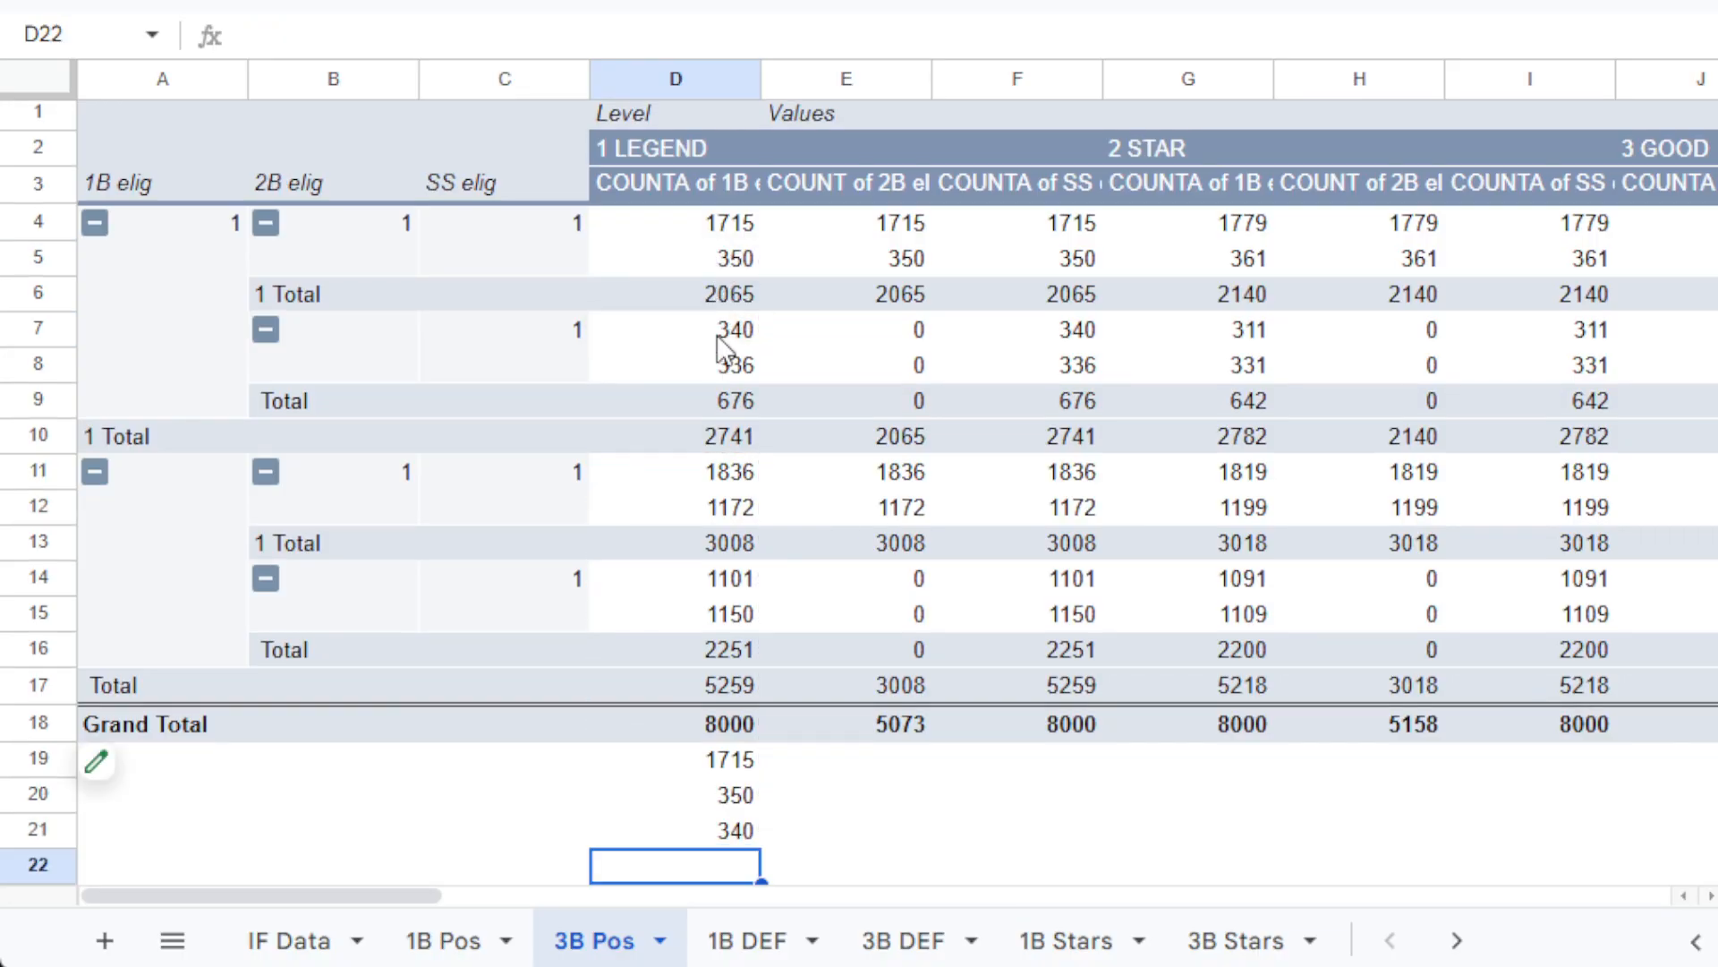
type("=")
left_click(717, 359)
key("Return")
Enter a reference to D11 in cell D23 and a reference to D12 in cell D24.
type("=")
left_click(728, 432)
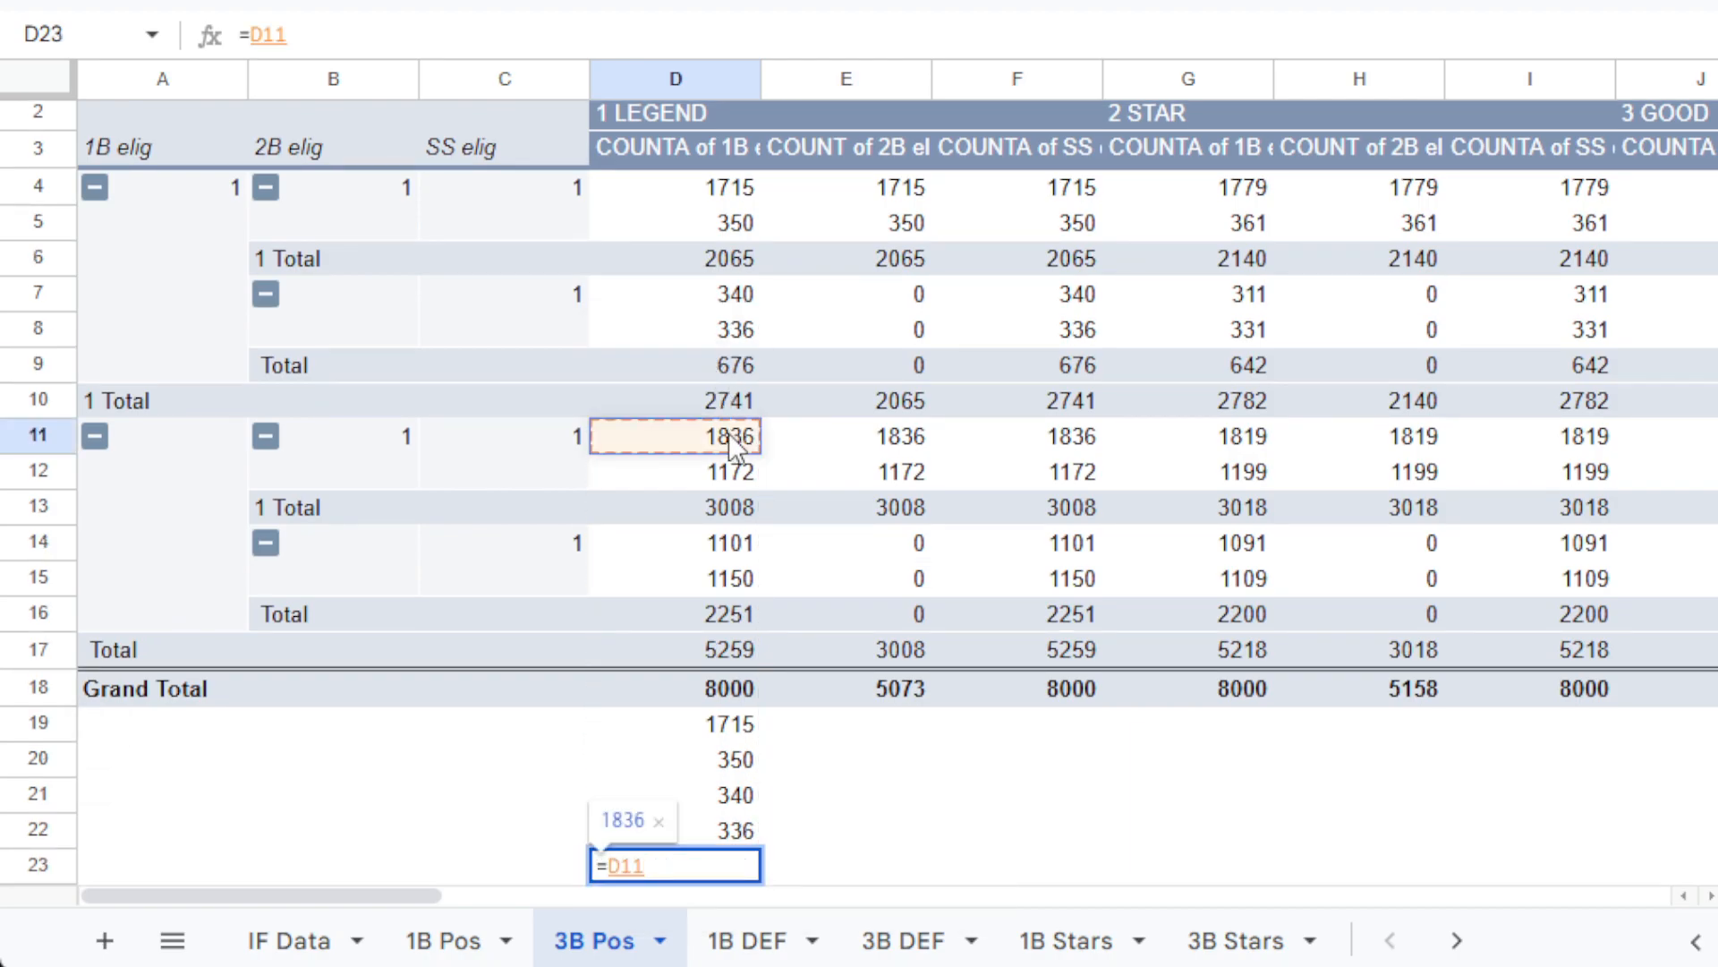
key("Return")
type("=")
left_click(728, 433)
key("Return")
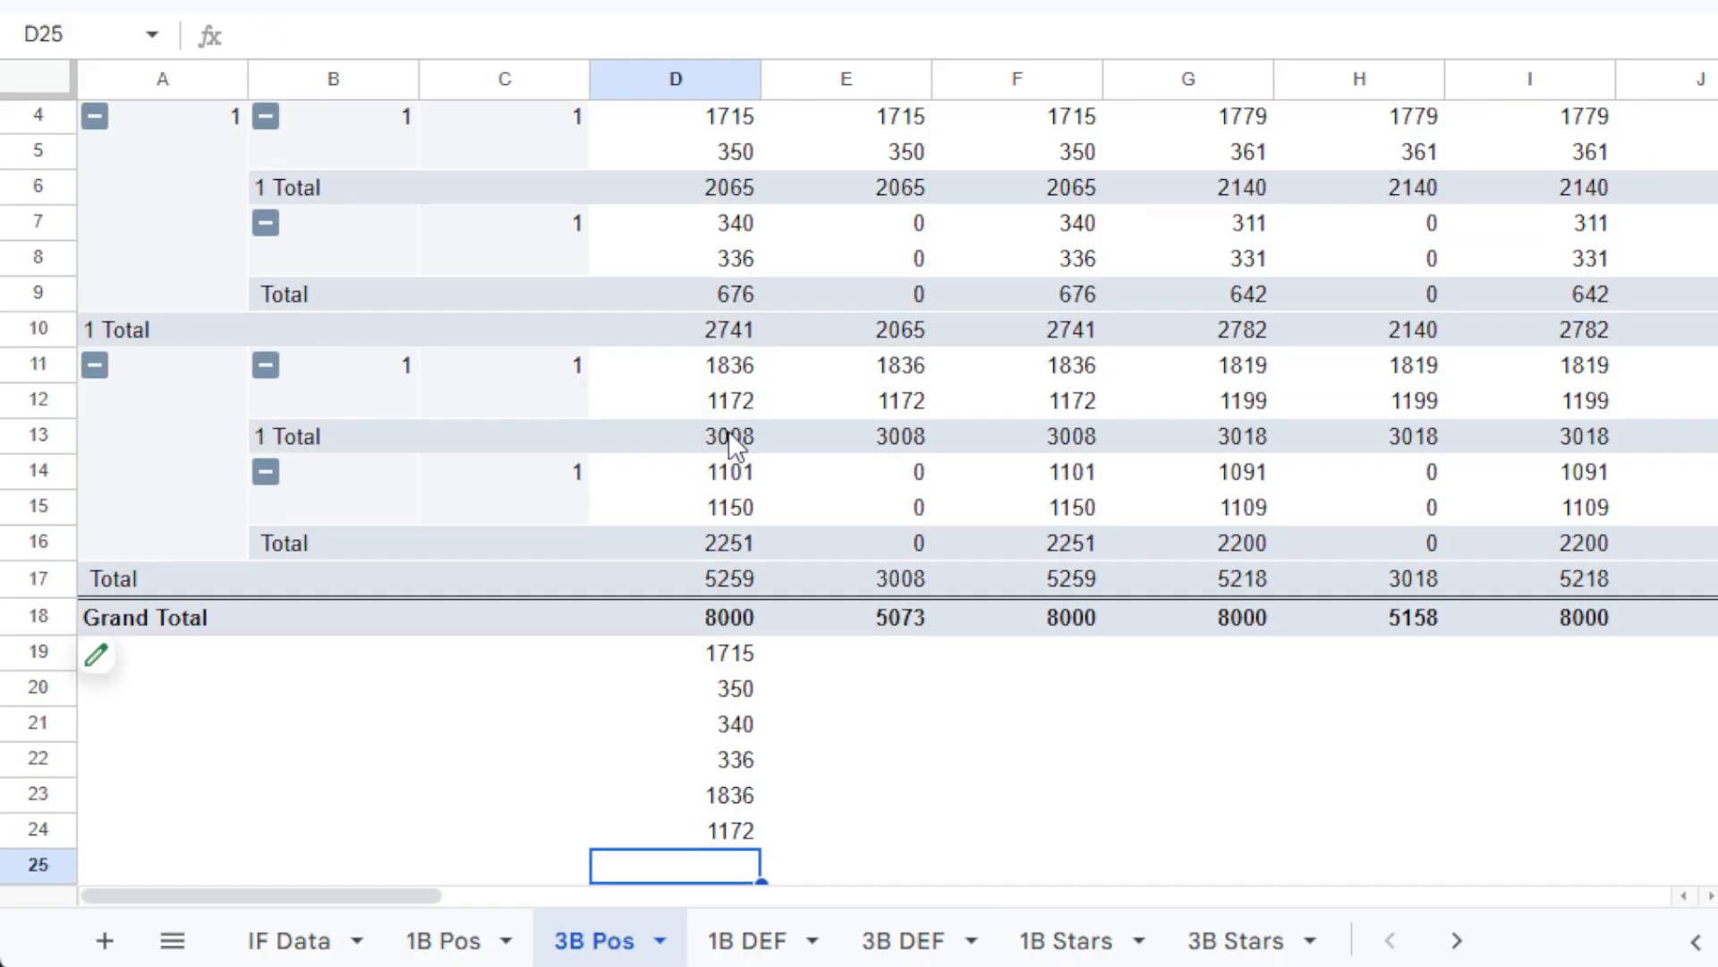
Enter a reference to D14 in cell D25 and a reference to D15 in cell D26.
type("=")
left_click(734, 472)
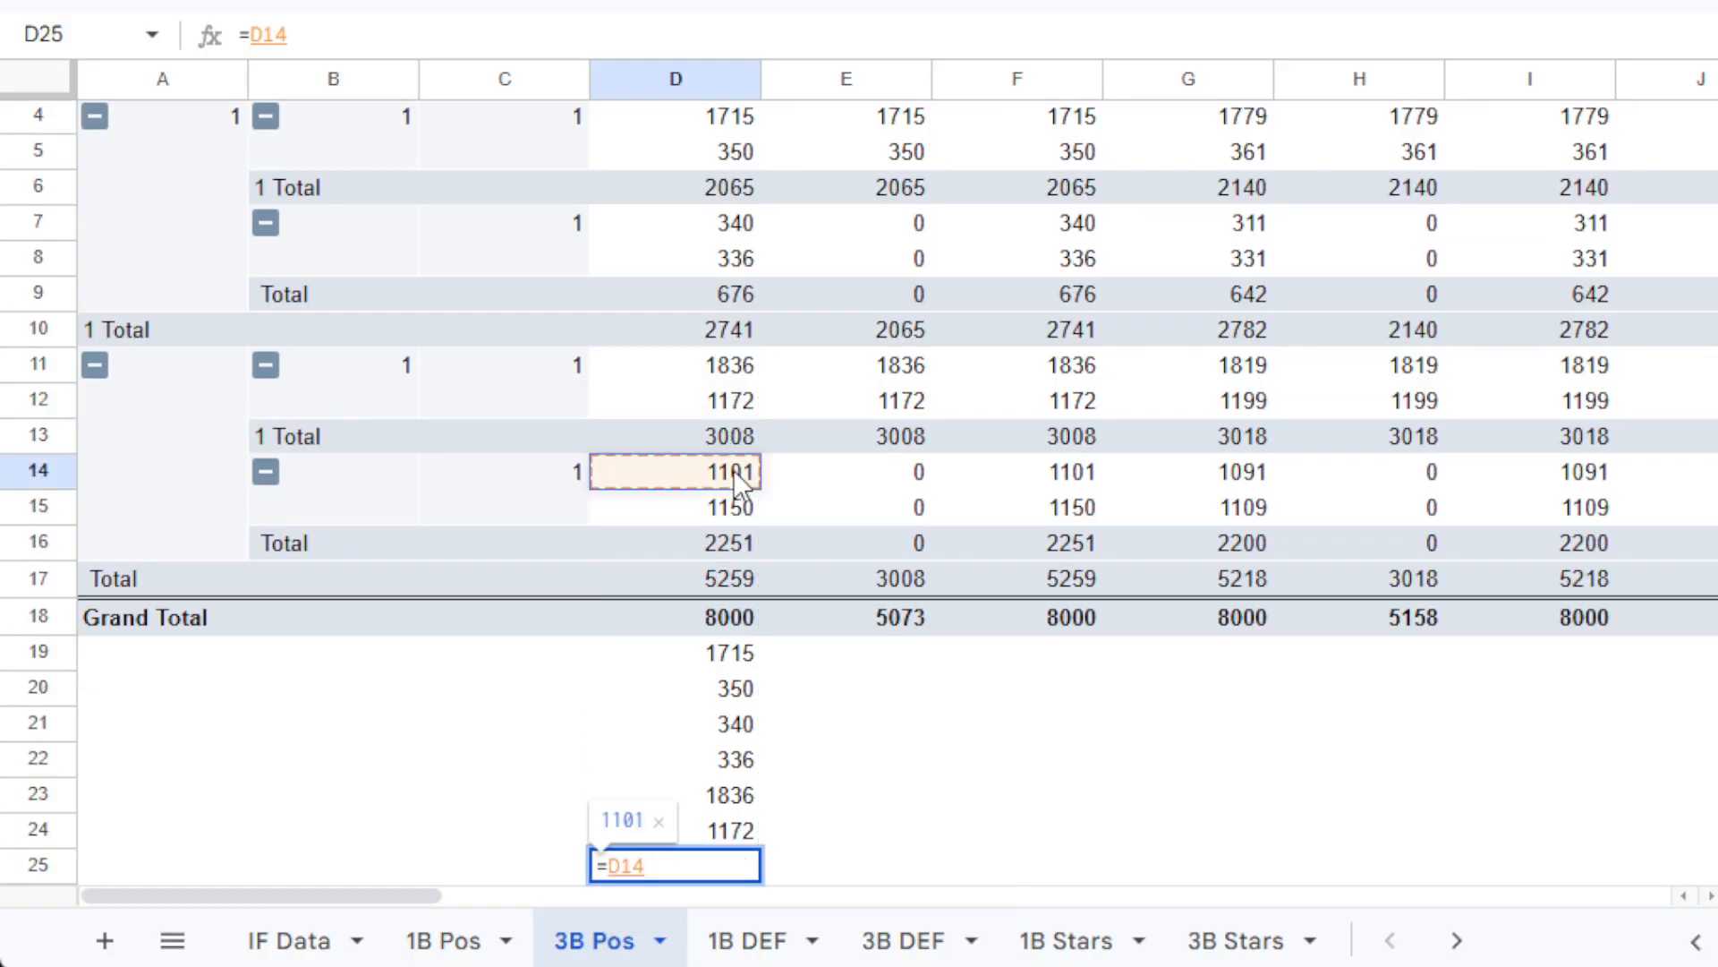
key("Return")
type("=")
left_click(734, 472)
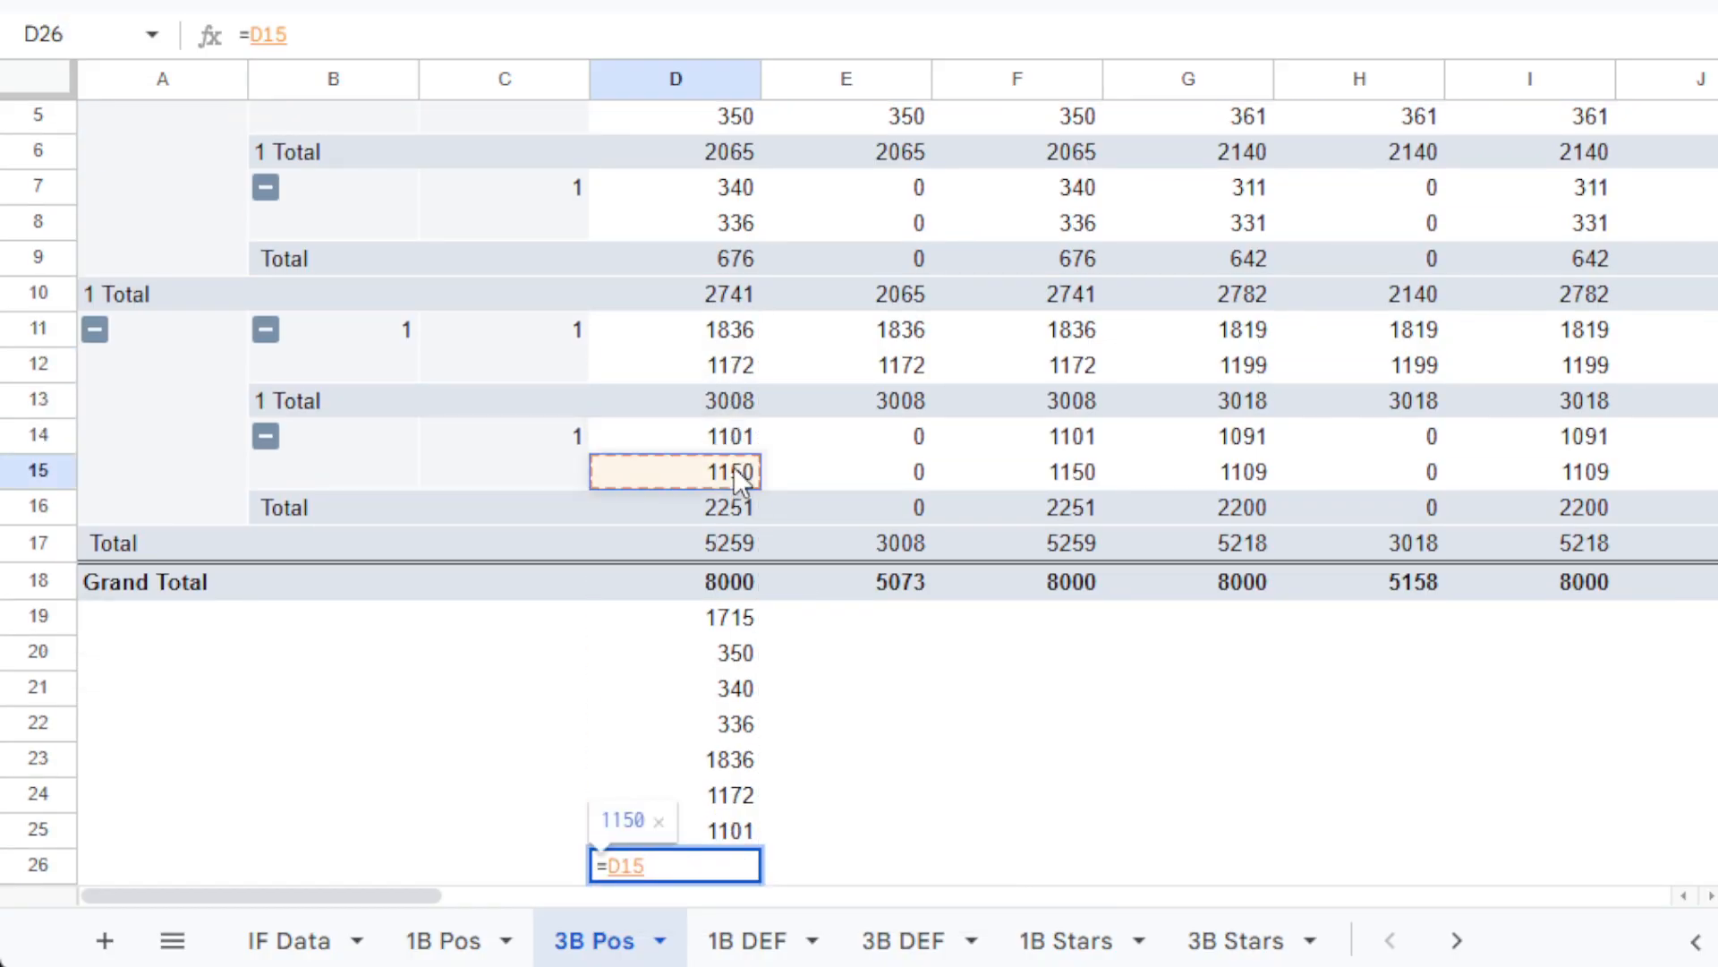
key("Return")
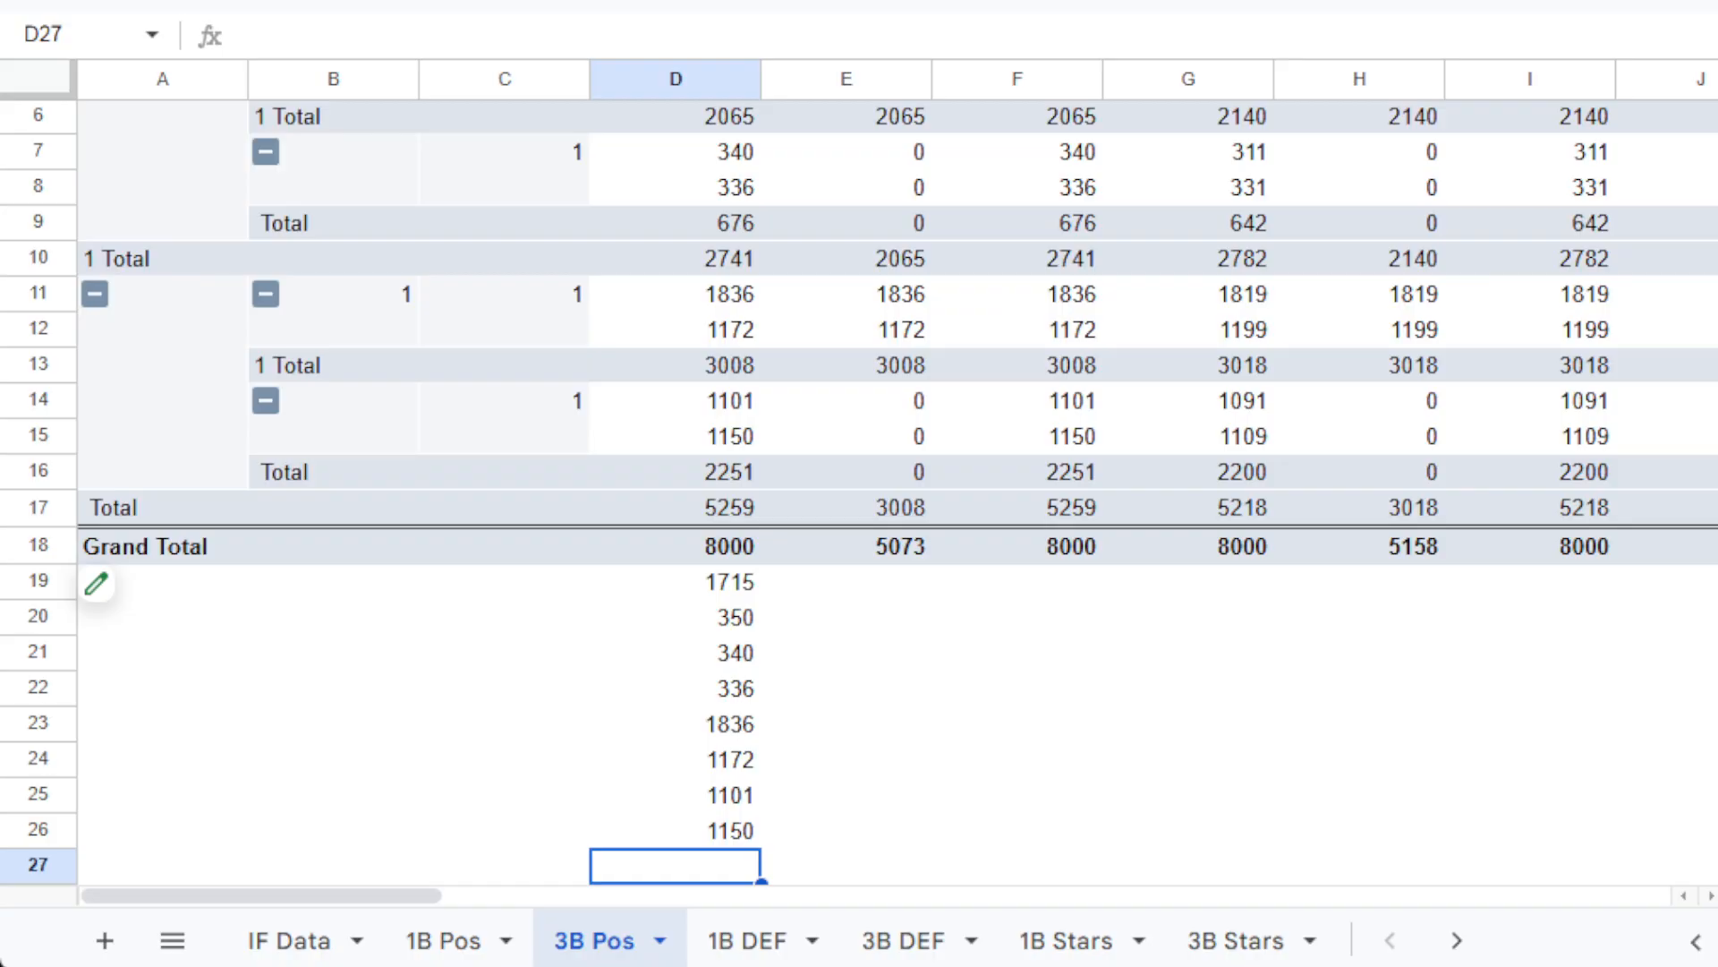
Below the 3B Pos pivot table, enter the label "ALL IF" in cell C19 and "3B + 1B + SS" in cell C20.
scroll(859, 492, "up", 3)
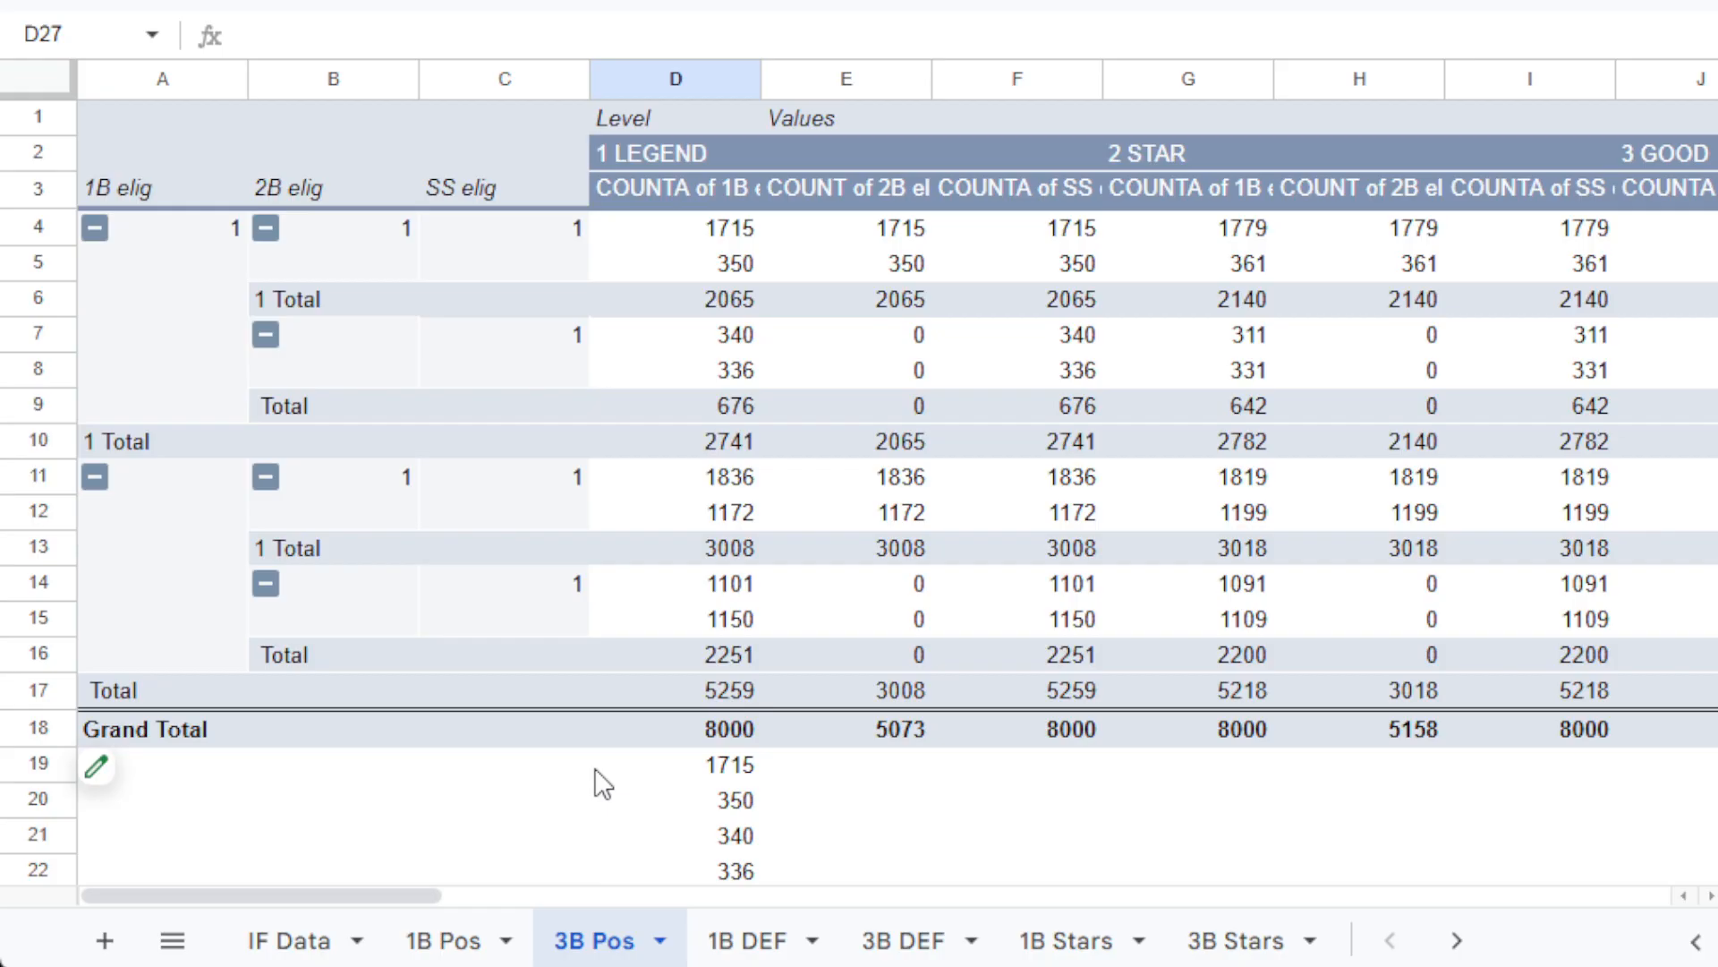
left_click(538, 775)
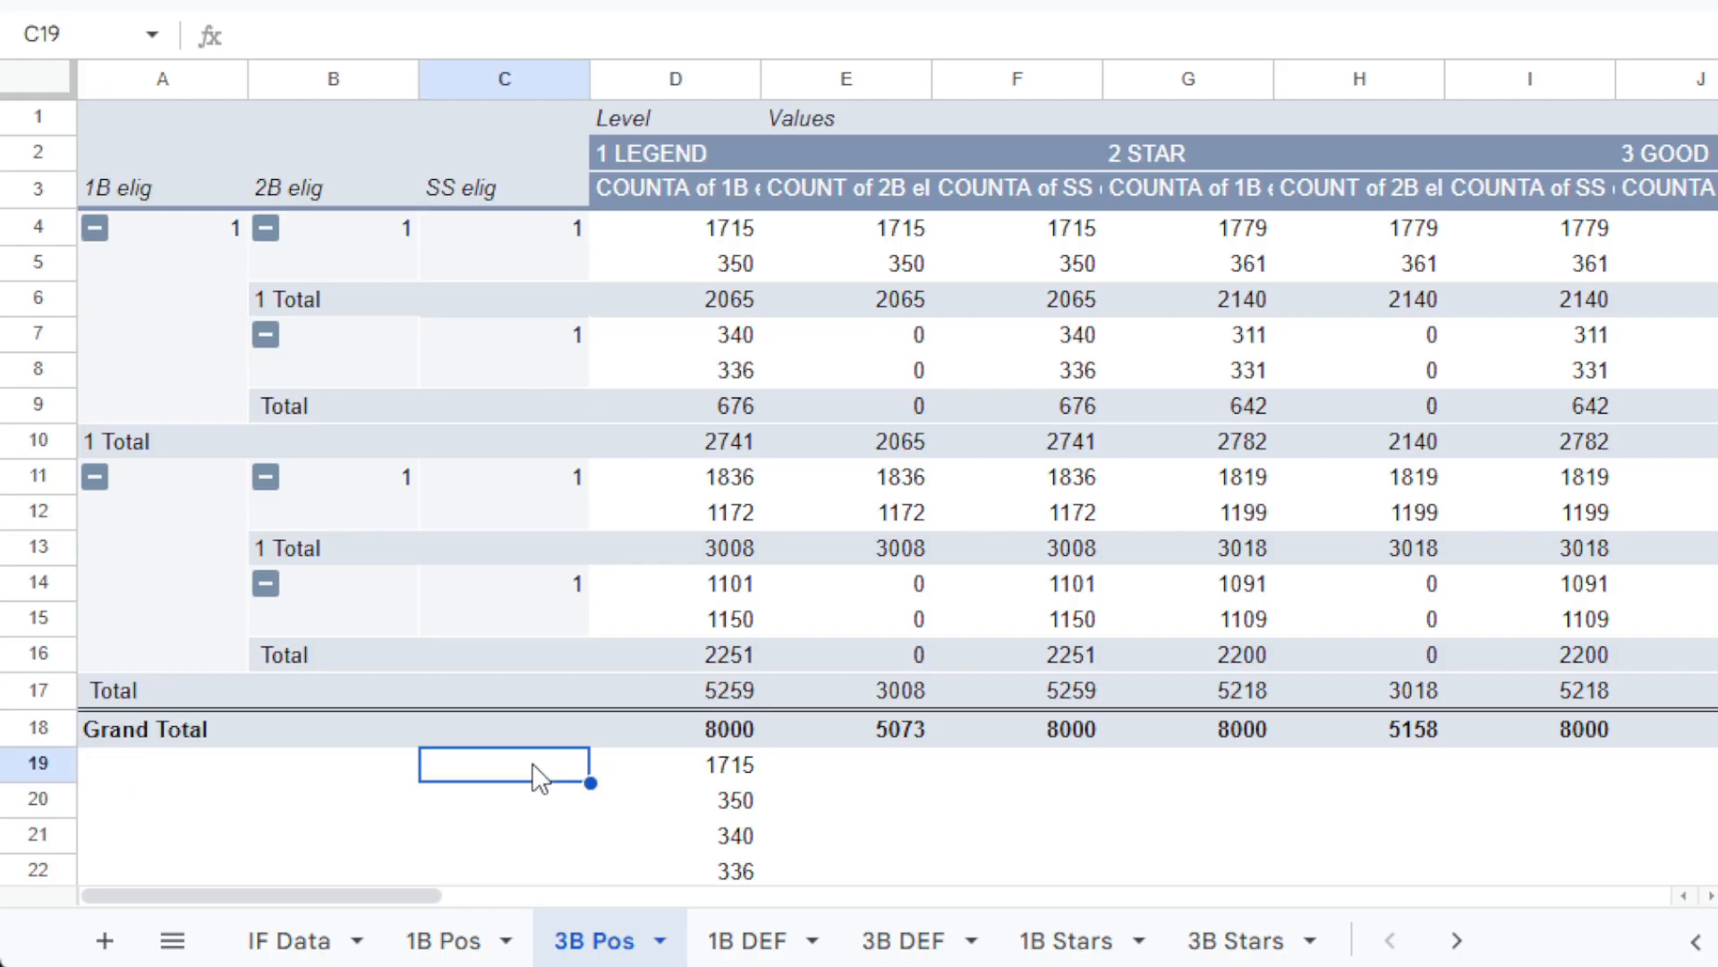
type("AL")
type("L IF")
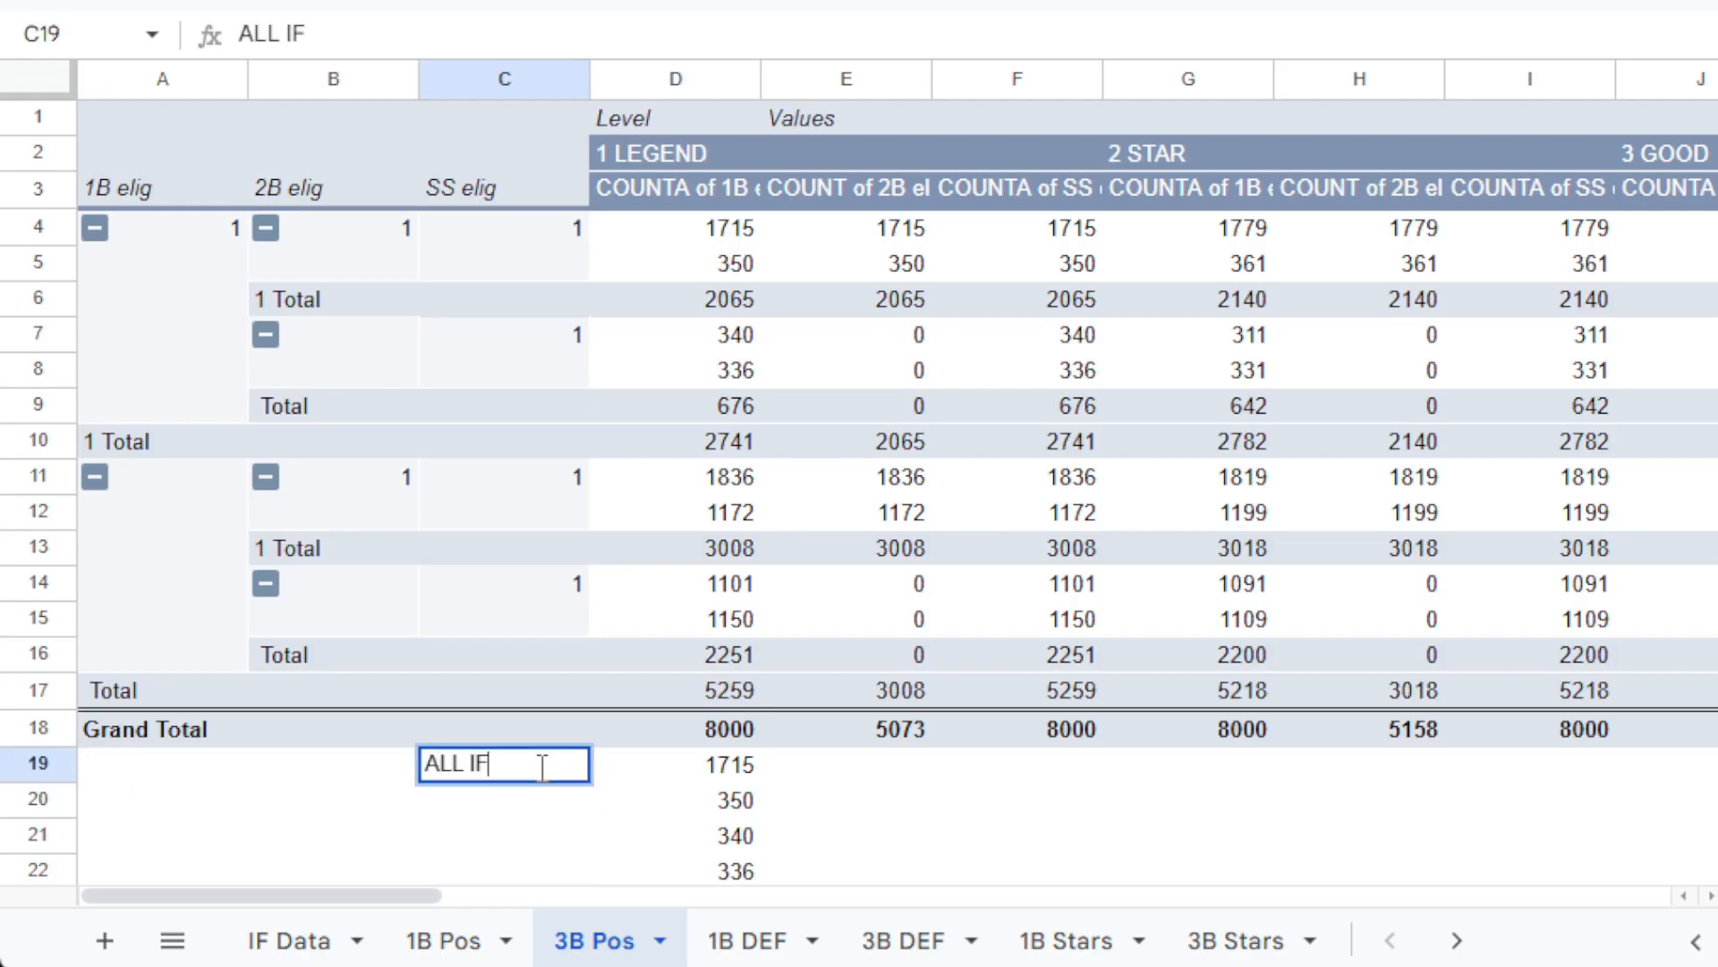
key("Return")
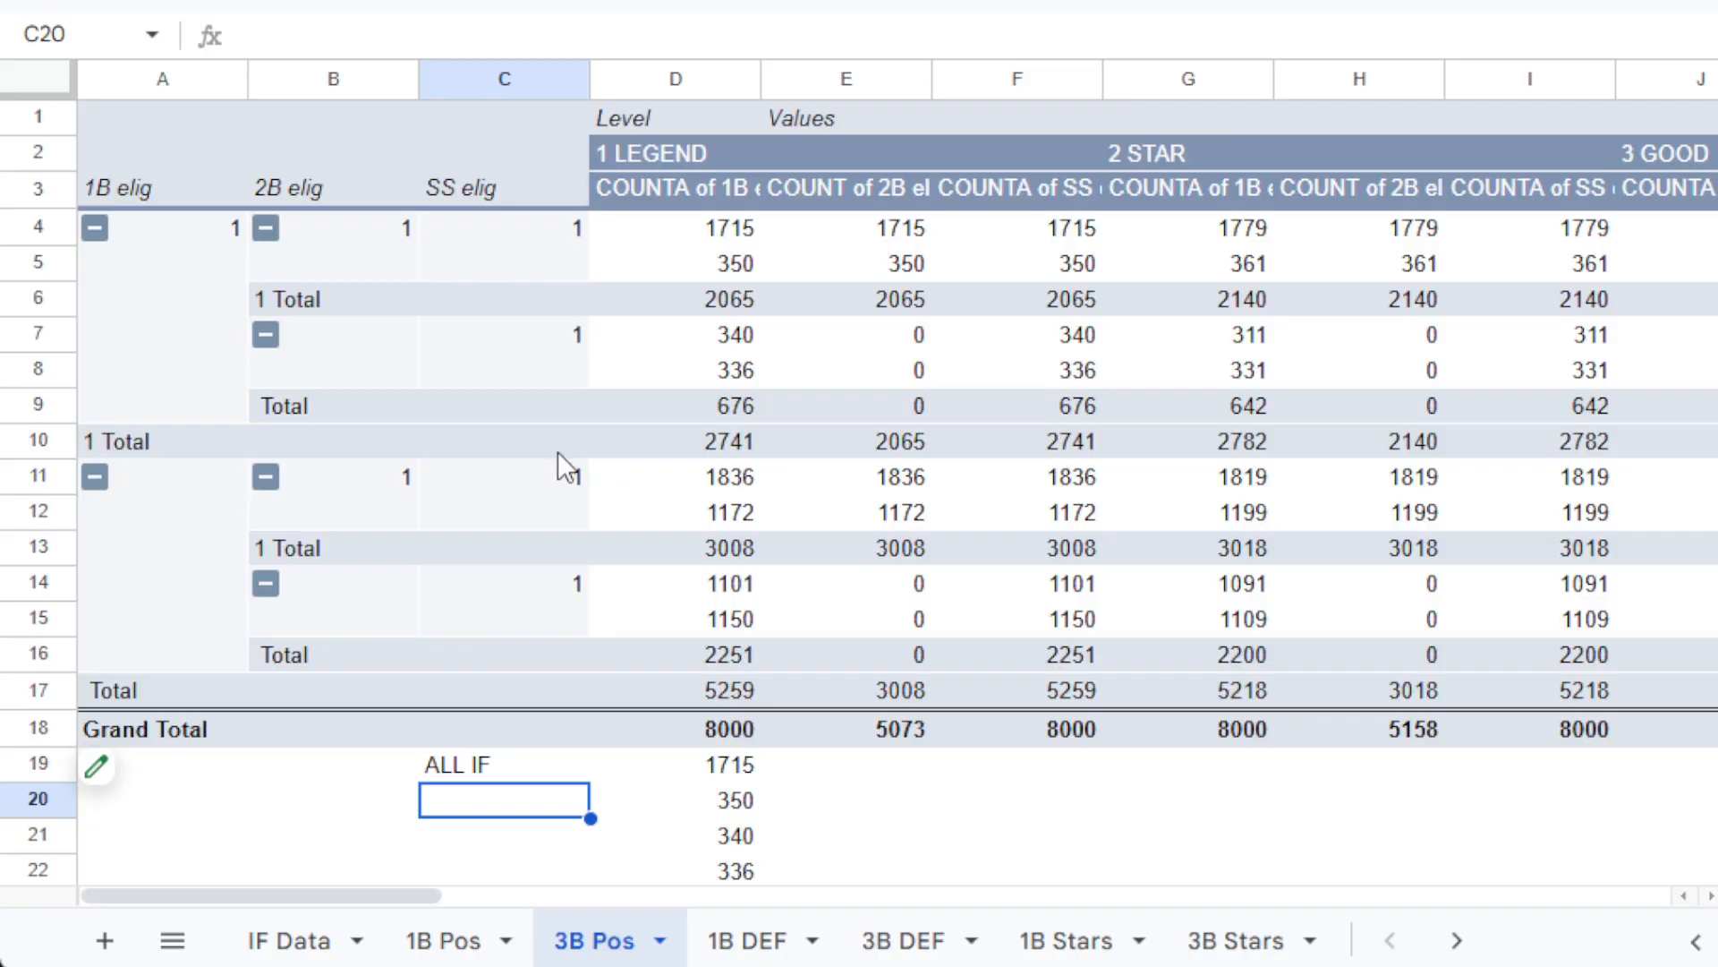
type("3B")
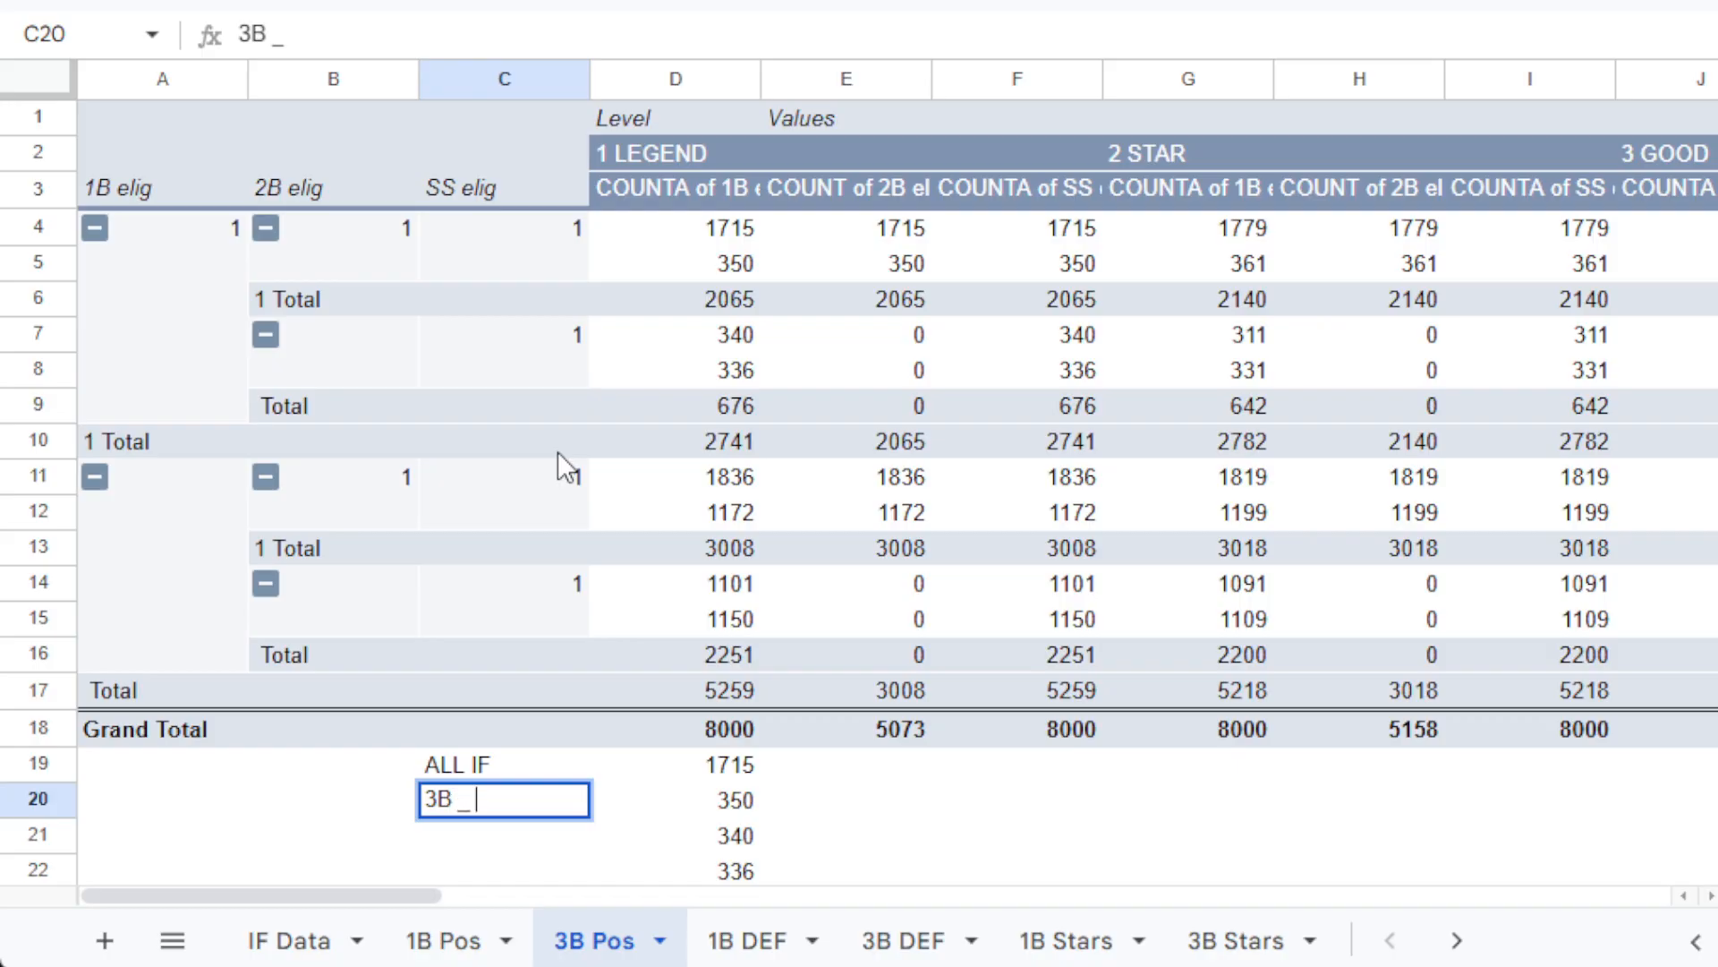
type(" + 1B + SS")
key("Return")
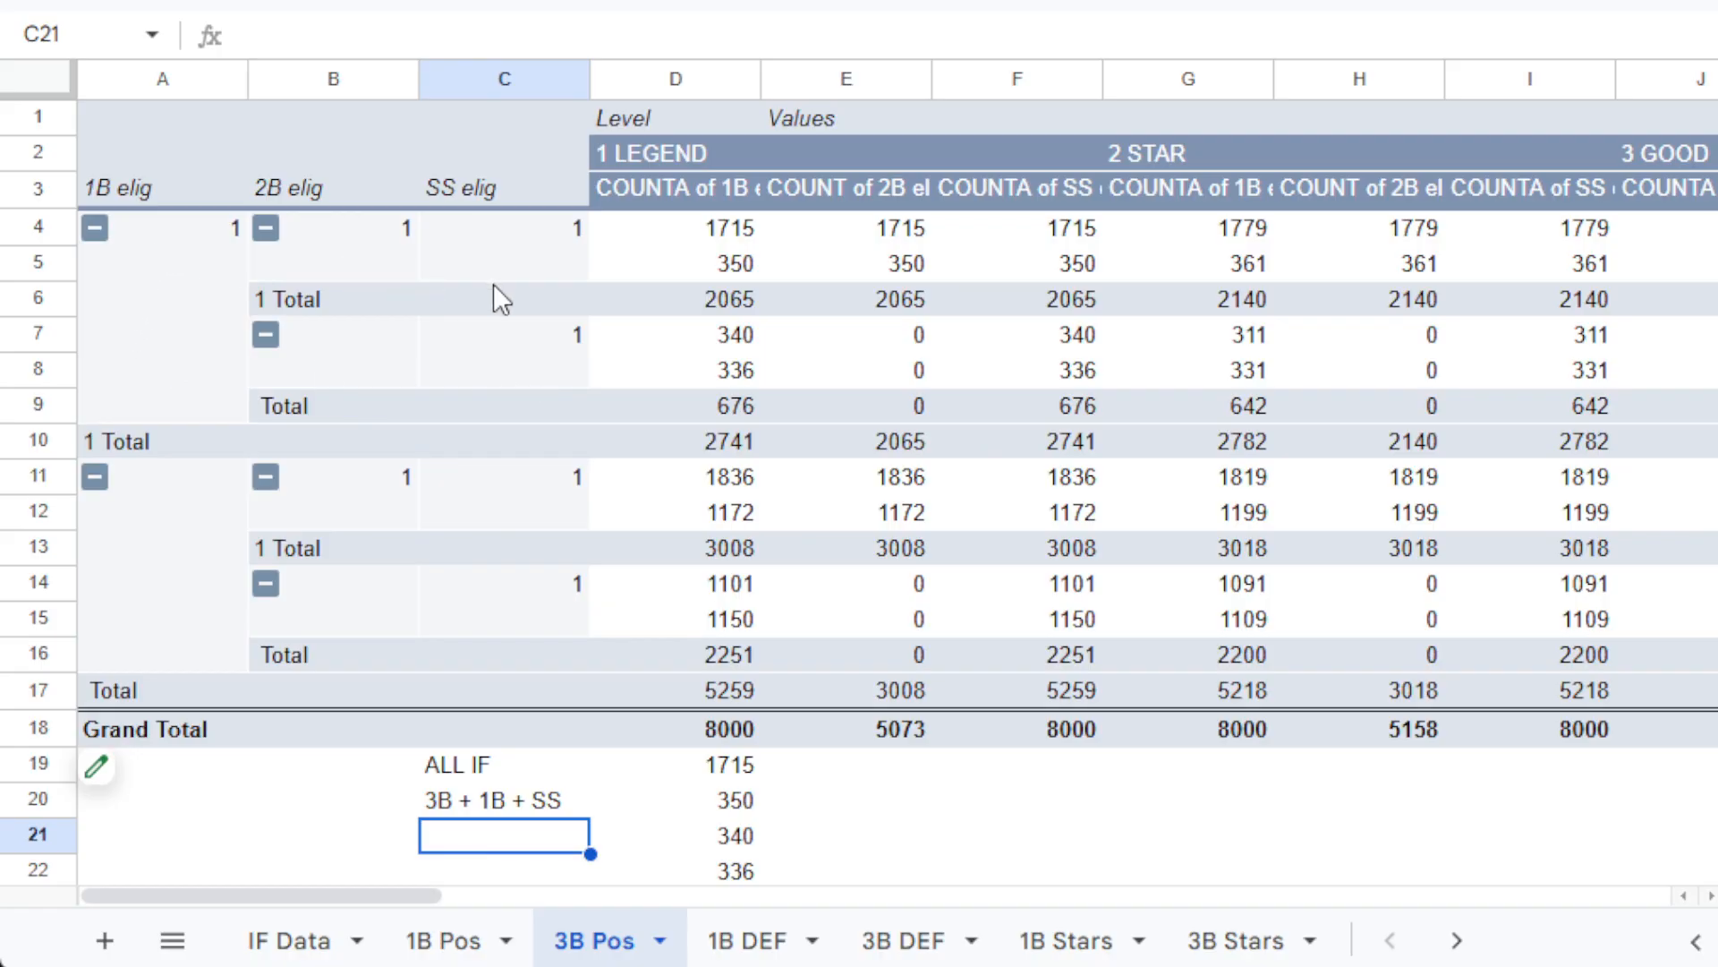
Remove "+ SS" from the label in cell C20 so it reads "3B + 1B".
left_click(504, 813)
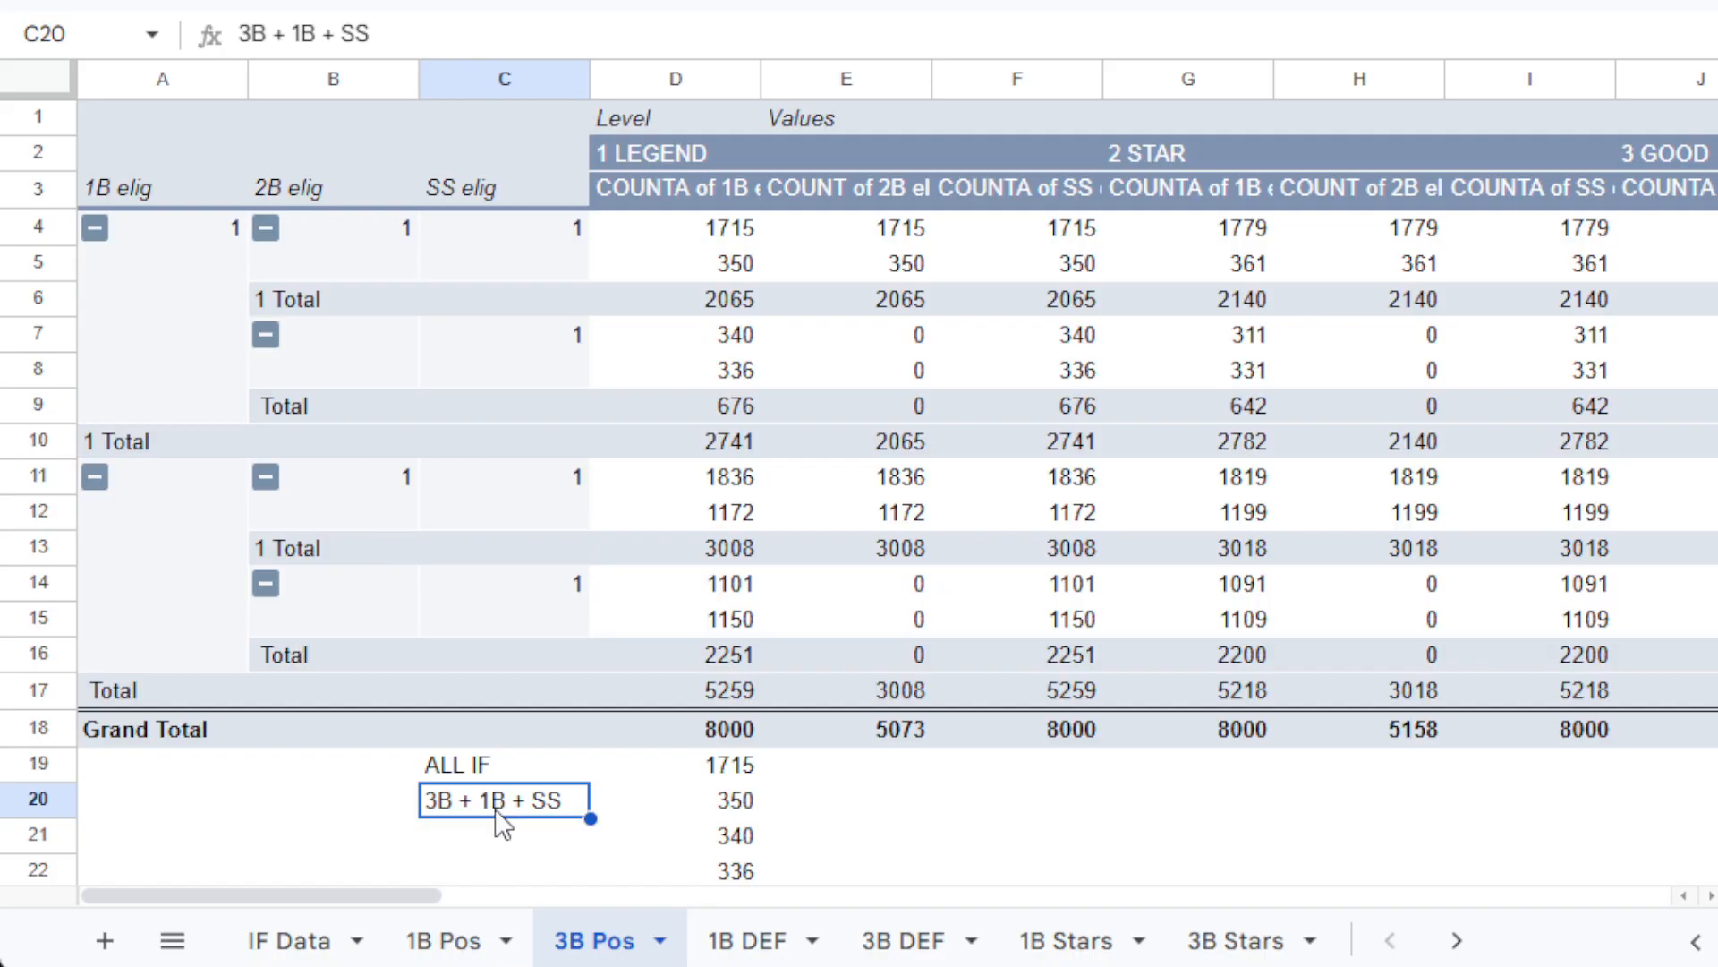
double_click(564, 810)
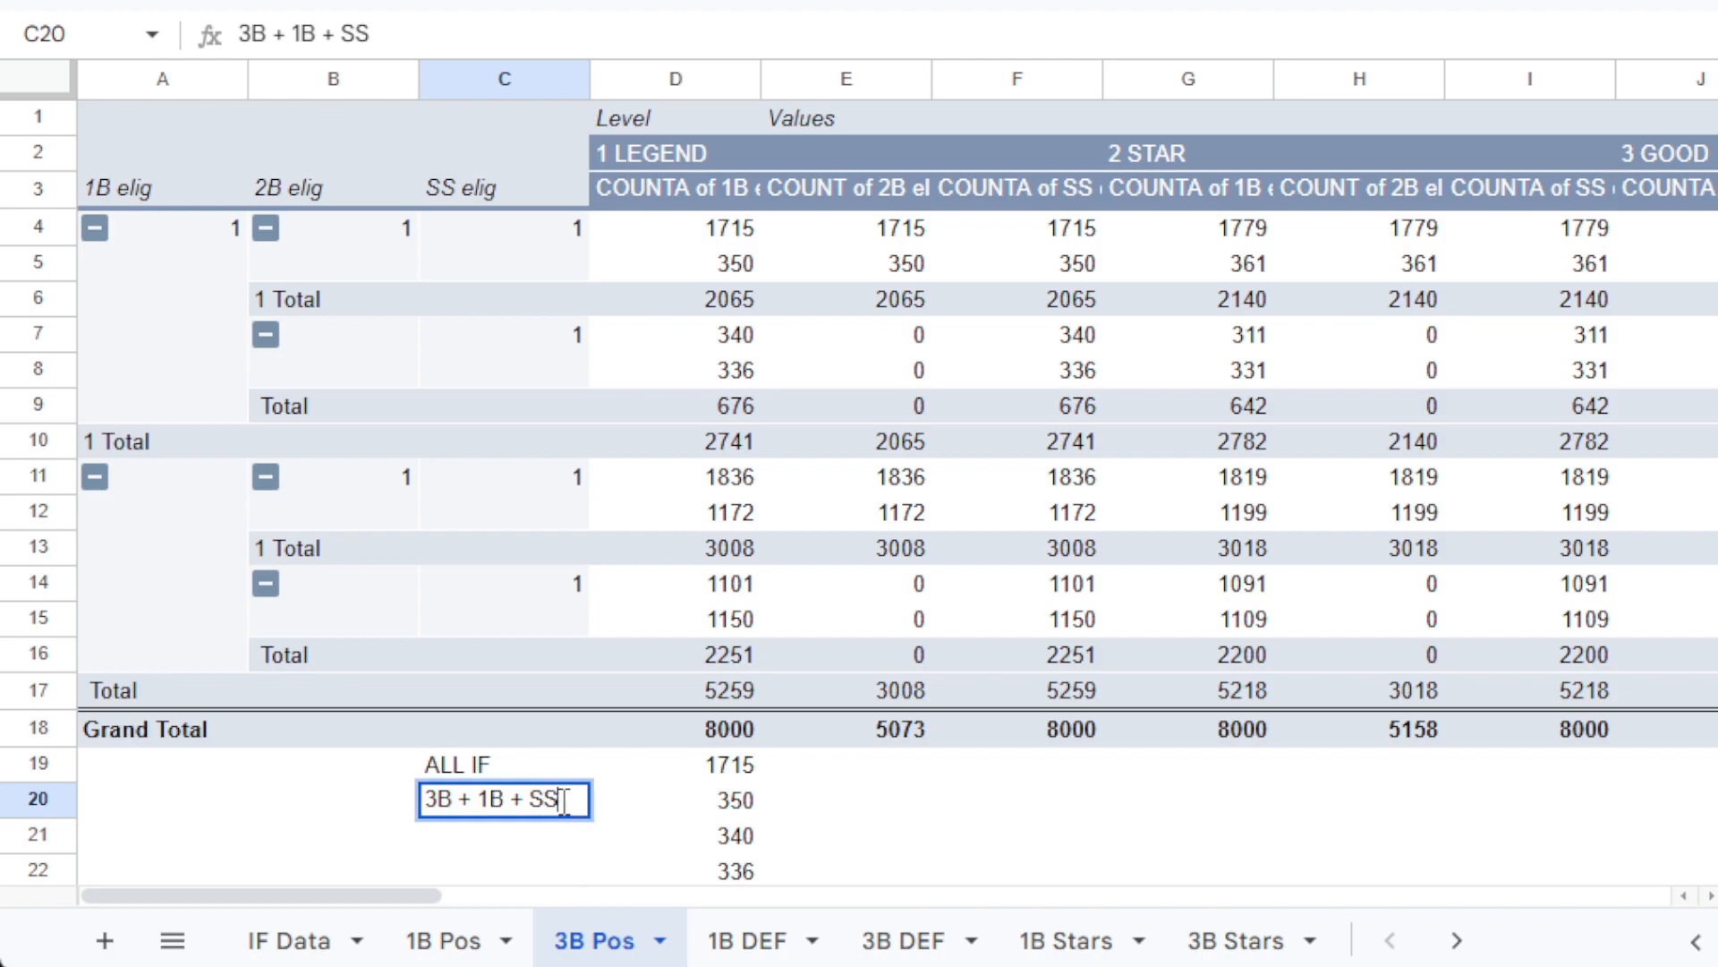
left_click_drag(510, 802, 637, 824)
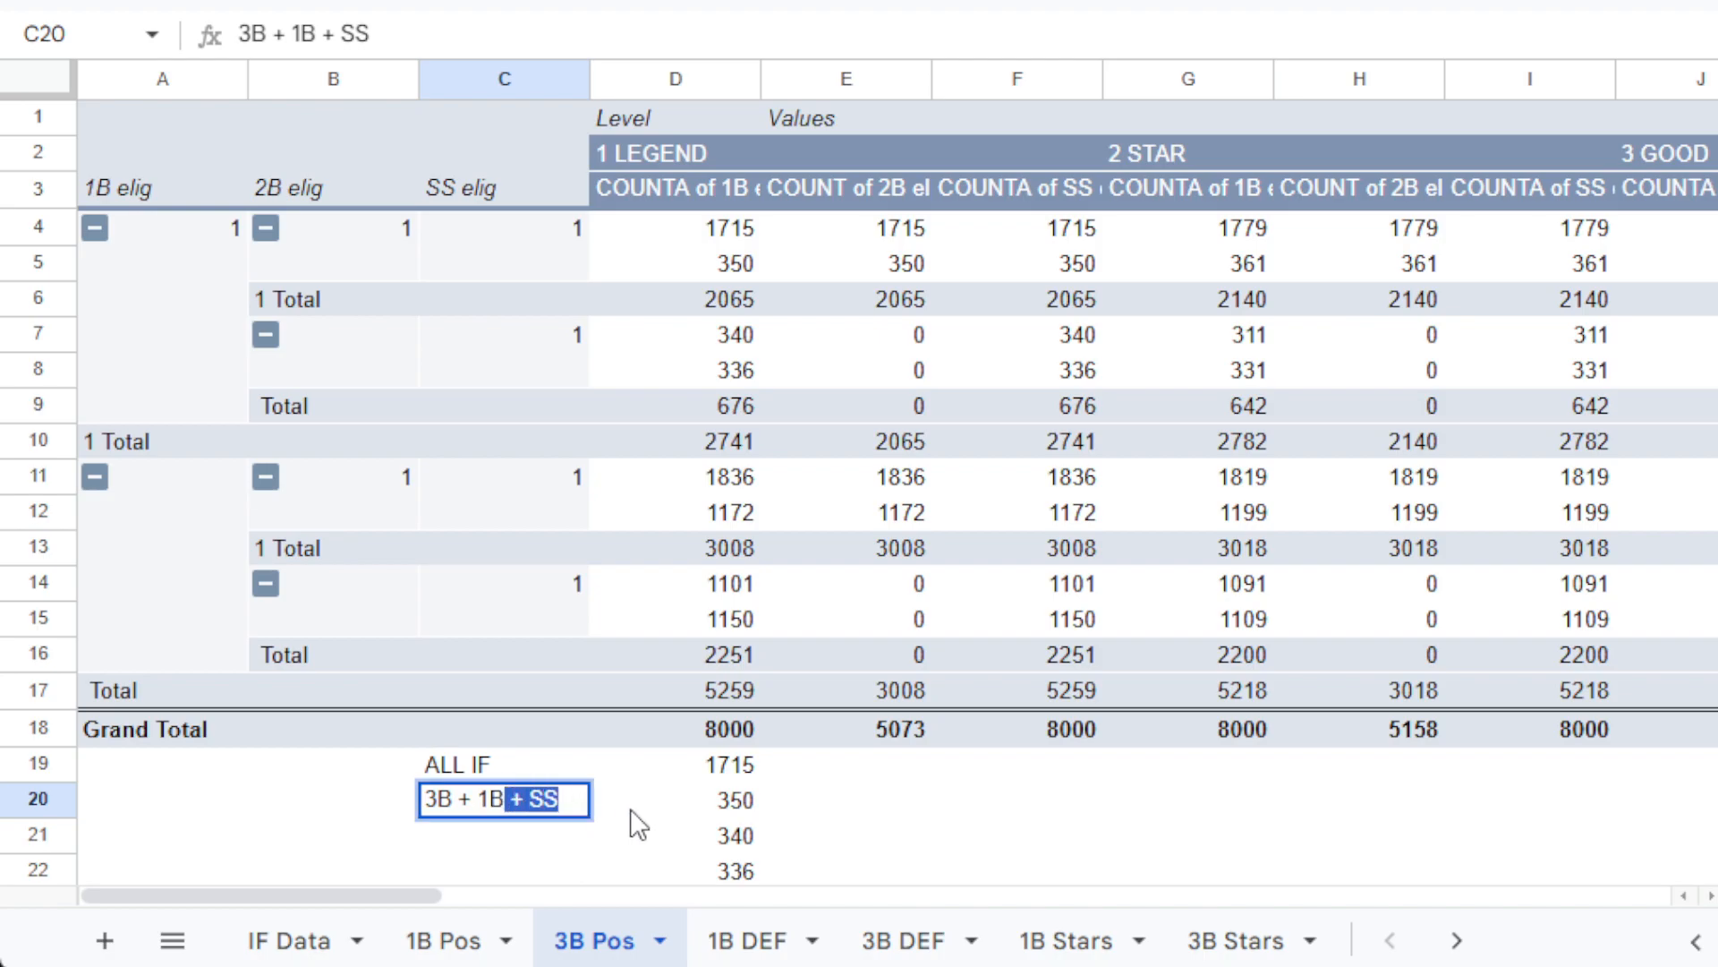
key("BackSpace")
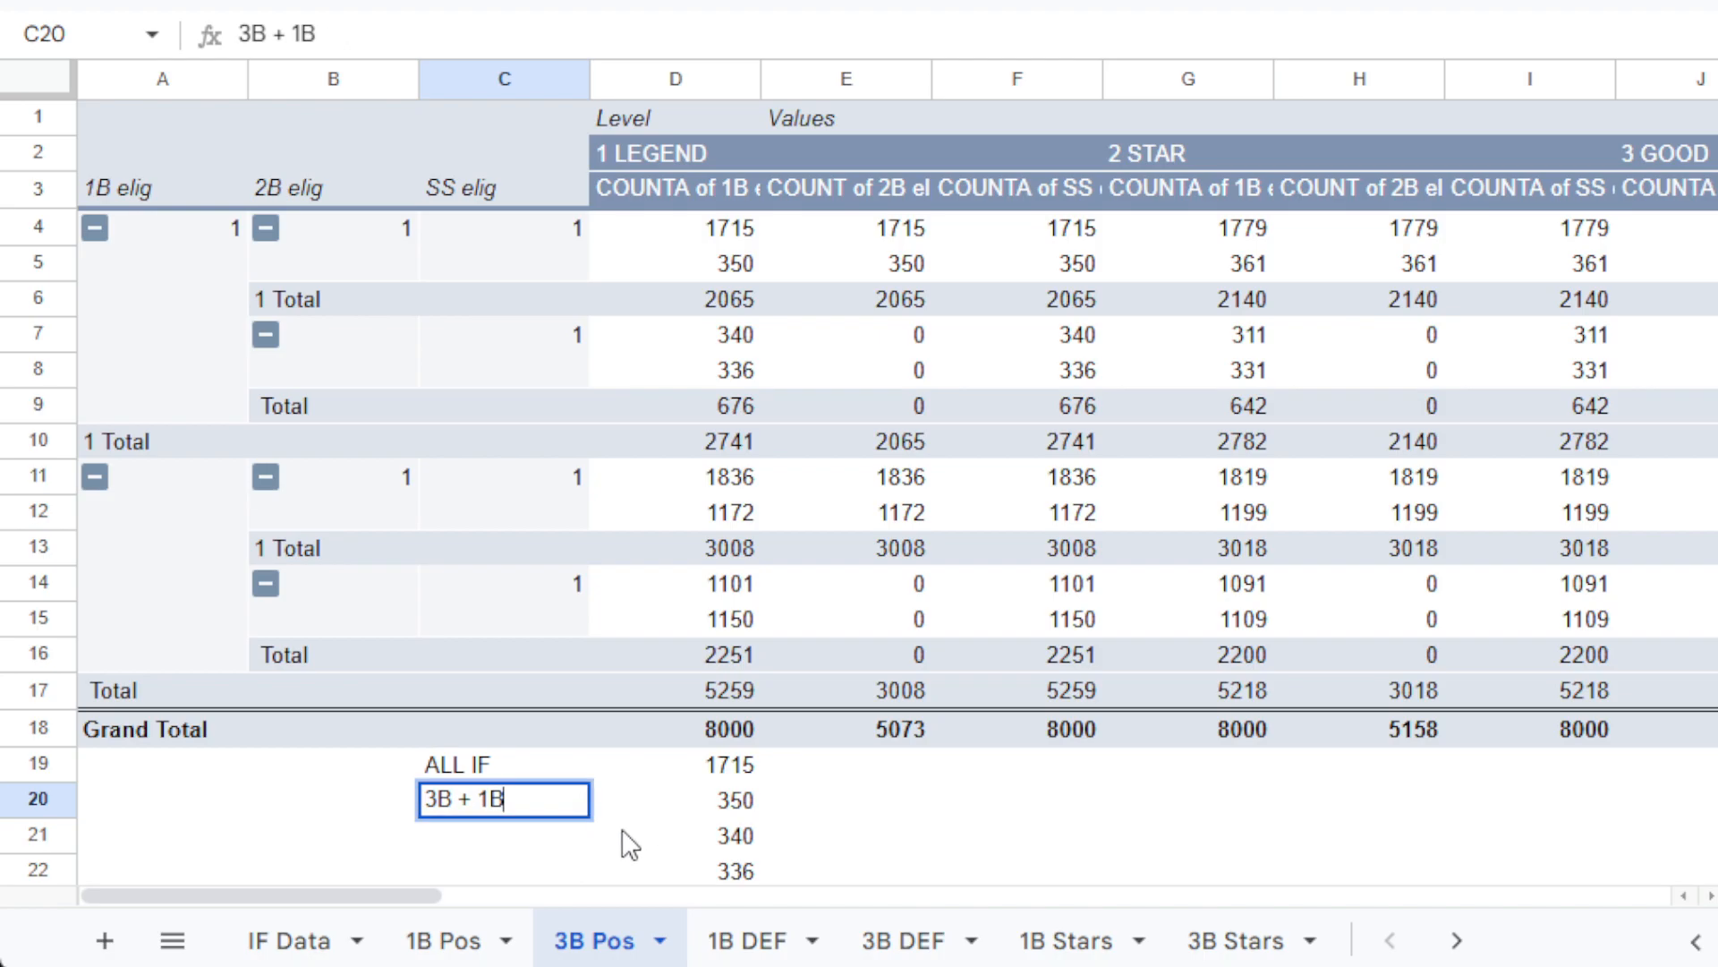
Enter the label "3B + 1B + SS" in cell C21.
left_click(559, 848)
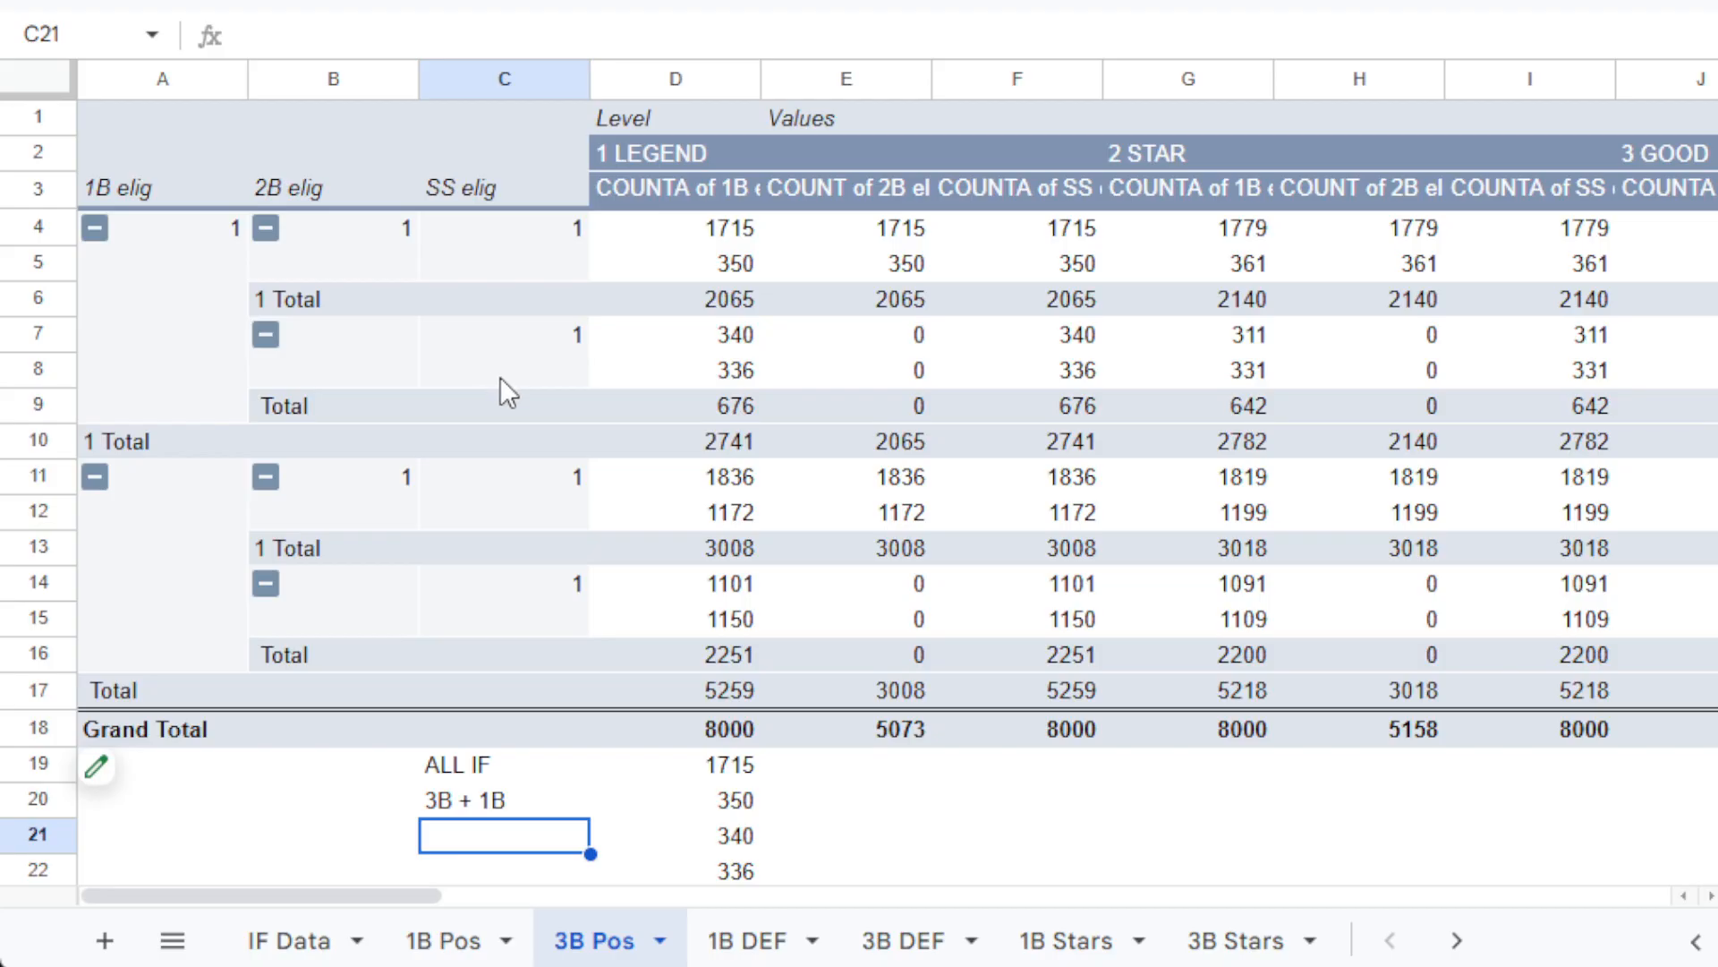
type("2B")
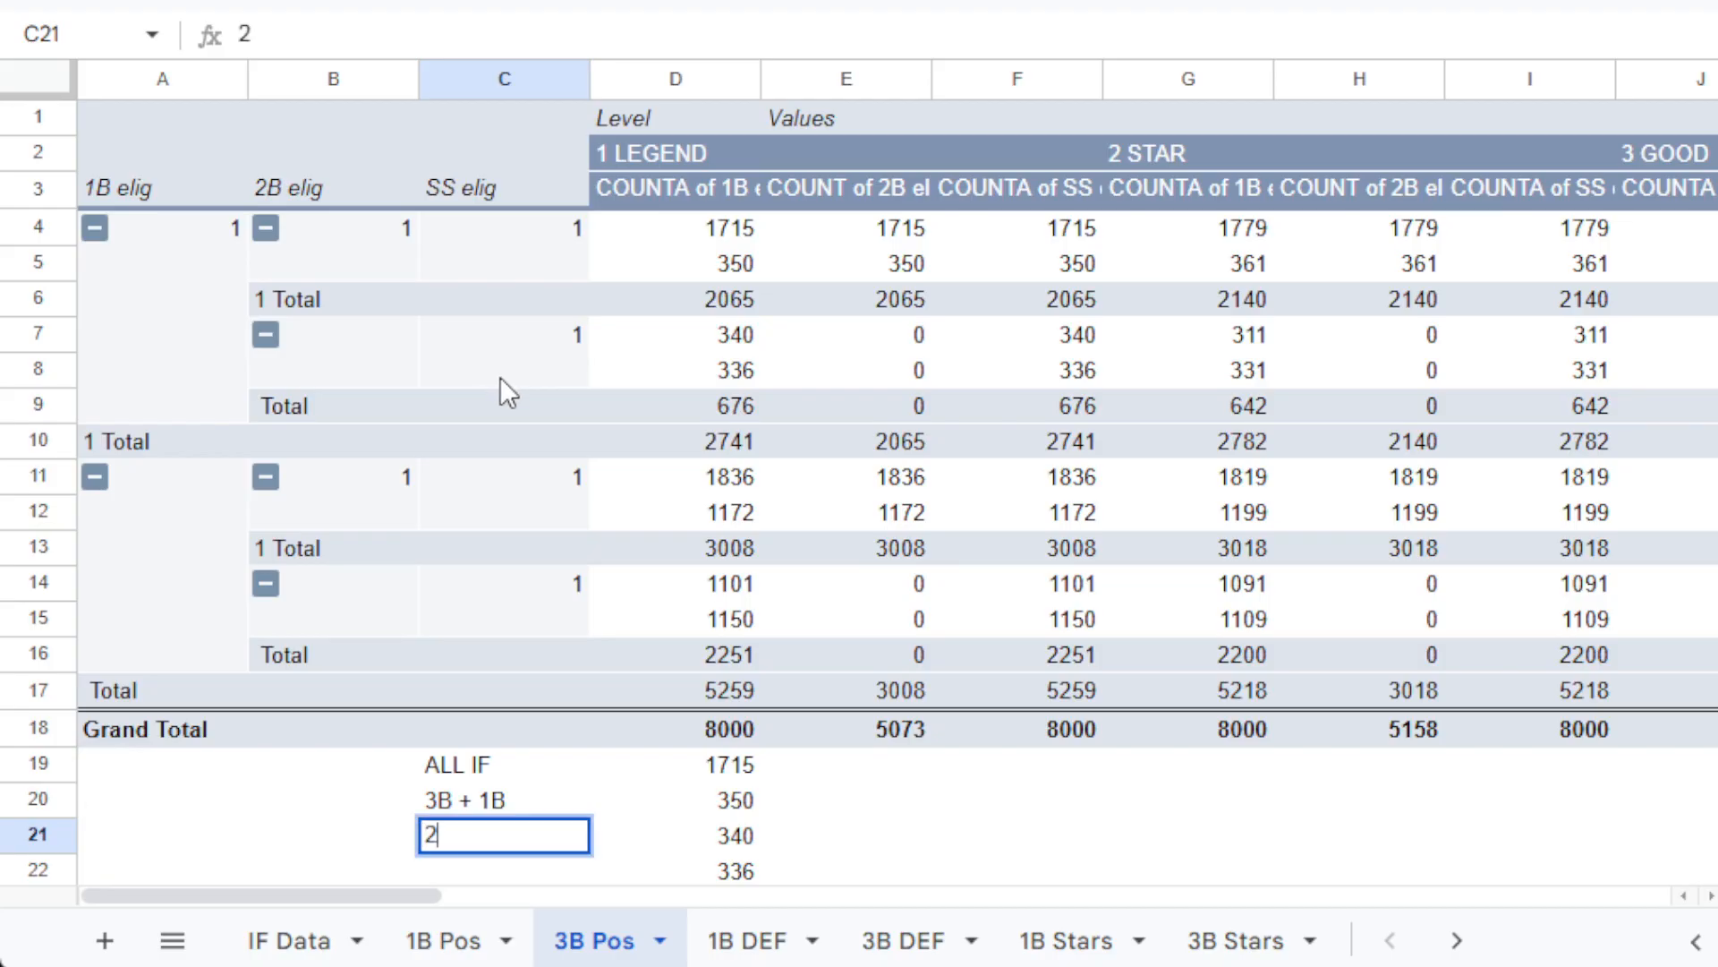
key("BackSpace")
key("BackSpace")
type("3B + 1B + SS")
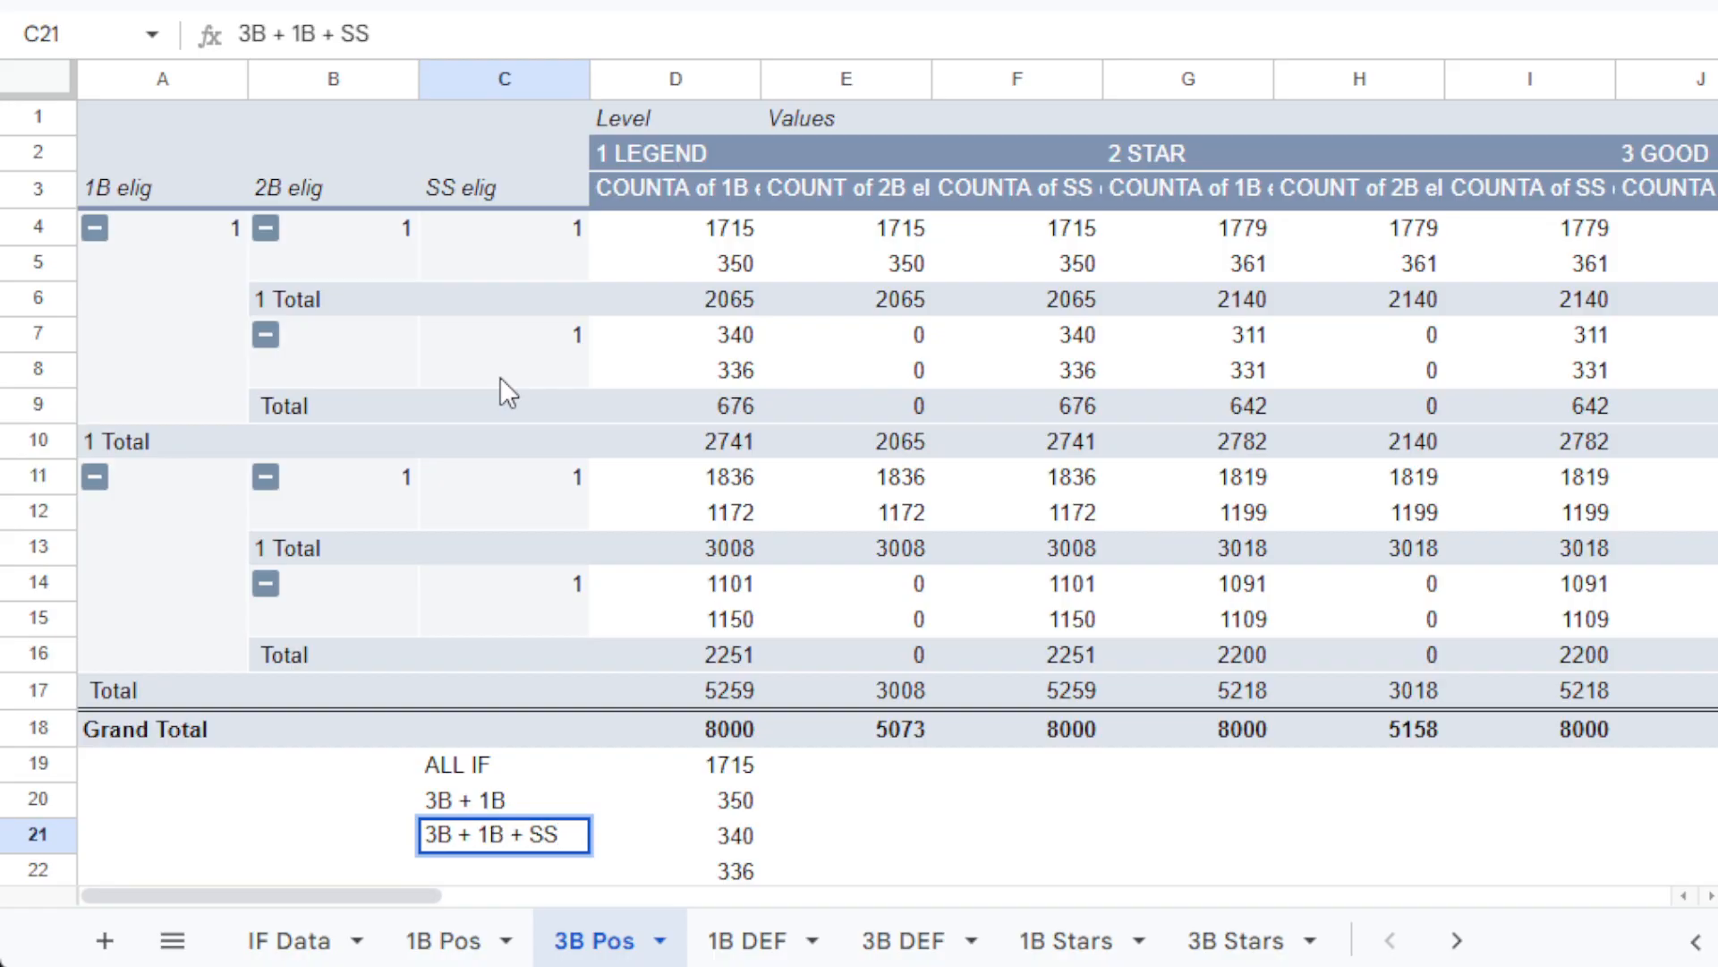
key("Return")
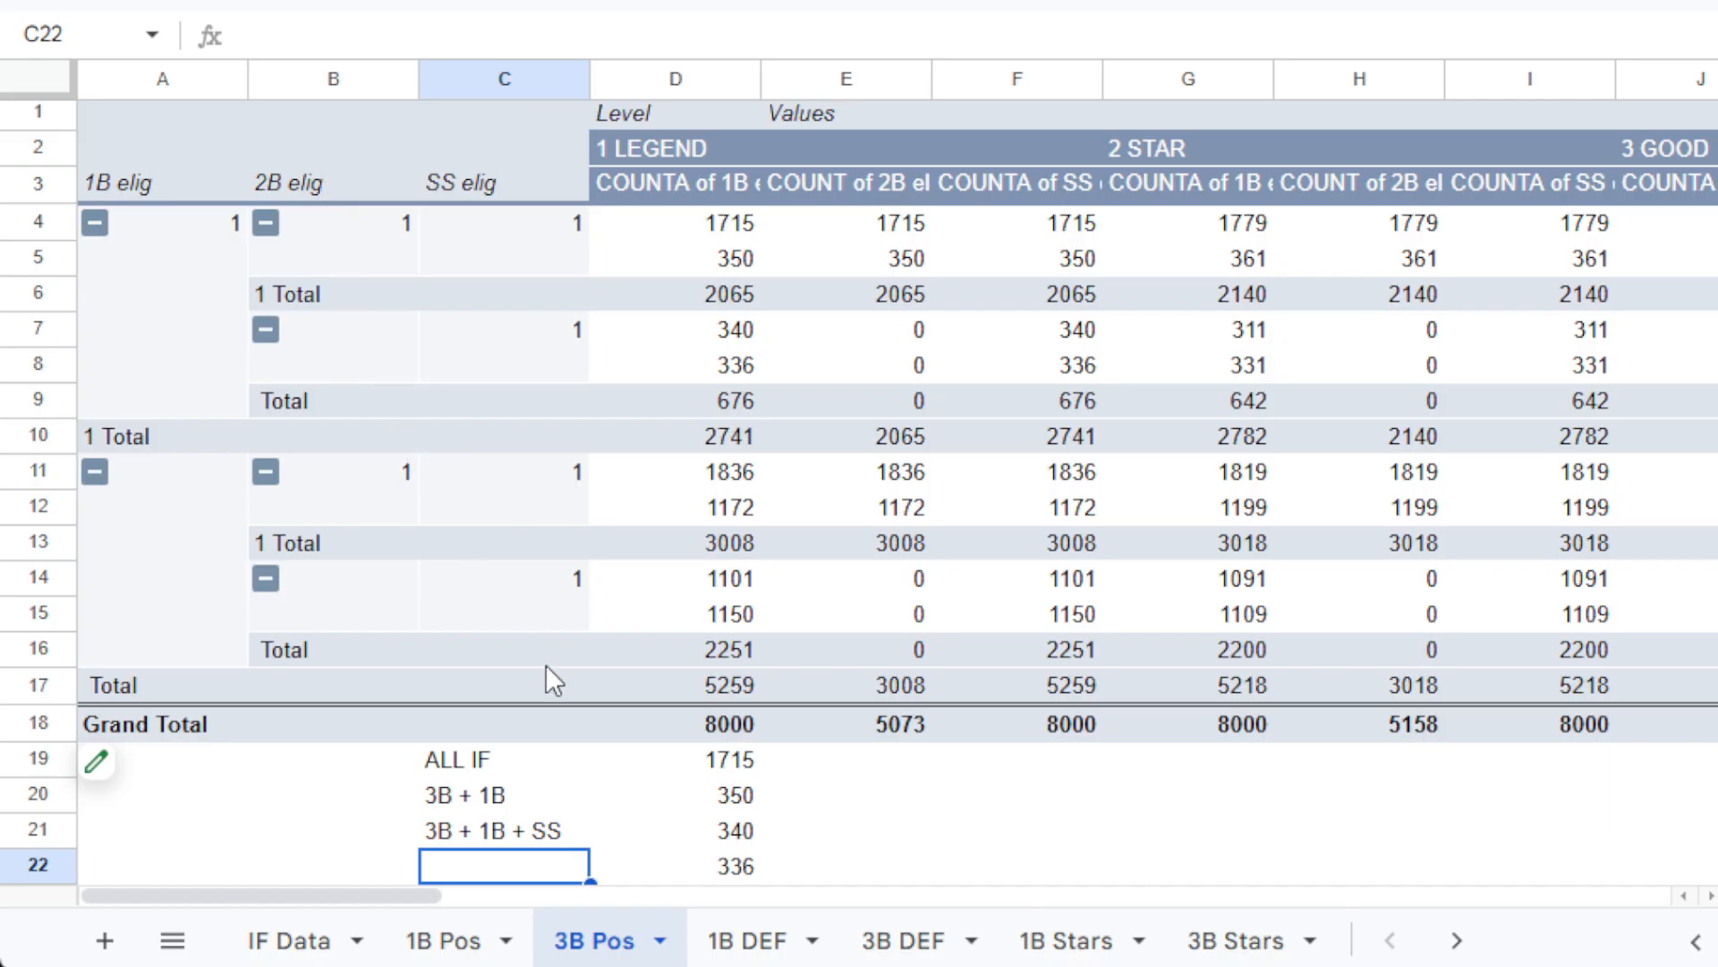
Extend the label in cell C20 to "3B + 1B + 2B" and enter "3B + 1B" in cell C22.
left_click(547, 803)
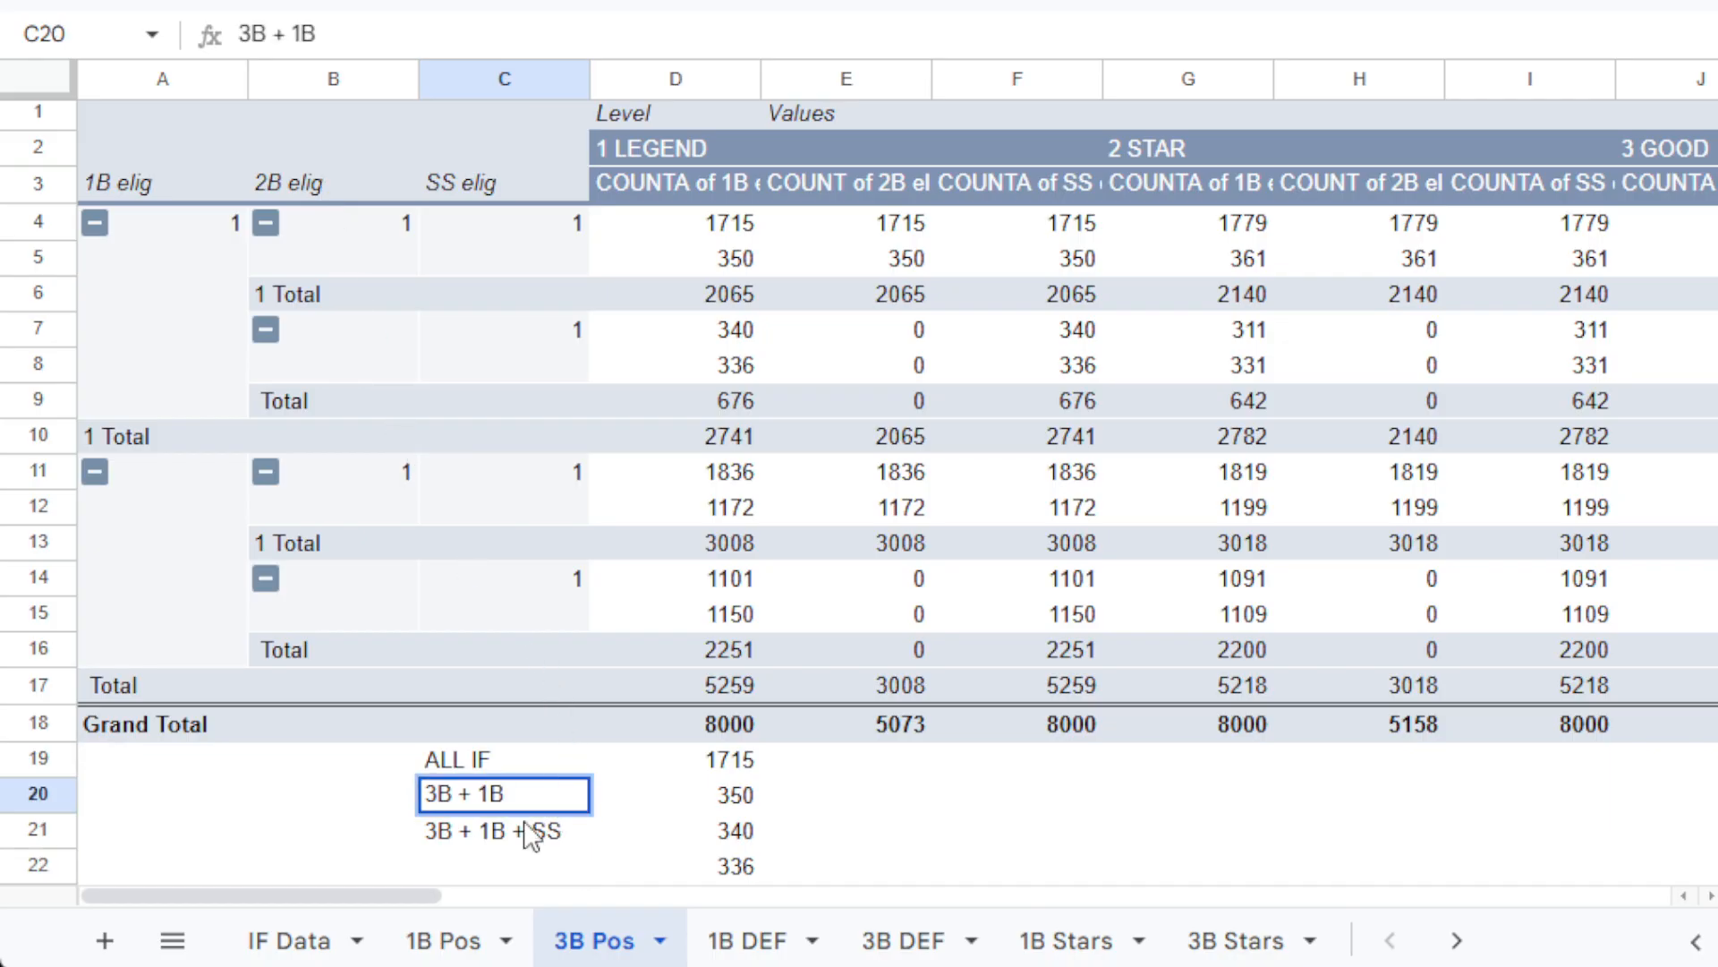
type("+ 2B")
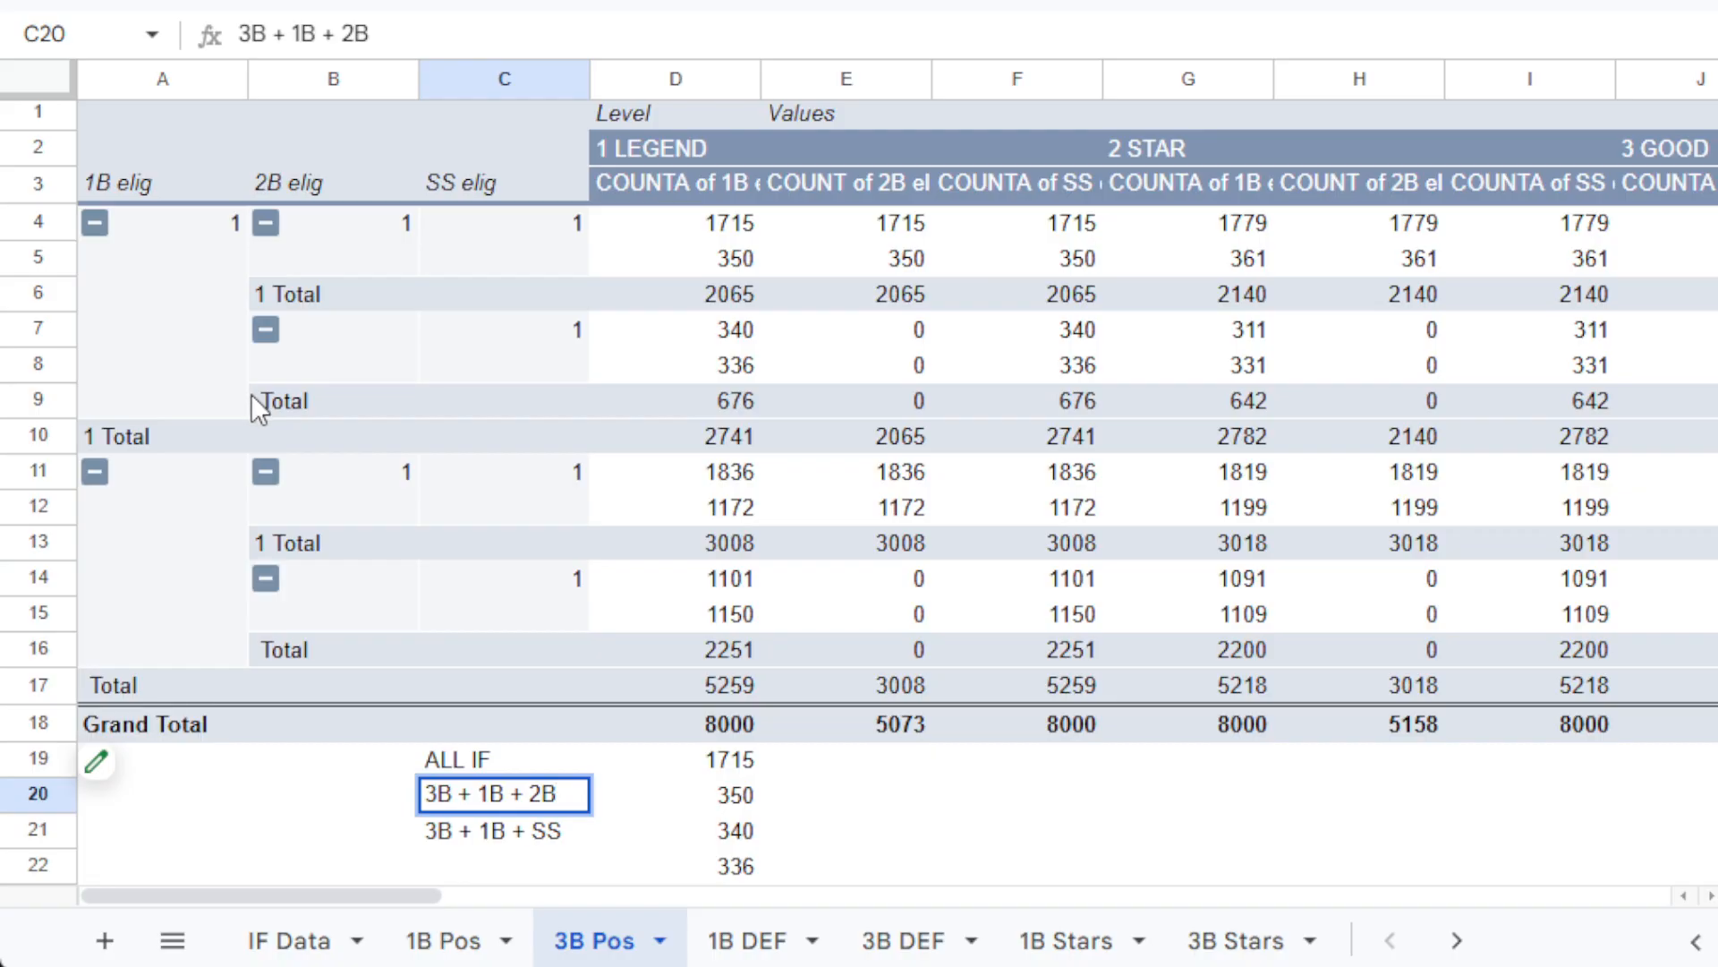
left_click(545, 869)
type("3")
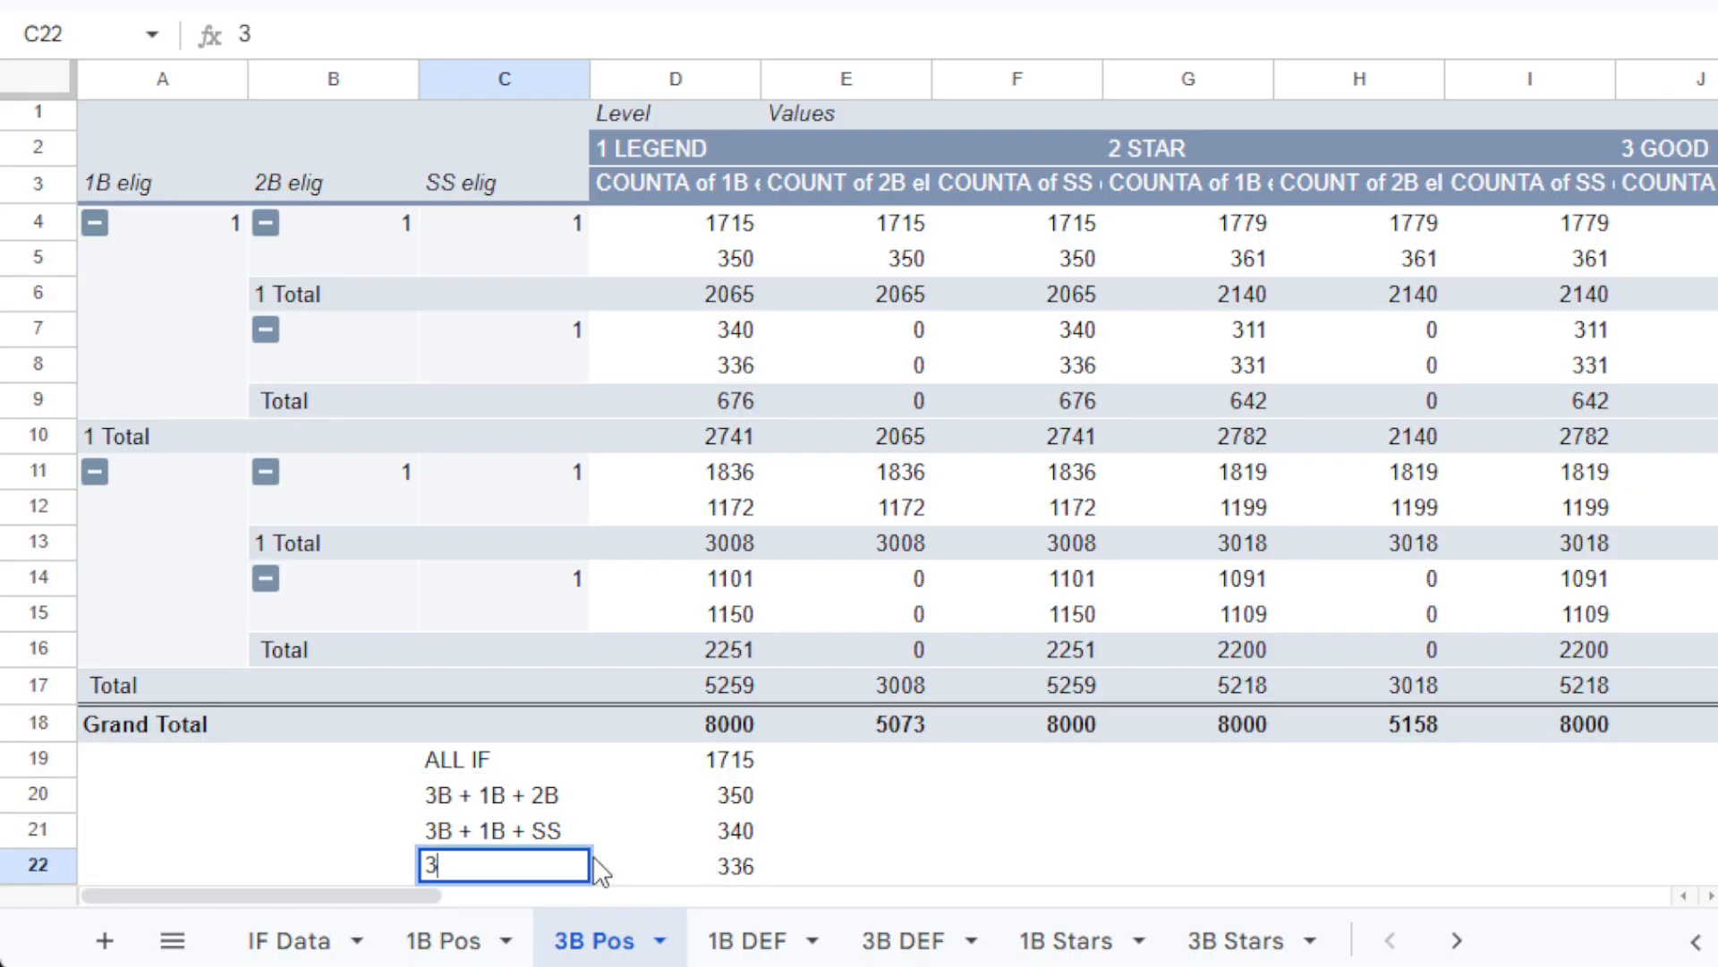
type("B + 1B")
key("Return")
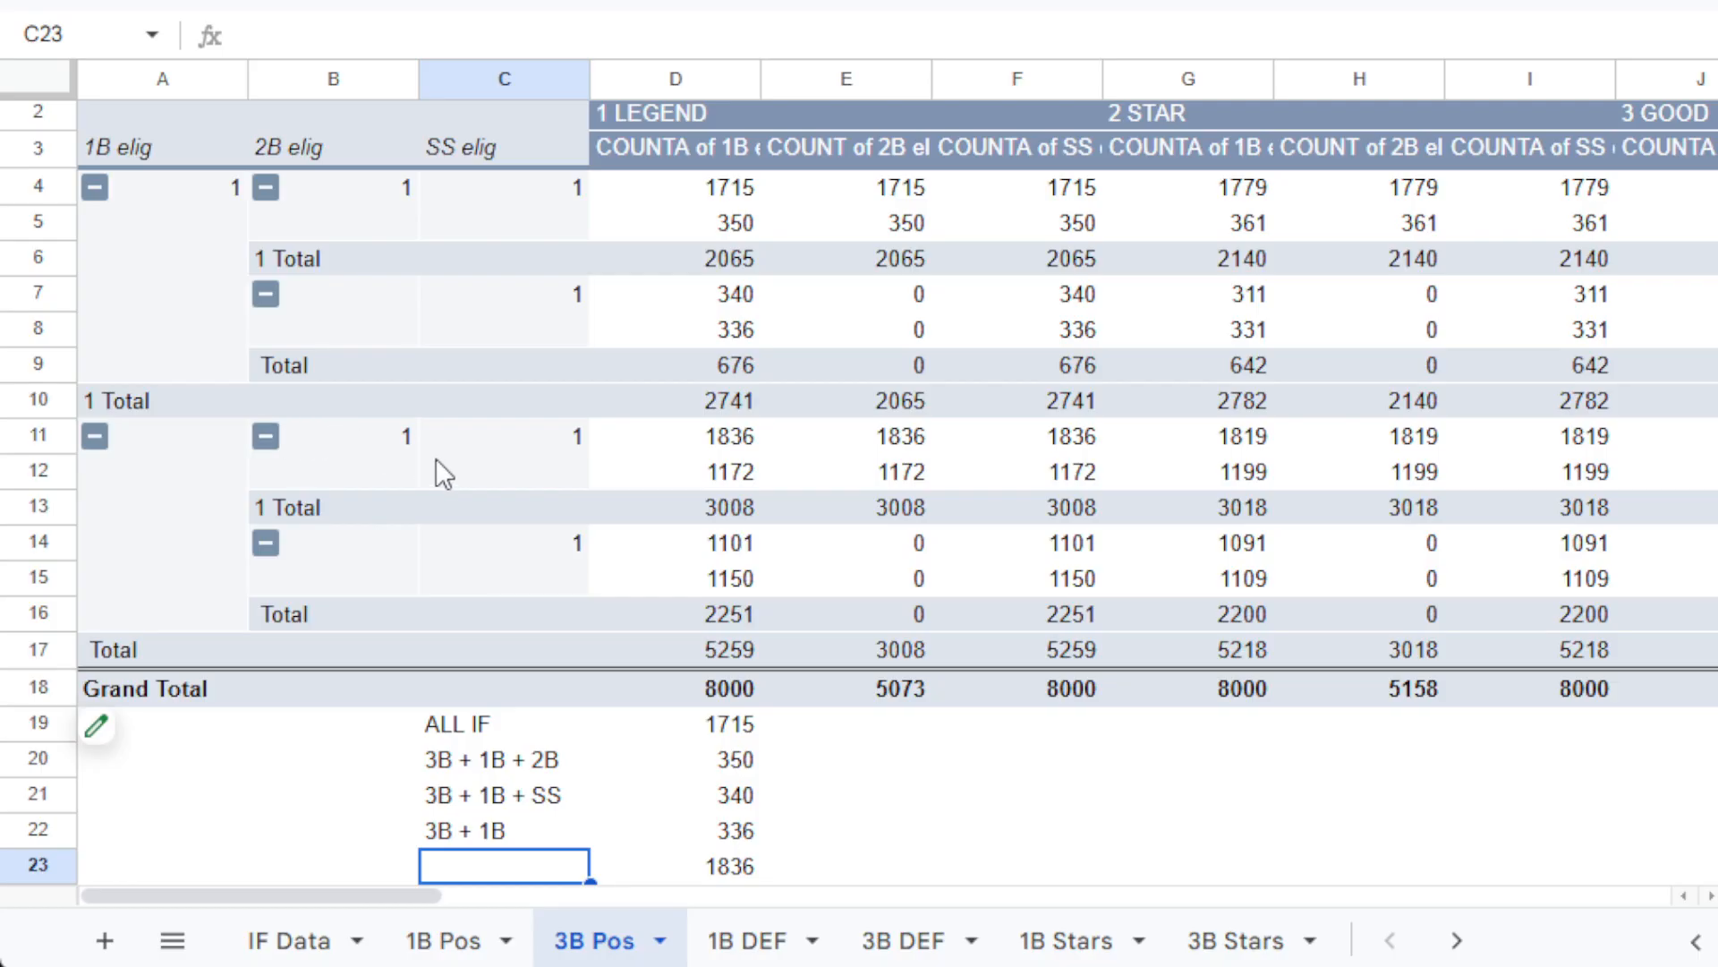
Enter the label "3B + 2B + SS" in cell C23.
type("3")
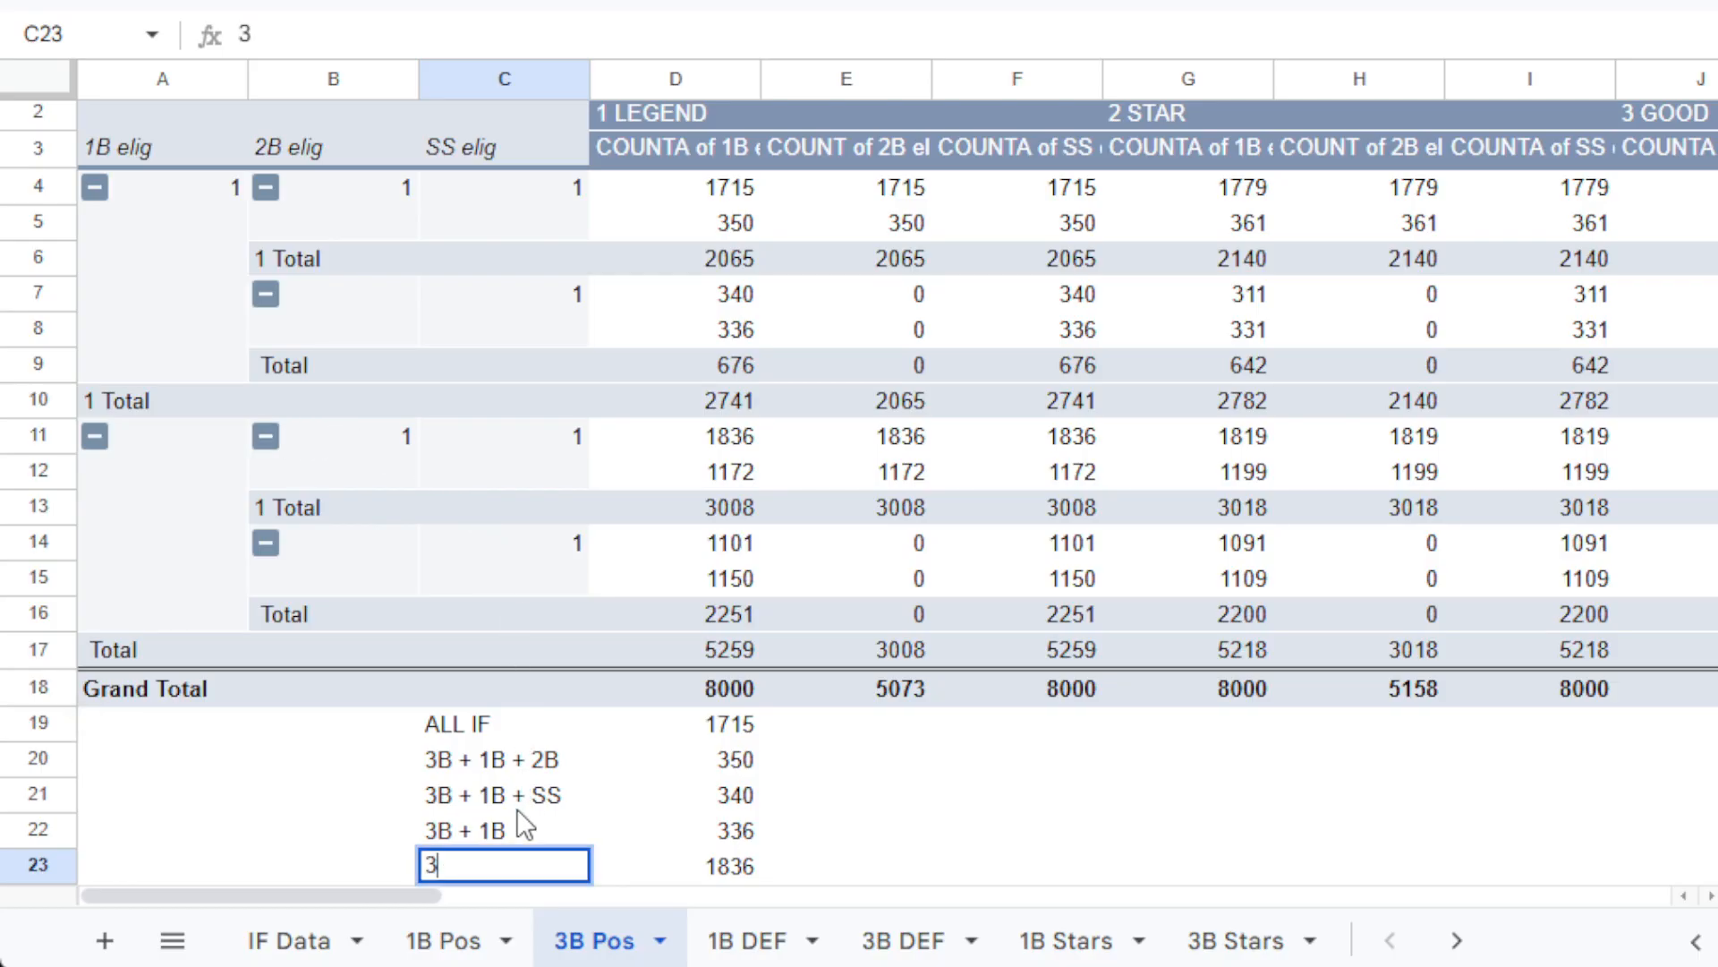
type("B + 2B + SS")
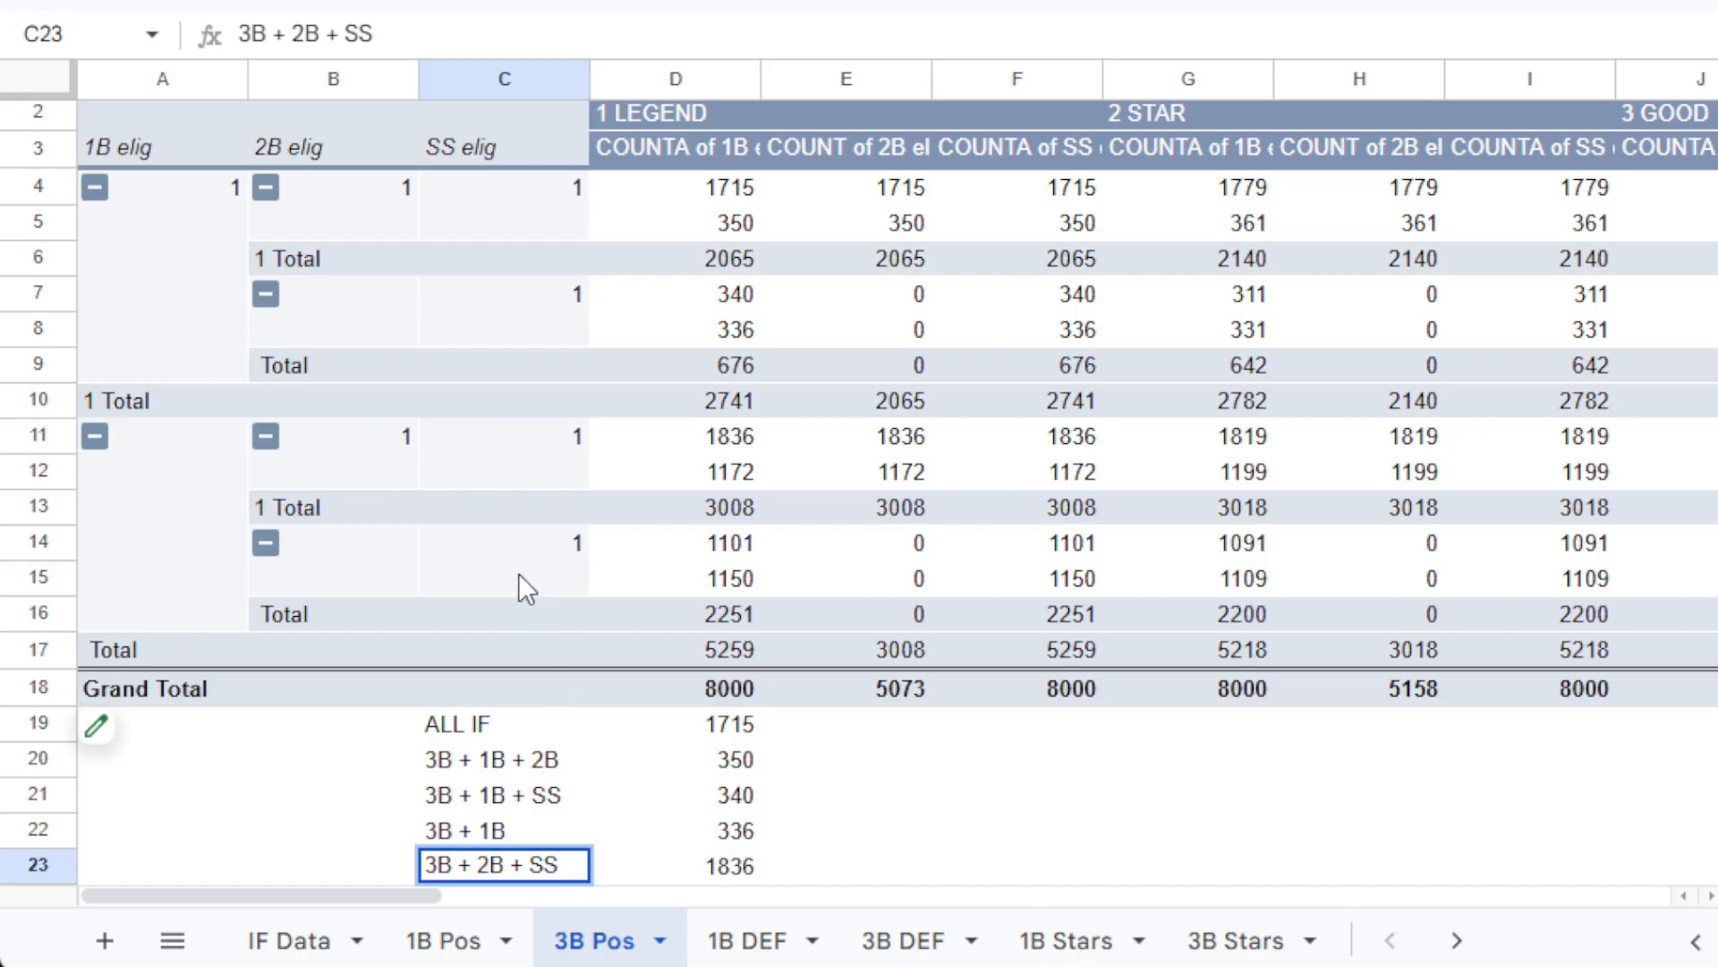
key("Return")
key("Up")
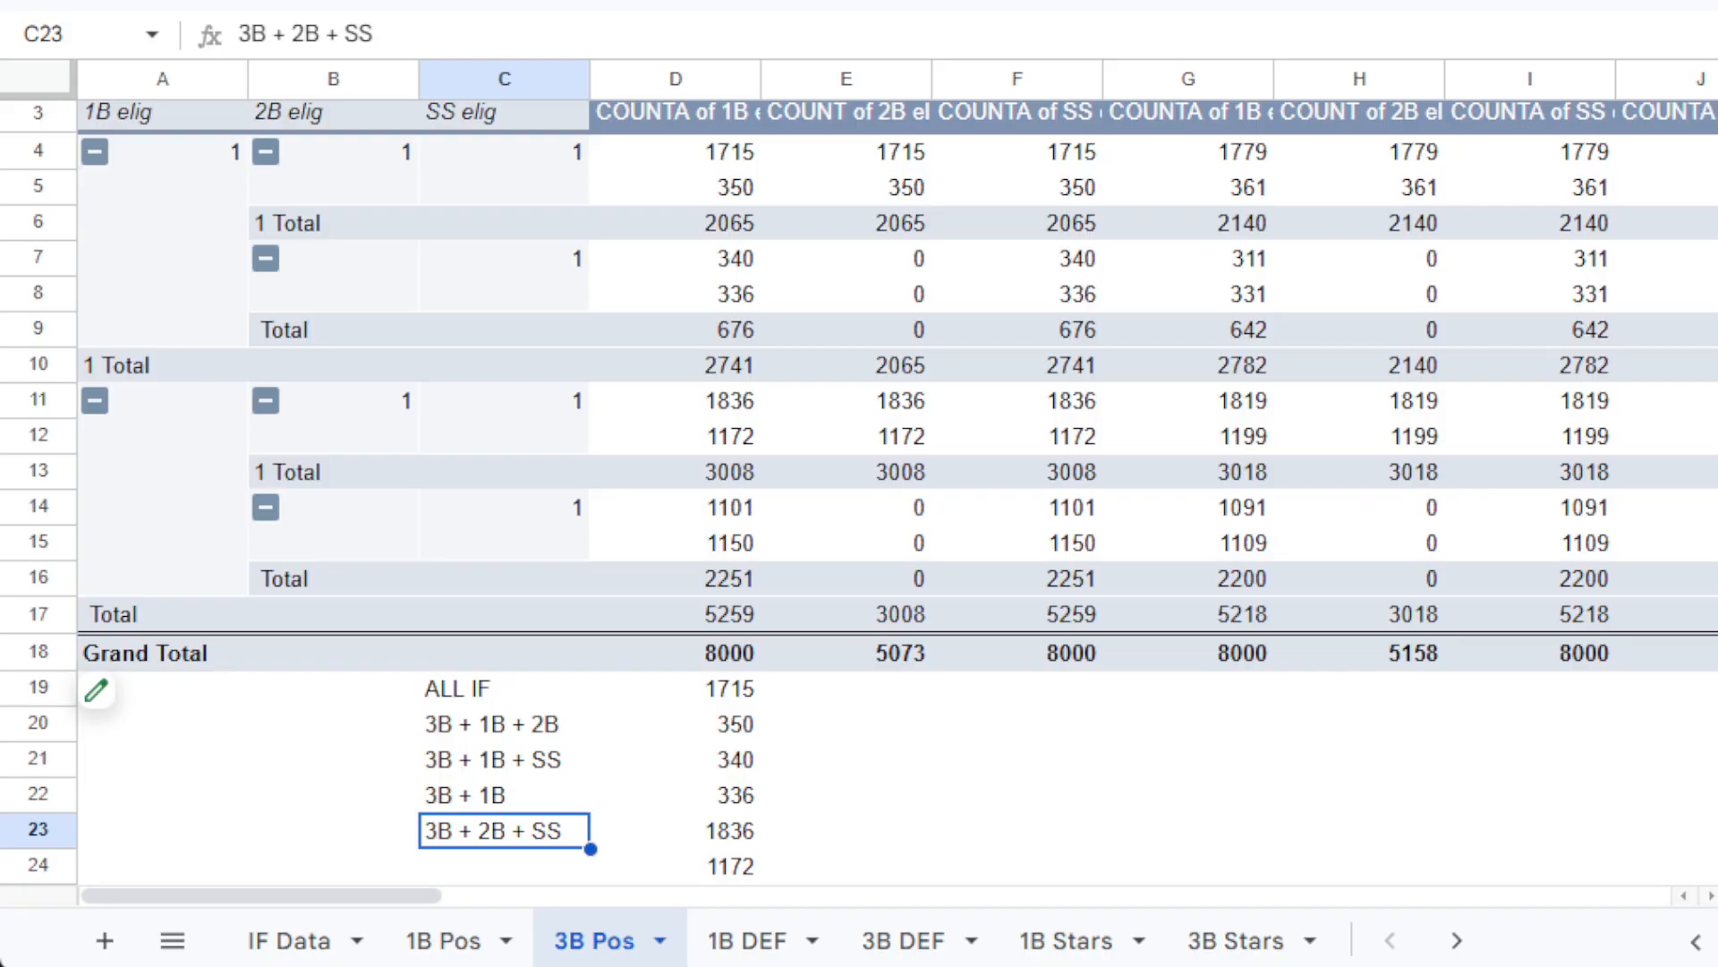
Freeze the first two rows of the 3B Pos sheet.
key("alt+v")
mouse_move(372, 19)
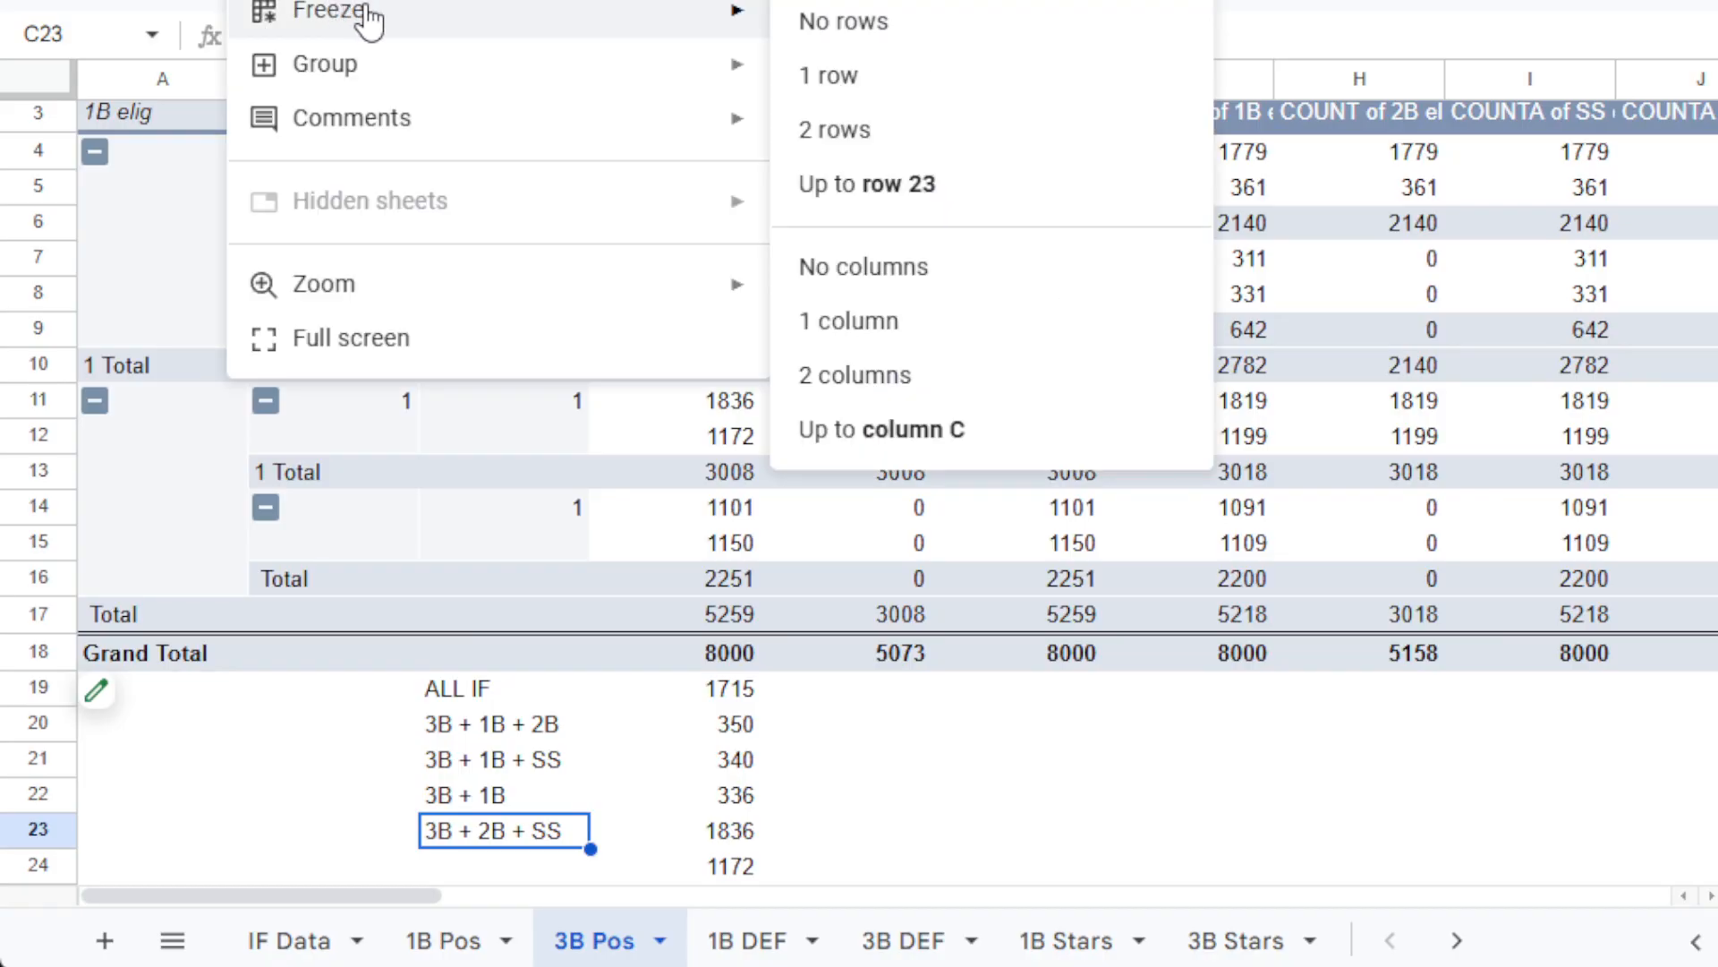
left_click(830, 132)
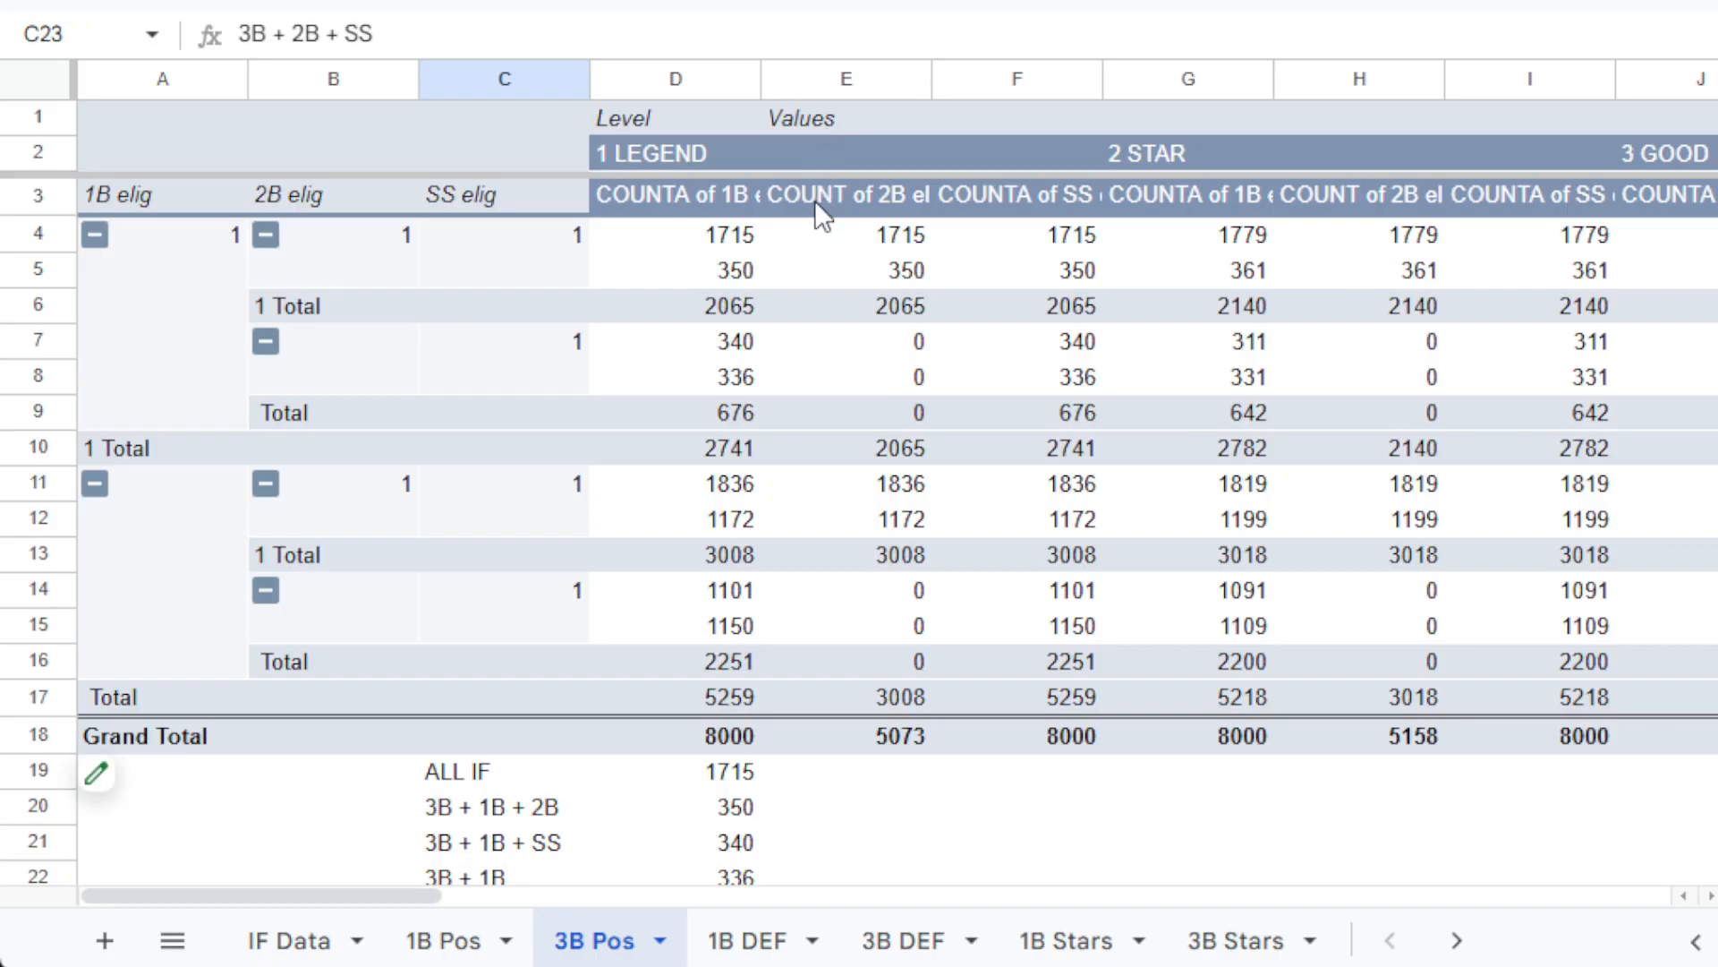
scroll(716, 289, "down", 4)
scroll(715, 292, "up", 2)
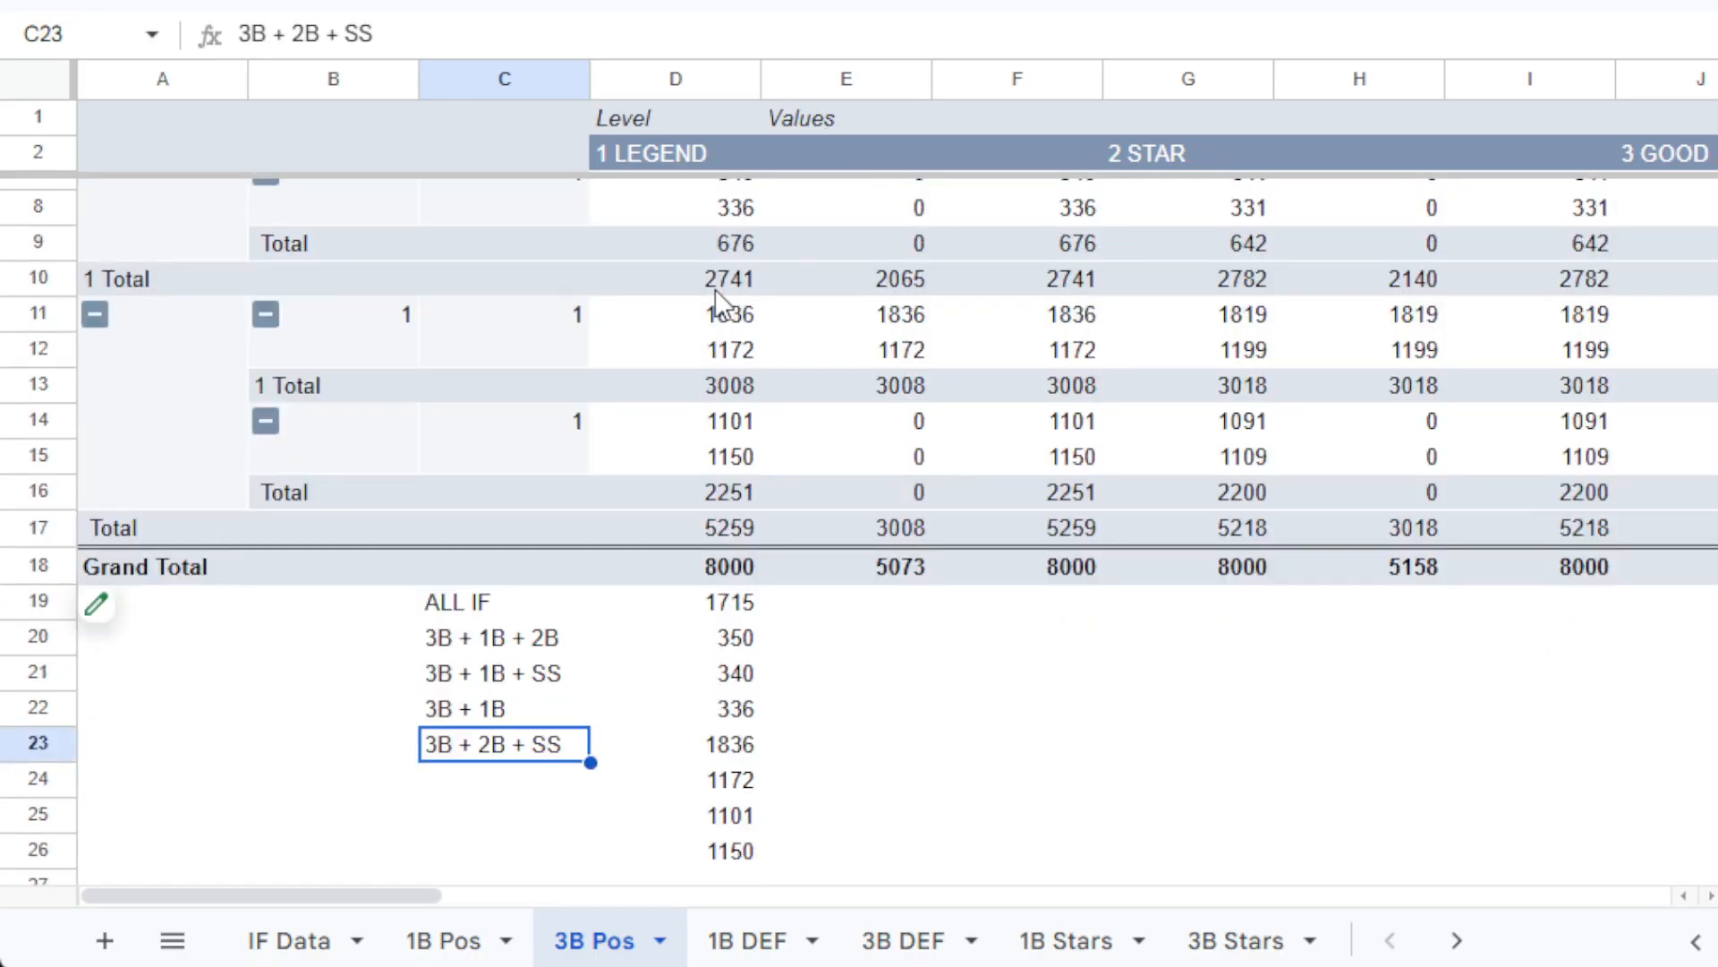
scroll(716, 292, "up", 2)
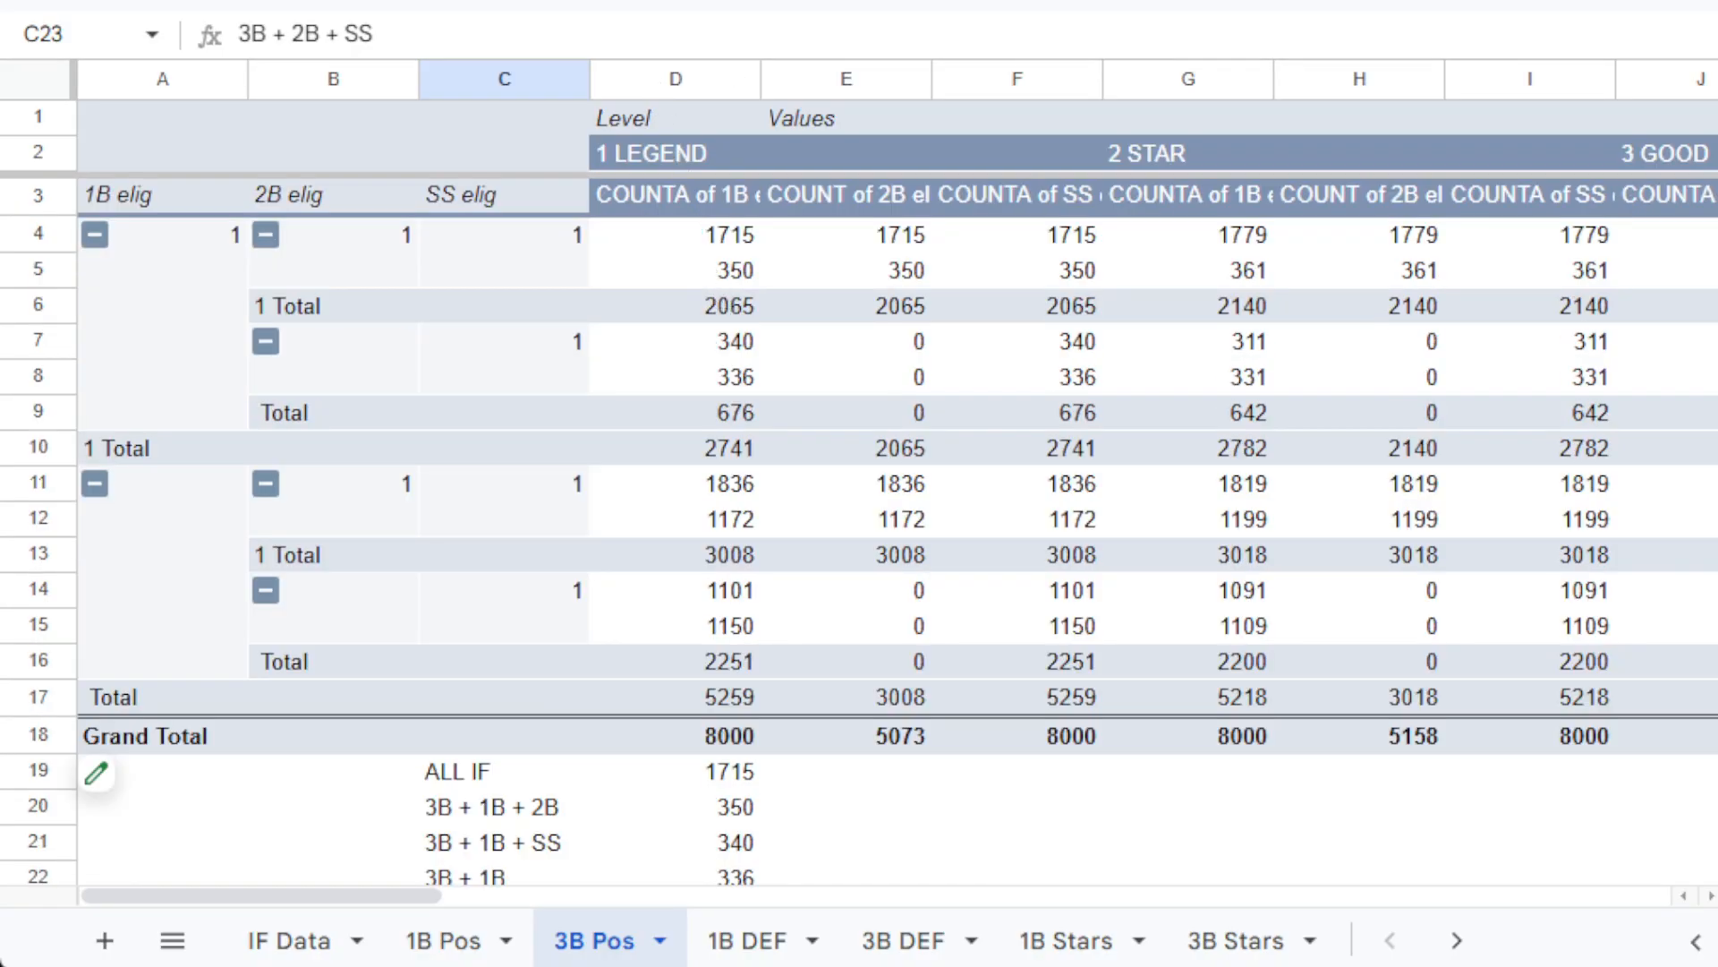
Freeze the 3B Pos sheet's header rows up to row 3.
left_click(38, 195)
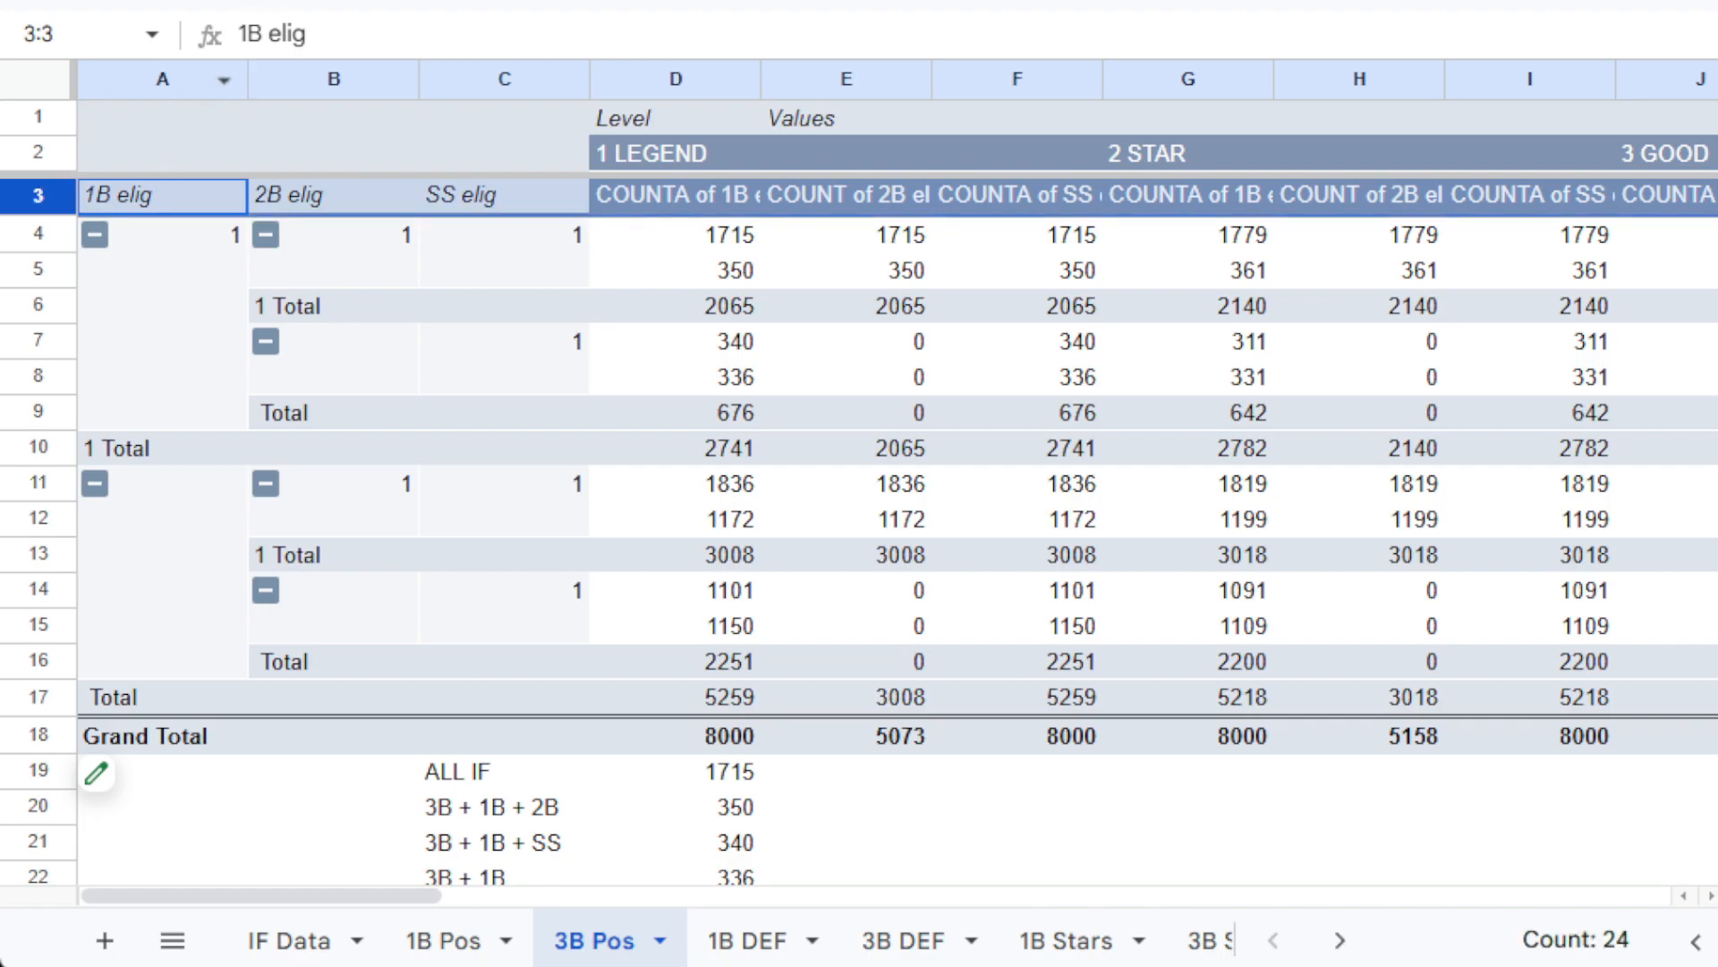
key("alt+v")
mouse_move(452, 25)
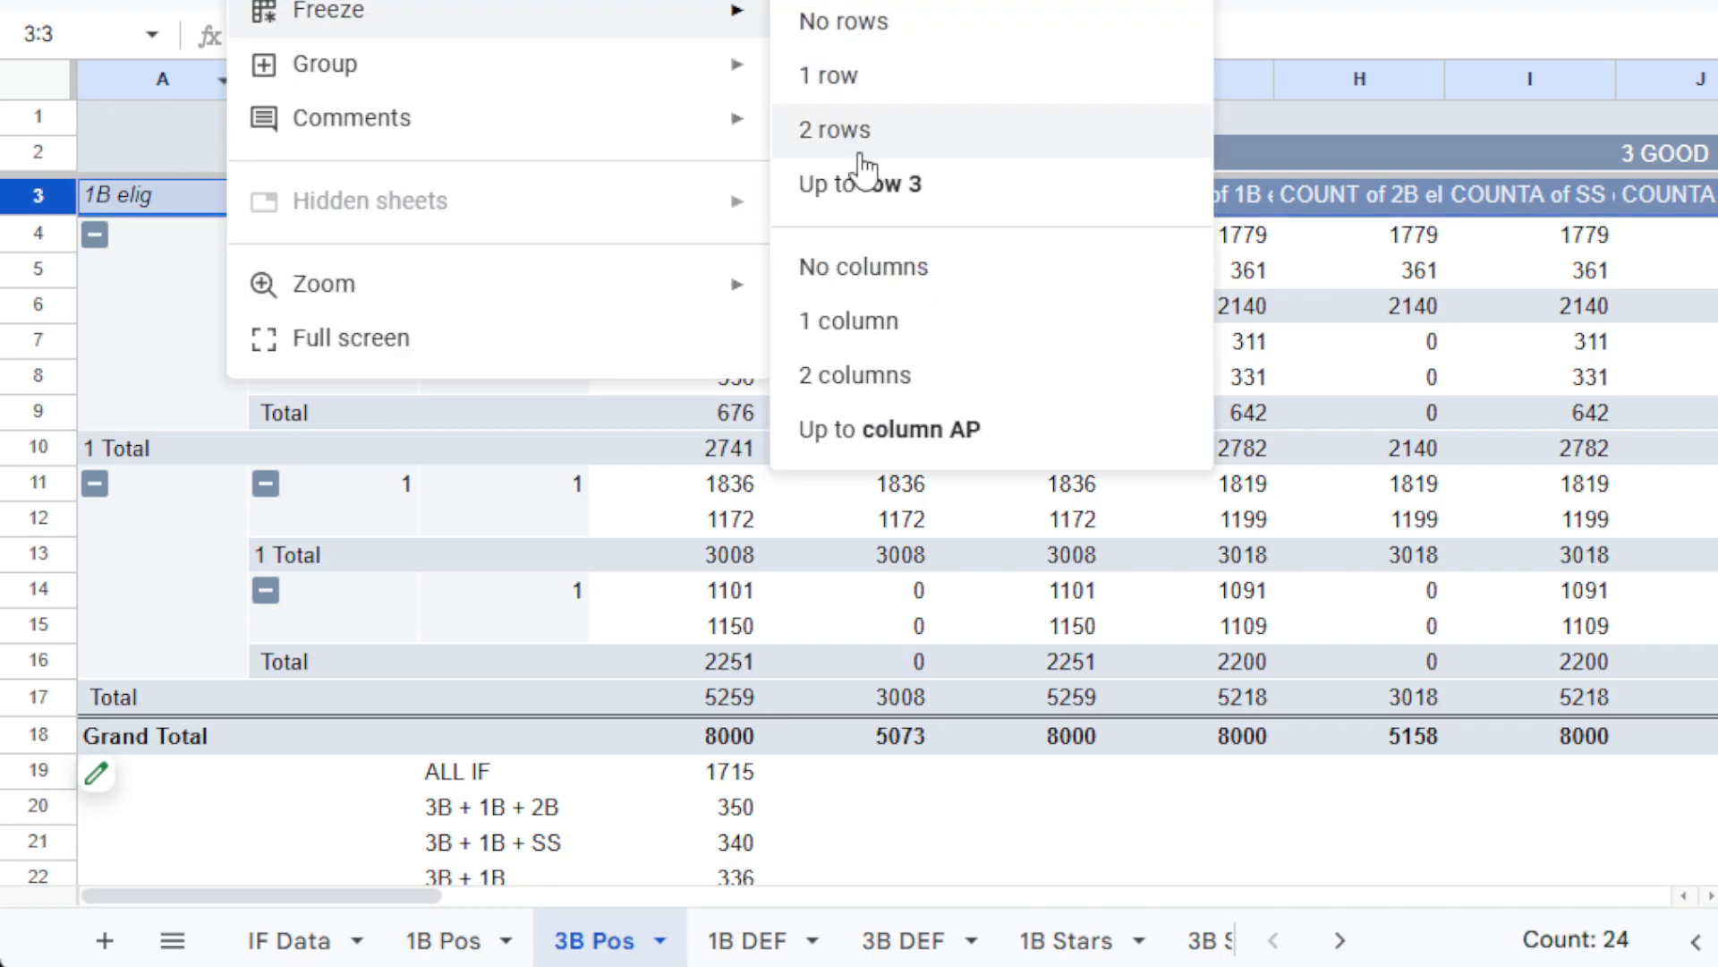
left_click(873, 184)
left_click(671, 458)
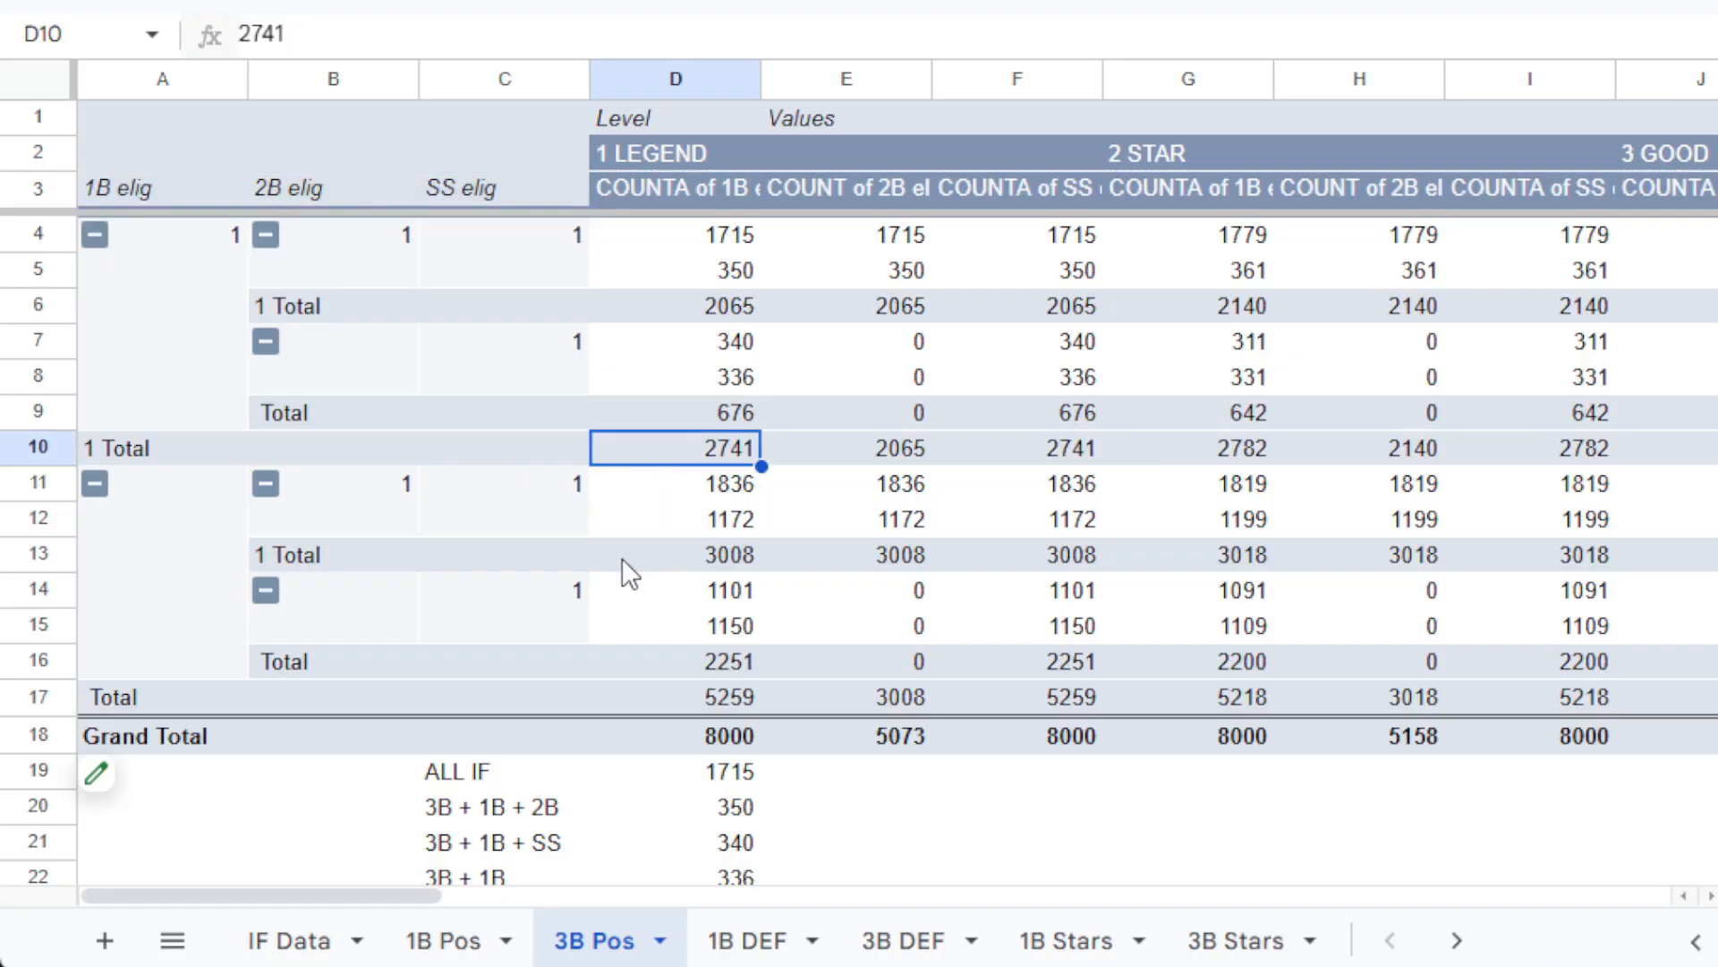
Enter the label "3B + 2B" in cell C24, beside its eligibility count.
scroll(623, 559, "down", 2)
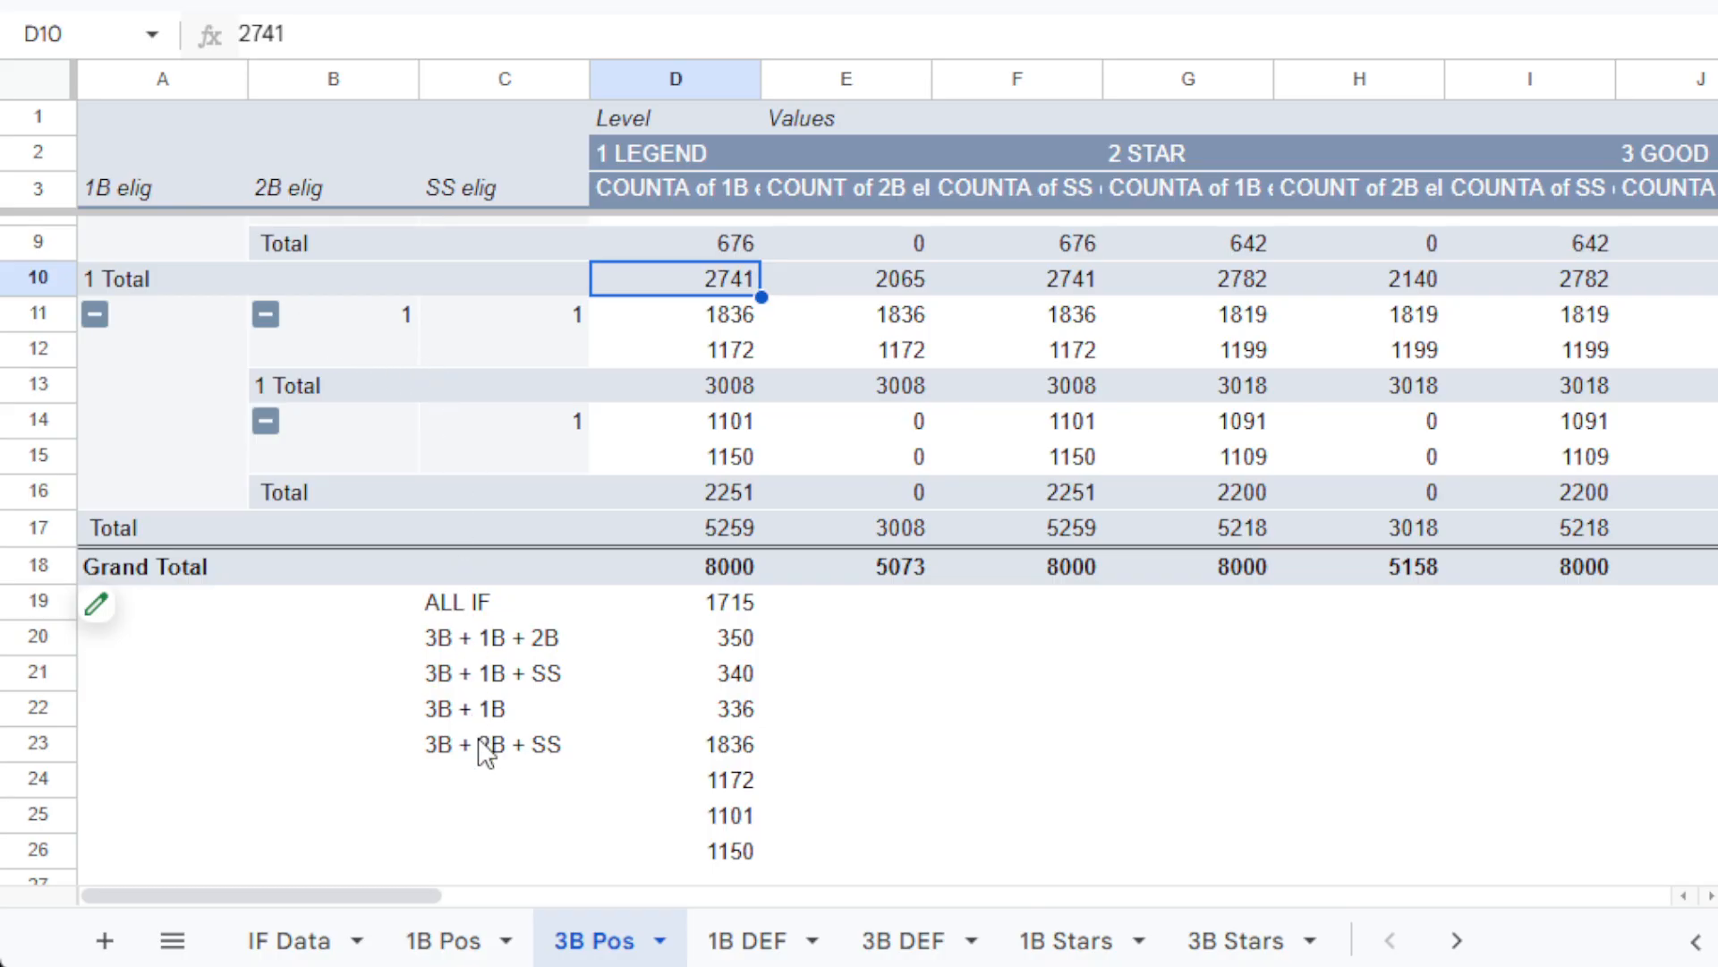
left_click(495, 792)
type("3B")
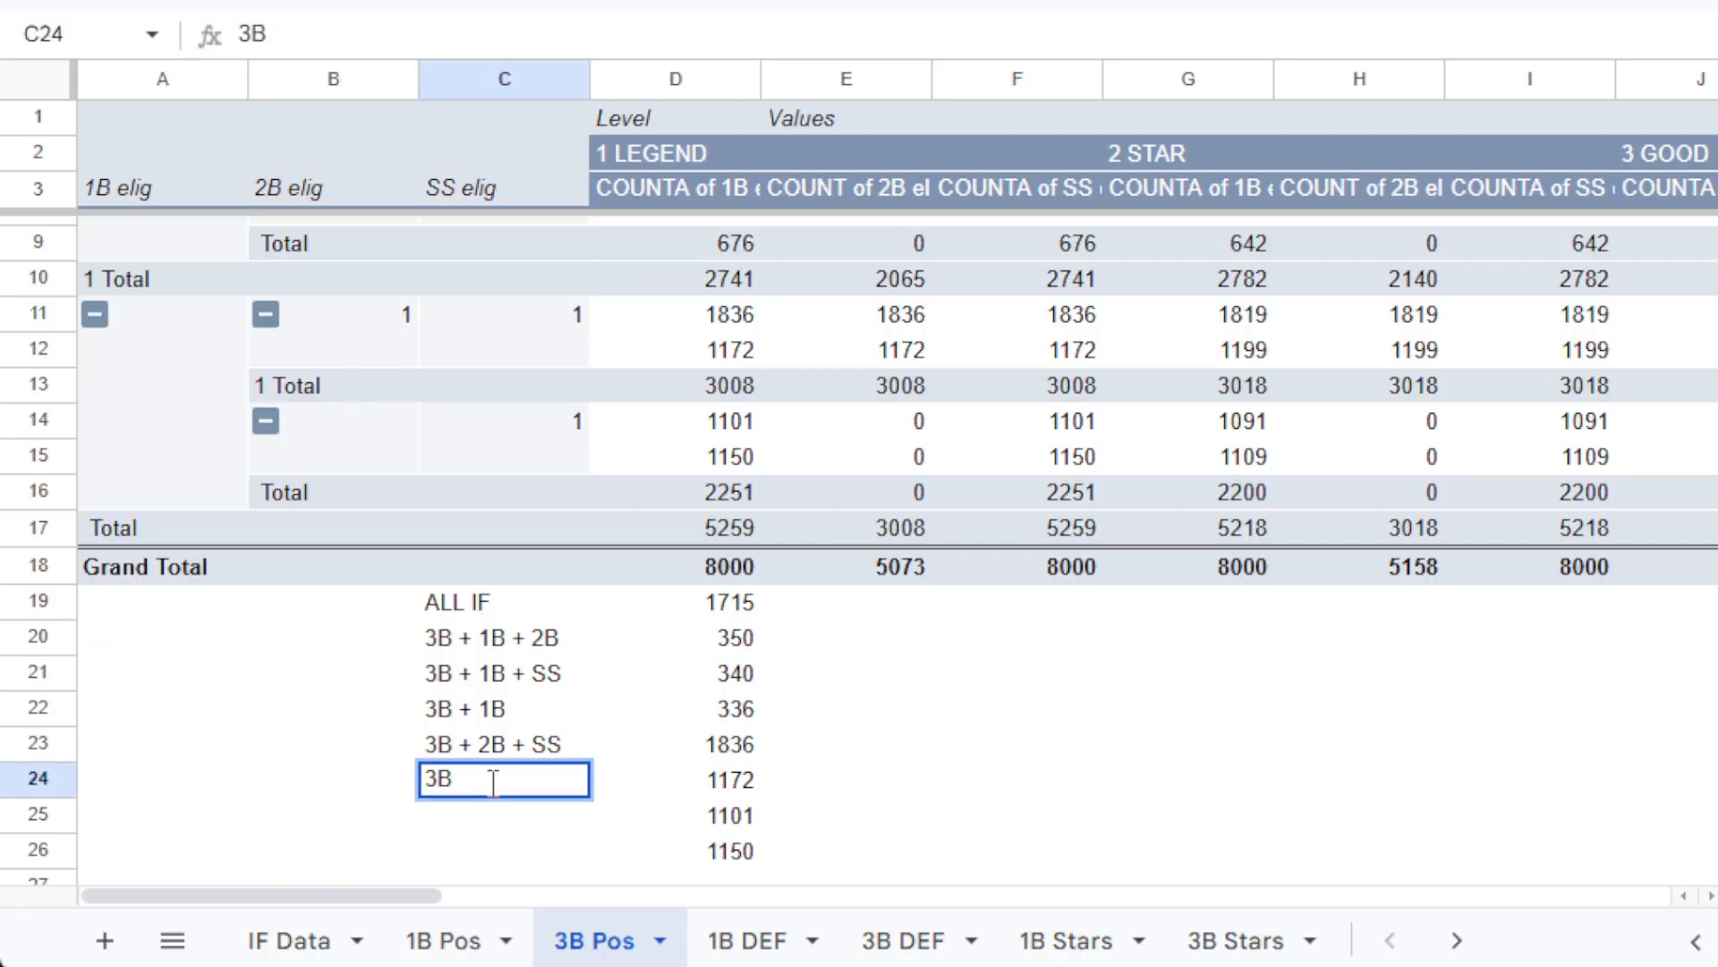
type(" + 2B")
key("Return")
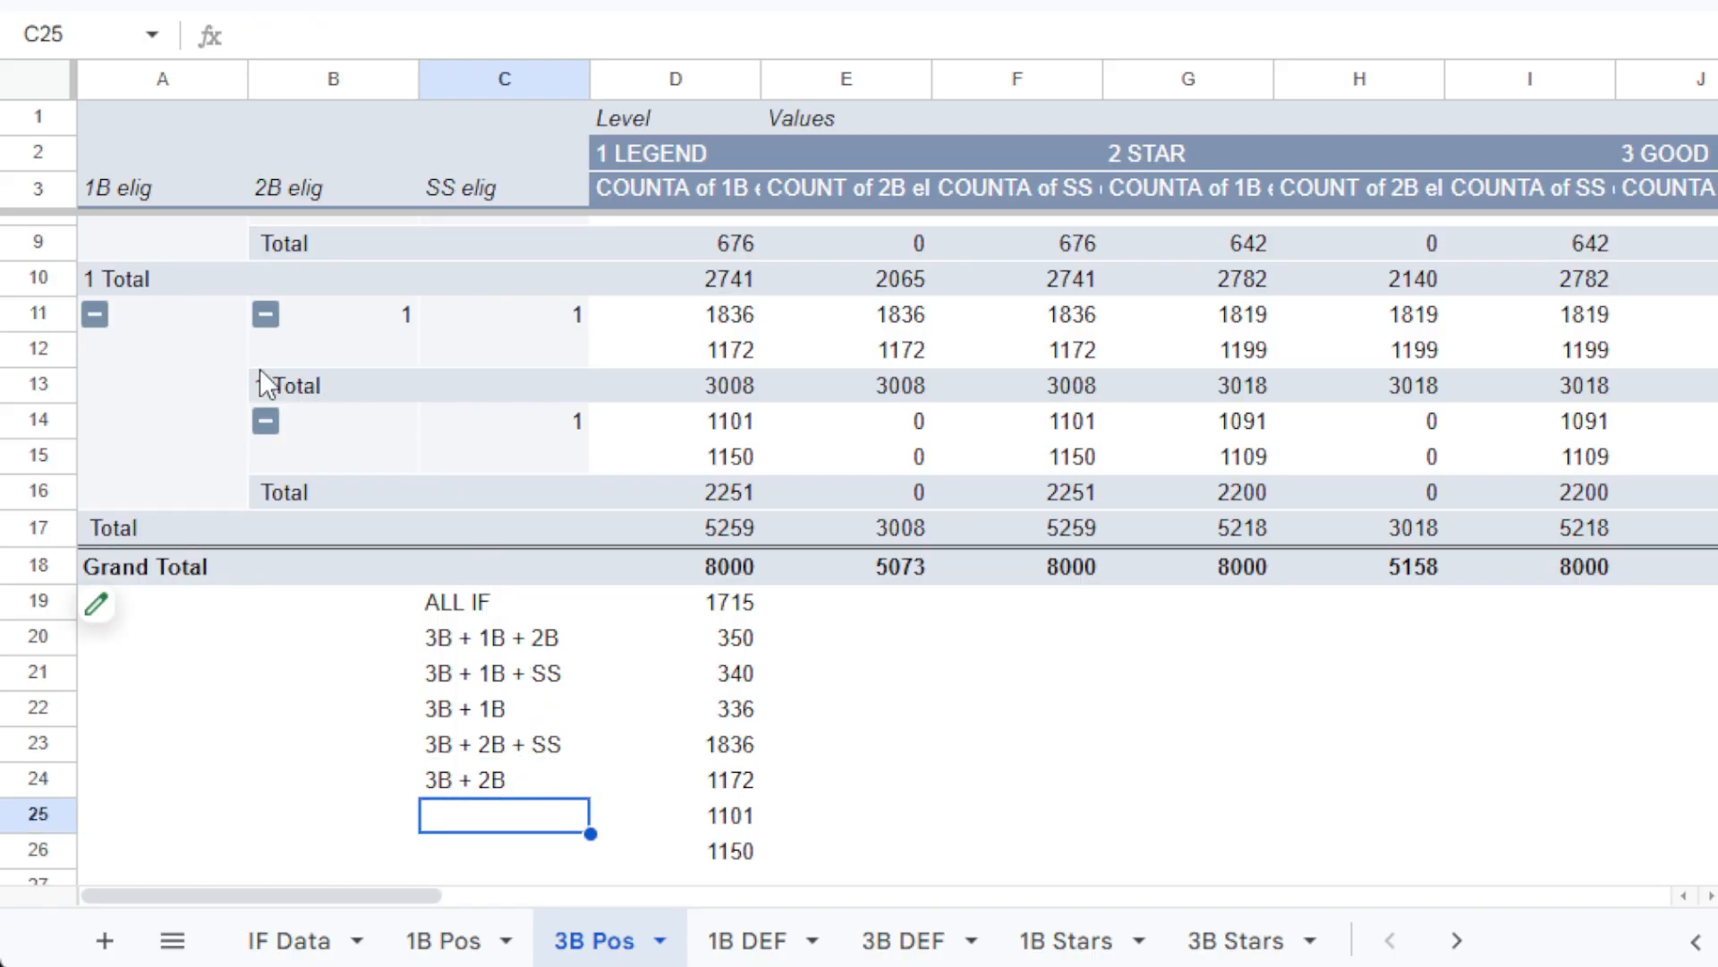
Enter the label "3B + SS" in cell C25 and "3B" in cell C26.
type("3")
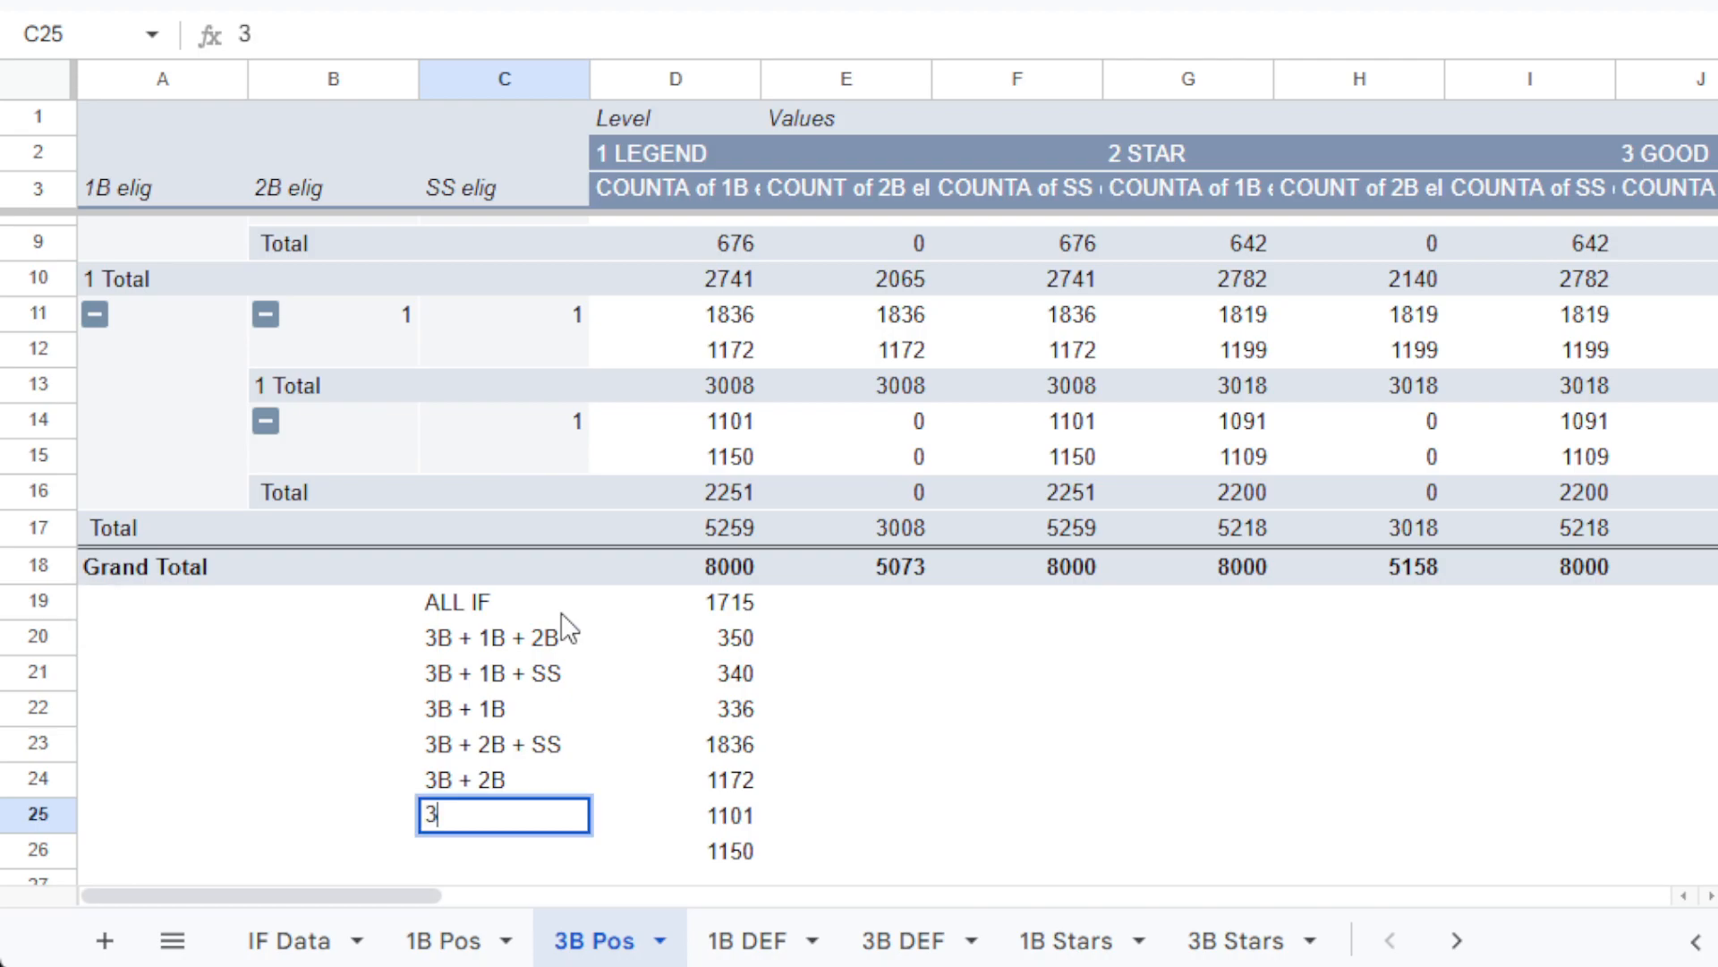
type("B + SS")
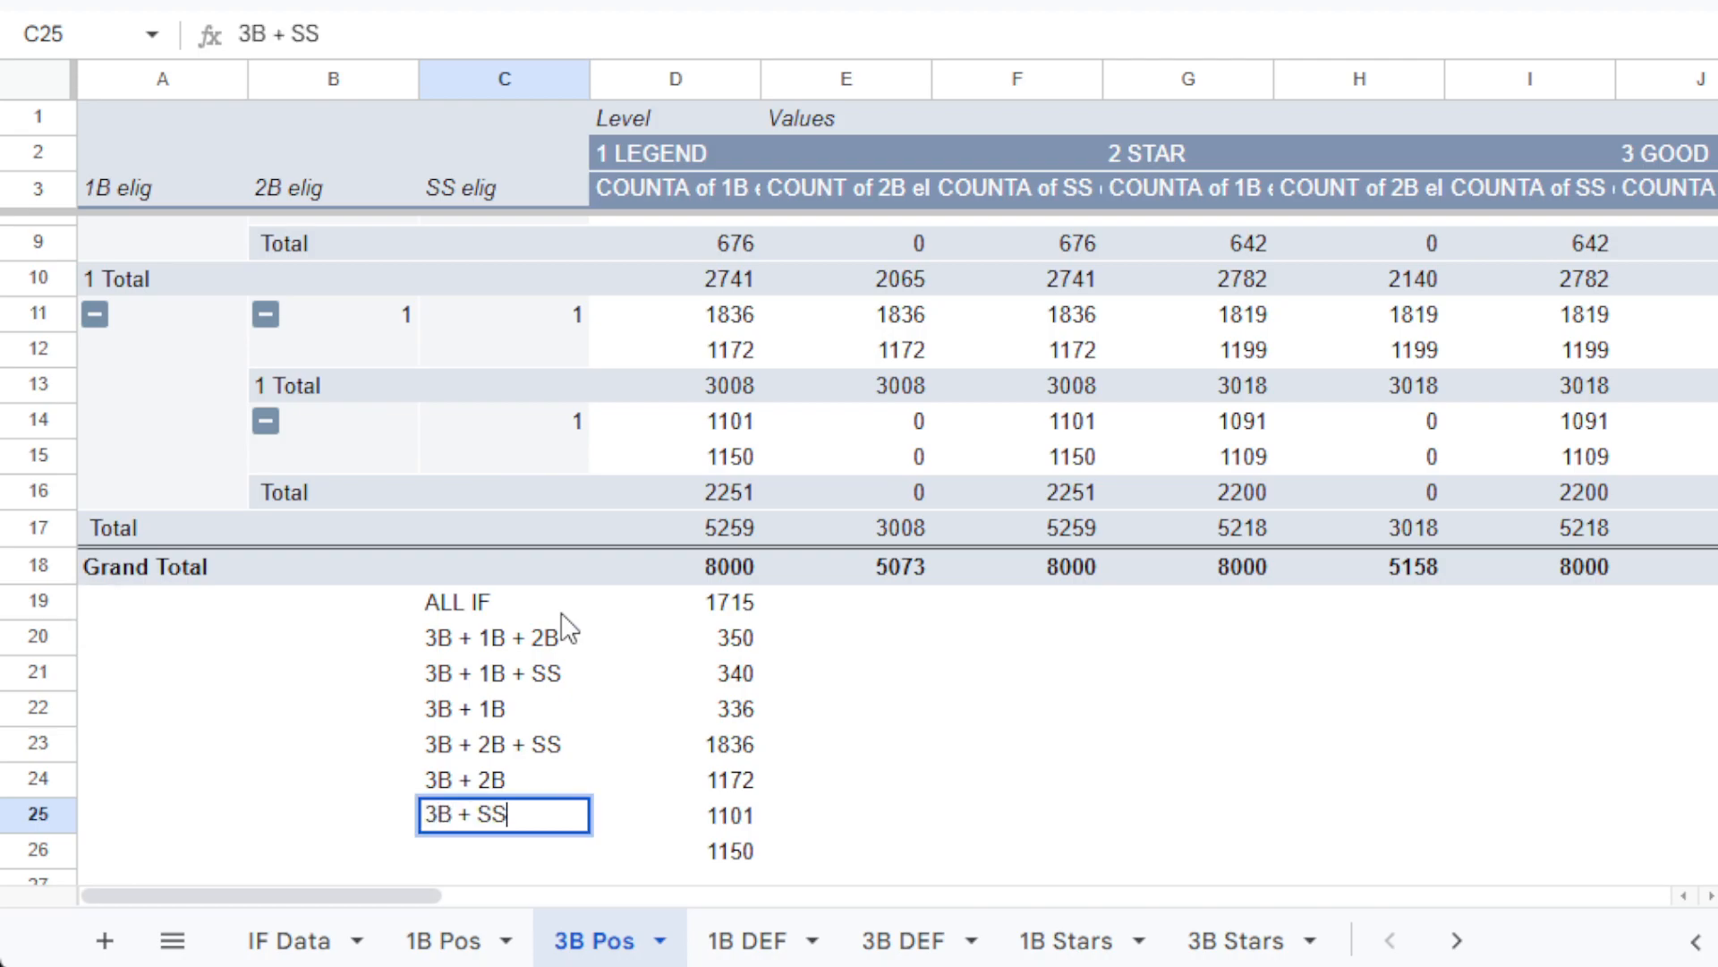
key("Return")
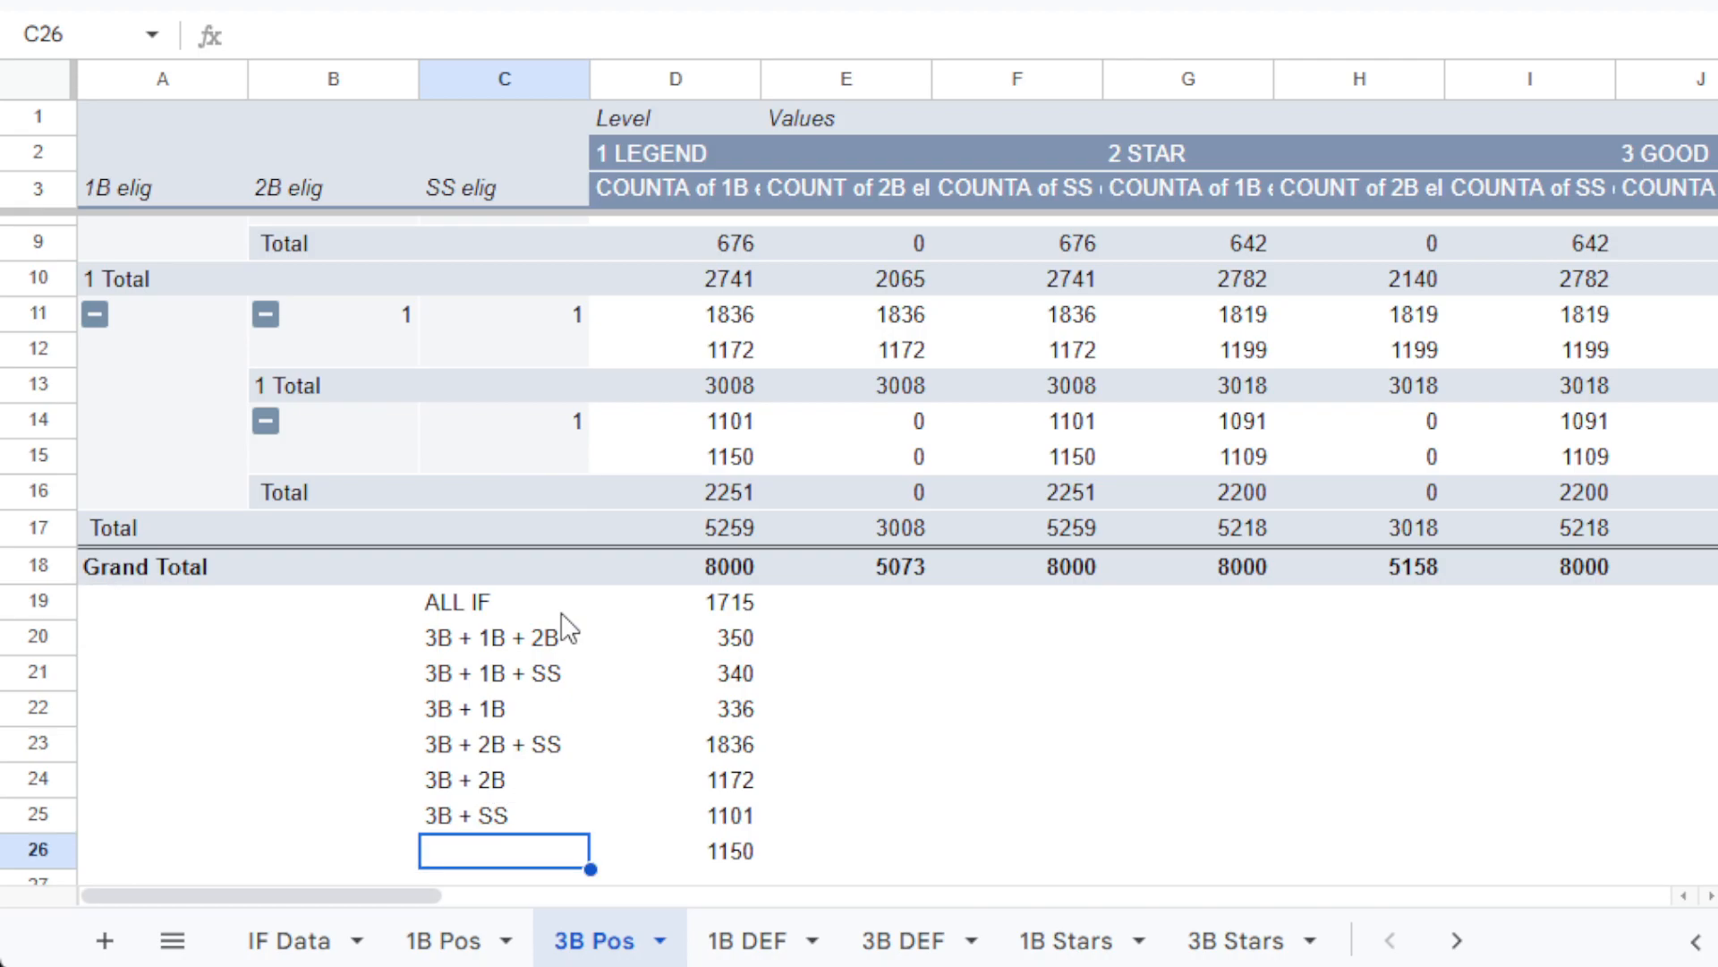
type("3B")
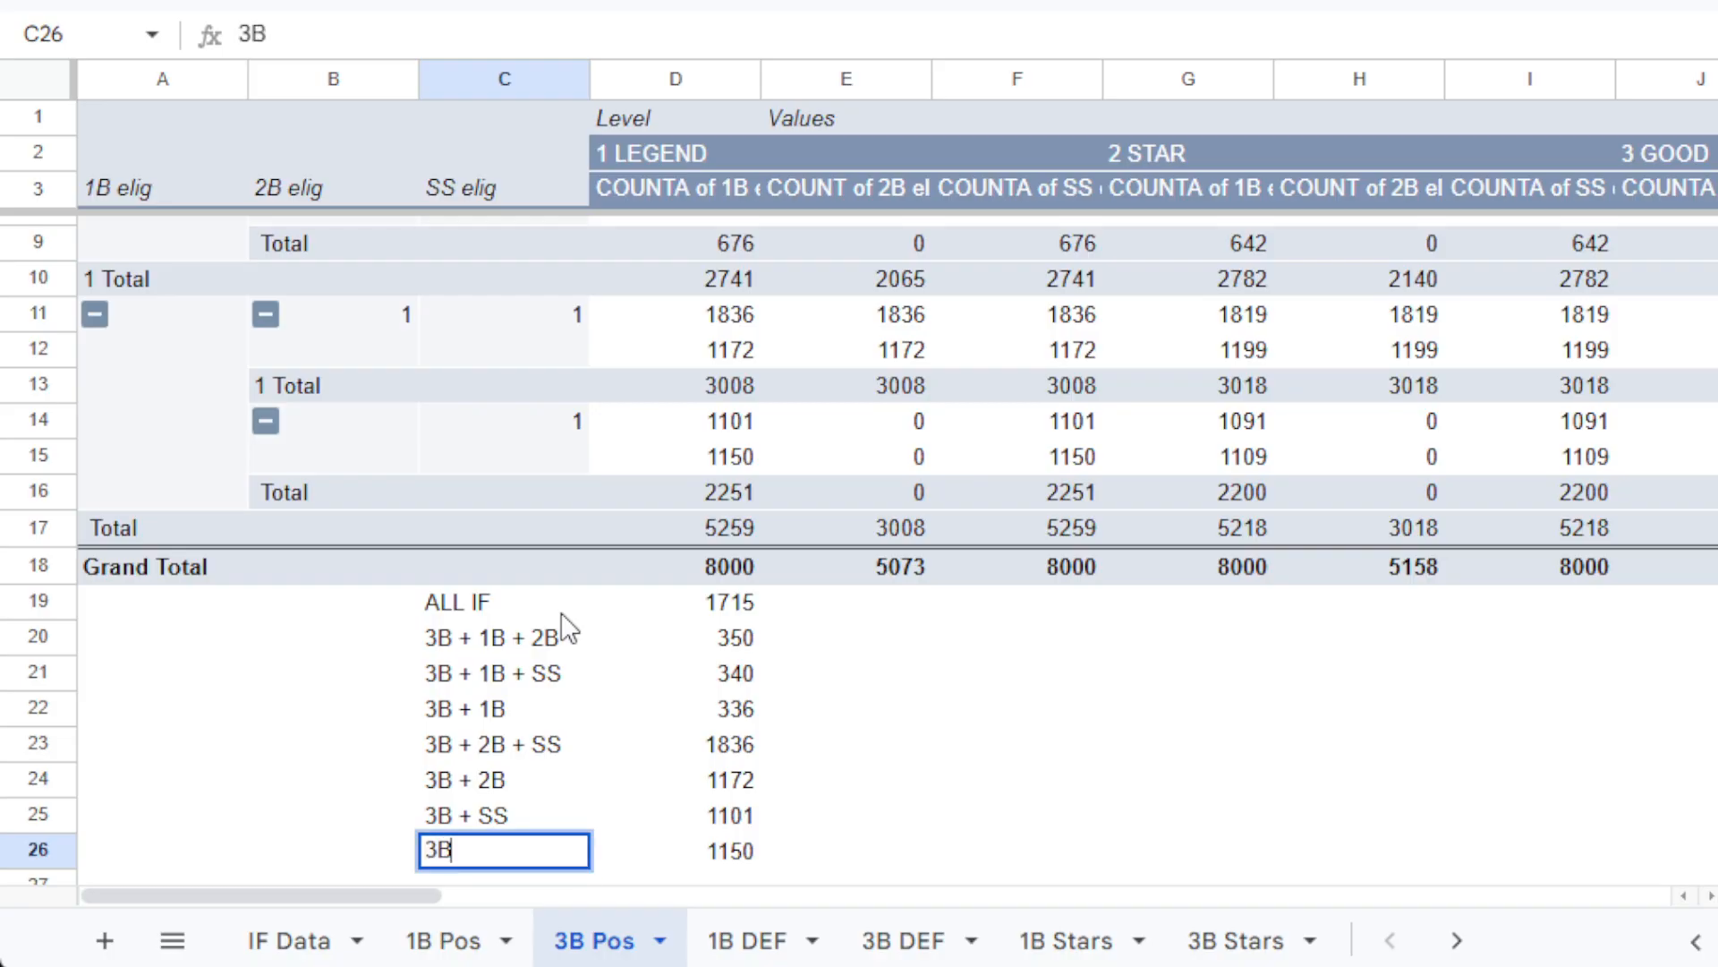
Complete C26's label as "3B Only" and add a "TOTAL" label in C27 with =SUM(D19:D26) in D27.
type(" Only")
key("Return")
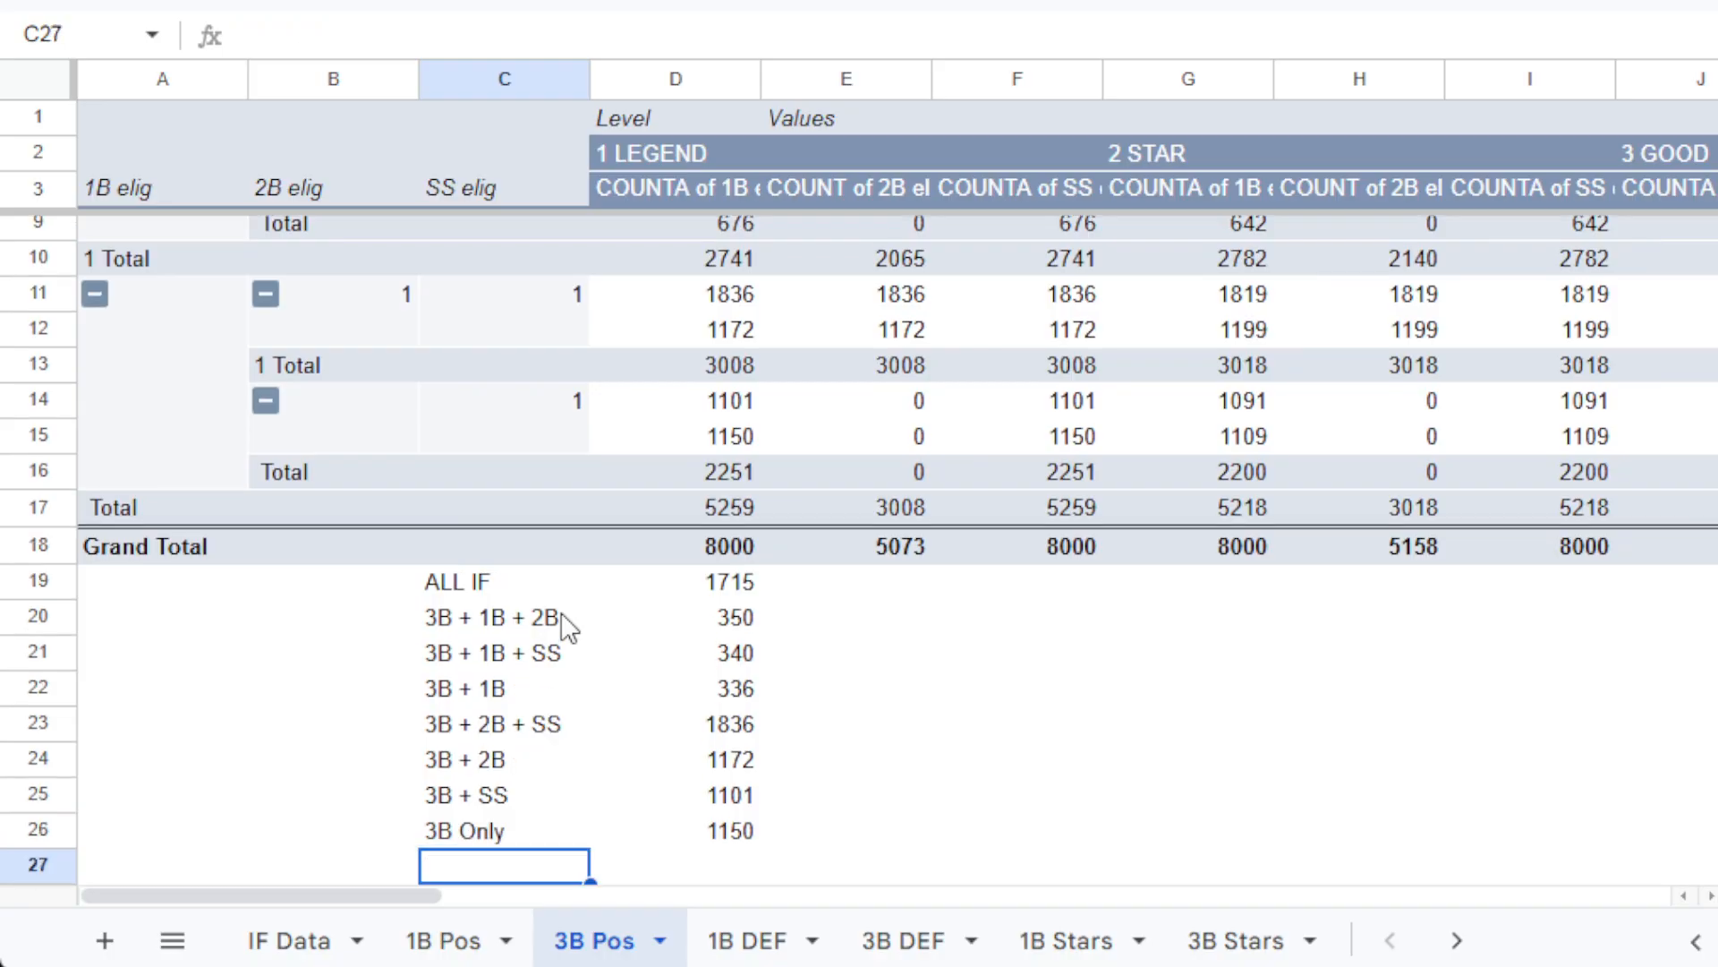
type("TOTAL")
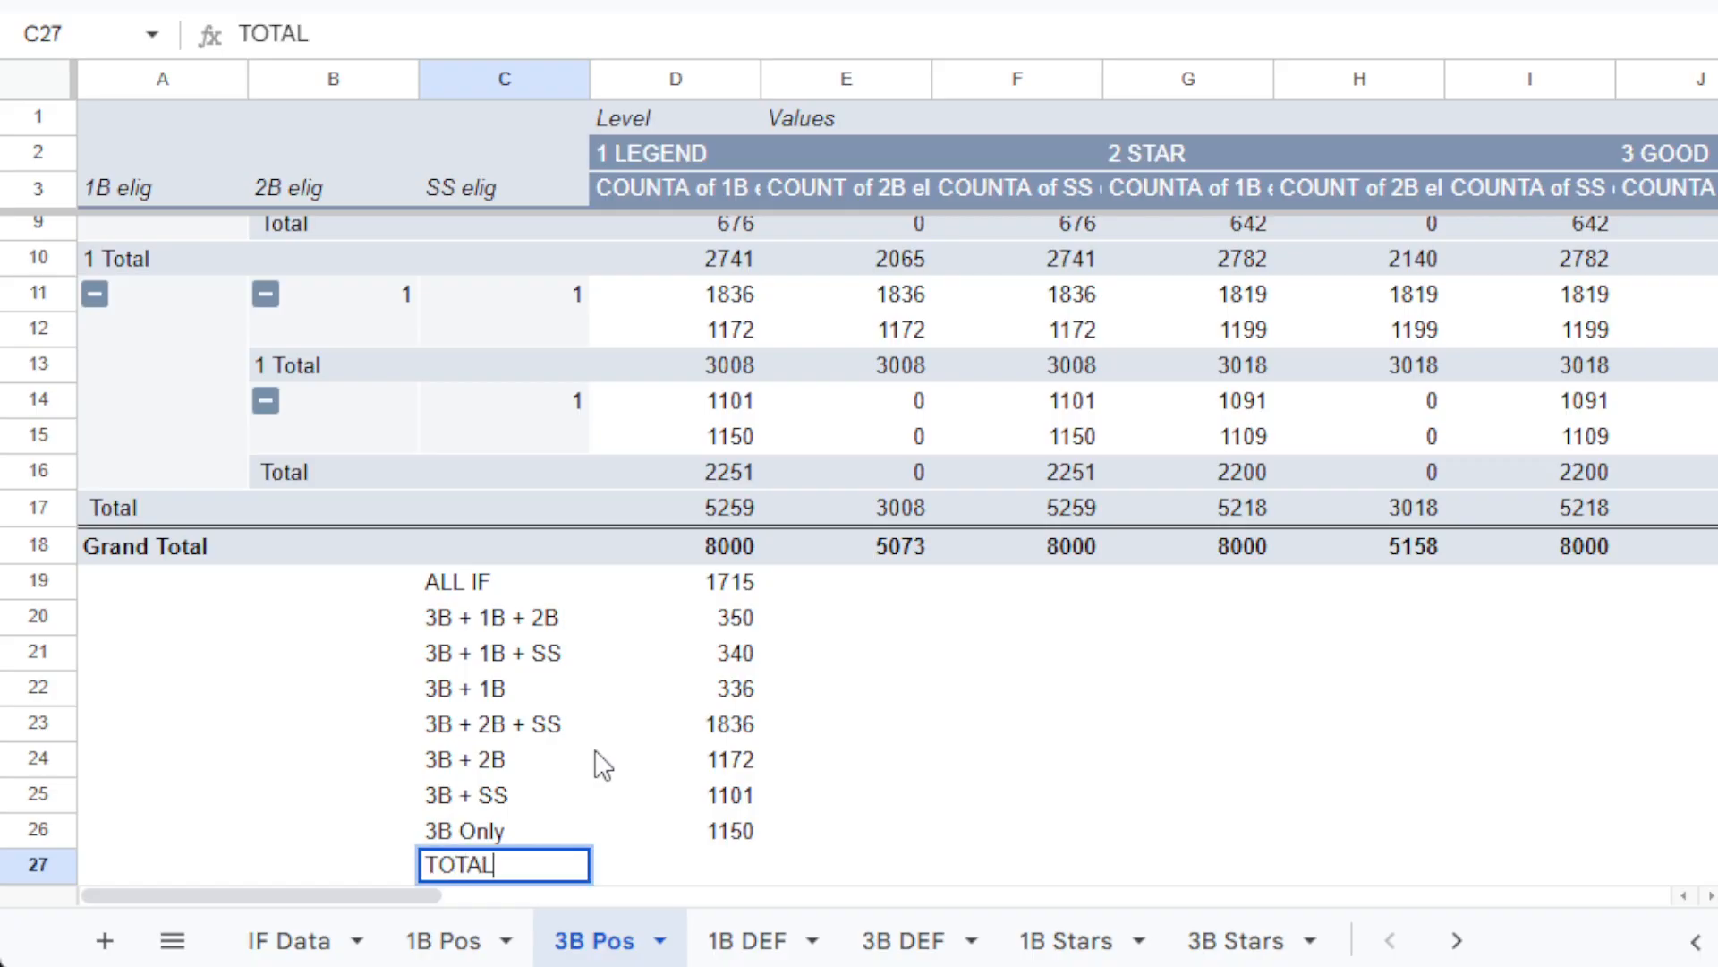
key("Tab")
type("=sum(D19:D26)")
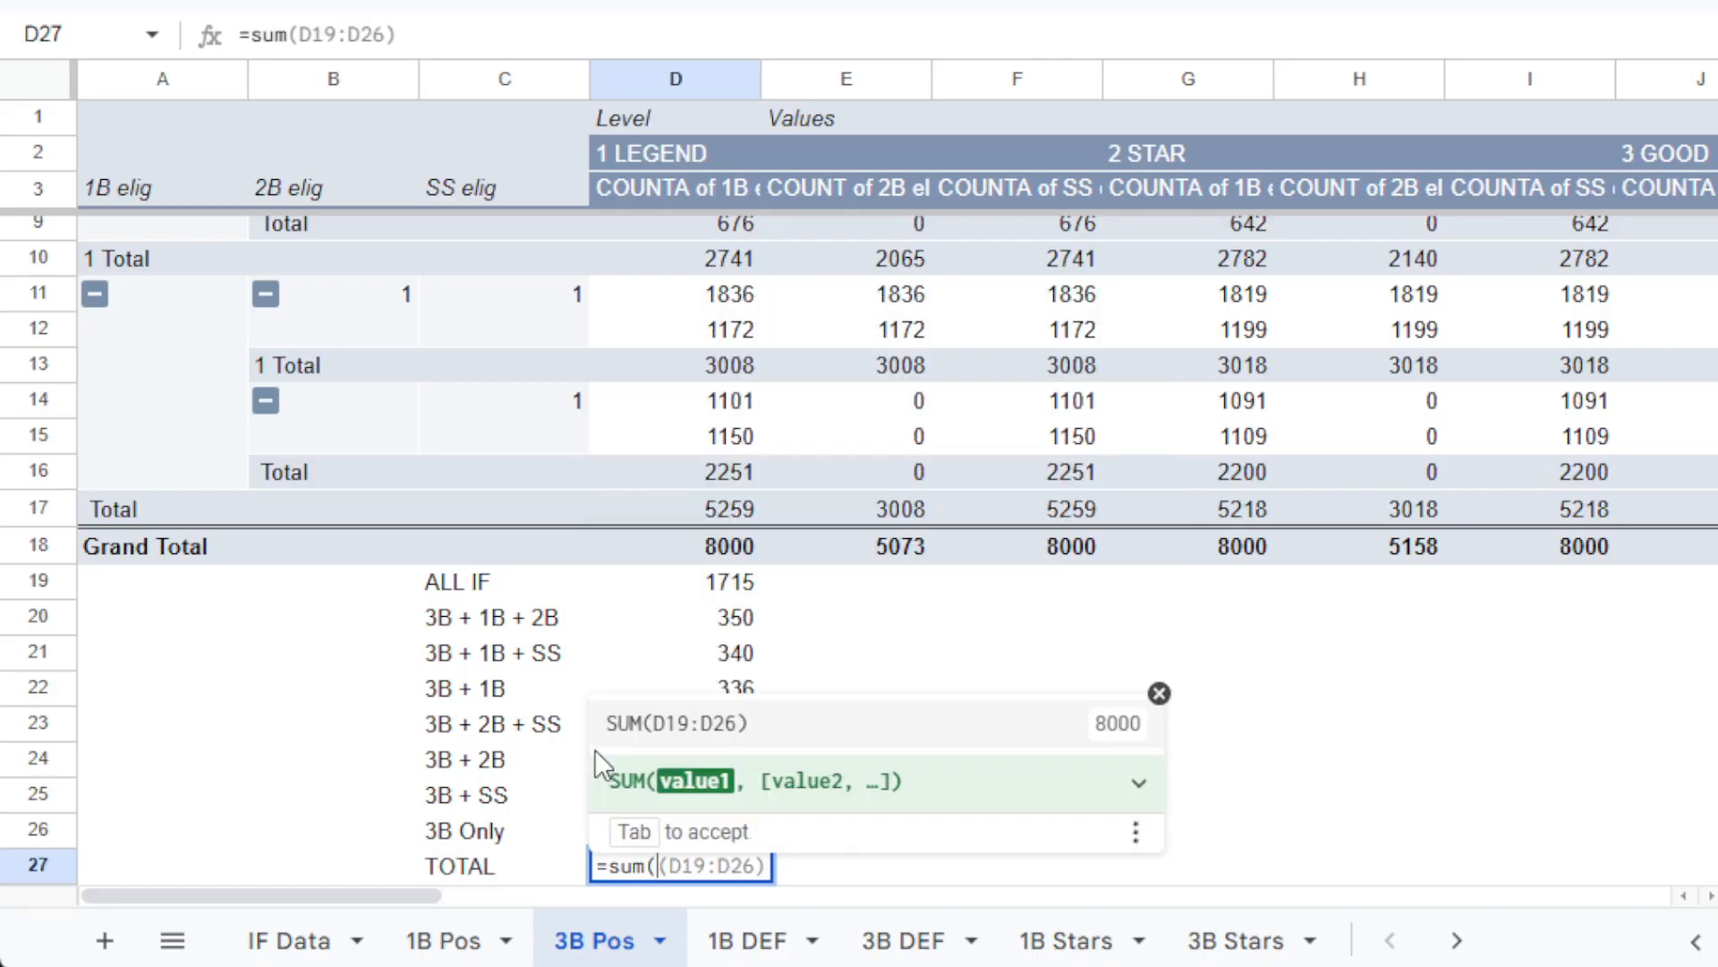
key("Return")
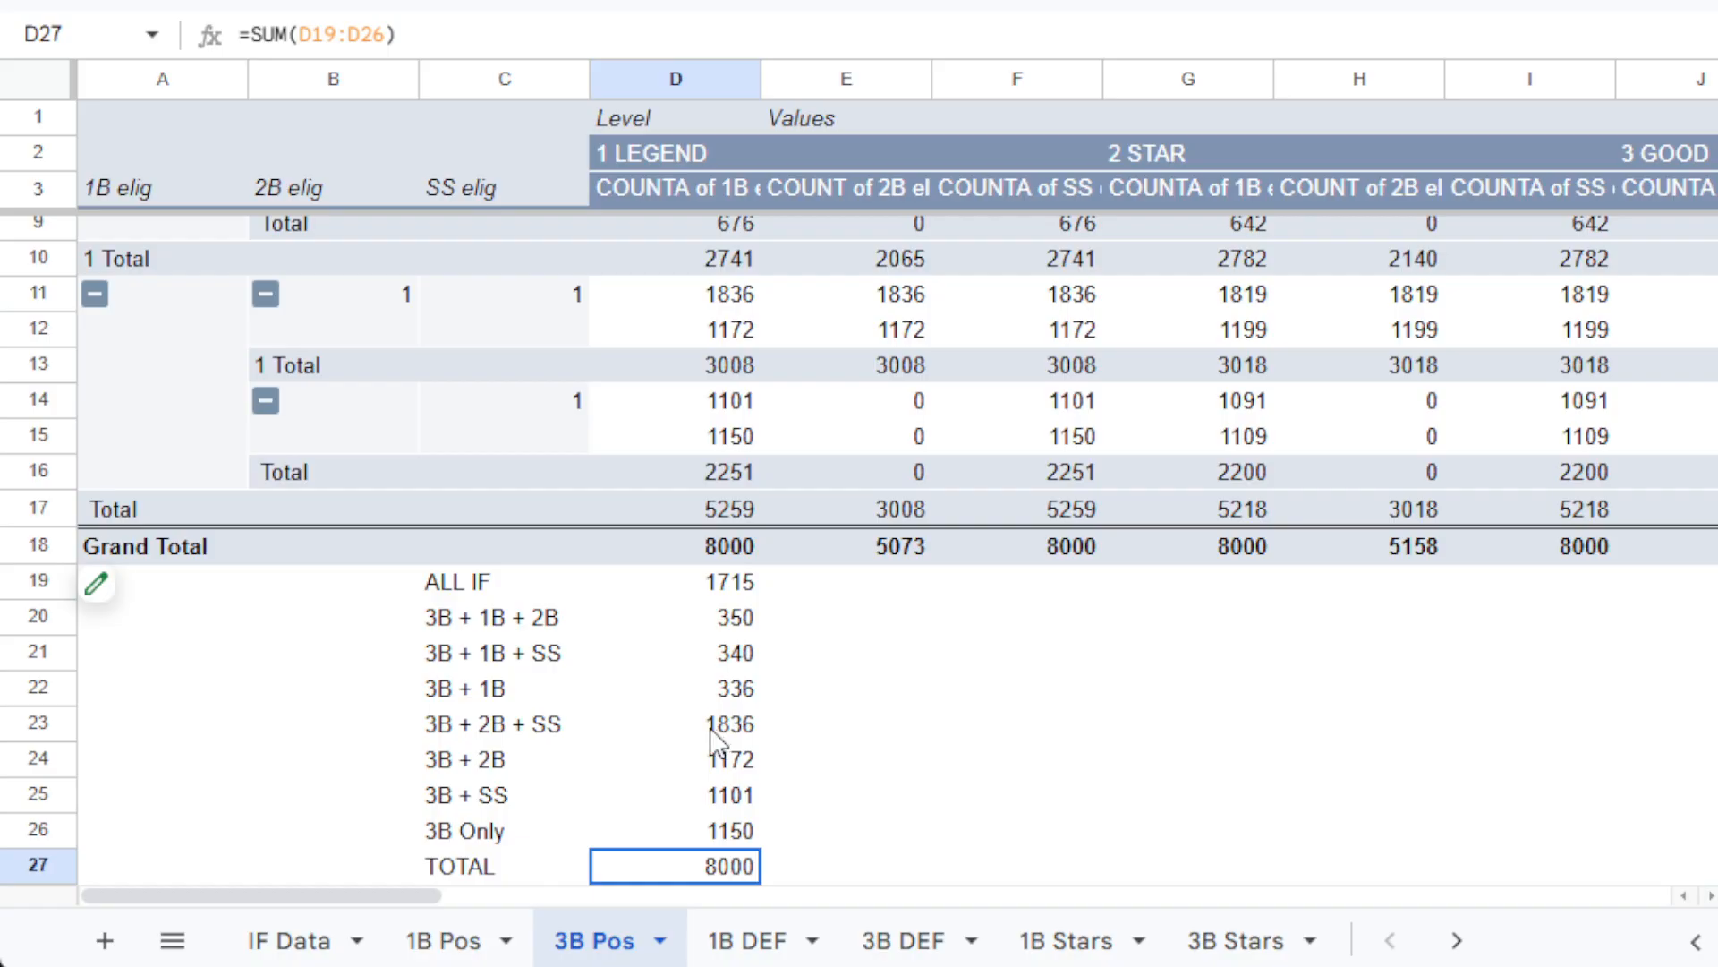
Review the eligibility counts on the 1B Pos and 3B Pos sheets and compare them with the answers in Form_Responses1.
left_click(460, 941)
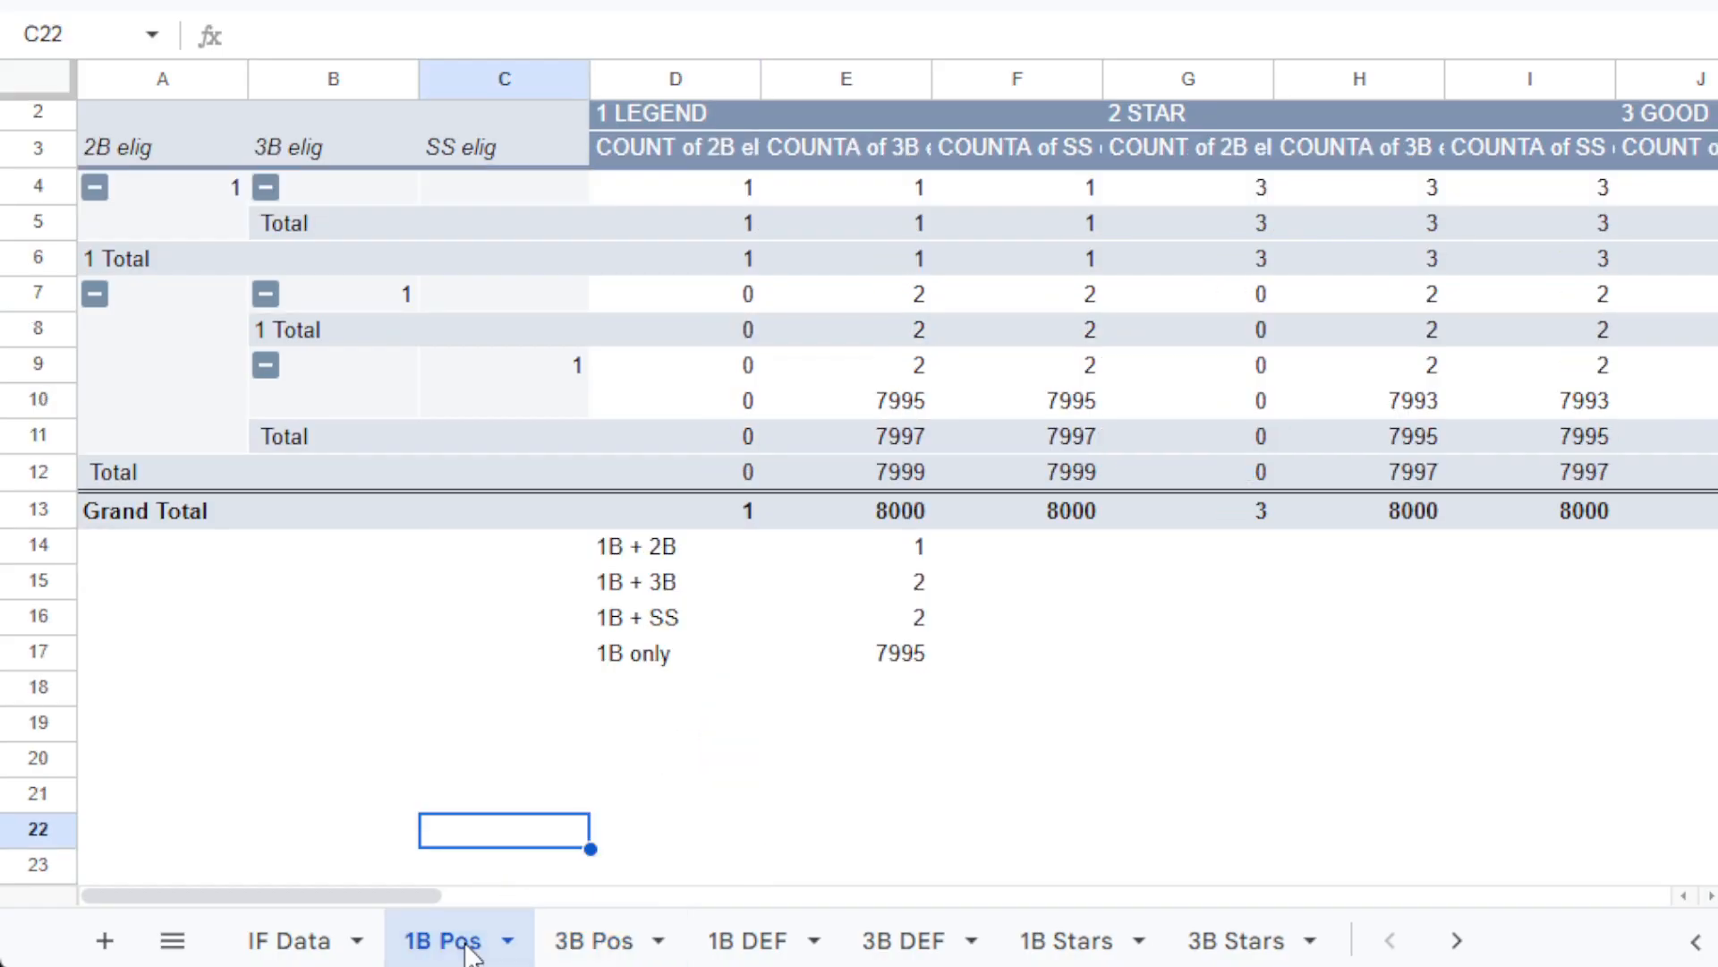
left_click(622, 941)
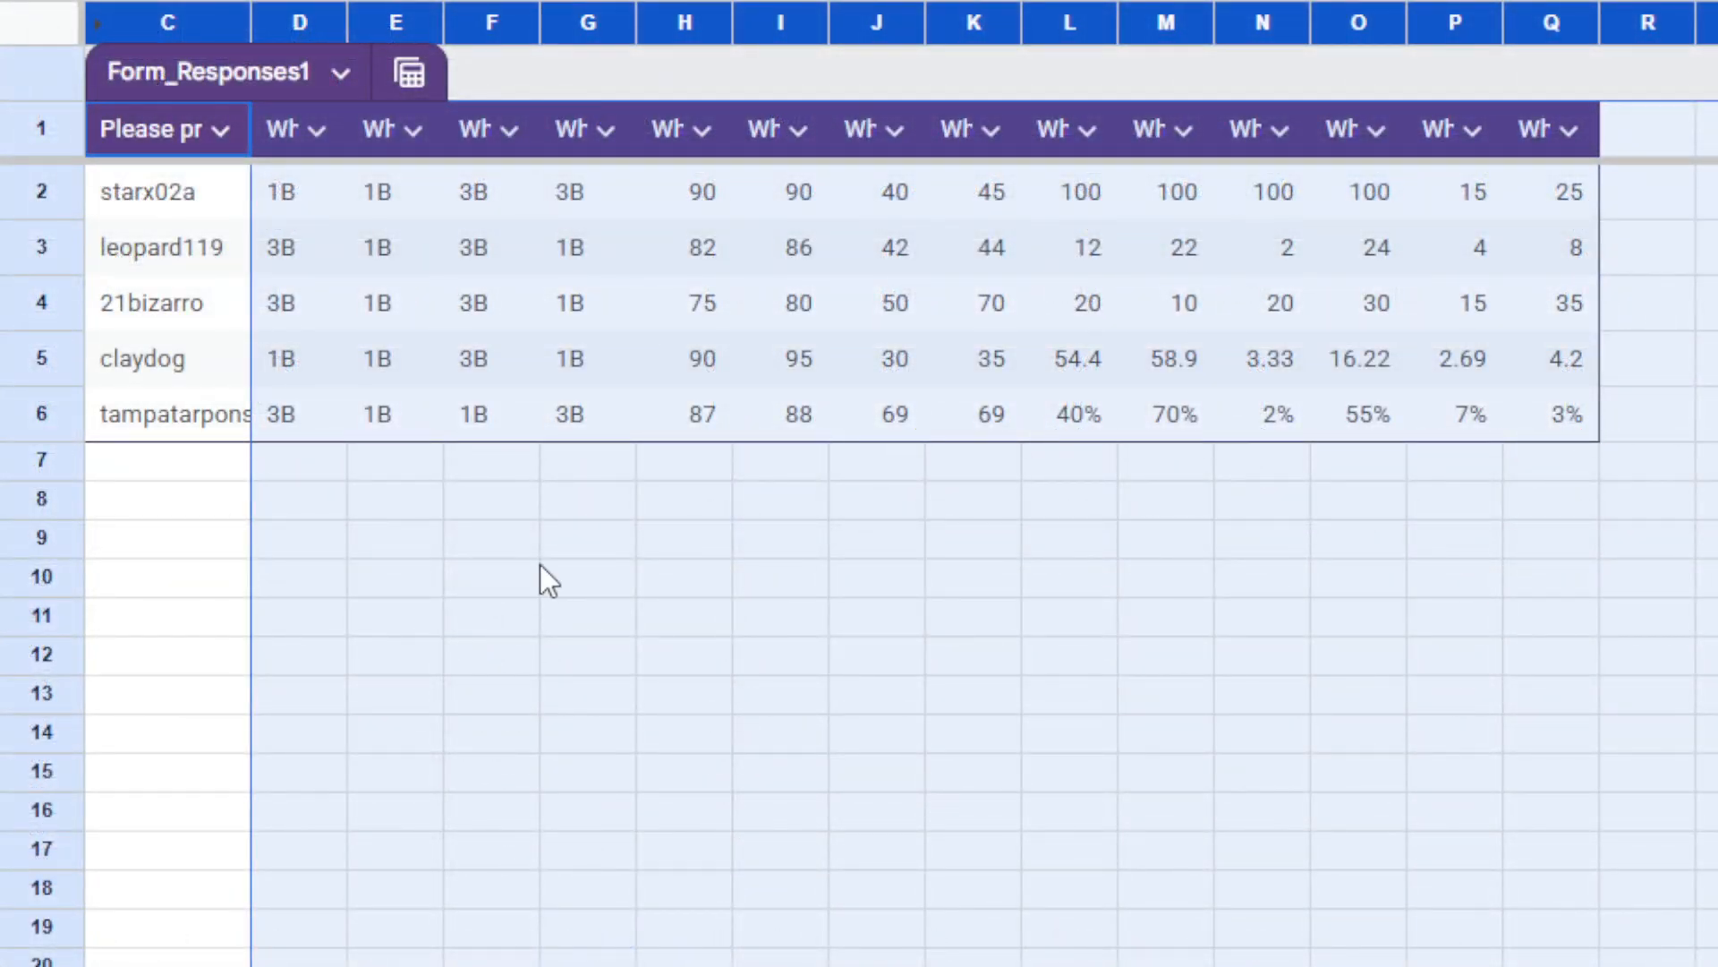
left_click(542, 565)
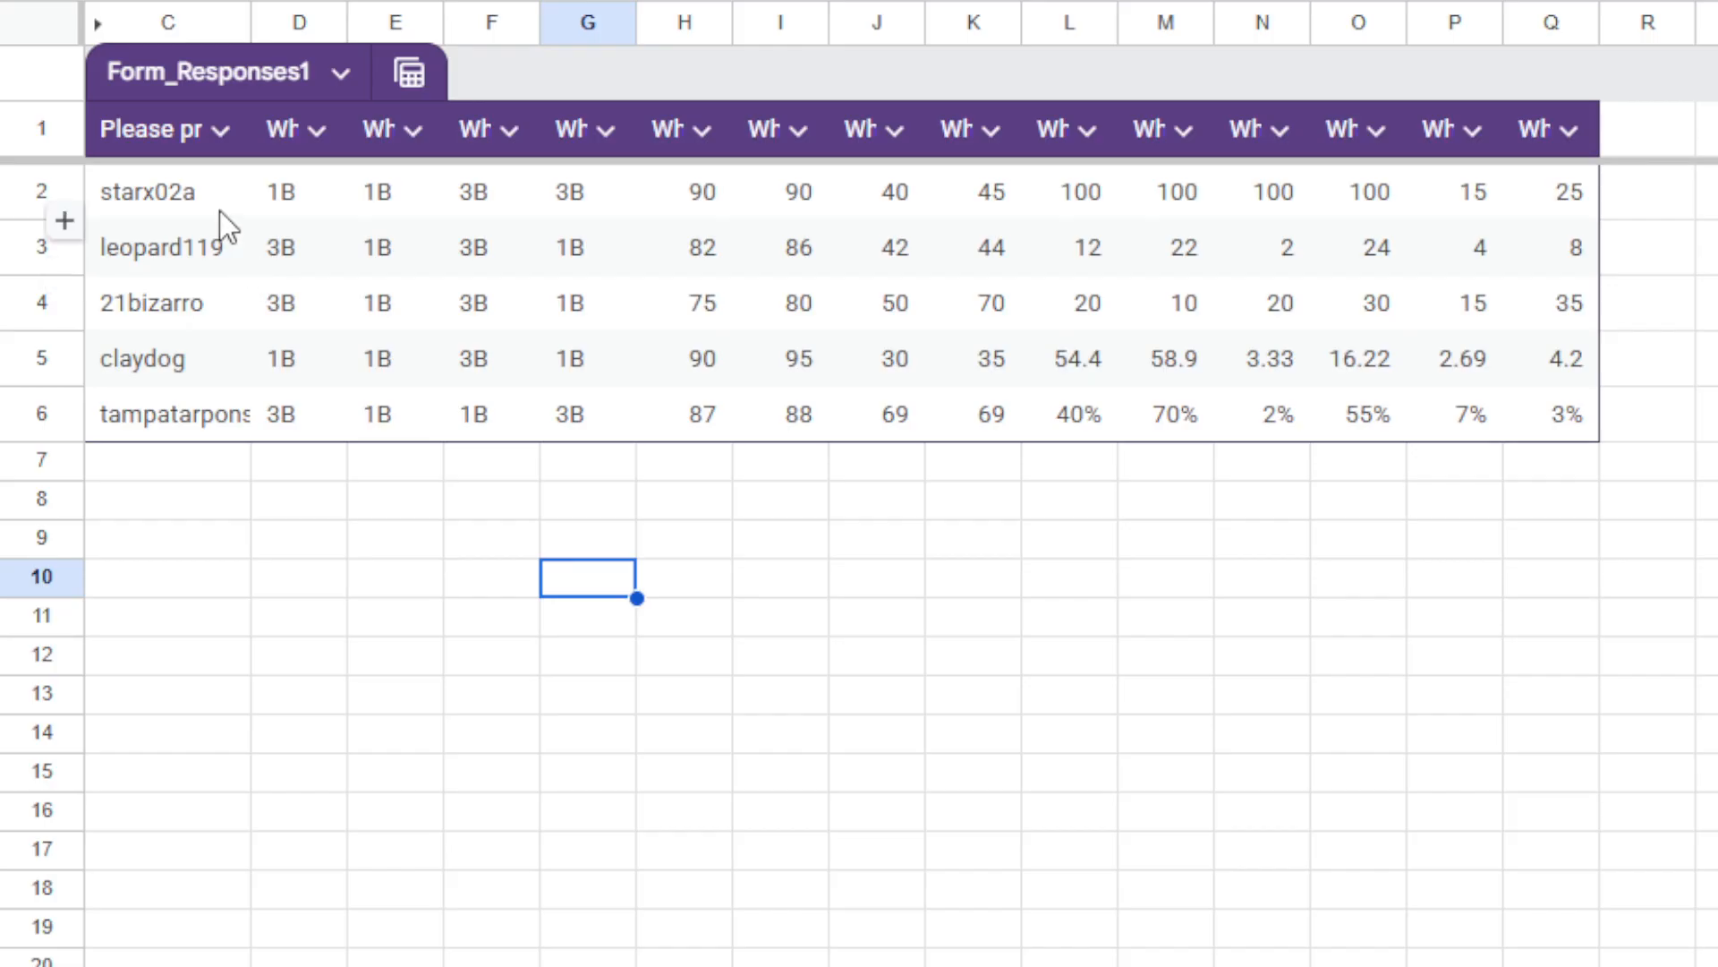
left_click(274, 150)
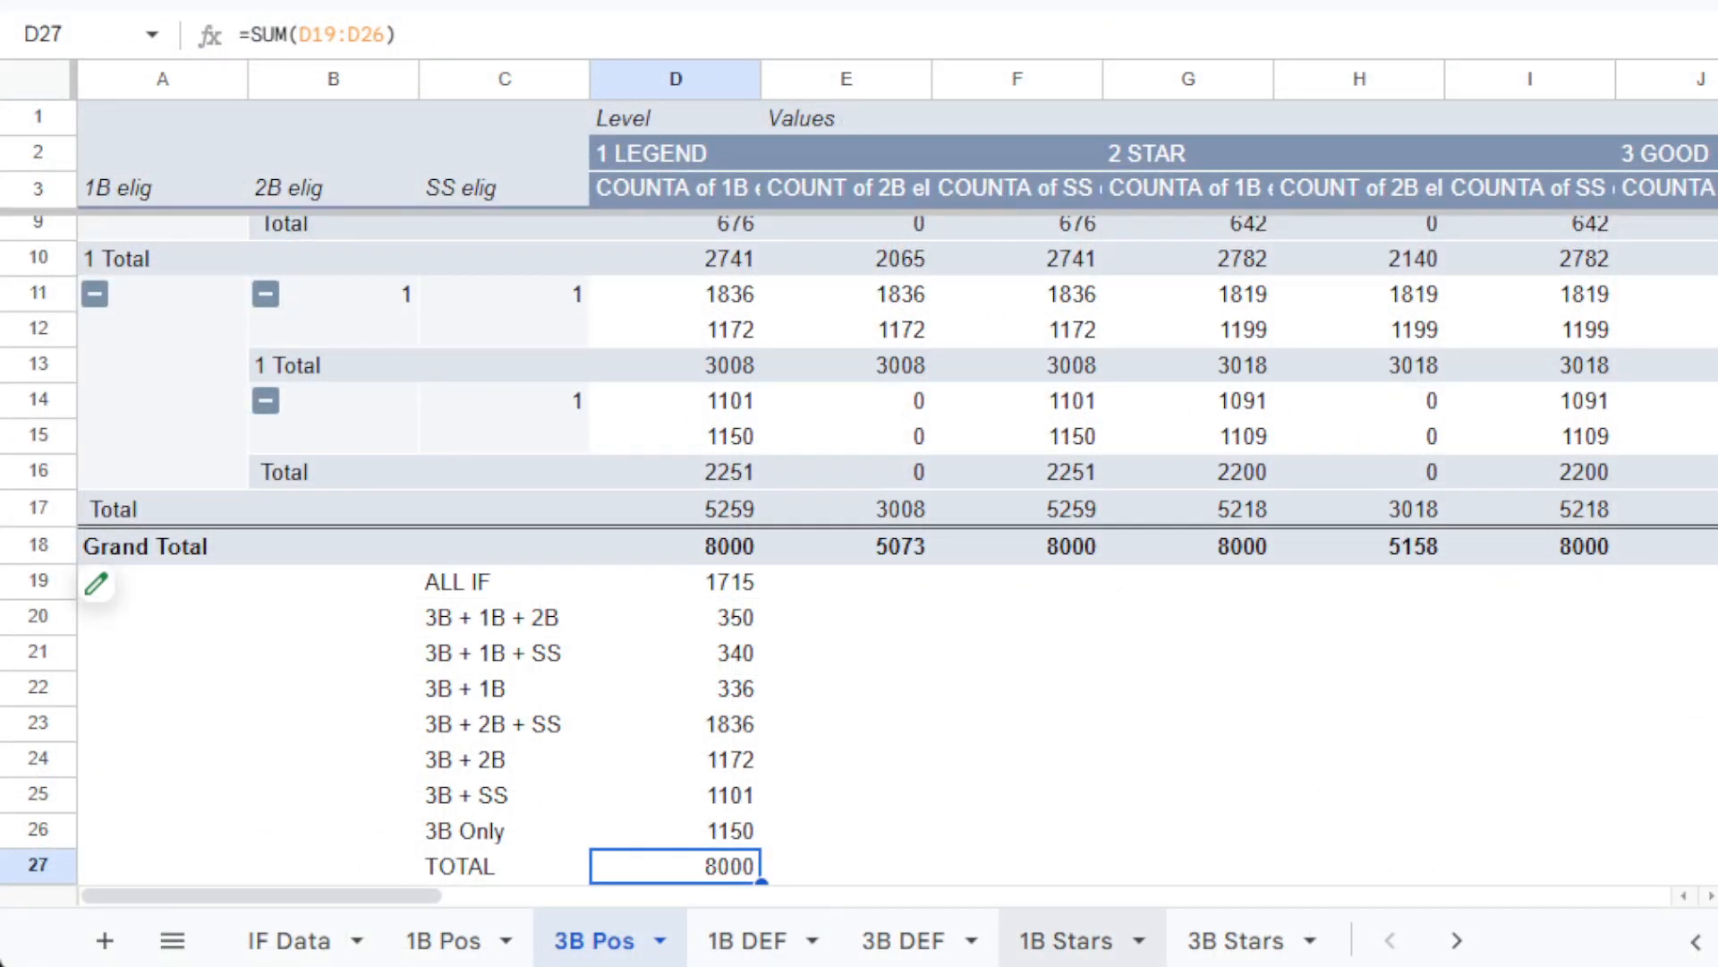
On the 1B CON sheet, sum the Legend counts for contact ratings 80 to 90 in B19 with =sum(B13:B15).
left_click(1456, 939)
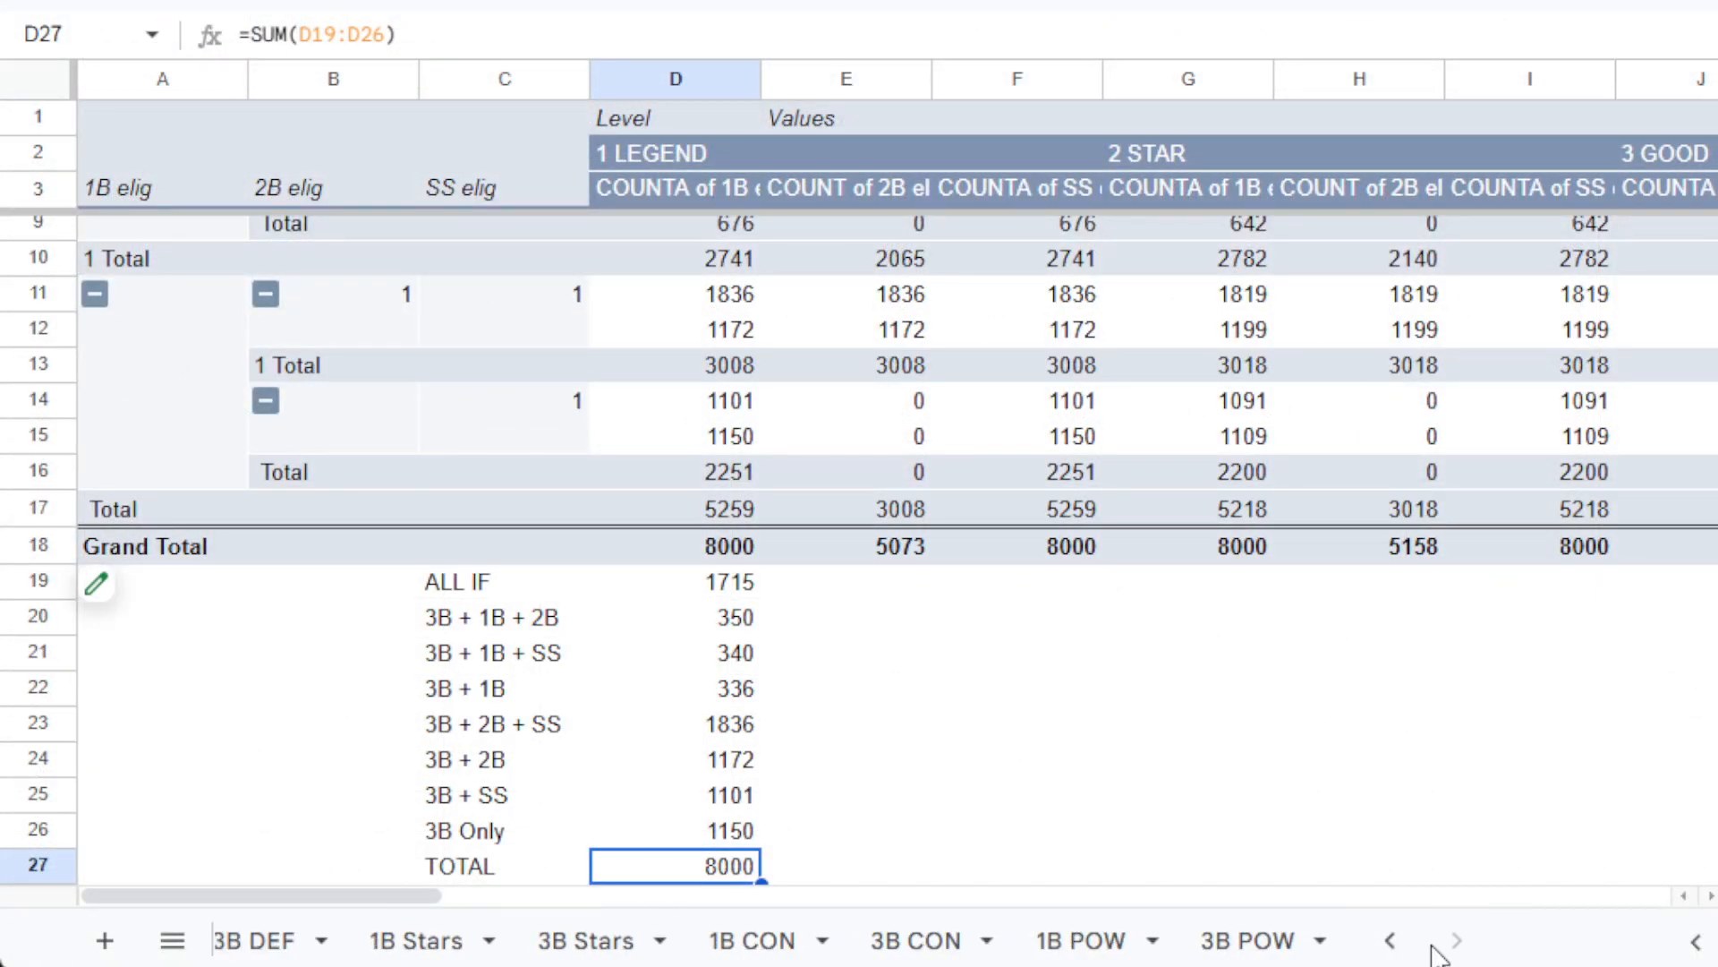
left_click(732, 940)
left_click(331, 771)
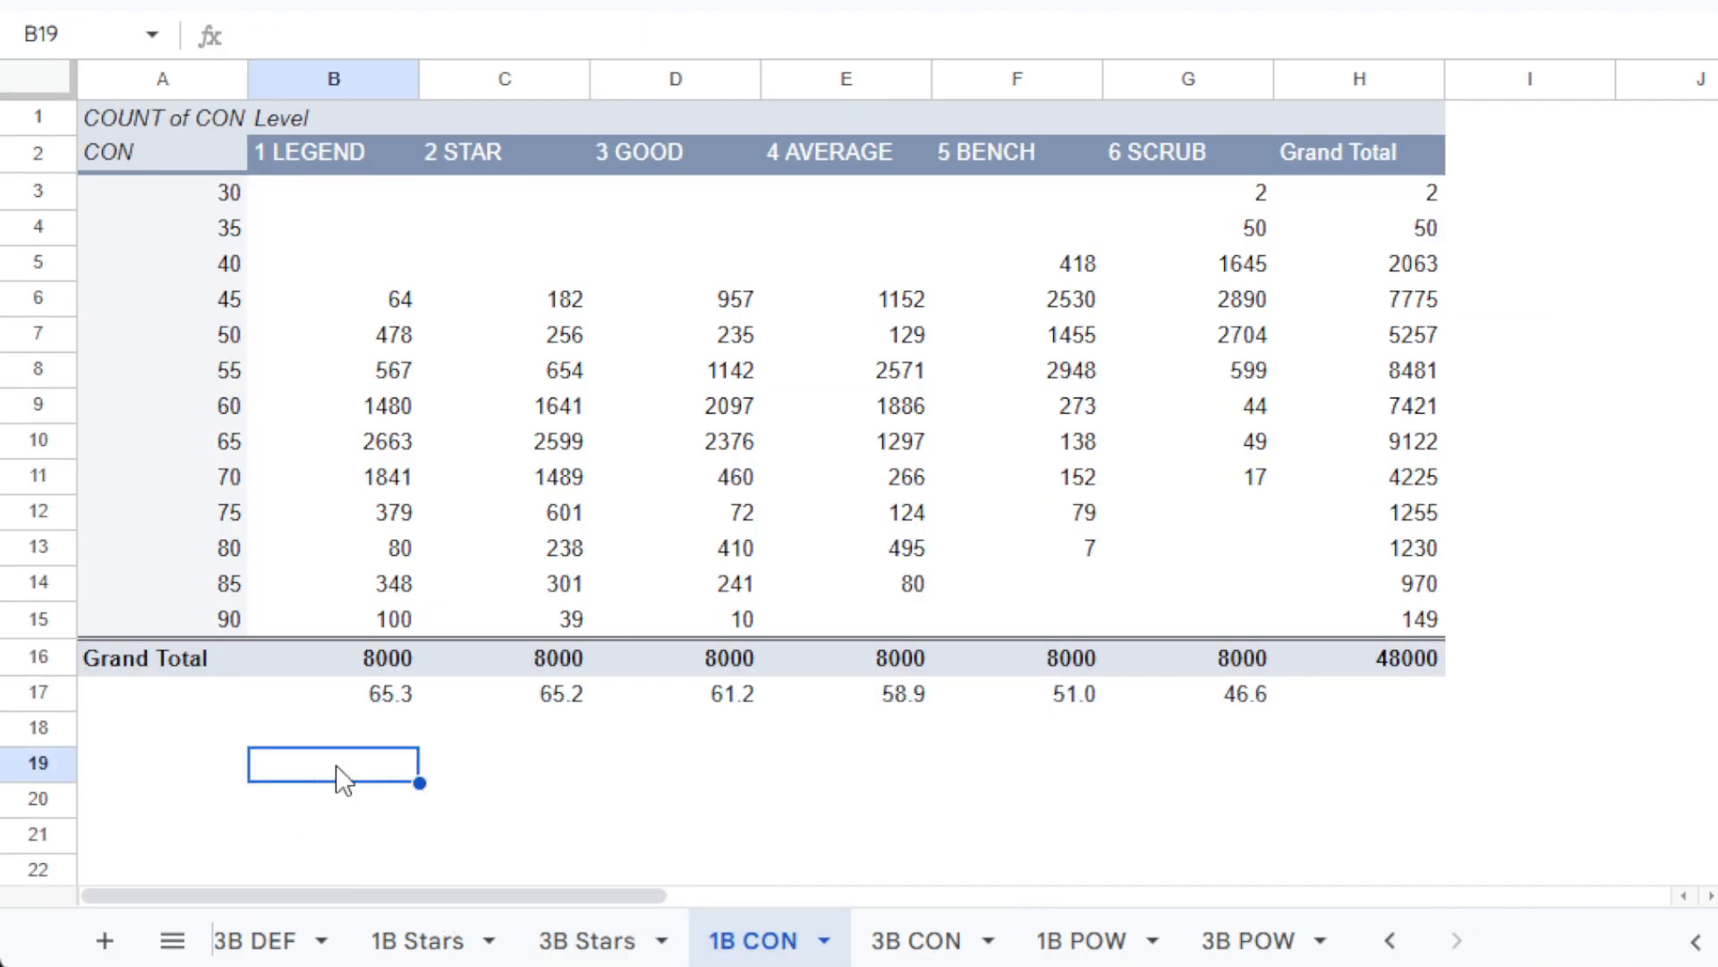
type("=sum(")
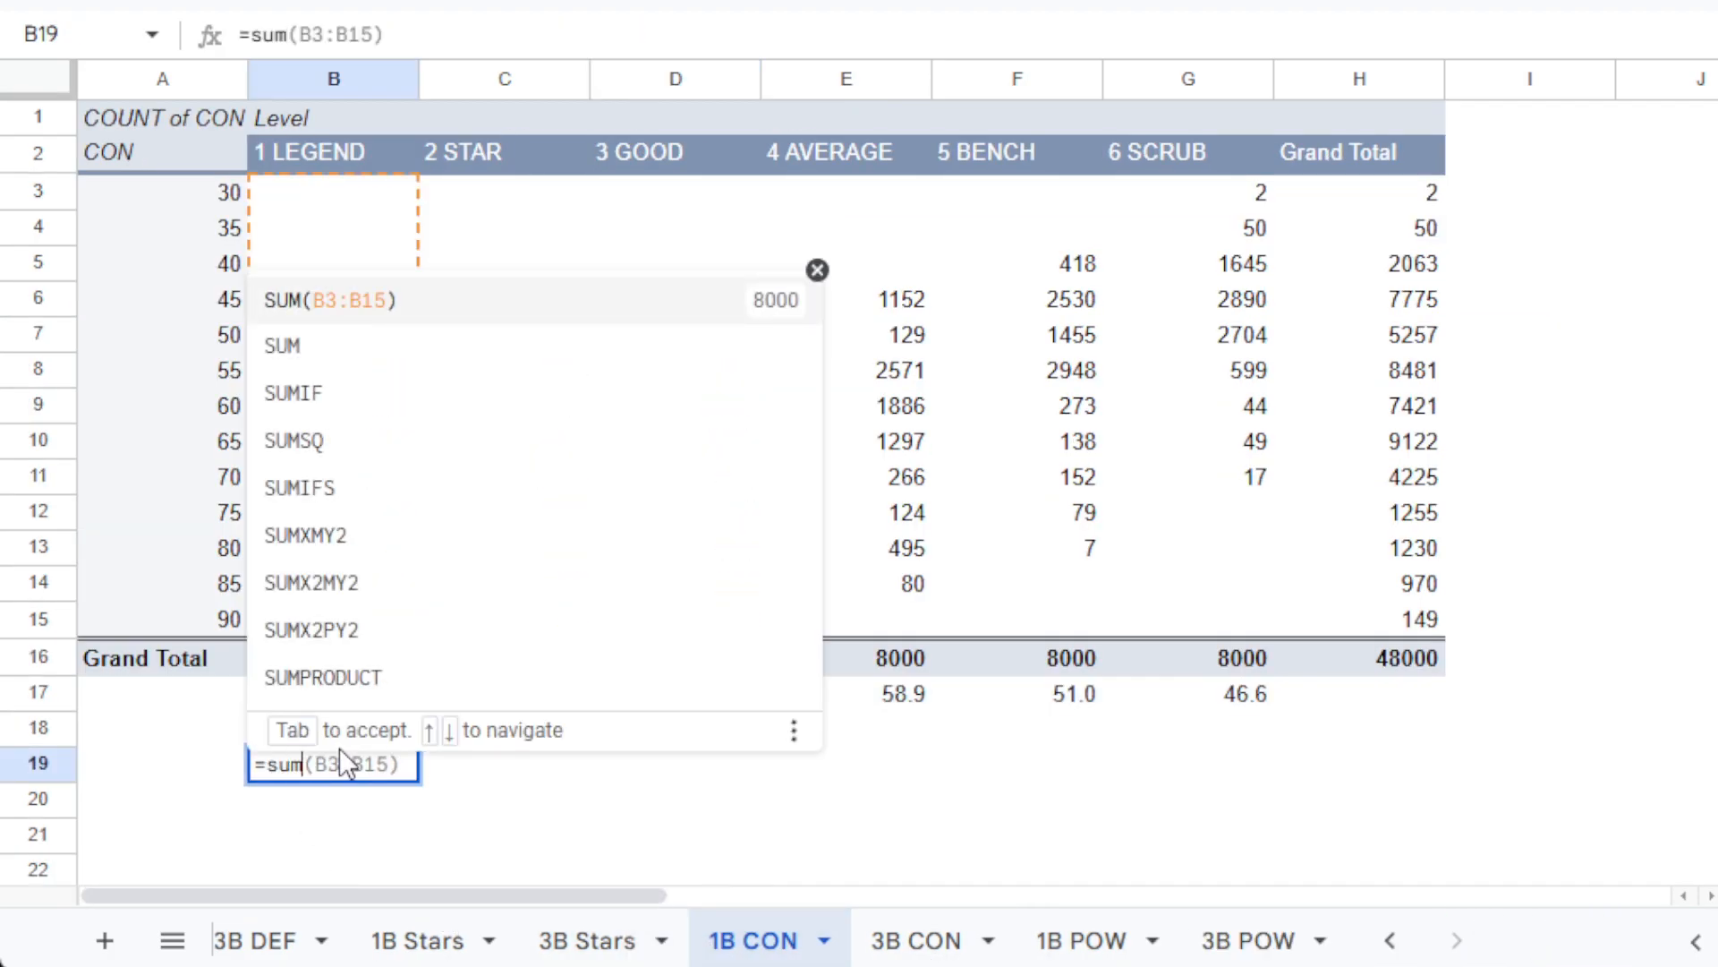
left_click_drag(388, 549, 383, 620)
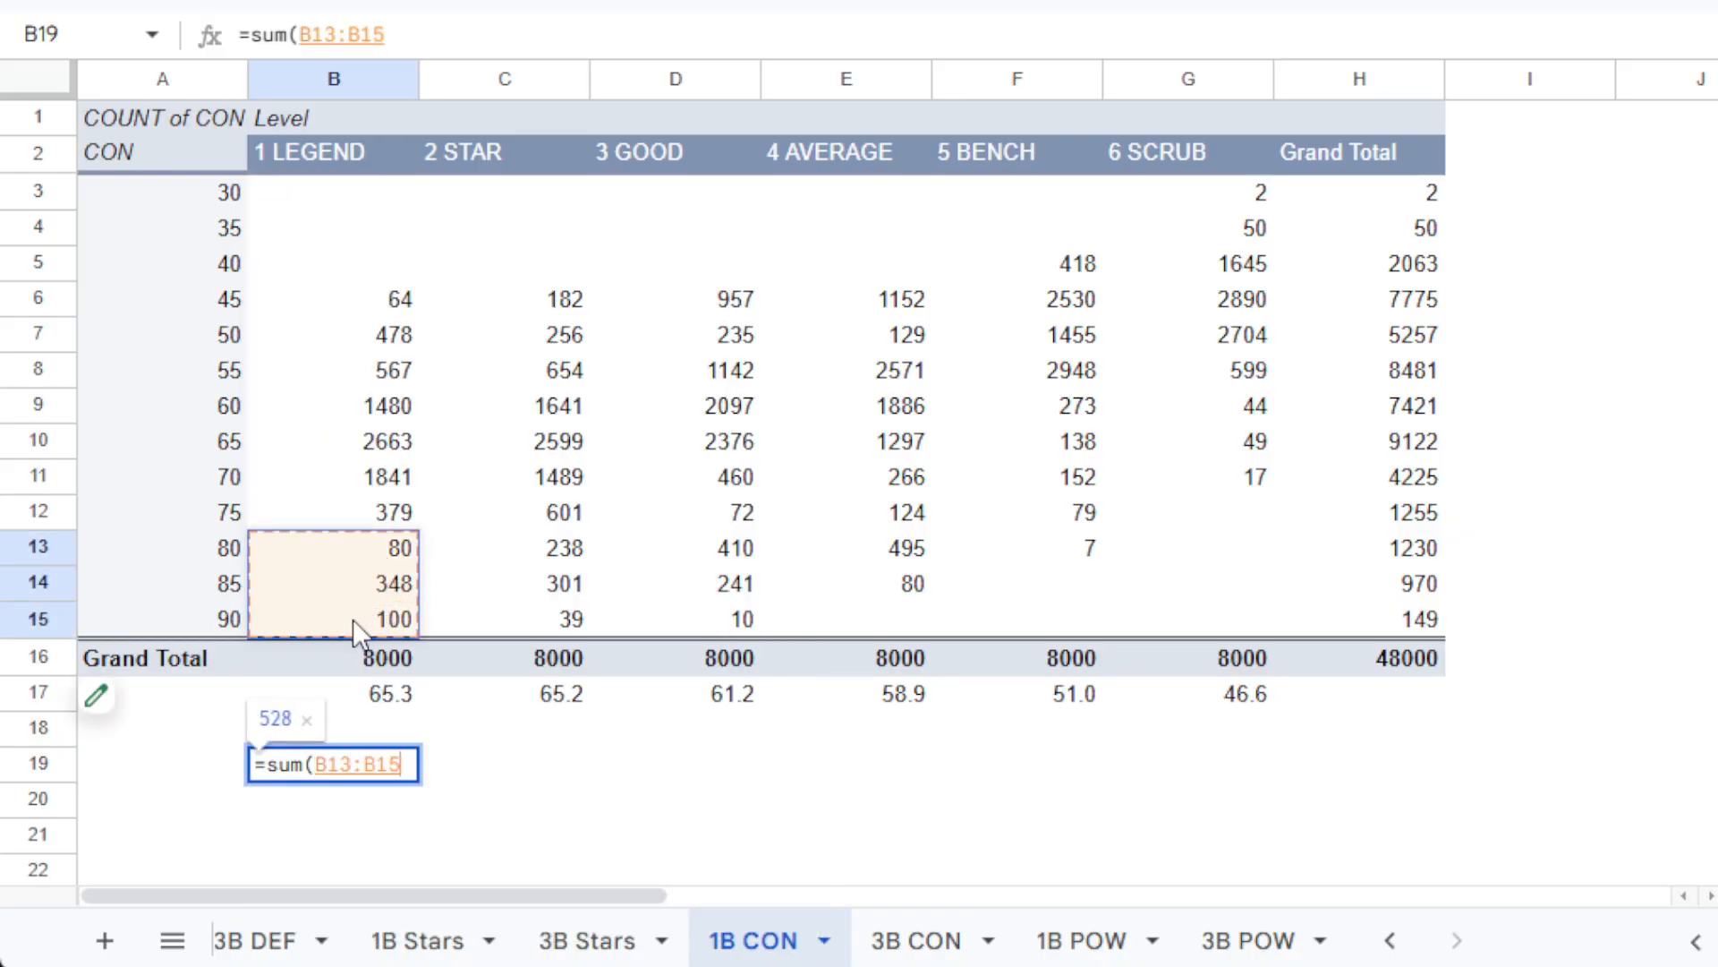
key("Return")
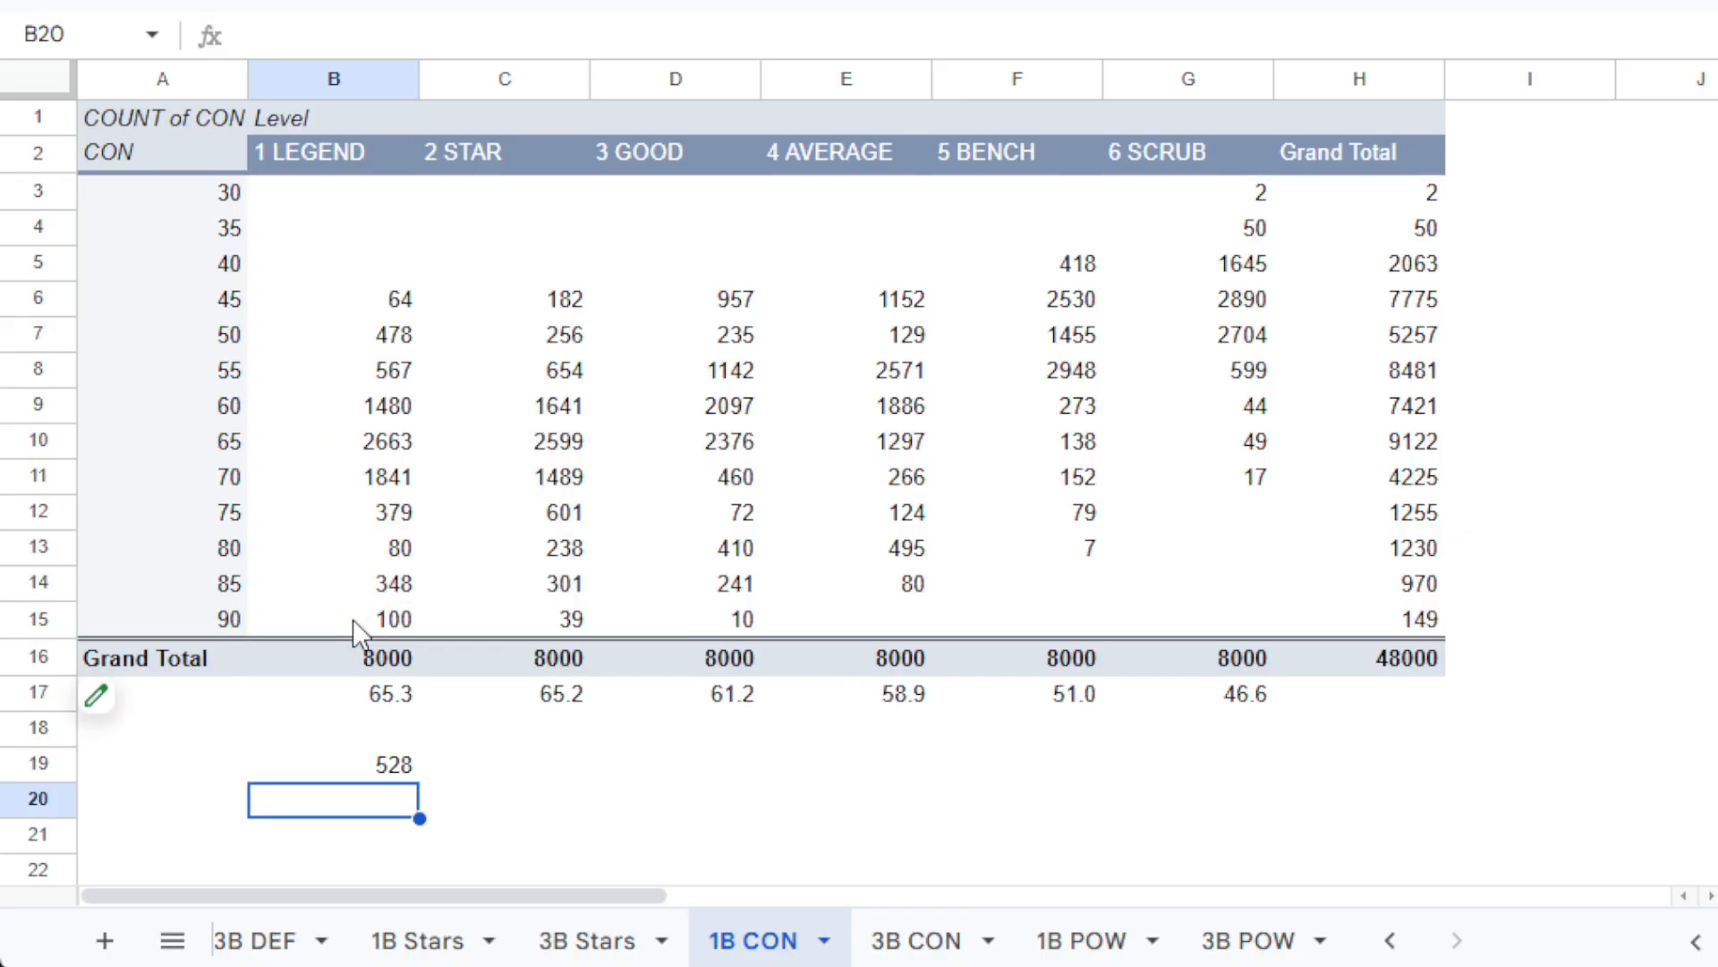
Copy the B19 sum formula from the 1B CON sheet to B19 of the 3B CON sheet and check its range.
left_click(404, 781)
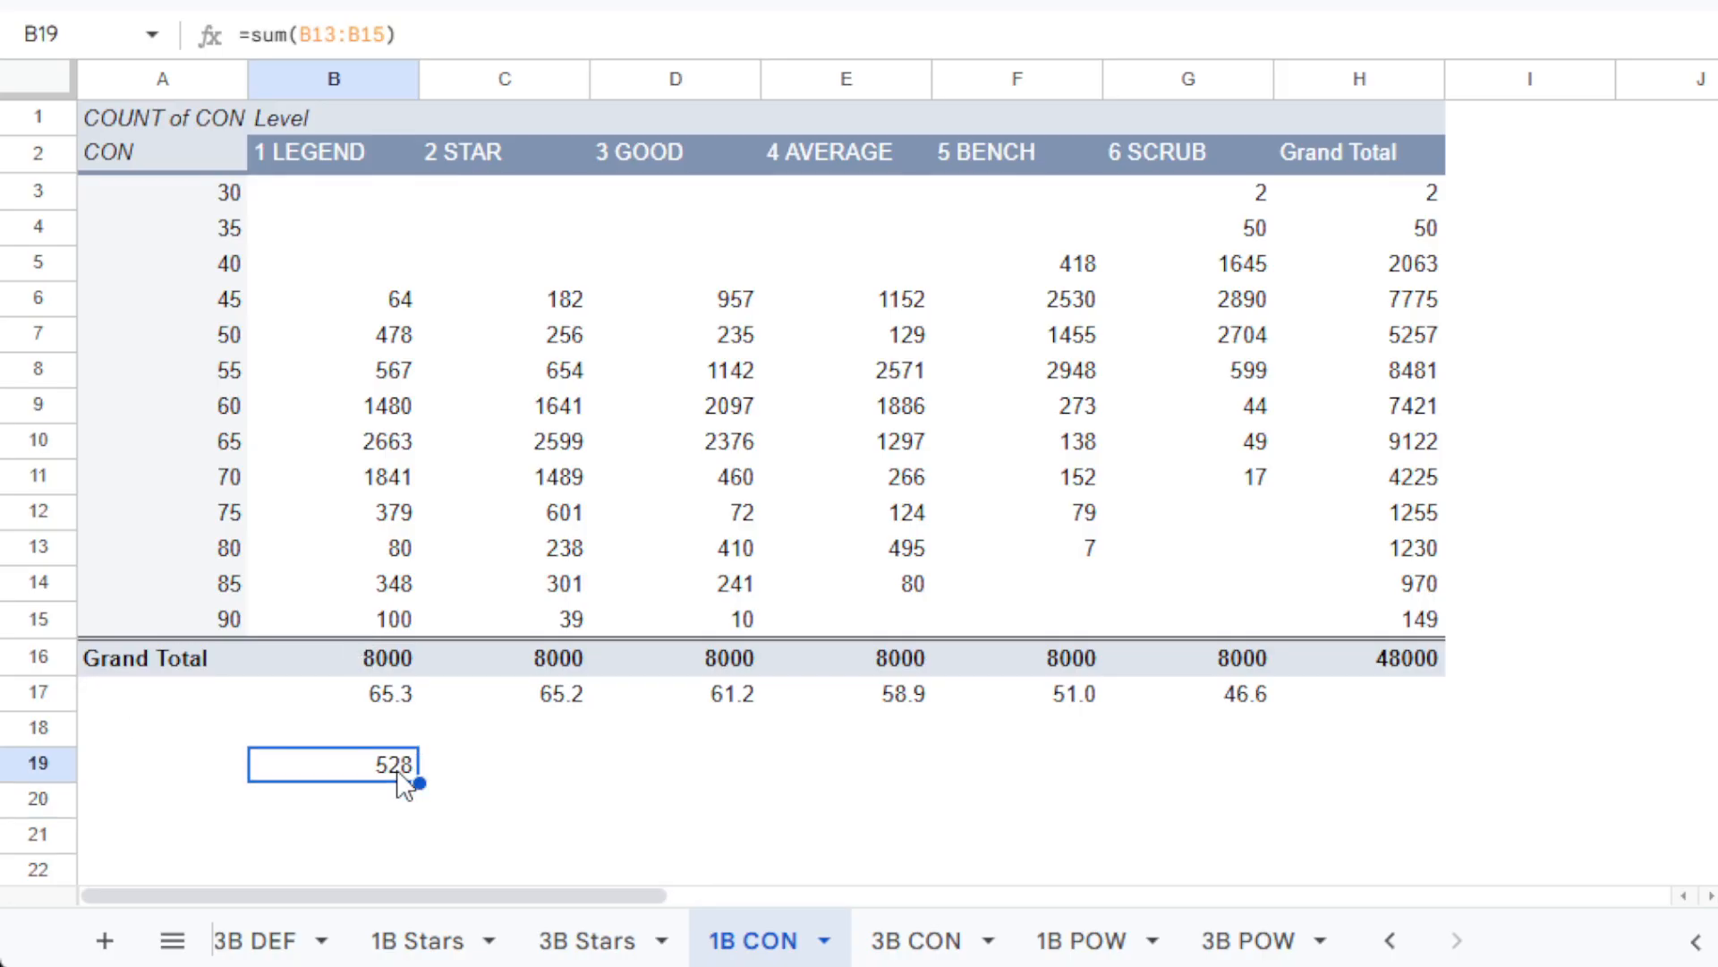
left_click(909, 940)
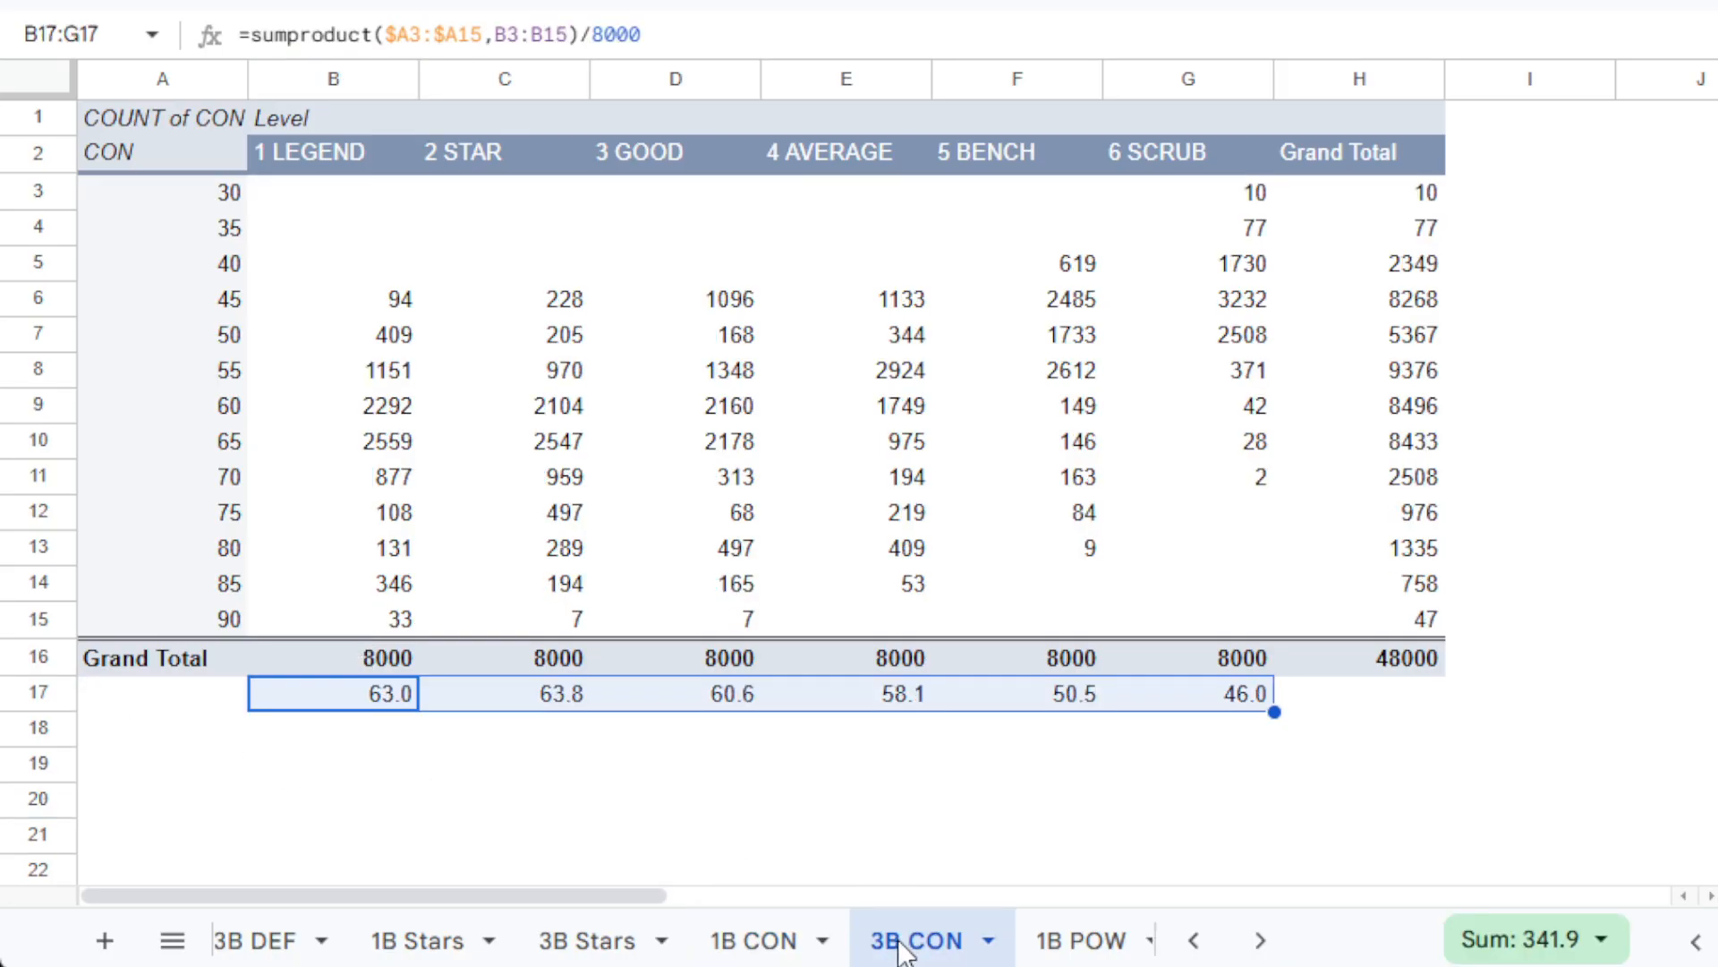
left_click(385, 779)
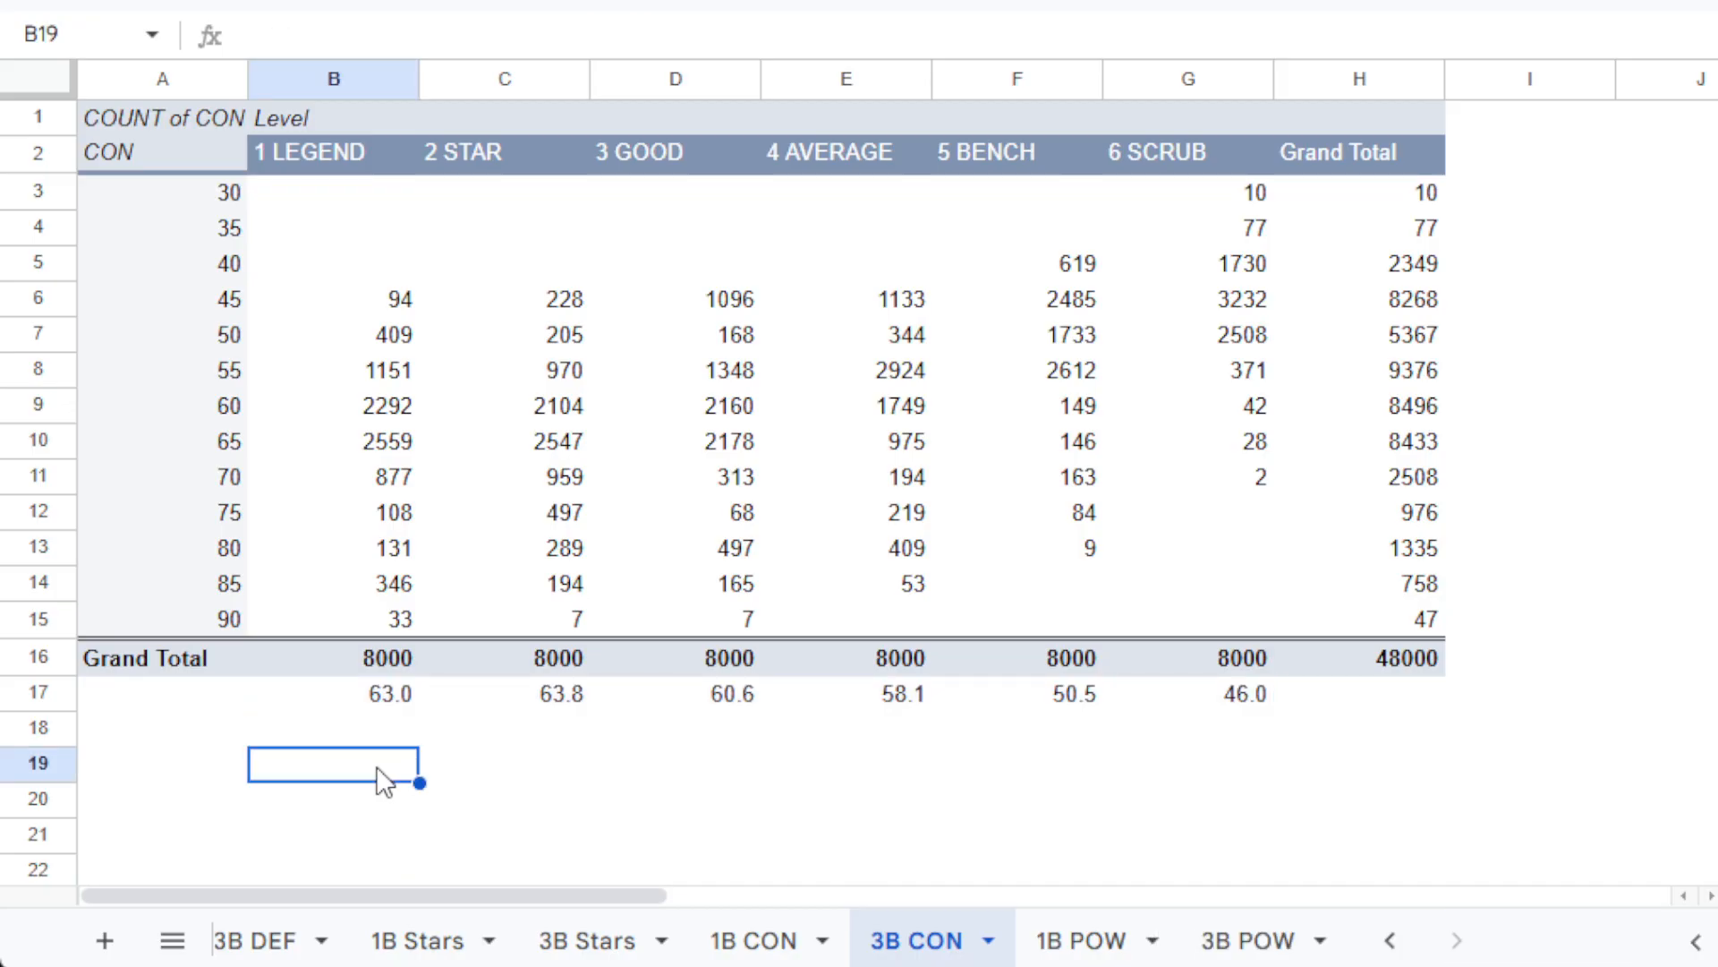
type("=sum(B13:B15)")
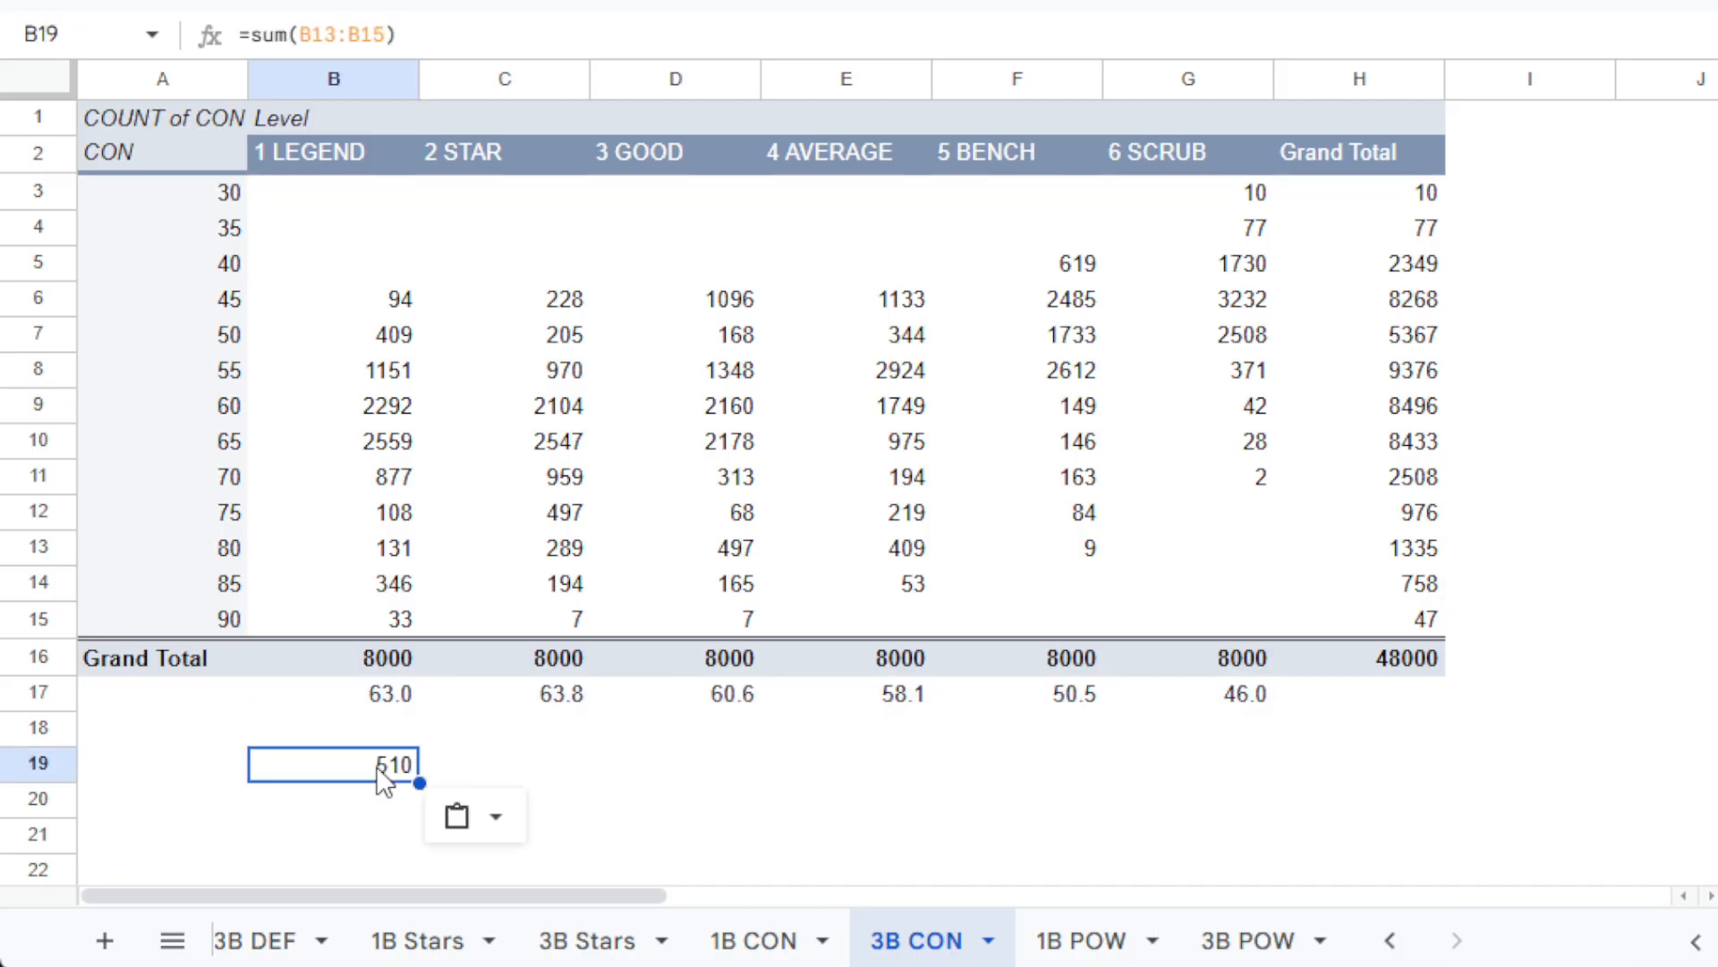
double_click(384, 775)
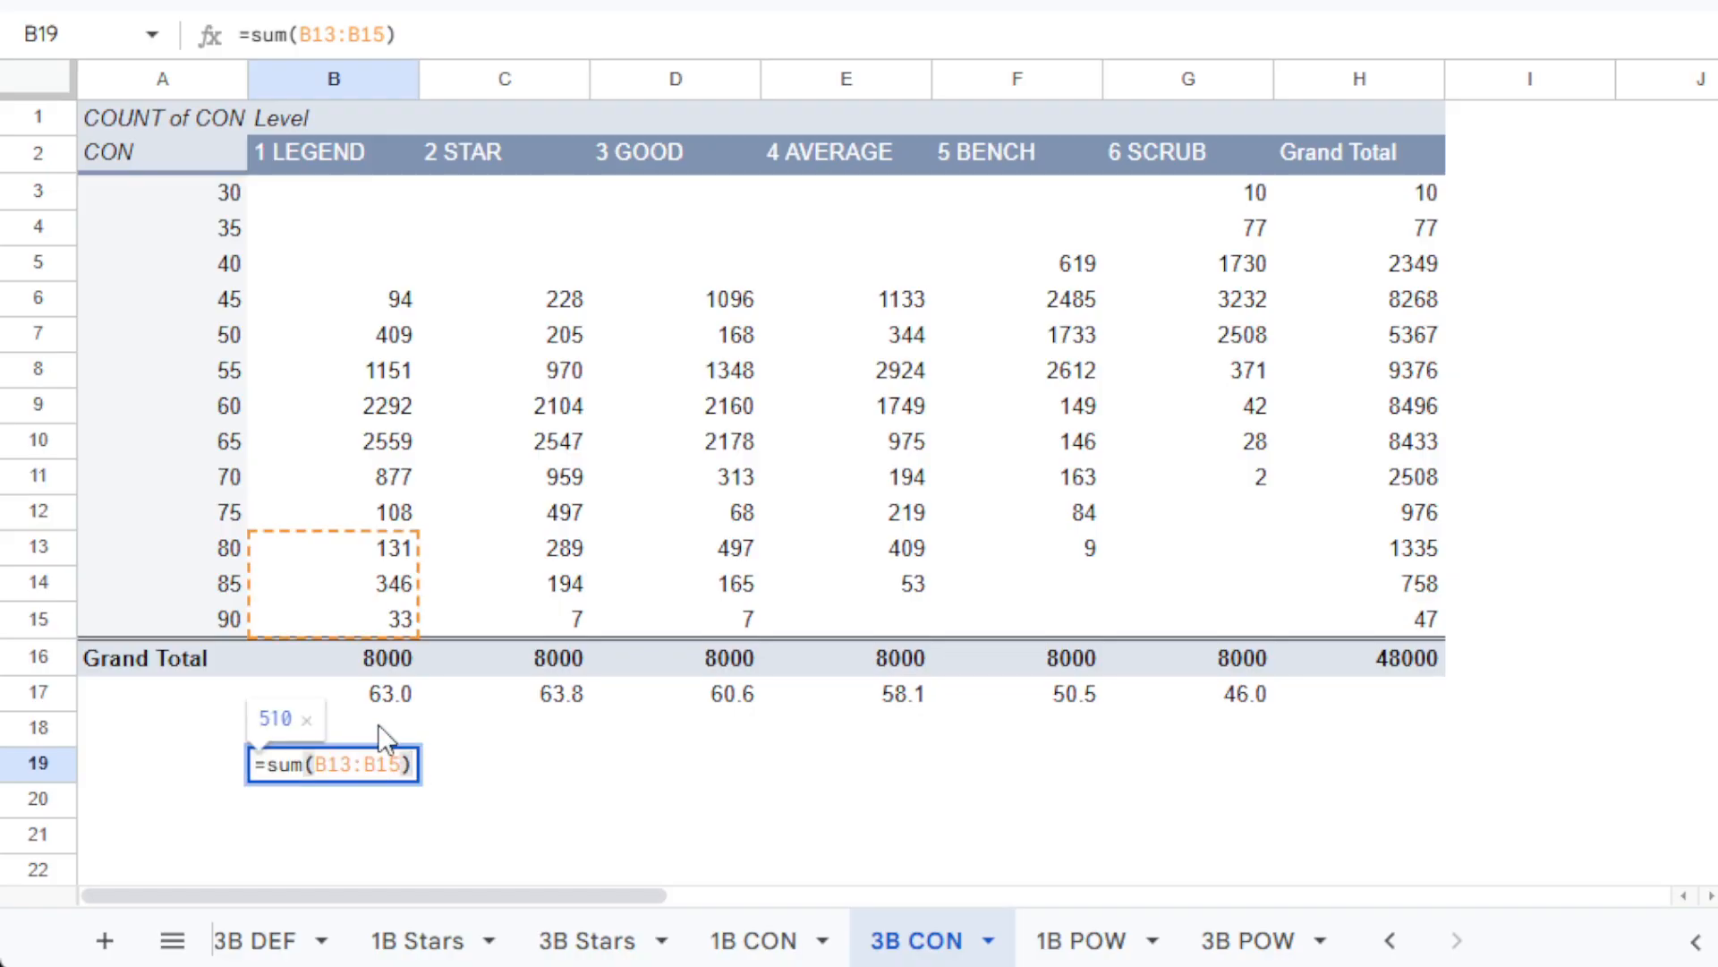
left_click(470, 801)
left_click(403, 769)
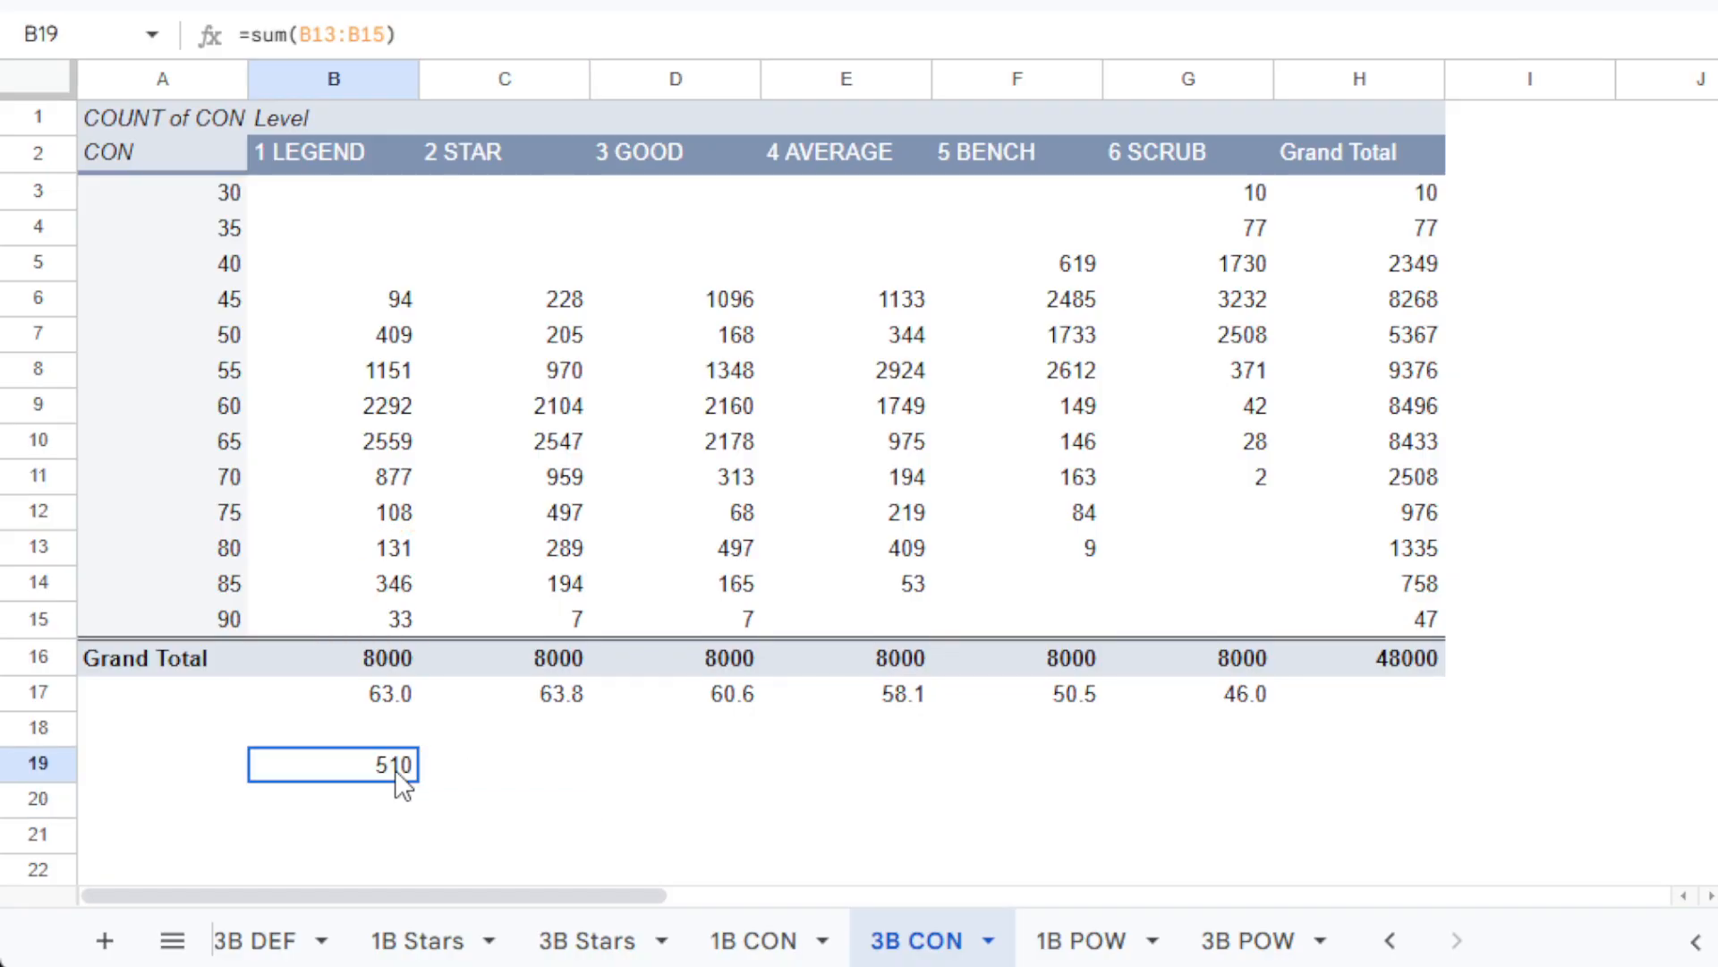
Bold the 1B answers in cells D2 and D5 of the Form_Responses1 table.
left_click(739, 944)
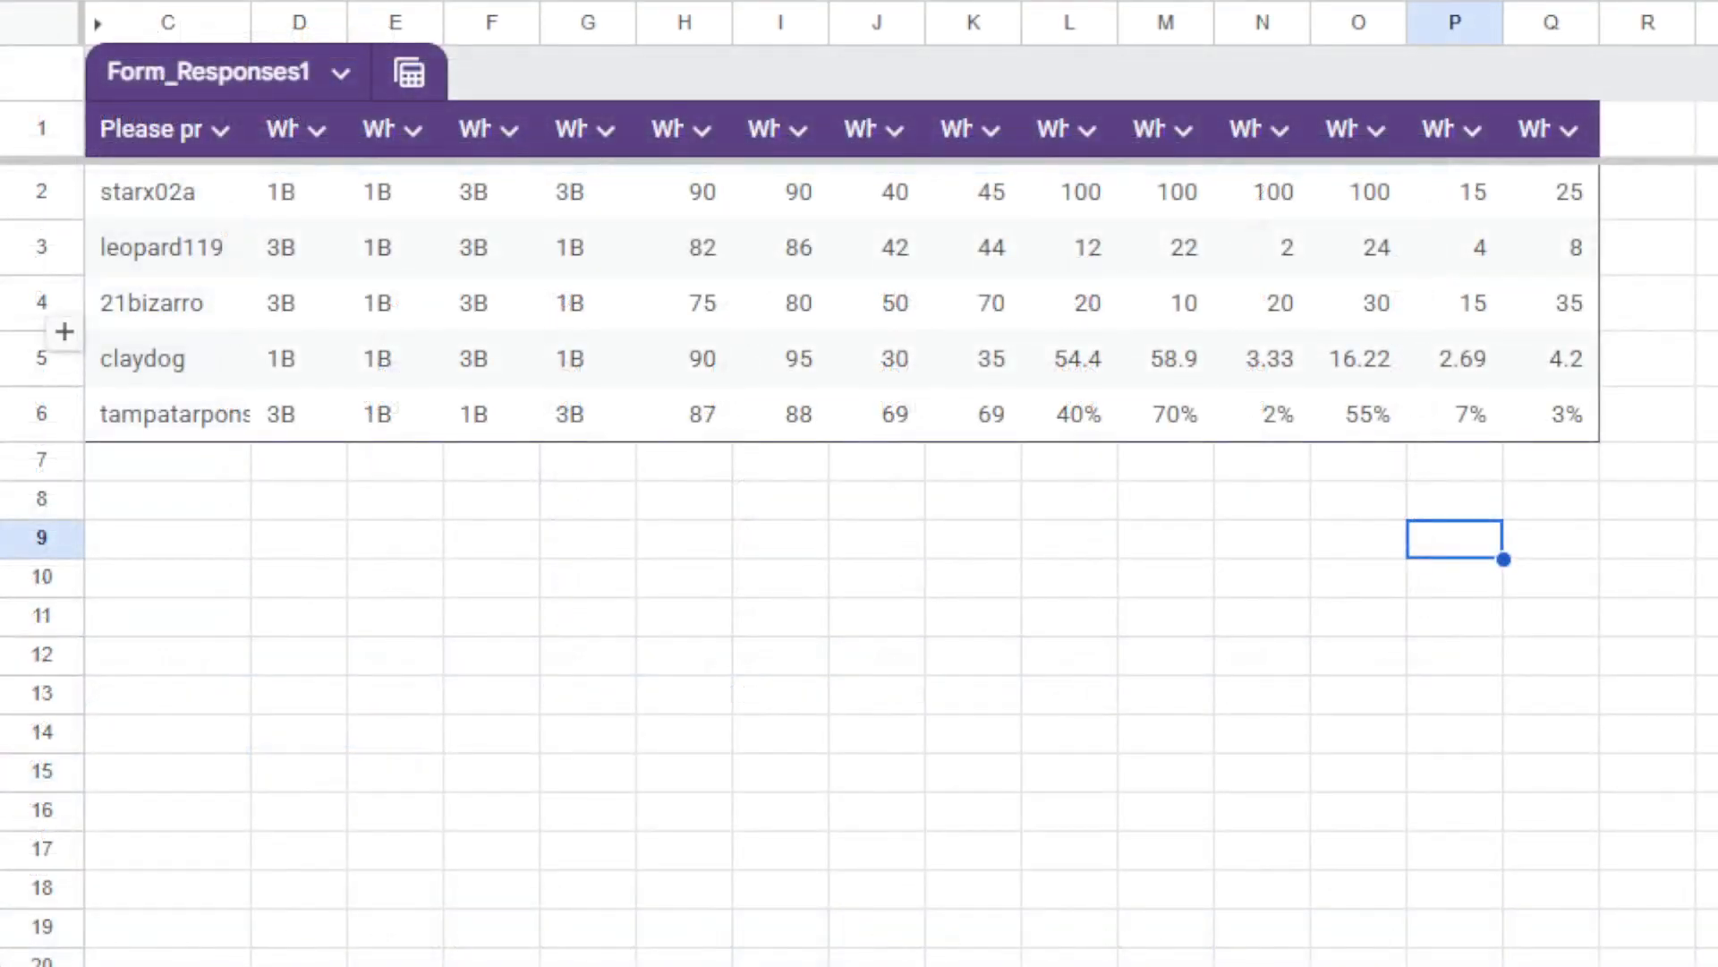
left_click(573, 515)
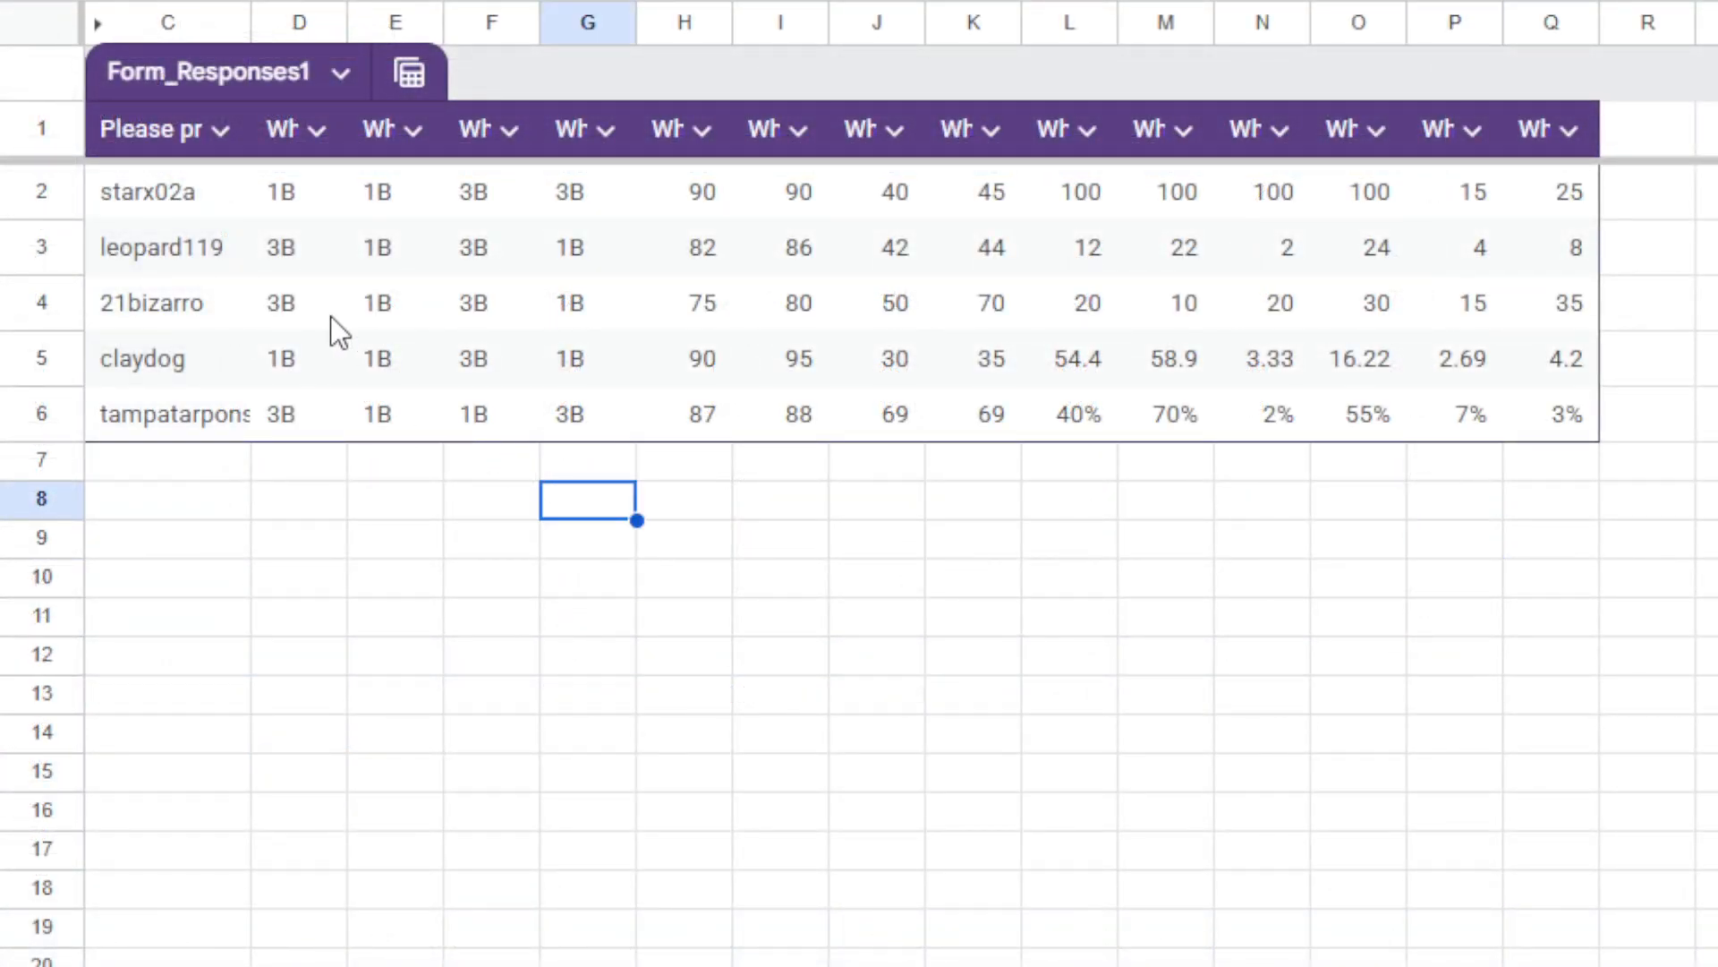
left_click(265, 201)
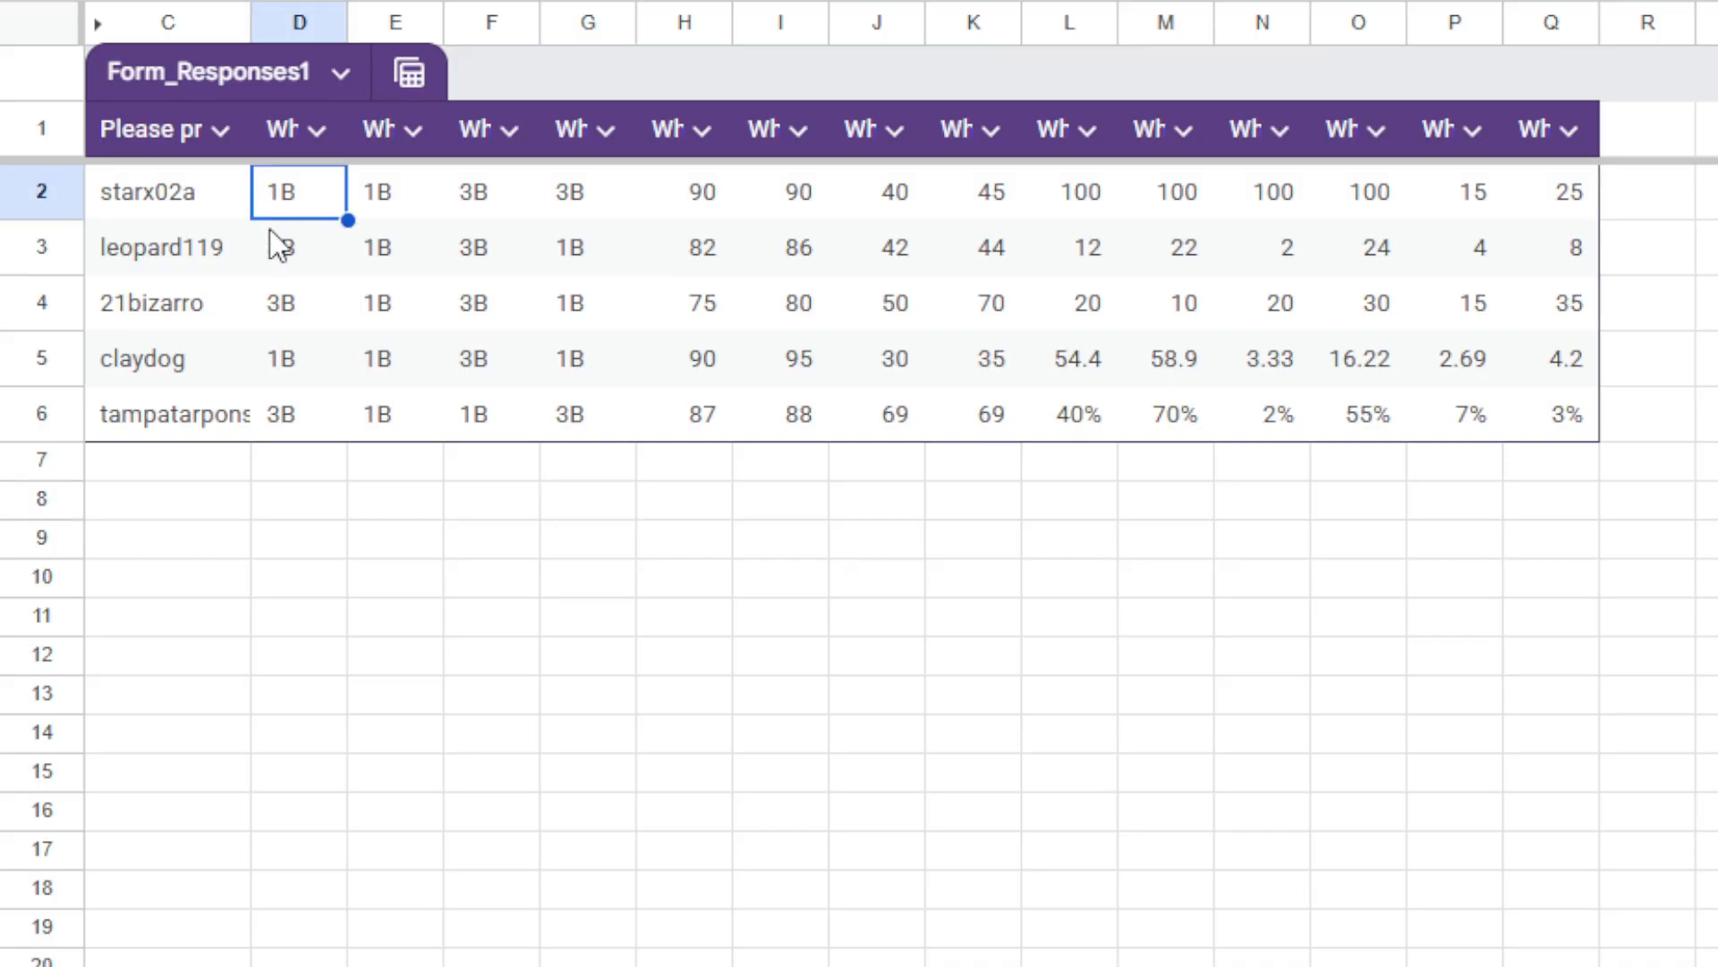
left_click(285, 363, "ctrl")
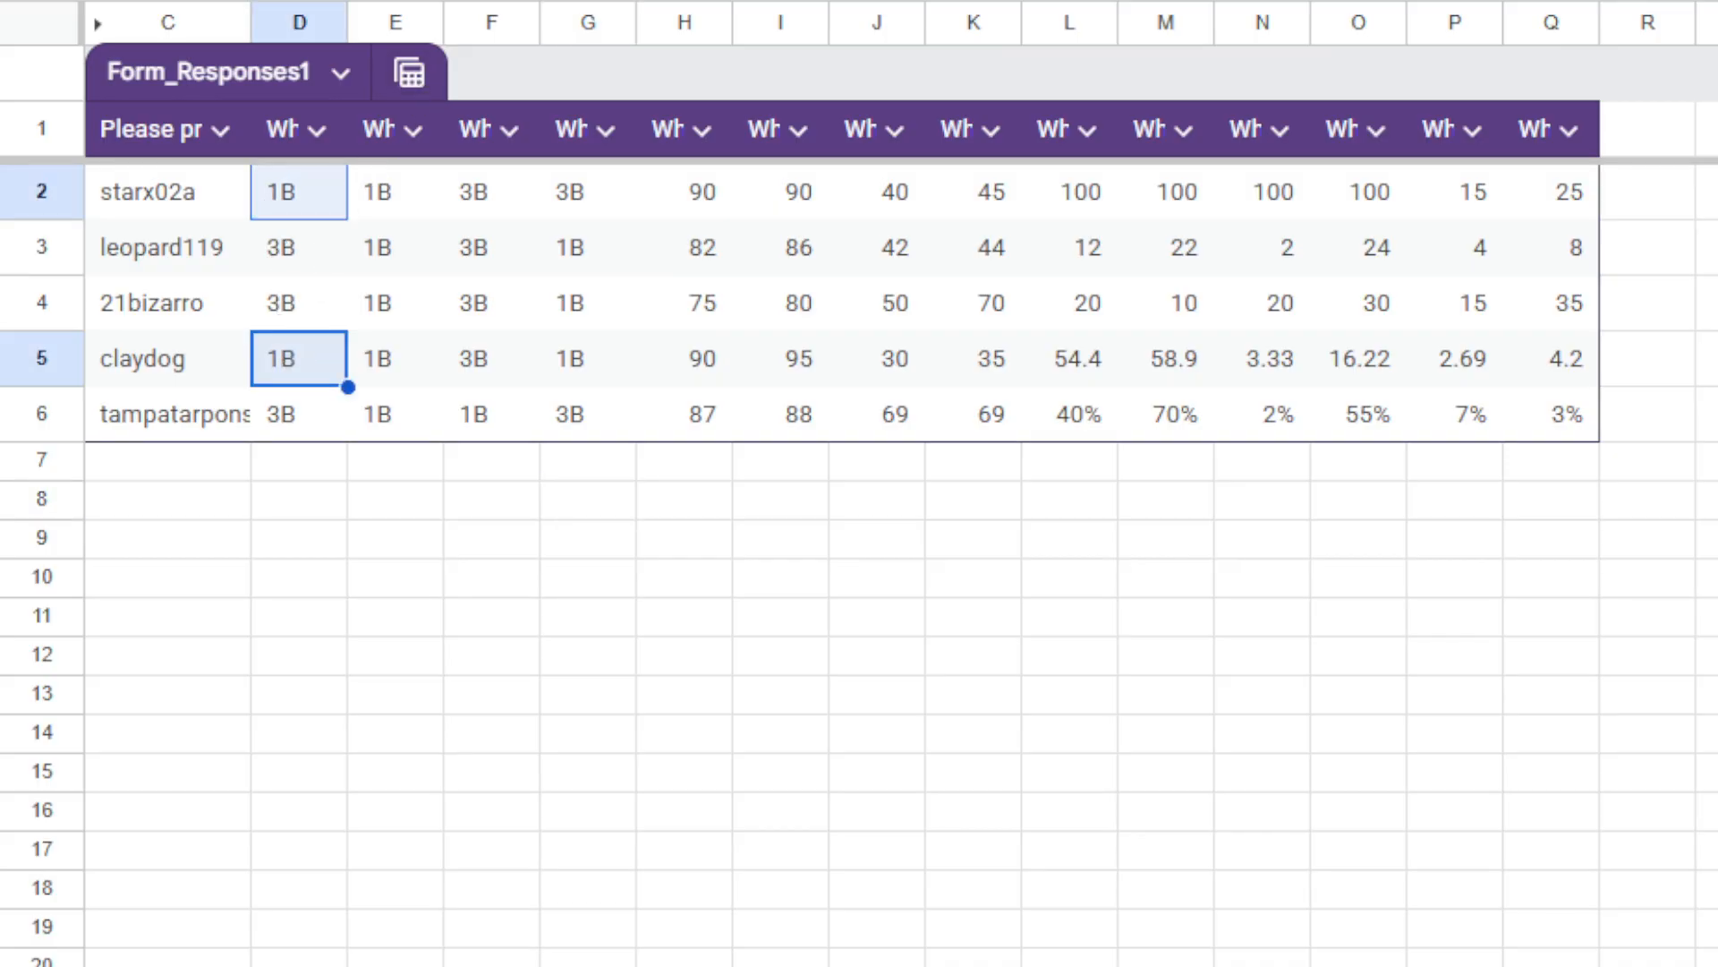
key("ctrl+b")
left_click(383, 153)
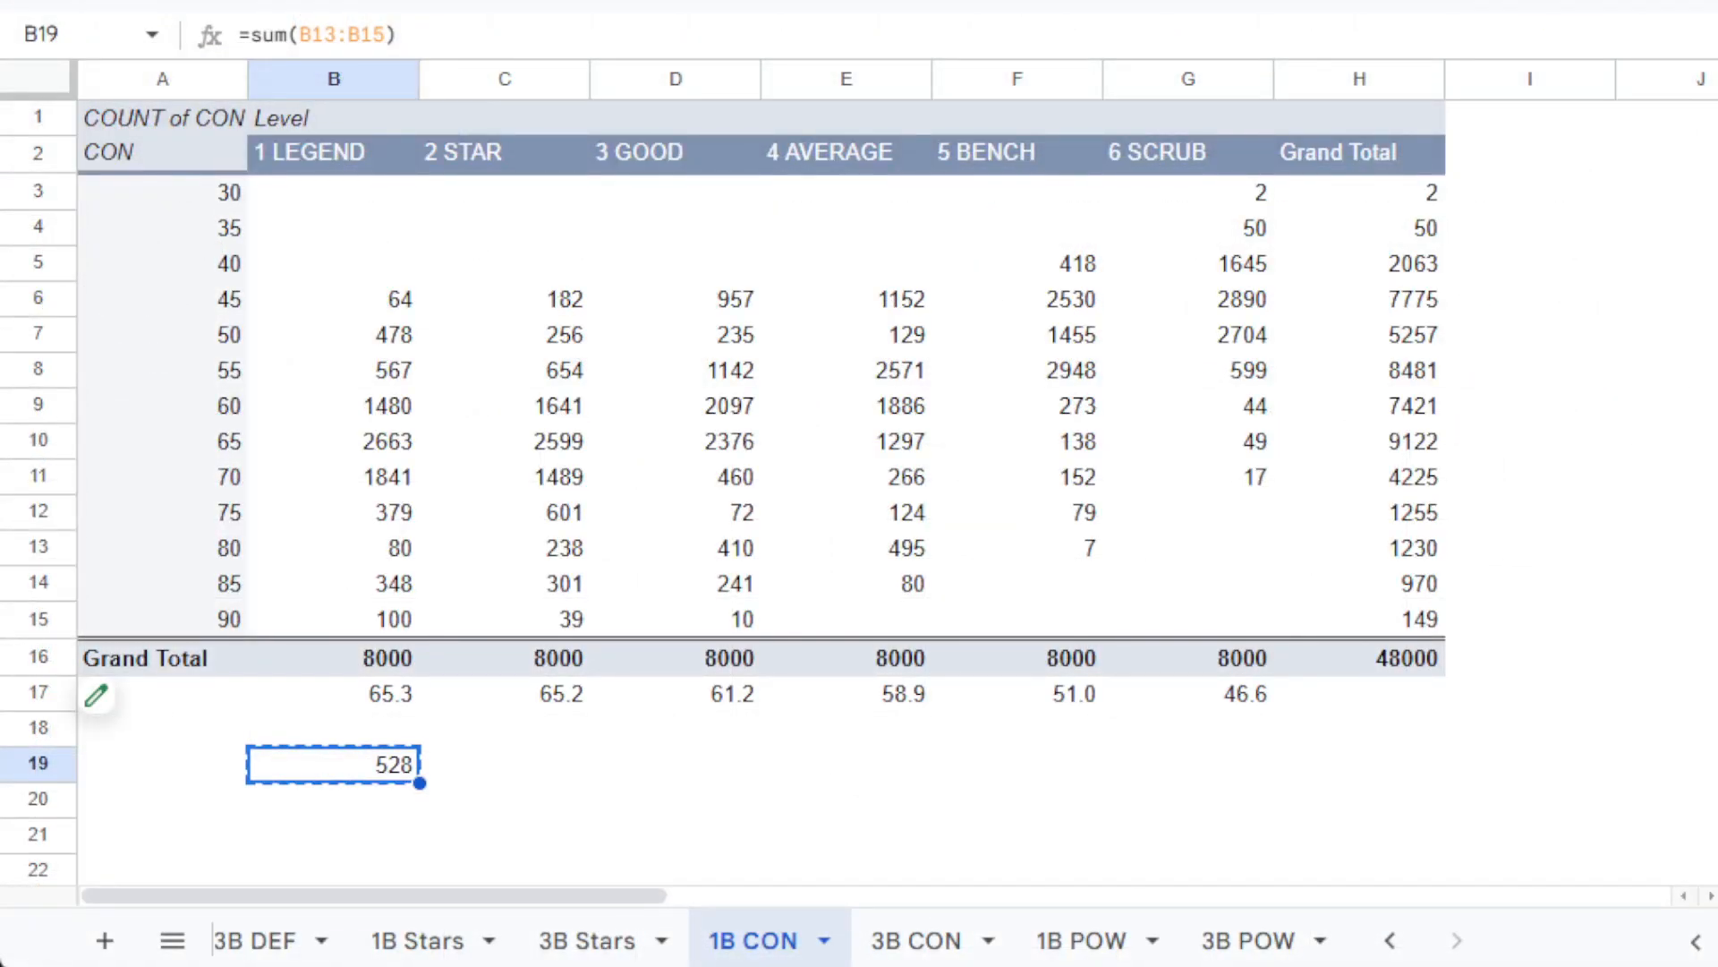
On the 3B POW sheet, sum the Legend counts for power ratings 80 to 95 in B21 with =sum(B15:B18).
left_click(305, 810)
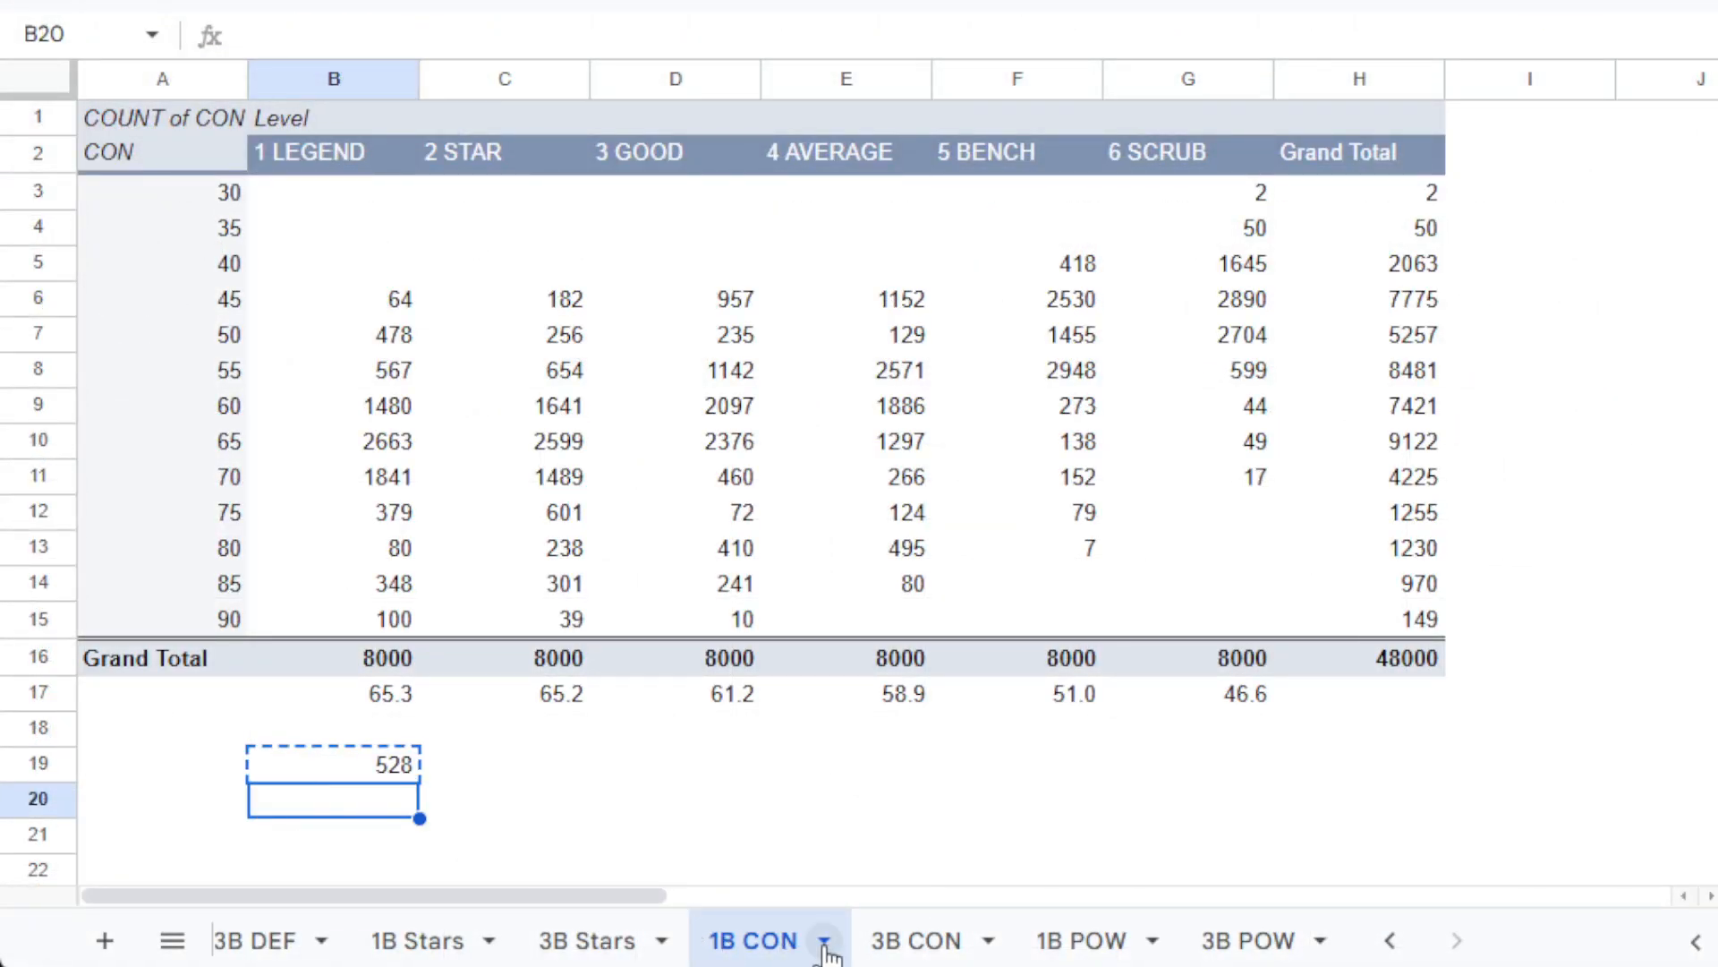
left_click(1224, 951)
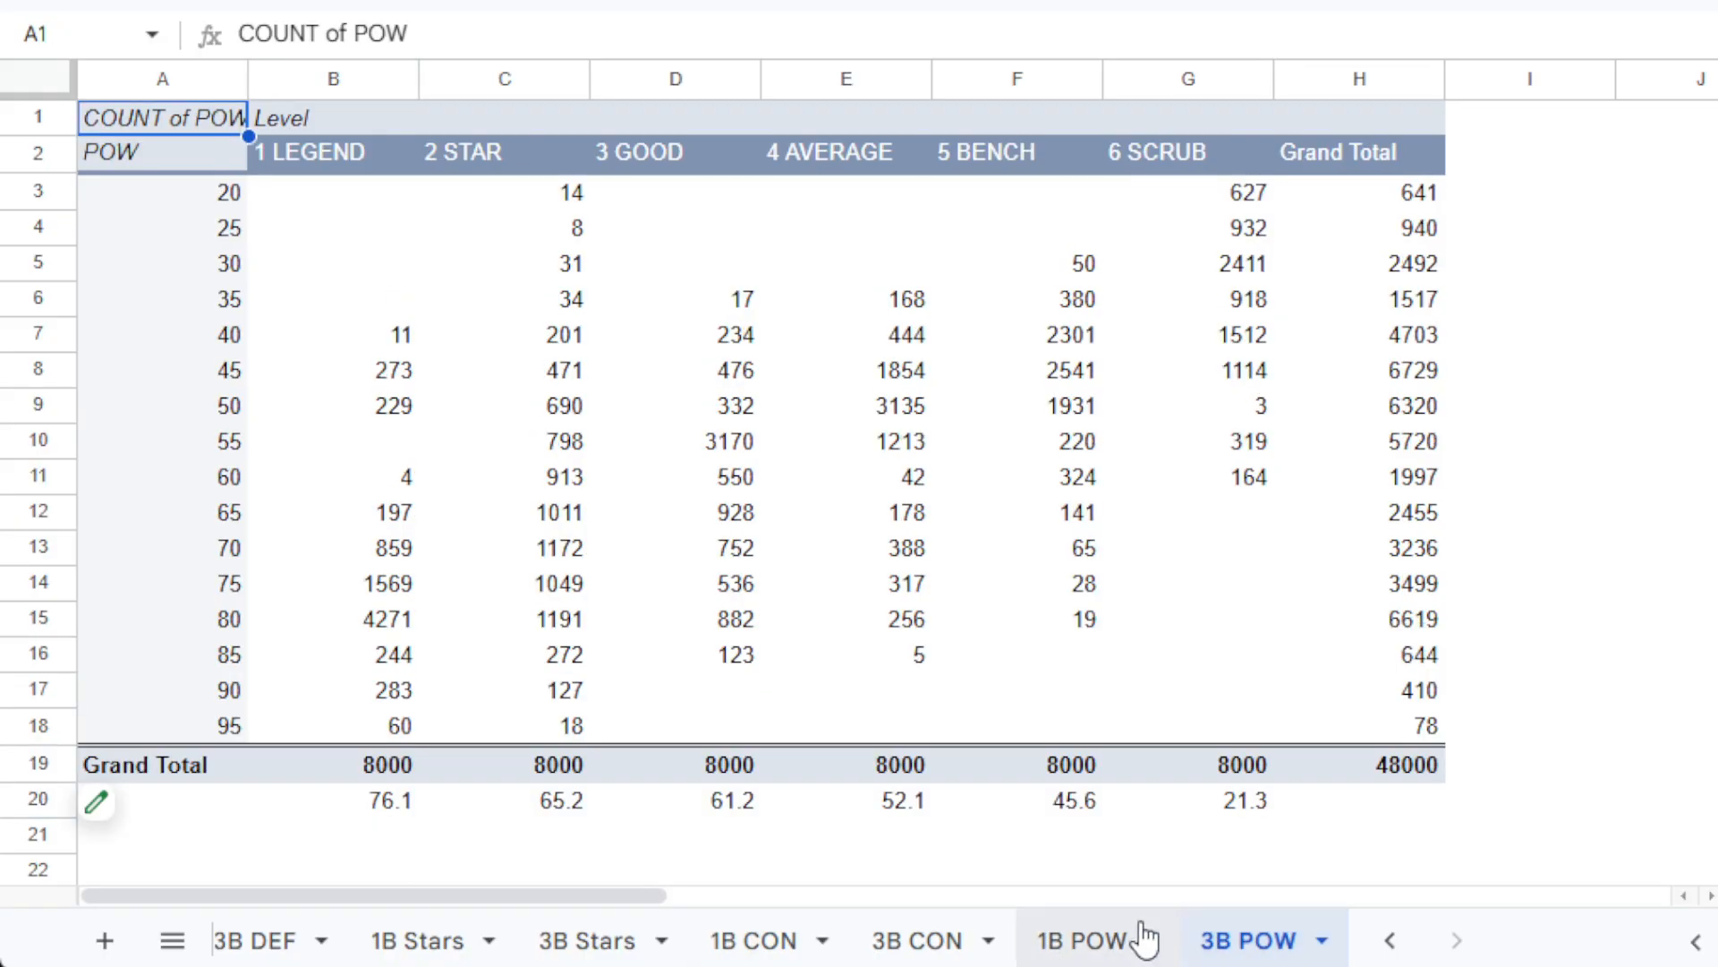
left_click(410, 846)
type("=su")
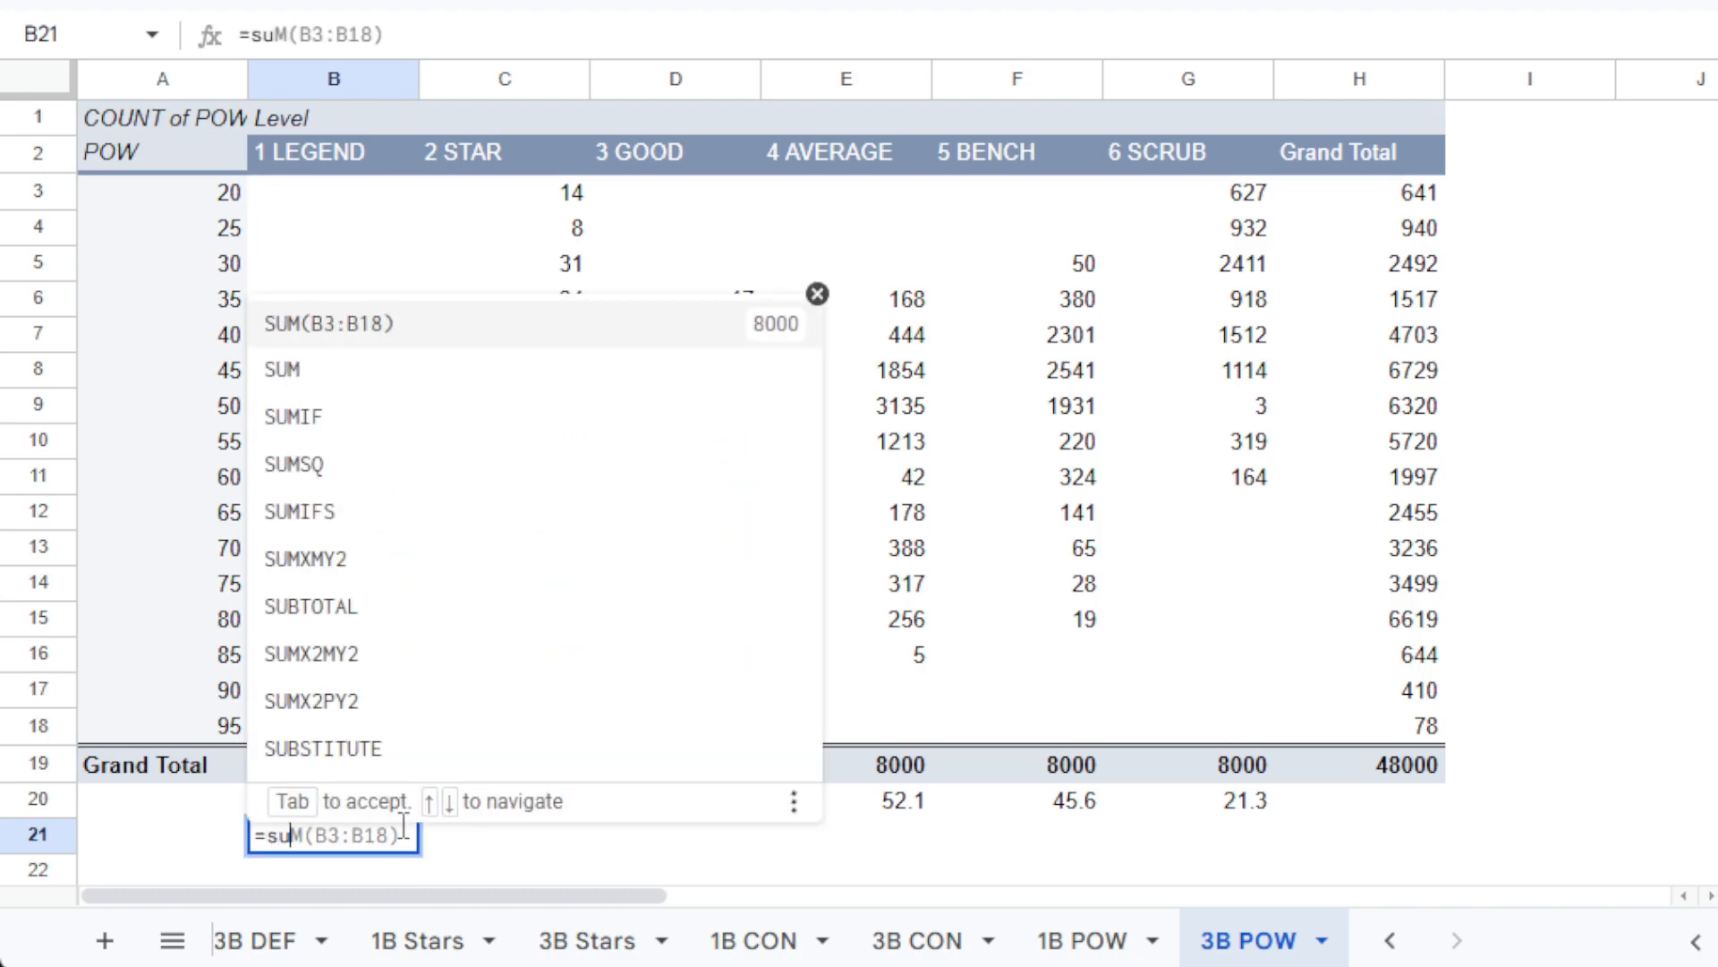
key("Tab")
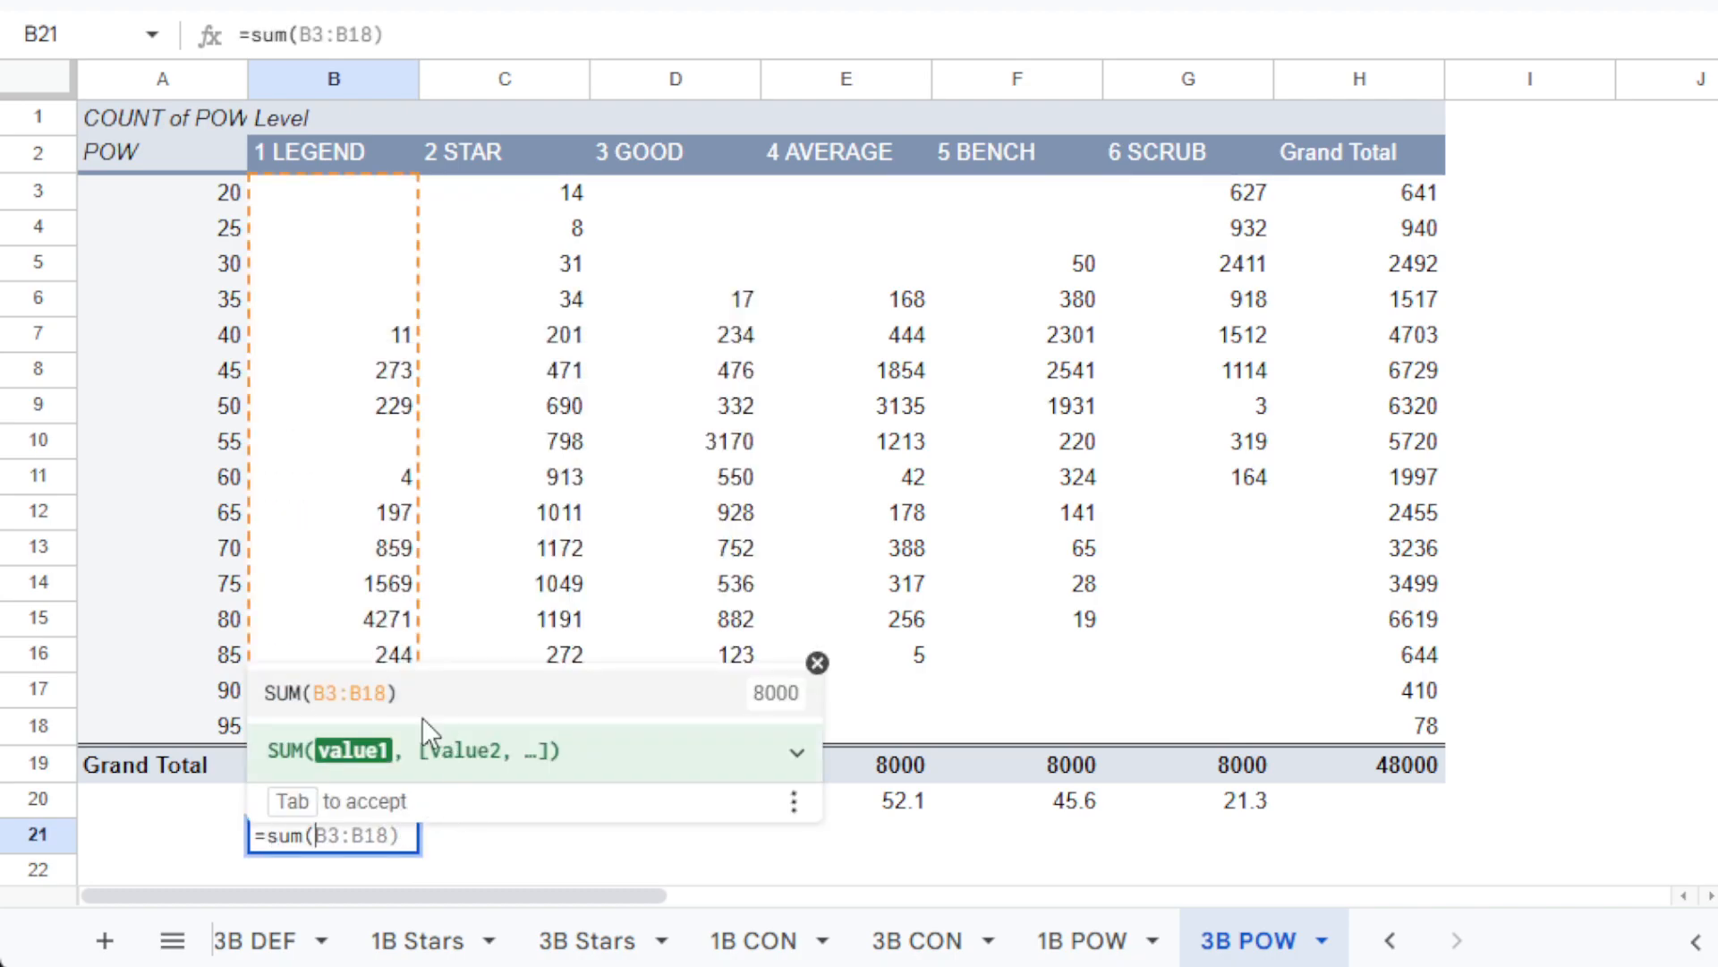
left_click_drag(385, 698, 384, 732)
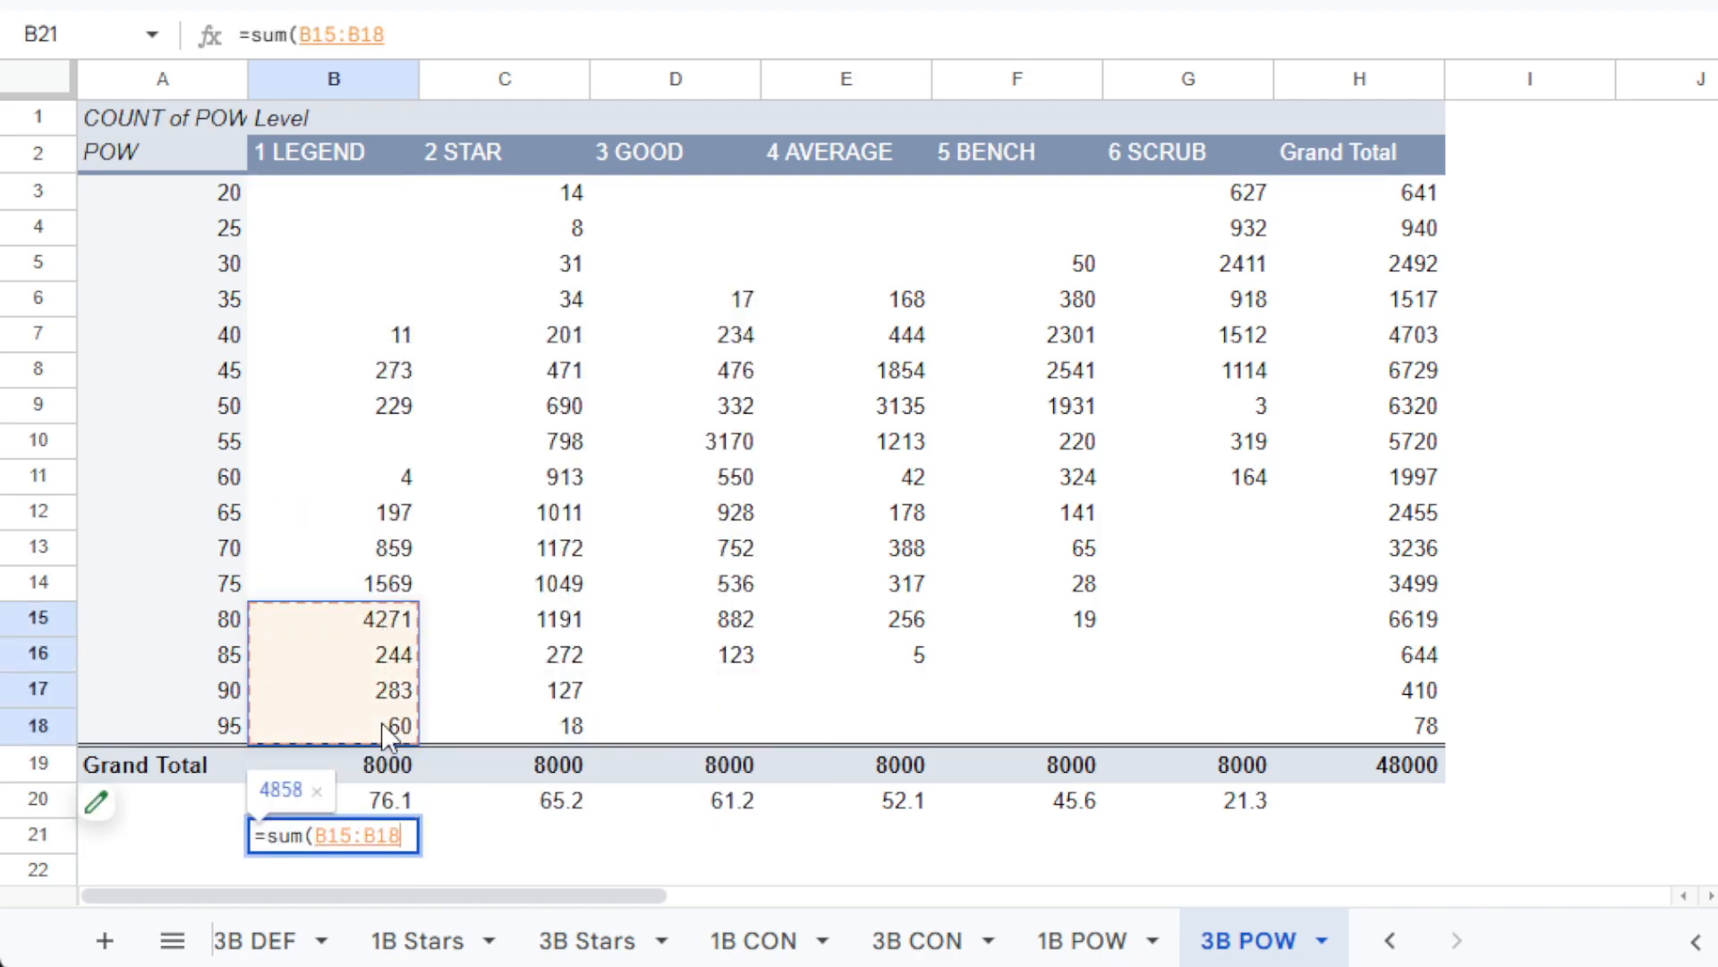
key("Return")
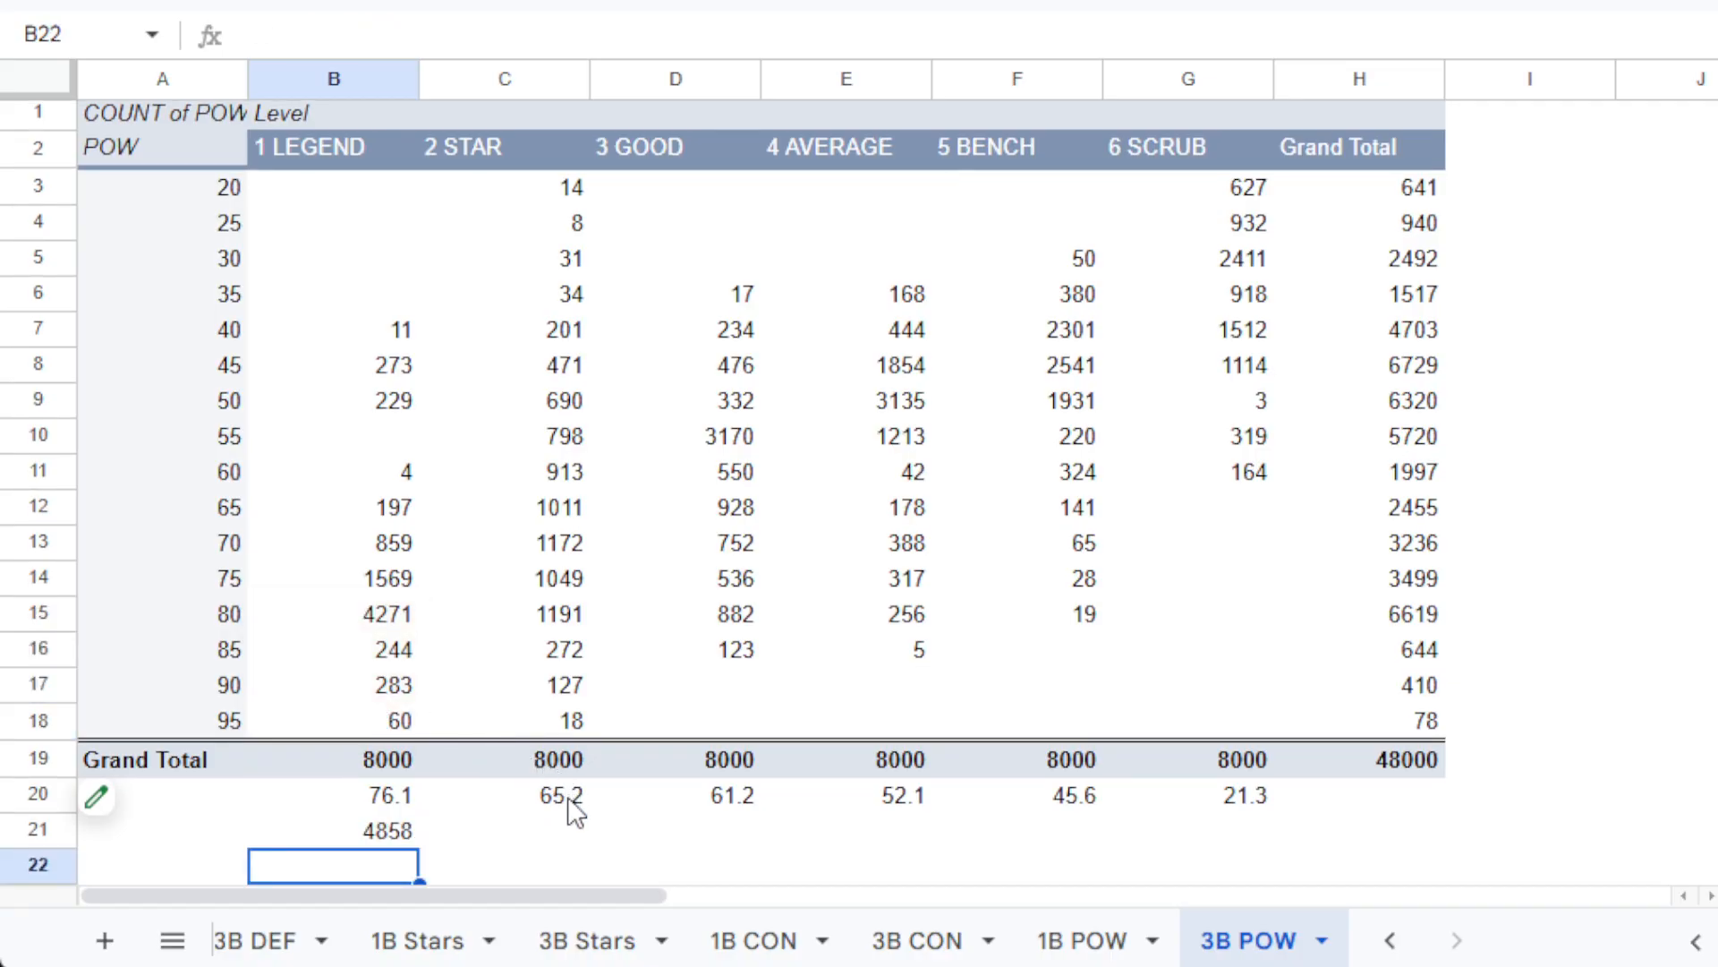
On the 1B POW sheet, sum the Legend counts for power ratings 80 to 95 in B21 with =sum(B15:B18).
left_click(1086, 942)
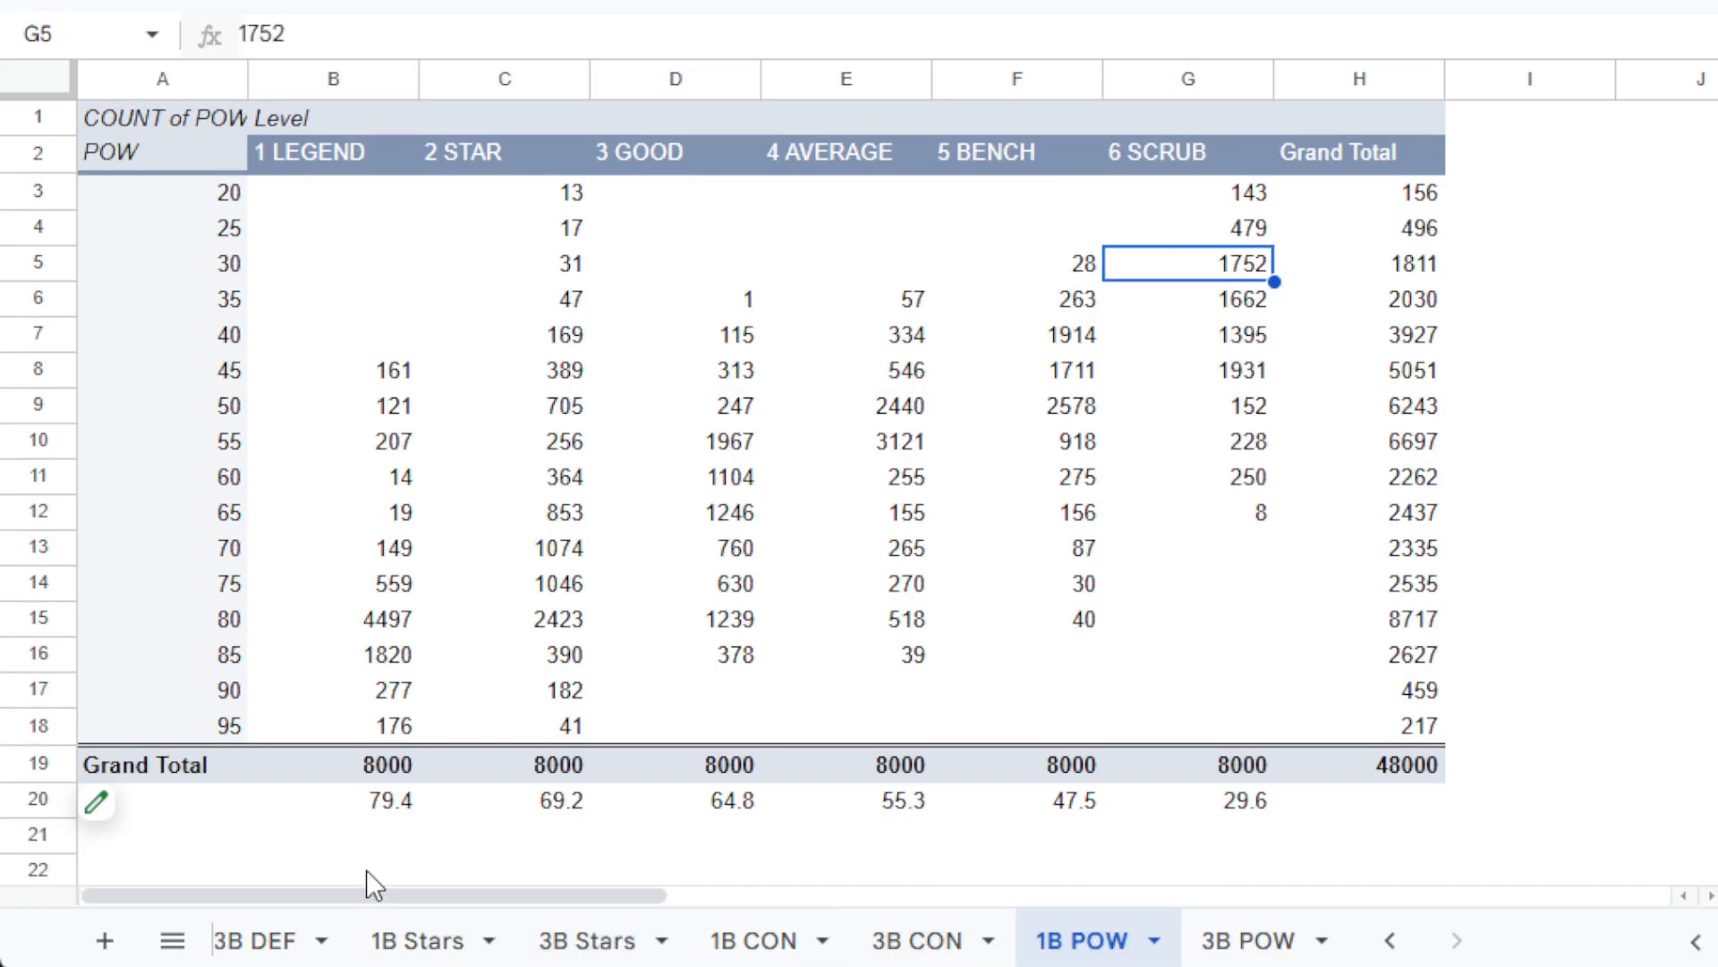
left_click(394, 839)
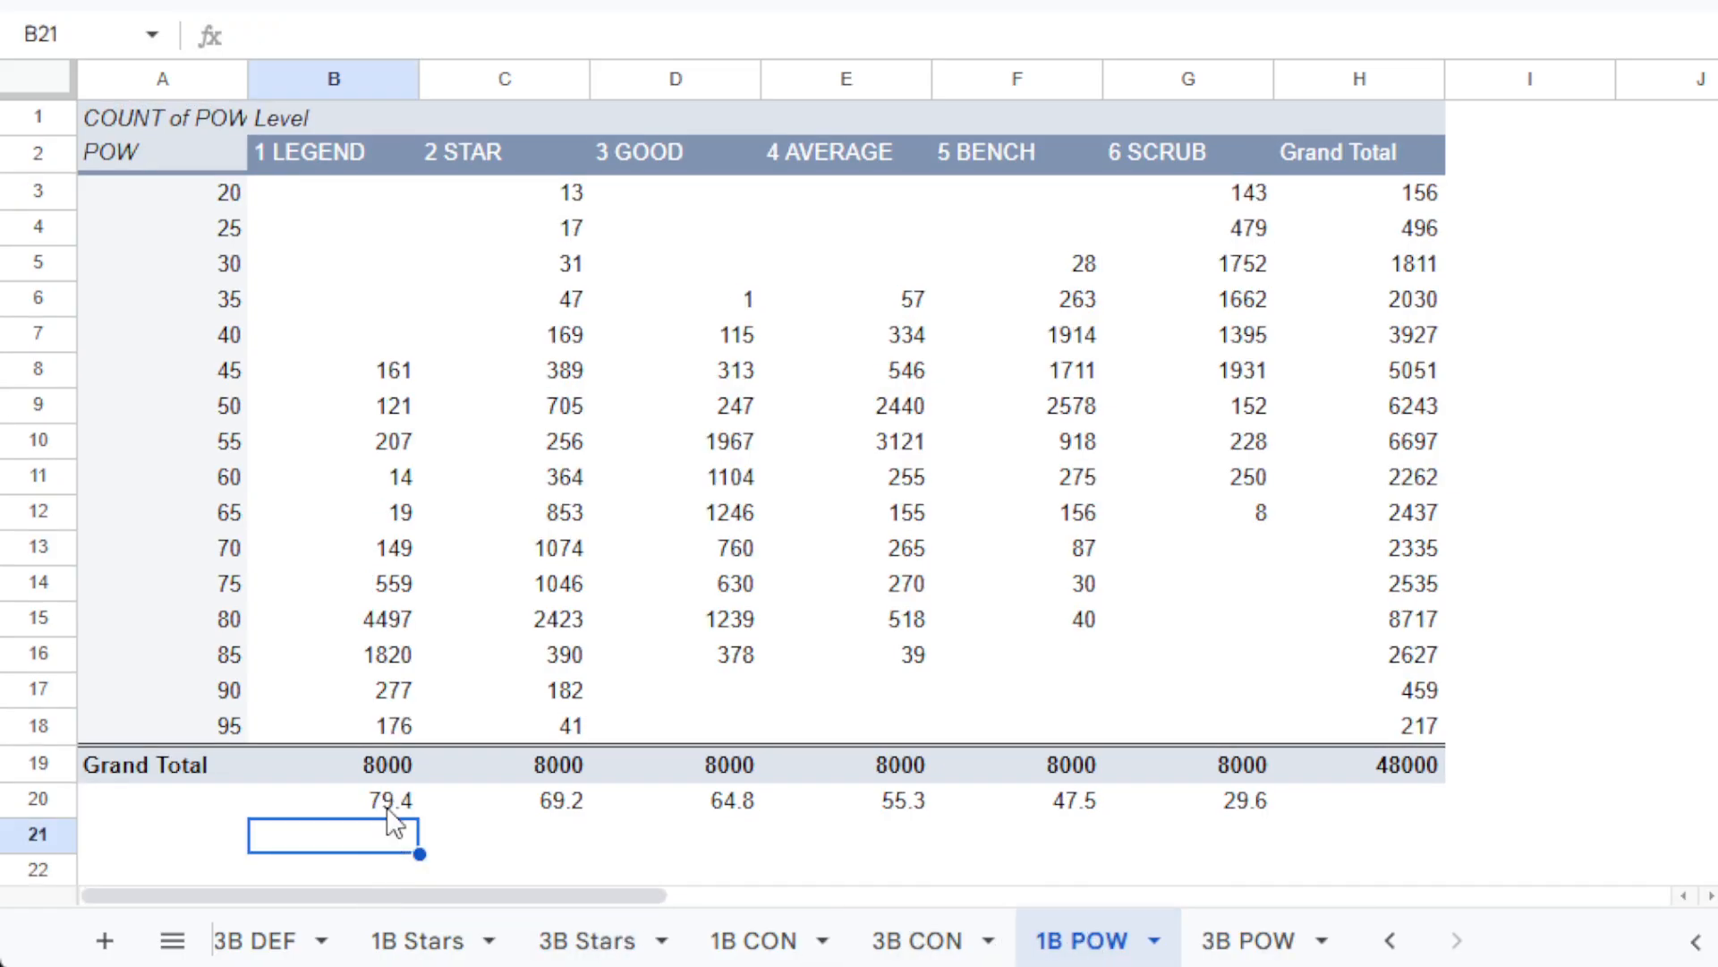
type("=sum(")
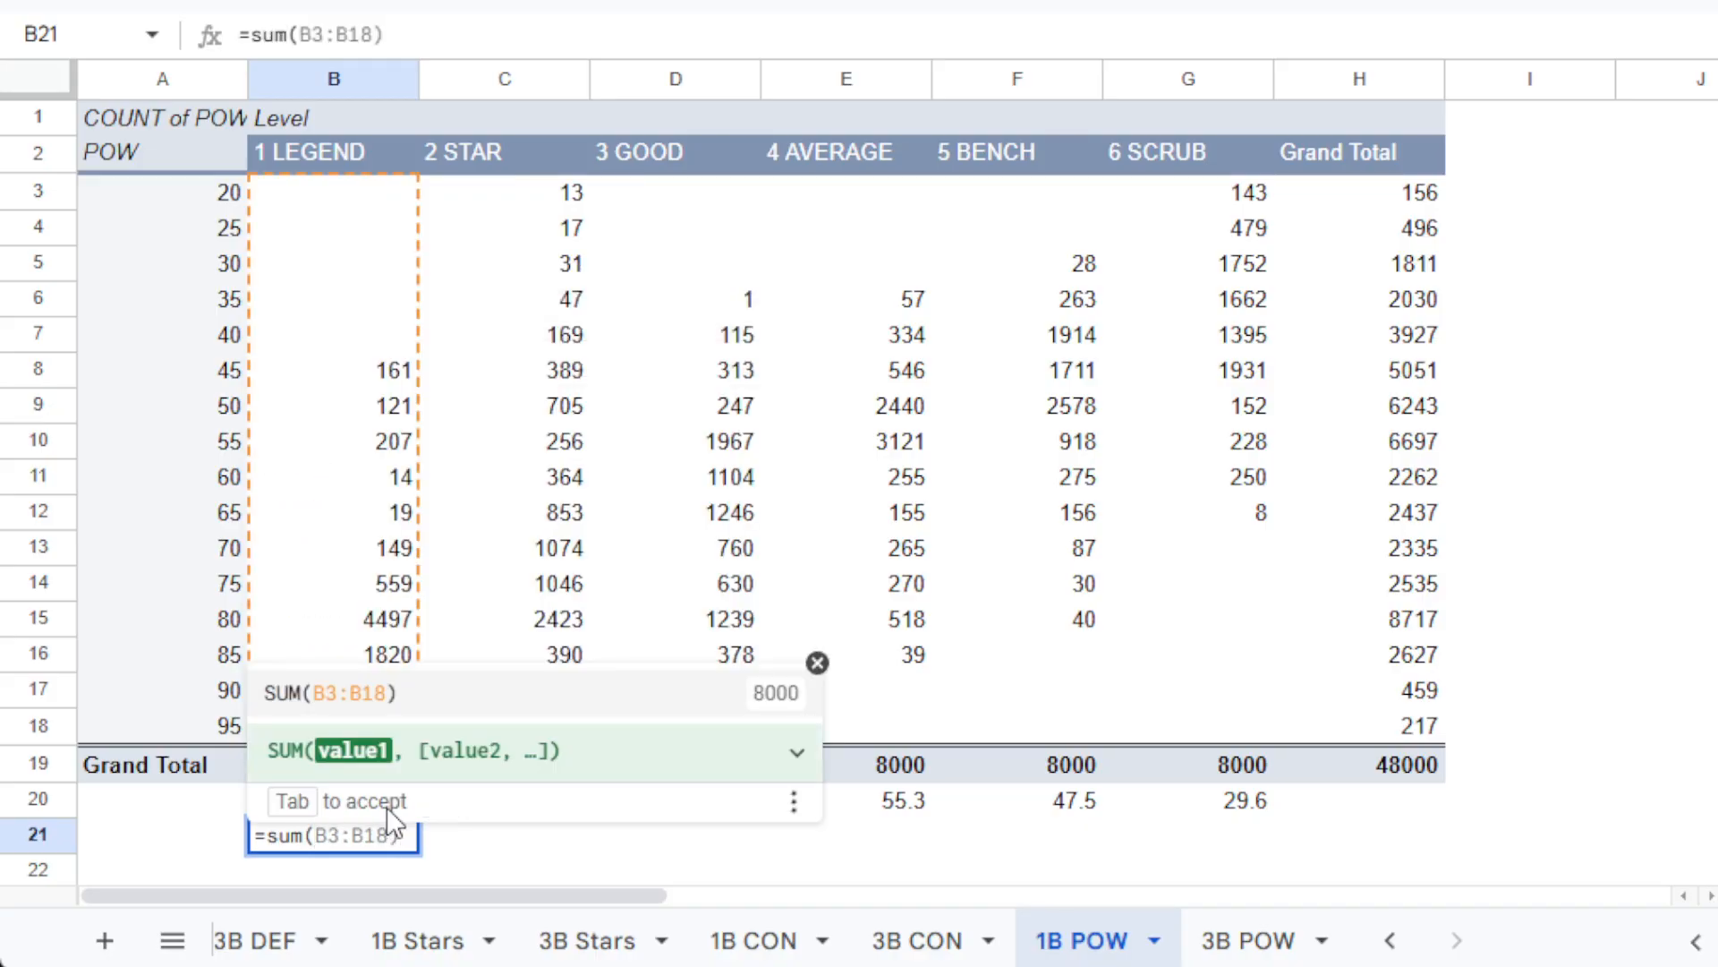
left_click(390, 619)
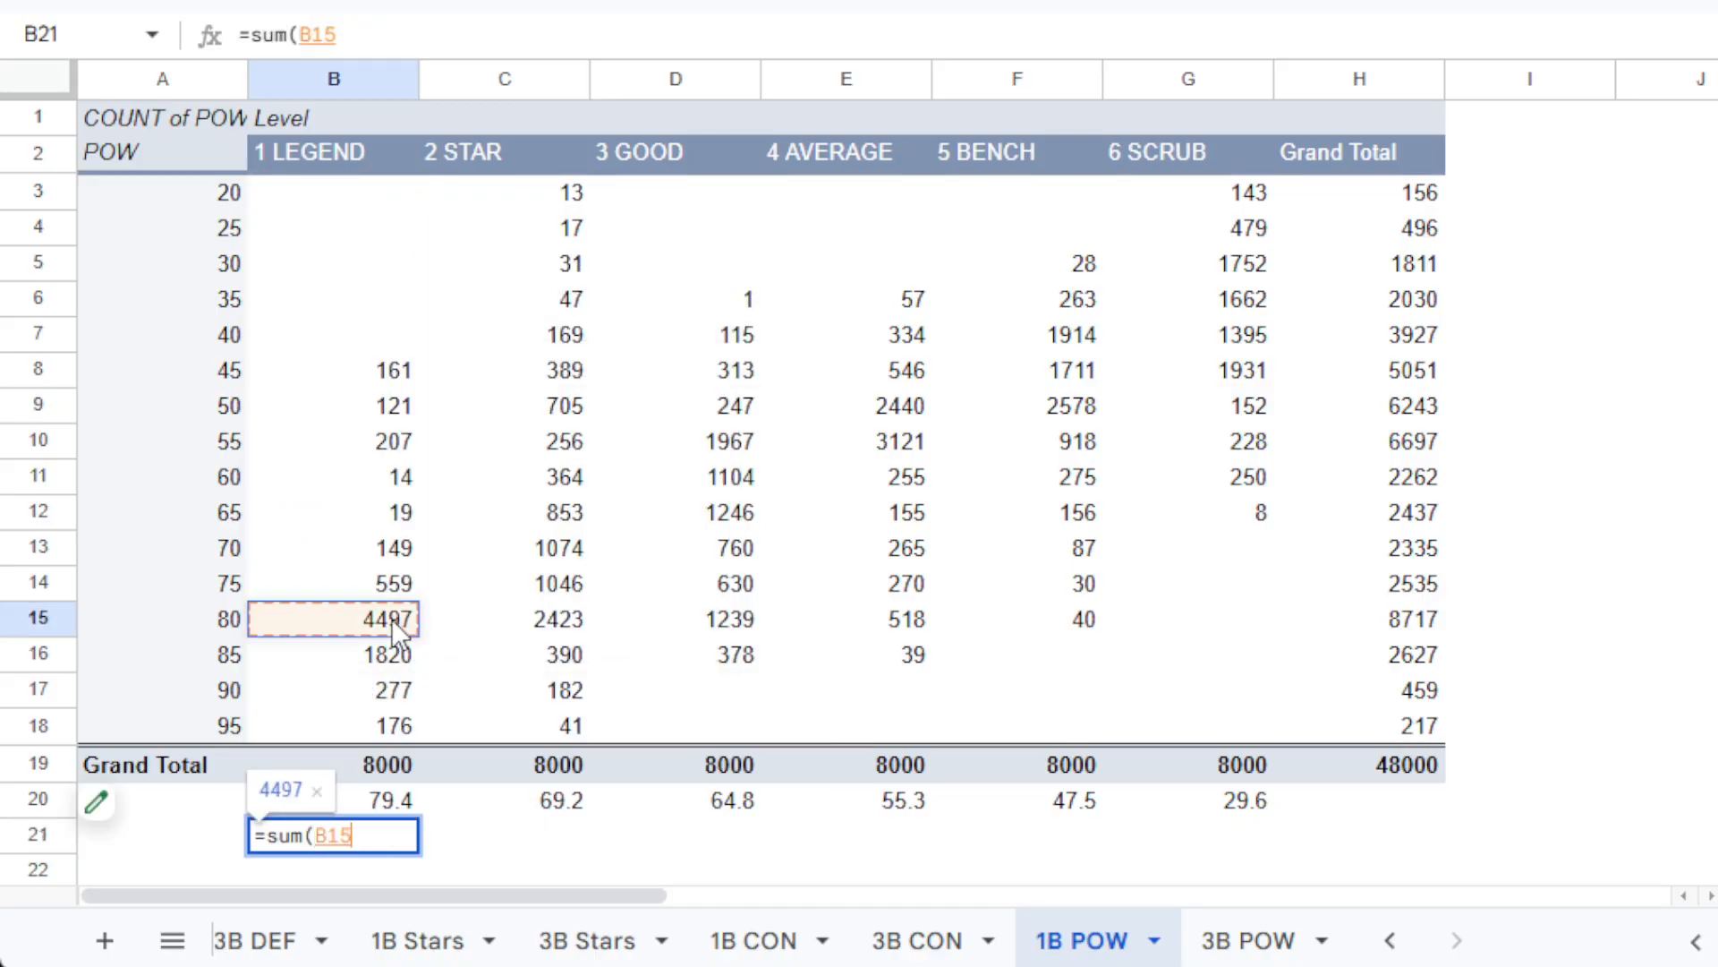
left_click(391, 726, "shift")
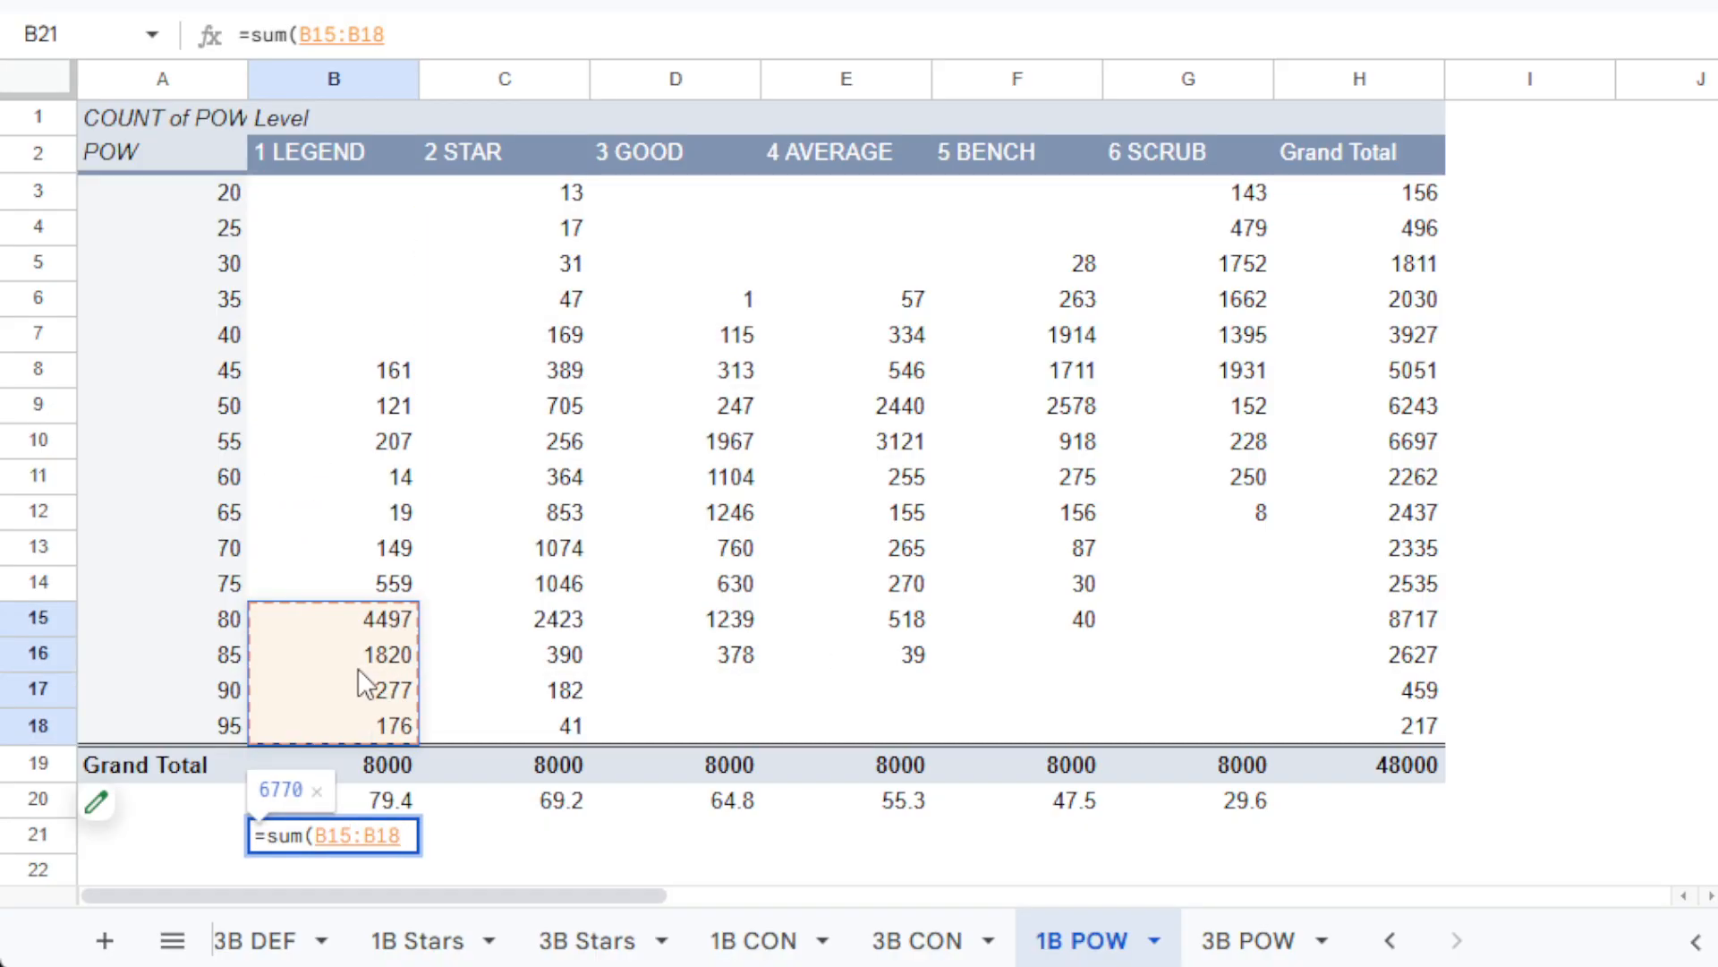
key("Return")
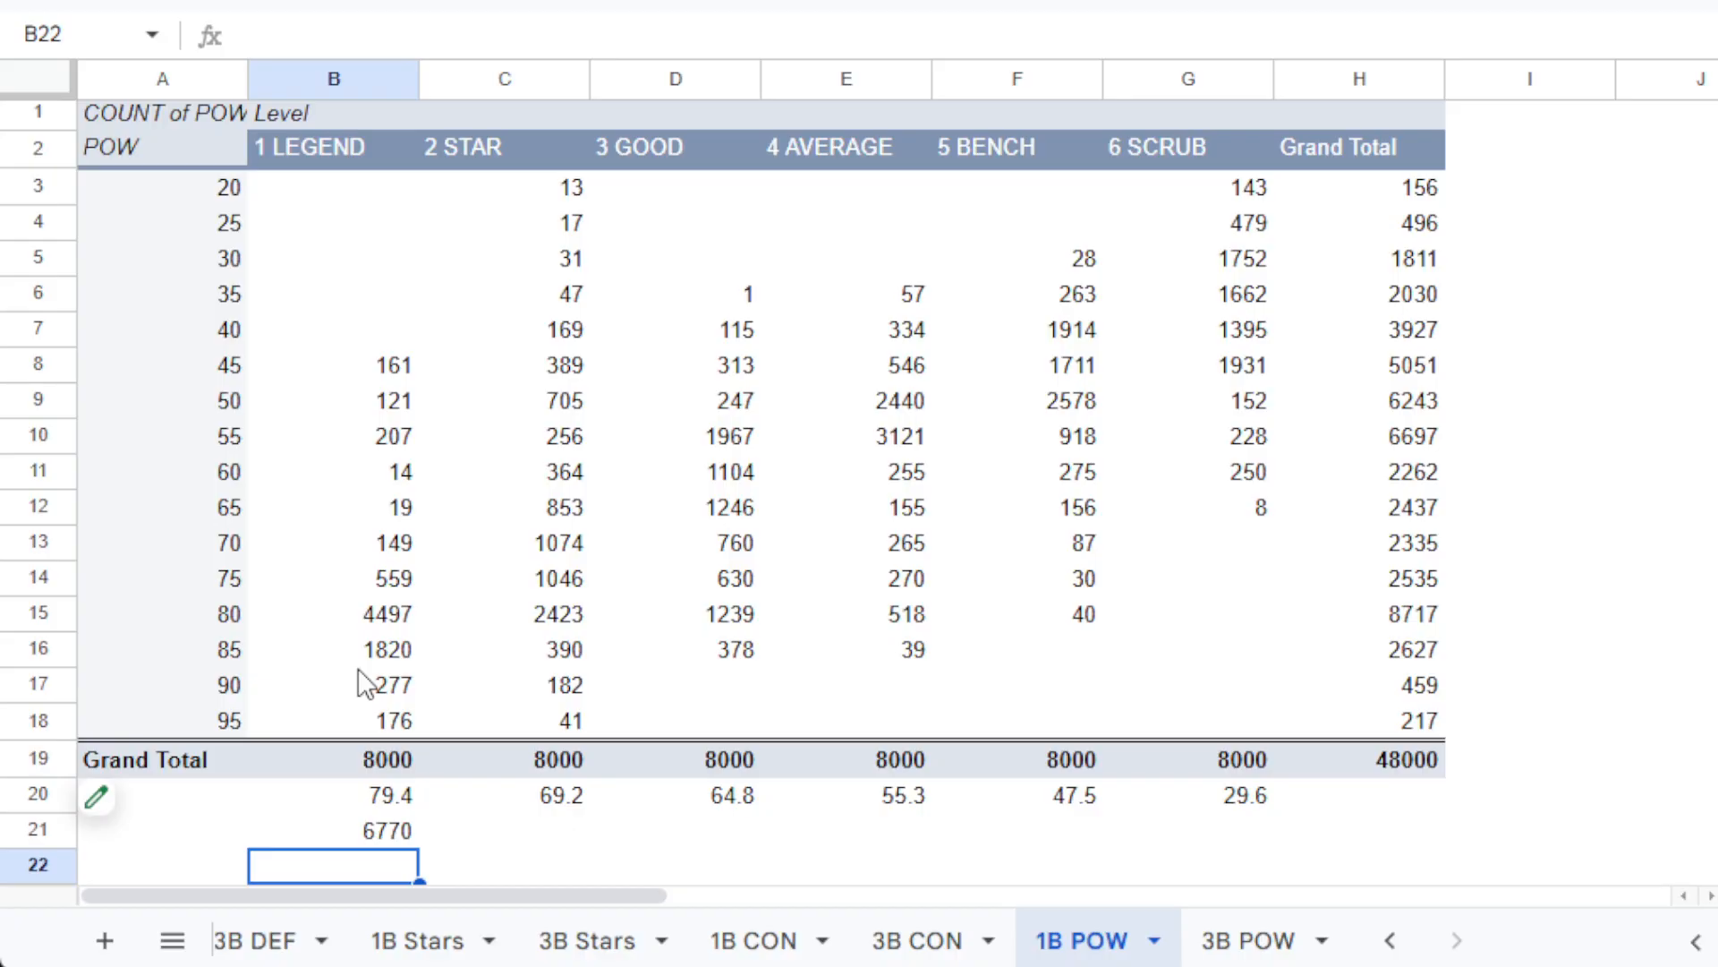
In A21 of the 1B POW sheet, divide the B21 sum by the Legend grand total in B19.
left_click(228, 808)
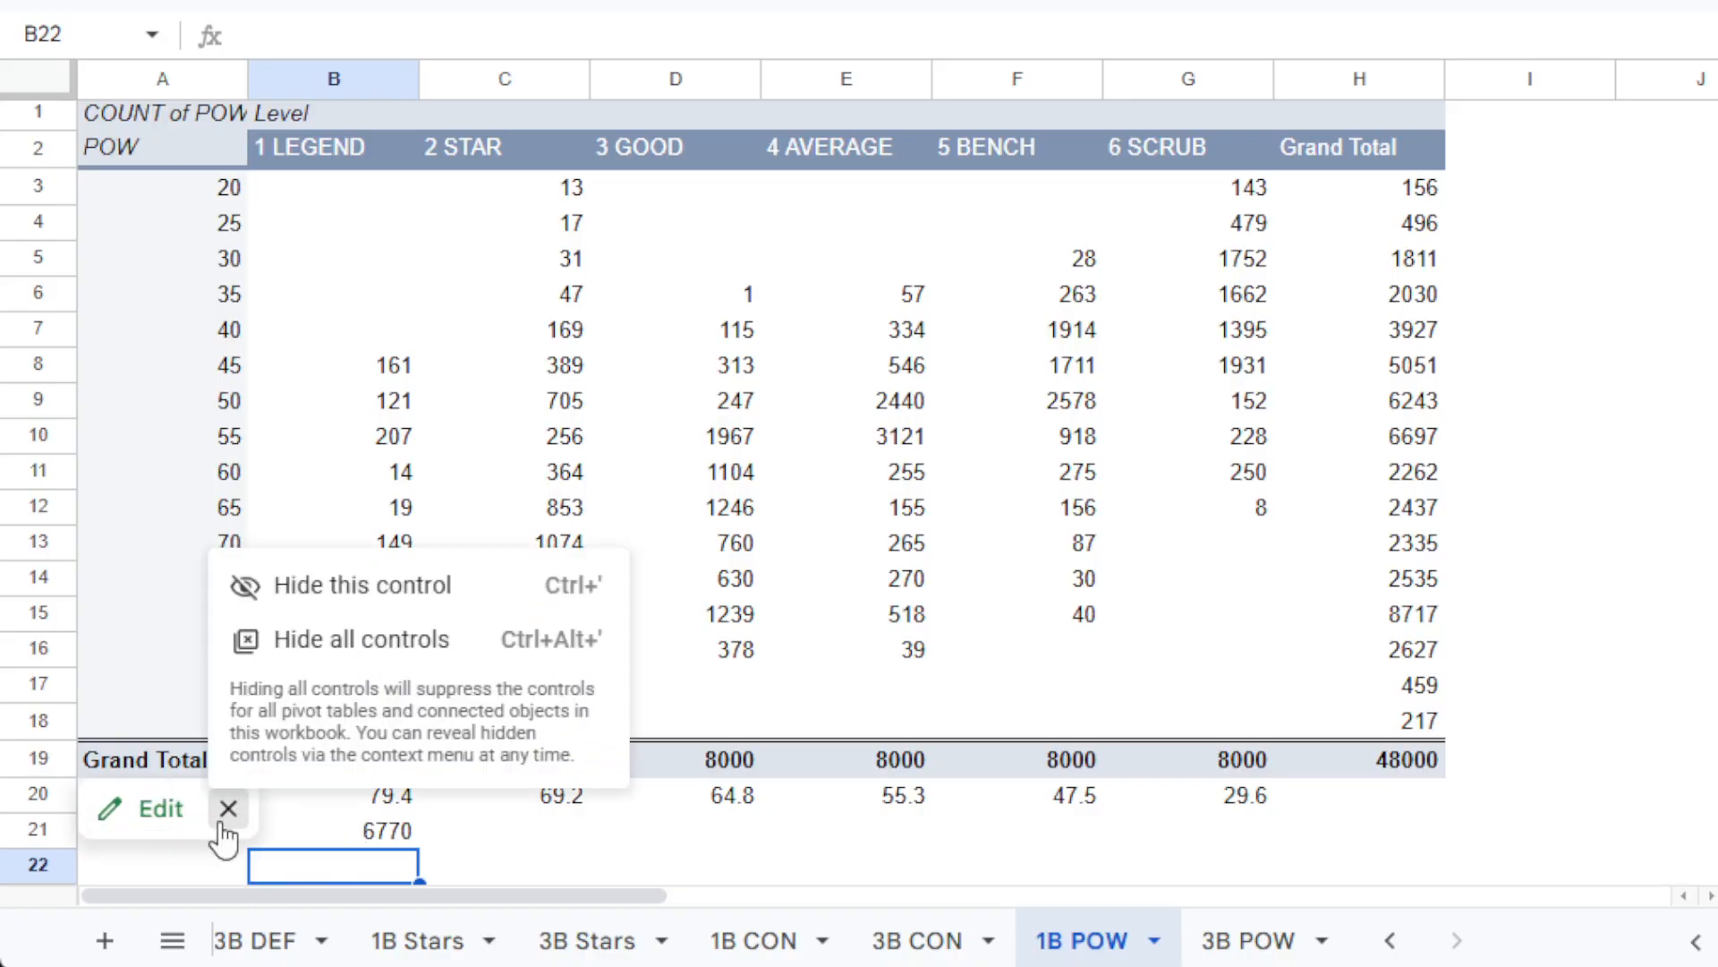
left_click(544, 846)
left_click(231, 841)
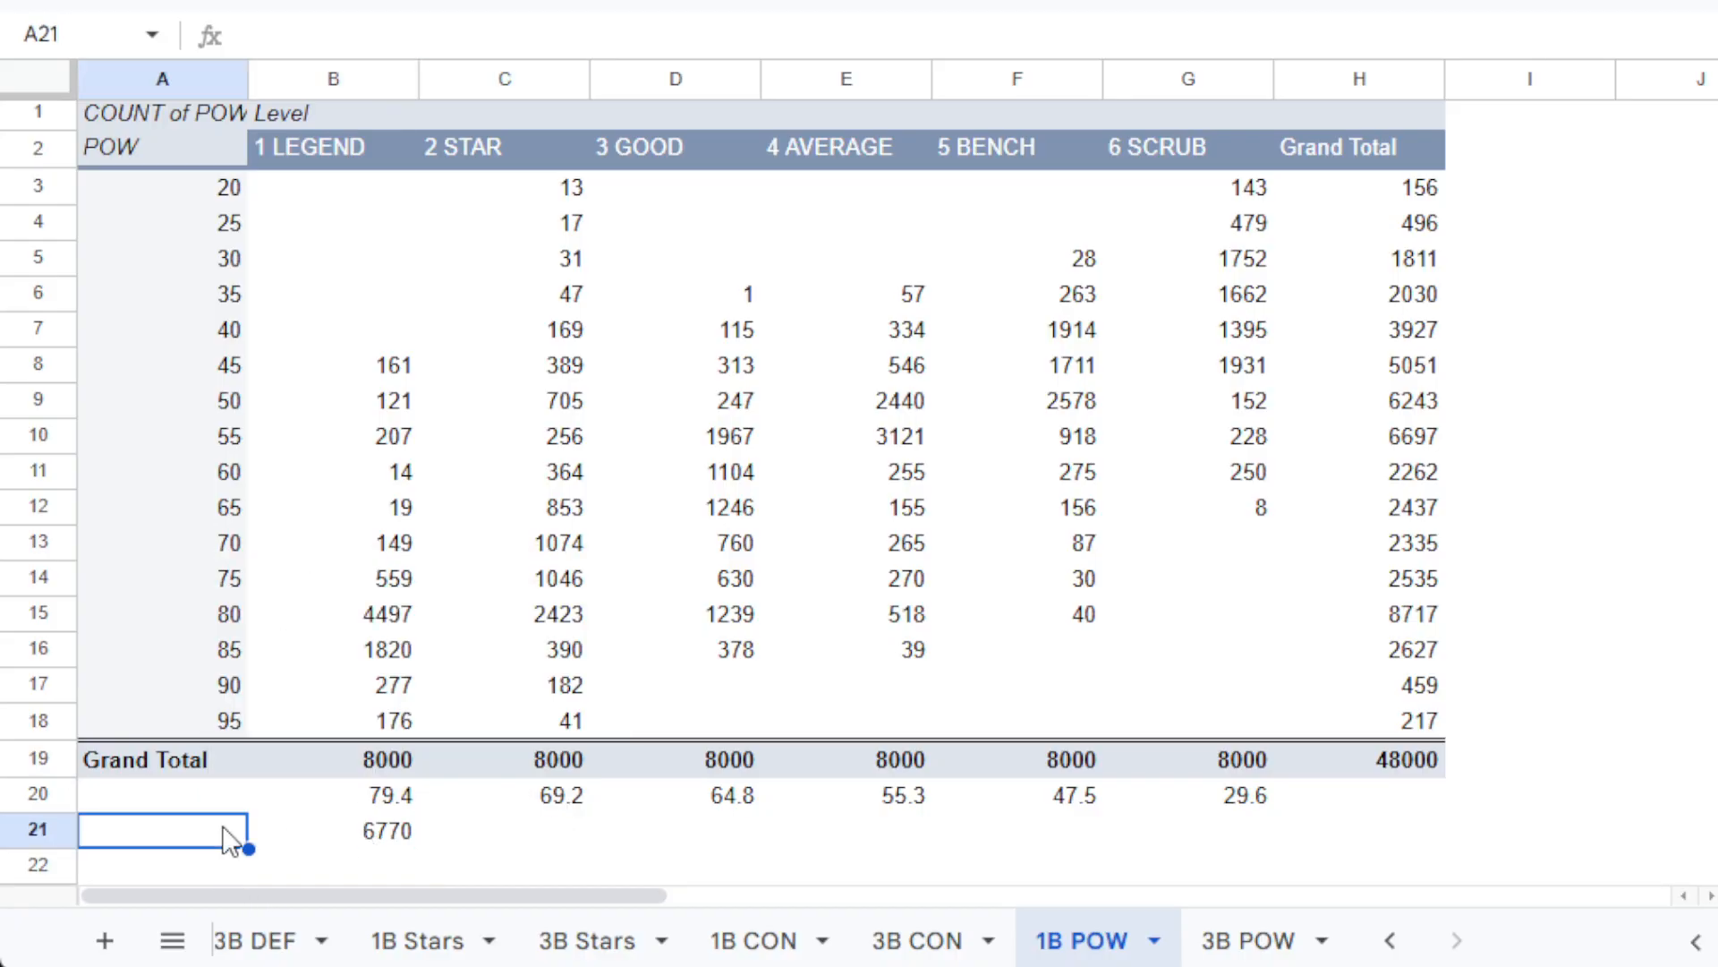
type("=")
left_click(338, 835)
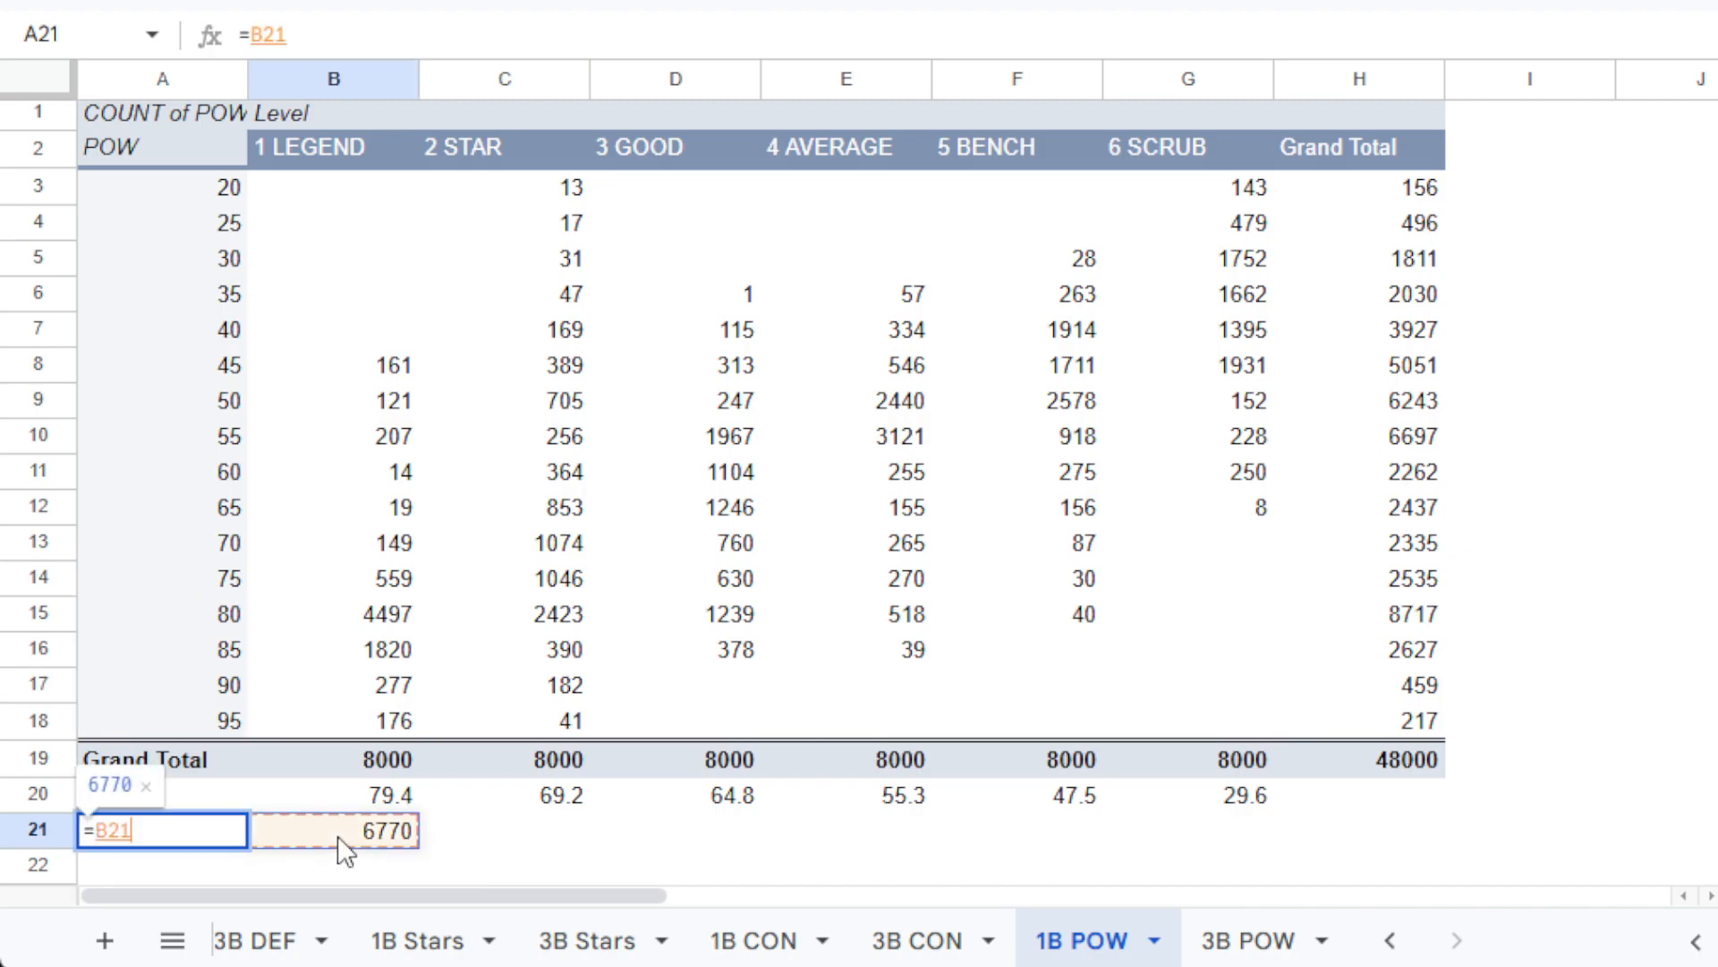
type("/")
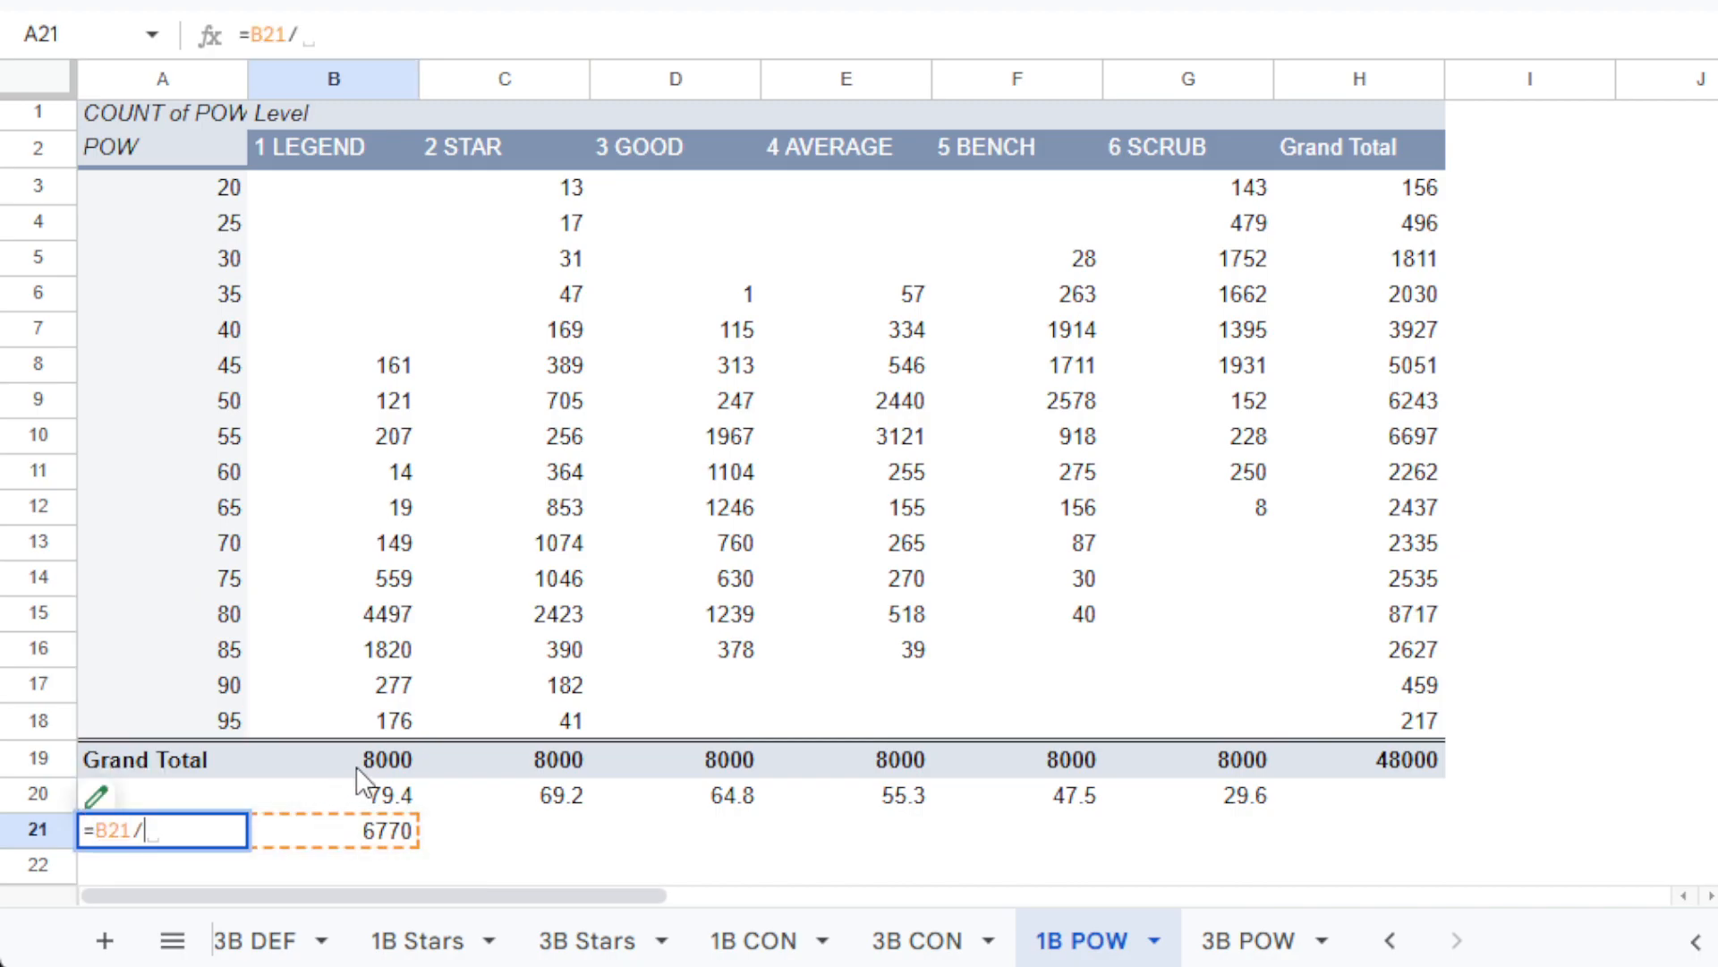
left_click(335, 752)
key("Return")
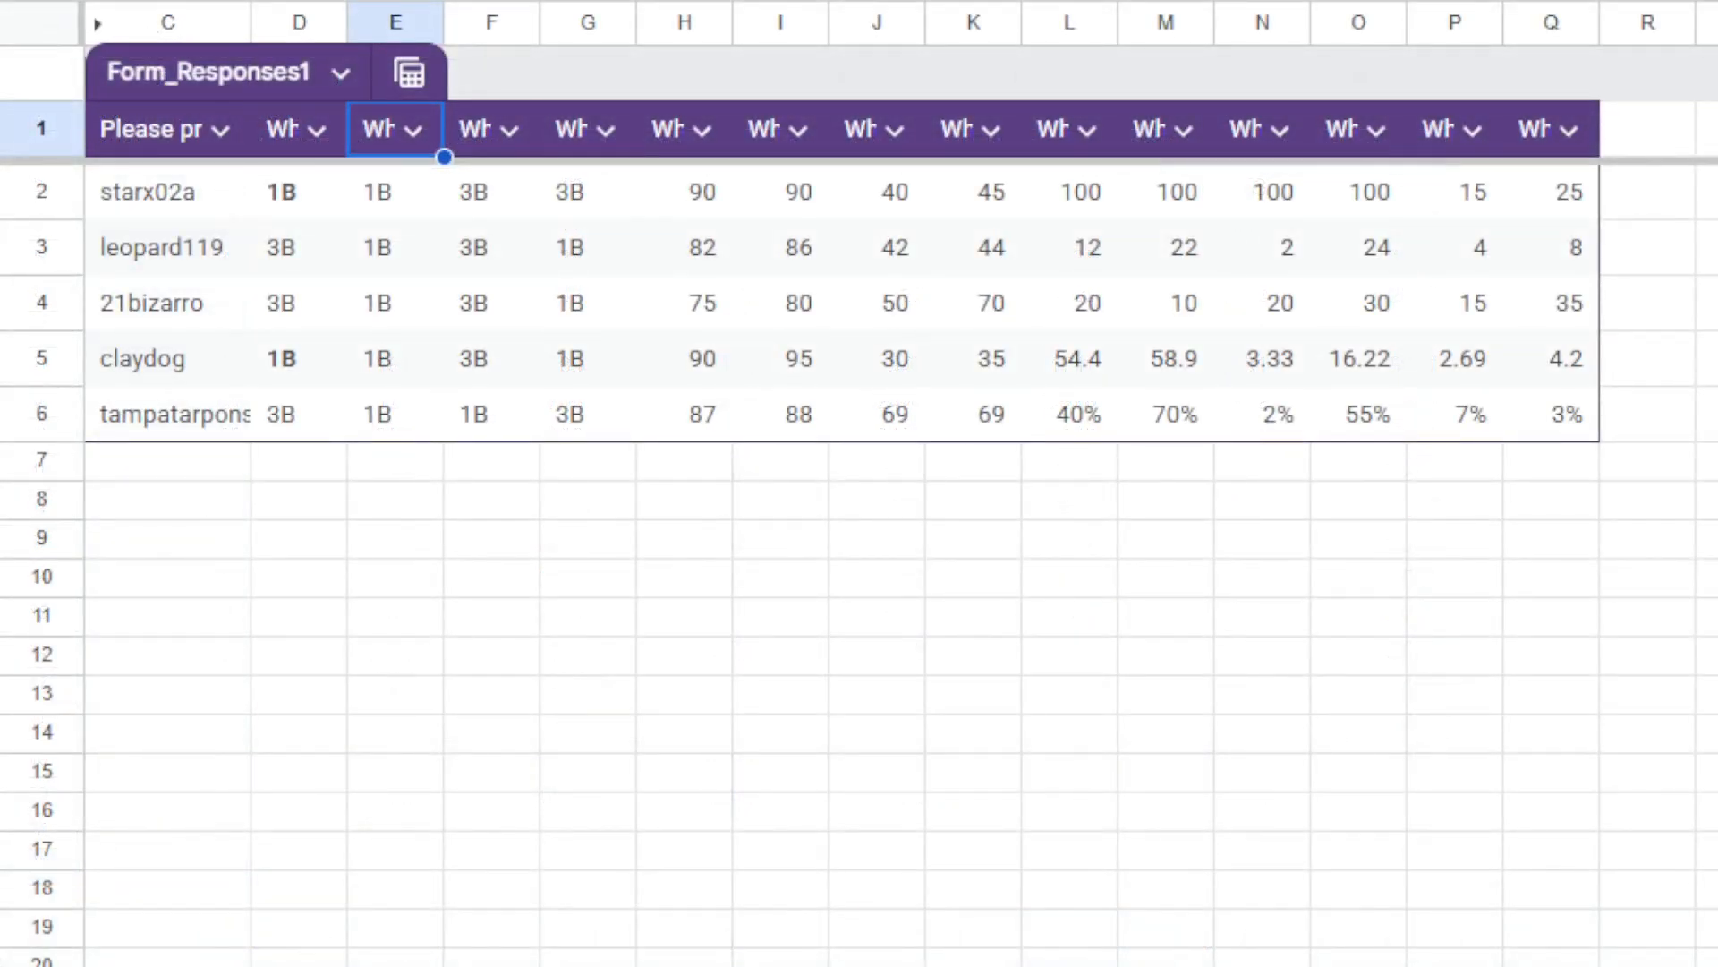
Bold the 1B answers in cells E2 and E5 of the Form_Responses1 table.
left_click(1447, 635)
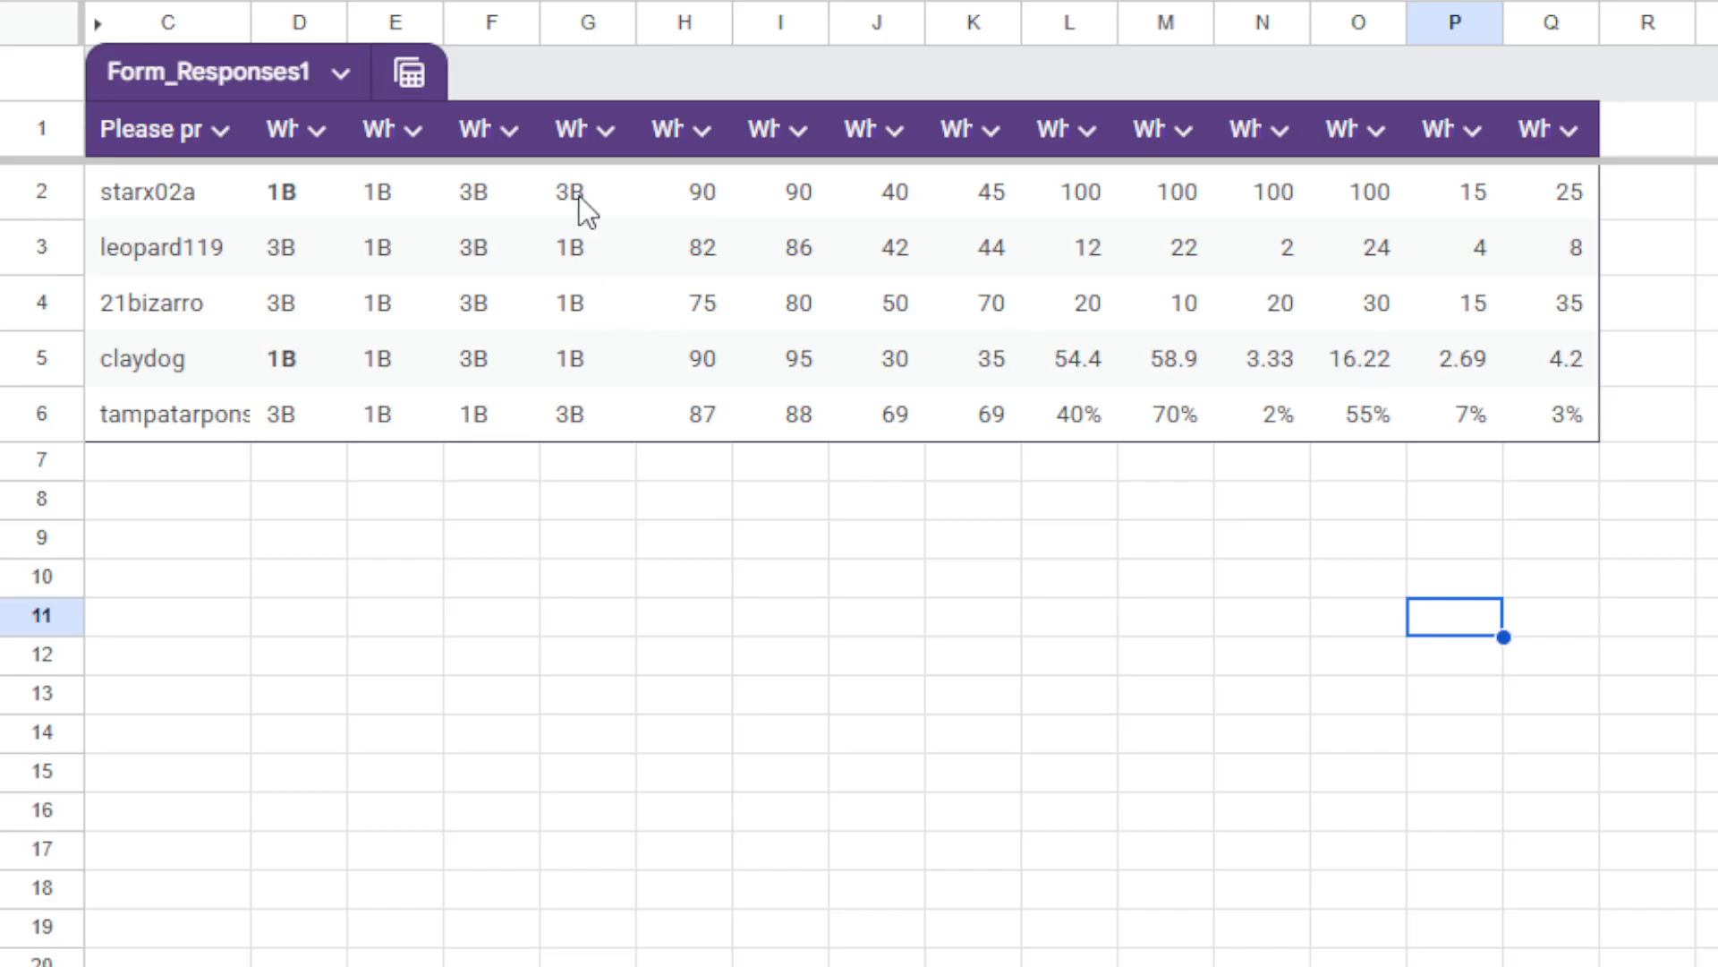
left_click(392, 366)
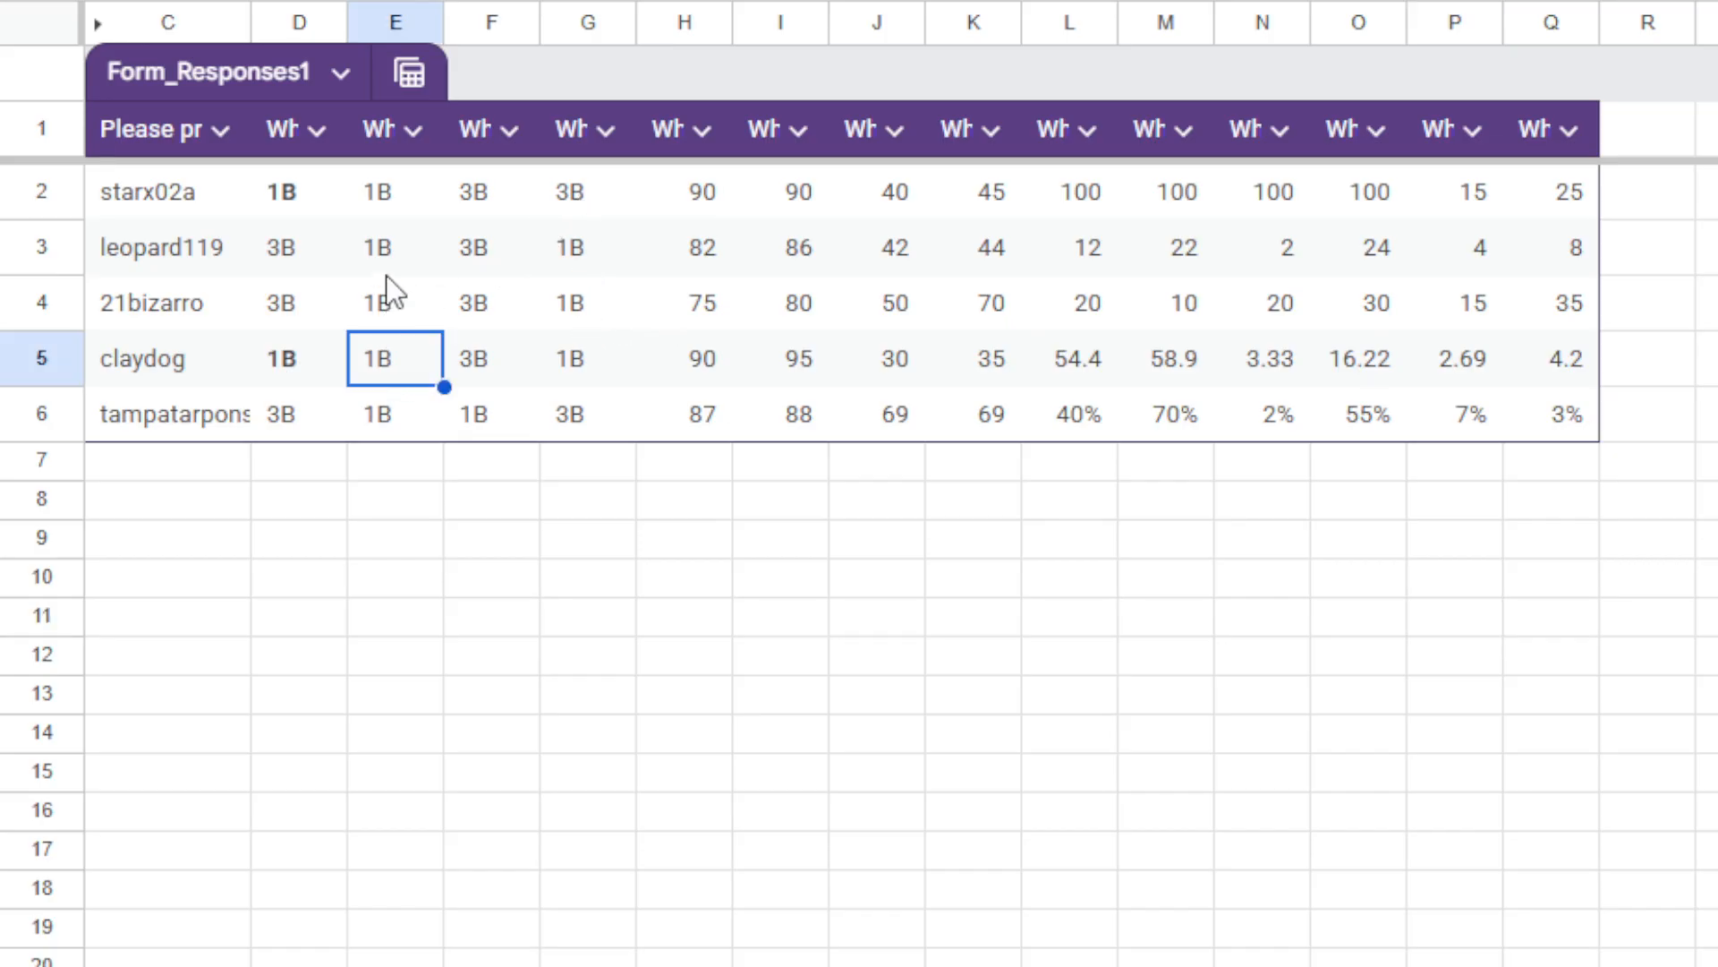
left_click(397, 197, "ctrl")
key("ctrl+b")
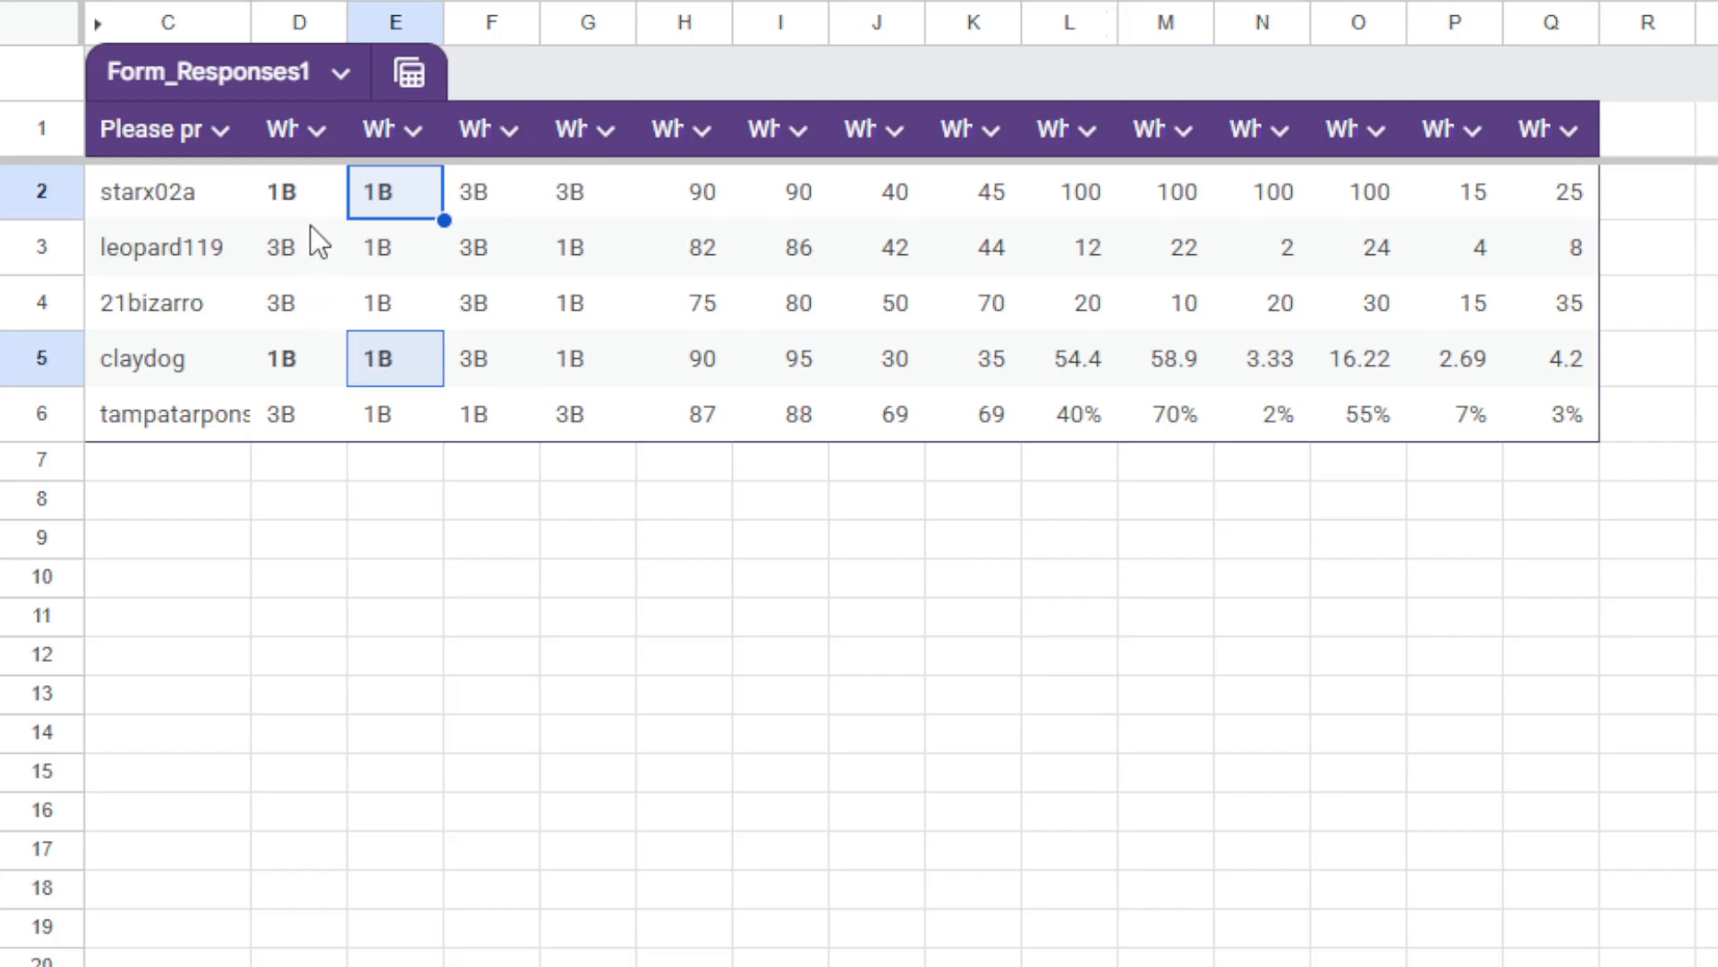
left_click(465, 148)
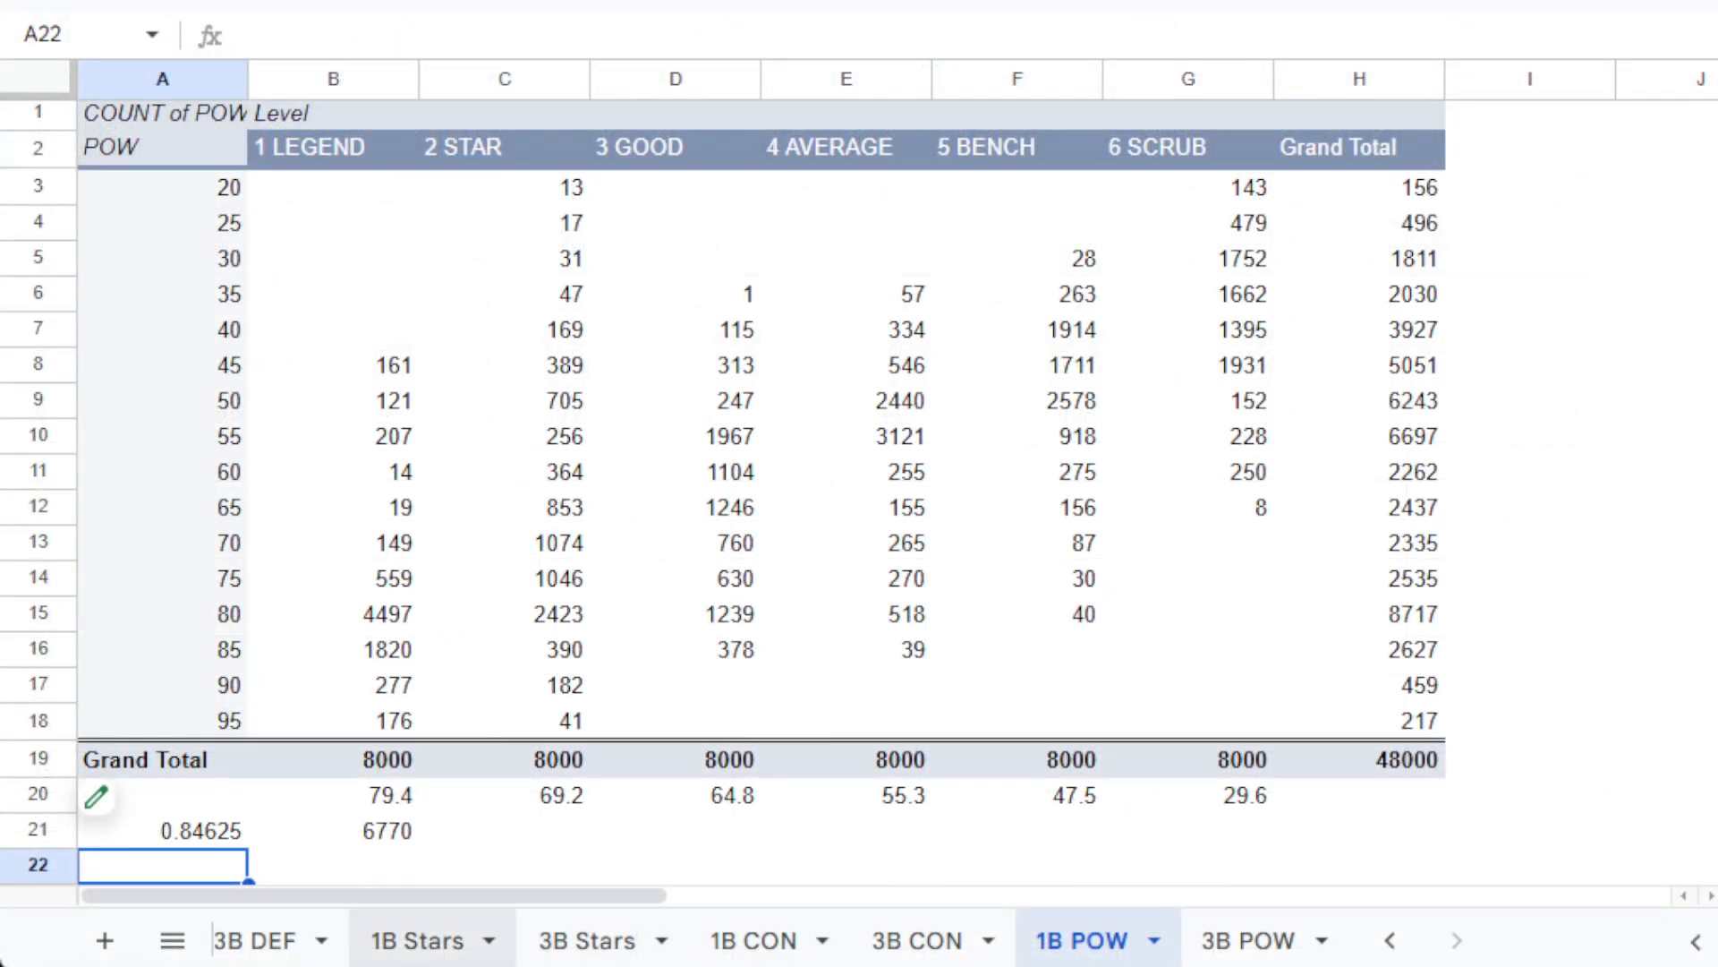
On the 3B DEF sheet, sum the Legend counts for defense ratings 70 to 80 in B20 with =sum(B13:B15).
left_click(273, 951)
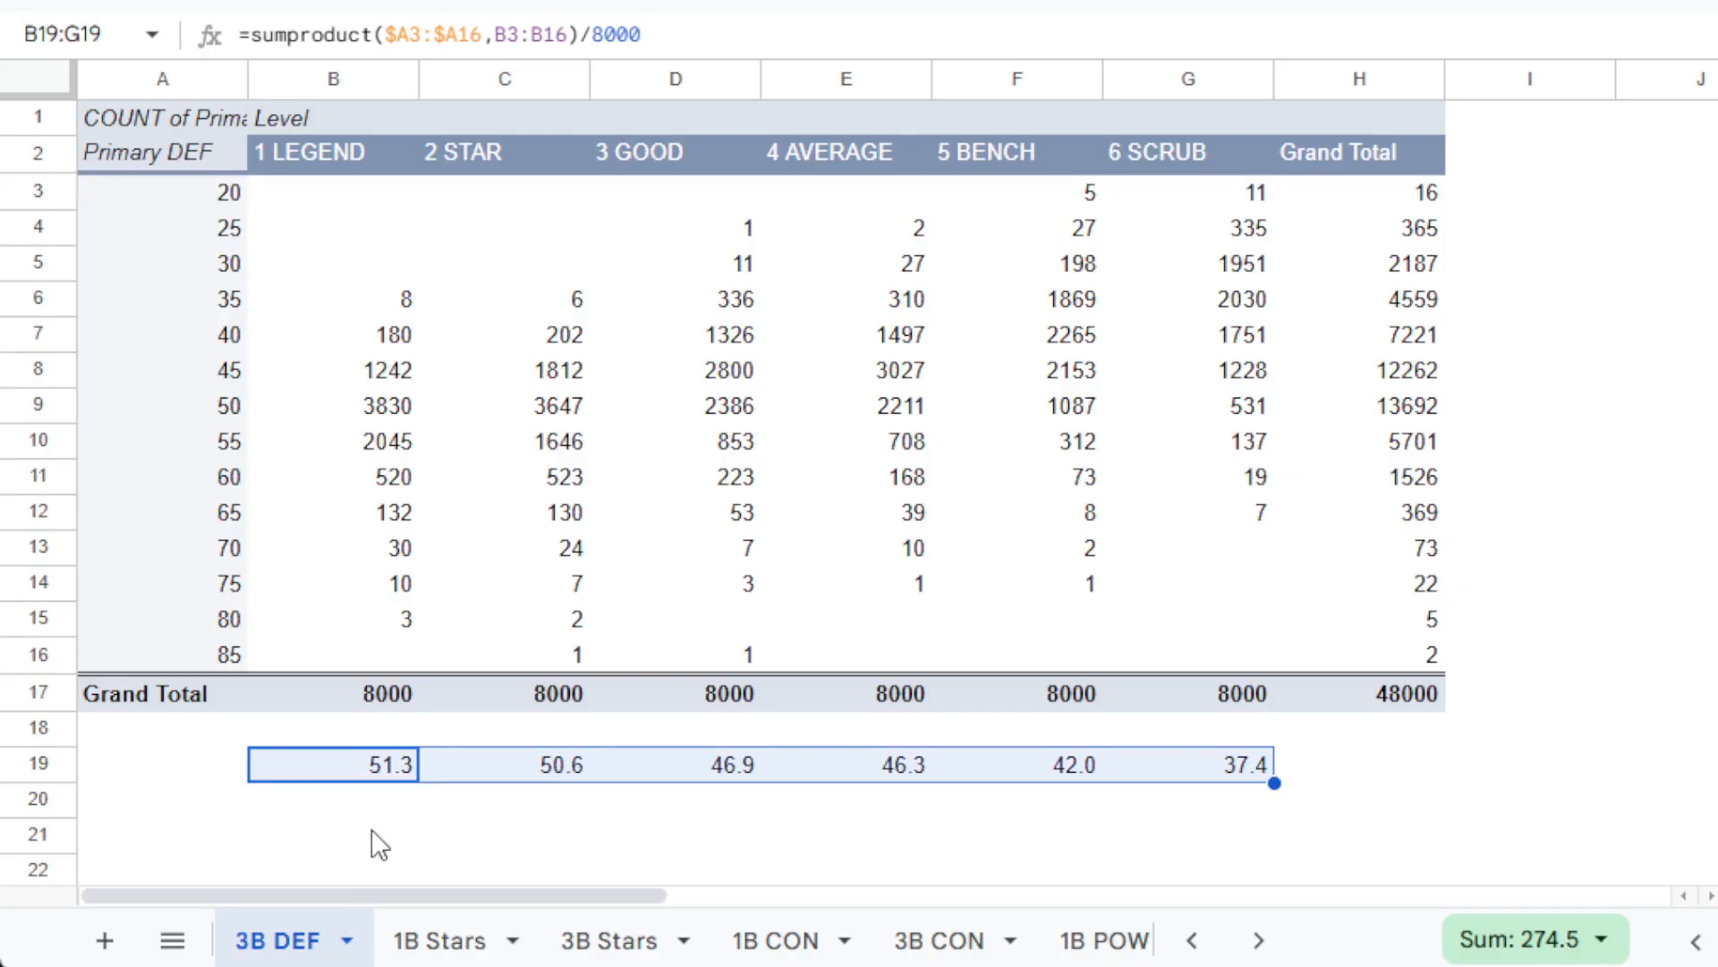
left_click(377, 806)
type("=sum(")
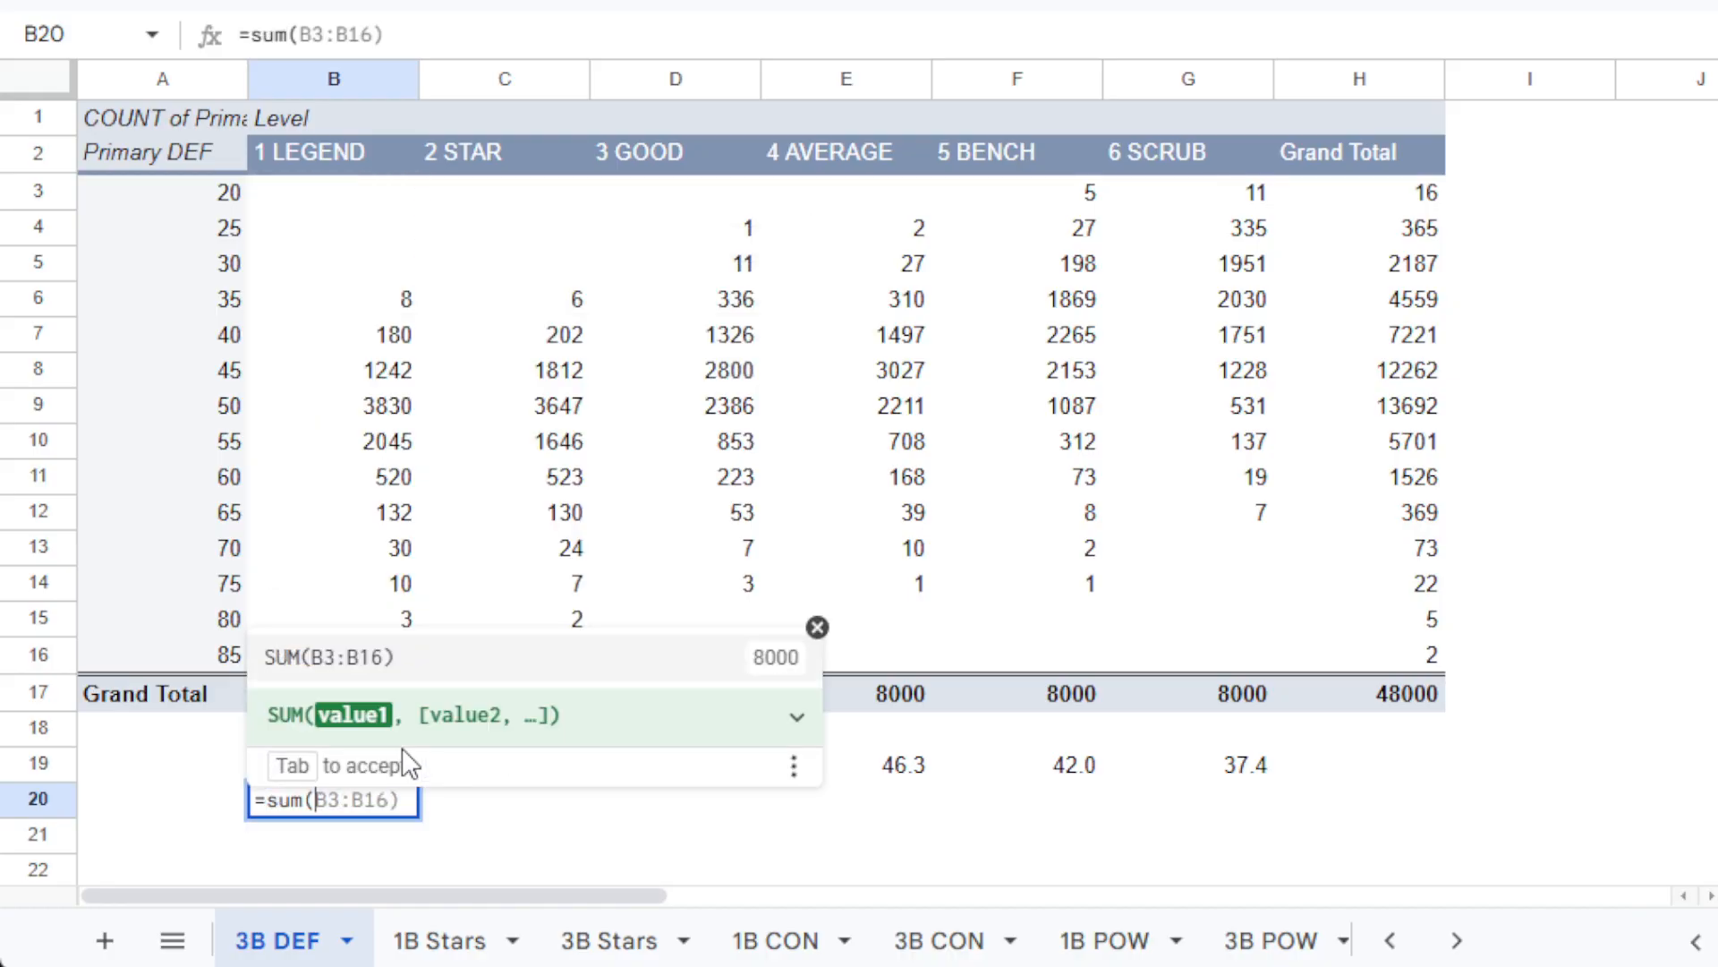
left_click_drag(394, 550, 389, 638)
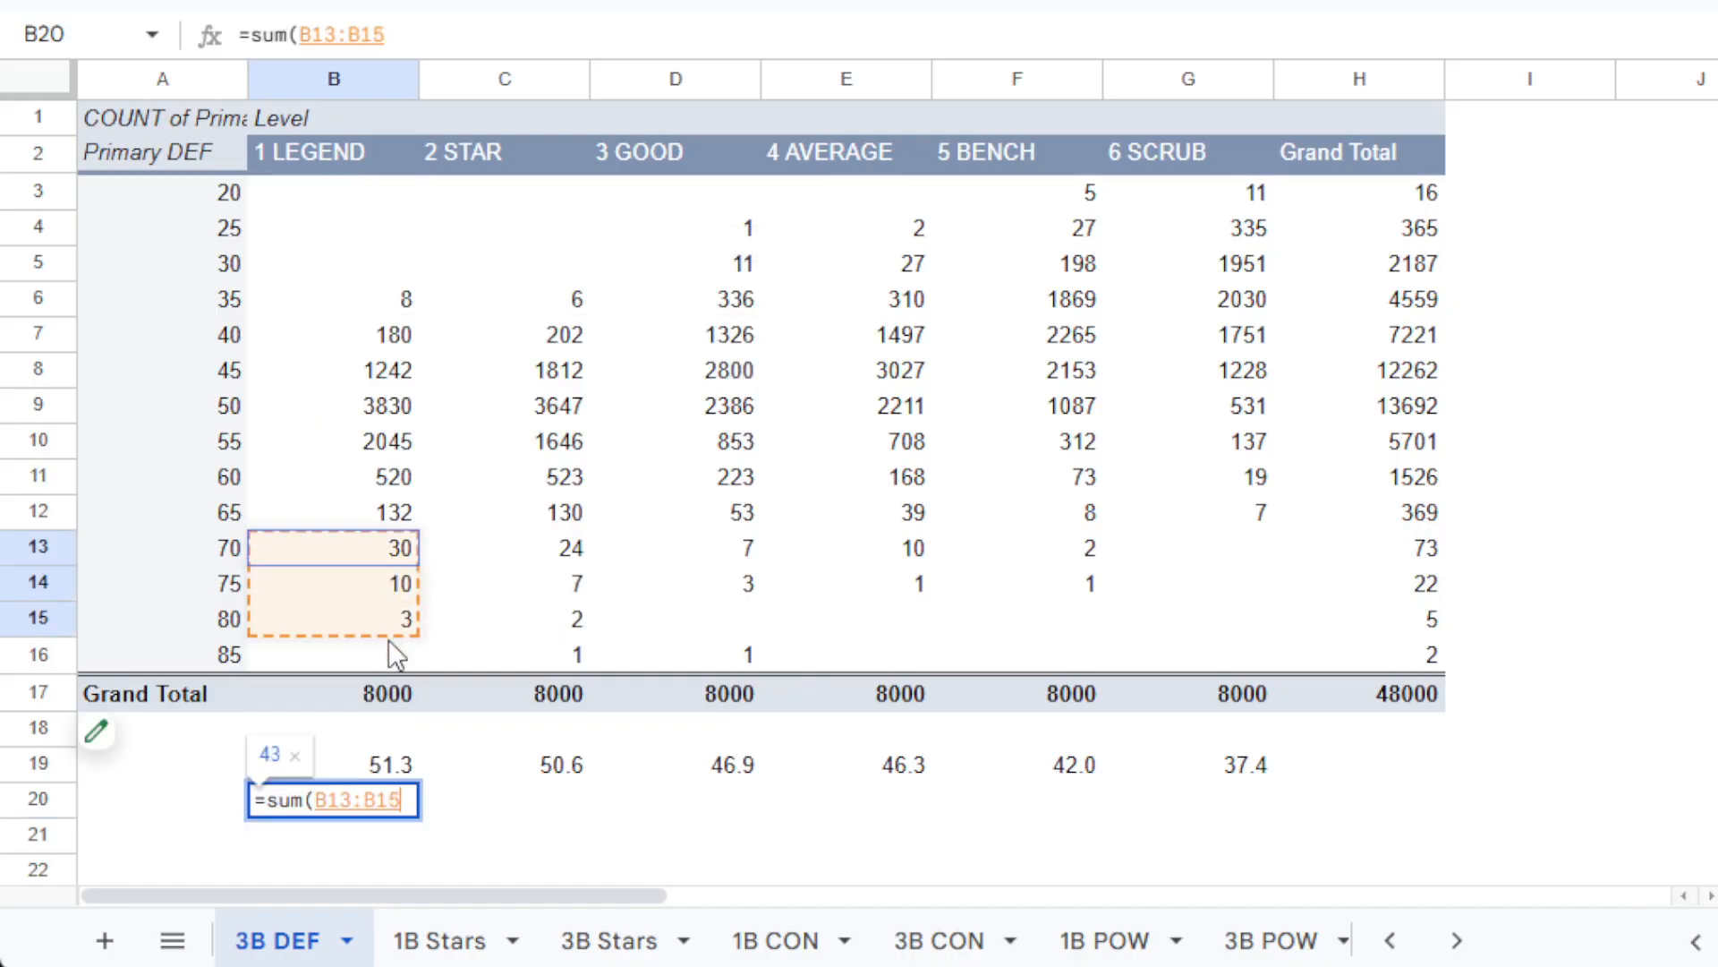
key("Return")
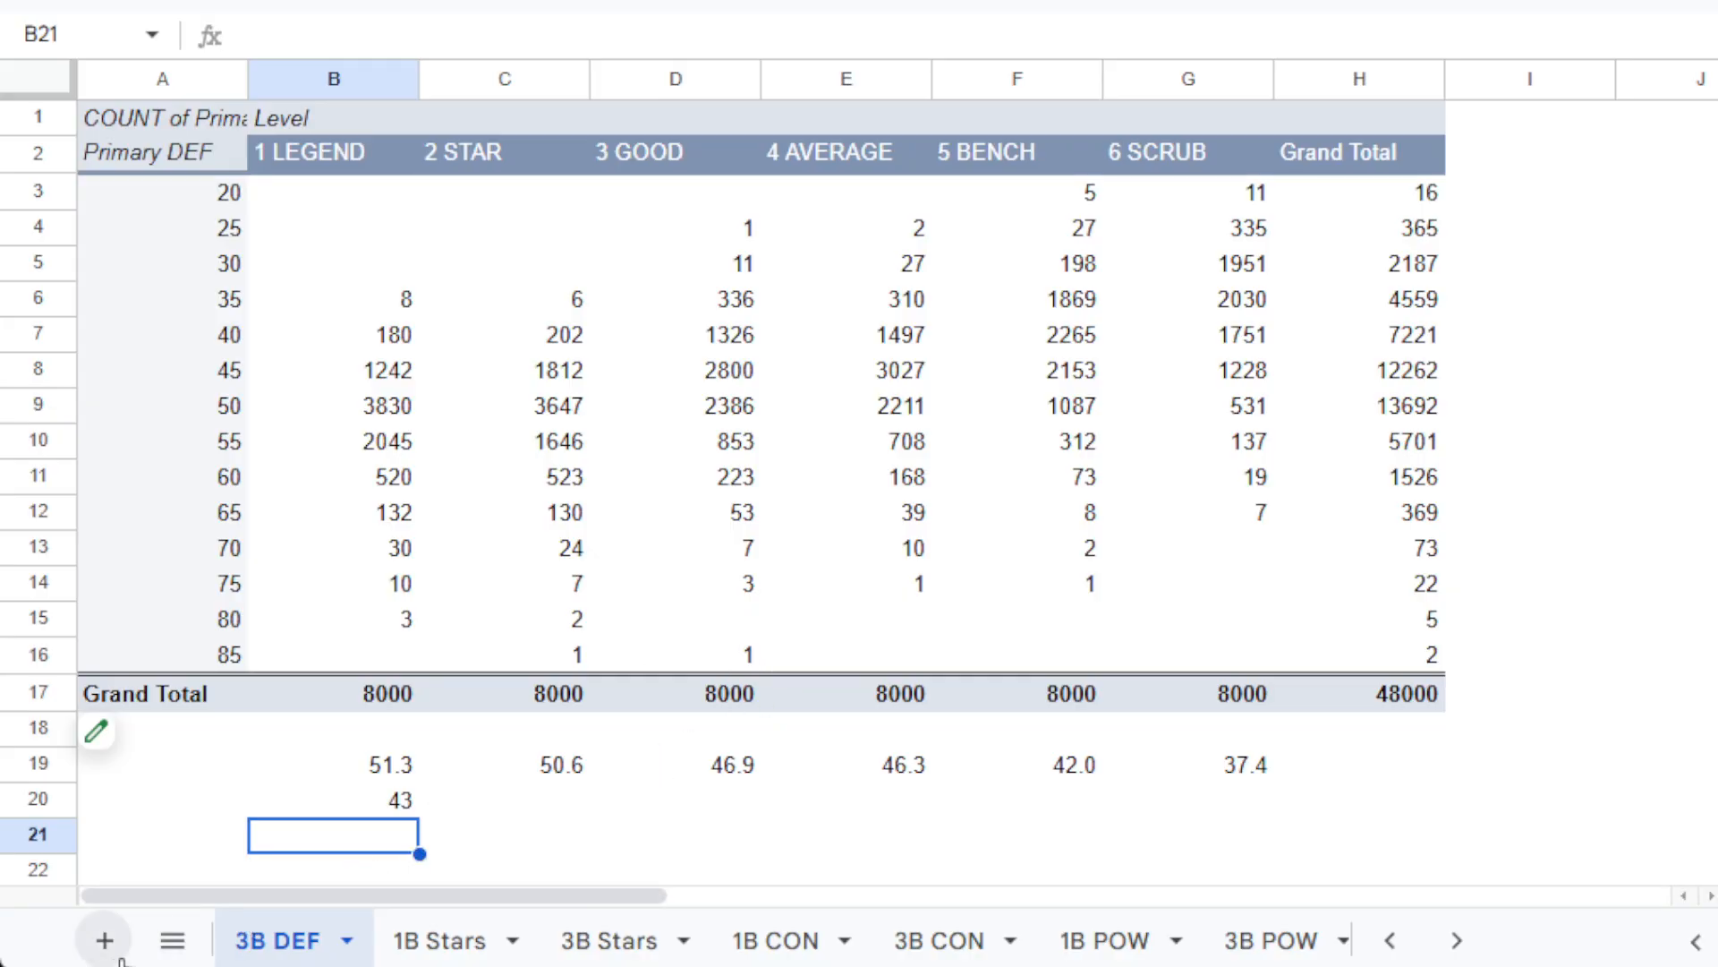
On the 1B DEF sheet, sum the Legend counts for defense ratings 70 to 95 in B20 with =sum(B12:B17).
left_click(1390, 940)
left_click(735, 940)
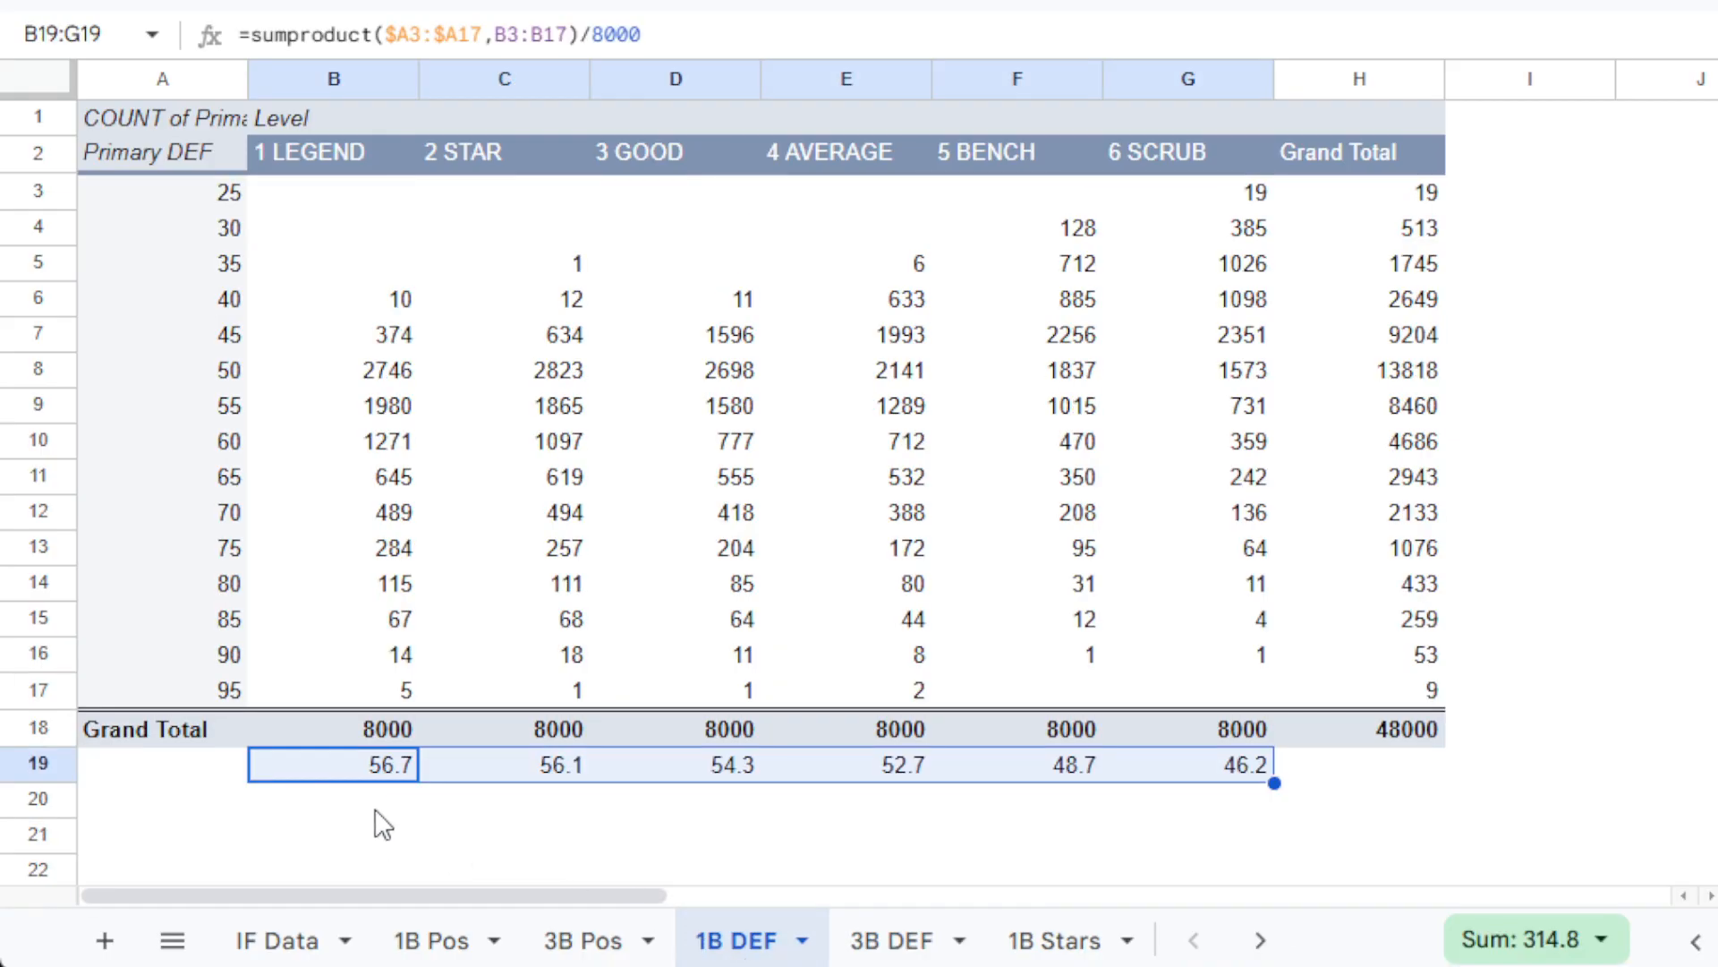
left_click(879, 951)
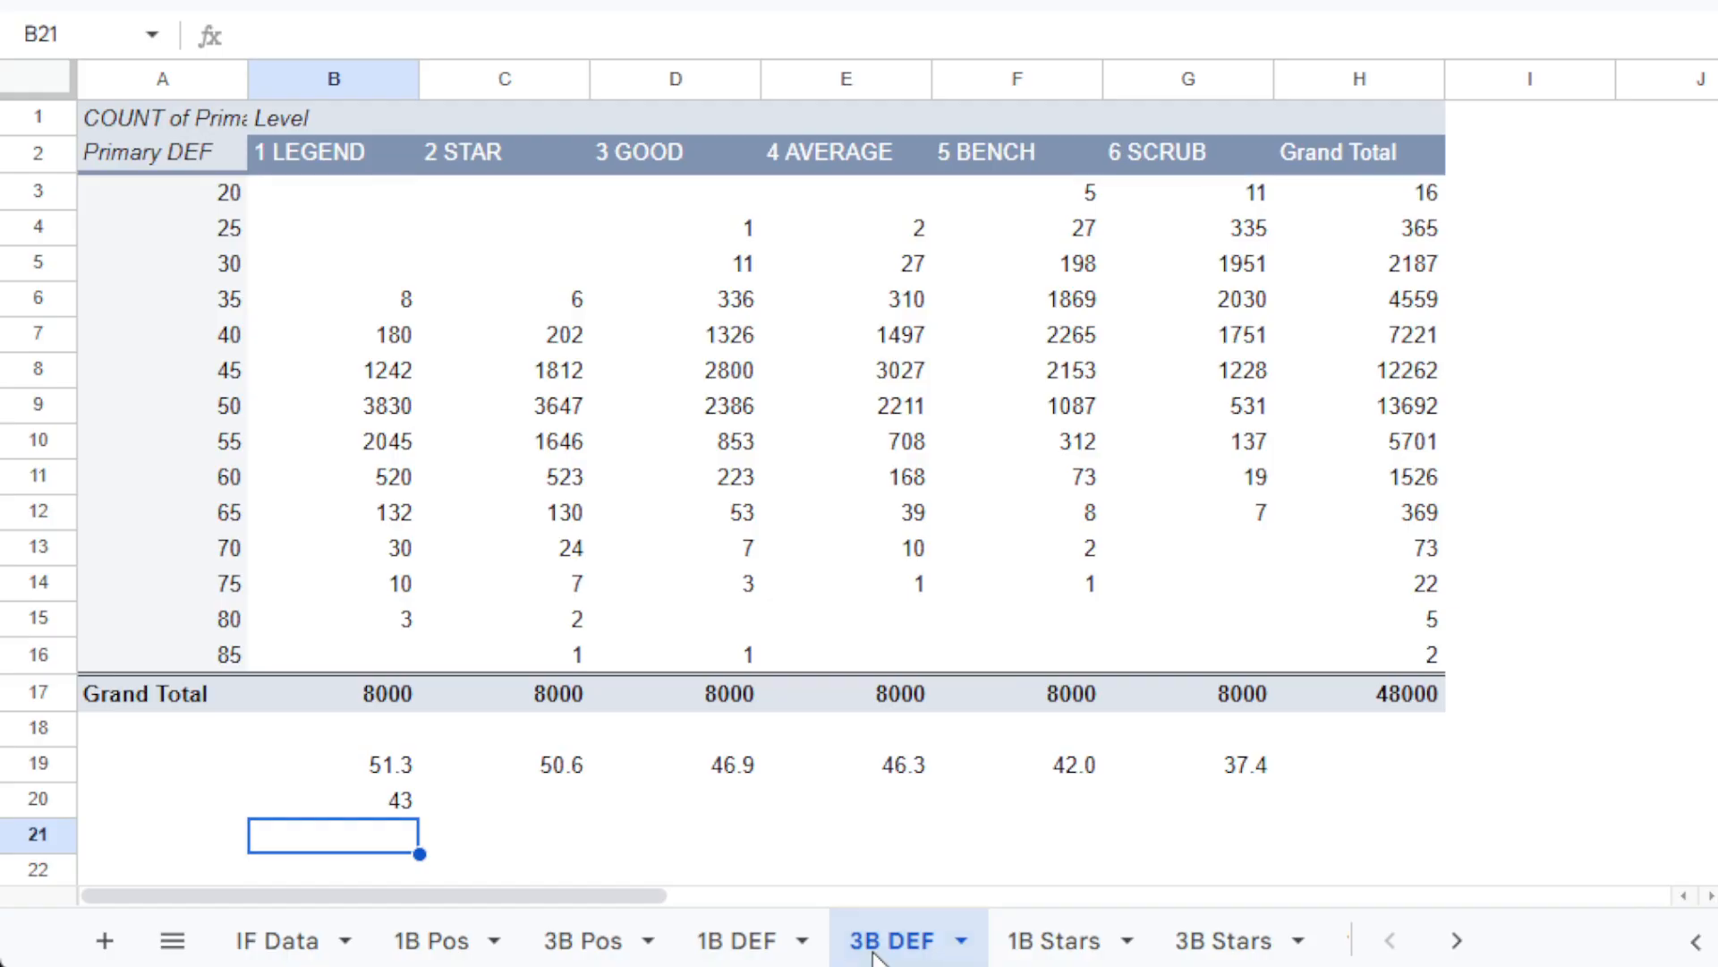
left_click(730, 938)
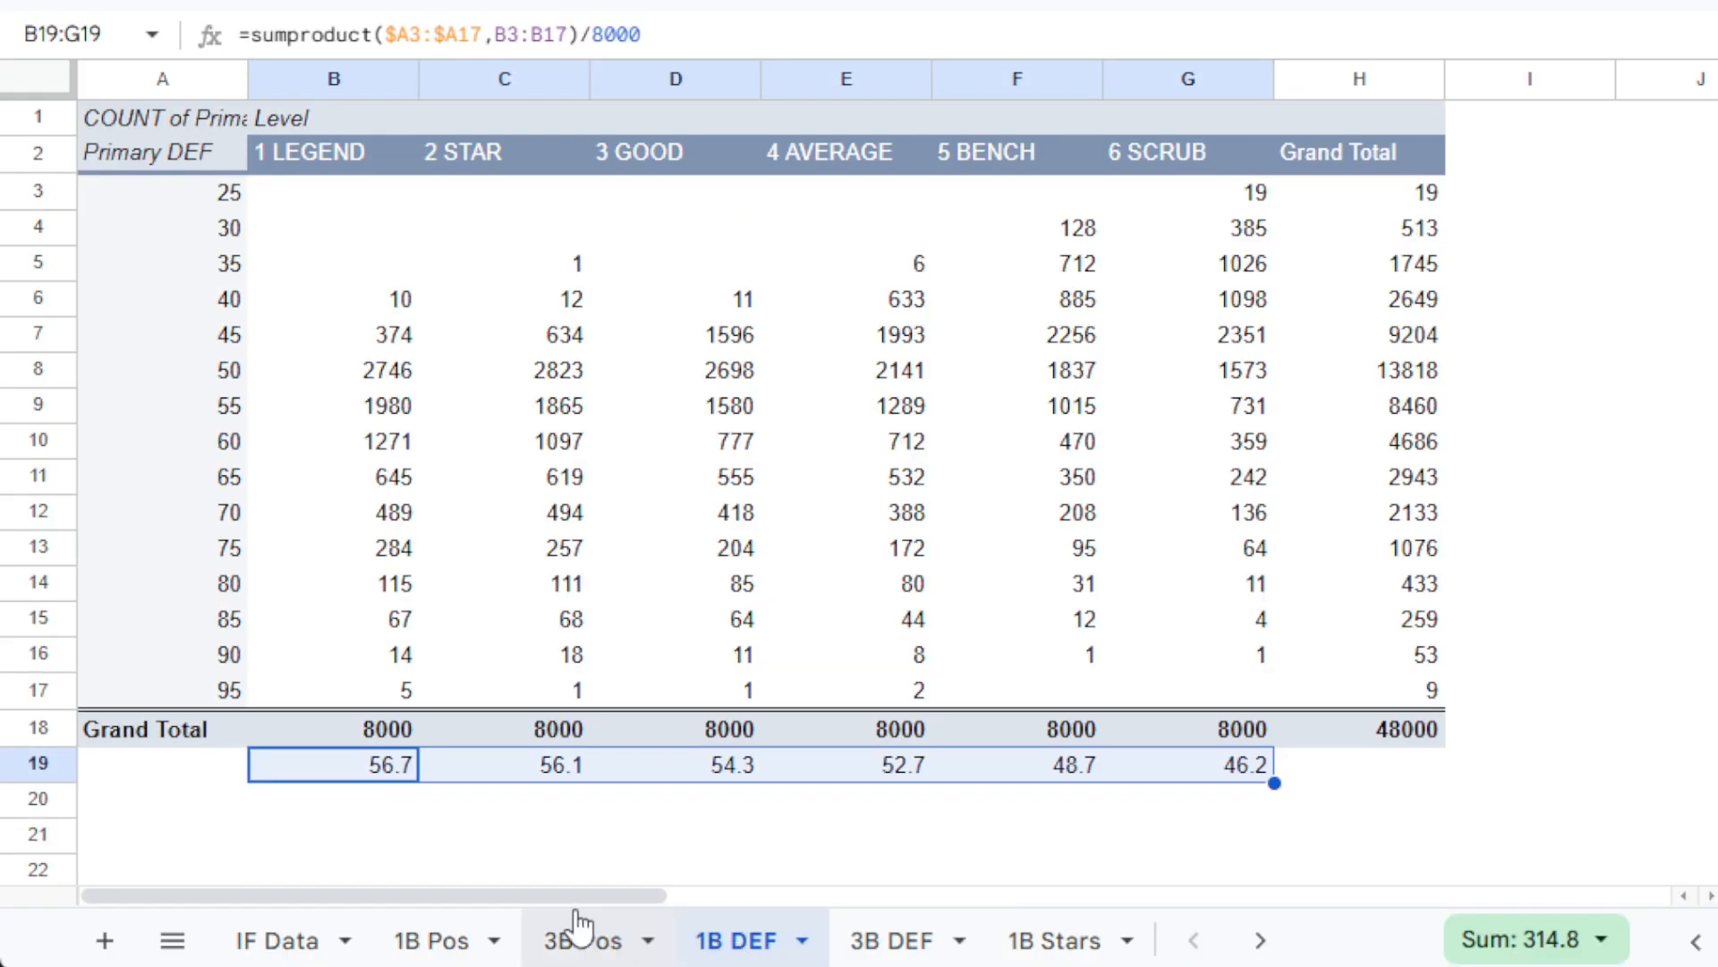
left_click(412, 801)
type("=sum(")
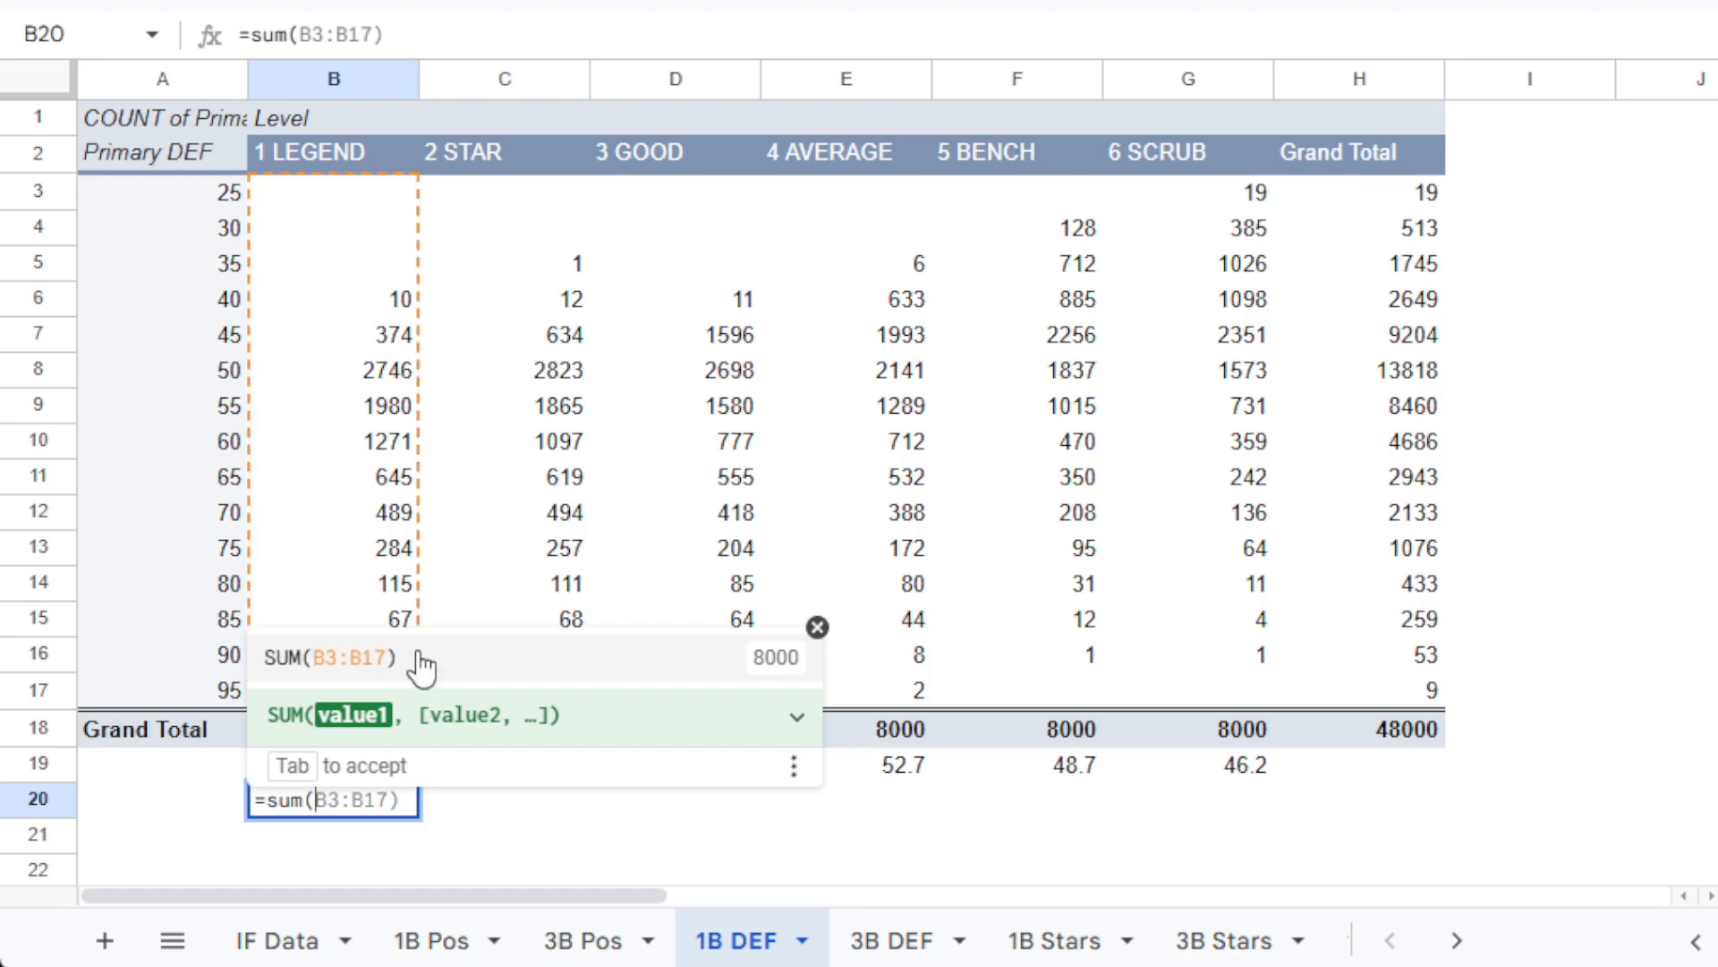
left_click(392, 519)
left_click_drag(392, 526, 345, 689)
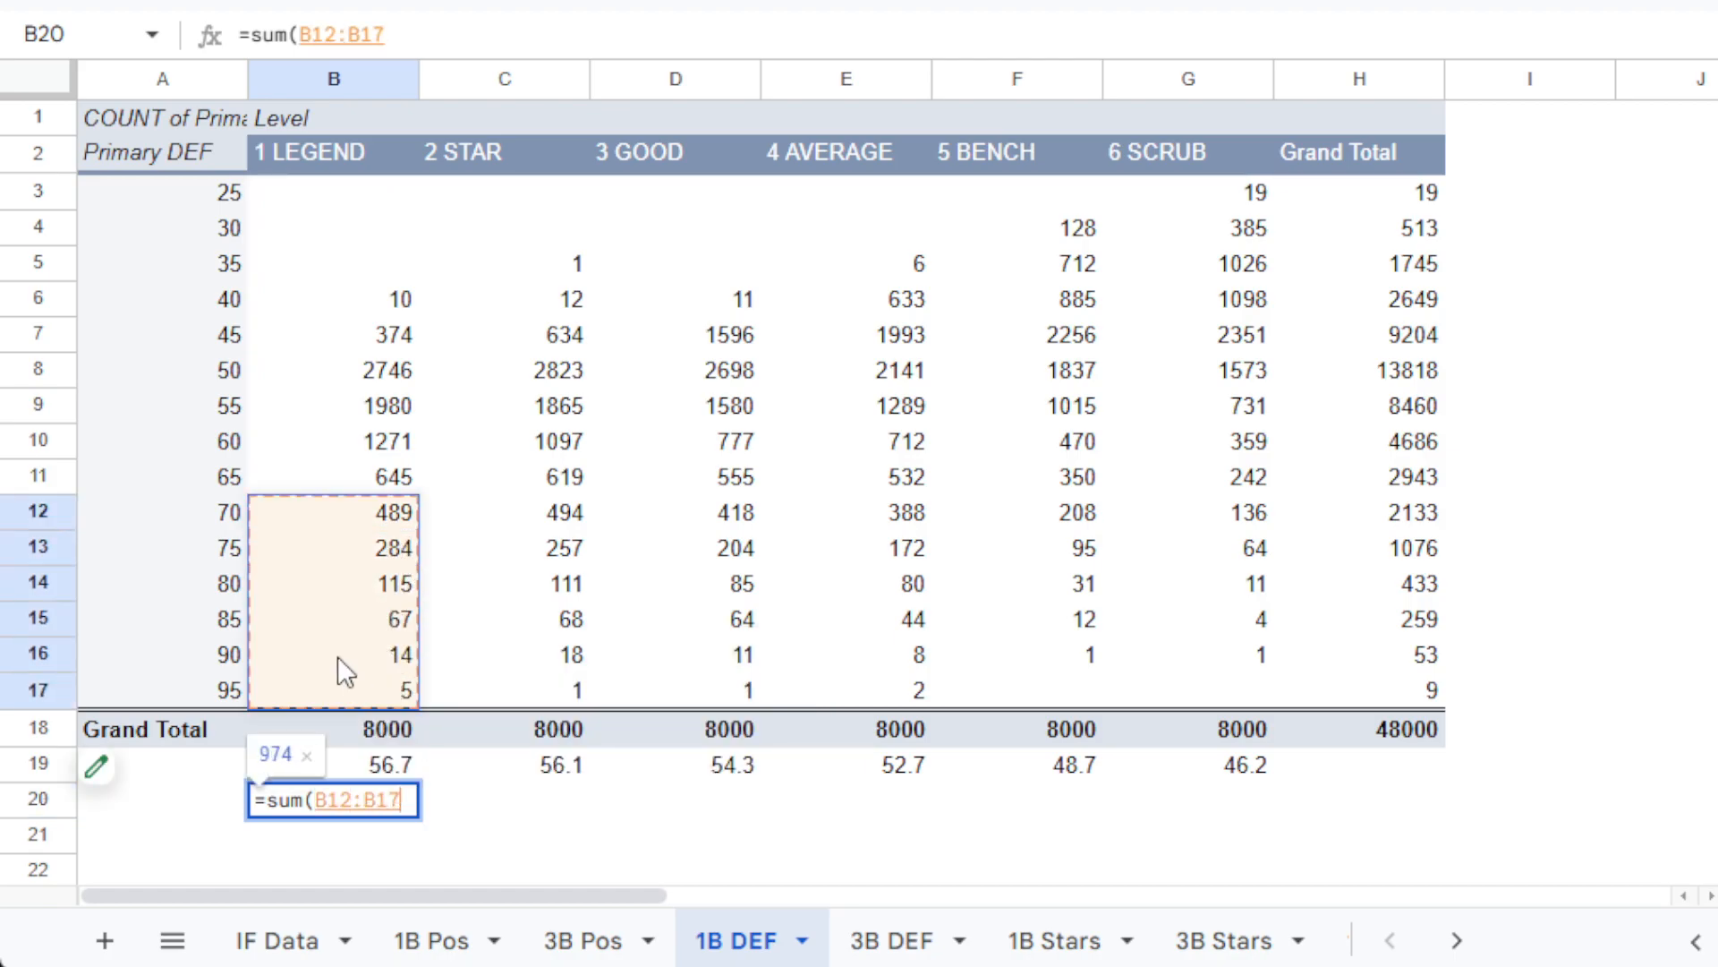
key("Return")
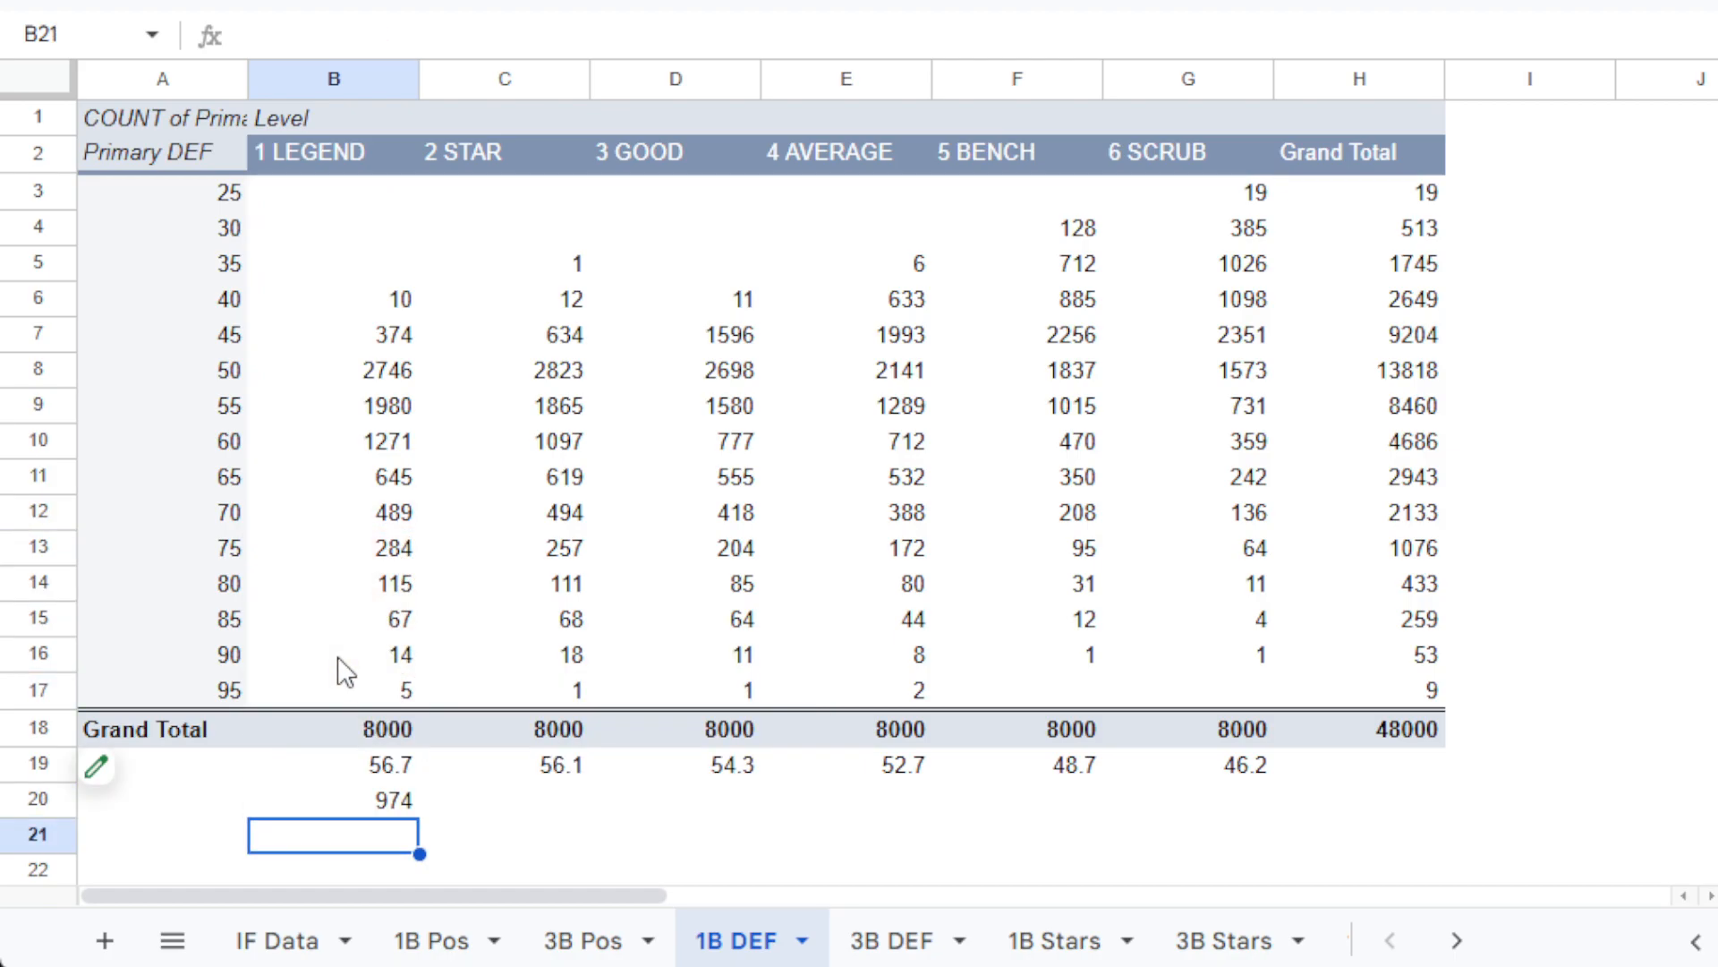
Compare the Legend counts on the 1B DEF and 3B DEF sheets and the 5.0 overall counts on the 3B Stars and 1B Stars sheets.
left_click(894, 942)
left_click(716, 940)
left_click(873, 931)
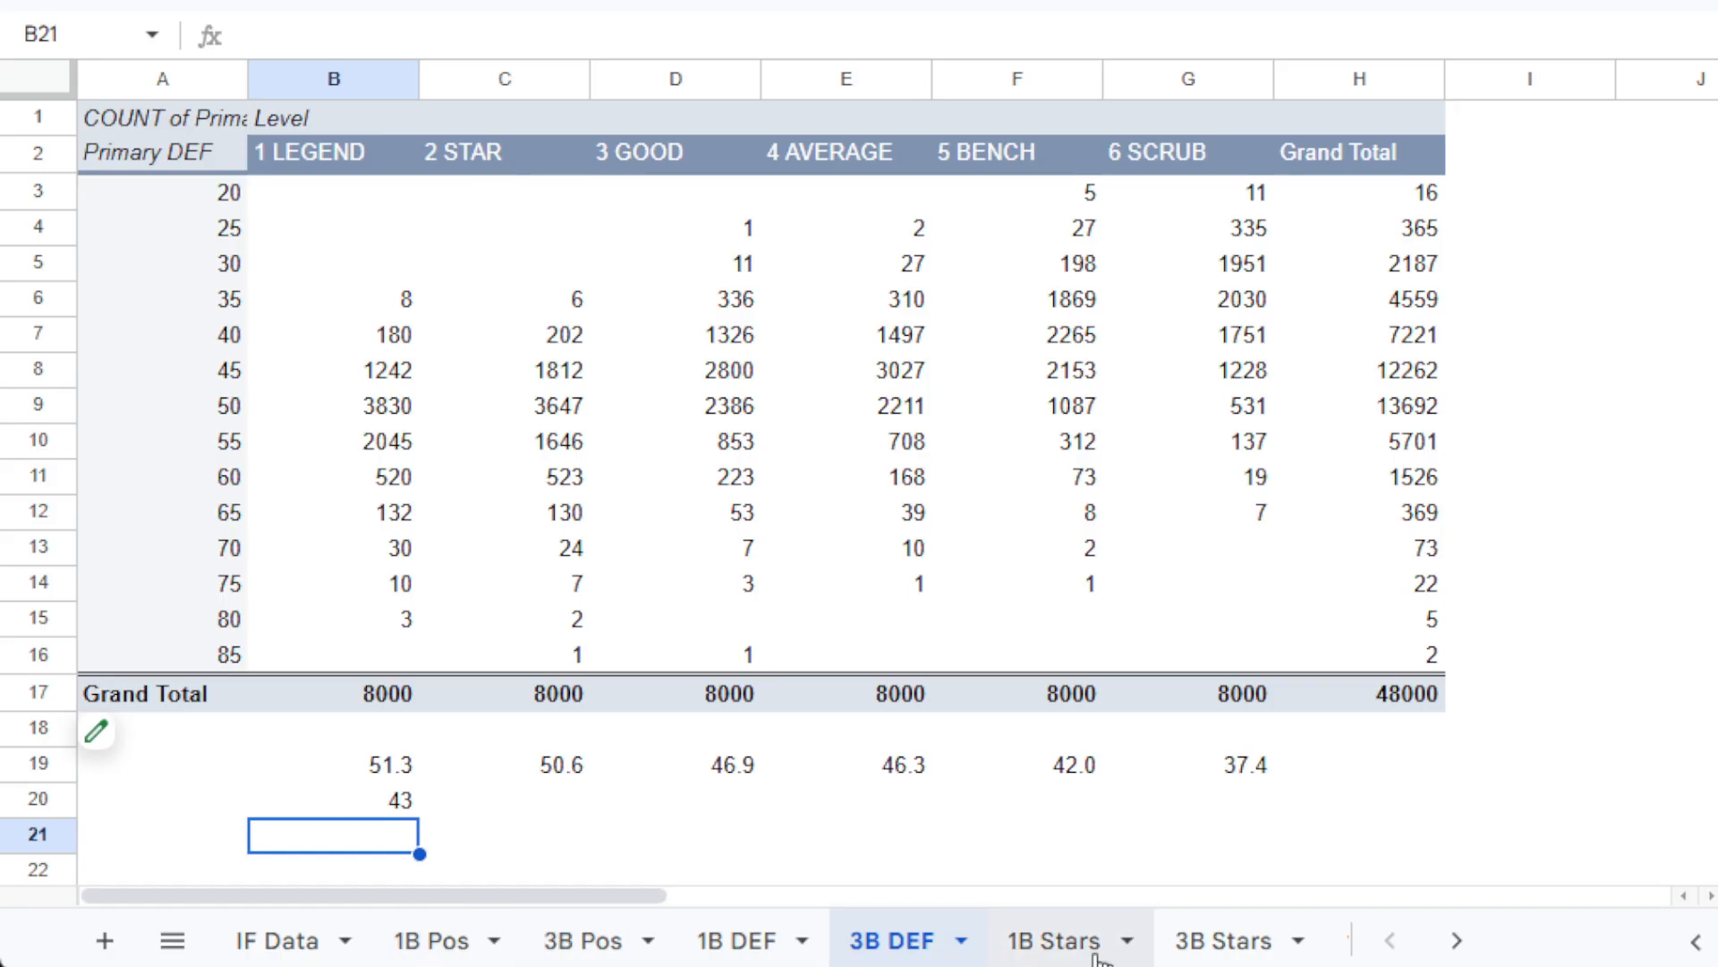
left_click(1223, 949)
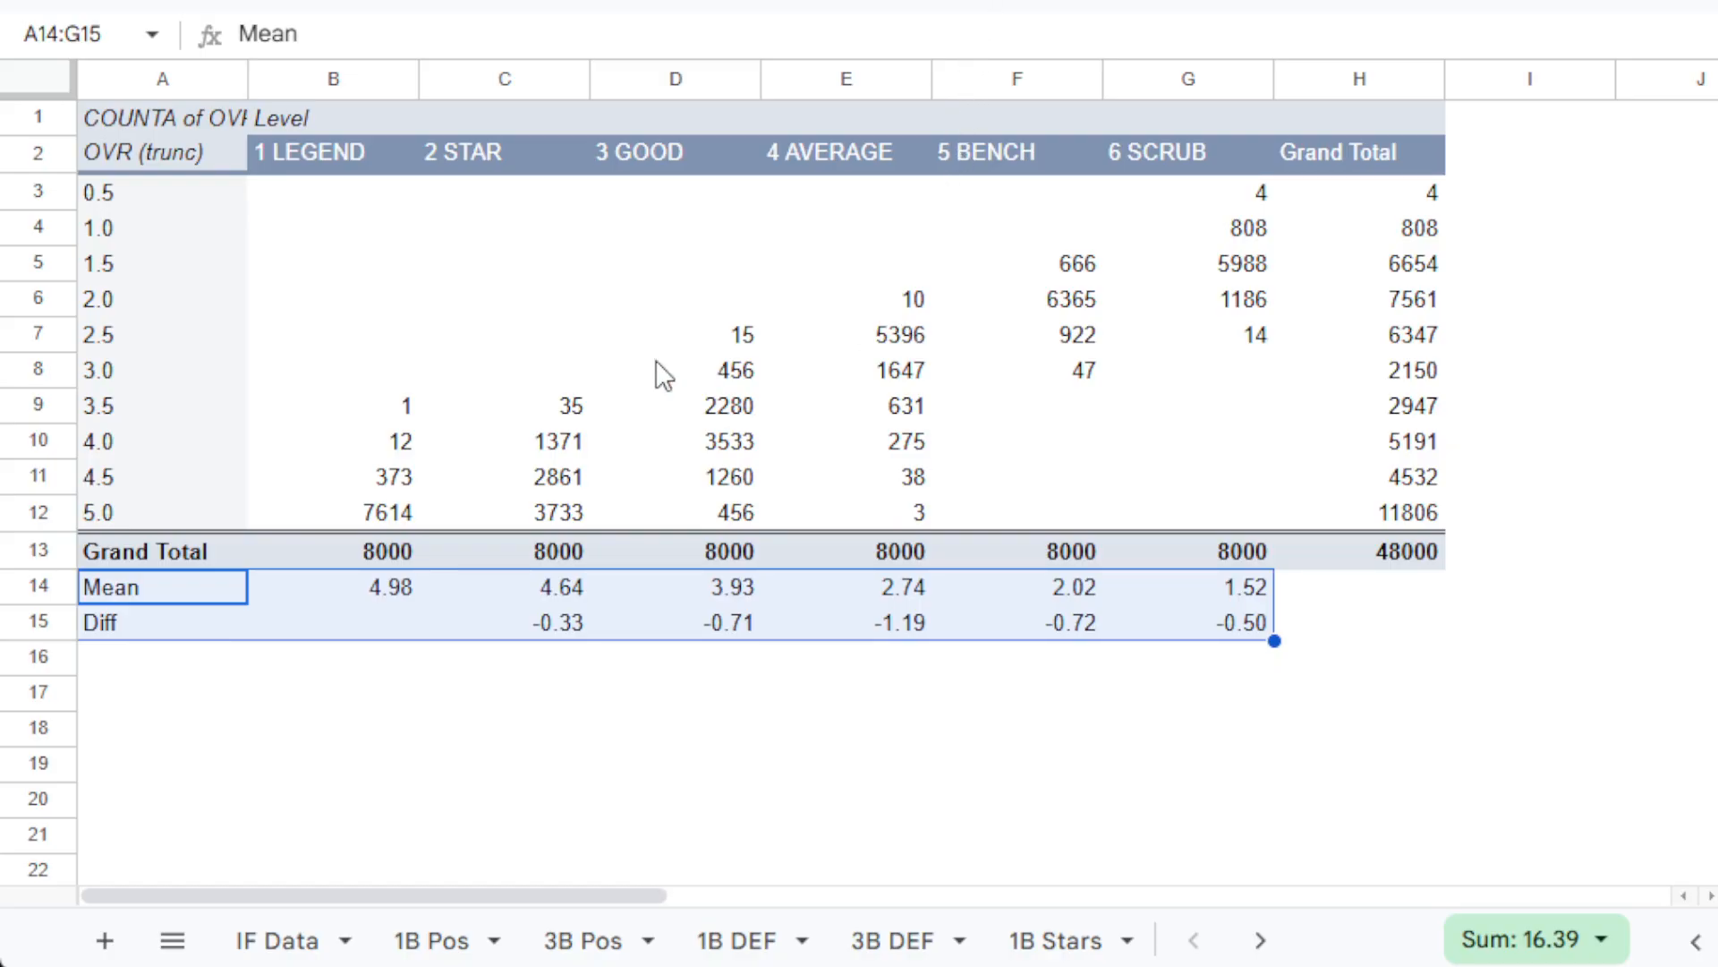
left_click(319, 701)
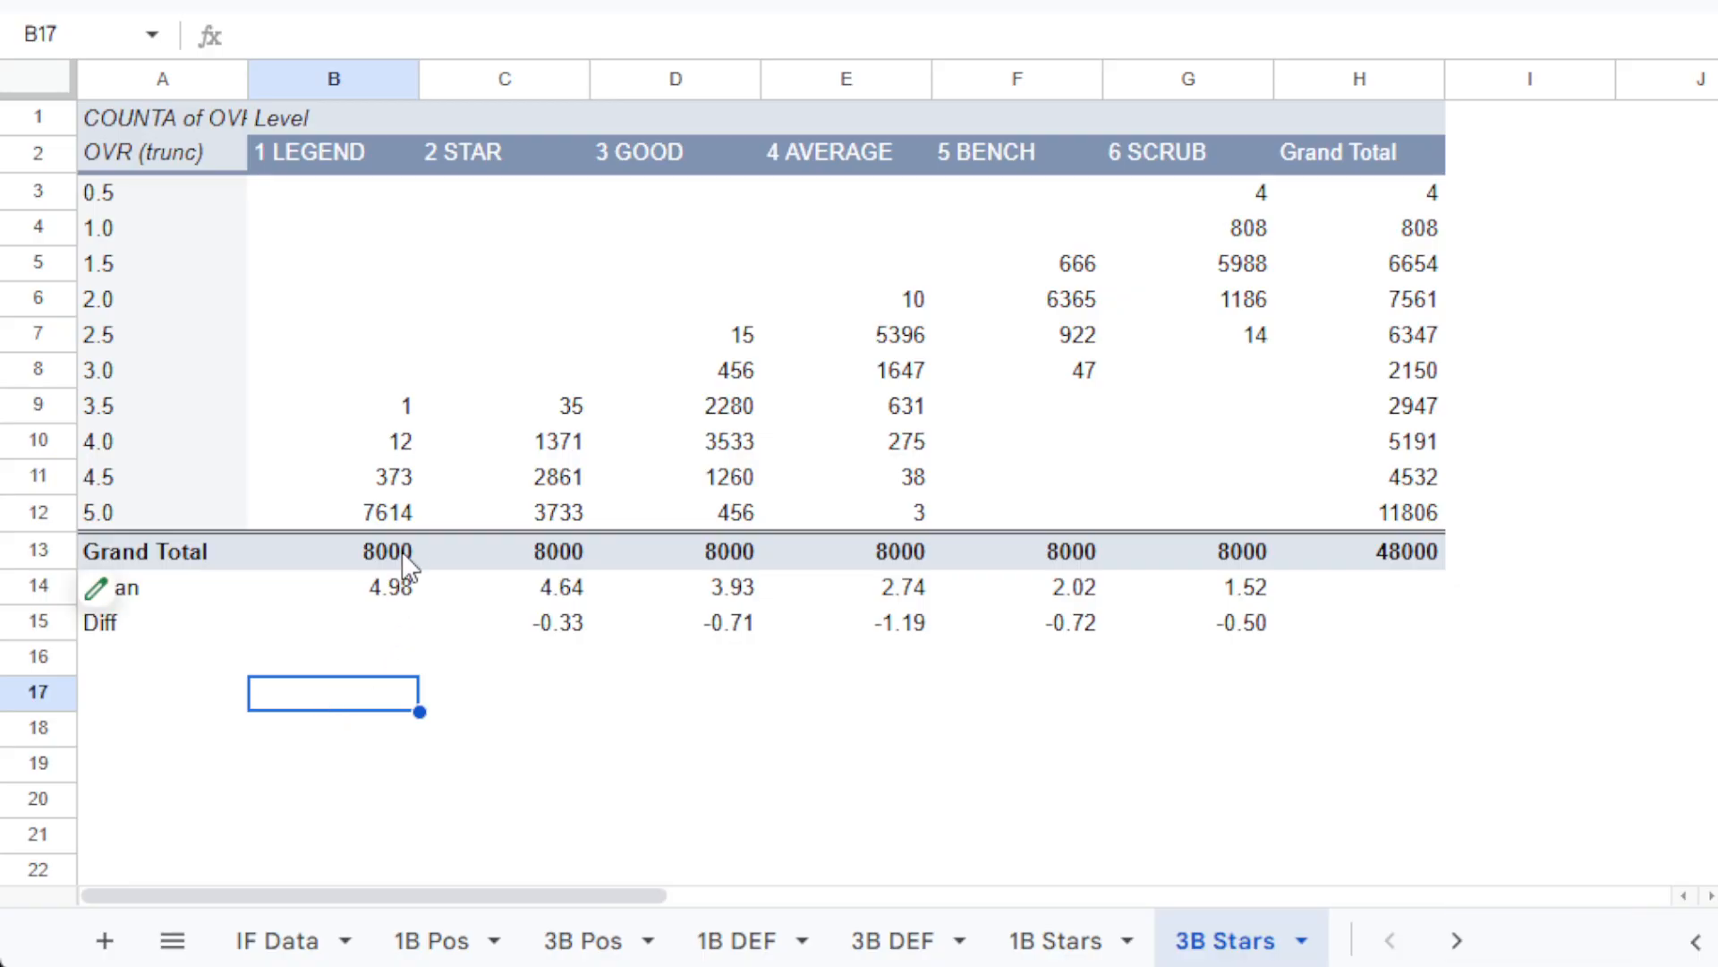
left_click(405, 512)
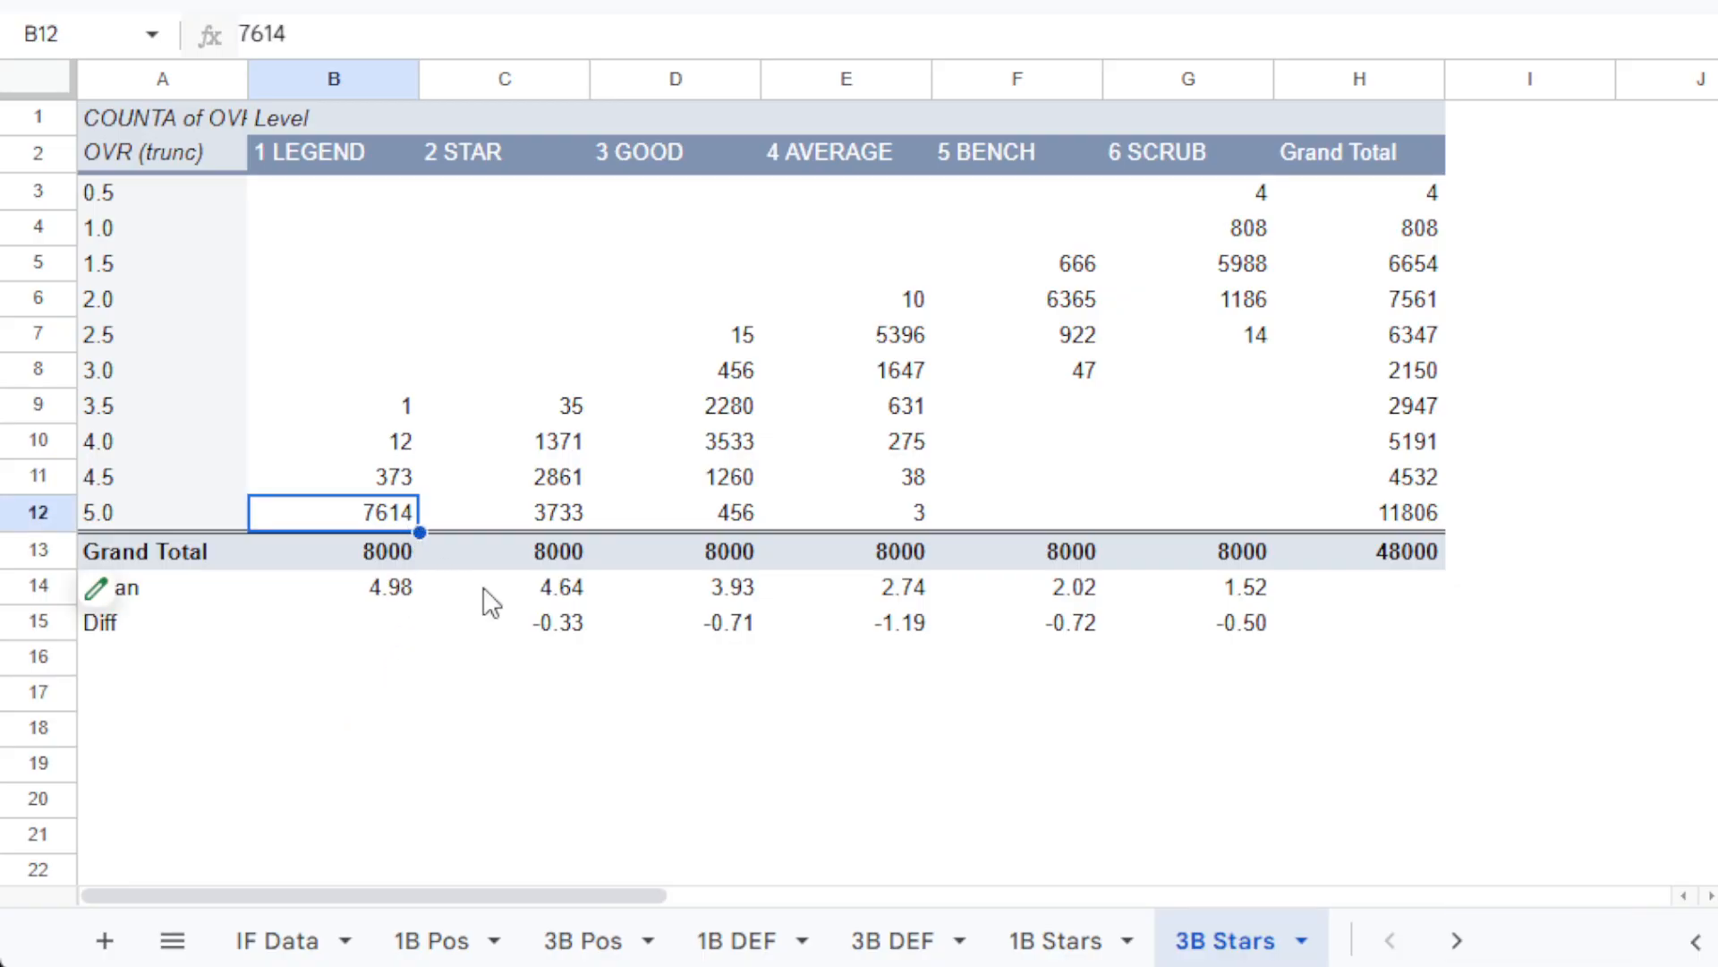
left_click(1014, 942)
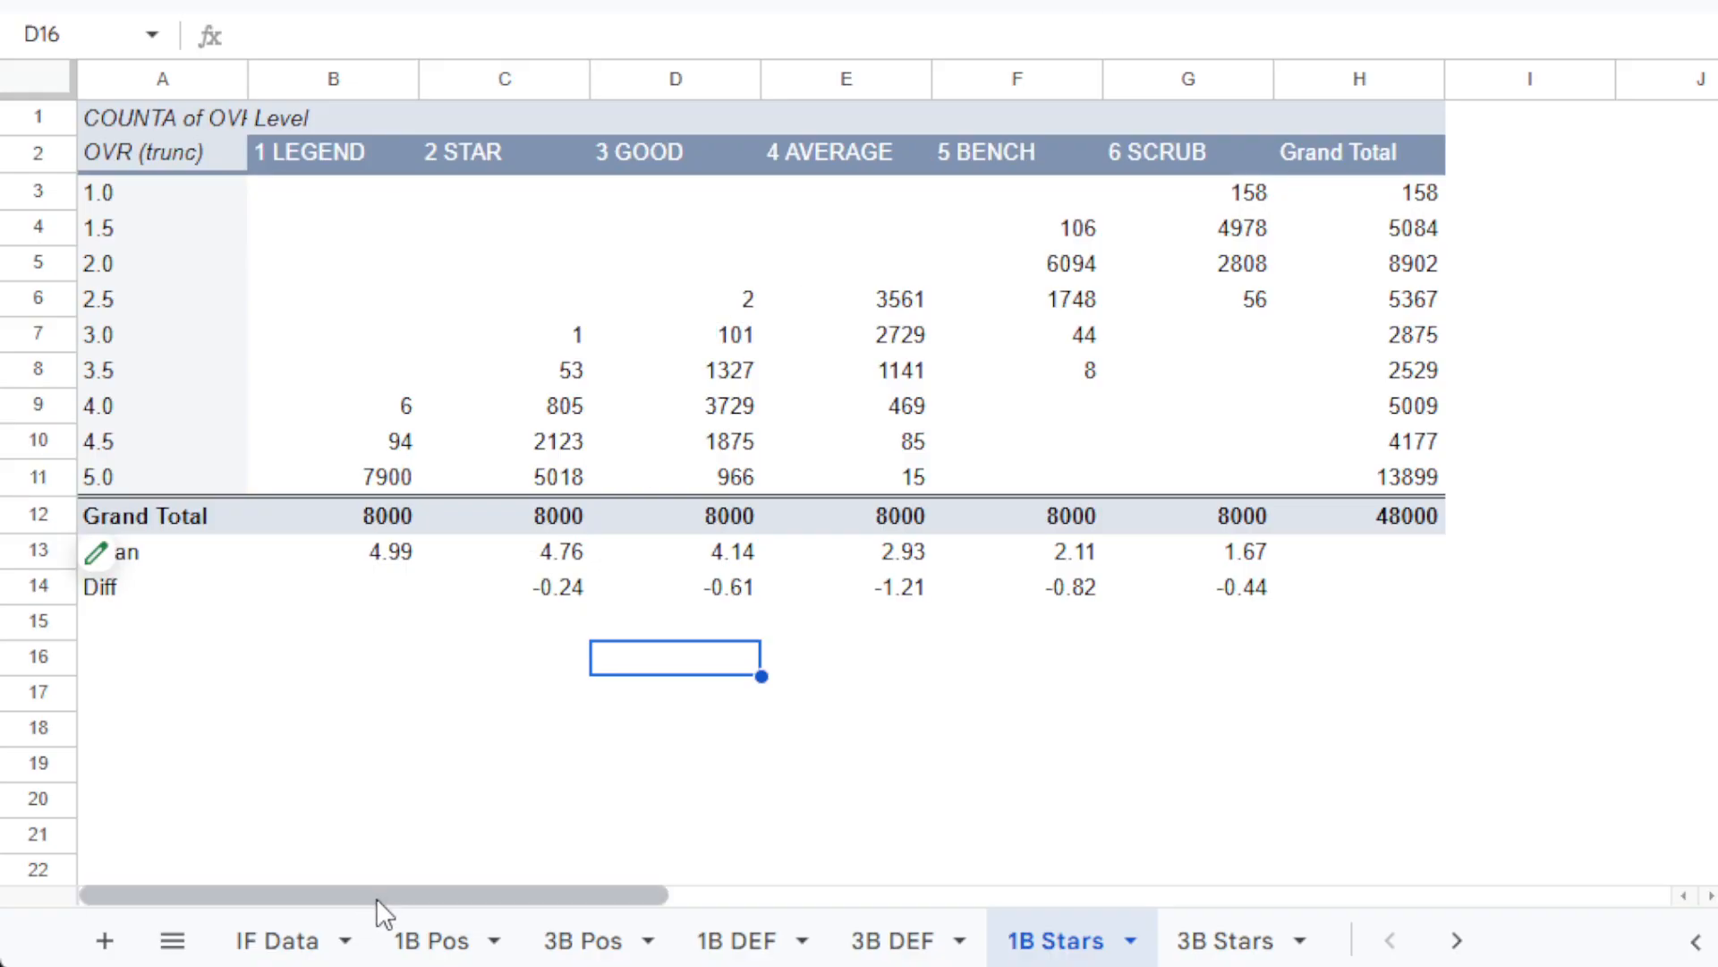
left_click(730, 950)
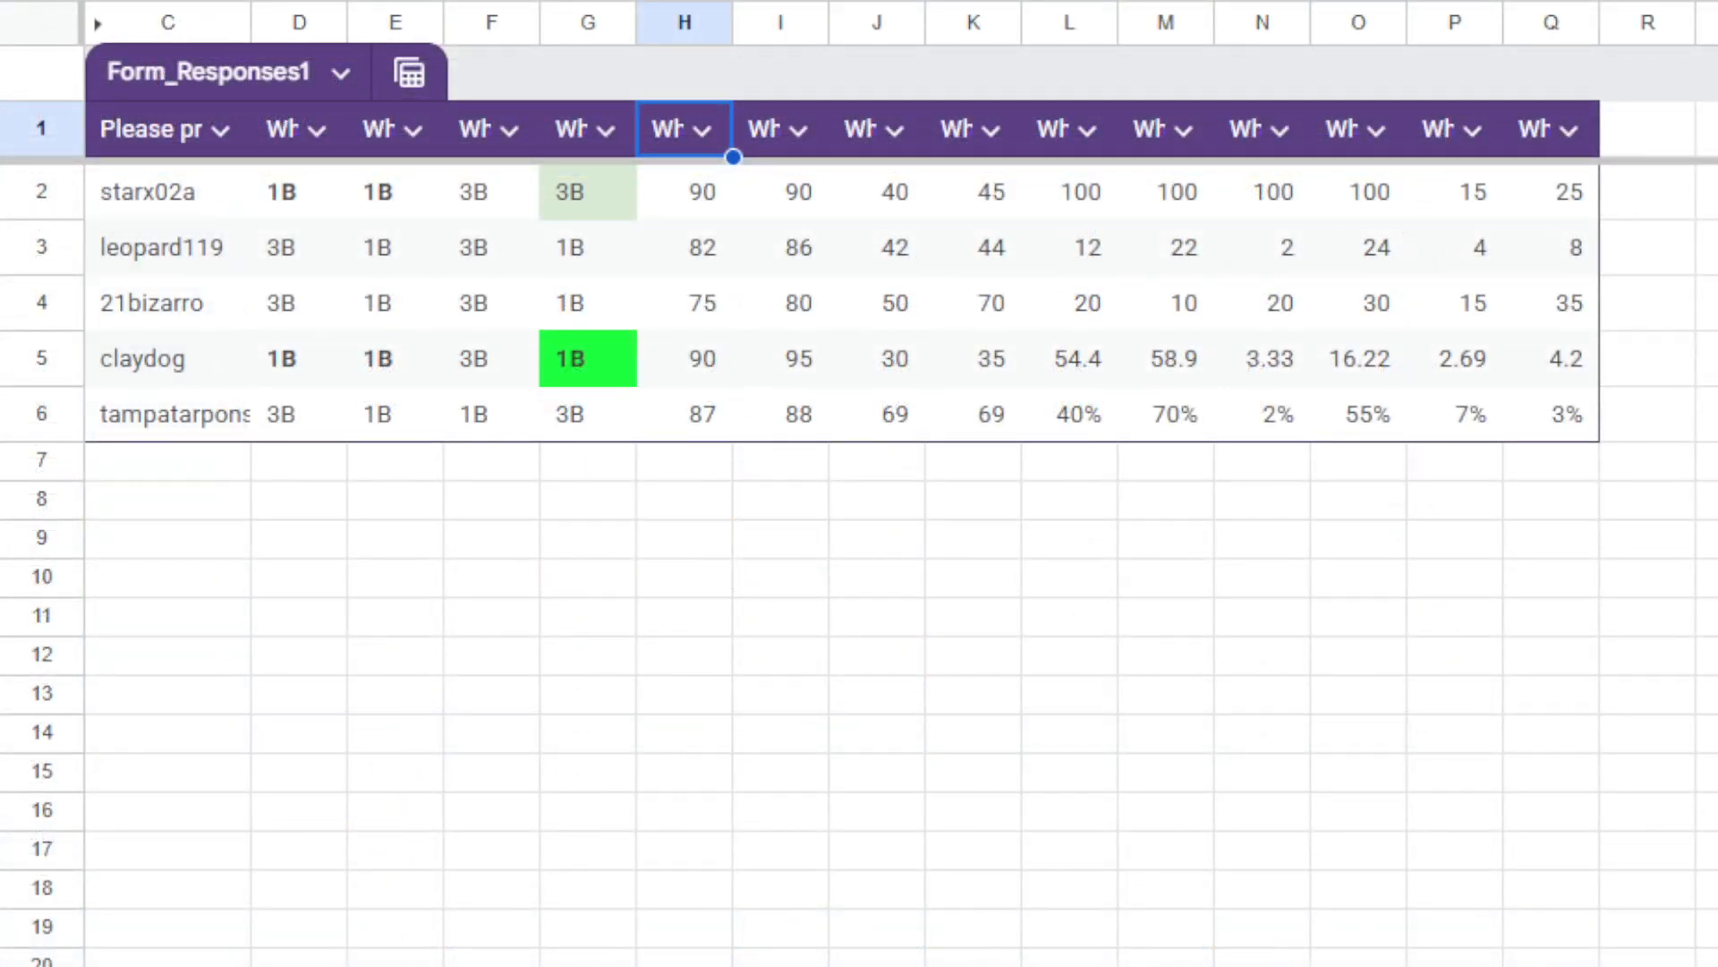
Bold the 90 answers in cells H2 and H5 of the Form_Responses1 table.
left_click(1513, 748)
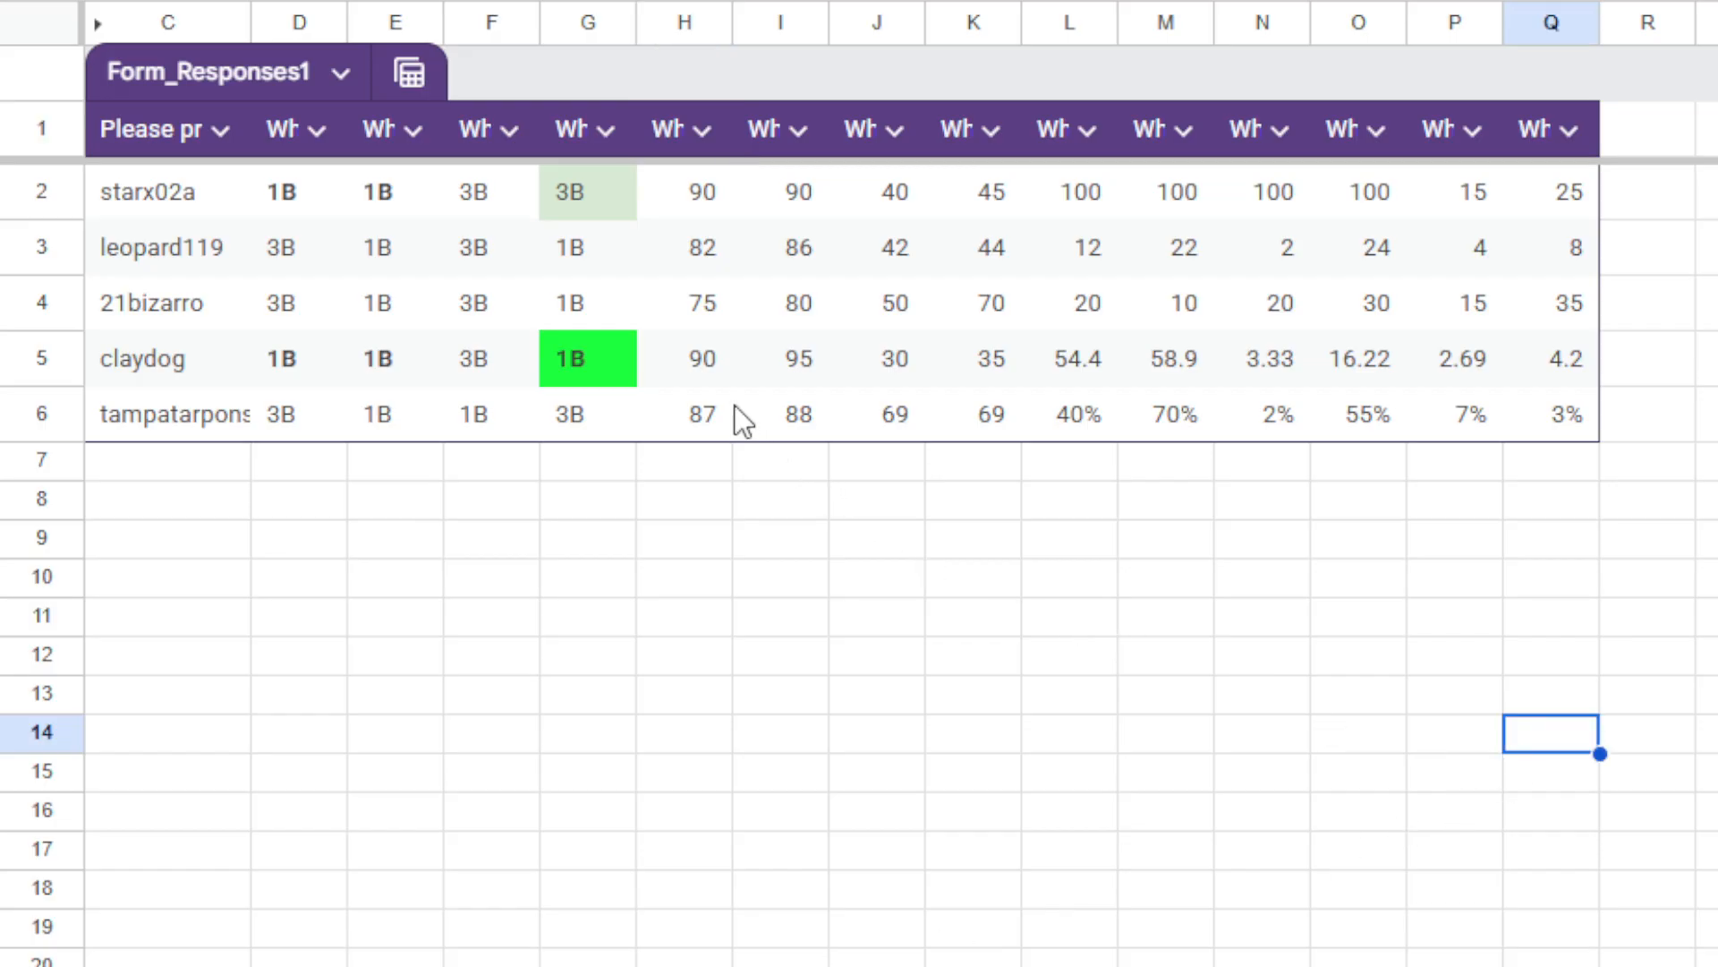
left_click(709, 367)
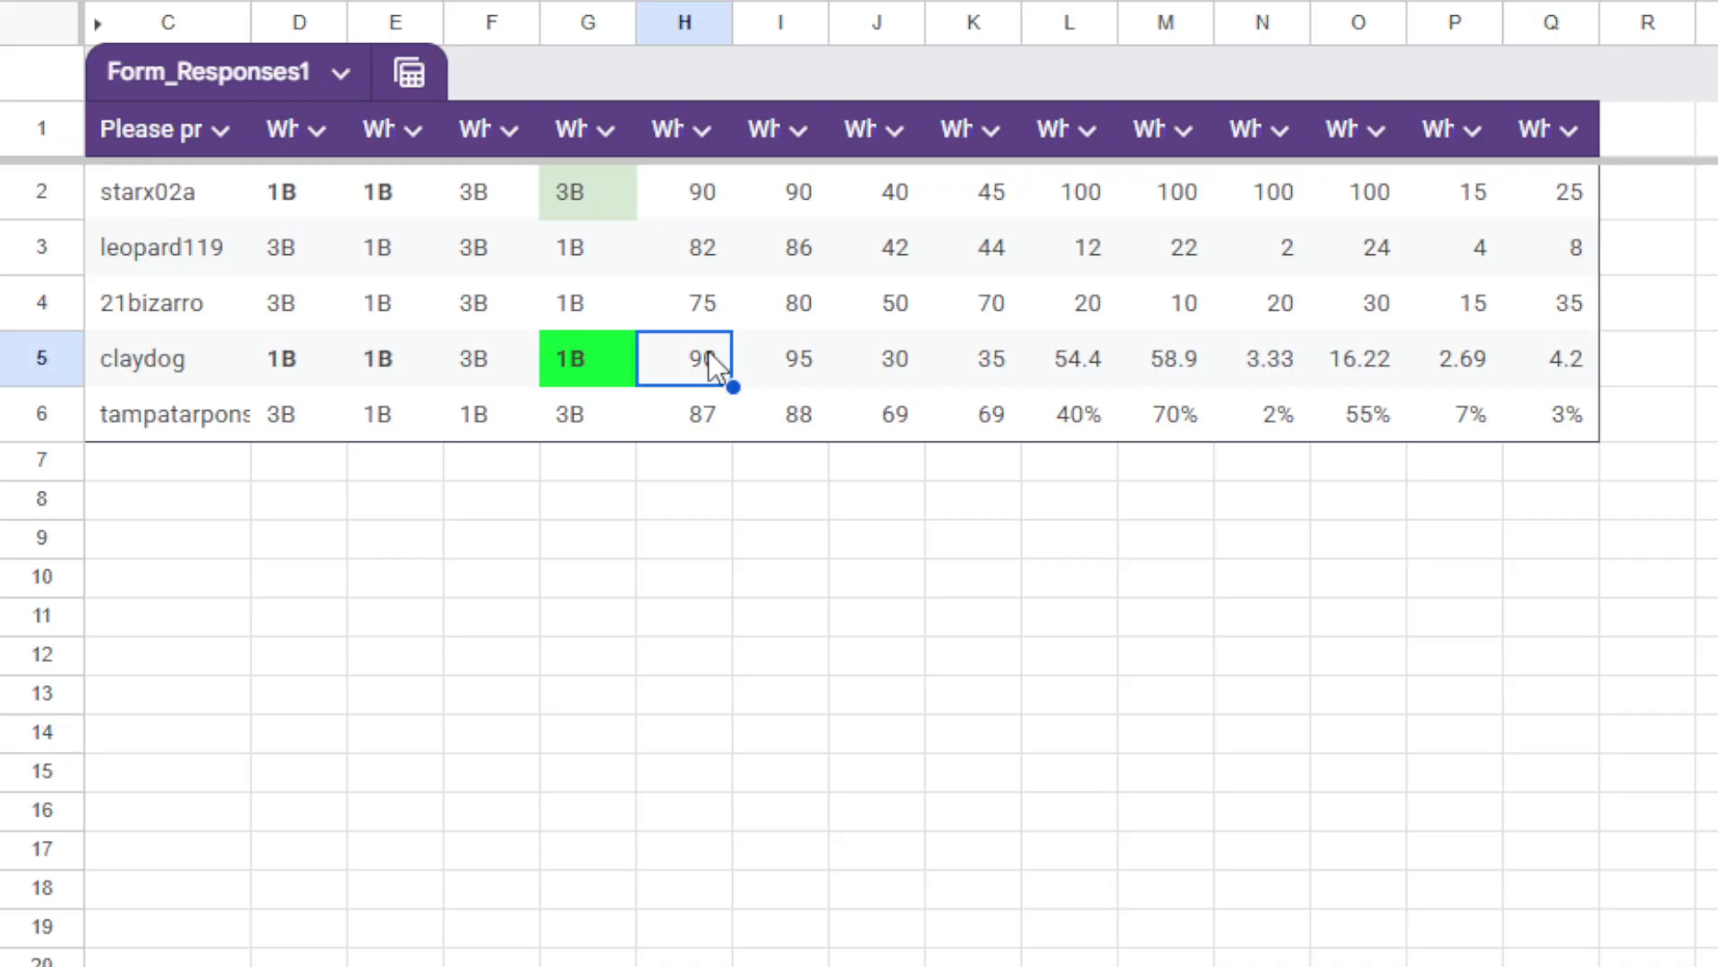
left_click(709, 201, "ctrl")
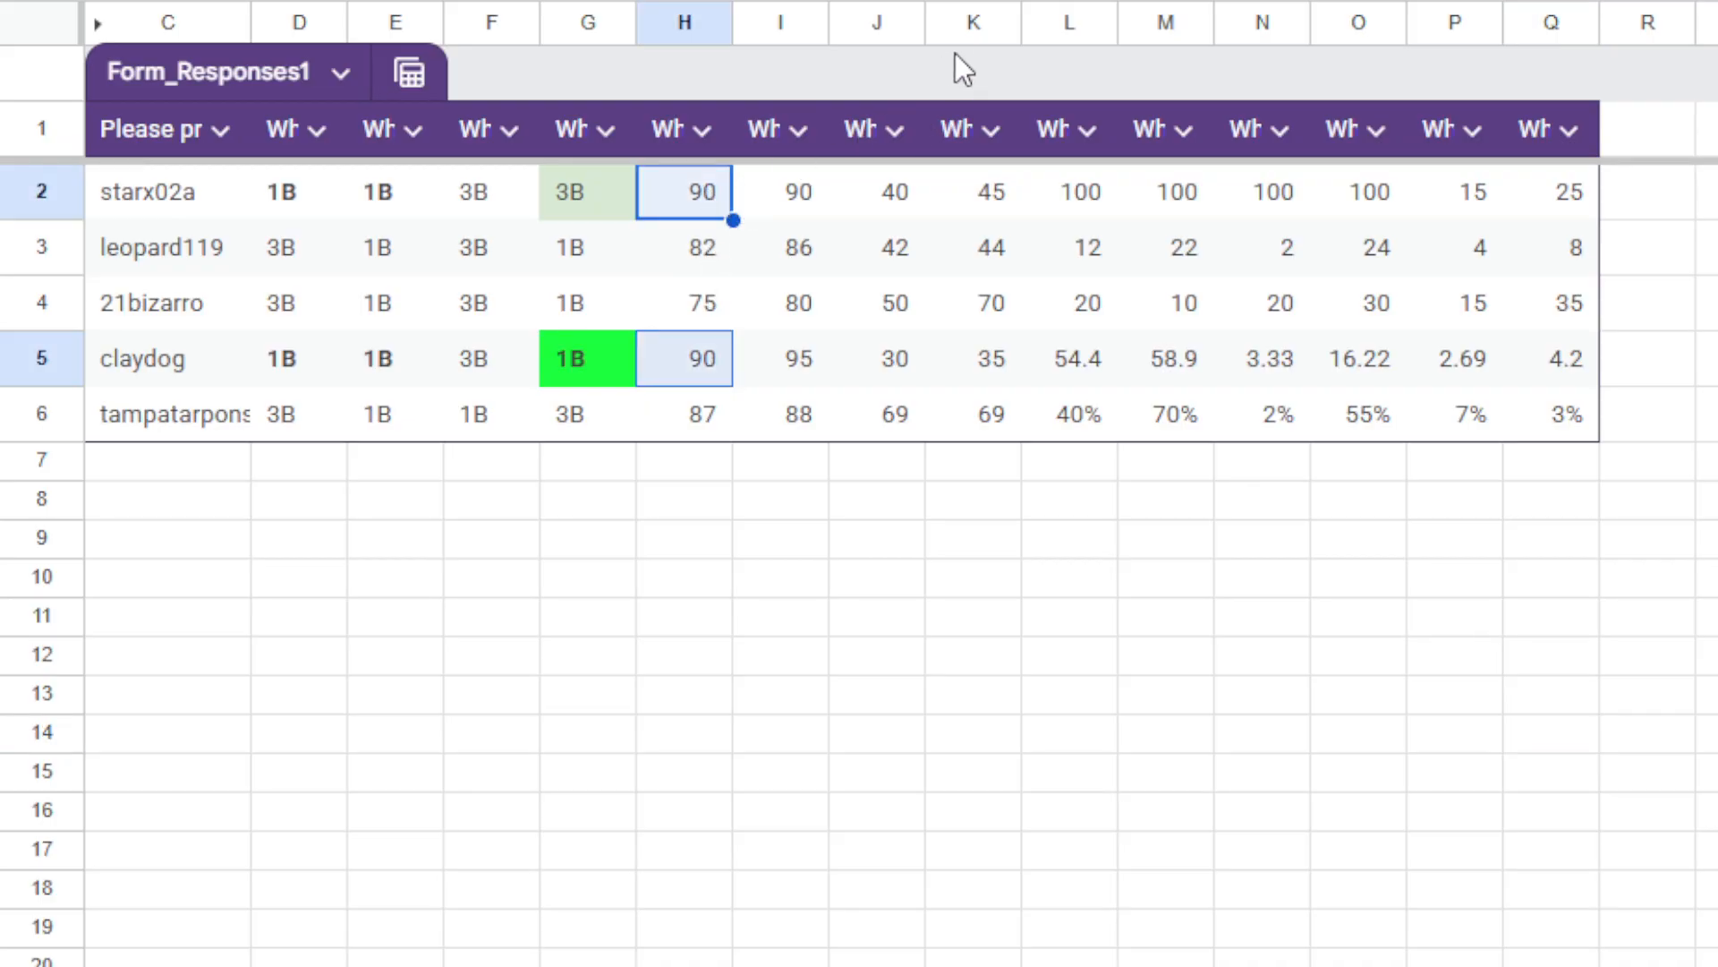
key("ctrl+b")
left_click(770, 149)
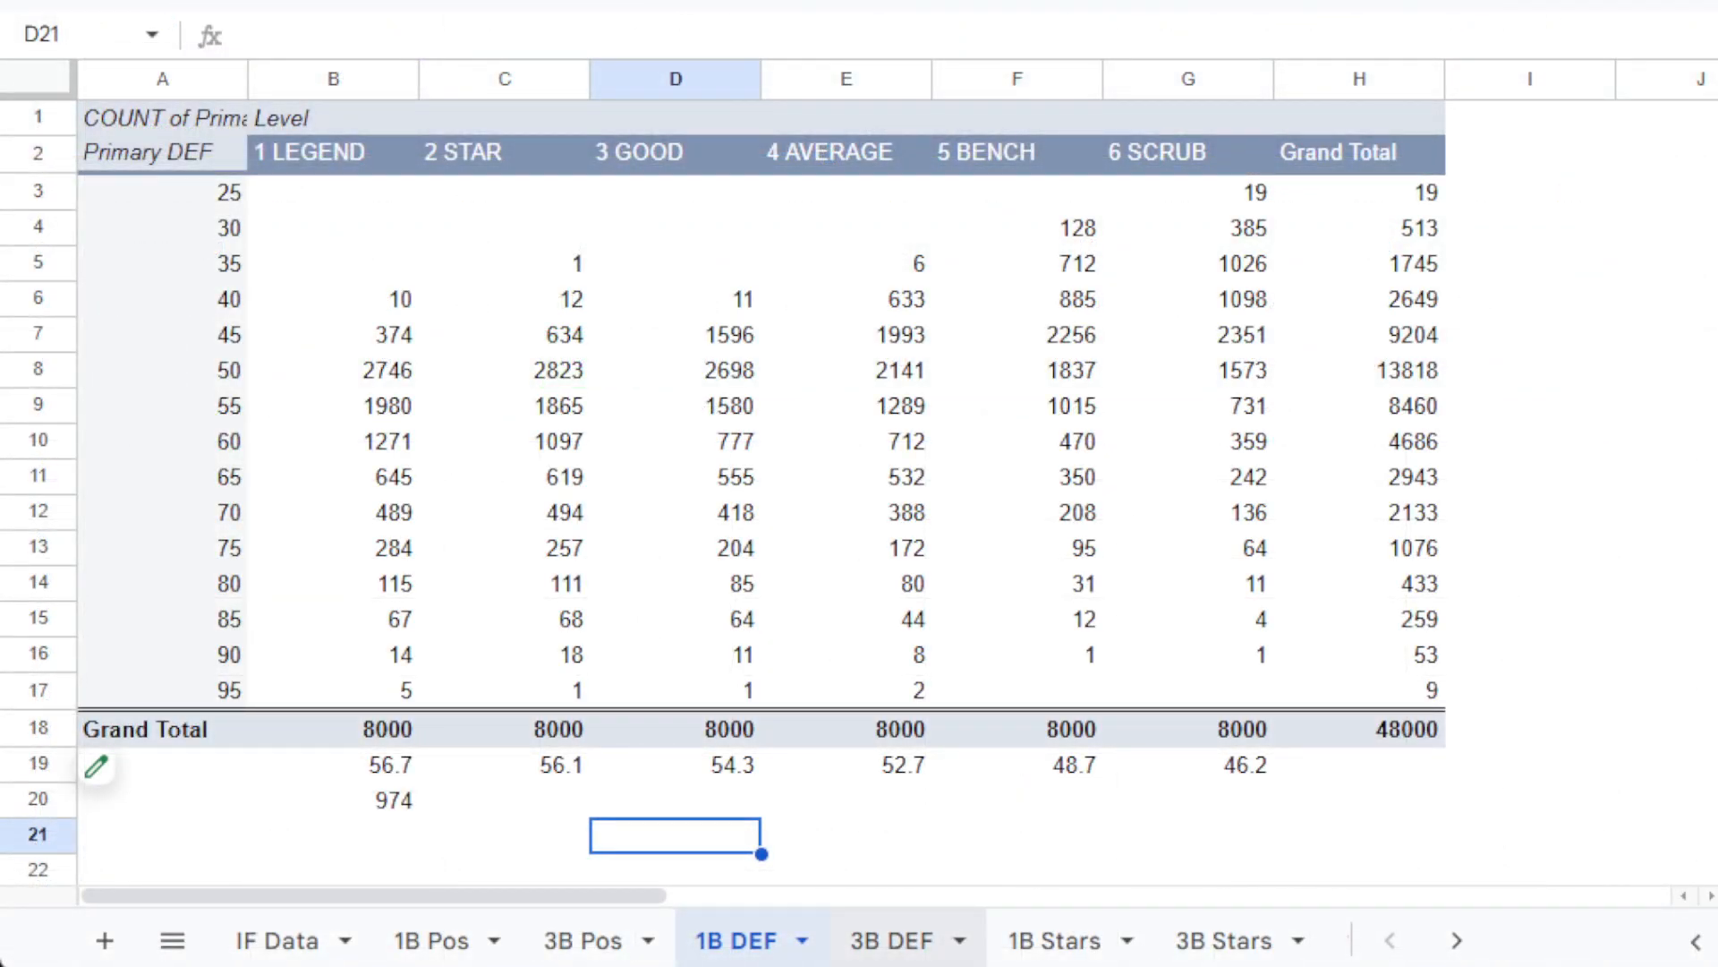
Check the 3B DEF sheet and bold the 80 answer in cell I4 of the Form_Responses1 table.
left_click(891, 940)
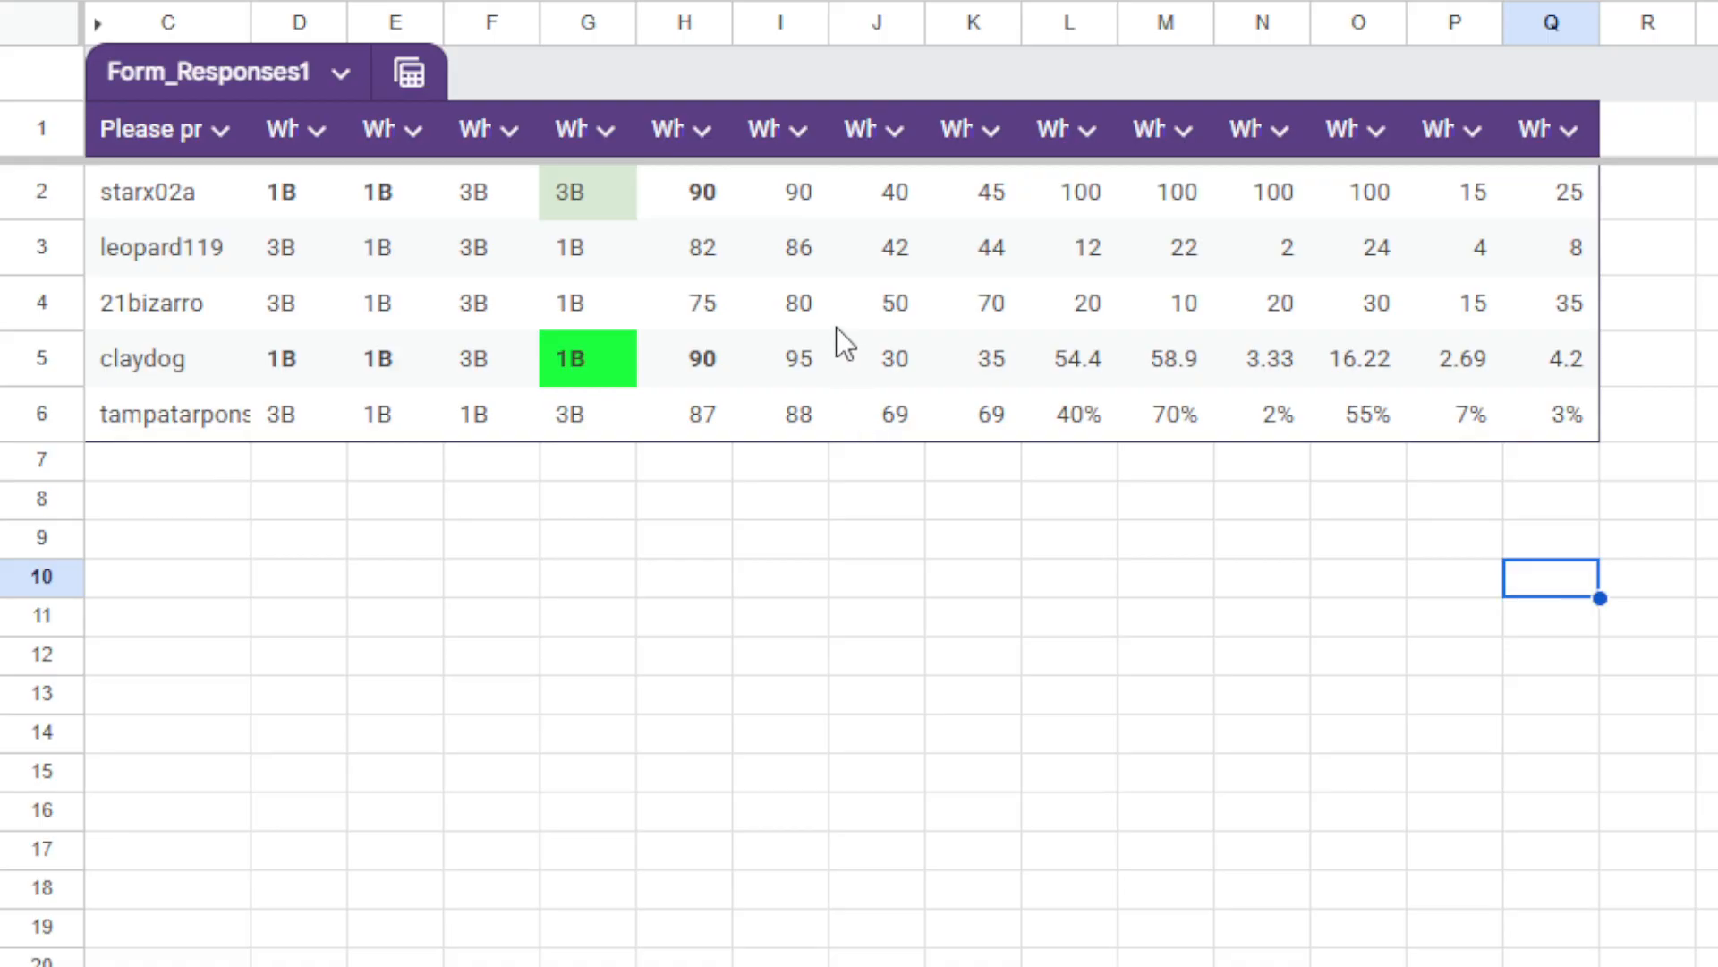
left_click(816, 306)
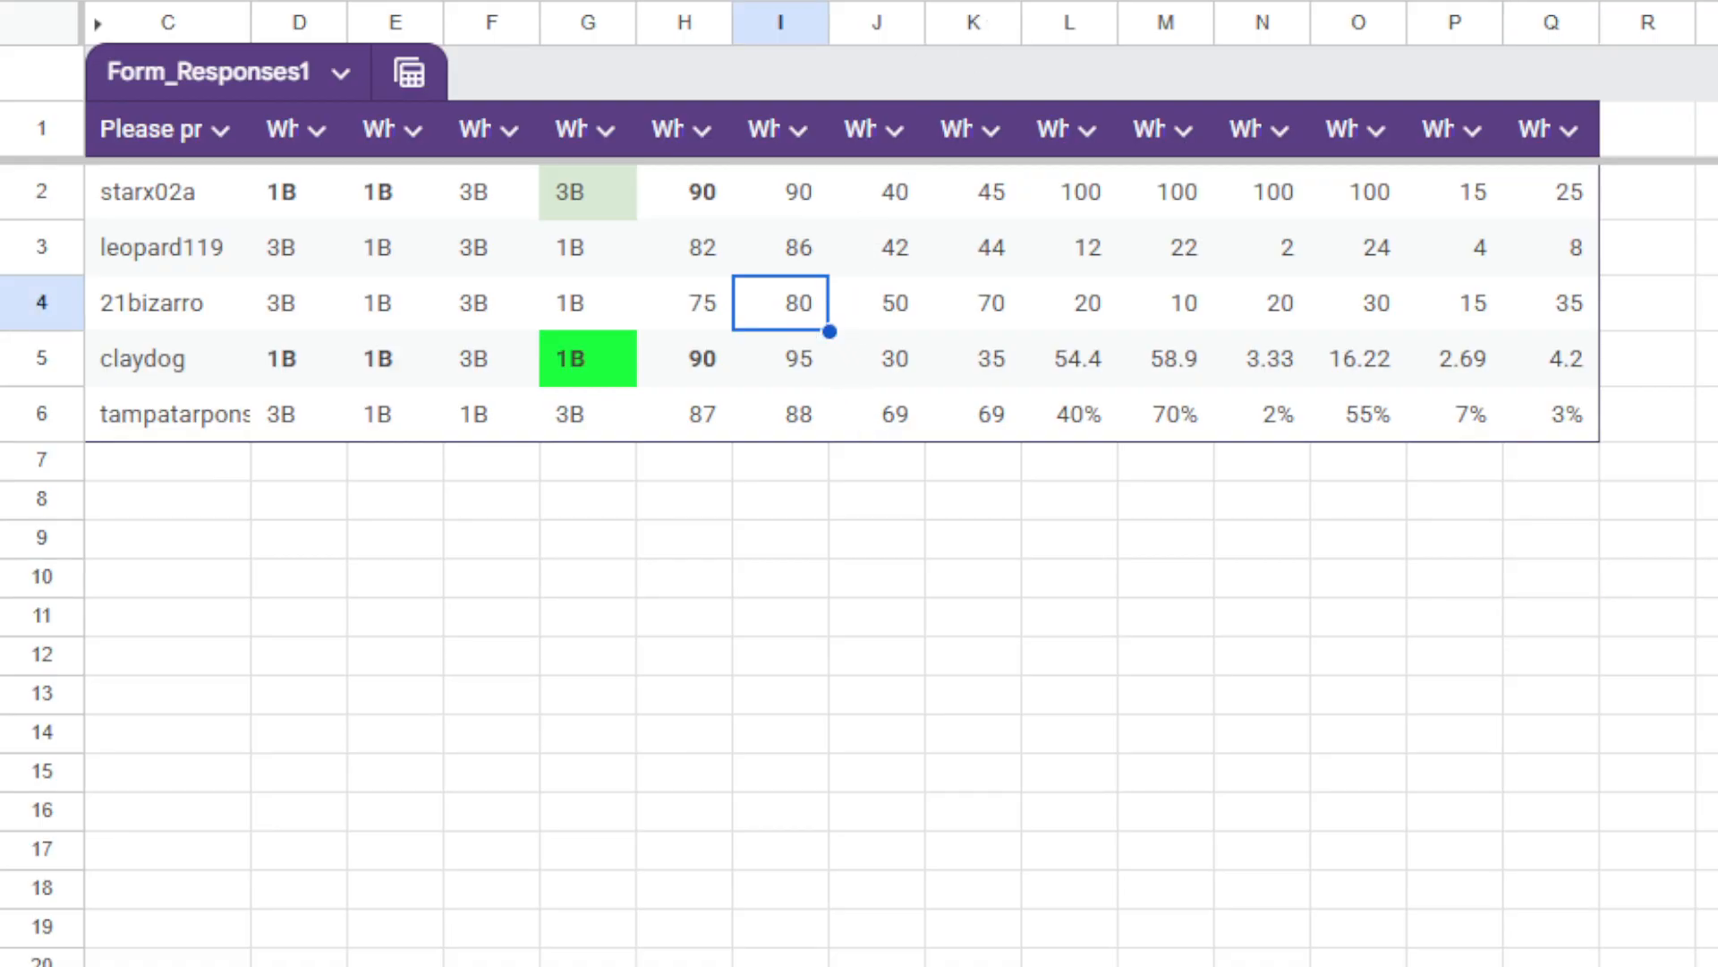
key("ctrl+b")
Compare the defense rating counts by level on the 1B DEF and 3B DEF sheets.
left_click(858, 152)
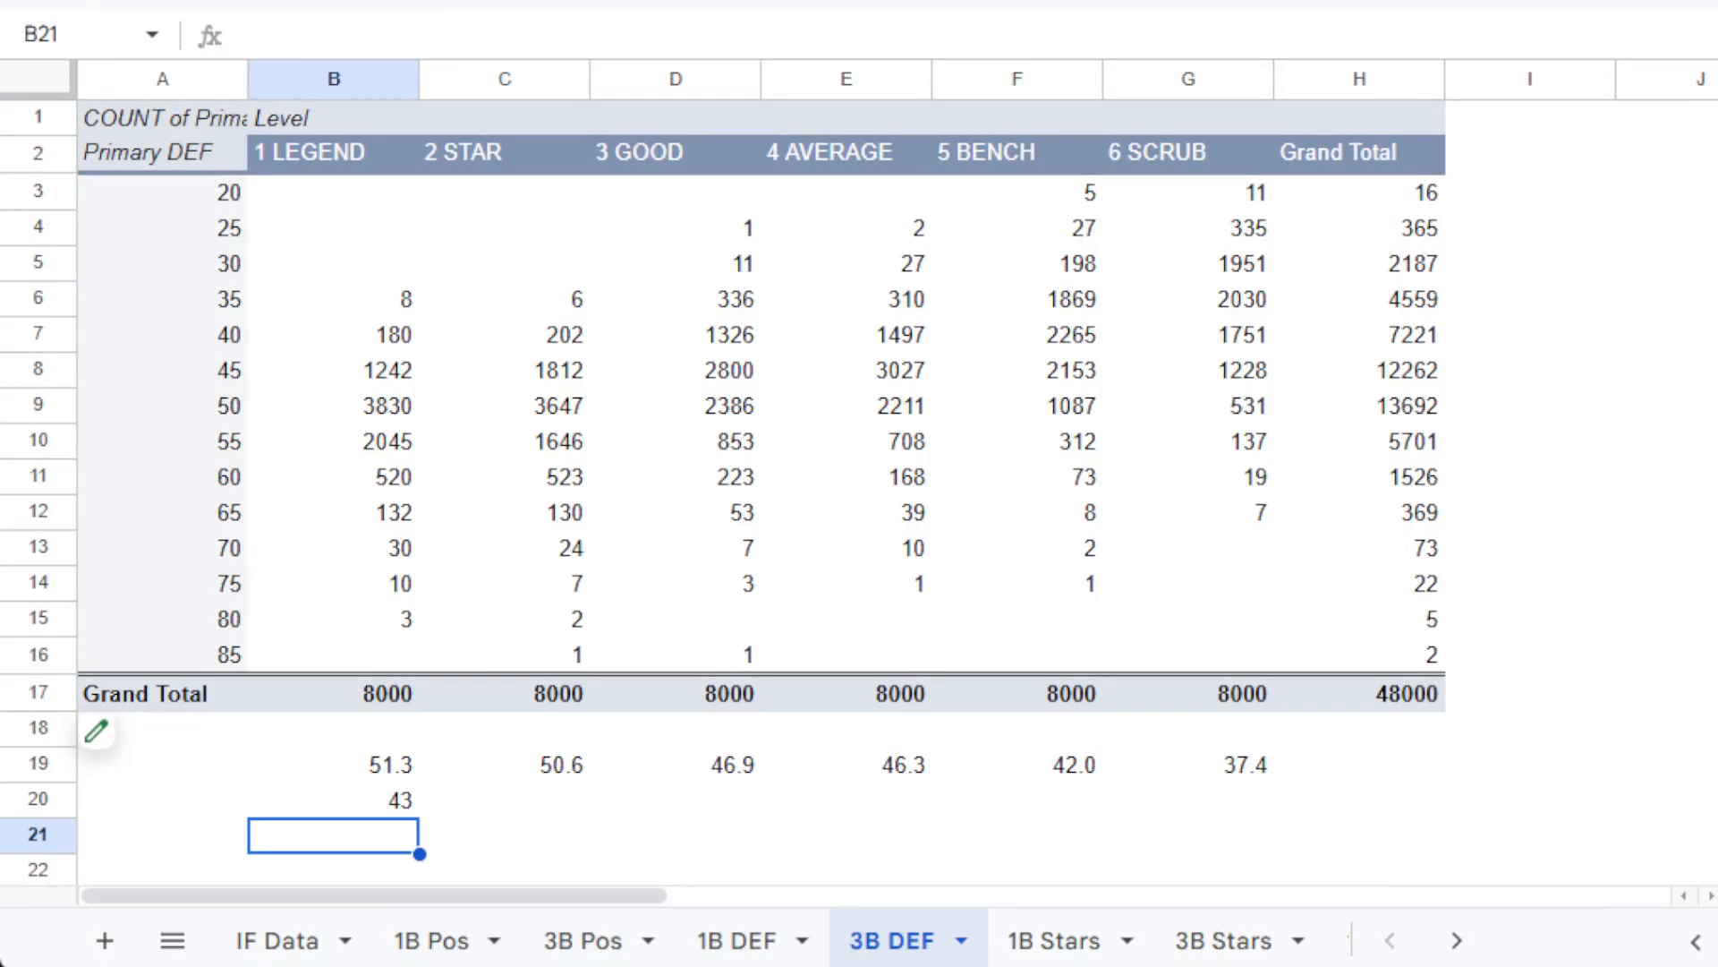
left_click(738, 941)
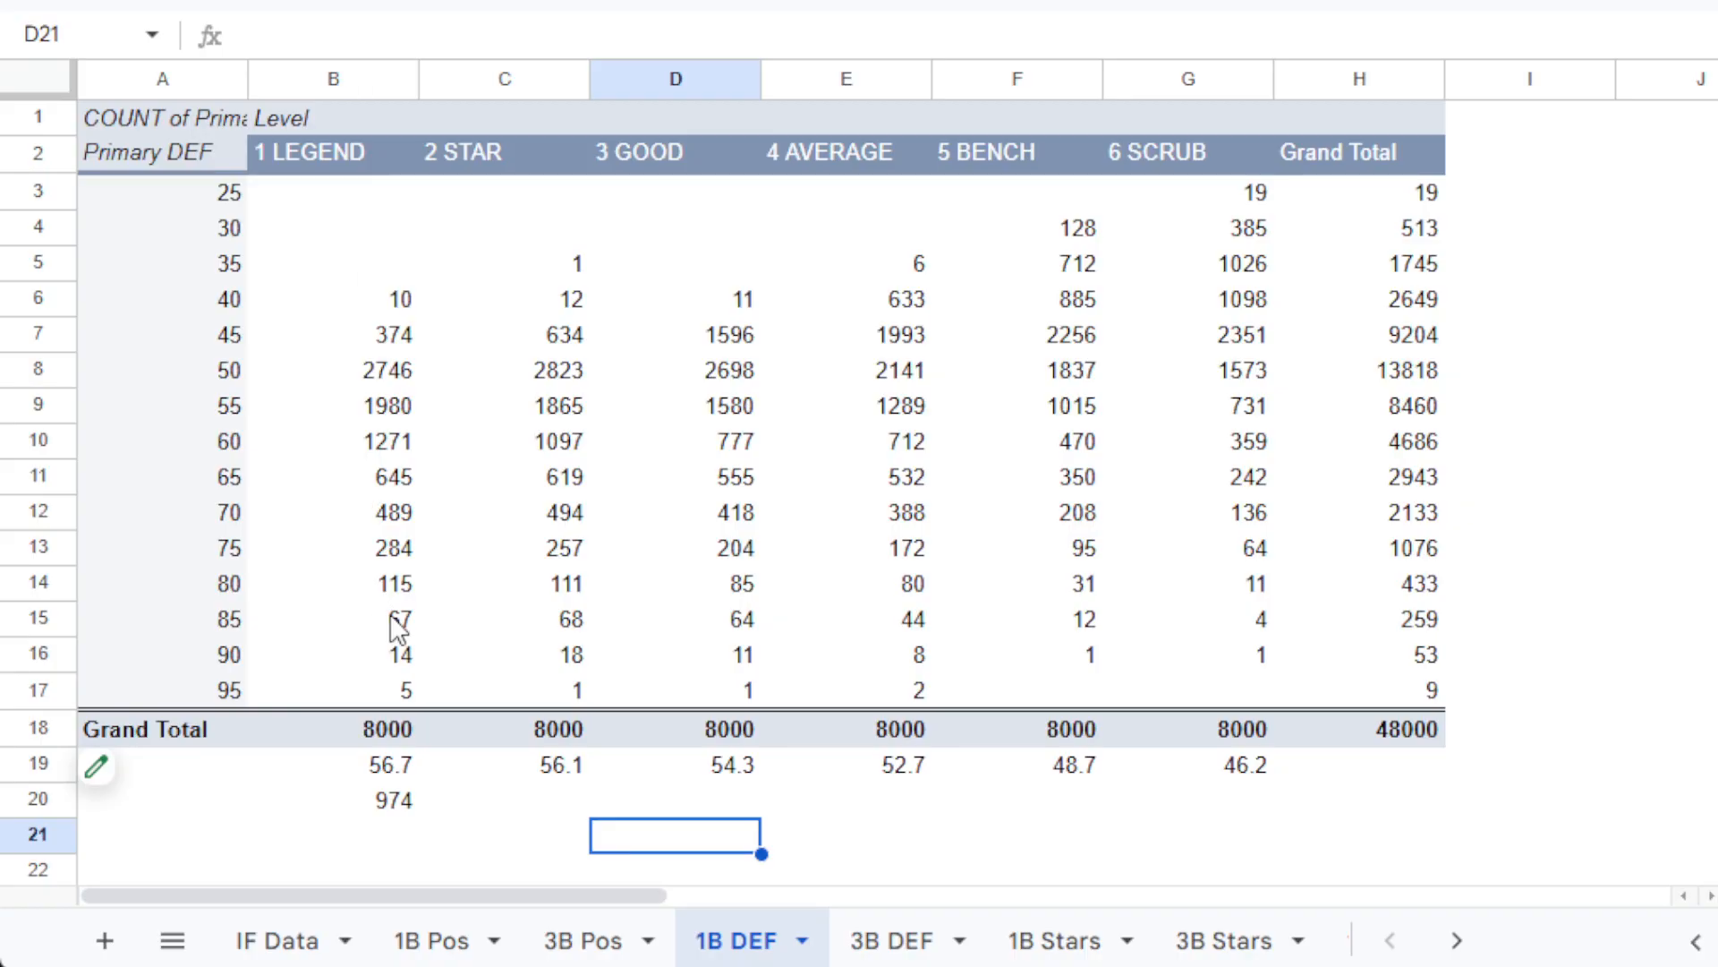
left_click(896, 940)
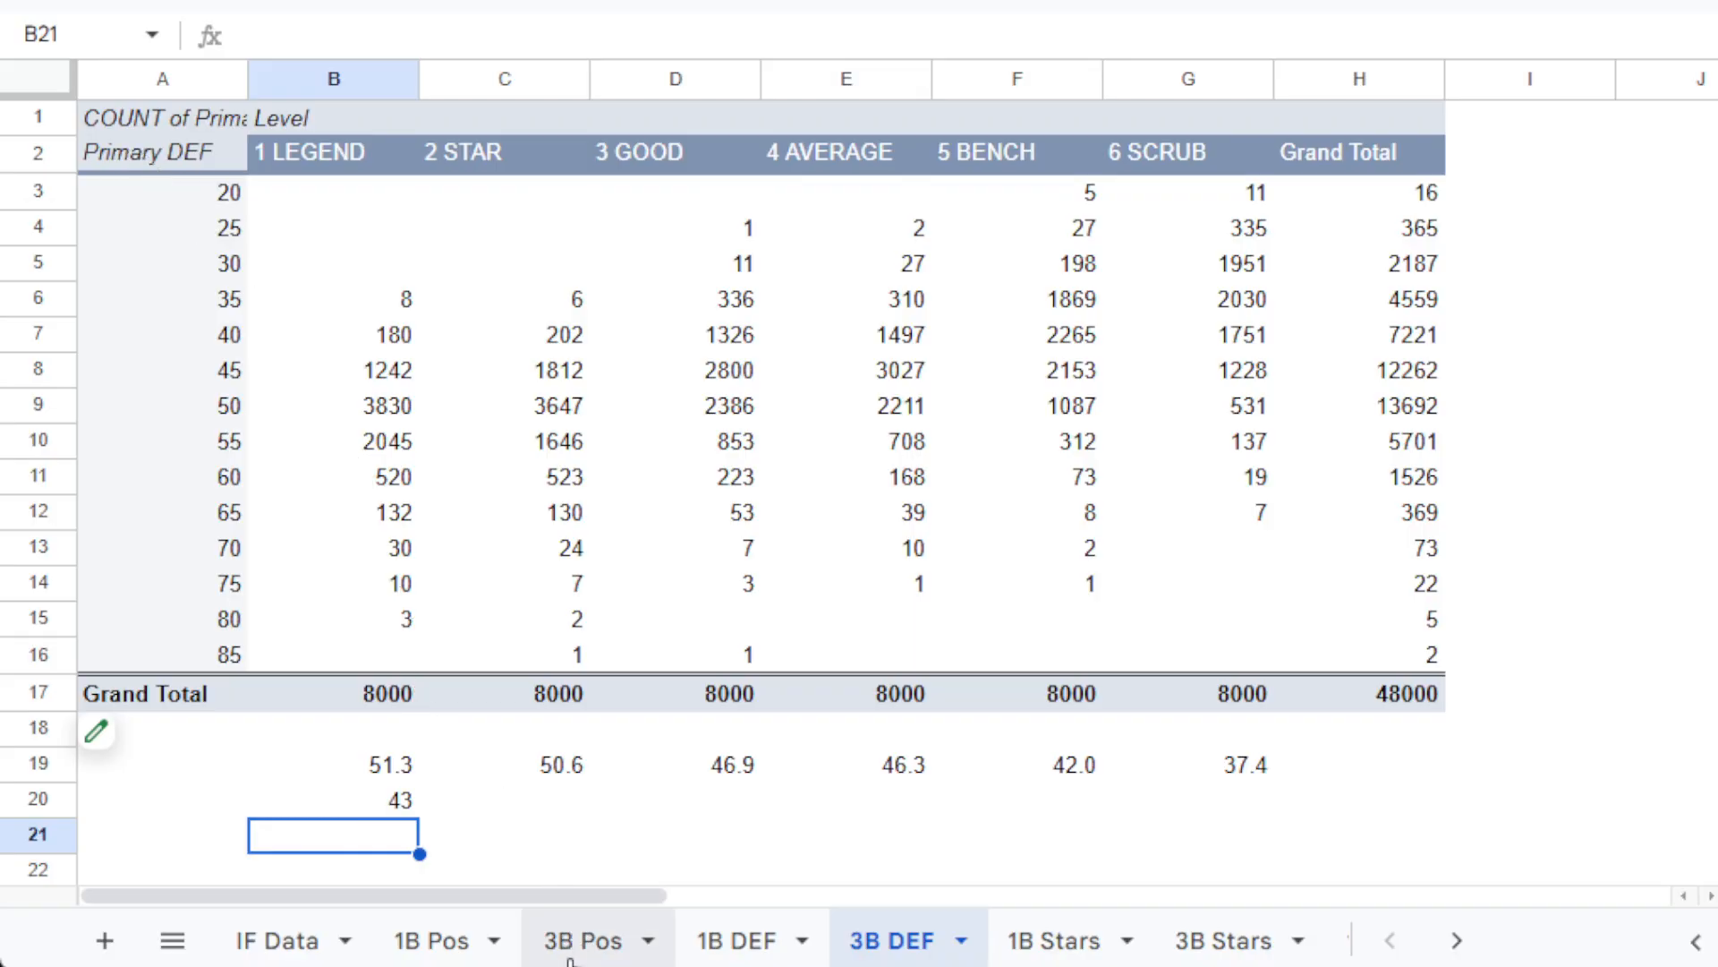
On the 1B Pos sheet, calculate the 1B + 2B share in E18 with =E14/E13 and format it as a percentage.
left_click(439, 949)
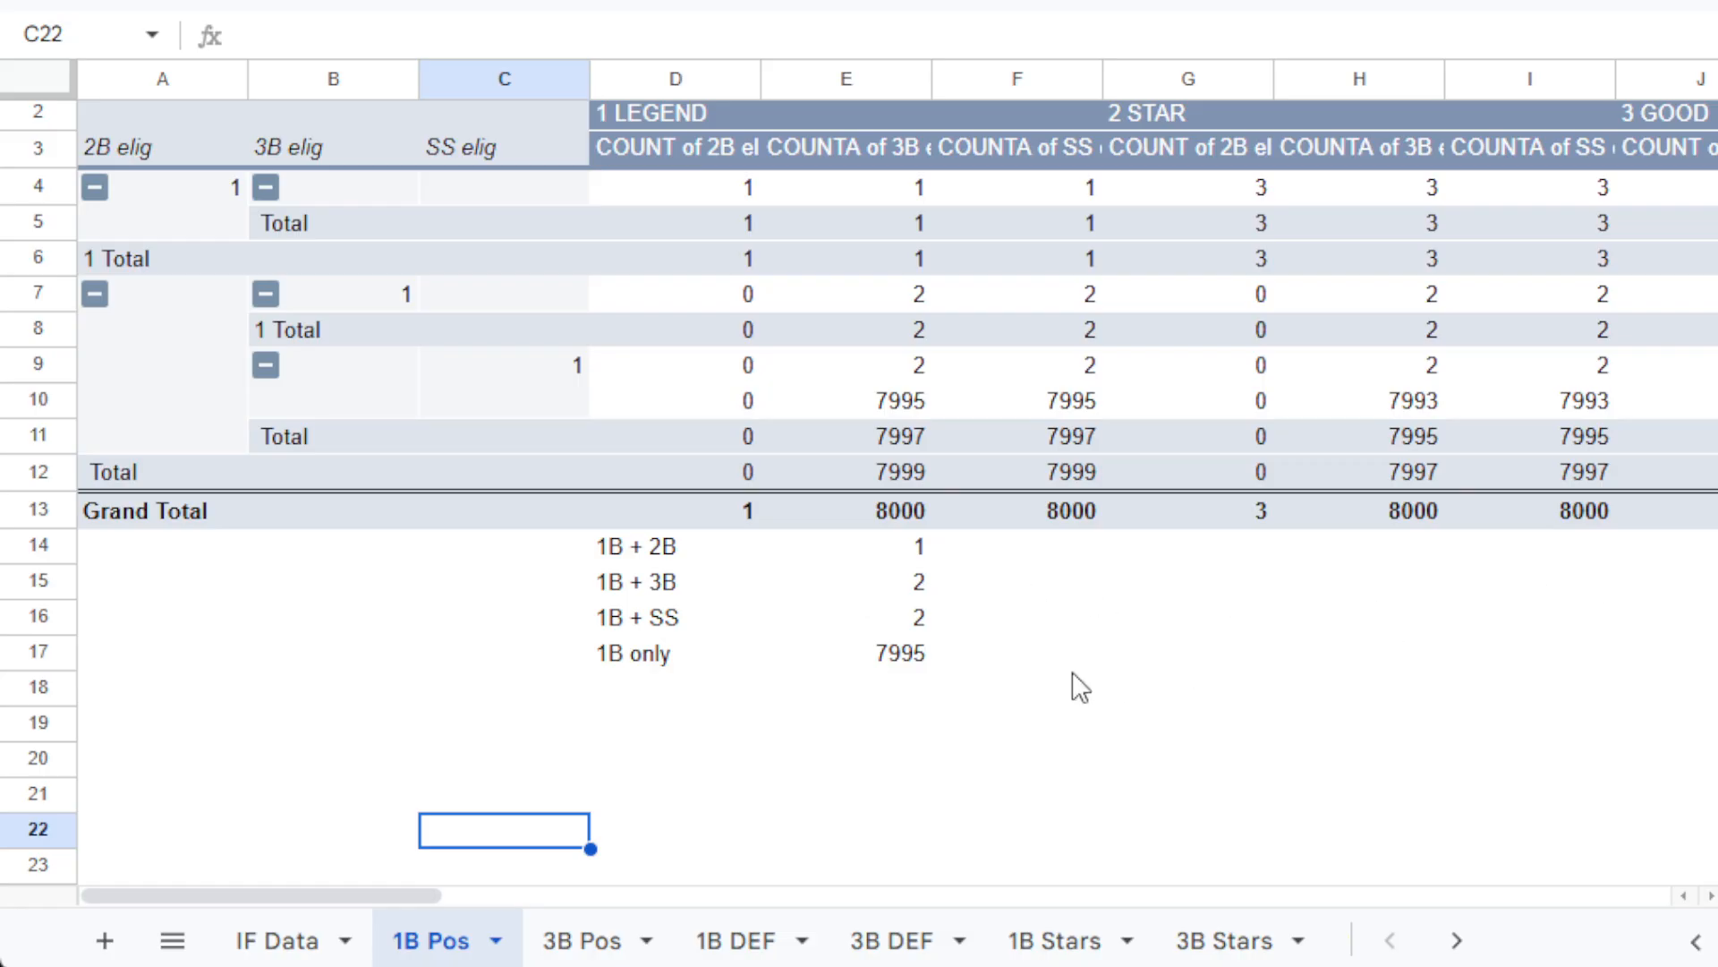
left_click(925, 695)
type("=")
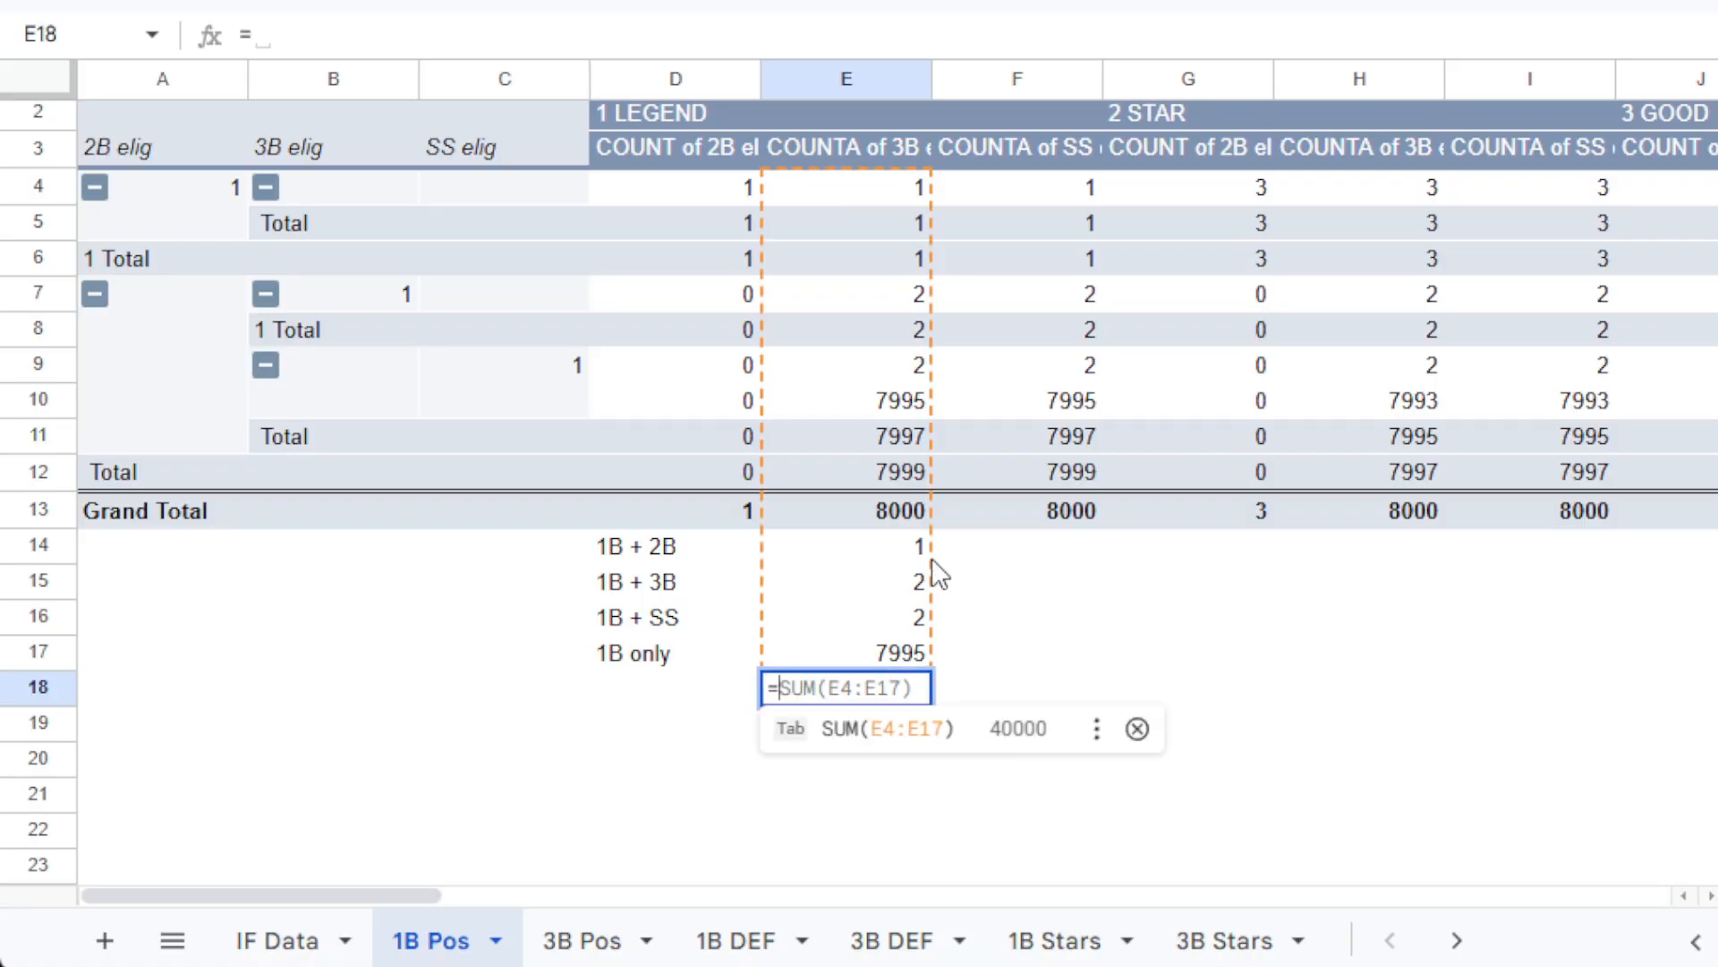
left_click(908, 555)
type("/")
left_click(925, 527)
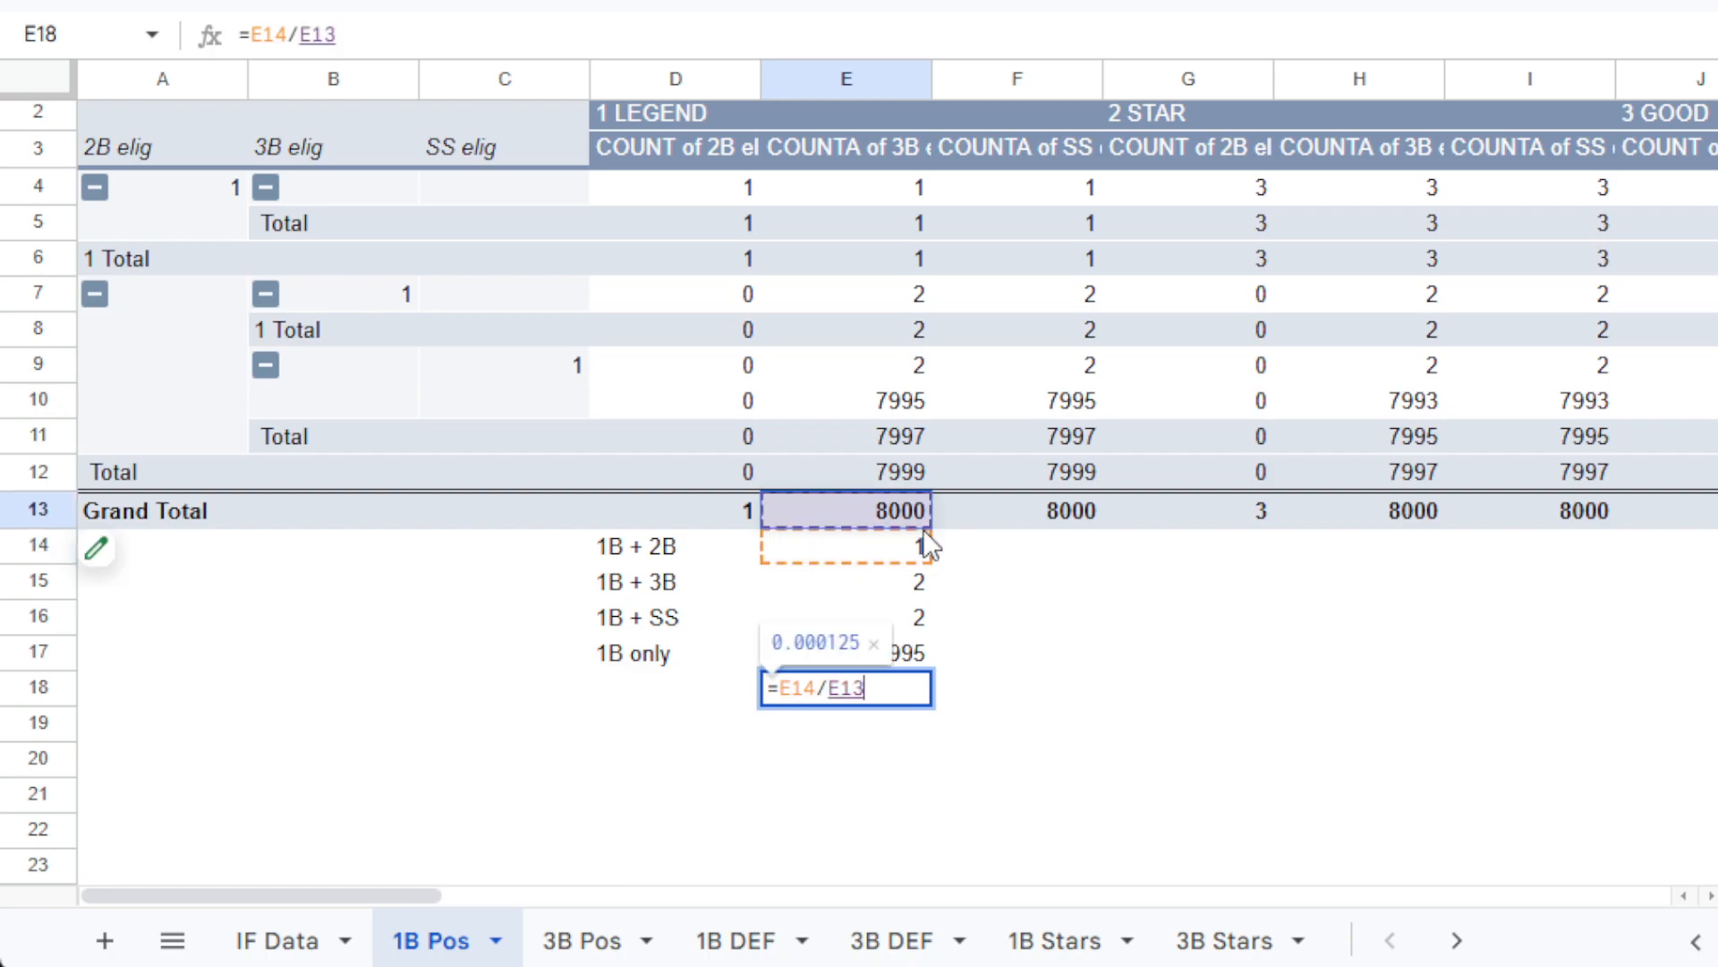
key("Return")
left_click(860, 696)
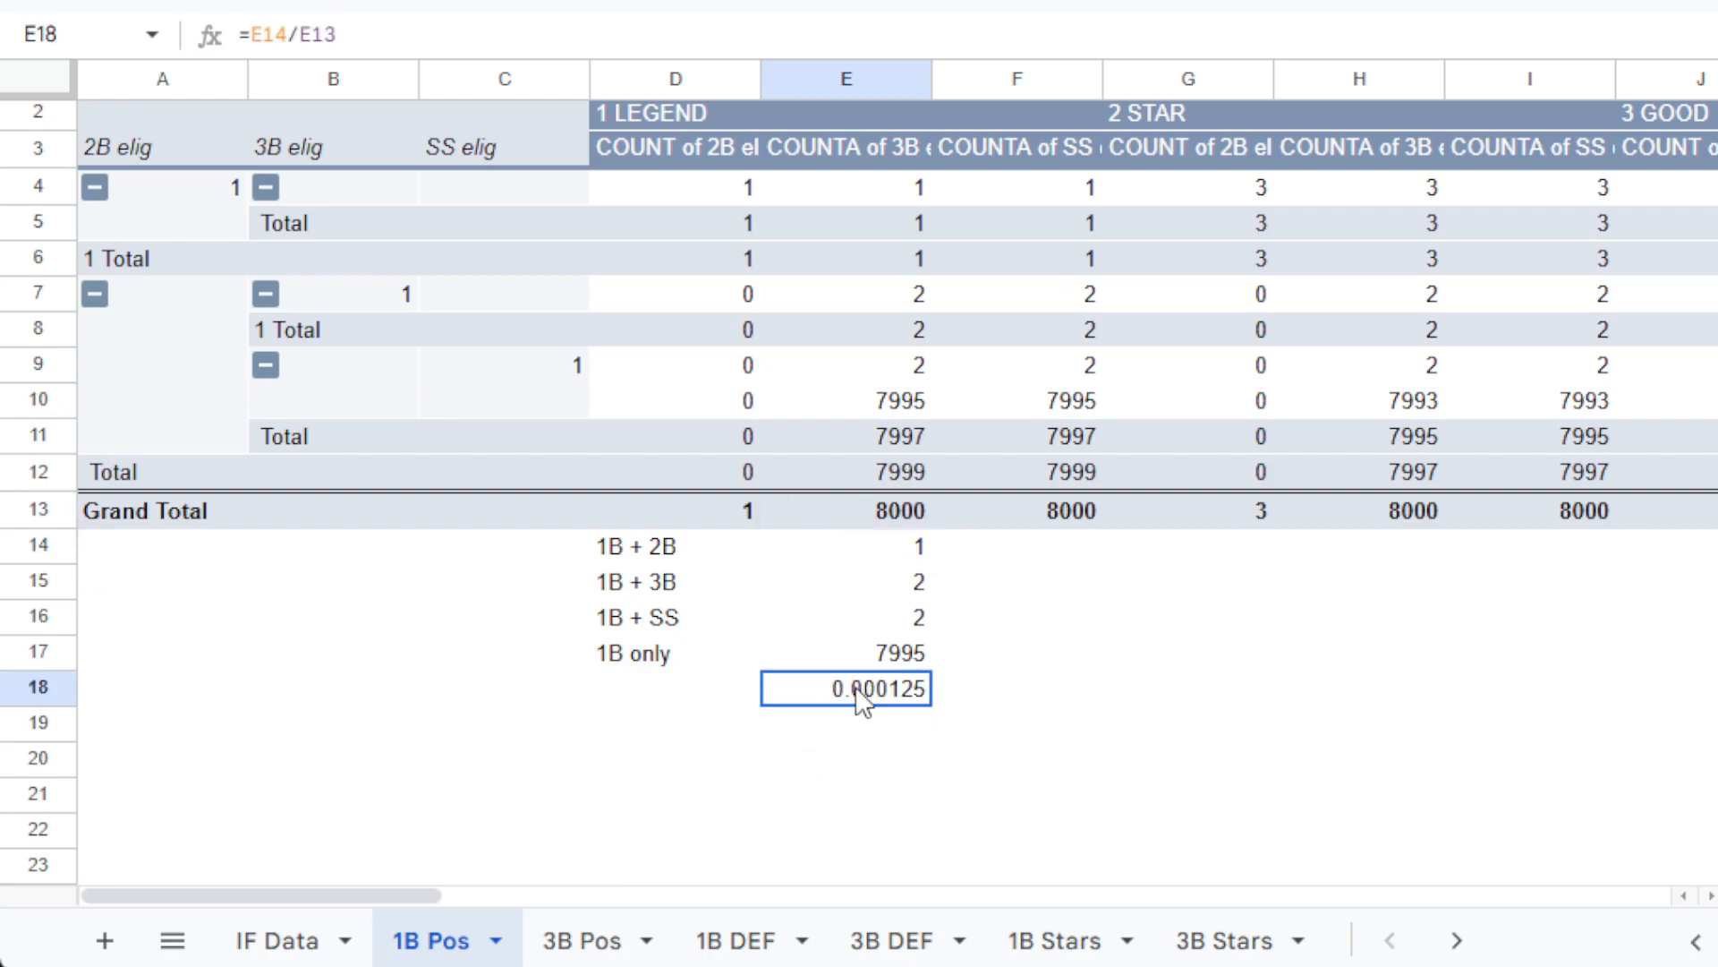
key("ctrl+shift+5")
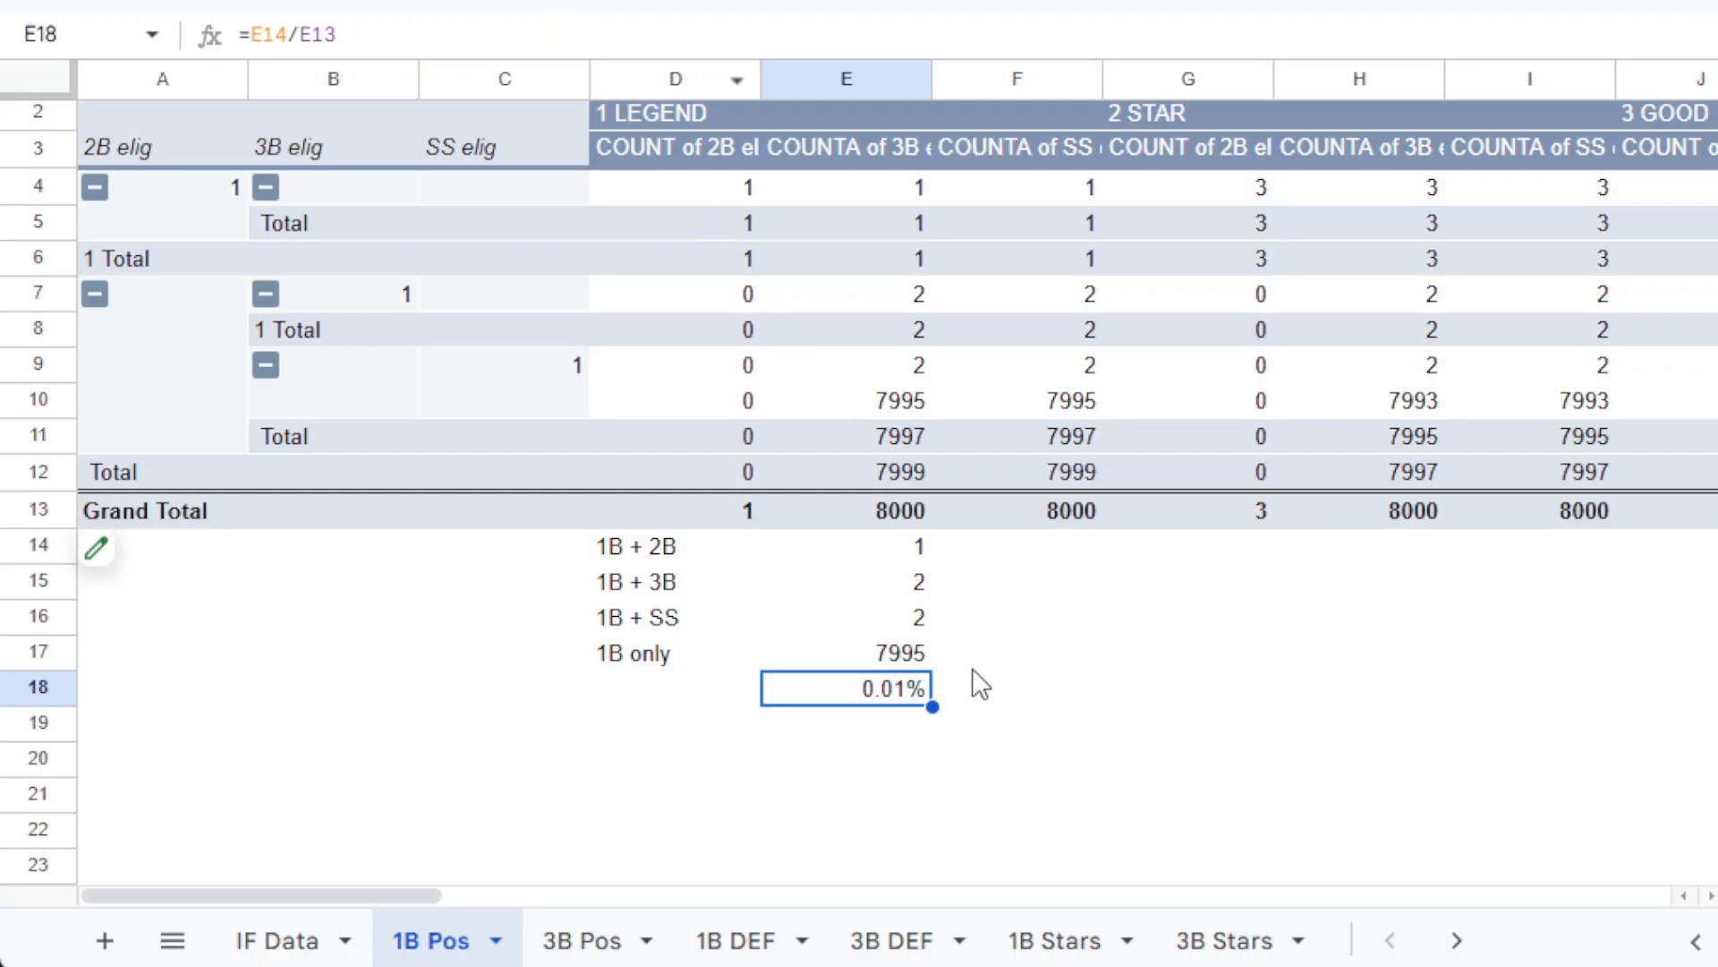
Try to fill the E18 percentage formula down through E21.
left_click_drag(932, 707, 926, 788)
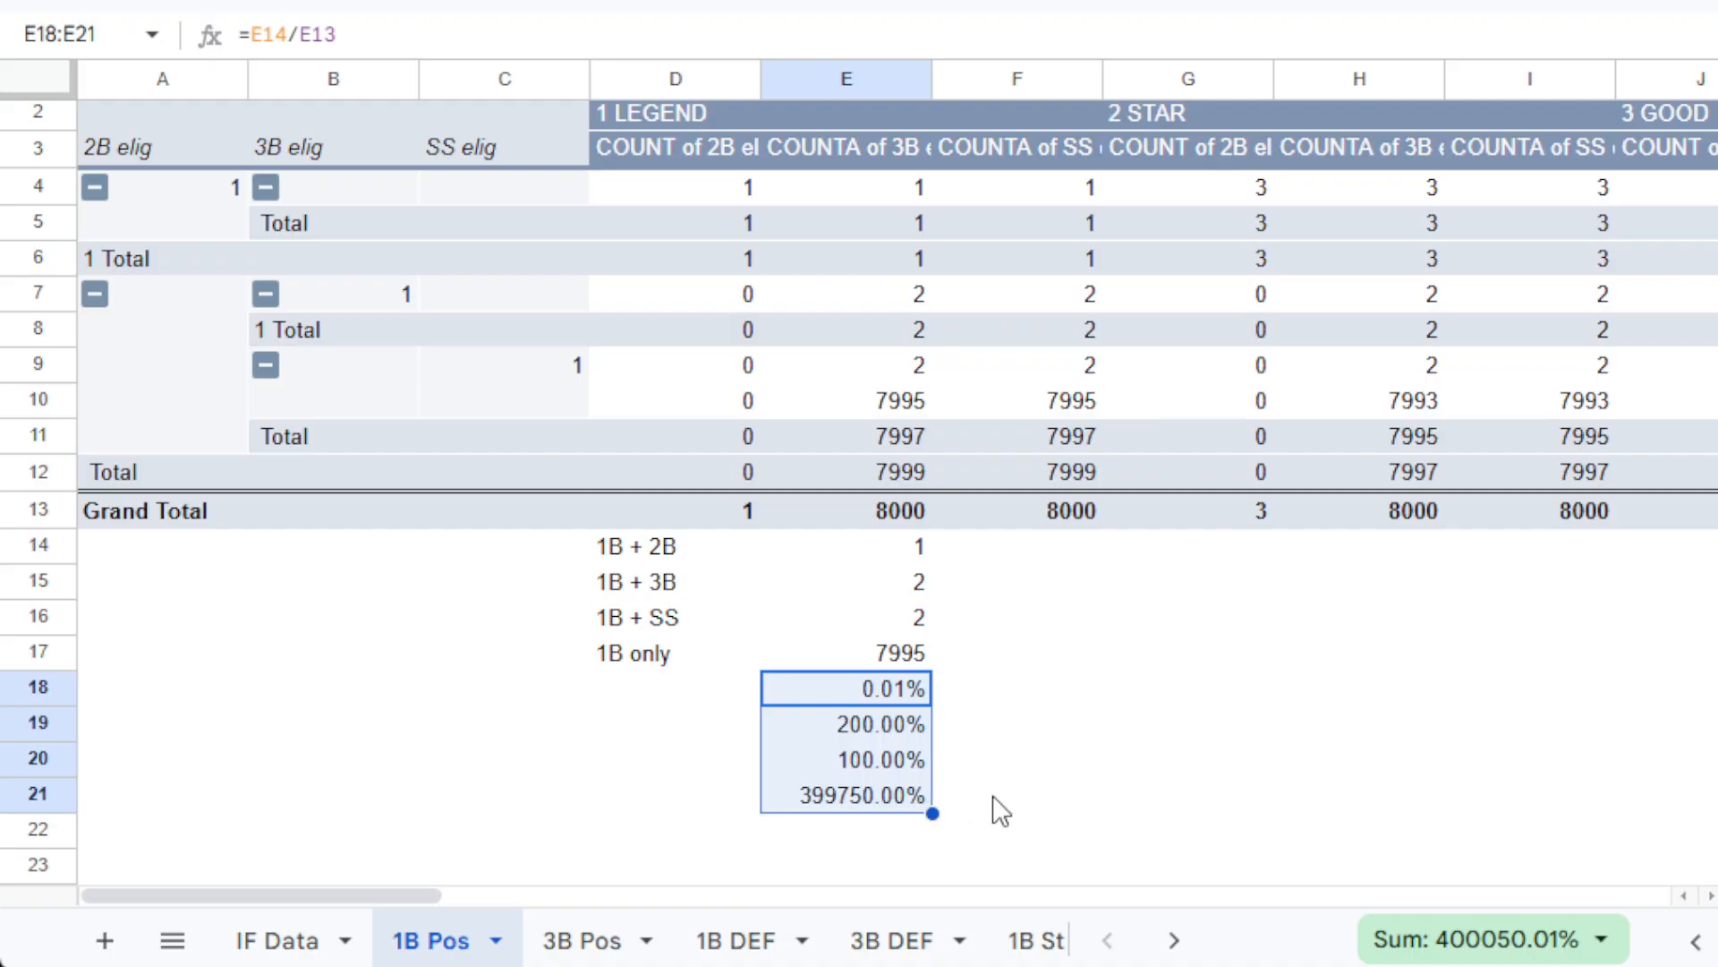
key("ctrl+z")
left_click_drag(932, 706, 932, 761)
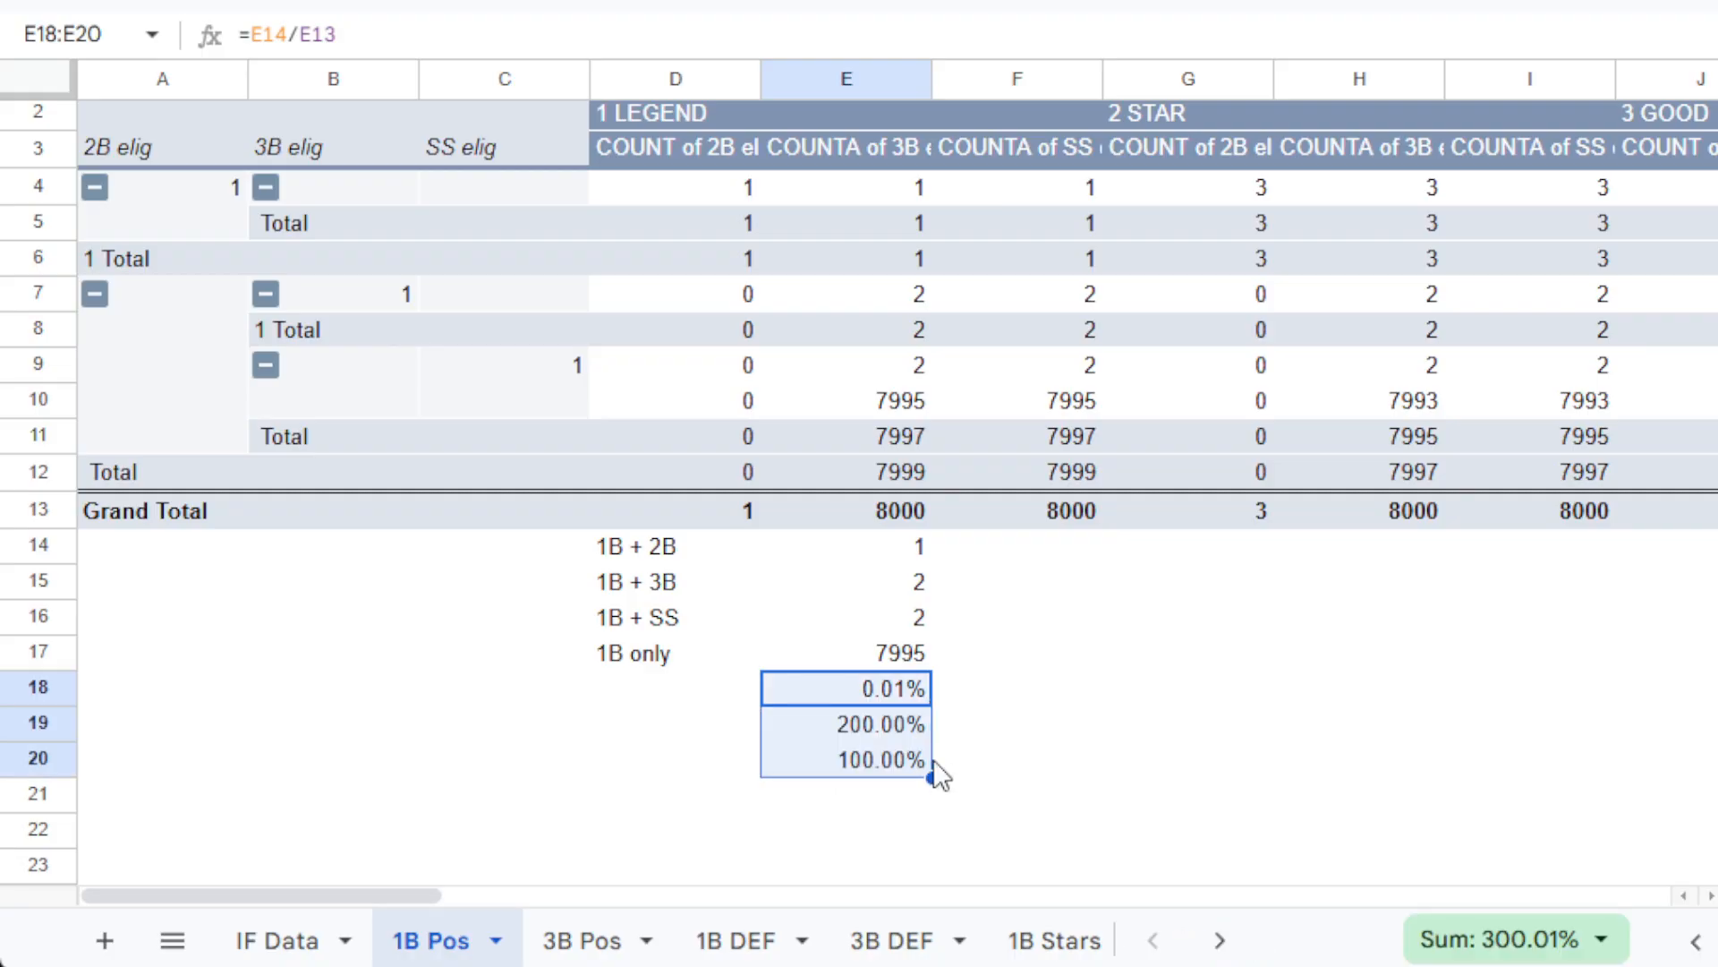
key("ctrl+z")
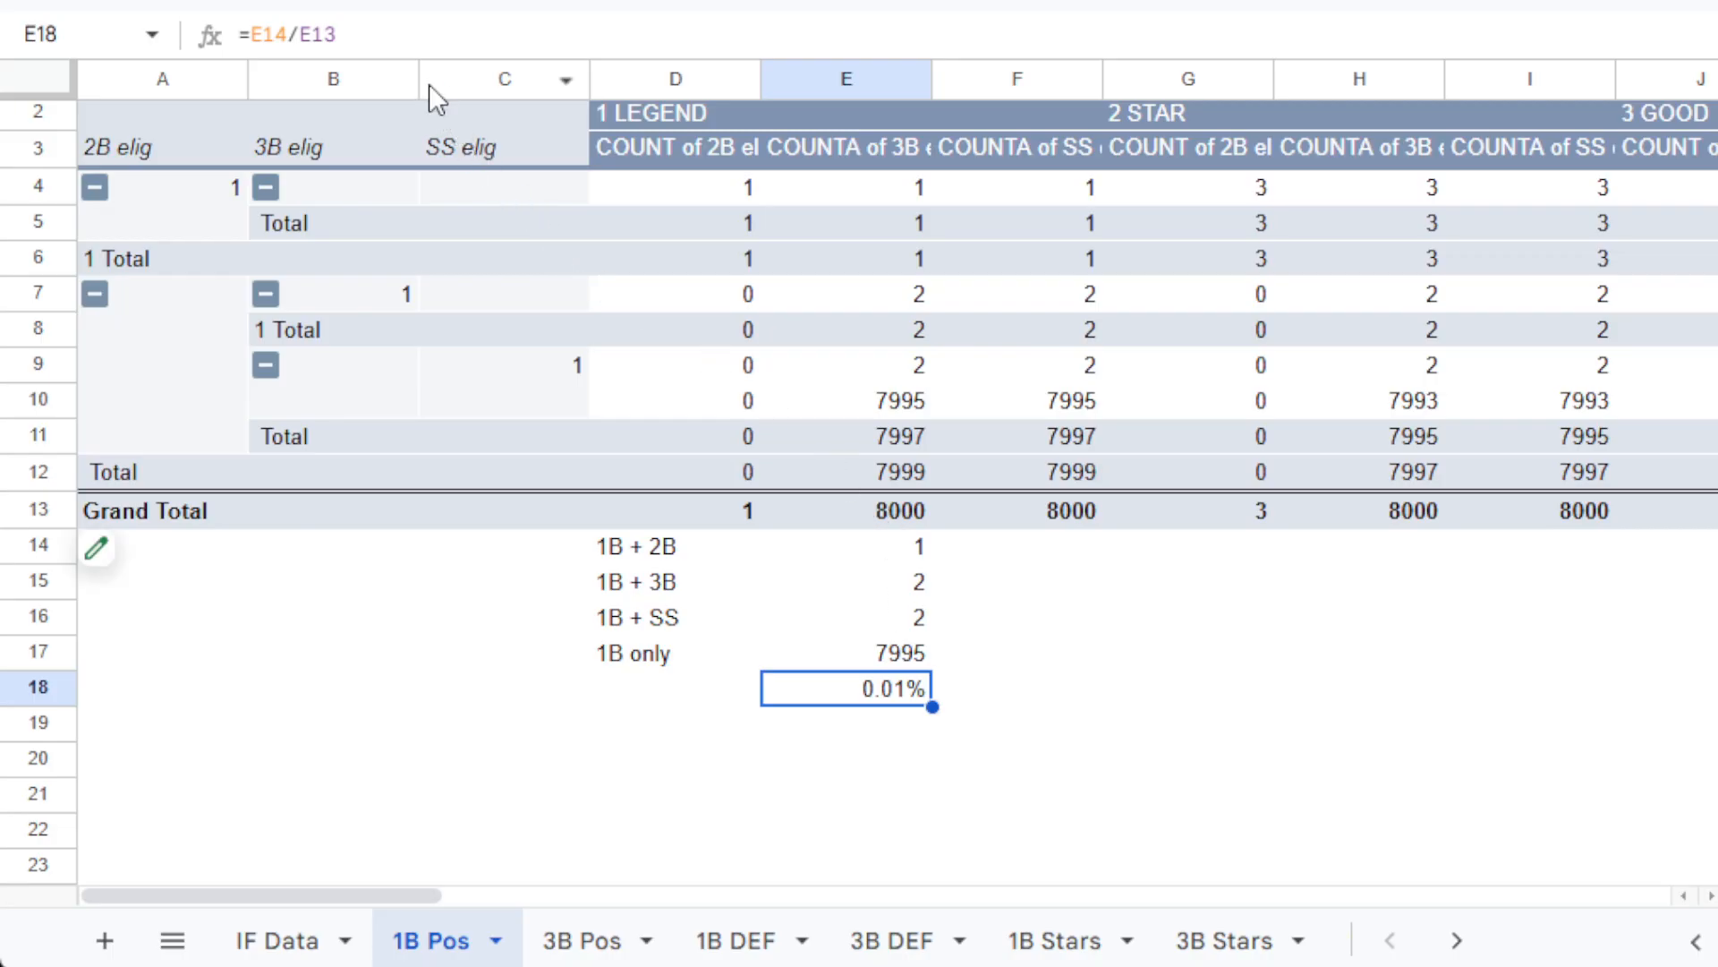
Lock the grand total row in E18 as =E14/E$13 and fill the formula down through E21.
left_click(310, 36)
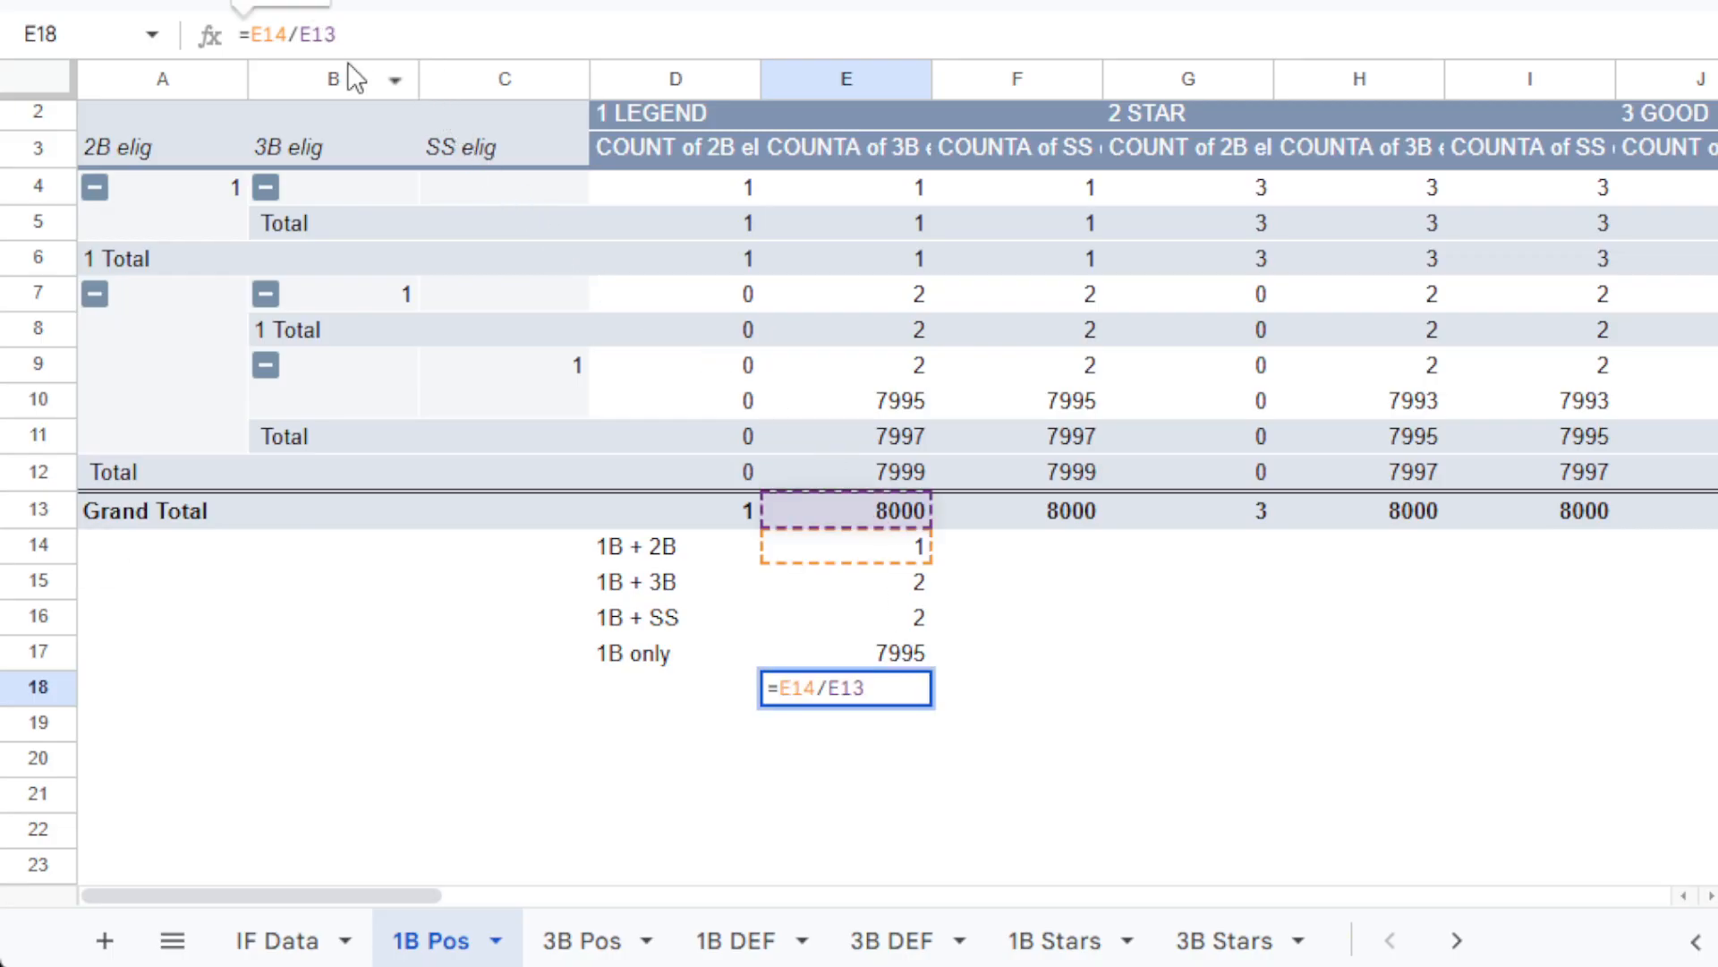
key("F4")
key("F4")
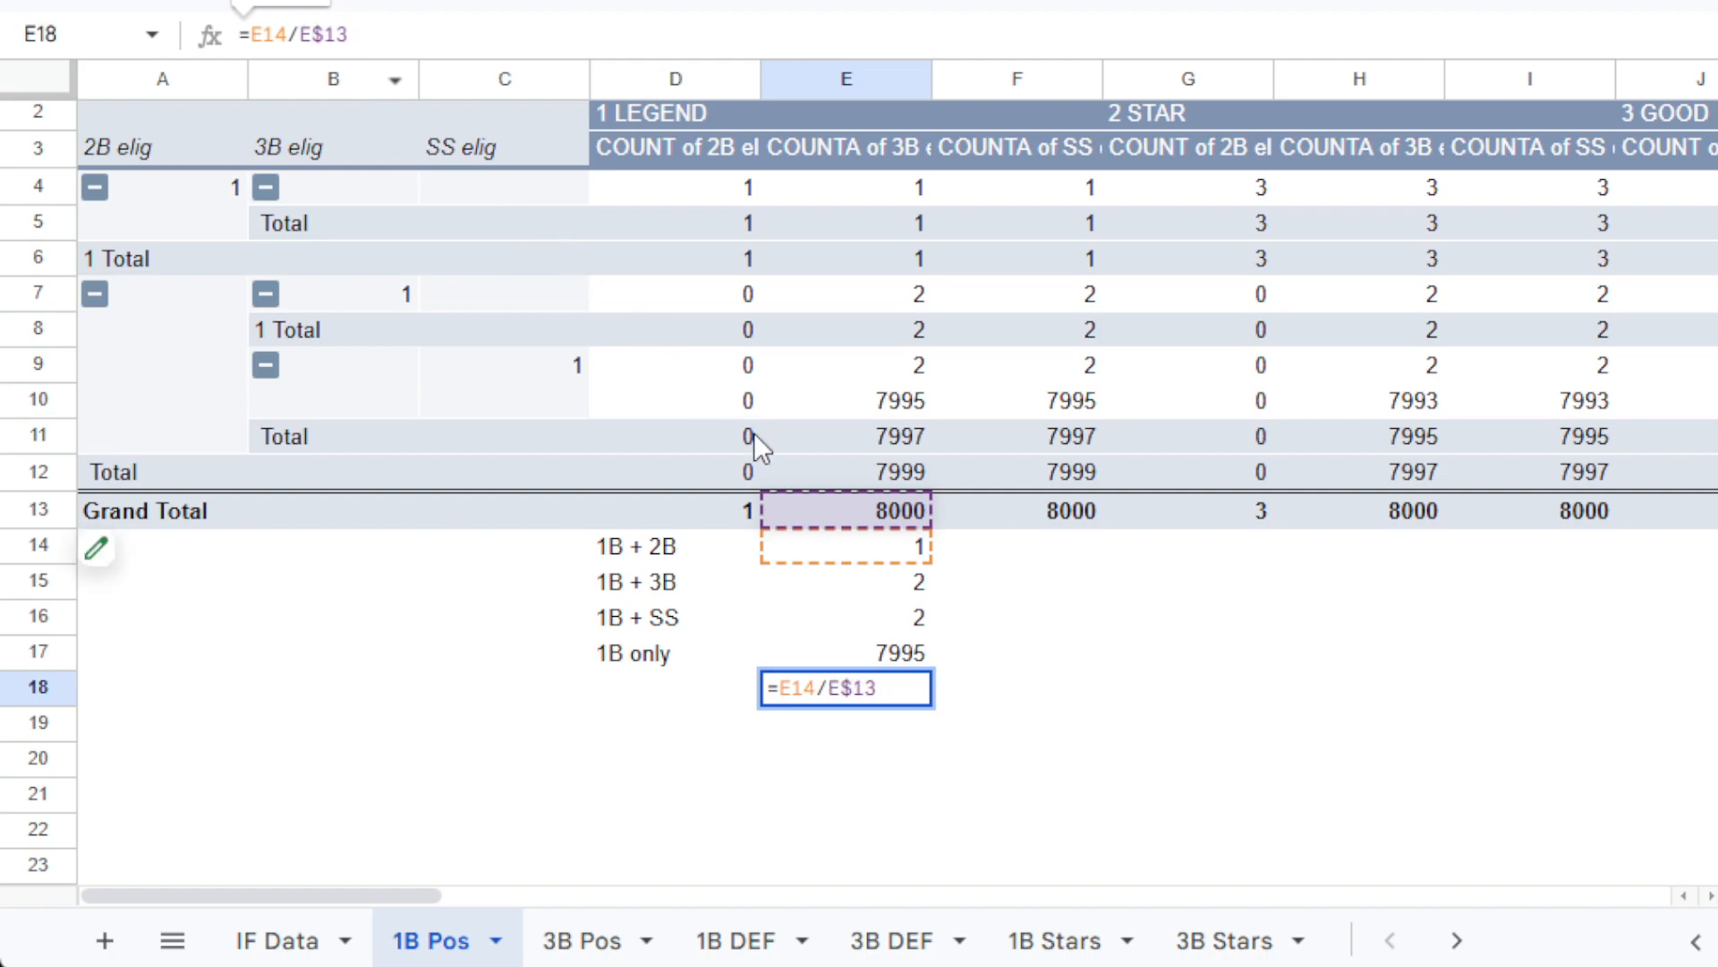
key("Return")
left_click(911, 691)
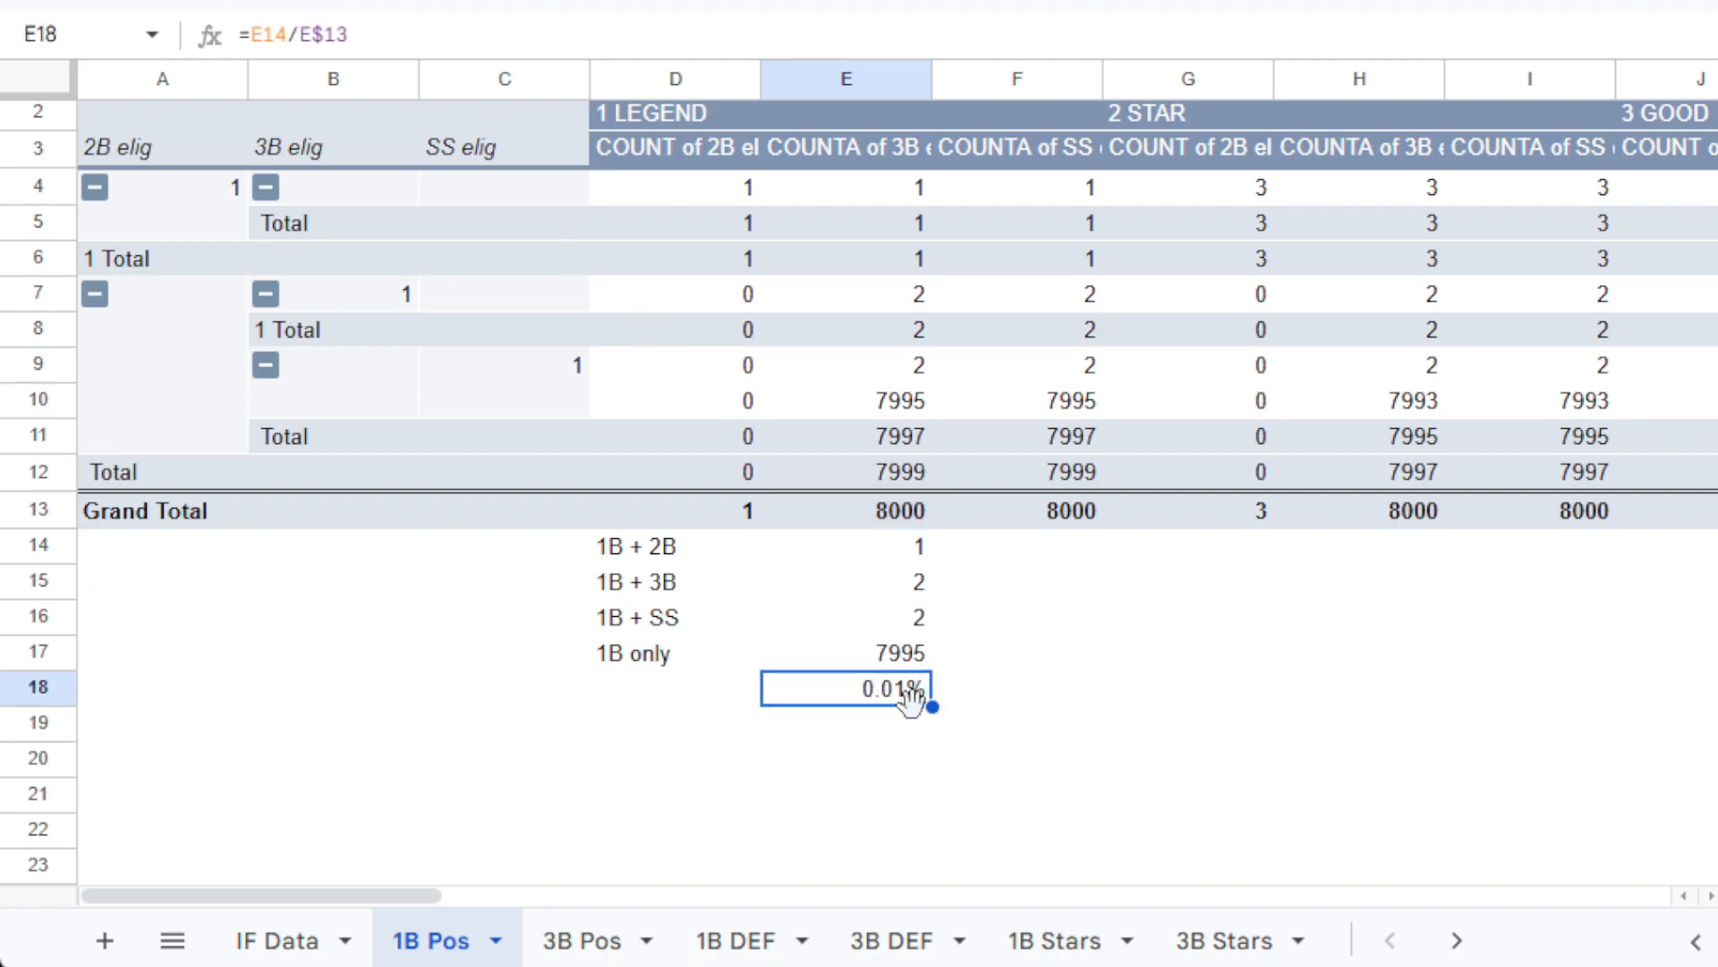
left_click_drag(932, 705, 927, 790)
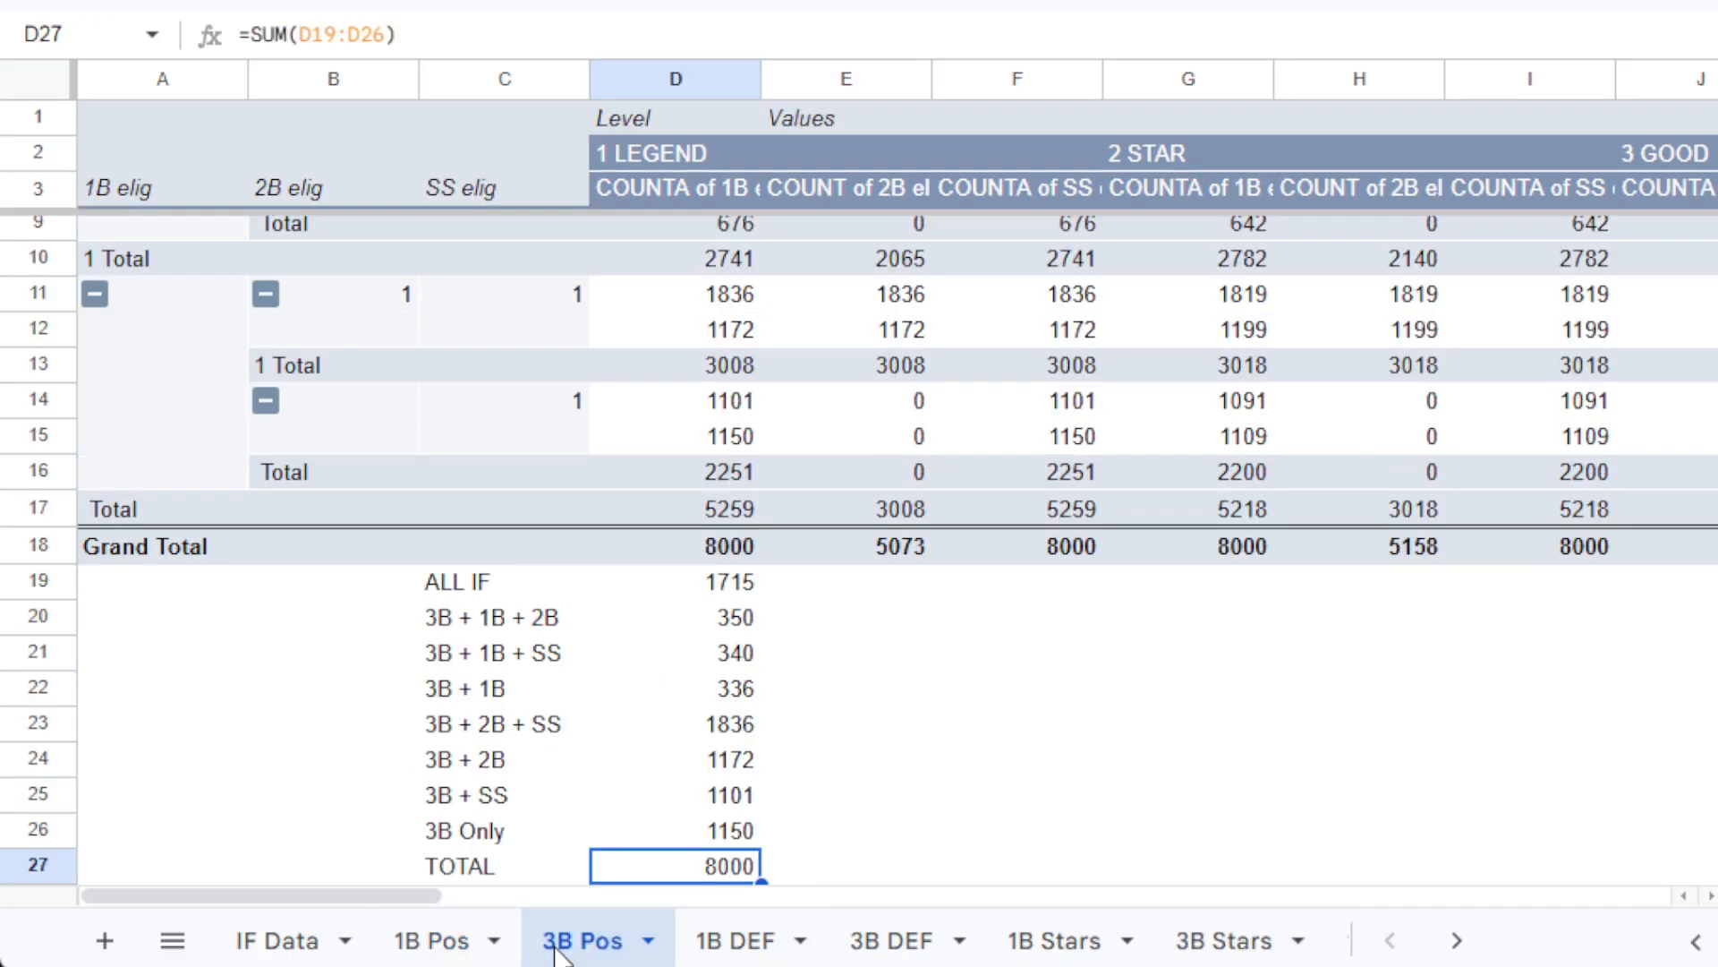
On the 3B Pos sheet, calculate the Legend share with 1B eligibility in D28 using =sum(D19,D20,D21,D22)/8000.
left_click(555, 941)
key("Down")
key("Return")
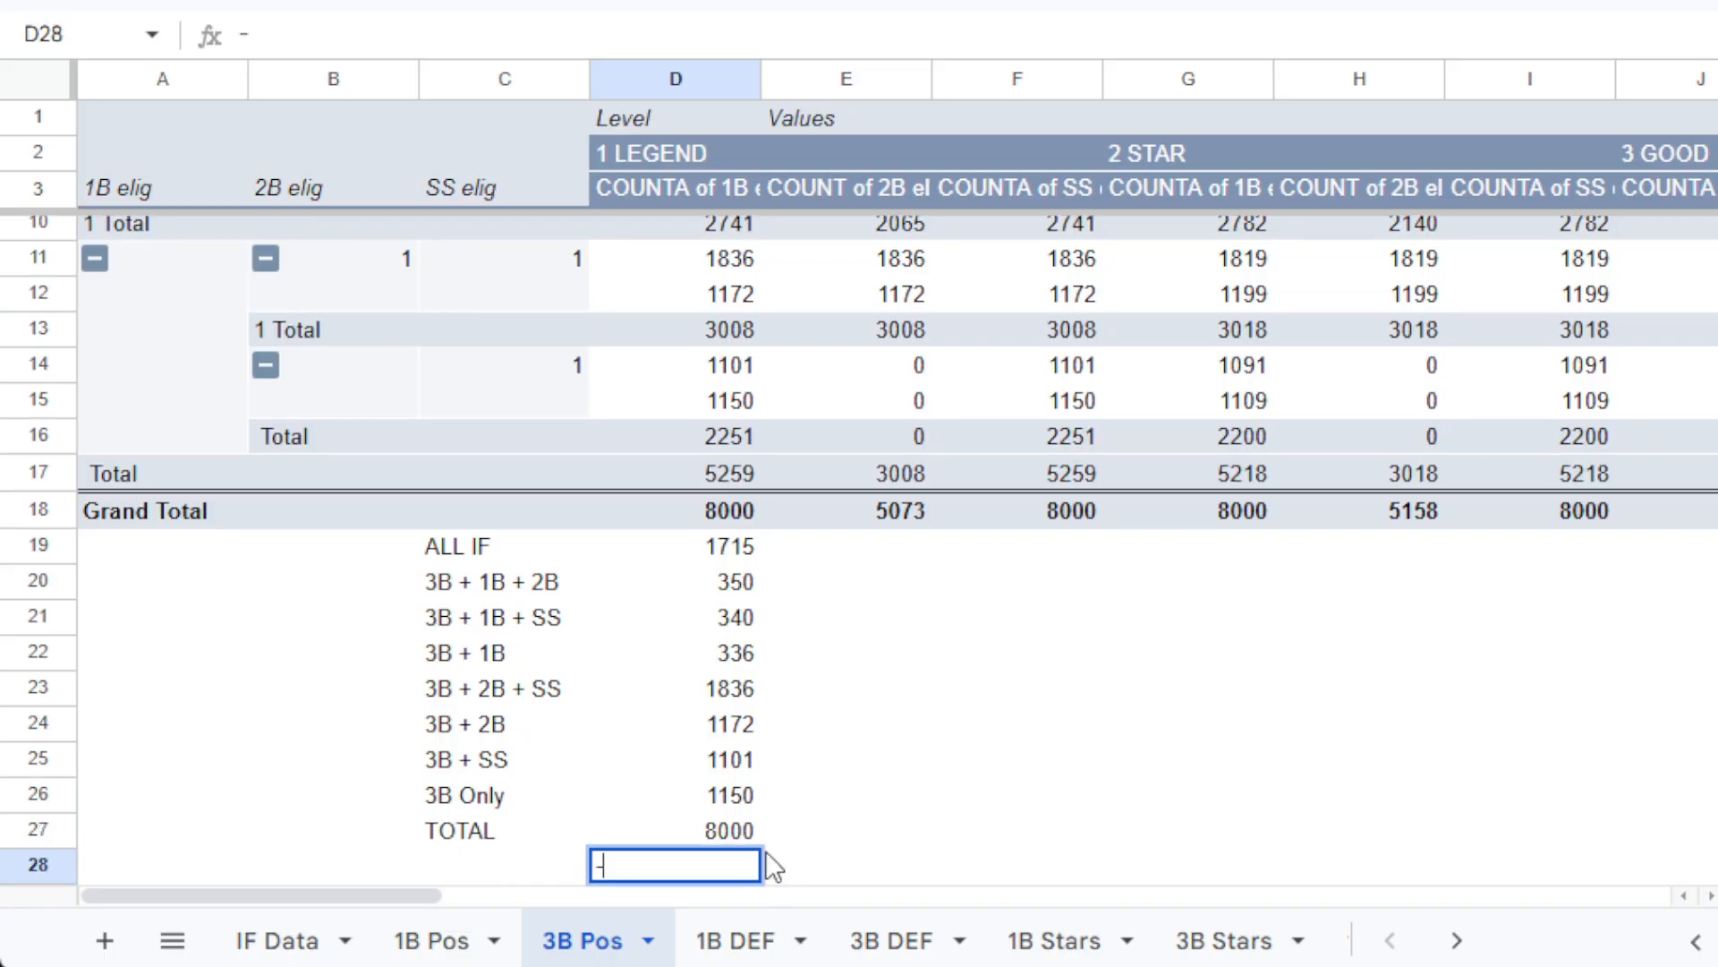
type("=sum(*")
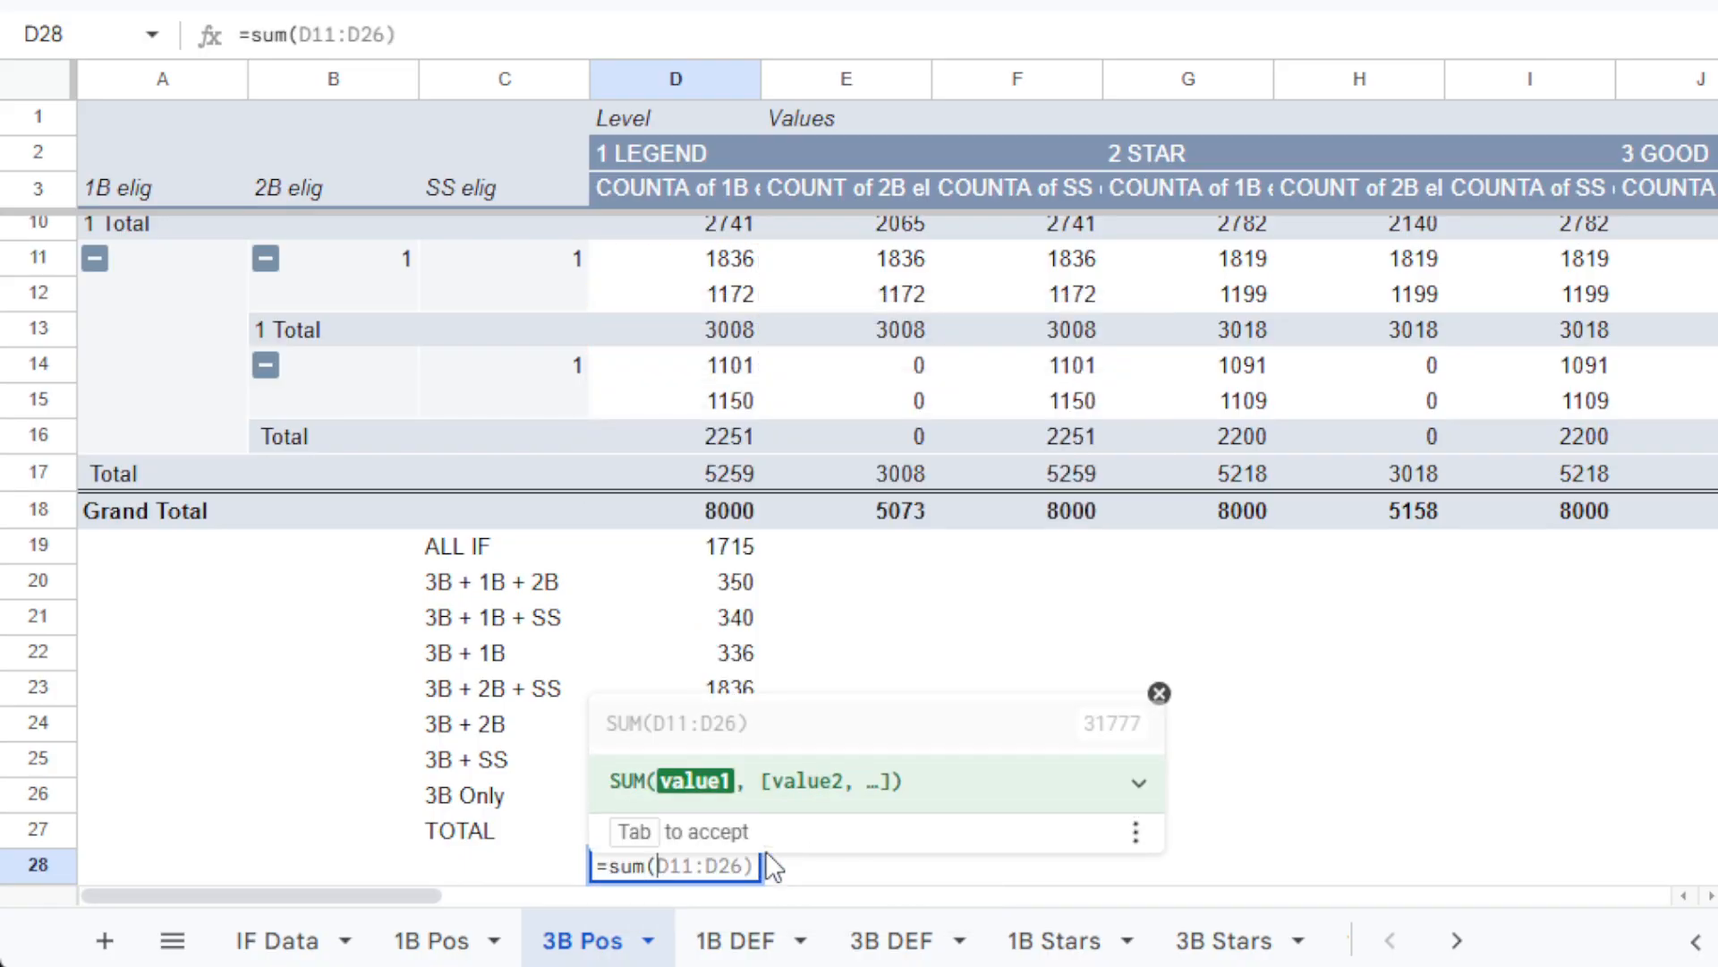
left_click(685, 548)
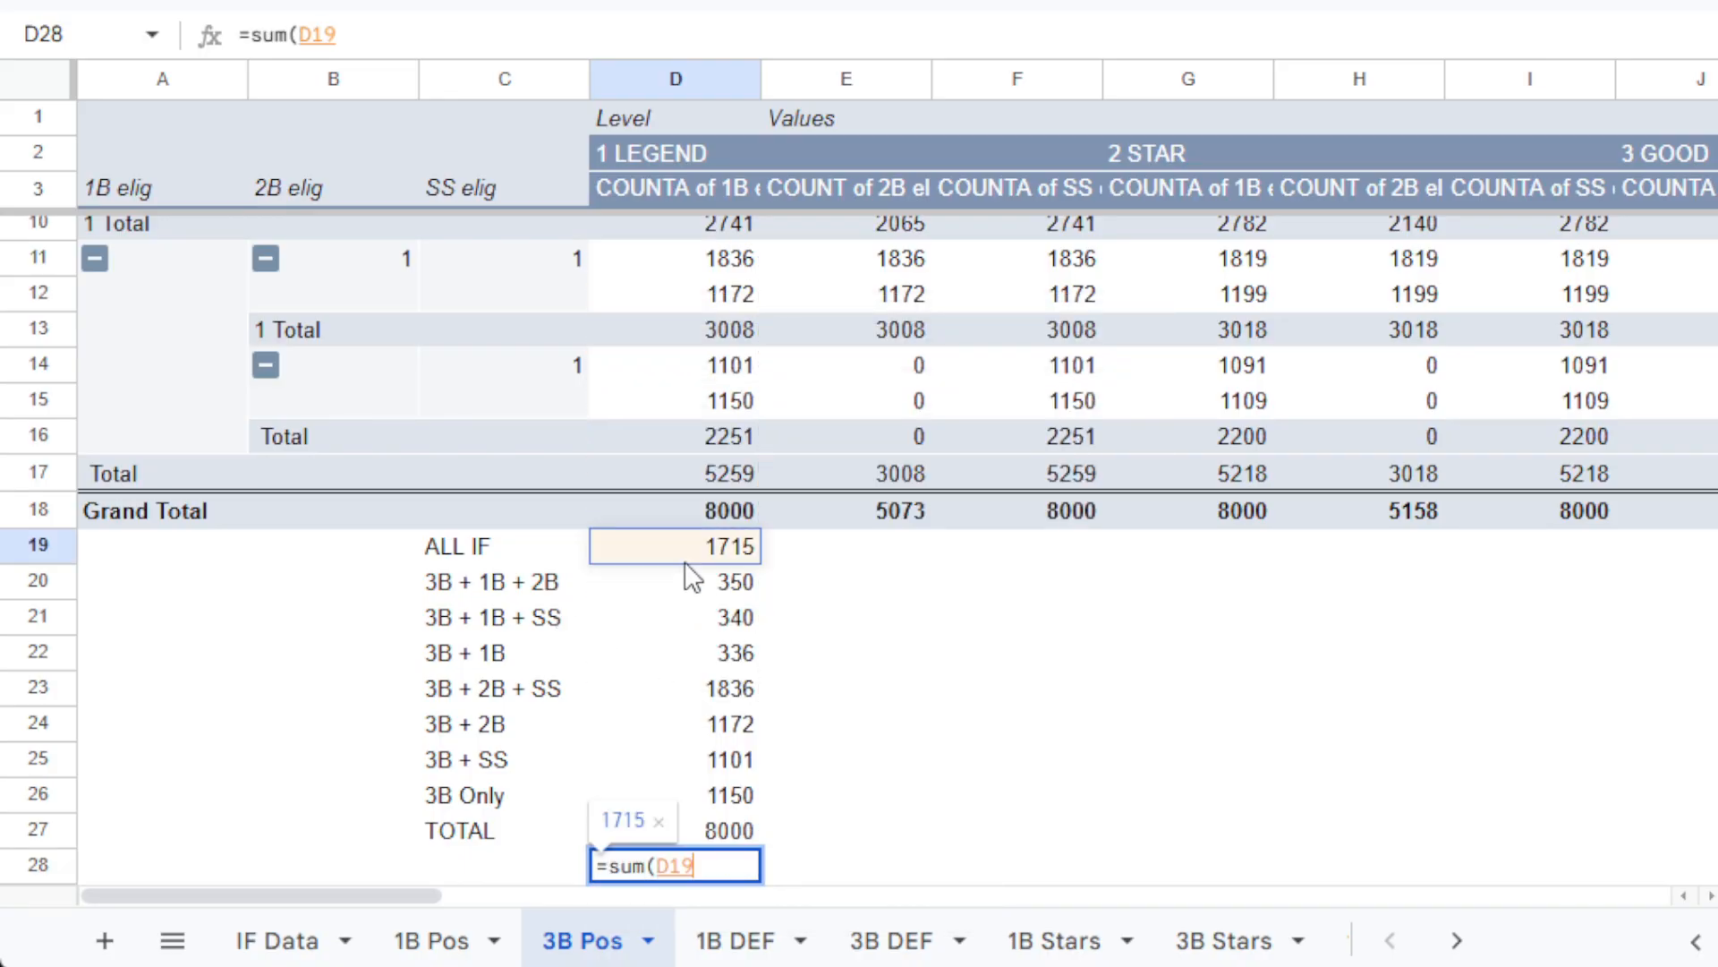
type(",")
left_click(691, 578)
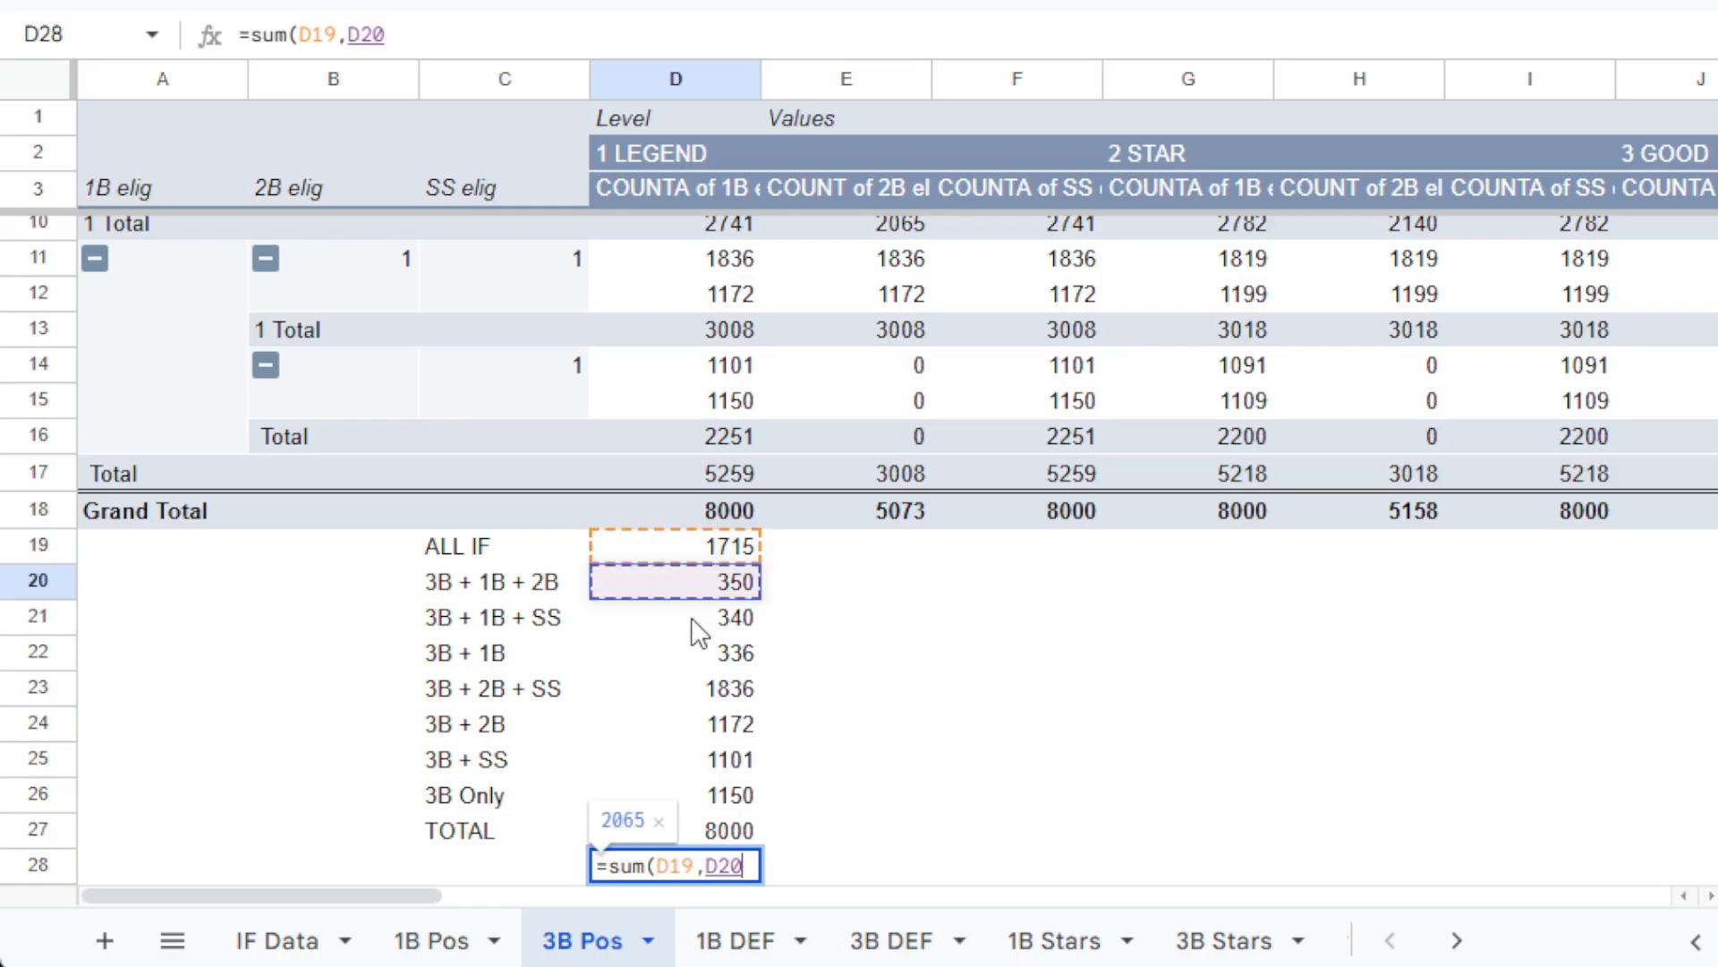
type(",")
left_click(697, 618)
type(",")
left_click(687, 661)
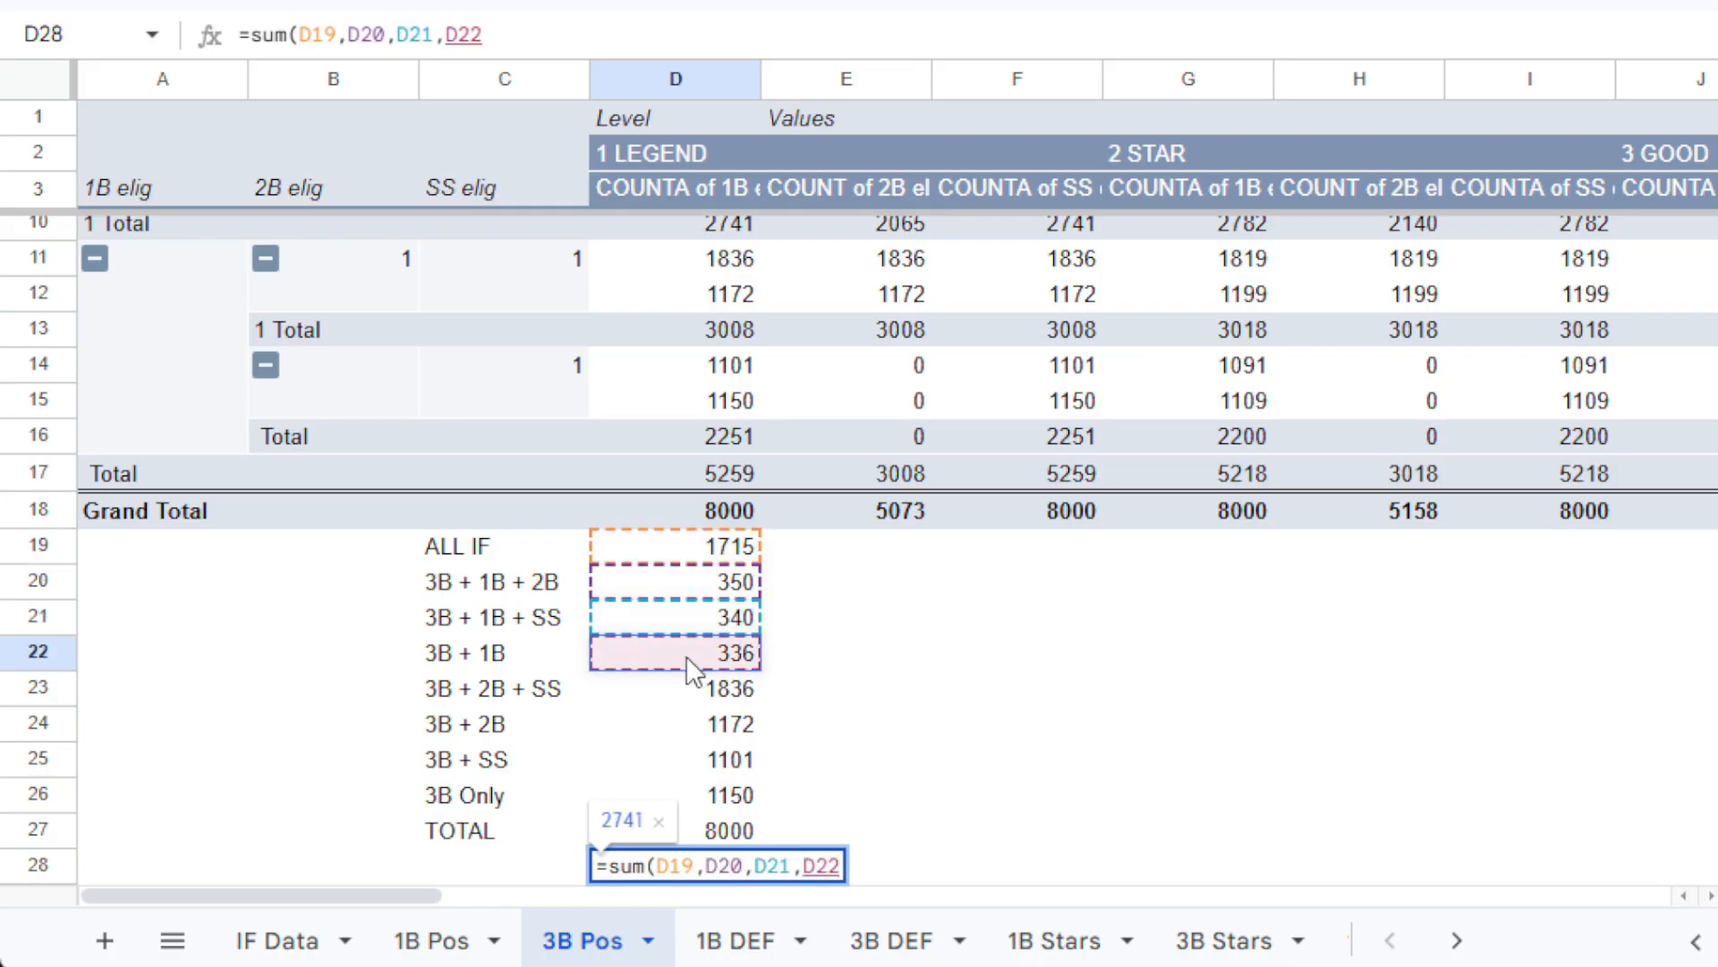
type(")/8000")
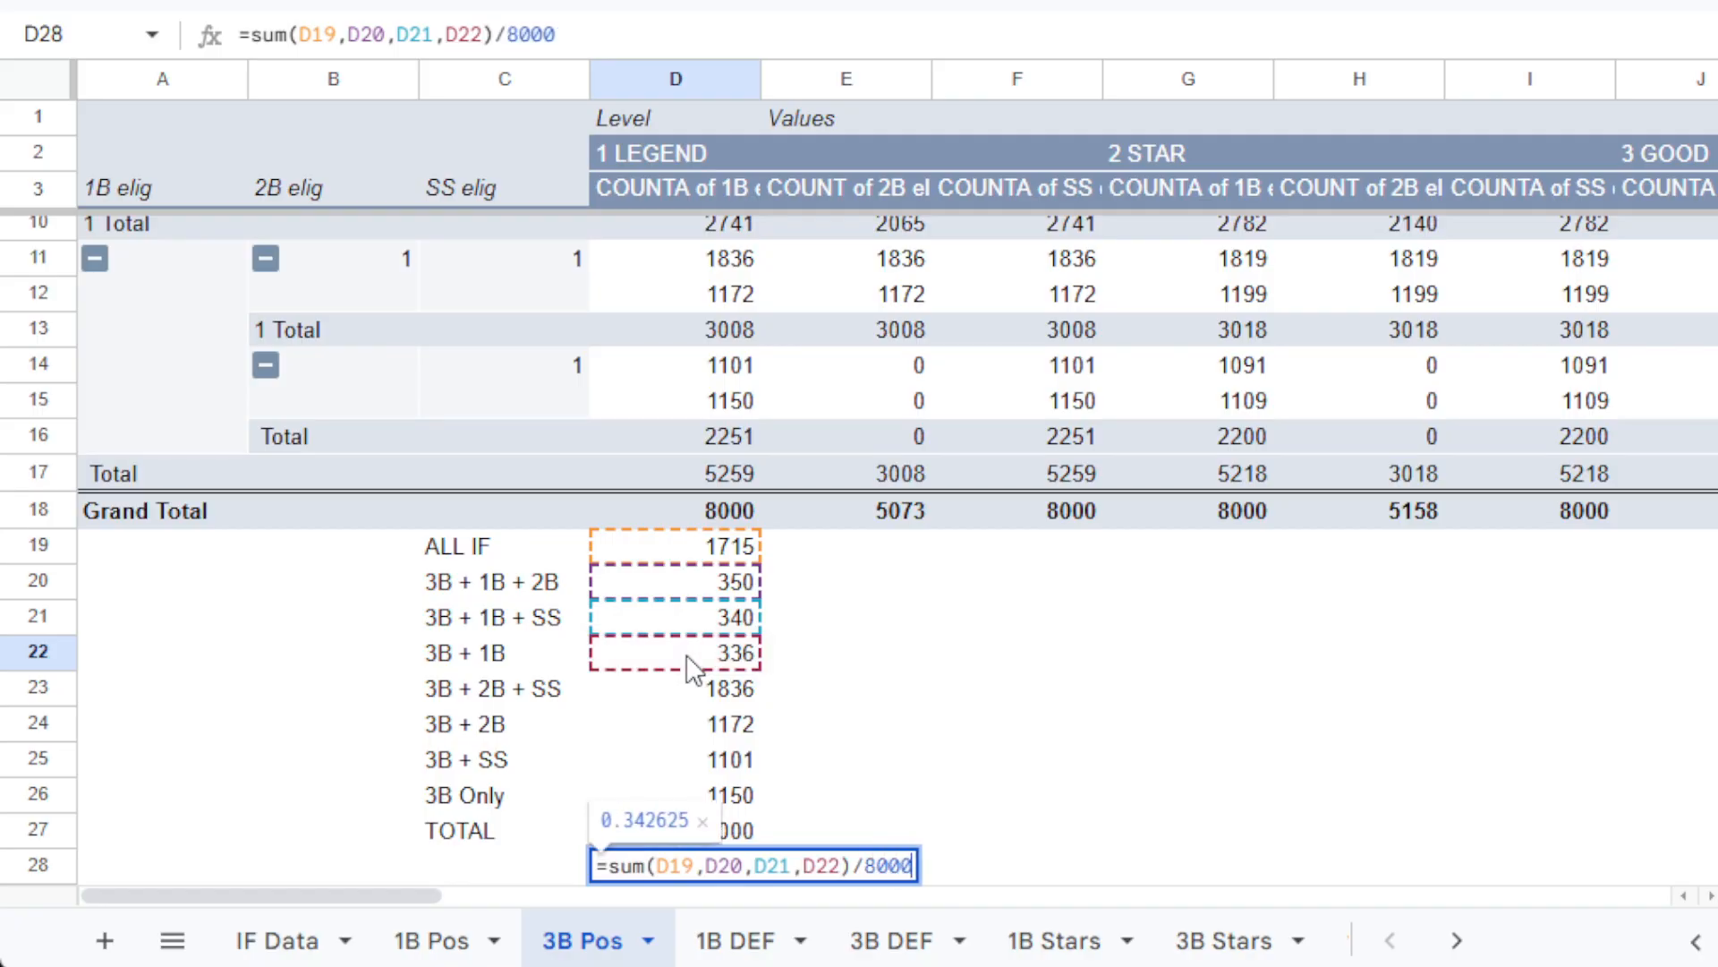
key("Return")
Format D28 as a percentage with one decimal place.
left_click(691, 831)
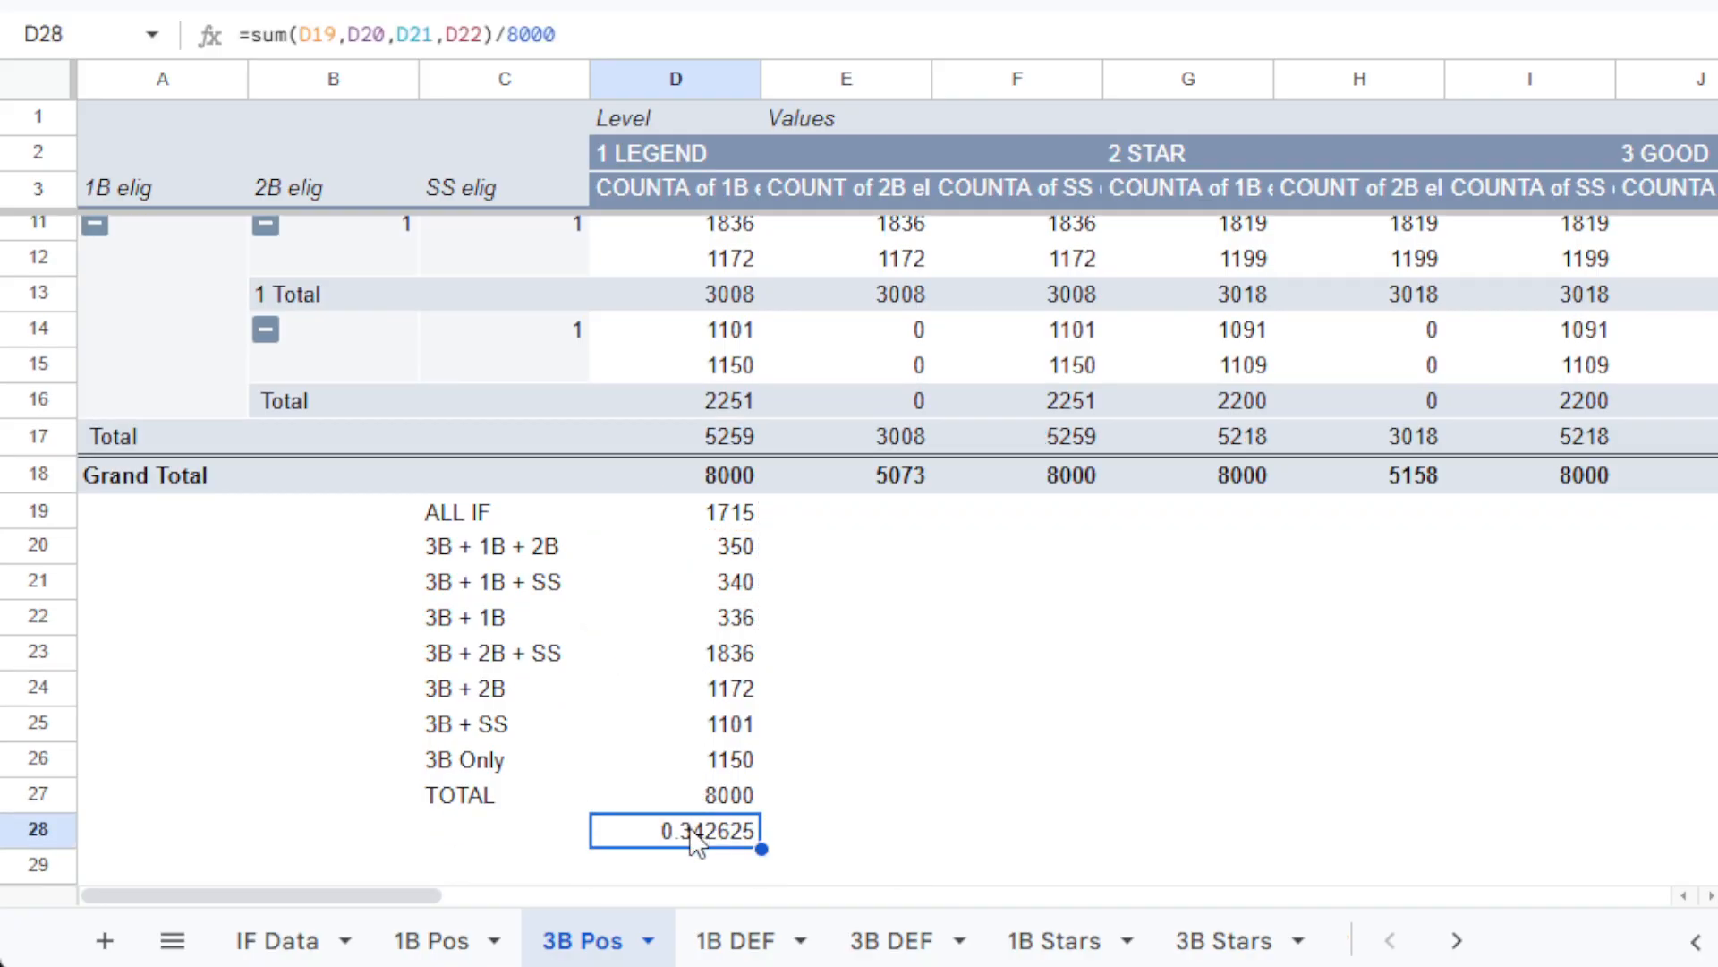
left_click(537, 2)
left_click(627, 2)
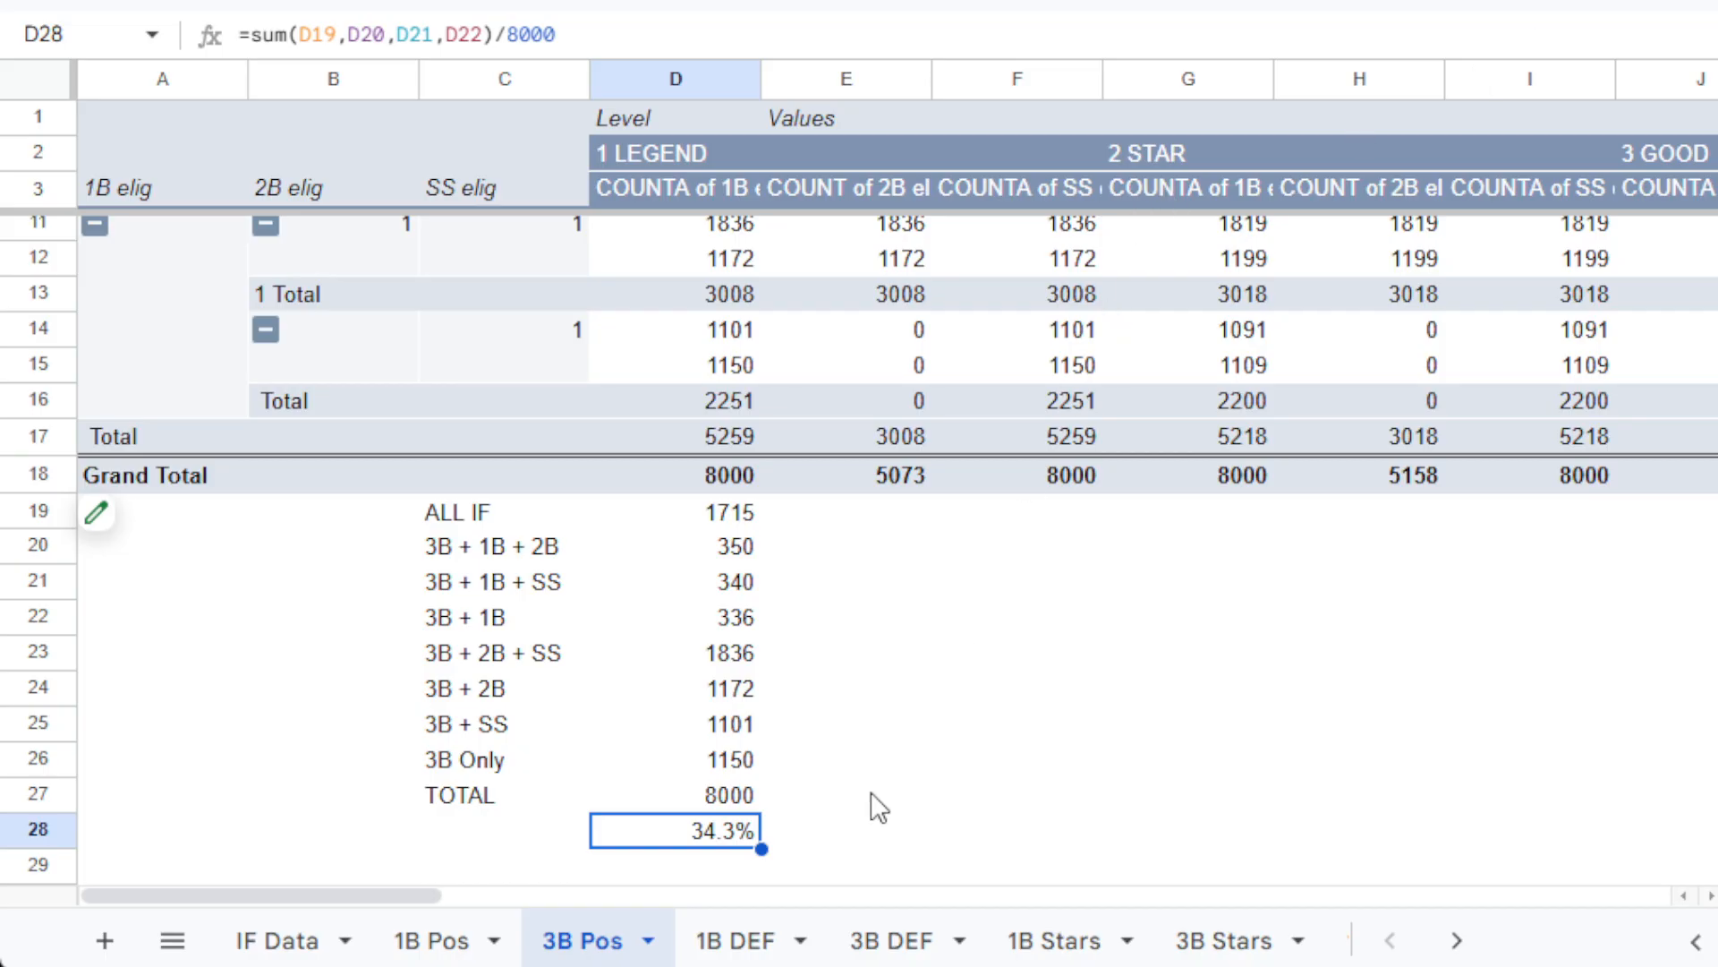
On the 3B Pos sheet, label C28 "Some 1B" and C29 "some SS".
left_click(882, 935)
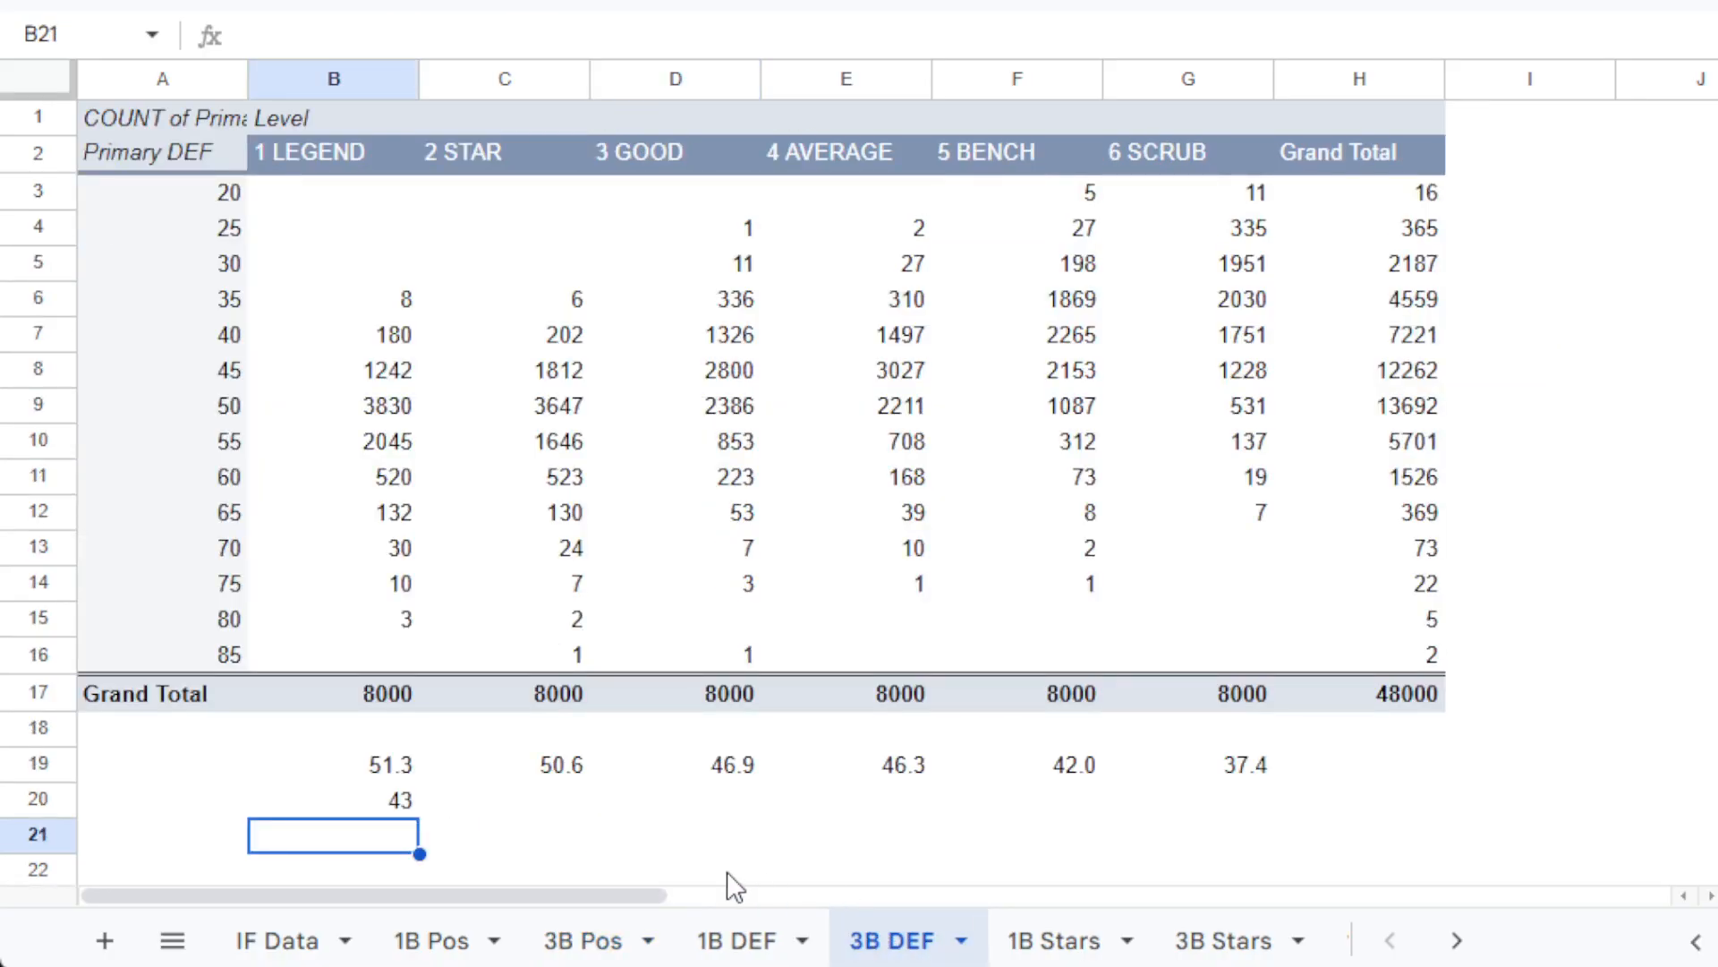
left_click(594, 949)
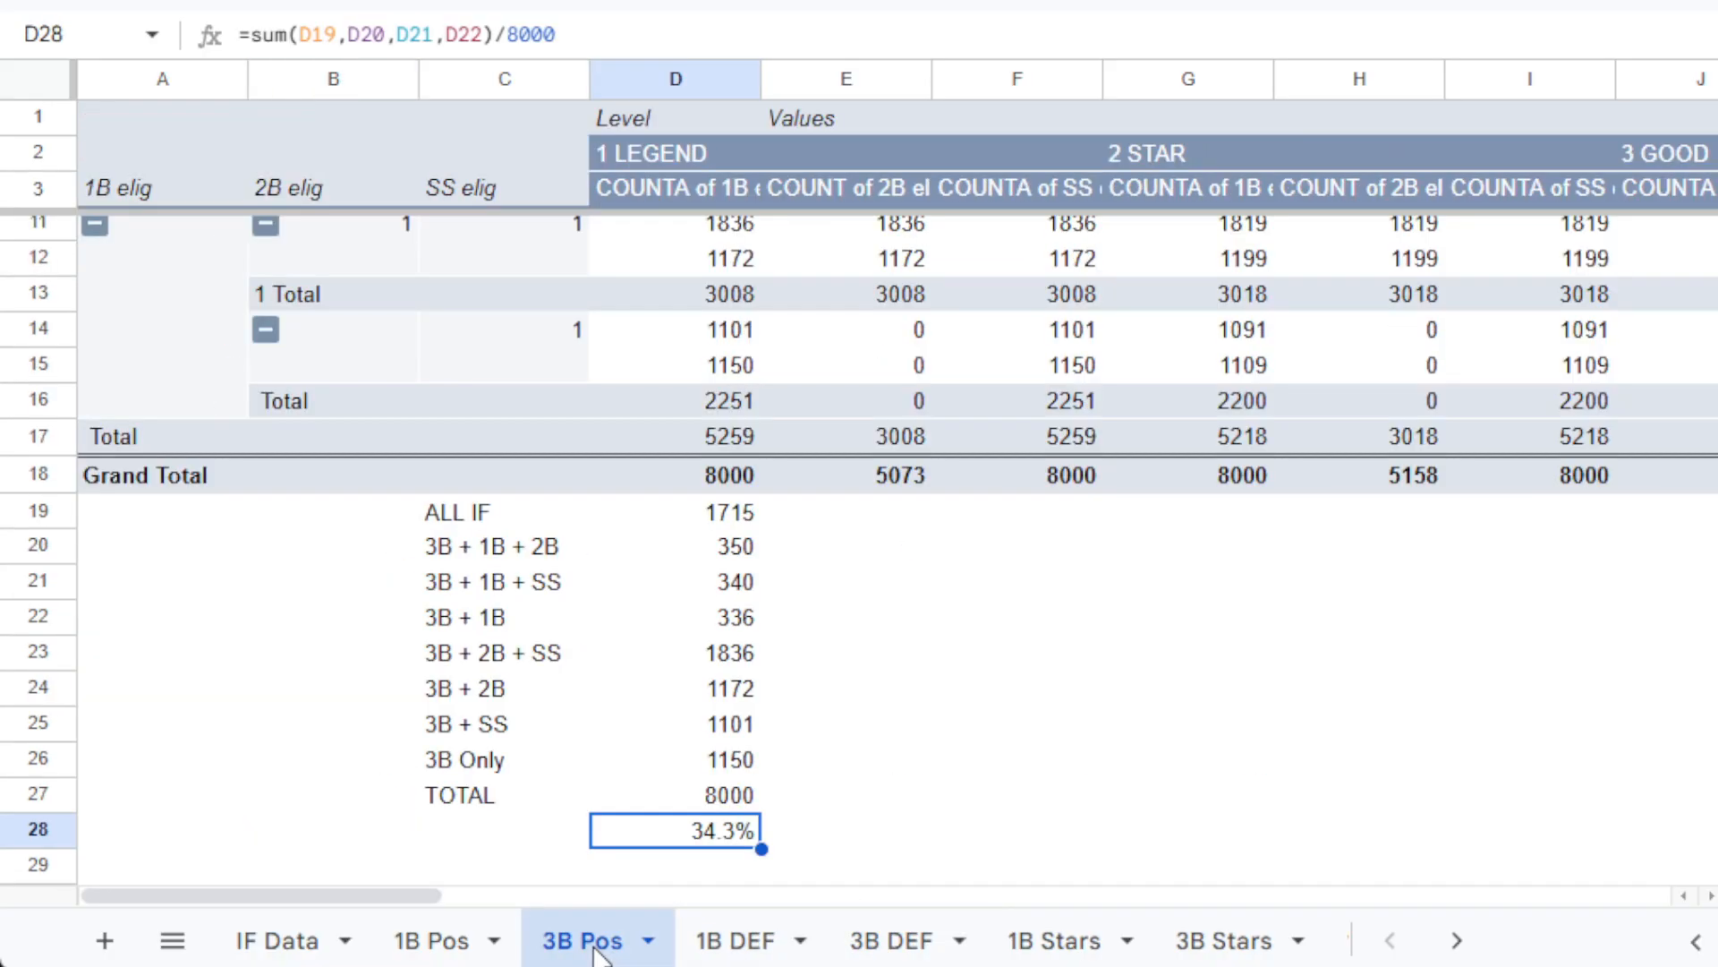
left_click(494, 841)
type("S")
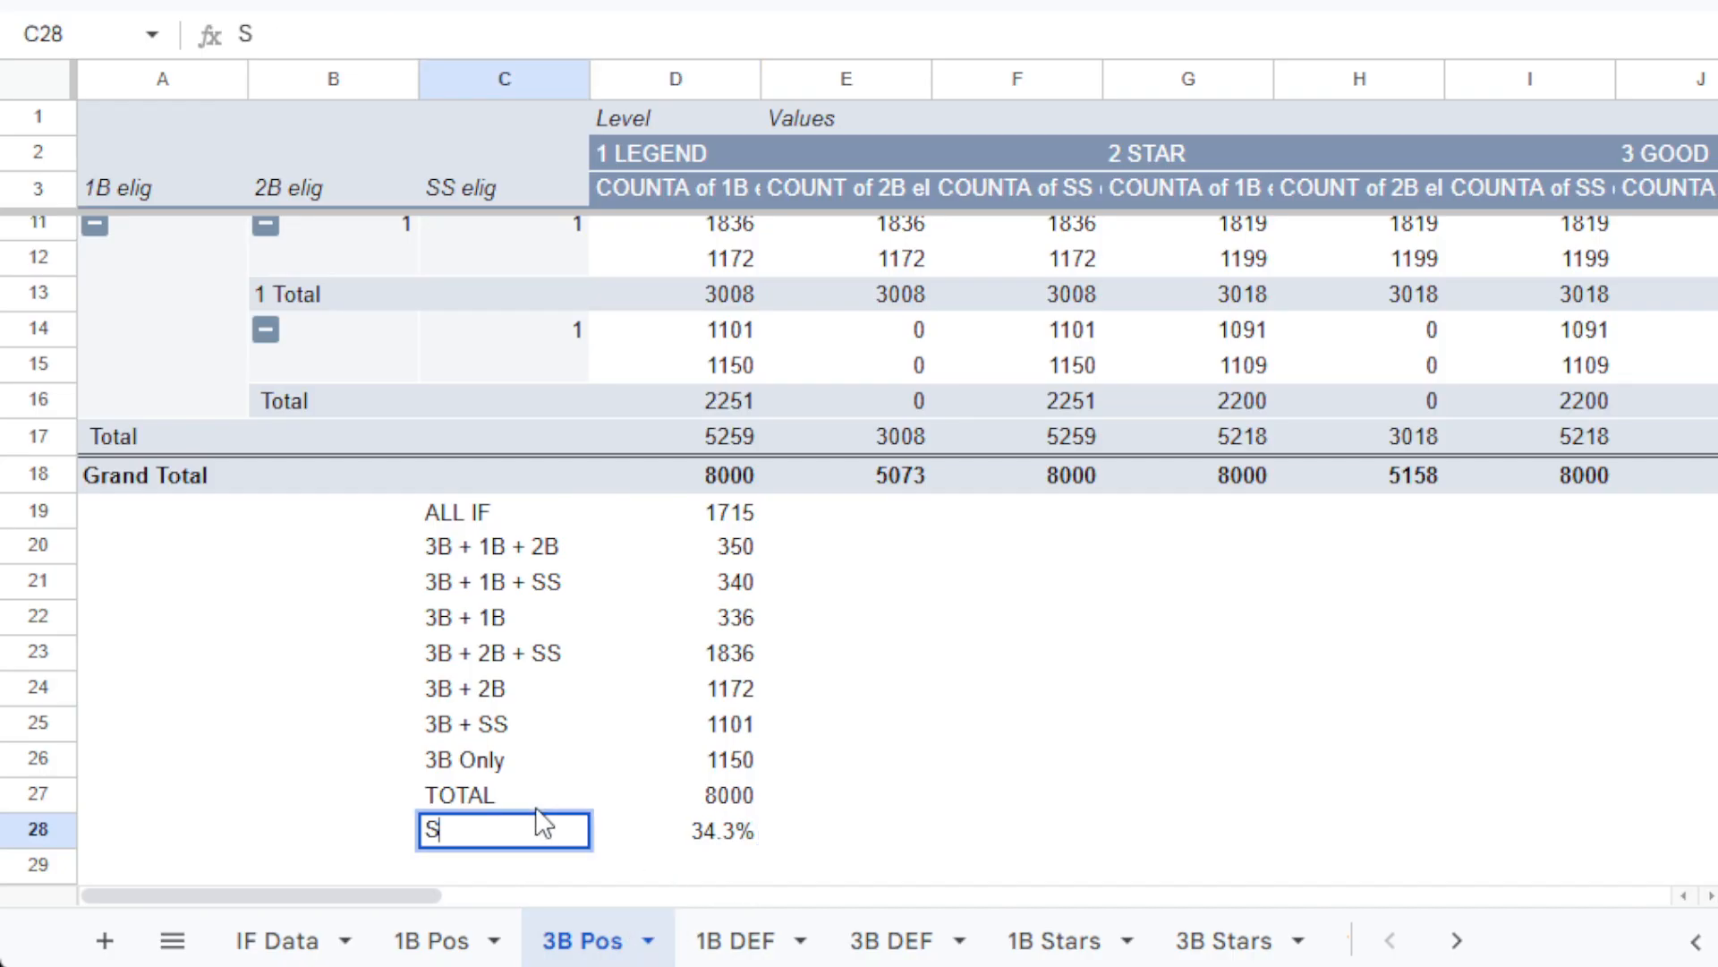
key("BackSpace")
type("Some 1B")
key("Return")
type("some SS")
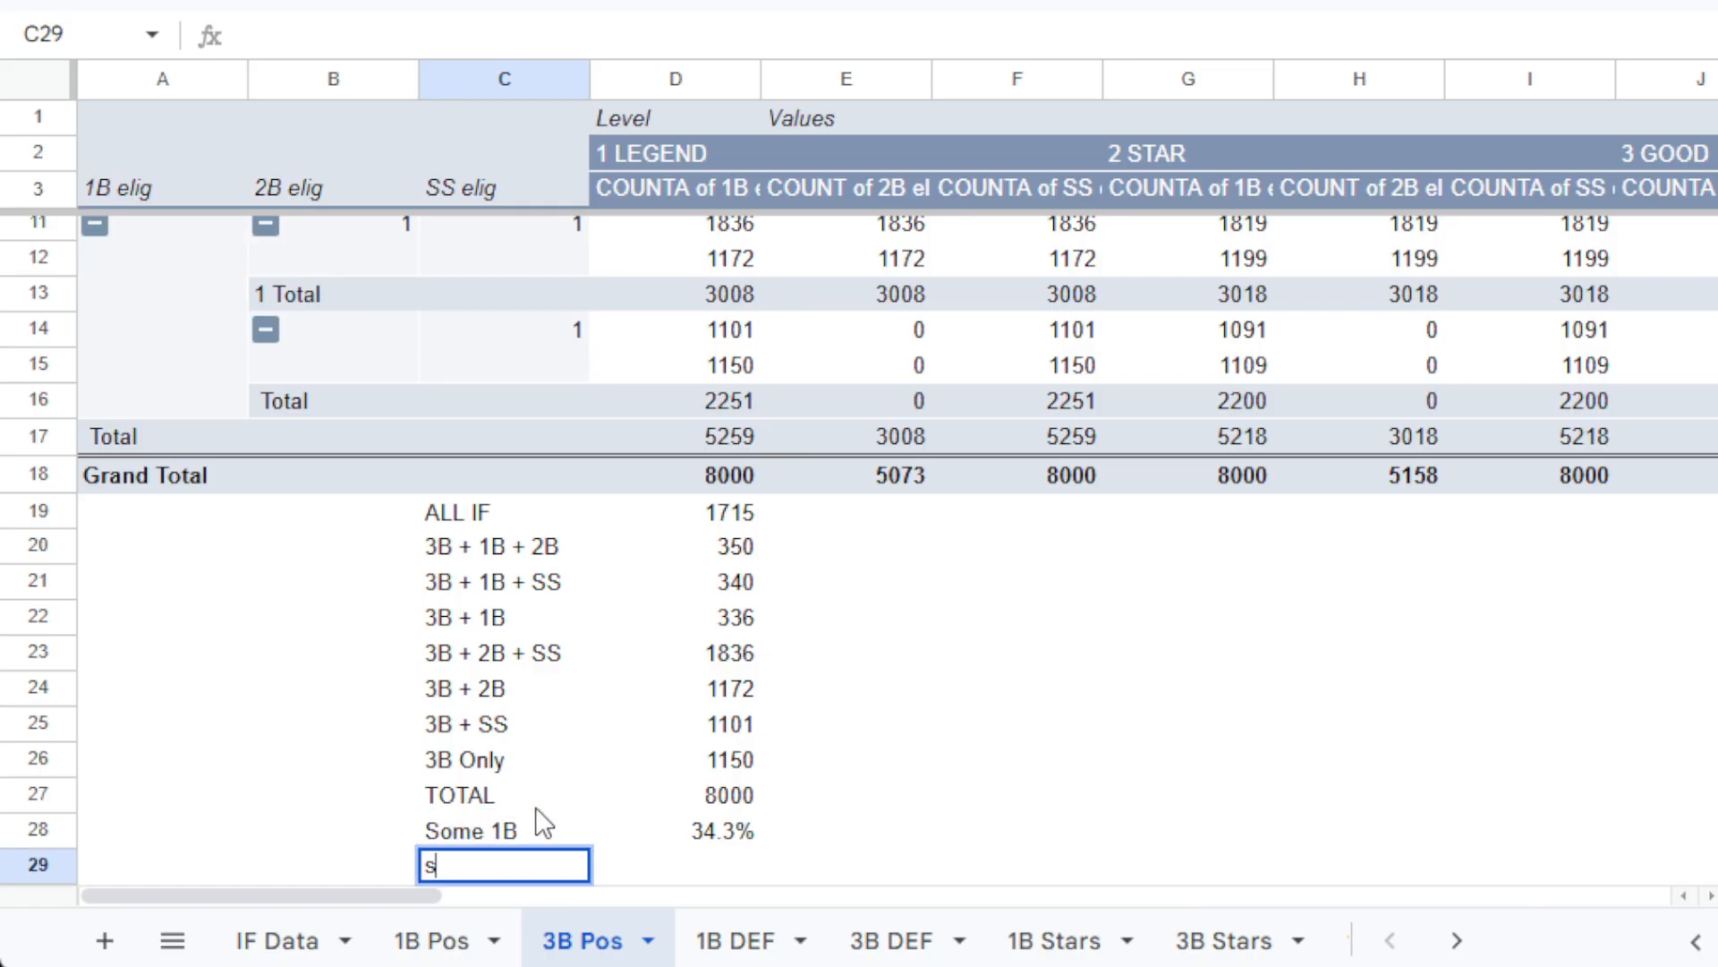
key("Return")
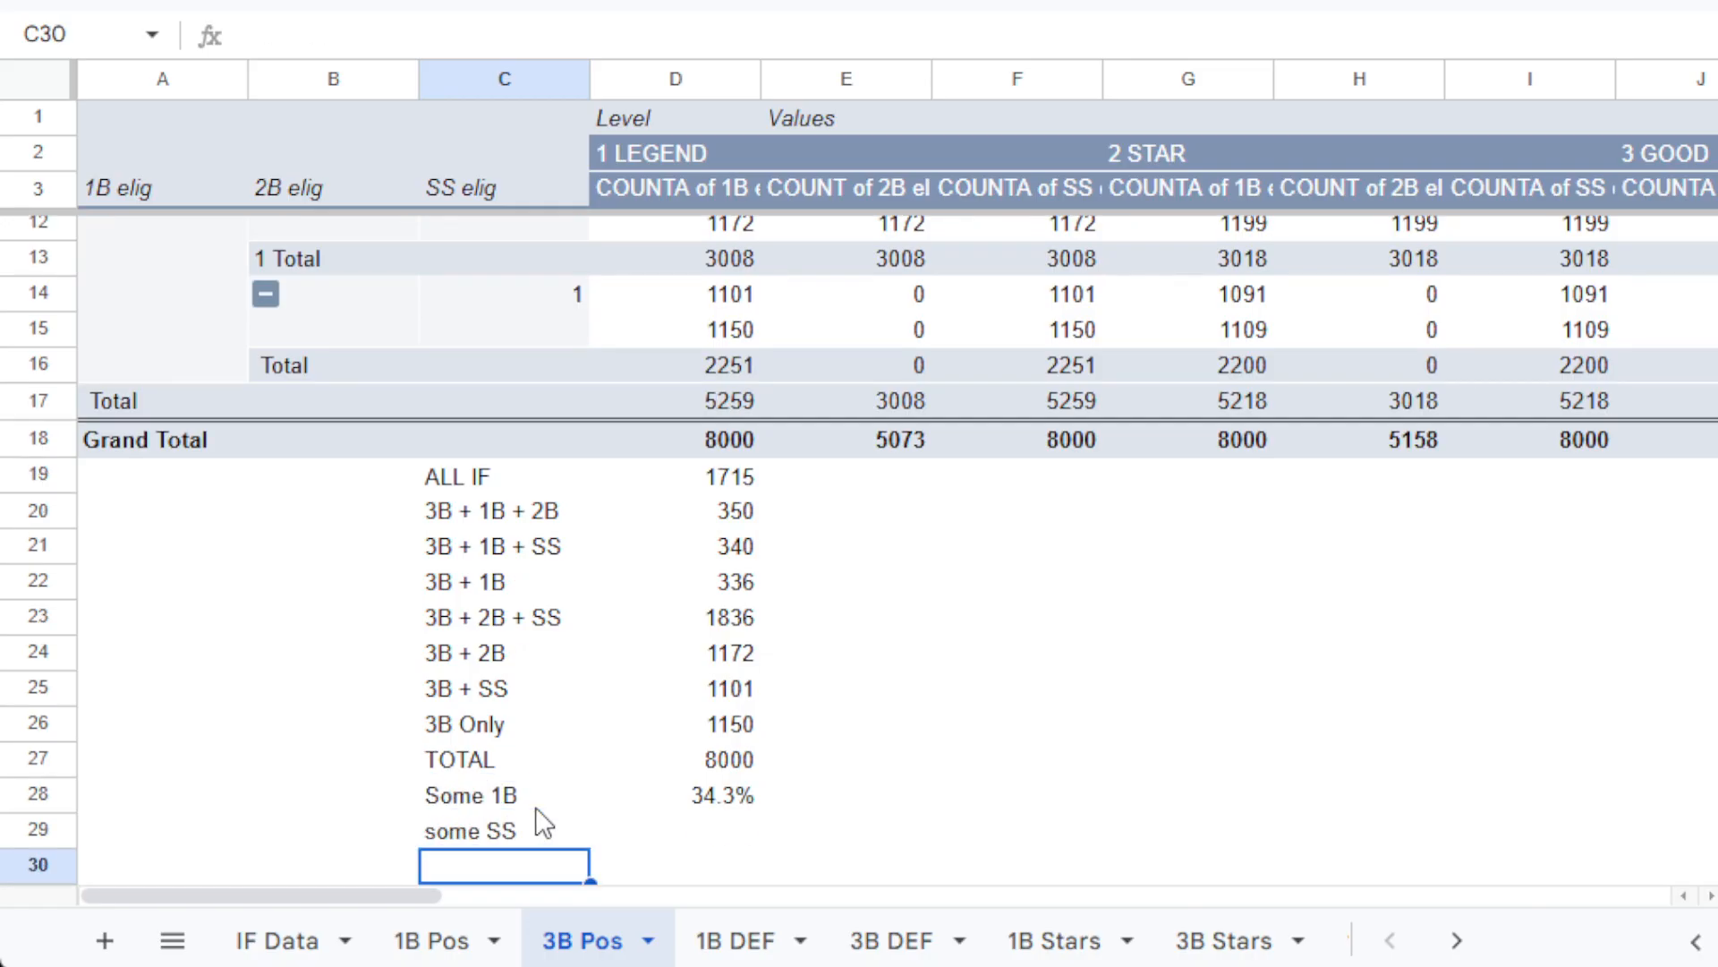
On the 3B Pos sheet, calculate the Legend share with SS eligibility in D29 using =sum(D19,D21,D23,D25)/8000.
left_click(714, 837)
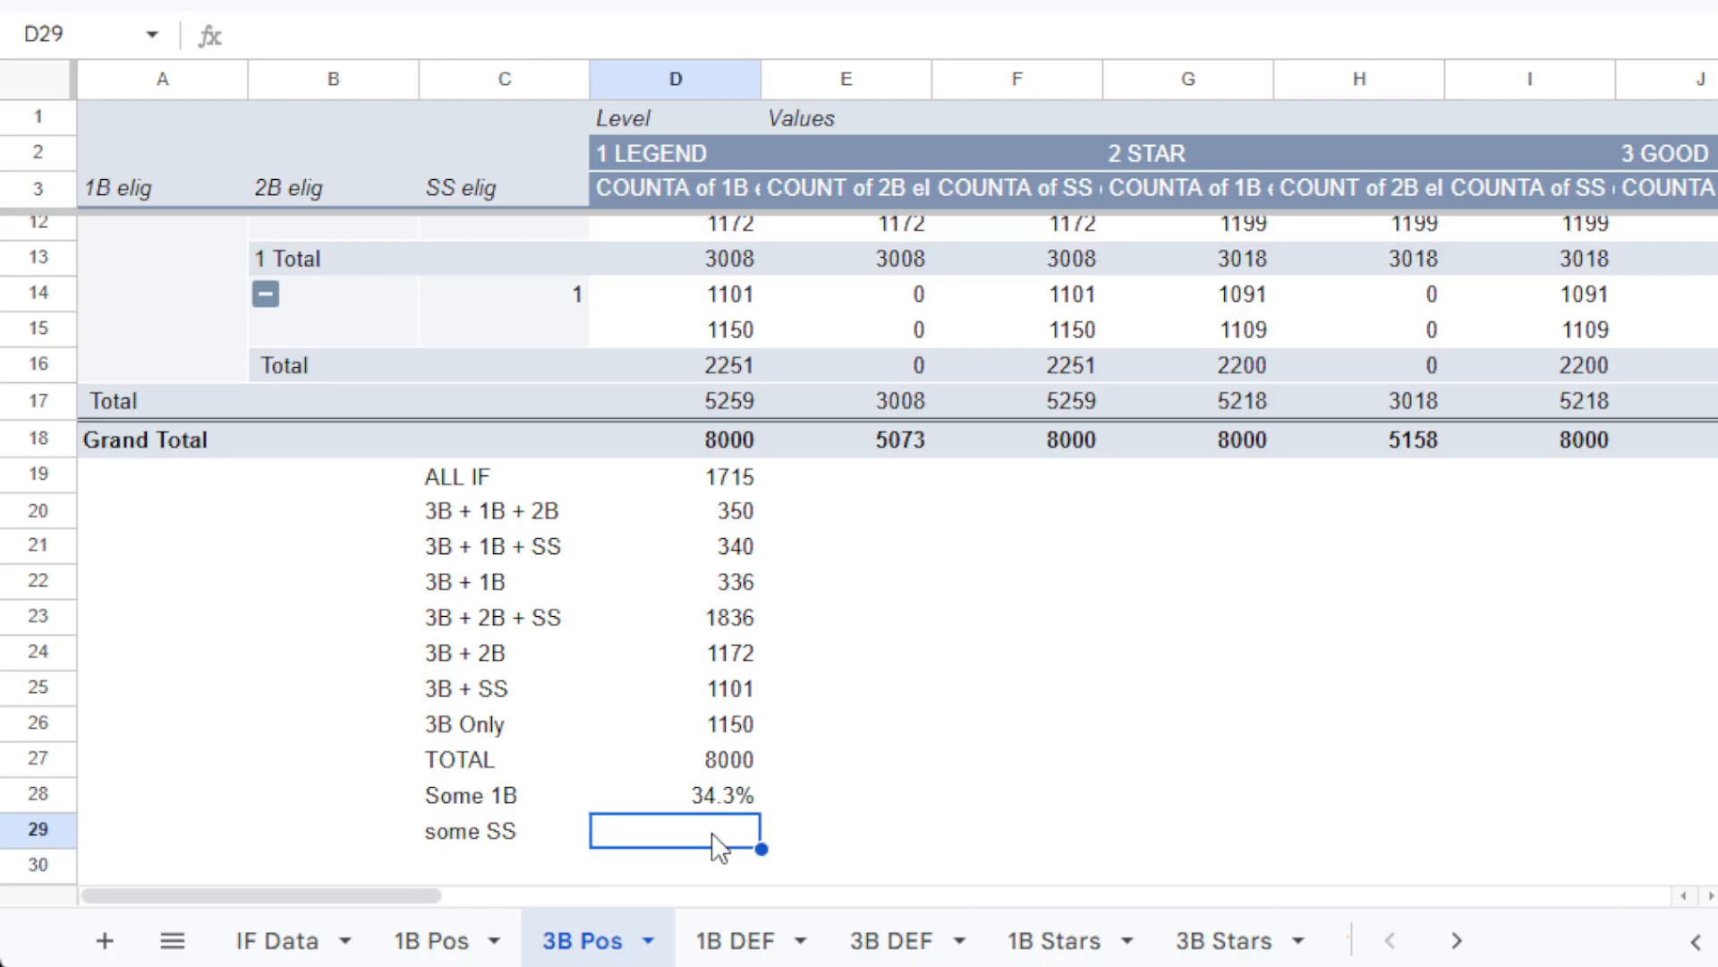
type("=sum(D11:D26)")
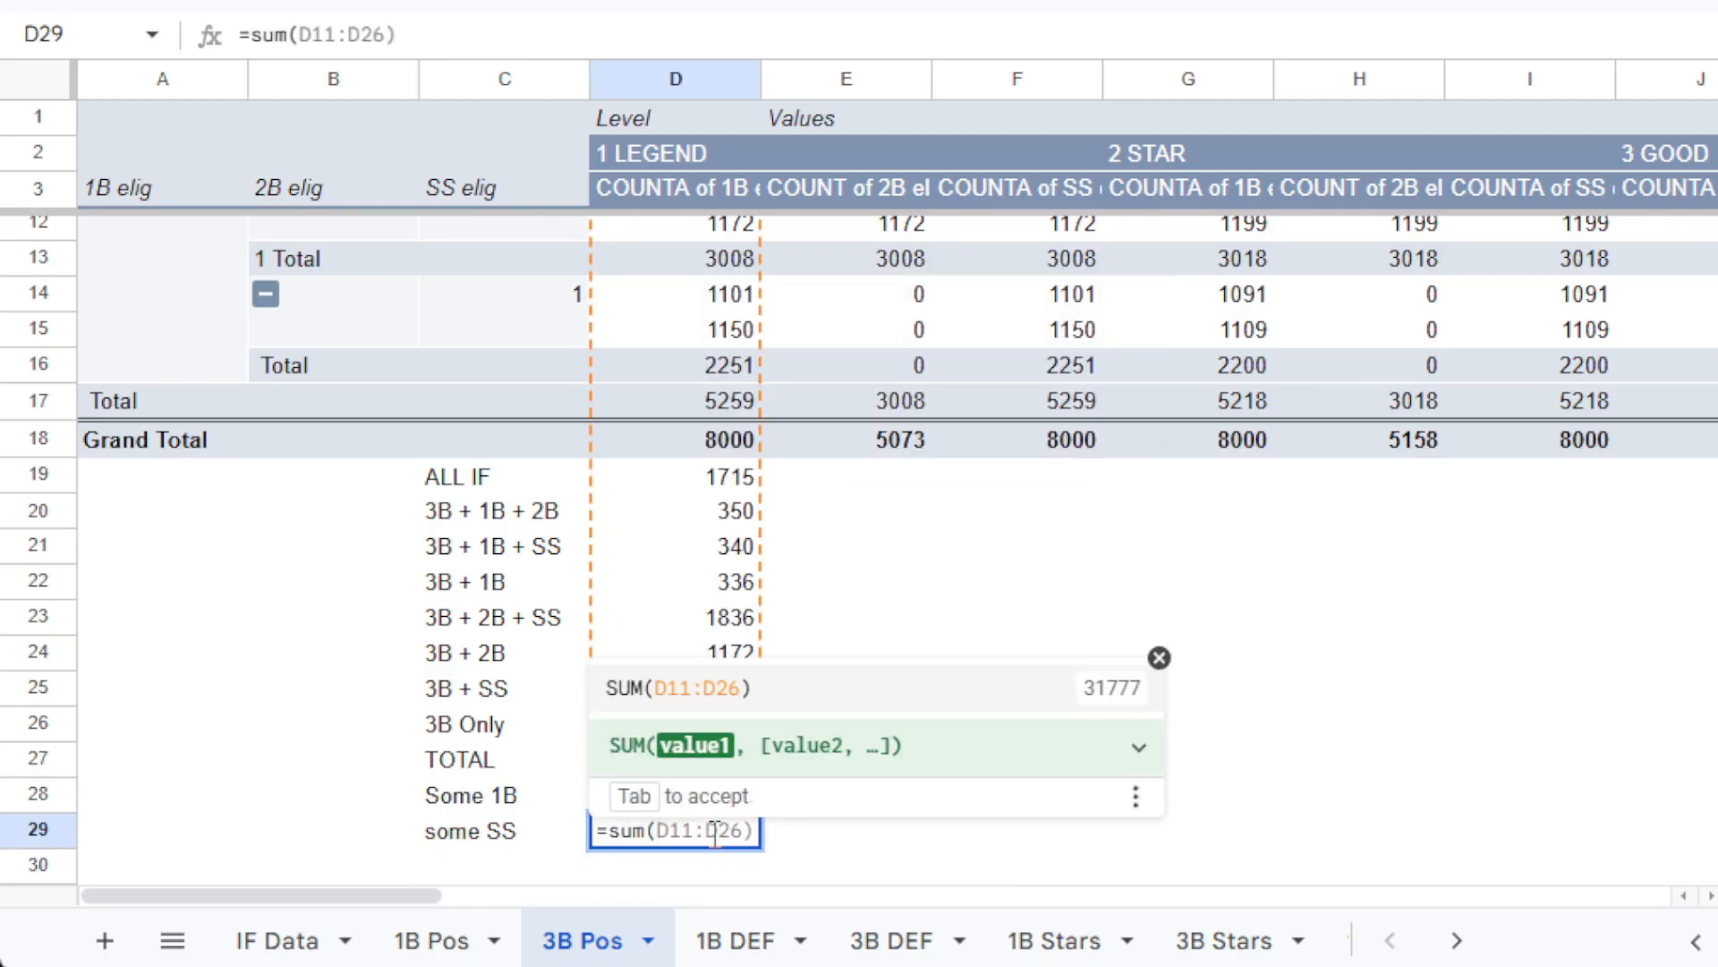
left_click(743, 482)
type(",")
left_click(734, 546)
type(",")
left_click(730, 622)
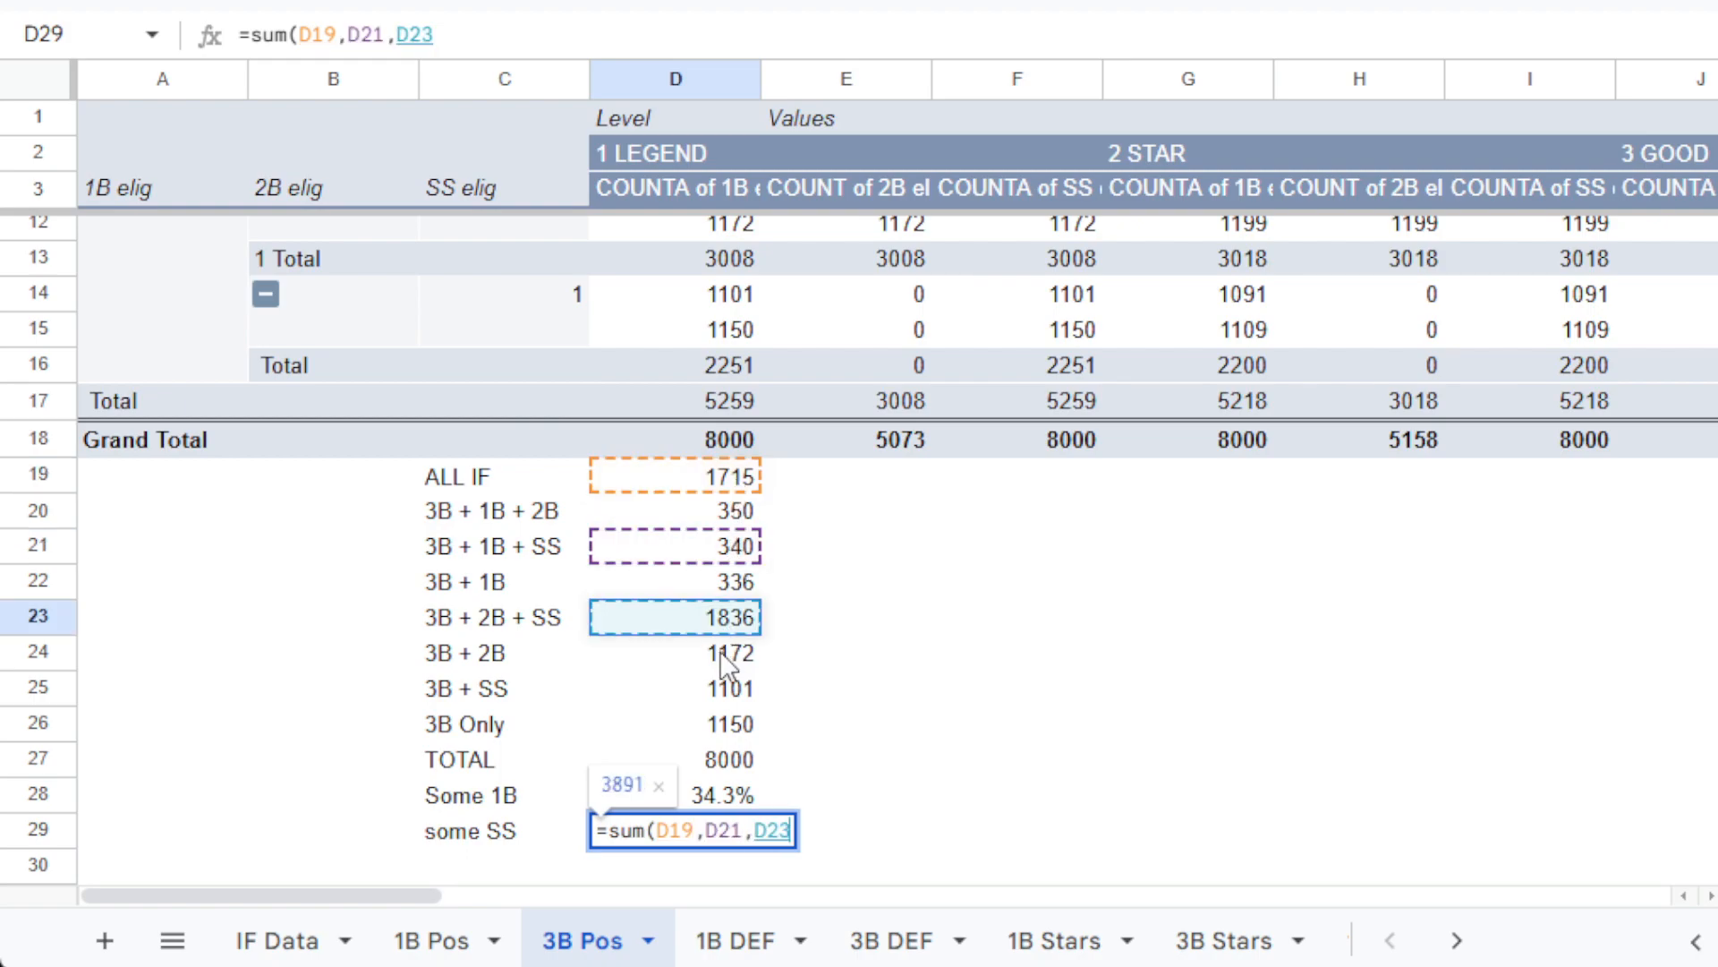
type(",")
left_click(678, 674)
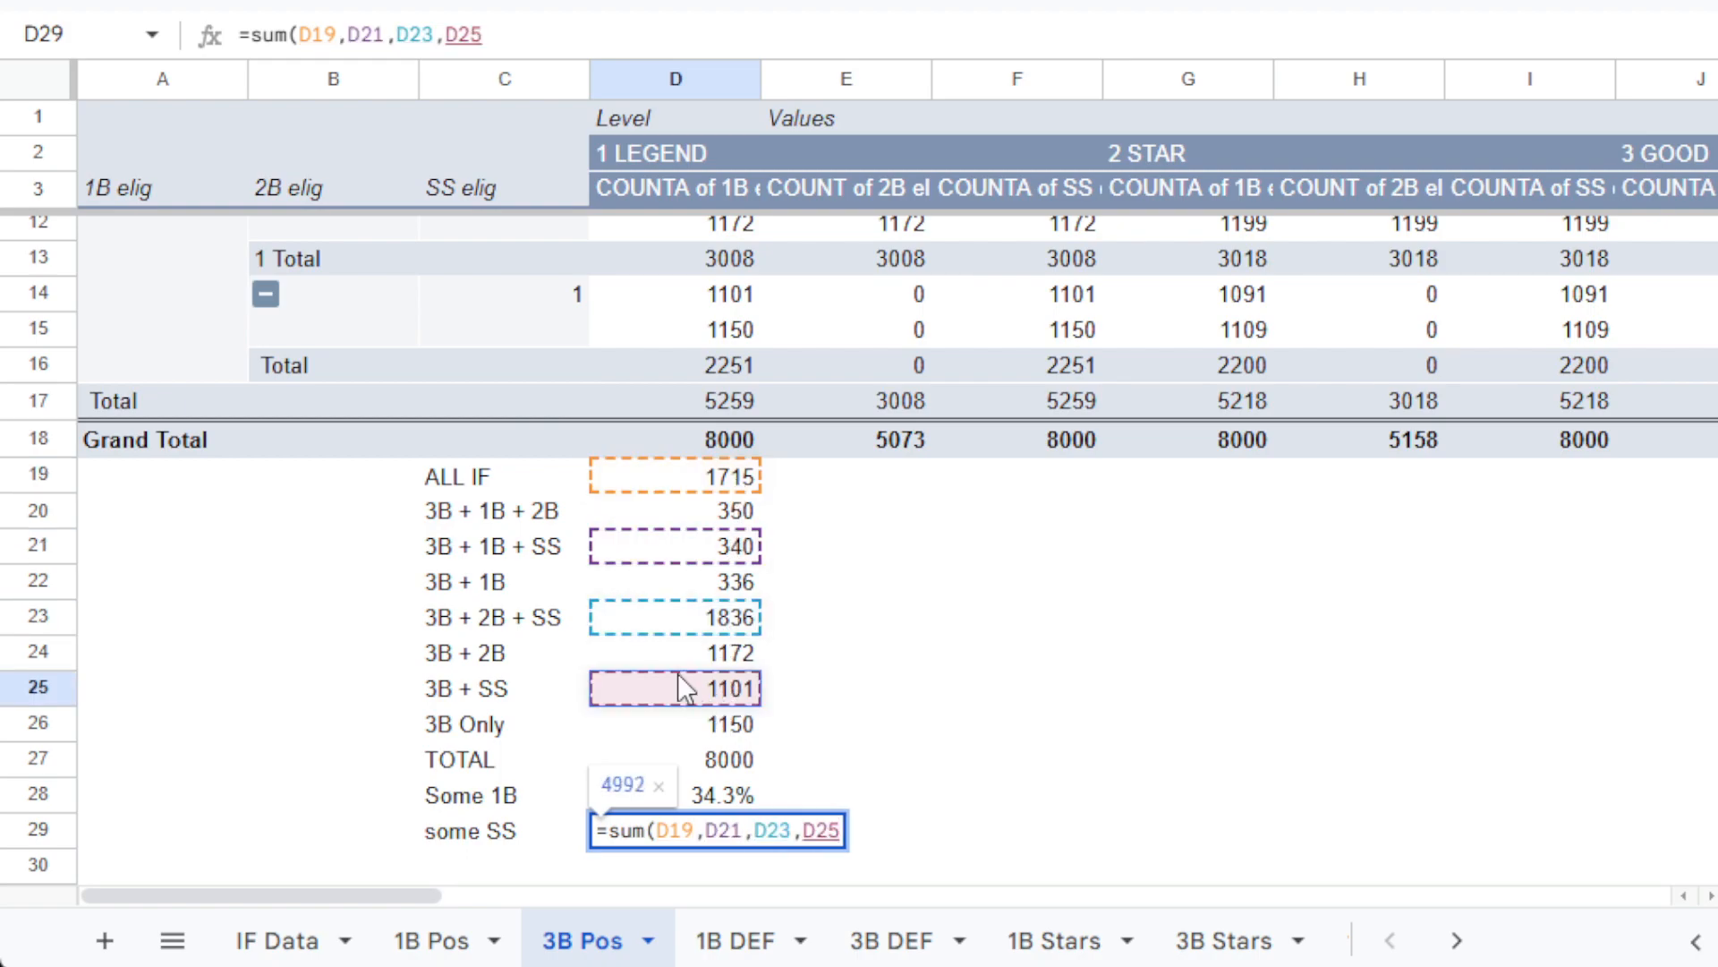
type(")/8000")
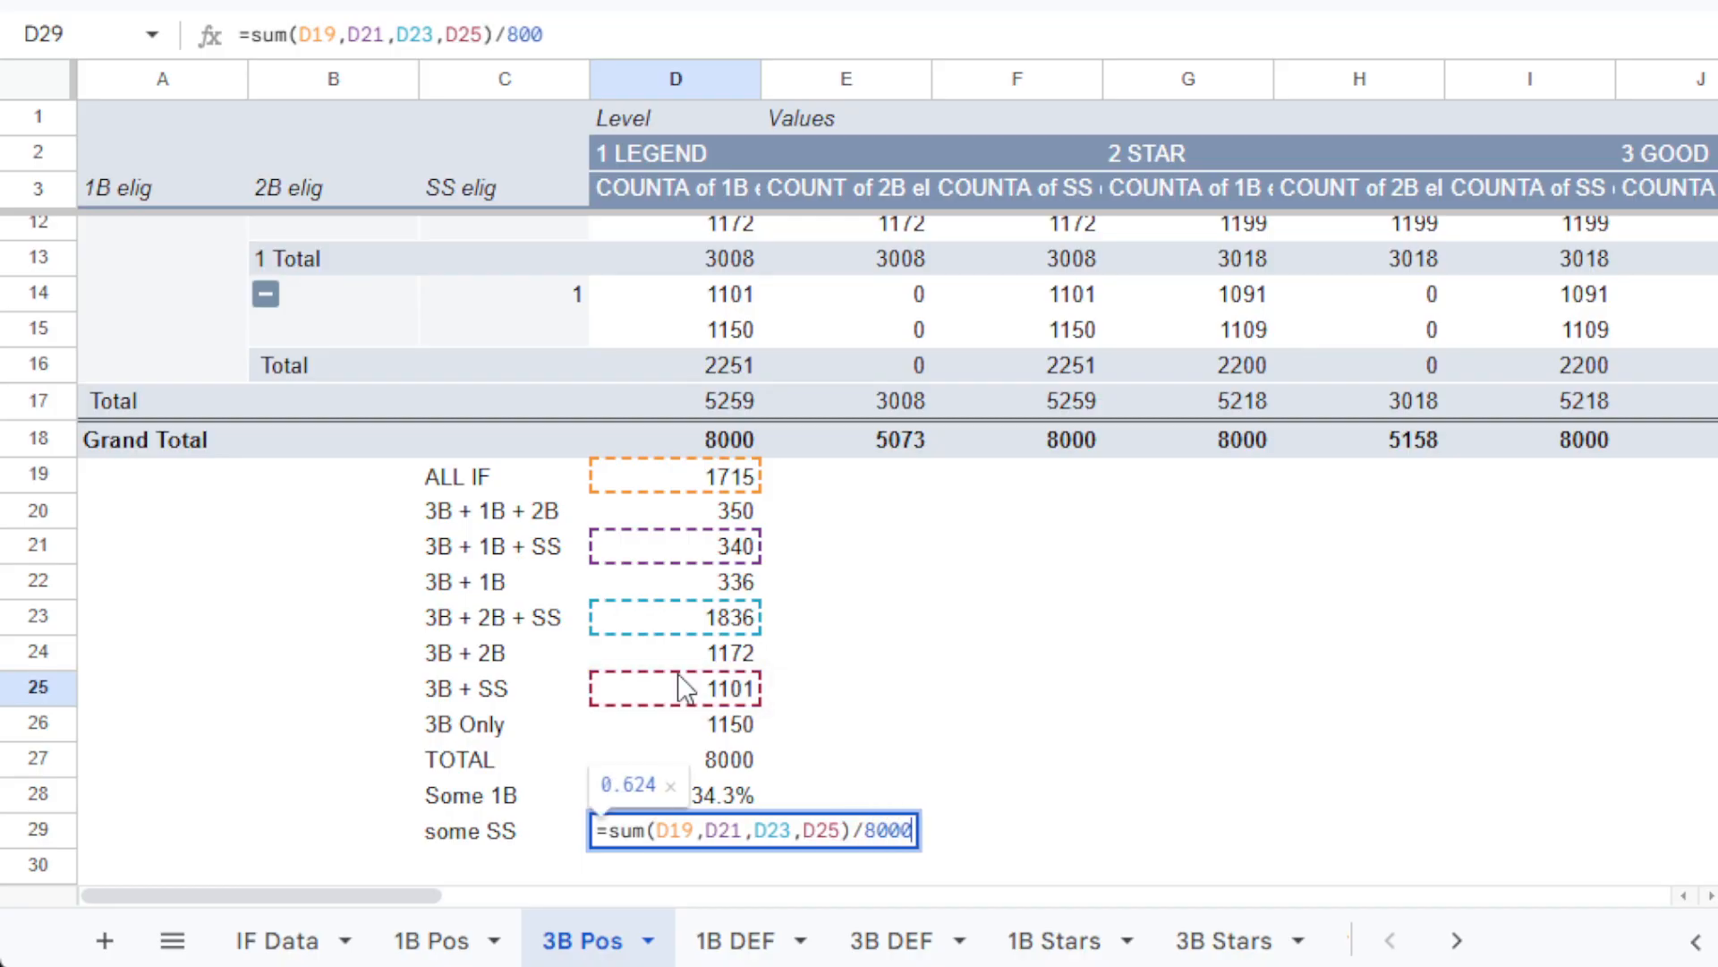
key("Return")
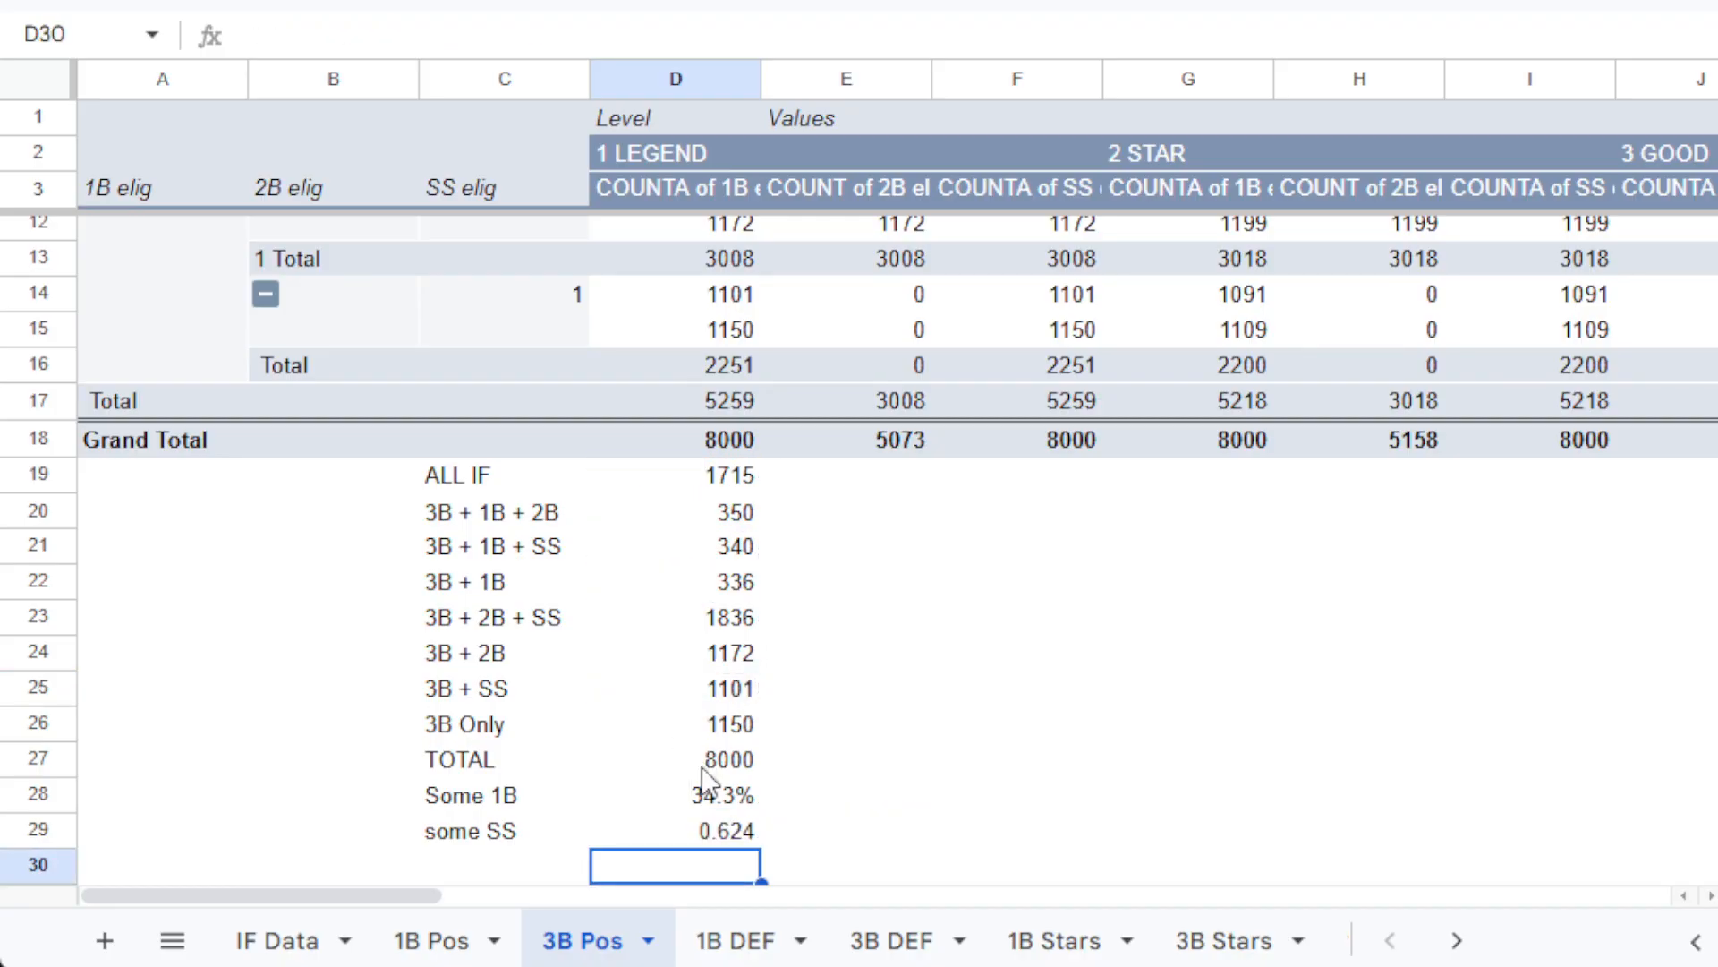
Format D29 as a percentage with one decimal place.
left_click(725, 832)
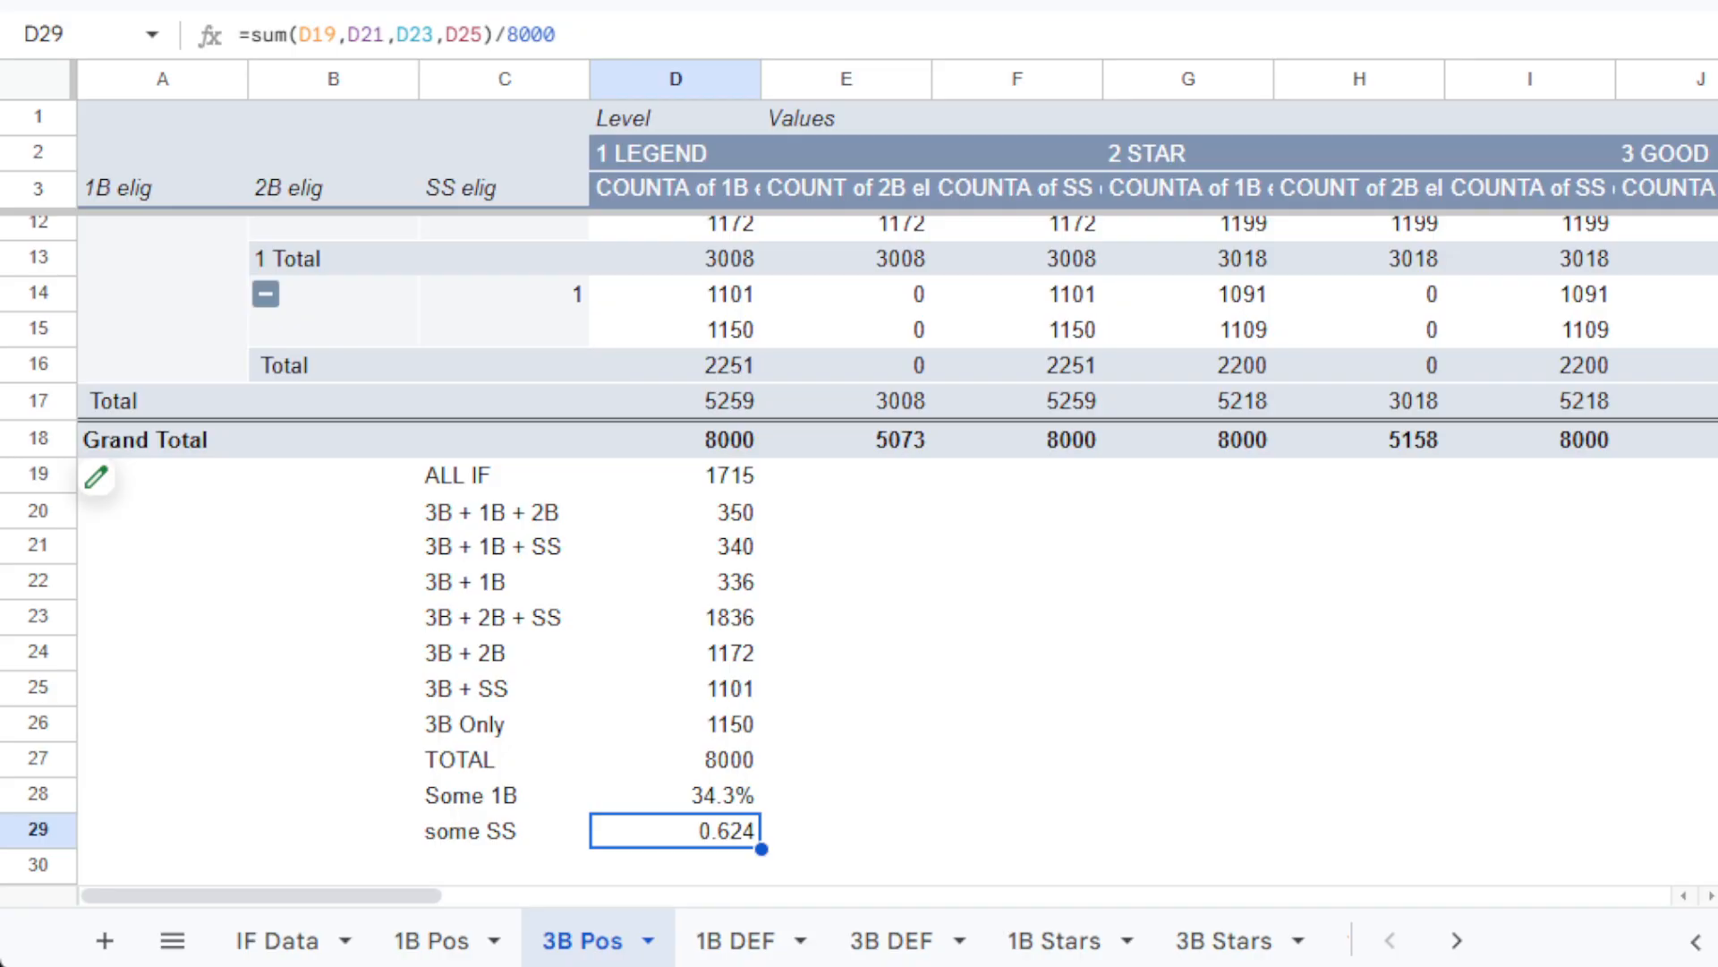
left_click(567, 1)
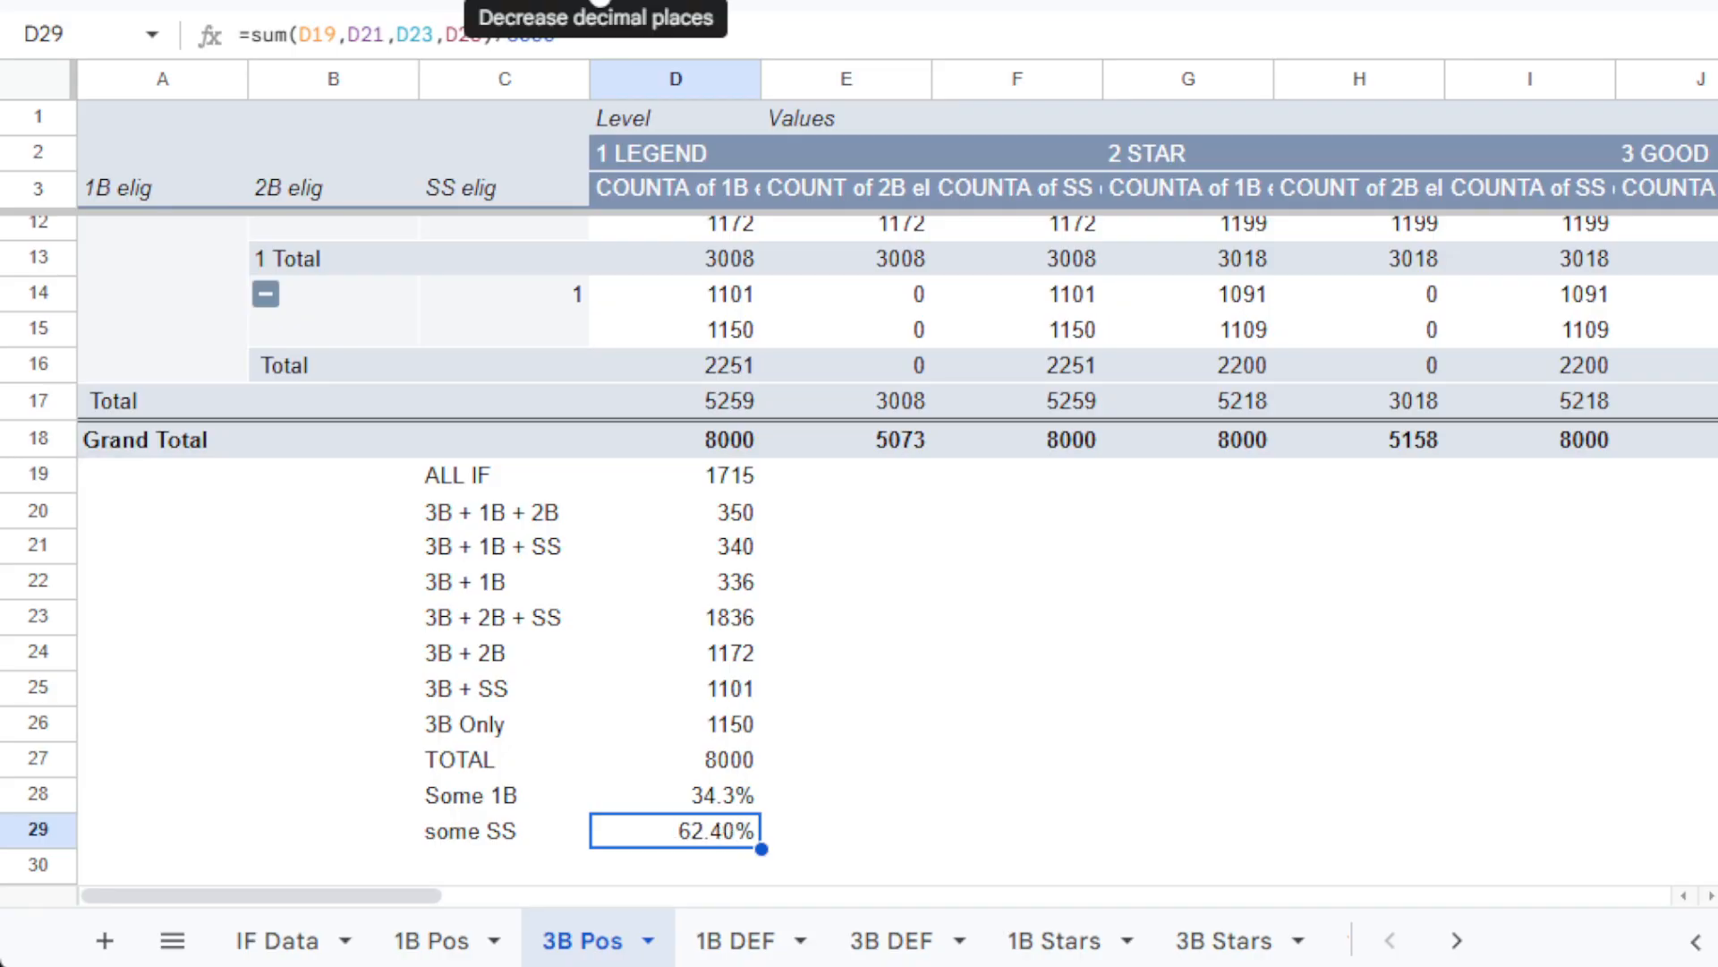
left_click(600, 2)
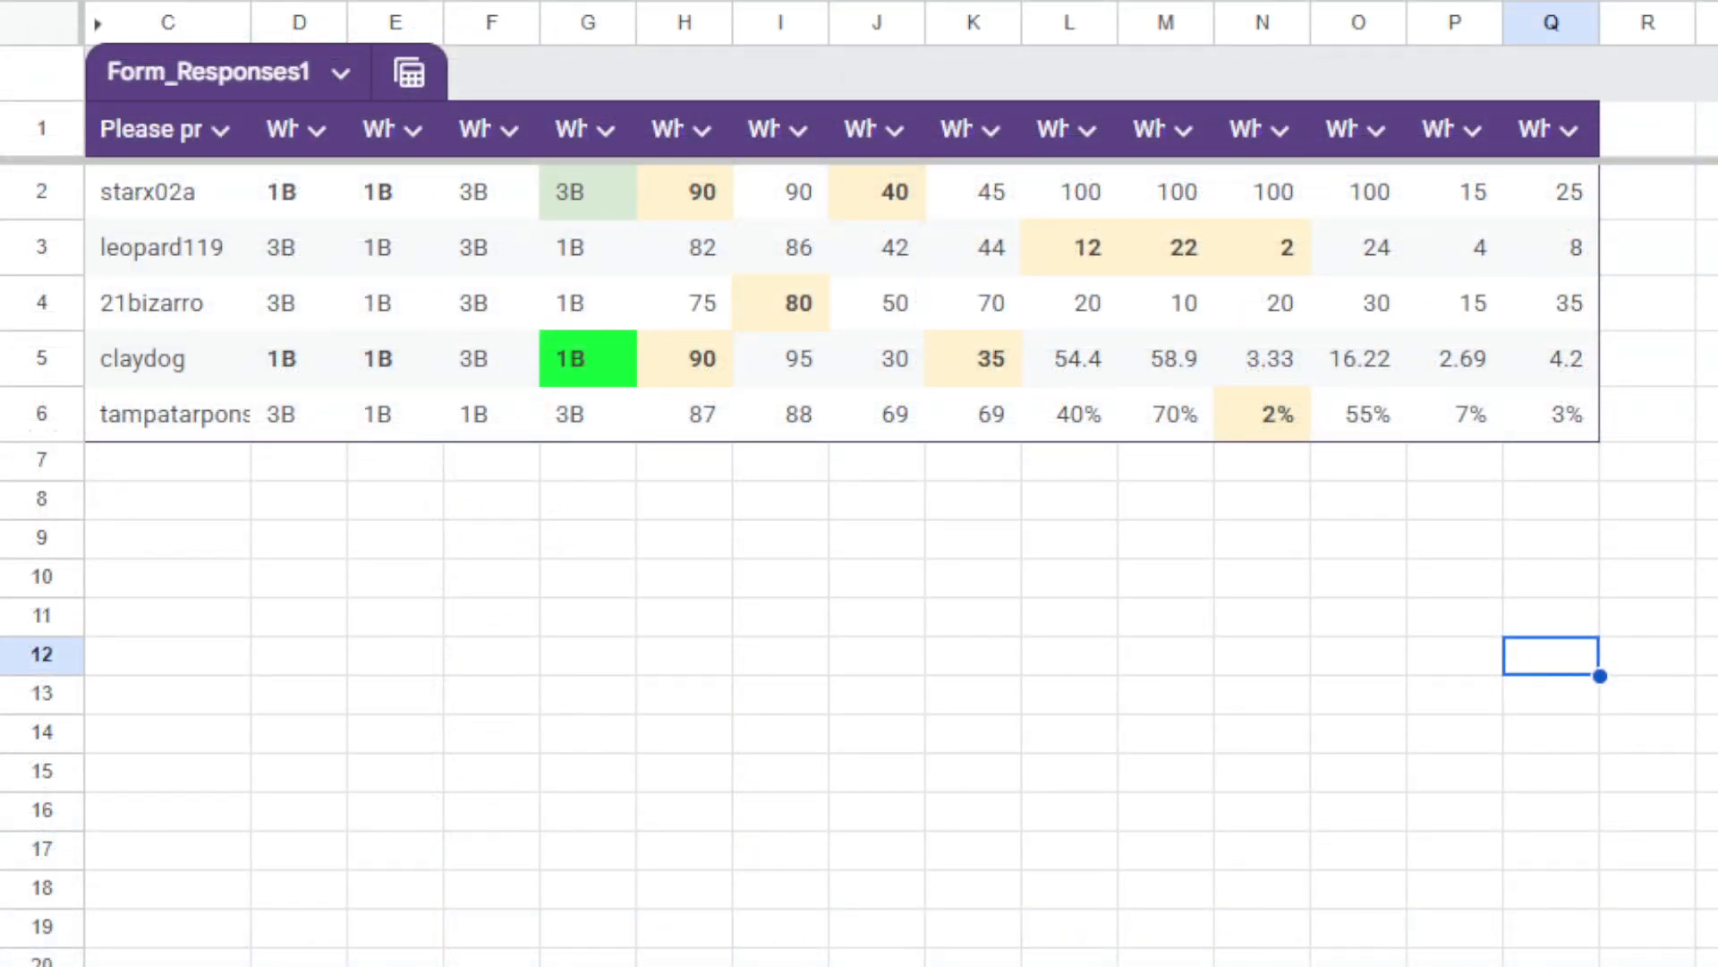
In the form responses, mark the 55% answer in O6 as correct with bold text and a light yellow fill.
left_click(1383, 430)
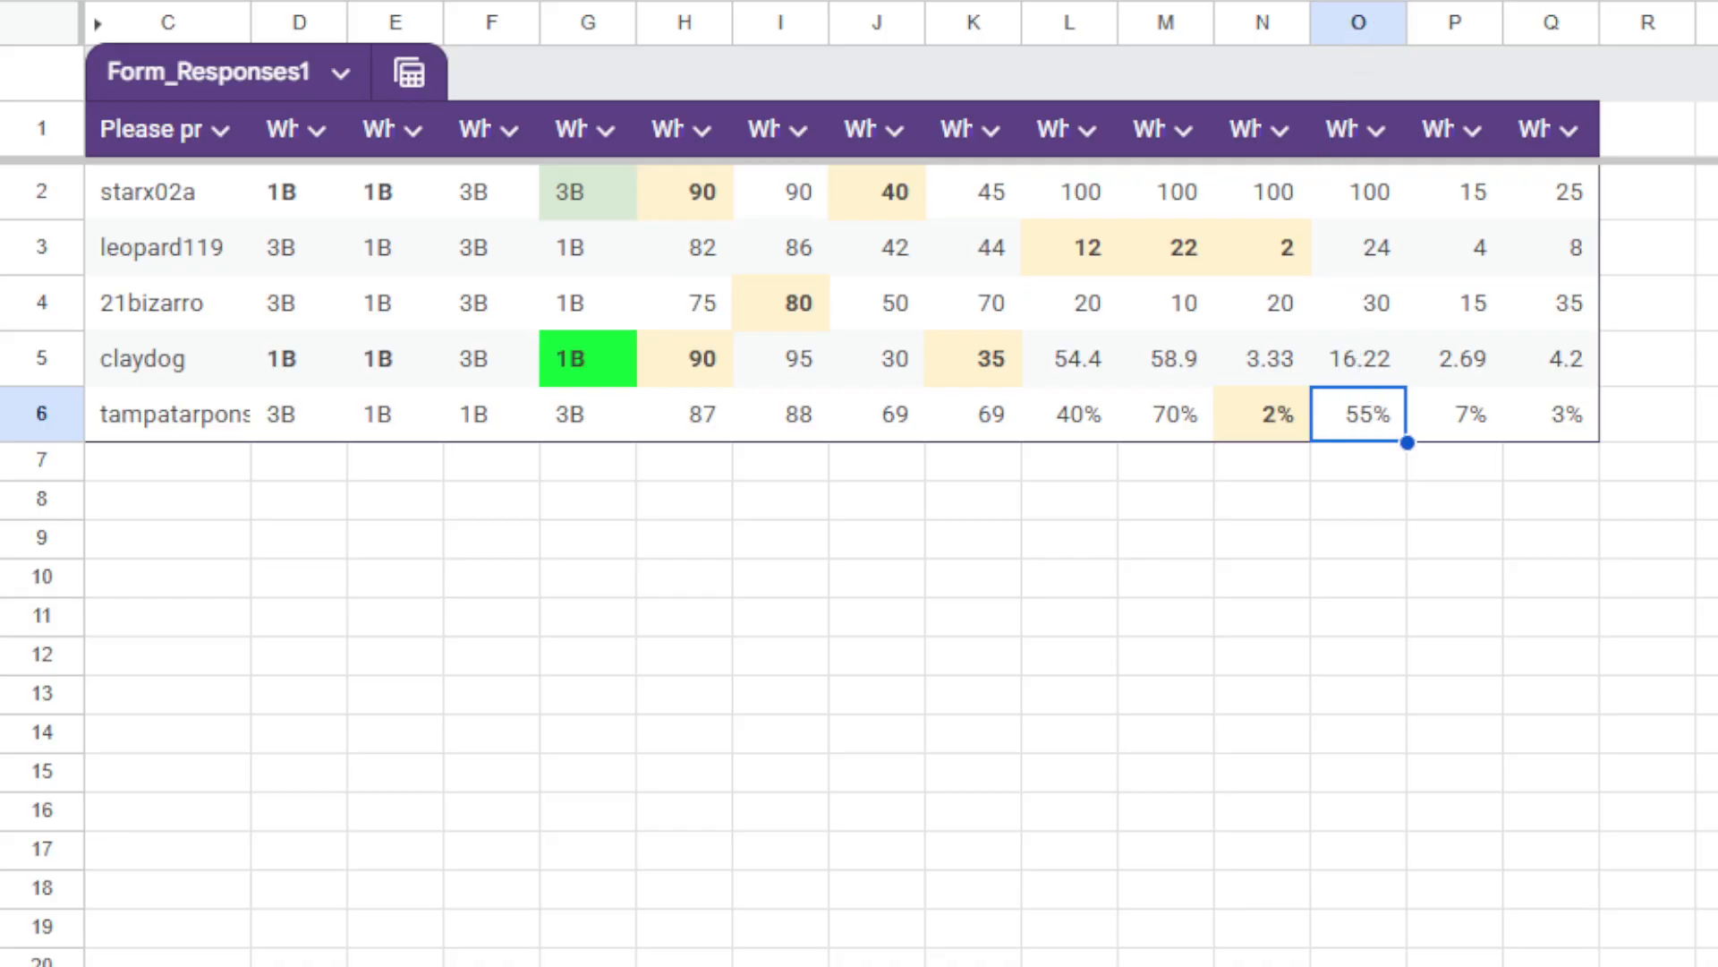
key("ctrl+b")
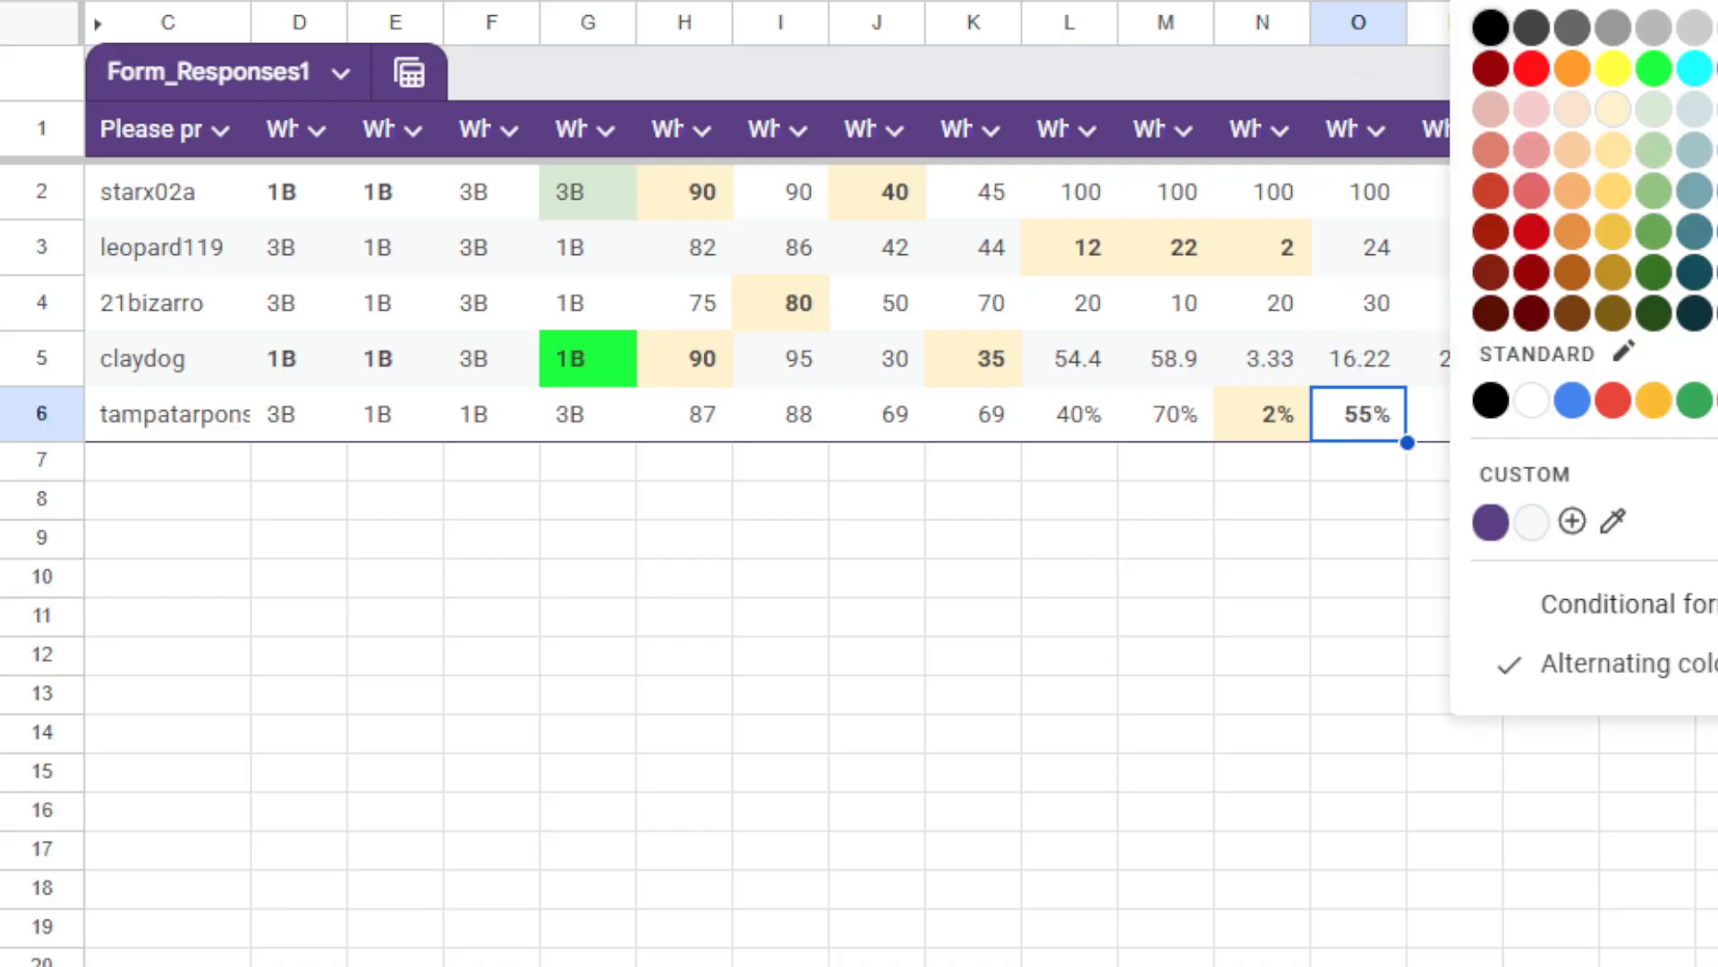
left_click(1604, 114)
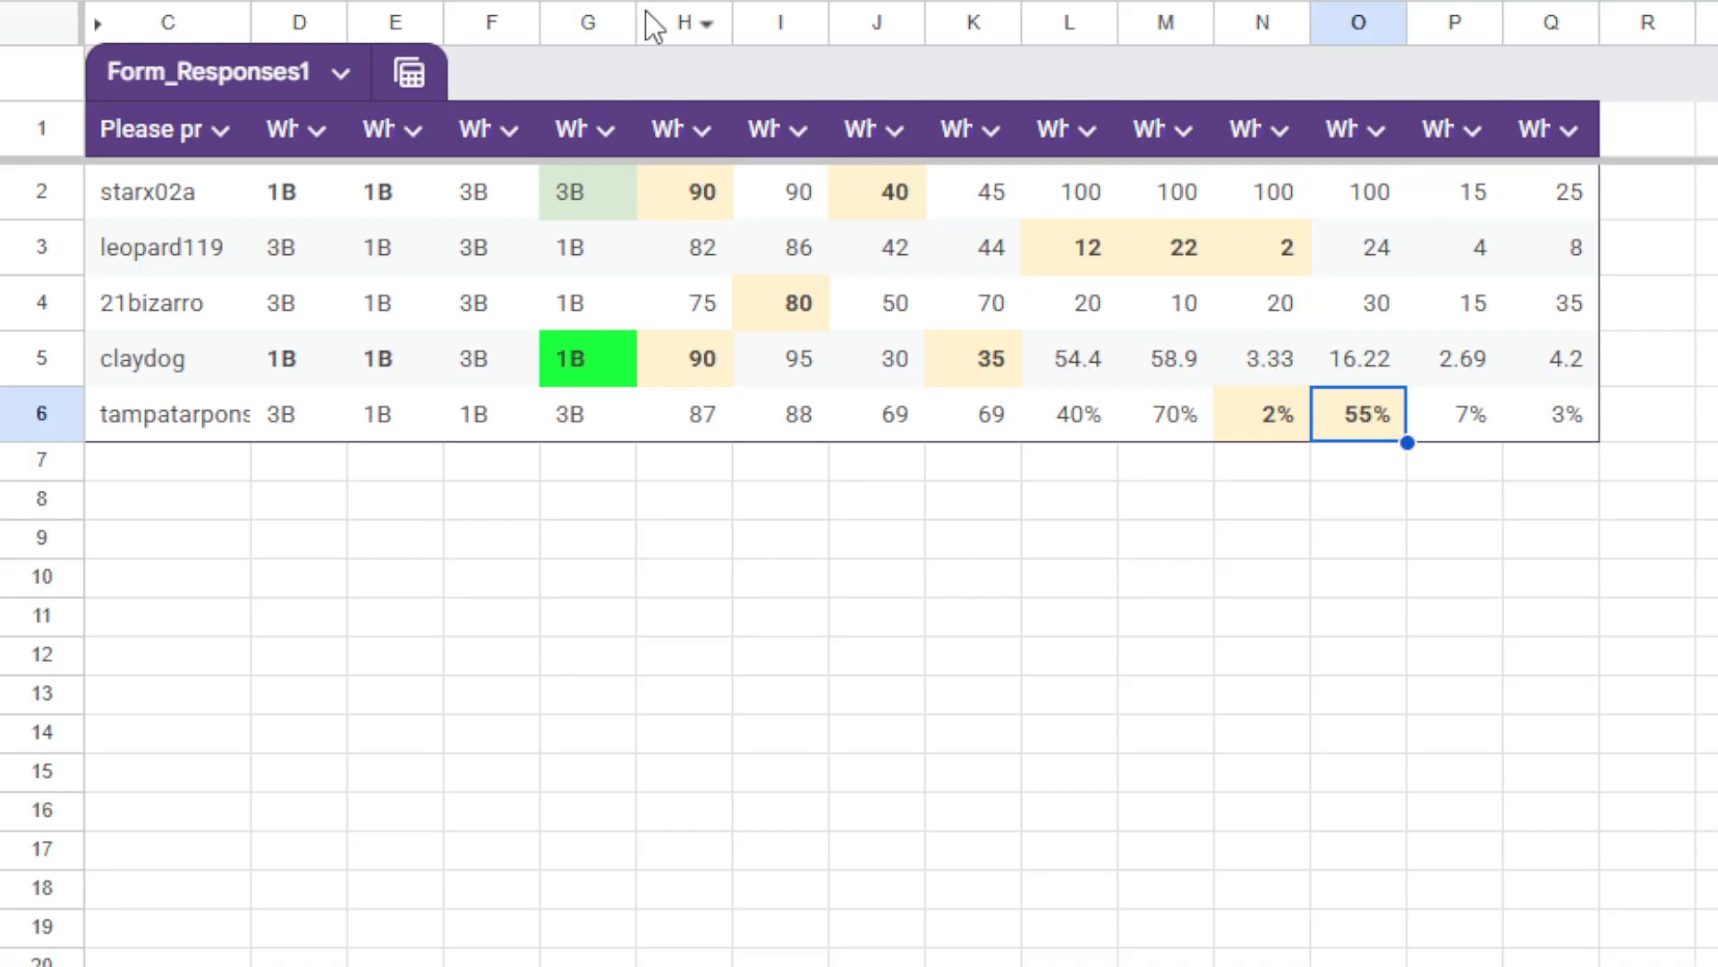
left_click(1438, 150)
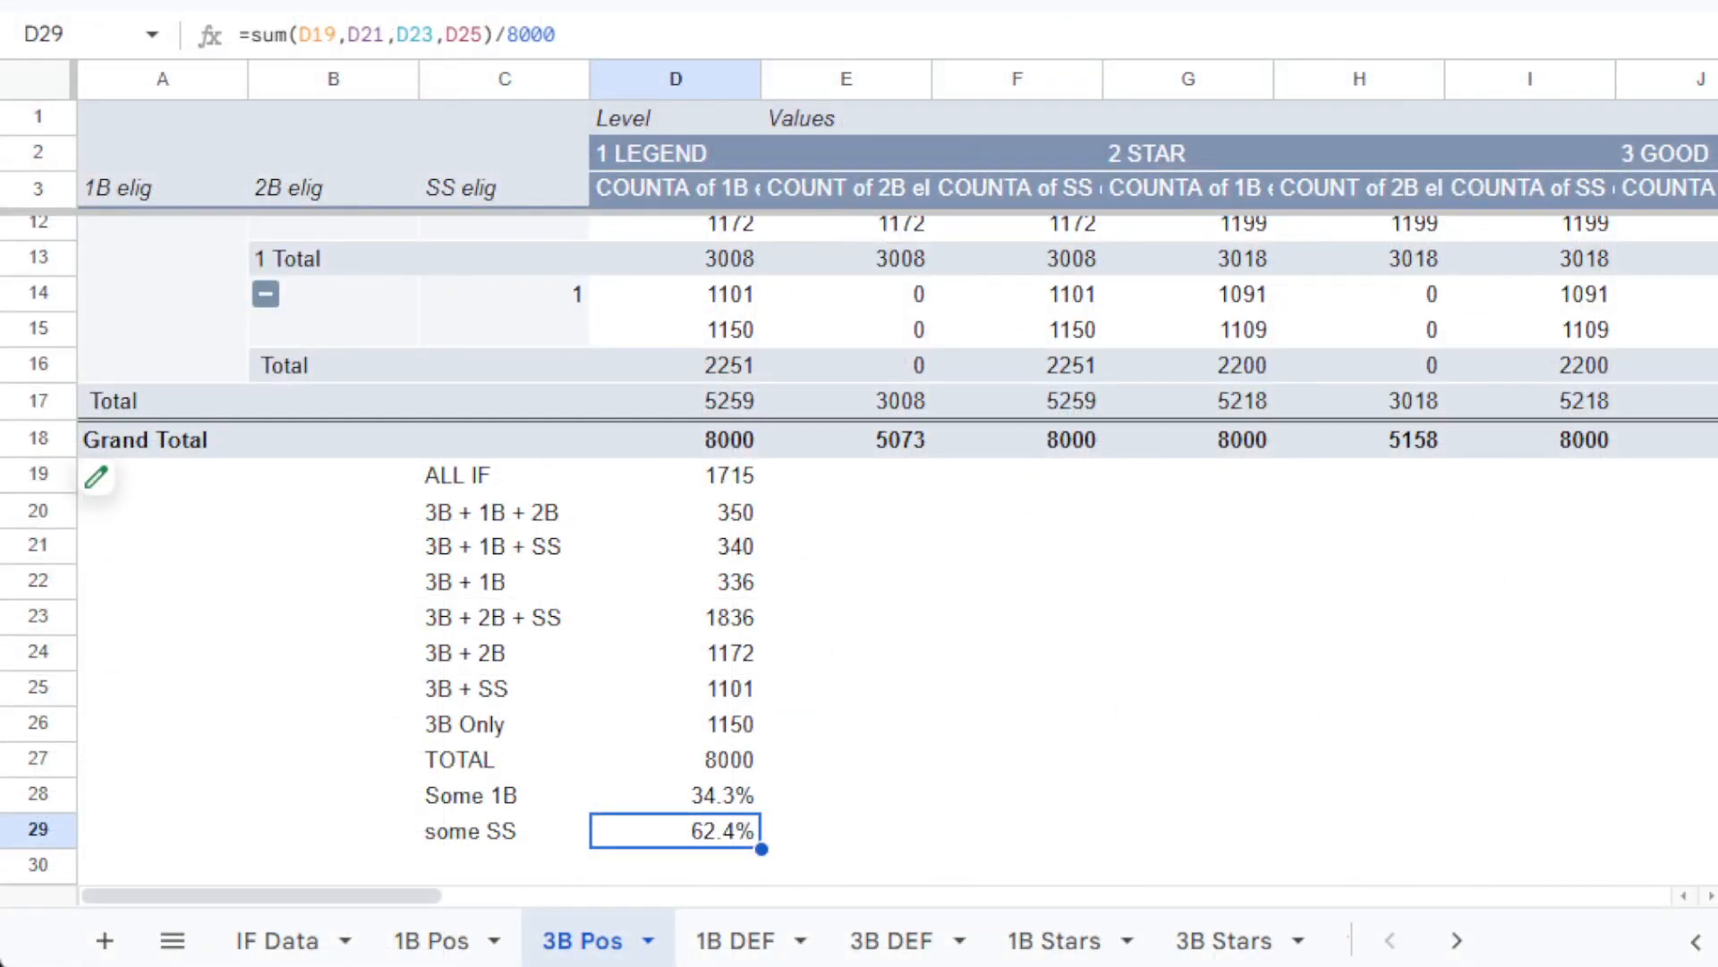
Create a pivot table on a new sheet from the IF Data range 1:192001.
left_click(403, 803)
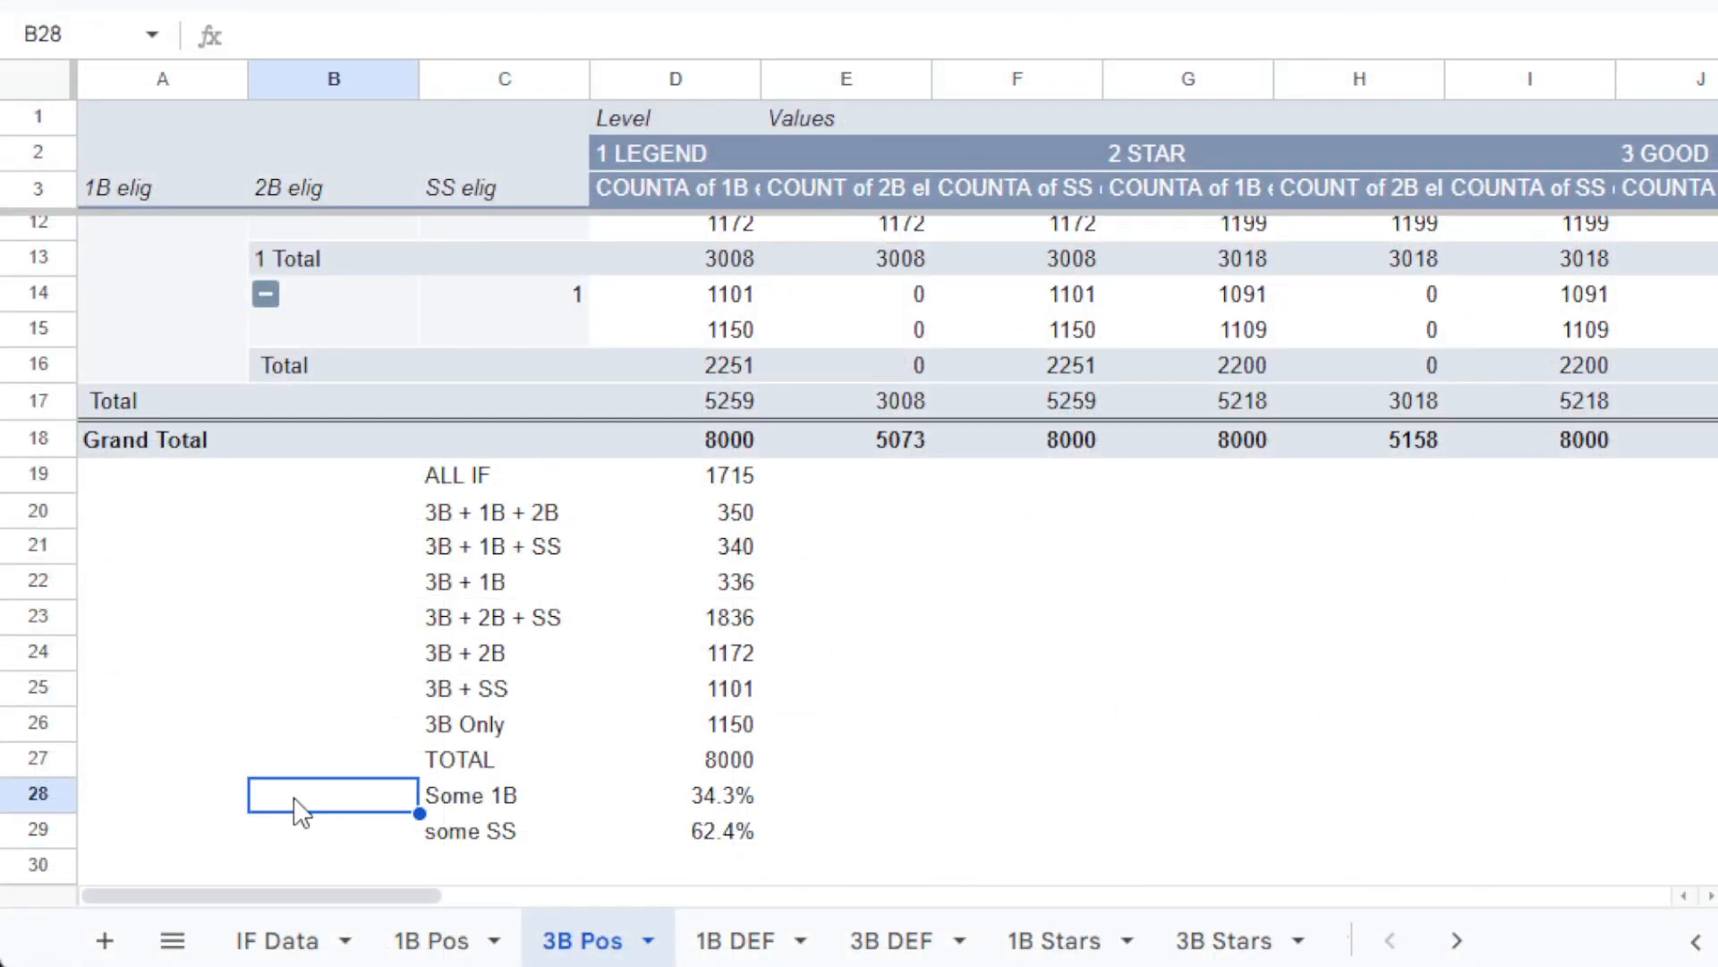
left_click(304, 942)
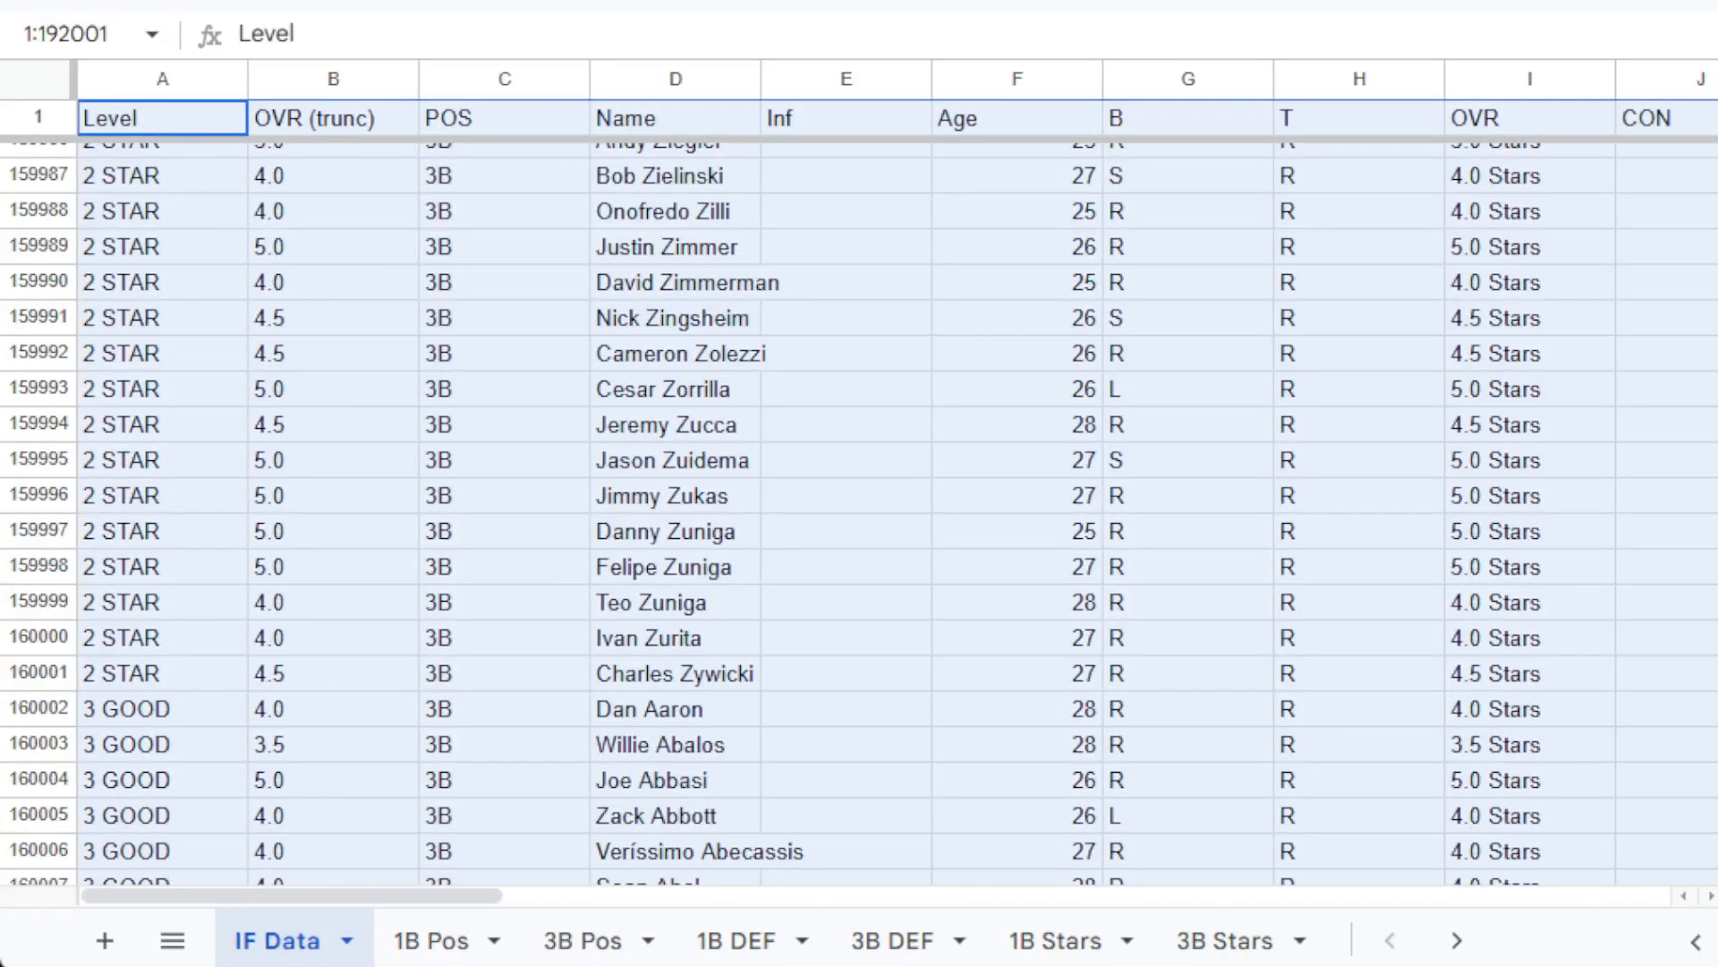
left_click(335, 0)
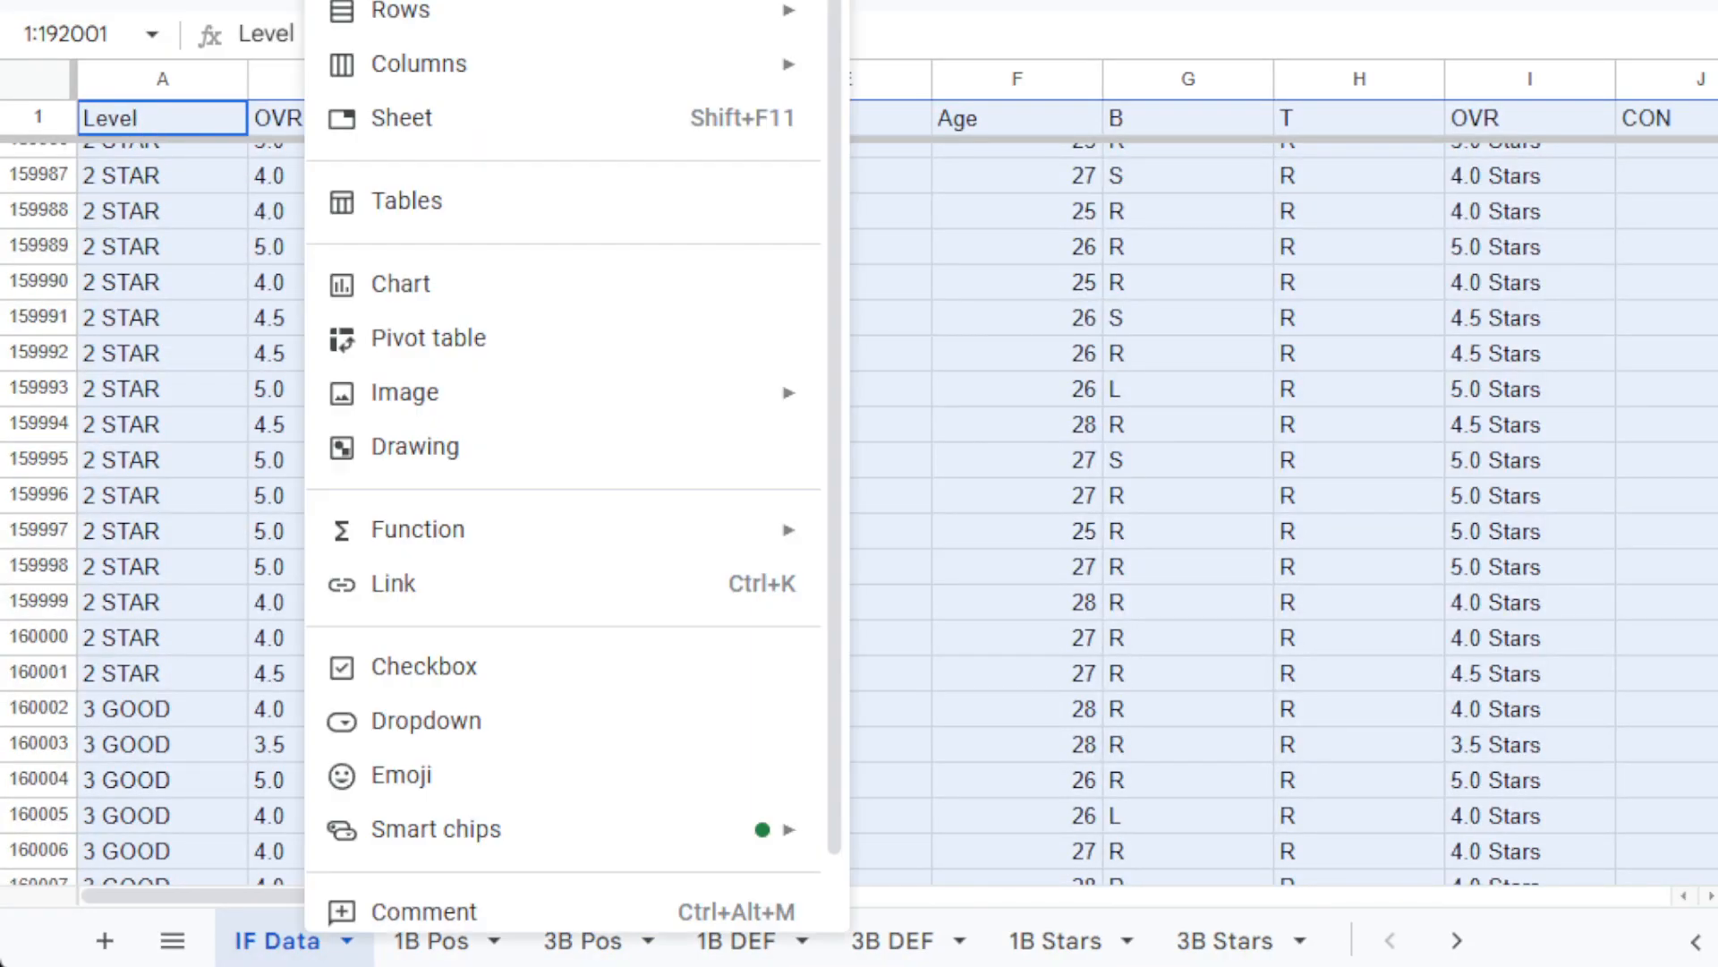
left_click(397, 342)
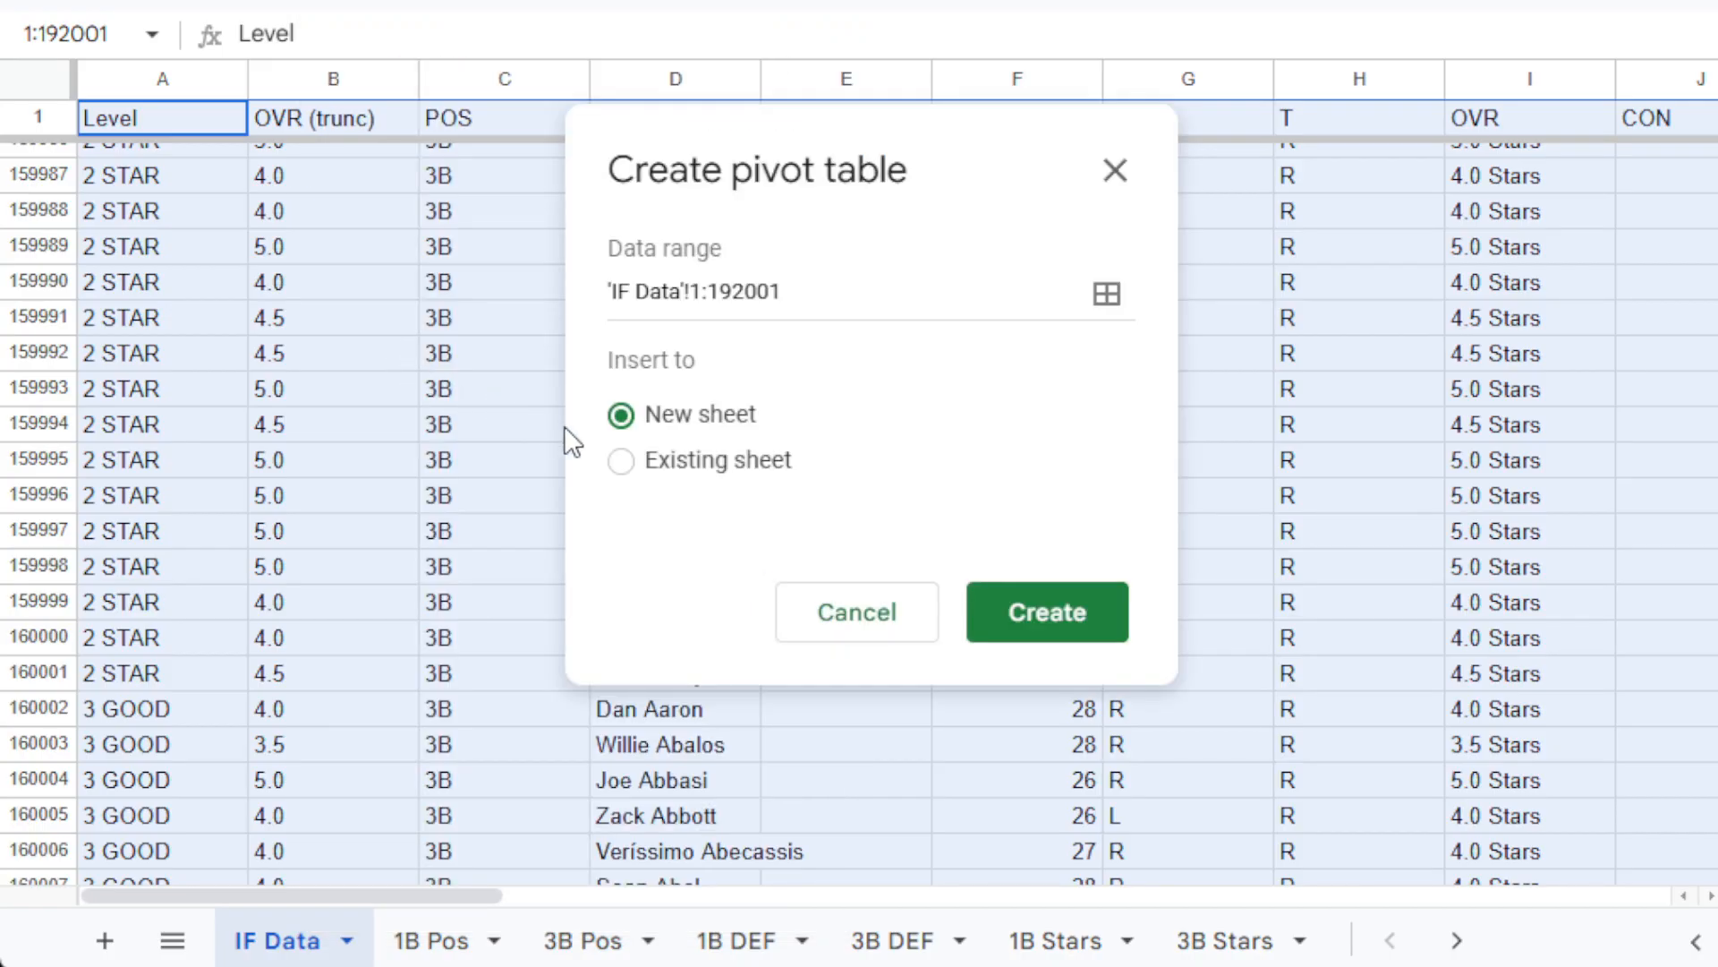
left_click(1011, 614)
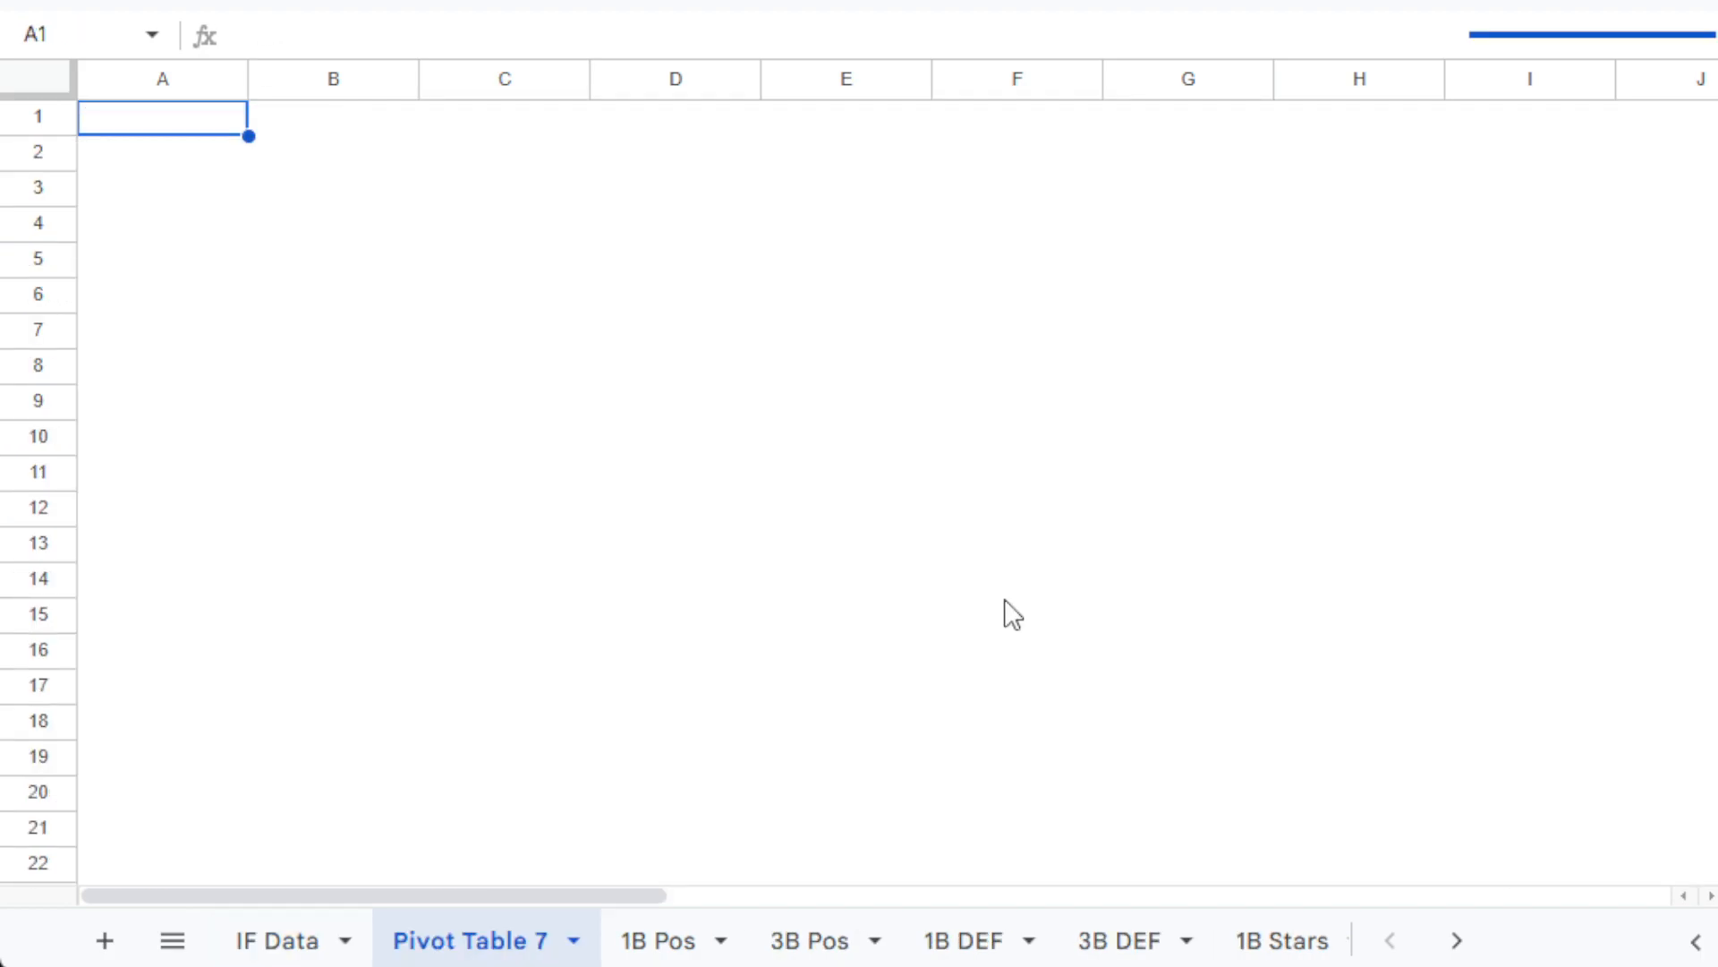
Rename the new pivot table sheet as IF STE.
double_click(497, 942)
type("IF STE")
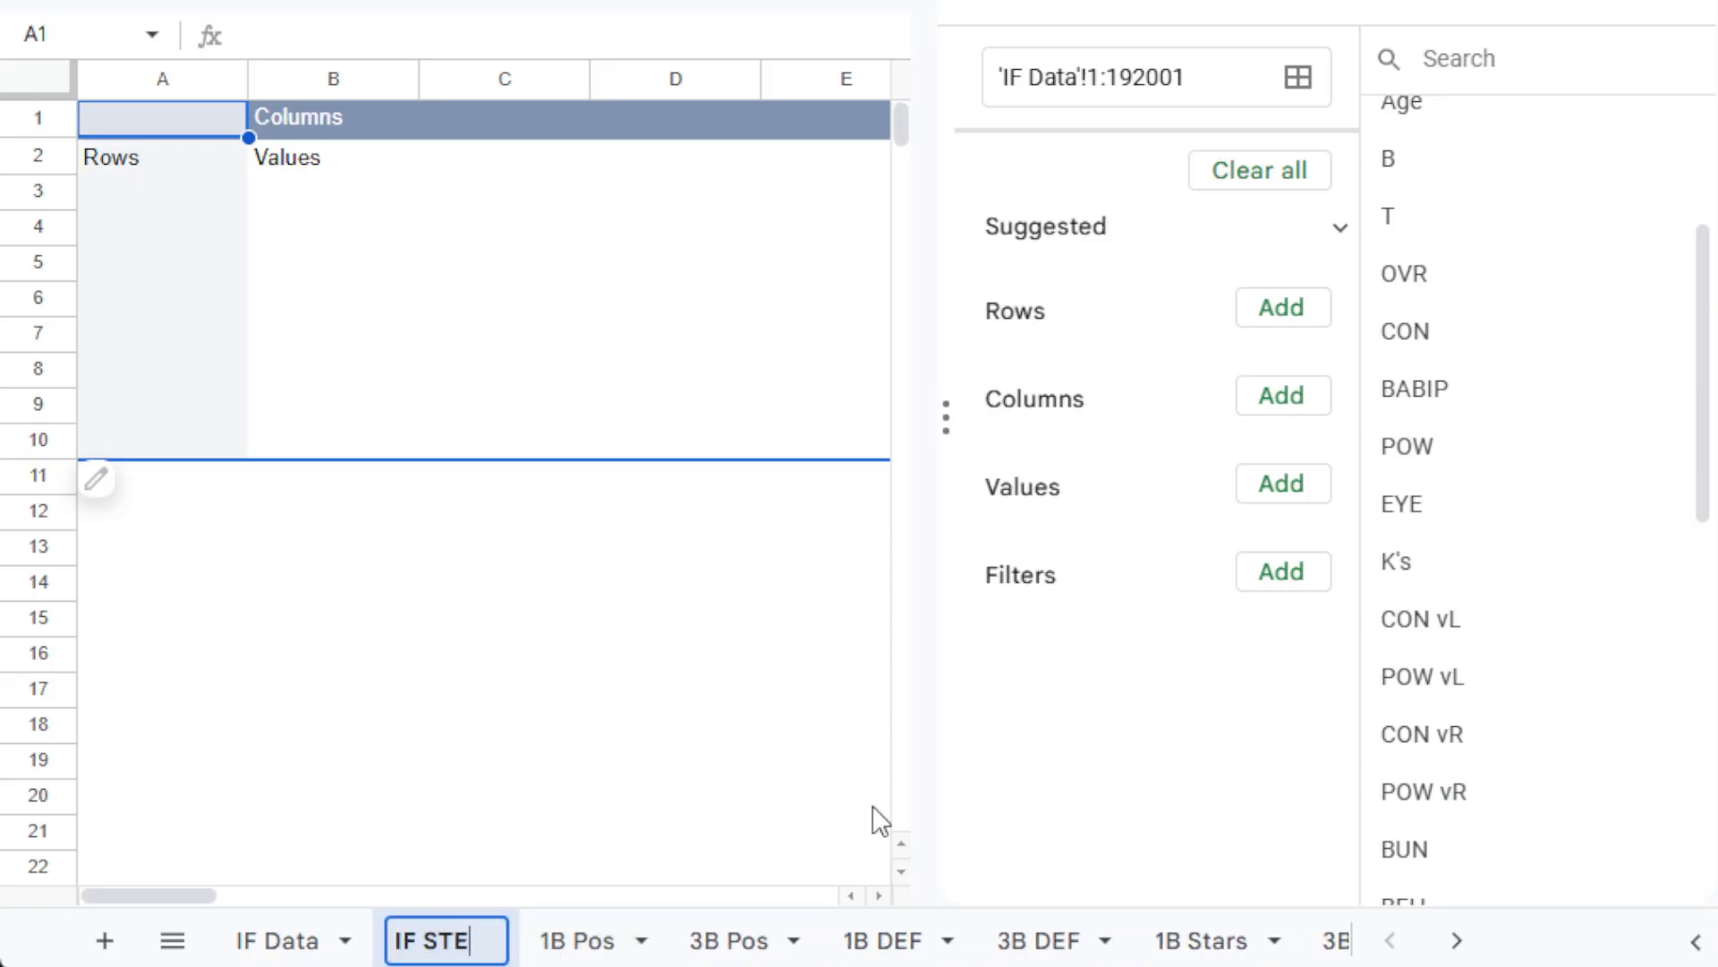
key("Return")
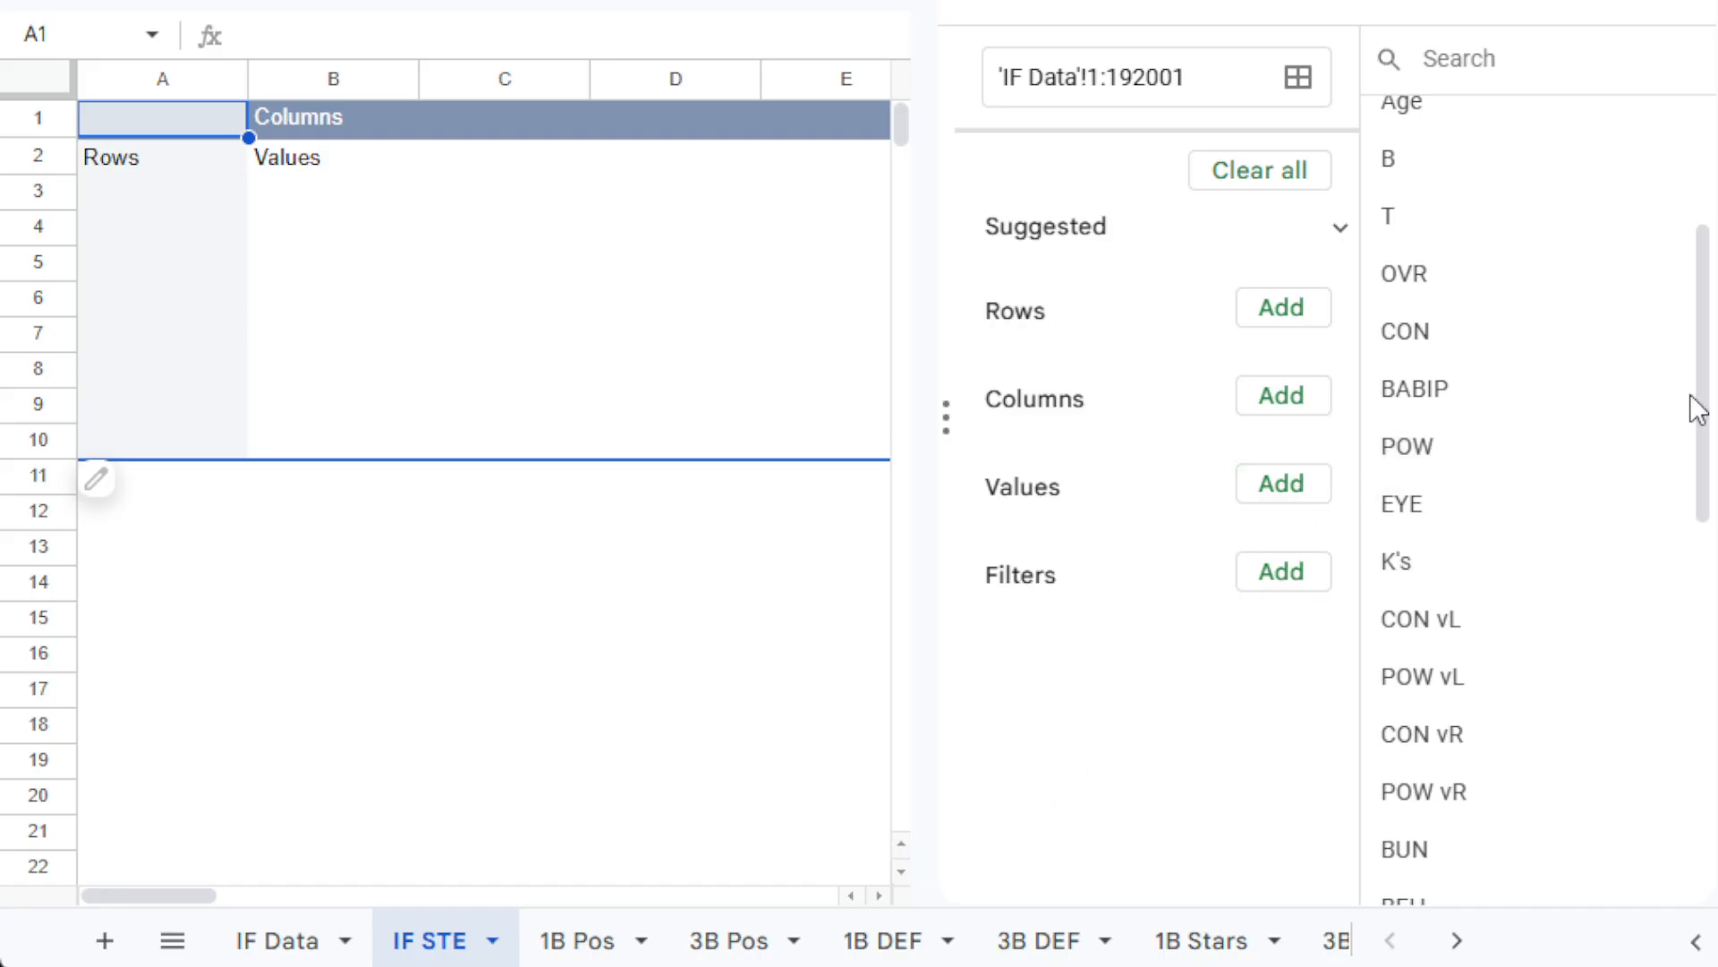
Add Level as a filter and POS as the column grouping of the IF STE pivot table.
left_click_drag(1698, 395, 1660, 268)
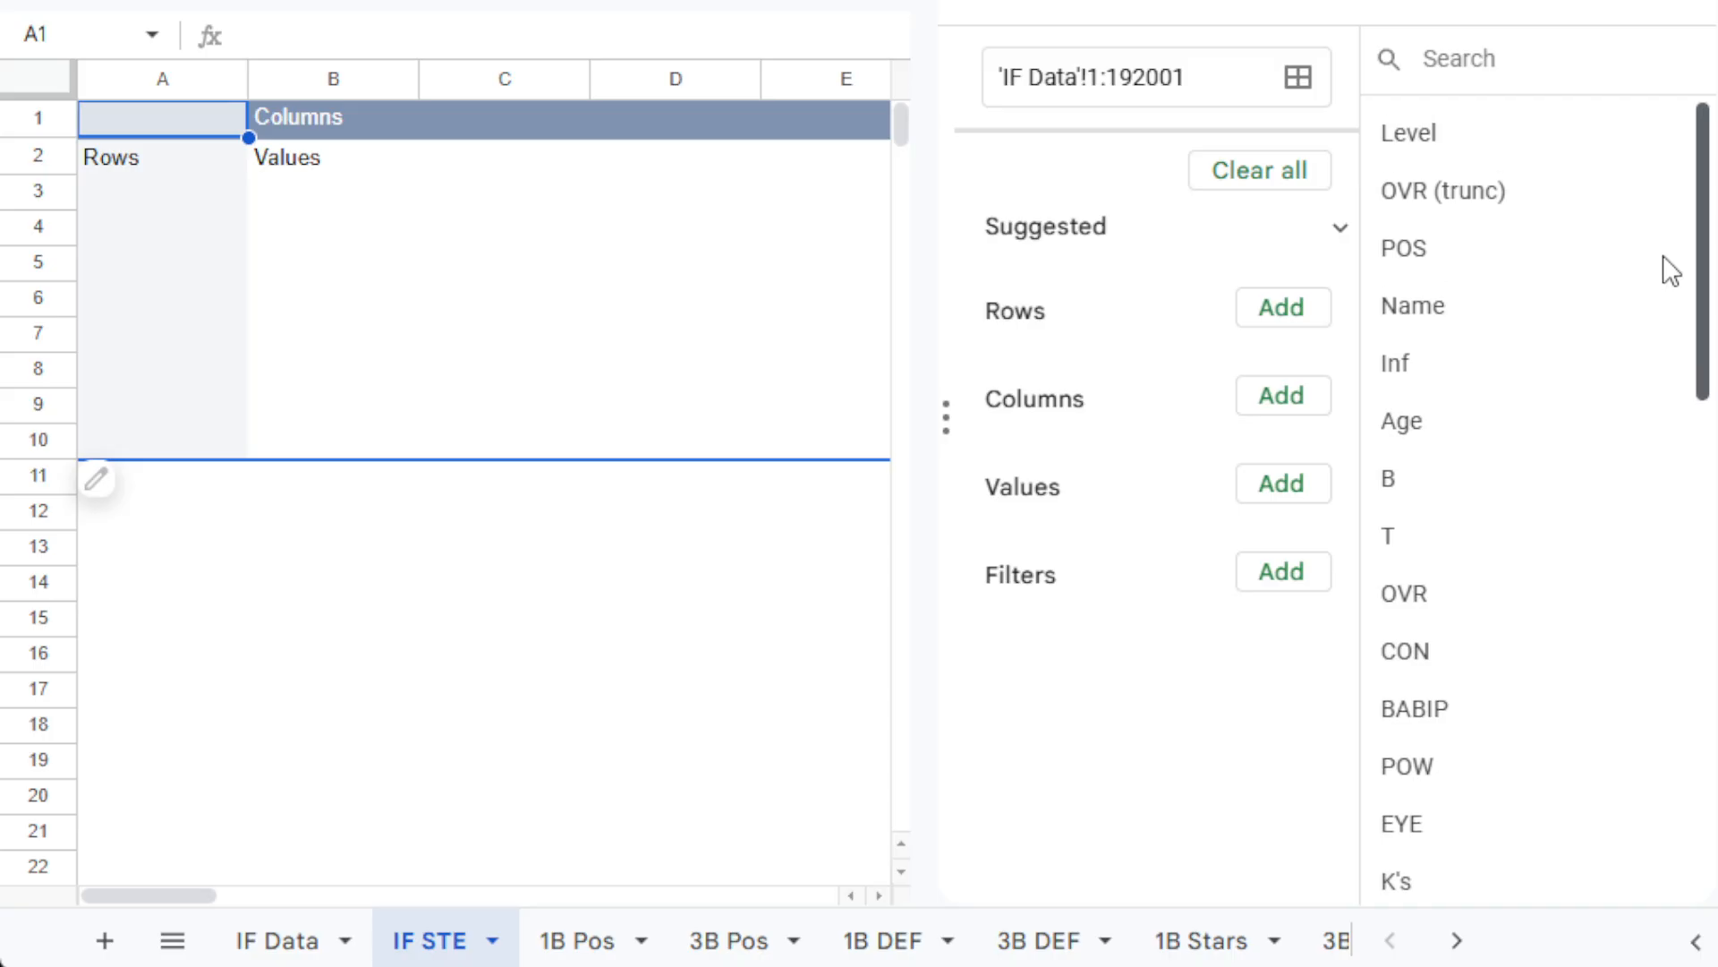
left_click_drag(1428, 145, 1143, 672)
left_click_drag(1432, 247, 1101, 441)
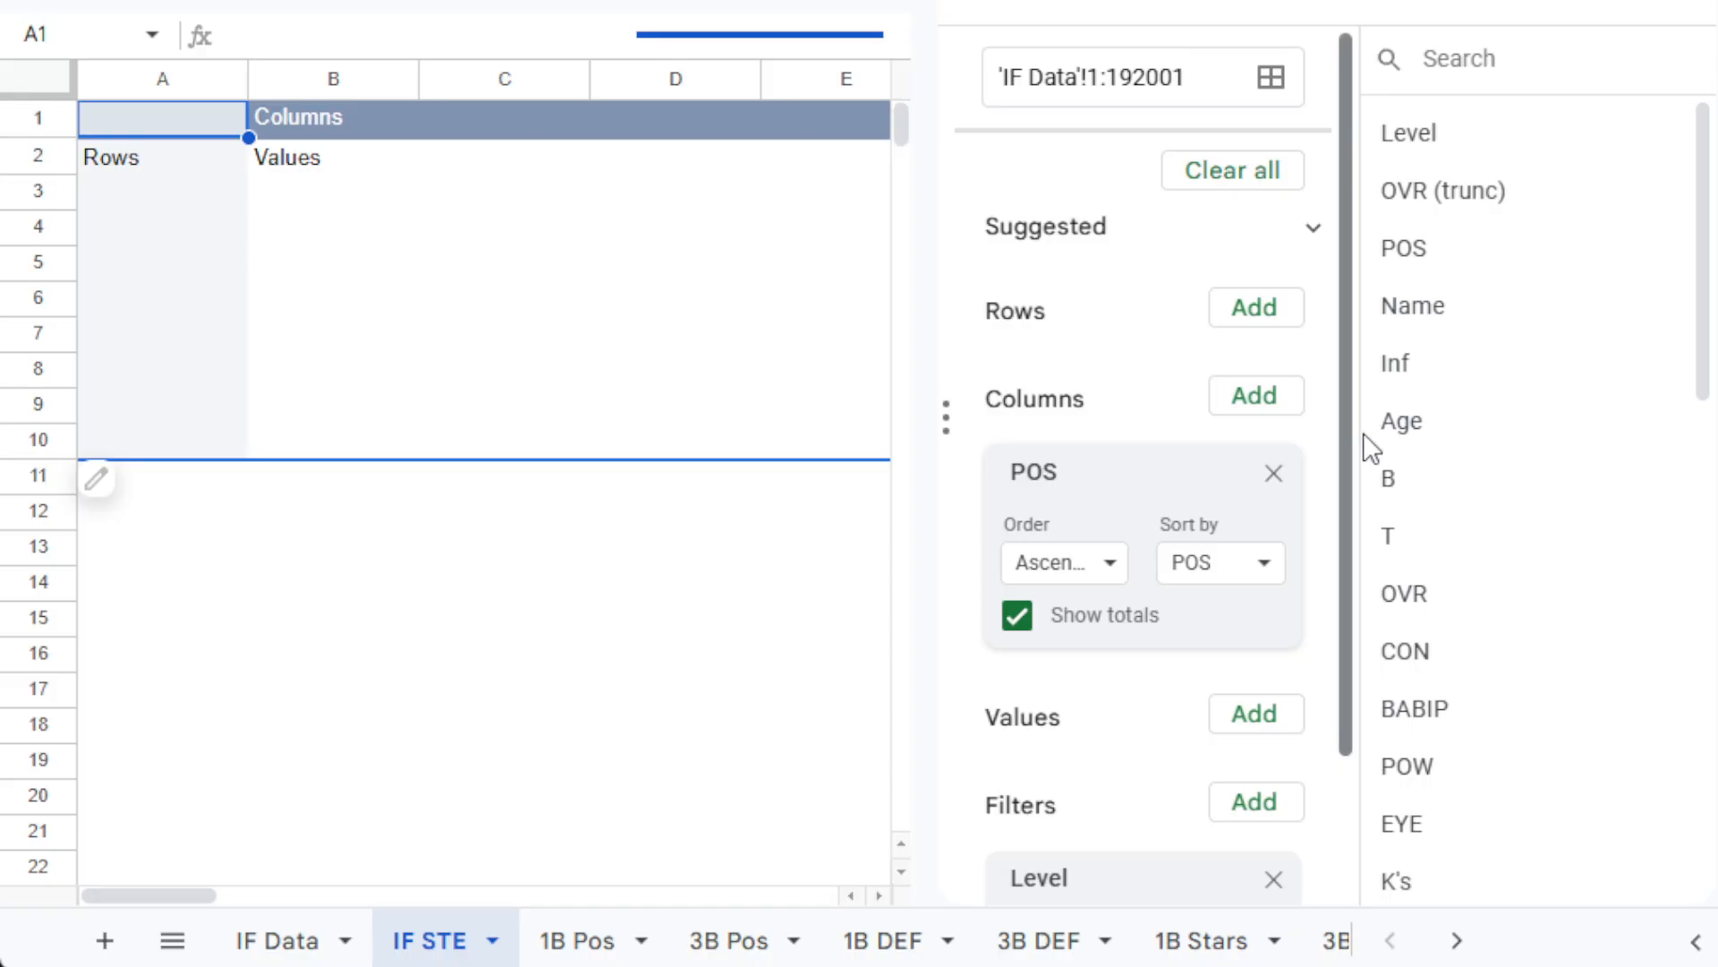
Group the pivot table rows by STE and add STE as a value summarized by COUNT.
left_click_drag(1703, 299, 1673, 732)
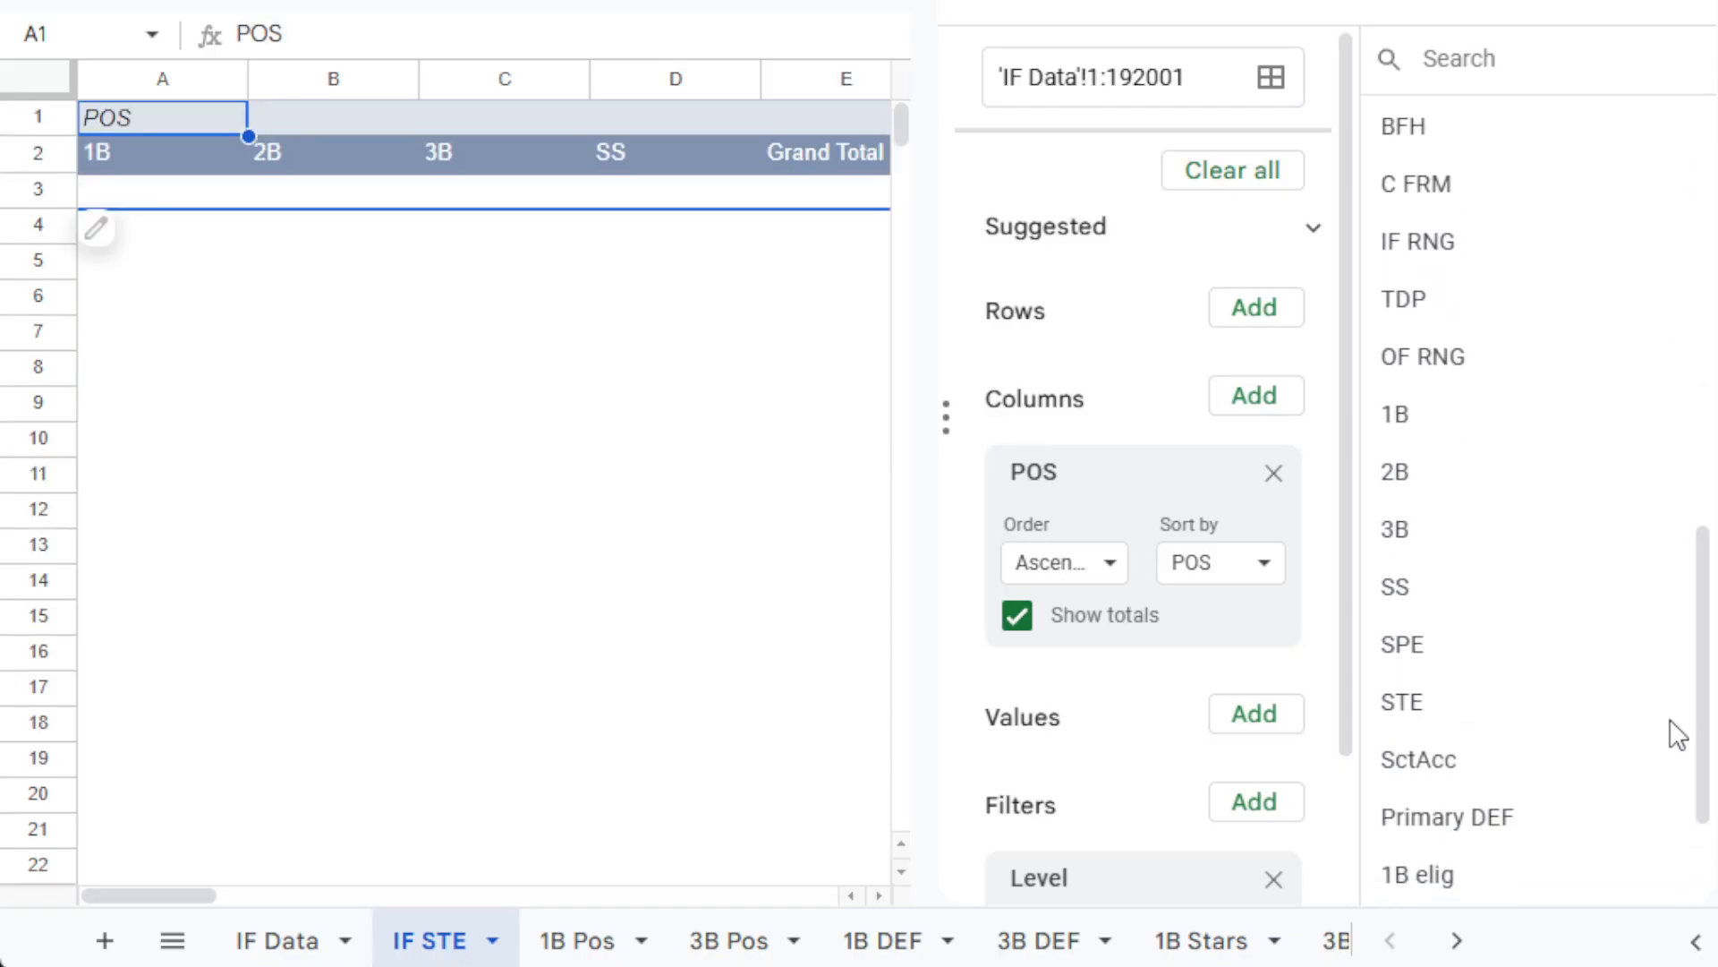
left_click_drag(1405, 701, 1065, 369)
left_click_drag(1704, 598, 1699, 710)
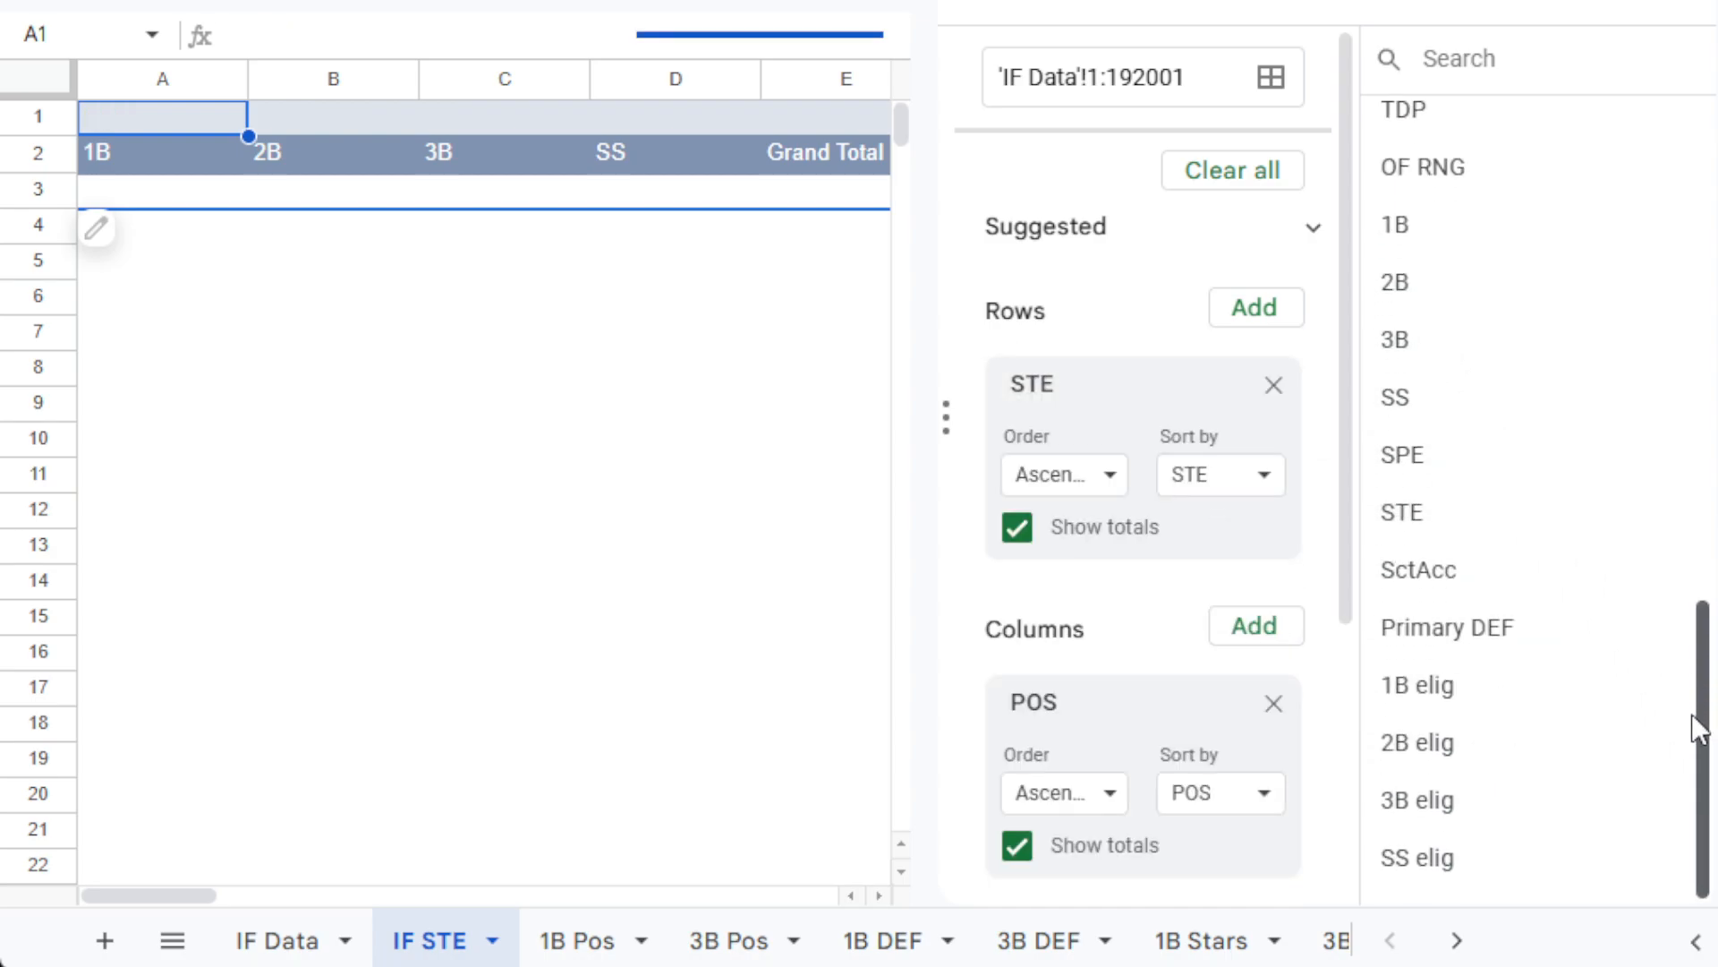
left_click_drag(1340, 532, 1328, 851)
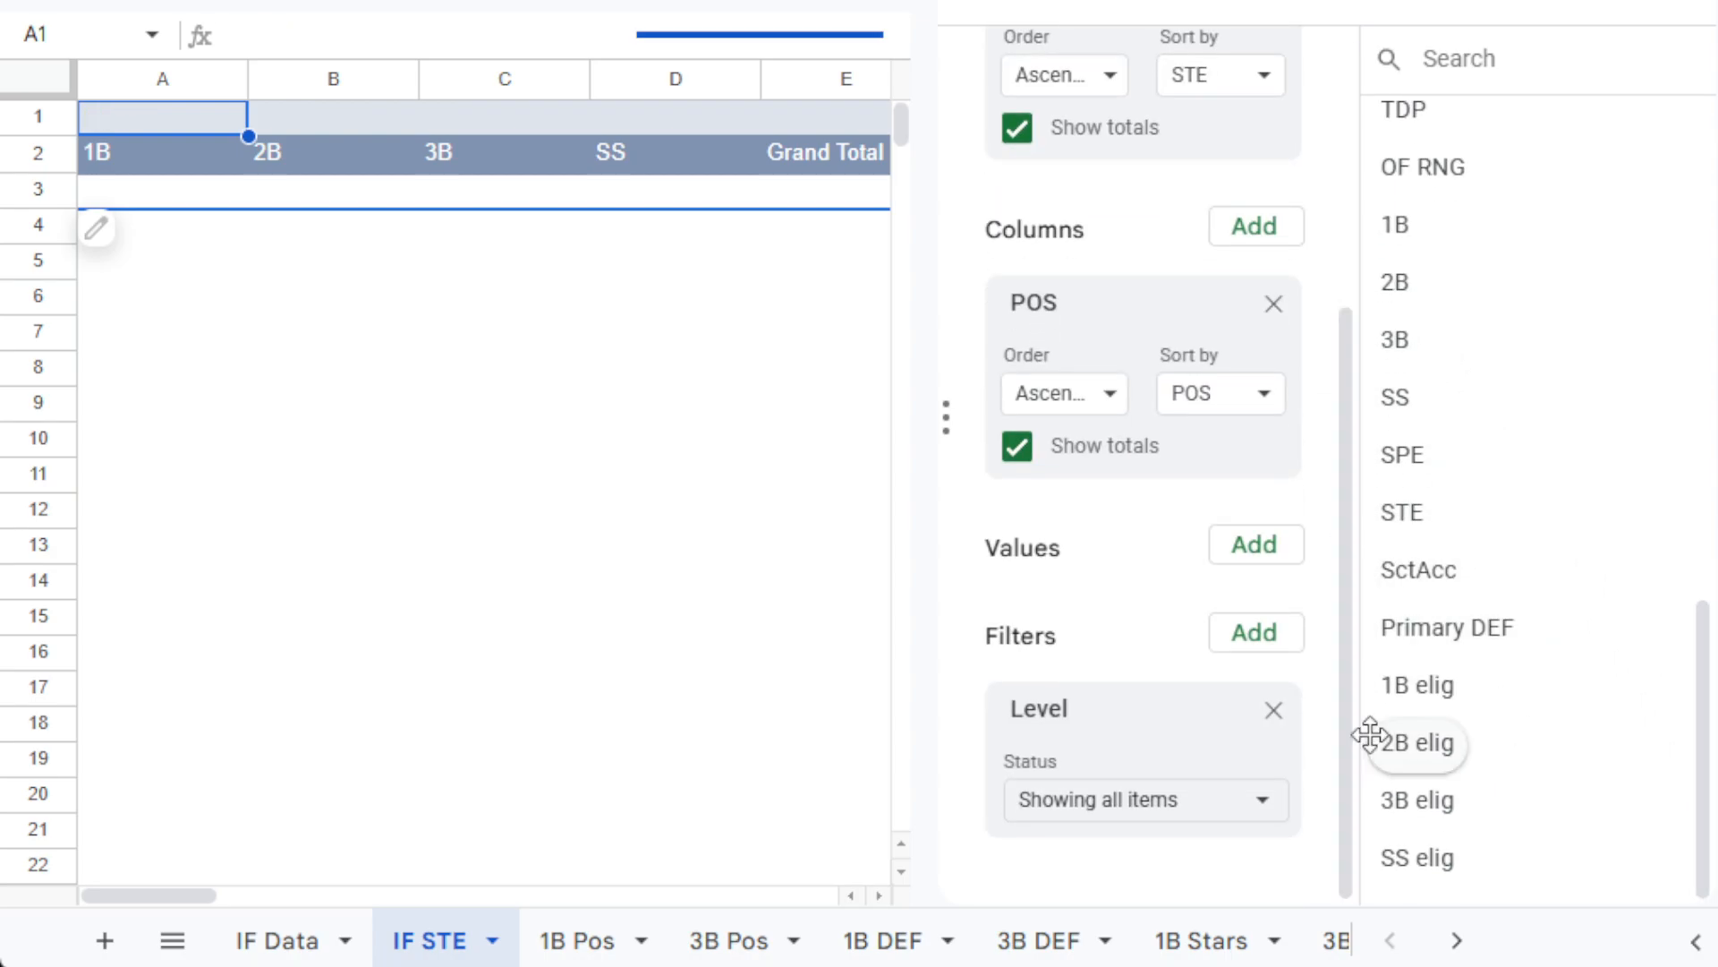
left_click_drag(1421, 517, 1187, 630)
left_click(1126, 733)
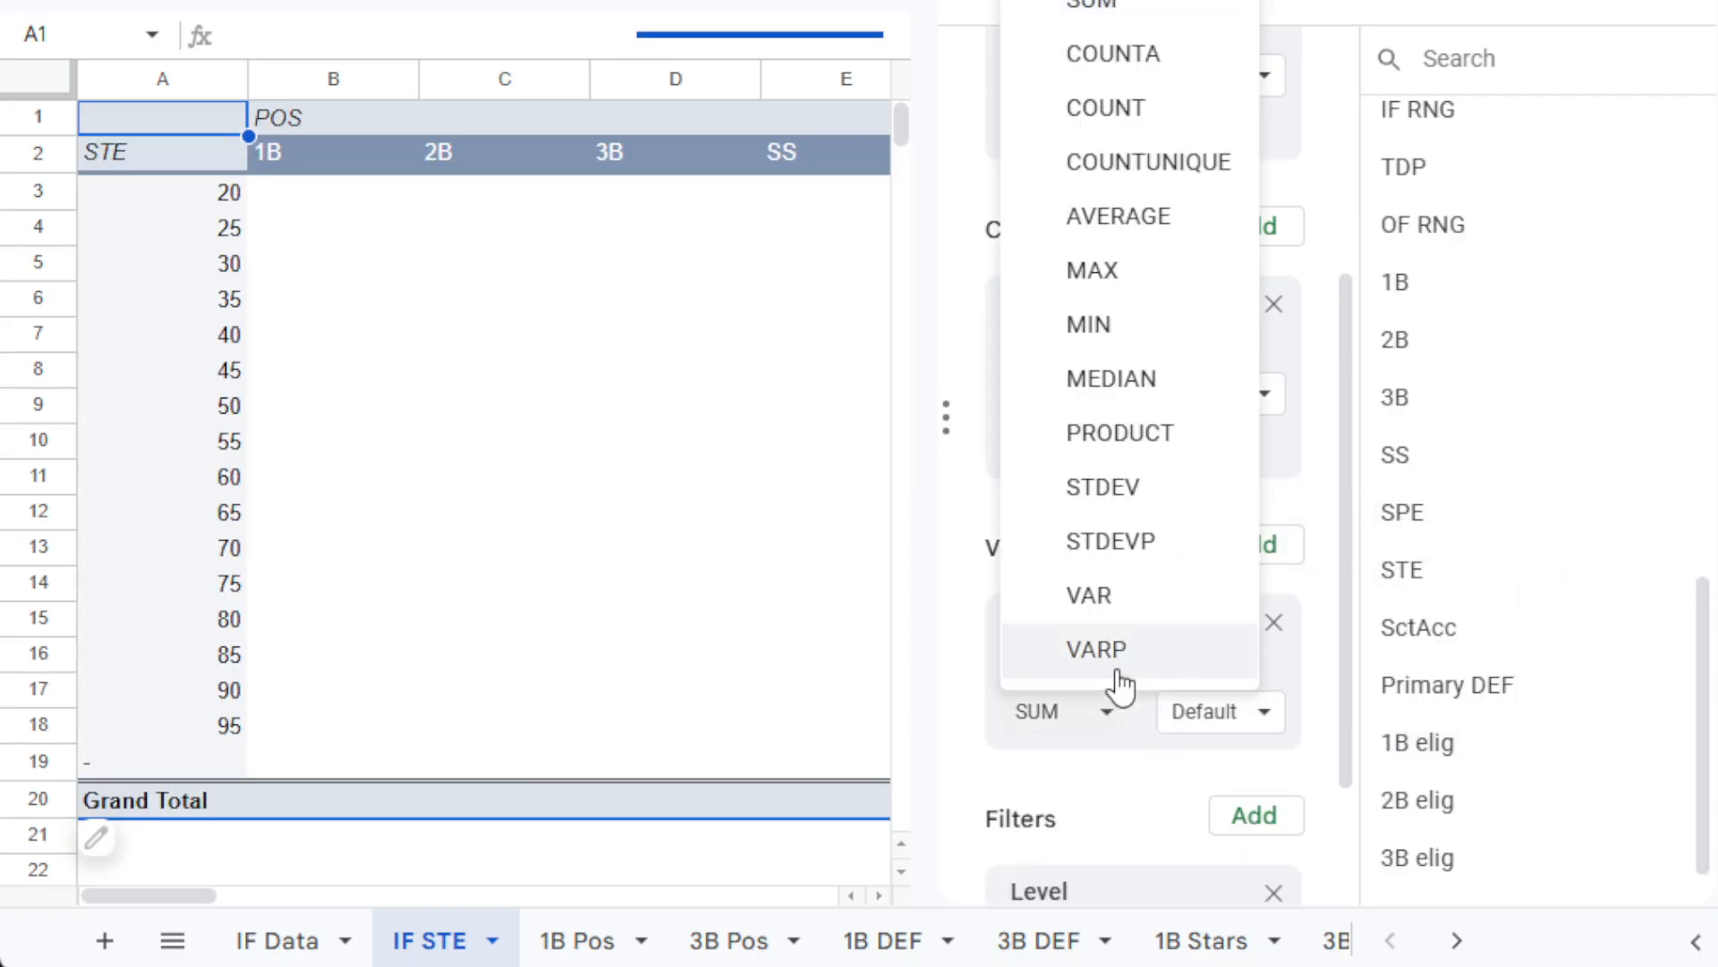
left_click(1155, 119)
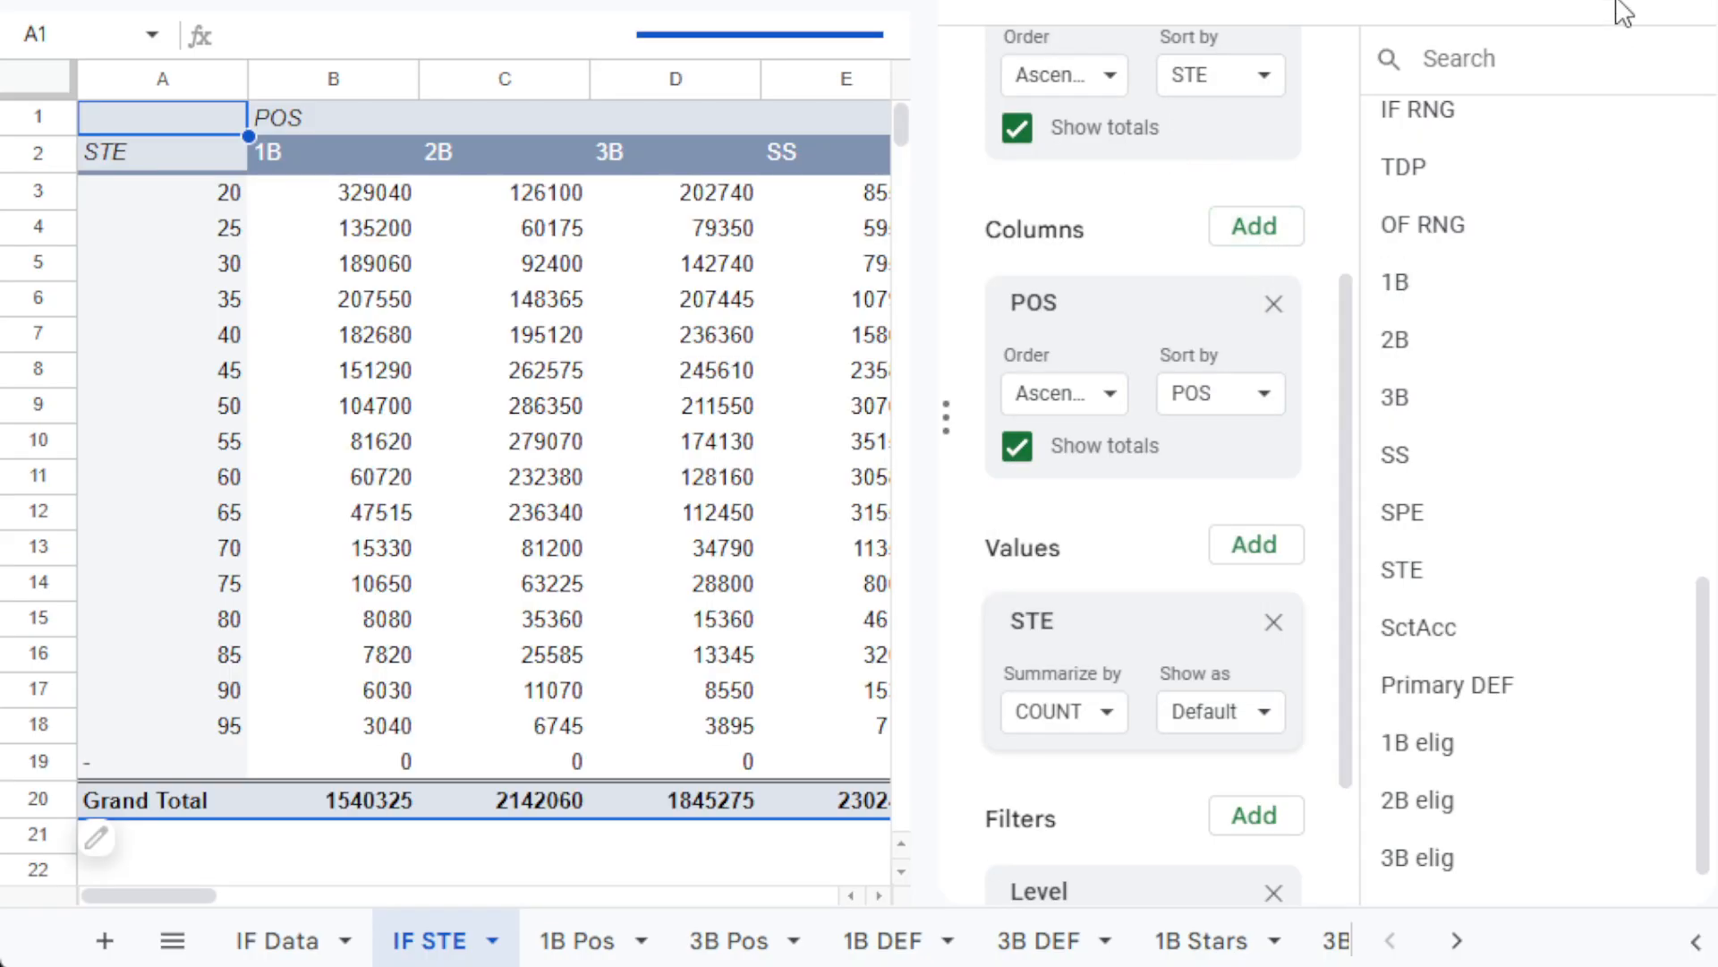
left_click(1660, 7)
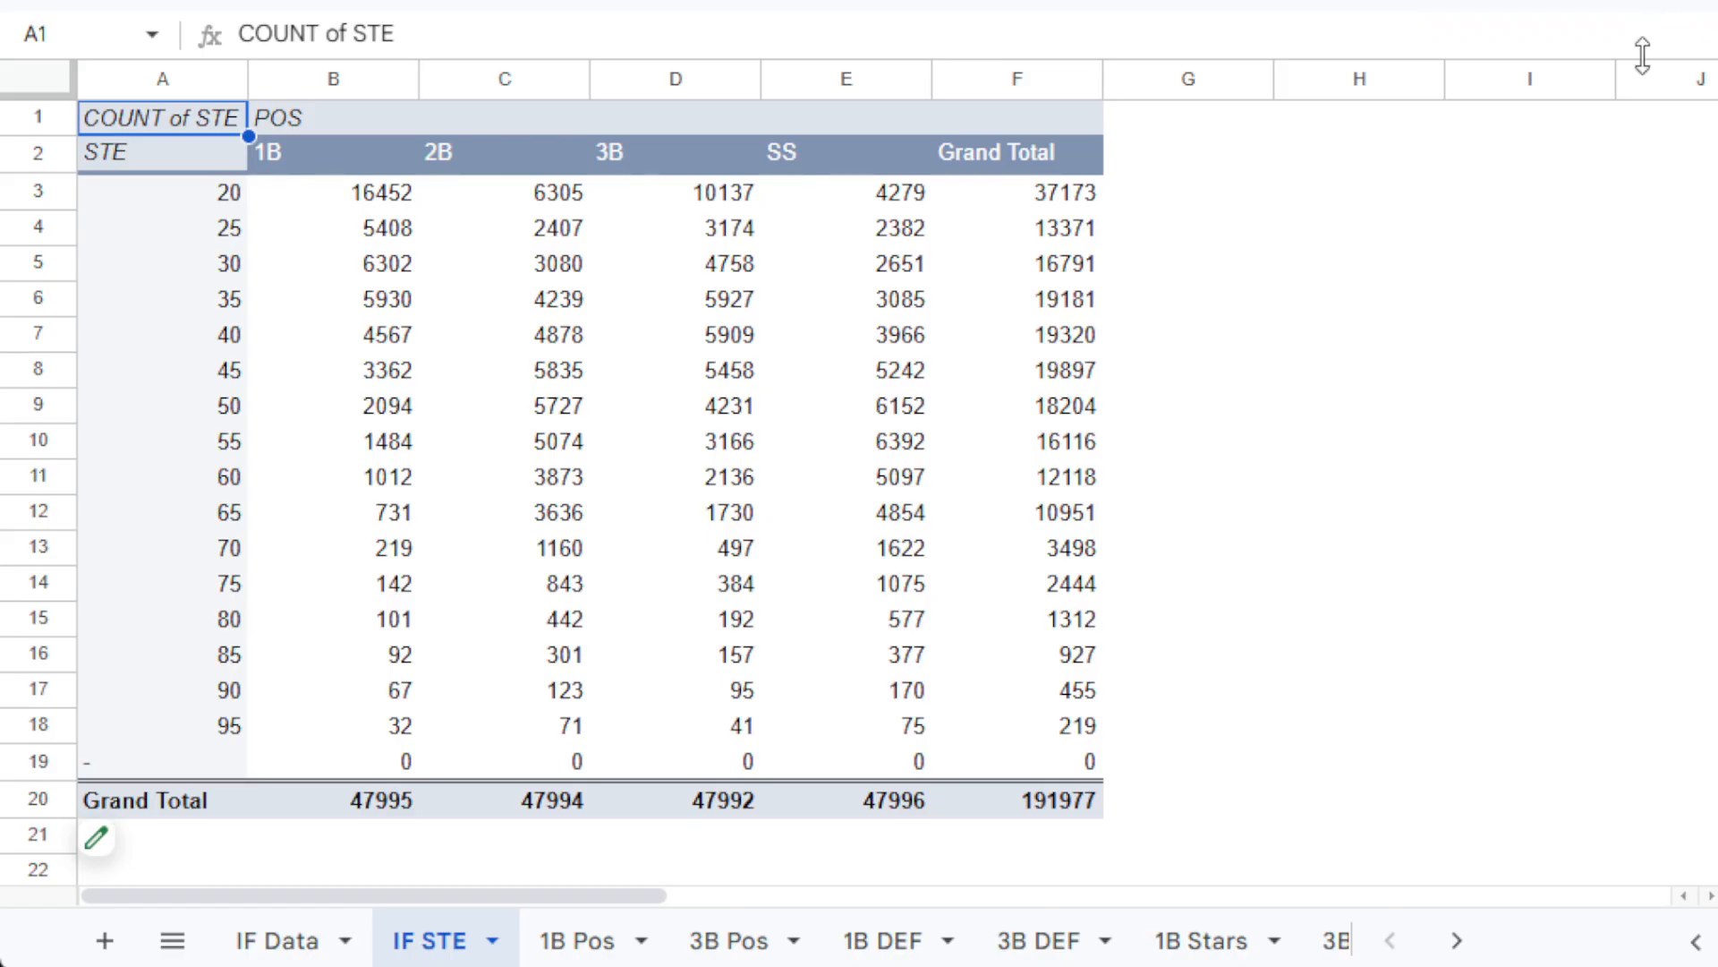
Filter the IF STE pivot table's Level values to show only 1 LEGEND, excluding 2 STAR through 6 SCRUB.
mouse_move(110, 855)
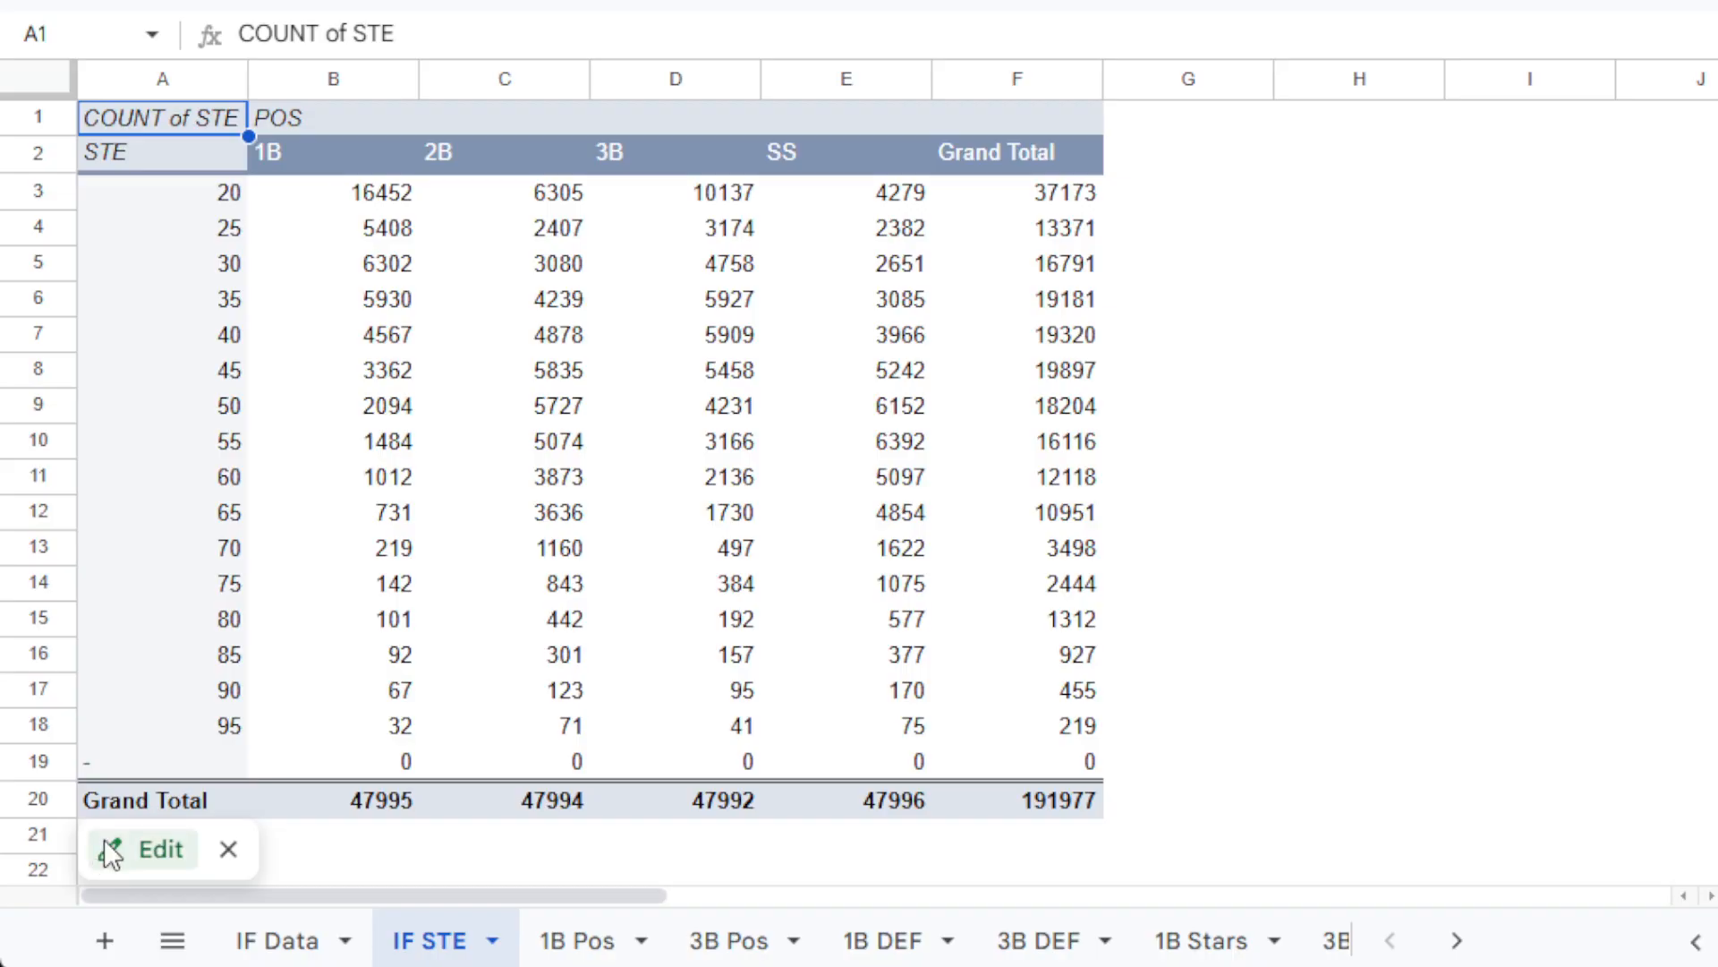
left_click(107, 850)
scroll(1335, 534, "down", 4)
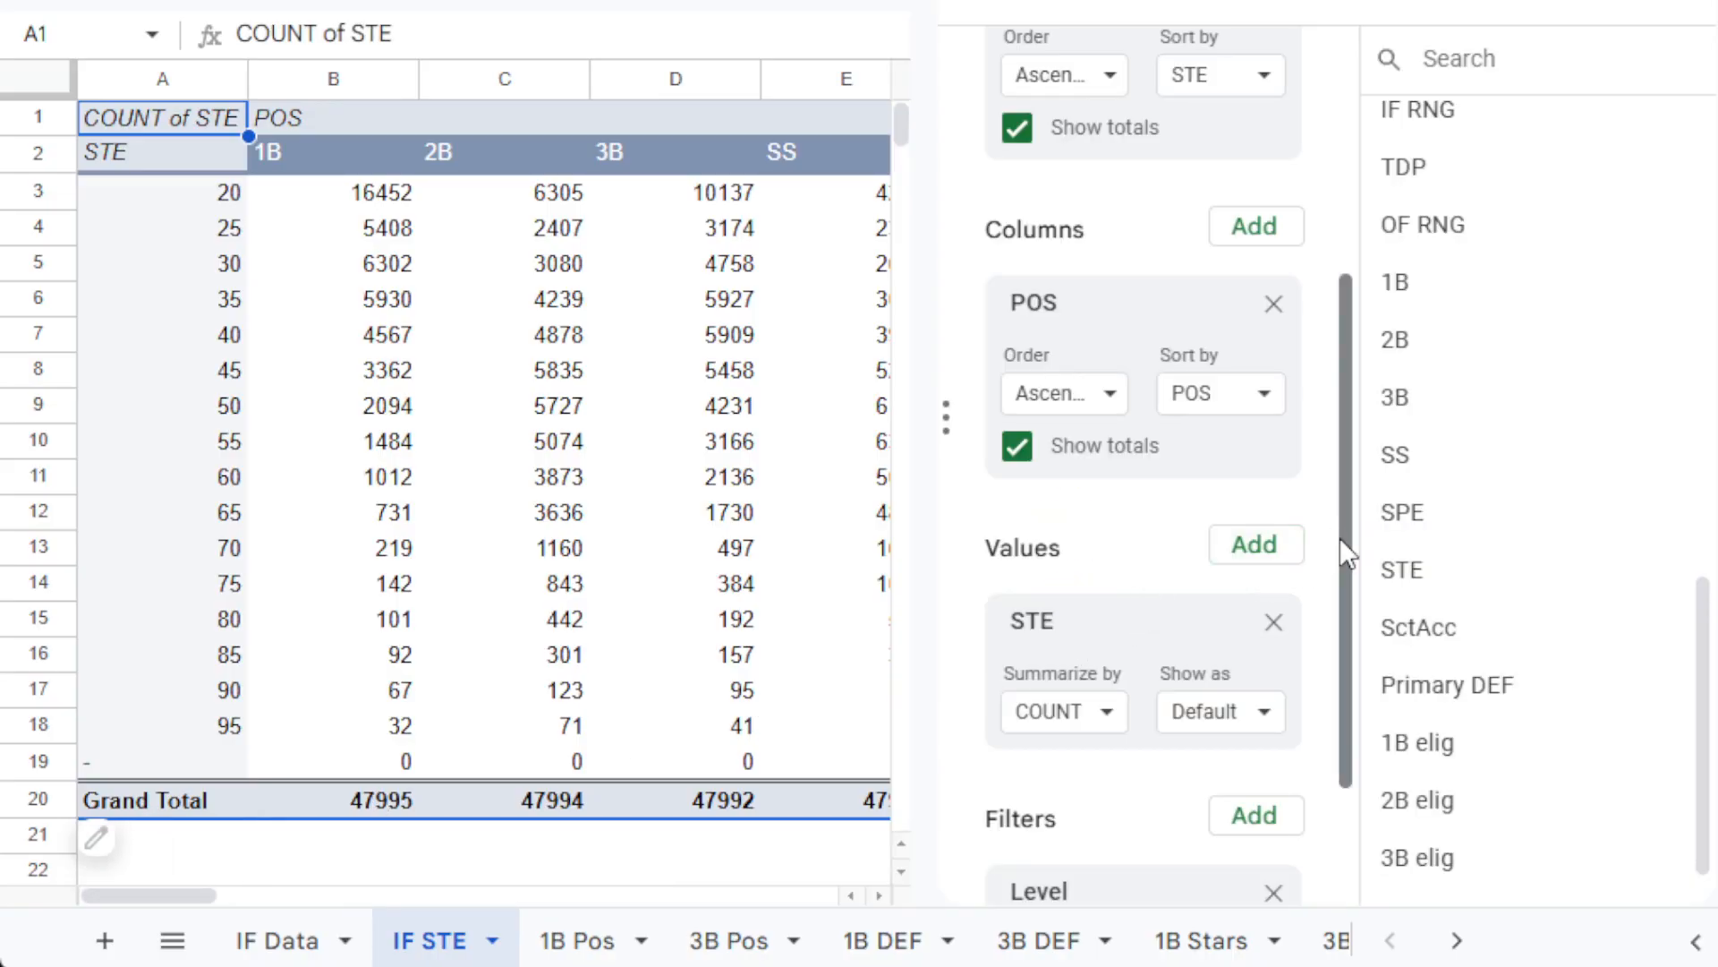
left_click(1264, 801)
left_click(1217, 687)
left_click(1197, 747)
left_click(1239, 799)
left_click_drag(1449, 685, 1435, 794)
left_click(1200, 759)
left_click(1186, 797)
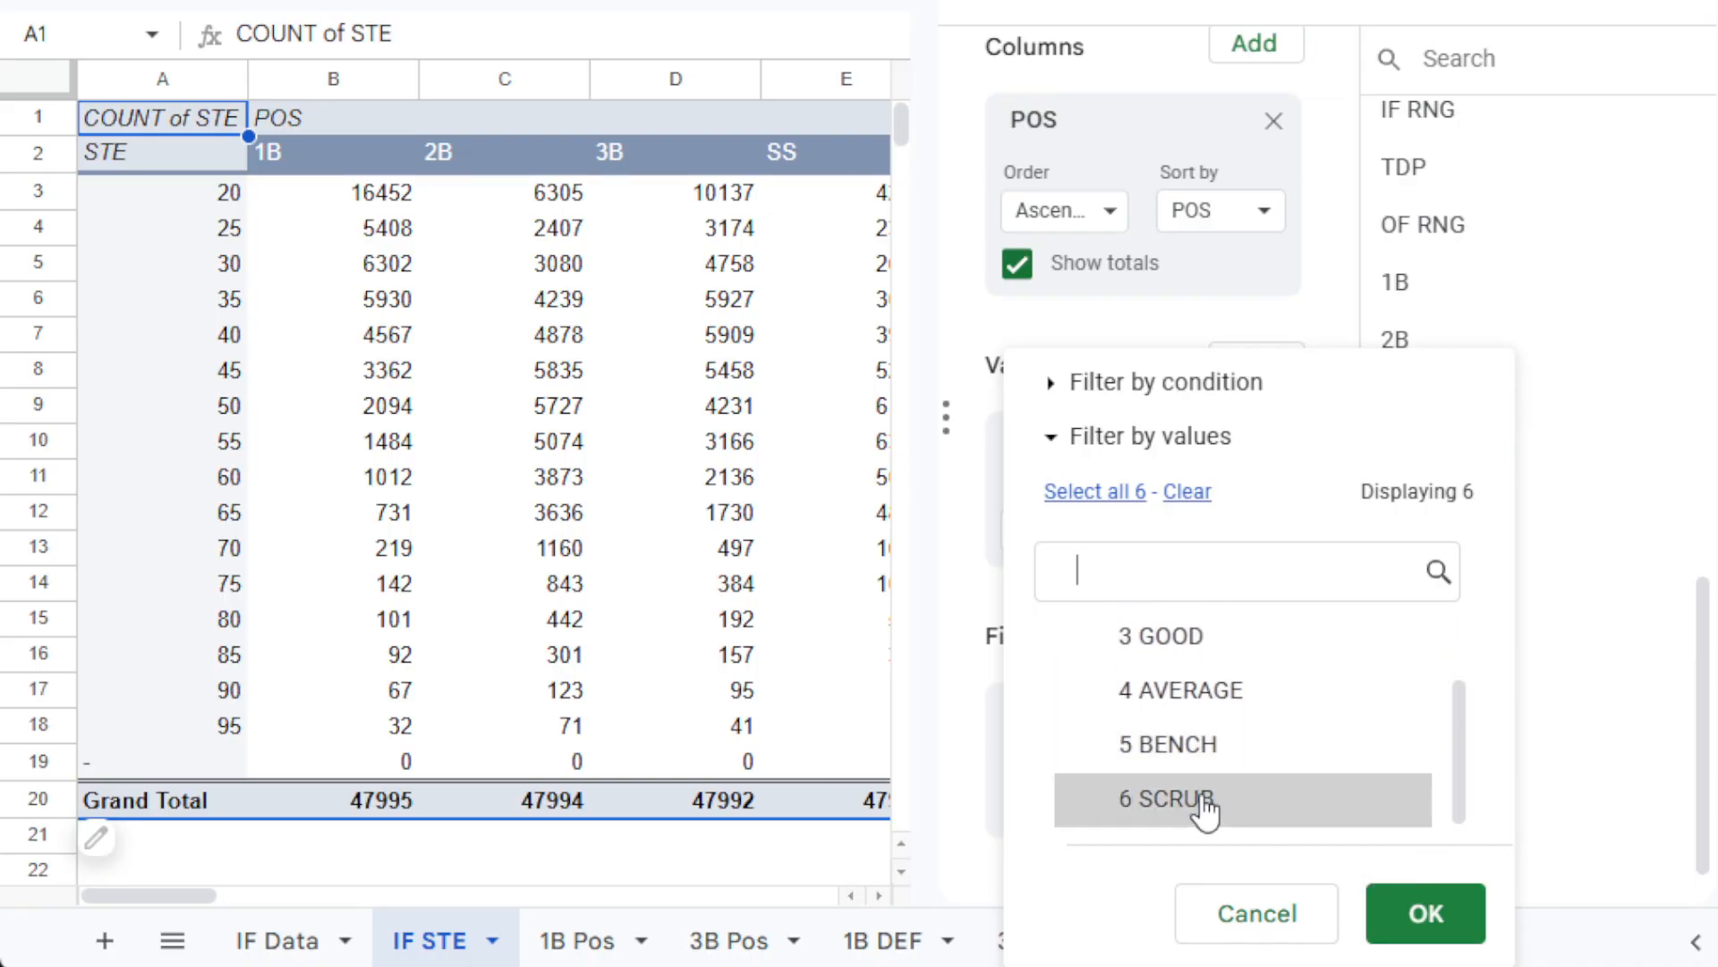
left_click(1419, 913)
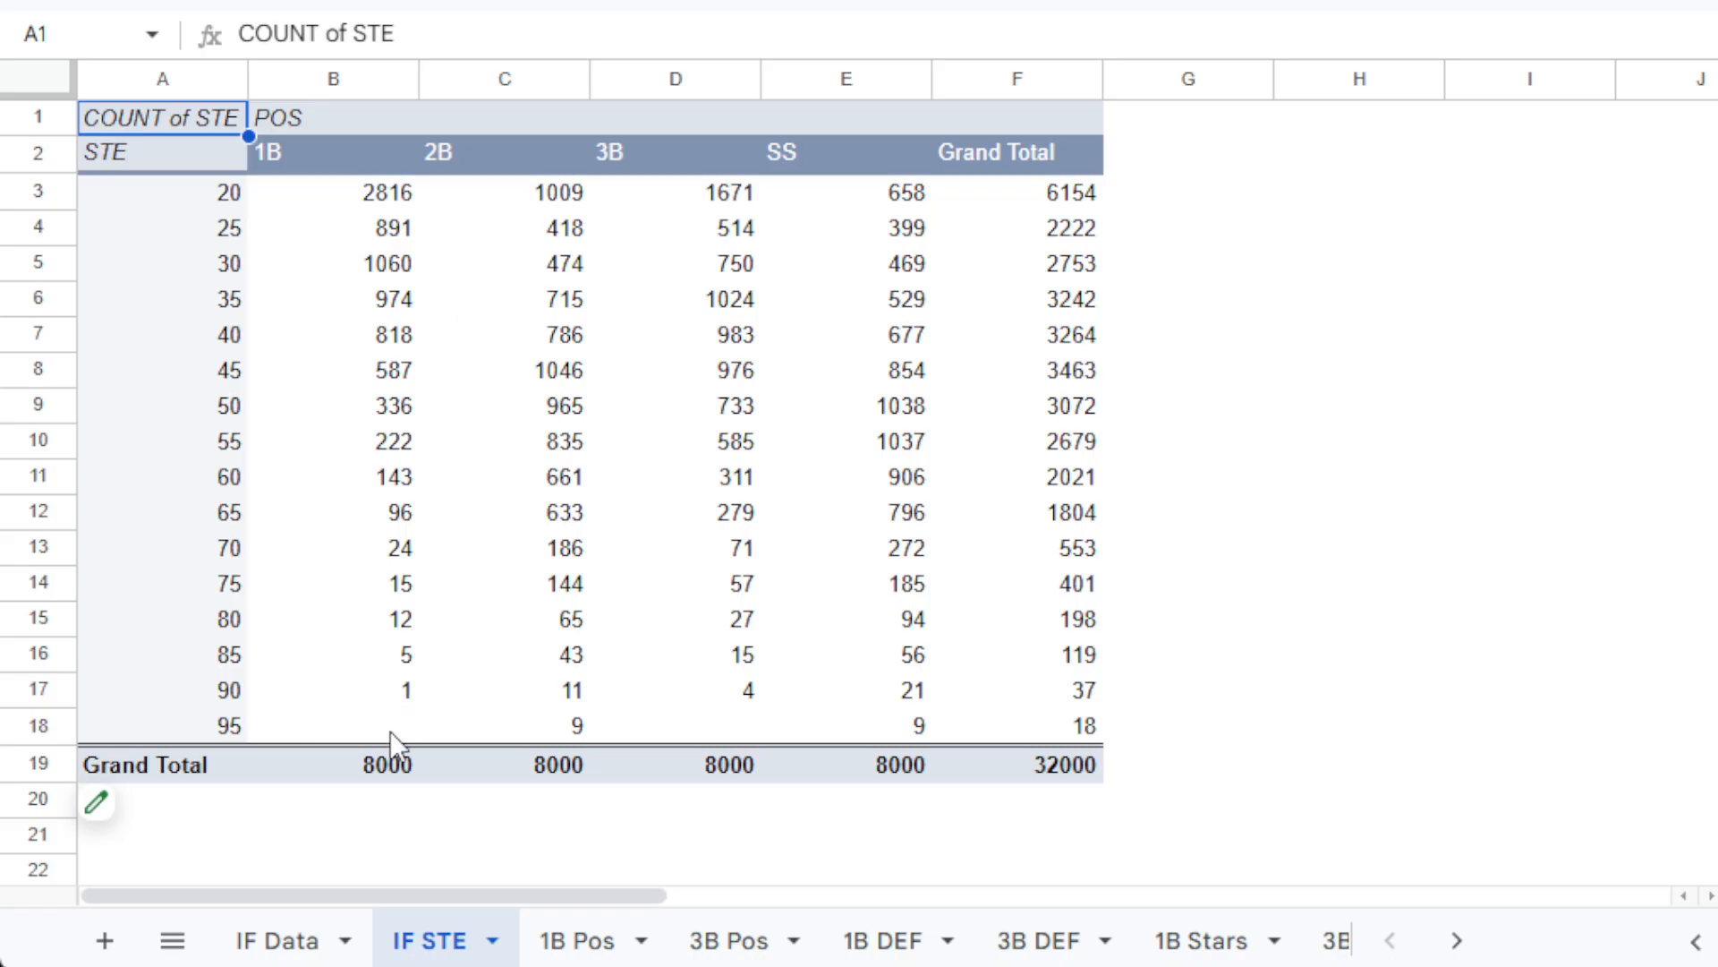
Start a SUMPRODUCT formula in B20 that multiplies the STE values A3:A18 by the 1B counts B3:B18.
left_click(372, 805)
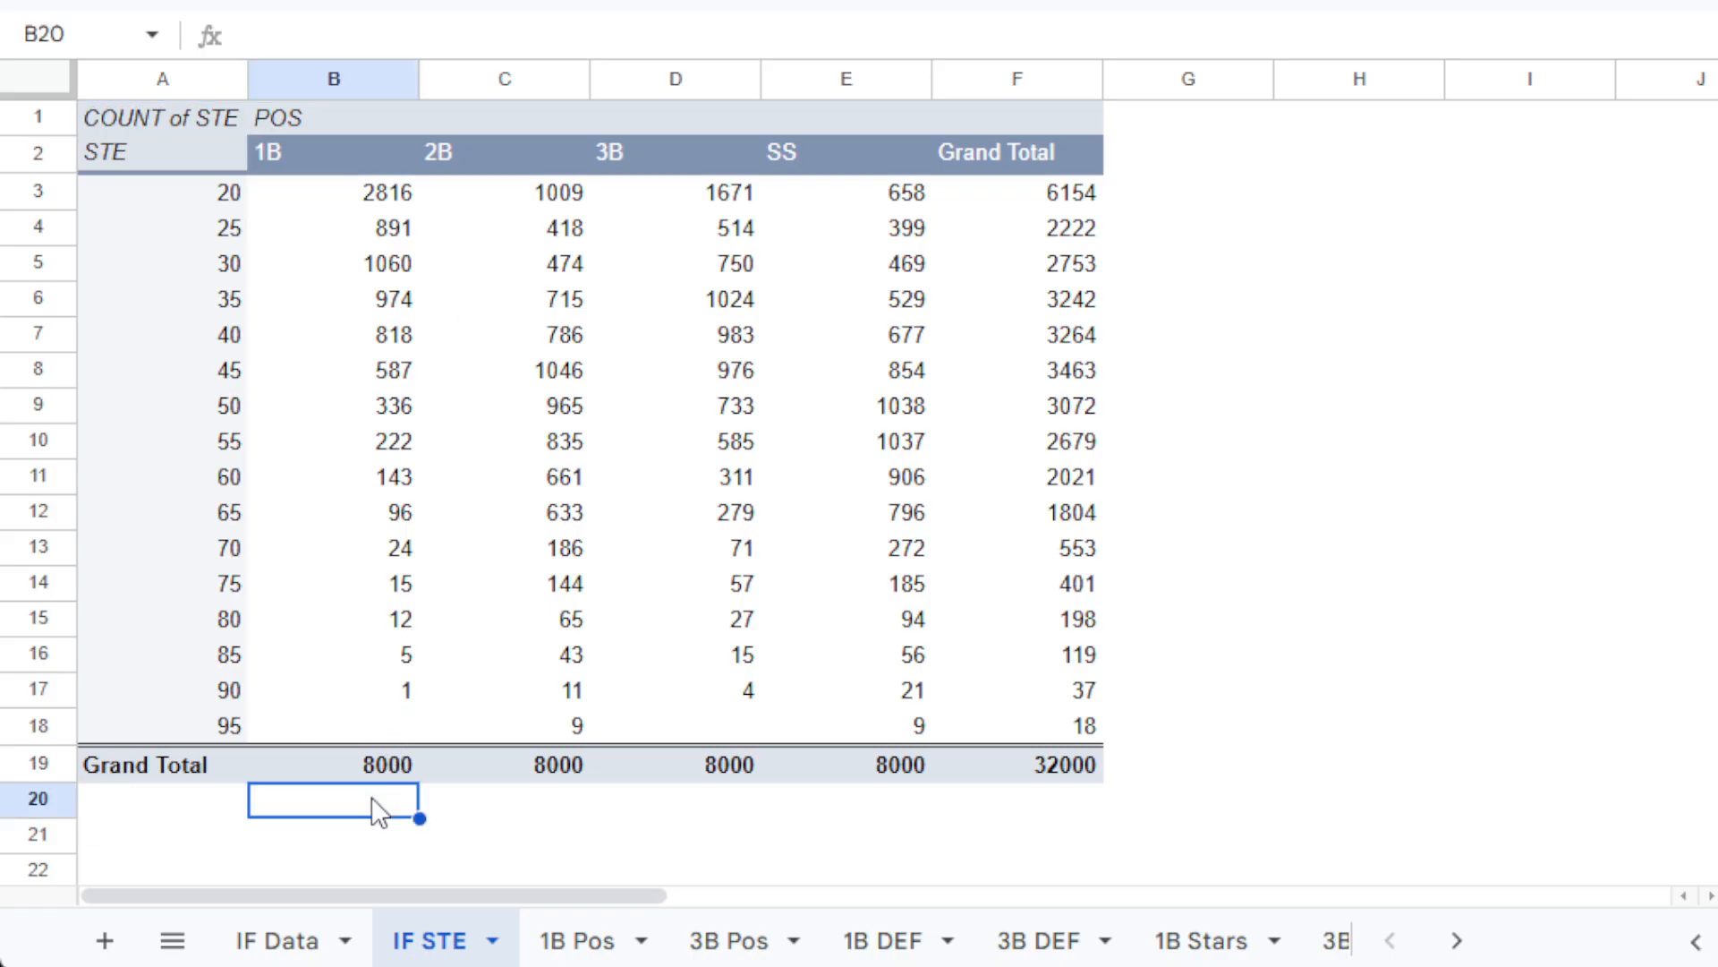
type("=sump")
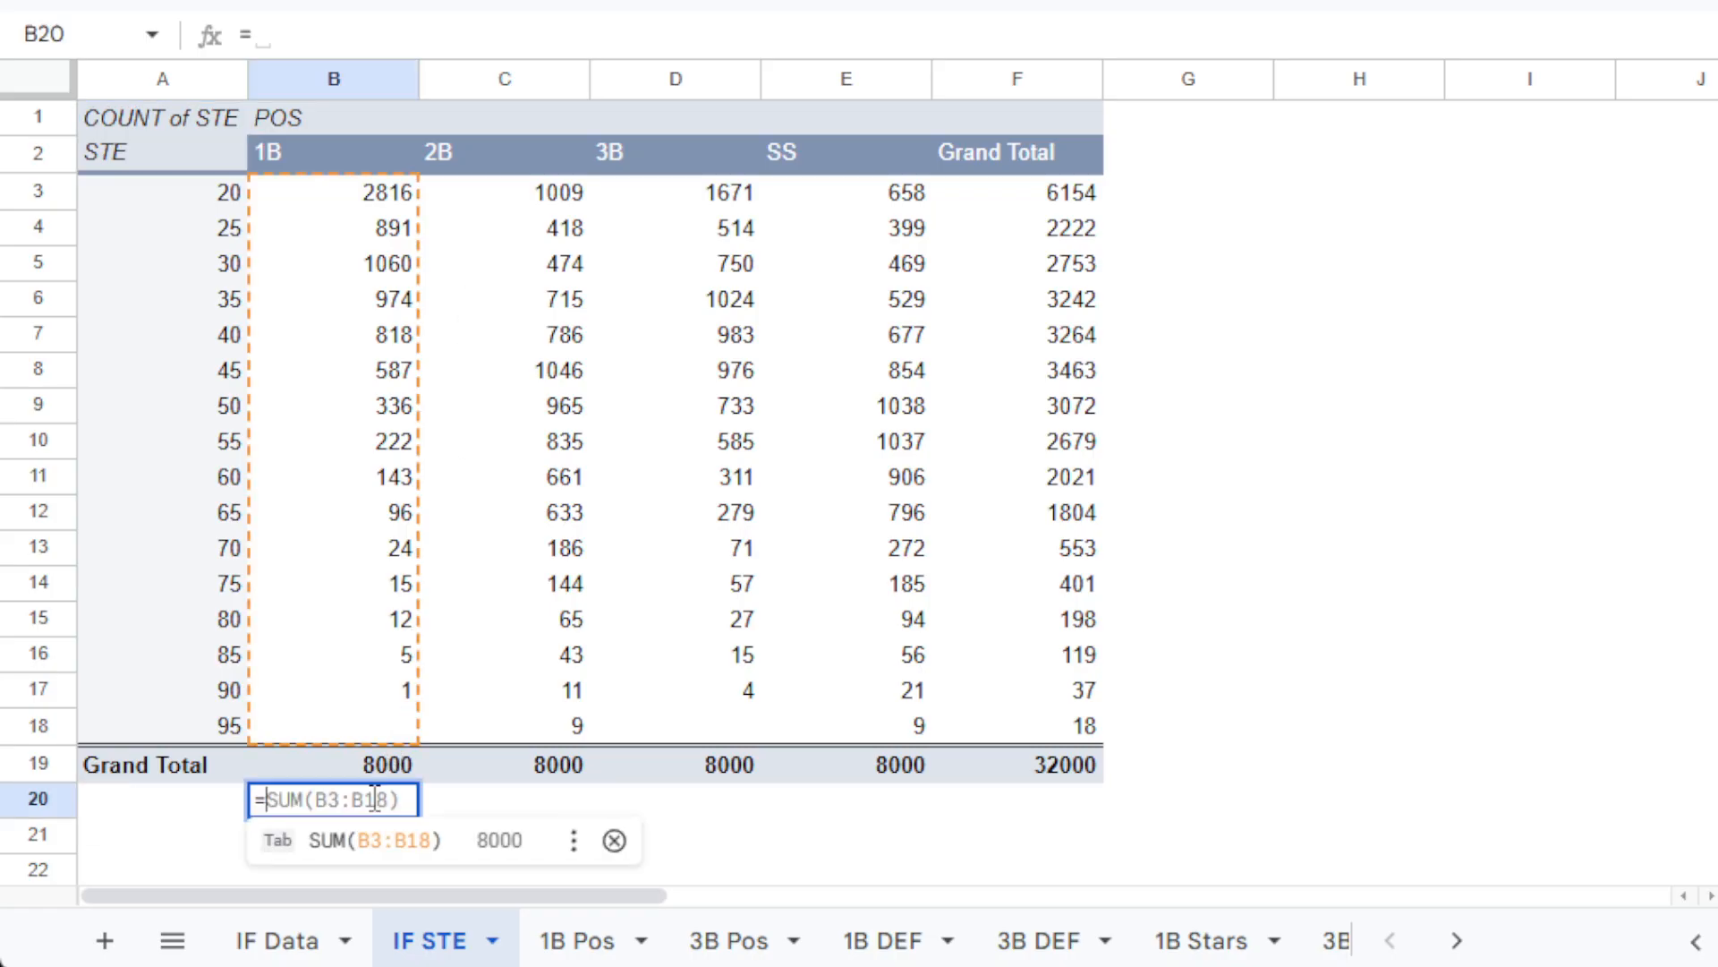
type("du")
key("BackSpace")
type("uct(")
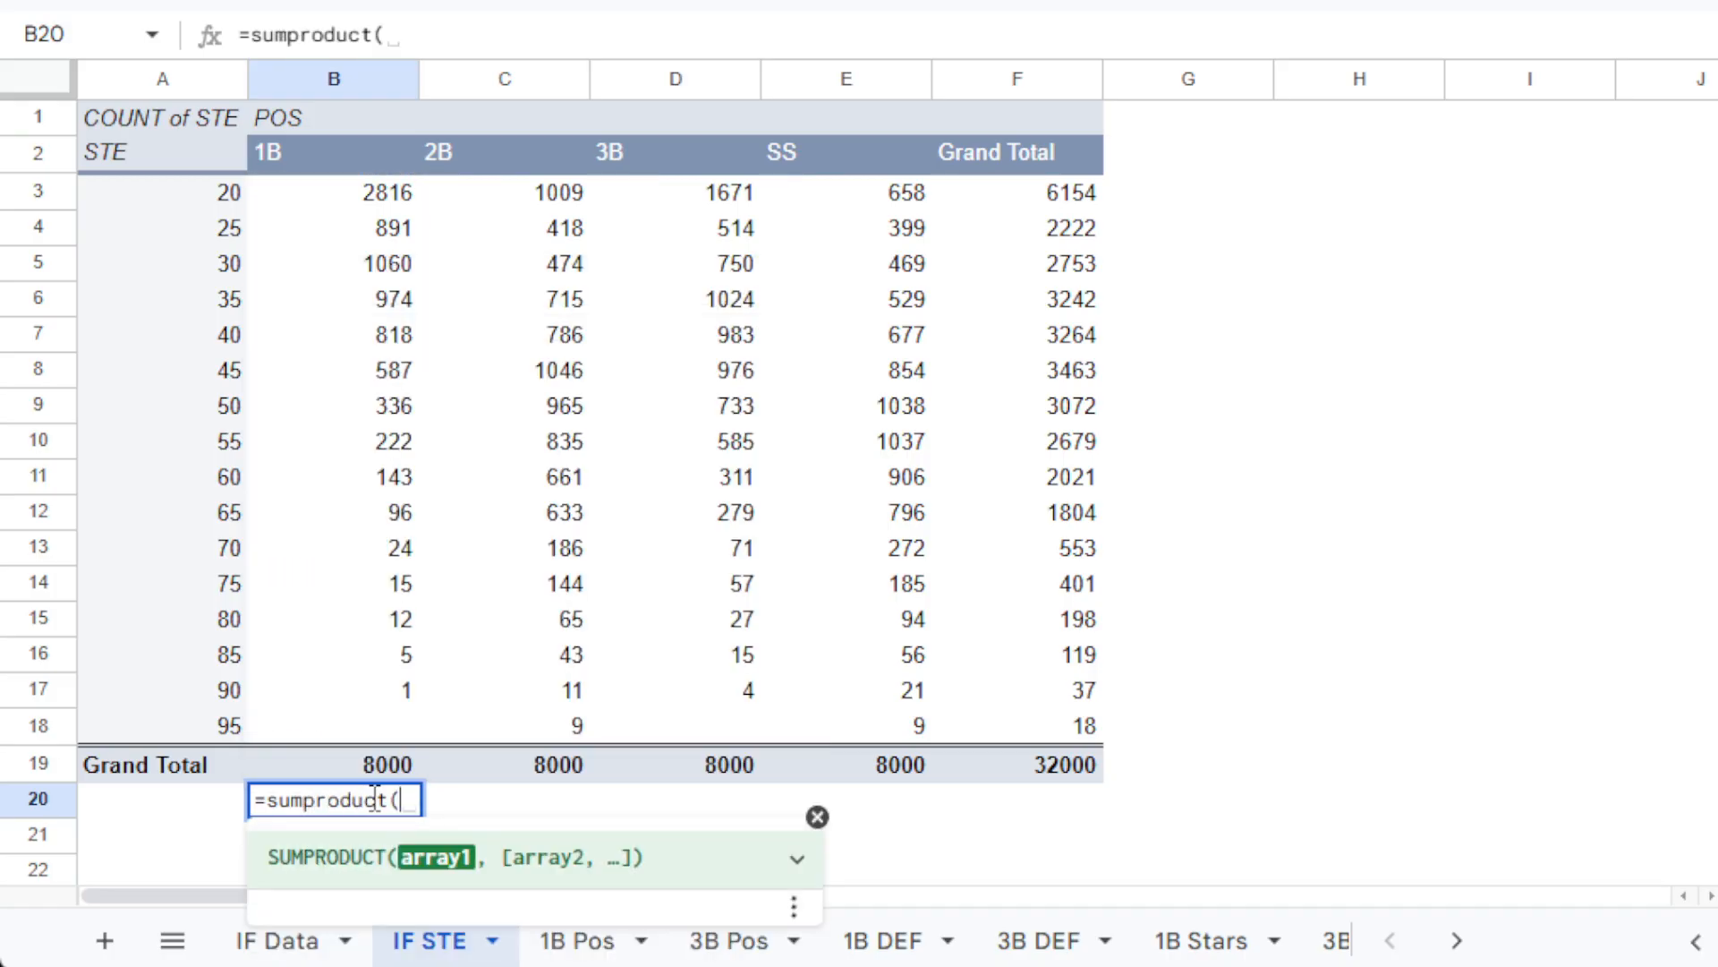
left_click_drag(211, 185, 207, 725)
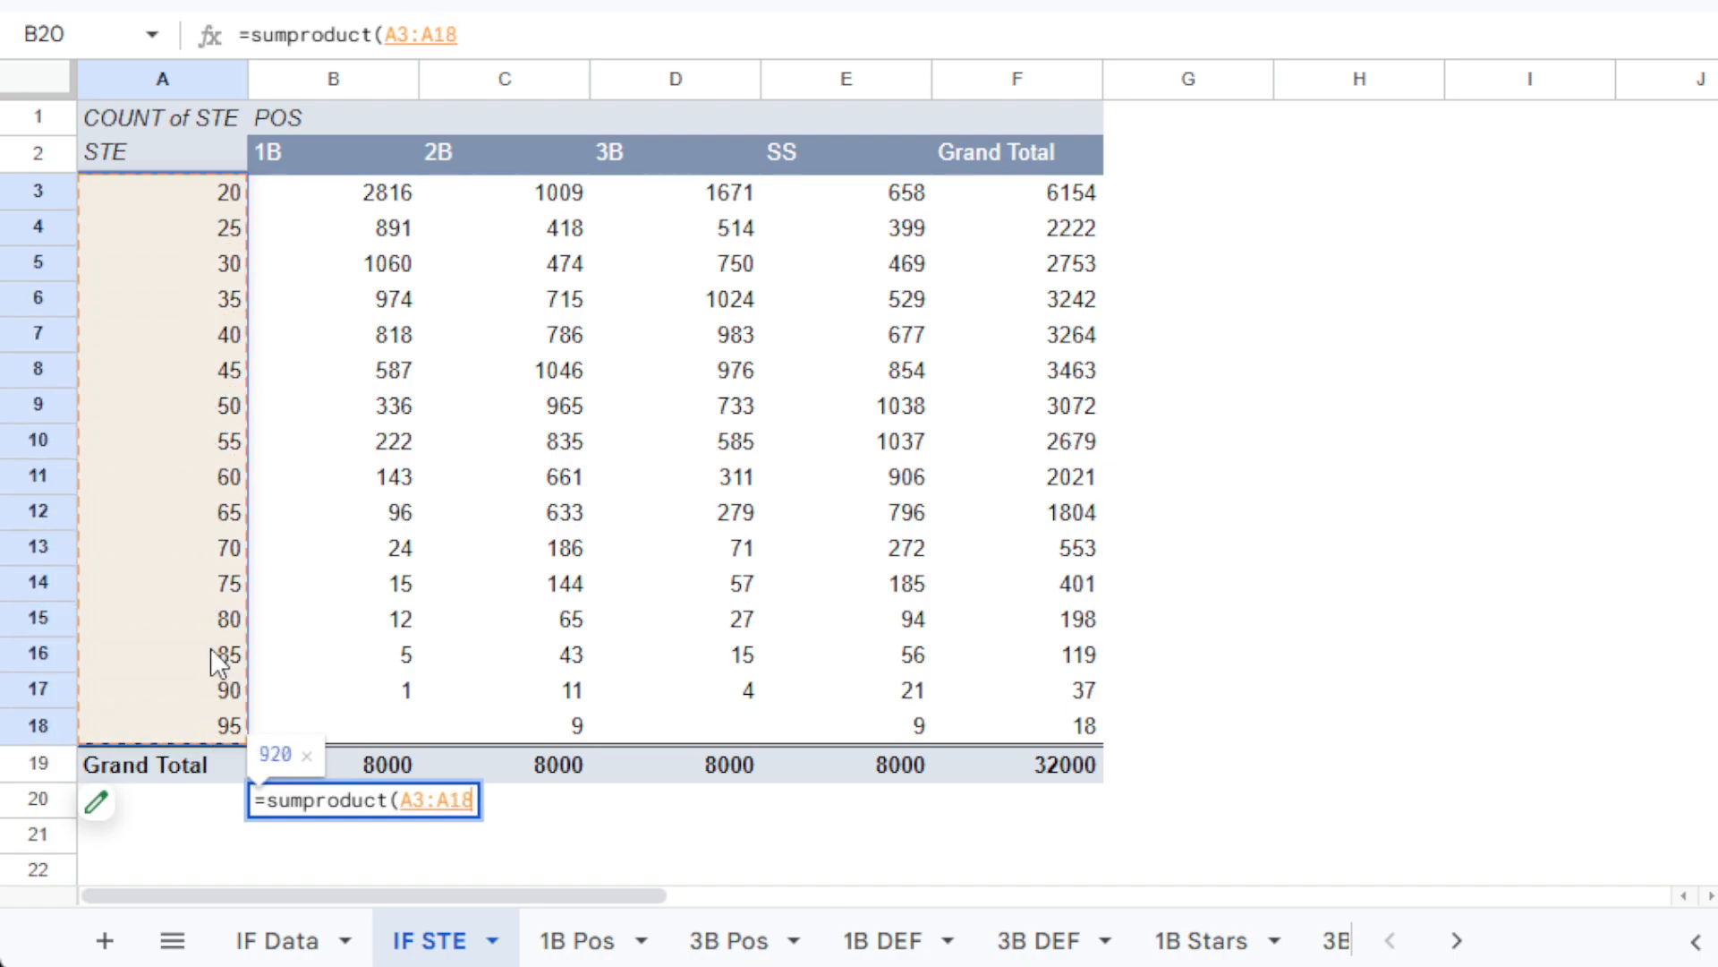
type(",")
left_click_drag(385, 198, 367, 727)
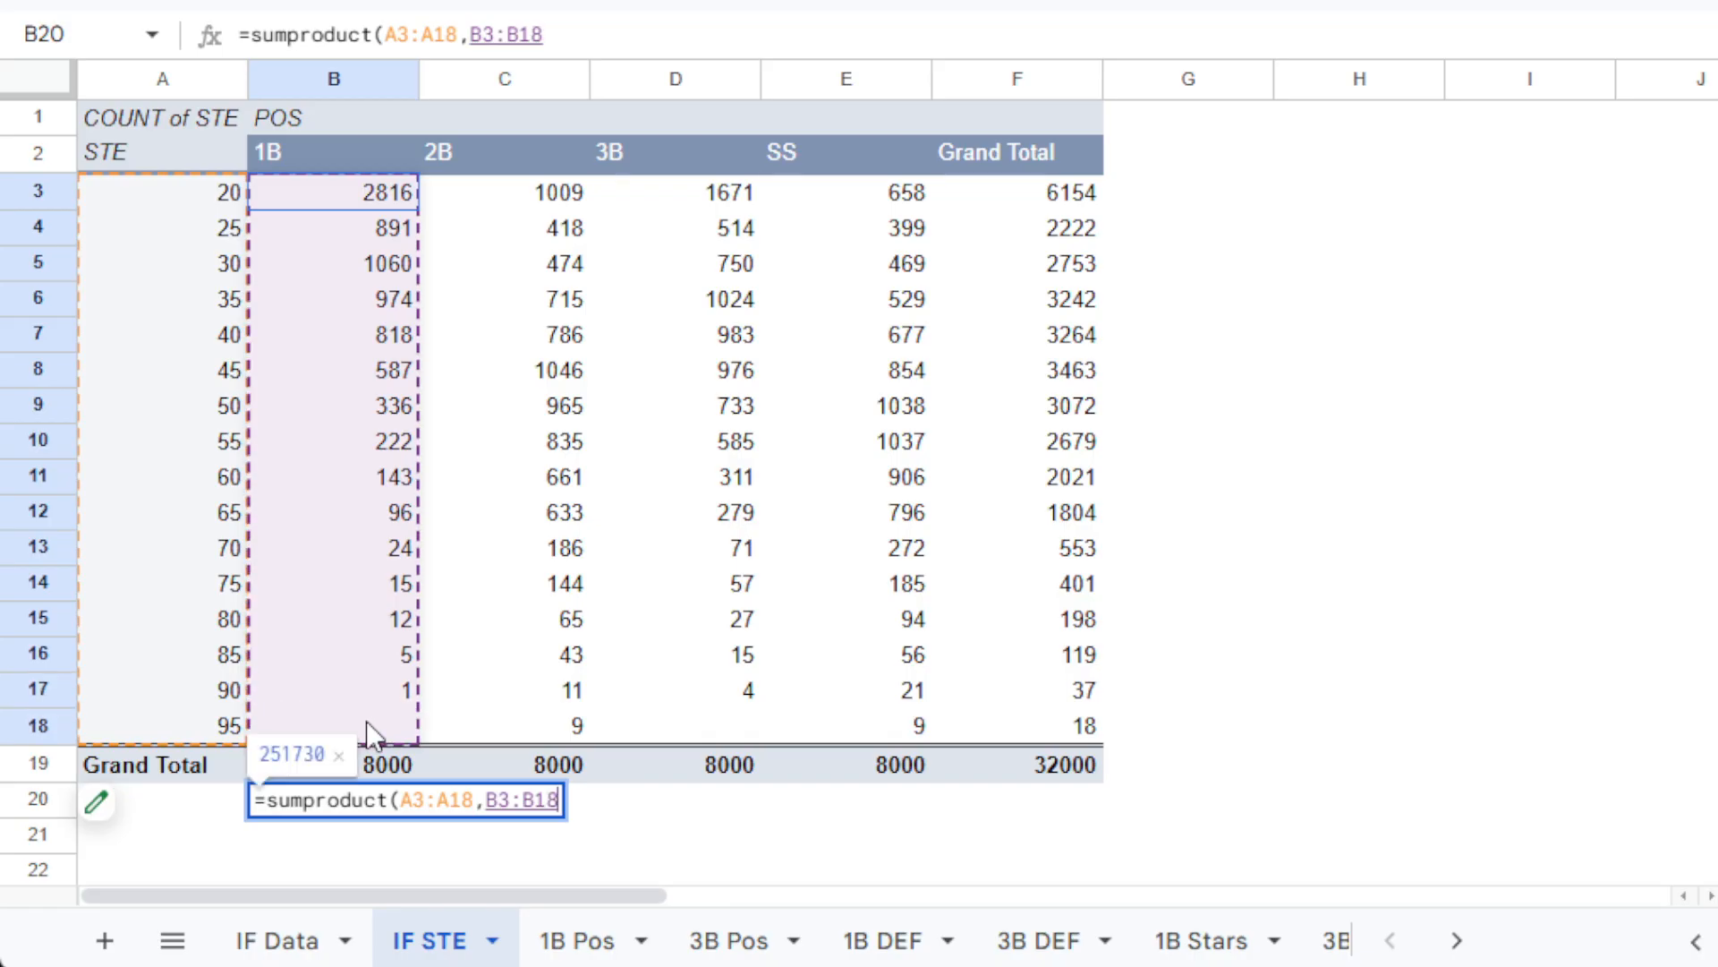
Lock the formula's first range to column A as $A3:$A18 and divide the SUMPRODUCT by 8000.
left_click(415, 805)
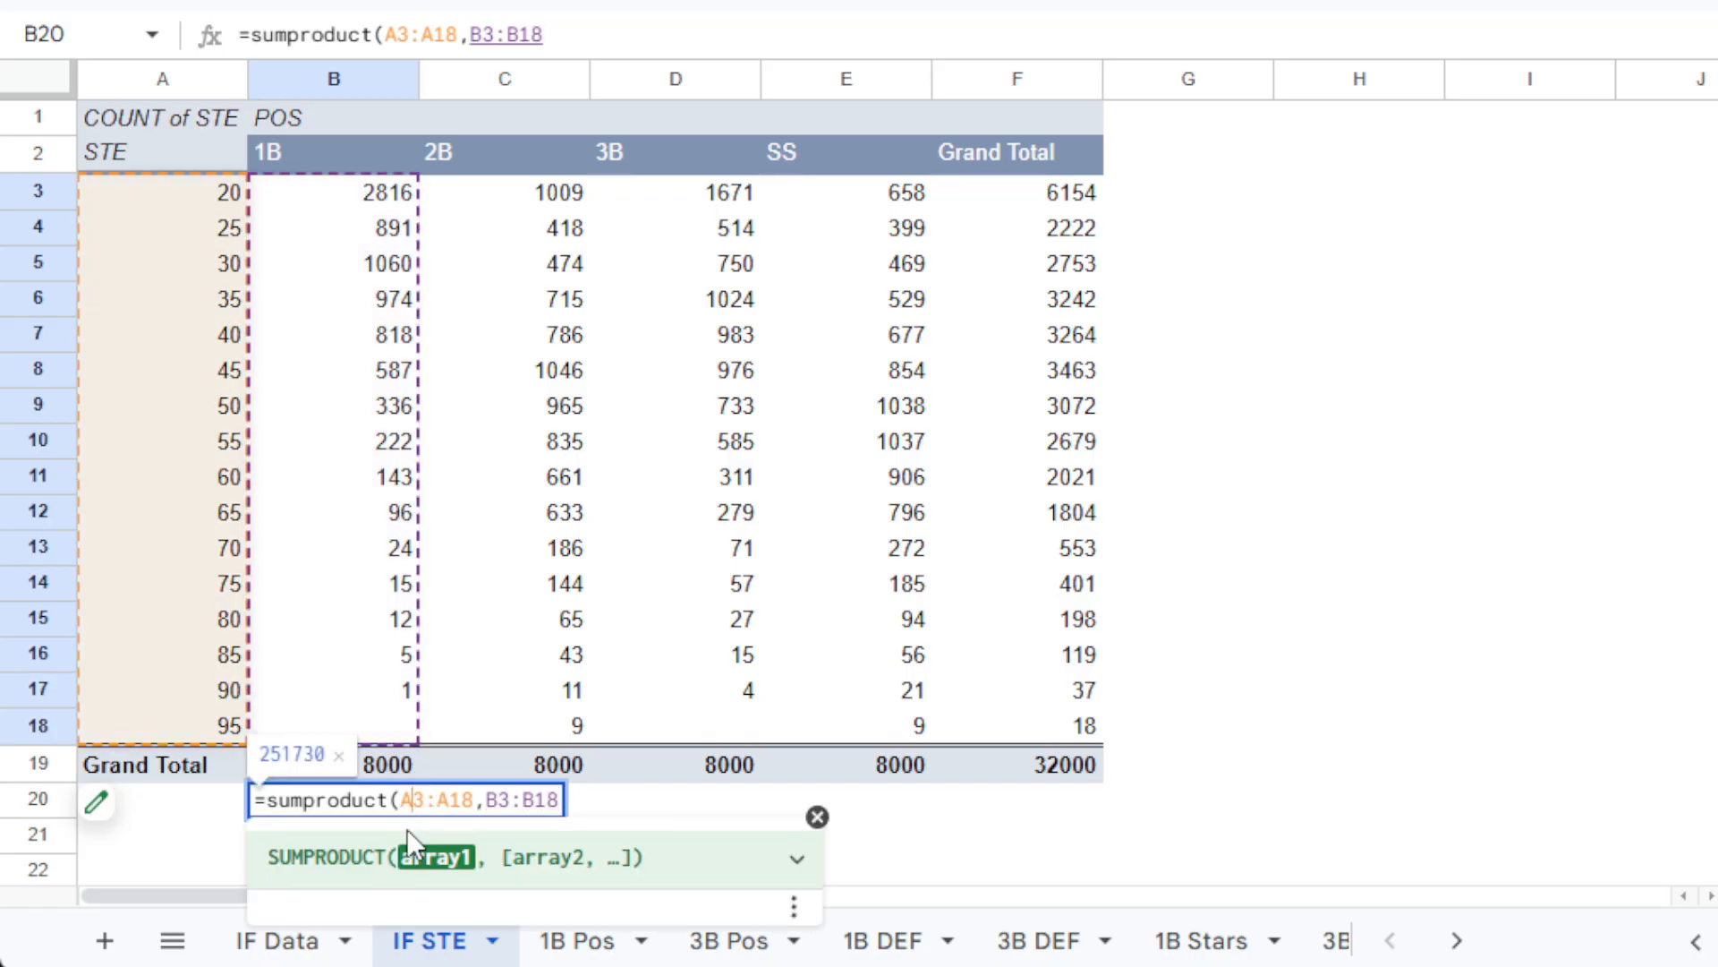
key("F4")
key("F4")
key("F4")
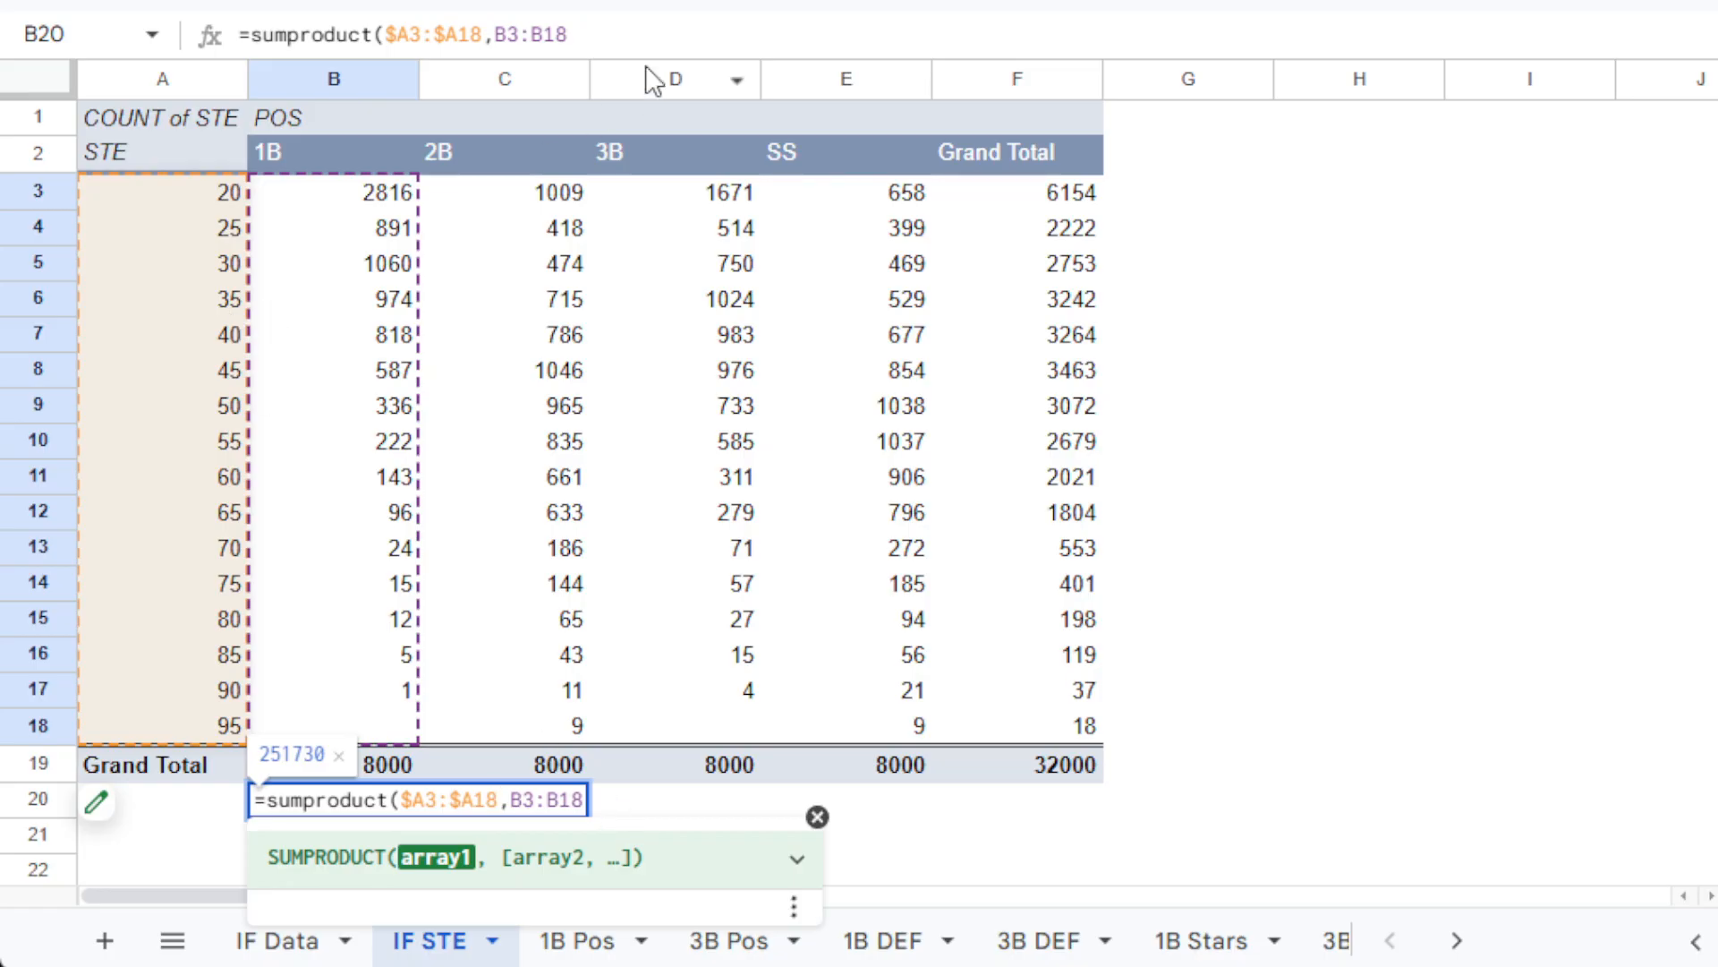
left_click(680, 25)
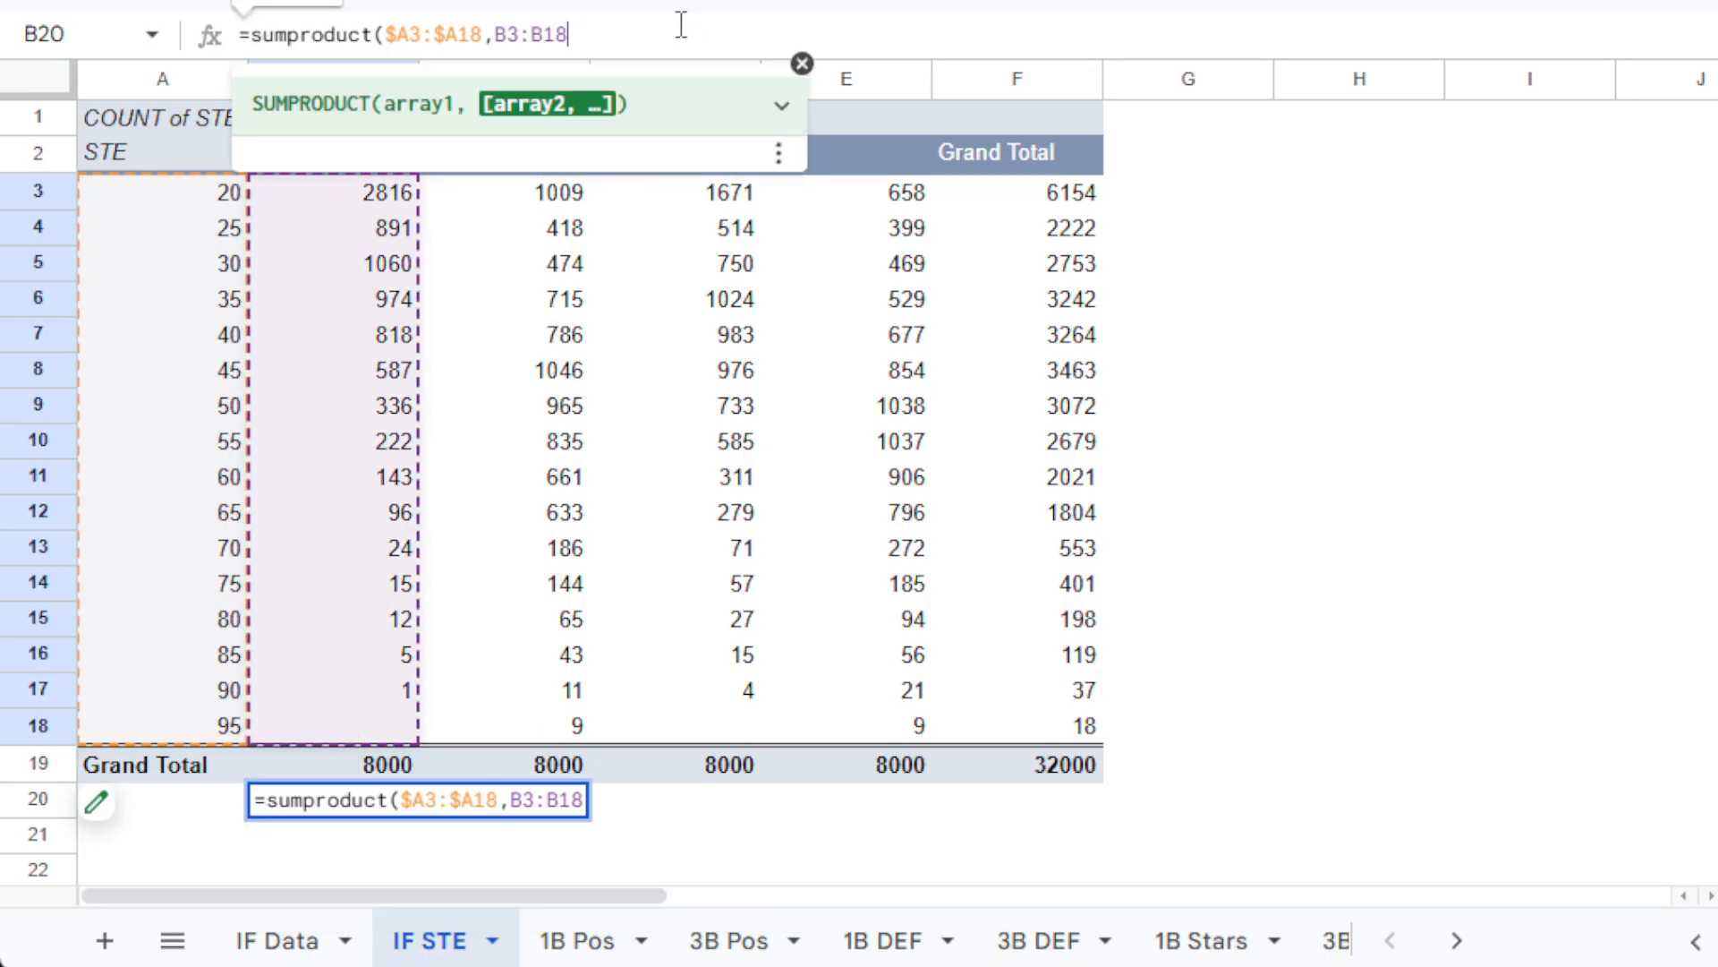
type(")/8000")
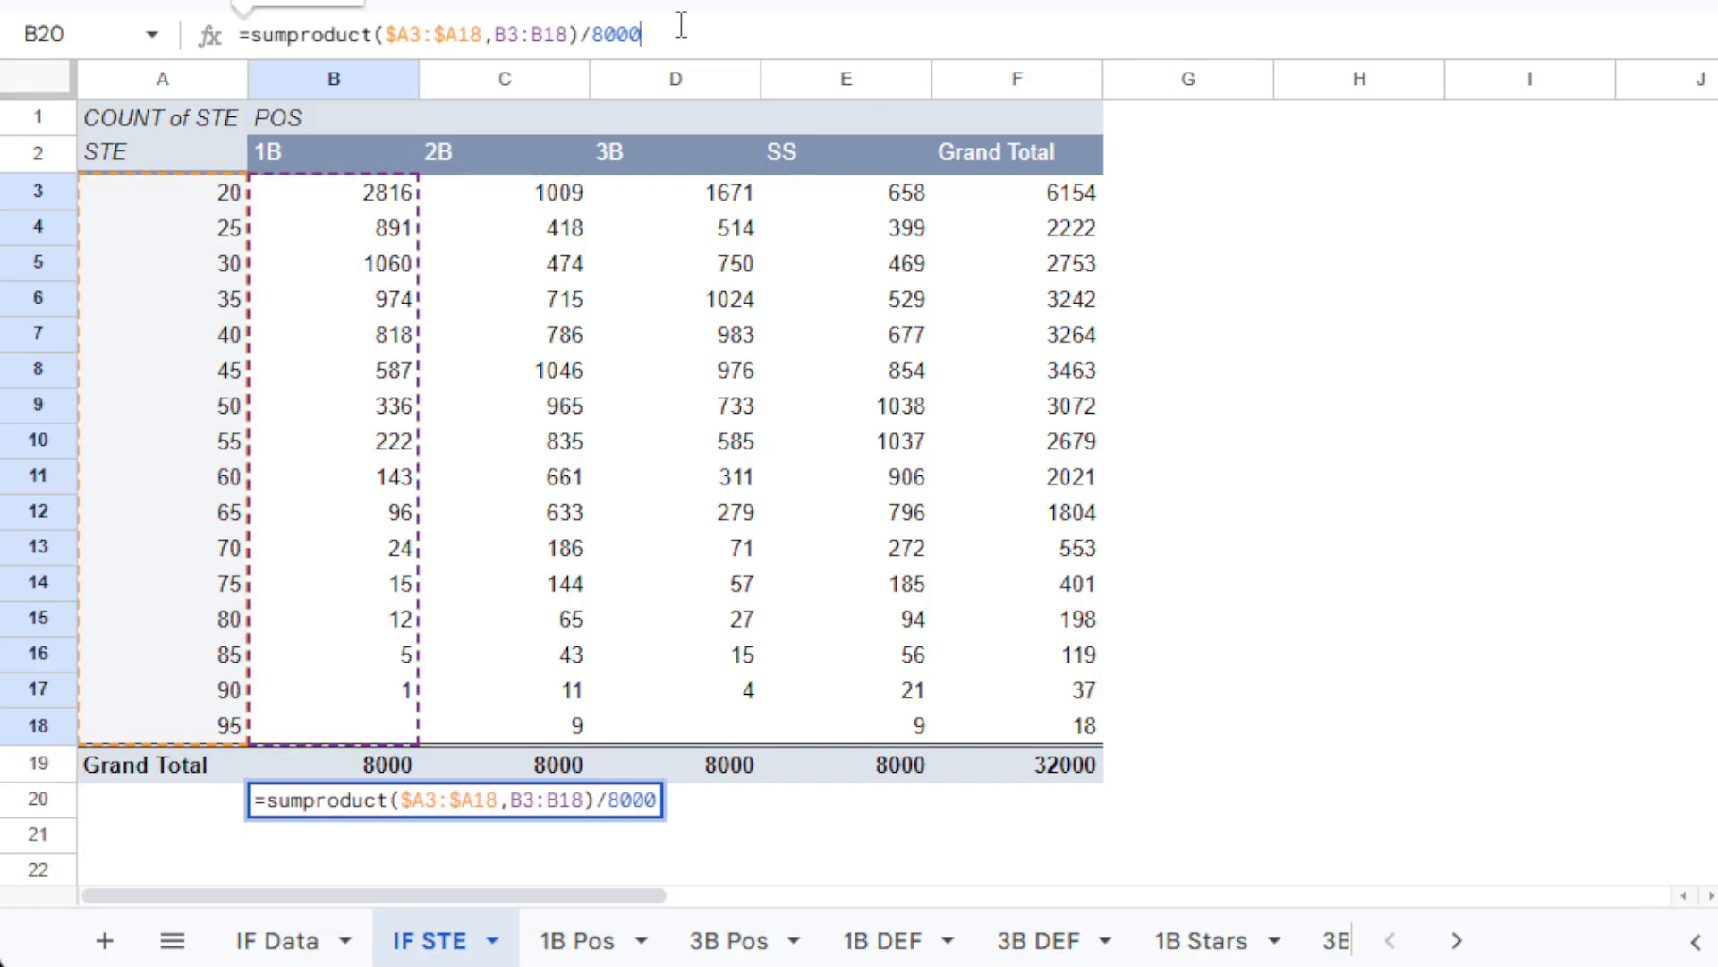
key("Return")
Reduce the average in B20 to one decimal place and copy its formula across to E20.
left_click(383, 816)
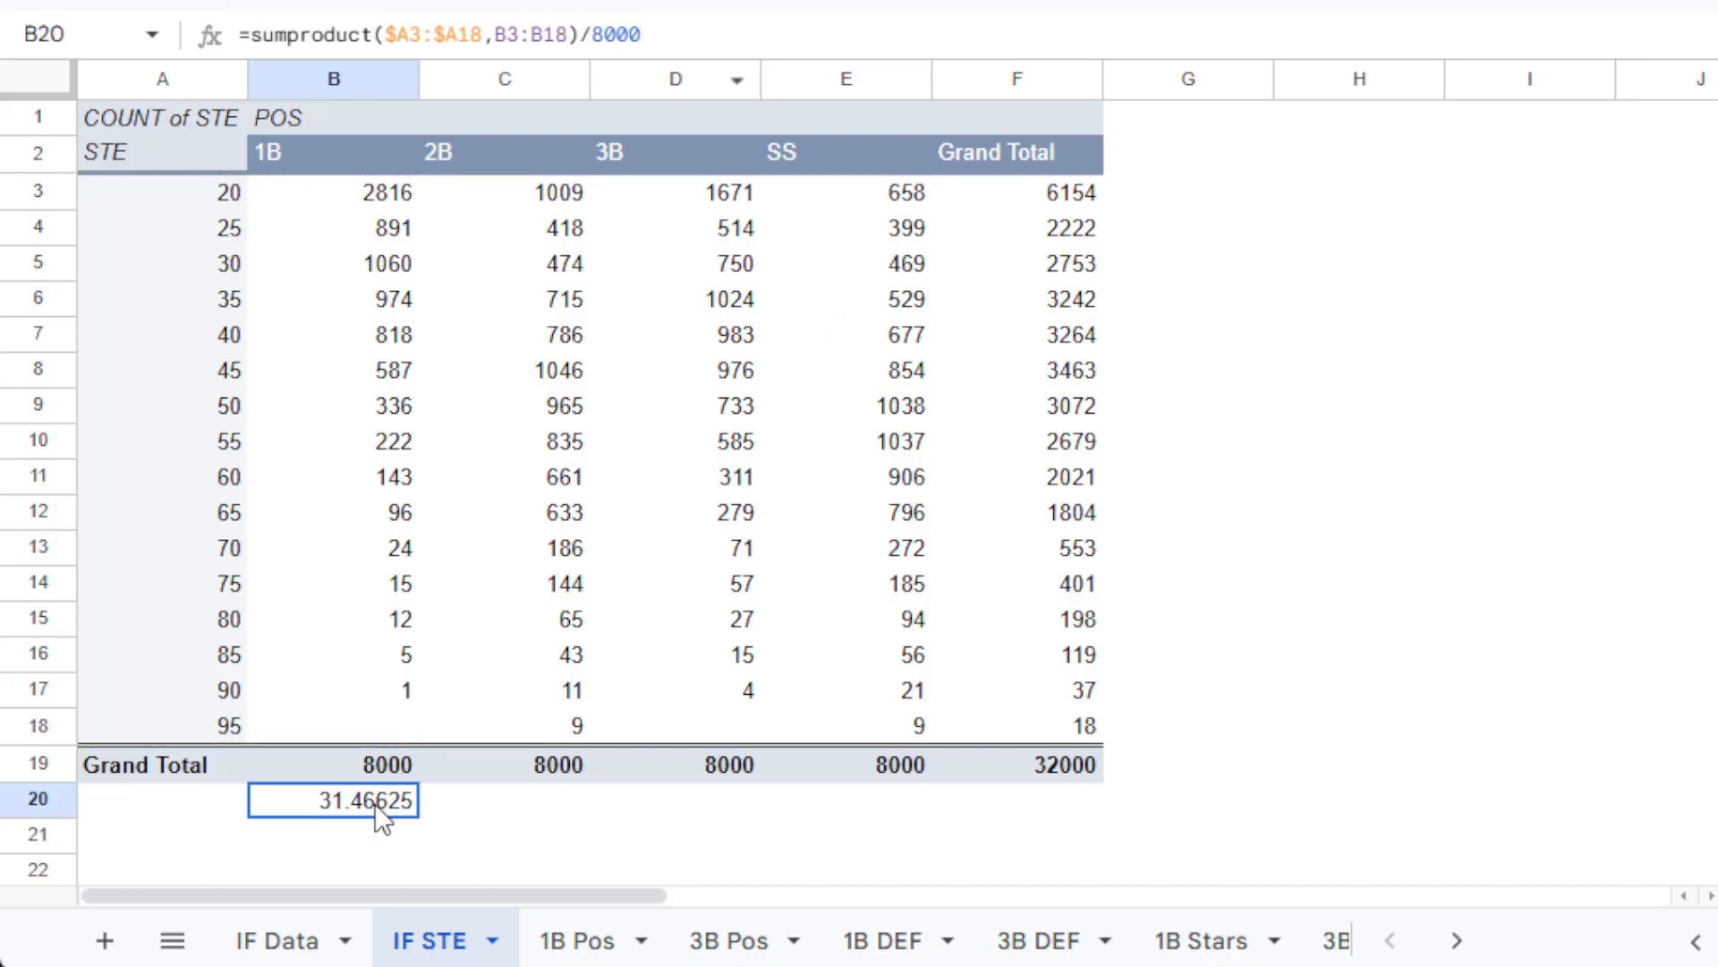
left_click(588, 2)
left_click(588, 2)
left_click(588, 2)
left_click(582, 7)
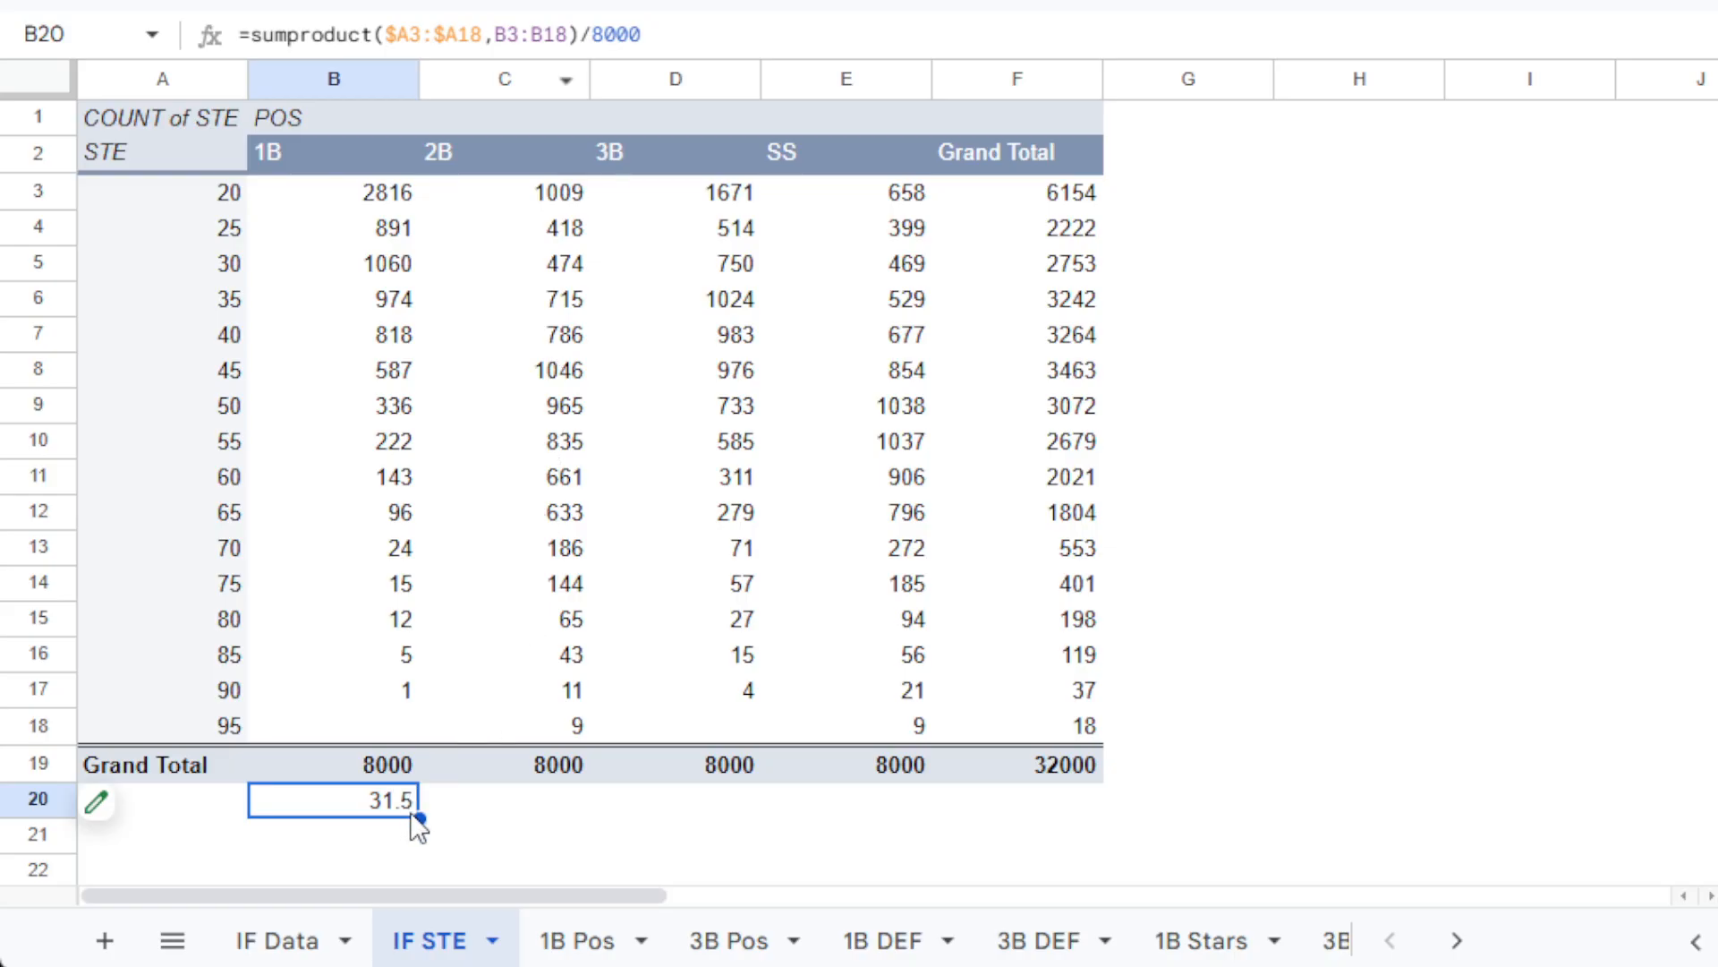
left_click_drag(419, 818, 824, 837)
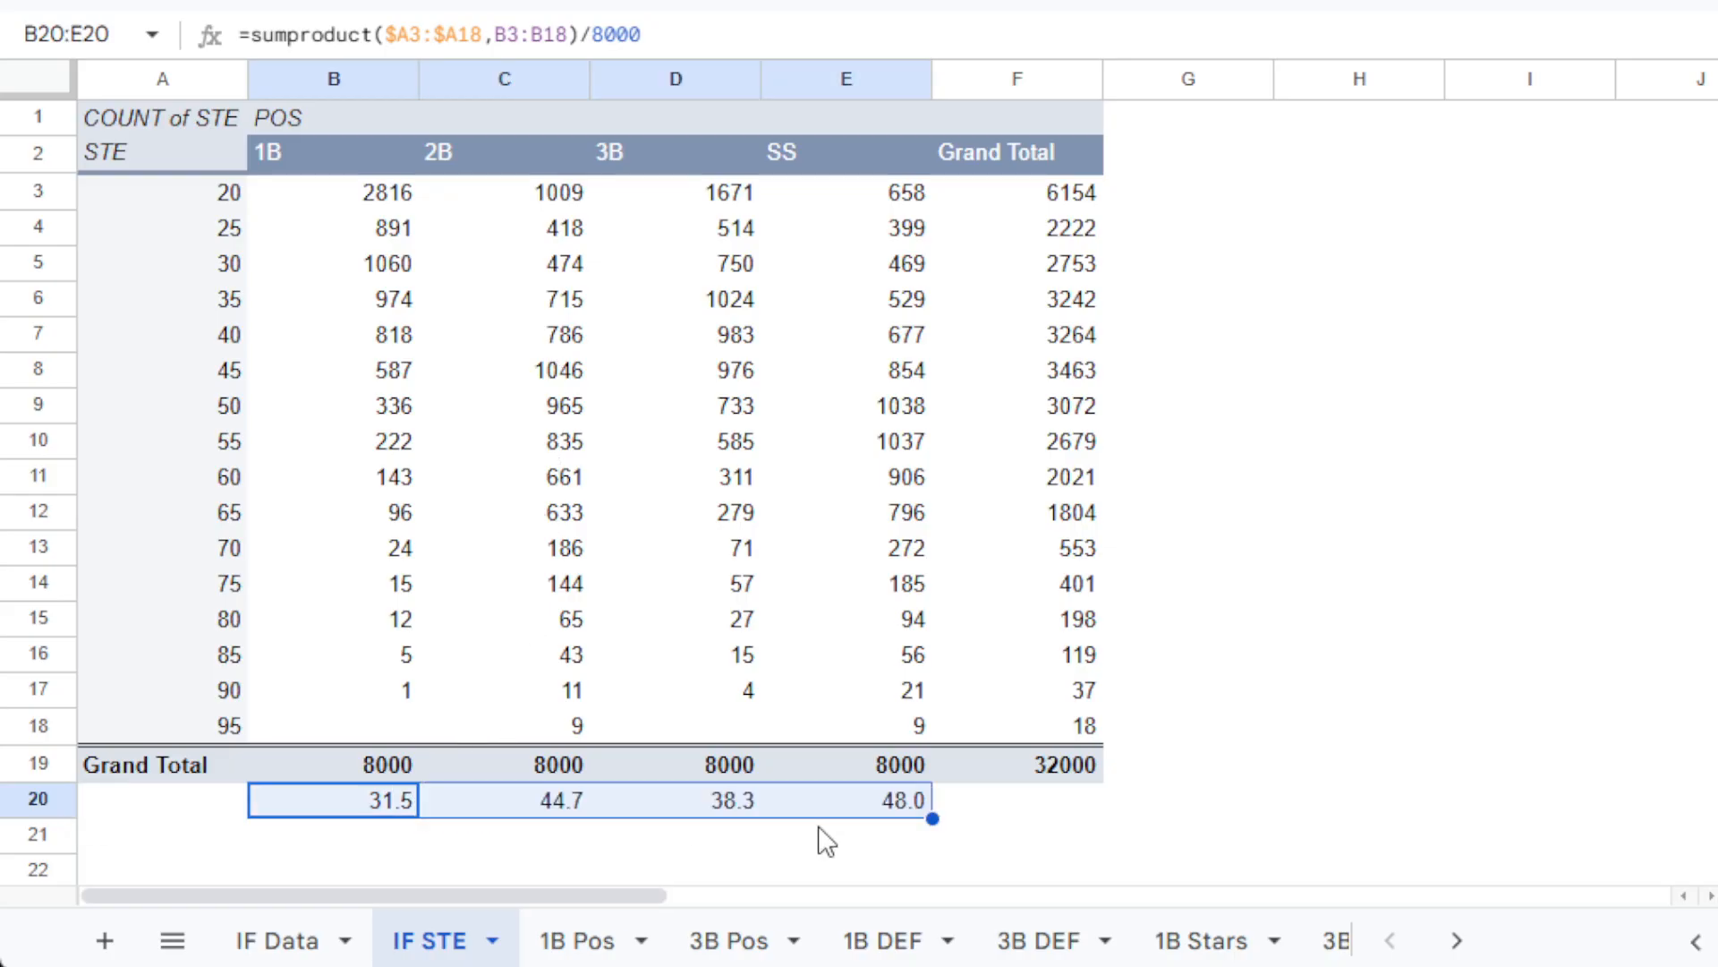
left_click(742, 866)
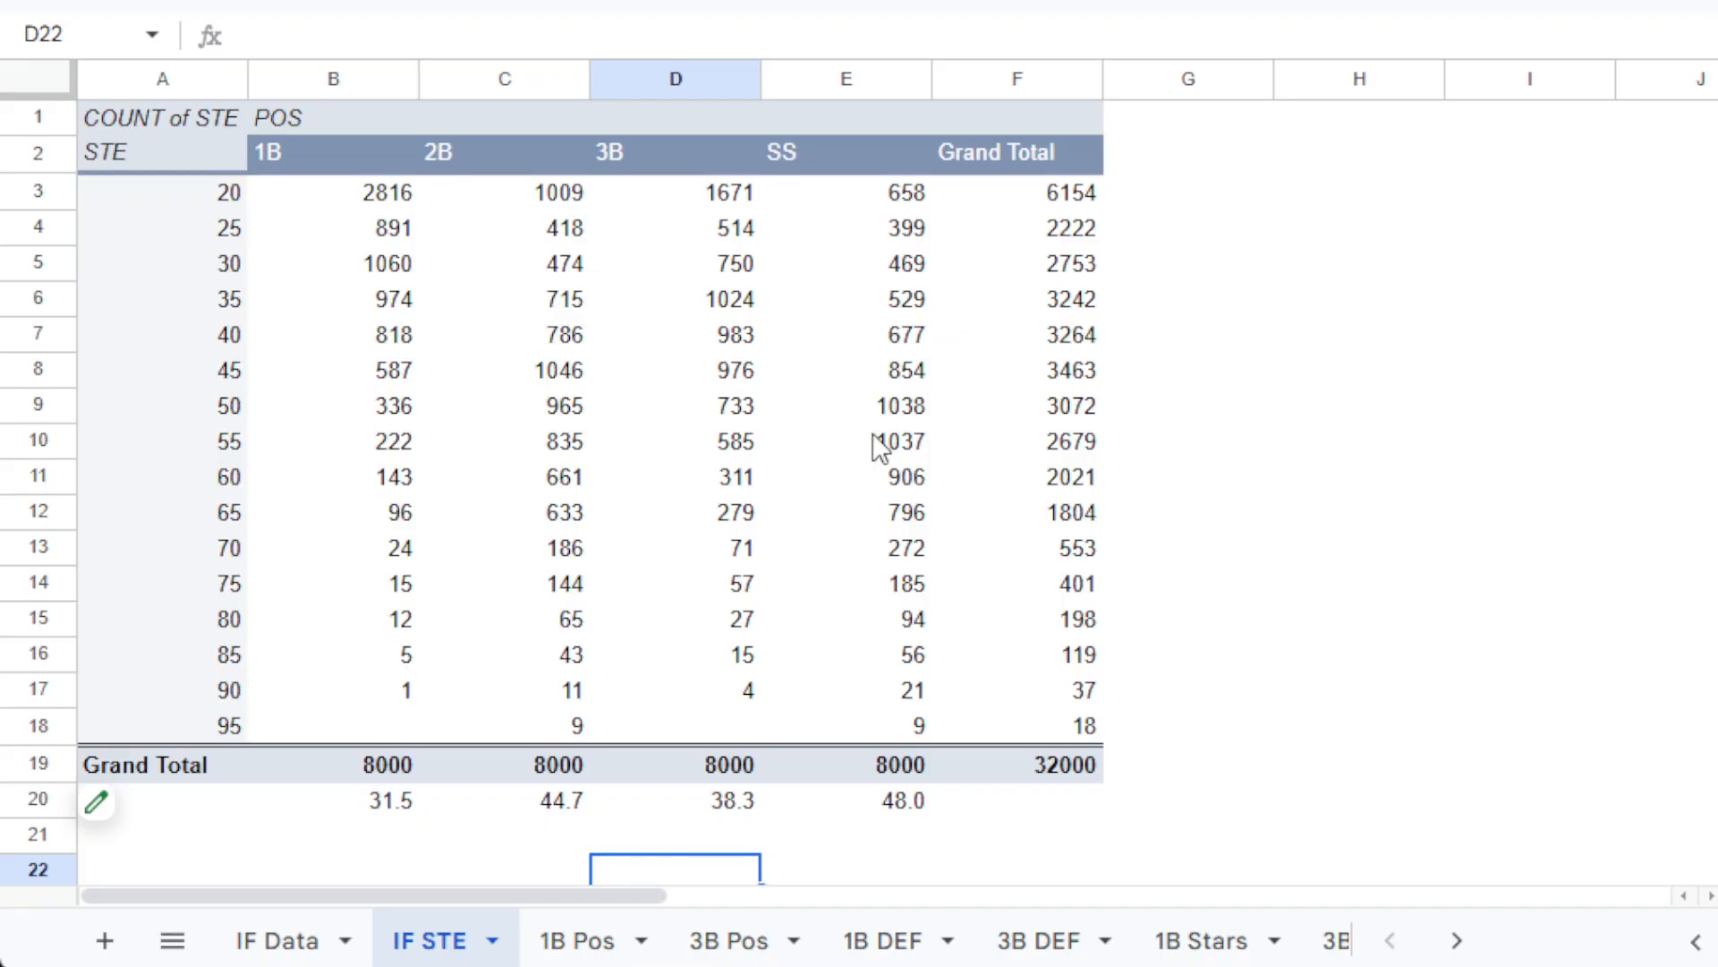
Label cell A21 below the pivot table as 80+.
left_click(396, 664)
left_click(387, 842)
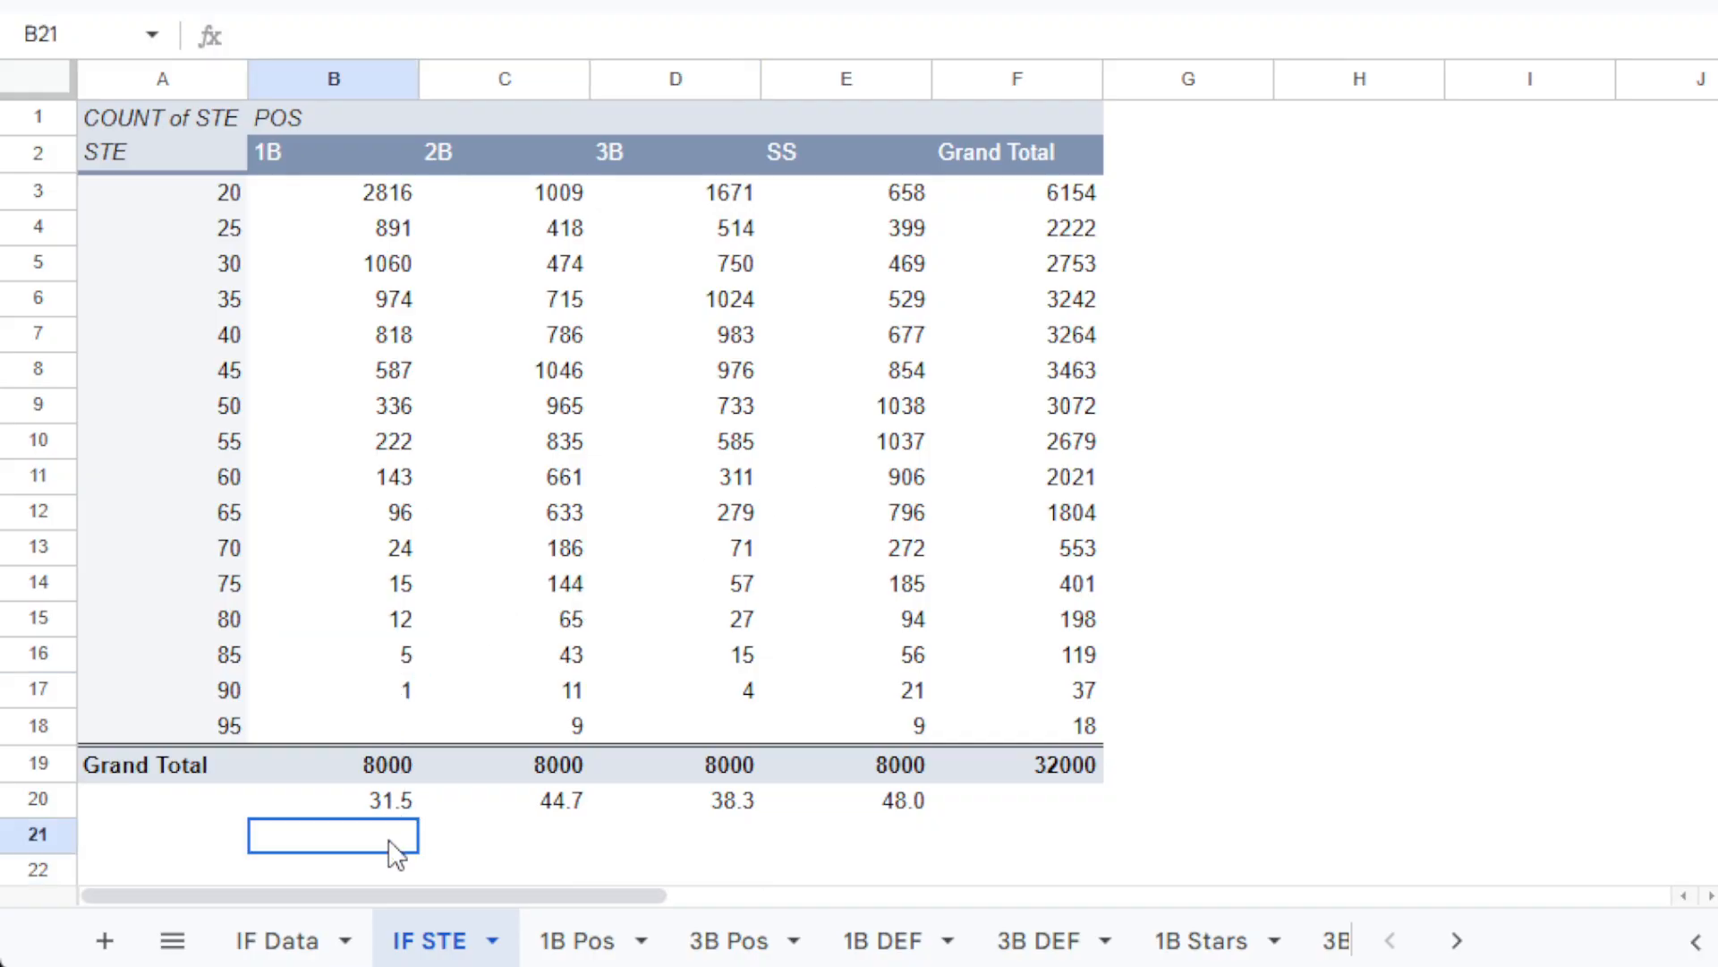
left_click(192, 852)
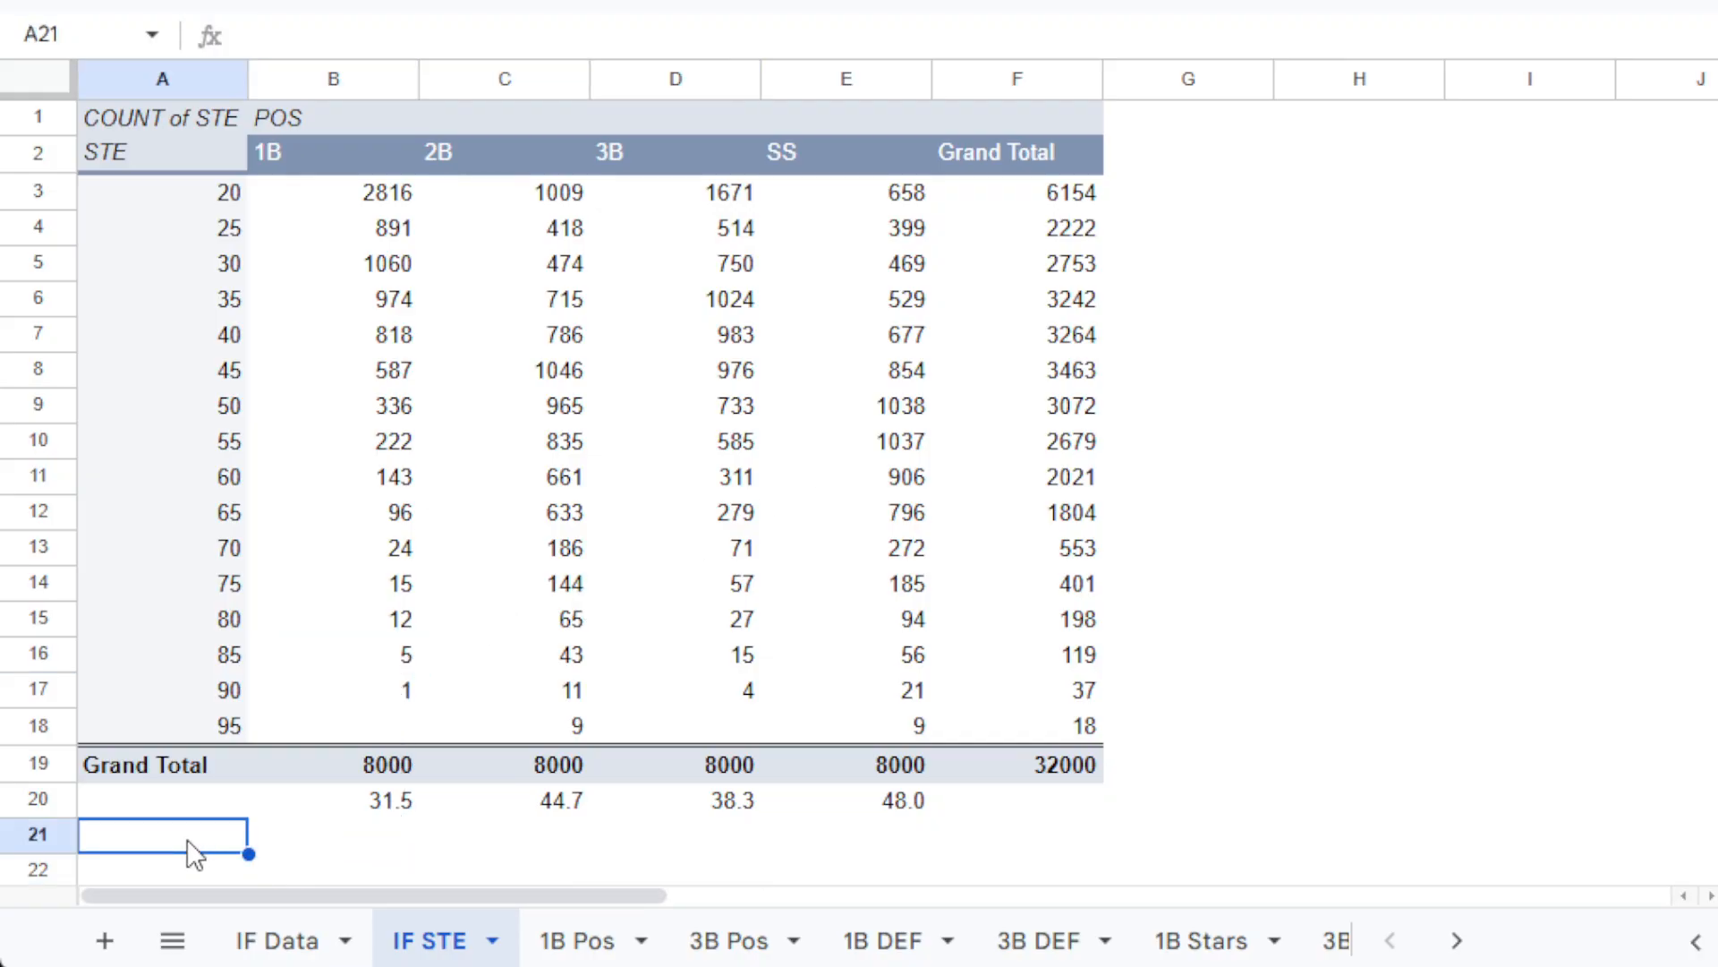
type("80+")
key("Tab")
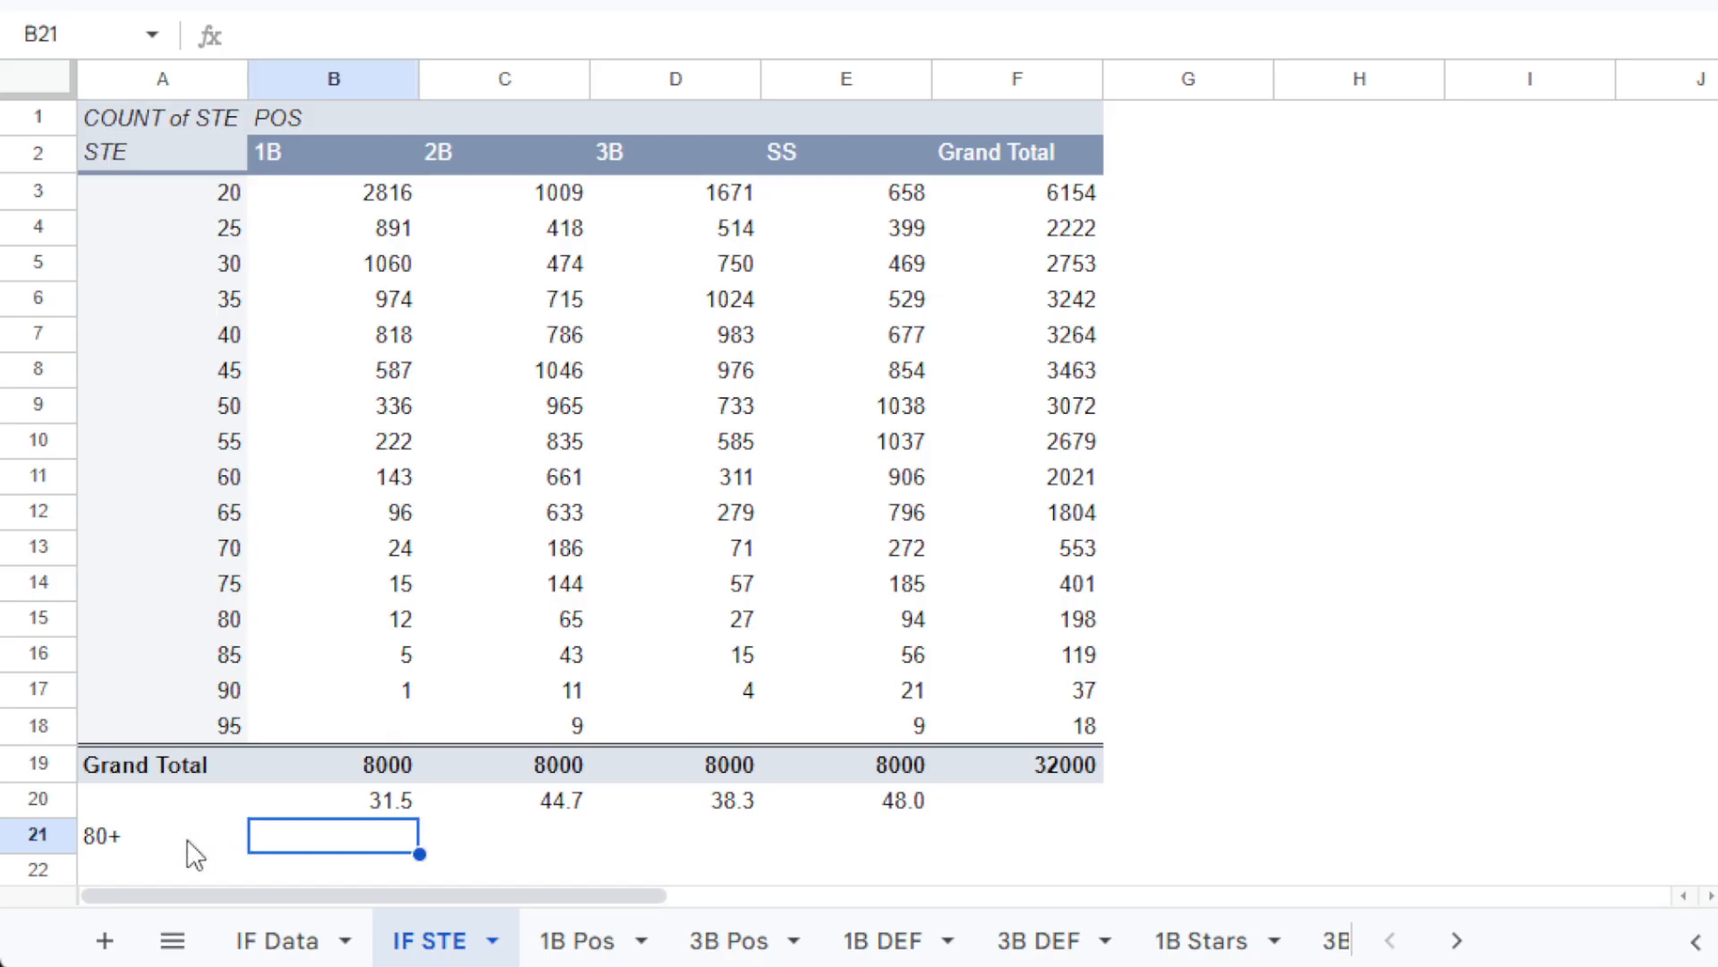
Sum the 1B counts for STE 80 and above, B15:B18, in B21 and copy the formula across to E21.
type("=sum(")
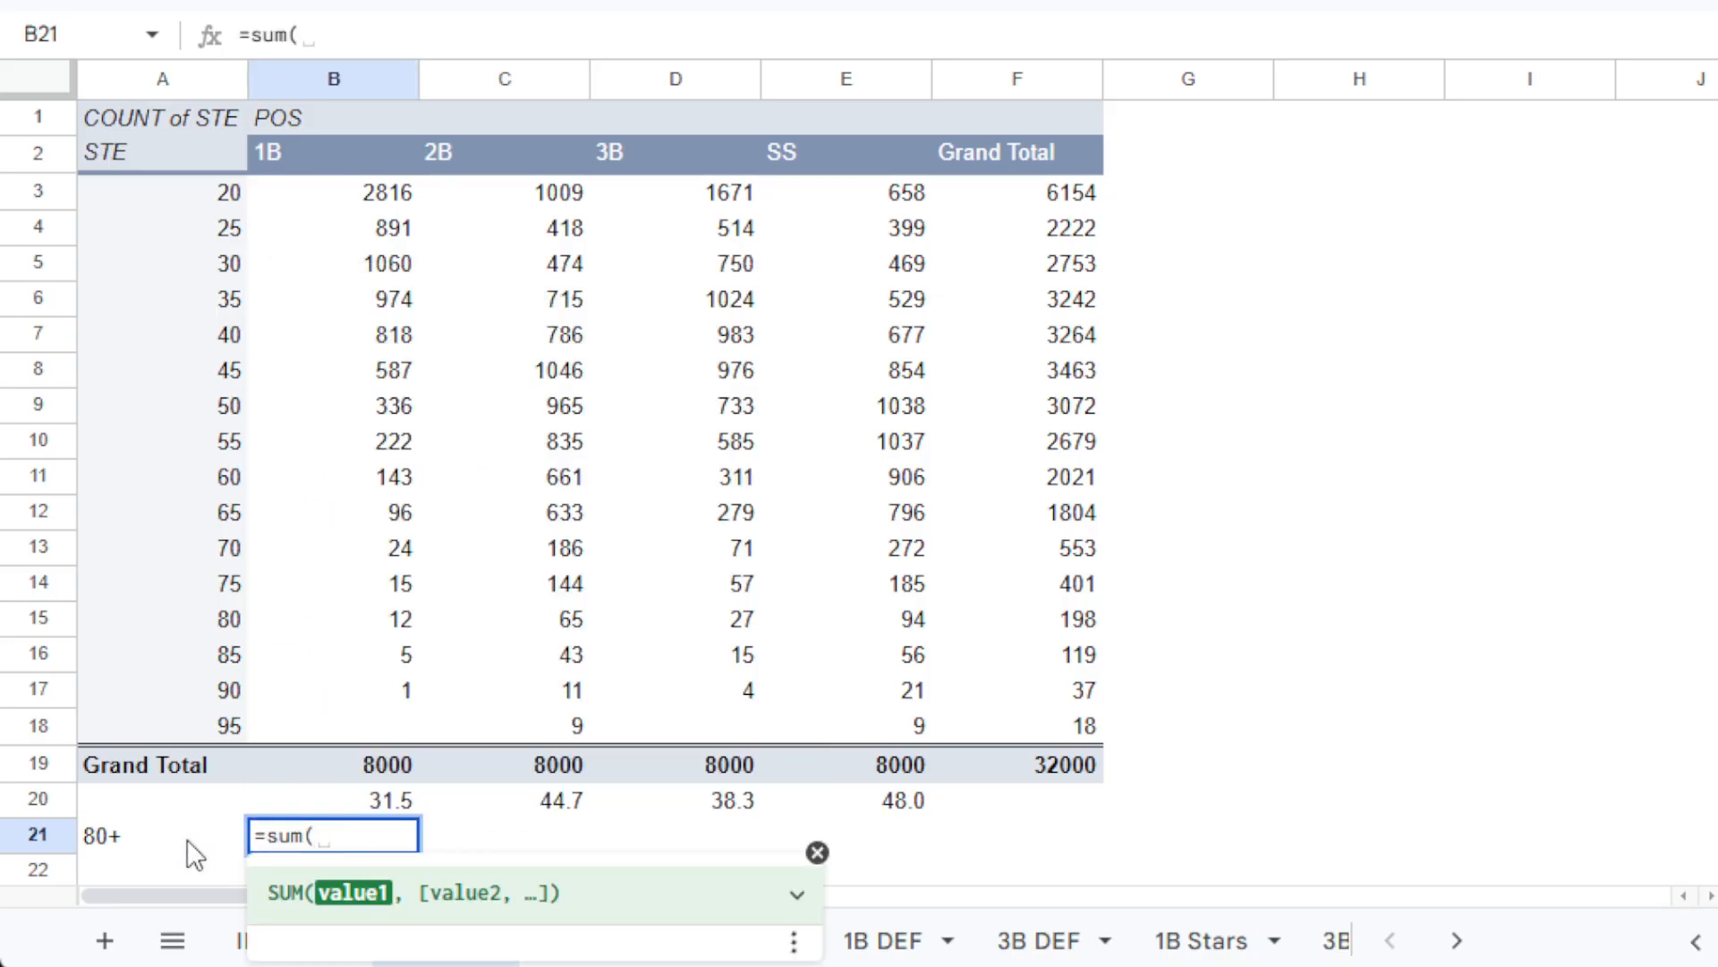
left_click_drag(394, 622, 381, 716)
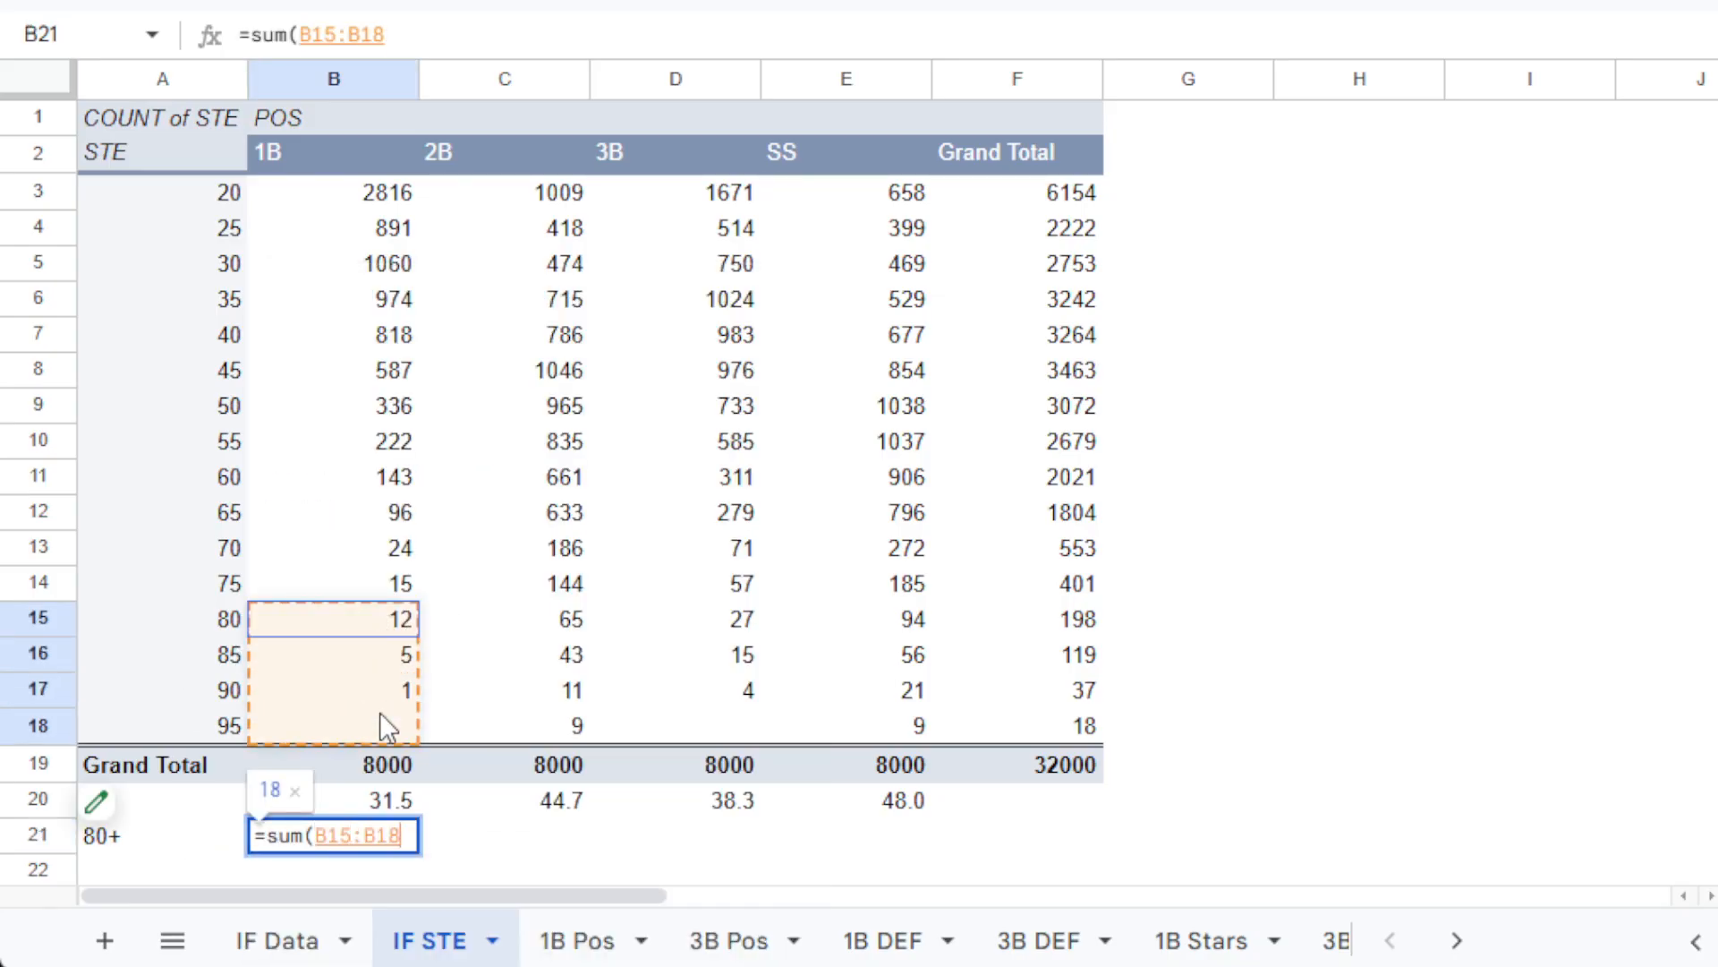
key("Return")
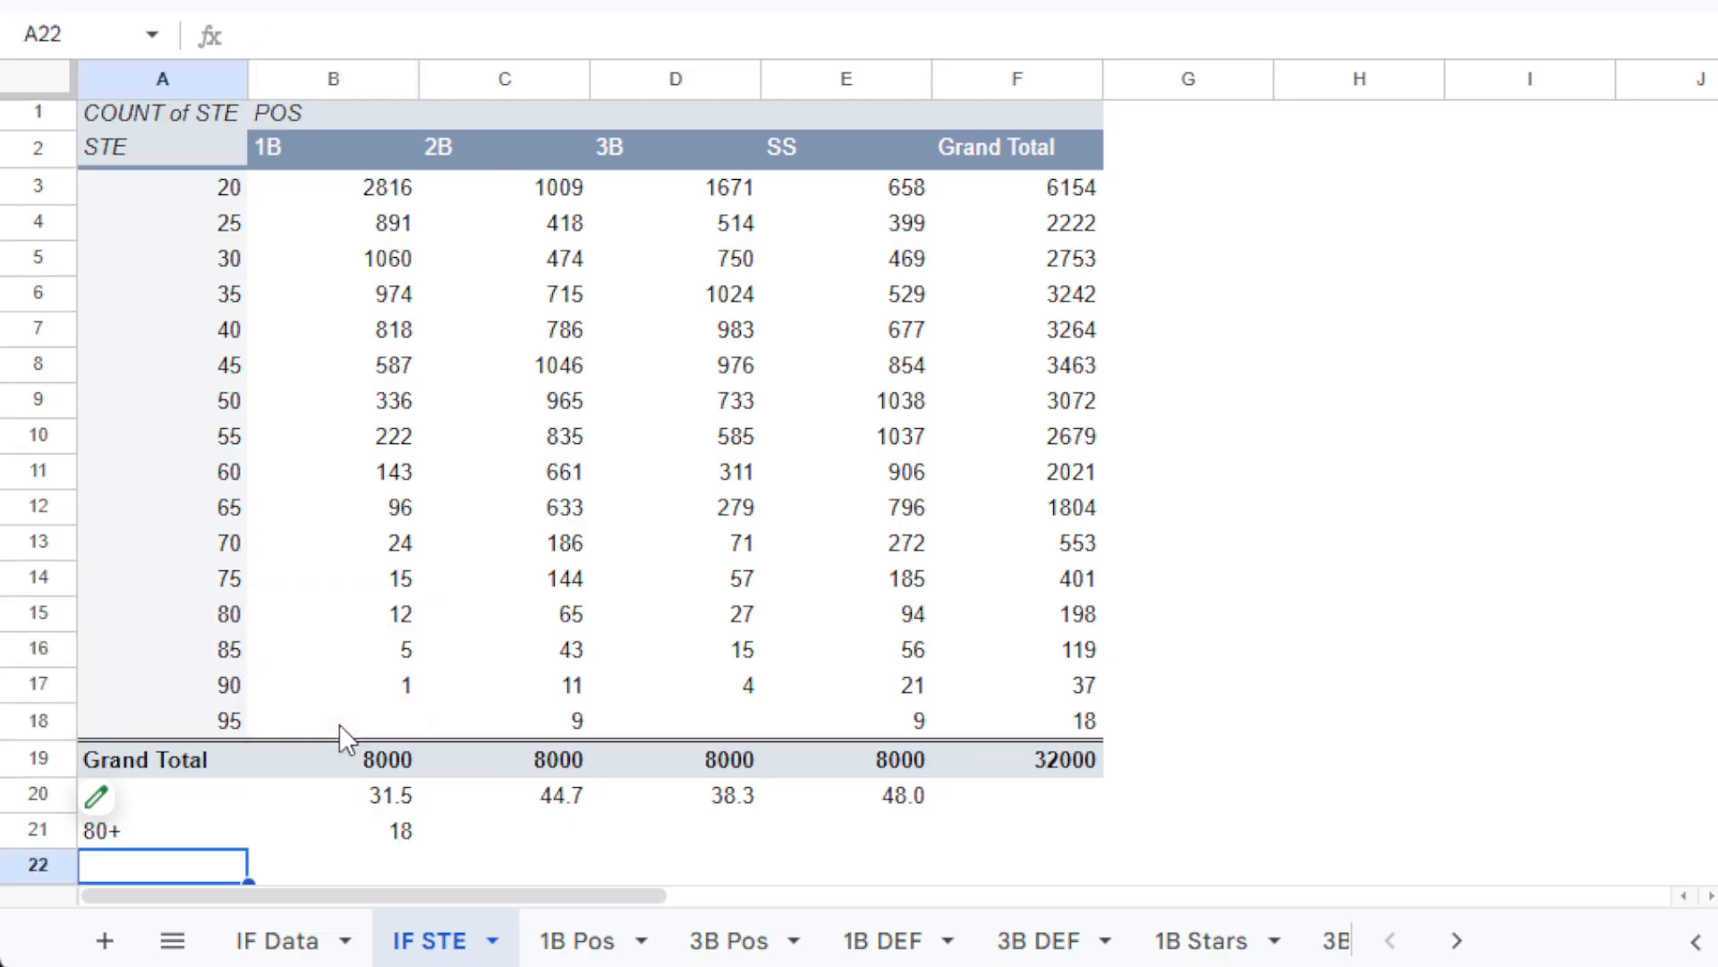
left_click(381, 839)
left_click_drag(419, 849, 880, 845)
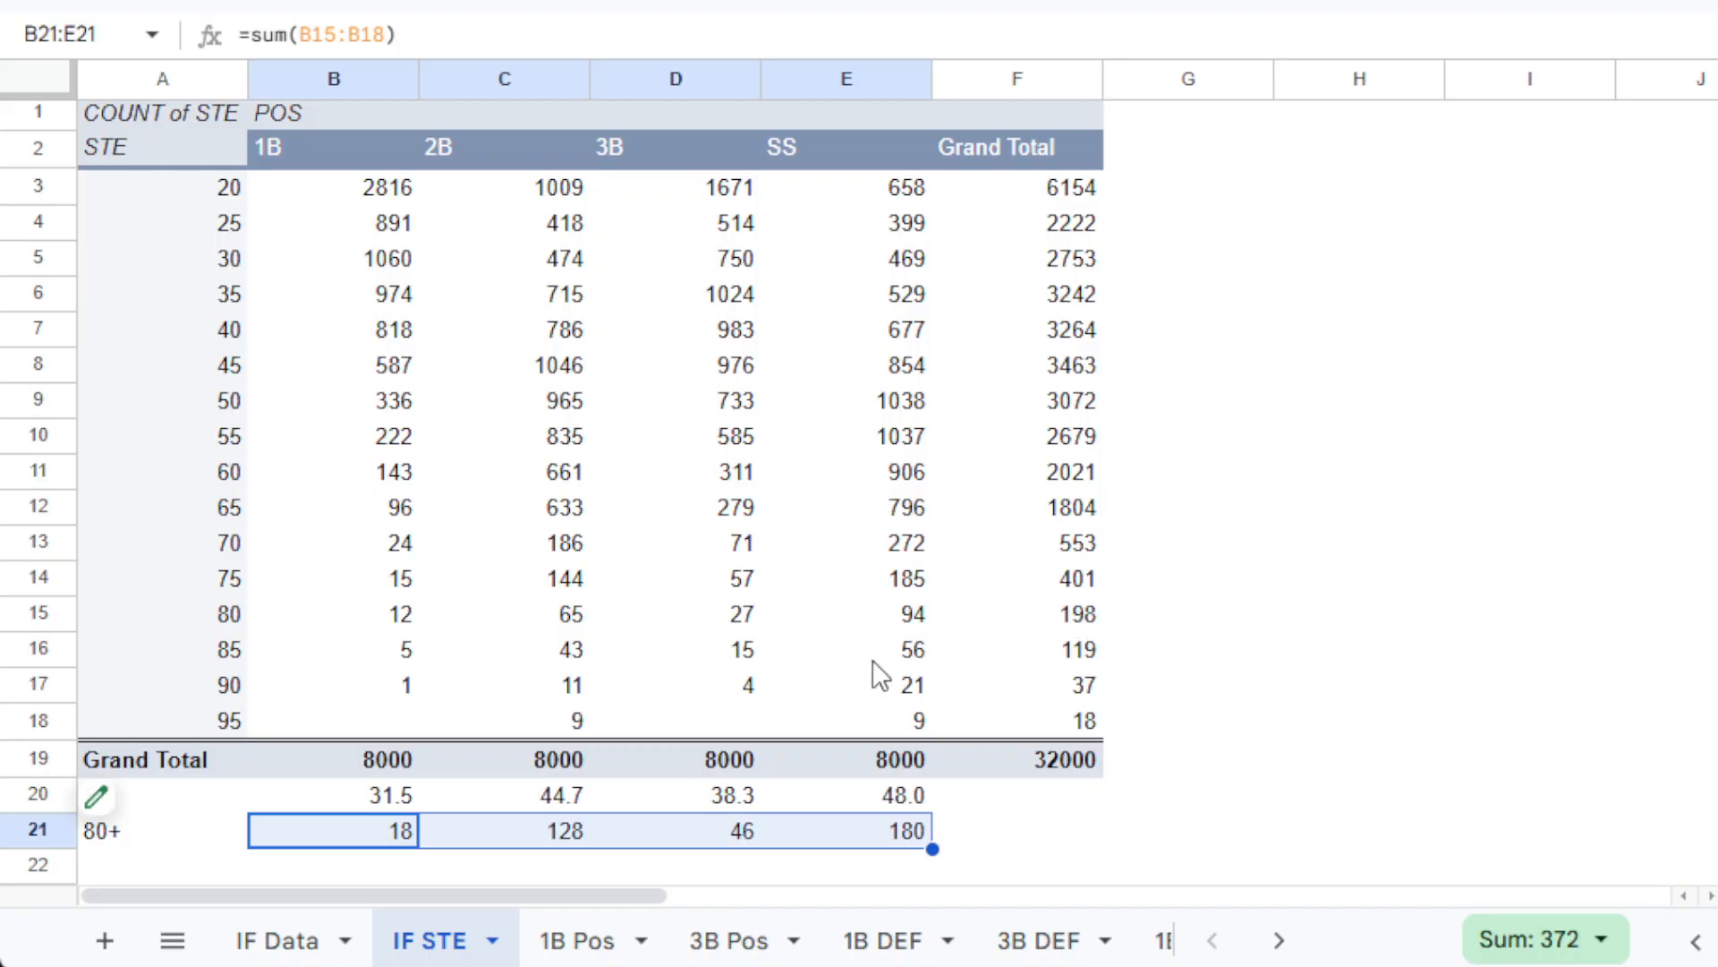
Enter a formula in B22 that divides the 80+ count in B21 by the grand total in B19.
left_click(380, 859)
type("=")
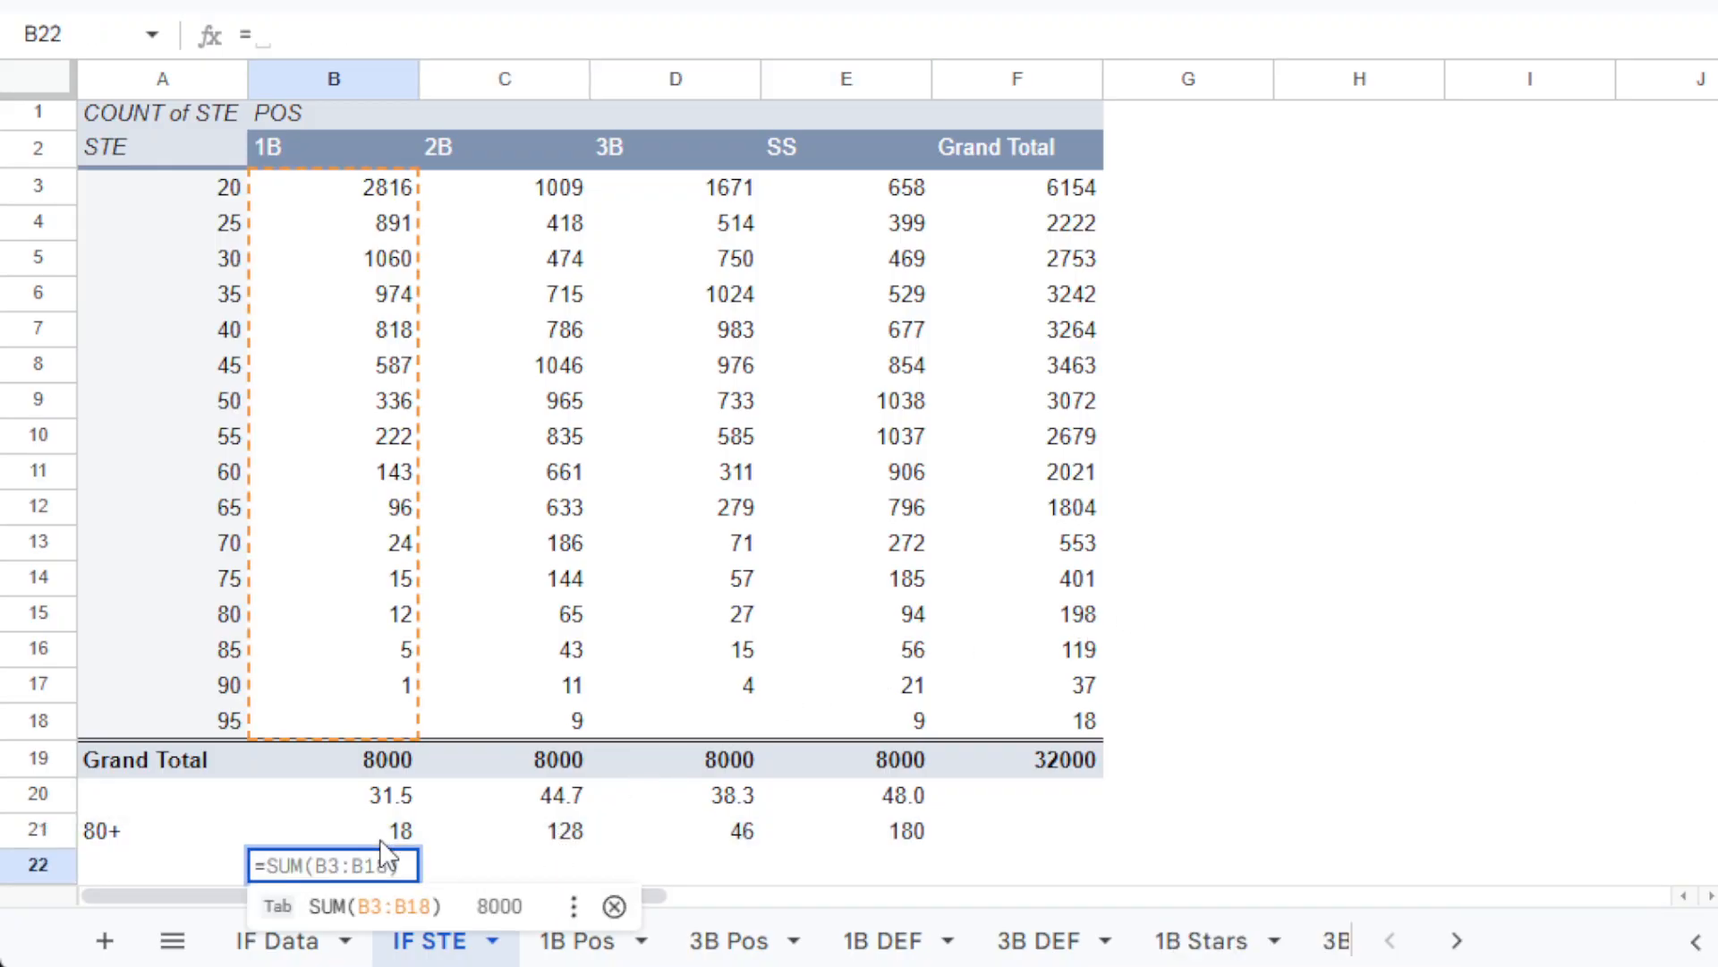
left_click(391, 837)
type("/")
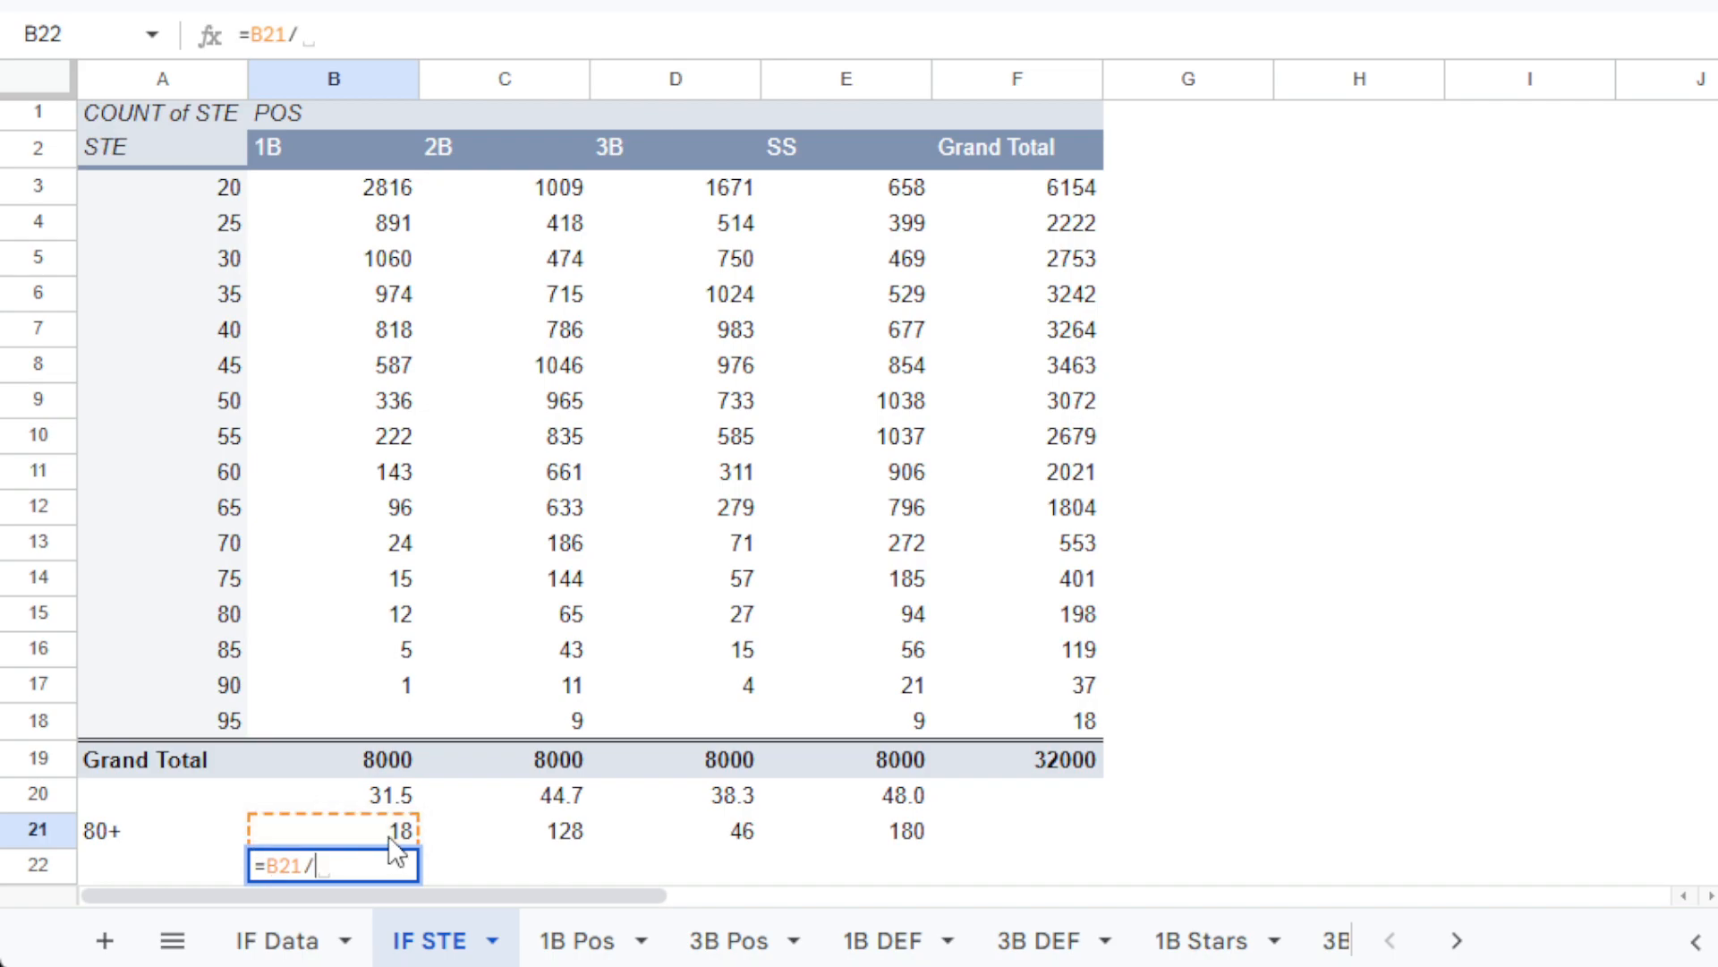
left_click(400, 756)
key("Return")
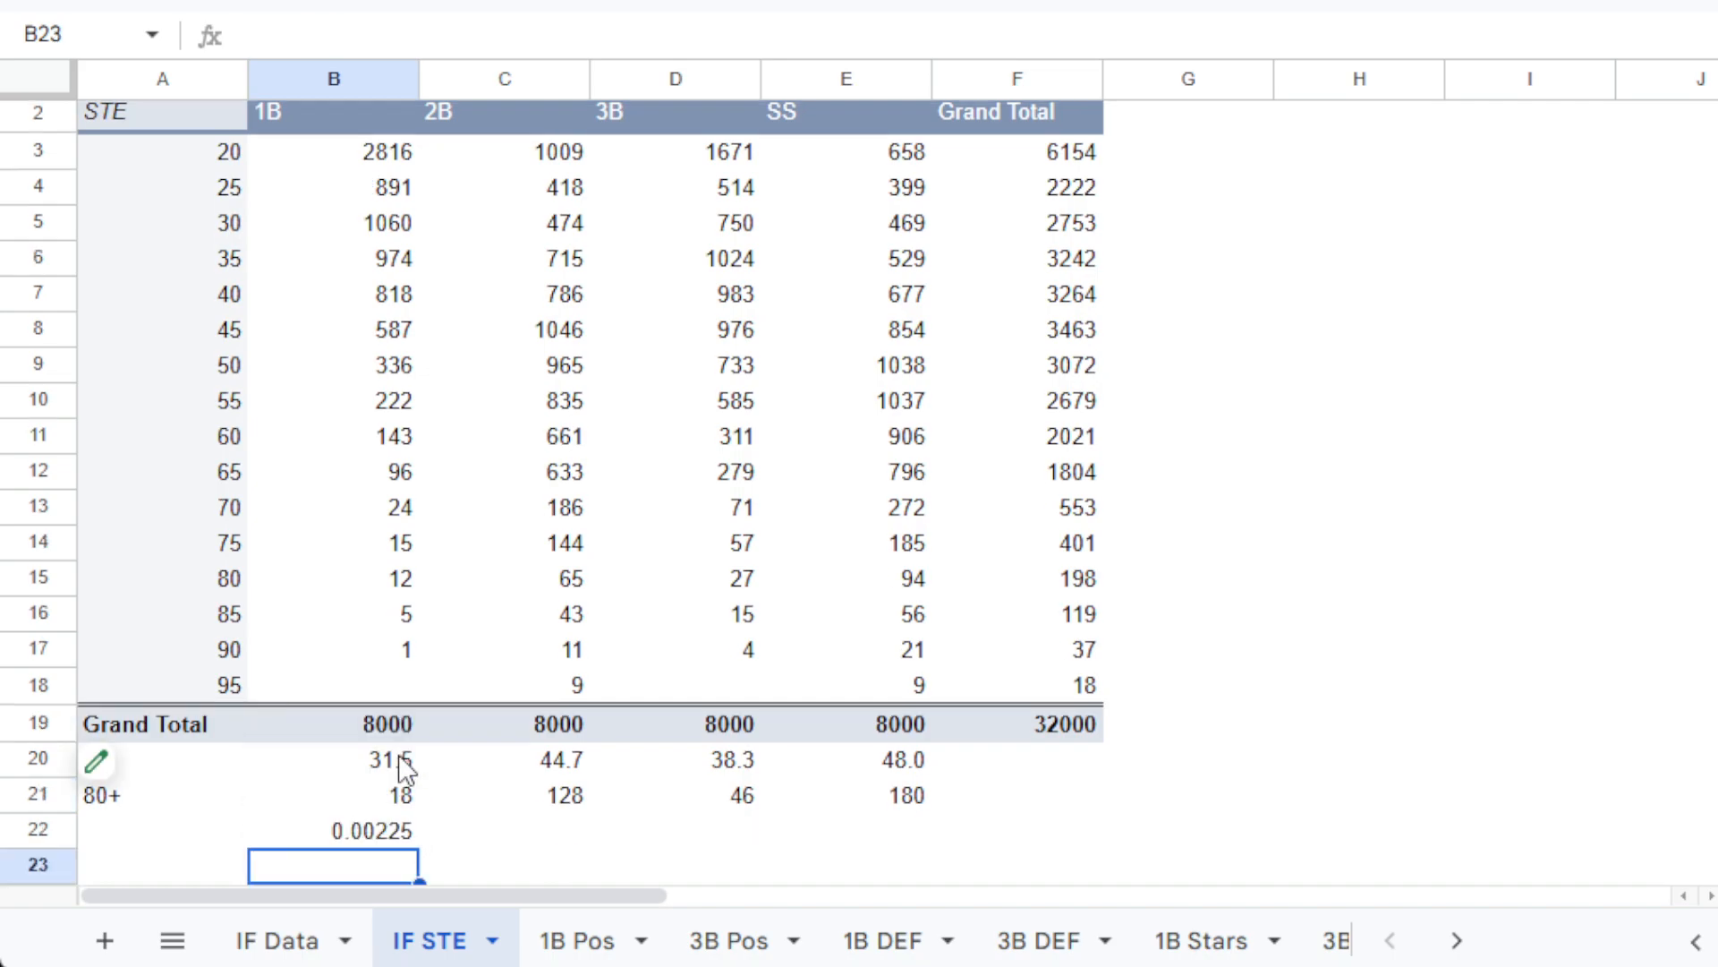
Format B22 as a percentage with one decimal place and copy its formula across to E22.
left_click(376, 832)
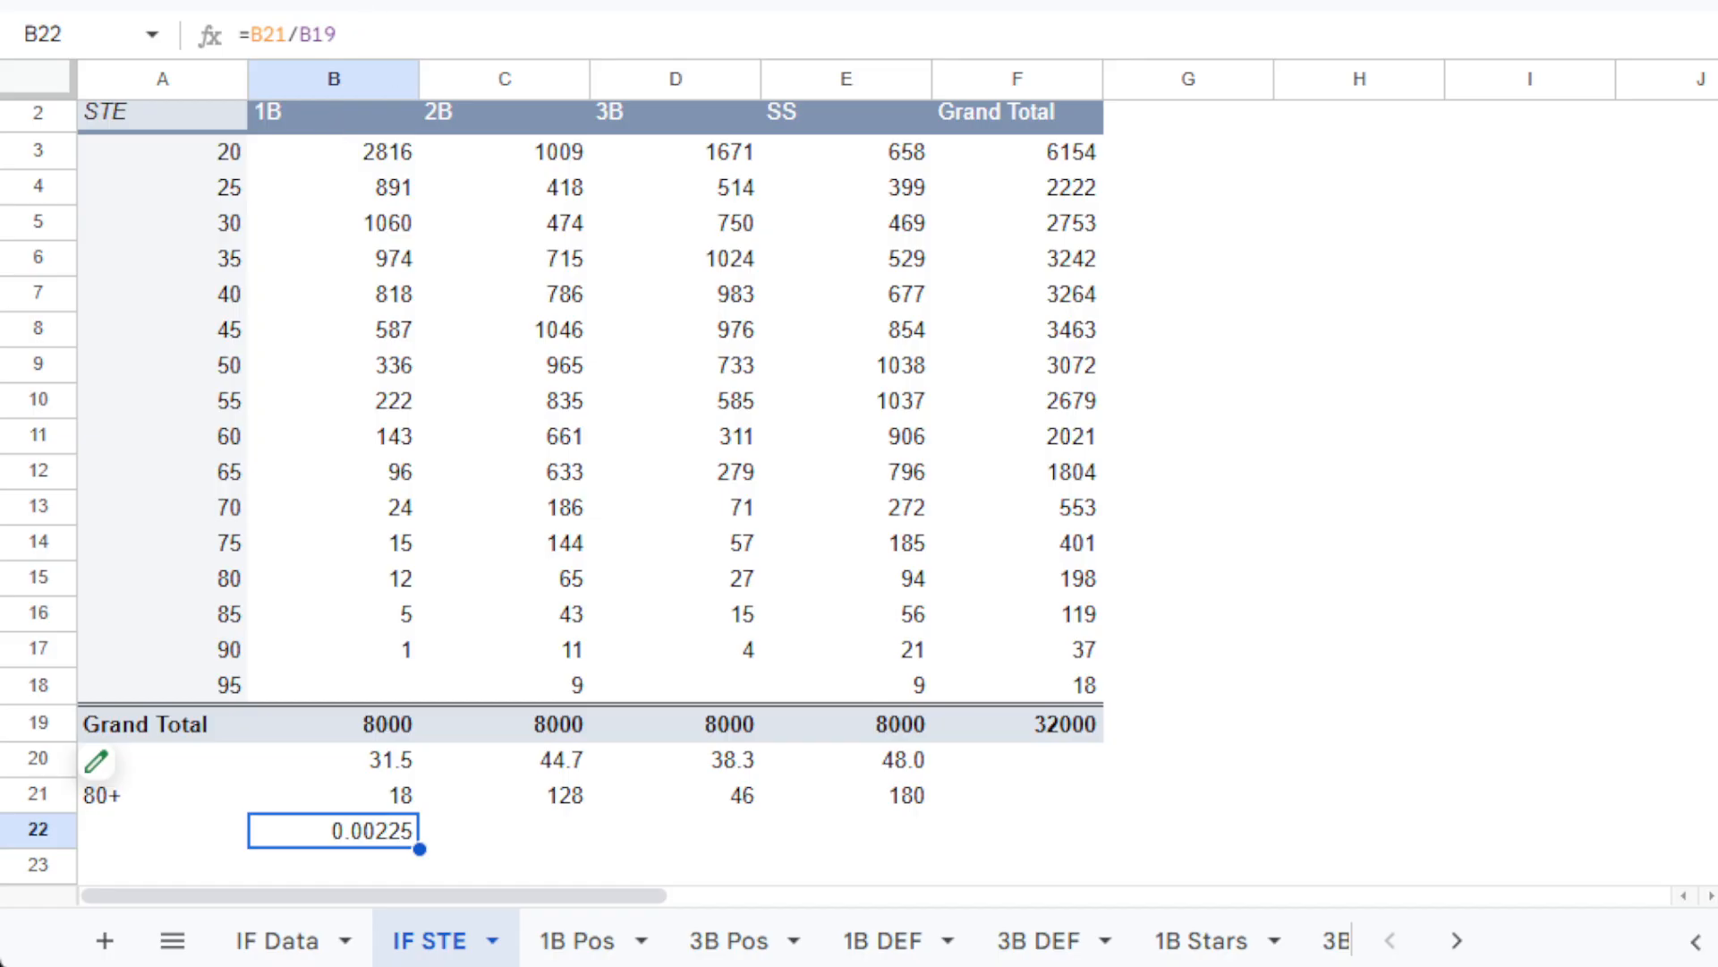
key("ctrl+shift+5")
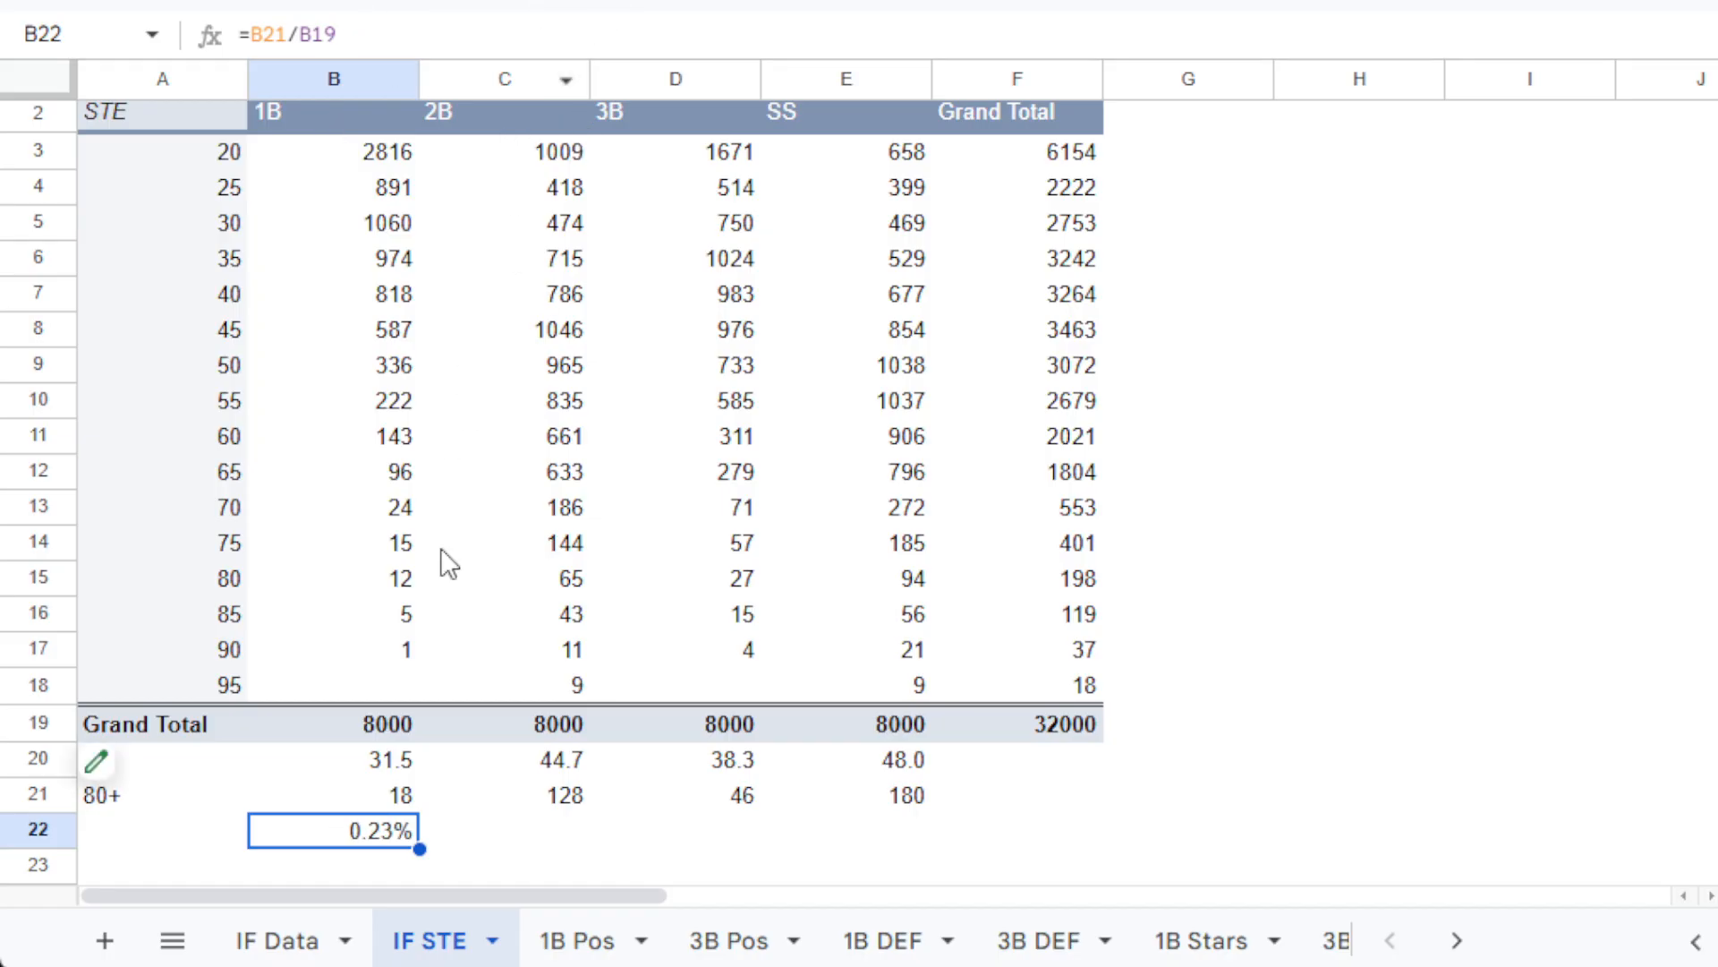
left_click(598, 1)
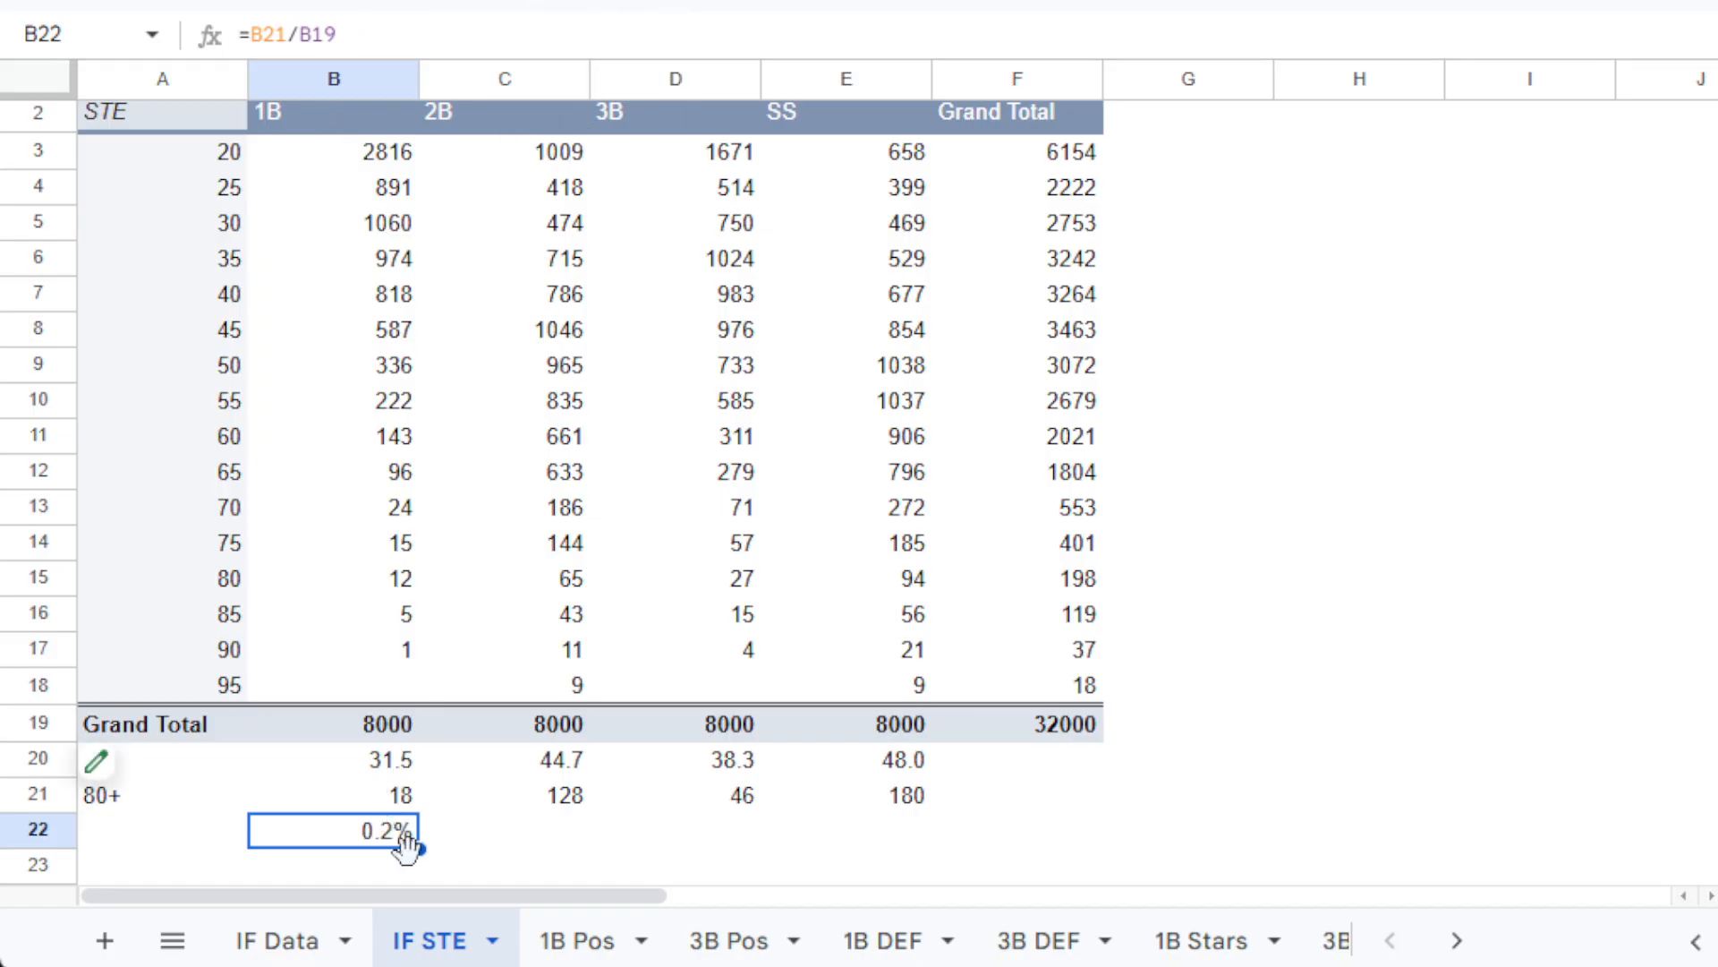
left_click_drag(420, 848, 837, 843)
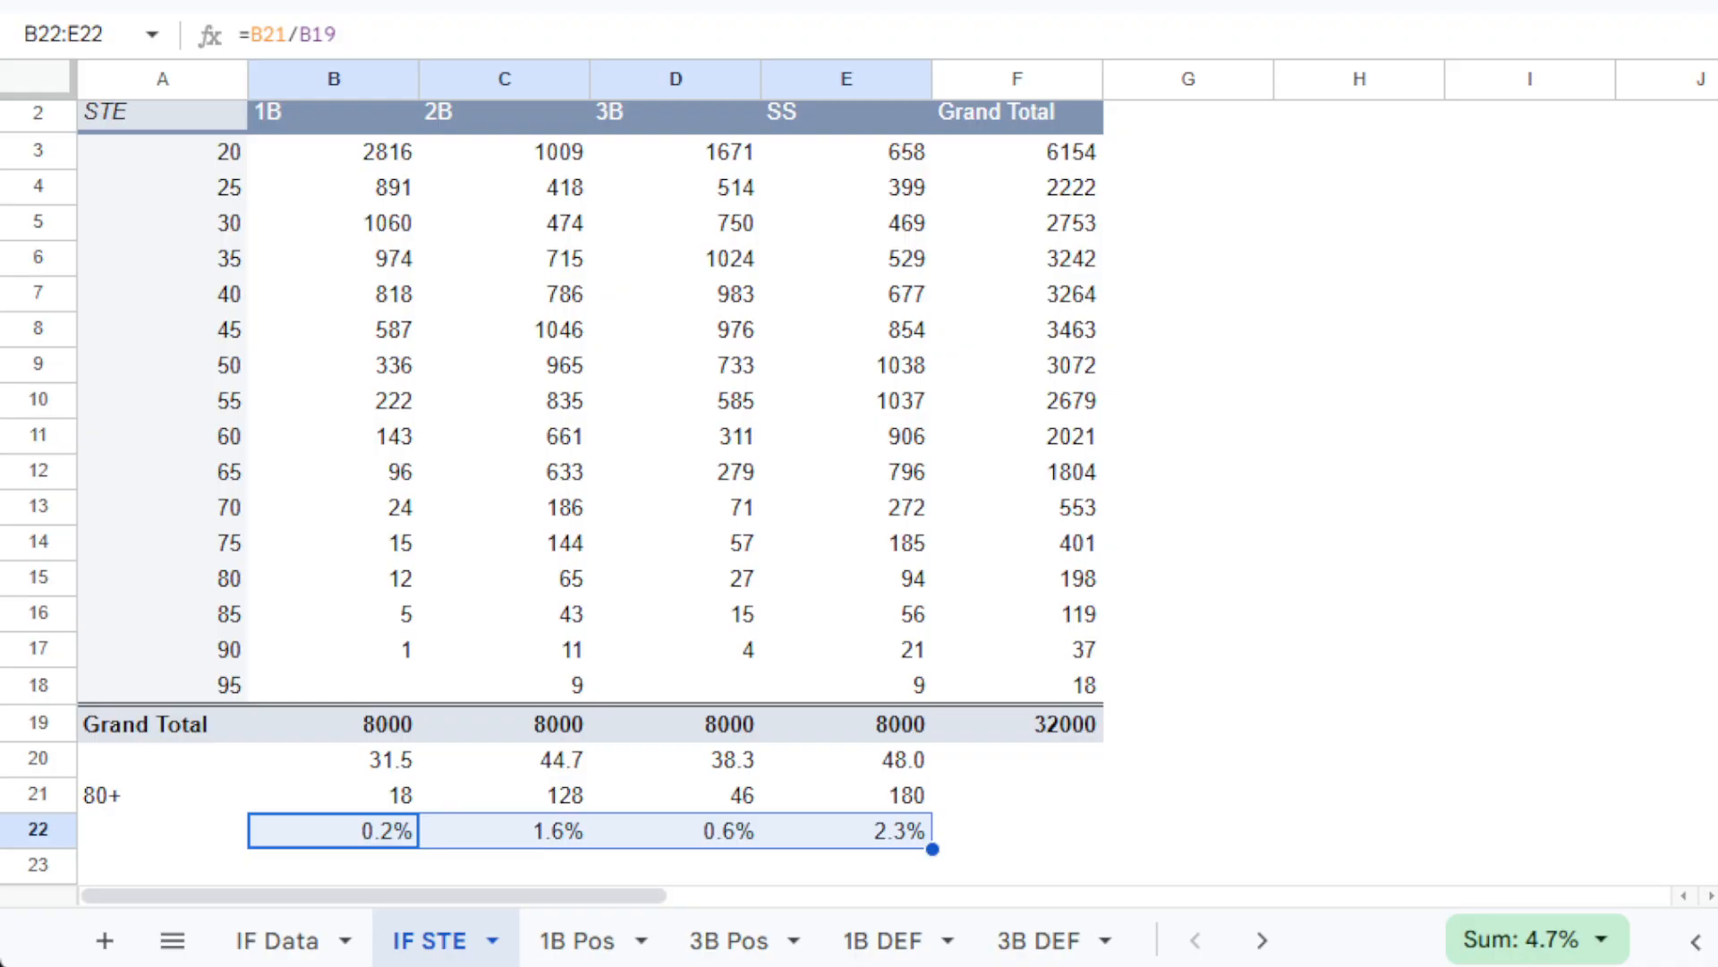
left_click(179, 875)
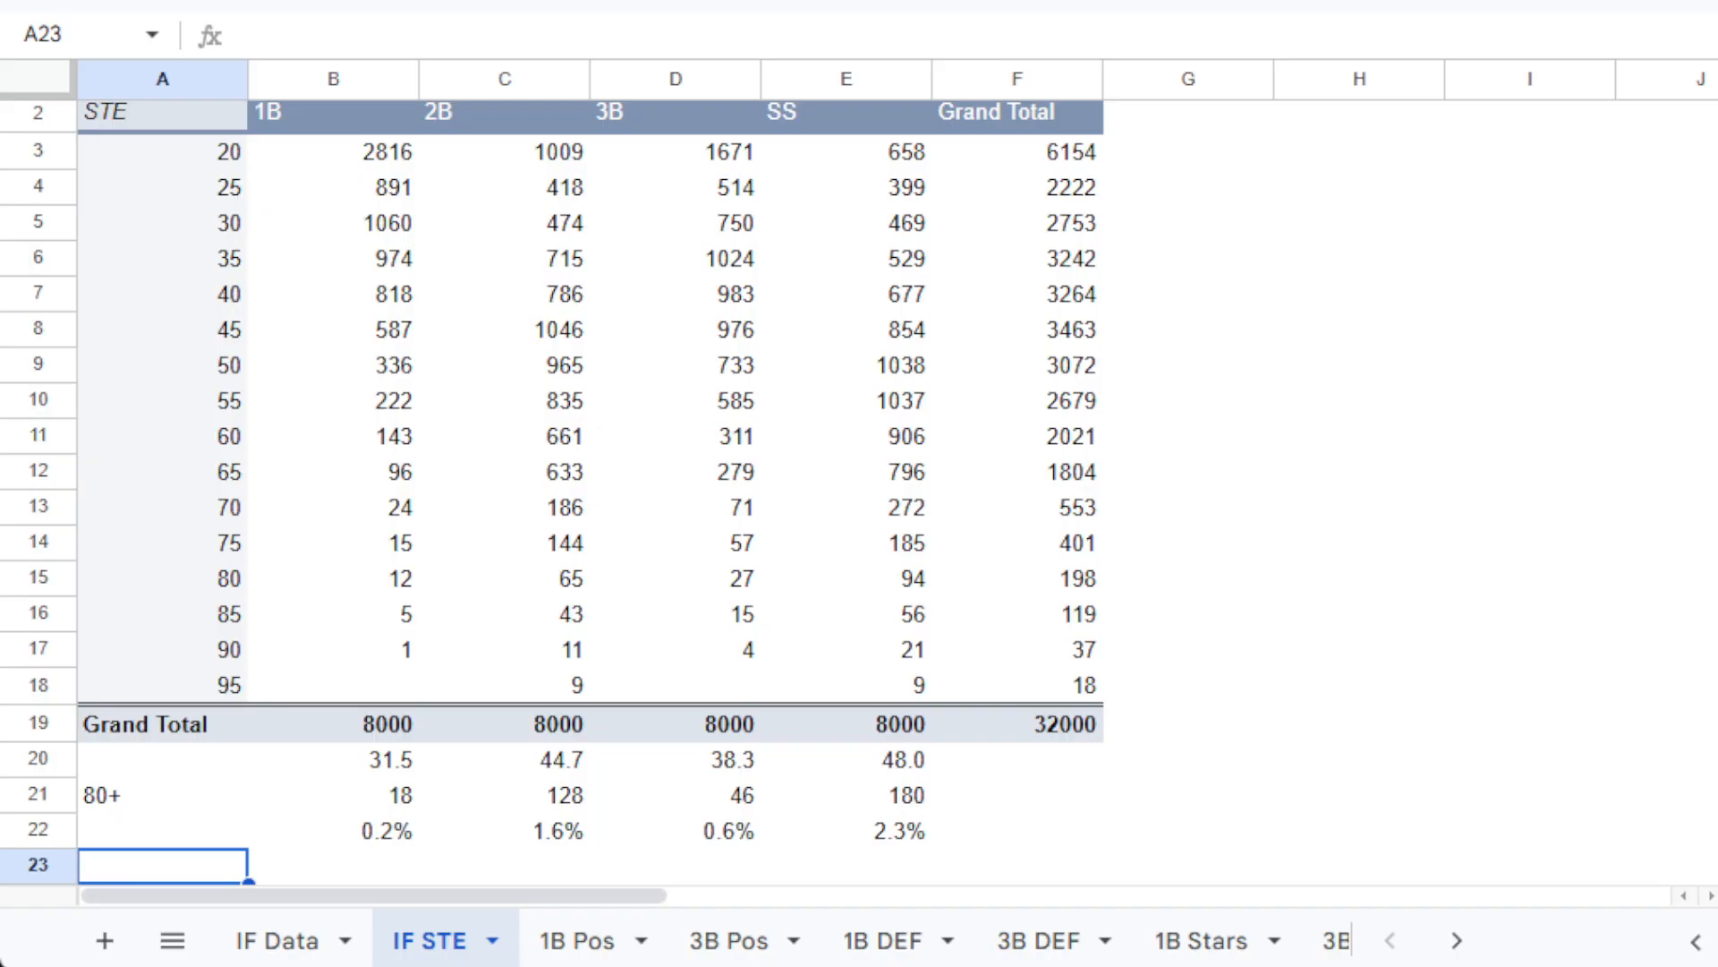
left_click(256, 808)
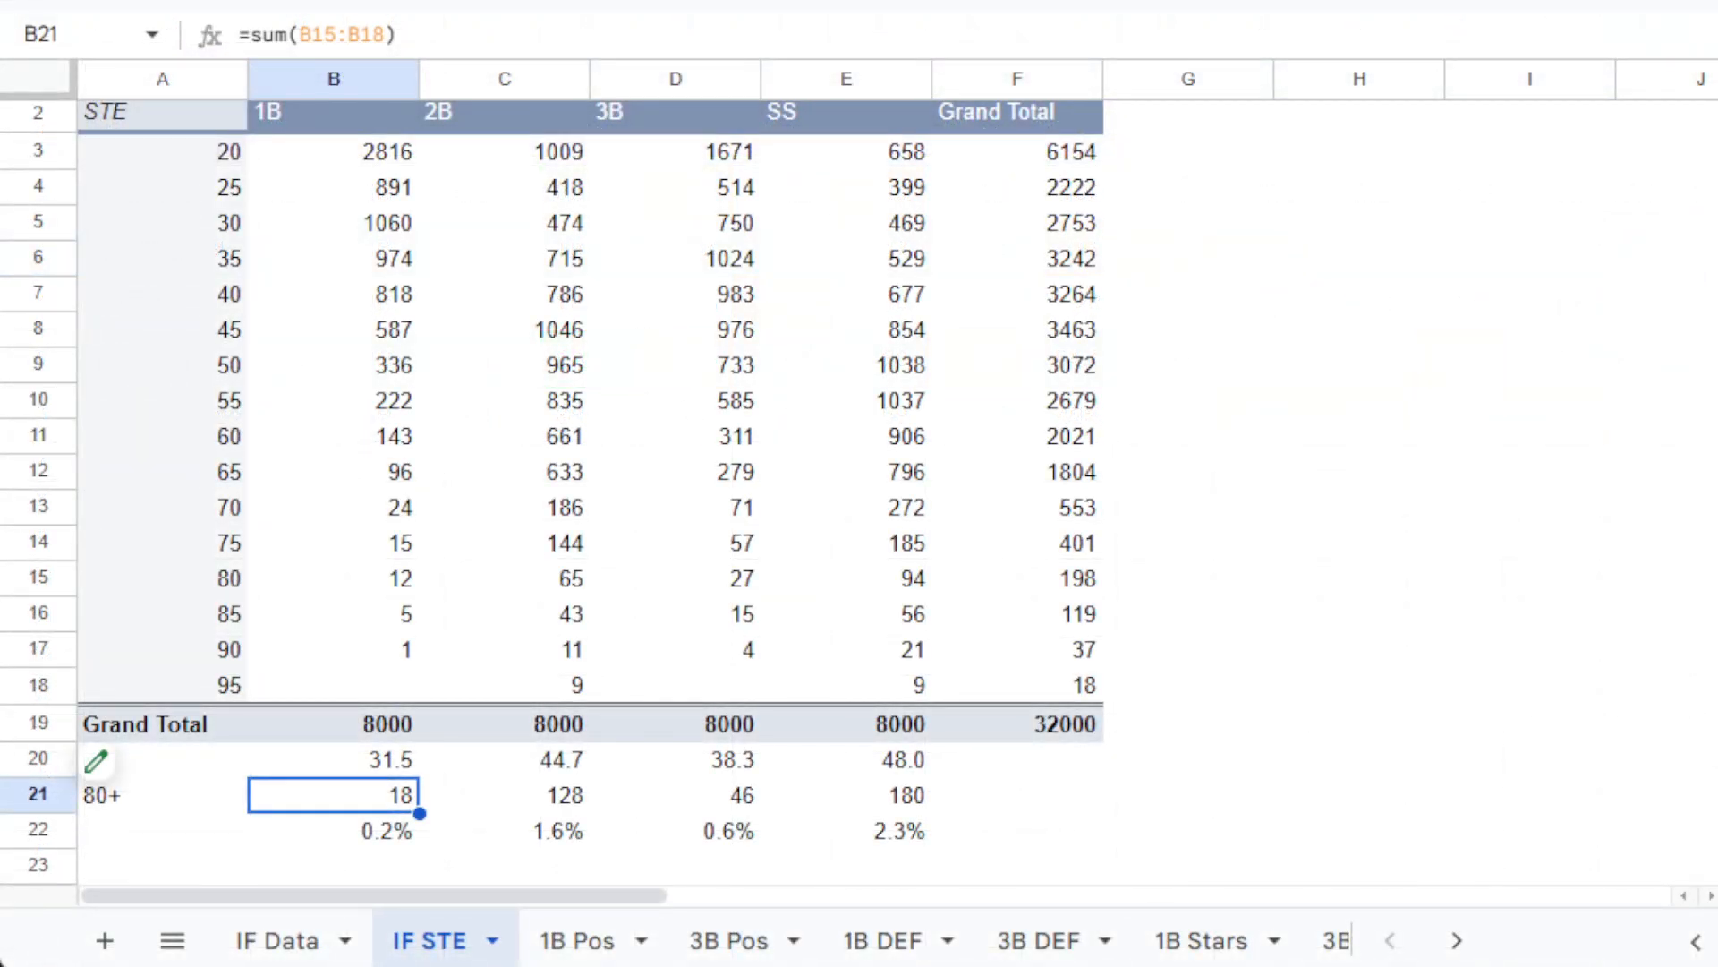
left_click(862, 881)
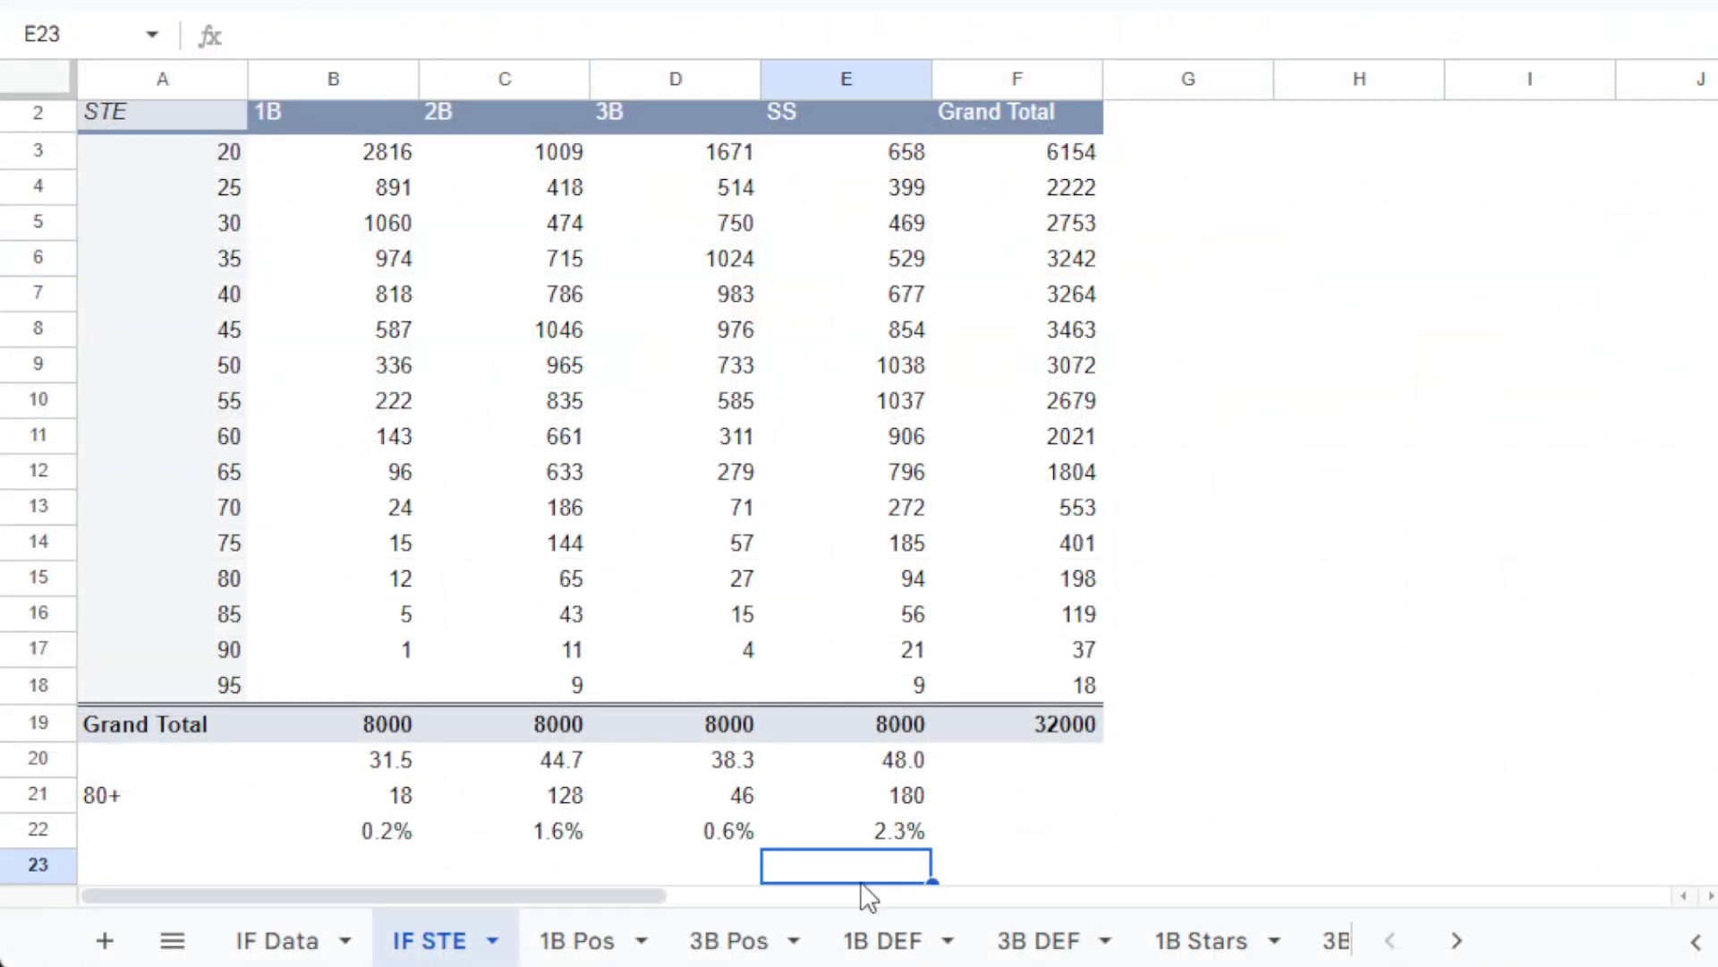